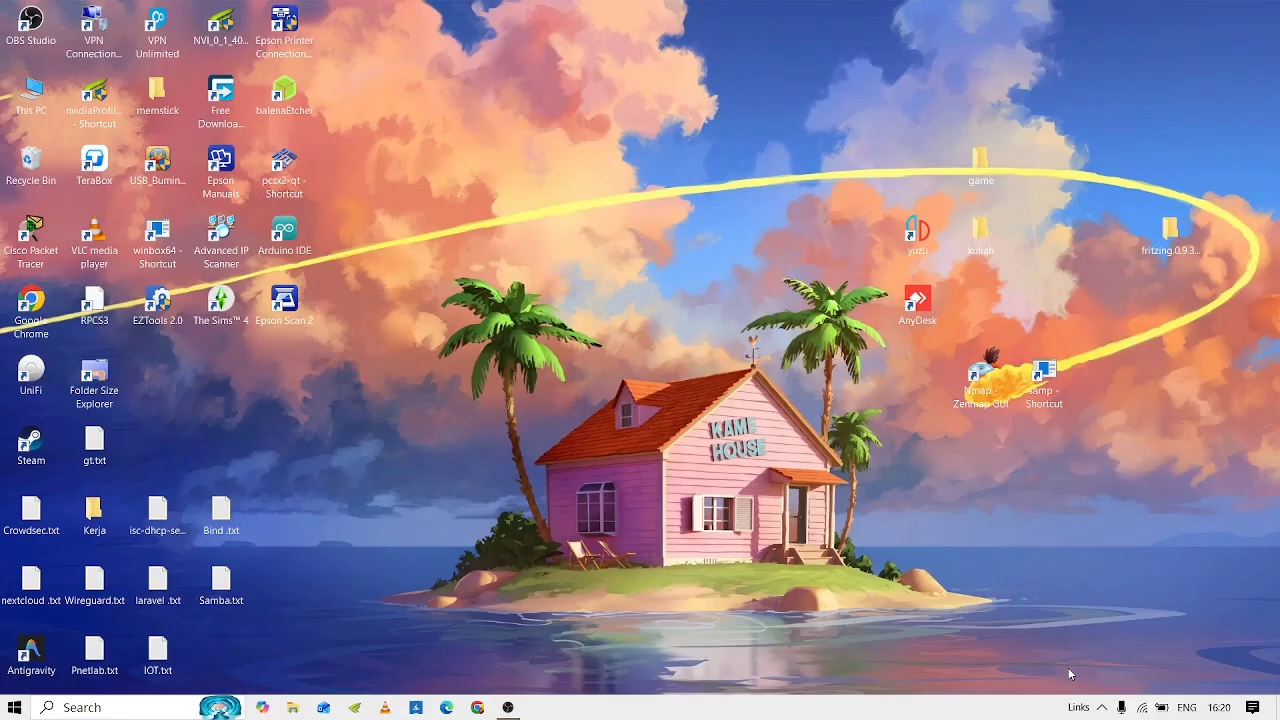
# Search the computer for Oracle VM VirtualBox and launch it.
pyautogui.click(141, 710)
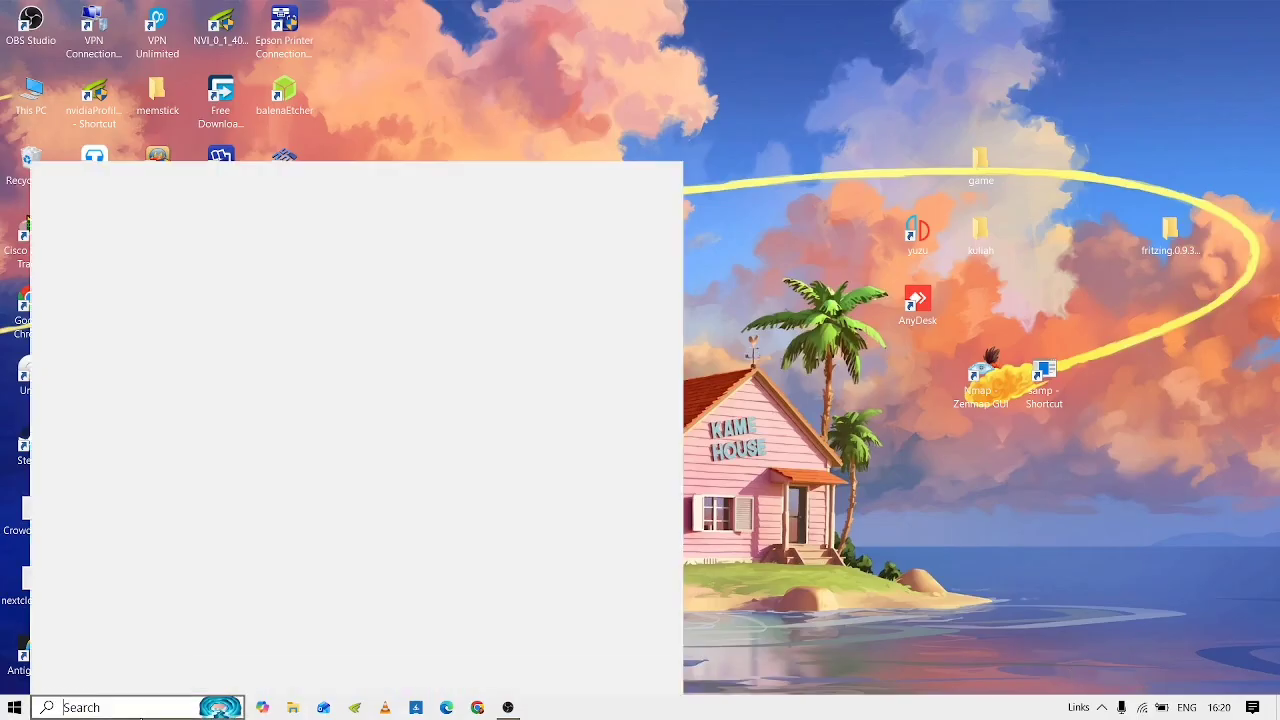
pyautogui.write('oracl')
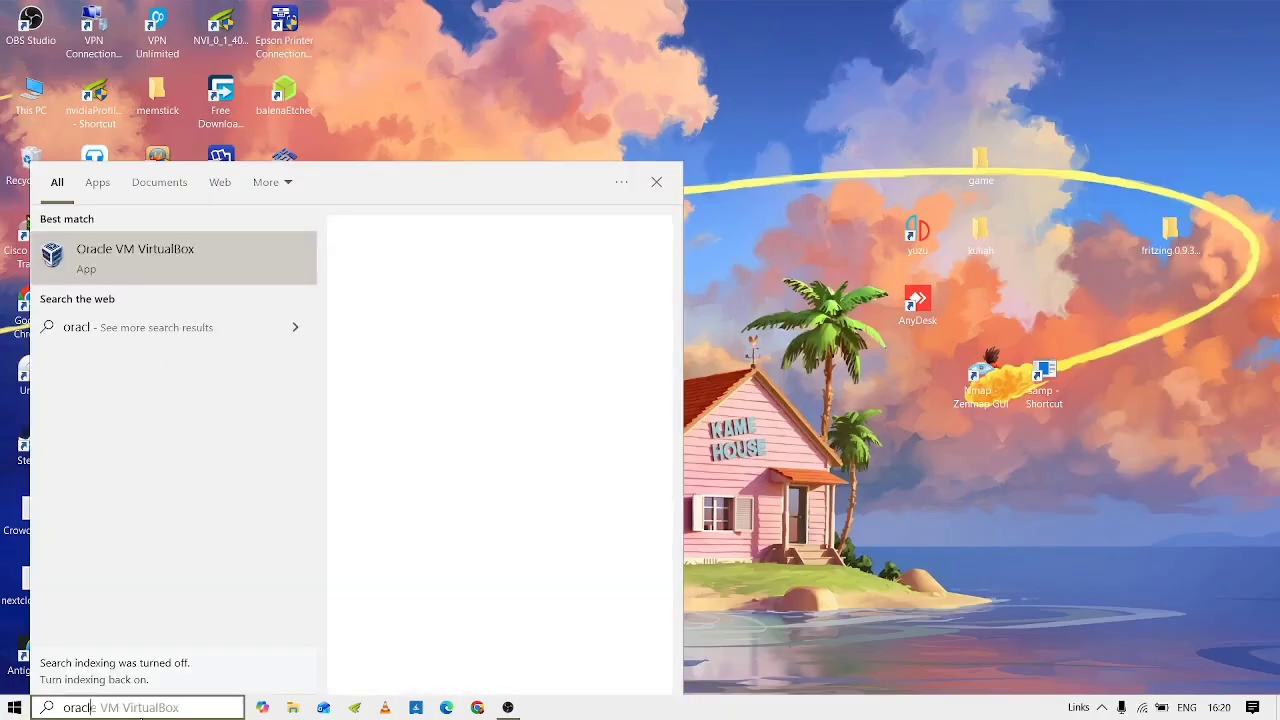
pyautogui.press('Return')
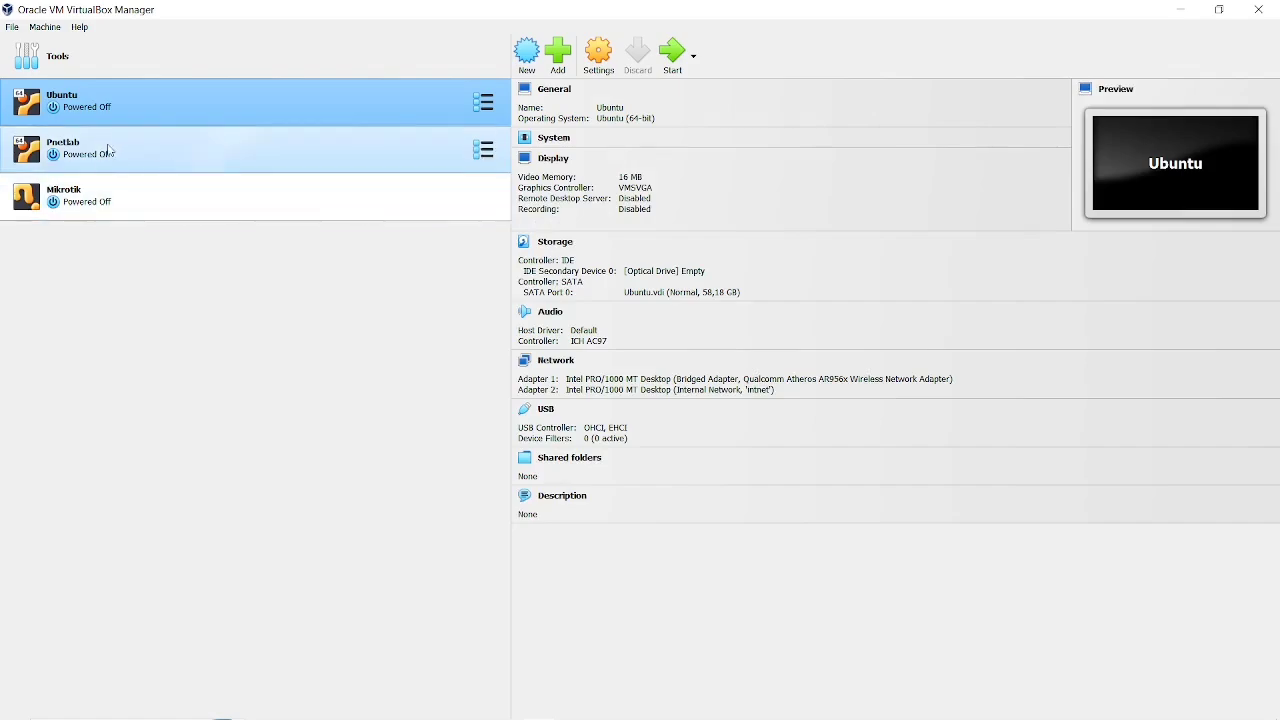
# Remove the Mikrotik virtual machine and delete all of its files.
pyautogui.click(95, 190)
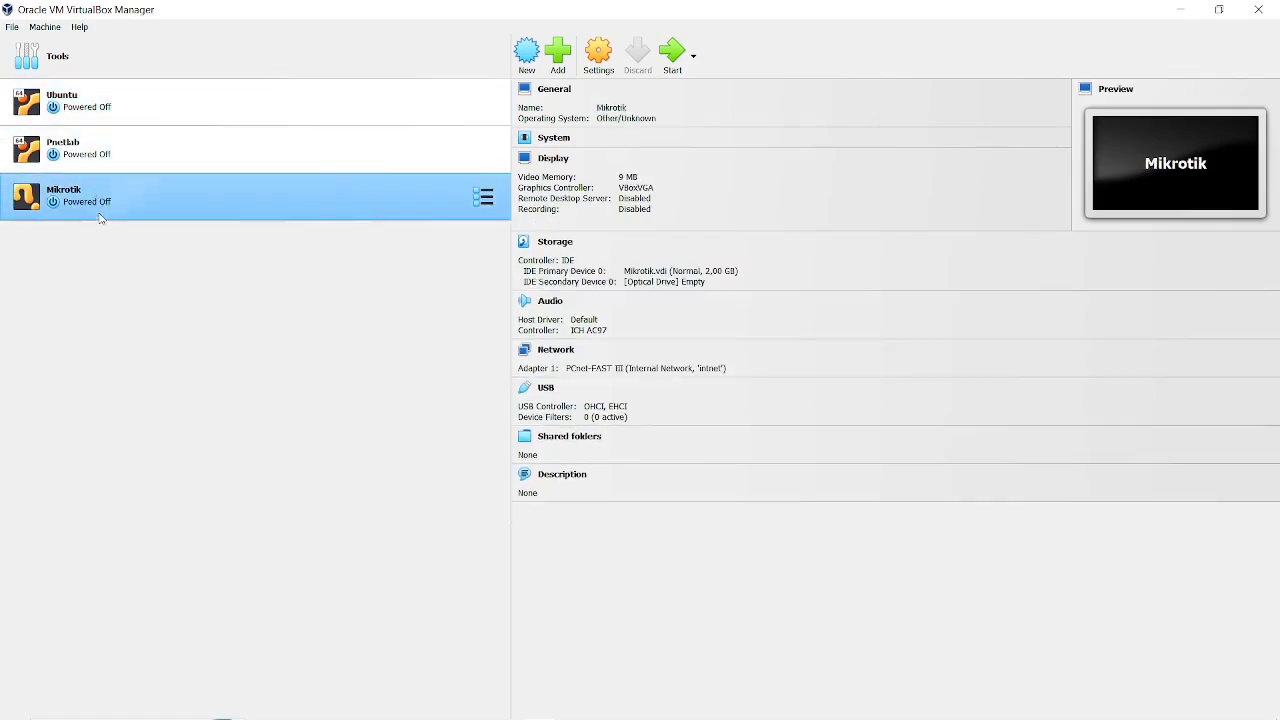
pyautogui.rightClick(108, 194)
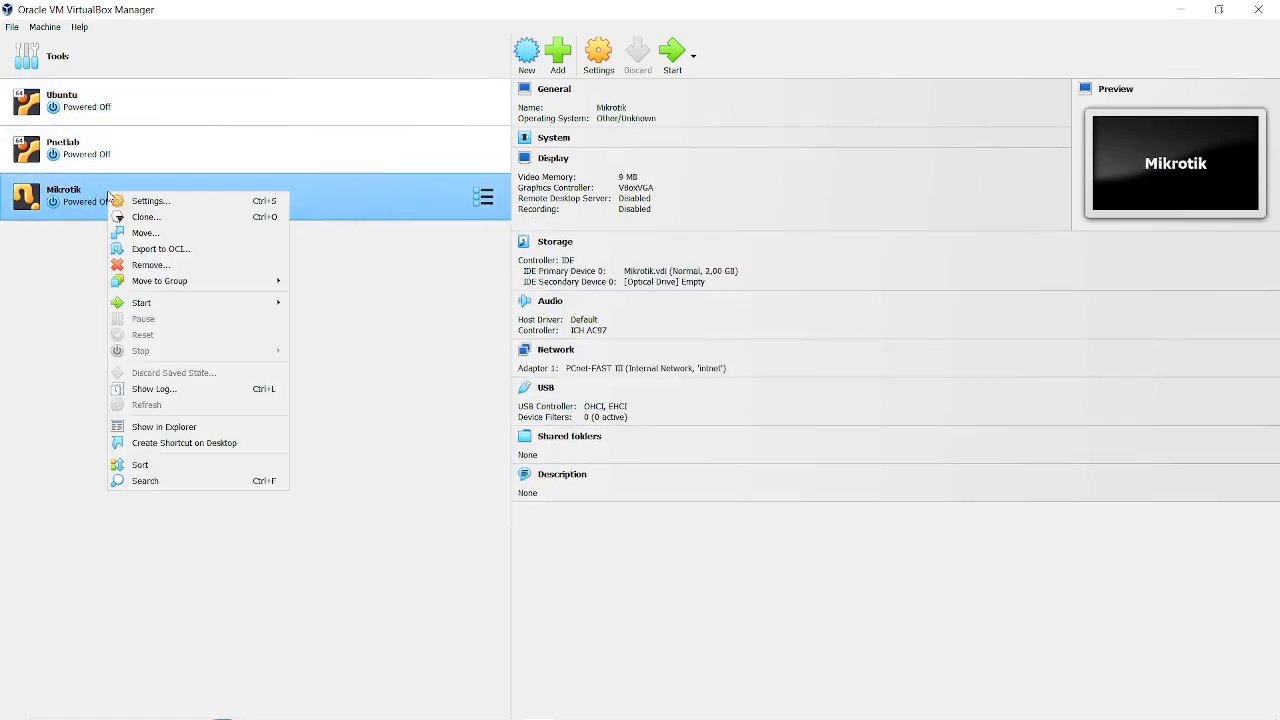
pyautogui.click(162, 265)
pyautogui.click(580, 436)
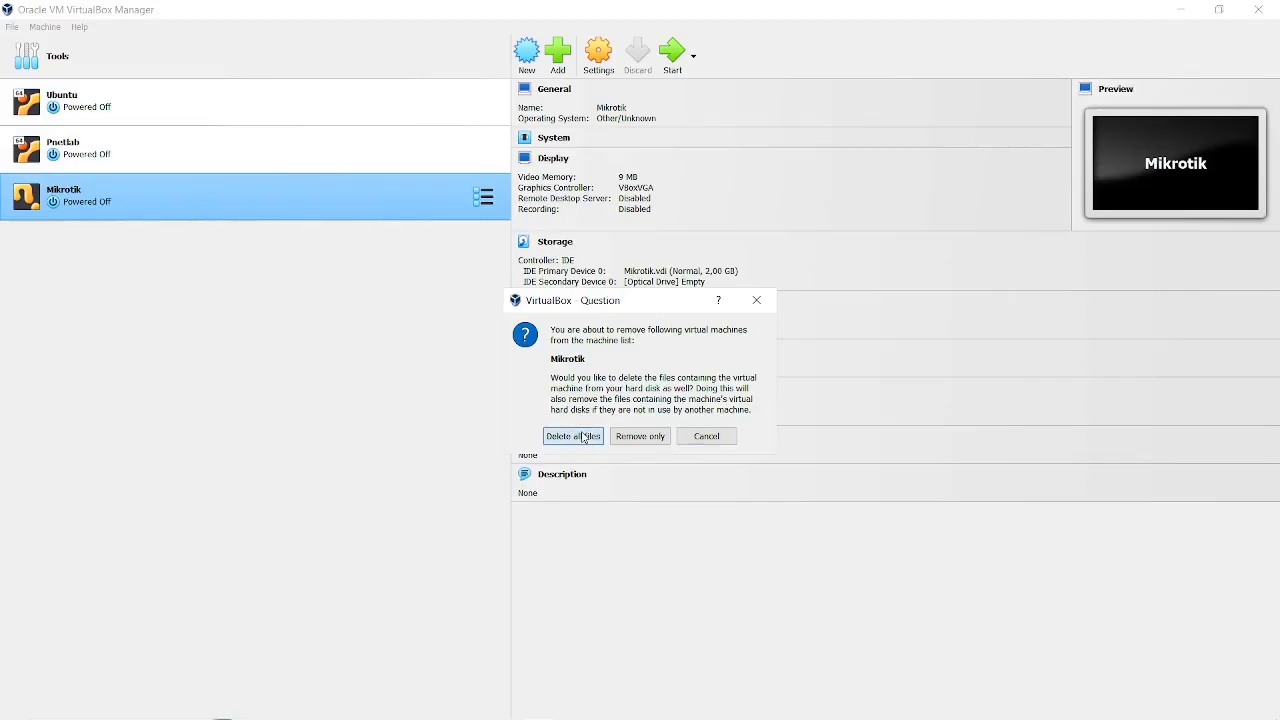
# Start the Ubuntu virtual machine and show its console window.
pyautogui.click(362, 109)
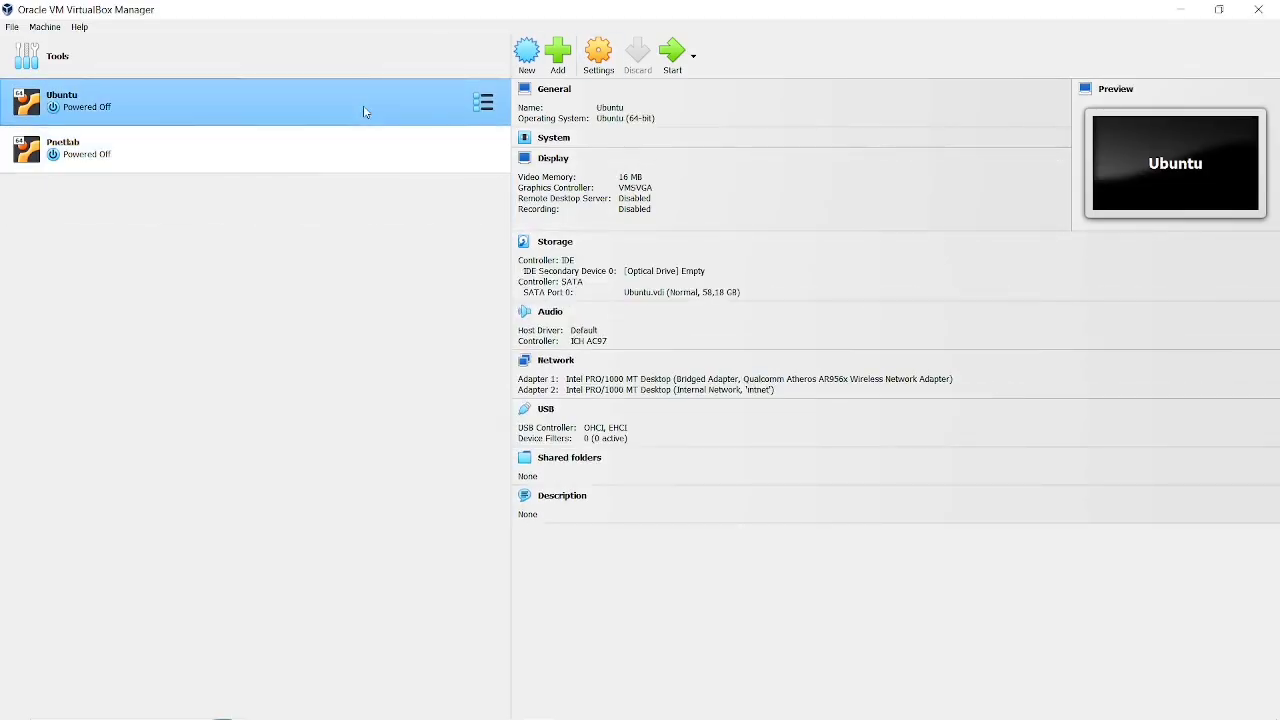
pyautogui.click(688, 43)
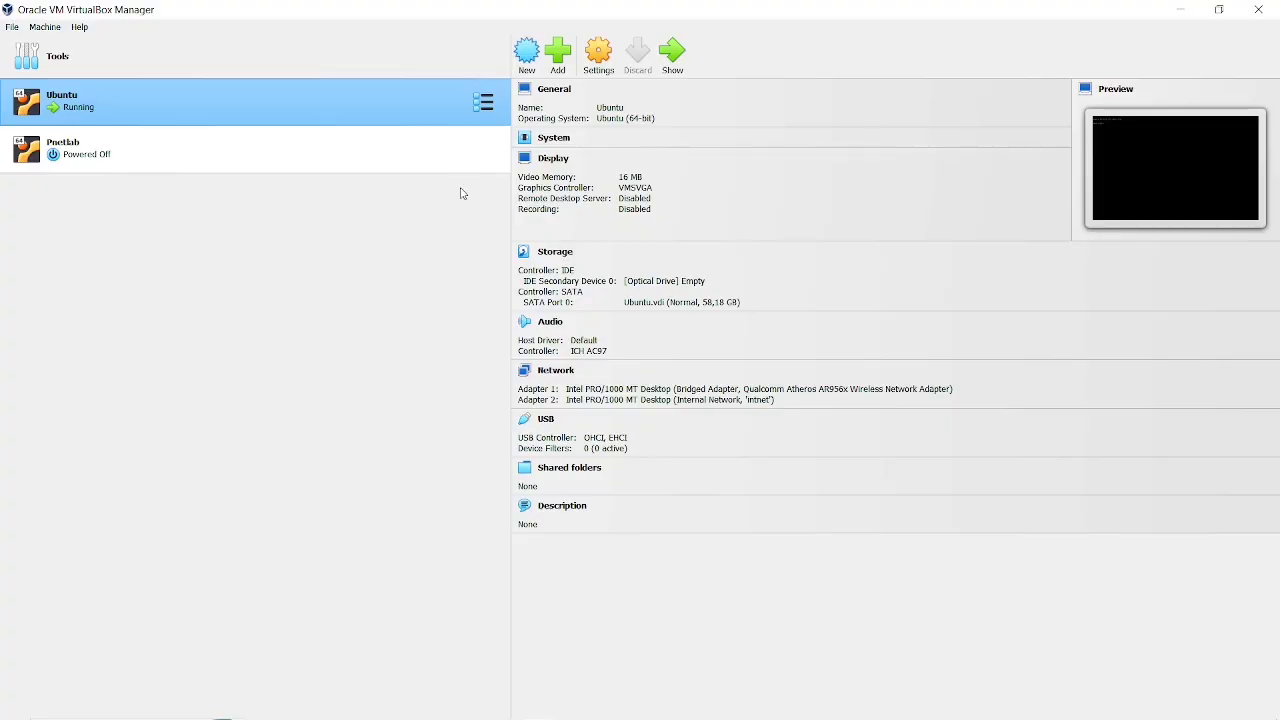
pyautogui.click(674, 60)
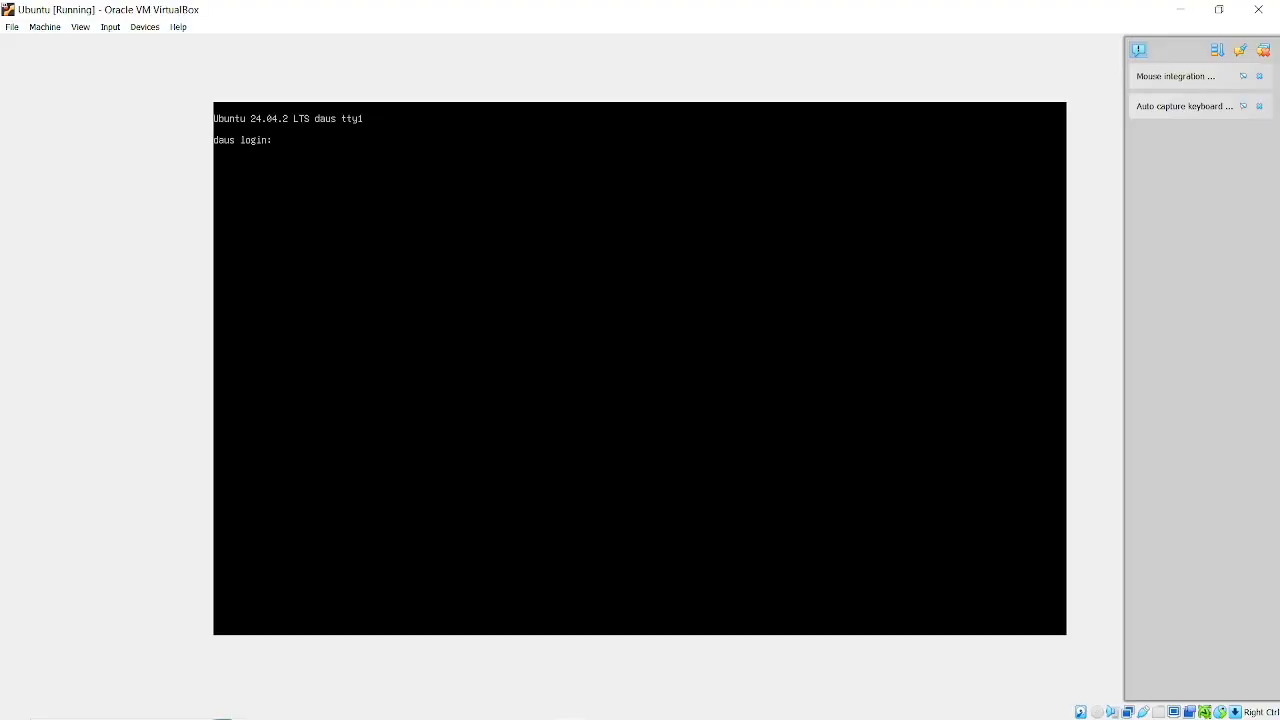
# Log in at the Ubuntu console with the account's username and password.
pyautogui.write('daus')
pyautogui.press('Return')
# List the network interface addresses with "ip ad" and test internet connectivity by pinging 8.8.8.8.
pyautogui.press('Return')
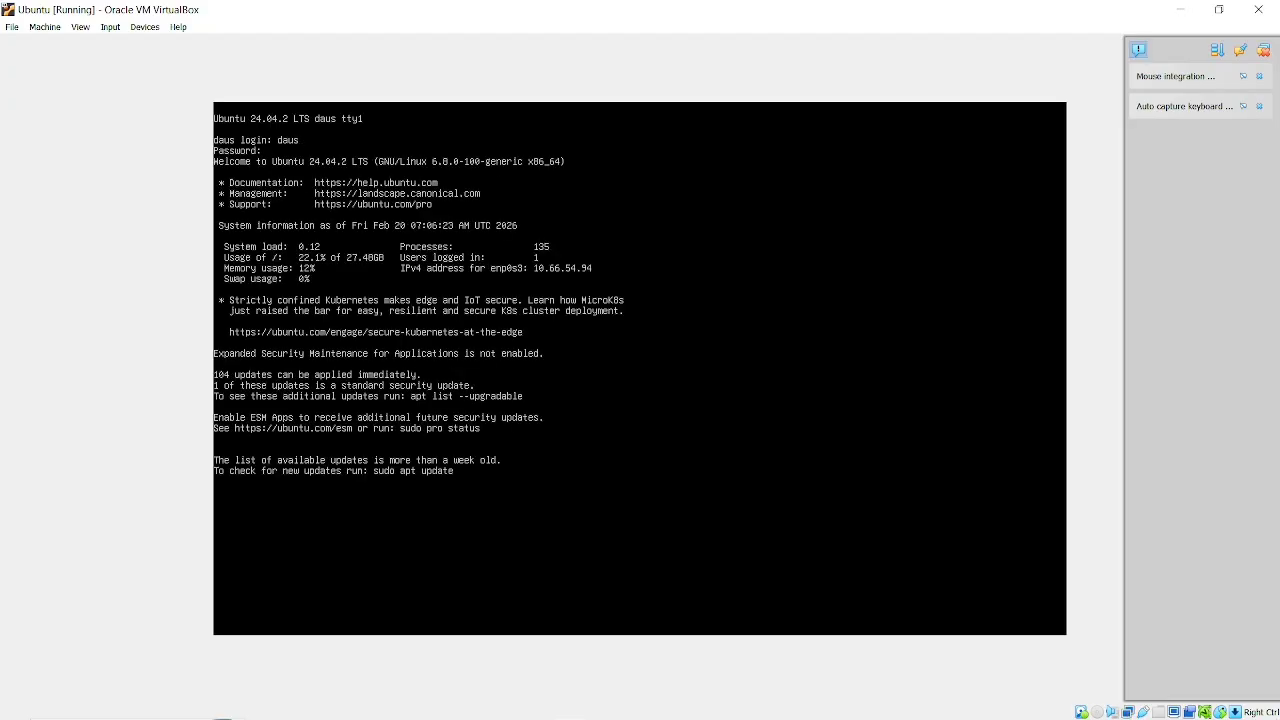
pyautogui.write('ip ad')
pyautogui.press('Return')
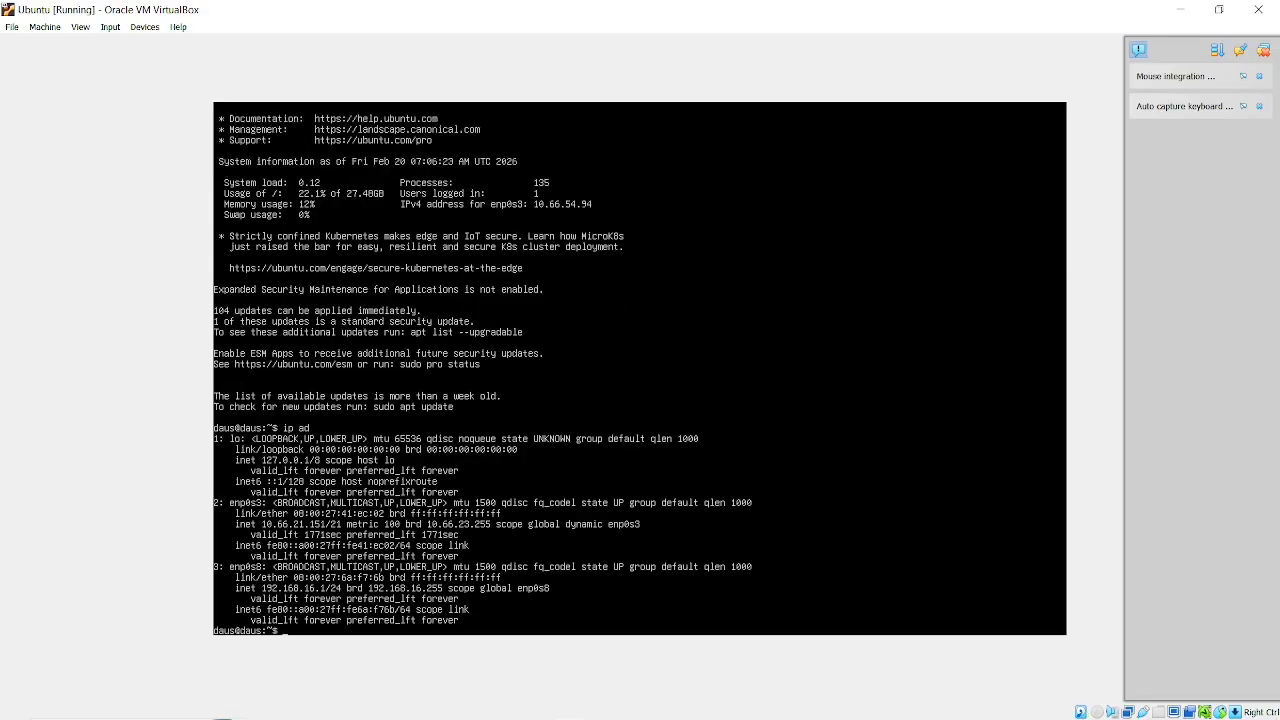
pyautogui.write('ping 8.8.8.8')
pyautogui.press('Return')
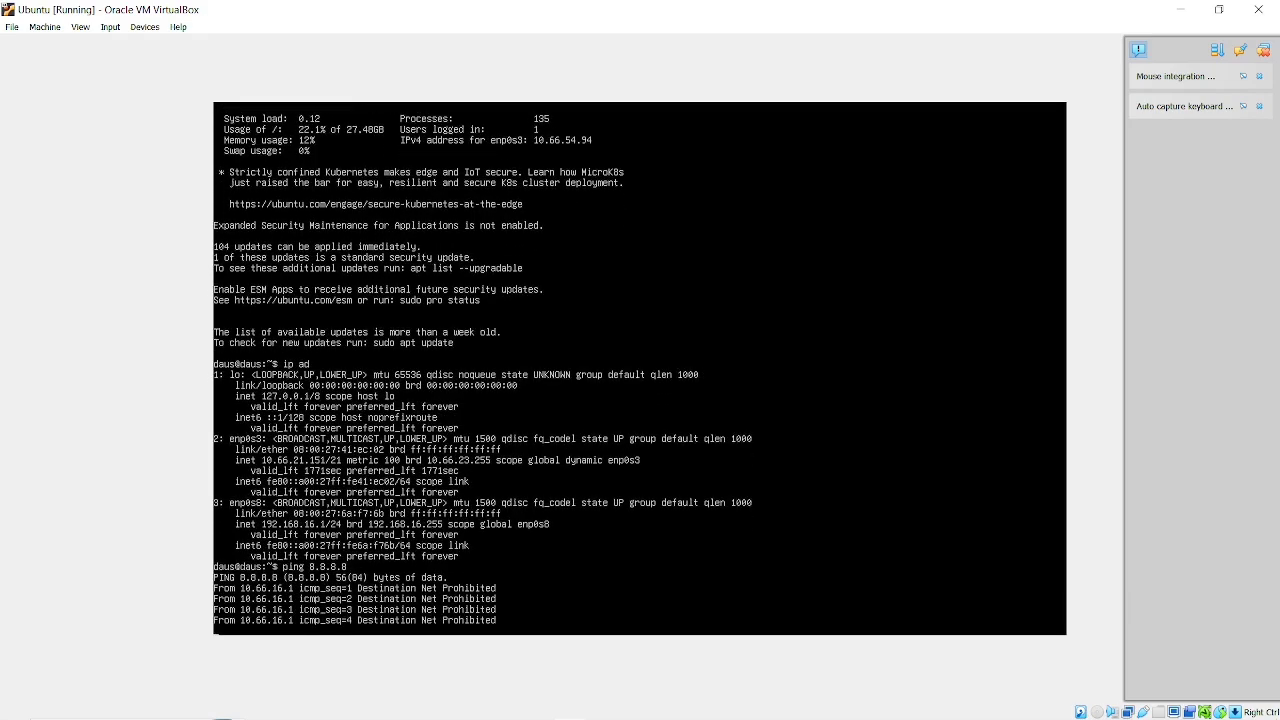
# Power off the Ubuntu virtual machine and connect the host computer to the MikrotikW Wi-Fi network.
pyautogui.click(1258, 9)
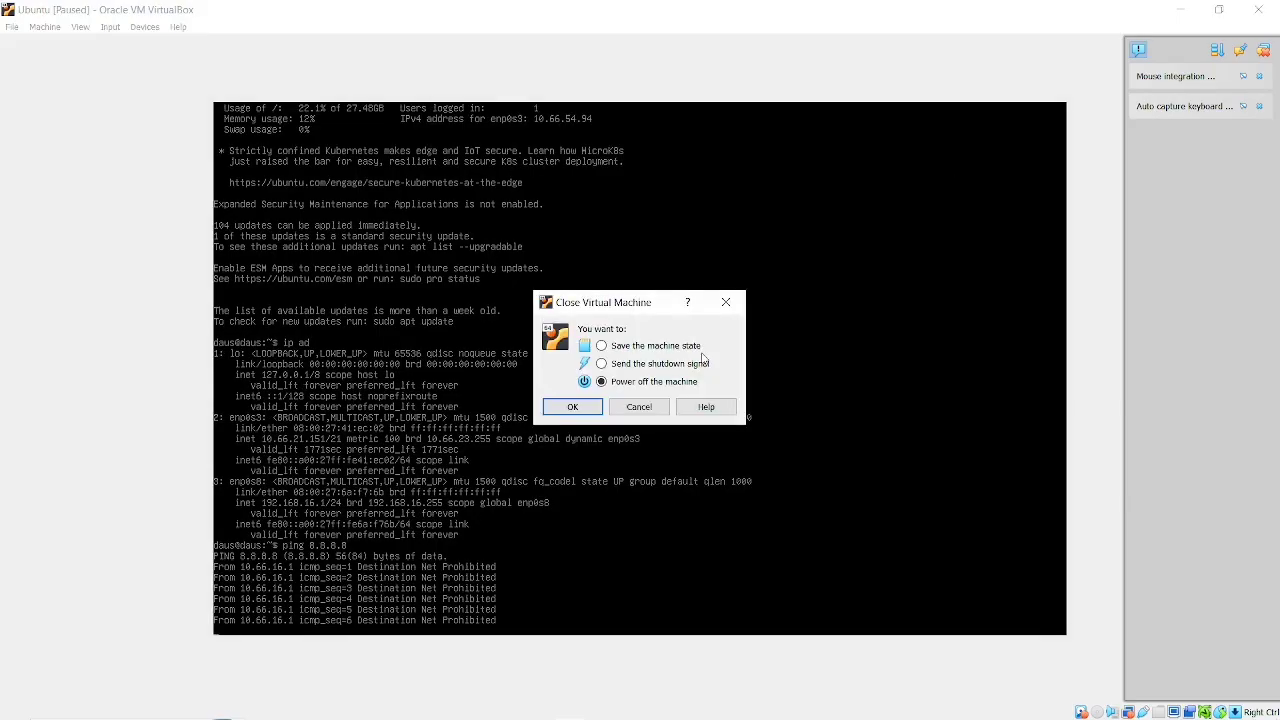
pyautogui.click(573, 407)
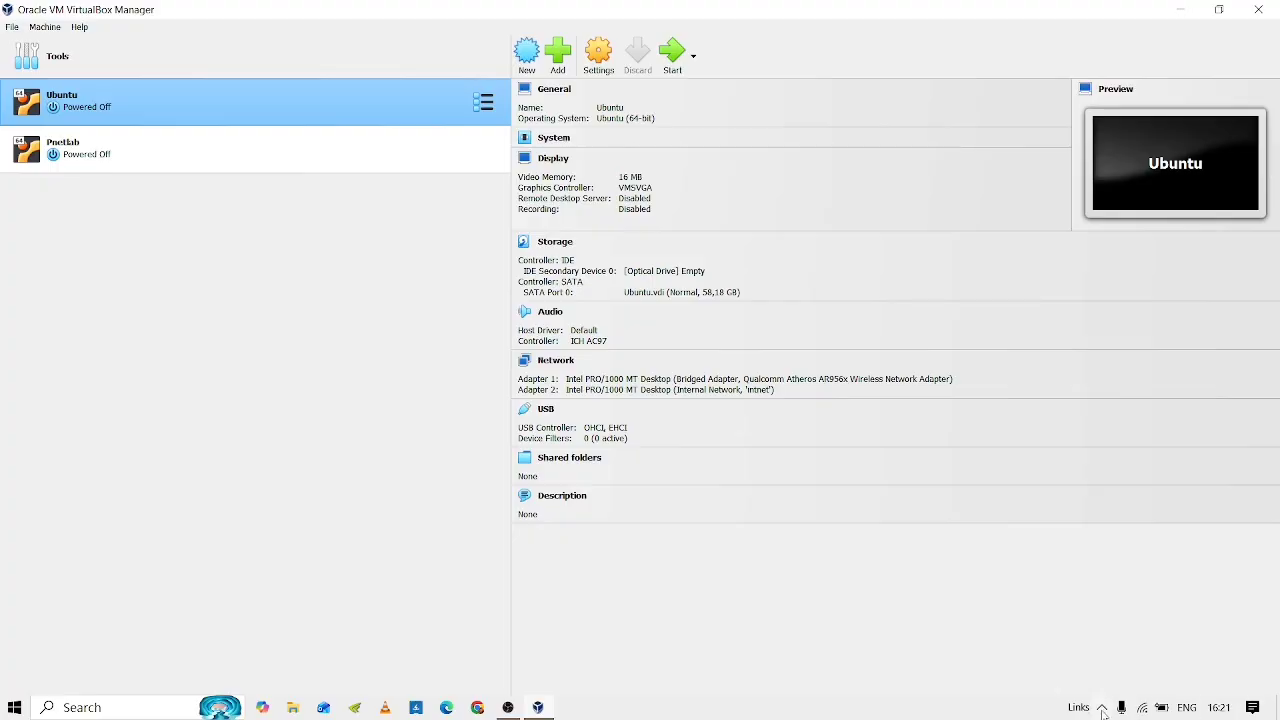
pyautogui.click(1142, 707)
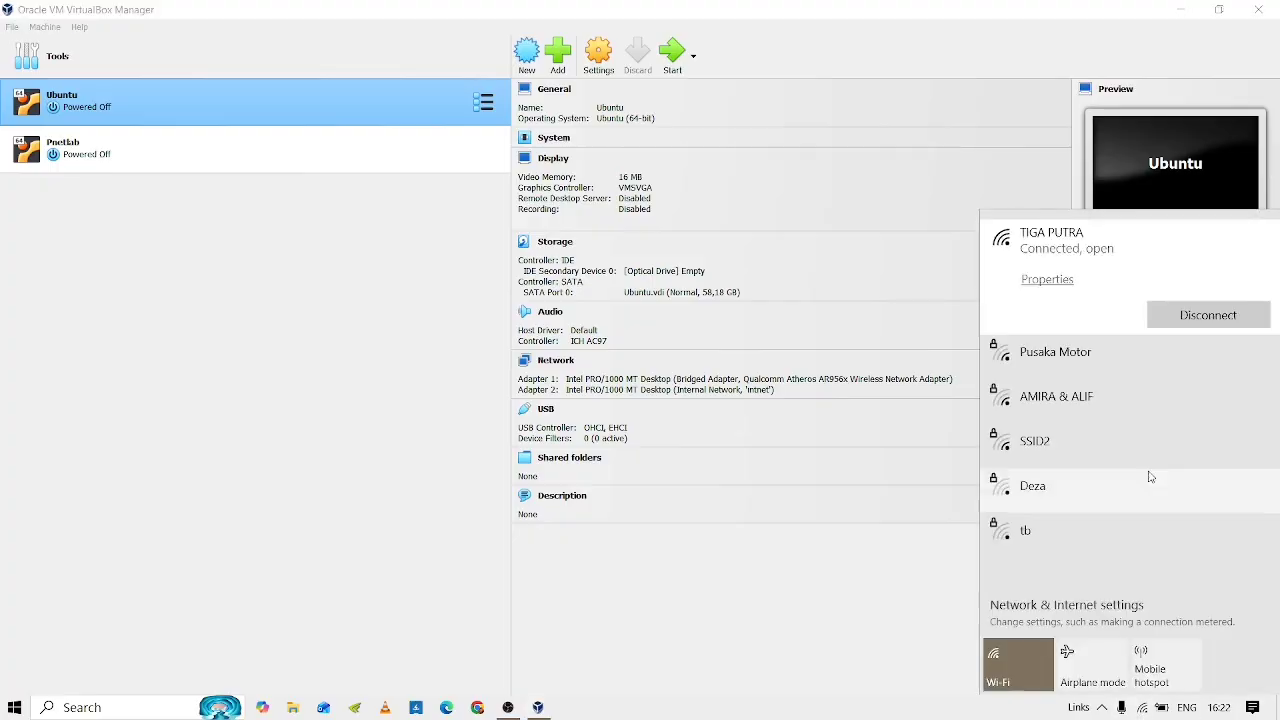
pyautogui.click(1112, 366)
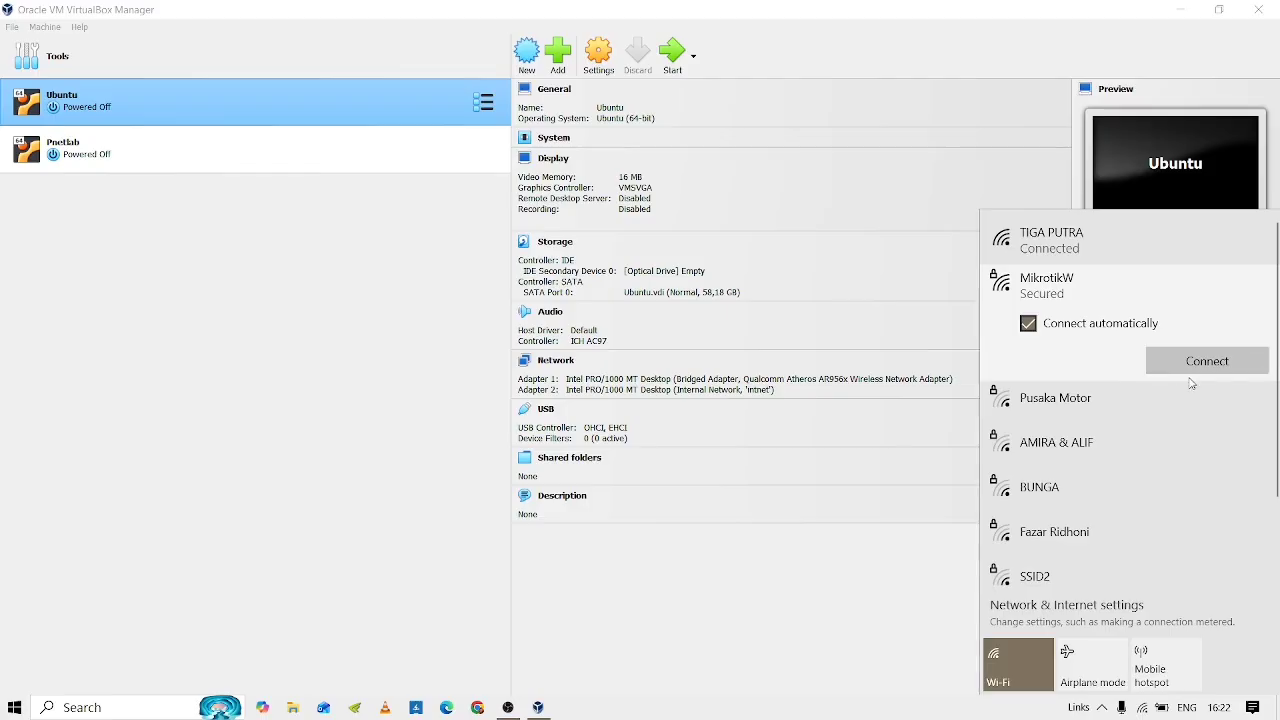
pyautogui.click(1189, 369)
pyautogui.click(245, 295)
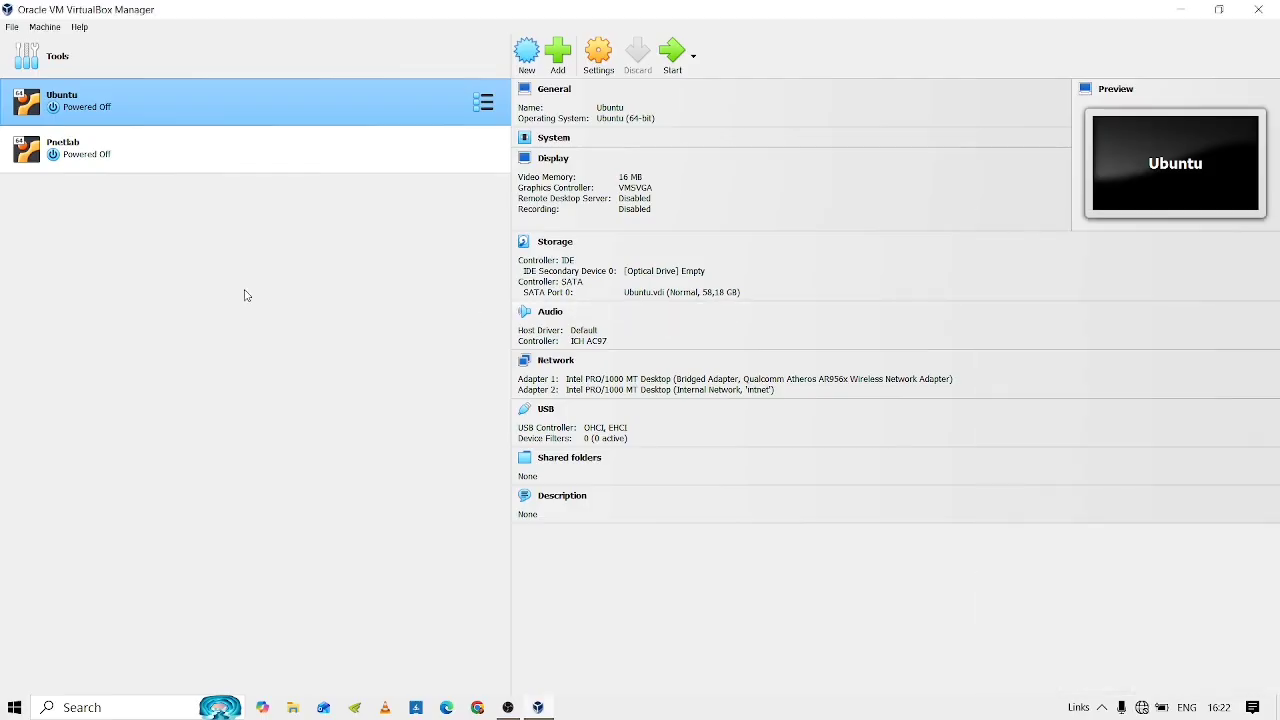
# Start the powered-off Ubuntu virtual machine again.
pyautogui.moveTo(557, 715)
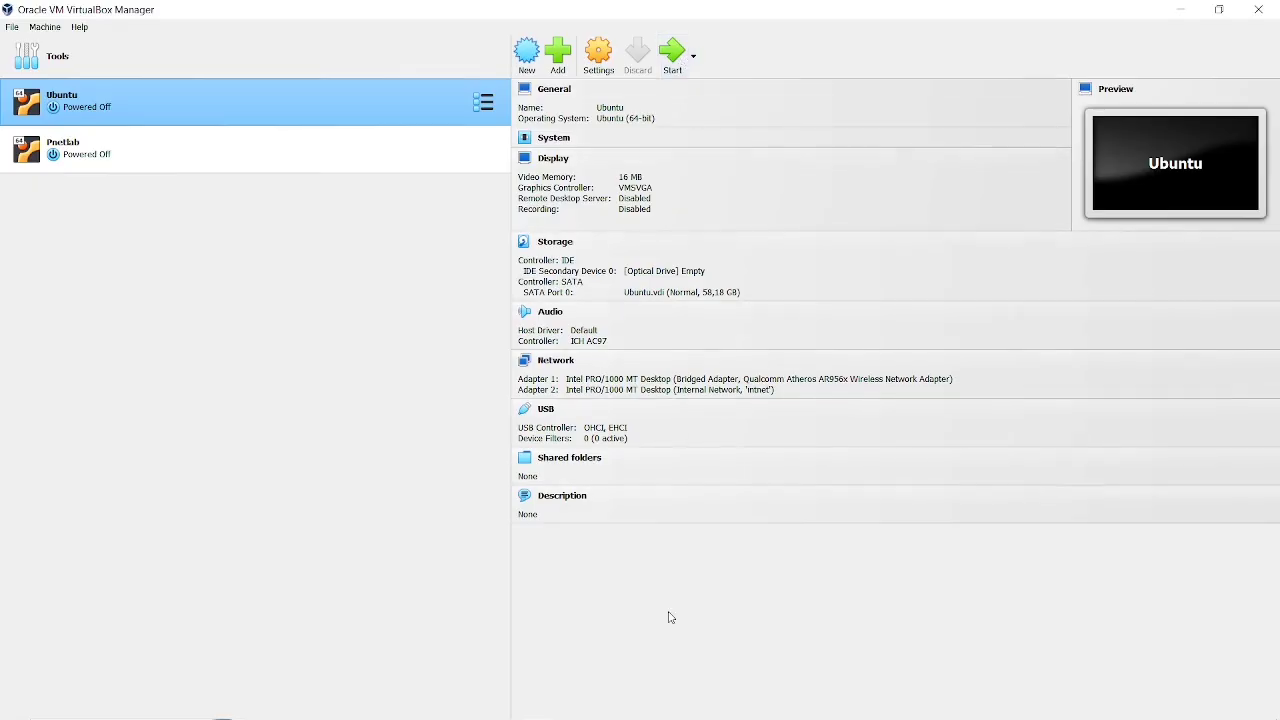
pyautogui.click(669, 60)
pyautogui.hotkey('alt', 'Tab')
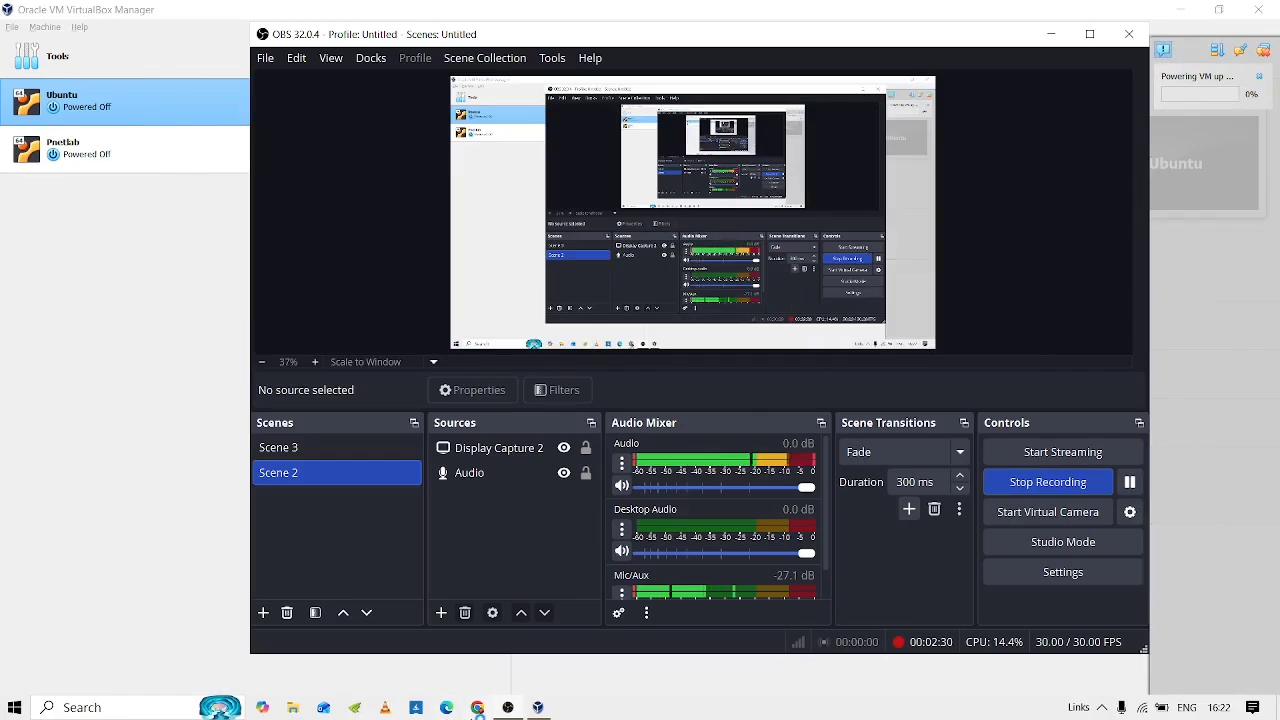
# Switch to Chrome, search for "zabbix install ubuntu" and open the official Zabbix 7.0 LTS download page for Ubuntu 24.04.
pyautogui.click(478, 707)
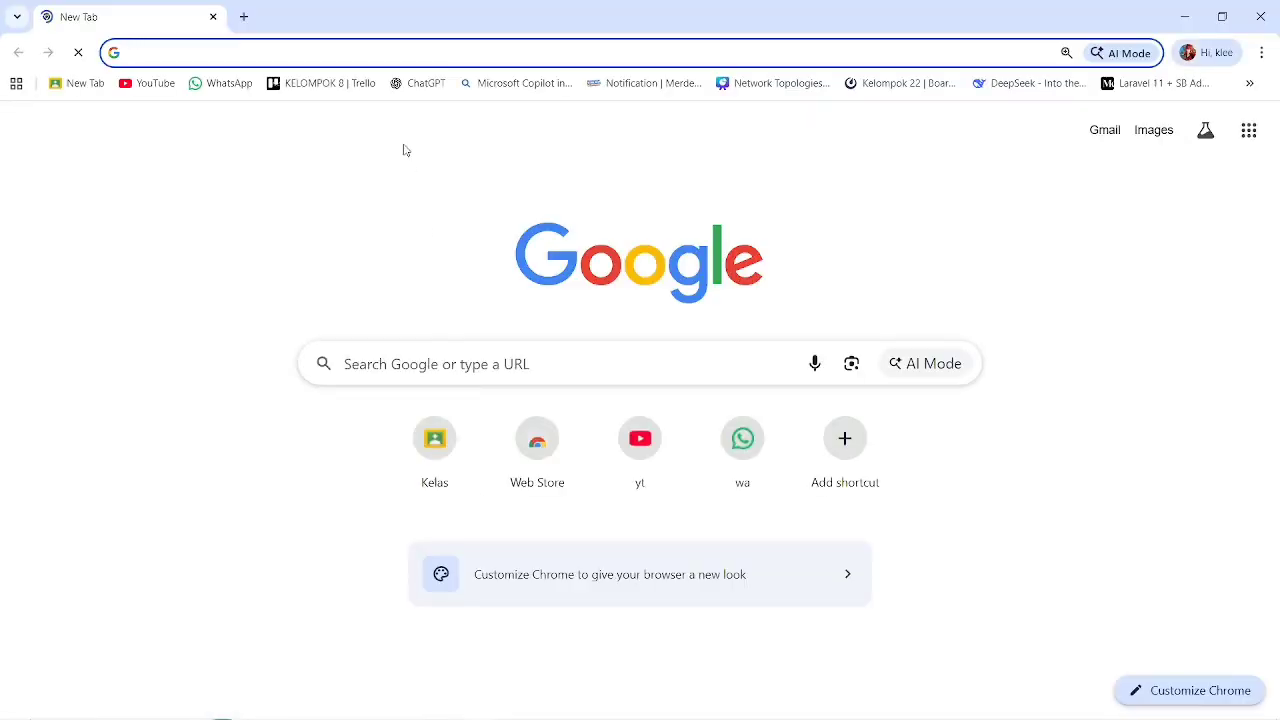
pyautogui.write('zabbix int')
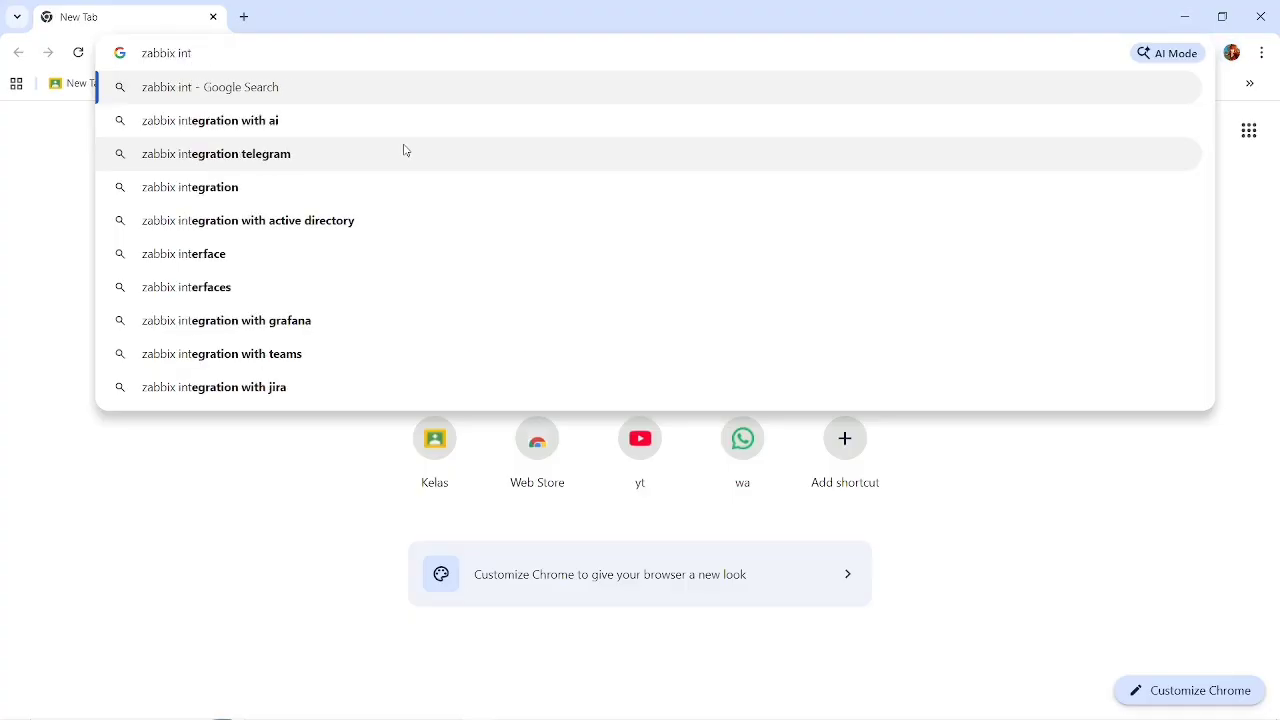
pyautogui.press('BackSpace')
pyautogui.write('stall')
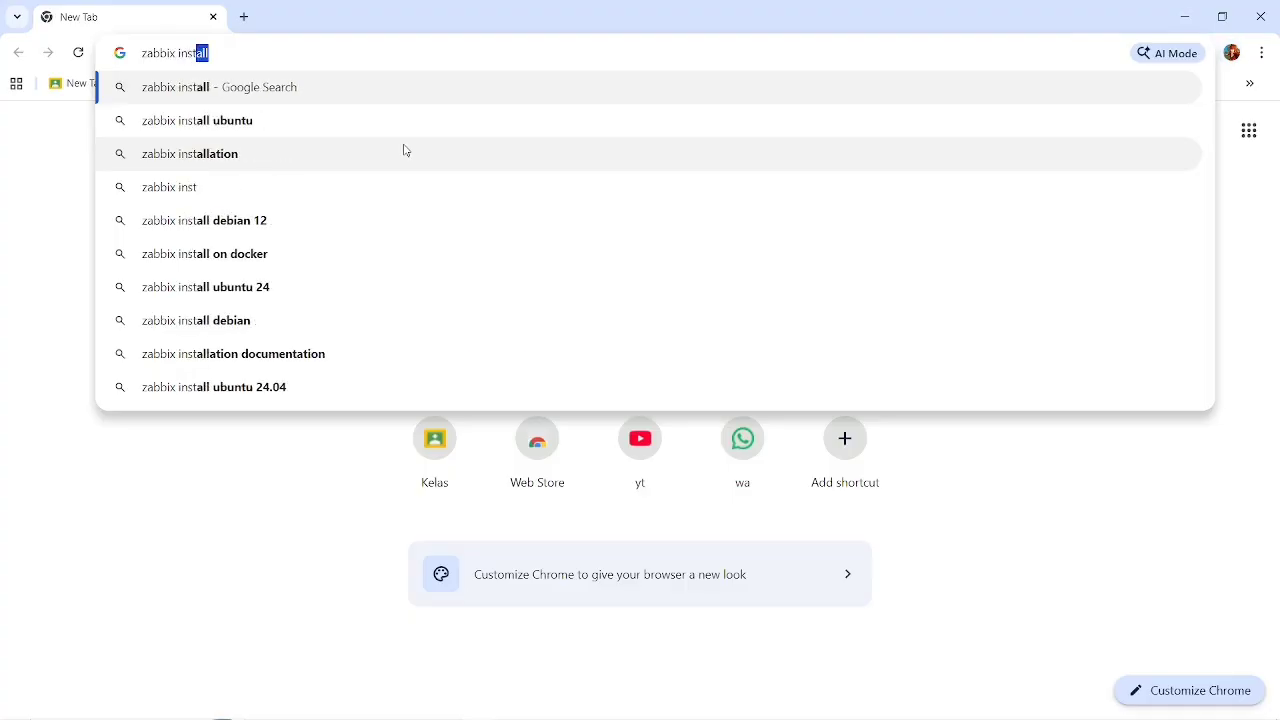
pyautogui.write(' ubuntu')
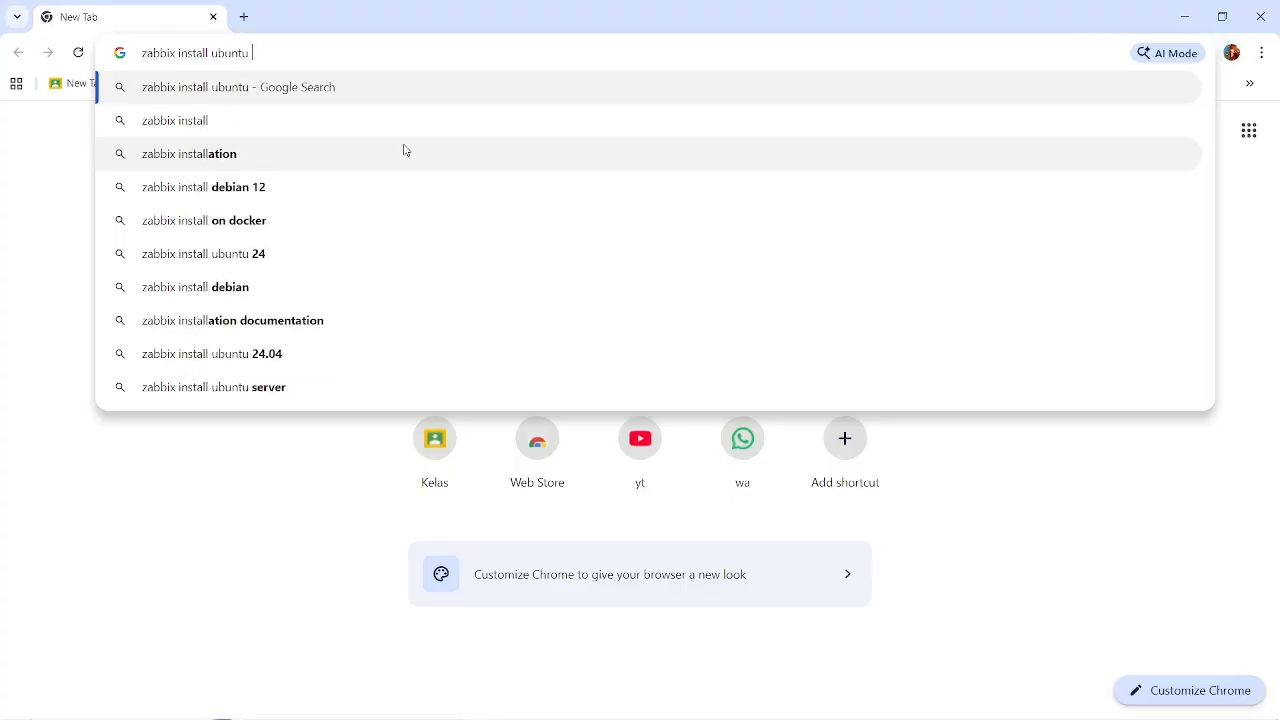
pyautogui.press('Return')
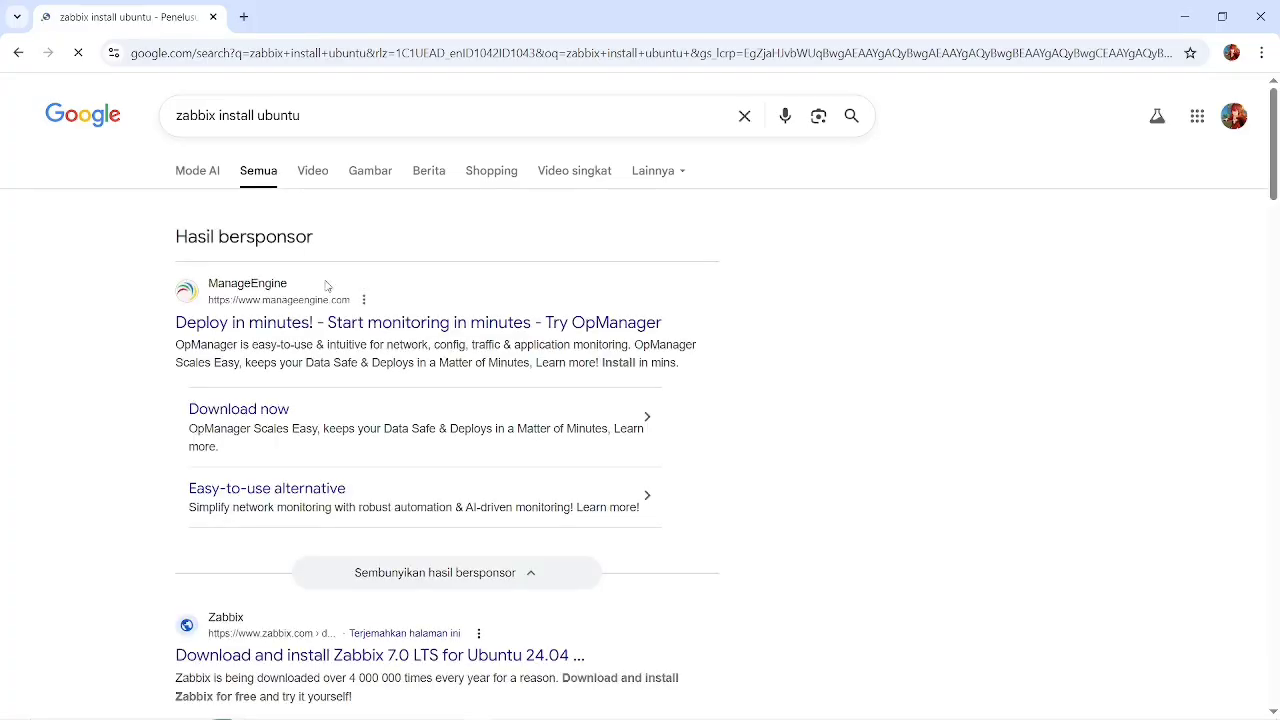
pyautogui.scroll(-2, 270, 363)
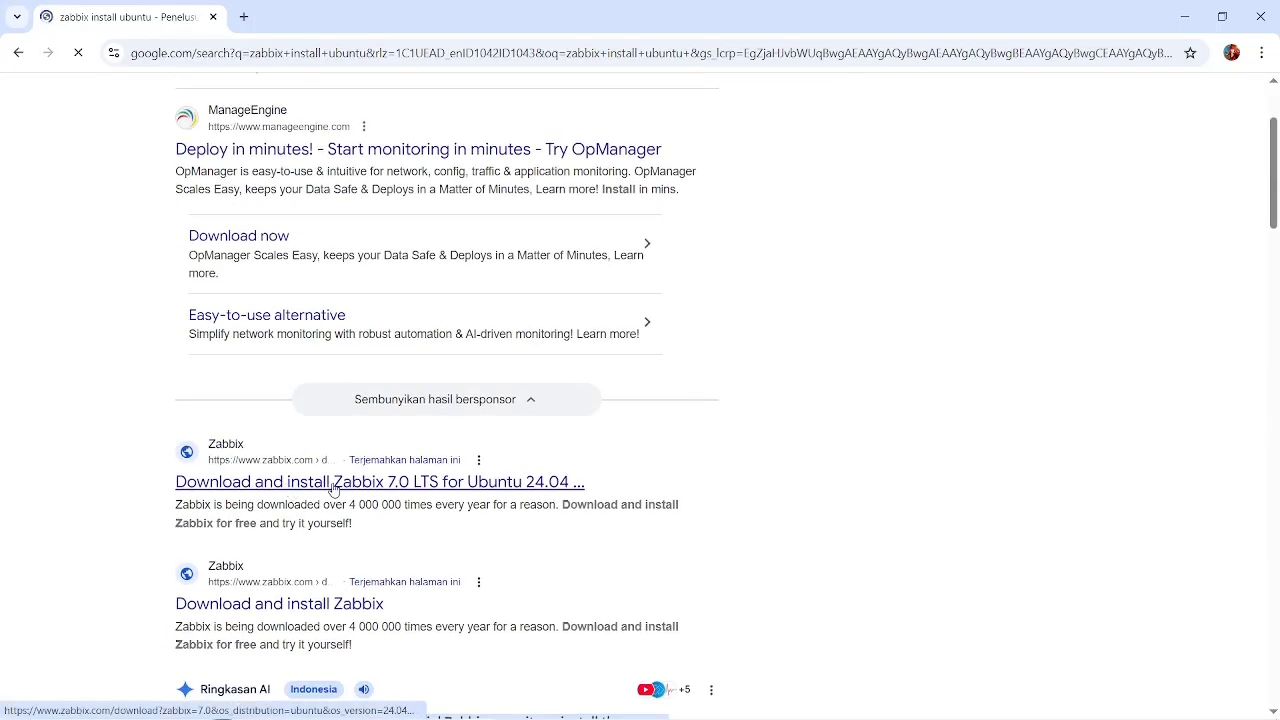
pyautogui.click(333, 488)
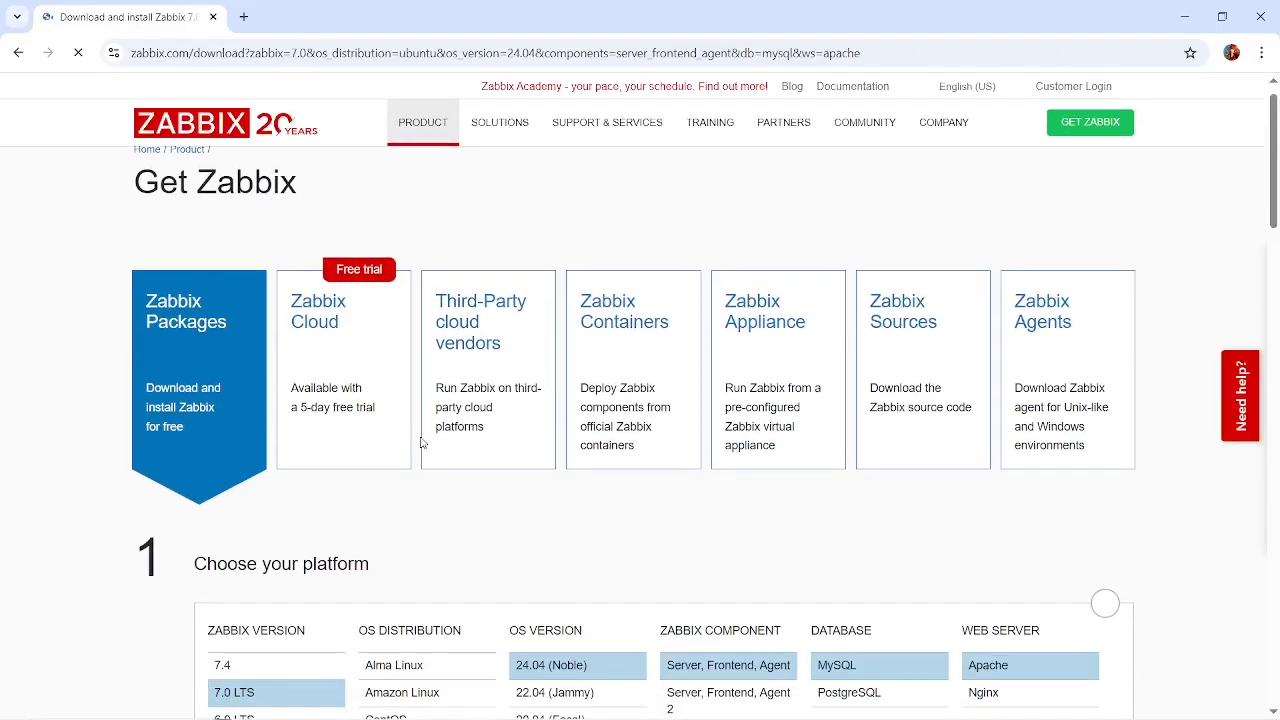
# Choose Nginx as the web server in the Zabbix platform selection and go to the installation instructions.
pyautogui.scroll(-2, 424, 443)
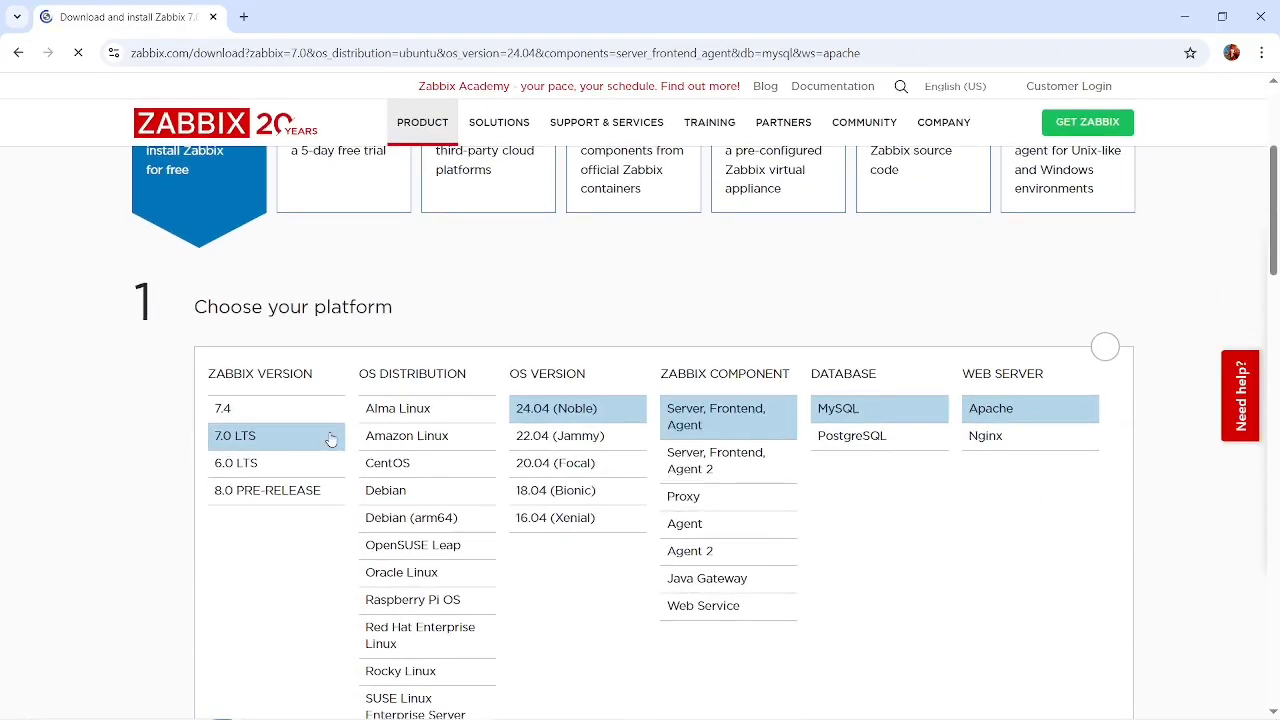
pyautogui.scroll(-1, 432, 535)
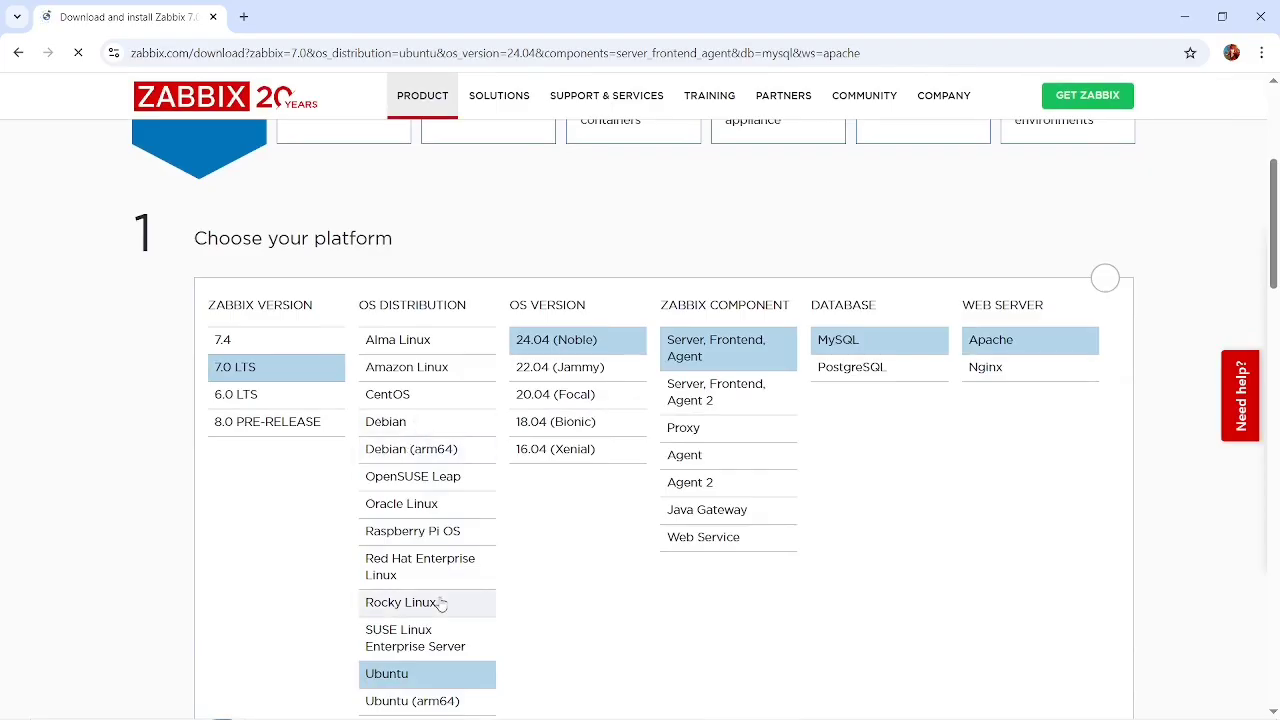
pyautogui.scroll(-1, 430, 560)
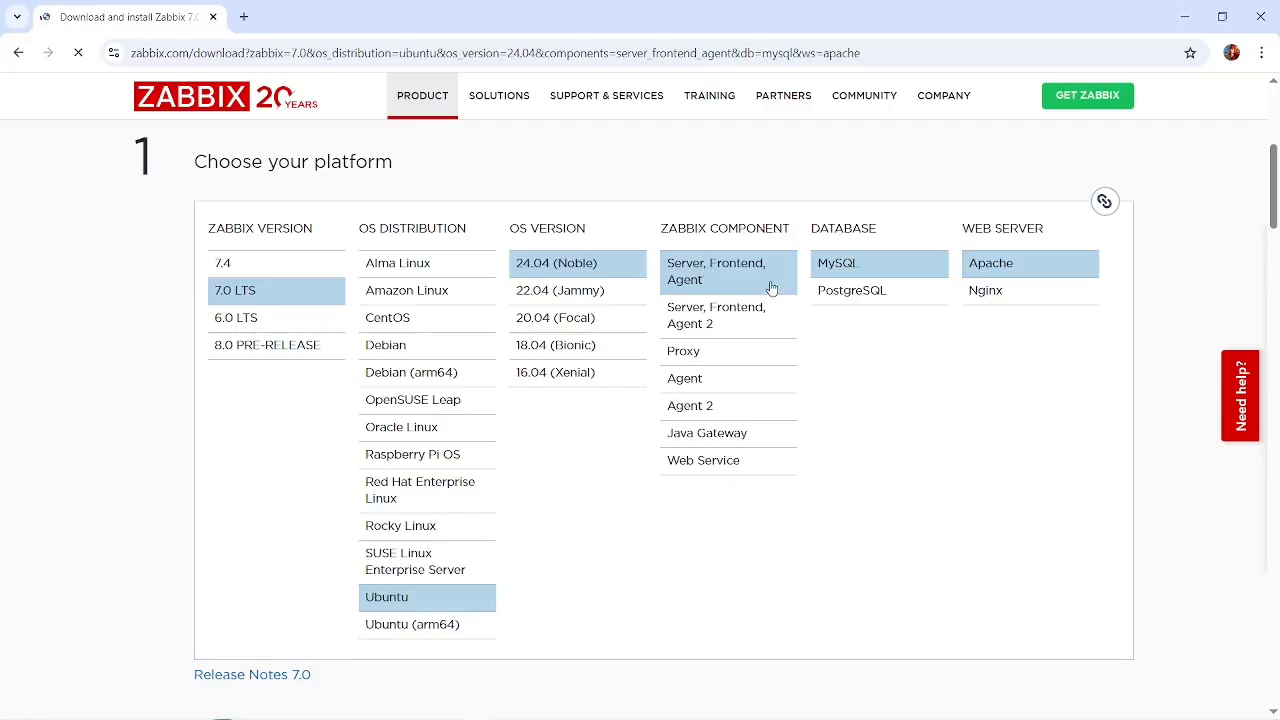
pyautogui.click(966, 289)
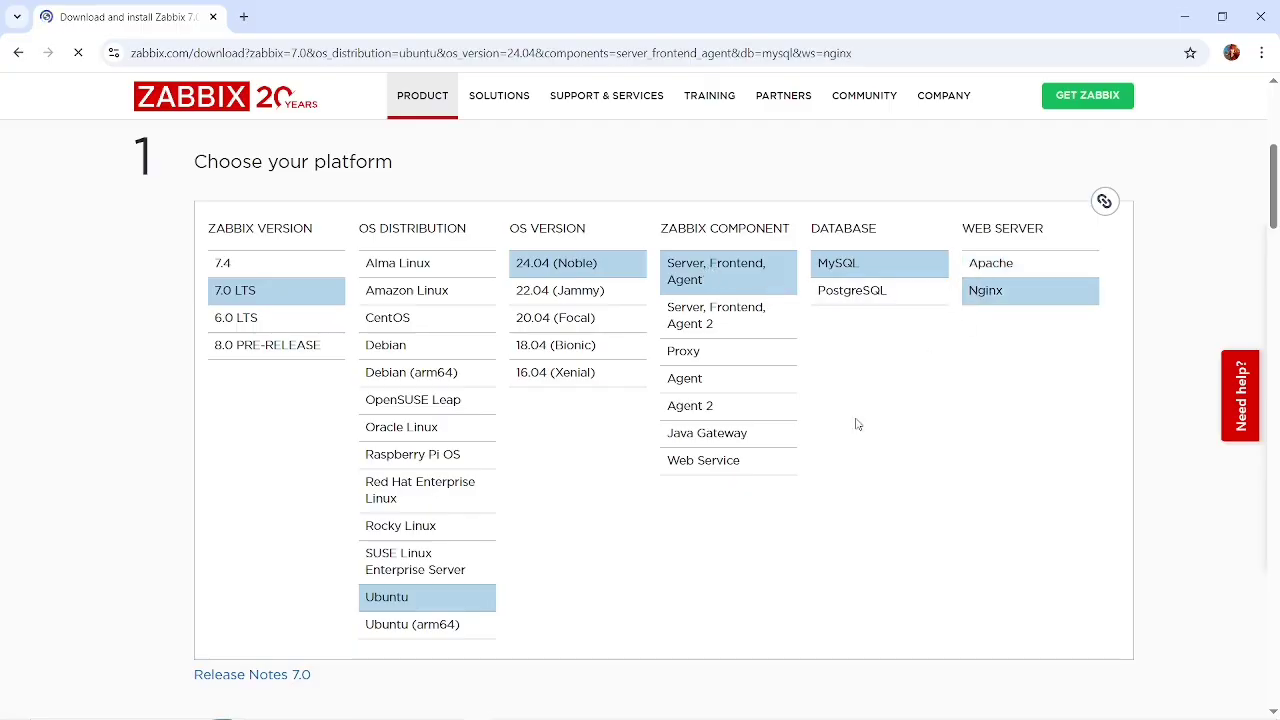
pyautogui.scroll(-2, 856, 424)
pyautogui.scroll(-3, 856, 424)
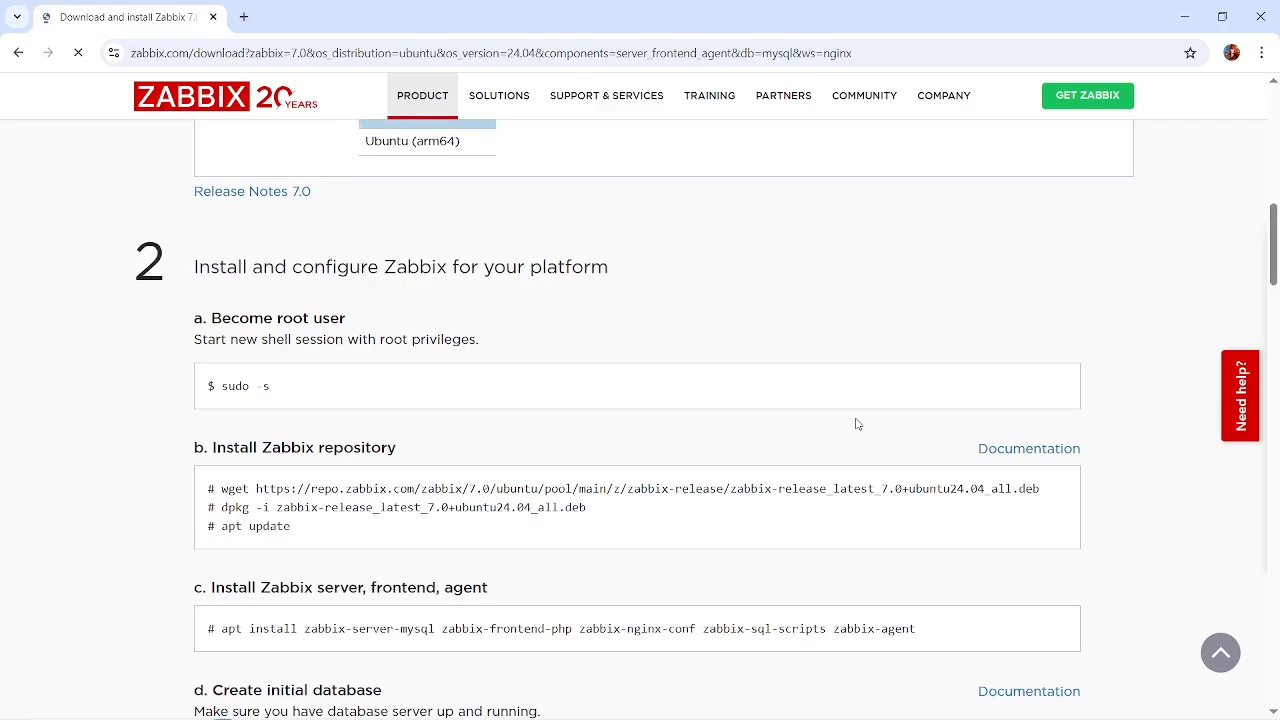
# Check the booting Ubuntu virtual machine, minimize its window and return to the Zabbix installation instructions in Chrome.
pyautogui.hotkey('alt', 'Tab')
pyautogui.hotkey('alt', 'Tab')
pyautogui.hotkey('alt', 'Tab')
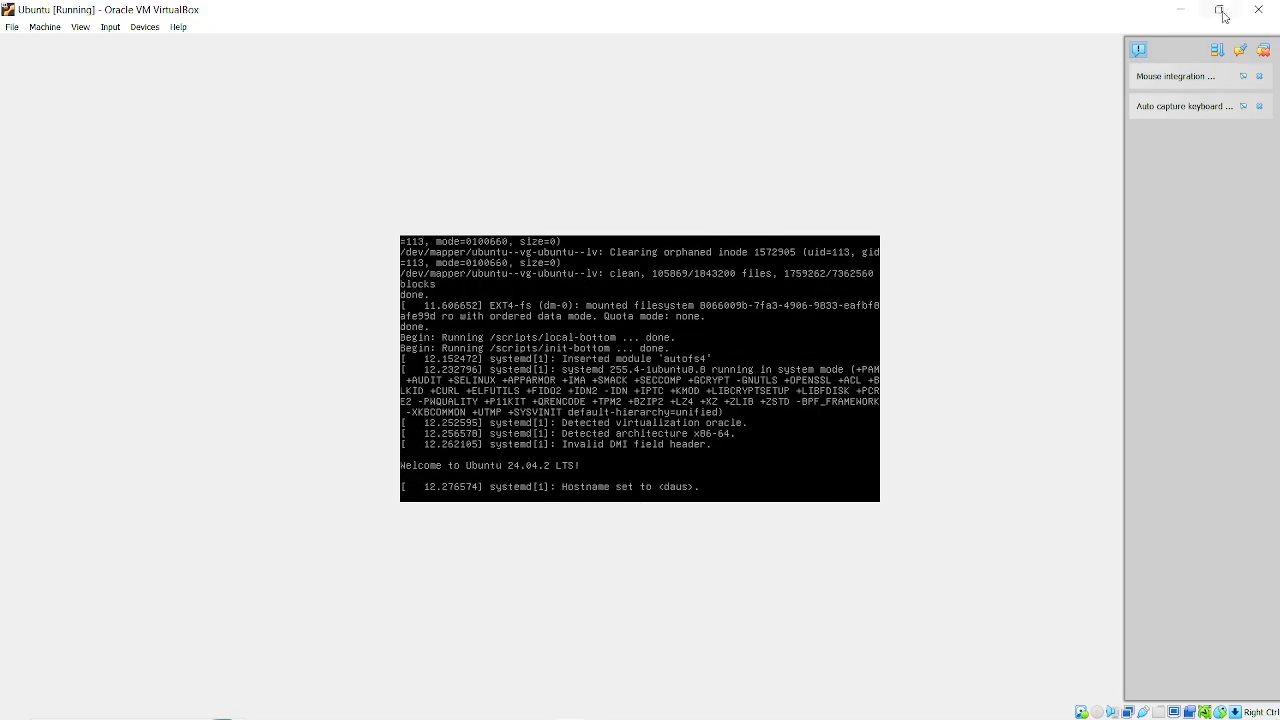
pyautogui.click(1180, 7)
pyautogui.hotkey('alt', 'Tab')
pyautogui.hotkey('alt', 'Tab')
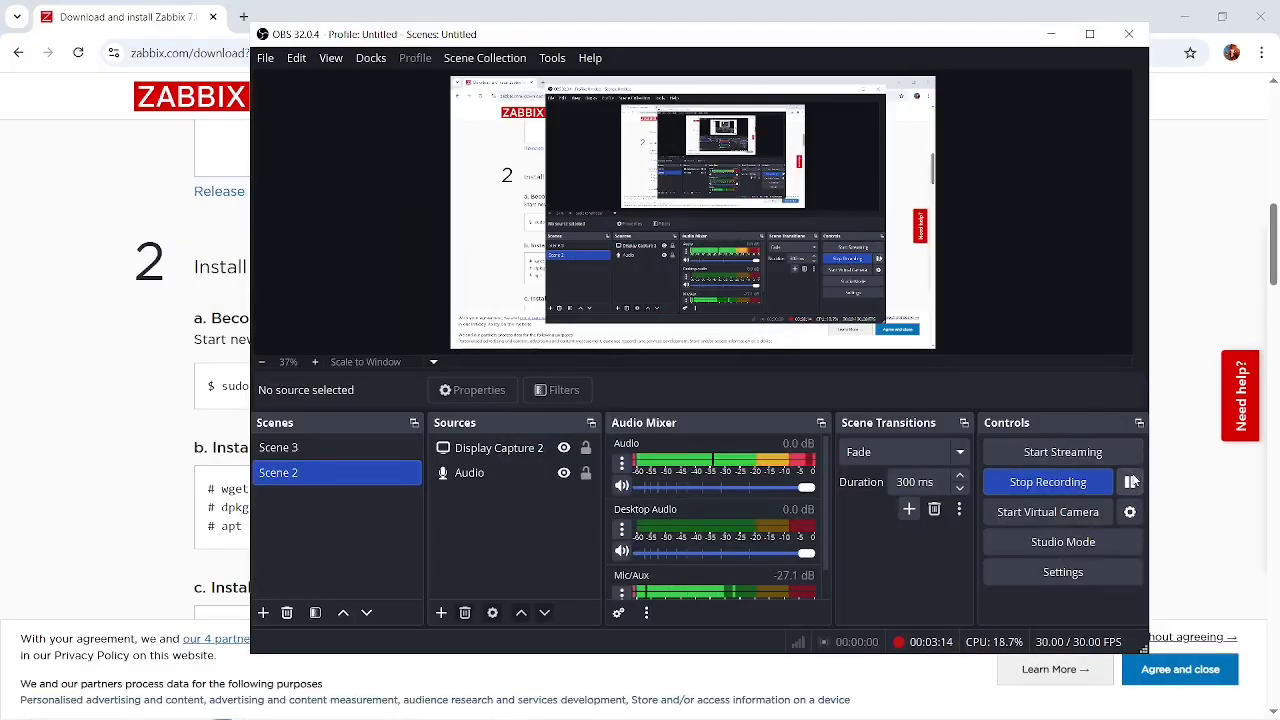
pyautogui.scroll(-6, 1173, 328)
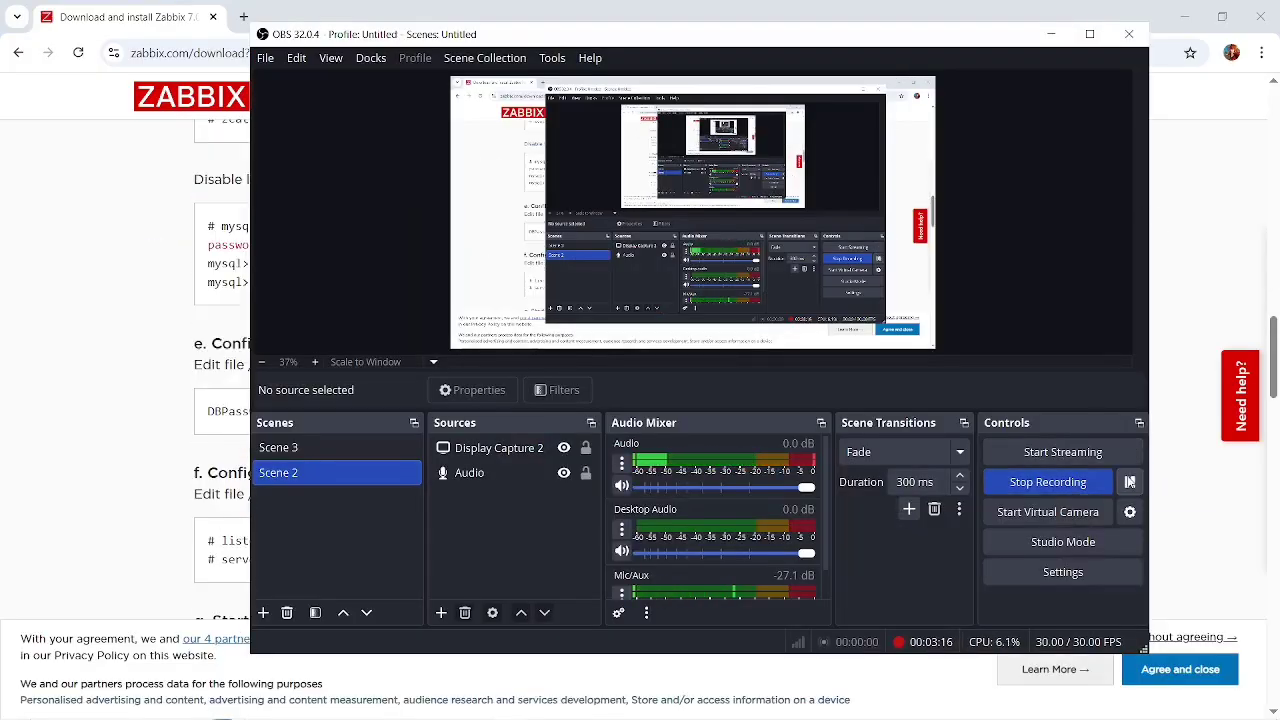
pyautogui.click(1173, 328)
pyautogui.scroll(1, 697, 420)
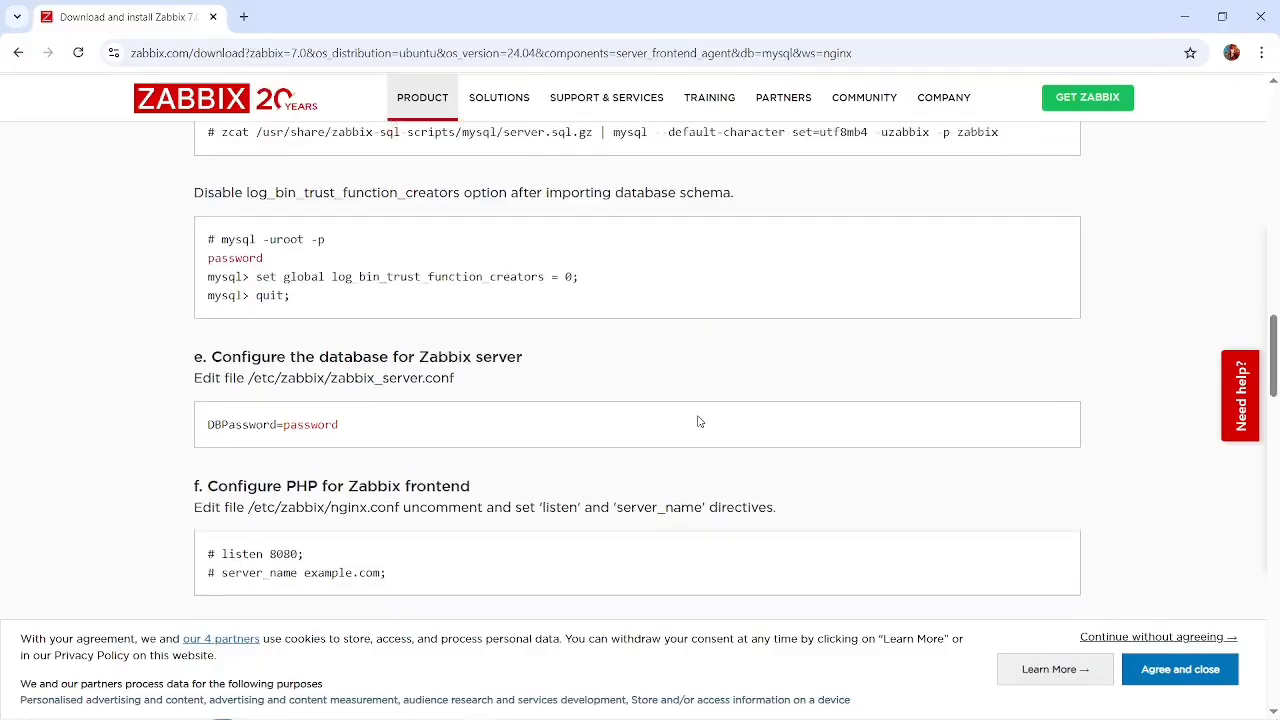
# Check the Ubuntu terminal session and return in Chrome to the start of the "Install and configure Zabbix for your platform" section.
pyautogui.hotkey('alt', 'Tab')
pyautogui.press('Tab')
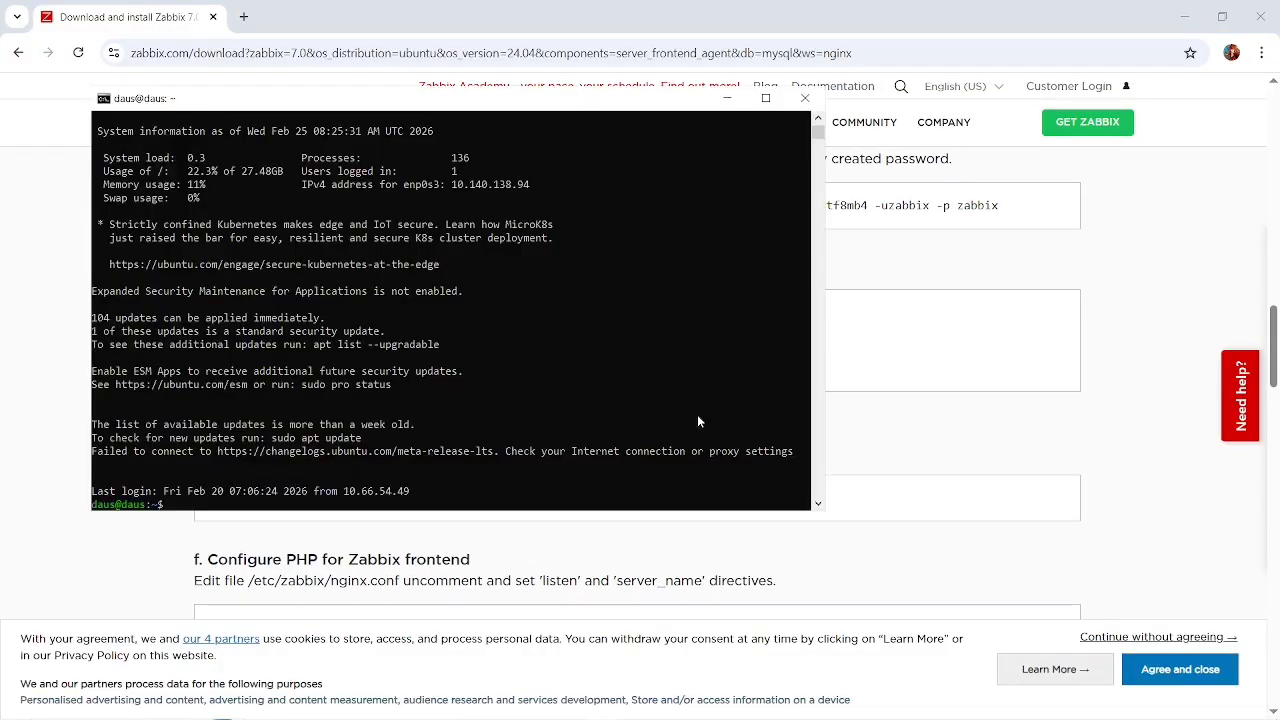
pyautogui.click(933, 398)
pyautogui.scroll(3, 933, 398)
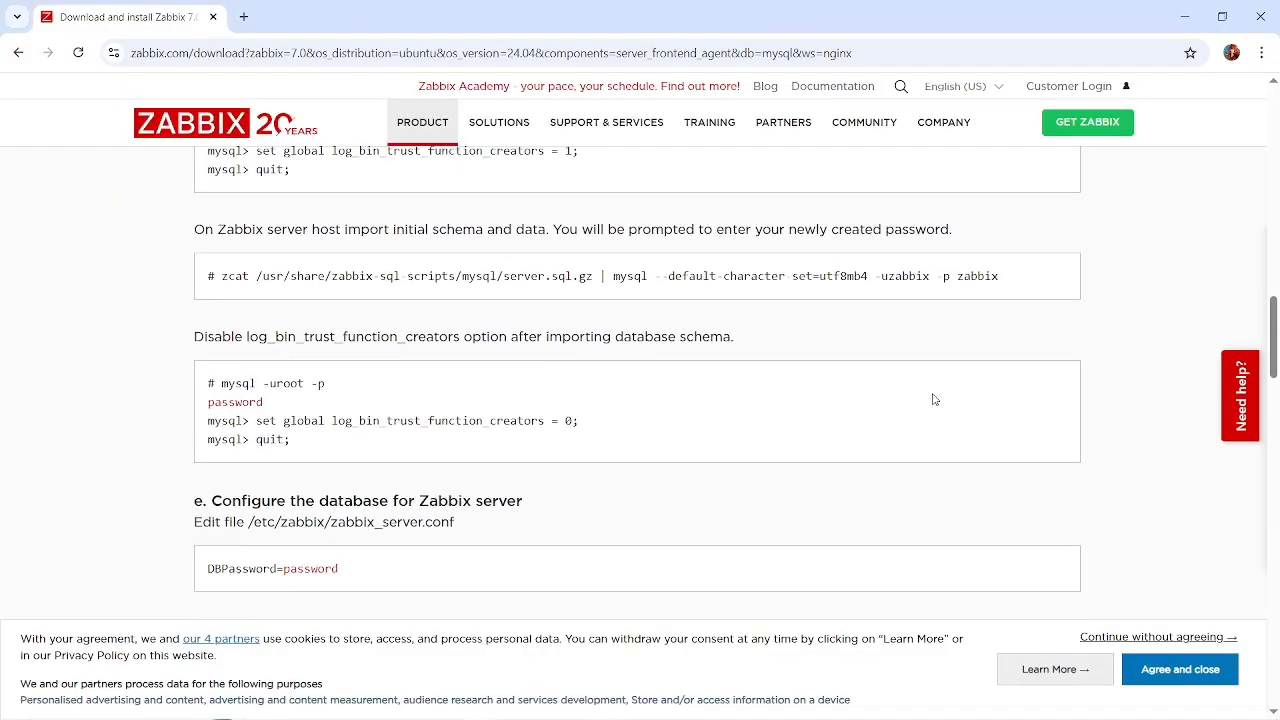
pyautogui.scroll(5, 933, 398)
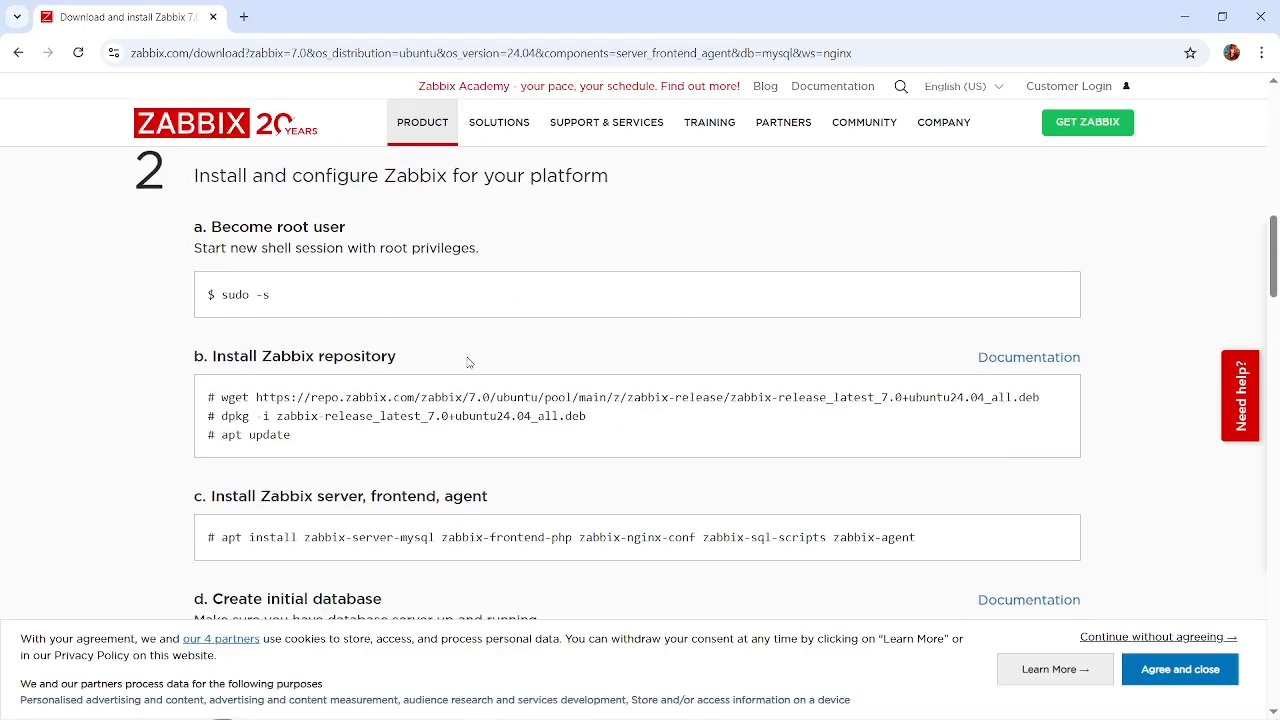
pyautogui.hotkey('alt', 'Tab')
pyautogui.hotkey('alt', 'Tab')
pyautogui.hotkey('alt', 'Tab')
pyautogui.hotkey('alt', 'Tab')
pyautogui.hotkey('alt', 'Tab')
pyautogui.hotkey('alt', 'Tab')
pyautogui.hotkey('alt', 'Tab')
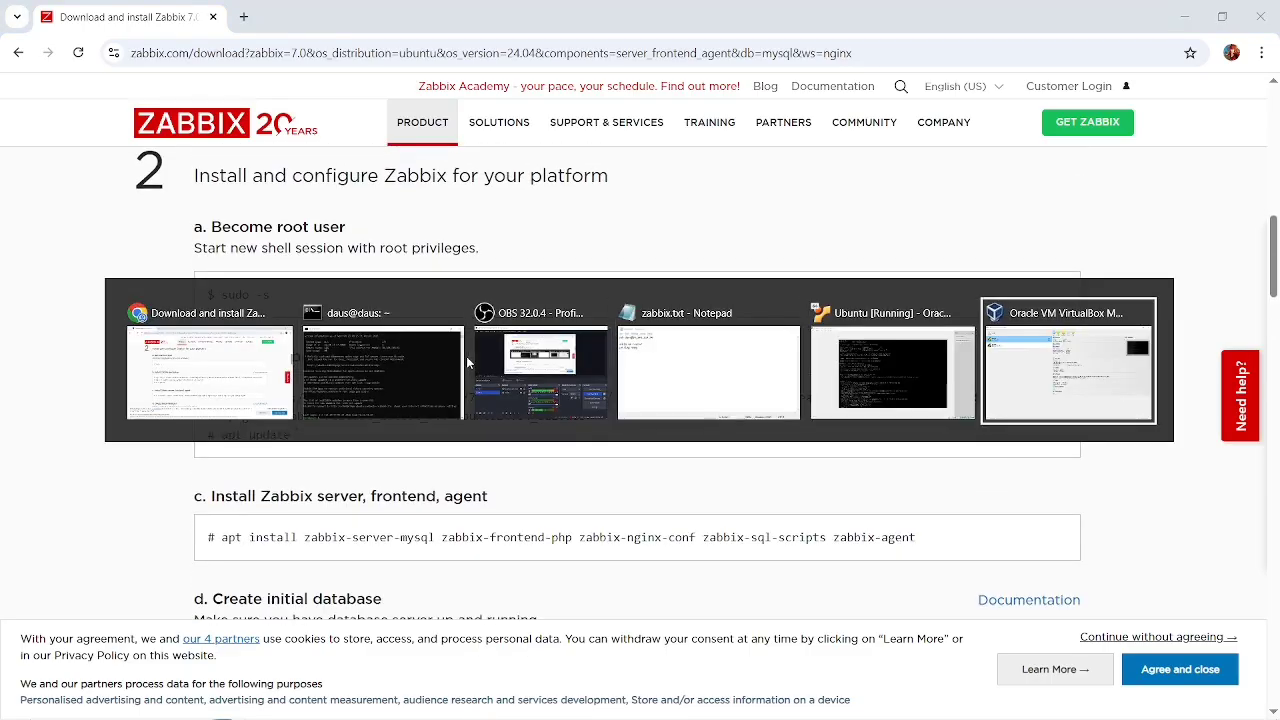
pyautogui.hotkey('alt', 'Tab')
pyautogui.hotkey('alt', 'Tab')
pyautogui.hotkey('alt', 'Tab')
pyautogui.hotkey('alt', 'Tab')
pyautogui.hotkey('alt', 'Tab')
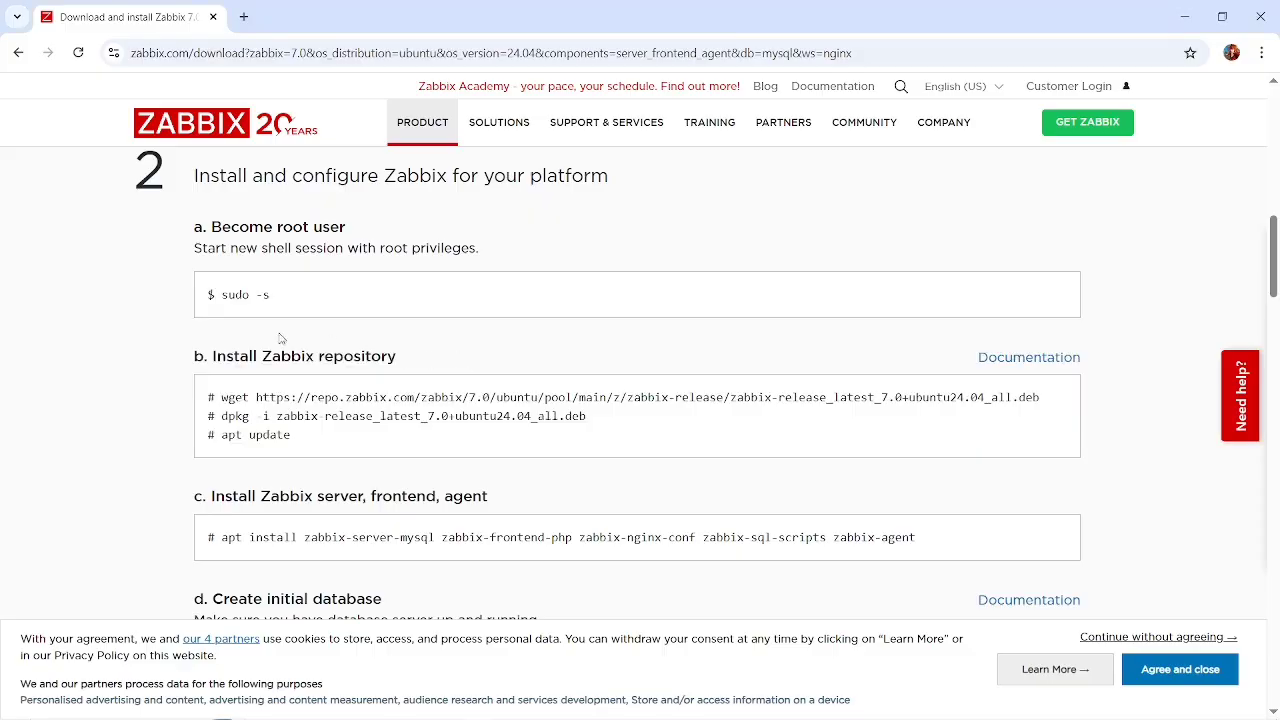
# Copy the sudo -s command from the instructions, run it in the Ubuntu terminal and enter the account password to become root.
pyautogui.moveTo(238, 295); pyautogui.dragTo(223, 297)
pyautogui.hotkey('ctrl', 'c')
pyautogui.hotkey('alt', 'Tab')
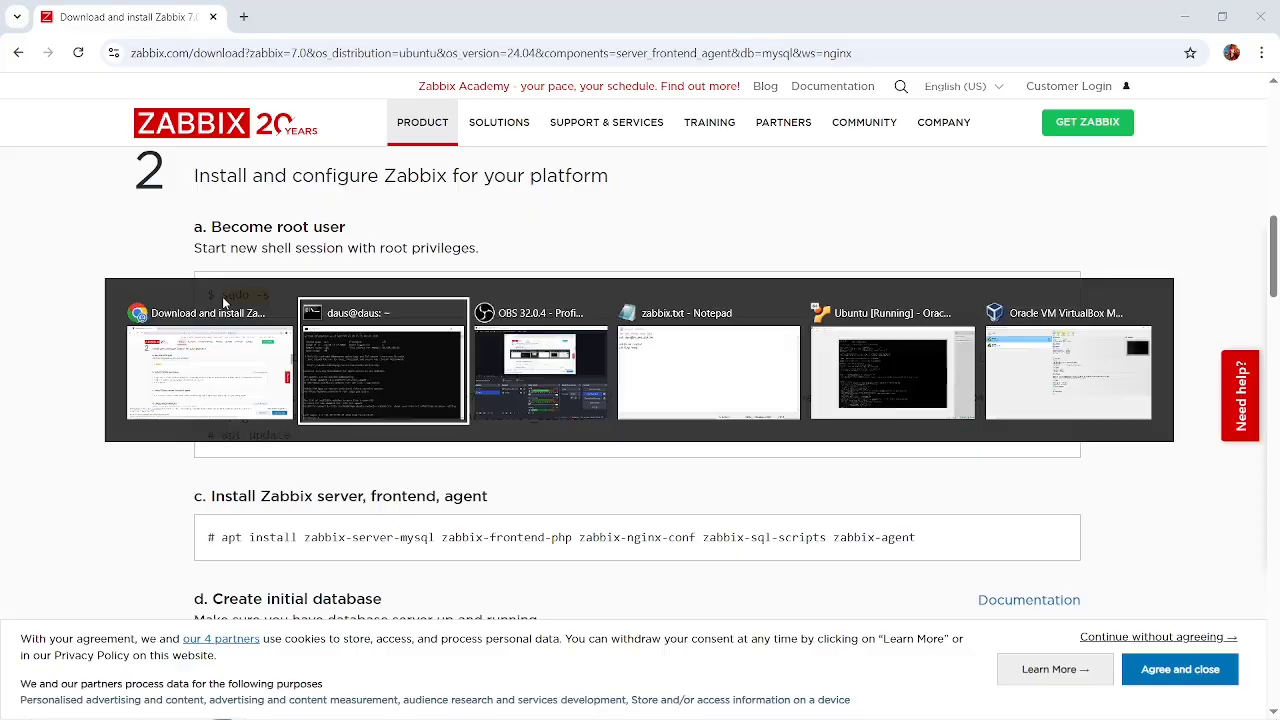
pyautogui.rightClick(424, 348)
pyautogui.press('Return')
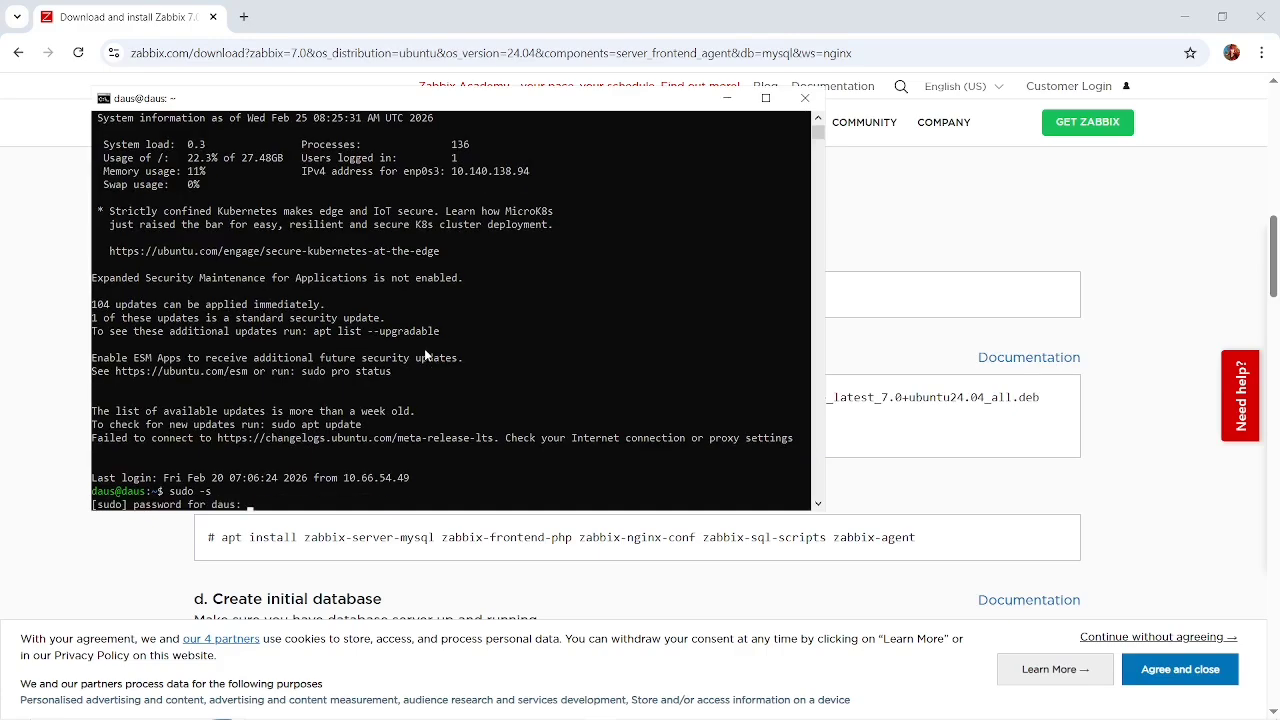
pyautogui.press('Return')
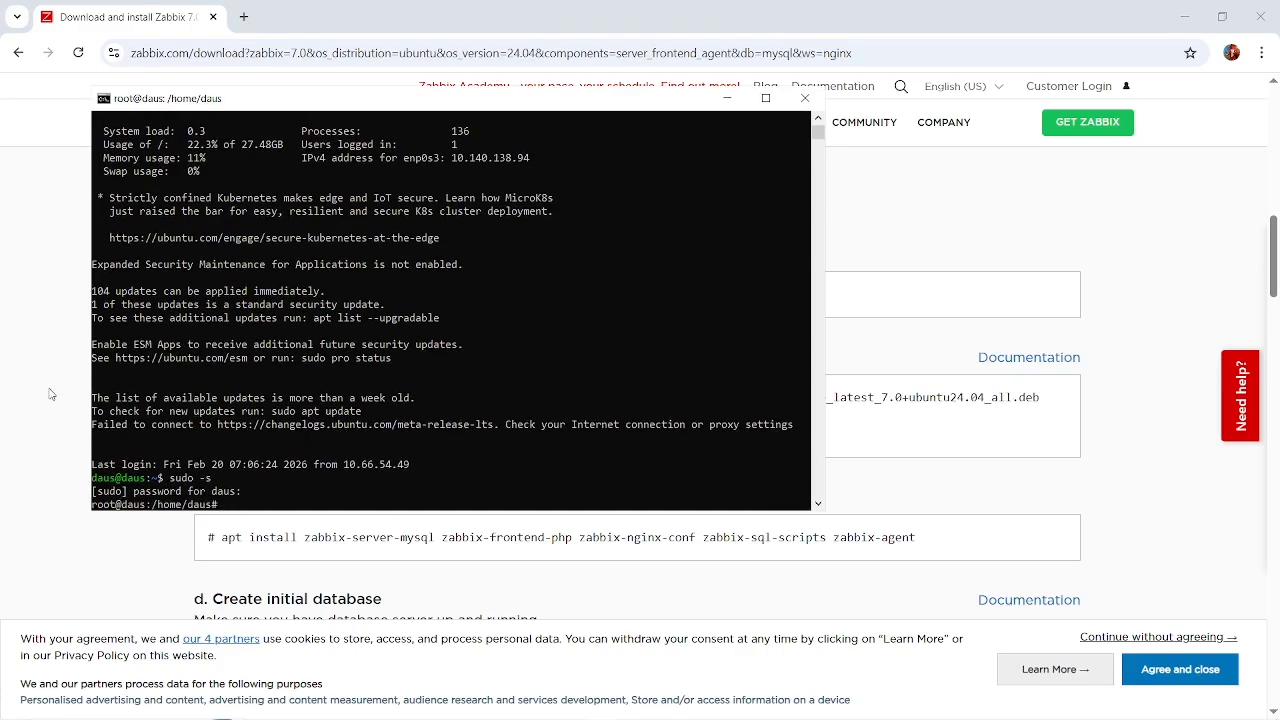
# Download the Zabbix 7.0 release package for Ubuntu 24.04 in the terminal with the wget command from the instructions.
pyautogui.hotkey('alt', 'Tab')
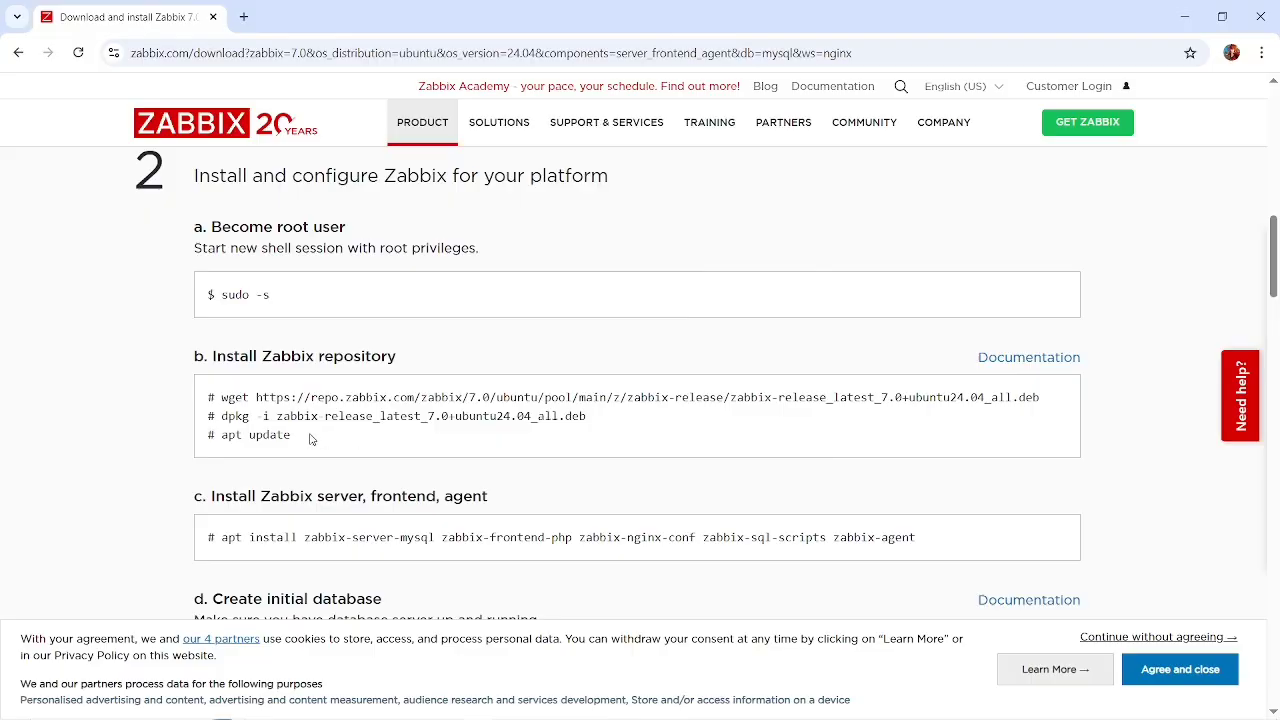
pyautogui.moveTo(222, 397); pyautogui.dragTo(1037, 399)
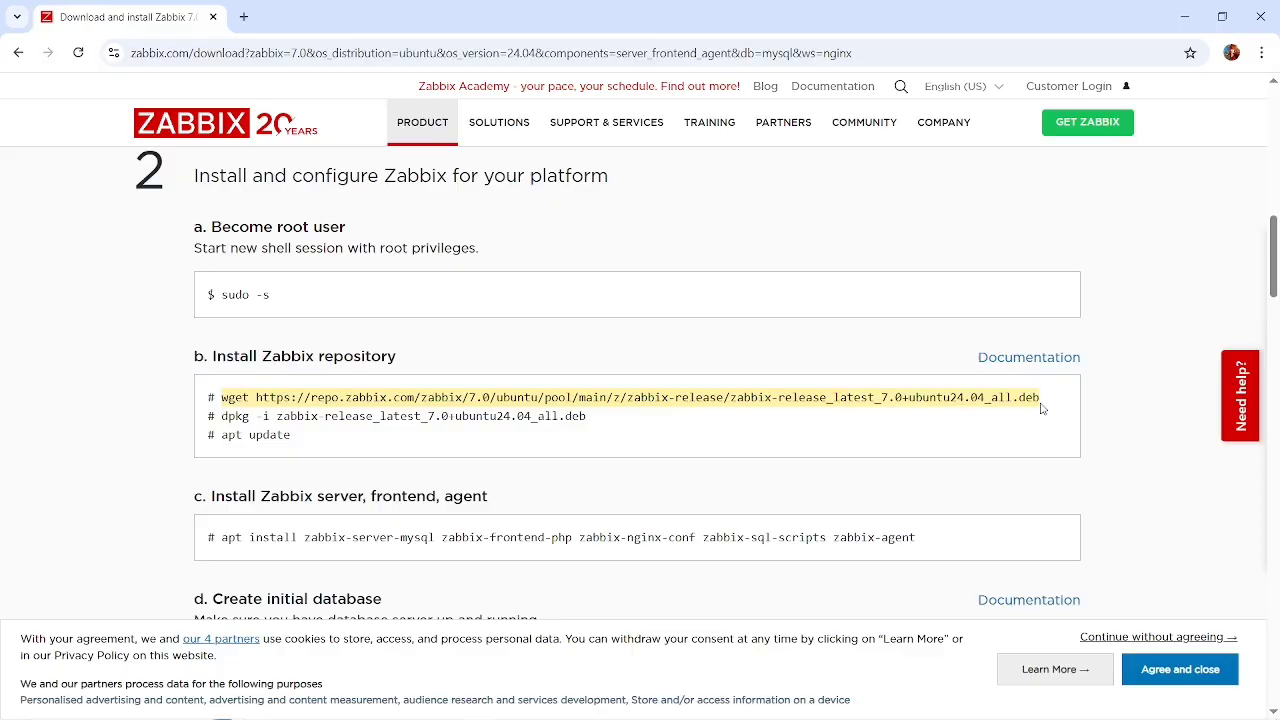
pyautogui.hotkey('alt', 'Tab')
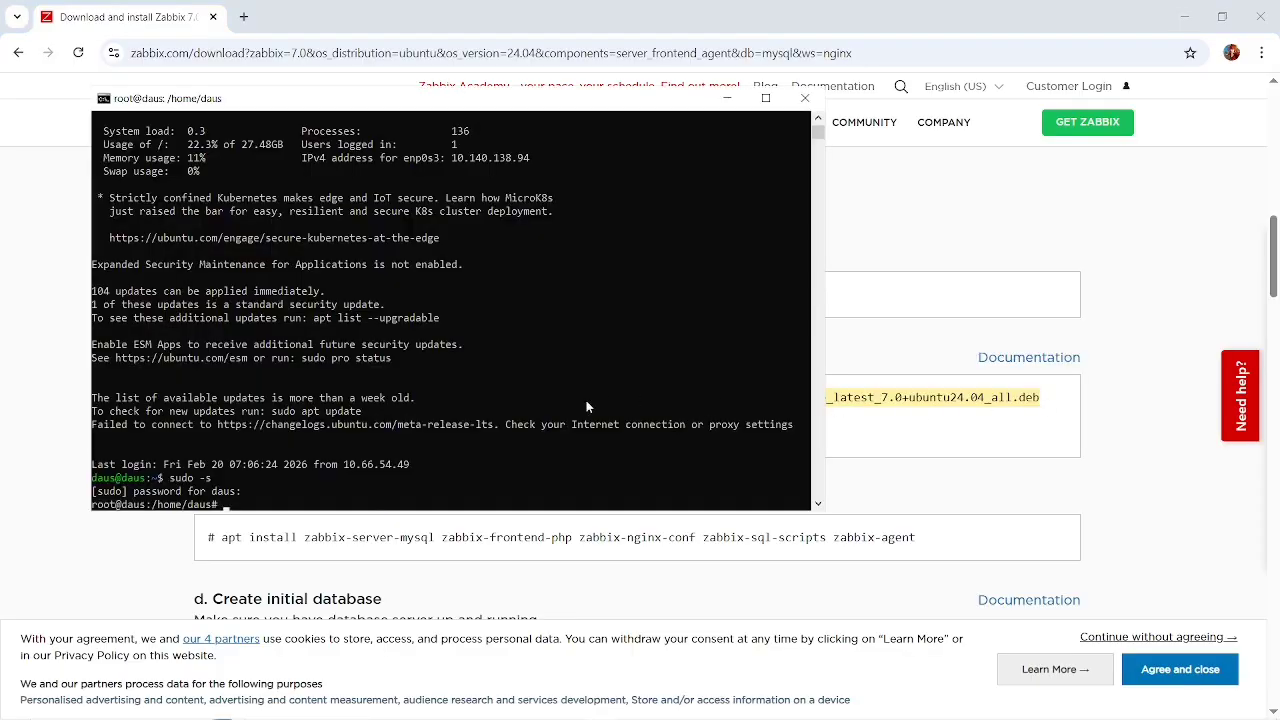
pyautogui.rightClick(586, 407)
pyautogui.press('Return')
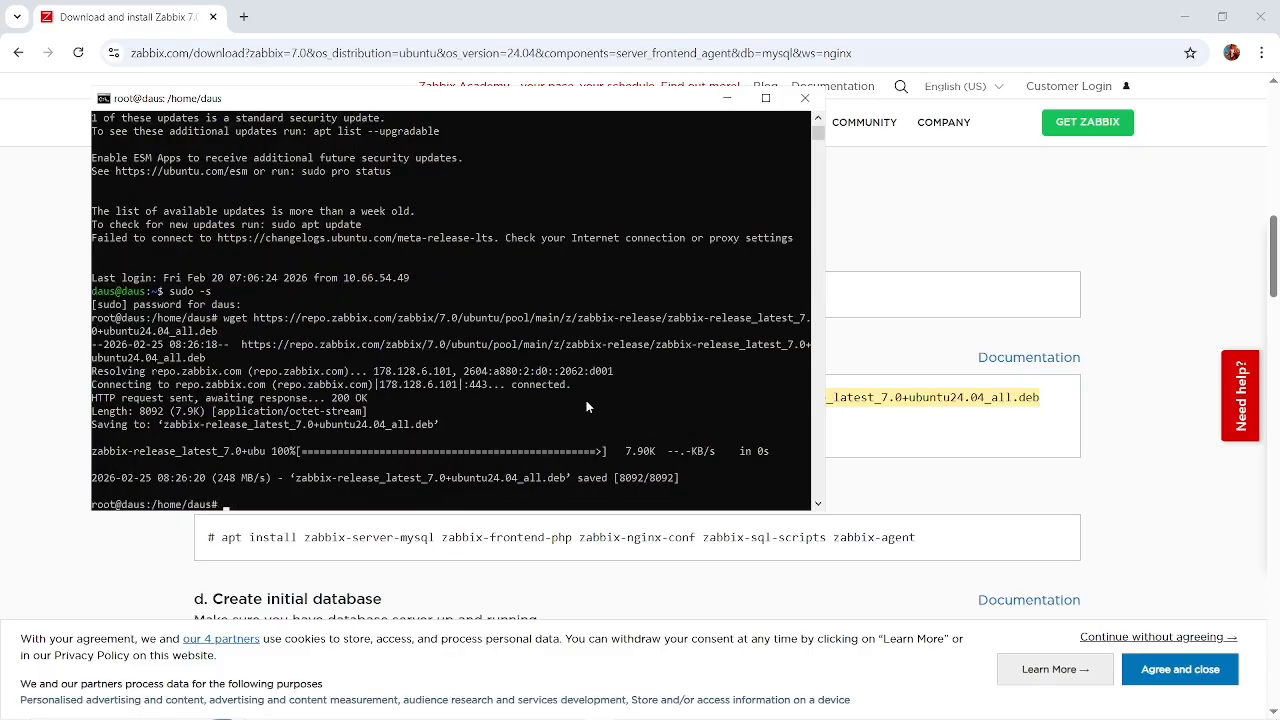
# Install zabbix-release_latest_7.0+ubuntu24.04_all.deb in the terminal with the dpkg -i command from the instructions.
pyautogui.click(970, 492)
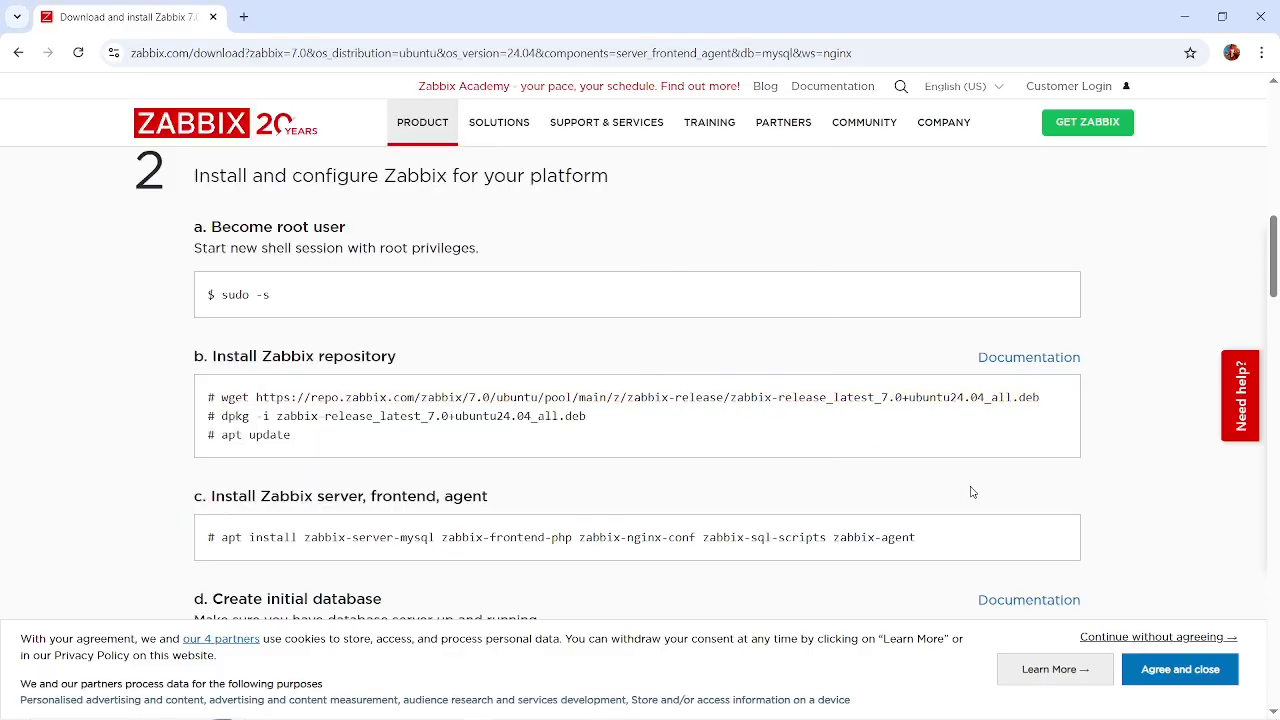
pyautogui.moveTo(590, 418); pyautogui.dragTo(222, 416)
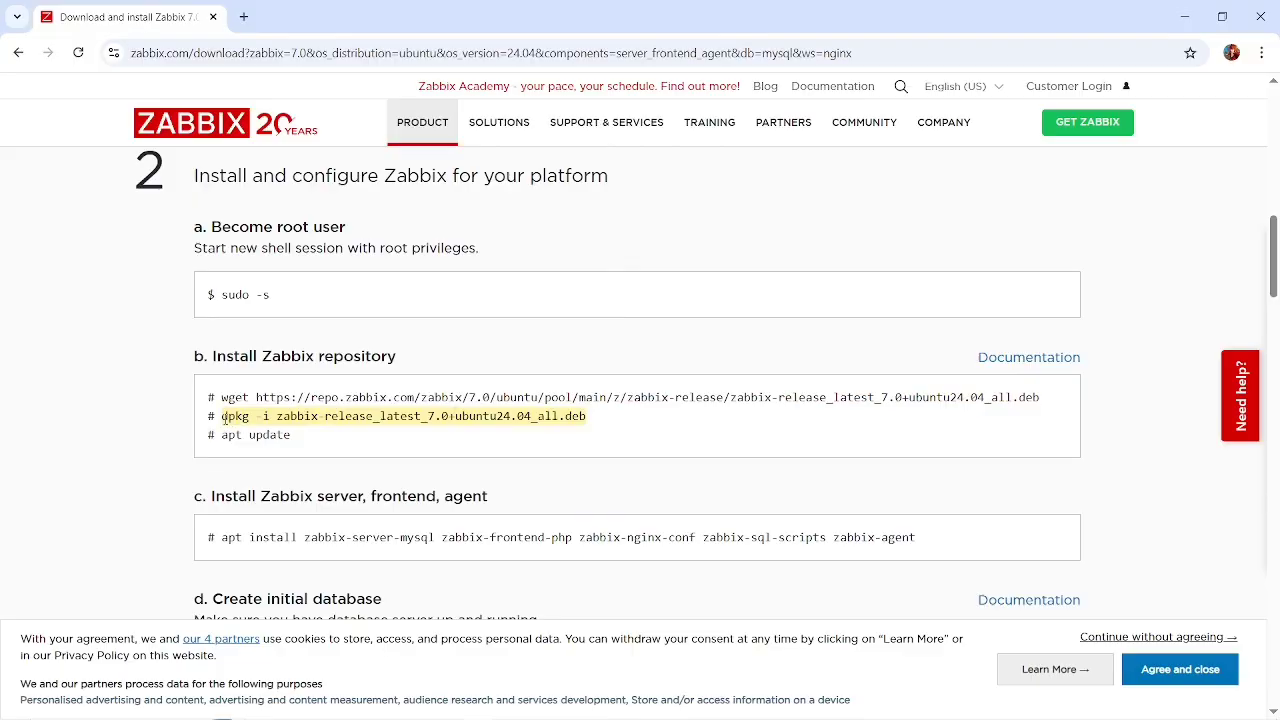
pyautogui.hotkey('alt', 'Tab')
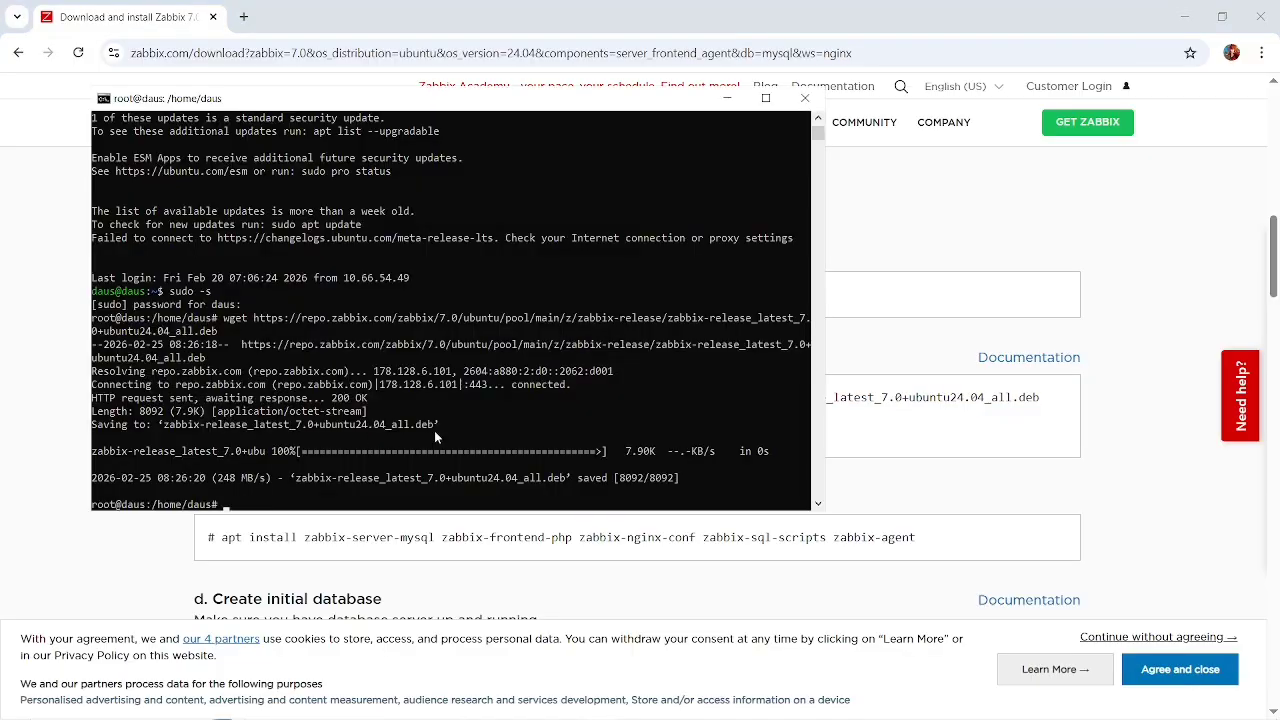
pyautogui.rightClick(434, 430)
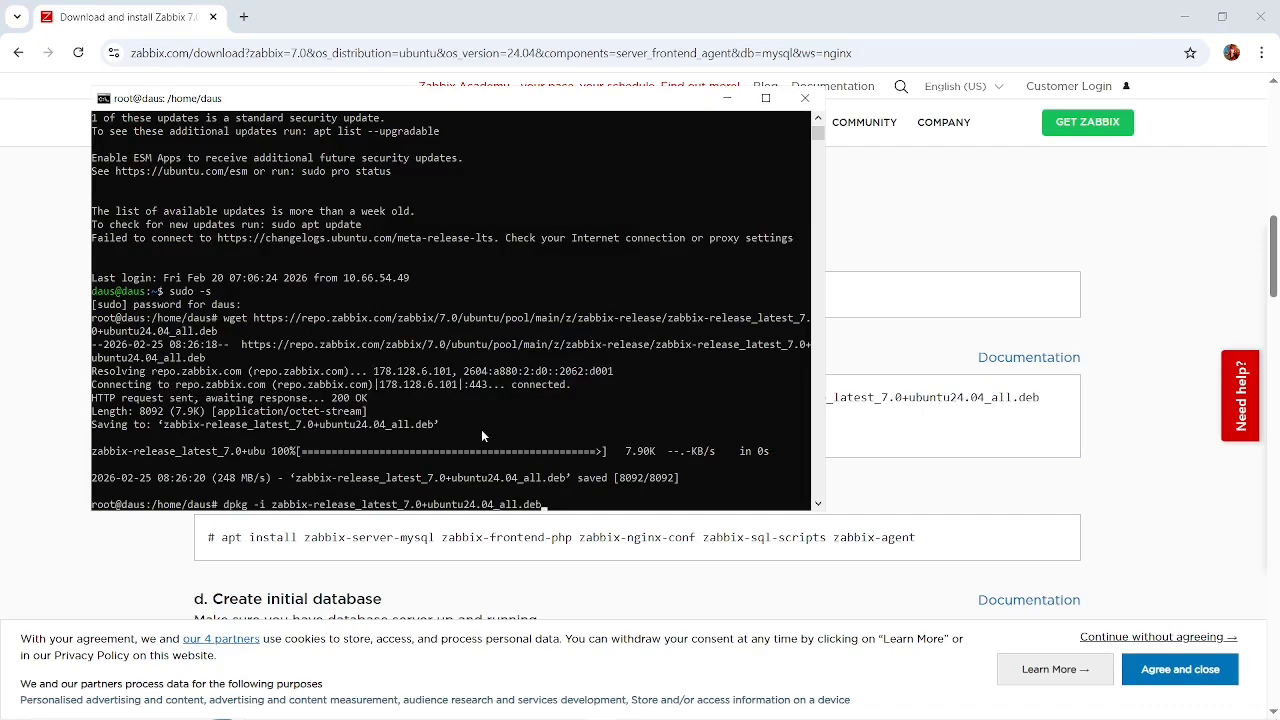
pyautogui.press('Return')
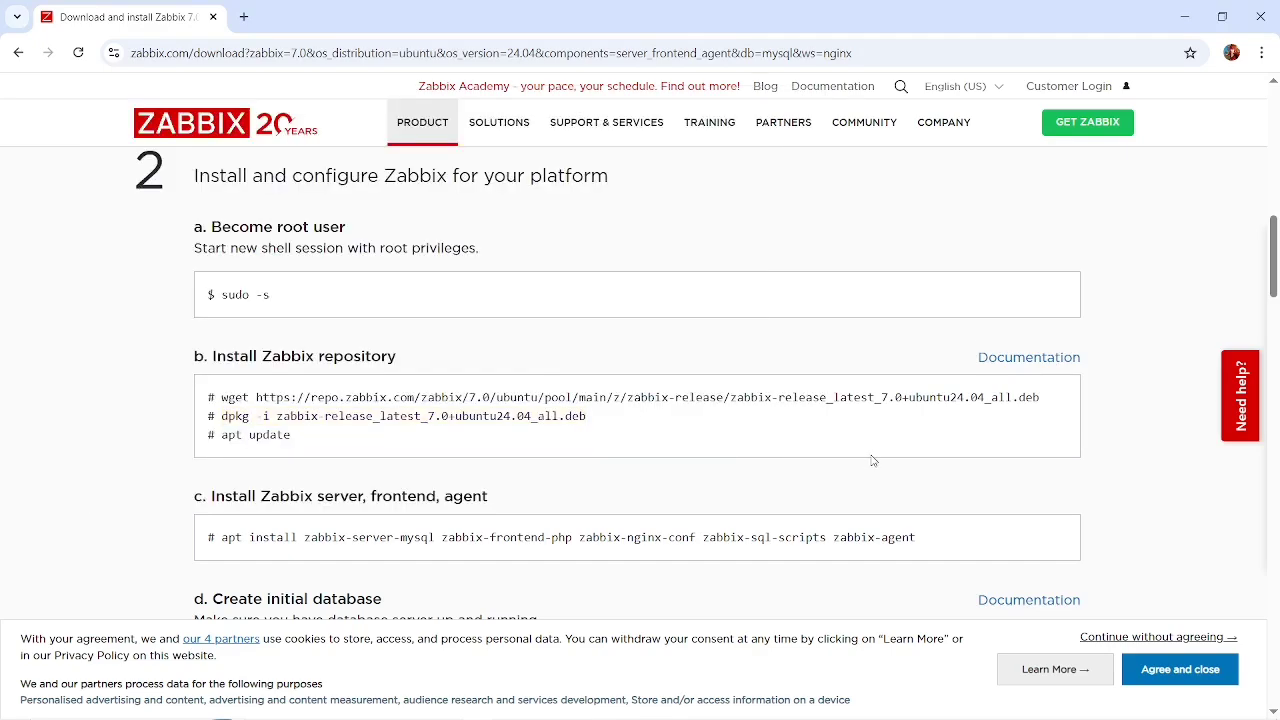
# Copy the apt update command from the instructions and run it in the terminal to refresh the package lists.
pyautogui.hotkey('alt', 'Tab')
pyautogui.moveTo(297, 435); pyautogui.dragTo(224, 437)
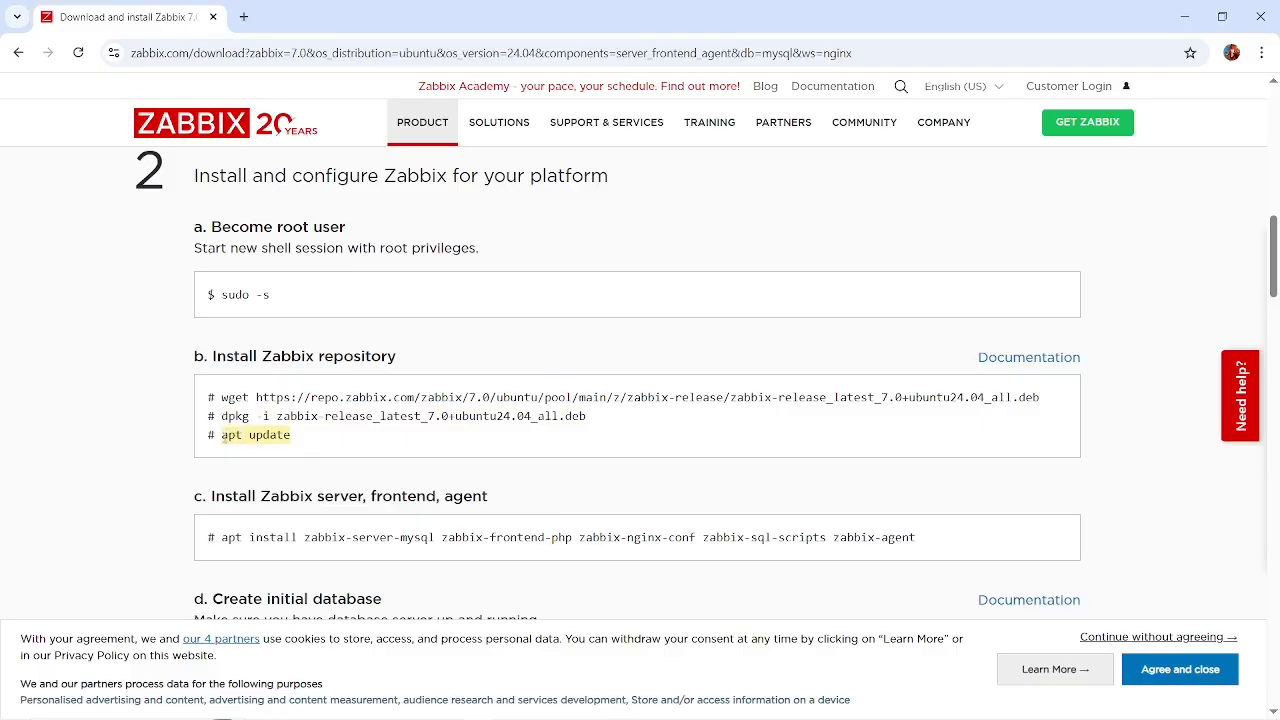
pyautogui.hotkey('alt', 'Tab')
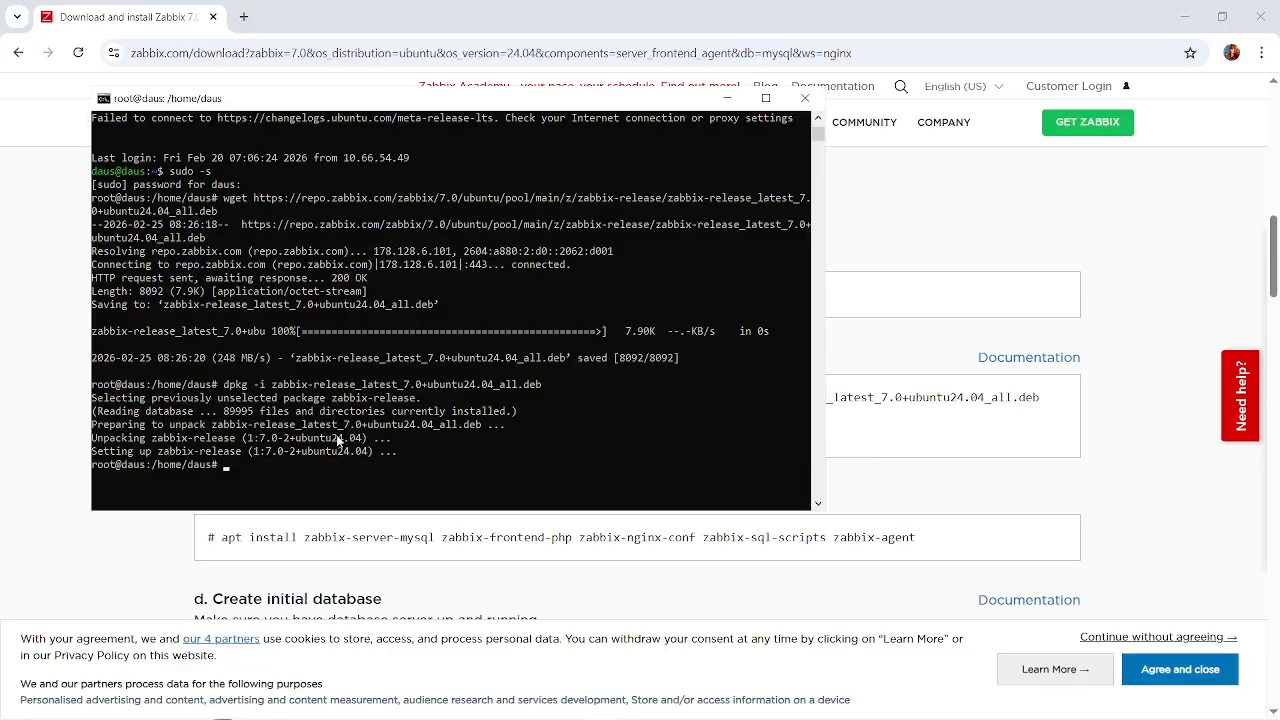
pyautogui.click(915, 450)
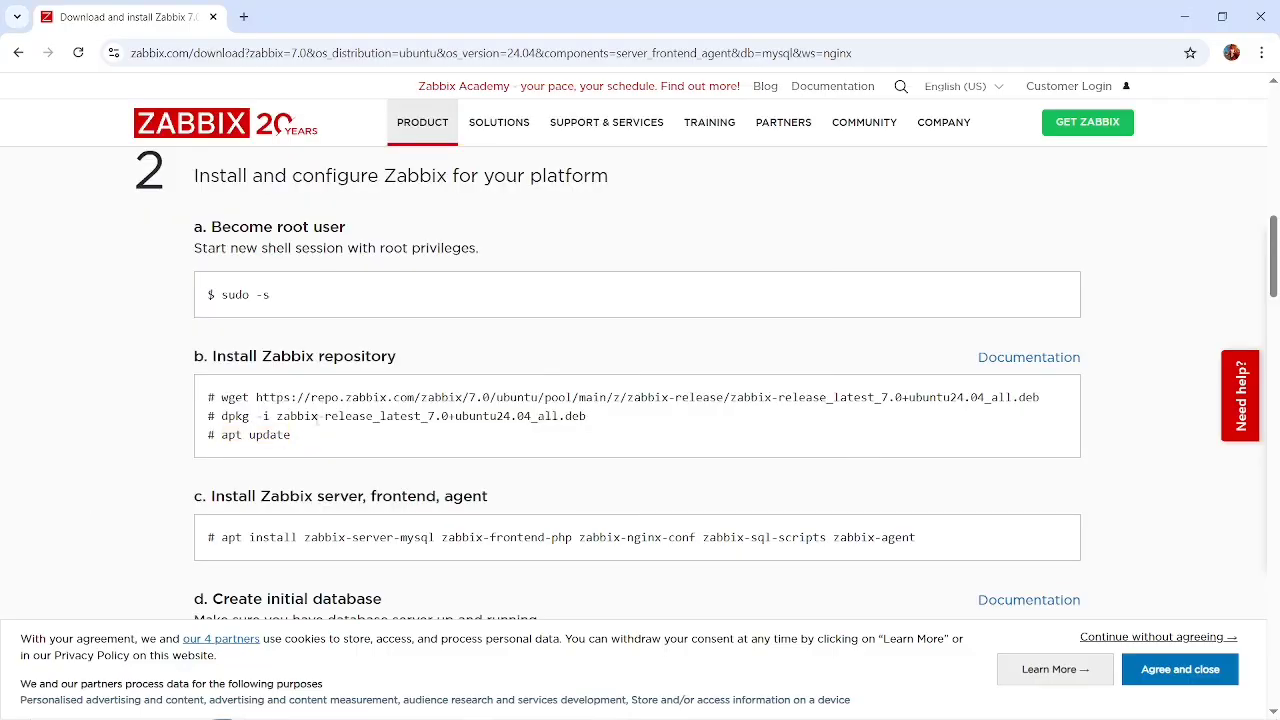
pyautogui.moveTo(296, 441); pyautogui.dragTo(221, 437)
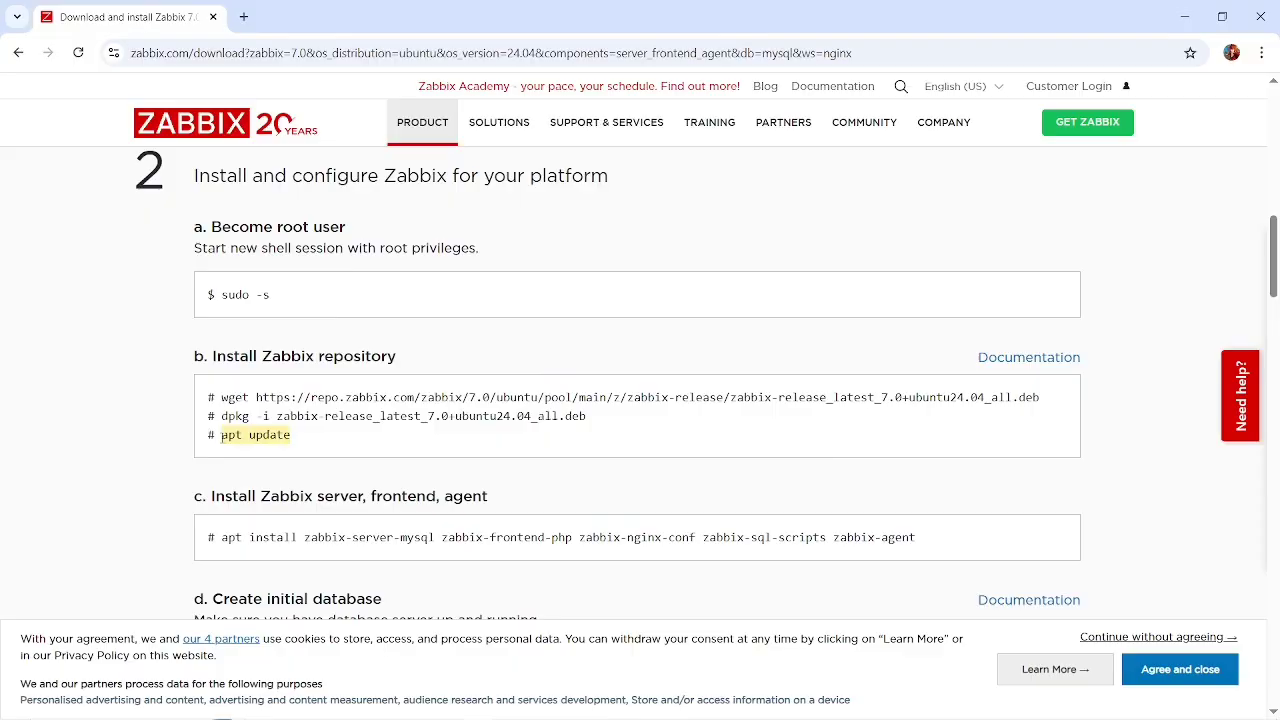
pyautogui.hotkey('ctrl', 'c')
pyautogui.hotkey('alt', 'Tab')
pyautogui.rightClick(428, 425)
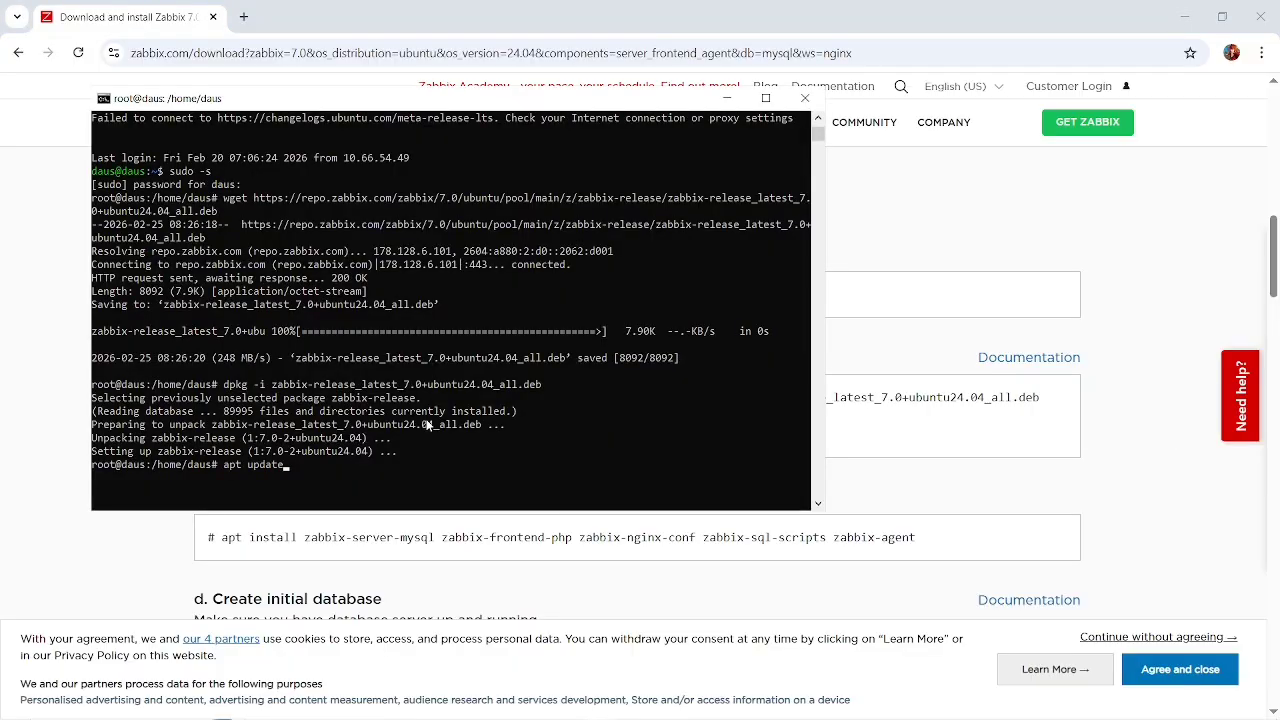
pyautogui.press('Return')
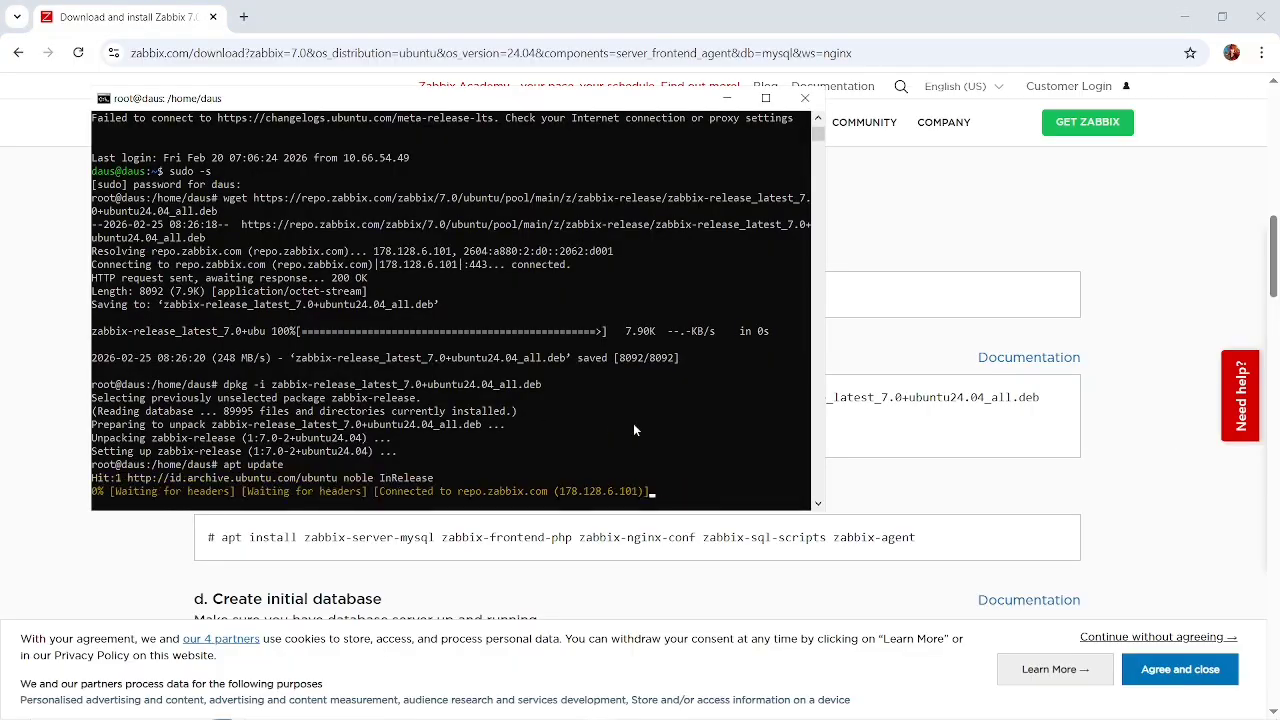
# Copy the apt install command for the Zabbix server, frontend and agent from the instructions and switch to the terminal.
pyautogui.click(869, 436)
pyautogui.scroll(-1, 900, 450)
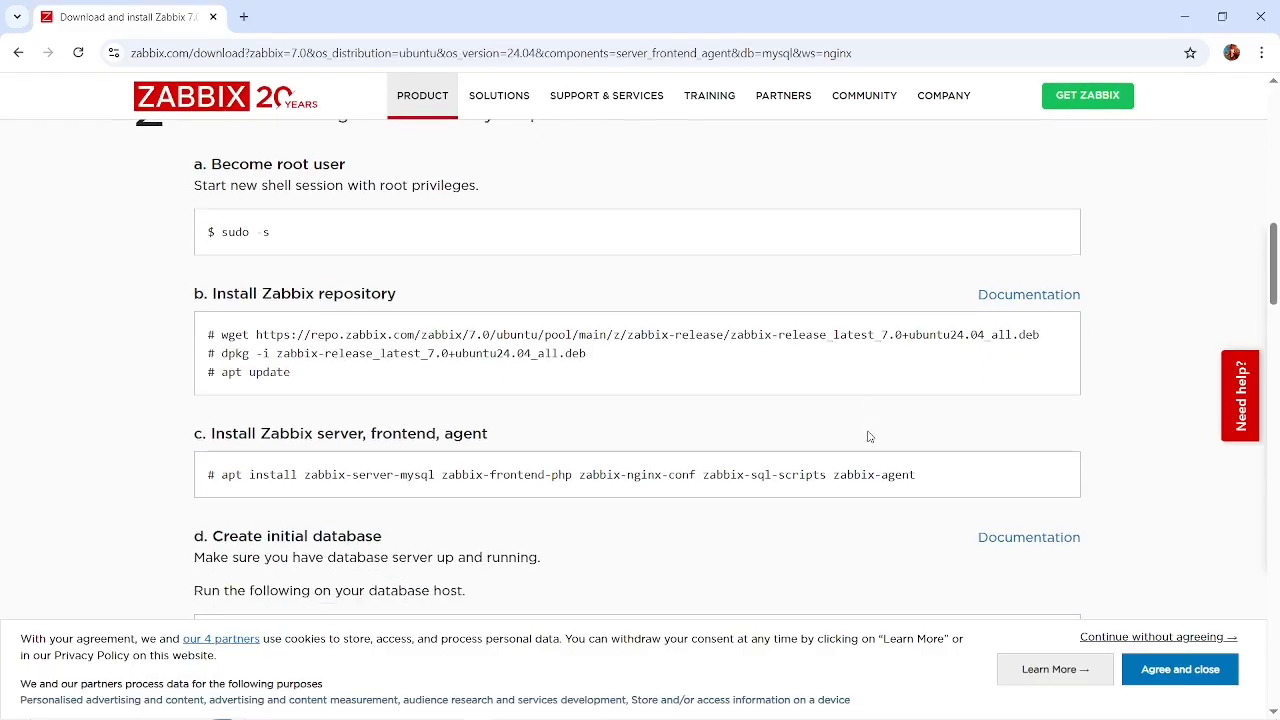
pyautogui.moveTo(920, 483); pyautogui.dragTo(218, 474)
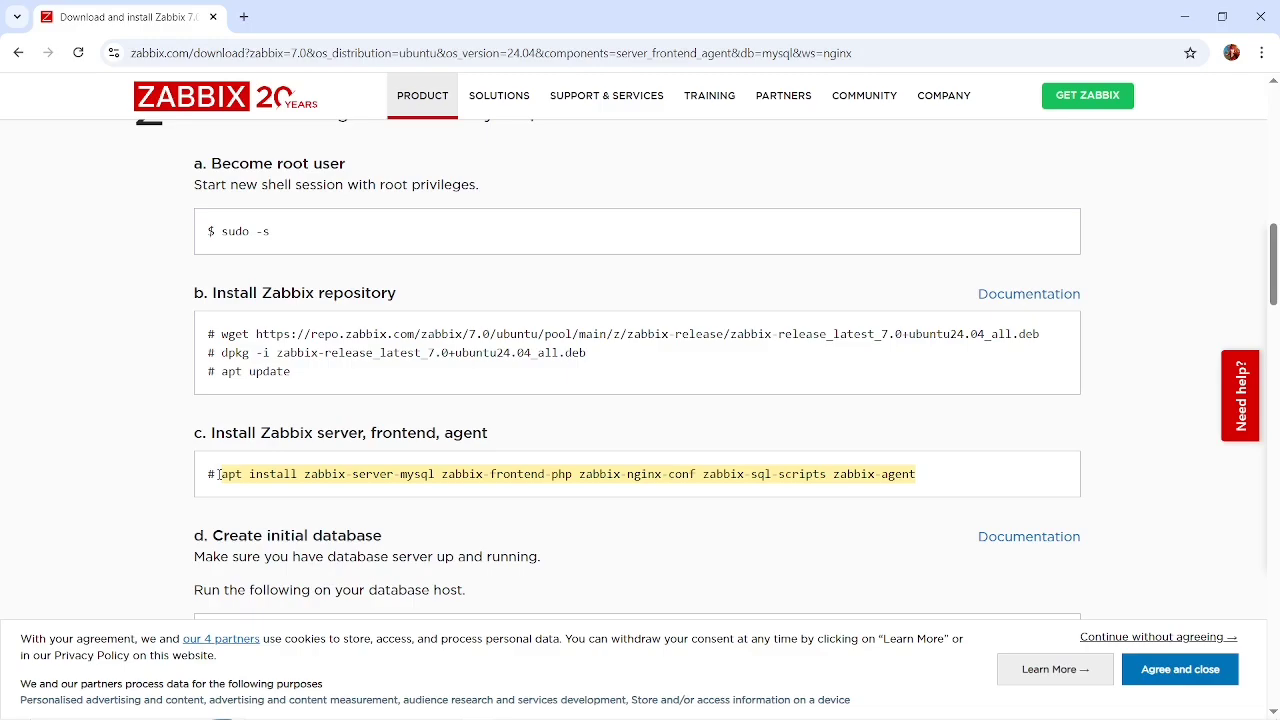
pyautogui.hotkey('alt', 'Tab')
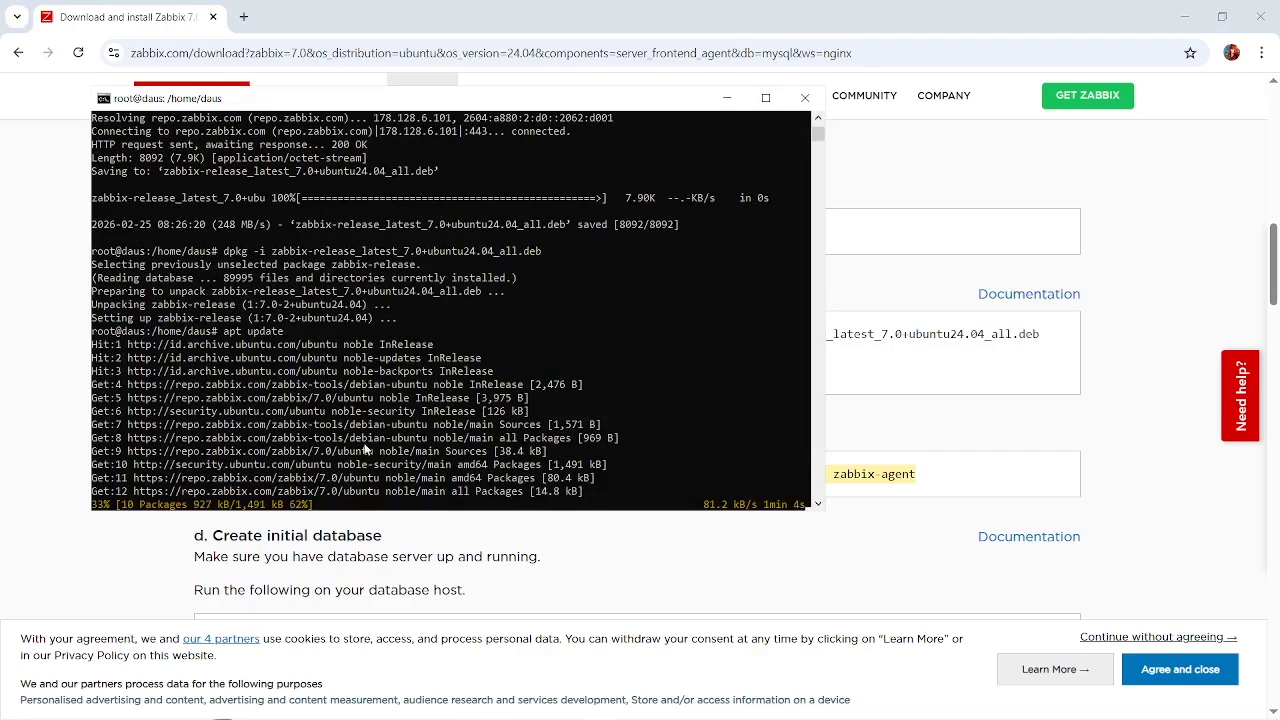
# Check the apt update progress in the terminal and look through the database creation instructions on the Zabbix page.
pyautogui.click(855, 453)
pyautogui.scroll(-1, 855, 453)
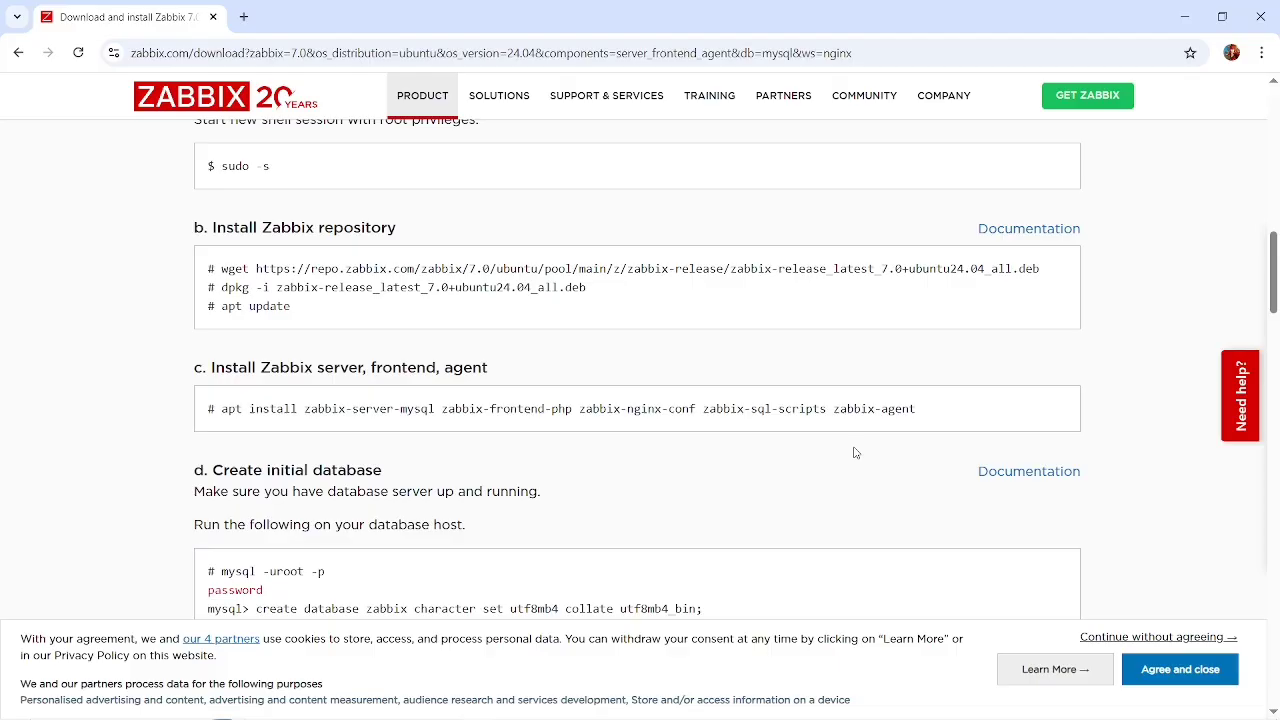
pyautogui.hotkey('alt', 'Tab')
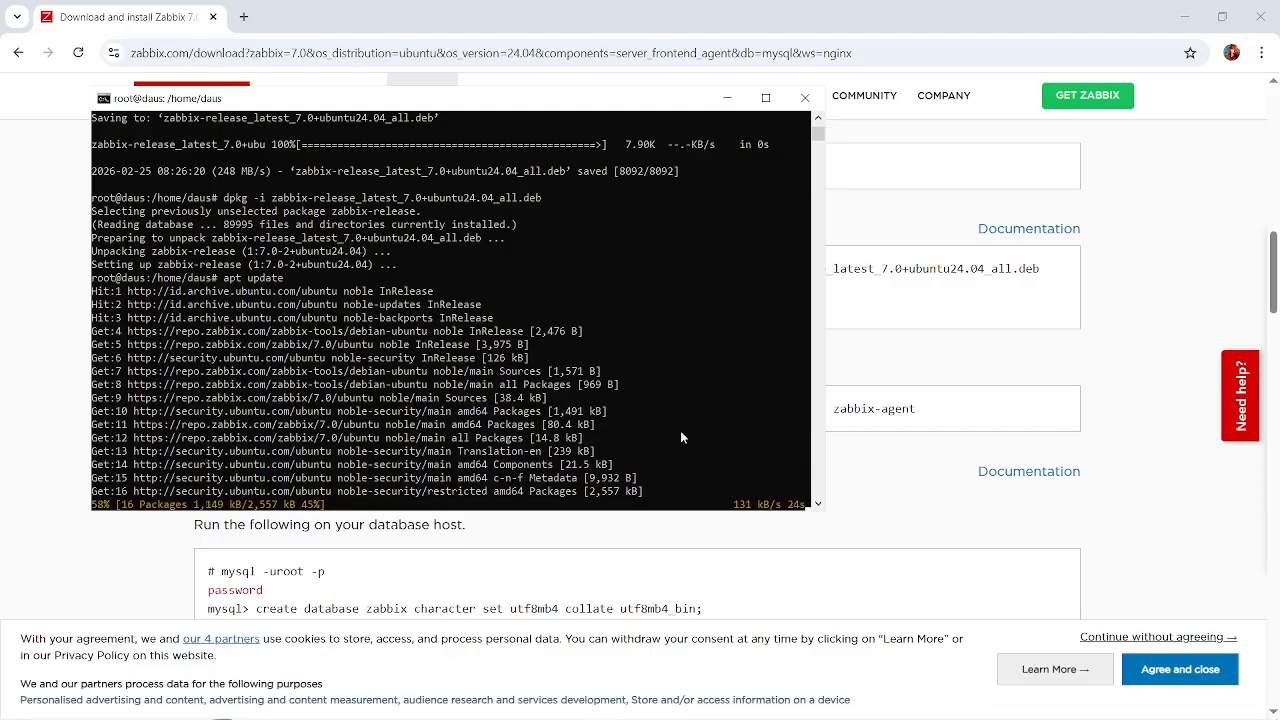
pyautogui.hotkey('alt', 'Tab')
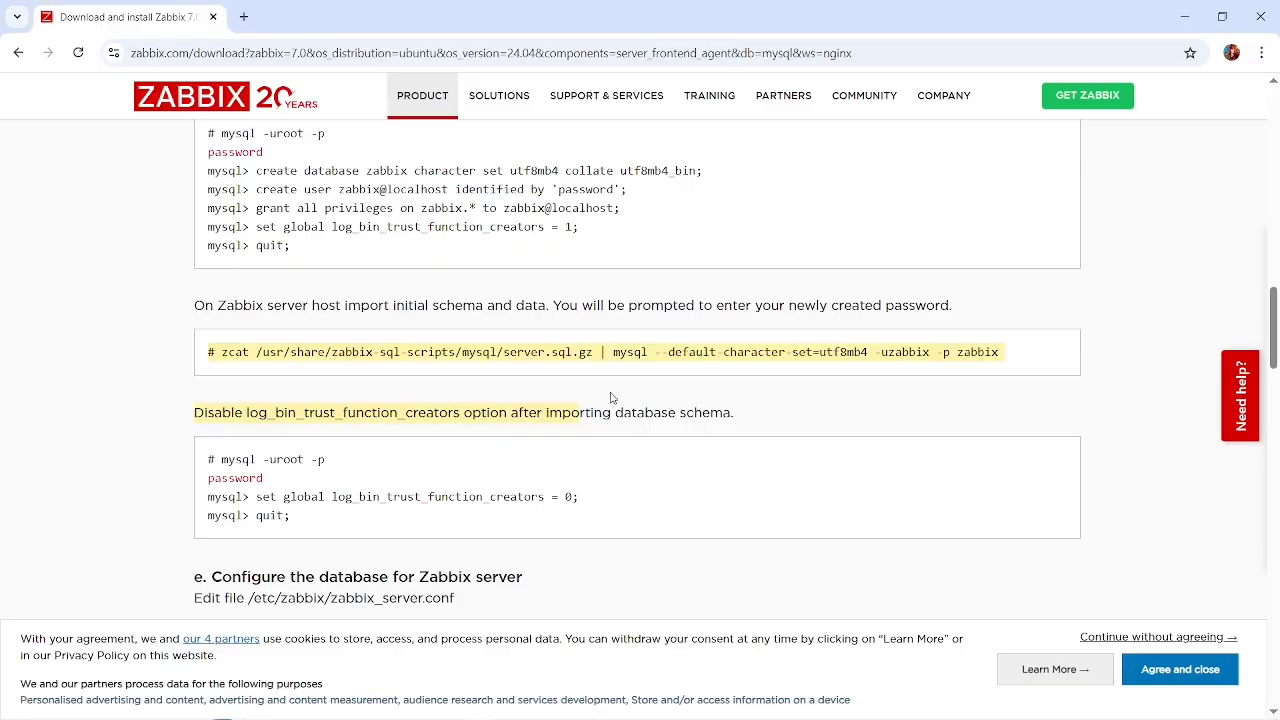
pyautogui.scroll(7, 610, 395)
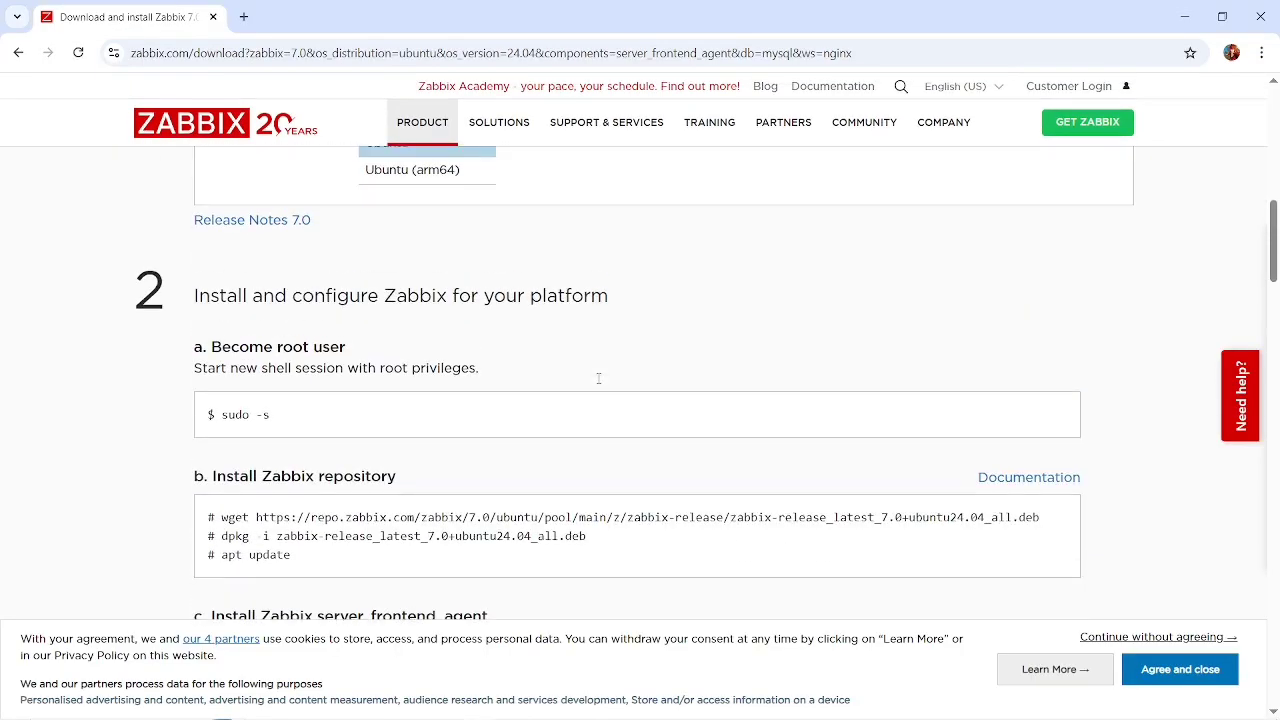
pyautogui.scroll(-2, 598, 378)
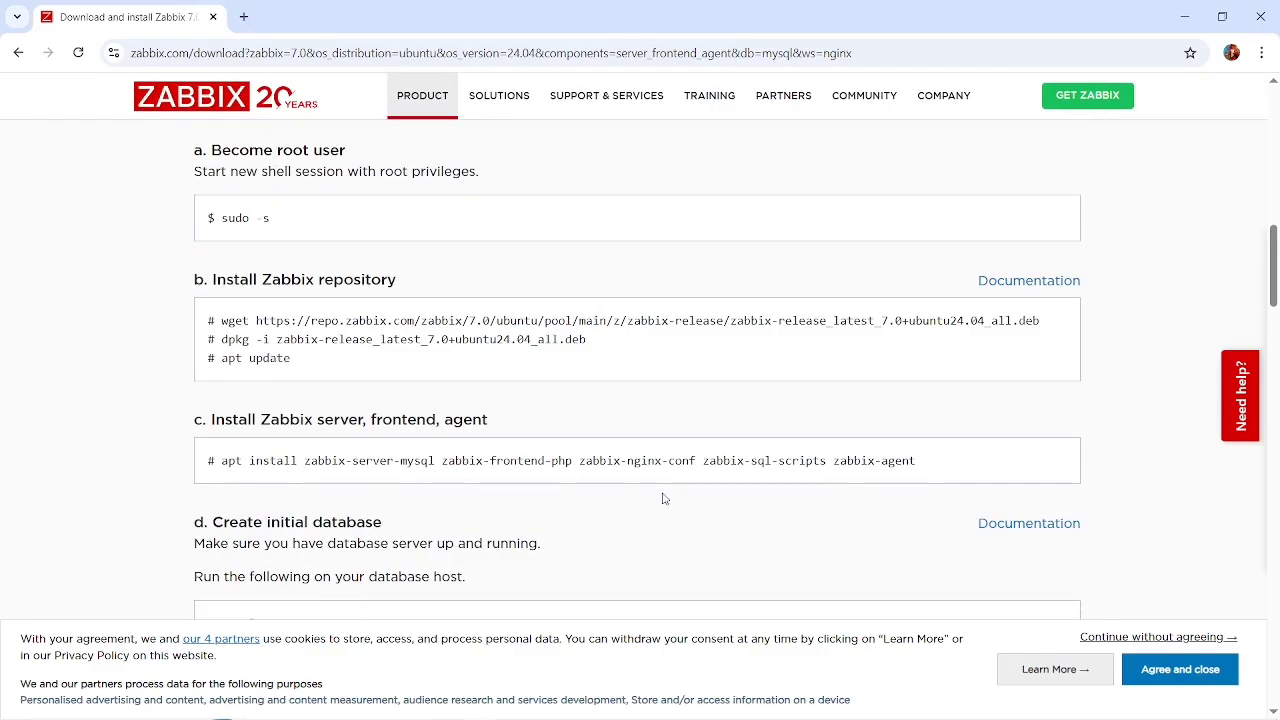
# Run the copied apt install command for the Zabbix packages in the terminal, confirm with y and return to the instructions in Chrome.
pyautogui.hotkey('alt', 'Tab')
pyautogui.hotkey('alt', 'Tab')
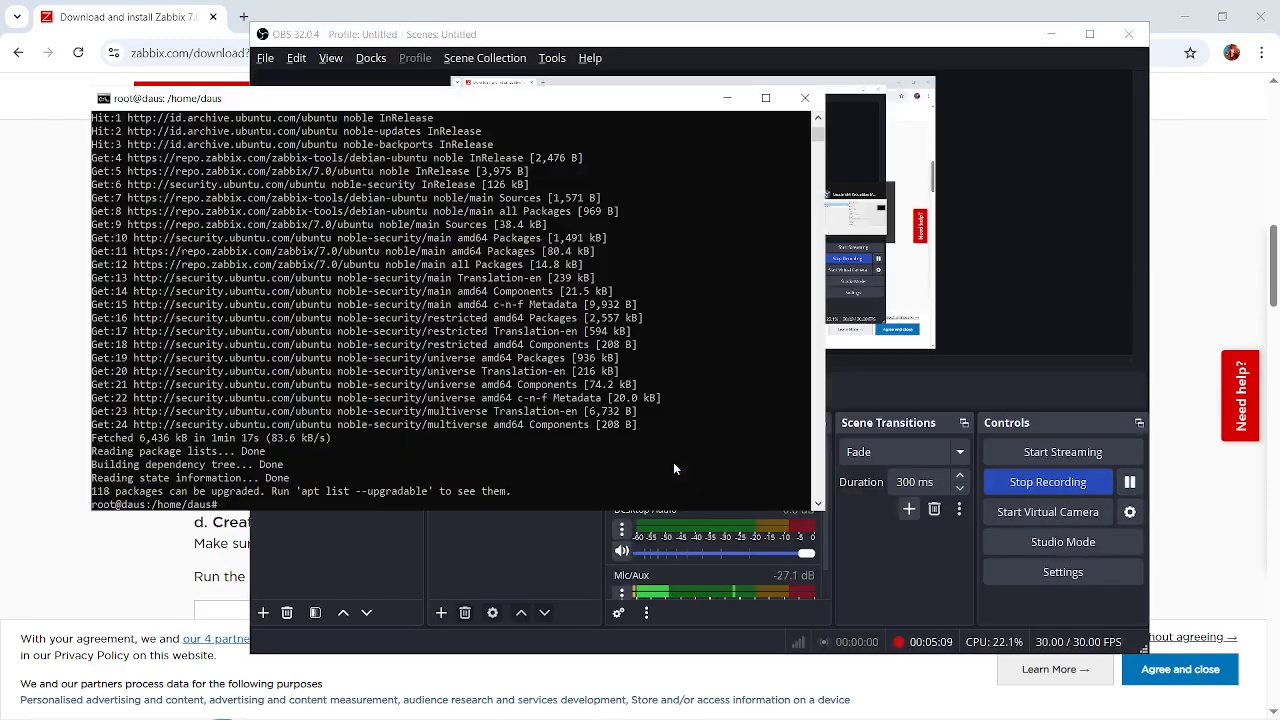
pyautogui.rightClick(552, 408)
pyautogui.press('Return')
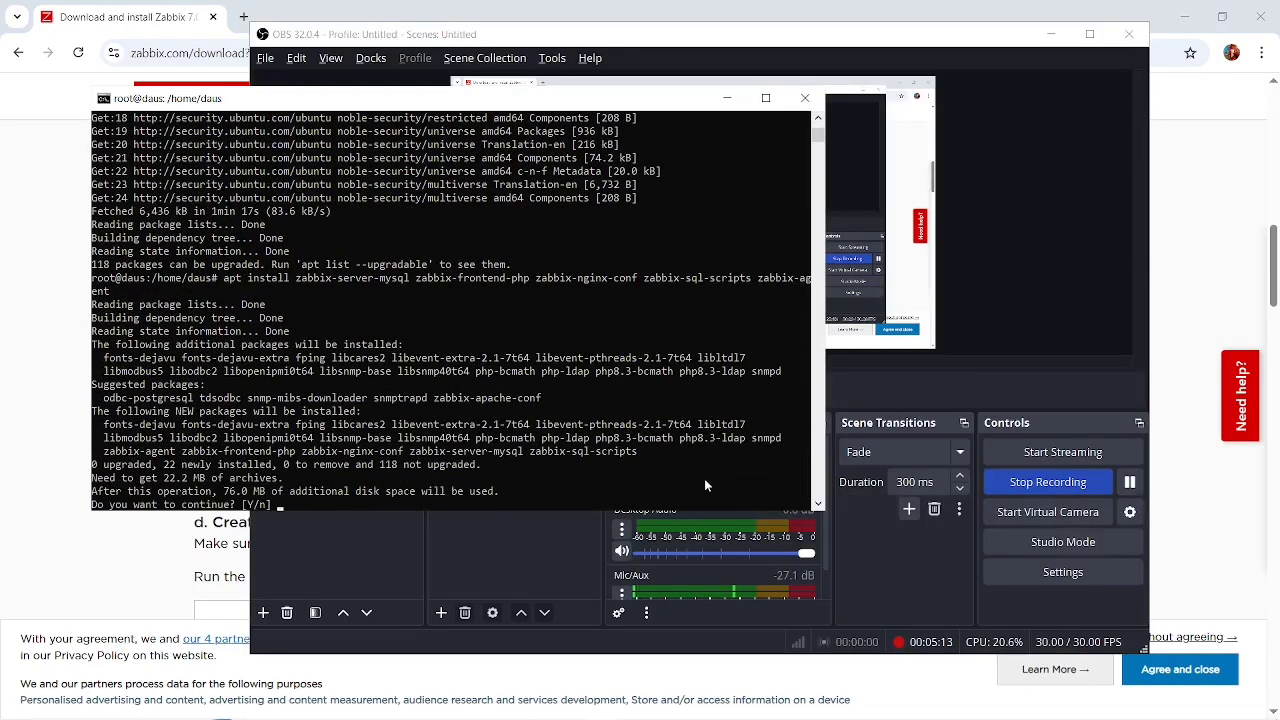
pyautogui.write('y')
pyautogui.press('Return')
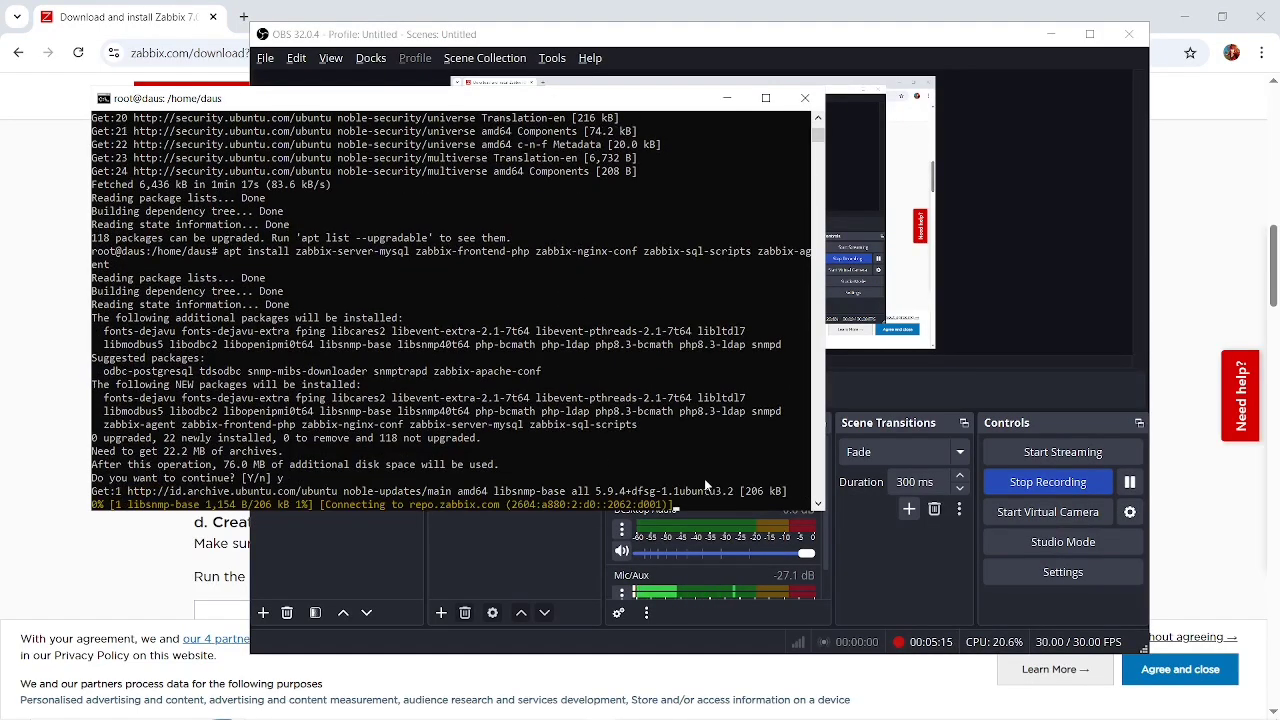
pyautogui.click(1133, 490)
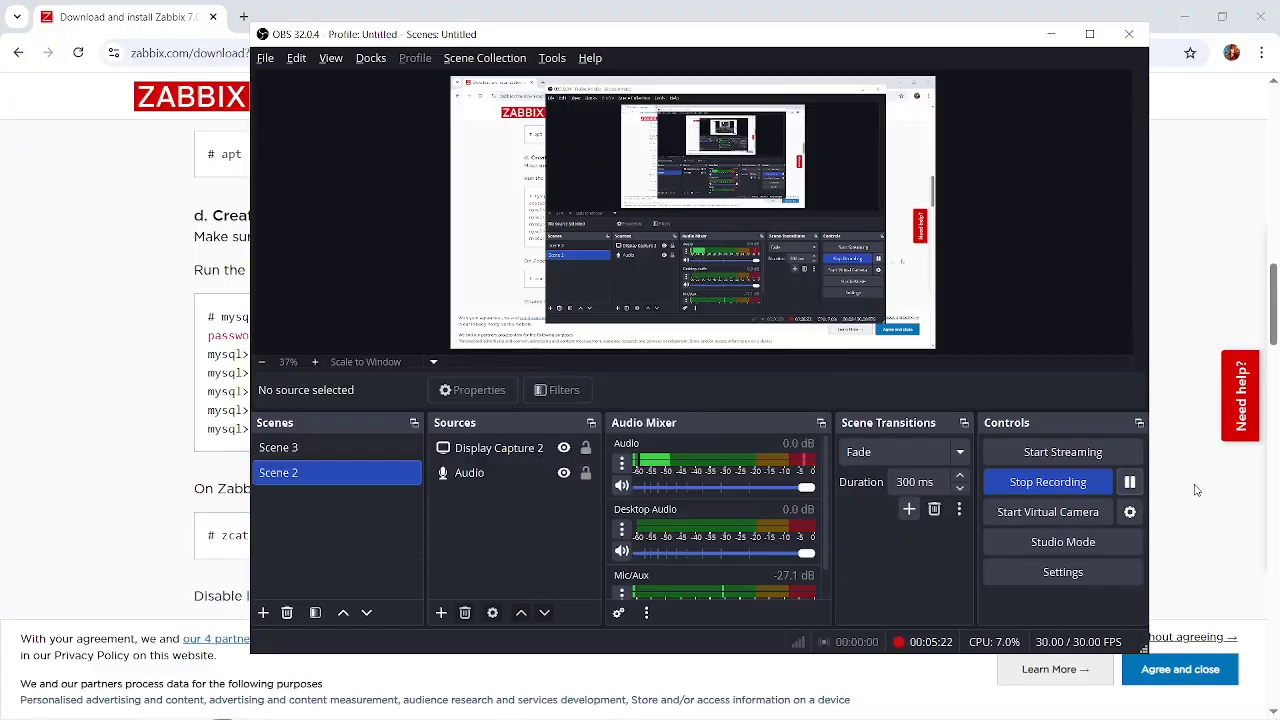
pyautogui.click(1197, 490)
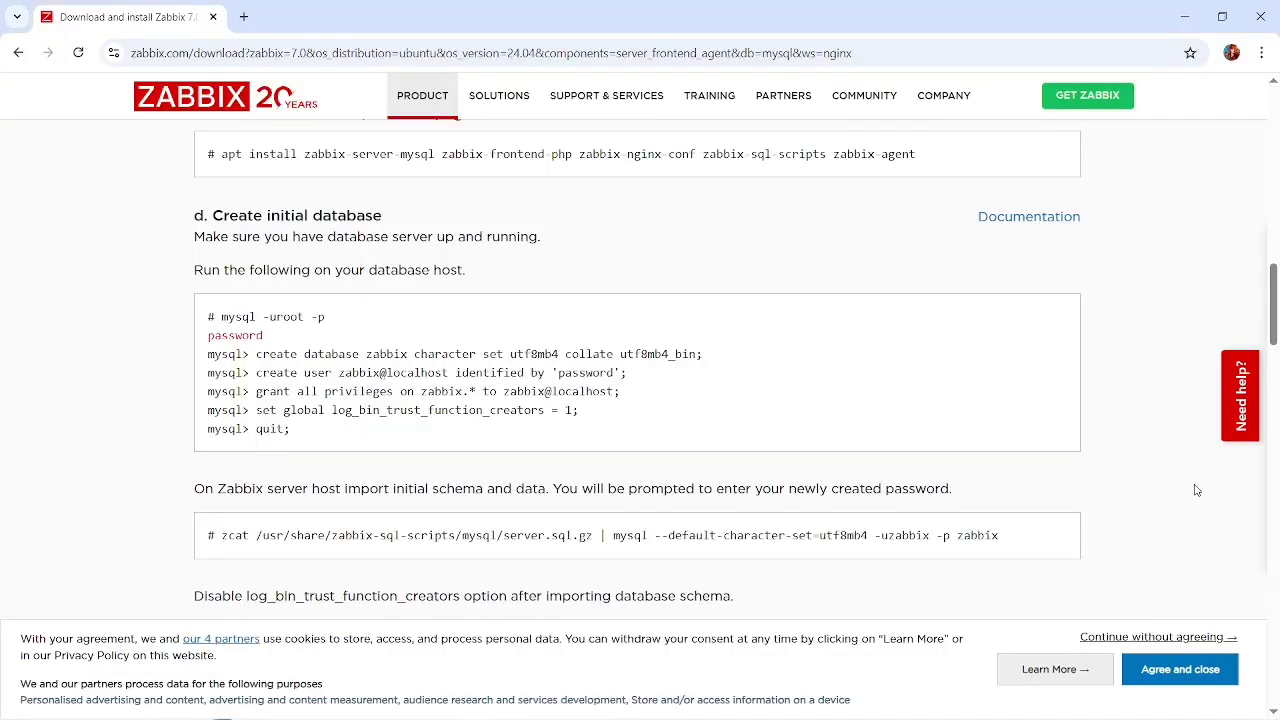
# Check the Zabbix package installation in the terminal and review the initial database commands on the Zabbix page.
pyautogui.hotkey('alt', 'Tab')
pyautogui.press('Tab')
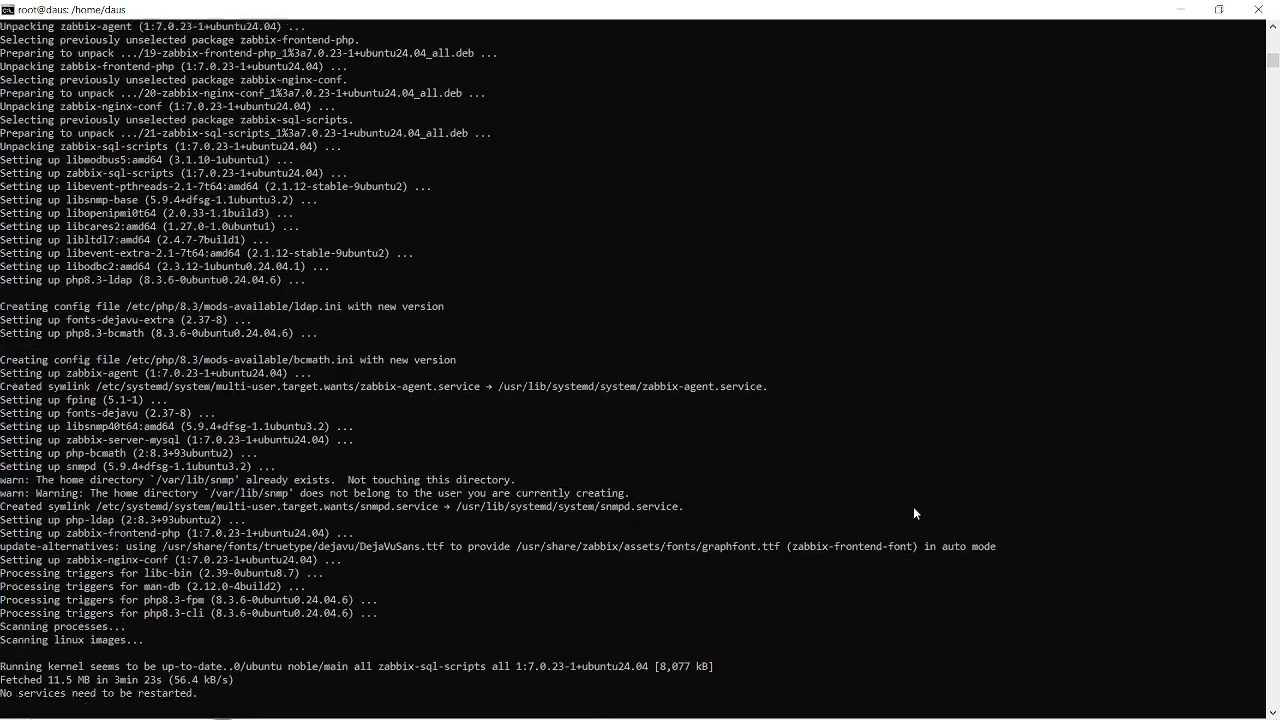
pyautogui.hotkey('alt', 'Tab')
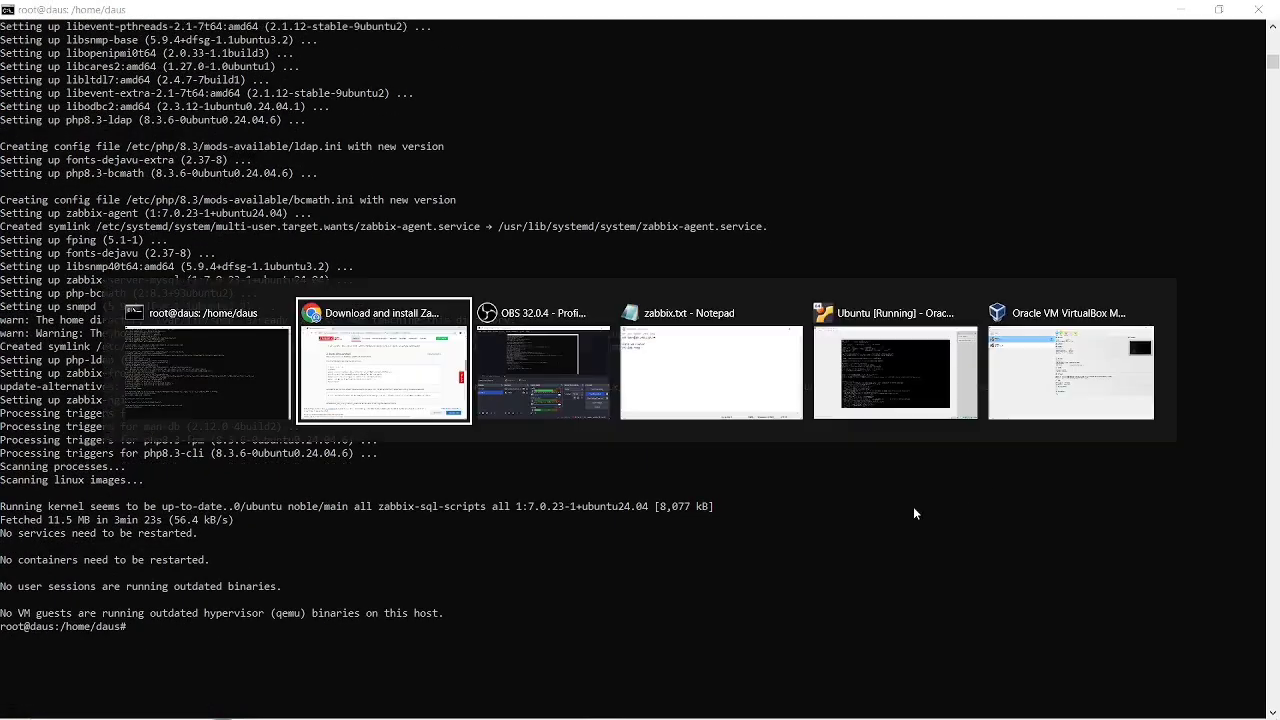
pyautogui.scroll(2, 752, 435)
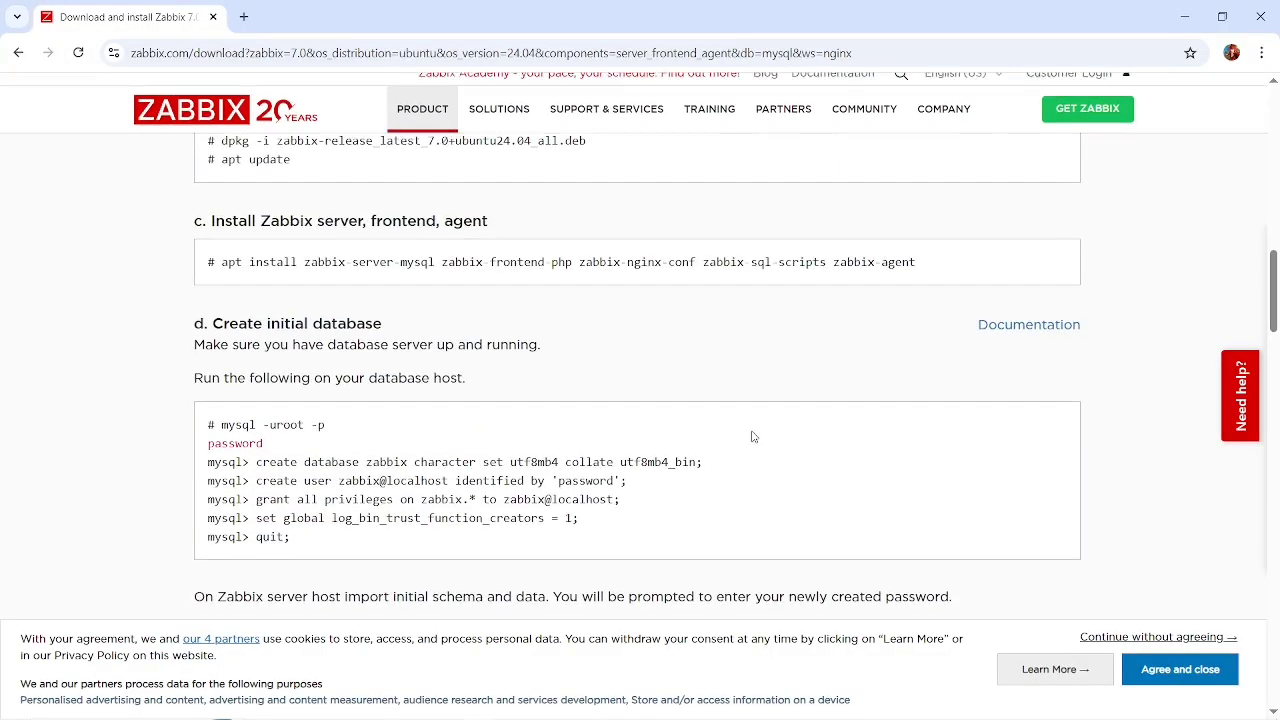
pyautogui.scroll(-1, 752, 435)
# Switch to the terminal and open the database monitor as root by running mysql -u root.
pyautogui.hotkey('alt', 'Tab')
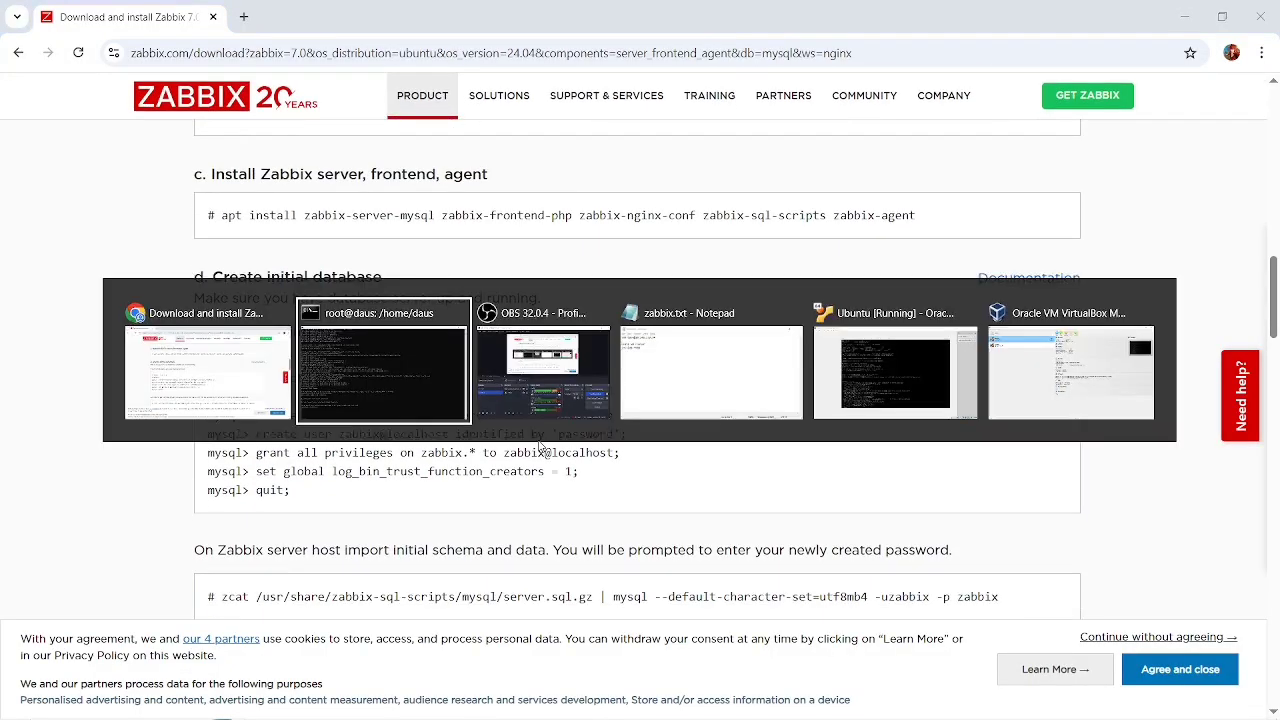
pyautogui.write('mysql')
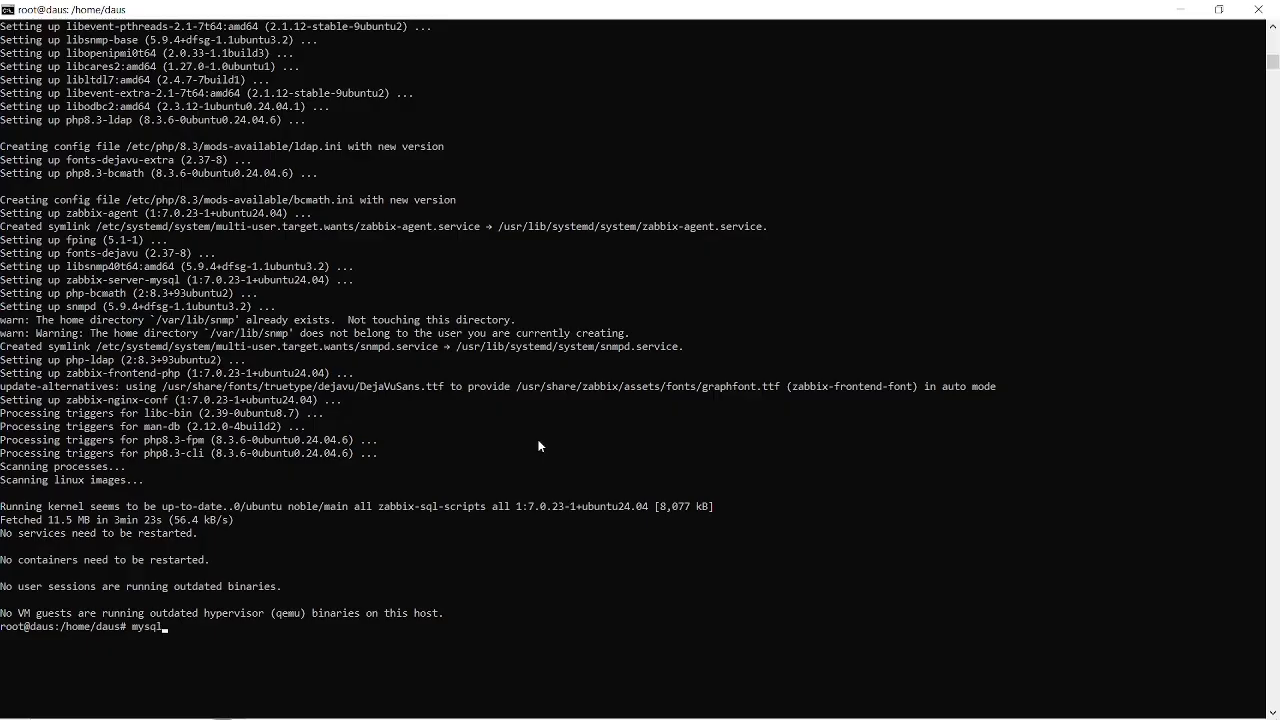
pyautogui.write(' -u root-')
pyautogui.press('BackSpace')
pyautogui.press('Return')
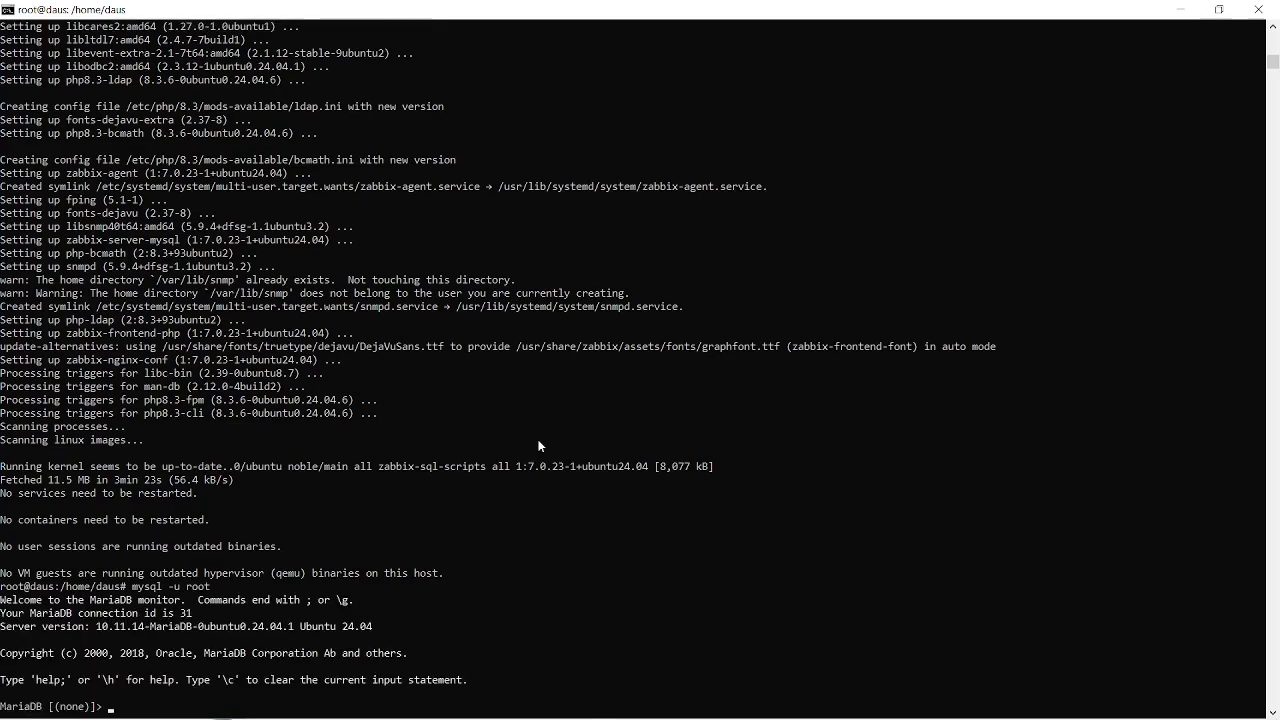
# Copy the create database statement from the instructions and run it to create zabbix with character set utf8mb4 and collation utf8mb4_bin.
pyautogui.hotkey('alt', 'Tab')
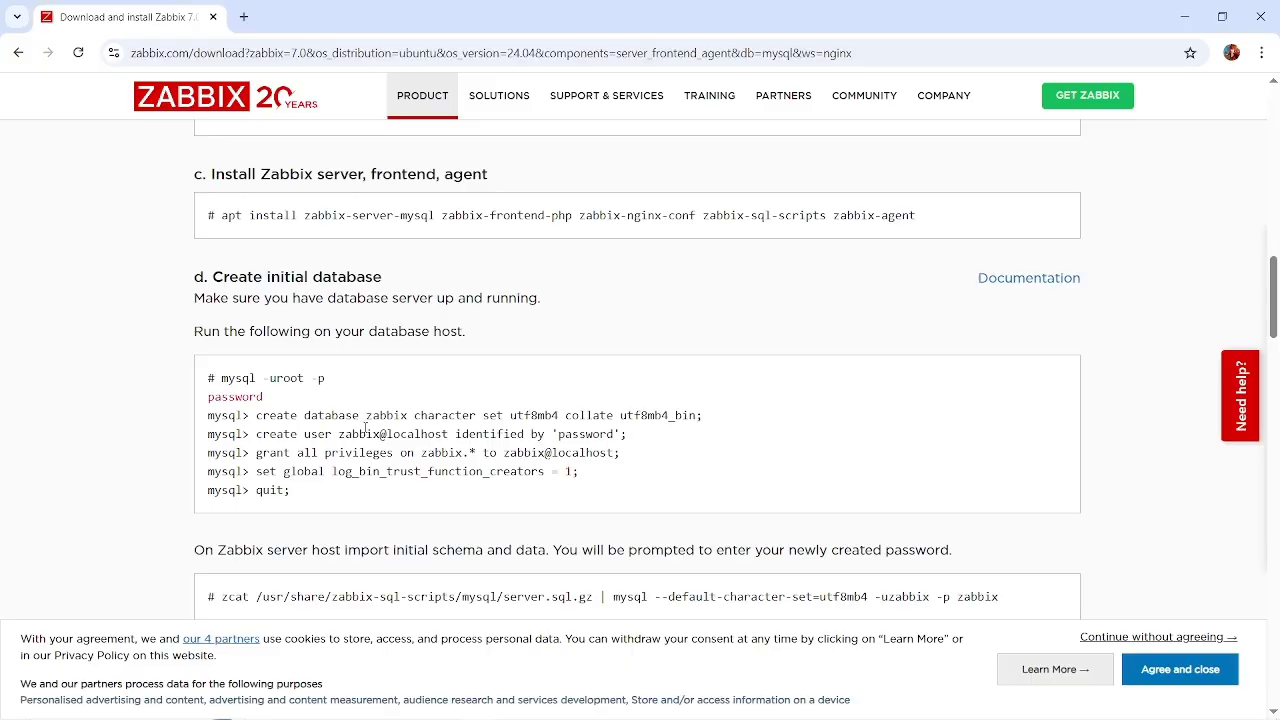
pyautogui.moveTo(713, 422); pyautogui.dragTo(258, 424)
pyautogui.hotkey('ctrl', 'c')
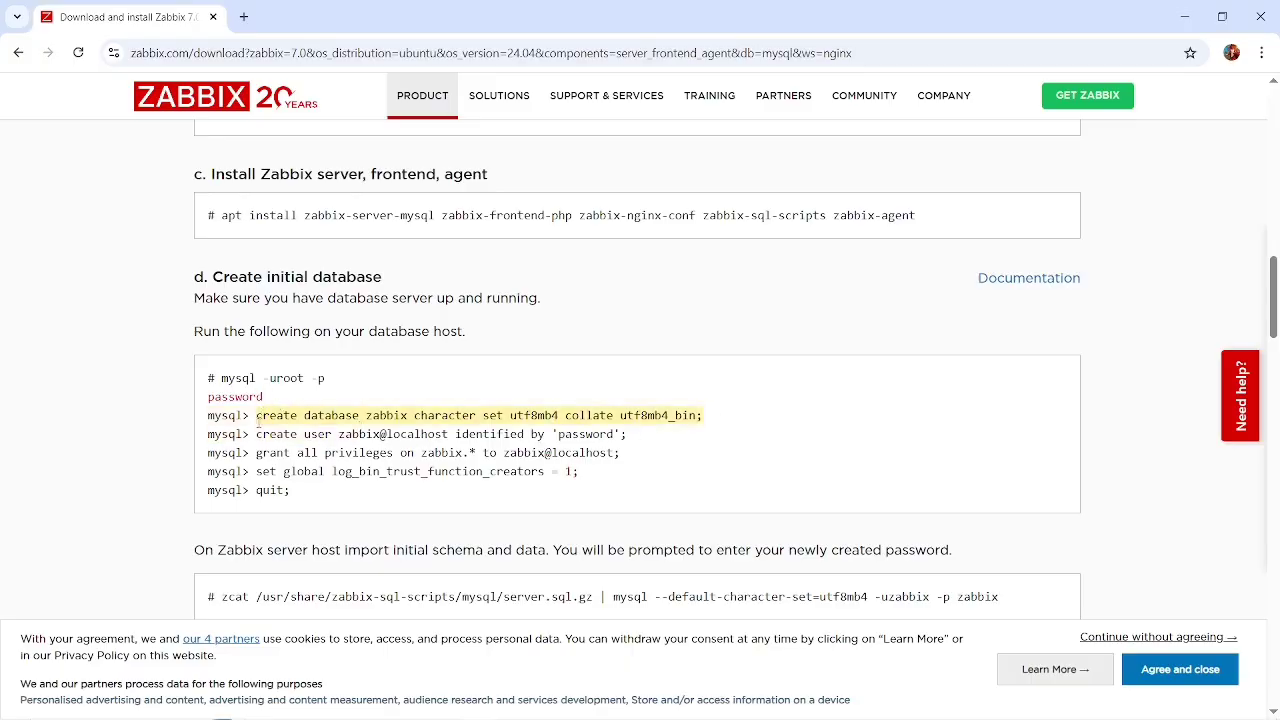
pyautogui.hotkey('alt', 'Tab')
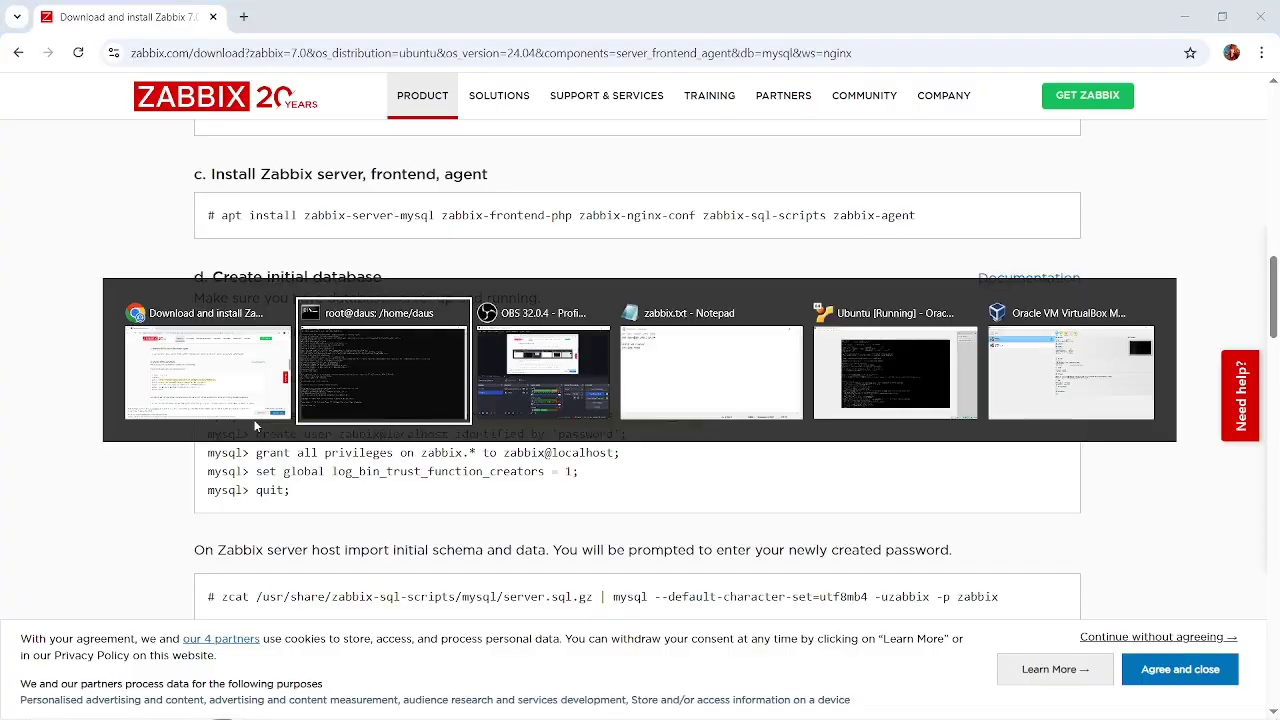
pyautogui.rightClick(404, 424)
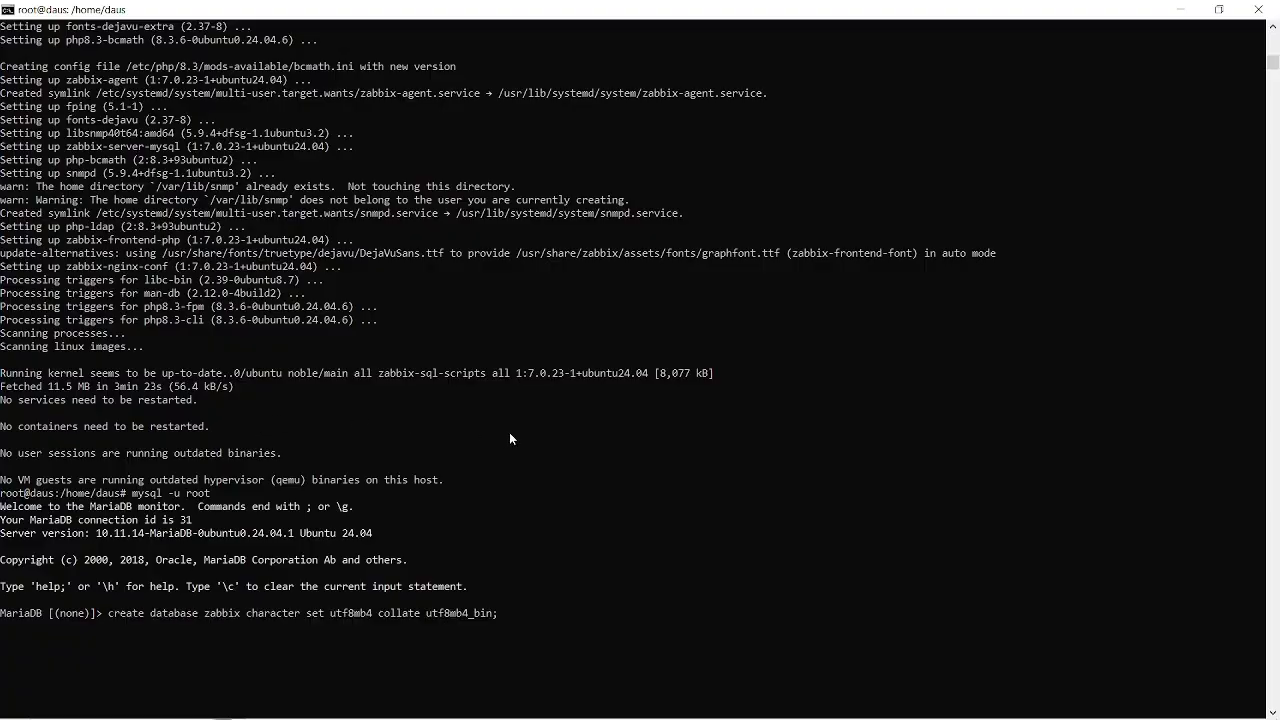
pyautogui.press('Return')
# List the existing databases with the show databases statement in the MariaDB monitor.
pyautogui.scroll(-2, 509, 438)
pyautogui.write('s')
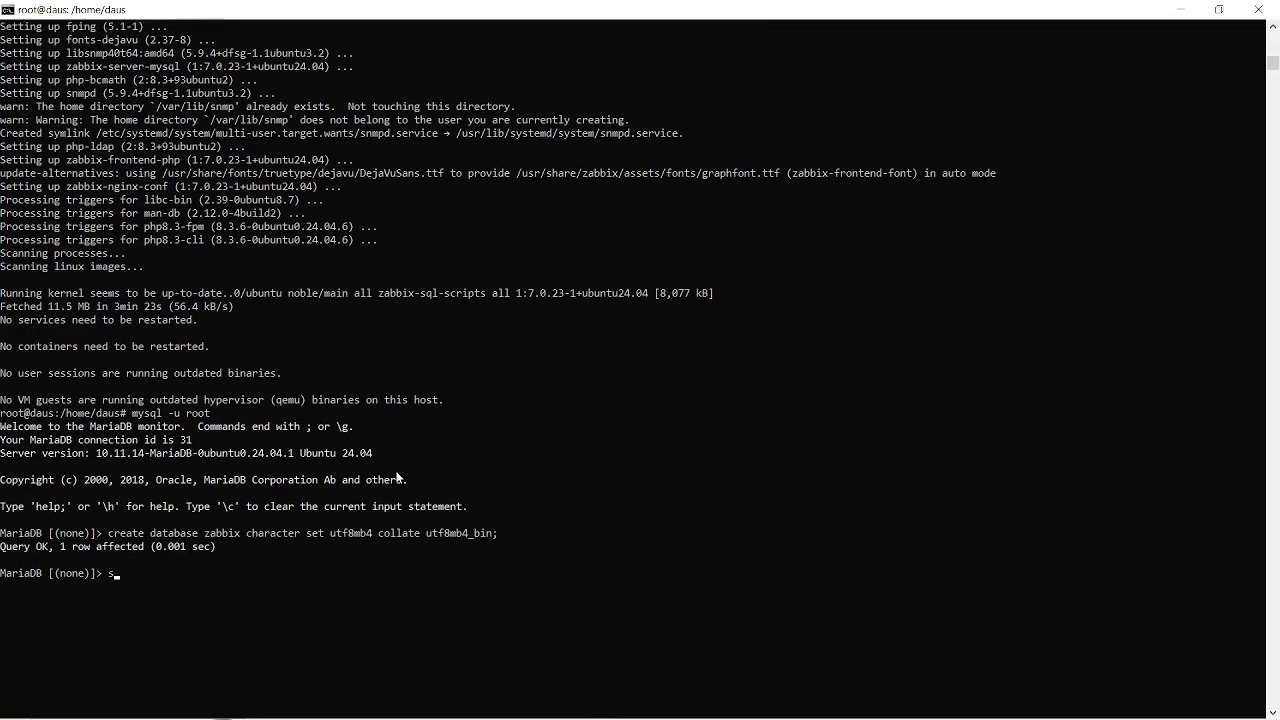
pyautogui.write('how databa')
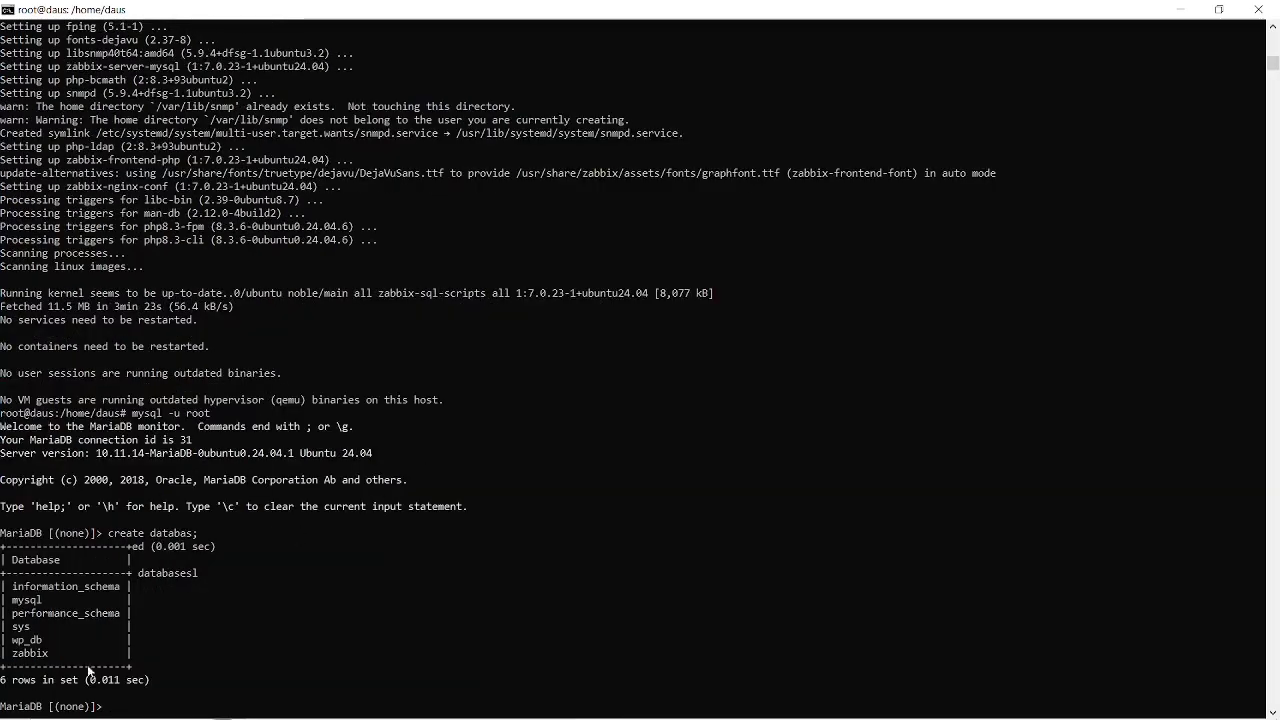
# Copy the create user zabbix@localhost statement from the instructions and paste it on a new line in zabbix.txt in Notepad.
pyautogui.hotkey('alt', 'Tab')
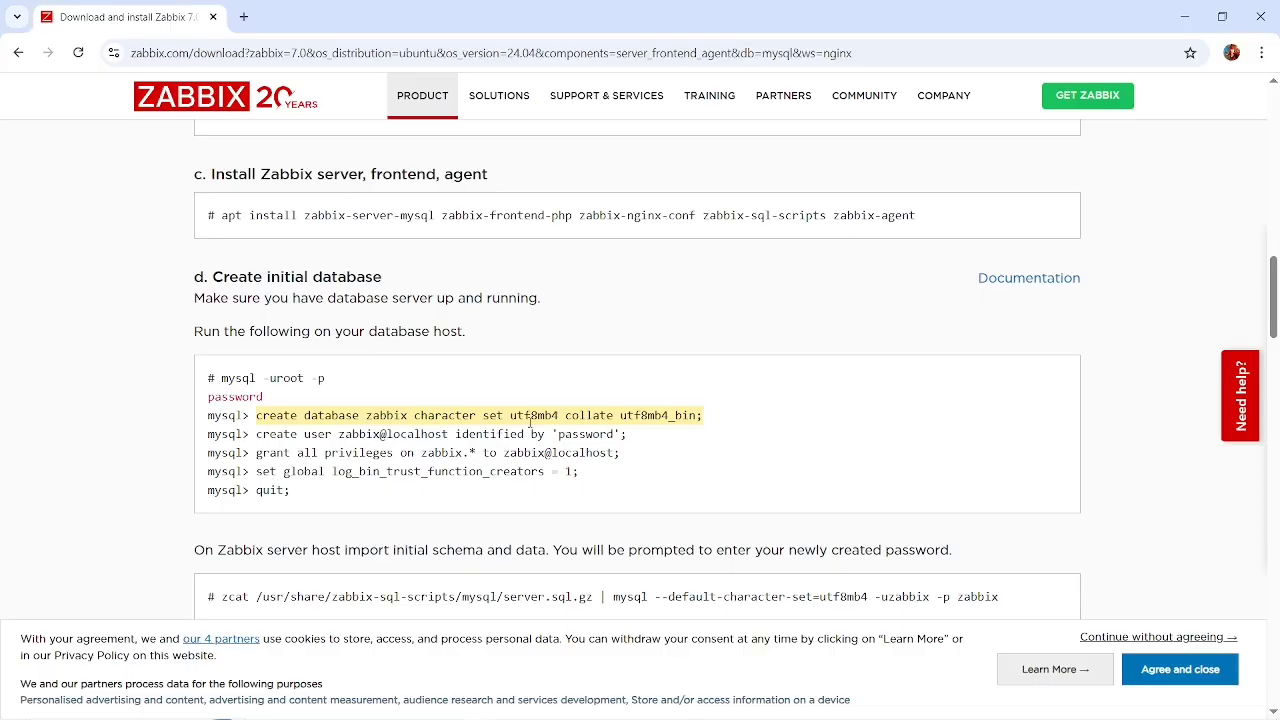
pyautogui.moveTo(628, 434); pyautogui.dragTo(257, 434)
pyautogui.hotkey('ctrl', 'c')
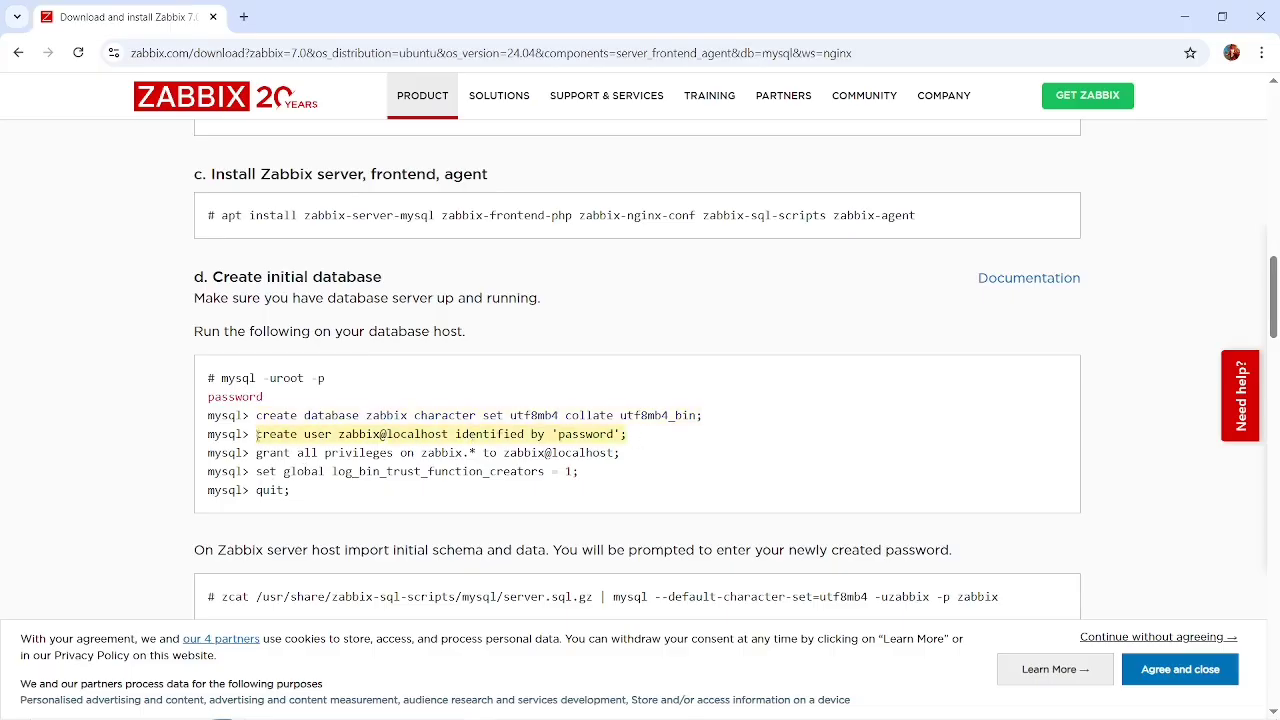
pyautogui.hotkey('alt', 'Tab')
pyautogui.press('Tab')
pyautogui.press('Tab')
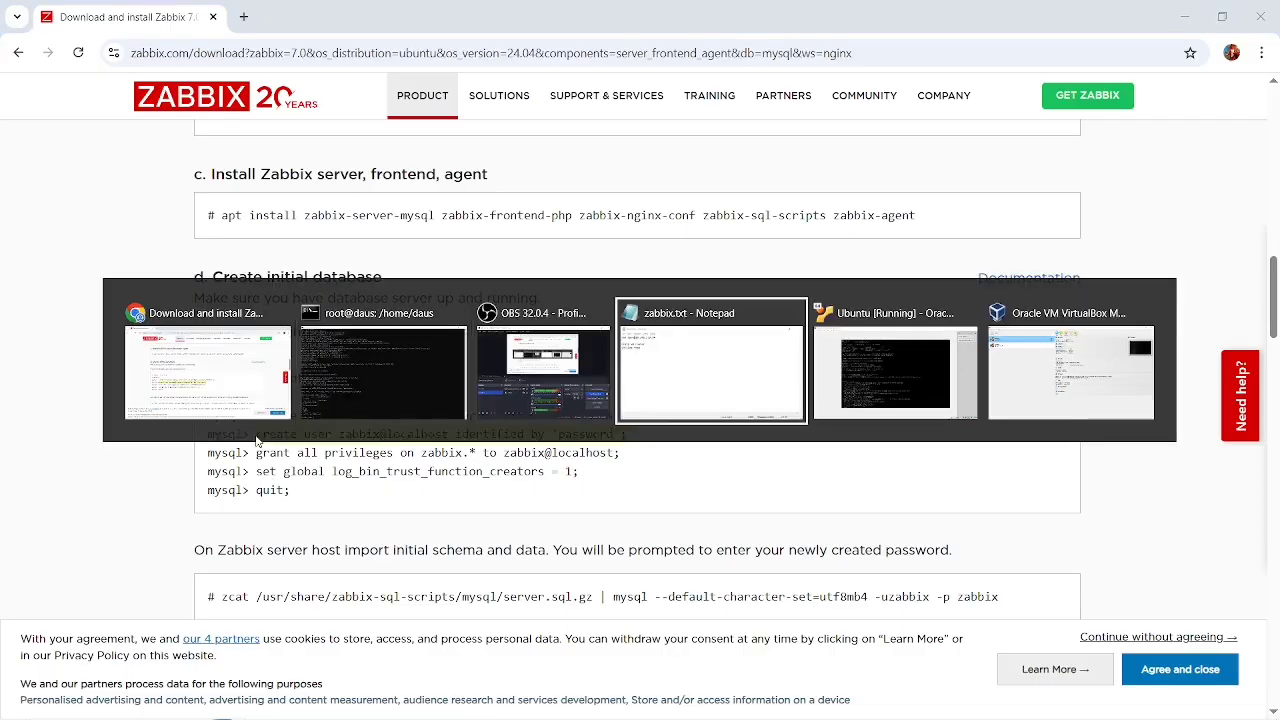
pyautogui.press('Return')
pyautogui.press('Return')
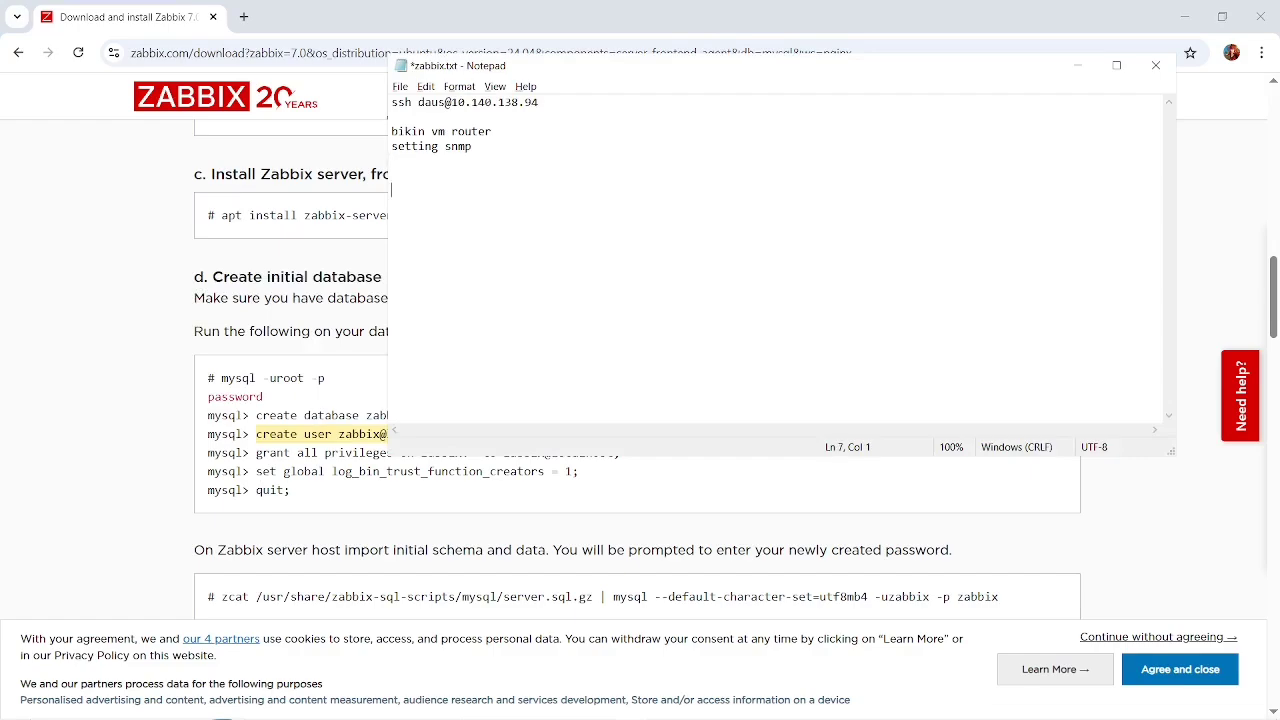
pyautogui.rightClick(573, 199)
pyautogui.click(499, 189)
pyautogui.hotkey('ctrl', 'v')
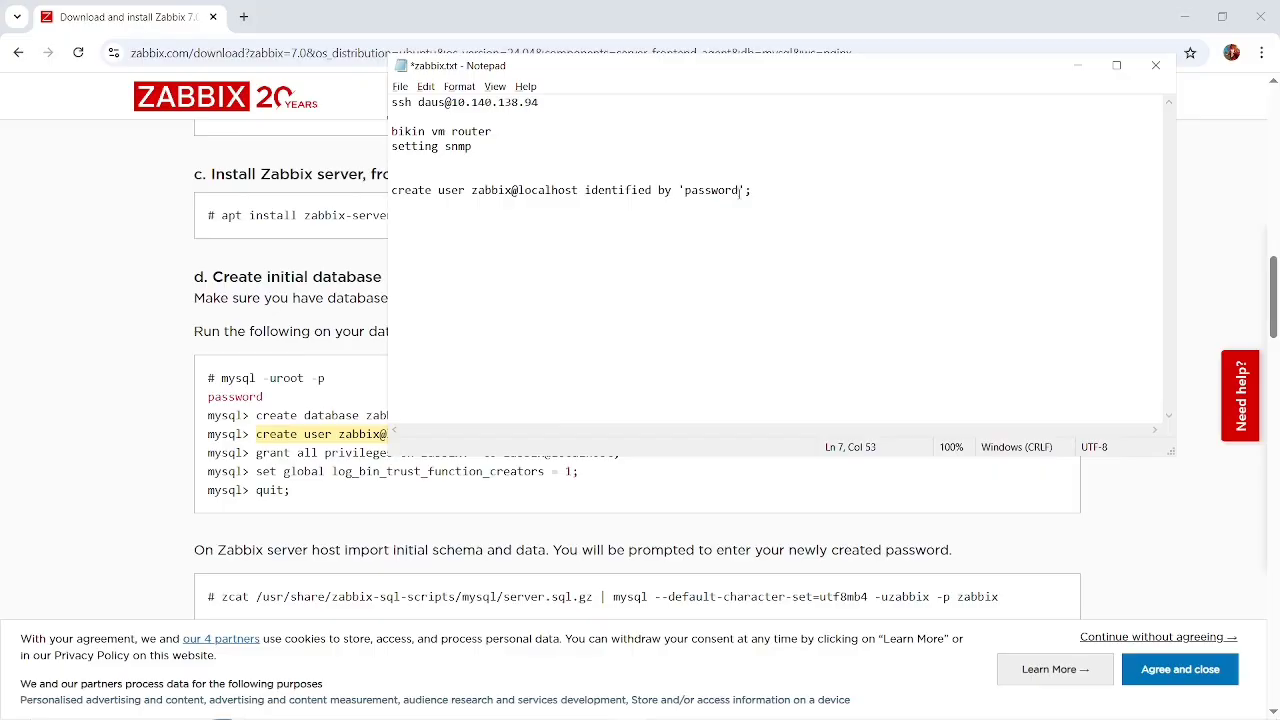
# Replace the placeholder in the create user statement with the chosen database password and save zabbix.txt.
pyautogui.press('BackSpace')
pyautogui.press('BackSpace')
pyautogui.press('BackSpace')
pyautogui.press('BackSpace')
pyautogui.press('BackSpace')
pyautogui.press('BackSpace')
pyautogui.press('BackSpace')
pyautogui.press('BackSpace')
pyautogui.write('123')
pyautogui.hotkey('ctrl', 's')
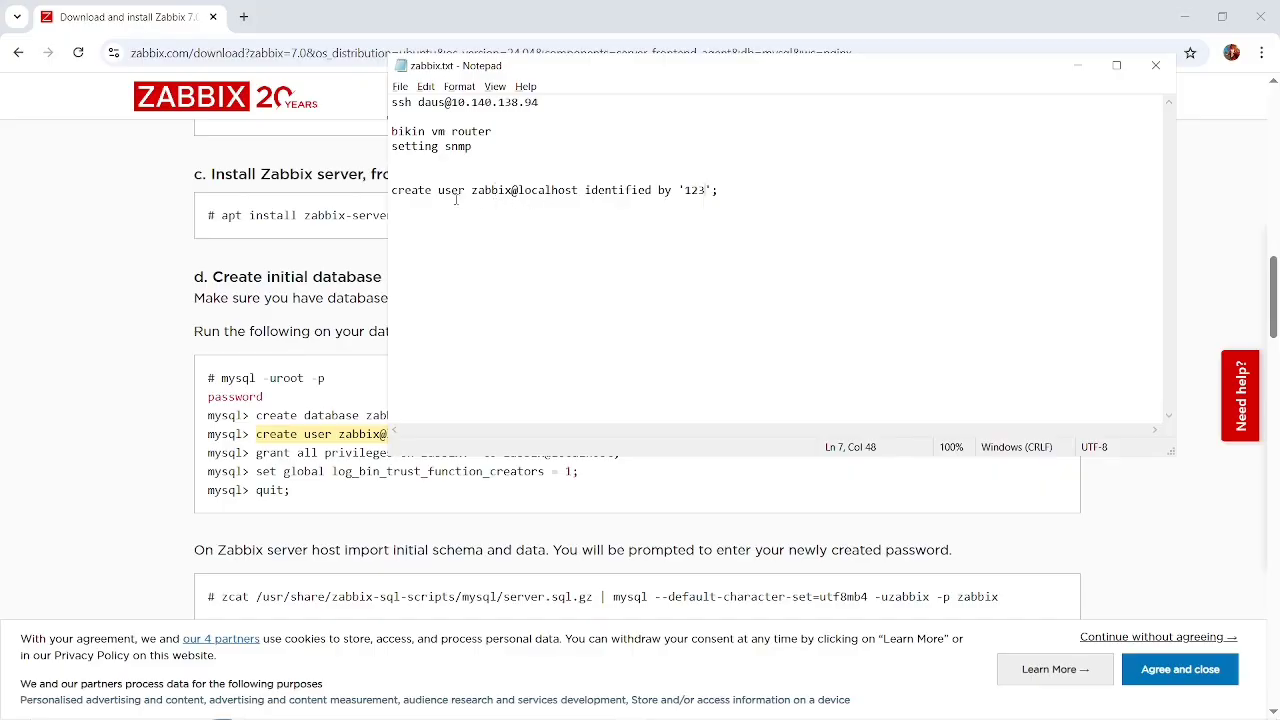
# Copy the edited statement from Notepad and run it in the MariaDB monitor to create user zabbix@localhost with the database password.
pyautogui.moveTo(726, 197); pyautogui.dragTo(366, 218)
pyautogui.hotkey('ctrl', 'c')
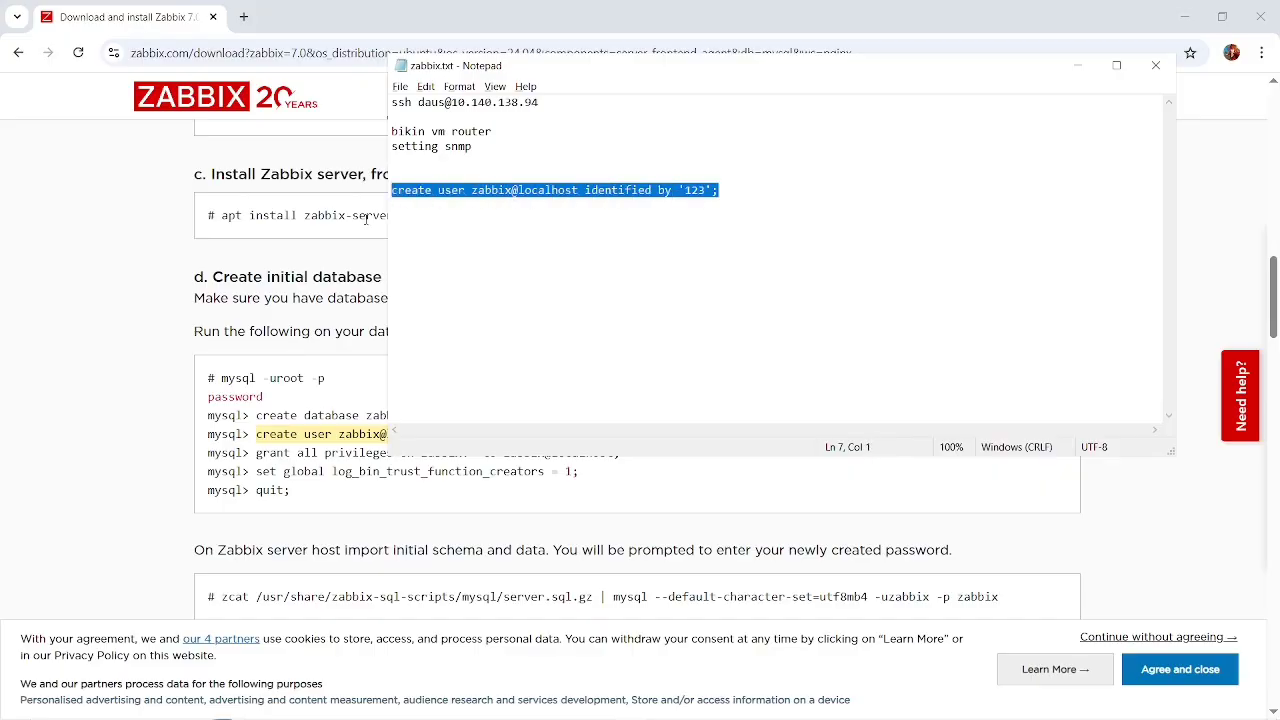
pyautogui.hotkey('alt', 'Tab')
pyautogui.press('Tab')
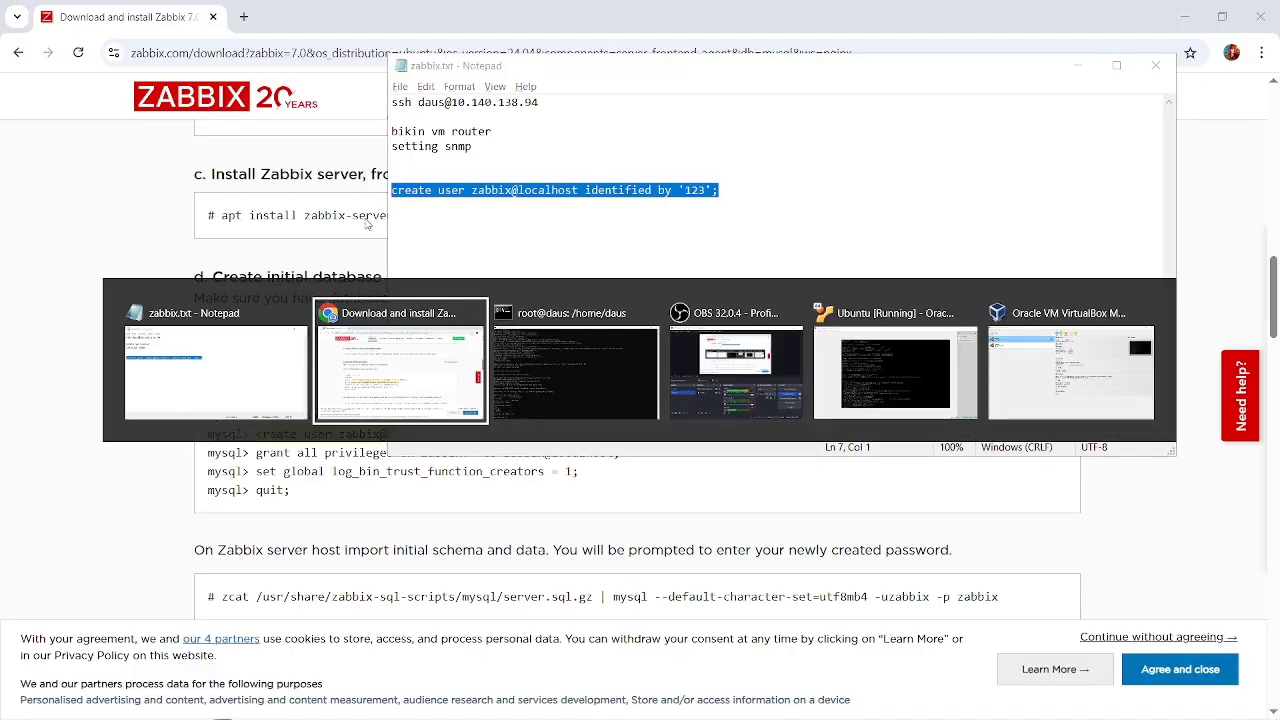
pyautogui.rightClick(468, 387)
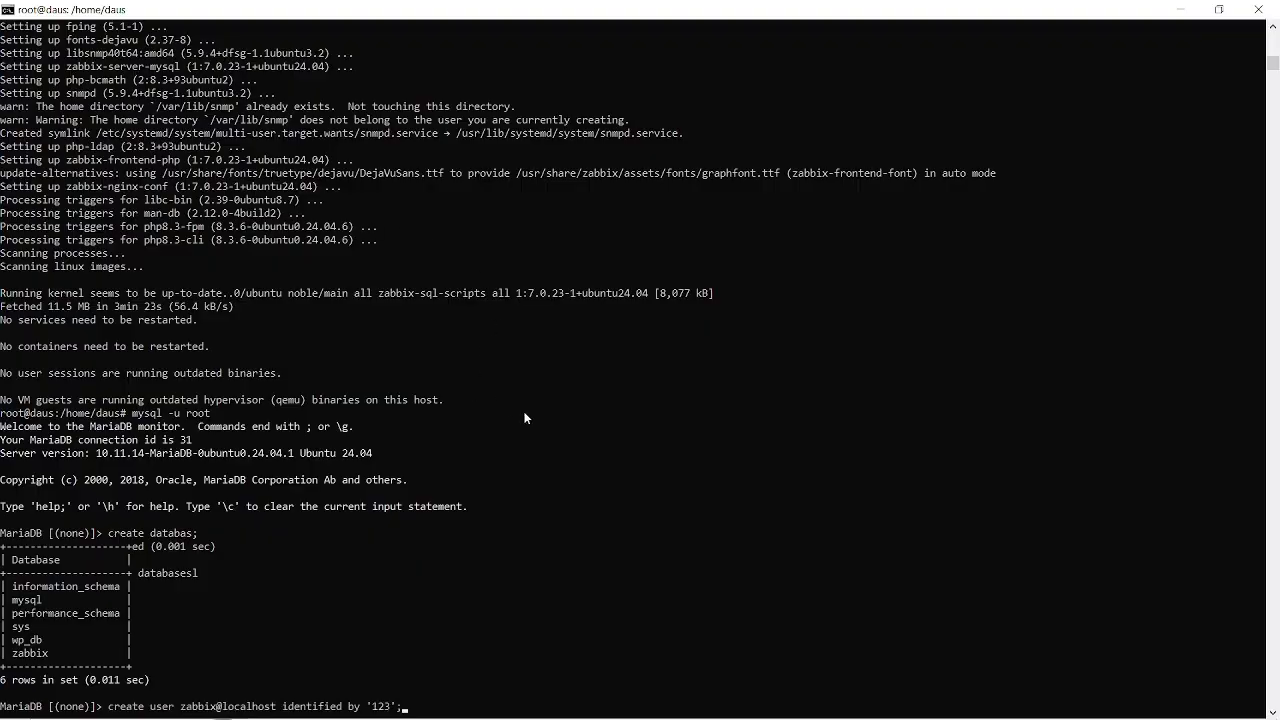
pyautogui.scroll(-1, 532, 415)
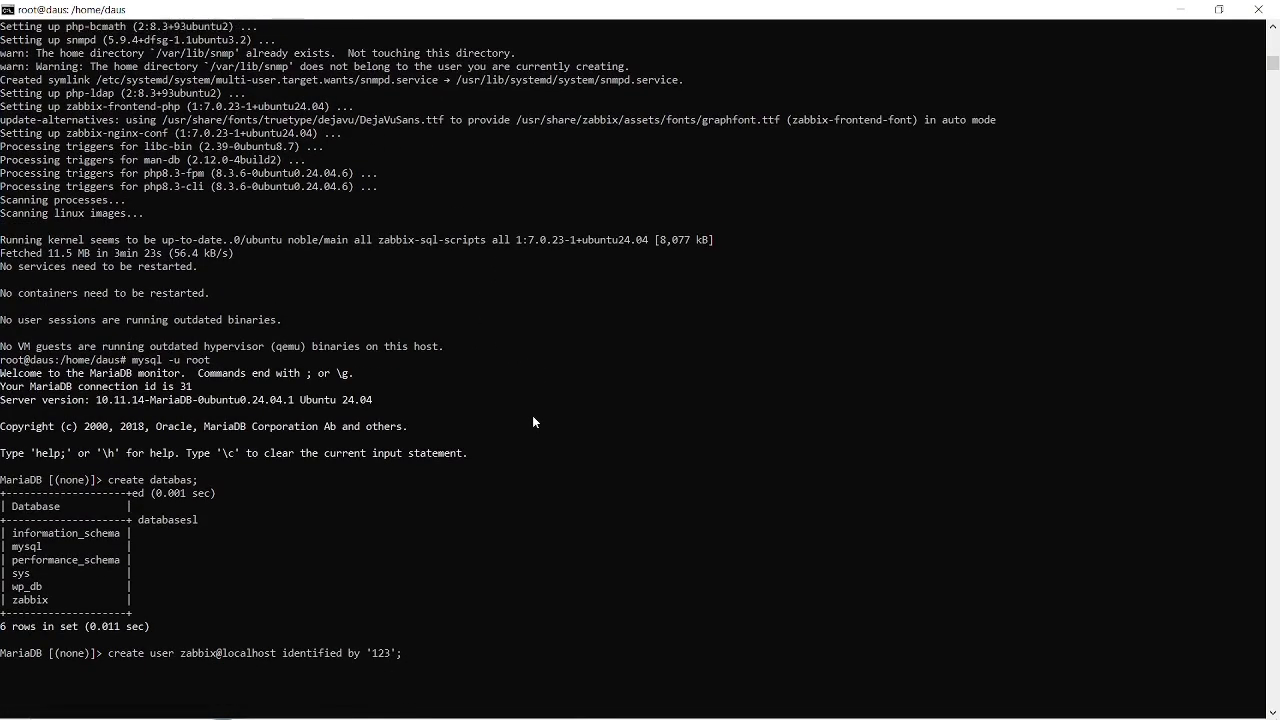
pyautogui.press('Return')
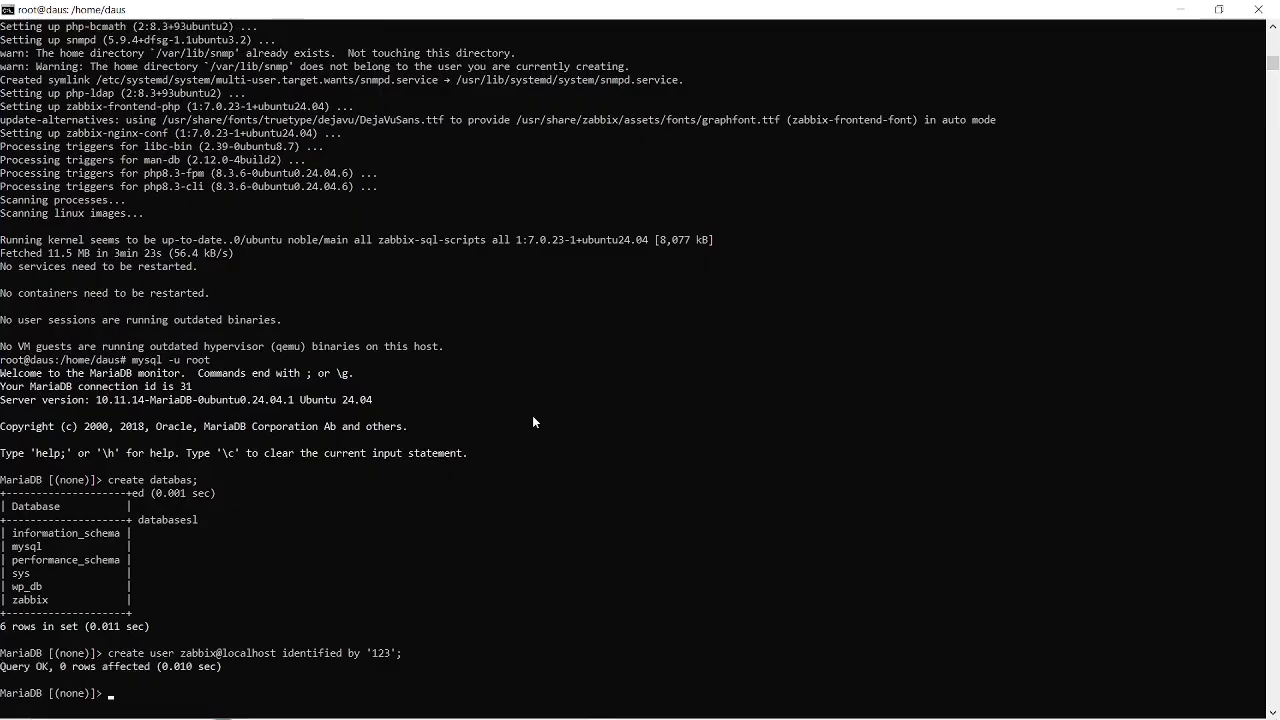
# Copy the grant statement from the instructions and run it in MariaDB to give zabbix@localhost all privileges on zabbix.*.
pyautogui.hotkey('alt', 'Tab')
pyautogui.press('Tab')
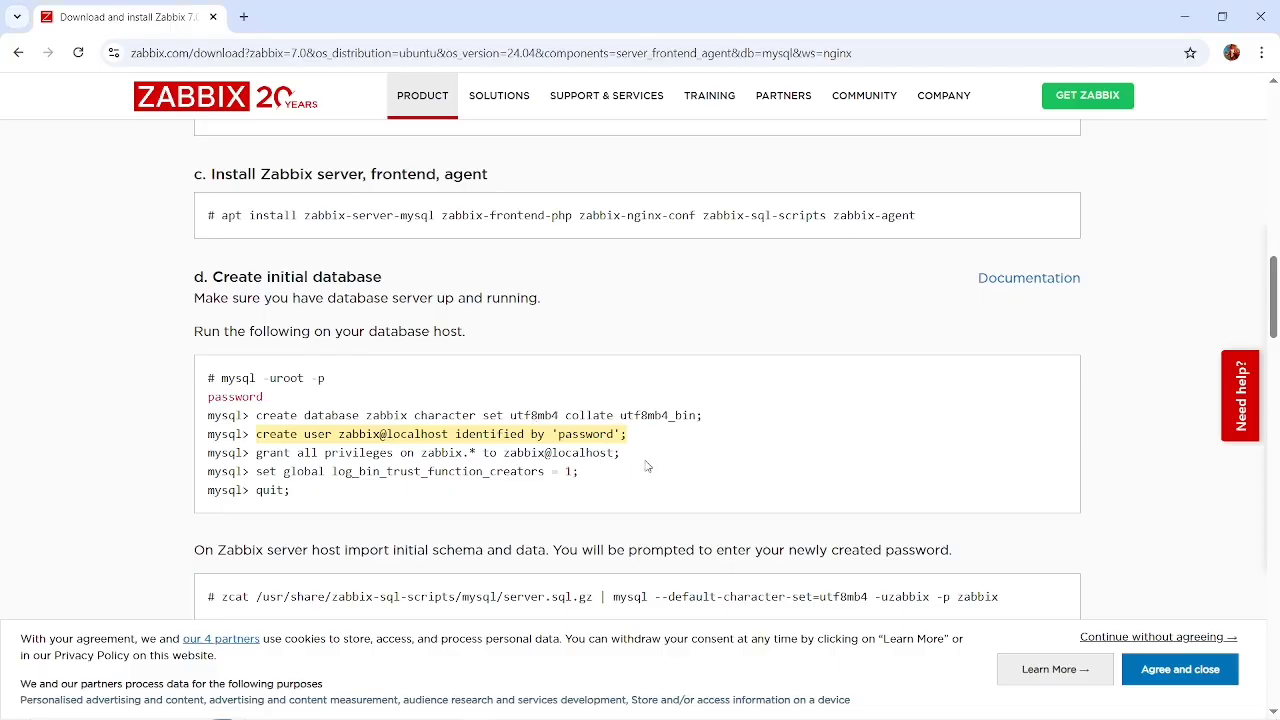
pyautogui.moveTo(630, 455); pyautogui.dragTo(257, 454)
pyautogui.hotkey('ctrl', 'c')
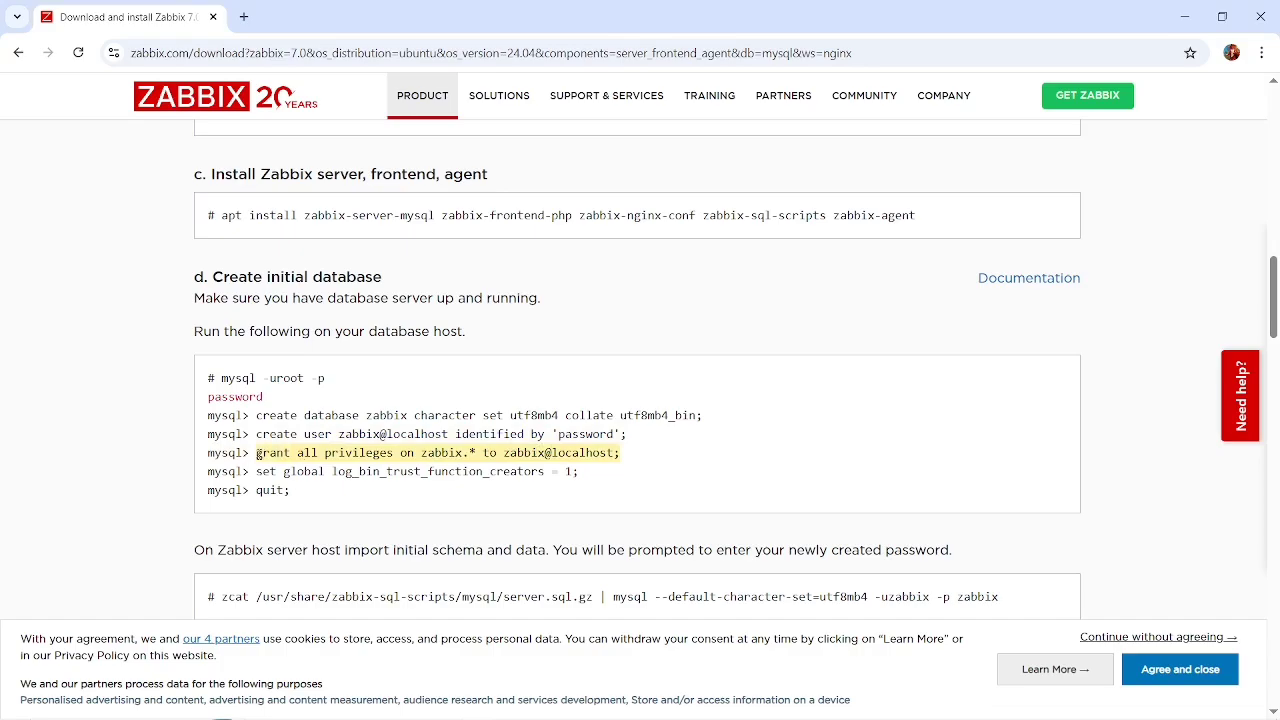
pyautogui.hotkey('alt', 'Tab')
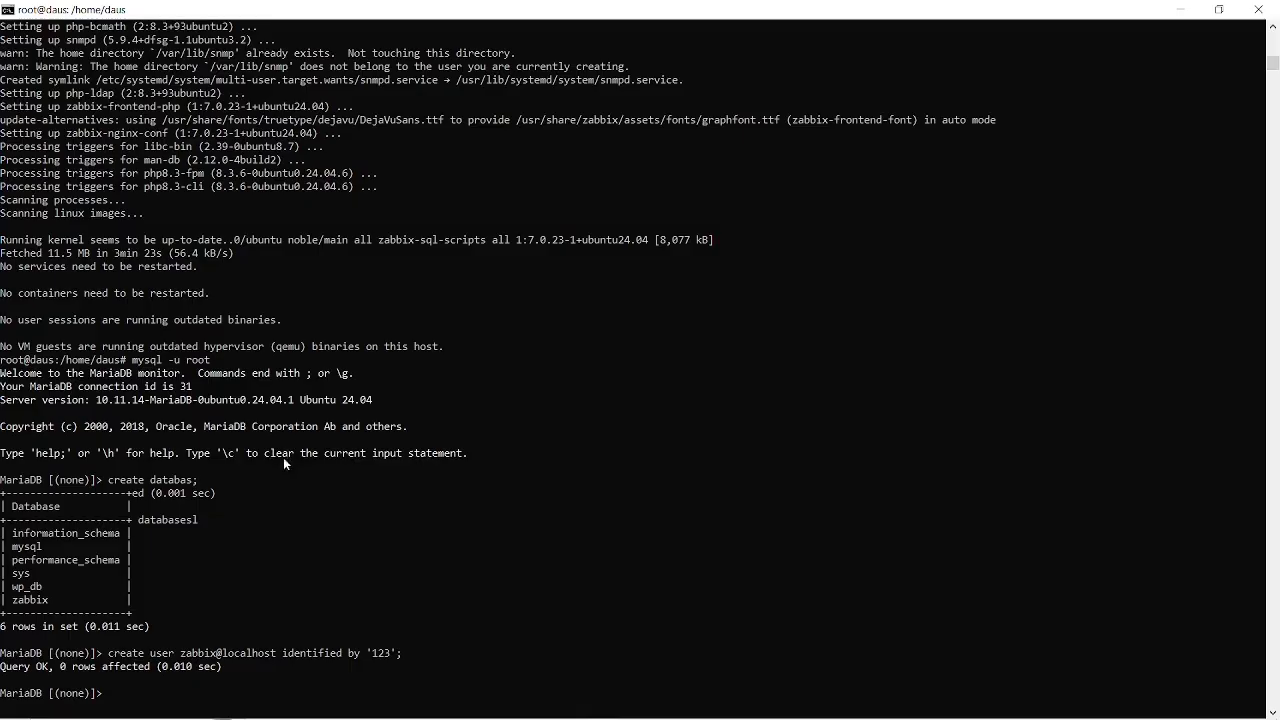
pyautogui.rightClick(441, 542)
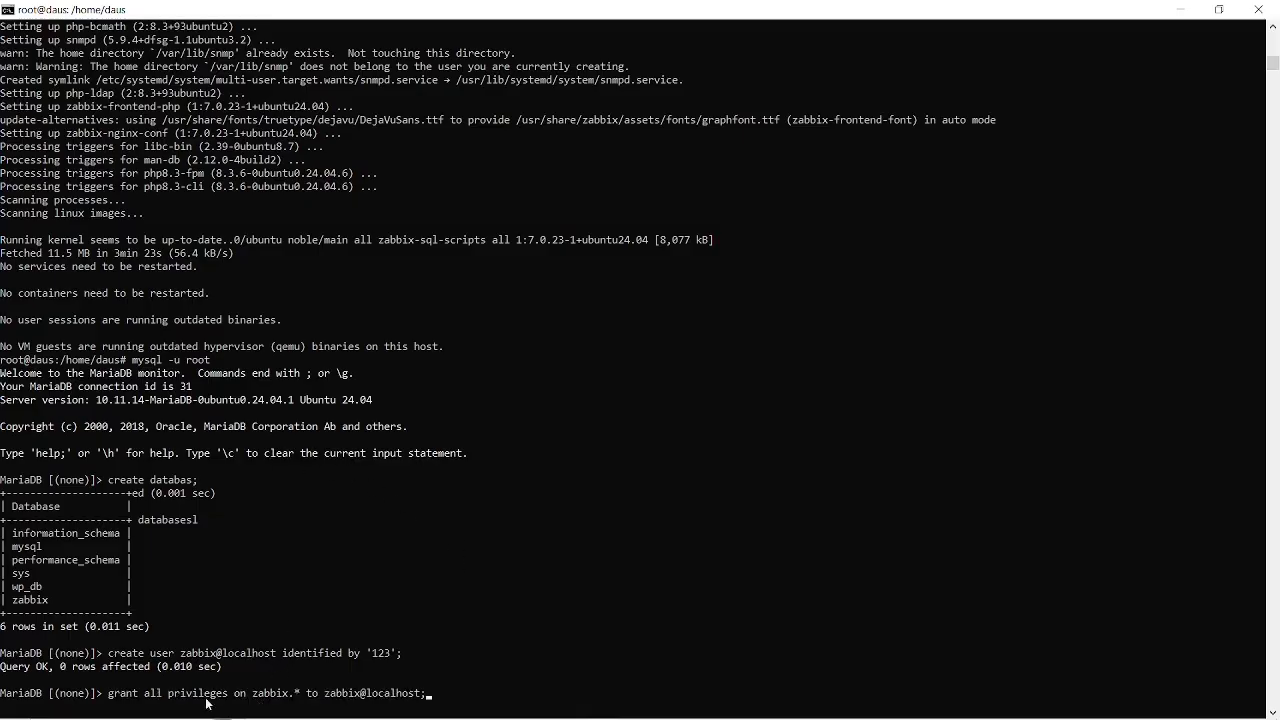
pyautogui.scroll(-2, 287, 683)
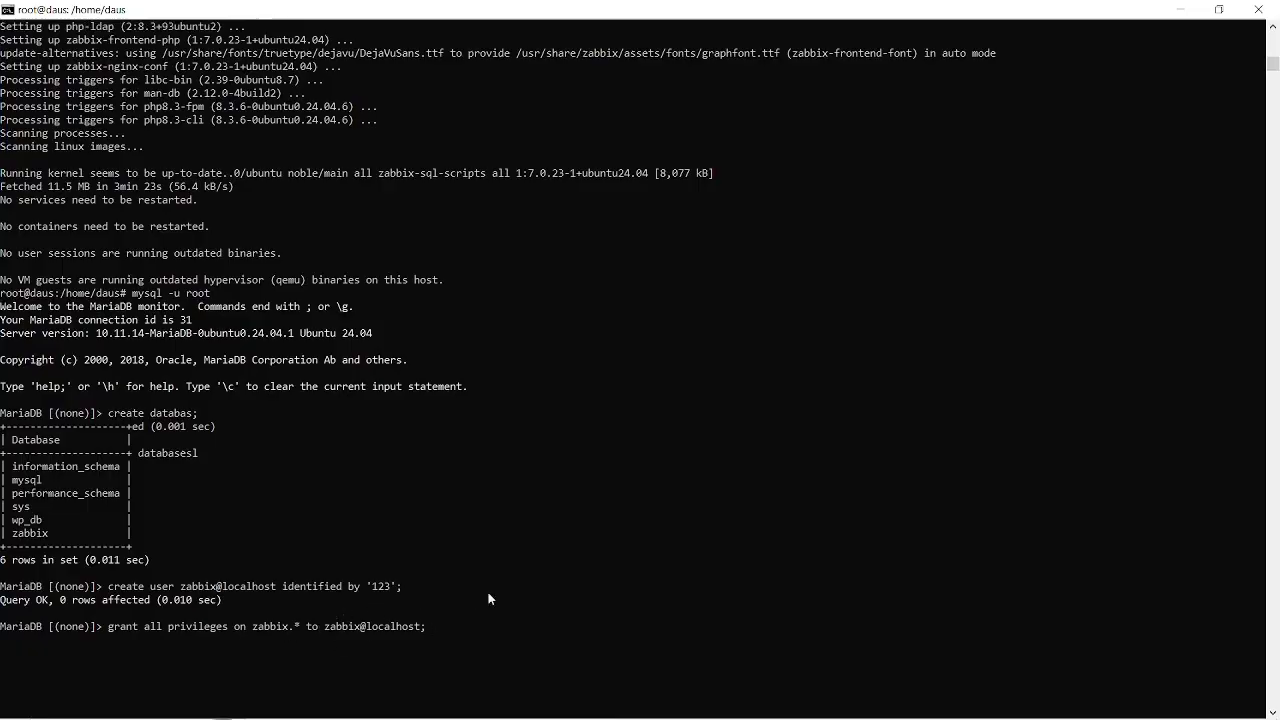
pyautogui.press('Return')
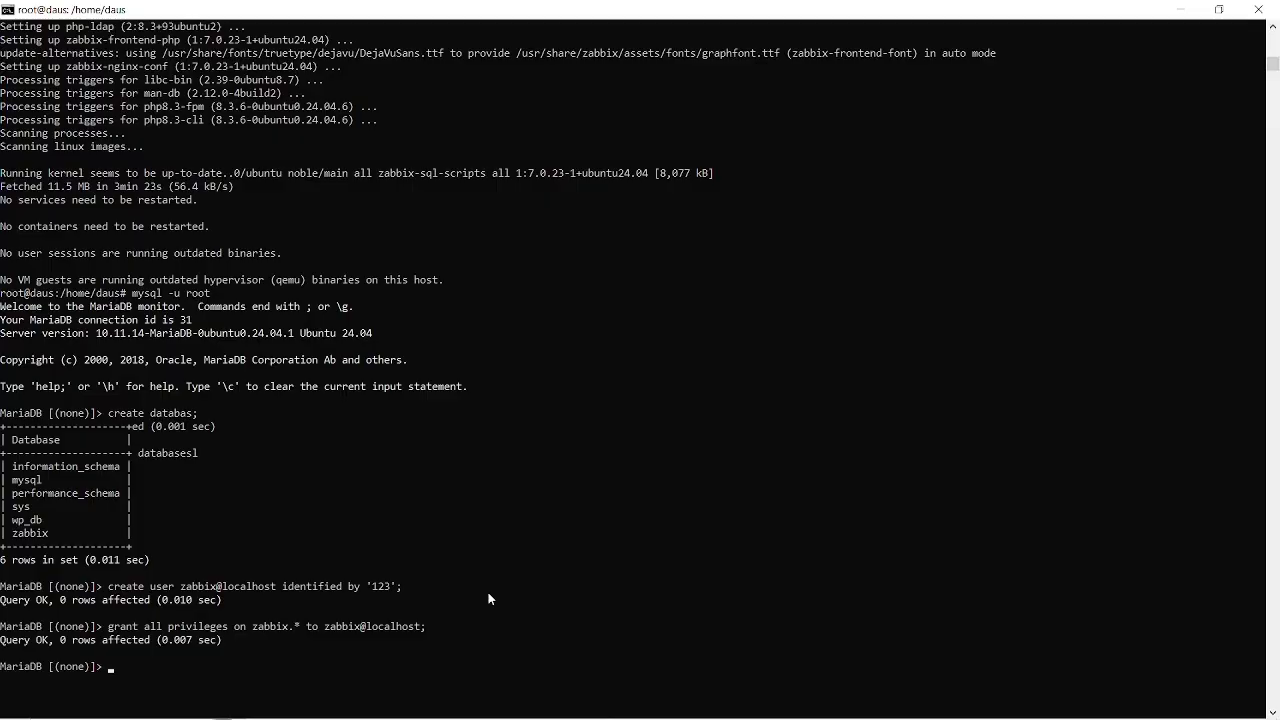
# Copy and run set global log_bin_trust_function_creators = 1; in the MariaDB monitor, and return to the instructions in Chrome.
pyautogui.hotkey('alt', 'Tab')
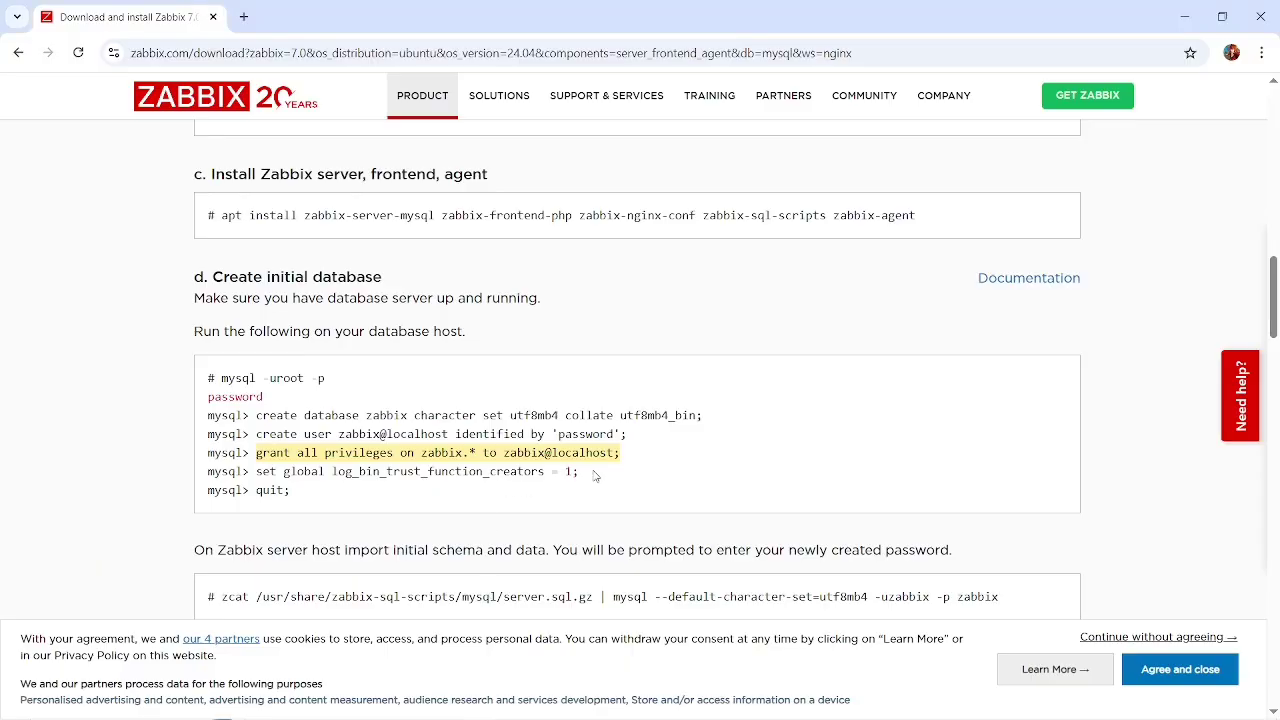
pyautogui.moveTo(597, 477); pyautogui.dragTo(318, 471)
pyautogui.moveTo(268, 474); pyautogui.dragTo(256, 476)
pyautogui.hotkey('ctrl', 'c')
pyautogui.hotkey('alt', 'Tab')
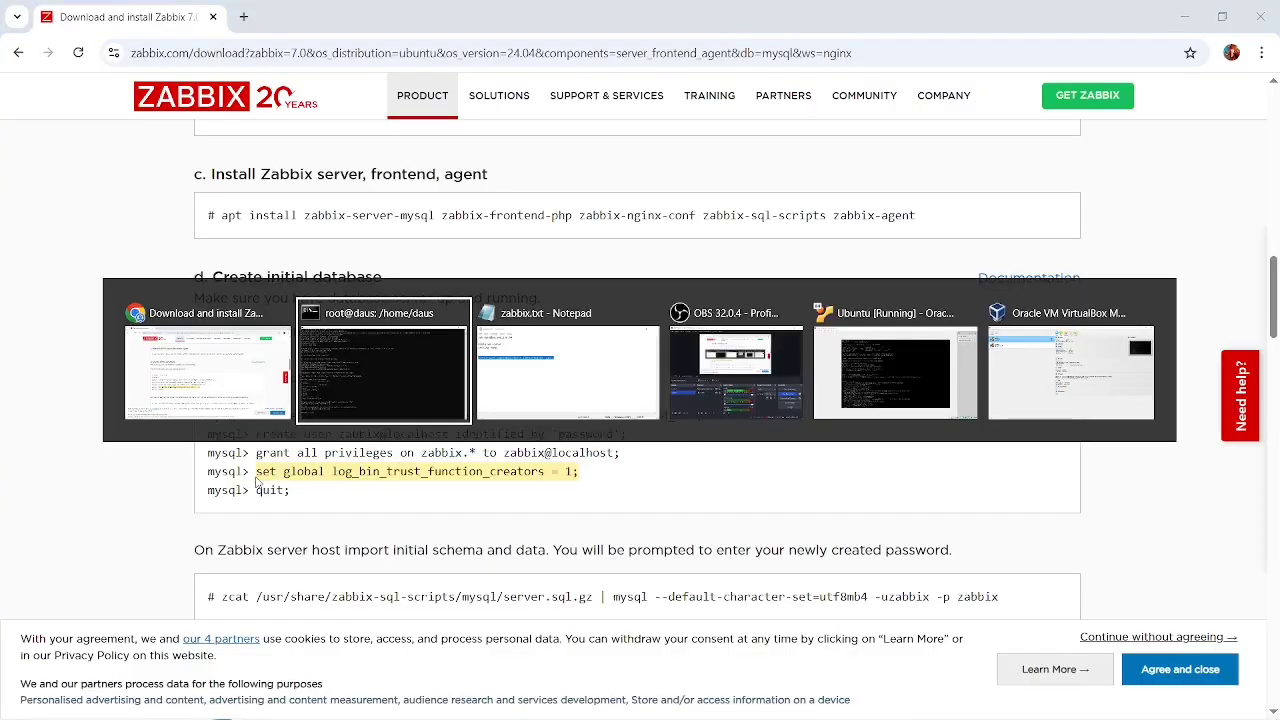
pyautogui.hotkey('ctrl', 'v')
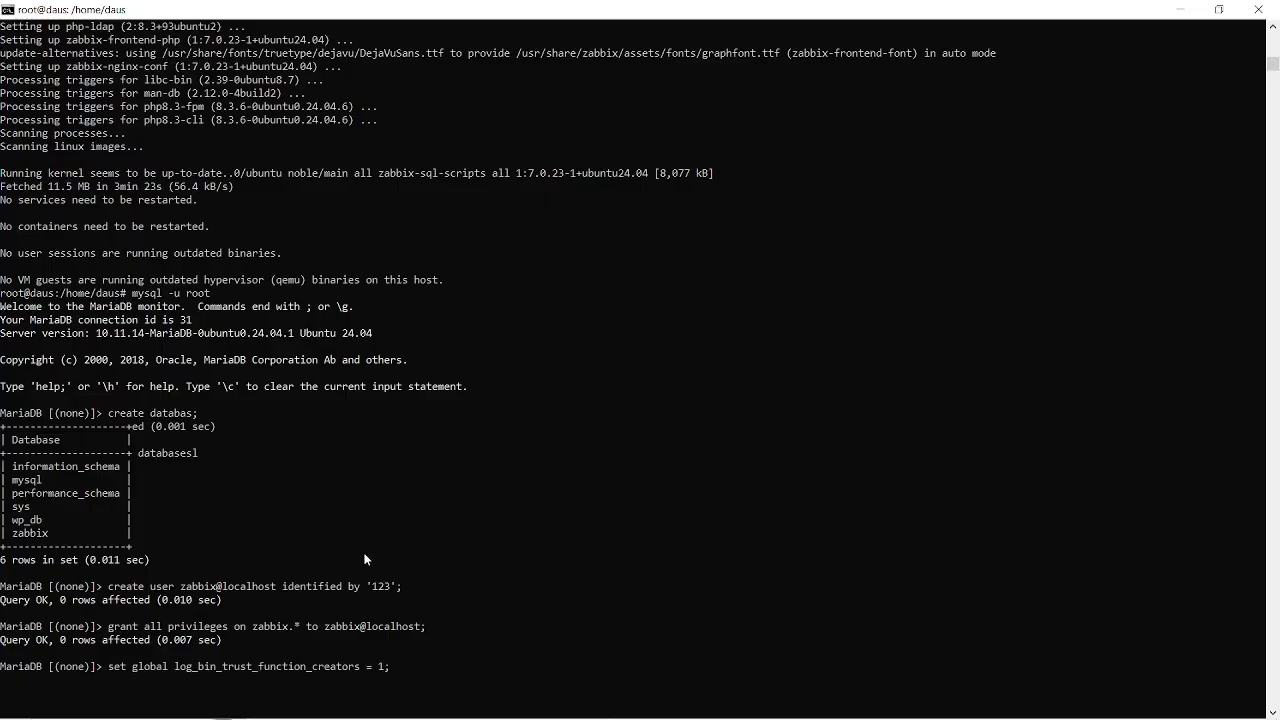
pyautogui.scroll(-2, 365, 560)
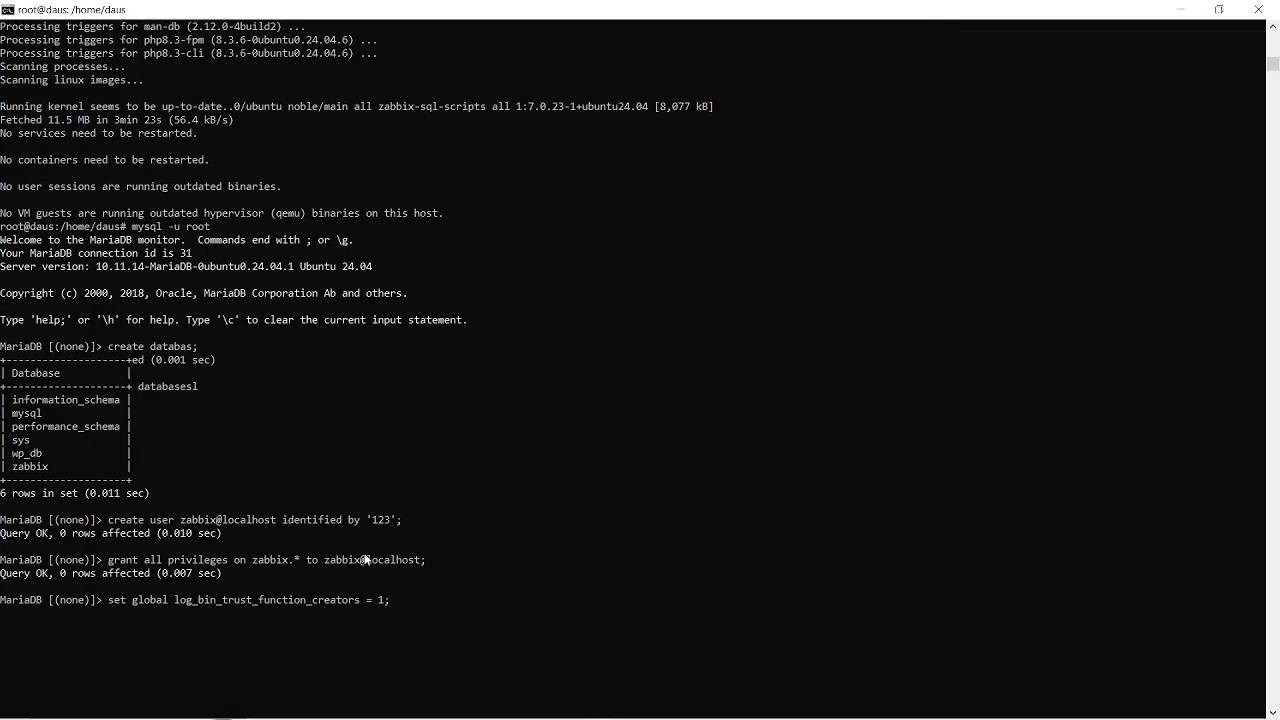
pyautogui.press('Return')
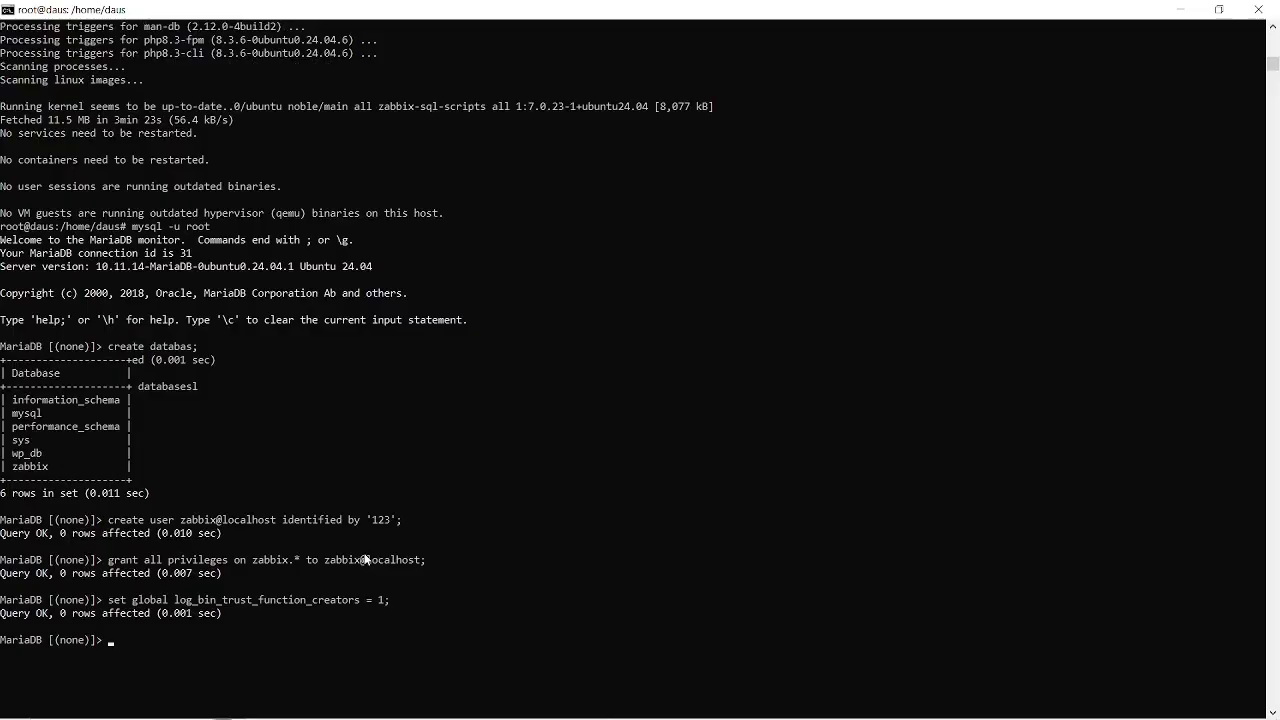
pyautogui.hotkey('alt', 'Tab')
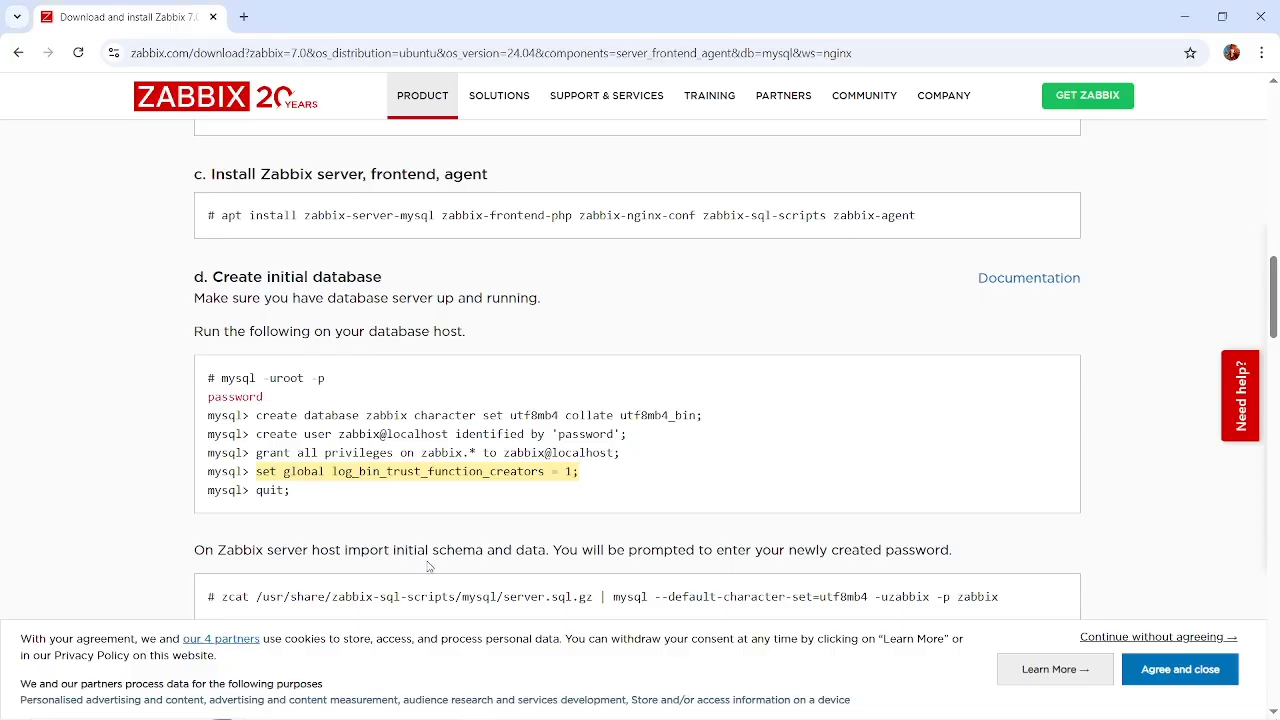
# Review the remaining database instructions in Chrome and the grant and log_bin_trust_function_creators statements already run in the MariaDB monitor.
pyautogui.scroll(-1, 361, 503)
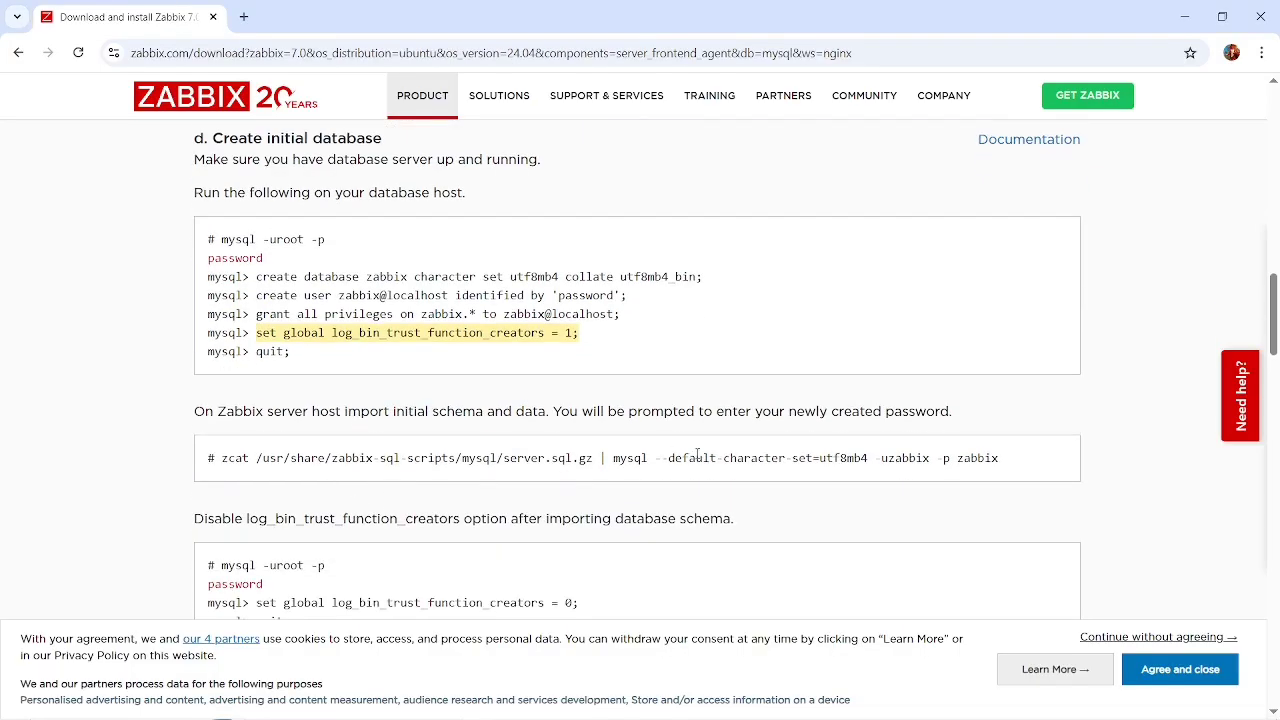
pyautogui.scroll(-1, 722, 457)
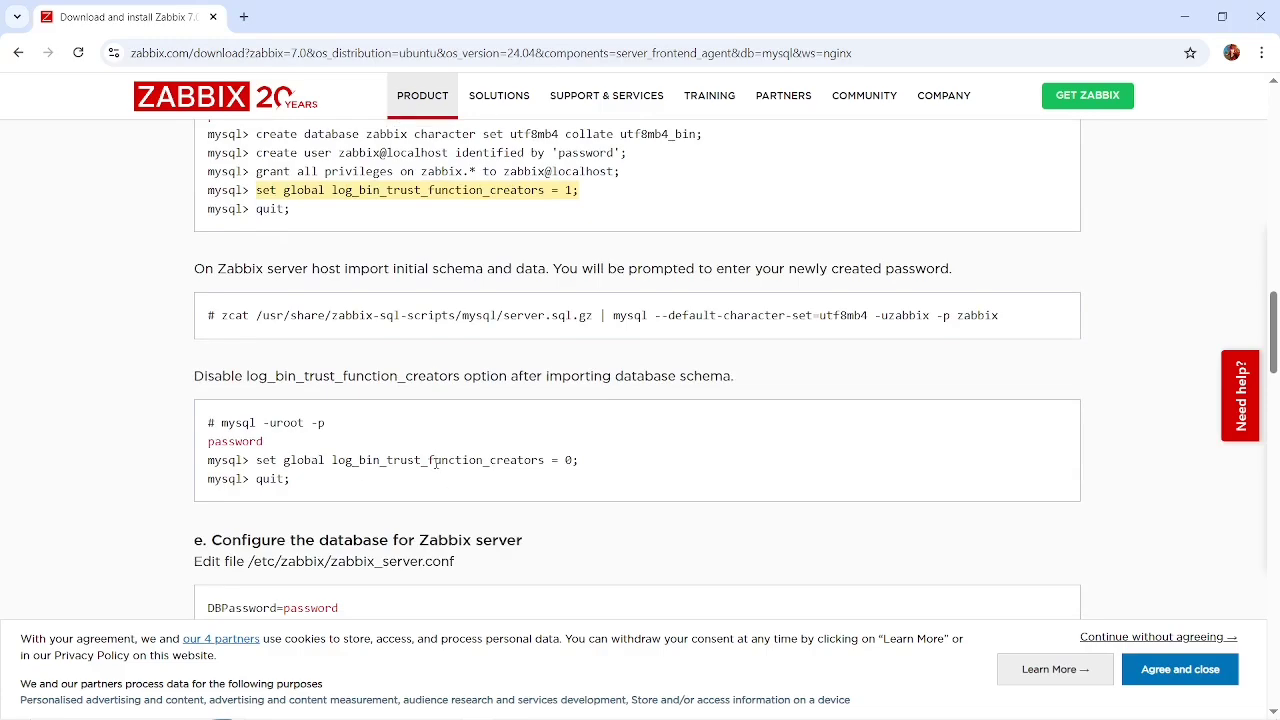
pyautogui.hotkey('alt', 'Tab')
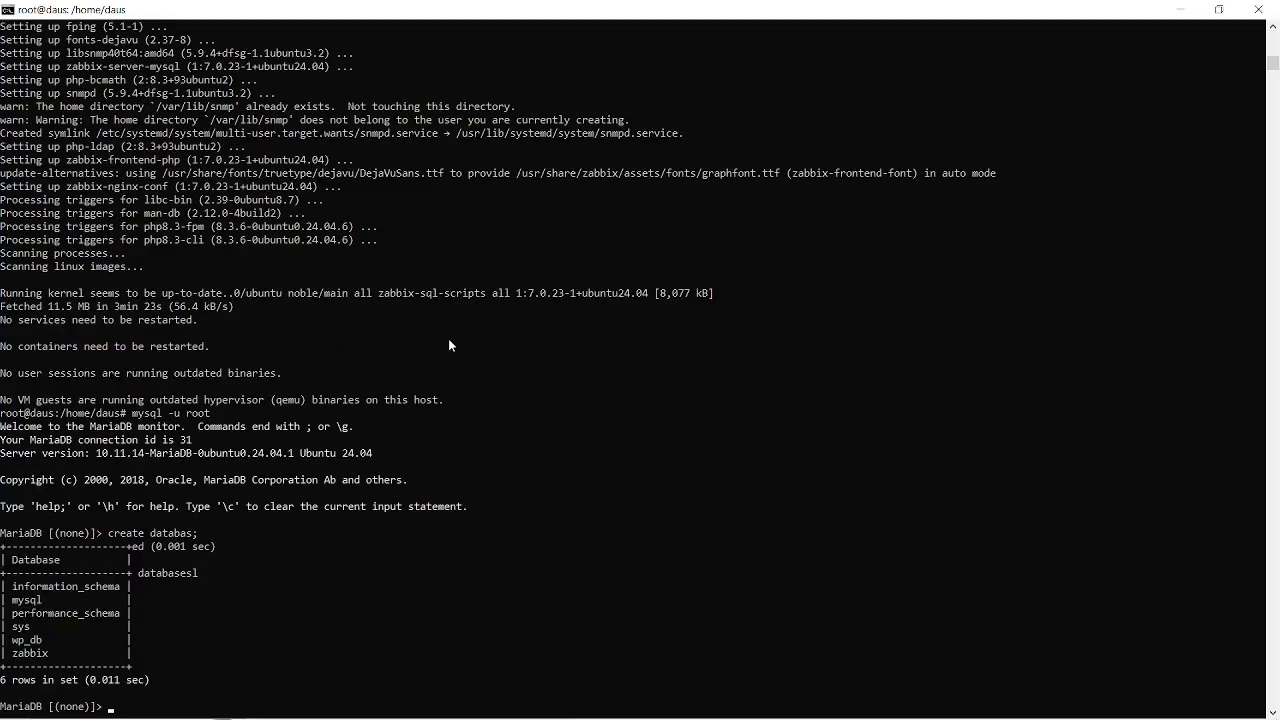
pyautogui.scroll(-1, 449, 340)
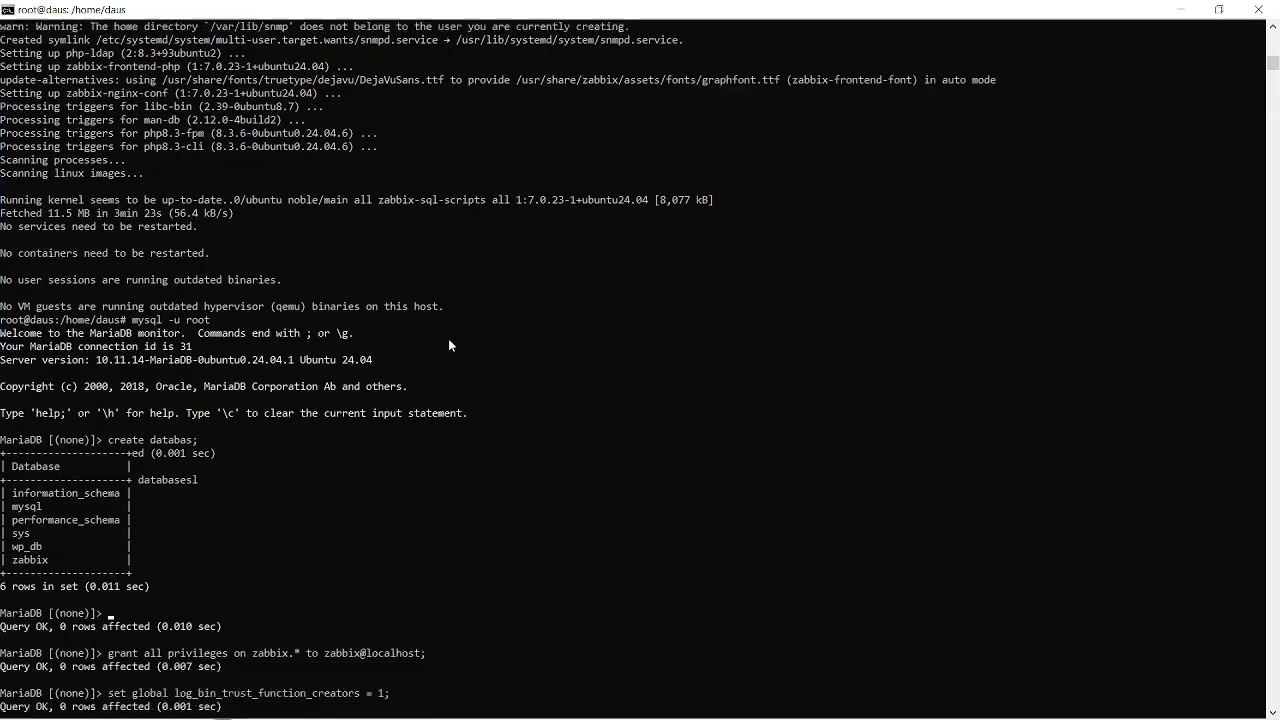
pyautogui.write('q')
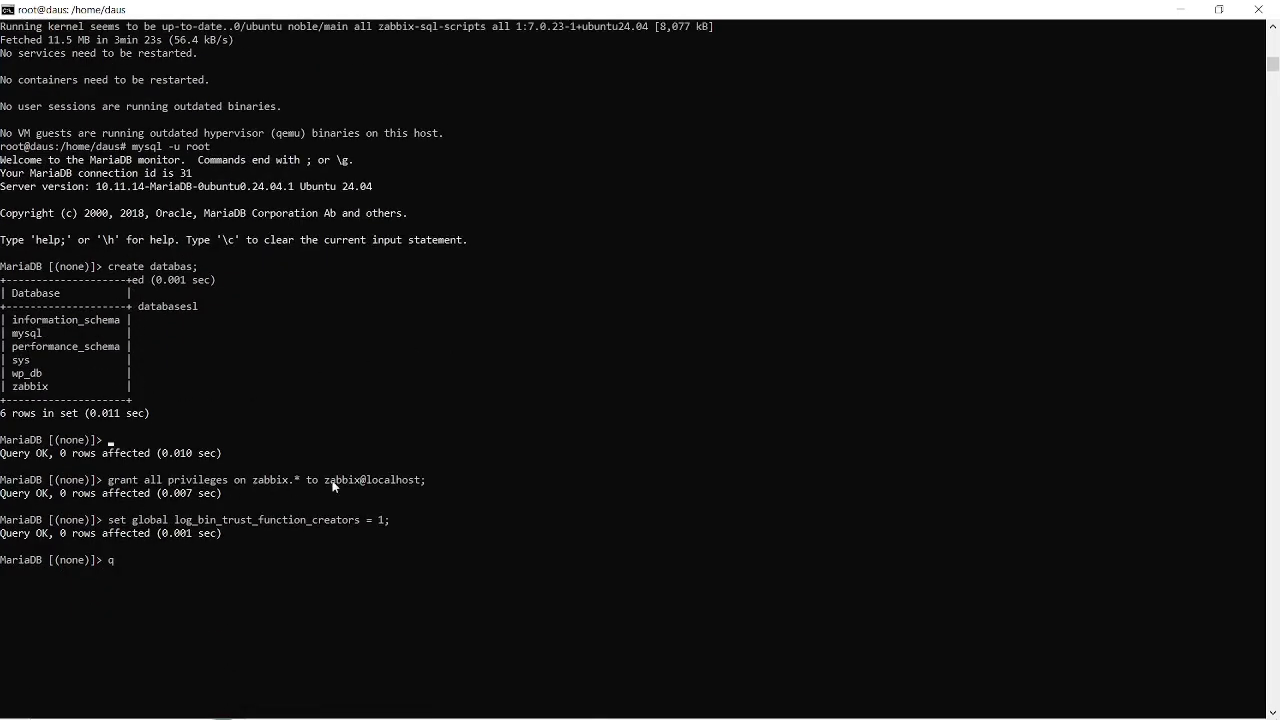
pyautogui.moveTo(323, 480); pyautogui.dragTo(428, 480)
pyautogui.click(428, 480)
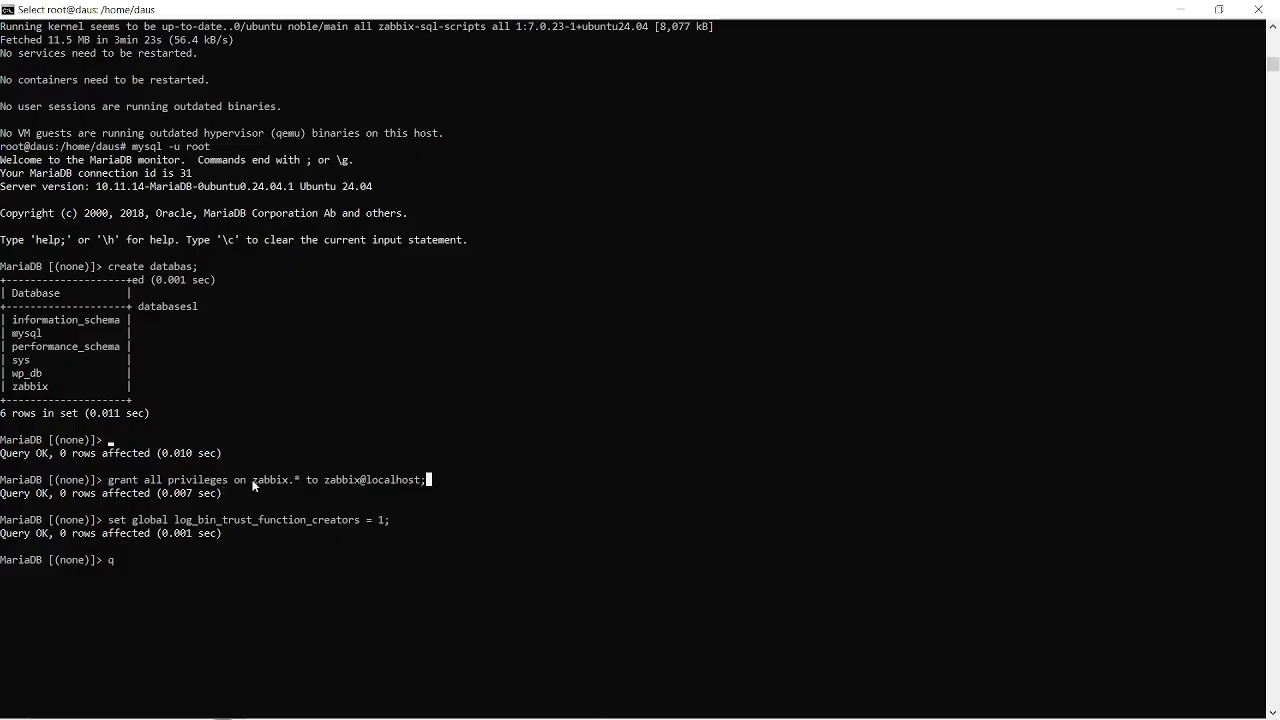
pyautogui.moveTo(248, 480); pyautogui.dragTo(306, 481)
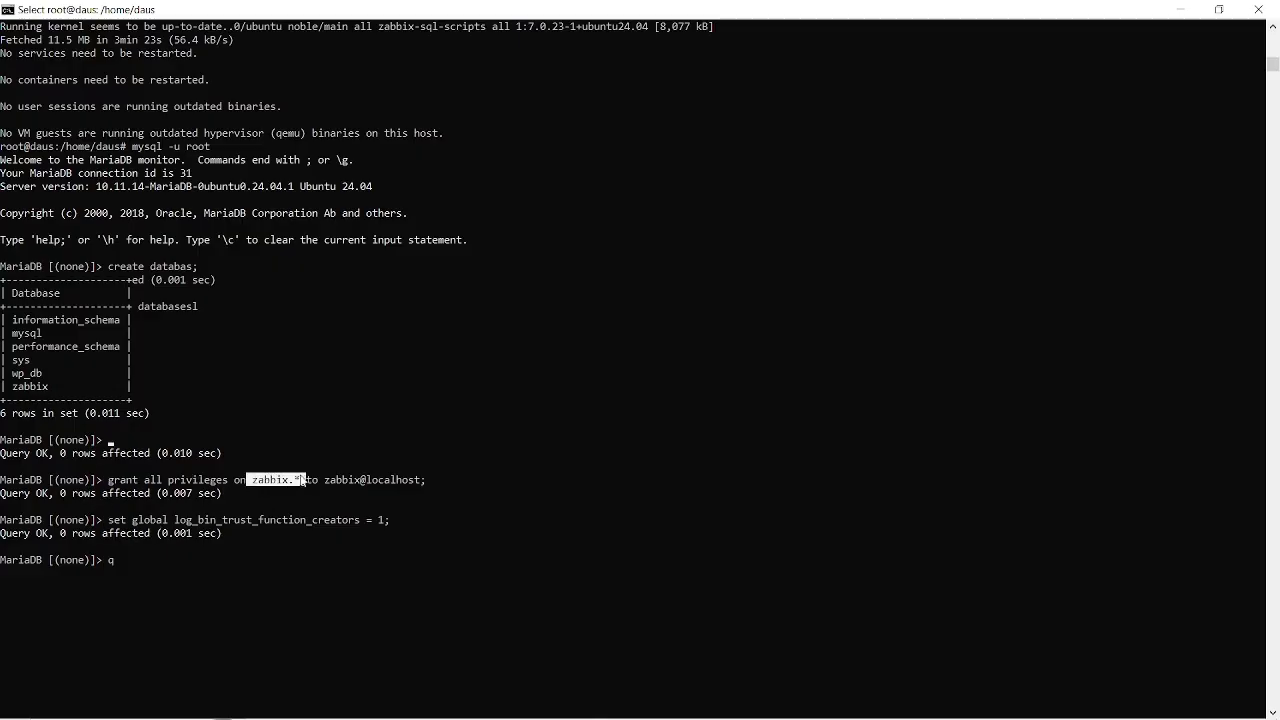
pyautogui.click(47, 385)
pyautogui.moveTo(142, 517); pyautogui.dragTo(356, 524)
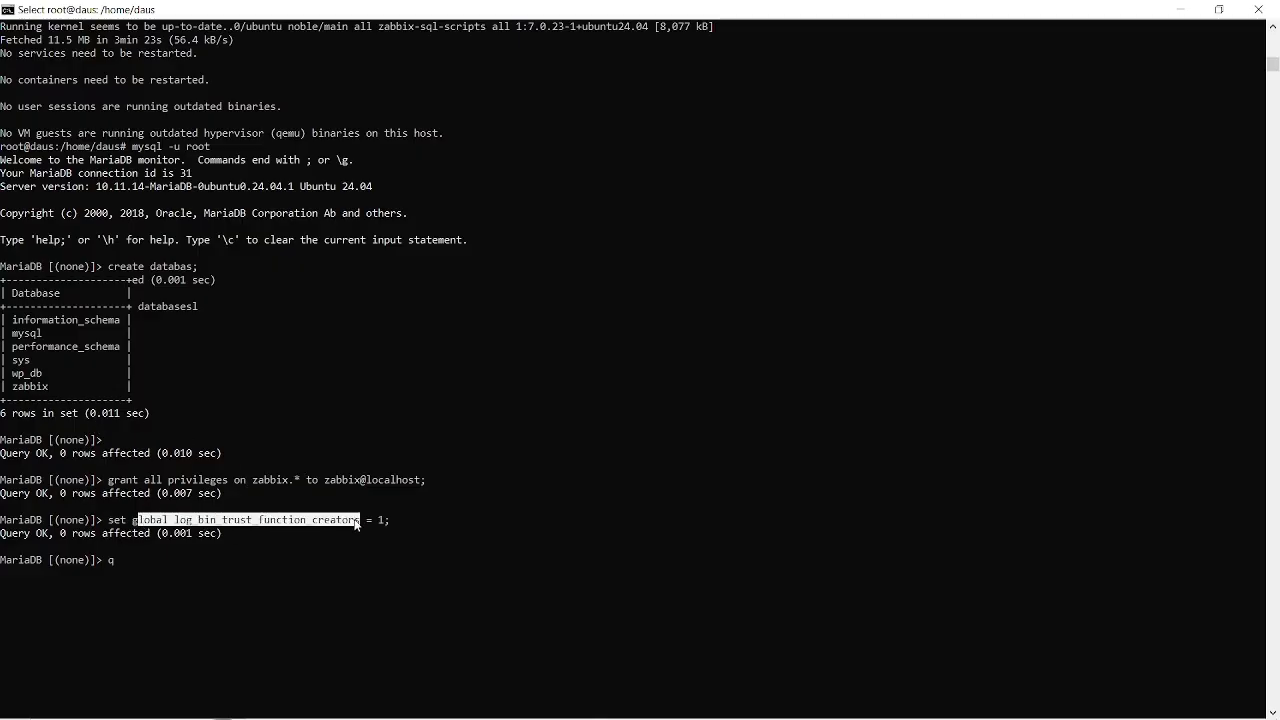
pyautogui.click(356, 522)
# Leave the MariaDB monitor in the terminal with the exit command.
pyautogui.hotkey('alt', 'Tab')
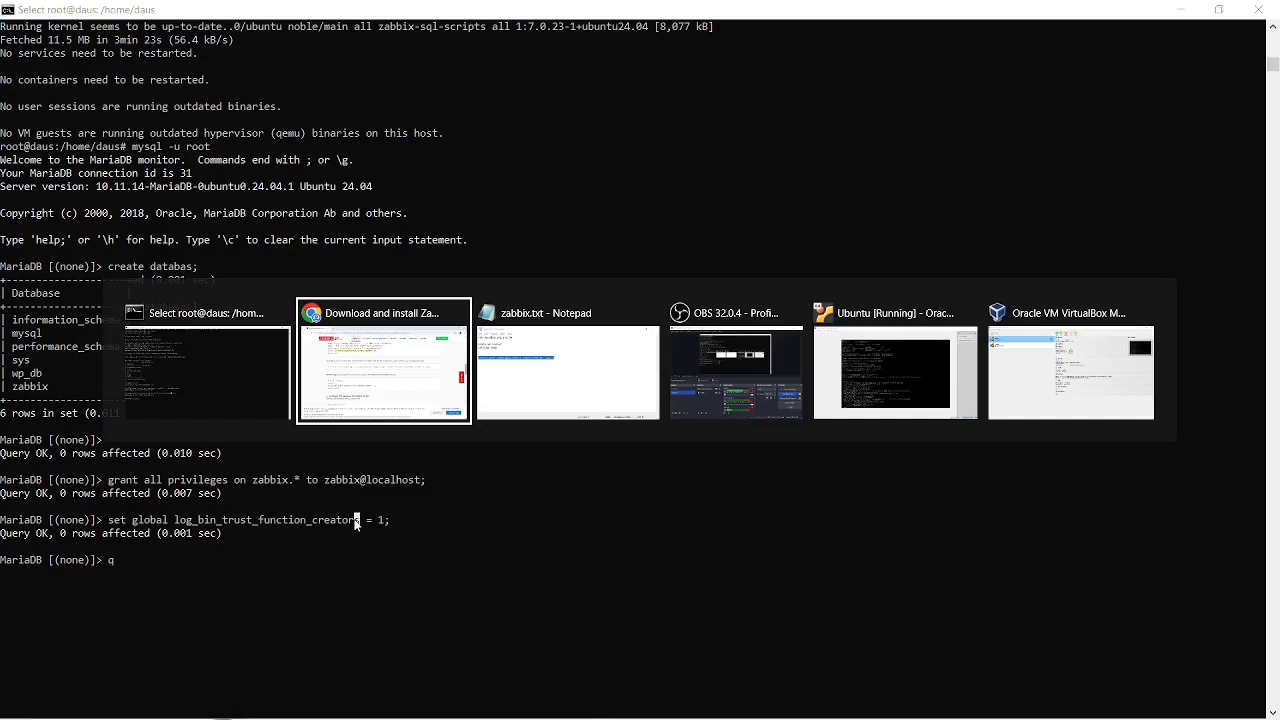
pyautogui.hotkey('alt', 'Tab')
pyautogui.hotkey('alt', 'Tab')
pyautogui.hotkey('alt', 'Tab')
pyautogui.hotkey('alt', 'Tab')
pyautogui.hotkey('alt', 'Tab')
pyautogui.write('qui')
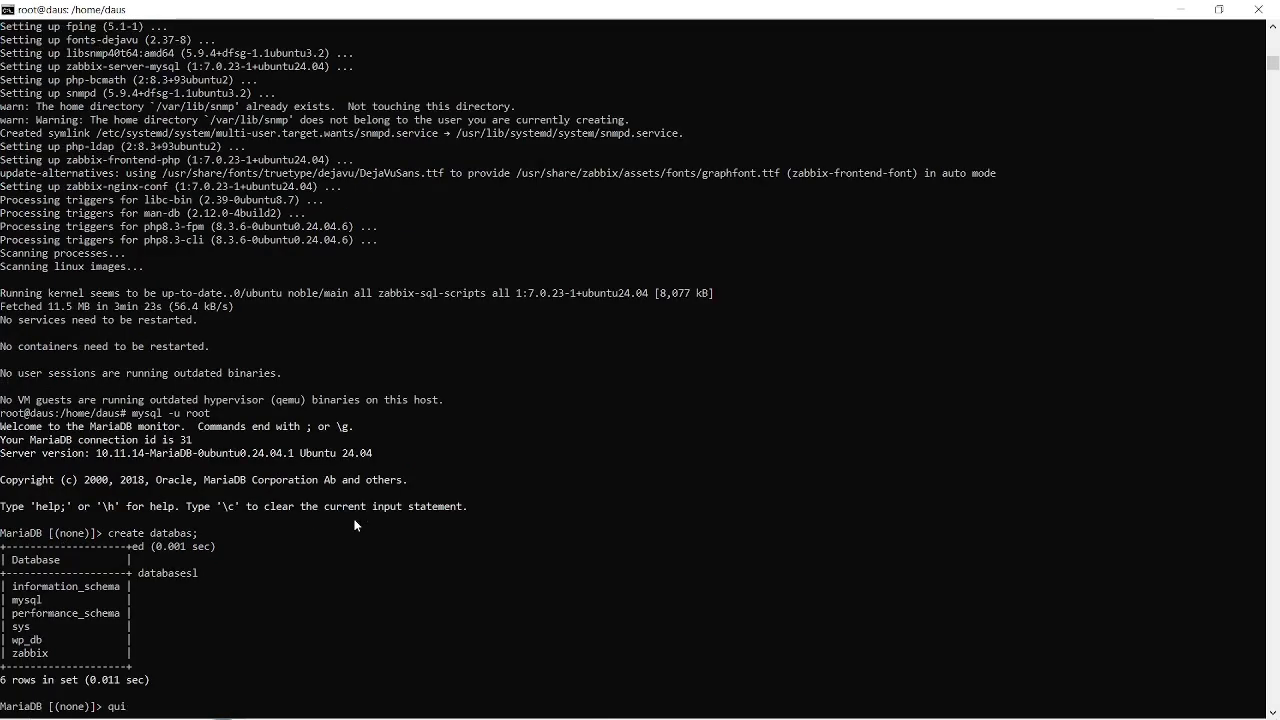
pyautogui.press('BackSpace')
pyautogui.press('BackSpace')
pyautogui.press('BackSpace')
pyautogui.write('e')
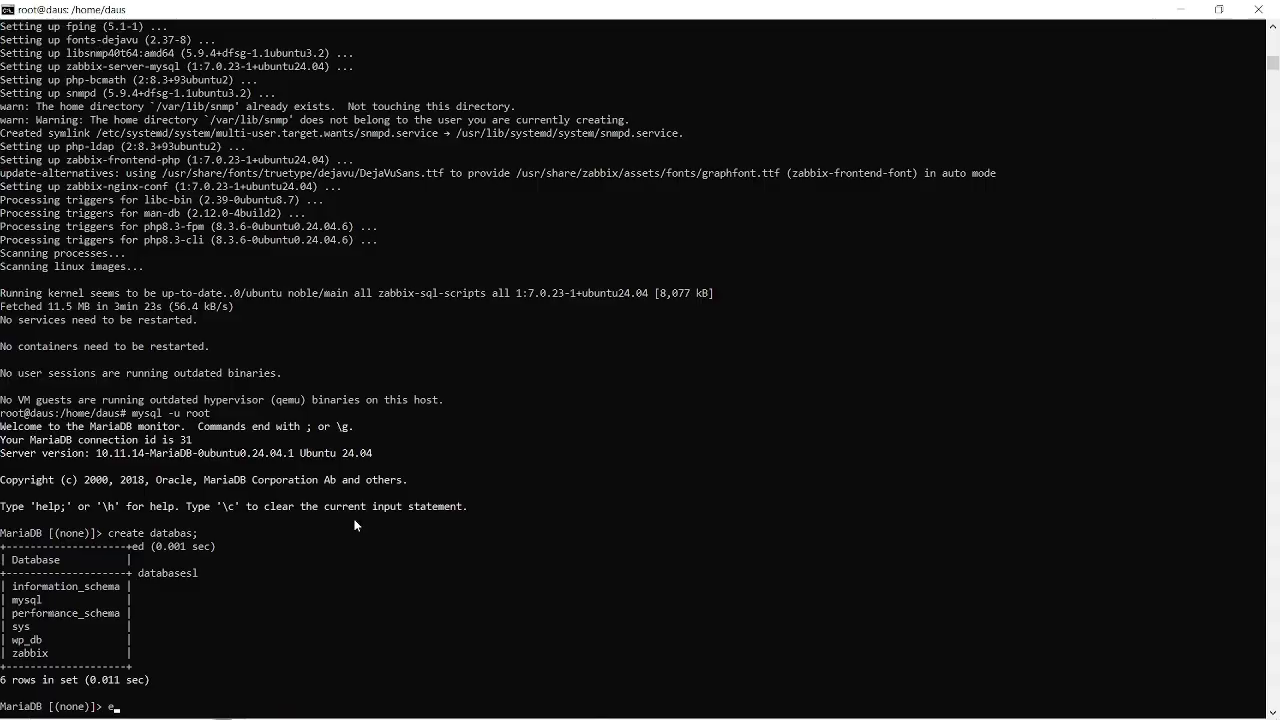
pyautogui.write('xit')
pyautogui.press('Return')
# Copy the zcat command that imports the initial schema and data from the Zabbix instructions in Chrome.
pyautogui.hotkey('alt', 'Tab')
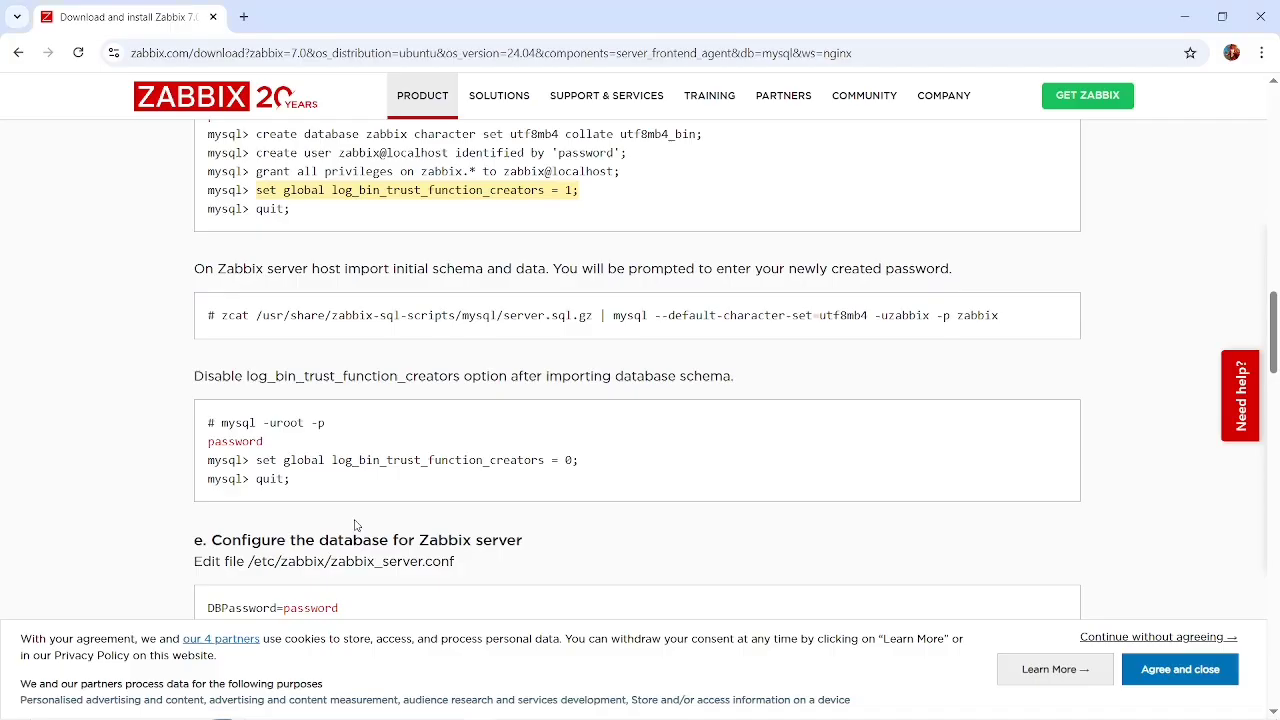
pyautogui.scroll(-3, 418, 509)
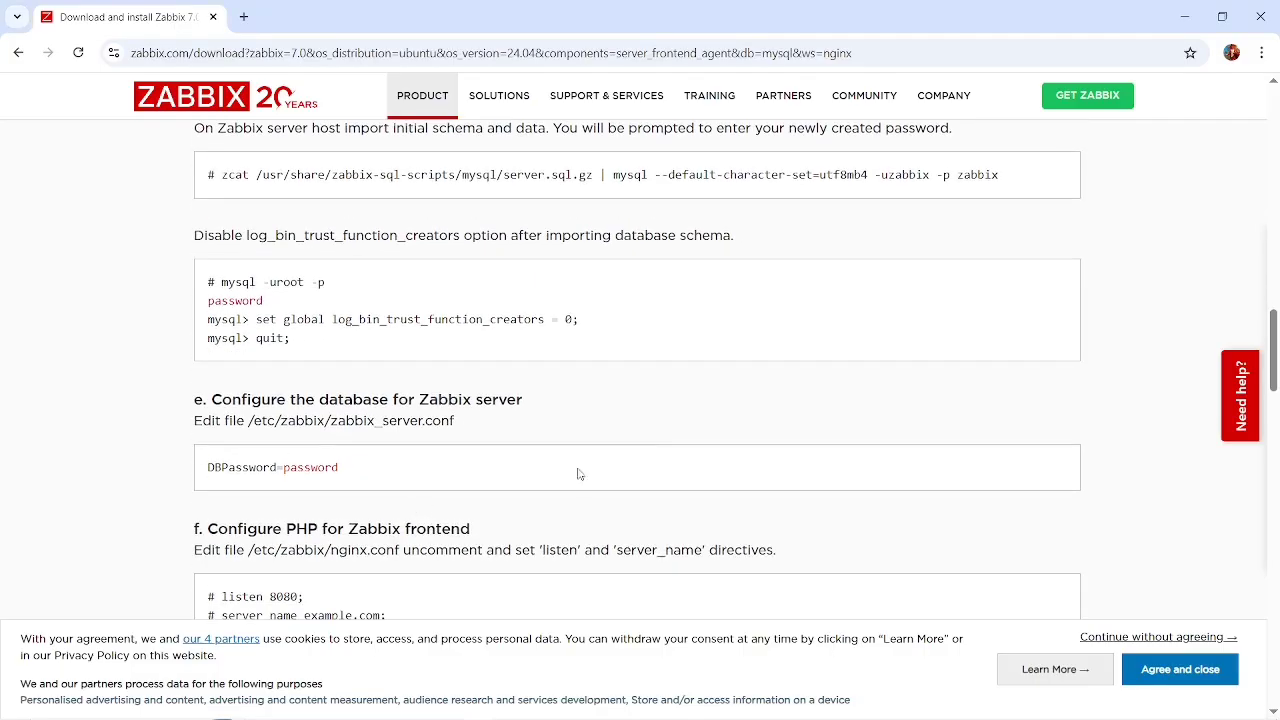
pyautogui.scroll(1, 771, 442)
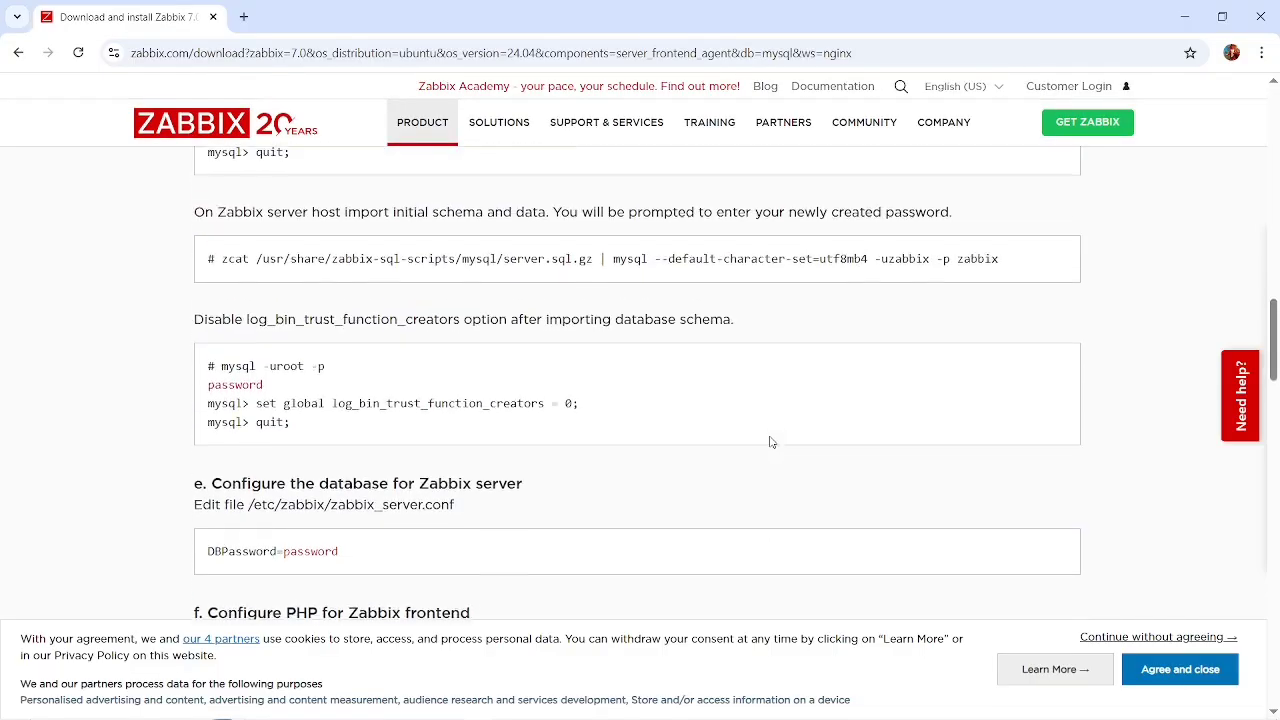
pyautogui.scroll(1, 771, 442)
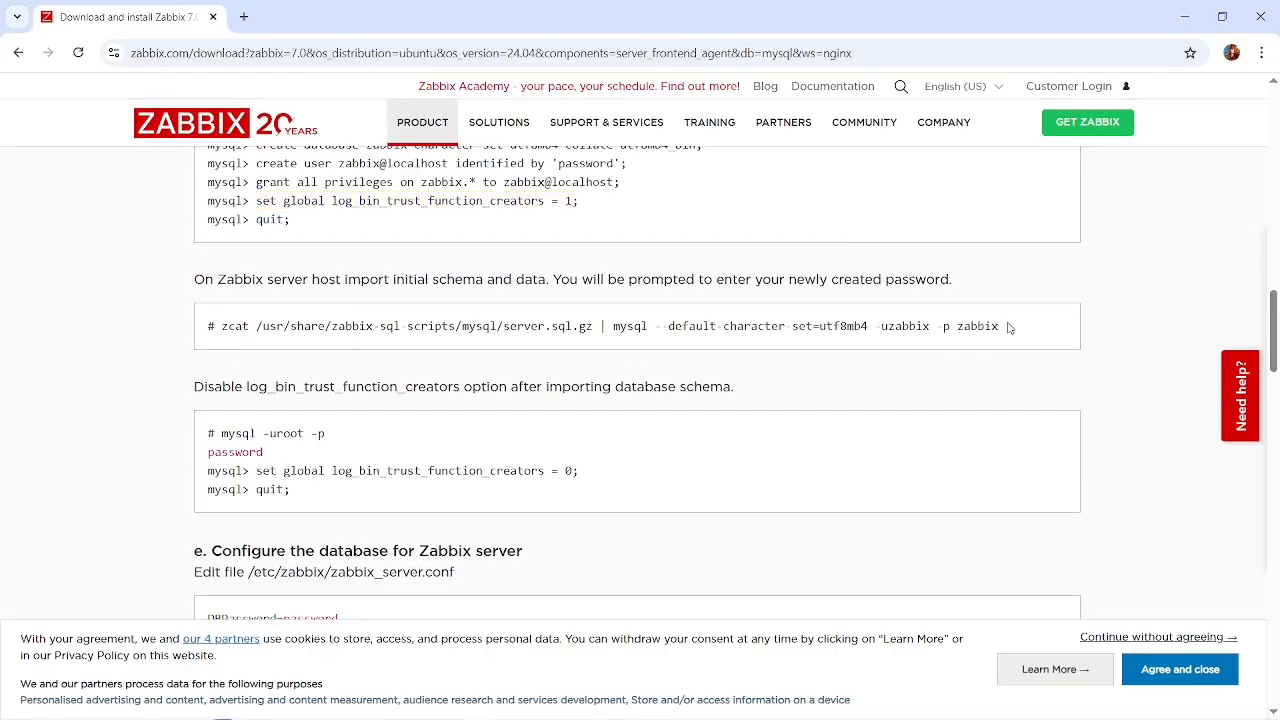
pyautogui.moveTo(1008, 327); pyautogui.dragTo(216, 329)
pyautogui.hotkey('ctrl', 'c')
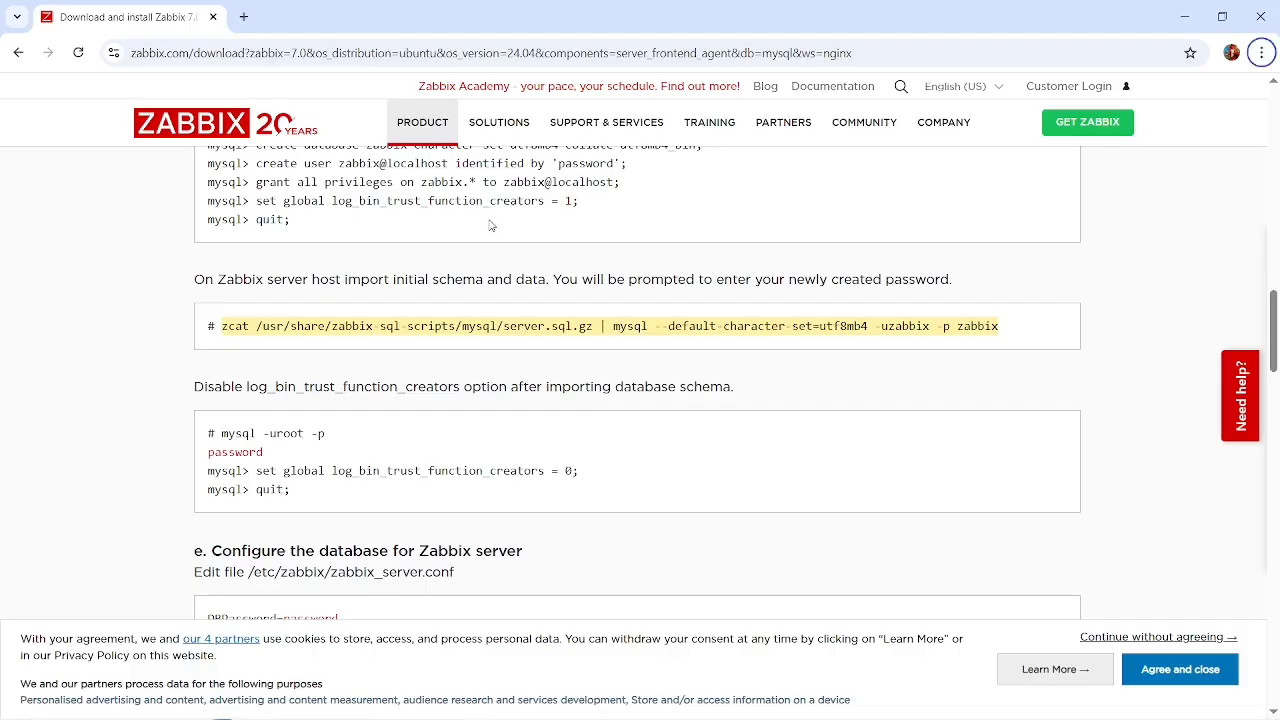
pyautogui.scroll(1, 505, 260)
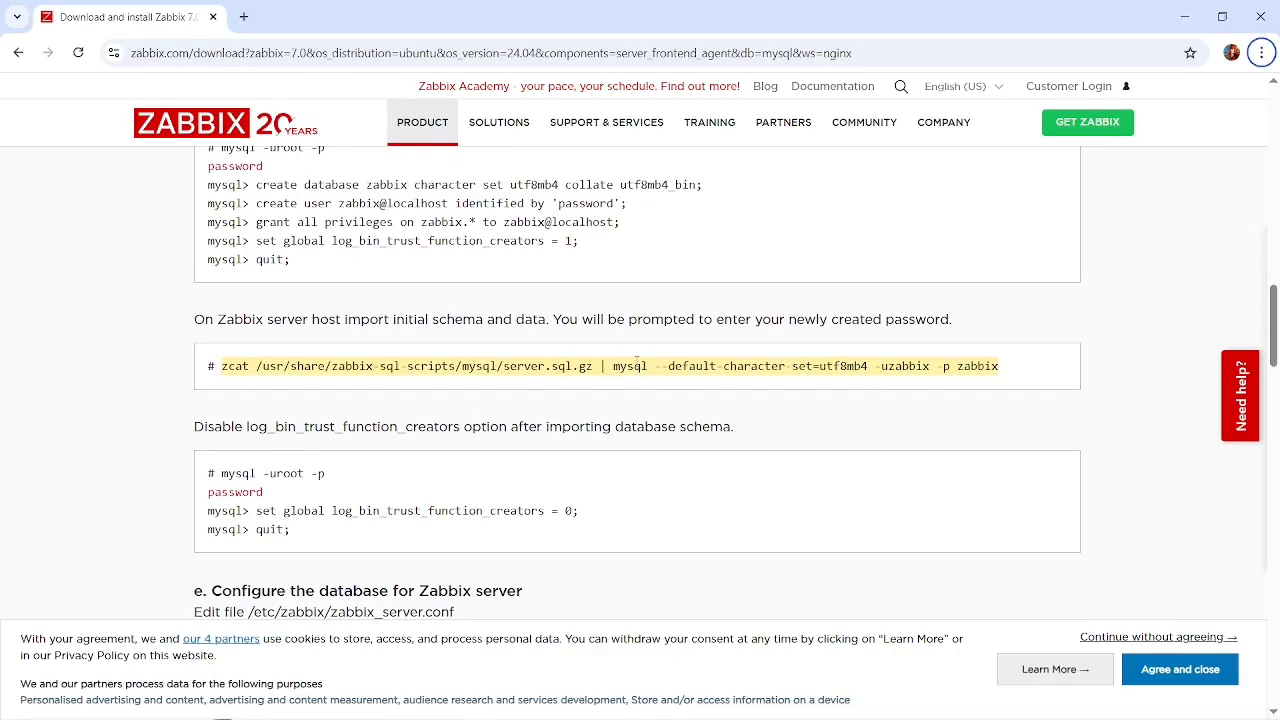
# Switch to the terminal and paste the copied zcat schema import command at the root prompt.
pyautogui.hotkey('alt', 'Tab')
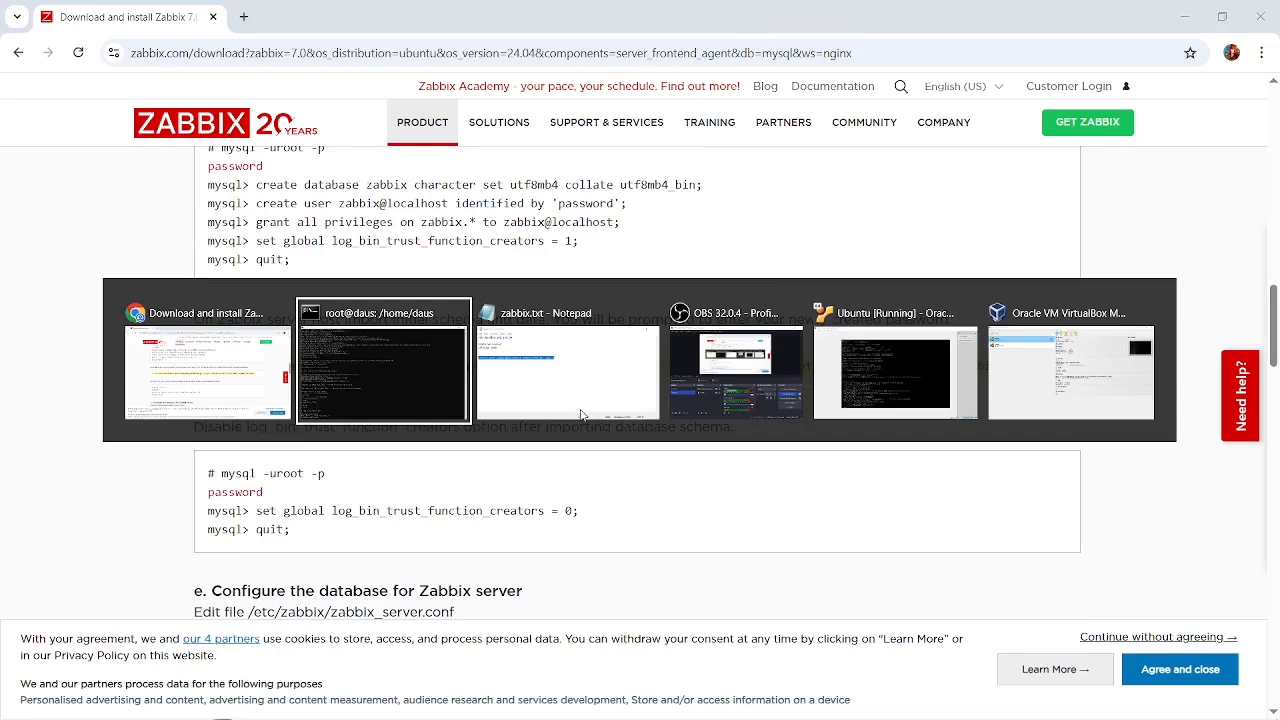
pyautogui.hotkey('alt', 'Tab')
pyautogui.hotkey('alt', 'Tab')
pyautogui.hotkey('alt', 'Tab')
pyautogui.hotkey('alt', 'Tab')
pyautogui.hotkey('alt', 'Tab')
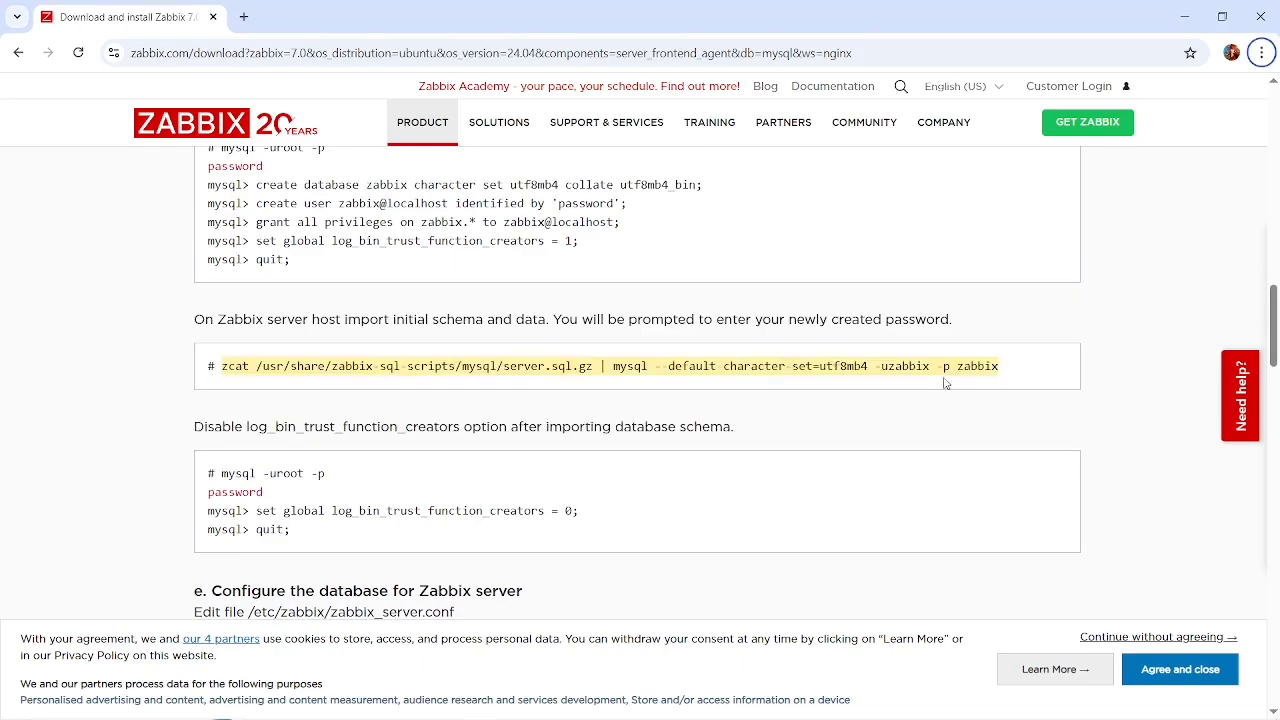
pyautogui.hotkey('alt', 'Tab')
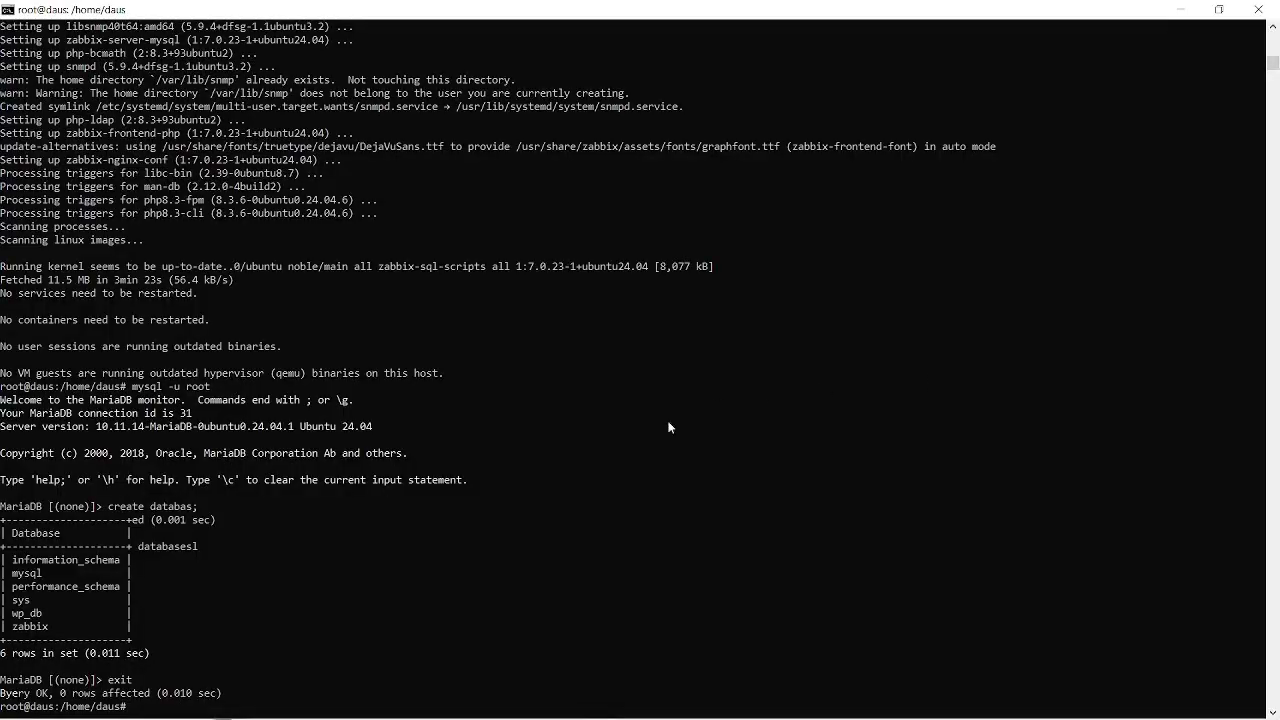
pyautogui.rightClick(630, 458)
pyautogui.scroll(-2, 622, 435)
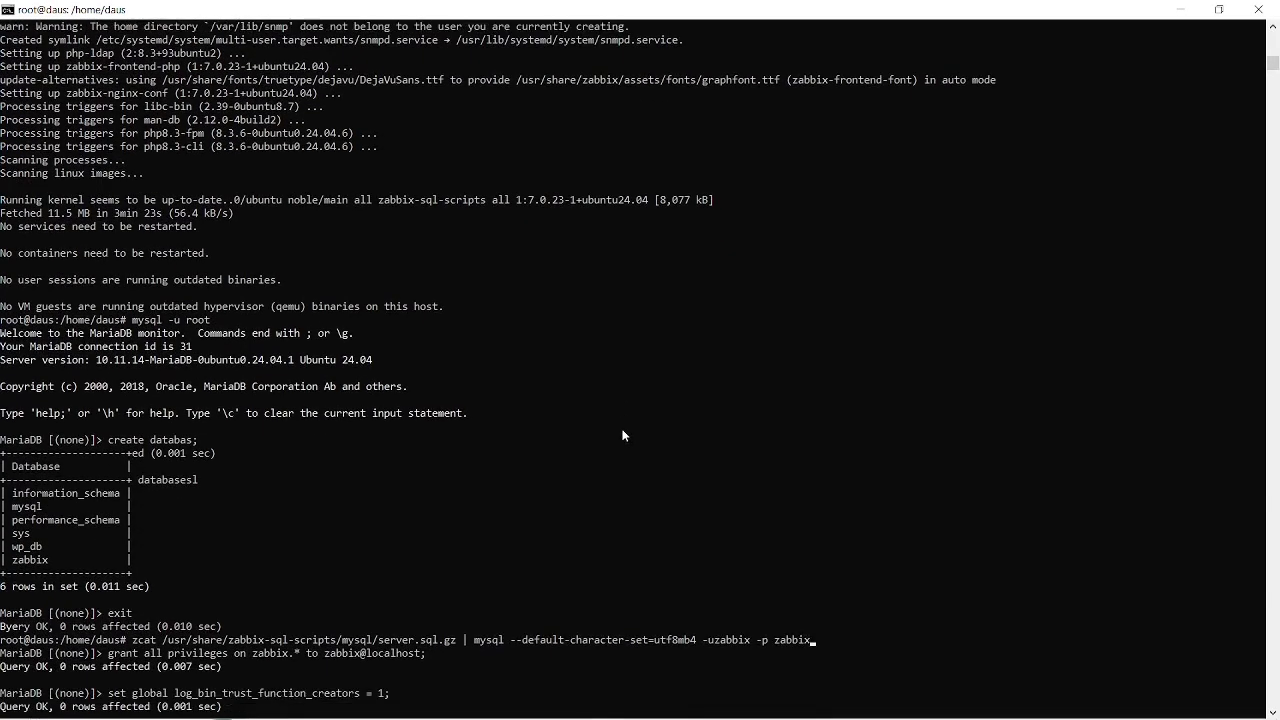
pyautogui.scroll(-4, 622, 435)
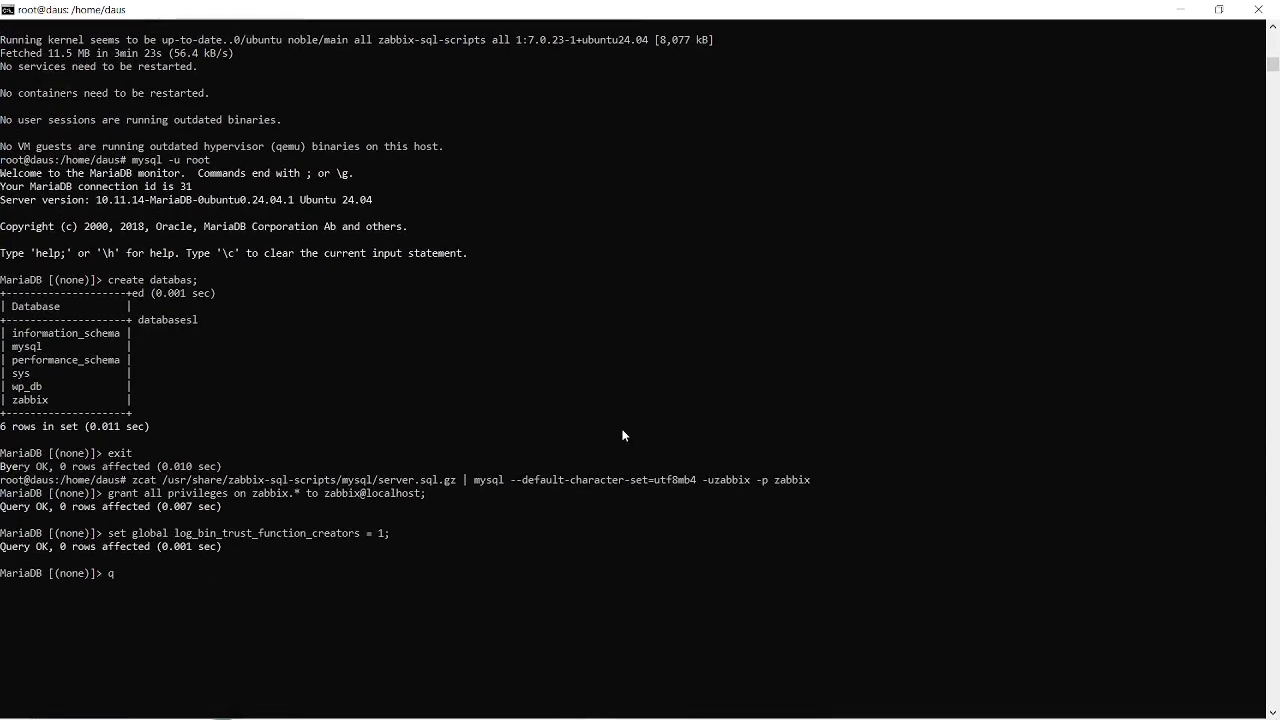
# Clear the leftover terminal text, recall and run zcat /usr/share/zabbix-sql-scripts/mysql/server.sql.gz | mysql --default-character-set=utf8mb4 -uzabbix -p zabbix.
pyautogui.hotkey('ctrl', 'c')
pyautogui.hotkey('ctrl', 'c')
pyautogui.hotkey('ctrl', 'c')
pyautogui.hotkey('ctrl', 'c')
pyautogui.hotkey('ctrl', 'c')
pyautogui.hotkey('ctrl', 'c')
pyautogui.hotkey('ctrl', 'c')
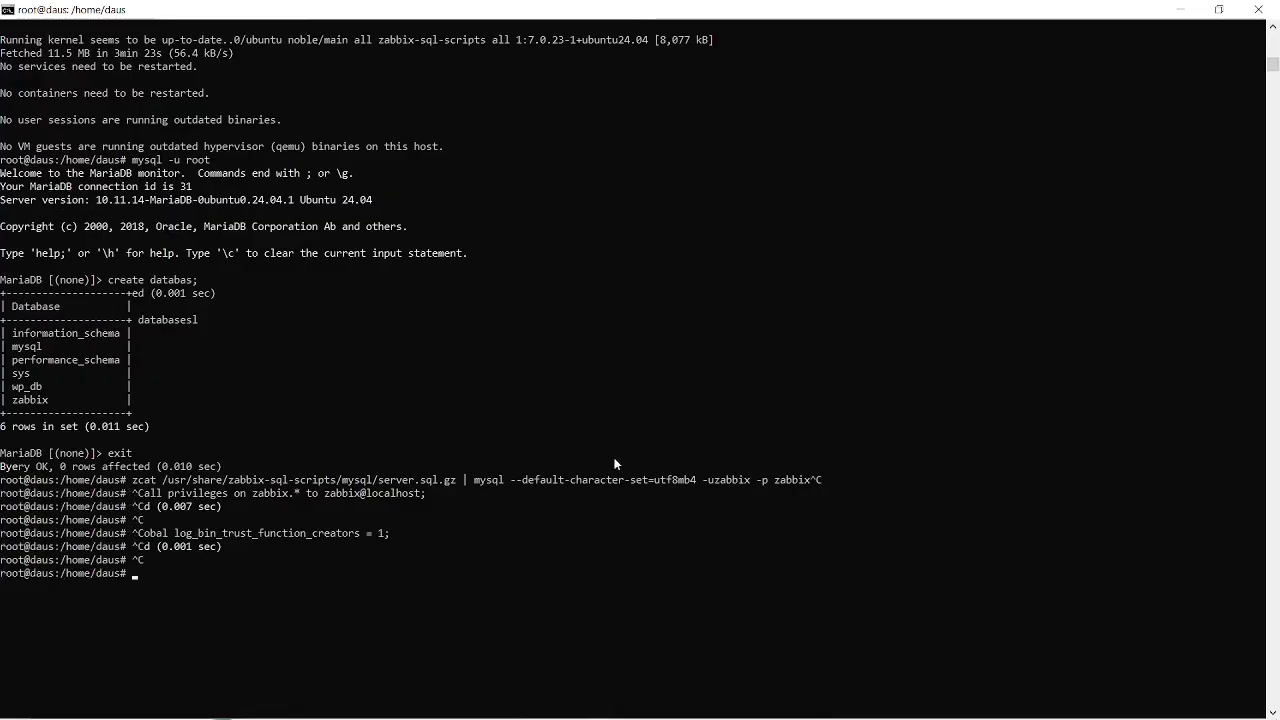
pyautogui.hotkey('ctrl', 'c')
pyautogui.hotkey('ctrl', 'c')
pyautogui.hotkey('ctrl', 'c')
pyautogui.press('Up')
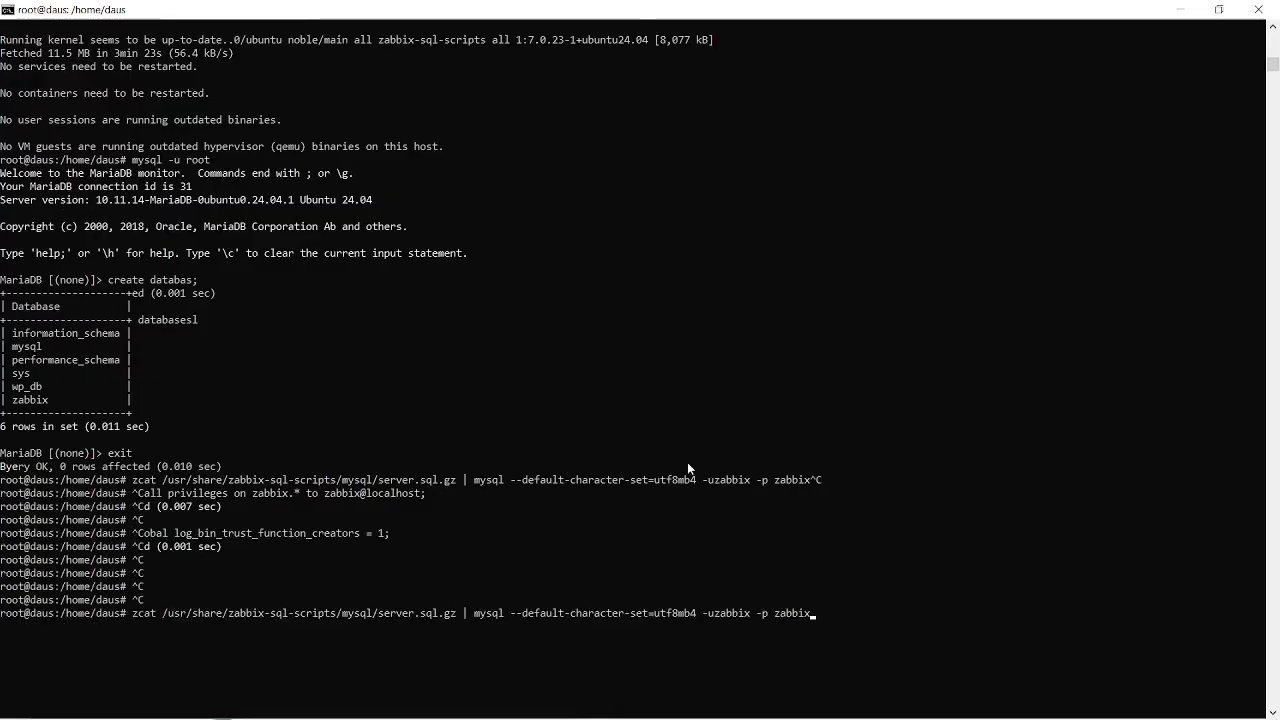
pyautogui.press('Return')
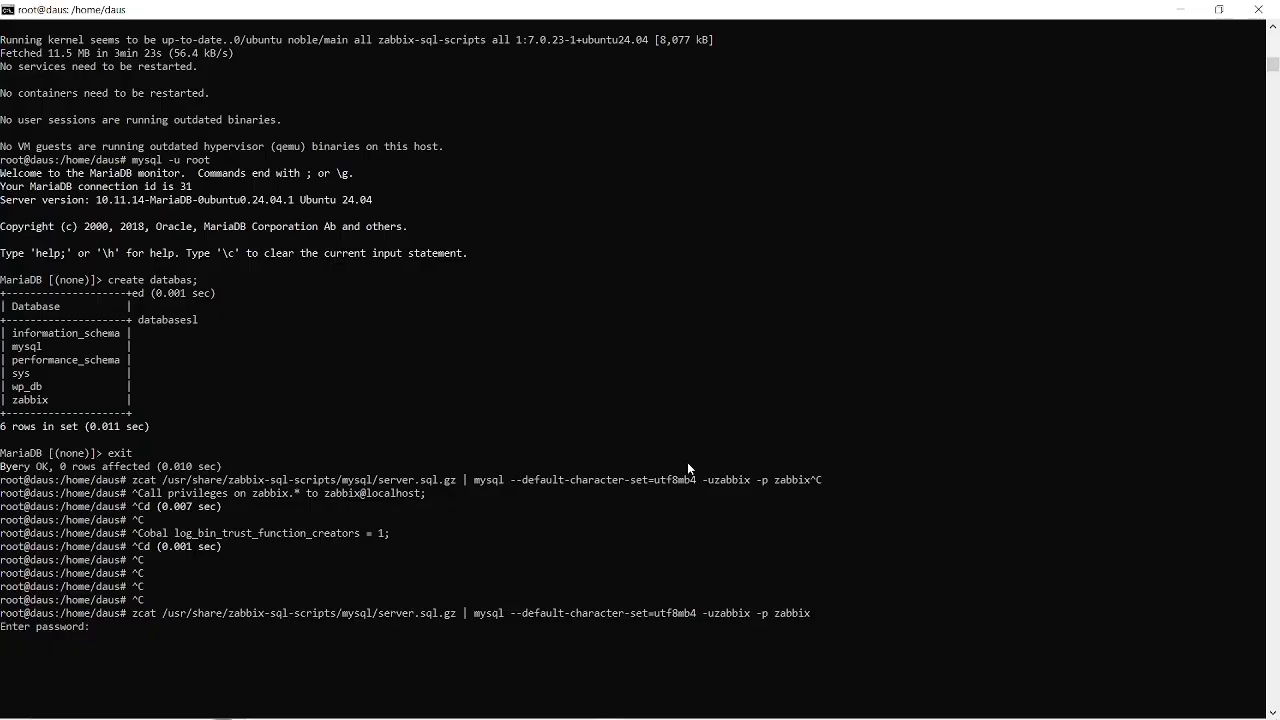
# Return to the instructions in Chrome and examine the /usr/share/zabbix-sql-scripts/mysql/ path in the schema import command.
pyautogui.hotkey('alt', 'Tab')
pyautogui.hotkey('alt', 'Tab')
pyautogui.hotkey('alt', 'Tab')
pyautogui.hotkey('alt', 'Tab')
pyautogui.hotkey('alt', 'Tab')
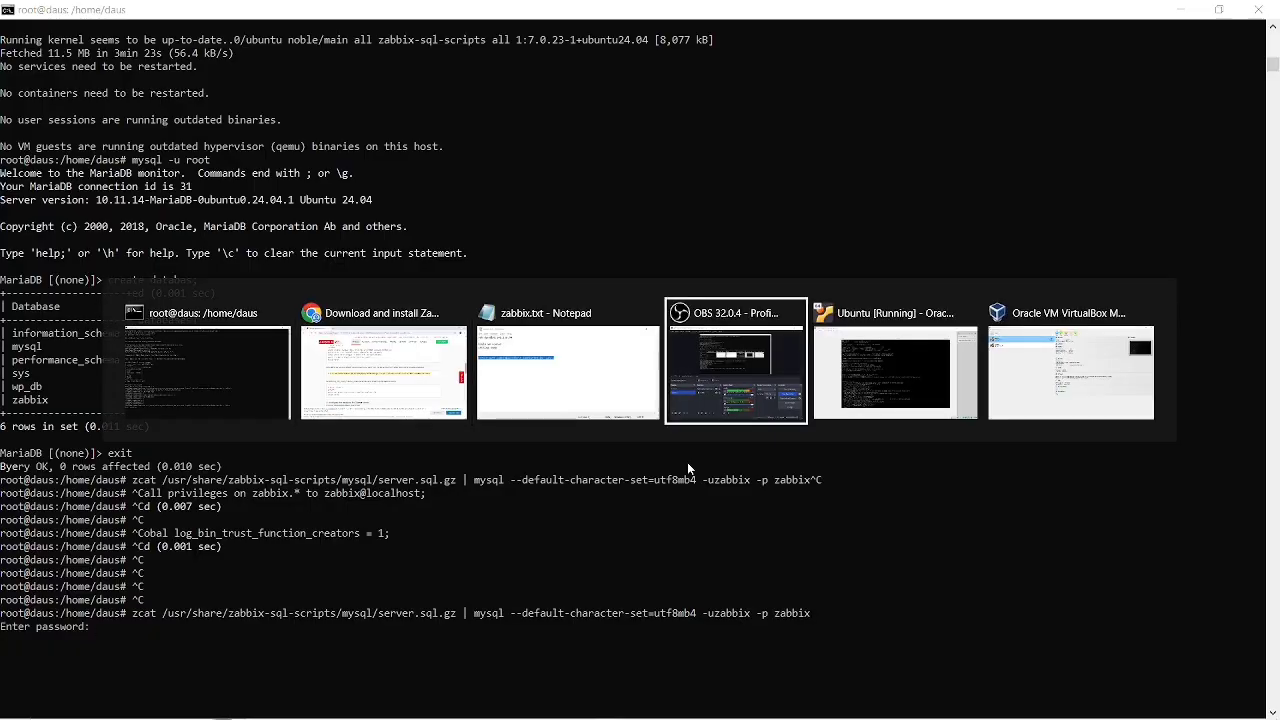
pyautogui.hotkey('alt', 'Tab')
pyautogui.hotkey('alt', 'Tab')
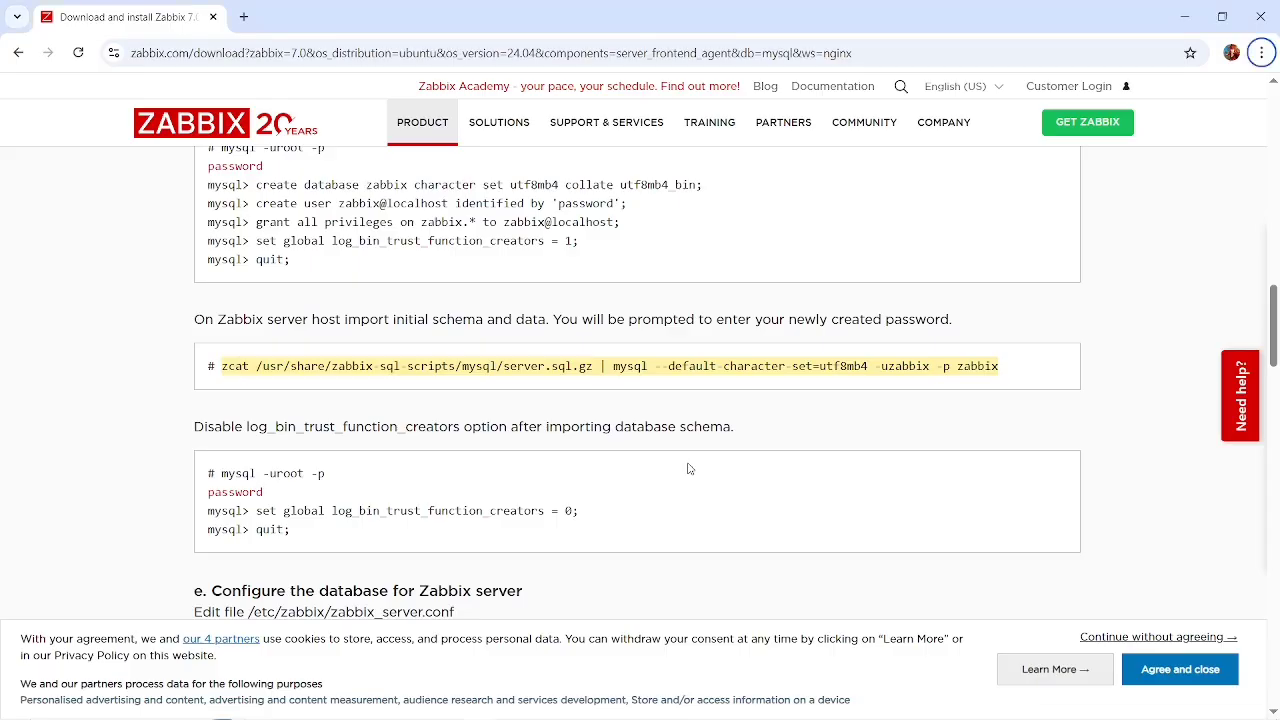
pyautogui.click(533, 382)
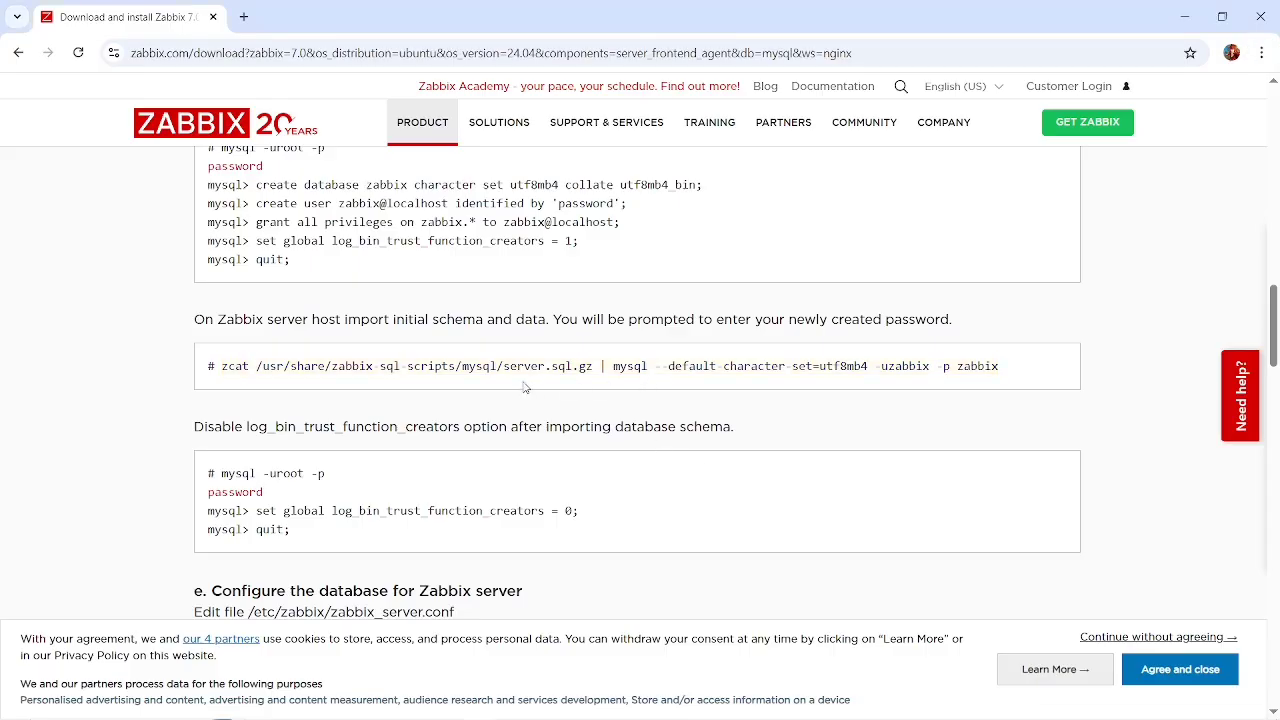
pyautogui.moveTo(257, 368); pyautogui.dragTo(512, 368)
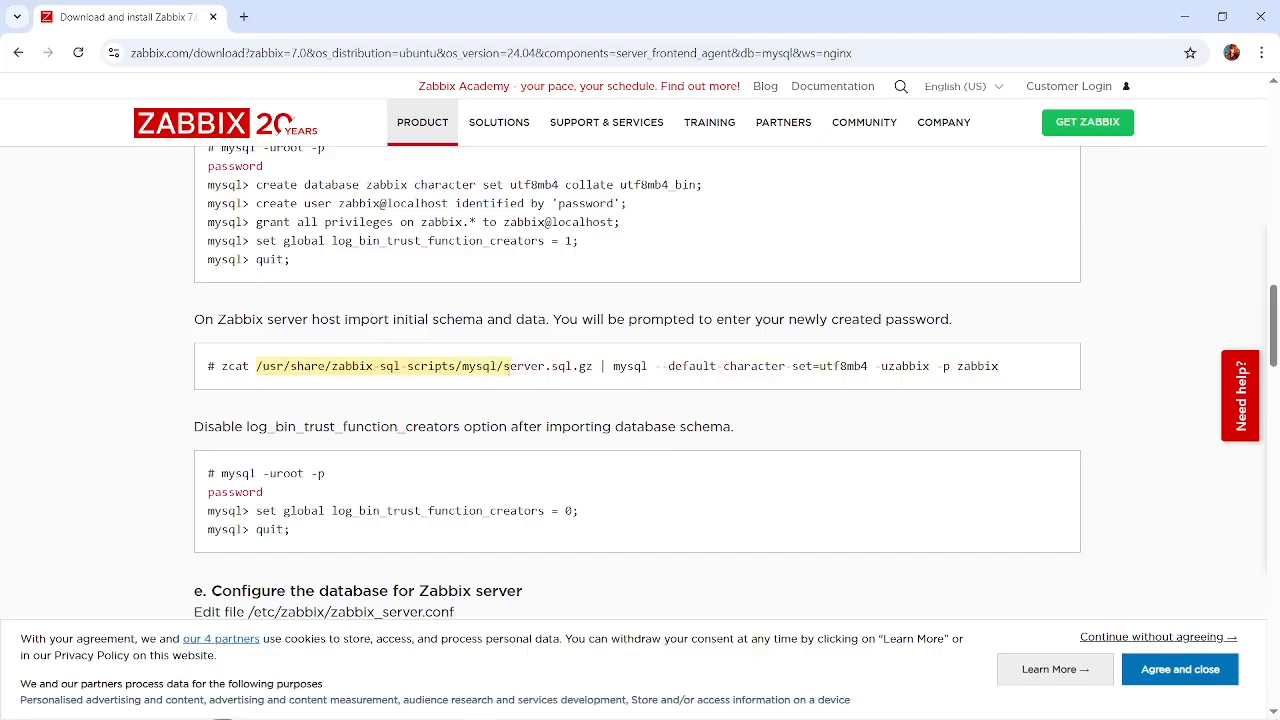
# Examine the terminal's earlier Zabbix package installation output and the pending import command, and return to the instructions in Chrome.
pyautogui.hotkey('alt', 'Tab')
pyautogui.scroll(20, 507, 368)
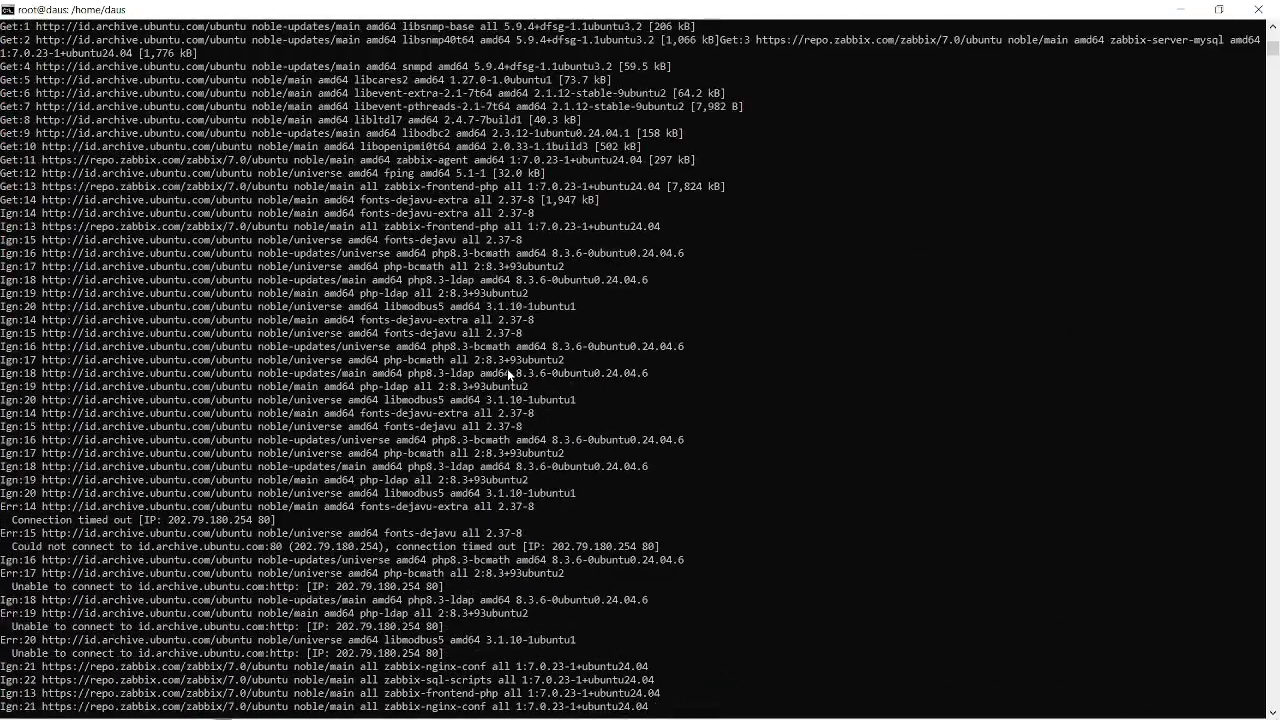
pyautogui.scroll(-15, 508, 374)
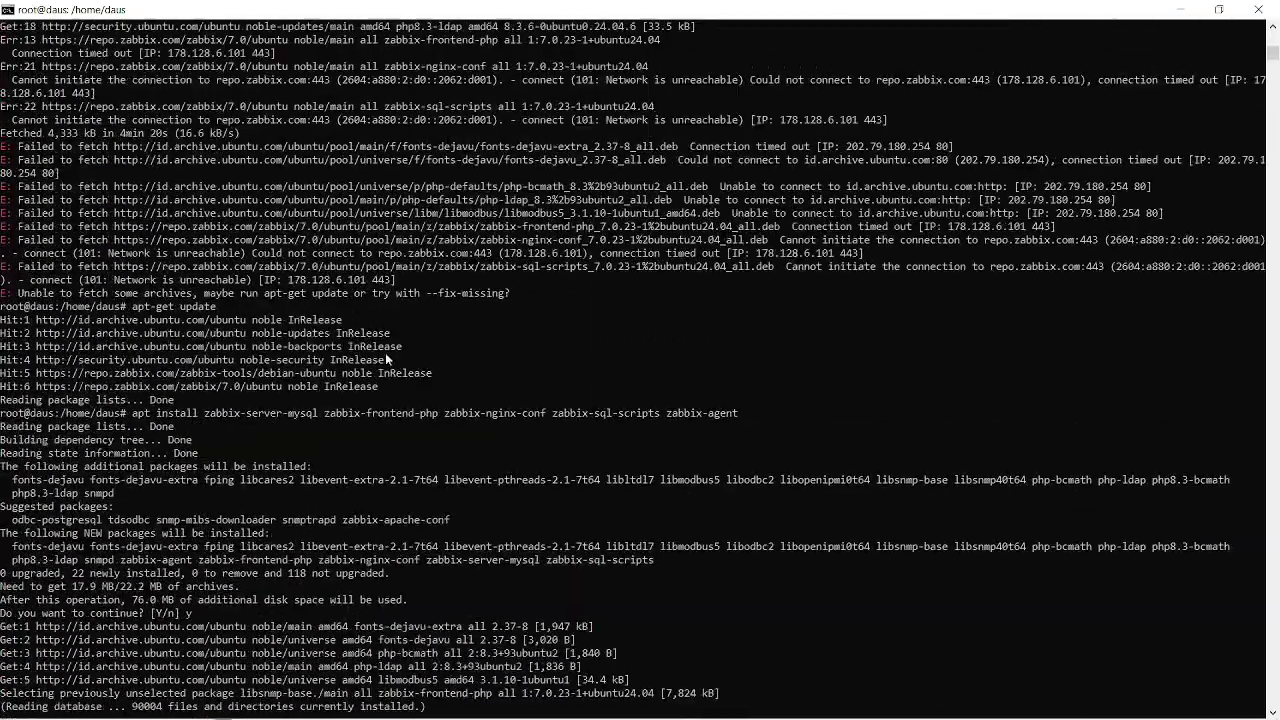
pyautogui.scroll(-5, 385, 358)
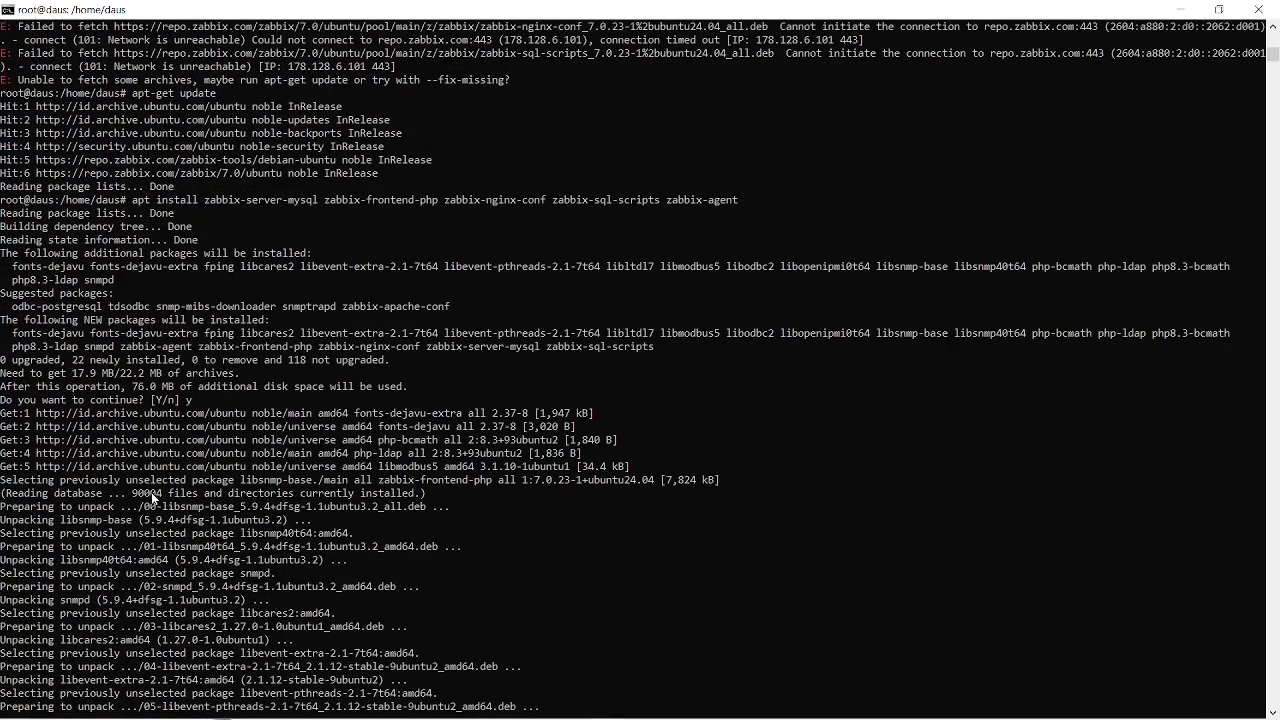
pyautogui.scroll(2, 151, 492)
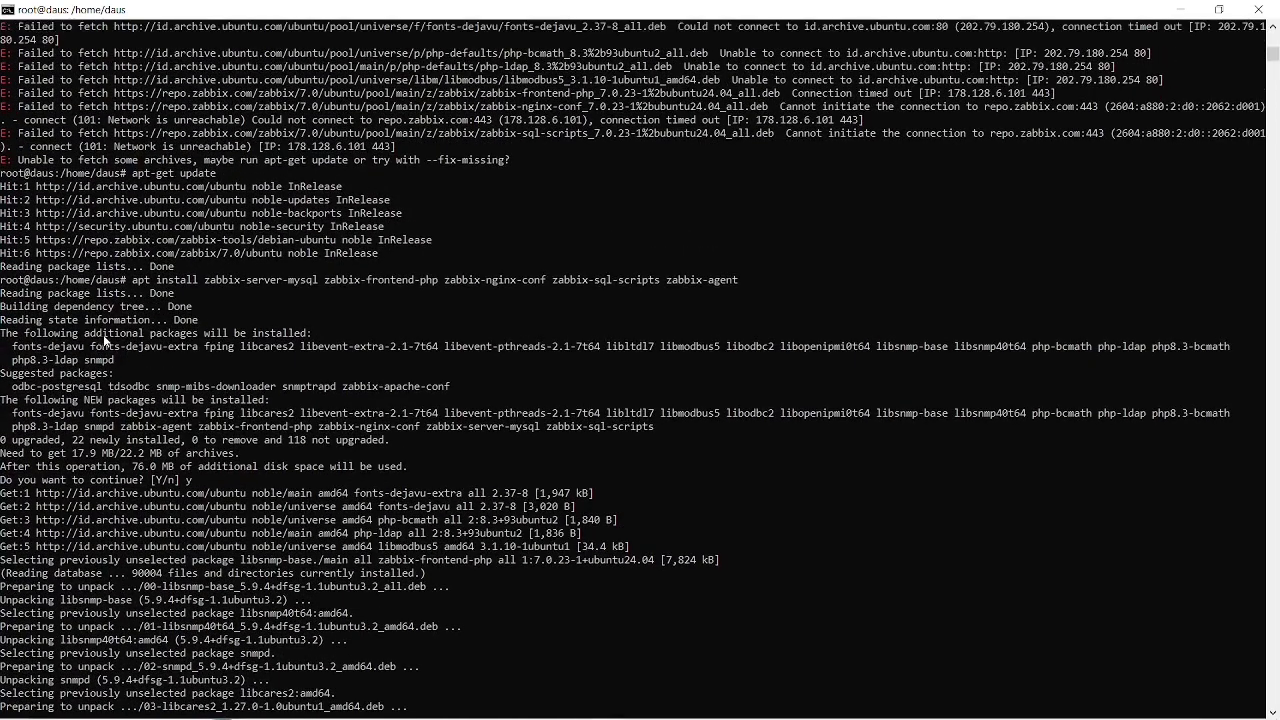
pyautogui.scroll(3, 104, 341)
pyautogui.scroll(13, 104, 341)
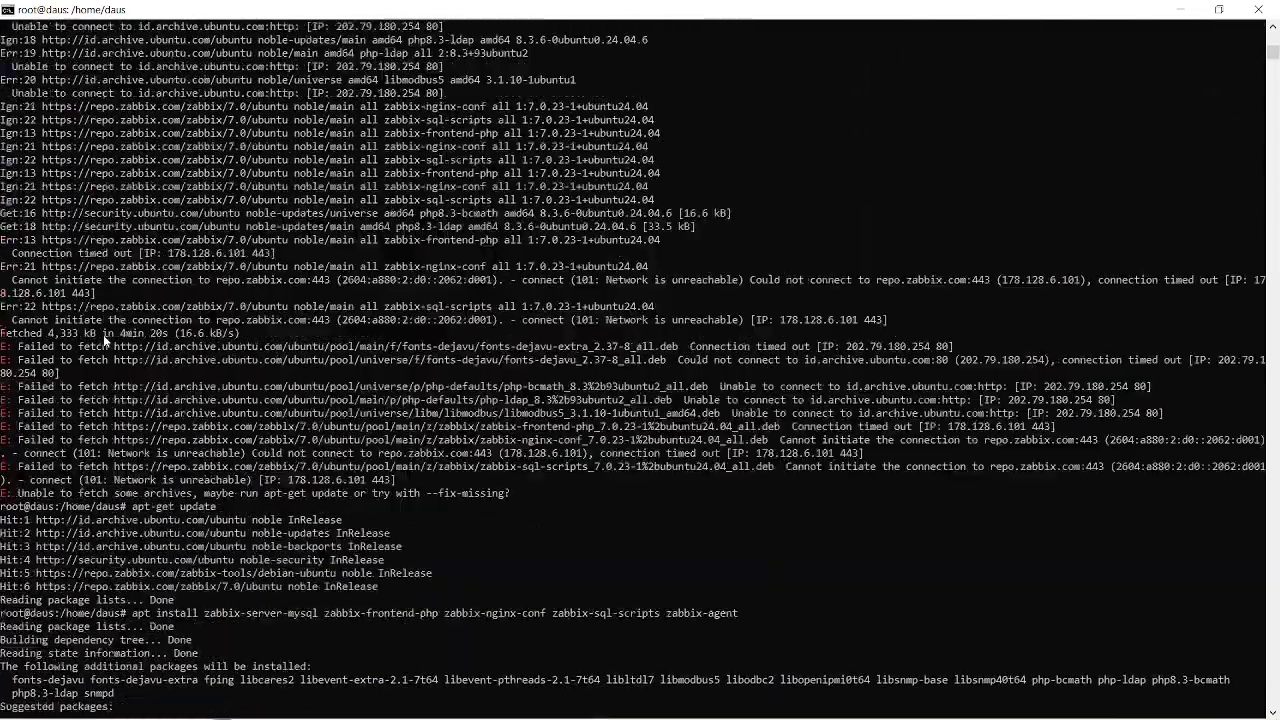
pyautogui.scroll(-12, 104, 341)
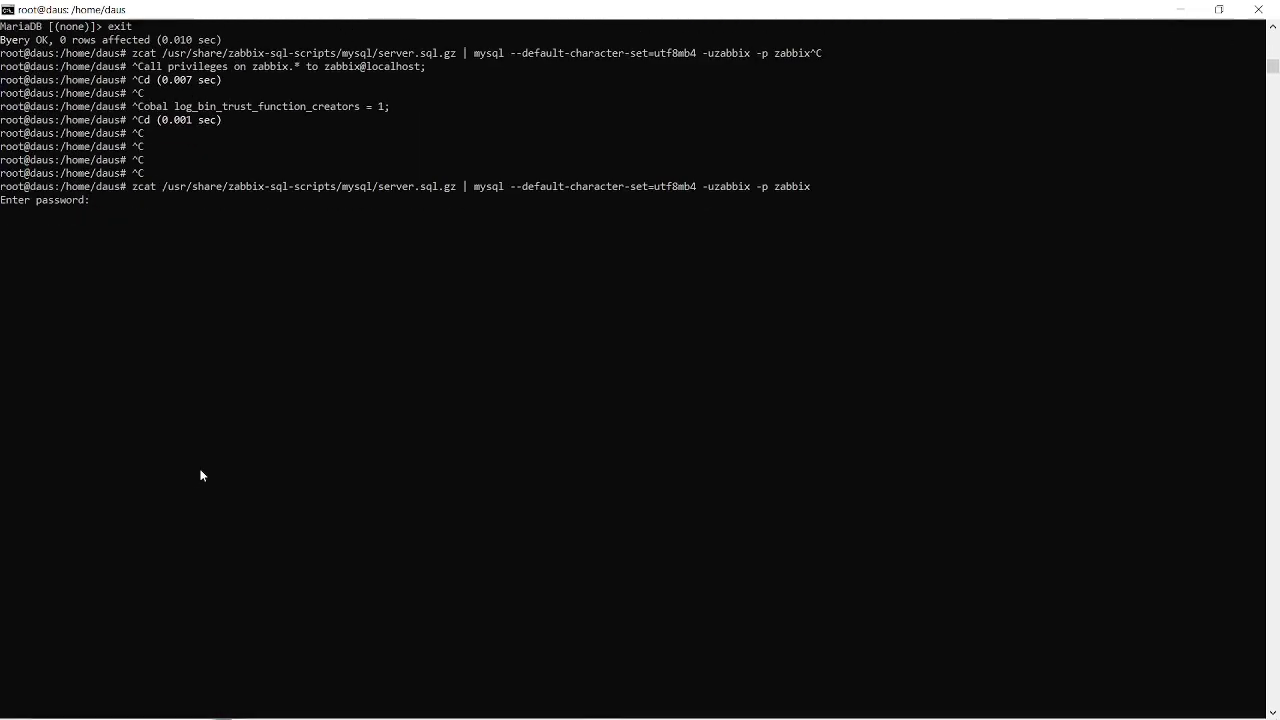
pyautogui.hotkey('alt', 'Tab')
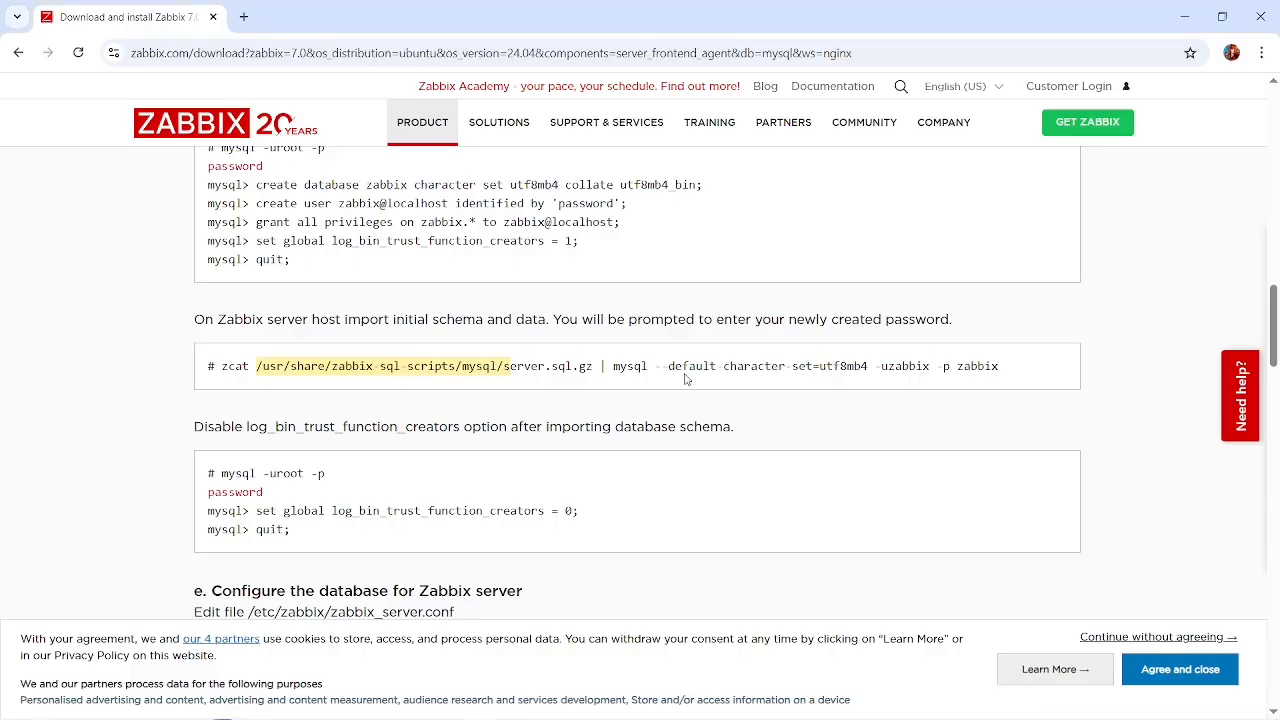
# Examine the schema import command in the instructions and the following sections on disabling log_bin_trust_function_creators and configuring the Zabbix server database.
pyautogui.click(783, 400)
pyautogui.scroll(1, 784, 401)
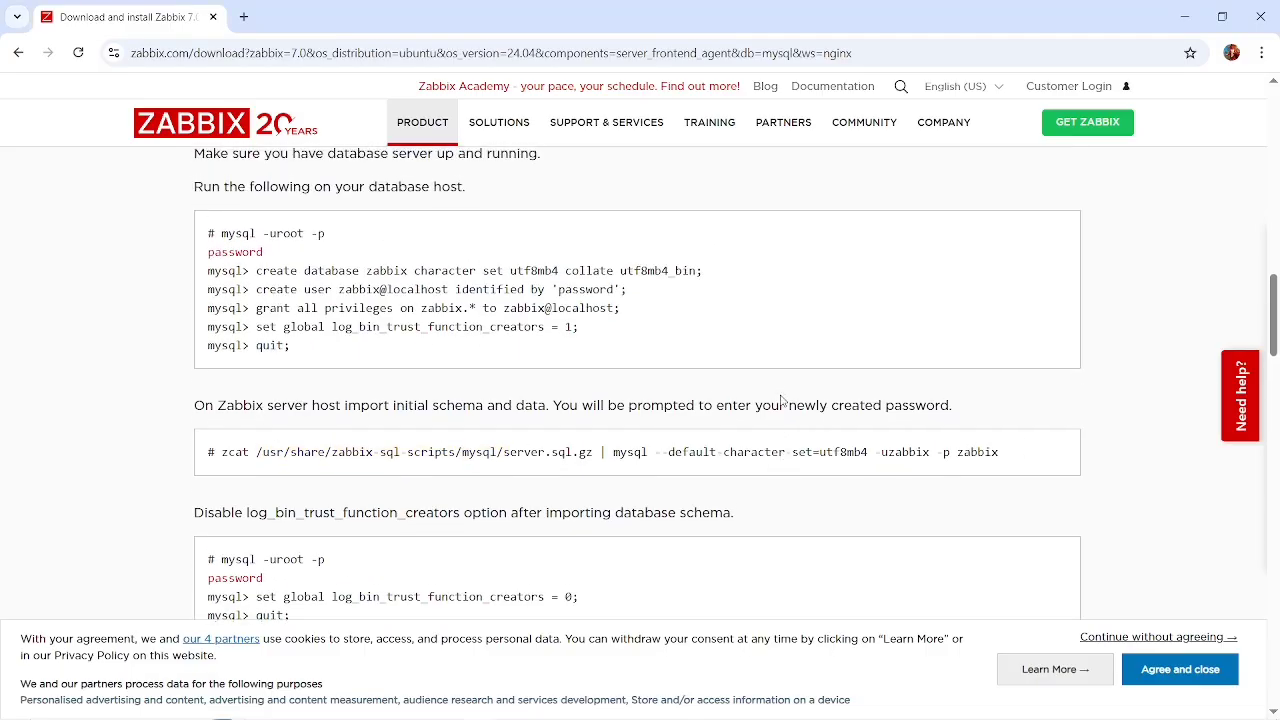
pyautogui.scroll(-1, 783, 400)
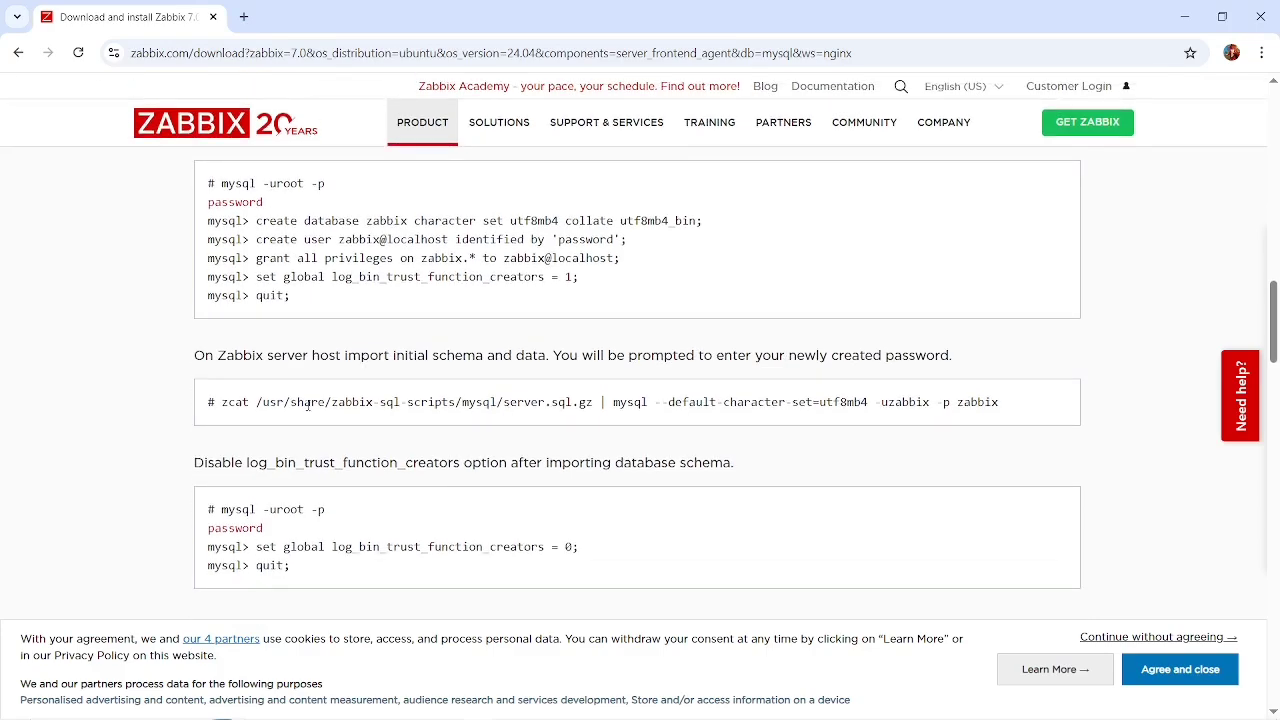
pyautogui.moveTo(268, 405); pyautogui.dragTo(1006, 418)
pyautogui.click(591, 404)
pyautogui.click(1006, 418)
pyautogui.scroll(1, 800, 420)
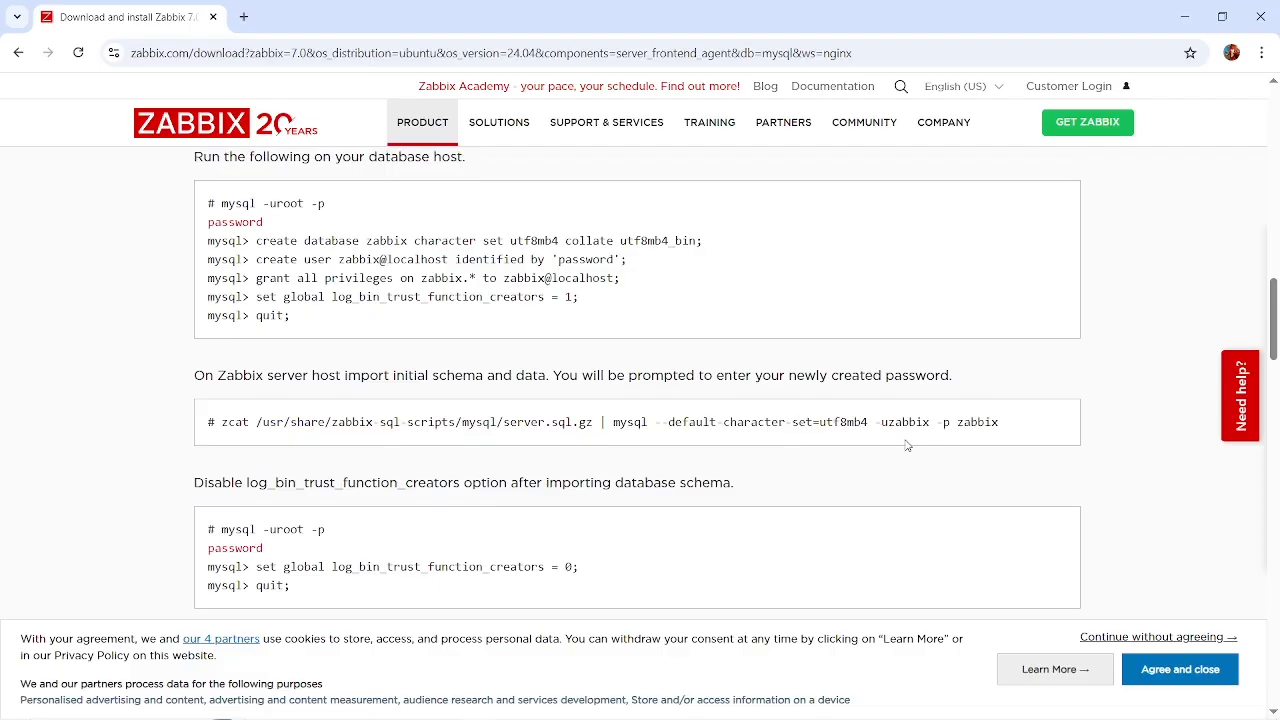
pyautogui.scroll(-1, 907, 445)
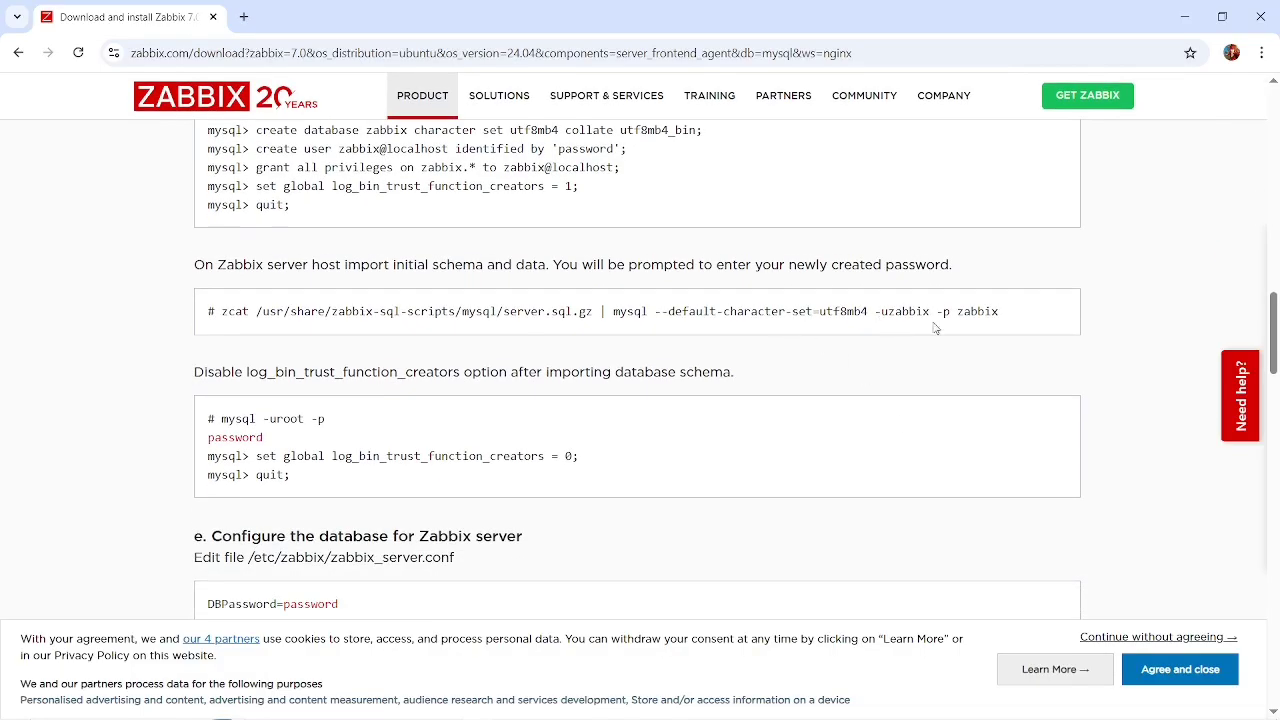
pyautogui.scroll(1, 973, 323)
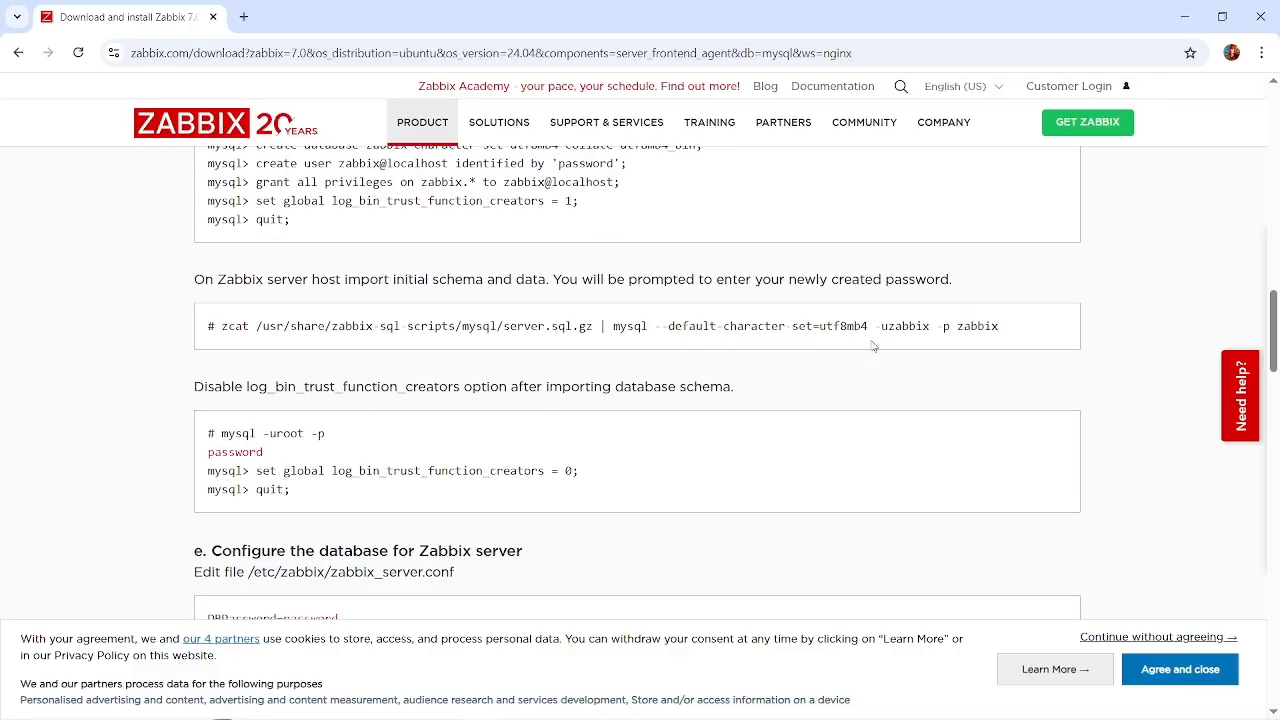
pyautogui.scroll(-1, 966, 337)
pyautogui.scroll(-2, 690, 400)
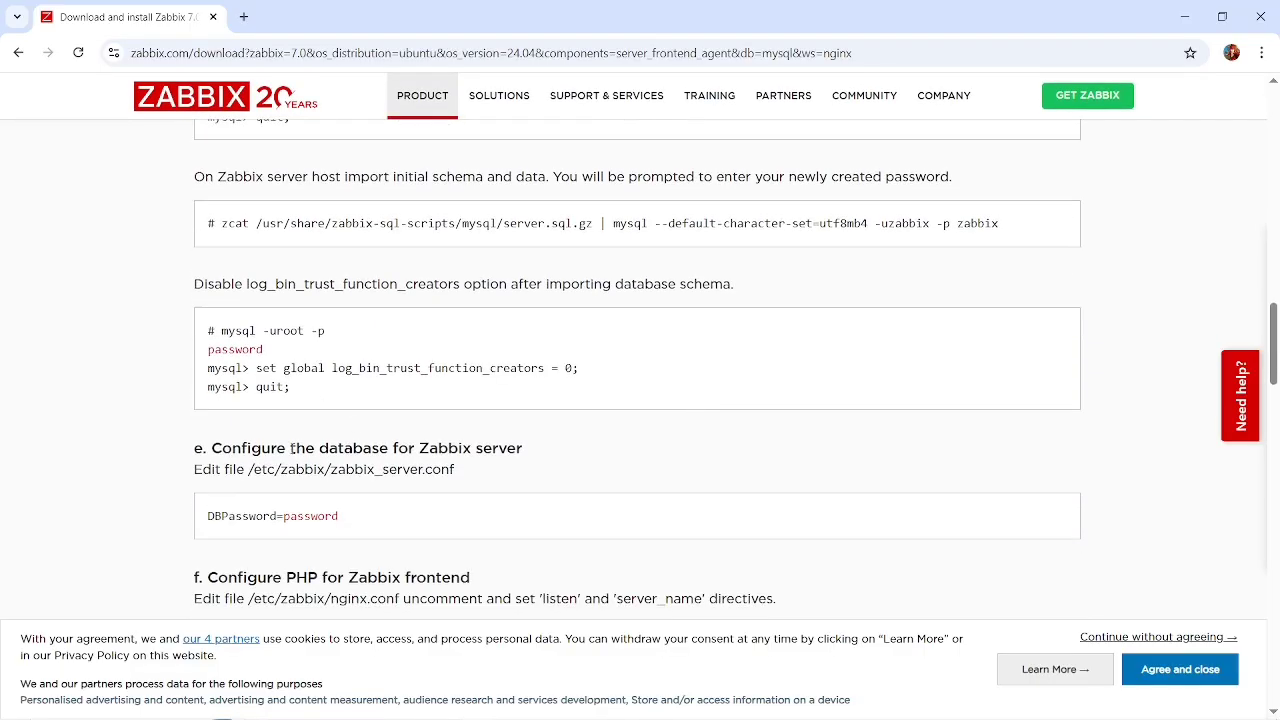
pyautogui.hotkey('alt', 'Tab')
pyautogui.hotkey('alt', 'Tab')
pyautogui.hotkey('alt', 'Tab')
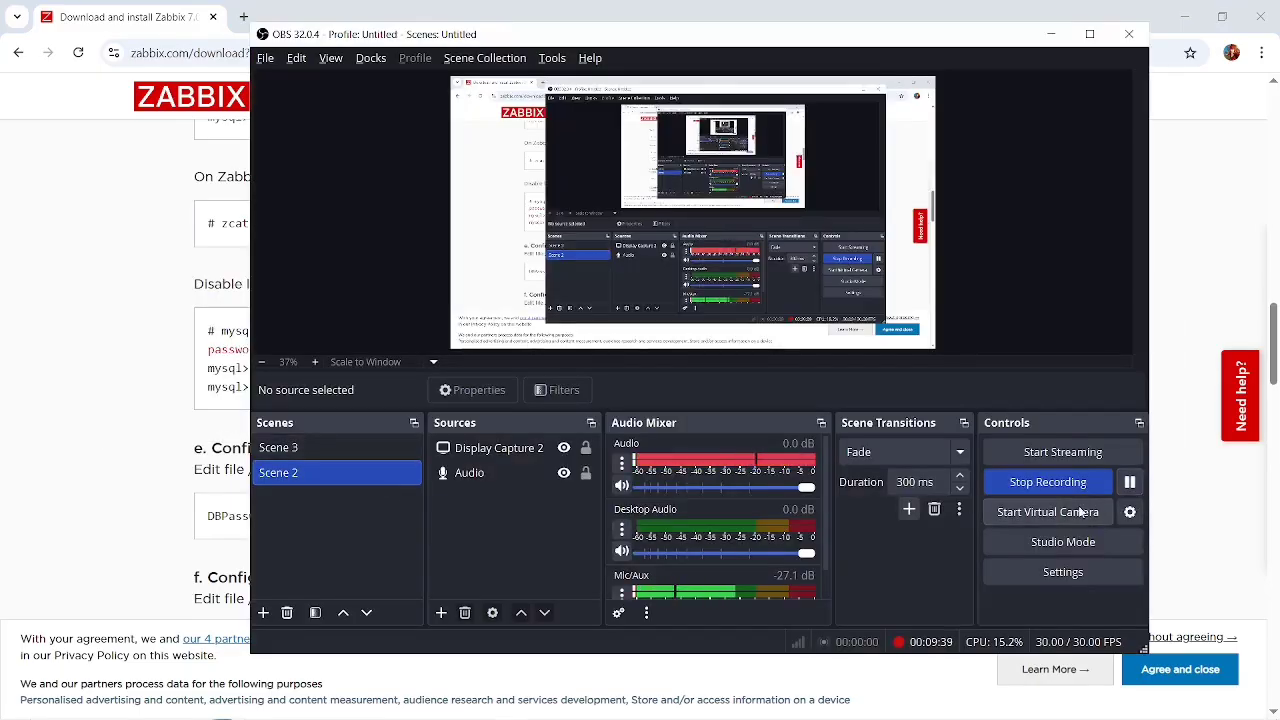
pyautogui.click(1130, 490)
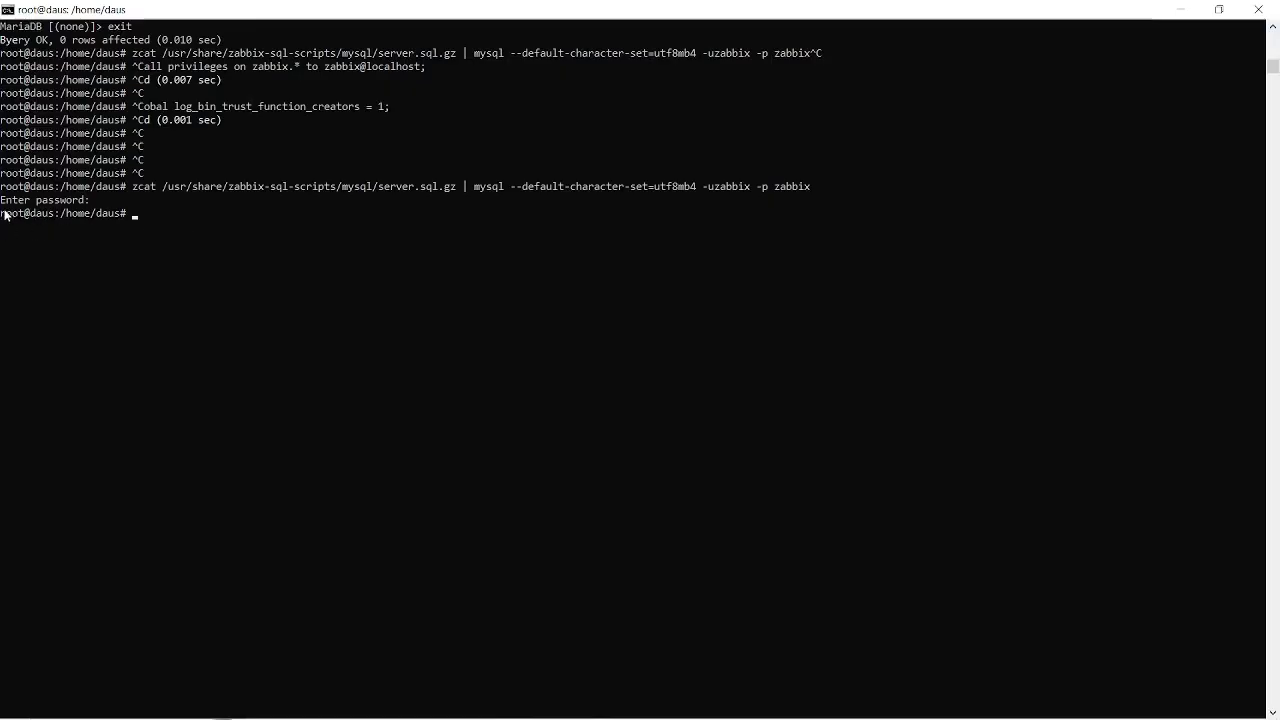
# Examine the terminal prompt below the schema import command, and return to the log_bin_trust_function_creators instructions in Chrome.
pyautogui.moveTo(3, 212); pyautogui.dragTo(140, 212)
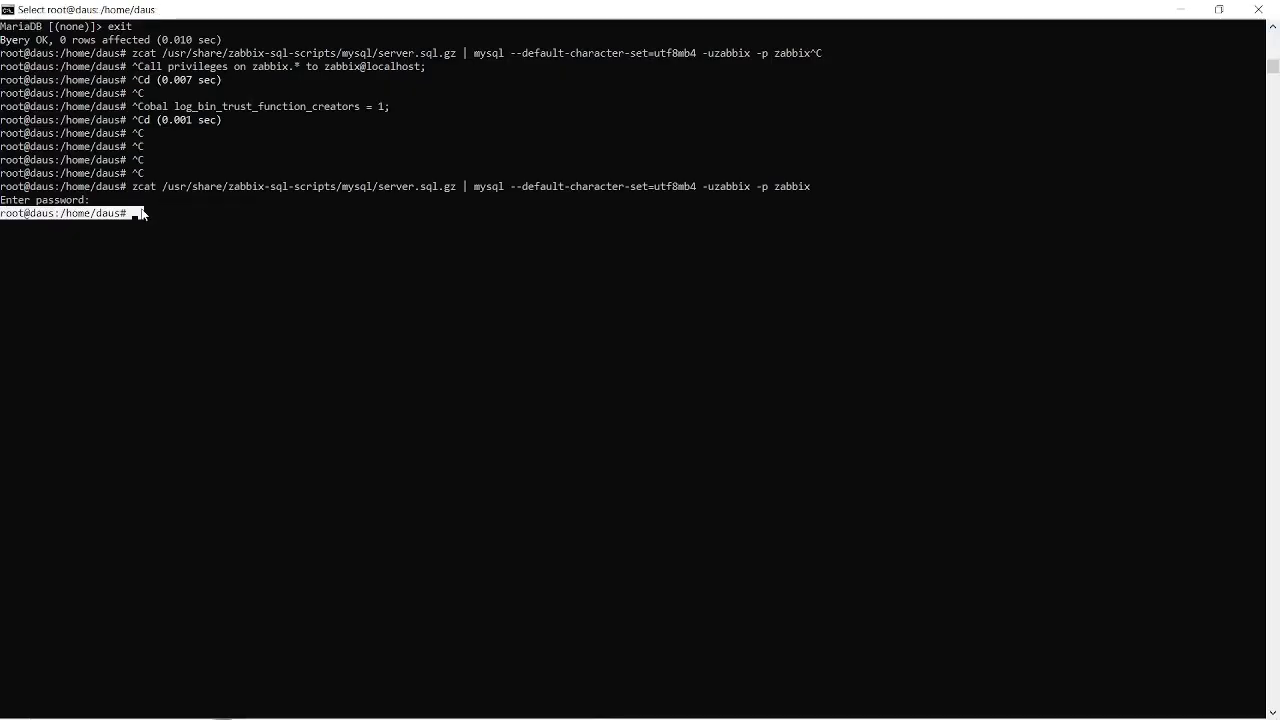
pyautogui.click(140, 212)
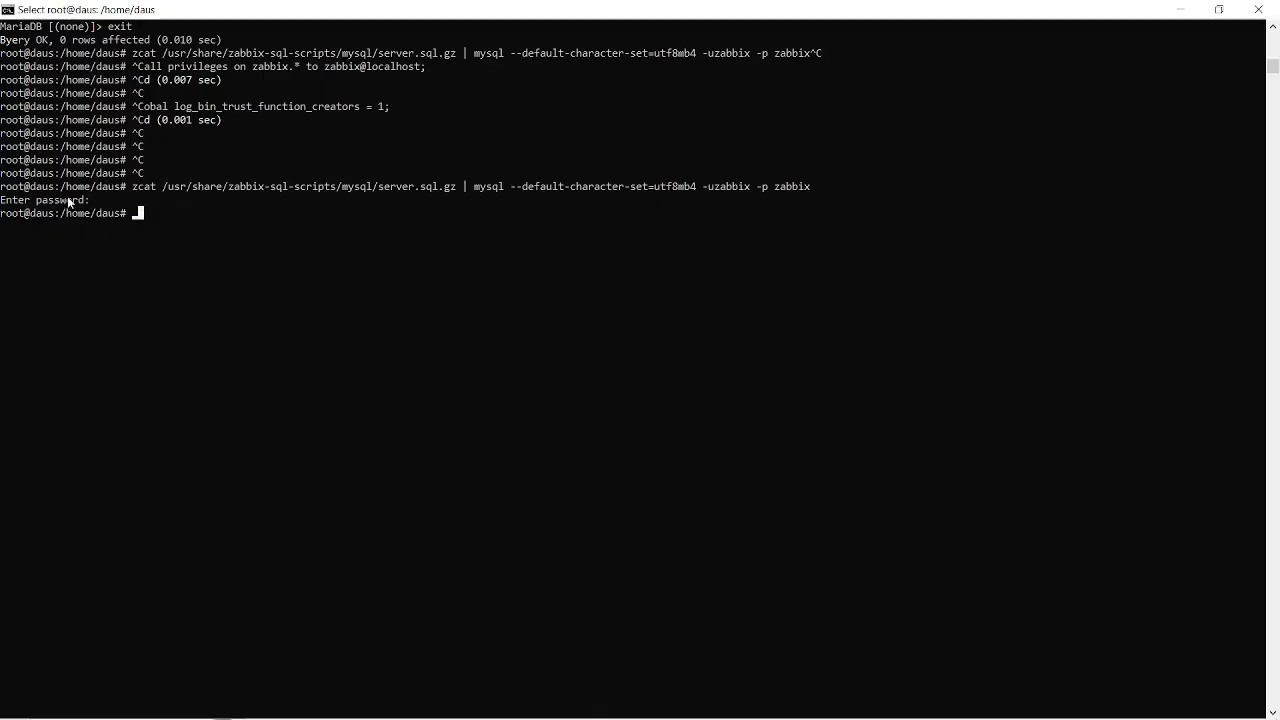
pyautogui.click(122, 200)
pyautogui.hotkey('alt', 'Tab')
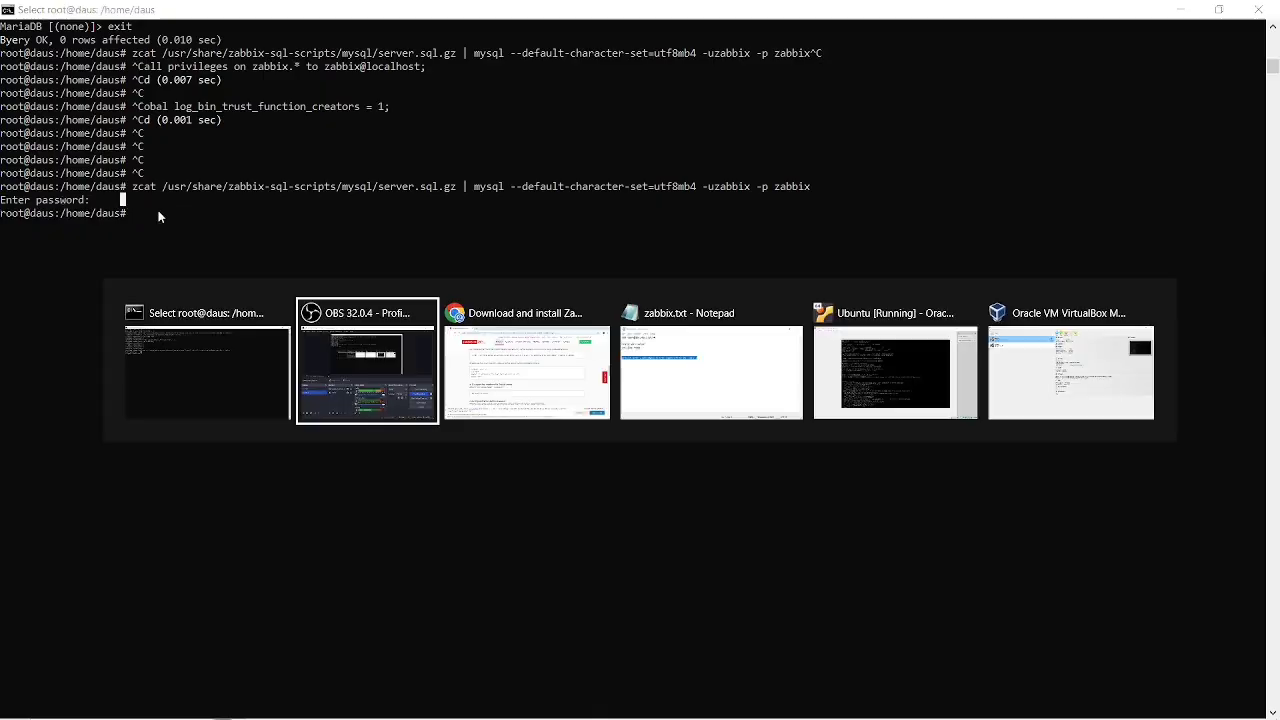
pyautogui.hotkey('alt', 'Tab')
pyautogui.hotkey('alt', 'Tab')
pyautogui.hotkey('alt', 'Tab')
pyautogui.hotkey('alt', 'Tab')
pyautogui.hotkey('alt', 'Tab')
pyautogui.hotkey('alt', 'Tab')
pyautogui.hotkey('alt', 'Tab')
pyautogui.hotkey('alt', 'Tab')
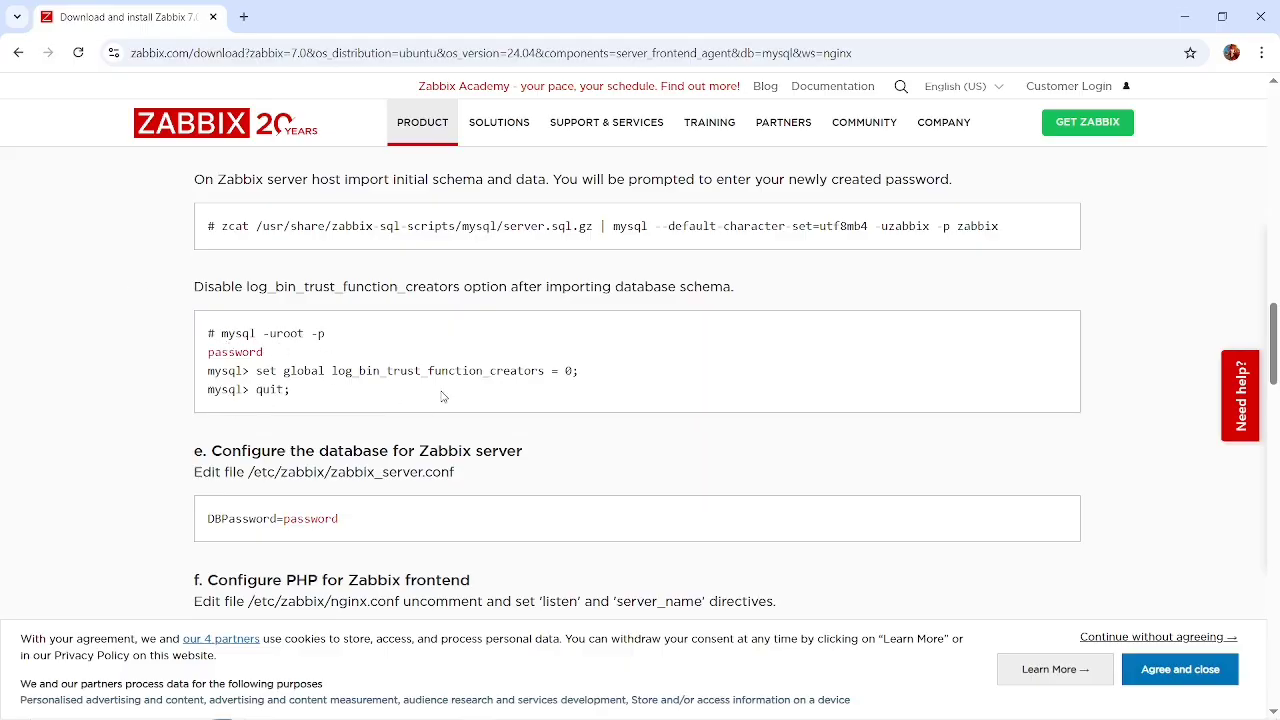
pyautogui.scroll(-1, 321, 380)
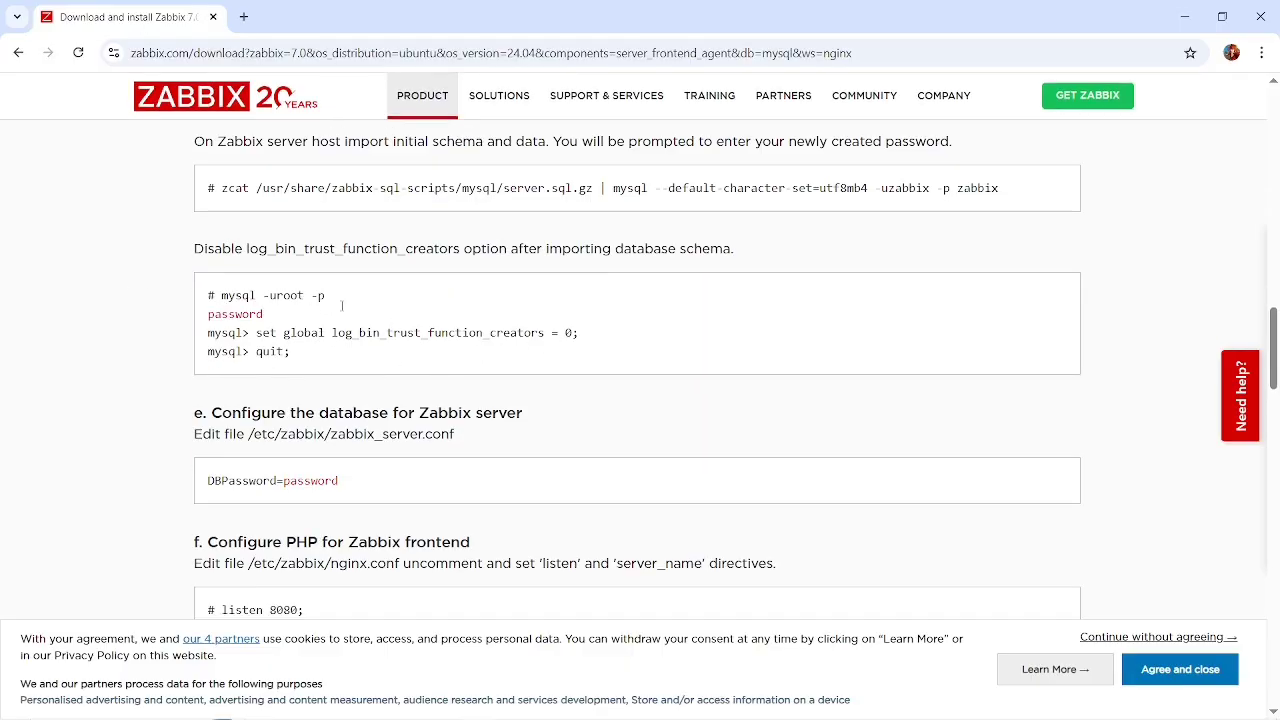
# Switch to the terminal and open the MariaDB monitor with mysql -u root.
pyautogui.hotkey('alt', 'Tab')
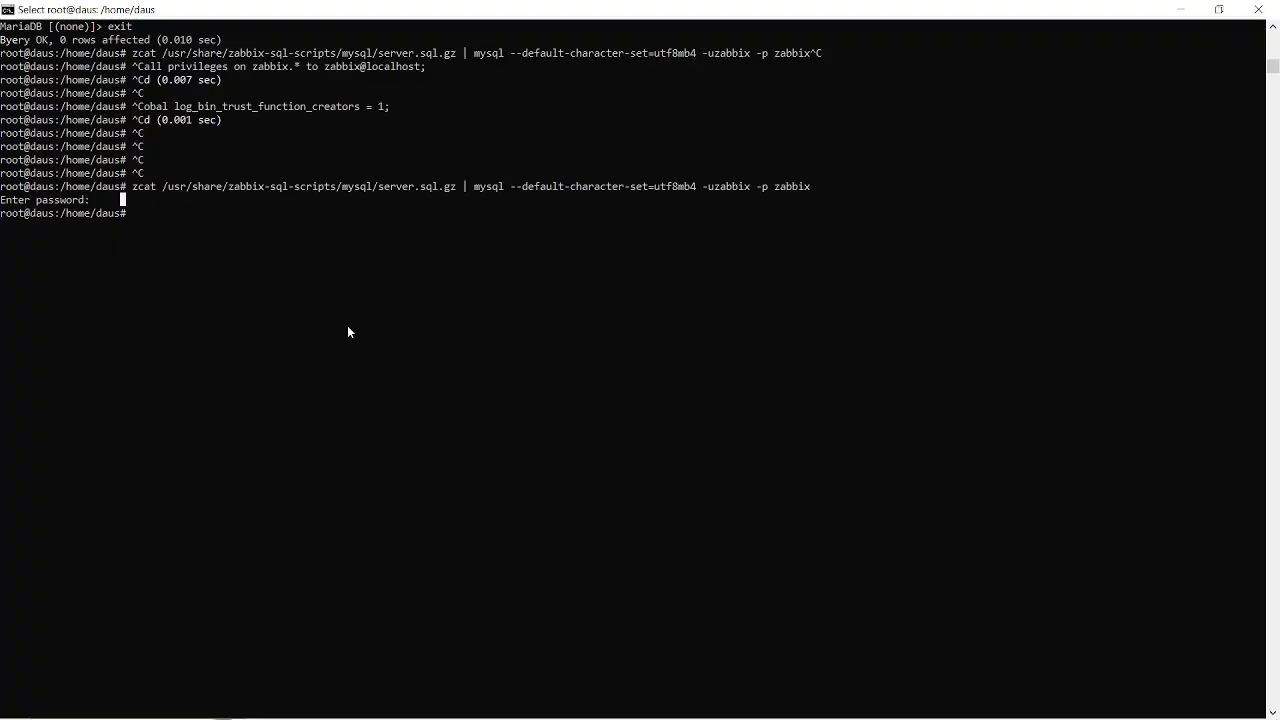
pyautogui.write('mysql')
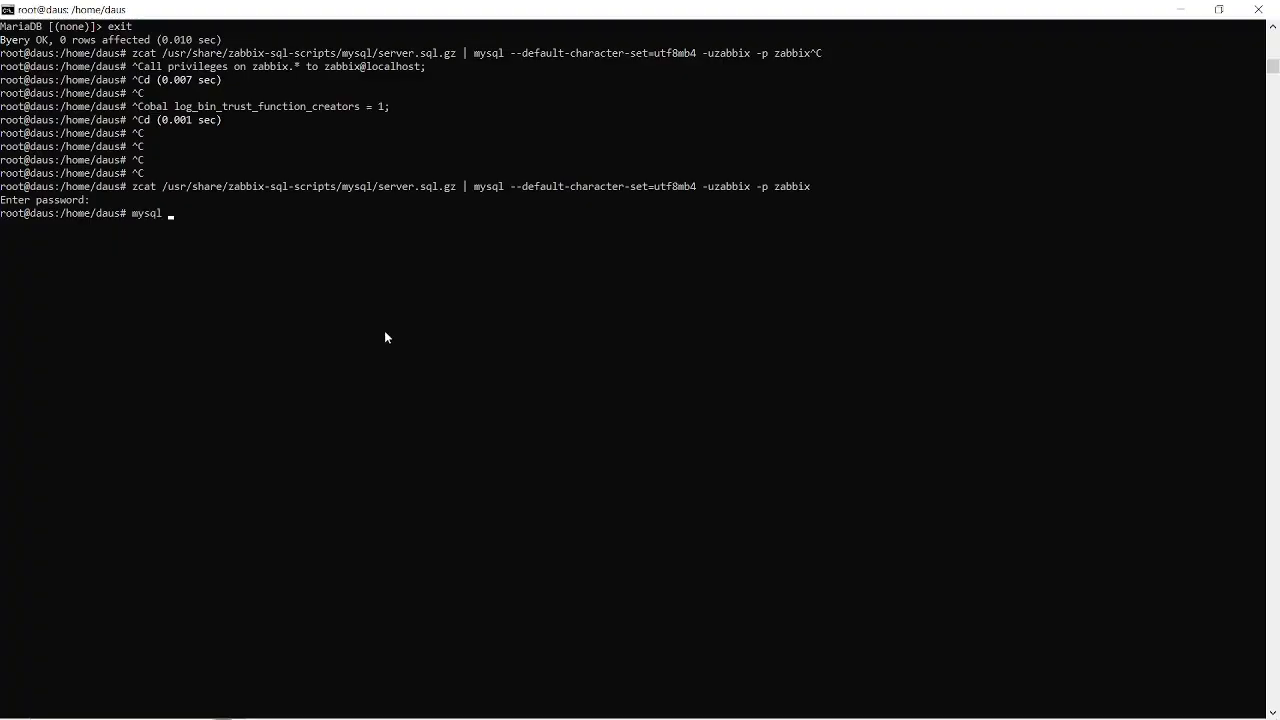
pyautogui.write(' -u root')
pyautogui.press('Return')
# Copy set global log_bin_trust_function_creators = 0; from the Chrome instructions, run it at the terminal's MariaDB prompt, and quit the monitor.
pyautogui.hotkey('alt', 'Tab')
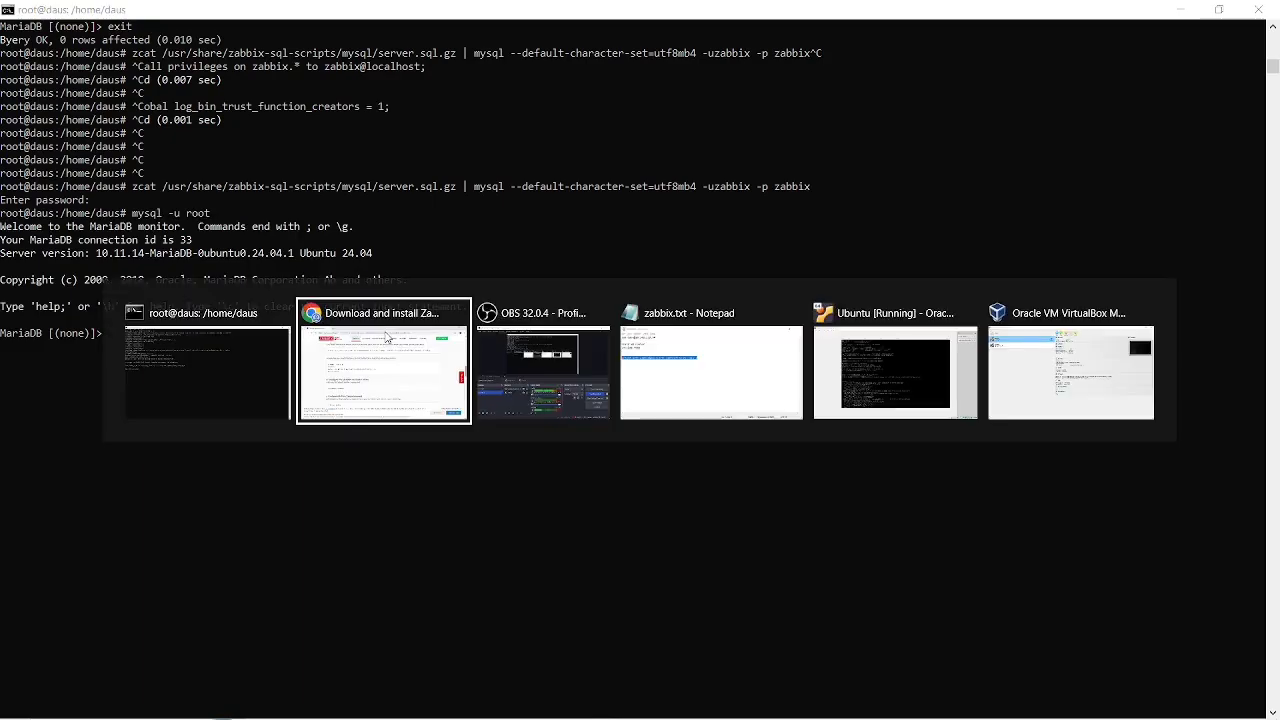
pyautogui.moveTo(579, 333); pyautogui.dragTo(252, 333)
pyautogui.hotkey('ctrl', 'c')
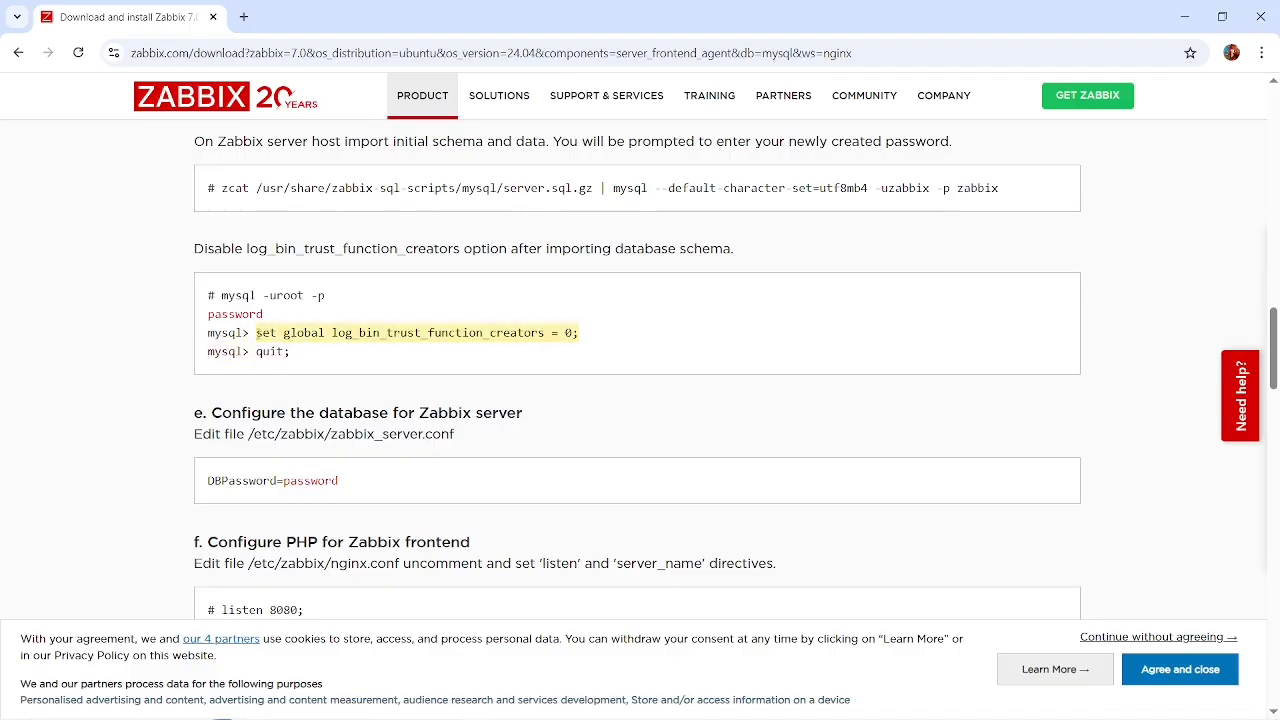
pyautogui.hotkey('alt', 'Tab')
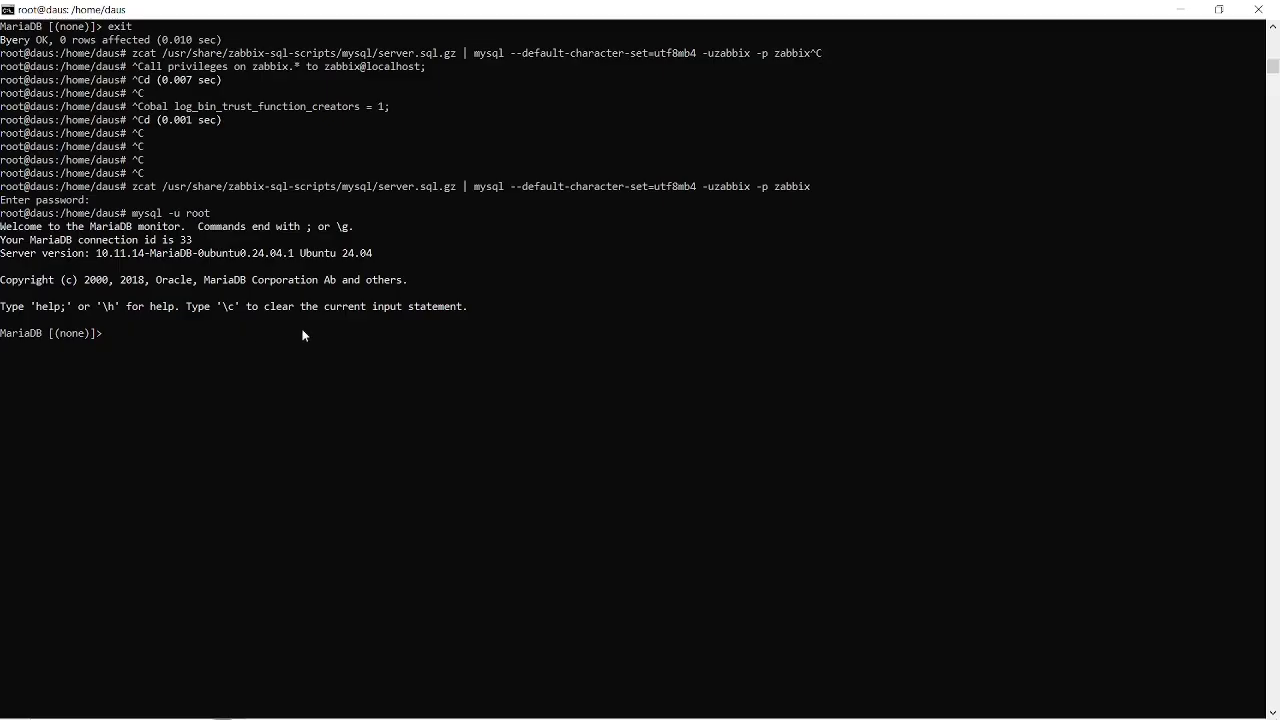
pyautogui.rightClick(342, 330)
pyautogui.press('Return')
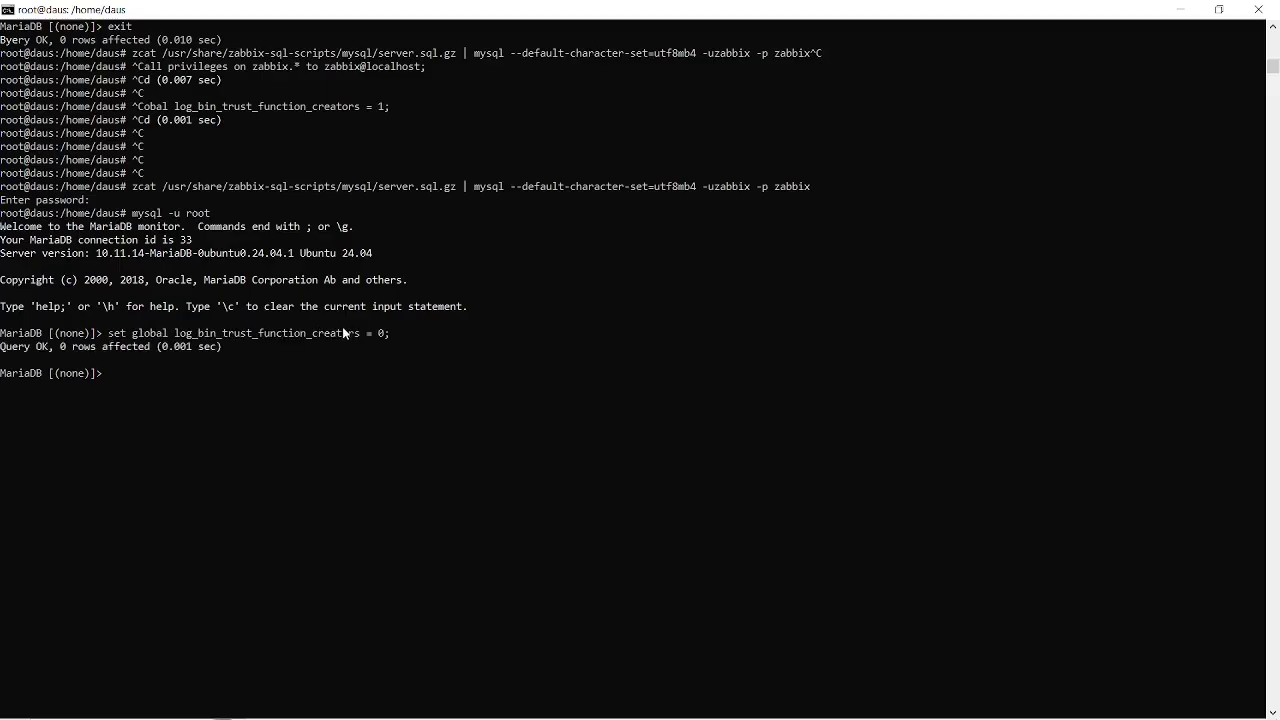
pyautogui.write('quit')
pyautogui.press('Return')
# Copy the path /etc/zabbix/zabbix_server.conf from the Chrome instructions and open that file with nano in the terminal.
pyautogui.hotkey('alt', 'Tab')
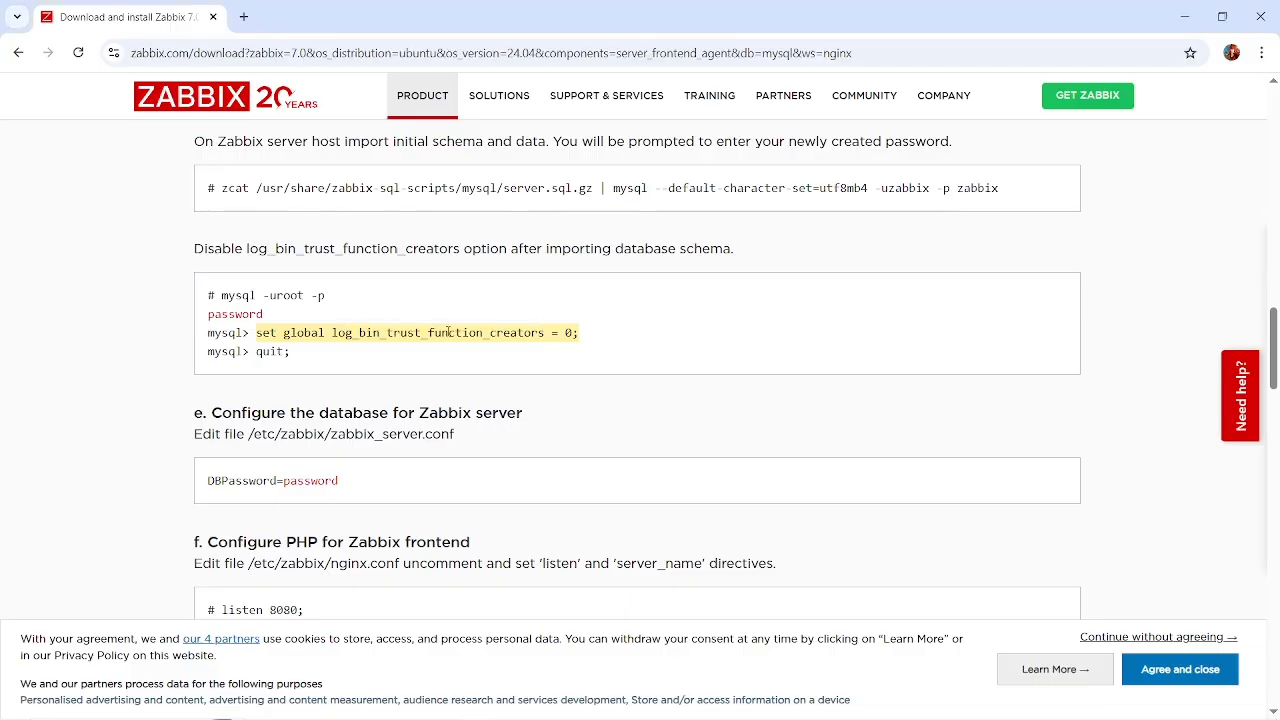
pyautogui.scroll(-1, 505, 395)
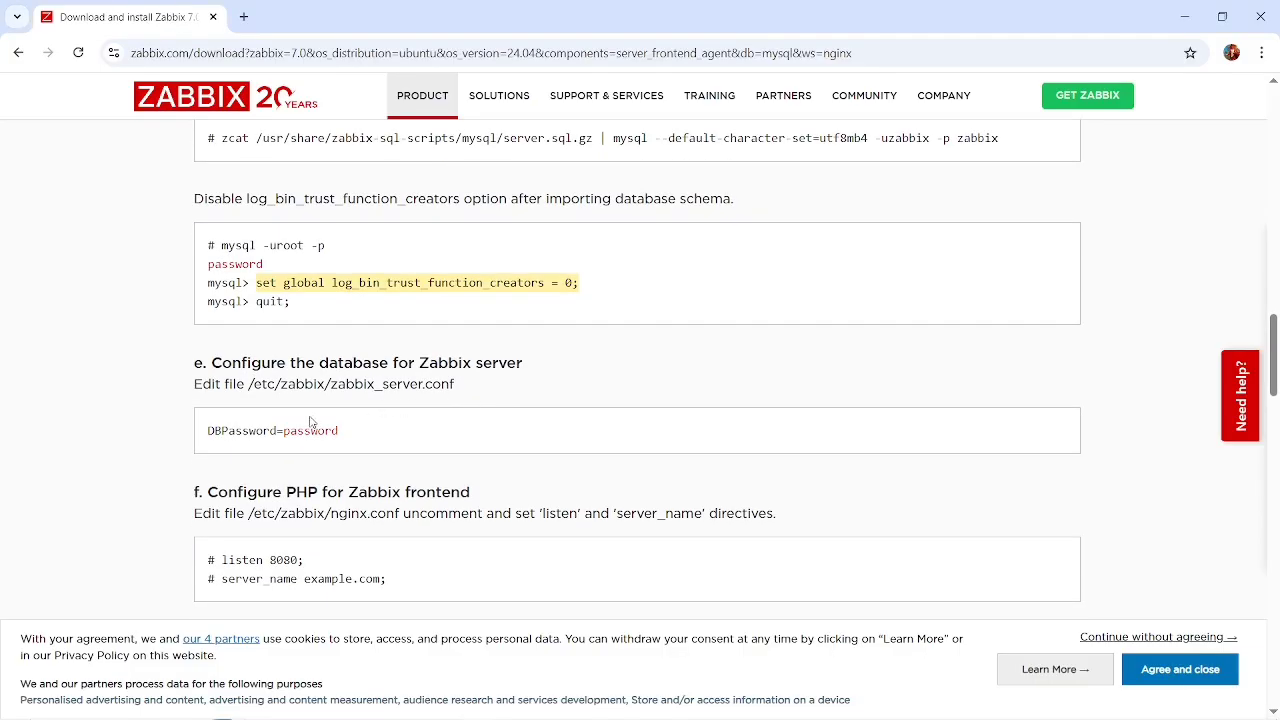
pyautogui.moveTo(458, 388); pyautogui.dragTo(251, 397)
pyautogui.hotkey('ctrl', 'c')
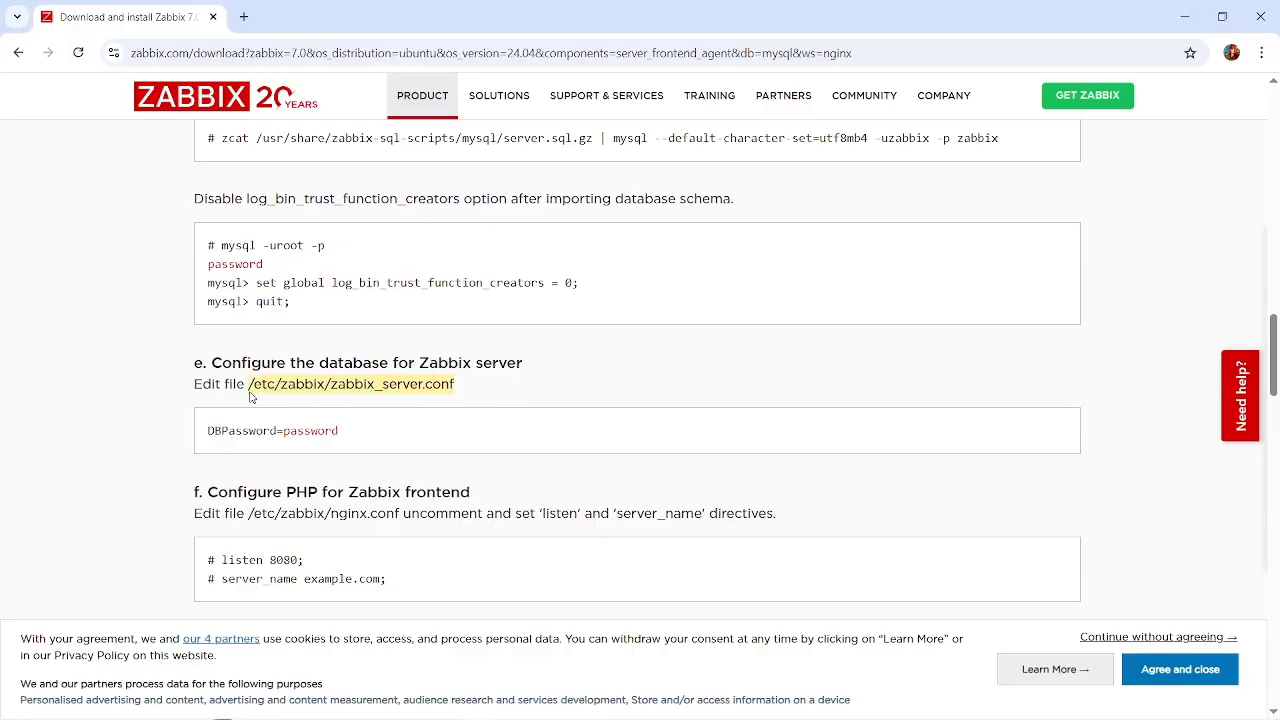
pyautogui.hotkey('alt', 'Tab')
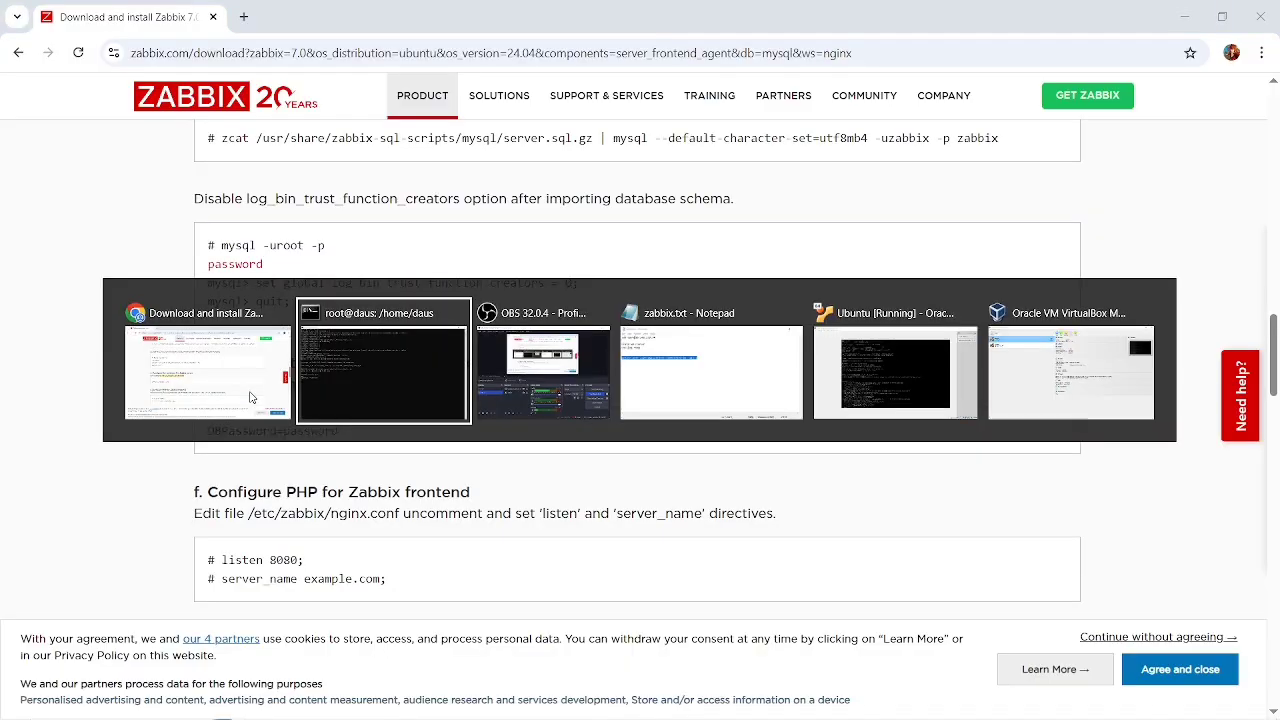
pyautogui.hotkey('ctrl', 'v')
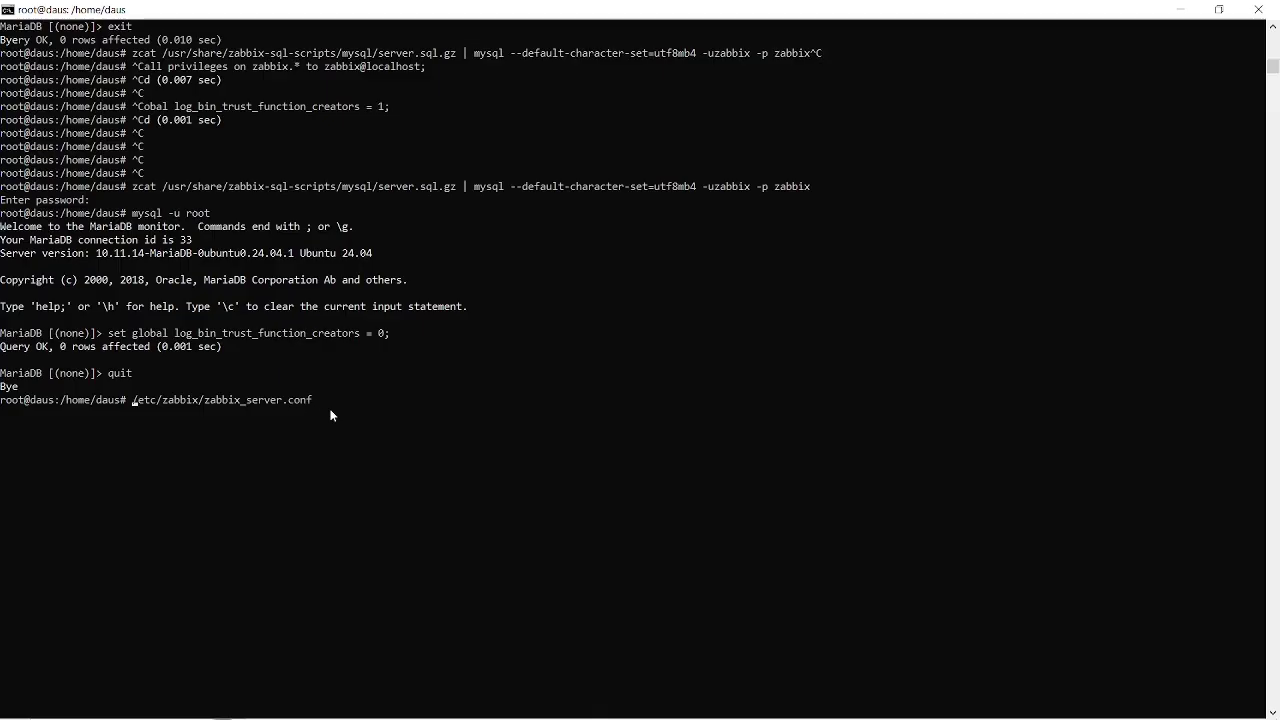
pyautogui.press('Home')
pyautogui.write('nano')
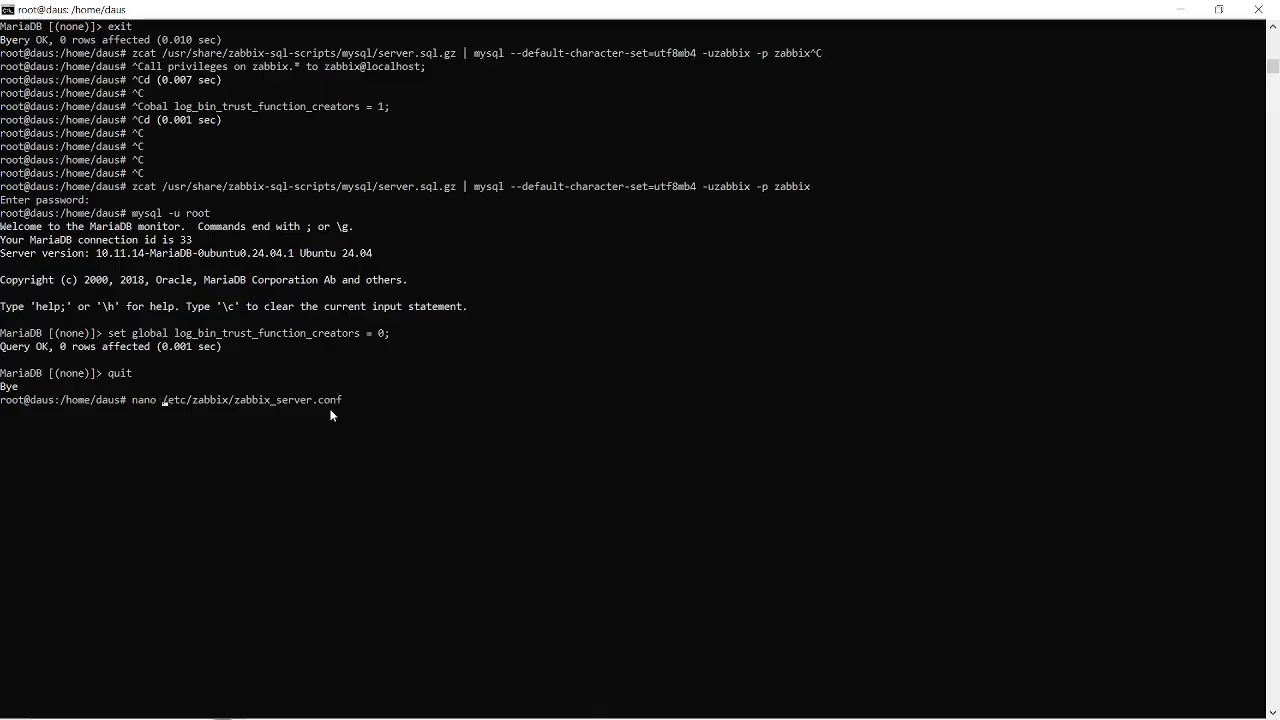
pyautogui.press('Return')
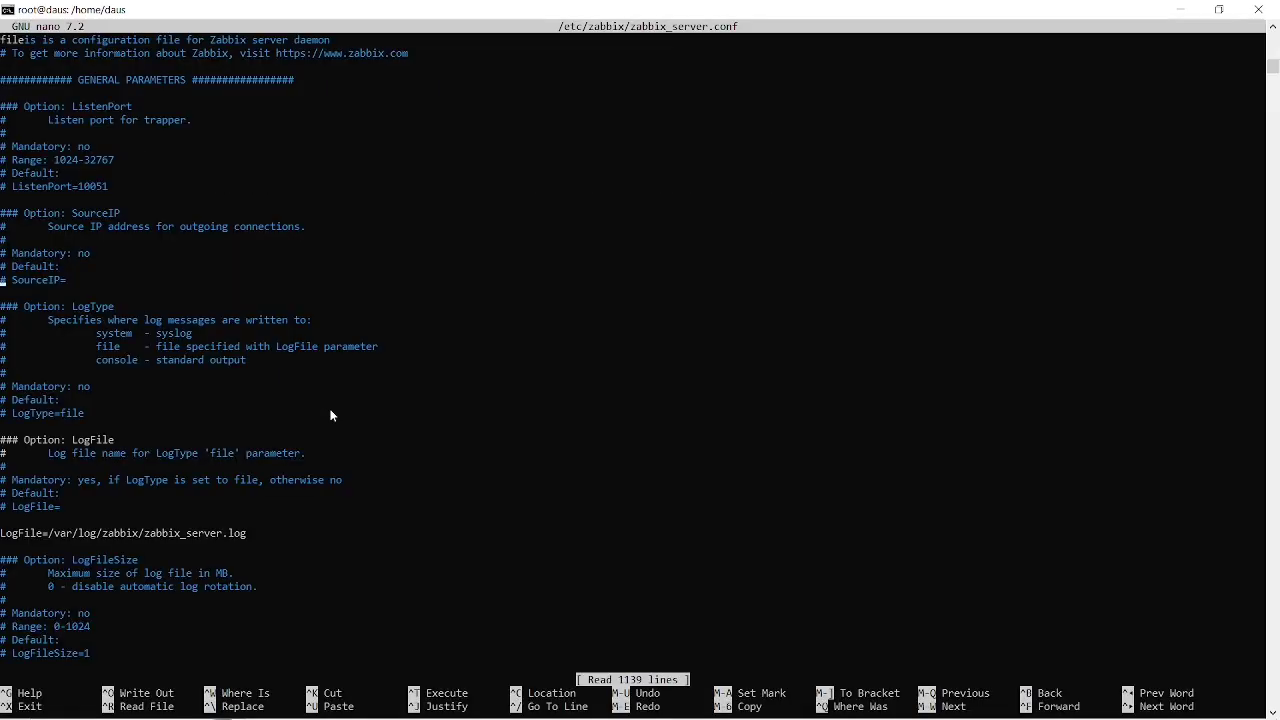
# Look through zabbix_server.conf for the database connection options, down to the DBName and DBUser settings.
pyautogui.press('Down')
pyautogui.press('Down')
pyautogui.press('Down')
pyautogui.press('Down')
pyautogui.press('Down')
pyautogui.press('Down')
pyautogui.press('Down')
pyautogui.press('Down')
pyautogui.press('Down')
pyautogui.press('Down')
pyautogui.press('Down')
pyautogui.press('Down')
pyautogui.press('Down')
pyautogui.press('Down')
pyautogui.press('Down')
pyautogui.press('Down')
pyautogui.press('Down')
pyautogui.press('Down')
pyautogui.press('Down')
pyautogui.press('Down')
pyautogui.press('Down')
pyautogui.press('Down')
pyautogui.press('Down')
pyautogui.press('Down')
pyautogui.press('Down')
pyautogui.press('Down')
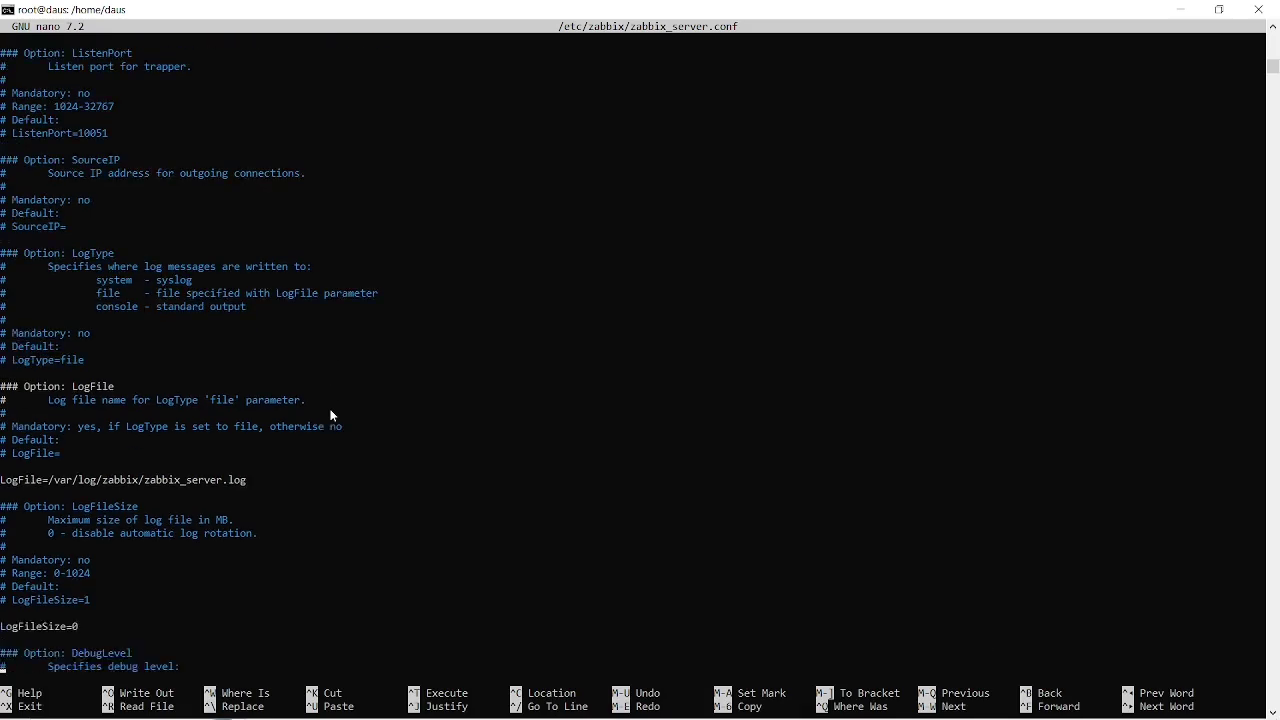
pyautogui.press('Down')
pyautogui.press('Down')
pyautogui.press('Down')
pyautogui.press('Down')
pyautogui.press('Down')
pyautogui.press('Down')
pyautogui.press('Down')
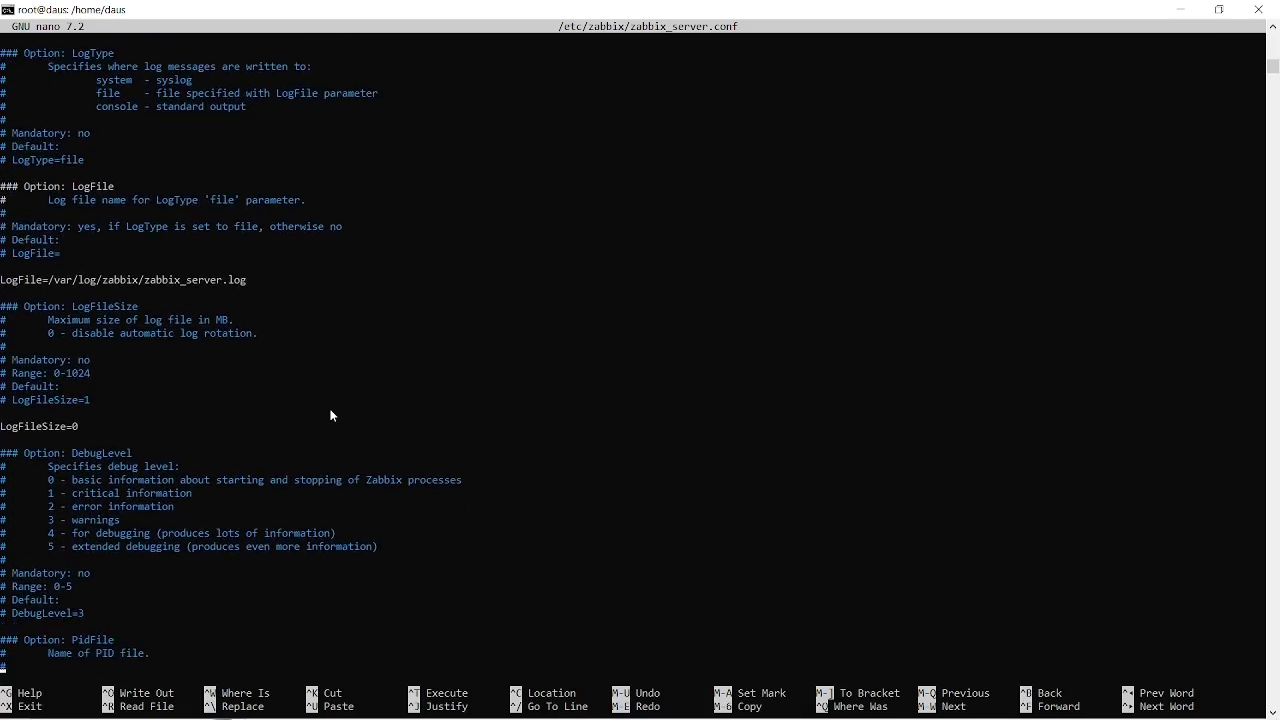
pyautogui.press('Down')
pyautogui.press('Down')
pyautogui.press('Down')
pyautogui.press('Down')
pyautogui.press('Down')
pyautogui.press('Down')
pyautogui.press('Down')
pyautogui.press('Down')
pyautogui.press('Down')
pyautogui.press('Down')
pyautogui.press('Down')
pyautogui.press('Down')
pyautogui.press('Down')
pyautogui.press('Down')
pyautogui.press('Down')
pyautogui.press('Down')
pyautogui.press('Down')
pyautogui.press('Down')
pyautogui.press('Down')
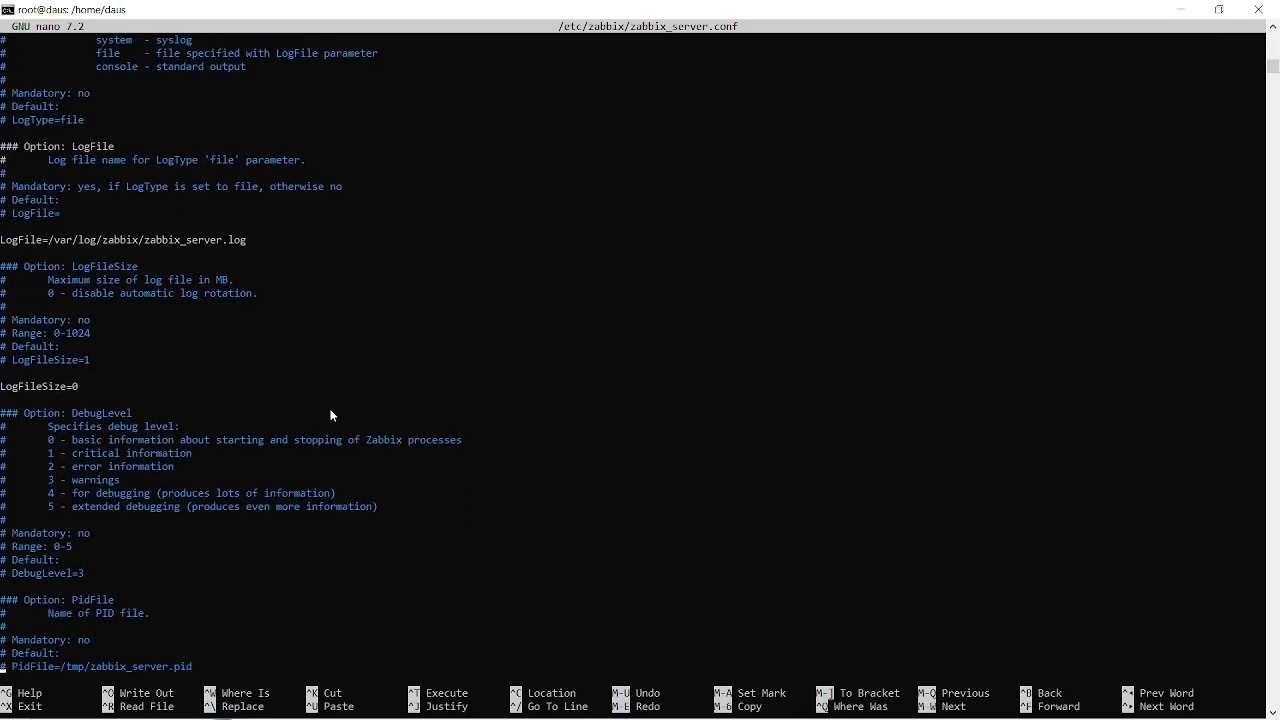
pyautogui.press('Down')
pyautogui.press('Down')
pyautogui.press('Down')
pyautogui.press('Down')
pyautogui.press('Down')
pyautogui.press('Down')
pyautogui.press('Down')
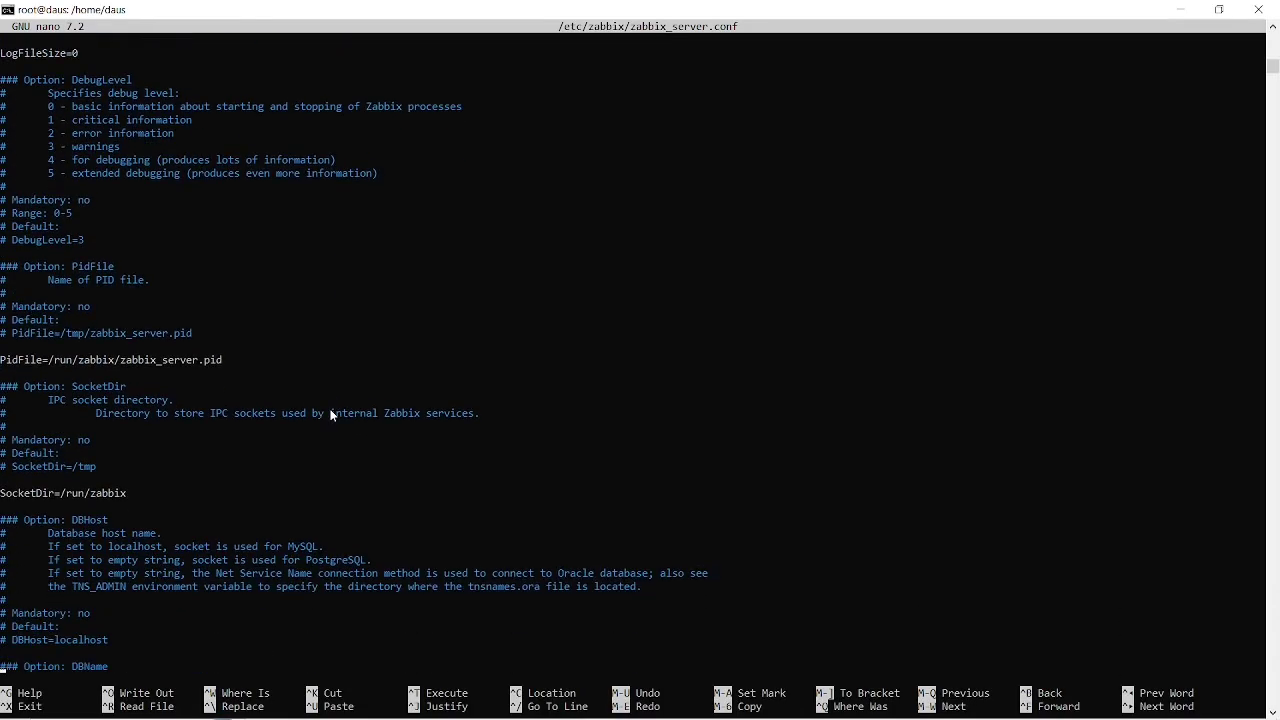
pyautogui.press('Down')
pyautogui.press('Down')
pyautogui.press('Down')
pyautogui.press('Down')
pyautogui.press('Down')
pyautogui.press('Down')
pyautogui.press('Down')
pyautogui.press('Down')
pyautogui.press('Down')
pyautogui.press('Down')
pyautogui.press('Down')
pyautogui.press('Down')
pyautogui.press('Down')
pyautogui.press('Down')
pyautogui.press('Down')
pyautogui.press('Down')
pyautogui.press('Down')
pyautogui.press('Down')
pyautogui.press('Down')
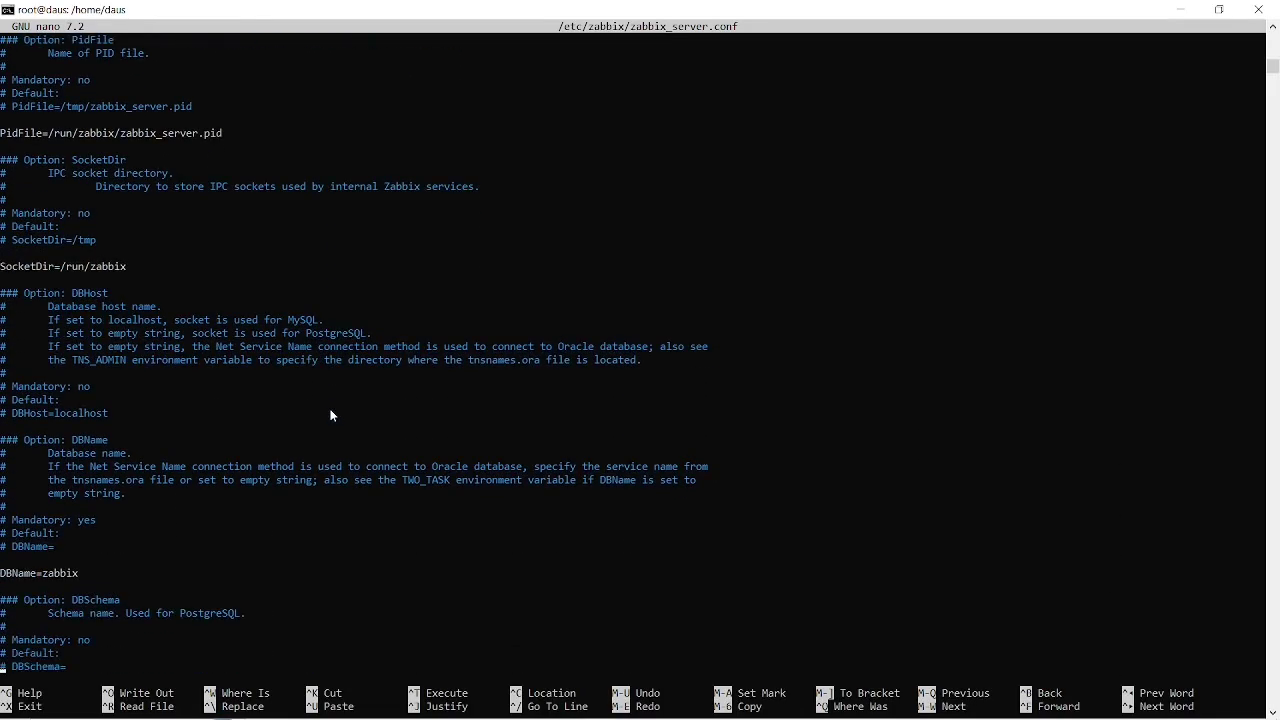
pyautogui.press('Down')
pyautogui.press('Down')
pyautogui.press('Down')
pyautogui.press('Down')
pyautogui.press('Down')
pyautogui.press('Down')
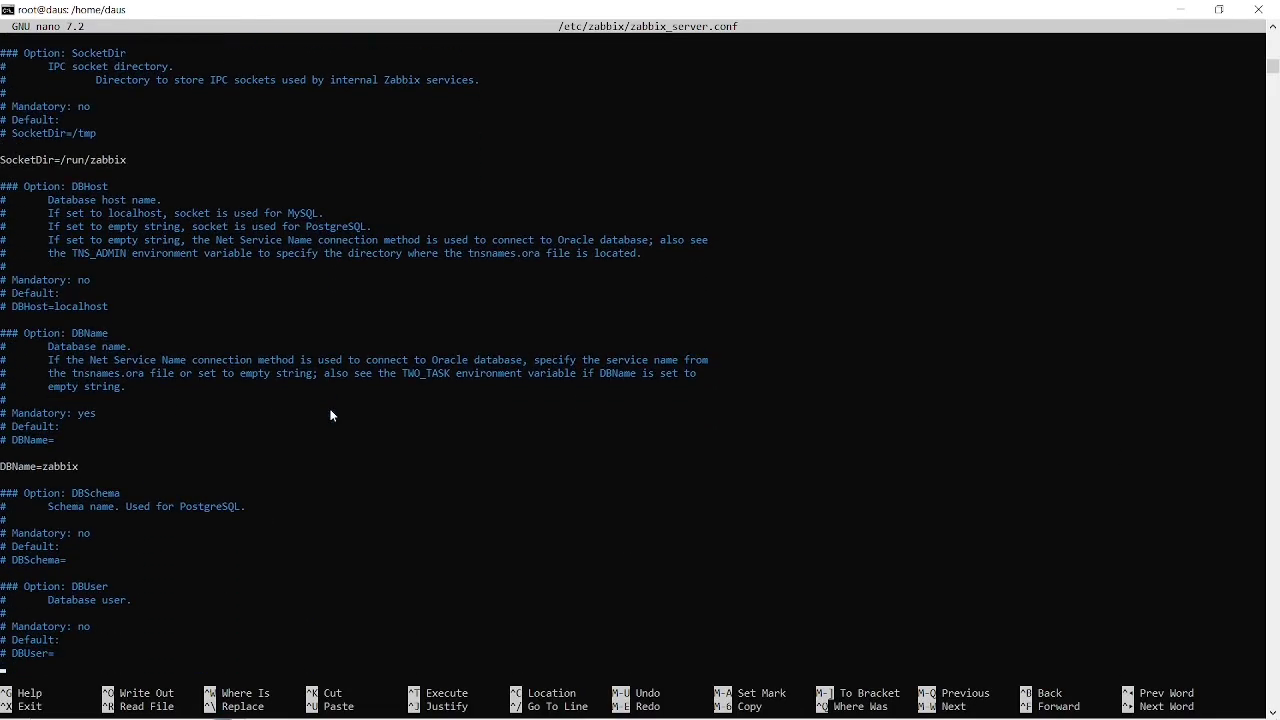
# Switch to Chrome and review the database name, user and password commands in the Create initial database section.
pyautogui.hotkey('alt', 'Tab')
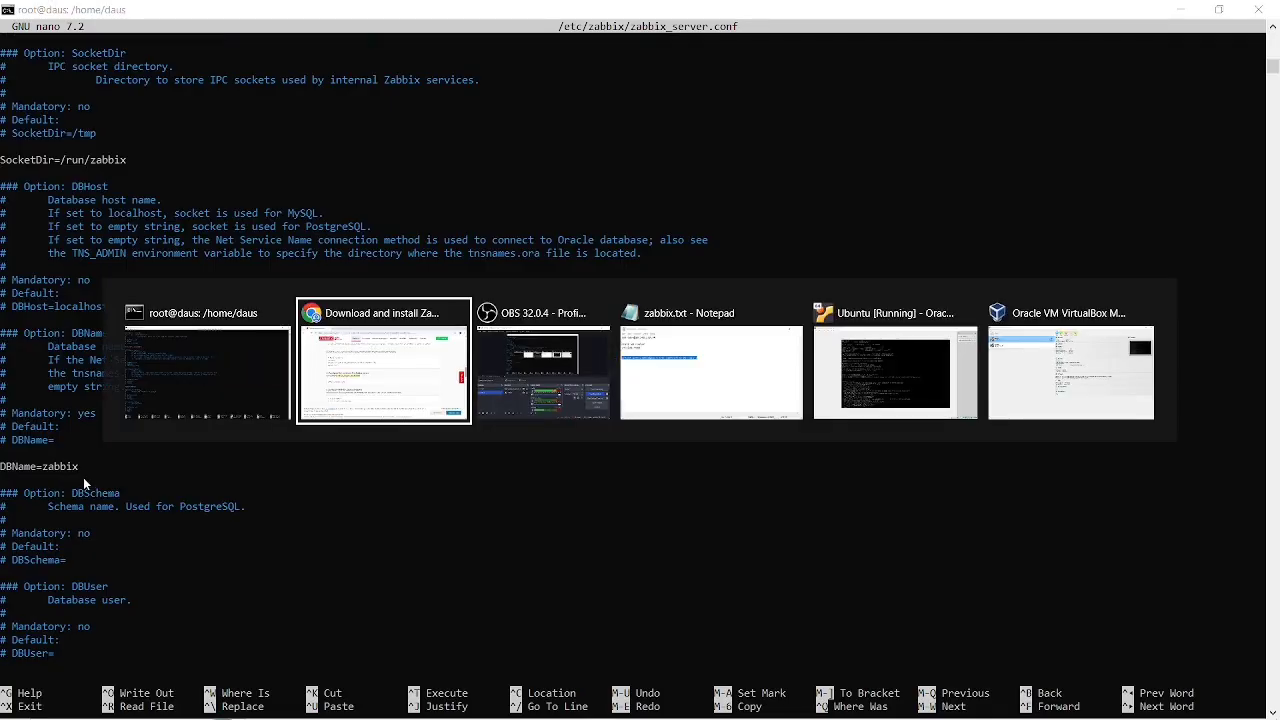
pyautogui.scroll(4, 376, 515)
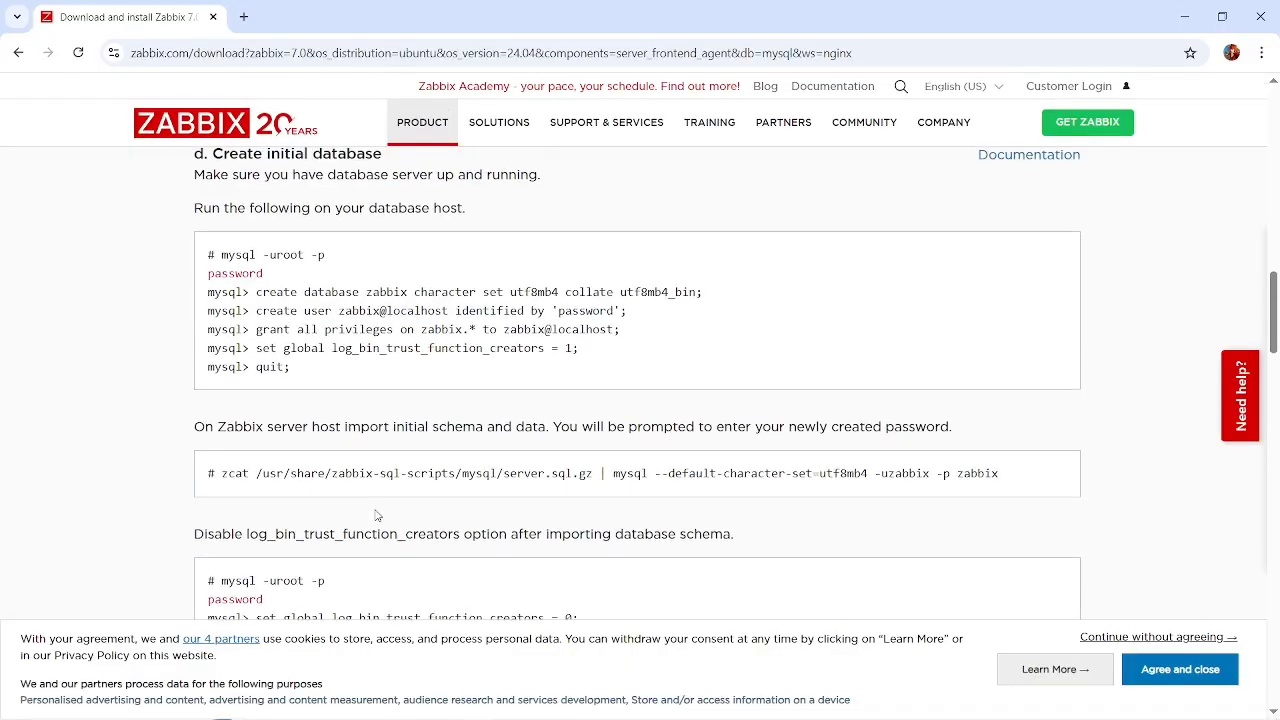
pyautogui.scroll(1, 376, 515)
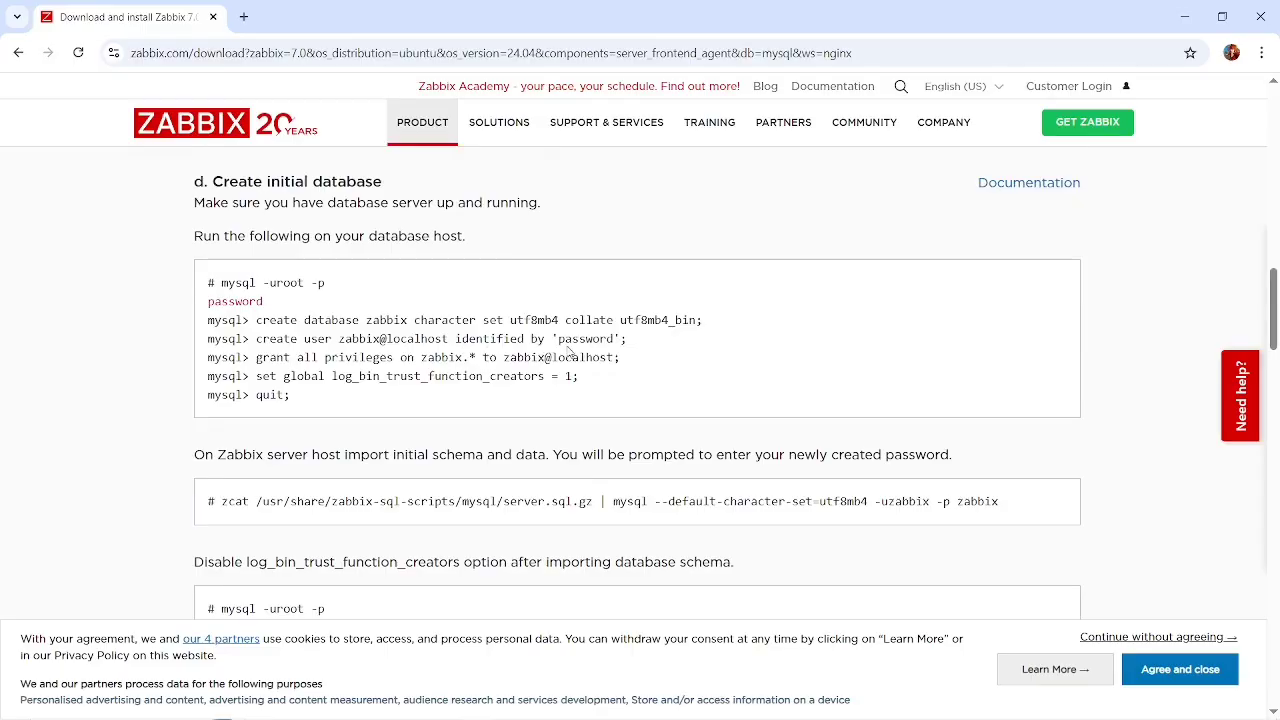
# Compare the DBName and DBUser entries in zabbix_server.conf with the database commands and configuration instructions in Chrome.
pyautogui.scroll(-2, 583, 383)
pyautogui.scroll(-2, 581, 381)
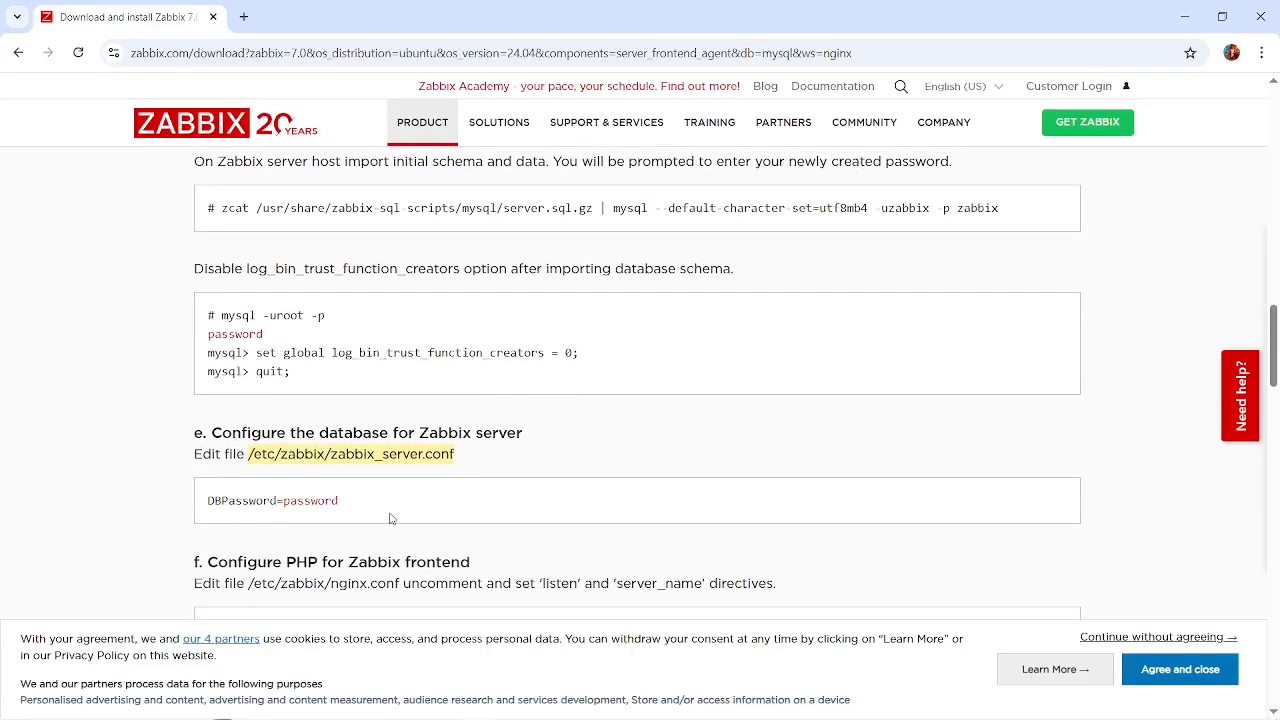
pyautogui.hotkey('alt', 'Tab')
pyautogui.press('Down')
pyautogui.press('Down')
pyautogui.press('Down')
pyautogui.press('Down')
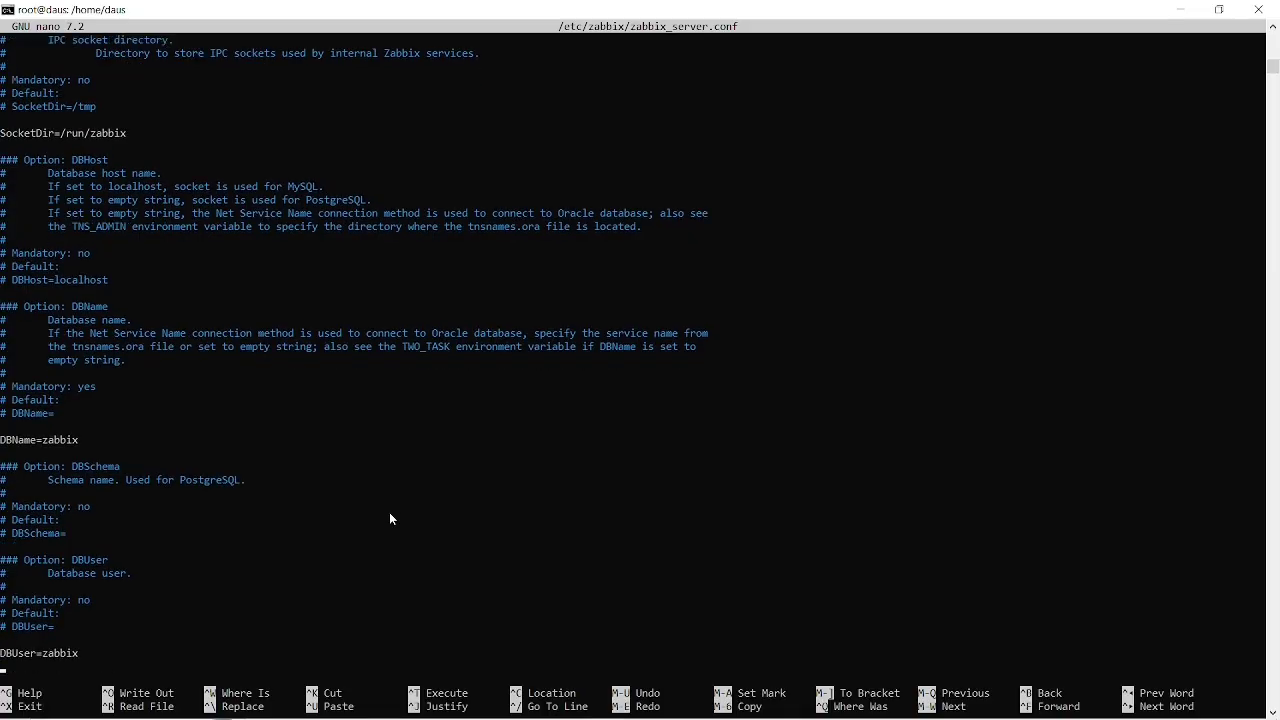
pyautogui.press('Down')
pyautogui.press('Down')
pyautogui.press('Down')
pyautogui.press('Down')
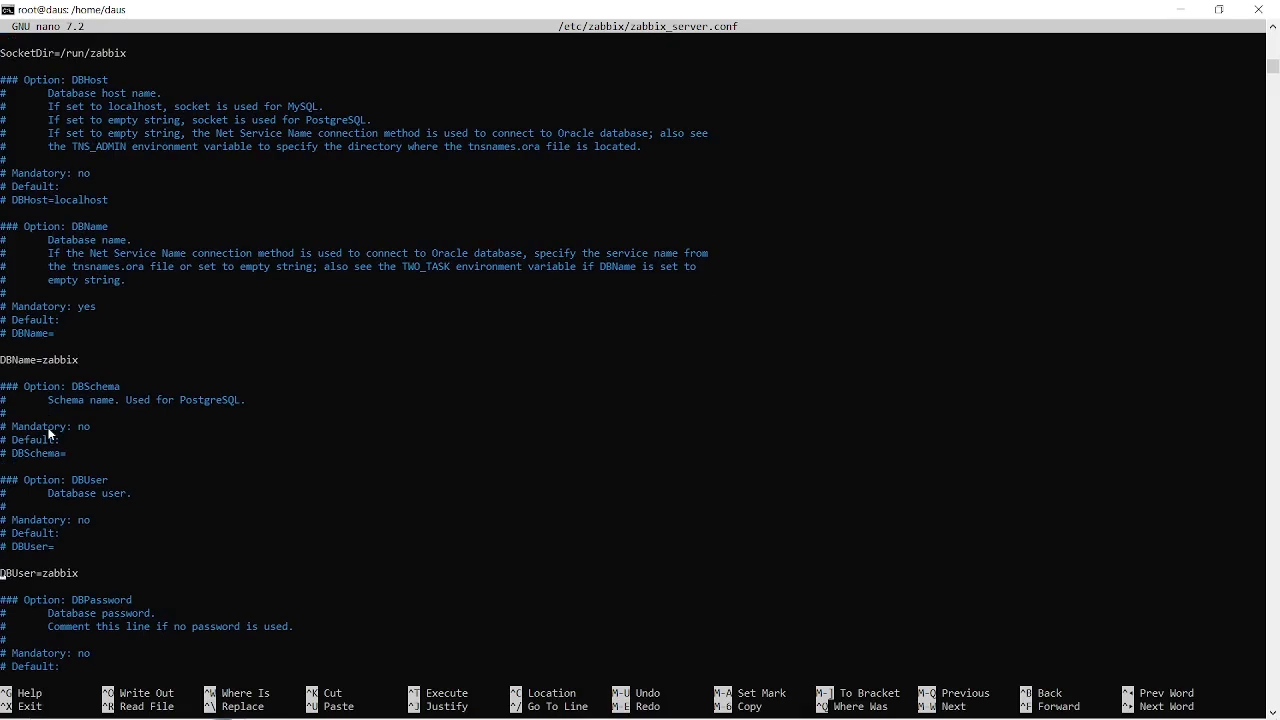
pyautogui.hotkey('alt', 'Tab')
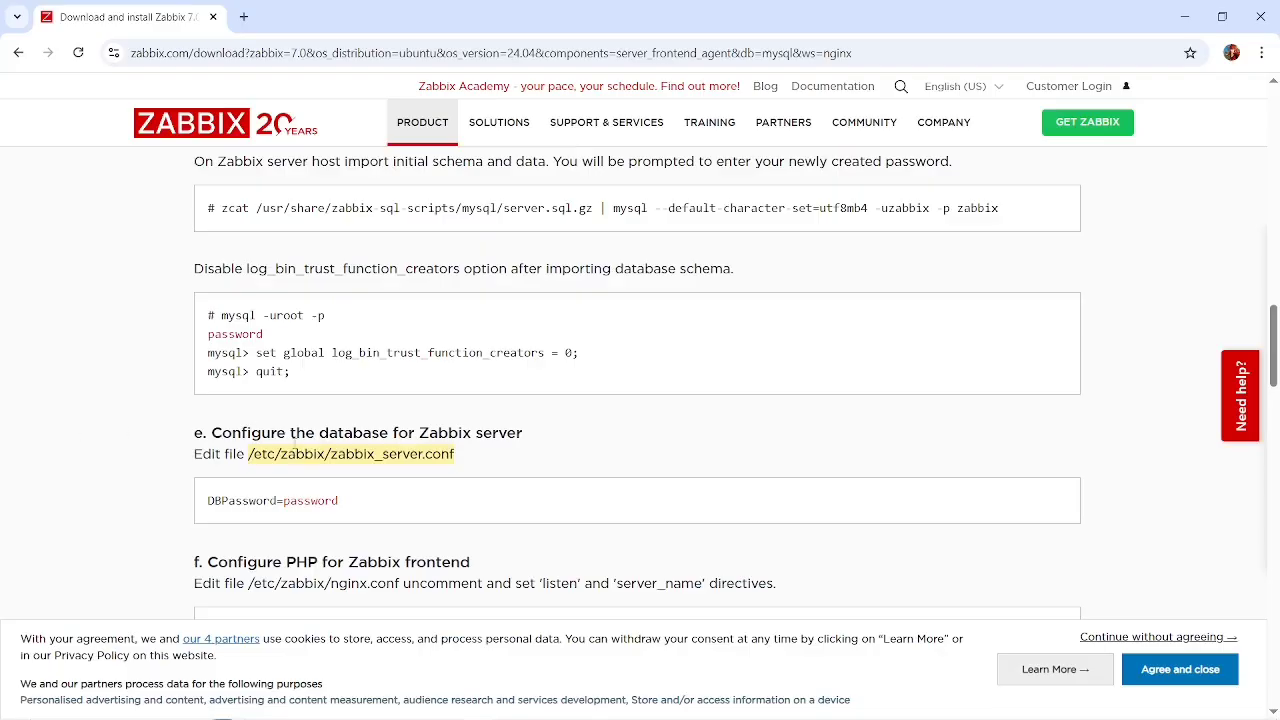
pyautogui.scroll(1, 428, 447)
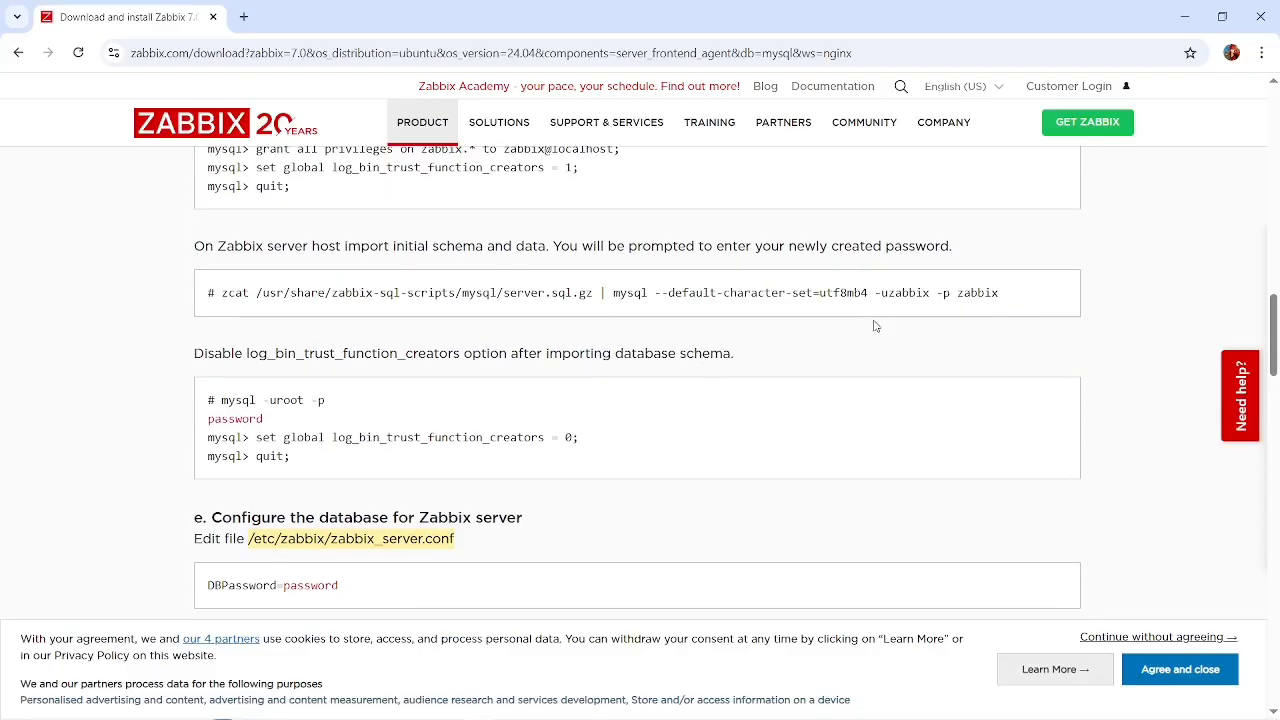
pyautogui.scroll(1, 943, 311)
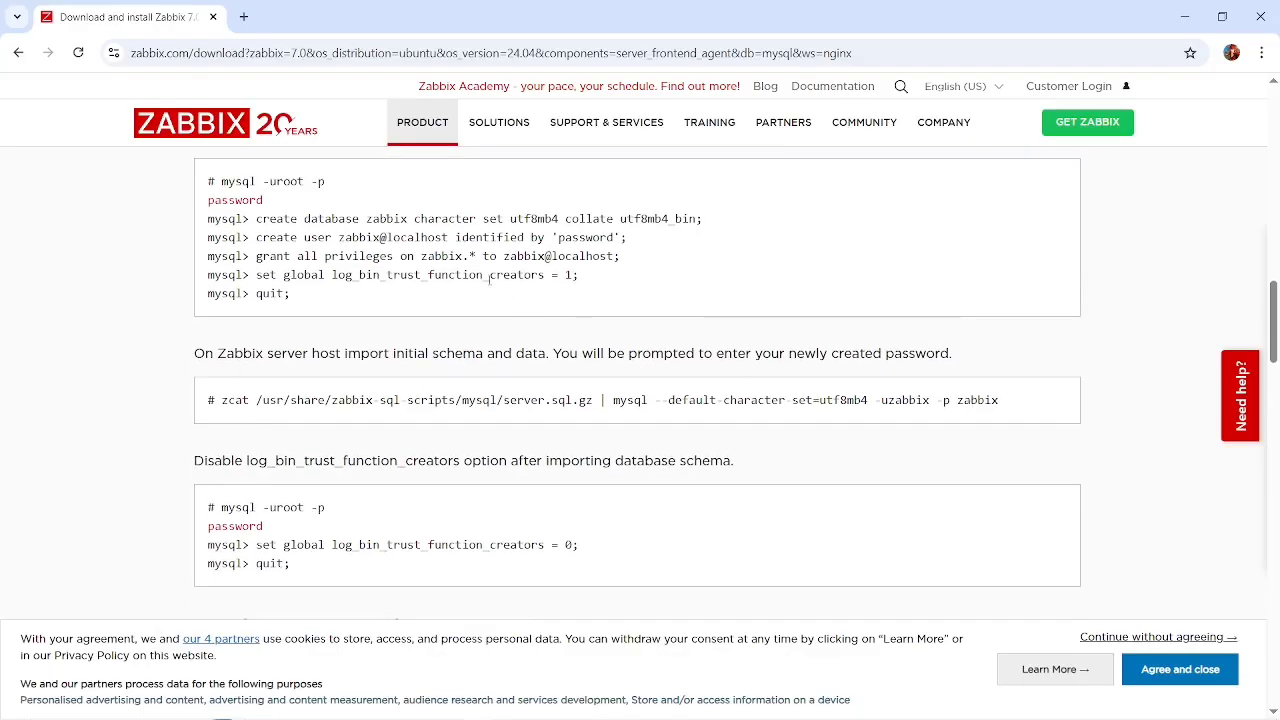
pyautogui.hotkey('alt', 'Tab')
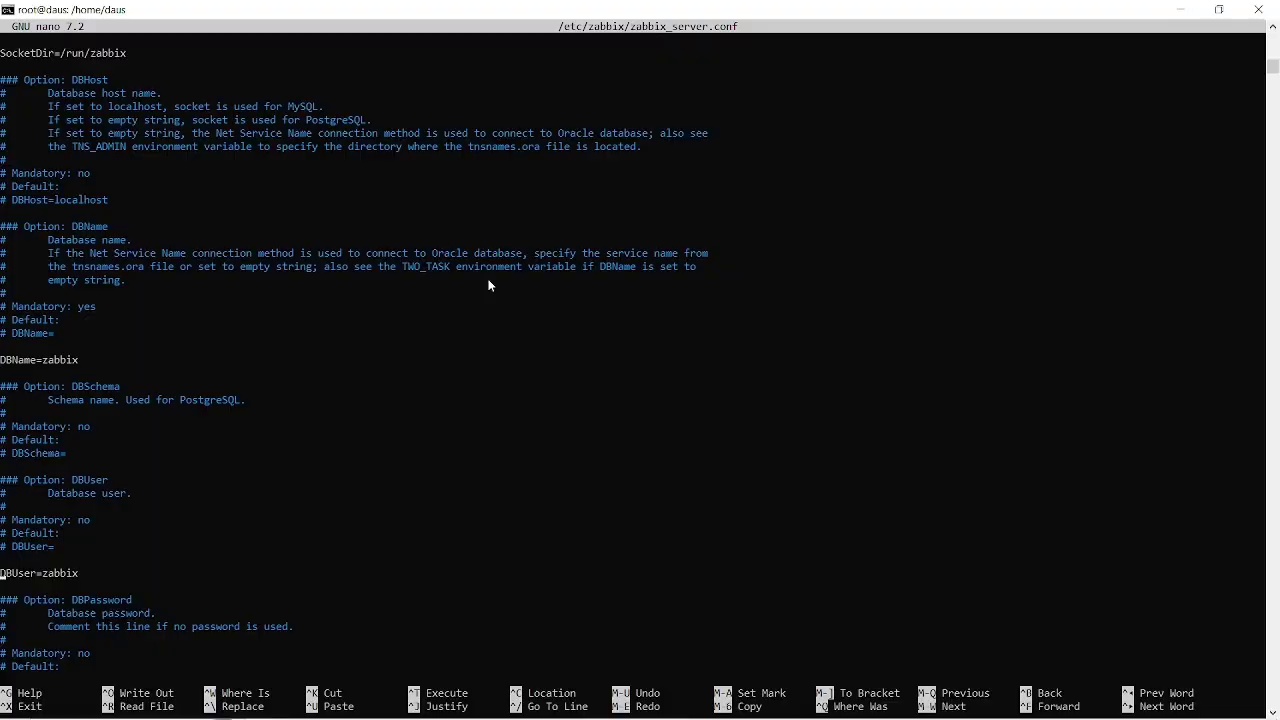
# Uncomment the DBPassword line in zabbix_server.conf, enter the Zabbix database password, save the file and exit nano.
pyautogui.press('Down')
pyautogui.press('Down')
pyautogui.press('Down')
pyautogui.press('Down')
pyautogui.press('Down')
pyautogui.press('Down')
pyautogui.press('Down')
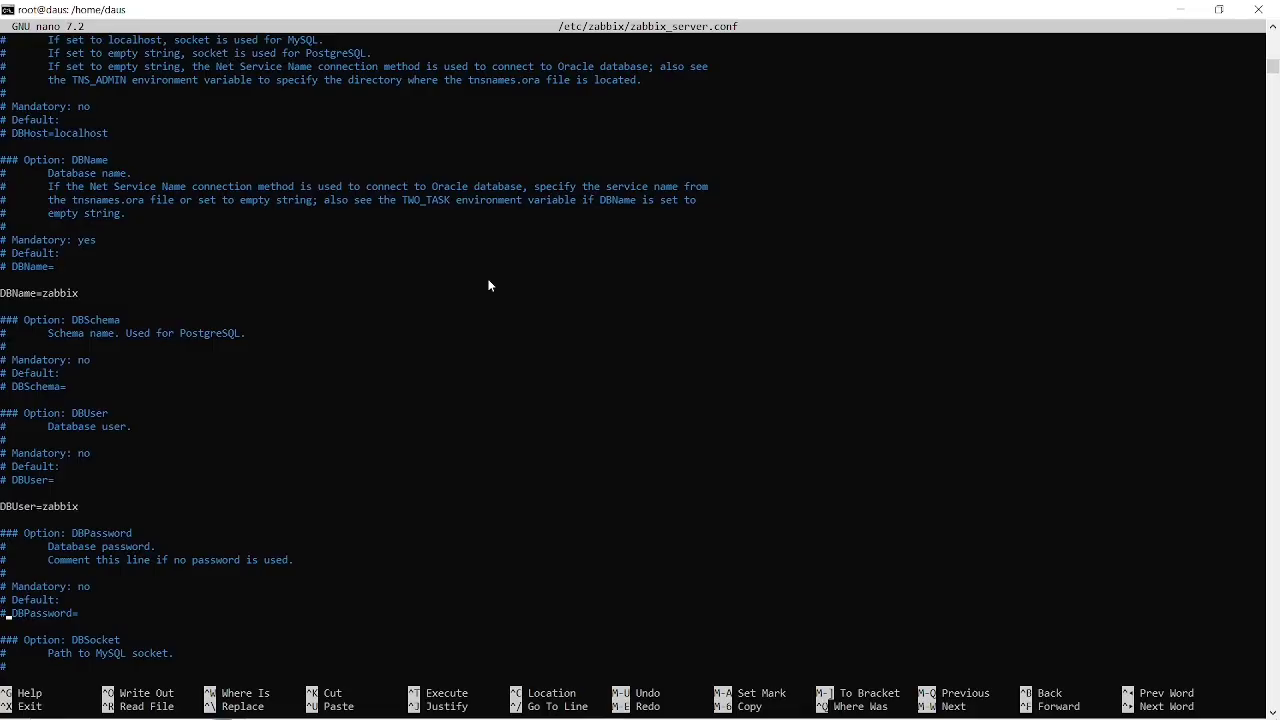
pyautogui.press('BackSpace')
pyautogui.write('123')
pyautogui.hotkey('ctrl', 's')
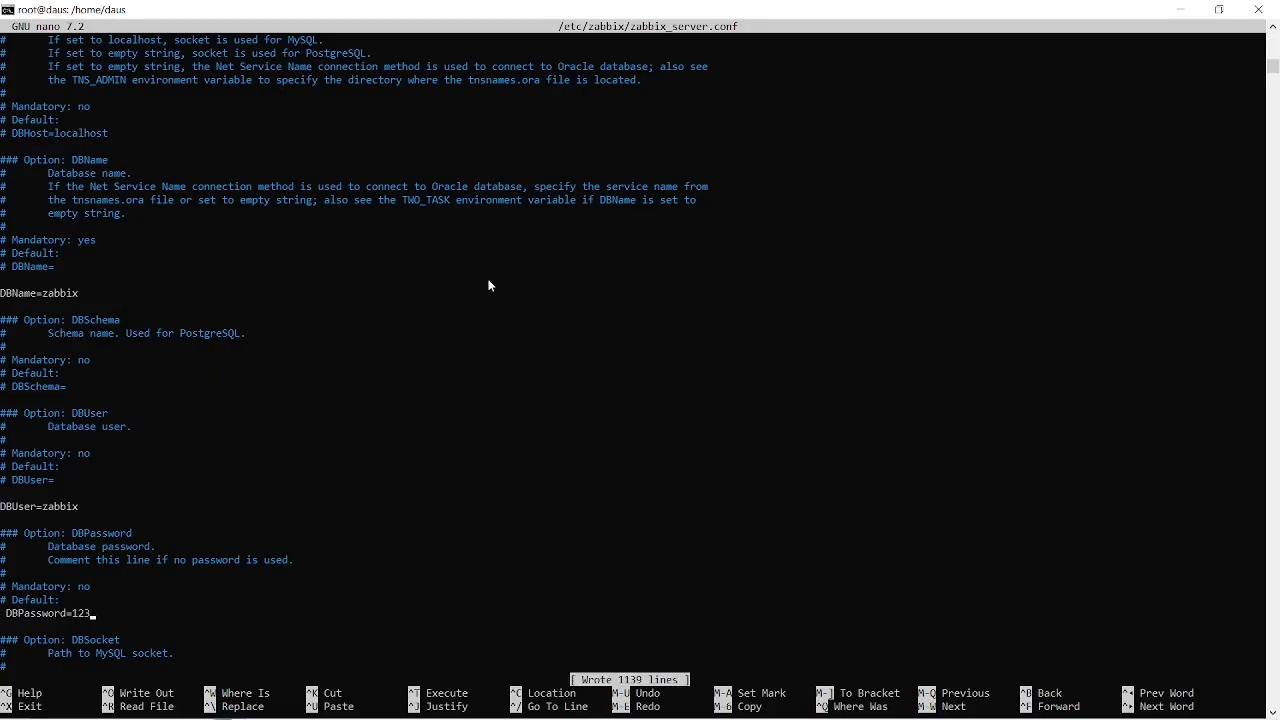
pyautogui.hotkey('ctrl', 'x')
# Switch to Chrome, review the nginx.conf and systemctl instructions in sections f and g, and open a blank tab before returning.
pyautogui.hotkey('alt', 'Tab')
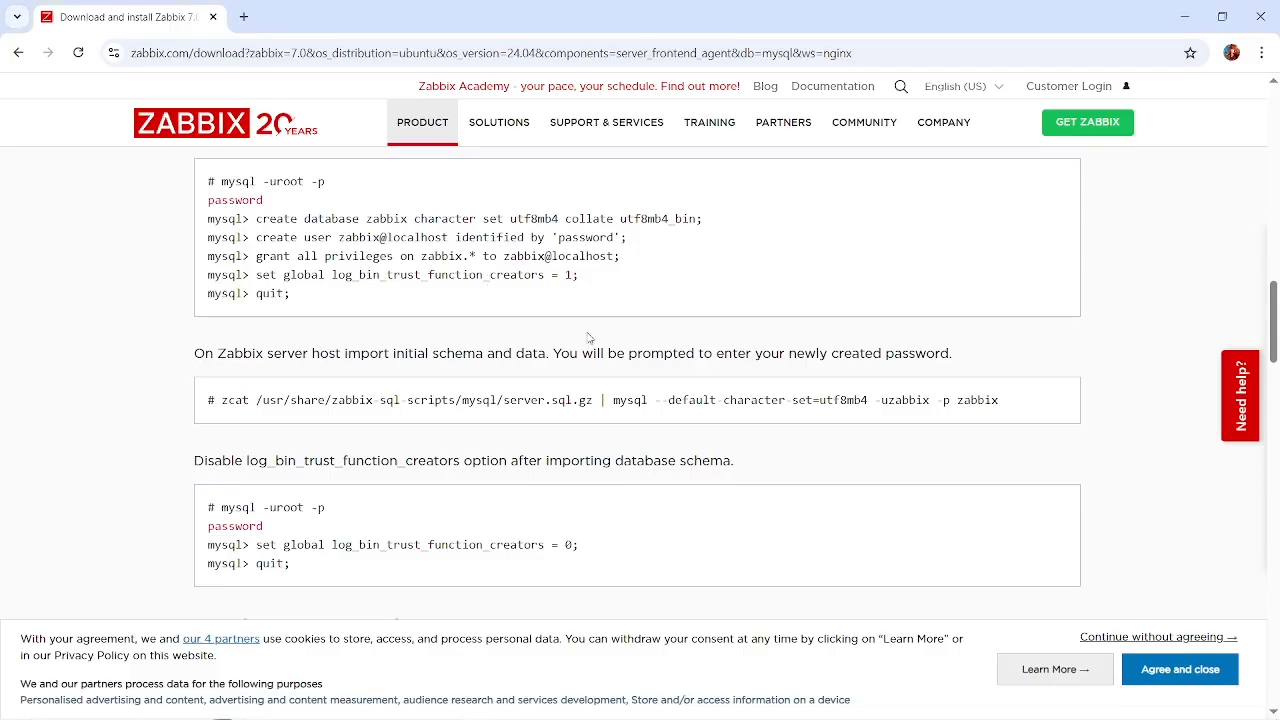
pyautogui.scroll(-4, 589, 337)
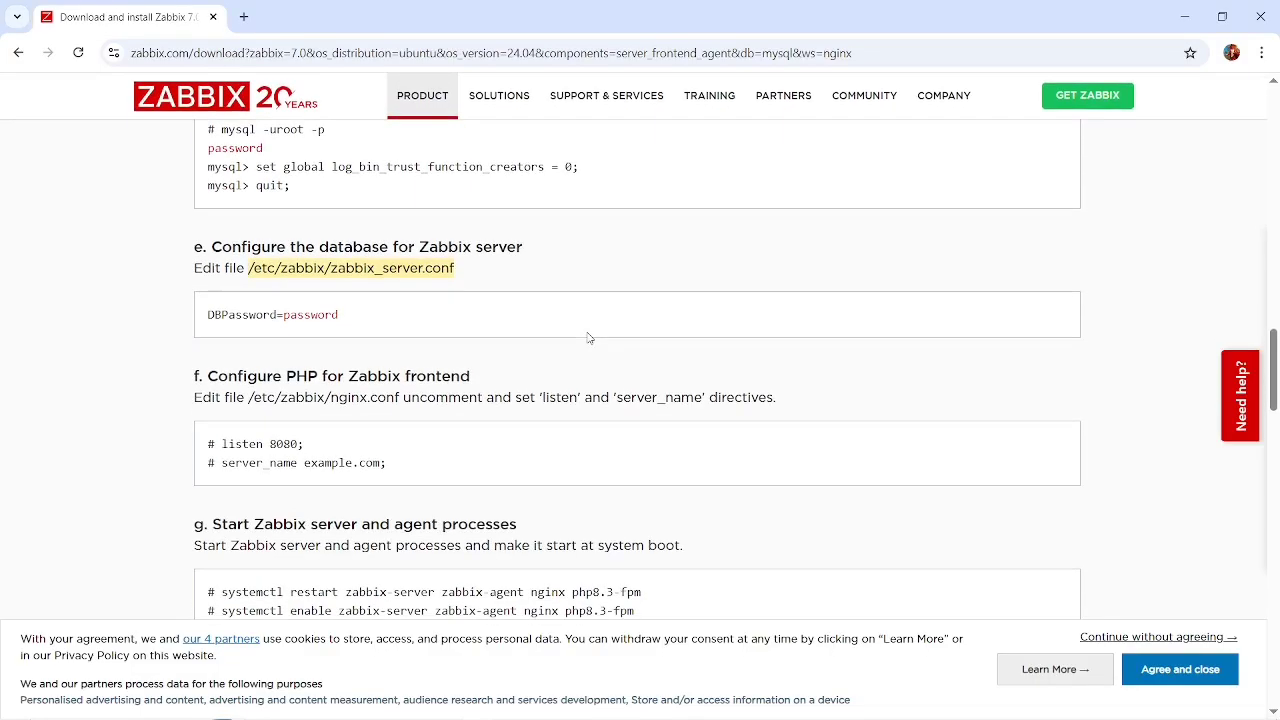
pyautogui.scroll(-1, 484, 491)
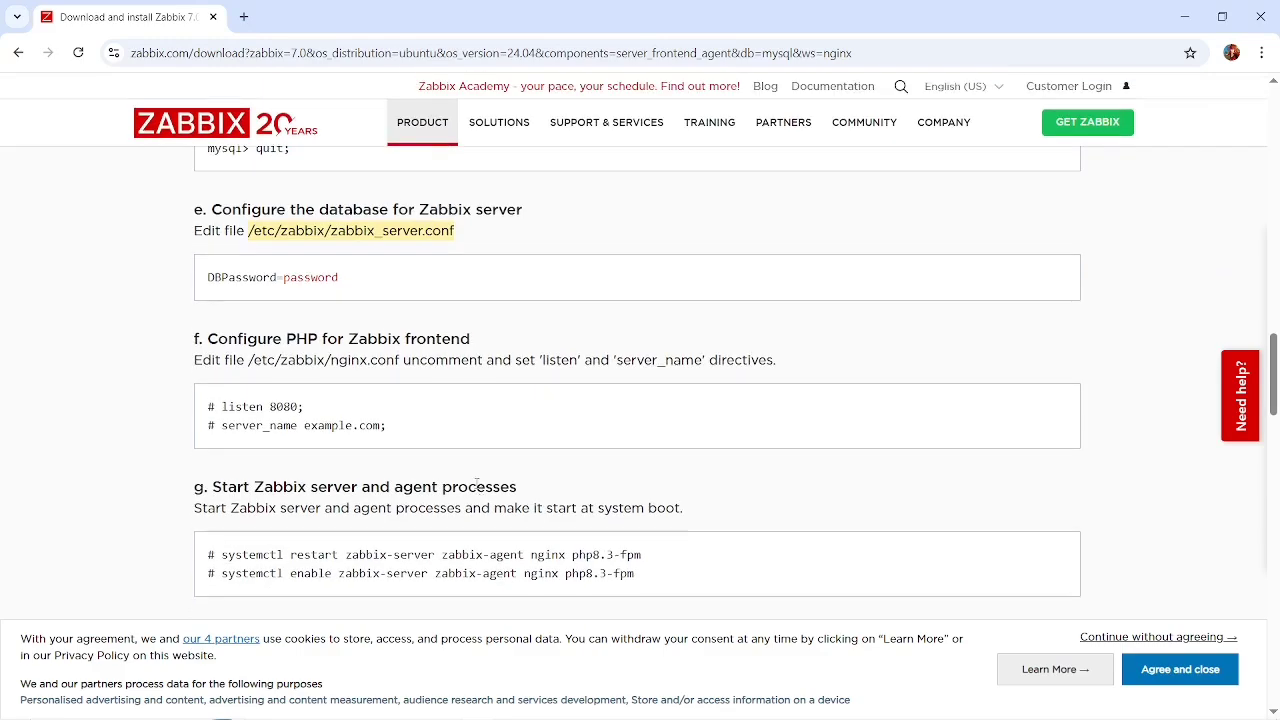
pyautogui.moveTo(405, 362); pyautogui.dragTo(249, 362)
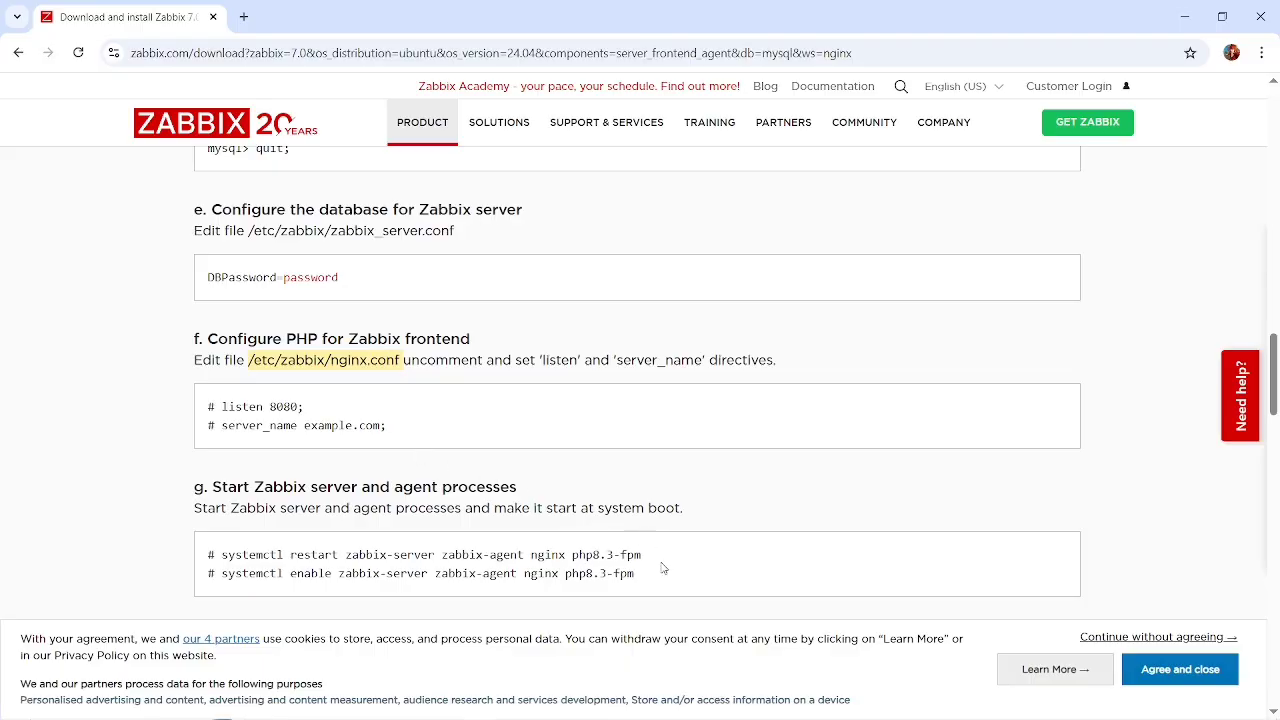
pyautogui.moveTo(660, 561); pyautogui.dragTo(220, 555)
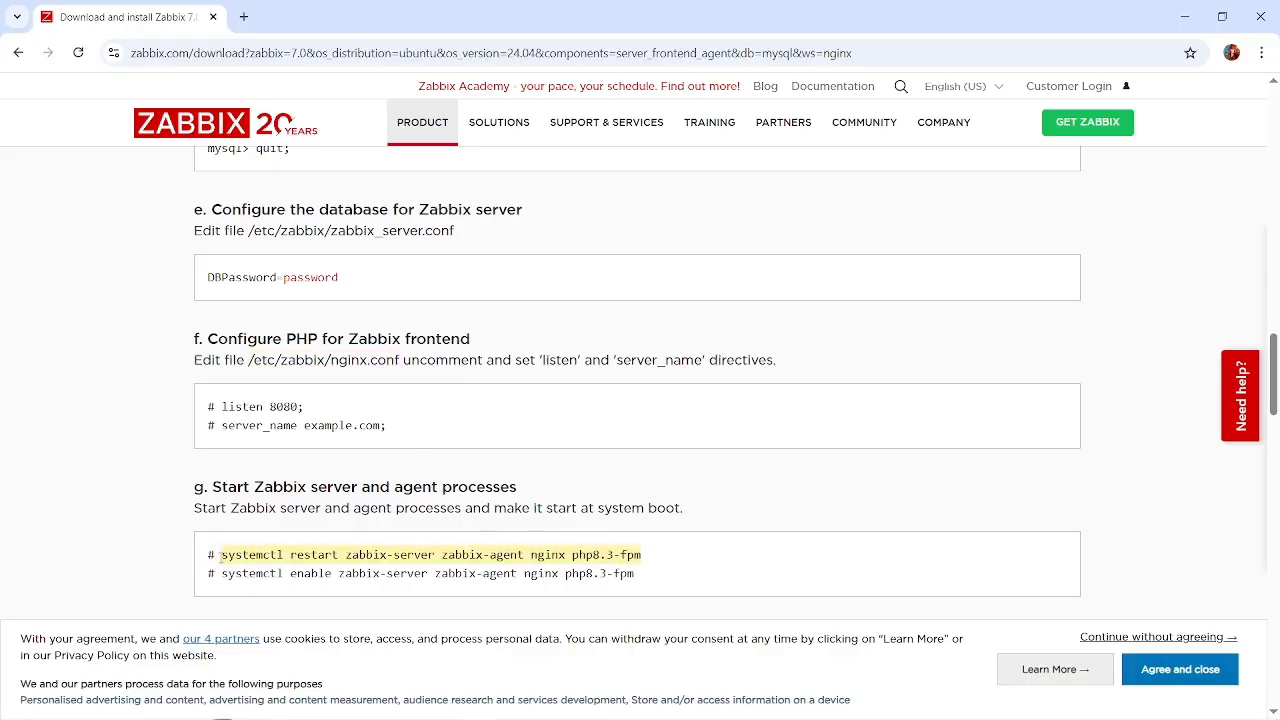
pyautogui.click(243, 14)
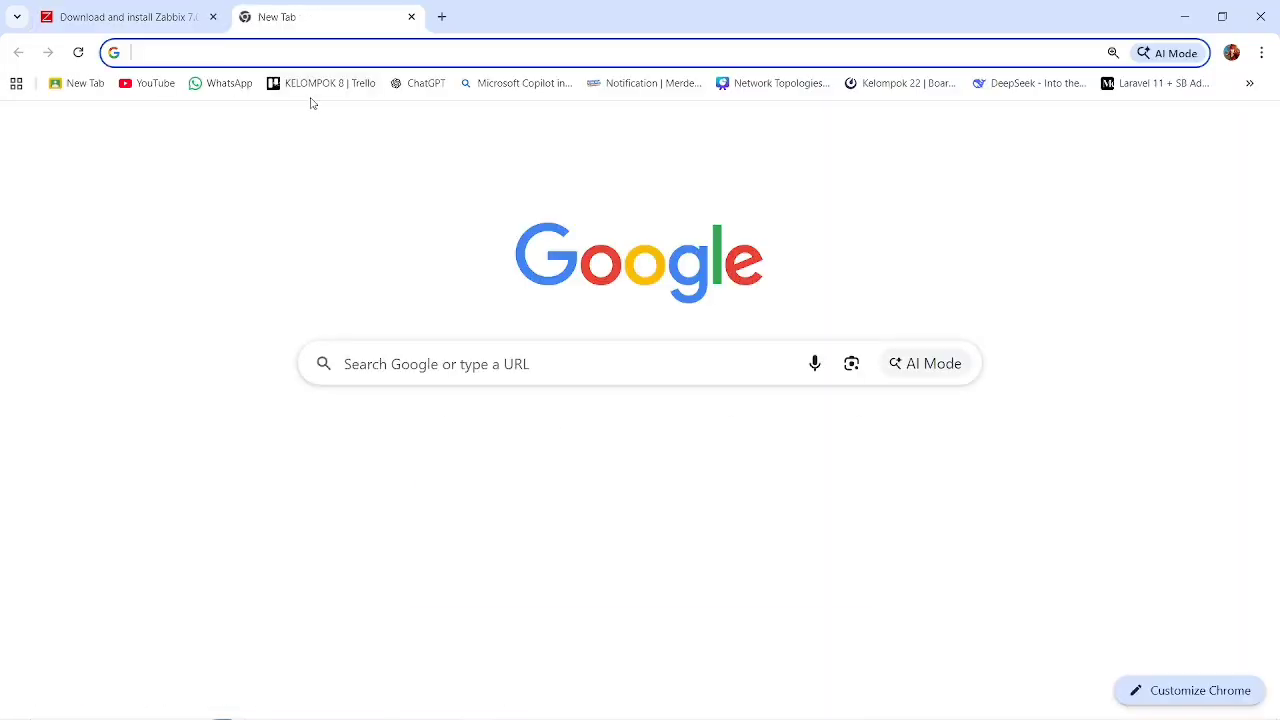
pyautogui.click(158, 20)
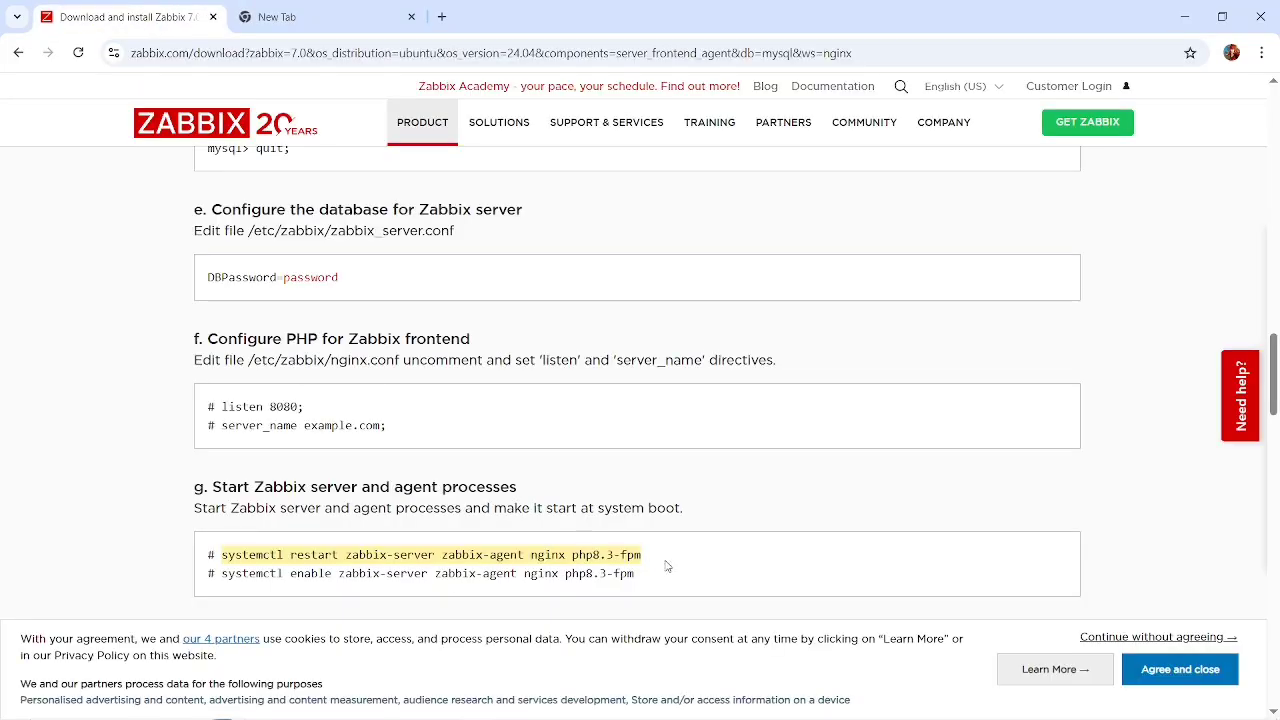
pyautogui.moveTo(638, 554); pyautogui.dragTo(568, 556)
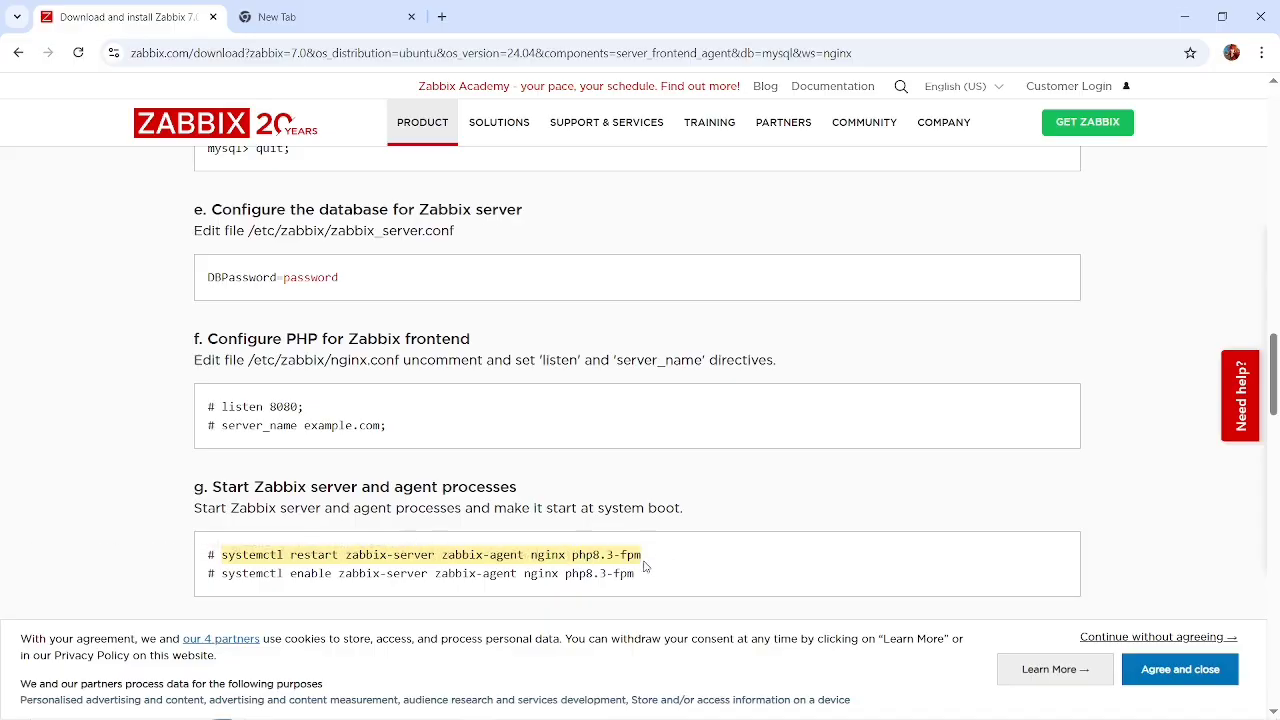
pyautogui.click(652, 565)
pyautogui.moveTo(648, 556); pyautogui.dragTo(223, 549)
pyautogui.hotkey('alt', 'Tab')
pyautogui.hotkey('alt', 'Tab')
pyautogui.hotkey('alt', 'Tab')
pyautogui.hotkey('alt', 'Tab')
pyautogui.hotkey('alt', 'Tab')
pyautogui.hotkey('alt', 'Tab')
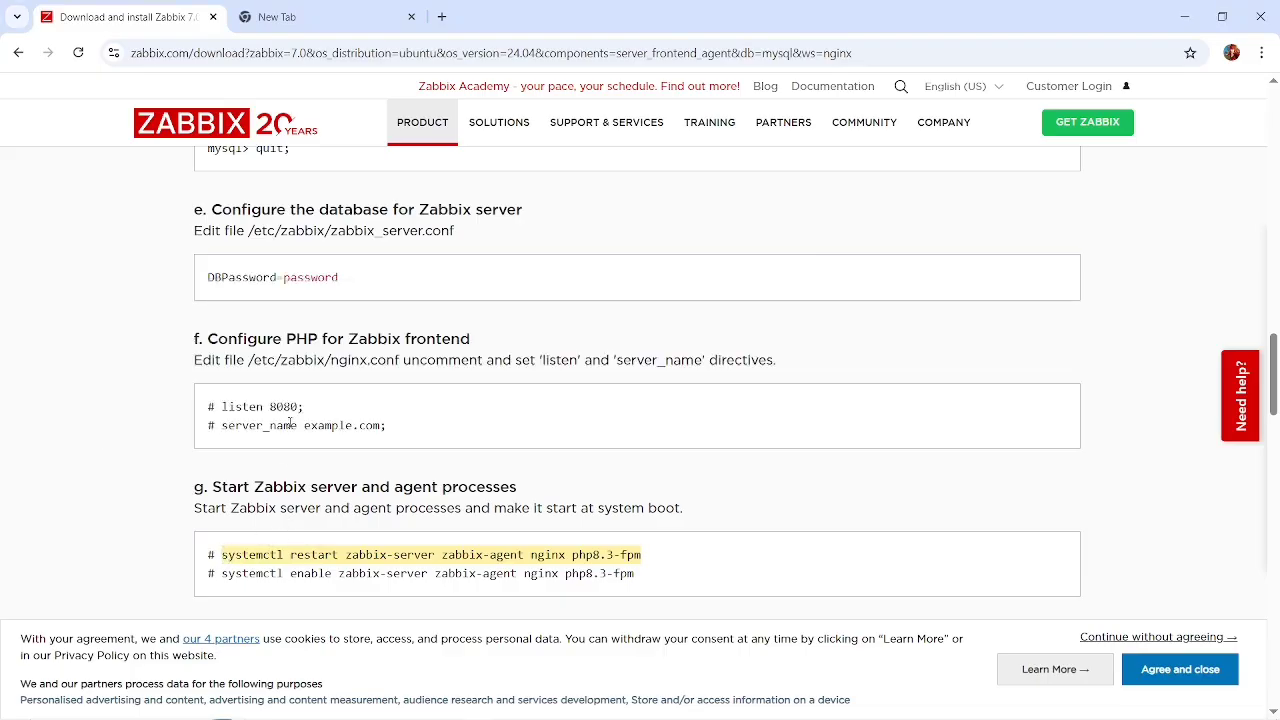
# Copy the path /etc/zabbix/nginx.conf from section f of the Chrome instructions and switch to the terminal.
pyautogui.scroll(1, 330, 470)
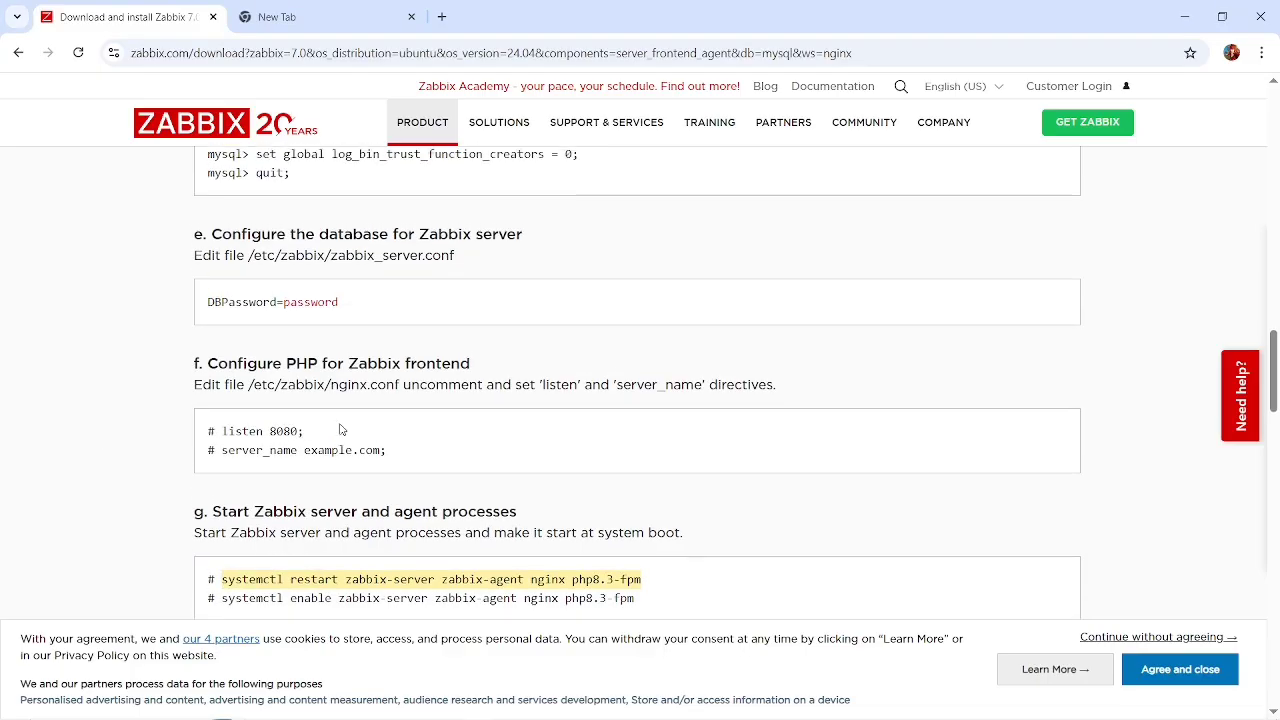
pyautogui.click(404, 384)
pyautogui.moveTo(404, 384); pyautogui.dragTo(247, 397)
pyautogui.hotkey('alt', 'Tab')
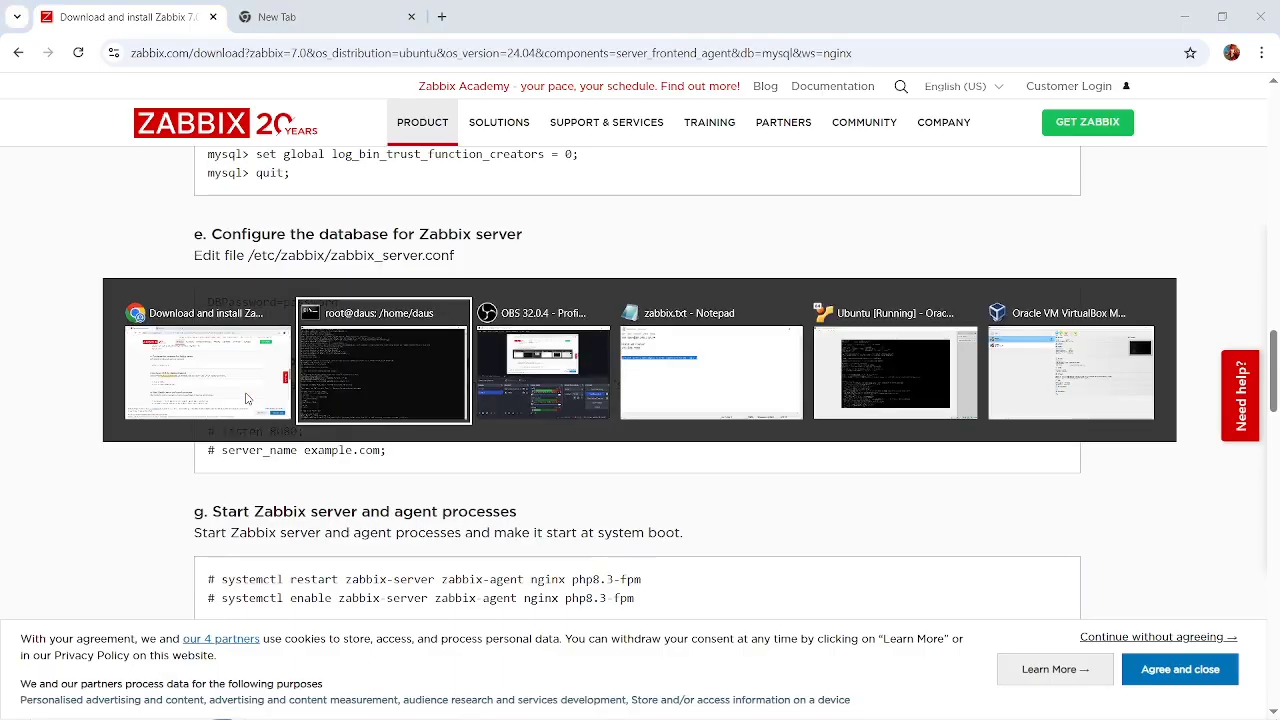
# Cancel the garbled input at the shell prompt and clear the terminal screen with the clear command.
pyautogui.scroll(-2, 446, 480)
pyautogui.scroll(-10, 445, 480)
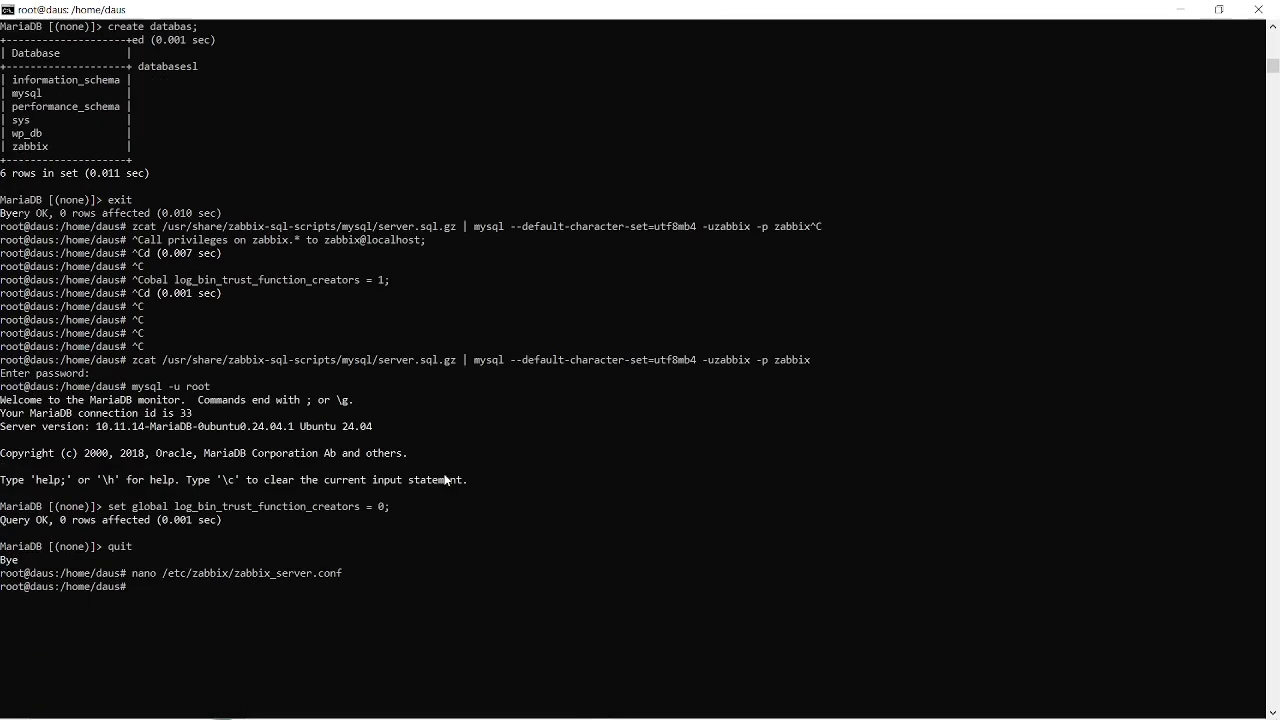
pyautogui.write('clear')
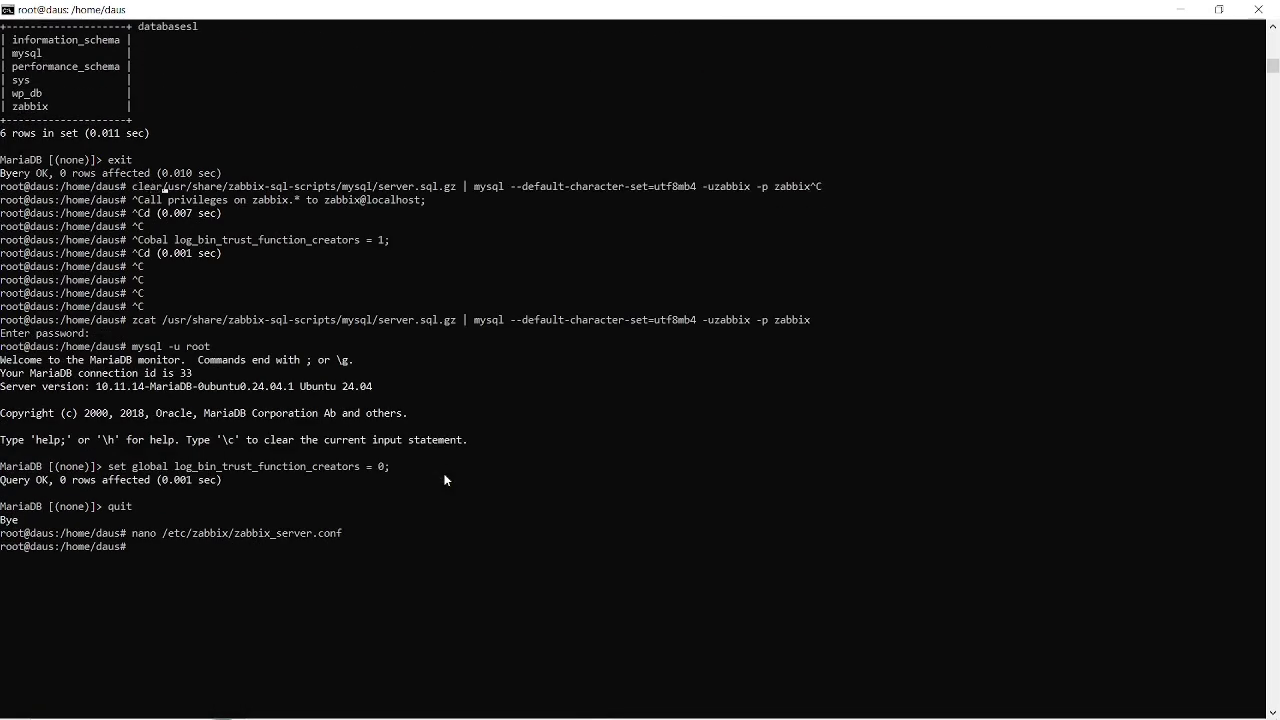
pyautogui.write('clea')
pyautogui.hotkey('ctrl', 'c')
pyautogui.hotkey('ctrl', 'c')
pyautogui.hotkey('ctrl', 'c')
pyautogui.hotkey('ctrl', 'c')
pyautogui.hotkey('ctrl', 'c')
pyautogui.hotkey('ctrl', 'c')
pyautogui.hotkey('ctrl', 'c')
pyautogui.hotkey('ctrl', 'c')
pyautogui.hotkey('ctrl', 'c')
pyautogui.hotkey('ctrl', 'c')
pyautogui.hotkey('ctrl', 'c')
pyautogui.hotkey('ctrl', 'c')
pyautogui.hotkey('ctrl', 'c')
pyautogui.hotkey('ctrl', 'c')
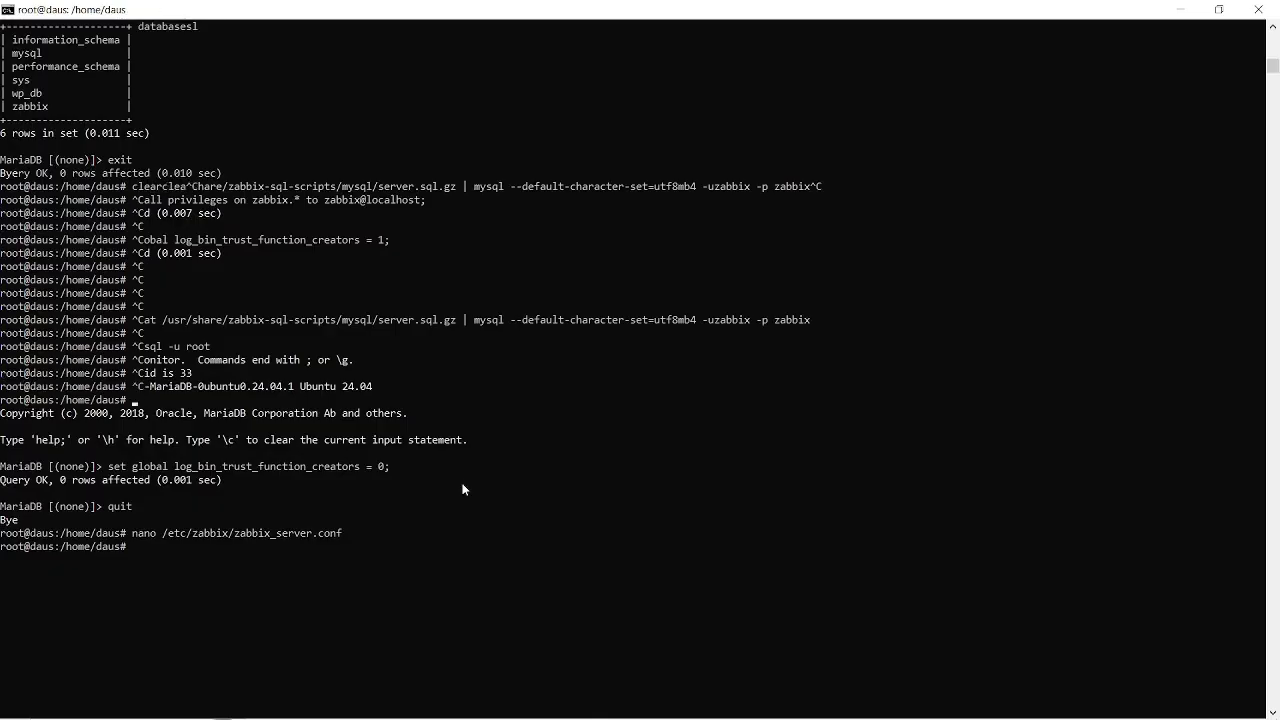
pyautogui.hotkey('ctrl', 'c')
pyautogui.hotkey('ctrl', 'c')
pyautogui.hotkey('ctrl', 'c')
pyautogui.hotkey('ctrl', 'c')
pyautogui.hotkey('ctrl', 'c')
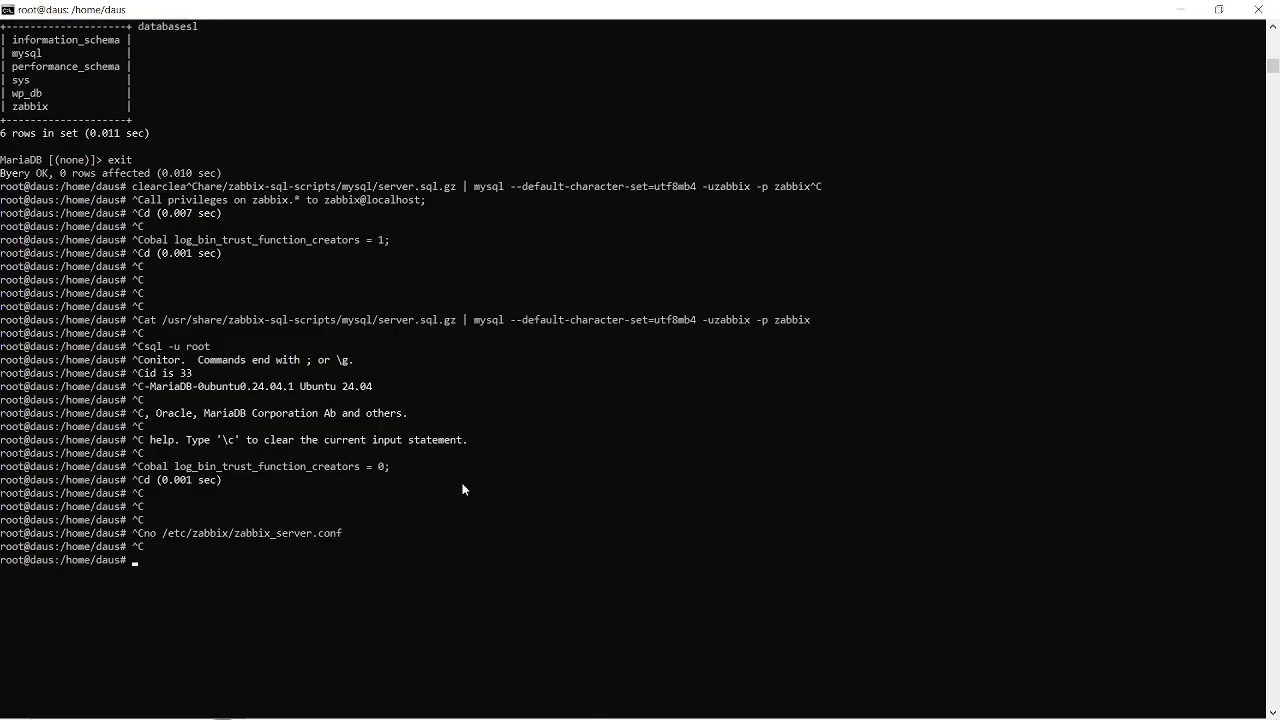
pyautogui.write('clear')
pyautogui.press('Return')
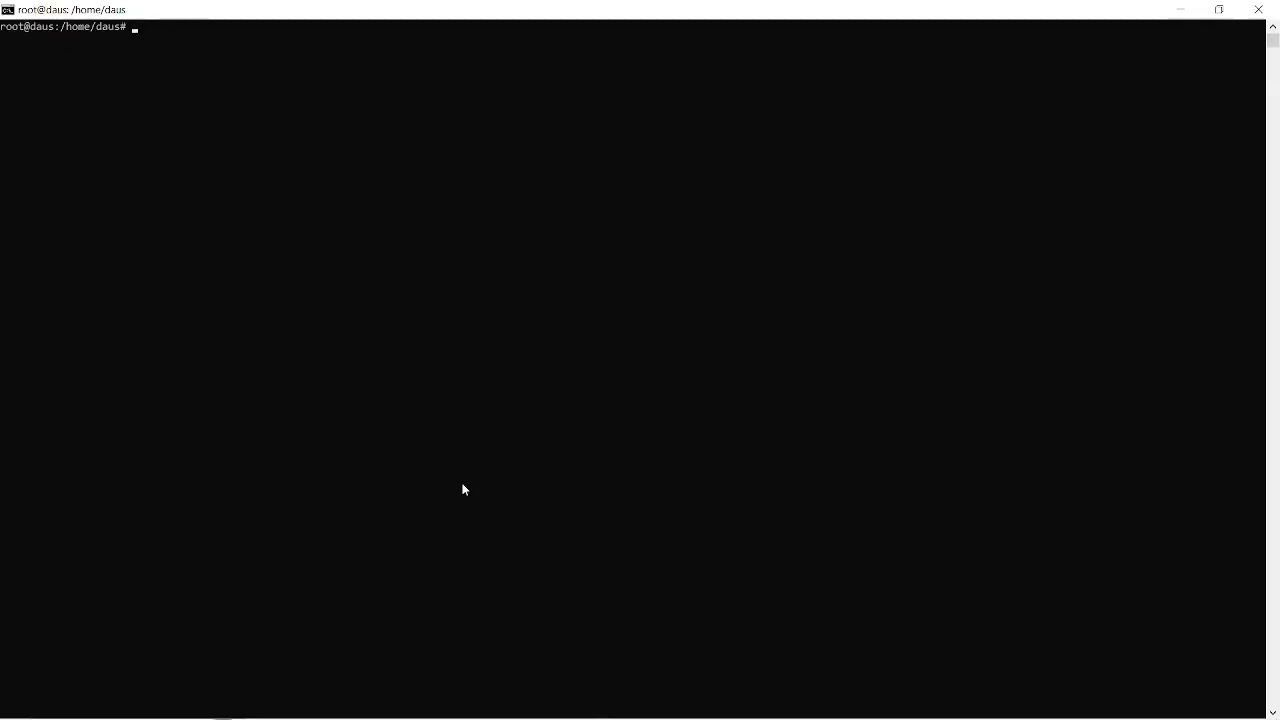
# Open /etc/zabbix/nginx.conf with nano in the terminal.
pyautogui.write('nano')
pyautogui.hotkey('ctrl', 'v')
pyautogui.press('Return')
# Check the listen and server_name lines in nginx.conf against the Chrome instructions, then save the file and exit nano.
pyautogui.hotkey('alt', 'Tab')
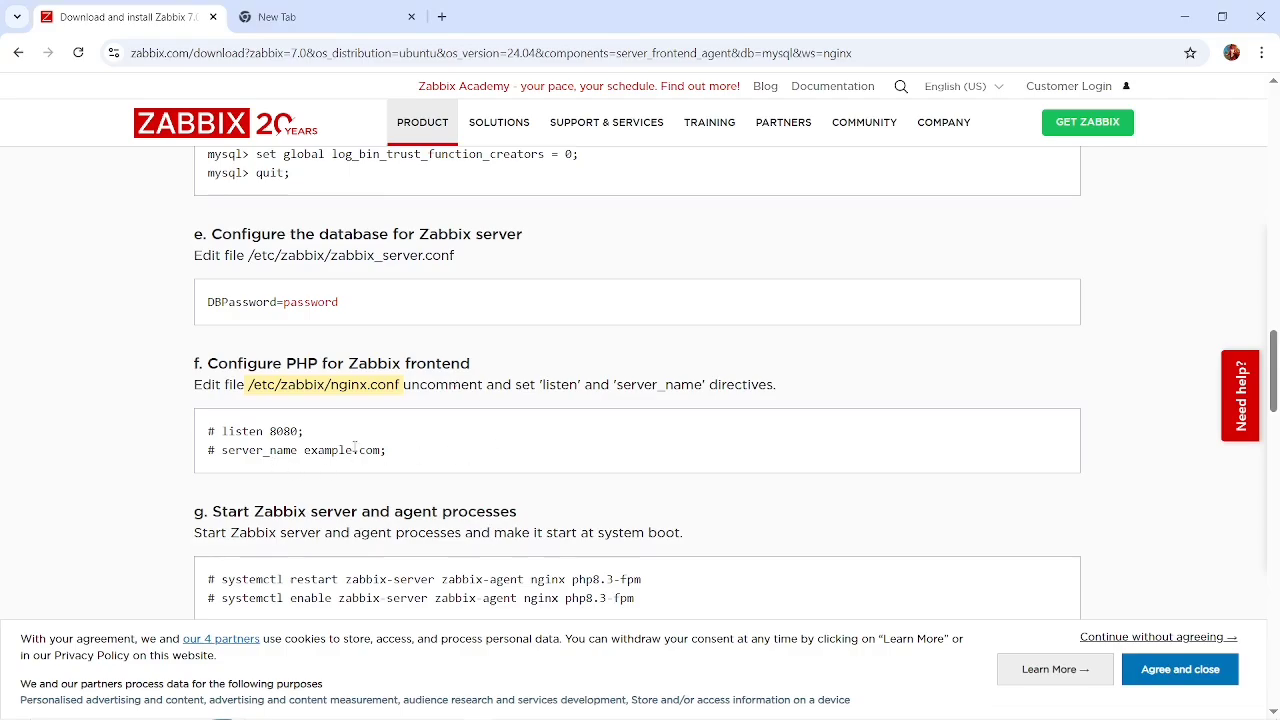
pyautogui.hotkey('alt', 'Tab')
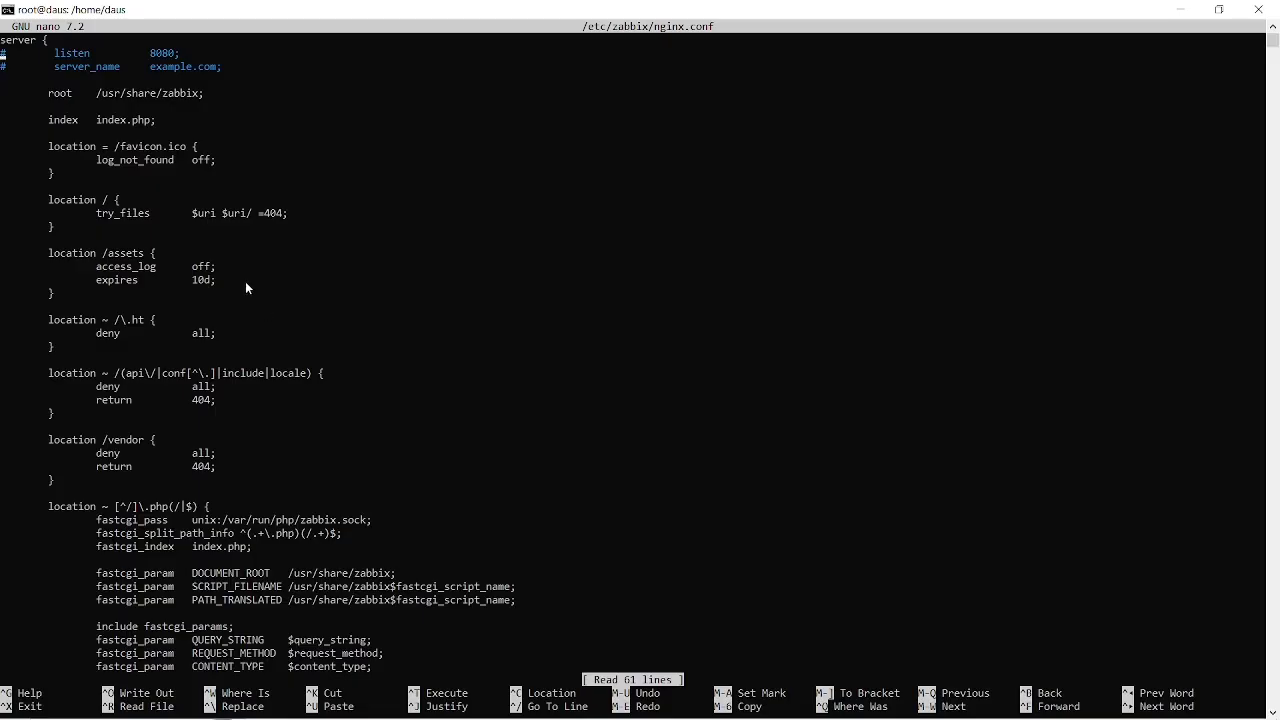
pyautogui.press('Down')
pyautogui.press('Down')
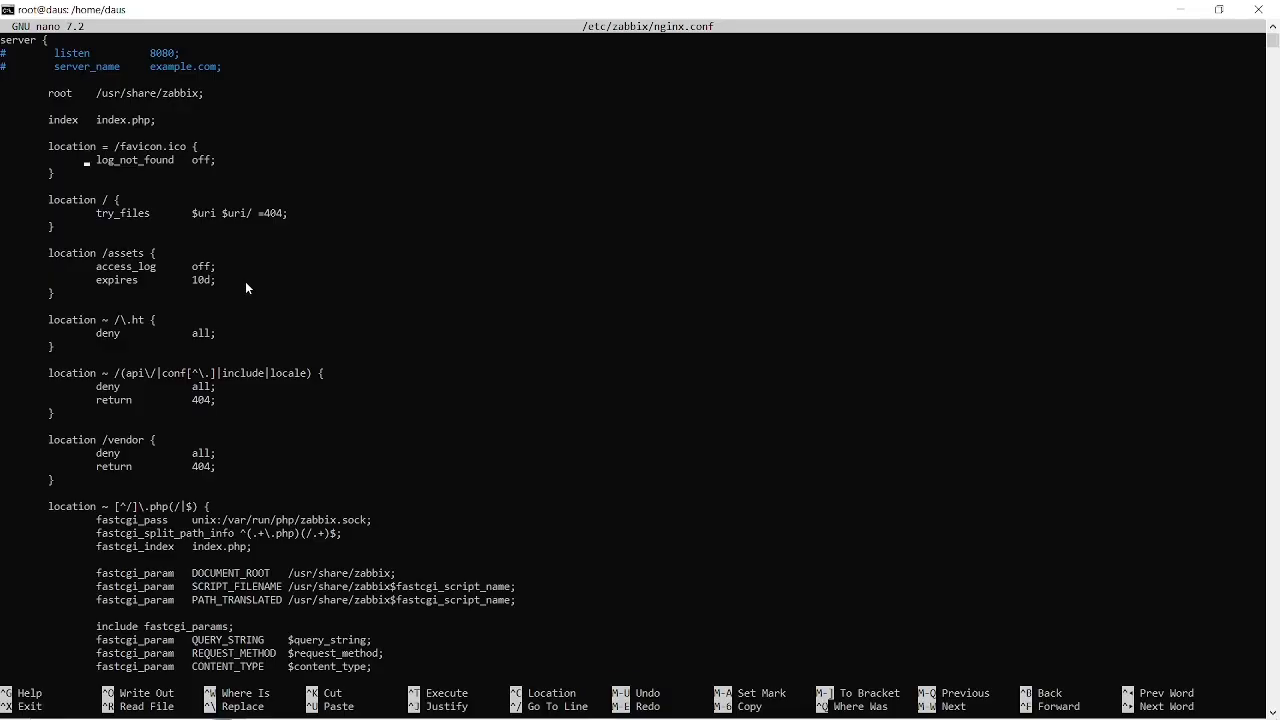
pyautogui.hotkey('ctrl', 's')
pyautogui.hotkey('ctrl', 'x')
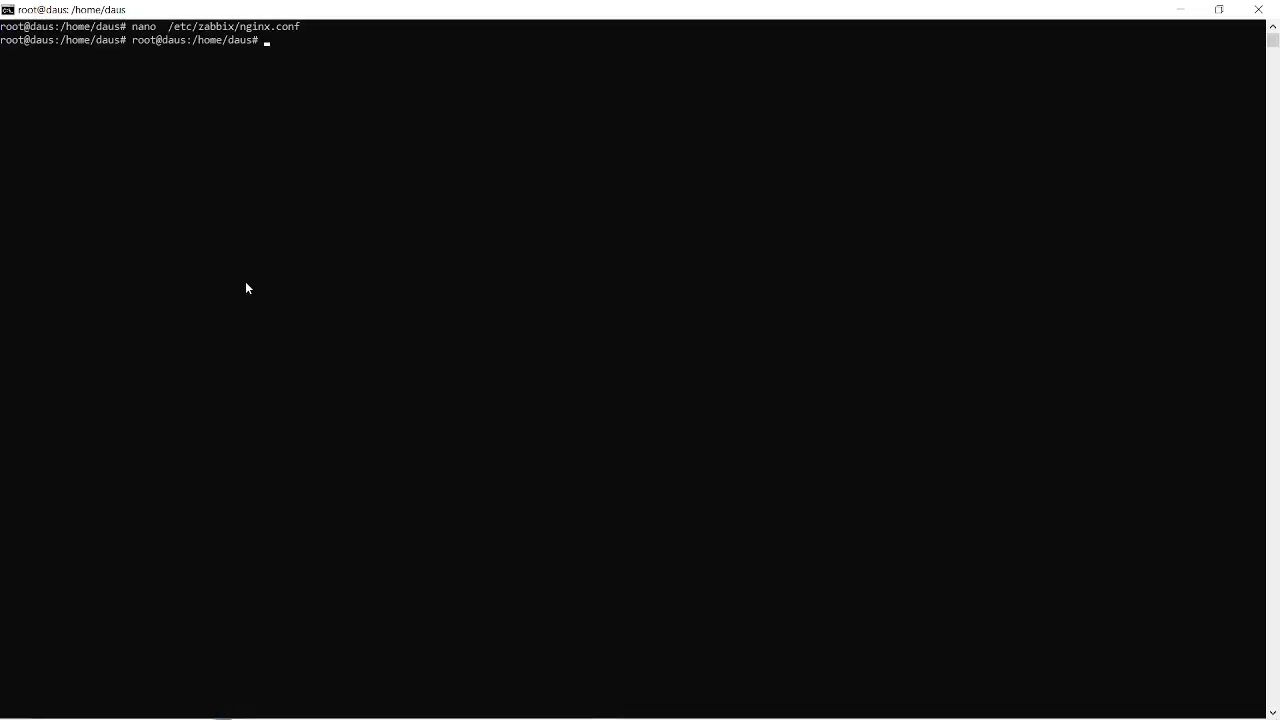
# Copy systemctl restart zabbix-server zabbix-agent nginx php8.3-fpm from the Chrome instructions and run it in the terminal.
pyautogui.hotkey('alt', 'Tab')
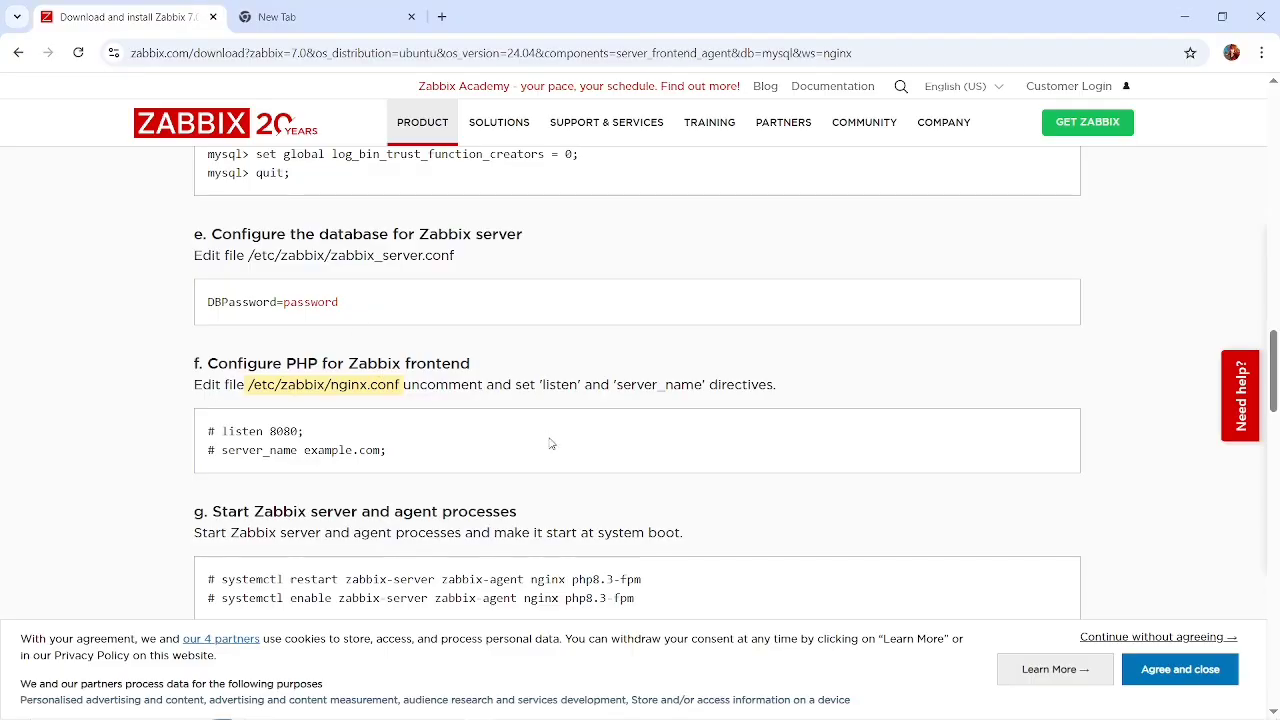
pyautogui.moveTo(669, 489); pyautogui.dragTo(219, 491)
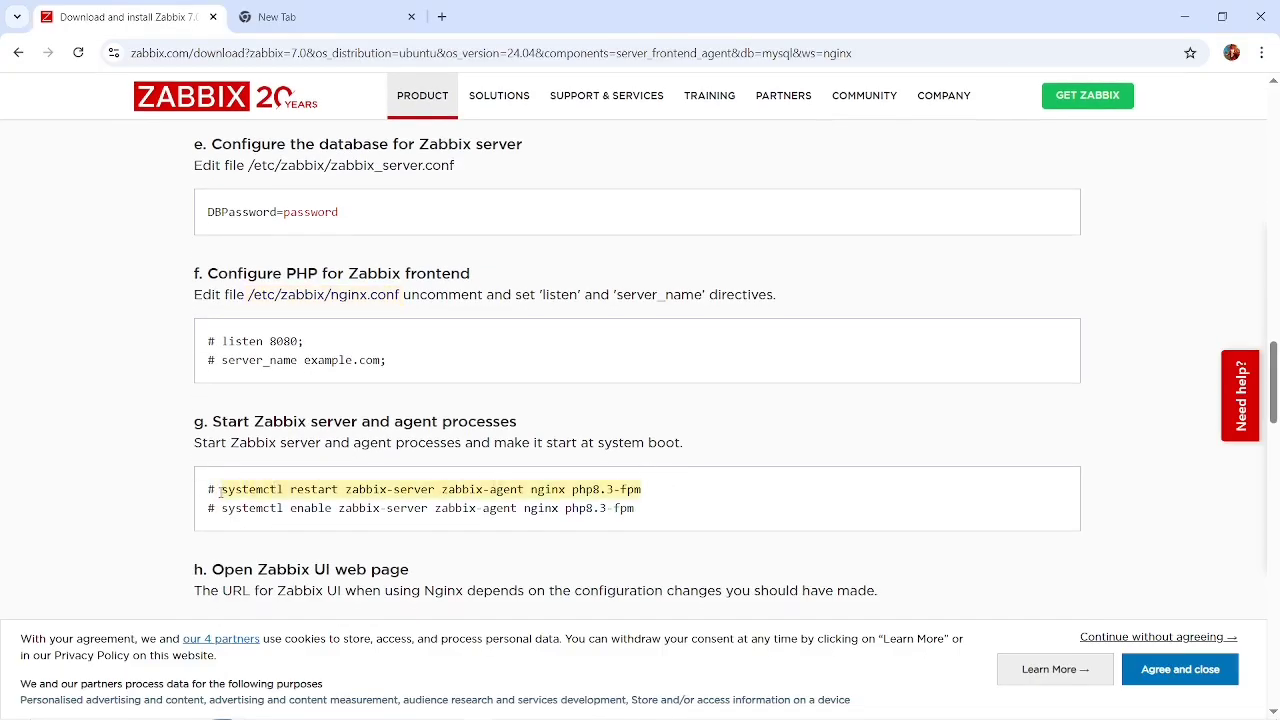
pyautogui.hotkey('alt', 'Tab')
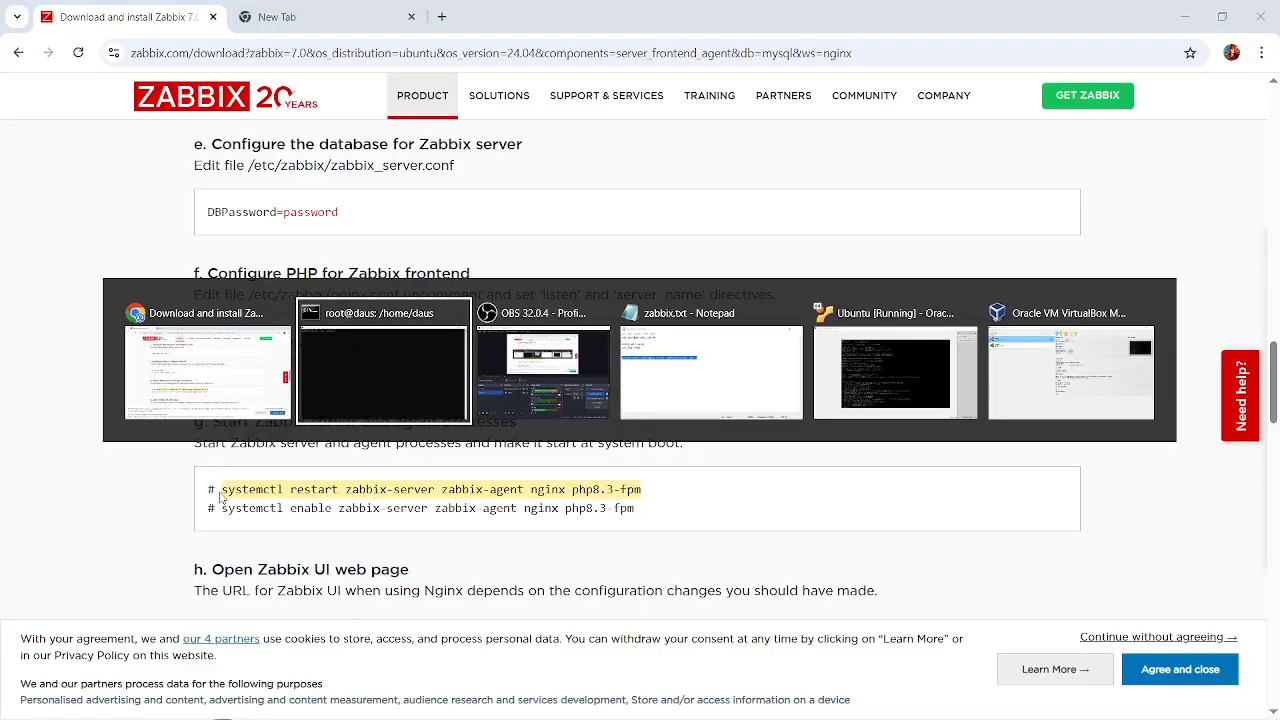
pyautogui.rightClick(438, 358)
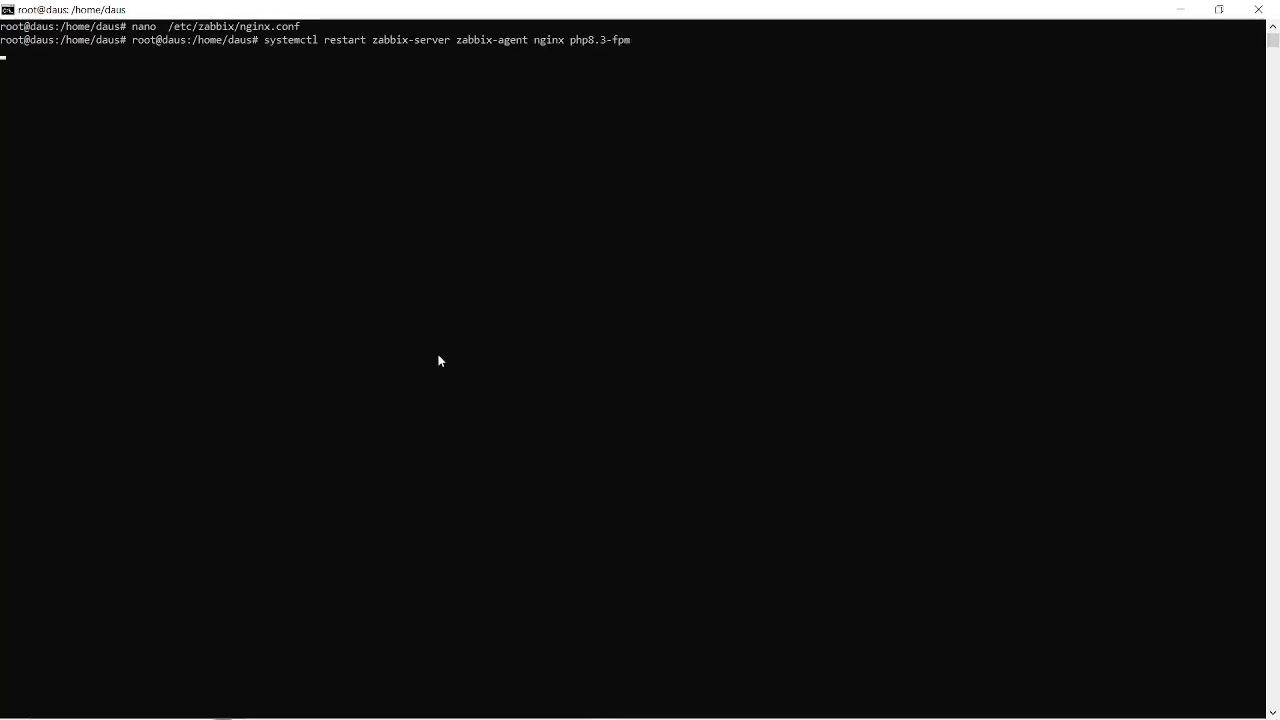
# Copy systemctl enable zabbix-server zabbix-agent nginx php8.3-fpm from the Chrome instructions and run it in the terminal.
pyautogui.hotkey('alt', 'Tab')
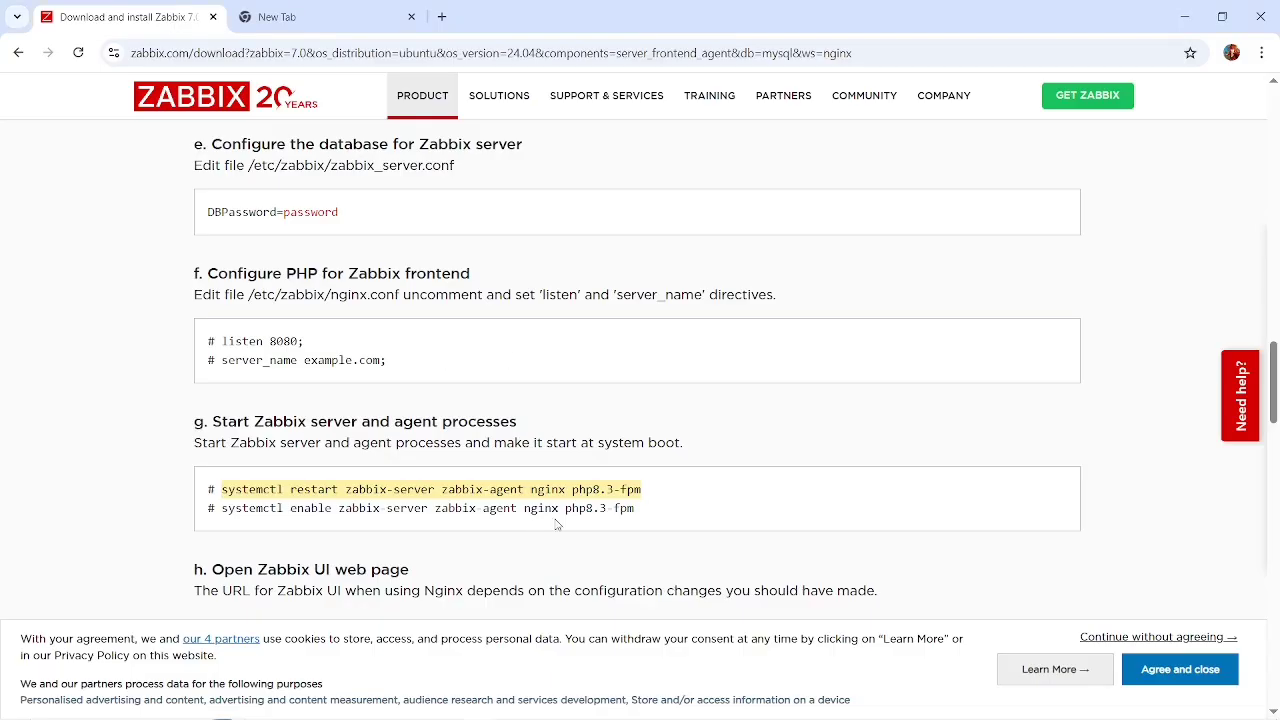
pyautogui.moveTo(641, 512); pyautogui.dragTo(226, 522)
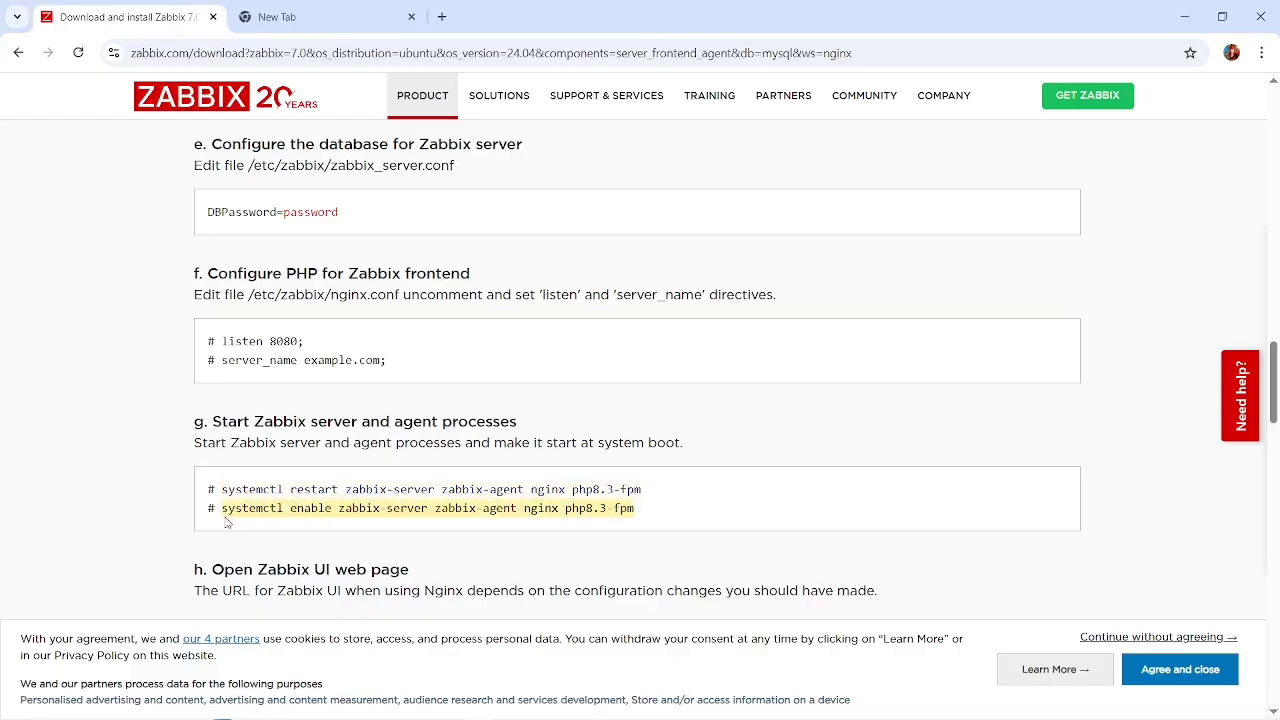
pyautogui.hotkey('alt', 'Tab')
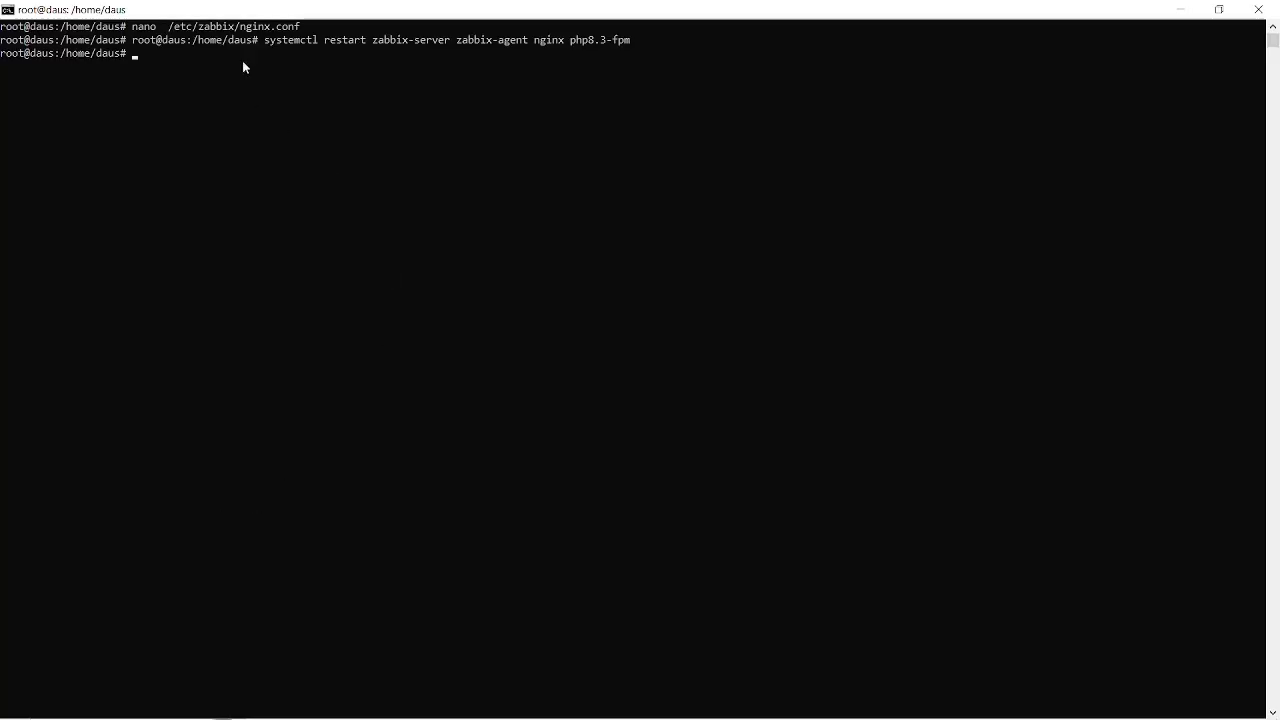
pyautogui.rightClick(243, 66)
pyautogui.press('Return')
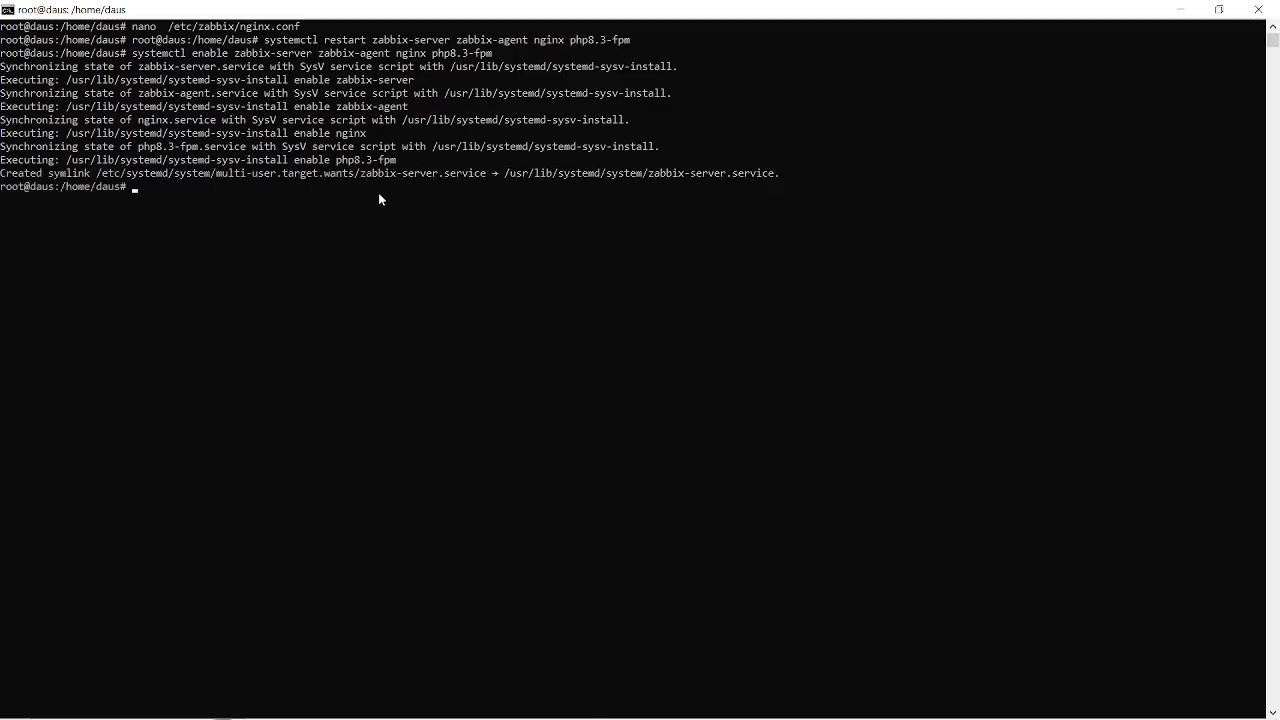
# Copy the server IP from the zabbix.txt notes and enter 10.140.138.94:8080 as the address in Chrome's empty tab.
pyautogui.hotkey('alt', 'Tab')
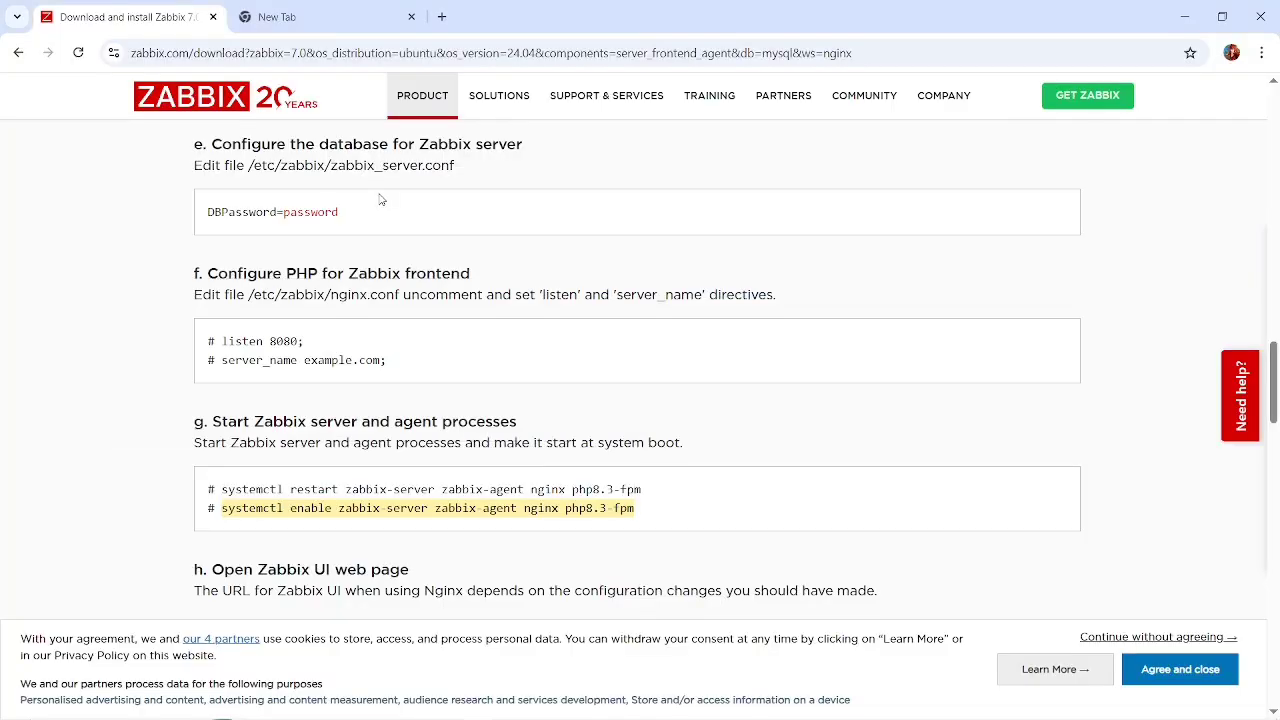
pyautogui.hotkey('alt', 'Tab')
pyautogui.hotkey('alt', 'Tab')
pyautogui.hotkey('alt', 'Tab')
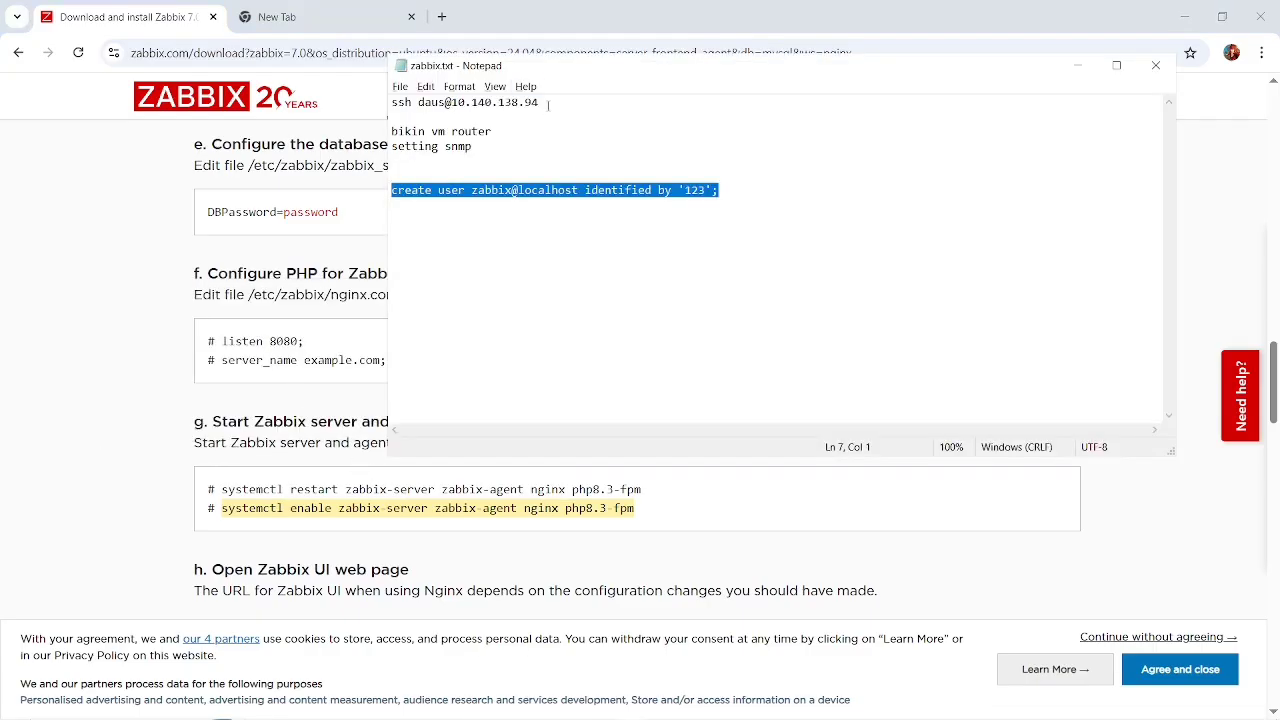
pyautogui.moveTo(545, 103); pyautogui.dragTo(454, 108)
pyautogui.hotkey('ctrl', 'c')
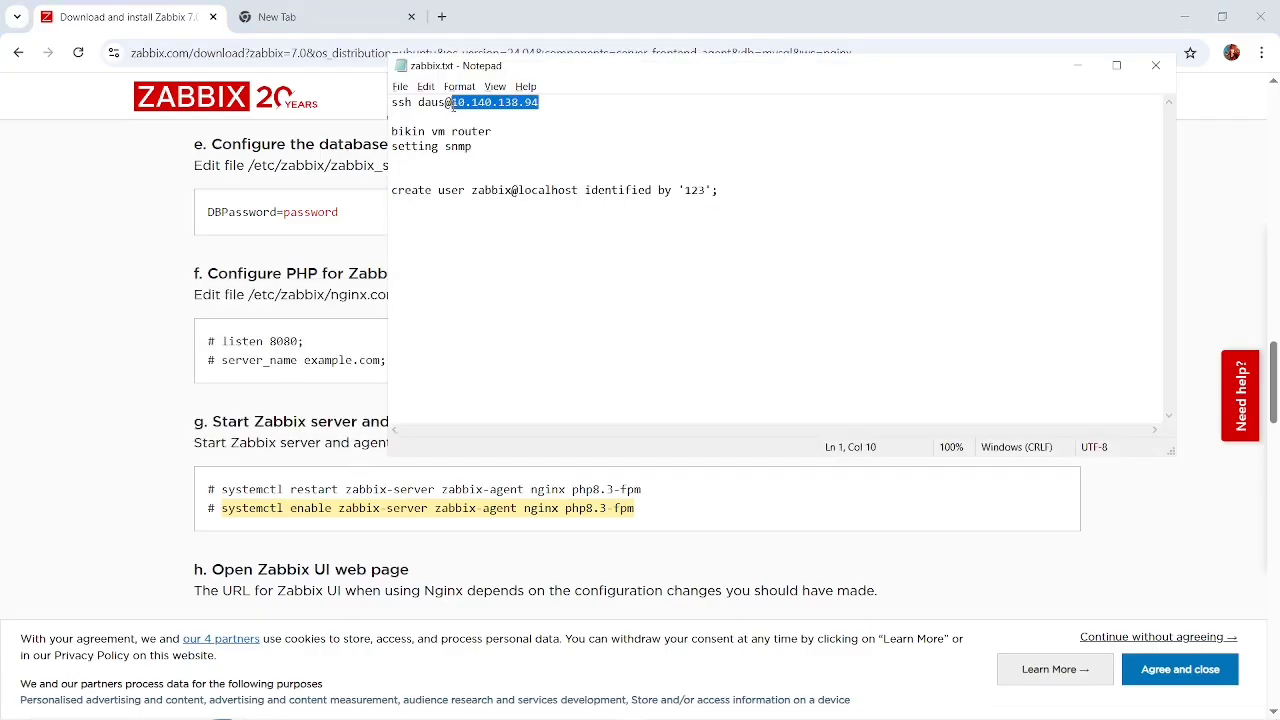
pyautogui.click(333, 14)
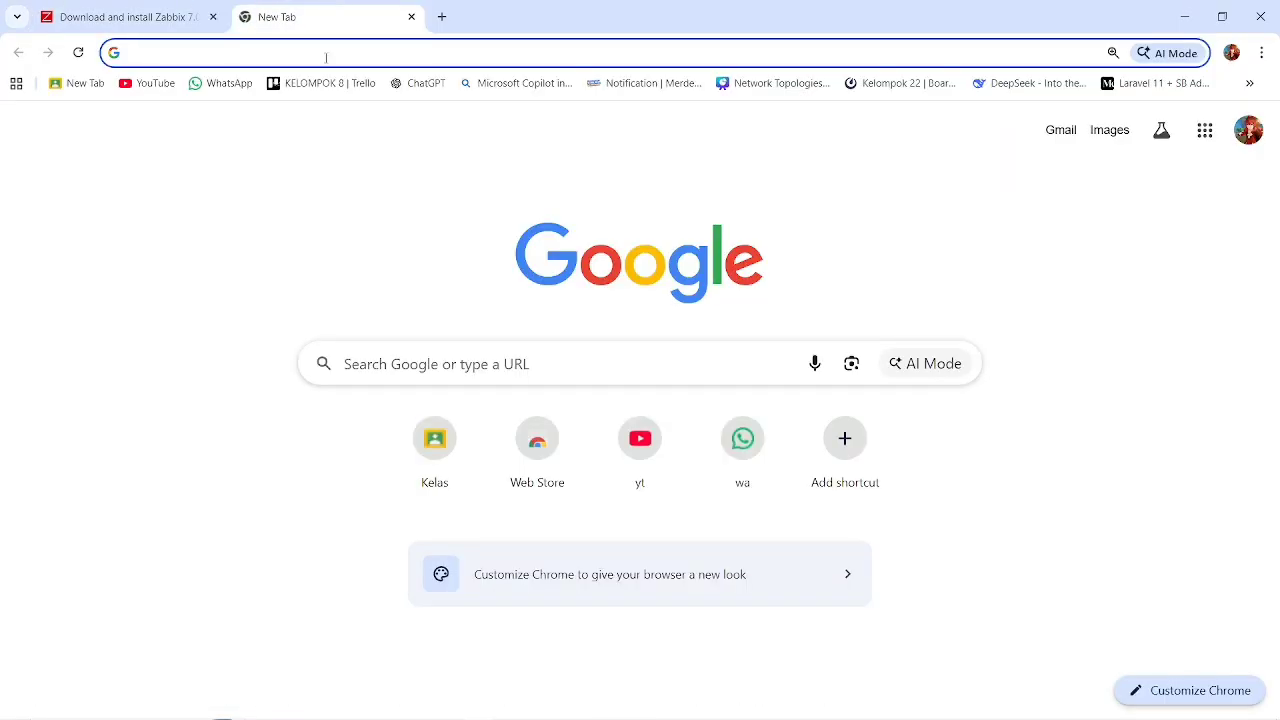
pyautogui.hotkey('ctrl', 'v')
pyautogui.write(':8080')
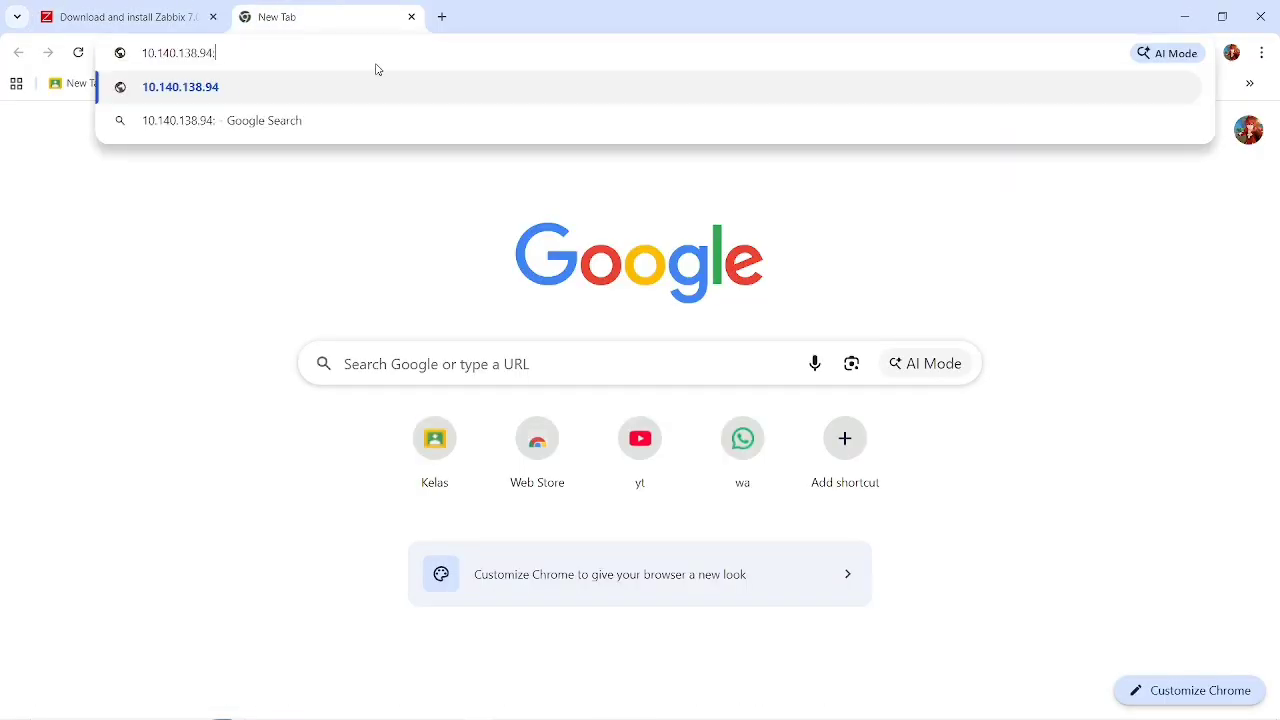
# Reopen /etc/zabbix/nginx.conf with nano in the server terminal, check the listen and server_name lines, and exit without changes.
pyautogui.click(150, 15)
pyautogui.hotkey('alt', 'Tab')
pyautogui.press('Tab')
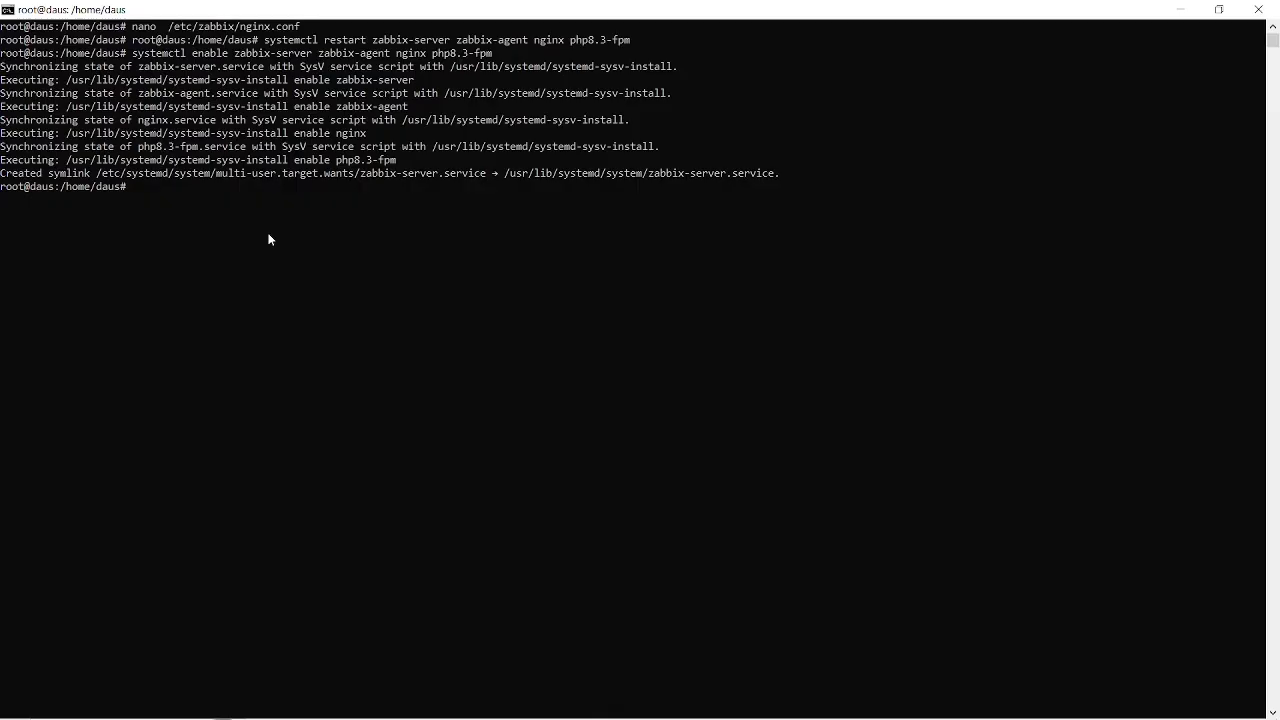
pyautogui.press('Up')
pyautogui.press('Up')
pyautogui.press('Up')
pyautogui.press('Up')
pyautogui.press('Up')
pyautogui.press('Return')
pyautogui.press('Right')
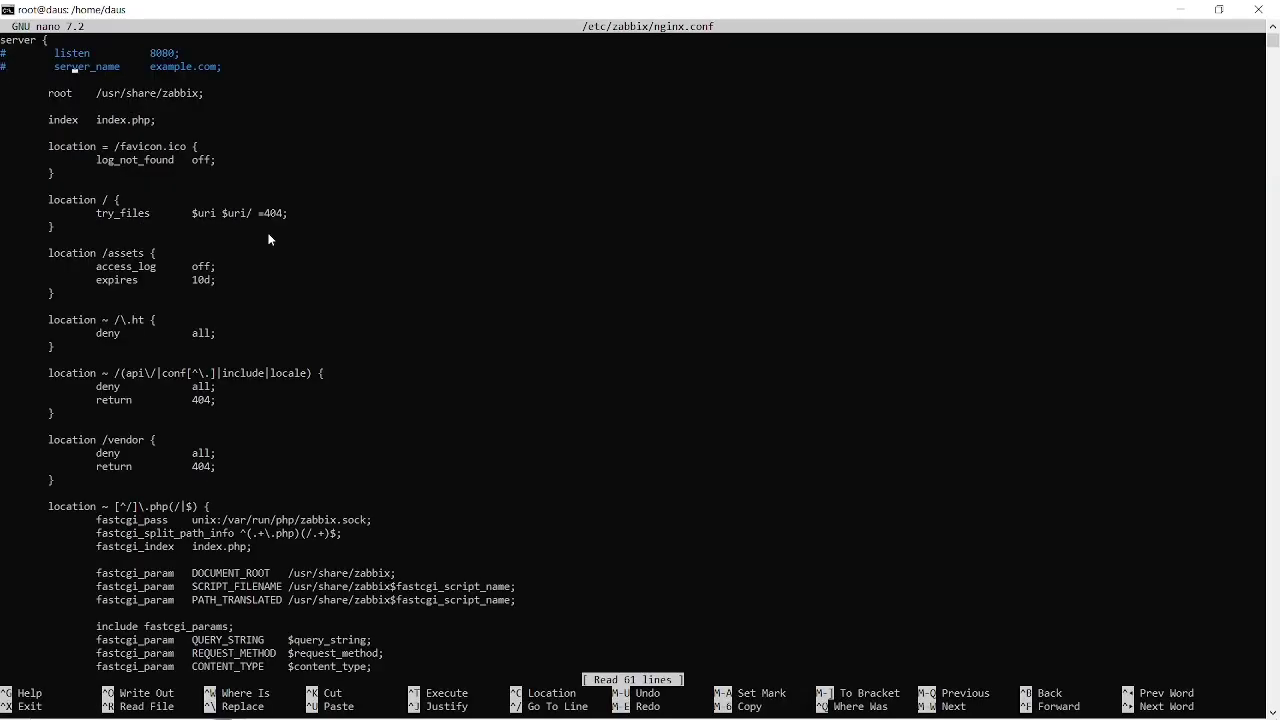
pyautogui.hotkey('ctrl', 'x')
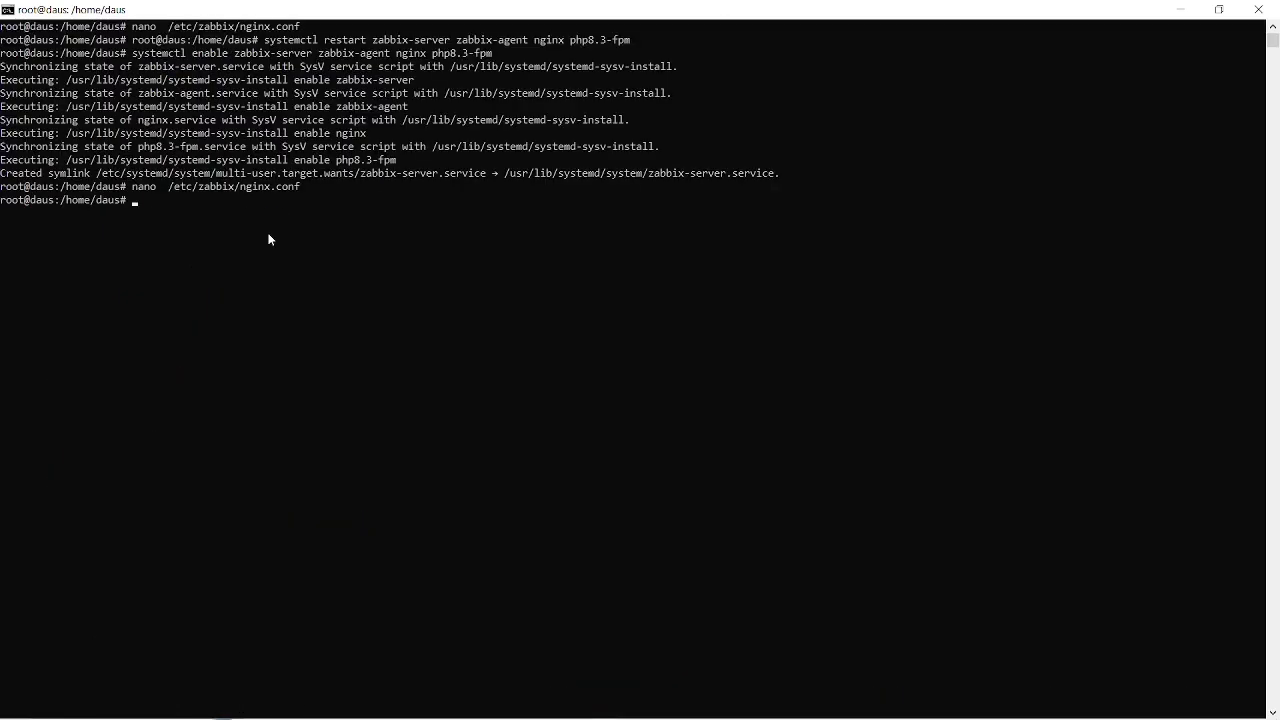
# Switch to Chrome, load 10.140.138.94:8080 and reload the page once.
pyautogui.hotkey('alt', 'Tab')
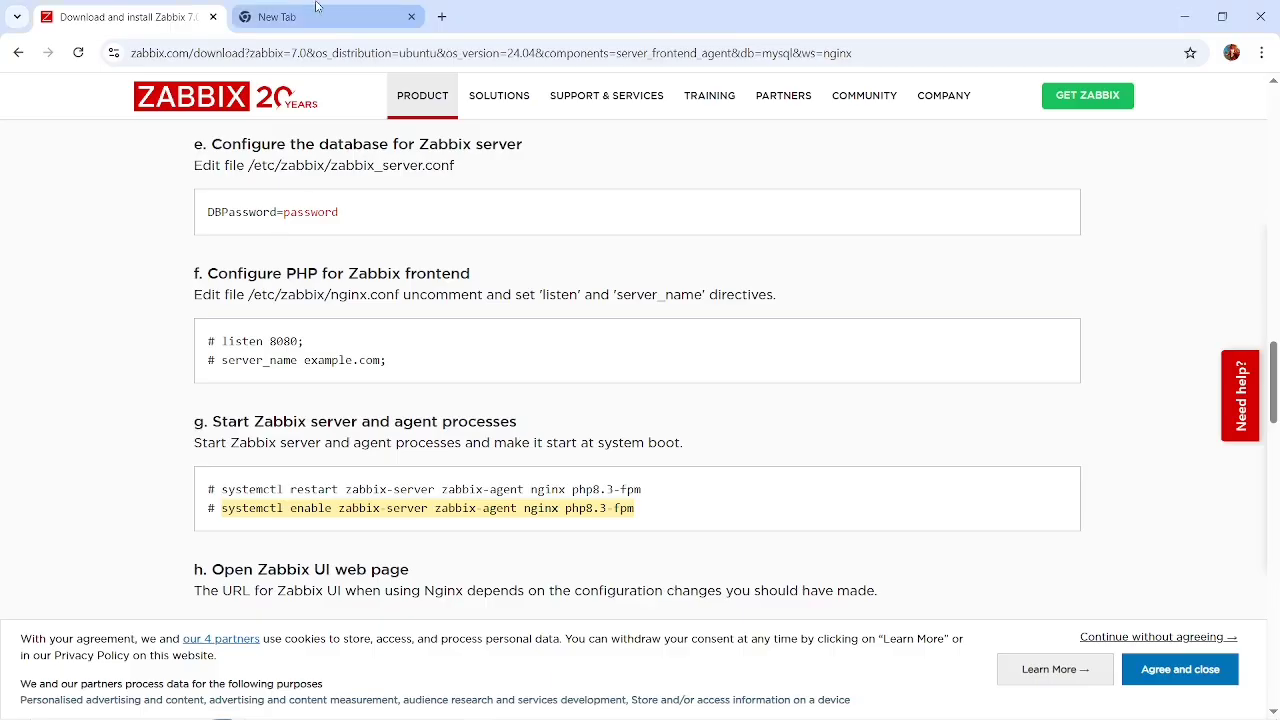
pyautogui.click(318, 16)
pyautogui.press('Return')
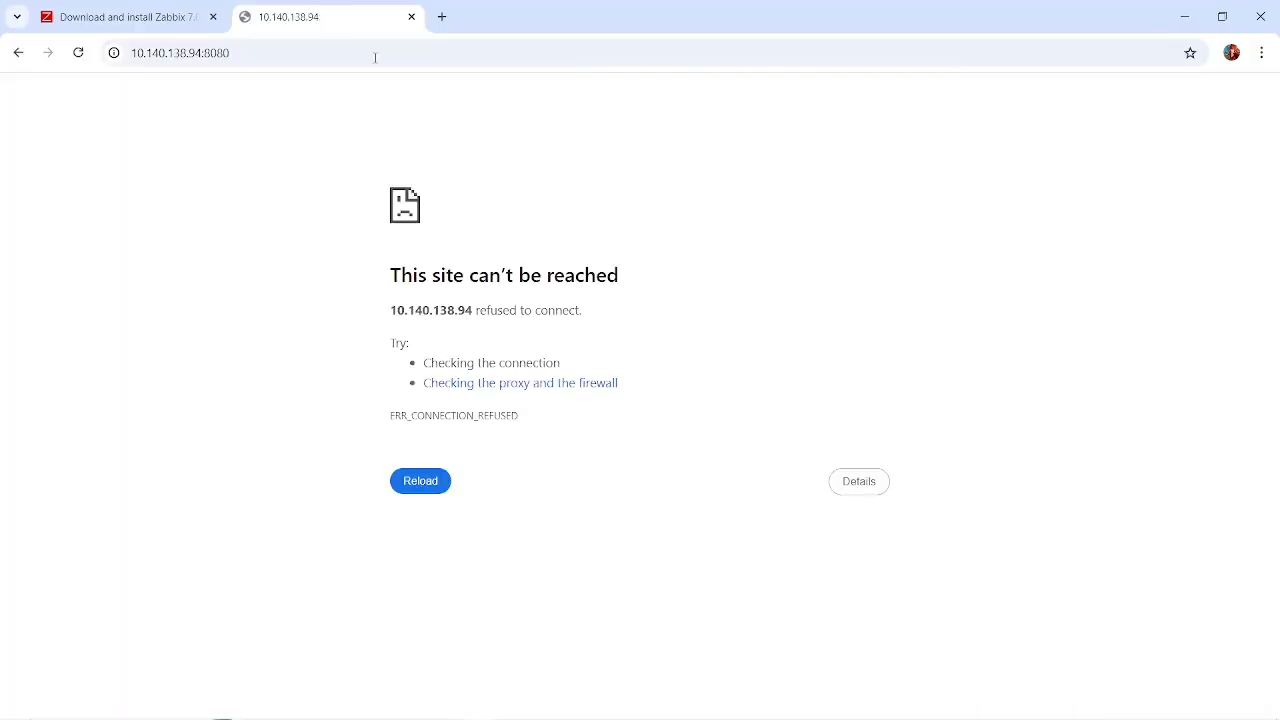
pyautogui.click(78, 52)
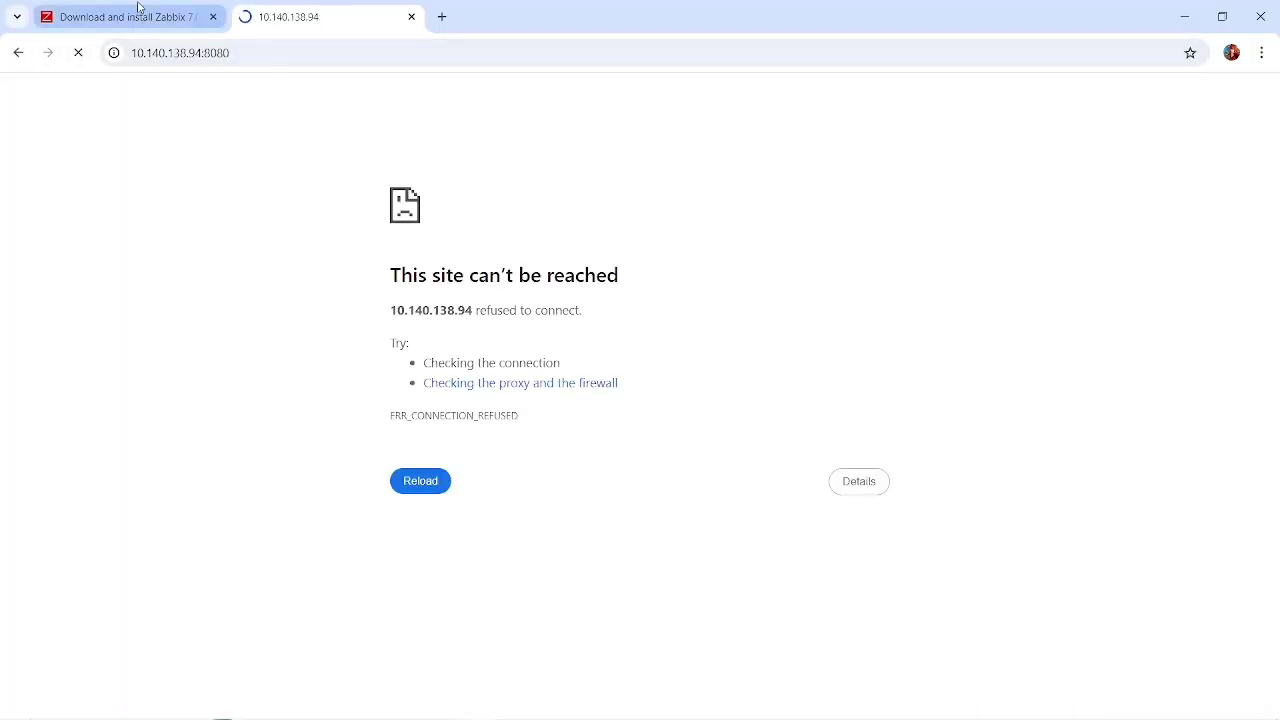
# Review the section on opening the Zabbix UI web page in the install instructions, then reload the 10.140.138.94:8080 page.
pyautogui.click(138, 12)
pyautogui.click(300, 15)
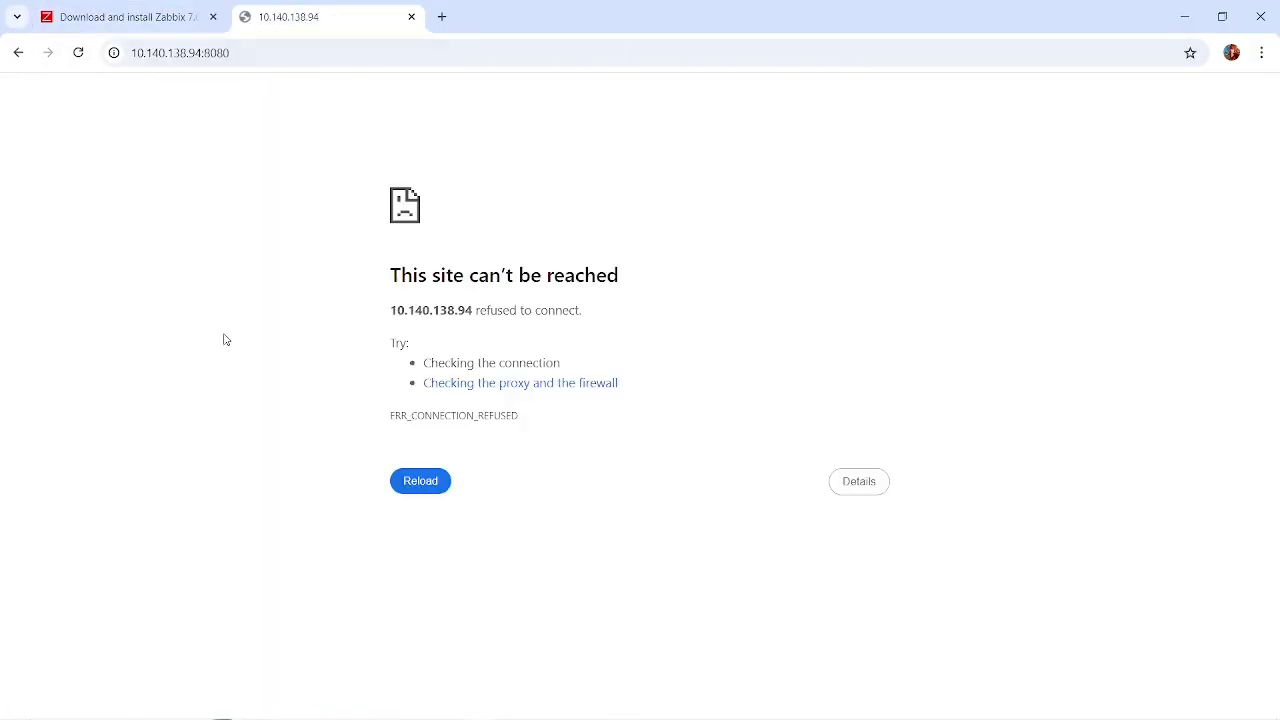
pyautogui.click(155, 8)
pyautogui.scroll(-3, 390, 386)
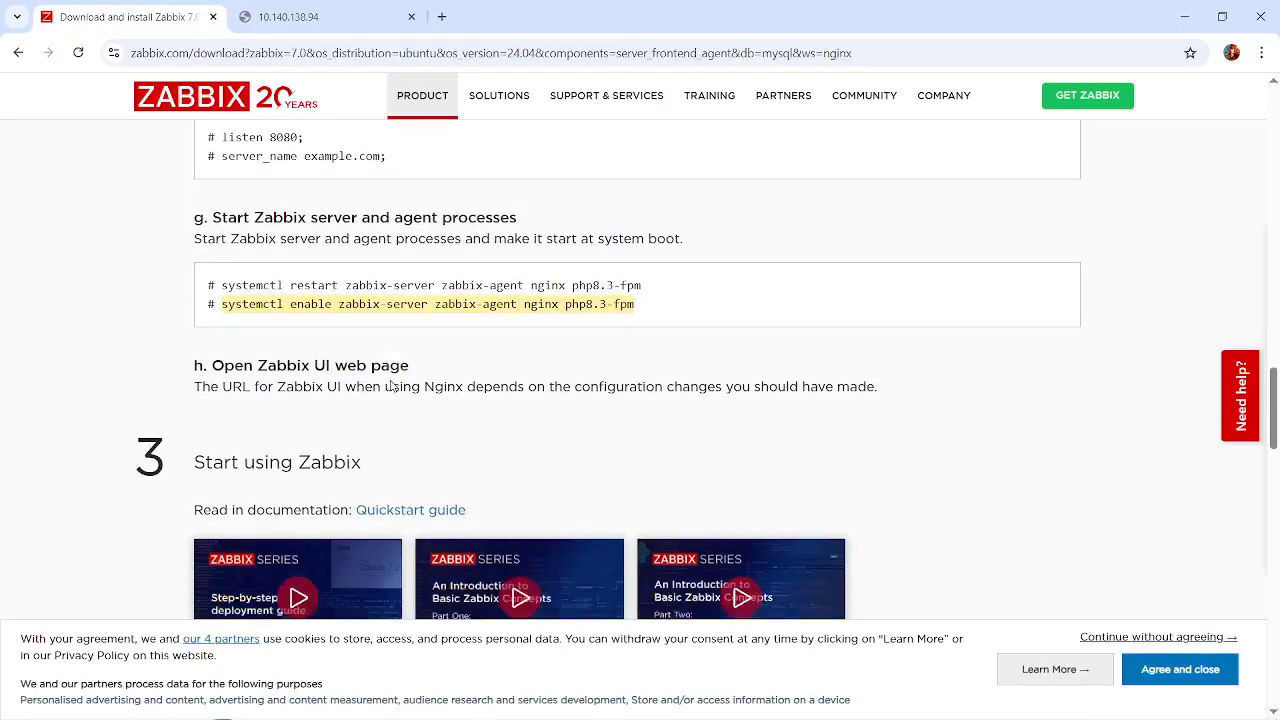
pyautogui.scroll(1, 391, 383)
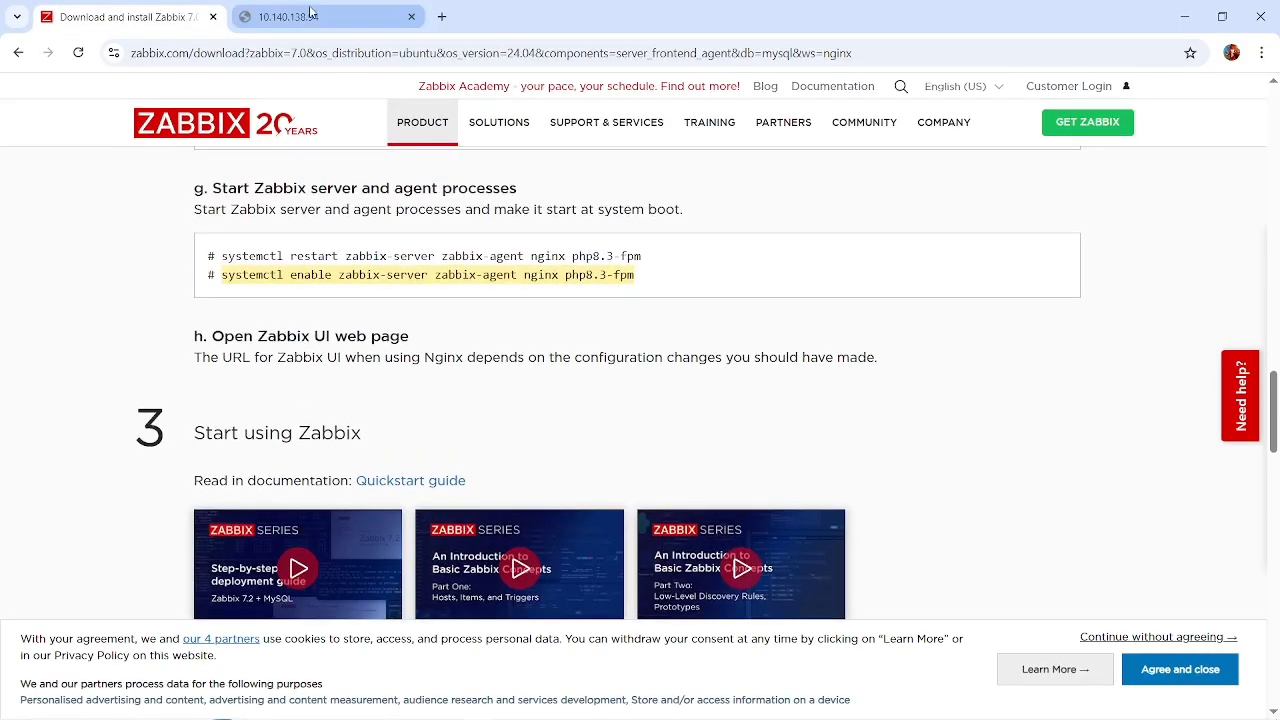
pyautogui.click(311, 12)
pyautogui.click(80, 55)
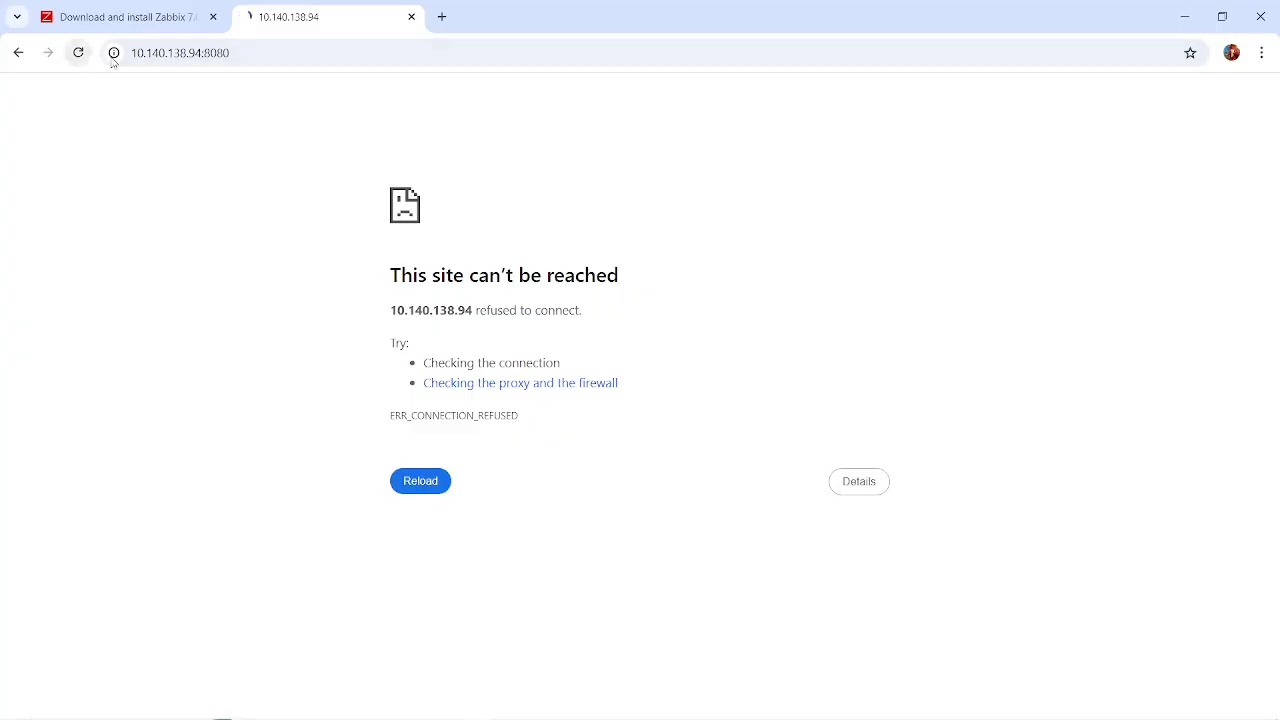
# Open a new Windows Command Prompt and ping 10.140.138.94 to test the connection, then stop the ping.
pyautogui.click(295, 52)
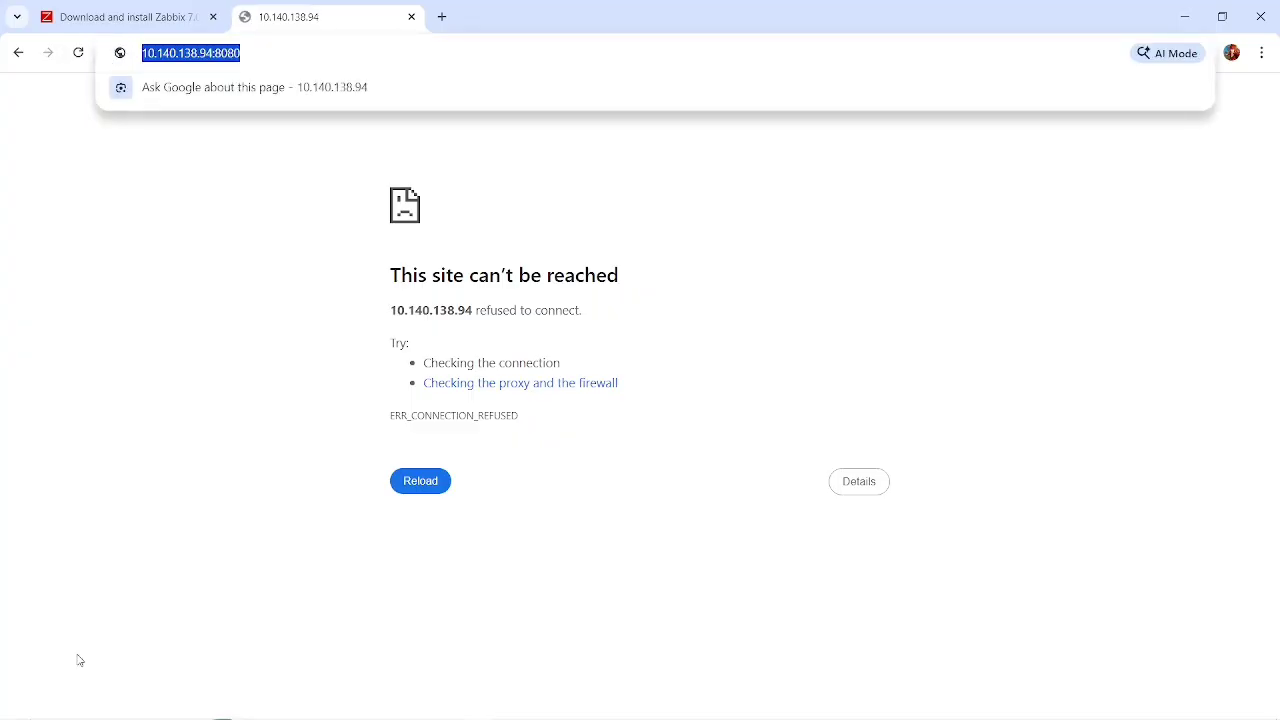
pyautogui.click(80, 707)
pyautogui.write('c')
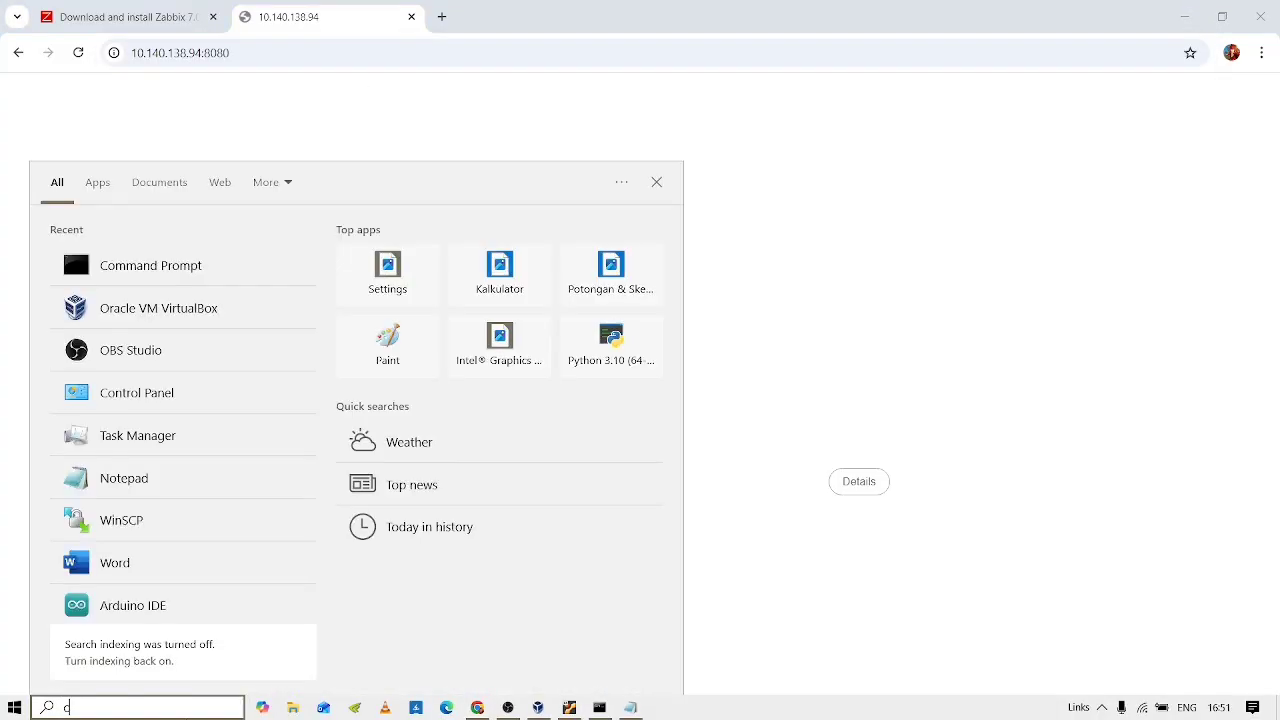
pyautogui.write('md')
pyautogui.press('Return')
pyautogui.write('ping ')
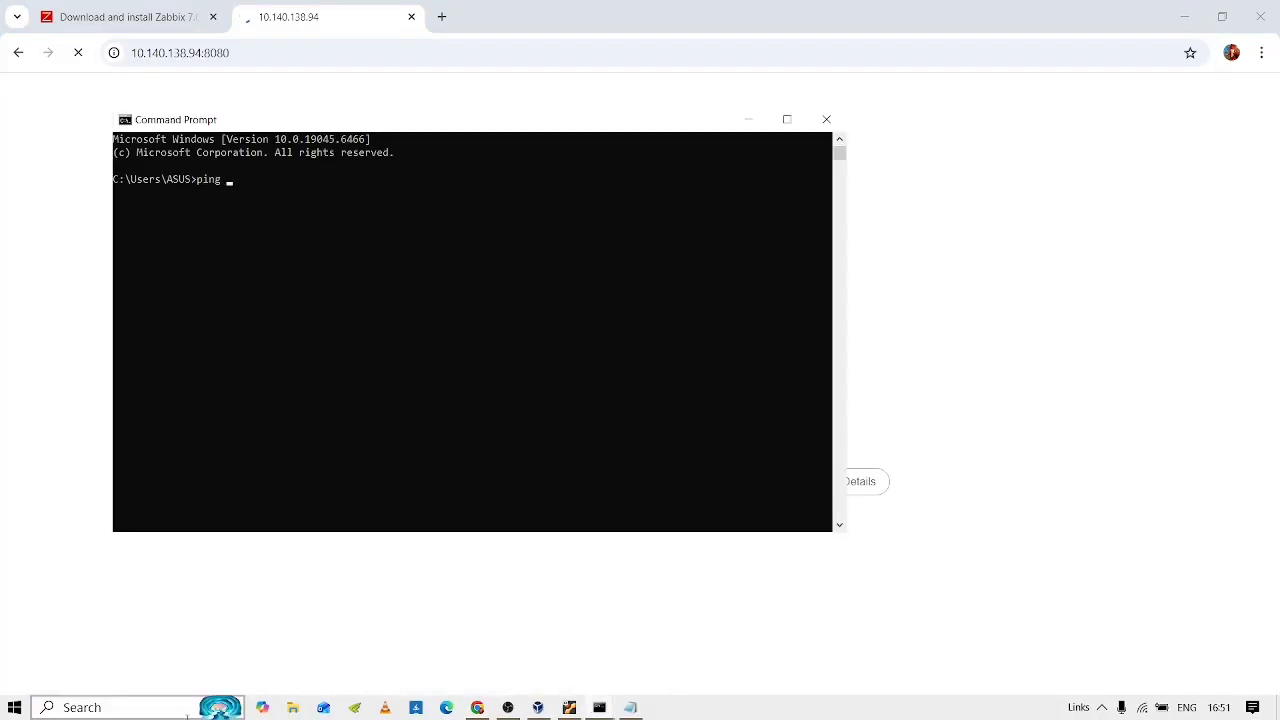
pyautogui.write('10.140.138.94')
pyautogui.press('Return')
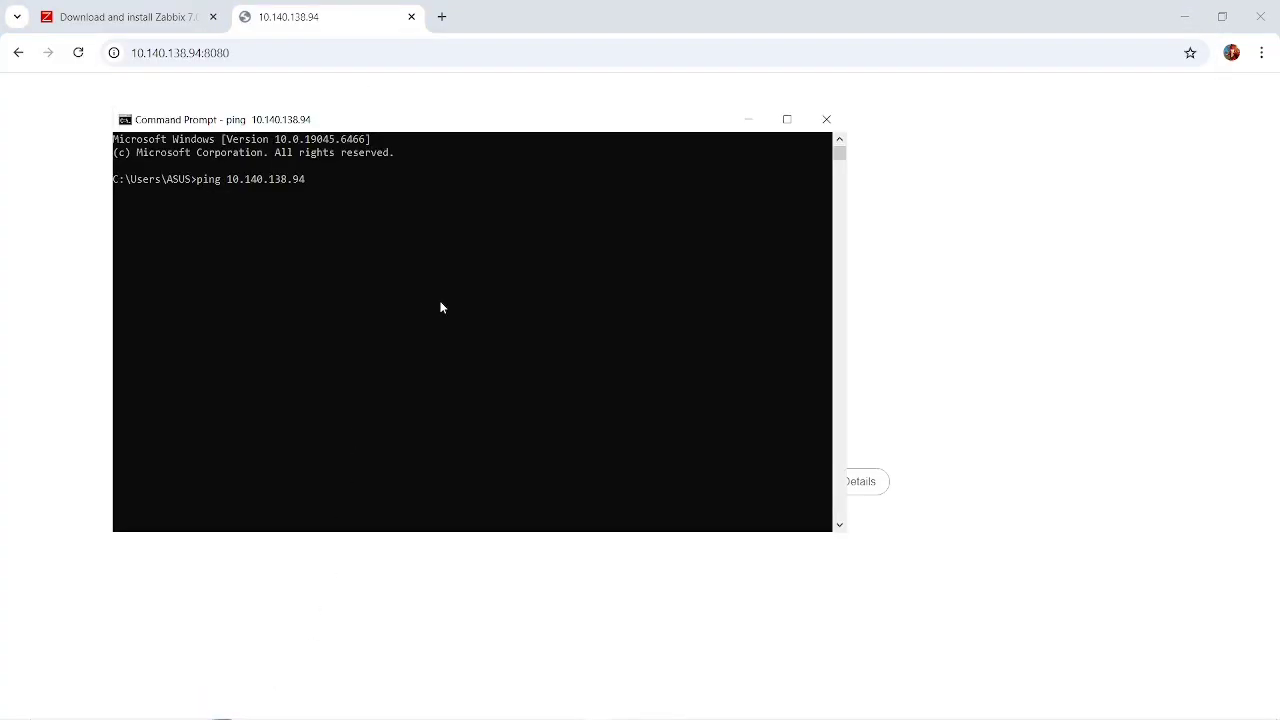
pyautogui.hotkey('ctrl', 'c')
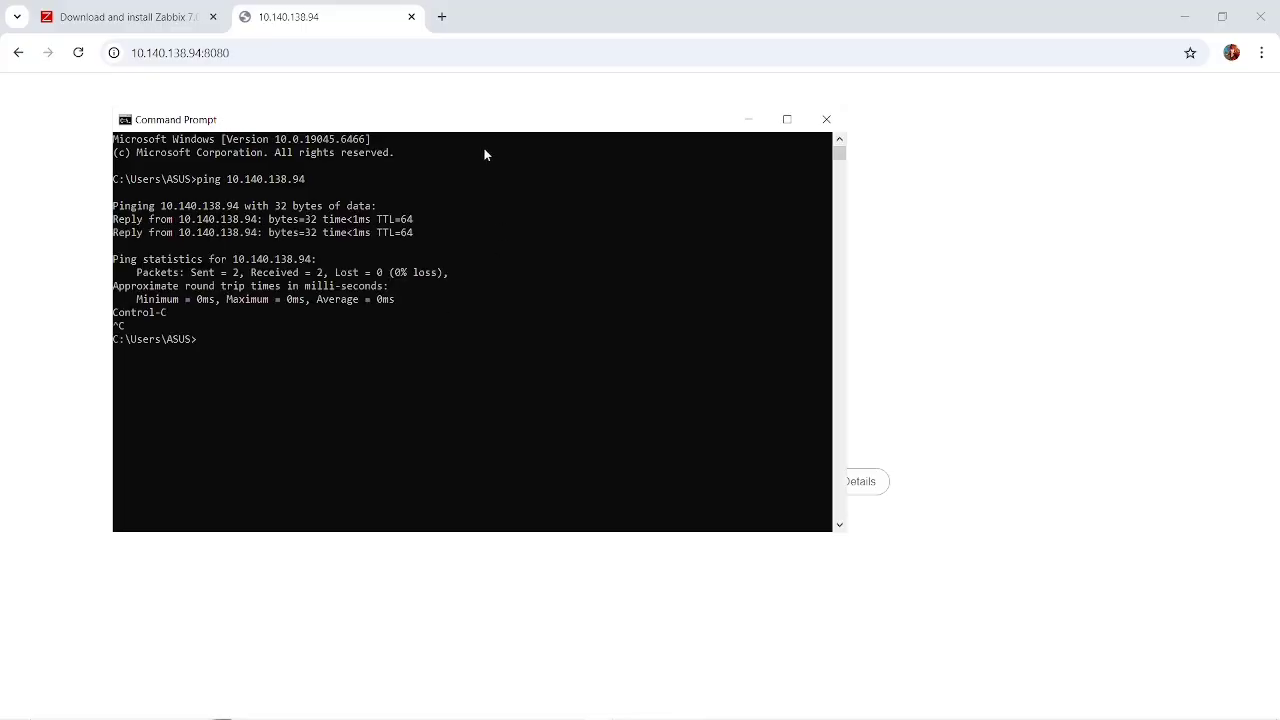
# Switch to the server terminal and allow port 8080 through the firewall with sudo ufw allow 8080.
pyautogui.hotkey('alt', 'Tab')
pyautogui.hotkey('alt', 'Tab')
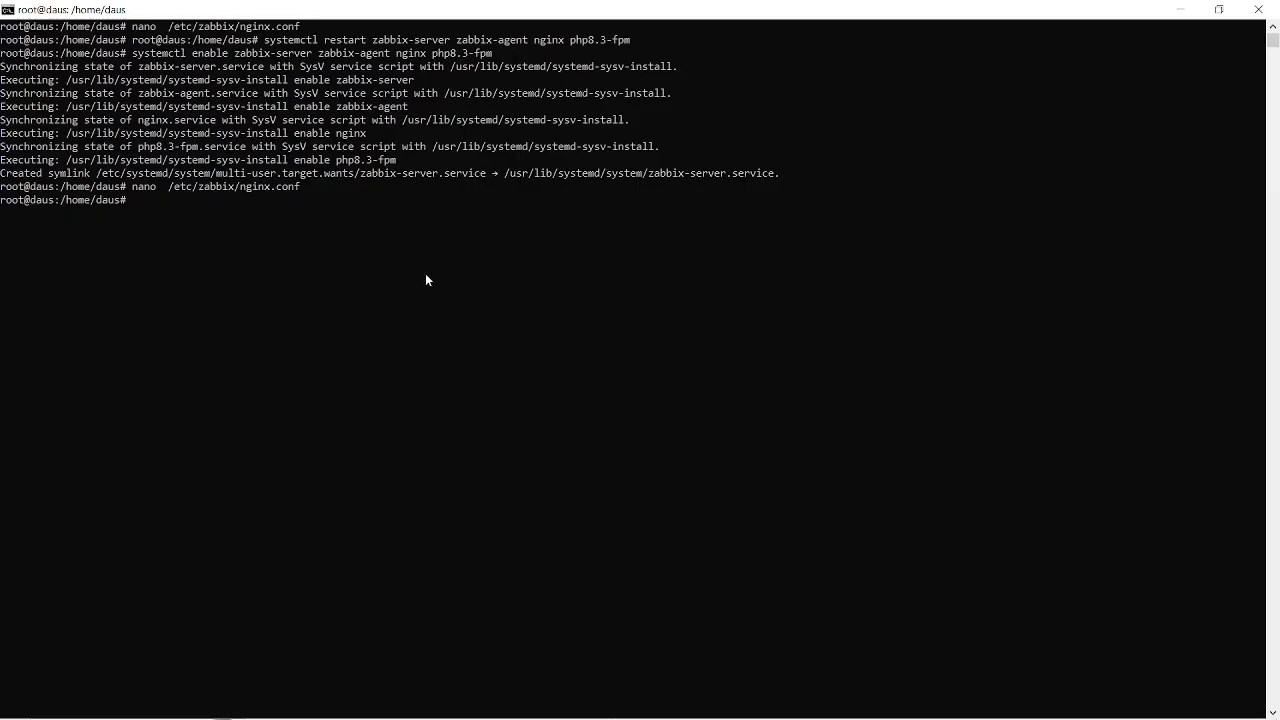
pyautogui.write('uf')
pyautogui.press('BackSpace')
pyautogui.press('BackSpace')
pyautogui.press('BackSpace')
pyautogui.write('do ufw allow 8080')
pyautogui.press('Return')
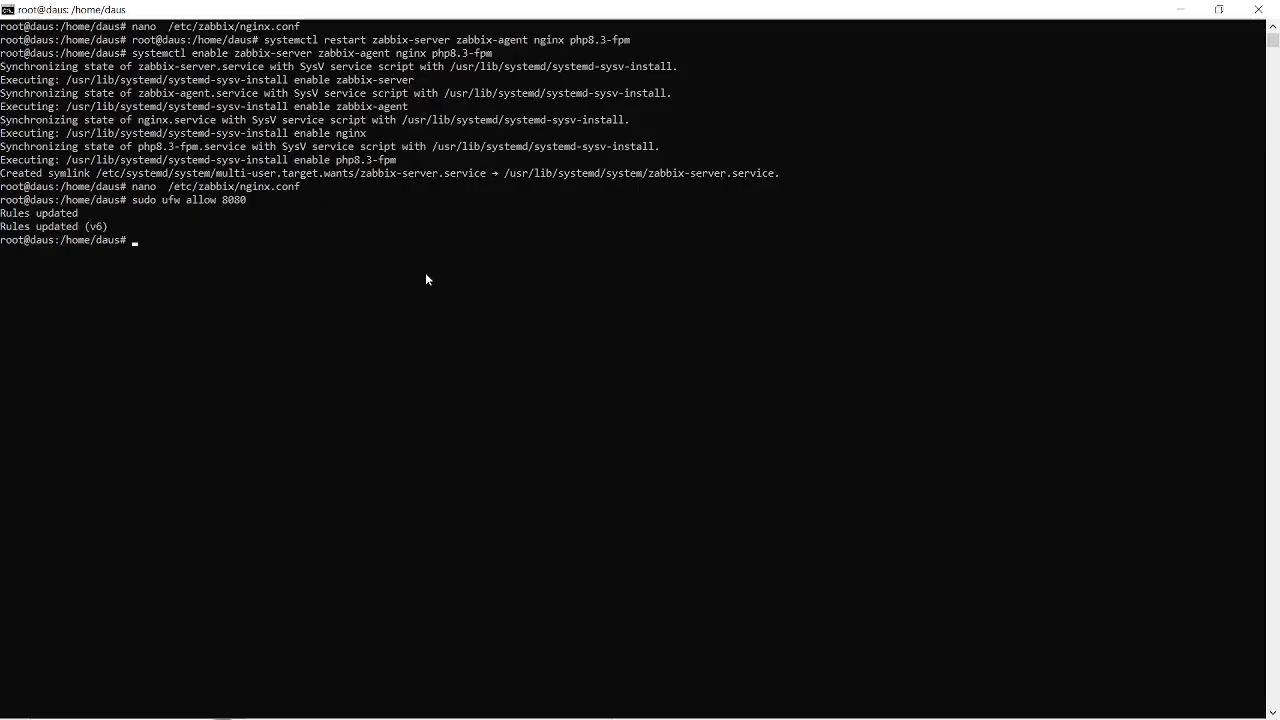
# Restart the firewall service with systemctl restart ufw.
pyautogui.write('systemctl restart')
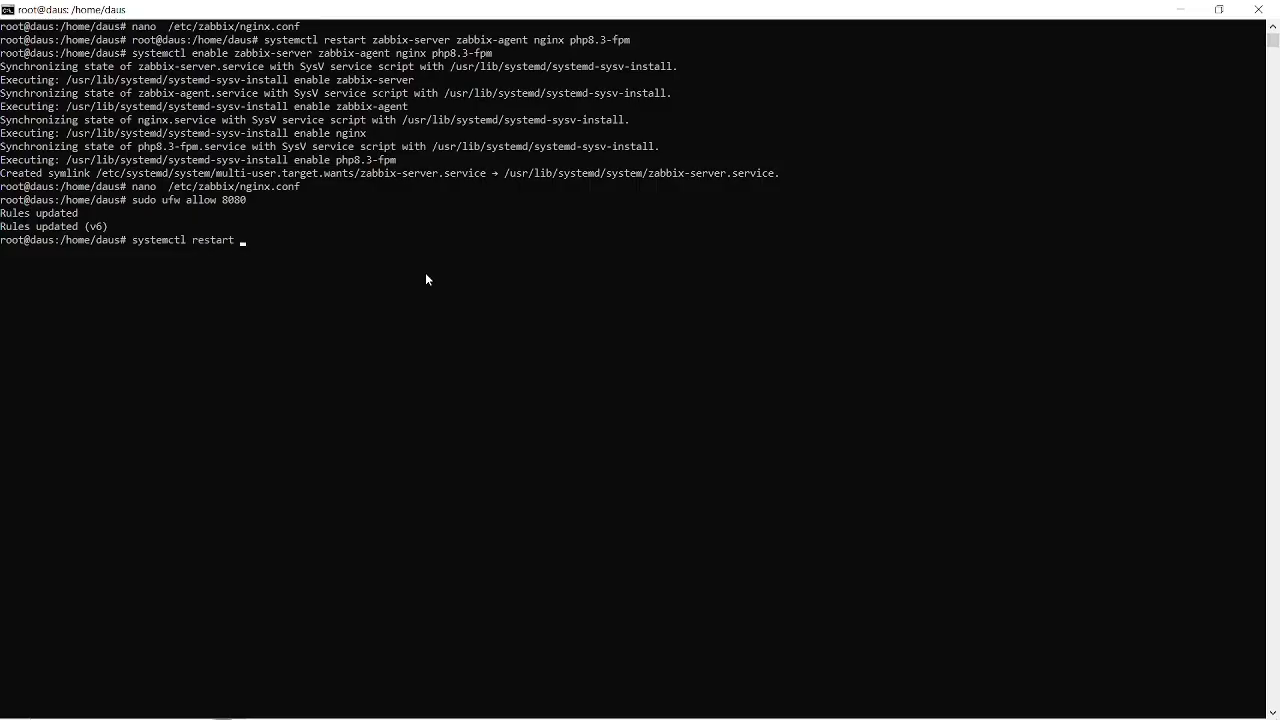
pyautogui.write(' ufw')
pyautogui.press('Return')
# Switch to Chrome, reload the 10.140.138.94:8080 page and recheck the service commands in the Zabbix install instructions.
pyautogui.hotkey('alt', 'Tab')
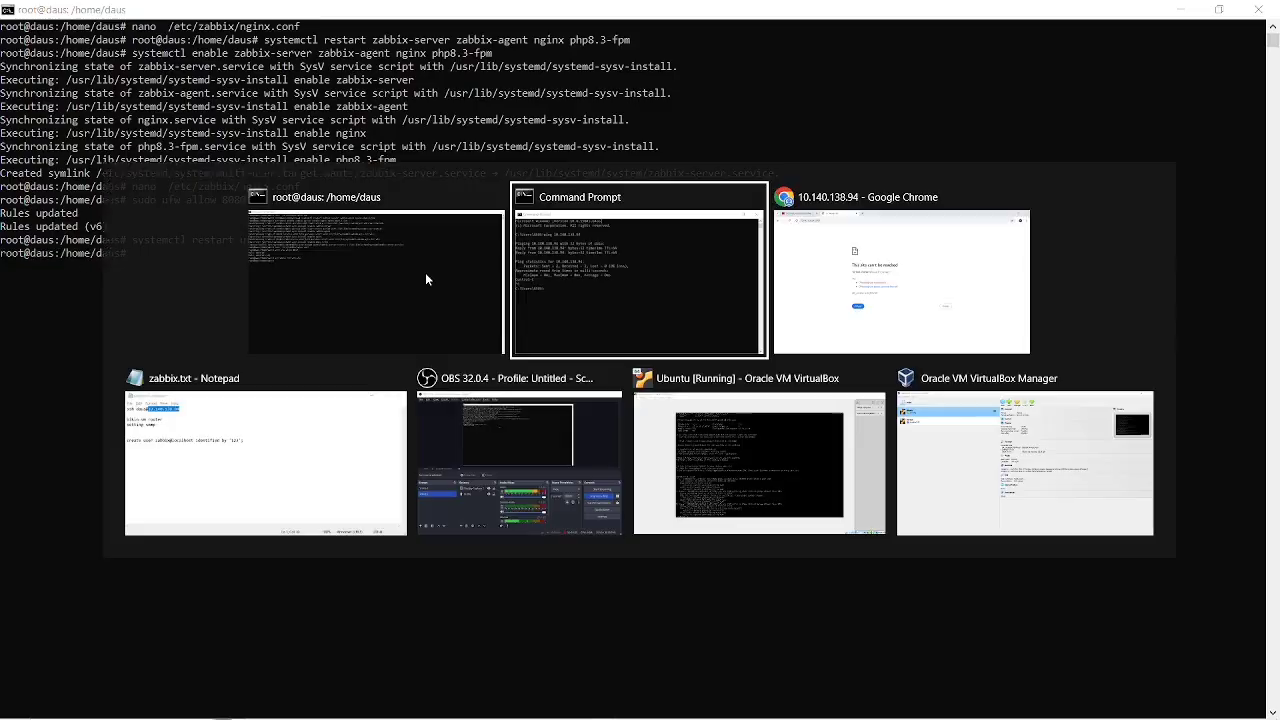
pyautogui.hotkey('alt', 'Tab')
pyautogui.hotkey('alt', 'Tab')
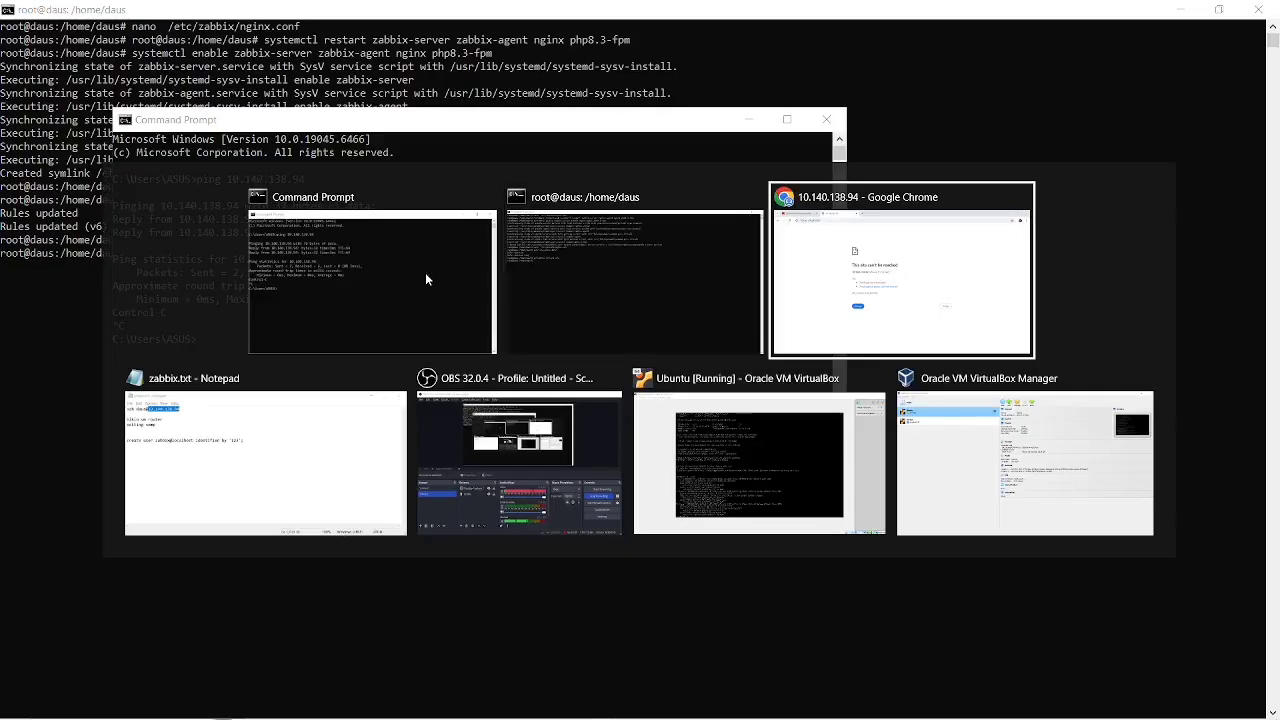
pyautogui.press('F5')
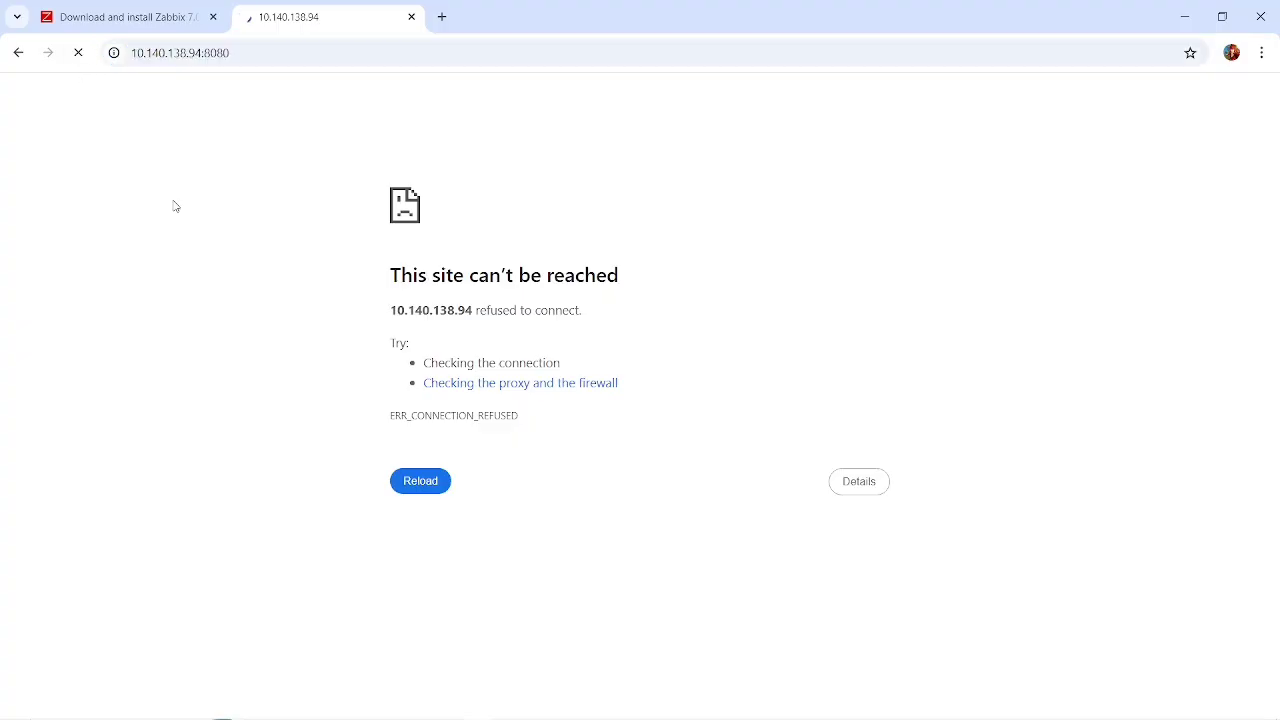
pyautogui.click(127, 8)
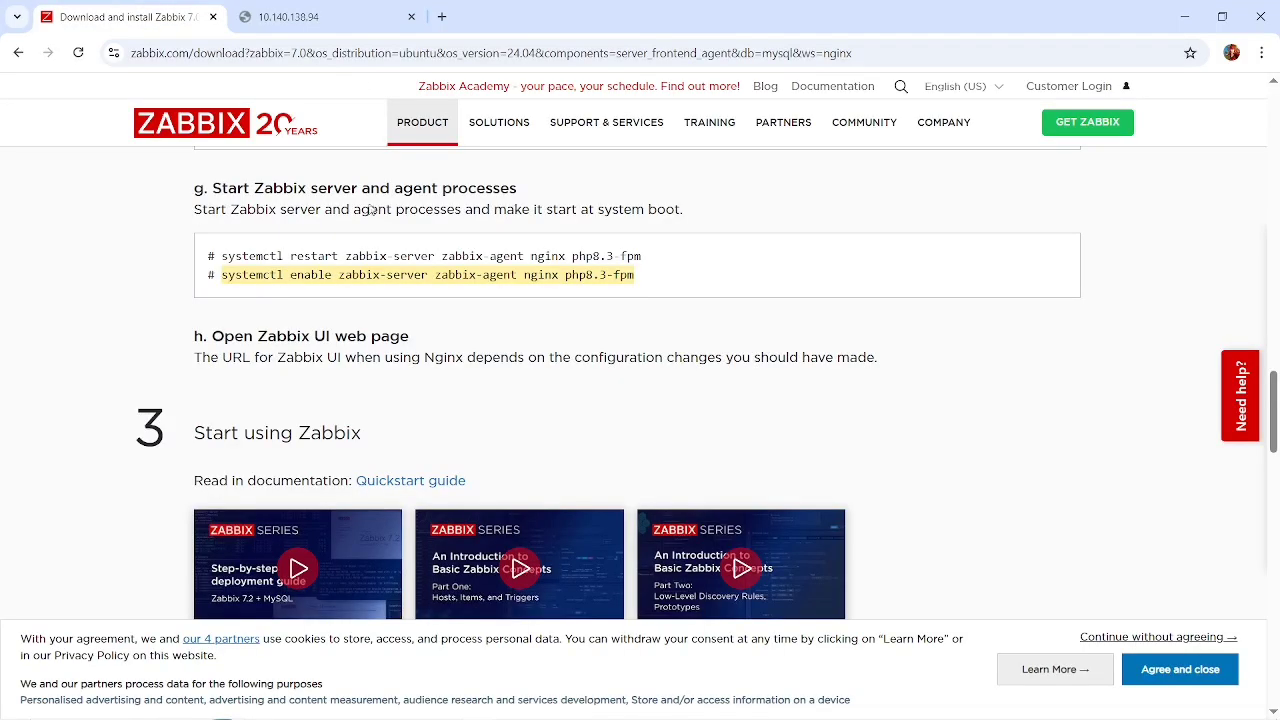
pyautogui.click(470, 304)
# Switch to the server terminal and list the state of all services with systemctl status.
pyautogui.hotkey('alt', 'Tab')
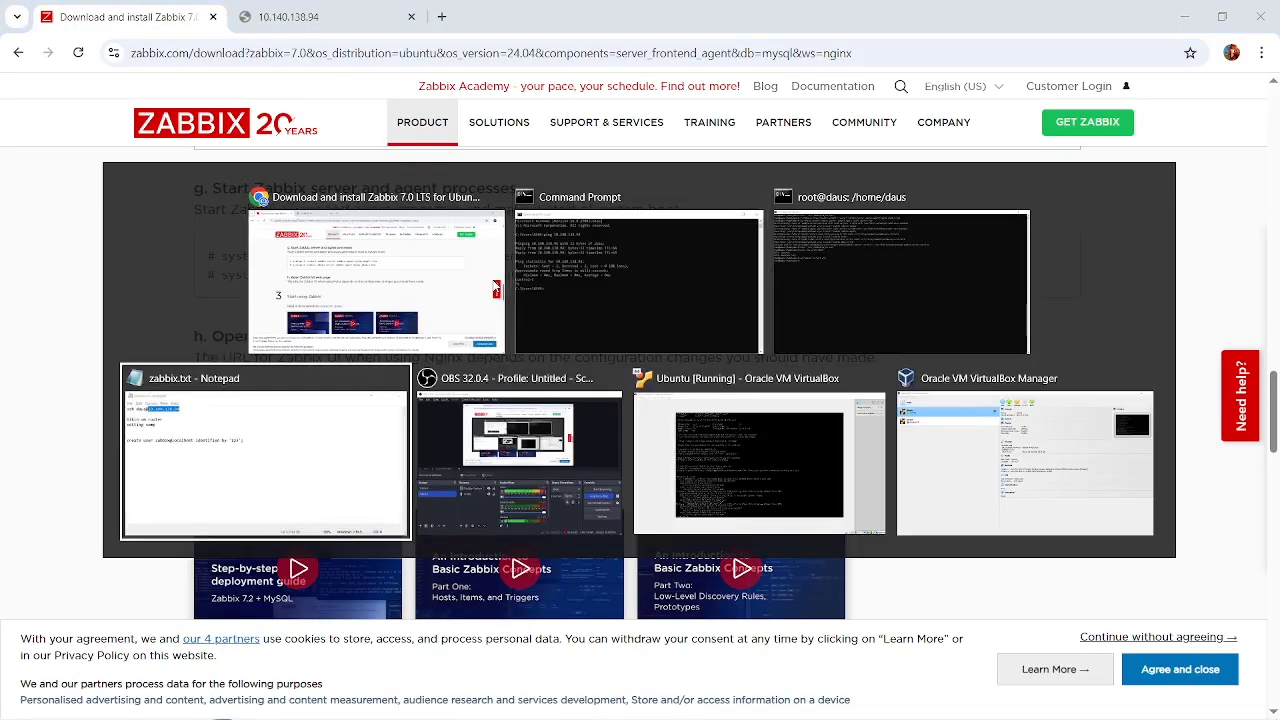
pyautogui.hotkey('alt', 'Tab')
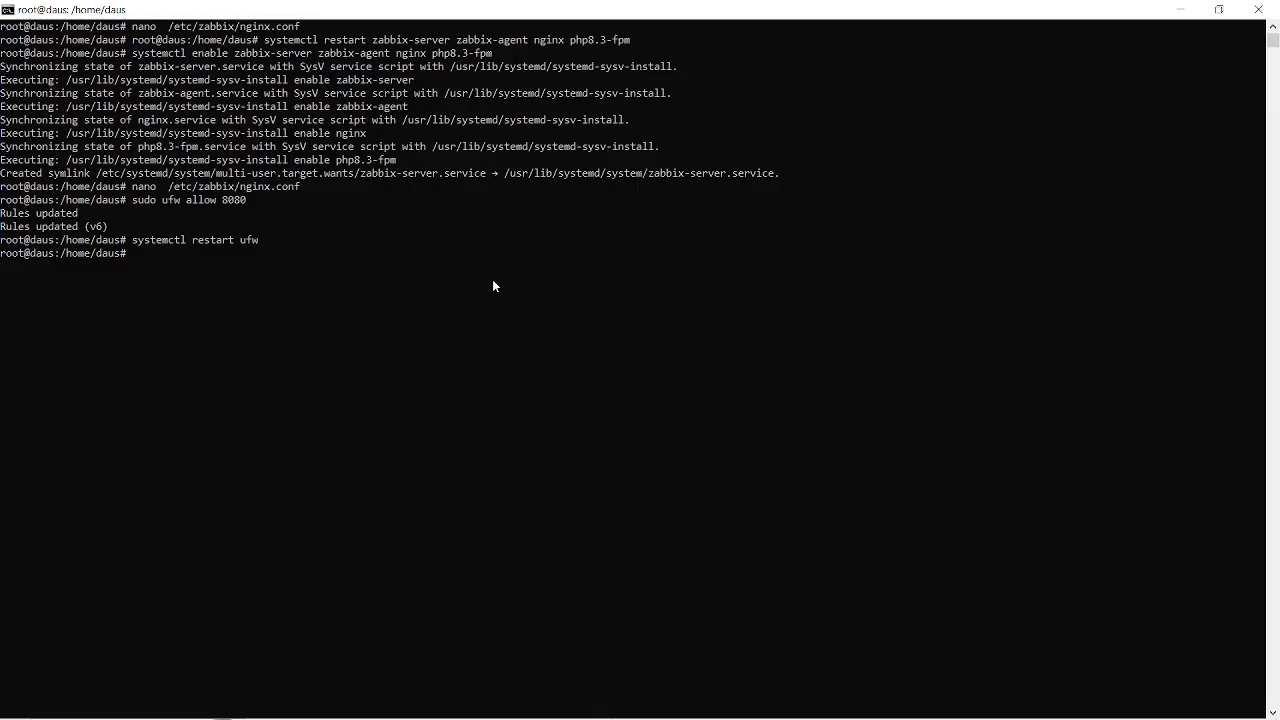
pyautogui.write('systemcgl')
pyautogui.press('BackSpace')
pyautogui.press('BackSpace')
pyautogui.write('tl status')
pyautogui.press('Return')
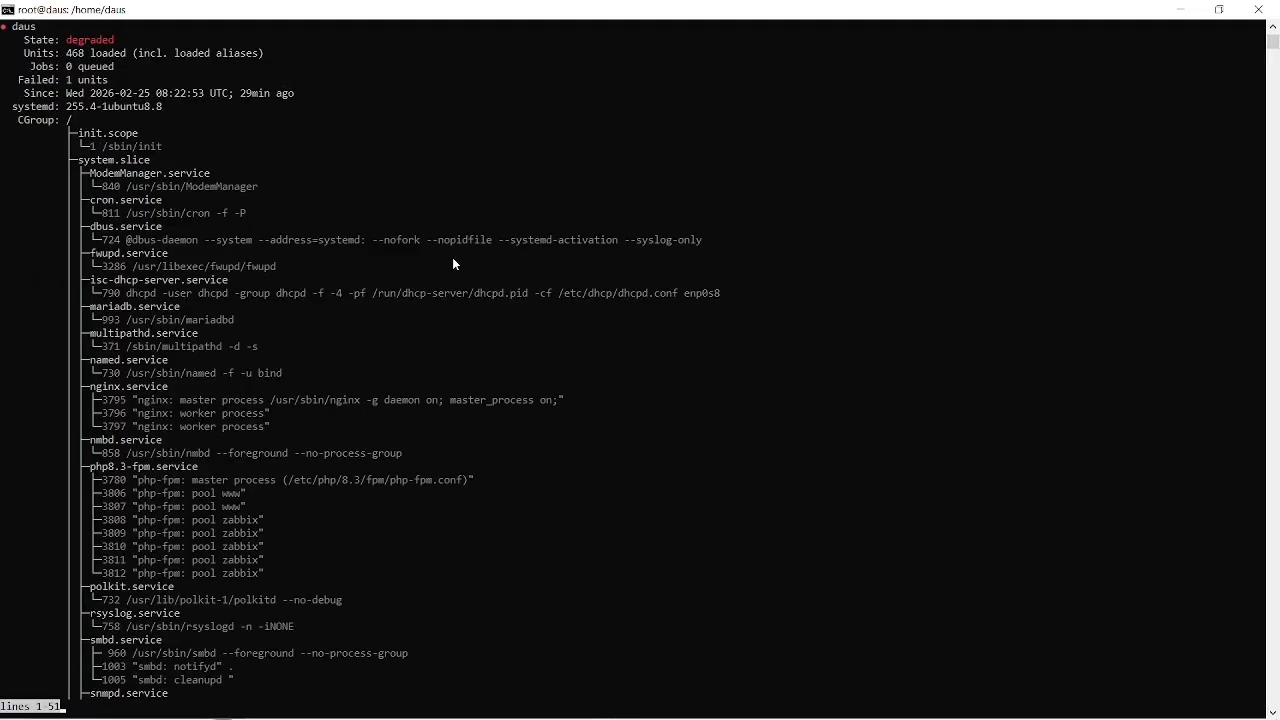
# Find the nginx entry in the service tree and copy the unit name nginx.service.
pyautogui.press('Down')
pyautogui.press('Down')
pyautogui.press('Down')
pyautogui.press('Down')
pyautogui.press('Down')
pyautogui.press('Down')
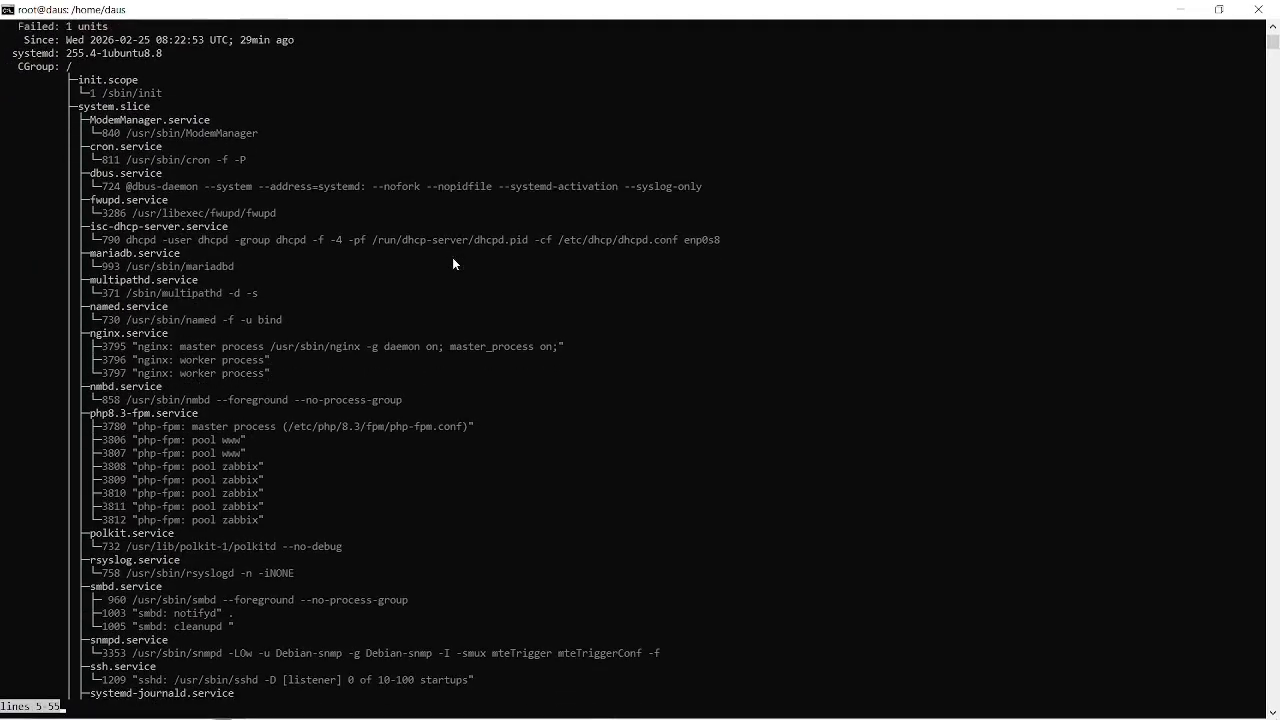
pyautogui.press('Down')
pyautogui.press('Down')
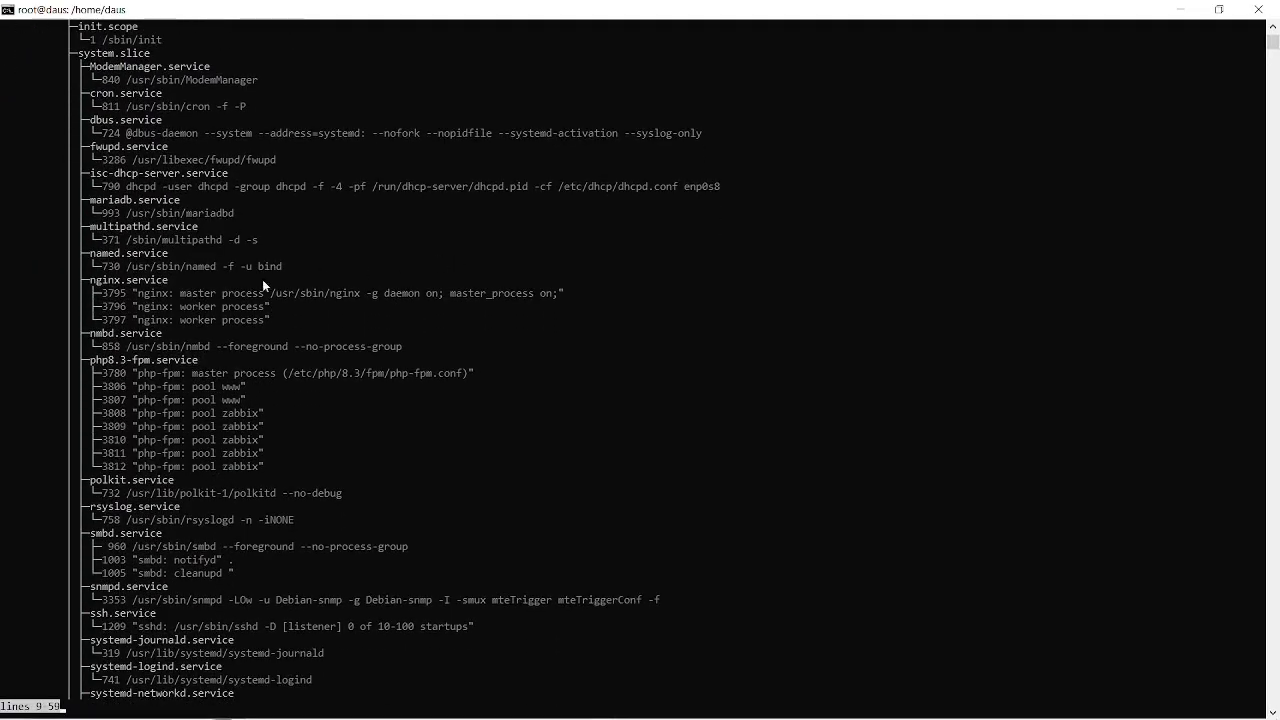
pyautogui.click(183, 280)
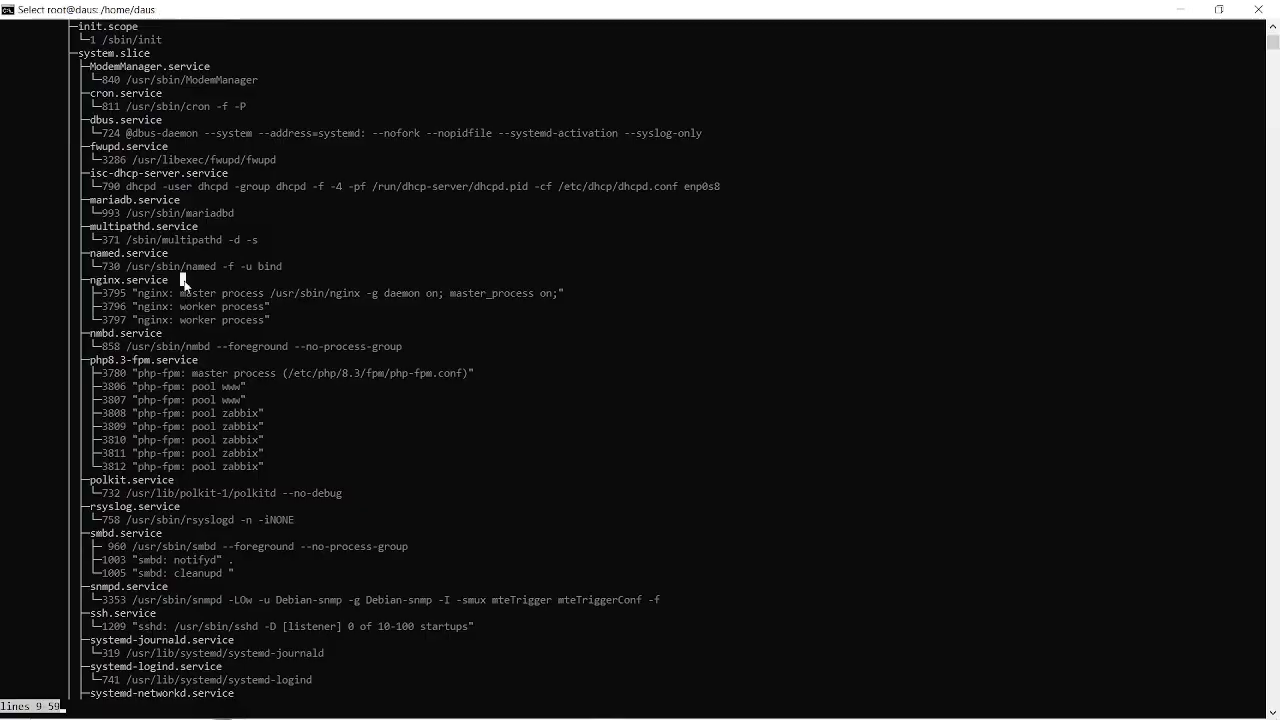
pyautogui.moveTo(171, 283); pyautogui.dragTo(93, 287)
pyautogui.rightClick(93, 287)
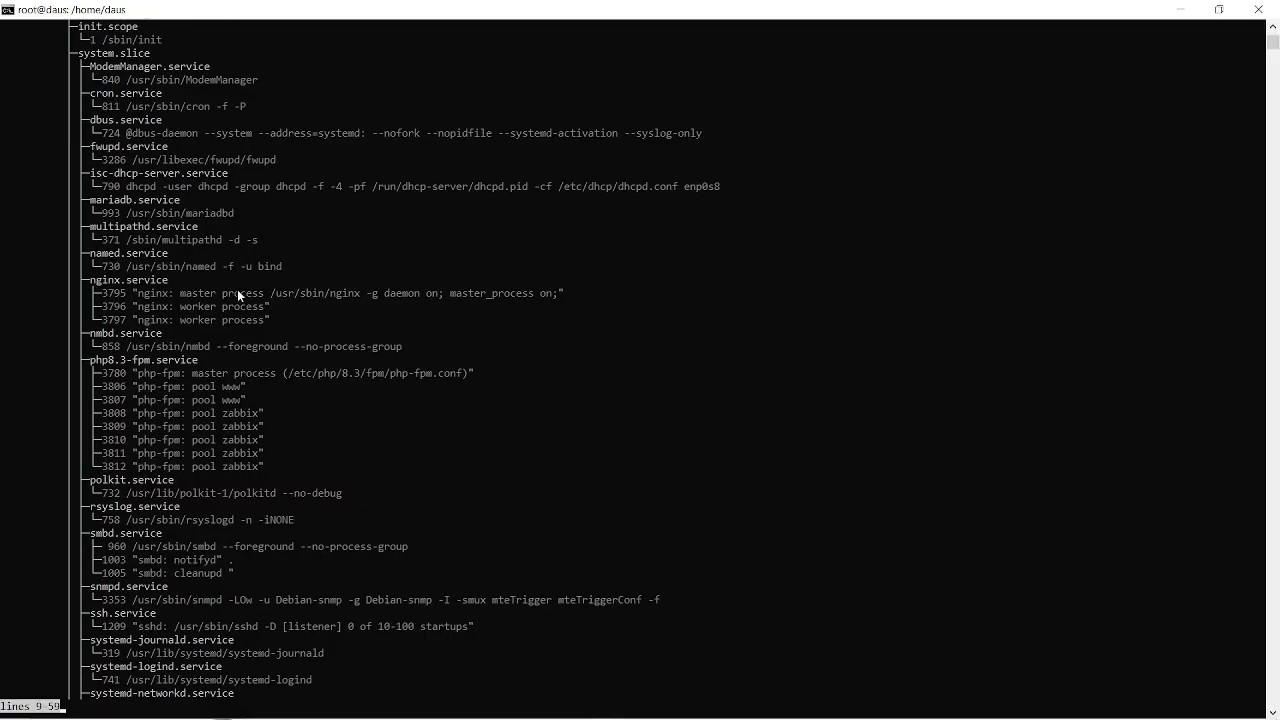
# Examine the rest of the service tree through the zabbix-agent and zabbix-server entries, then exit the listing.
pyautogui.scroll(-2, 237, 289)
pyautogui.scroll(-7, 237, 289)
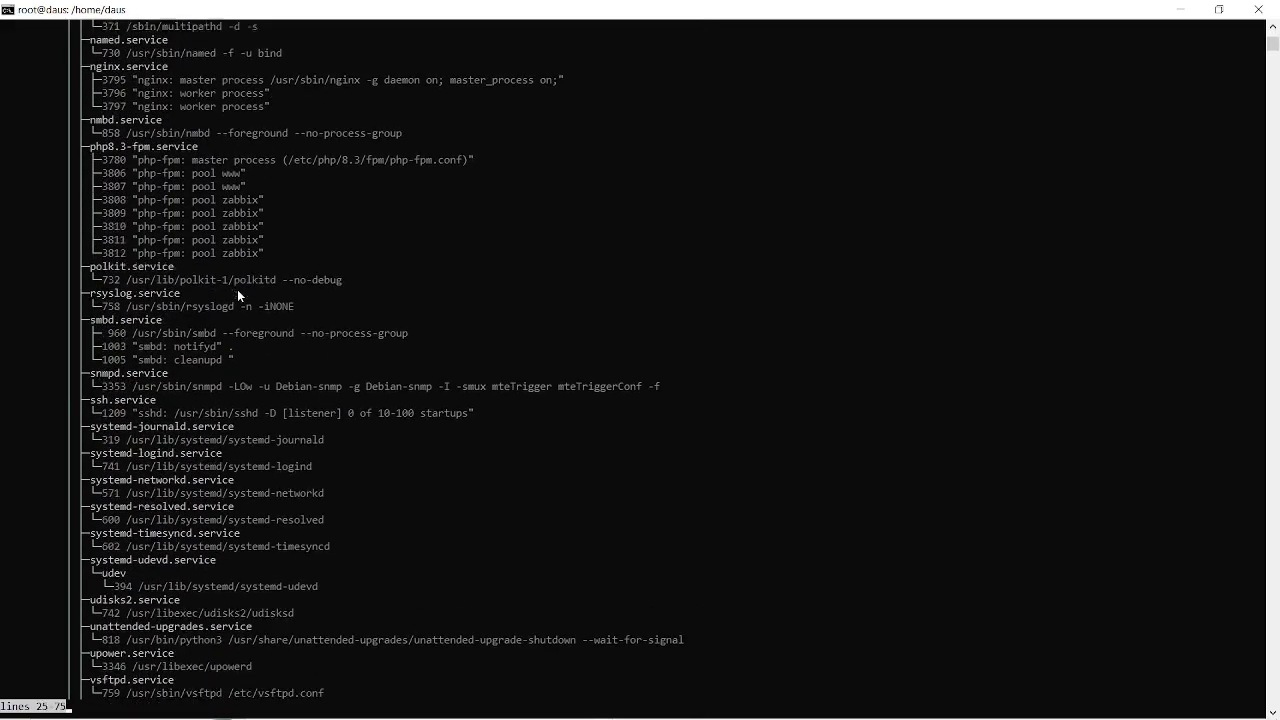
pyautogui.scroll(-5, 237, 289)
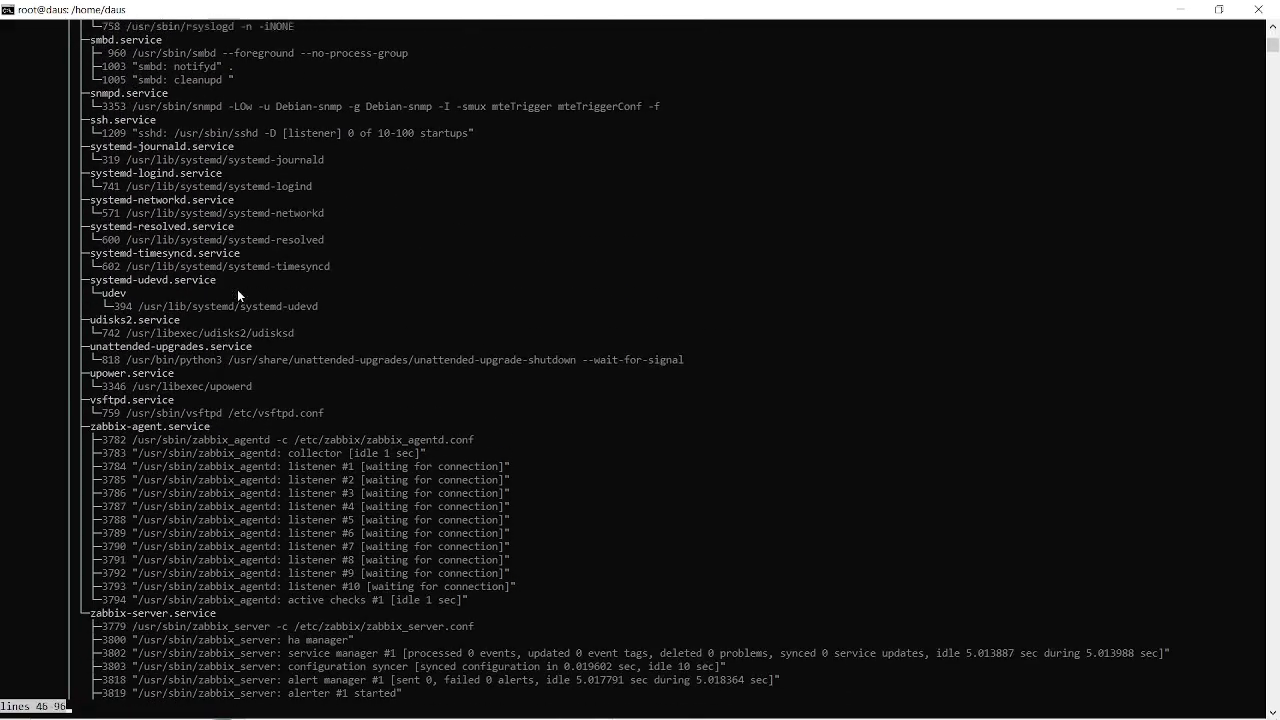
pyautogui.scroll(-11, 237, 289)
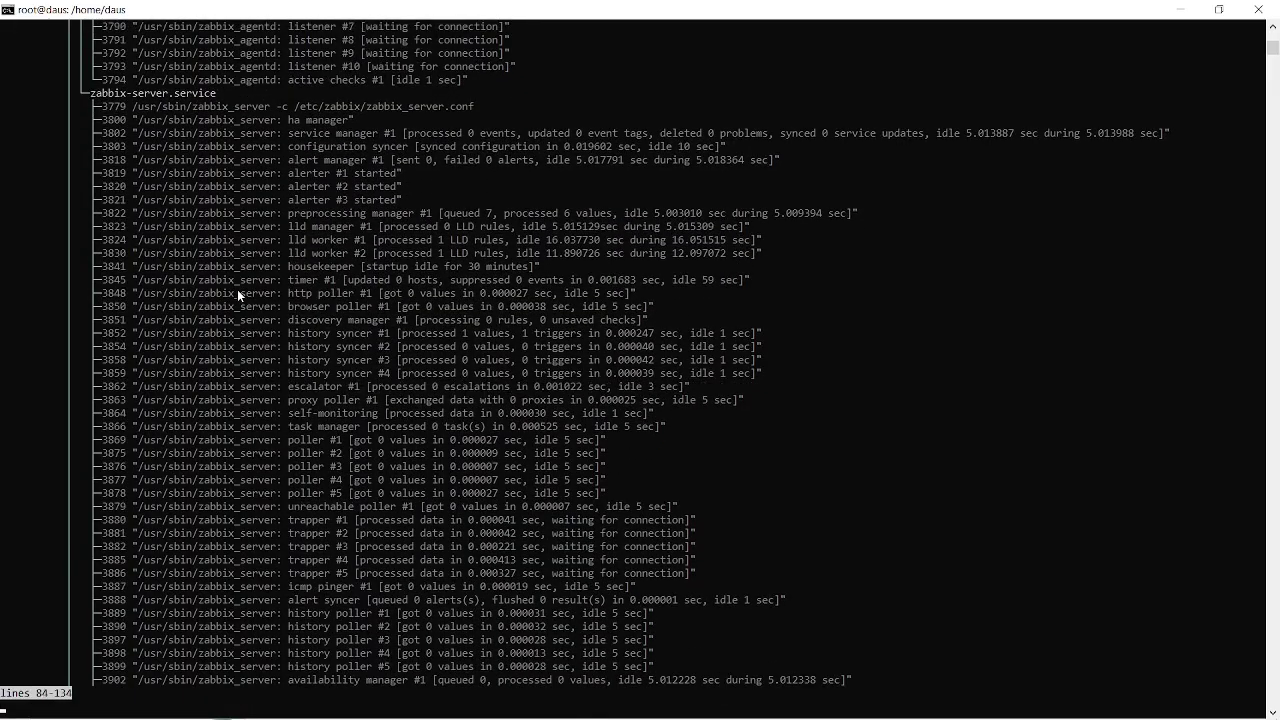
pyautogui.hotkey('ctrl', 'c')
# Check the web server's state with systemctl status nginx.service, using the copied unit name.
pyautogui.rightClick(447, 496)
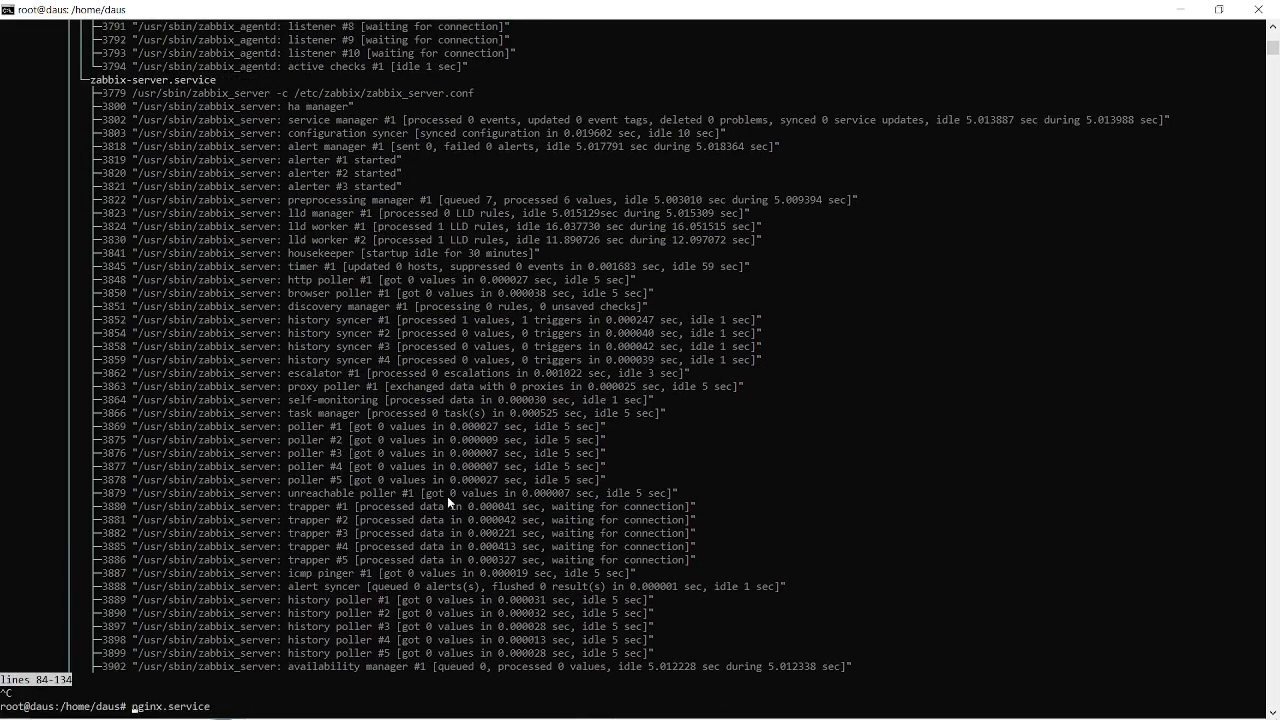
pyautogui.write('systemctl status')
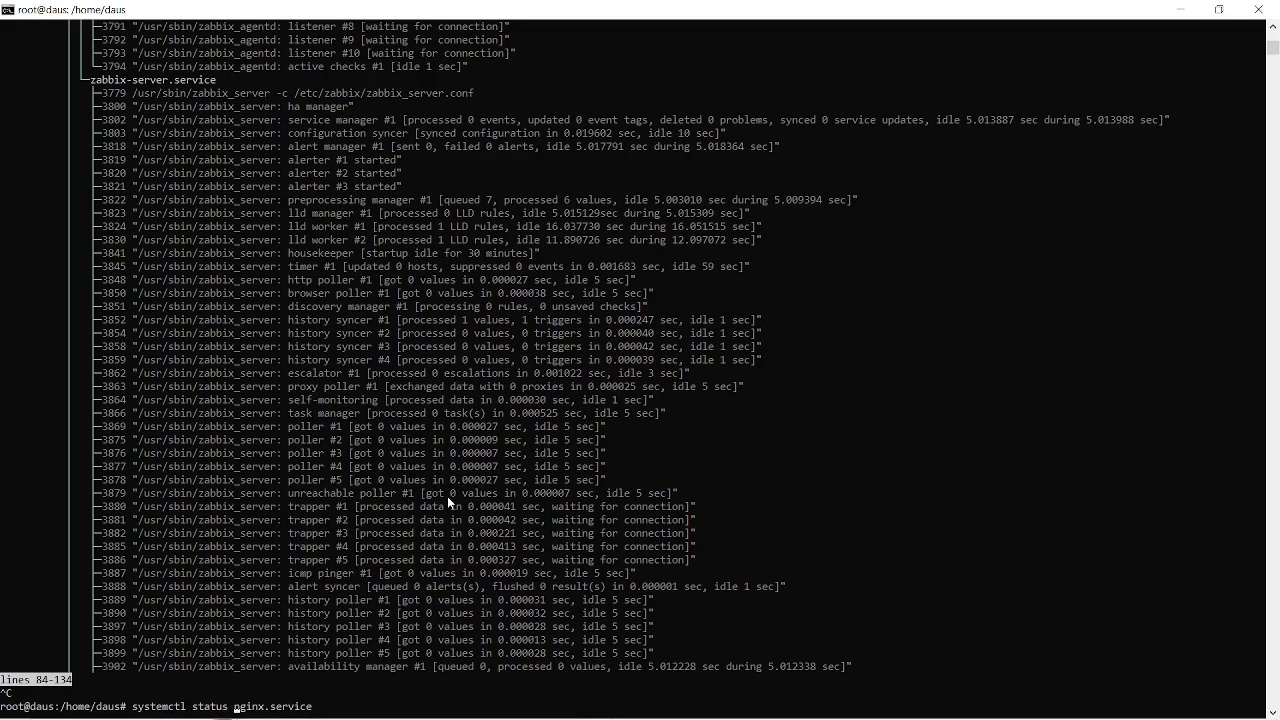
pyautogui.press('Return')
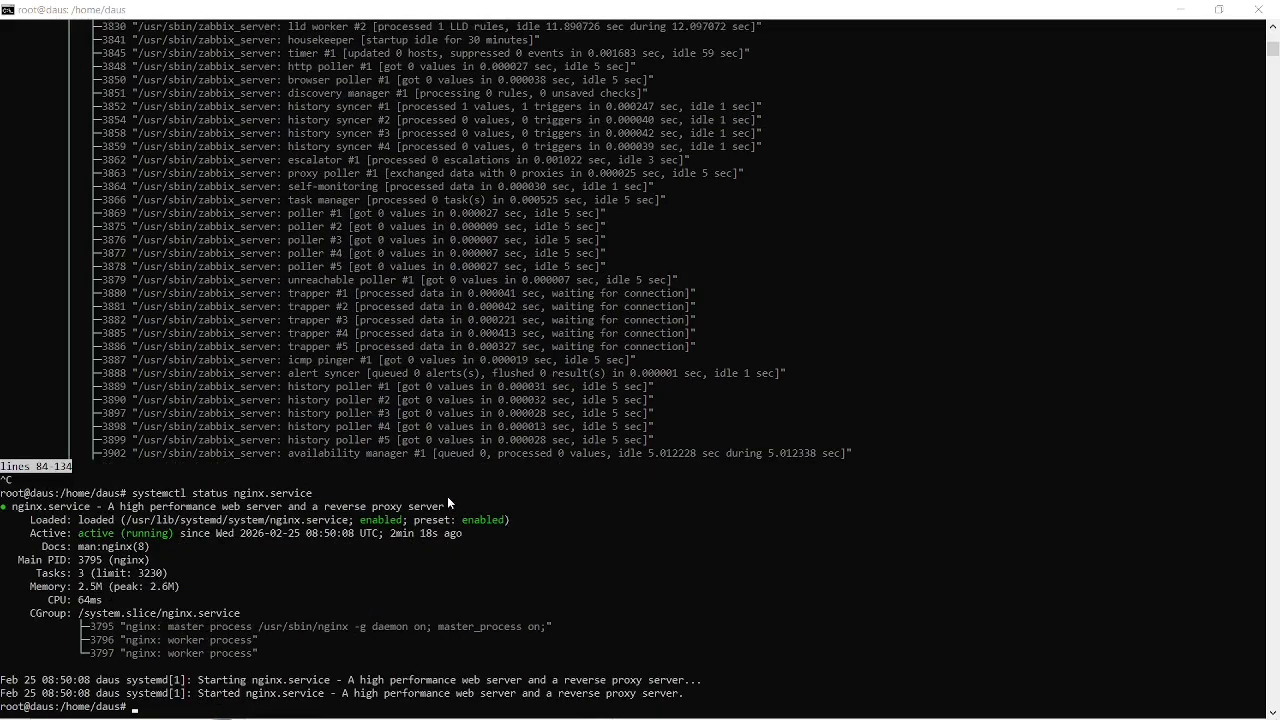
# Copy the name zabbix-server from the install instructions in Chrome and check that service's status in the server terminal.
pyautogui.hotkey('alt', 'Tab')
pyautogui.scroll(1, 477, 305)
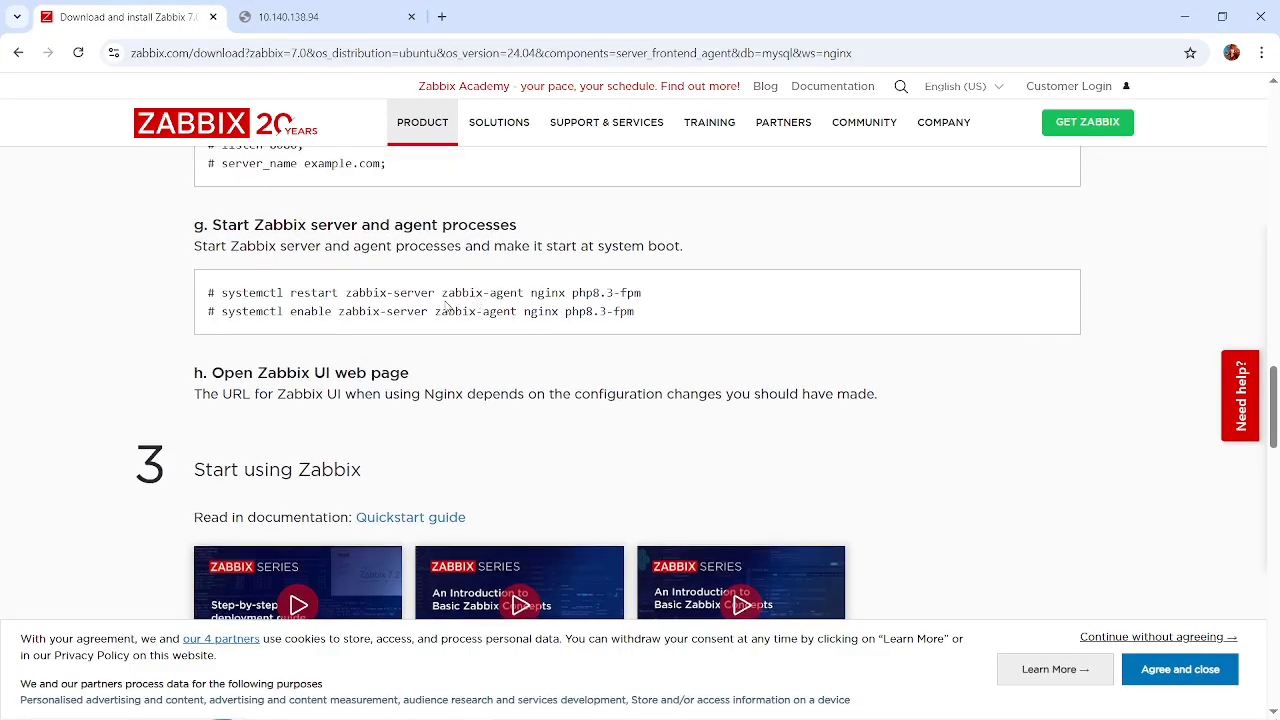
pyautogui.moveTo(437, 293); pyautogui.dragTo(344, 293)
pyautogui.hotkey('alt', 'Tab')
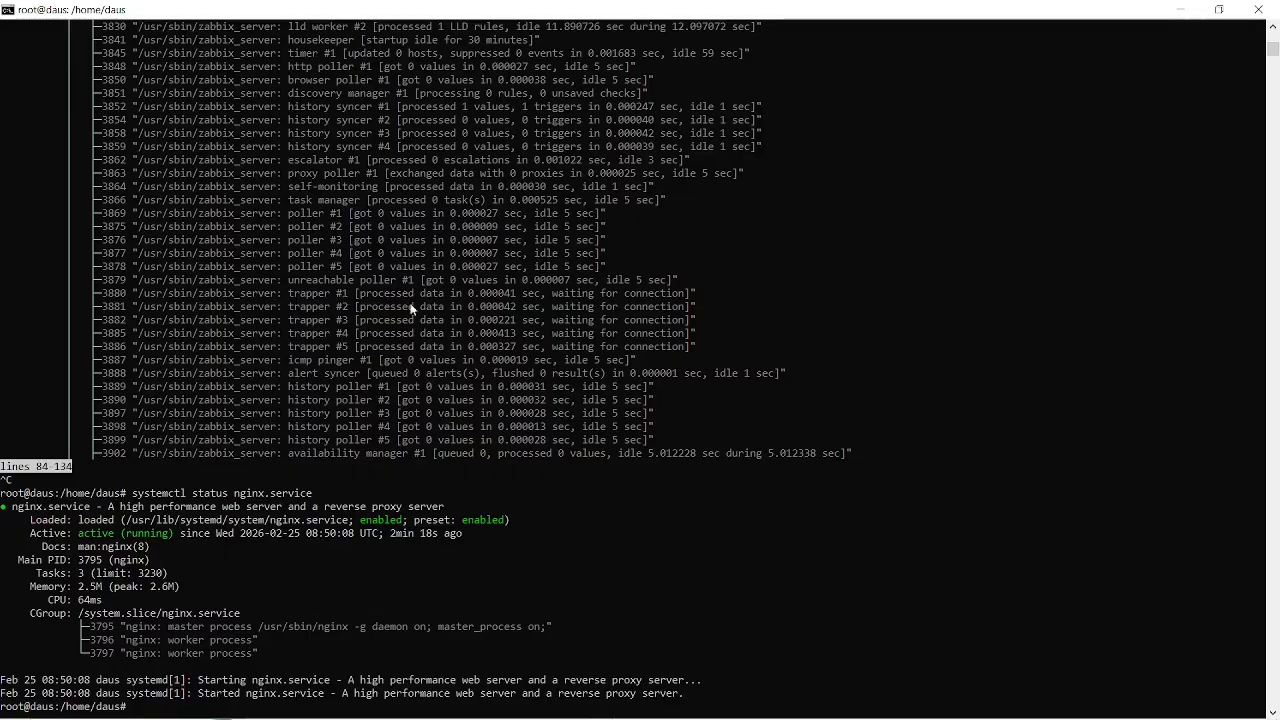
pyautogui.press('Up')
pyautogui.press('BackSpace')
pyautogui.press('BackSpace')
pyautogui.press('BackSpace')
pyautogui.press('BackSpace')
pyautogui.press('BackSpace')
pyautogui.press('BackSpace')
pyautogui.press('BackSpace')
pyautogui.press('BackSpace')
pyautogui.press('BackSpace')
pyautogui.press('BackSpace')
pyautogui.press('BackSpace')
pyautogui.press('BackSpace')
pyautogui.press('BackSpace')
pyautogui.hotkey('ctrl', 'v')
pyautogui.press('Return')
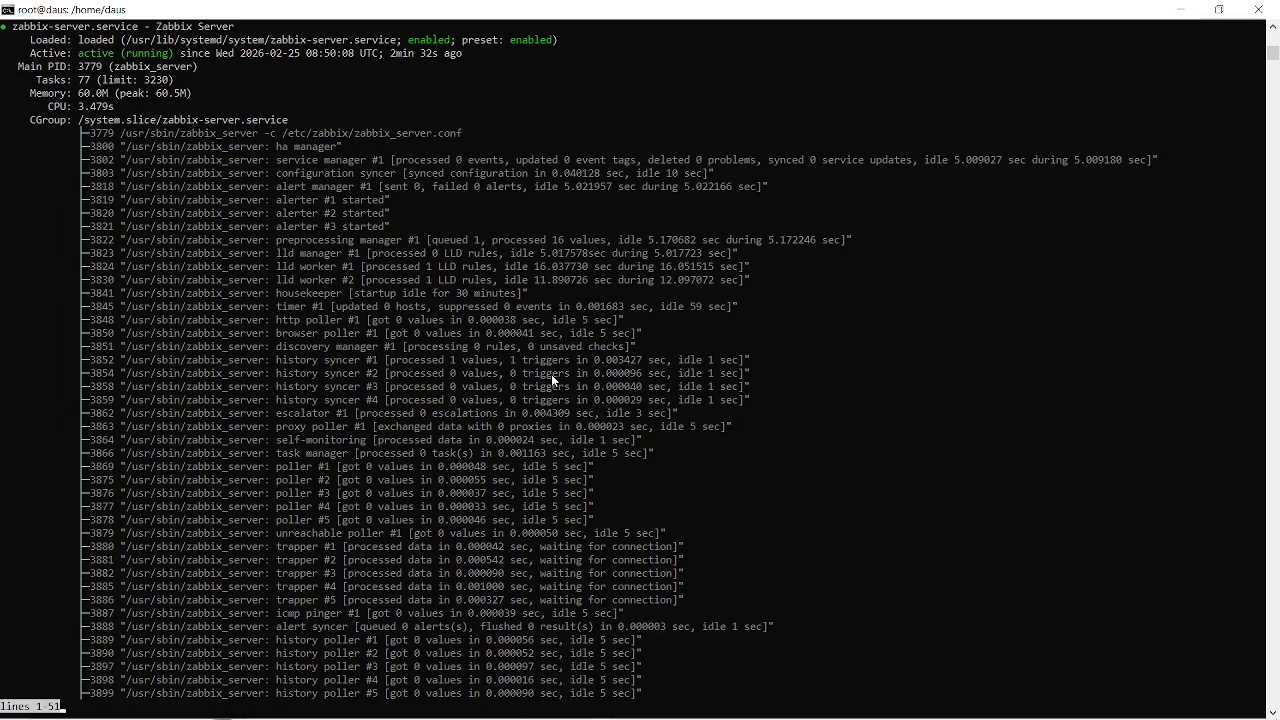
pyautogui.hotkey('ctrl', 'c')
# Copy the name zabbix-agent from the install instructions in Chrome, then return to the terminal and exit the zabbix-server status output.
pyautogui.hotkey('alt', 'Tab')
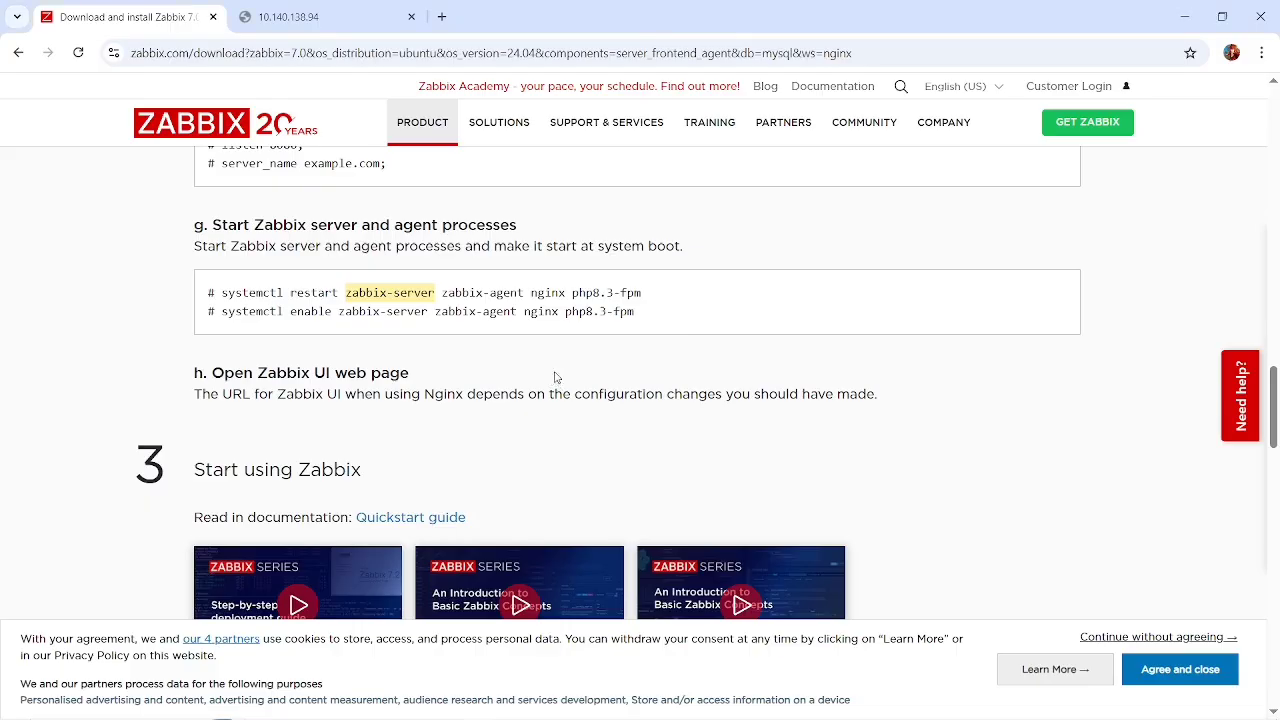
pyautogui.moveTo(521, 292); pyautogui.dragTo(442, 293)
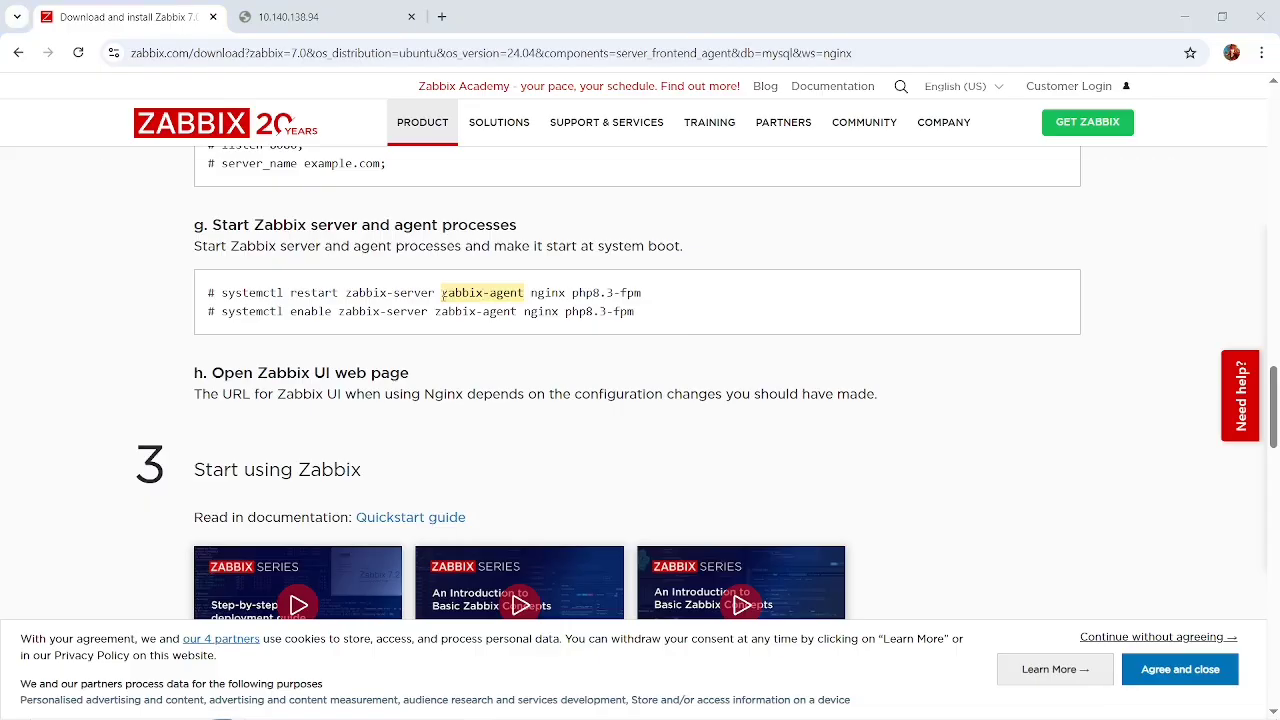
pyautogui.hotkey('alt', 'Tab')
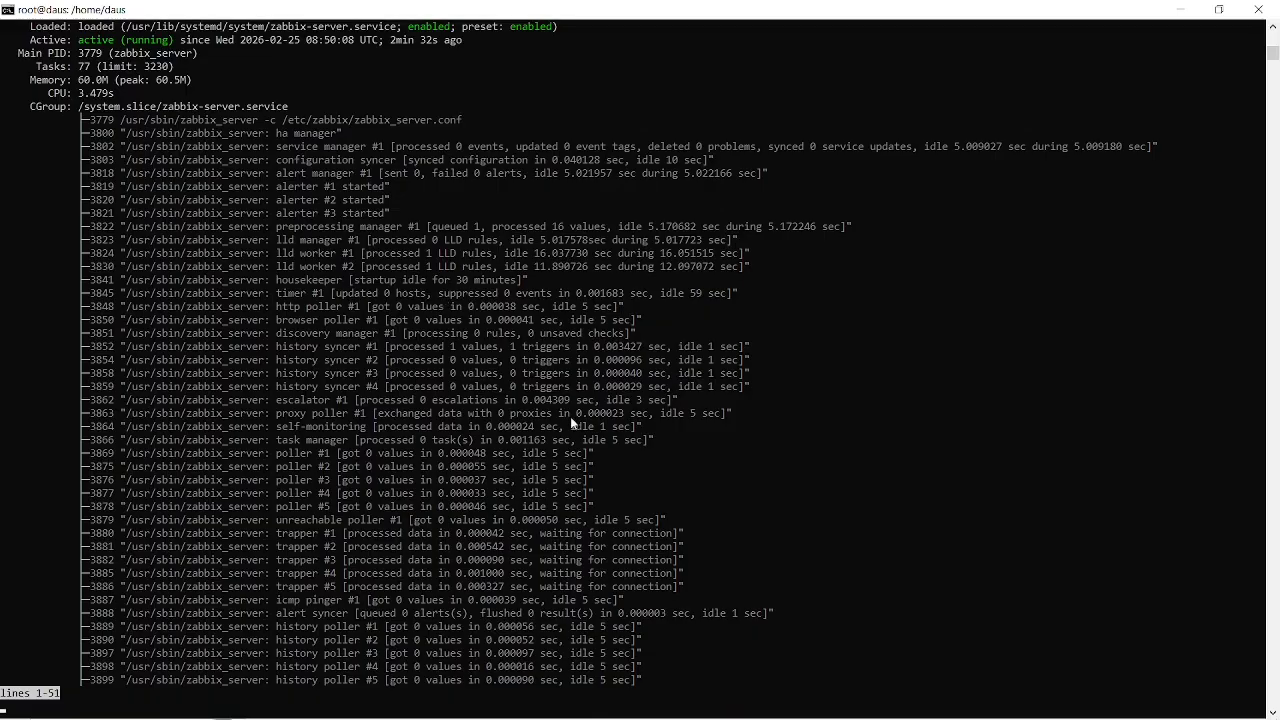
pyautogui.hotkey('ctrl', 'c')
pyautogui.hotkey('ctrl', 'c')
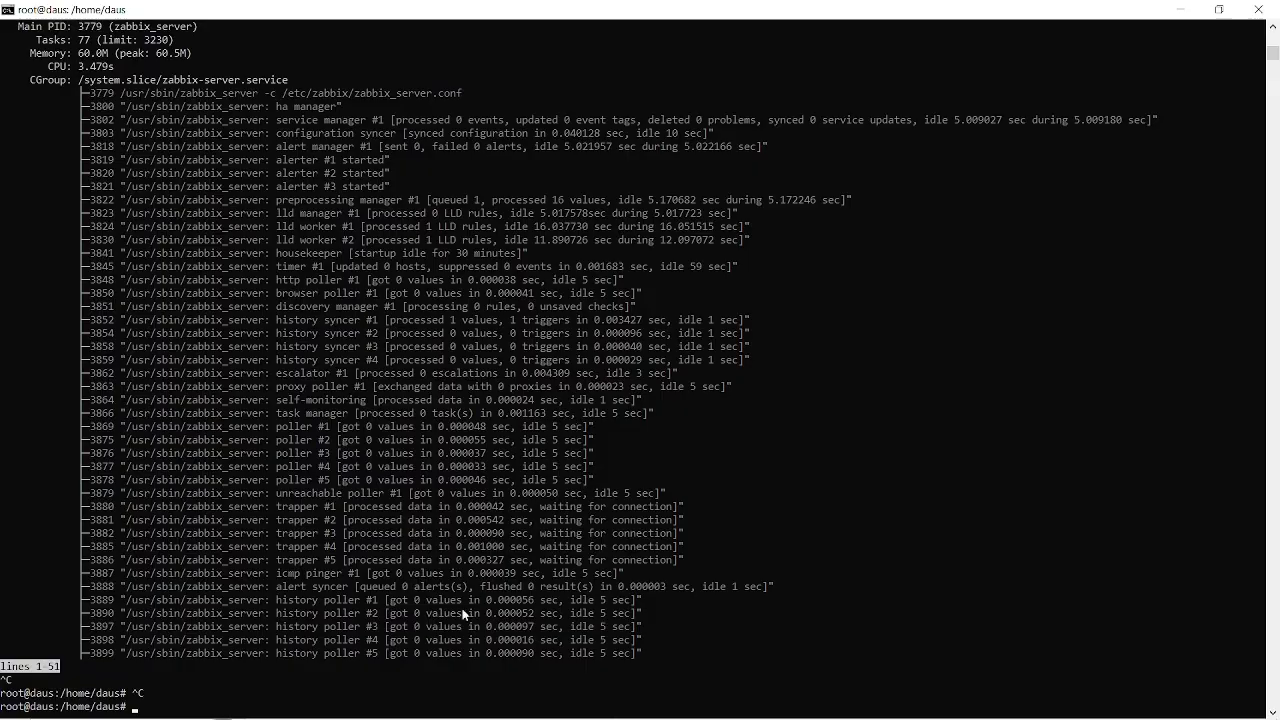
# Check the agent service's state by running systemctl status zabbix-agent in the server terminal.
pyautogui.write('zabbix-agent')
pyautogui.press('Up')
pyautogui.press('BackSpace')
pyautogui.press('BackSpace')
pyautogui.press('BackSpace')
pyautogui.press('BackSpace')
pyautogui.press('BackSpace')
pyautogui.press('BackSpace')
pyautogui.press('BackSpace')
pyautogui.press('BackSpace')
pyautogui.press('BackSpace')
pyautogui.press('BackSpace')
pyautogui.press('BackSpace')
pyautogui.press('BackSpace')
pyautogui.press('BackSpace')
pyautogui.write('zabbix-agent')
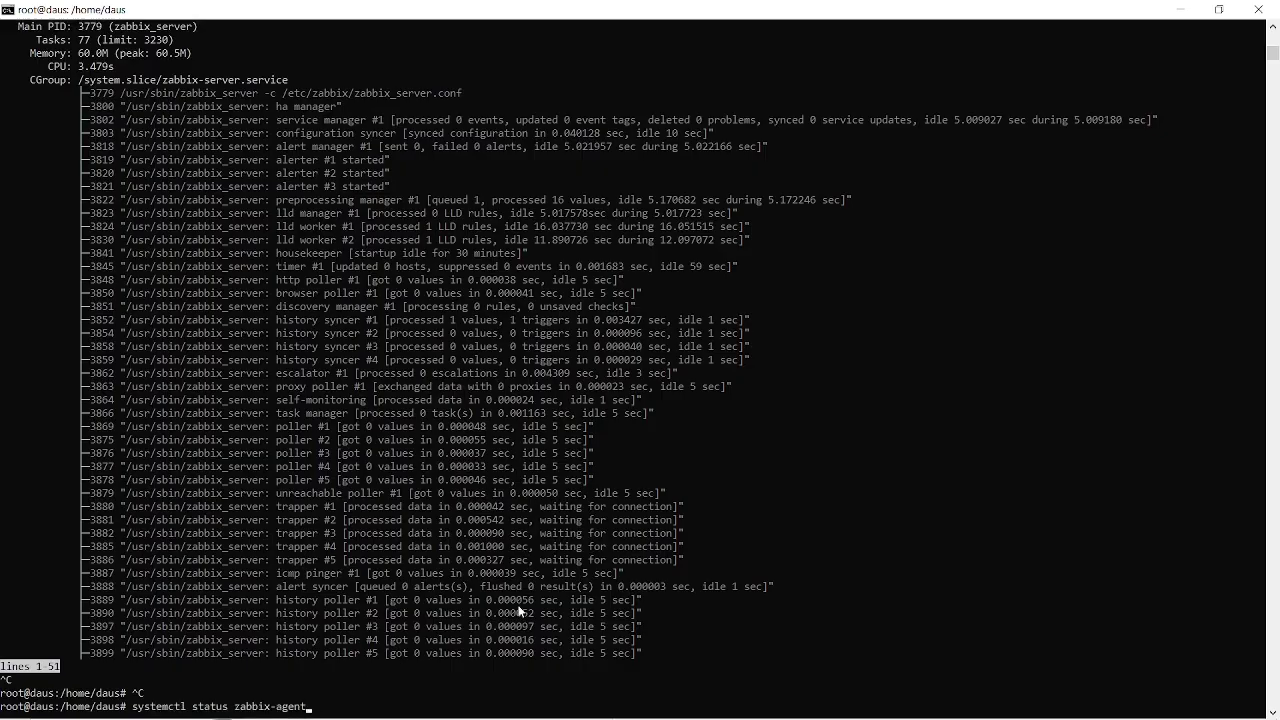
pyautogui.press('Return')
# Copy the name php8.3-fpm from the install instructions in Chrome and check that service's status in the server terminal.
pyautogui.hotkey('alt', 'Tab')
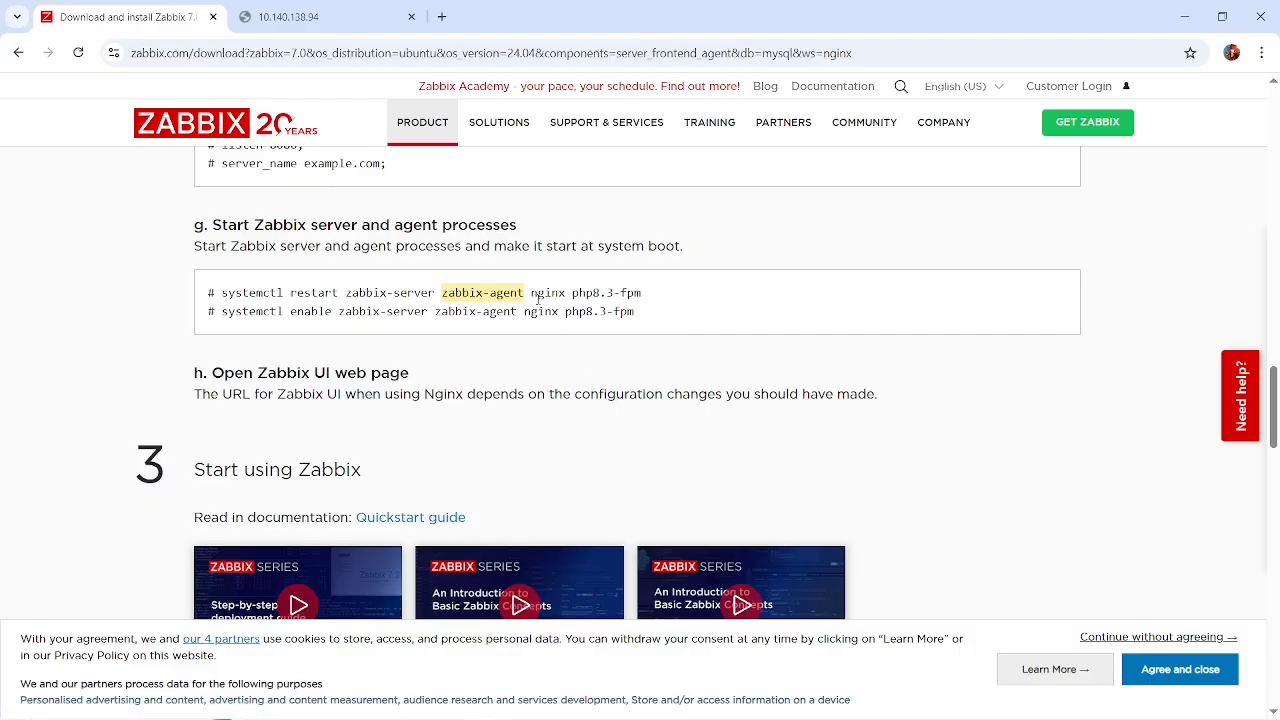
pyautogui.moveTo(573, 292); pyautogui.dragTo(657, 291)
pyautogui.hotkey('alt', 'Tab')
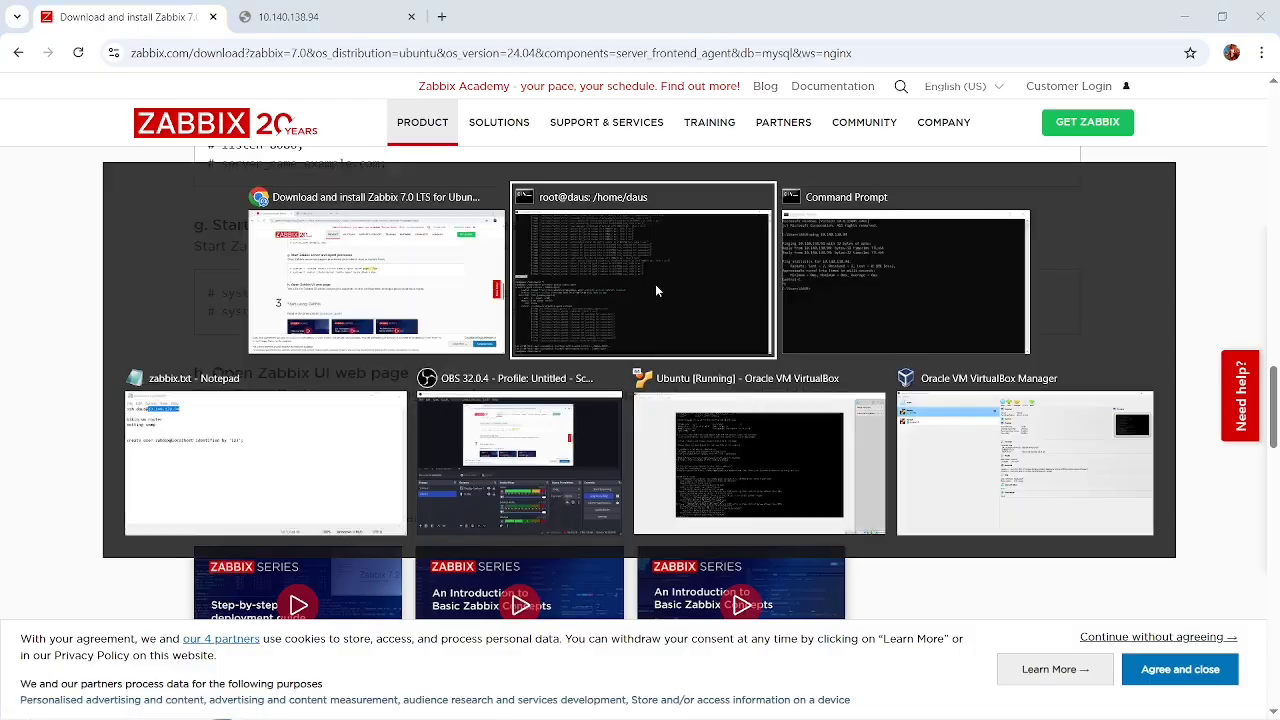
pyautogui.press('Up')
pyautogui.press('BackSpace')
pyautogui.press('BackSpace')
pyautogui.press('BackSpace')
pyautogui.press('BackSpace')
pyautogui.press('BackSpace')
pyautogui.press('BackSpace')
pyautogui.press('BackSpace')
pyautogui.press('BackSpace')
pyautogui.press('BackSpace')
pyautogui.press('BackSpace')
pyautogui.press('BackSpace')
pyautogui.press('BackSpace')
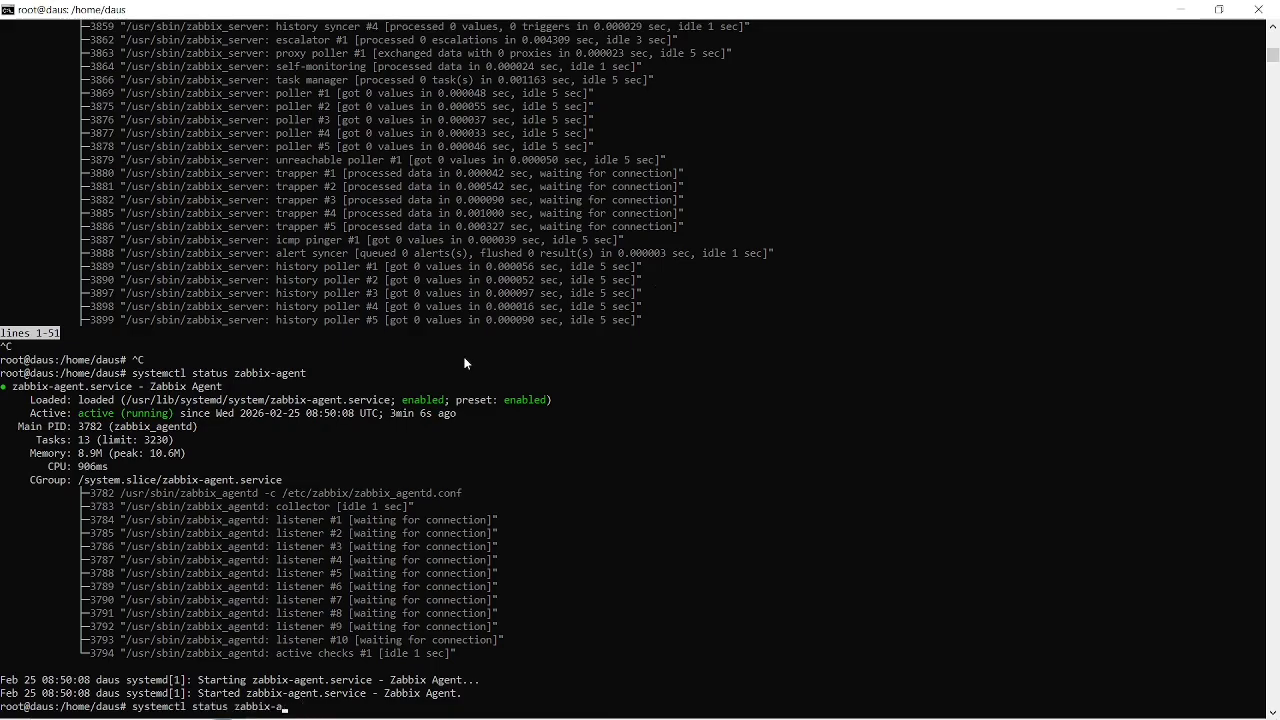
pyautogui.write('php8.3-fpm')
pyautogui.press('Return')
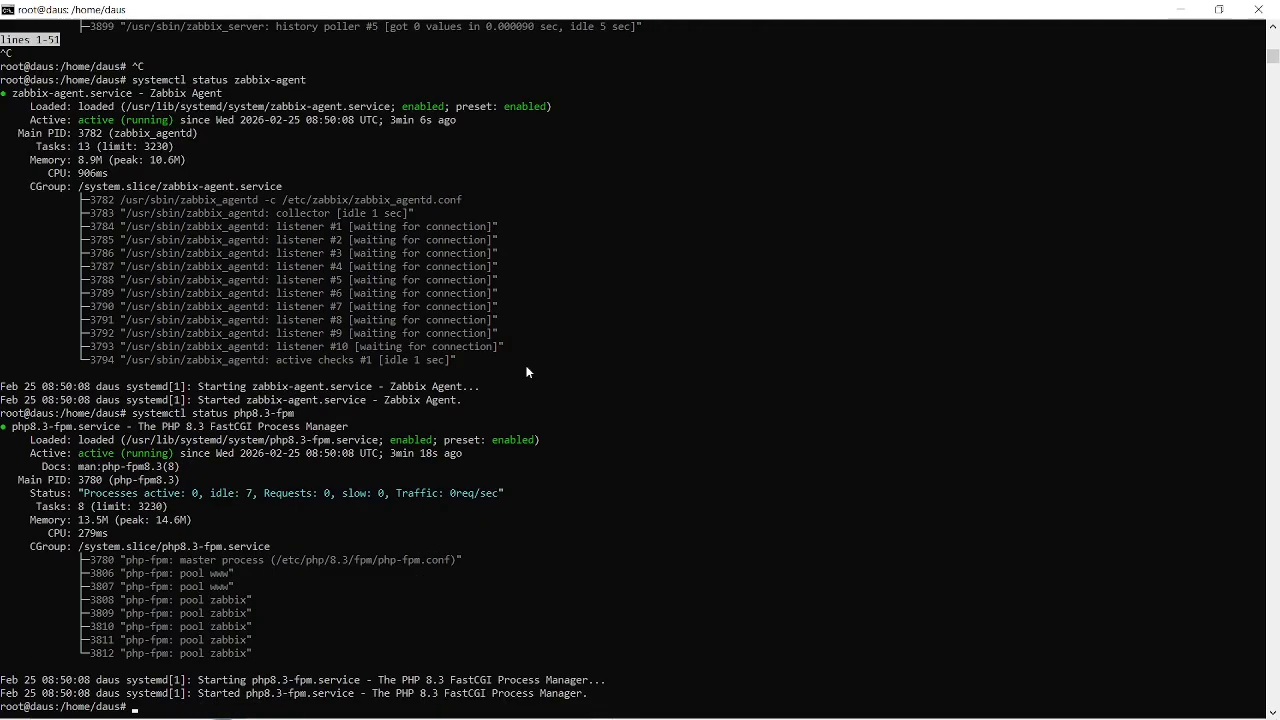
# Switch to Chrome and reload the Zabbix frontend page at 10.140.138.94:8080.
pyautogui.hotkey('alt', 'Tab')
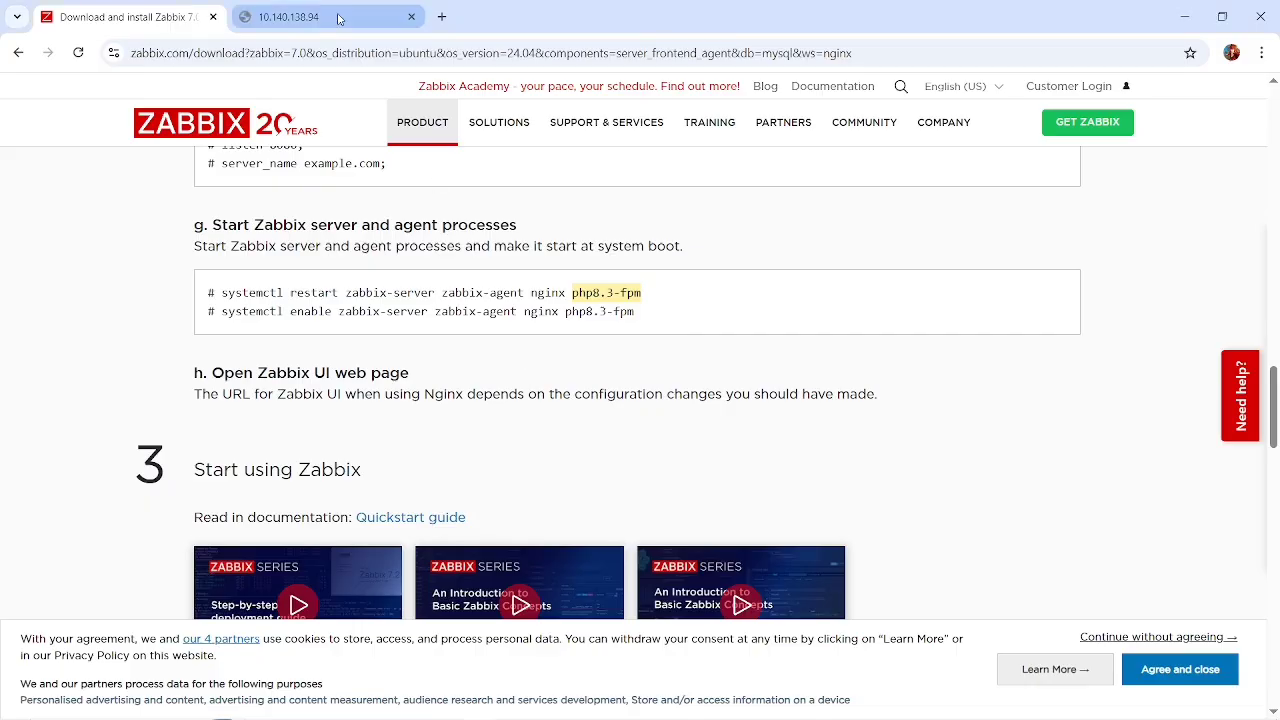
pyautogui.click(338, 18)
pyautogui.click(76, 53)
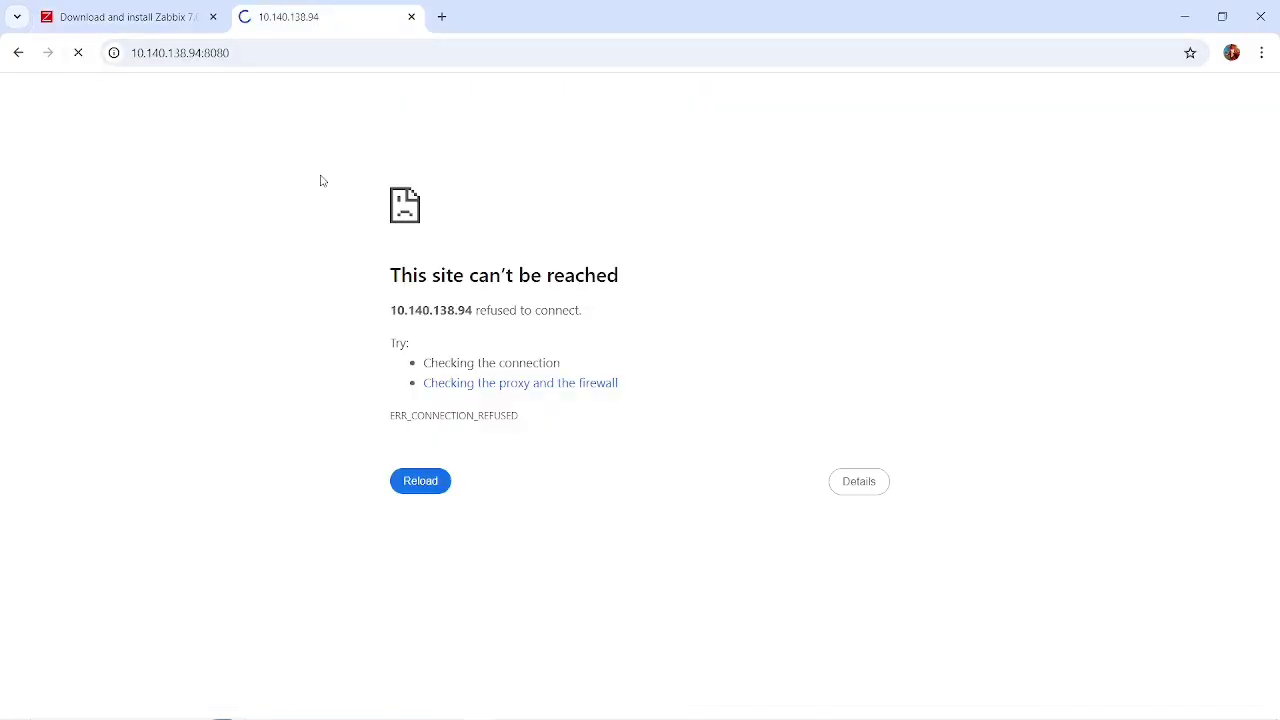
pyautogui.hotkey('alt', 'Tab')
pyautogui.hotkey('alt', 'Tab')
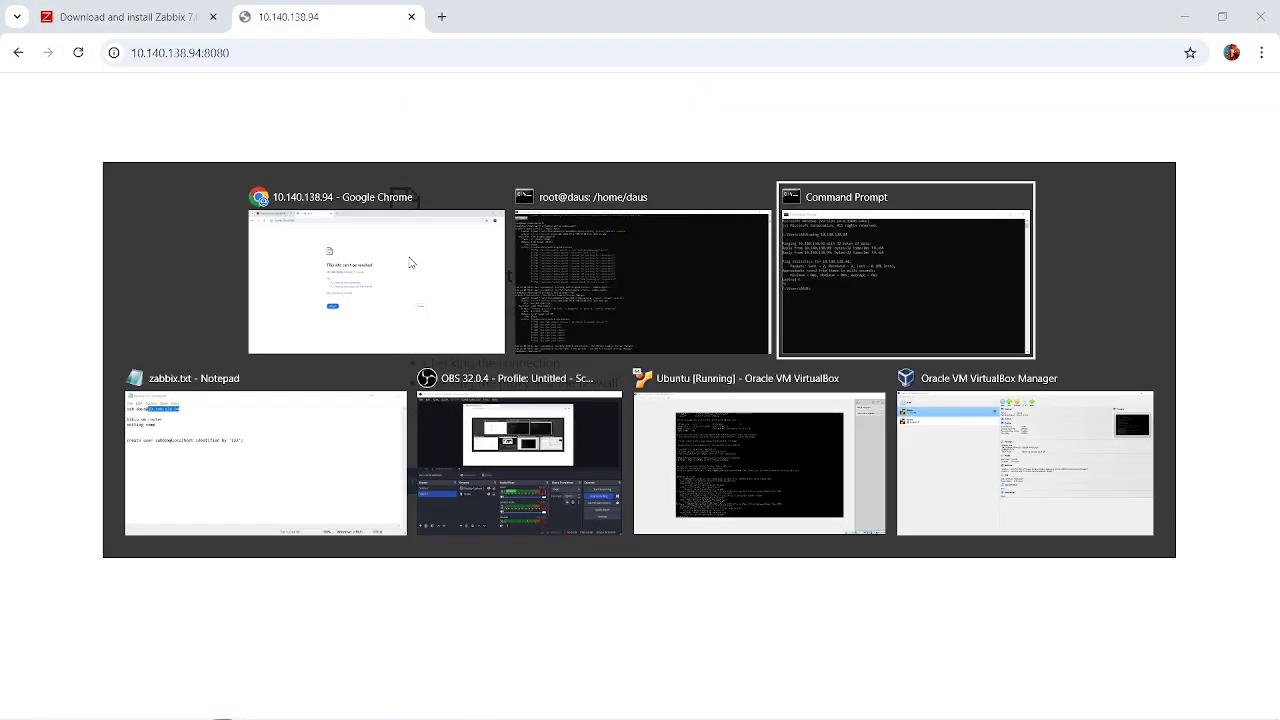
pyautogui.hotkey('alt', 'Tab')
pyautogui.hotkey('alt', 'Tab')
pyautogui.hotkey('alt', 'Tab')
pyautogui.hotkey('alt', 'Tab')
pyautogui.hotkey('alt', 'Tab')
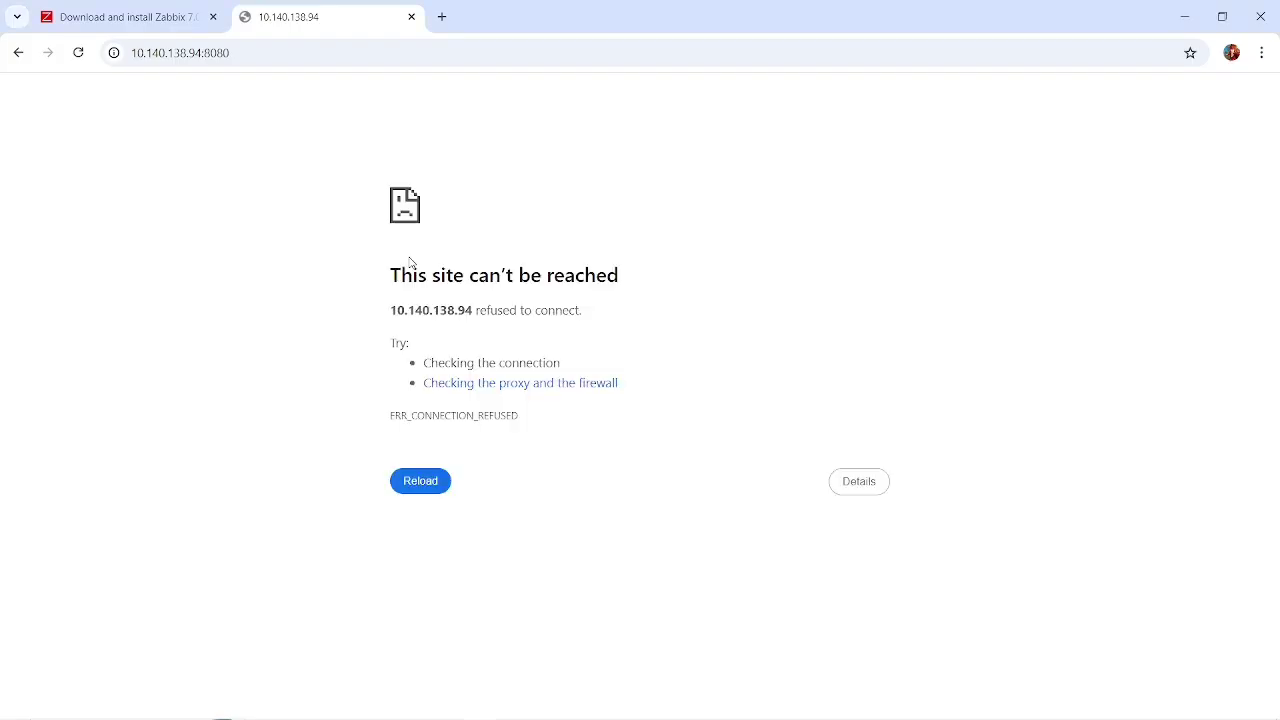
pyautogui.hotkey('alt', 'Tab')
pyautogui.hotkey('alt', 'Tab')
pyautogui.hotkey('alt', 'Tab')
pyautogui.hotkey('alt', 'Tab')
pyautogui.hotkey('alt', 'Tab')
pyautogui.hotkey('alt', 'Tab')
pyautogui.hotkey('alt', 'Tab')
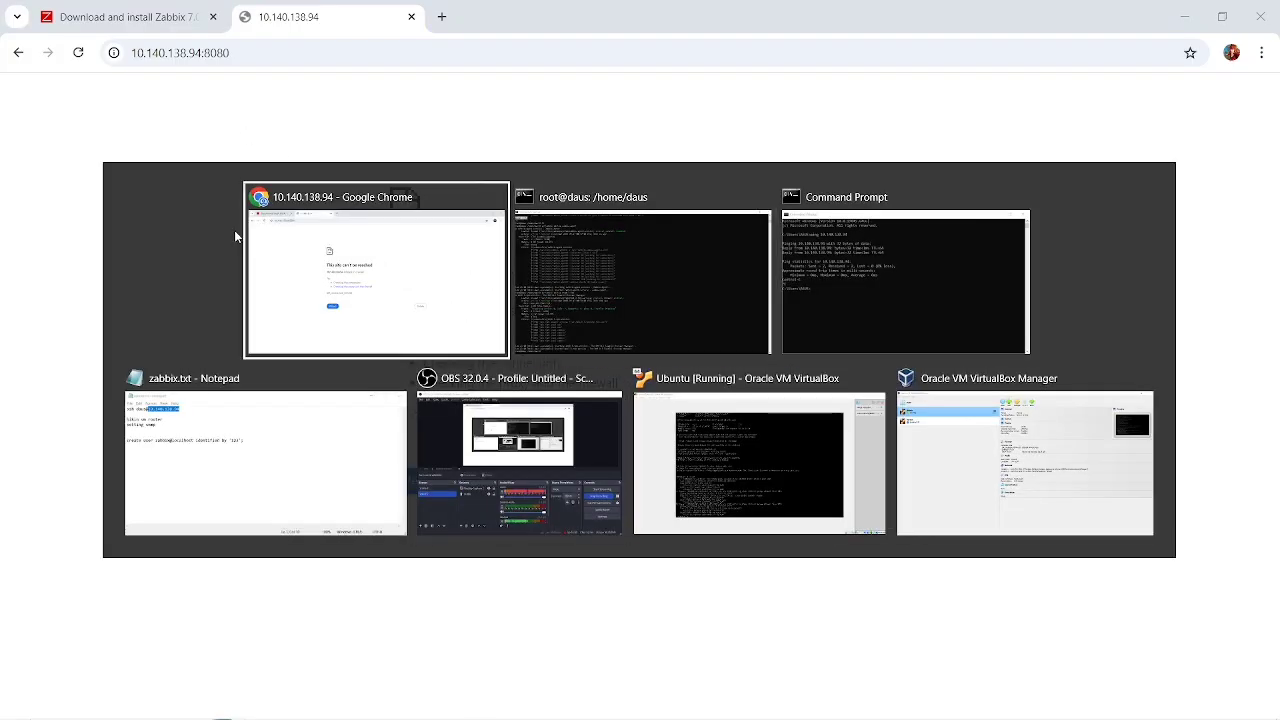
pyautogui.hotkey('alt', 'Tab')
pyautogui.hotkey('alt', 'Tab')
pyautogui.hotkey('alt', 'Tab')
pyautogui.hotkey('alt', 'Tab')
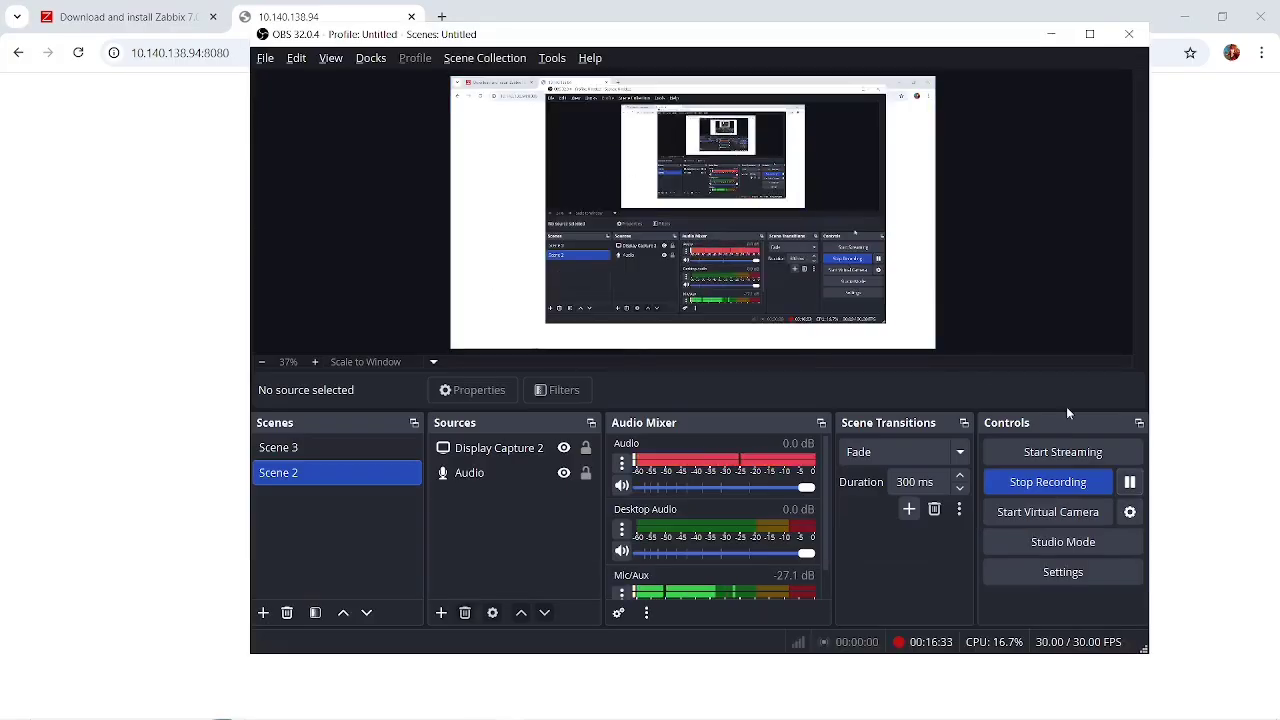
pyautogui.click(1132, 484)
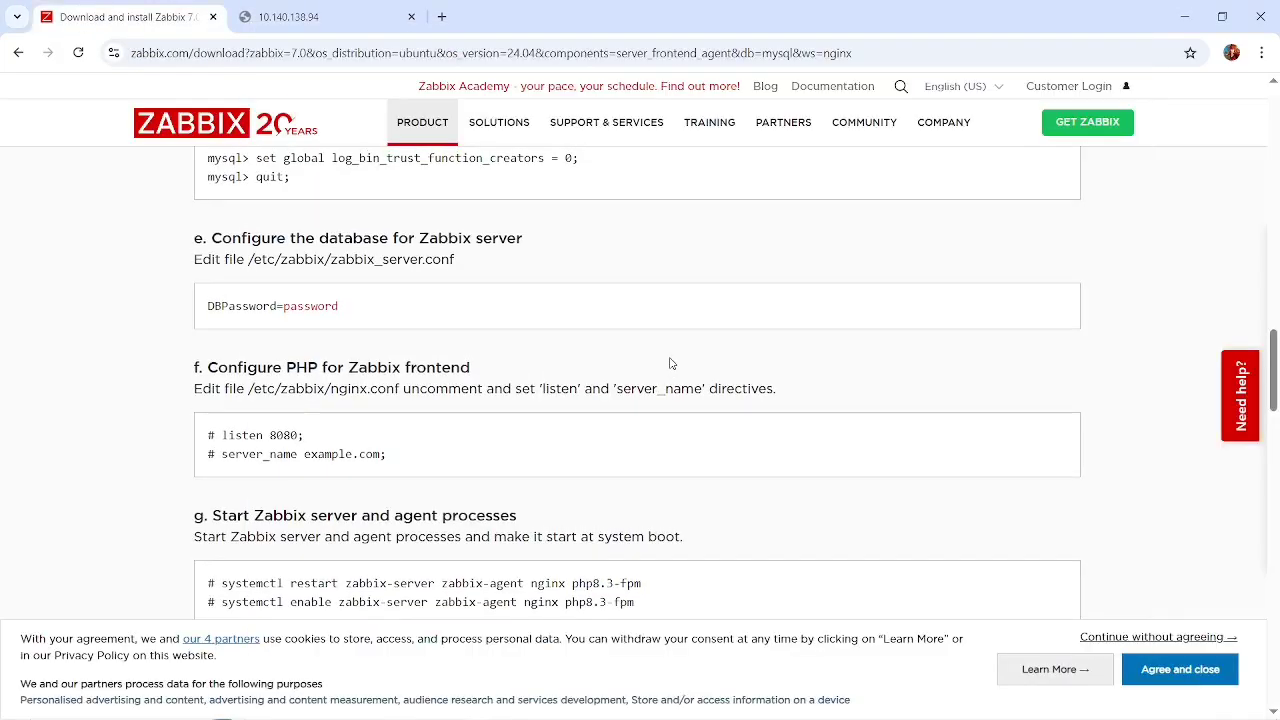
# Copy the path /etc/zabbix/nginx.conf from the install instructions in Chrome and open that file with nano in the server terminal.
pyautogui.moveTo(400, 390); pyautogui.dragTo(249, 390)
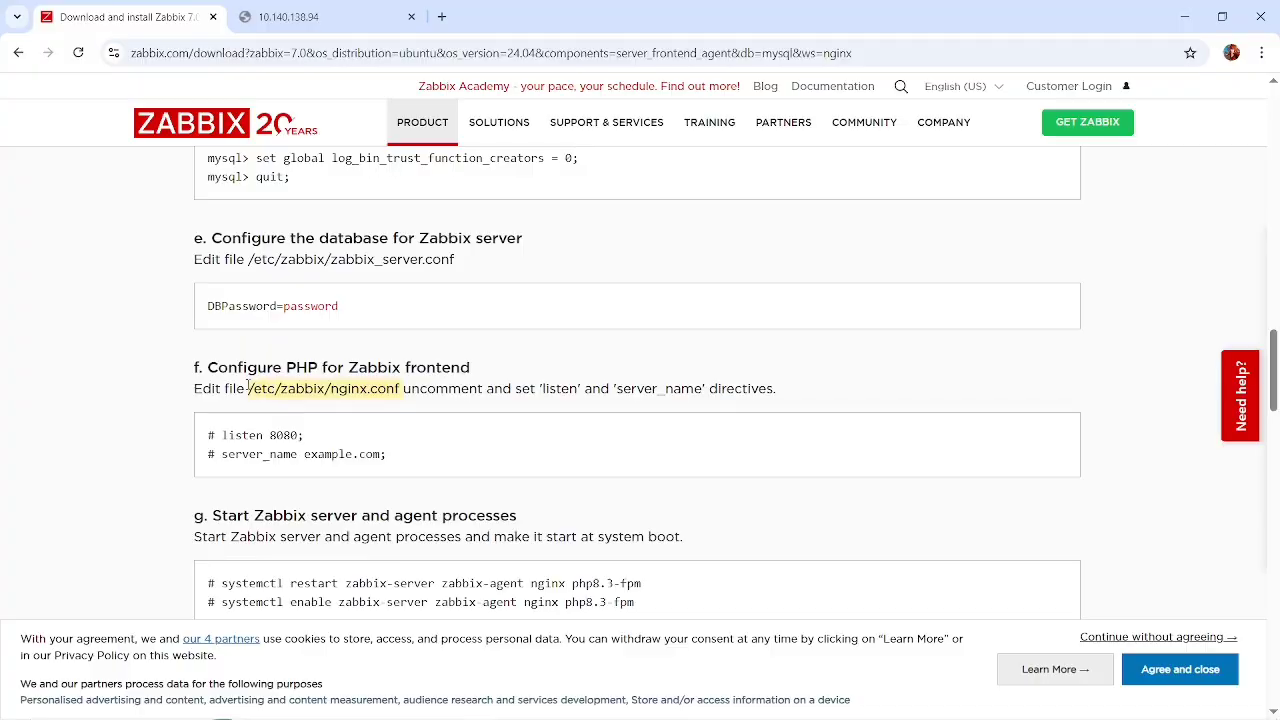
pyautogui.hotkey('alt', 'Tab')
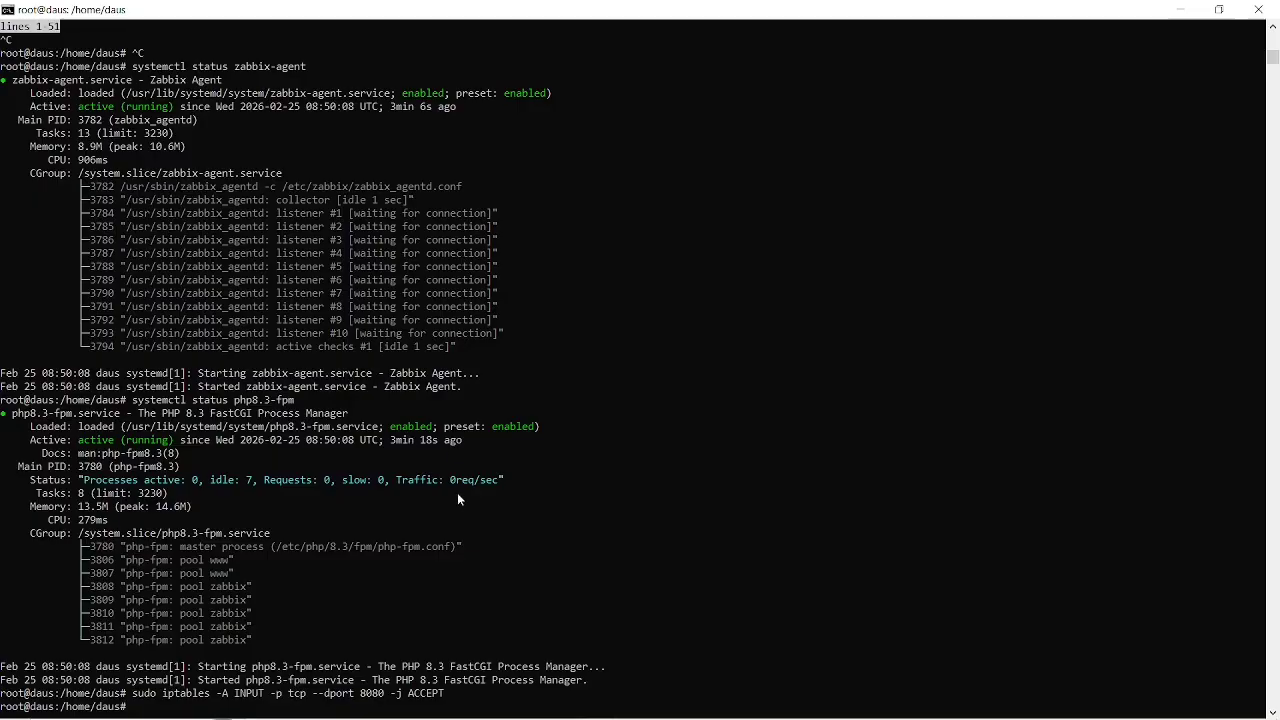
pyautogui.press('Up')
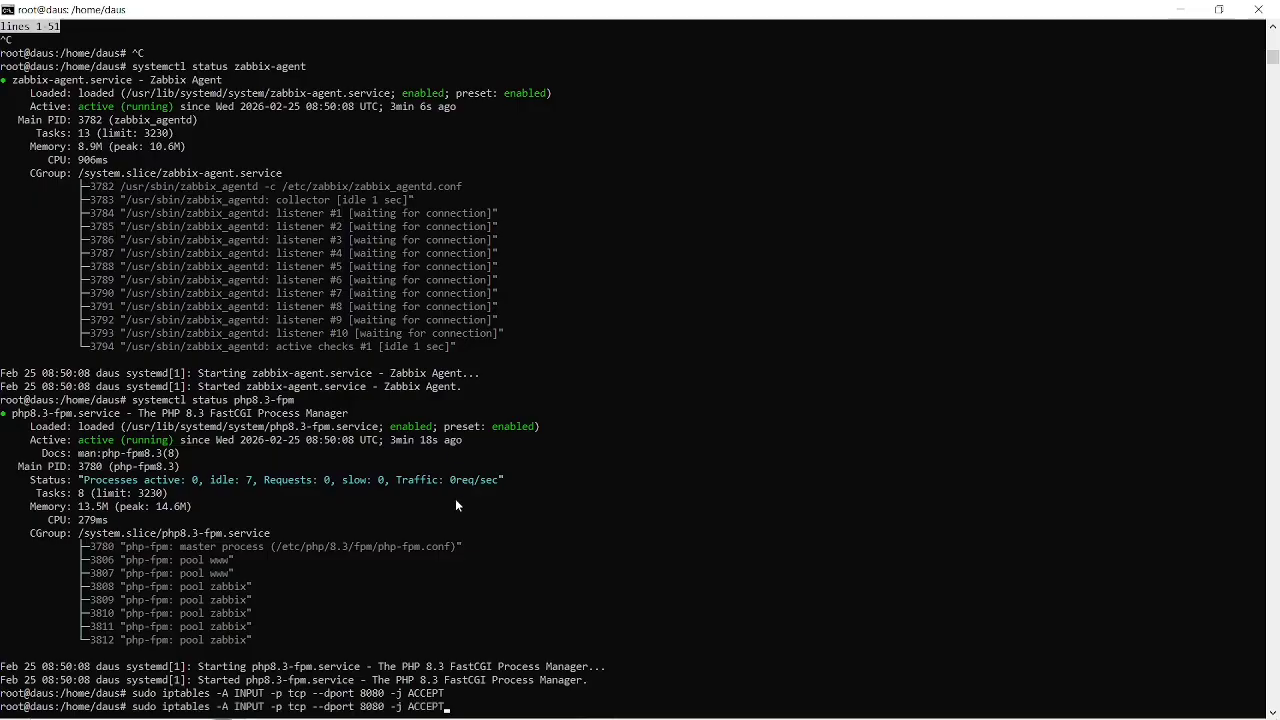
pyautogui.hotkey('ctrl', 'u')
pyautogui.write('nano')
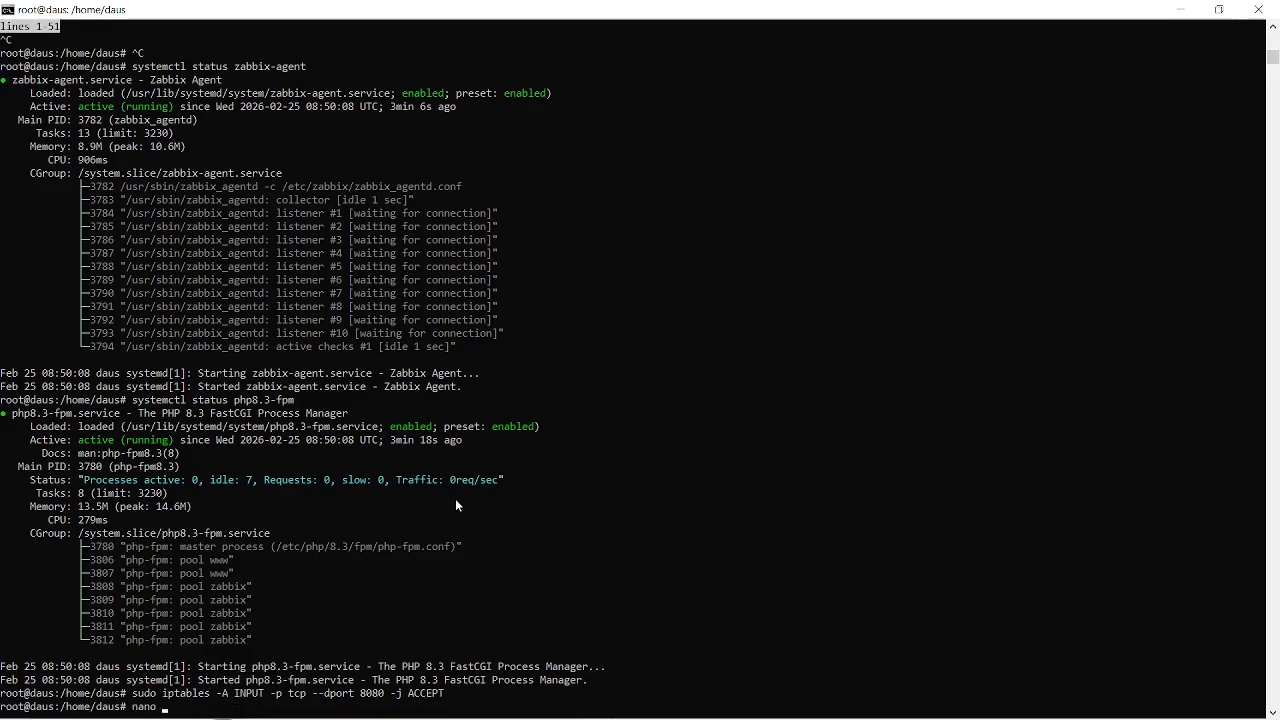
pyautogui.write(' /etc/zabbix/nginx.conf')
pyautogui.press('Return')
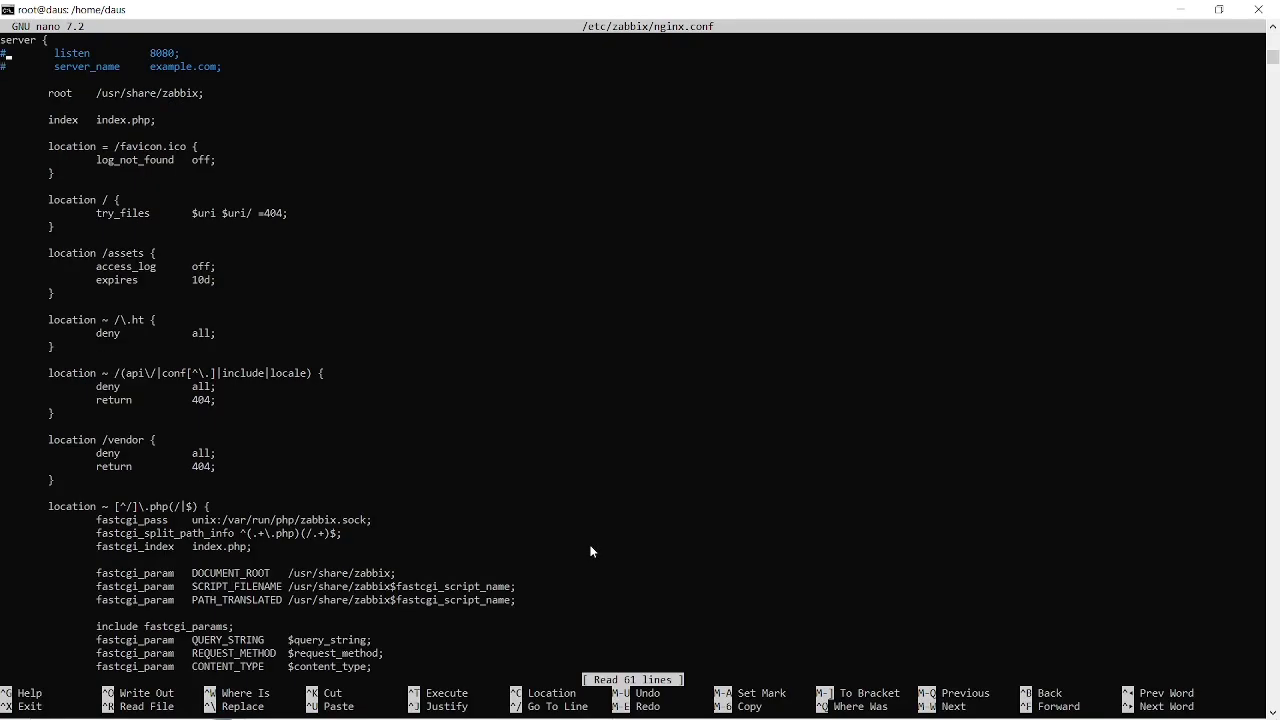
# Uncomment the listen 8080 directive in the Zabbix nginx configuration, then save the file and exit nano.
pyautogui.press('Delete')
pyautogui.press('BackSpace')
pyautogui.hotkey('ctrl', 's')
pyautogui.hotkey('ctrl', 'x')
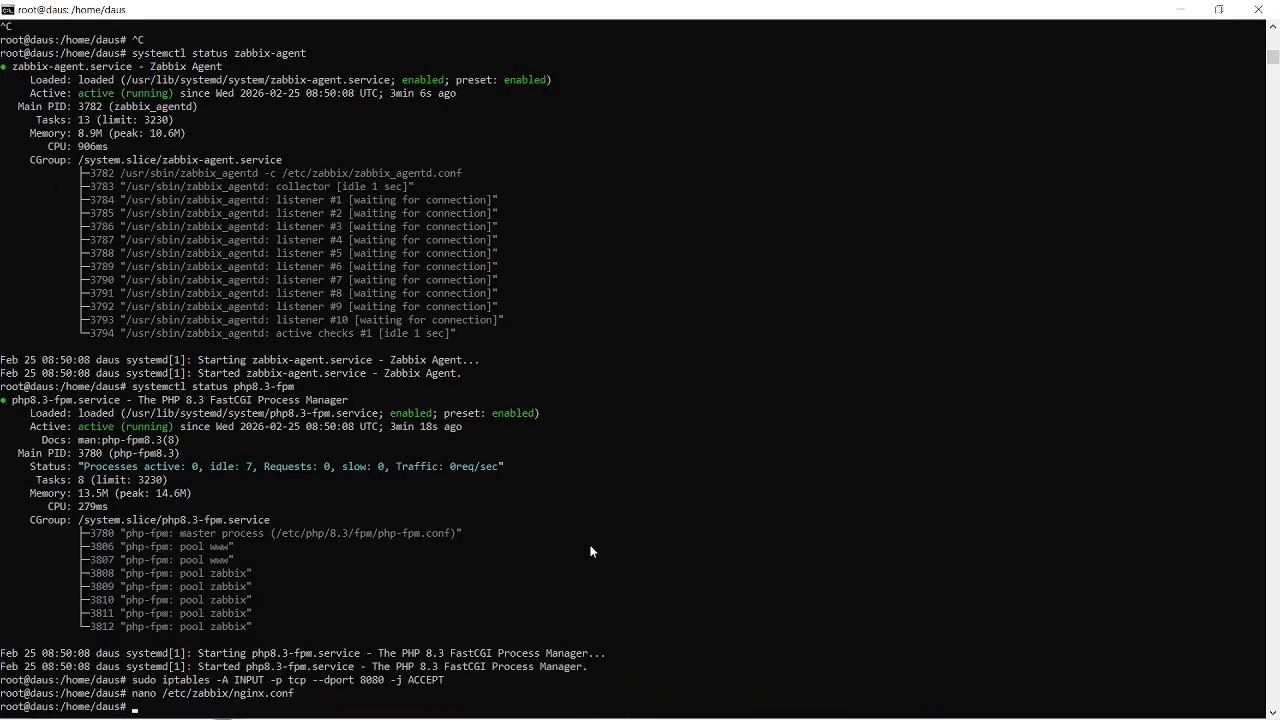
# Copy the restart command for zabbix-server, zabbix-agent, nginx and php8.3-fpm from the instructions in Chrome and run it in the server terminal.
pyautogui.press('super')
pyautogui.hotkey('alt', 'Tab')
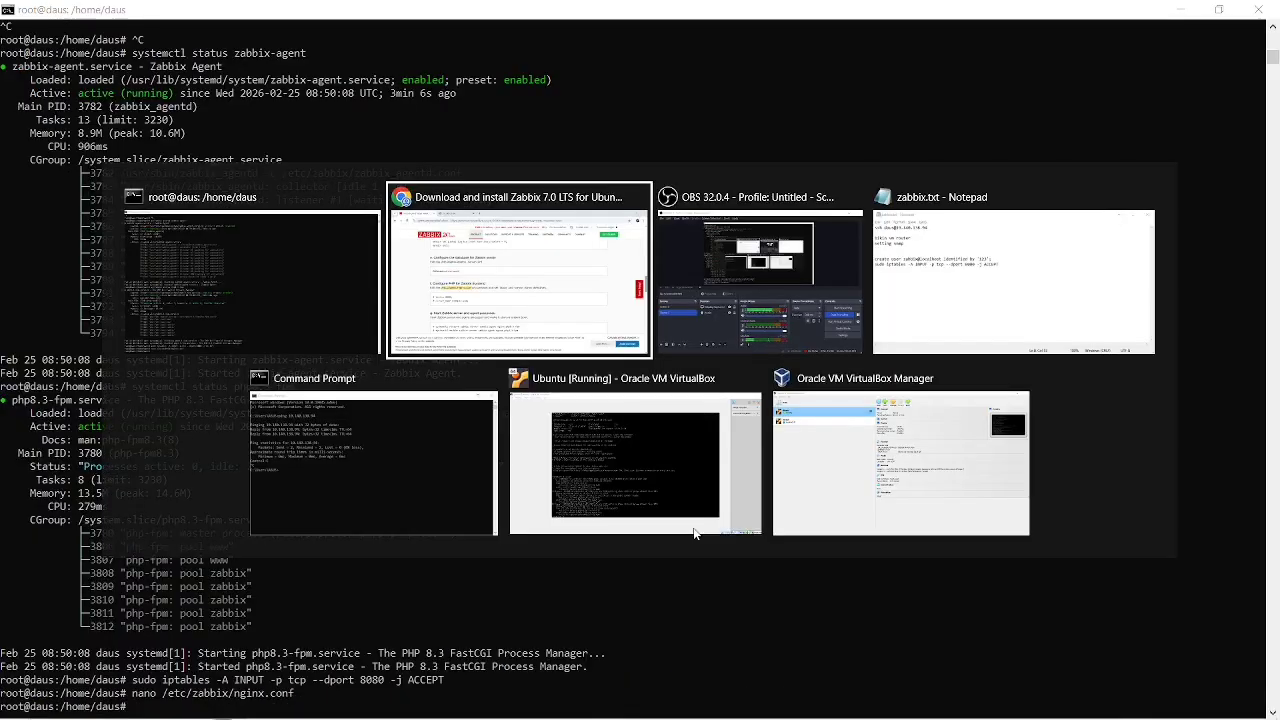
pyautogui.scroll(-2, 585, 507)
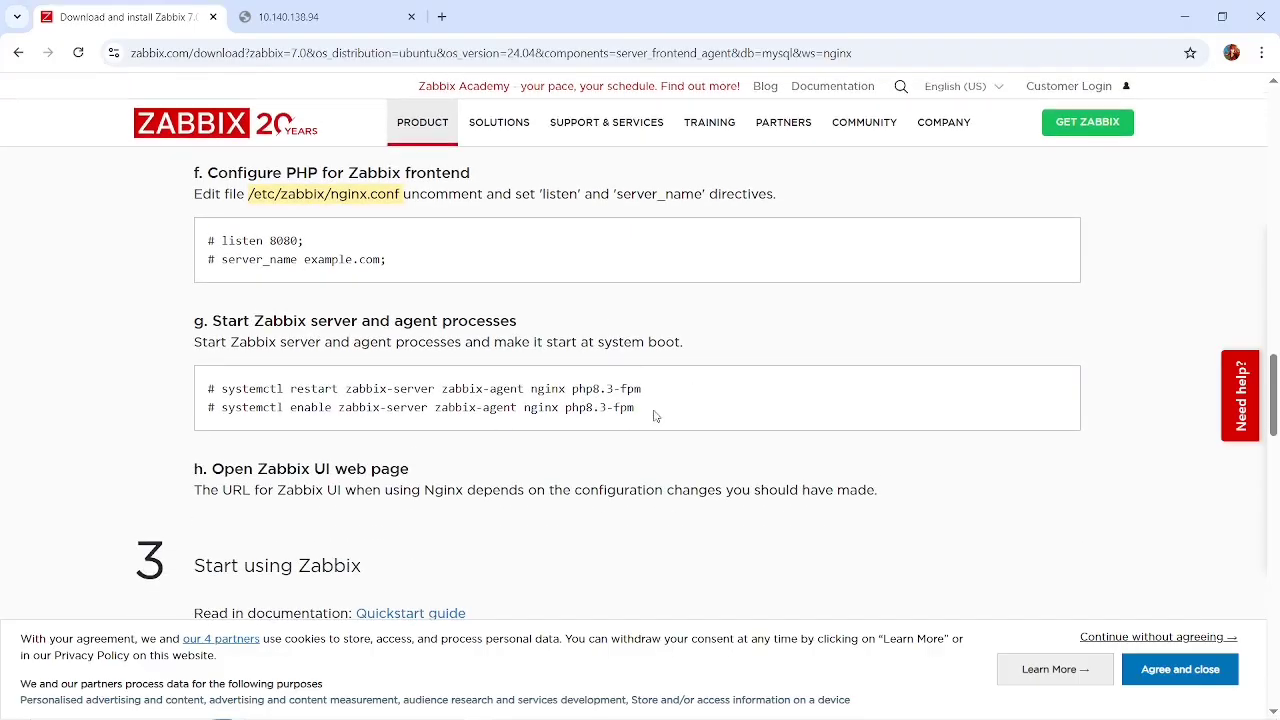
pyautogui.moveTo(645, 418); pyautogui.dragTo(566, 408)
pyautogui.moveTo(663, 397); pyautogui.dragTo(221, 389)
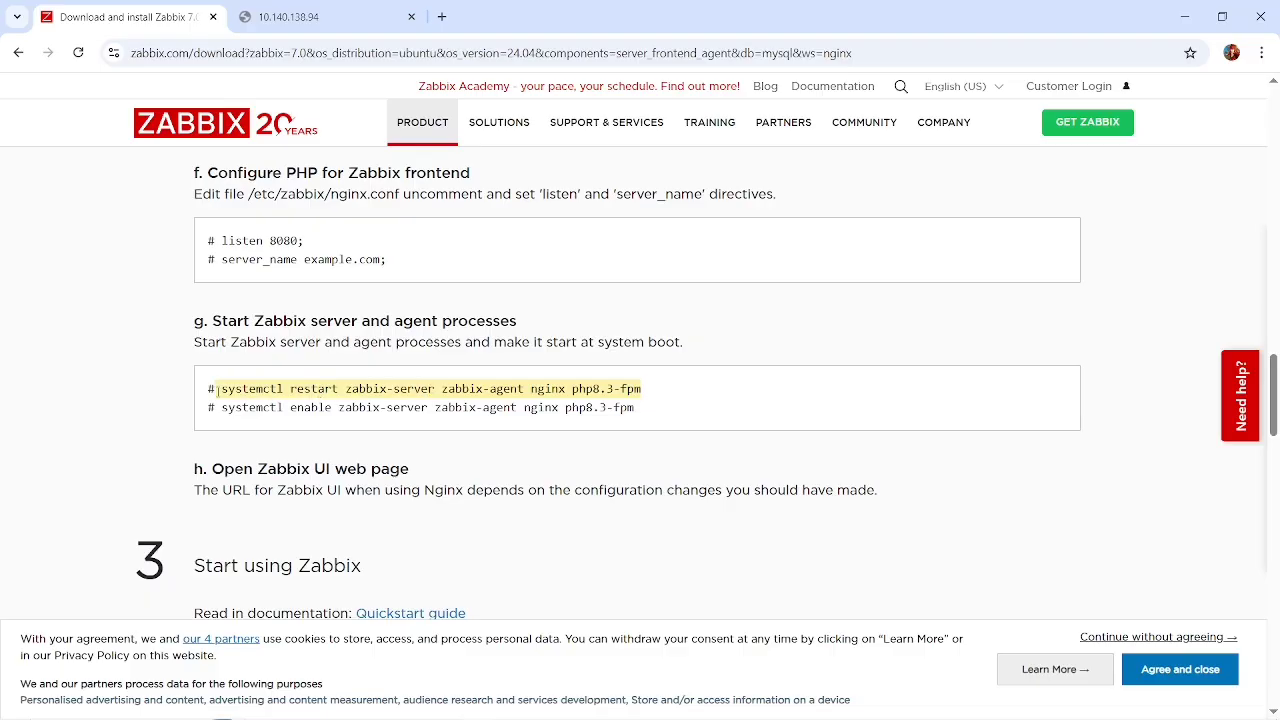
pyautogui.hotkey('ctrl', 'c')
pyautogui.hotkey('alt', 'Tab')
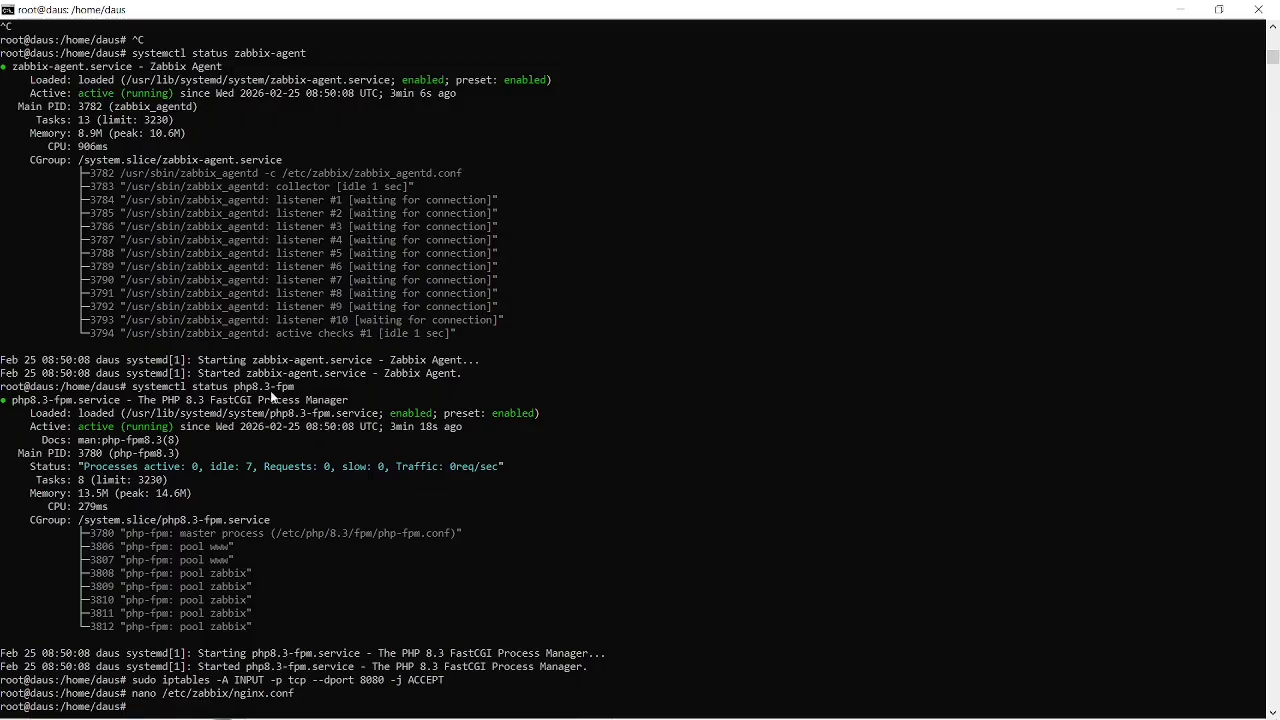
pyautogui.rightClick(335, 398)
pyautogui.press('Return')
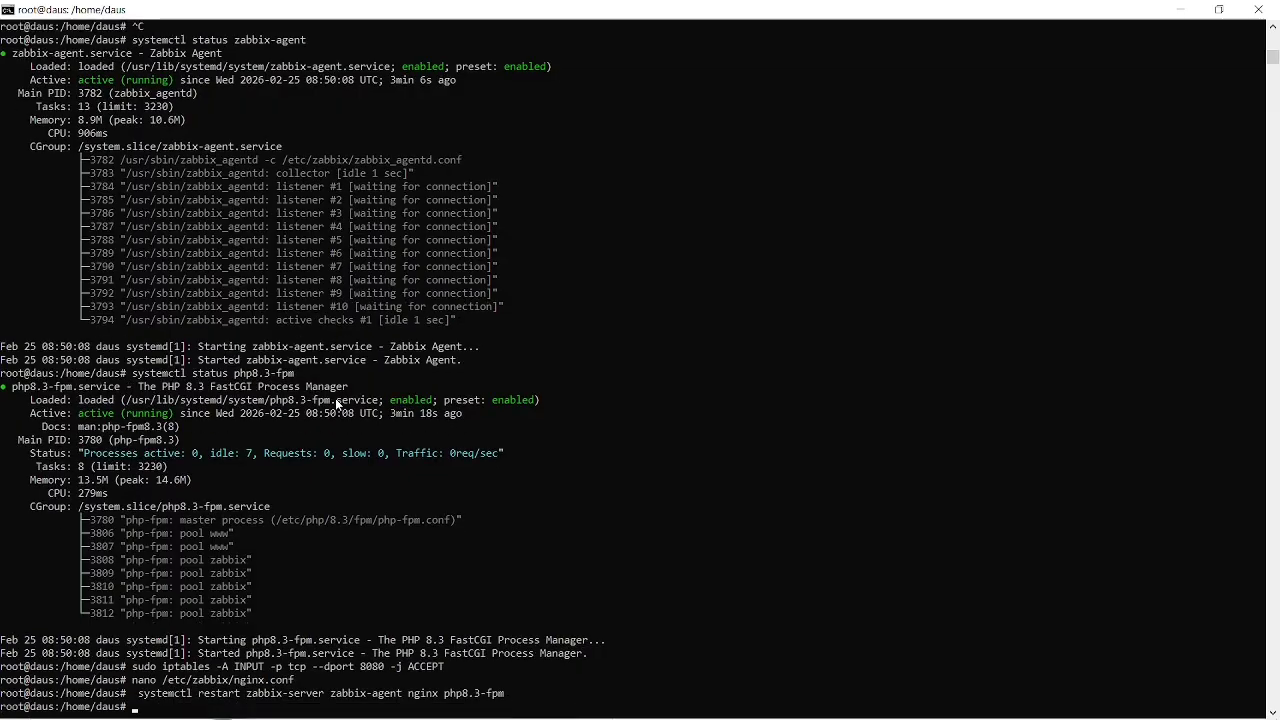
# Return to Chrome and reload the frontend page at 10.140.138.94:8080 to open the Zabbix setup wizard.
pyautogui.hotkey('alt', 'Tab')
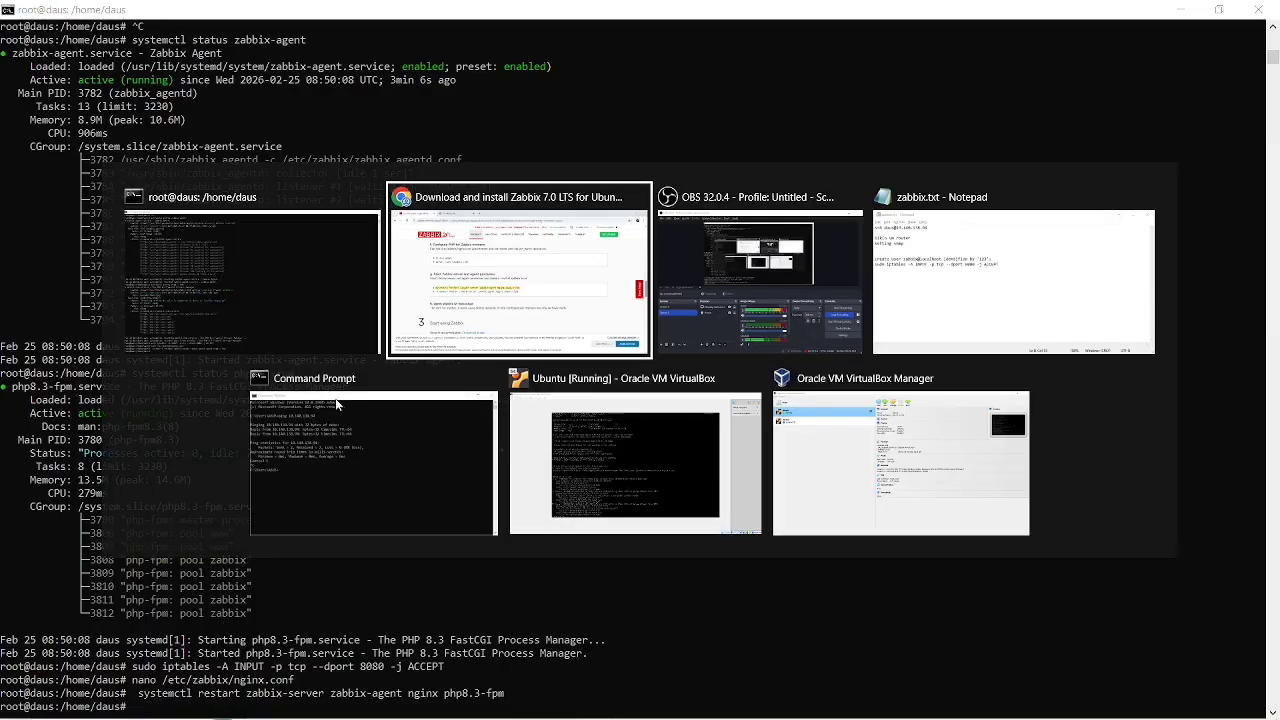
pyautogui.click(316, 8)
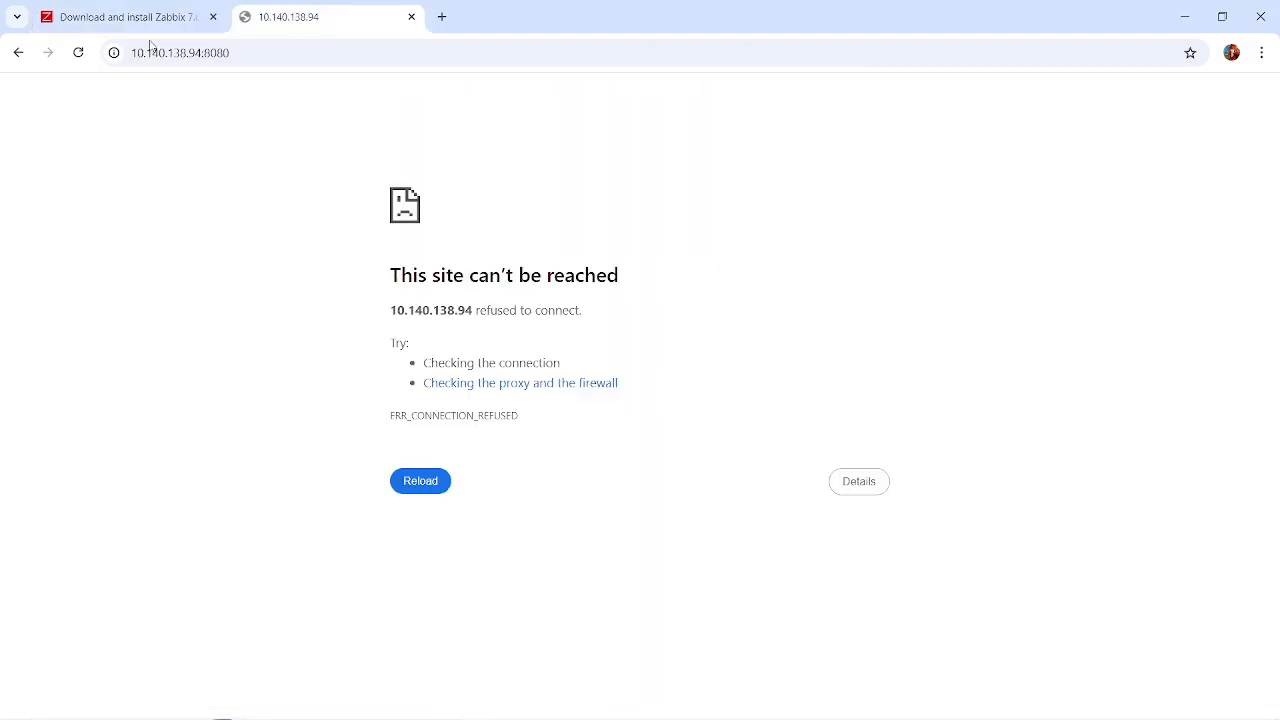
pyautogui.click(78, 52)
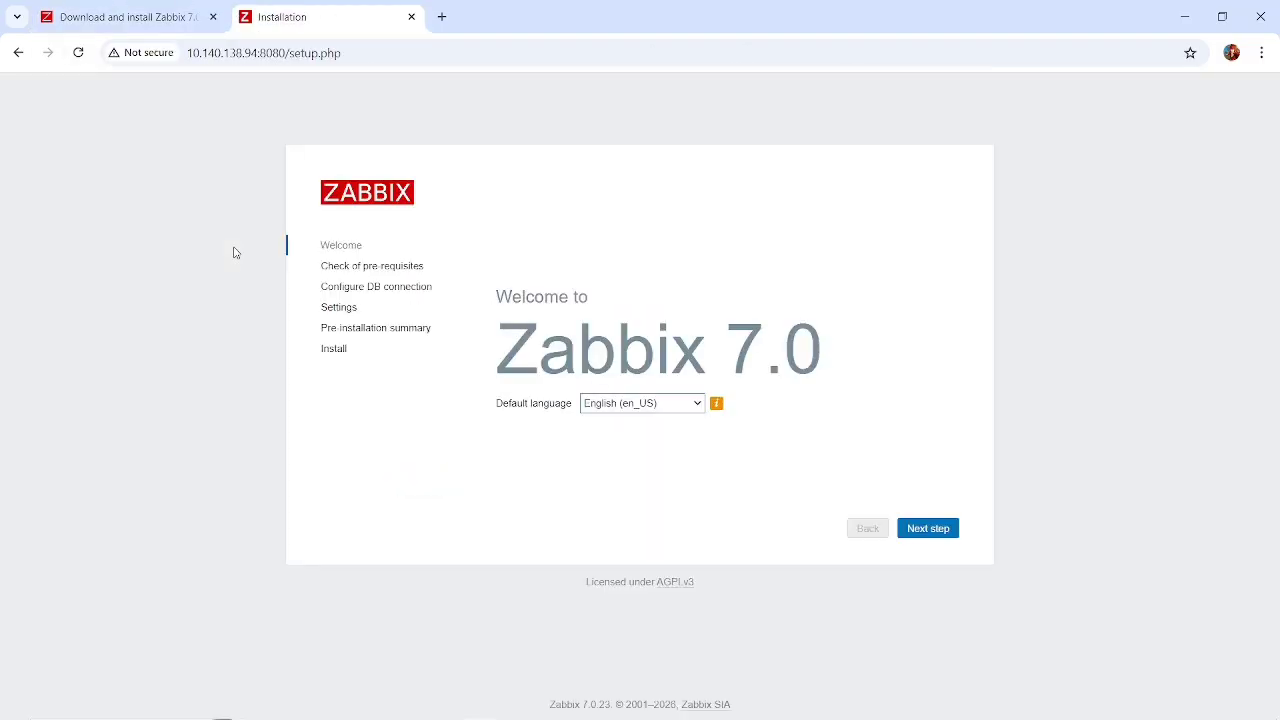
# Keep English (en_US) as the default language, review the full pre-requisites list, and proceed to the database connection settings.
pyautogui.click(932, 533)
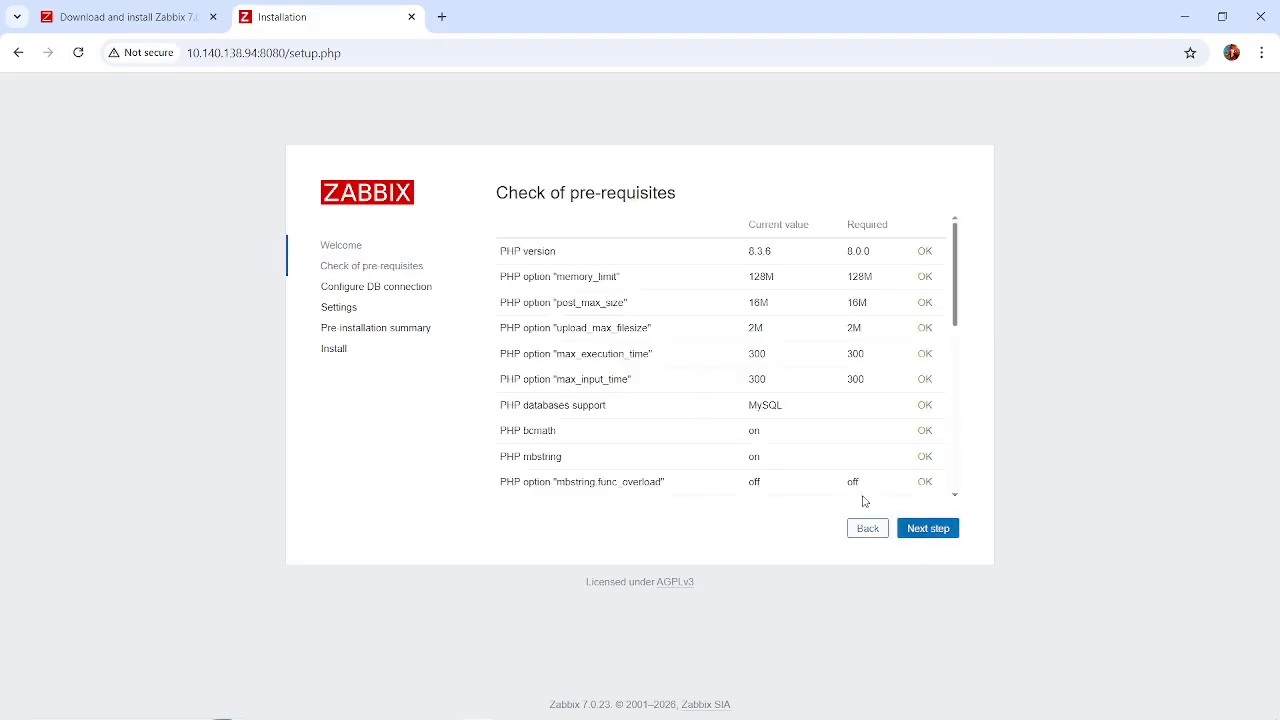
pyautogui.scroll(-1, 891, 394)
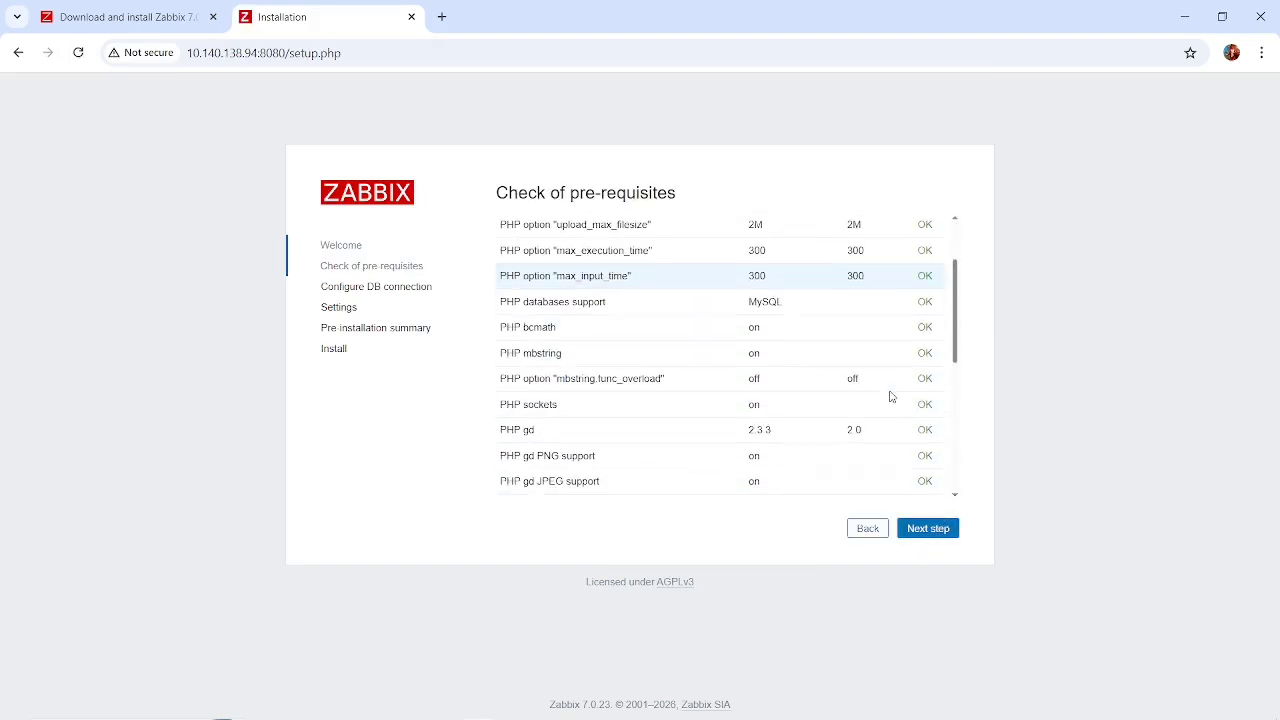
pyautogui.scroll(-3, 857, 400)
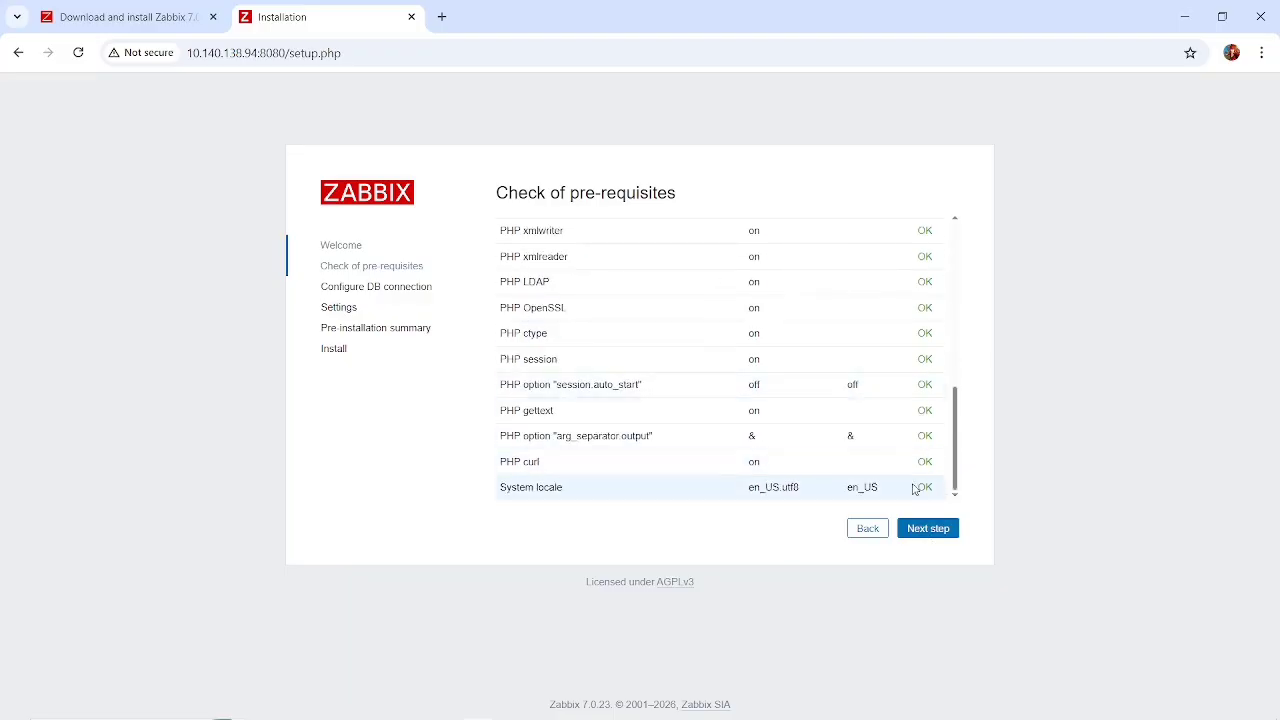
pyautogui.click(928, 528)
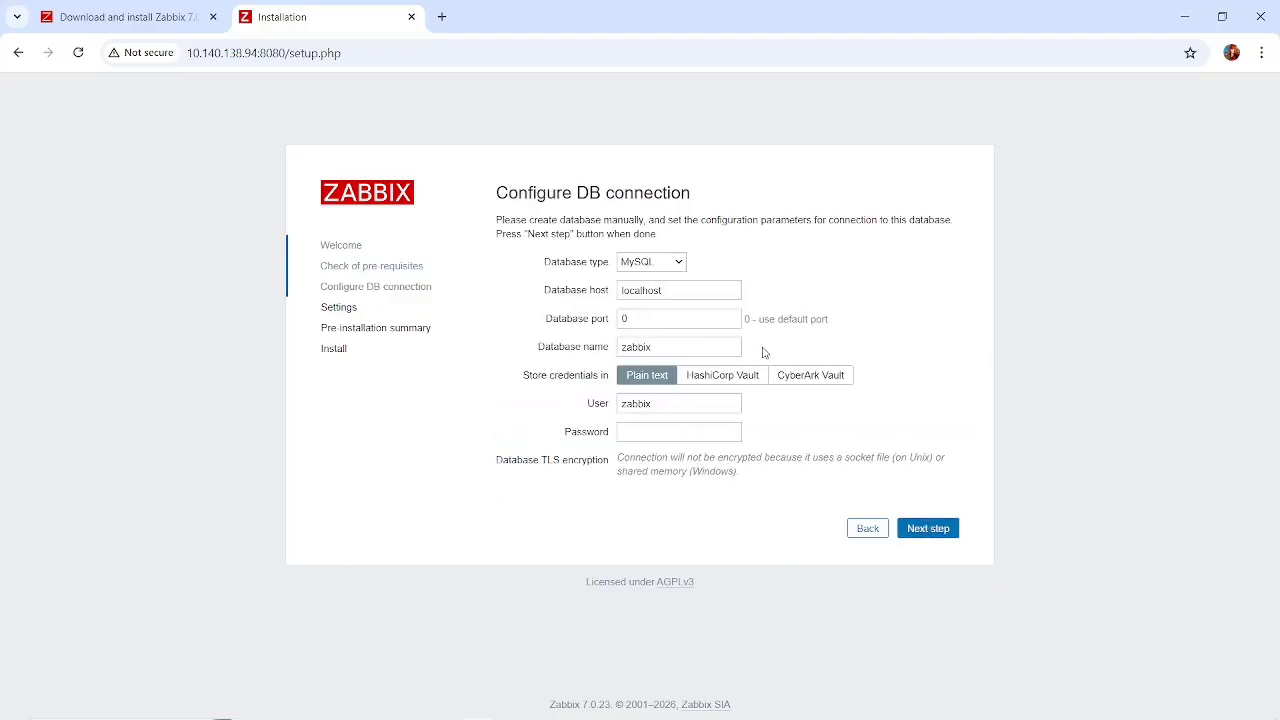
# Re-enter the database host as localhost.
pyautogui.click(667, 290)
pyautogui.press('BackSpace')
pyautogui.press('BackSpace')
pyautogui.press('BackSpace')
pyautogui.press('BackSpace')
pyautogui.press('BackSpace')
pyautogui.press('BackSpace')
pyautogui.press('BackSpace')
pyautogui.press('BackSpace')
pyautogui.press('BackSpace')
pyautogui.press('BackSpace')
pyautogui.press('BackSpace')
pyautogui.press('BackSpace')
pyautogui.press('BackSpace')
pyautogui.write('za')
pyautogui.press('BackSpace')
pyautogui.write('l')
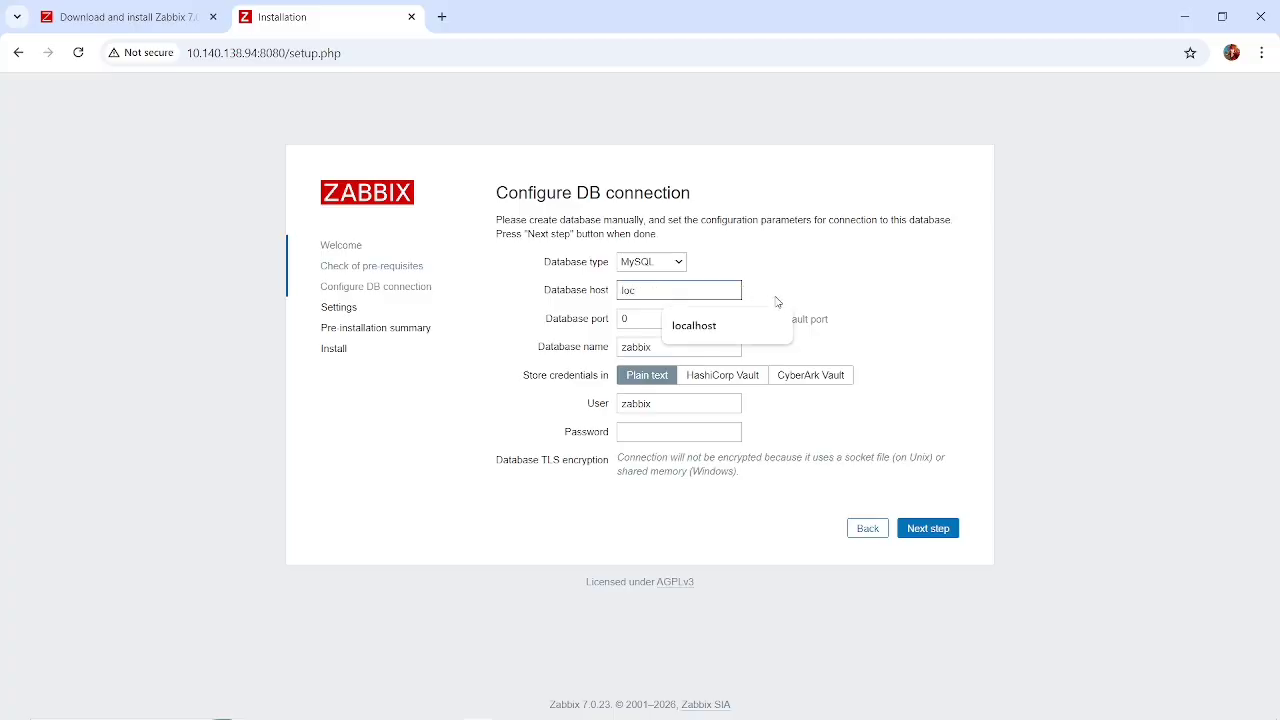
pyautogui.click(738, 321)
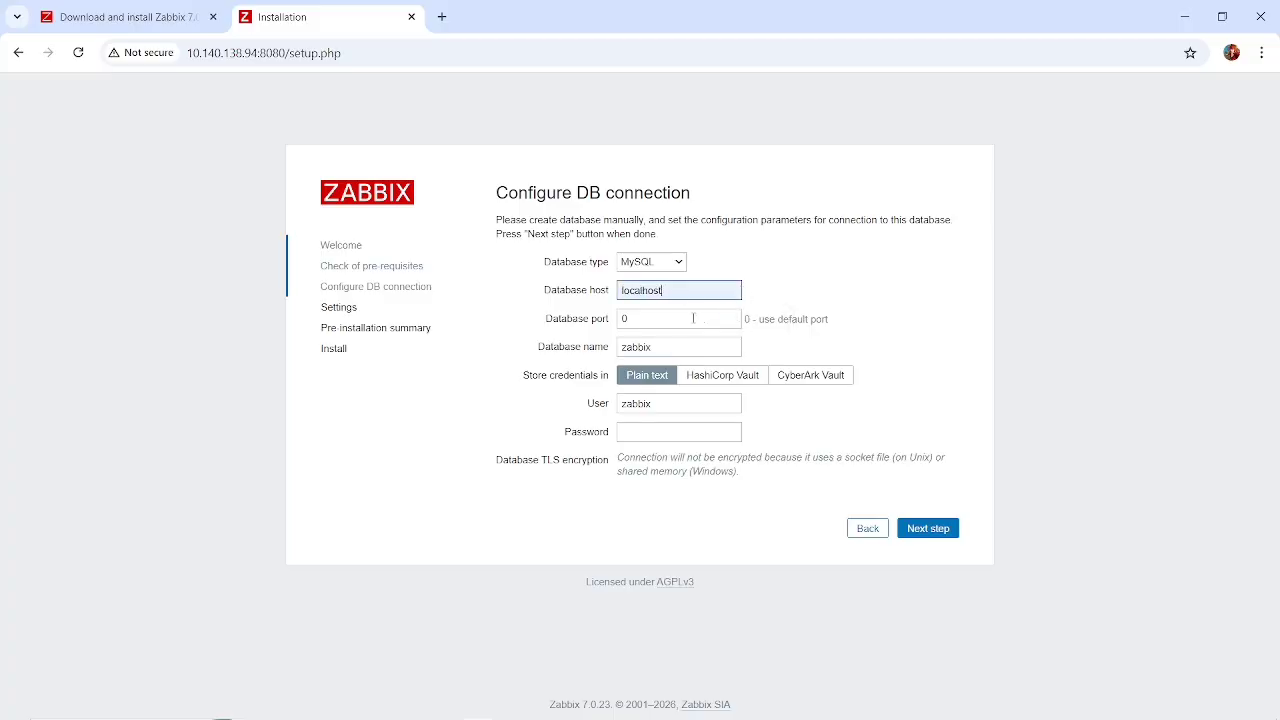
# Set the database port to 3306.
pyautogui.click(670, 318)
pyautogui.write('3307')
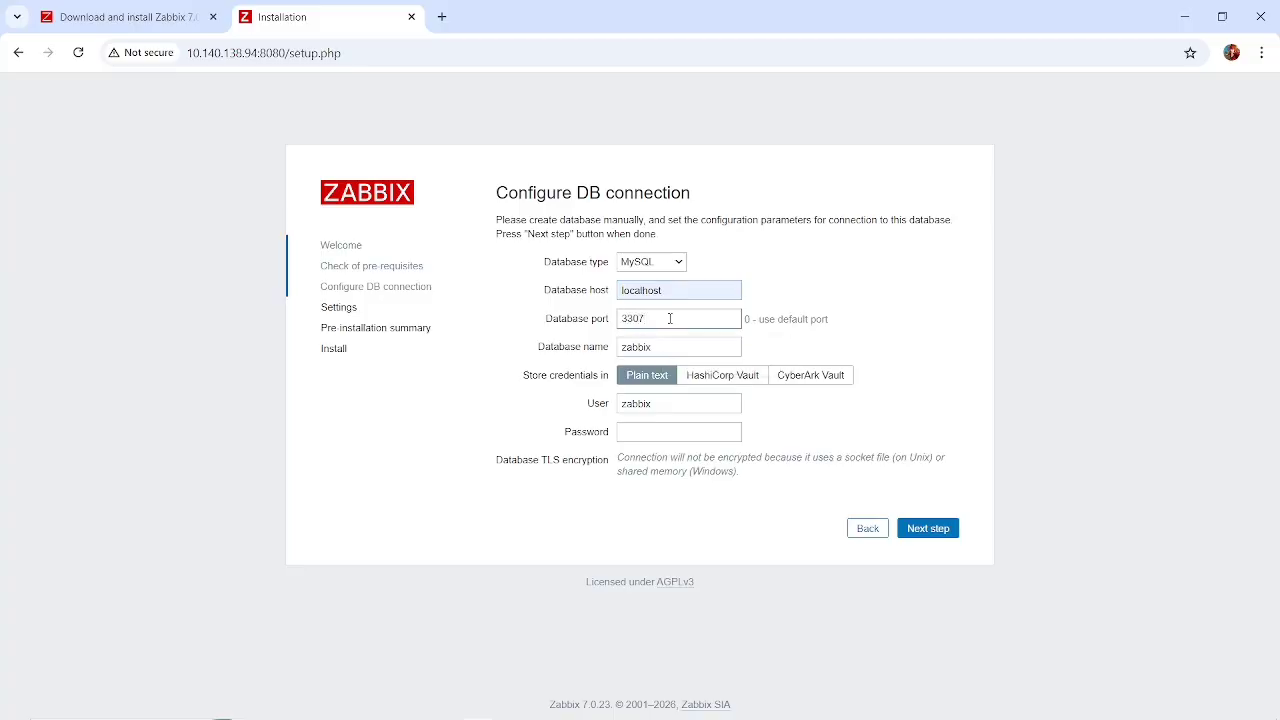
pyautogui.press('BackSpace')
pyautogui.write('6')
# Review the Create initial database section of the install instructions for the database name and user.
pyautogui.click(138, 16)
pyautogui.scroll(5, 338, 265)
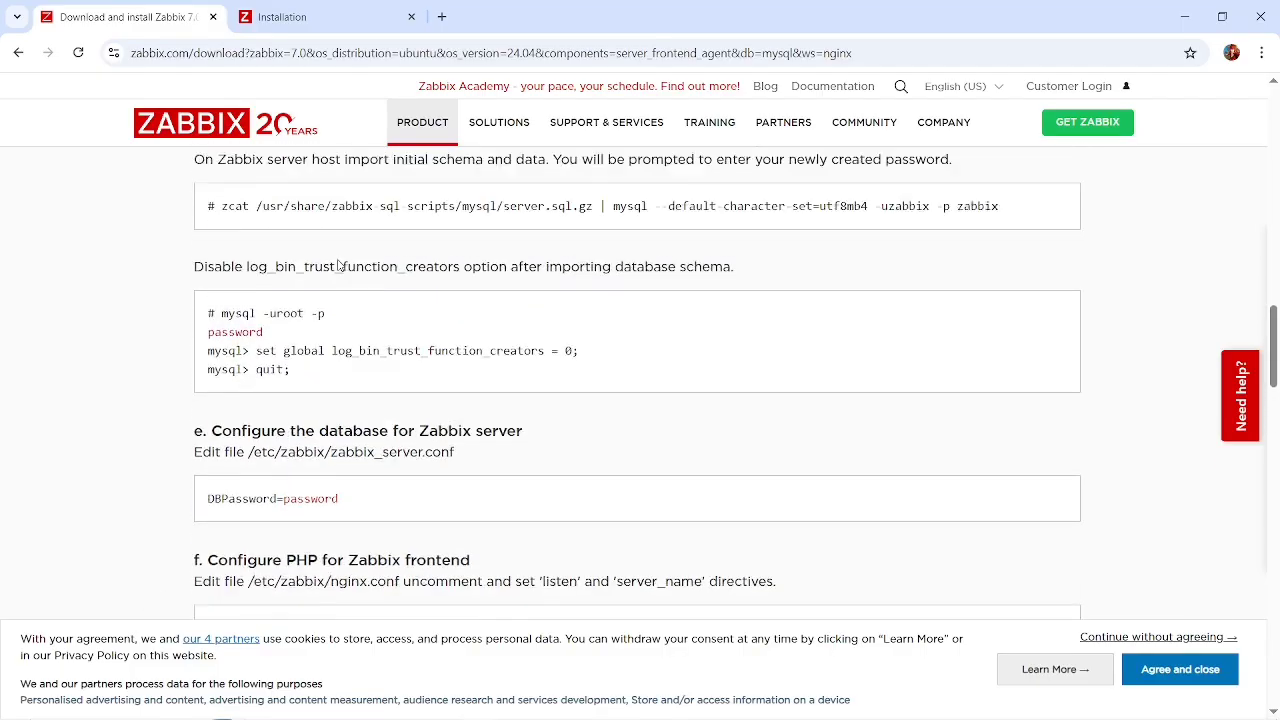
pyautogui.scroll(4, 338, 265)
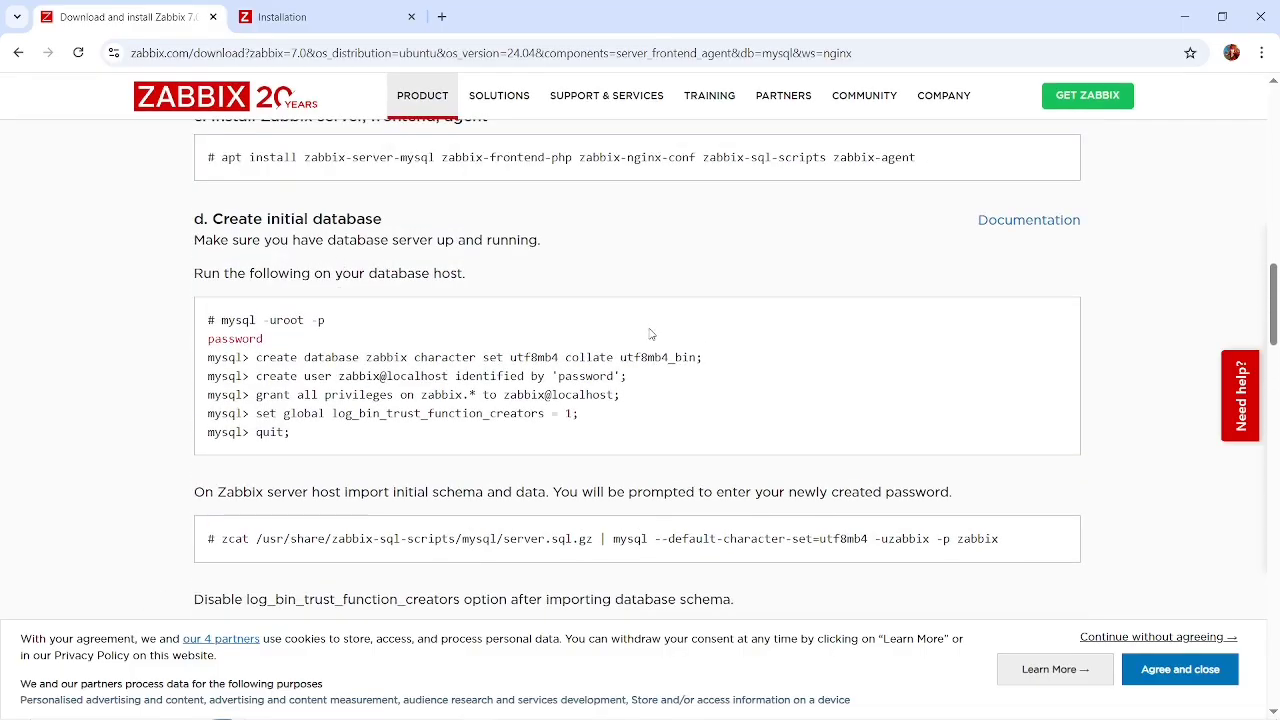
# Return to the setup wizard, decline the suggested strong password, enter the database password and proceed to Settings.
pyautogui.click(338, 10)
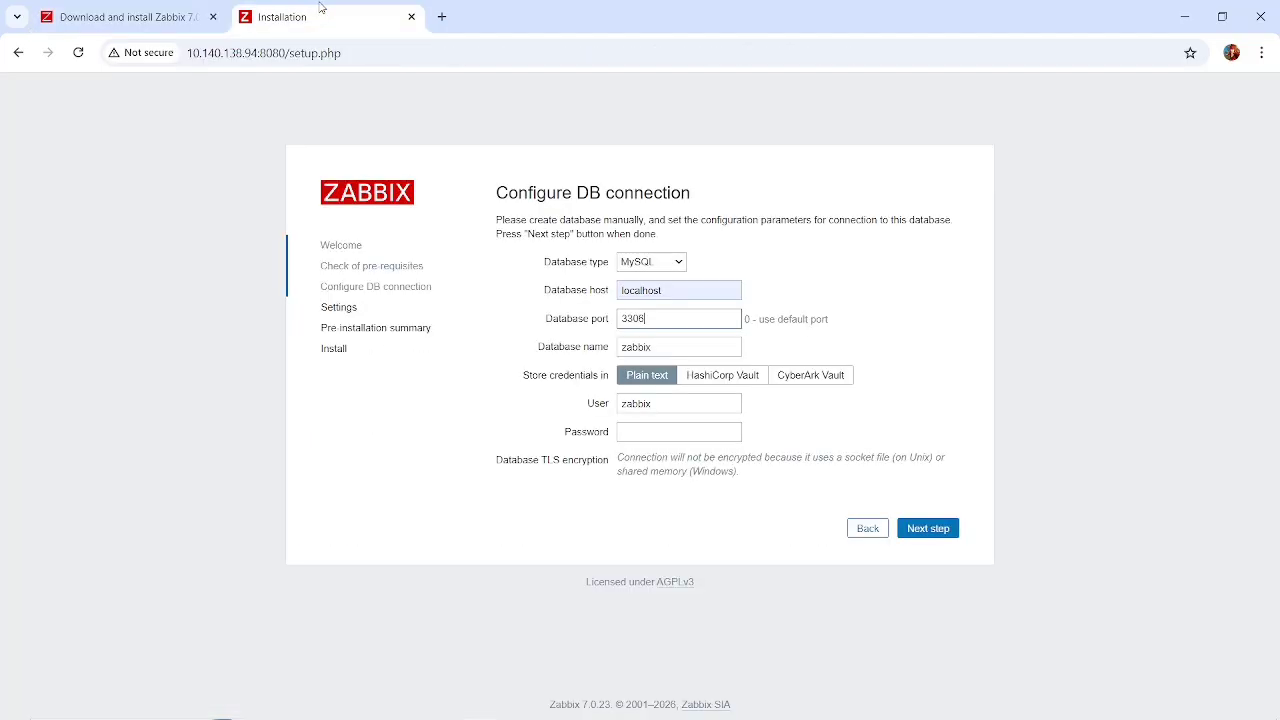
pyautogui.click(649, 436)
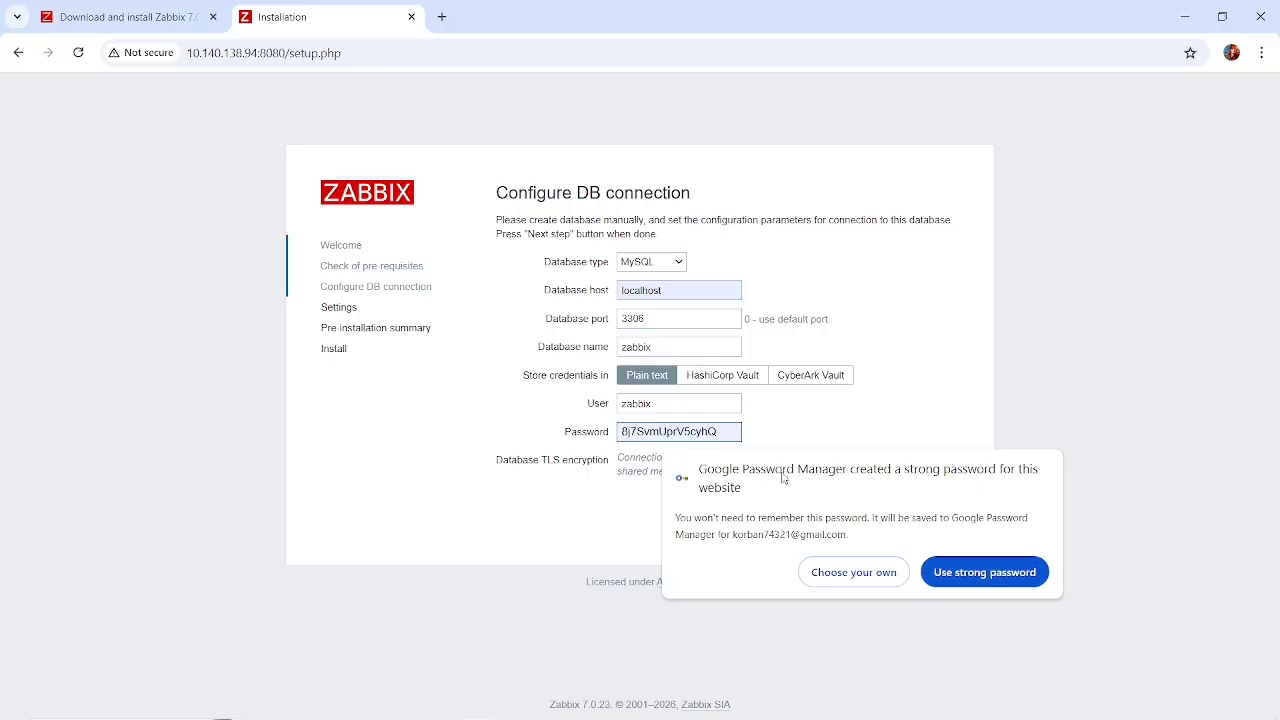
pyautogui.click(858, 576)
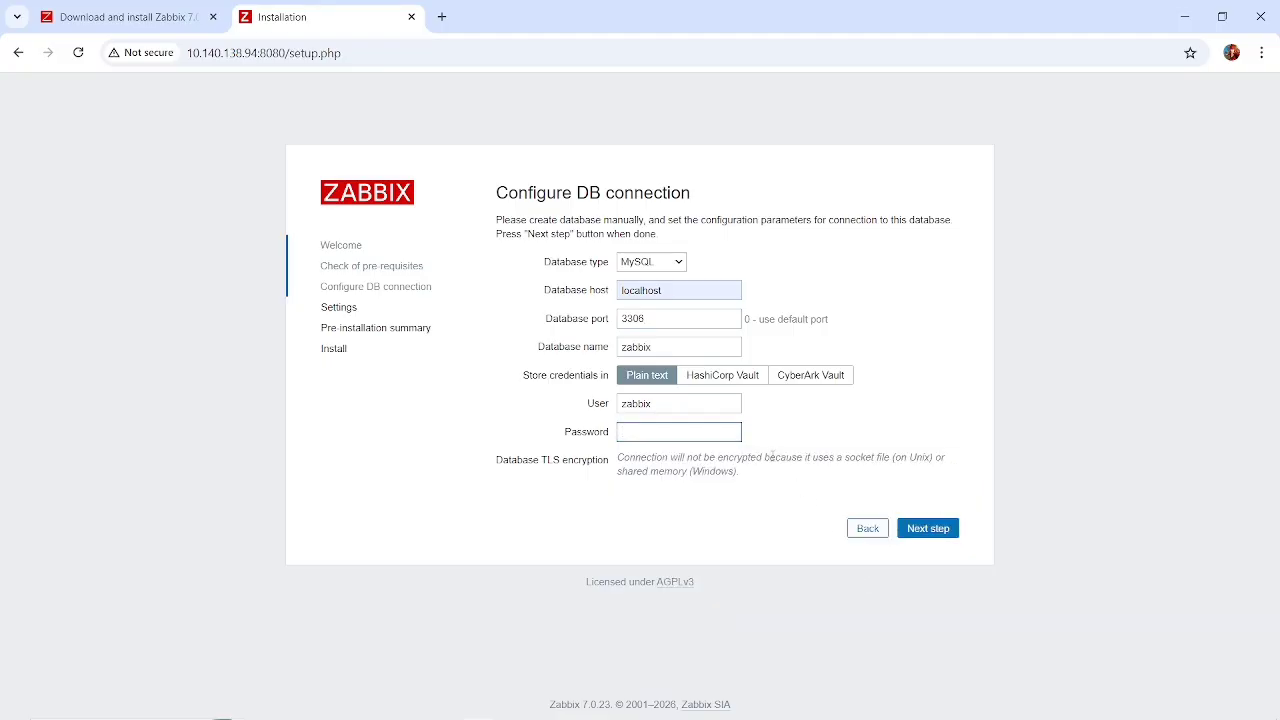
pyautogui.write('pa')
pyautogui.click(933, 529)
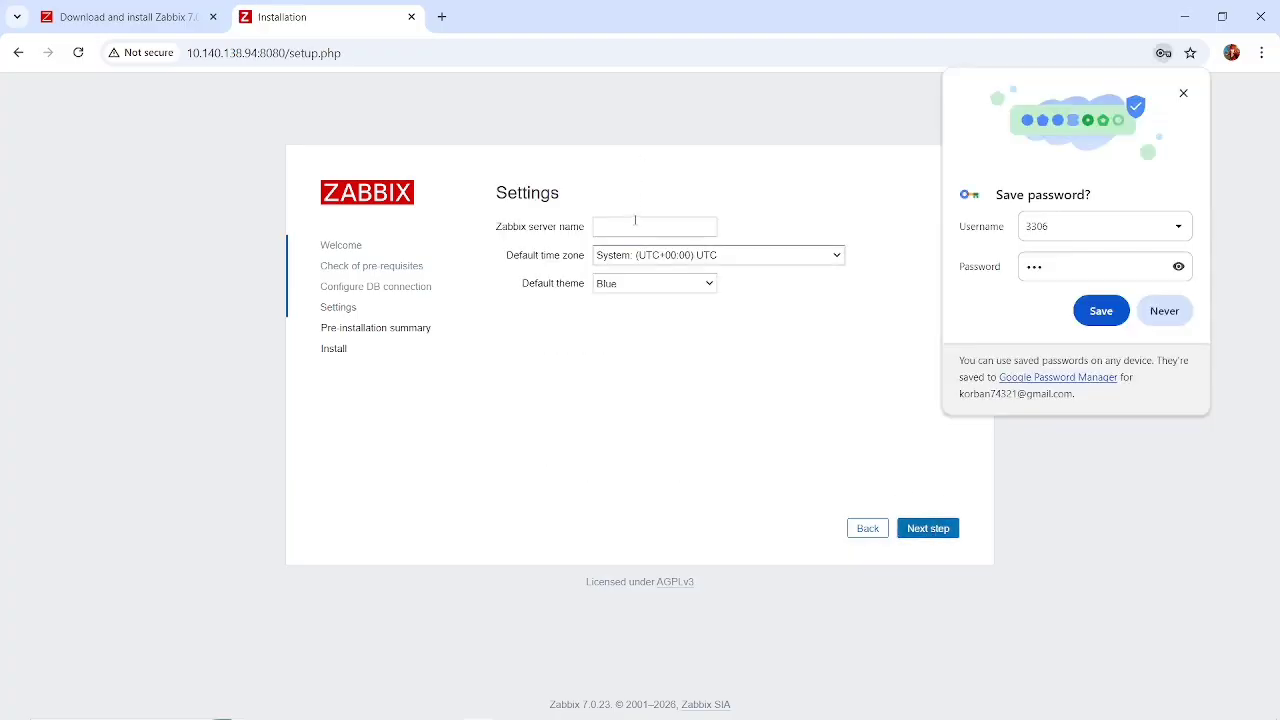
# Set the Zabbix server name to zabbix_MT.
pyautogui.click(634, 222)
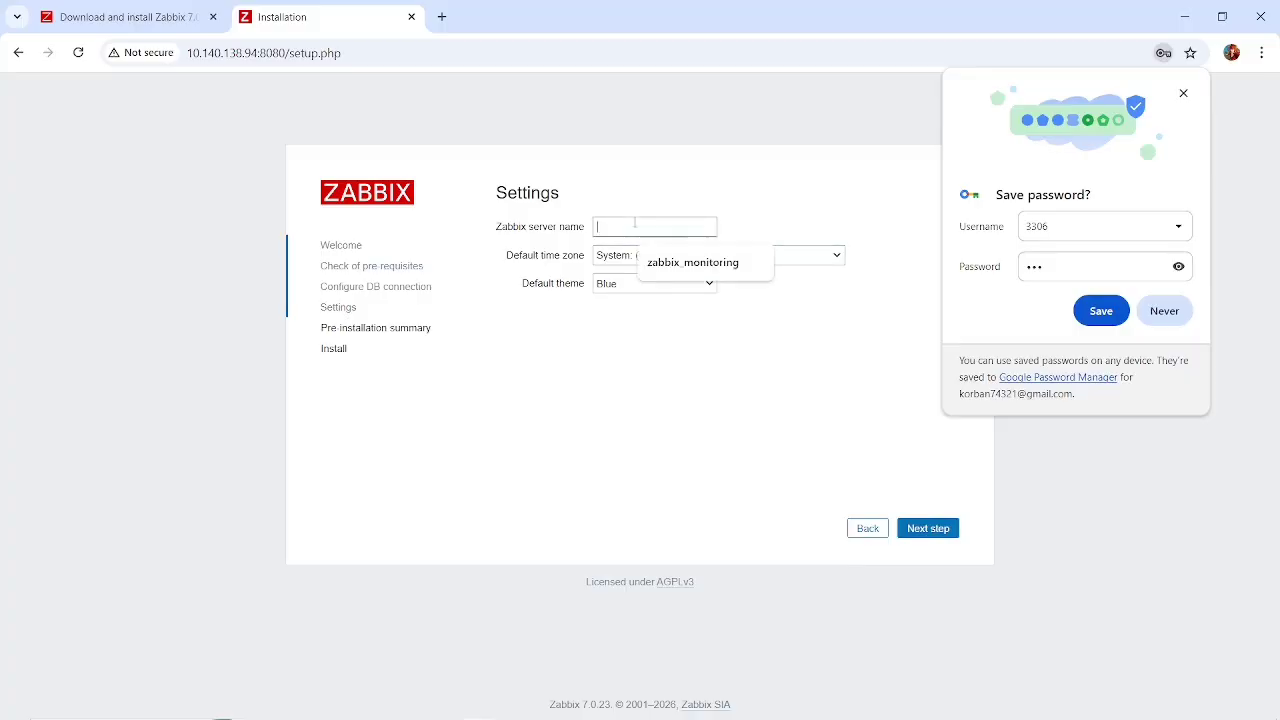
pyautogui.write('zabbix_MT')
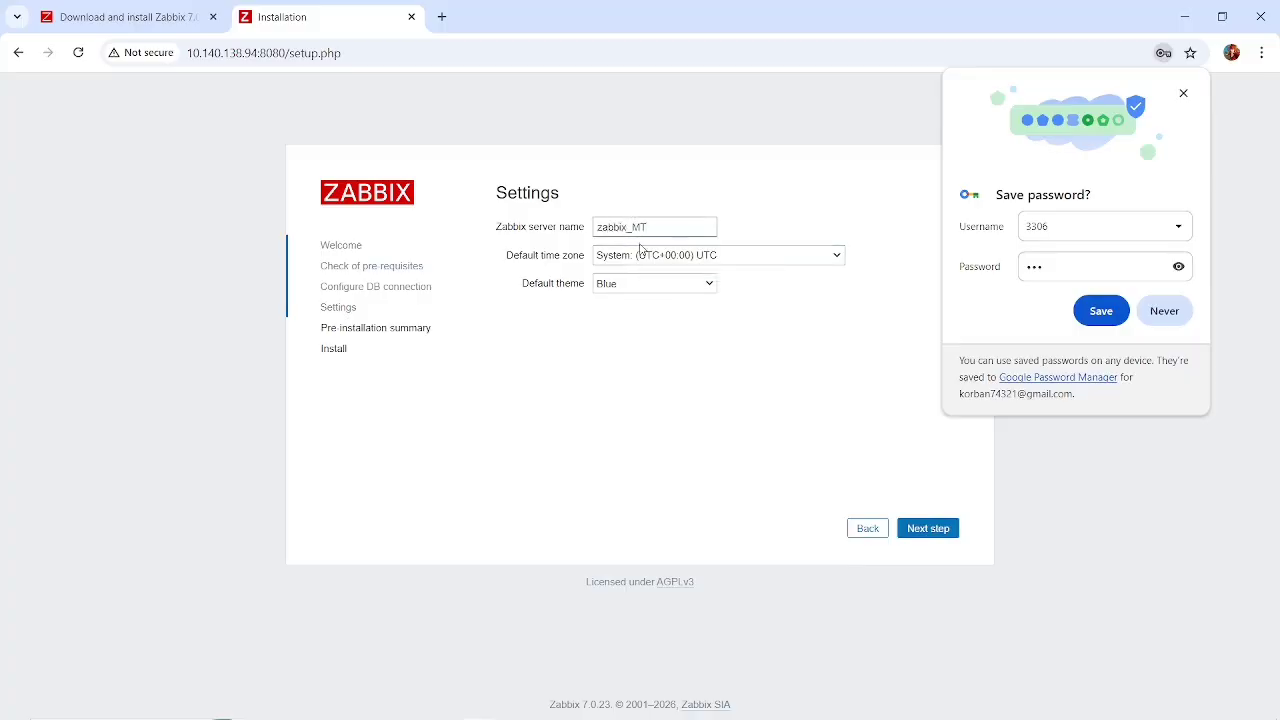
pyautogui.click(663, 262)
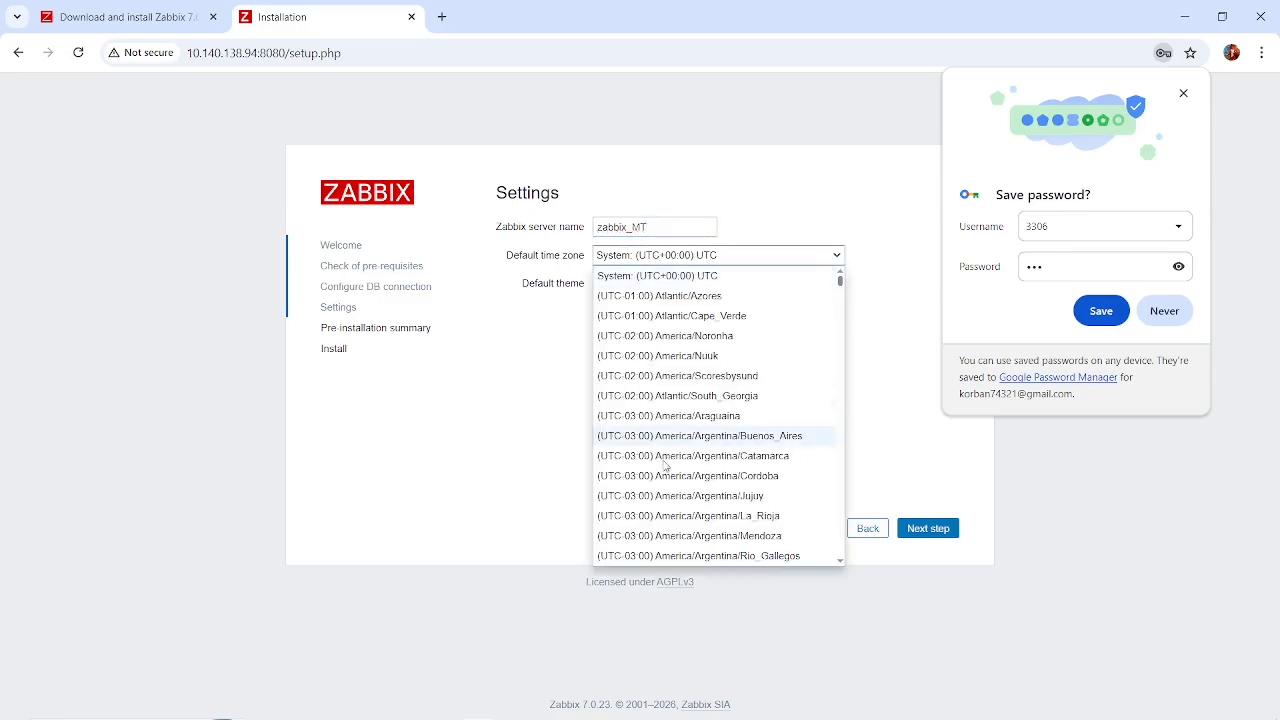
pyautogui.scroll(-1, 665, 474)
pyautogui.scroll(-10, 665, 474)
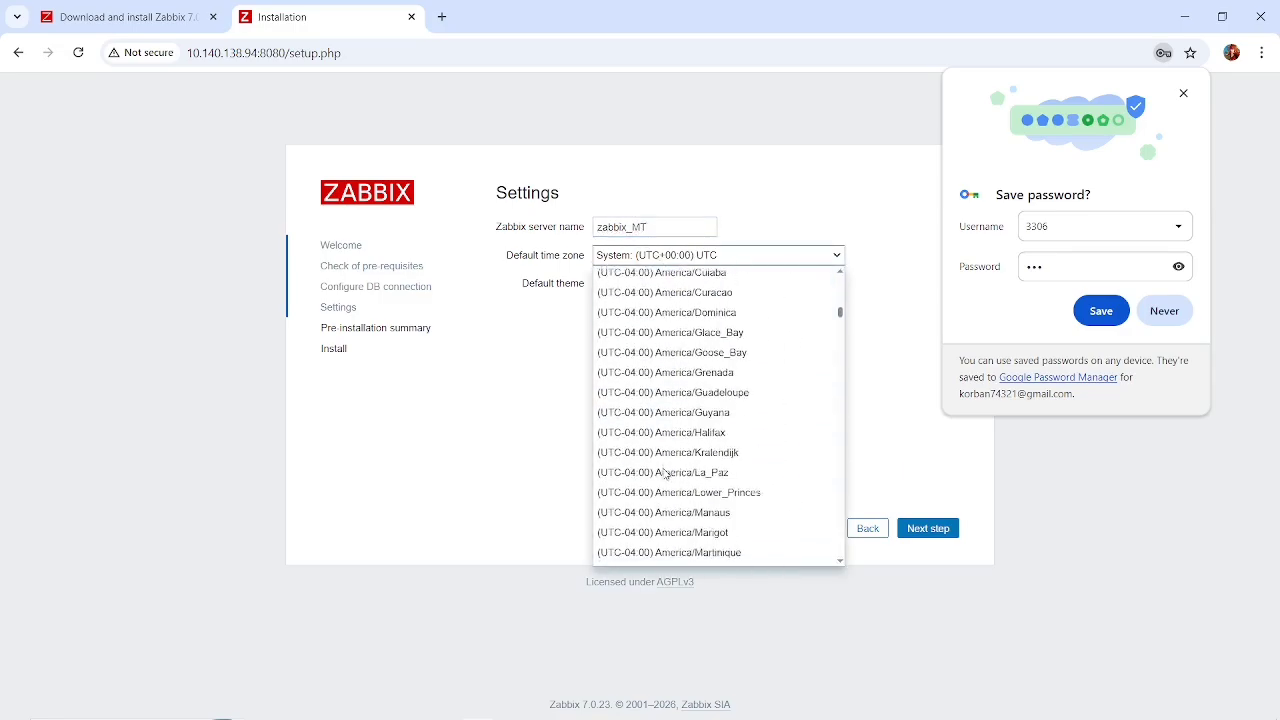
pyautogui.scroll(-12, 665, 474)
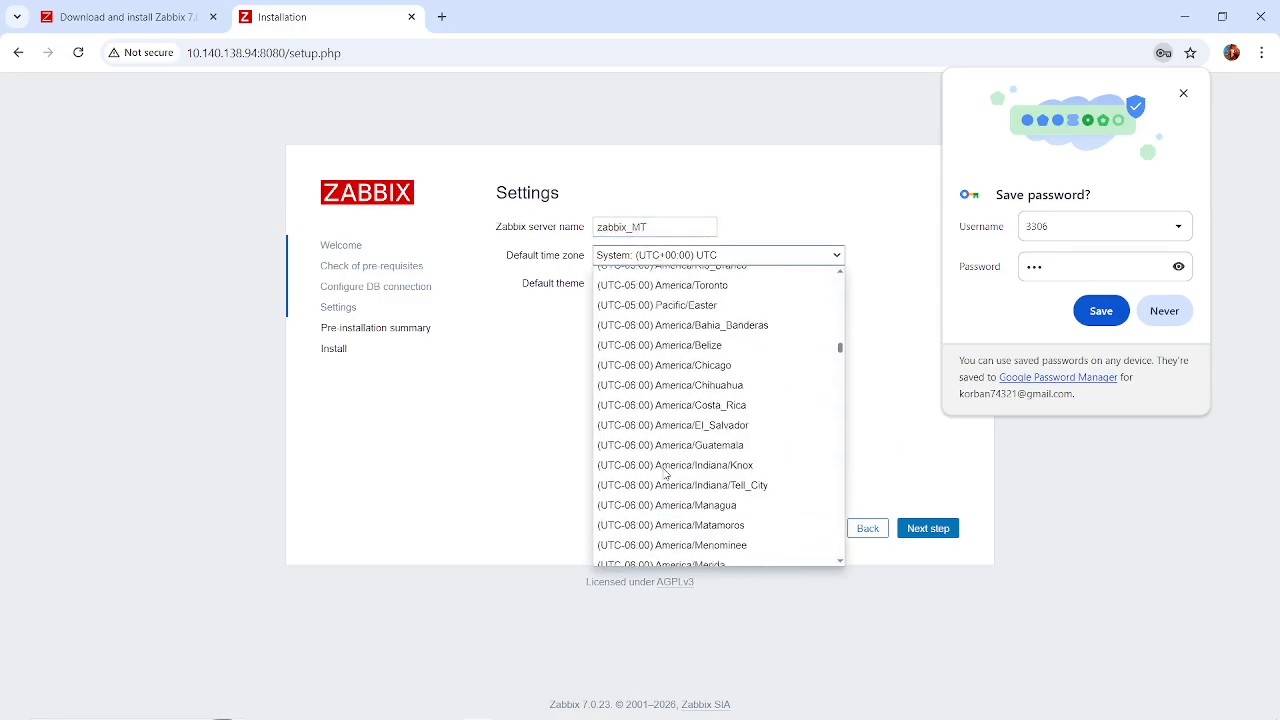
pyautogui.scroll(-12, 665, 474)
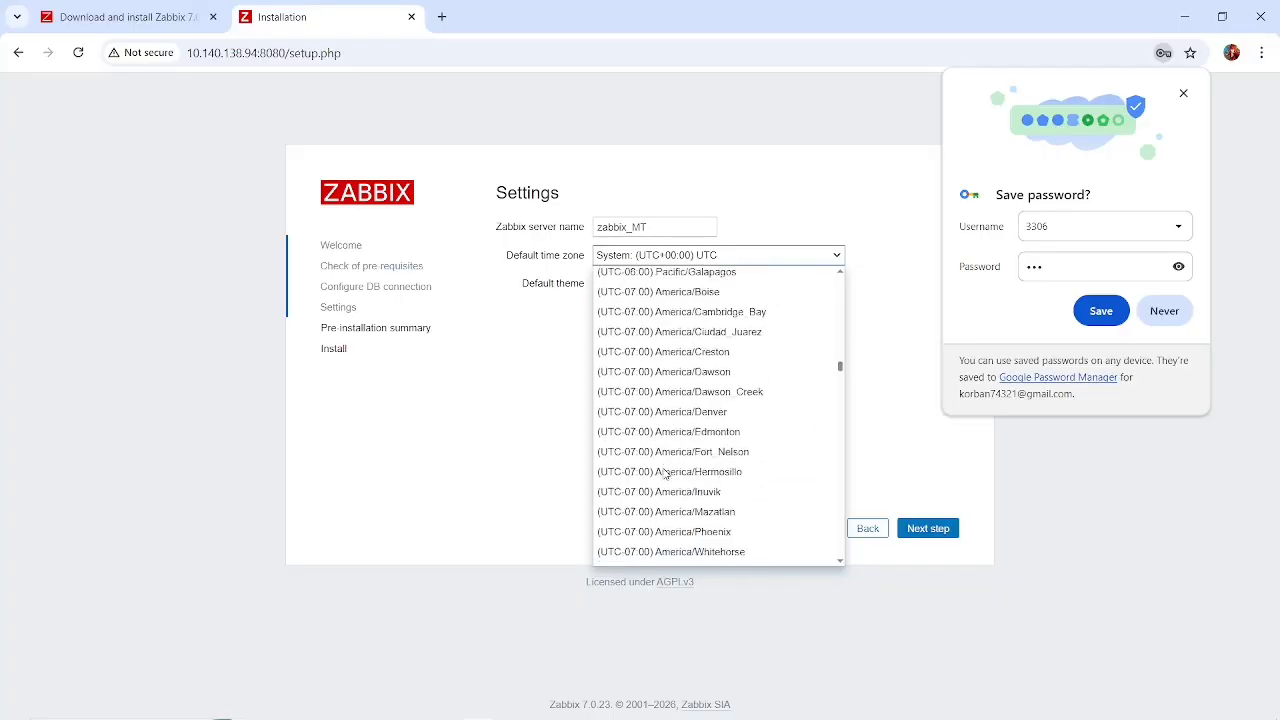
pyautogui.scroll(-12, 665, 474)
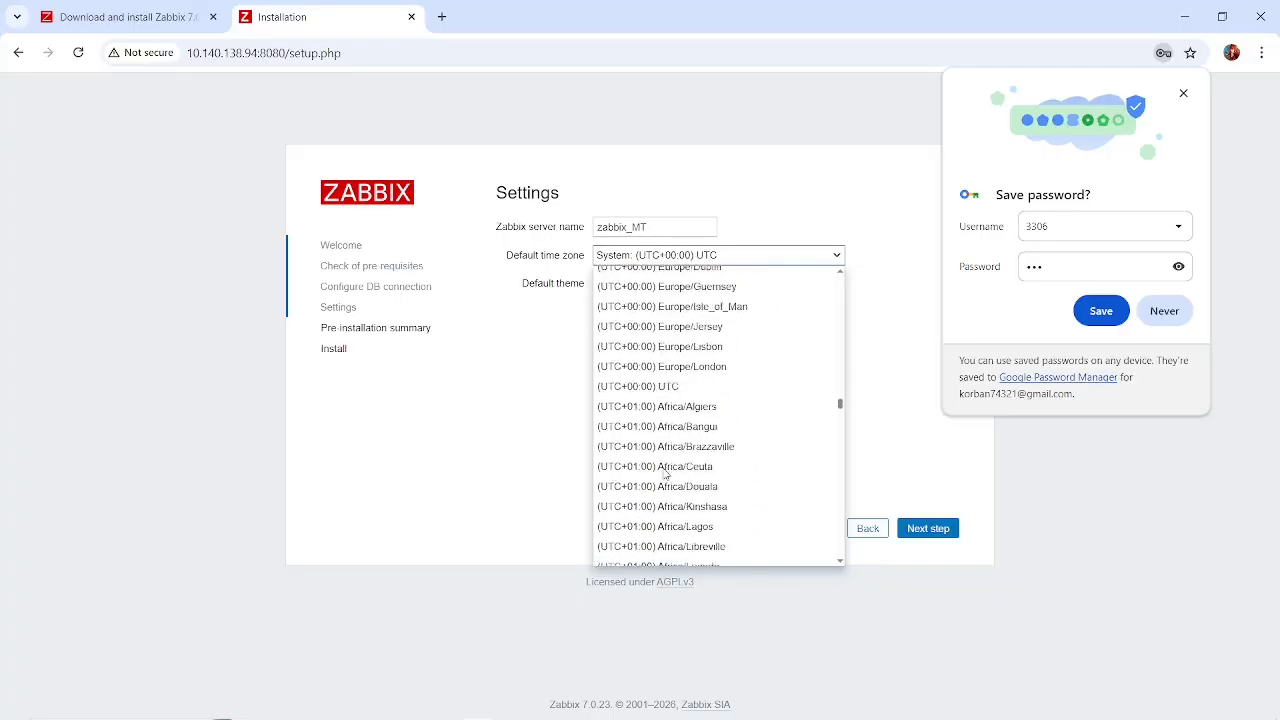
pyautogui.hotkey('alt', 'Tab')
pyautogui.hotkey('alt', 'Tab')
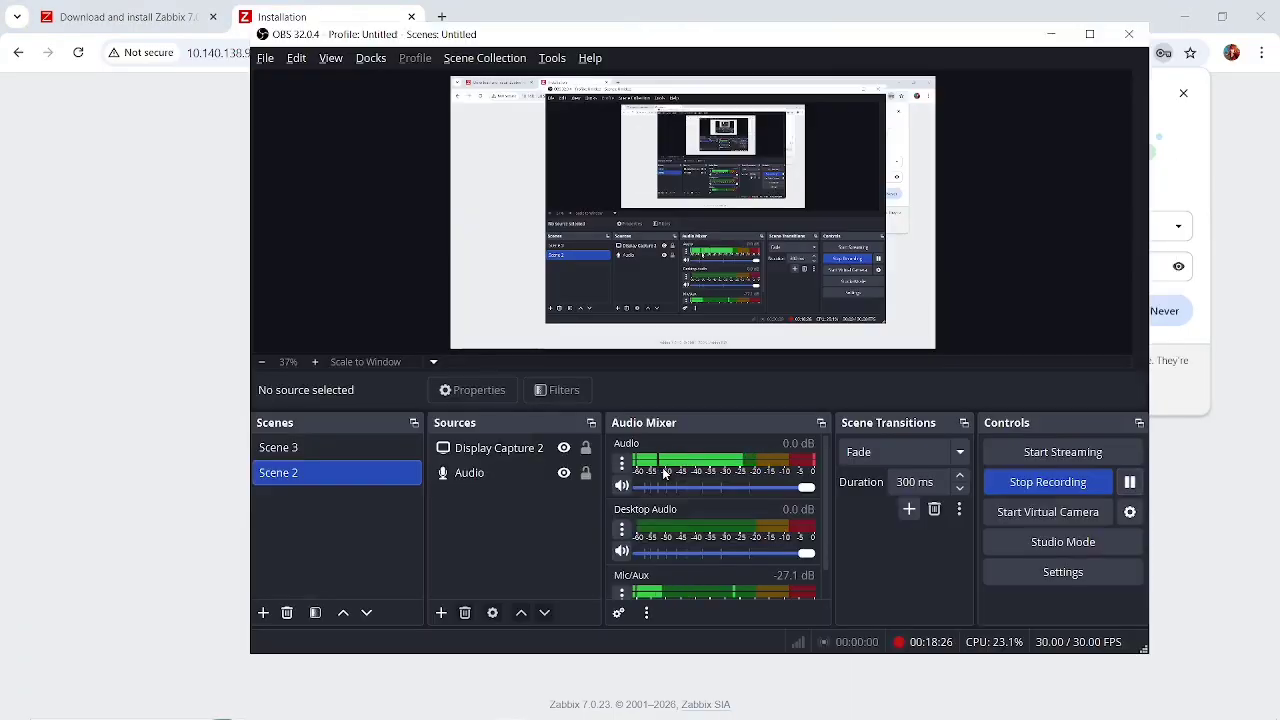
pyautogui.click(165, 471)
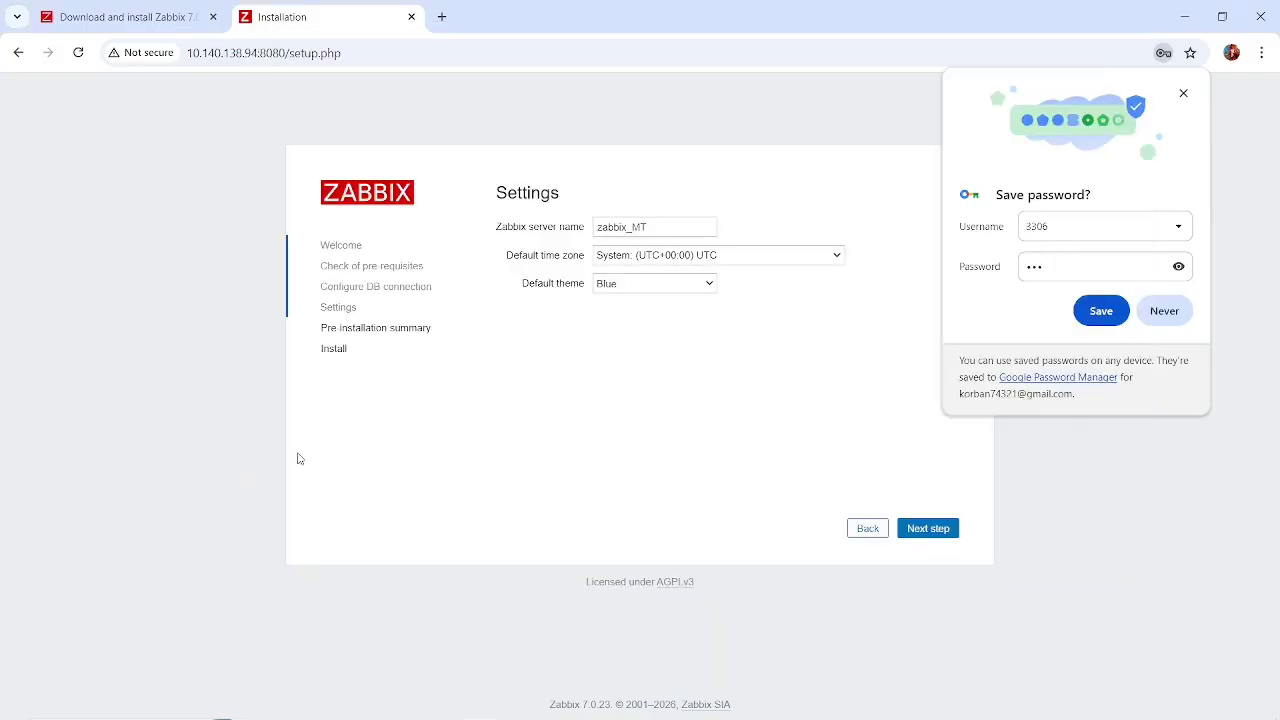
# Set the default time zone to (UTC+08:00) Asia/Kuala_Lumpur.
pyautogui.click(827, 261)
pyautogui.scroll(-15, 685, 505)
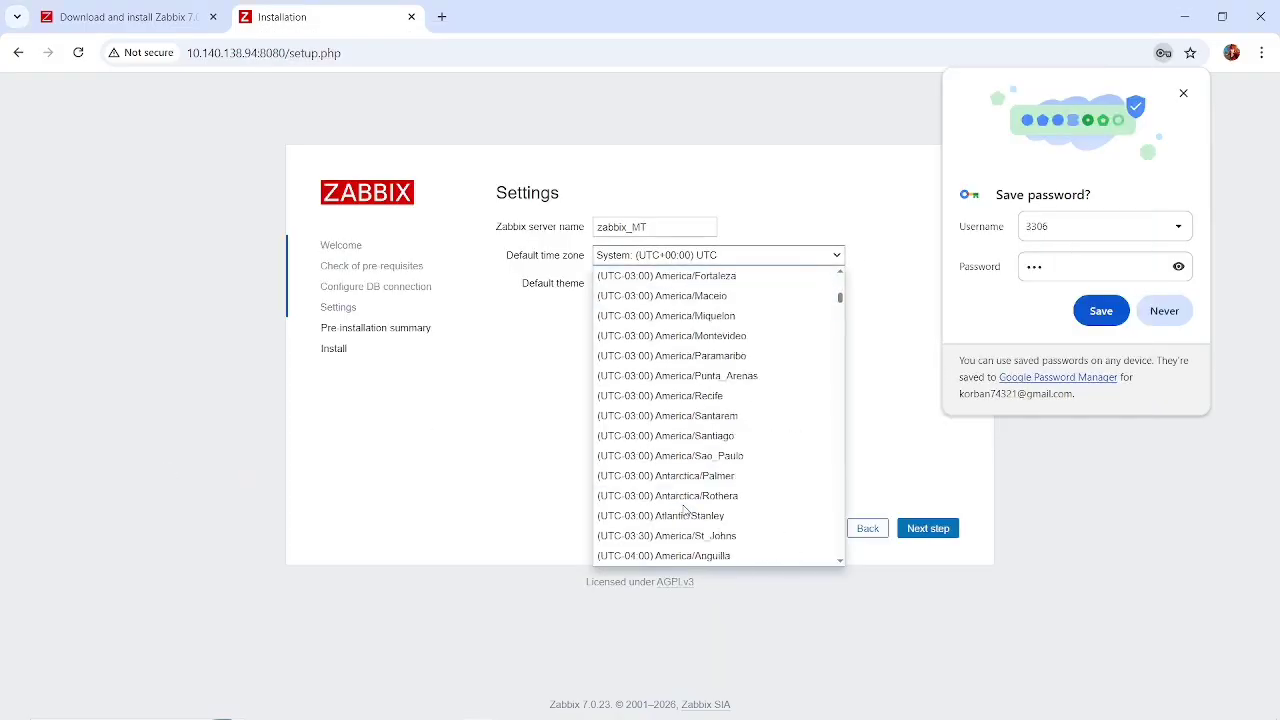
pyautogui.scroll(-20, 685, 510)
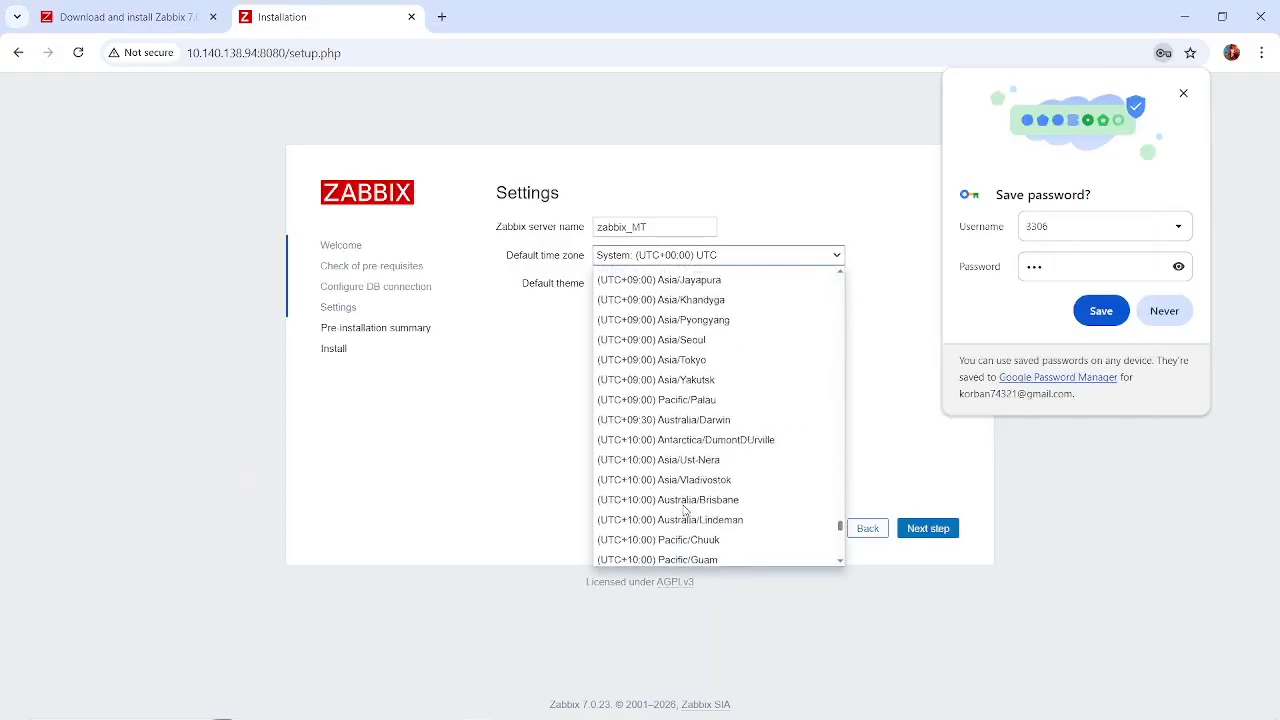
pyautogui.scroll(2, 685, 510)
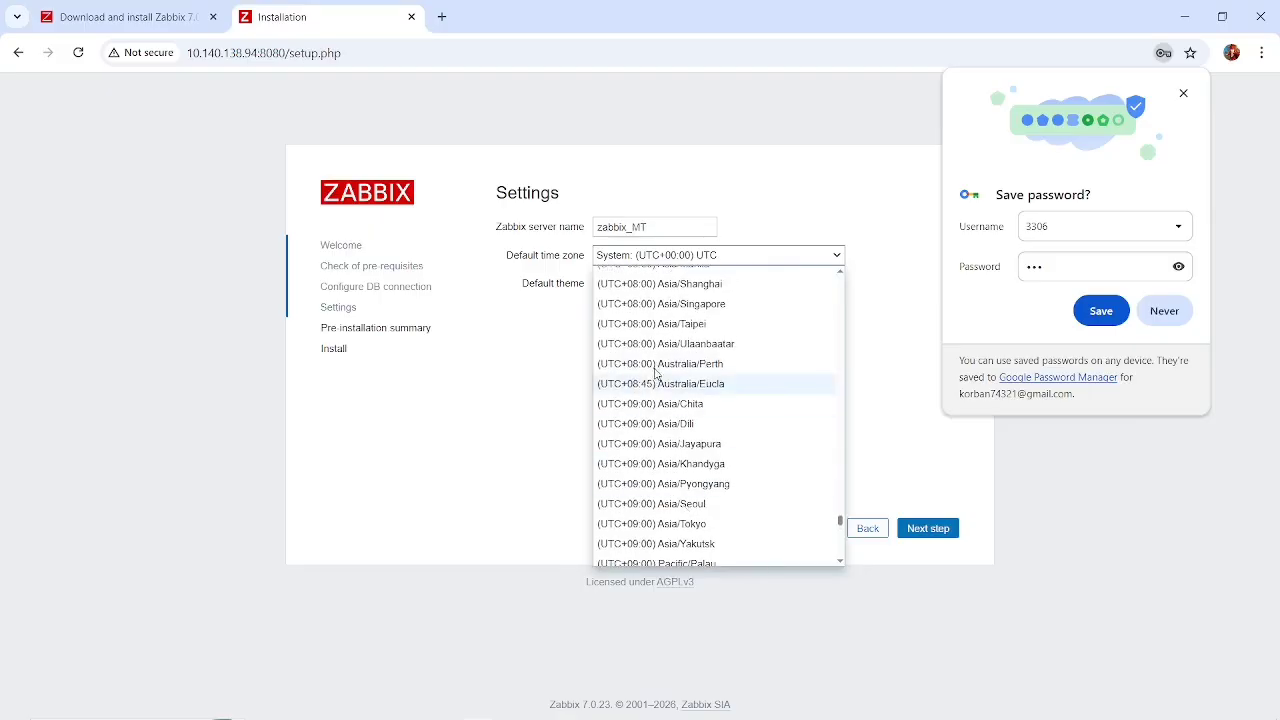
pyautogui.scroll(5, 688, 425)
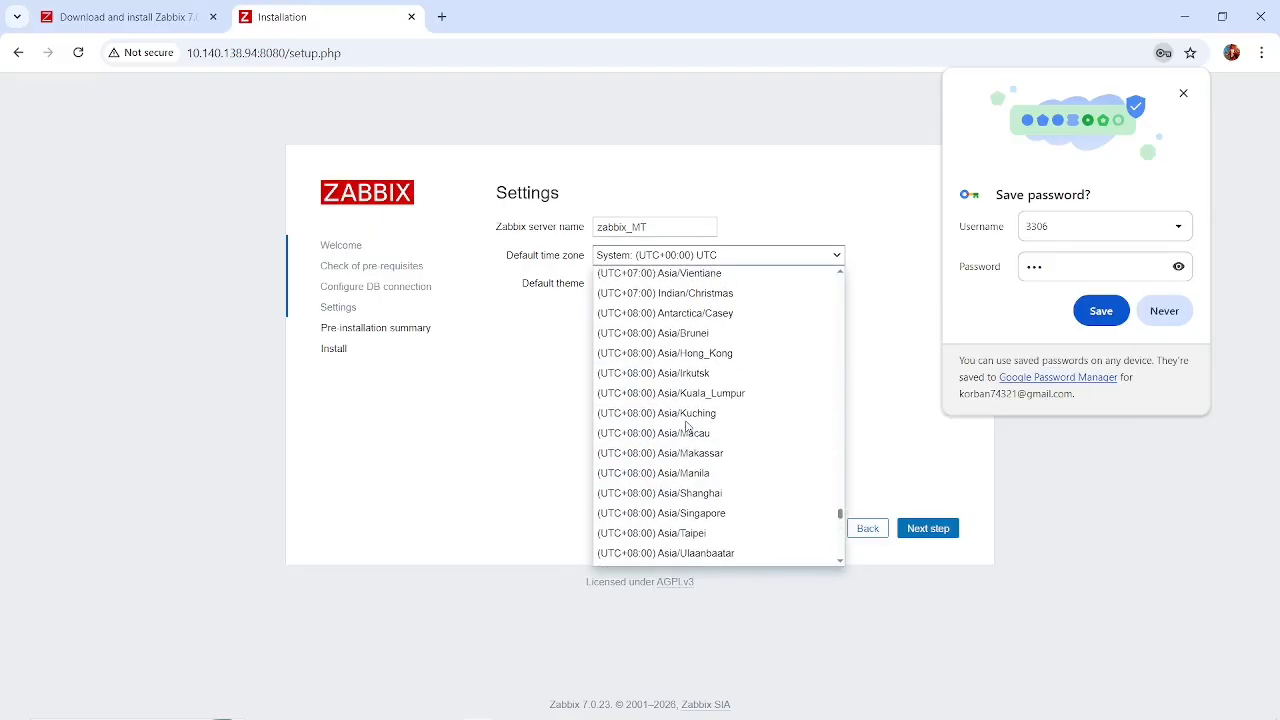
pyautogui.scroll(1, 687, 427)
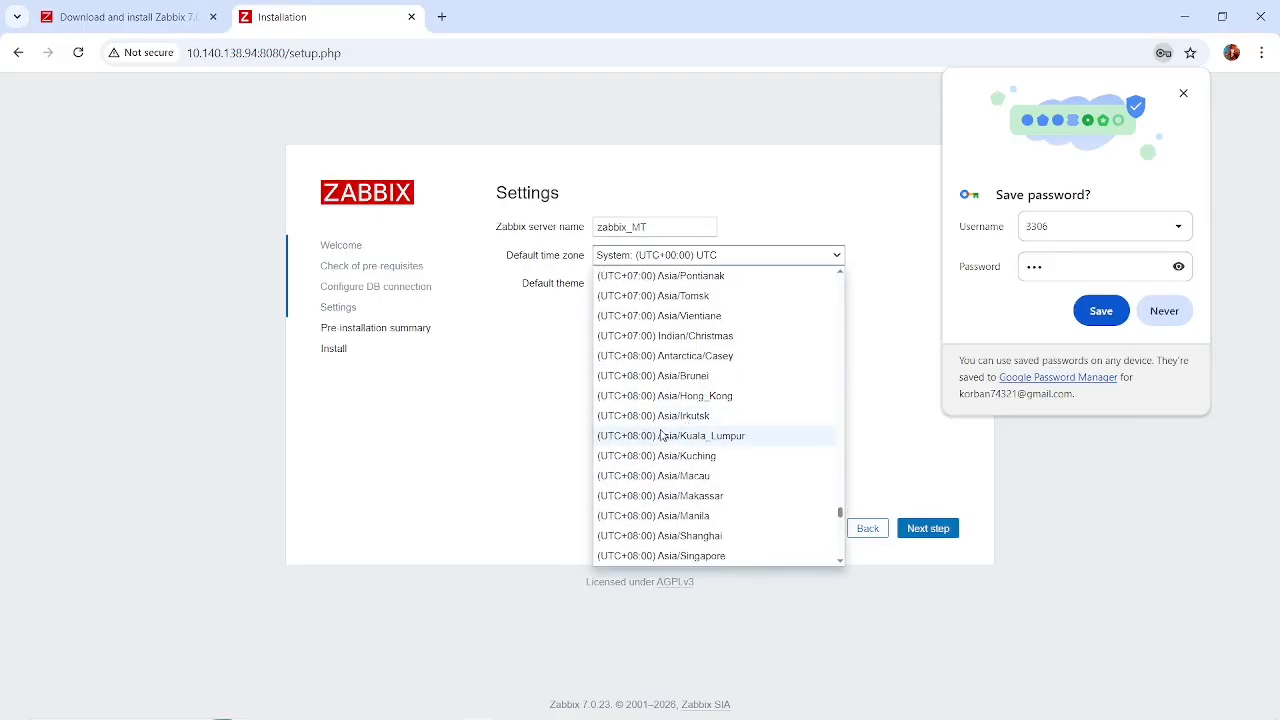
pyautogui.scroll(1, 717, 386)
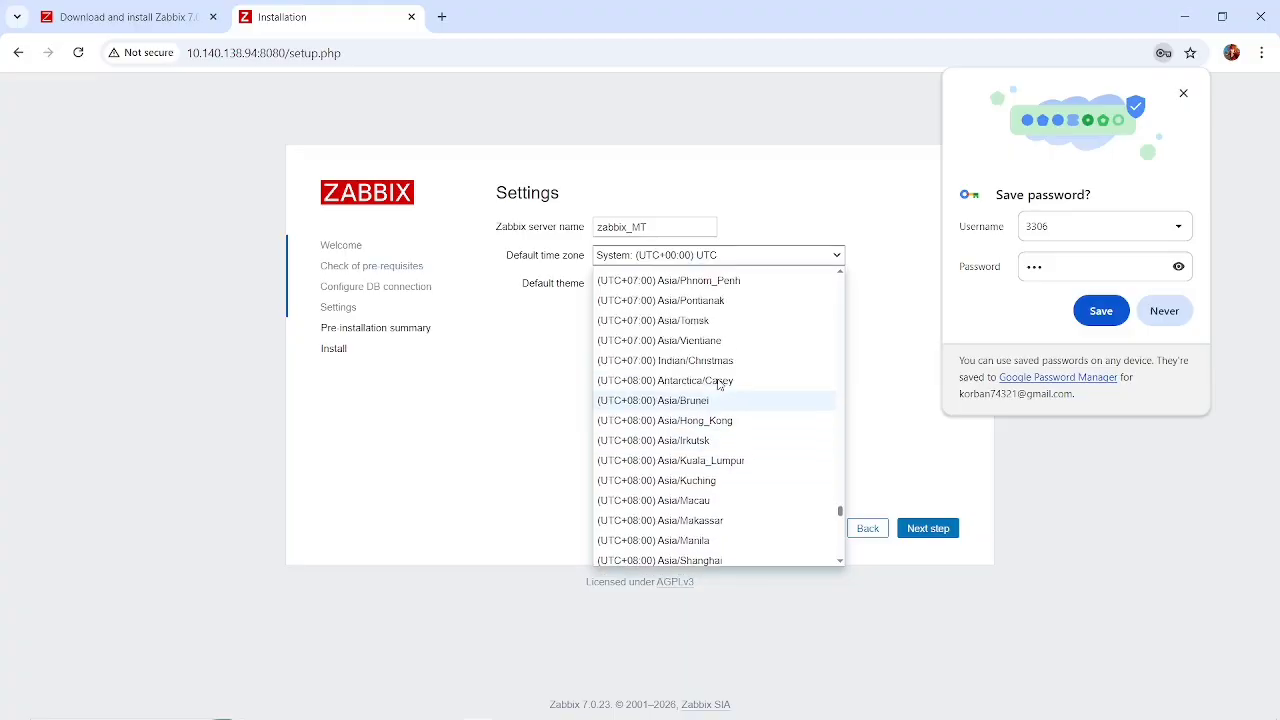
pyautogui.click(680, 462)
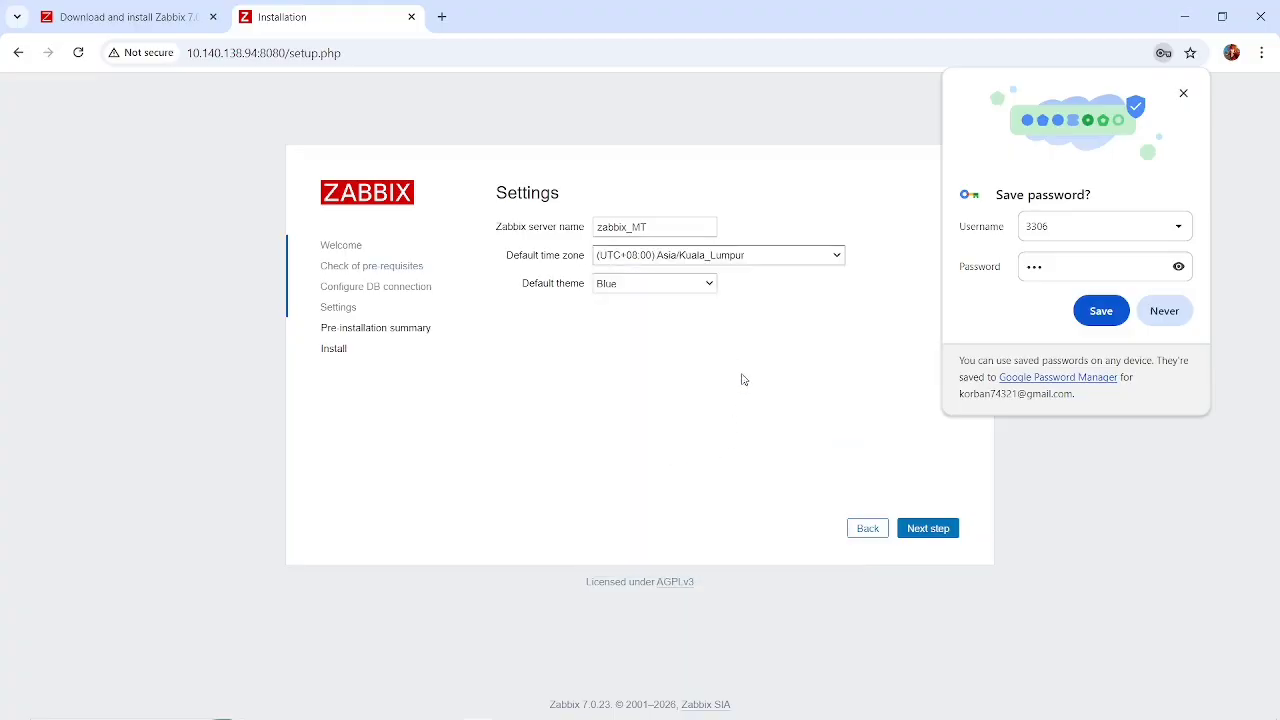
# Change the default time zone to (UTC+07:00) Asia/Pontianak and proceed to the pre-installation summary.
pyautogui.click(751, 257)
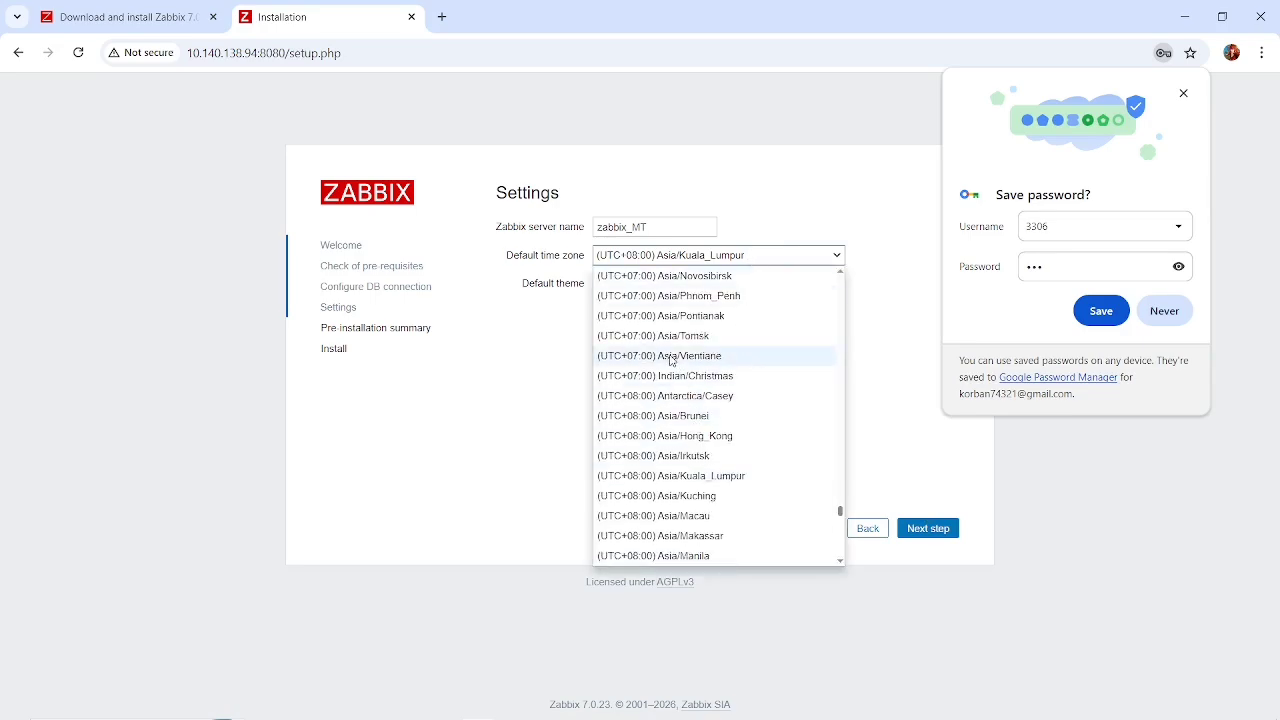
pyautogui.click(664, 318)
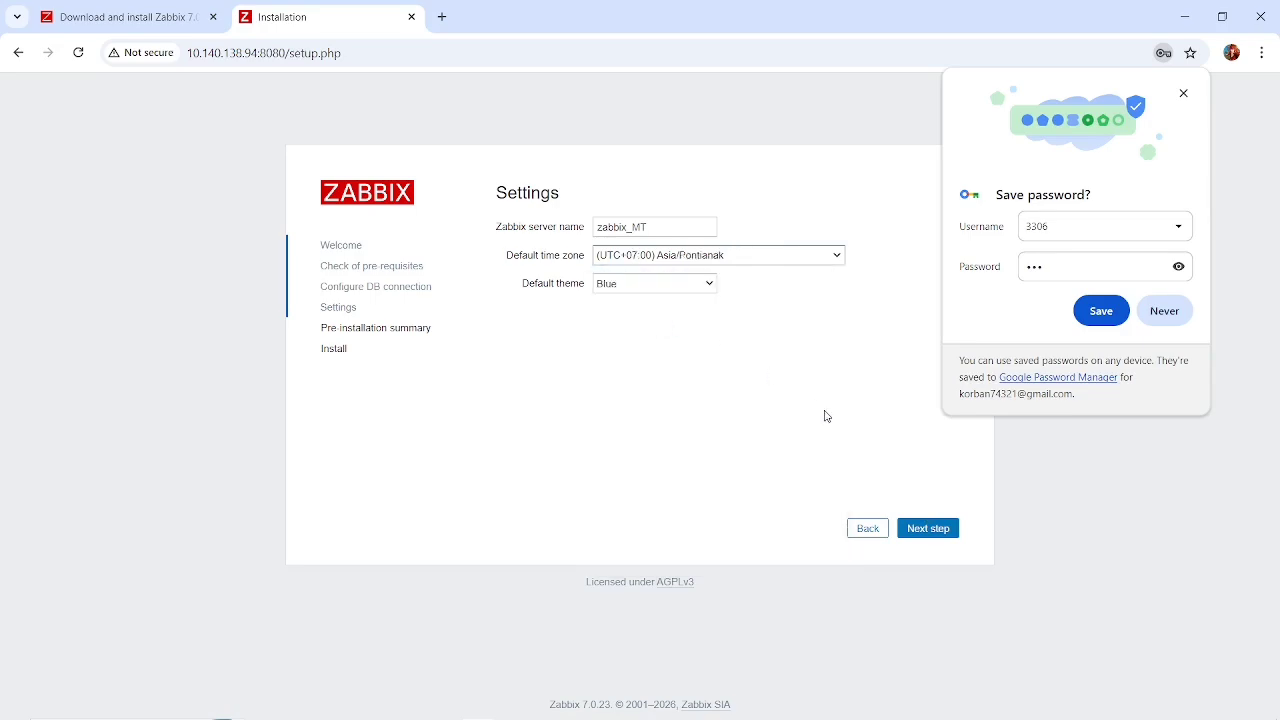
pyautogui.click(930, 528)
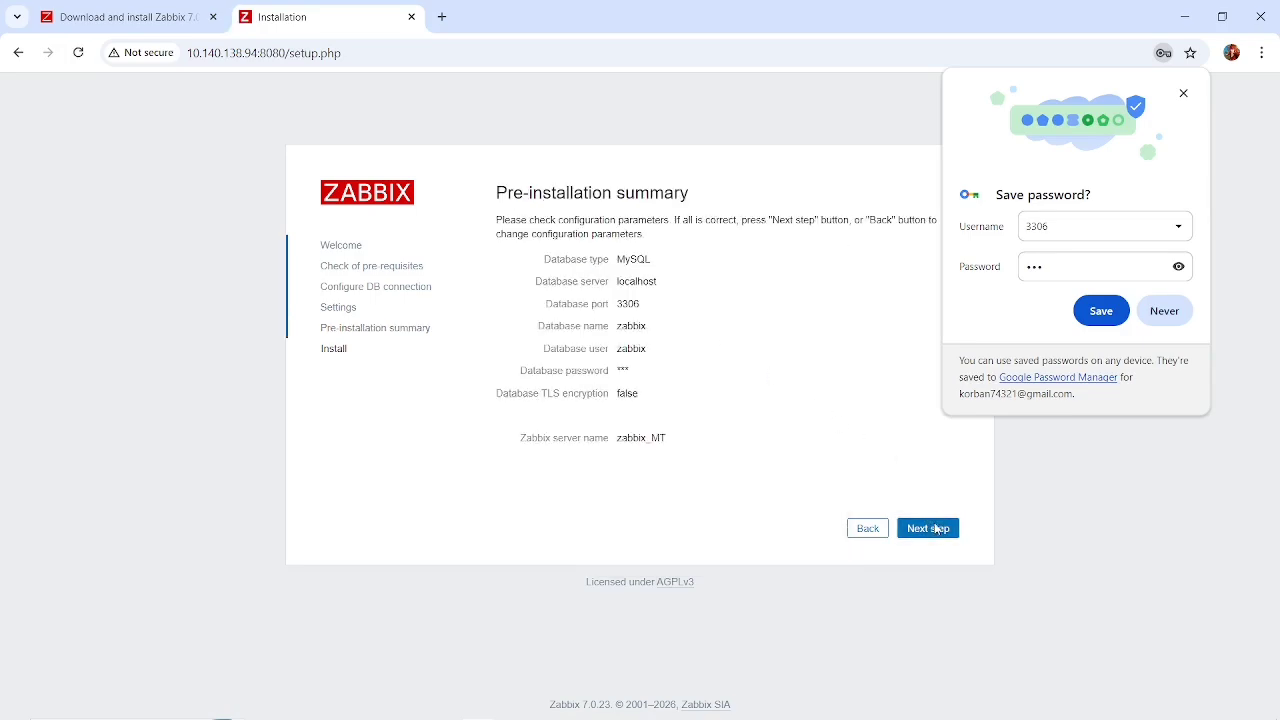
# Refuse to save the password in the browser, then run the frontend installation and finish the setup wizard.
pyautogui.click(1164, 311)
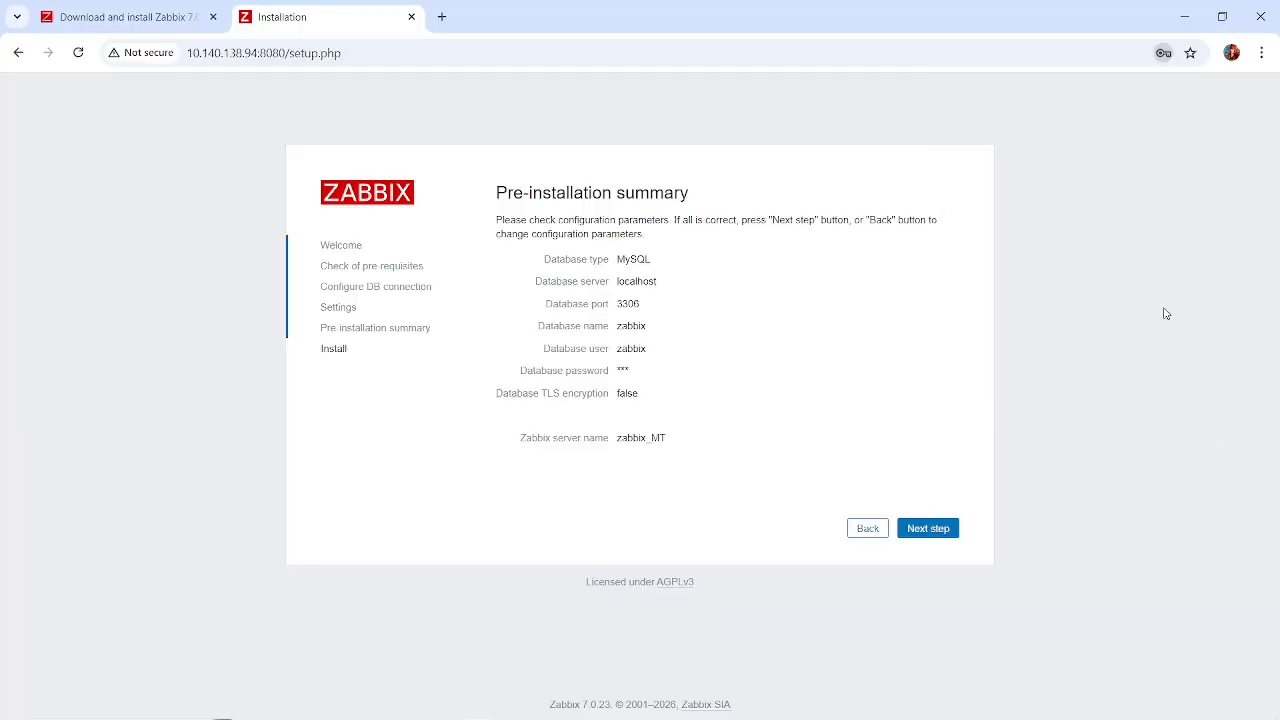
pyautogui.click(937, 531)
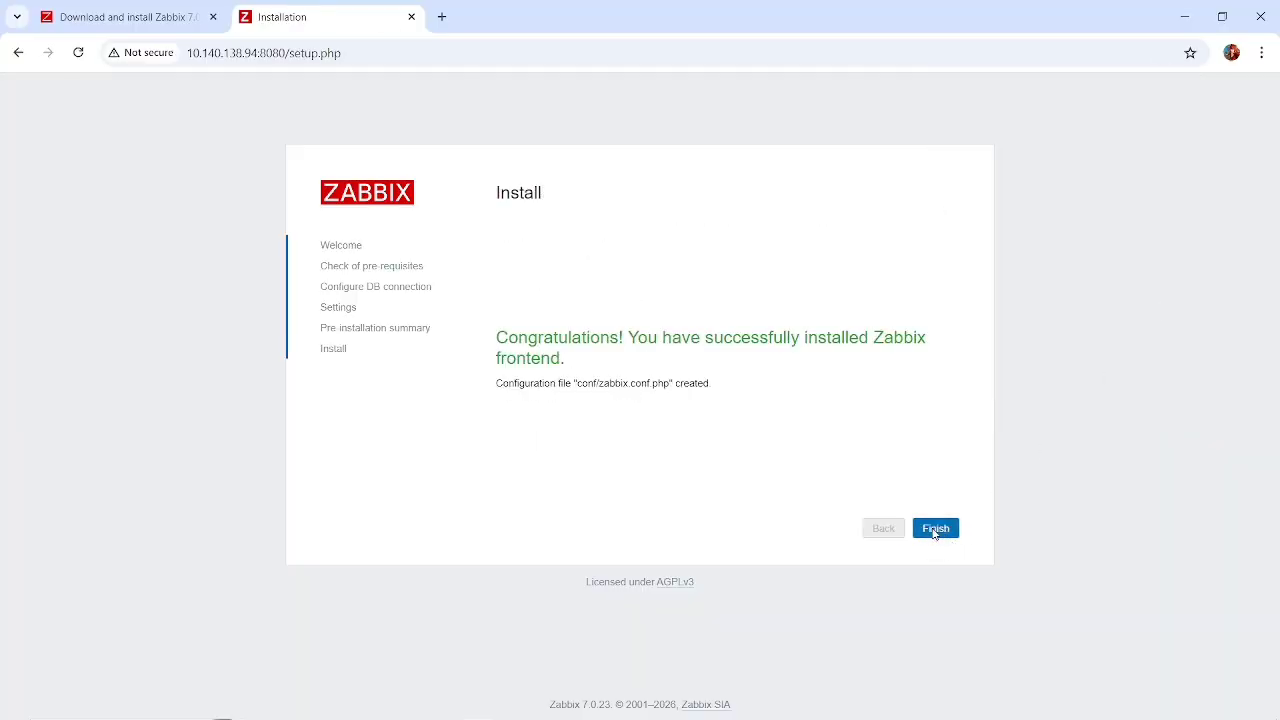
pyautogui.click(935, 530)
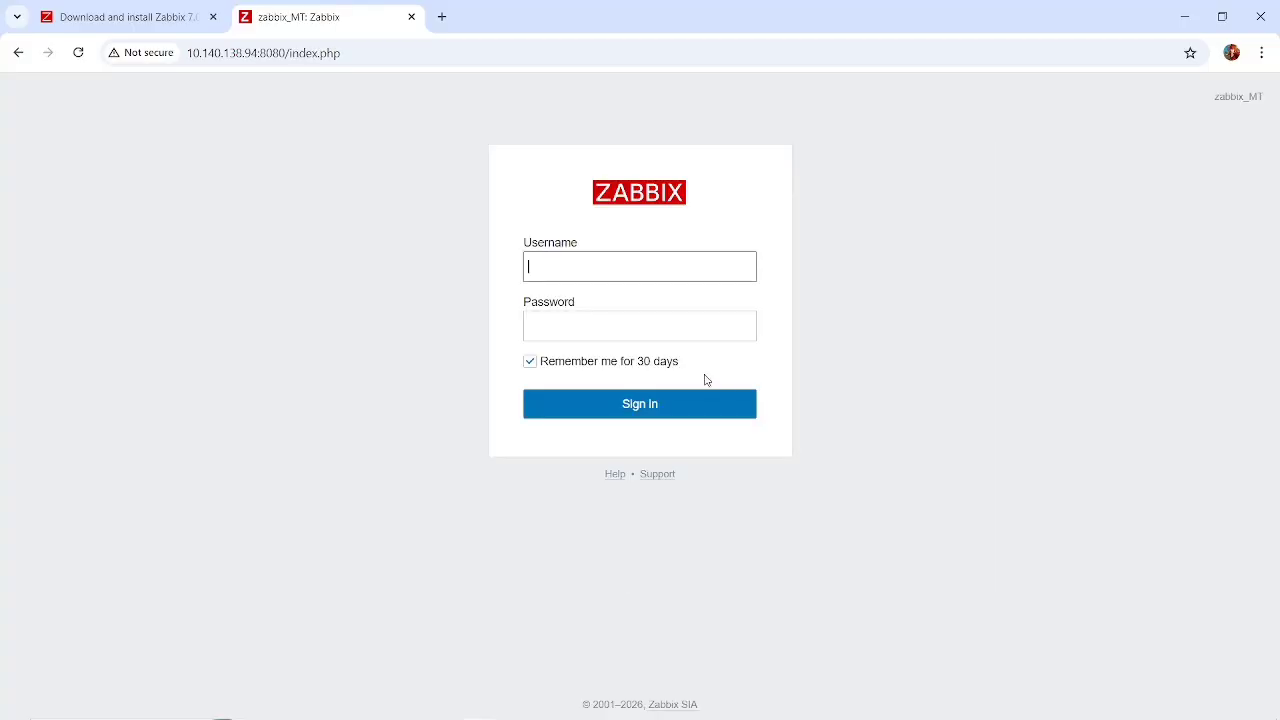
# Try to sign in to the Zabbix frontend with the username zabbix and the account password.
pyautogui.write('zabbi')
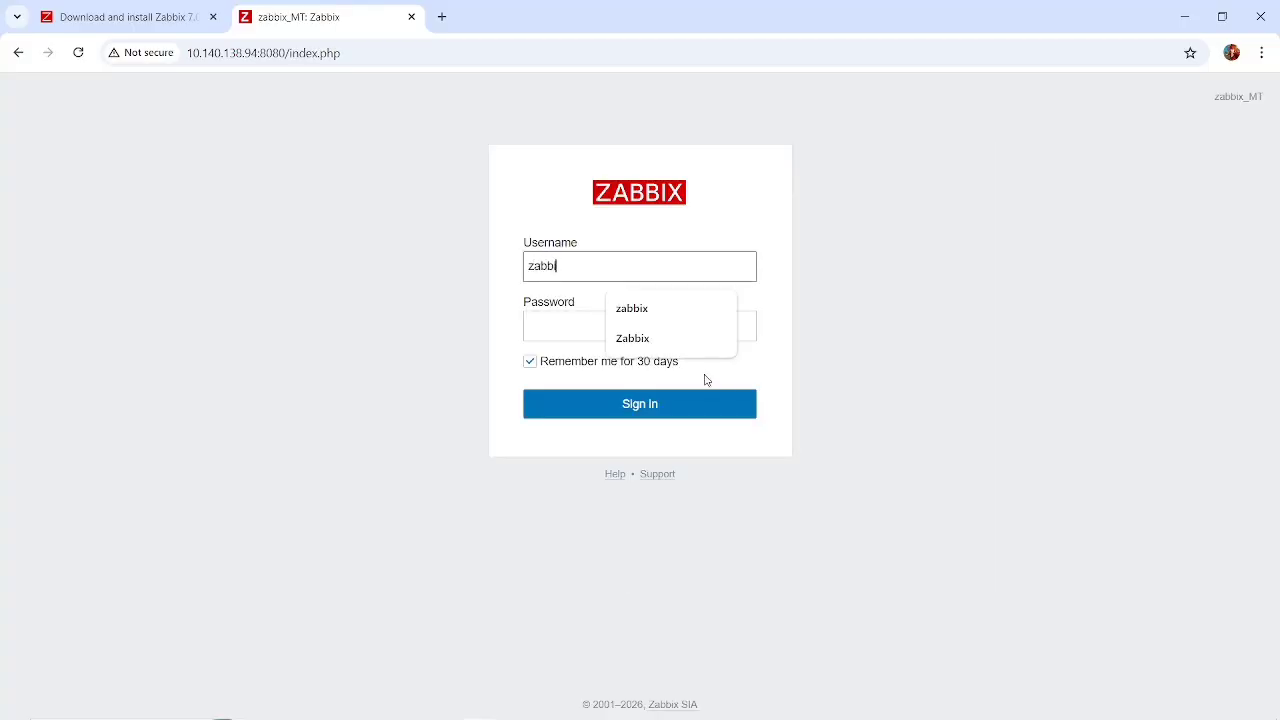
pyautogui.write('x')
pyautogui.click(552, 327)
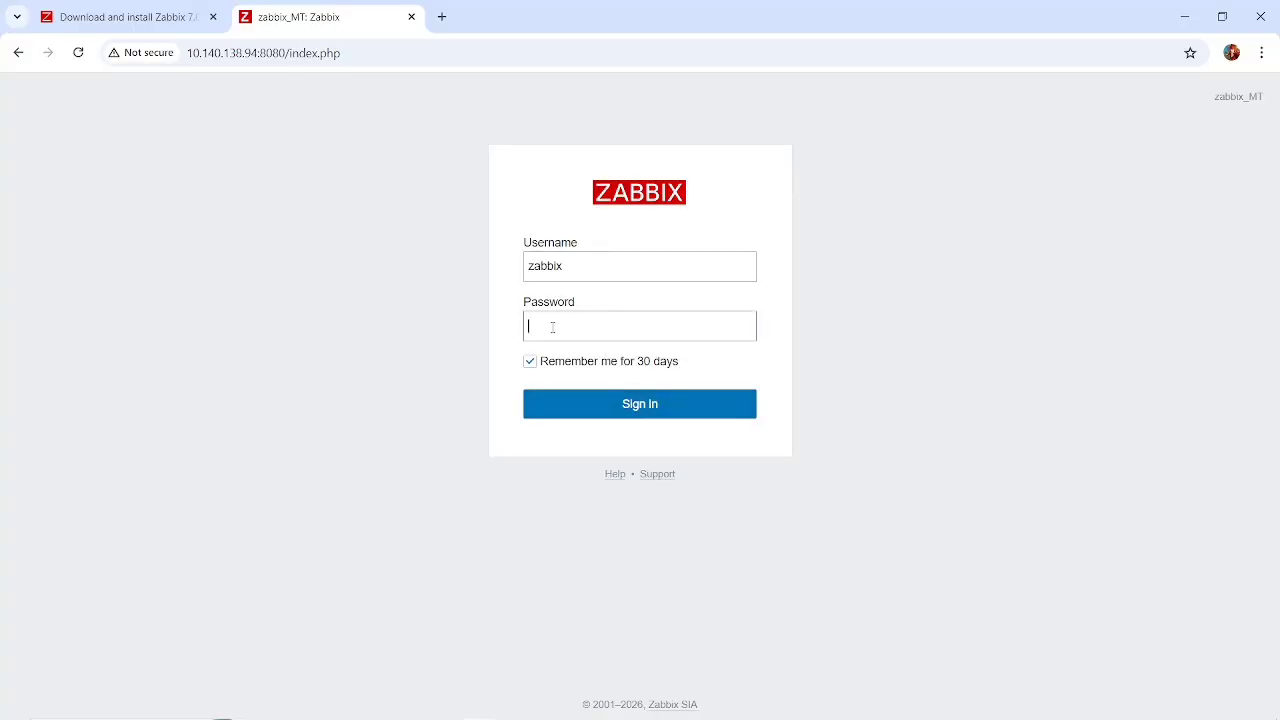
pyautogui.write('z')
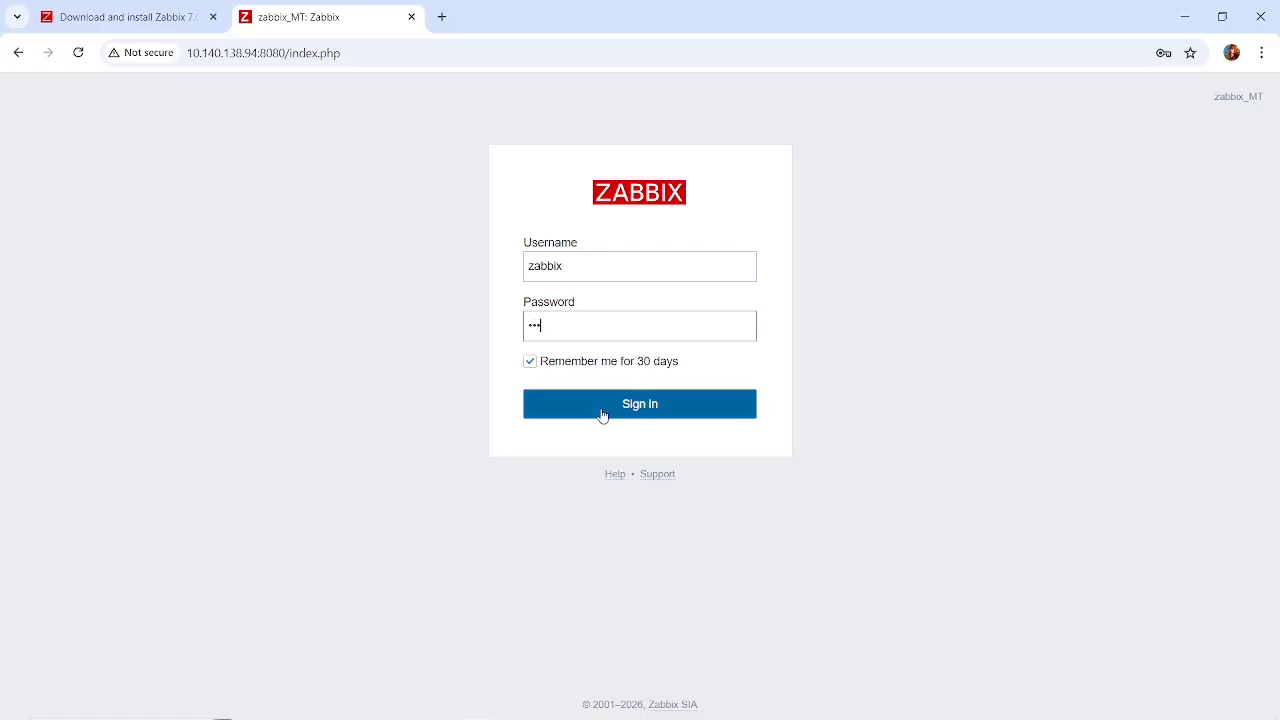
pyautogui.click(602, 415)
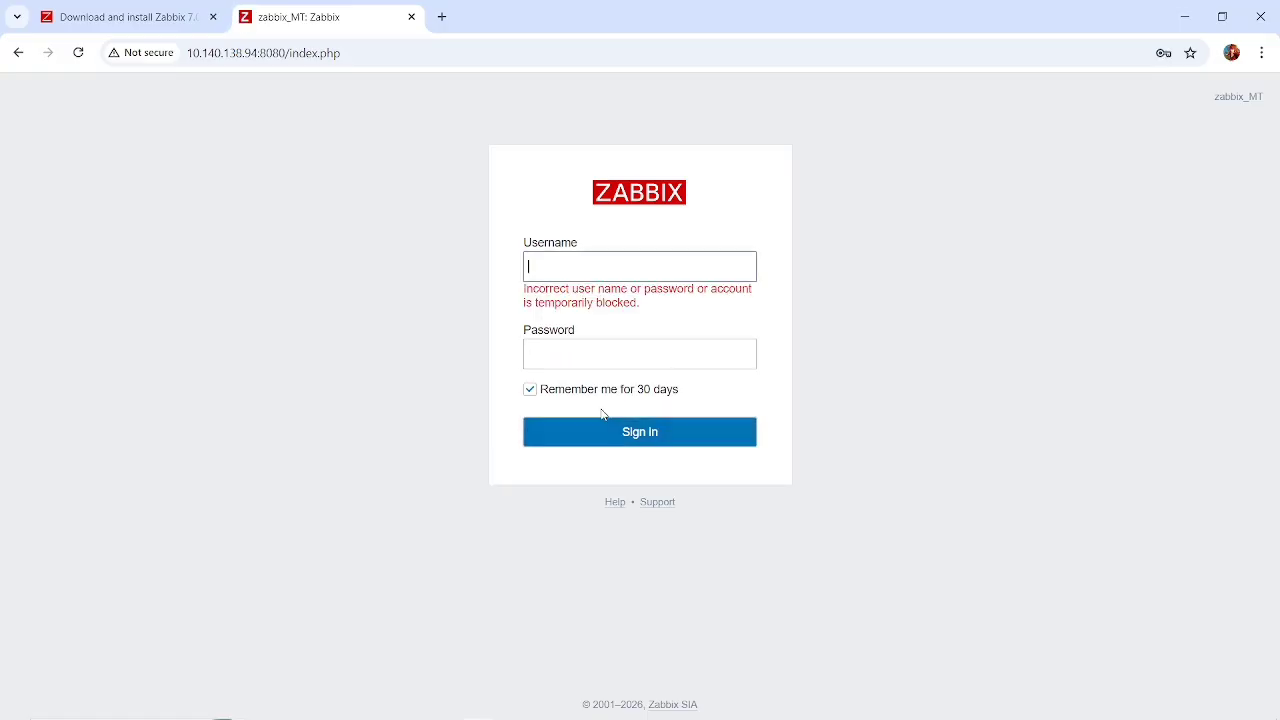
# Enter zabbix again as the username in the sign-in form and go to the password field.
pyautogui.write('zabbix')
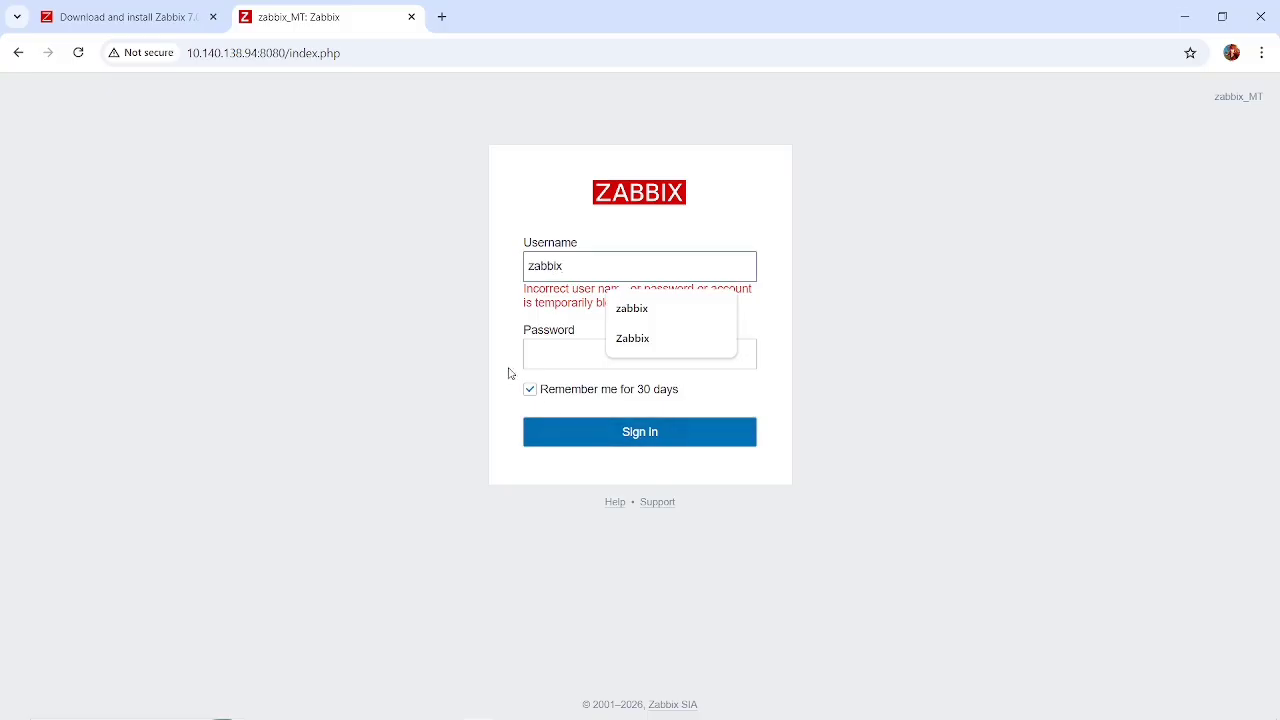
pyautogui.click(560, 211)
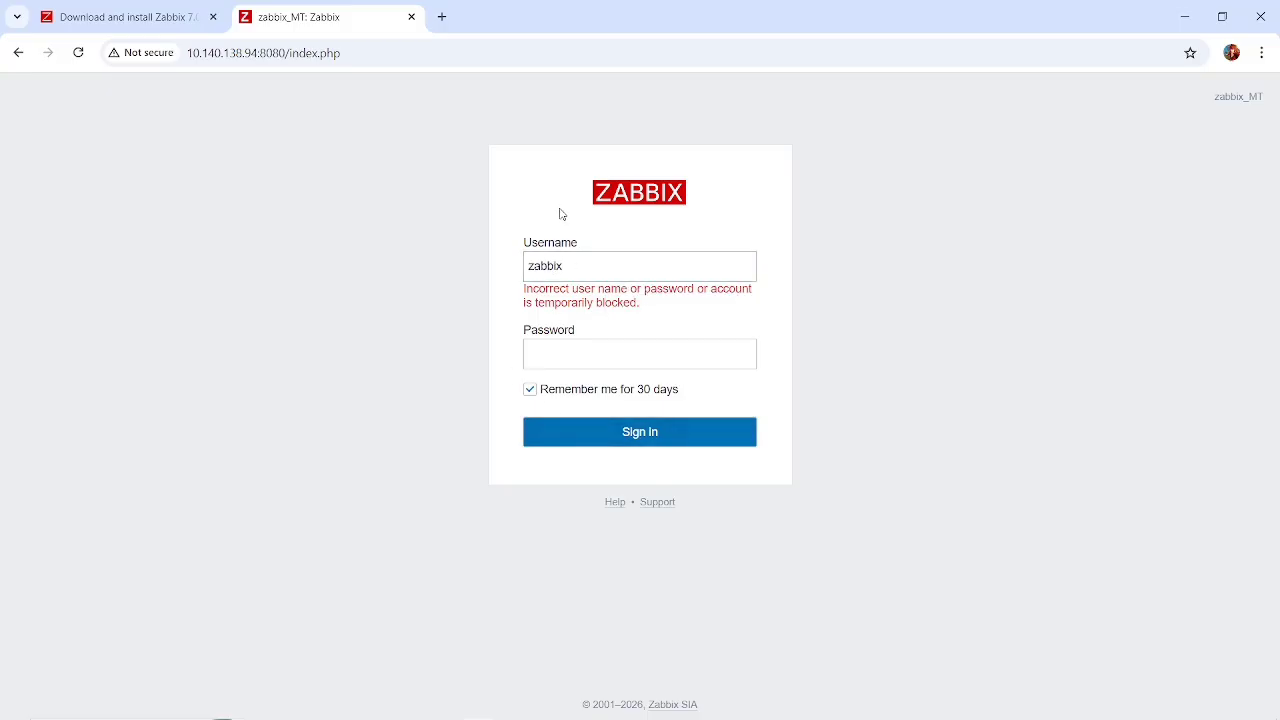
pyautogui.click(561, 365)
# Check the user name in the create user command of the Create initial database instructions and highlight it.
pyautogui.click(120, 17)
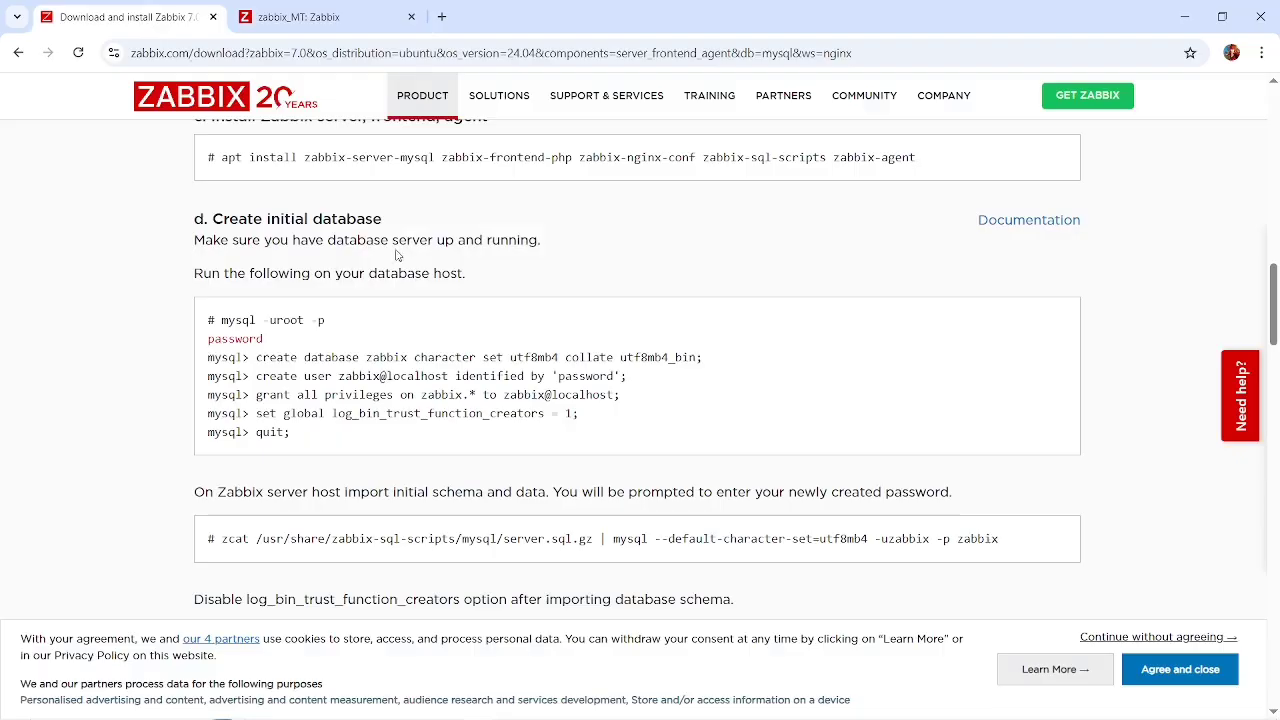
pyautogui.scroll(1, 396, 255)
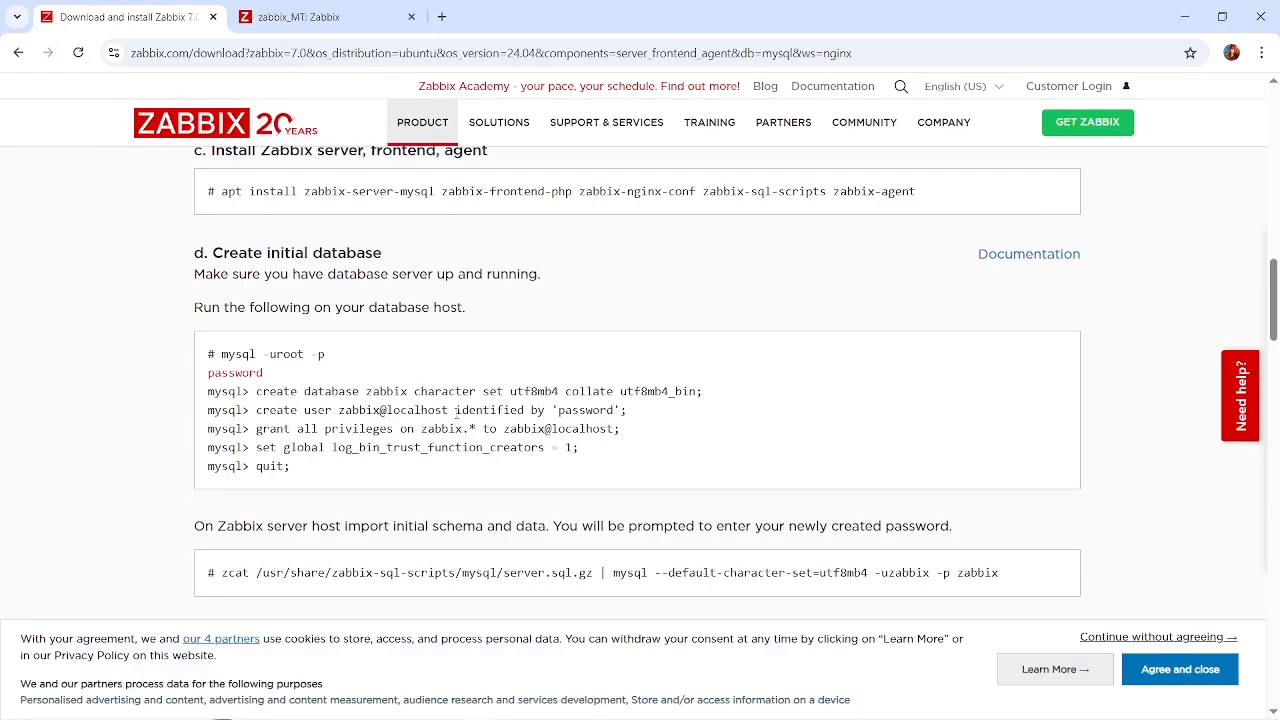
pyautogui.moveTo(455, 410); pyautogui.dragTo(345, 416)
pyautogui.hotkey('ctrl', 'c')
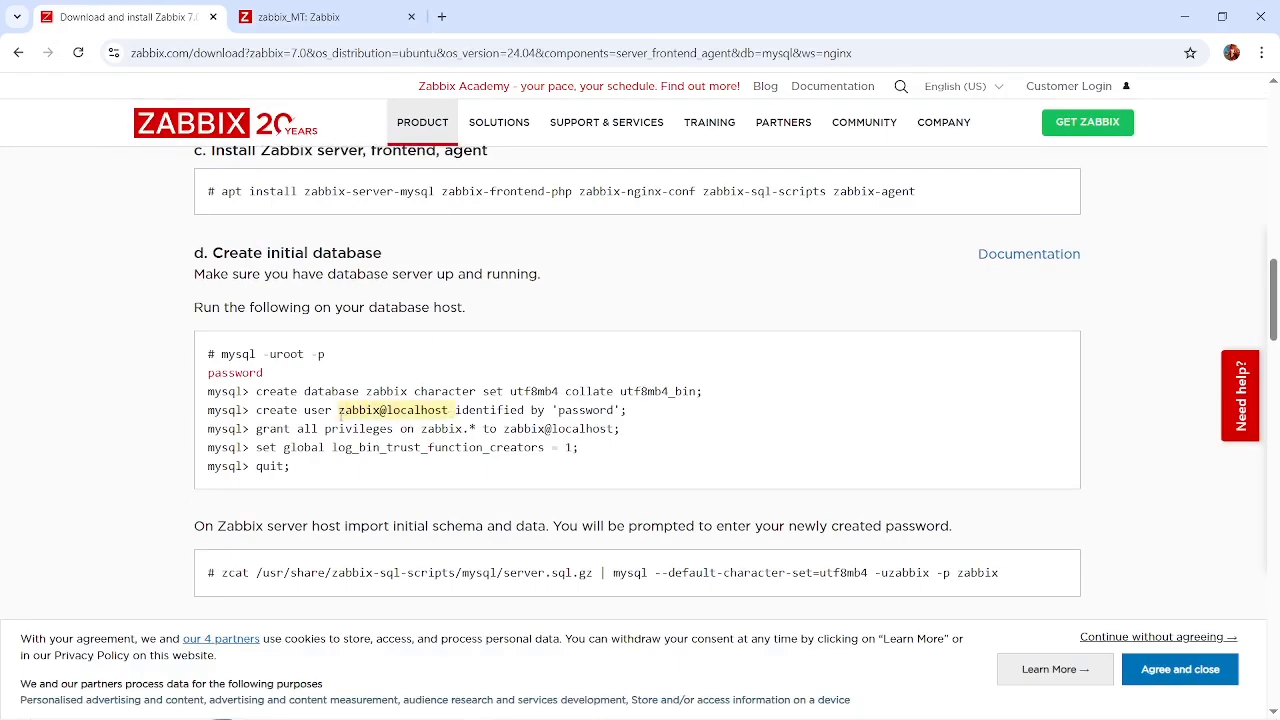
# Try to sign in to the Zabbix frontend with the copied username zabbix@localhost and the account password.
pyautogui.click(336, 17)
pyautogui.click(629, 265)
pyautogui.press('BackSpace')
pyautogui.press('BackSpace')
pyautogui.press('BackSpace')
pyautogui.press('BackSpace')
pyautogui.press('BackSpace')
pyautogui.press('BackSpace')
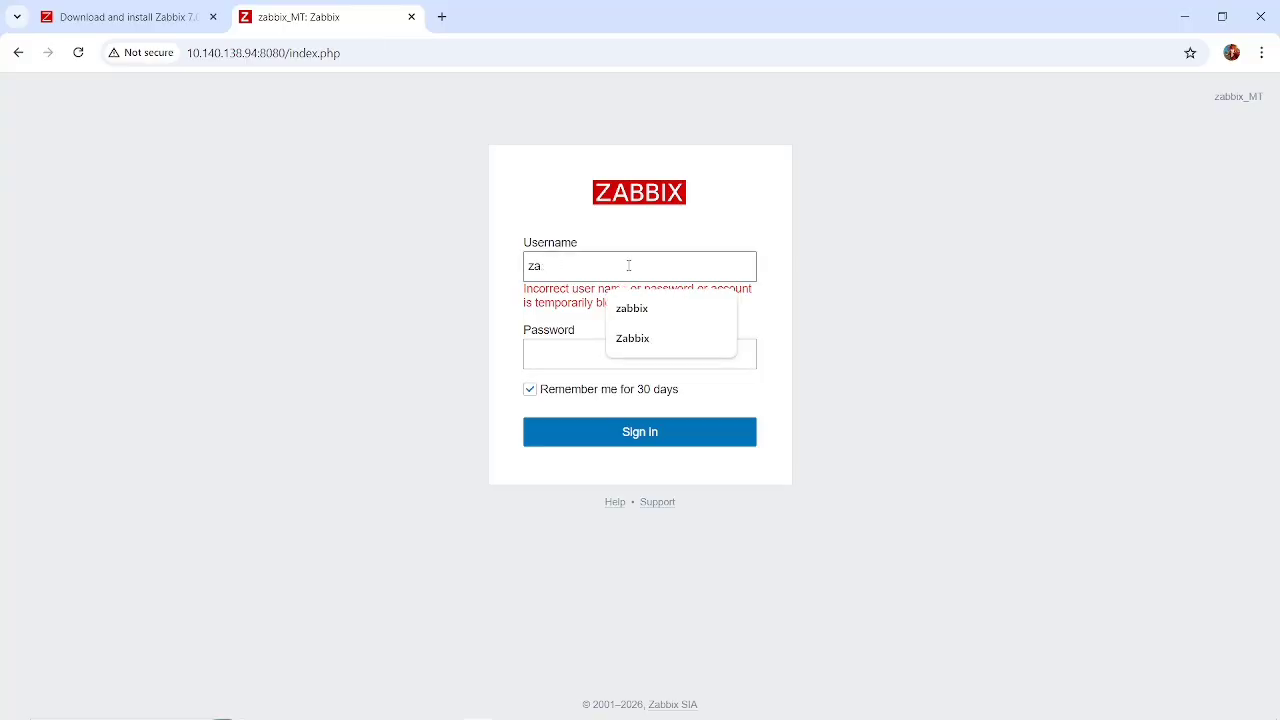
pyautogui.hotkey('ctrl', 'v')
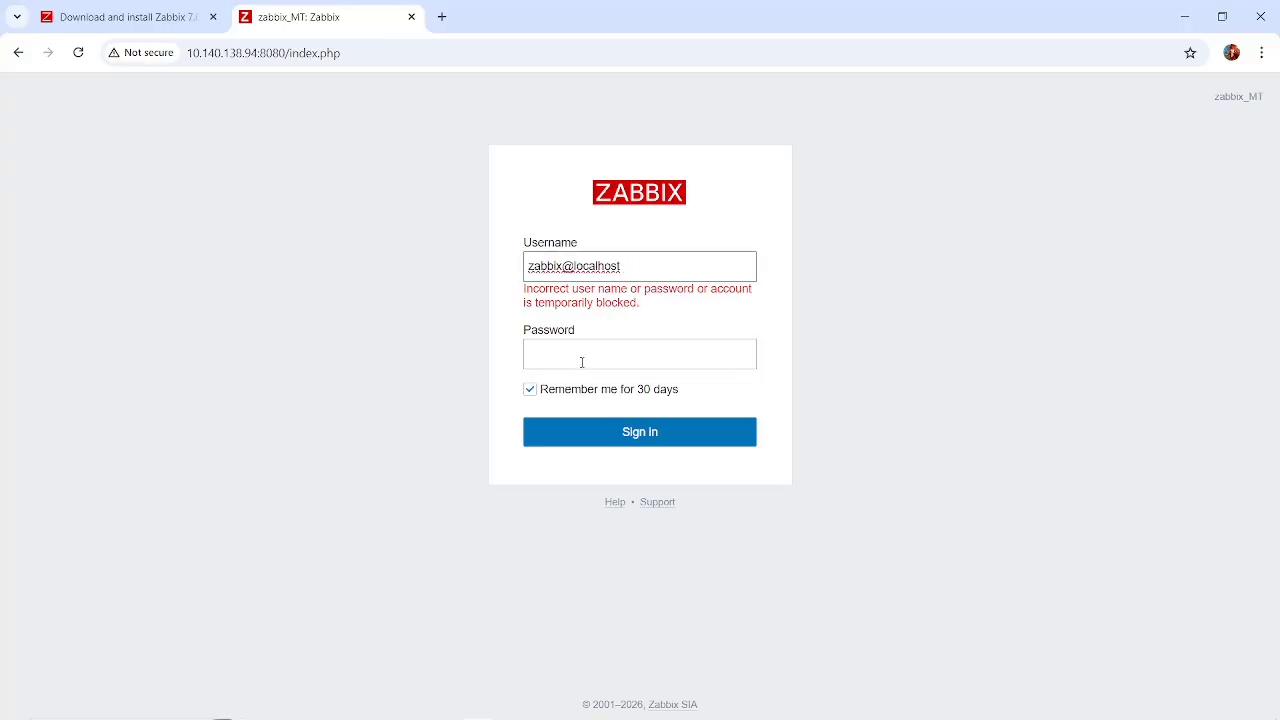
pyautogui.click(581, 362)
pyautogui.write('za')
pyautogui.press('Return')
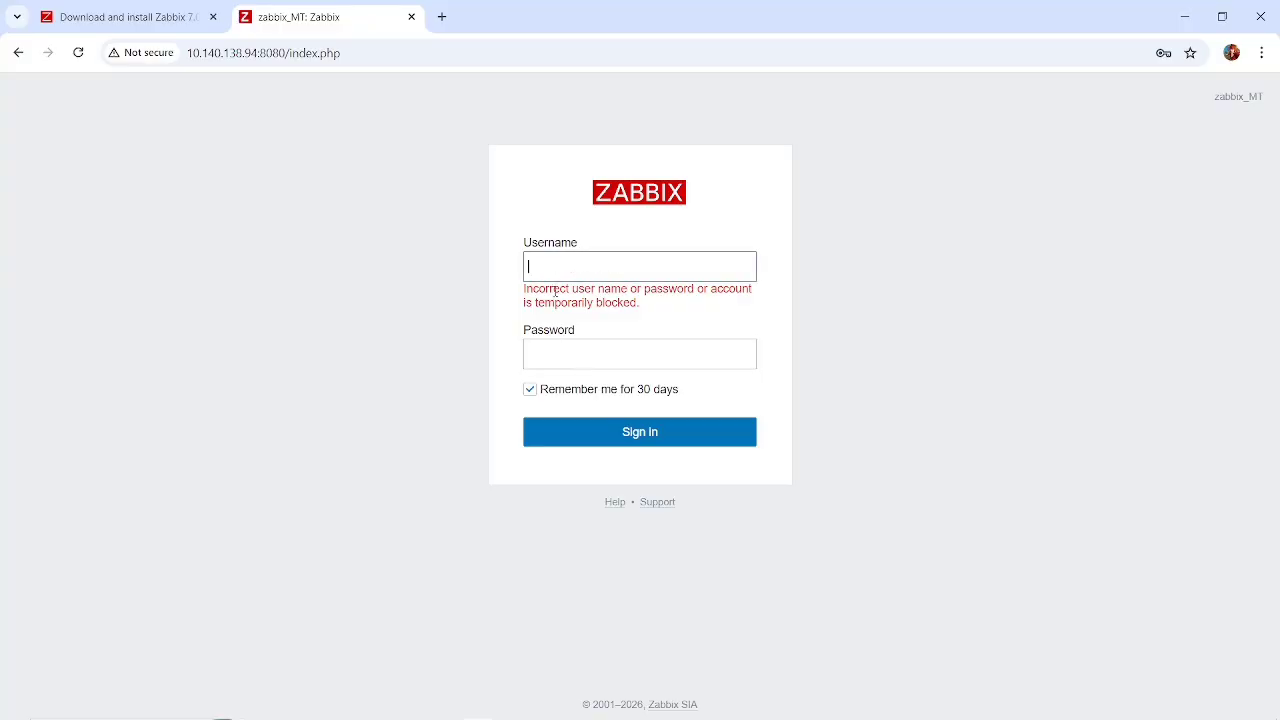
pyautogui.click(615, 271)
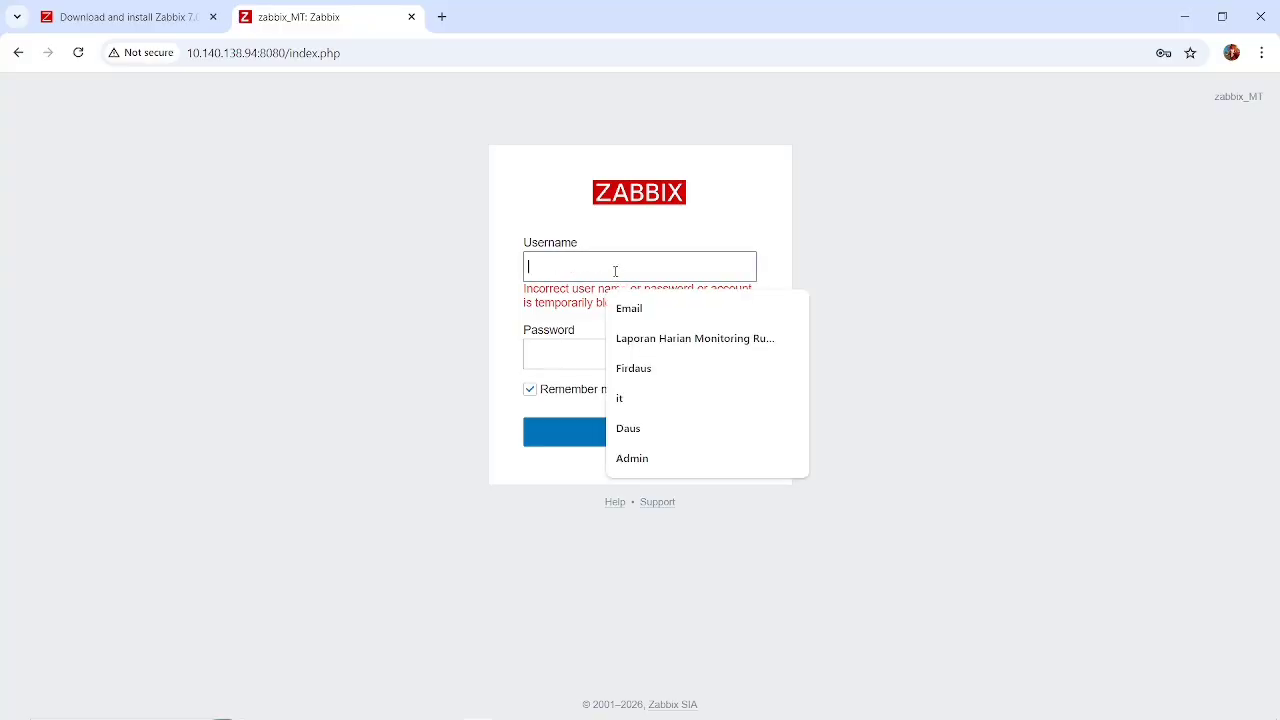
# Examine the Zabbix installation instructions from creating the initial database to opening the web UI for the frontend login details.
pyautogui.click(163, 17)
pyautogui.scroll(-2, 449, 476)
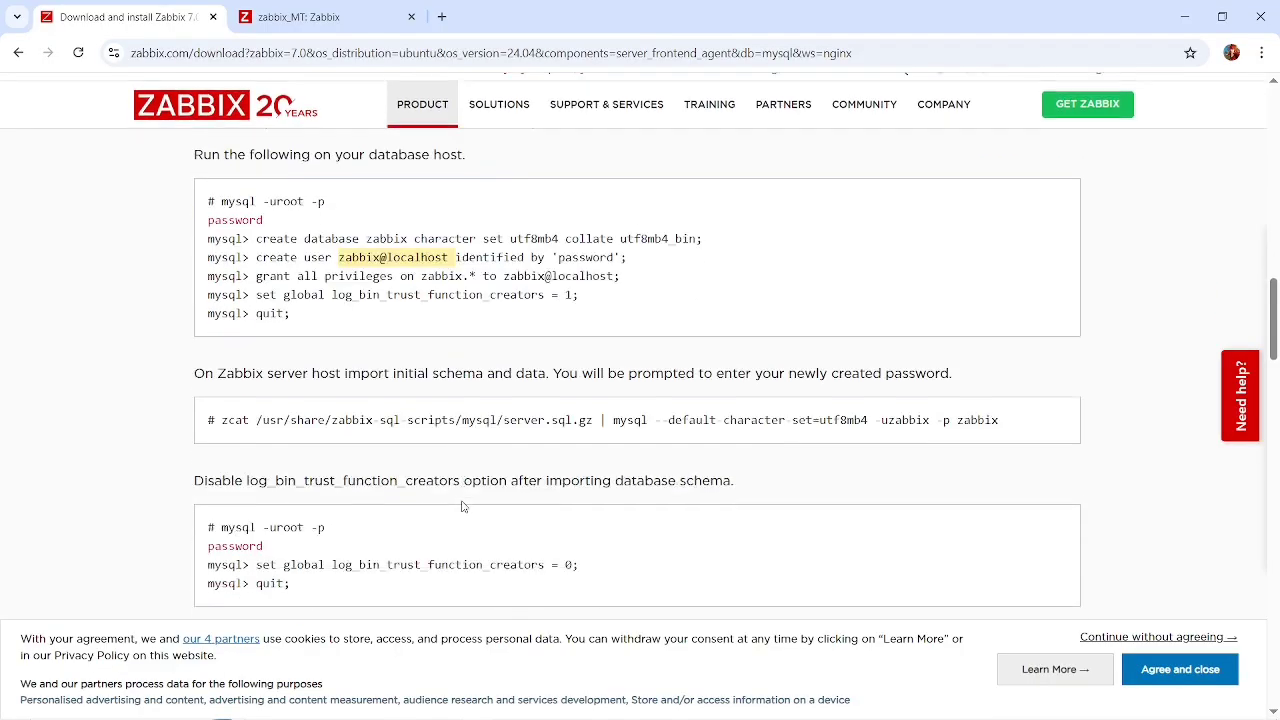
pyautogui.scroll(1, 449, 476)
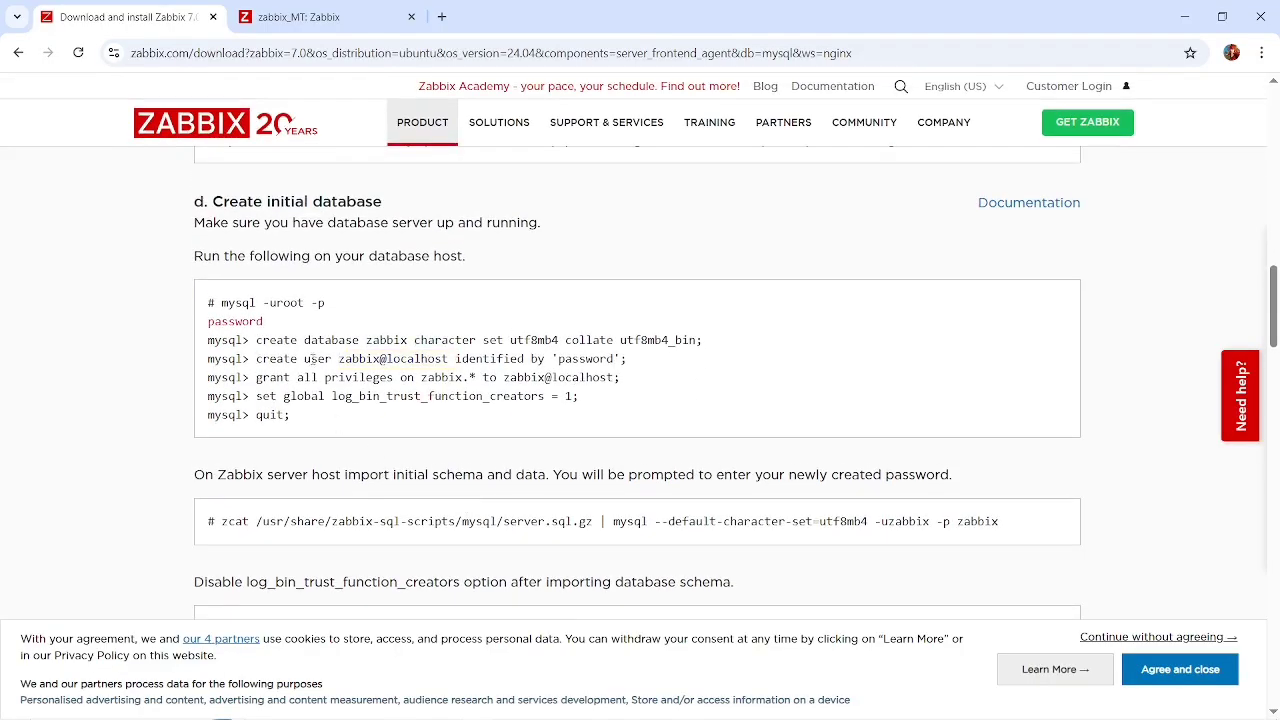
pyautogui.scroll(-2, 410, 398)
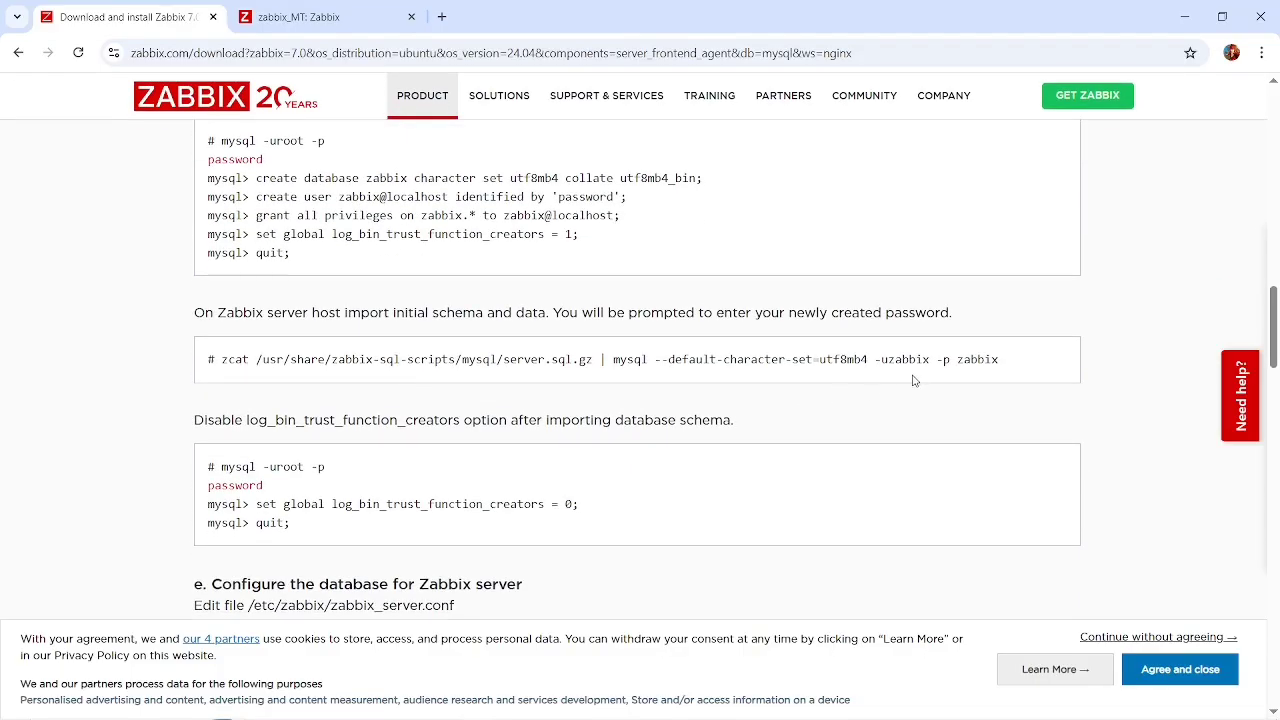
pyautogui.scroll(-3, 765, 447)
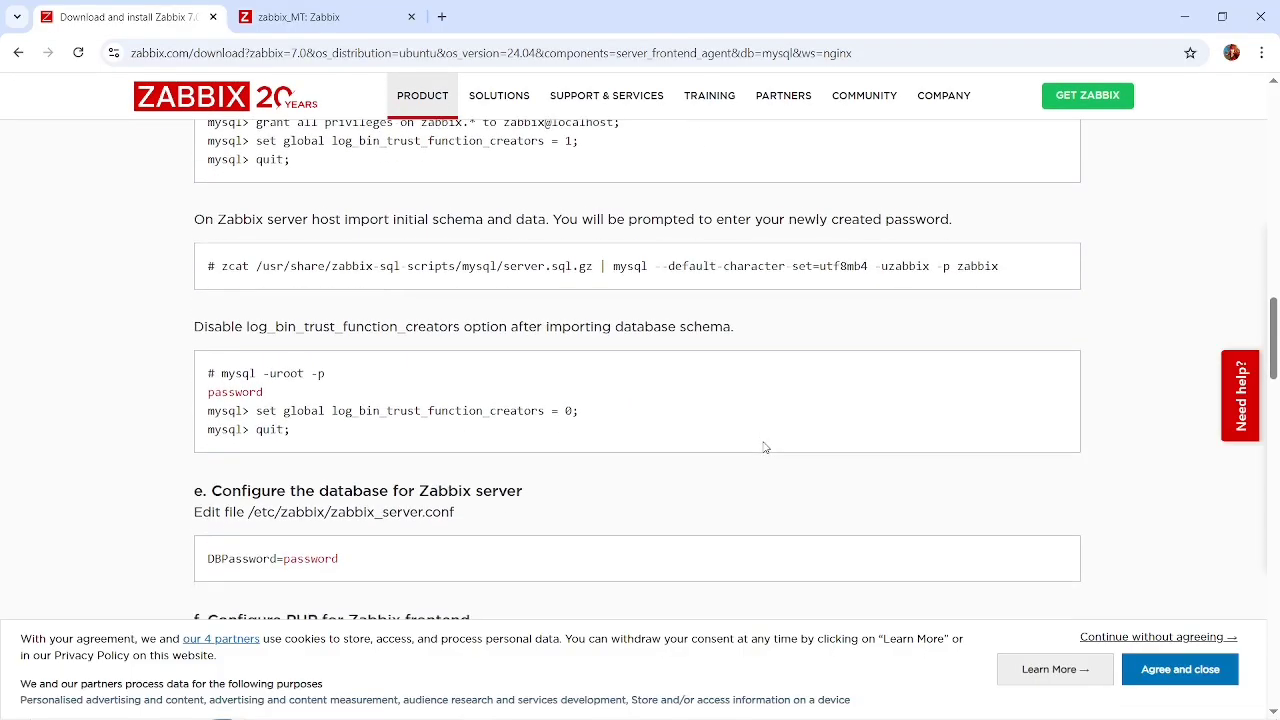
pyautogui.scroll(2, 627, 446)
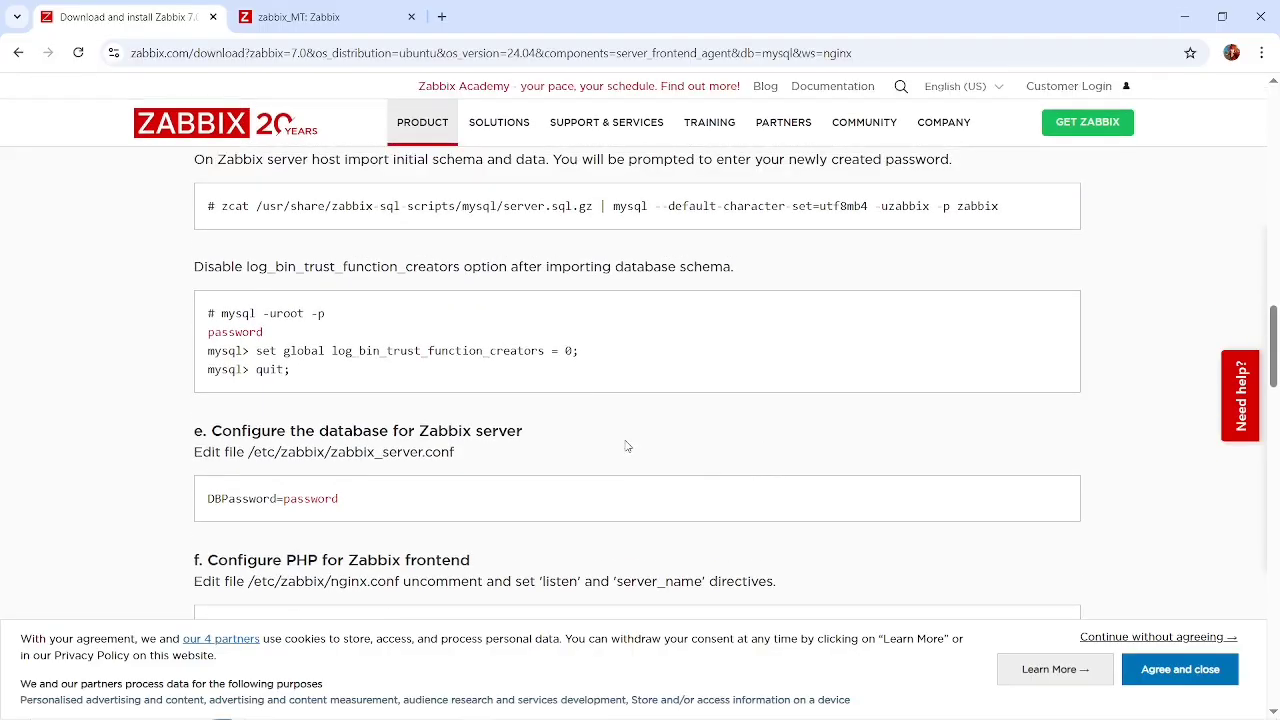
pyautogui.scroll(-4, 627, 446)
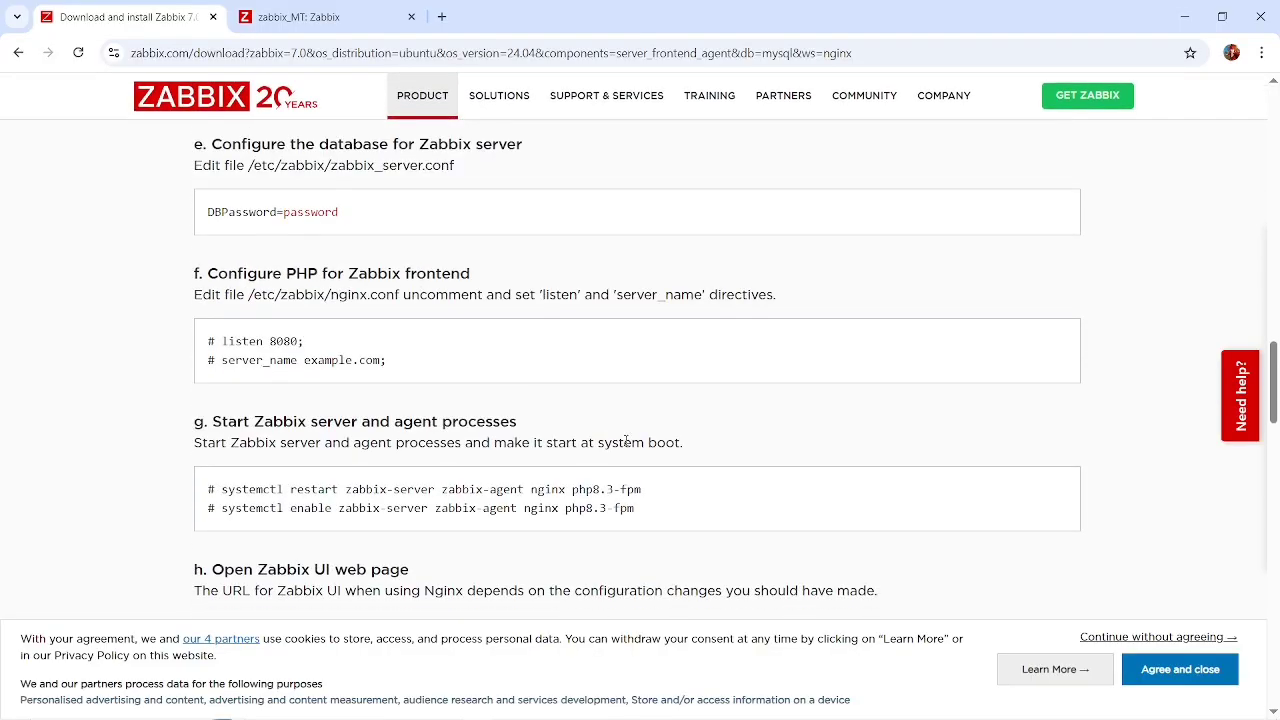
pyautogui.scroll(-2, 627, 446)
pyautogui.scroll(-5, 627, 446)
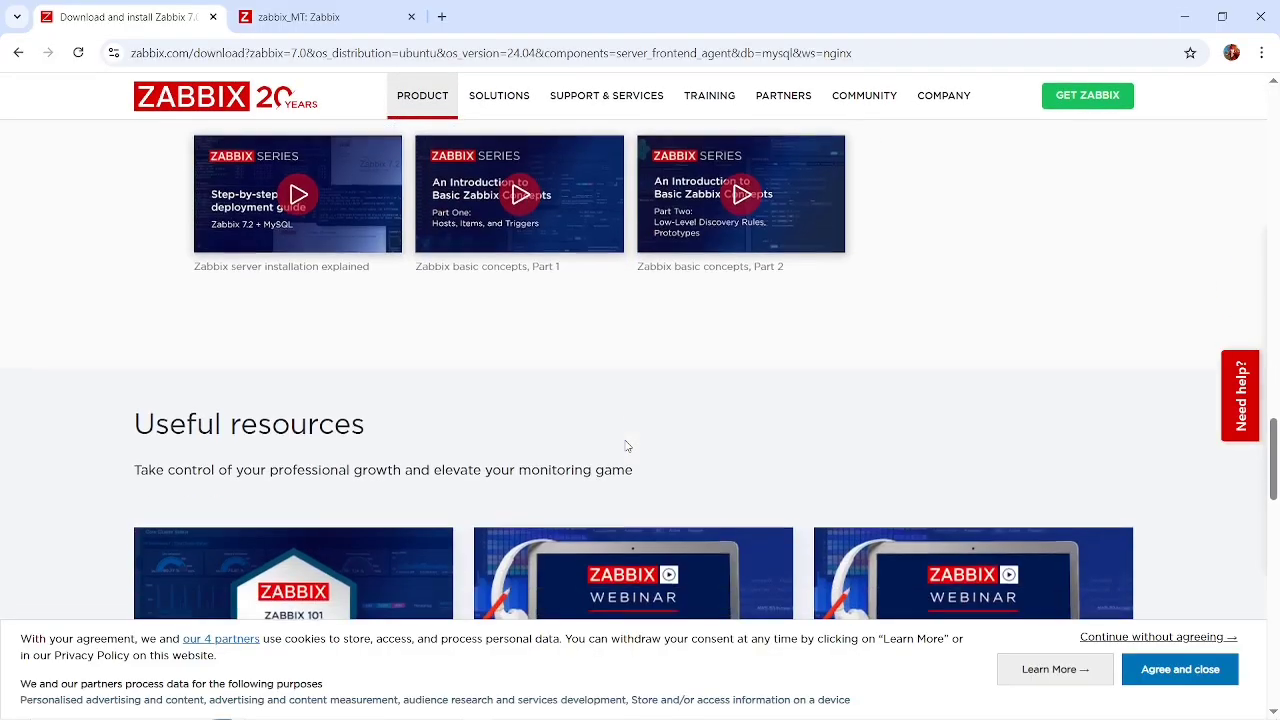
pyautogui.scroll(10, 627, 446)
pyautogui.scroll(2, 486, 318)
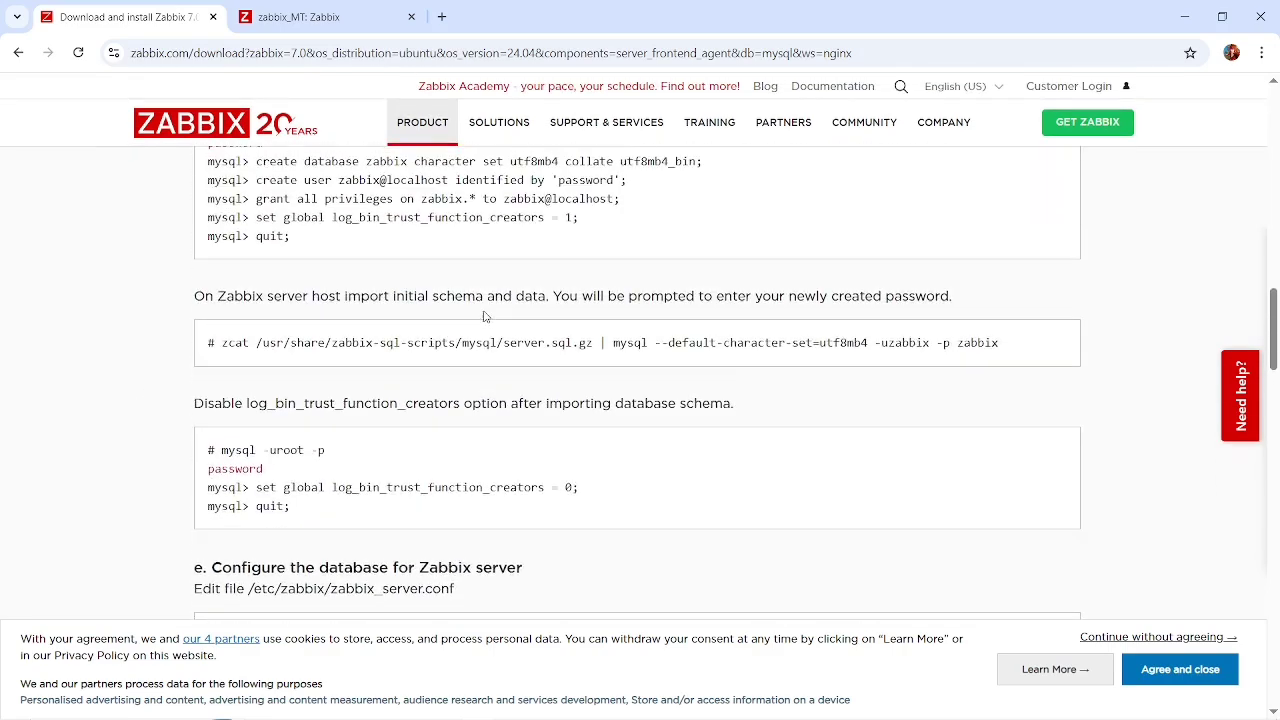
# Try the frontend sign-in with the username zabbix and the account password, rechecking the database user in the installation instructions.
pyautogui.click(305, 9)
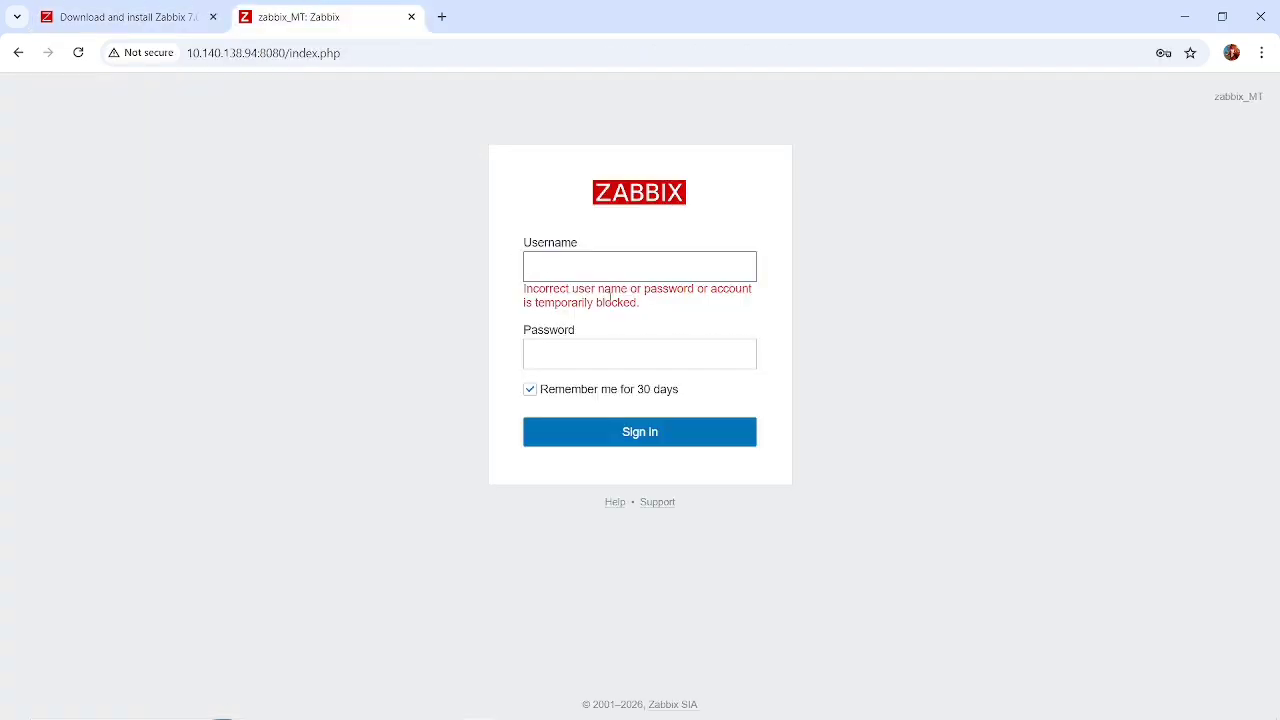
pyautogui.write('zabbix')
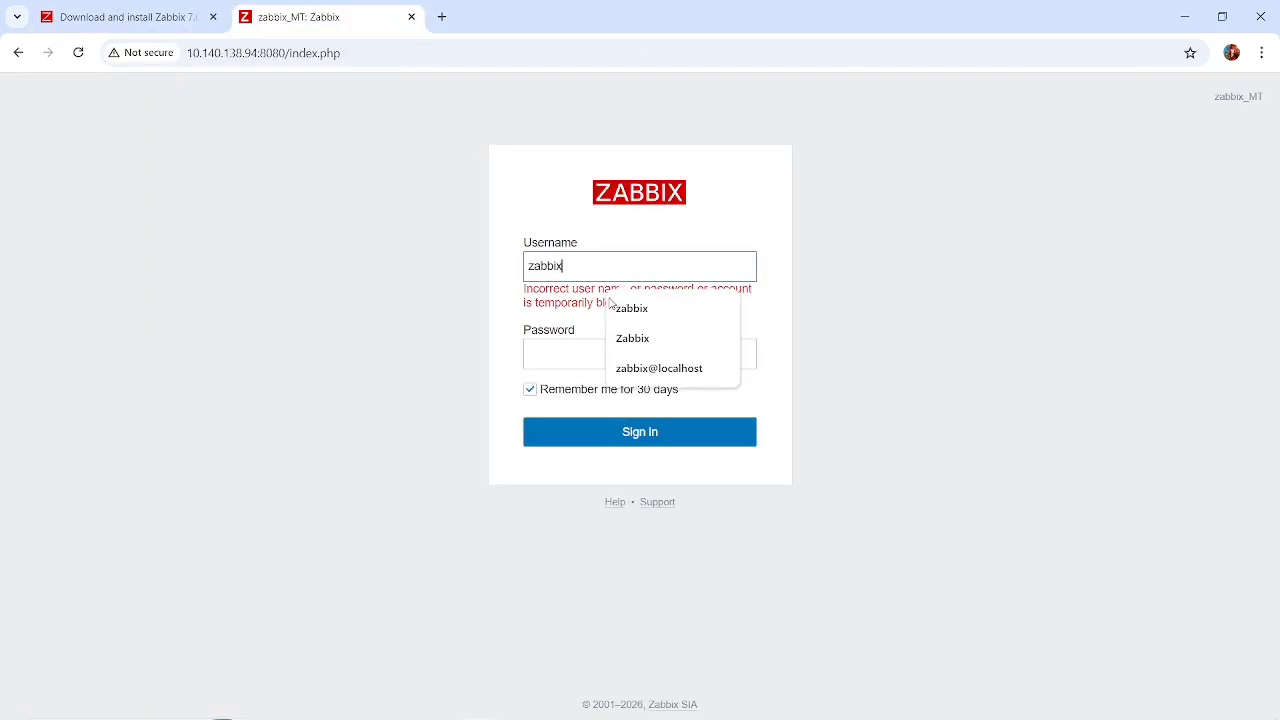
pyautogui.click(148, 19)
pyautogui.scroll(3, 445, 308)
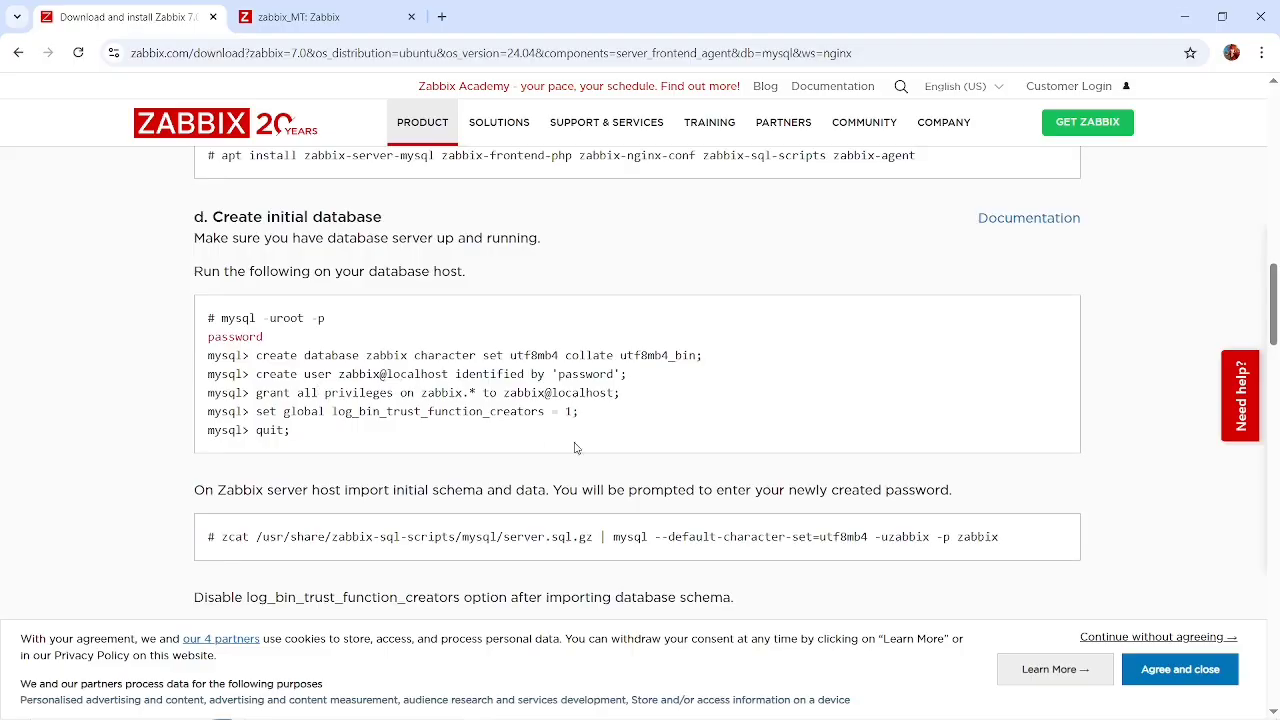
pyautogui.click(361, 10)
pyautogui.click(563, 351)
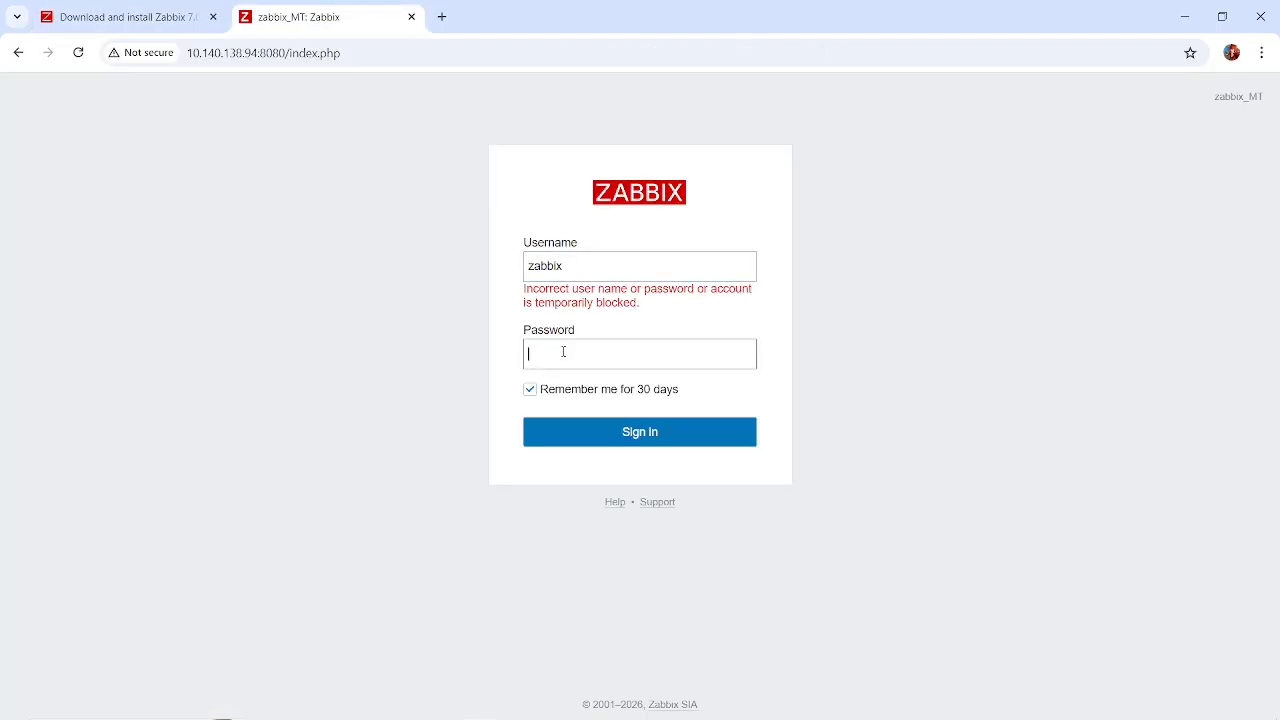
pyautogui.write('z')
# Copy the text uzabbix from the schema import command in the Create initial database instructions.
pyautogui.click(161, 22)
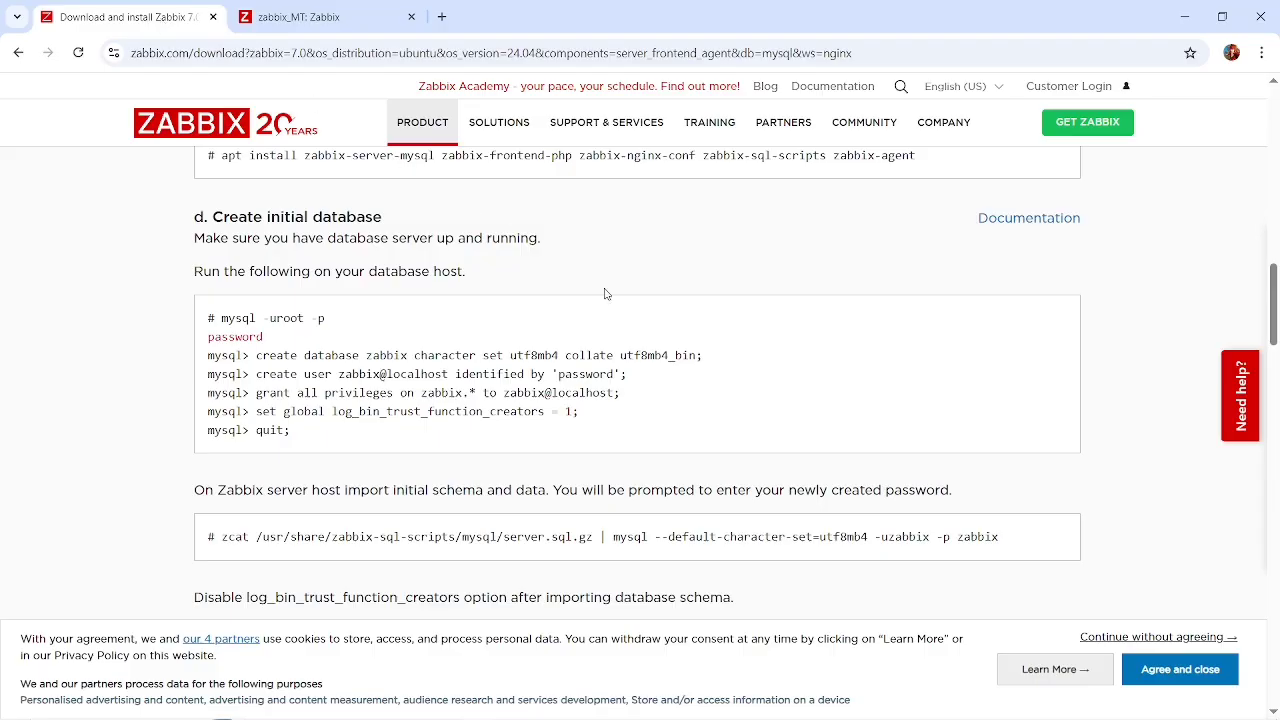
pyautogui.scroll(1, 748, 385)
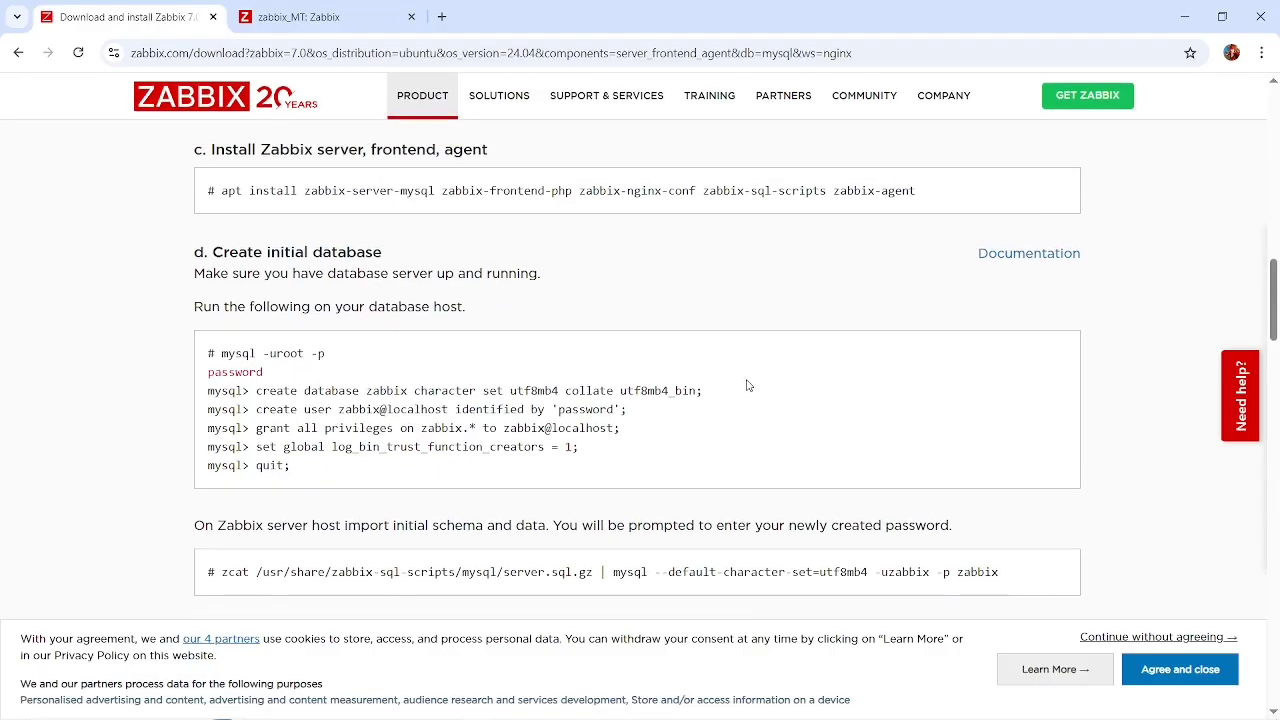
pyautogui.scroll(-1, 748, 385)
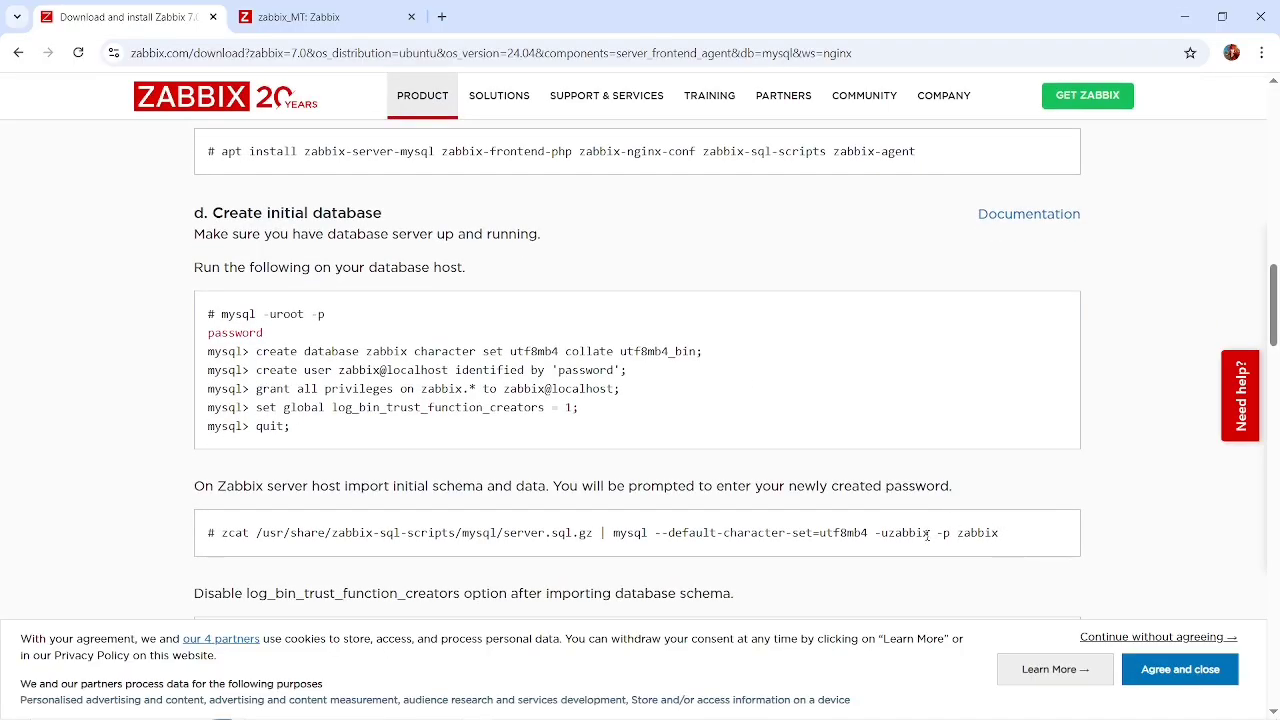
pyautogui.moveTo(928, 534); pyautogui.dragTo(882, 536)
pyautogui.hotkey('ctrl', 'c')
# Try twice to sign in to the Zabbix frontend with the username uzabbix and the account password.
pyautogui.click(362, 10)
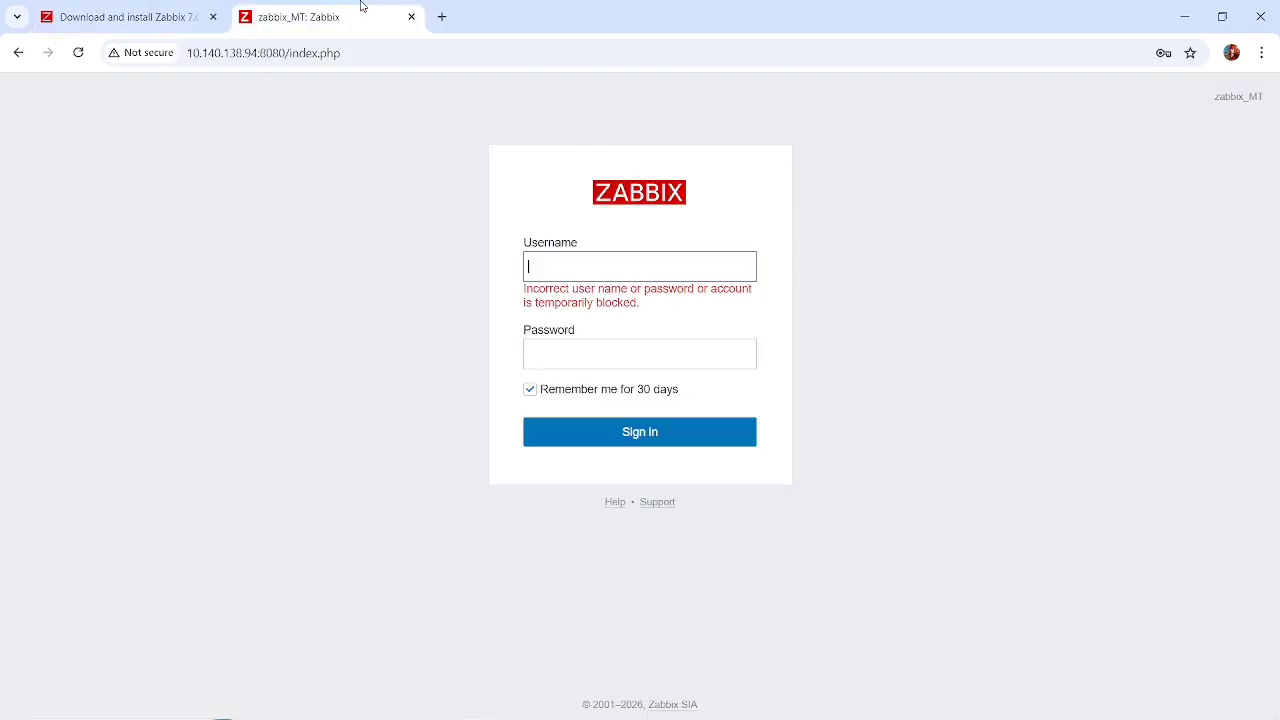
pyautogui.hotkey('ctrl', 'v')
pyautogui.click(595, 352)
pyautogui.write('za')
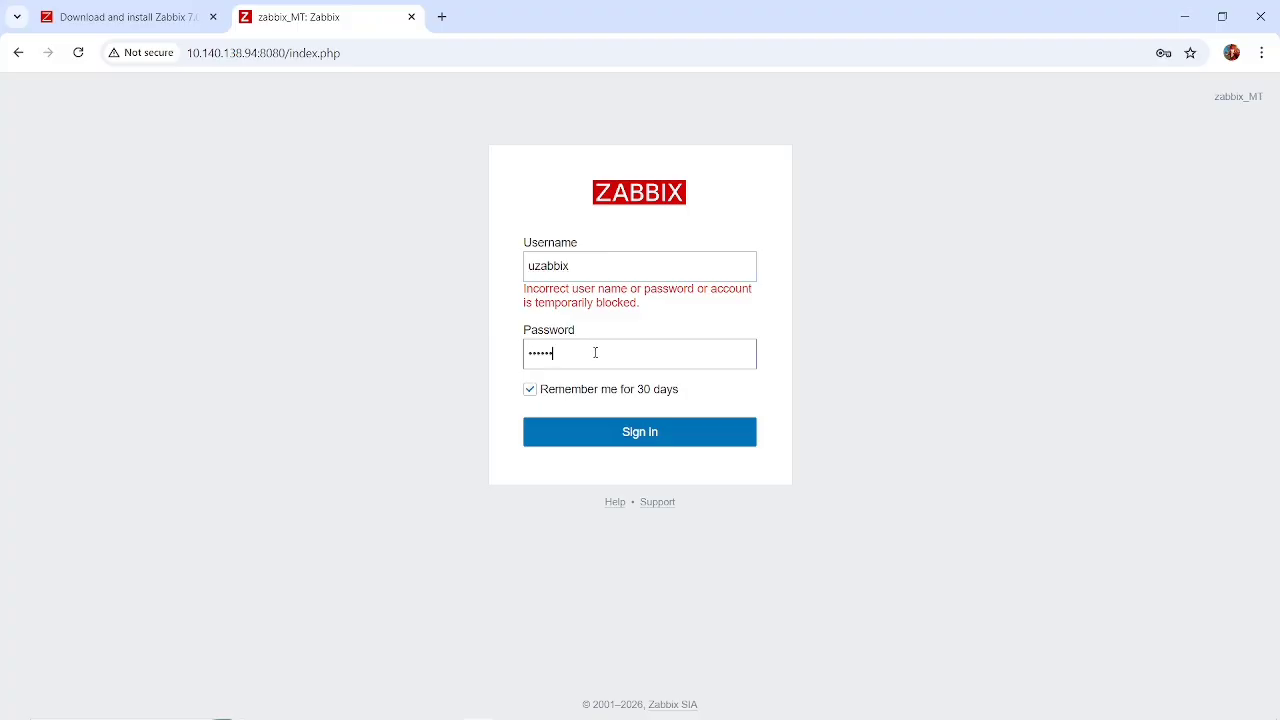
pyautogui.press('Return')
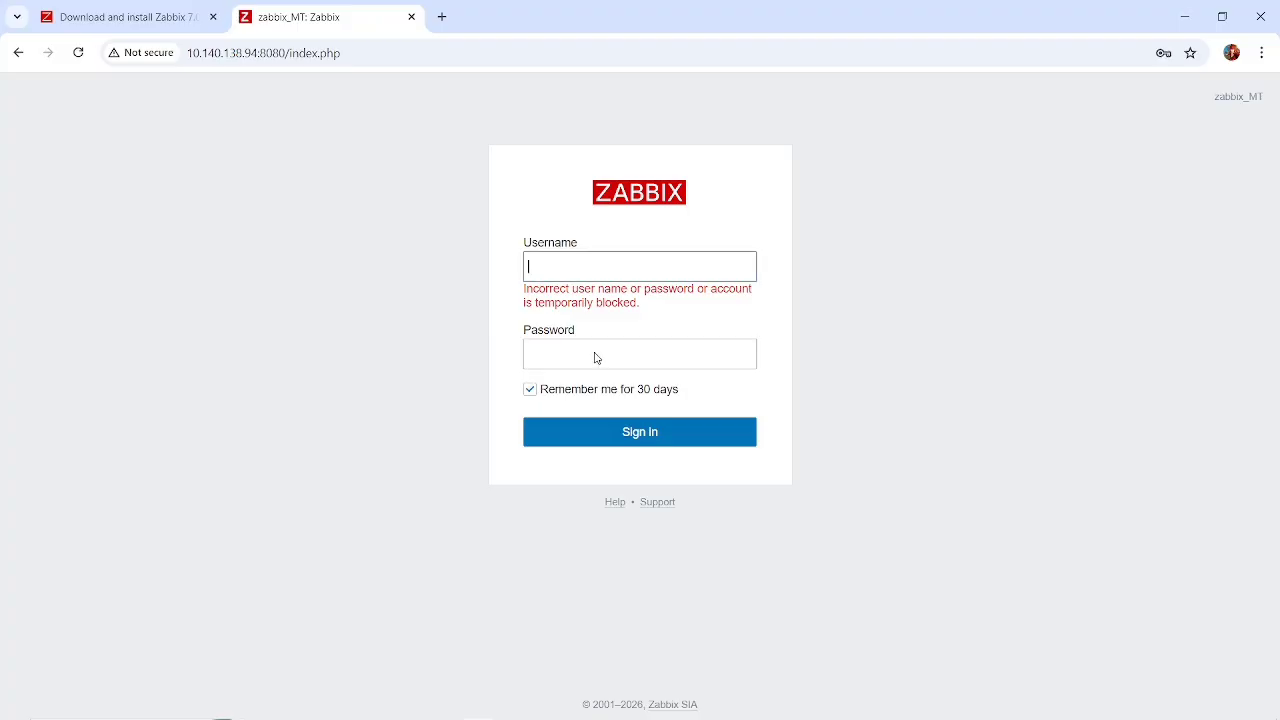
pyautogui.write('uzabbix')
pyautogui.click(549, 368)
pyautogui.write('z')
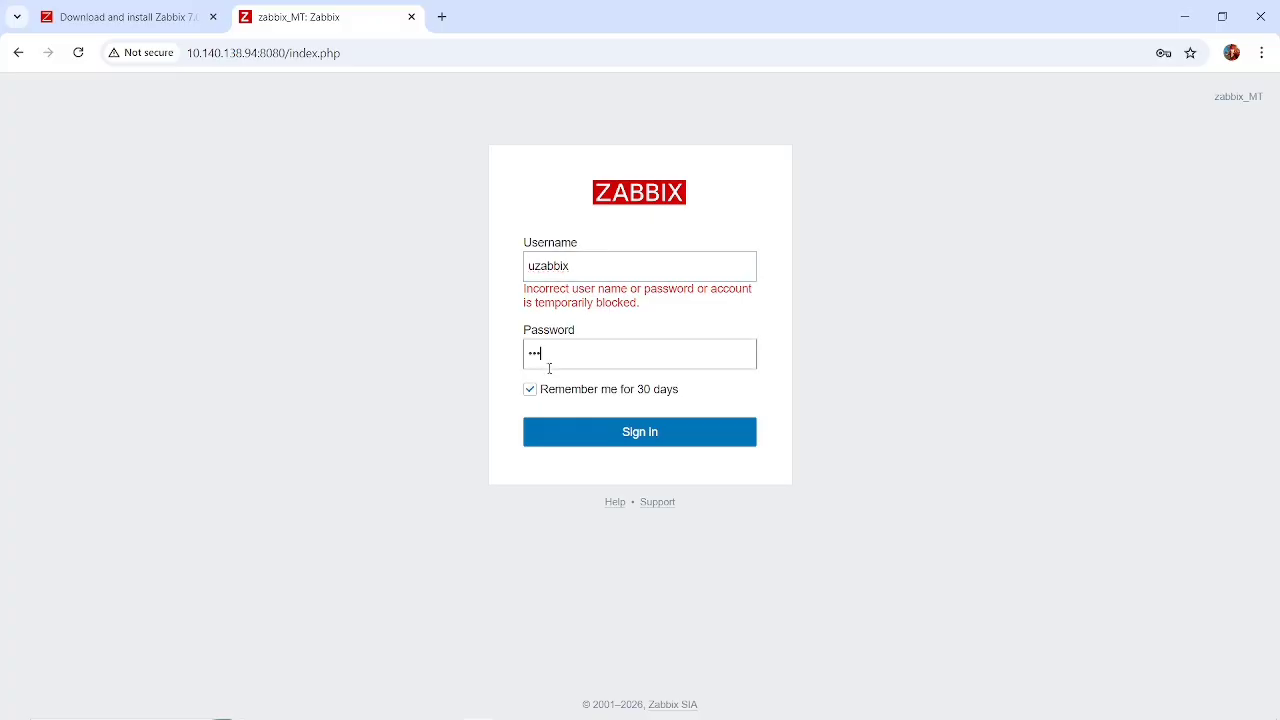
pyautogui.click(612, 436)
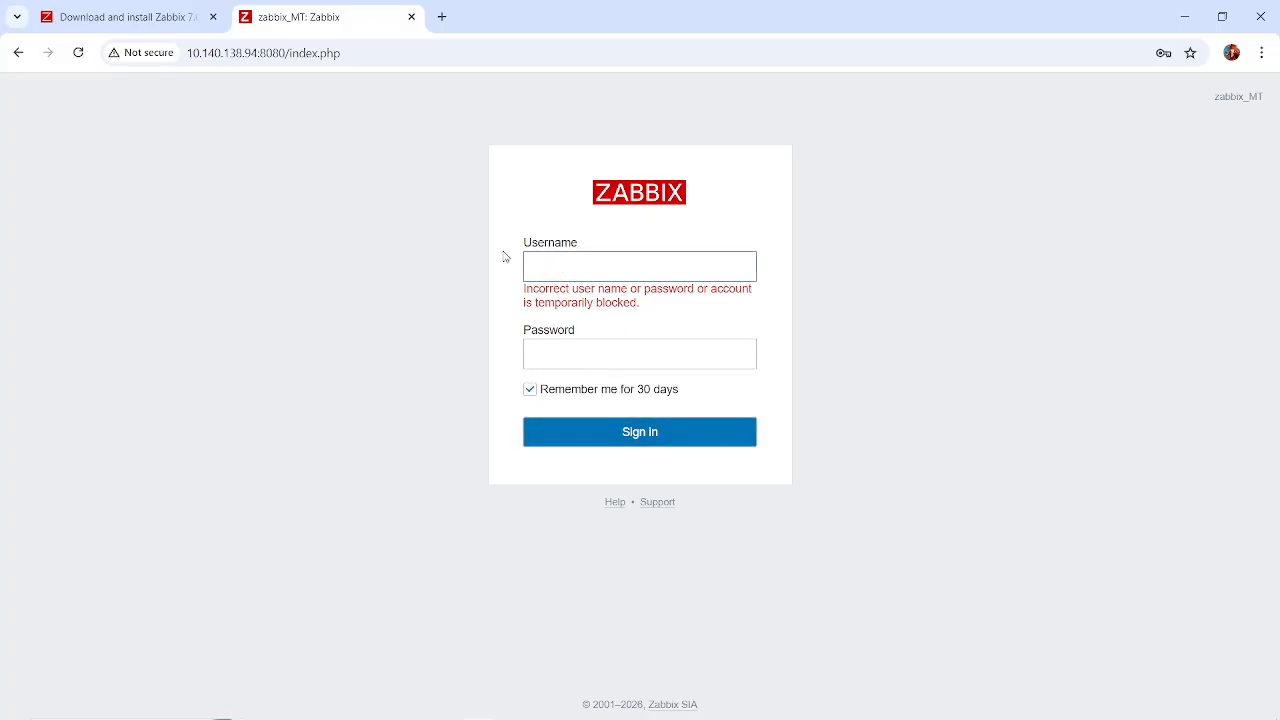
# Sign in to the Zabbix frontend with the username Admin and the account password, and open the list of monitored hosts.
pyautogui.hotkey('alt', 'Tab')
pyautogui.press('Tab')
pyautogui.press('Tab')
pyautogui.press('Tab')
pyautogui.press('Tab')
pyautogui.press('Tab')
pyautogui.press('Tab')
pyautogui.press('Tab')
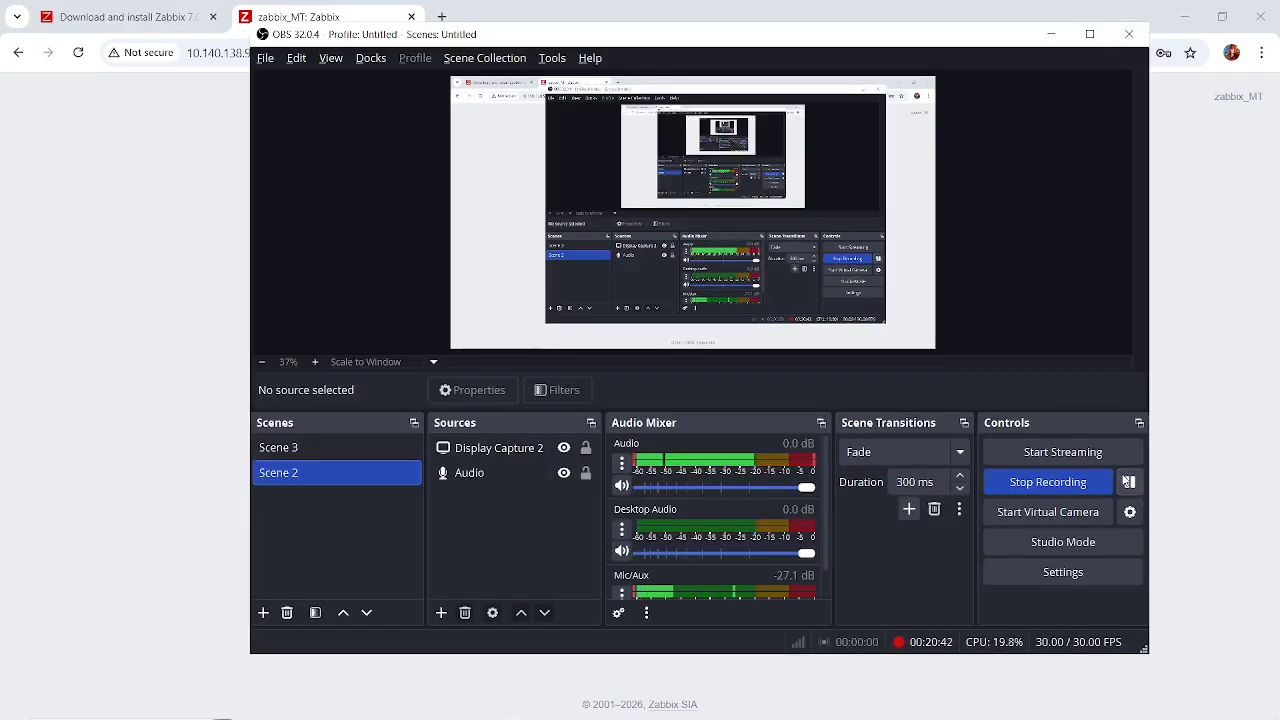
pyautogui.click(1186, 357)
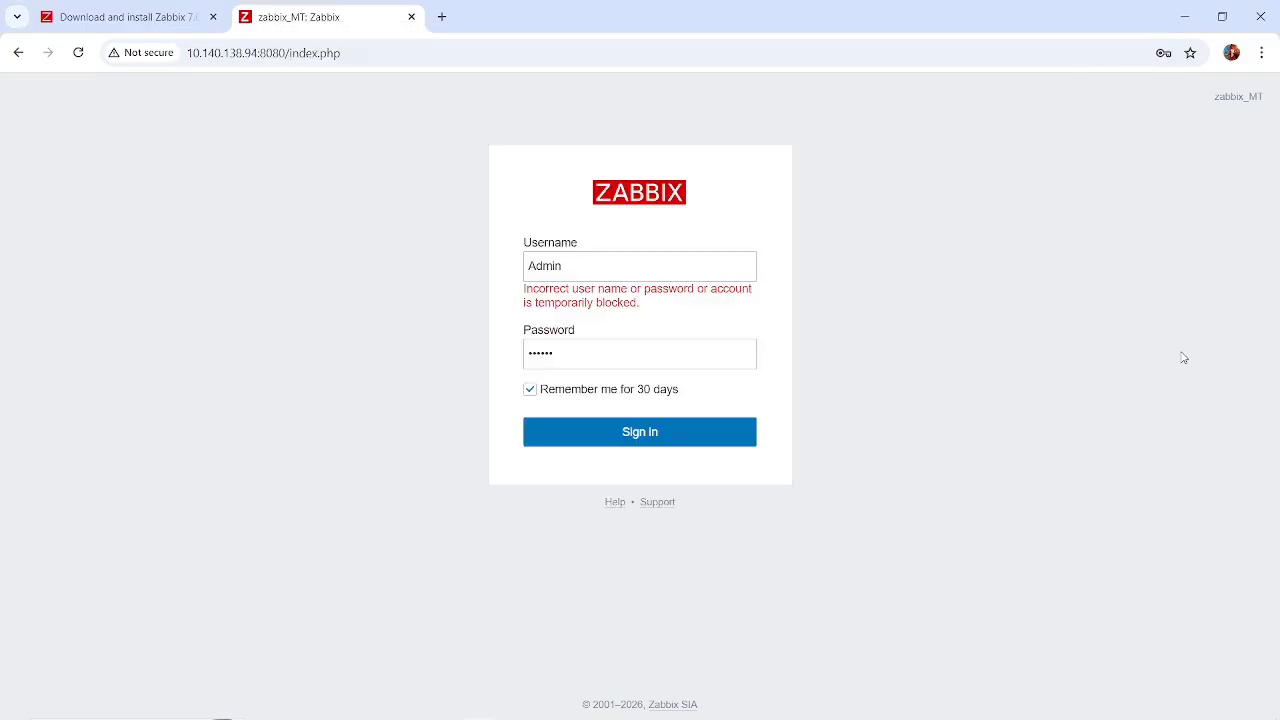
pyautogui.click(628, 432)
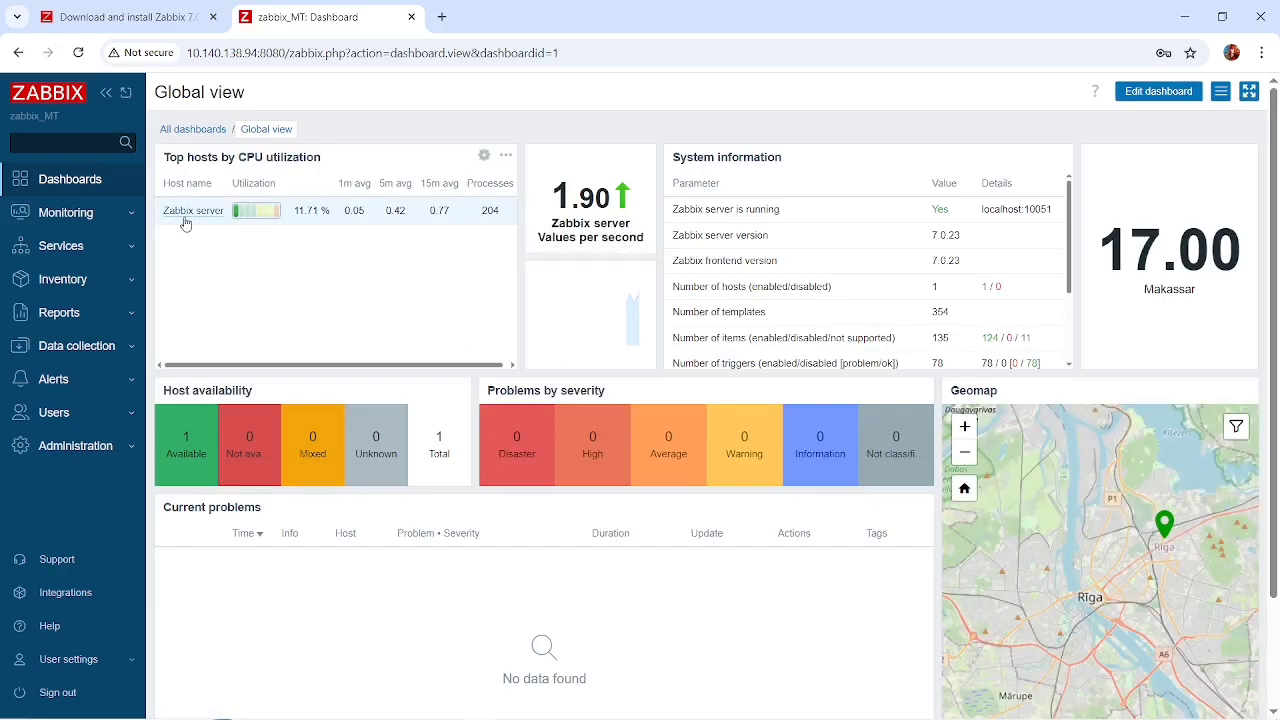
pyautogui.click(105, 214)
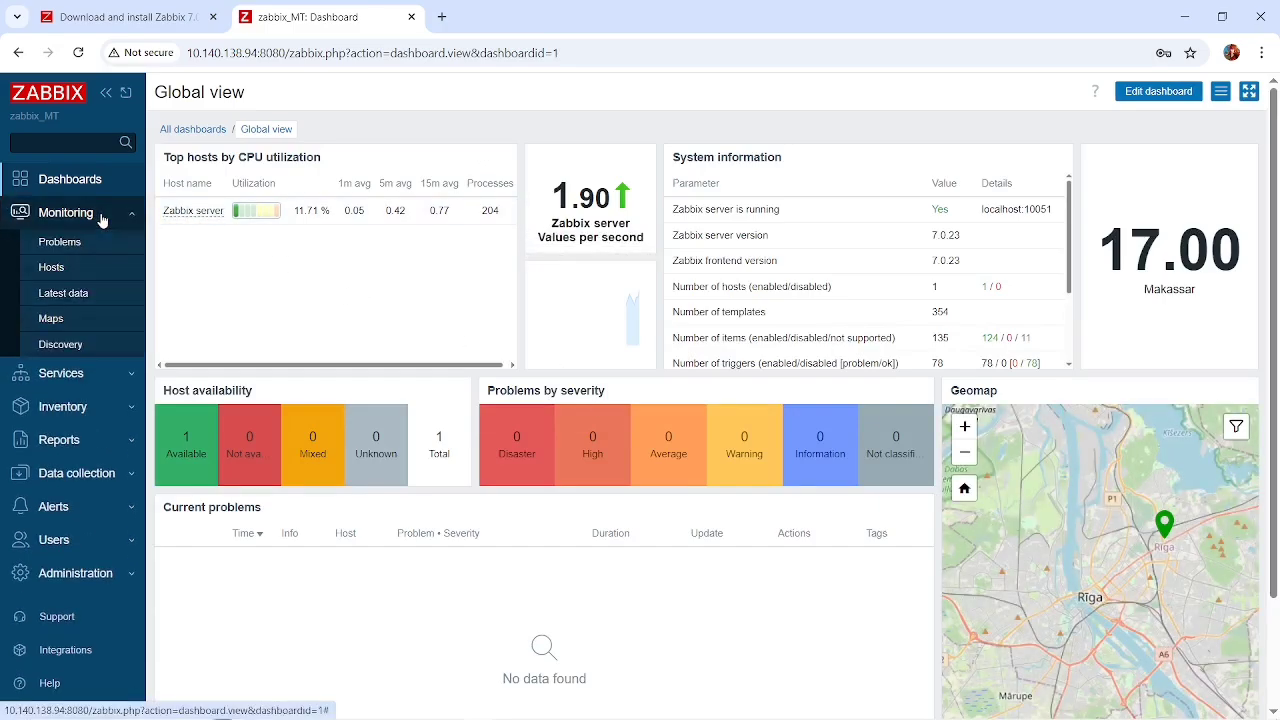
pyautogui.click(74, 266)
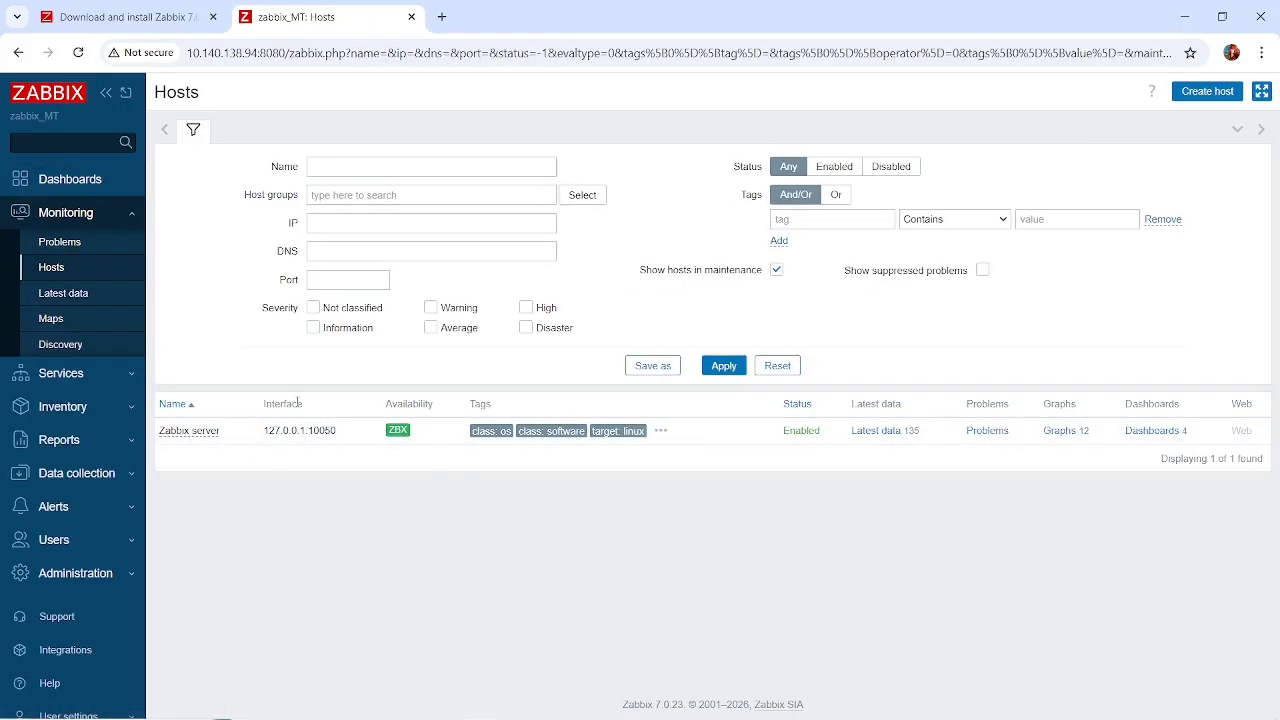
# Switch to VirtualBox Manager and begin a new virtual machine named mikrotik using the ISO image mikrotik-6.49.18.iso.
pyautogui.hotkey('alt', 'Tab')
pyautogui.hotkey('alt', 'Tab')
pyautogui.hotkey('alt', 'Tab')
pyautogui.hotkey('alt', 'Tab')
pyautogui.hotkey('alt', 'Tab')
pyautogui.hotkey('alt', 'Tab')
pyautogui.hotkey('alt', 'Tab')
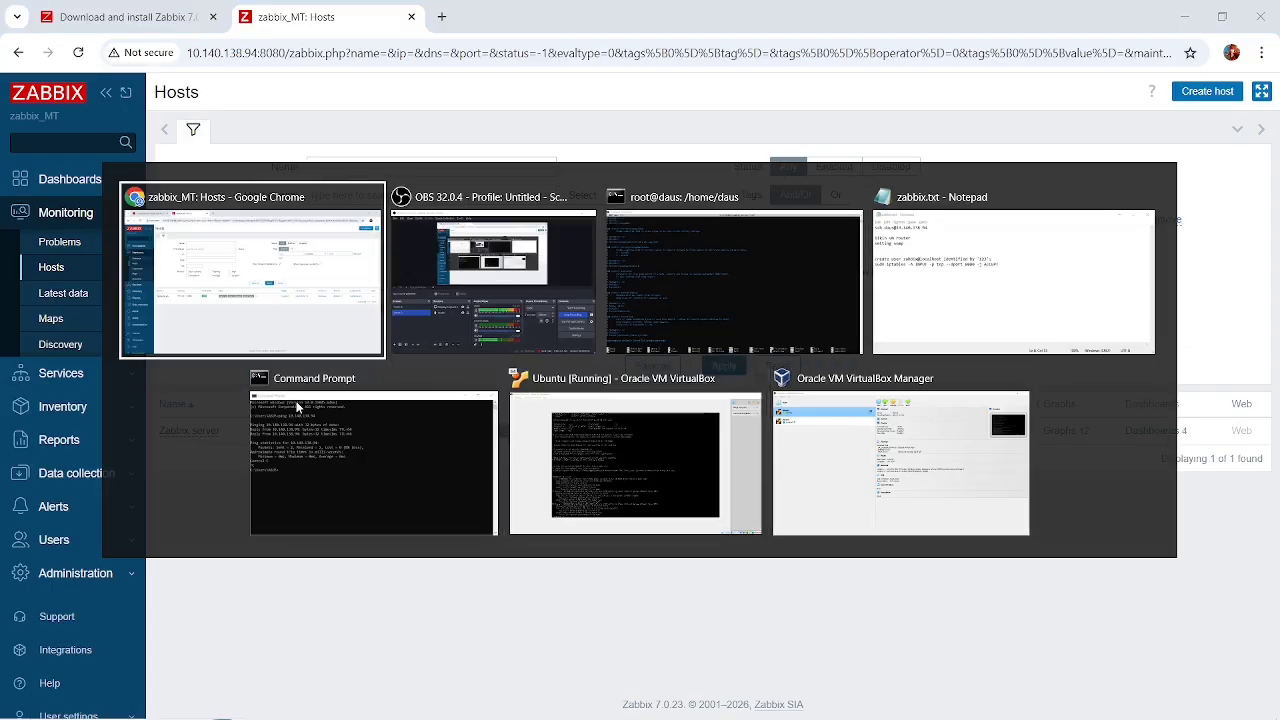
pyautogui.hotkey('alt', 'Tab')
pyautogui.hotkey('alt', 'Tab')
pyautogui.hotkey('alt', 'Tab')
pyautogui.hotkey('alt', 'Tab')
pyautogui.hotkey('alt', 'Tab')
pyautogui.hotkey('alt', 'Tab')
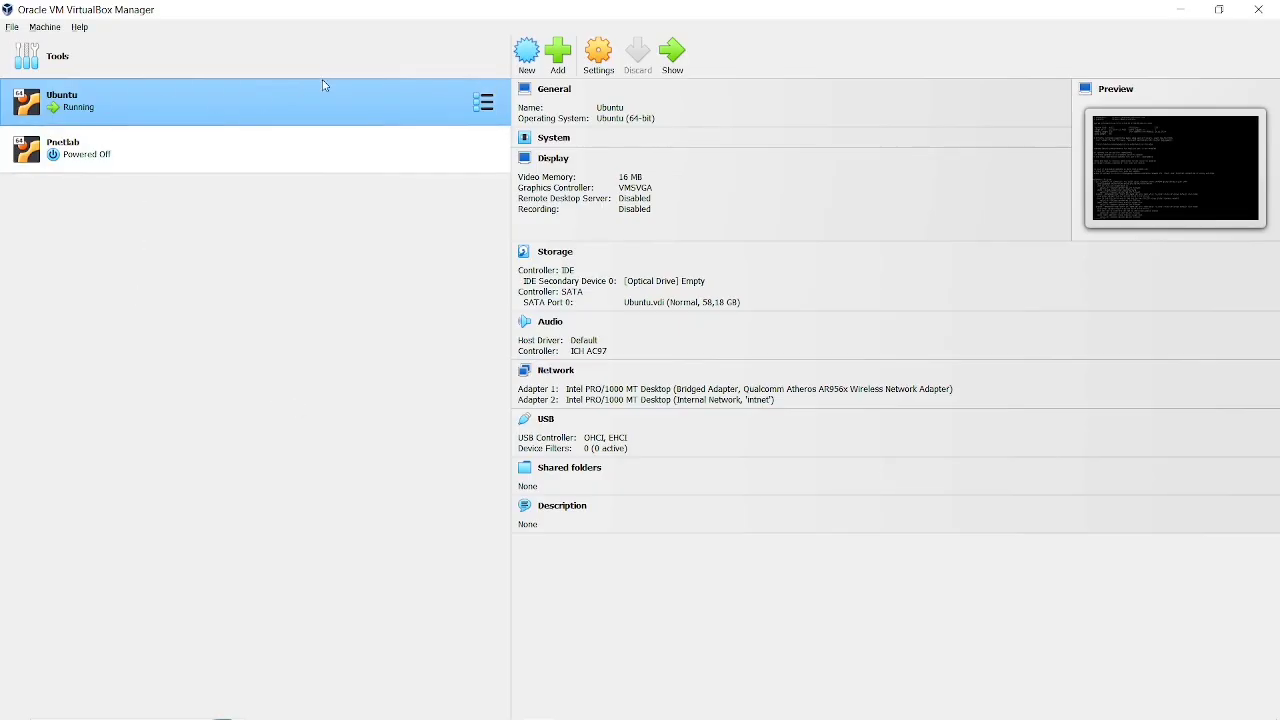
pyautogui.click(535, 62)
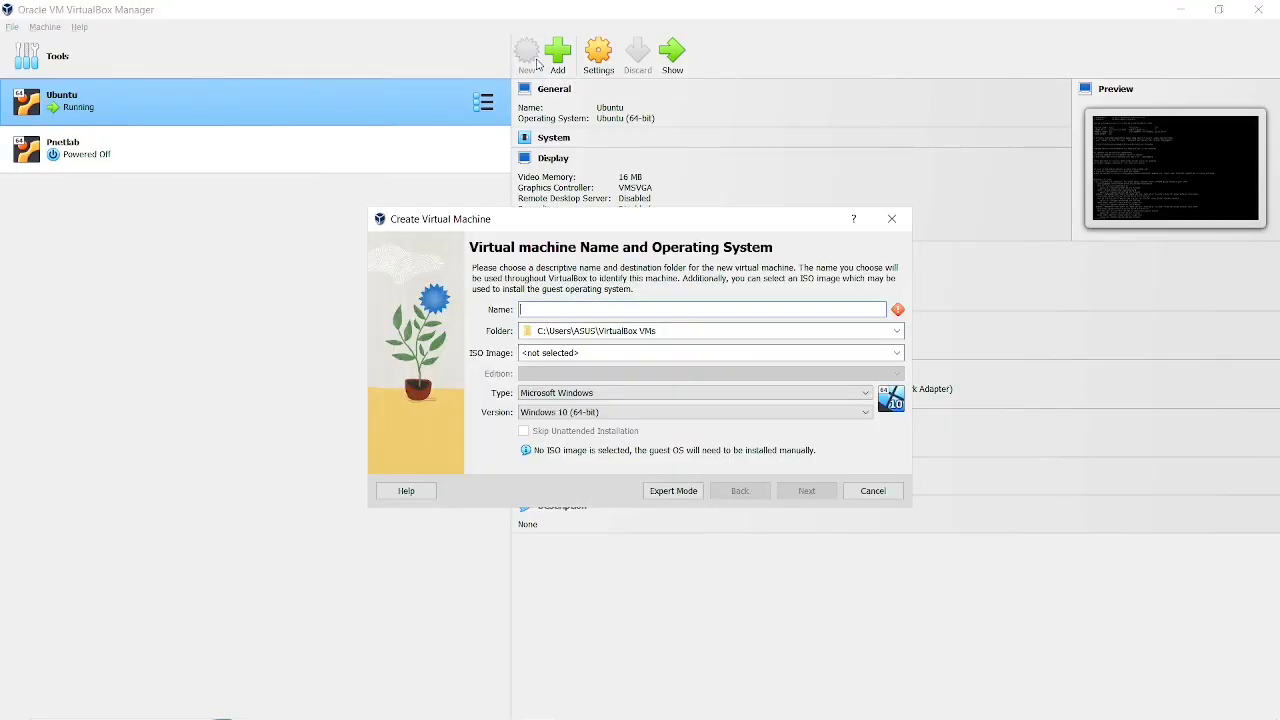
pyautogui.write('mirk')
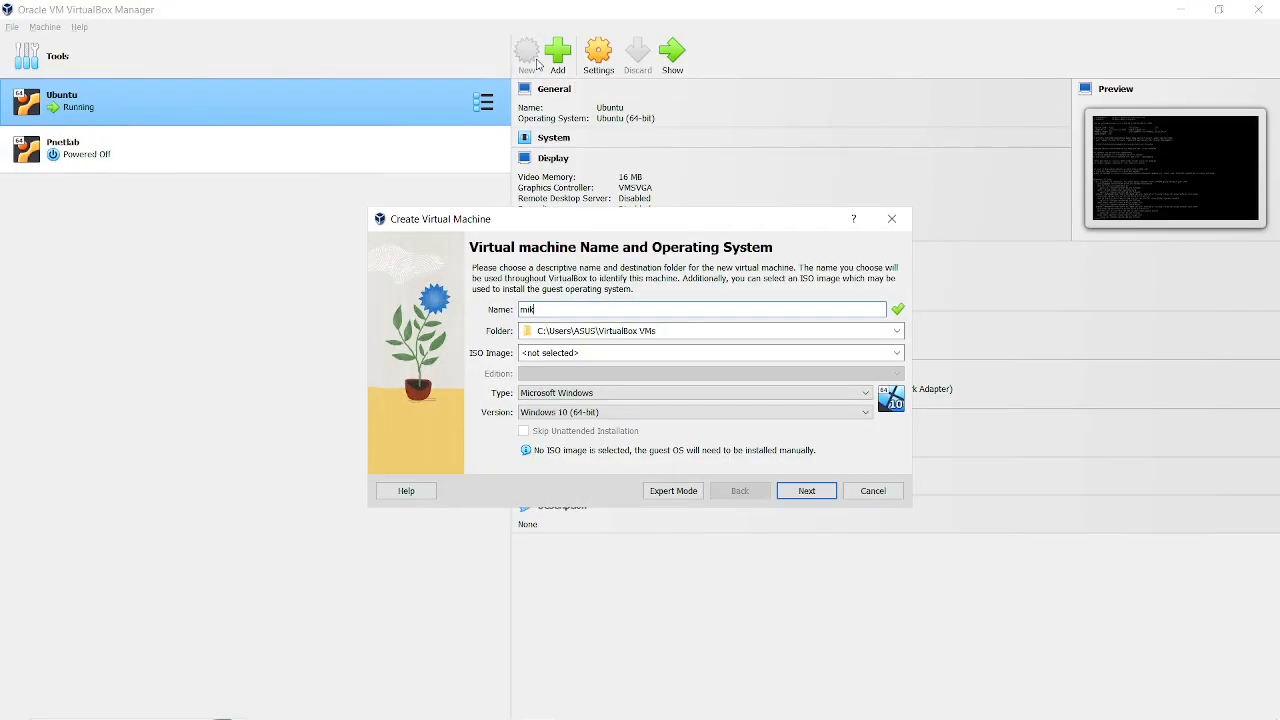
pyautogui.write('otik')
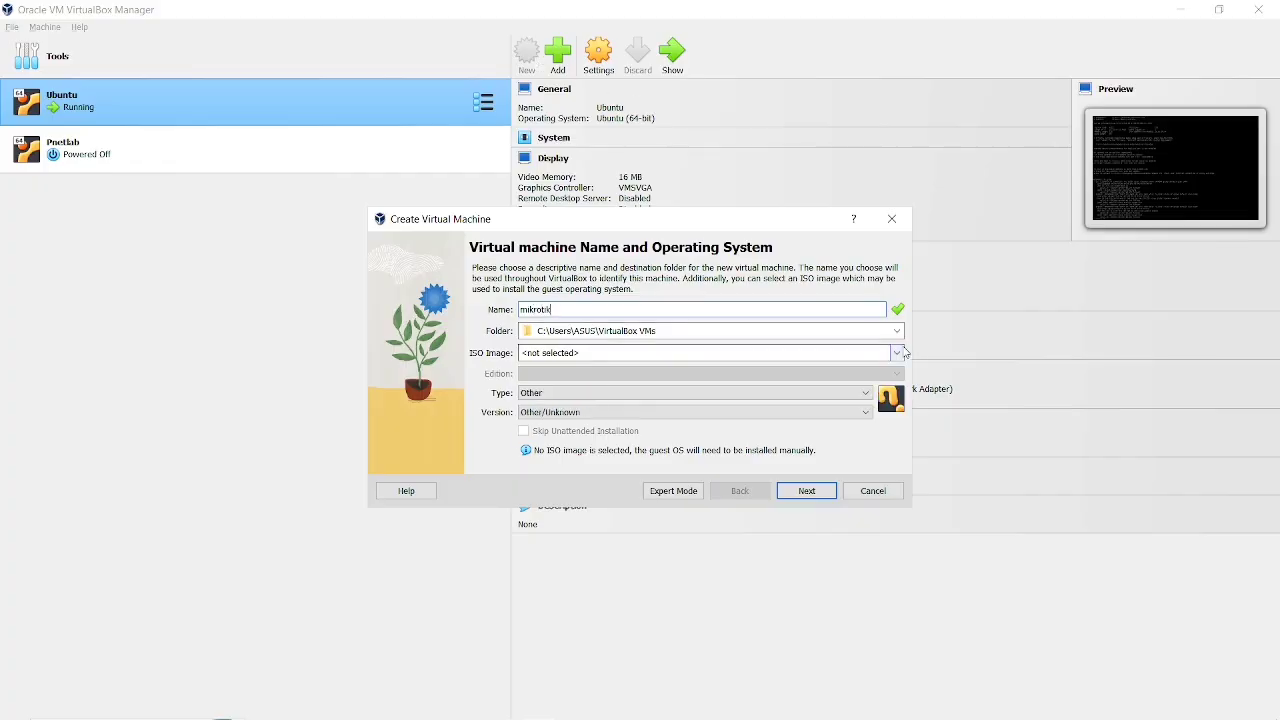
pyautogui.click(903, 352)
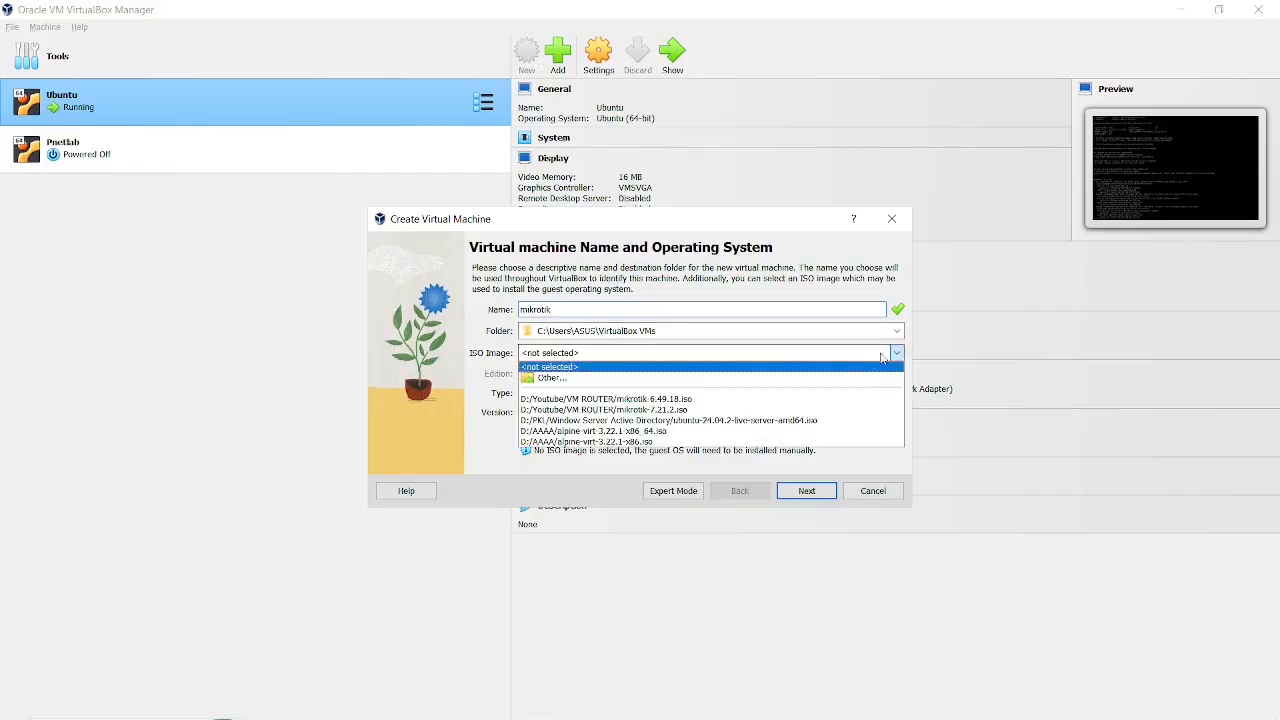
pyautogui.click(779, 399)
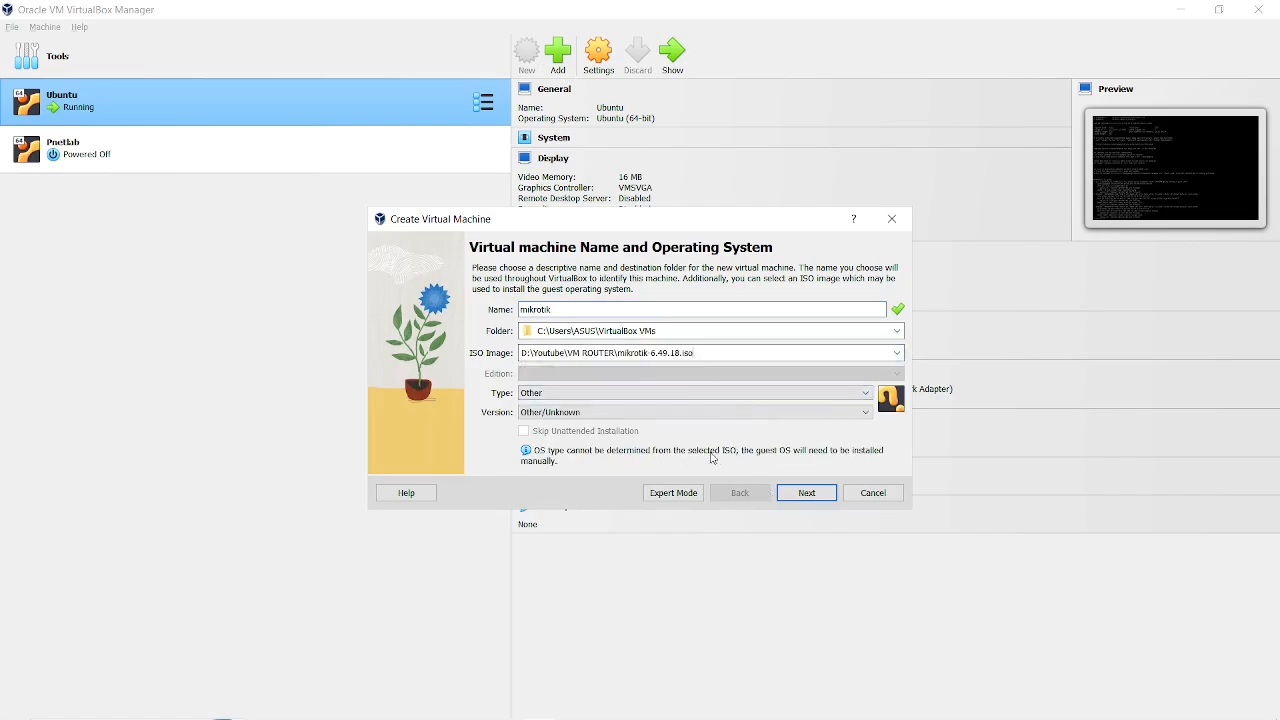
# Create the mikrotik machine with 64 MB of base memory, 1 processor and a new 2 GB virtual hard disk.
pyautogui.click(806, 492)
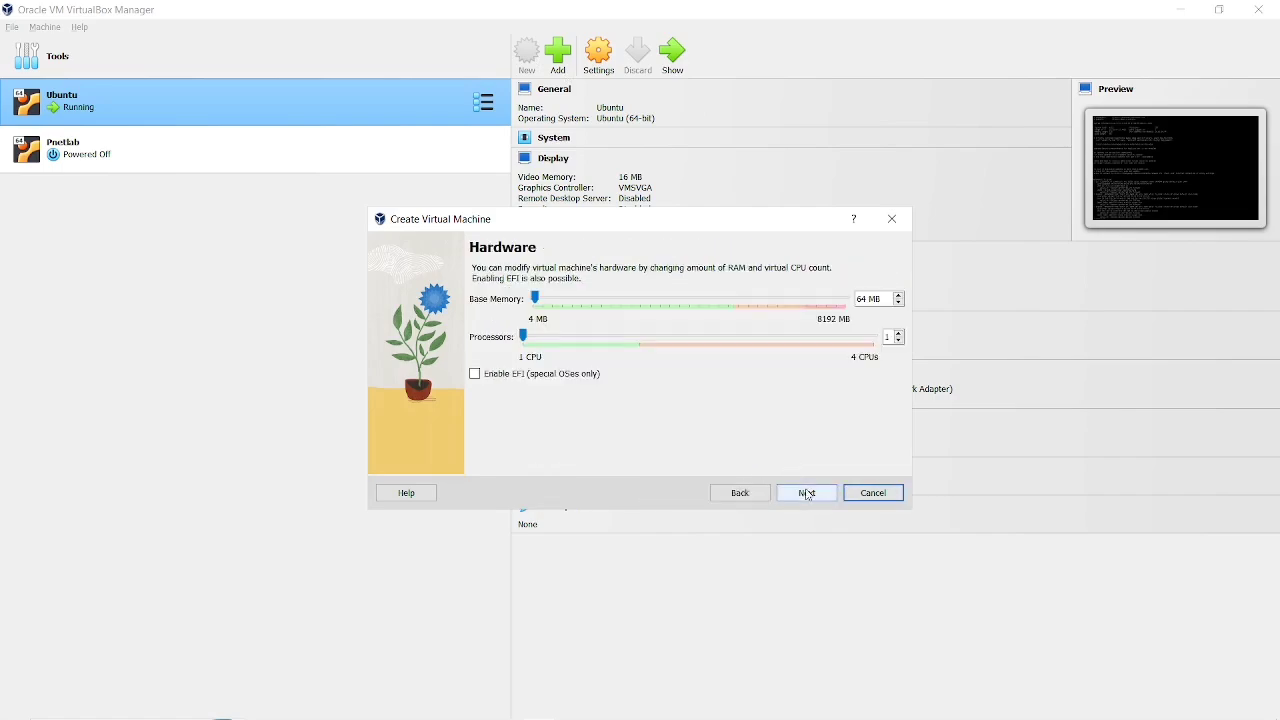
pyautogui.click(806, 492)
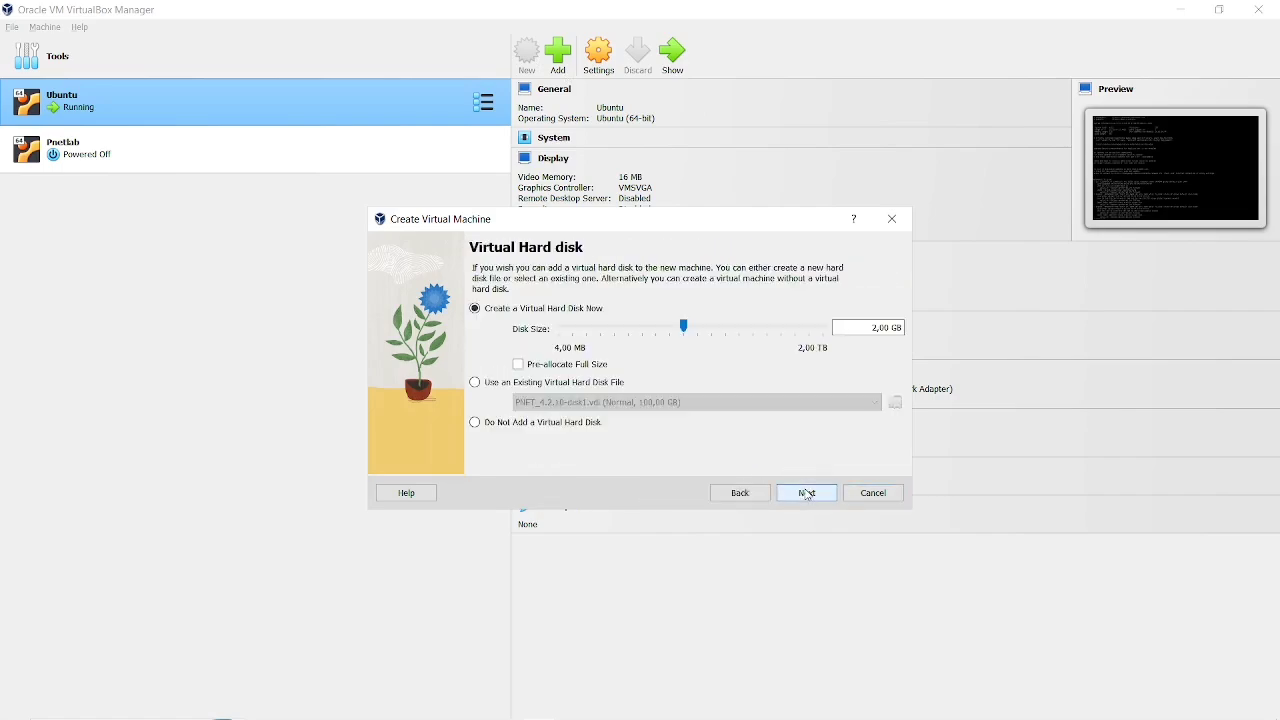
pyautogui.click(745, 495)
pyautogui.click(786, 495)
pyautogui.click(796, 495)
pyautogui.click(796, 495)
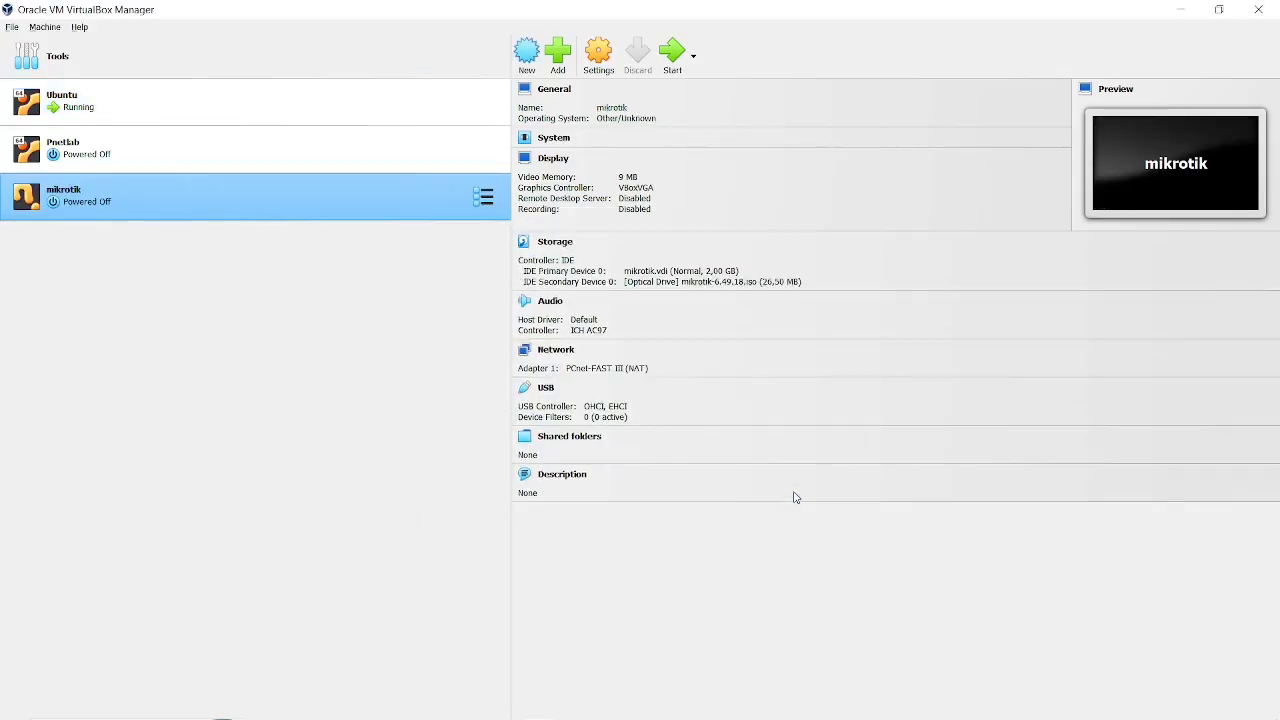
# Attach the mikrotik machine's network Adapter 1 to a Bridged Adapter using the Qualcomm Atheros AR956x Wireless Network Adapter.
pyautogui.click(587, 54)
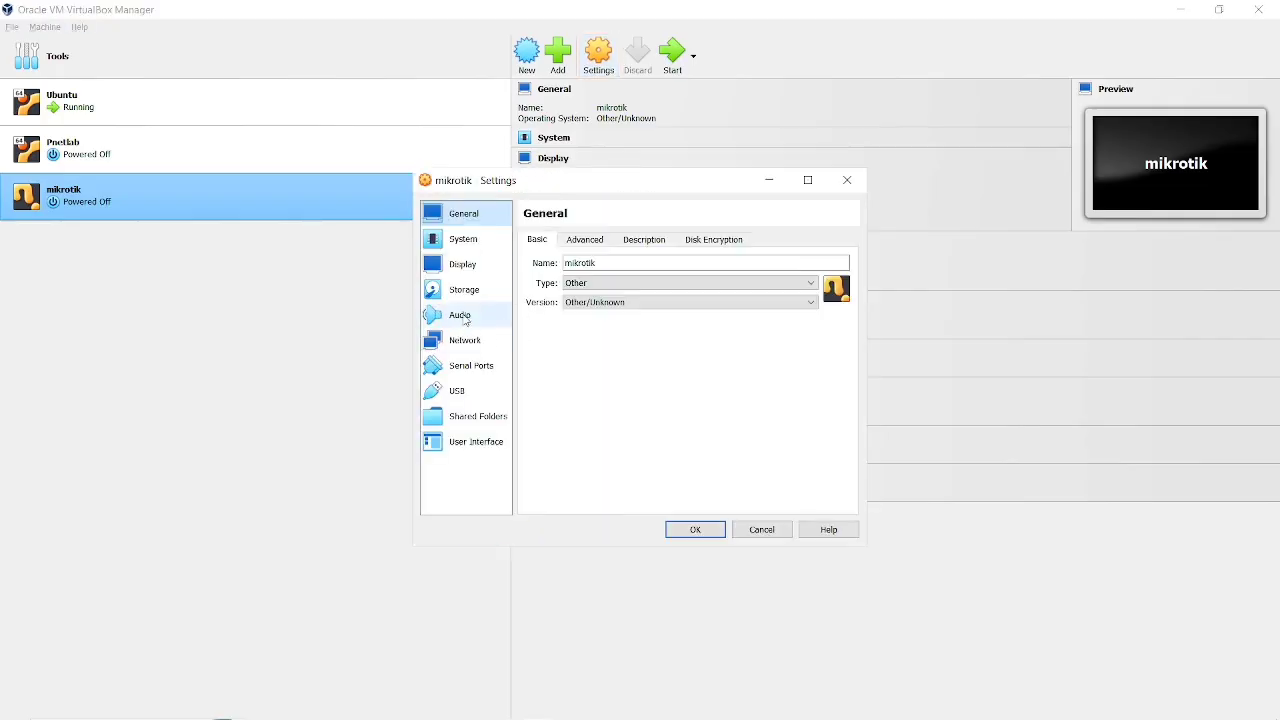
pyautogui.click(464, 340)
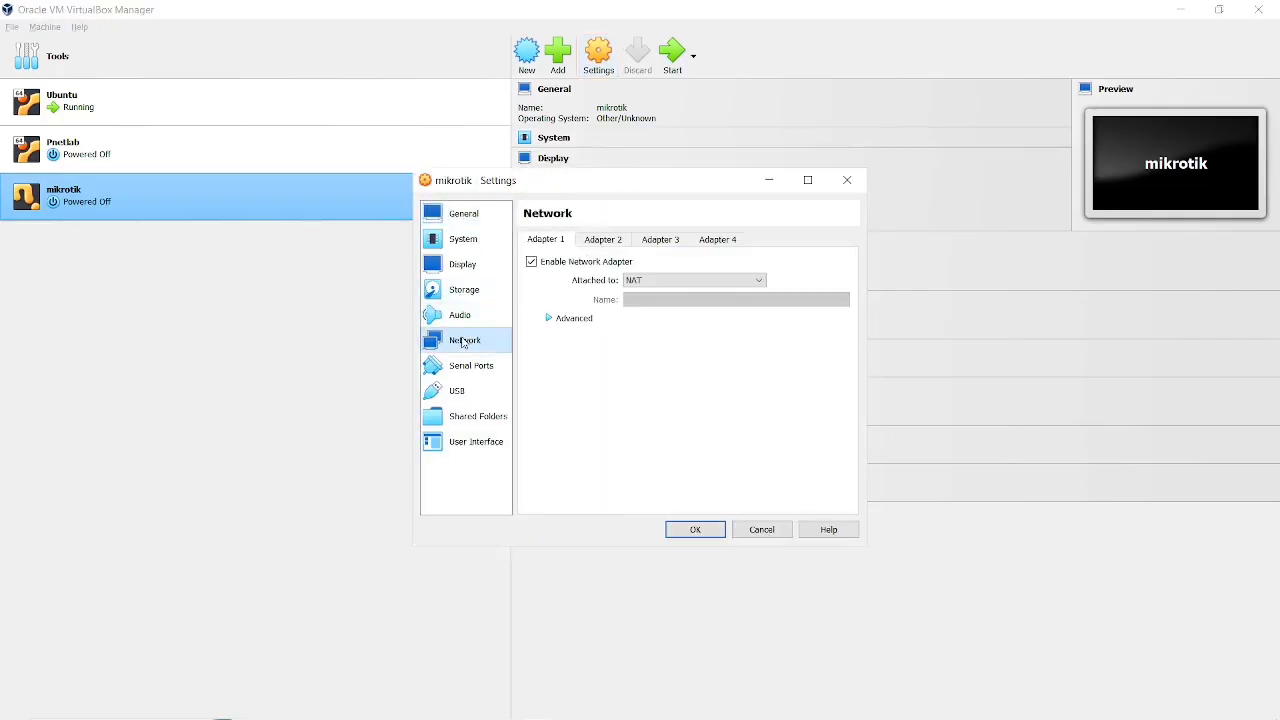
pyautogui.click(648, 280)
pyautogui.click(649, 304)
pyautogui.click(649, 304)
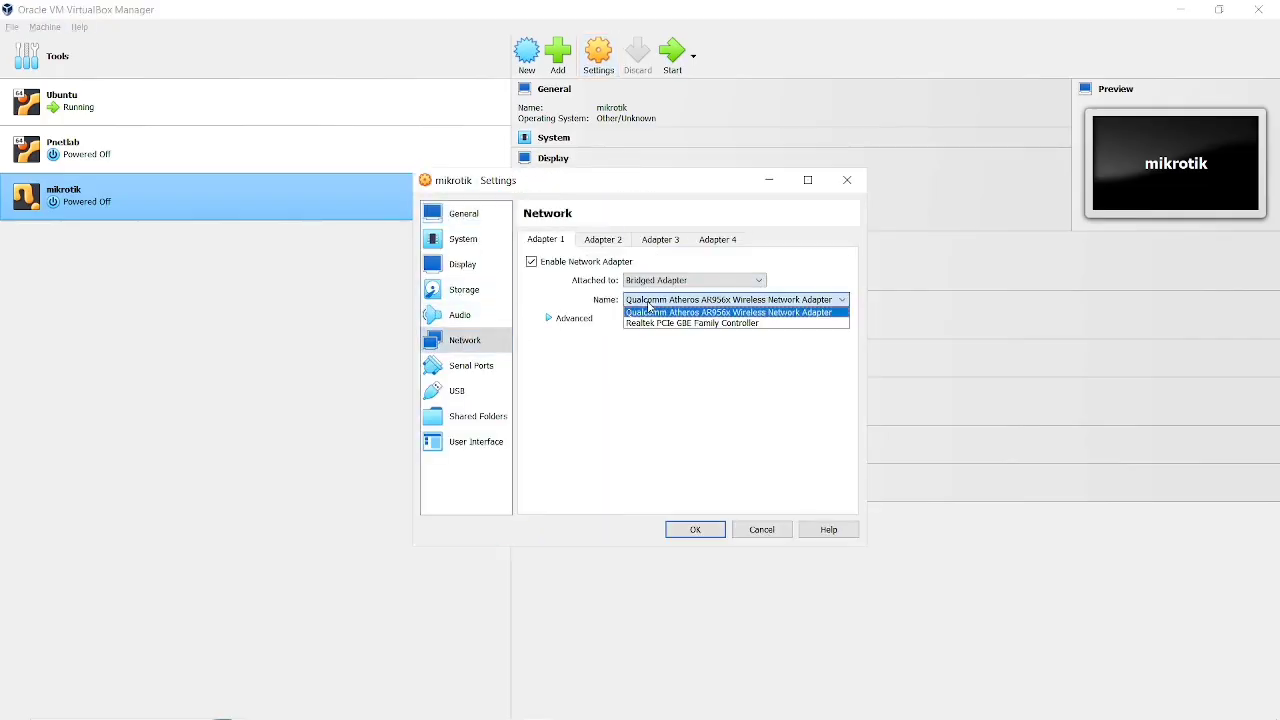
# Enable network Adapter 2, attach it to the Internal Network intnet, and save the mikrotik machine's settings.
pyautogui.click(600, 241)
pyautogui.click(603, 263)
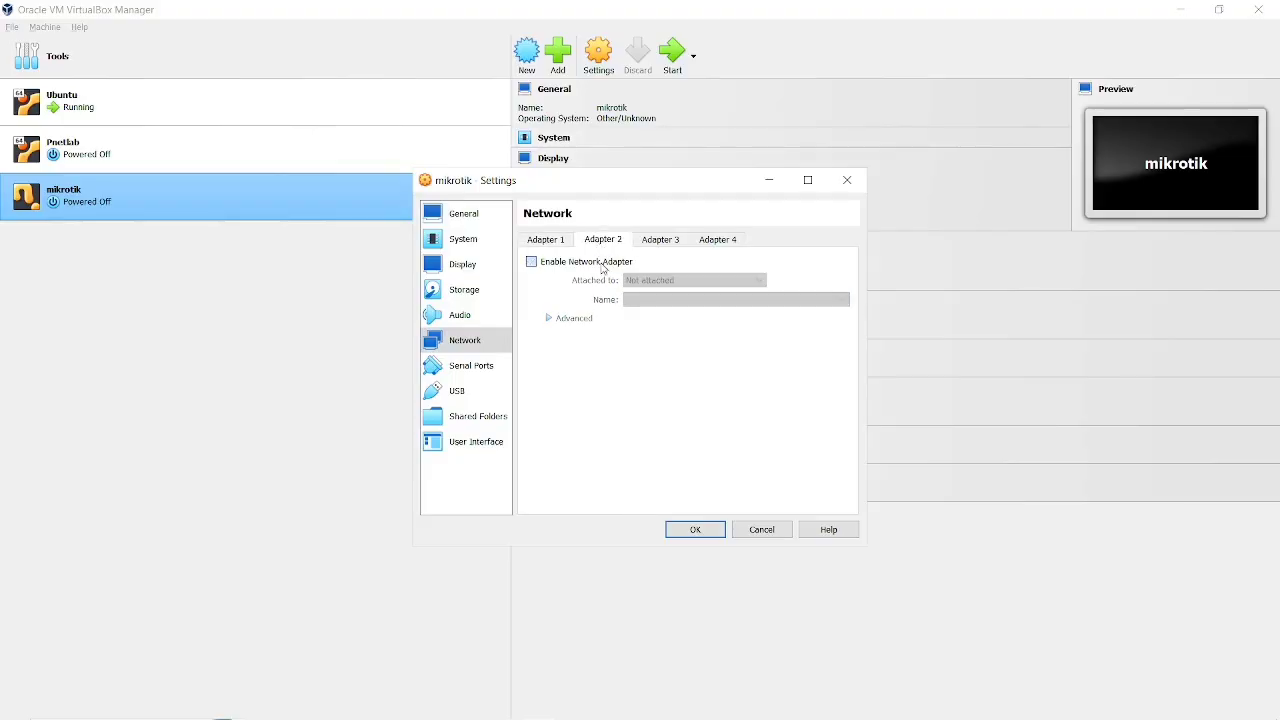
pyautogui.click(758, 282)
pyautogui.click(670, 315)
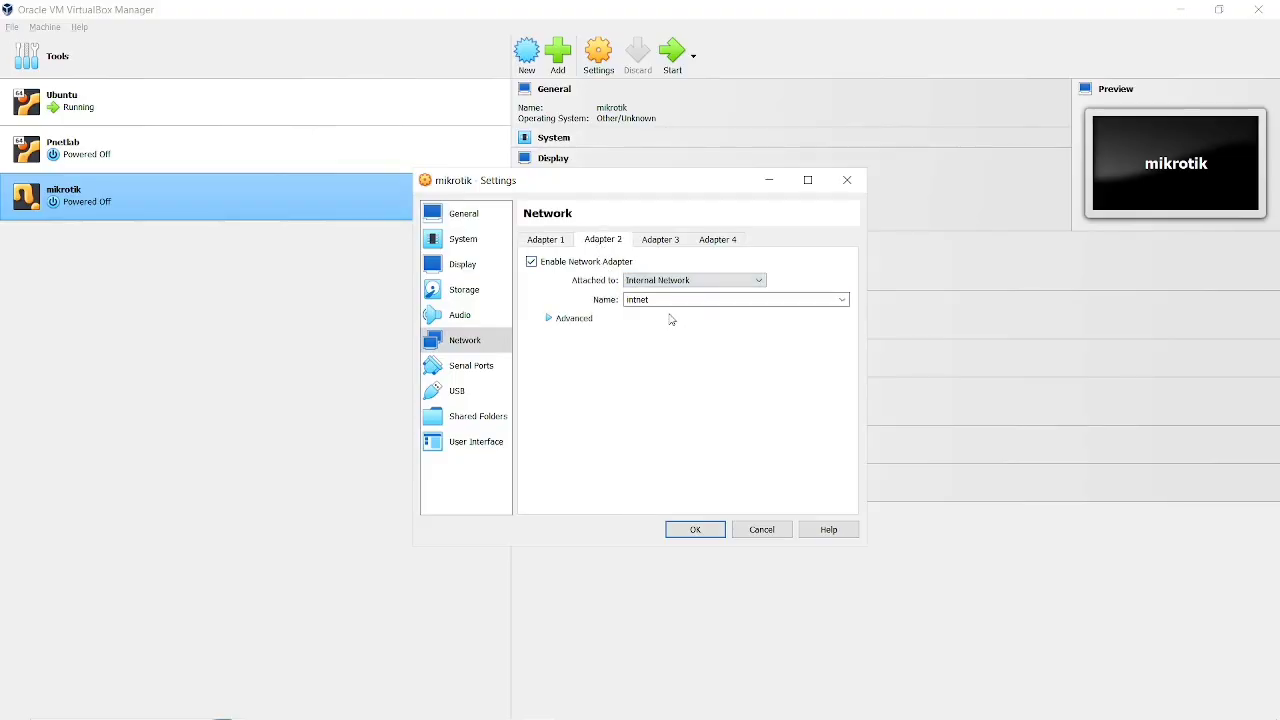
pyautogui.click(707, 530)
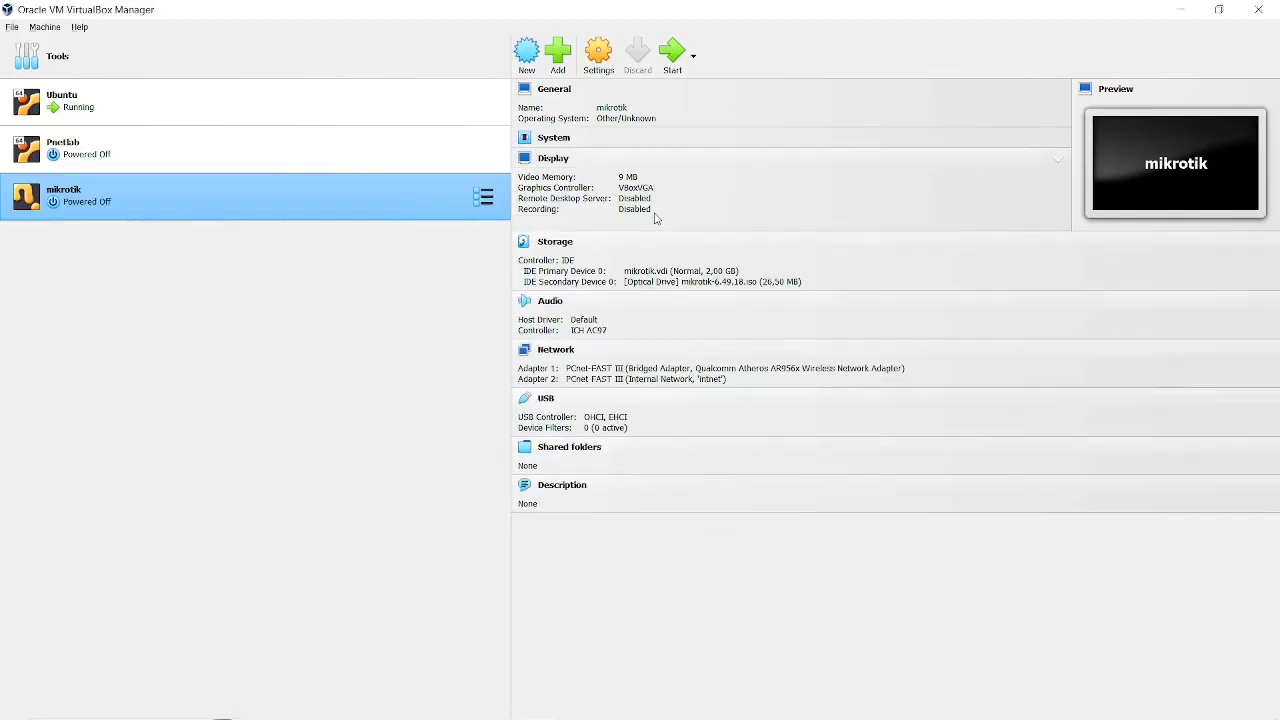
# Start the mikrotik virtual machine and show its console window maximized.
pyautogui.click(671, 55)
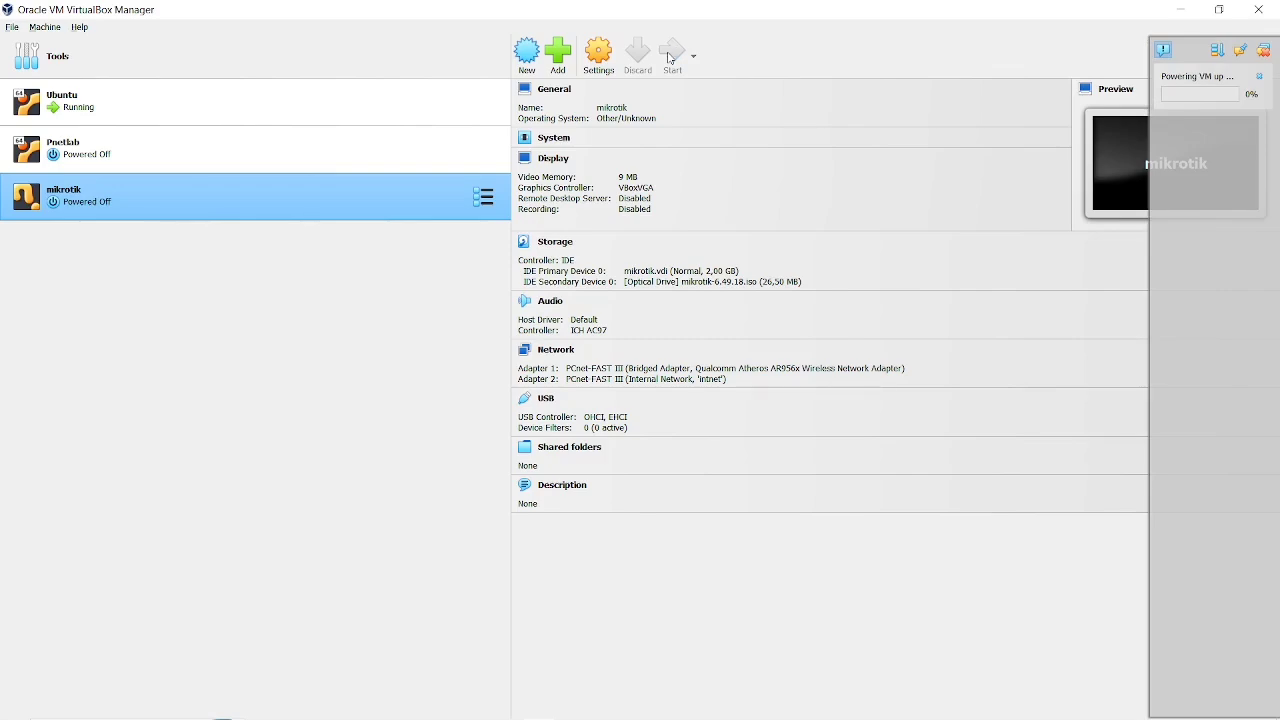
pyautogui.hotkey('alt', 'Tab')
pyautogui.hotkey('alt', 'Tab')
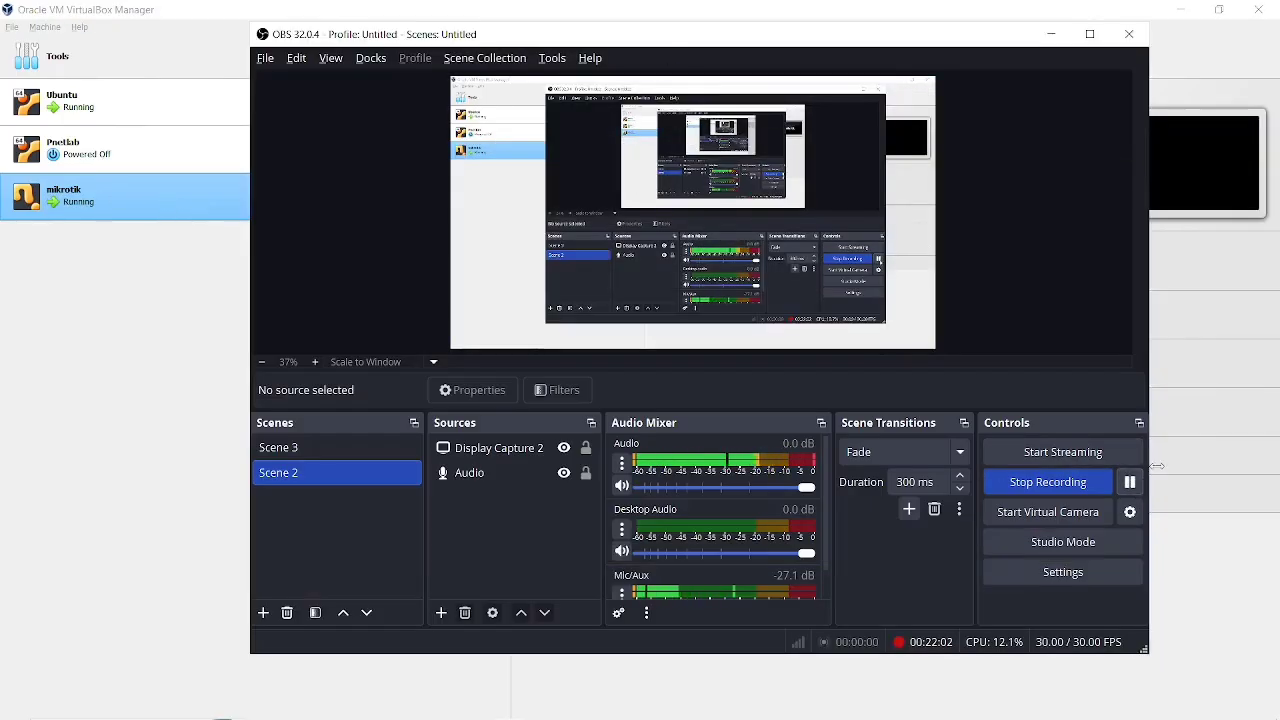
pyautogui.click(1216, 369)
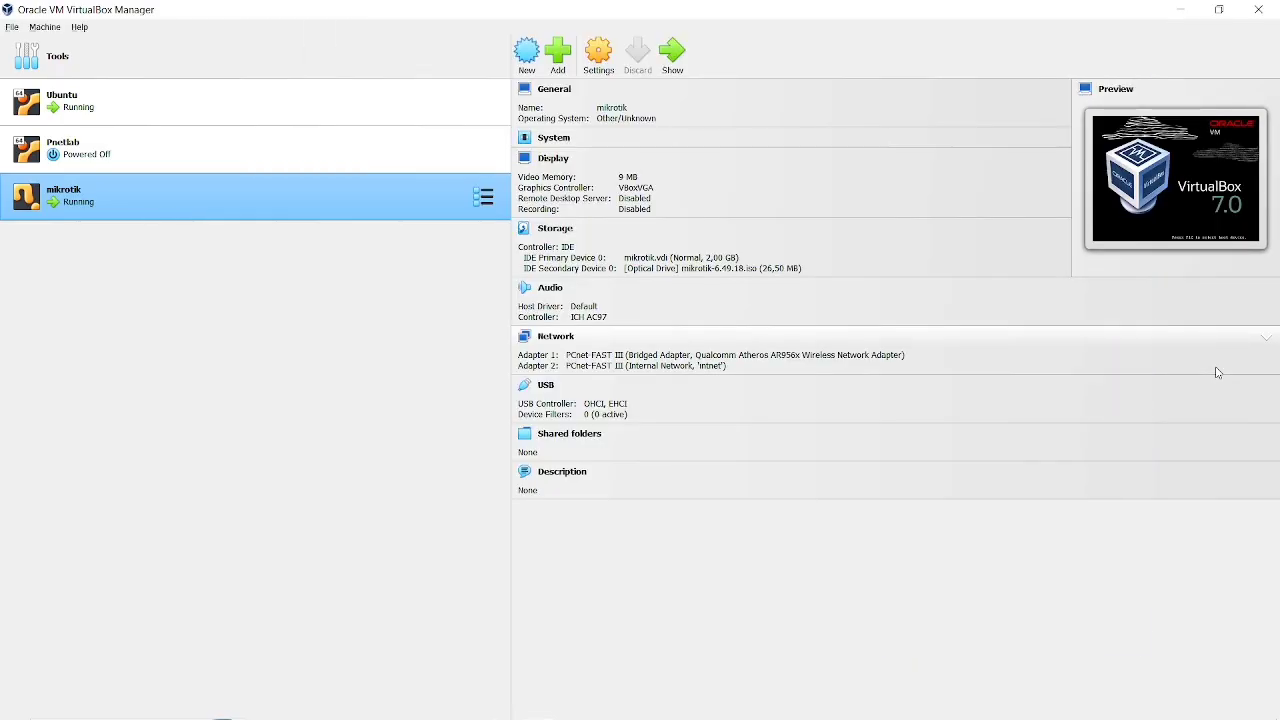
pyautogui.click(673, 56)
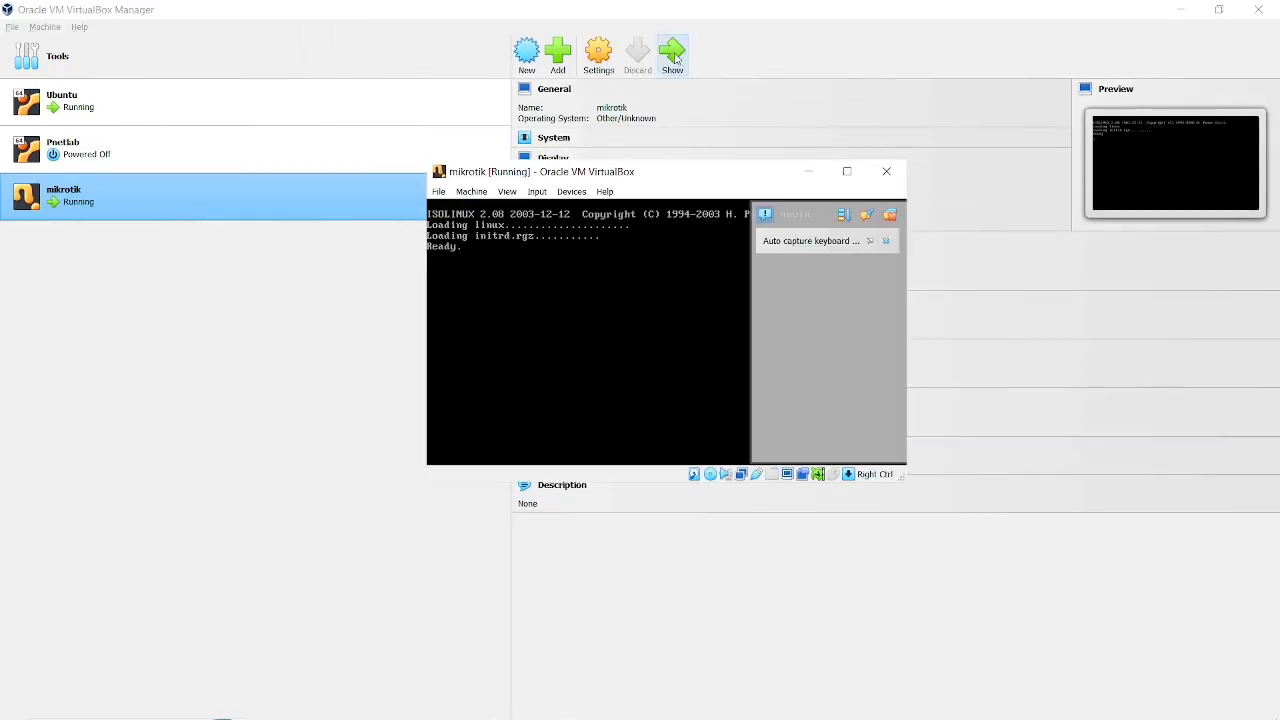
pyautogui.click(845, 172)
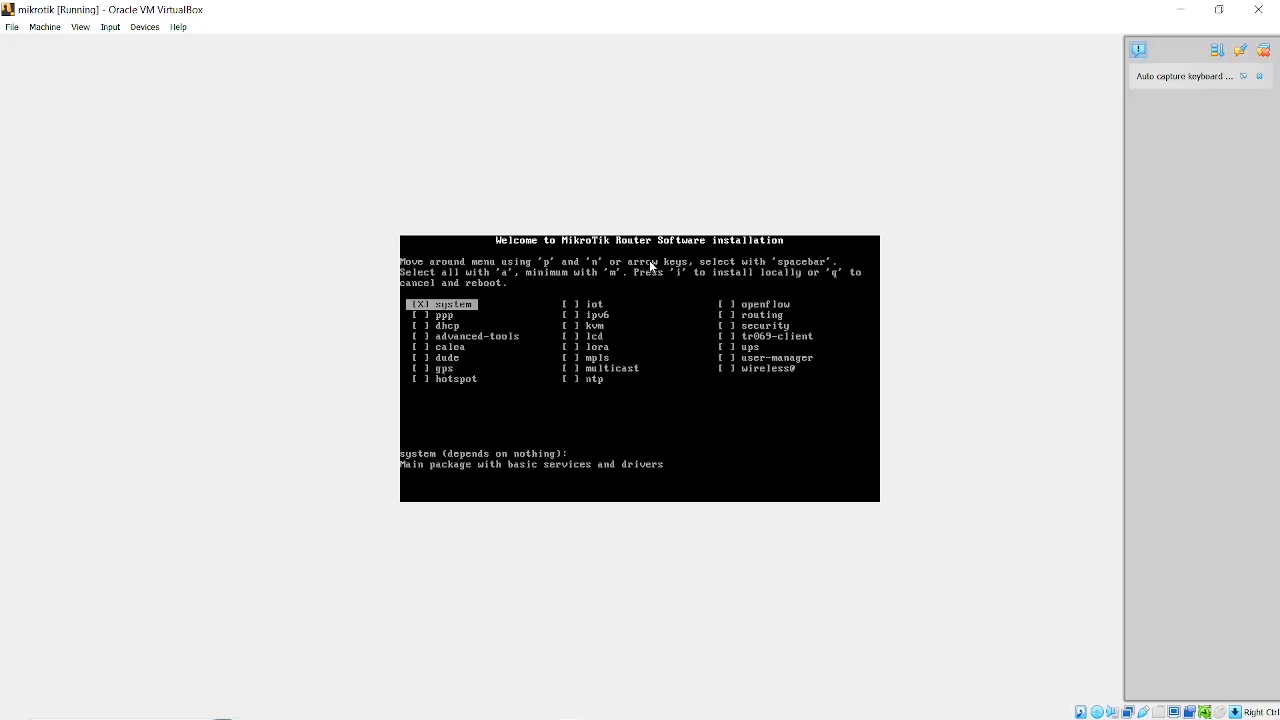
# Examine the packages offered in the MikroTik Router Software installer's package list.
pyautogui.press('Down')
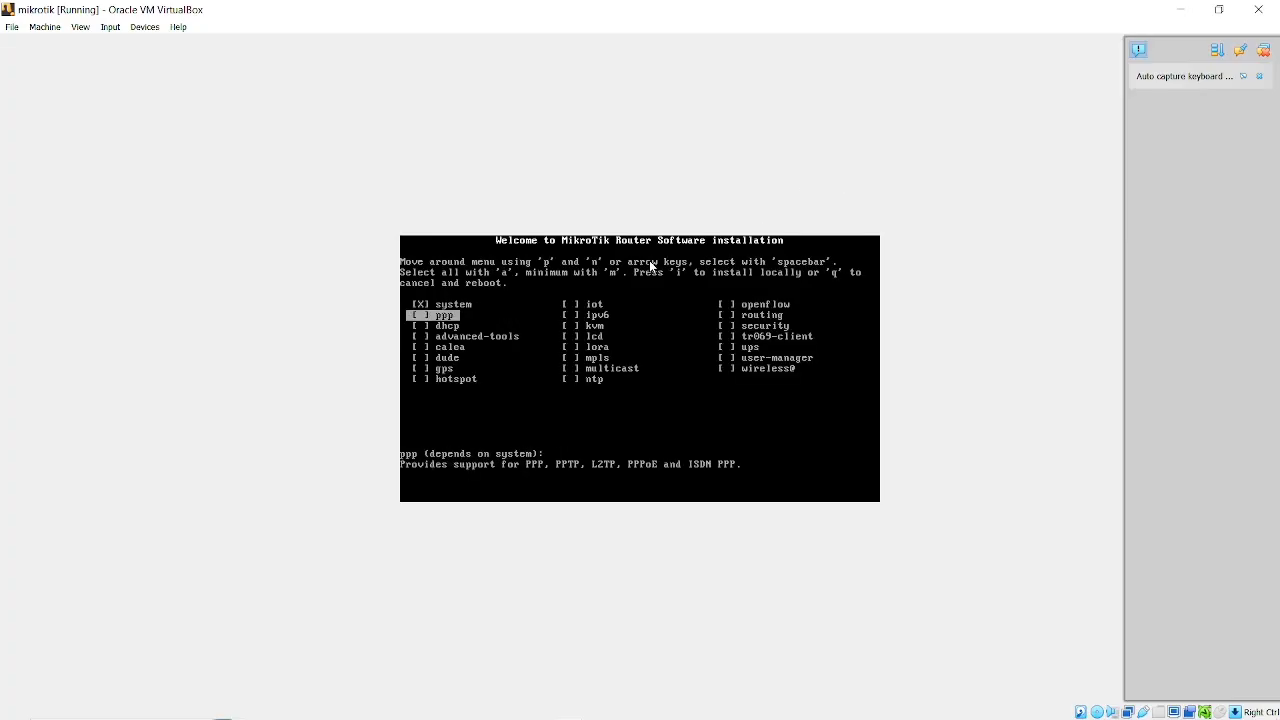
pyautogui.press('Down')
pyautogui.press('Down')
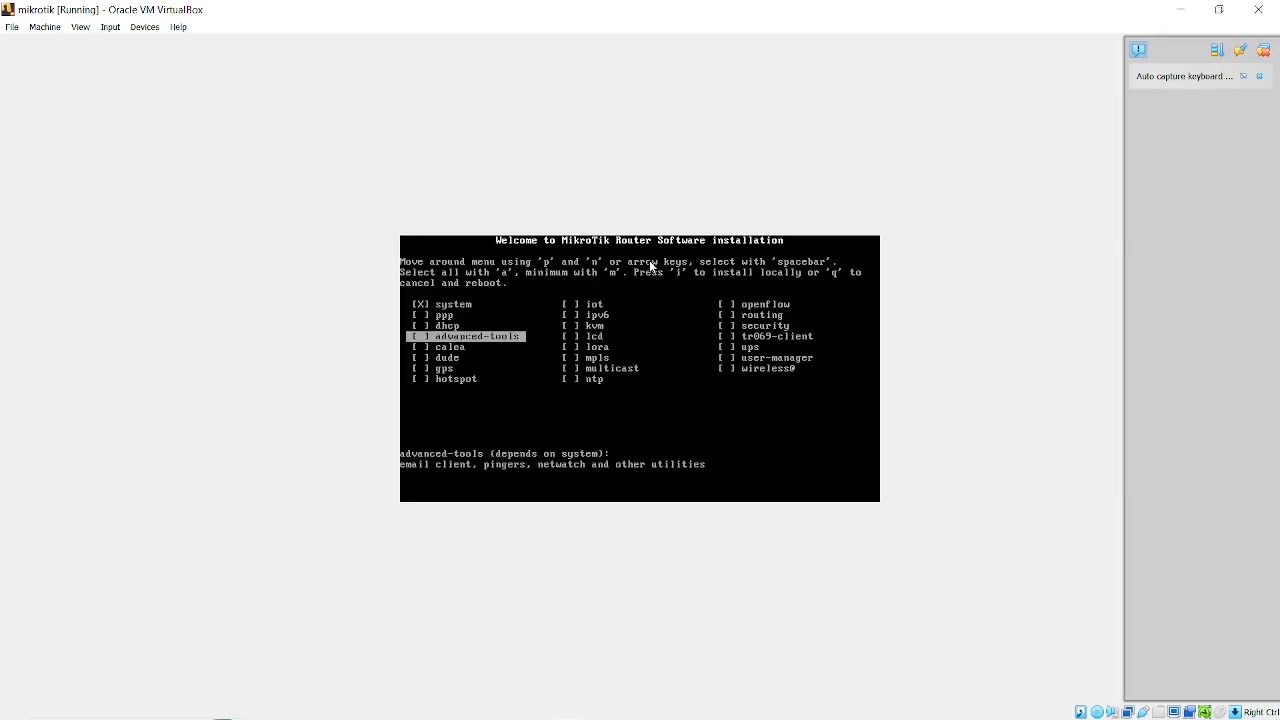
pyautogui.press('Down')
pyautogui.press('Down')
pyautogui.press('Down')
pyautogui.press('Down')
pyautogui.press('Up')
pyautogui.press('Up')
pyautogui.press('Up')
pyautogui.press('Up')
pyautogui.press('Up')
pyautogui.press('Up')
pyautogui.press('Up')
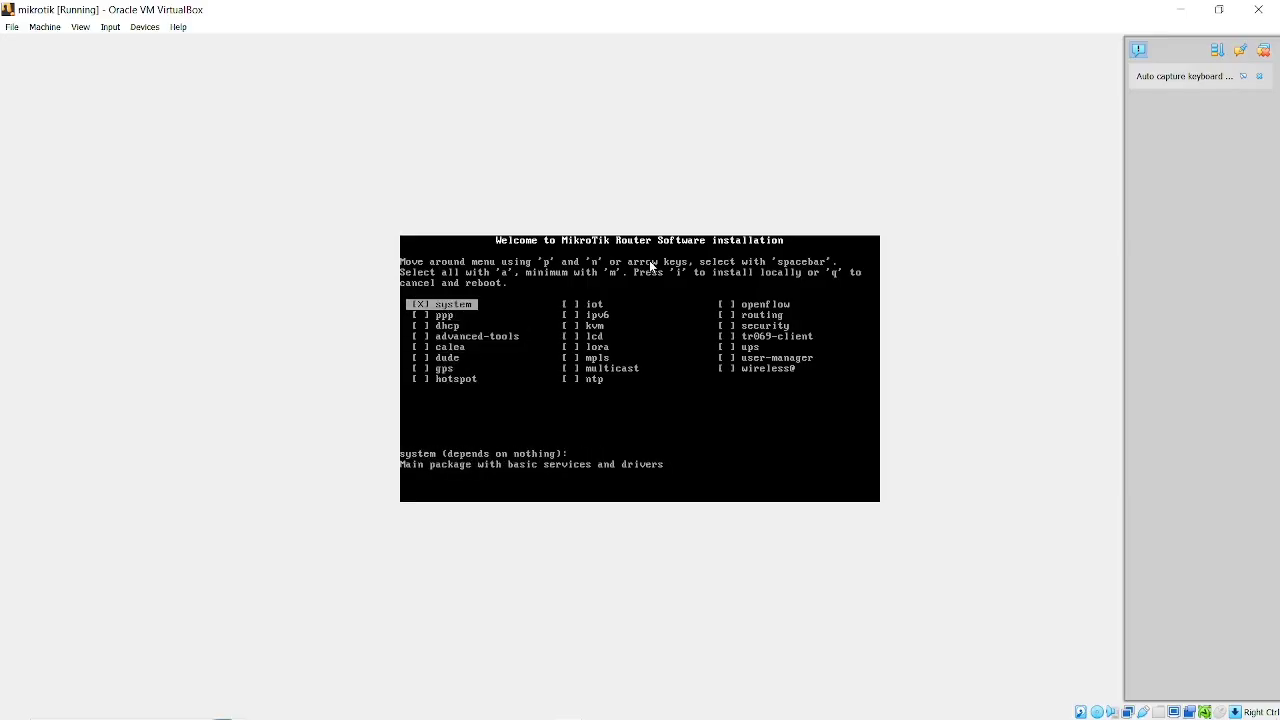
pyautogui.press('Right')
pyautogui.press('Down')
pyautogui.press('Down')
pyautogui.press('Down')
pyautogui.press('Down')
pyautogui.press('Down')
pyautogui.press('Down')
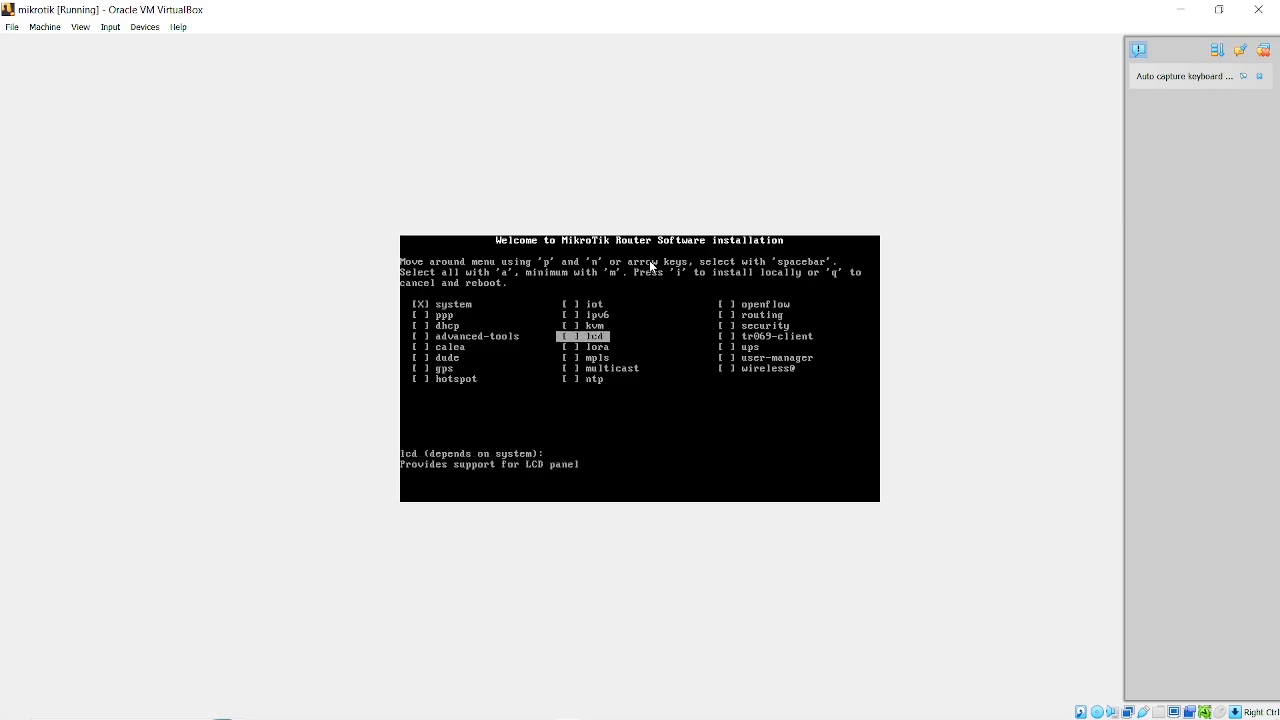
pyautogui.press('Down')
pyautogui.press('Down')
pyautogui.press('Up')
pyautogui.press('Up')
pyautogui.press('Up')
pyautogui.press('Up')
pyautogui.press('Up')
pyautogui.press('Up')
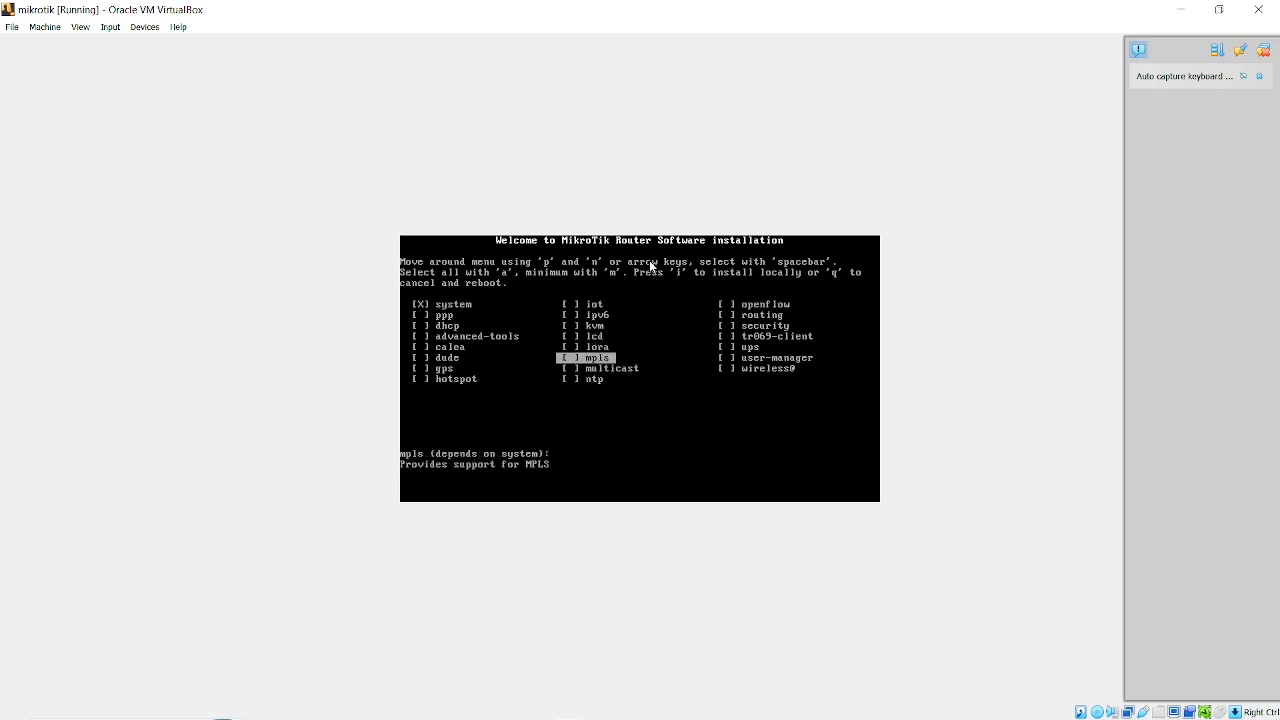
# Select the dhcp package for installation alongside the system package.
pyautogui.press('Left')
pyautogui.press('Down')
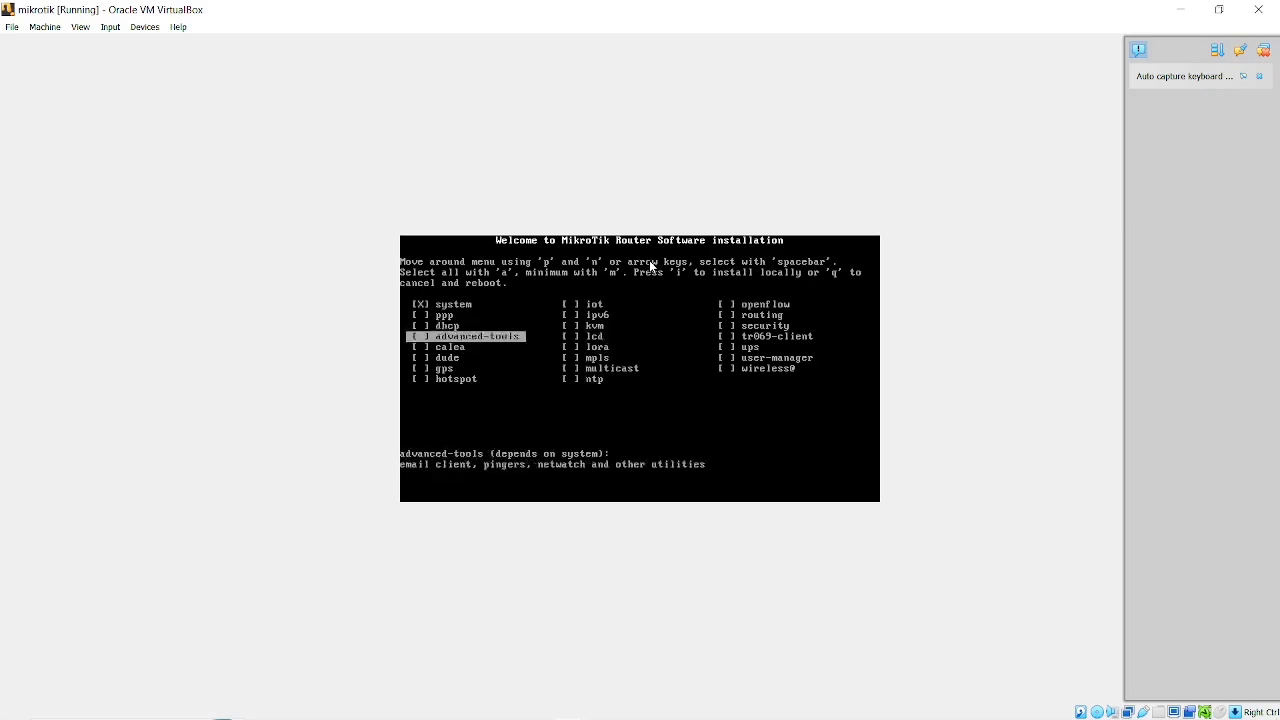
pyautogui.press('Up')
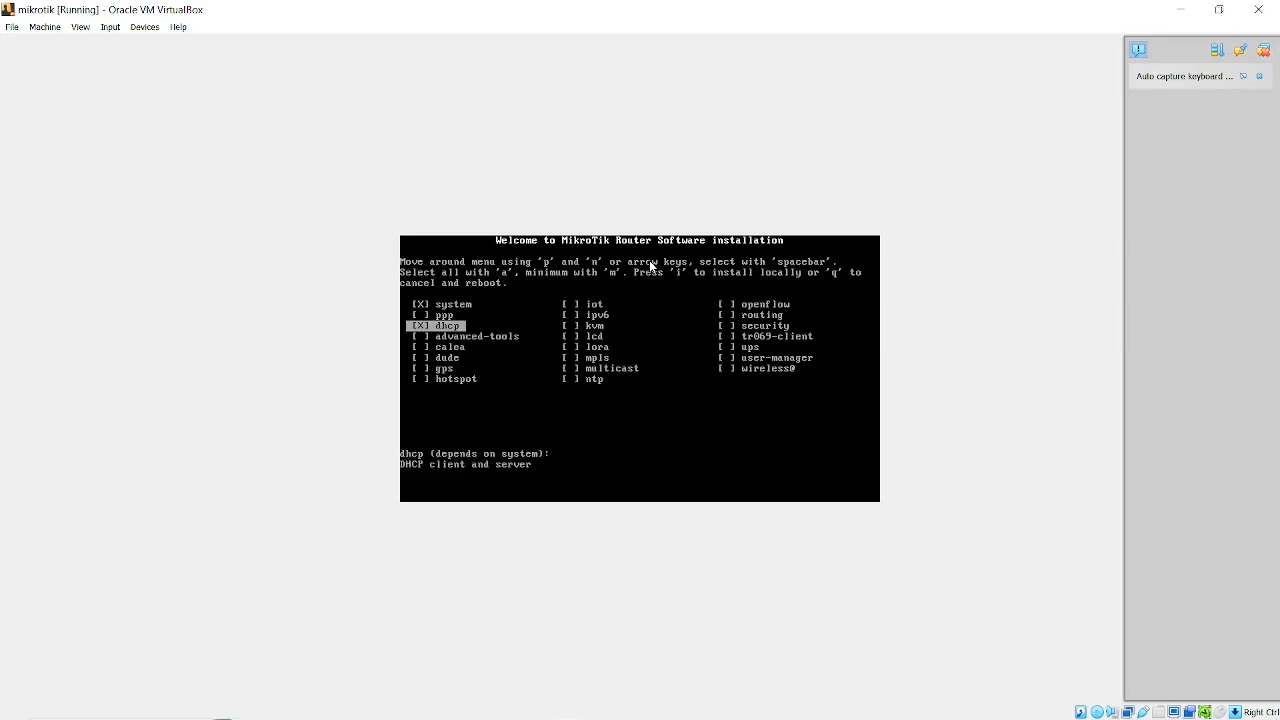
# Install the selected MikroTik packages locally, answering y to keeping the old configuration and y to erasing the disk.
pyautogui.press('Down')
pyautogui.press('Down')
pyautogui.press('Down')
pyautogui.press('Down')
pyautogui.press('Down')
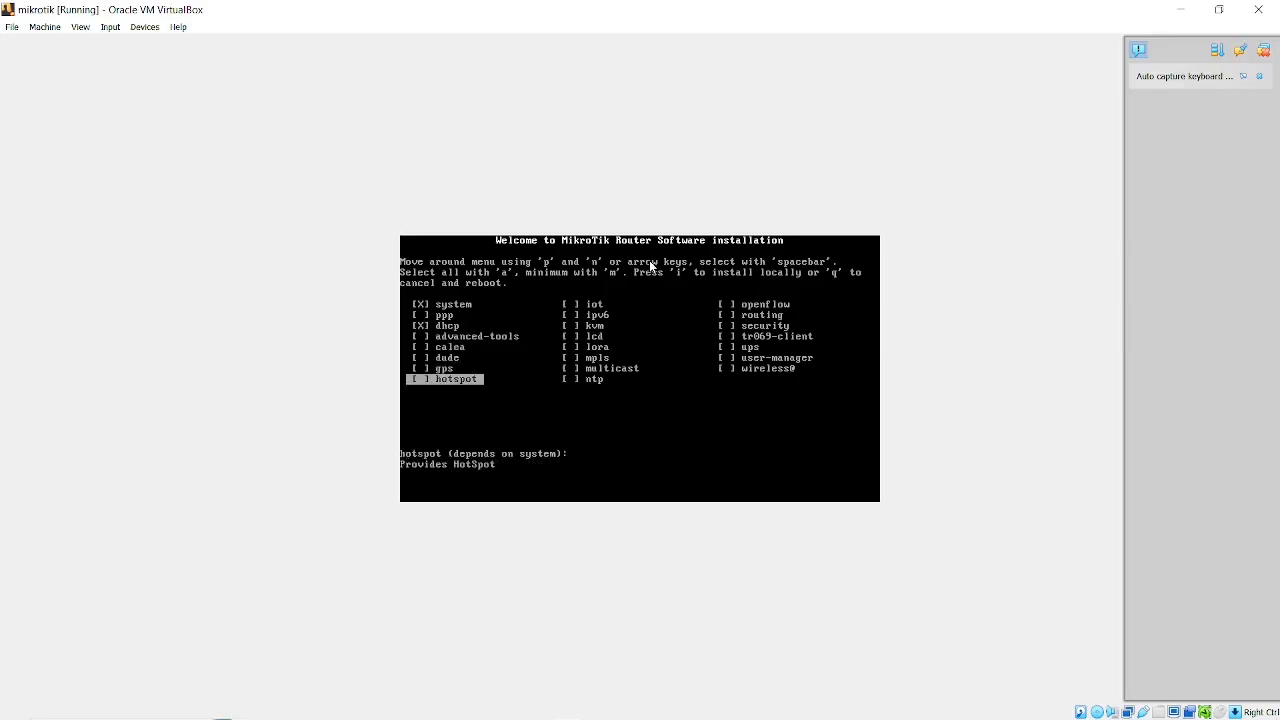
pyautogui.press('Down')
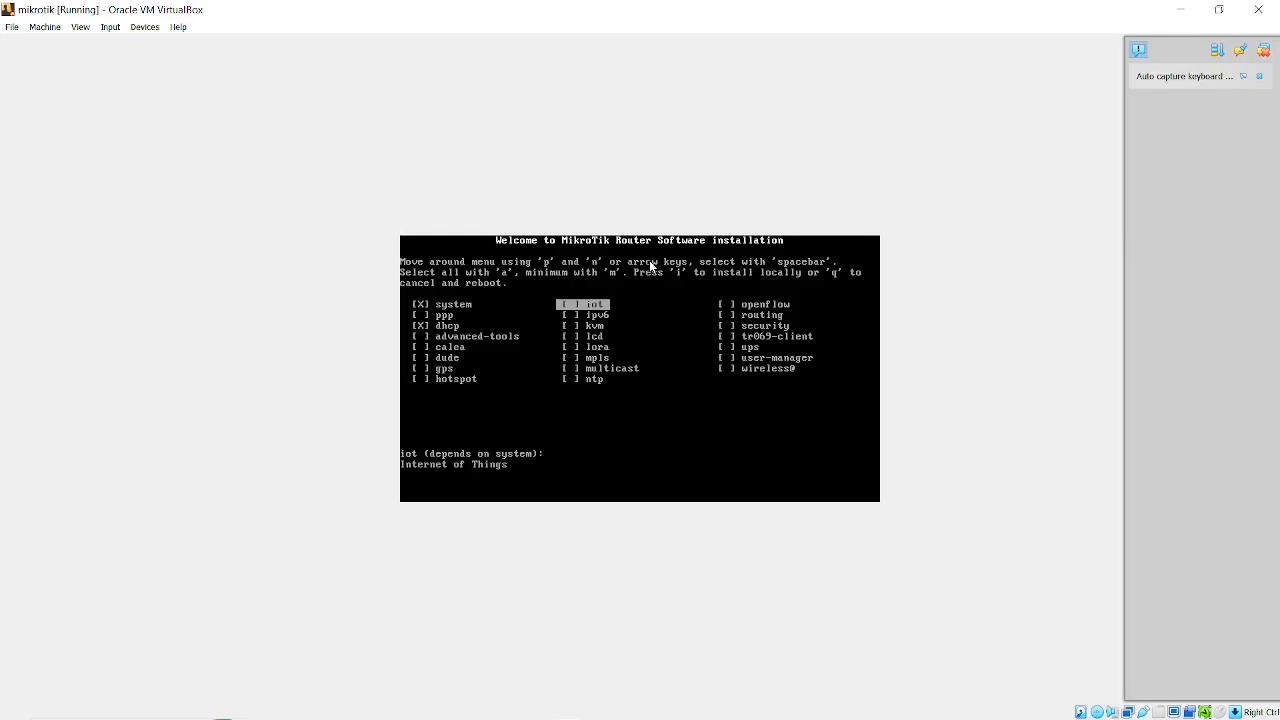
pyautogui.press('i')
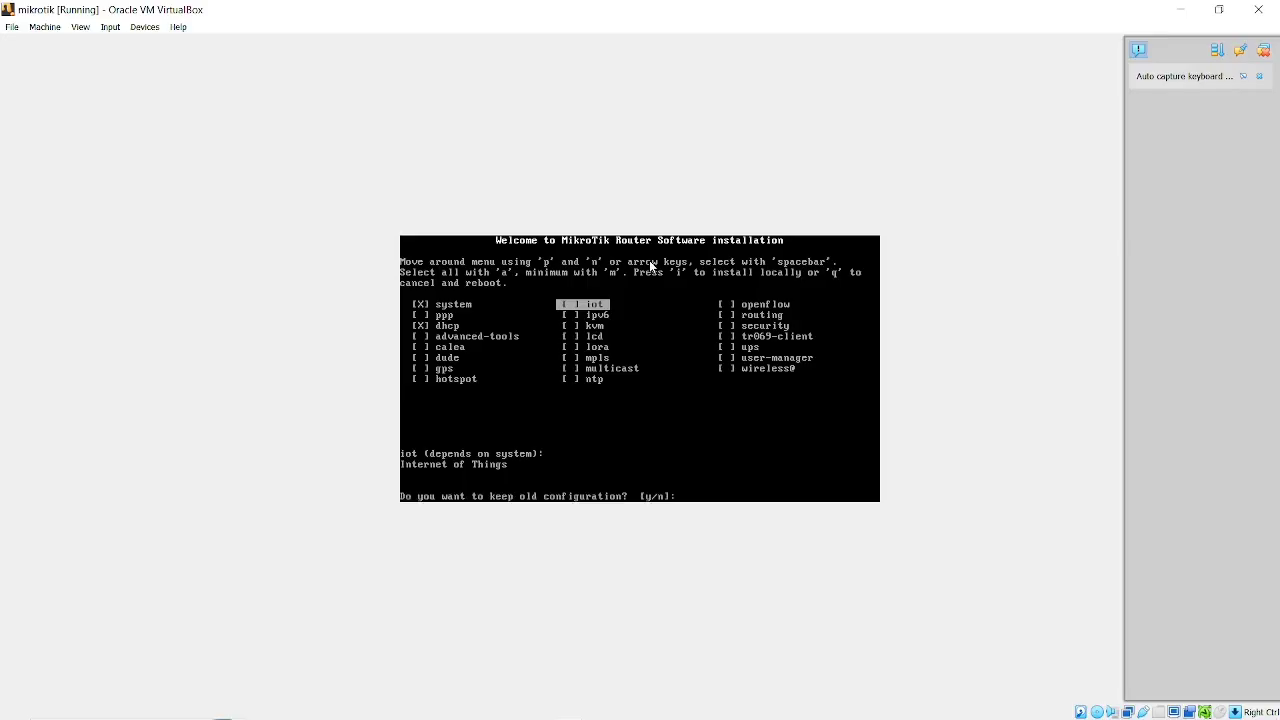
pyautogui.write('y/n]:')
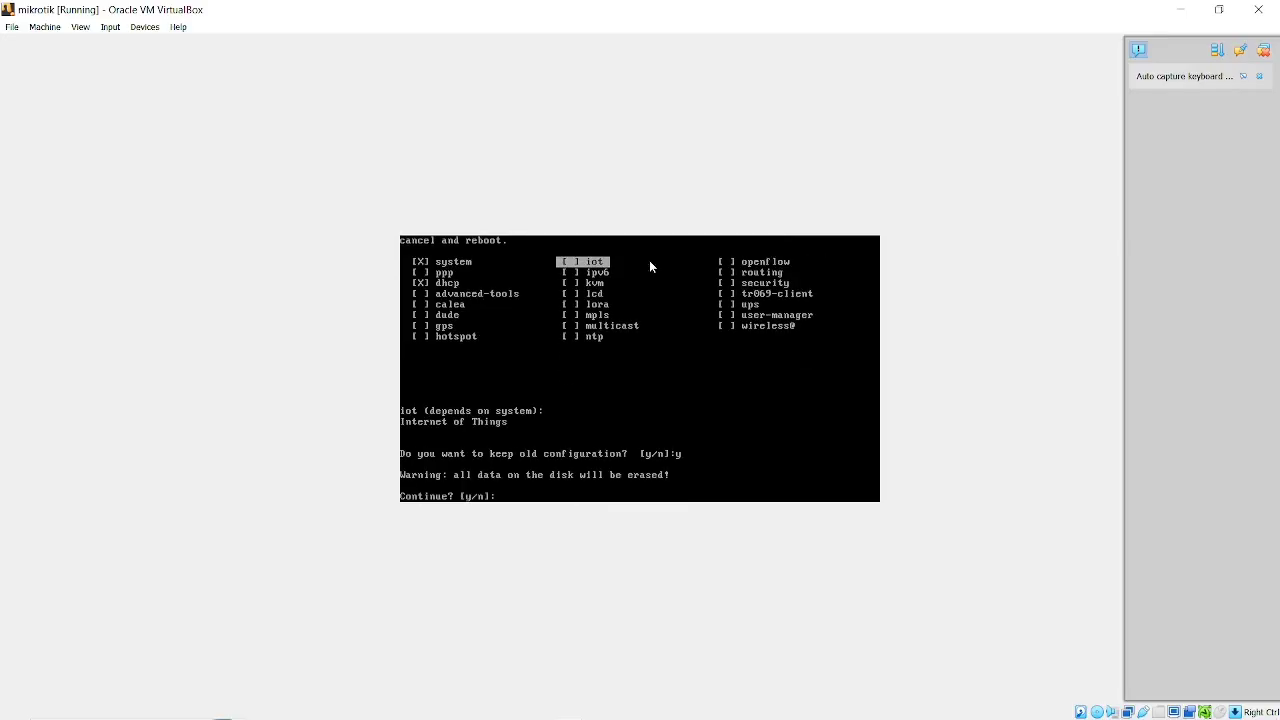
pyautogui.write('y')
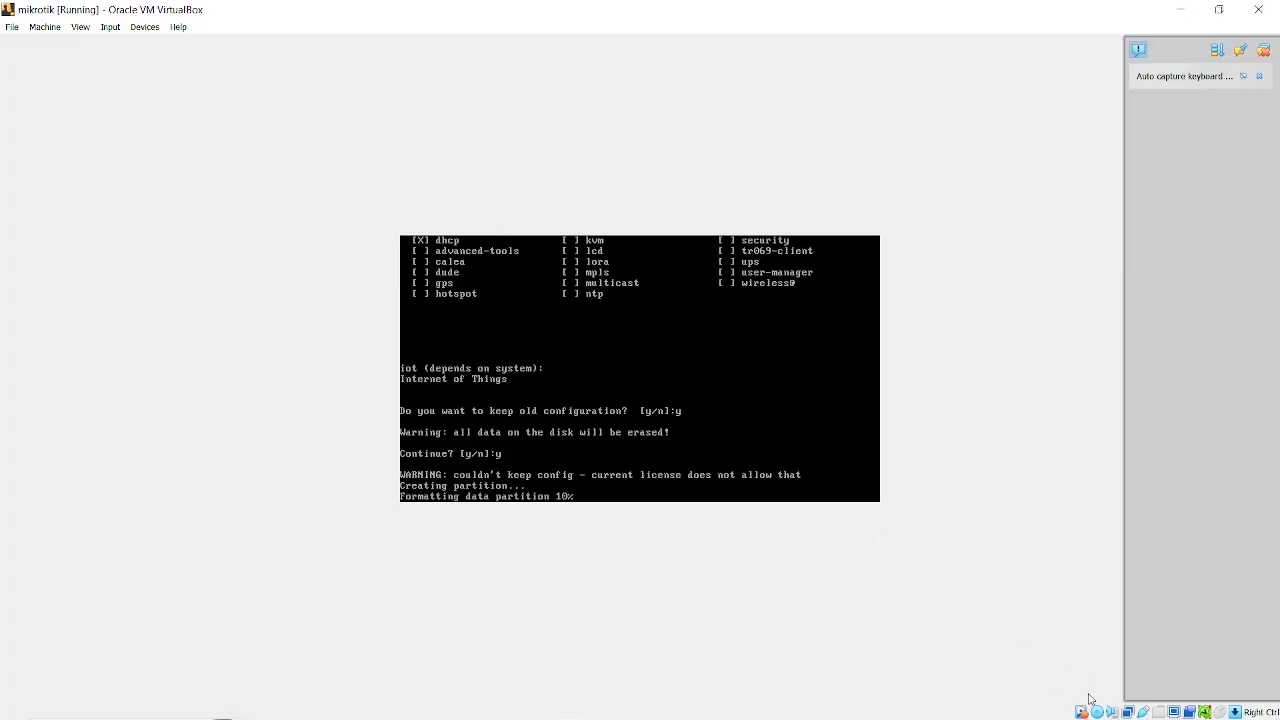
pyautogui.moveTo(1088, 705)
pyautogui.hotkey('alt', 'Tab')
pyautogui.hotkey('alt', 'Tab')
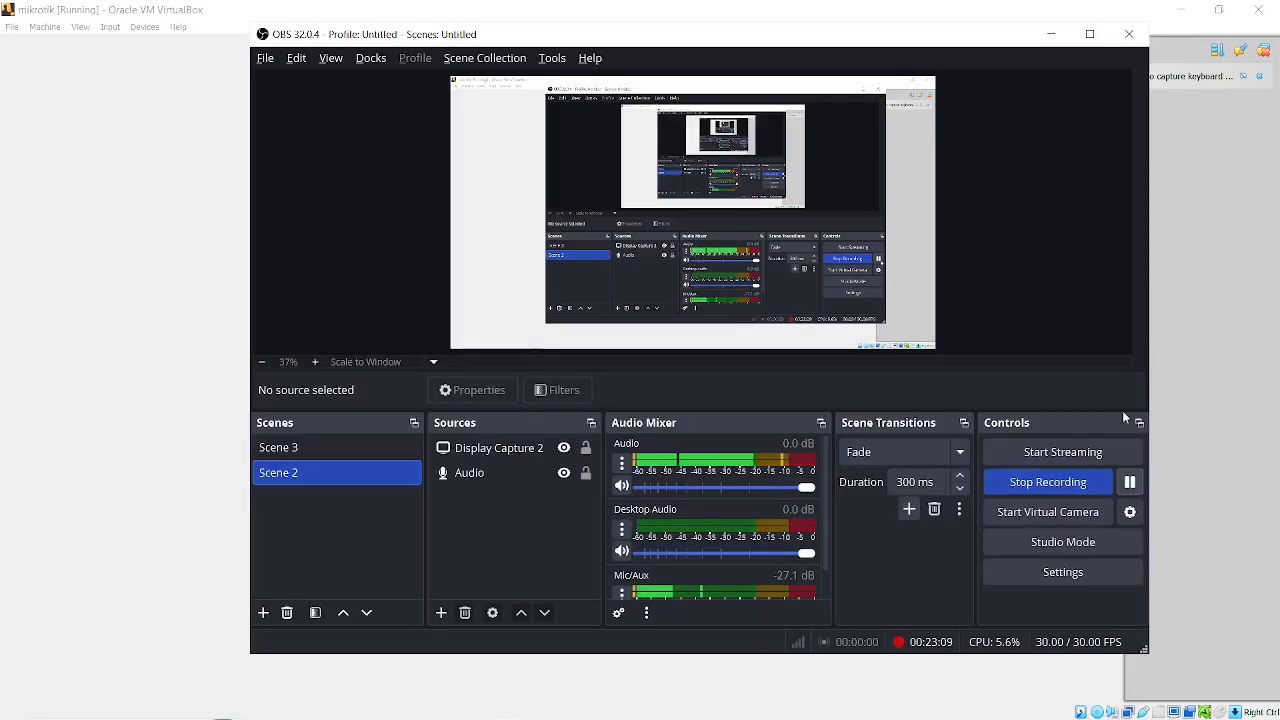
# Remove the mikrotik-6.49.18.iso disc image from the mikrotik virtual machine's optical drive.
pyautogui.click(1051, 34)
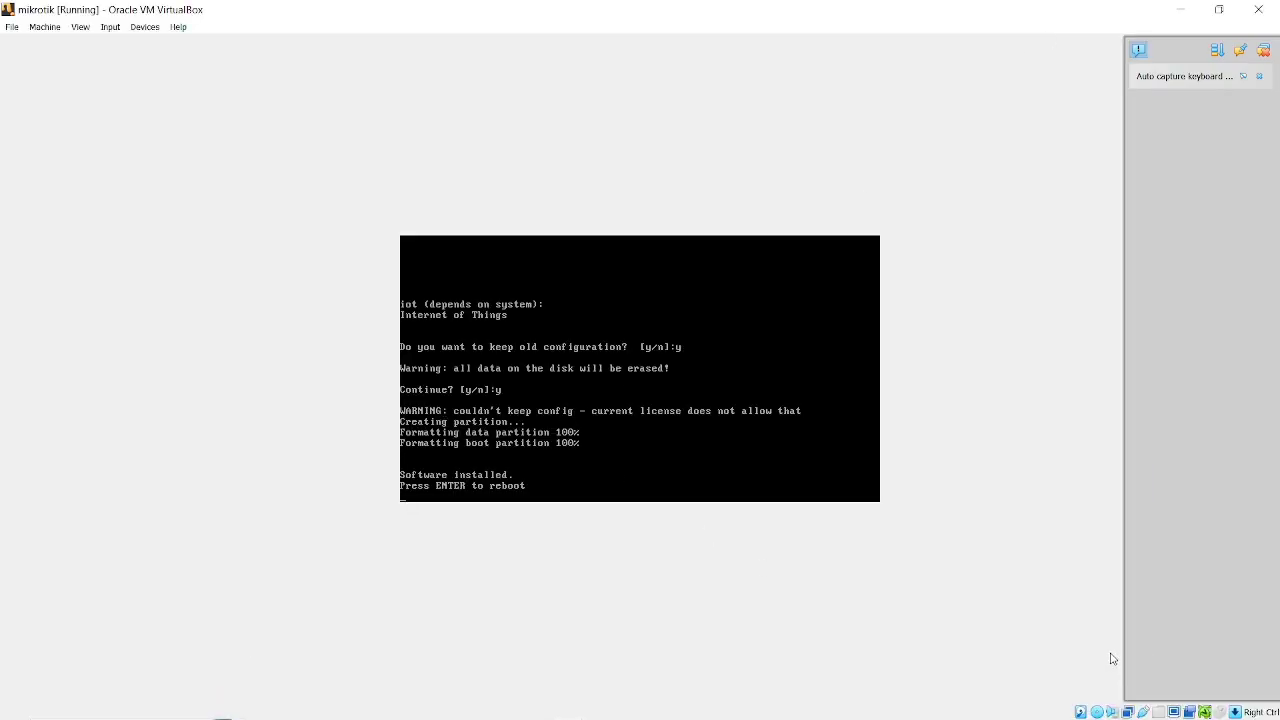
pyautogui.click(1099, 711)
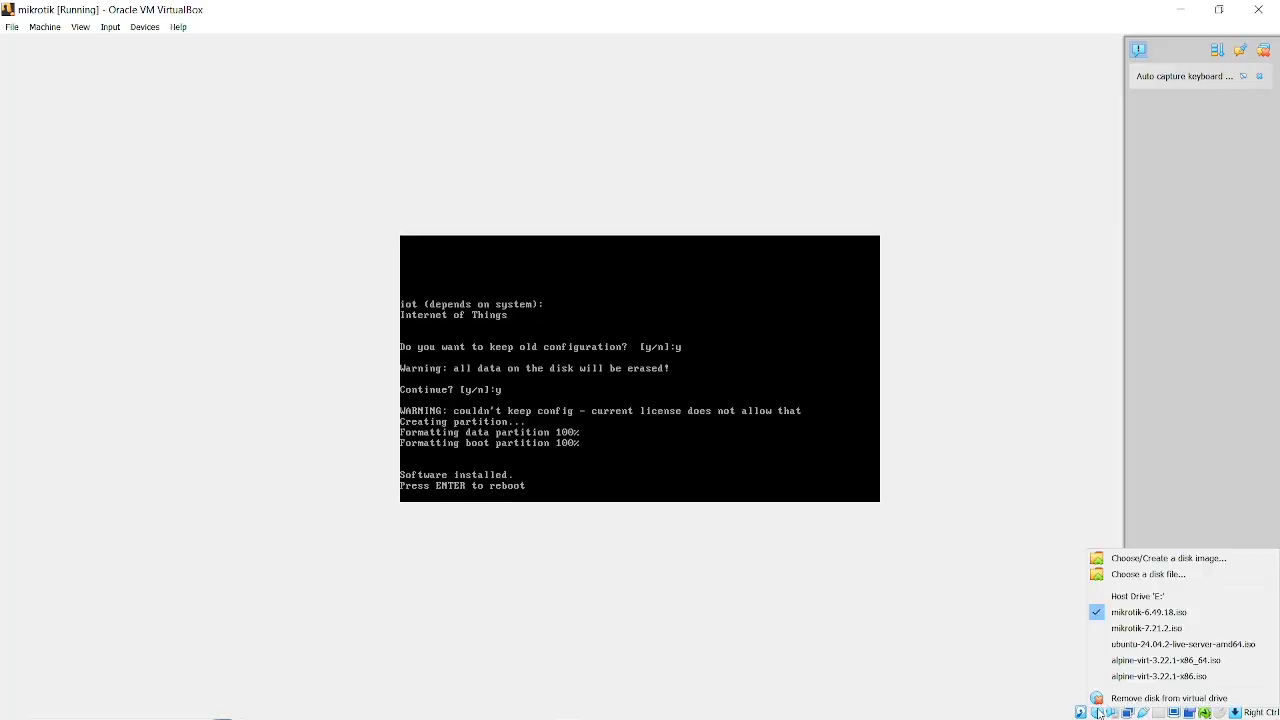
pyautogui.click(1129, 613)
pyautogui.click(606, 418)
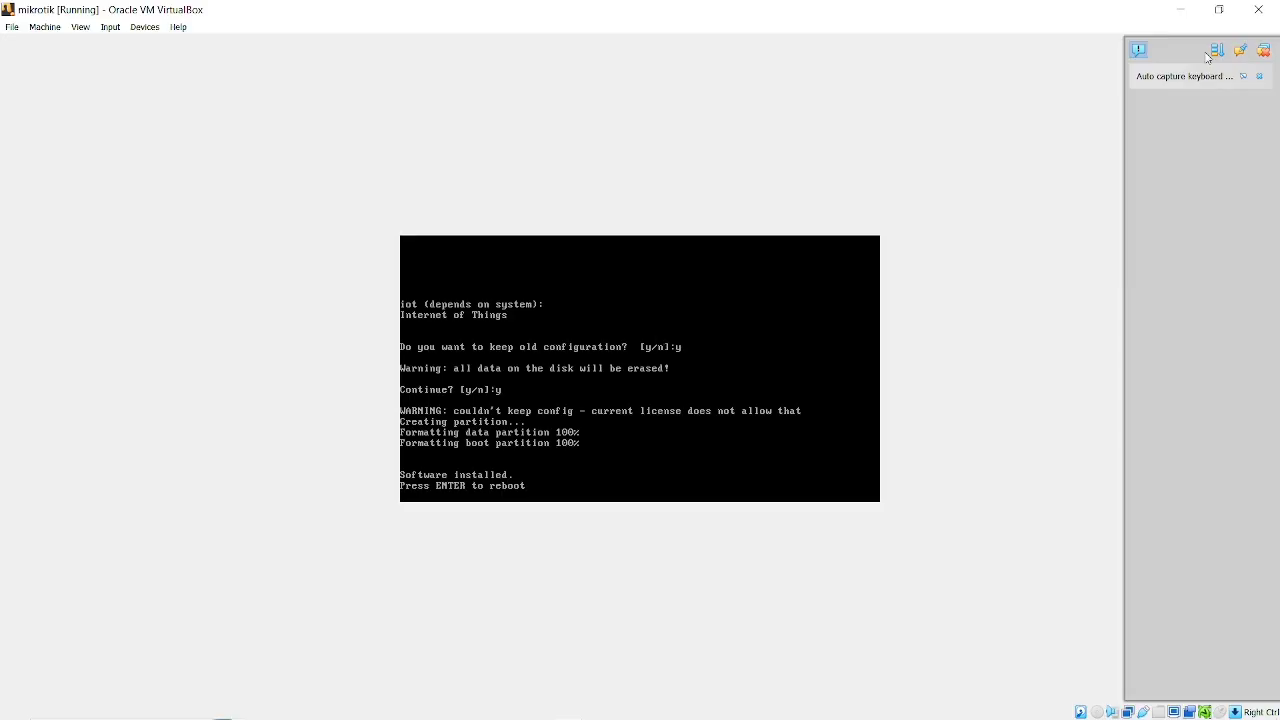
# Power off the mikrotik virtual machine and start it again from its hard disk.
pyautogui.click(1259, 9)
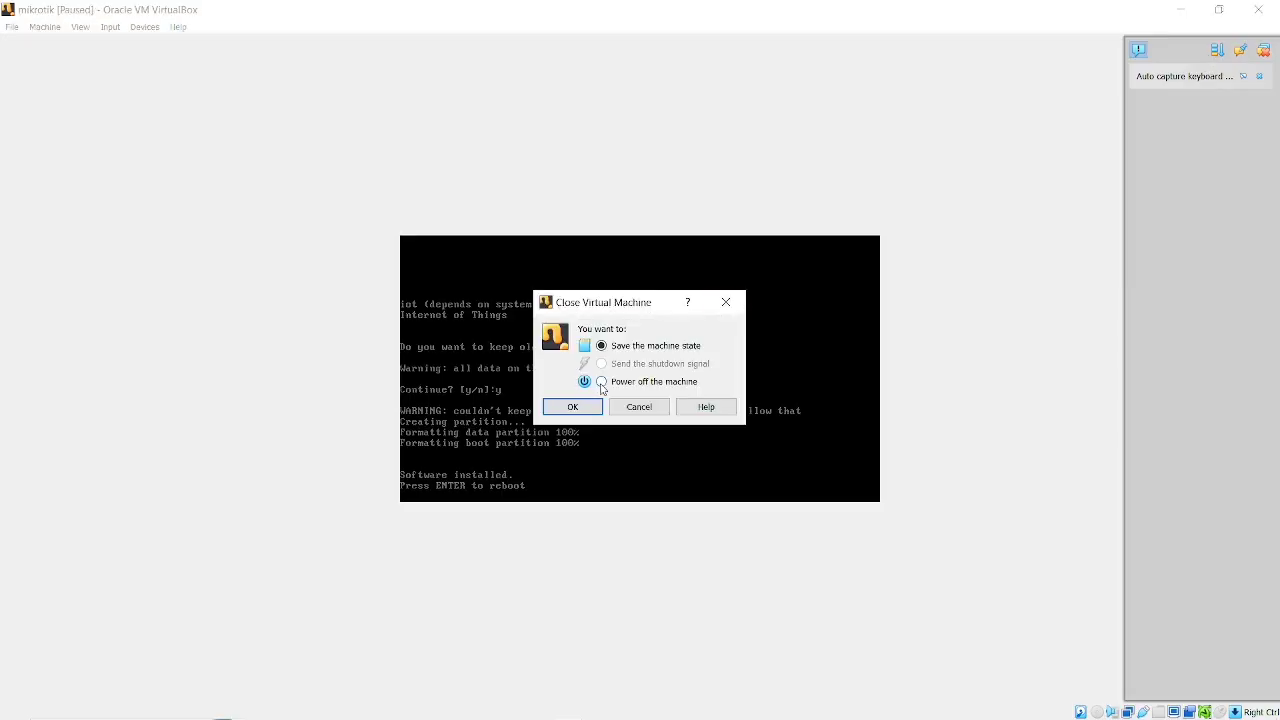
pyautogui.click(572, 407)
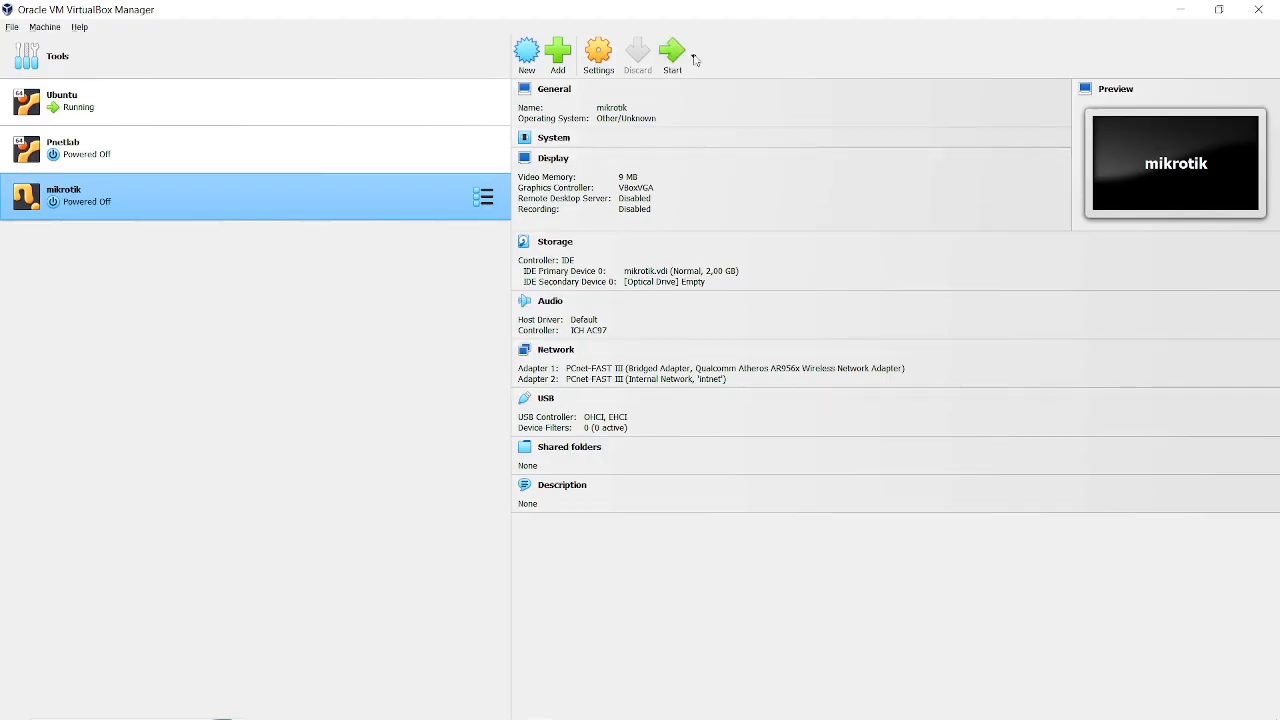
pyautogui.click(666, 70)
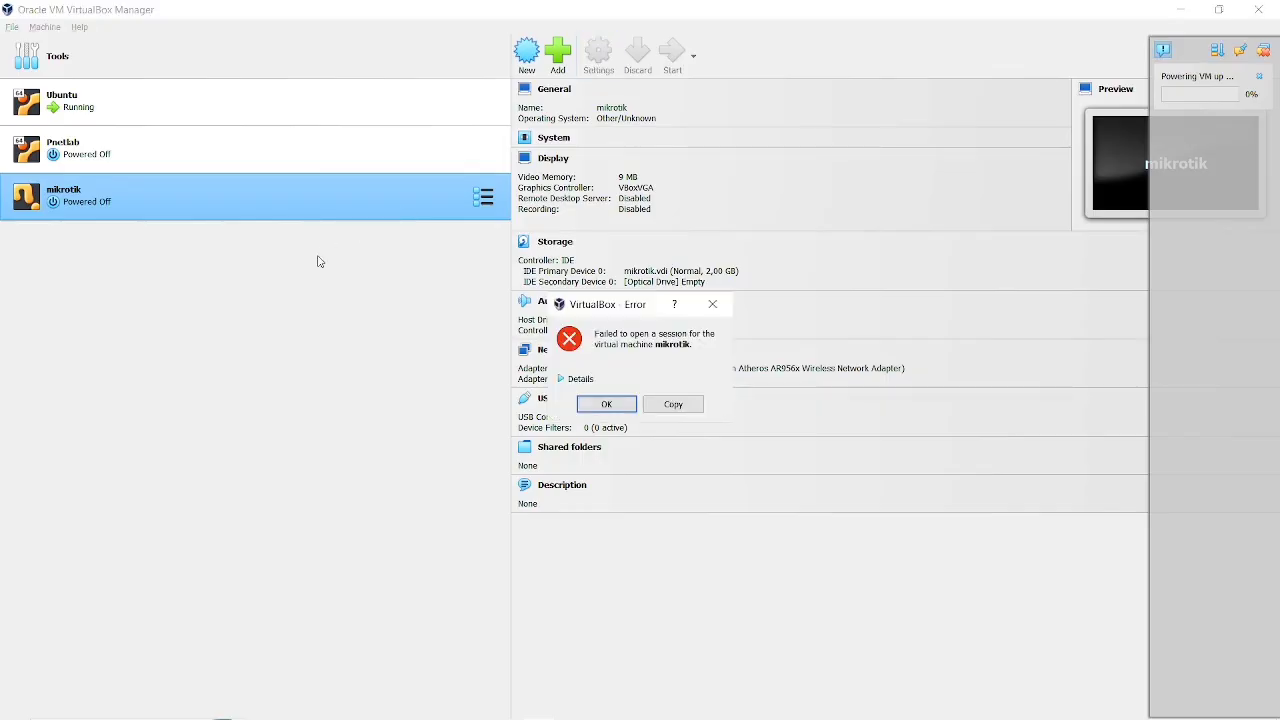
pyautogui.click(607, 402)
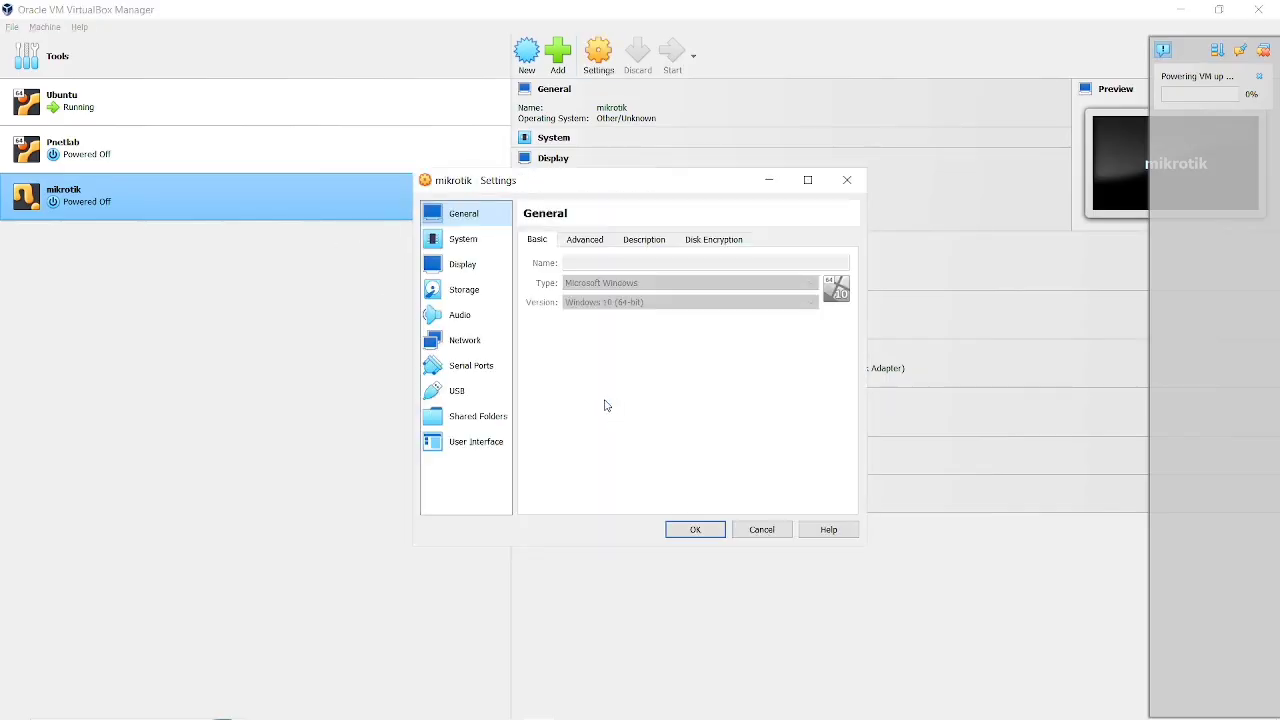
pyautogui.click(461, 350)
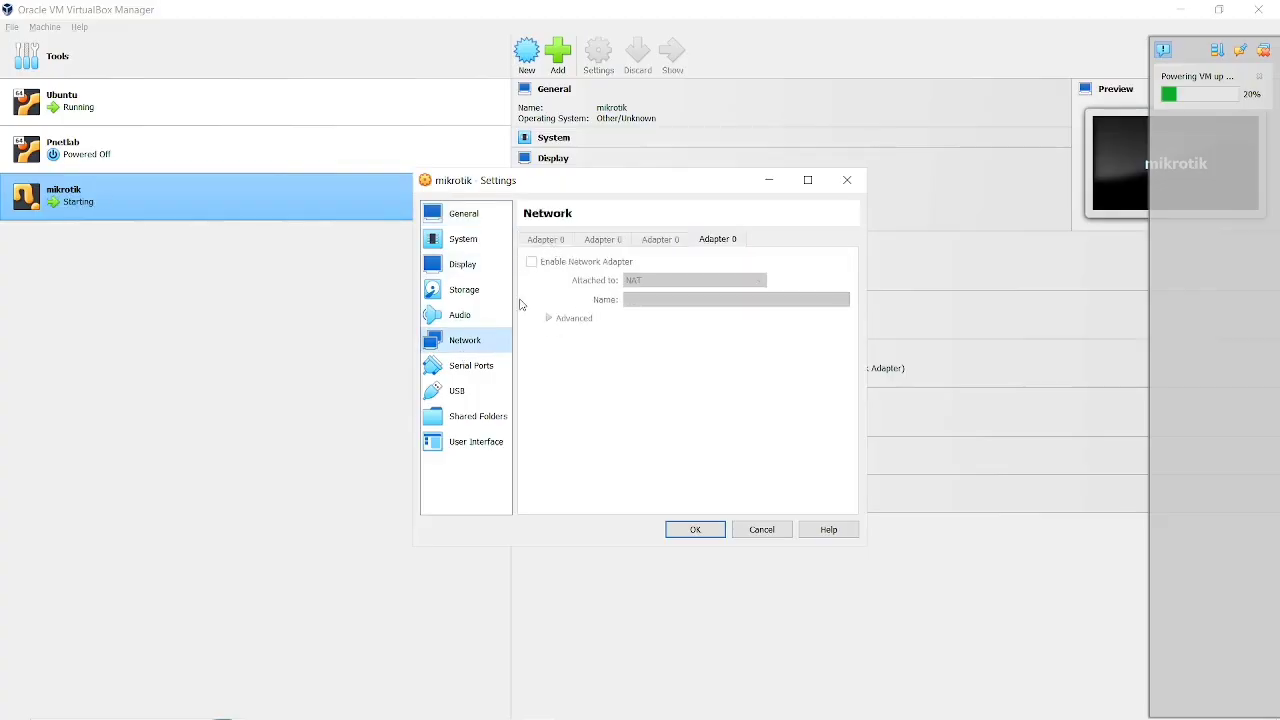
pyautogui.click(746, 532)
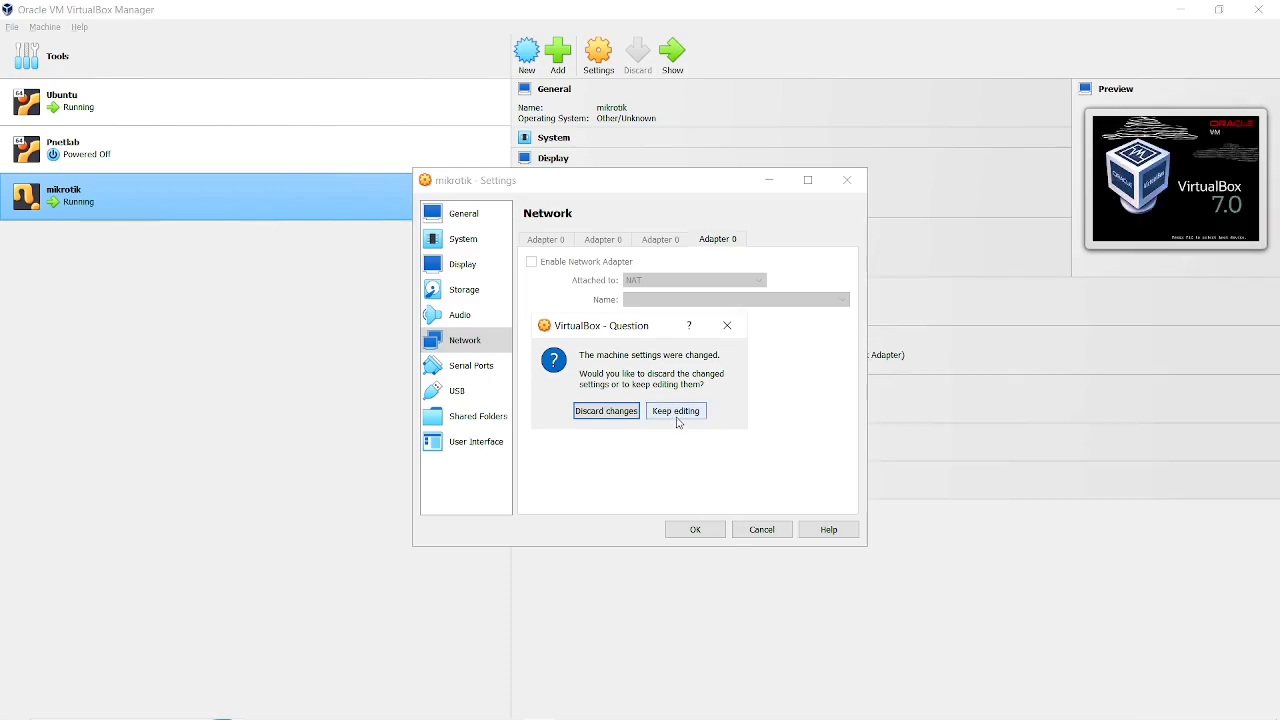
pyautogui.click(622, 414)
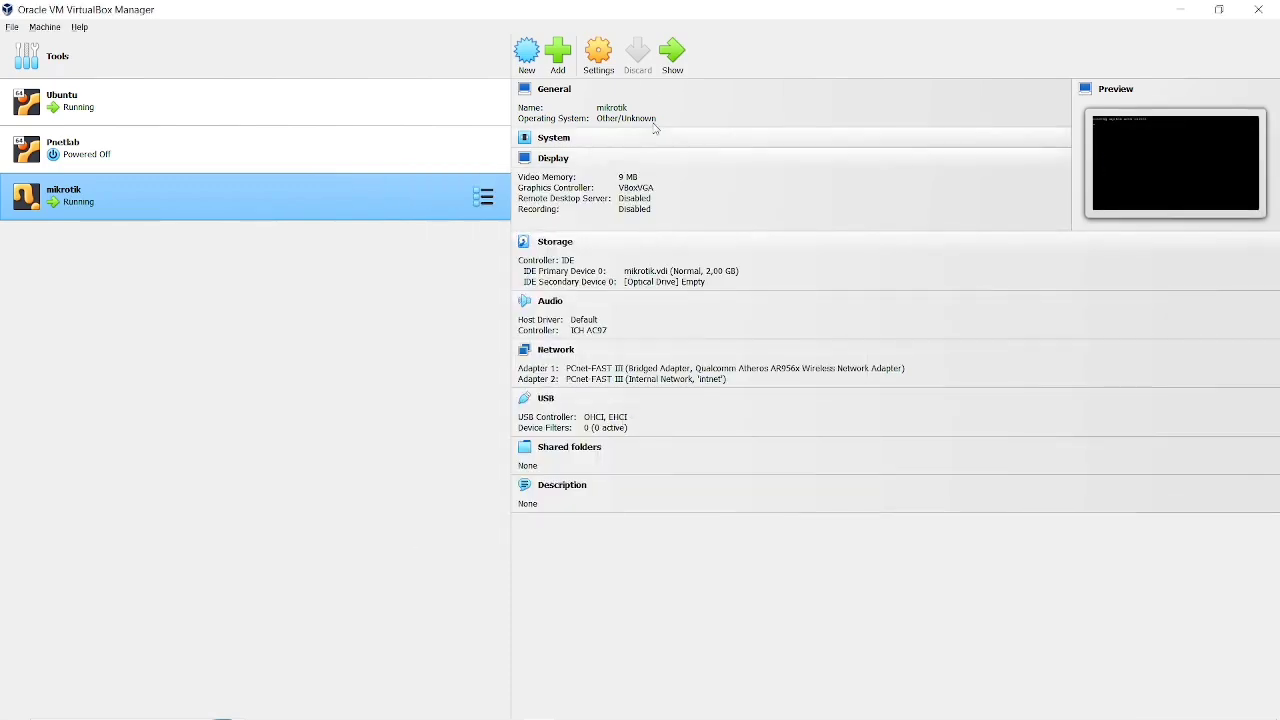
# Check the boot progress of the mikrotik virtual machine in its console window.
pyautogui.click(672, 58)
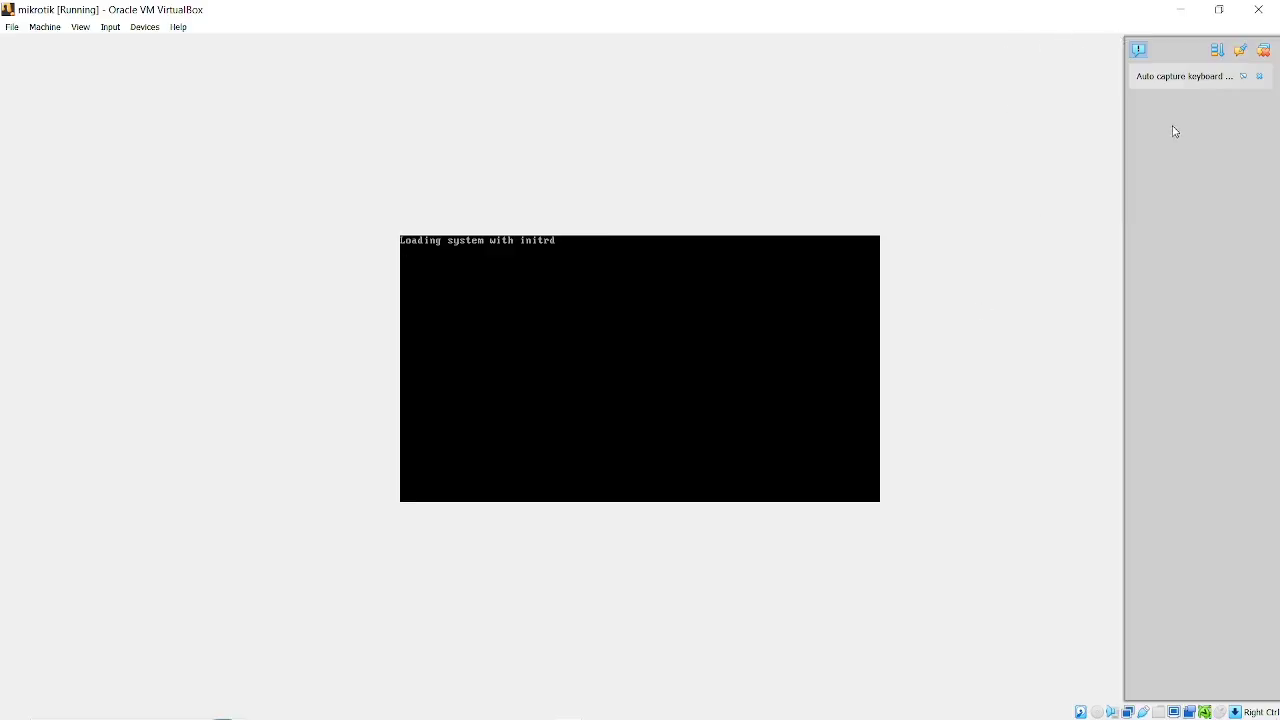
pyautogui.click(1180, 9)
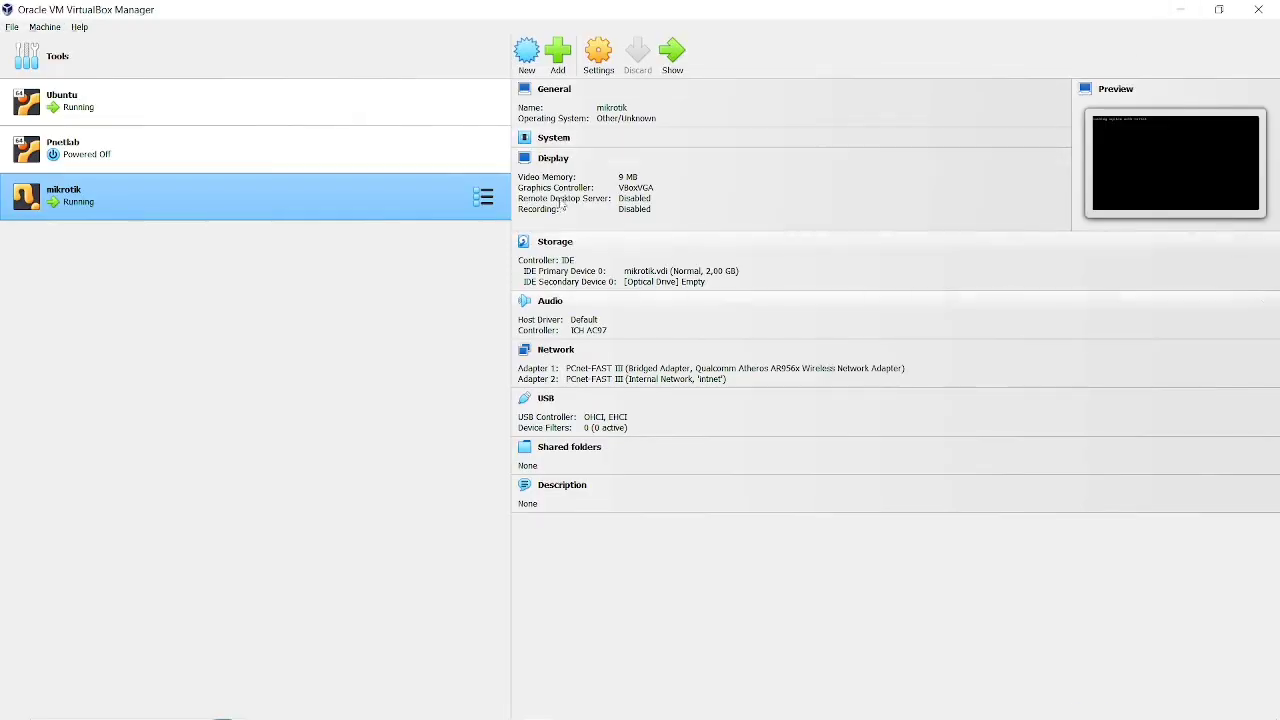
pyautogui.hotkey('alt', 'Tab')
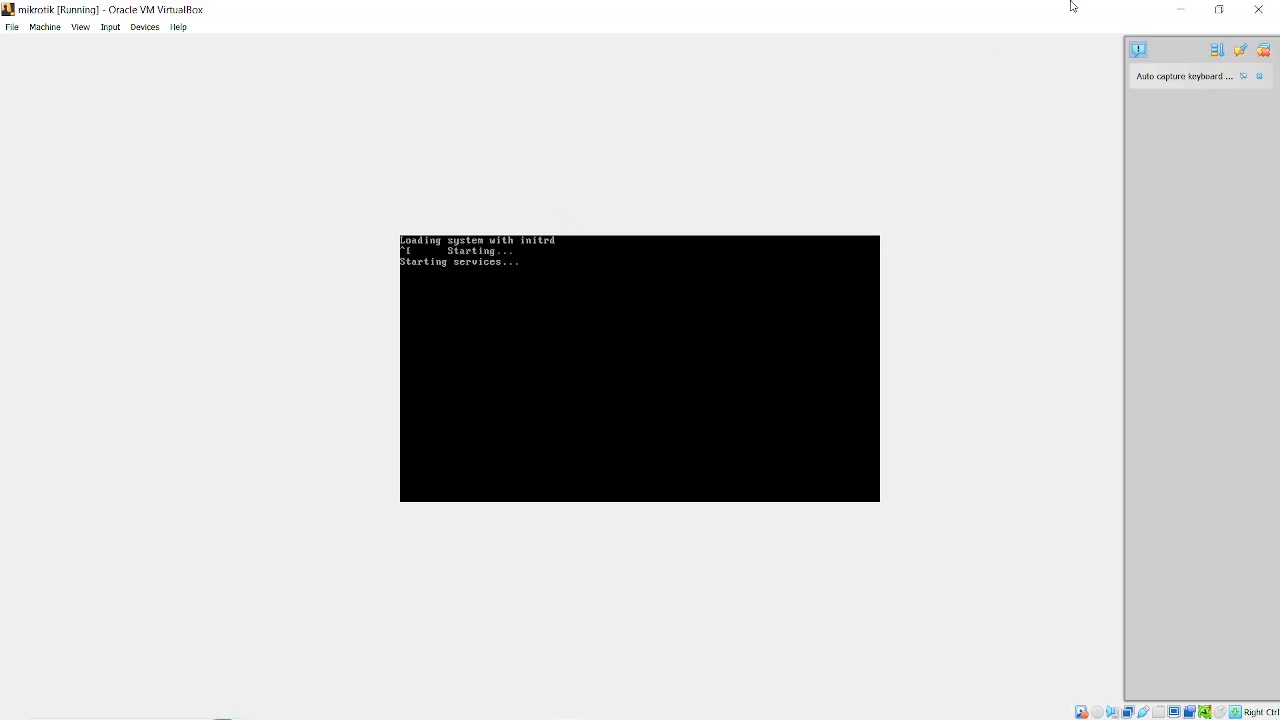
pyautogui.click(1174, 16)
# Switch to the Winbox folder in File Explorer.
pyautogui.hotkey('alt', 'Tab')
pyautogui.hotkey('alt', 'Tab')
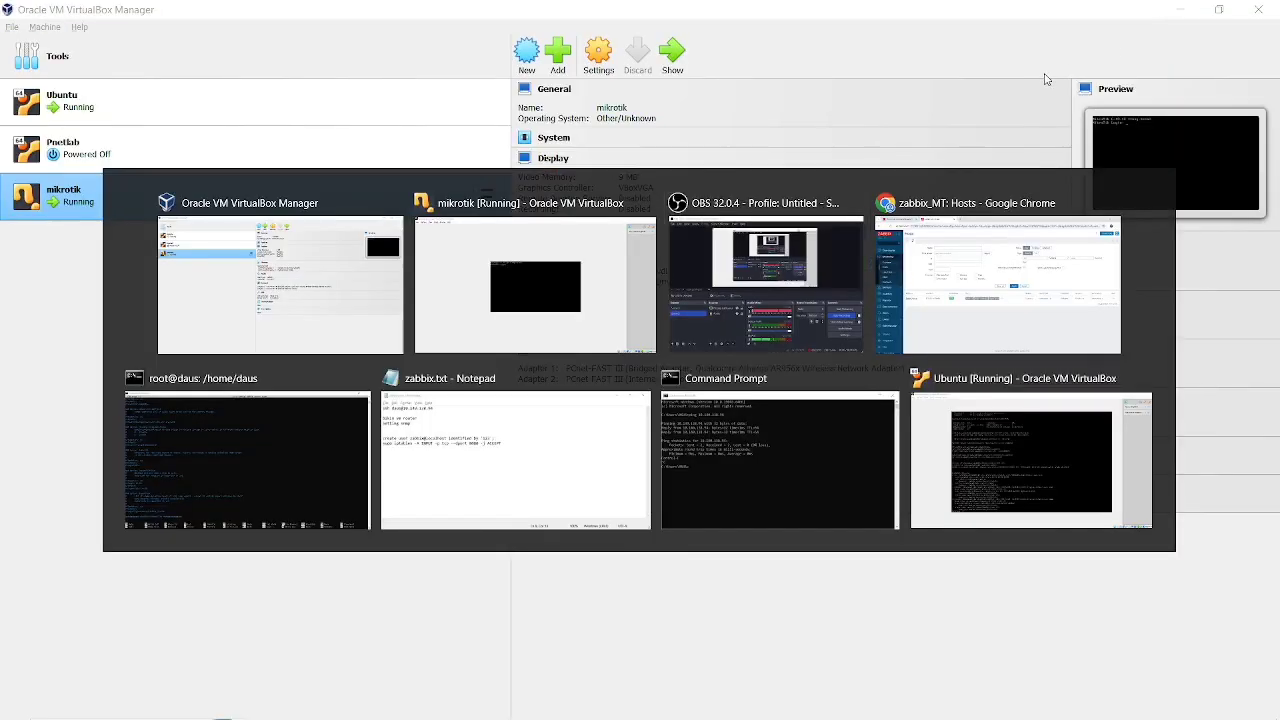
pyautogui.click(1130, 482)
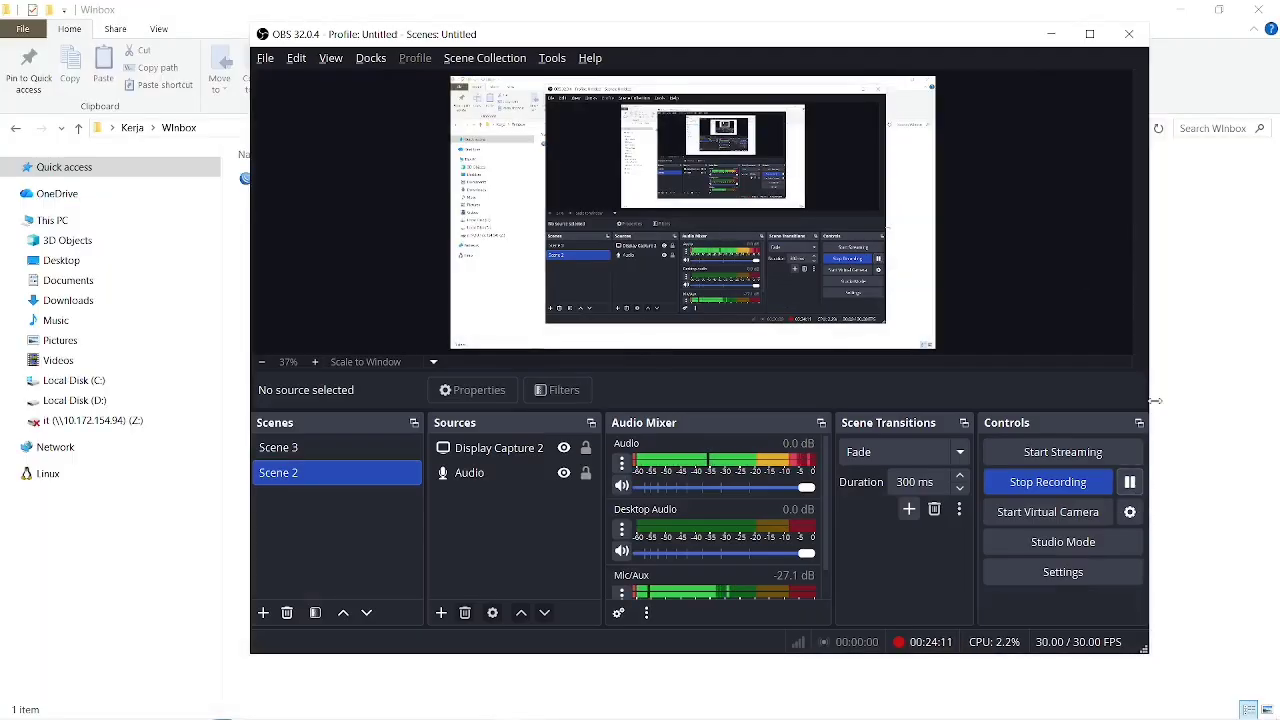
pyautogui.click(1196, 412)
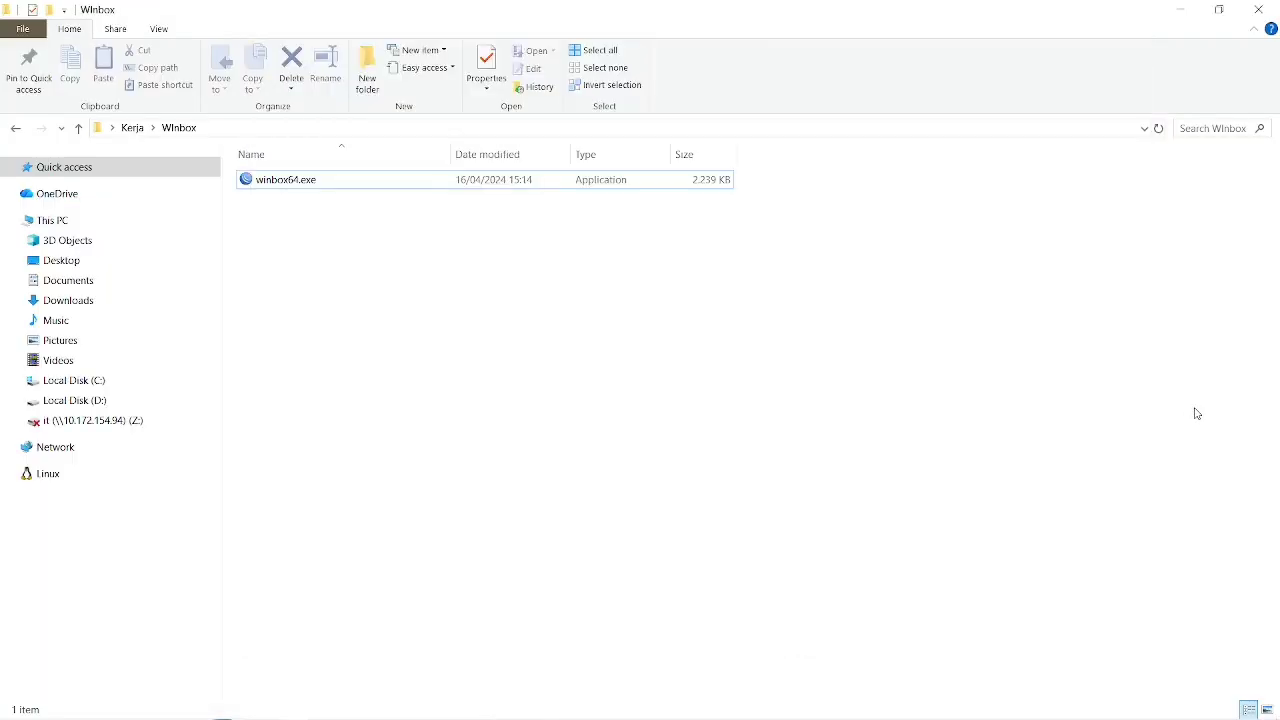
# Check whether the mikrotik console has reached its login prompt and return to the Winbox folder.
pyautogui.hotkey('alt', 'Tab')
pyautogui.hotkey('alt', 'Tab')
pyautogui.hotkey('alt', 'Tab')
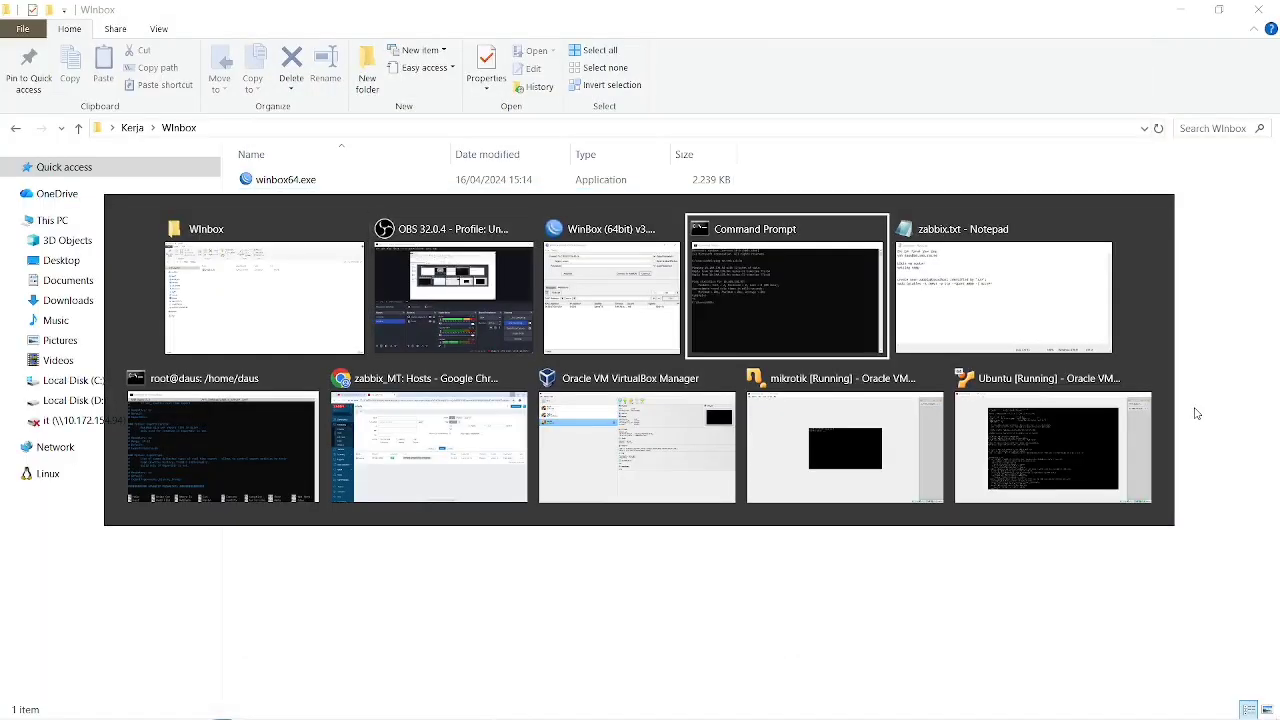
pyautogui.hotkey('alt', 'Tab')
pyautogui.hotkey('alt', 'Tab')
pyautogui.hotkey('alt', 'Tab')
pyautogui.hotkey('alt', 'Tab')
pyautogui.hotkey('alt', 'Tab')
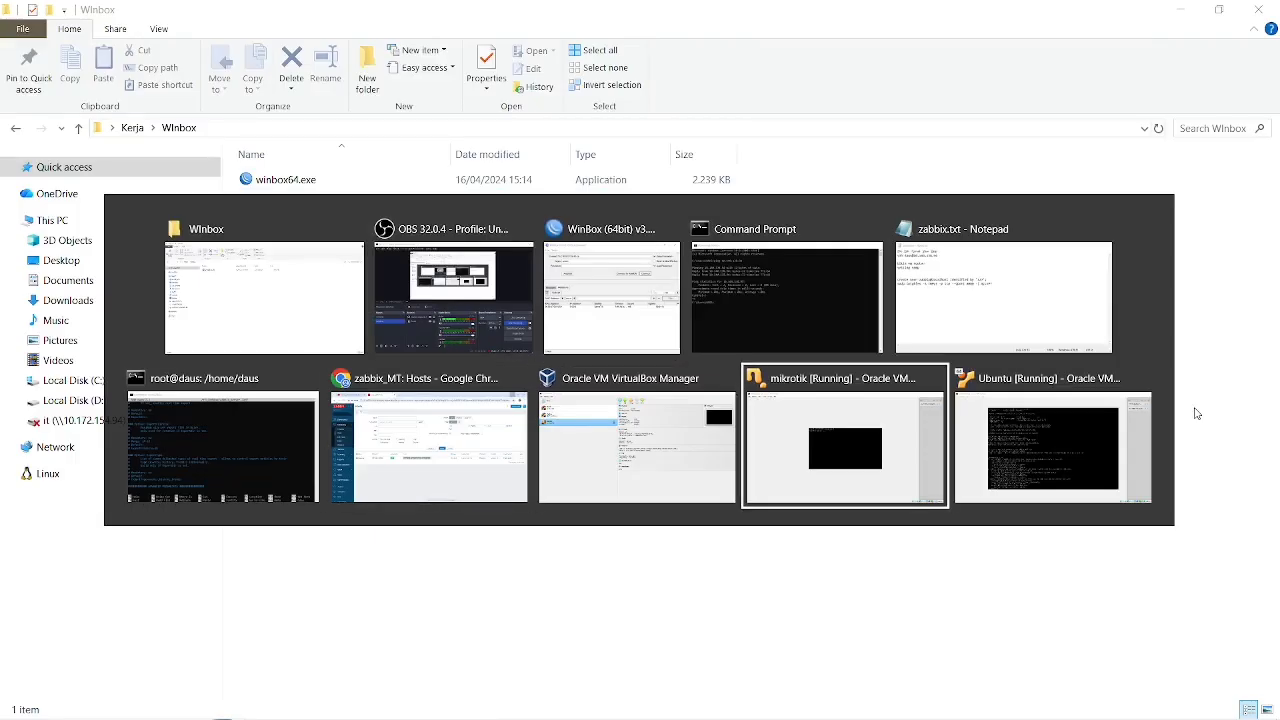
pyautogui.hotkey('alt', 'Tab')
pyautogui.hotkey('alt', 'Tab')
pyautogui.hotkey('alt', 'Tab')
pyautogui.hotkey('alt', 'Tab')
pyautogui.hotkey('alt', 'Tab')
pyautogui.hotkey('alt', 'Tab')
pyautogui.hotkey('alt', 'Tab')
pyautogui.hotkey('alt', 'Tab')
pyautogui.hotkey('alt', 'Tab')
pyautogui.hotkey('alt', 'Tab')
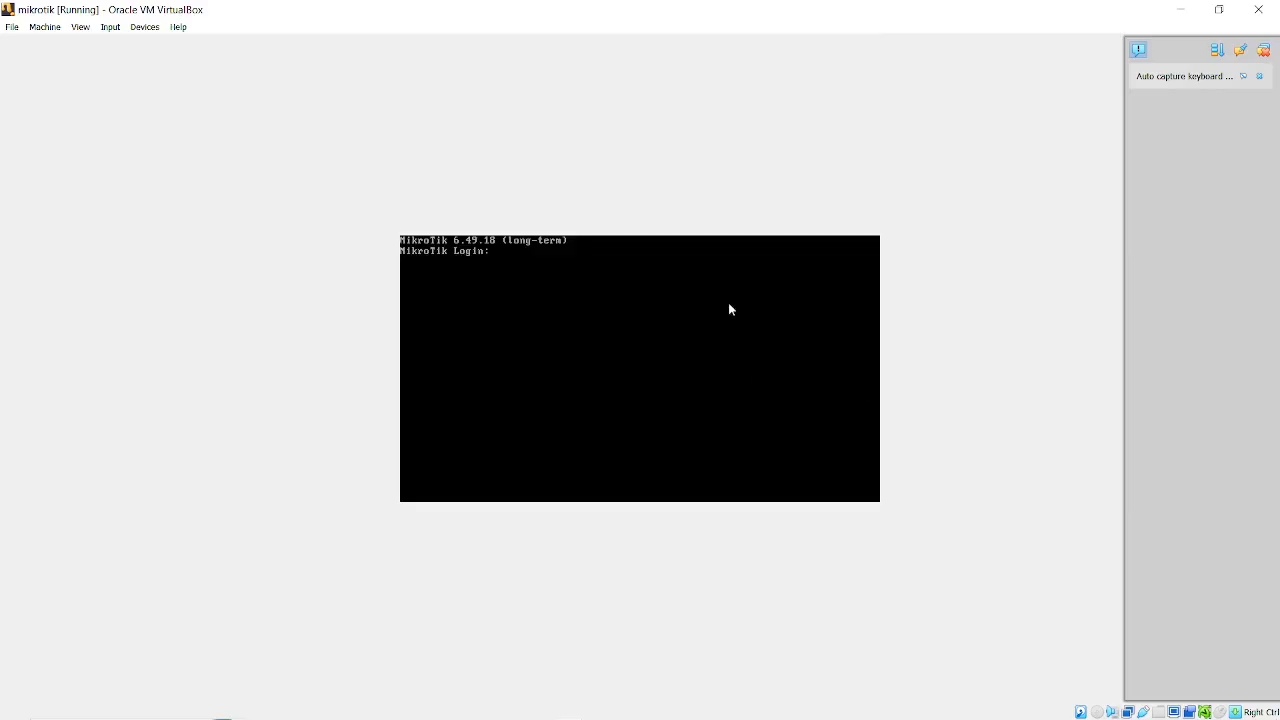
pyautogui.click(1176, 8)
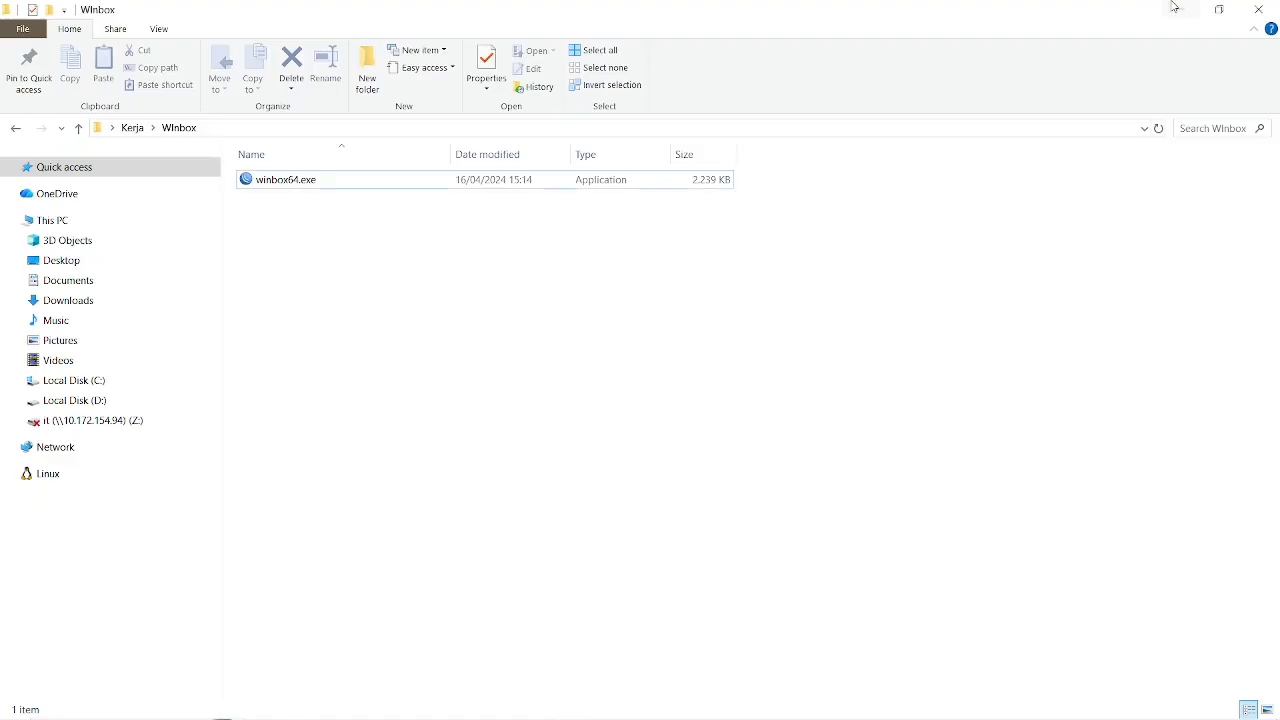
# Run winbox64.exe and connect to the discovered MikroTik neighbor by its MAC address as admin with a blank password.
pyautogui.doubleClick(332, 186)
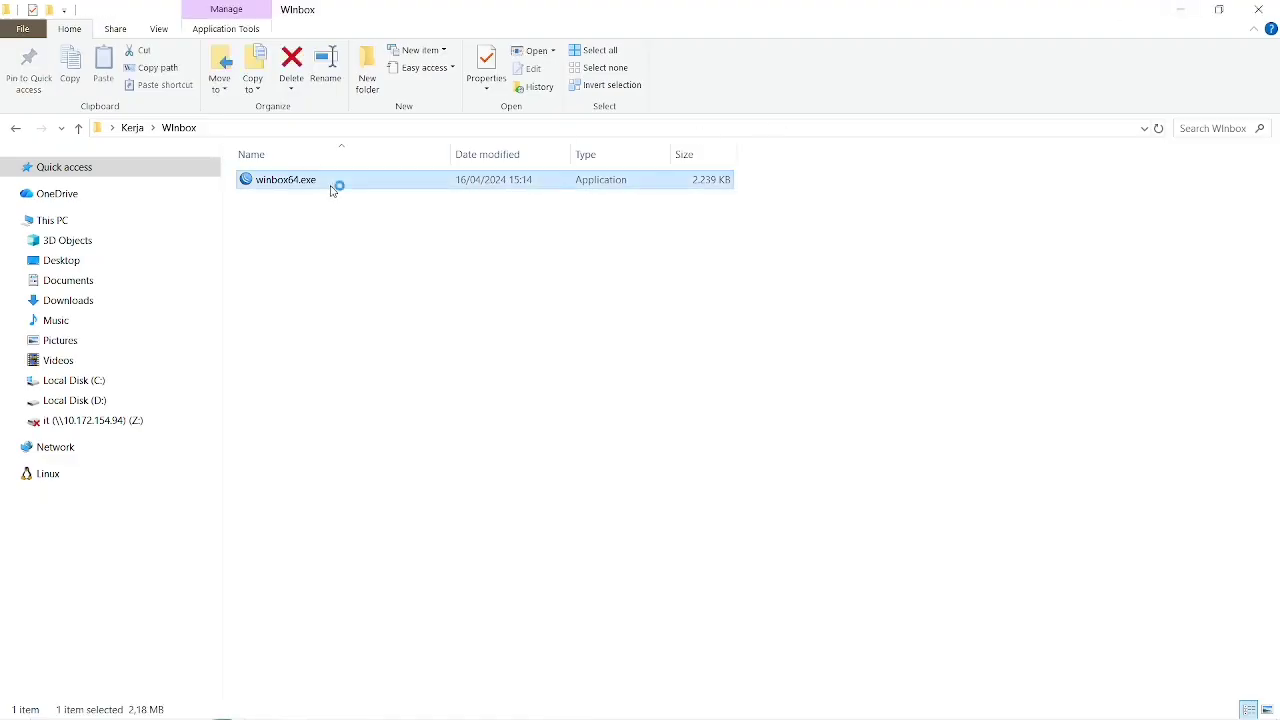
pyautogui.click(36, 262)
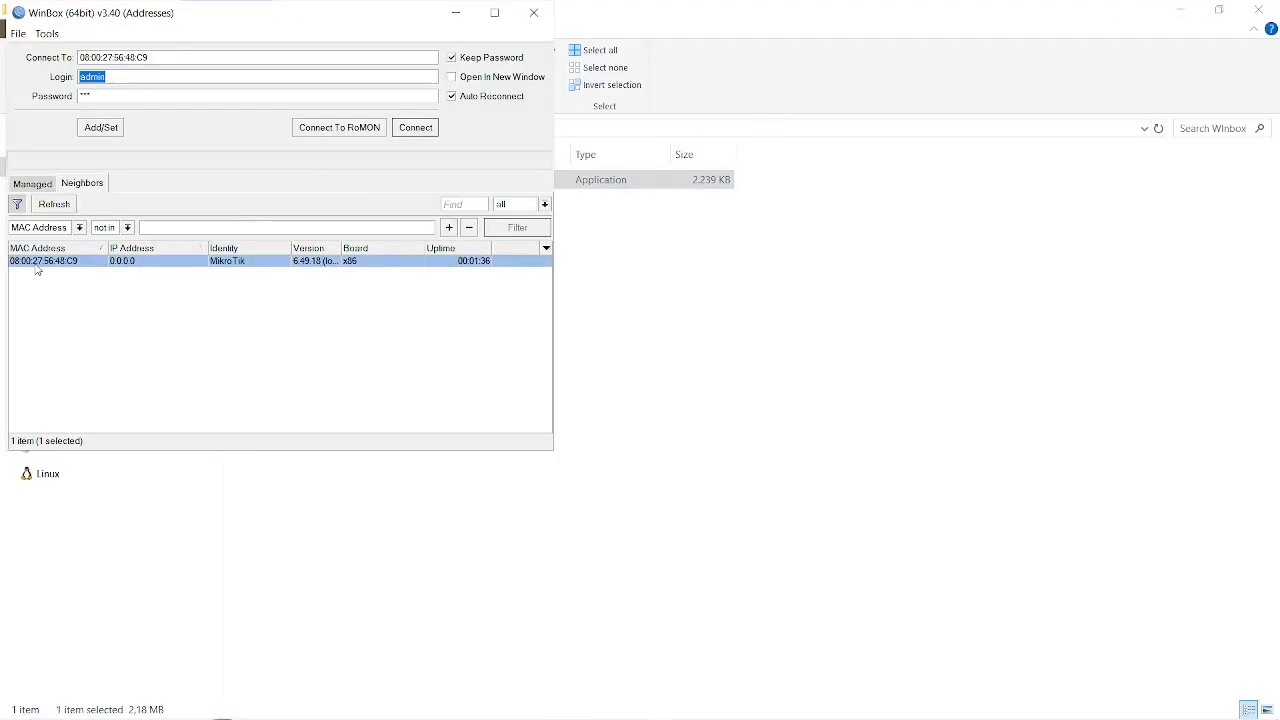
pyautogui.click(165, 100)
pyautogui.press('BackSpace')
pyautogui.click(425, 127)
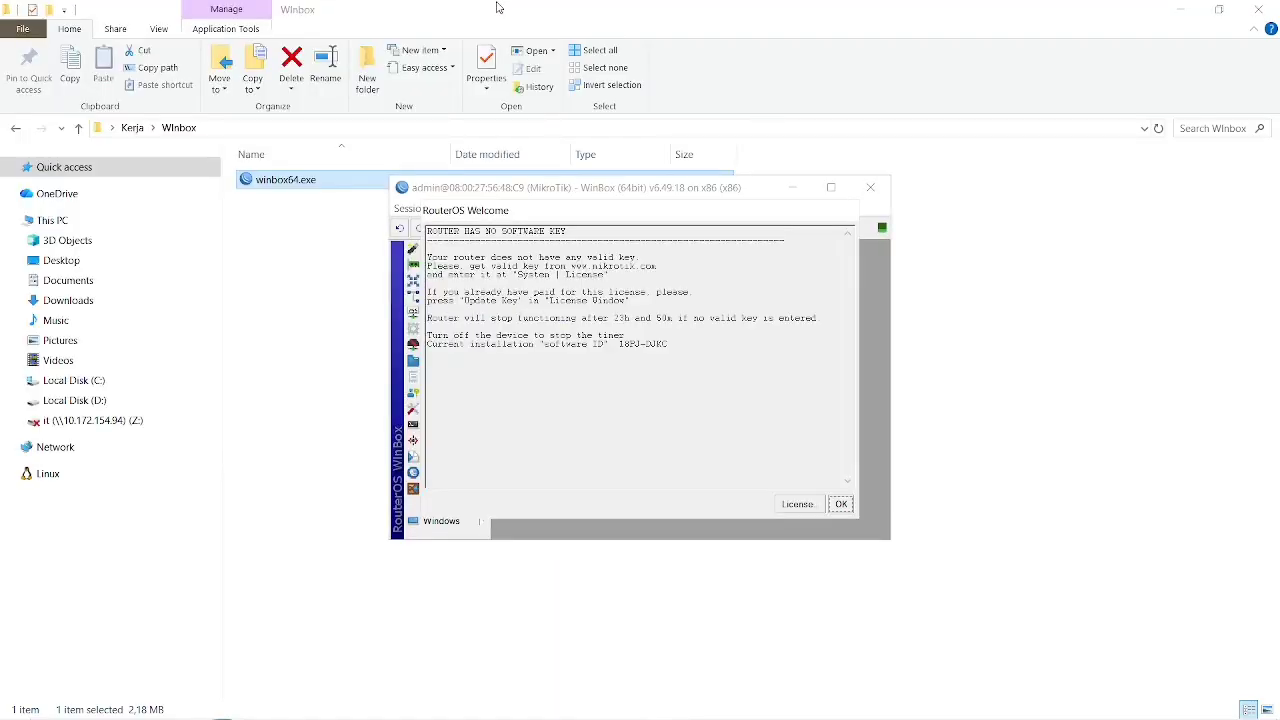
# Dismiss the software key notice, maximize the WinBox session window and skip the expired-password change.
pyautogui.click(841, 503)
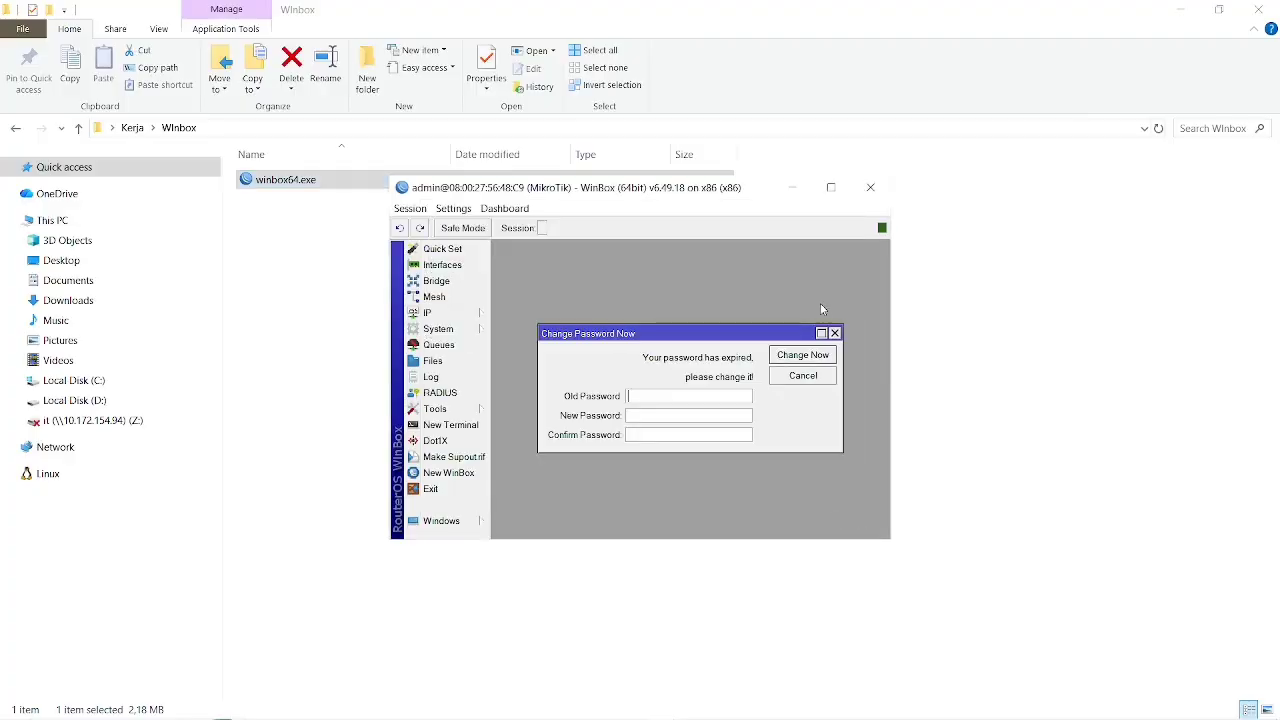
pyautogui.click(831, 188)
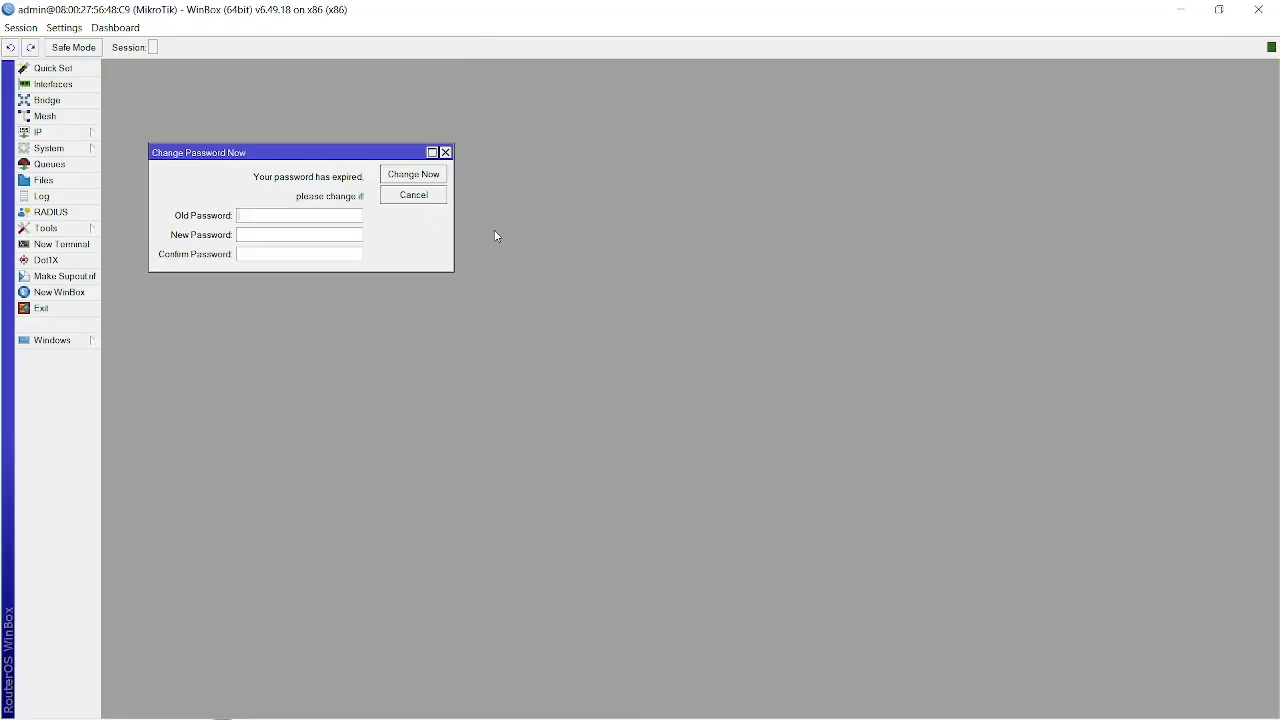
pyautogui.click(413, 177)
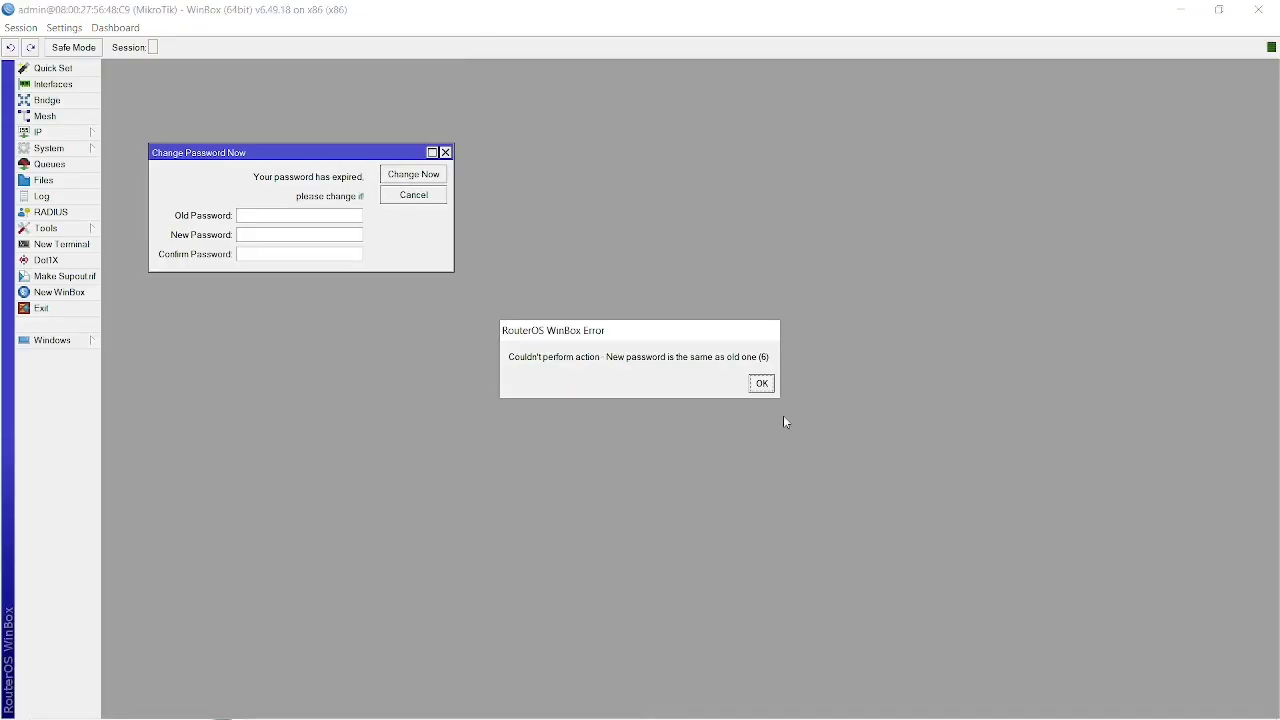
pyautogui.click(761, 383)
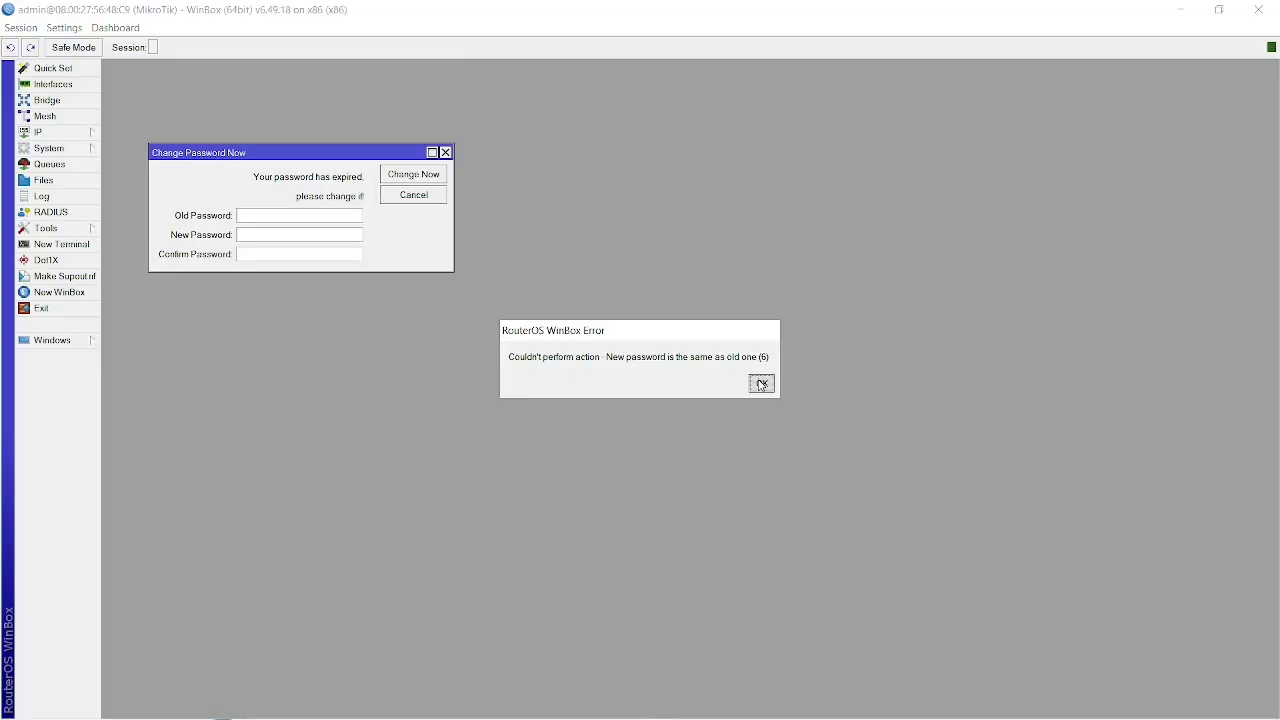
pyautogui.click(421, 196)
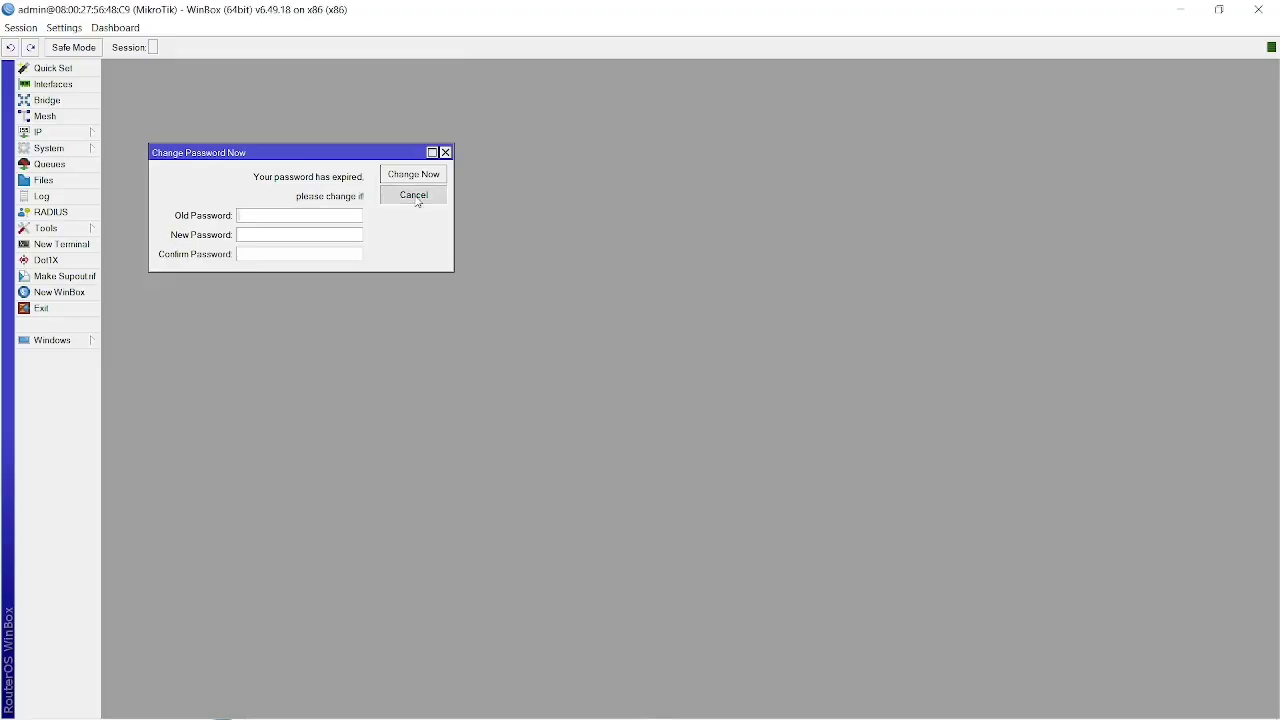
# Open the router's interface list and DHCP client list, and start adding a DHCP client.
pyautogui.click(60, 132)
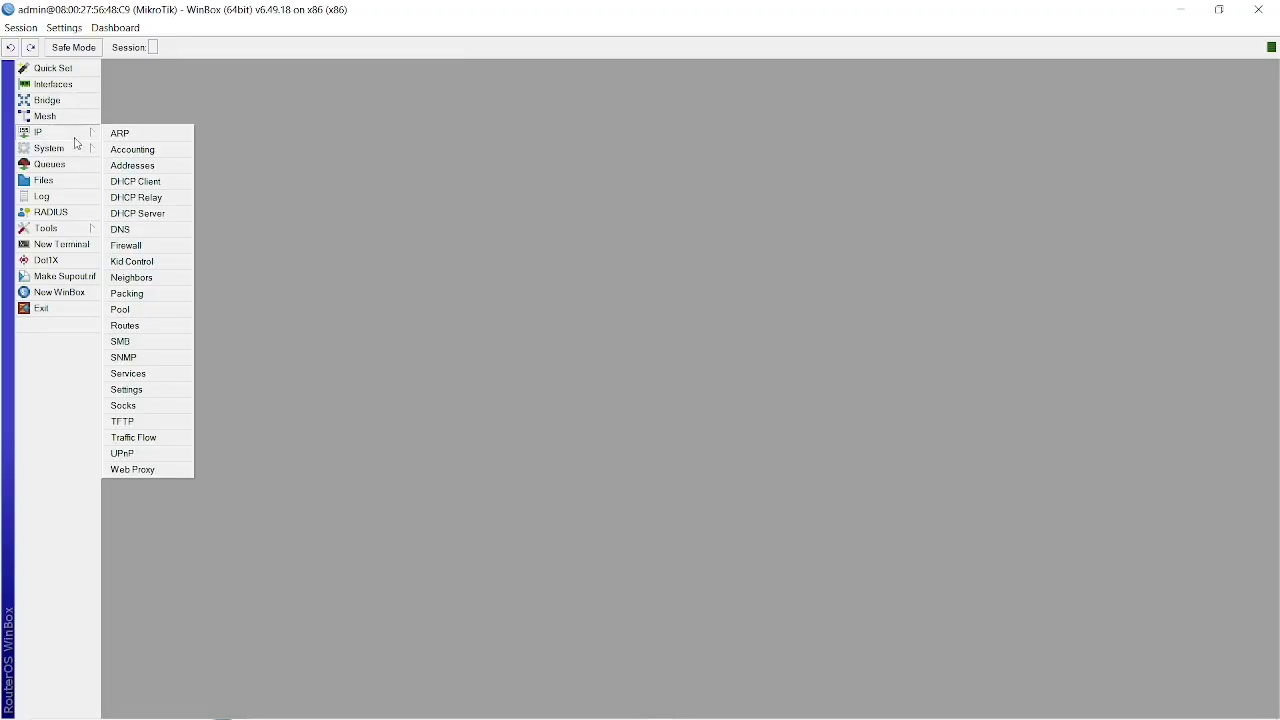
pyautogui.click(137, 184)
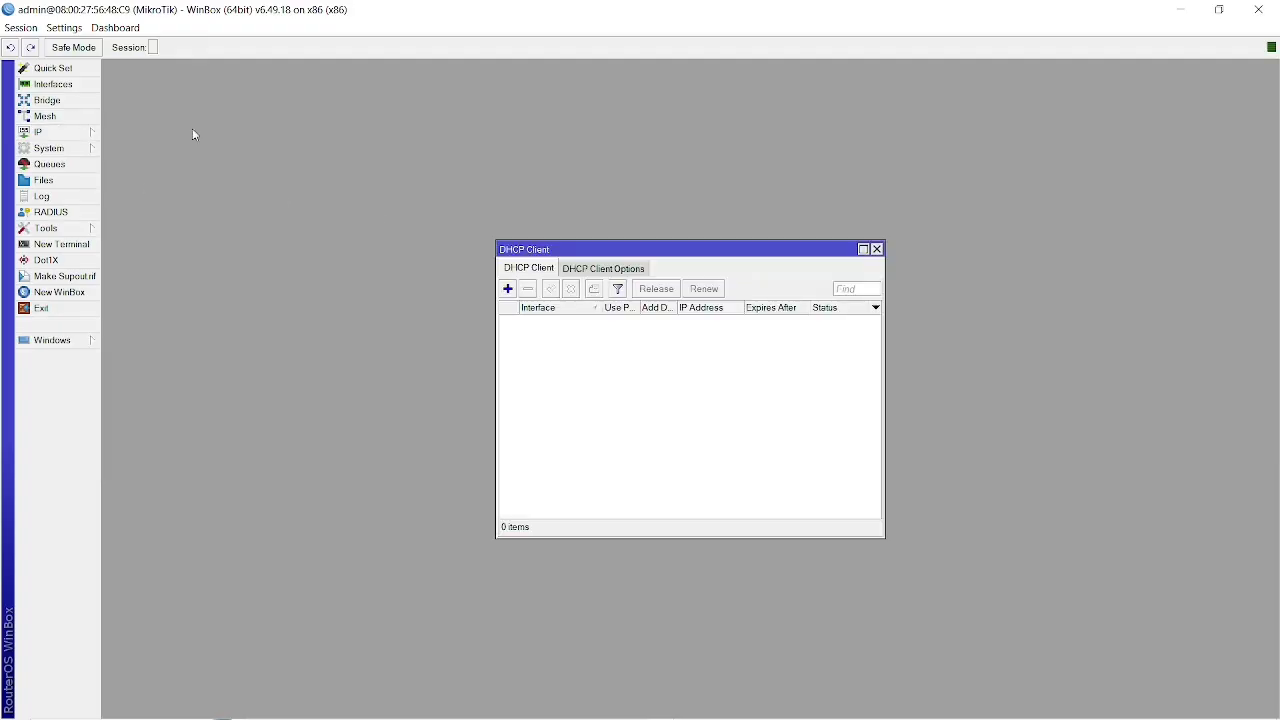
pyautogui.click(43, 87)
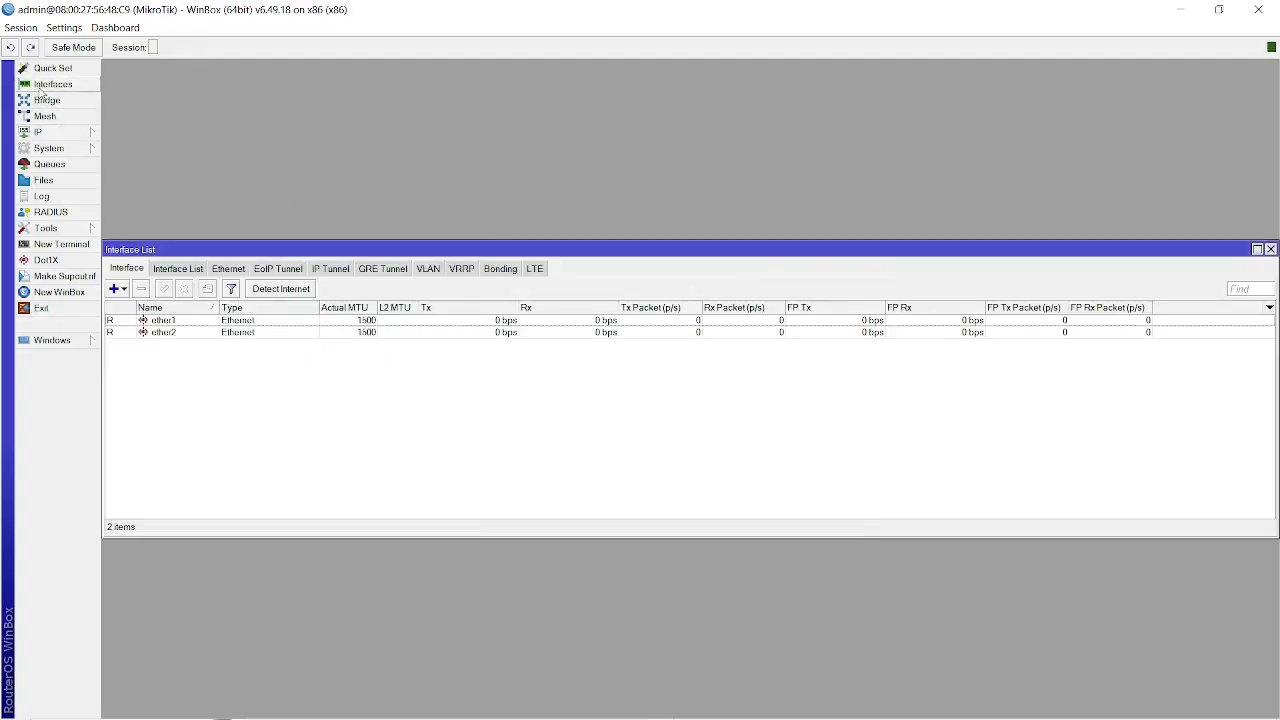
pyautogui.click(62, 134)
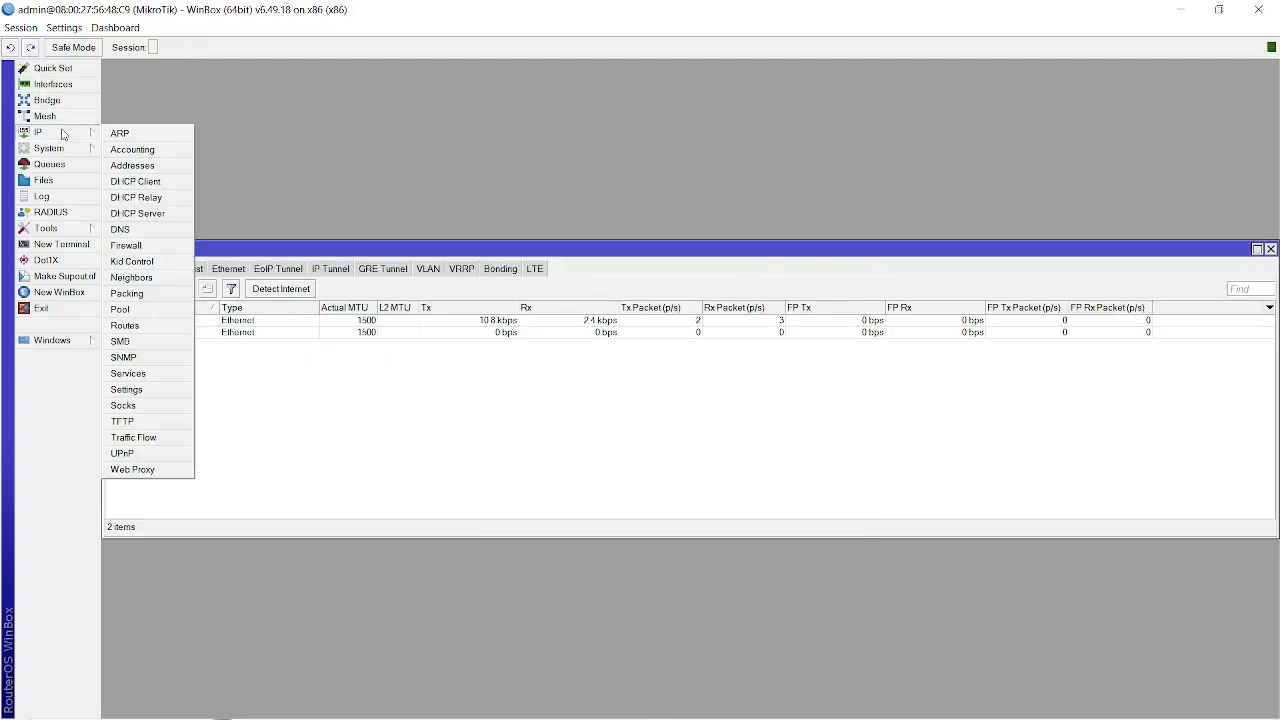
pyautogui.click(137, 181)
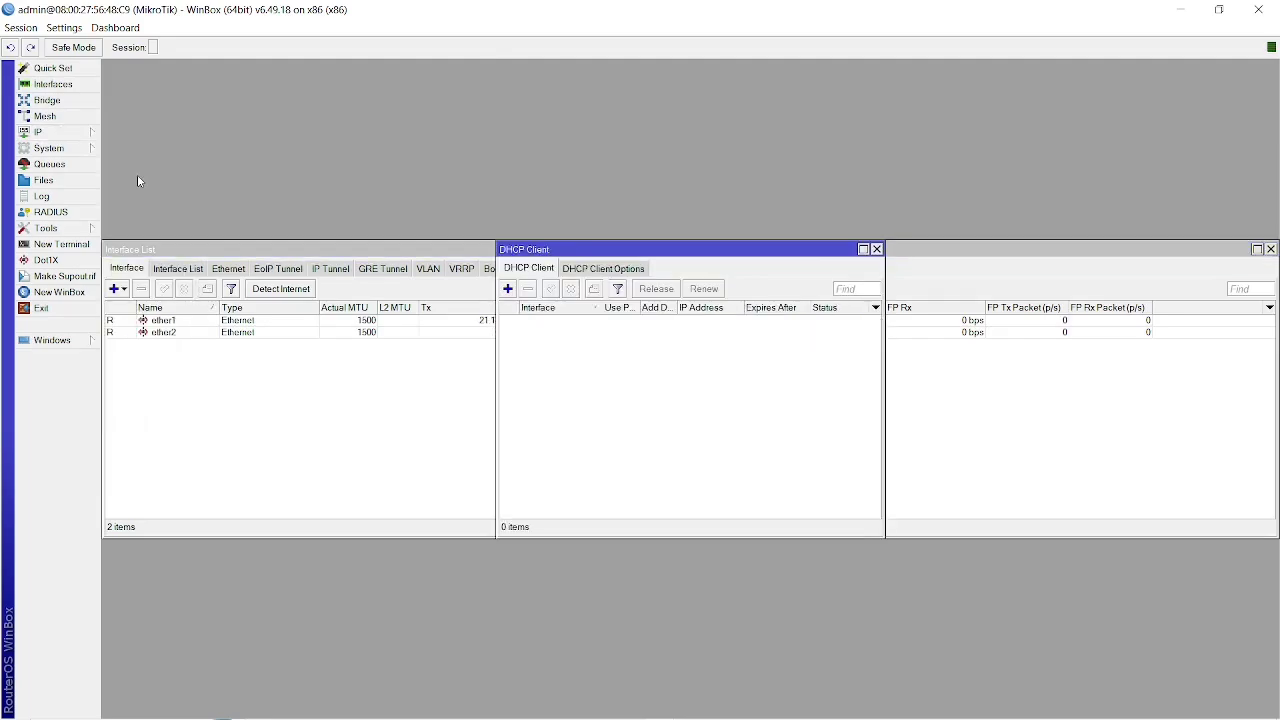
pyautogui.click(509, 292)
pyautogui.hotkey('alt', 'Tab')
pyautogui.hotkey('alt', 'Tab')
pyautogui.hotkey('alt', 'Tab')
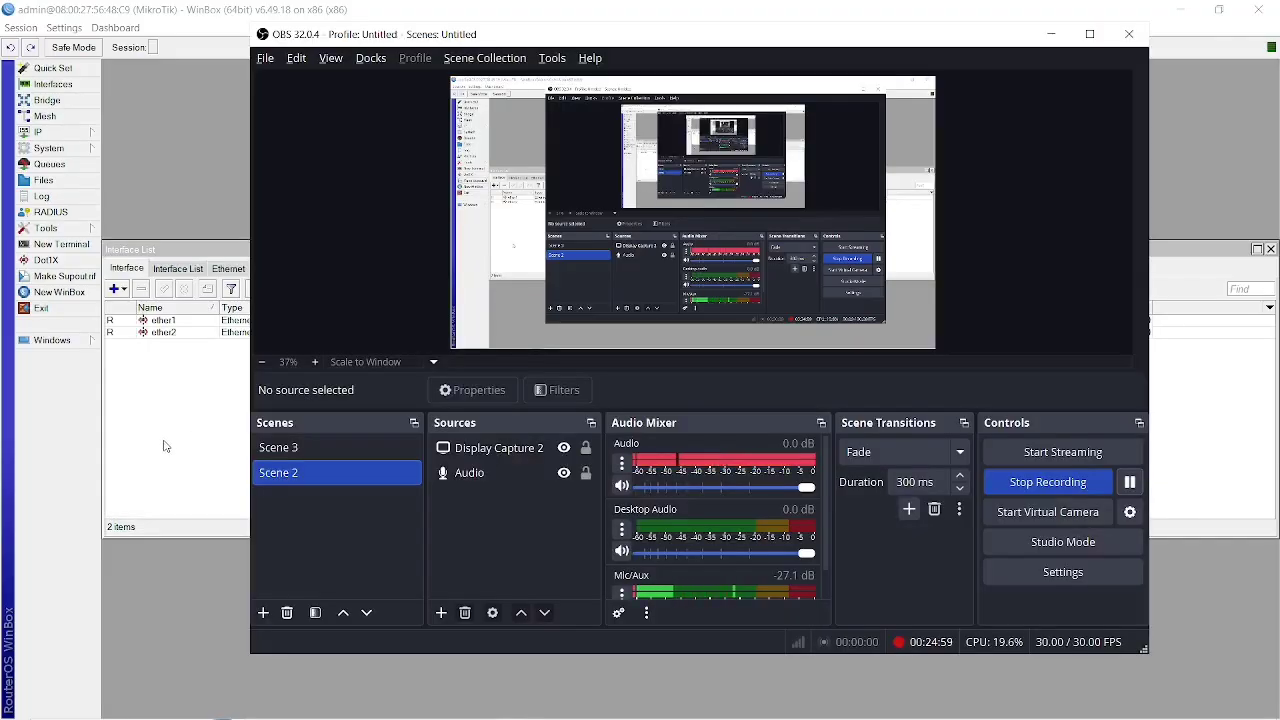
pyautogui.hotkey('alt', 'Tab')
pyautogui.hotkey('alt', 'Tab')
pyautogui.hotkey('alt', 'Tab')
pyautogui.hotkey('alt', 'Tab')
pyautogui.hotkey('alt', 'Tab')
pyautogui.hotkey('alt', 'Tab')
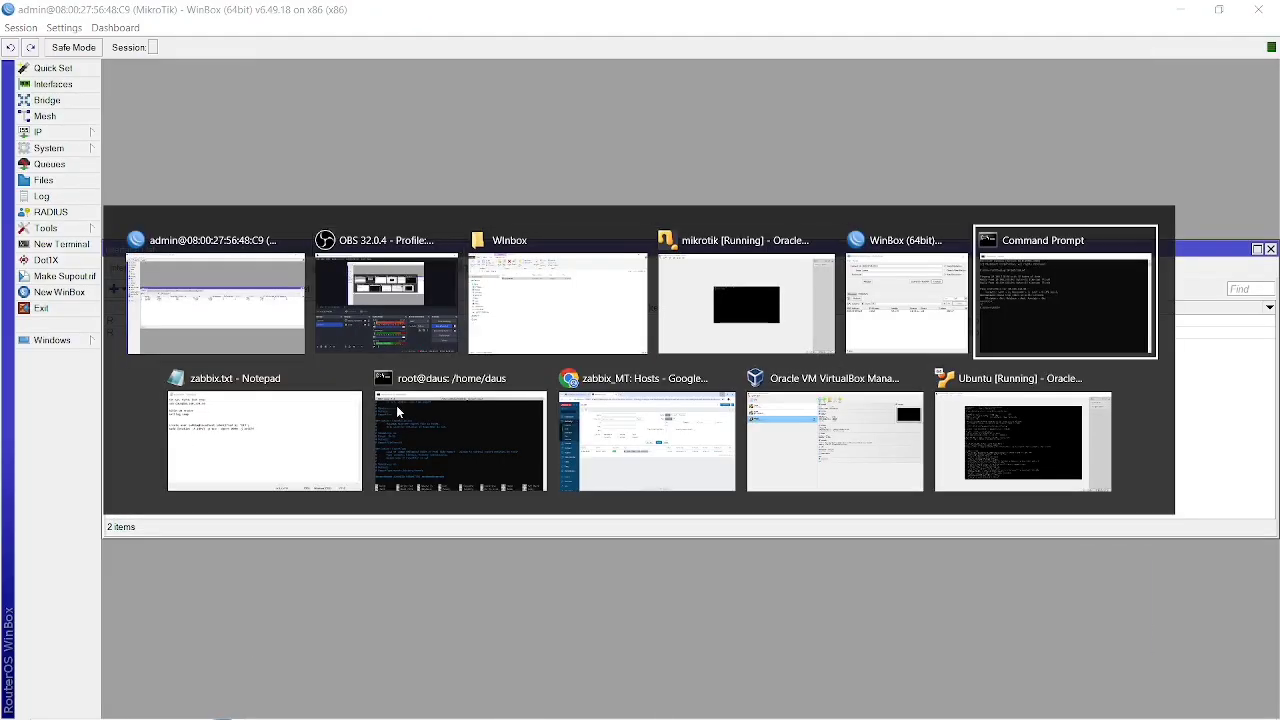
pyautogui.hotkey('alt', 'Tab')
pyautogui.hotkey('alt', 'Tab')
pyautogui.hotkey('alt', 'Tab')
pyautogui.hotkey('alt', 'Tab')
pyautogui.hotkey('alt', 'Tab')
pyautogui.hotkey('alt', 'Tab')
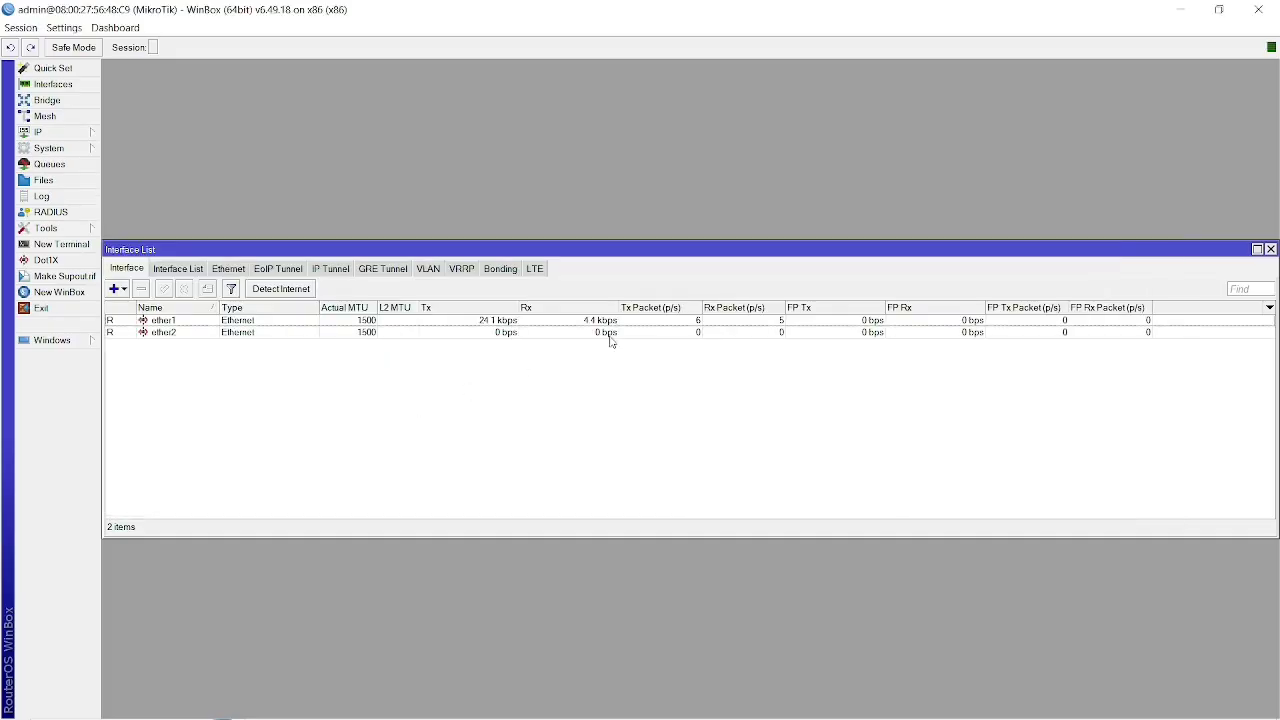
# Add a DHCP client on interface ether2, keeping peer DNS, peer NTP and the default route enabled.
pyautogui.click(52, 133)
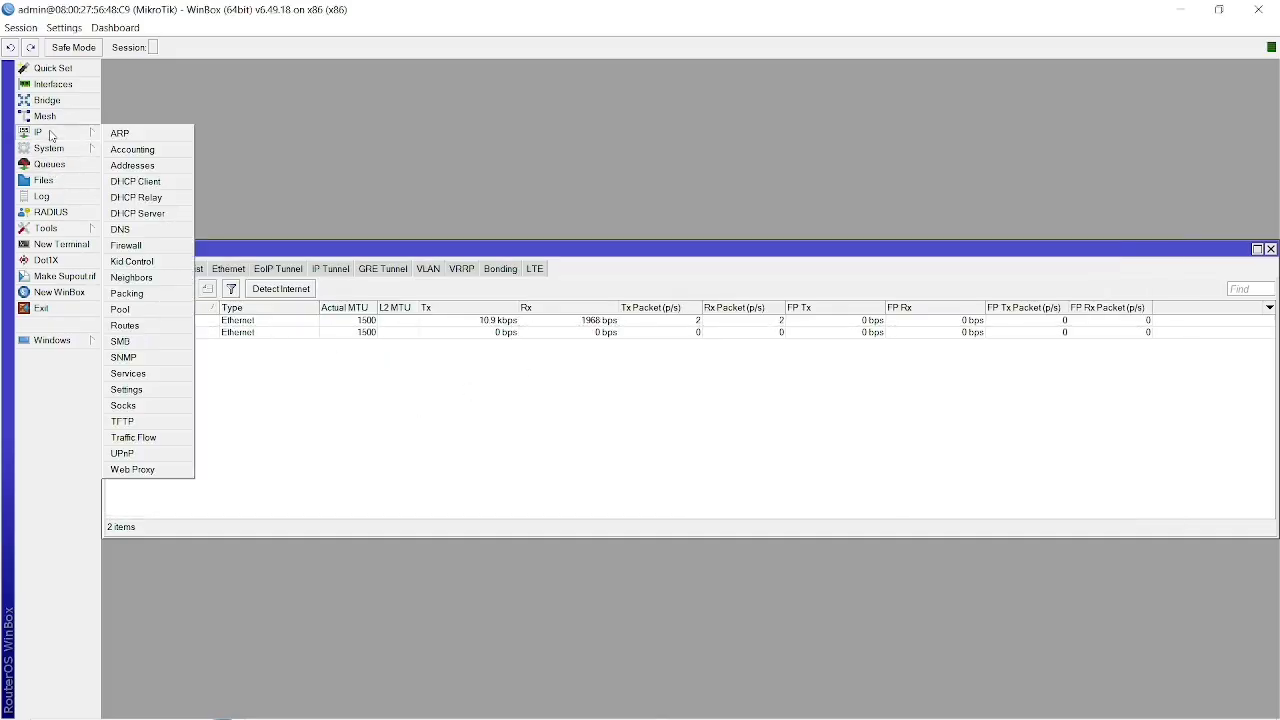
pyautogui.click(126, 182)
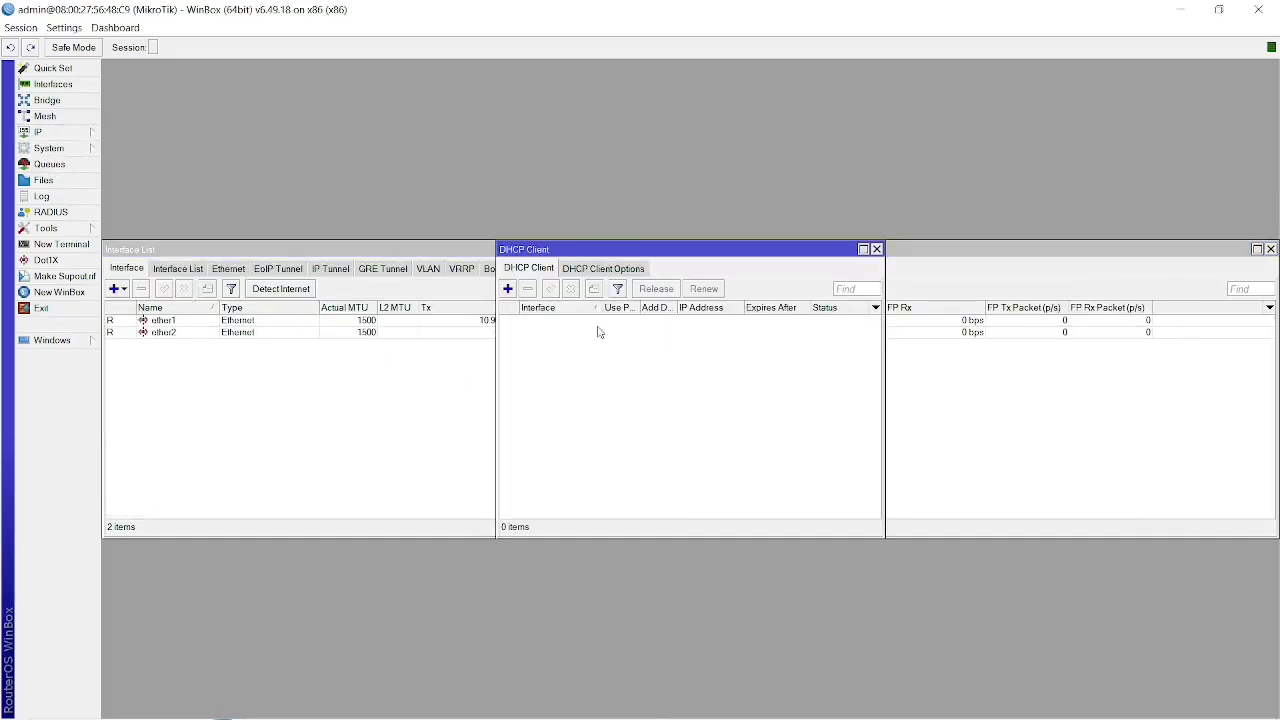
pyautogui.click(508, 288)
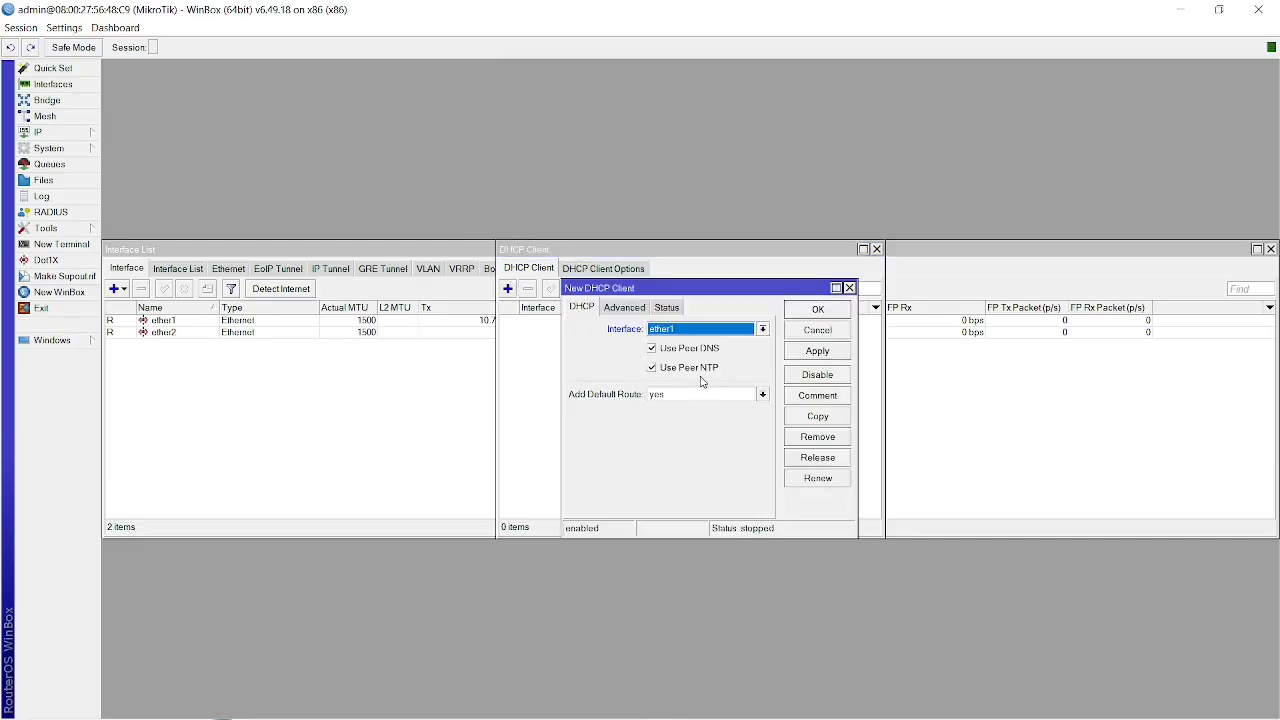
pyautogui.click(727, 334)
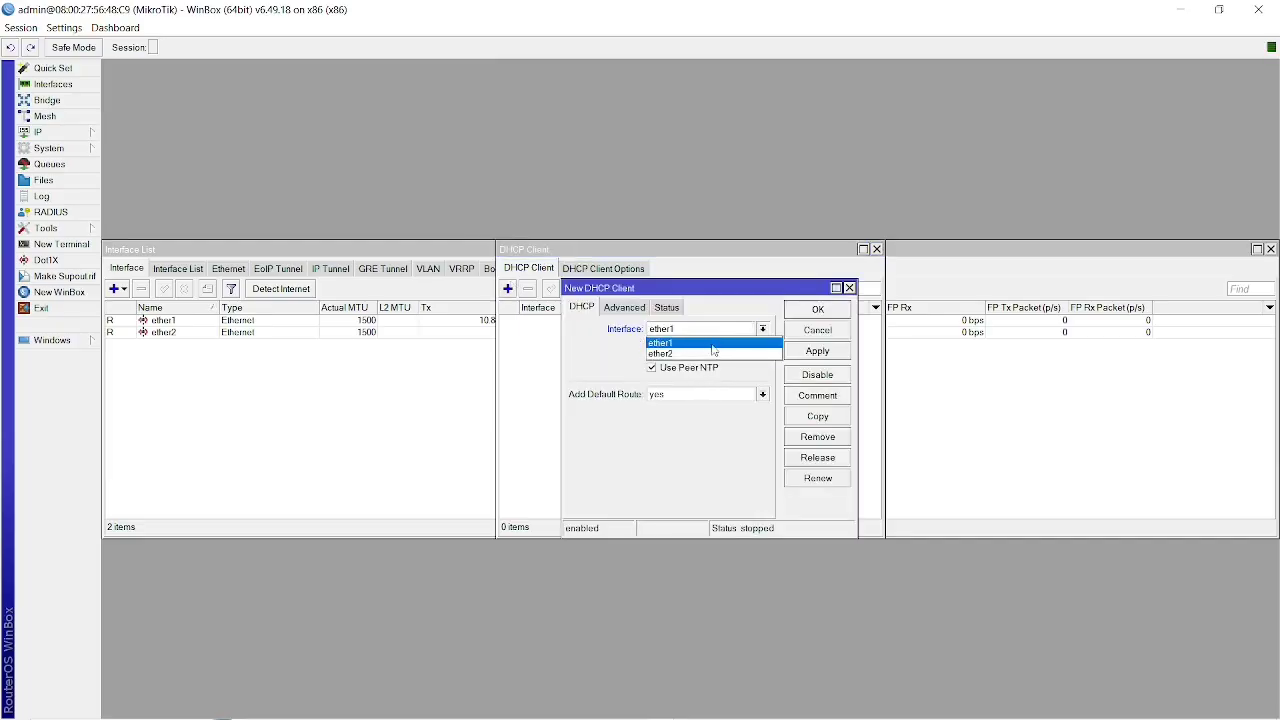
pyautogui.click(705, 355)
pyautogui.click(815, 355)
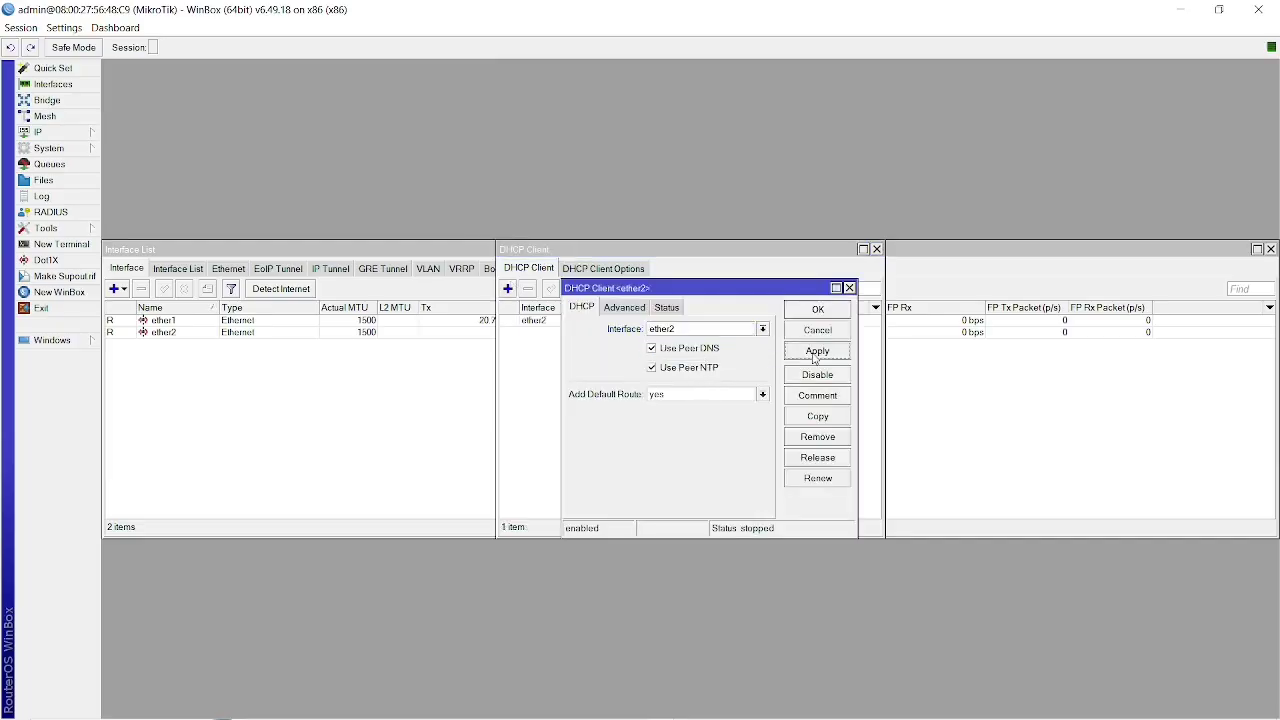
pyautogui.click(817, 309)
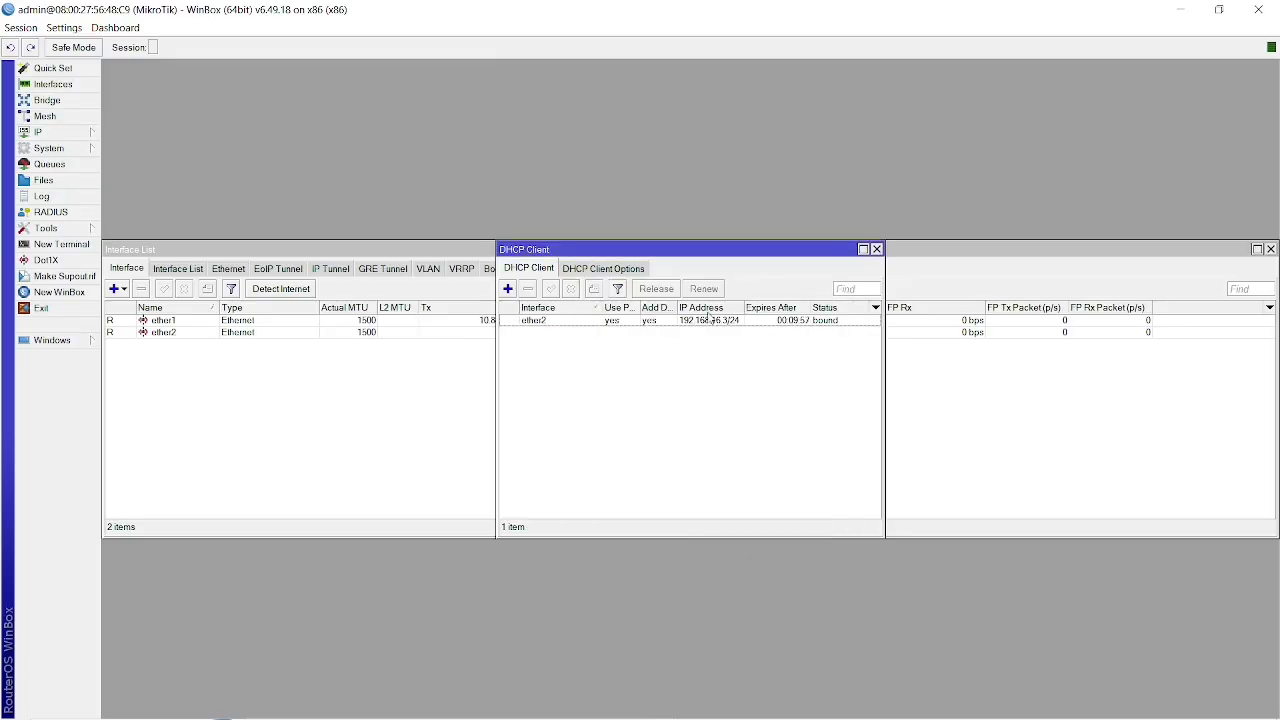
# Open the router's SNMP settings, enable SNMP, enter the contact's name and set the location to Pelaihari.
pyautogui.click(55, 132)
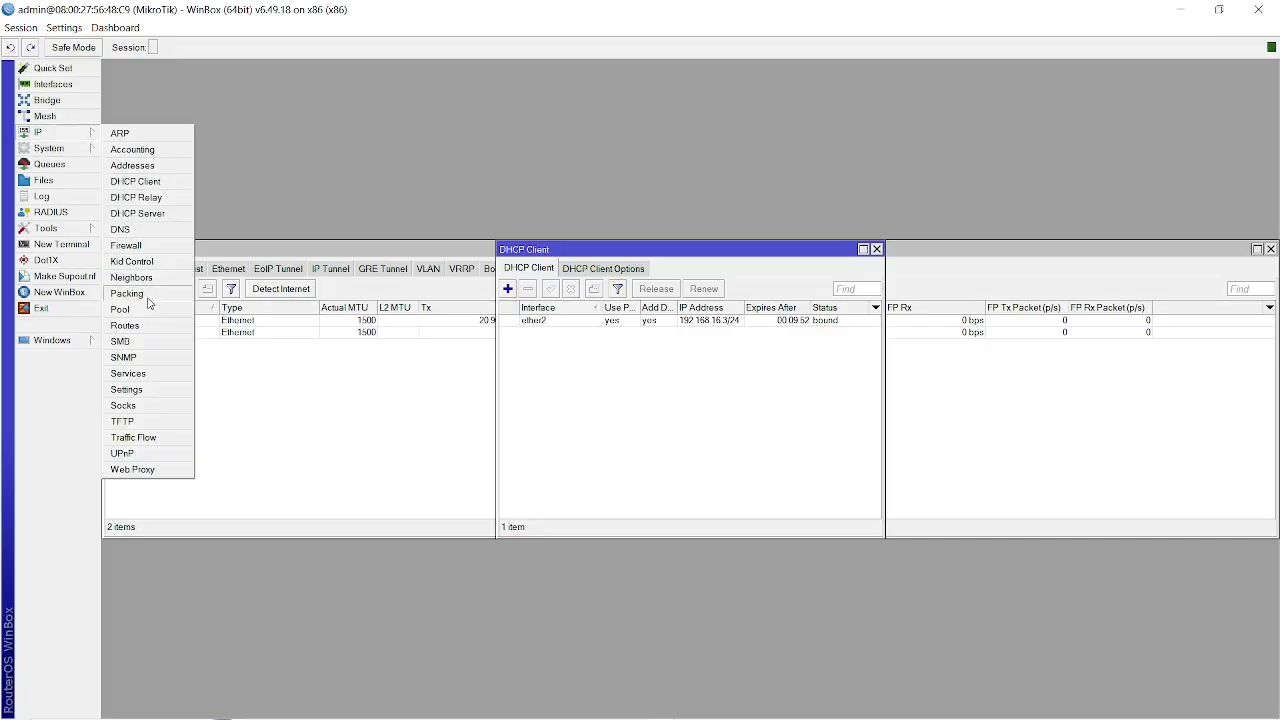
pyautogui.click(145, 361)
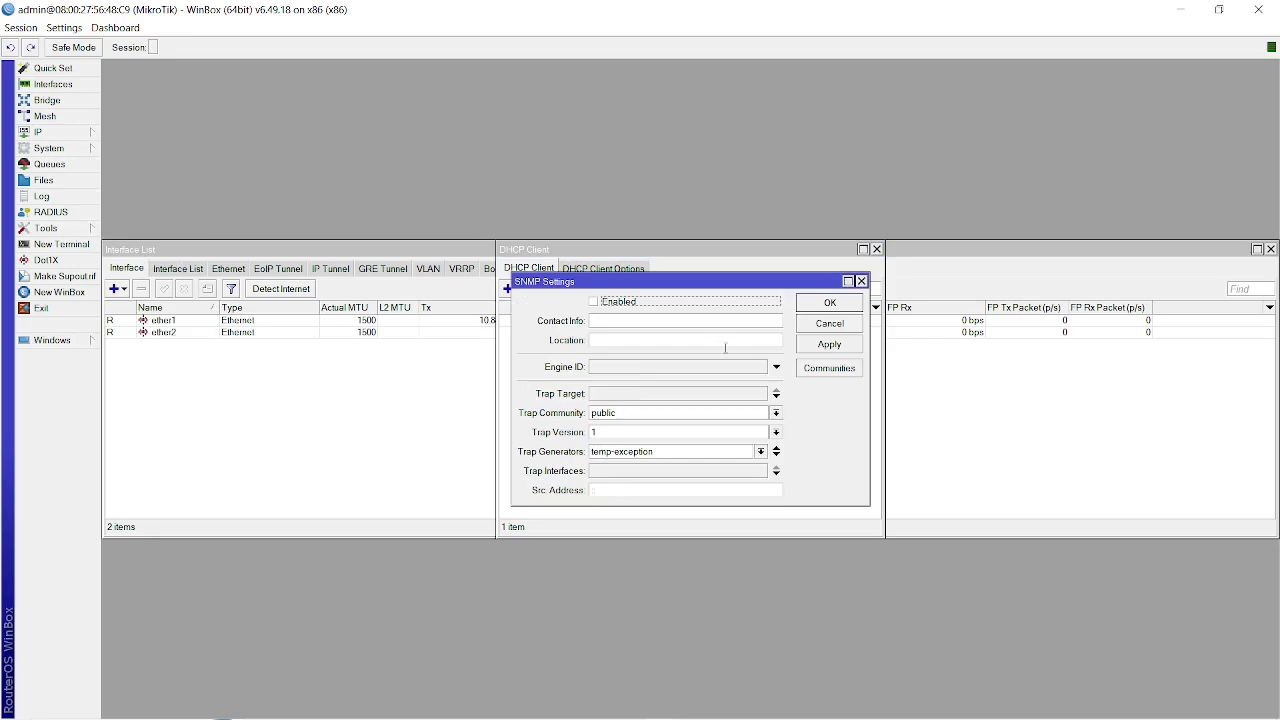
pyautogui.click(596, 302)
pyautogui.click(662, 320)
pyautogui.click(673, 339)
pyautogui.write('Pelaihari')
# Set the SNMP trap target to 10.140.138.94, copying the address from zabbix.txt in Notepad.
pyautogui.click(645, 395)
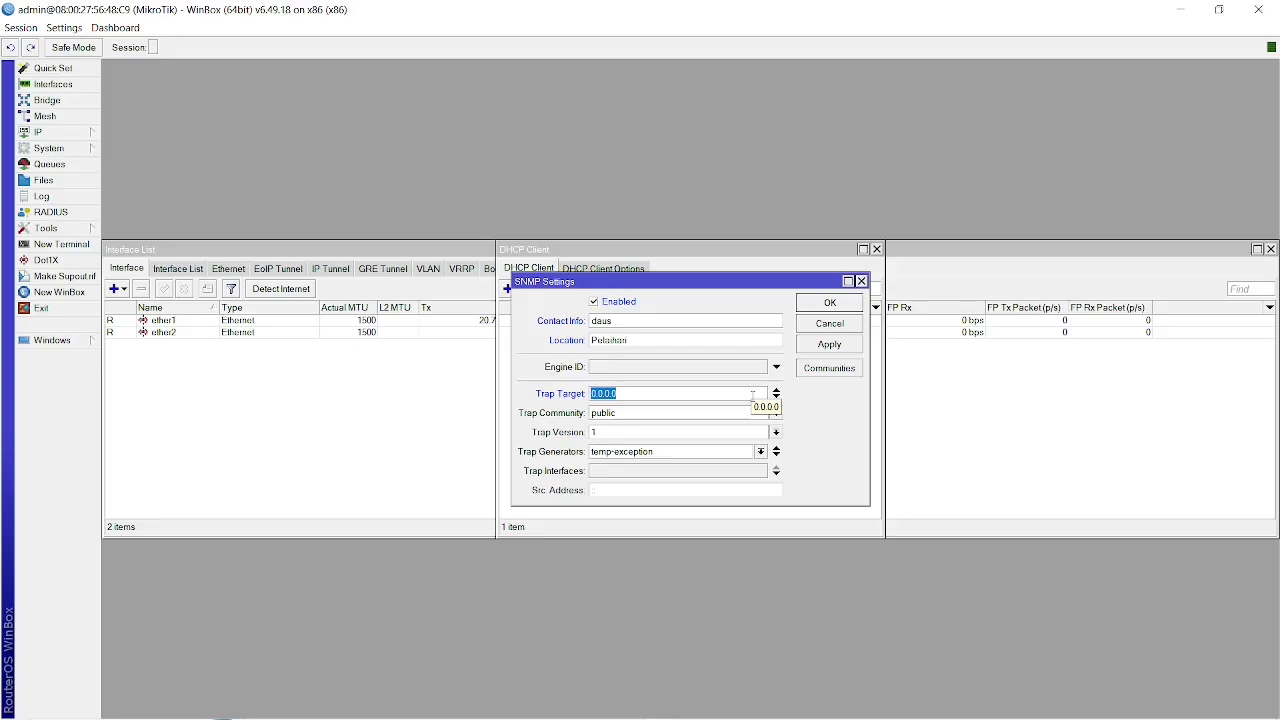
pyautogui.press('BackSpace')
pyautogui.rightClick(752, 396)
pyautogui.click(713, 398)
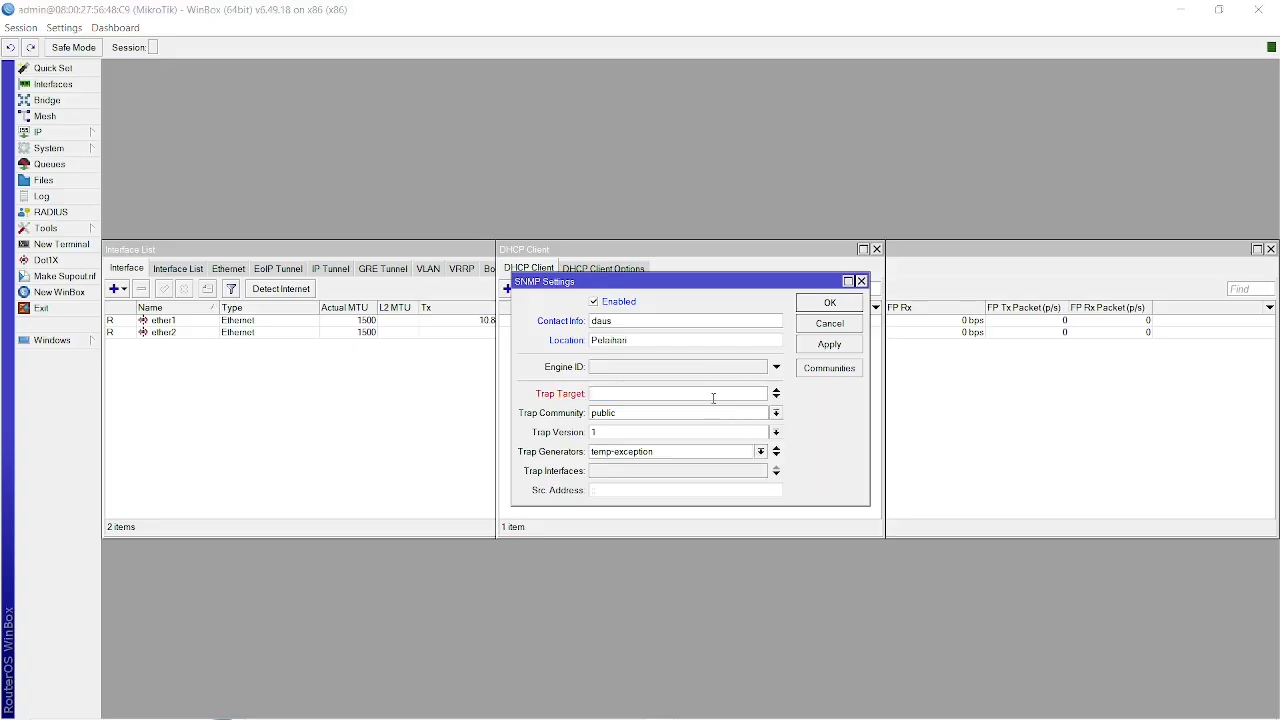
pyautogui.hotkey('alt', 'Tab')
pyautogui.hotkey('alt', 'Tab')
pyautogui.hotkey('alt', 'Tab')
pyautogui.hotkey('alt', 'Tab')
pyautogui.hotkey('alt', 'Tab')
pyautogui.hotkey('alt', 'Tab')
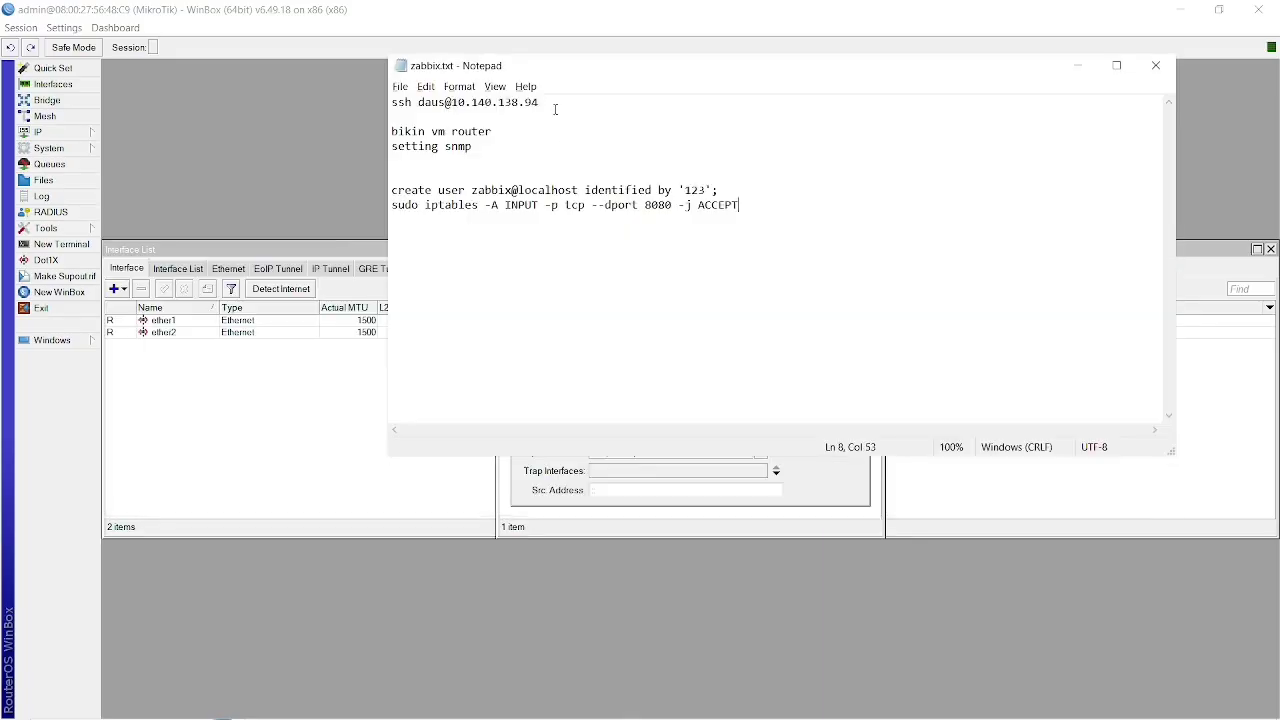
pyautogui.moveTo(550, 102); pyautogui.dragTo(451, 102)
pyautogui.hotkey('ctrl', 'c')
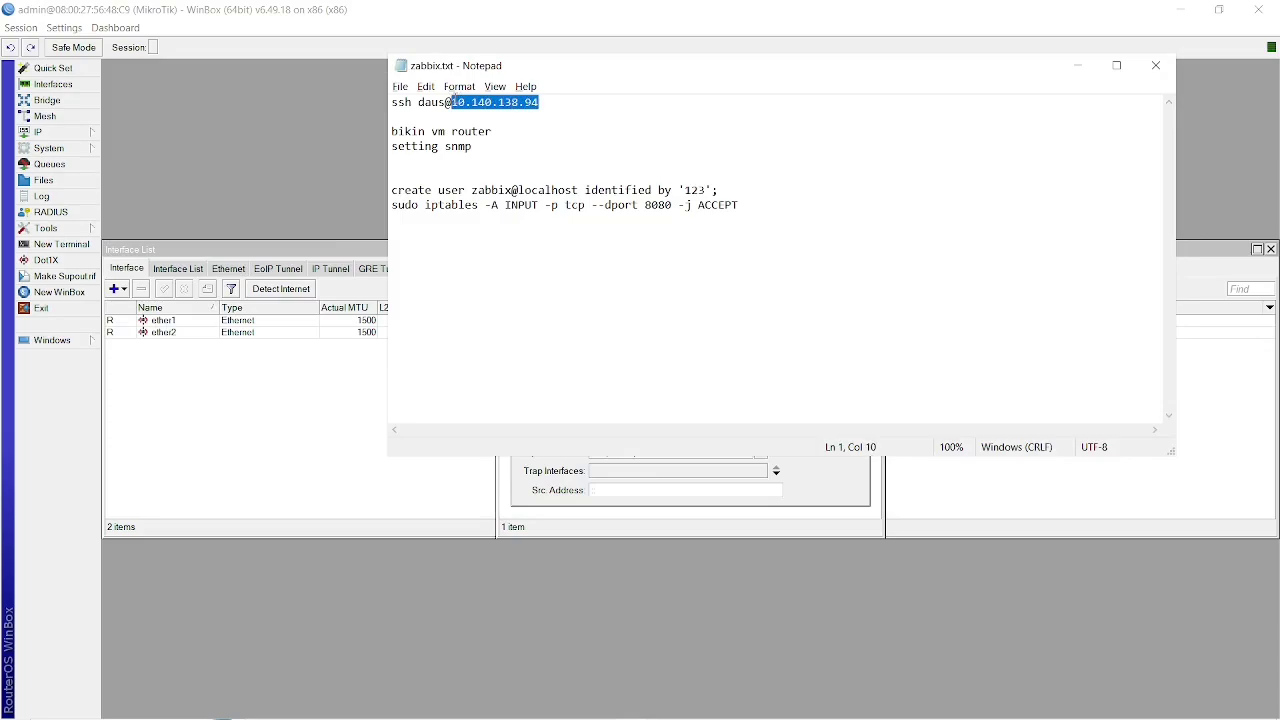
pyautogui.click(555, 481)
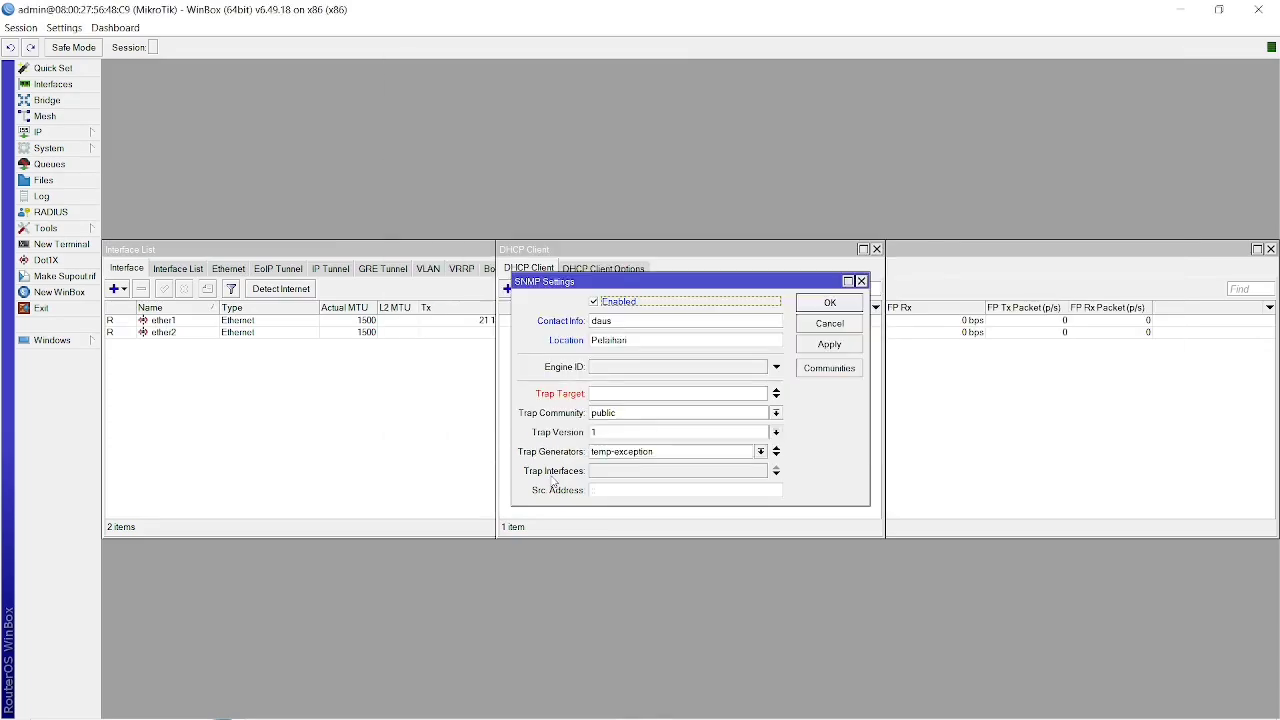
pyautogui.click(629, 393)
pyautogui.hotkey('ctrl', 'v')
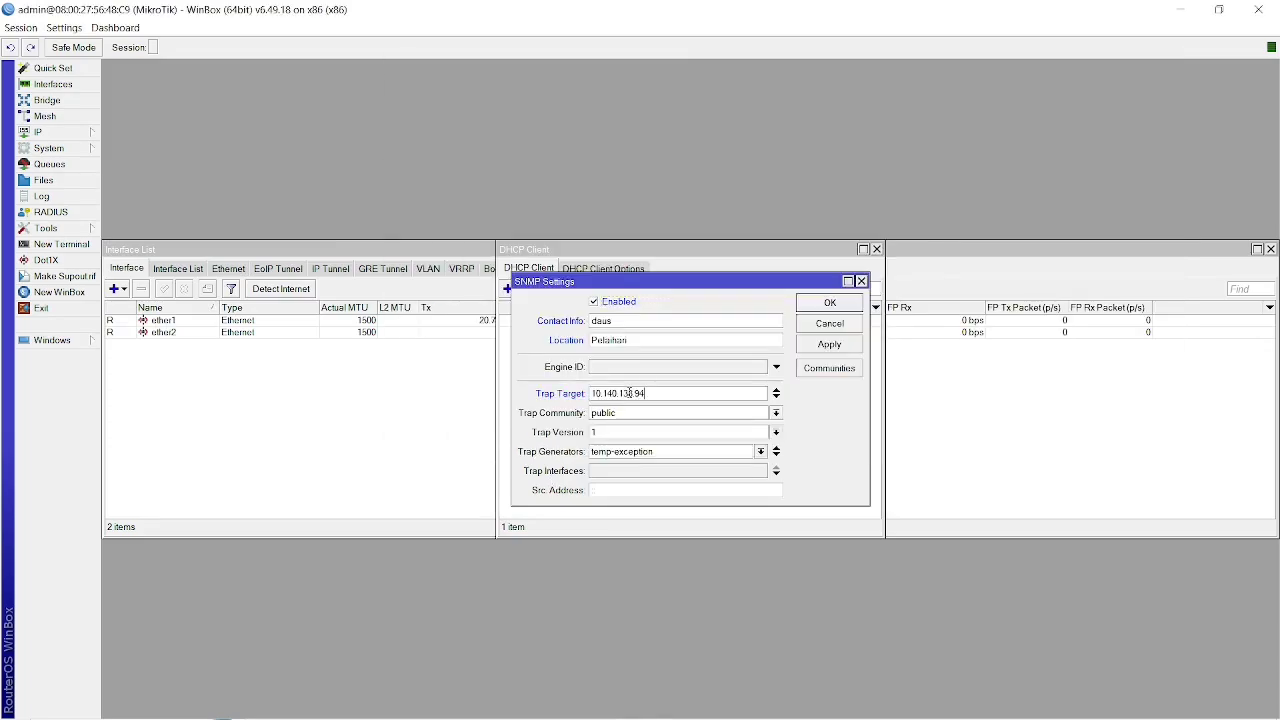
# Keep trap community public and trap version 1, apply the SNMP settings and open the SNMP communities list.
pyautogui.click(676, 415)
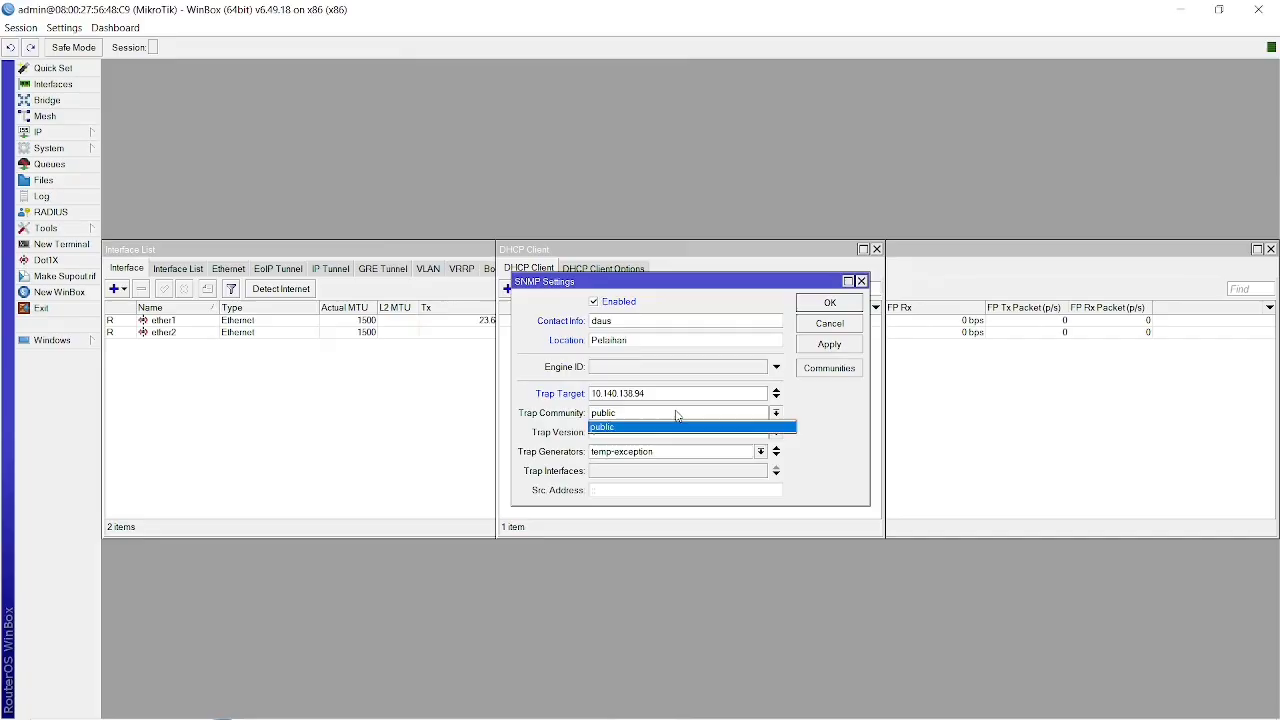
pyautogui.click(827, 417)
pyautogui.click(774, 432)
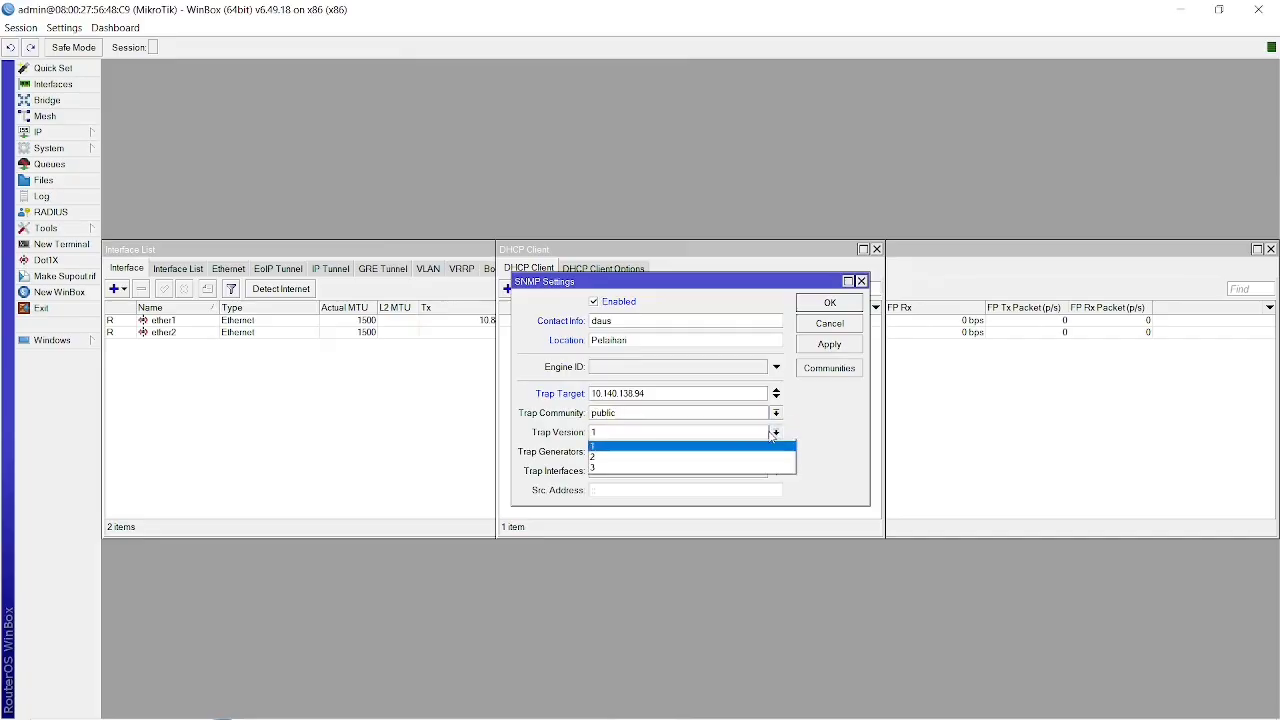
pyautogui.click(818, 425)
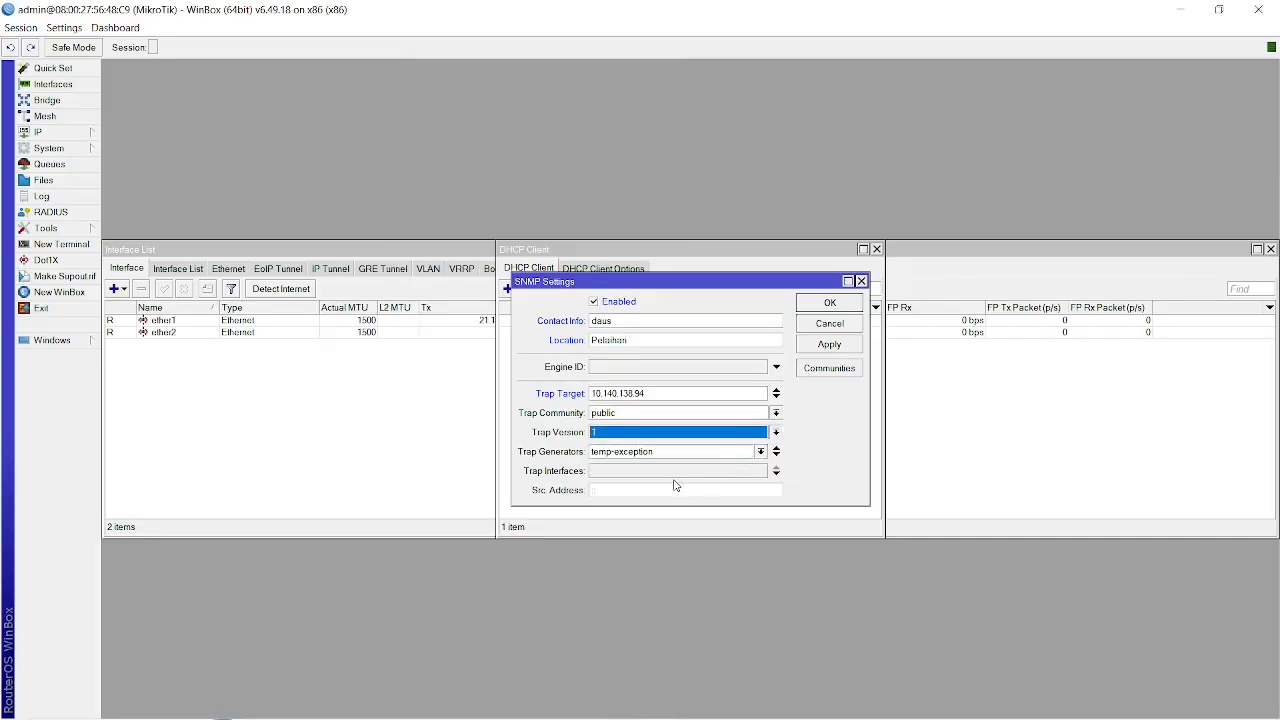
pyautogui.click(826, 346)
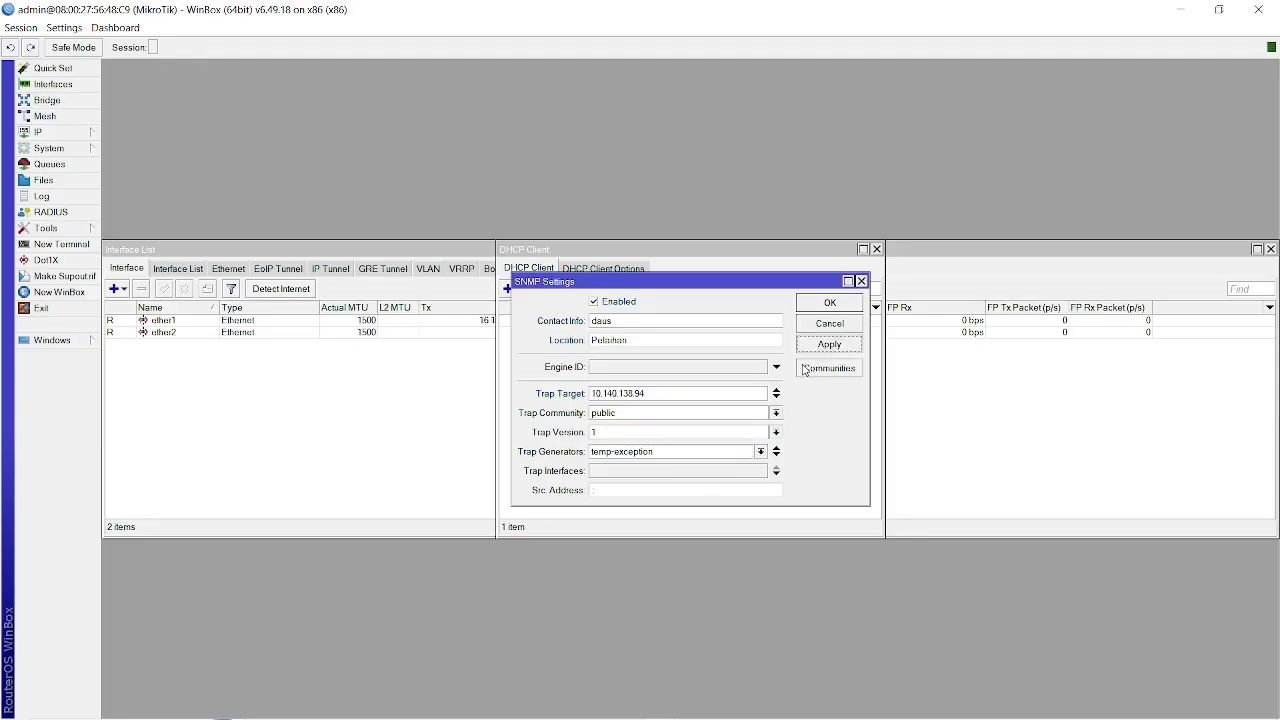
pyautogui.click(812, 369)
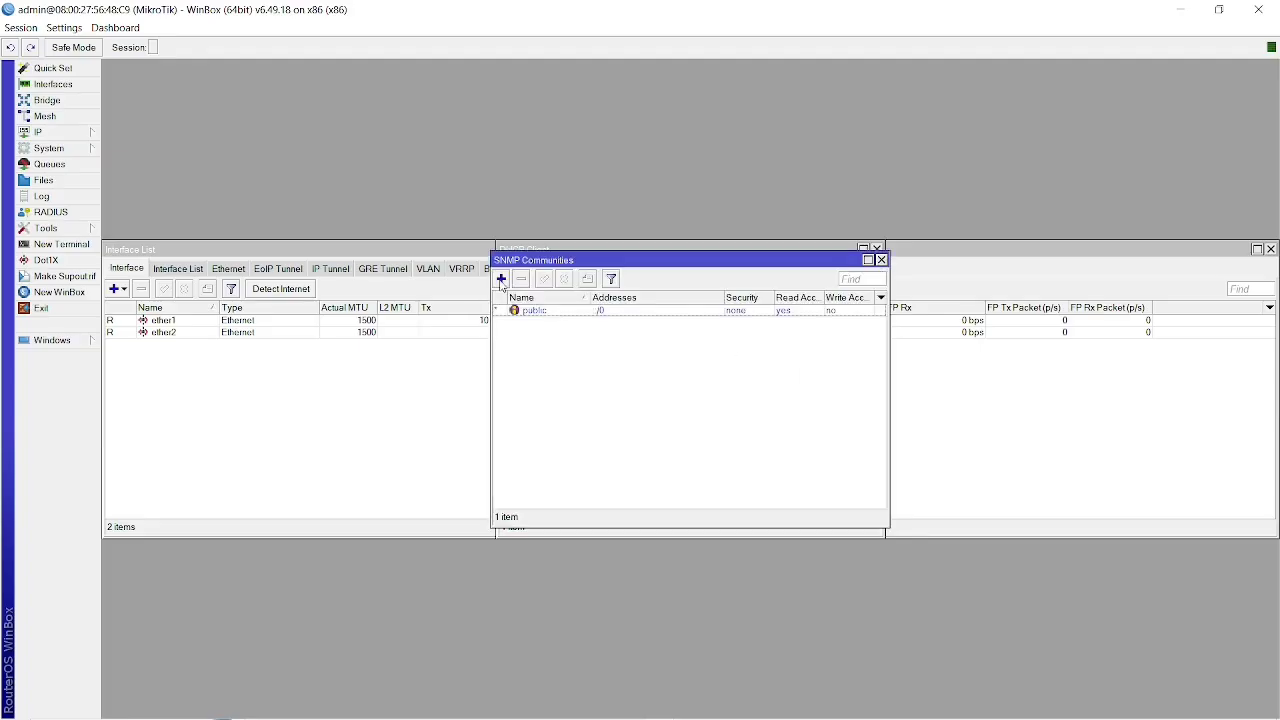
pyautogui.click(501, 280)
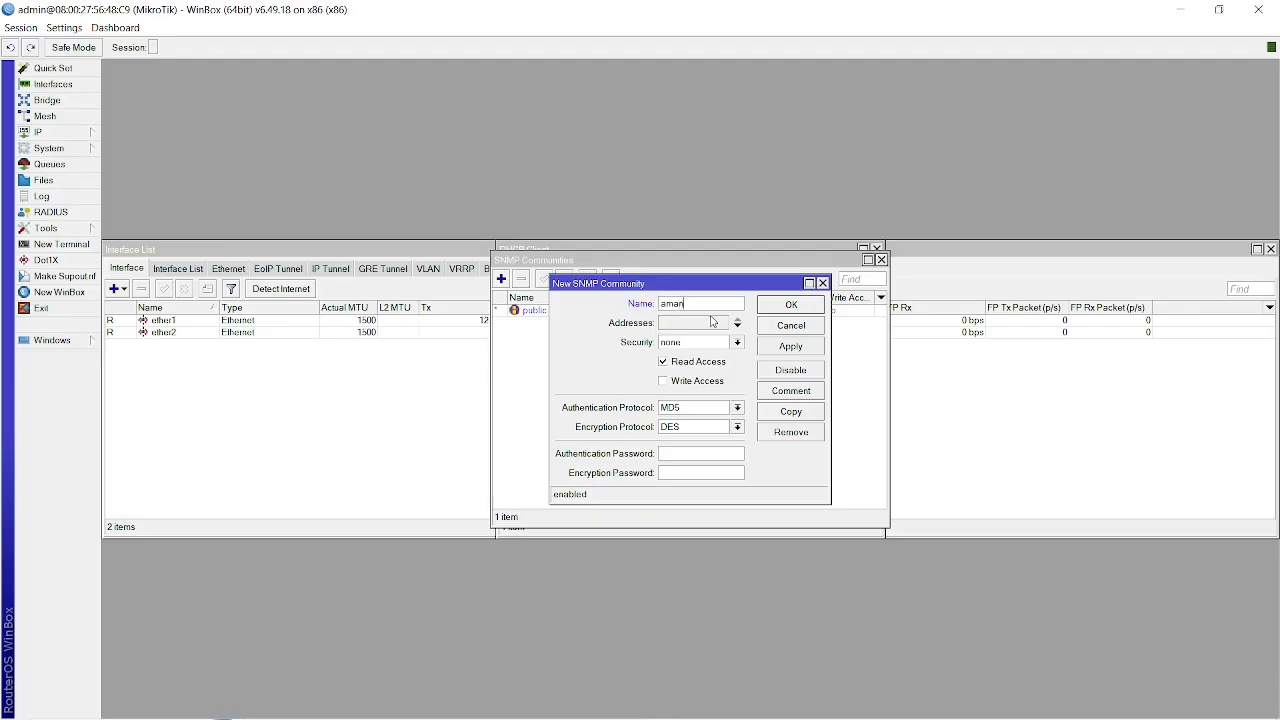
pyautogui.click(708, 322)
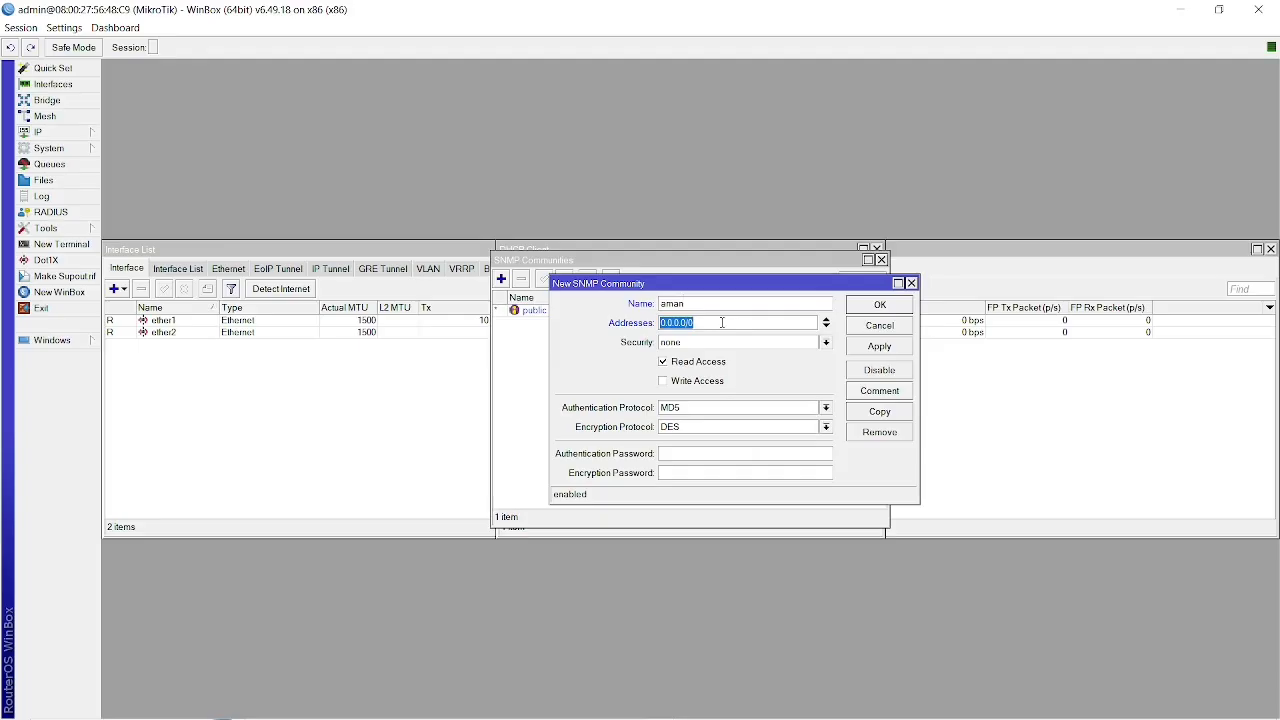
pyautogui.click(744, 409)
pyautogui.click(746, 418)
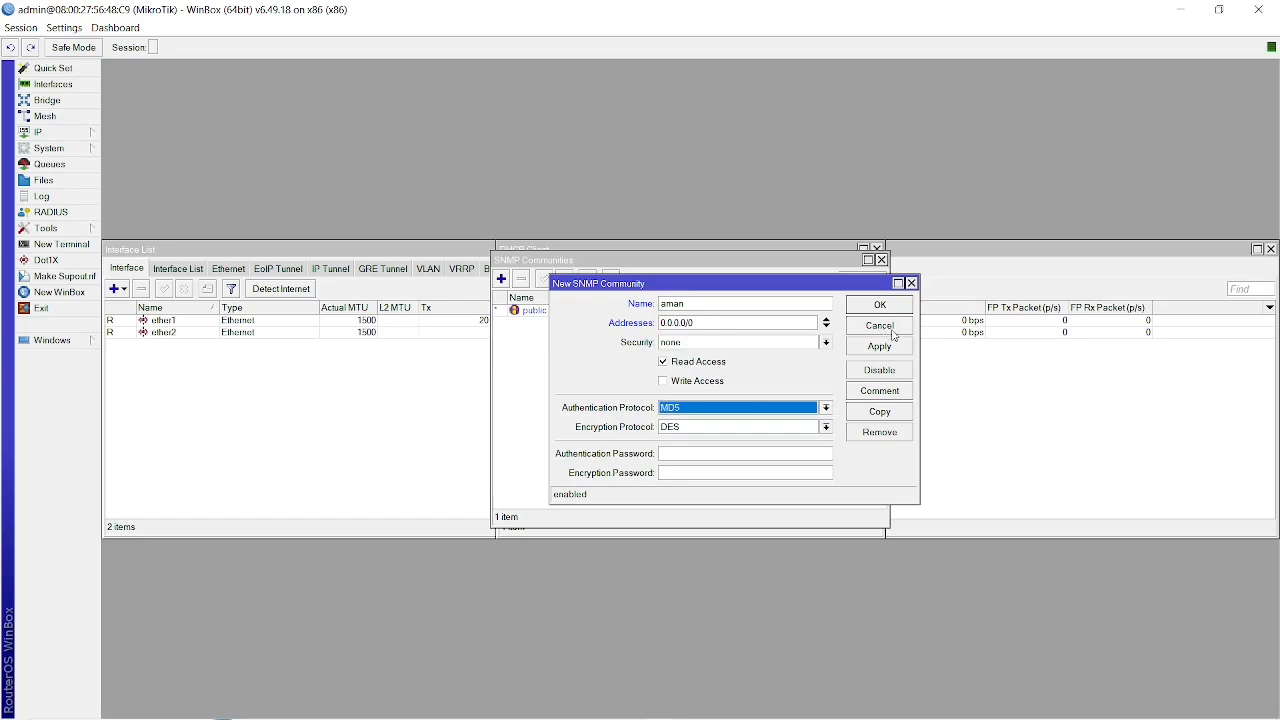
pyautogui.click(881, 328)
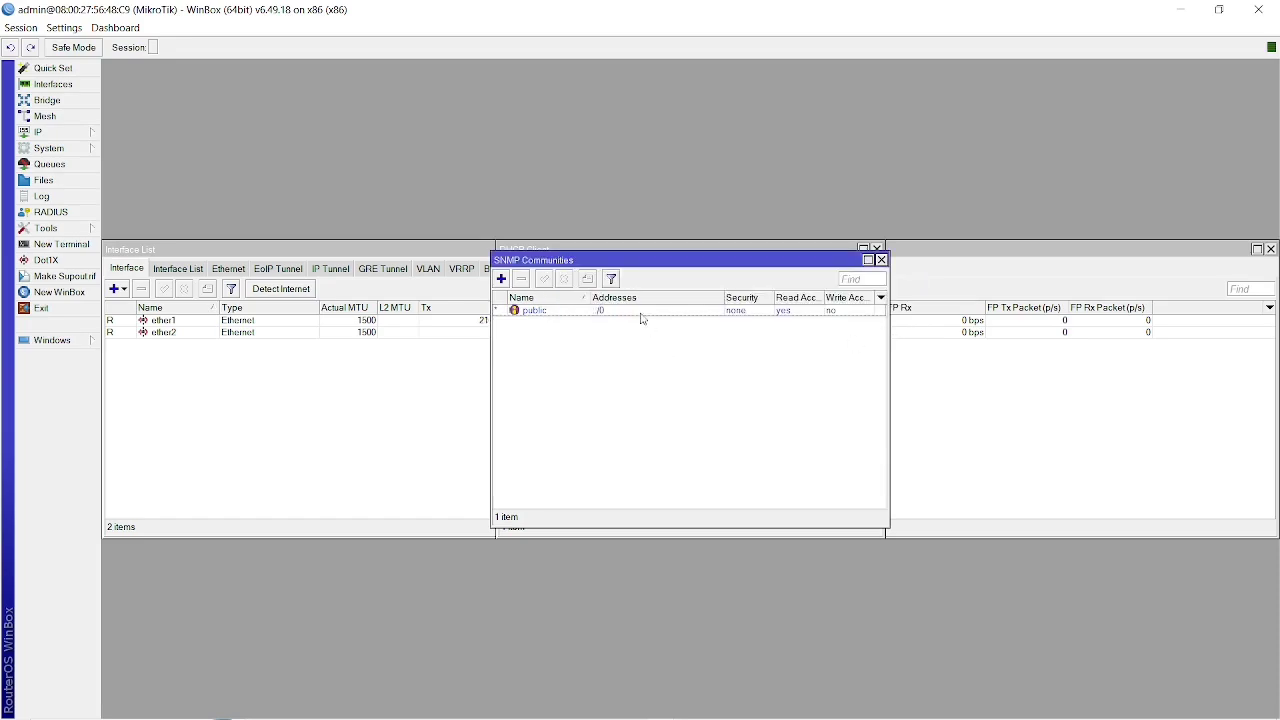
# Check the settings of the public SNMP community, then close it and the communities list.
pyautogui.doubleClick(640, 311)
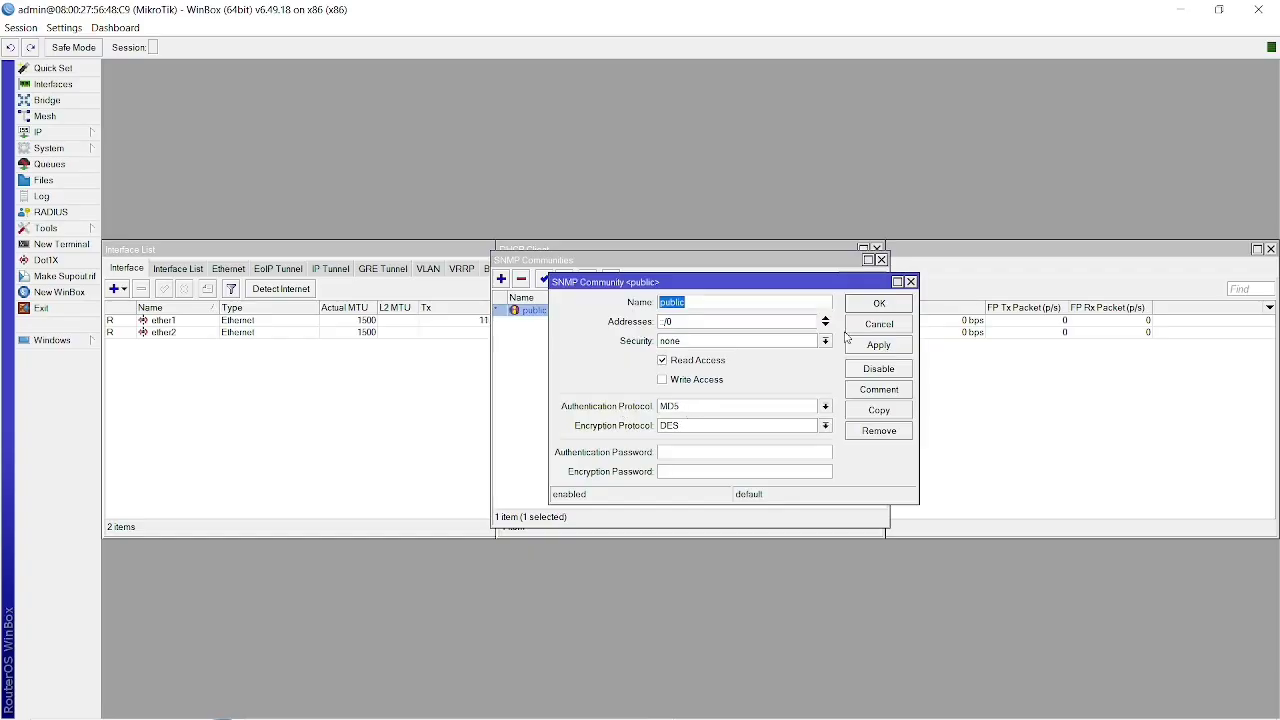
pyautogui.click(879, 304)
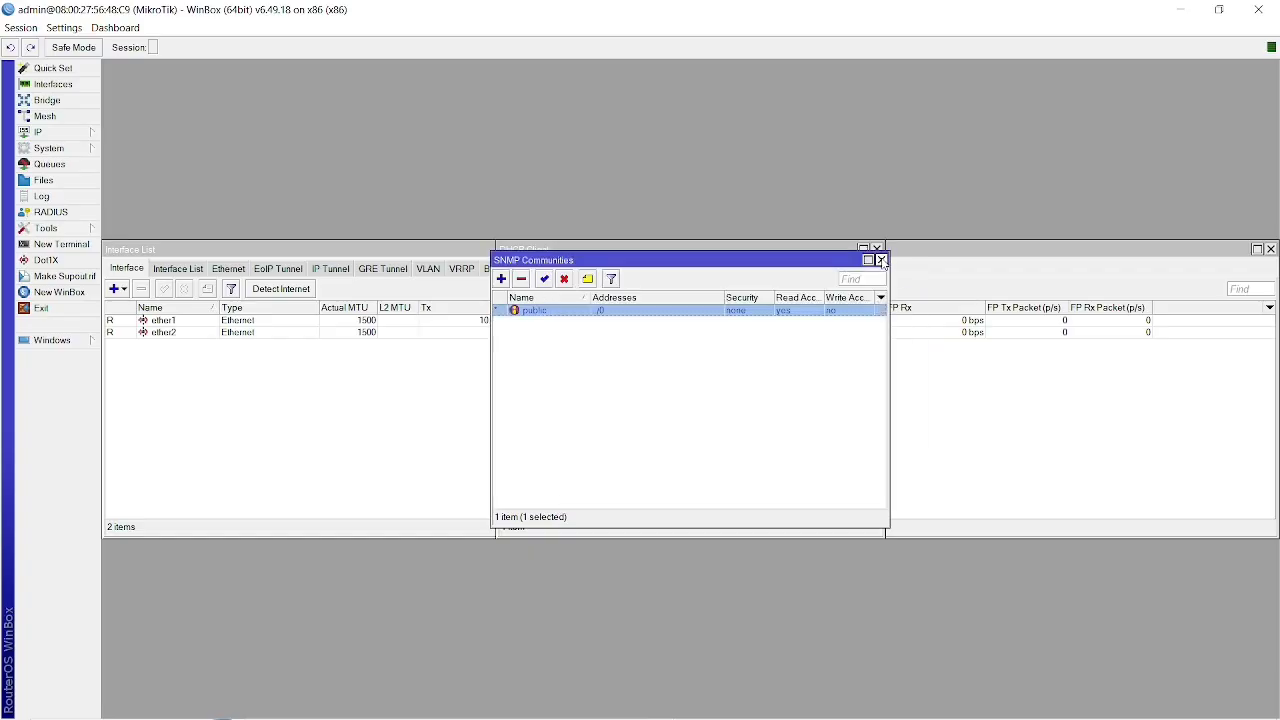
pyautogui.click(881, 260)
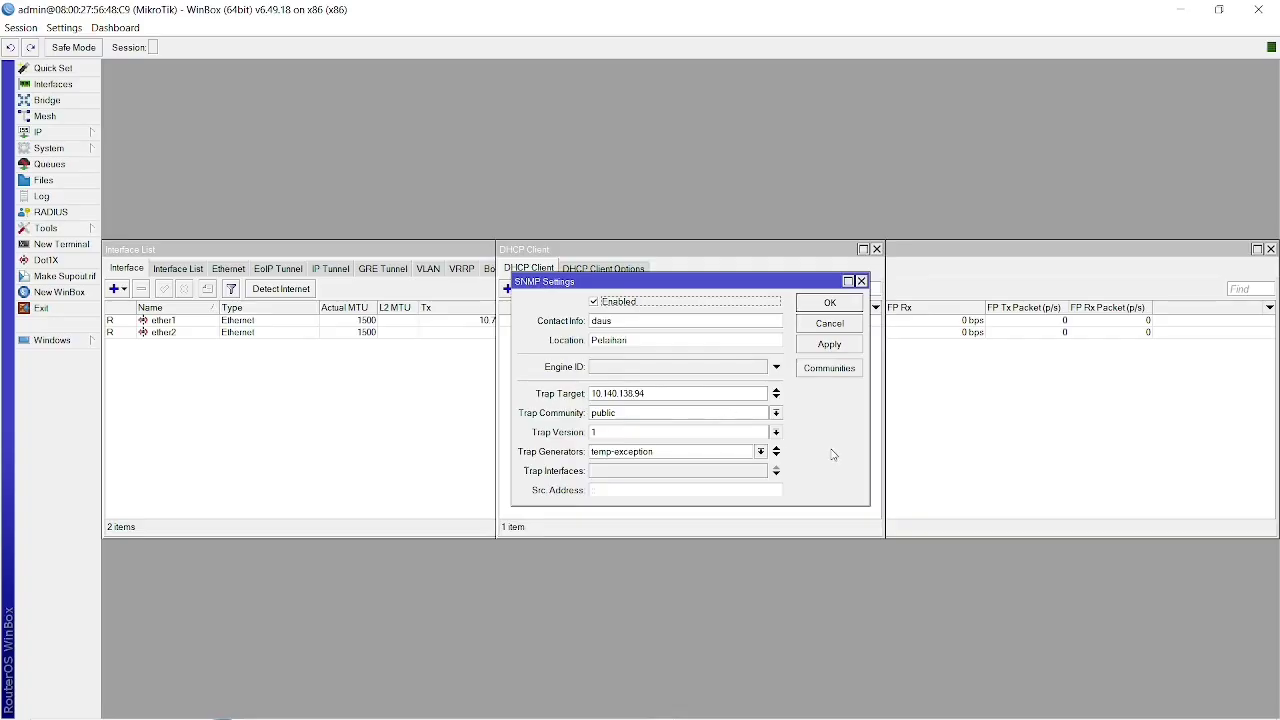
# Switch to the Zabbix Hosts page in Chrome and start a new host named mikrotik.
pyautogui.hotkey('alt', 'Tab')
pyautogui.hotkey('alt', 'Tab')
pyautogui.hotkey('alt', 'Tab')
pyautogui.hotkey('alt', 'Tab')
pyautogui.hotkey('alt', 'Tab')
pyautogui.hotkey('alt', 'Tab')
pyautogui.hotkey('alt', 'Tab')
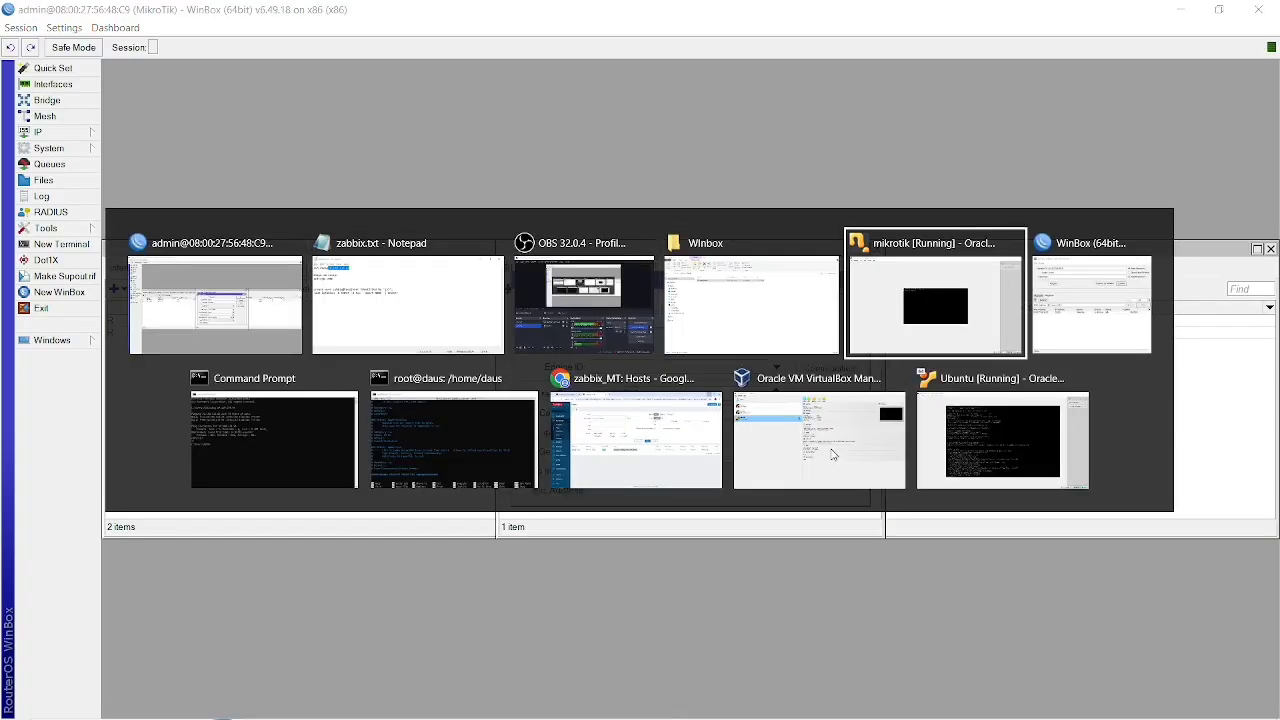
pyautogui.hotkey('alt', 'Tab')
pyautogui.hotkey('alt', 'Tab')
pyautogui.hotkey('alt', 'Tab')
pyautogui.hotkey('alt', 'Tab')
pyautogui.hotkey('alt', 'Tab')
pyautogui.hotkey('alt', 'Tab')
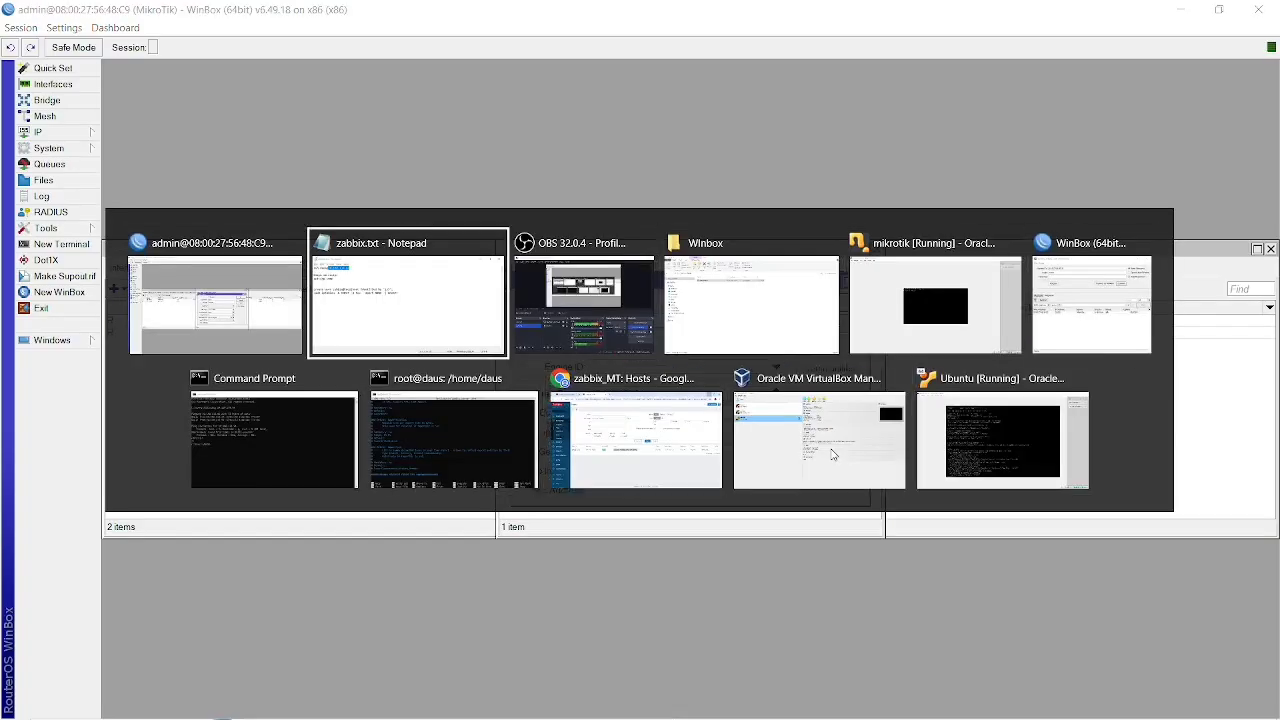
pyautogui.hotkey('alt', 'Tab')
pyautogui.hotkey('alt', 'Tab')
pyautogui.hotkey('alt', 'Tab')
pyautogui.hotkey('alt', 'Tab')
pyautogui.hotkey('alt', 'Tab')
pyautogui.hotkey('alt', 'Tab')
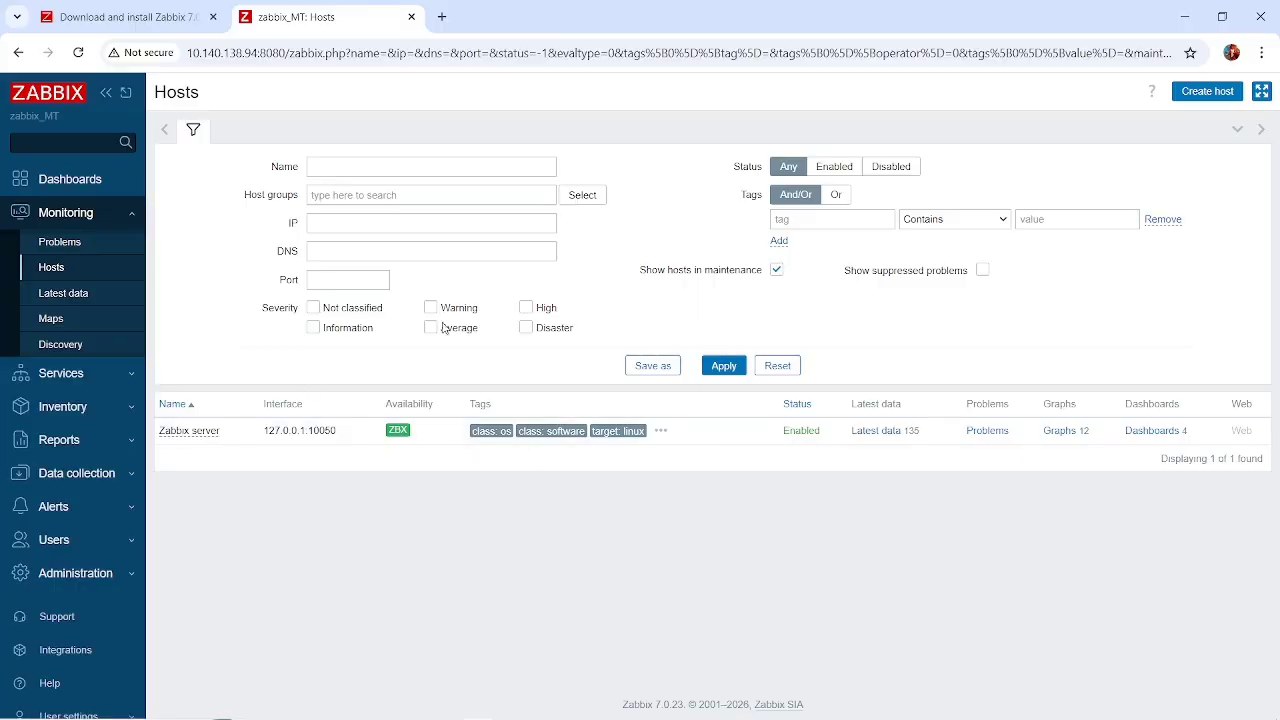
pyautogui.click(1210, 93)
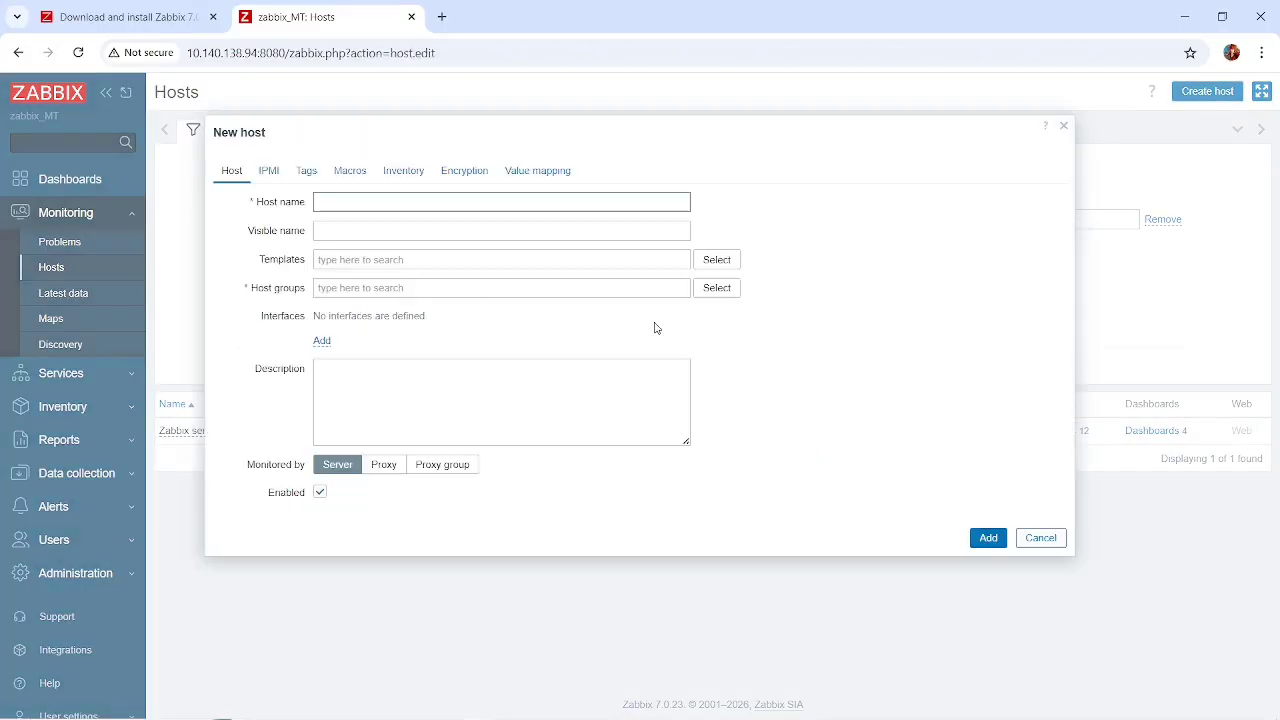
pyautogui.write('mikrotik')
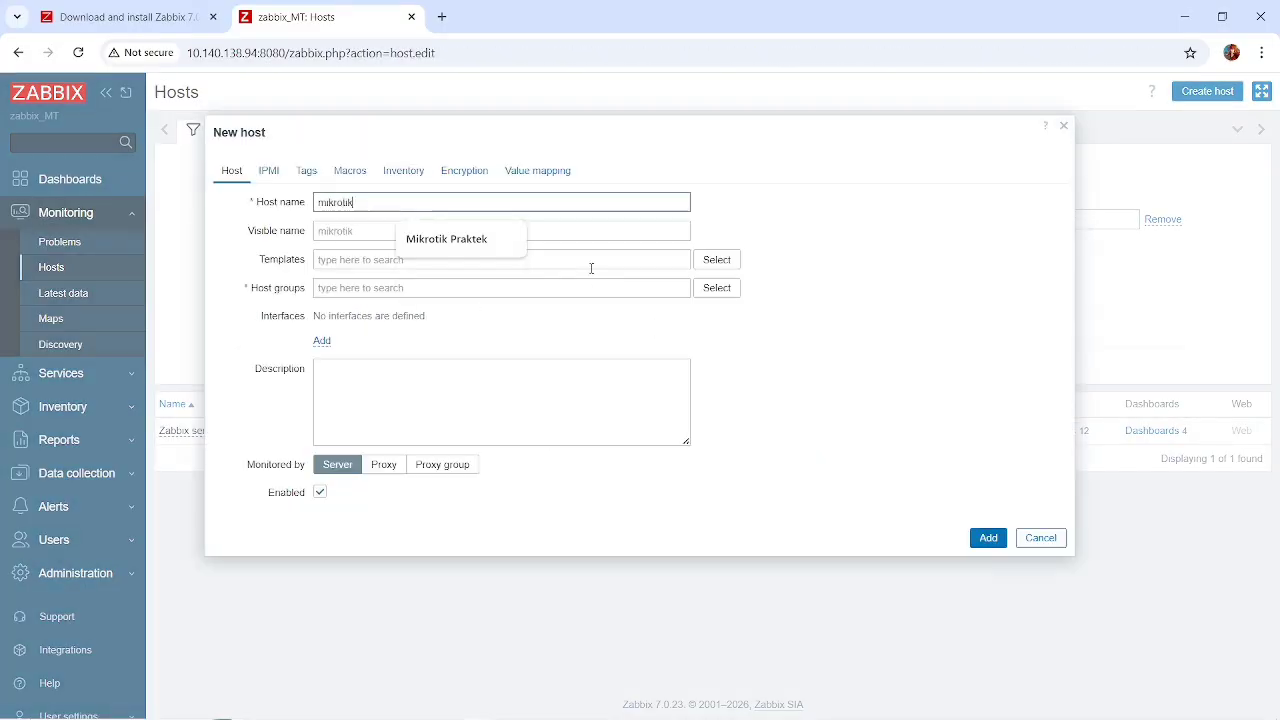
pyautogui.click(604, 230)
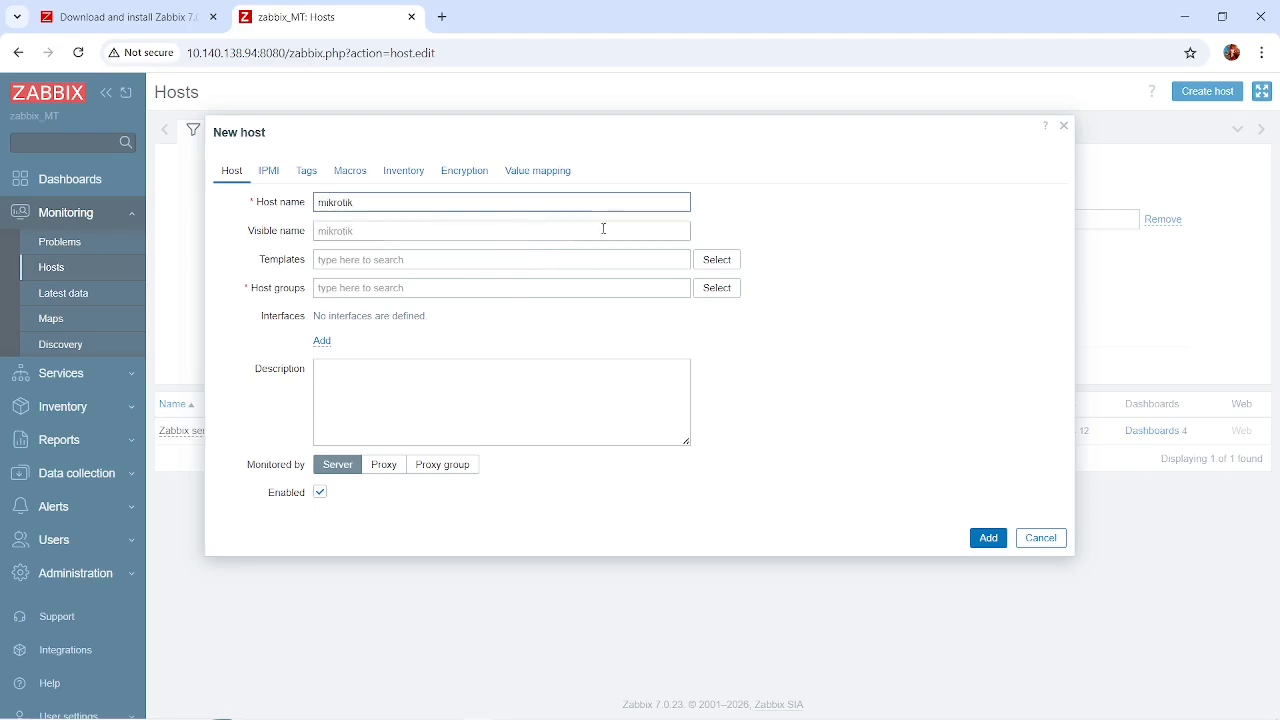
# Link the Mikrotik by SNMP template from the Templates/Network devices group to the new host.
pyautogui.click(727, 261)
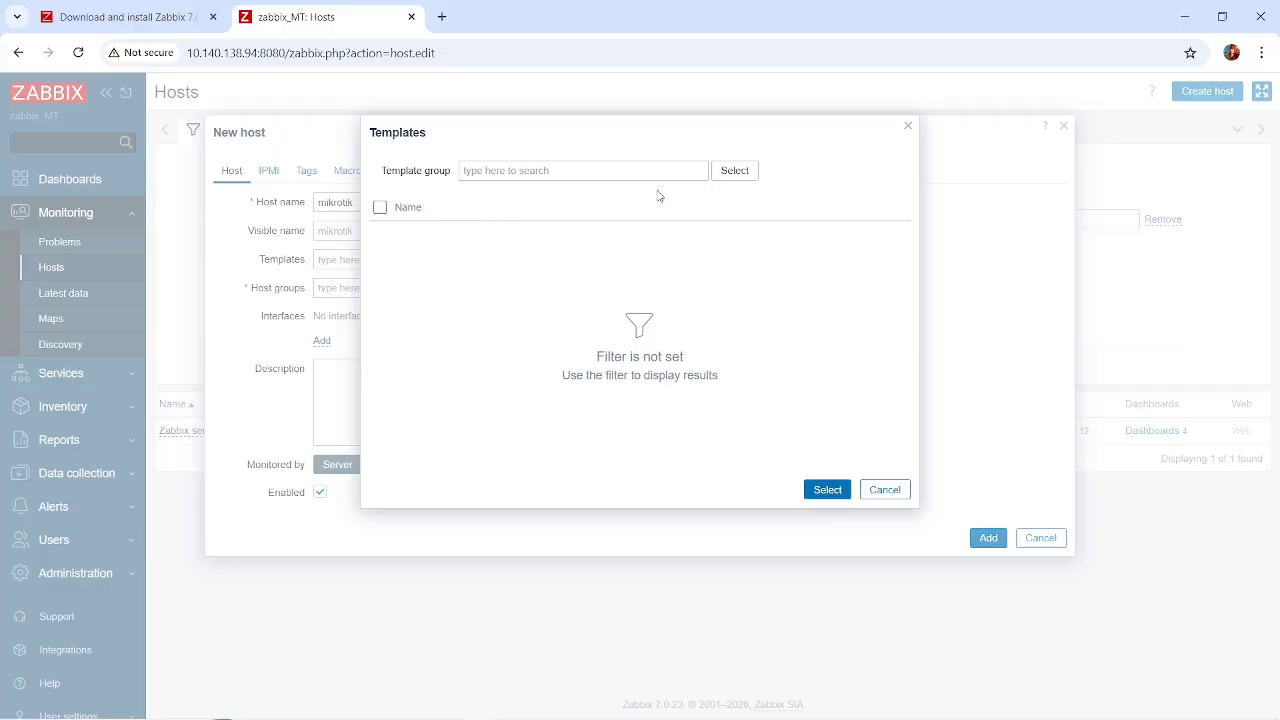
pyautogui.click(726, 174)
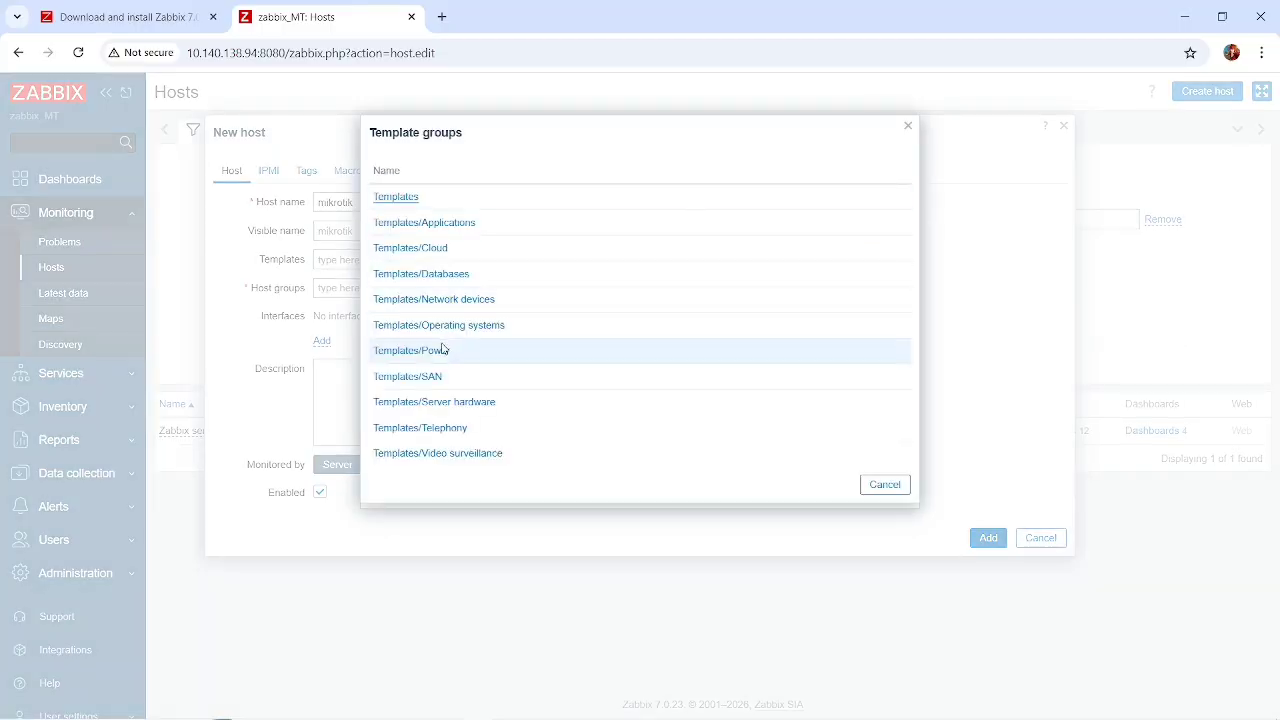
pyautogui.doubleClick(479, 304)
pyautogui.click(449, 304)
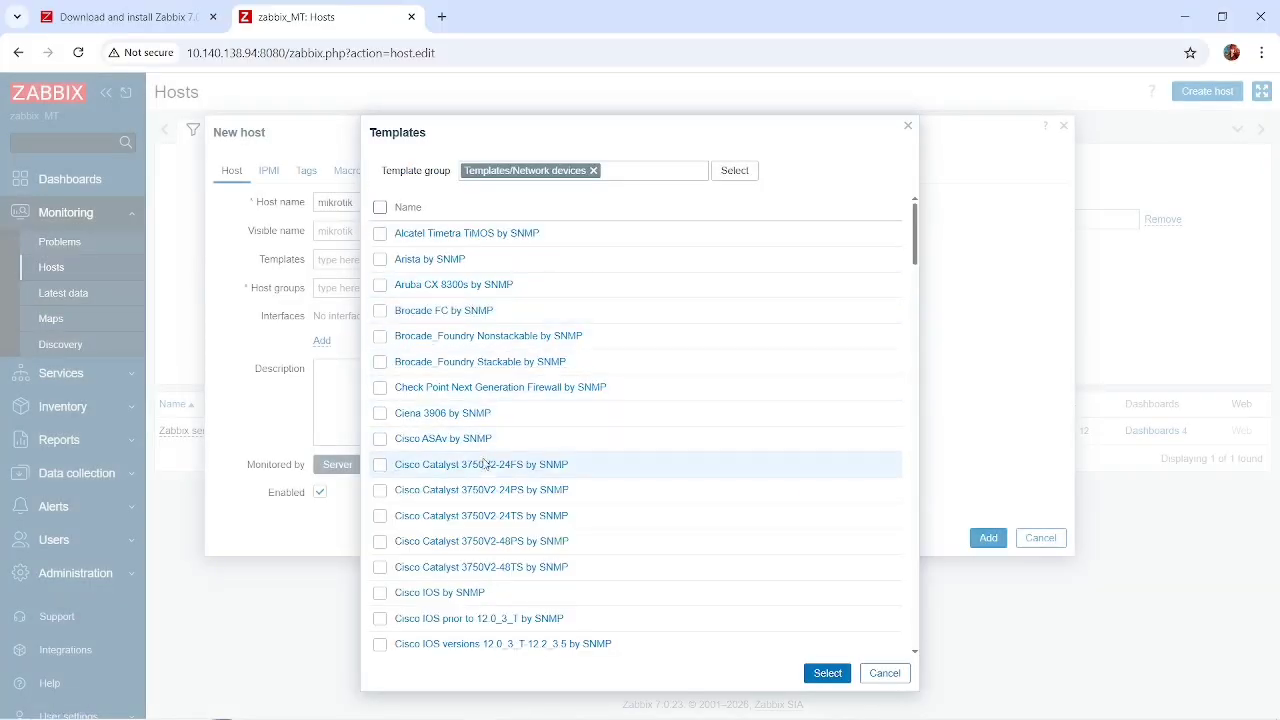
pyautogui.scroll(-2, 484, 465)
pyautogui.scroll(2, 486, 463)
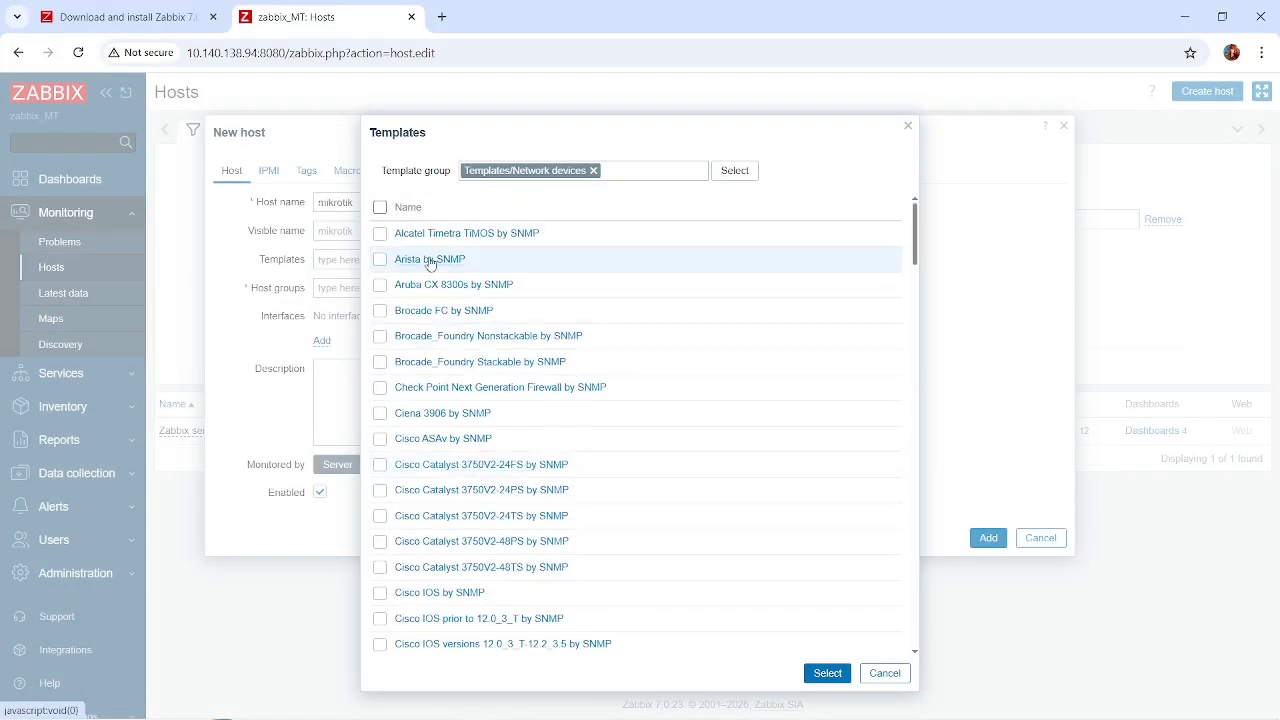
pyautogui.scroll(-8, 452, 466)
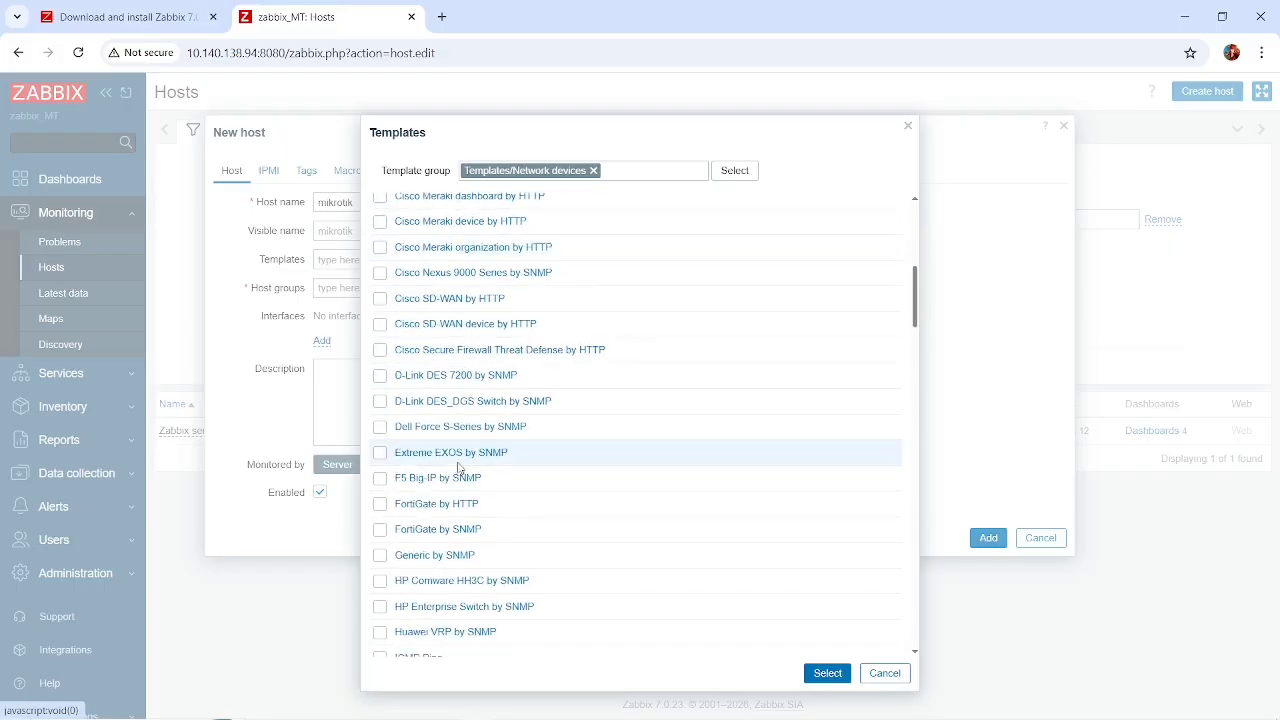
pyautogui.scroll(-7, 458, 468)
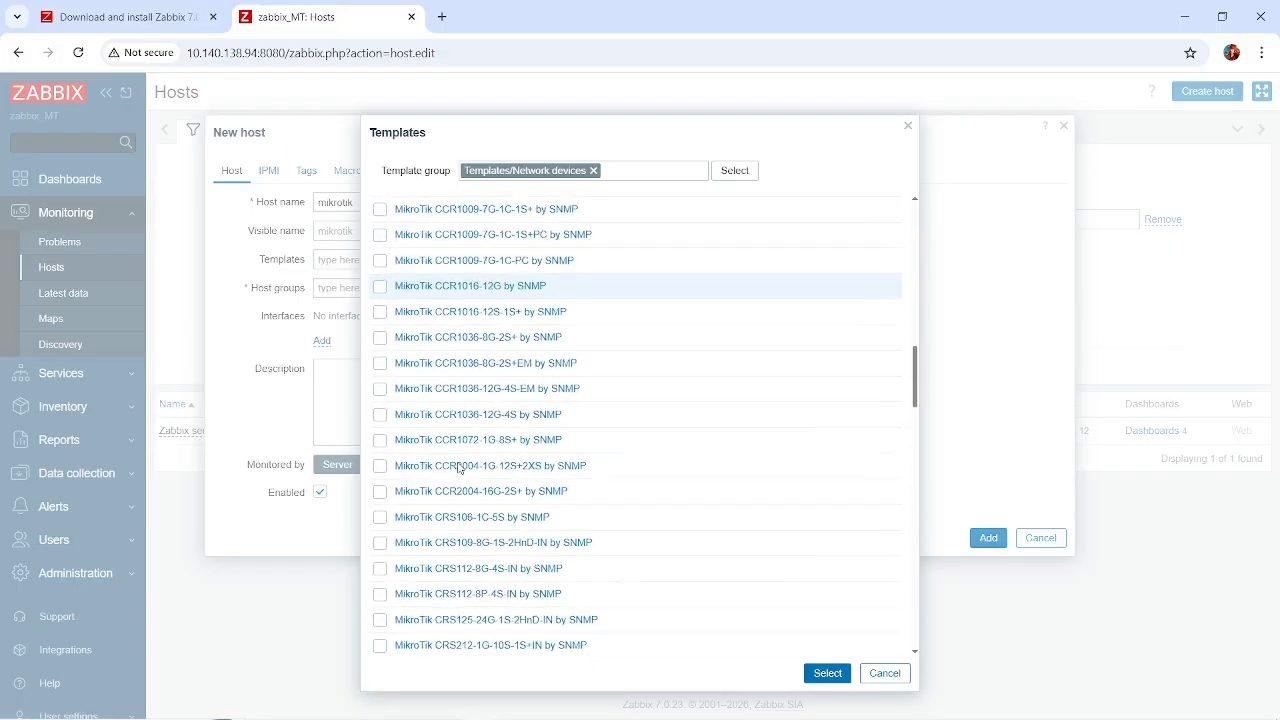
pyautogui.scroll(1, 444, 368)
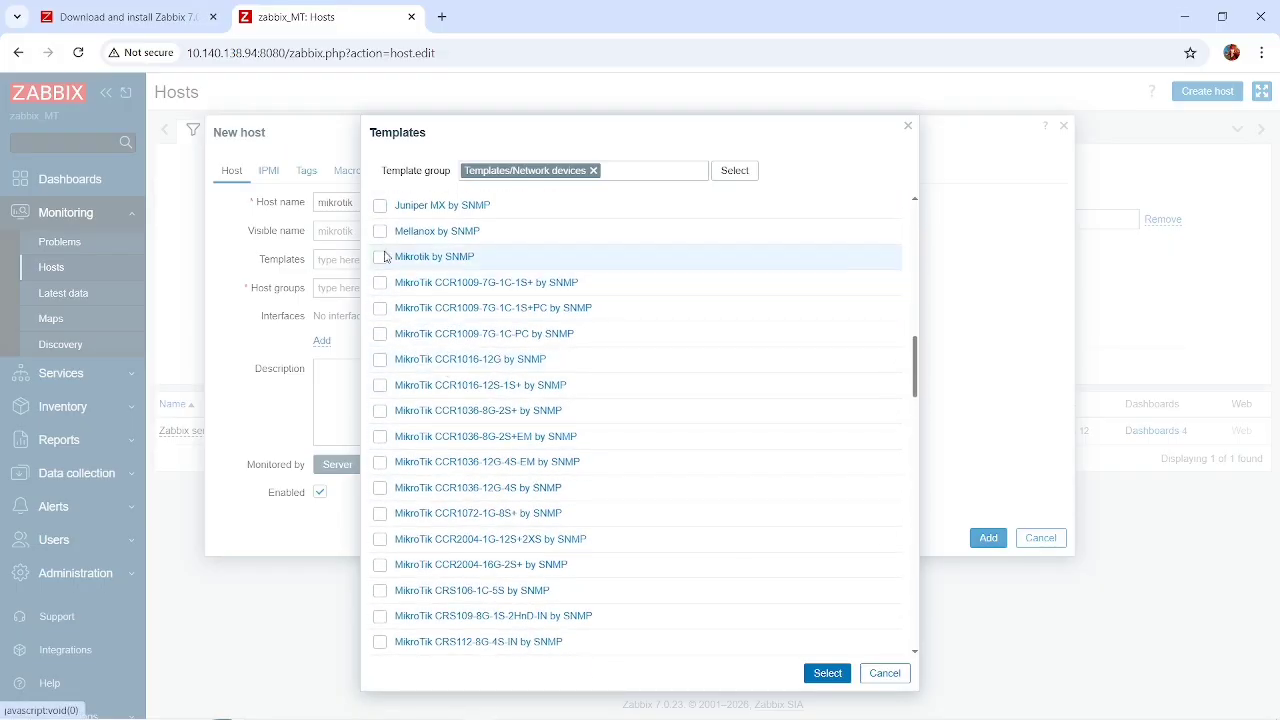
pyautogui.click(380, 257)
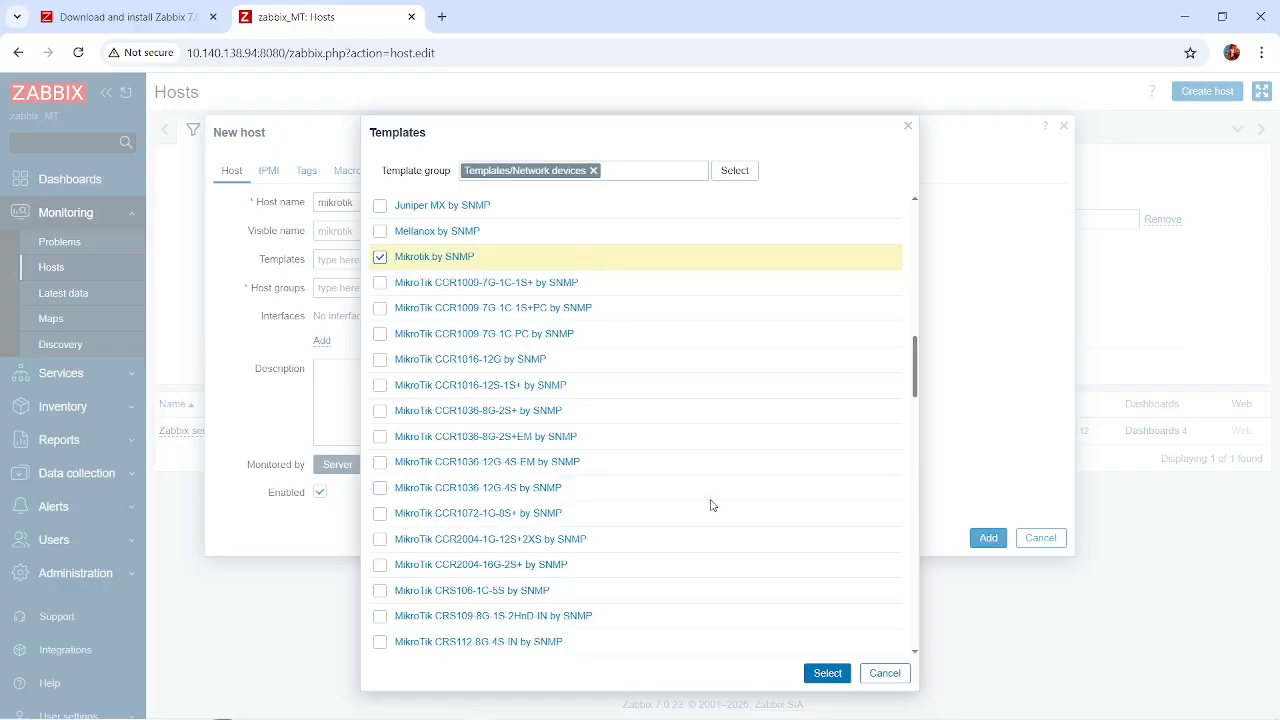
pyautogui.click(827, 674)
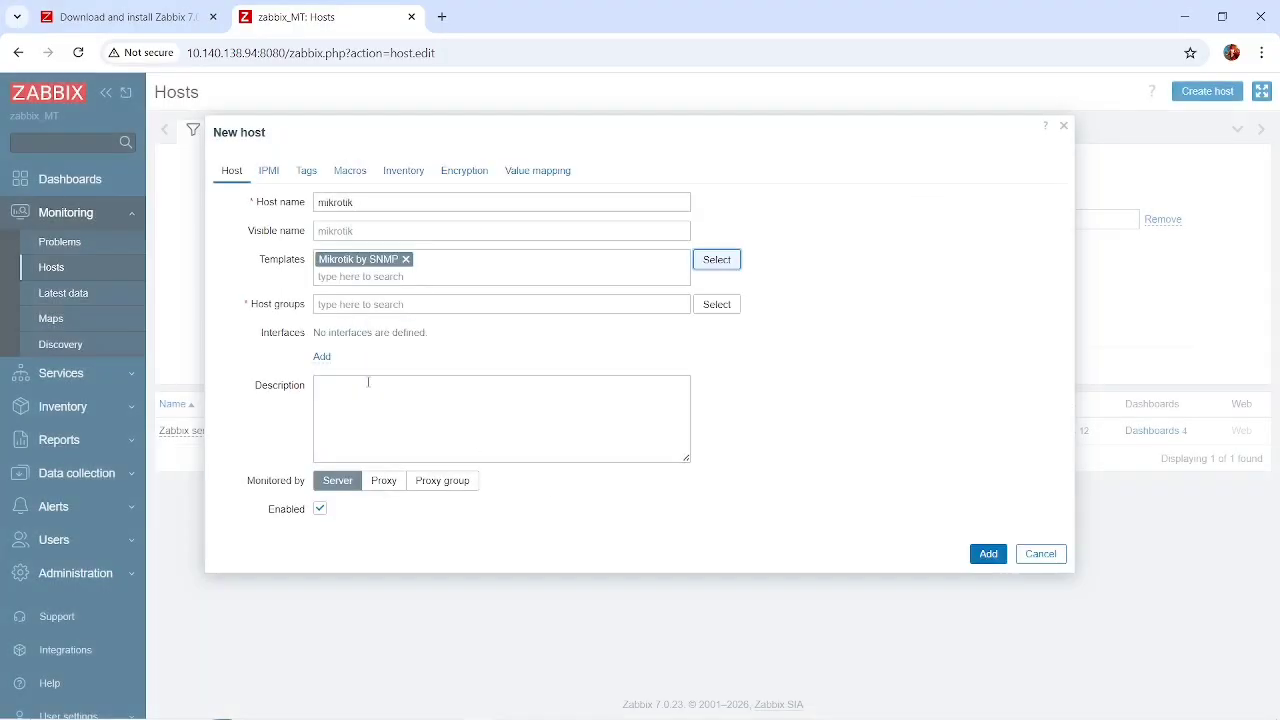
# Add an SNMP interface to the host and set its SNMP version to SNMPv2.
pyautogui.click(322, 358)
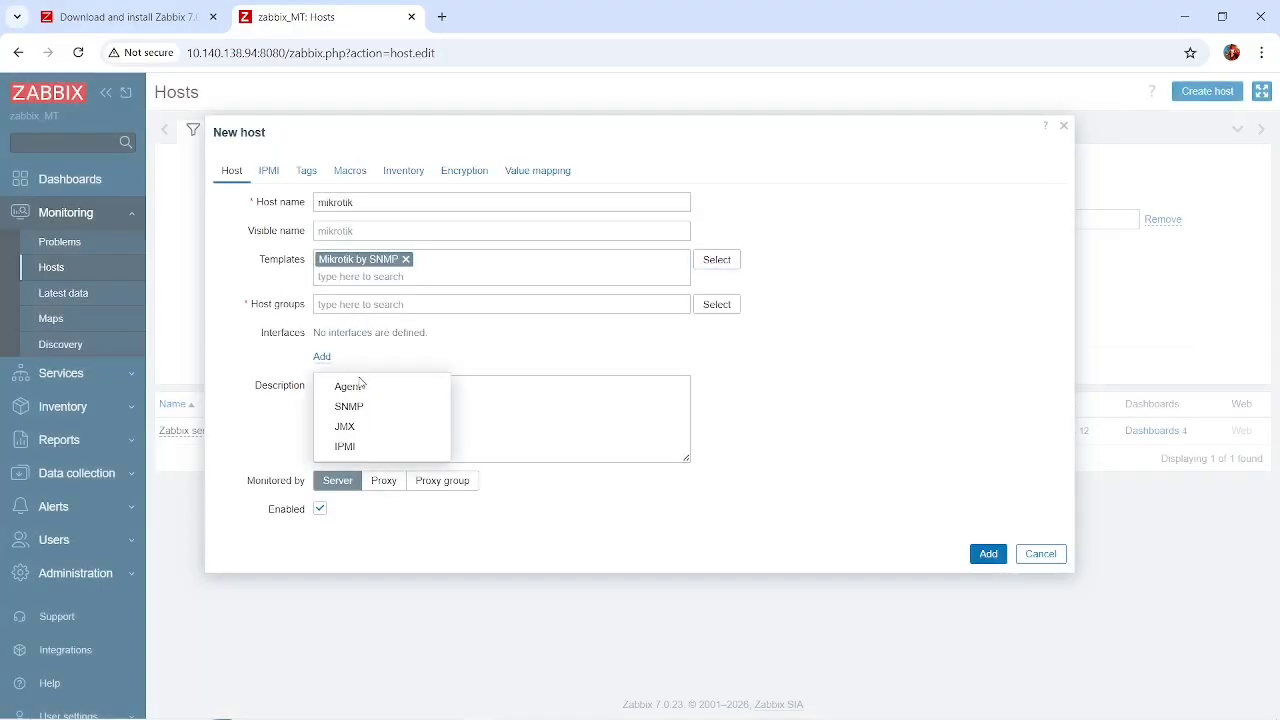
pyautogui.click(367, 415)
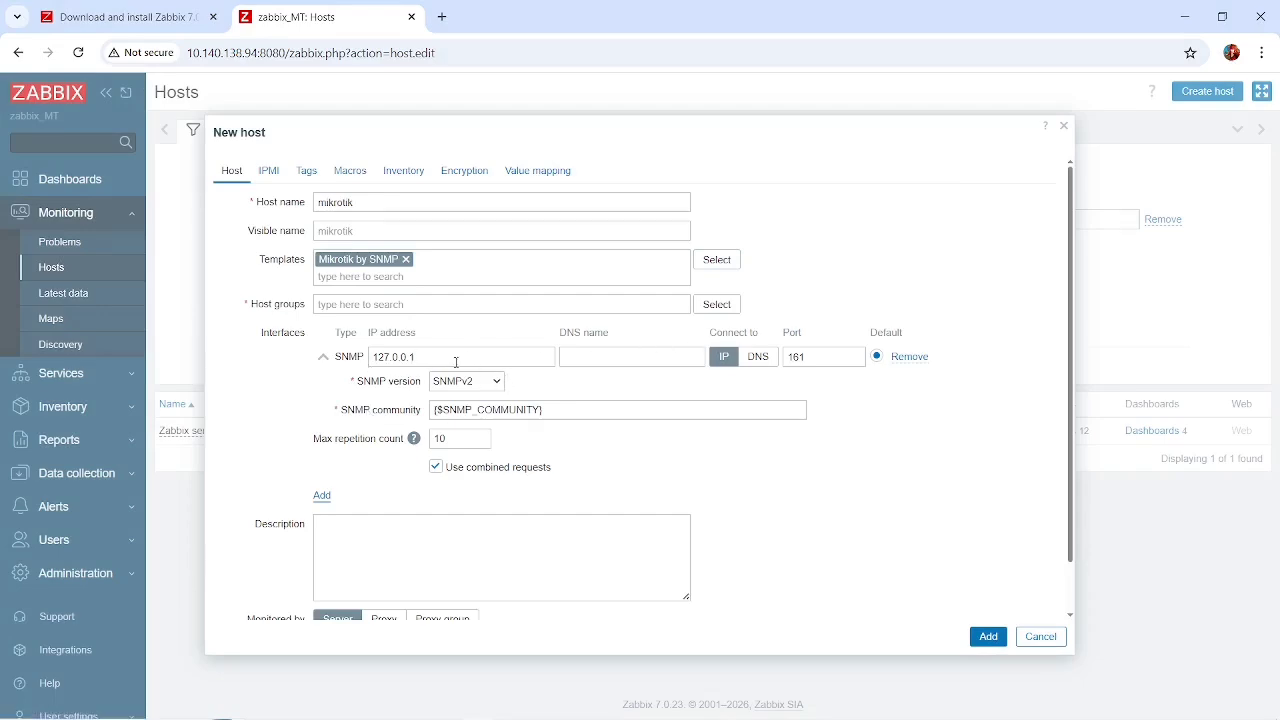
pyautogui.click(480, 386)
pyautogui.click(473, 400)
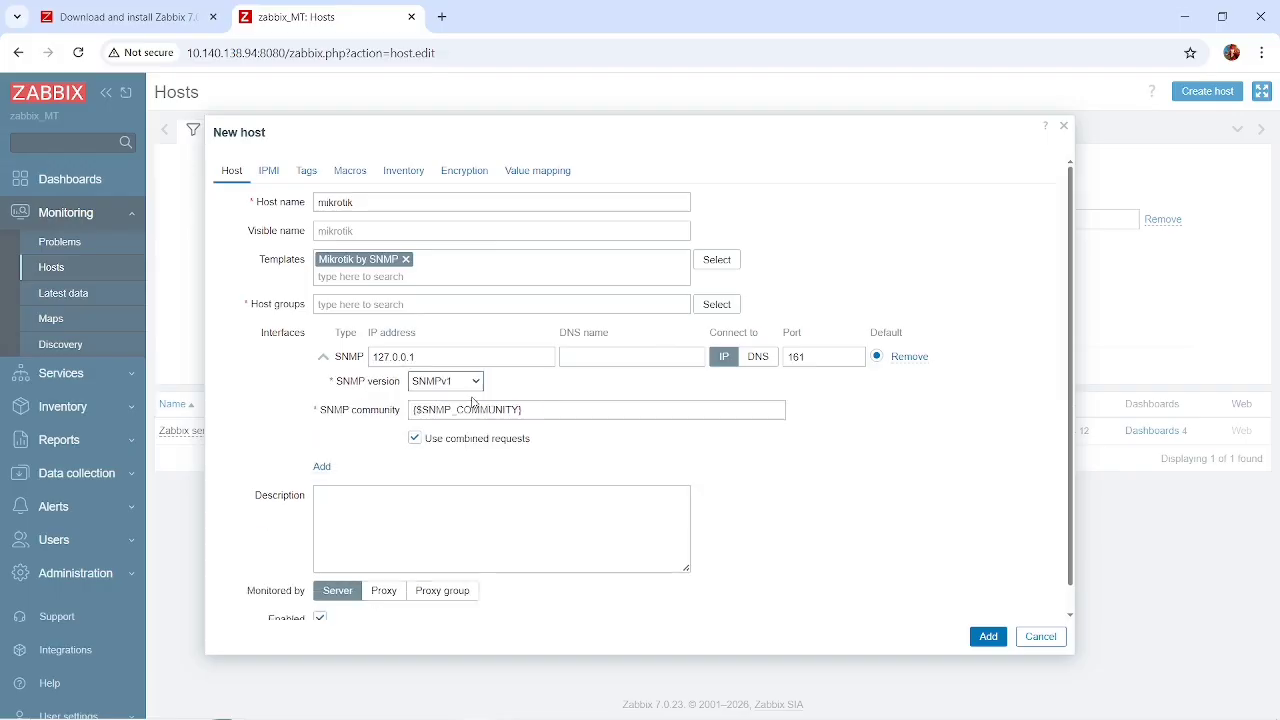
pyautogui.click(466, 386)
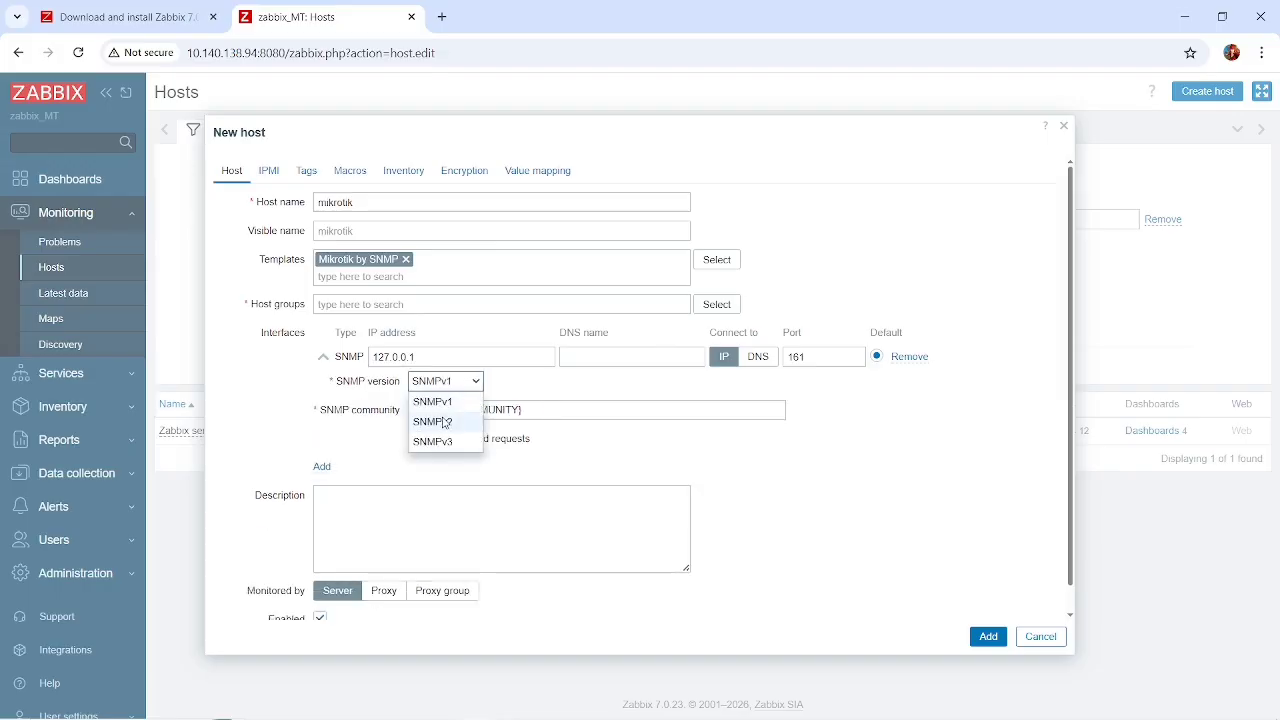
pyautogui.click(443, 419)
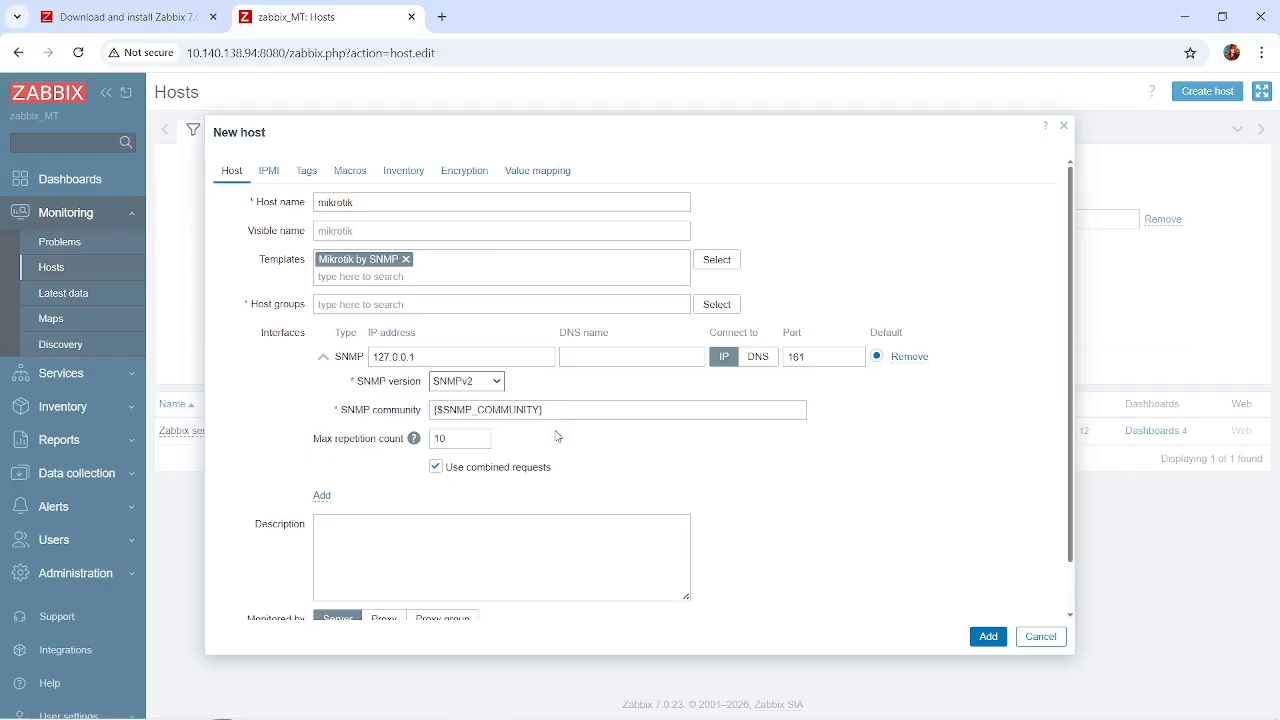
# Try SNMPv3 to examine its context, security name and security level options, and return the interface to SNMPv2.
pyautogui.click(496, 387)
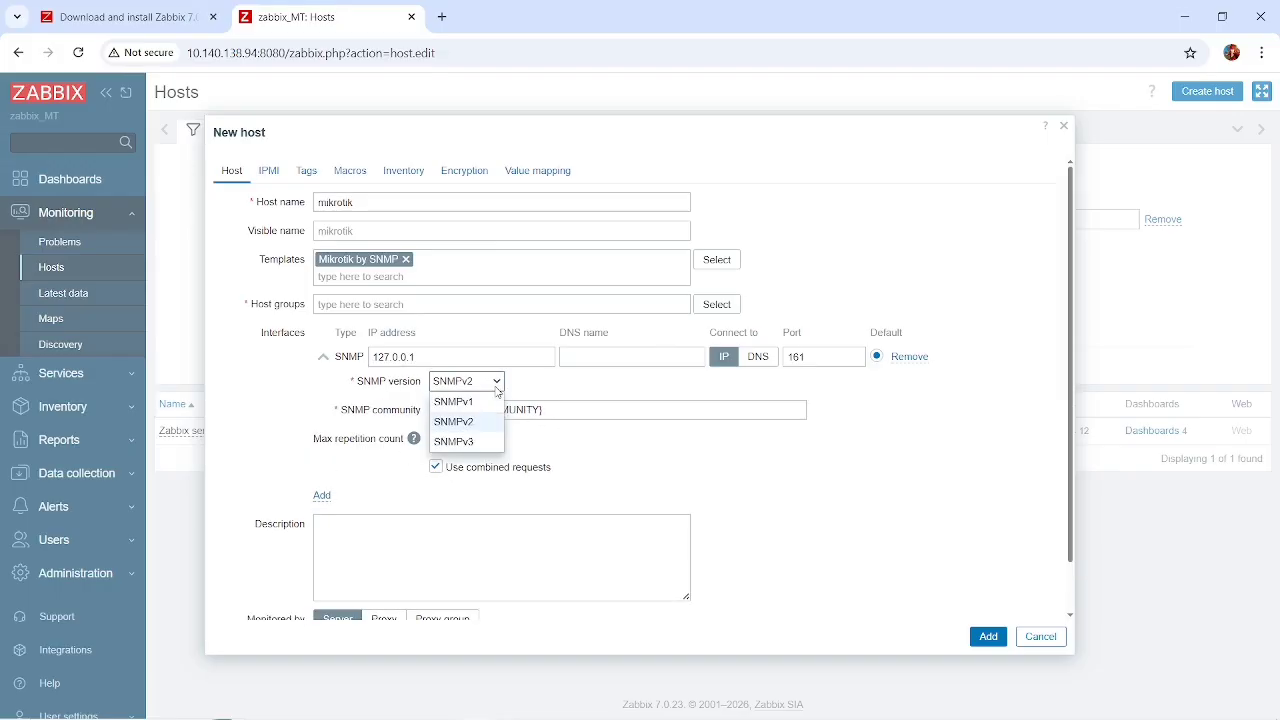
pyautogui.click(470, 443)
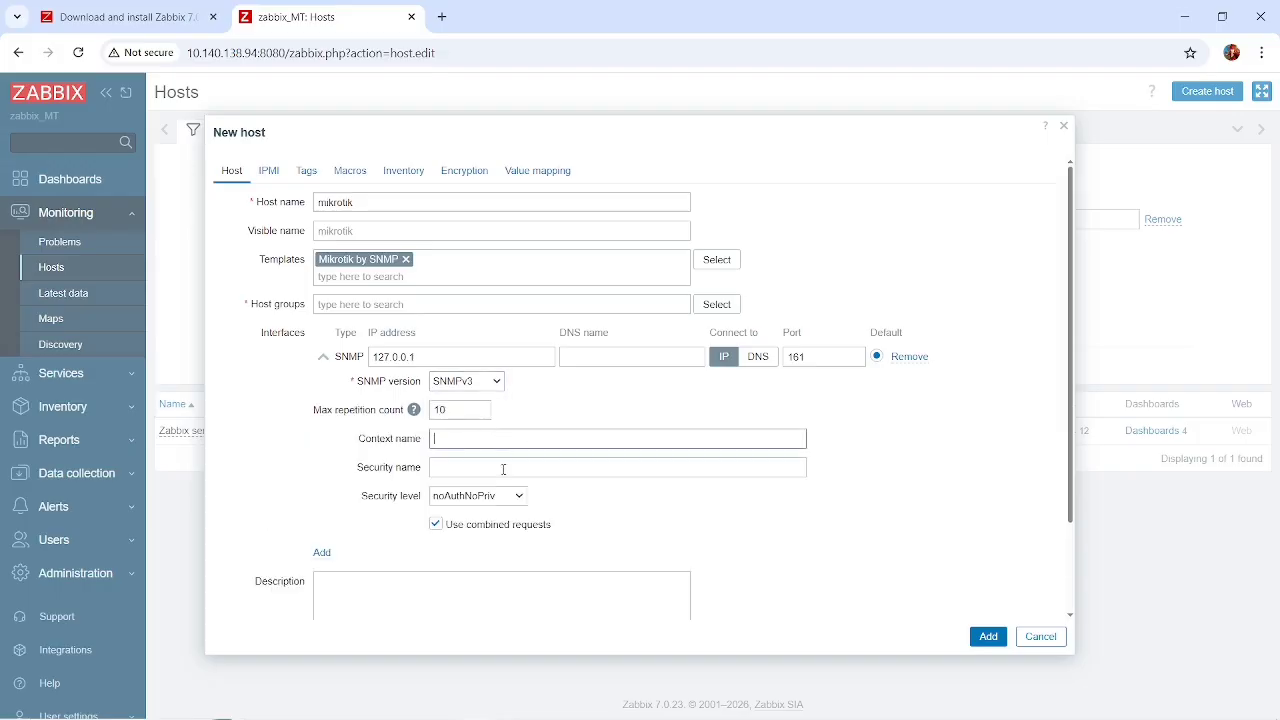
pyautogui.click(489, 467)
pyautogui.click(502, 496)
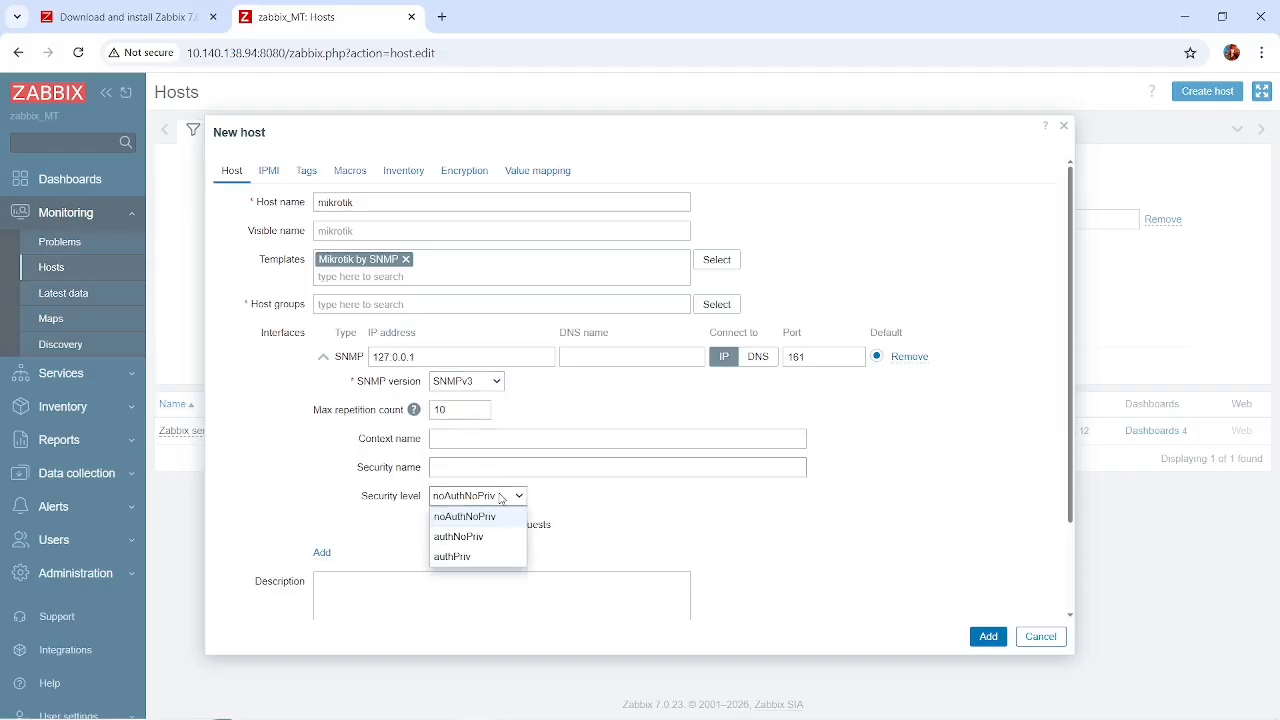
pyautogui.click(627, 513)
pyautogui.moveTo(627, 513); pyautogui.dragTo(455, 377)
pyautogui.click(456, 379)
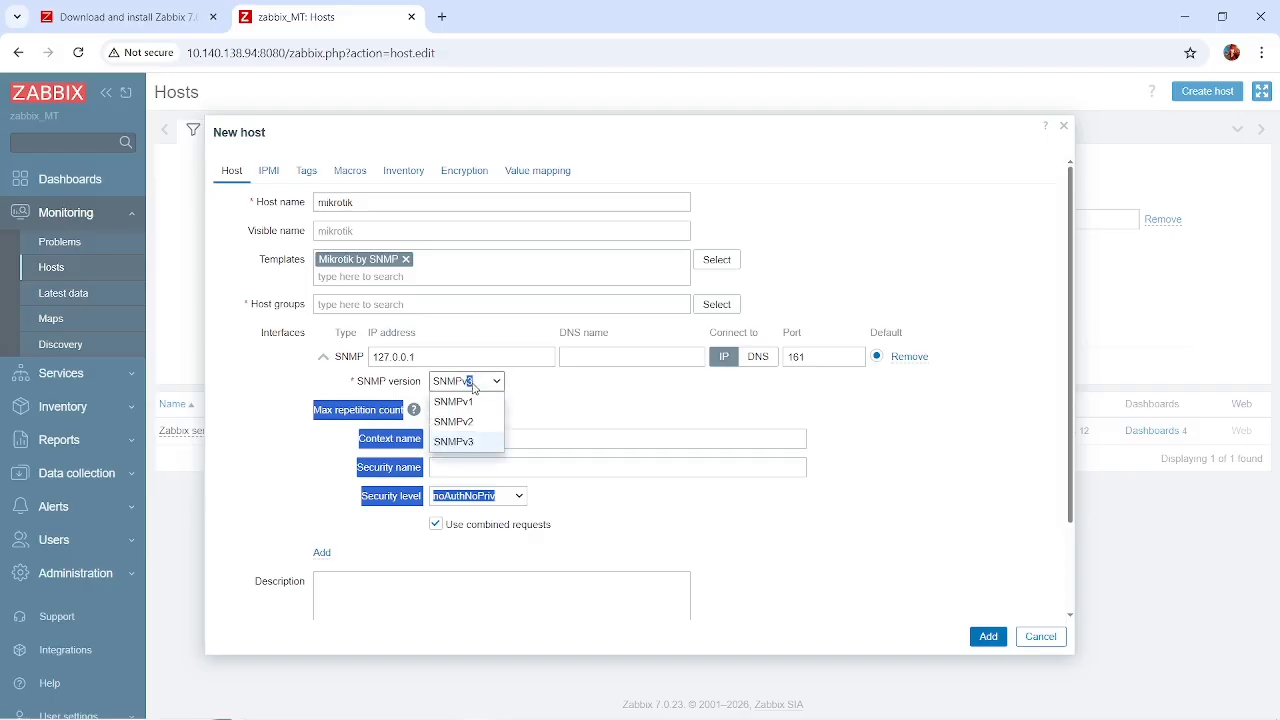
pyautogui.click(456, 424)
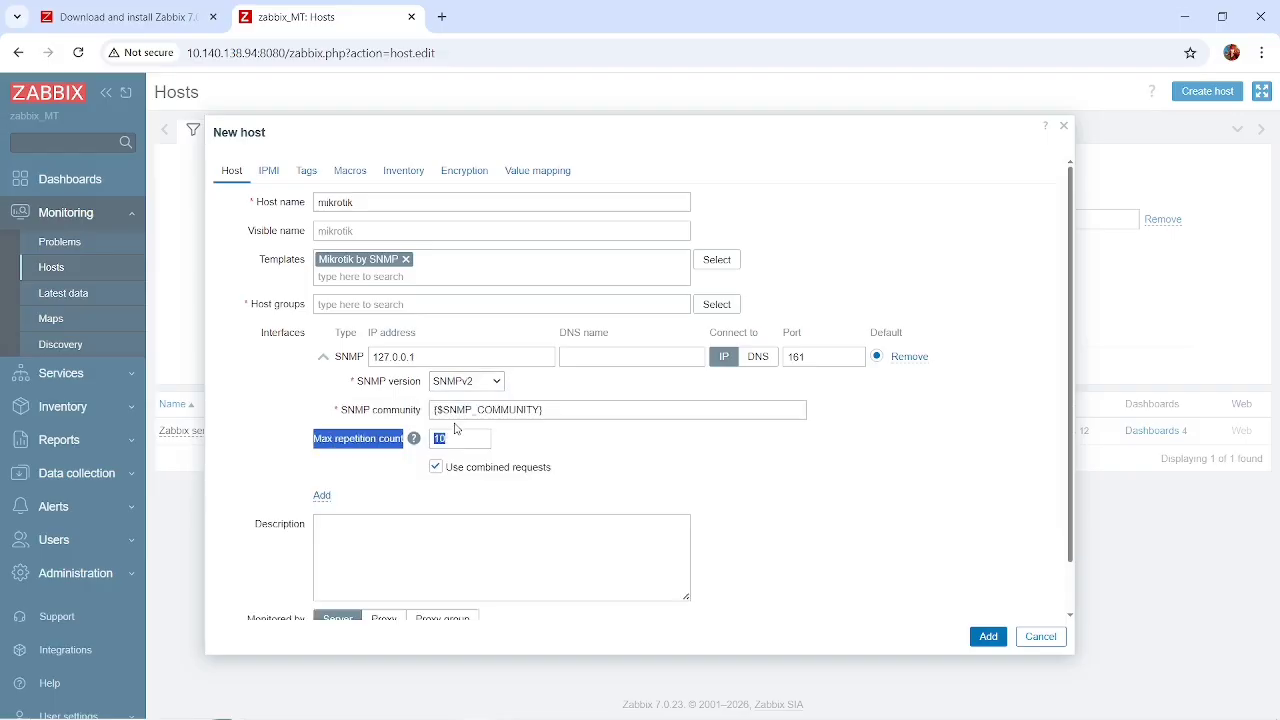
pyautogui.click(565, 443)
pyautogui.scroll(-1, 566, 442)
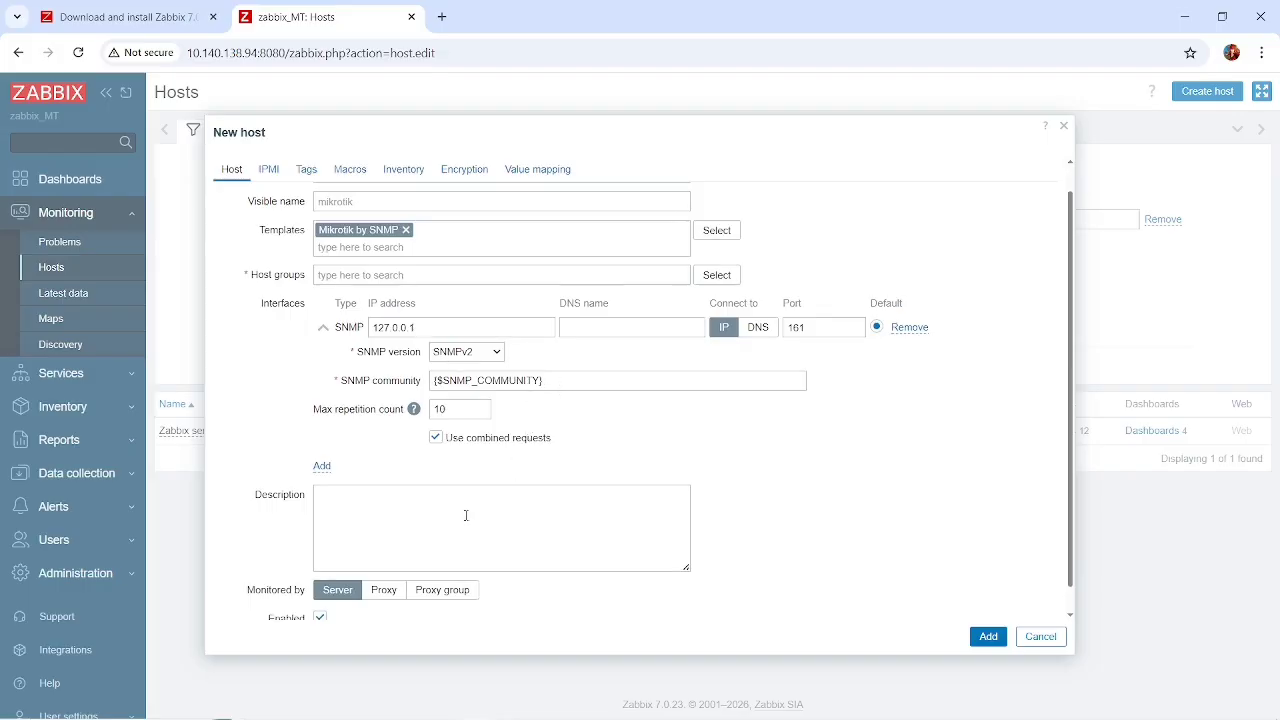
pyautogui.scroll(1, 465, 515)
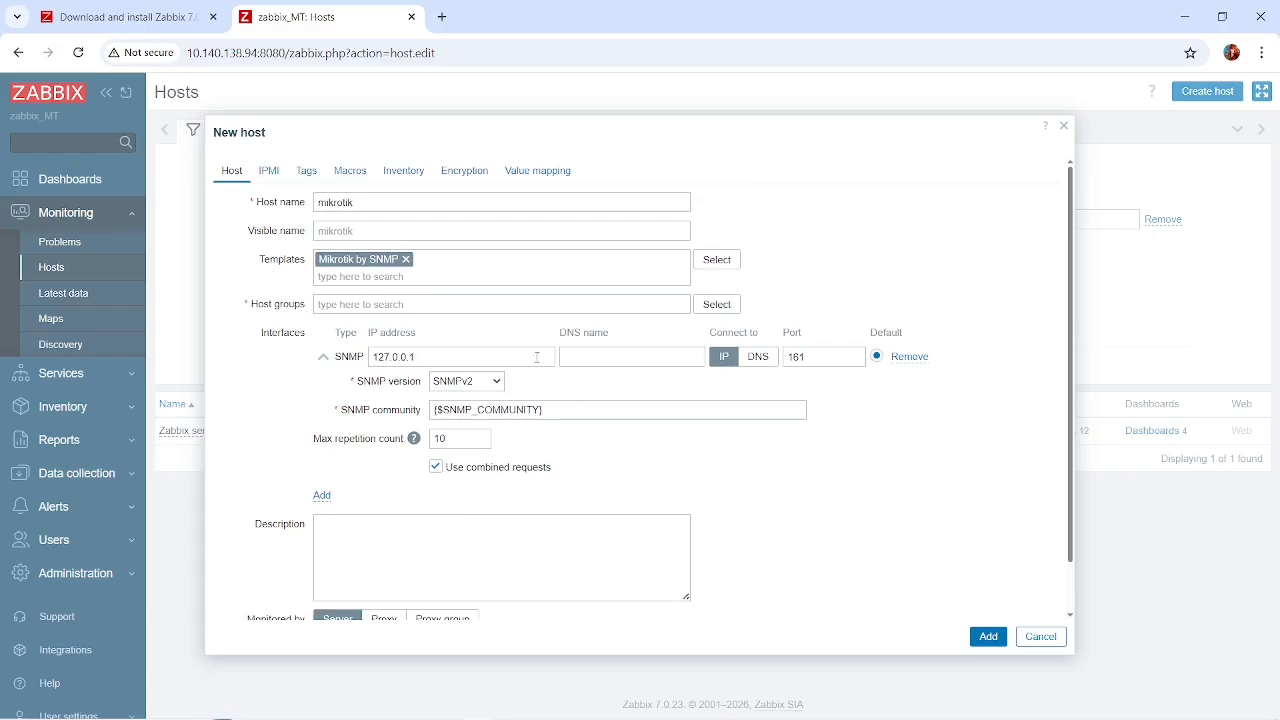
# Switch to WinBox, confirm the SNMP settings and close the DHCP client list.
pyautogui.hotkey('alt', 'Tab')
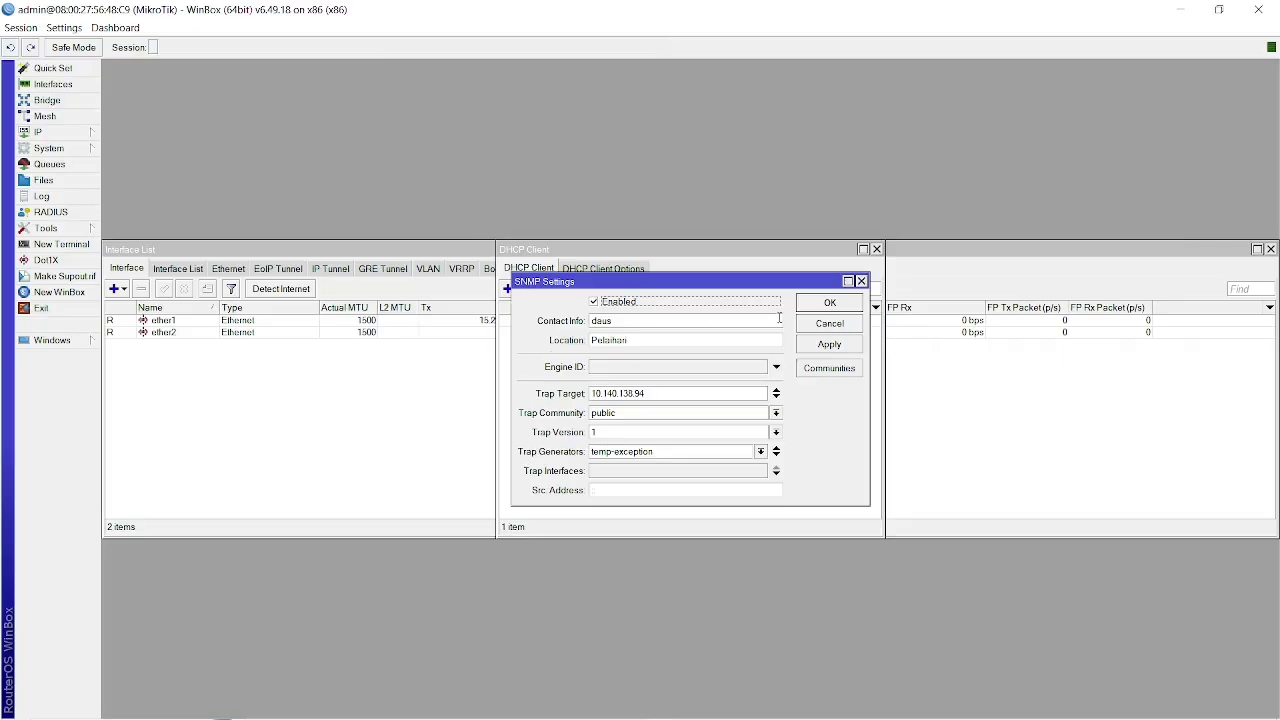
pyautogui.click(826, 310)
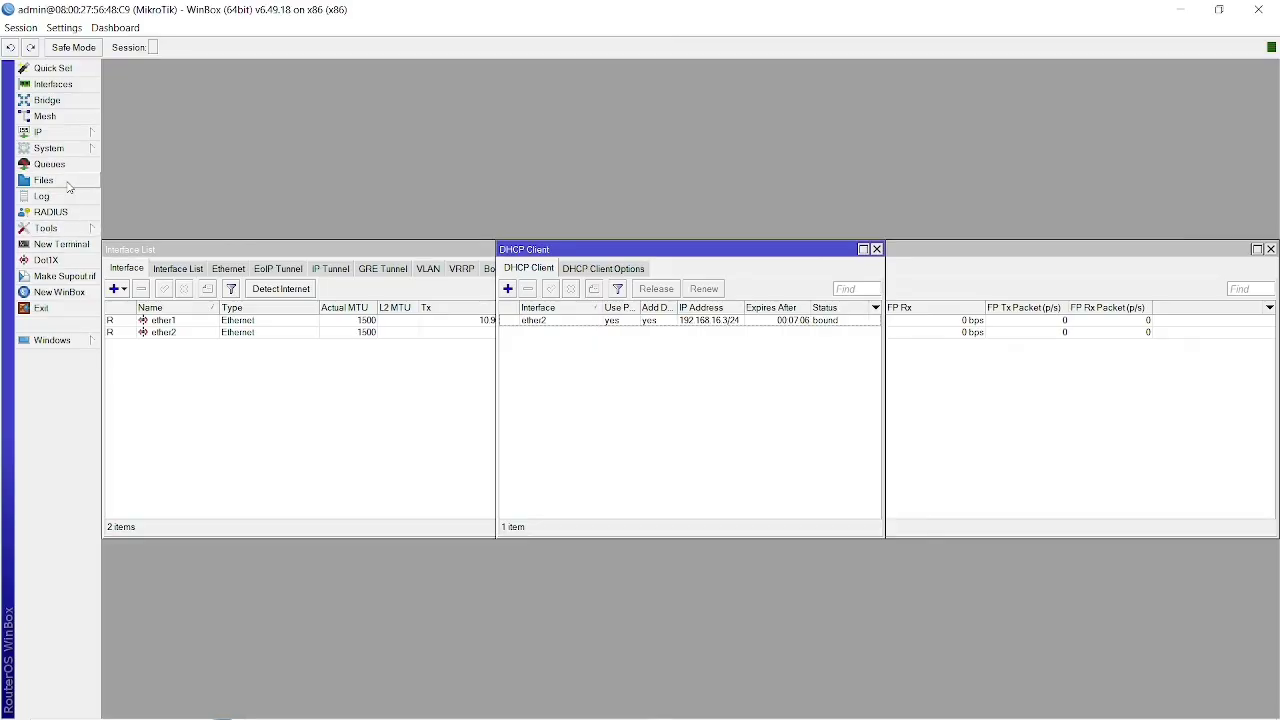
pyautogui.click(61, 134)
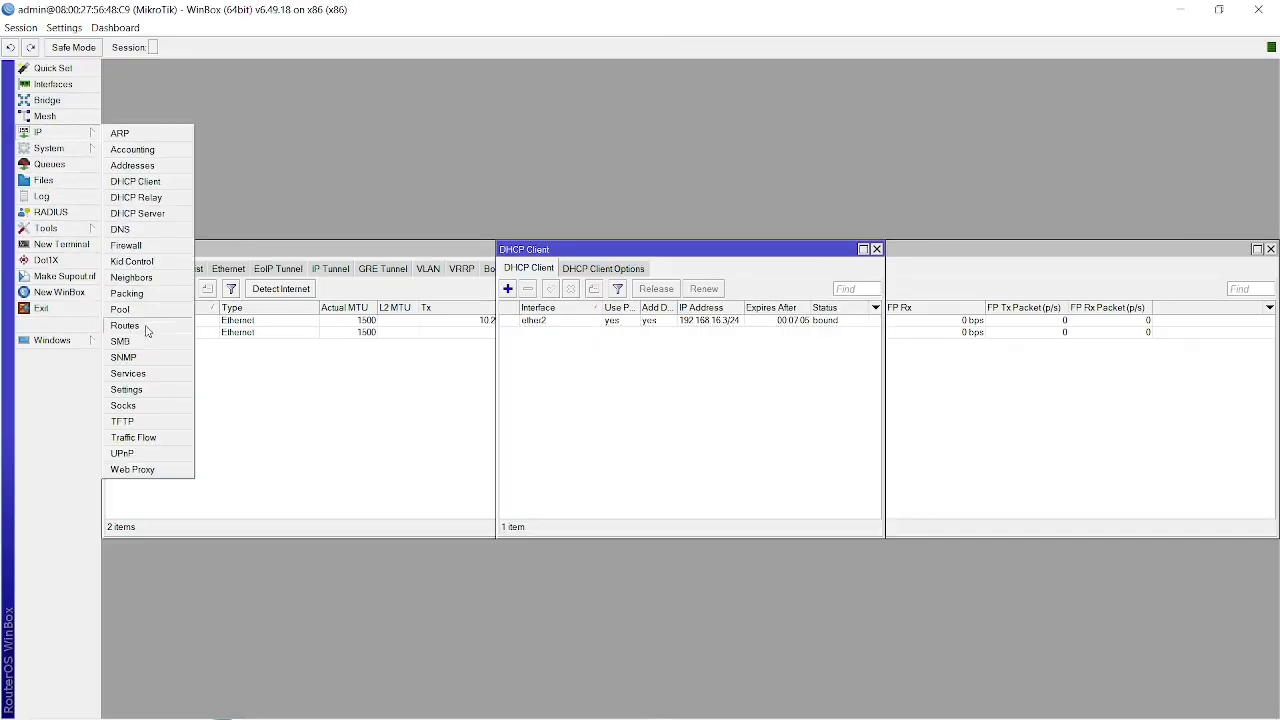
pyautogui.press('Escape')
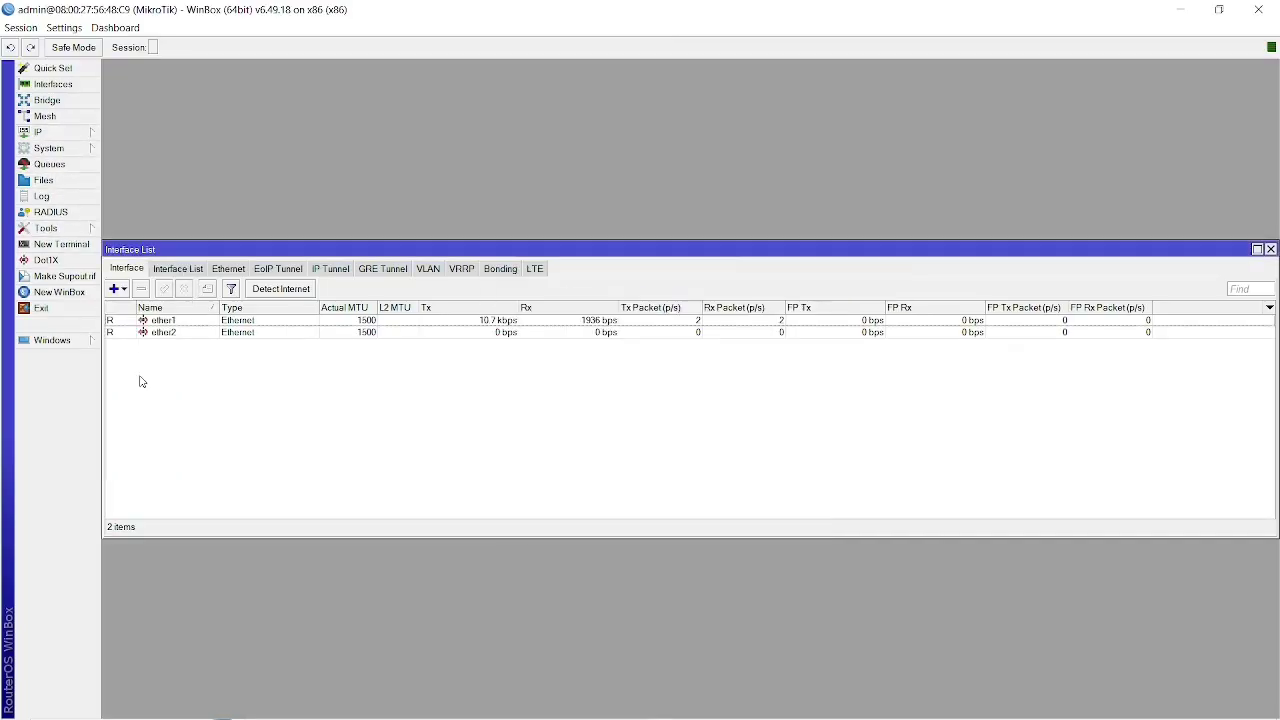
# Reopen the router's SNMP settings to review them.
pyautogui.click(68, 136)
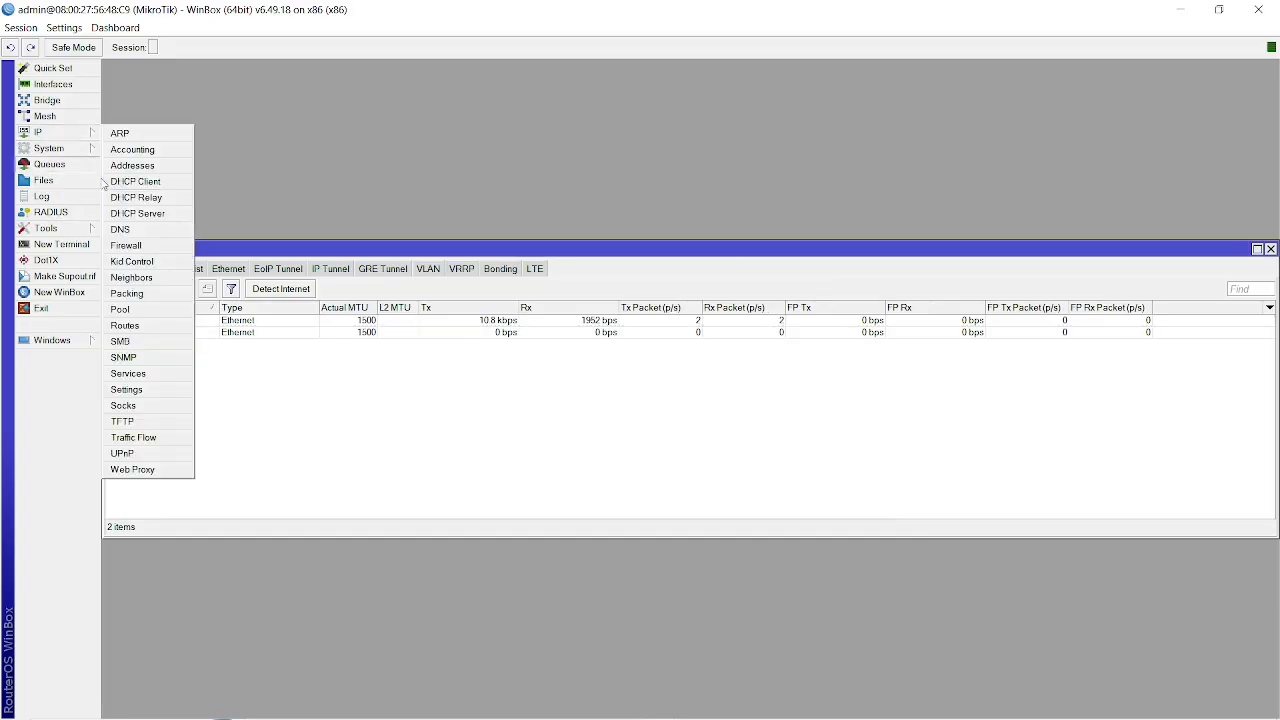
pyautogui.press('Escape')
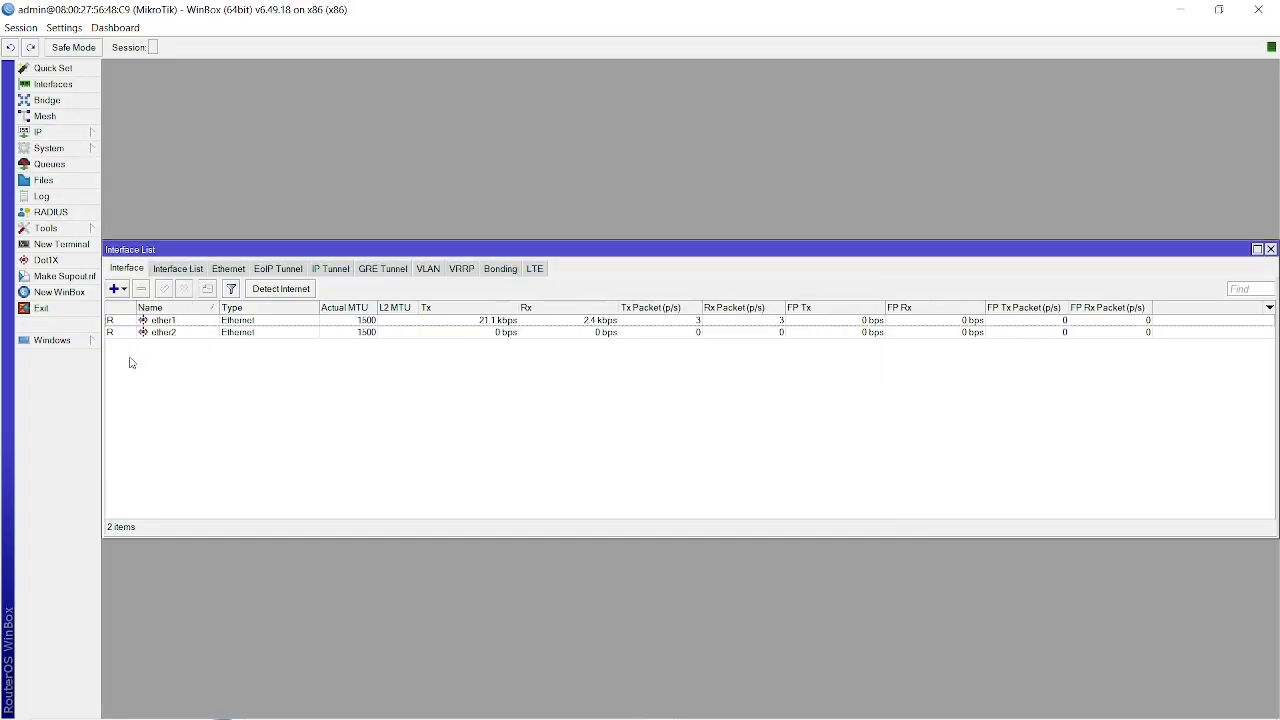
pyautogui.click(80, 134)
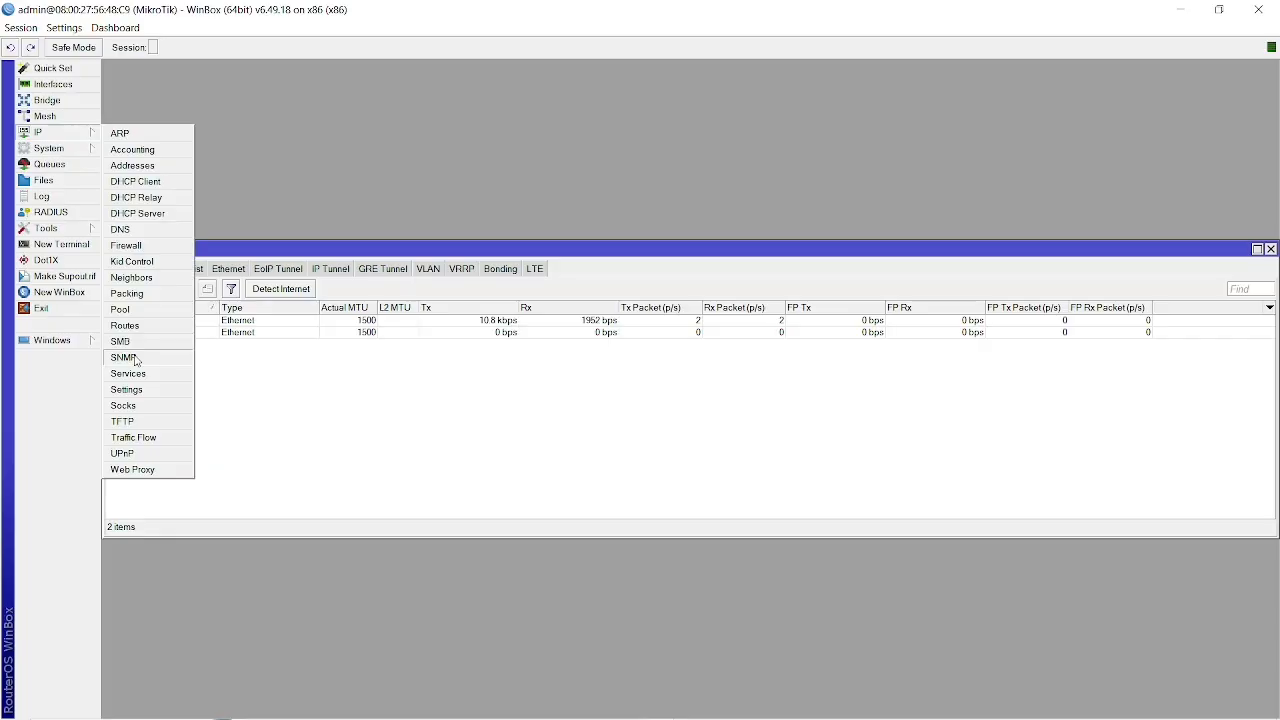
pyautogui.click(123, 357)
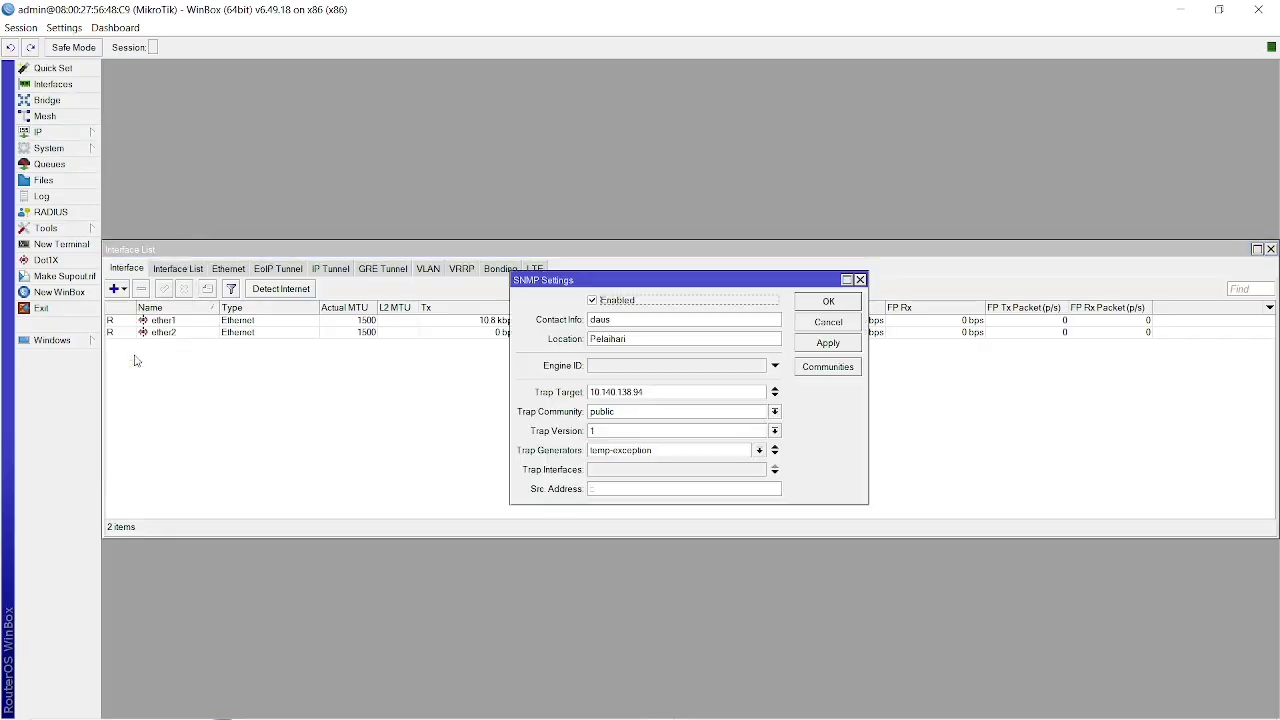
# Review the router's IP service list, including the www-ssl entry, and reopen its SNMP settings.
pyautogui.click(77, 136)
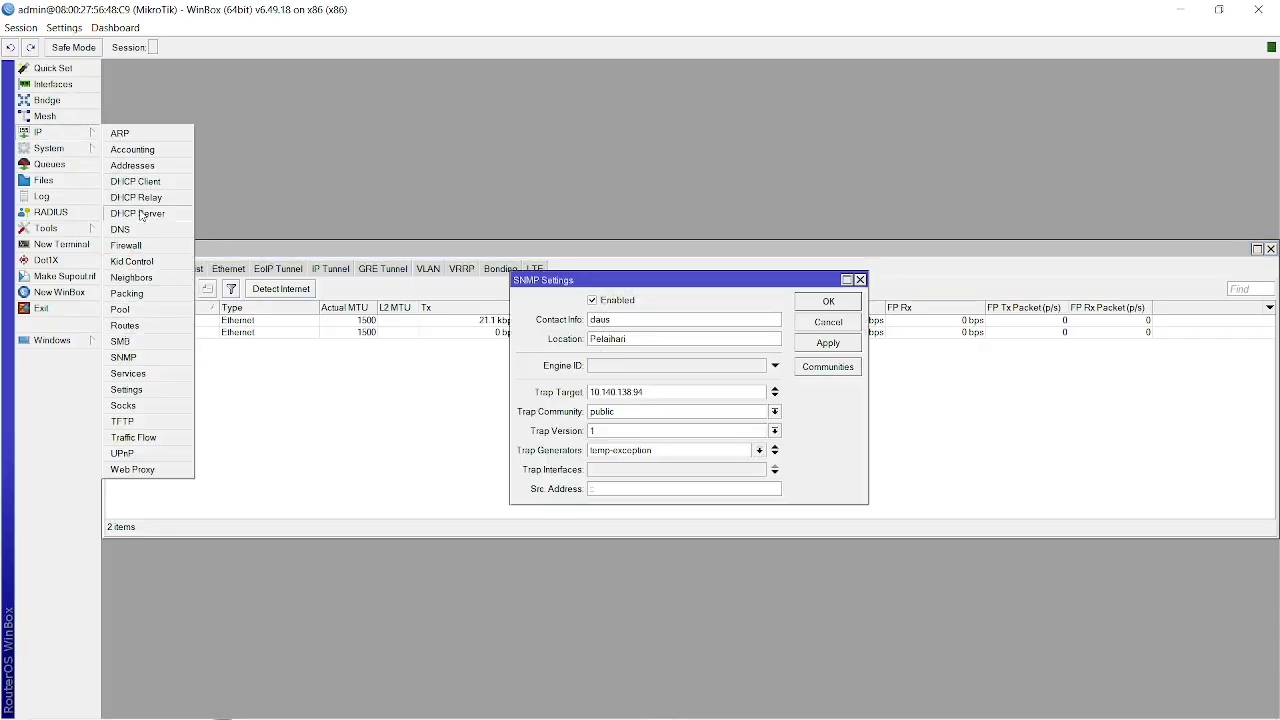
pyautogui.click(136, 373)
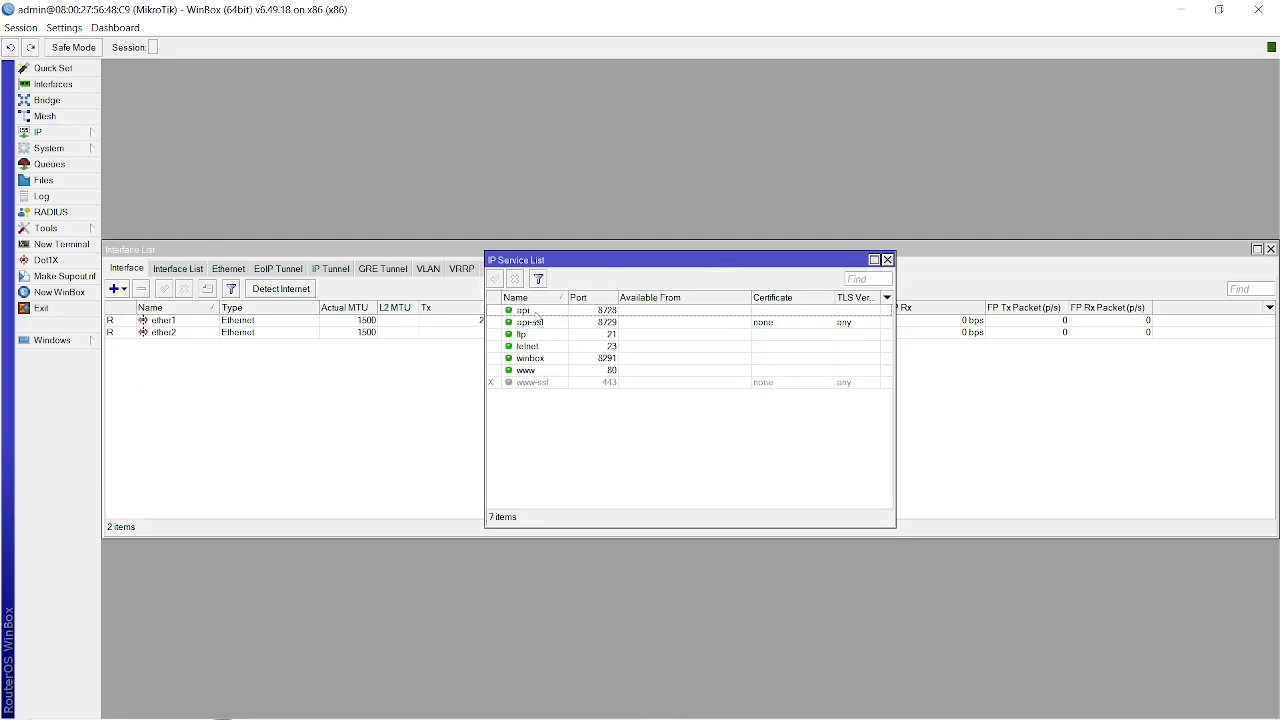
pyautogui.click(567, 384)
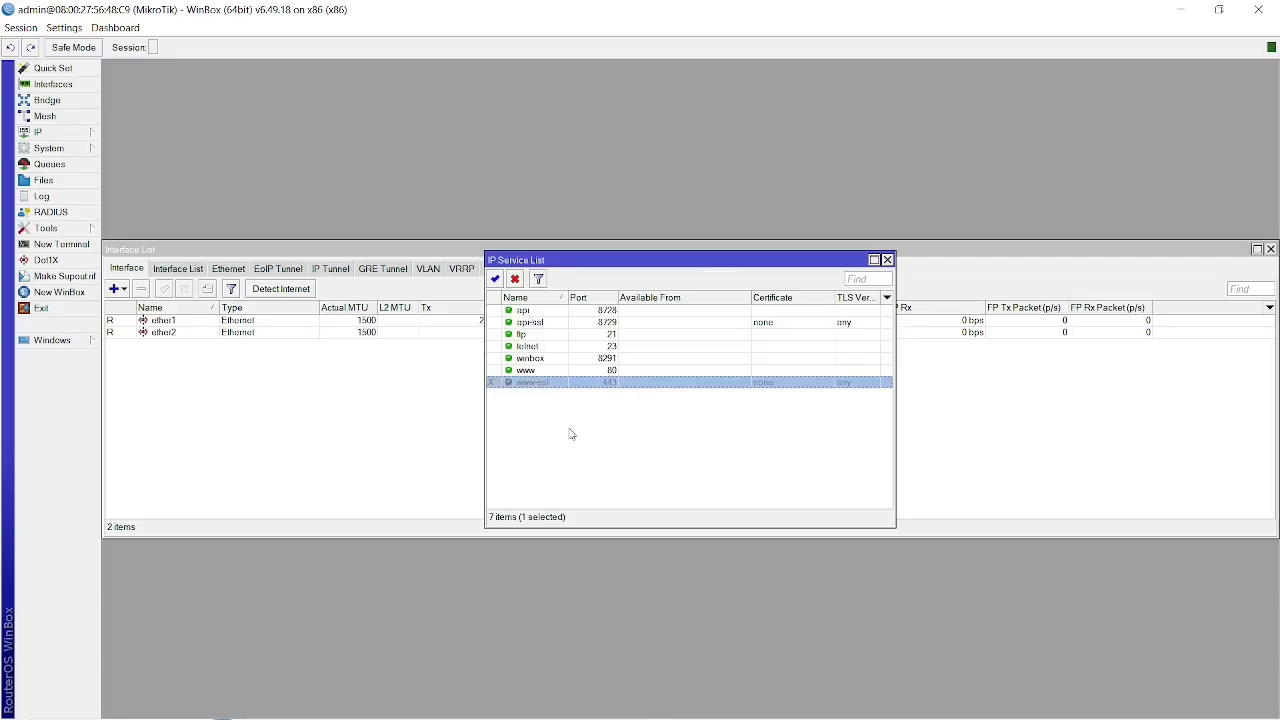
pyautogui.click(571, 434)
pyautogui.click(545, 386)
pyautogui.click(557, 430)
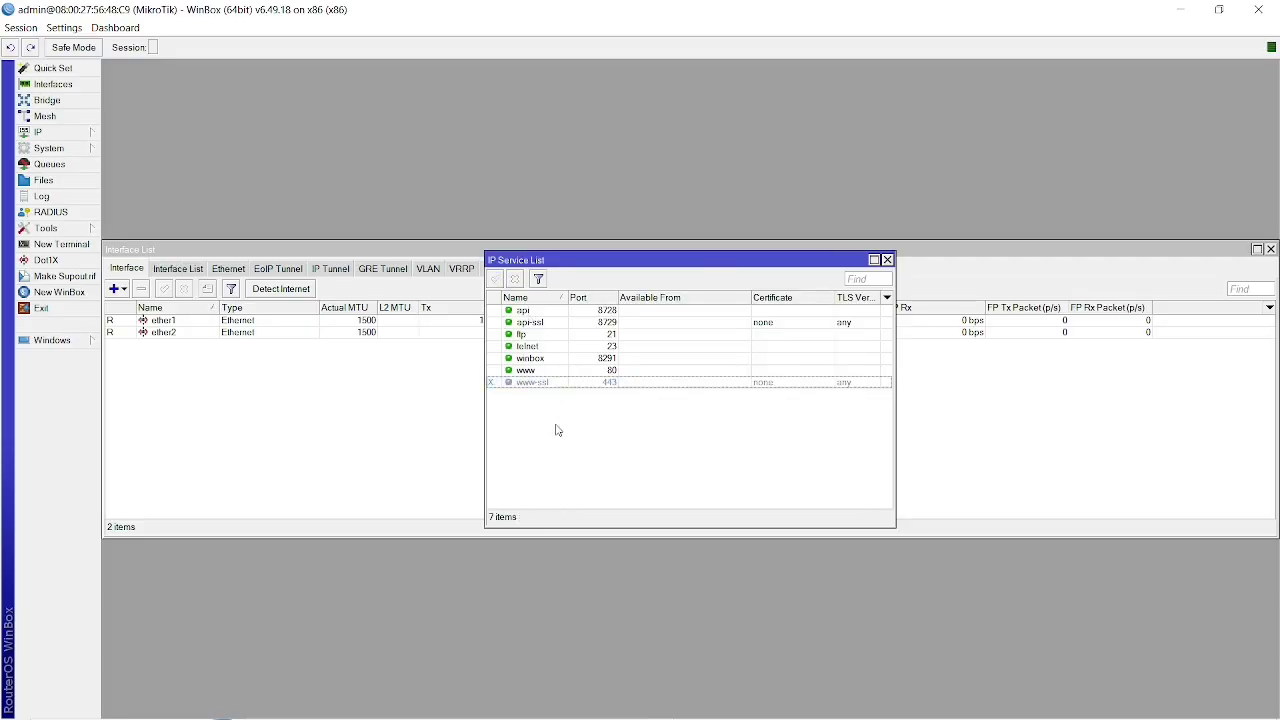
pyautogui.click(57, 133)
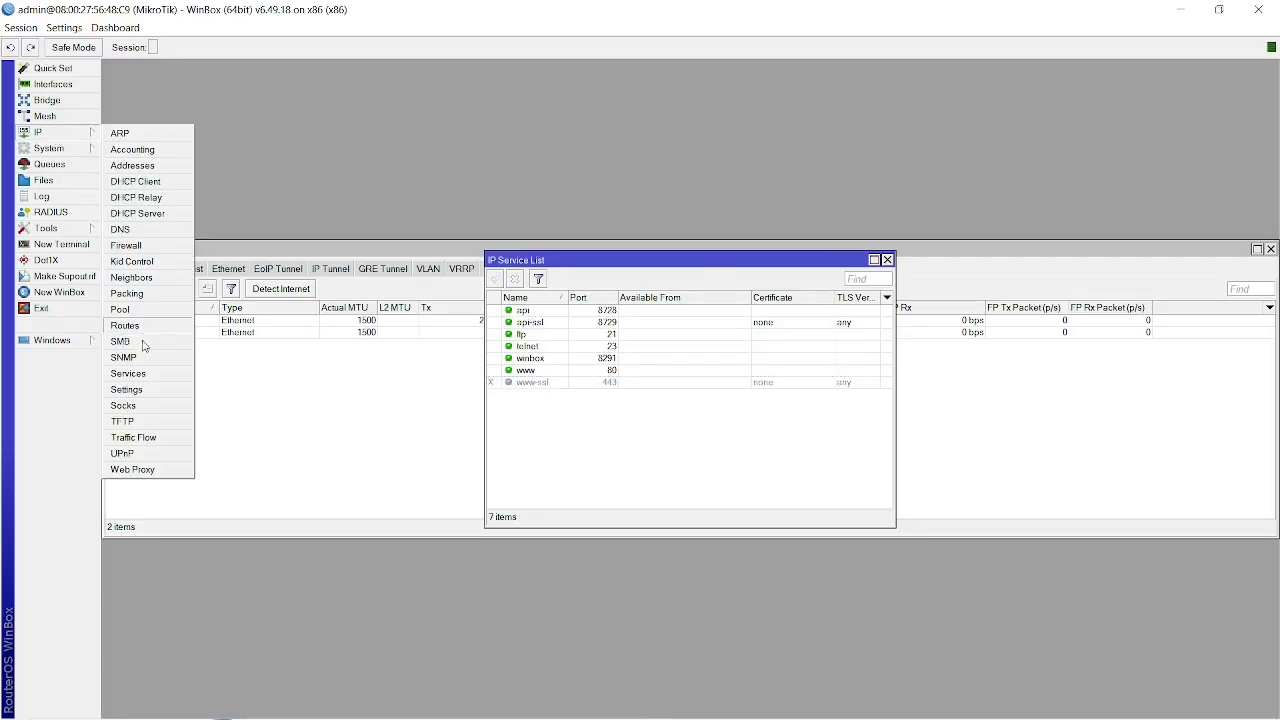
pyautogui.click(130, 358)
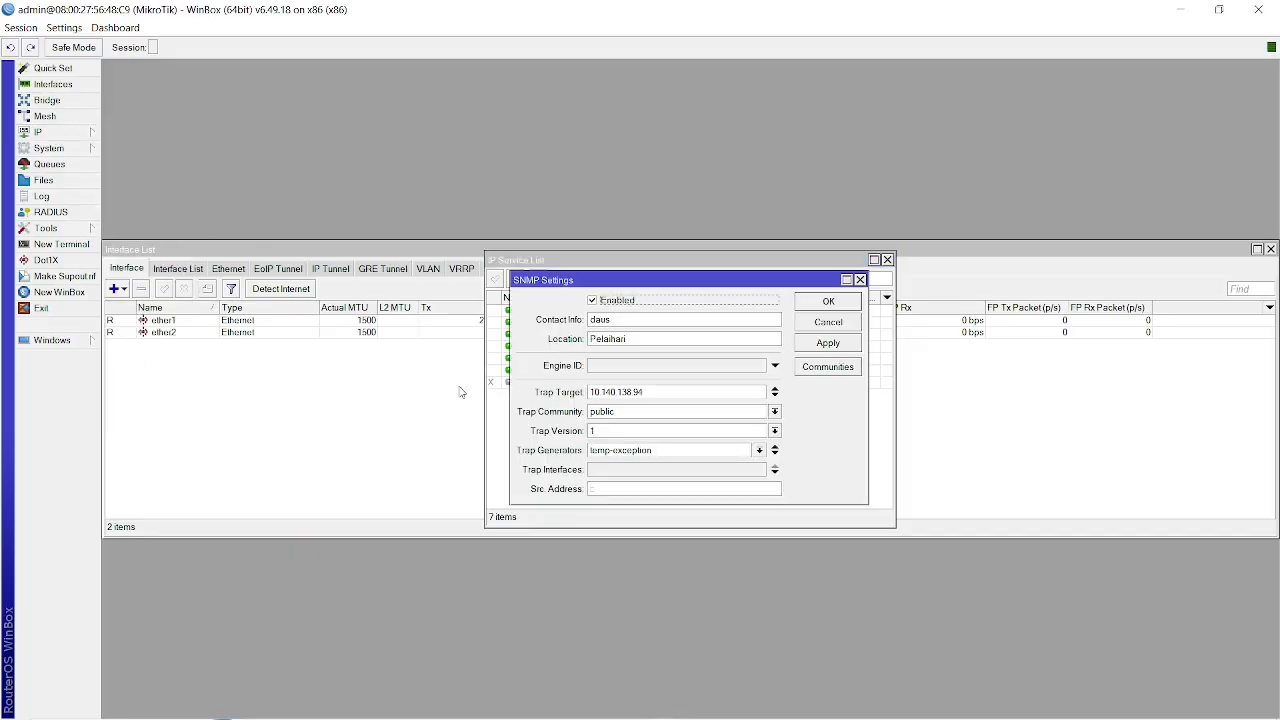
# Switch to Zabbix in the browser and view the host groups available for the new host, choosing none.
pyautogui.hotkey('alt', 'Tab')
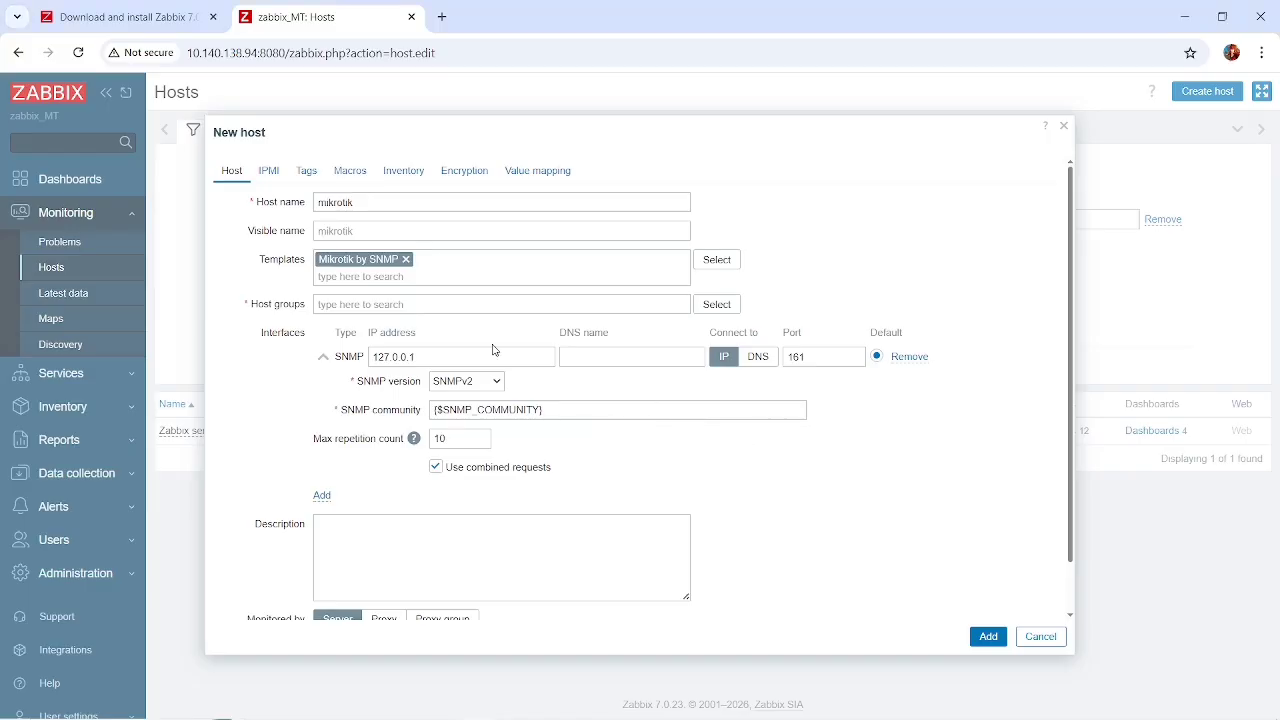
pyautogui.click(726, 308)
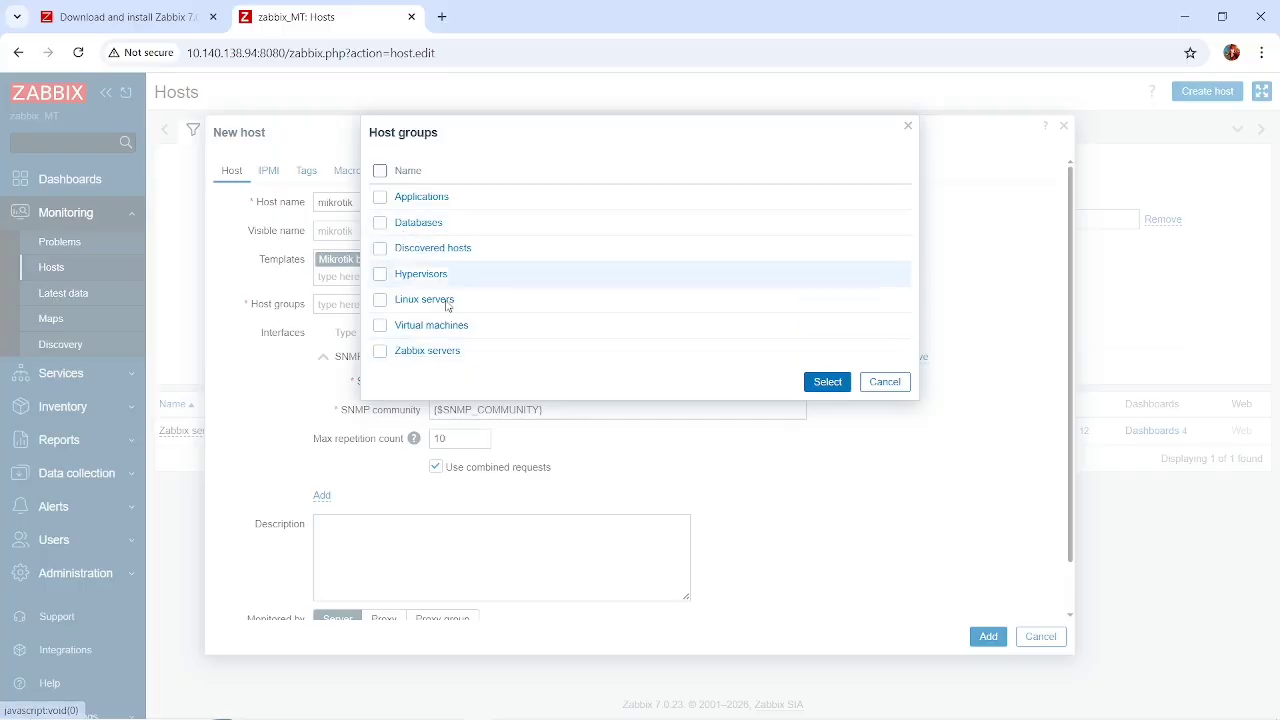
pyautogui.click(884, 382)
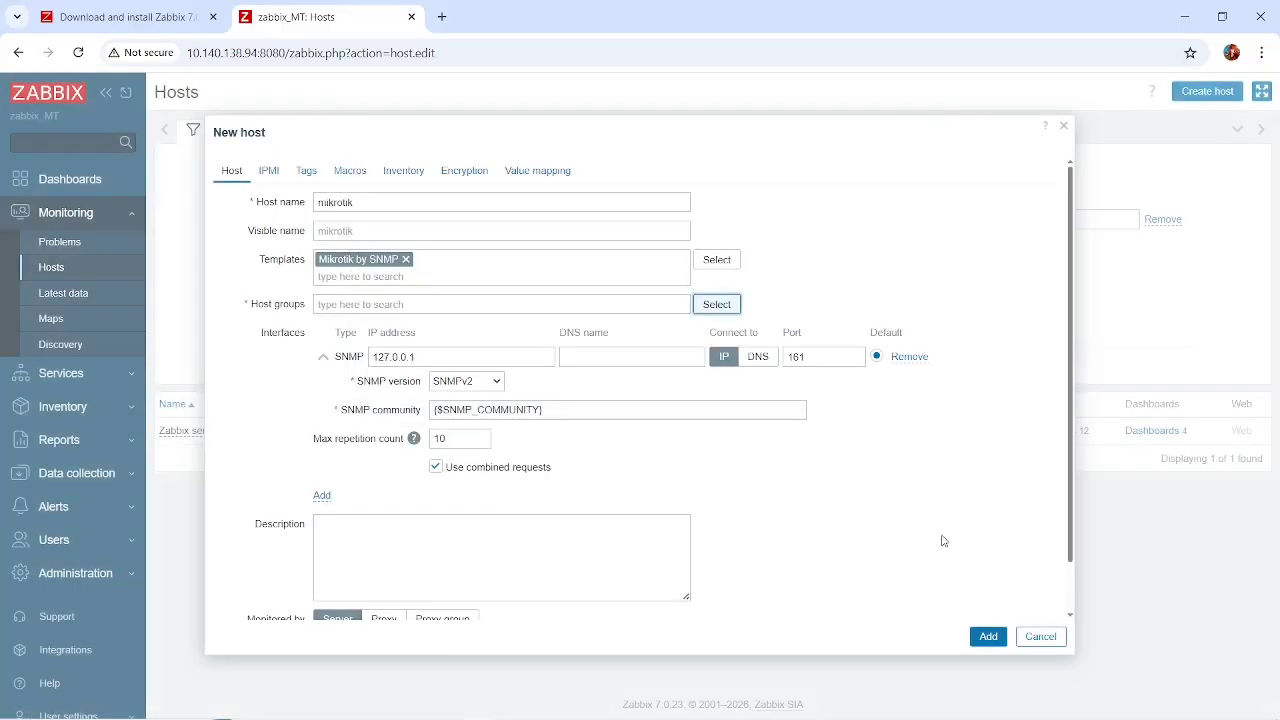
# Enter the description "INi VM ROUTEROS" for the new host and try to add the host.
pyautogui.scroll(-1, 817, 543)
pyautogui.click(557, 484)
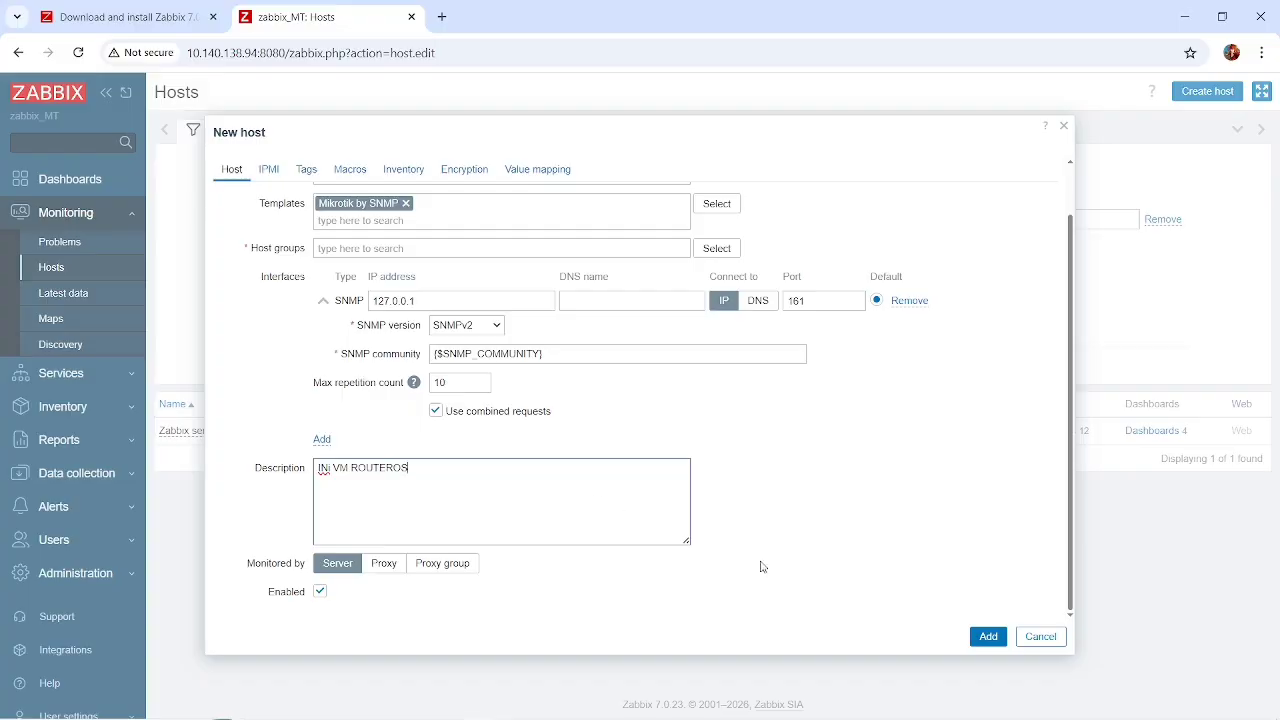
pyautogui.click(986, 634)
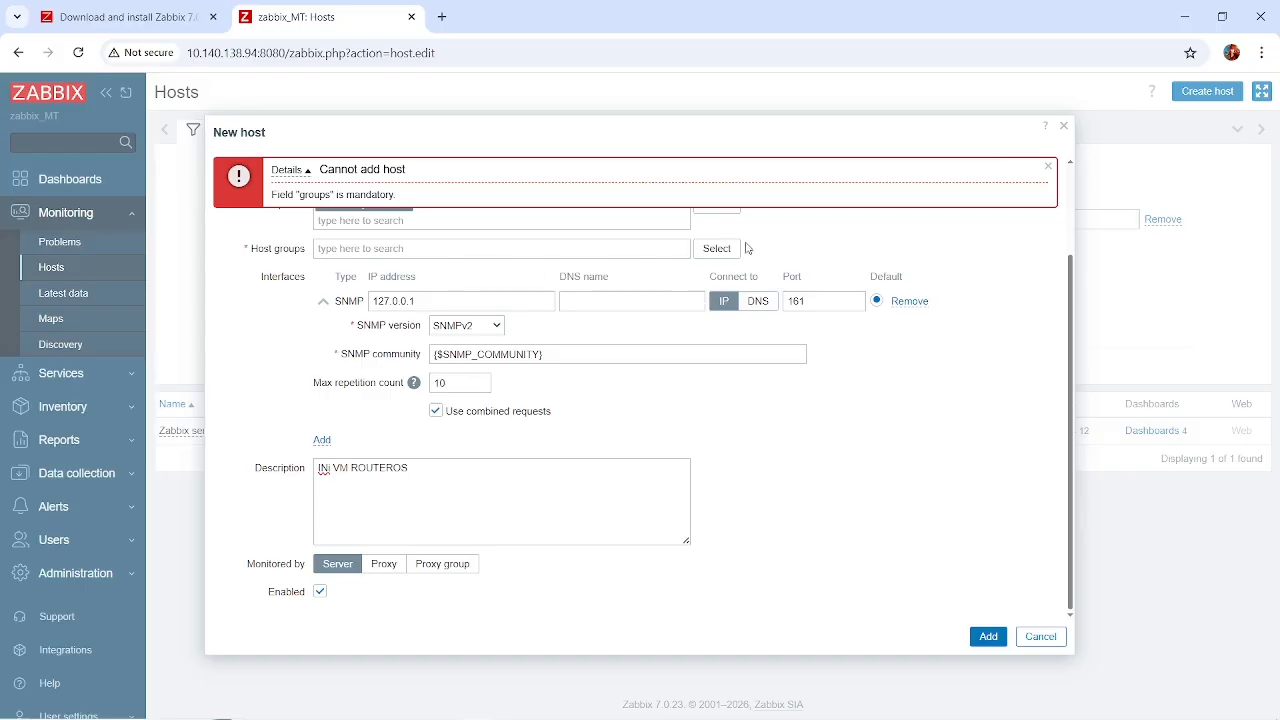
# Assign the new host to the Applications host group and add it to Zabbix.
pyautogui.click(718, 249)
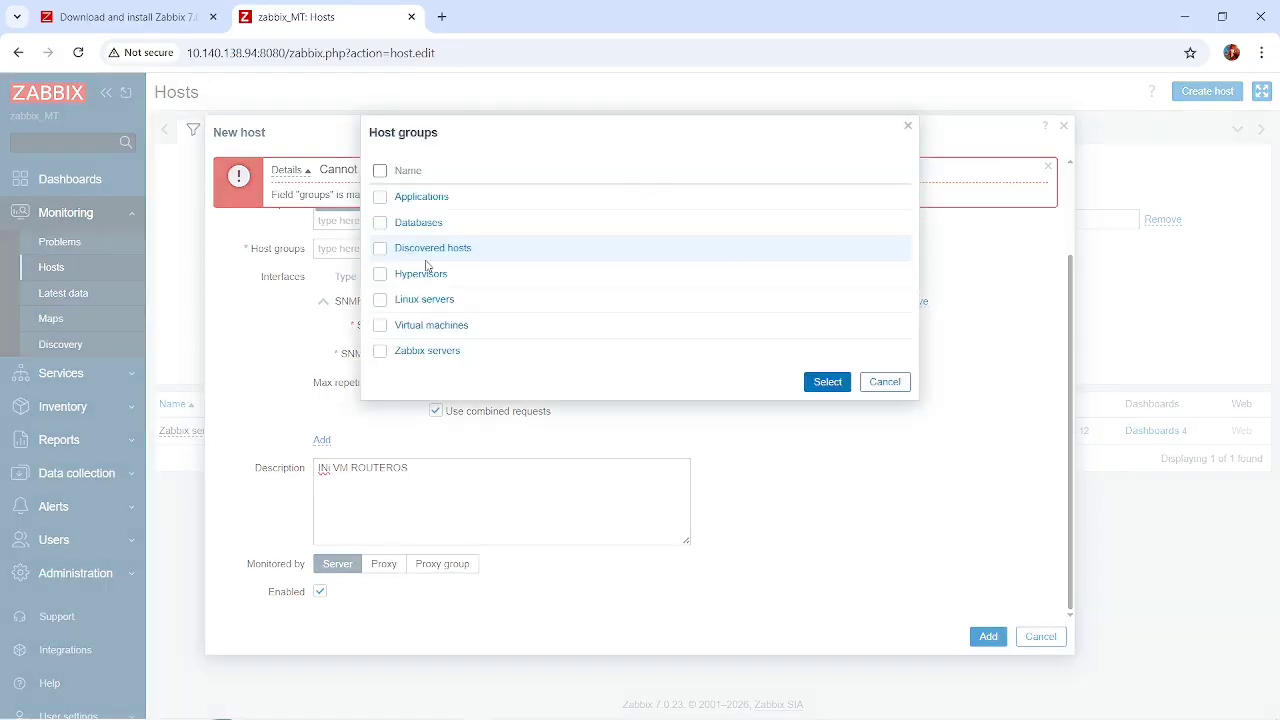
pyautogui.click(380, 199)
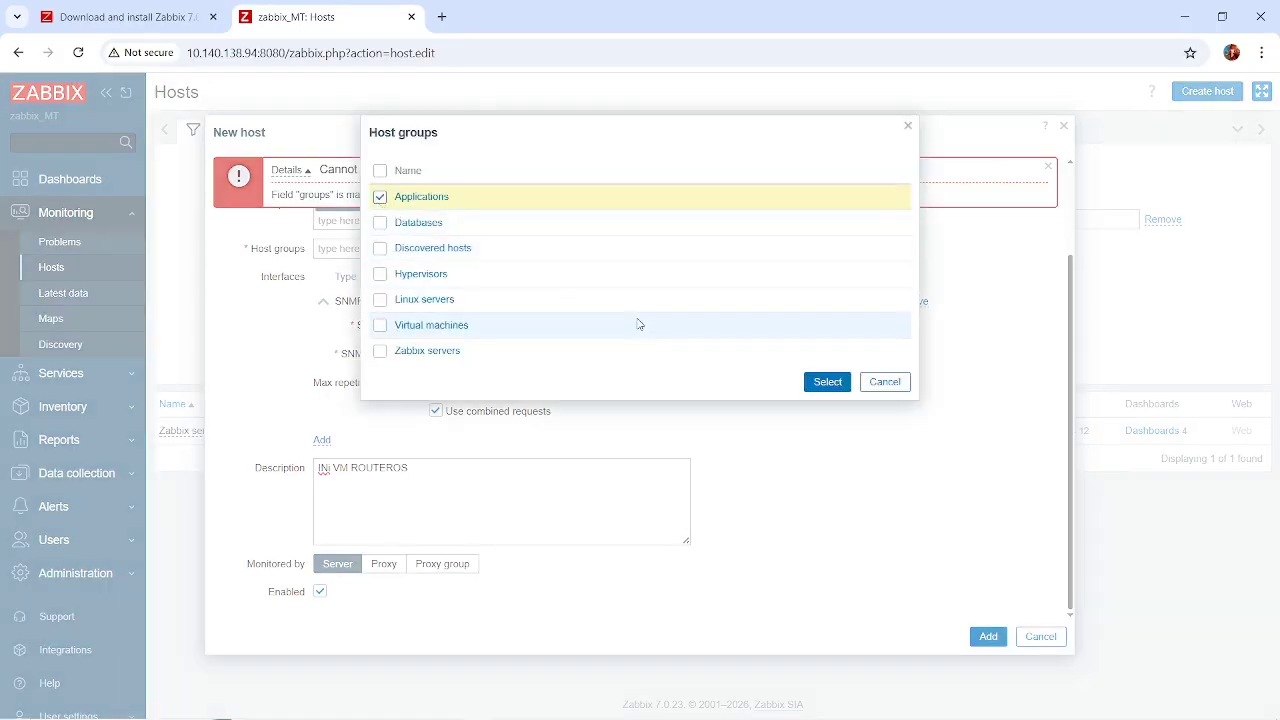
pyautogui.click(827, 384)
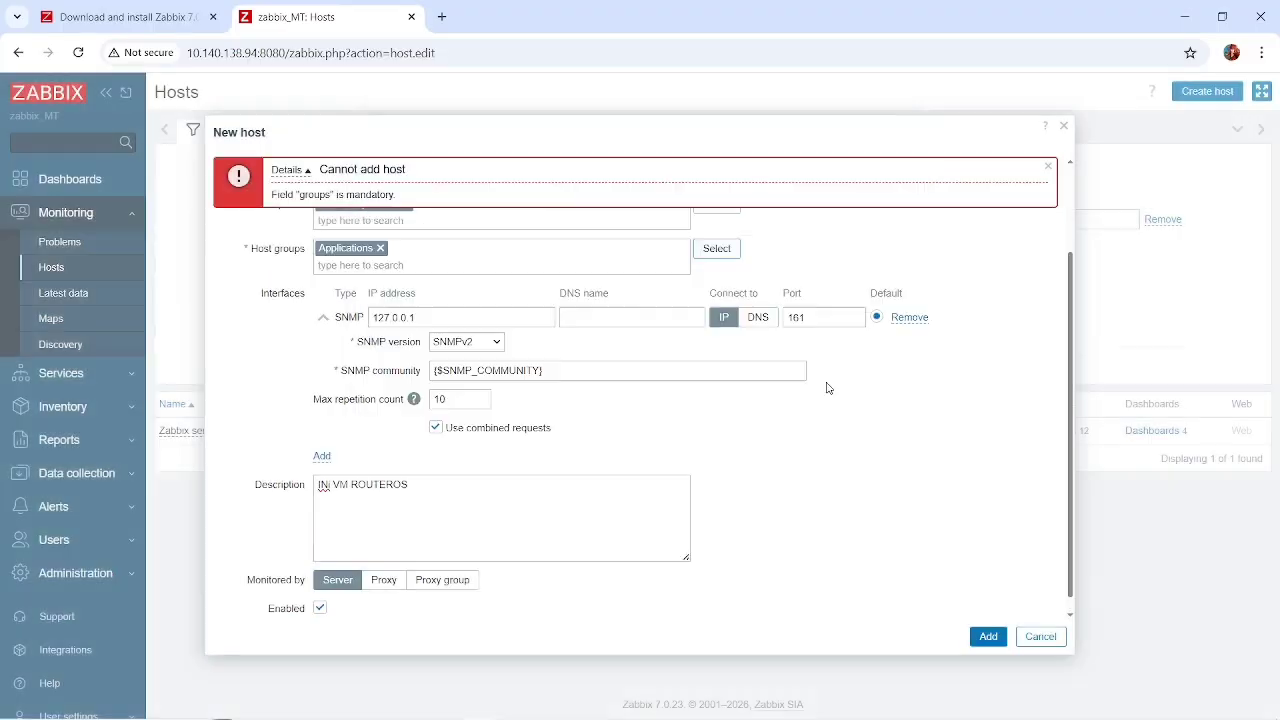
pyautogui.click(990, 639)
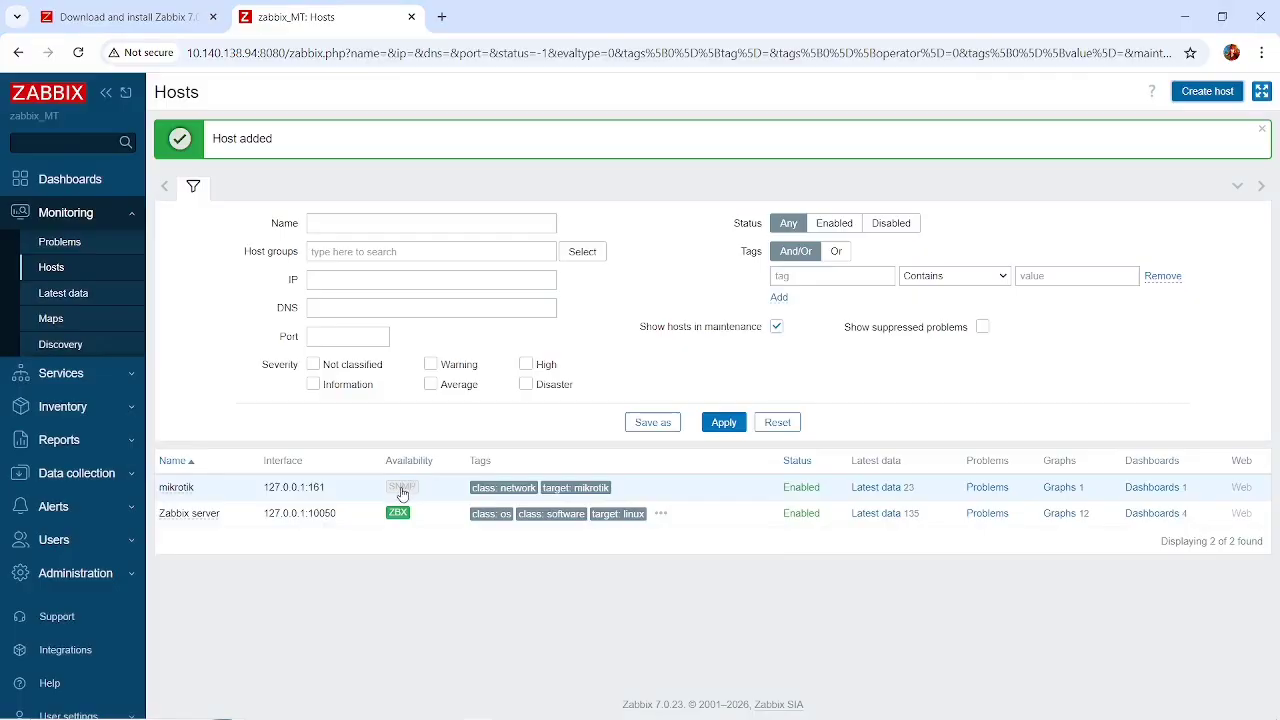
# Reload the host list to check the SNMP availability of the mikrotik host.
pyautogui.moveTo(401, 494)
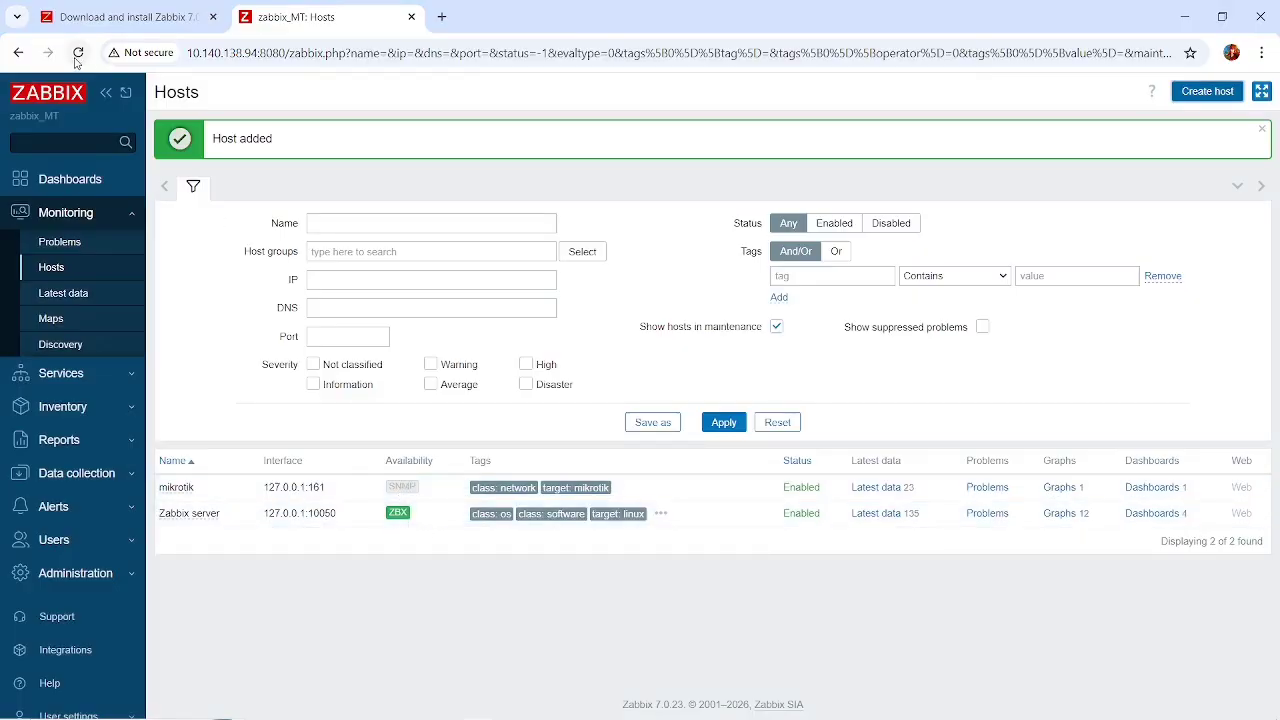
pyautogui.click(80, 55)
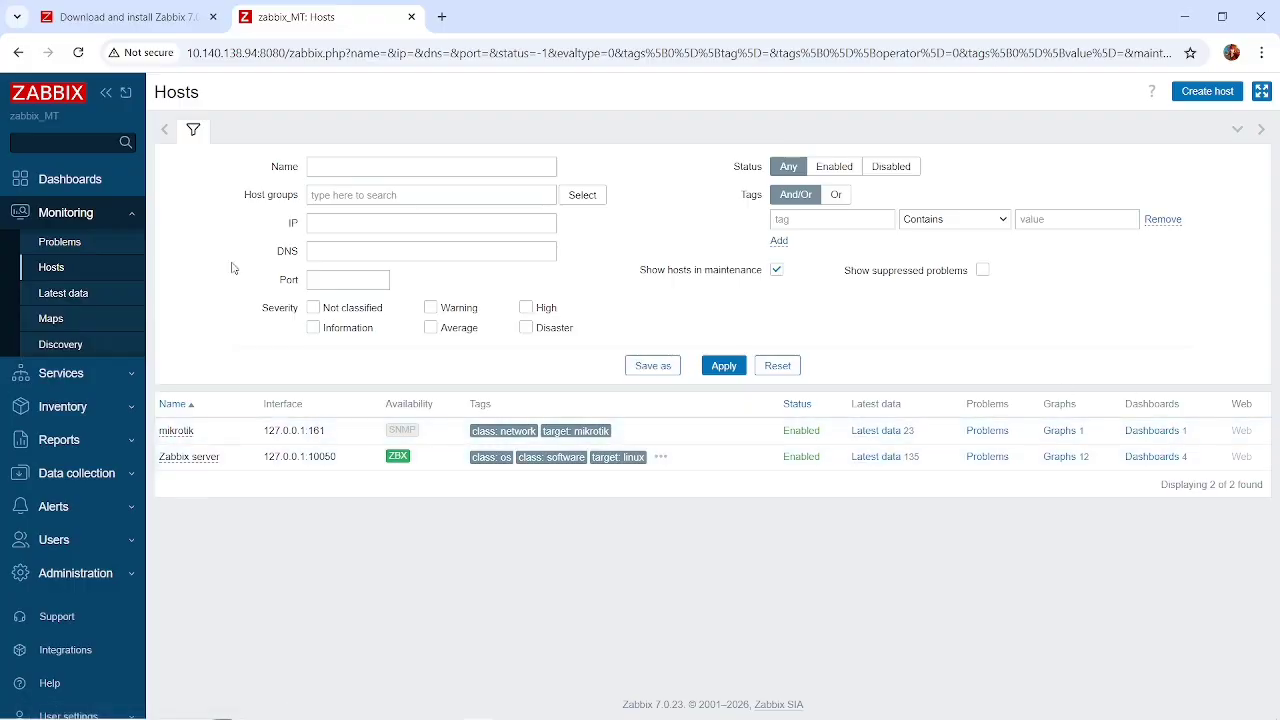
# Refresh the monitored hosts to recheck mikrotik's availability, and view the inventory record of the Zabbix server host.
pyautogui.click(78, 53)
pyautogui.moveTo(396, 436)
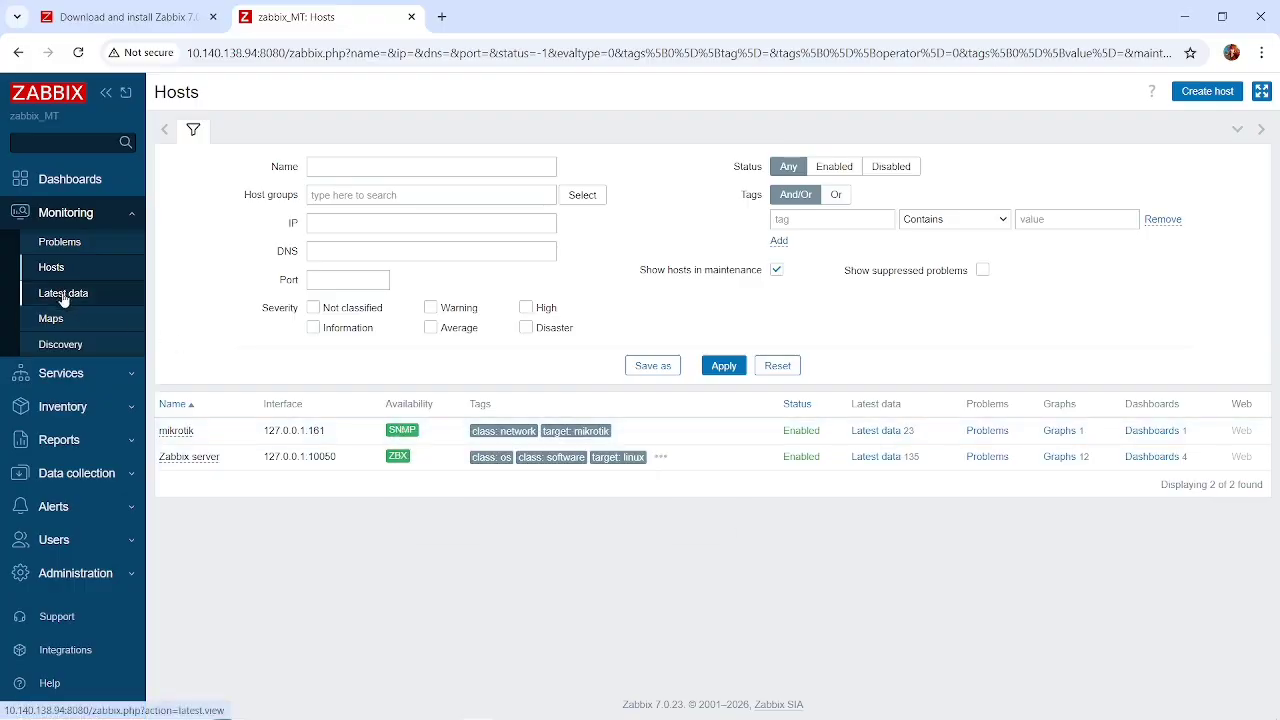
pyautogui.click(96, 378)
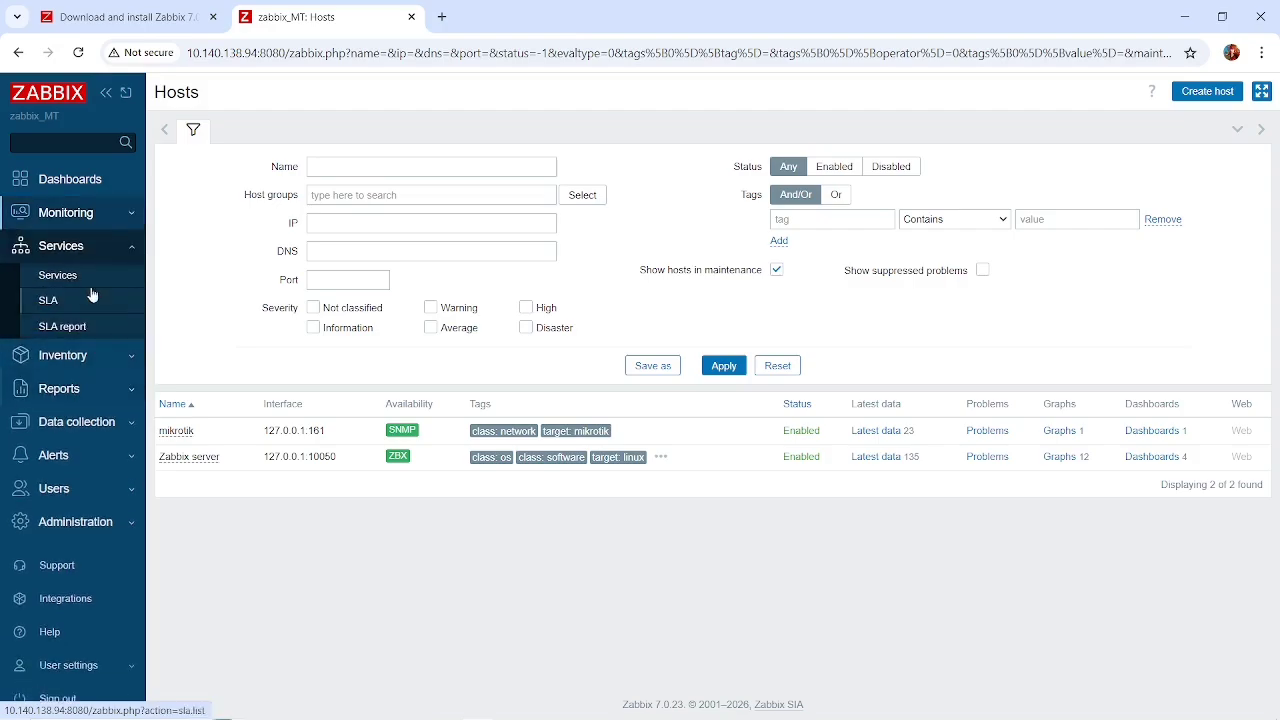
pyautogui.click(120, 366)
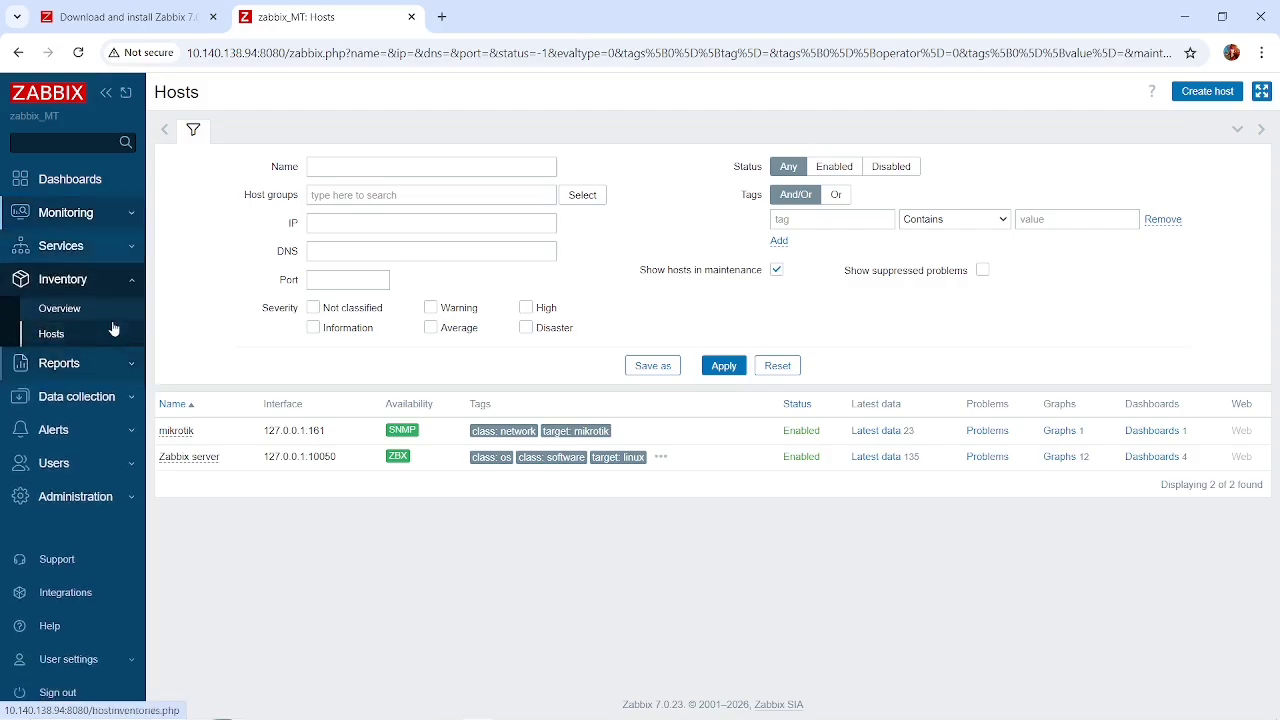
pyautogui.click(108, 338)
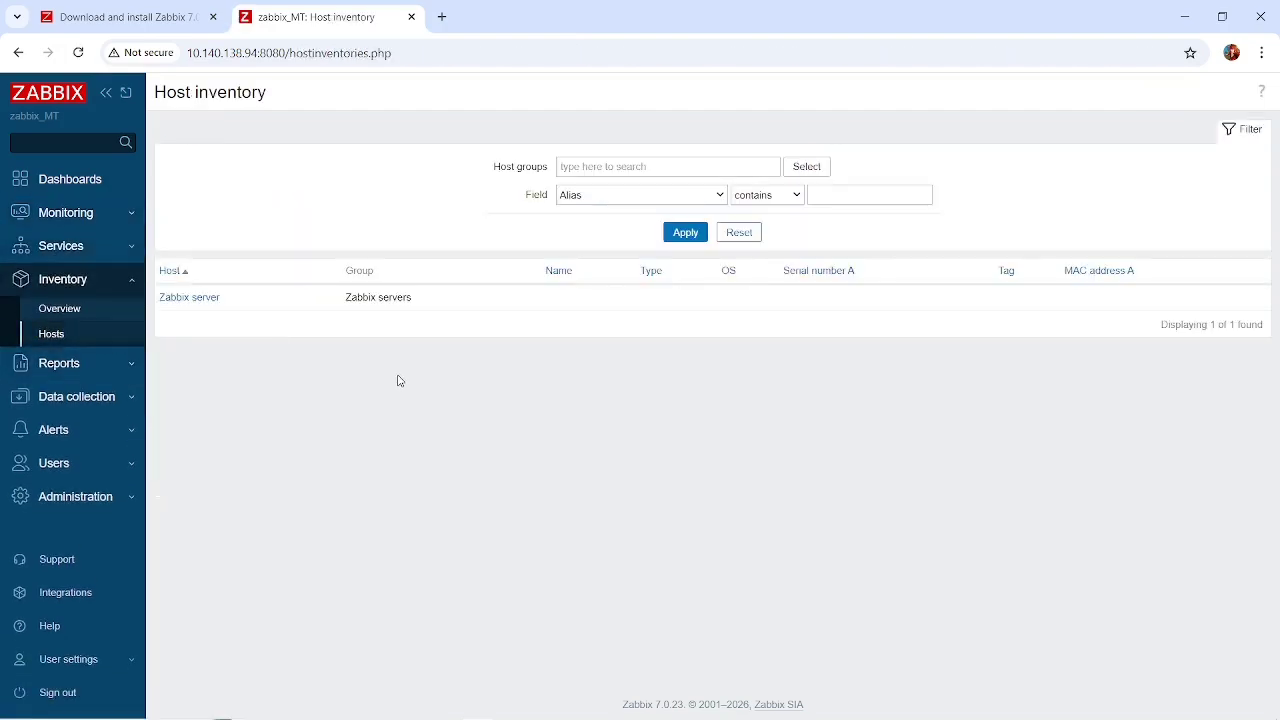
pyautogui.click(194, 296)
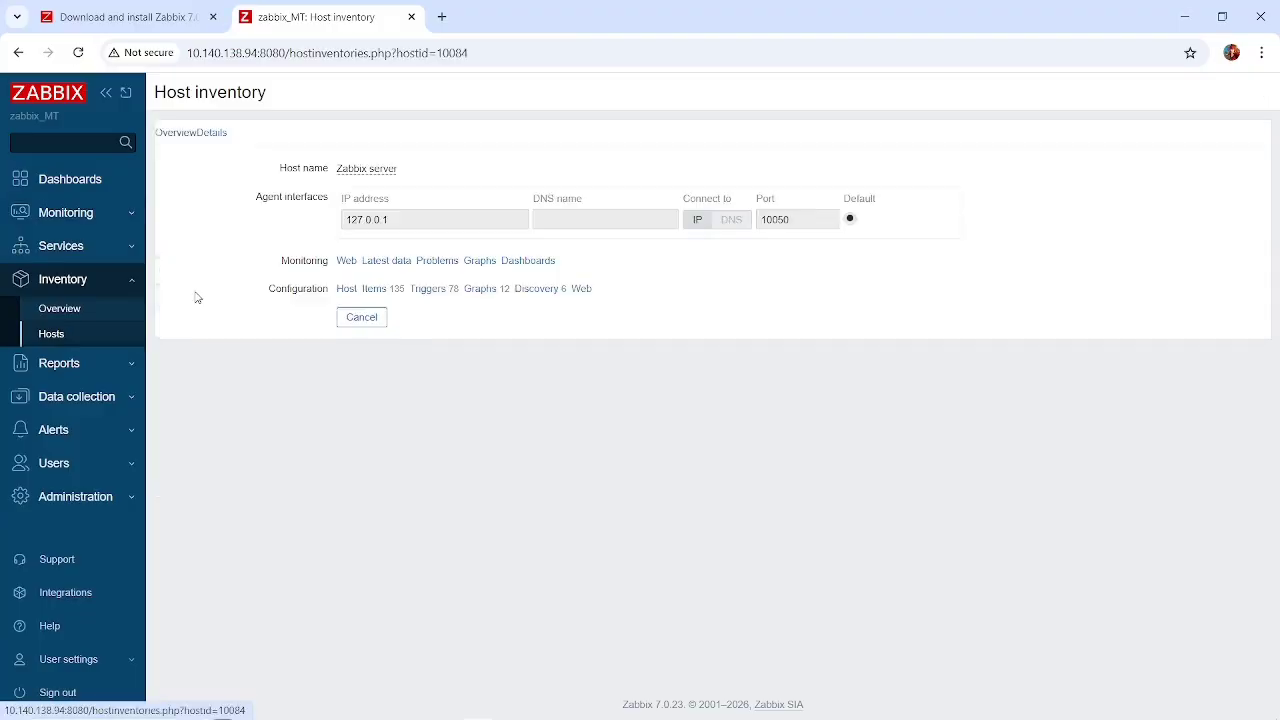
# Open the mikrotik host's items from the data collection host list and examine their keys, intervals, types and statuses.
pyautogui.click(106, 397)
pyautogui.click(100, 451)
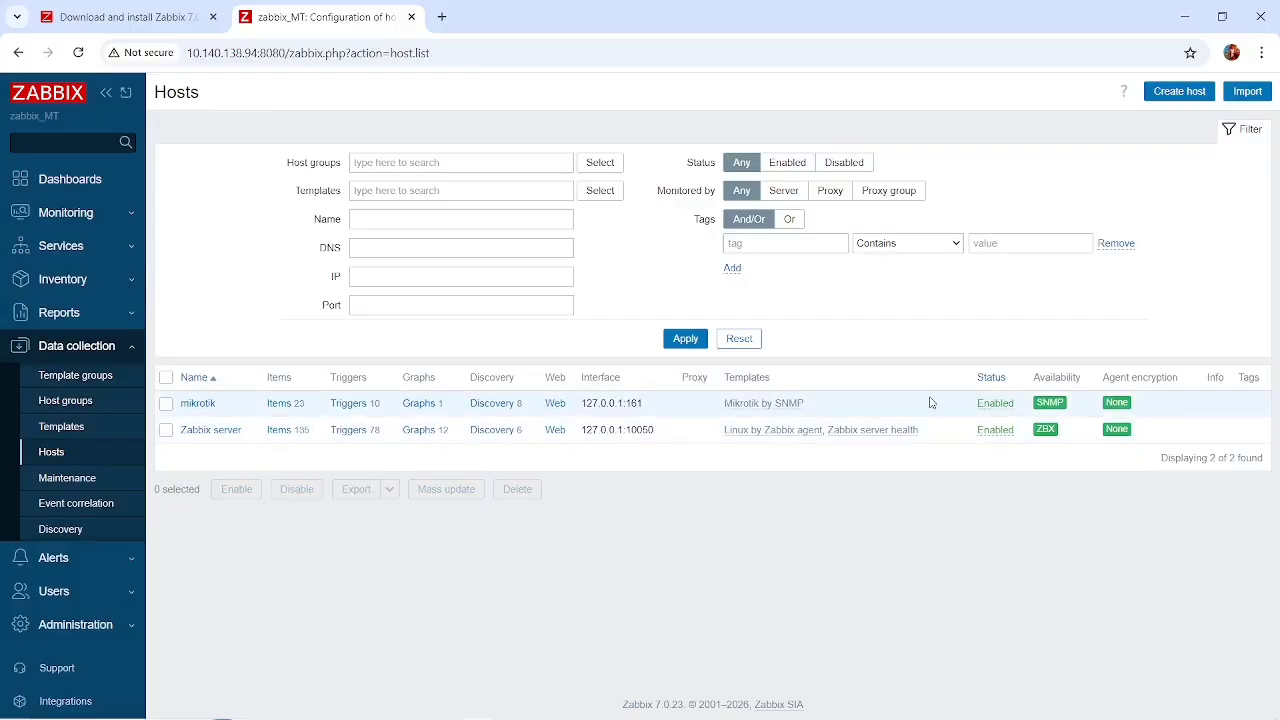
pyautogui.click(278, 404)
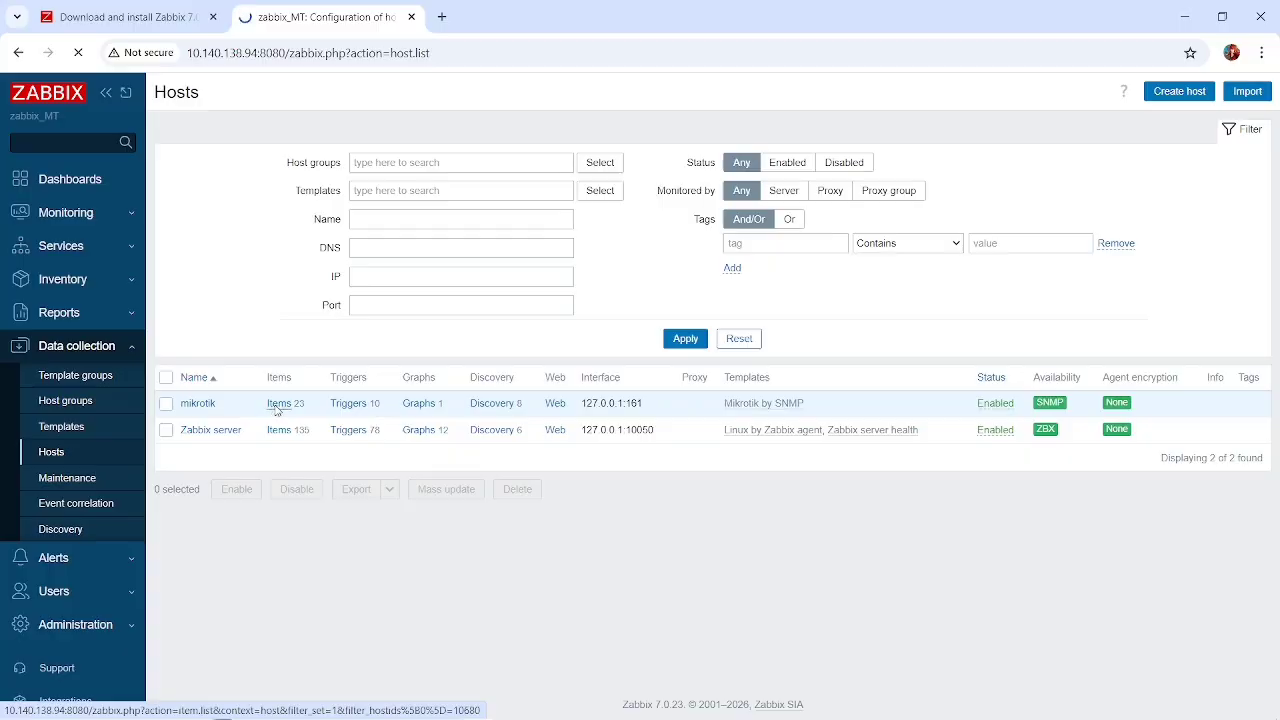
pyautogui.scroll(-5, 446, 407)
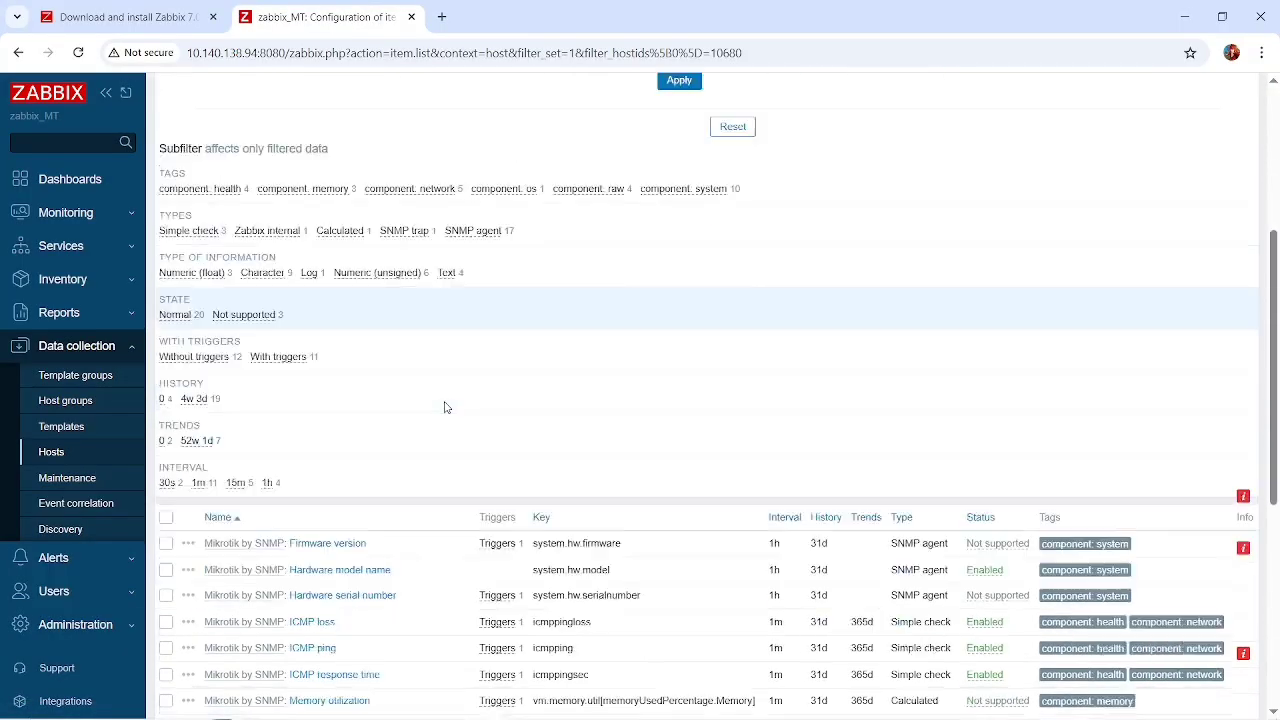
pyautogui.scroll(-3, 624, 374)
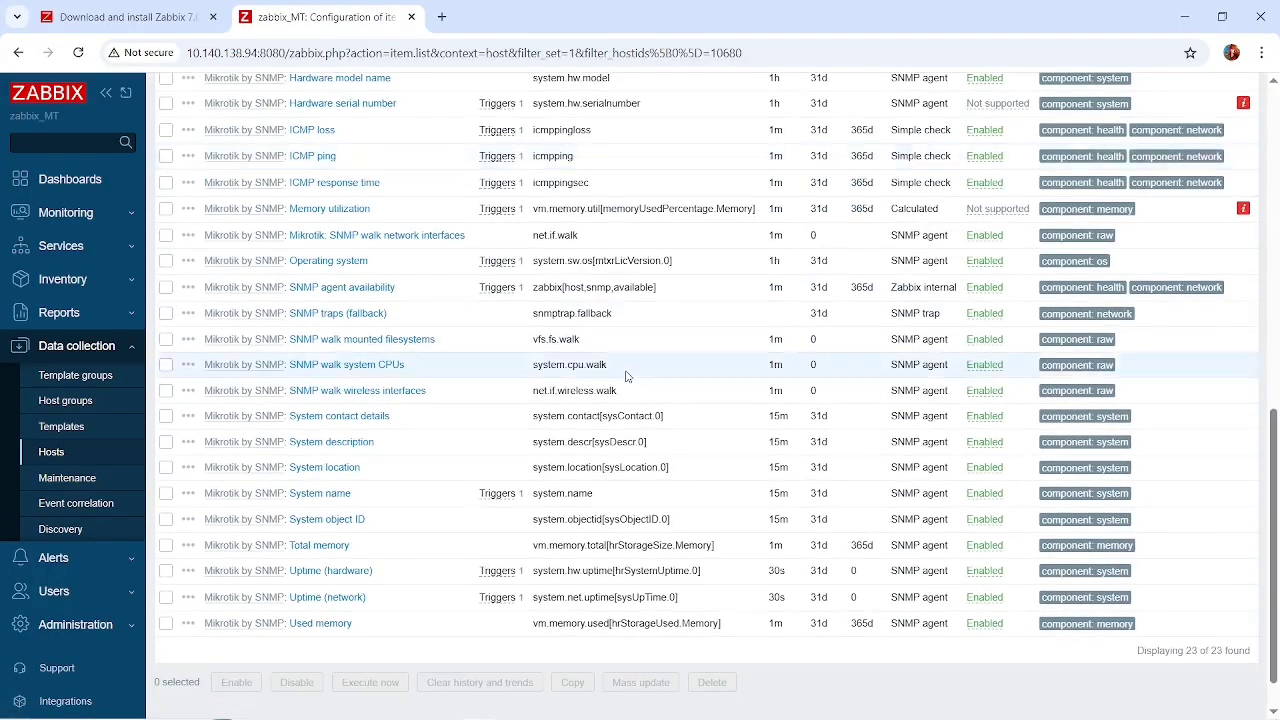
pyautogui.scroll(2, 627, 372)
pyautogui.scroll(1, 627, 374)
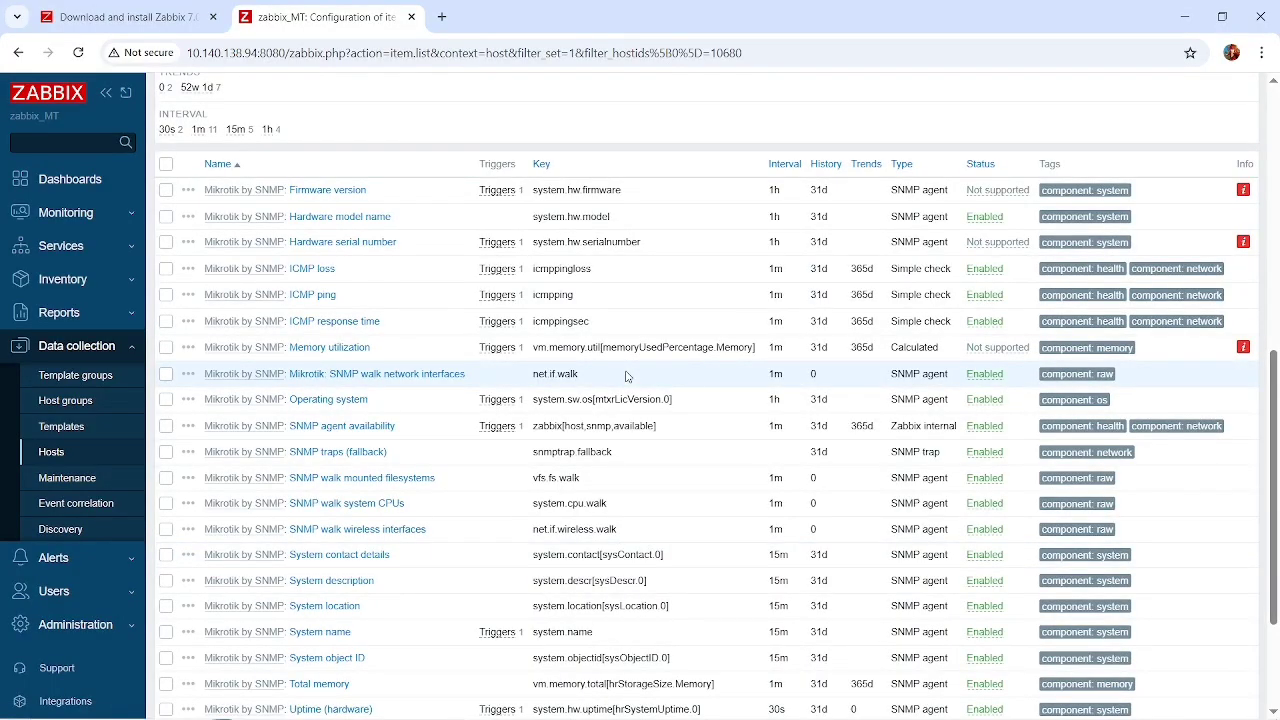
pyautogui.scroll(3, 627, 374)
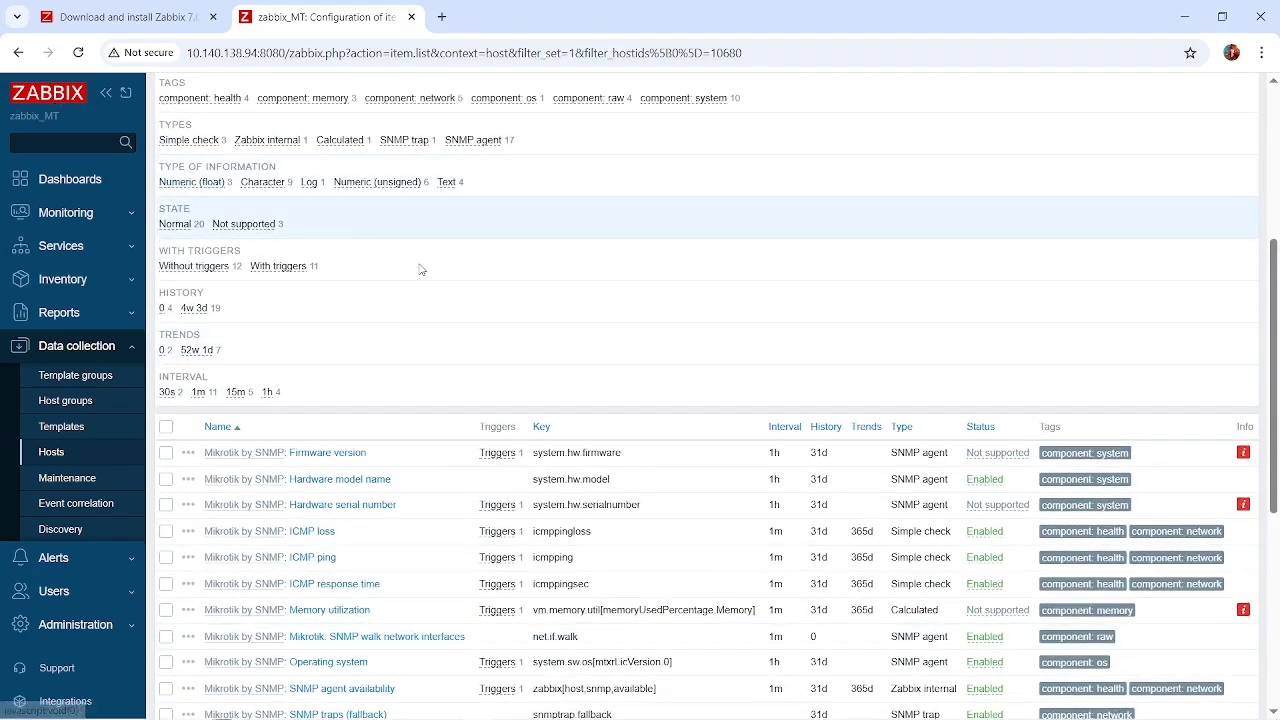
pyautogui.scroll(-1, 518, 354)
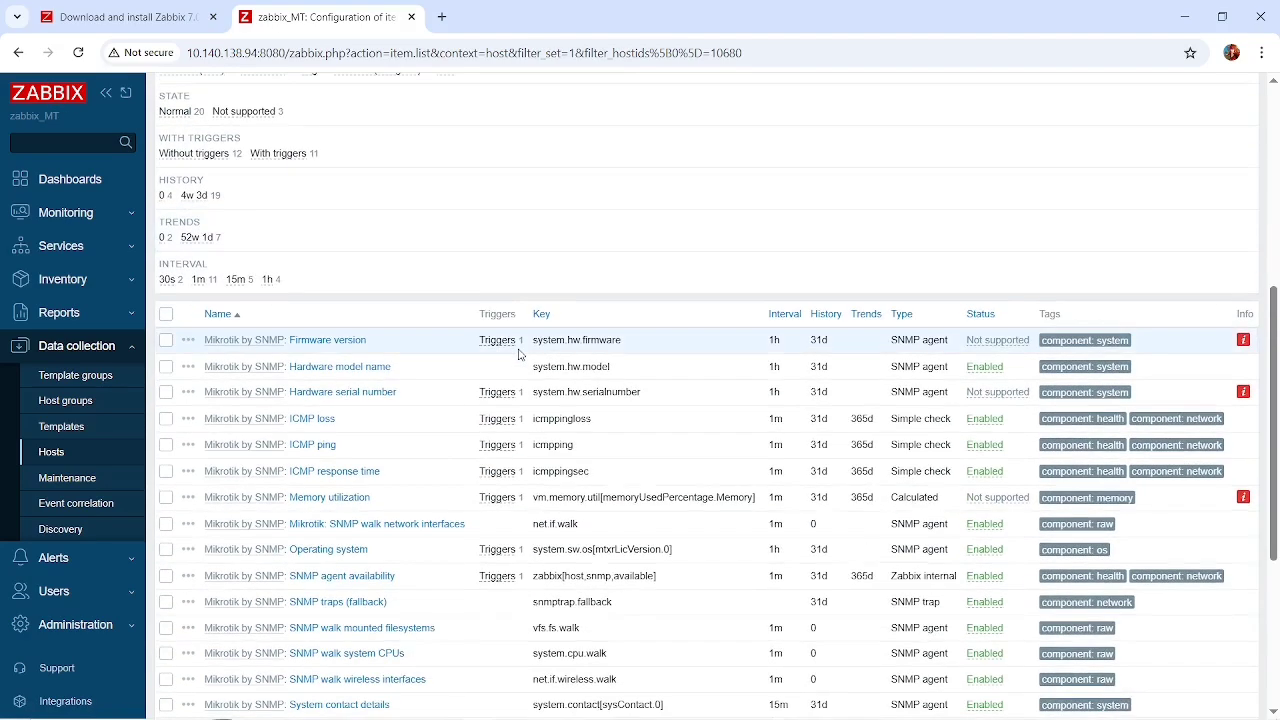
pyautogui.scroll(-1, 591, 446)
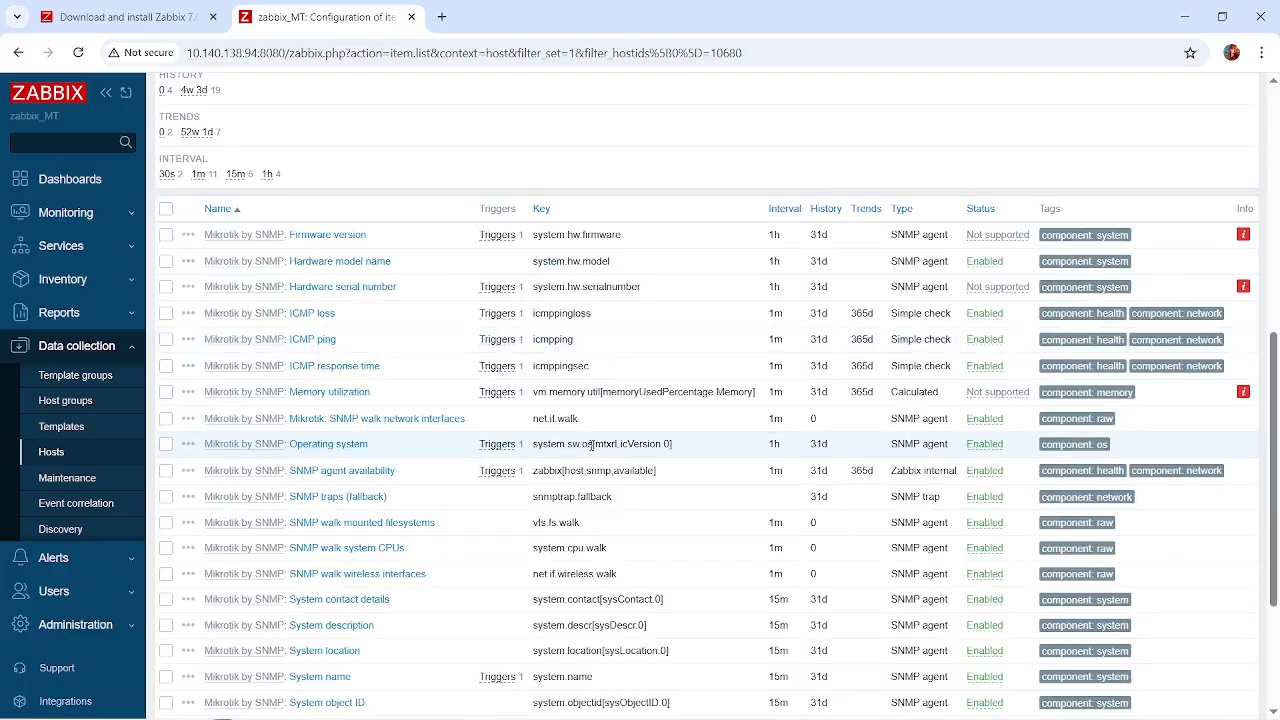
pyautogui.scroll(-1, 591, 446)
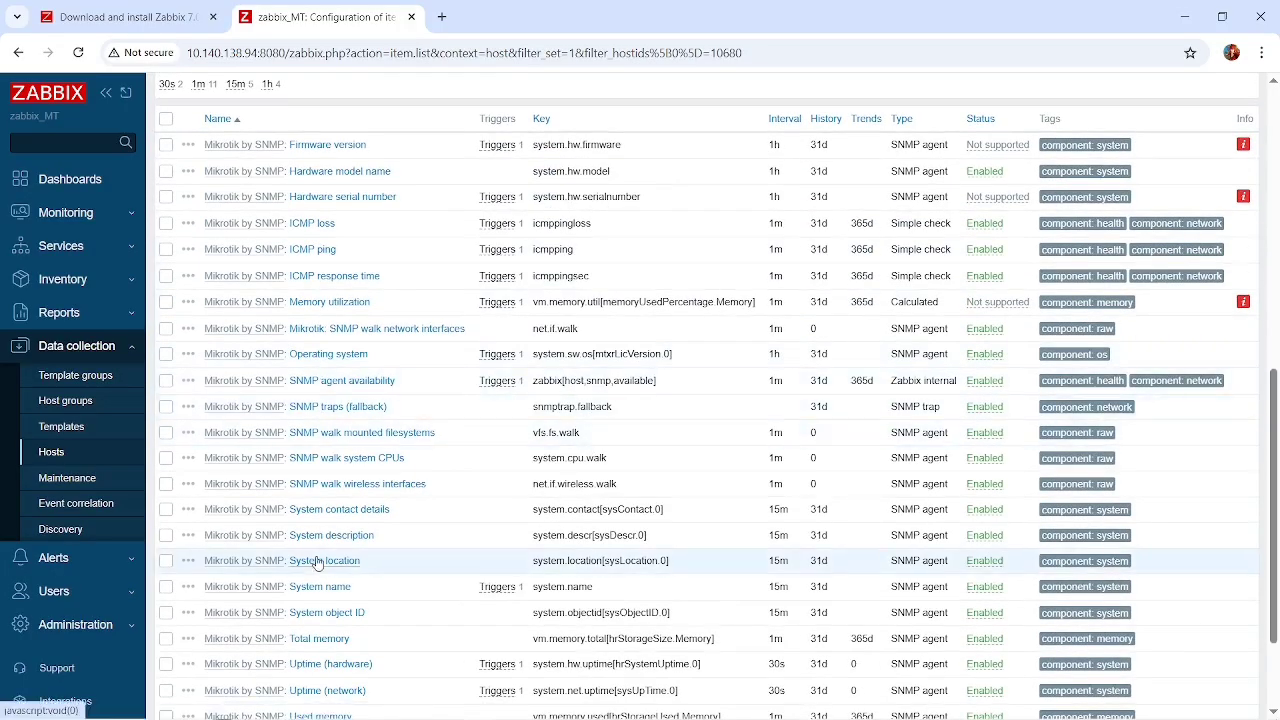
pyautogui.scroll(-1, 318, 561)
pyautogui.scroll(8, 318, 561)
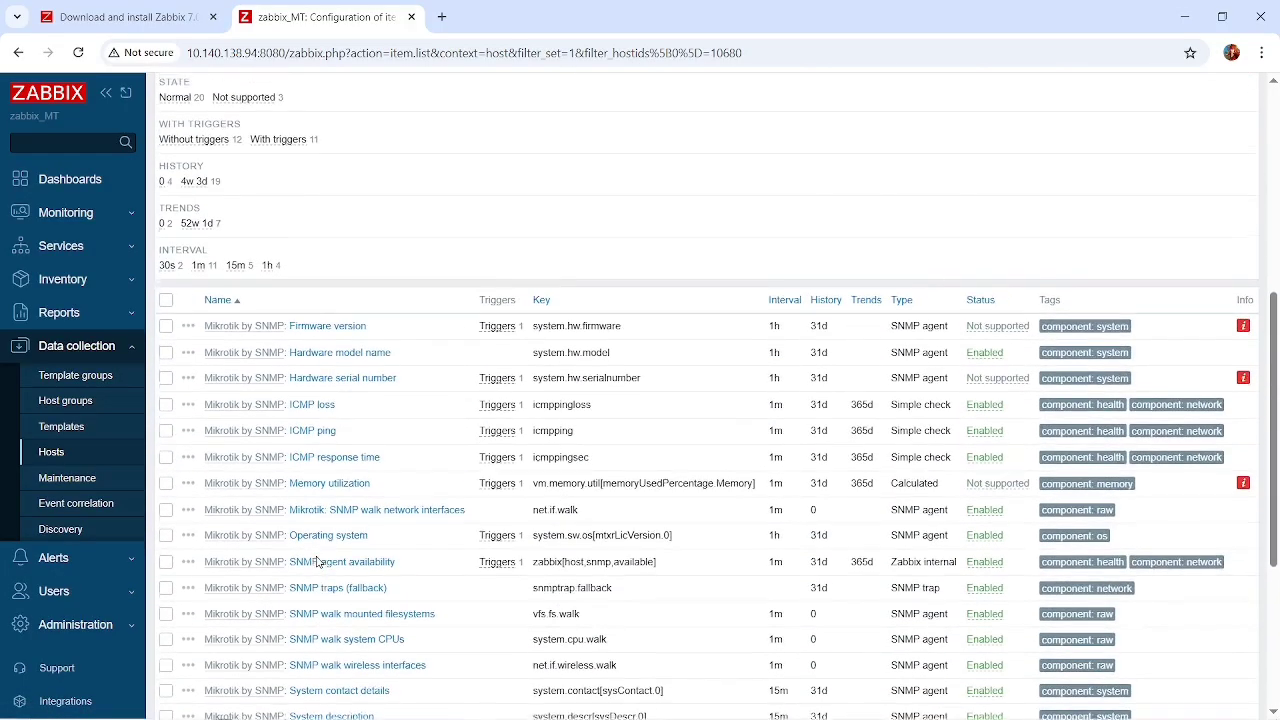
pyautogui.scroll(1, 318, 561)
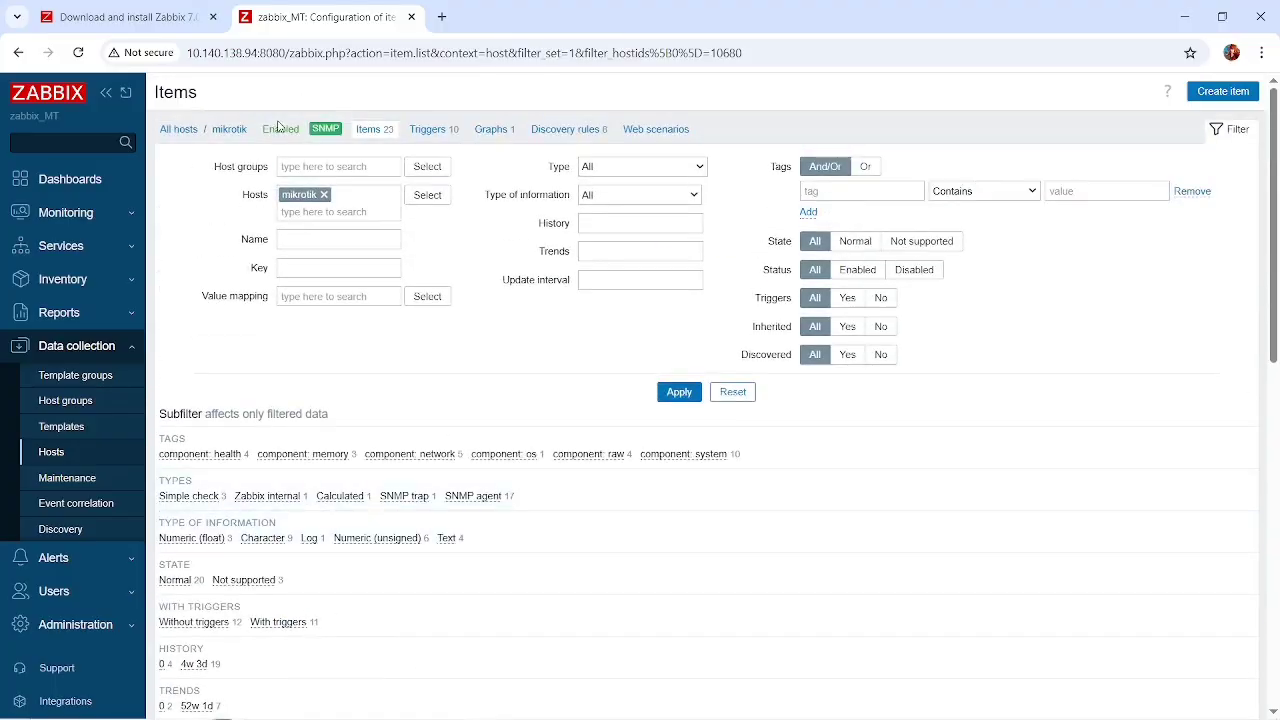
pyautogui.scroll(-5, 403, 510)
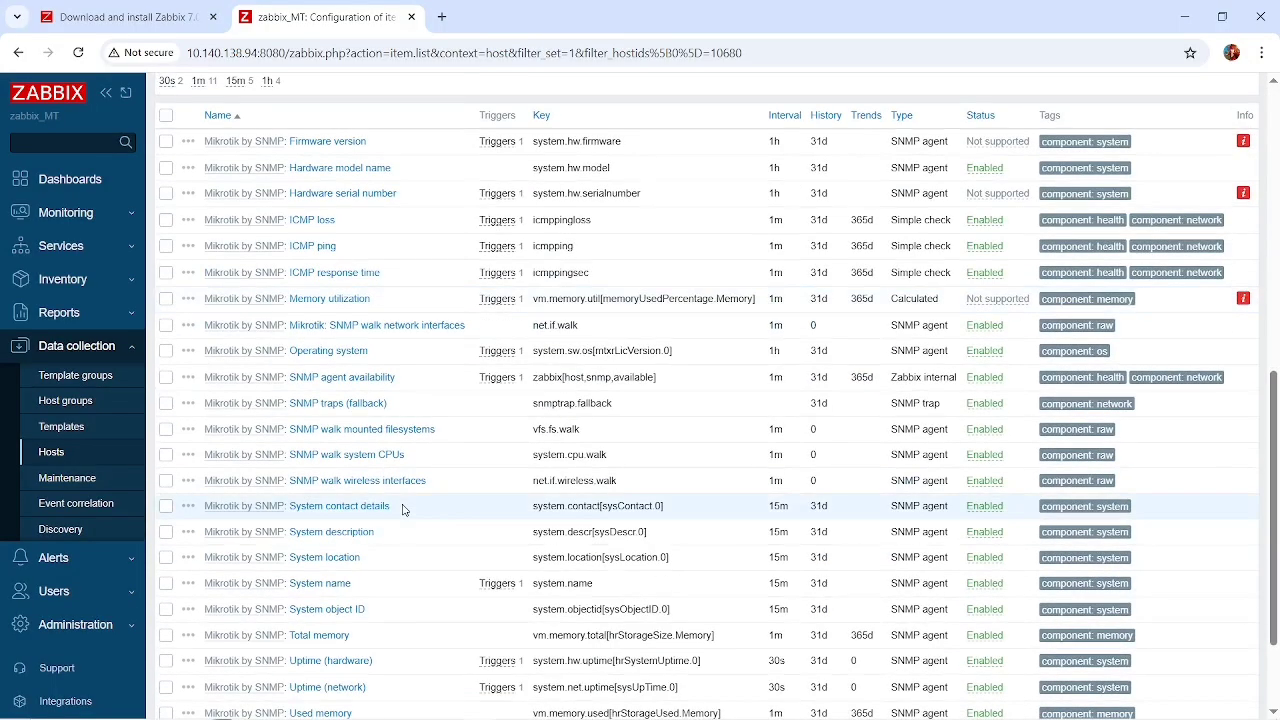
pyautogui.scroll(-2, 403, 510)
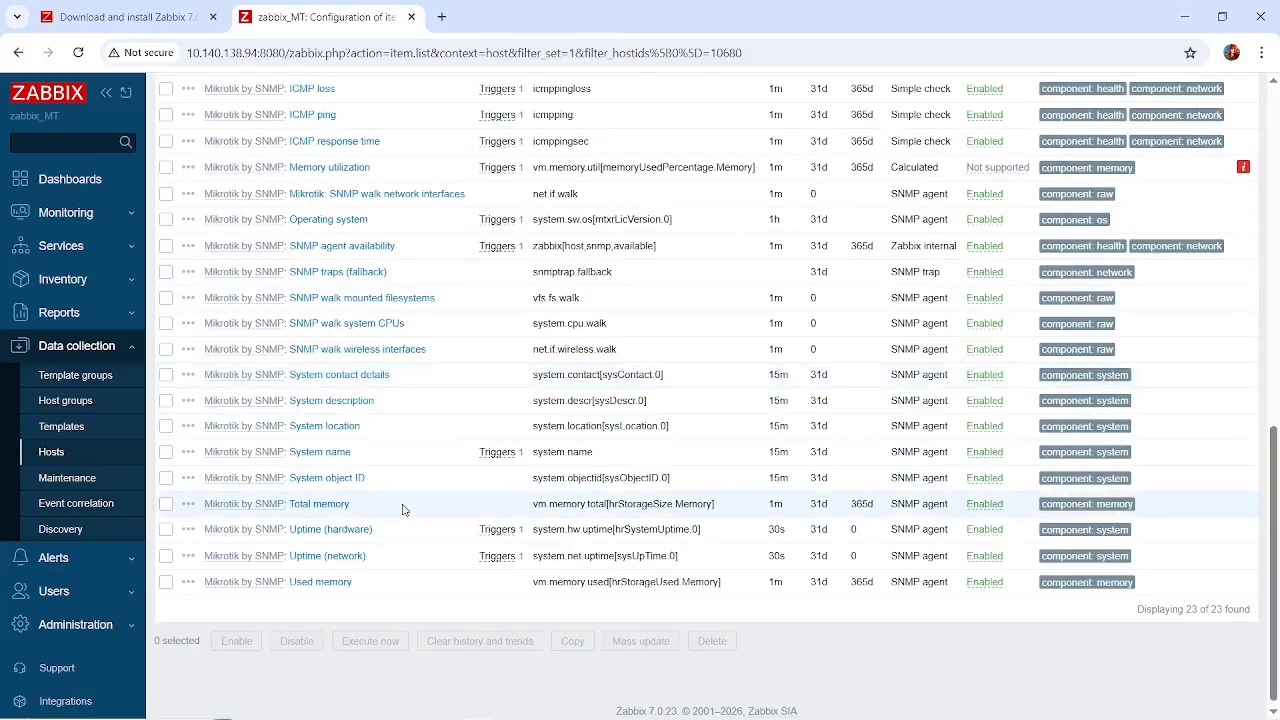
pyautogui.scroll(1, 403, 510)
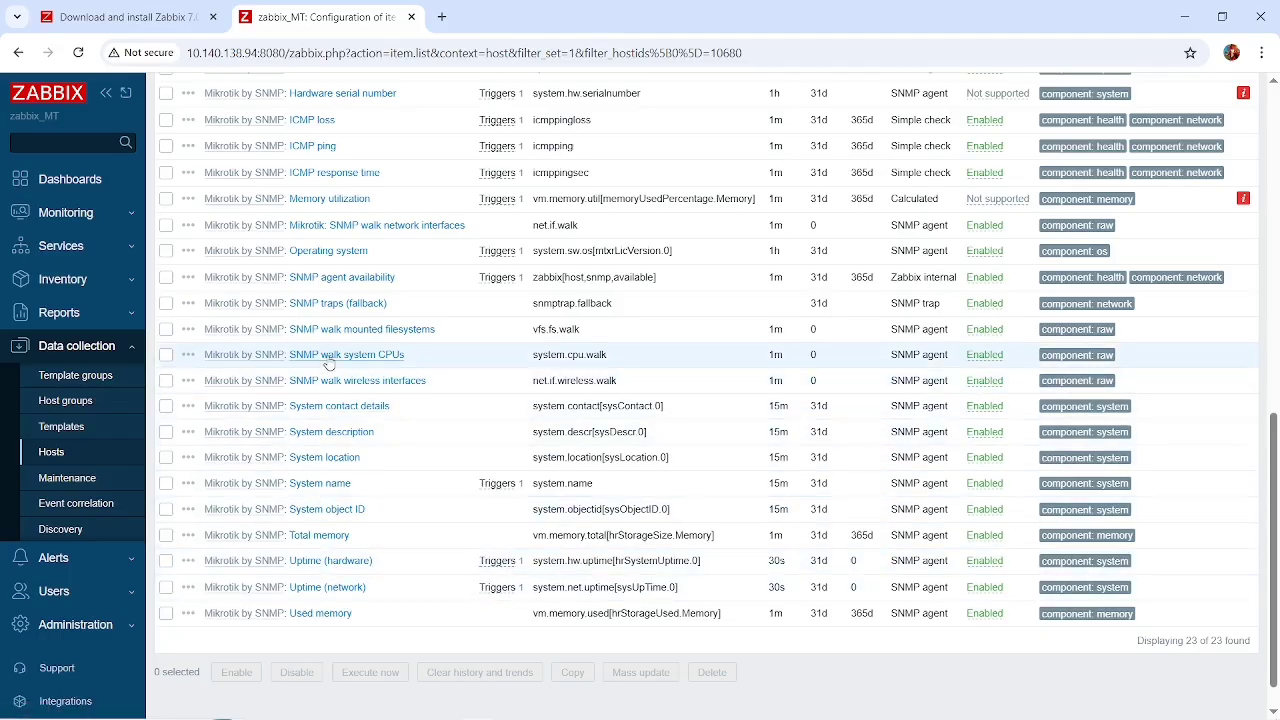
pyautogui.scroll(1, 300, 330)
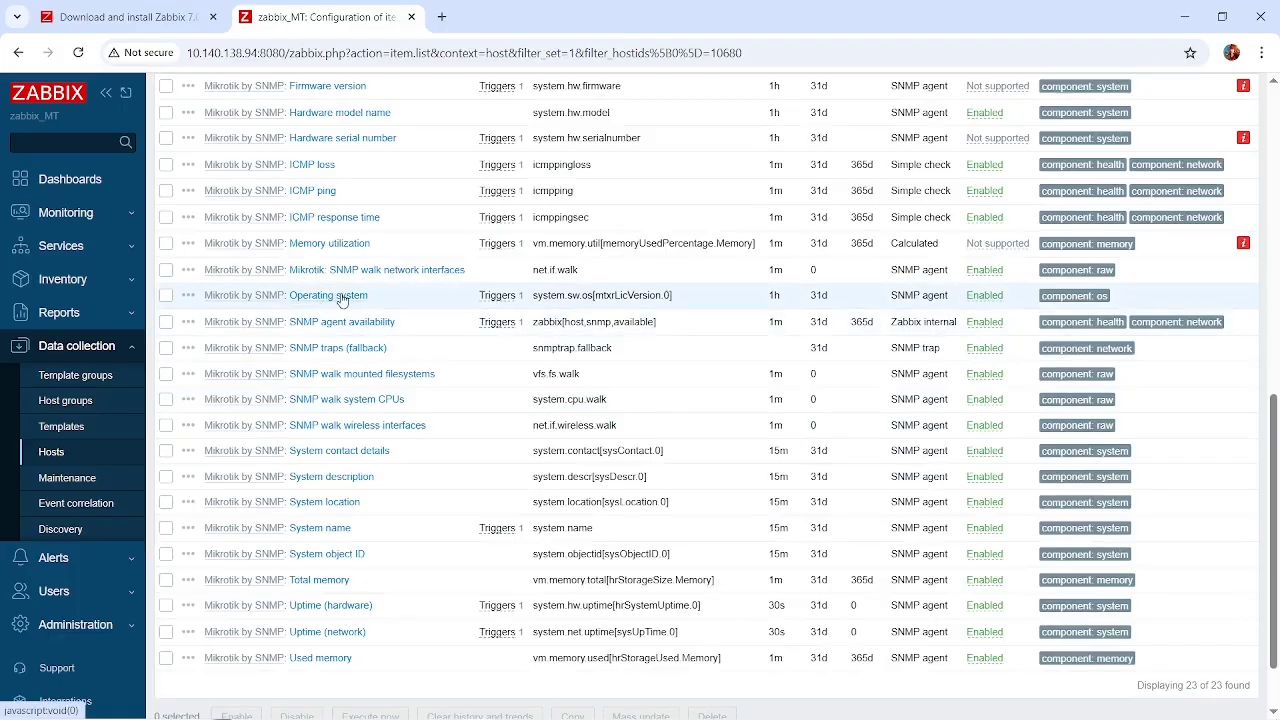
pyautogui.scroll(2, 340, 294)
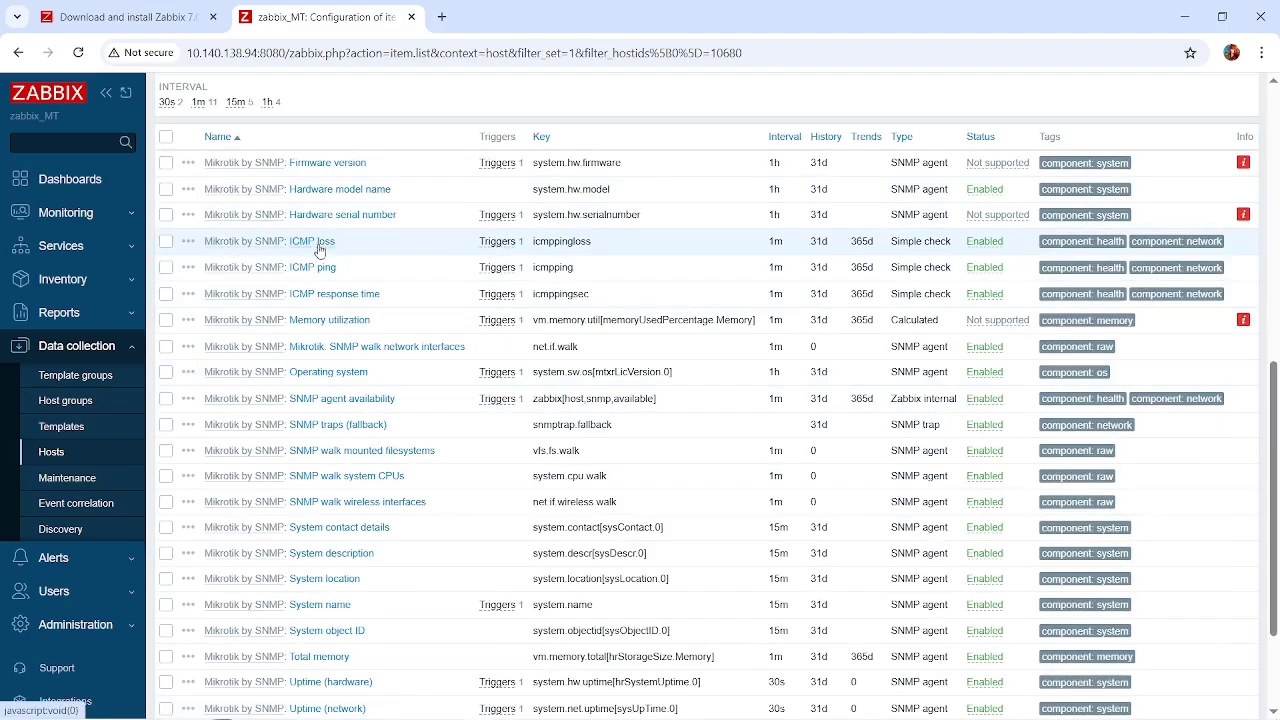
pyautogui.scroll(5, 340, 265)
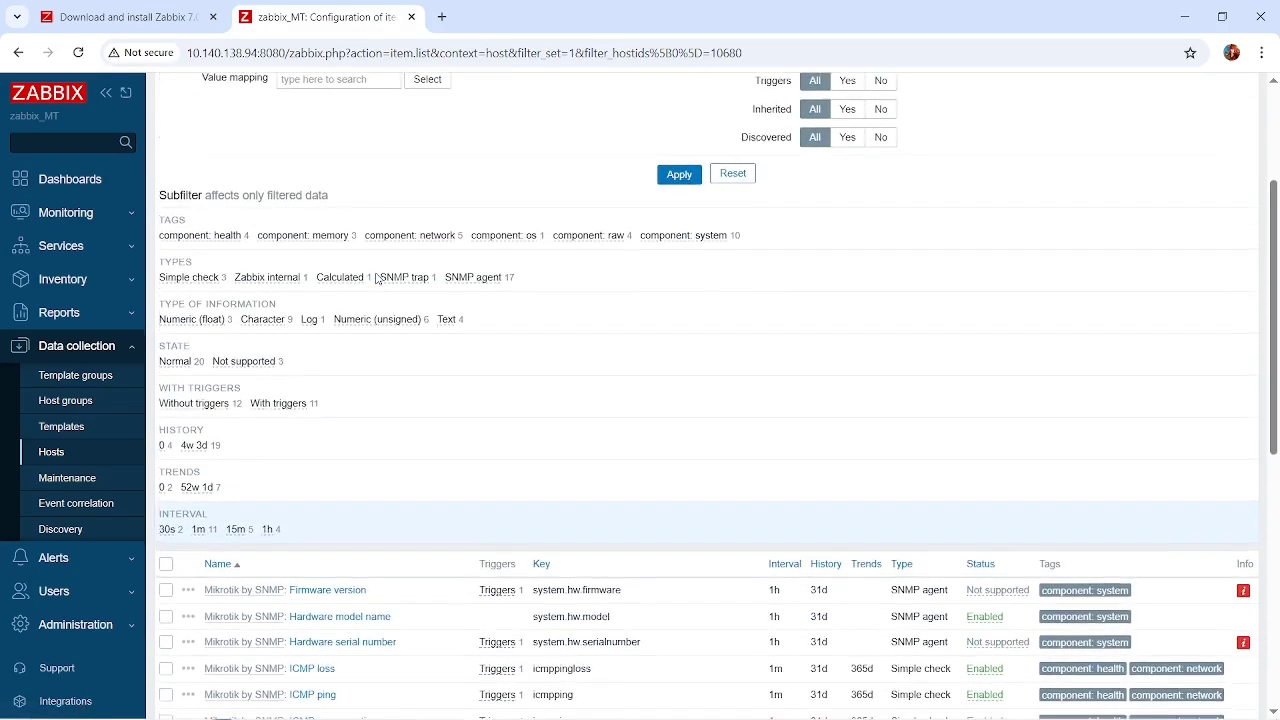
pyautogui.scroll(4, 378, 280)
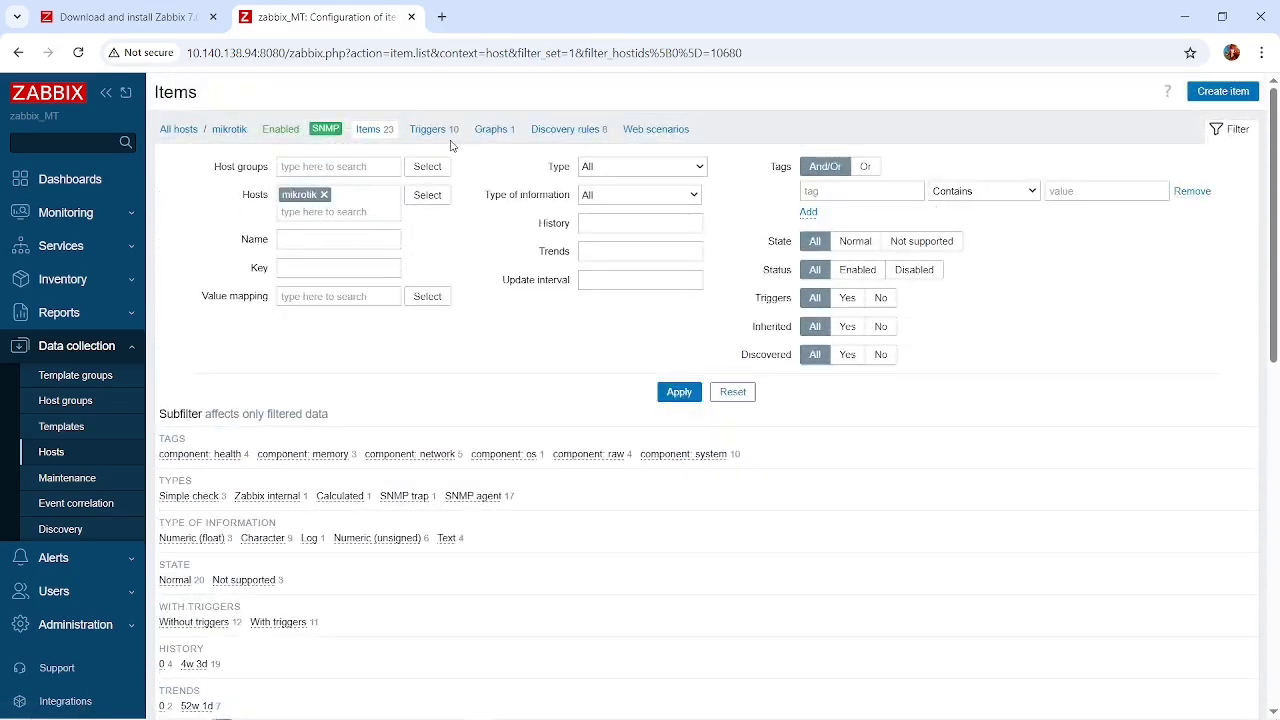
# Examine the mikrotik host's triggers, including their severities, dependencies, expressions and statuses.
pyautogui.click(435, 130)
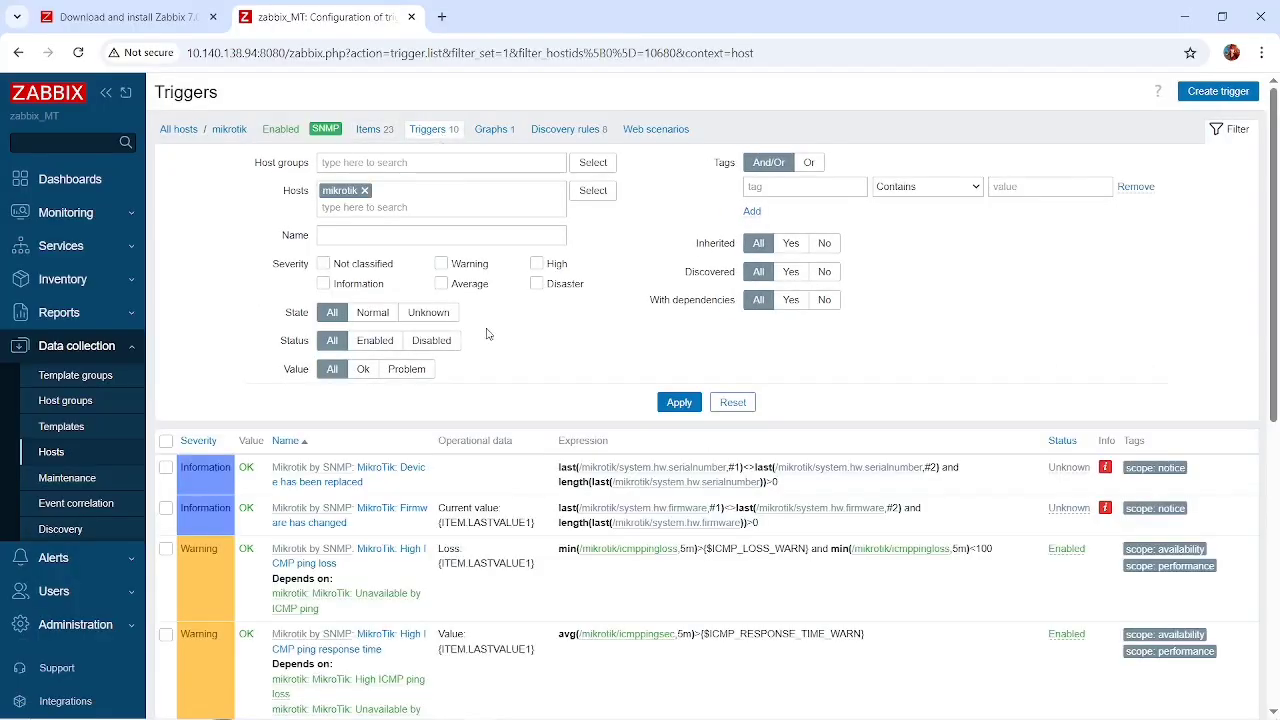
pyautogui.scroll(-3, 487, 334)
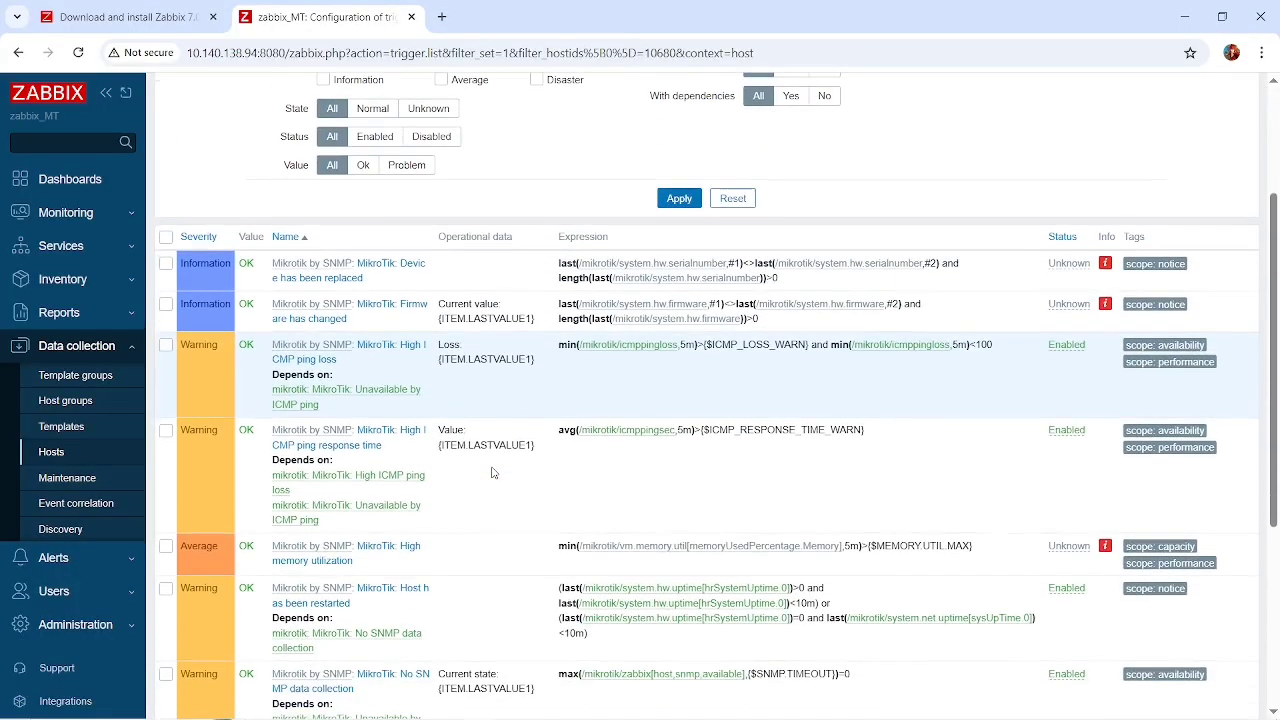
pyautogui.scroll(-2, 491, 472)
pyautogui.scroll(-1, 491, 472)
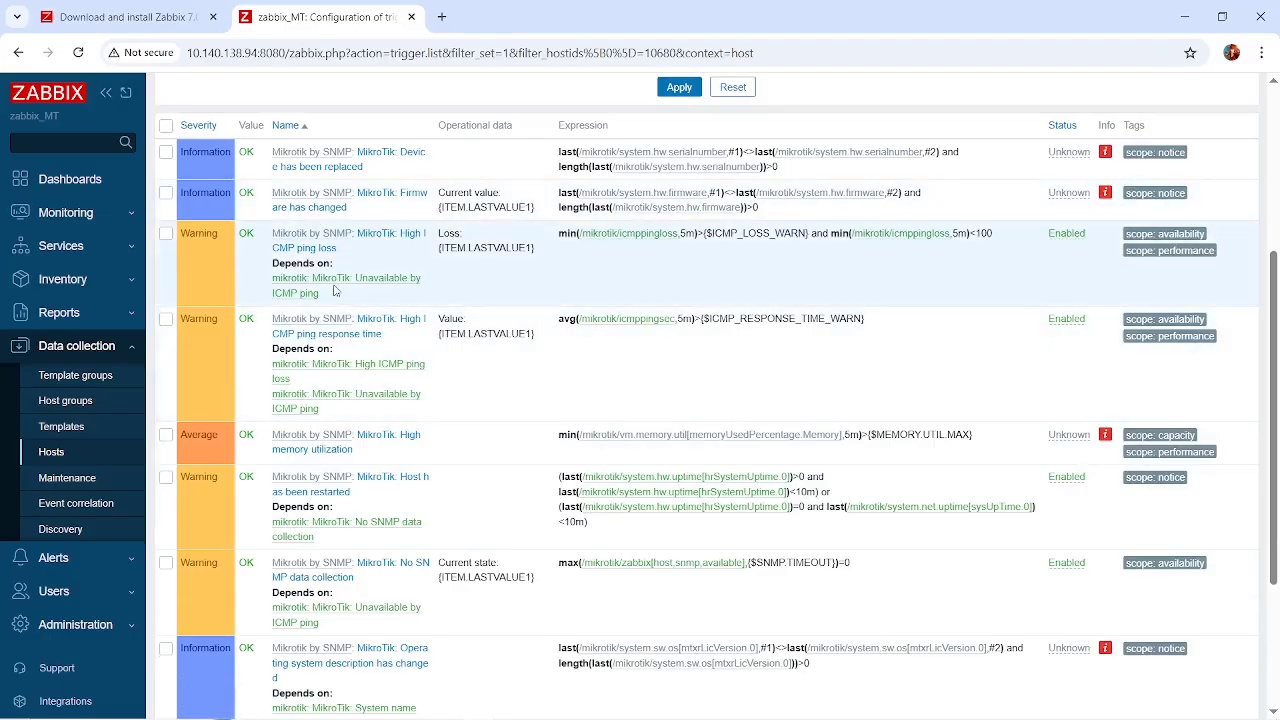
pyautogui.scroll(-1, 345, 396)
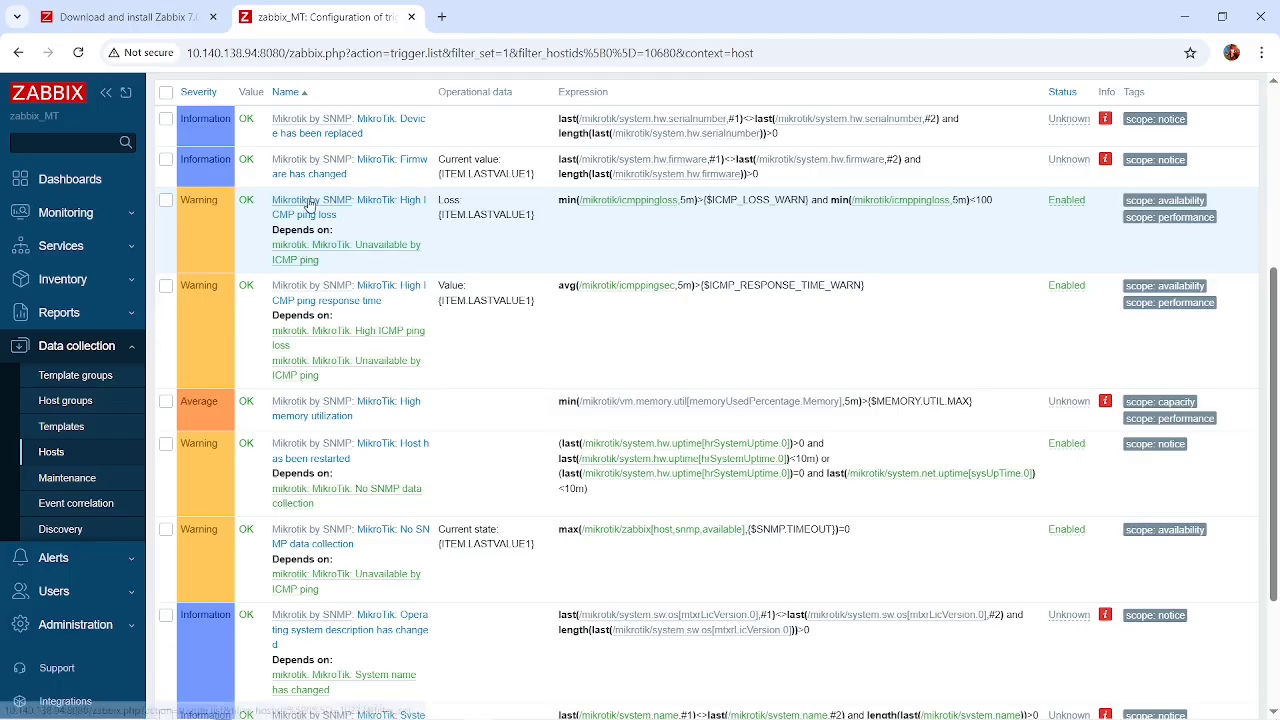
pyautogui.scroll(1, 316, 262)
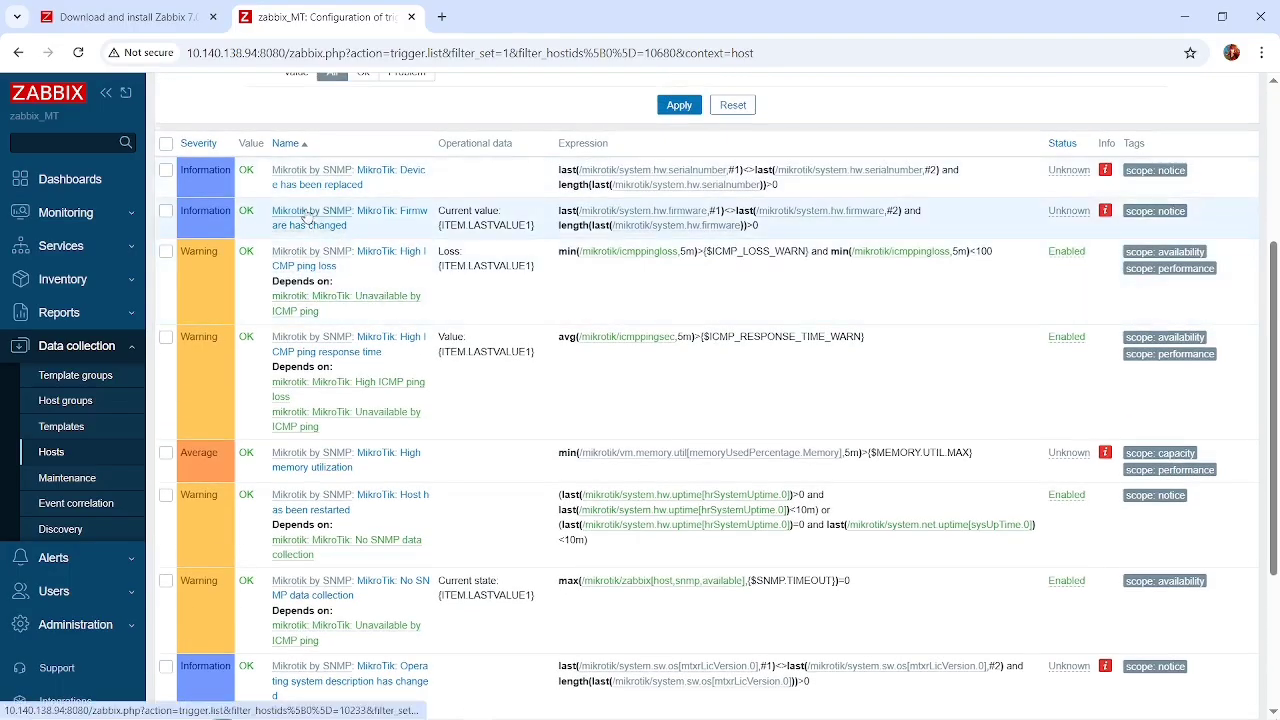
pyautogui.scroll(-3, 340, 305)
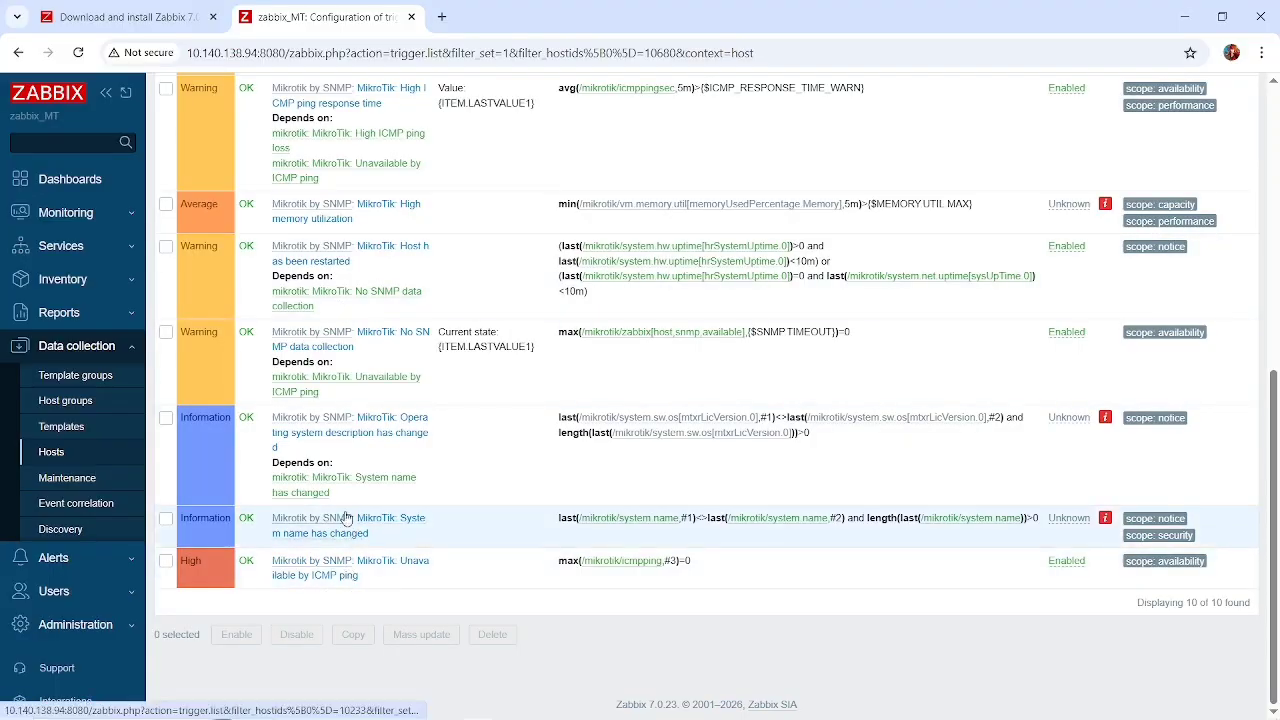
pyautogui.scroll(3, 350, 433)
pyautogui.scroll(2, 350, 433)
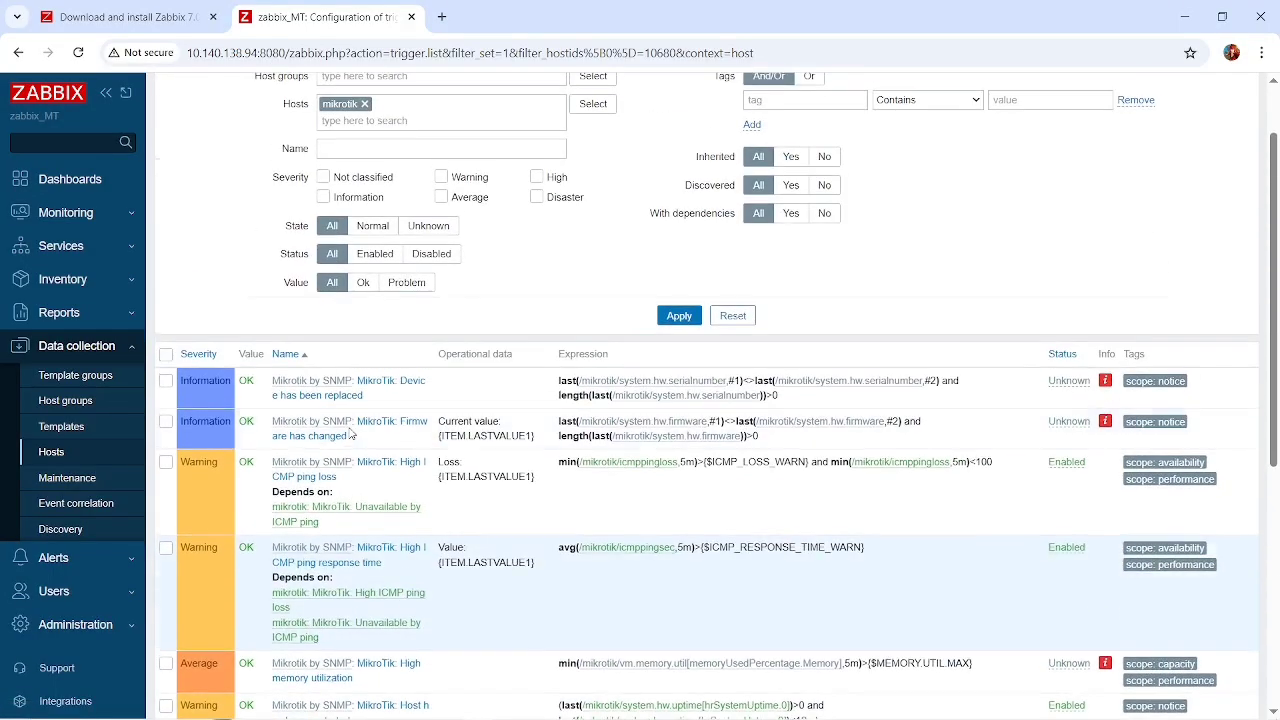
pyautogui.scroll(-2, 350, 433)
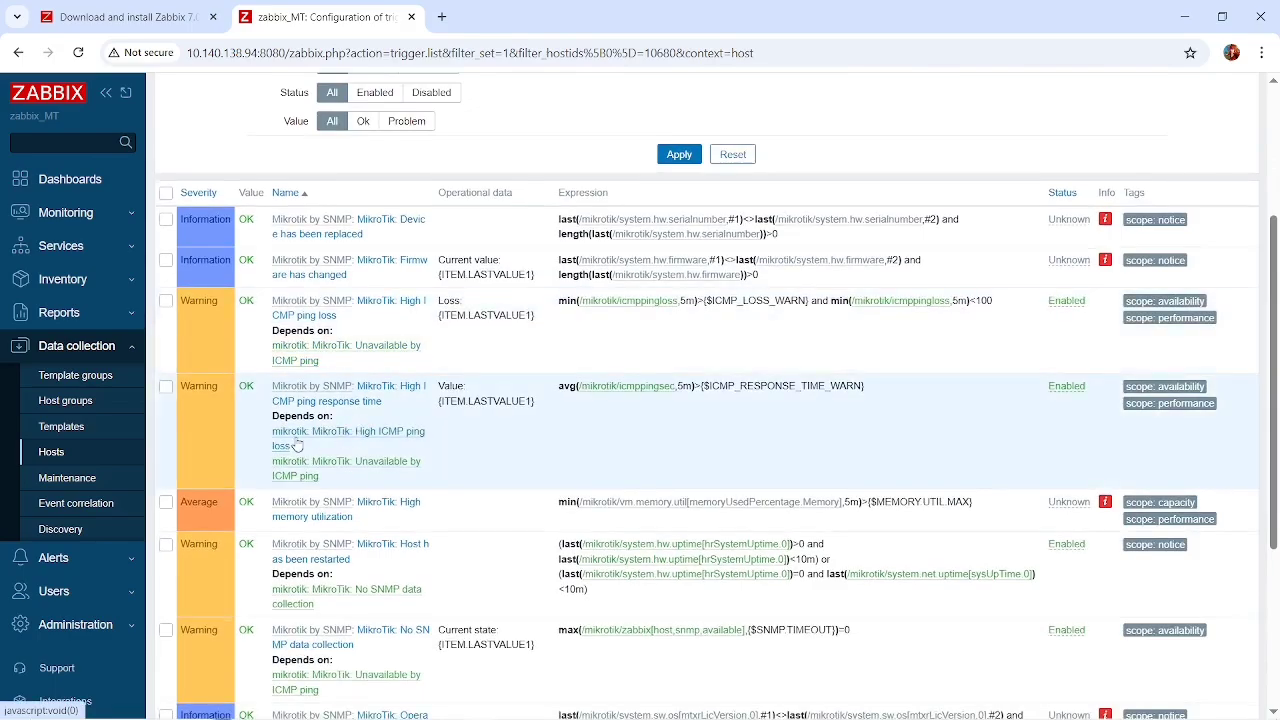
pyautogui.scroll(-2, 323, 570)
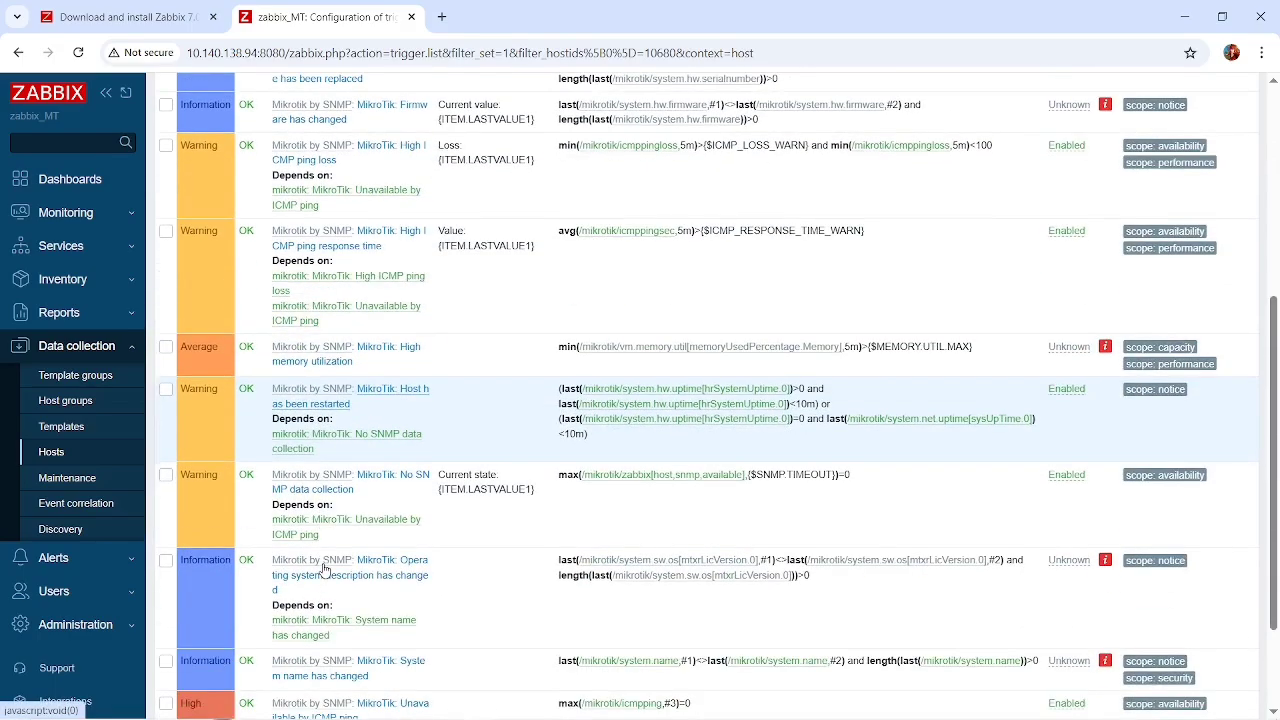
pyautogui.scroll(4, 323, 570)
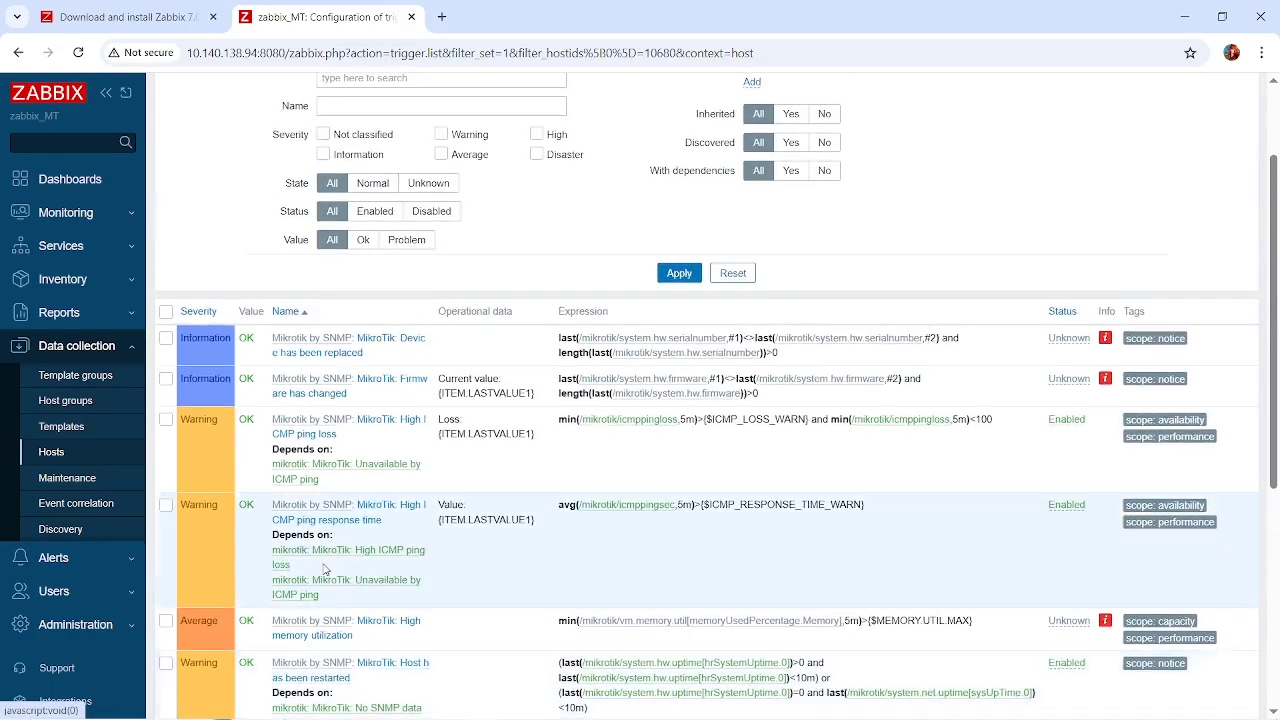
pyautogui.scroll(-5, 323, 570)
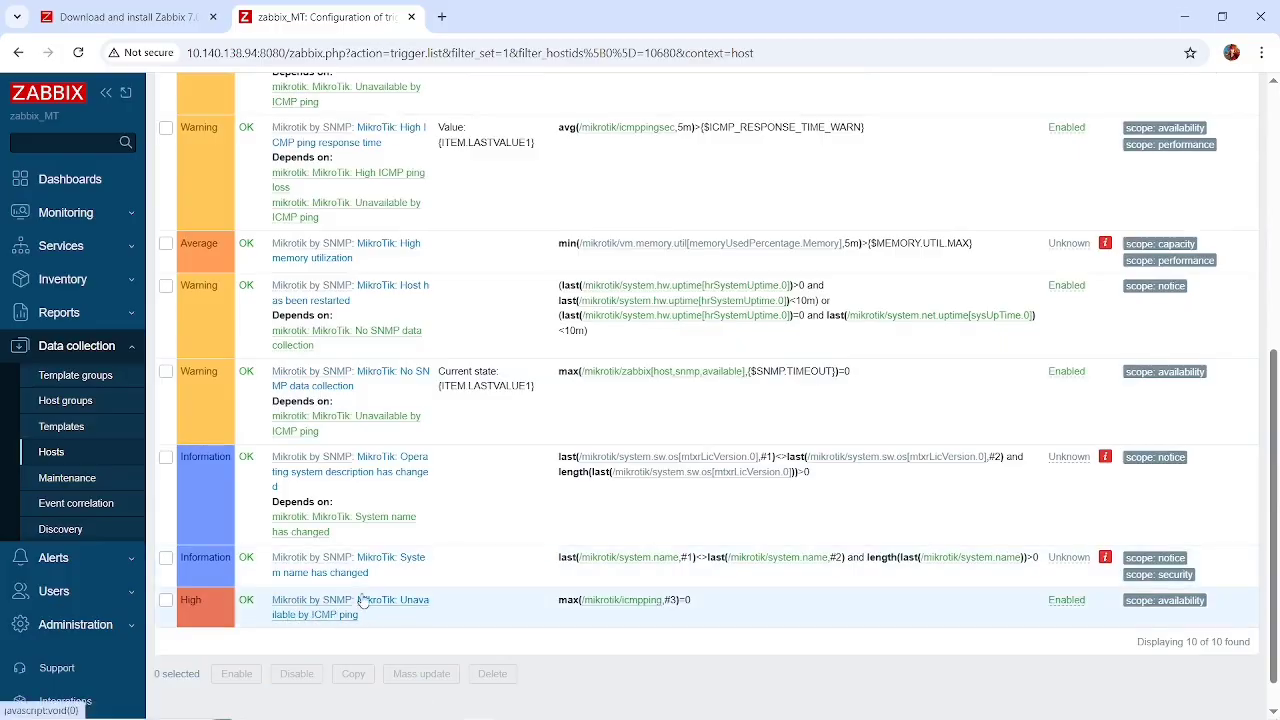
pyautogui.scroll(2, 362, 598)
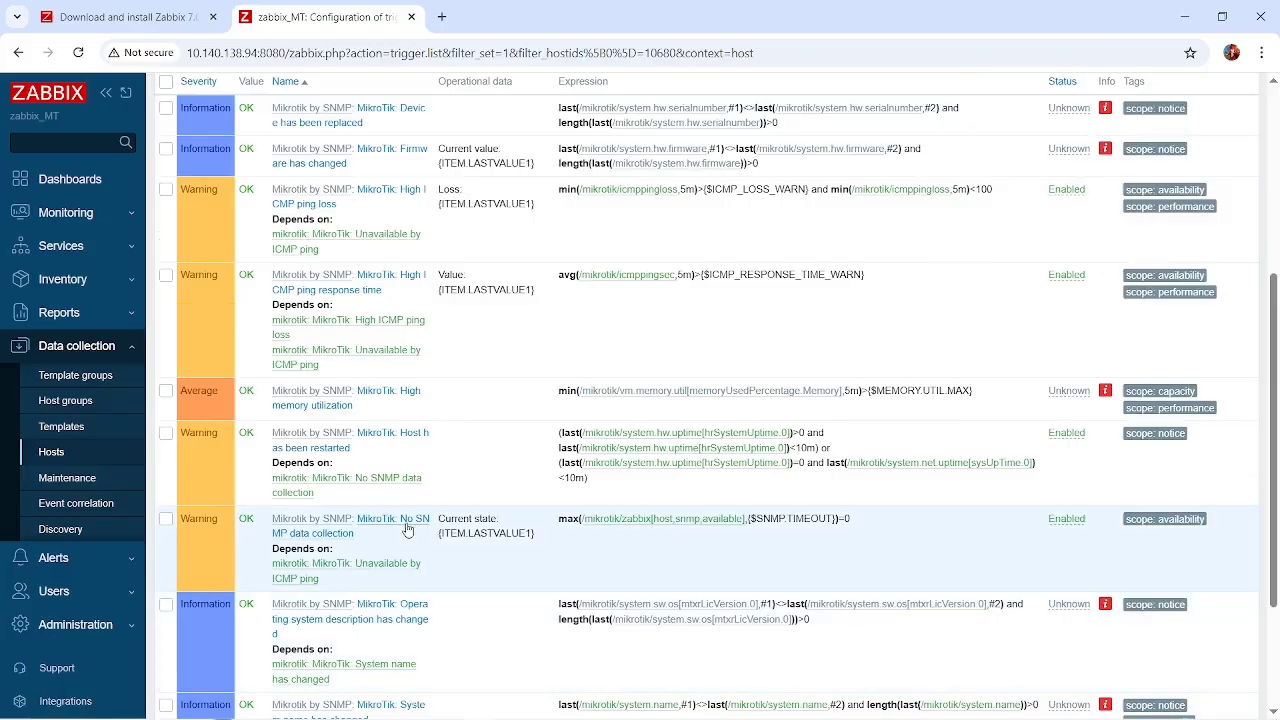
# Open the list of trigger actions under alerts to view the configured operations and their status.
pyautogui.scroll(5, 412, 525)
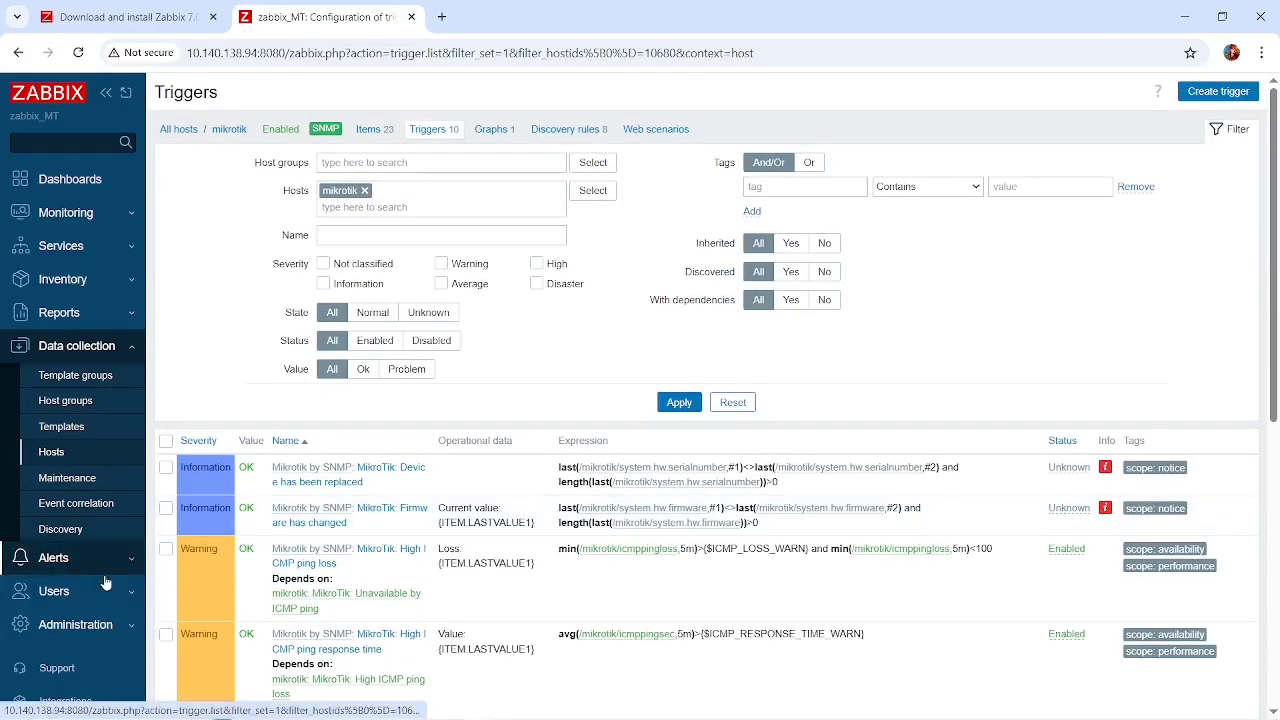
pyautogui.click(73, 557)
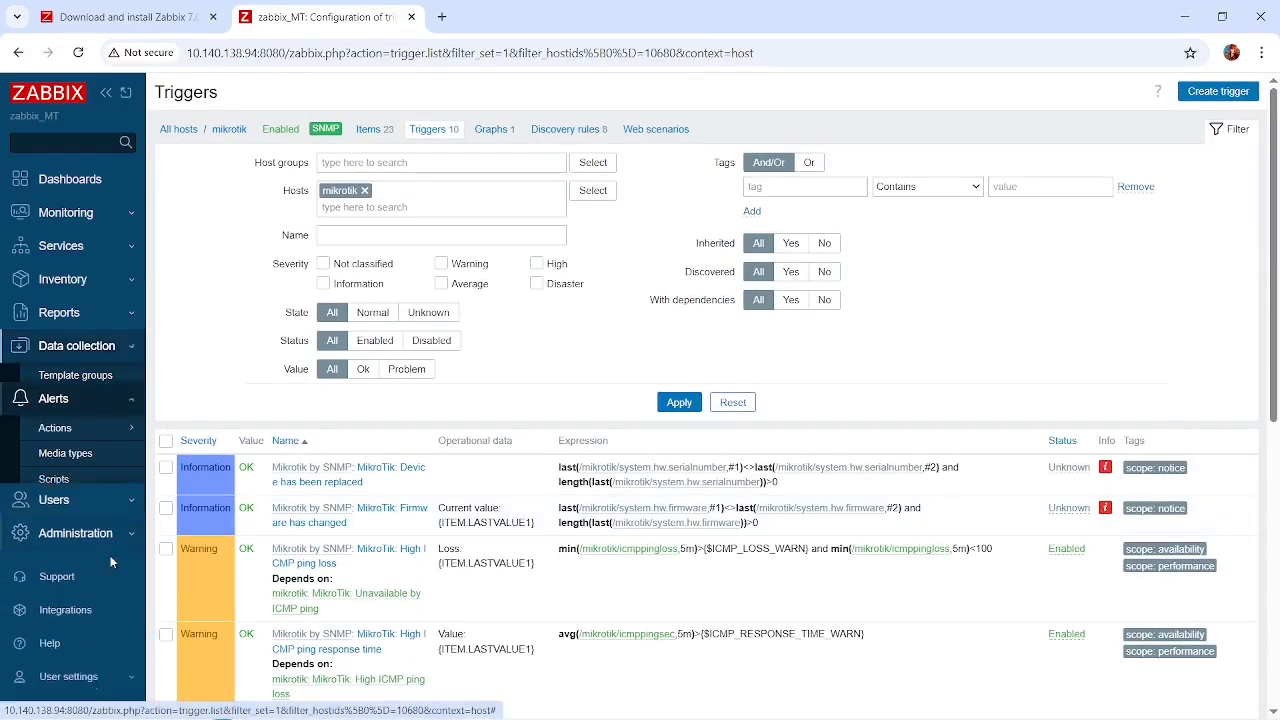
pyautogui.click(78, 415)
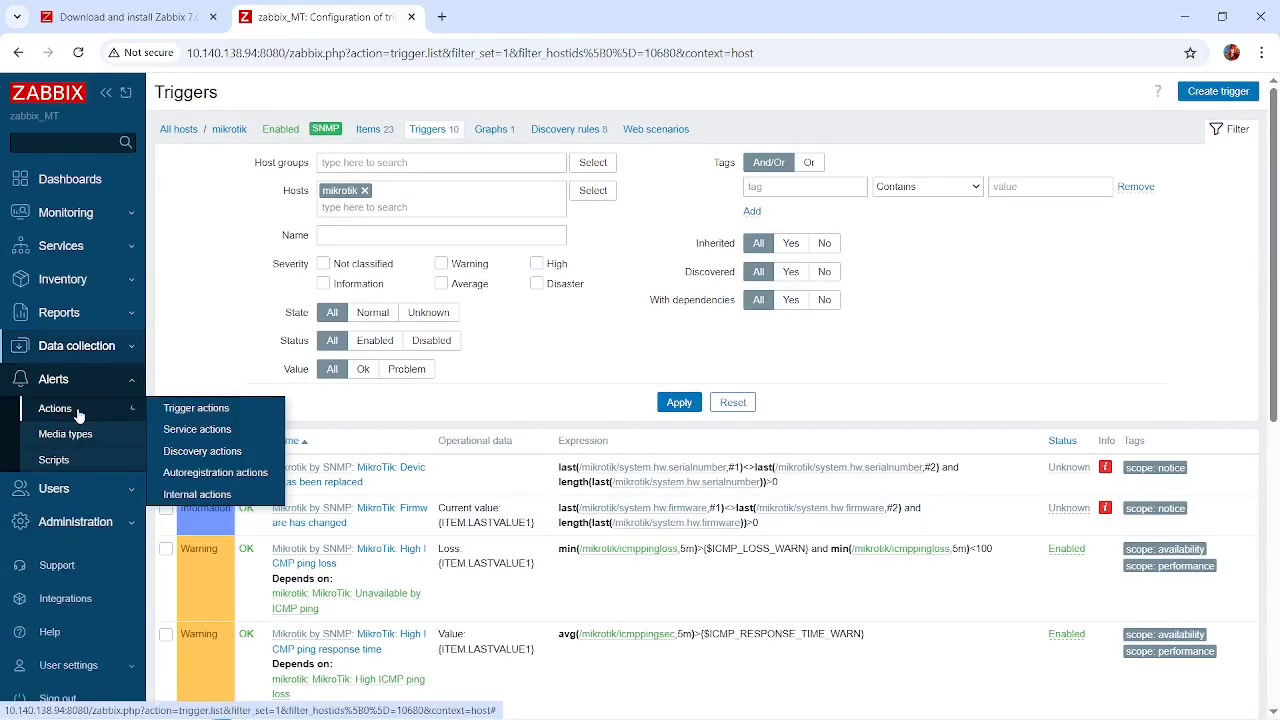
pyautogui.click(175, 409)
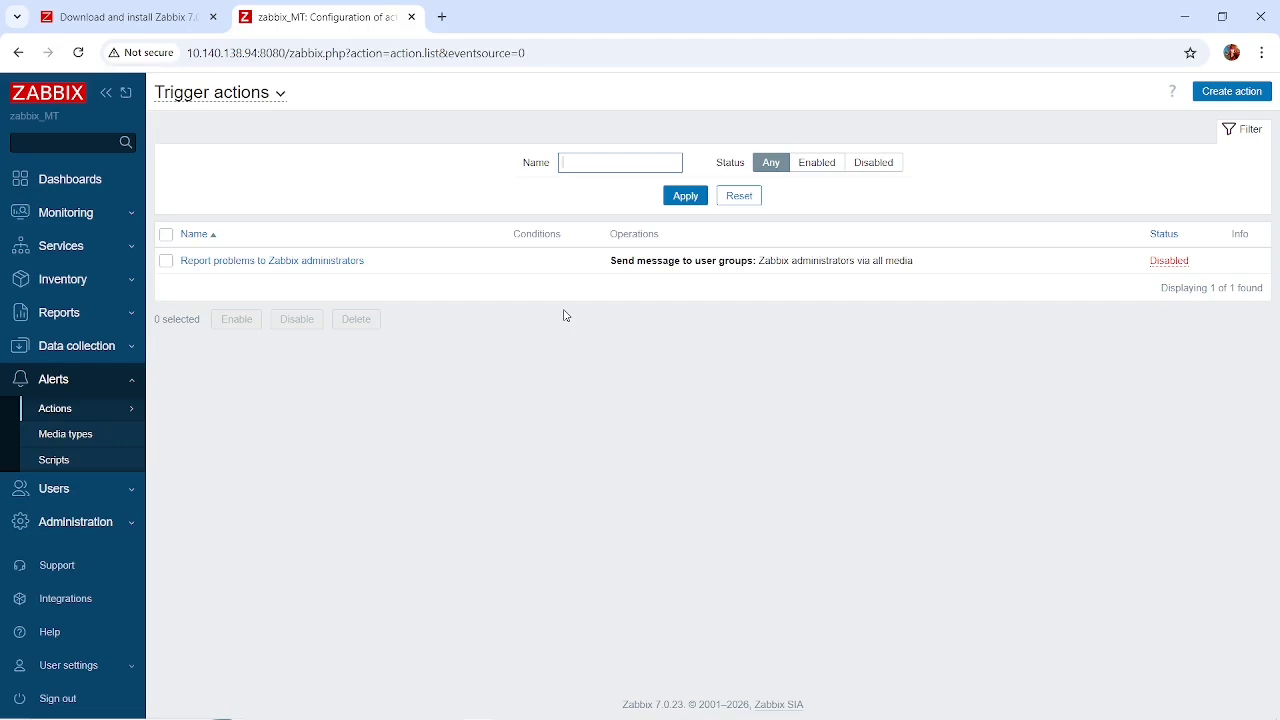
# Return to the data collection host list and review the mikrotik host's triggers, down to the ICMP ping unavailability trigger.
pyautogui.click(104, 346)
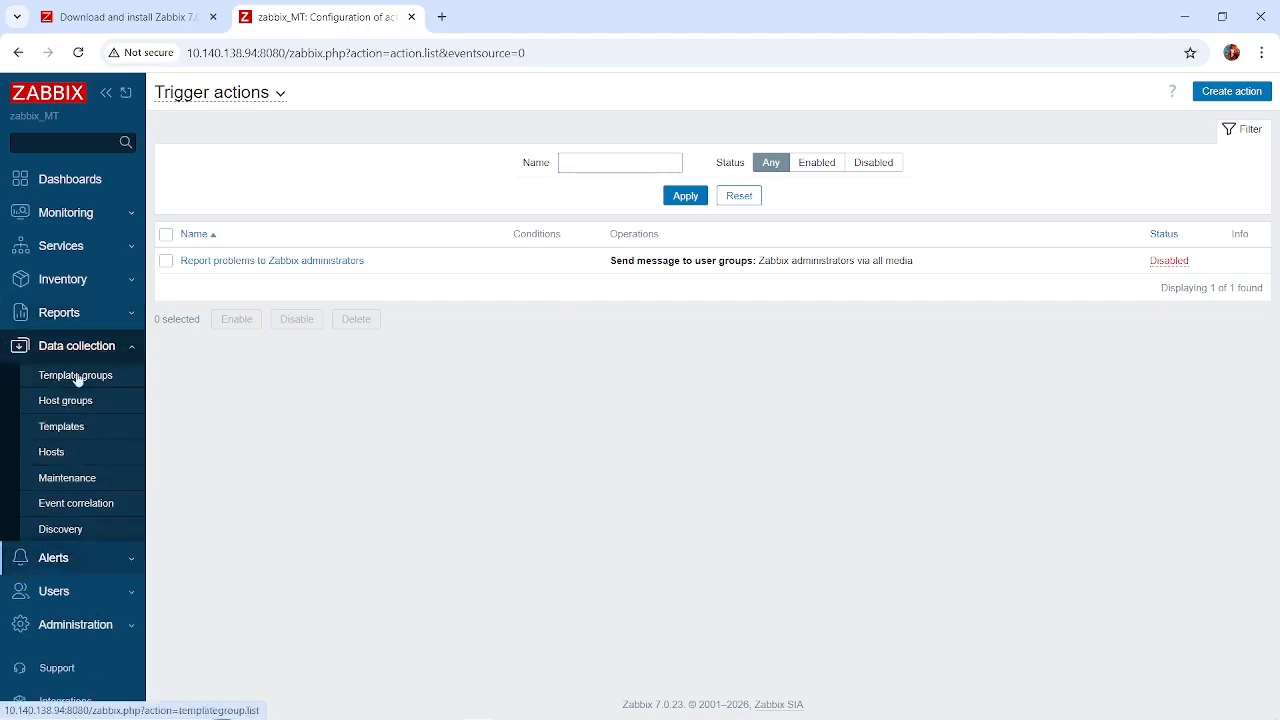
pyautogui.click(52, 454)
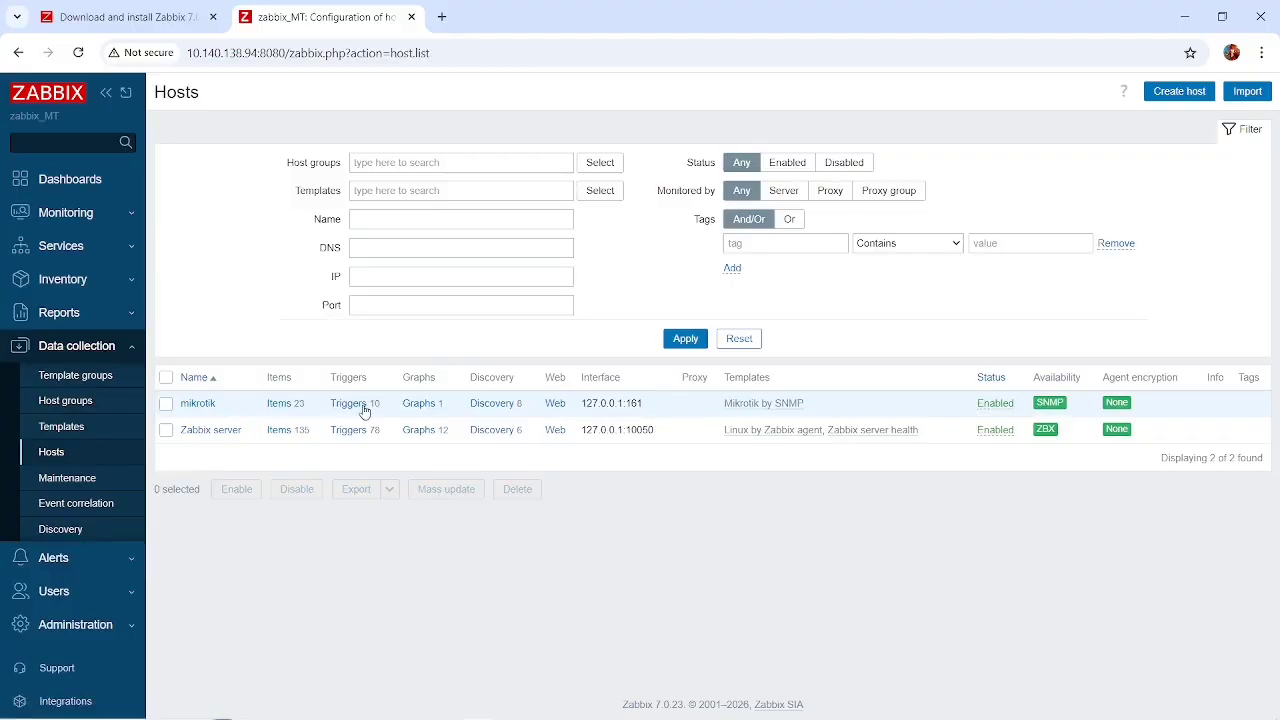
pyautogui.click(365, 405)
pyautogui.scroll(-7, 391, 445)
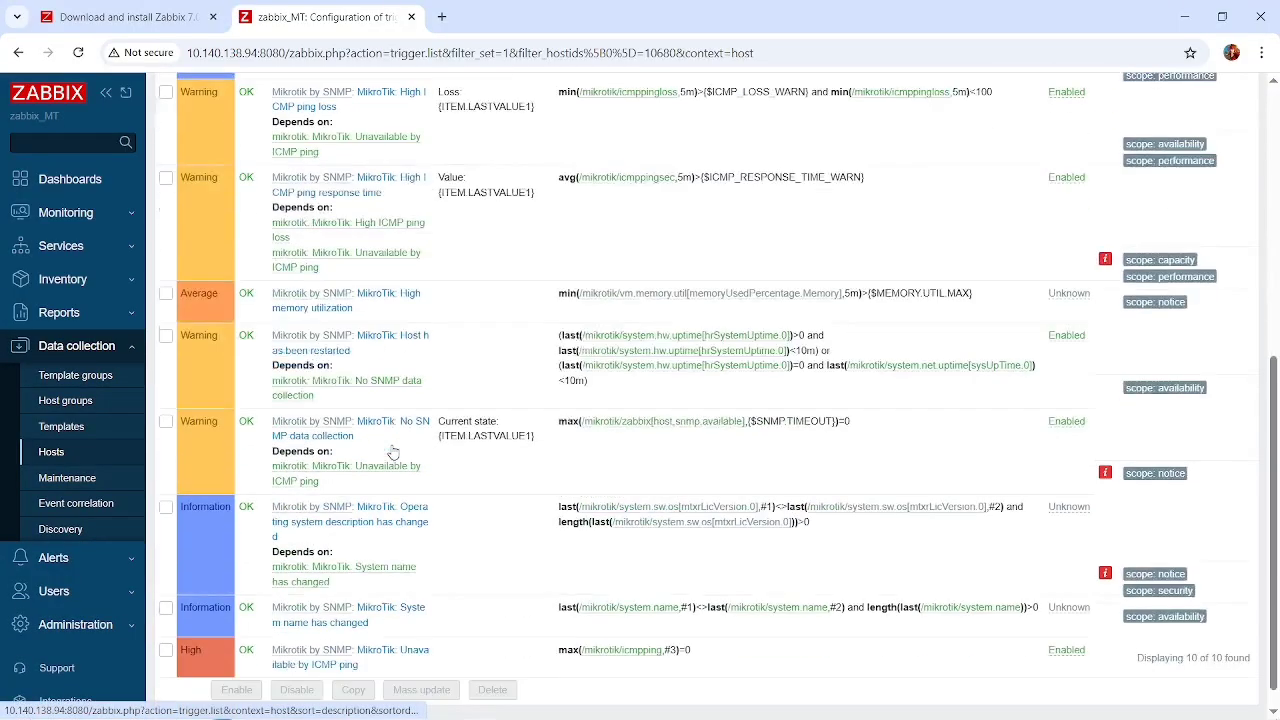
pyautogui.scroll(-2, 393, 452)
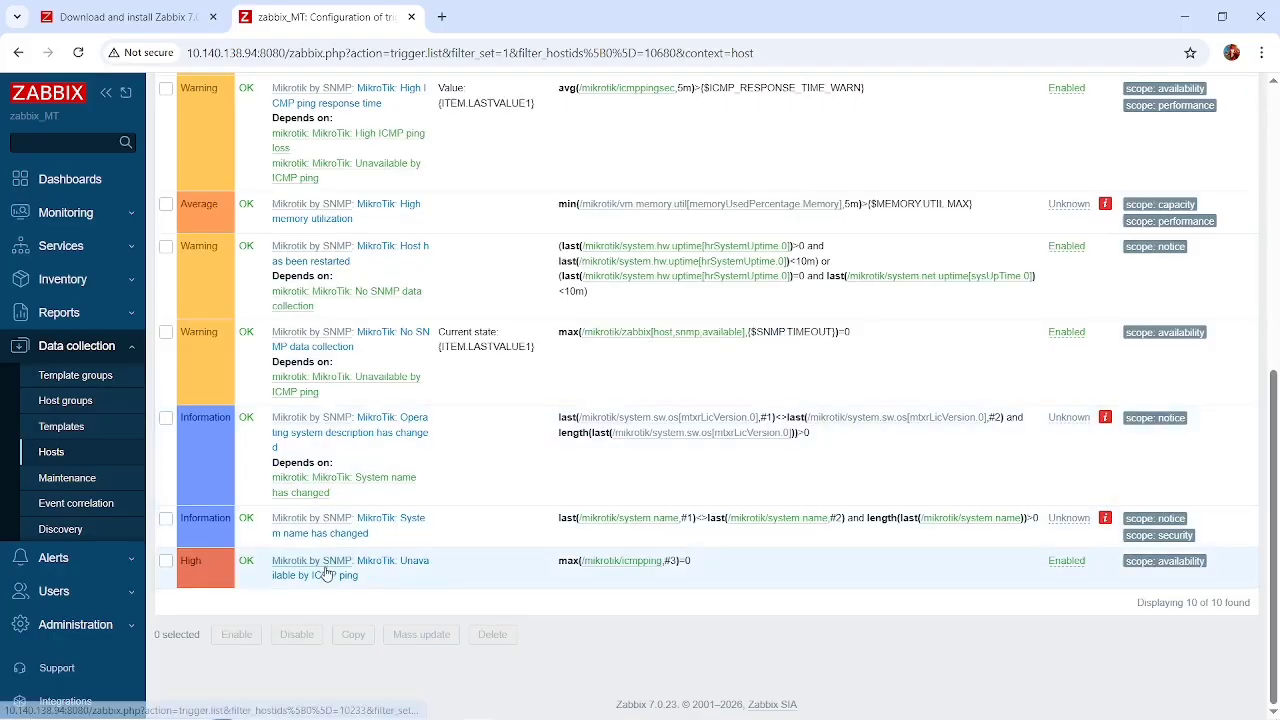
pyautogui.scroll(6, 443, 537)
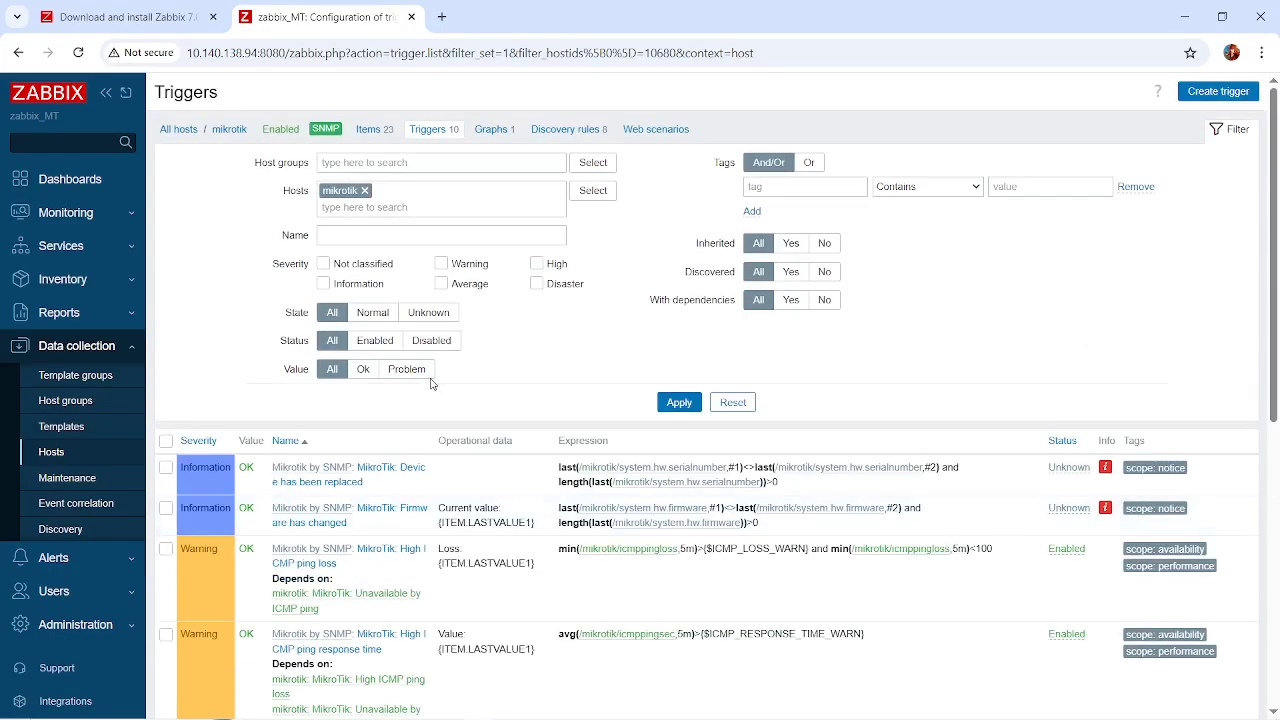
# View the configuration of the mikrotik host's Memory utilization graph, then return to the host's graph list.
pyautogui.click(490, 130)
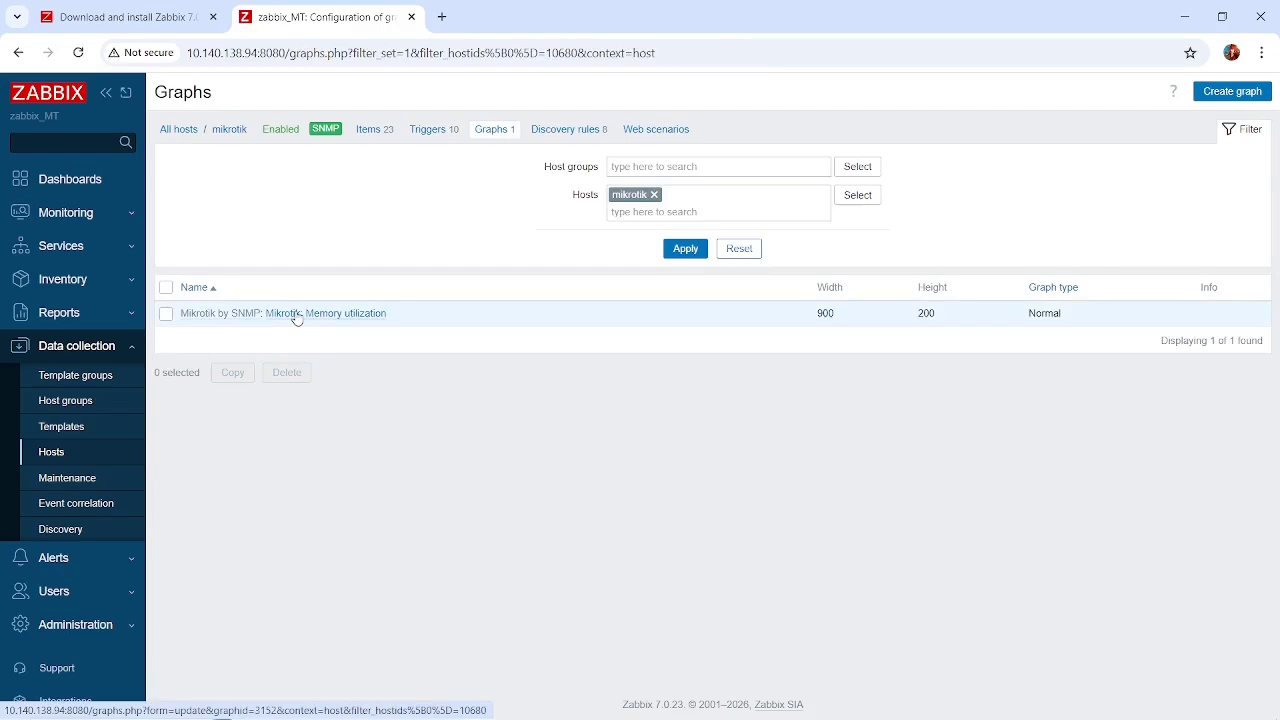
pyautogui.click(296, 318)
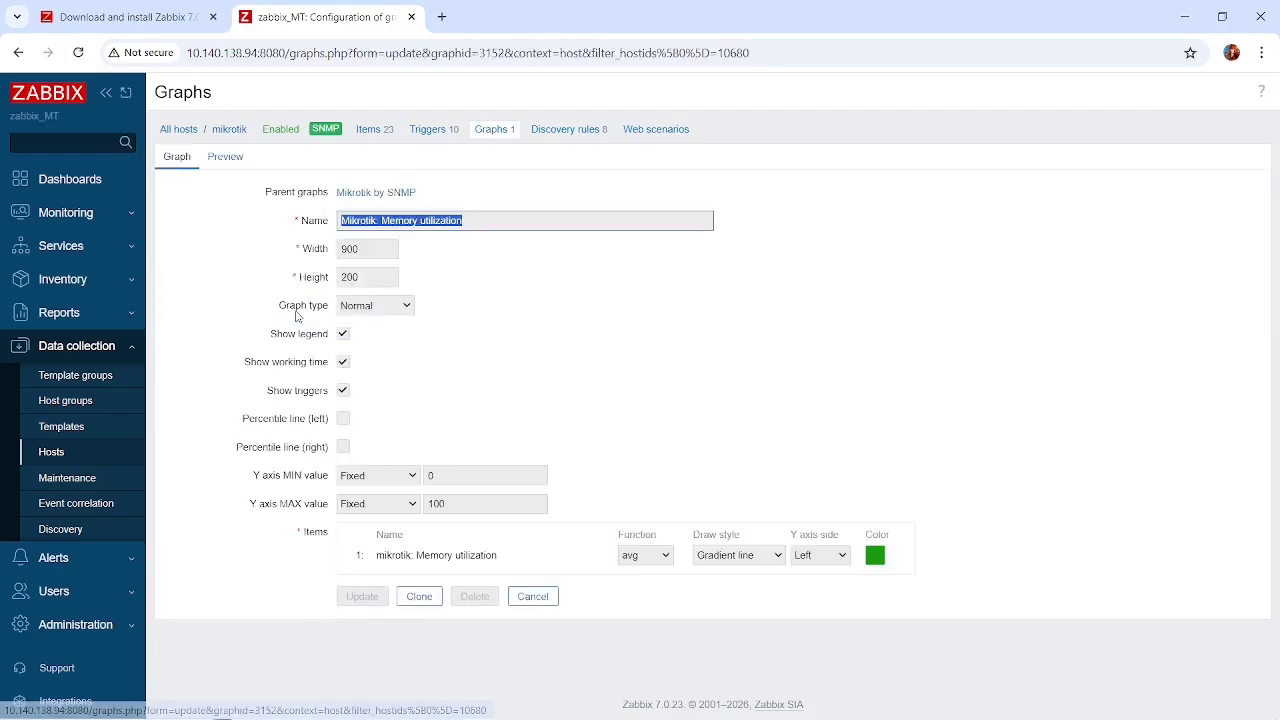
pyautogui.click(498, 138)
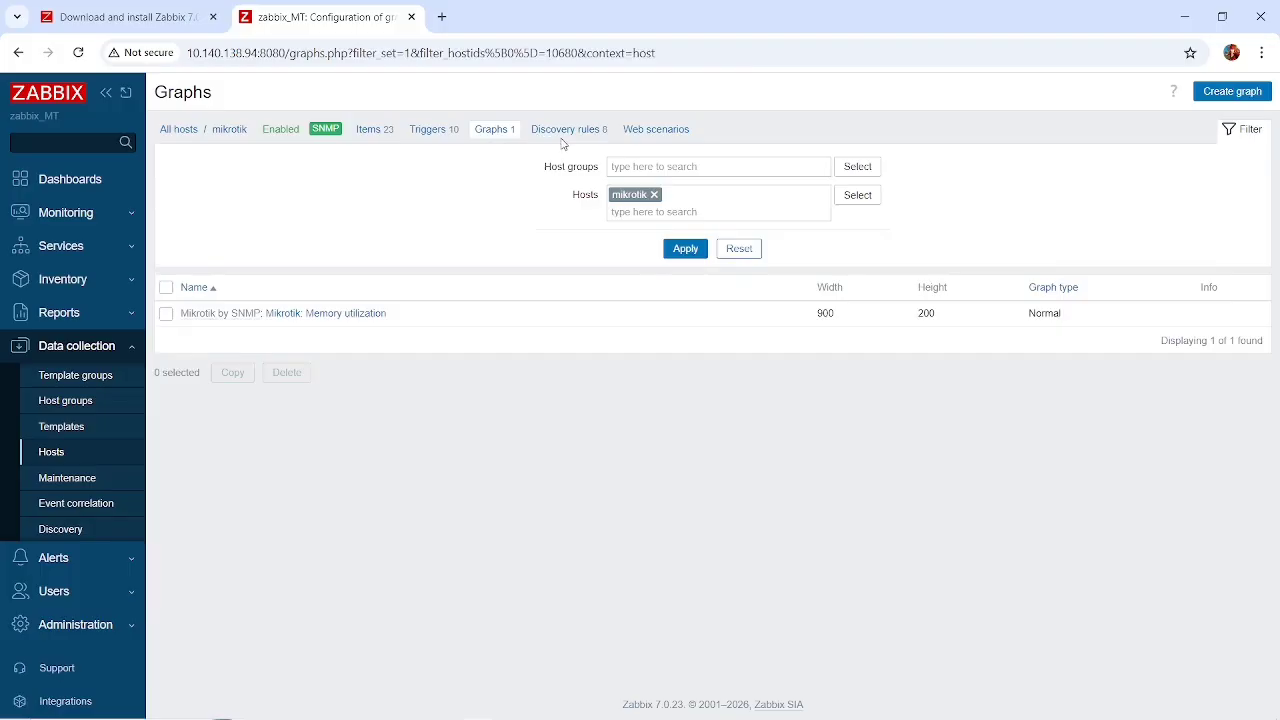
# Examine the mikrotik host's discovery rules, including their prototypes, keys, types and statuses.
pyautogui.click(566, 133)
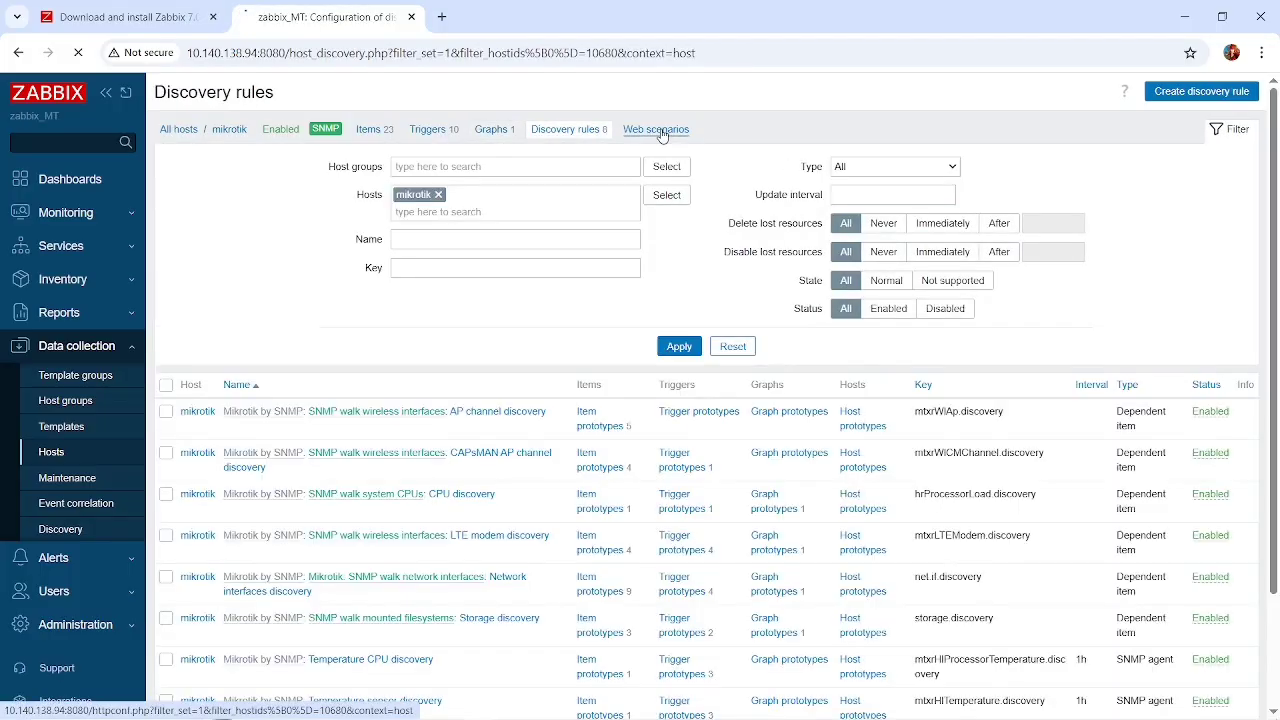
pyautogui.click(660, 132)
pyautogui.click(590, 134)
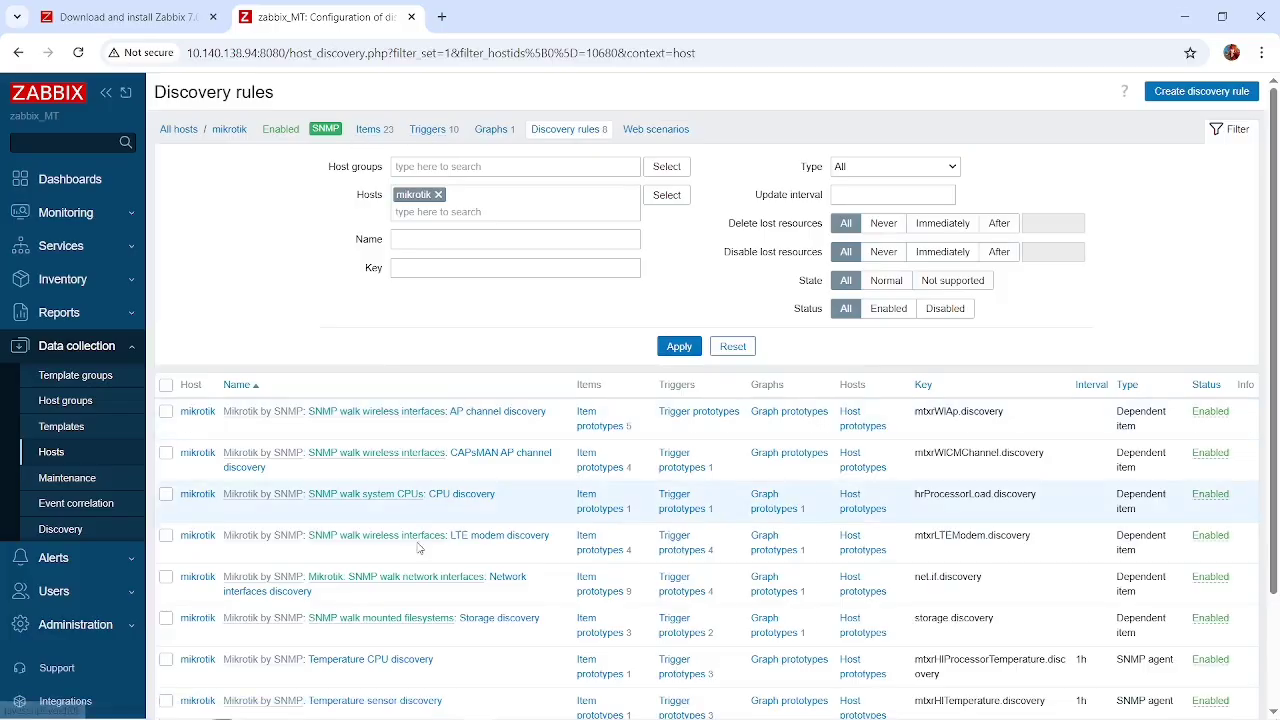
pyautogui.scroll(-3, 410, 500)
pyautogui.scroll(3, 420, 548)
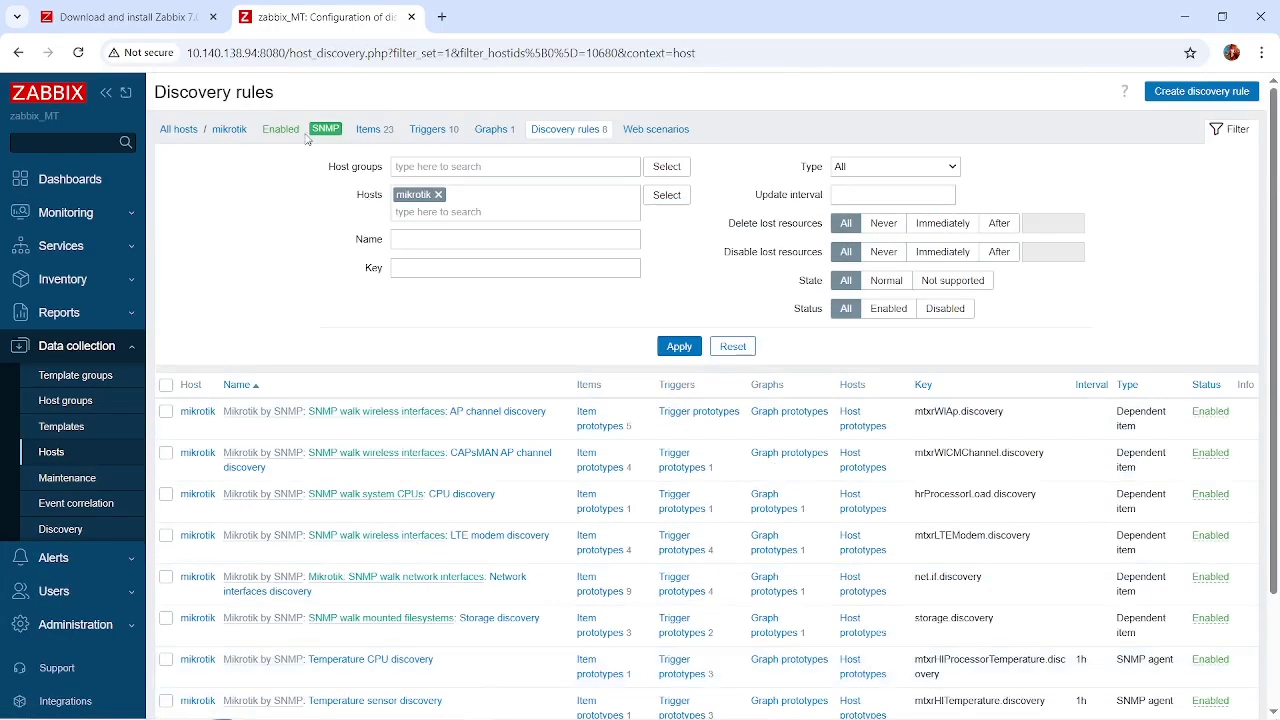
# Look through the mikrotik host's items and their subfilters again, and reopen its graph list.
pyautogui.click(374, 132)
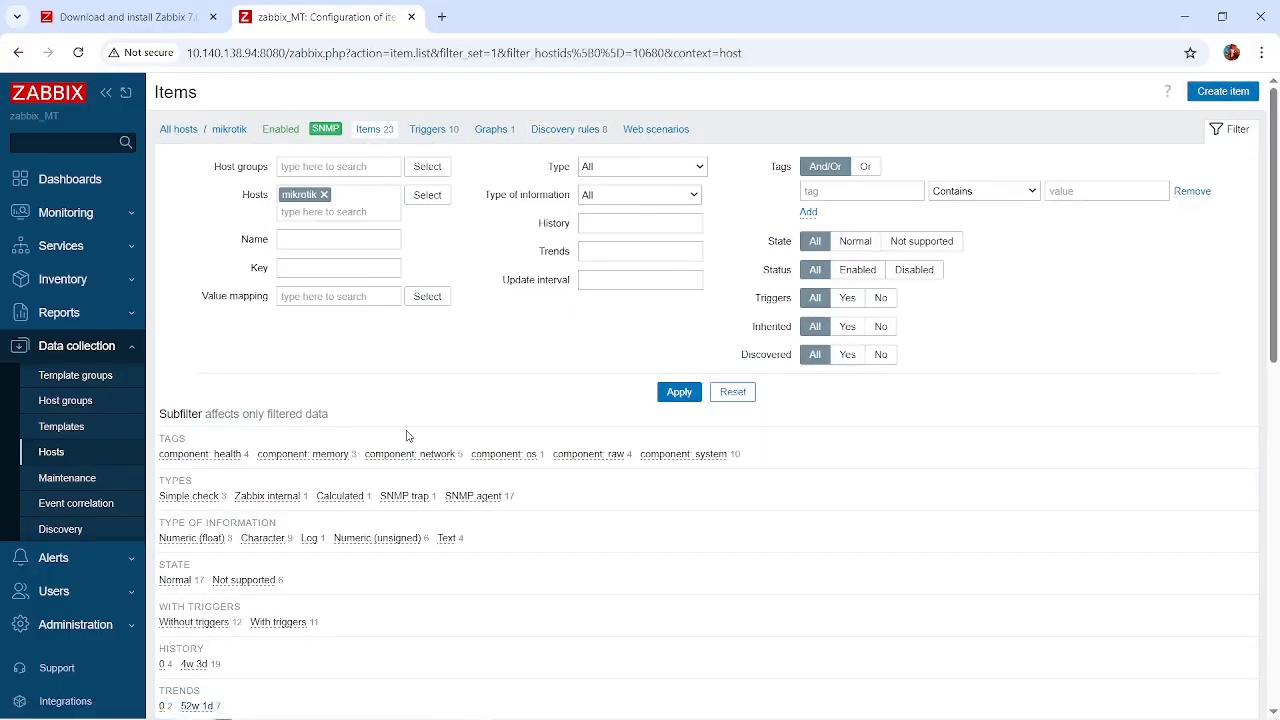
pyautogui.scroll(-5, 514, 478)
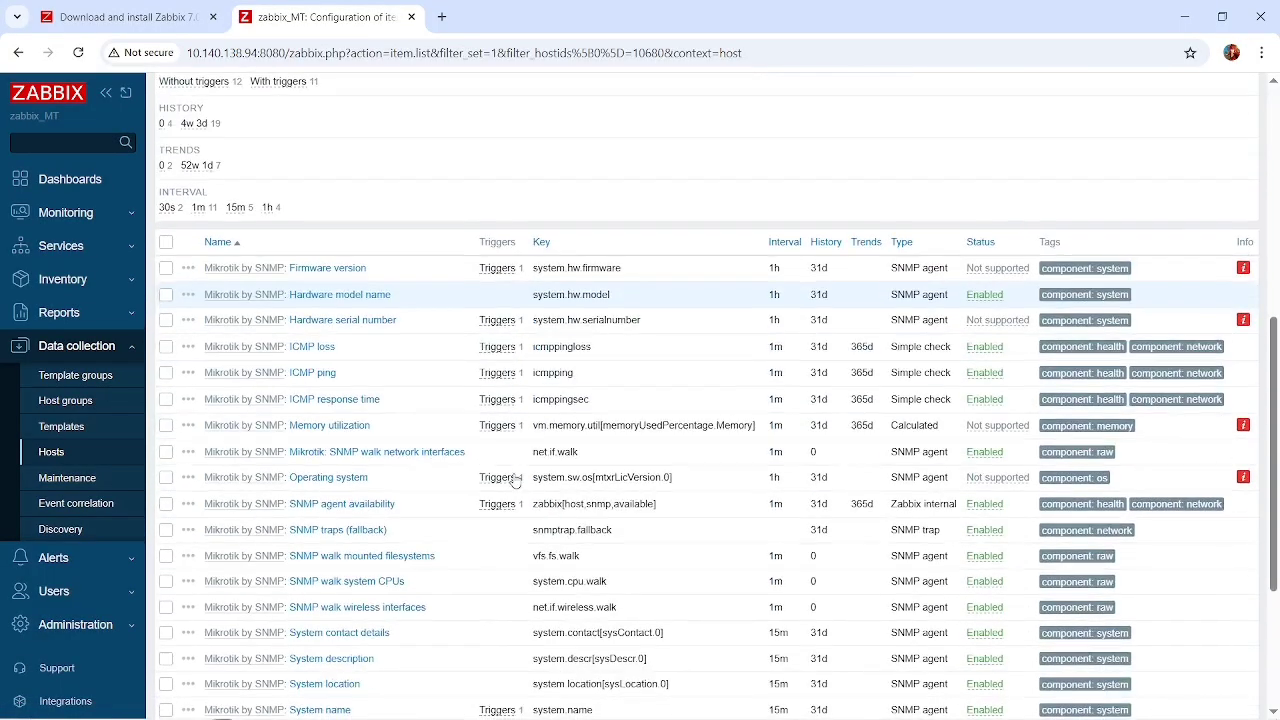
pyautogui.scroll(1, 514, 480)
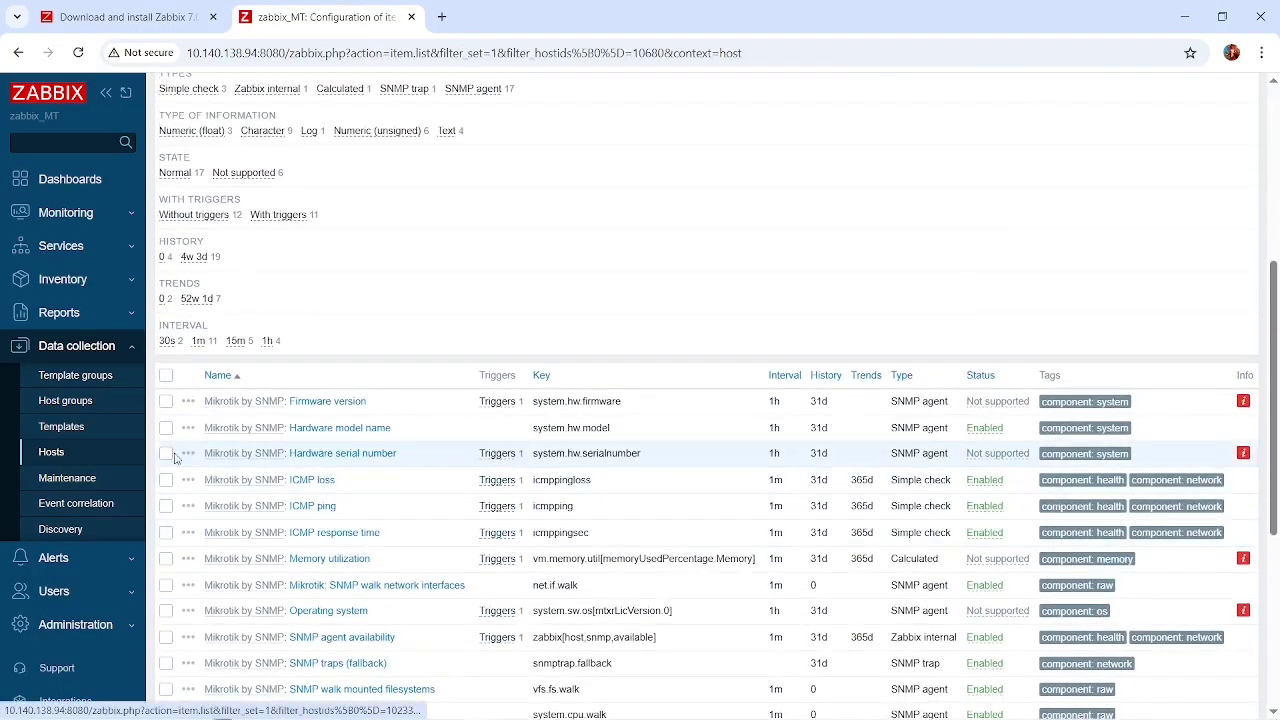
pyautogui.scroll(-3, 414, 486)
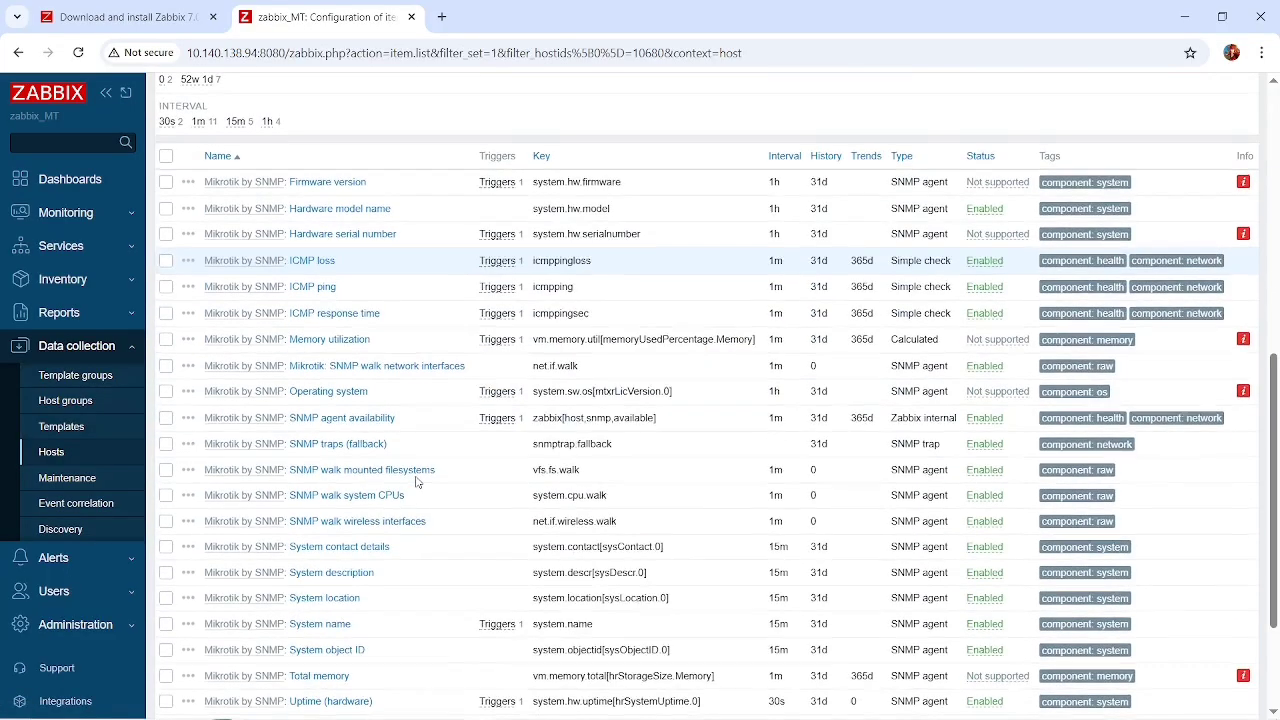
pyautogui.scroll(4, 418, 483)
pyautogui.scroll(1, 418, 483)
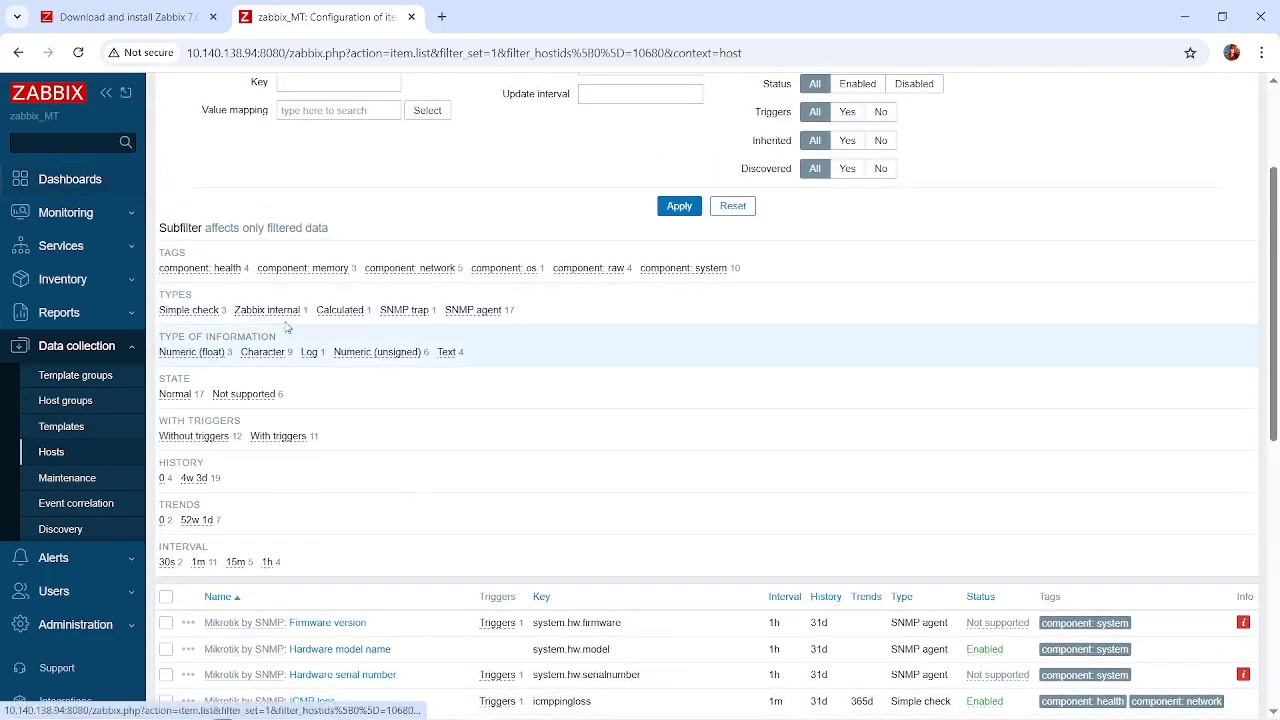
pyautogui.scroll(2, 360, 333)
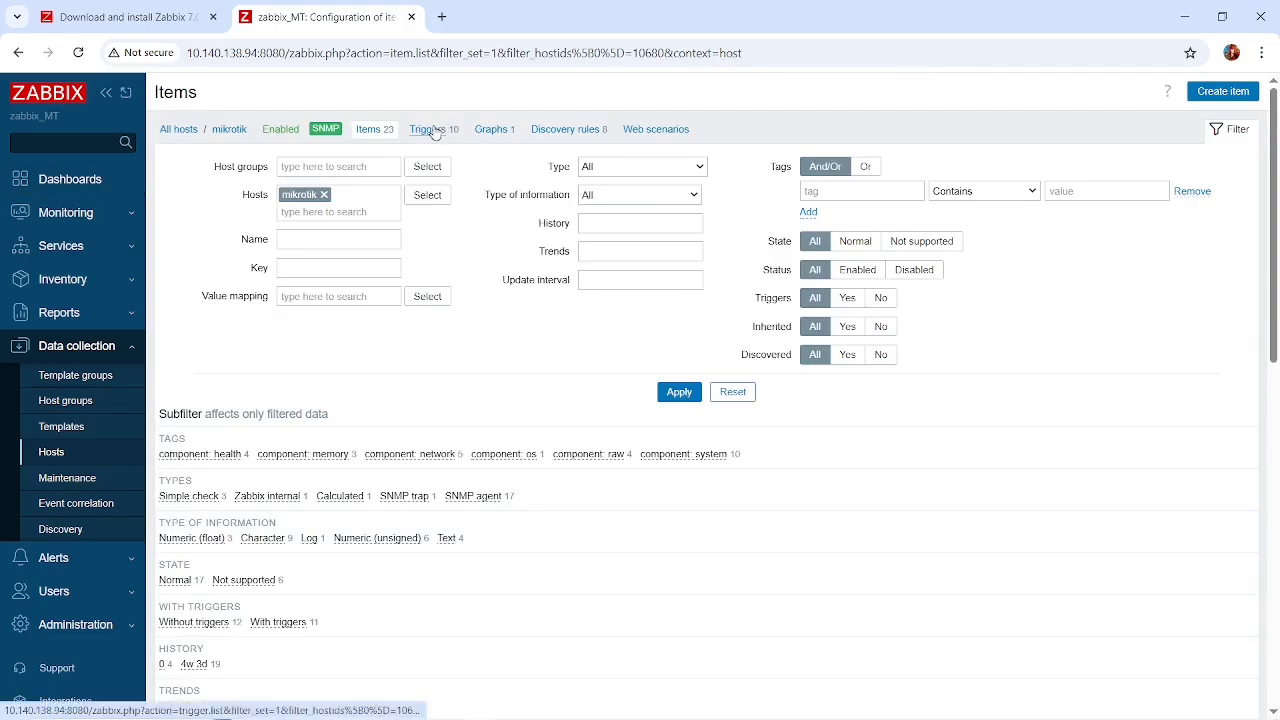
pyautogui.click(494, 129)
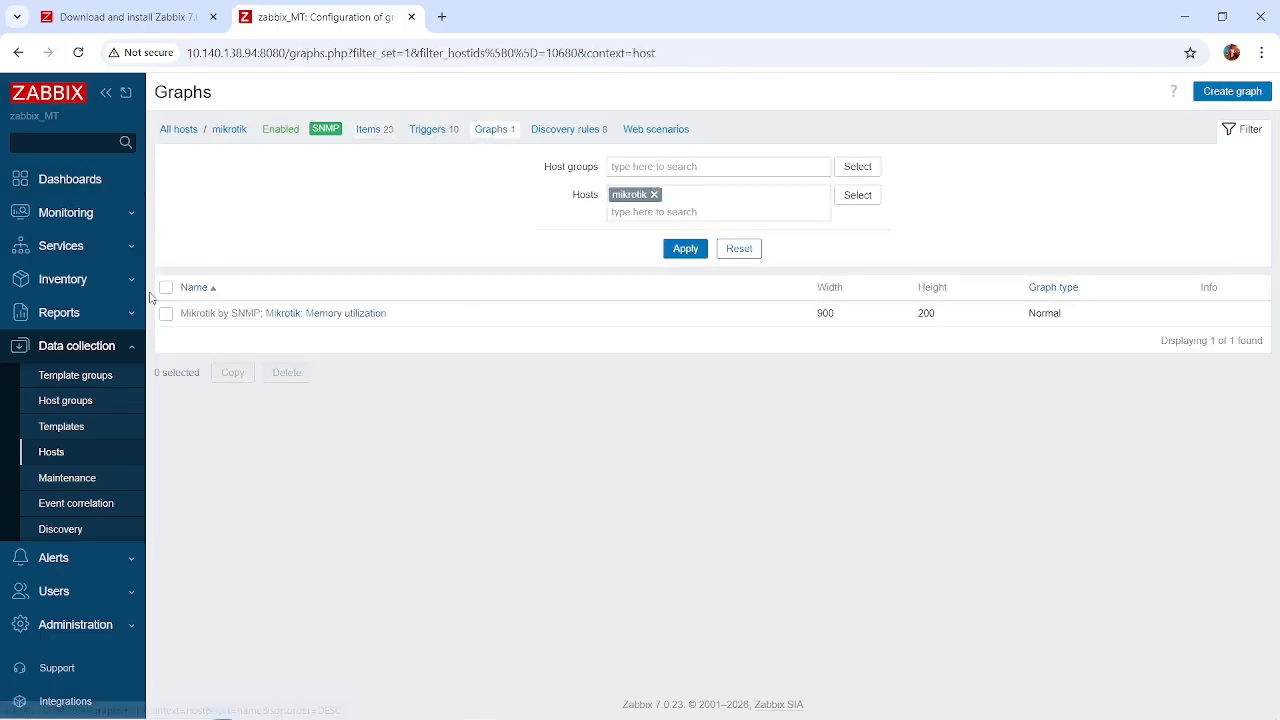
# Open the mikrotik host's problems from the monitored hosts list and check for recent problems.
pyautogui.click(102, 246)
pyautogui.click(100, 215)
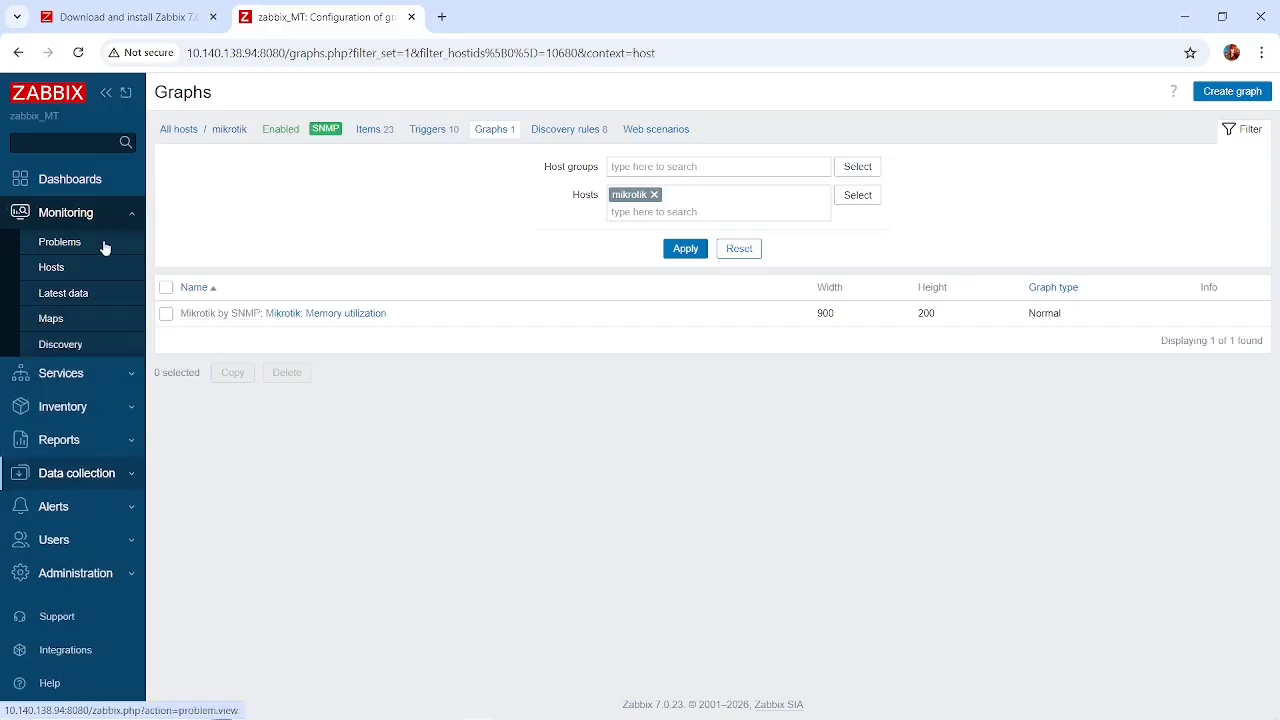
pyautogui.click(51, 267)
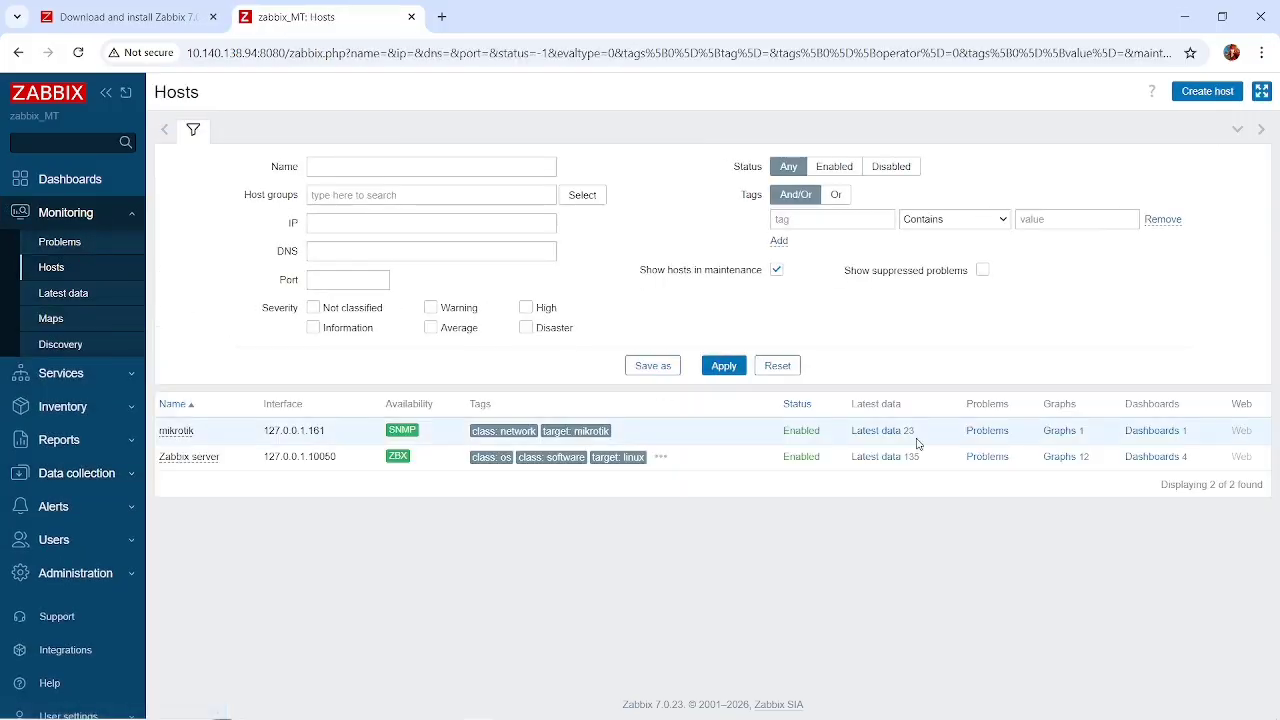
pyautogui.click(992, 434)
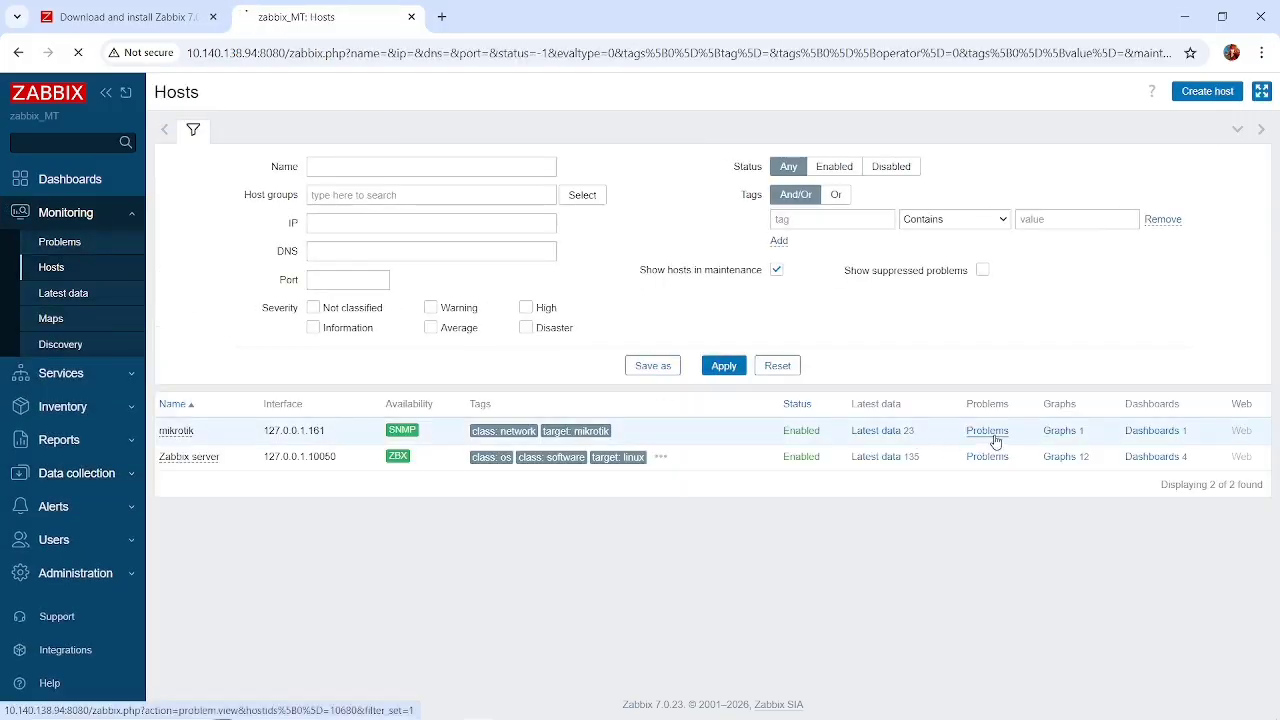
pyautogui.scroll(-2, 862, 460)
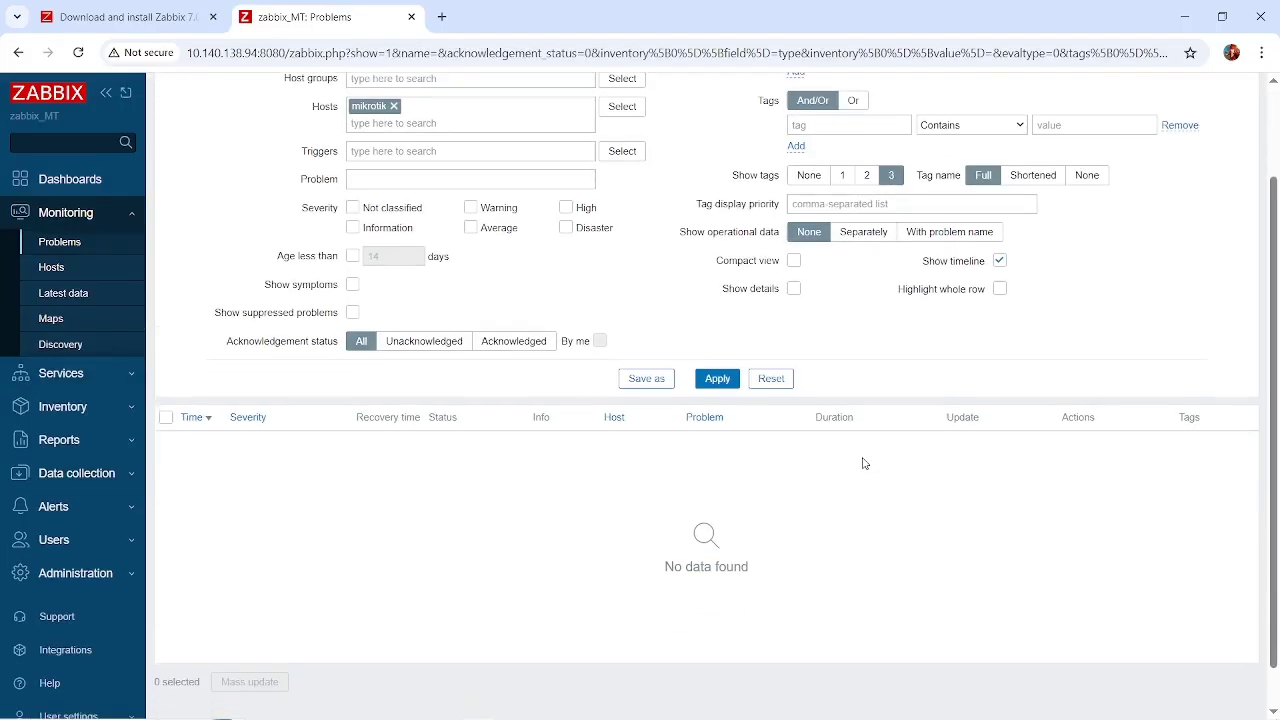
pyautogui.scroll(2, 864, 463)
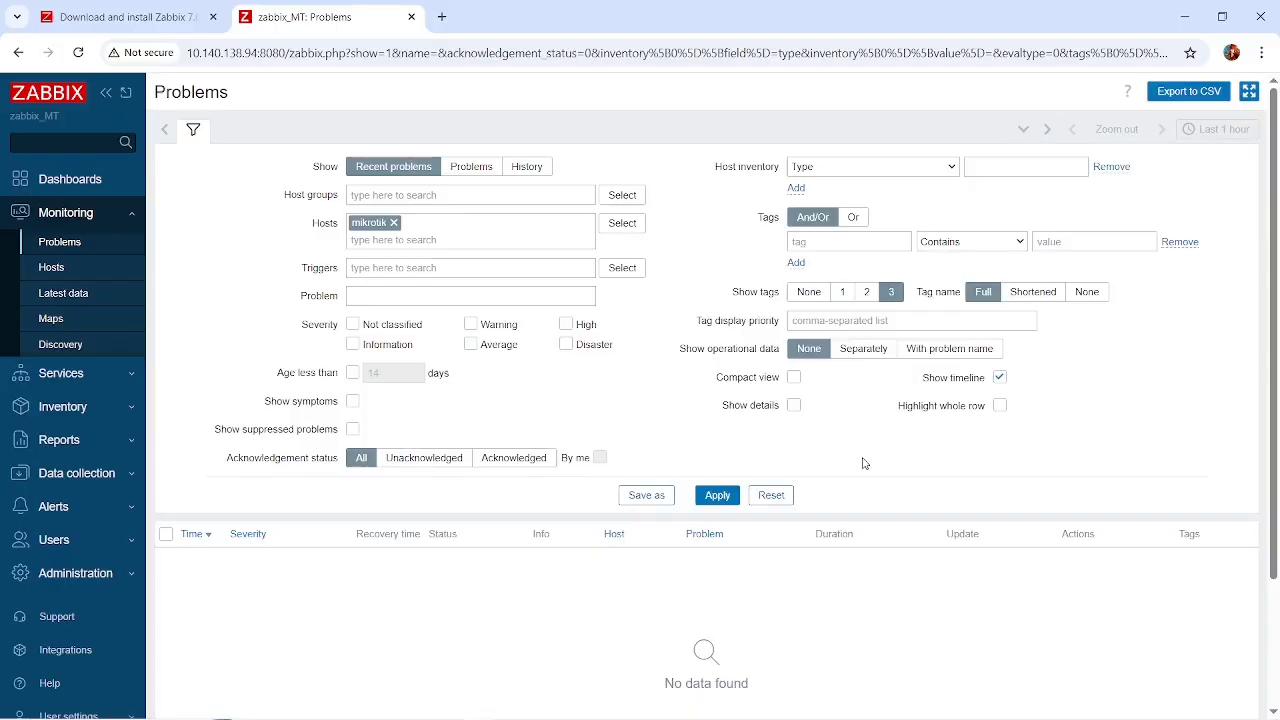
# Go back to the monitored hosts and view the mikrotik host's memory utilization graph.
pyautogui.click(55, 267)
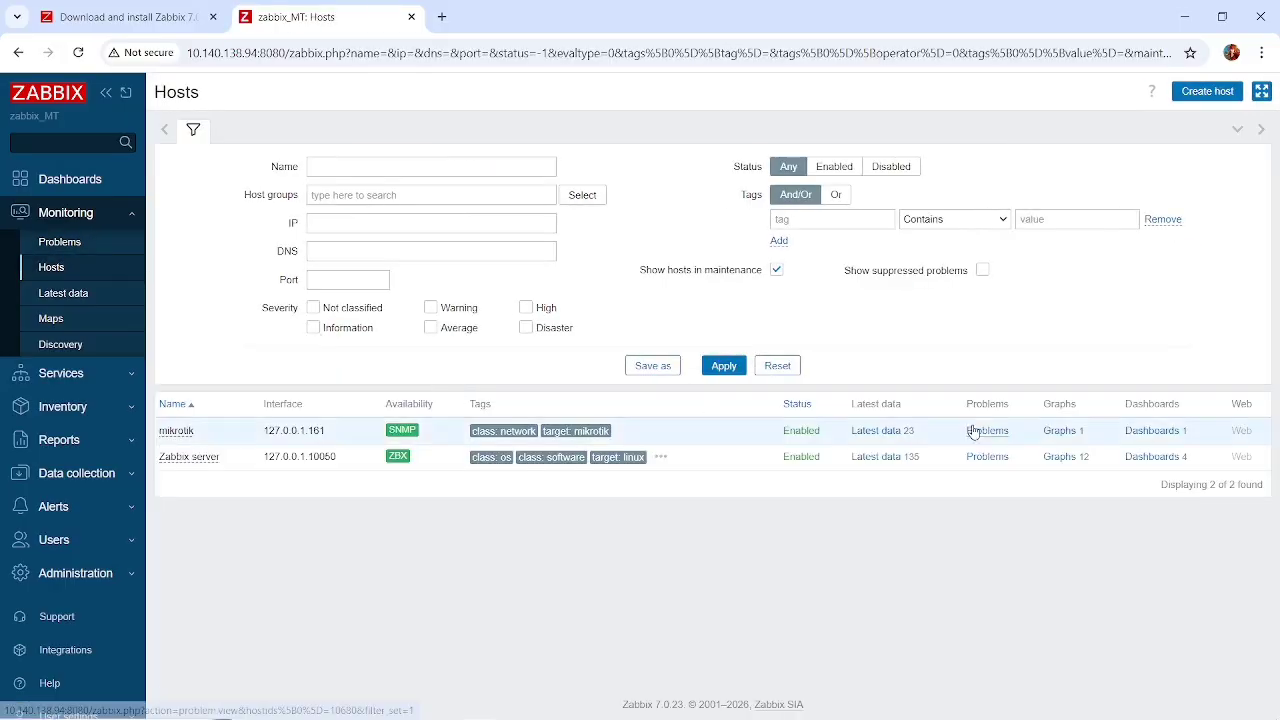
pyautogui.click(1068, 432)
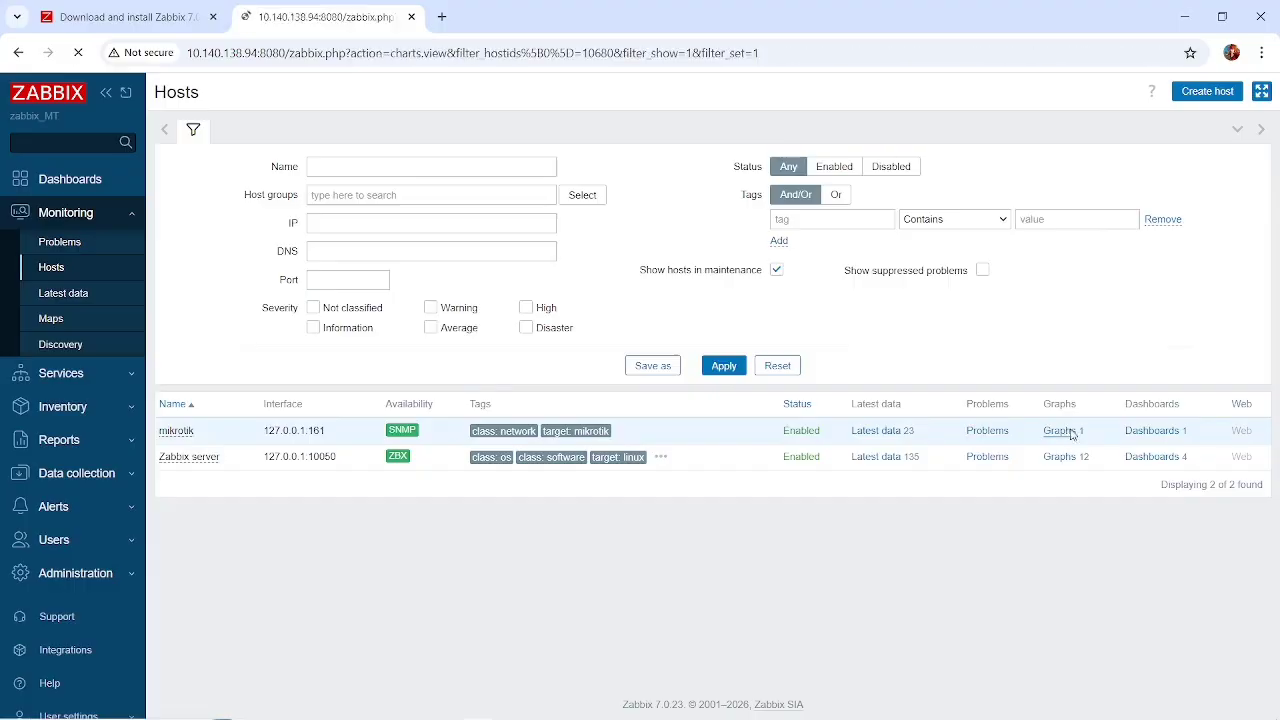
pyautogui.scroll(-1, 852, 481)
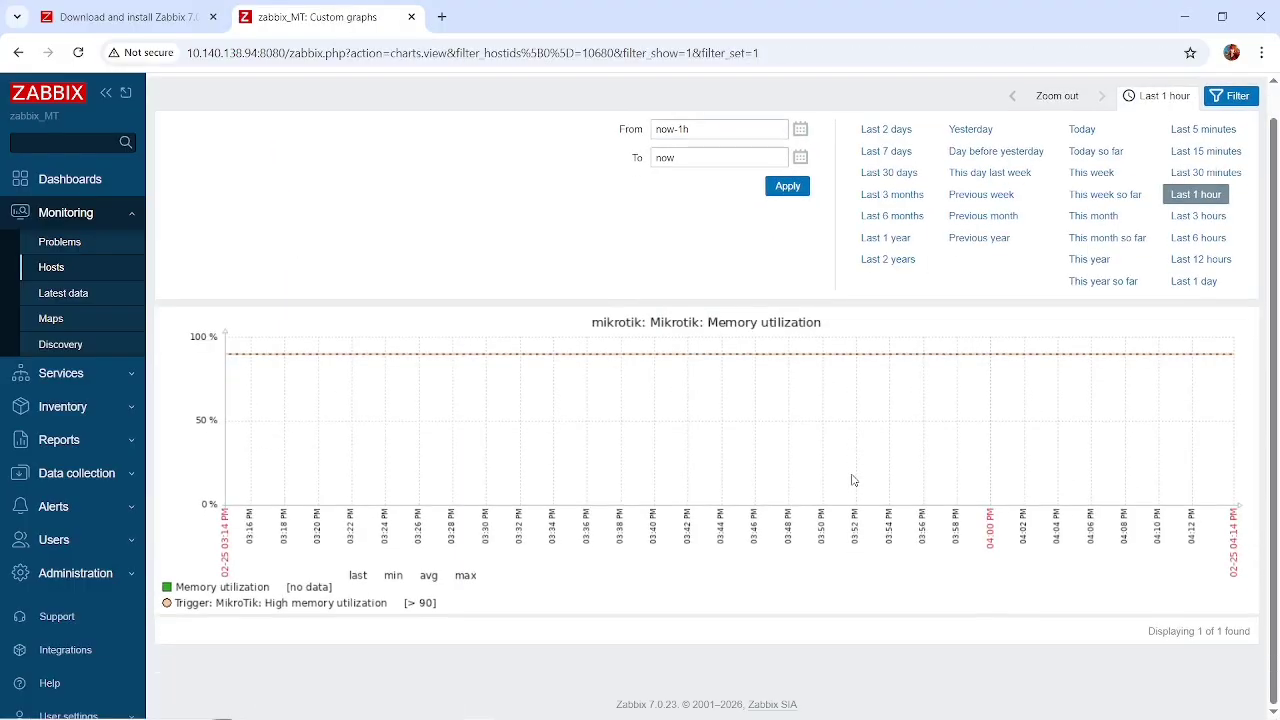
# Switch to WinBox, apply the router's SNMP settings and close their dialog.
pyautogui.hotkey('alt', 'Tab')
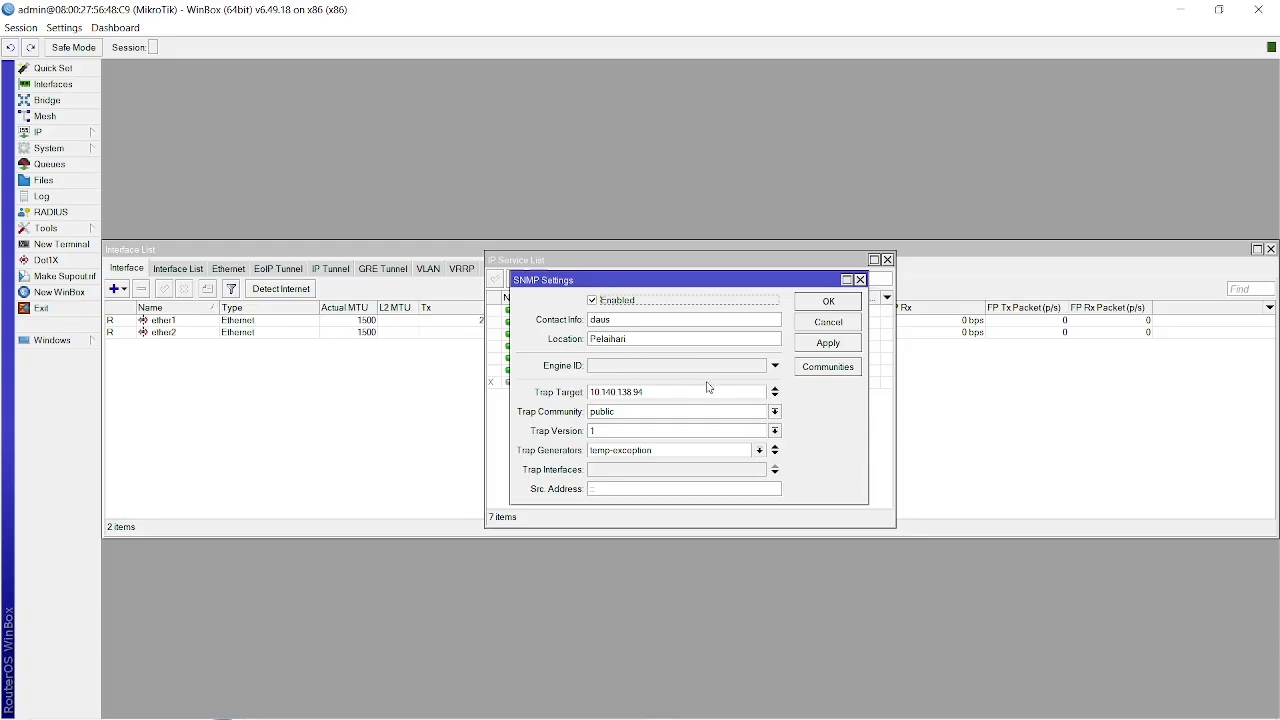
pyautogui.click(829, 345)
pyautogui.click(826, 303)
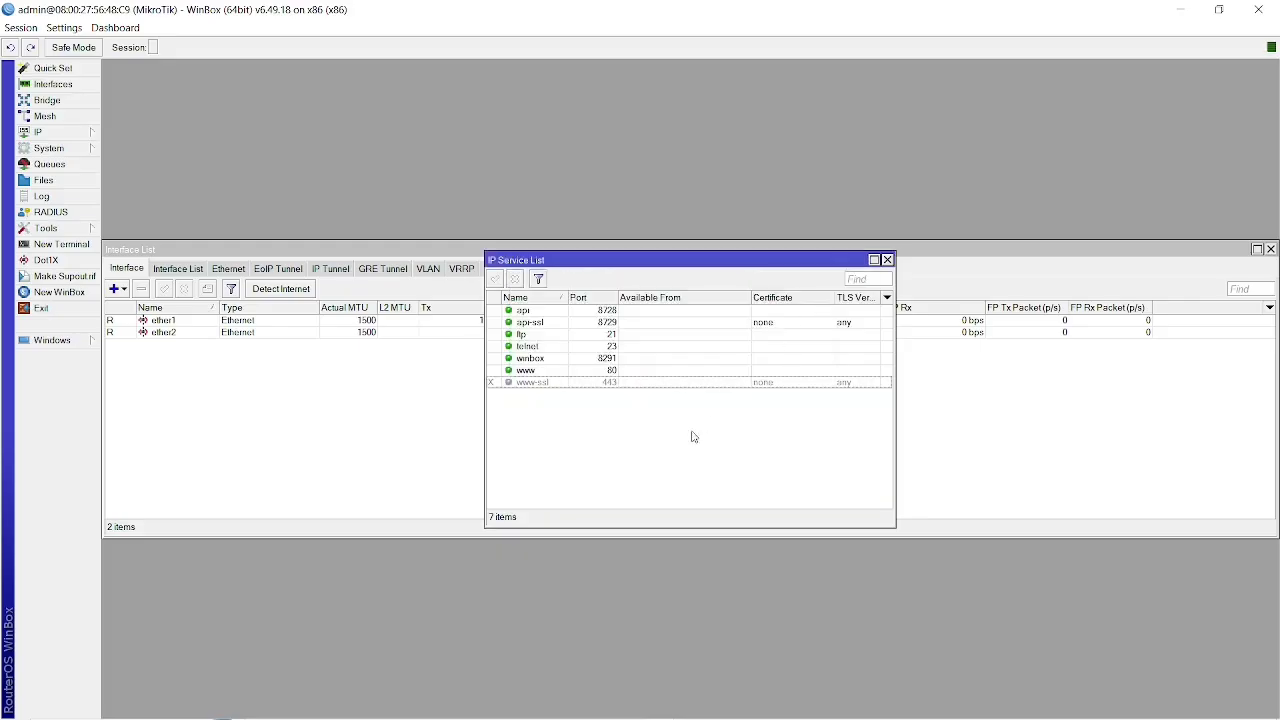
# Switch back to Zabbix in the browser and recheck the mikrotik memory utilization graph for the last hour.
pyautogui.hotkey('alt', 'Tab')
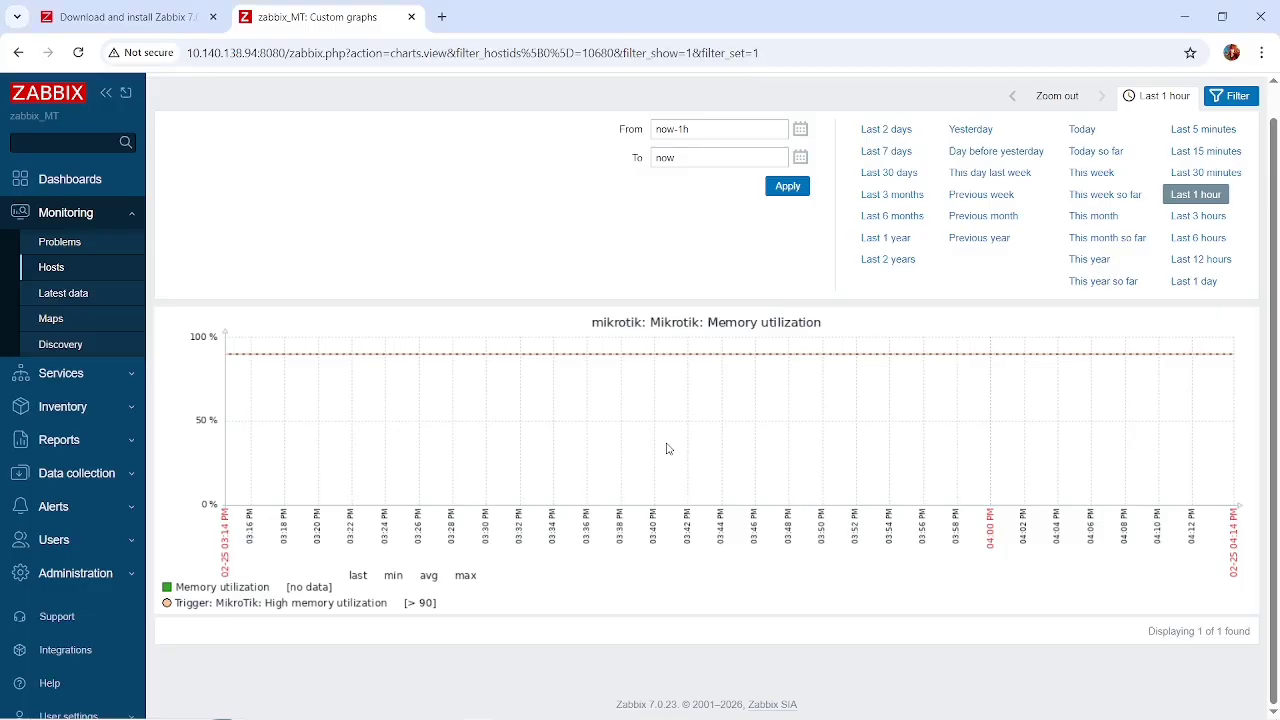
pyautogui.scroll(1, 716, 463)
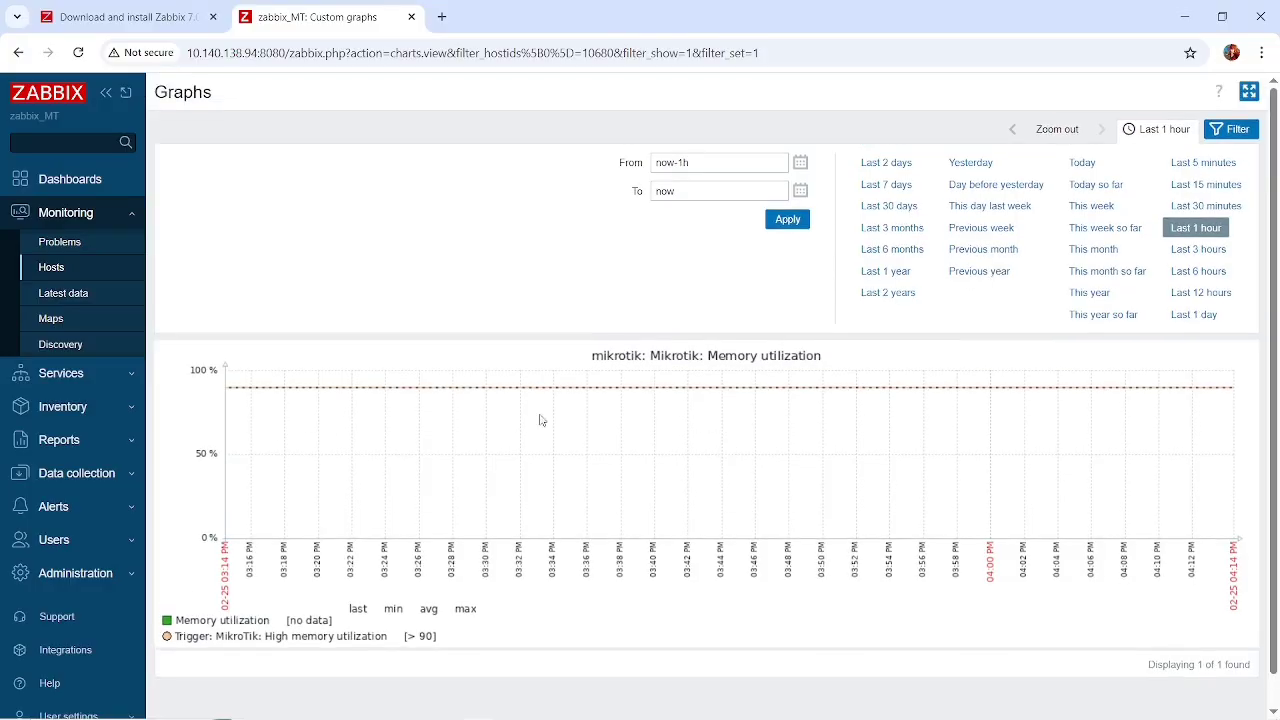
pyautogui.scroll(-1, 399, 527)
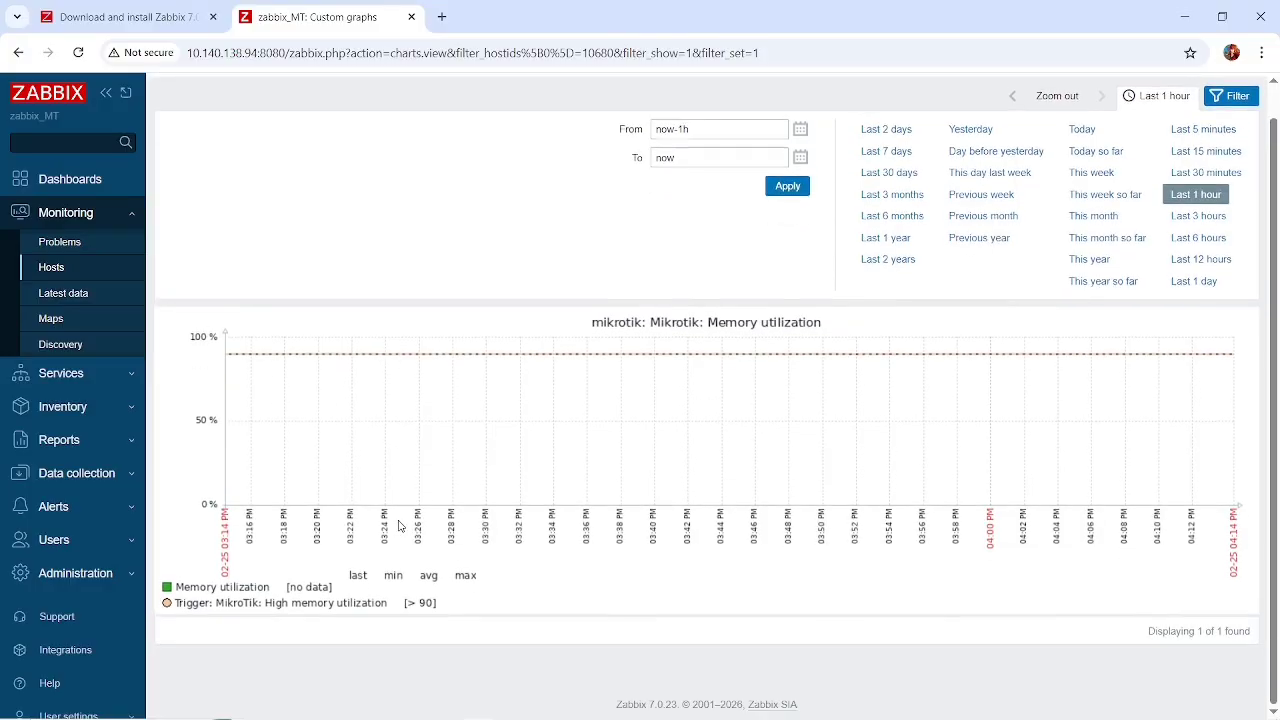
# Open the Zabbix server host's graphs from the monitored hosts and examine its disk space, CPU, memory, process and swap charts.
pyautogui.scroll(1, 399, 527)
pyautogui.scroll(-1, 307, 474)
pyautogui.click(51, 266)
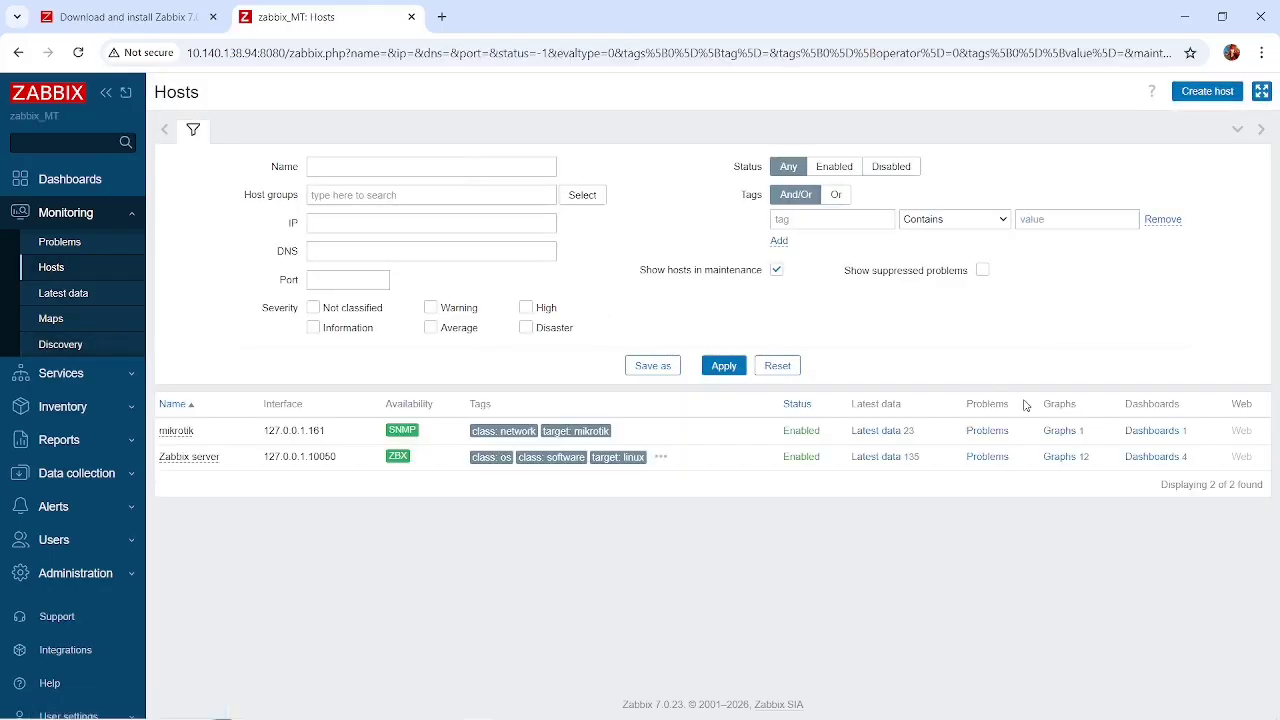
pyautogui.click(1064, 456)
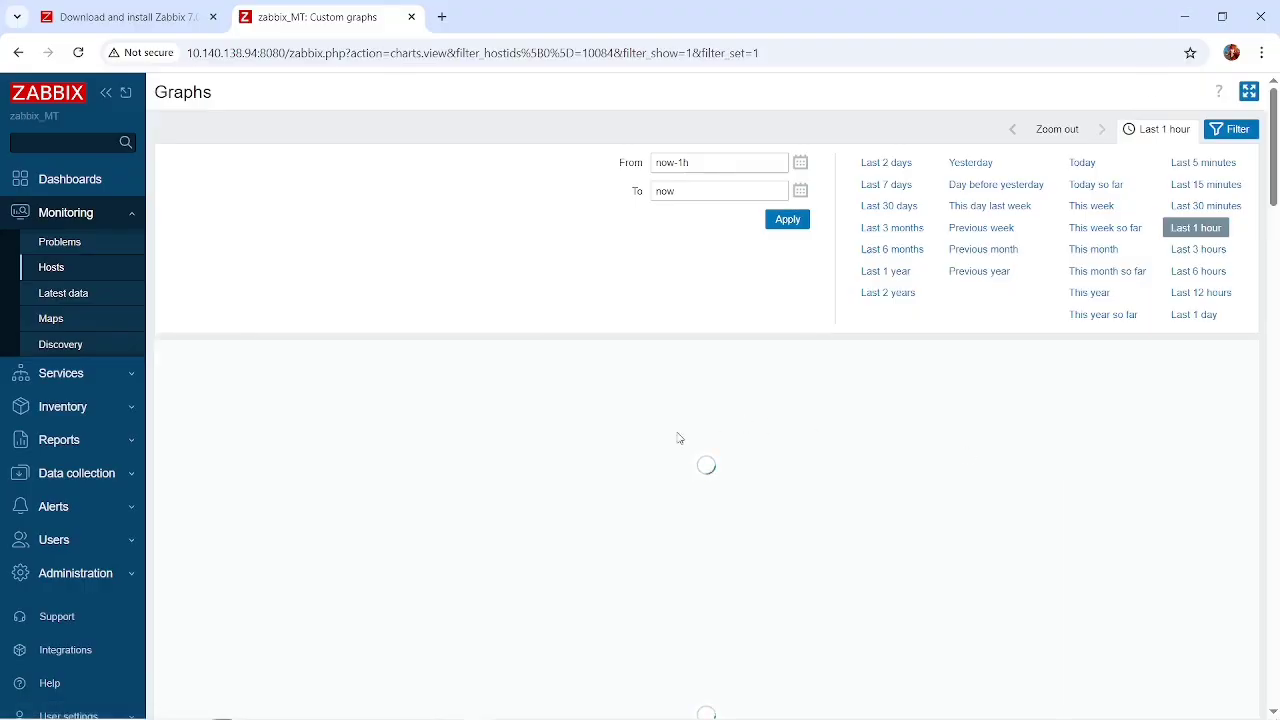
pyautogui.scroll(-3, 583, 460)
pyautogui.scroll(1, 583, 460)
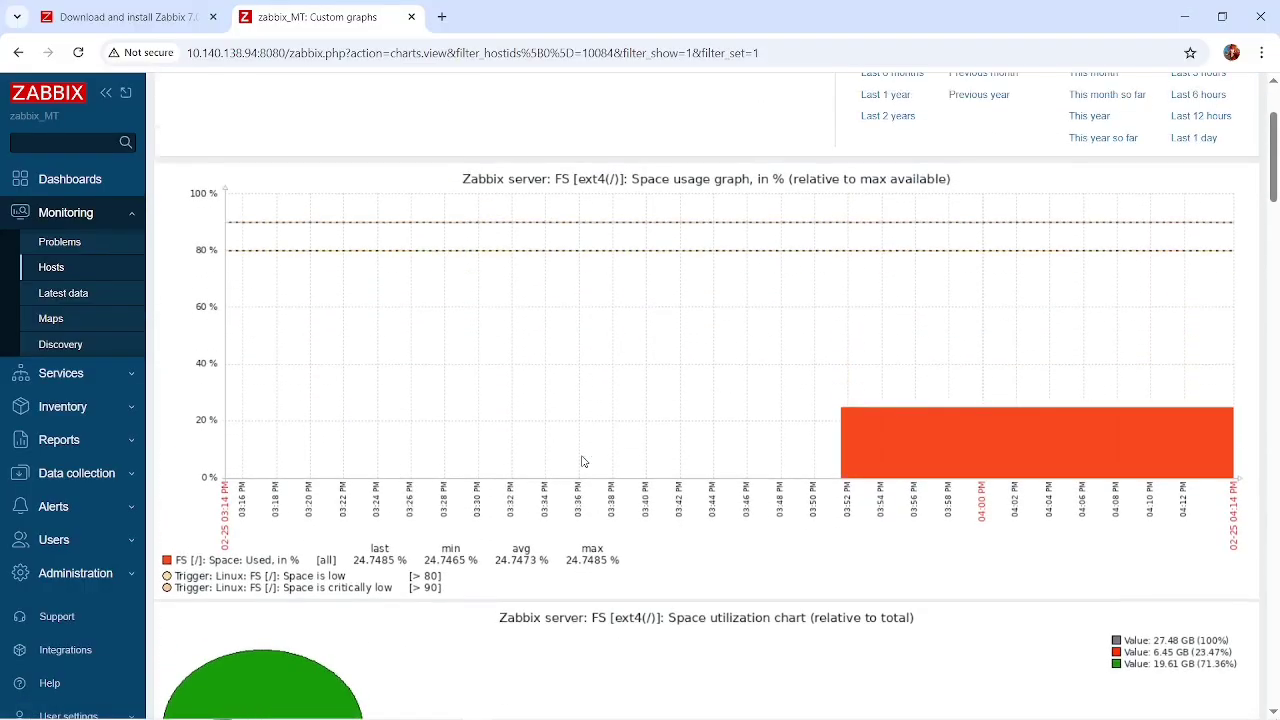
pyautogui.scroll(-6, 584, 461)
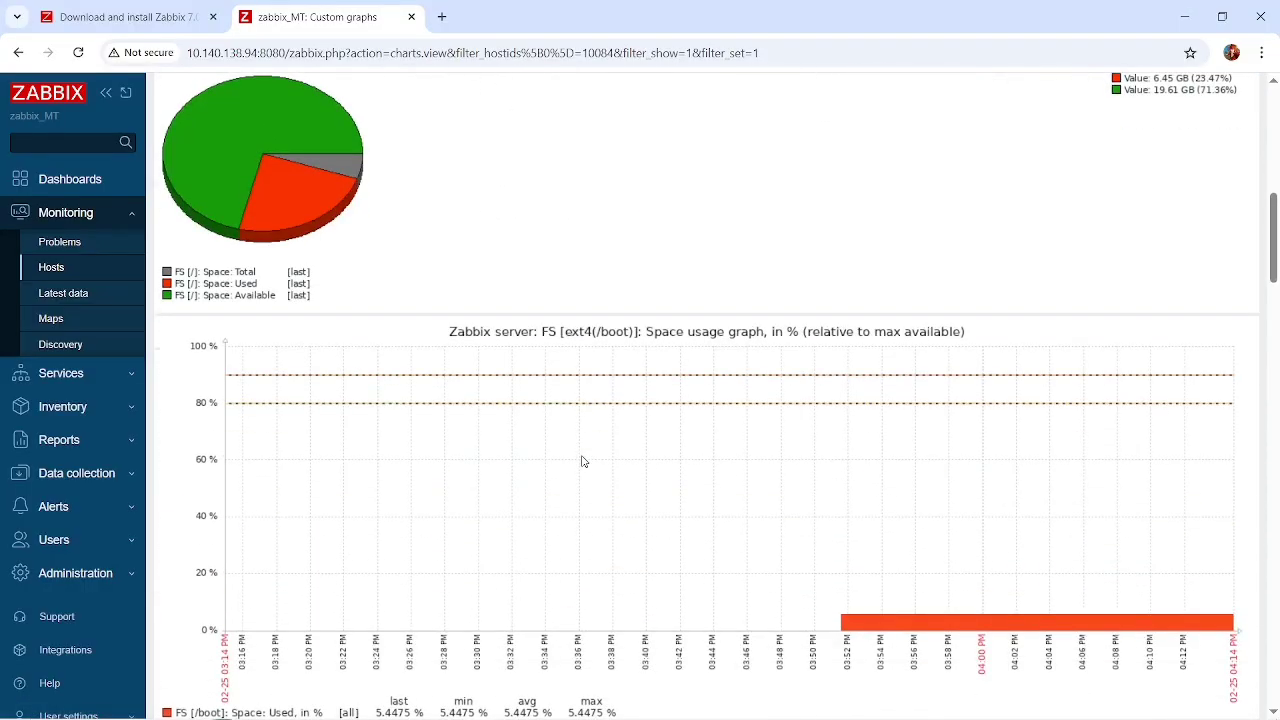
pyautogui.scroll(-10, 583, 461)
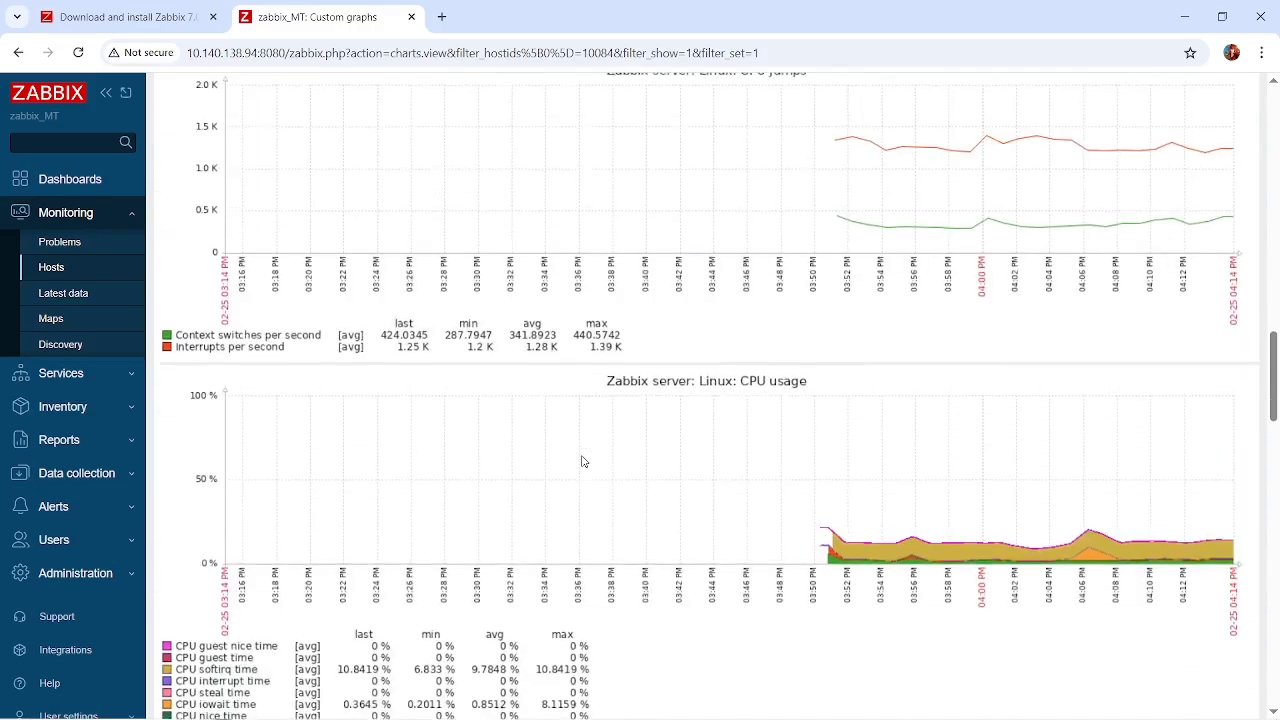
pyautogui.scroll(-13, 583, 461)
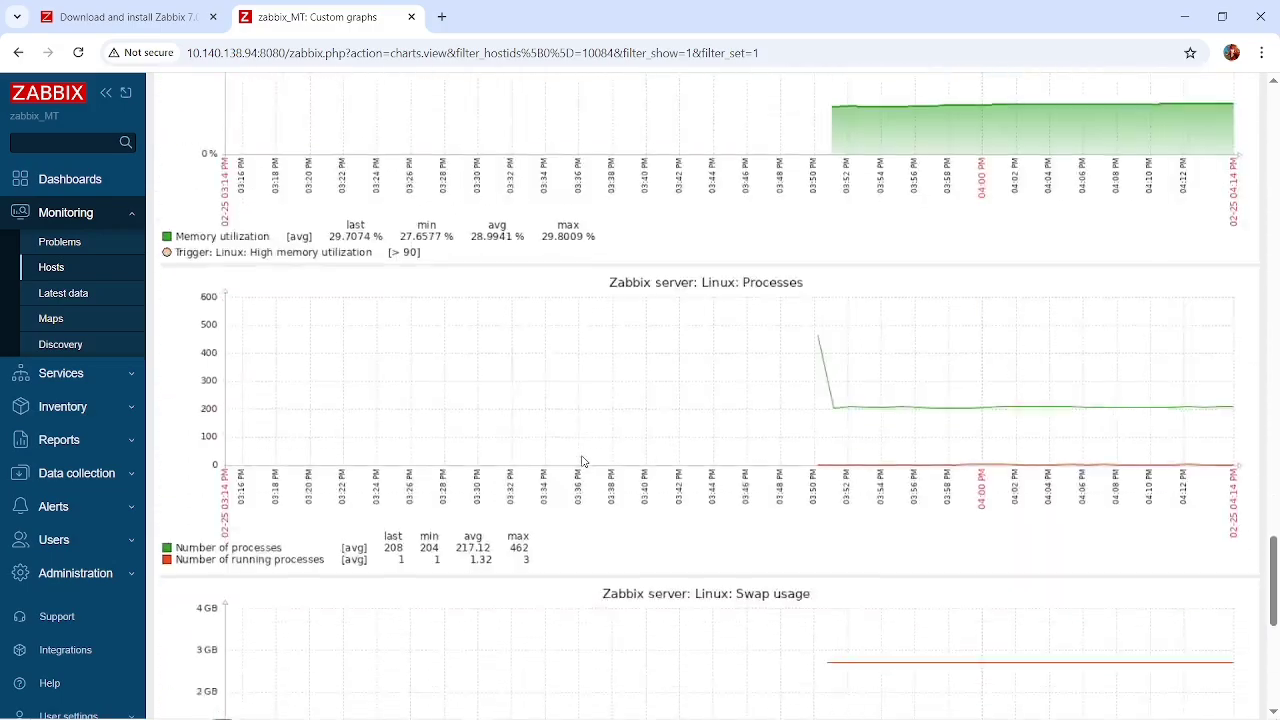
pyautogui.scroll(-6, 583, 461)
pyautogui.scroll(20, 583, 461)
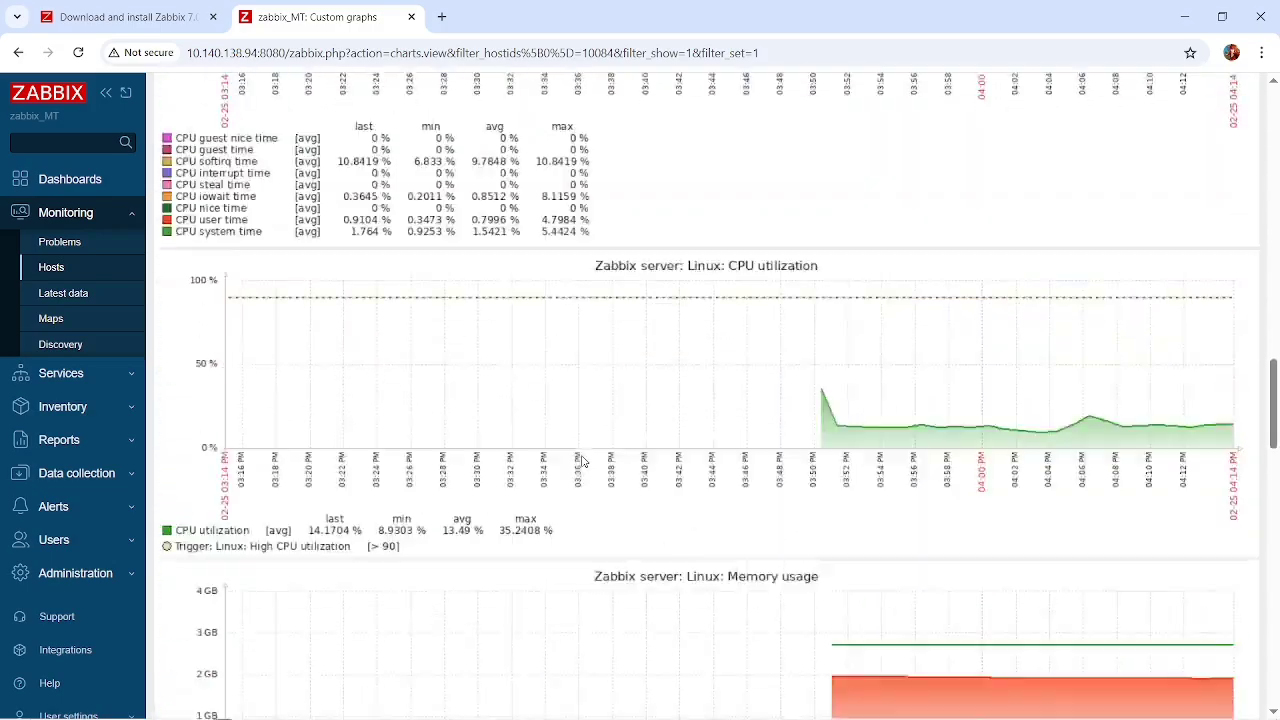
pyautogui.scroll(3, 293, 461)
pyautogui.scroll(6, 293, 461)
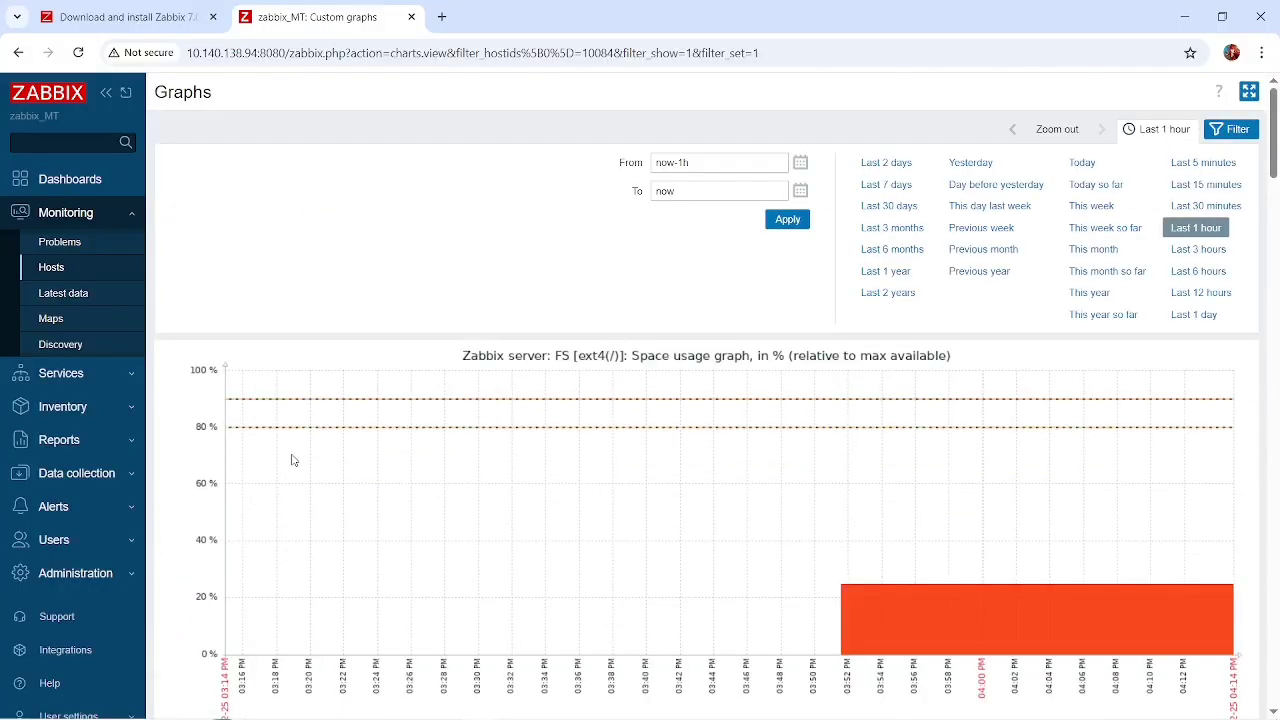
# Return to the monitored hosts and view the mikrotik host's Network interfaces dashboard.
pyautogui.click(48, 263)
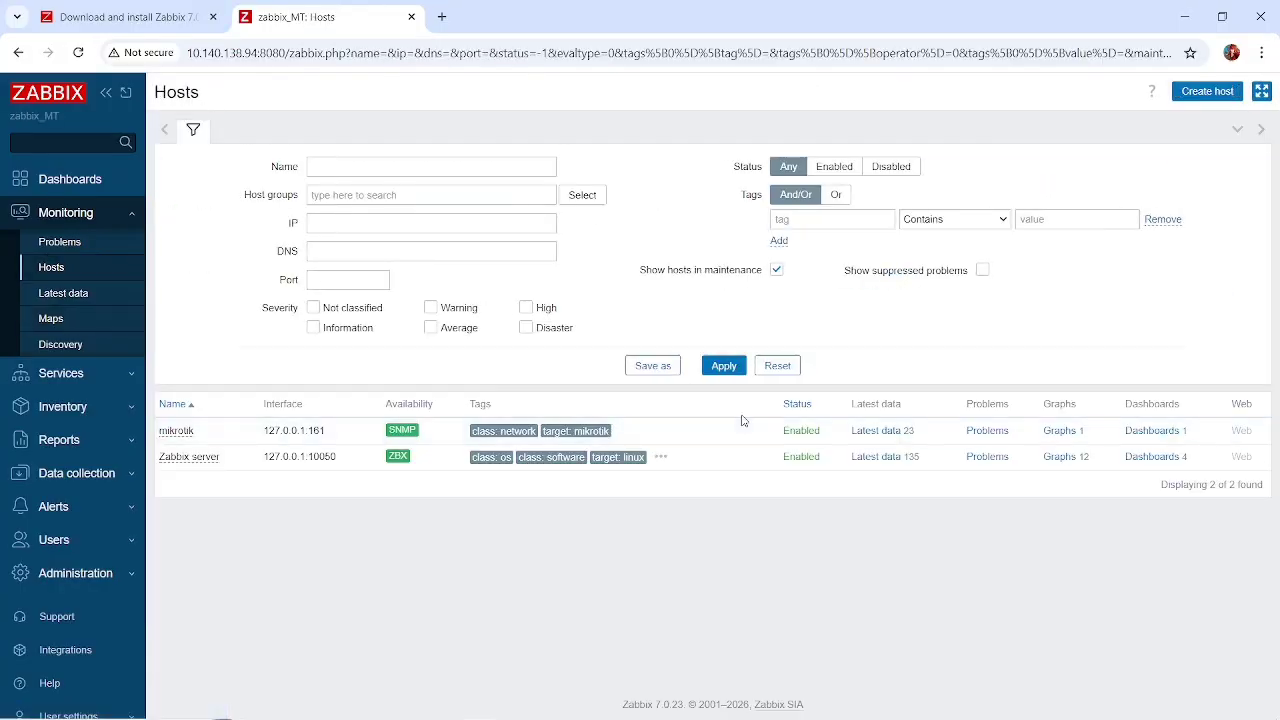
pyautogui.click(1168, 432)
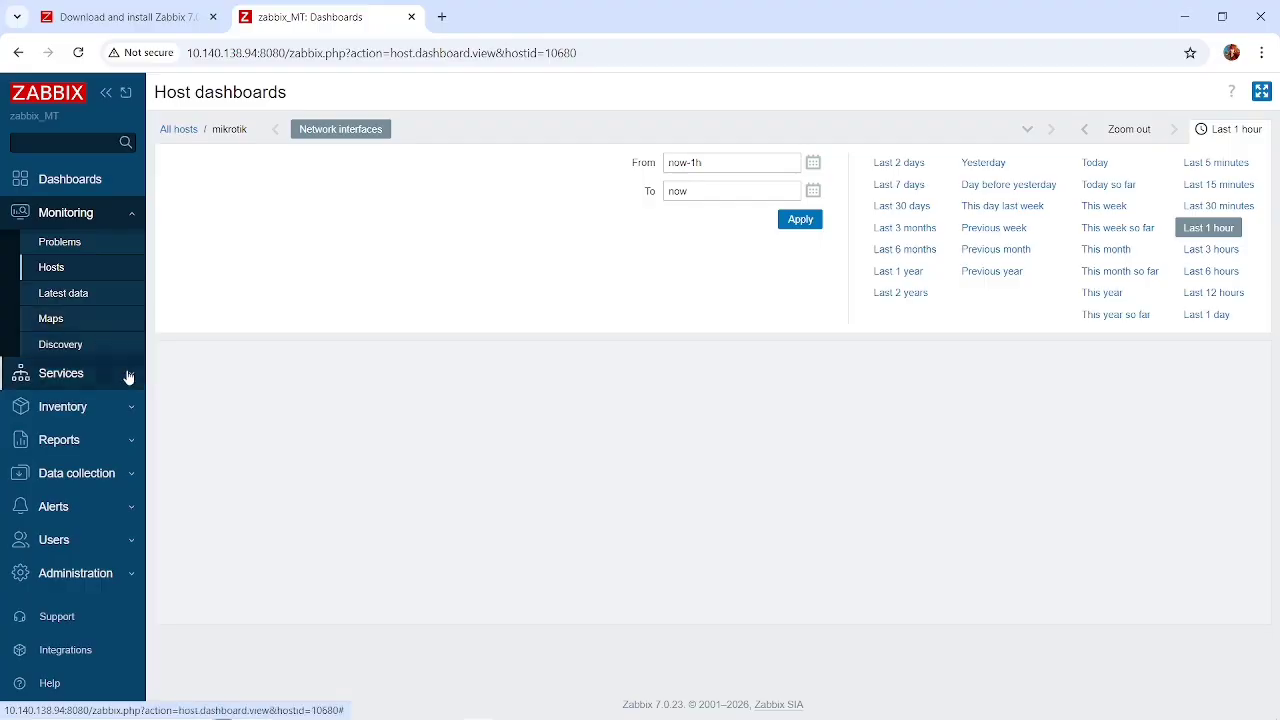
# Create a network map named MAP MIKRO, keeping the default 800 by 600 size and no background image.
pyautogui.click(74, 329)
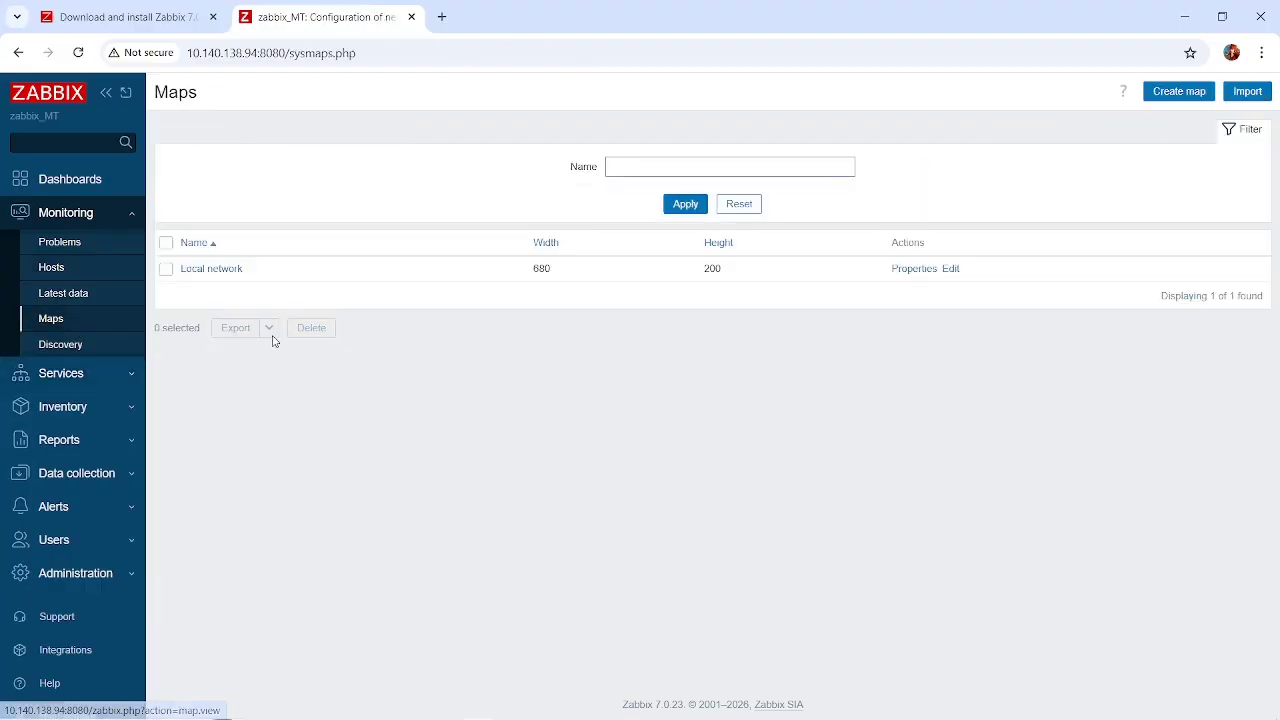
pyautogui.click(1180, 91)
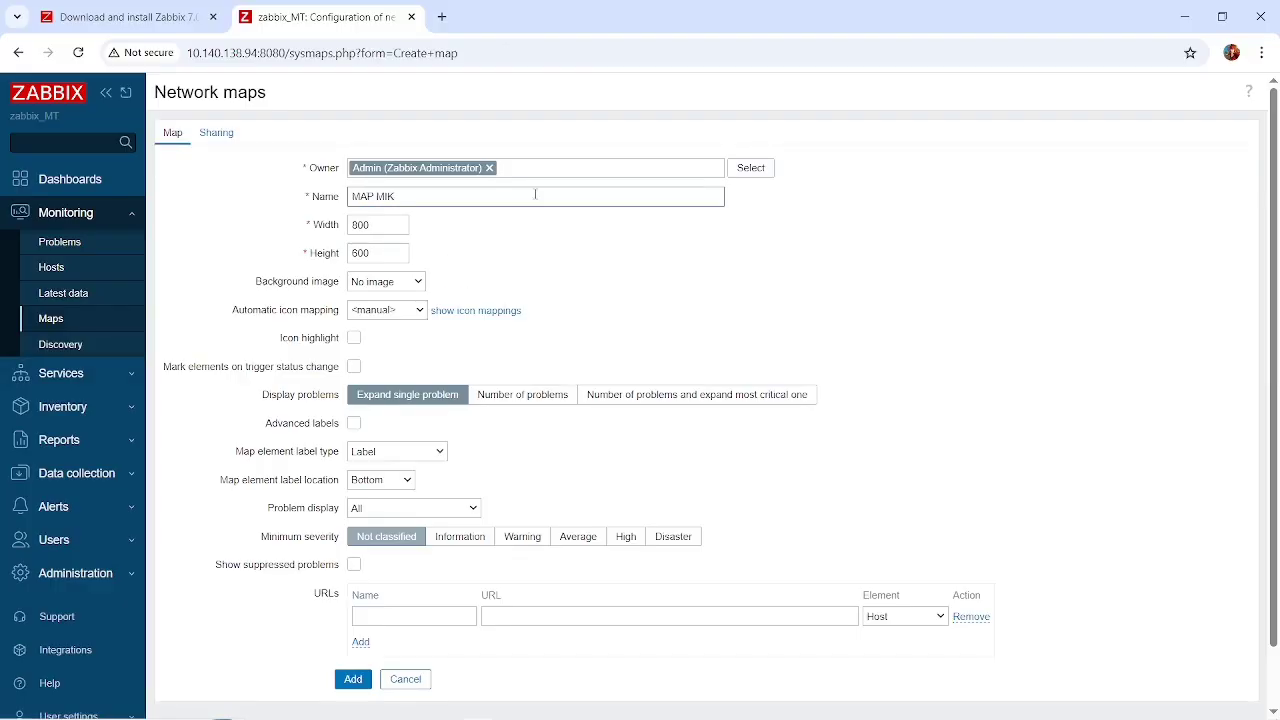
pyautogui.scroll(-2, 521, 271)
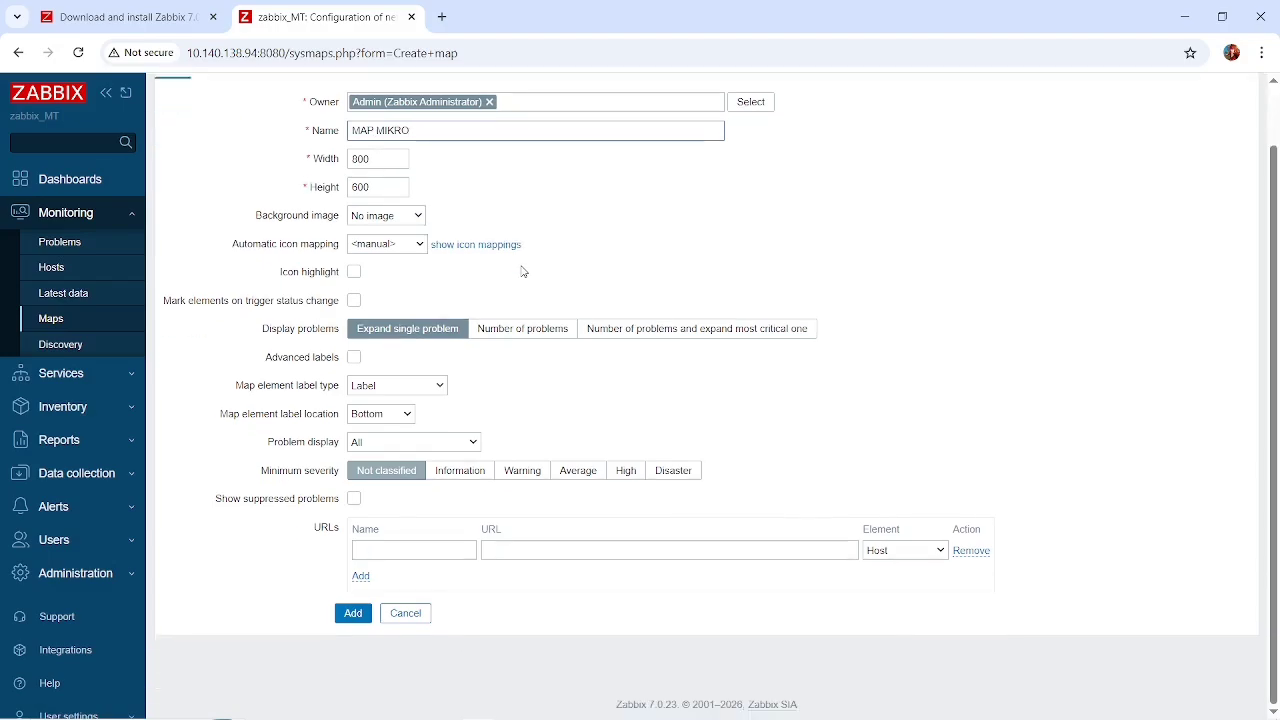
pyautogui.scroll(2, 521, 271)
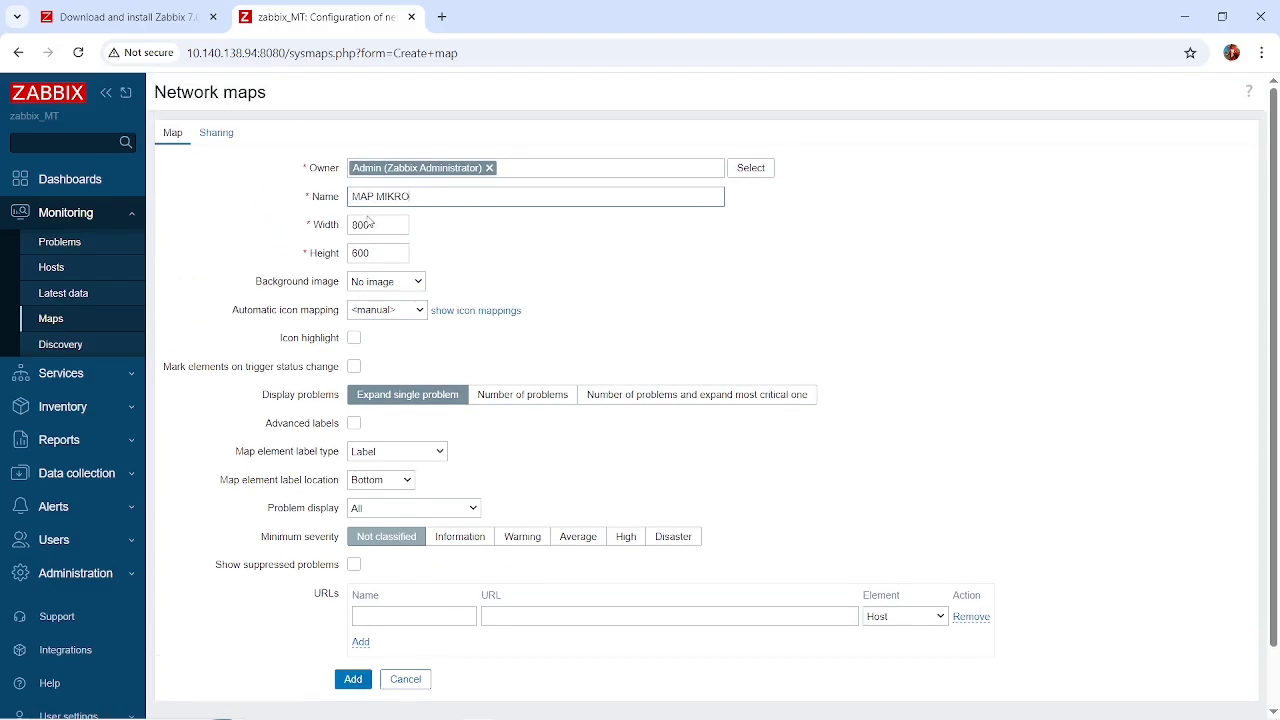
pyautogui.click(388, 284)
pyautogui.click(503, 283)
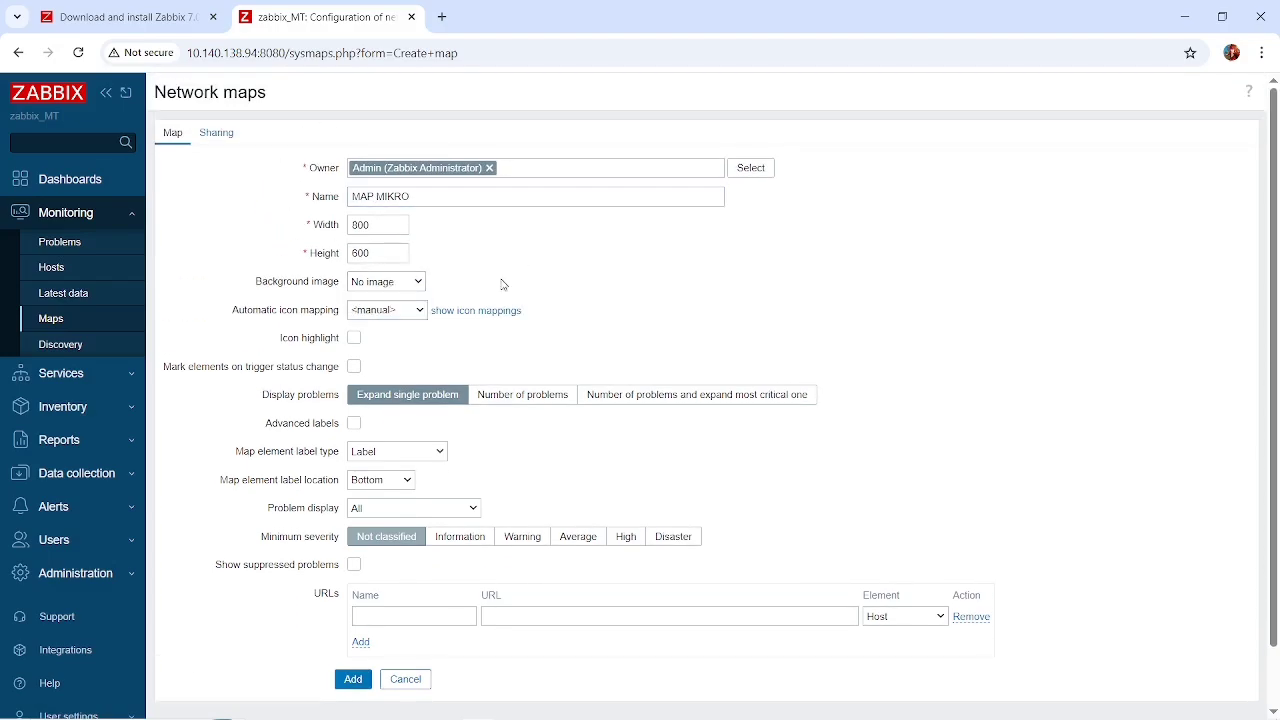
pyautogui.scroll(-1, 503, 285)
pyautogui.scroll(-2, 503, 285)
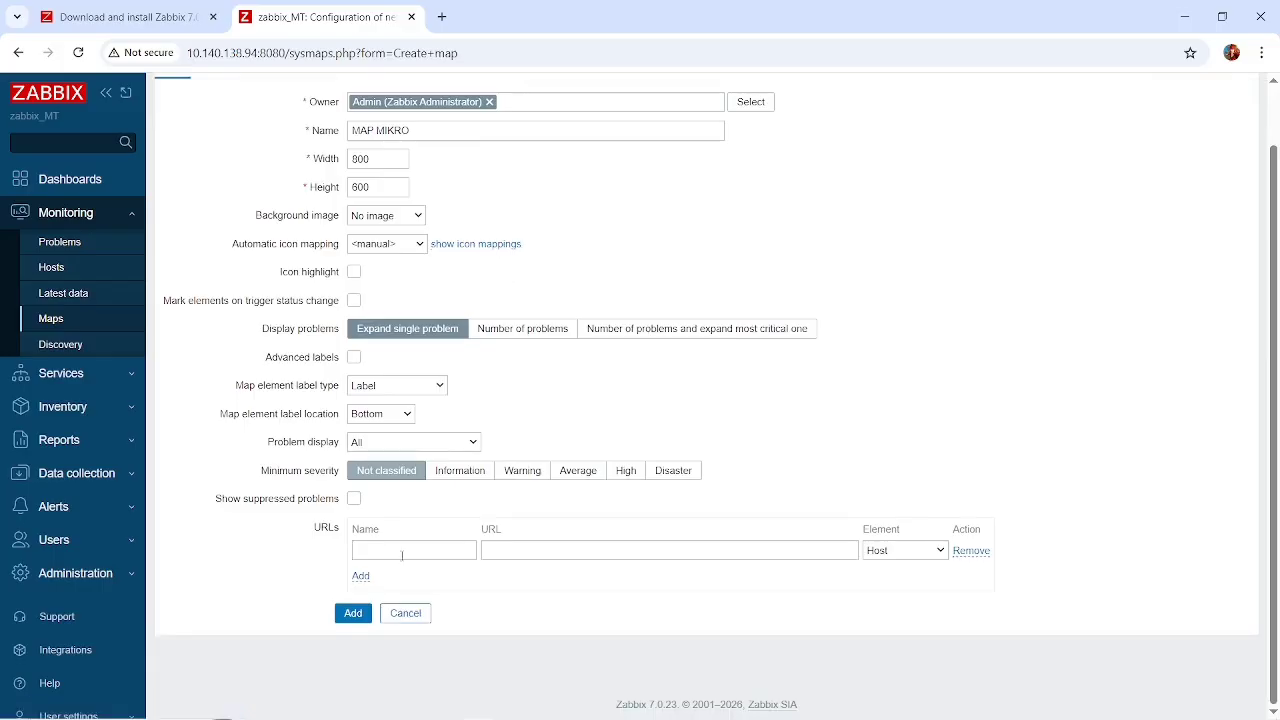
pyautogui.click(353, 614)
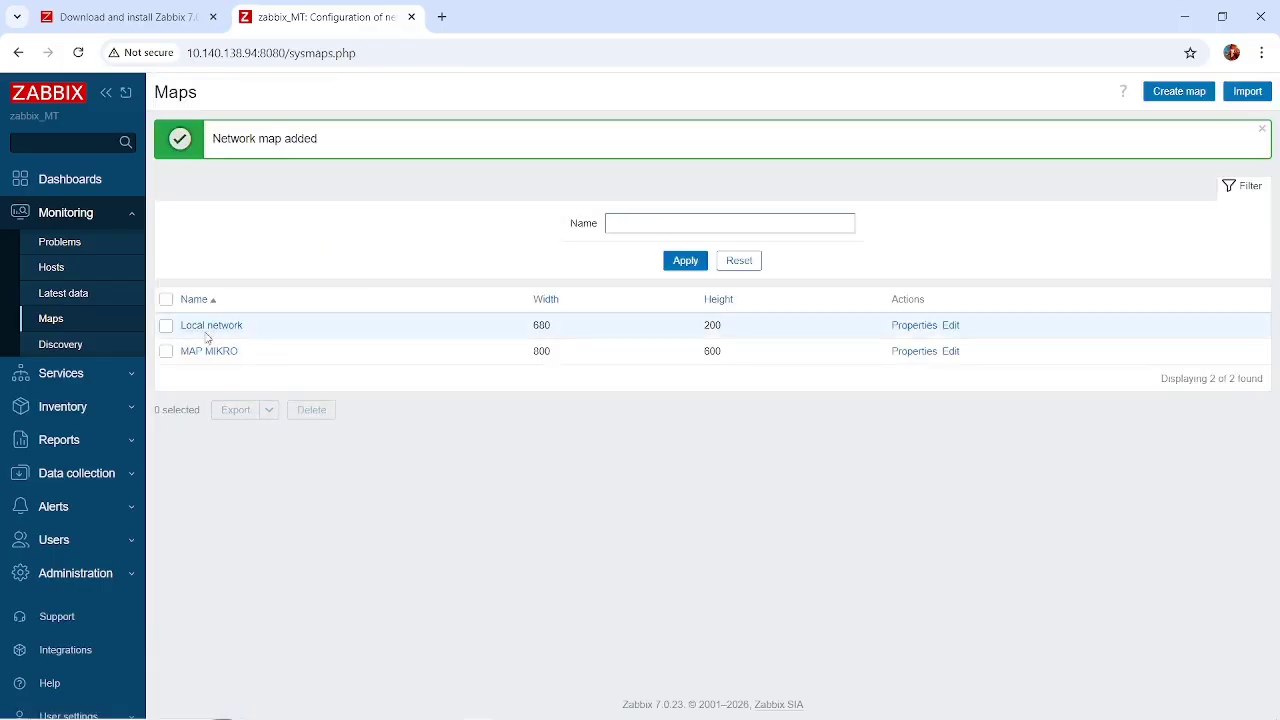
# View the existing Local network map, then return to the list of all maps.
pyautogui.click(209, 328)
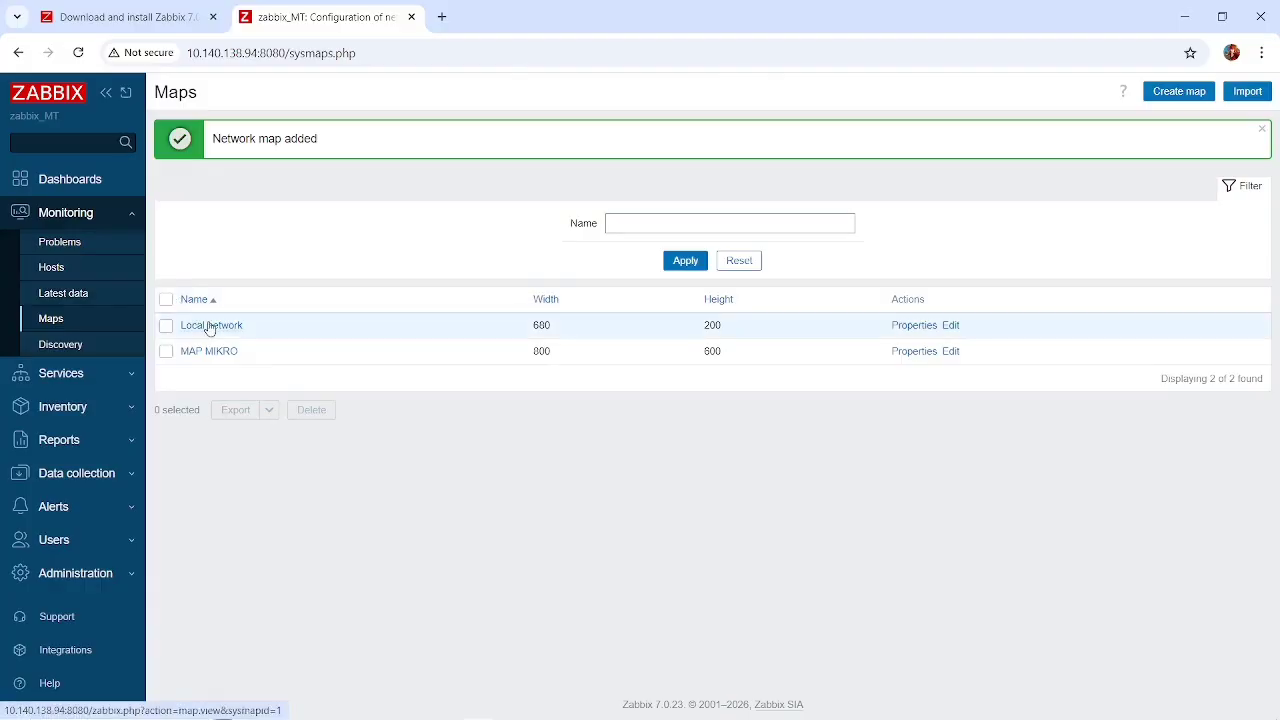
pyautogui.click(18, 52)
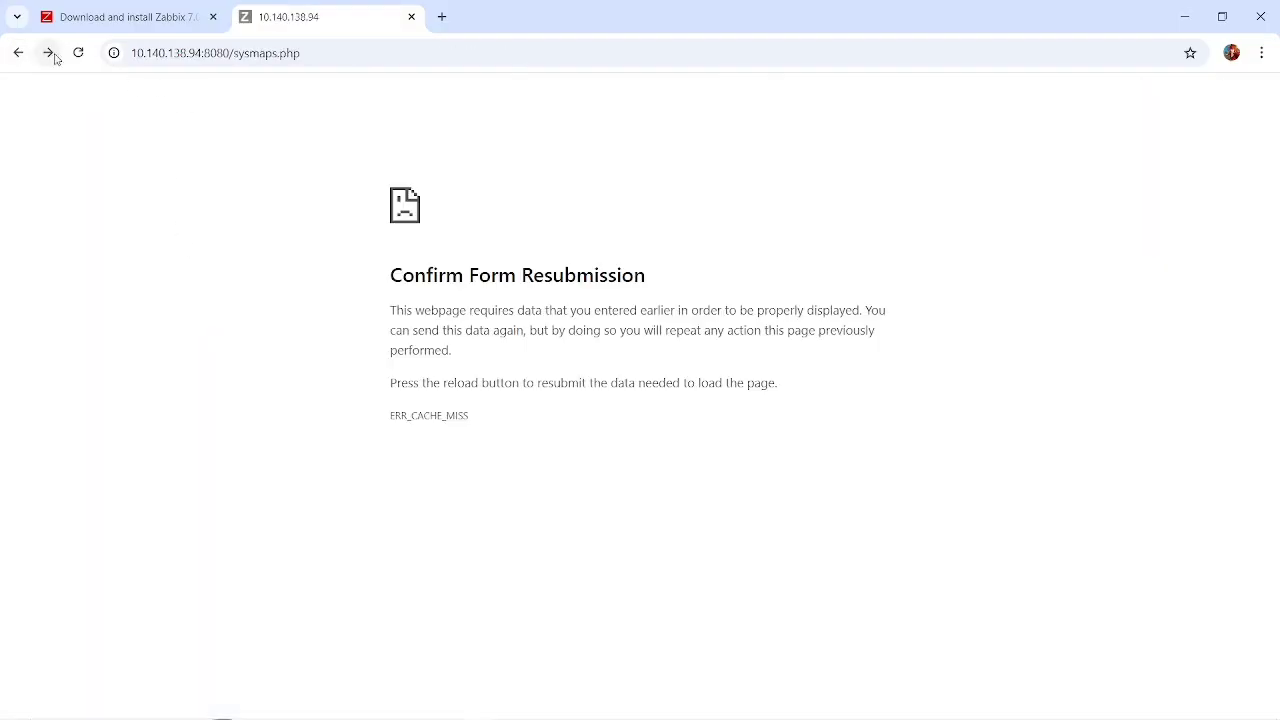
pyautogui.click(21, 55)
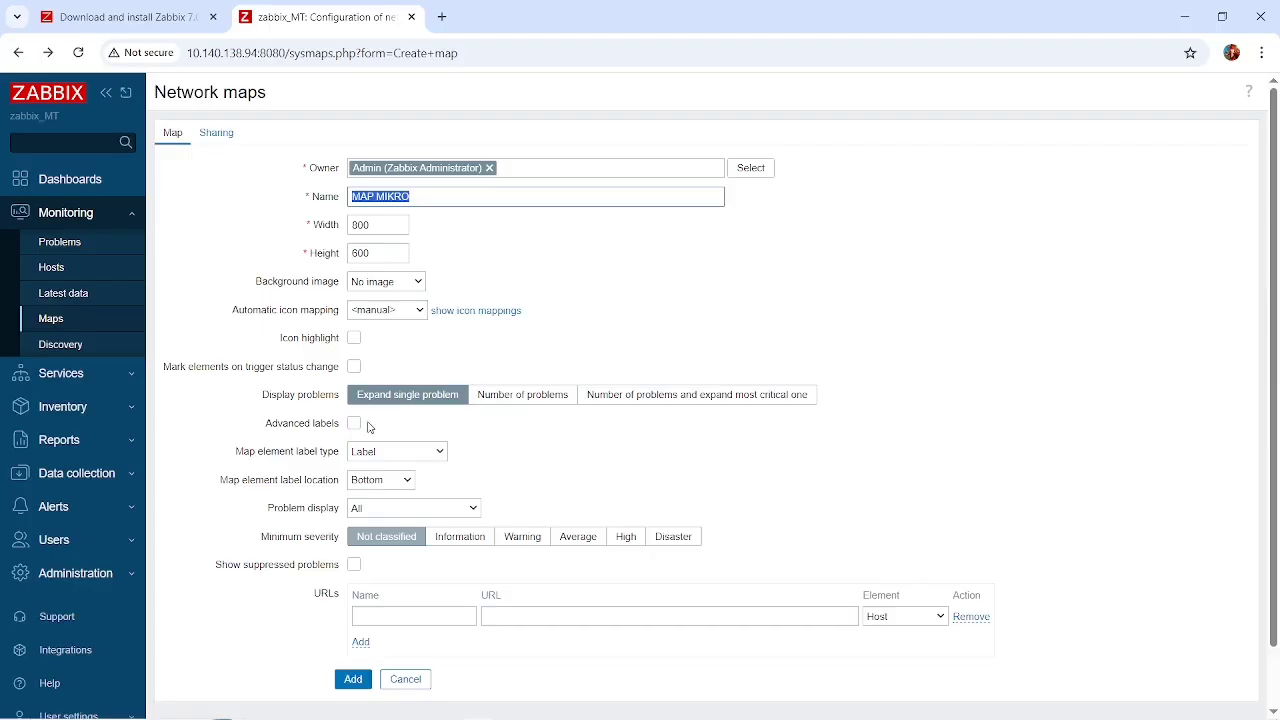
pyautogui.scroll(-1, 367, 427)
pyautogui.click(64, 318)
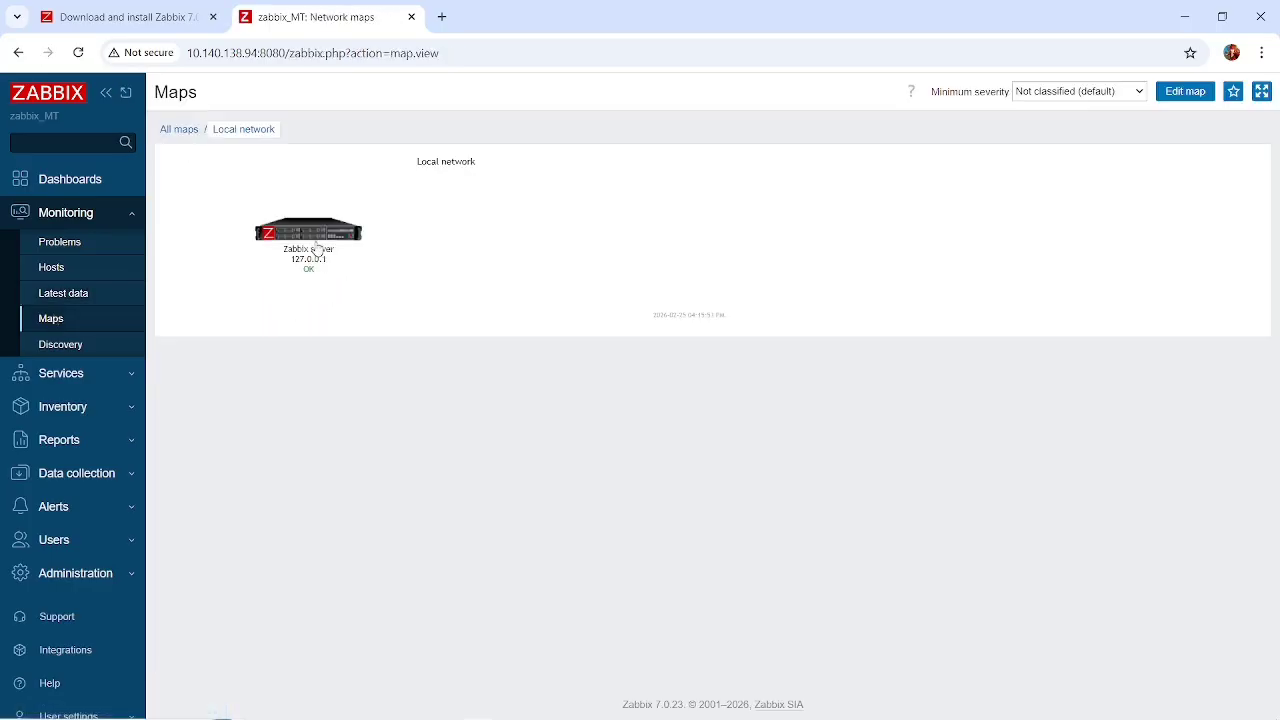
pyautogui.click(51, 318)
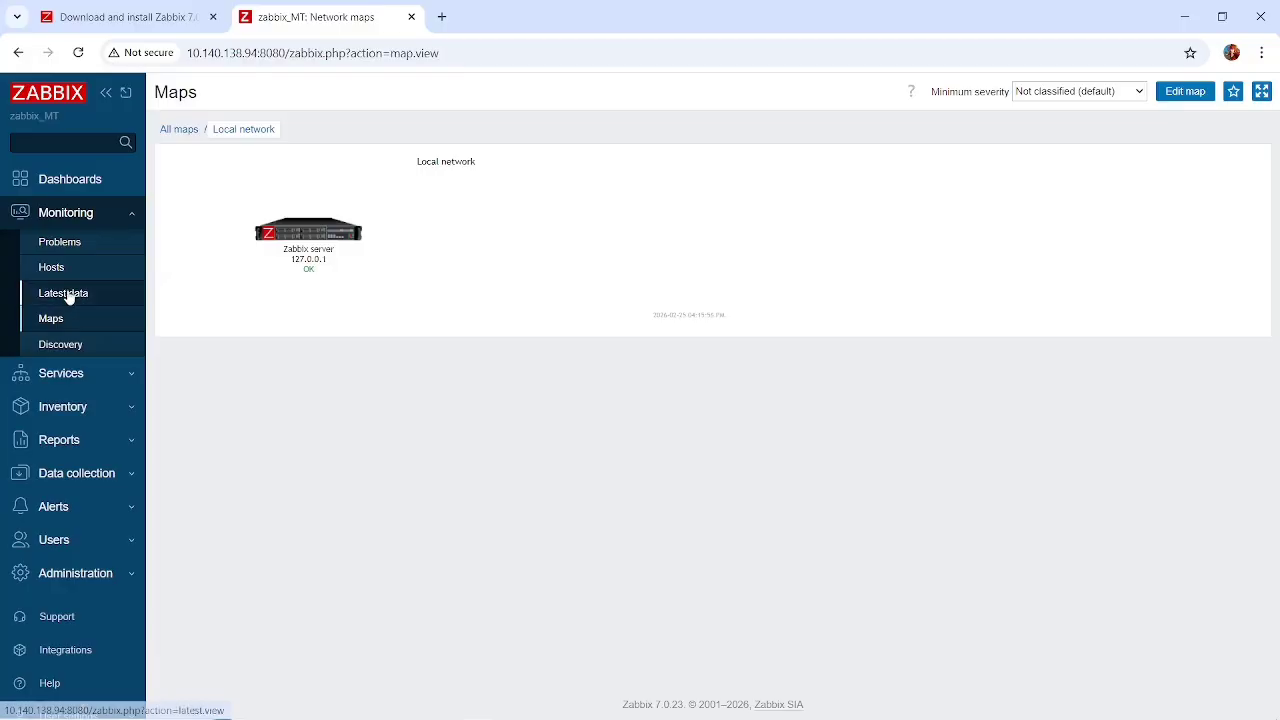
pyautogui.click(51, 271)
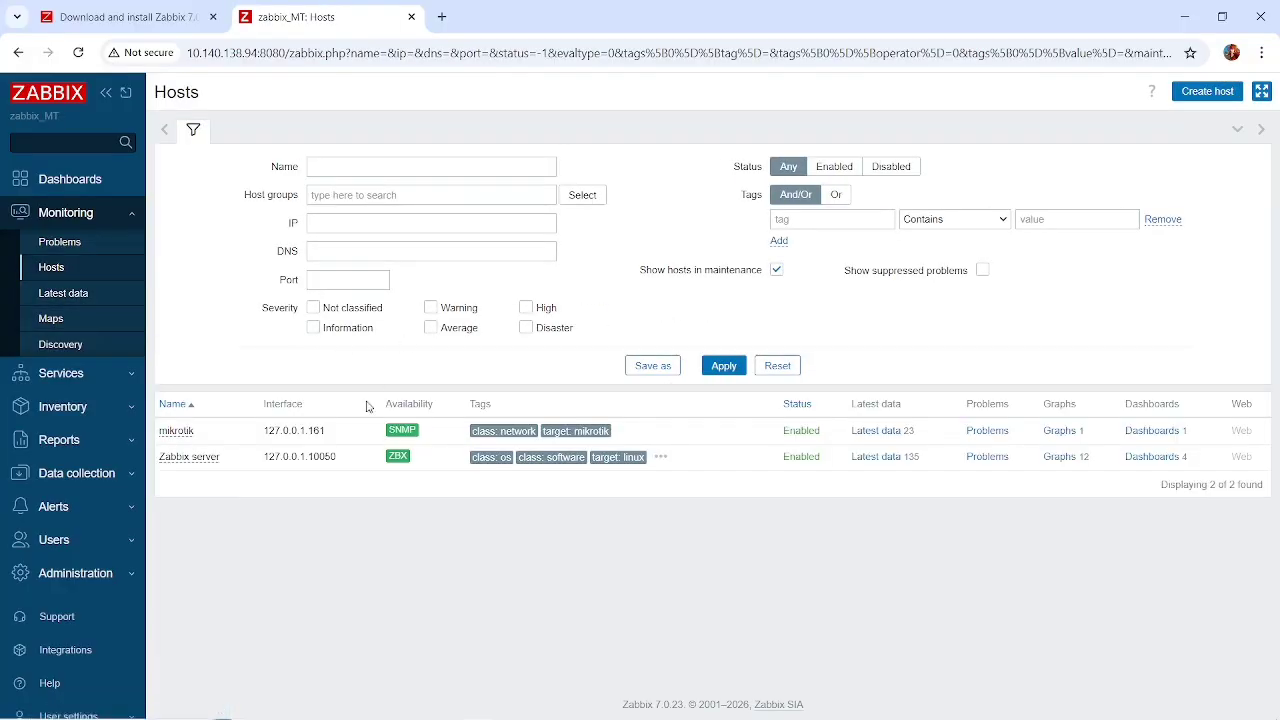
pyautogui.click(65, 318)
pyautogui.click(181, 131)
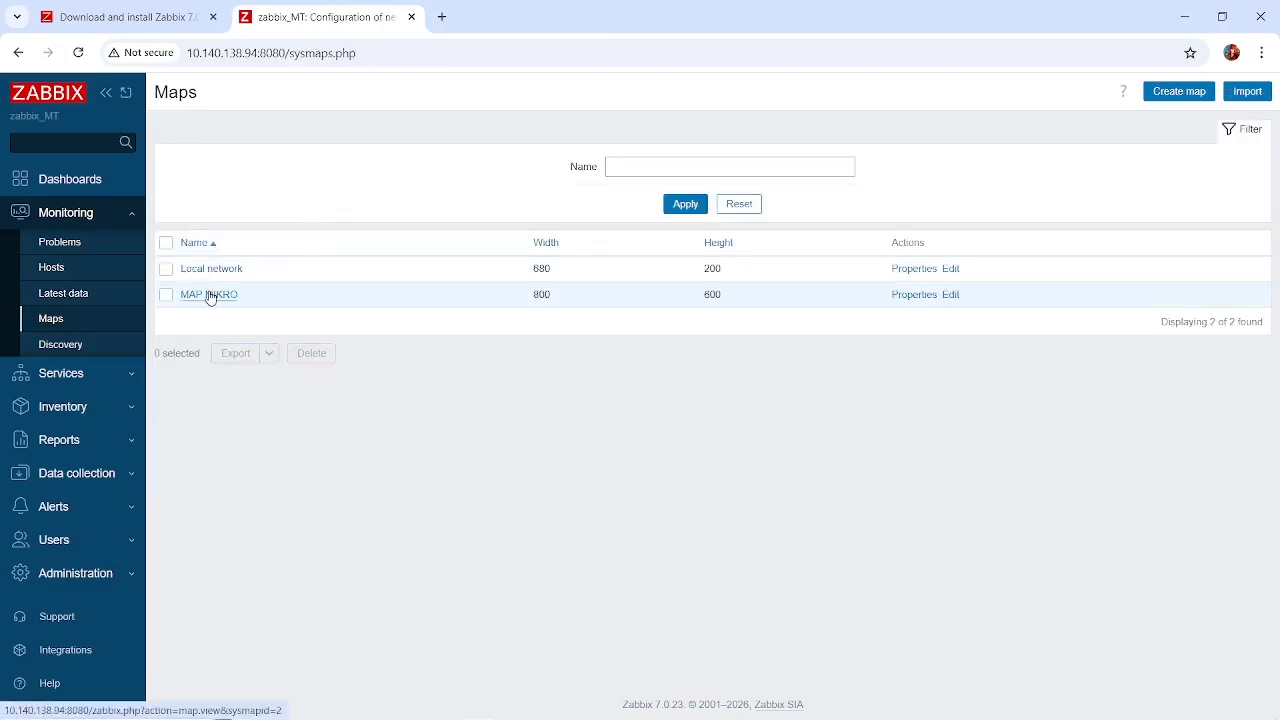
# Open the MAP MIKRO map and start editing its layout.
pyautogui.click(209, 295)
pyautogui.rightClick(562, 293)
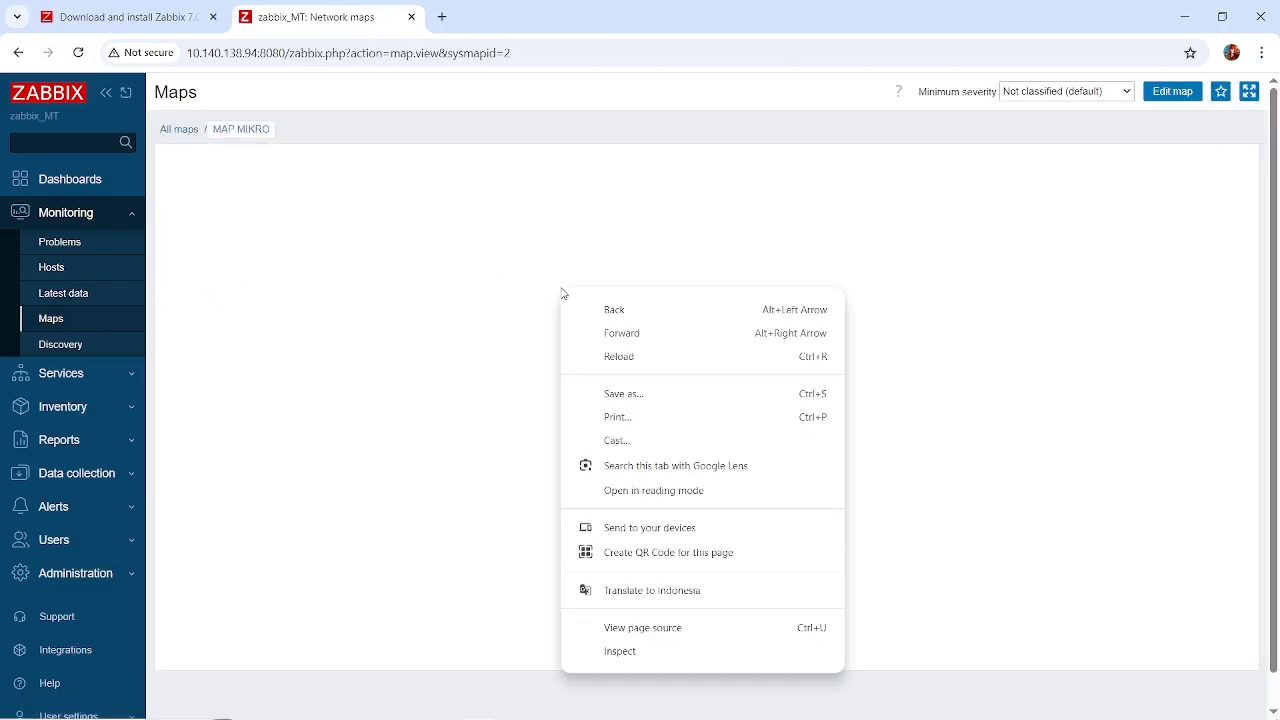
pyautogui.click(1176, 92)
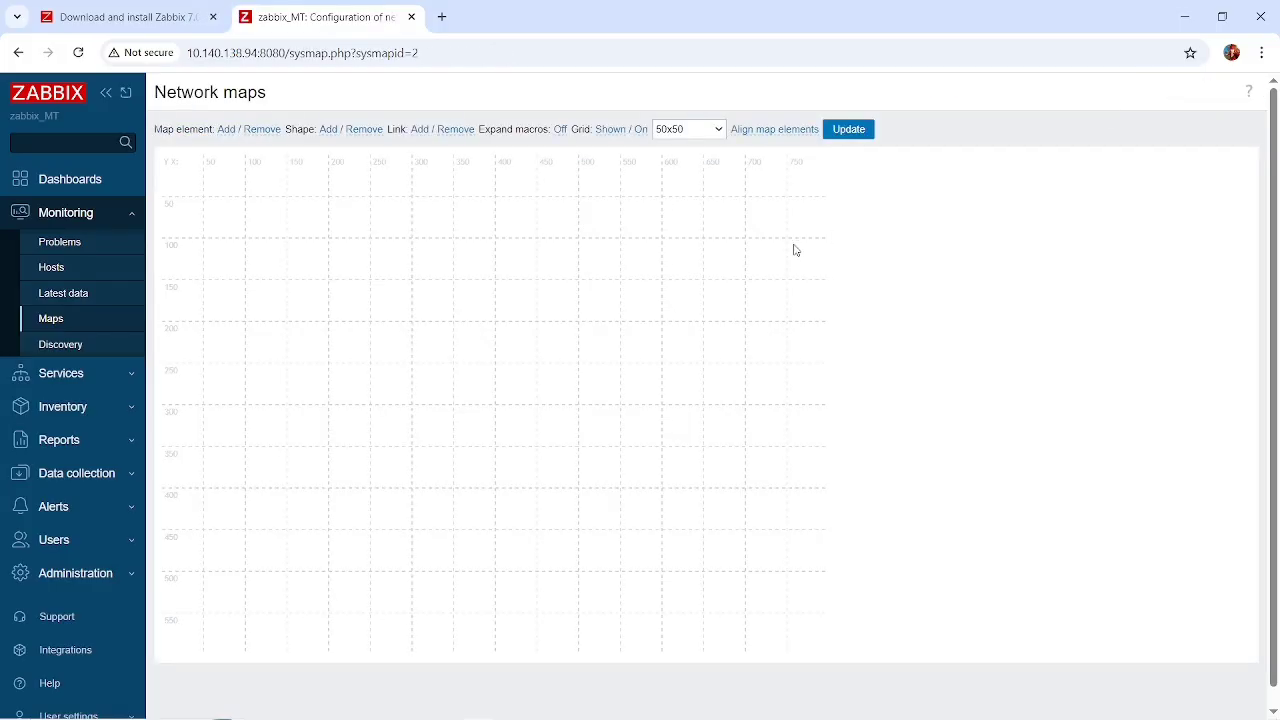
pyautogui.hotkey('alt', 'Tab')
pyautogui.hotkey('alt', 'Tab')
pyautogui.hotkey('alt', 'Tab')
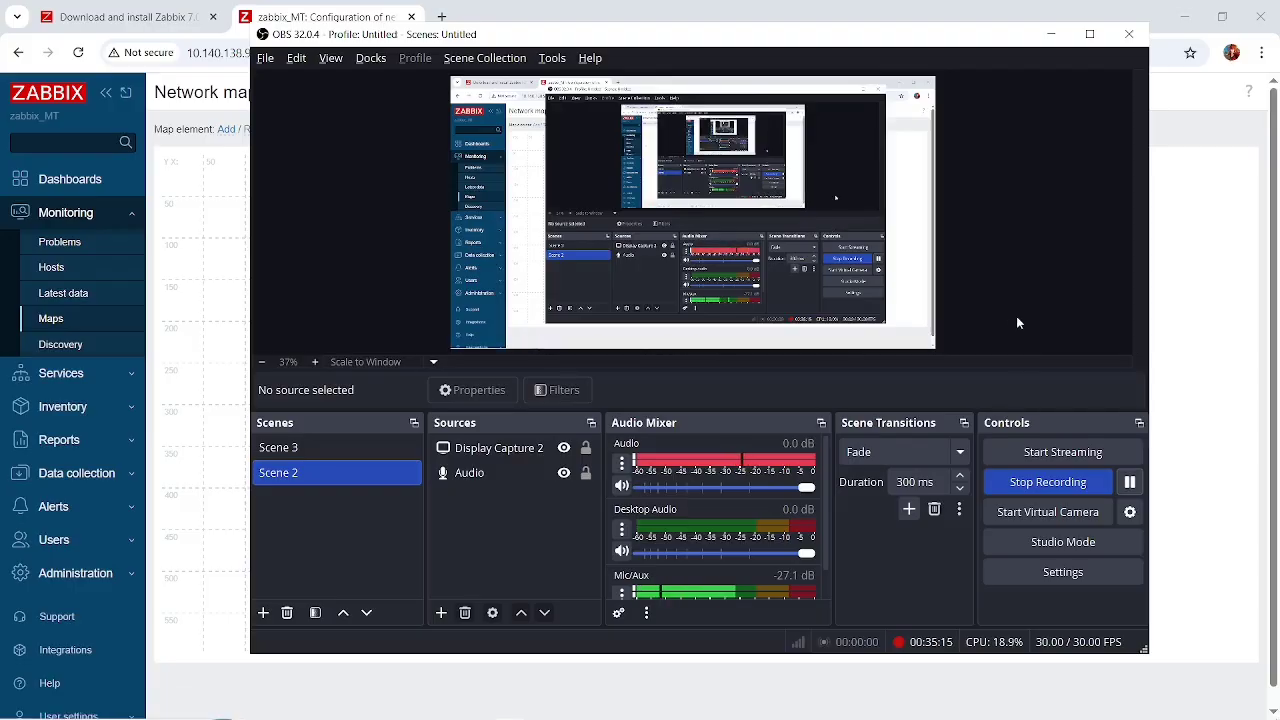
pyautogui.hotkey('alt', 'Tab')
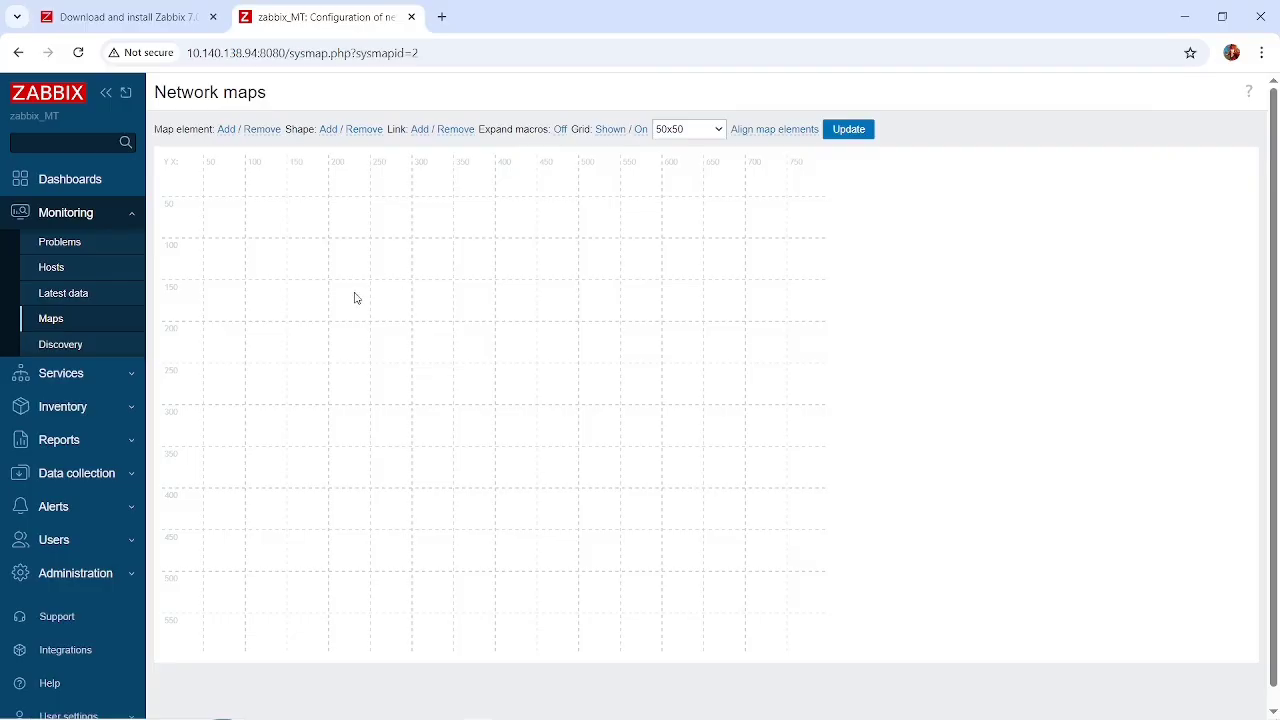
# Add a new element to the MAP MIKRO map and set its type to Host.
pyautogui.click(224, 130)
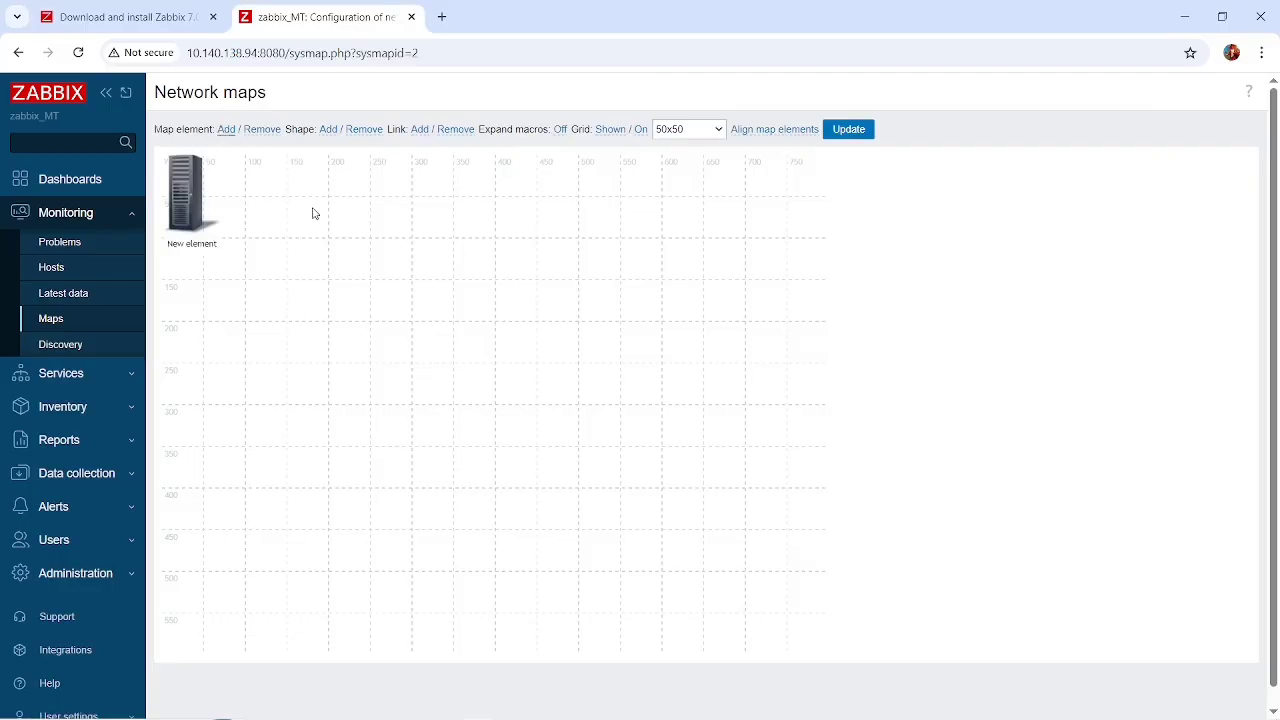
pyautogui.rightClick(199, 215)
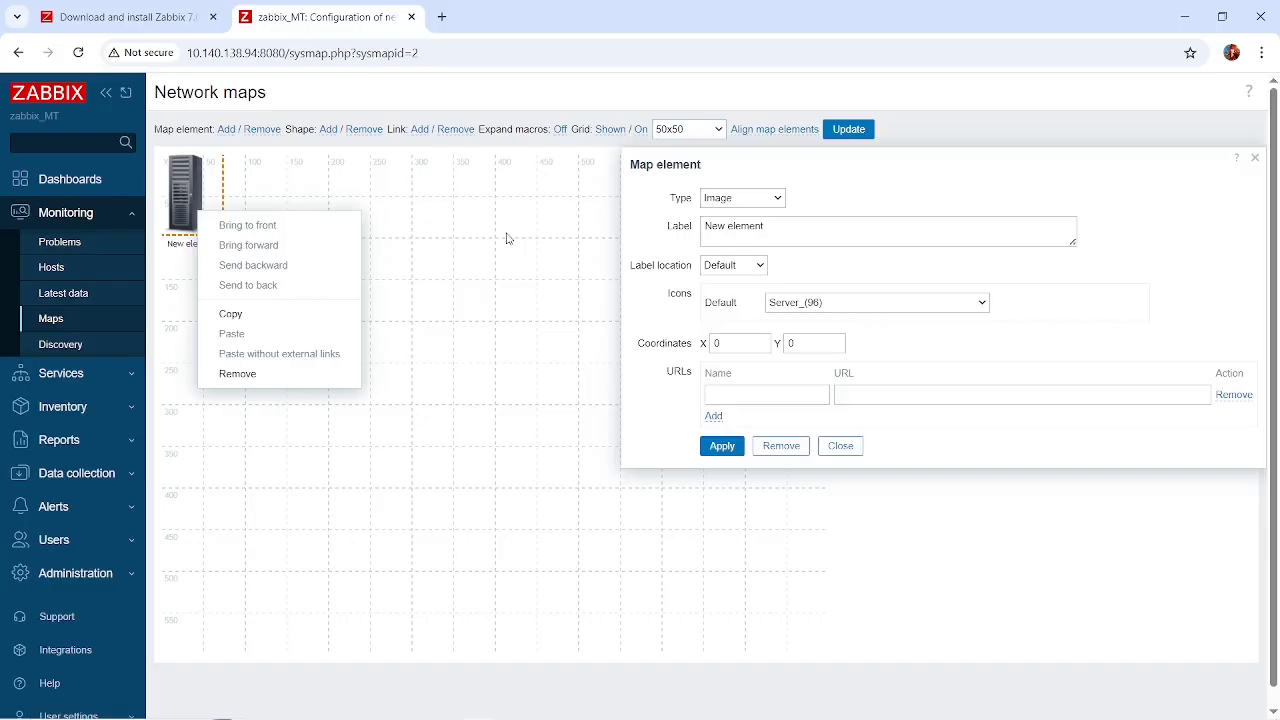
pyautogui.click(725, 201)
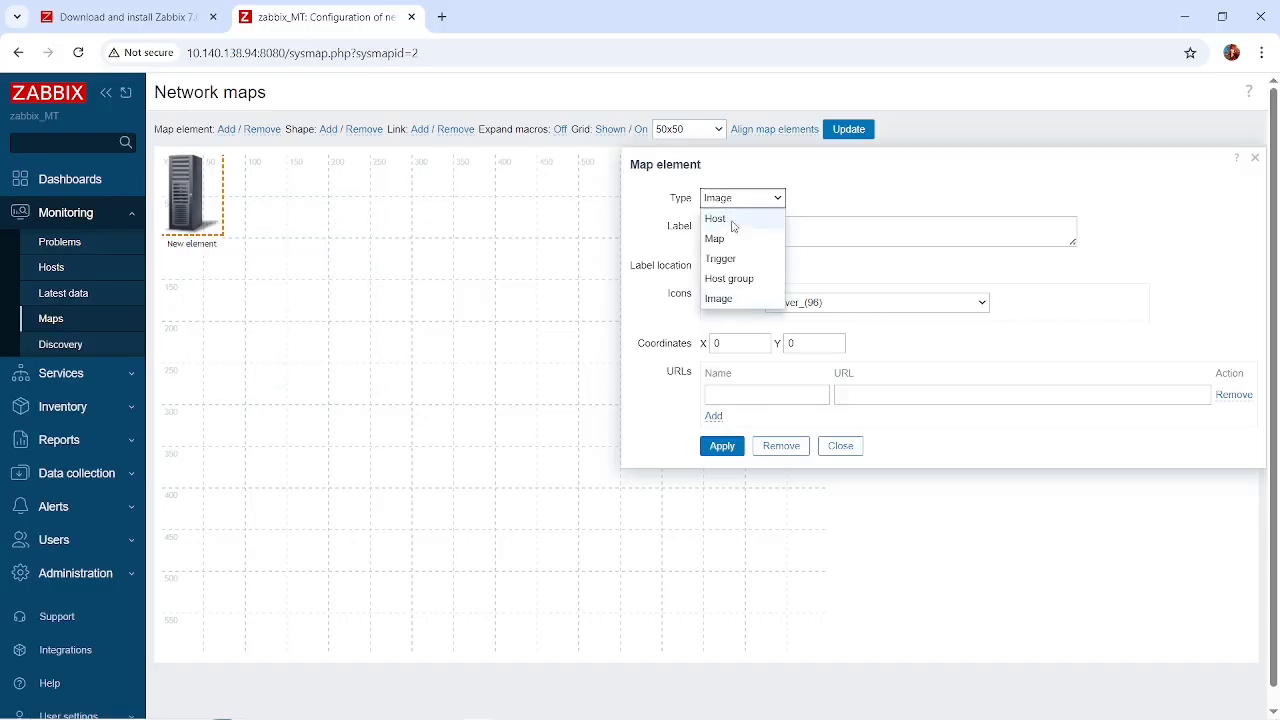
pyautogui.click(716, 219)
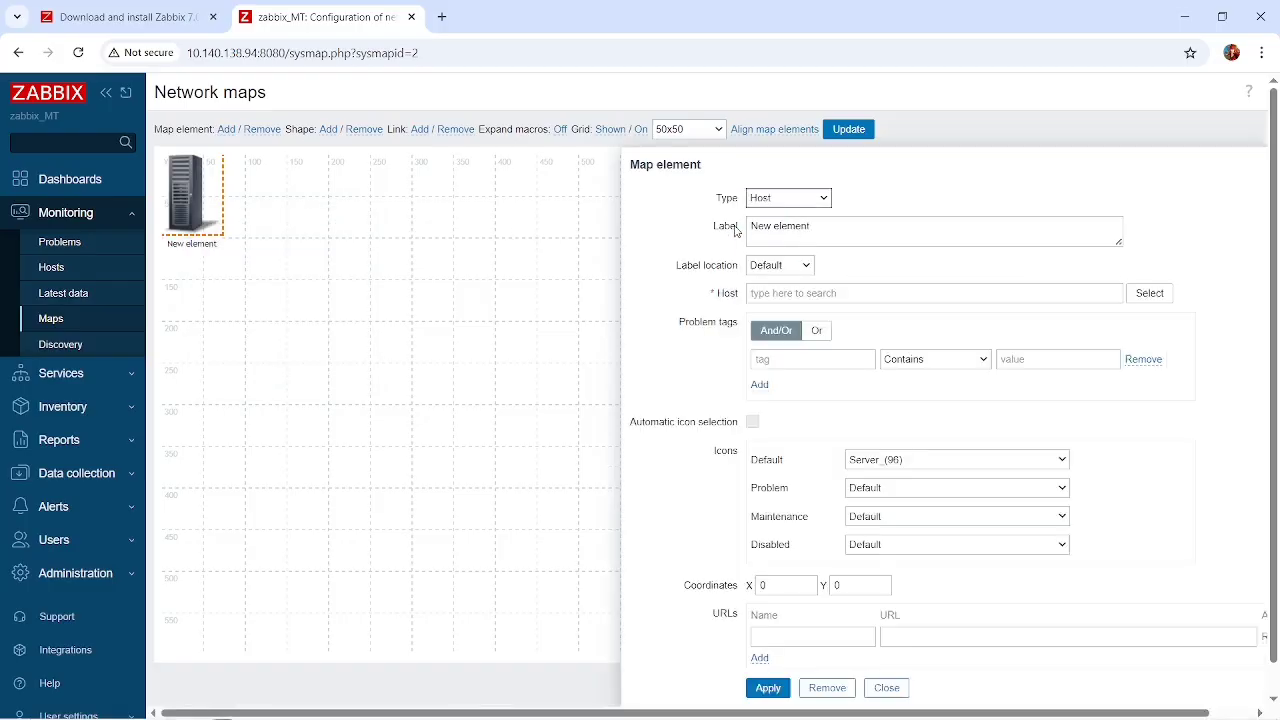
# Set the new element's label to {HOST} and assign it the mikrotik host from the Applications host group.
pyautogui.moveTo(830, 230); pyautogui.dragTo(727, 251)
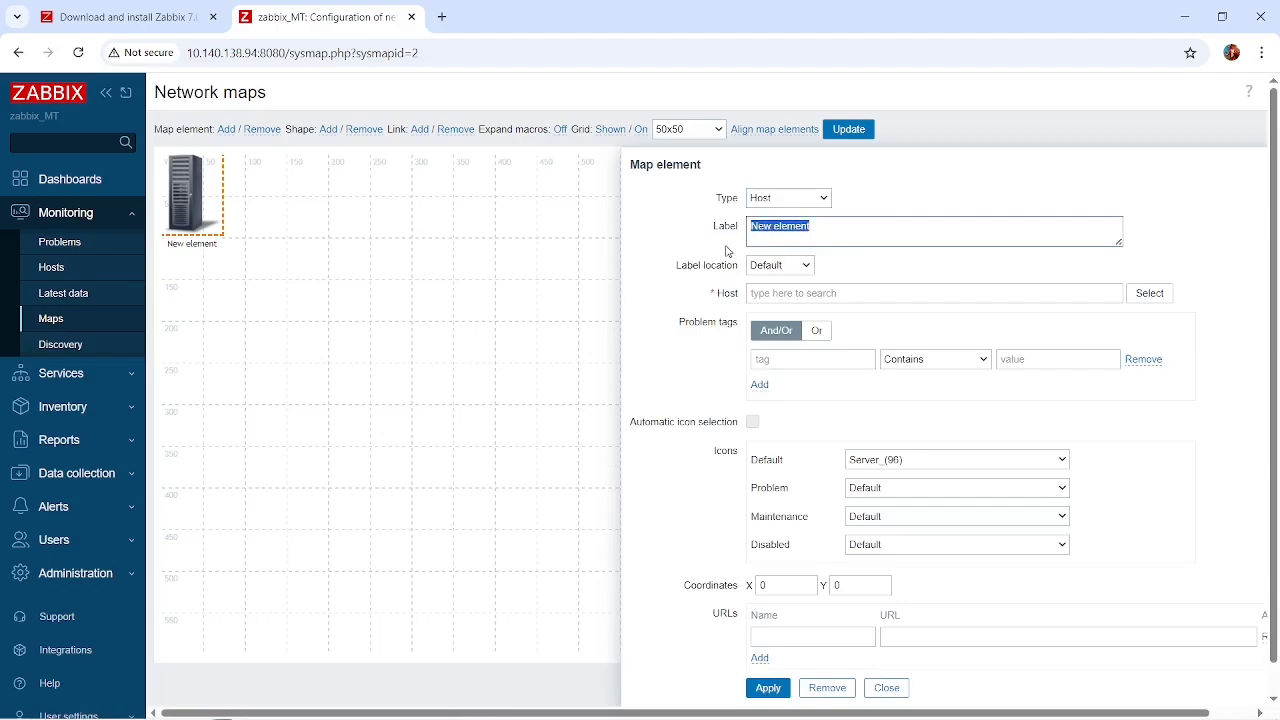
pyautogui.write('f')
pyautogui.click(1141, 295)
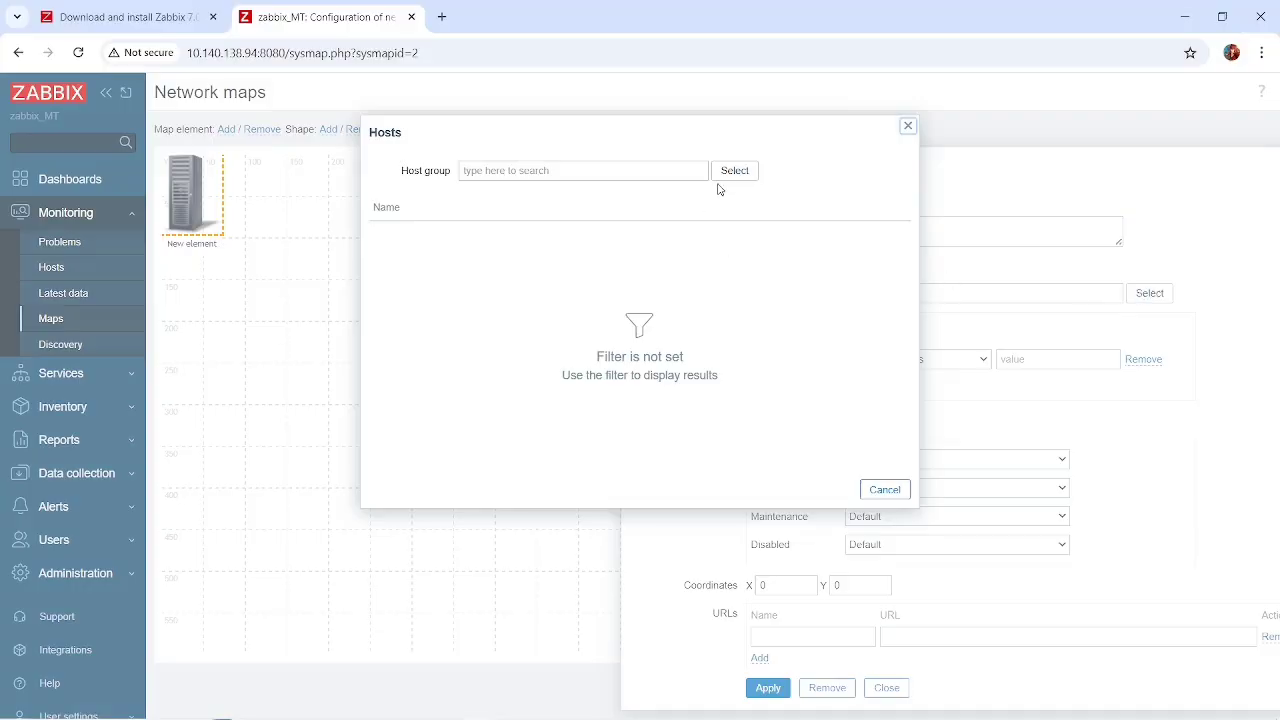
pyautogui.click(730, 171)
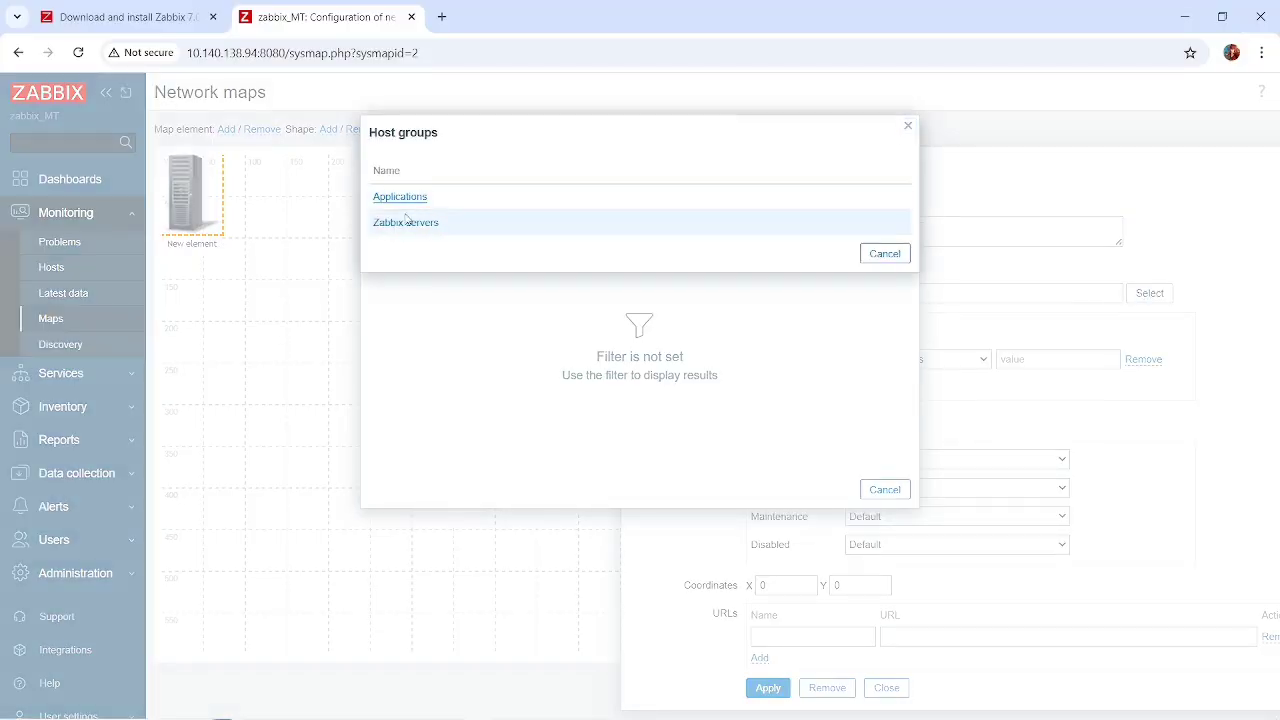
pyautogui.click(405, 198)
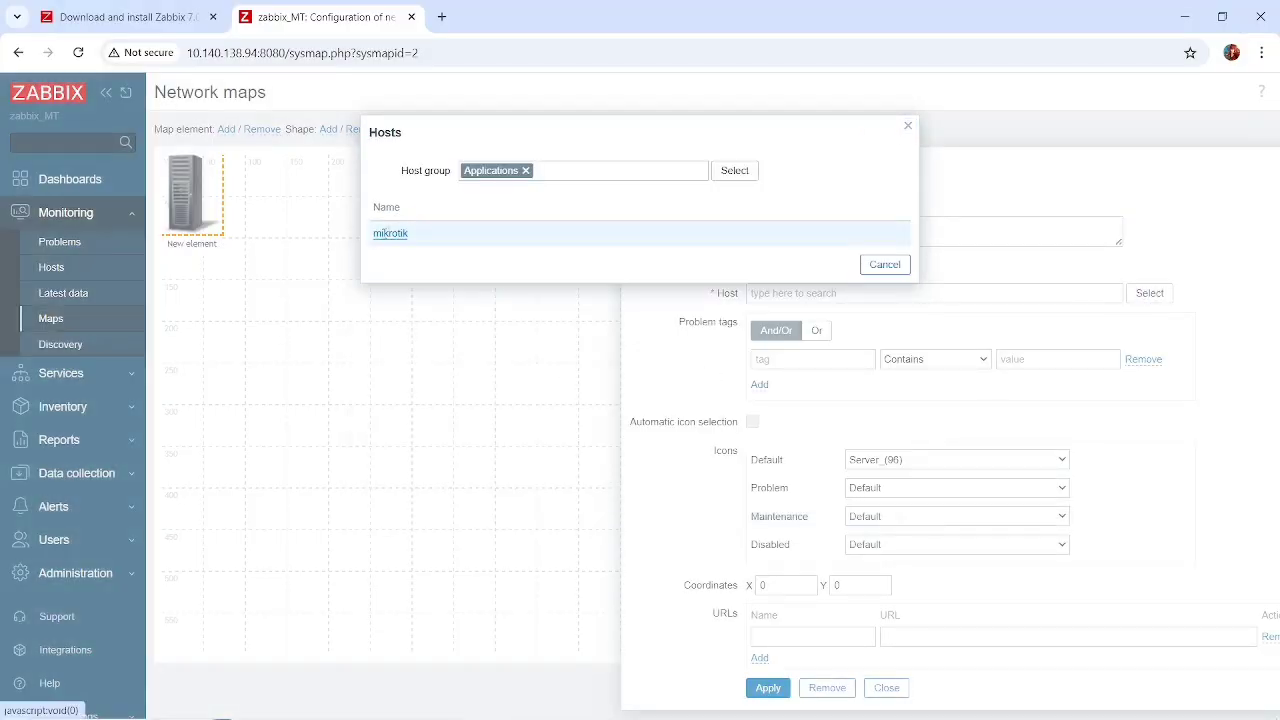
pyautogui.click(390, 234)
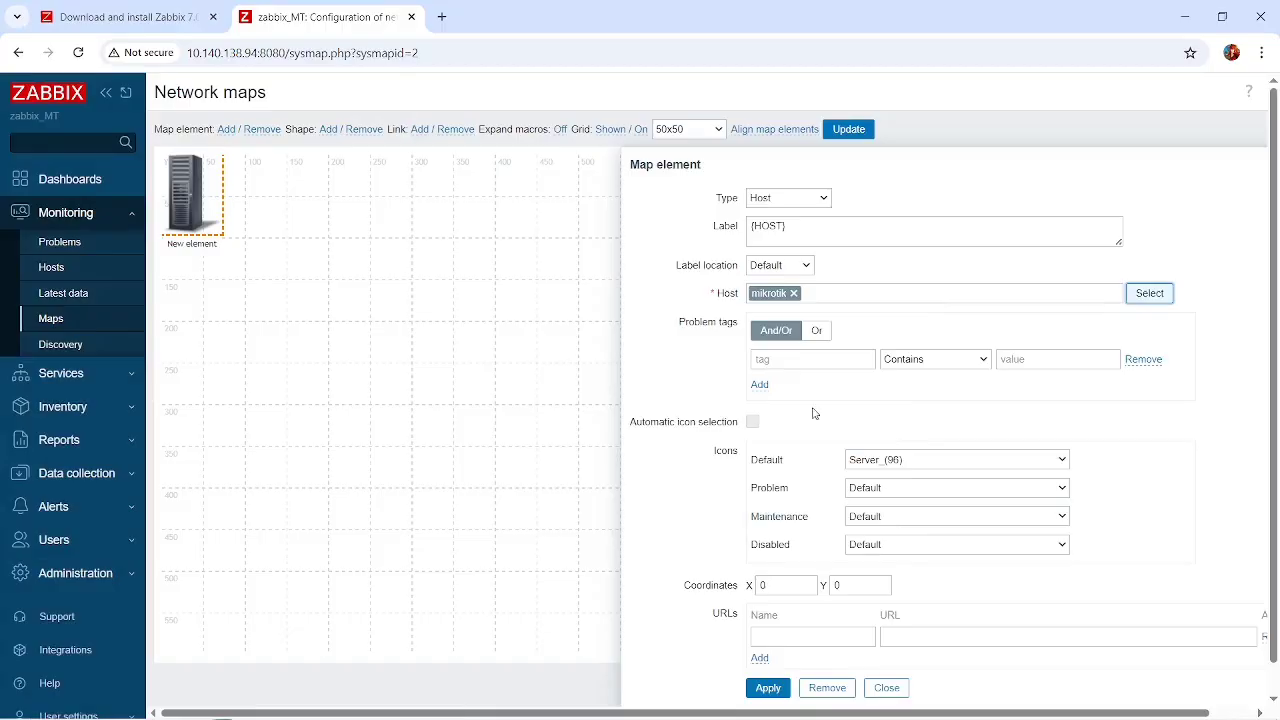
# Set the map element's default icon to Router_(48).
pyautogui.scroll(-1, 813, 413)
pyautogui.click(880, 431)
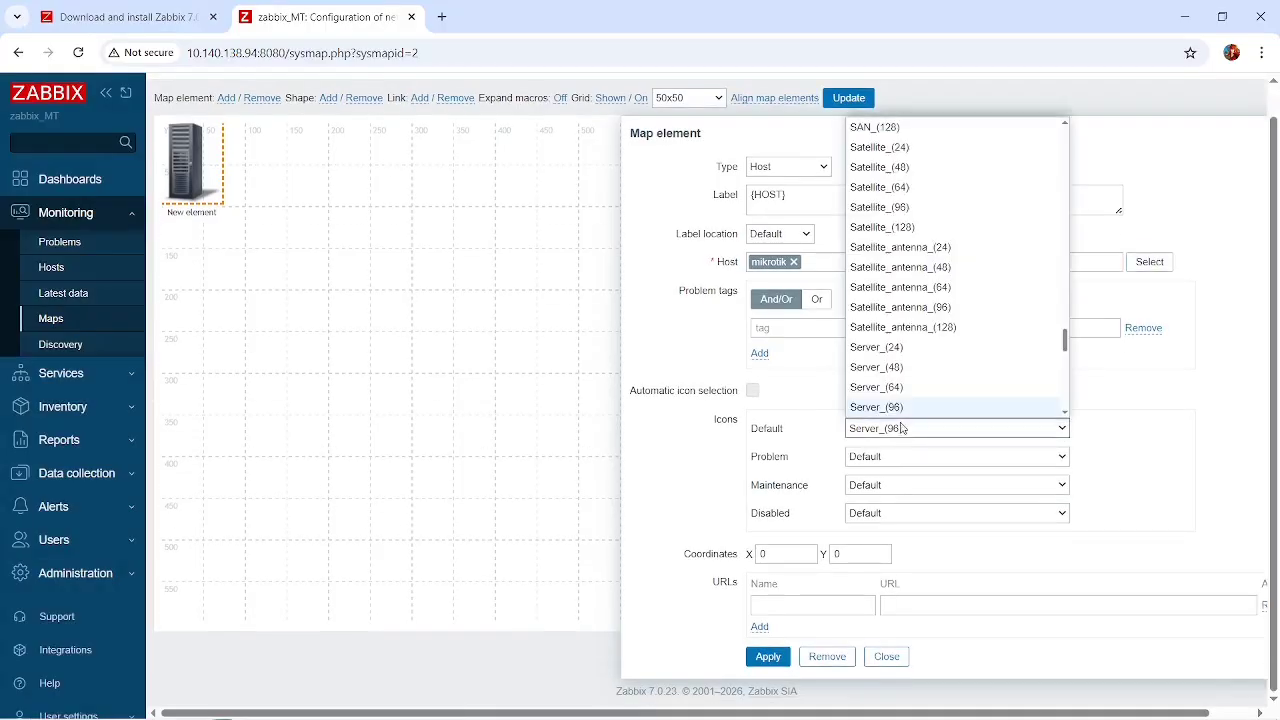
pyautogui.scroll(-5, 895, 298)
pyautogui.scroll(-3, 895, 298)
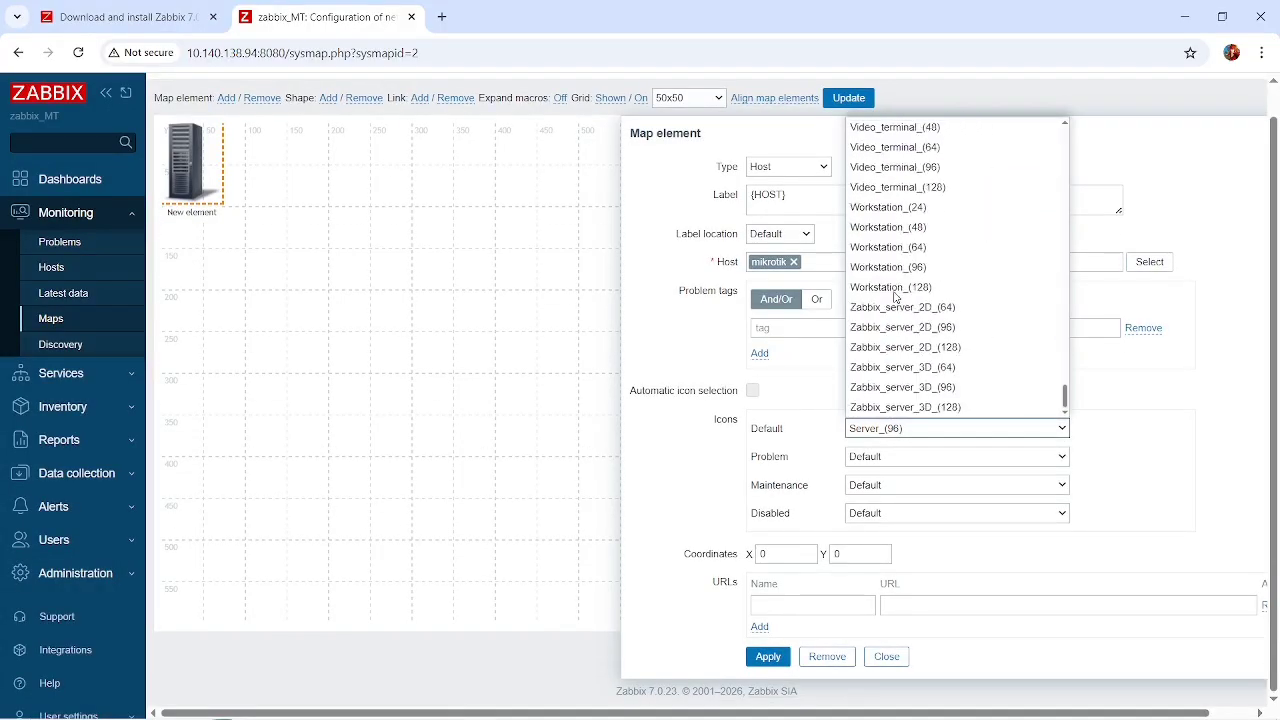
pyautogui.scroll(10, 895, 298)
pyautogui.scroll(12, 895, 298)
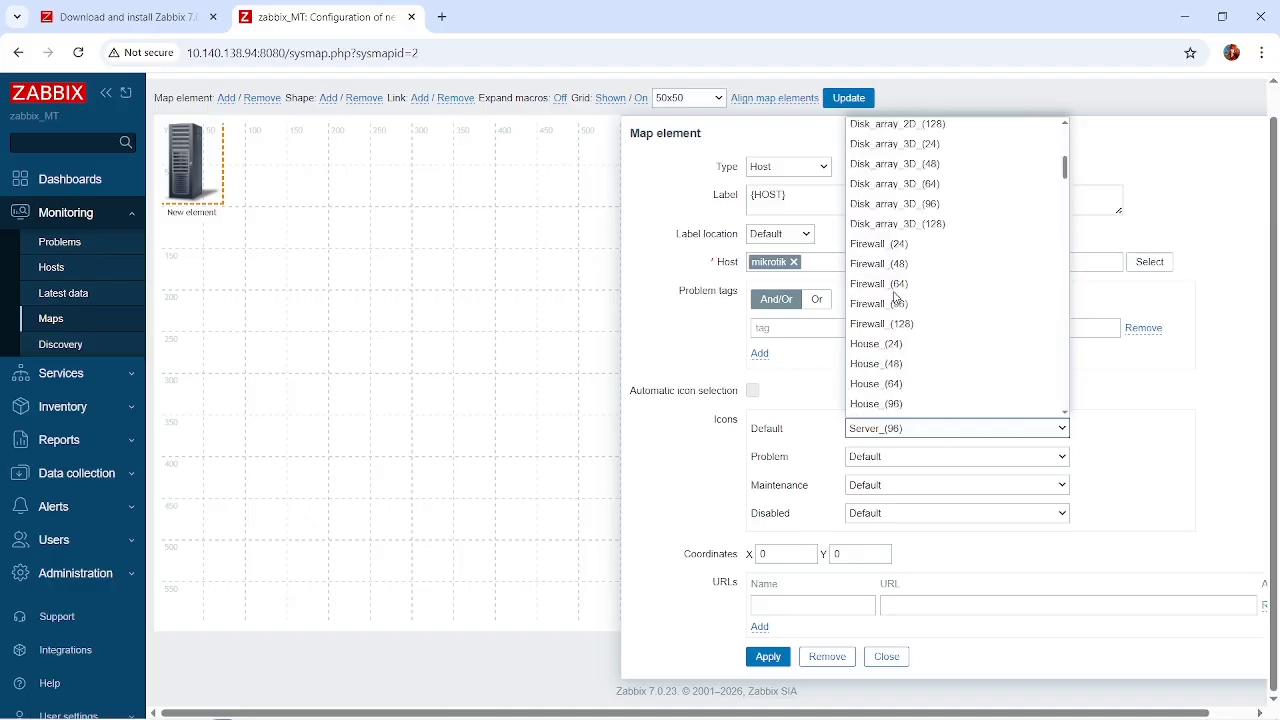
pyautogui.scroll(-6, 895, 298)
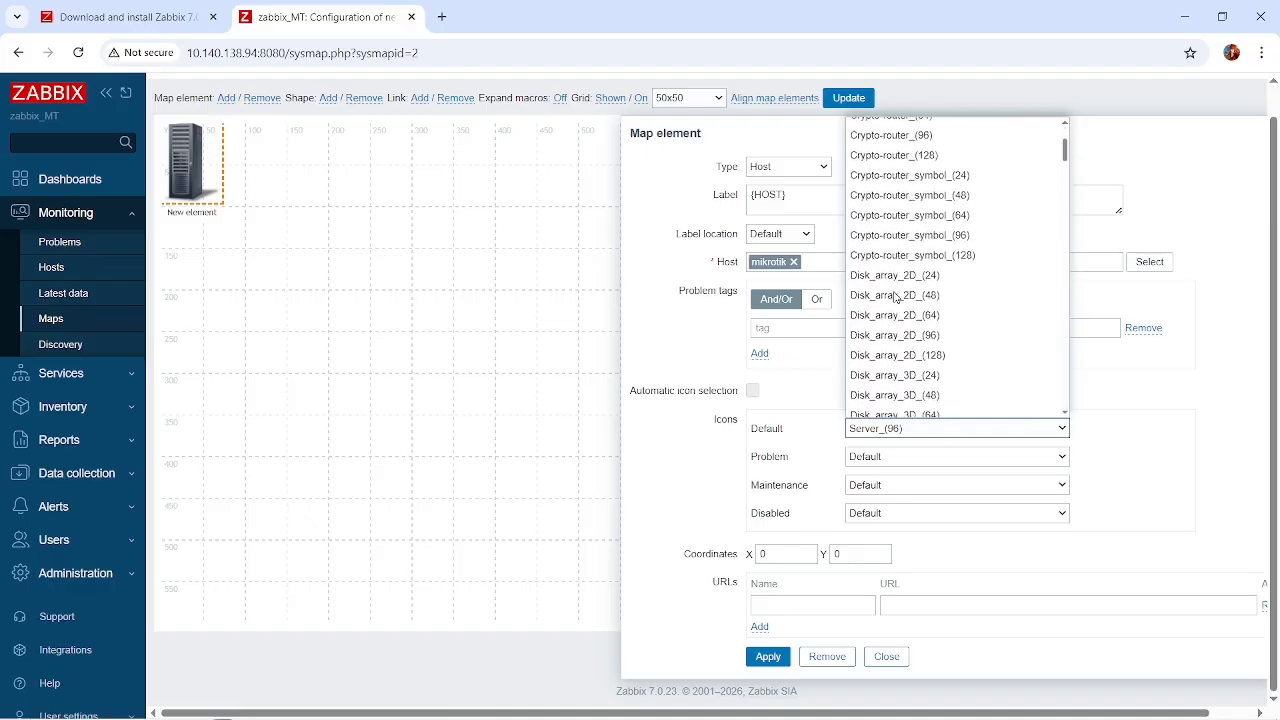
pyautogui.scroll(-3, 895, 296)
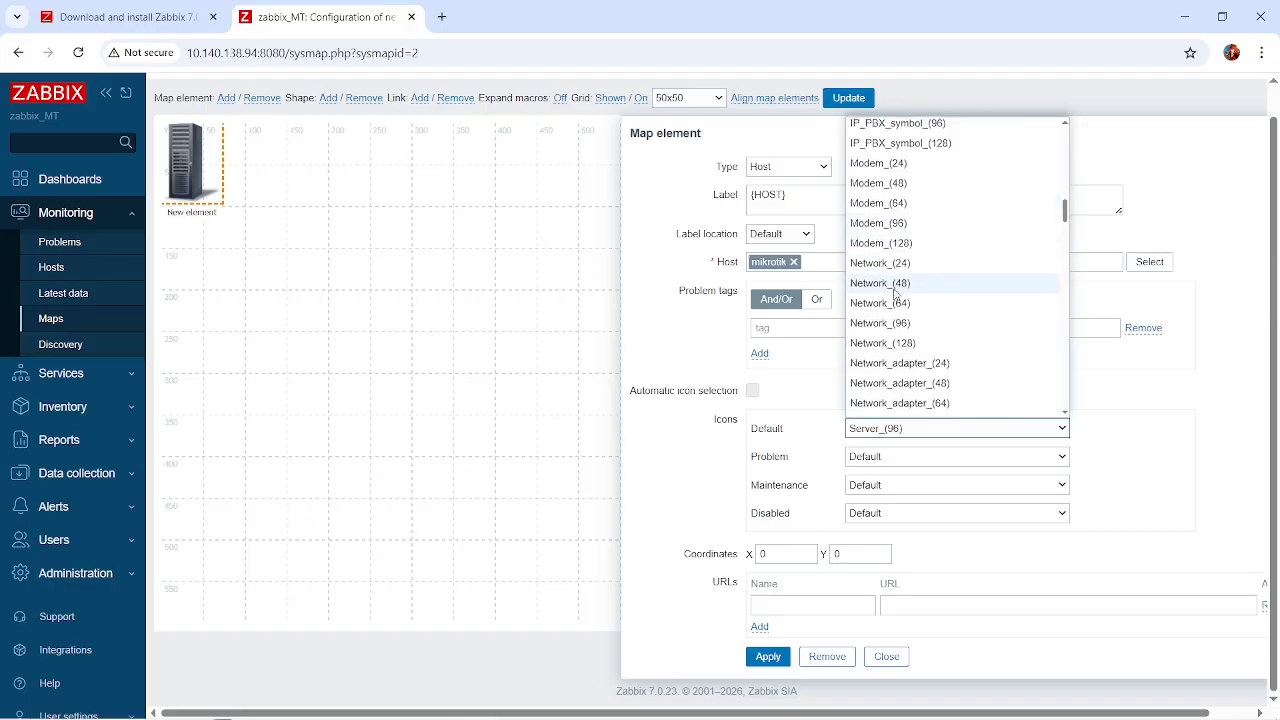
pyautogui.scroll(-4, 895, 293)
pyautogui.scroll(-4, 895, 293)
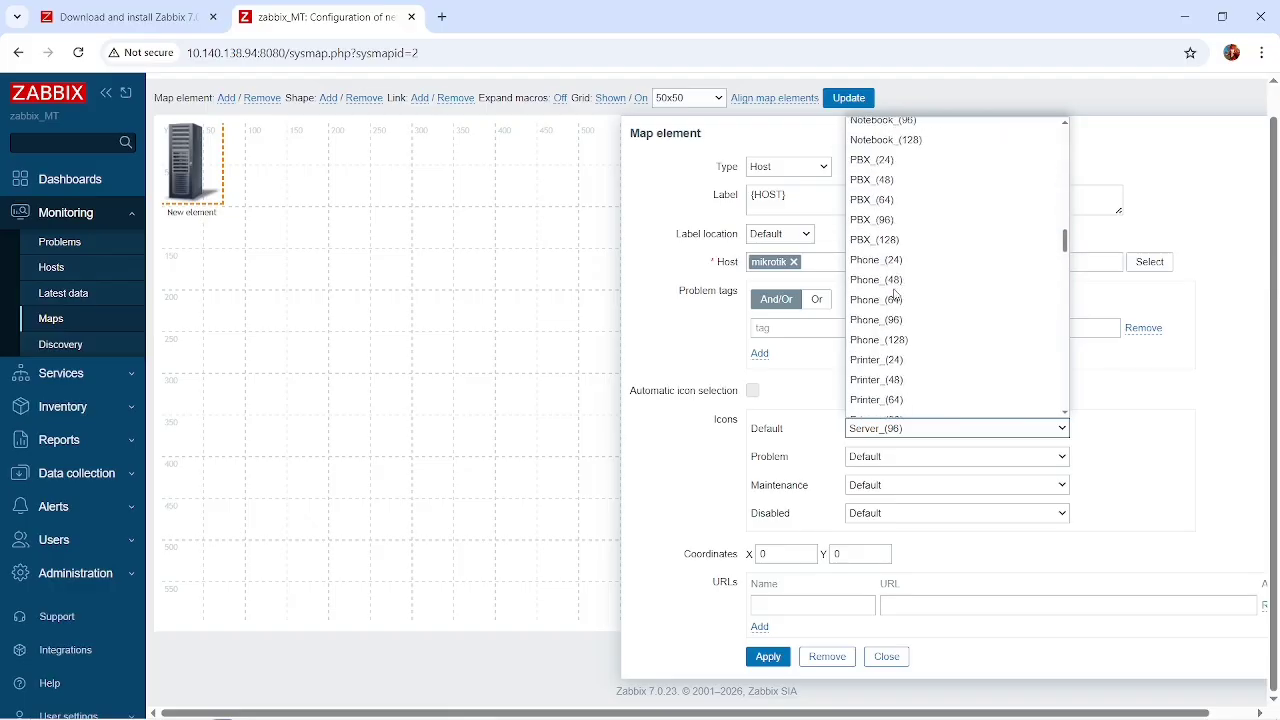
pyautogui.scroll(-5, 895, 293)
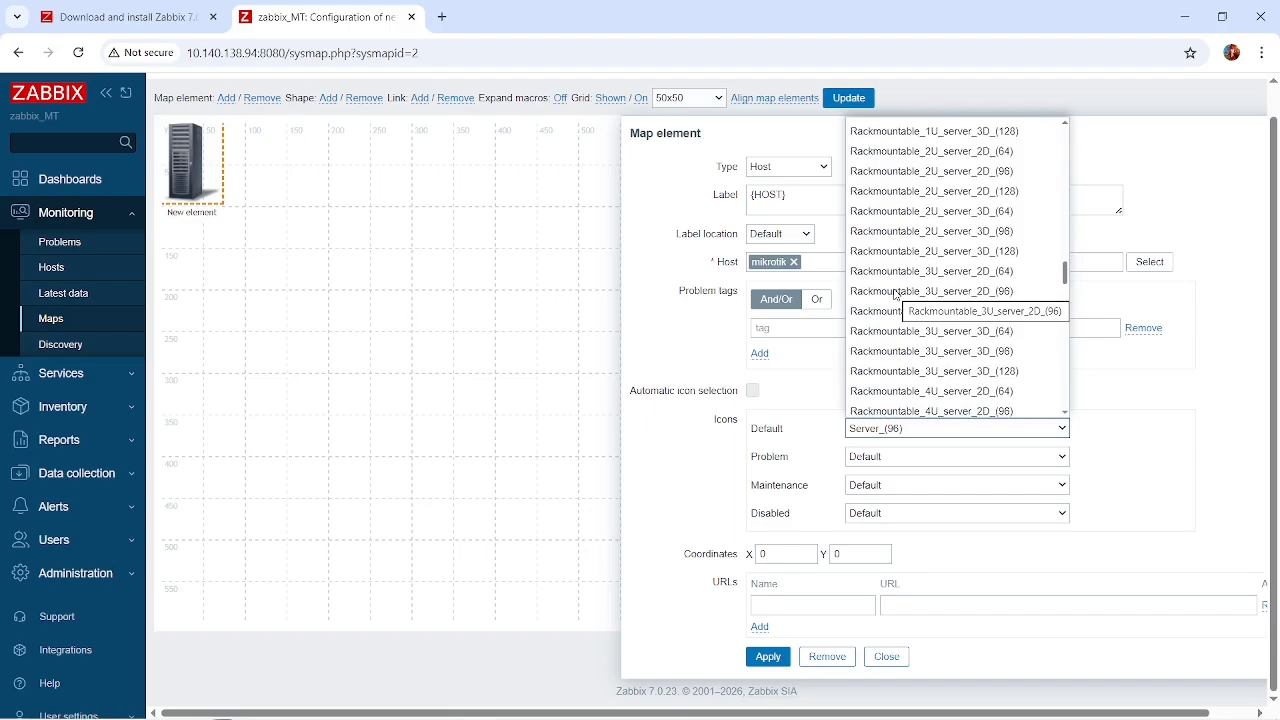
pyautogui.scroll(-3, 895, 293)
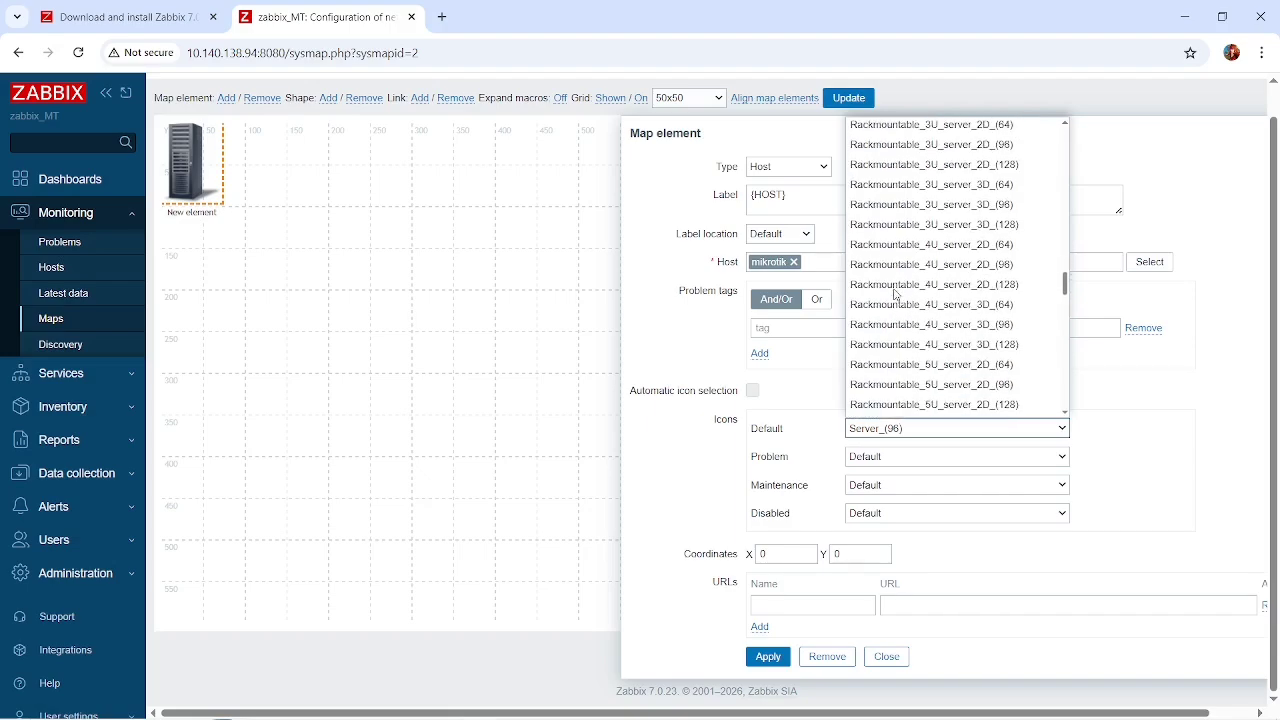
pyautogui.scroll(-6, 895, 293)
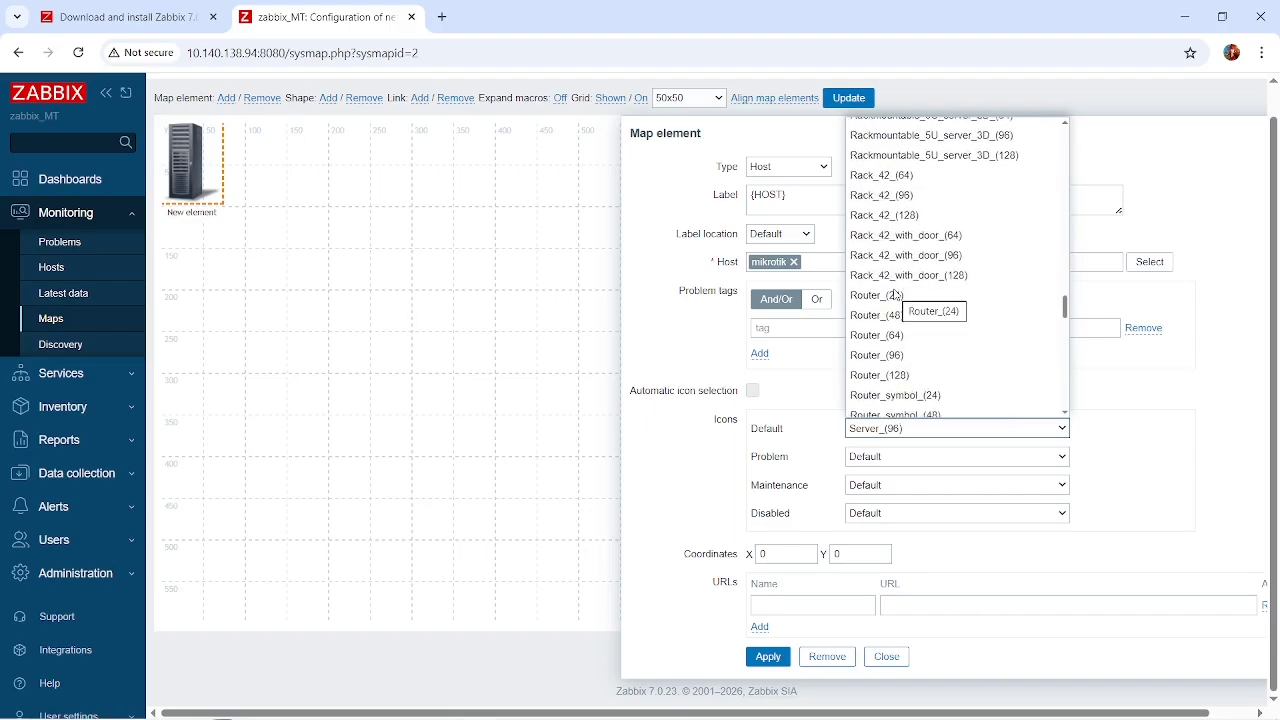
pyautogui.click(877, 318)
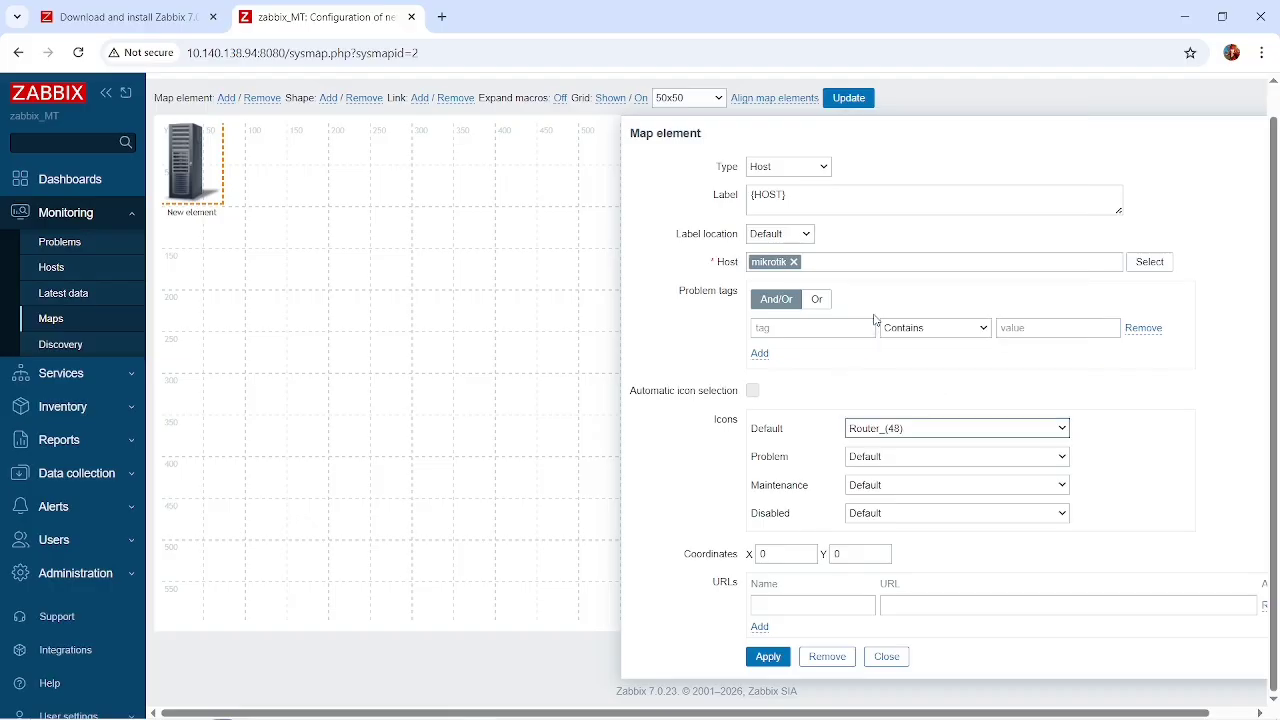
# Keep the Problem icon on Default and apply the map element's settings.
pyautogui.click(902, 460)
pyautogui.scroll(-1, 903, 440)
pyautogui.click(1175, 434)
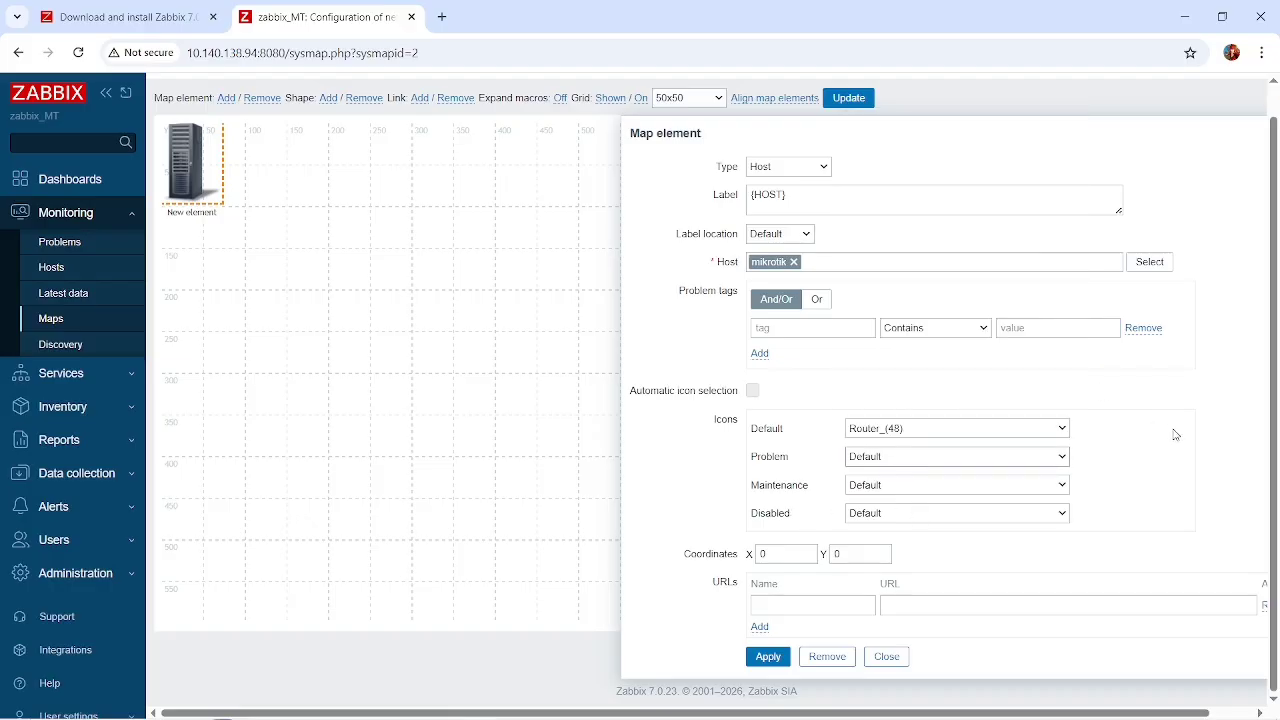
pyautogui.moveTo(1175, 434); pyautogui.dragTo(840, 551)
pyautogui.click(724, 506)
pyautogui.click(767, 656)
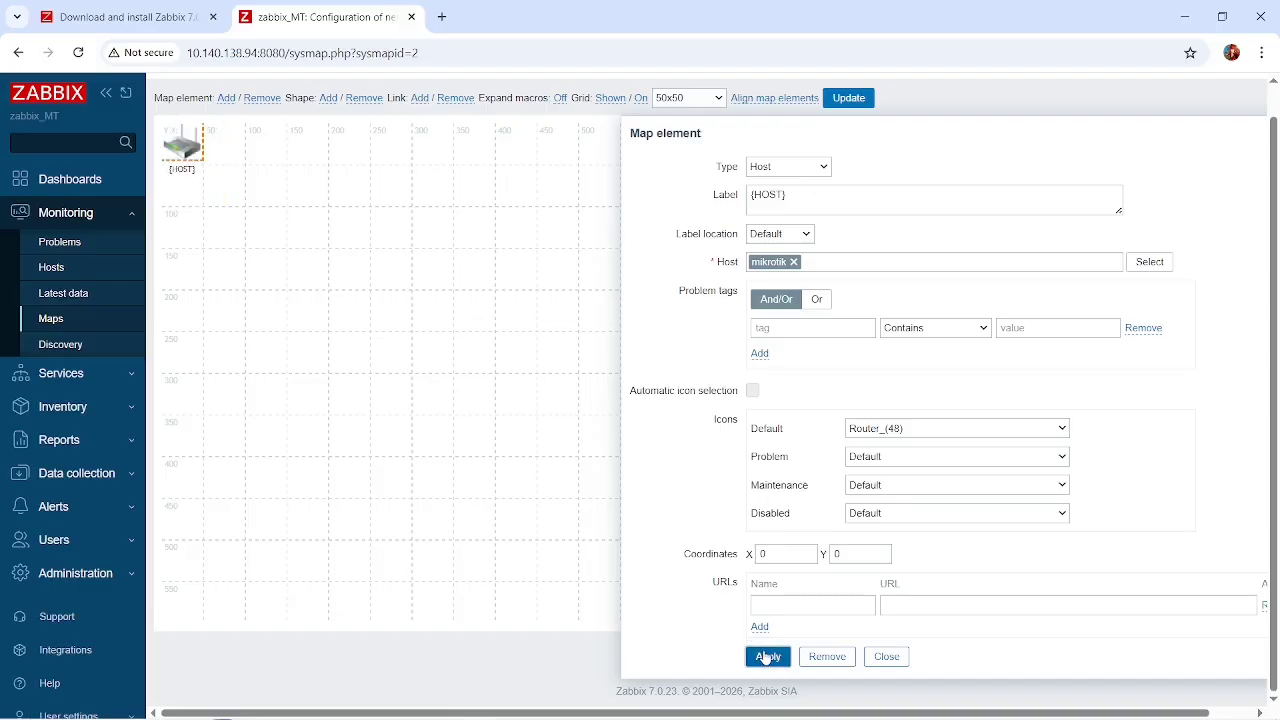
# Move the router element to about X 251, Y 153 on the map and turn on macro expansion.
pyautogui.click(493, 316)
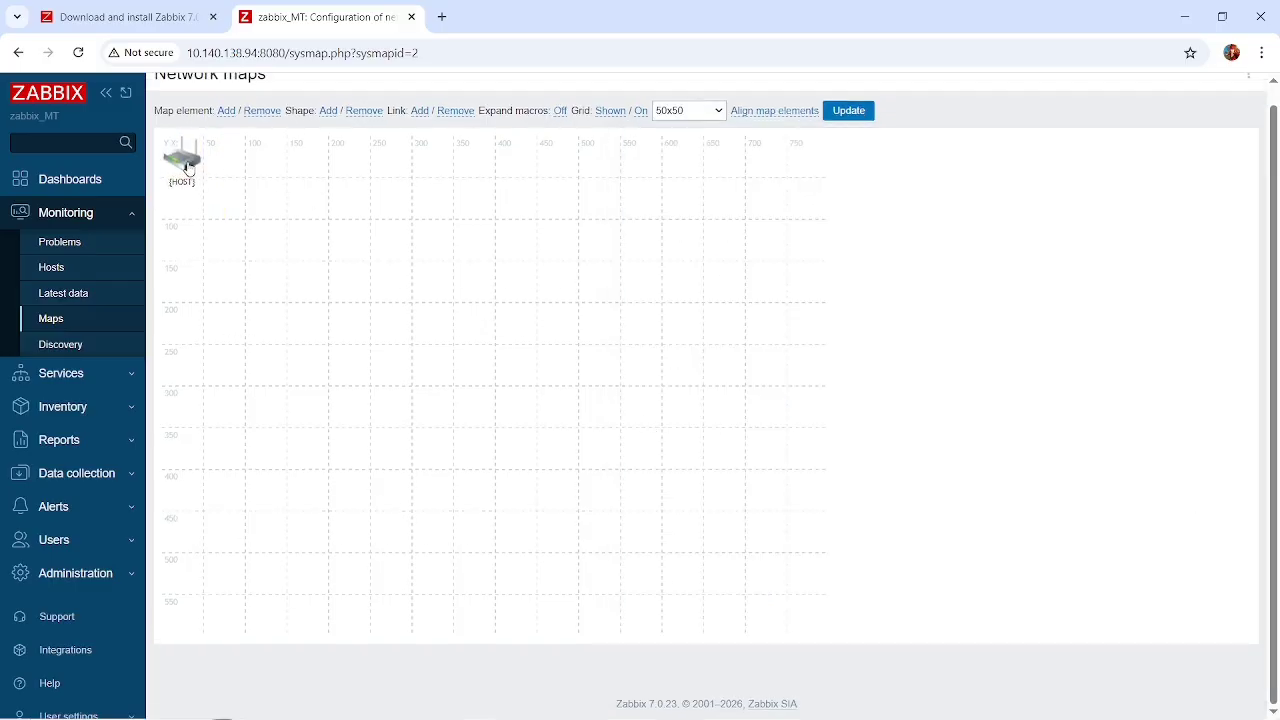
pyautogui.moveTo(192, 170); pyautogui.dragTo(418, 277)
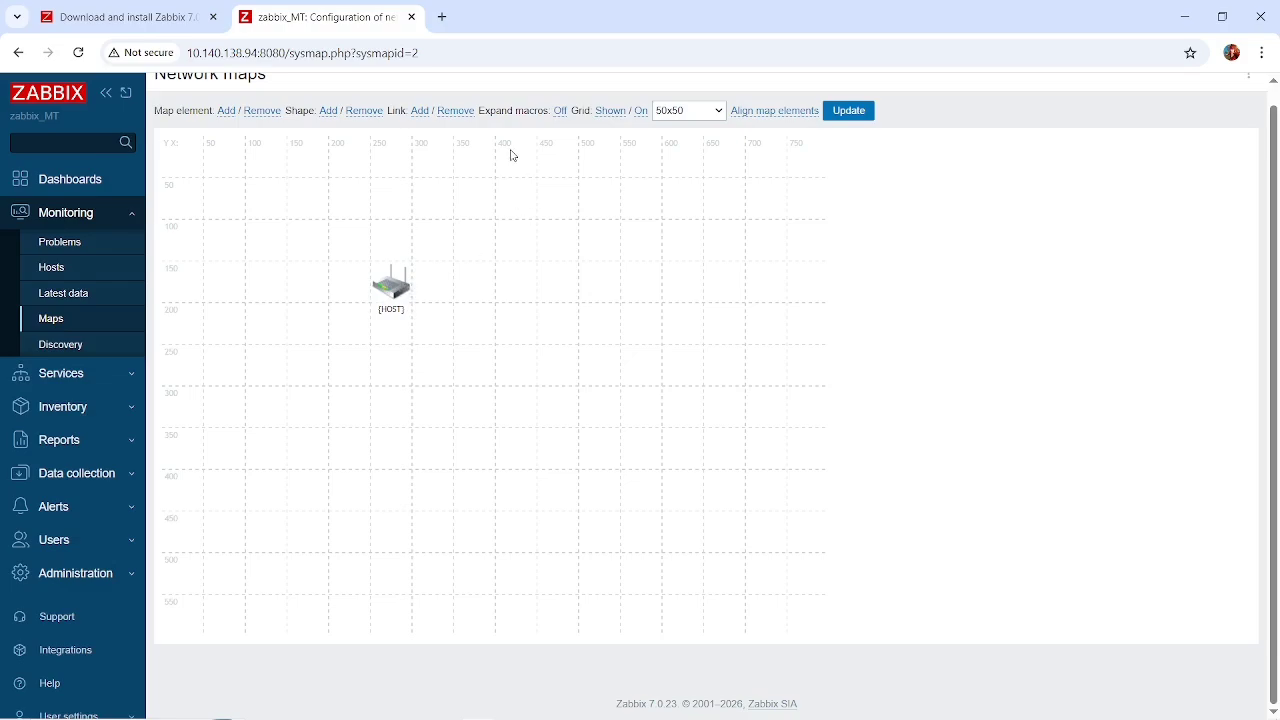
pyautogui.click(563, 111)
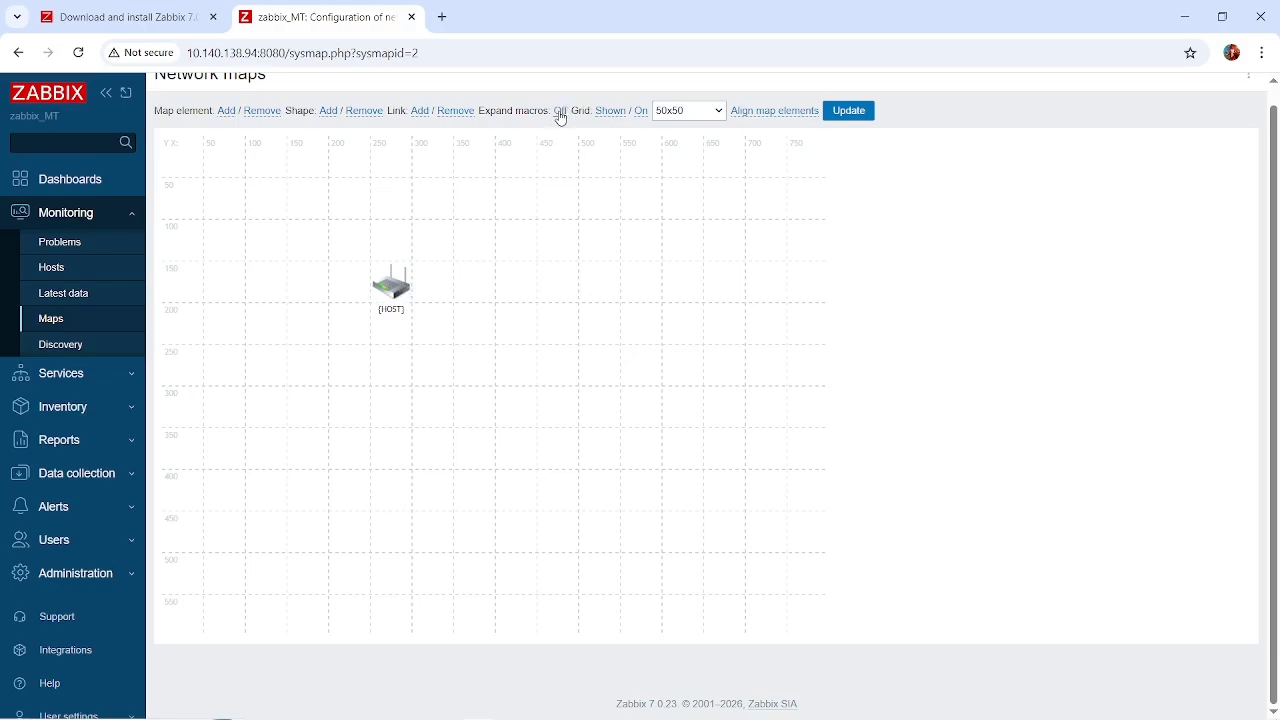
# Change the router element's label to Mikrotik and apply it.
pyautogui.click(391, 286)
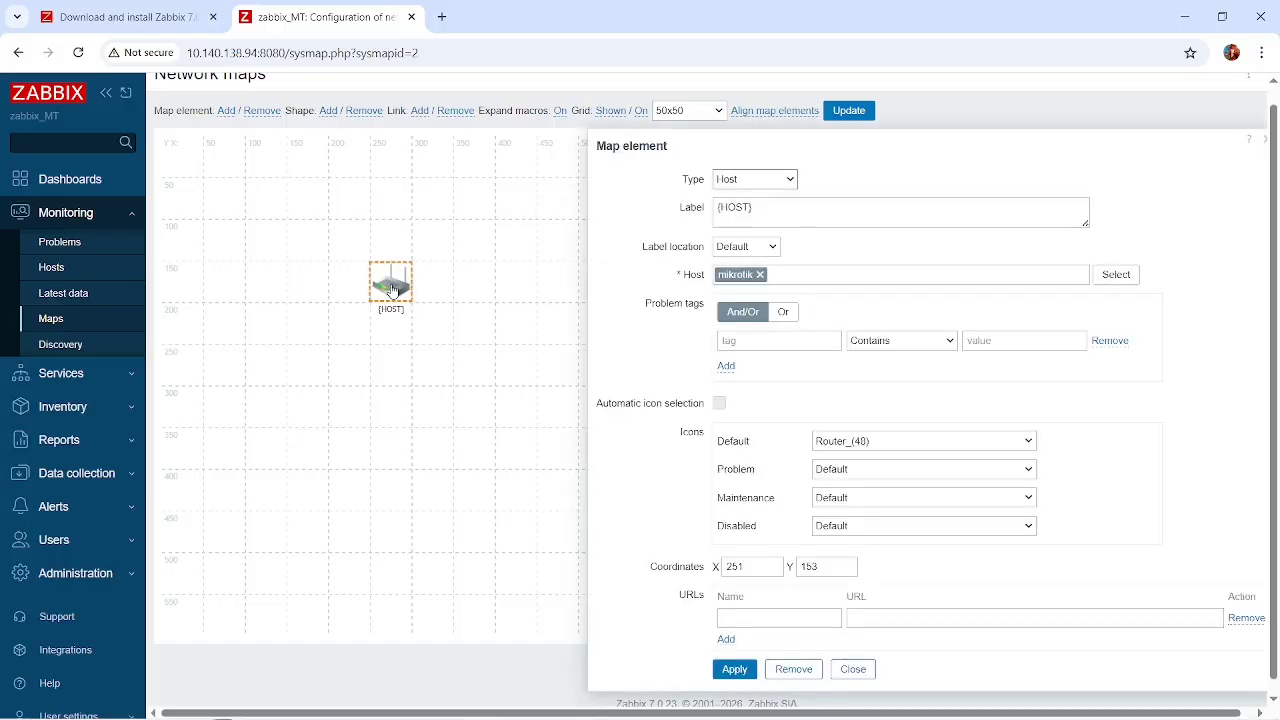
pyautogui.click(773, 206)
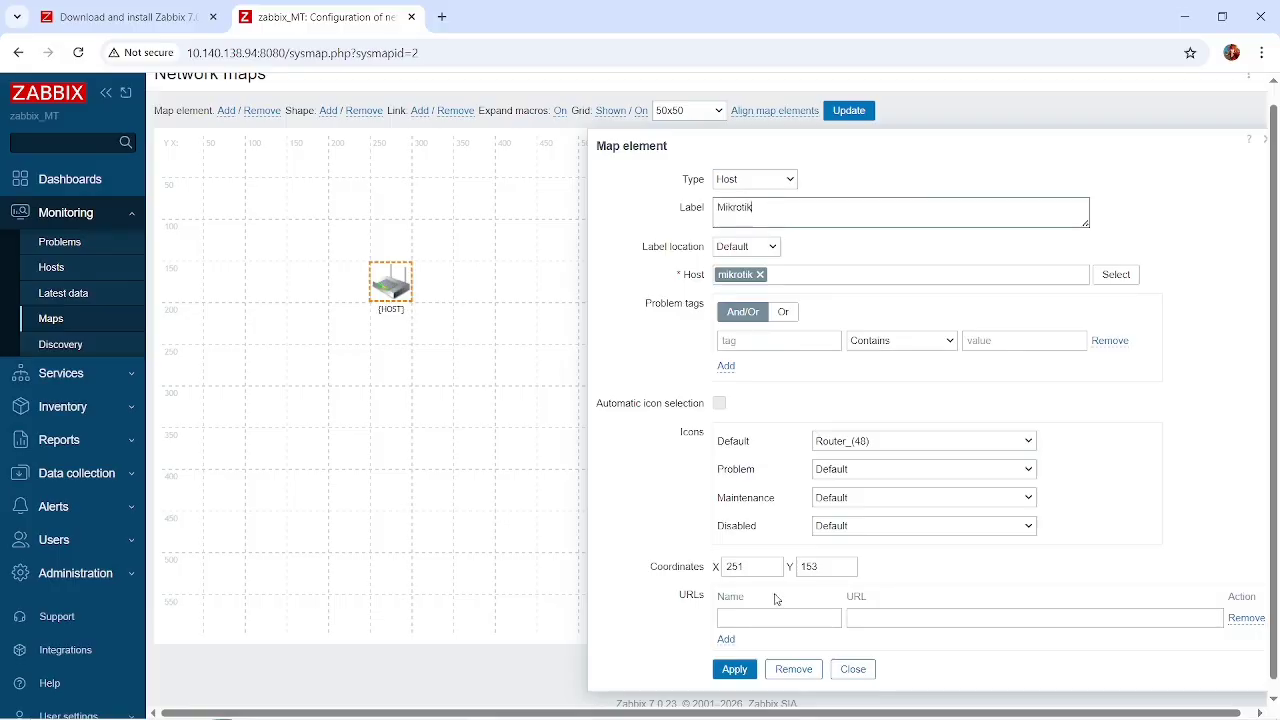
pyautogui.click(734, 672)
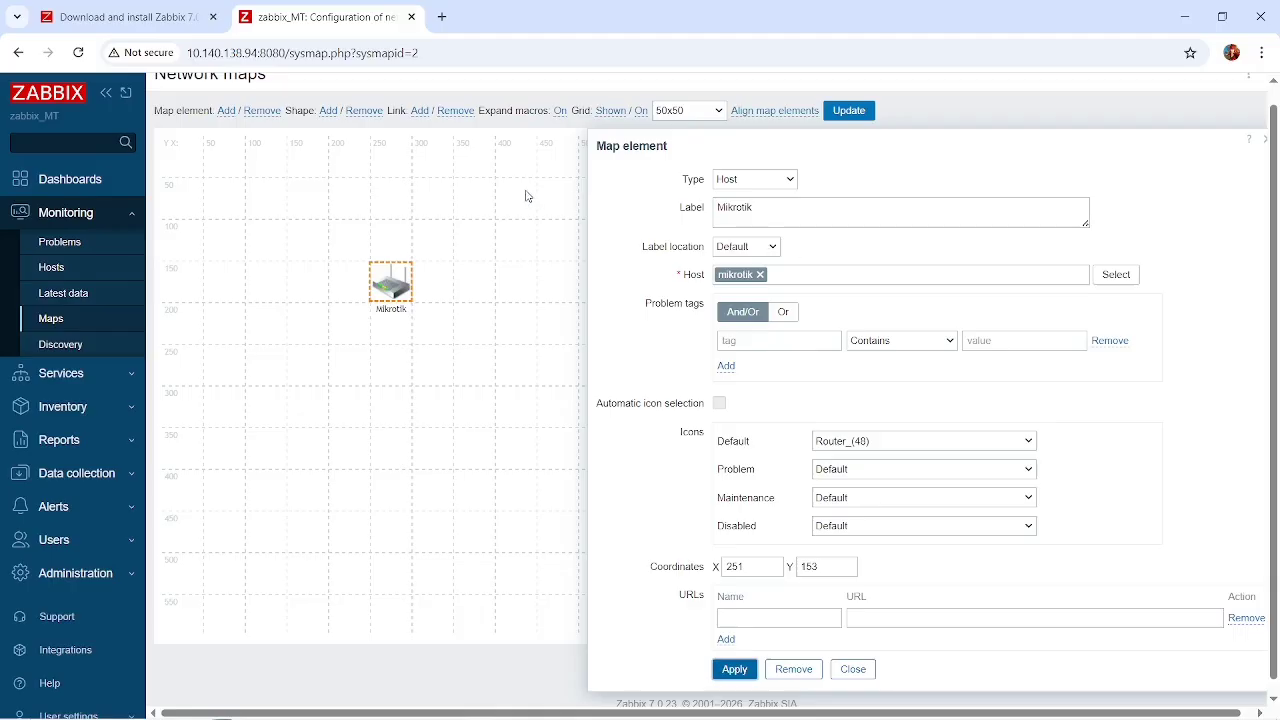
# Switch to ChatGPT in a new browser tab and ask "zabbix label kode buat di map".
pyautogui.click(441, 17)
pyautogui.write('chat.openai.com')
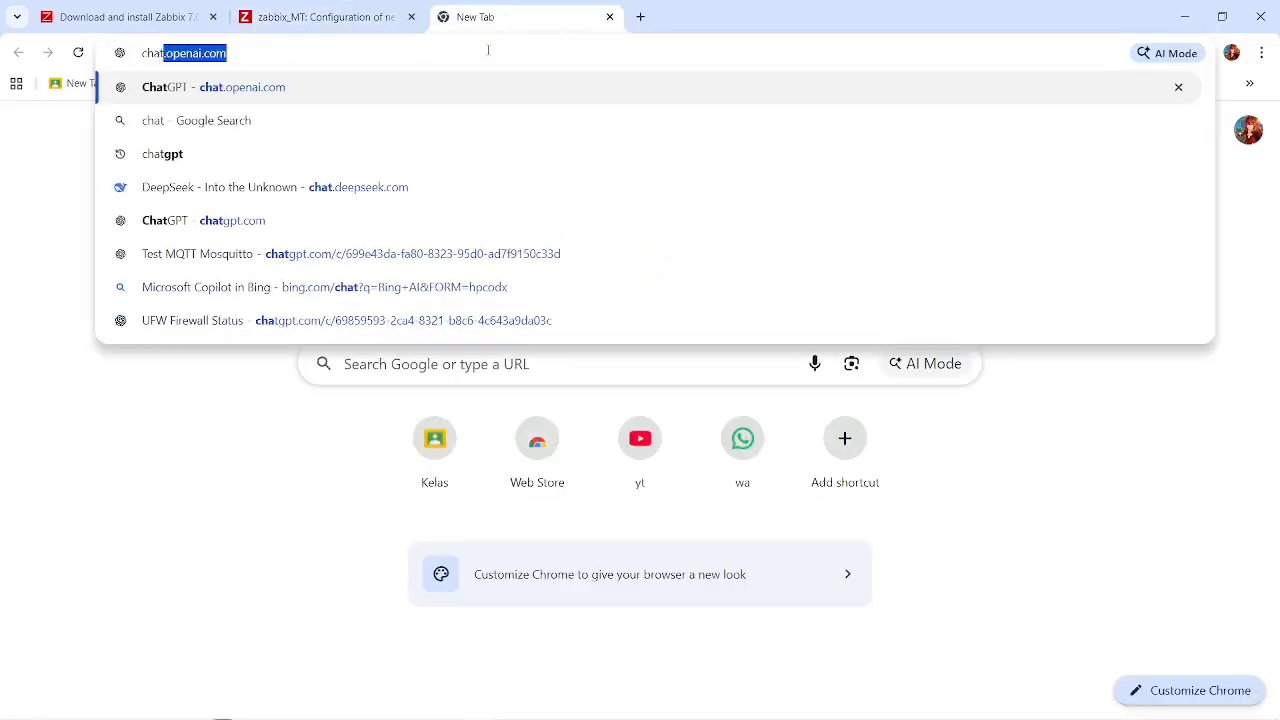
pyautogui.press('Return')
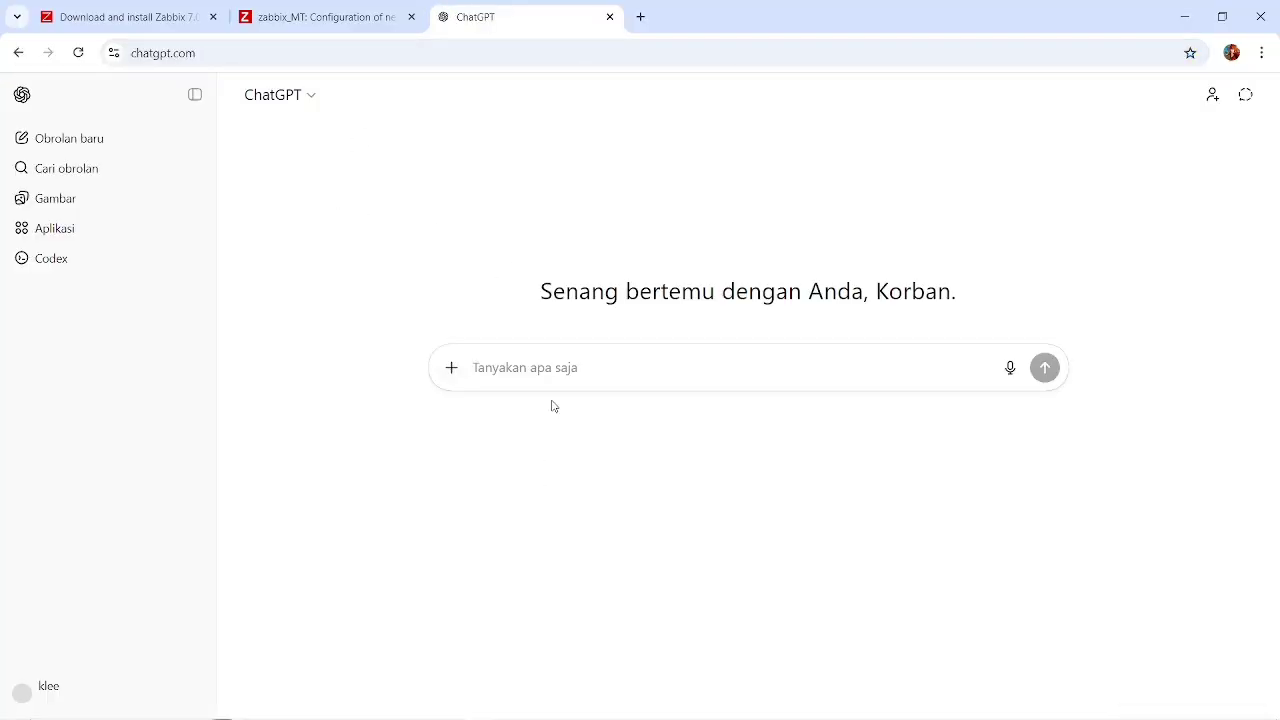
pyautogui.click(326, 12)
pyautogui.click(462, 20)
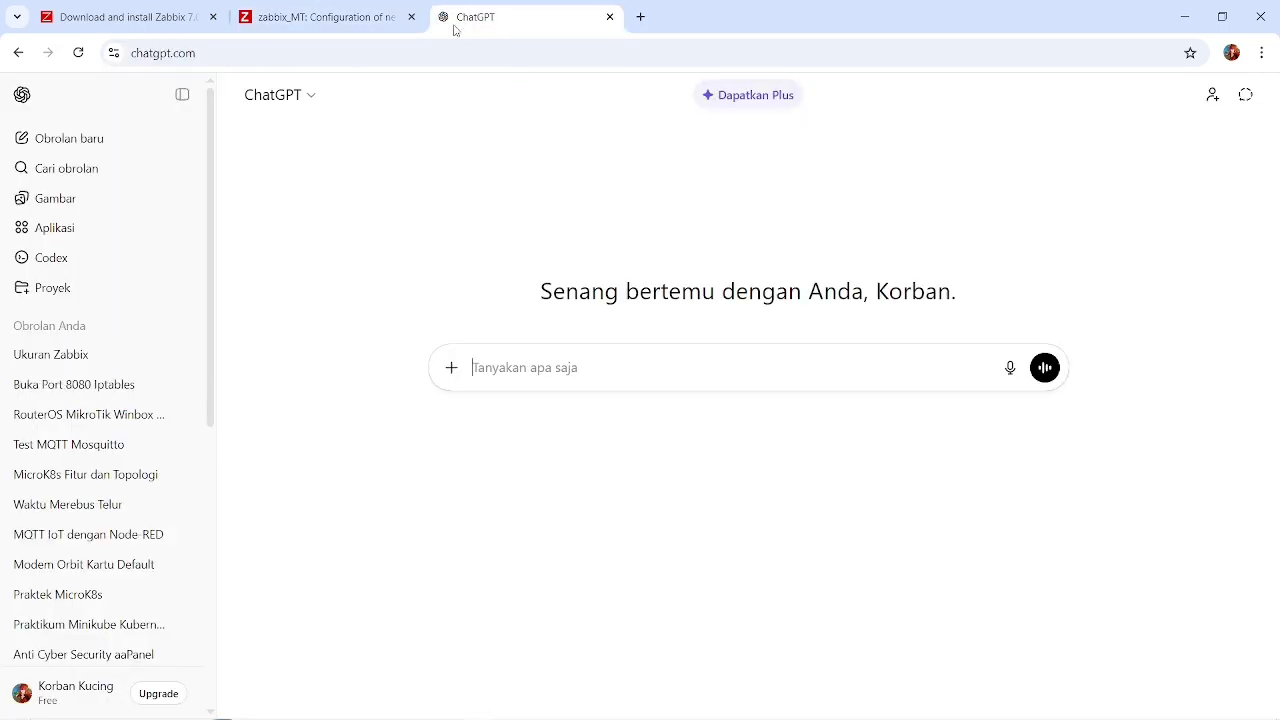
pyautogui.write('zabbix la')
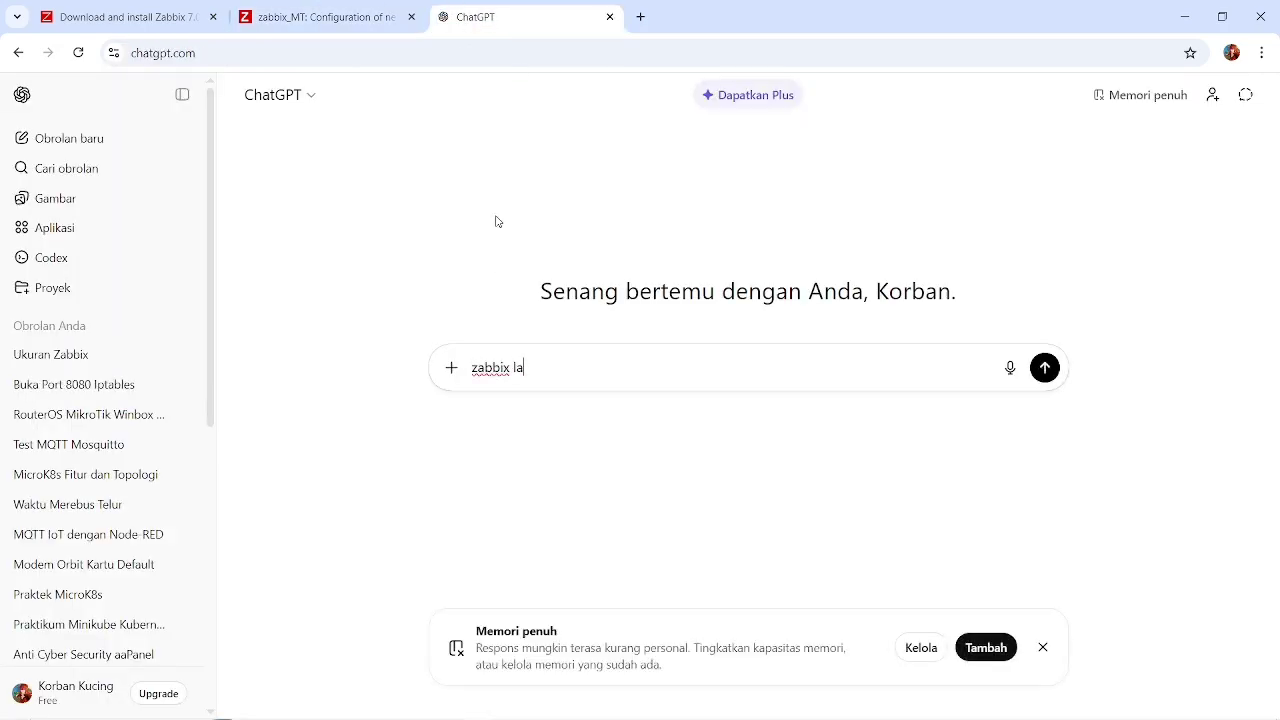
pyautogui.write('bel kode buat di m')
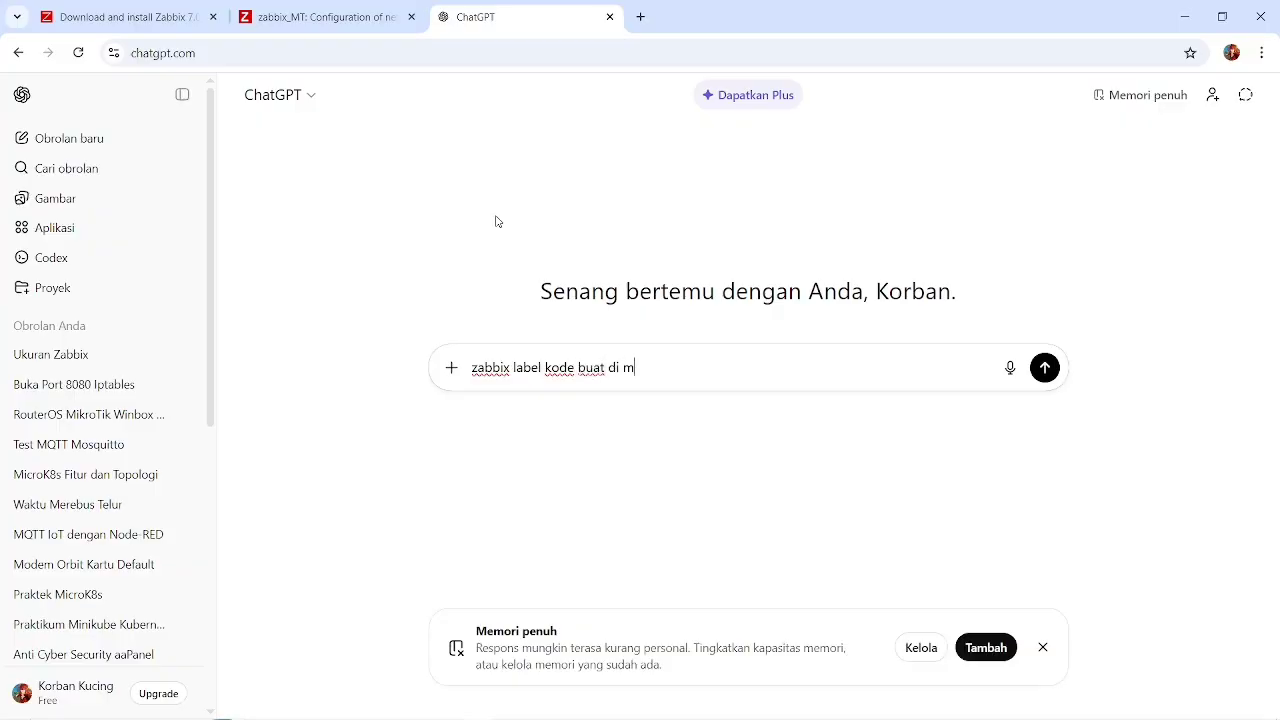
pyautogui.write('ap')
pyautogui.press('Return')
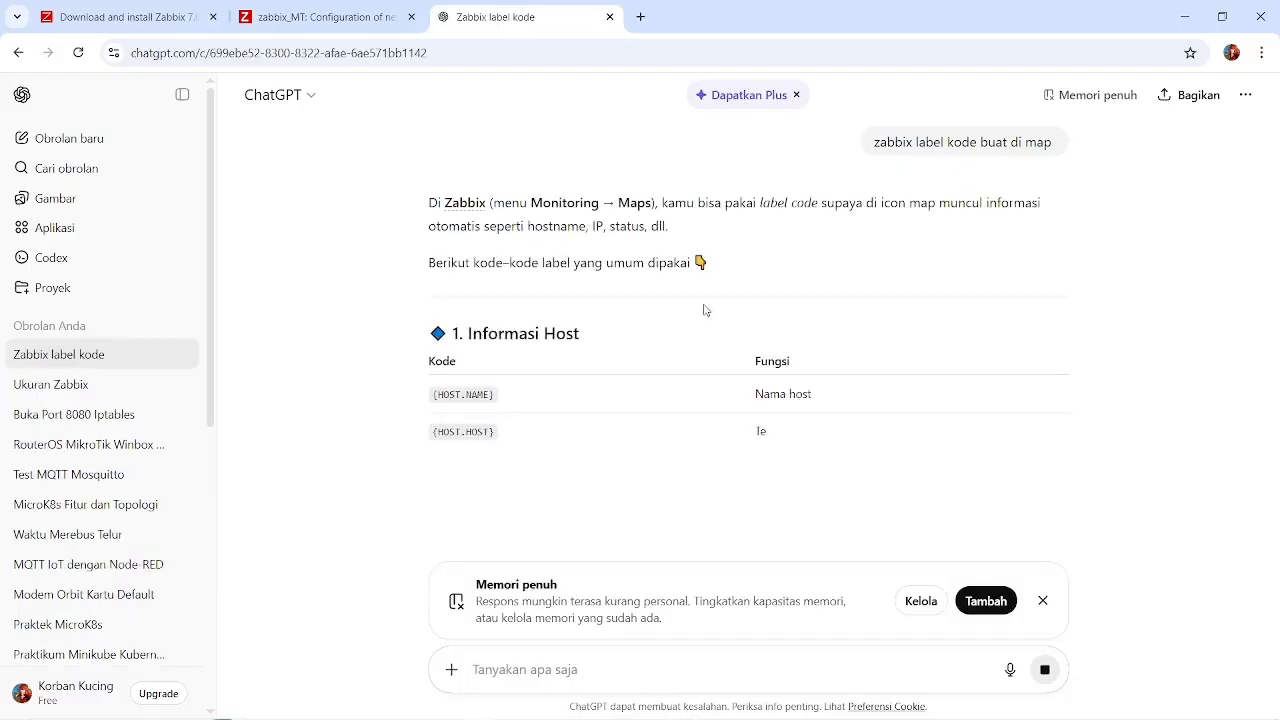
# Copy the codes {HOST.NAME}, {HOST.HOST} and {HOST.IP} from the answer's host information table and return to the Zabbix map.
pyautogui.scroll(-1, 487, 512)
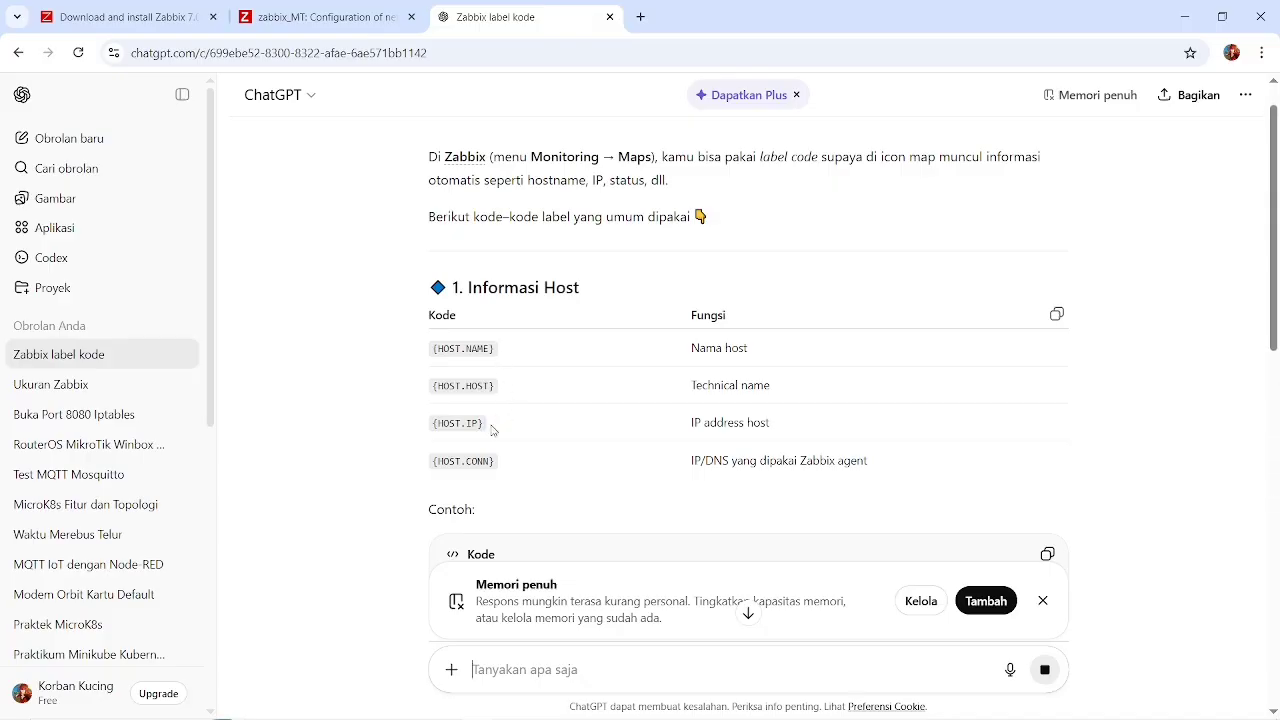
pyautogui.moveTo(492, 430); pyautogui.dragTo(428, 347)
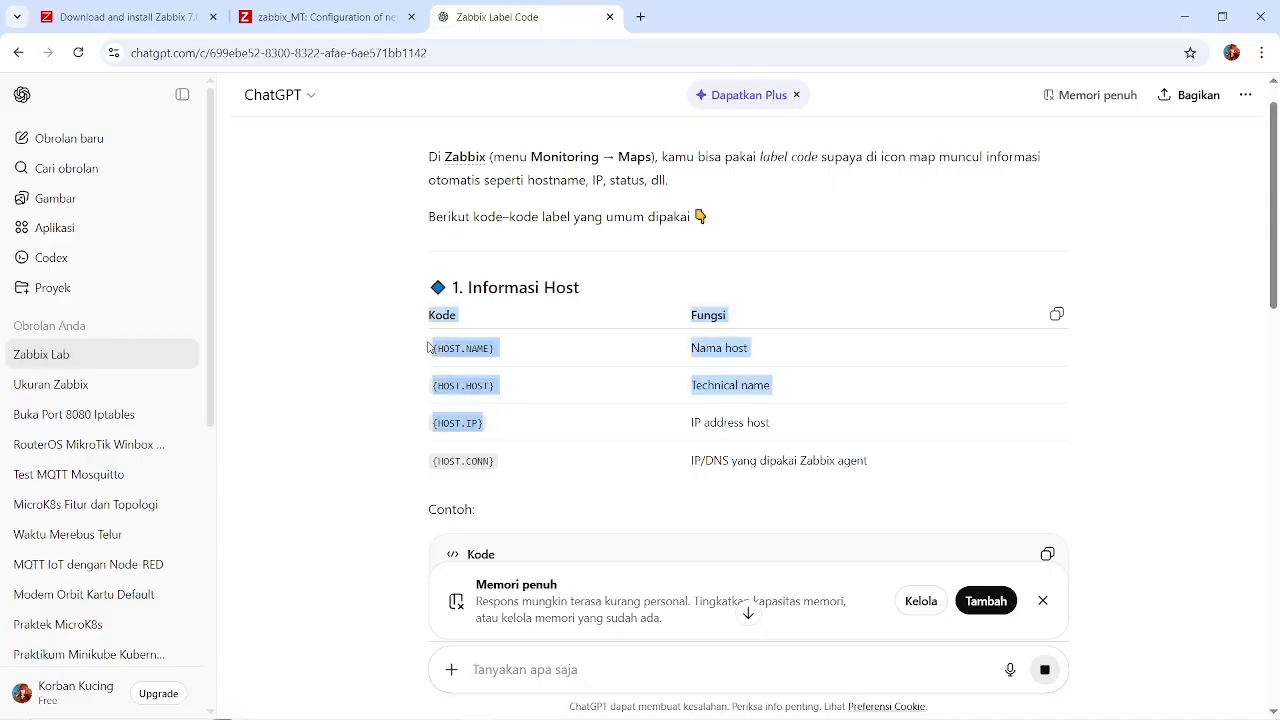
pyautogui.hotkey('ctrl', 'c')
pyautogui.hotkey('ctrl', 'shift', 'Tab')
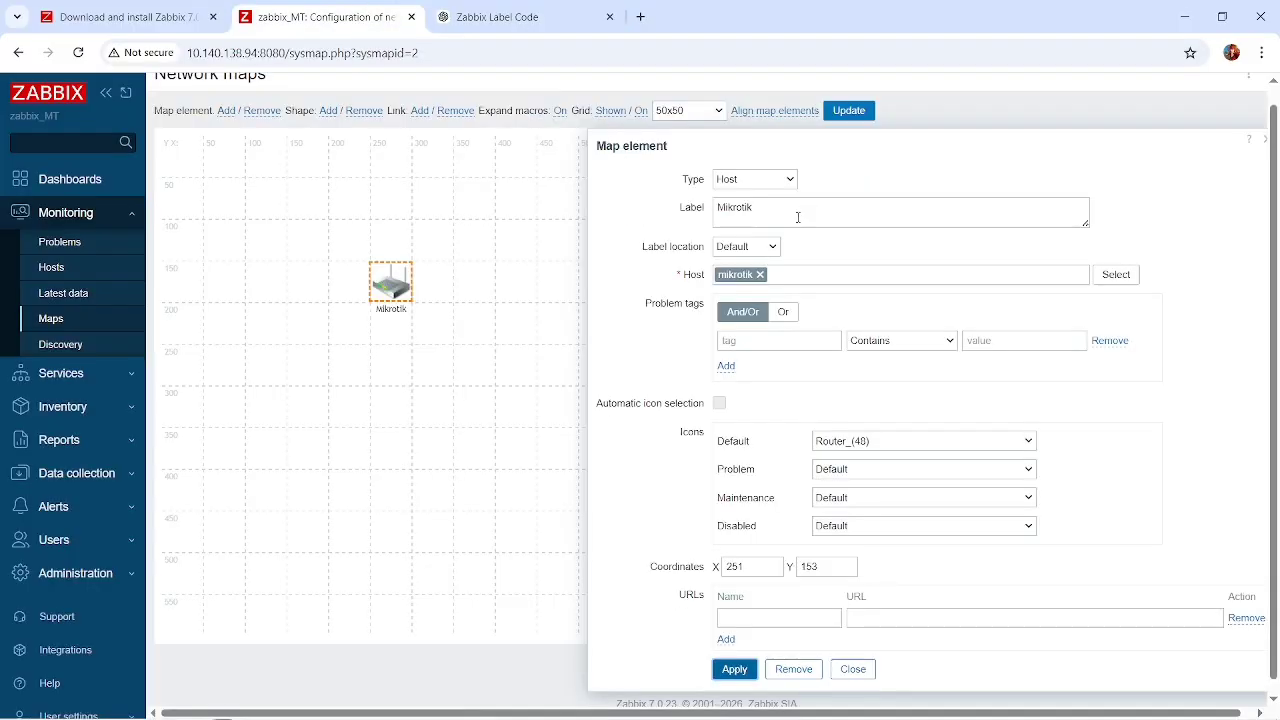
# Replace the router element's label with the pasted {HOST.NAME}, {HOST.HOST} and {HOST.IP} lines, delete the table headings and descriptions, and apply.
pyautogui.click(798, 217)
pyautogui.hotkey('ctrl', 'a')
pyautogui.hotkey('ctrl', 'v')
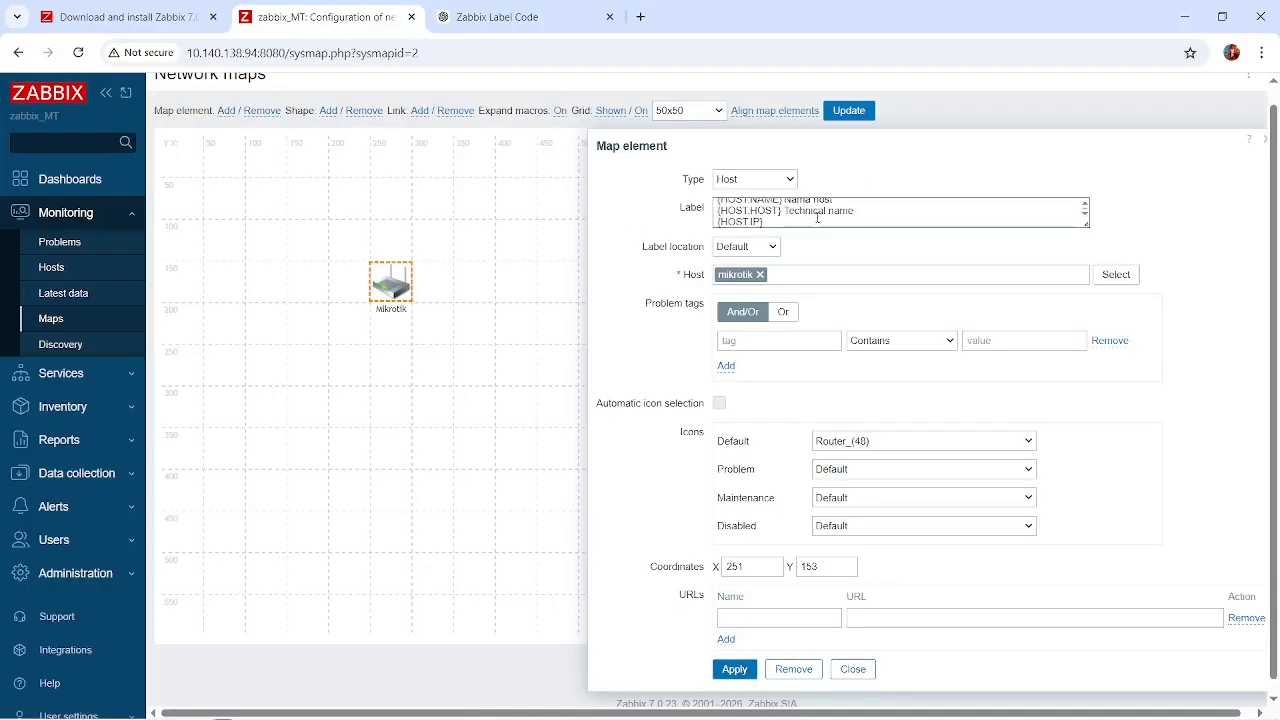
pyautogui.scroll(1, 818, 217)
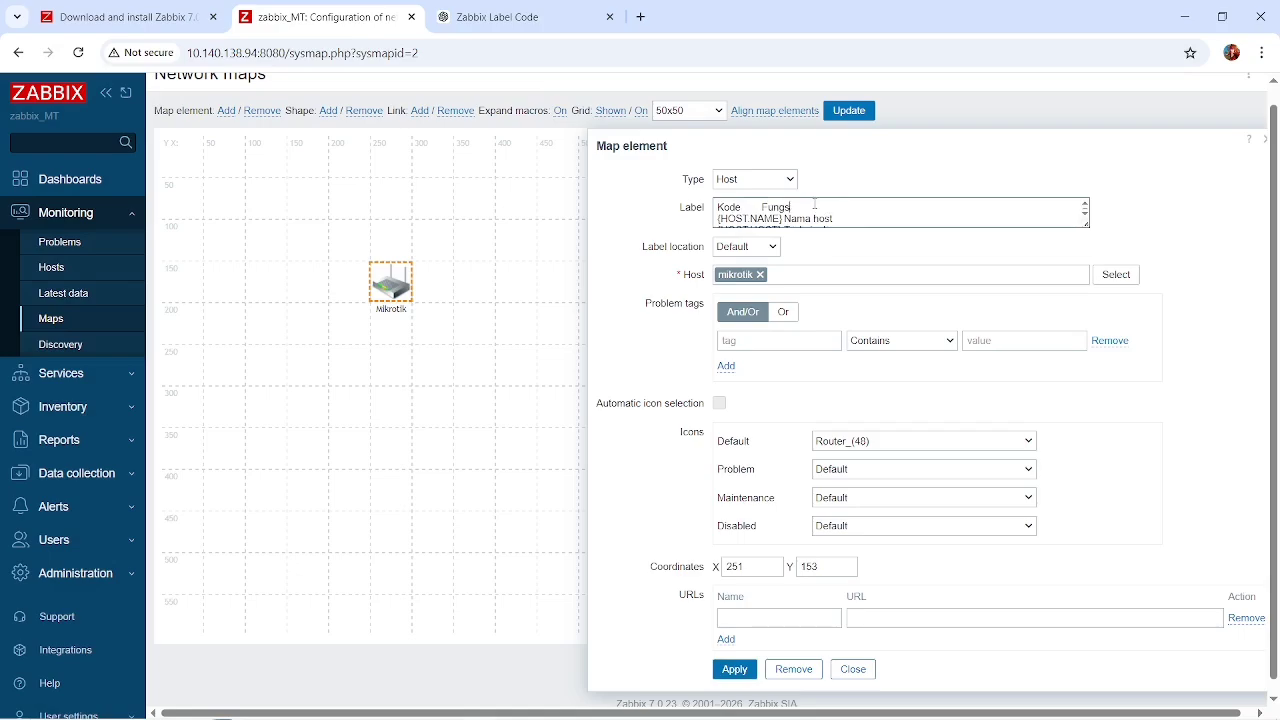
pyautogui.press('BackSpace')
pyautogui.press('BackSpace')
pyautogui.press('BackSpace')
pyautogui.press('BackSpace')
pyautogui.press('BackSpace')
pyautogui.press('BackSpace')
pyautogui.press('BackSpace')
pyautogui.scroll(-1, 847, 216)
pyautogui.scroll(-1, 833, 213)
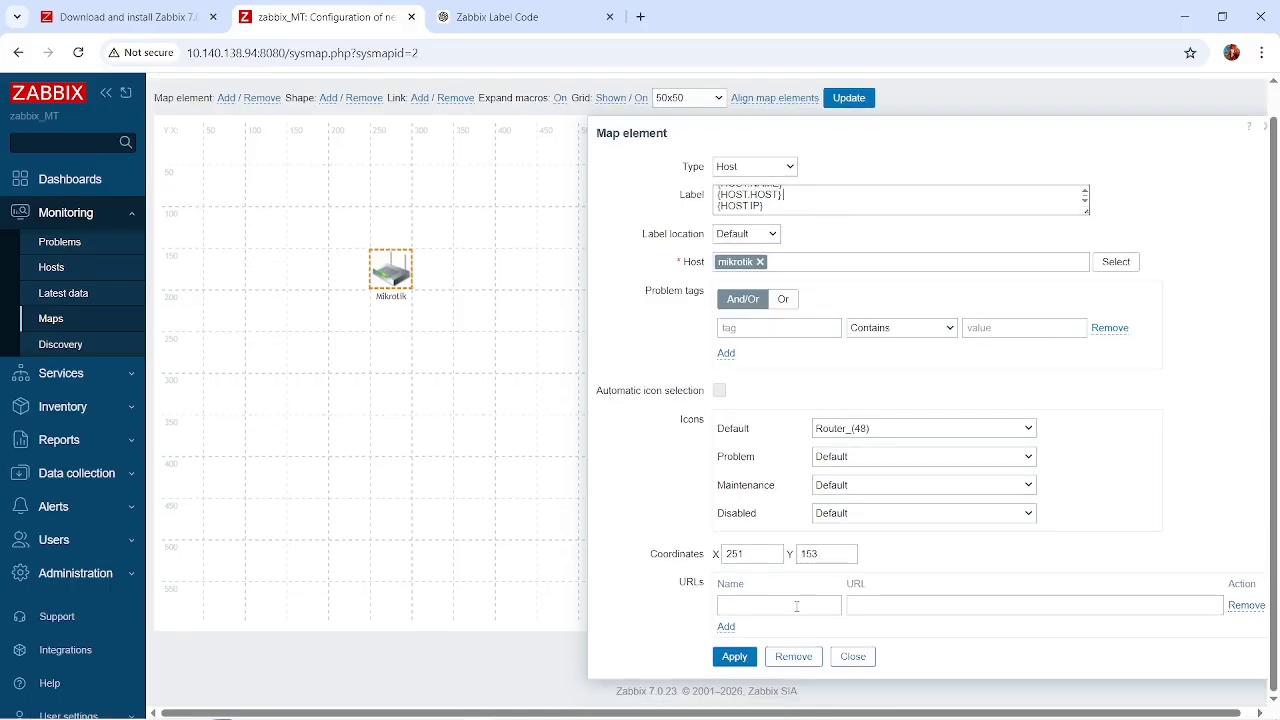
pyautogui.click(738, 656)
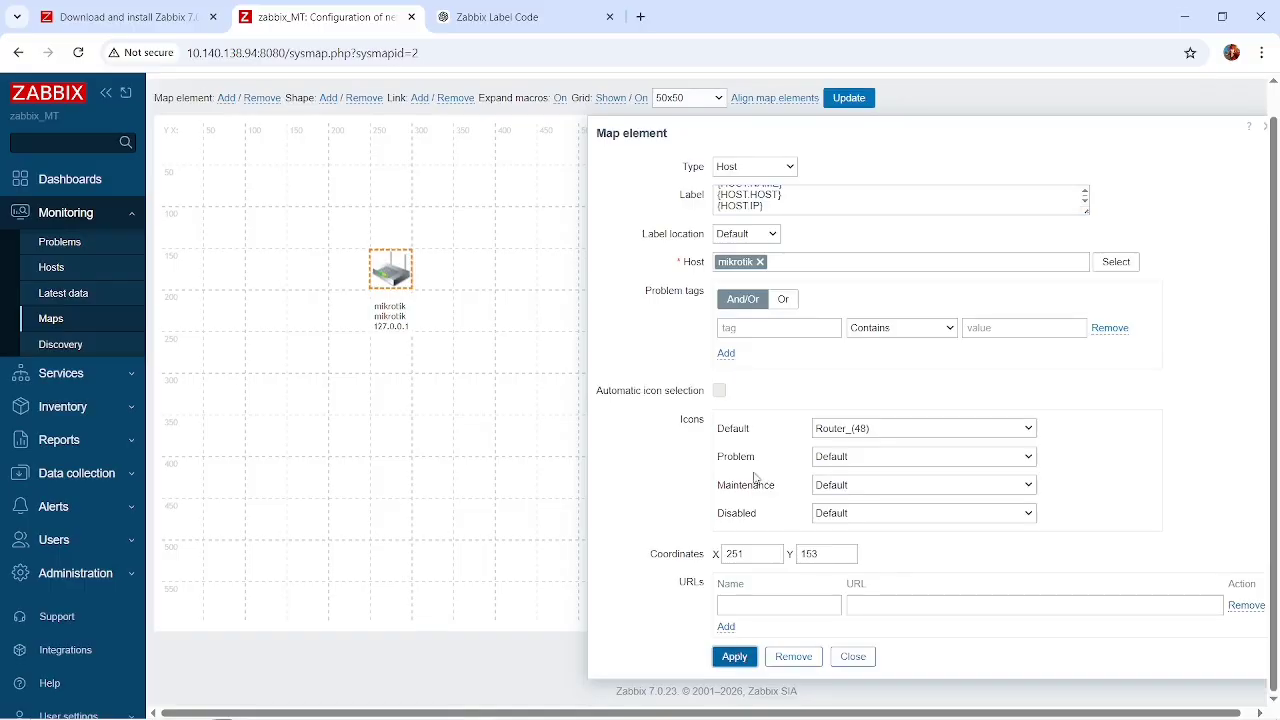
# Delete the {HOST.NAME} line from the router element's label, keeping {HOST.HOST} and {HOST.IP}, apply it and close the element's settings.
pyautogui.scroll(1, 800, 223)
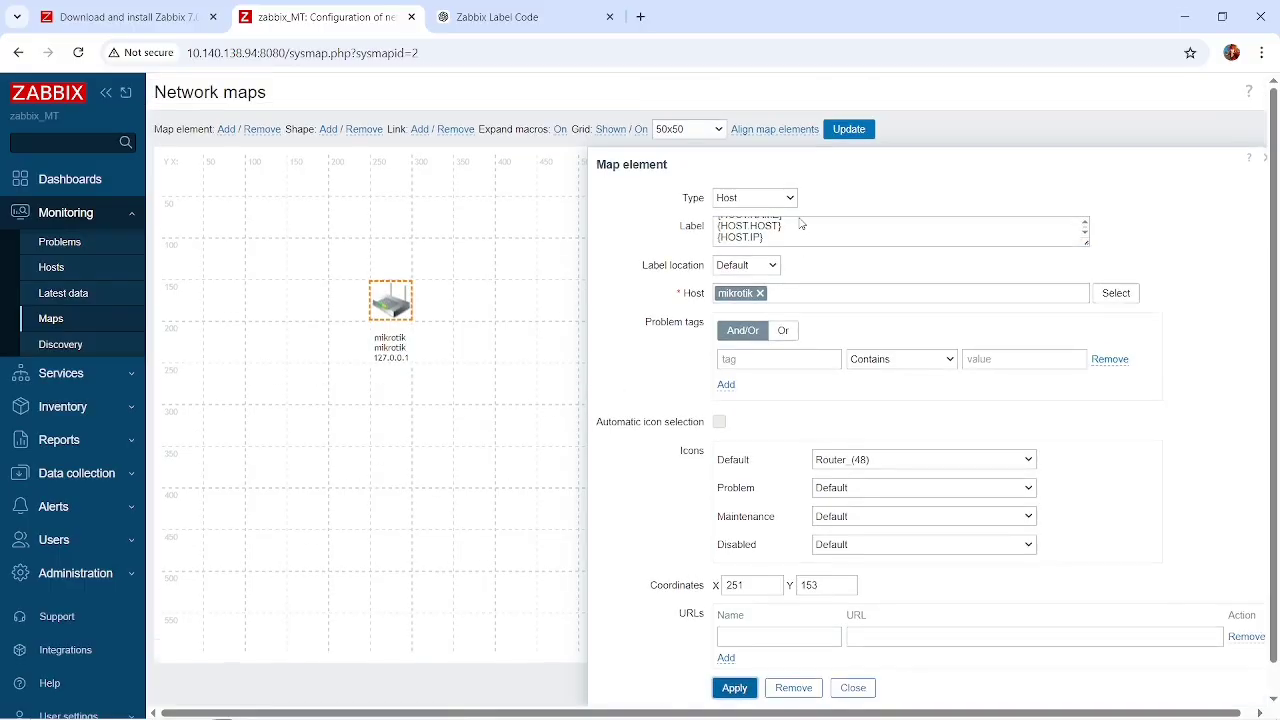
pyautogui.scroll(1, 824, 227)
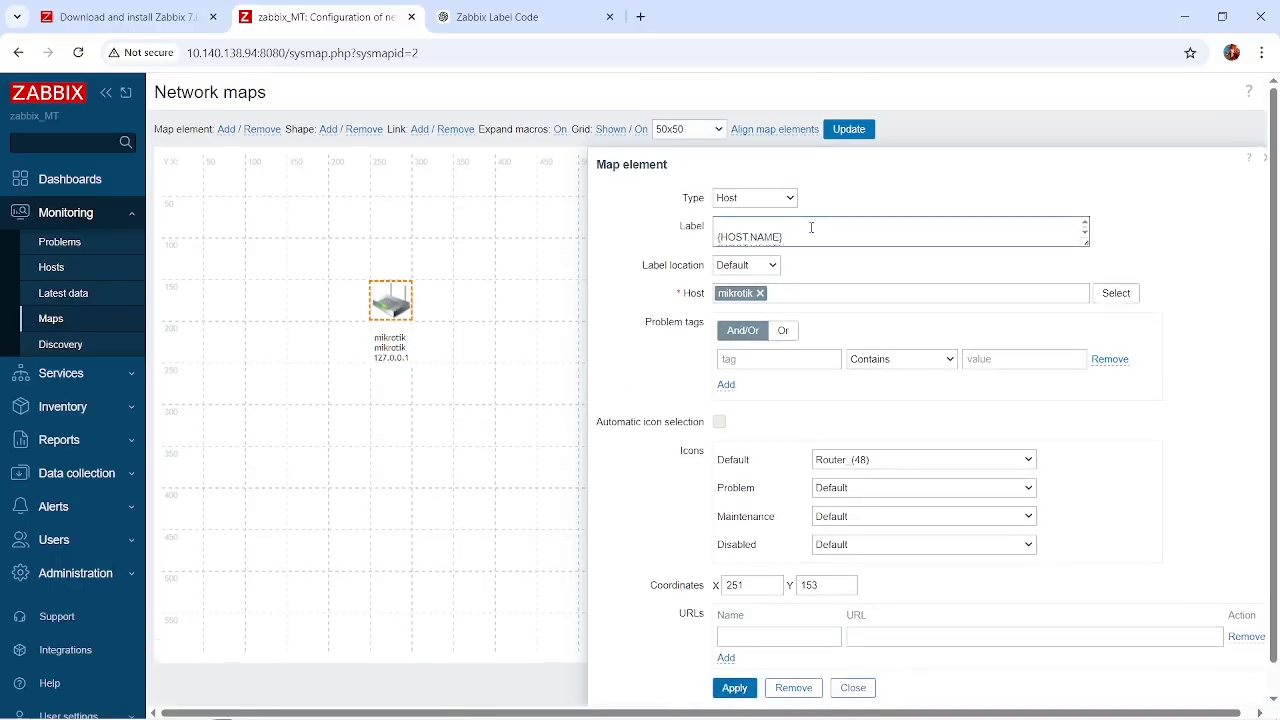
pyautogui.scroll(-1, 780, 228)
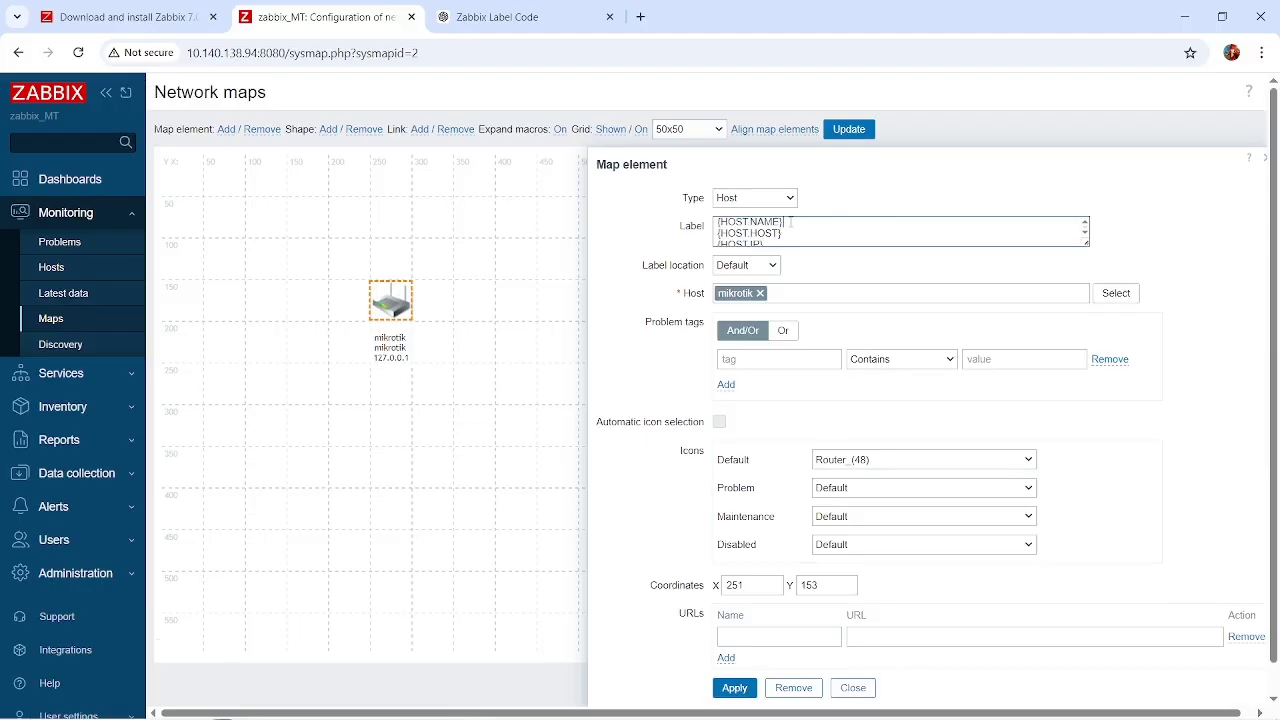
pyautogui.press('BackSpace')
pyautogui.press('BackSpace')
pyautogui.press('BackSpace')
pyautogui.press('BackSpace')
pyautogui.press('BackSpace')
pyautogui.press('BackSpace')
pyautogui.press('BackSpace')
pyautogui.press('BackSpace')
pyautogui.press('BackSpace')
pyautogui.press('BackSpace')
pyautogui.press('BackSpace')
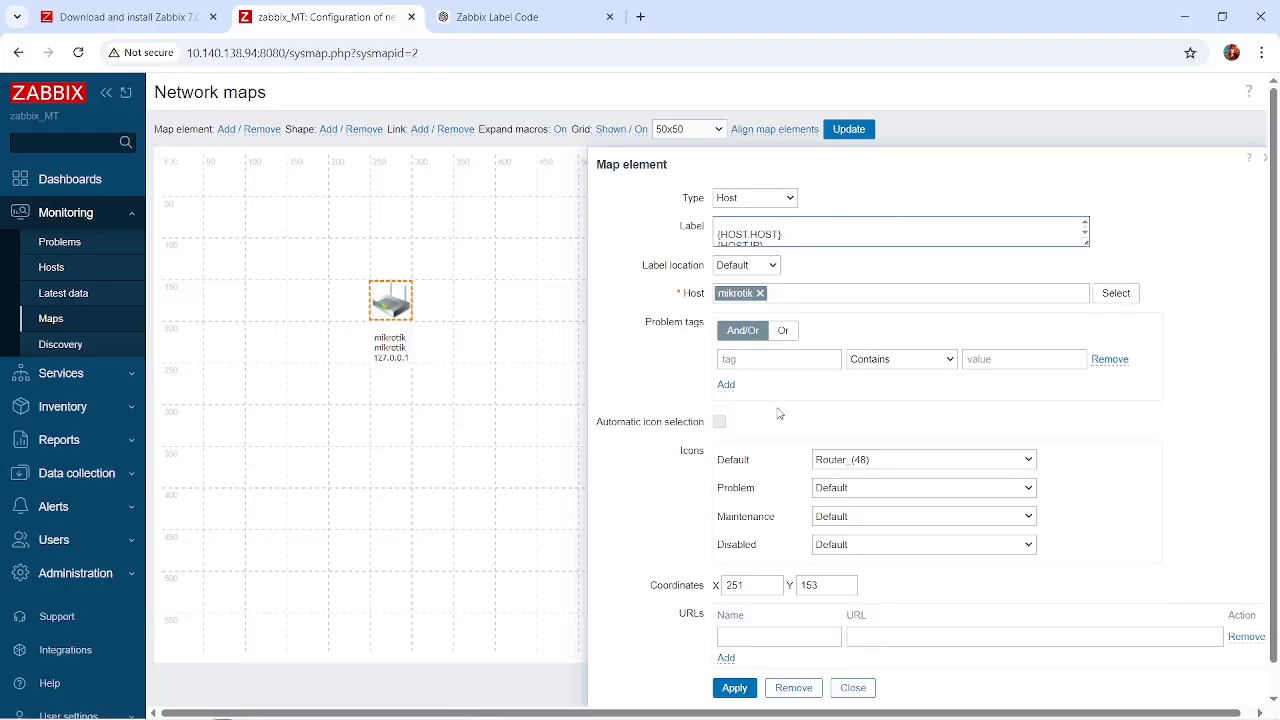
pyautogui.click(734, 690)
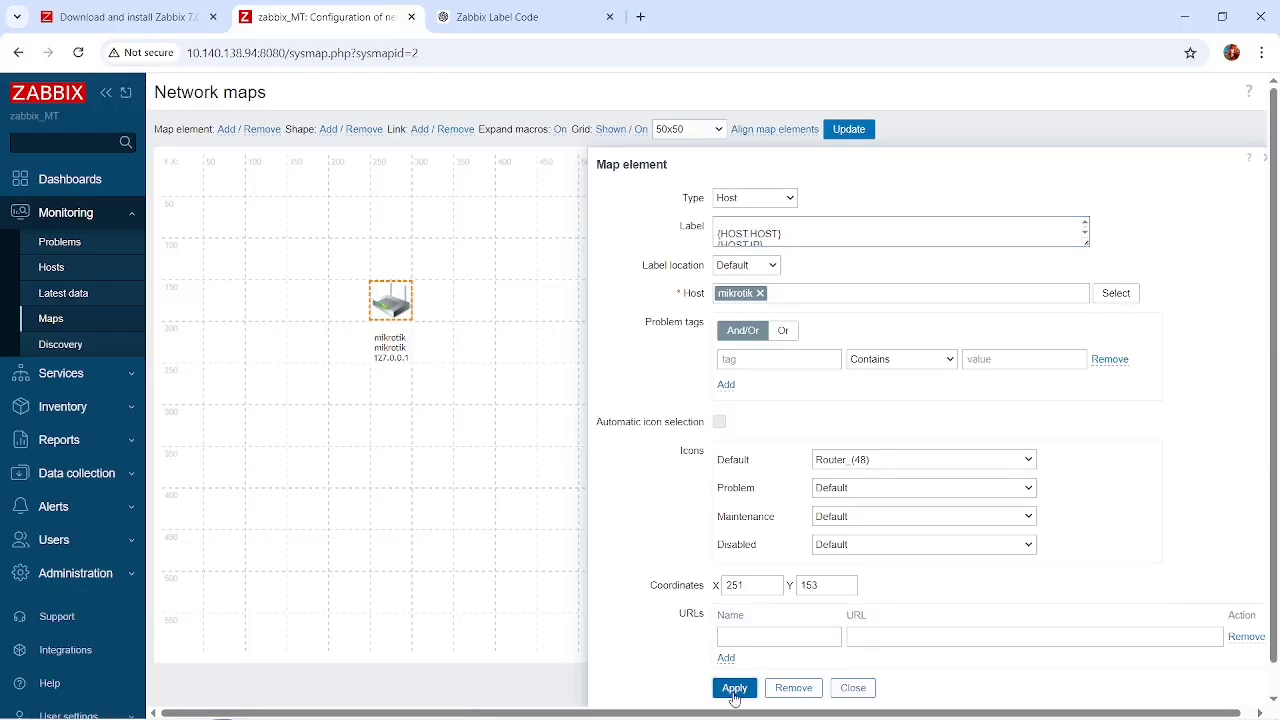
pyautogui.click(786, 239)
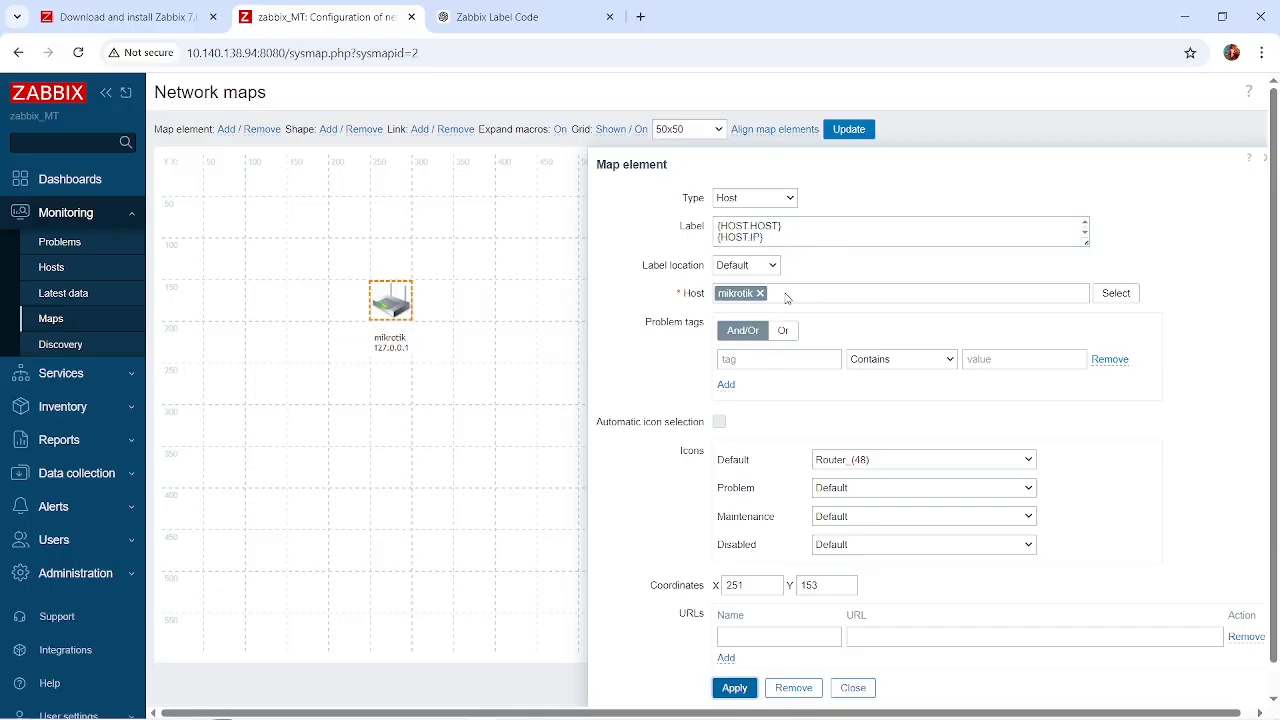
pyautogui.click(731, 692)
pyautogui.click(845, 688)
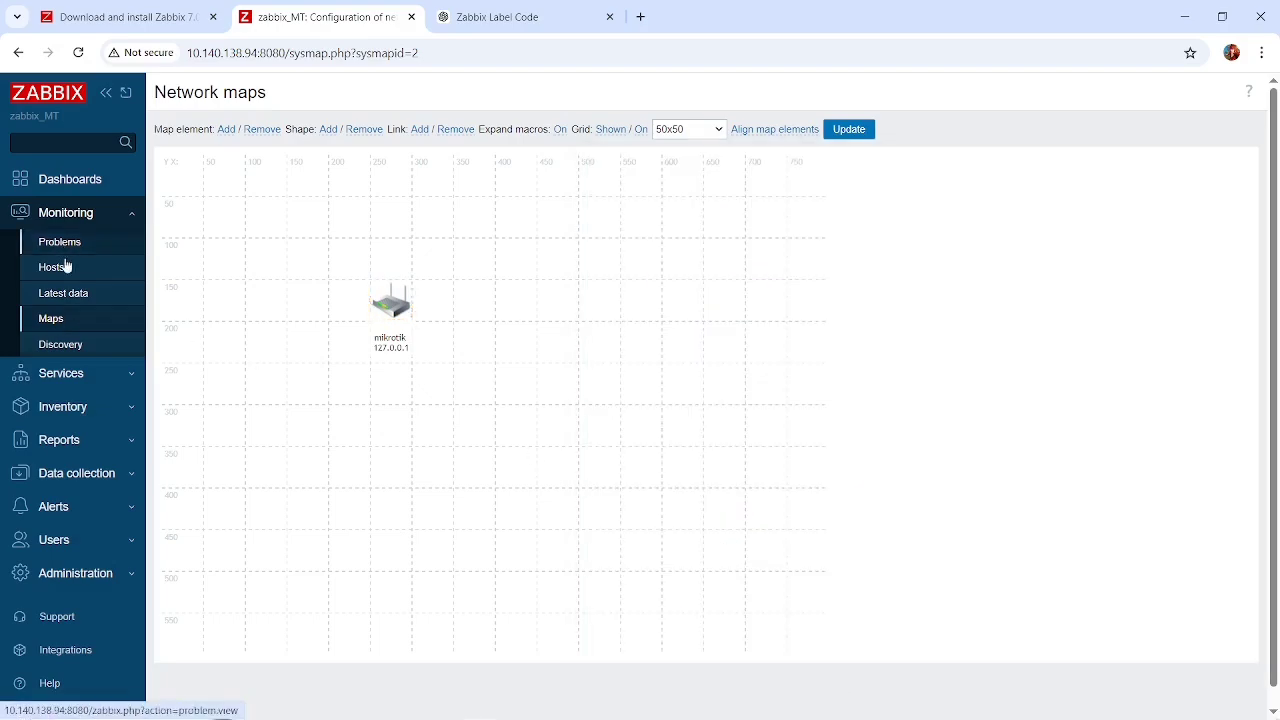
pyautogui.click(120, 383)
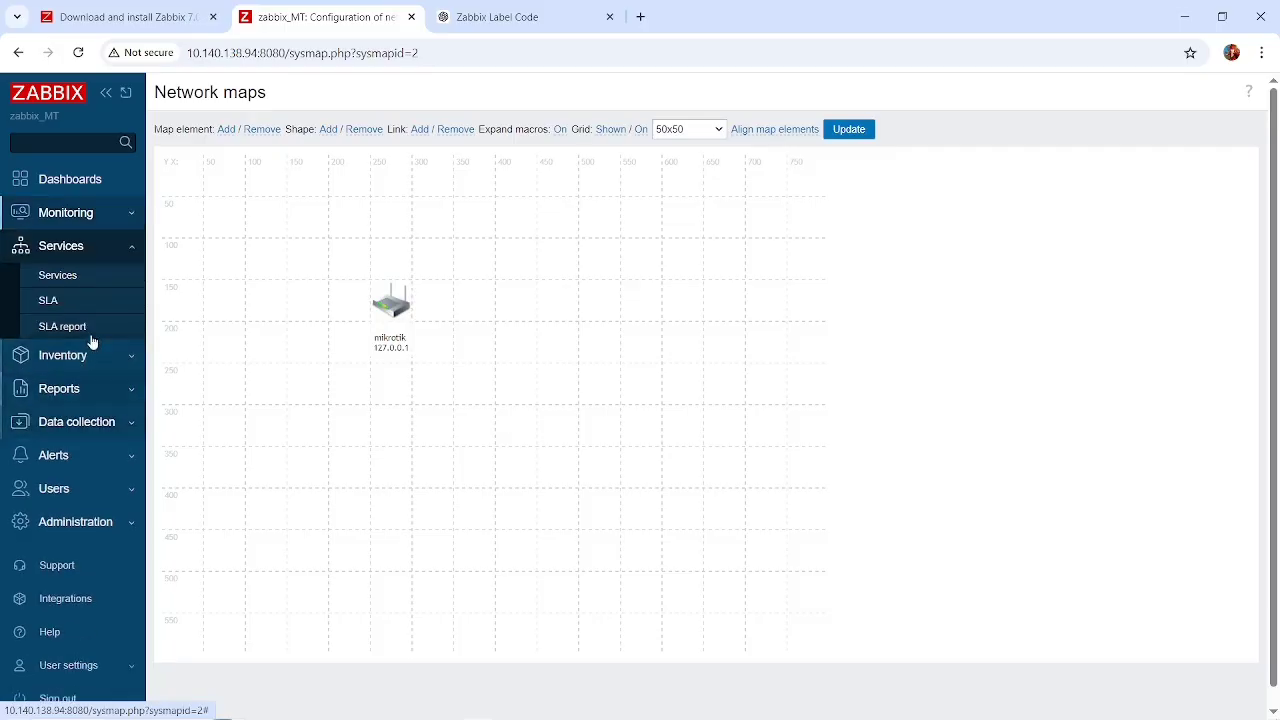
pyautogui.click(121, 366)
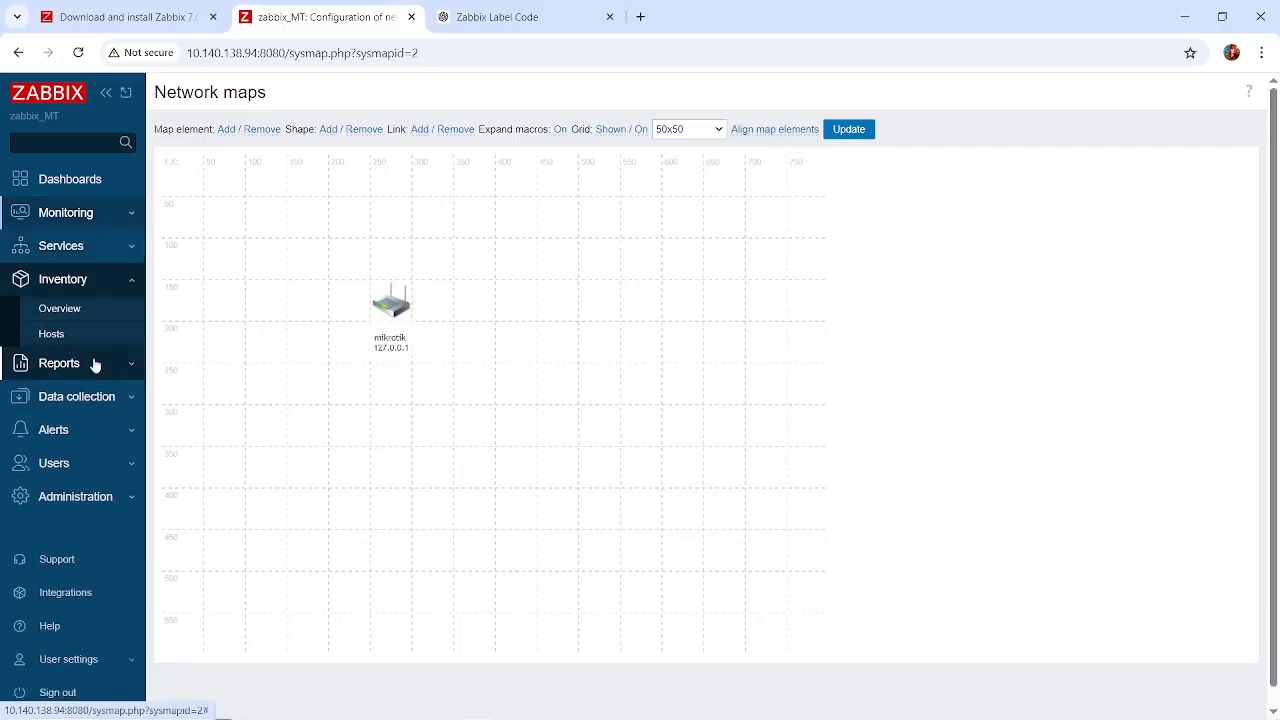
pyautogui.moveTo(120, 400)
pyautogui.mouseDown()
pyautogui.moveTo(115, 456)
pyautogui.moveTo(115, 428)
pyautogui.moveTo(137, 409)
pyautogui.mouseUp()
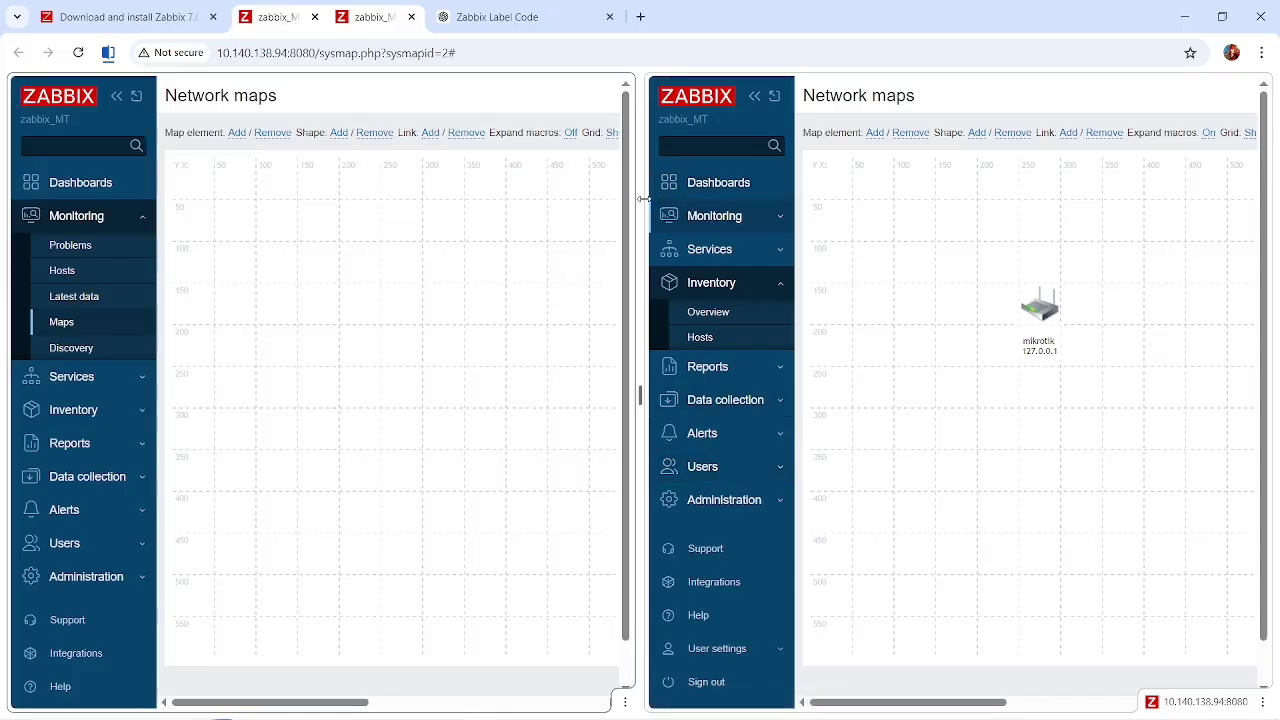
pyautogui.moveTo(642, 199); pyautogui.dragTo(4, 228)
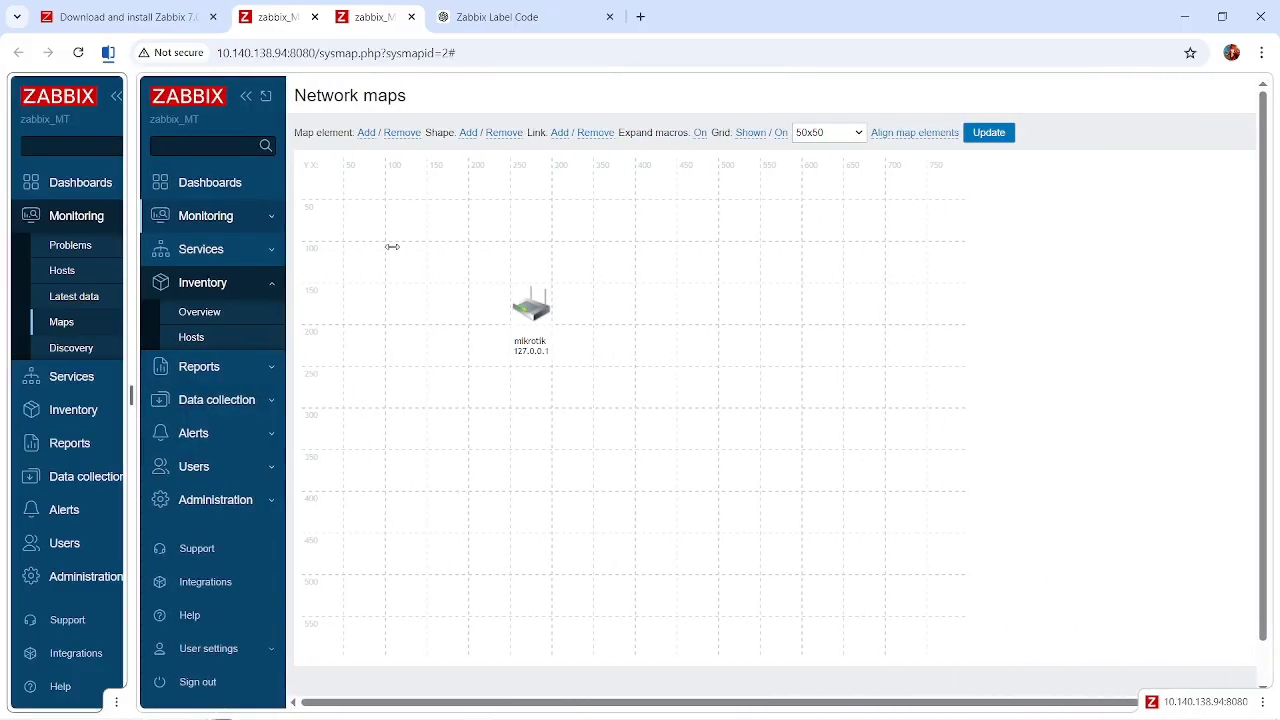
pyautogui.moveTo(392, 246); pyautogui.dragTo(1275, 404)
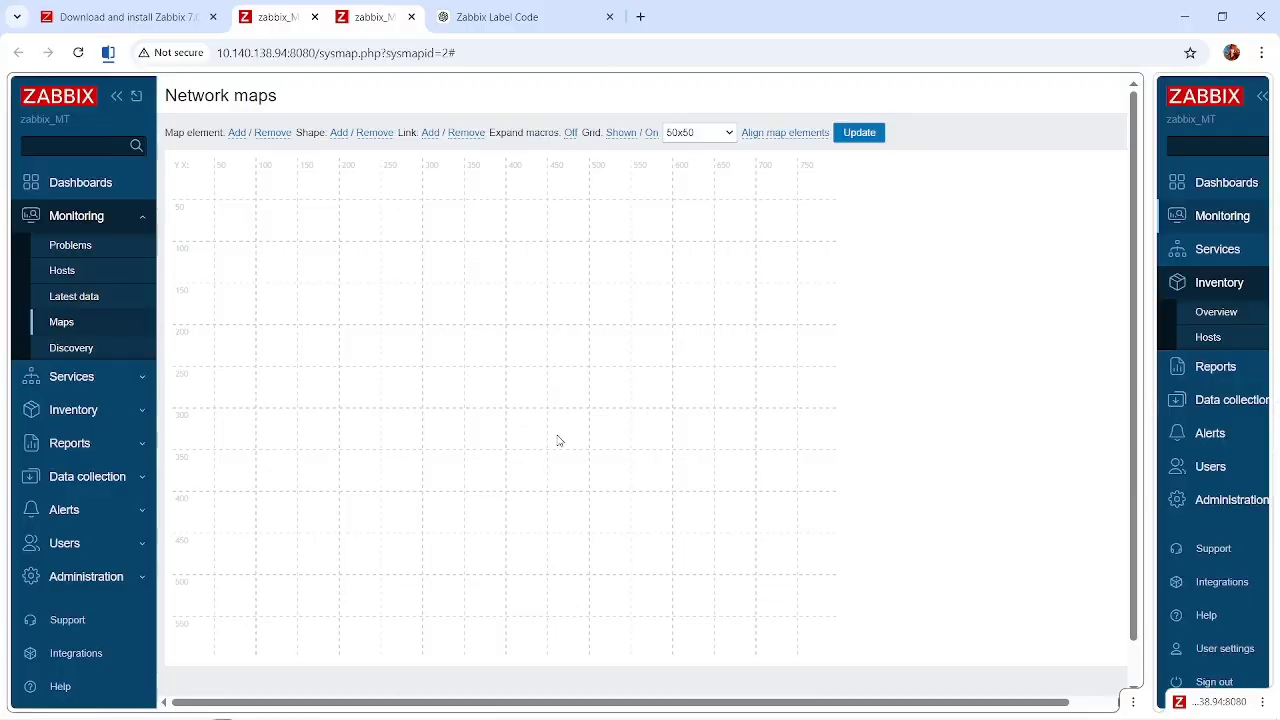
pyautogui.click(411, 17)
# Open the mikrotik host's configuration from the data collection hosts and clear its SNMP interface IP address.
pyautogui.scroll(-1, 71, 392)
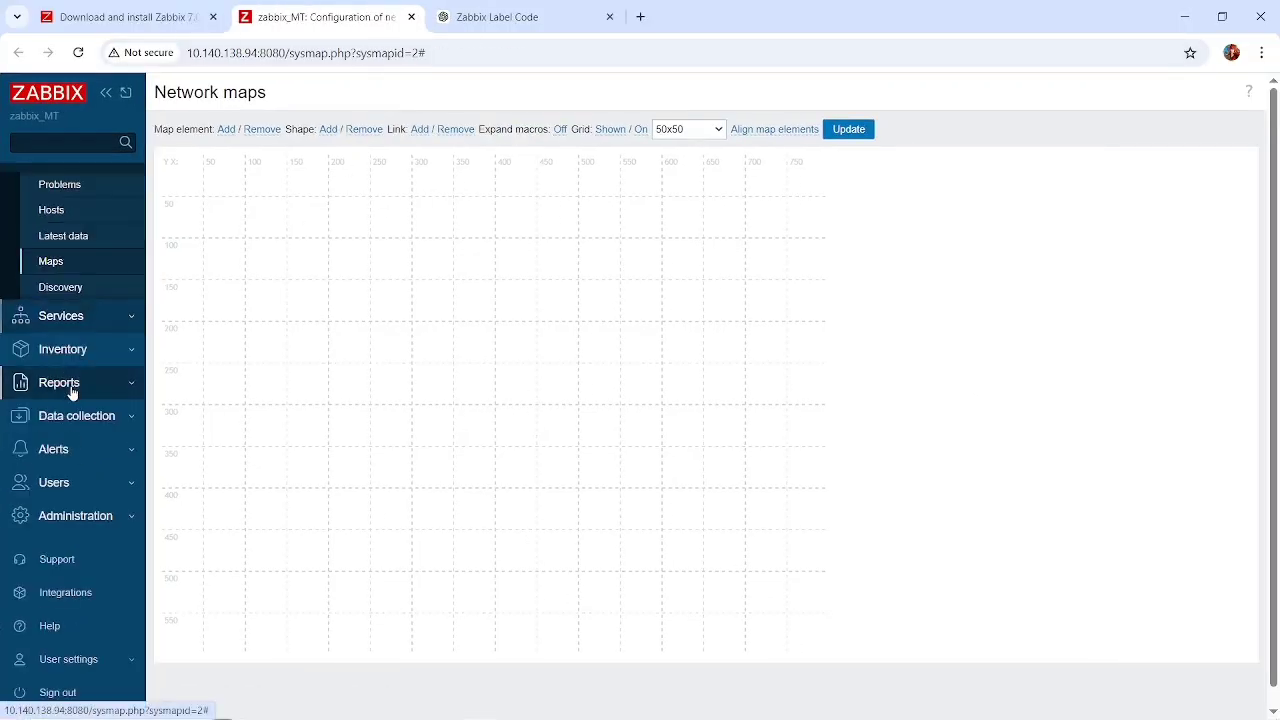
pyautogui.click(100, 416)
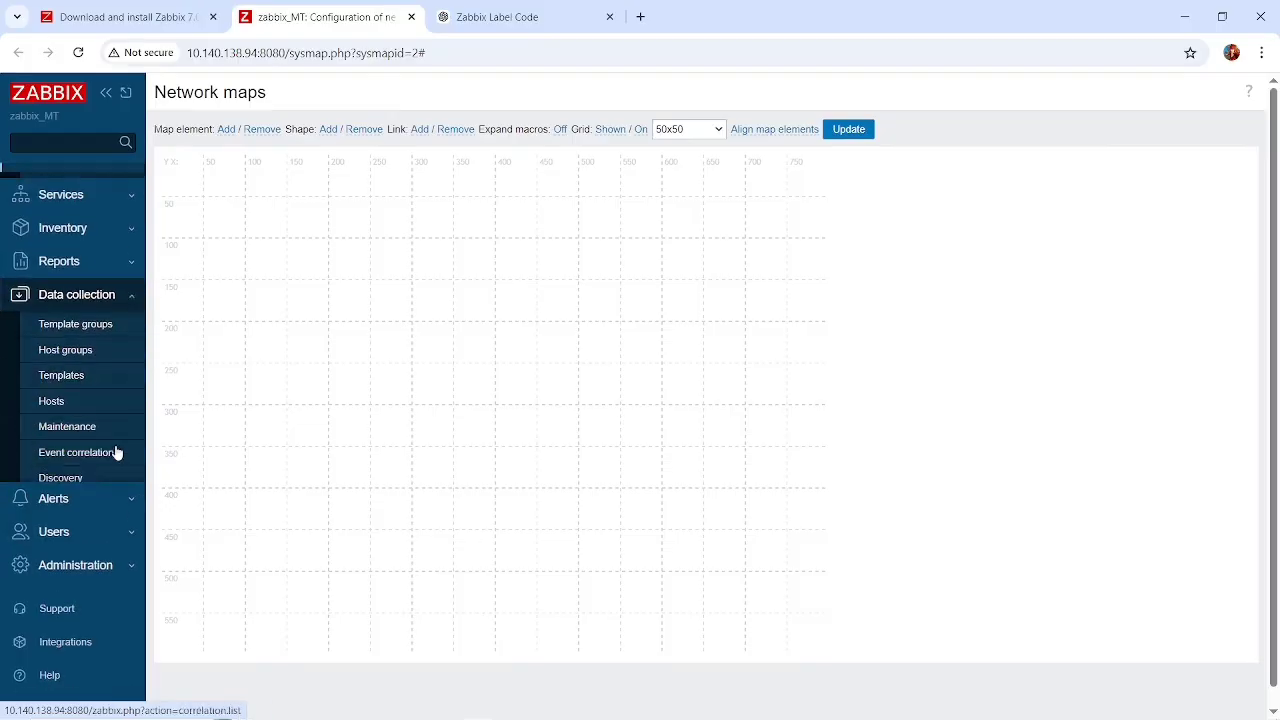
pyautogui.click(52, 395)
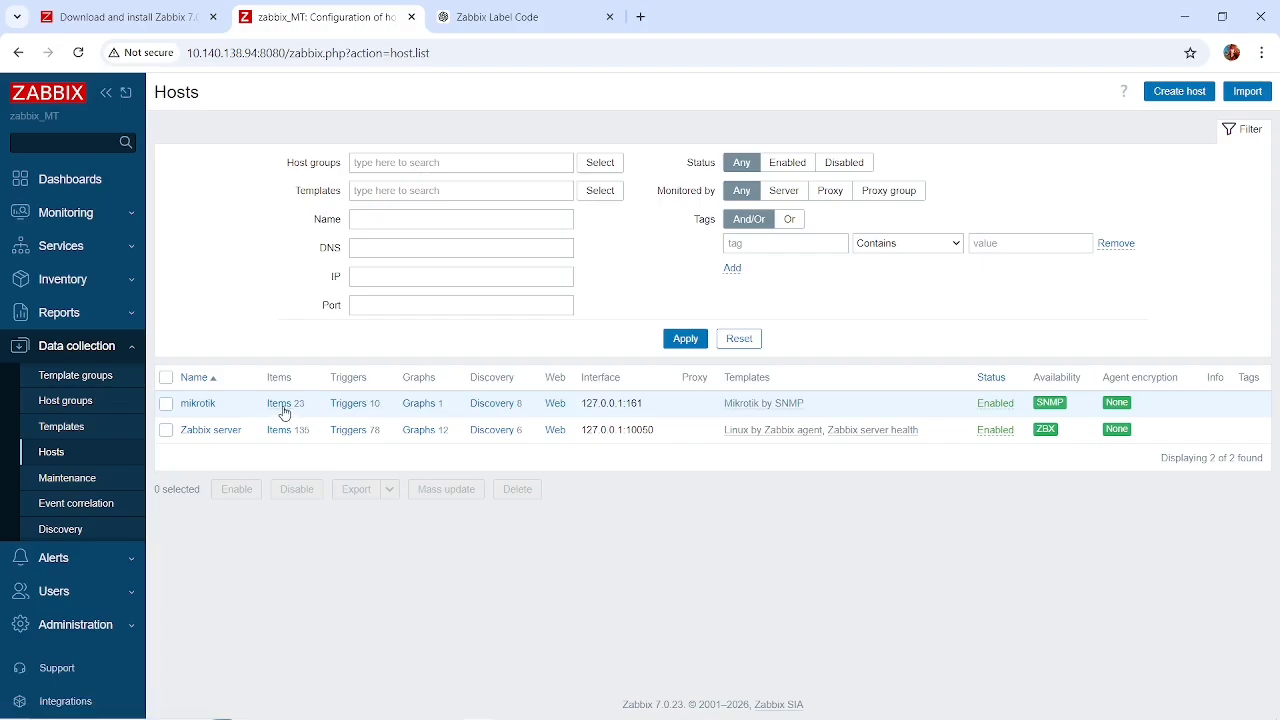
pyautogui.click(196, 405)
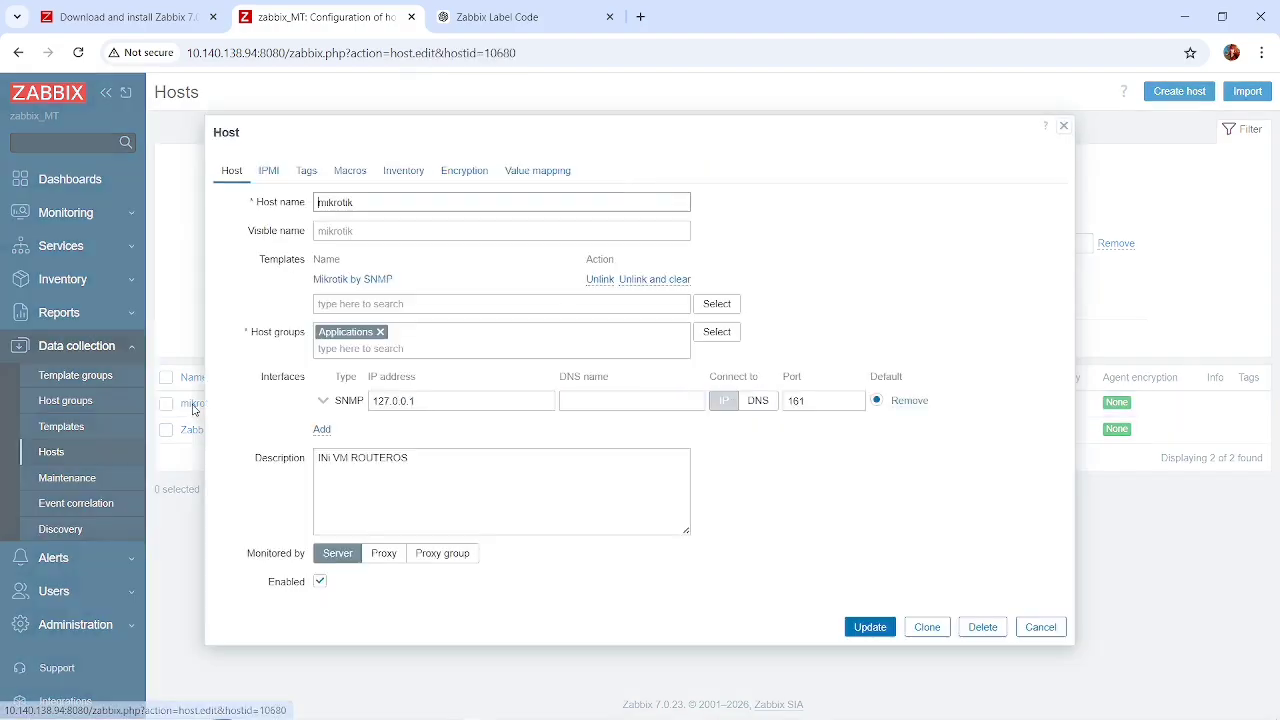
pyautogui.click(437, 399)
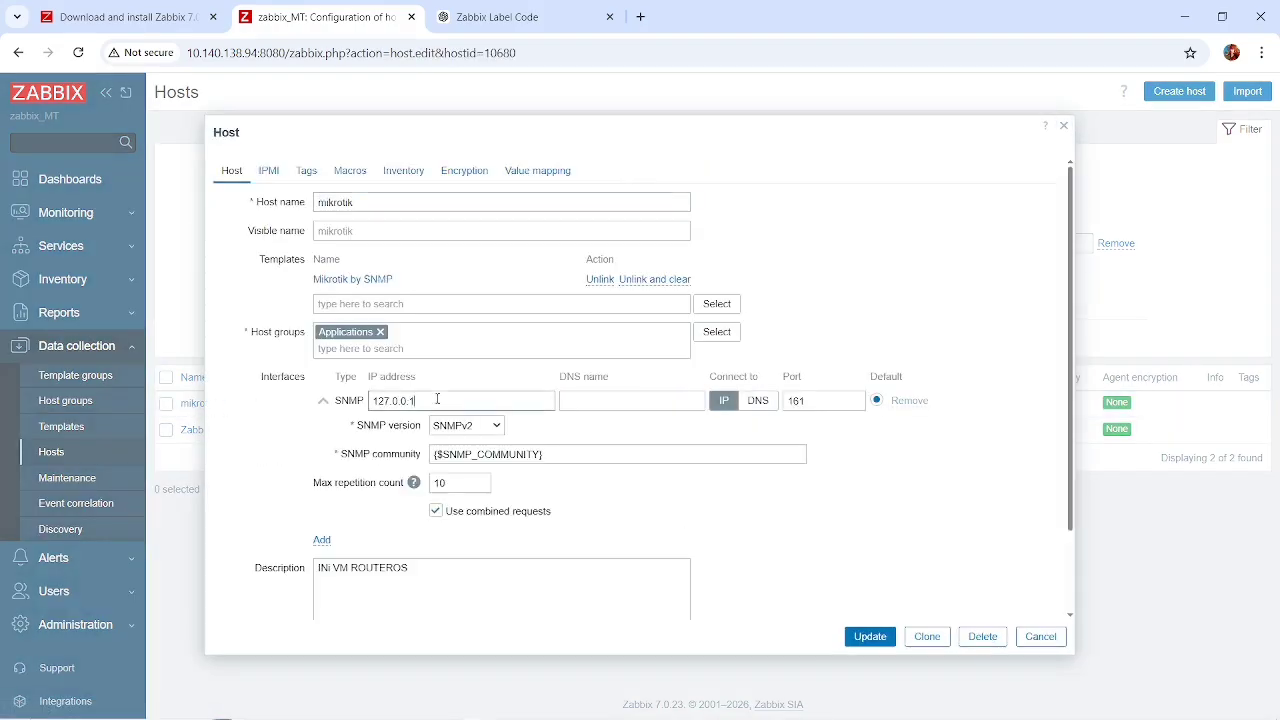
pyautogui.press('BackSpace')
pyautogui.press('BackSpace')
pyautogui.press('BackSpace')
pyautogui.press('BackSpace')
pyautogui.press('BackSpace')
pyautogui.press('BackSpace')
pyautogui.press('BackSpace')
pyautogui.press('BackSpace')
# Switch to WinBox, open the ether2 entry in the IP address list, and copy its address 192.168.16.3 without the /24 suffix.
pyautogui.hotkey('alt', 'Tab')
pyautogui.hotkey('alt', 'Tab')
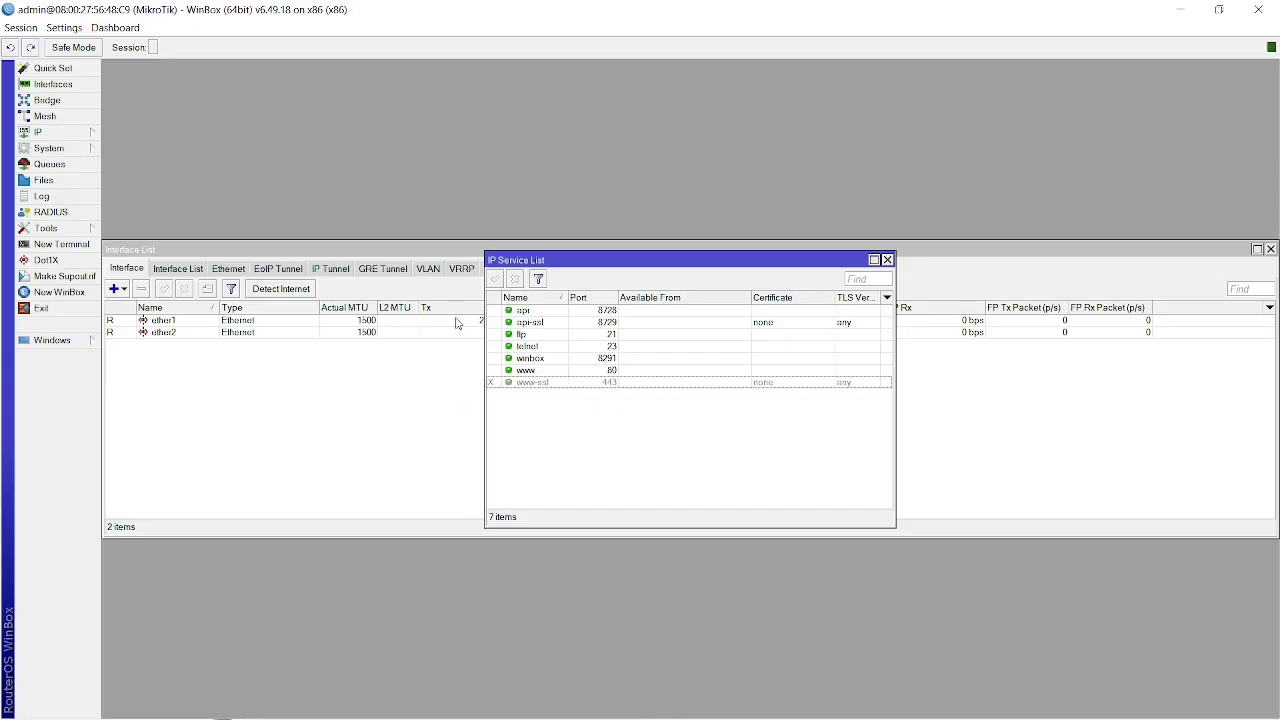
pyautogui.click(58, 146)
pyautogui.moveTo(54, 132)
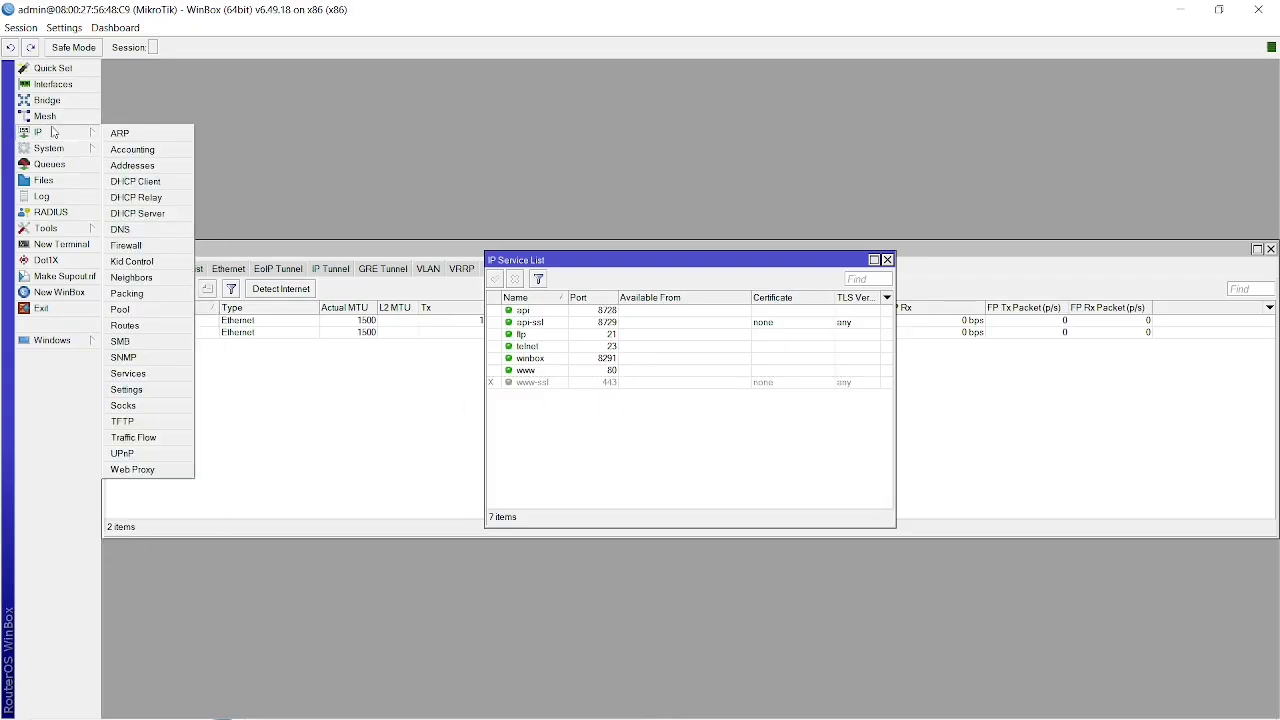
pyautogui.click(135, 167)
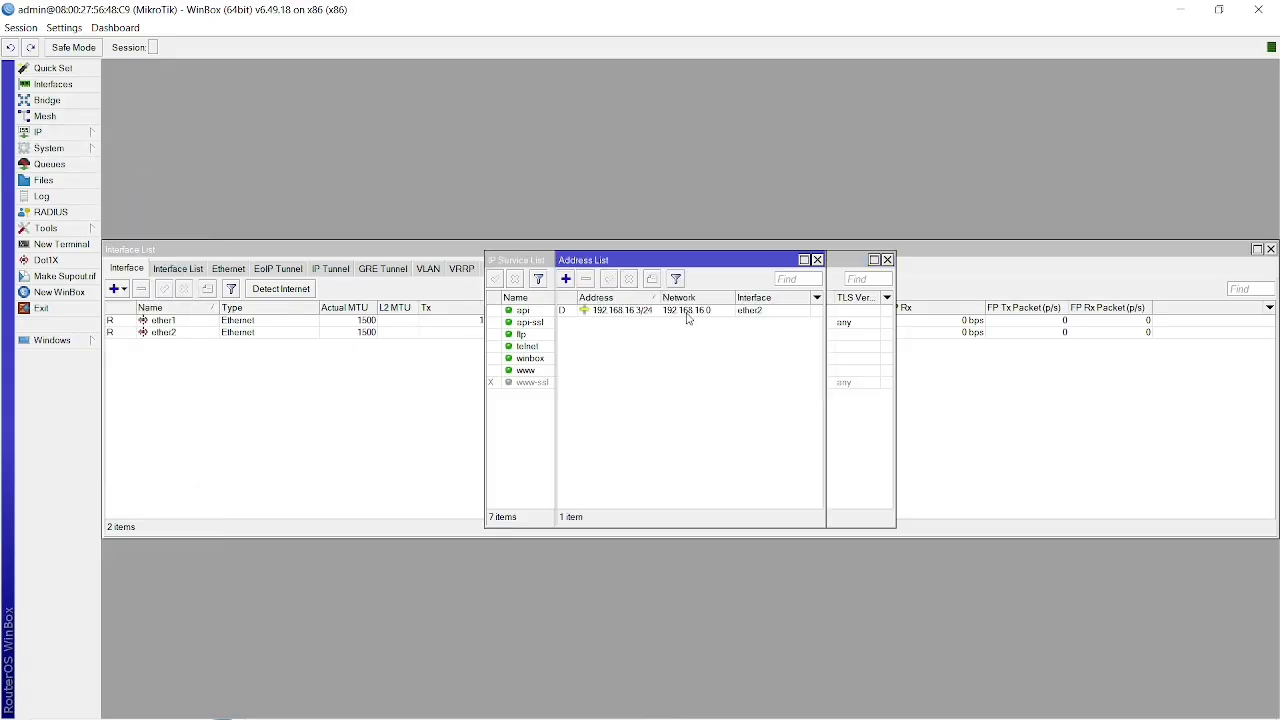
pyautogui.doubleClick(687, 311)
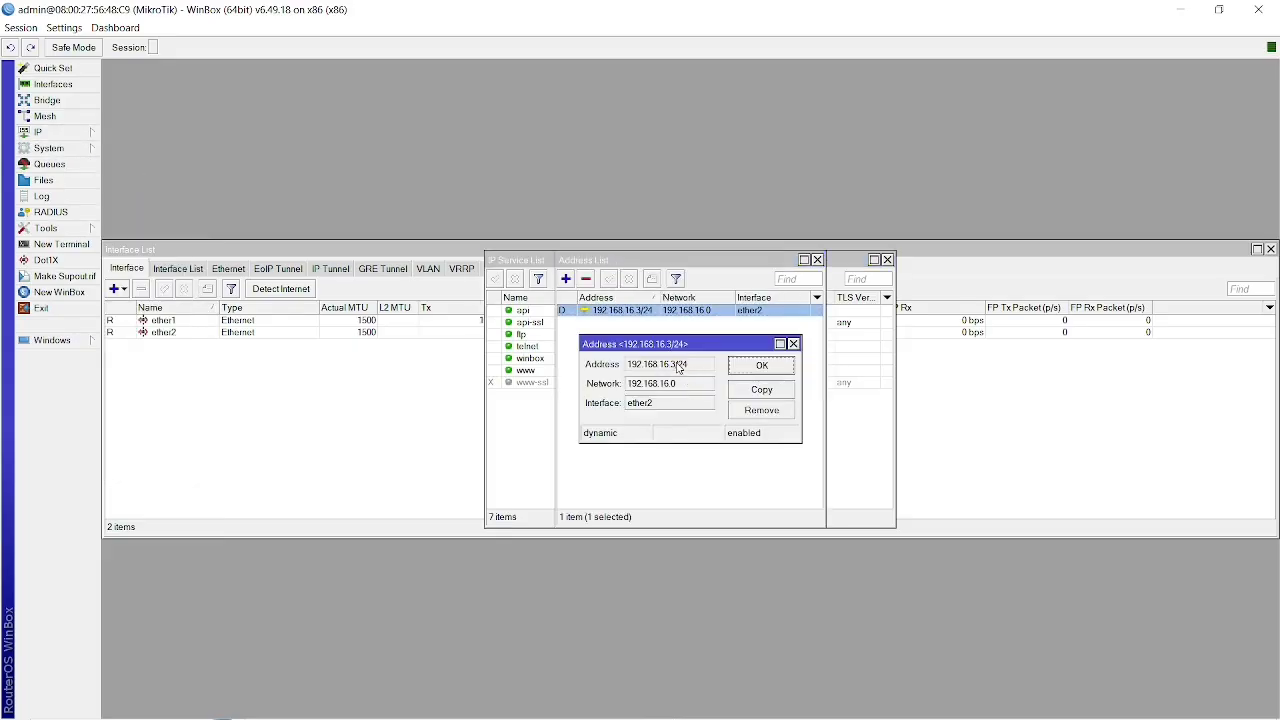
pyautogui.moveTo(679, 368); pyautogui.dragTo(619, 370)
pyautogui.hotkey('ctrl', 'c')
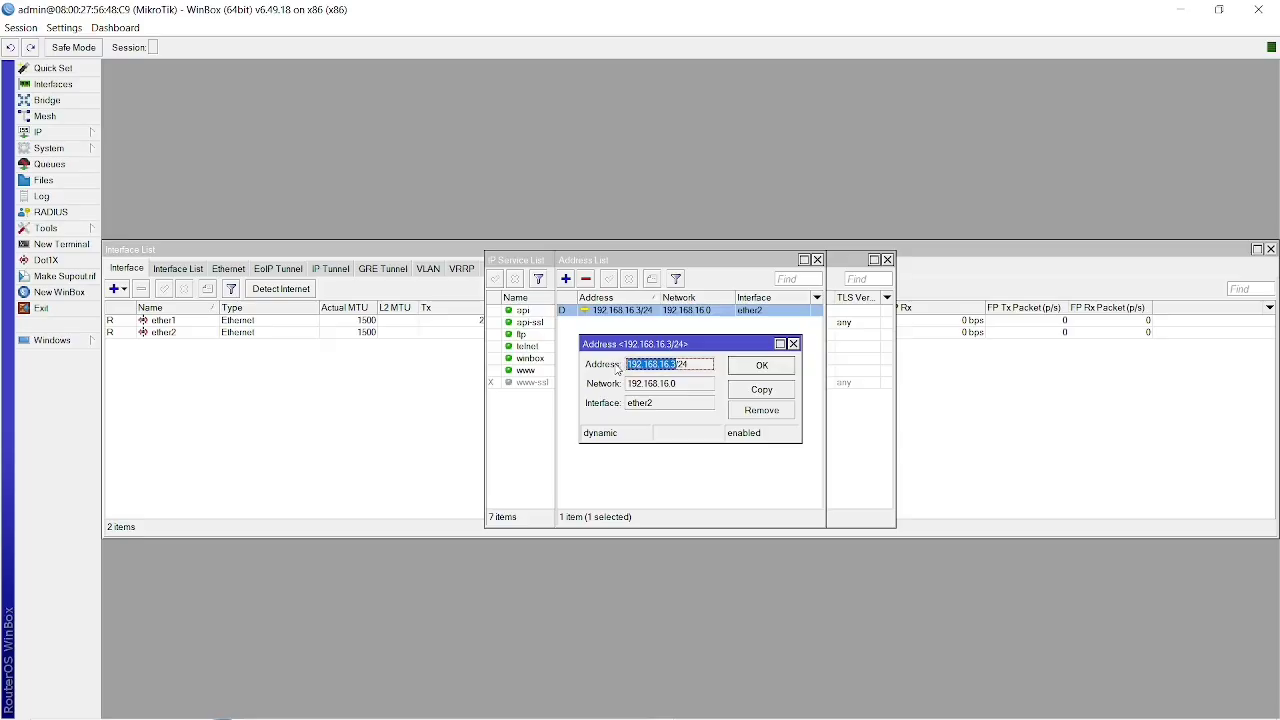
# Return to the Zabbix host configuration, set the SNMP interface IP address to 192.168.16.3, and update the host.
pyautogui.hotkey('alt', 'Tab')
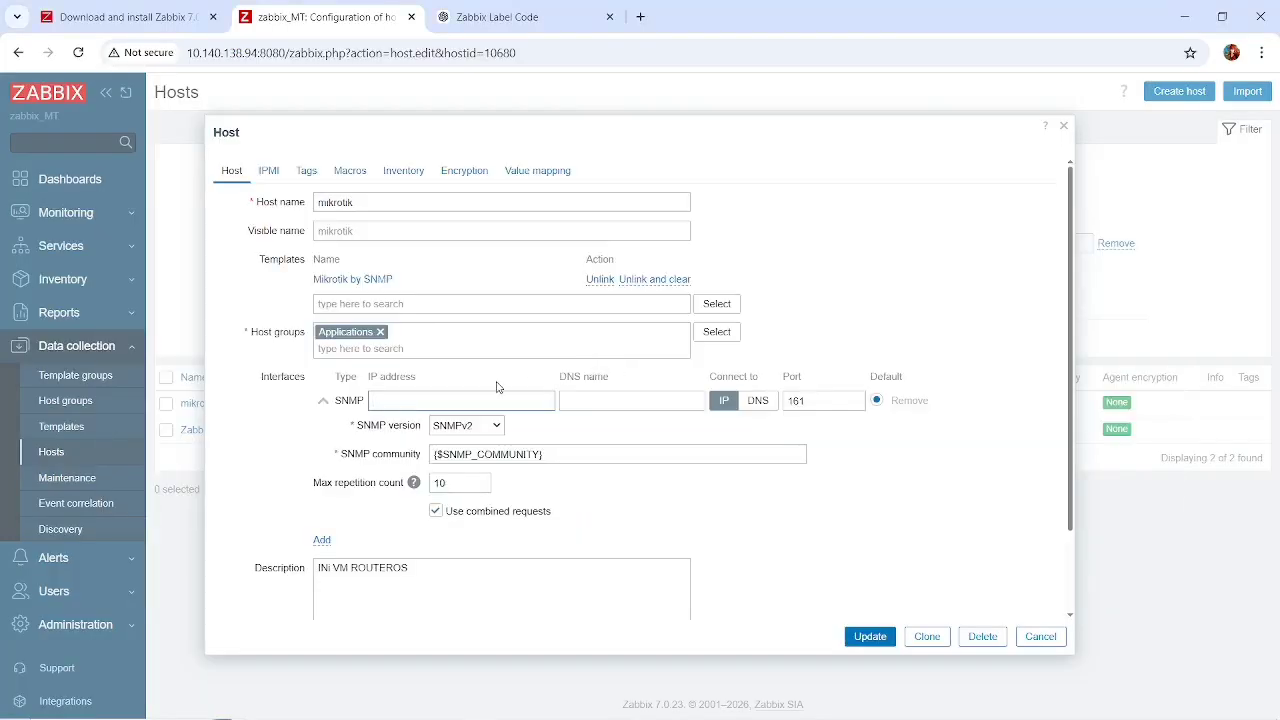
pyautogui.hotkey('ctrl', 'v')
pyautogui.click(868, 636)
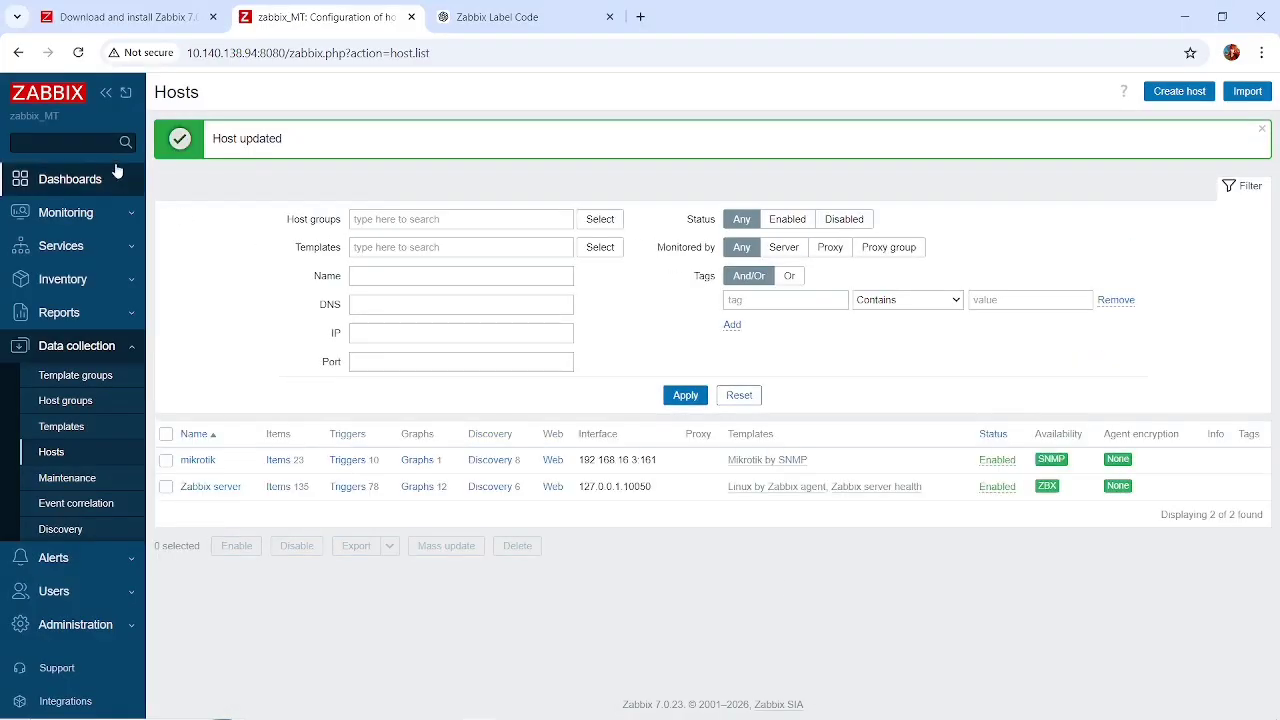
# Reload the hosts list repeatedly to check the mikrotik host's SNMP availability with its new interface address.
pyautogui.click(78, 56)
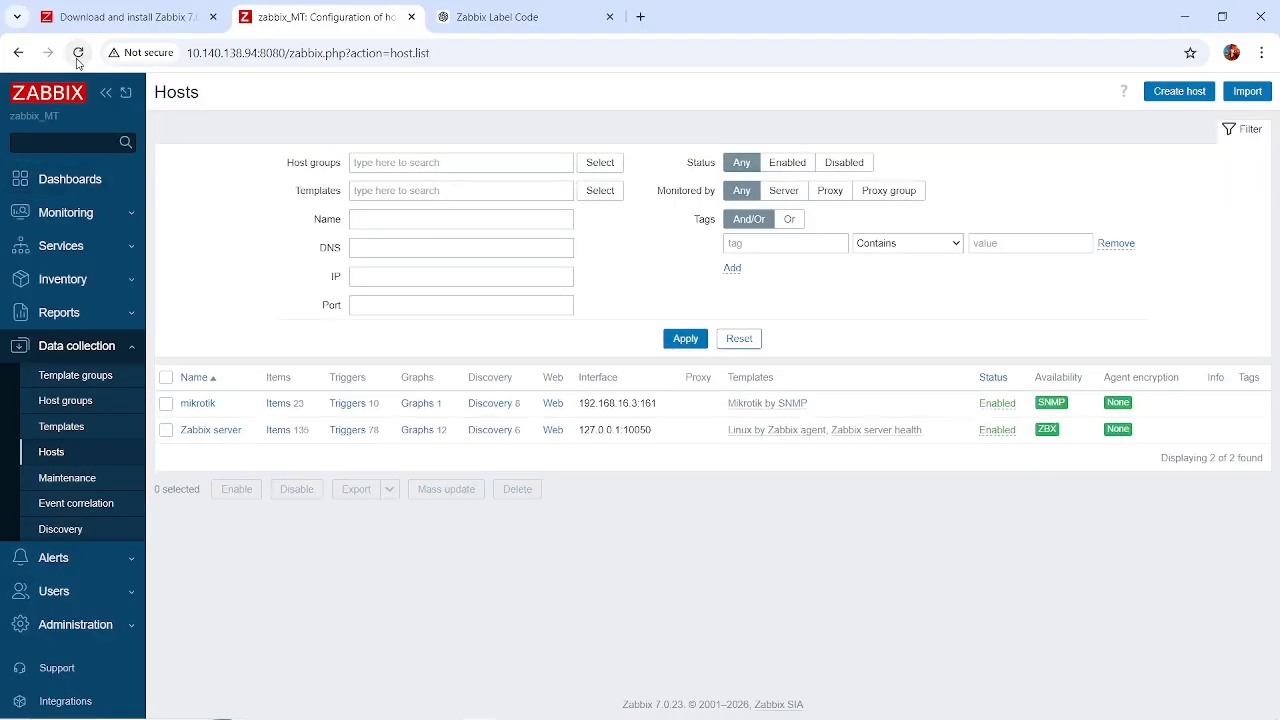
pyautogui.click(78, 56)
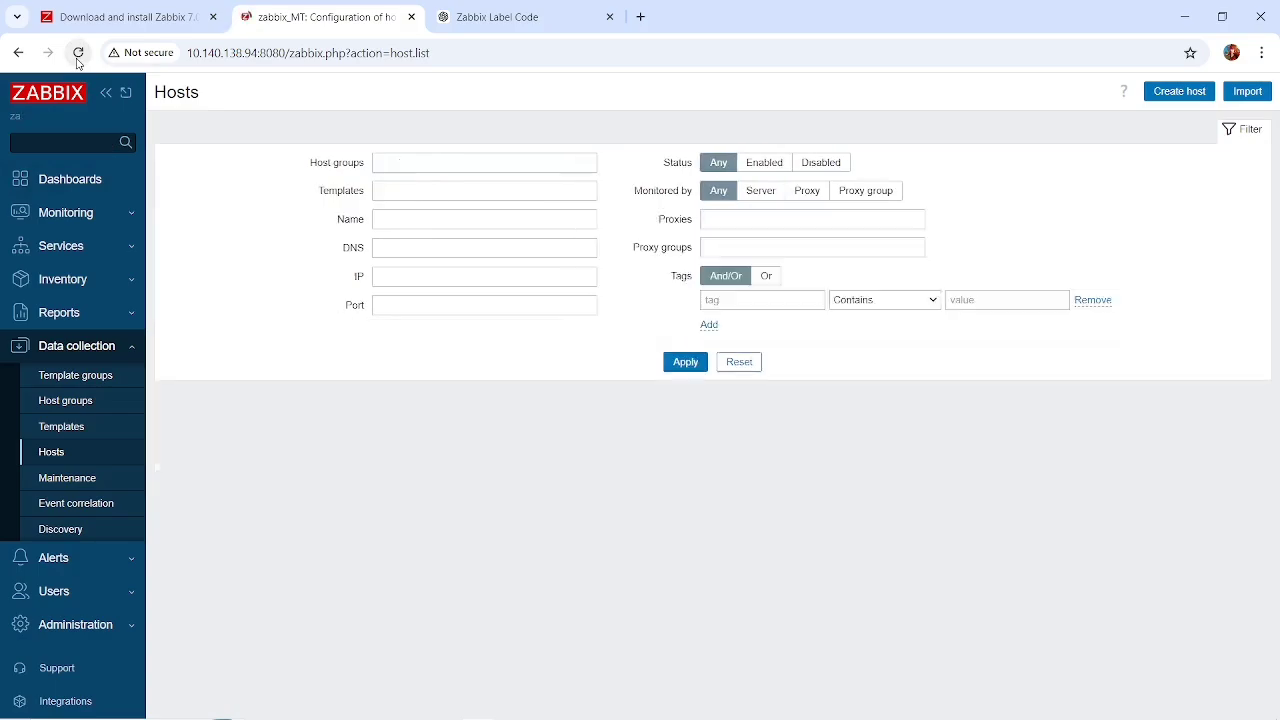
pyautogui.click(78, 56)
pyautogui.click(78, 58)
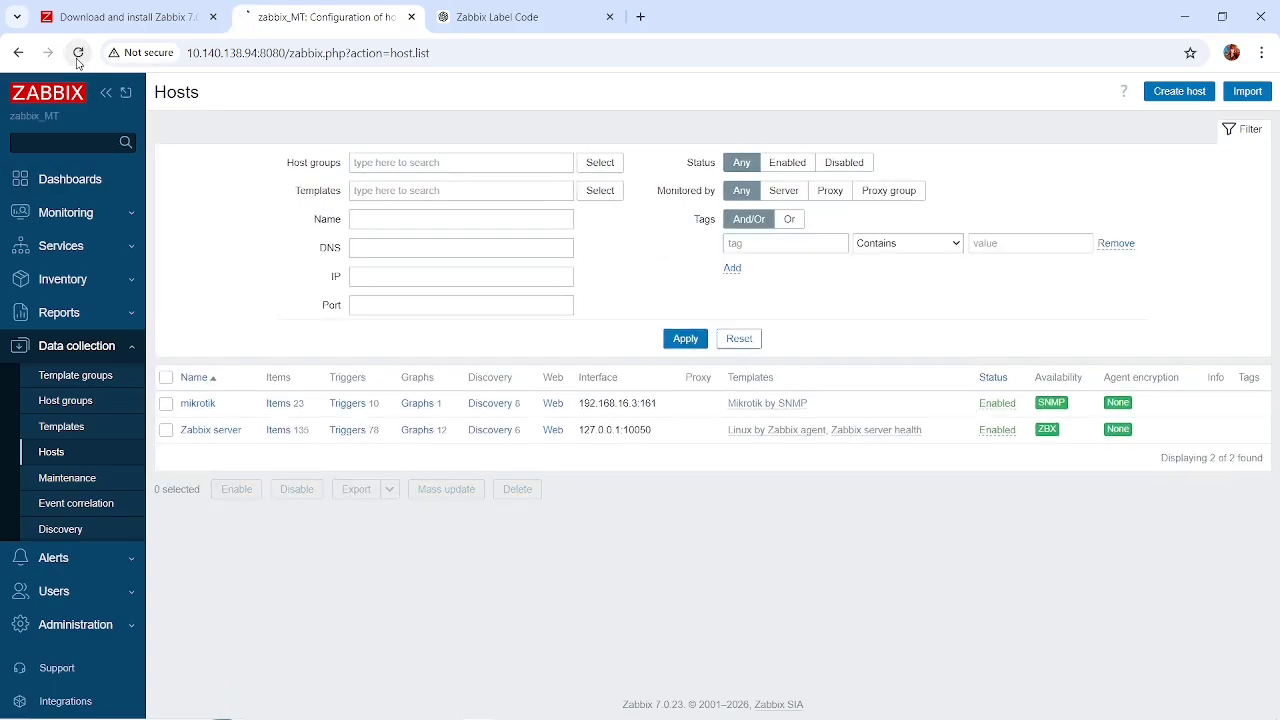
pyautogui.click(77, 60)
pyautogui.click(78, 60)
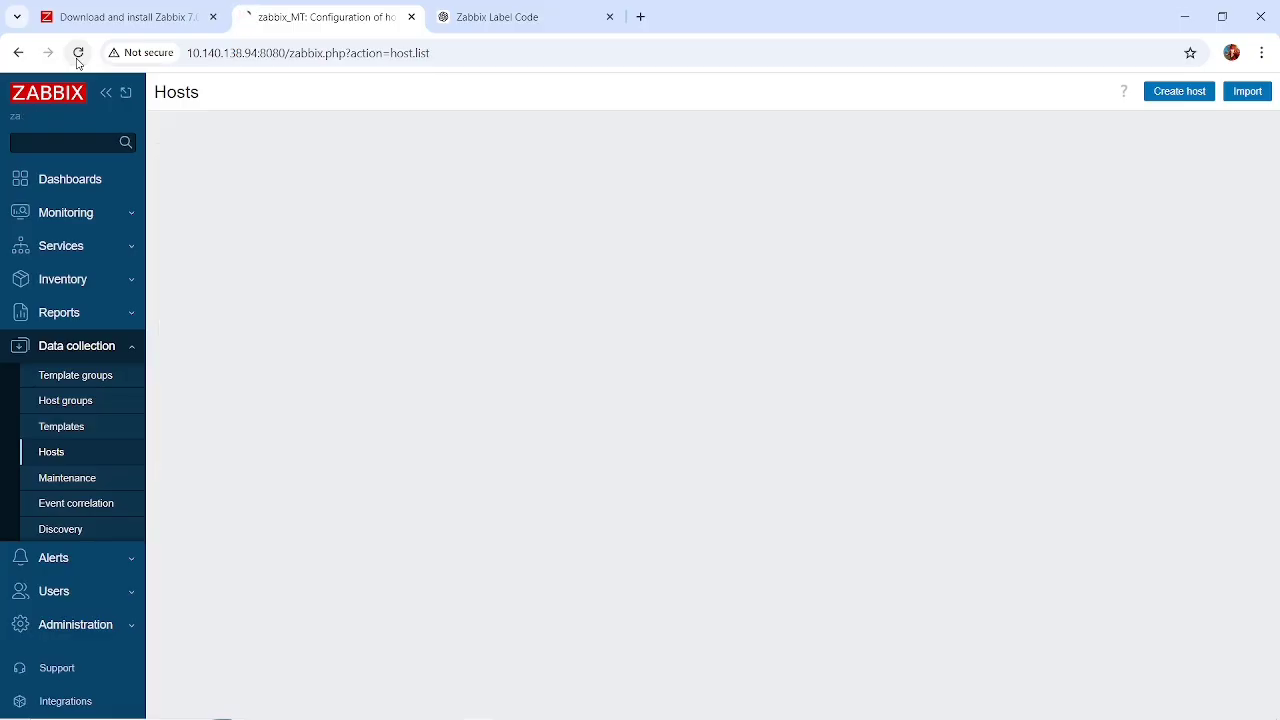
pyautogui.click(78, 60)
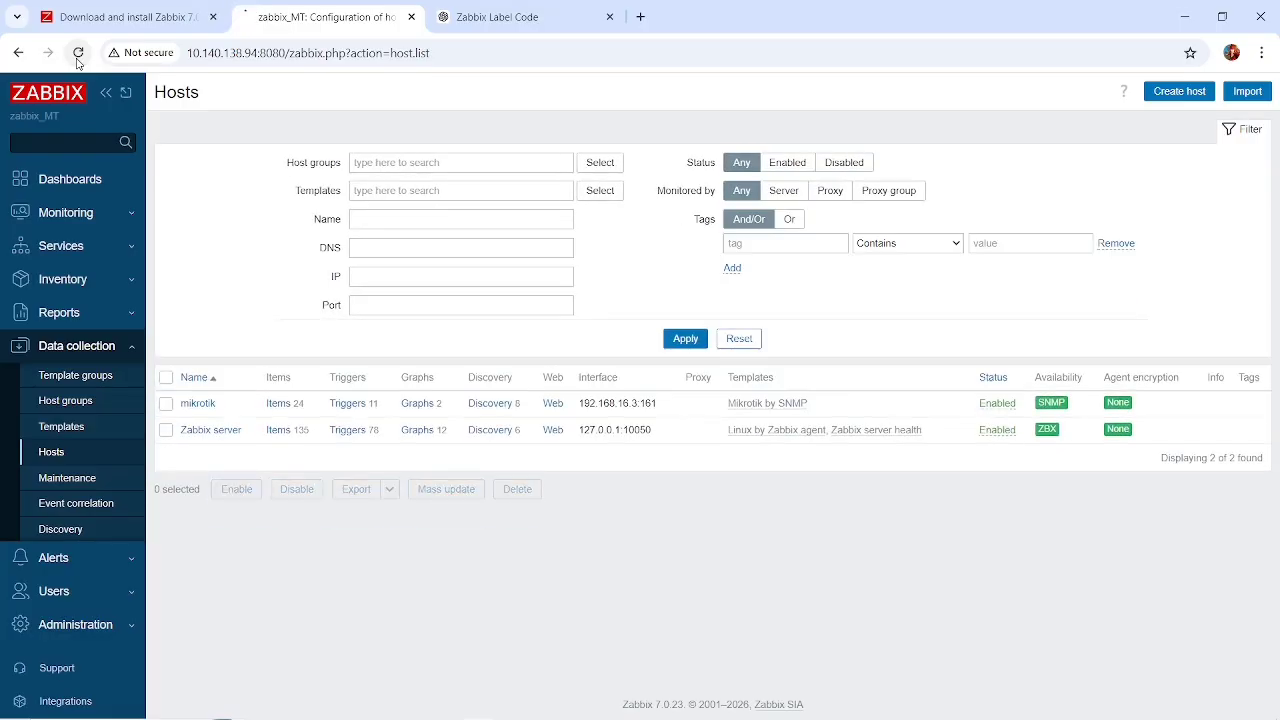
pyautogui.click(78, 60)
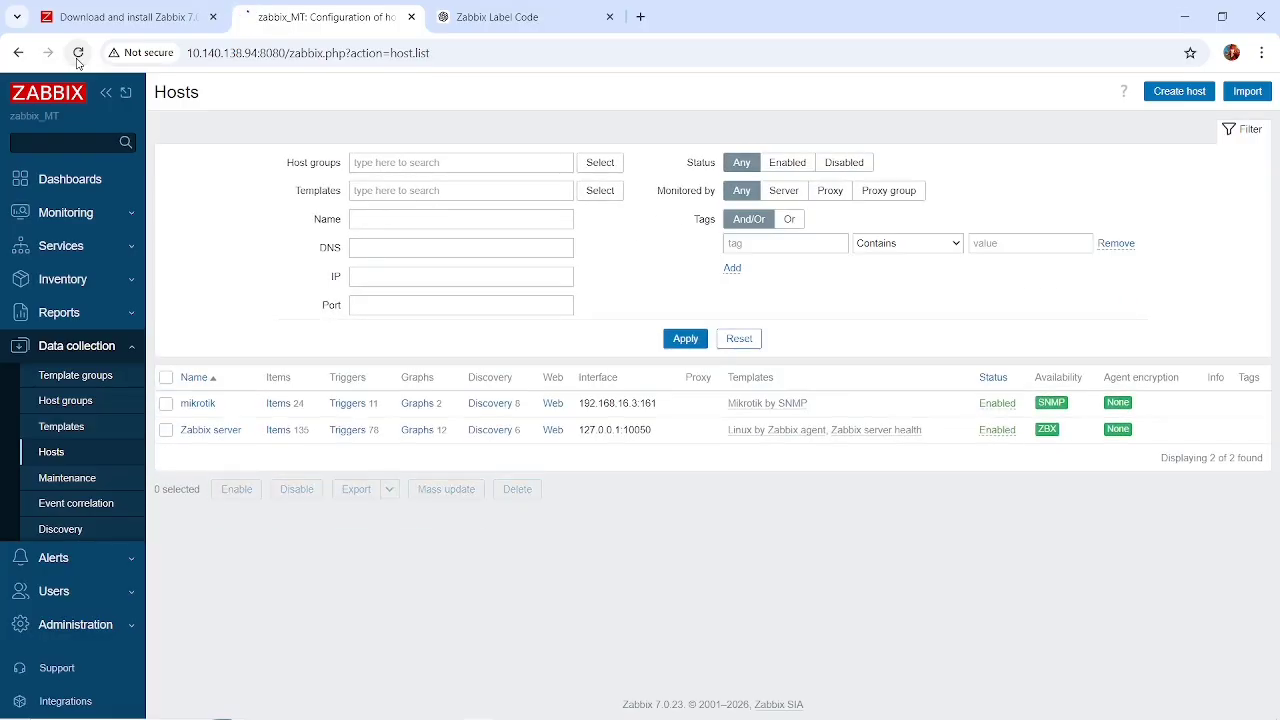
# Open the mikrotik host's items and review the status of each item collected by the Mikrotik by SNMP template.
pyautogui.click(284, 403)
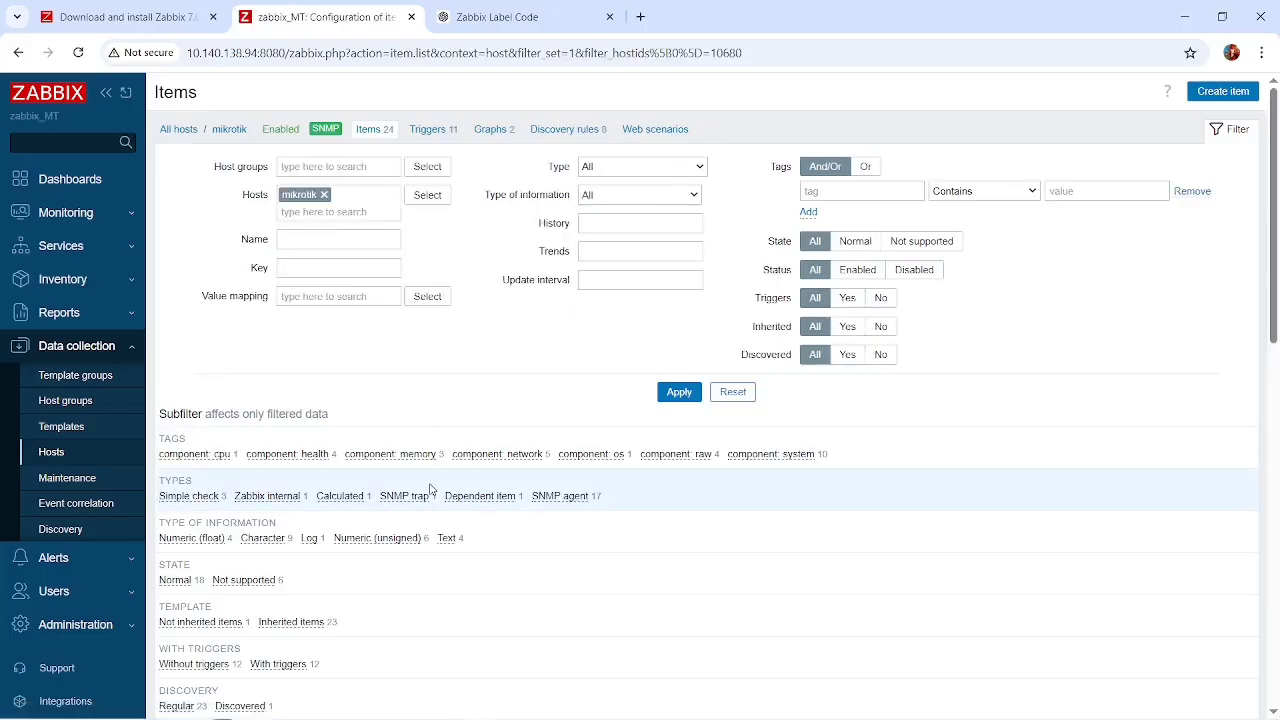
pyautogui.scroll(-7, 430, 489)
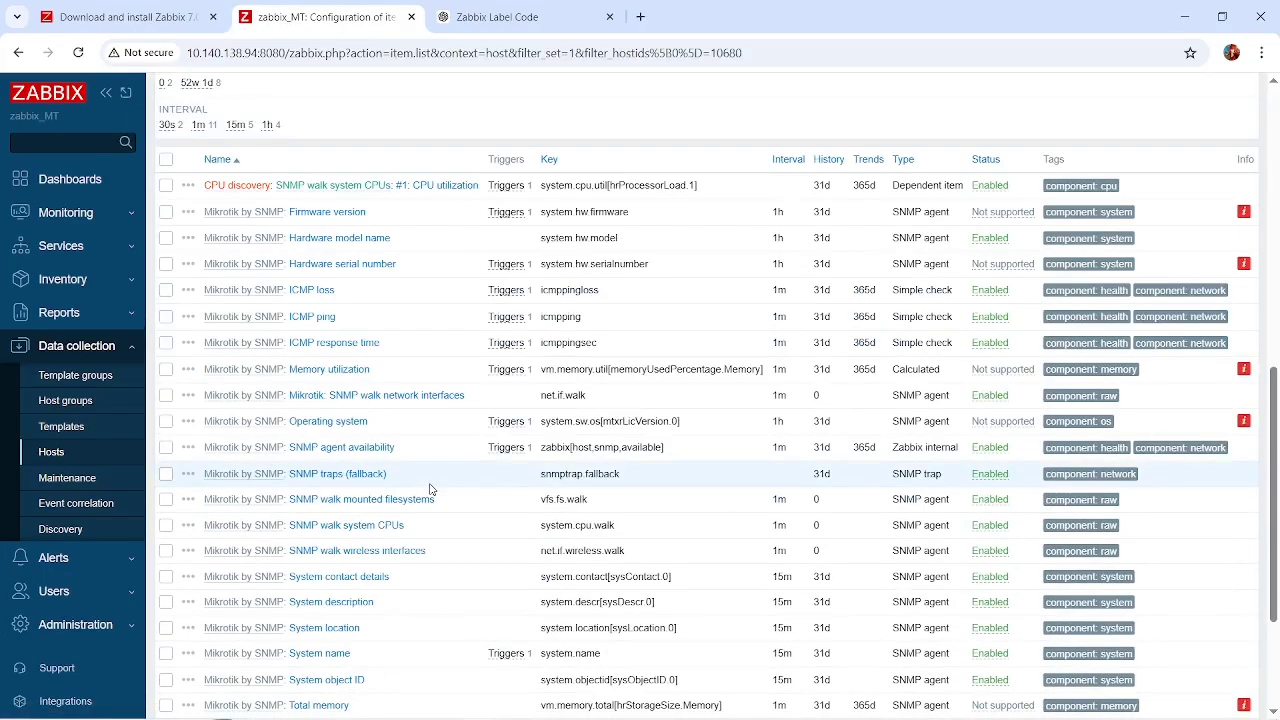
pyautogui.scroll(-3, 430, 489)
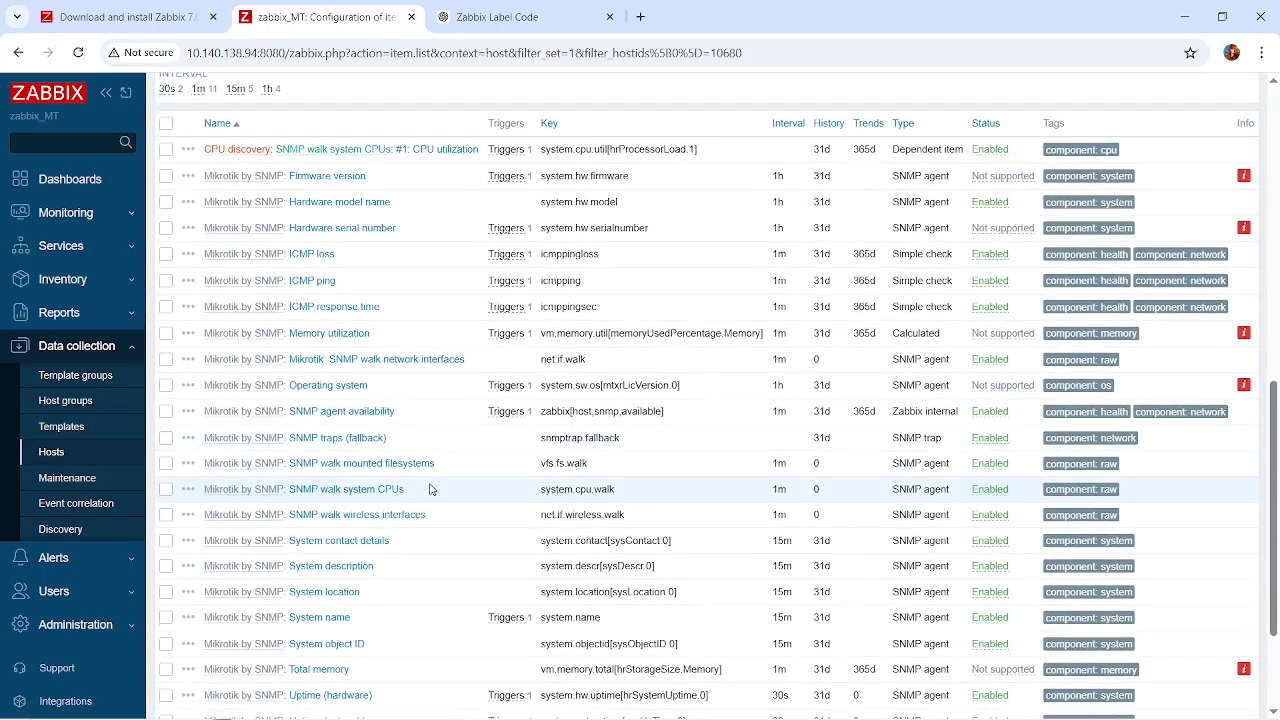
pyautogui.scroll(7, 430, 489)
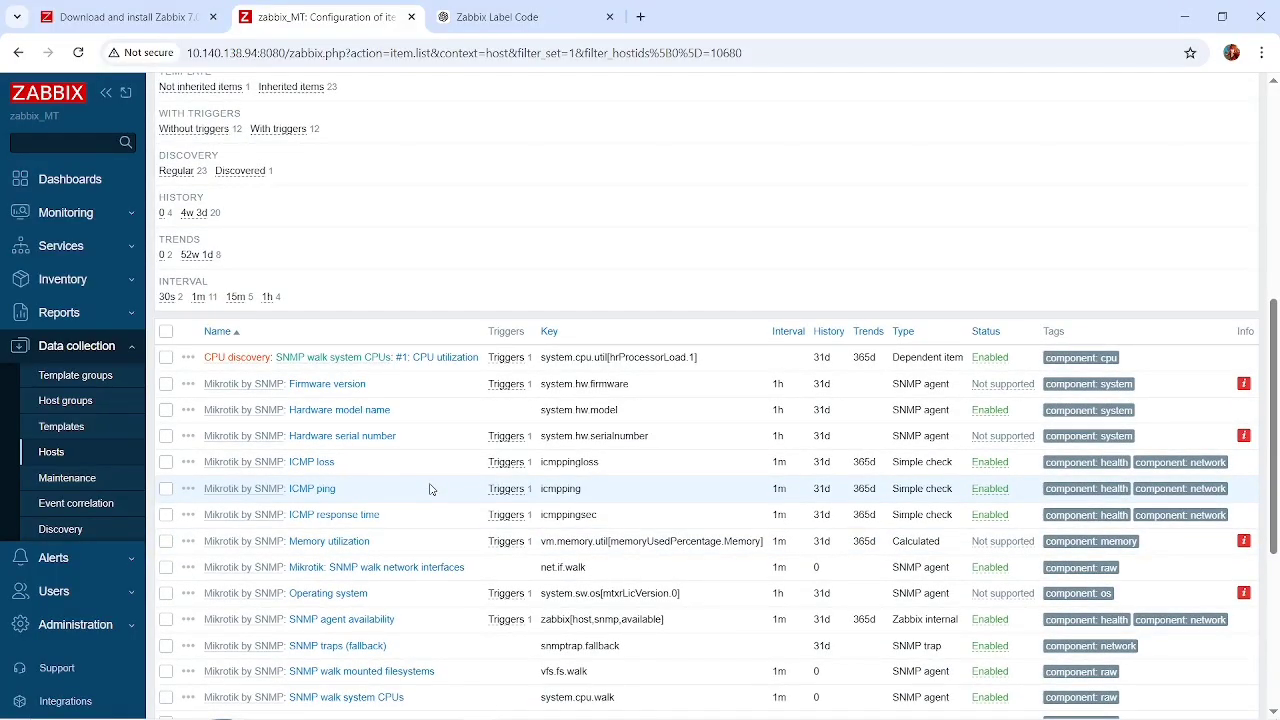
pyautogui.scroll(-9, 430, 489)
# Switch to WinBox, close the ether2 address entry, and return to the mikrotik host's items list in Zabbix.
pyautogui.hotkey('alt', 'Tab')
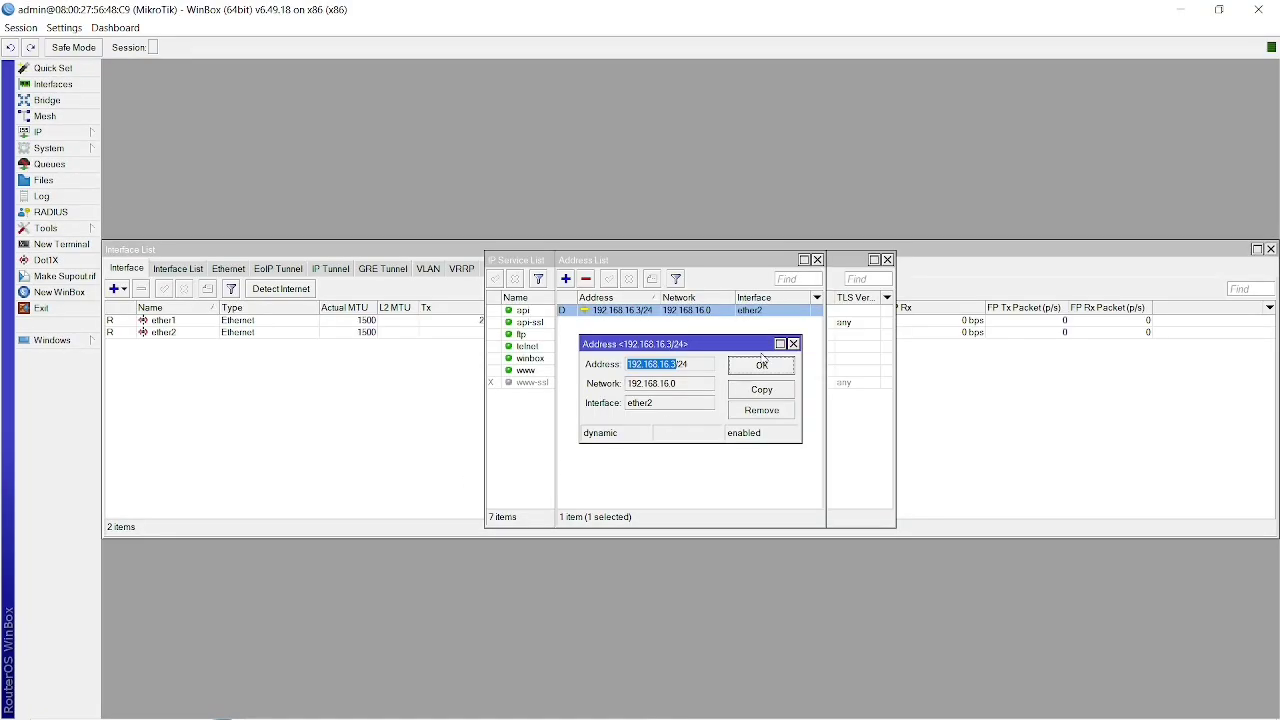
pyautogui.click(758, 365)
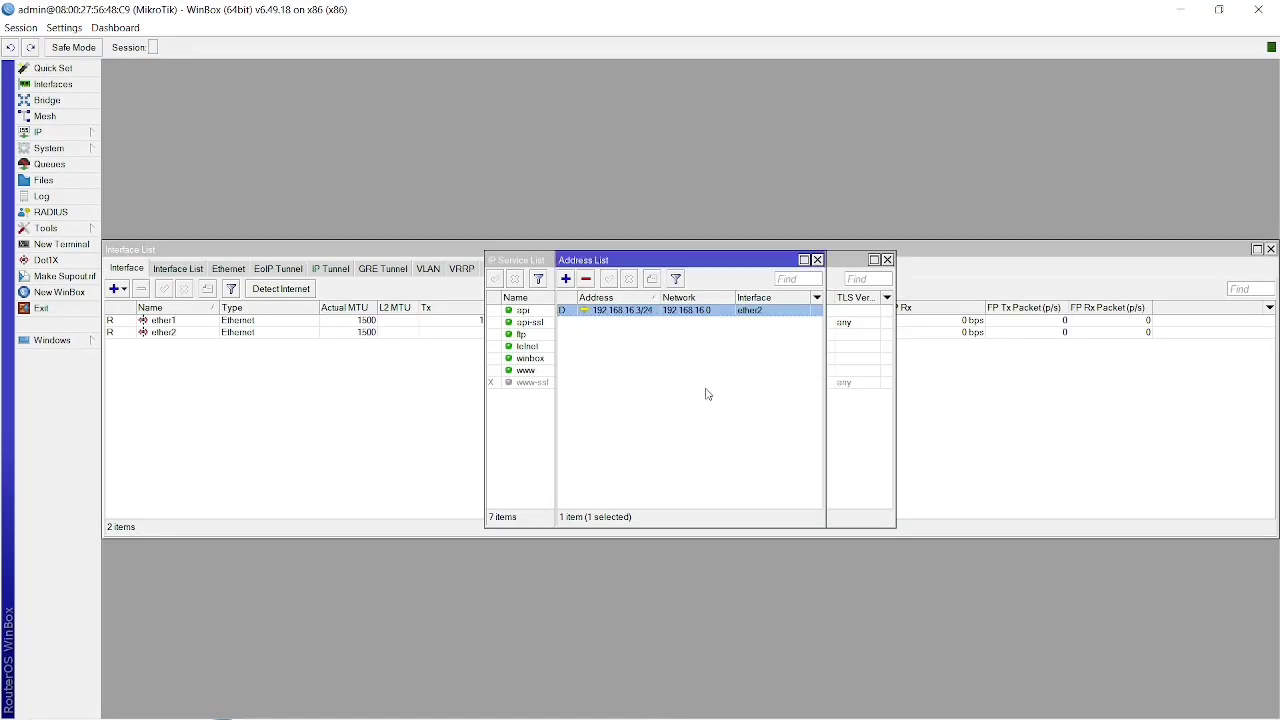
pyautogui.hotkey('alt', 'Tab')
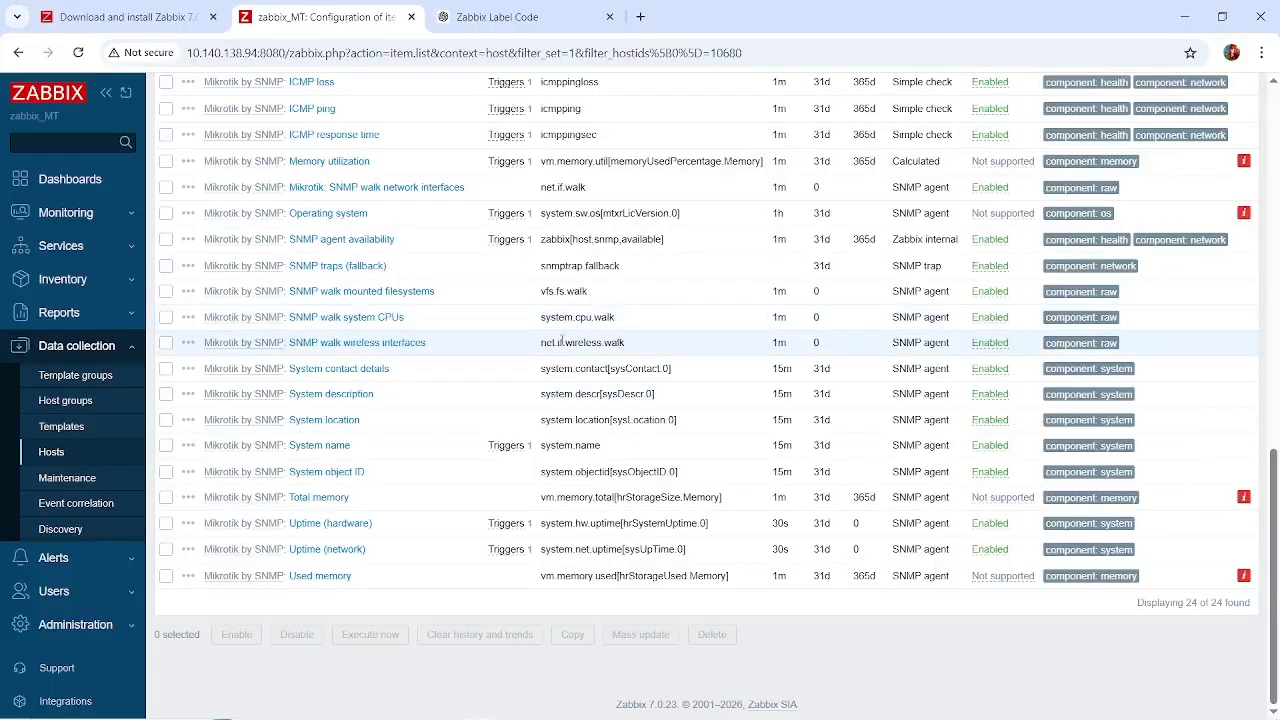
pyautogui.scroll(1, 561, 342)
pyautogui.scroll(1, 561, 342)
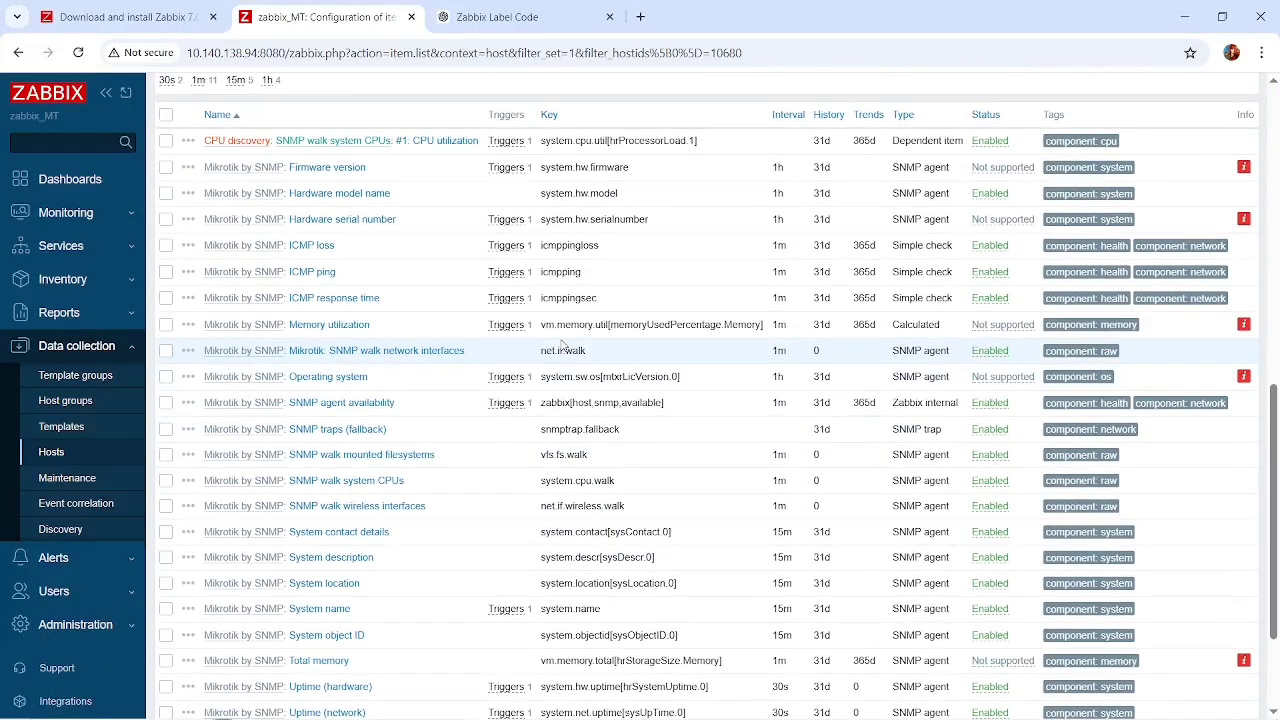
# Switch to WinBox and open the router's SNMP settings to check the Trap Target address.
pyautogui.hotkey('alt', 'Tab')
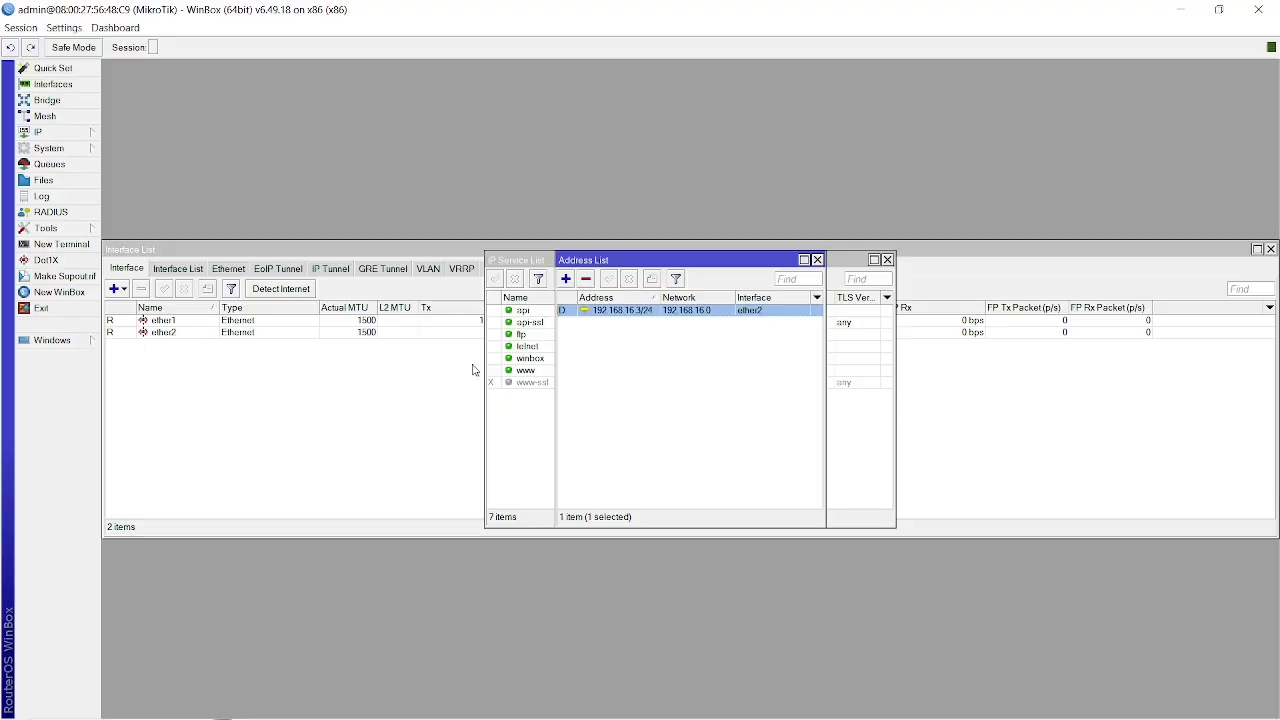
pyautogui.click(66, 138)
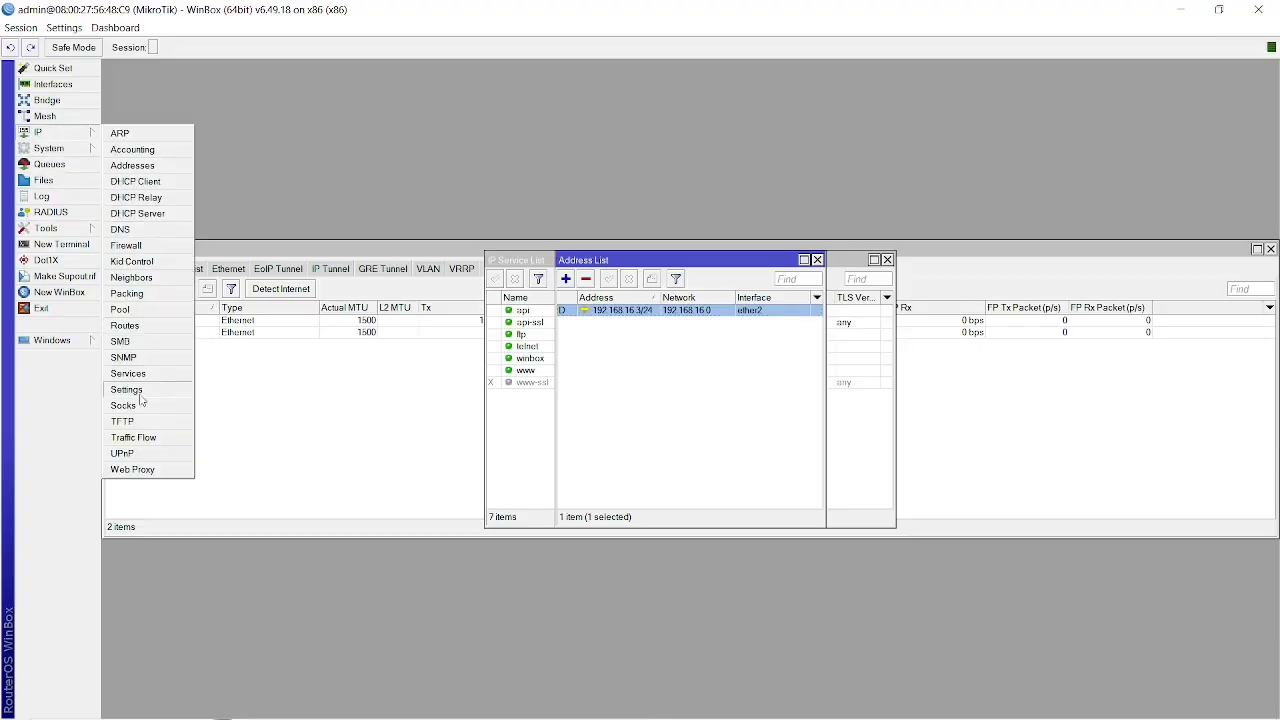
pyautogui.click(133, 359)
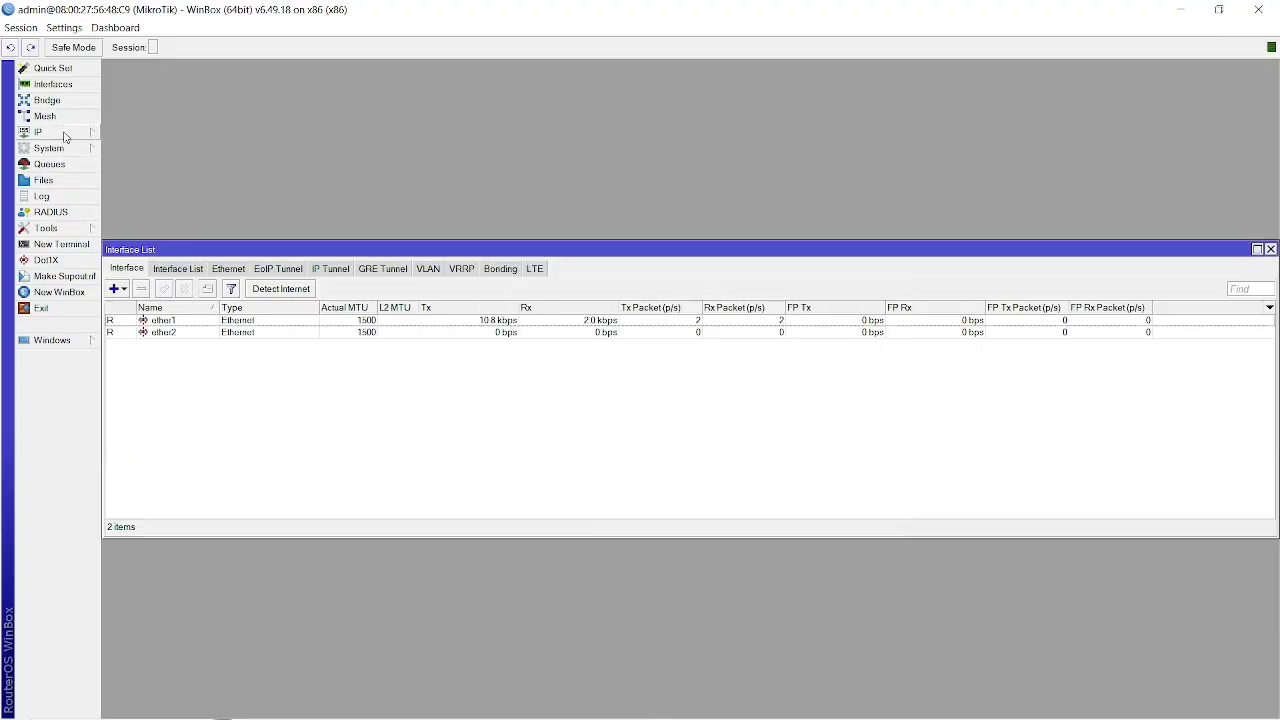
pyautogui.click(66, 134)
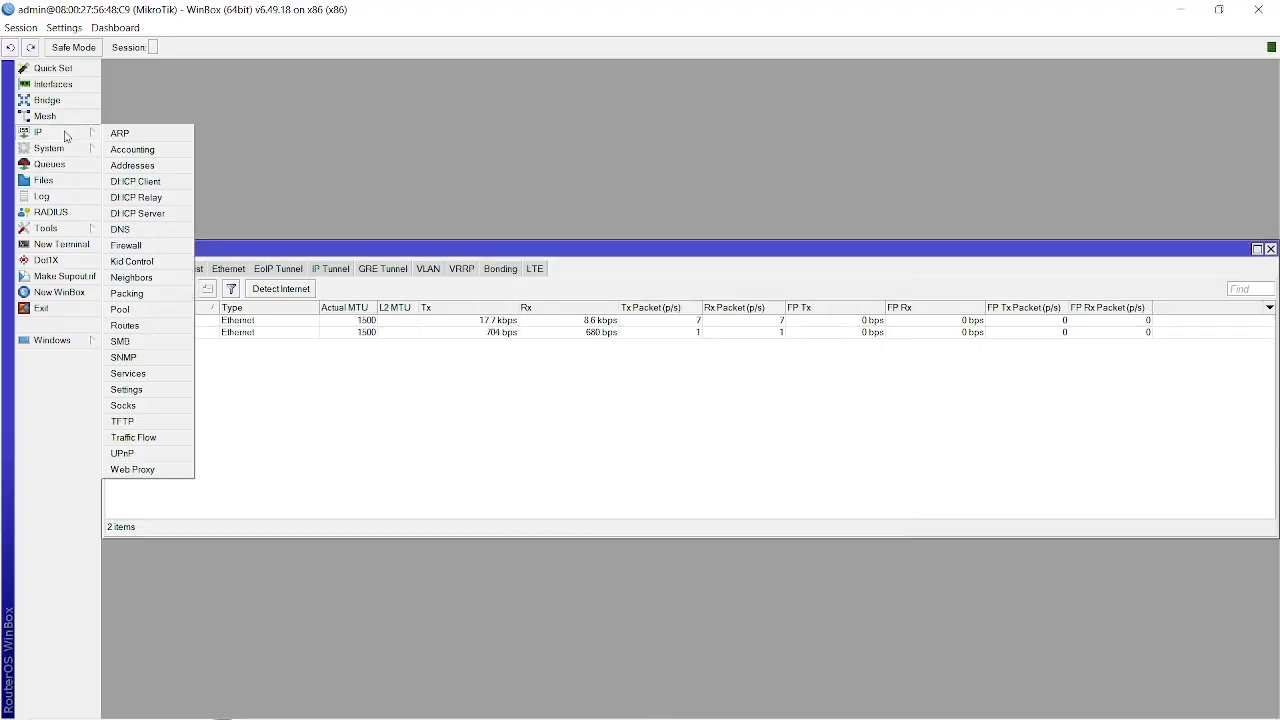
pyautogui.click(145, 357)
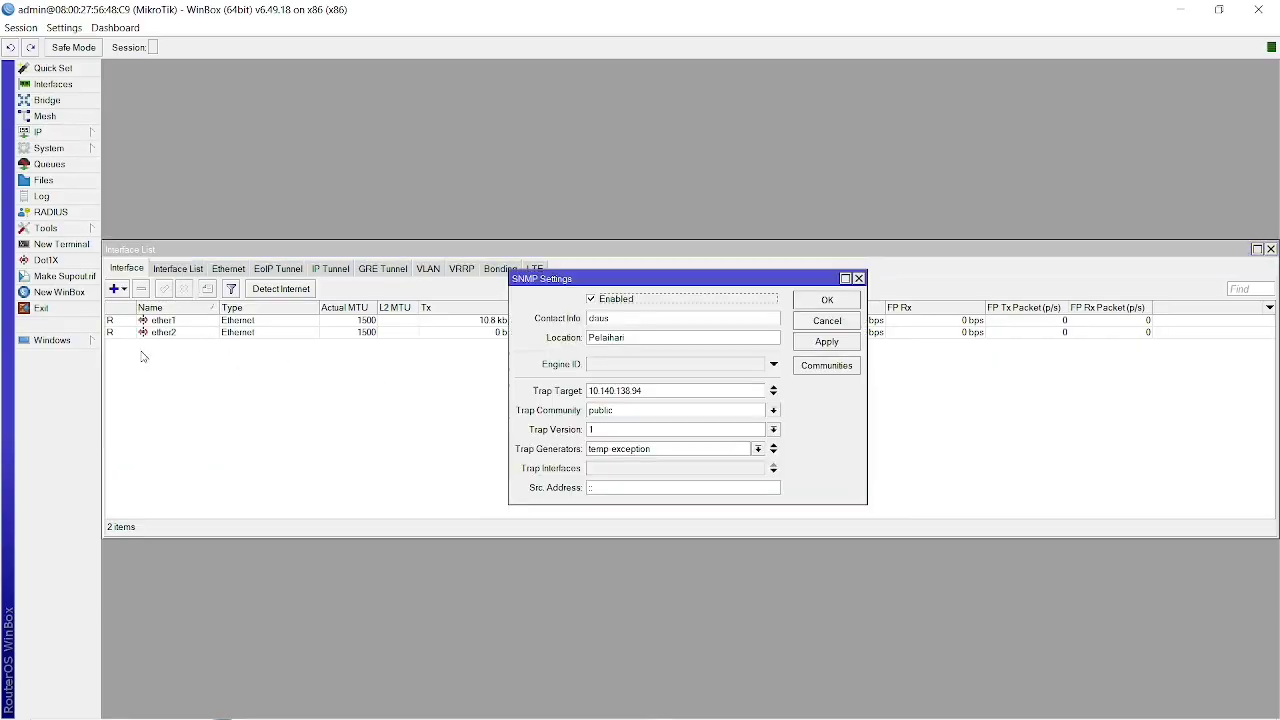
pyautogui.doubleClick(655, 390)
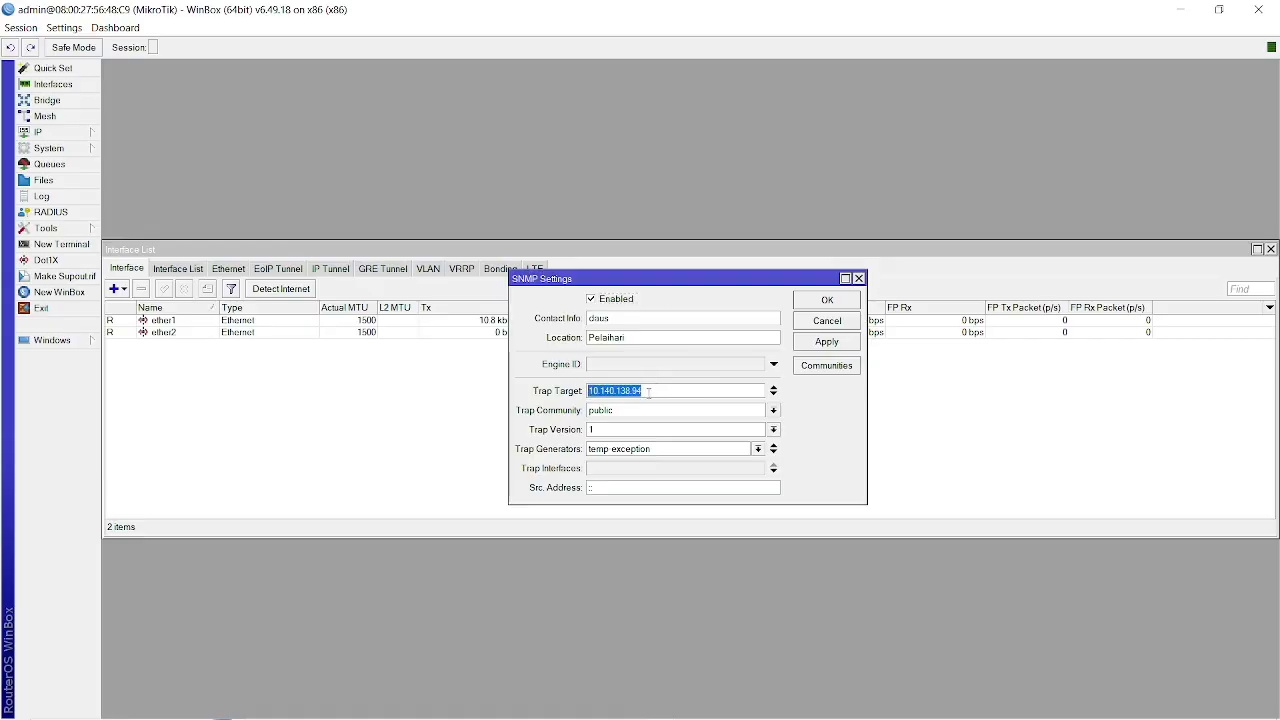
# Return to Zabbix and compare the server address in the page URL with the router's SNMP trap target.
pyautogui.hotkey('alt', 'Tab')
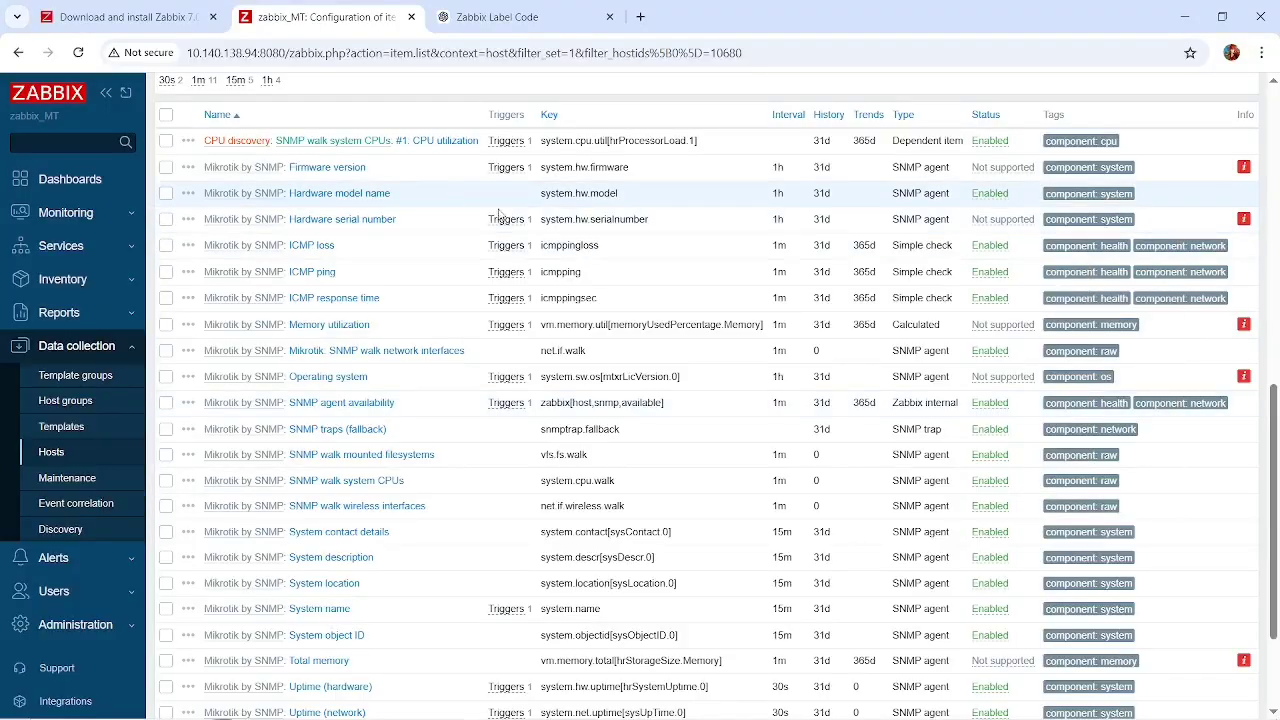
pyautogui.moveTo(260, 53); pyautogui.dragTo(221, 53)
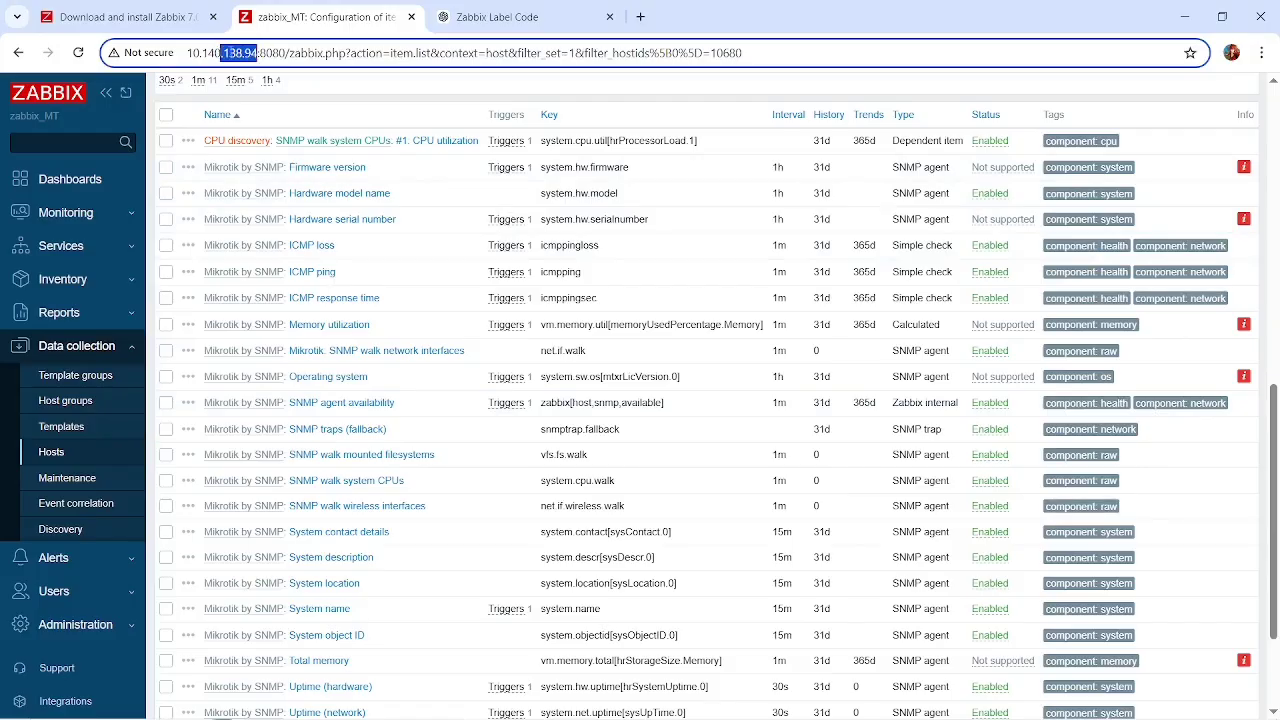
pyautogui.click(470, 278)
# Open the mikrotik host's configured graphs and view the settings of the #1: CPU utilization graph.
pyautogui.scroll(3, 468, 281)
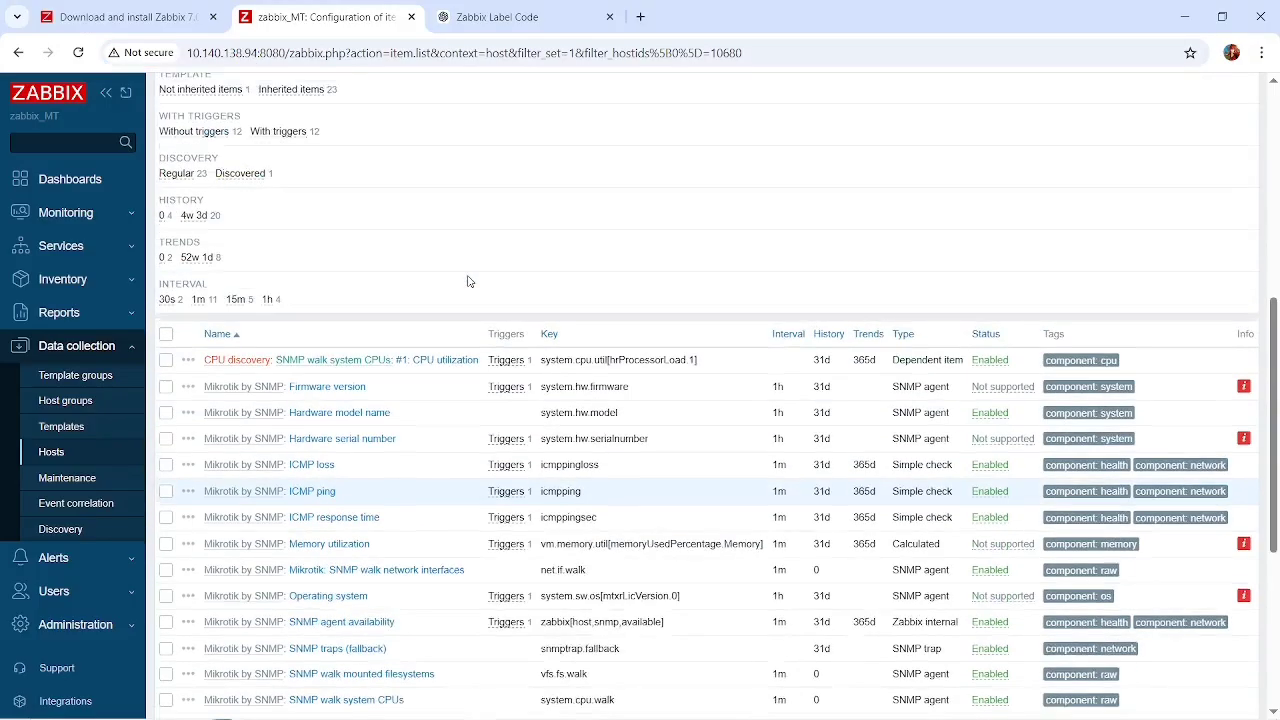
pyautogui.scroll(5, 467, 281)
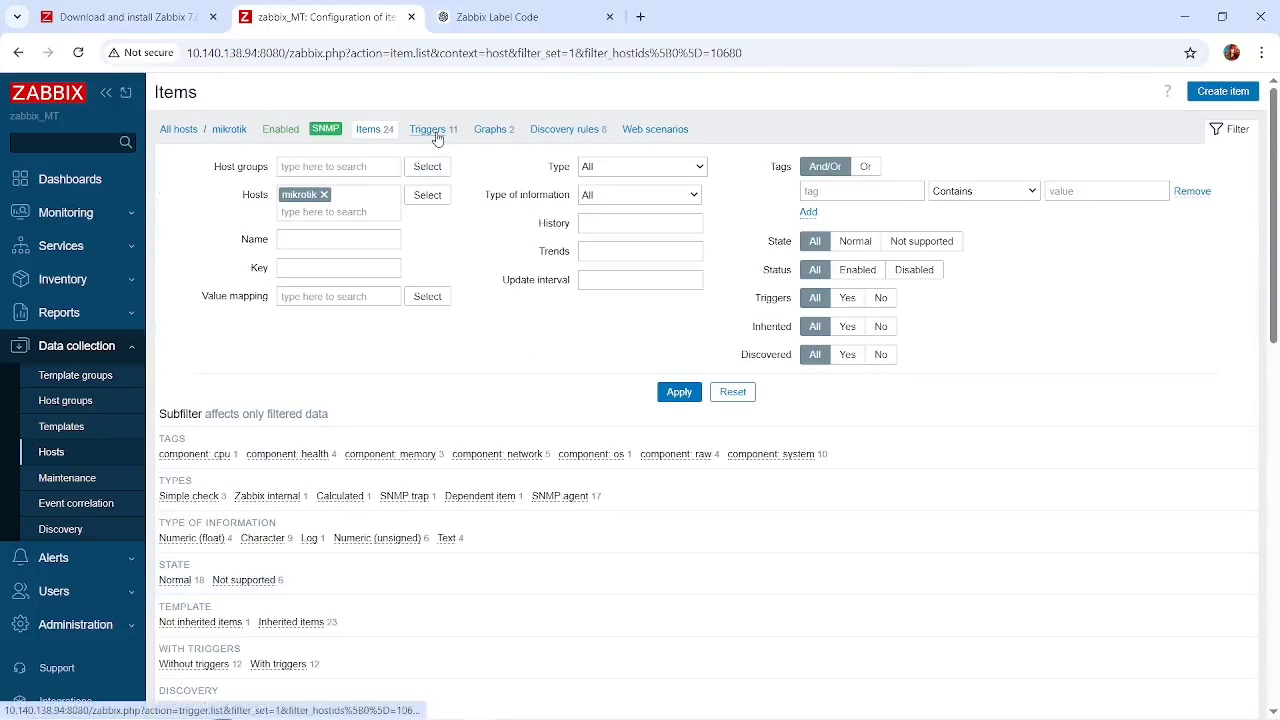
pyautogui.click(486, 130)
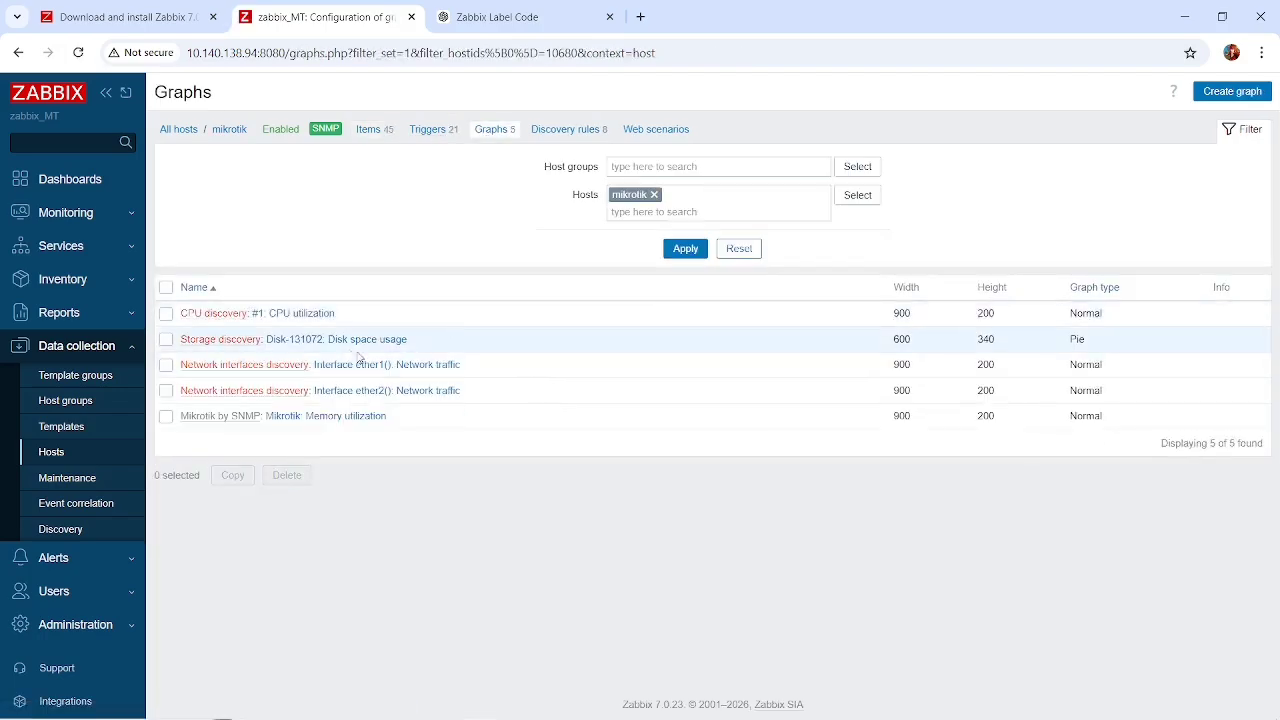
pyautogui.click(300, 314)
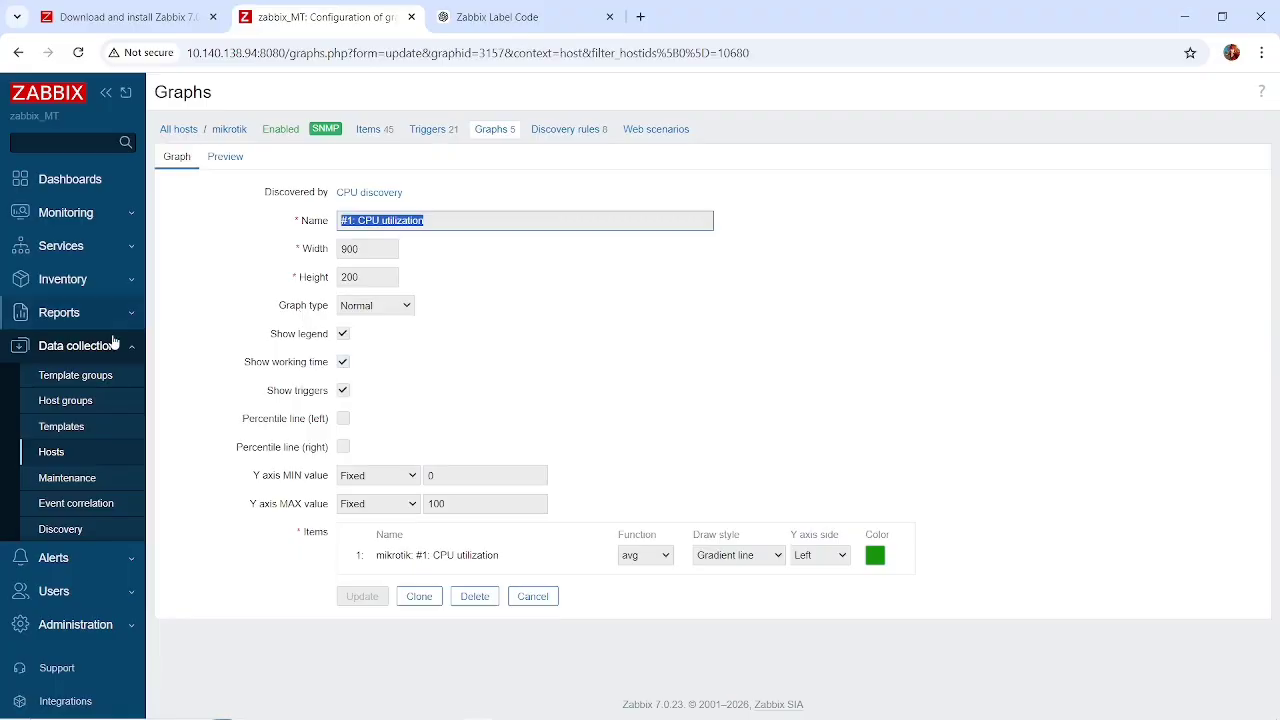
pyautogui.moveTo(105, 226)
pyautogui.mouseDown()
pyautogui.moveTo(112, 289)
pyautogui.moveTo(100, 206)
pyautogui.mouseUp()
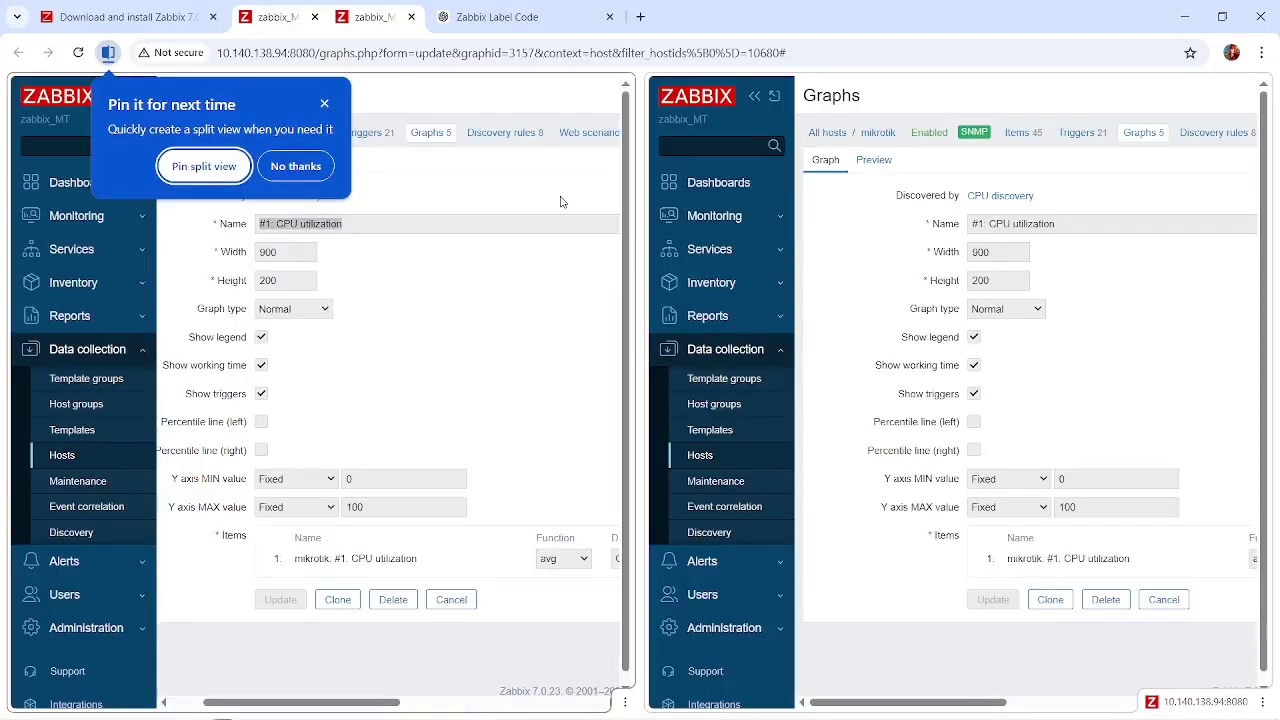
pyautogui.click(411, 17)
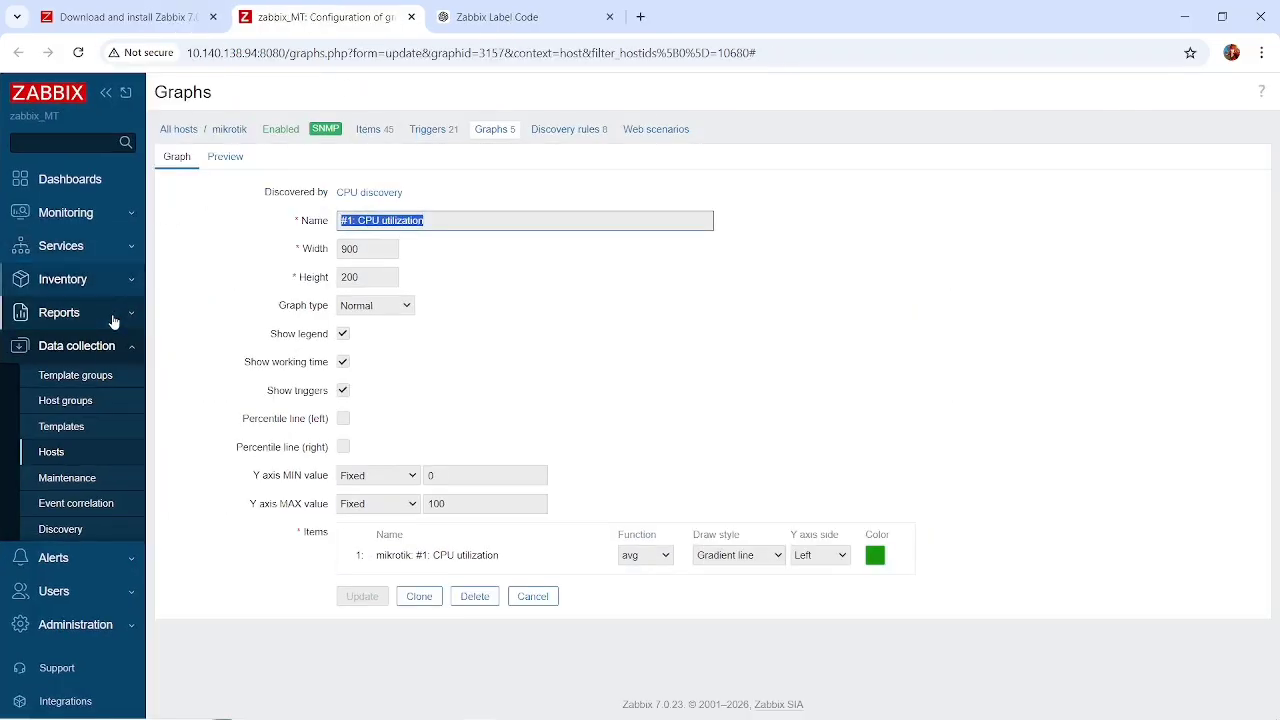
# Go to the monitored hosts list and open the graphs of the mikrotik host.
pyautogui.click(101, 217)
pyautogui.click(65, 267)
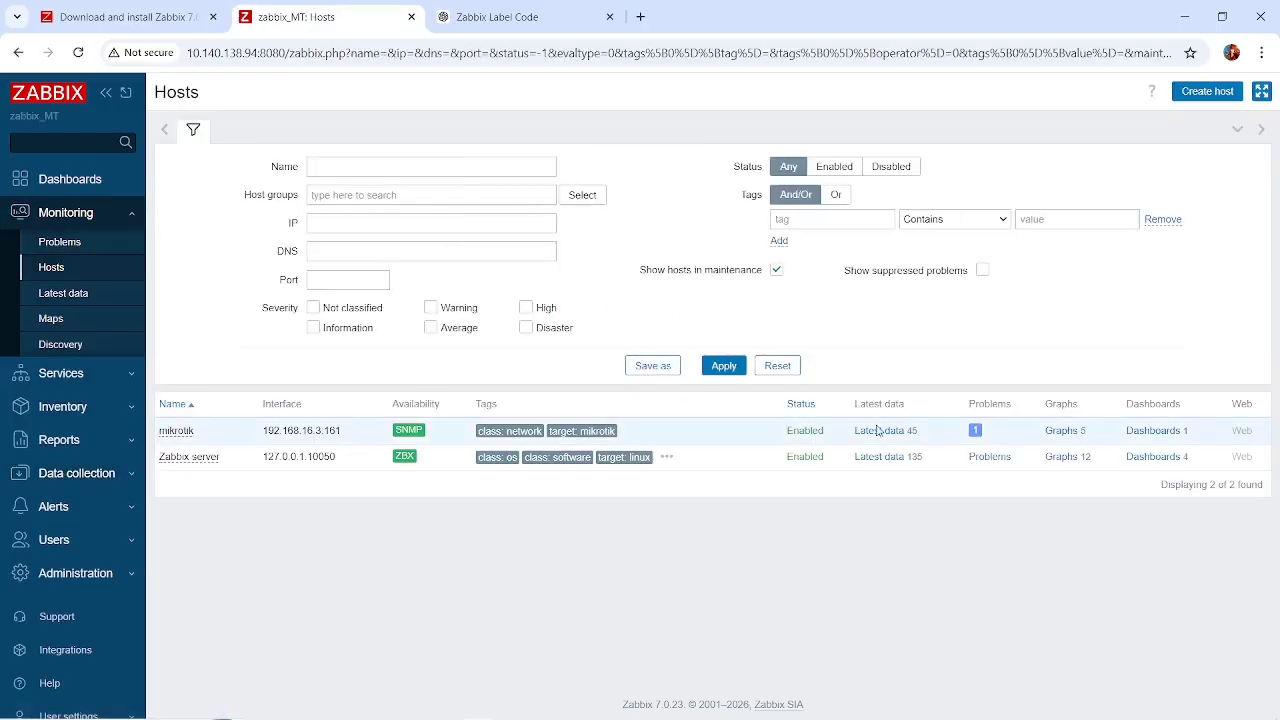
pyautogui.click(1066, 430)
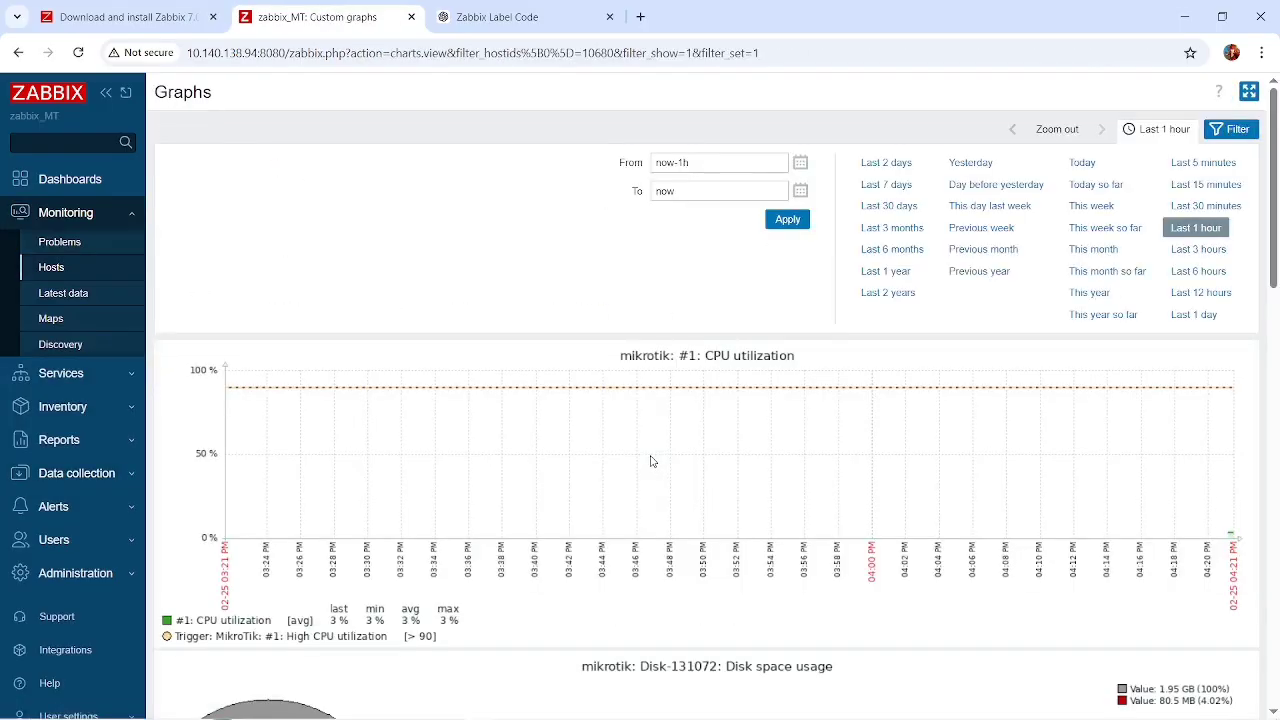
# Examine the mikrotik graphs for CPU utilization, disk space usage, ether1 and ether2 network traffic, and memory utilization.
pyautogui.scroll(-1, 651, 458)
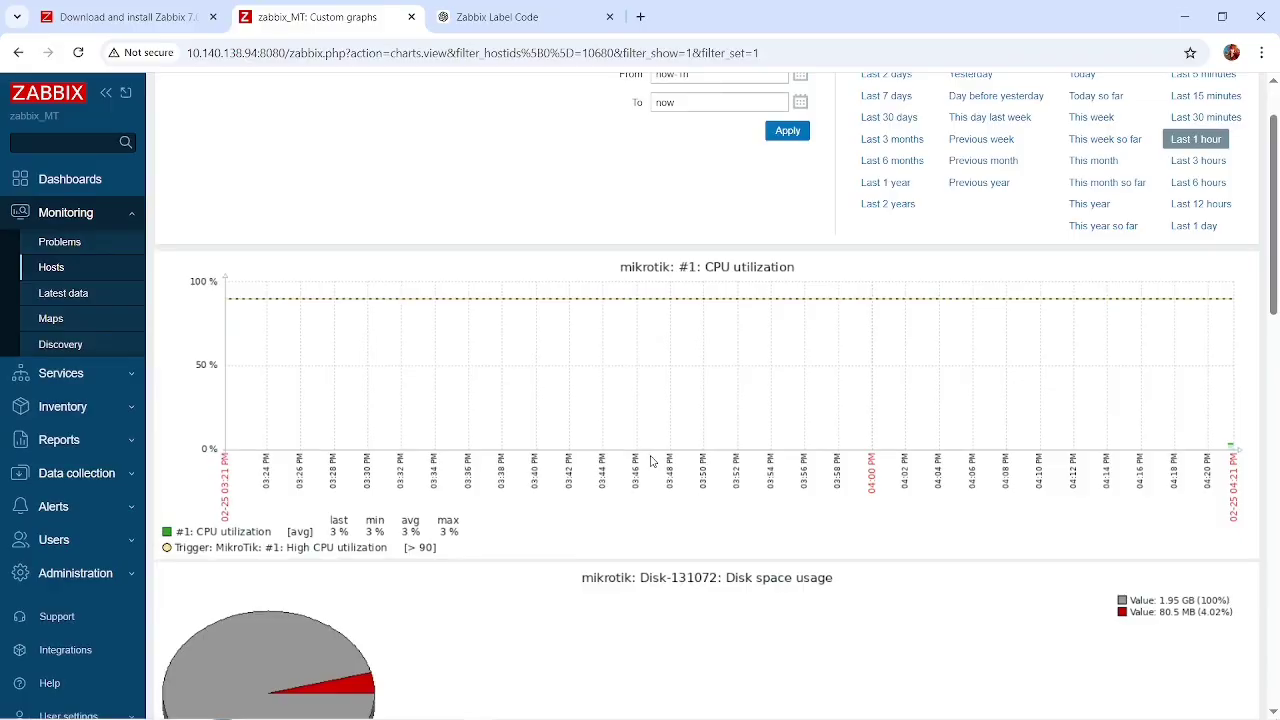
pyautogui.scroll(-1, 651, 460)
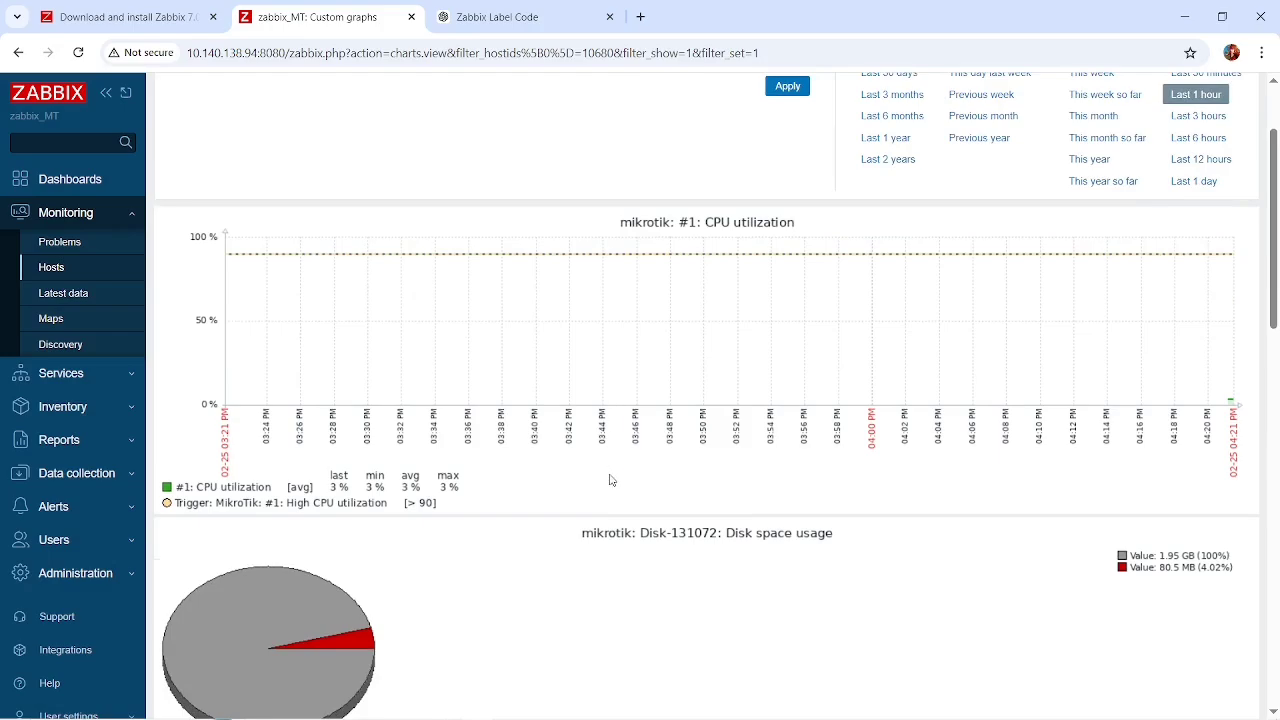
pyautogui.scroll(-1, 546, 360)
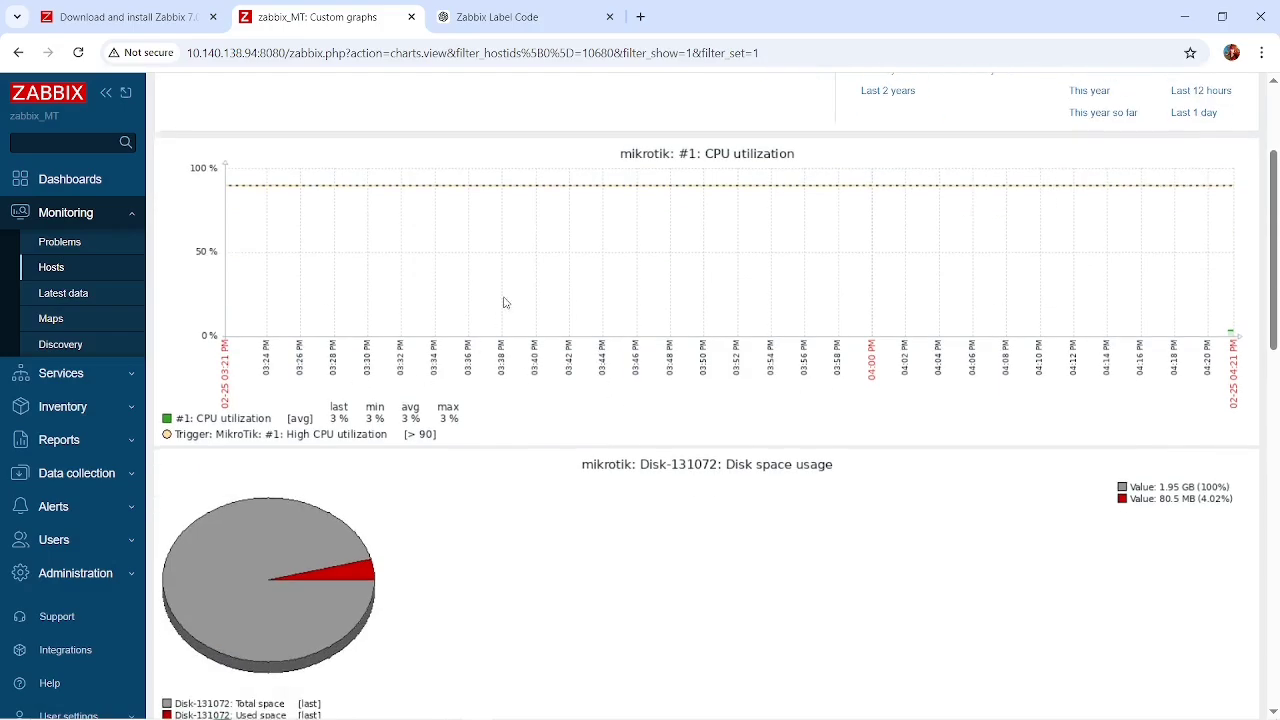
pyautogui.scroll(-1, 529, 351)
pyautogui.scroll(-2, 529, 351)
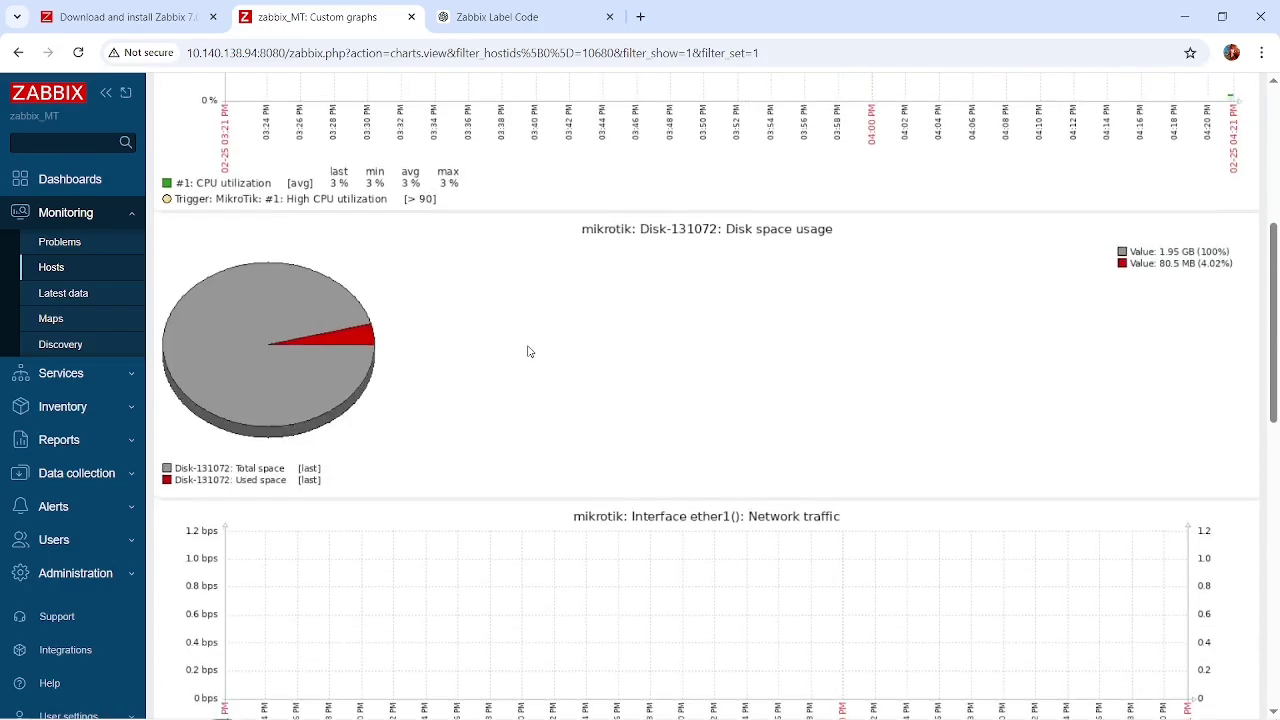
pyautogui.scroll(-1, 529, 351)
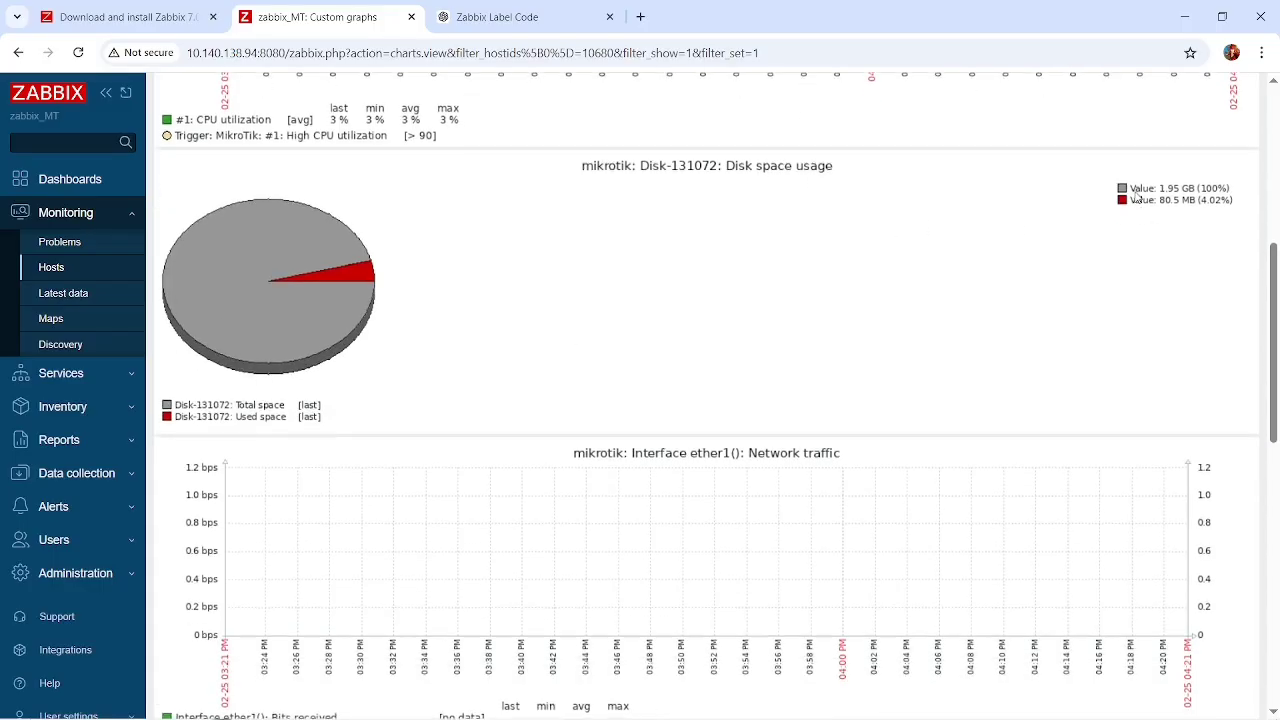
pyautogui.scroll(4, 1136, 196)
pyautogui.scroll(-3, 1137, 197)
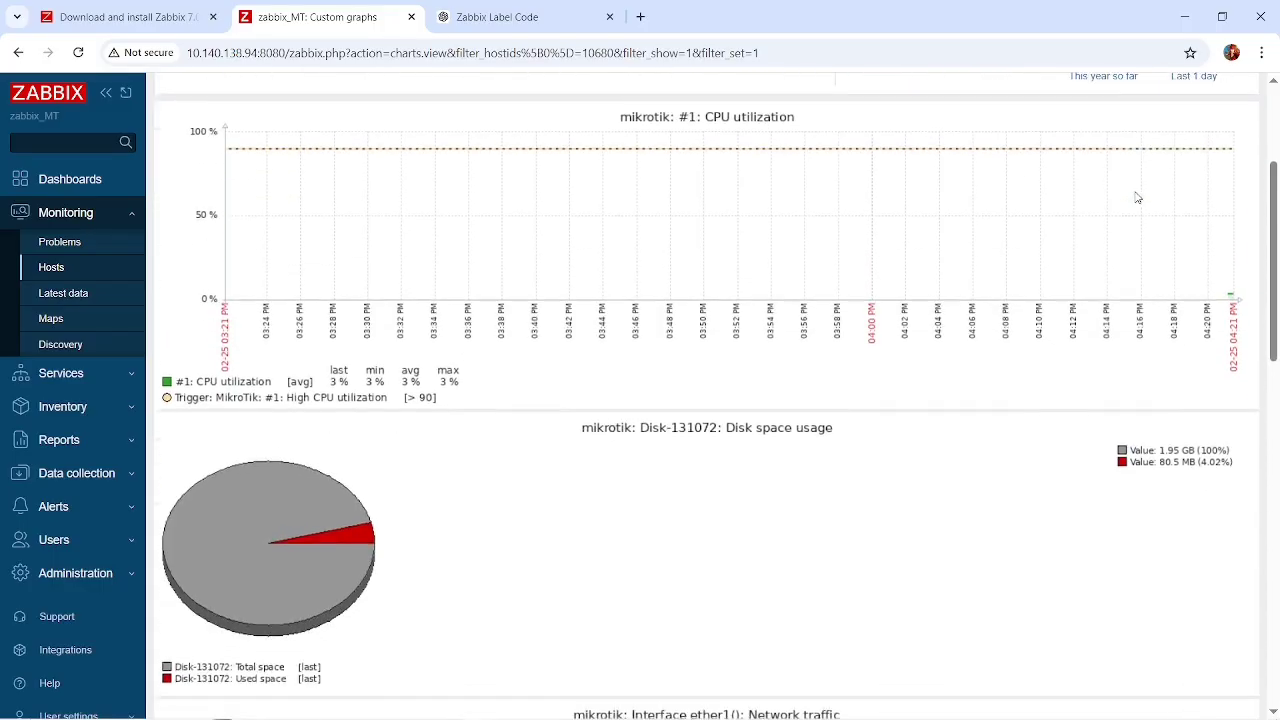
pyautogui.scroll(-8, 1137, 197)
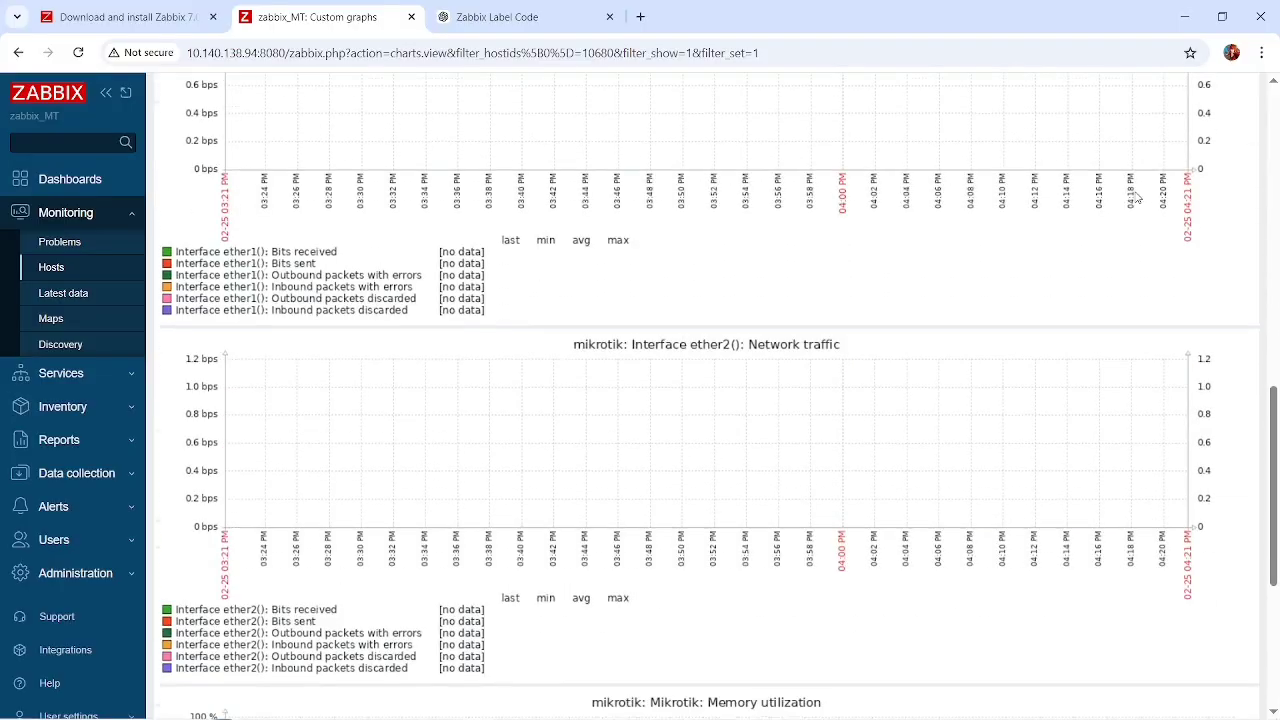
pyautogui.scroll(2, 1136, 197)
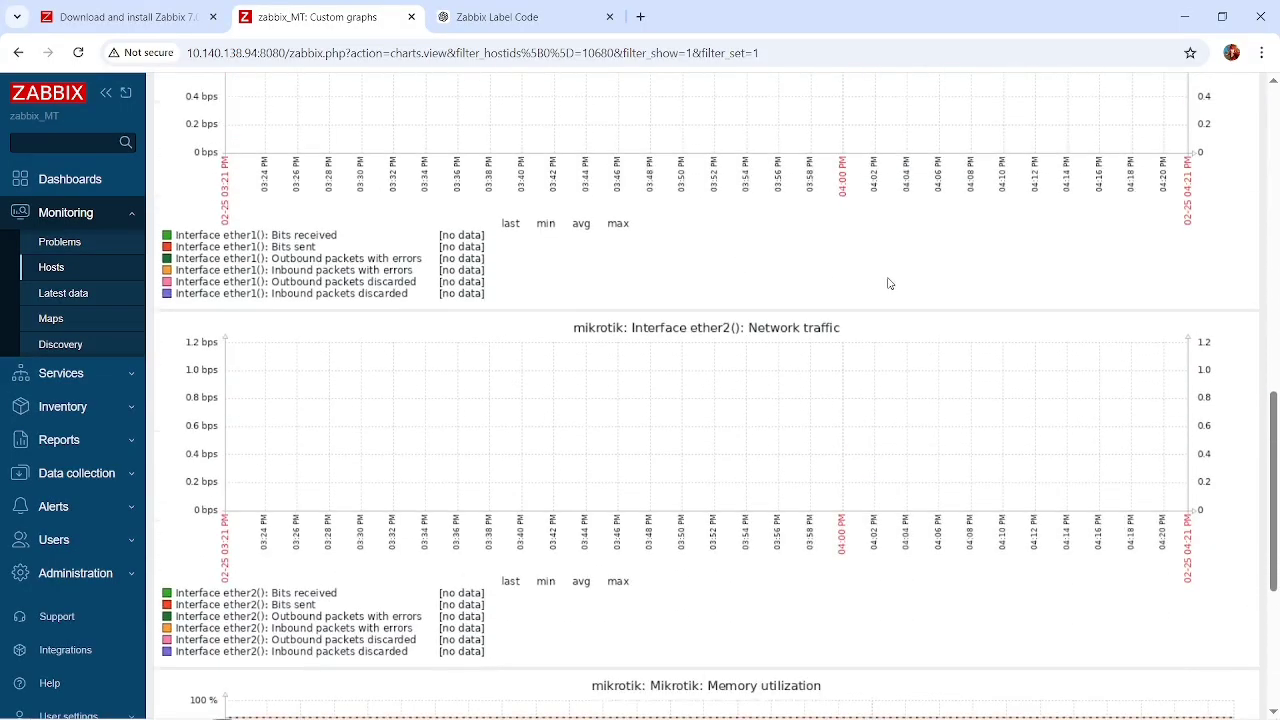
pyautogui.scroll(-5, 889, 284)
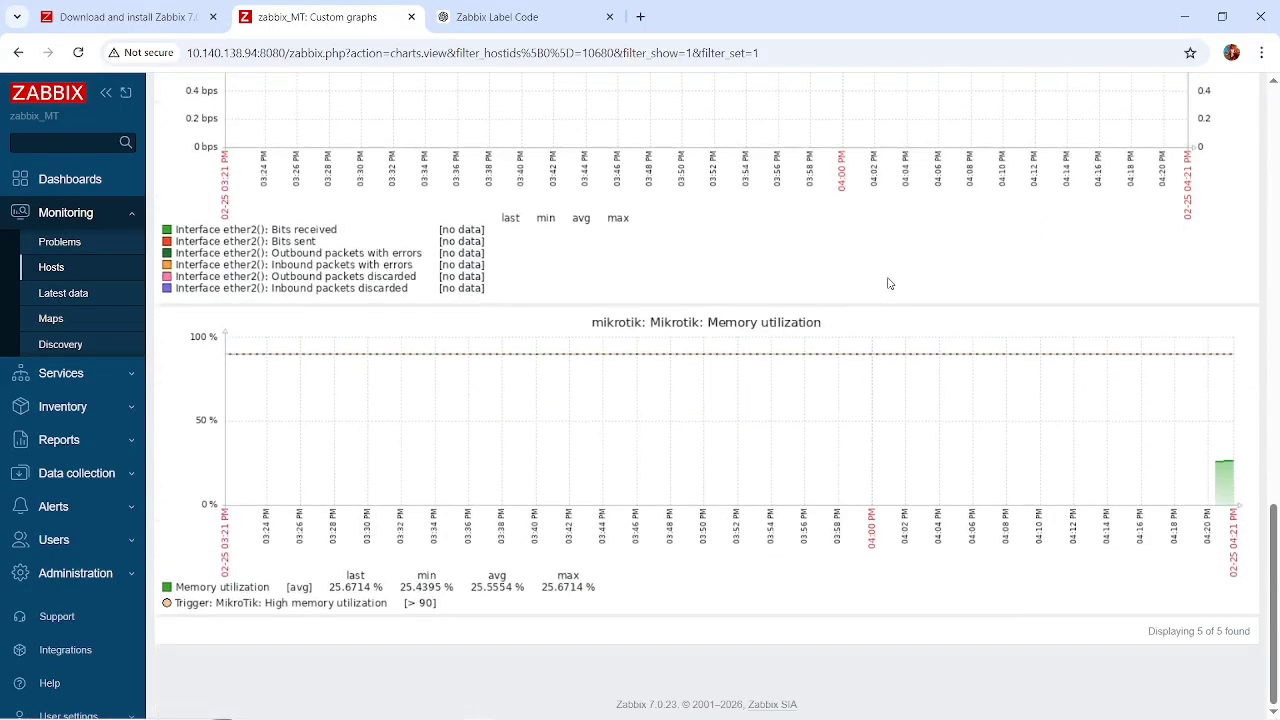
pyautogui.scroll(3, 889, 284)
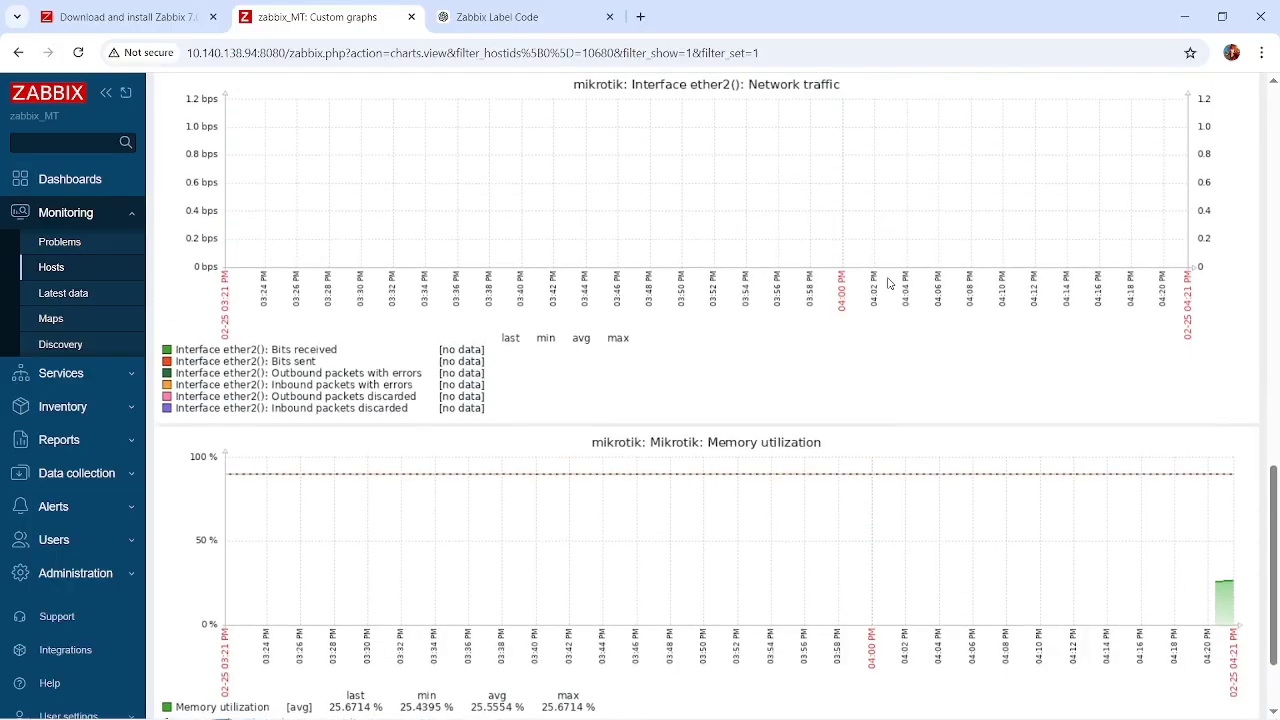
# Switch to WinBox and start a firewall NAT rule in the srcnat chain with ether2 as the out interface.
pyautogui.hotkey('alt', 'Tab')
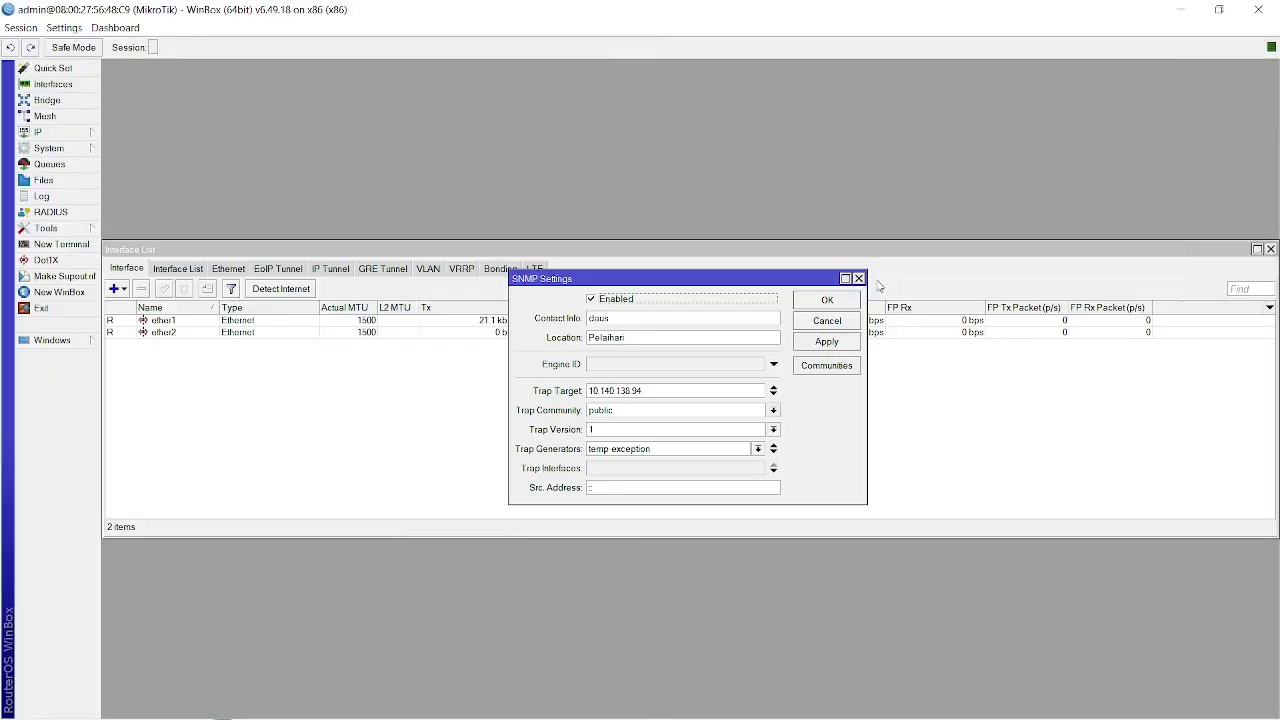
pyautogui.click(84, 134)
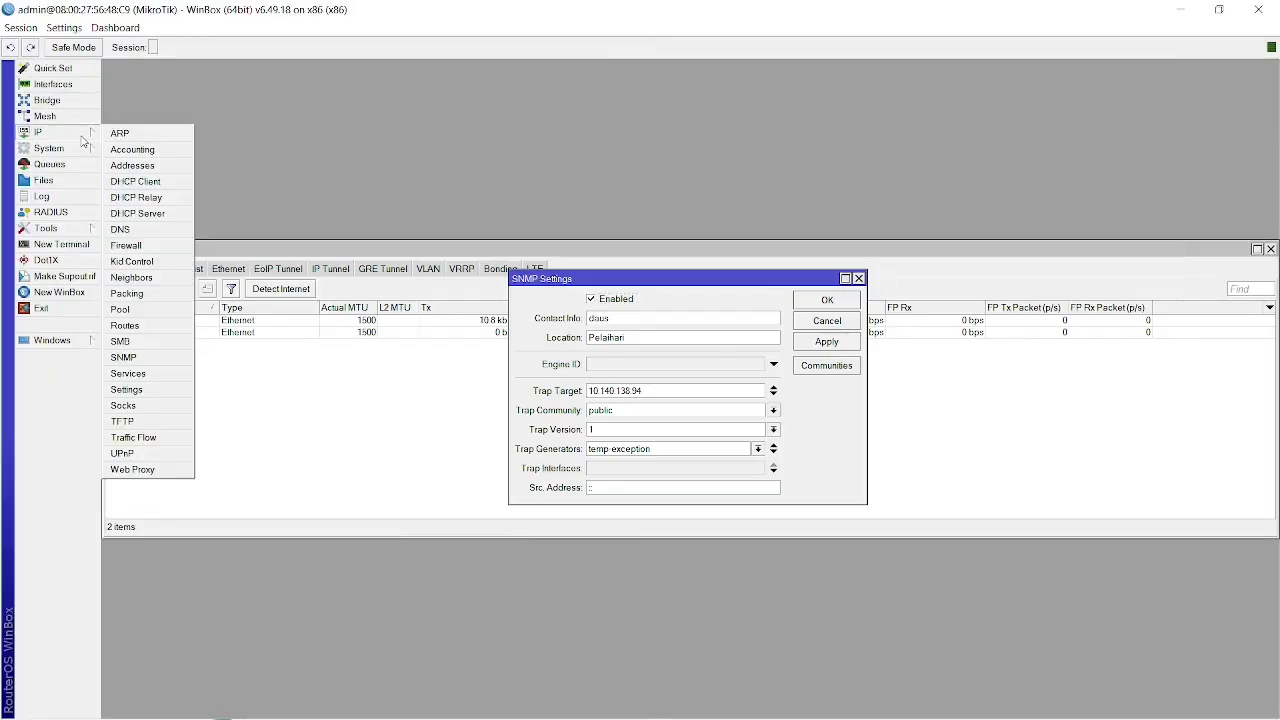
pyautogui.click(131, 261)
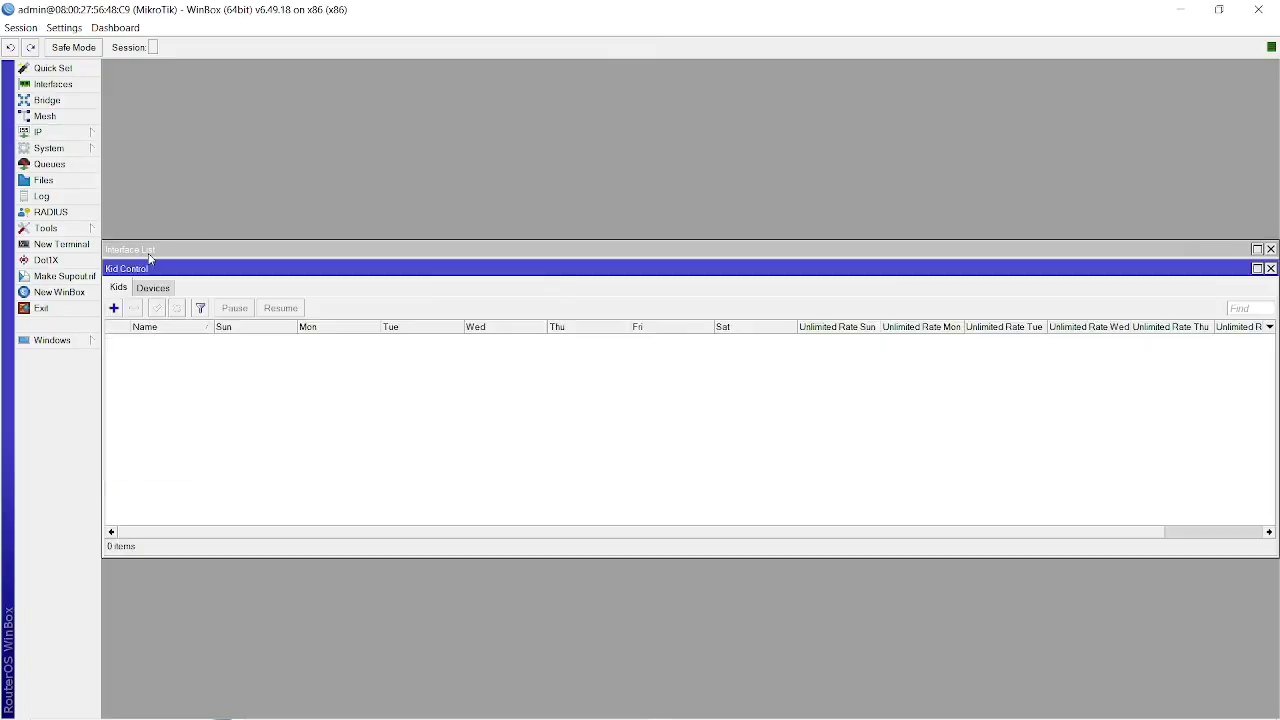
pyautogui.click(85, 134)
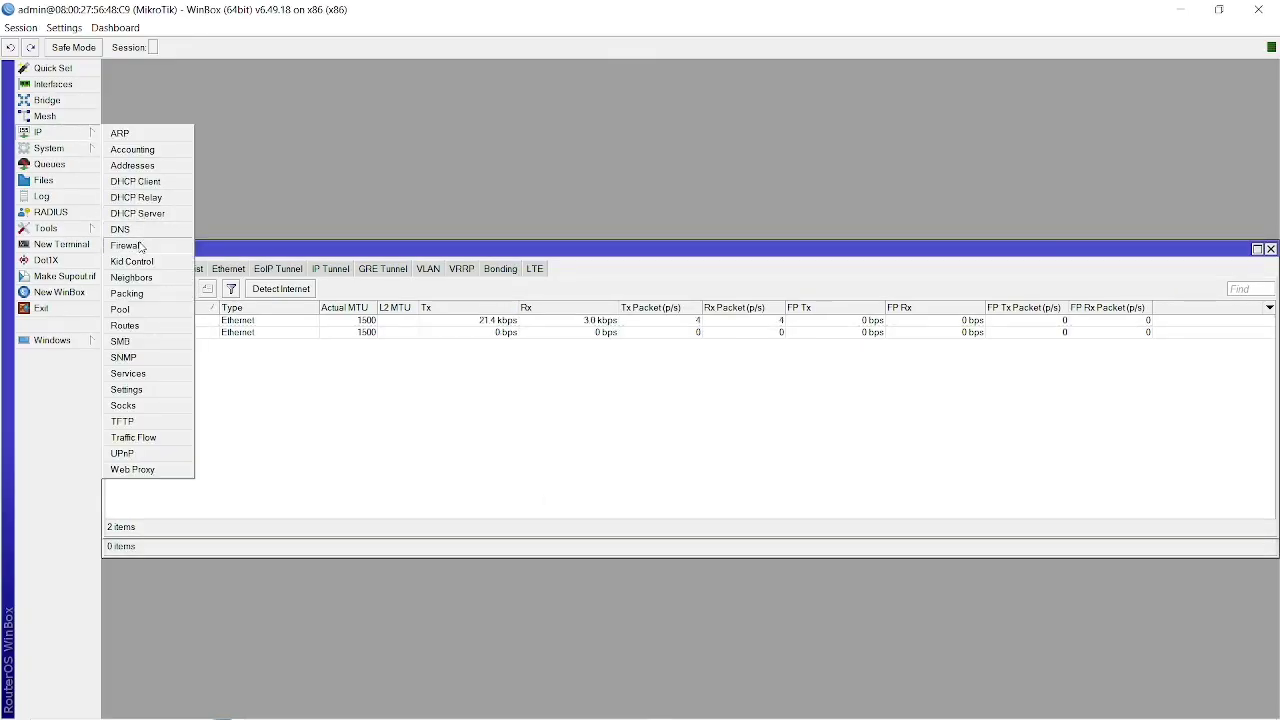
pyautogui.click(142, 247)
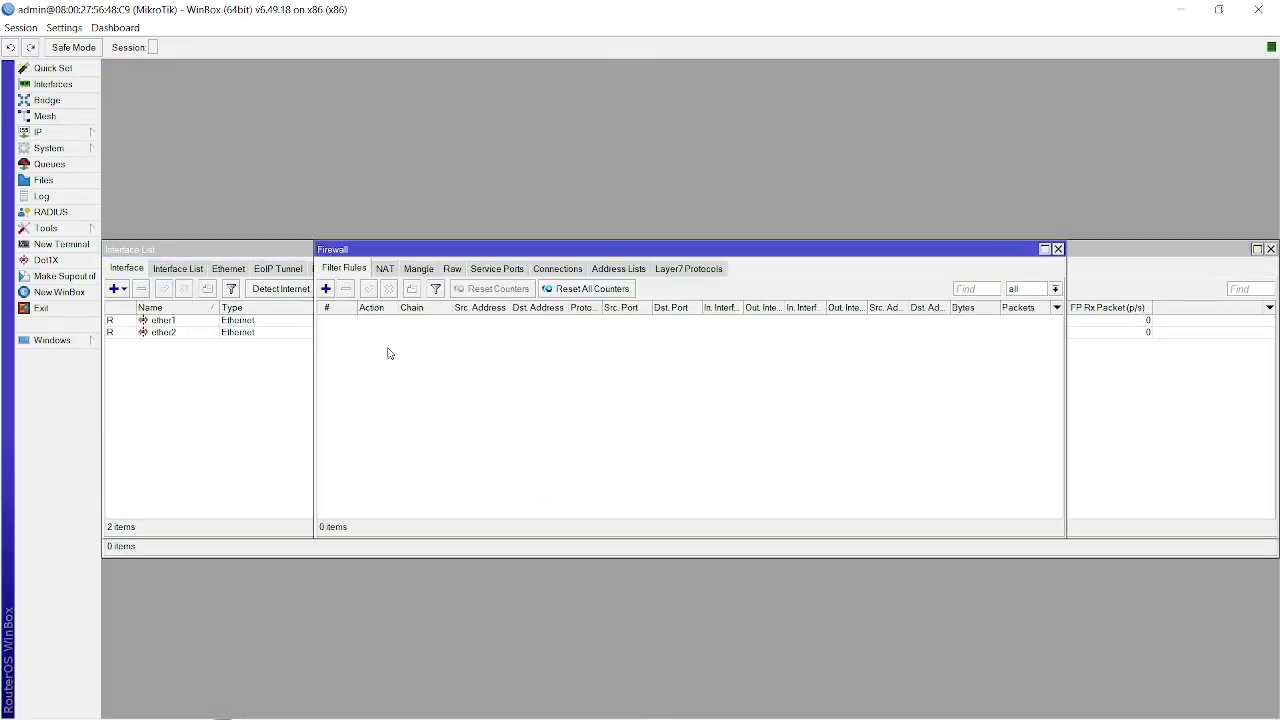
pyautogui.click(385, 270)
pyautogui.click(326, 289)
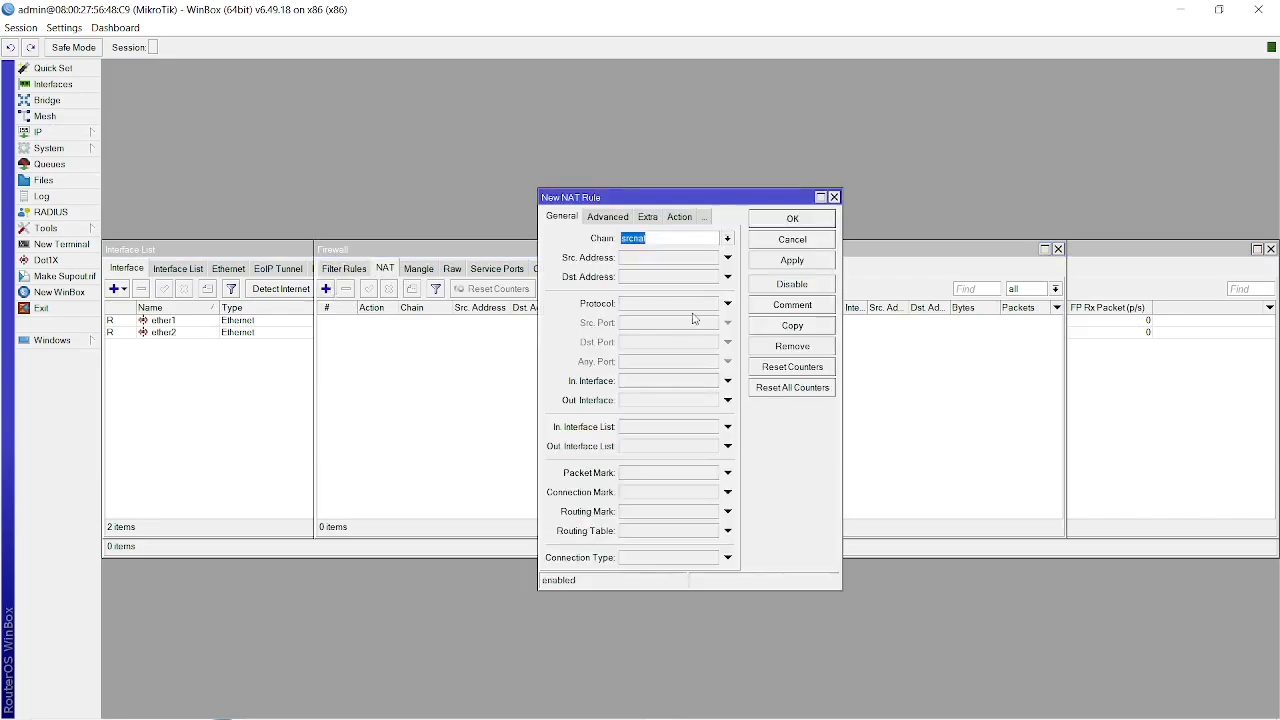
pyautogui.click(661, 450)
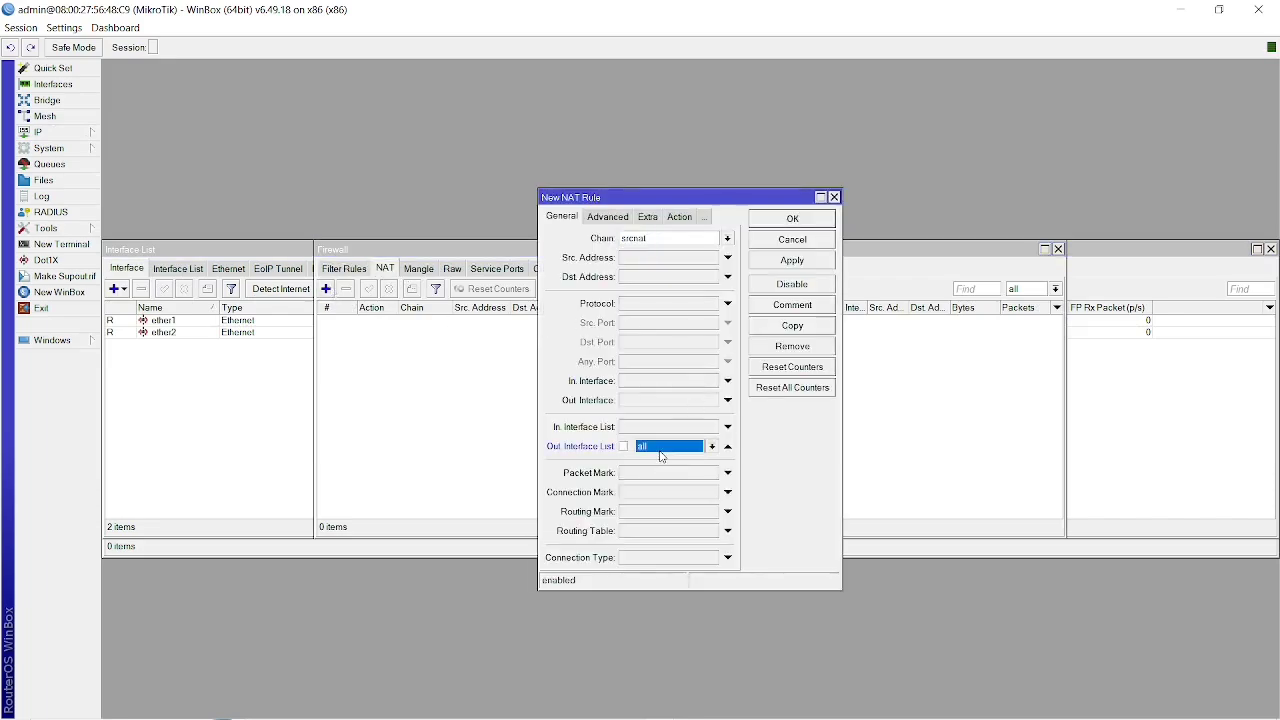
pyautogui.click(727, 447)
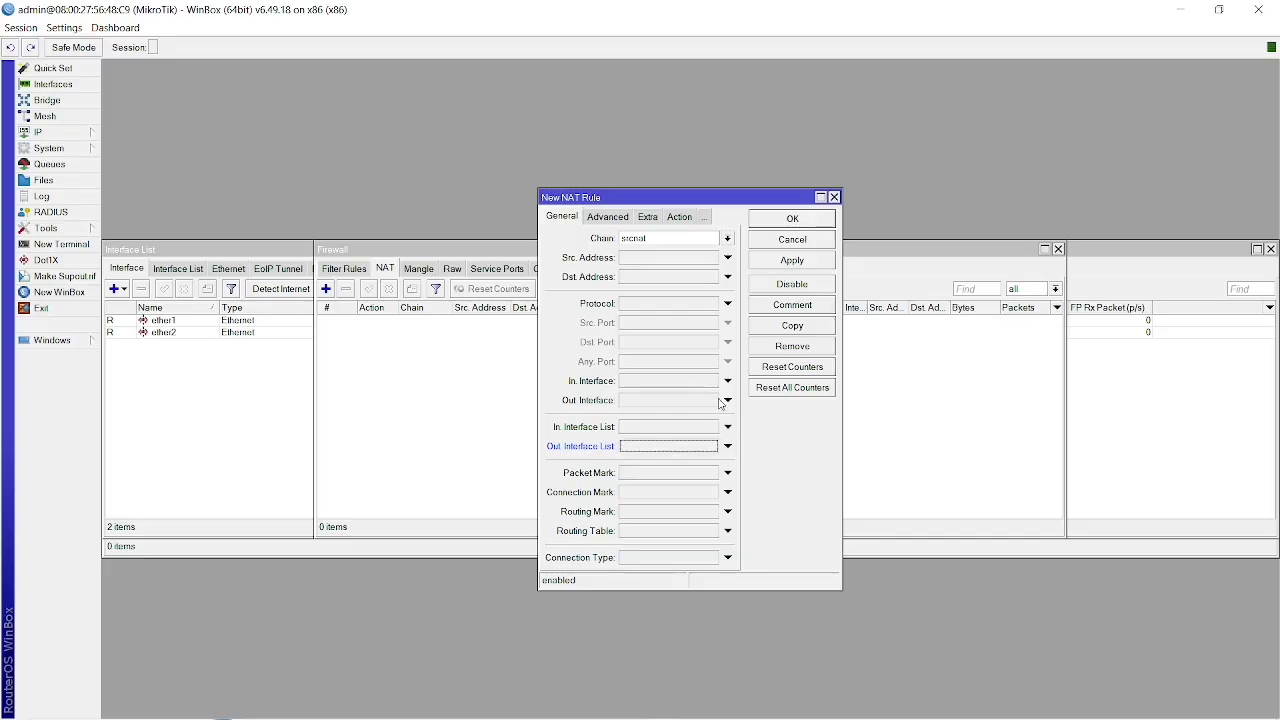
pyautogui.click(709, 403)
pyautogui.click(714, 401)
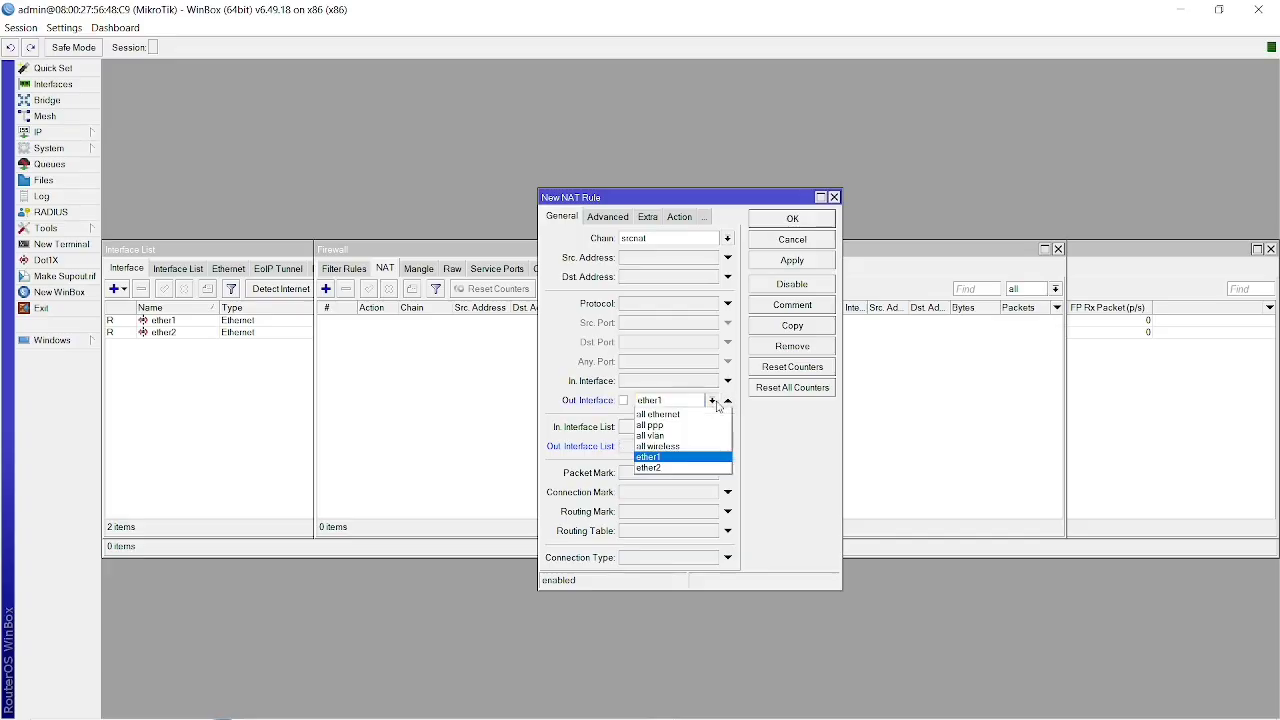
pyautogui.click(675, 467)
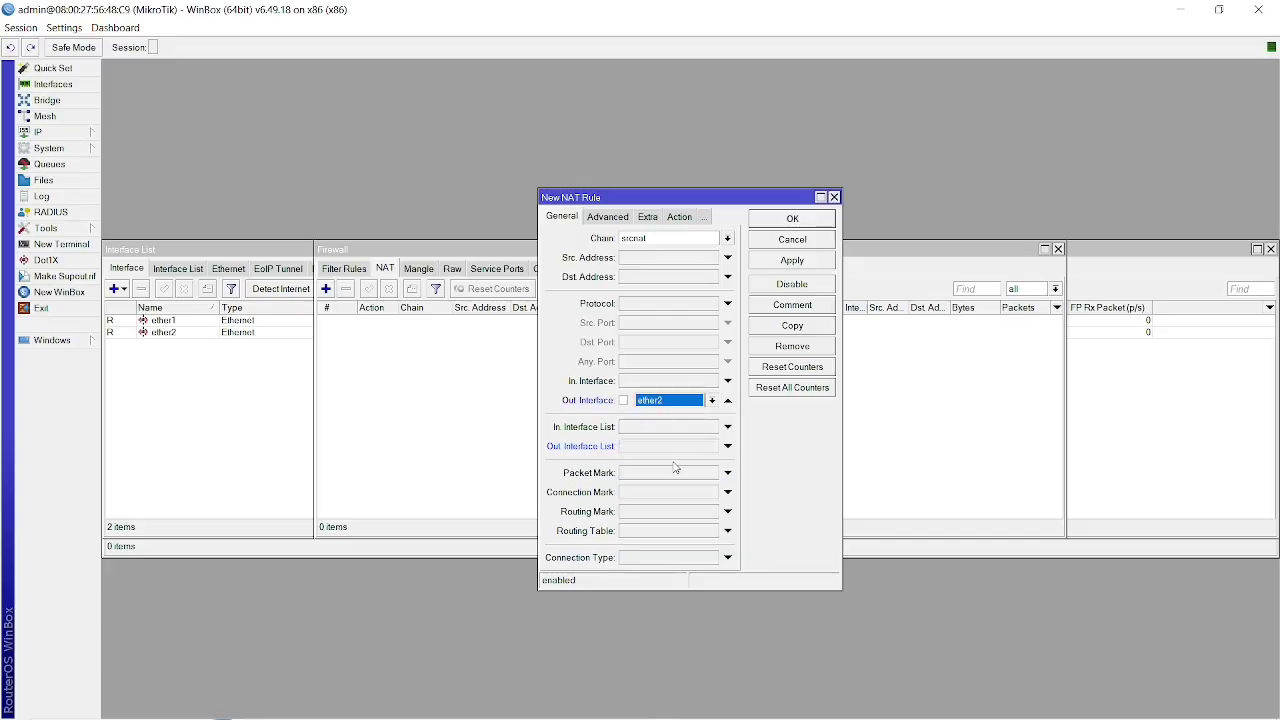
# Set the new NAT rule's action to masquerade, apply it and close the rule.
pyautogui.click(649, 217)
pyautogui.click(639, 217)
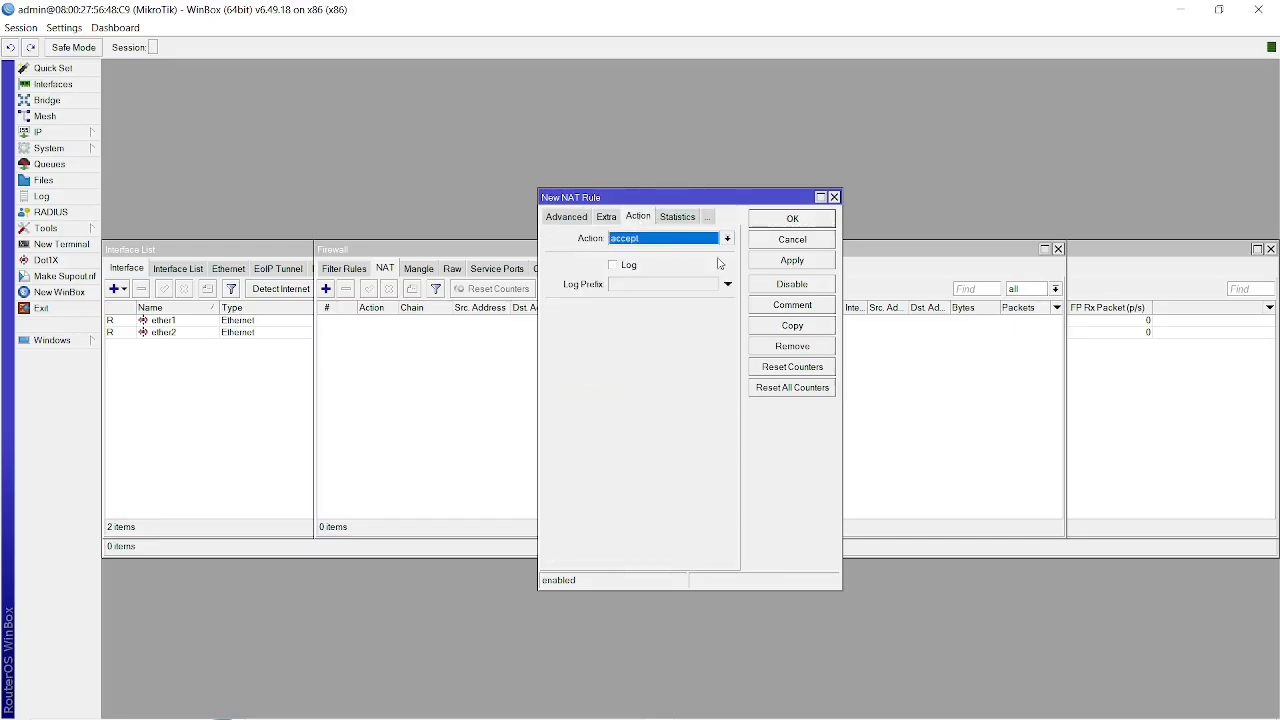
pyautogui.click(727, 239)
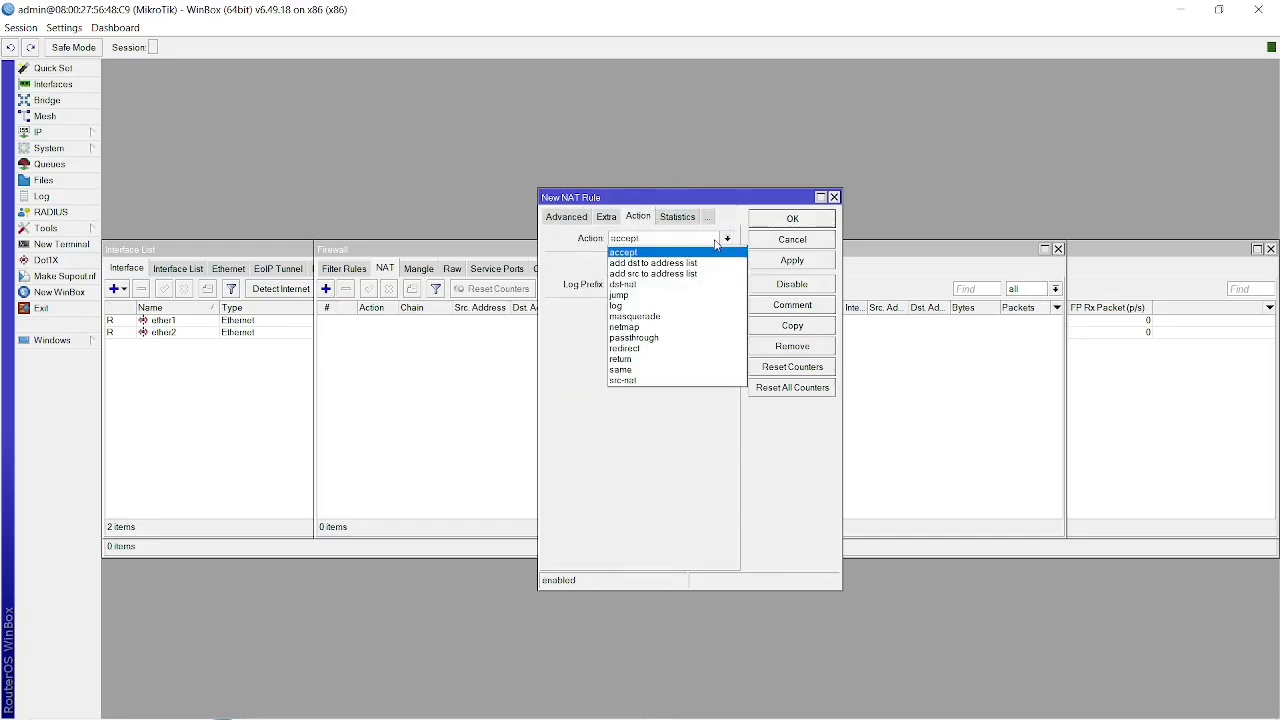
pyautogui.click(639, 317)
pyautogui.click(787, 262)
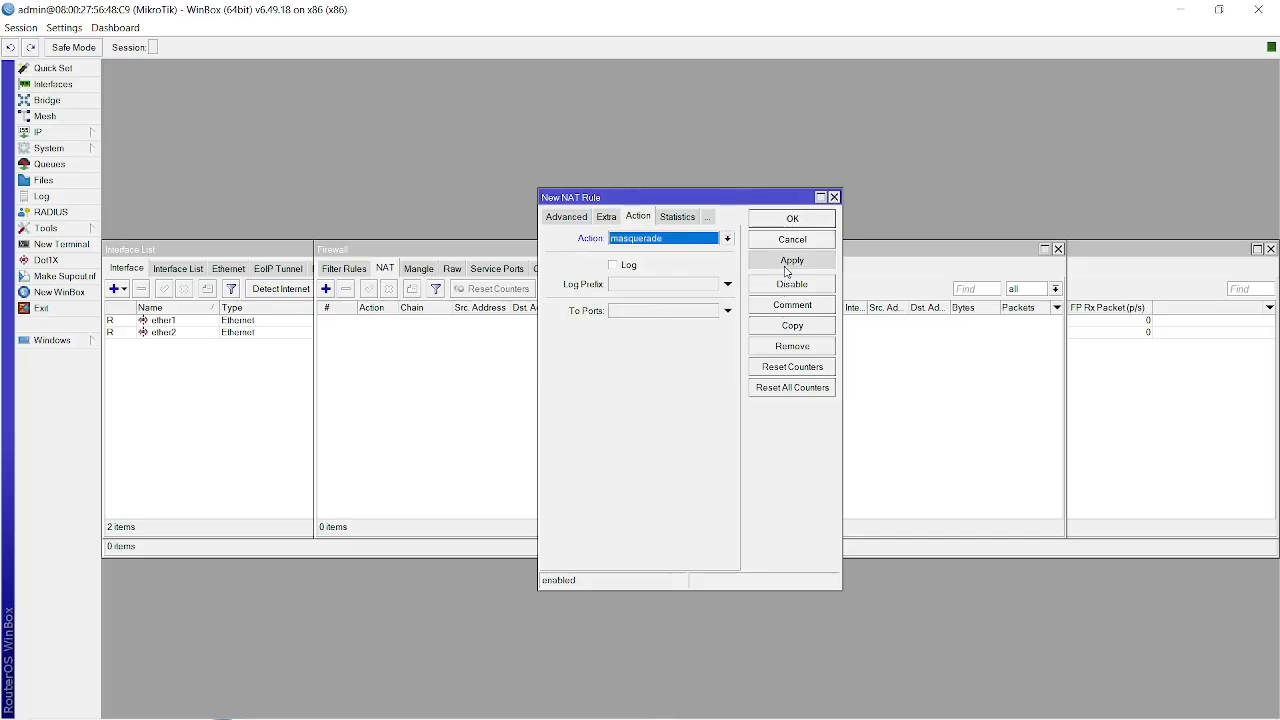
pyautogui.click(792, 218)
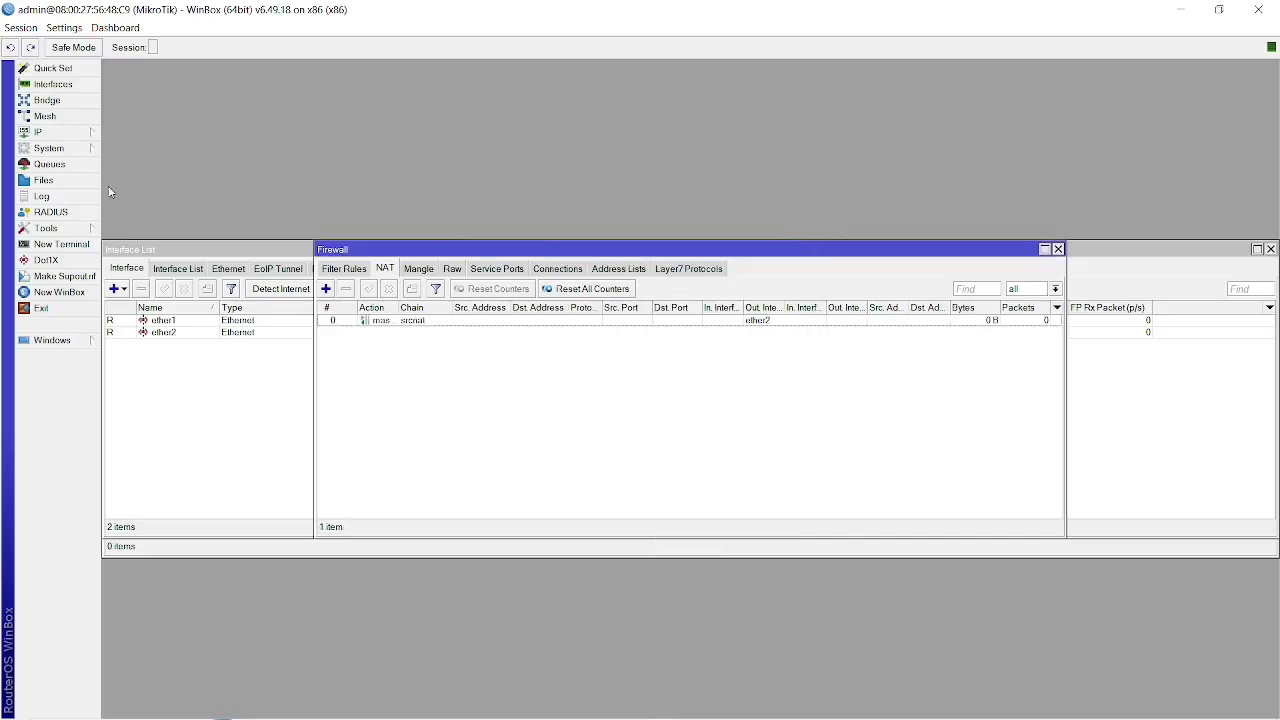
# View the router's DNS settings and open a router terminal, declining to read the software license.
pyautogui.click(76, 133)
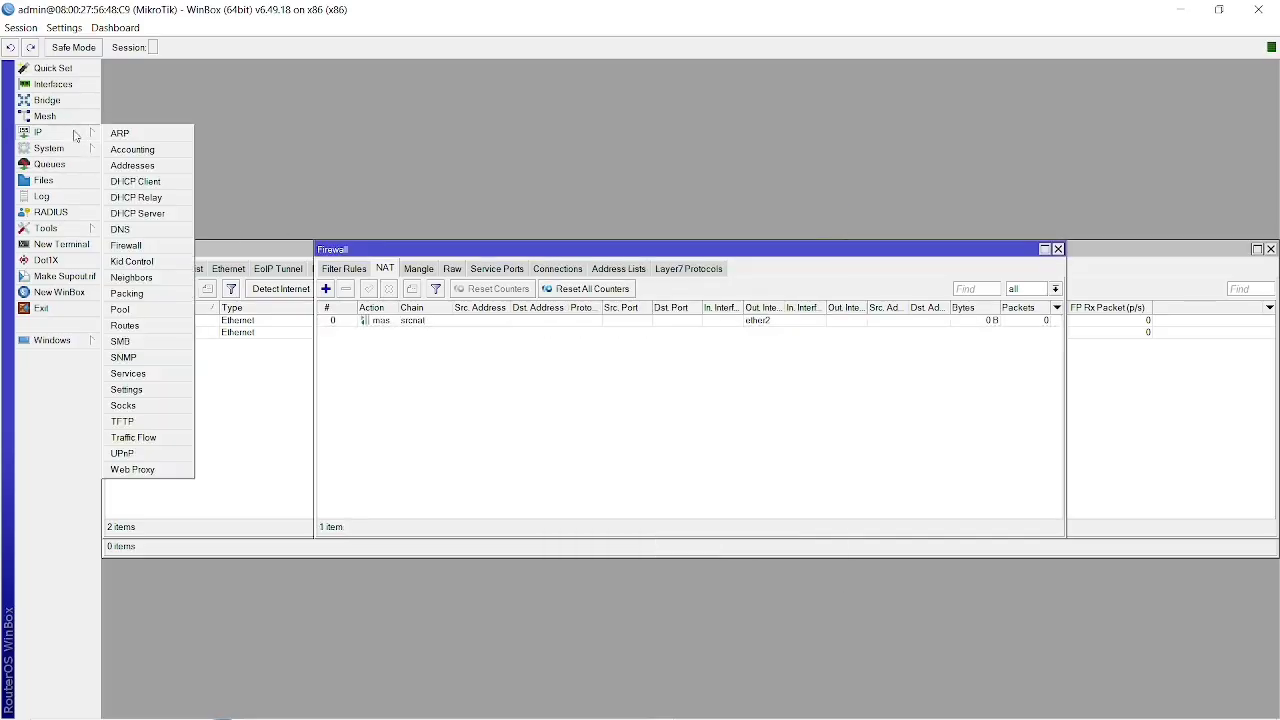
pyautogui.click(137, 229)
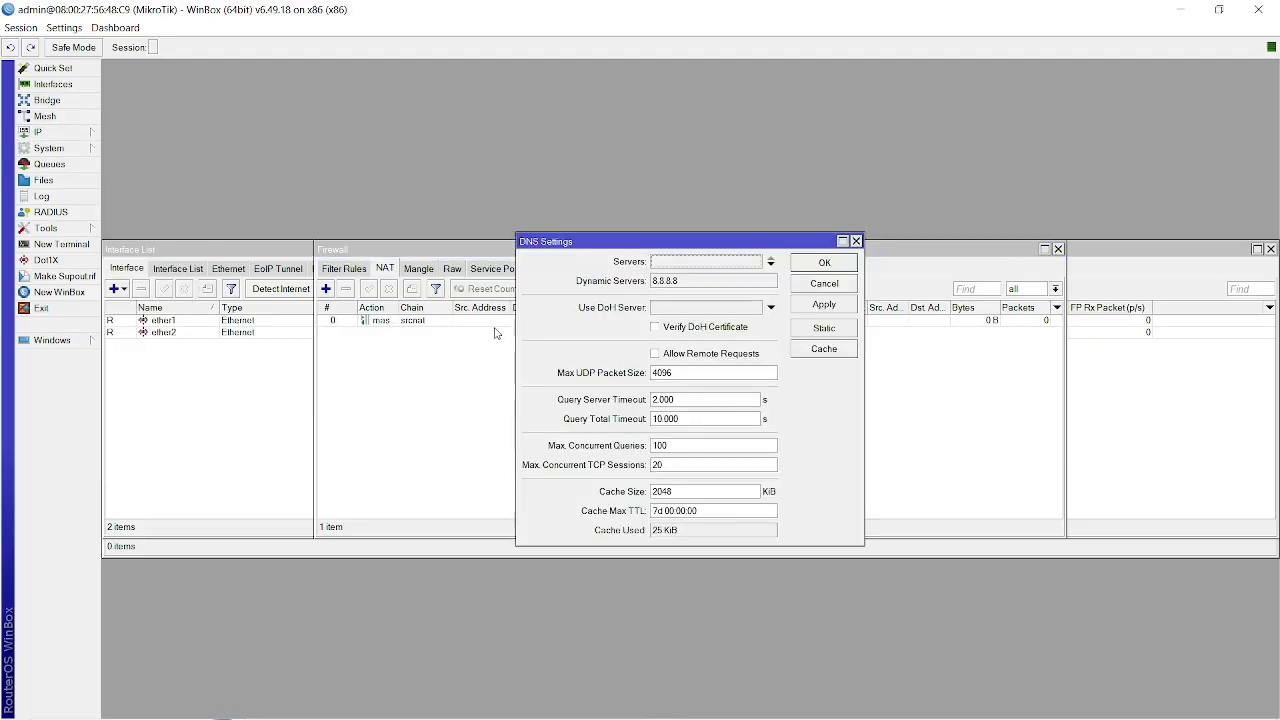
pyautogui.click(80, 245)
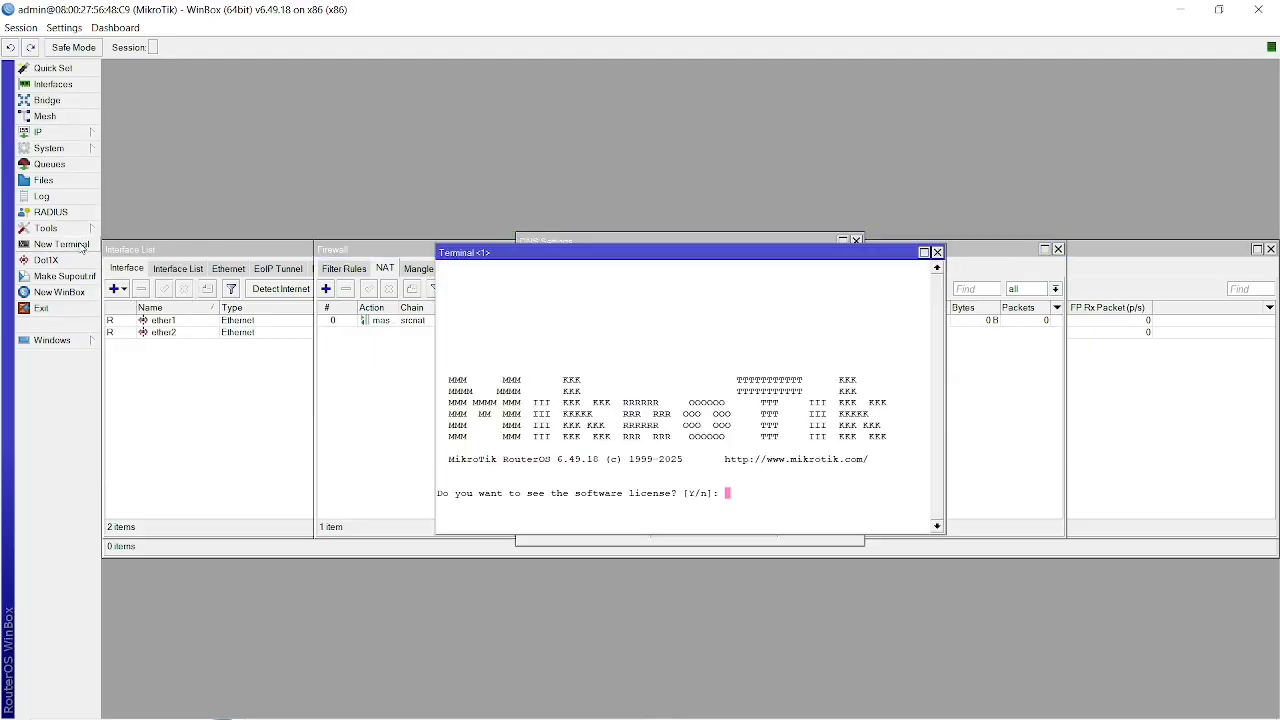
pyautogui.write('n')
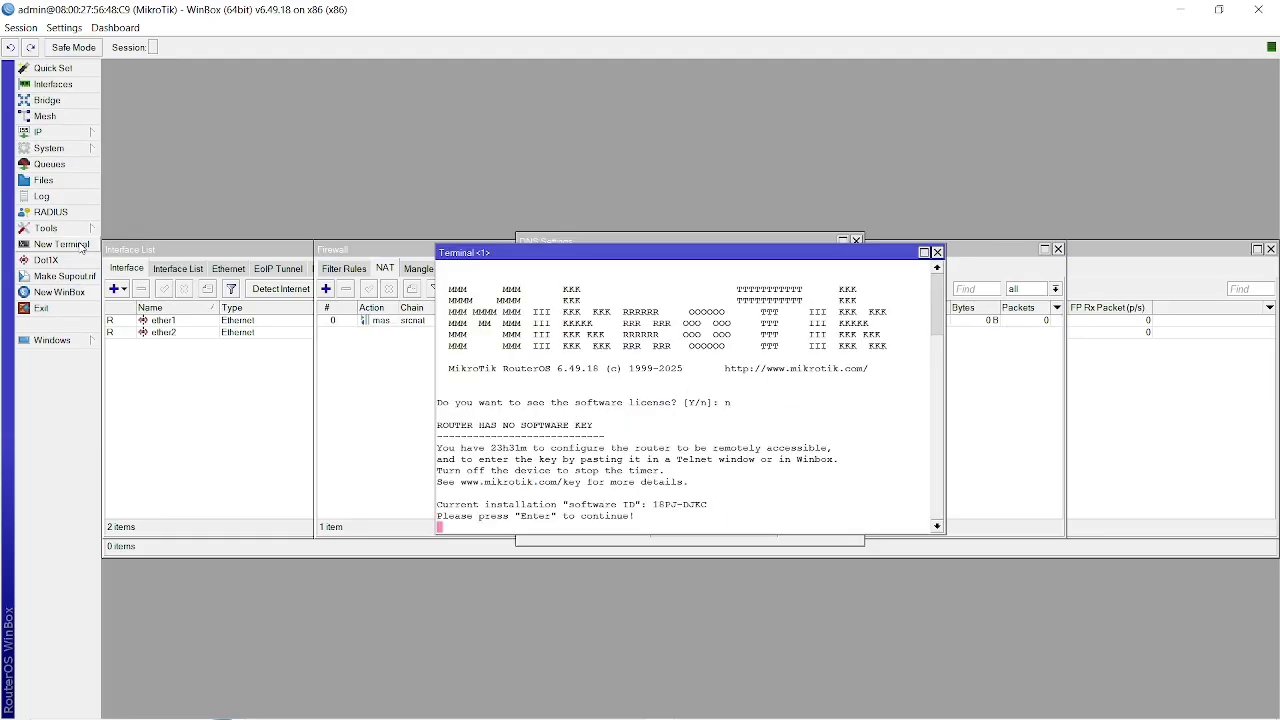
pyautogui.press('Return')
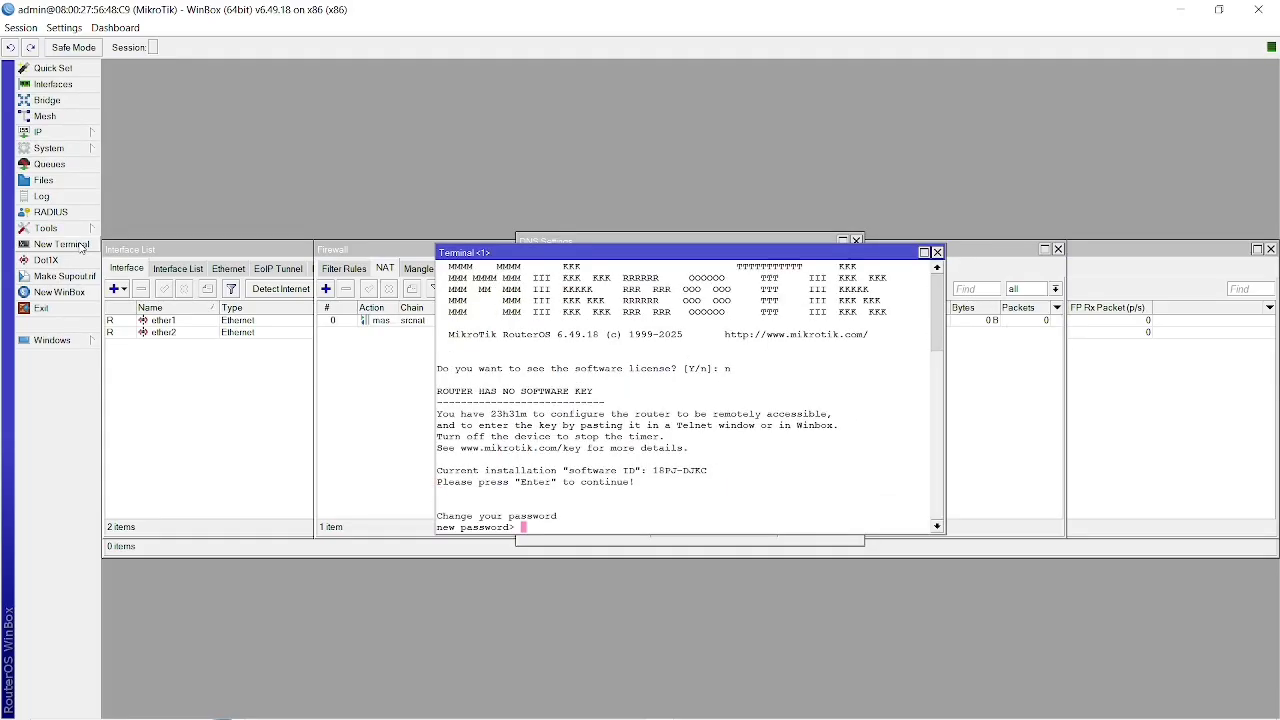
# Enter and repeat a new password for the router's admin account in the terminal.
pyautogui.write('123')
pyautogui.press('Return')
pyautogui.write('123')
pyautogui.press('Return')
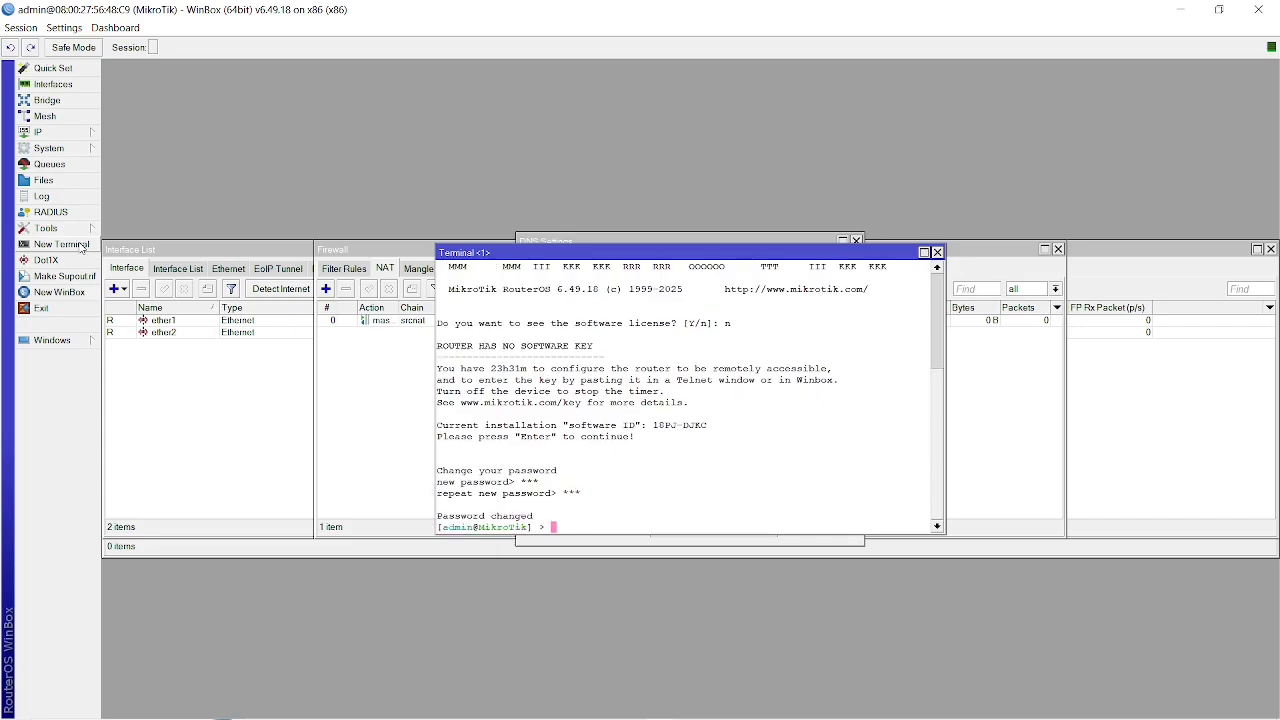
# Ping 8.8.8.8 from the router terminal and check the route list, NAT rules and interface list.
pyautogui.write('ping 8.8.8.8')
pyautogui.press('Return')
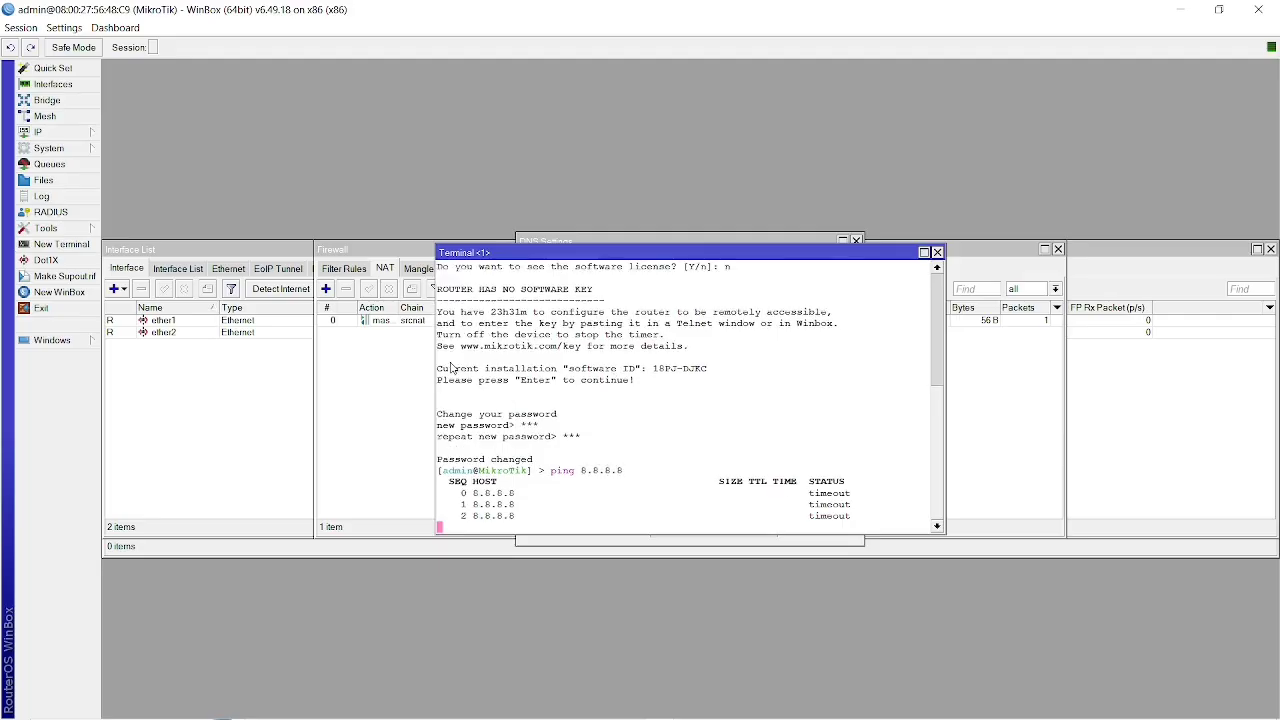
pyautogui.click(83, 135)
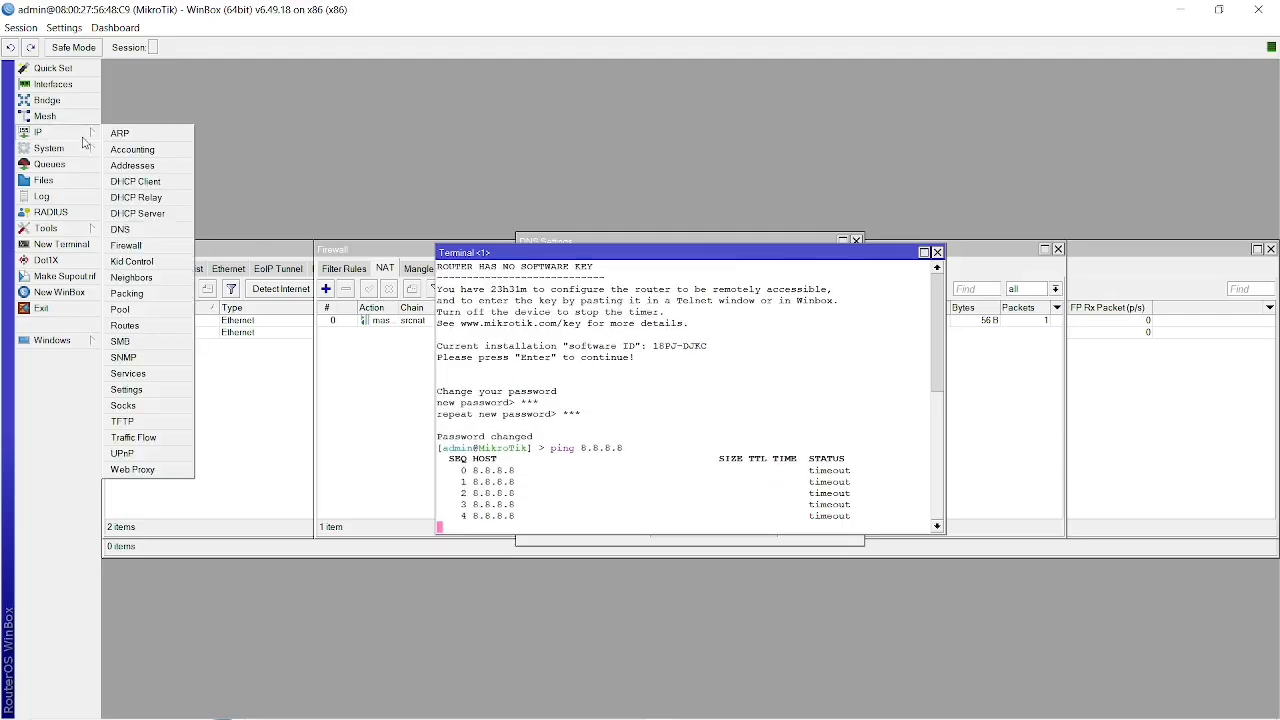
pyautogui.click(125, 326)
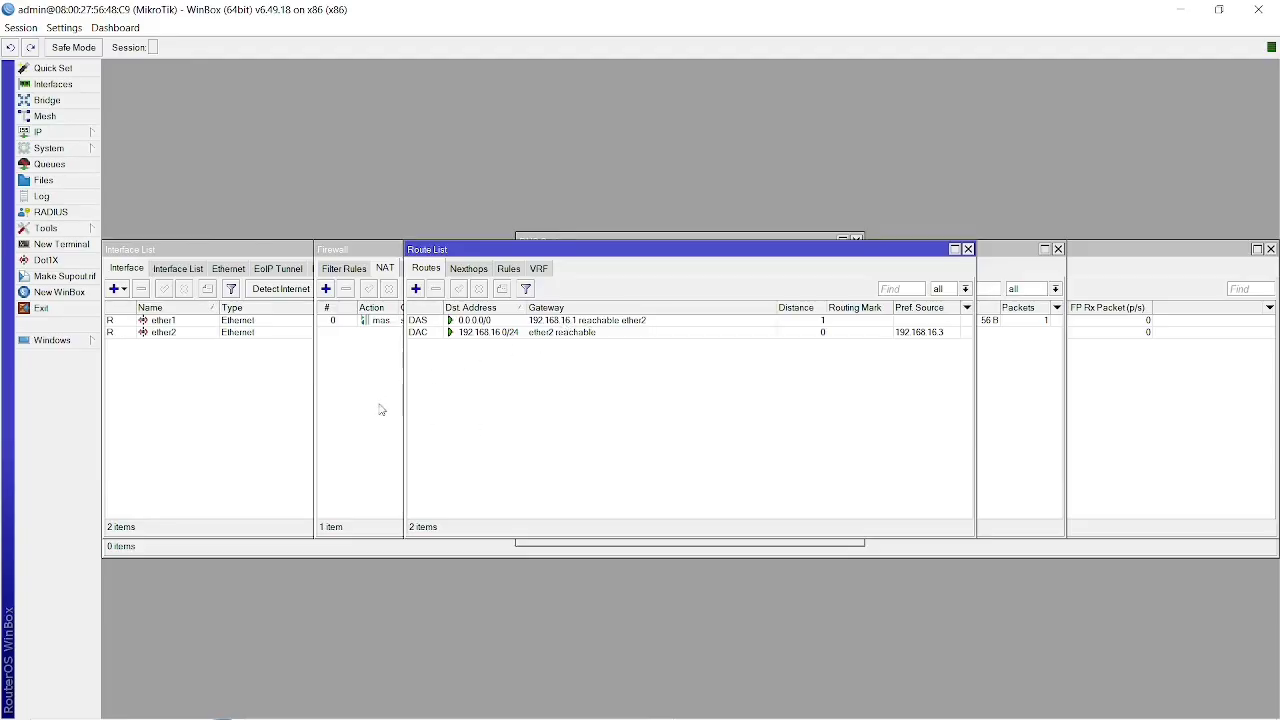
pyautogui.click(66, 133)
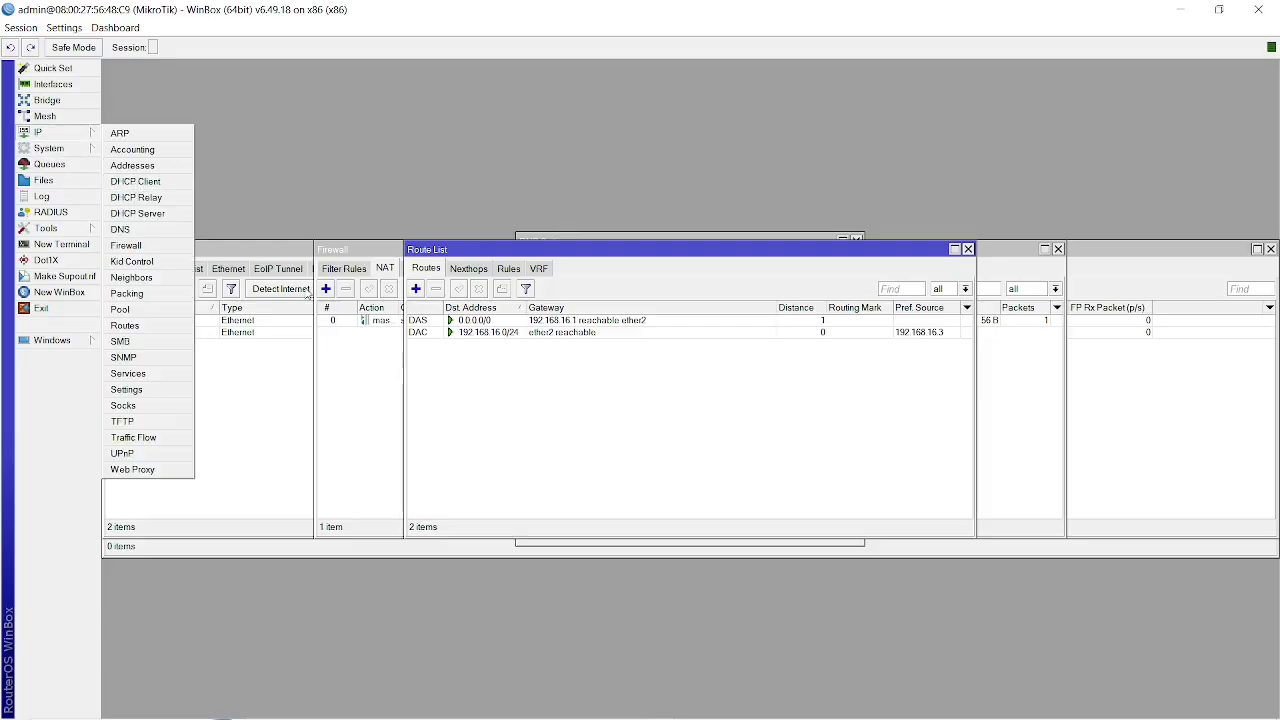
pyautogui.click(376, 397)
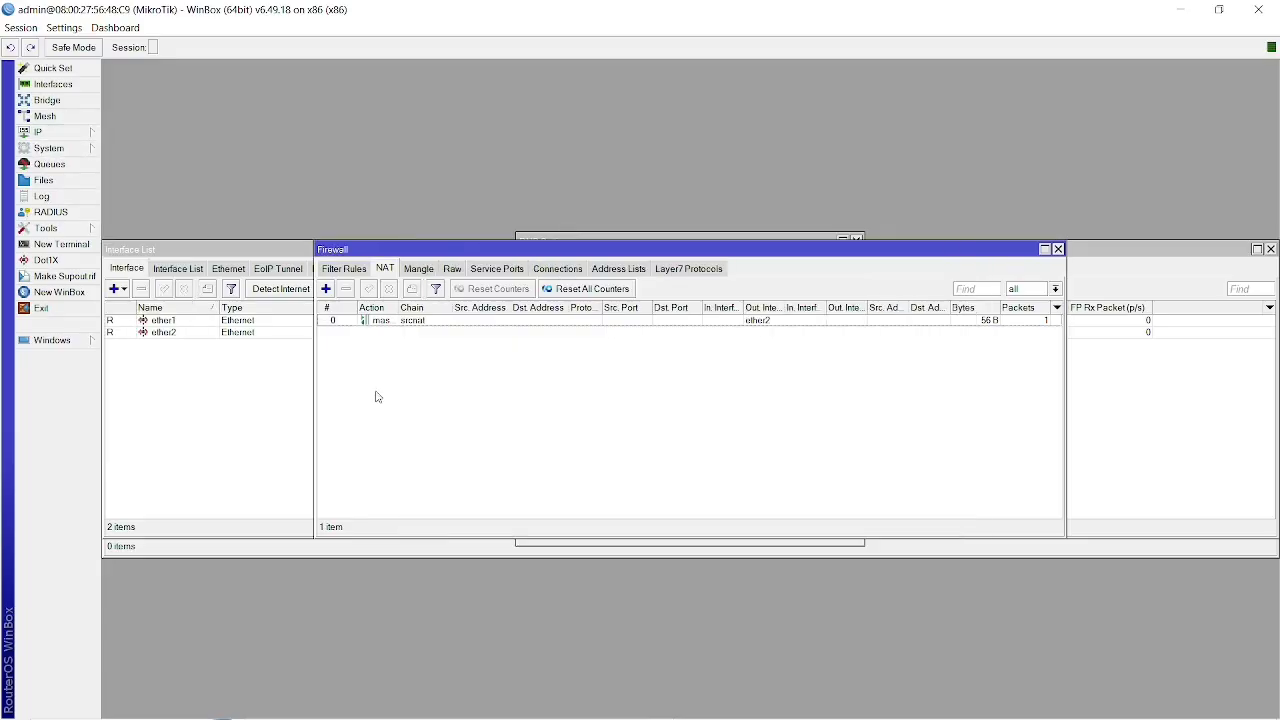
pyautogui.click(48, 136)
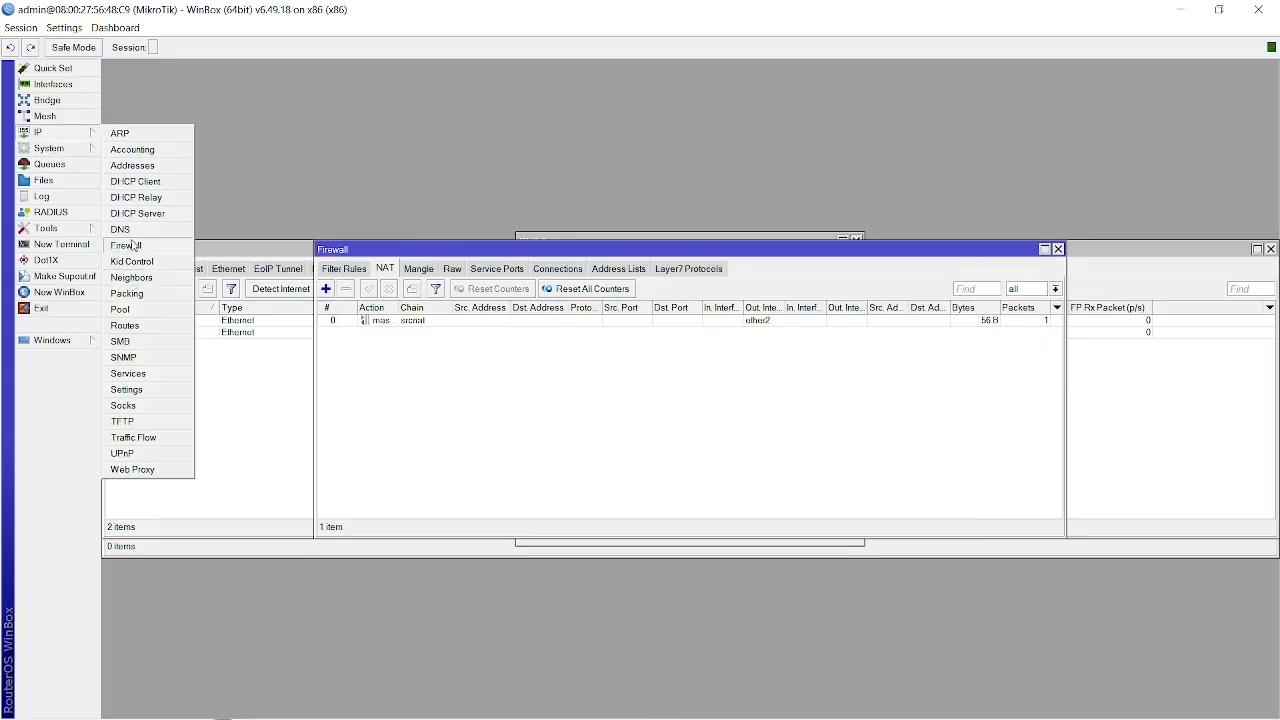
pyautogui.click(138, 327)
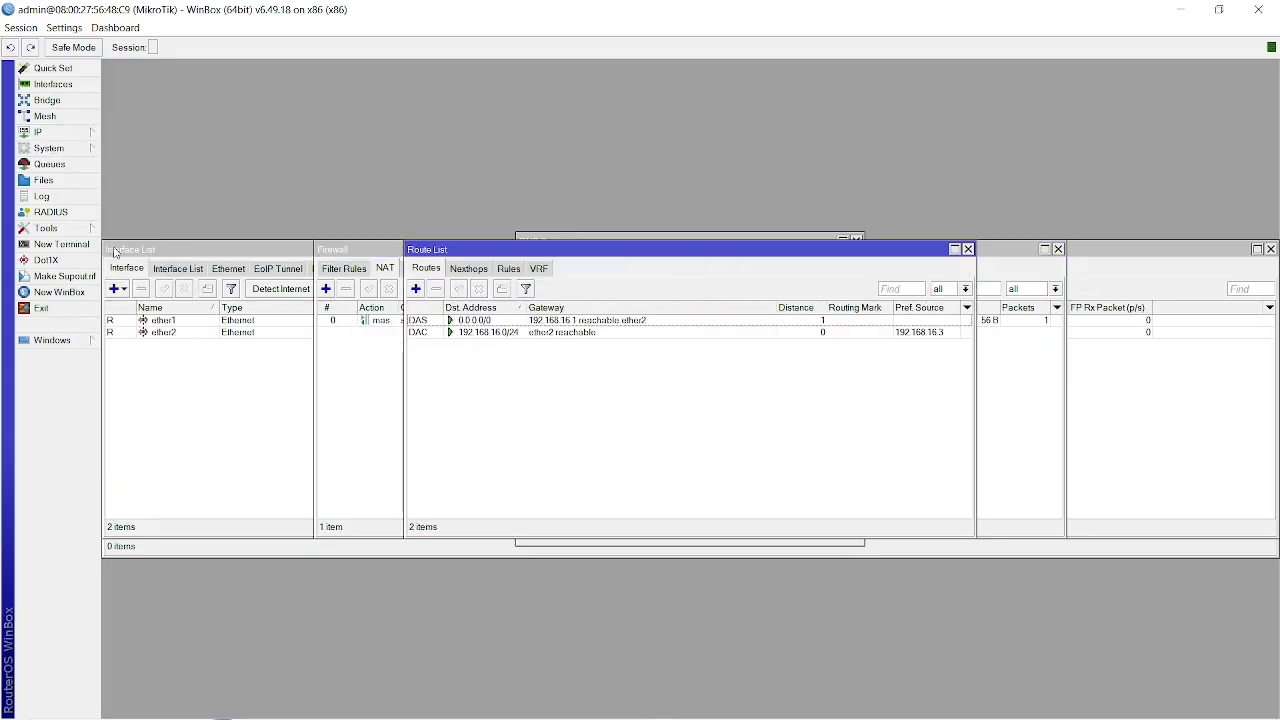
pyautogui.click(334, 399)
pyautogui.click(214, 394)
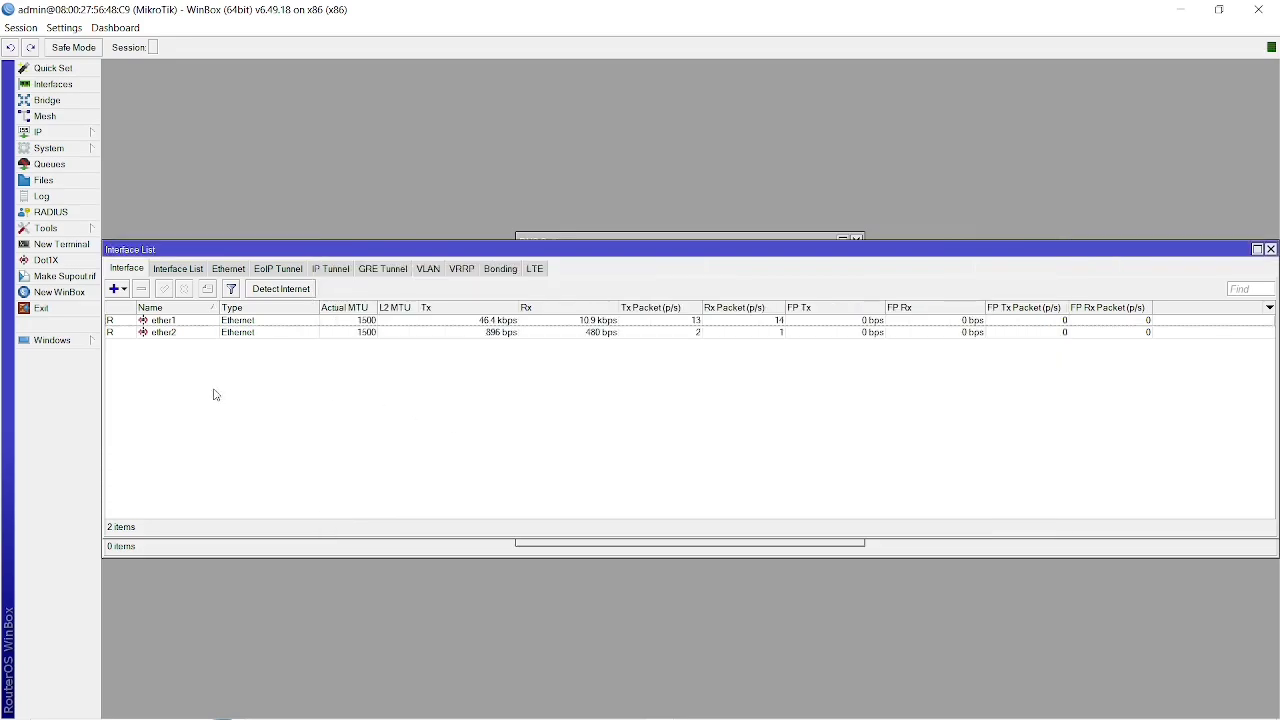
# Return to Zabbix in Chrome, review the mikrotik host's graphs and check the monitored hosts list.
pyautogui.hotkey('alt', 'Tab')
pyautogui.hotkey('alt', 'Tab')
pyautogui.hotkey('alt', 'Tab')
pyautogui.hotkey('alt', 'Tab')
pyautogui.hotkey('alt', 'Tab')
pyautogui.hotkey('alt', 'Tab')
pyautogui.hotkey('alt', 'Tab')
pyautogui.hotkey('alt', 'Tab')
pyautogui.hotkey('alt', 'Tab')
pyautogui.hotkey('alt', 'Tab')
pyautogui.hotkey('alt', 'Tab')
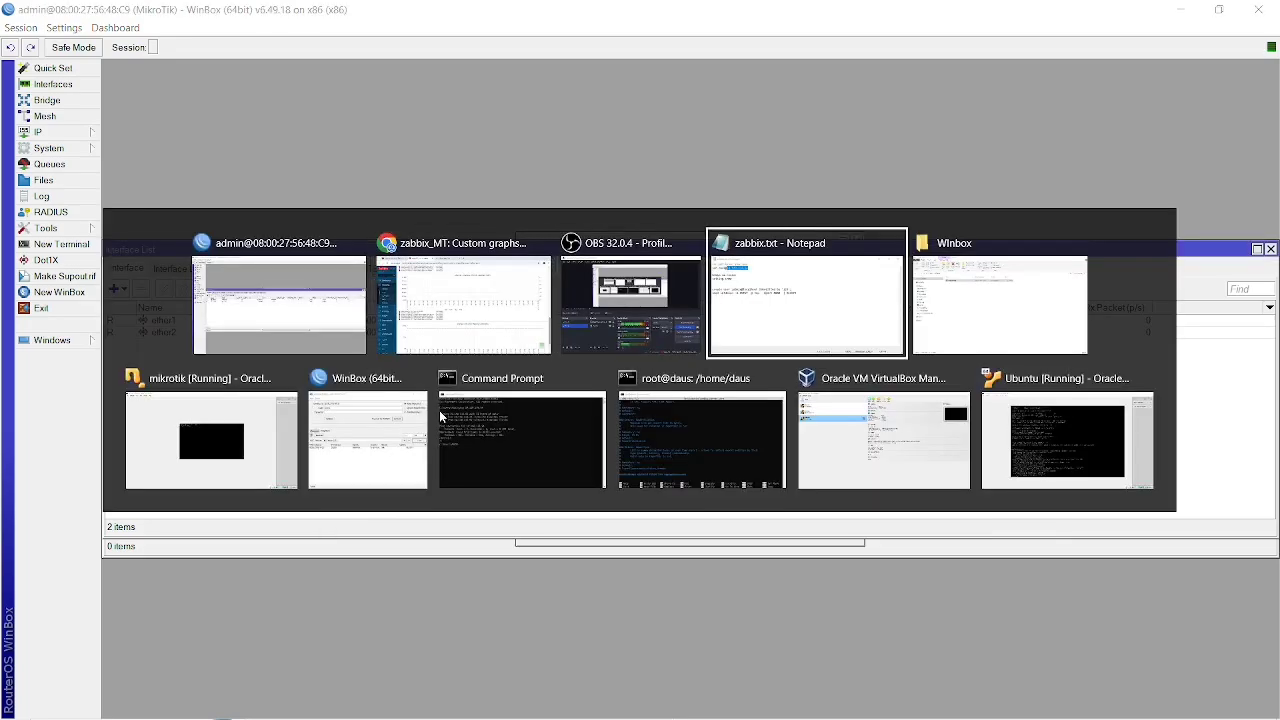
pyautogui.hotkey('alt', 'Tab')
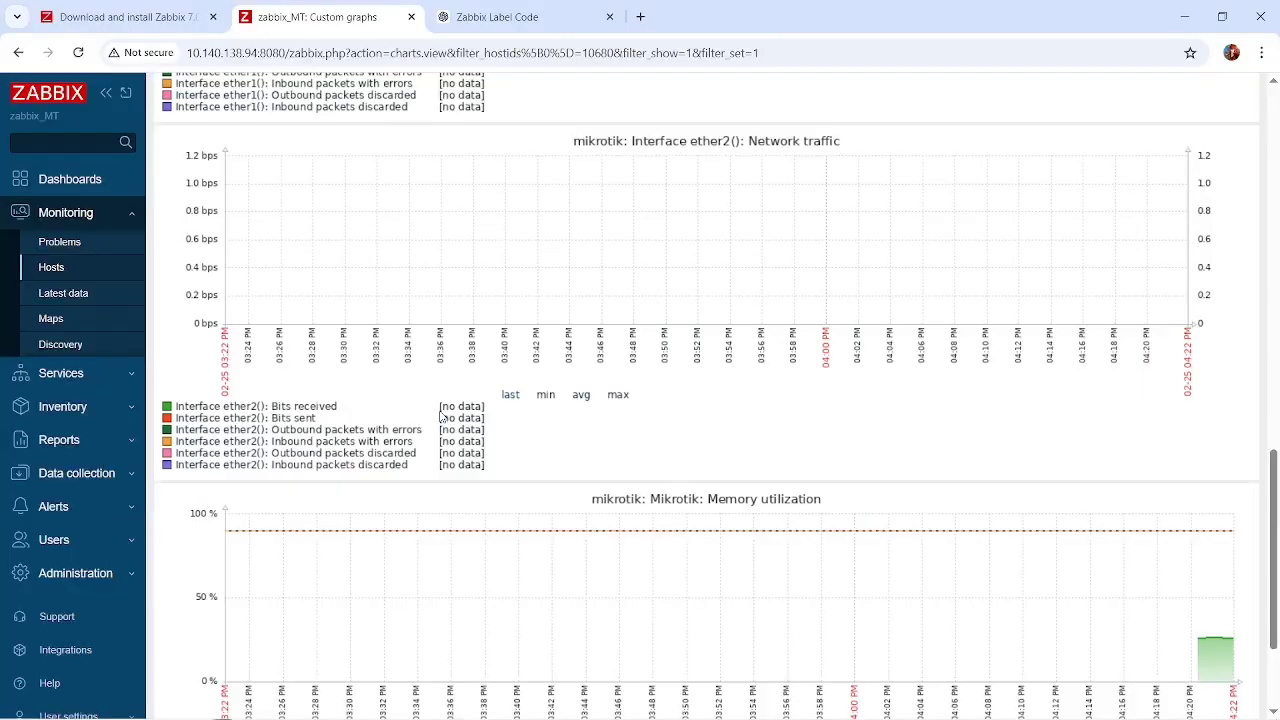
pyautogui.scroll(-2, 558, 447)
pyautogui.scroll(15, 558, 447)
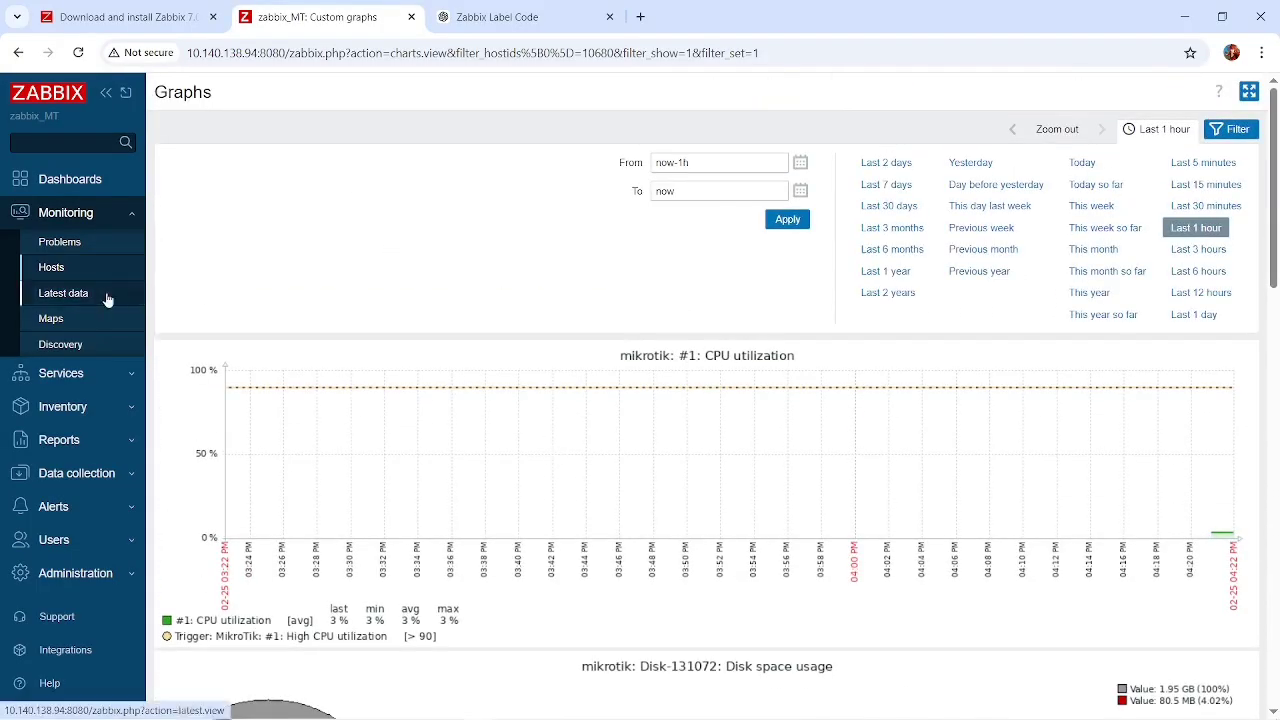
pyautogui.click(50, 268)
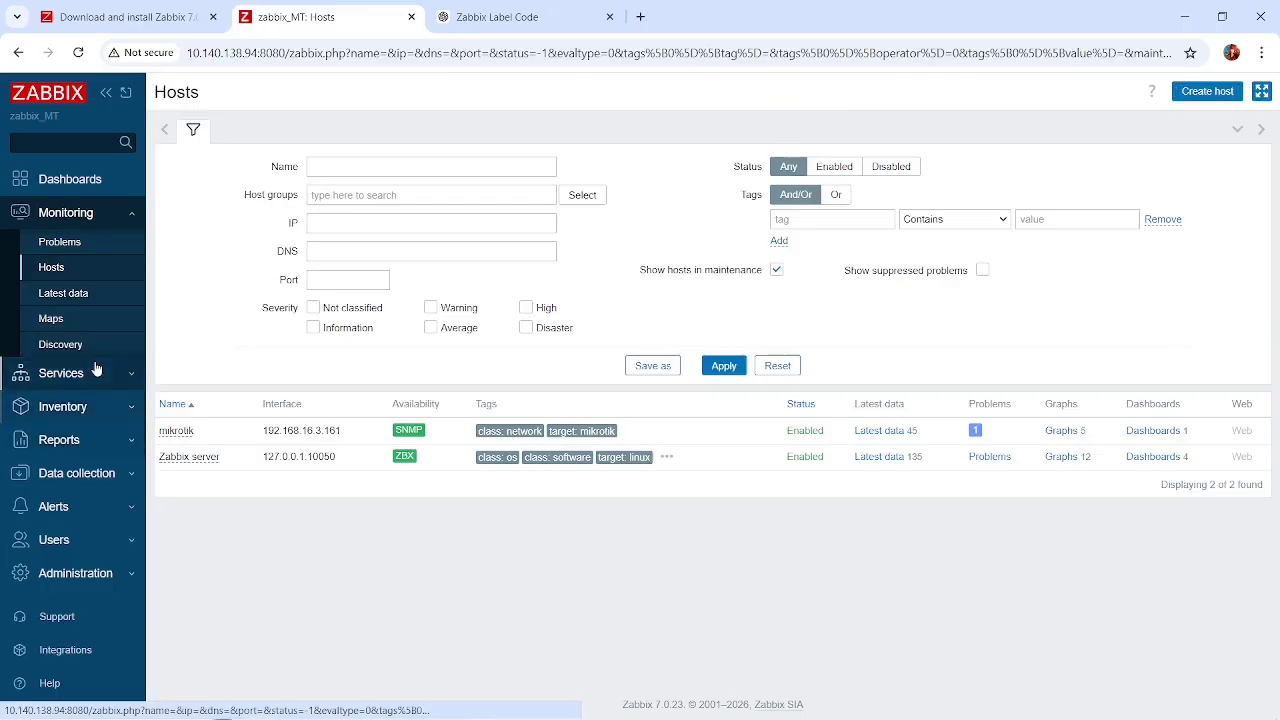
# Open the MAP MIKRO network map for editing and add a new map element.
pyautogui.click(51, 319)
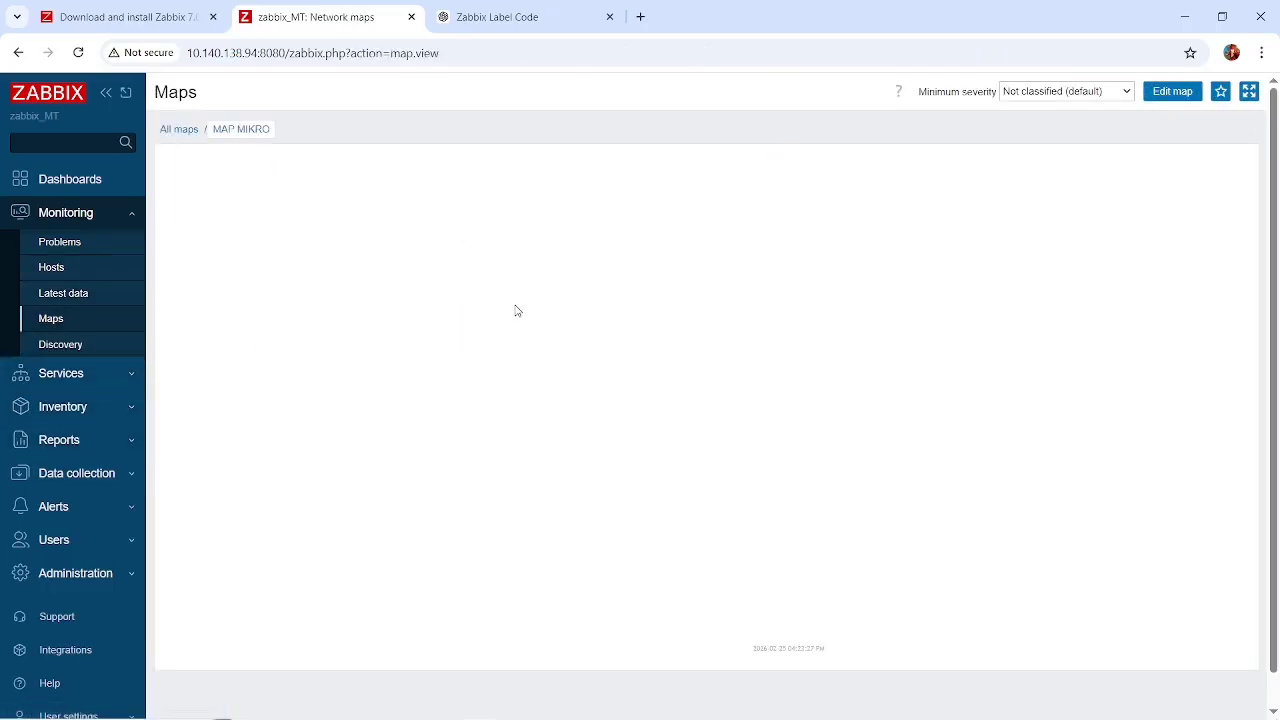
pyautogui.click(78, 52)
pyautogui.click(1186, 96)
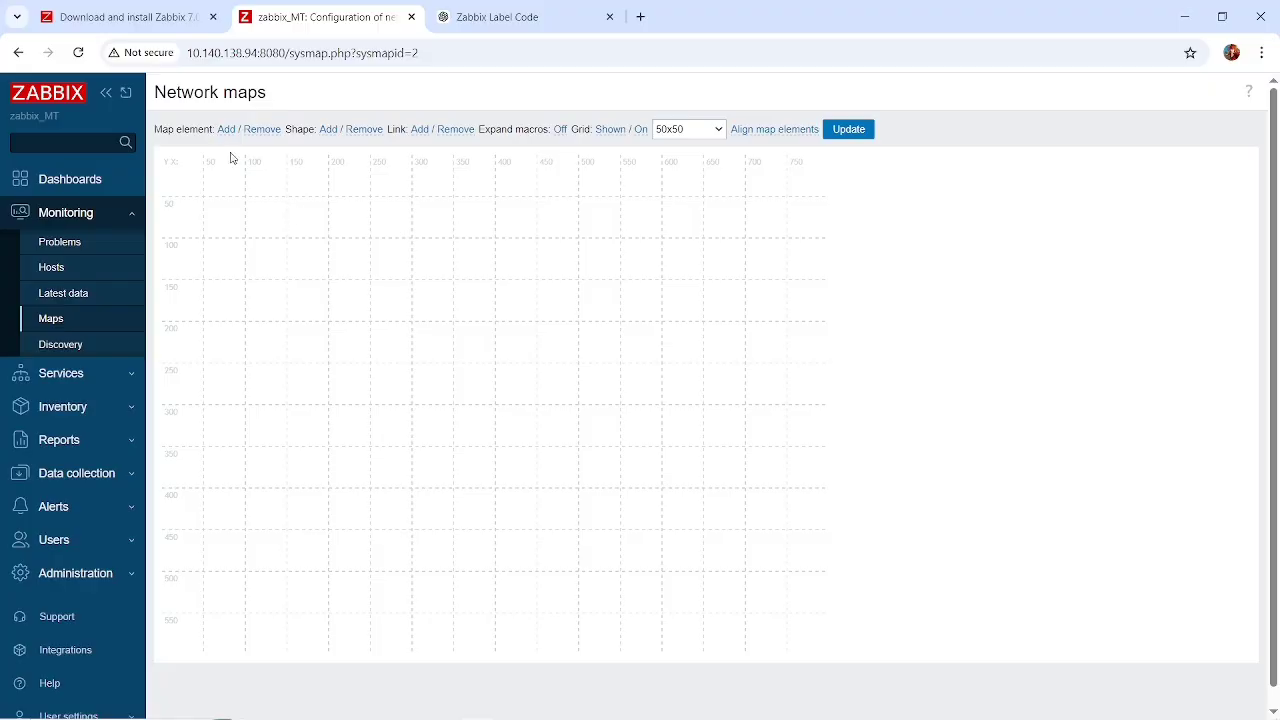
pyautogui.click(226, 130)
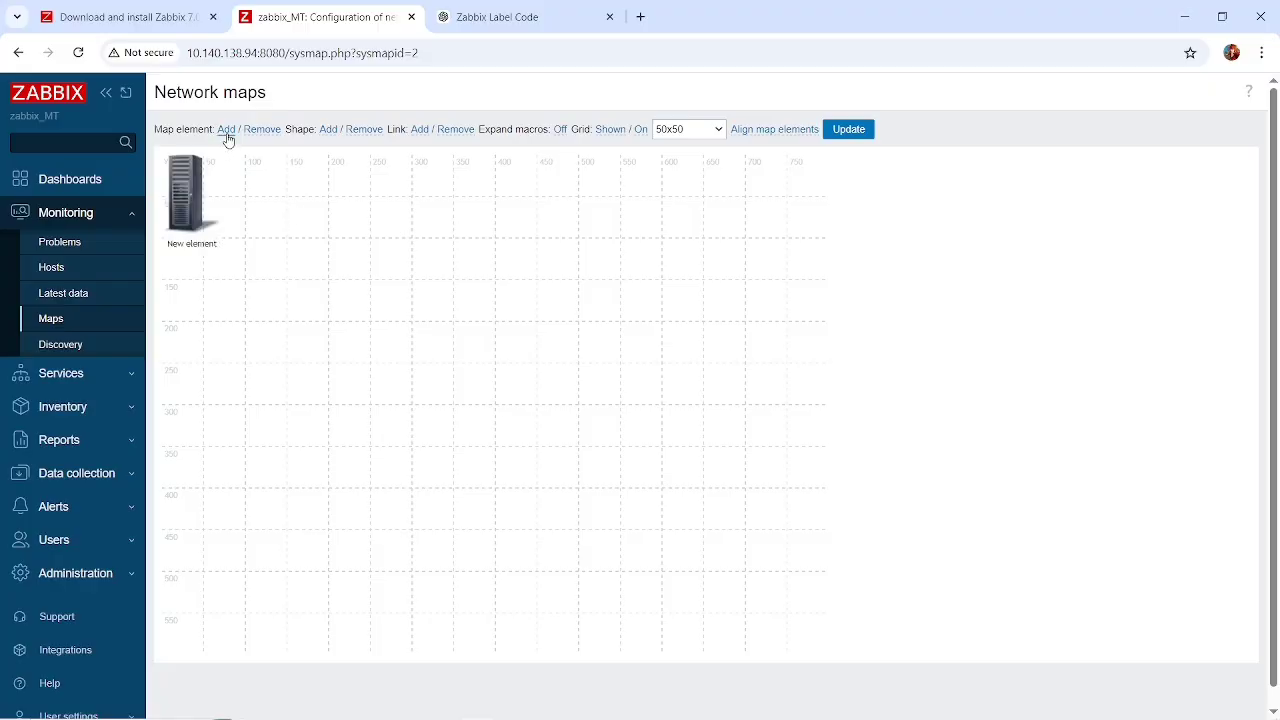
# Open the new map element's settings and set its type to Host.
pyautogui.click(195, 212)
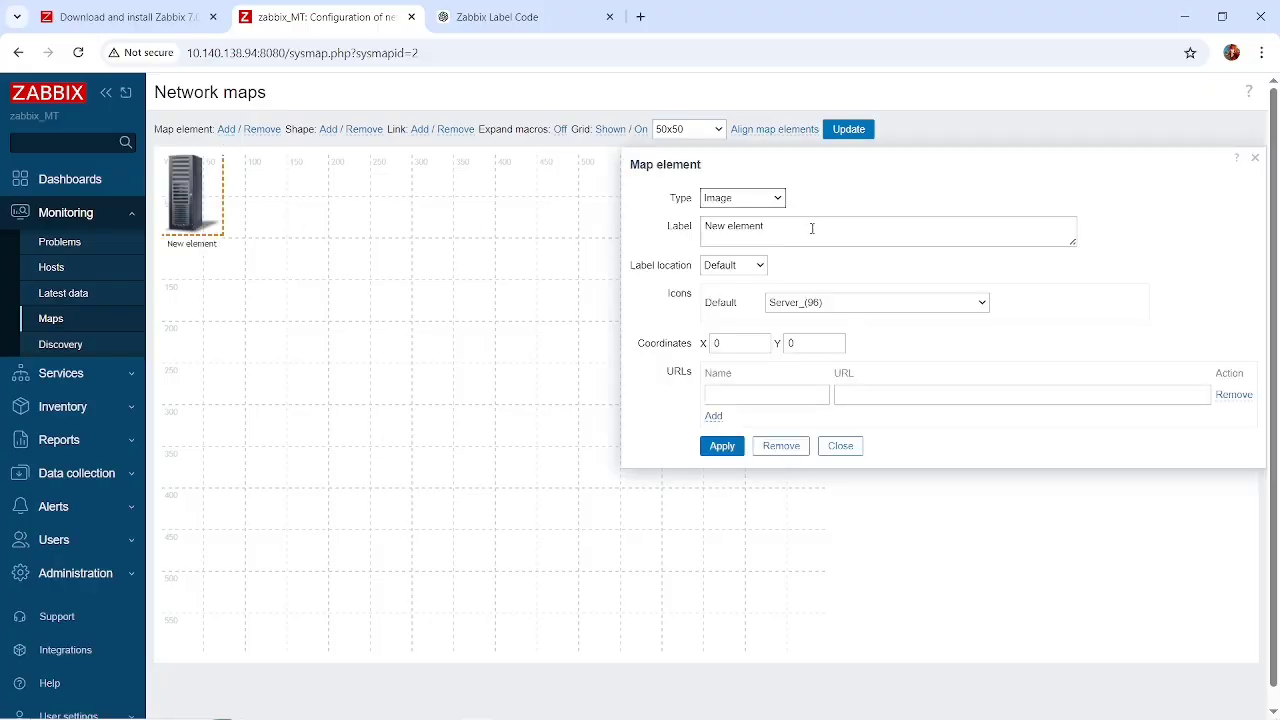
pyautogui.click(779, 199)
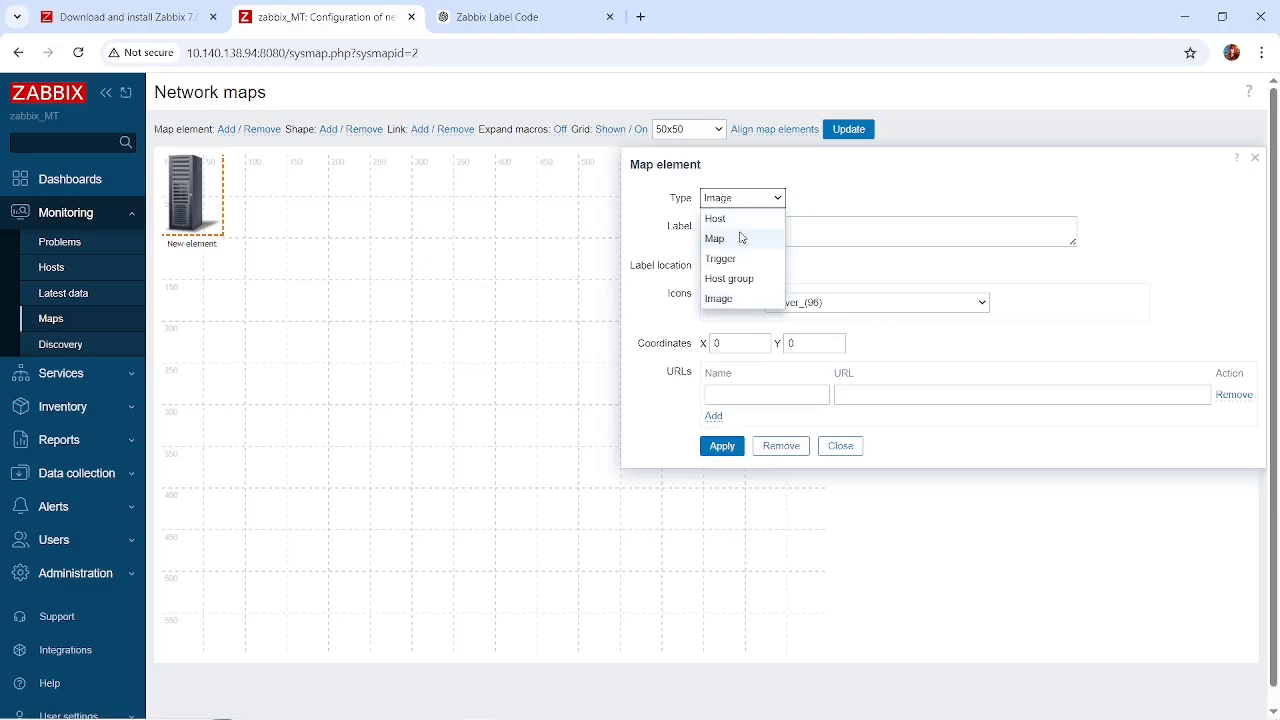
pyautogui.click(741, 219)
# Replace the element's label with the {HOST.NAME} and {HOST.IP} macros from the ChatGPT label codes, each on its own line without descriptions.
pyautogui.click(837, 236)
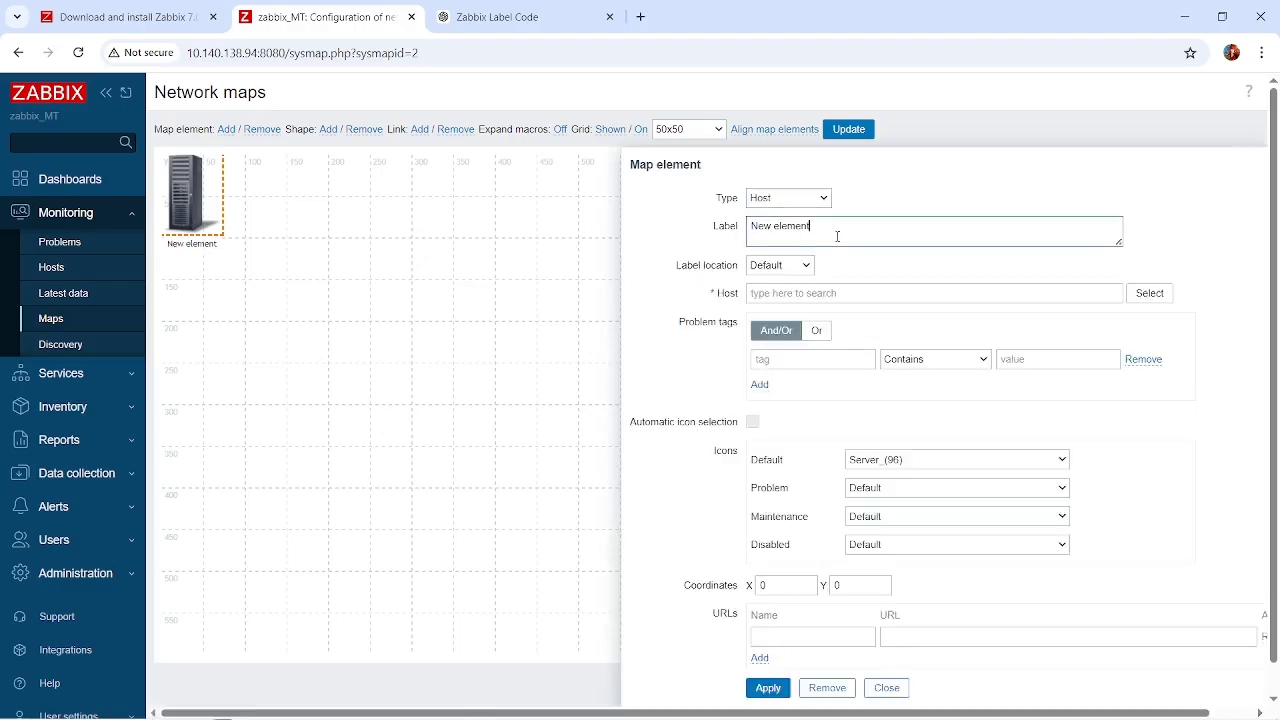
pyautogui.click(530, 17)
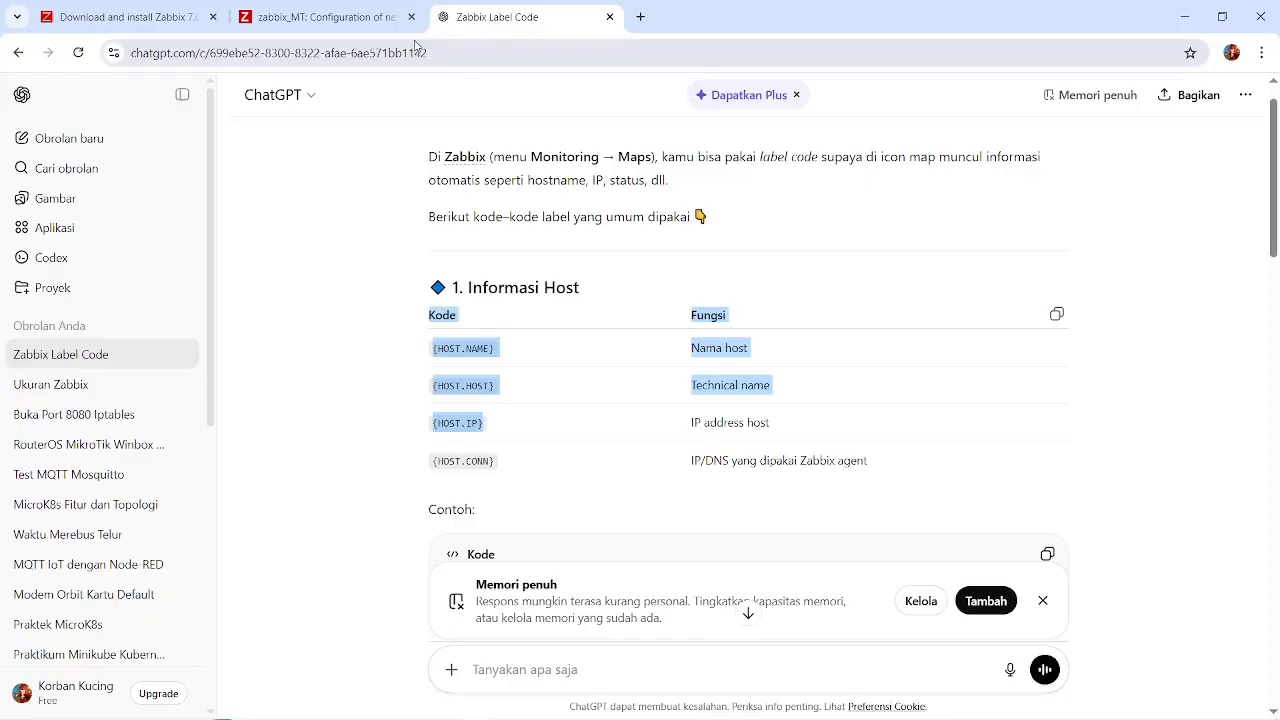
pyautogui.click(369, 27)
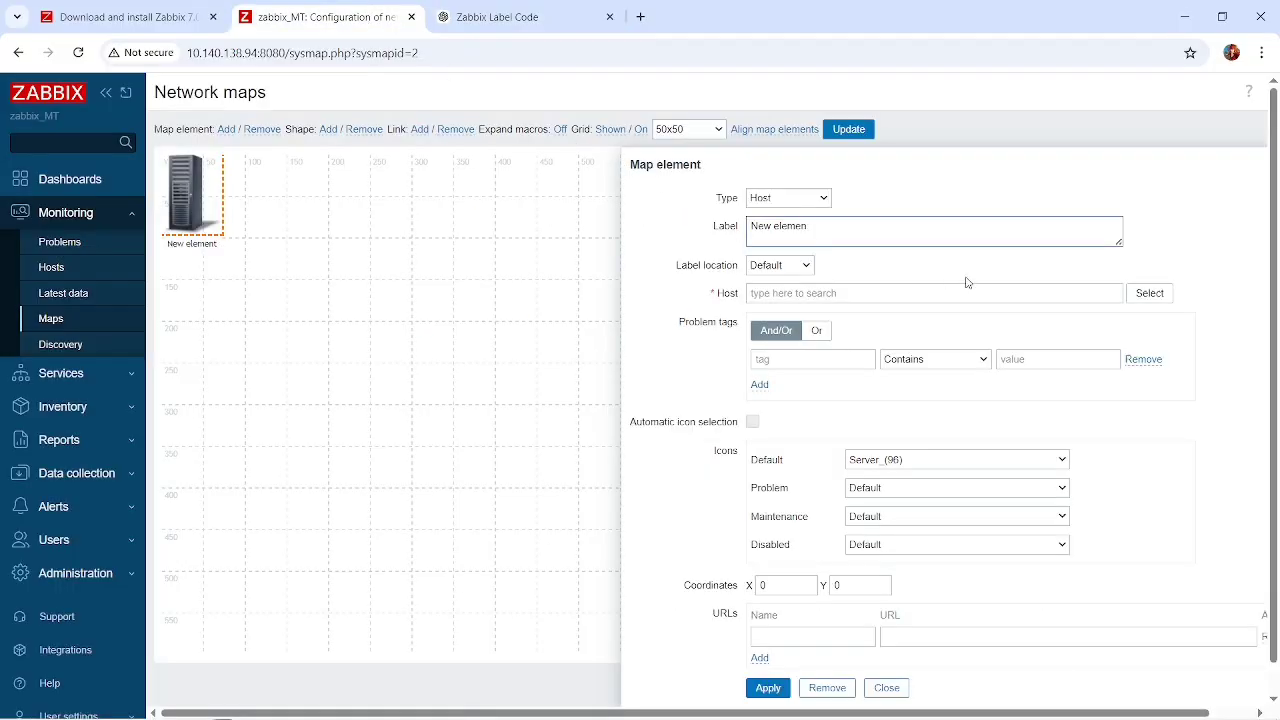
pyautogui.write('{HOST.NAME} Name host {HOST.HOST} Technical name {HOST.IP}')
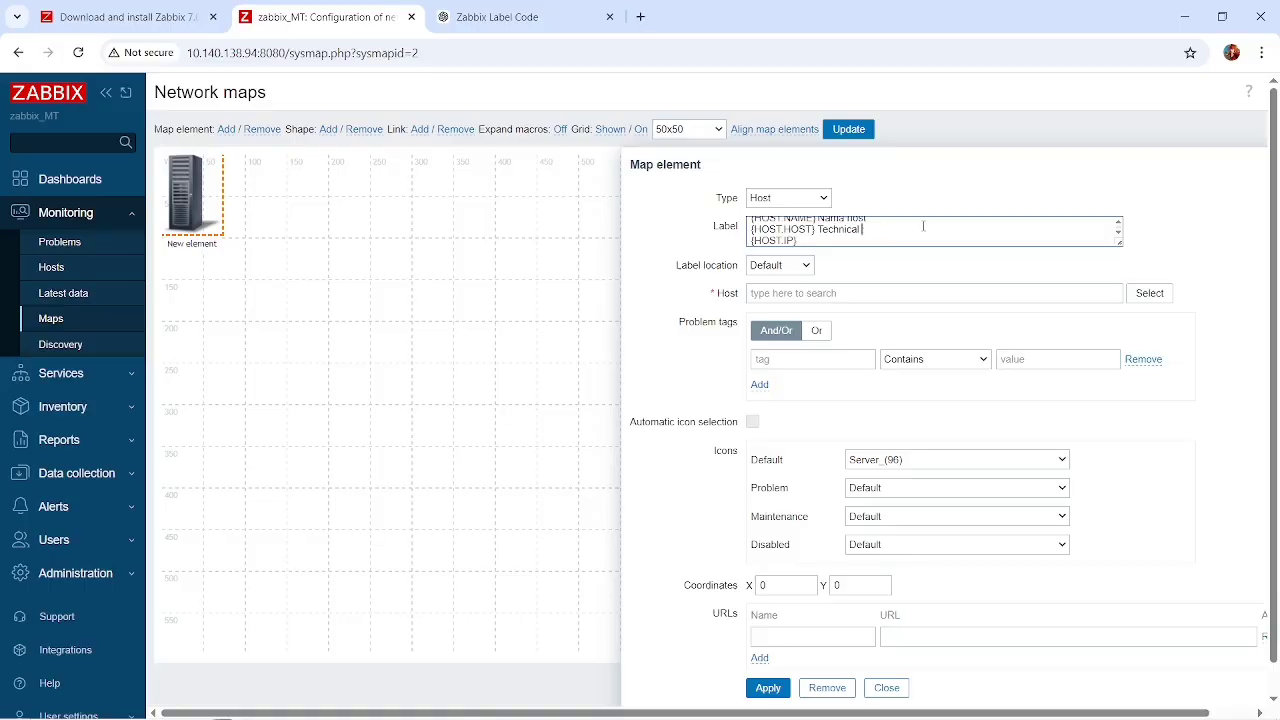
pyautogui.press('BackSpace')
pyautogui.press('BackSpace')
pyautogui.press('BackSpace')
pyautogui.press('BackSpace')
pyautogui.press('BackSpace')
pyautogui.press('BackSpace')
pyautogui.press('BackSpace')
pyautogui.press('BackSpace')
pyautogui.press('BackSpace')
pyautogui.press('BackSpace')
pyautogui.press('BackSpace')
pyautogui.press('BackSpace')
pyautogui.press('BackSpace')
pyautogui.press('BackSpace')
pyautogui.press('BackSpace')
pyautogui.press('BackSpace')
pyautogui.press('BackSpace')
pyautogui.press('BackSpace')
pyautogui.press('BackSpace')
pyautogui.press('BackSpace')
pyautogui.press('BackSpace')
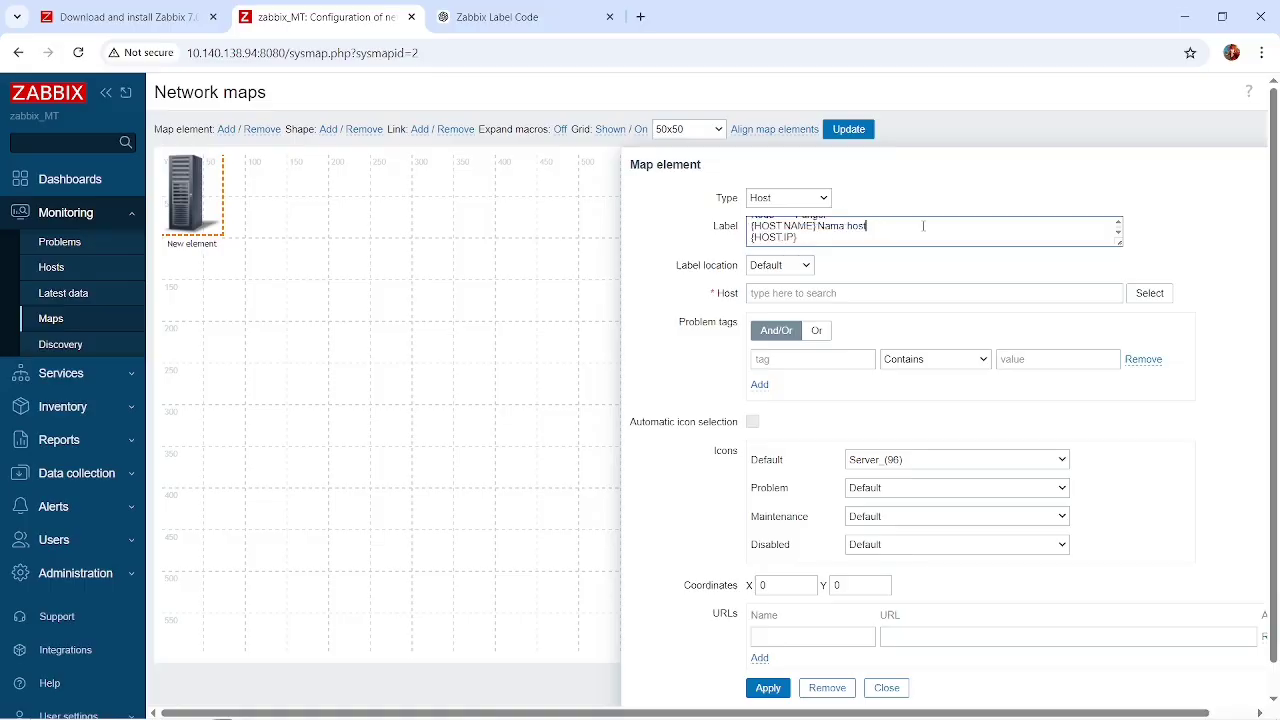
pyautogui.scroll(1, 923, 227)
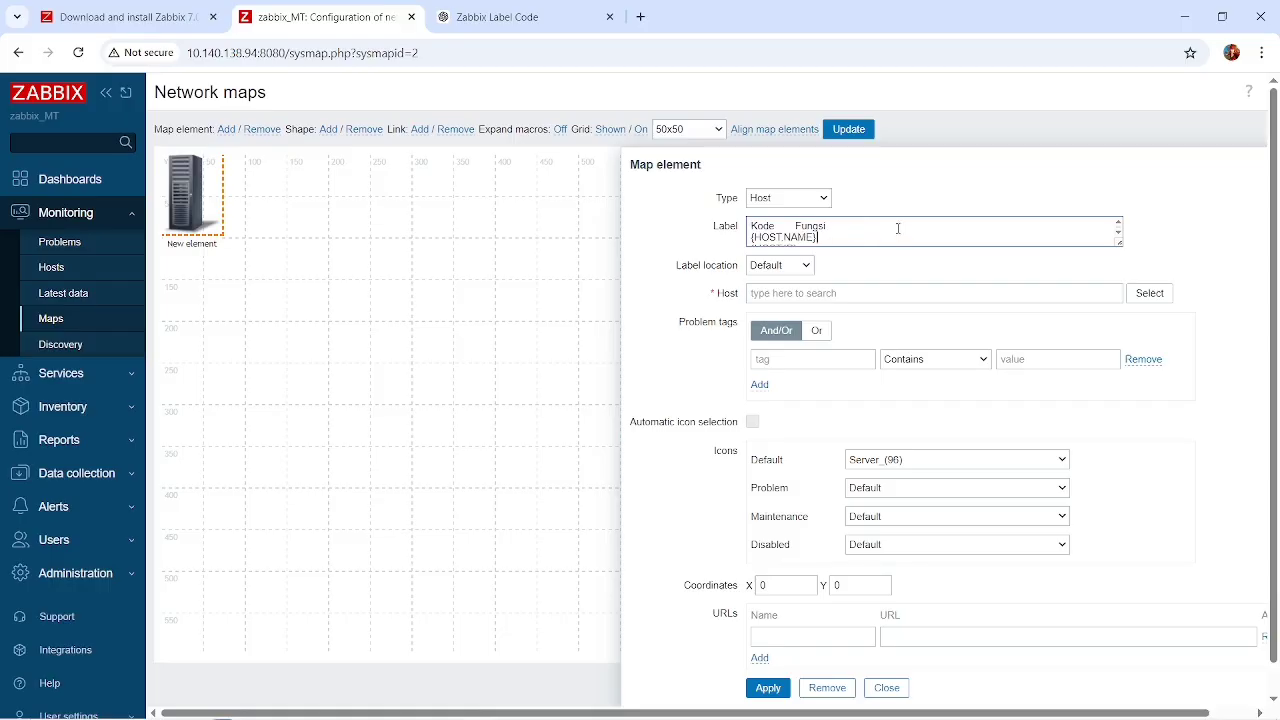
pyautogui.press('BackSpace')
pyautogui.press('BackSpace')
pyautogui.press('BackSpace')
pyautogui.press('BackSpace')
pyautogui.press('BackSpace')
pyautogui.press('BackSpace')
pyautogui.press('BackSpace')
# Set the map element's default icon to Router_(48).
pyautogui.click(923, 463)
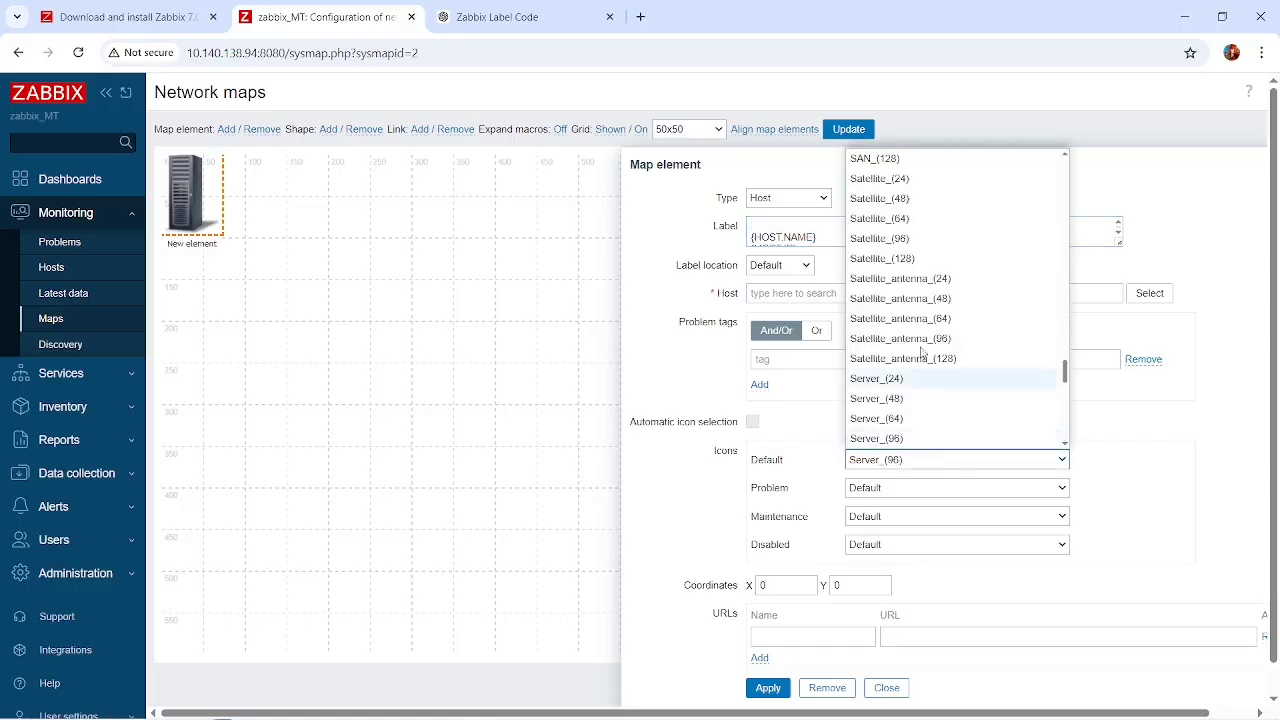
pyautogui.scroll(-5, 923, 318)
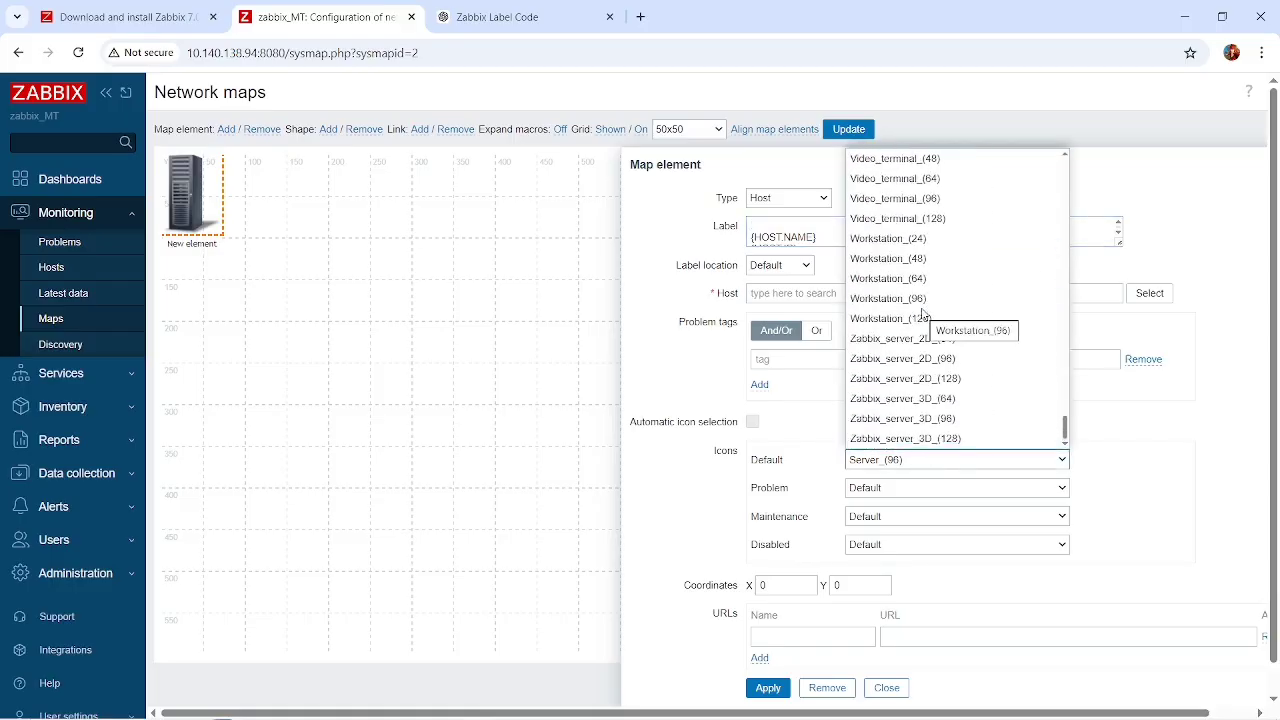
pyautogui.scroll(6, 923, 316)
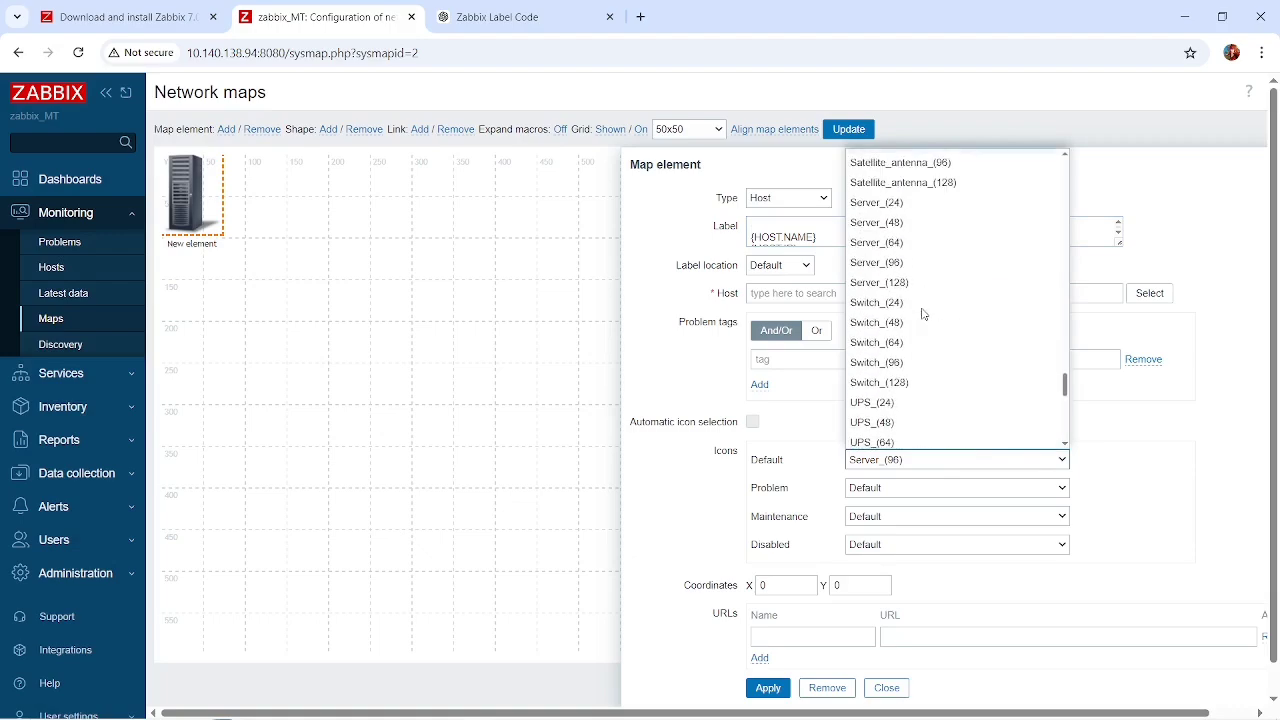
pyautogui.scroll(5, 921, 312)
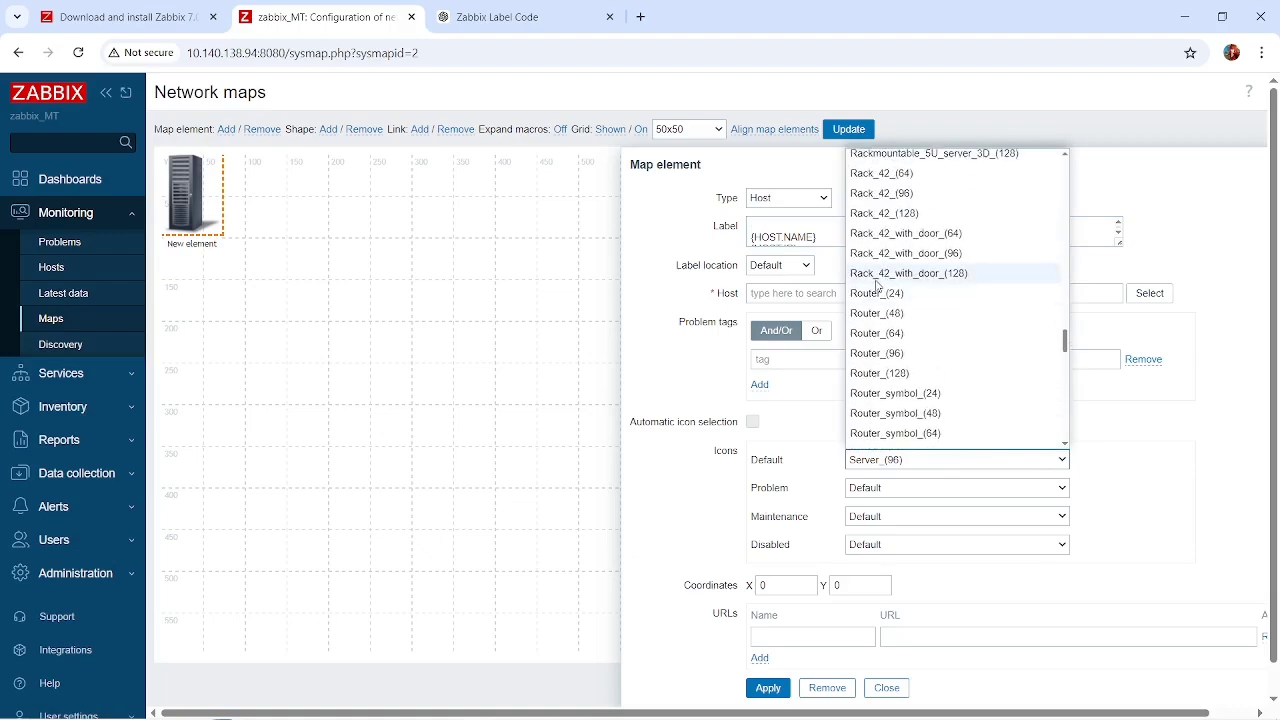
pyautogui.click(872, 314)
# Assign the mikrotik host to the map element, then apply and close its settings.
pyautogui.scroll(-1, 757, 459)
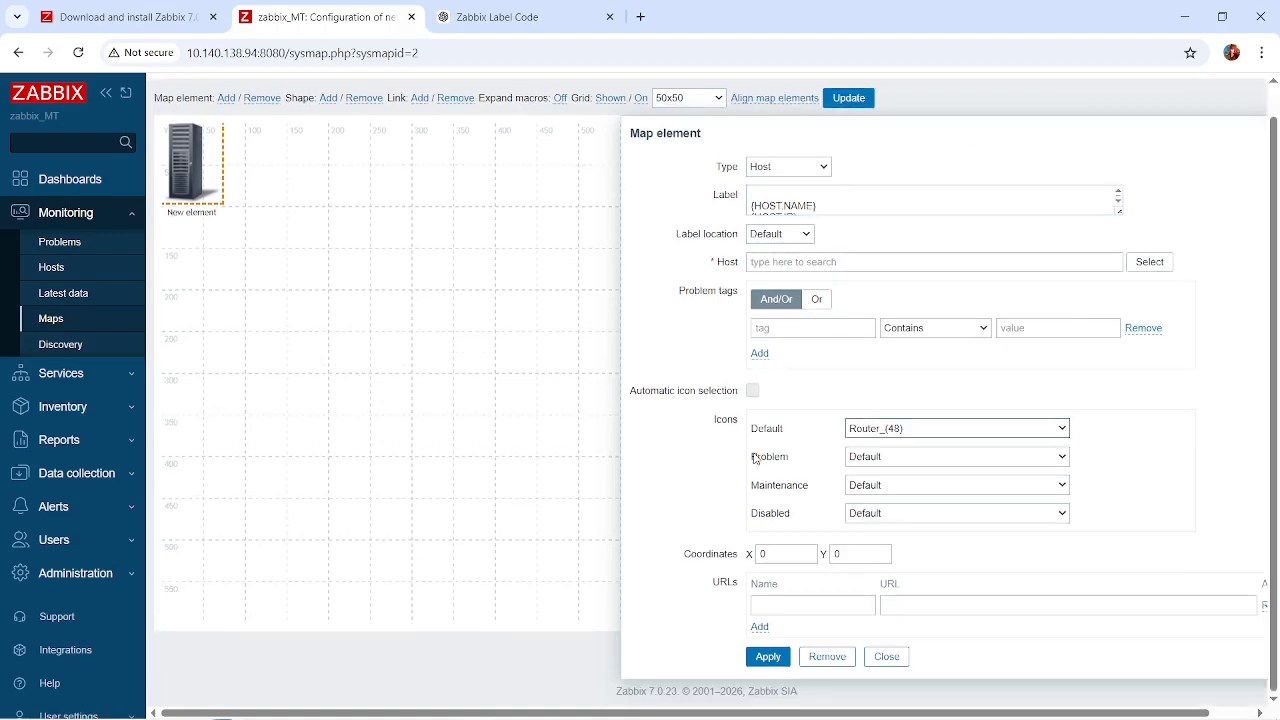
pyautogui.click(768, 656)
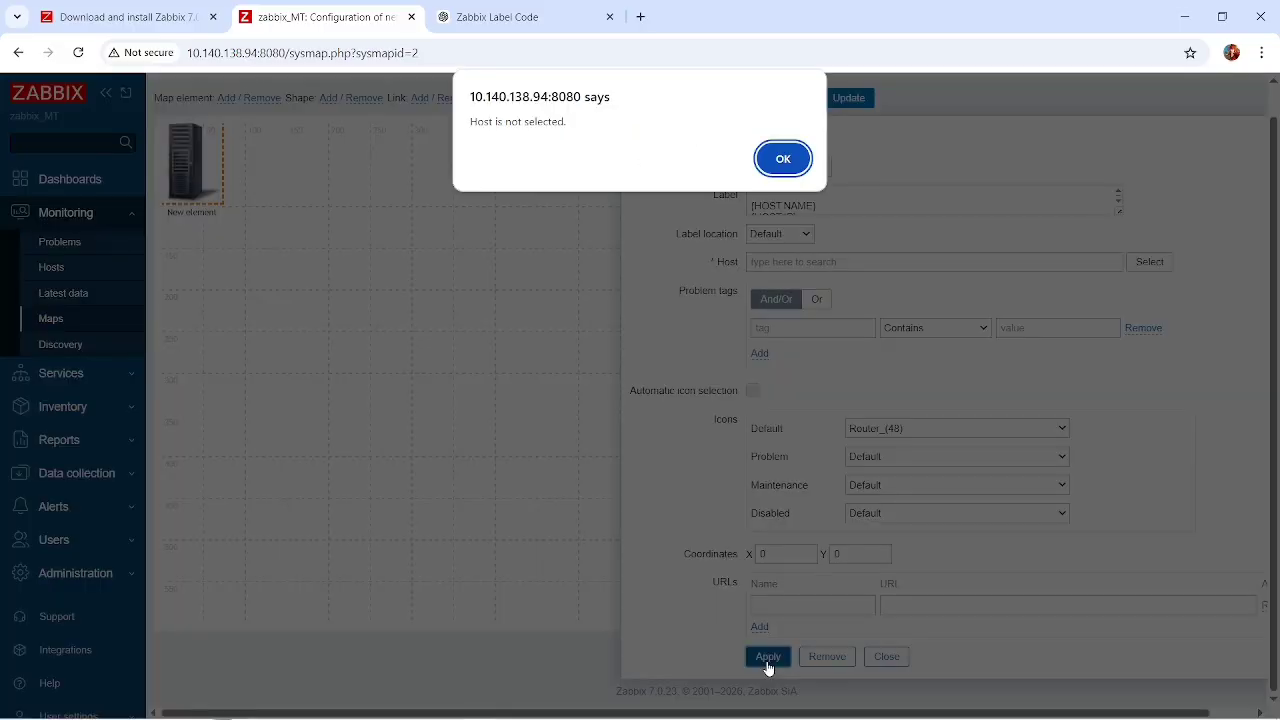
pyautogui.click(783, 159)
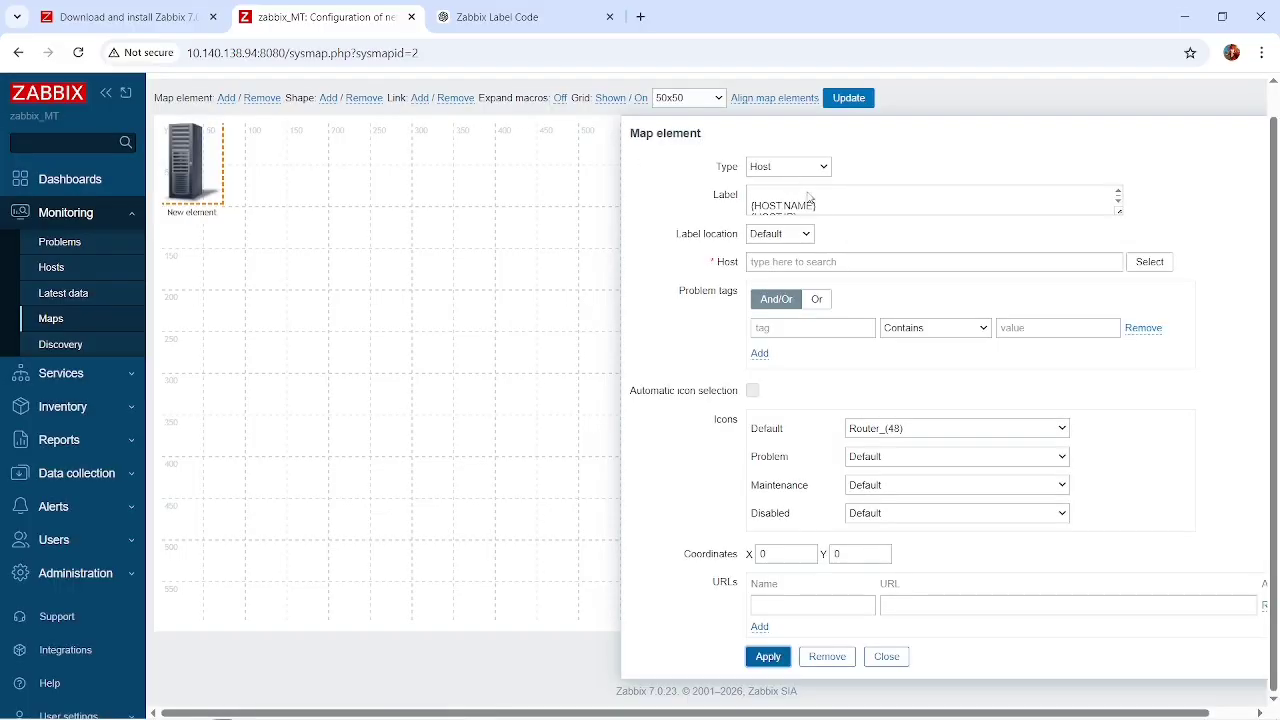
pyautogui.scroll(1, 888, 268)
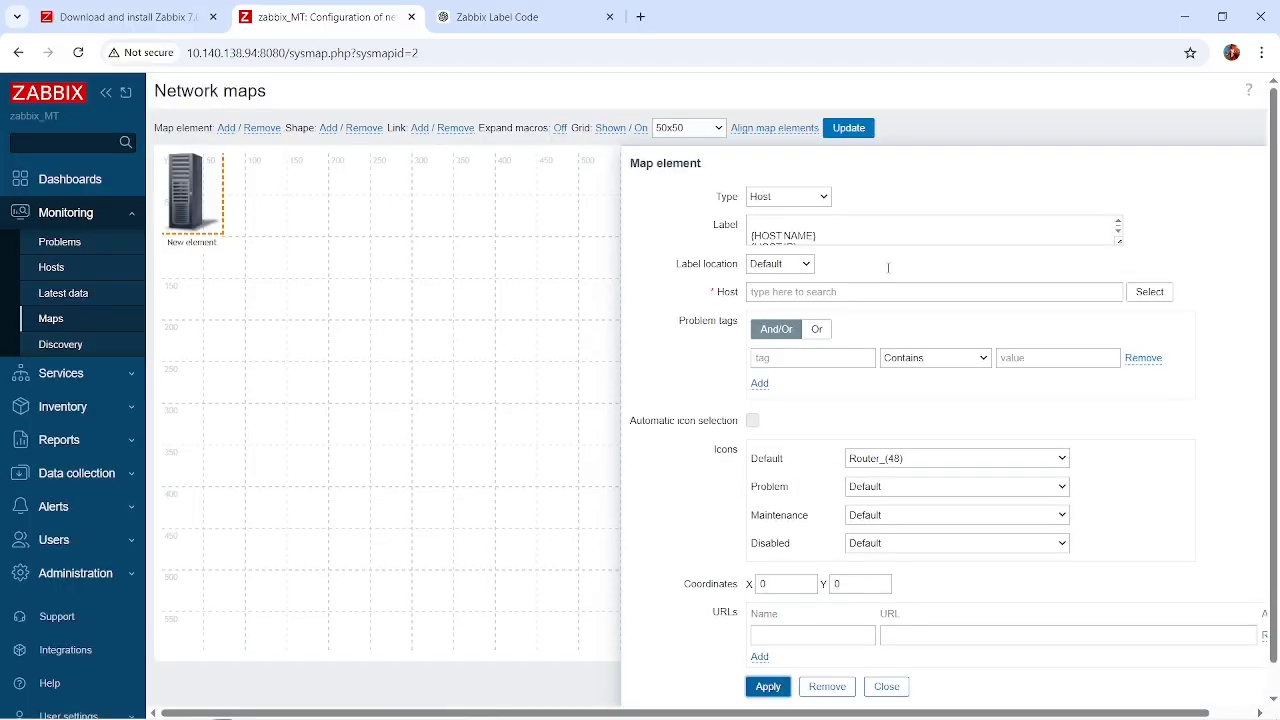
pyautogui.click(1150, 293)
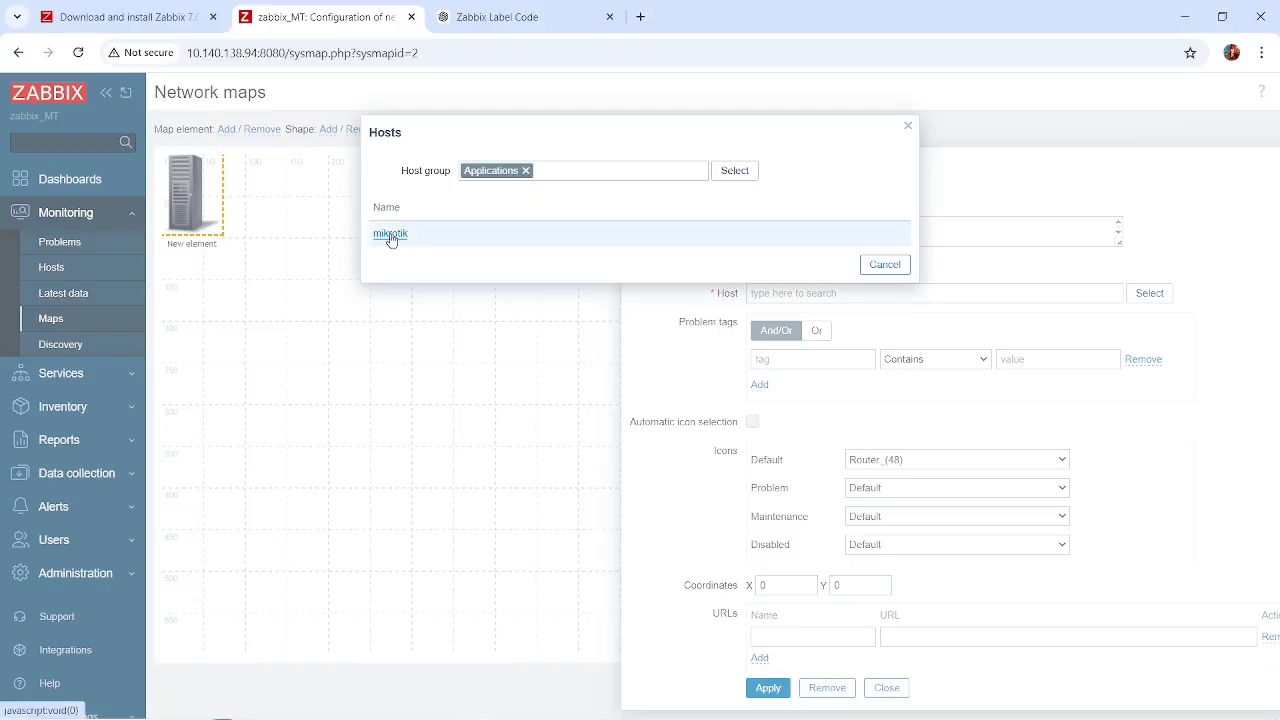
pyautogui.click(390, 234)
pyautogui.scroll(-1, 890, 398)
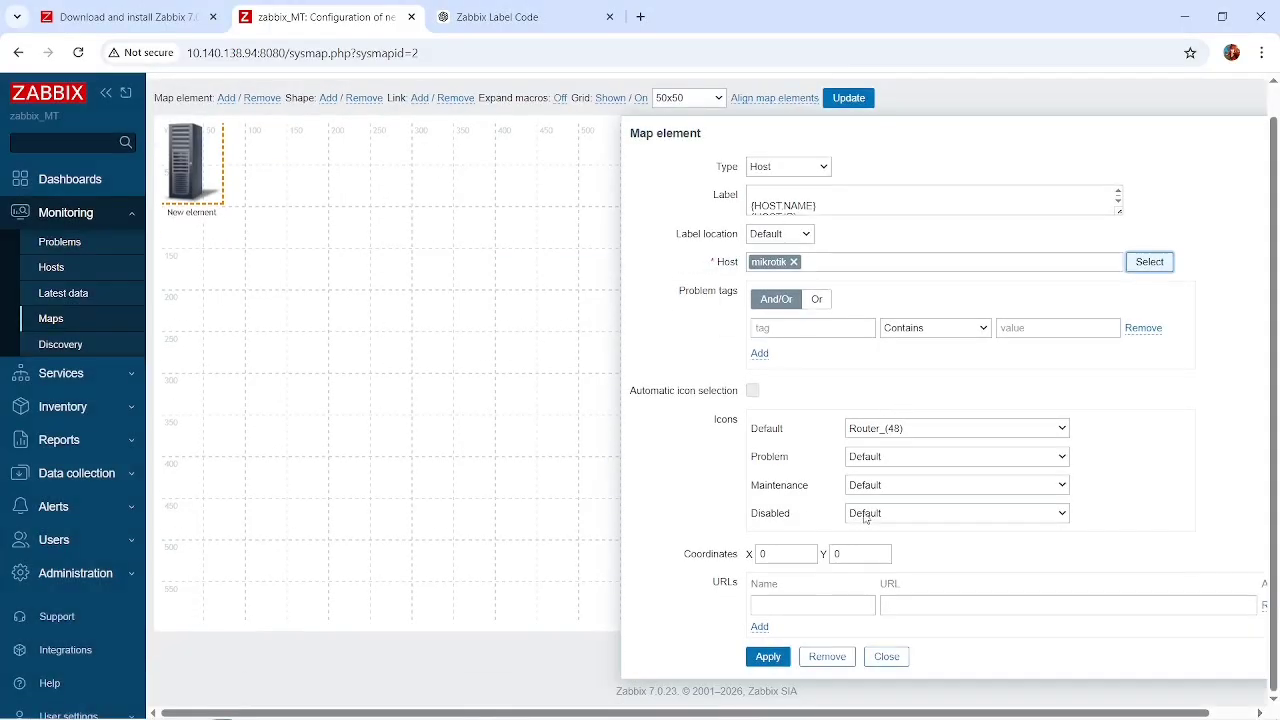
pyautogui.click(768, 657)
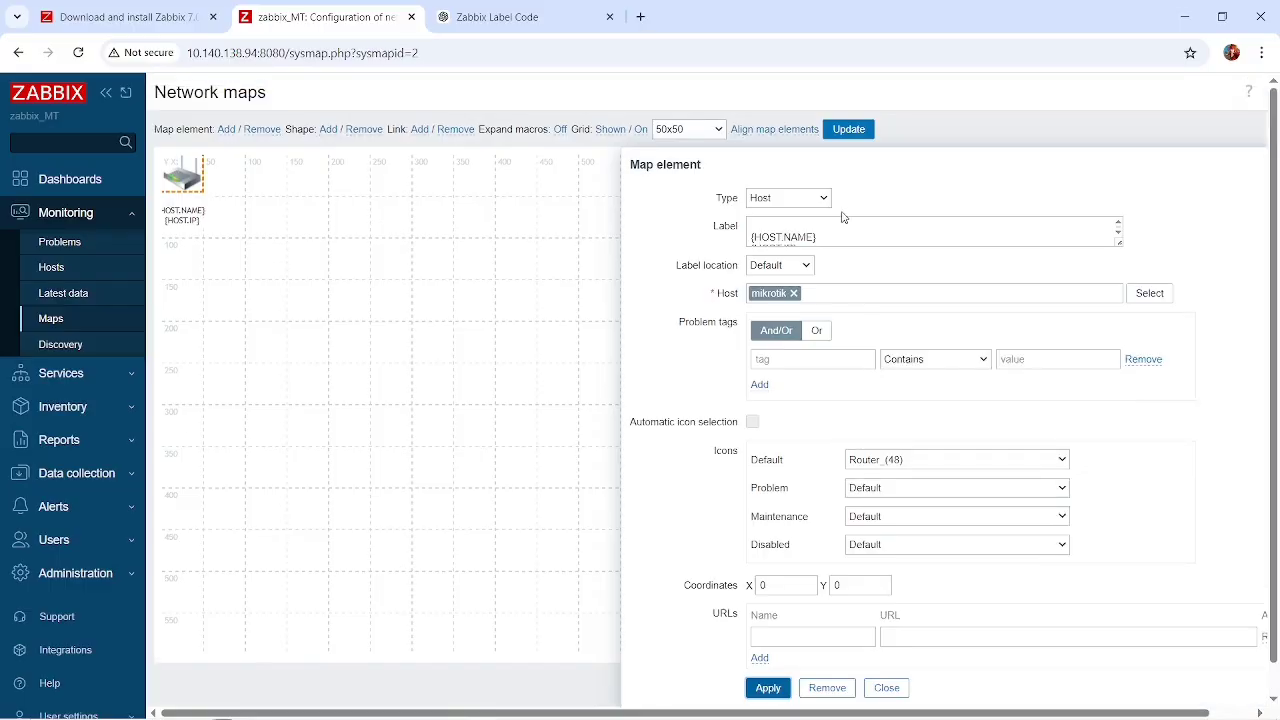
pyautogui.click(841, 230)
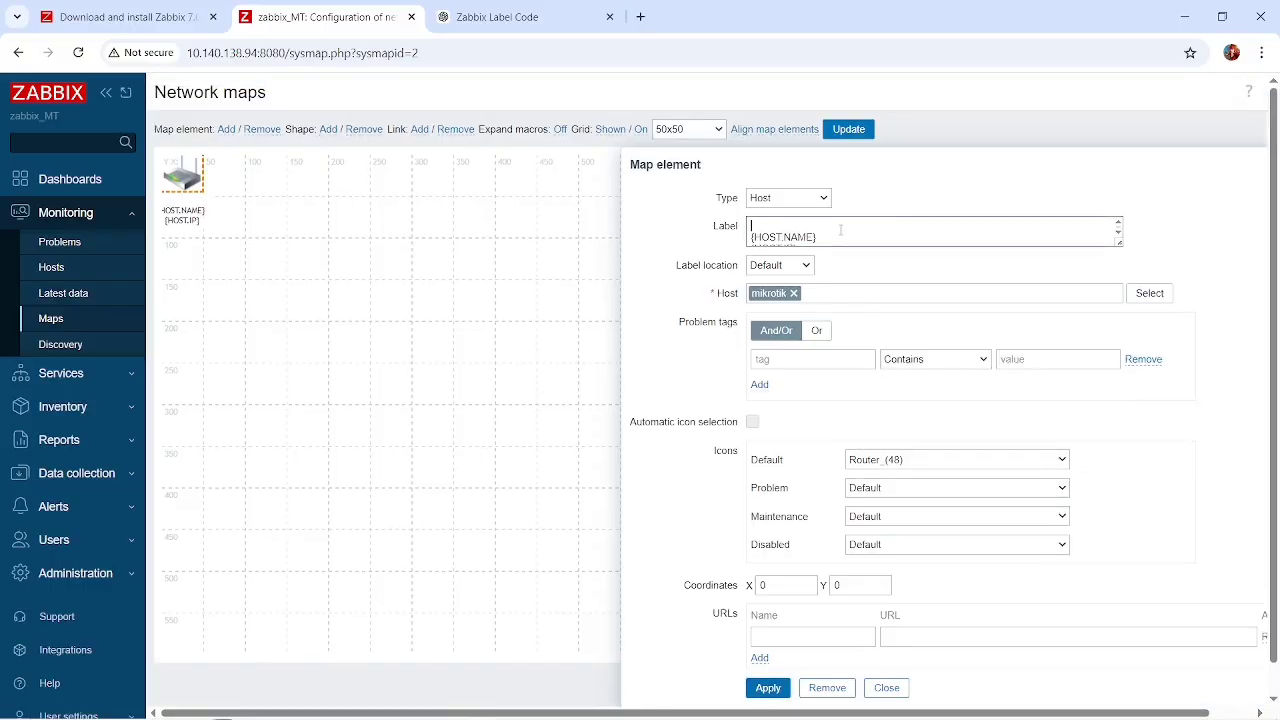
pyautogui.click(767, 688)
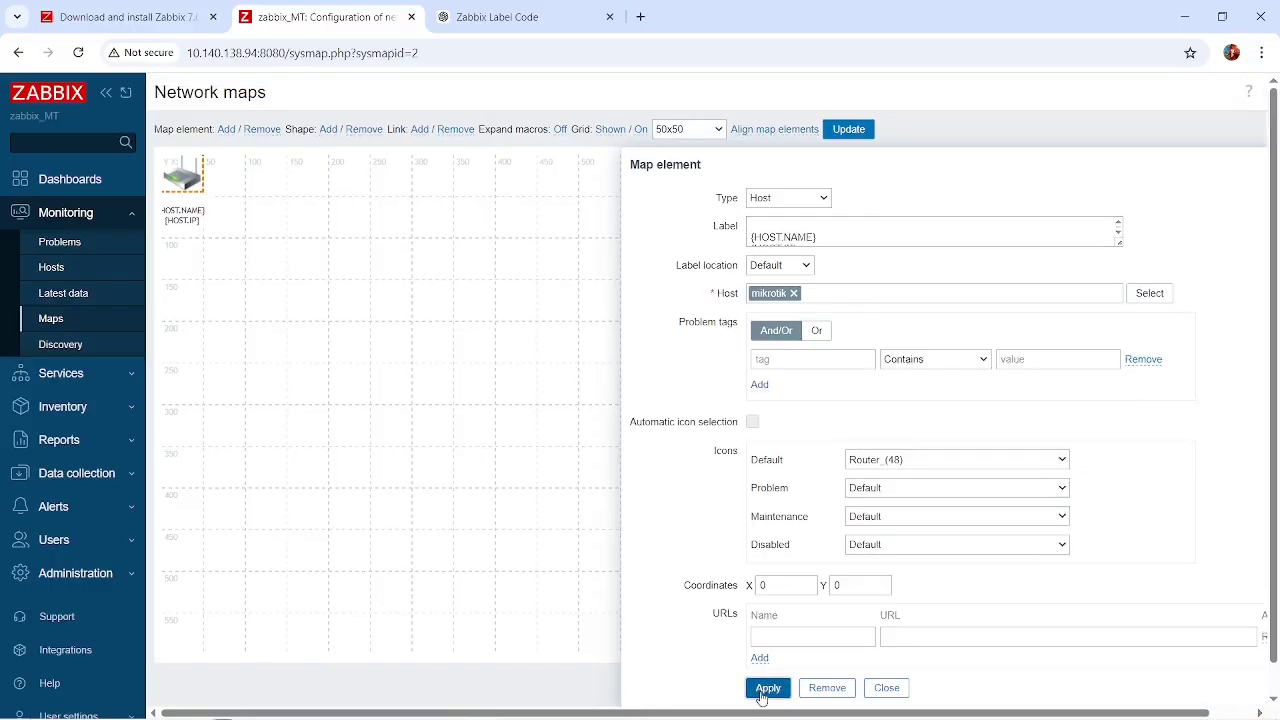
pyautogui.click(508, 337)
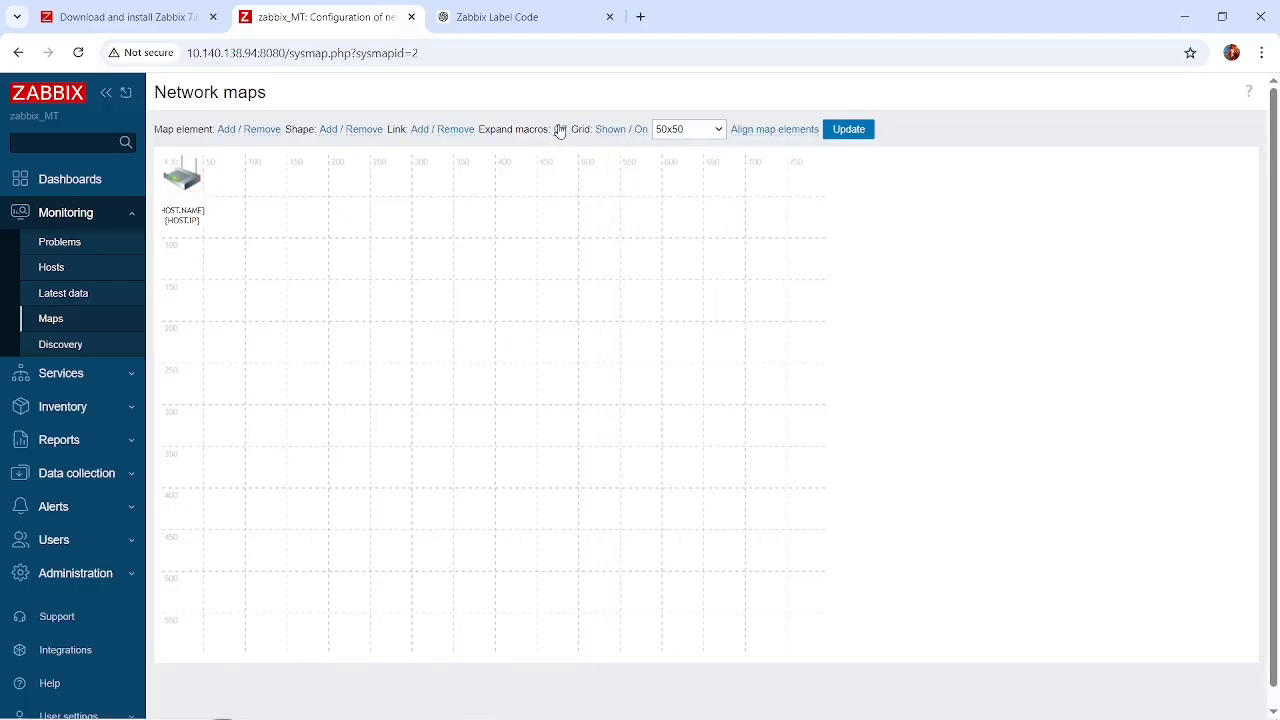
# Turn on macro expansion and save the map, returning to the map list to view MAP MIKRO.
pyautogui.click(560, 130)
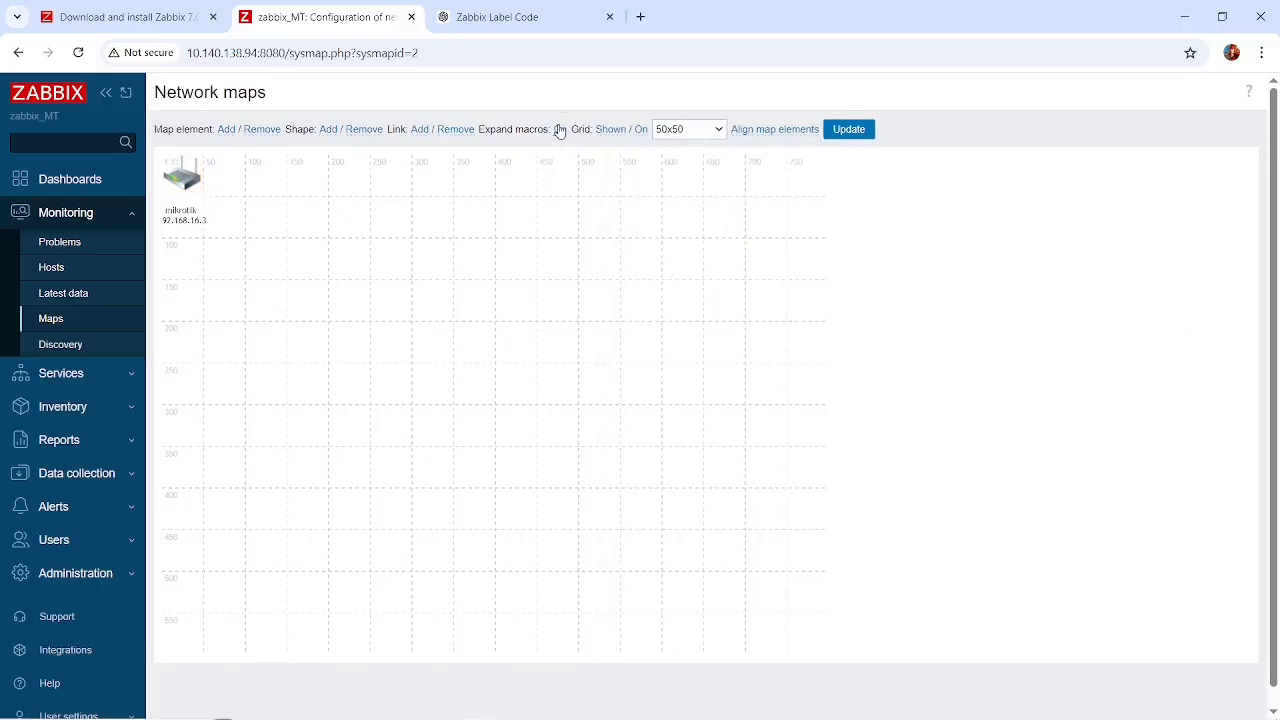
pyautogui.click(846, 132)
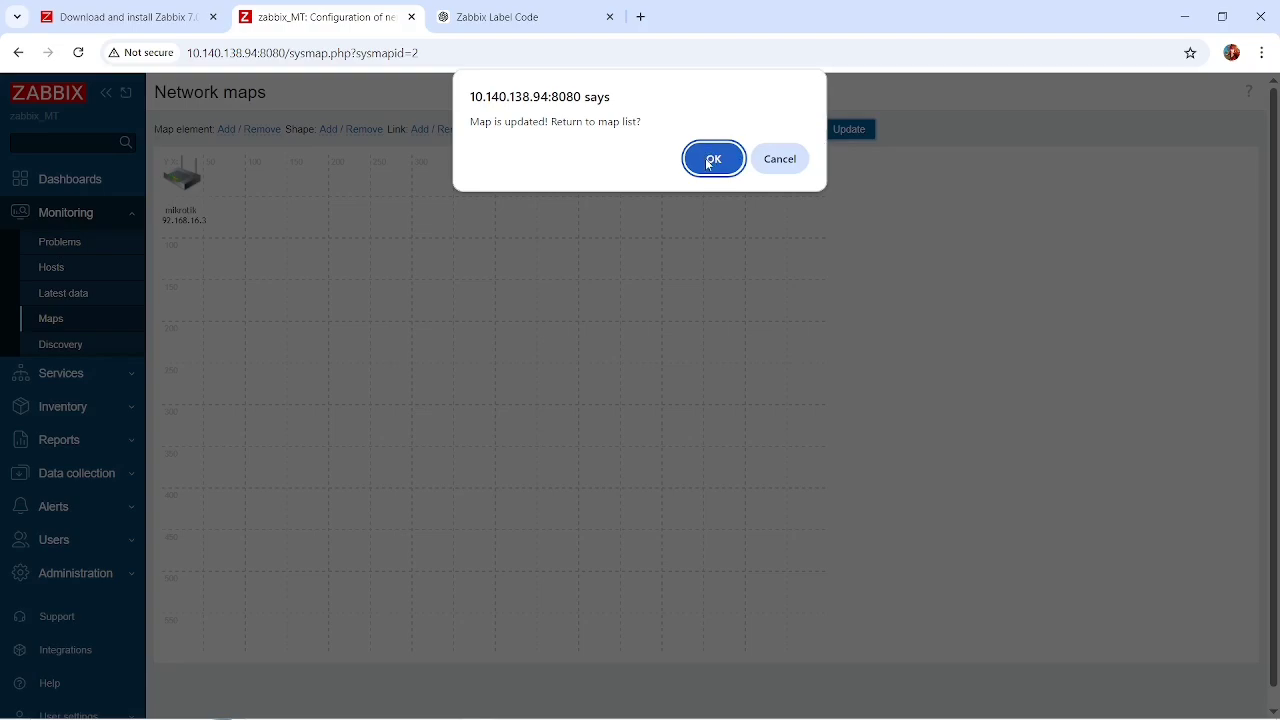
pyautogui.click(712, 160)
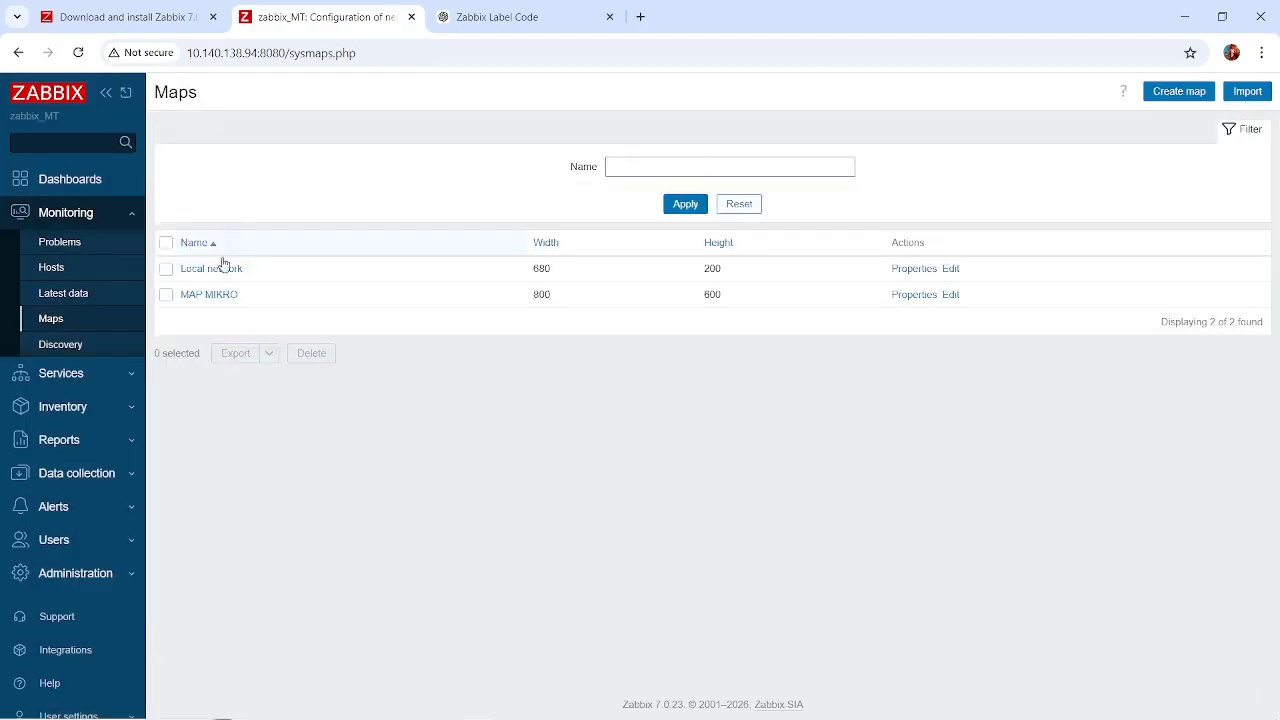
pyautogui.click(207, 297)
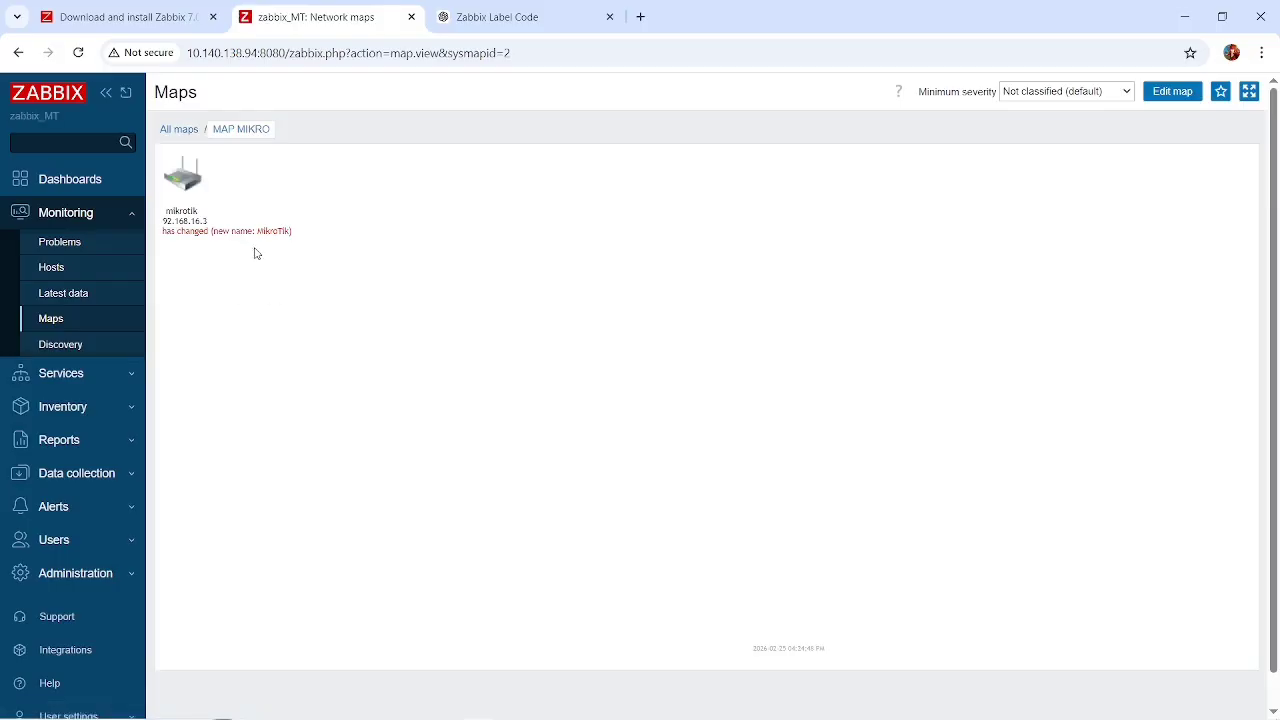
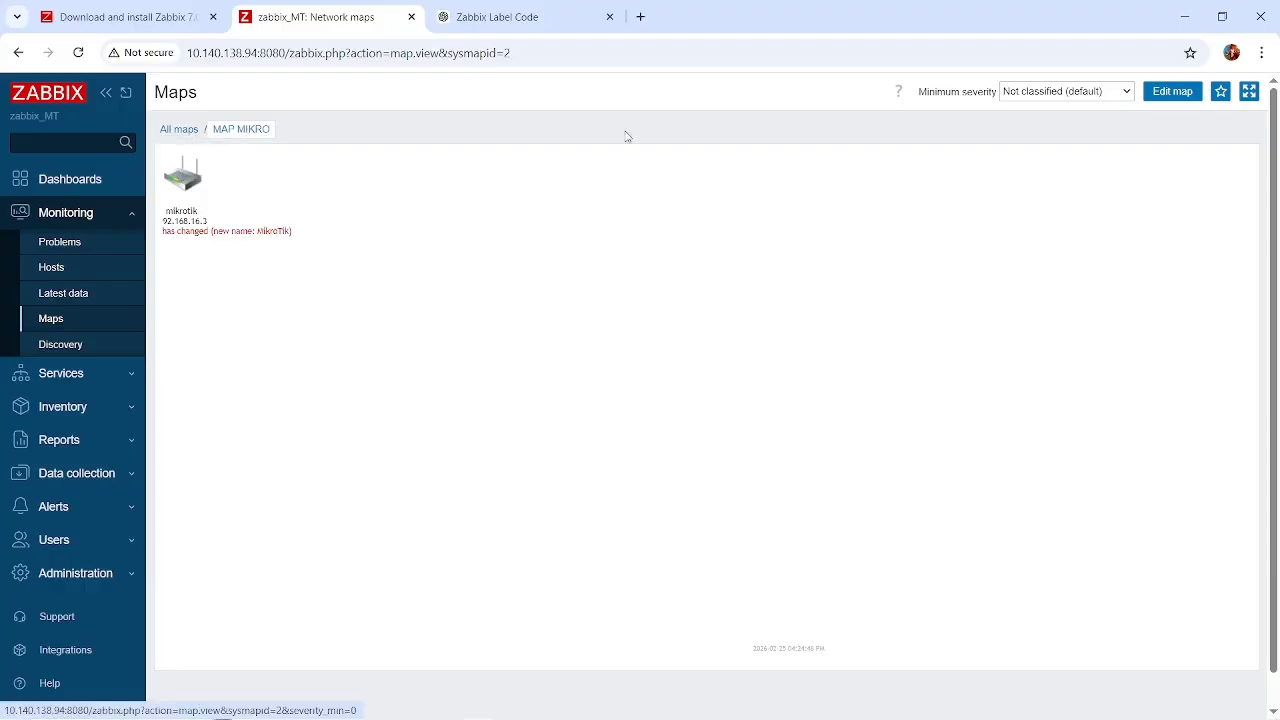
# Open MAP MIKRO for editing and add a second map element, placed at about X 289, Y 27.
pyautogui.click(1165, 91)
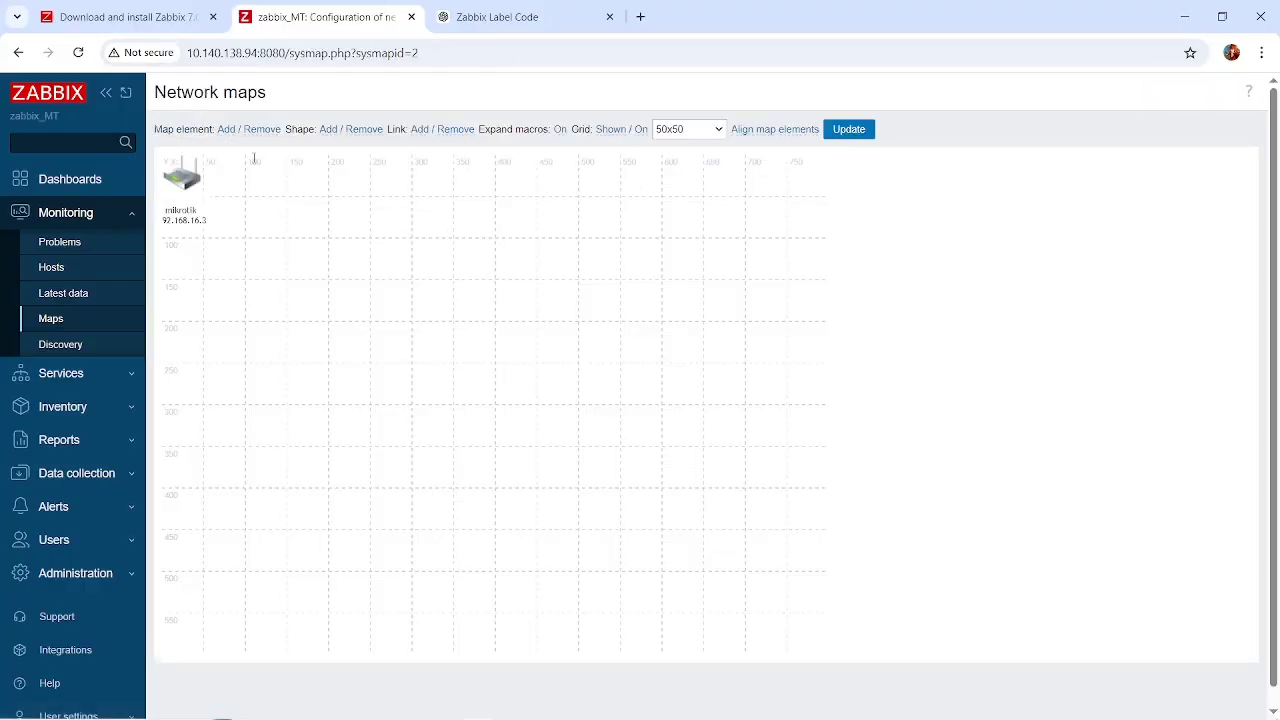
pyautogui.click(229, 134)
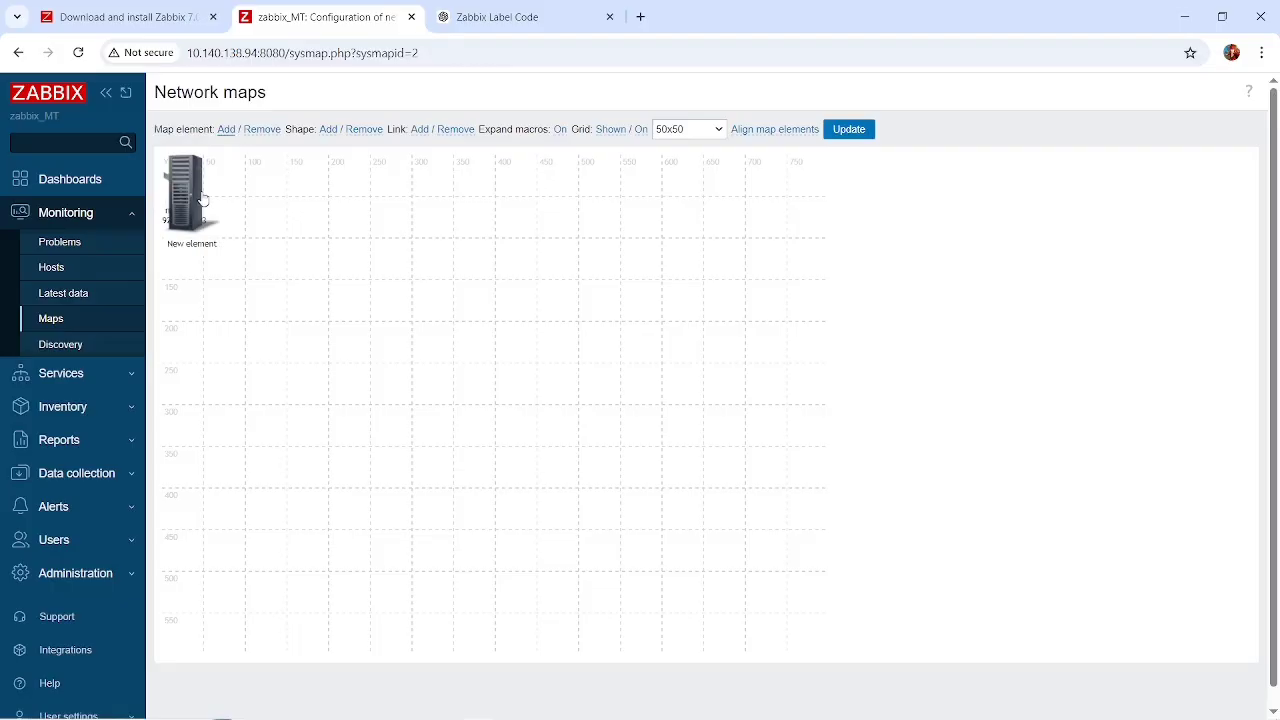
pyautogui.moveTo(196, 196); pyautogui.dragTo(425, 204)
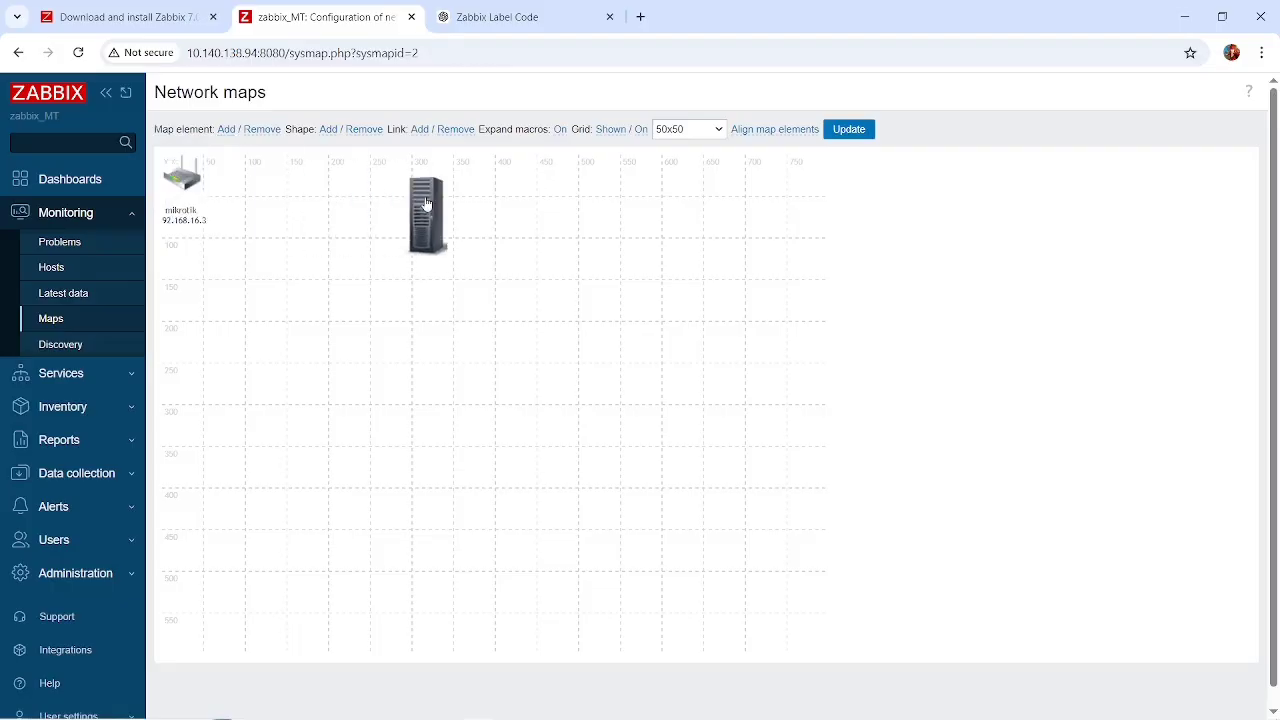
# Clear the labels of both the mikrotik and server elements with a mass update, then close it.
pyautogui.click(186, 189)
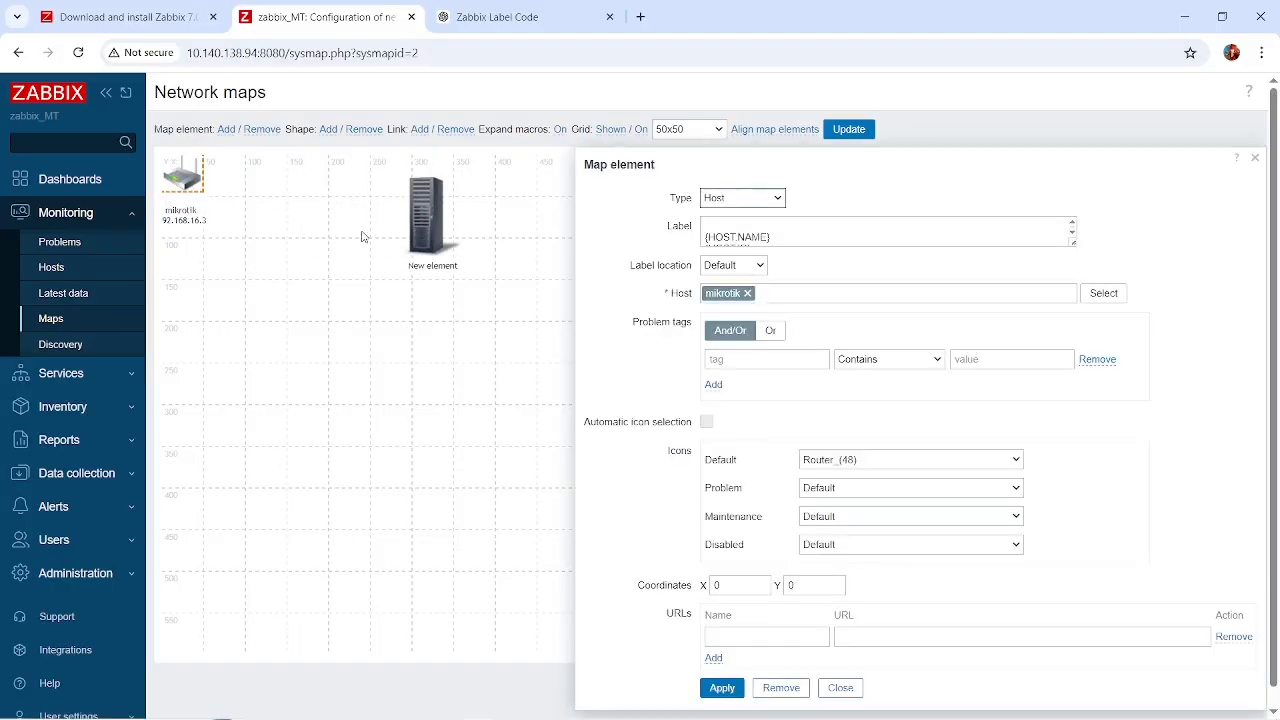
pyautogui.keyDown('ctrl'); pyautogui.click(435, 223); pyautogui.keyUp('ctrl')
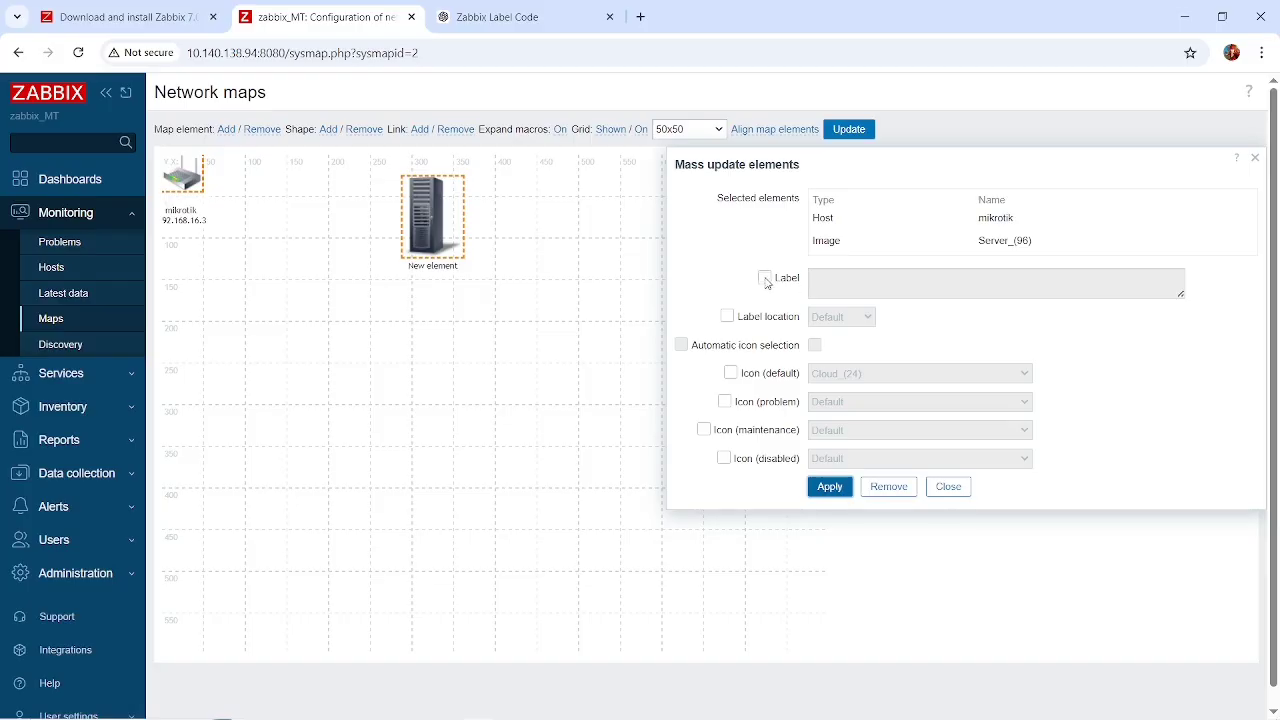
pyautogui.scroll(-1, 850, 380)
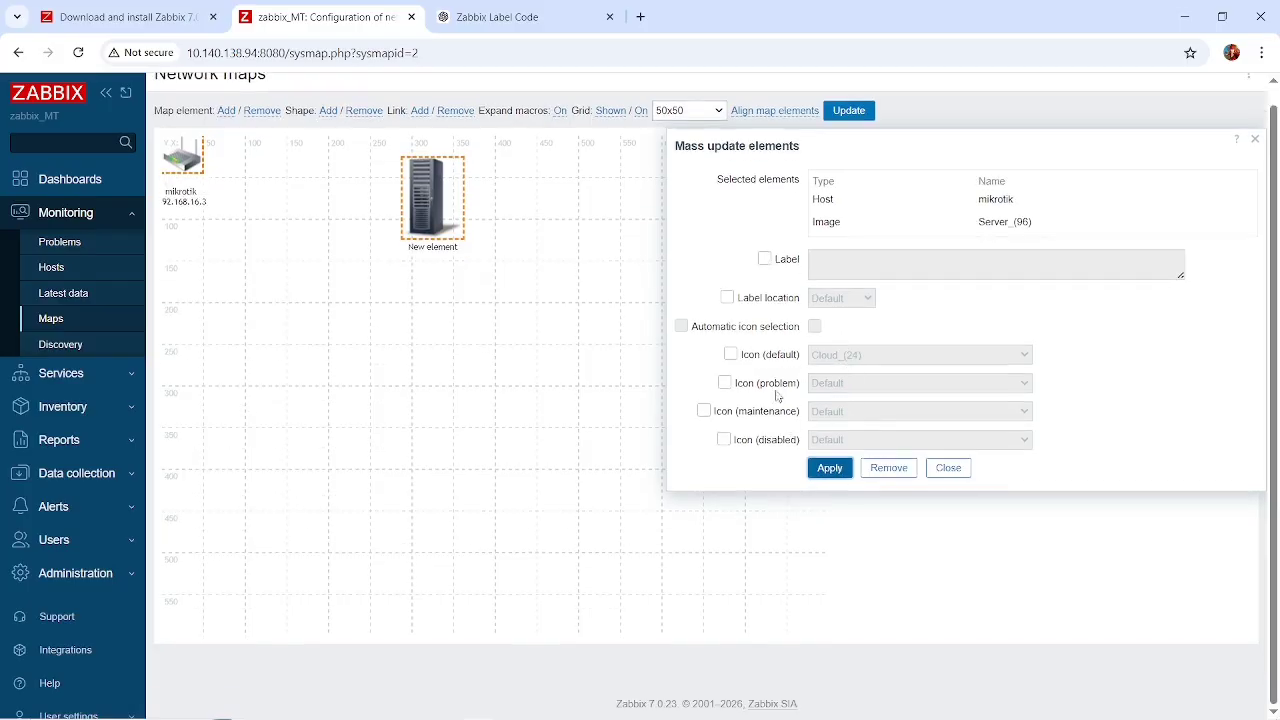
pyautogui.click(764, 258)
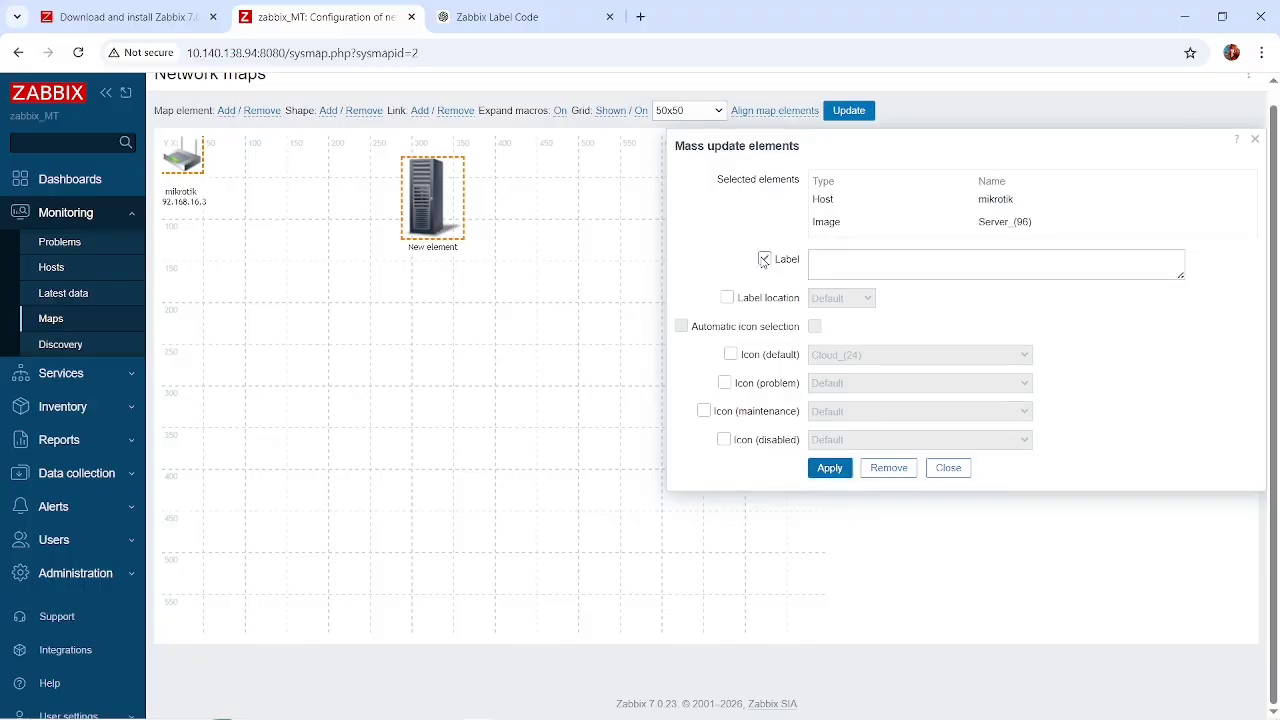
pyautogui.click(834, 472)
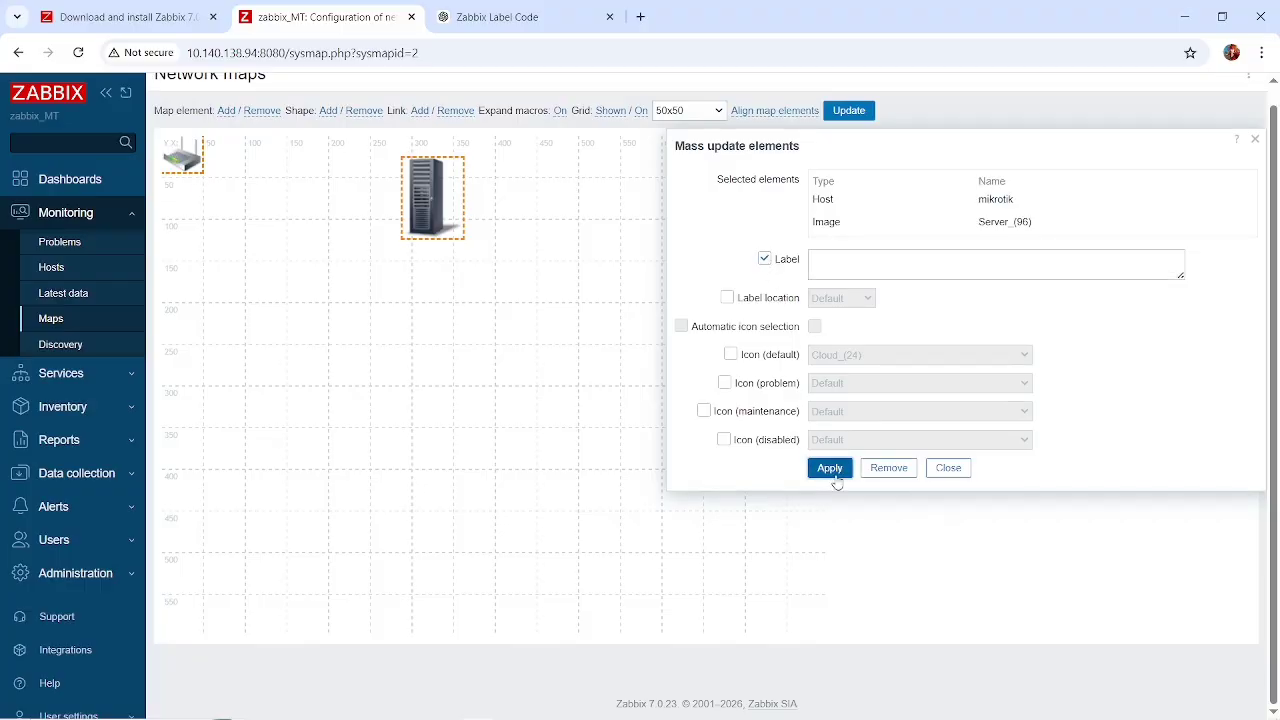
pyautogui.click(940, 469)
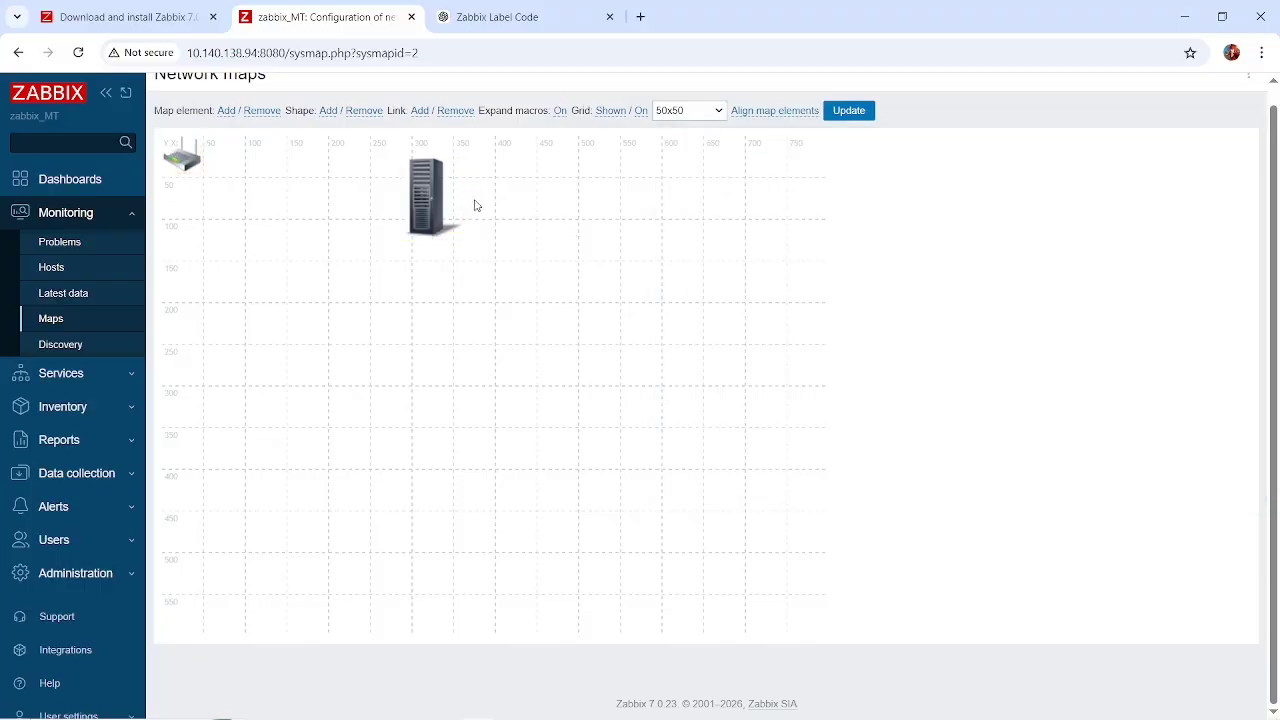
# Try to change the server element's type to Host and assign Zabbix server from the Zabbix servers group.
pyautogui.click(430, 205)
pyautogui.rightClick(428, 202)
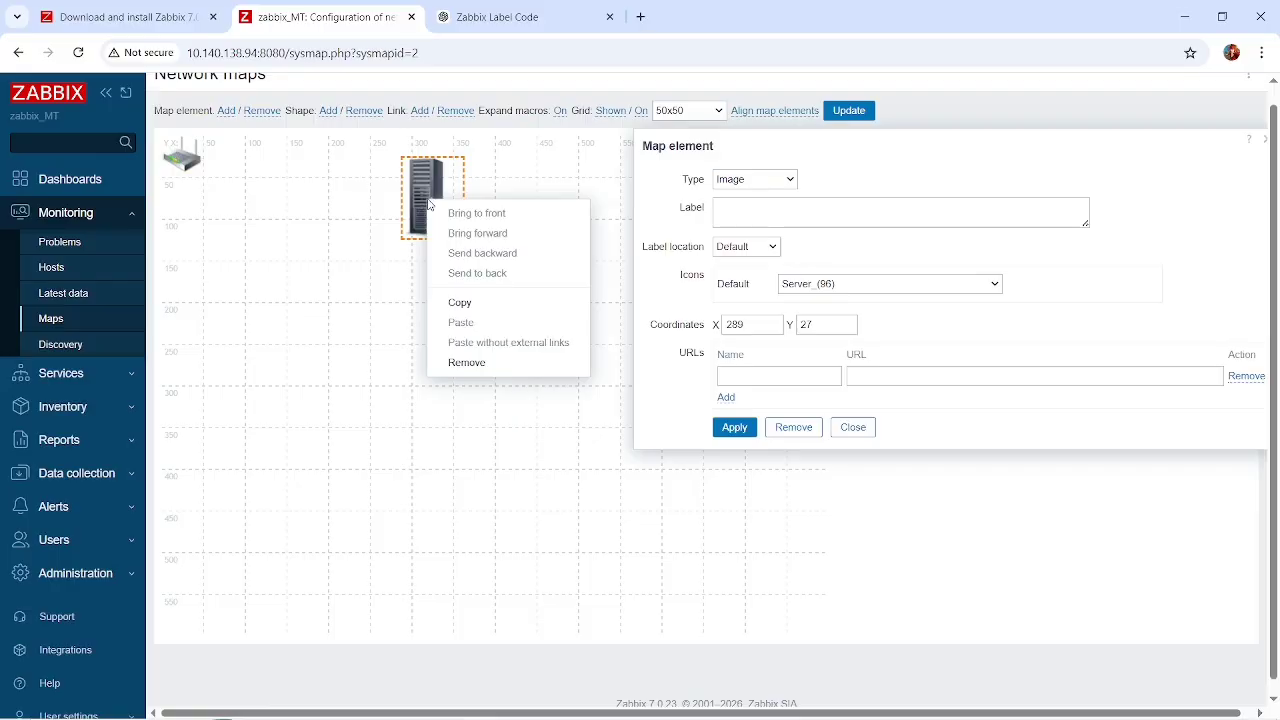
pyautogui.click(758, 179)
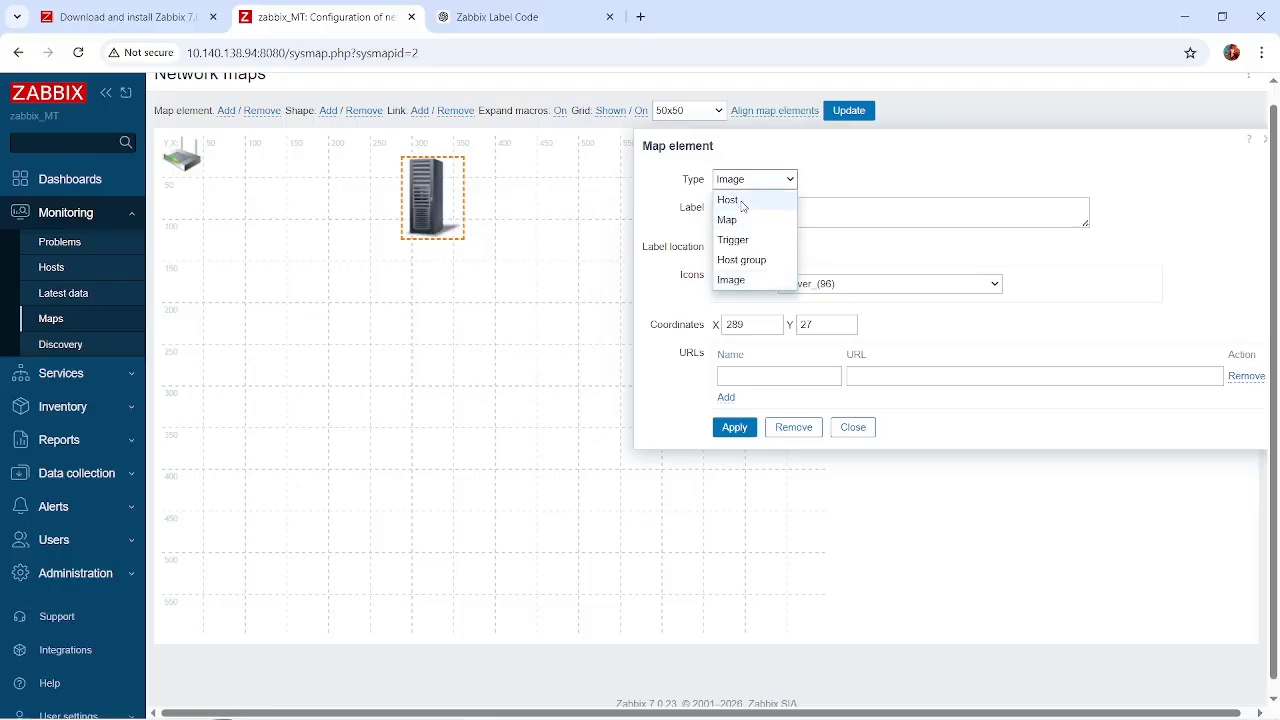
pyautogui.click(742, 202)
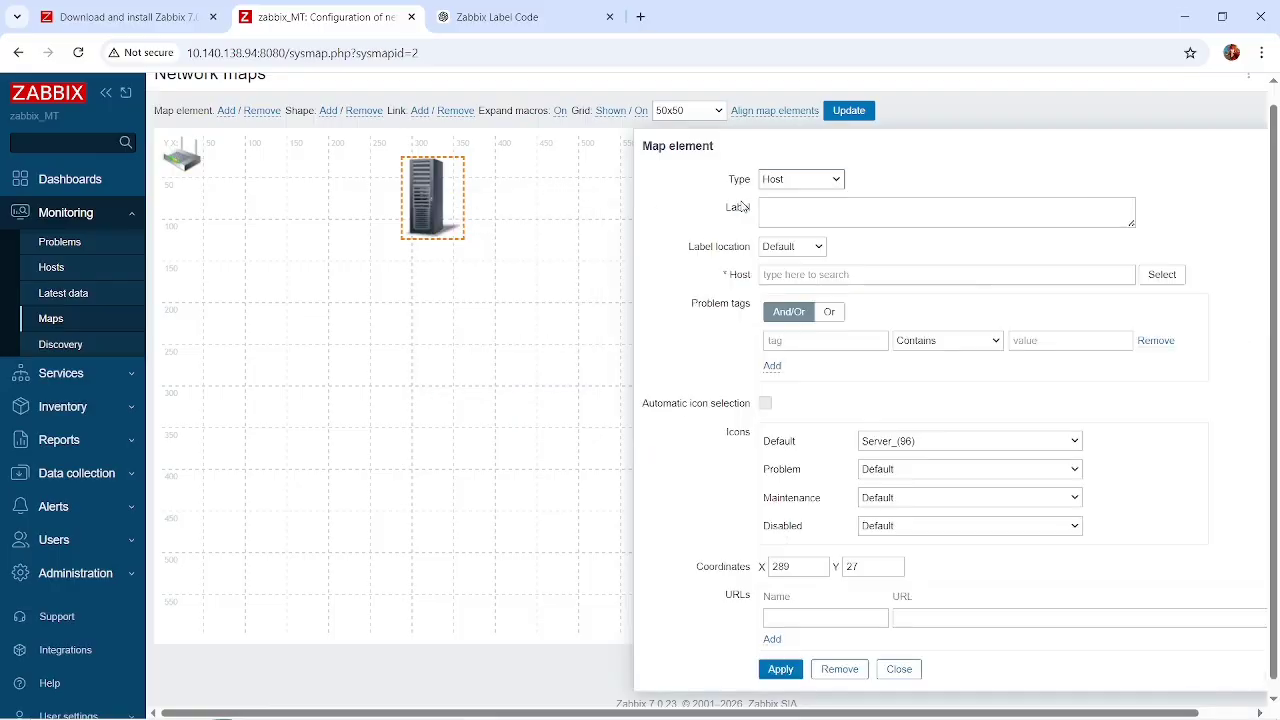
pyautogui.click(1165, 275)
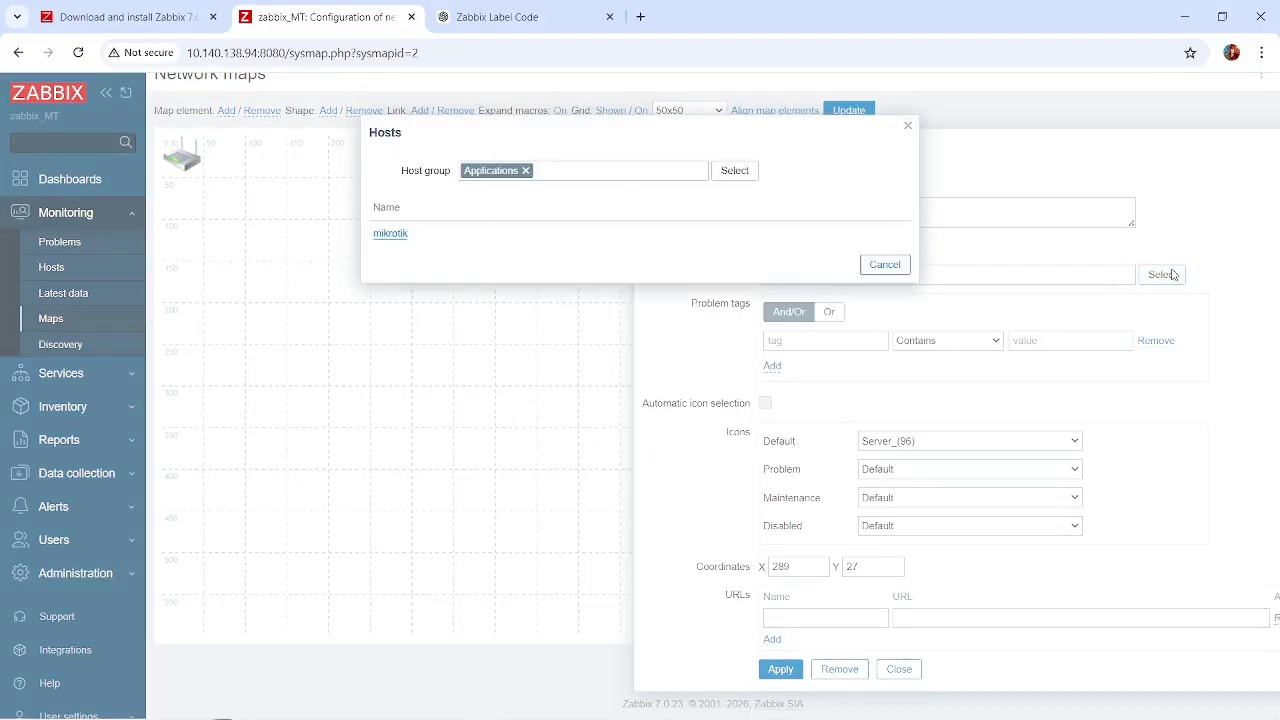
pyautogui.click(734, 172)
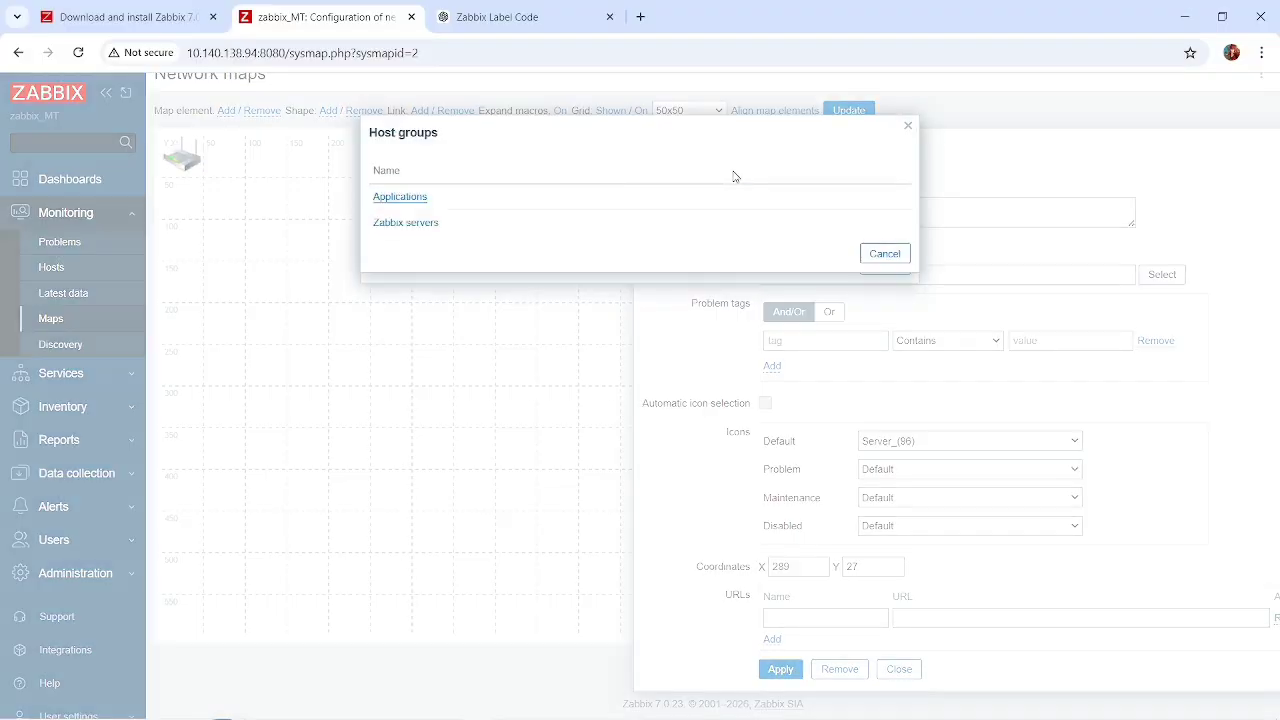
pyautogui.doubleClick(388, 226)
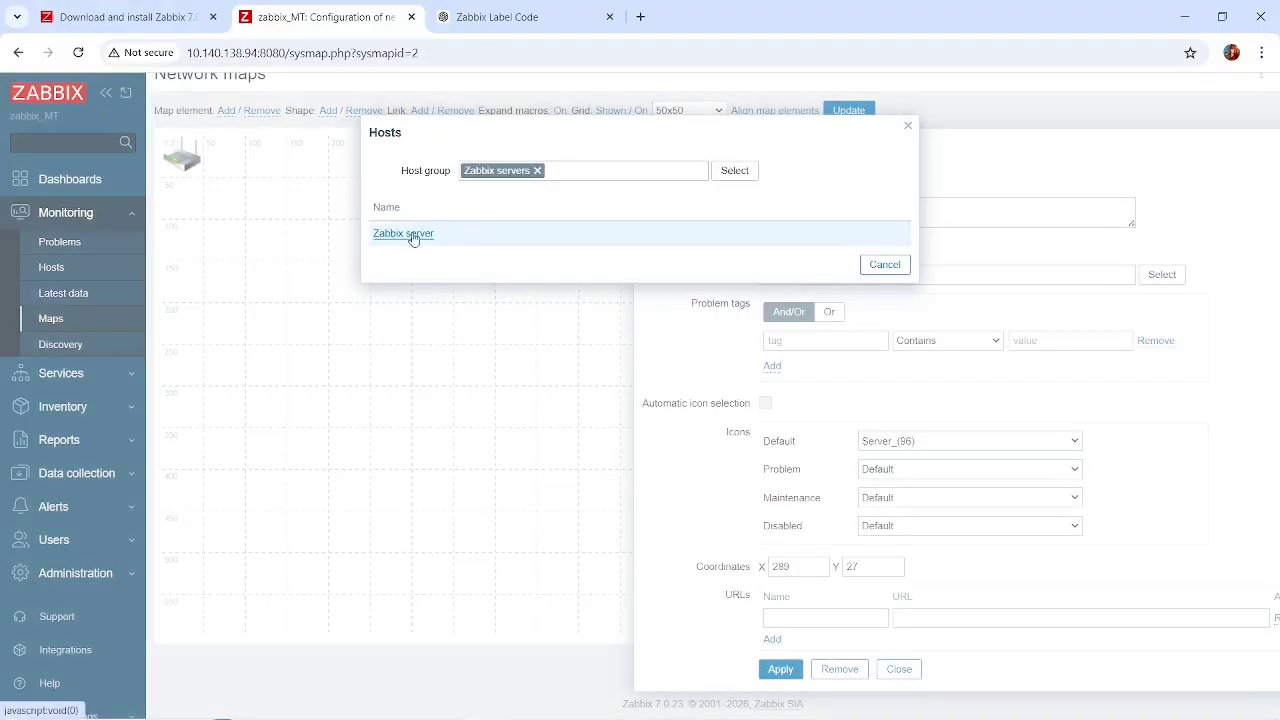
pyautogui.click(411, 234)
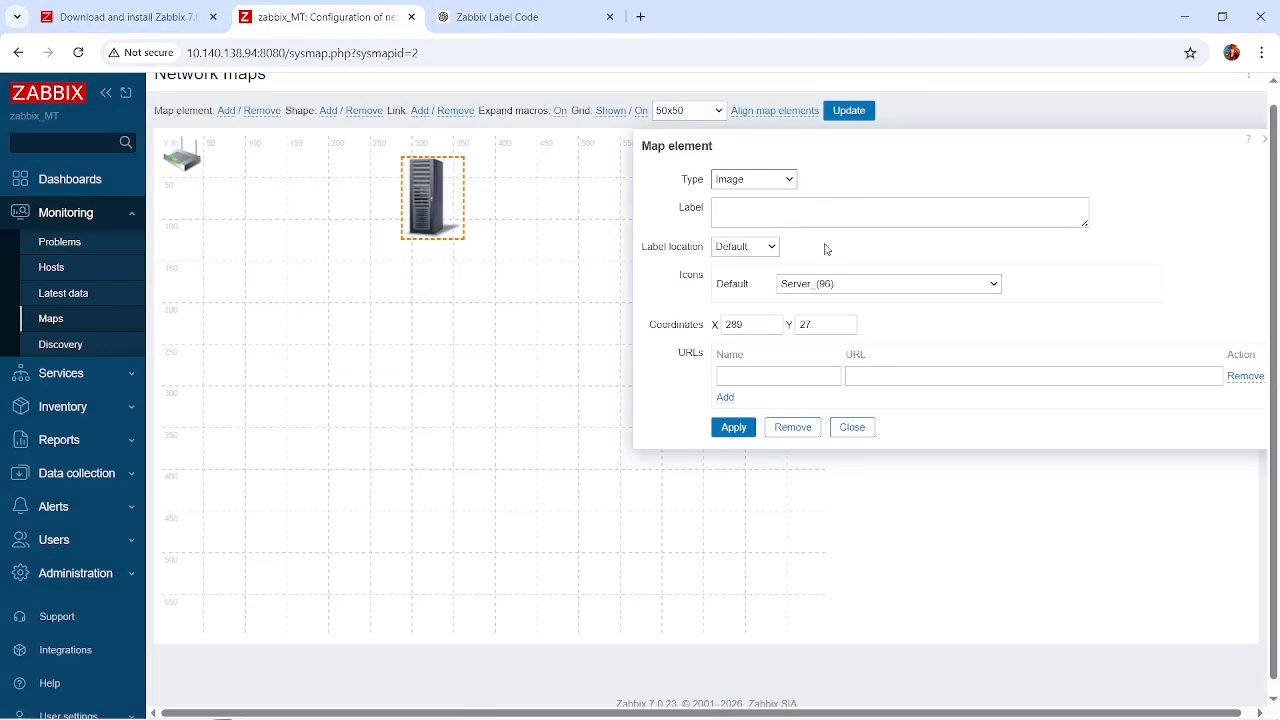
# Label the server element zabbix, apply the change and deselect the element.
pyautogui.click(738, 217)
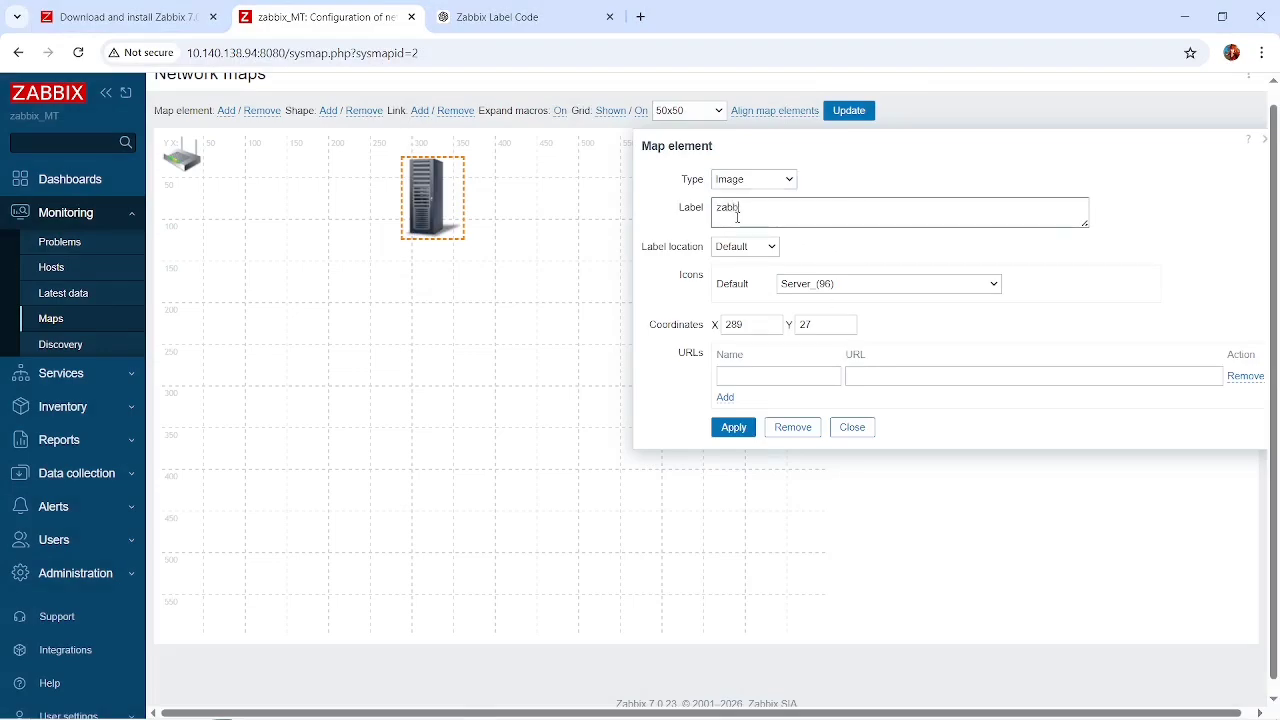
pyautogui.click(740, 427)
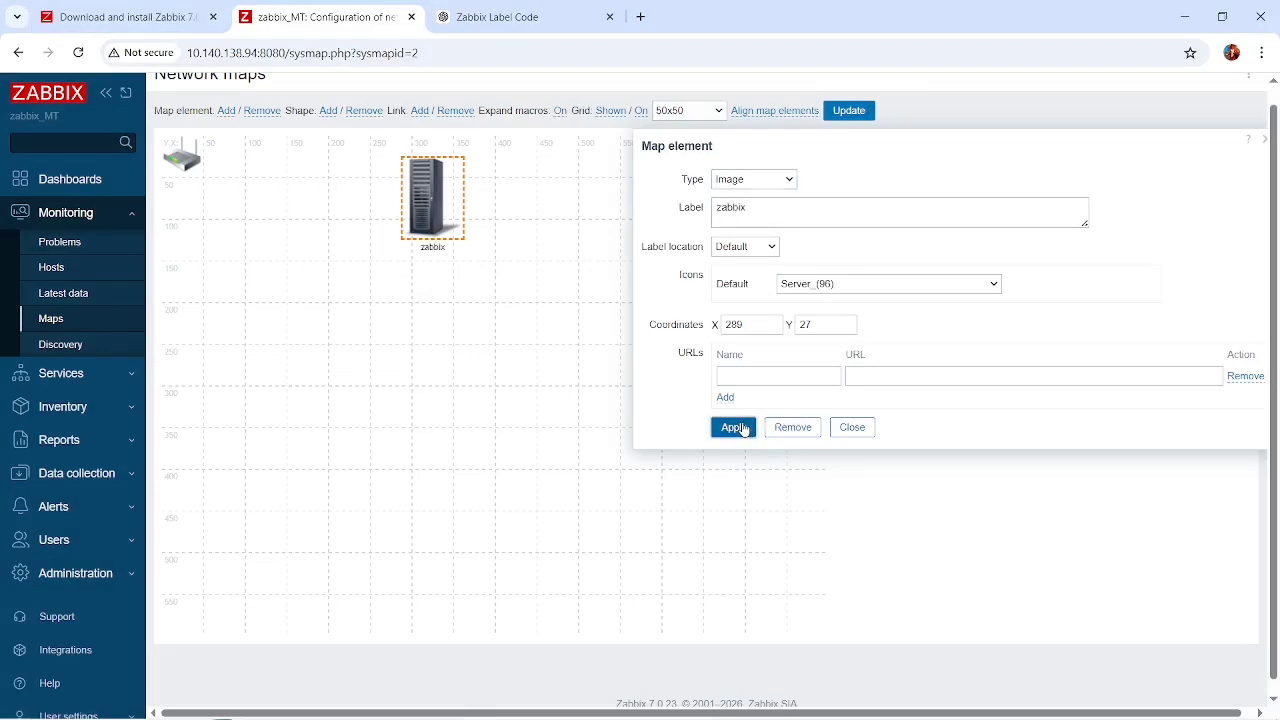
pyautogui.click(400, 277)
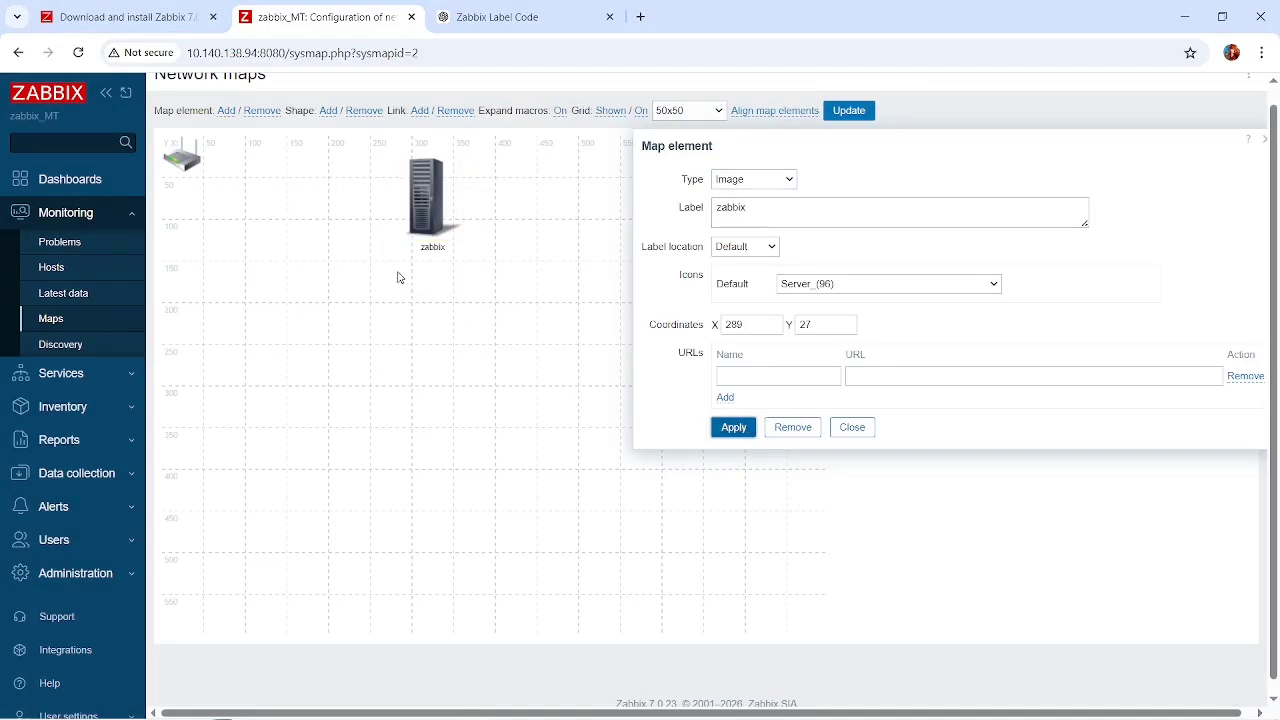
# Link the mikrotik router element to the zabbix server element, then save the map and return to the map list.
pyautogui.click(190, 158)
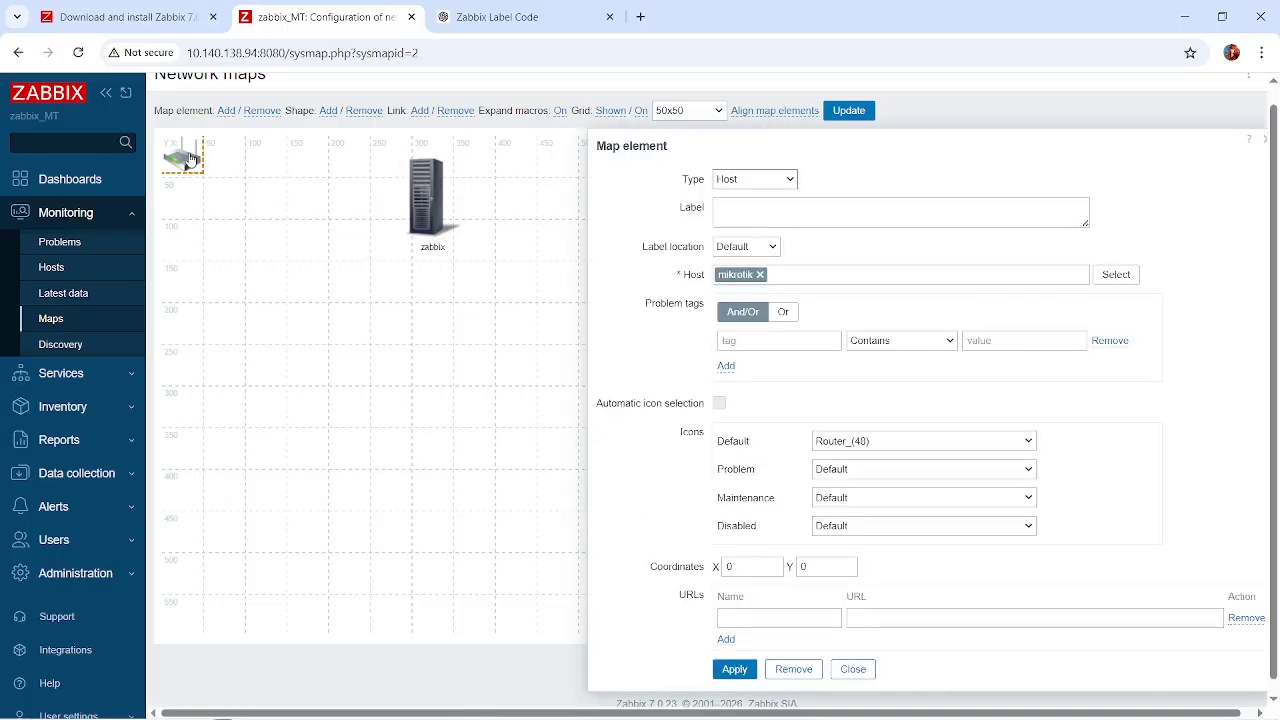
pyautogui.keyDown('ctrl'); pyautogui.click(427, 204); pyautogui.keyUp('ctrl')
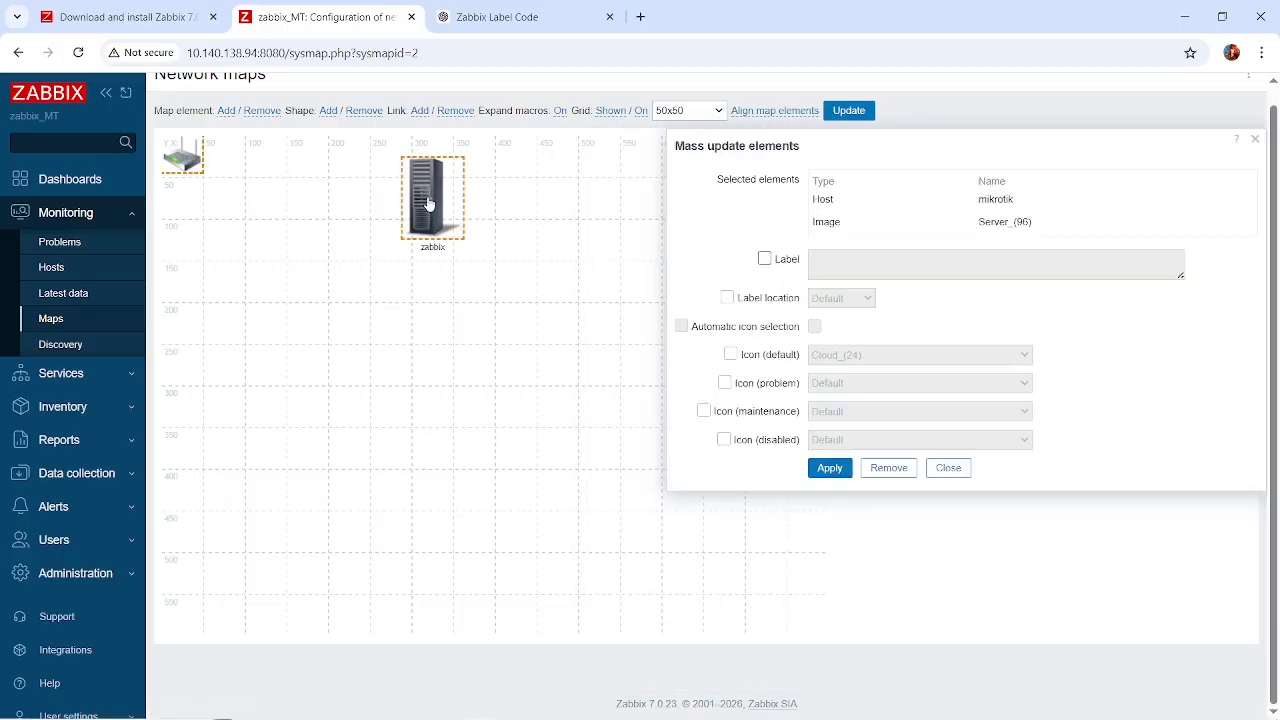
pyautogui.click(838, 470)
pyautogui.click(420, 111)
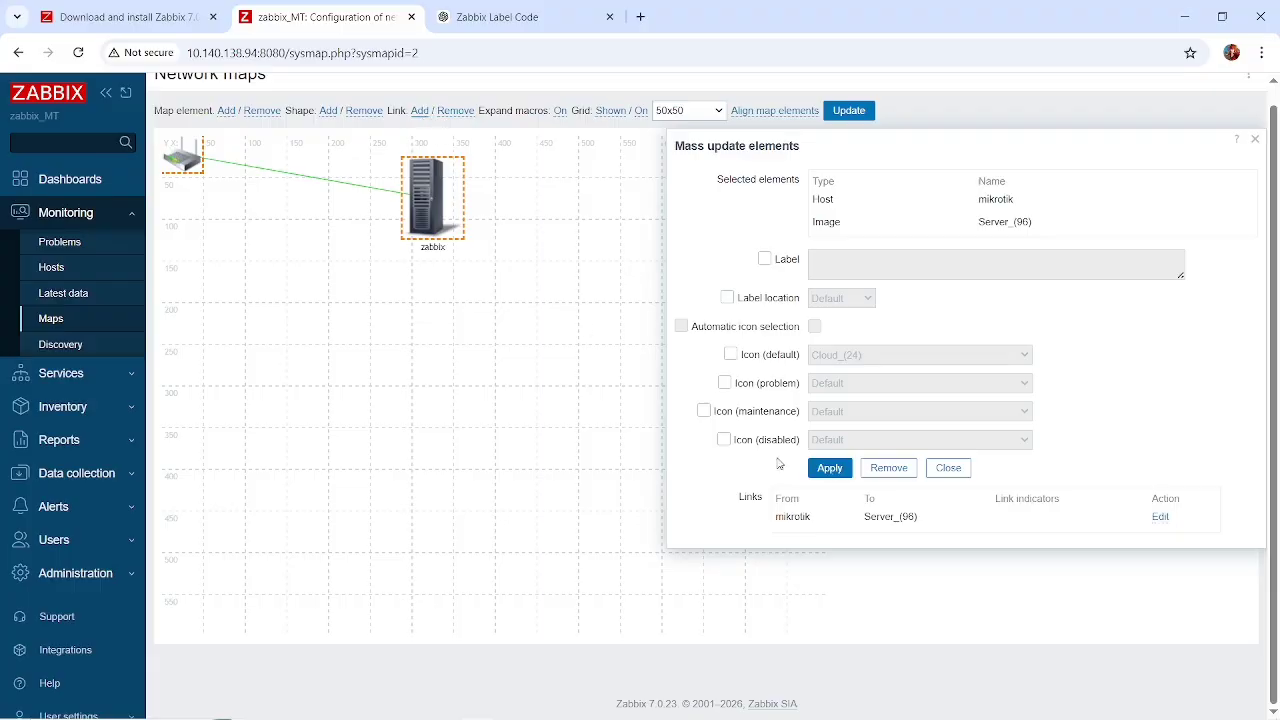
pyautogui.click(830, 468)
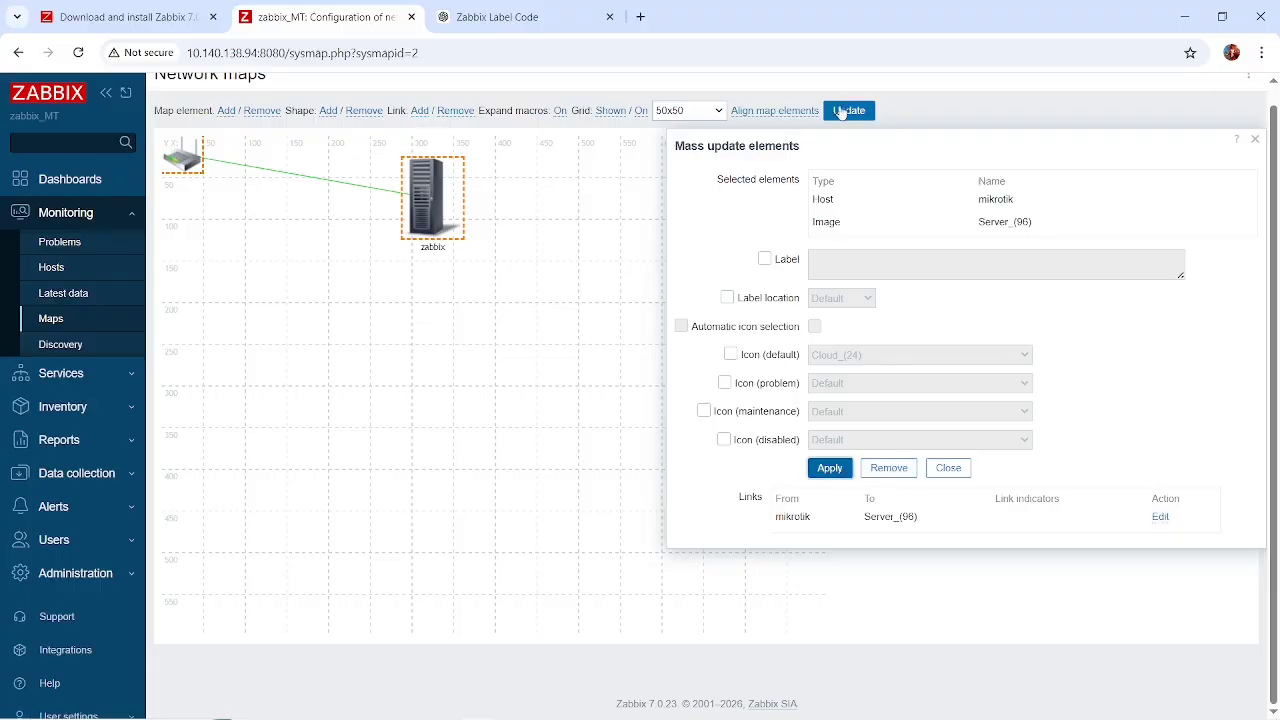
pyautogui.click(527, 343)
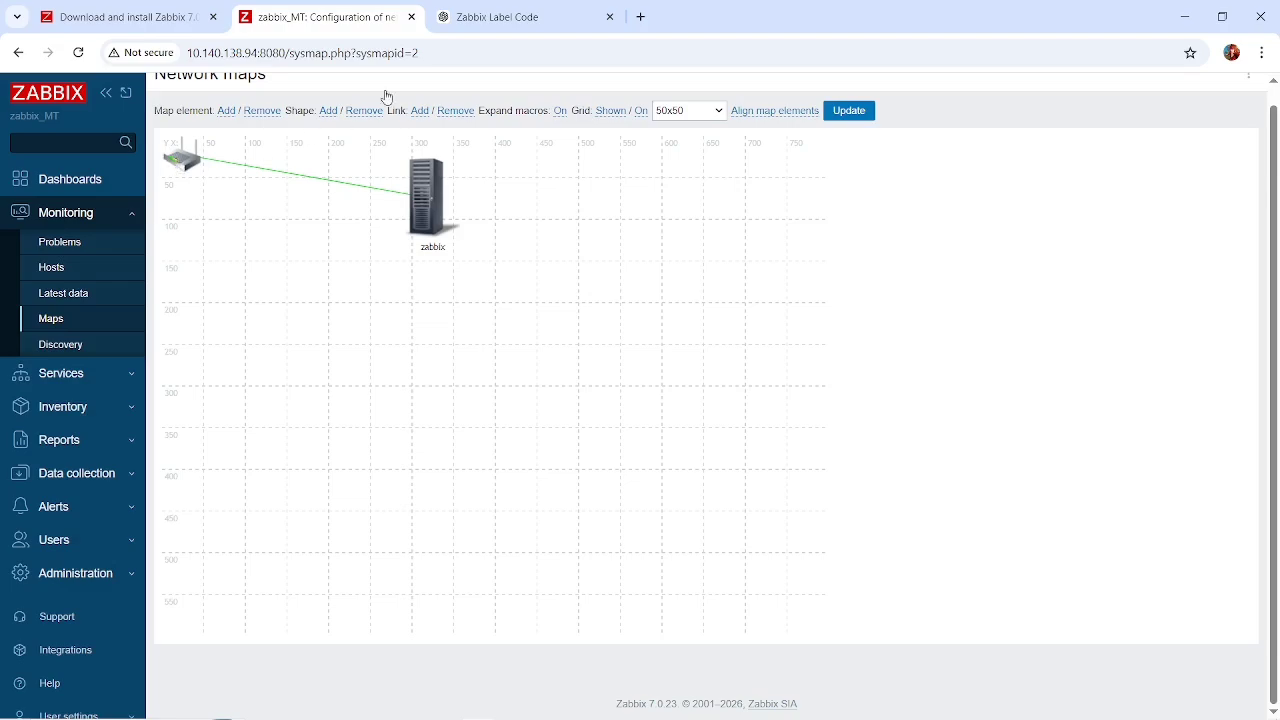
pyautogui.click(845, 116)
pyautogui.click(713, 159)
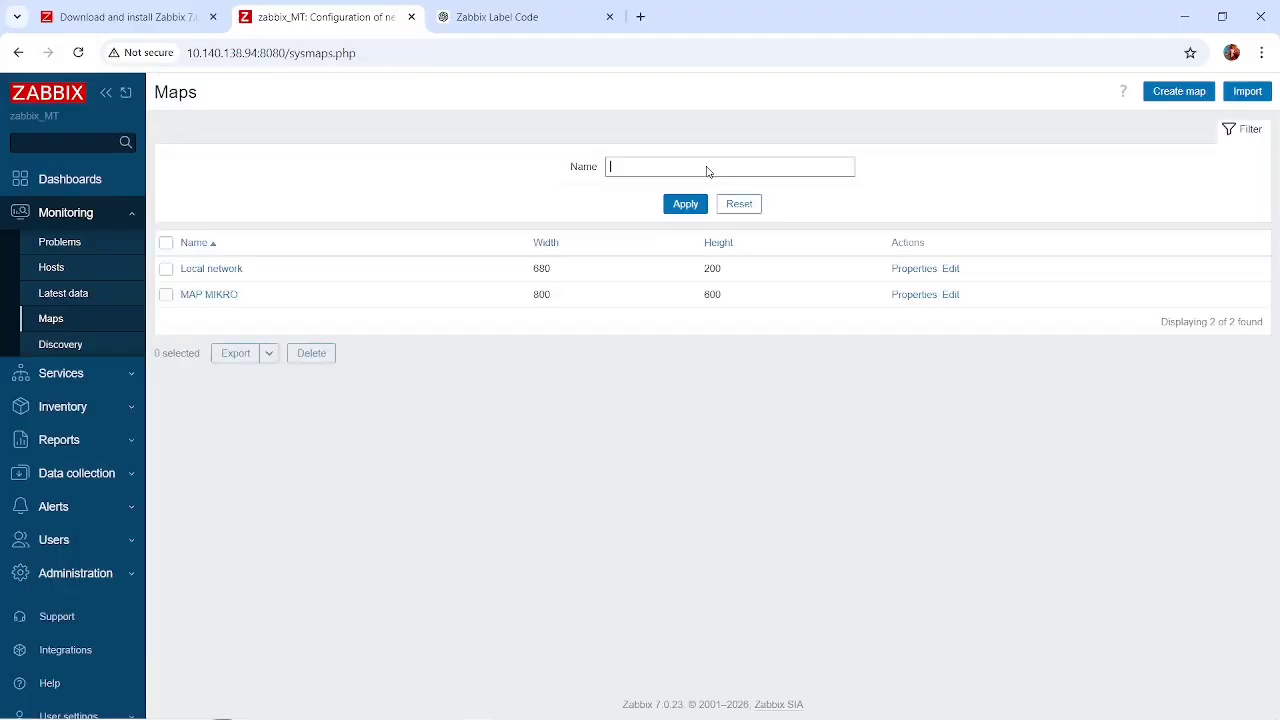
pyautogui.hotkey('alt', 'Tab')
pyautogui.hotkey('alt', 'Tab')
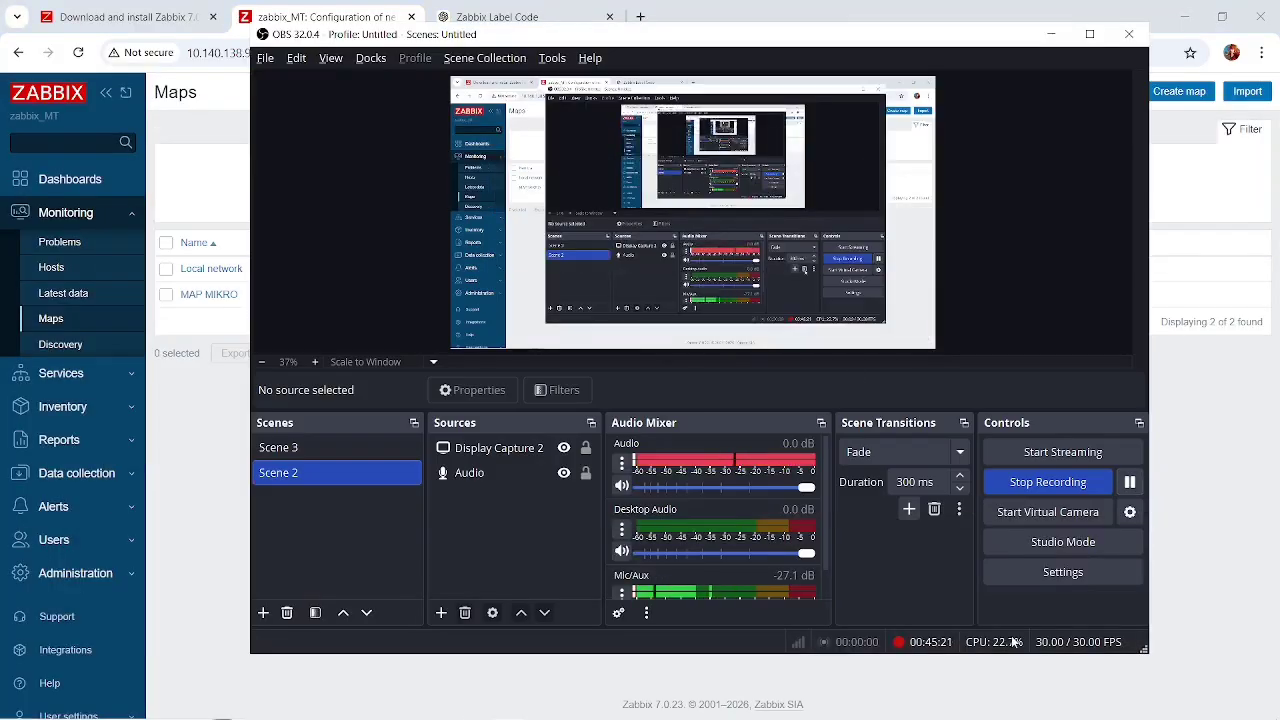
pyautogui.moveTo(1121, 707)
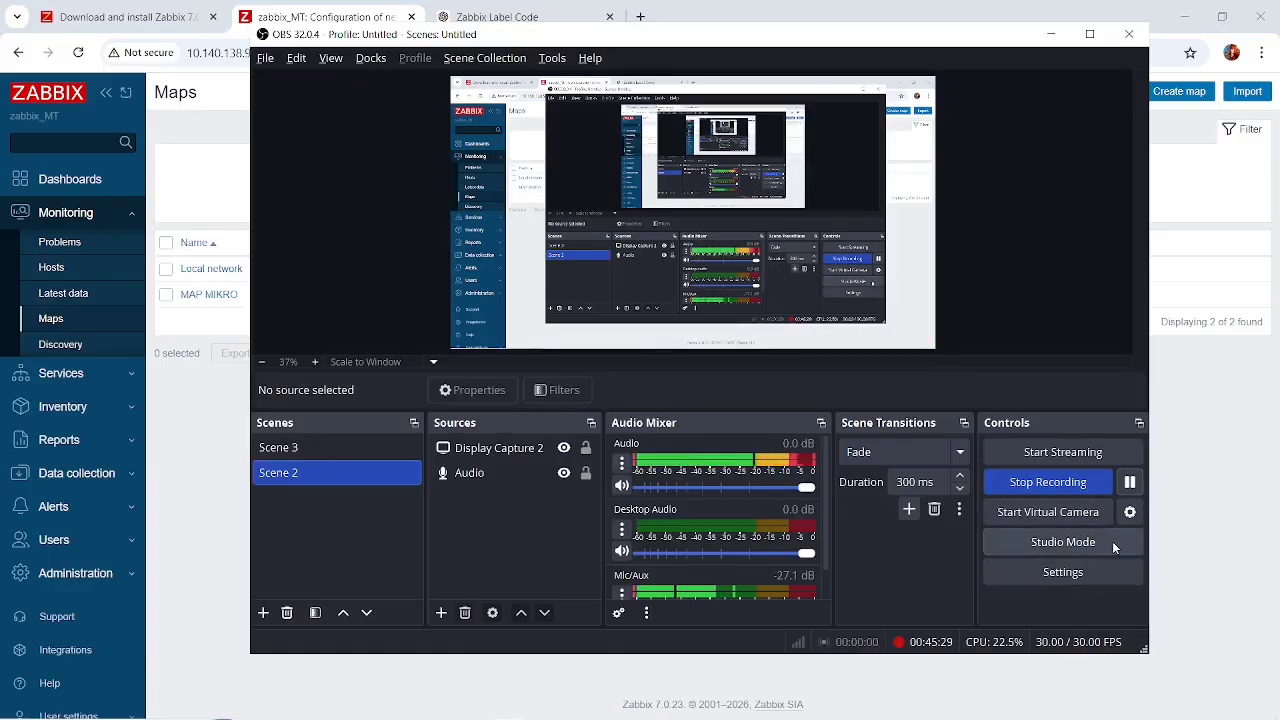
pyautogui.click(1187, 471)
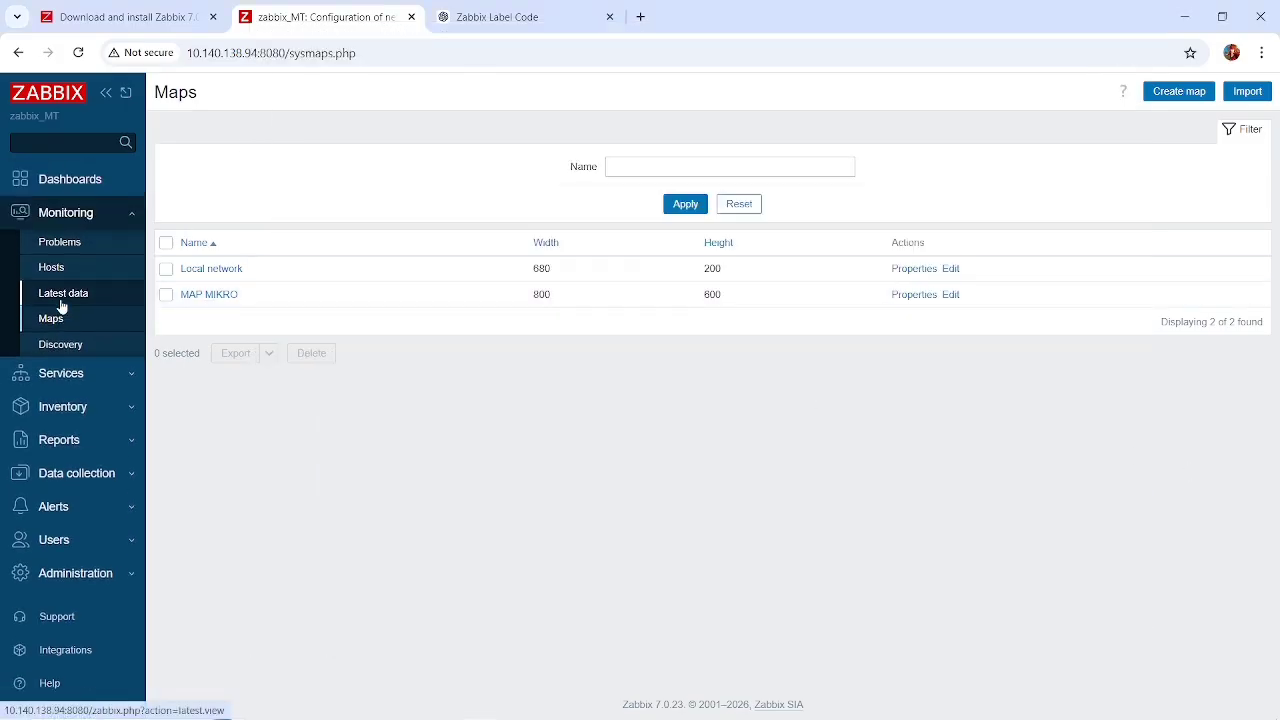
# Create a new dashboard named konten with the default 30 seconds page display period.
pyautogui.click(64, 186)
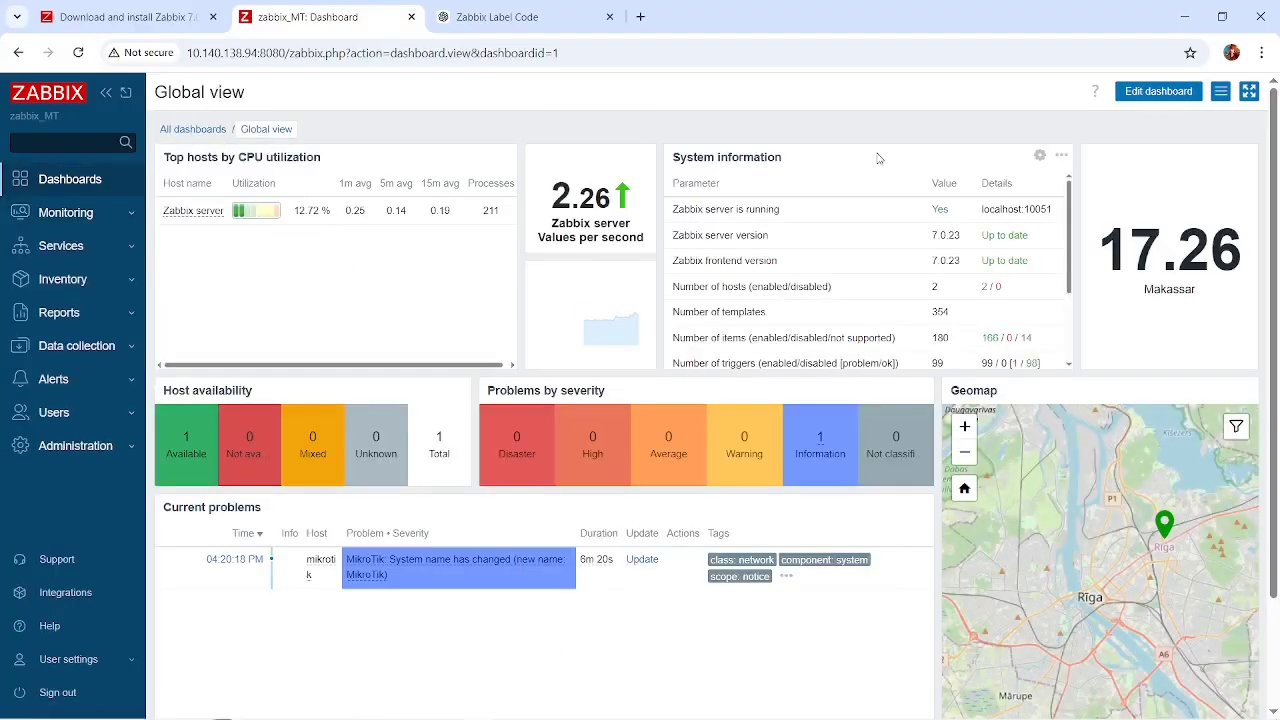
pyautogui.click(193, 129)
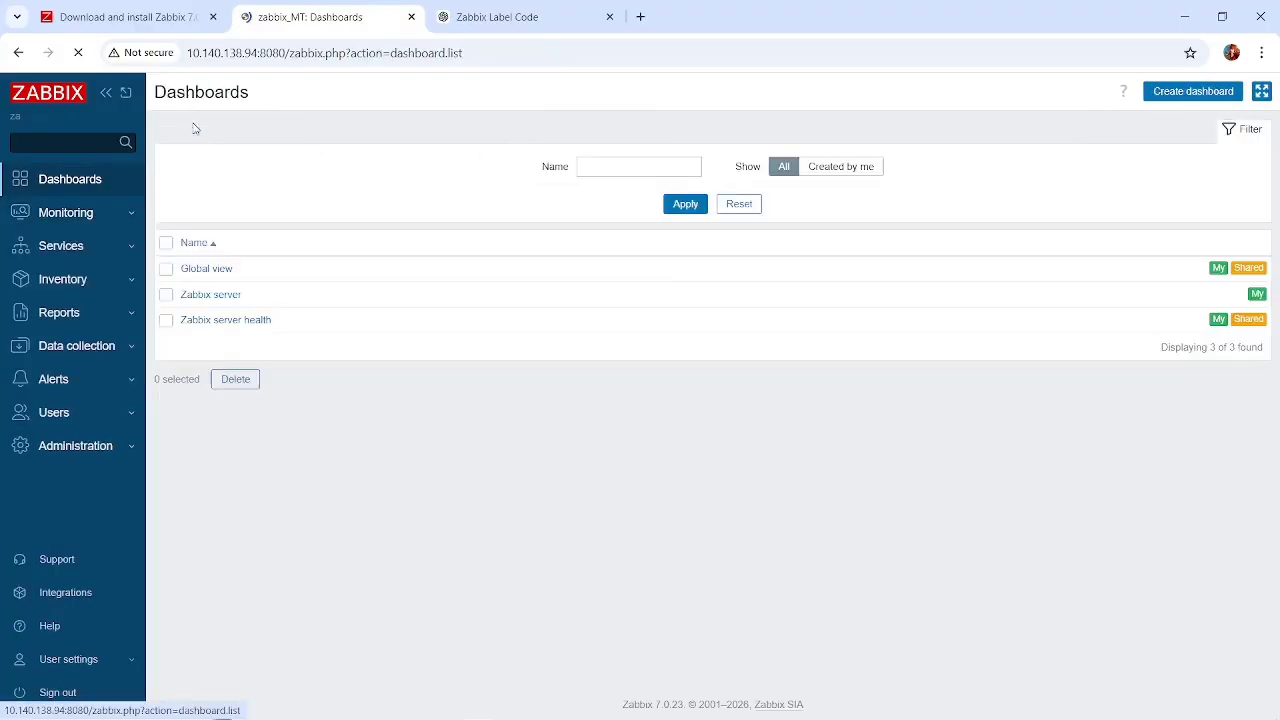
pyautogui.click(1188, 93)
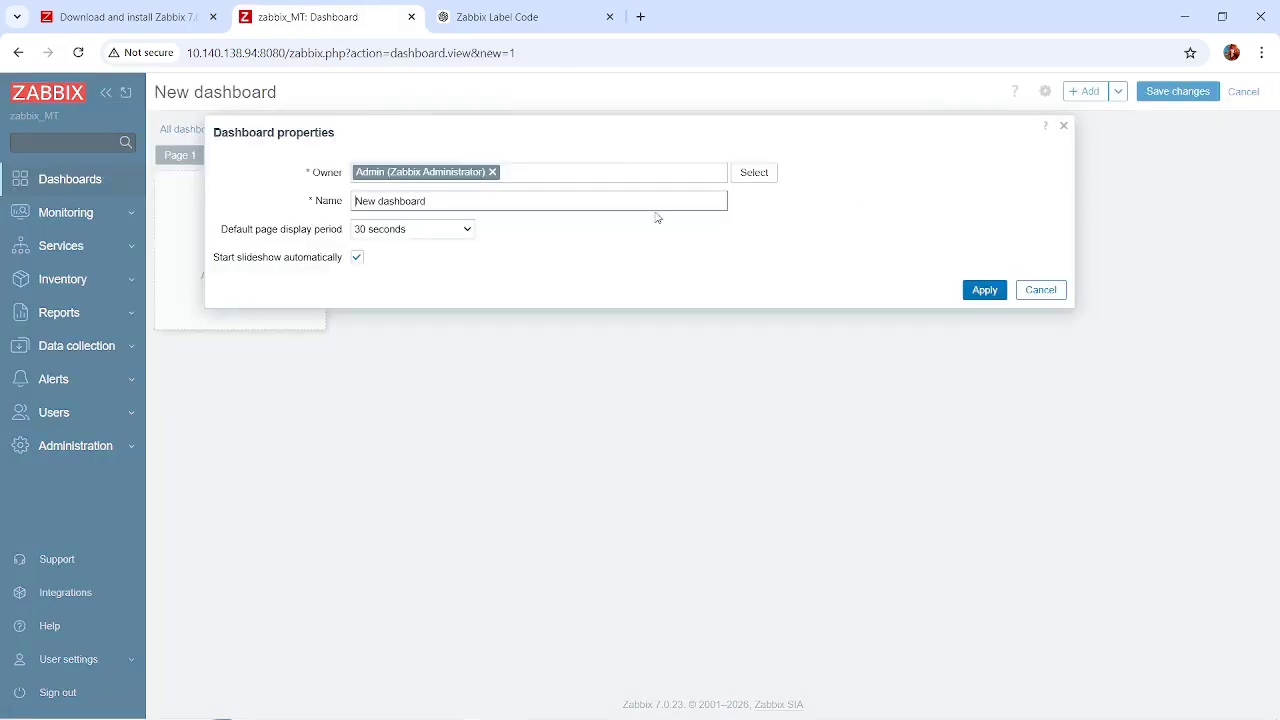
pyautogui.press('BackSpace')
pyautogui.press('BackSpace')
pyautogui.press('BackSpace')
pyautogui.press('BackSpace')
pyautogui.press('BackSpace')
pyautogui.press('BackSpace')
pyautogui.press('BackSpace')
pyautogui.press('BackSpace')
pyautogui.press('BackSpace')
pyautogui.press('BackSpace')
pyautogui.press('BackSpace')
pyautogui.press('BackSpace')
pyautogui.click(434, 237)
pyautogui.click(557, 251)
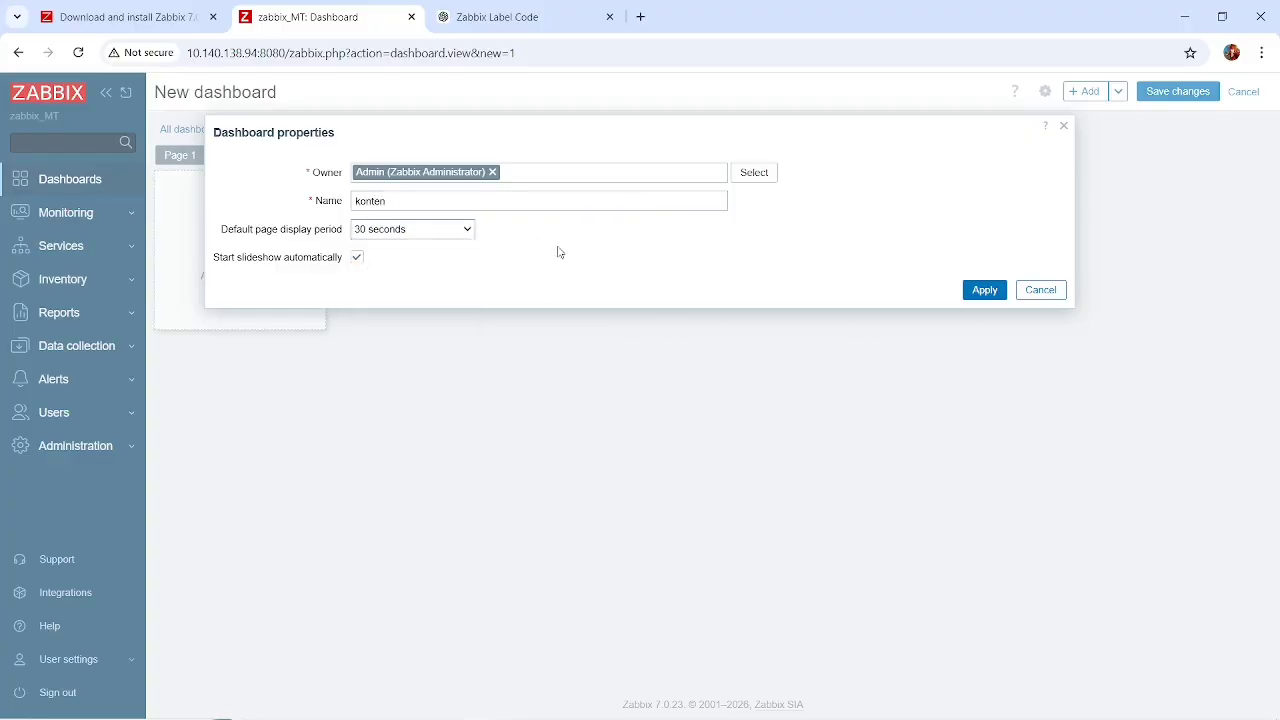
pyautogui.click(986, 287)
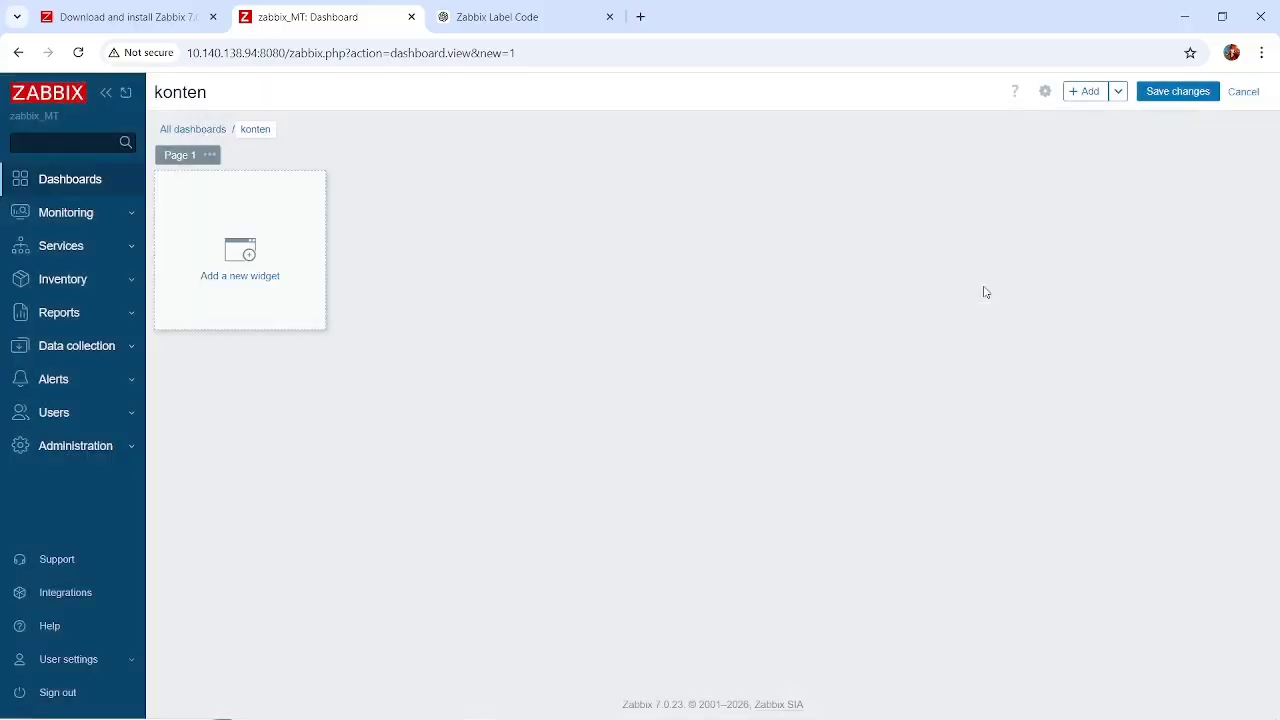
# Start a new Graph widget on the konten dashboard and name it Mikrotii CPU.
pyautogui.click(203, 277)
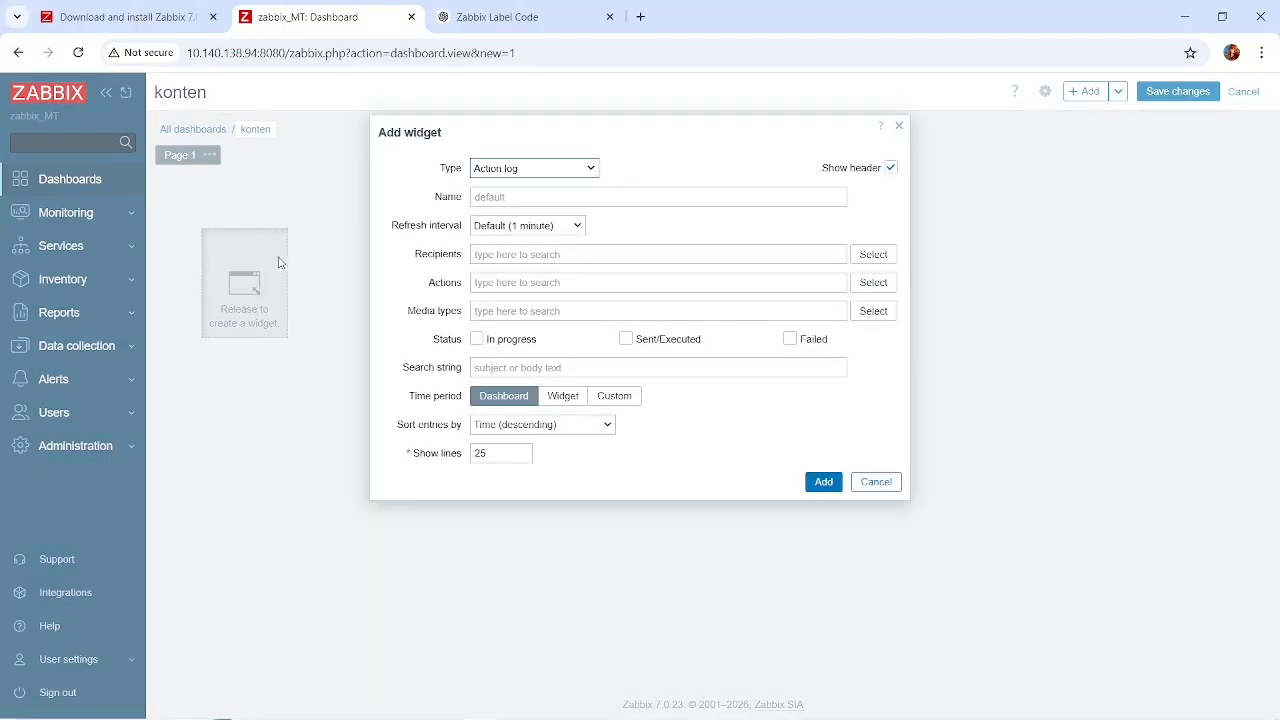
pyautogui.click(531, 177)
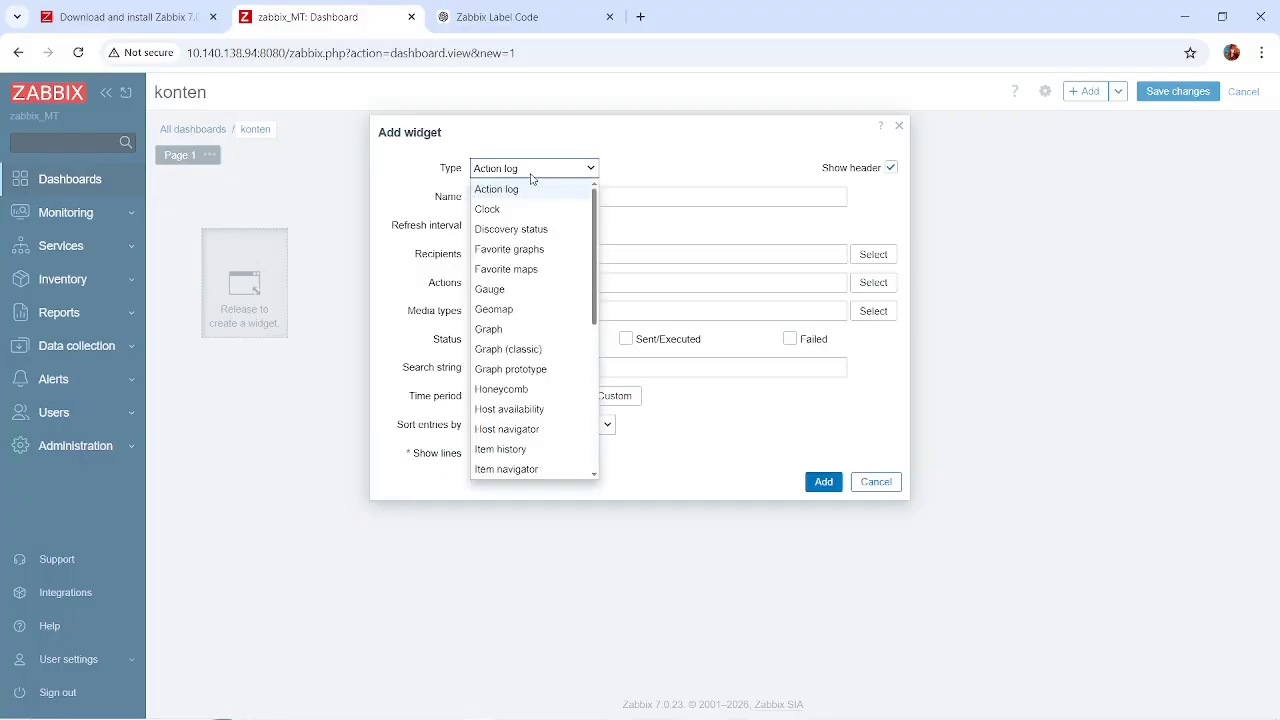
pyautogui.scroll(-1, 524, 310)
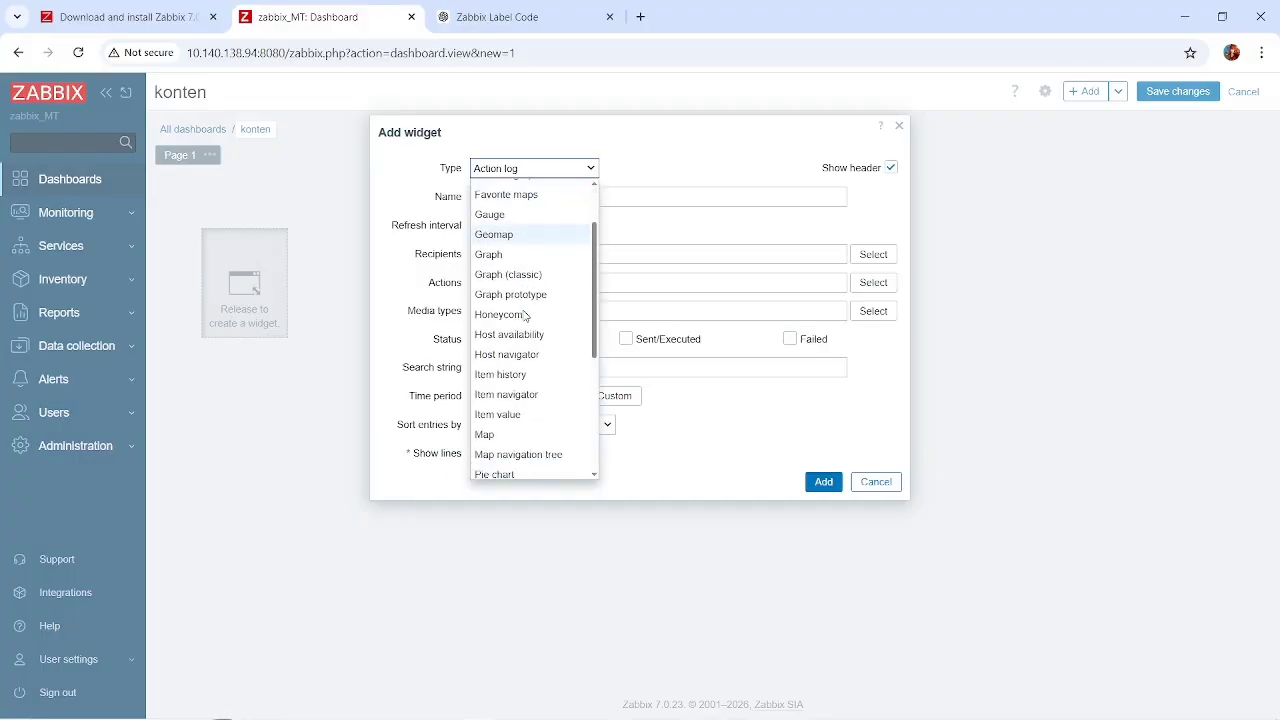
pyautogui.scroll(1, 525, 316)
pyautogui.scroll(-2, 525, 316)
pyautogui.scroll(2, 524, 316)
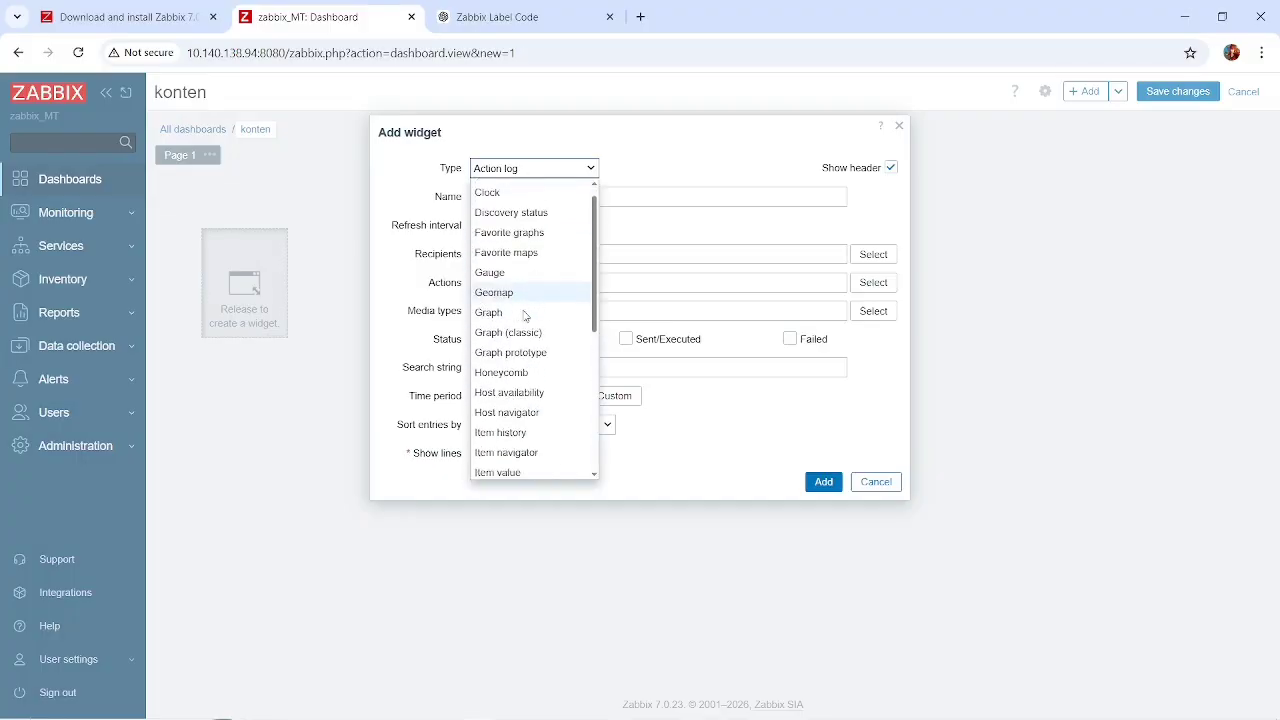
pyautogui.scroll(1, 524, 316)
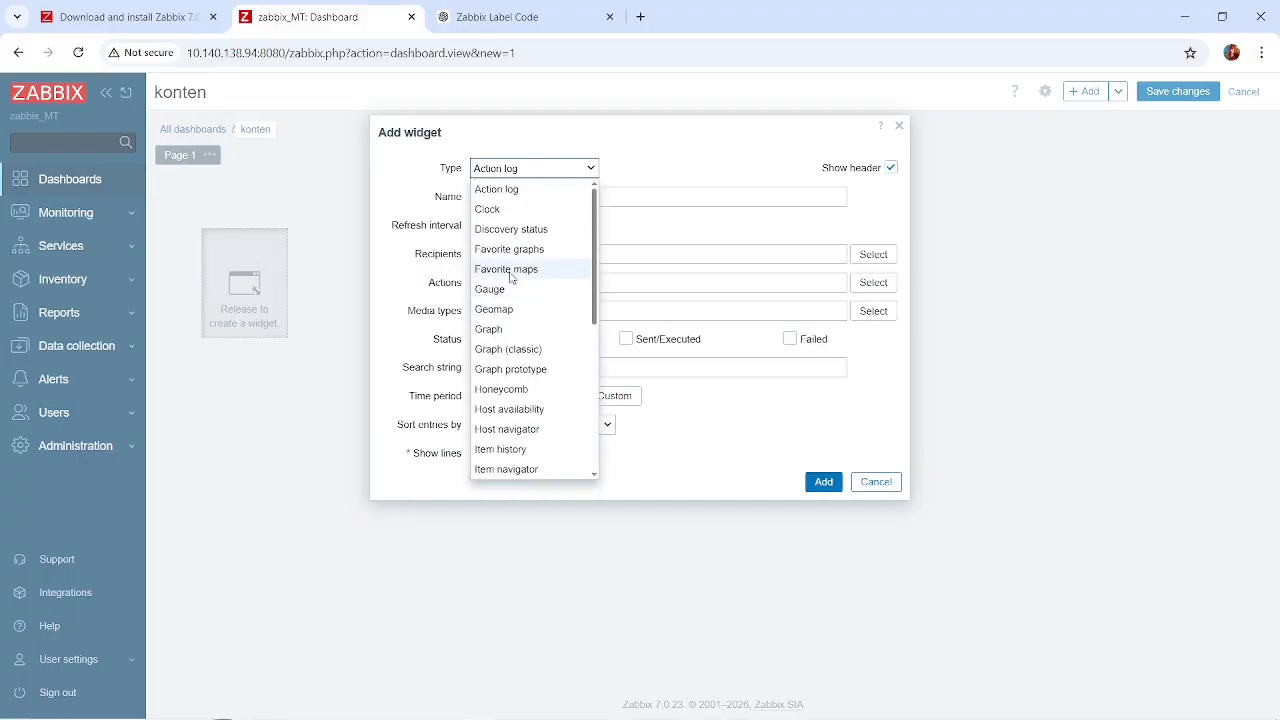
pyautogui.click(501, 328)
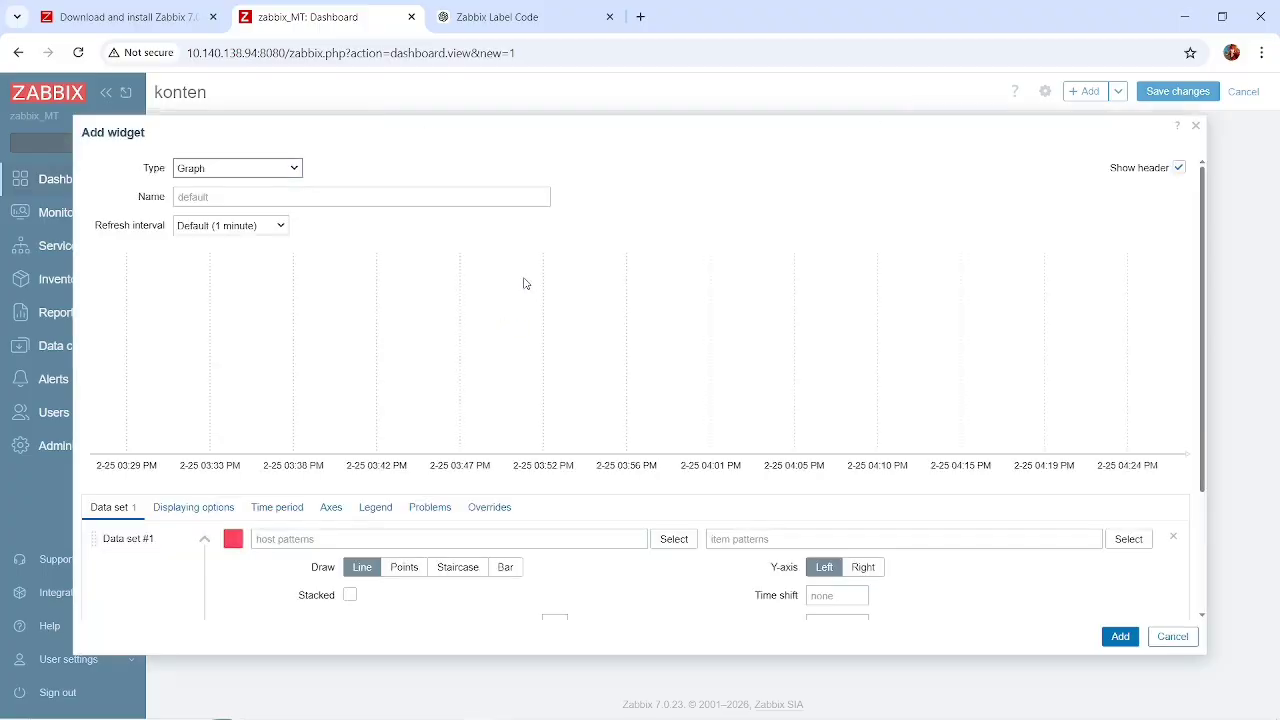
pyautogui.click(419, 195)
pyautogui.write('Mikrotik CPU')
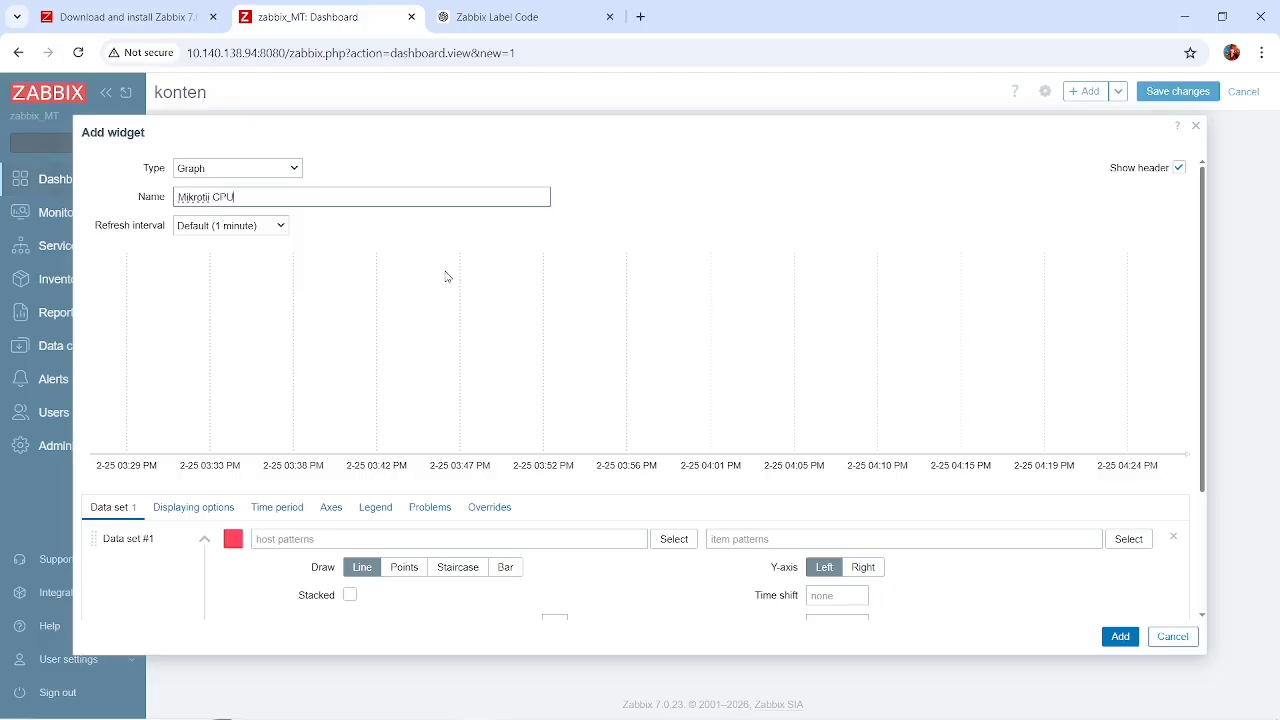
# Examine the full list of available widget types without changing the Graph type.
pyautogui.click(285, 168)
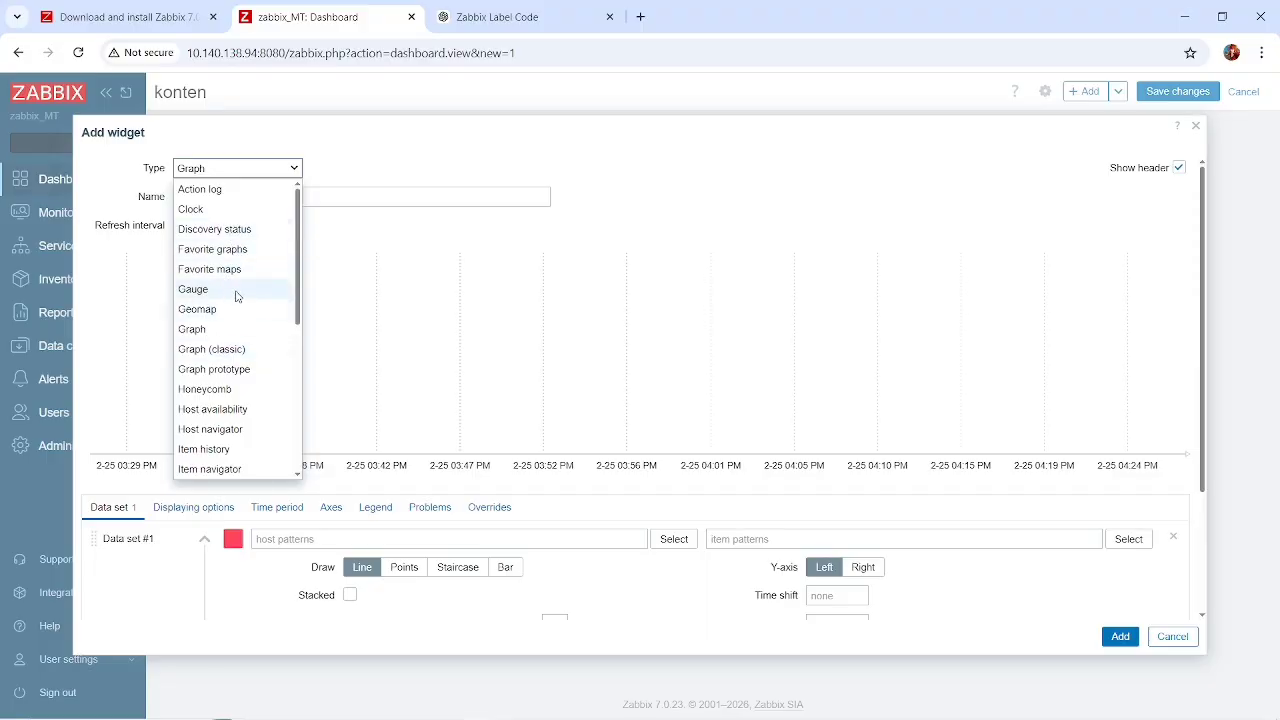
pyautogui.scroll(-1, 224, 350)
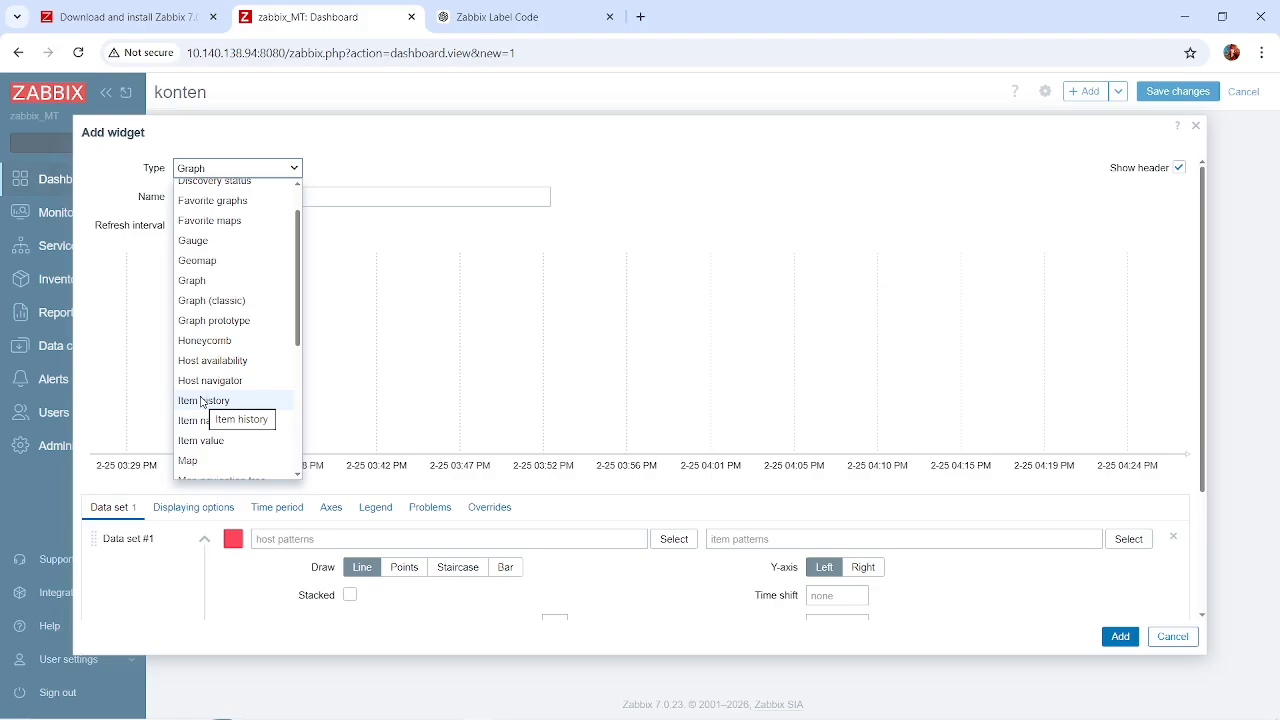
pyautogui.scroll(-1, 225, 400)
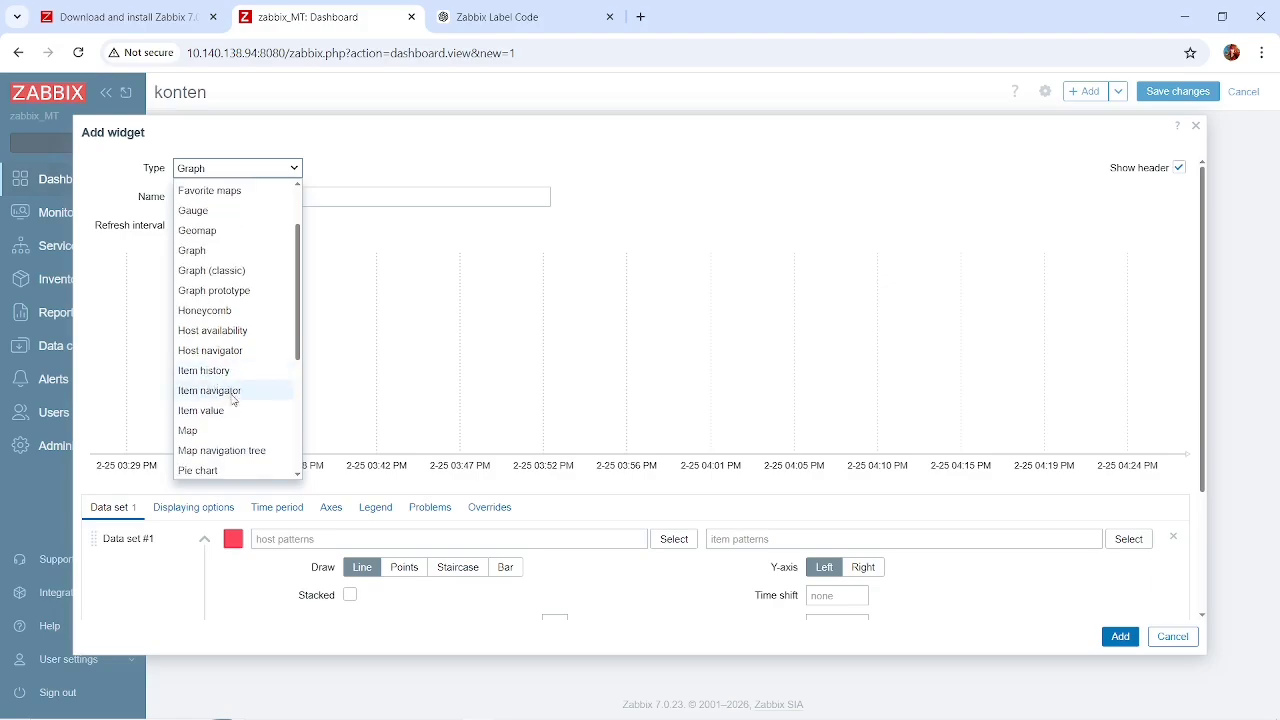
pyautogui.scroll(-2, 232, 398)
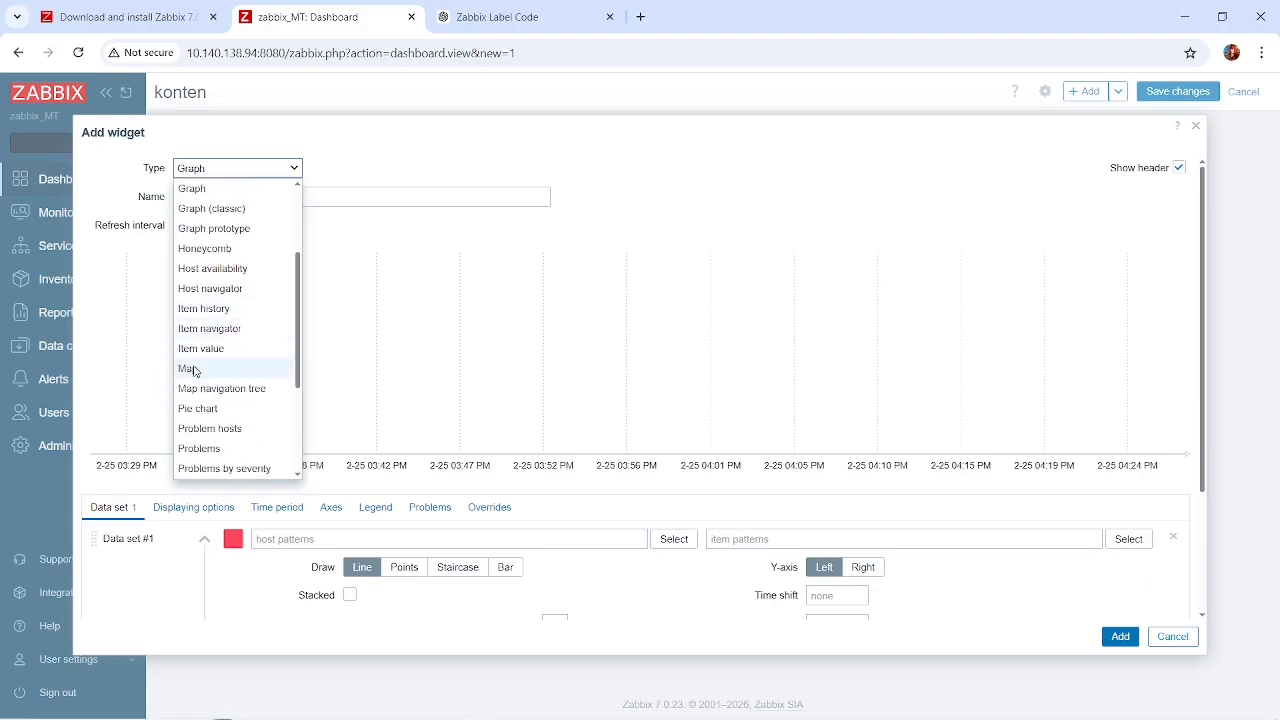
pyautogui.scroll(-3, 250, 360)
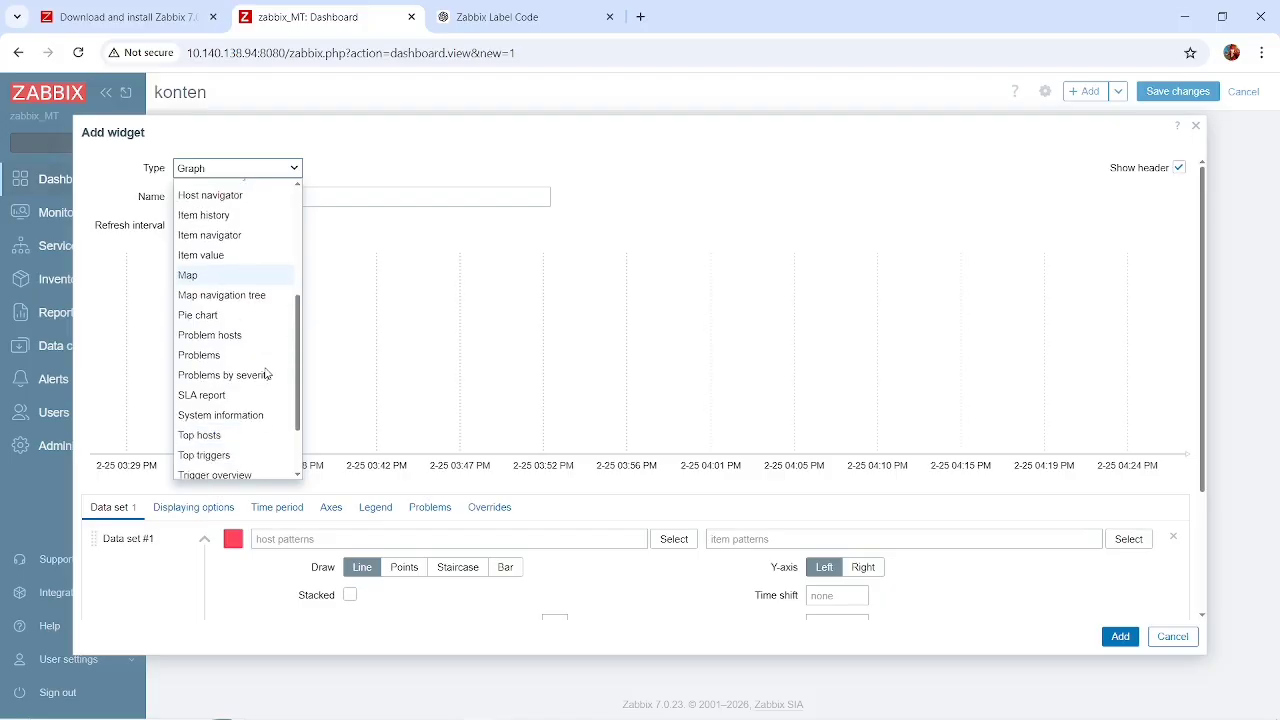
pyautogui.scroll(-1, 232, 376)
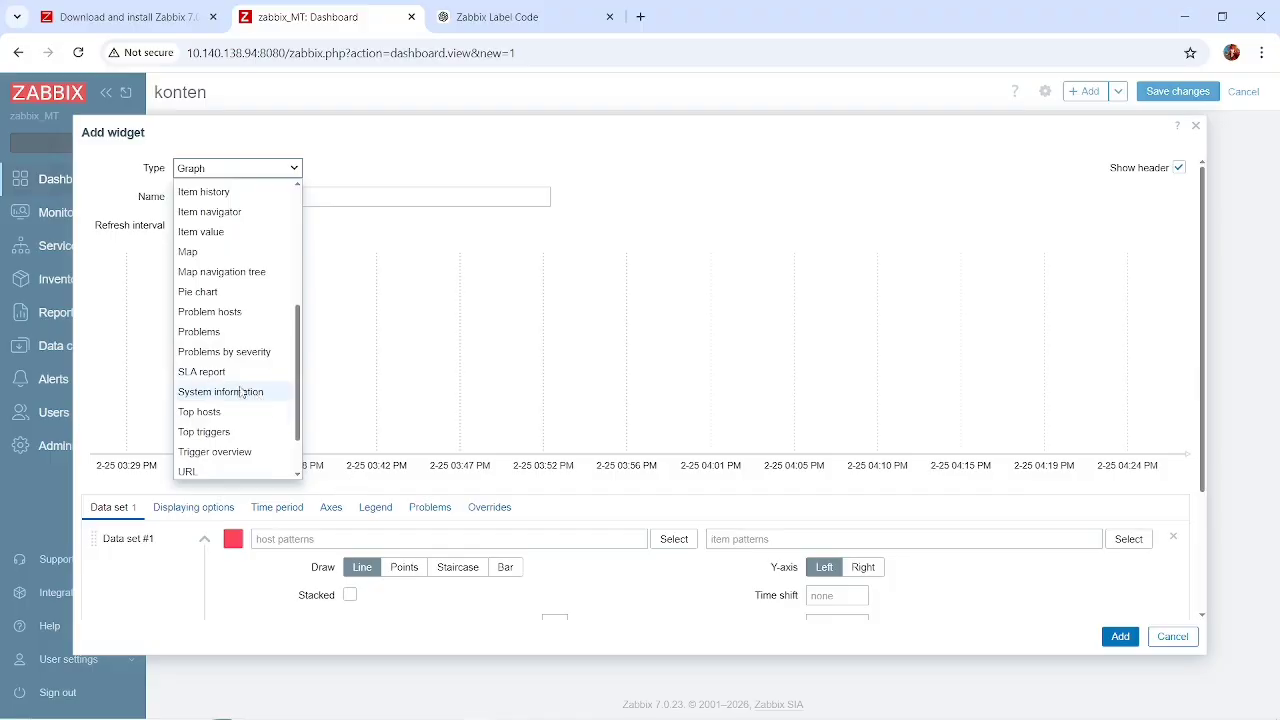
pyautogui.scroll(-3, 214, 349)
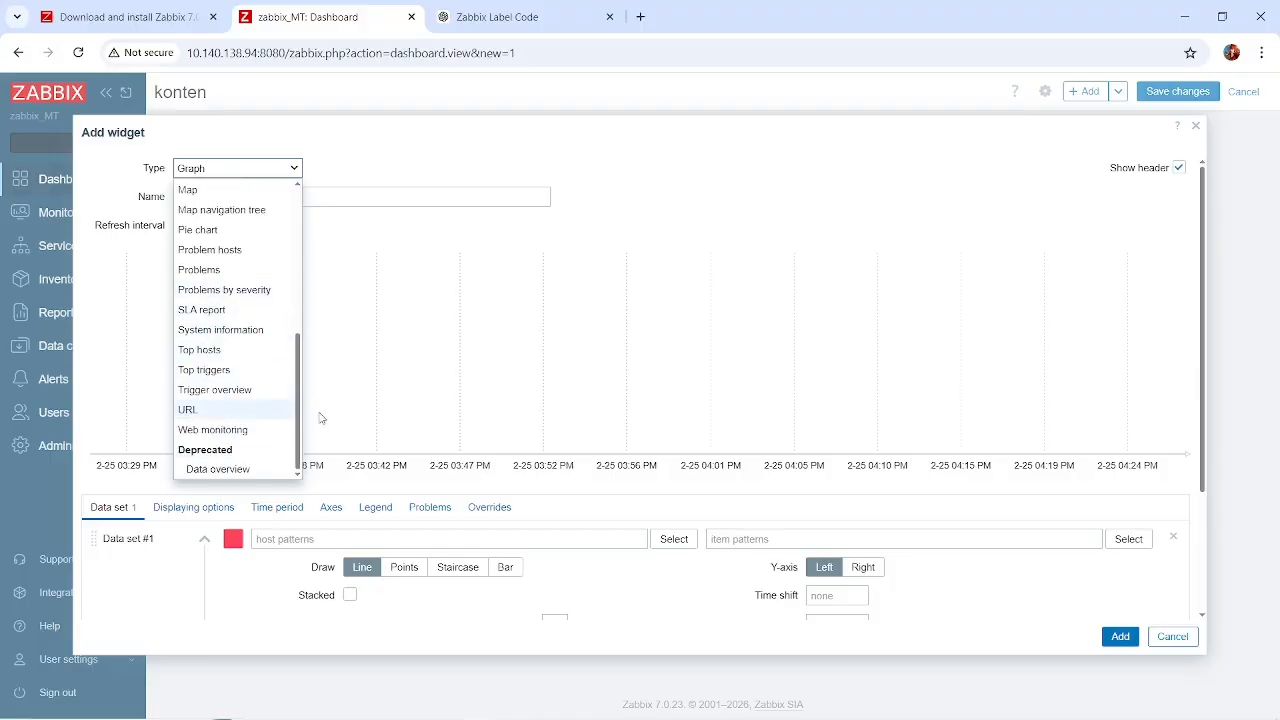
pyautogui.click(352, 253)
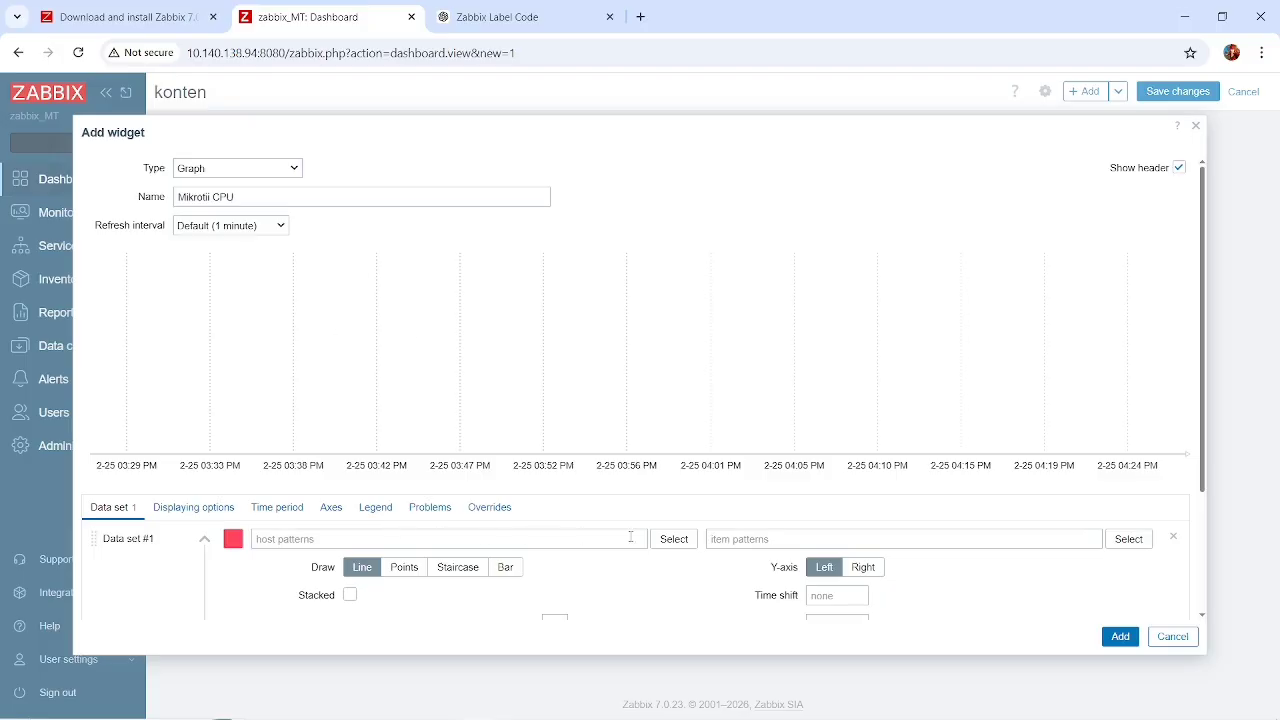
# Set the data set's host to mikrotik from the Applications host group.
pyautogui.click(662, 540)
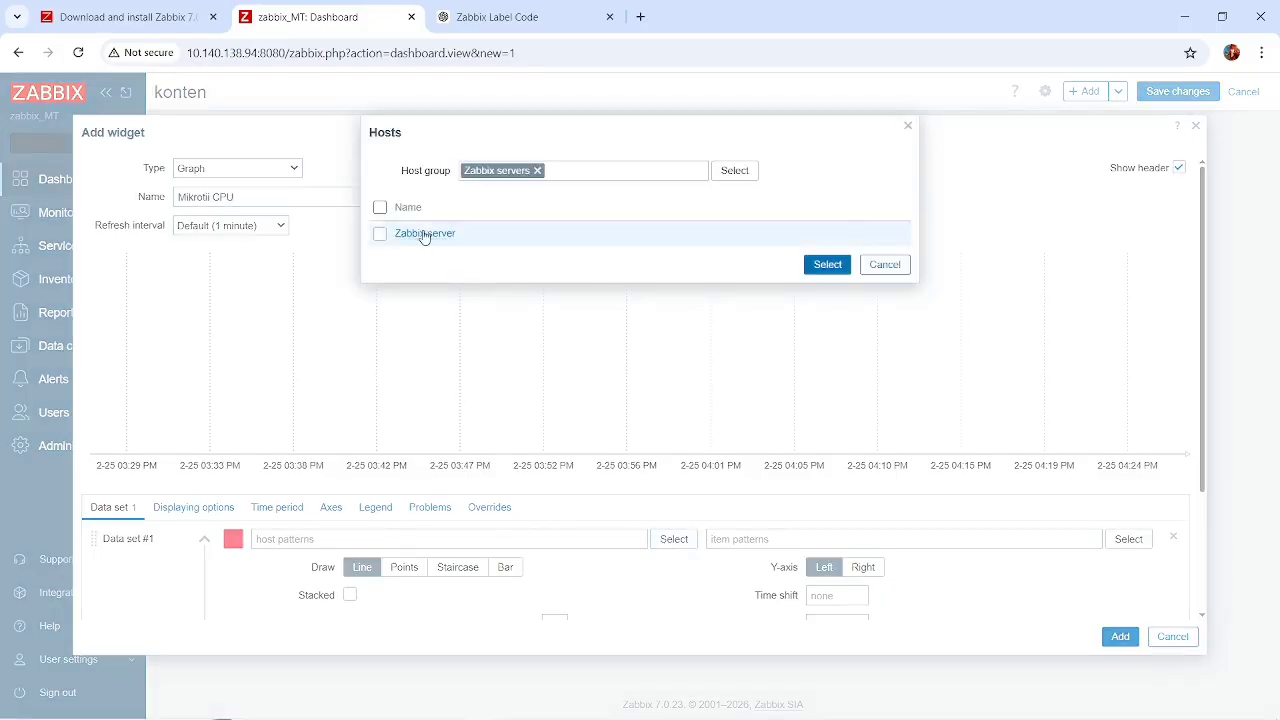
pyautogui.click(736, 171)
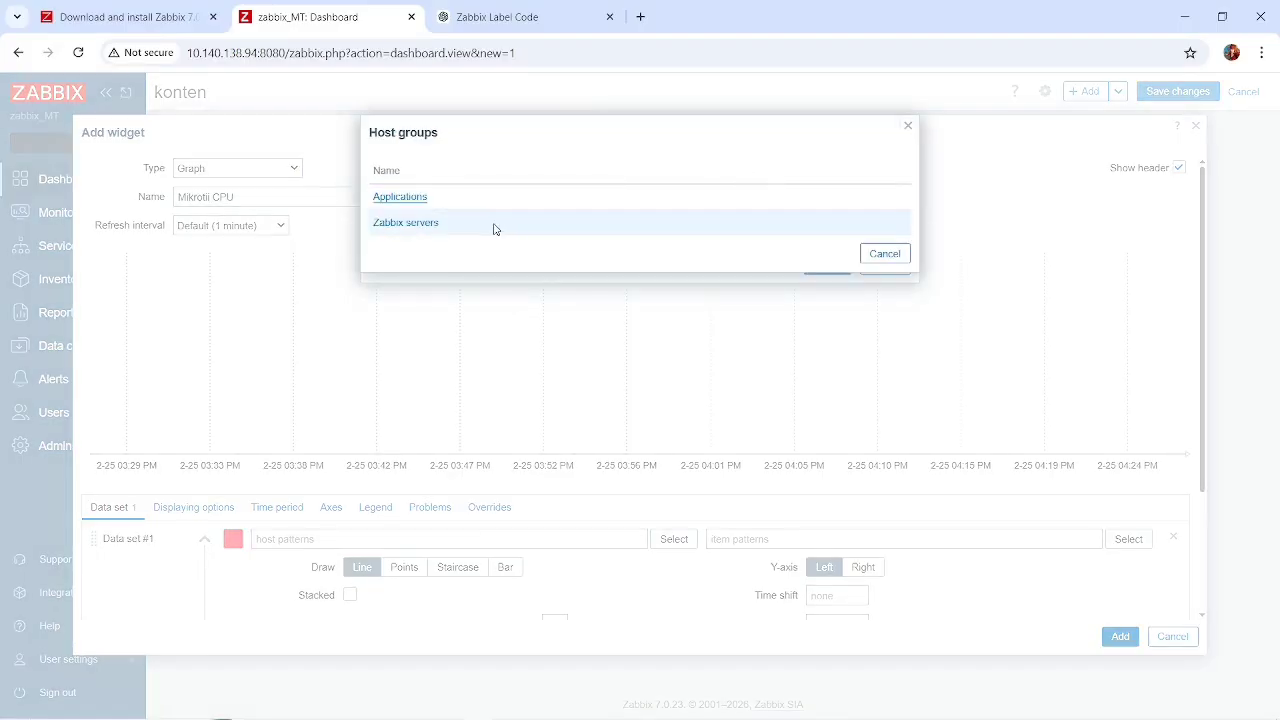
pyautogui.click(405, 204)
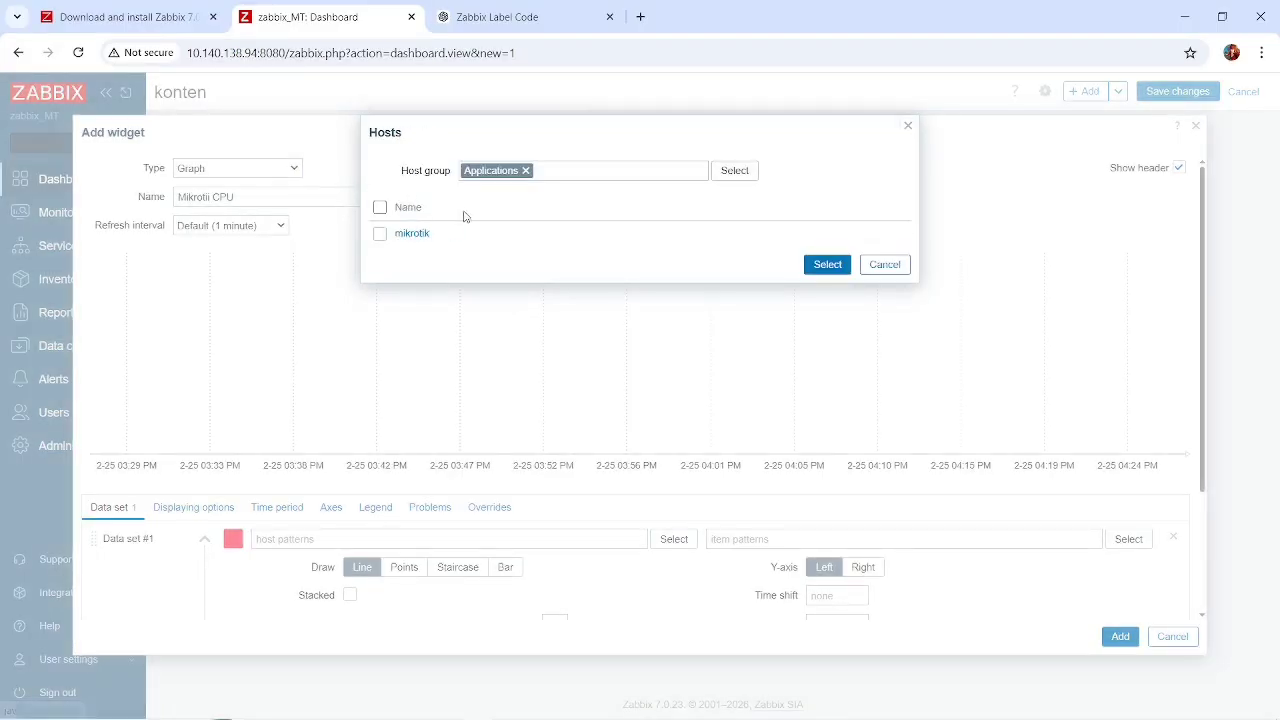
pyautogui.click(413, 233)
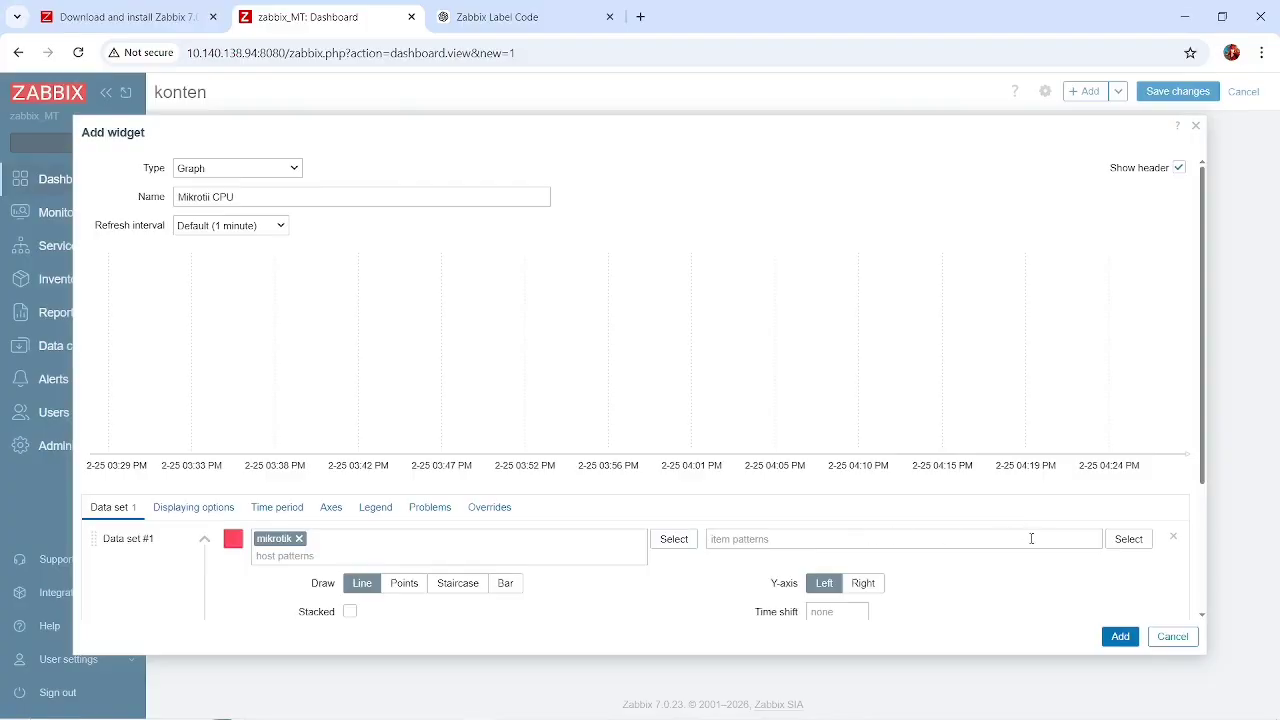
# Add the graph widget with the #1: CPU utilization item and place it in the upper-left corner of the dashboard page.
pyautogui.click(1144, 542)
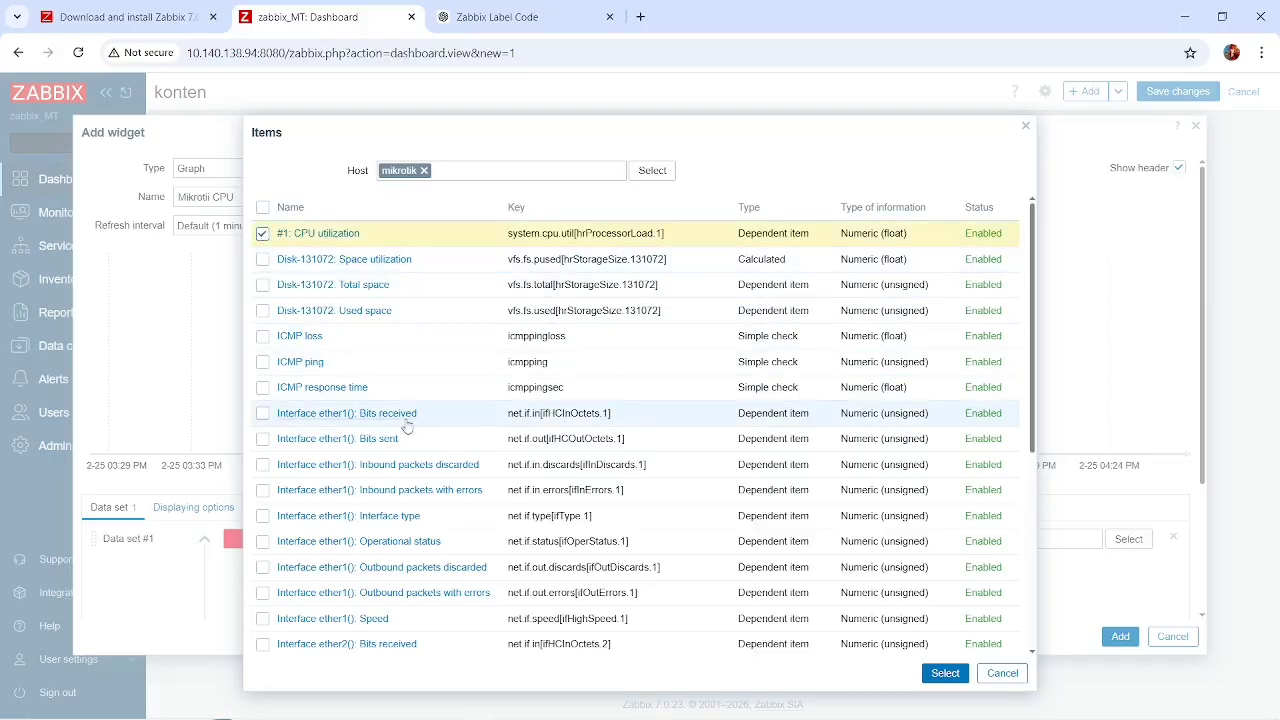
pyautogui.scroll(-2, 407, 459)
pyautogui.scroll(-3, 407, 459)
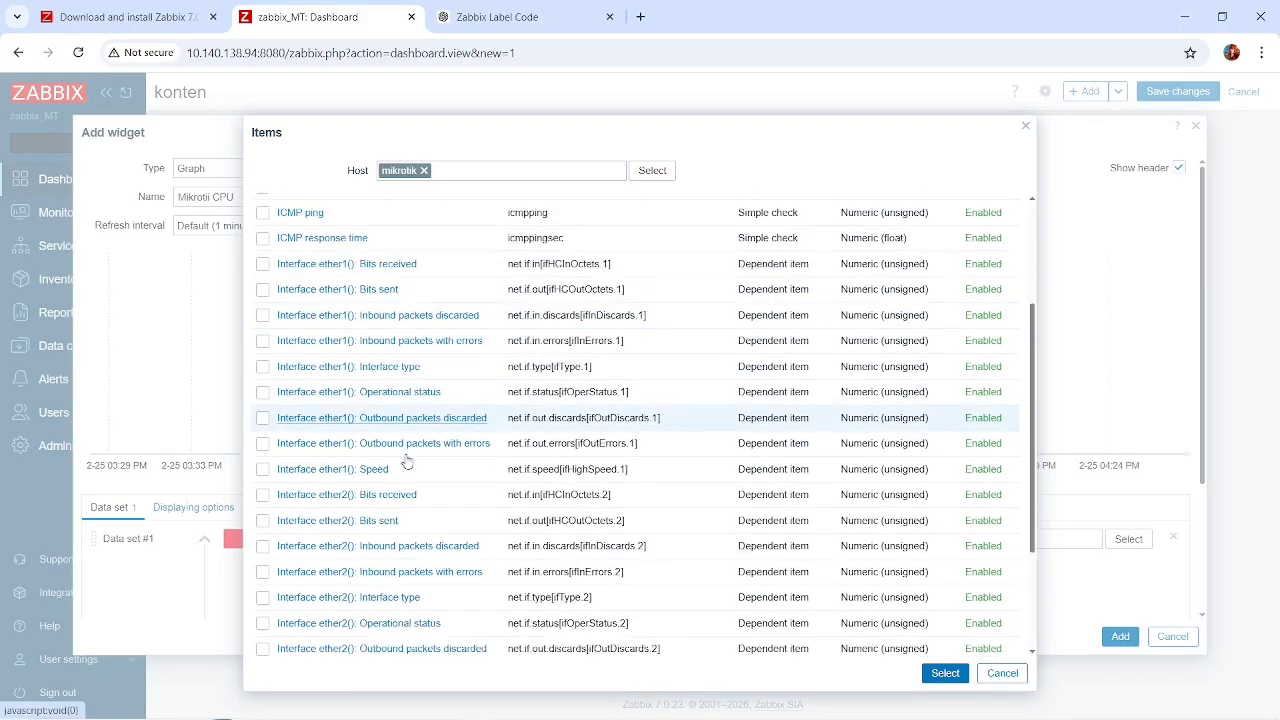
pyautogui.click(945, 673)
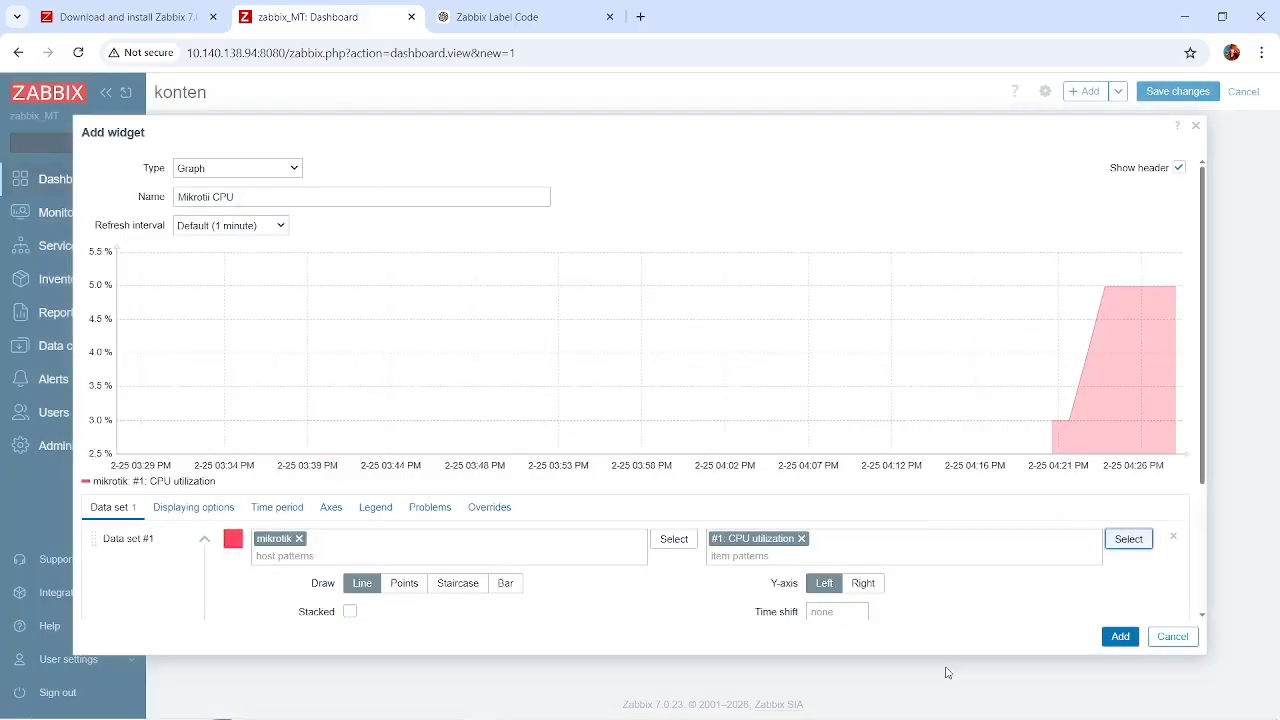
pyautogui.click(1121, 638)
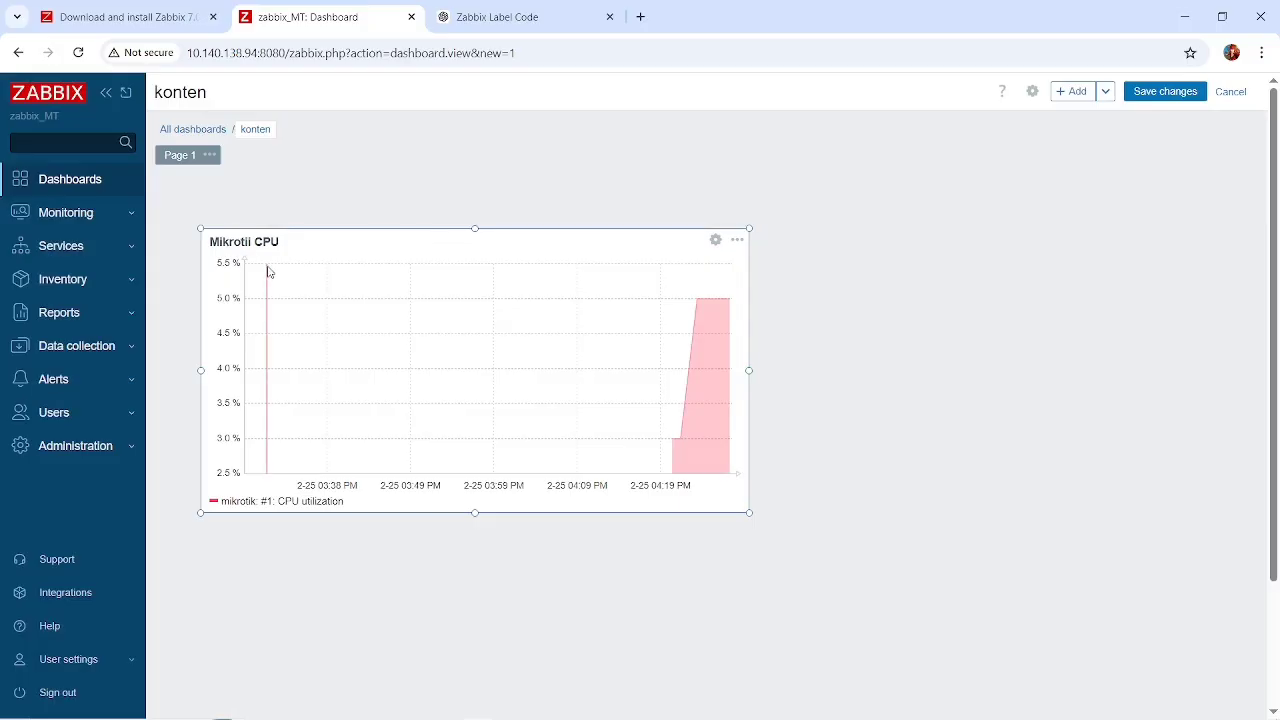
pyautogui.moveTo(338, 248); pyautogui.dragTo(276, 172)
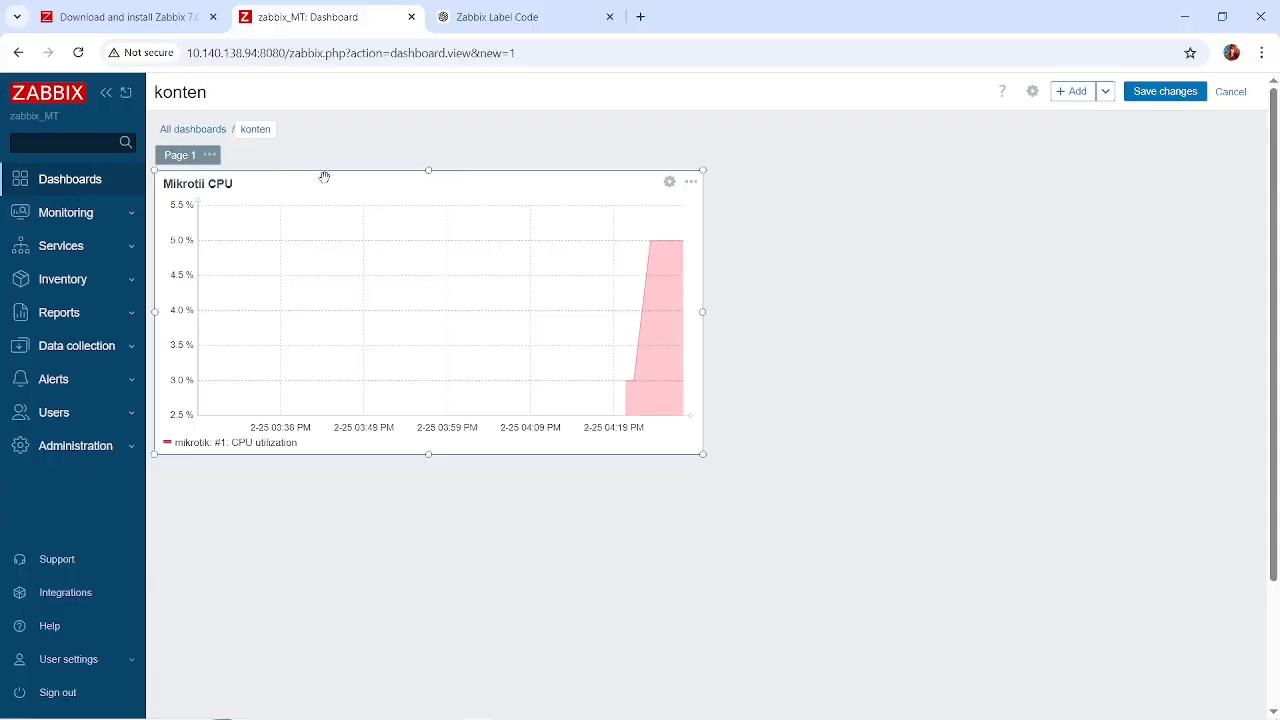
# Reopen the CPU graph widget's settings and rename the widget Traffic.
pyautogui.click(670, 183)
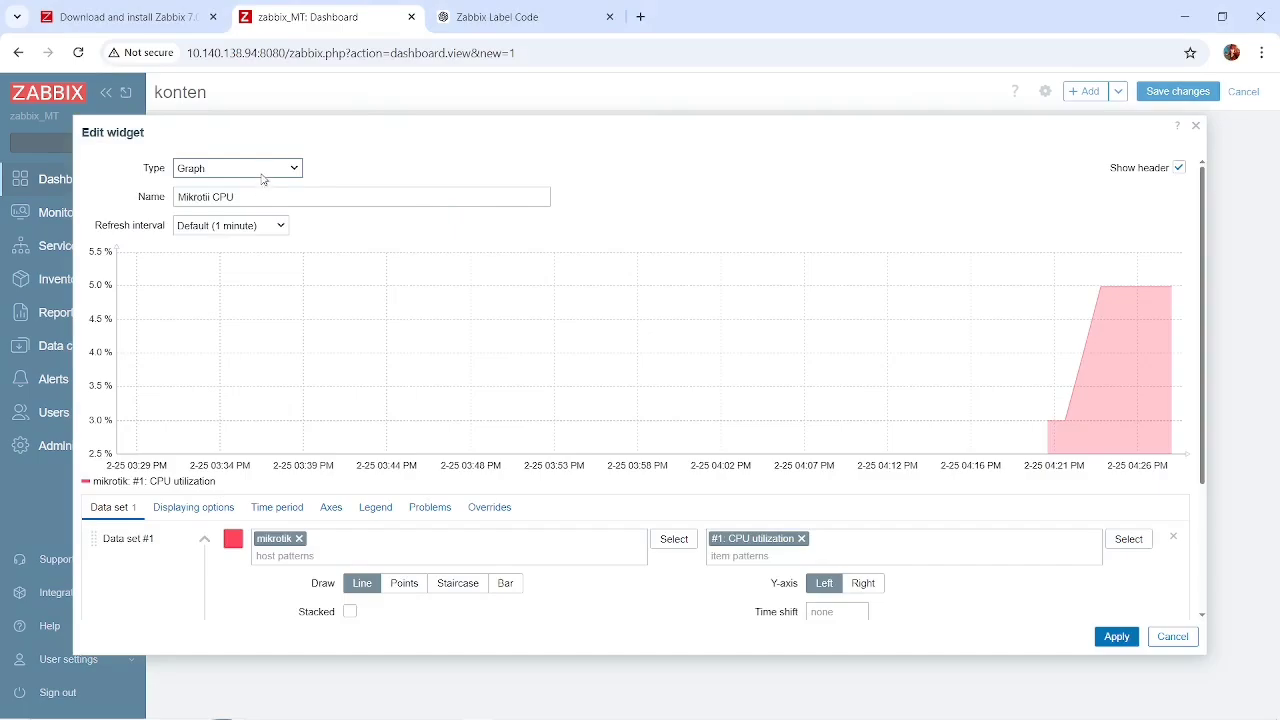
pyautogui.click(263, 178)
pyautogui.click(437, 201)
pyautogui.hotkey('ctrl', 'shift', 'Left')
pyautogui.press('BackSpace')
pyautogui.press('BackSpace')
pyautogui.press('BackSpace')
pyautogui.press('BackSpace')
pyautogui.press('BackSpace')
pyautogui.press('BackSpace')
pyautogui.press('BackSpace')
pyautogui.press('BackSpace')
pyautogui.press('BackSpace')
pyautogui.press('BackSpace')
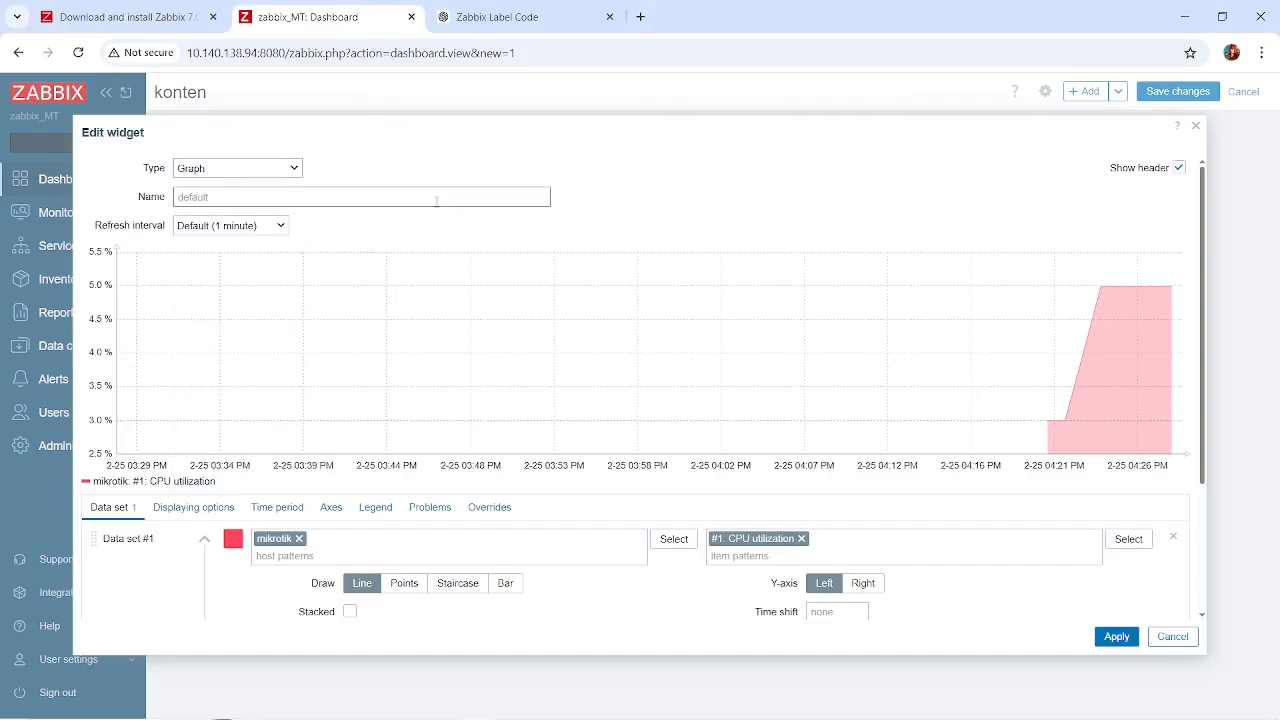
pyautogui.write('Traff')
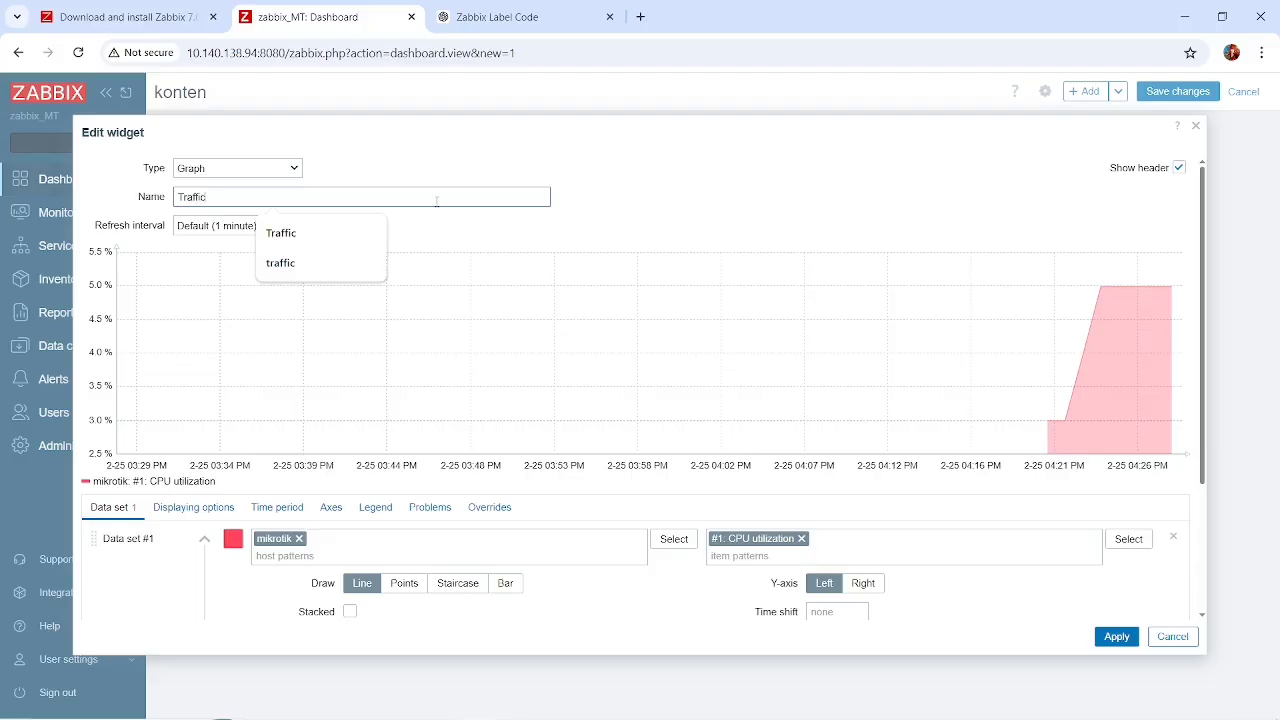
pyautogui.write('ic')
# Replace the data set's CPU utilization item with the Bits received and Bits sent items of interfaces ether1 and ether2.
pyautogui.click(801, 539)
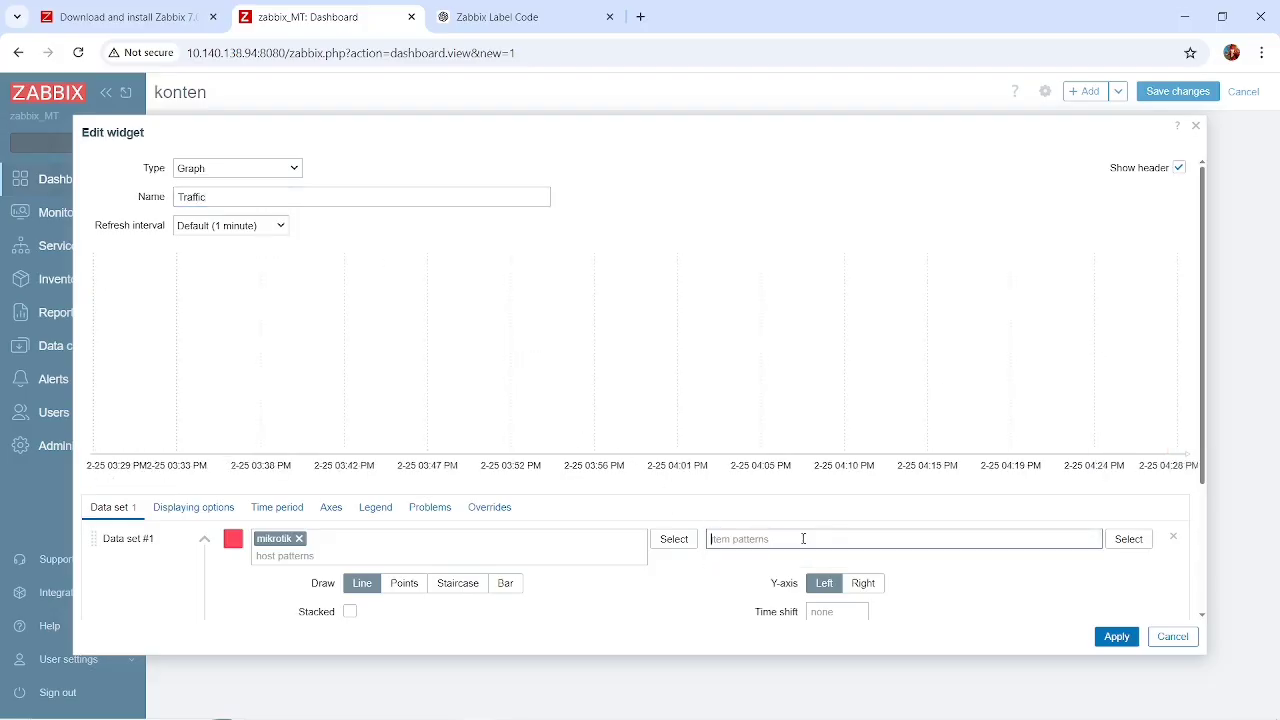
pyautogui.click(1128, 539)
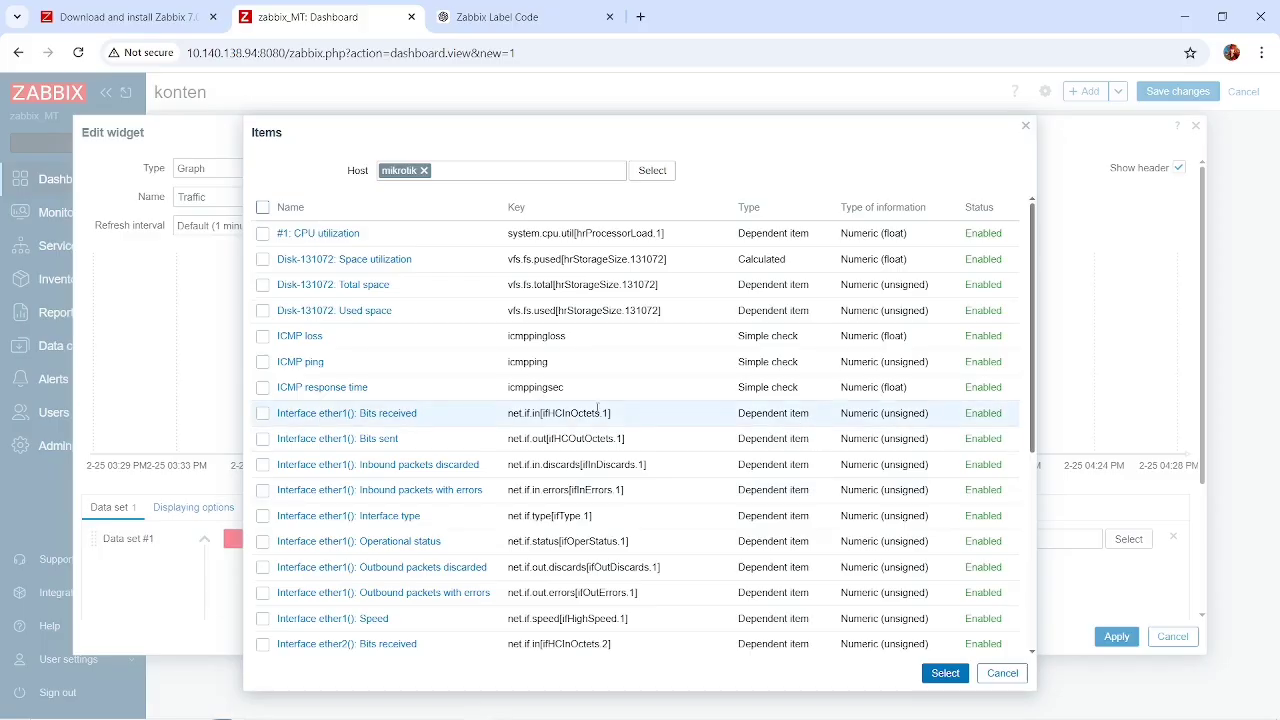
pyautogui.scroll(-2, 598, 410)
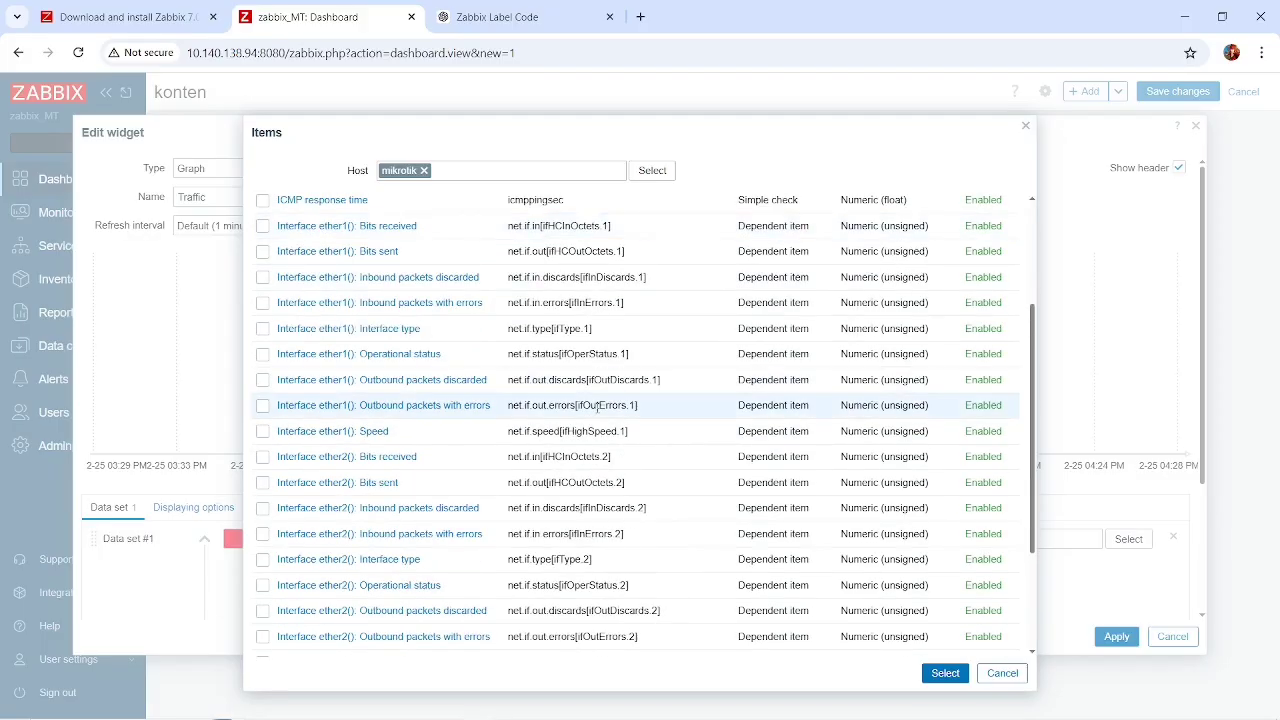
pyautogui.click(262, 227)
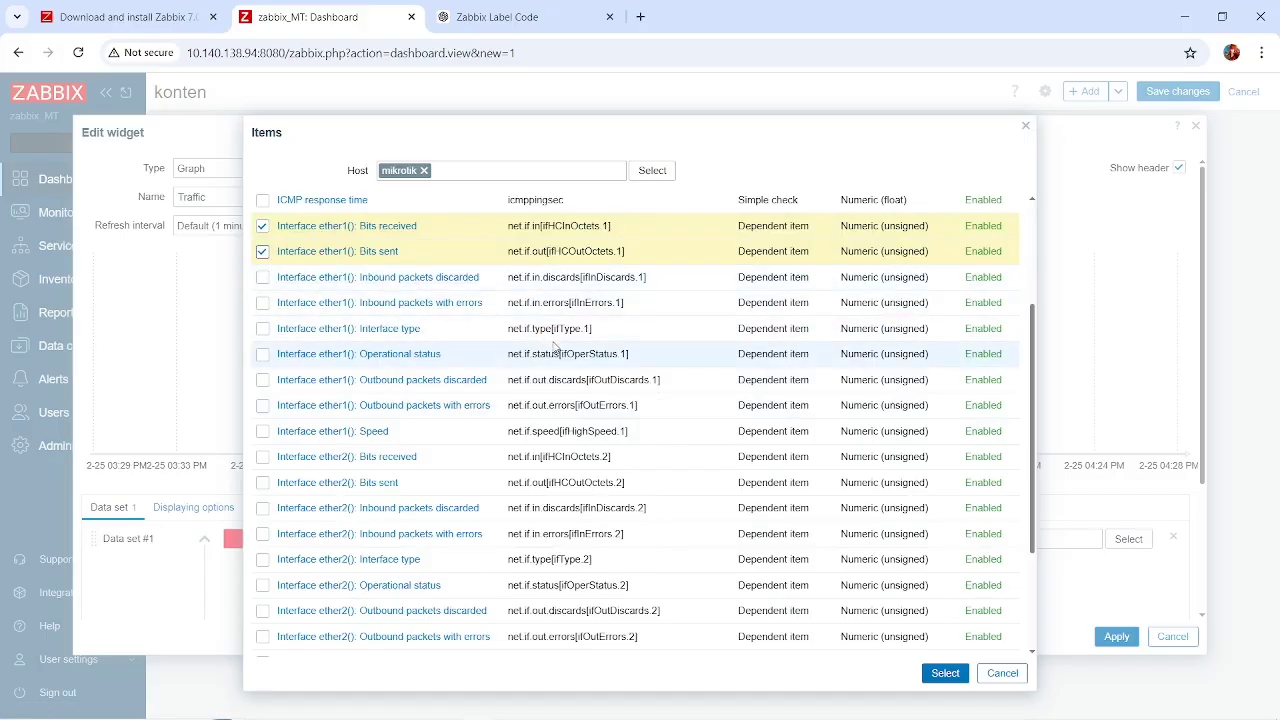
pyautogui.scroll(-1, 366, 430)
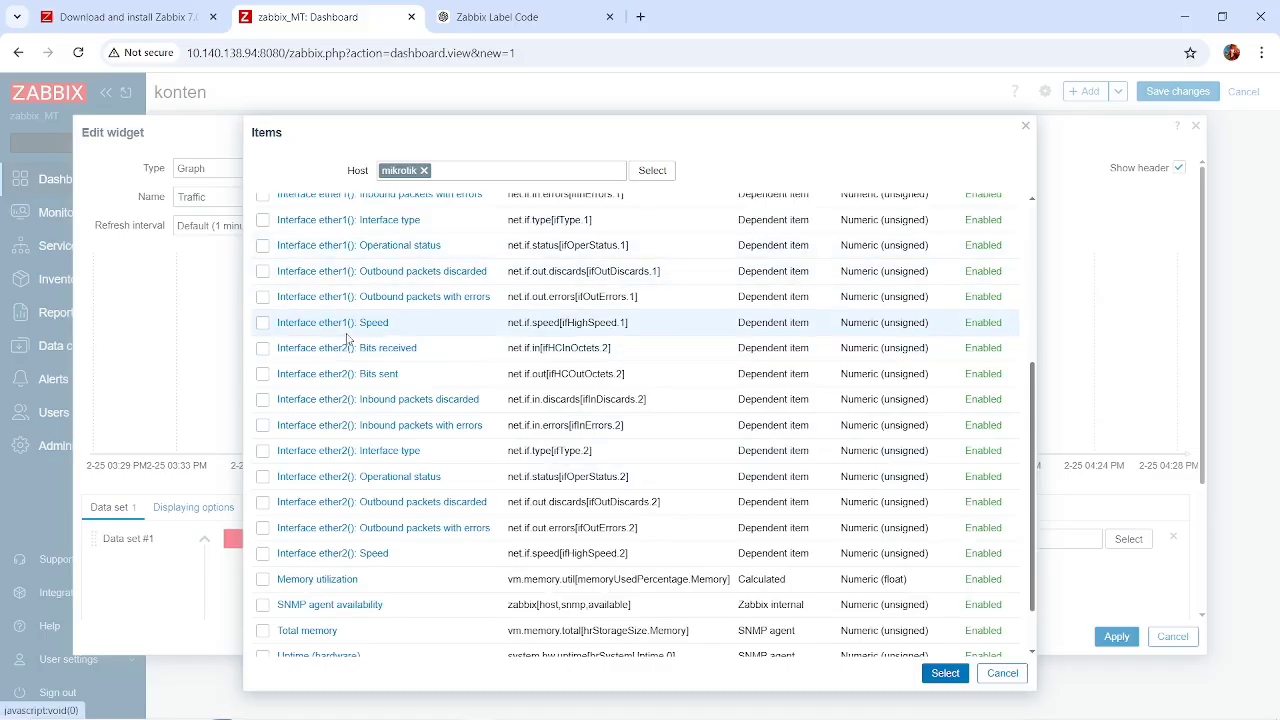
pyautogui.click(262, 348)
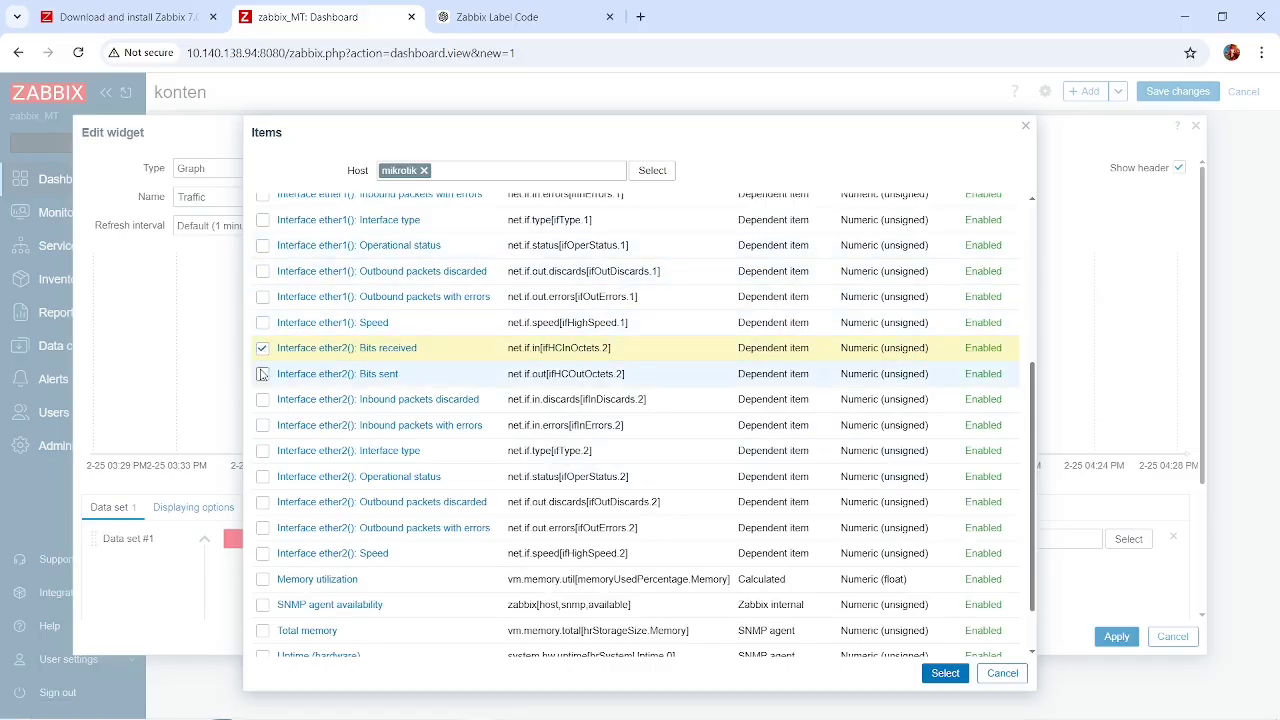
pyautogui.scroll(-1, 262, 374)
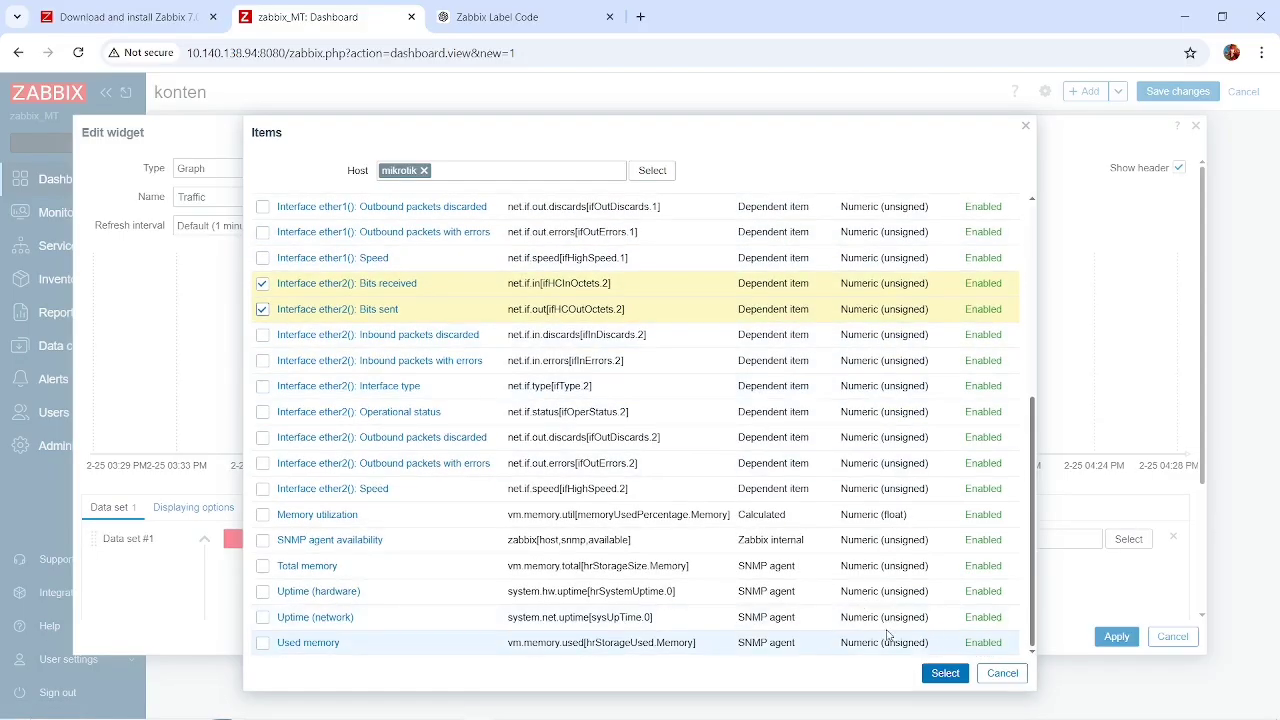
pyautogui.click(944, 674)
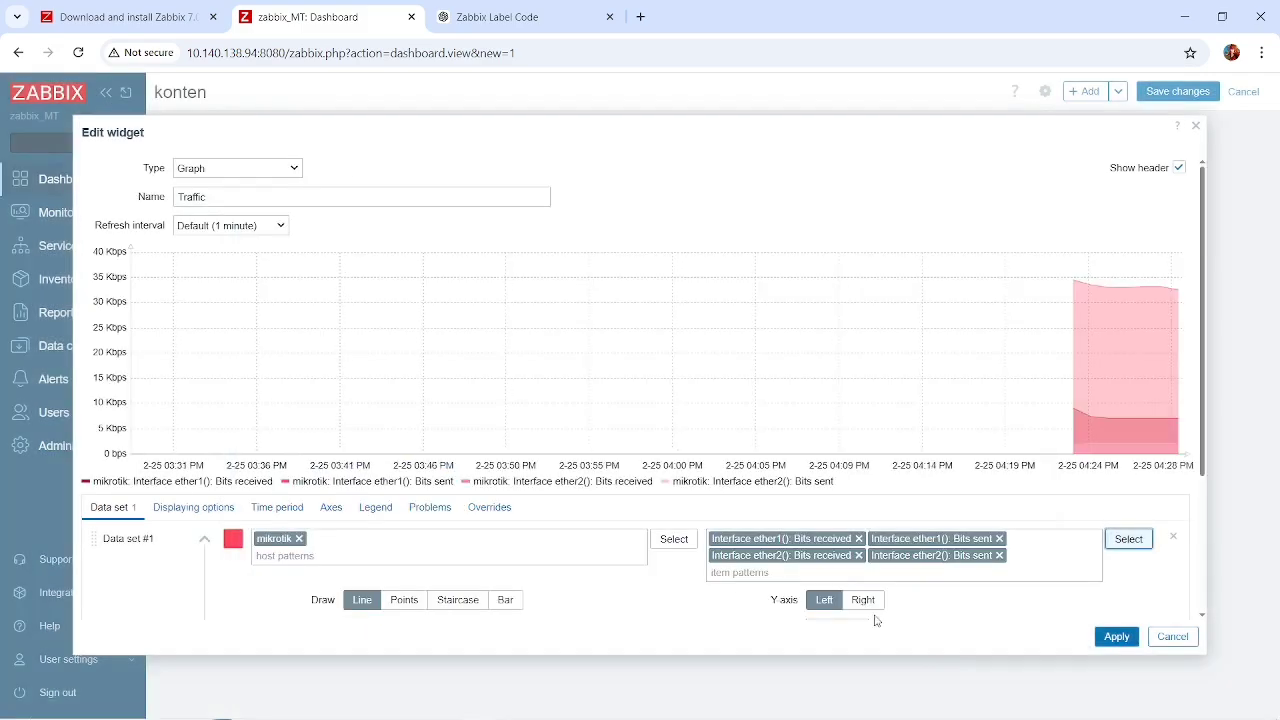
# Apply the Traffic widget's settings and resize the widget to the full dashboard width with a slightly lower height.
pyautogui.click(1116, 636)
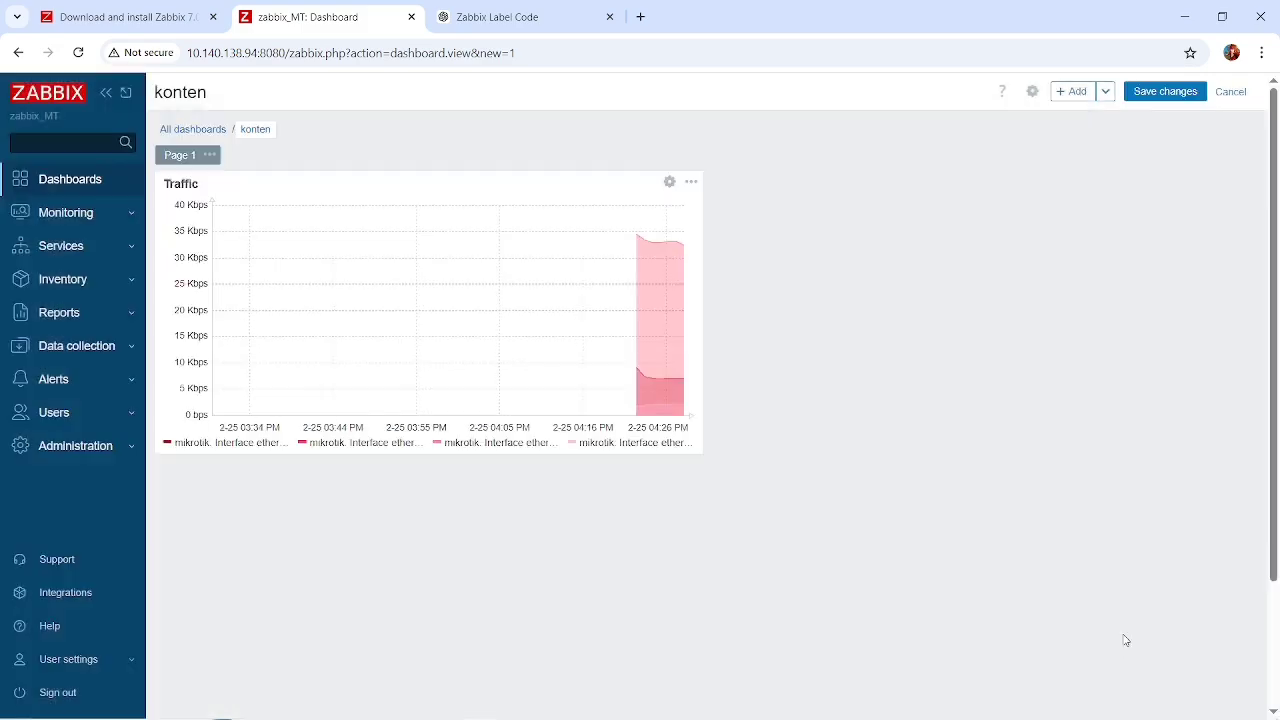
pyautogui.moveTo(701, 453)
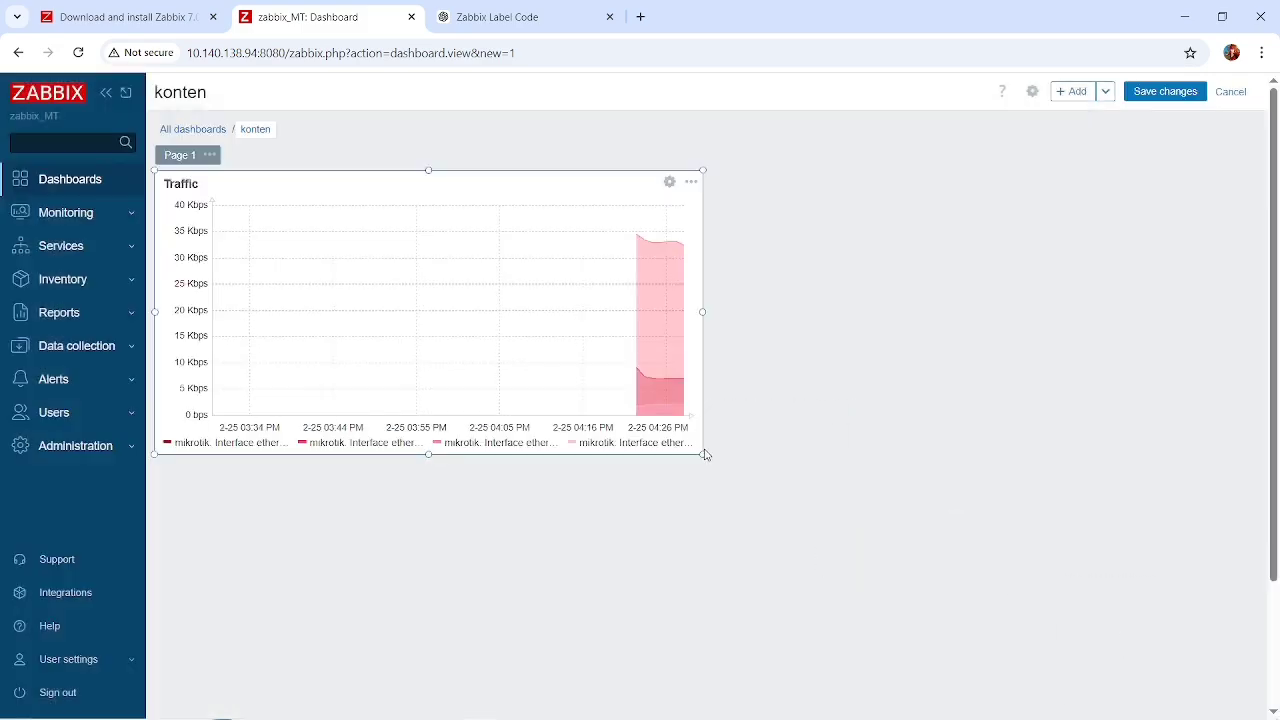
pyautogui.moveTo(701, 453); pyautogui.dragTo(903, 413)
pyautogui.moveTo(703, 293)
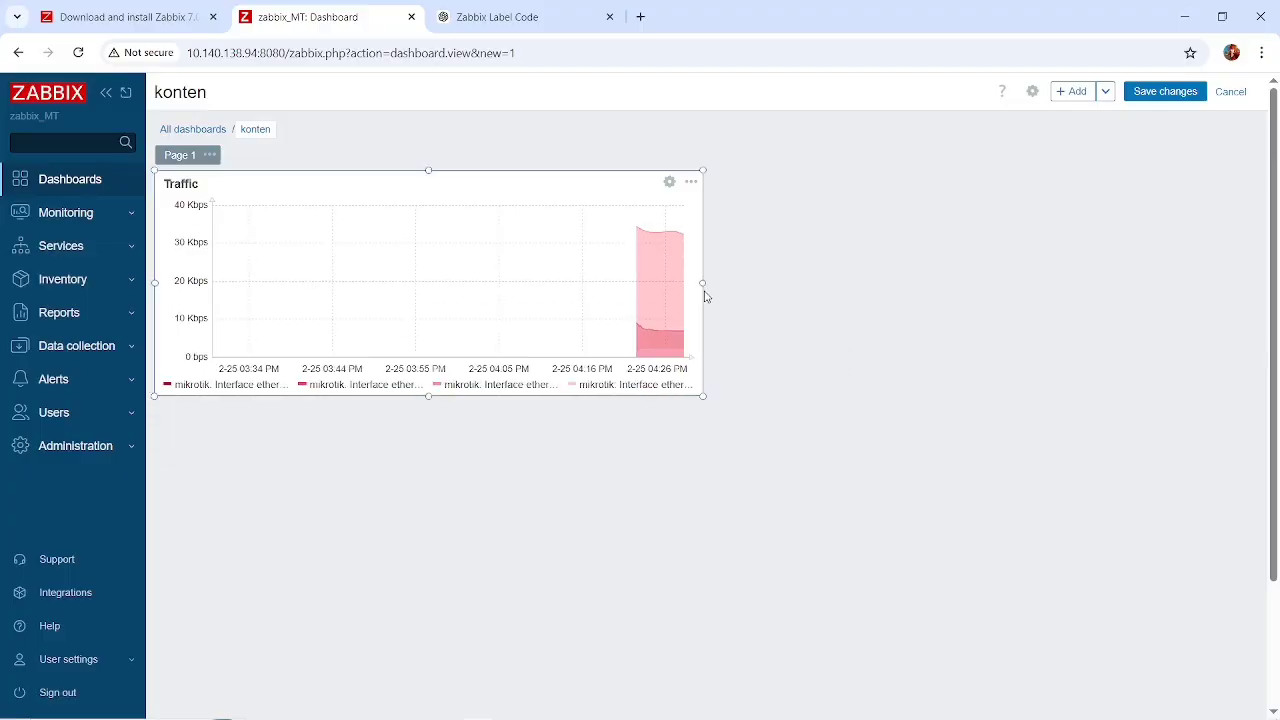
pyautogui.moveTo(703, 285); pyautogui.dragTo(1278, 307)
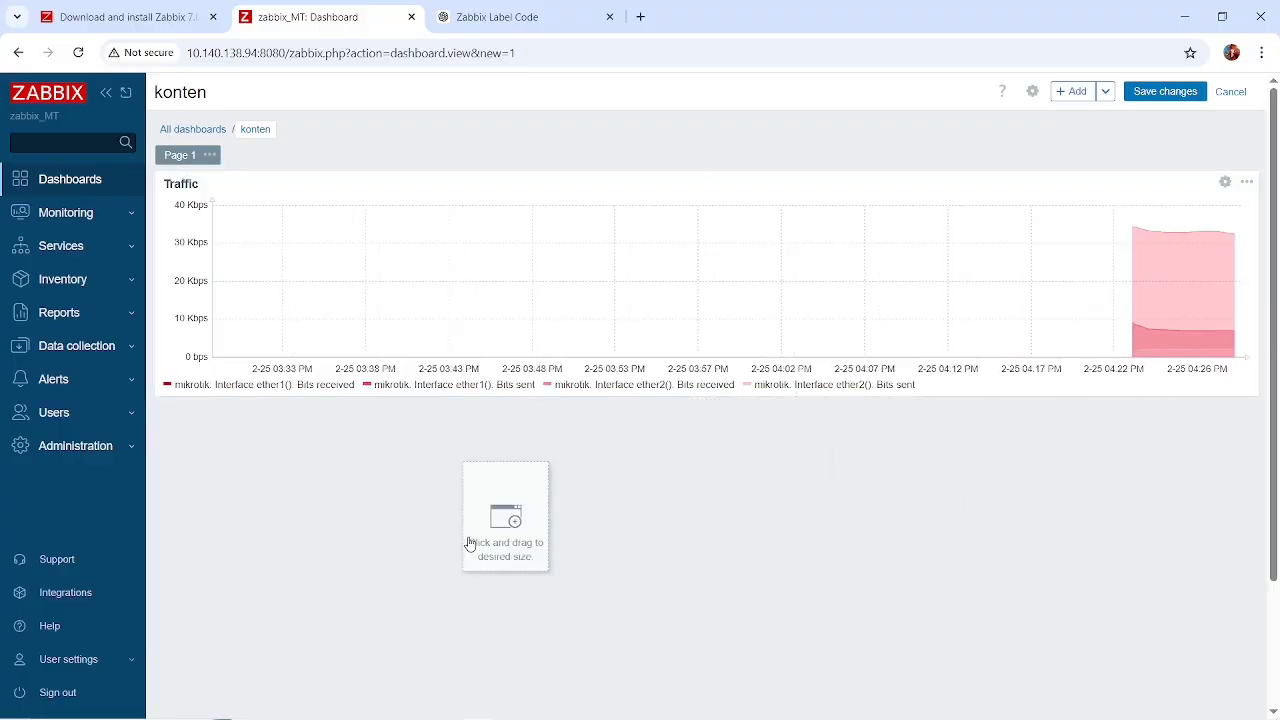
# Start a new Top hosts widget below the Traffic graph and name it Mikrotik, keeping the default refresh interval.
pyautogui.click(178, 480)
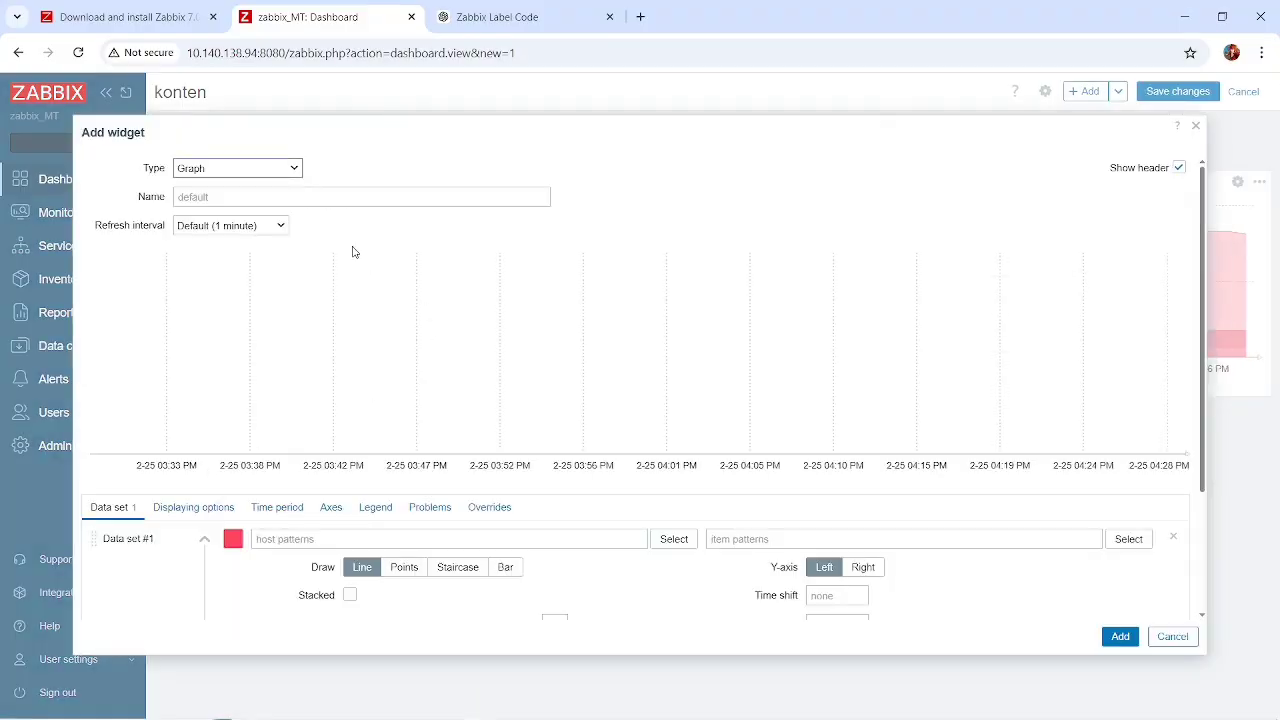
pyautogui.click(272, 177)
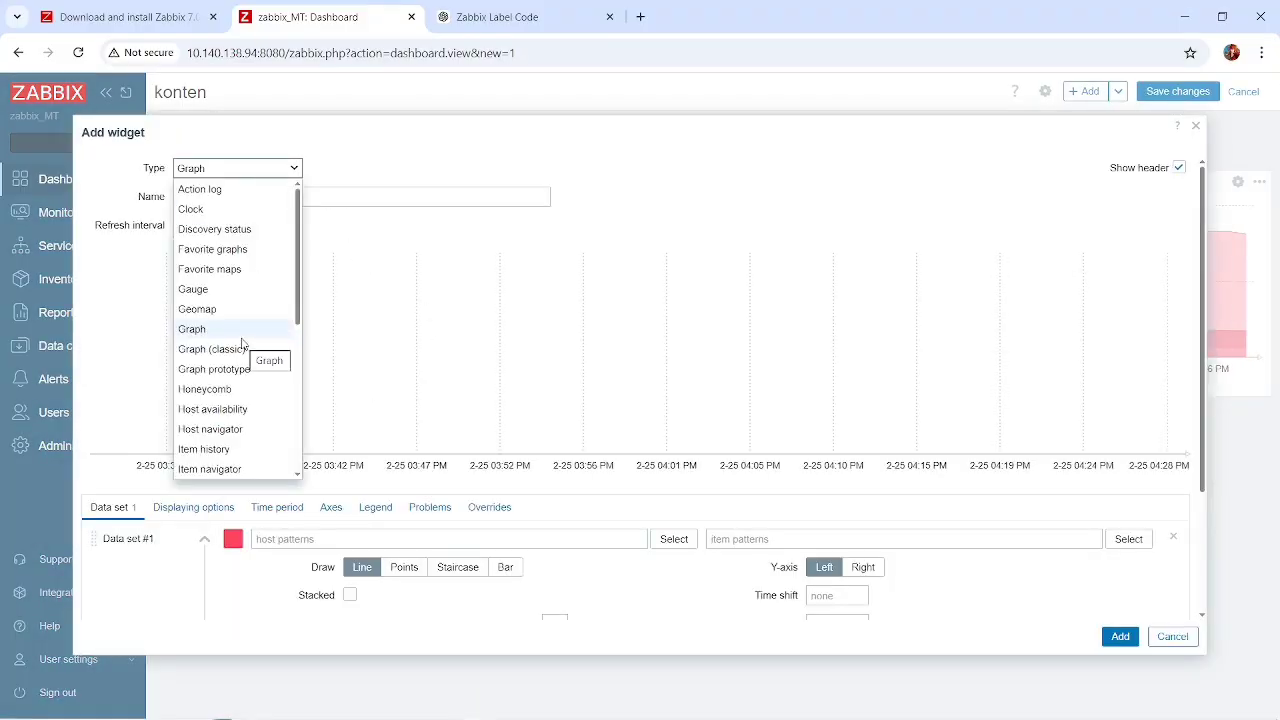
pyautogui.scroll(-4, 248, 355)
pyautogui.click(207, 350)
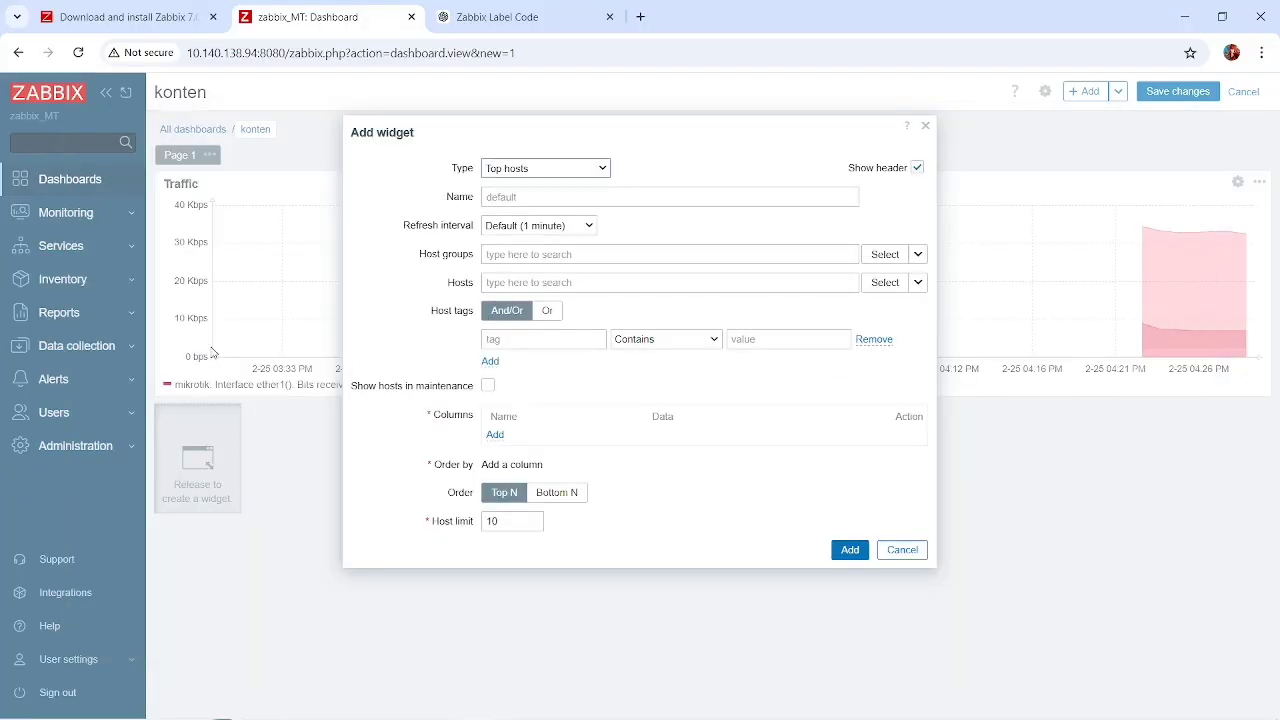
pyautogui.click(553, 197)
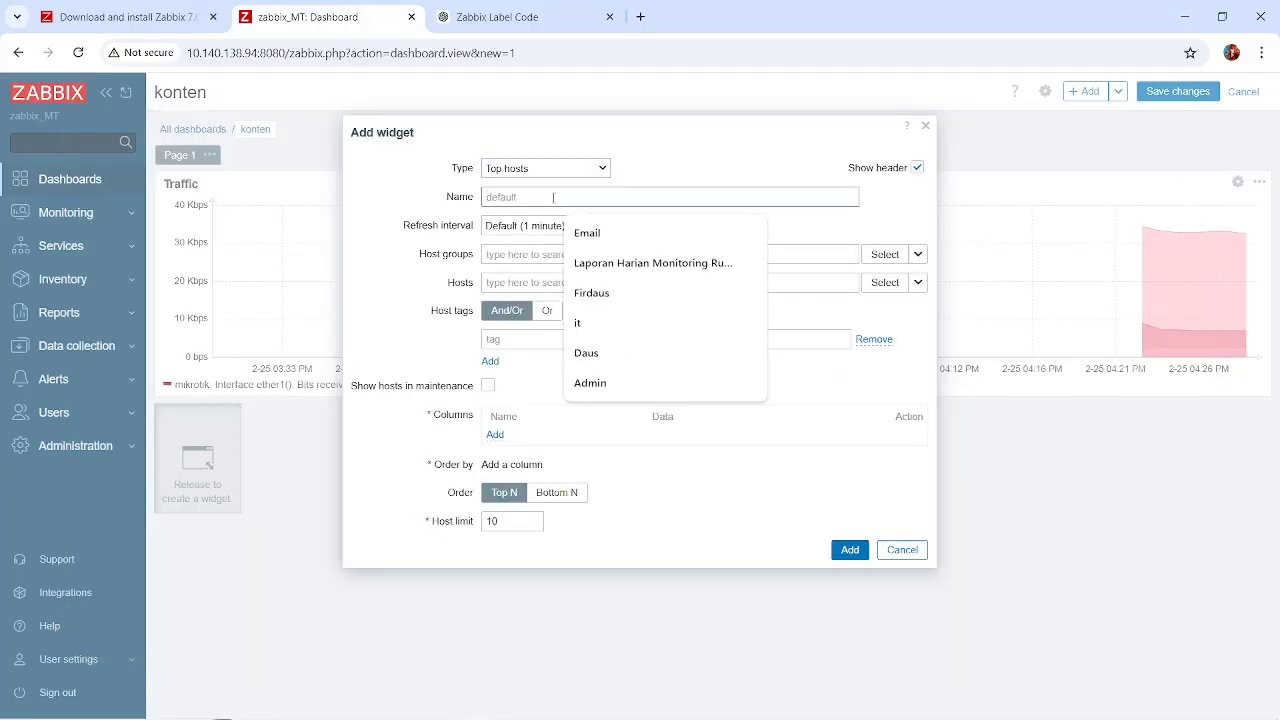
pyautogui.write('Mikrotik')
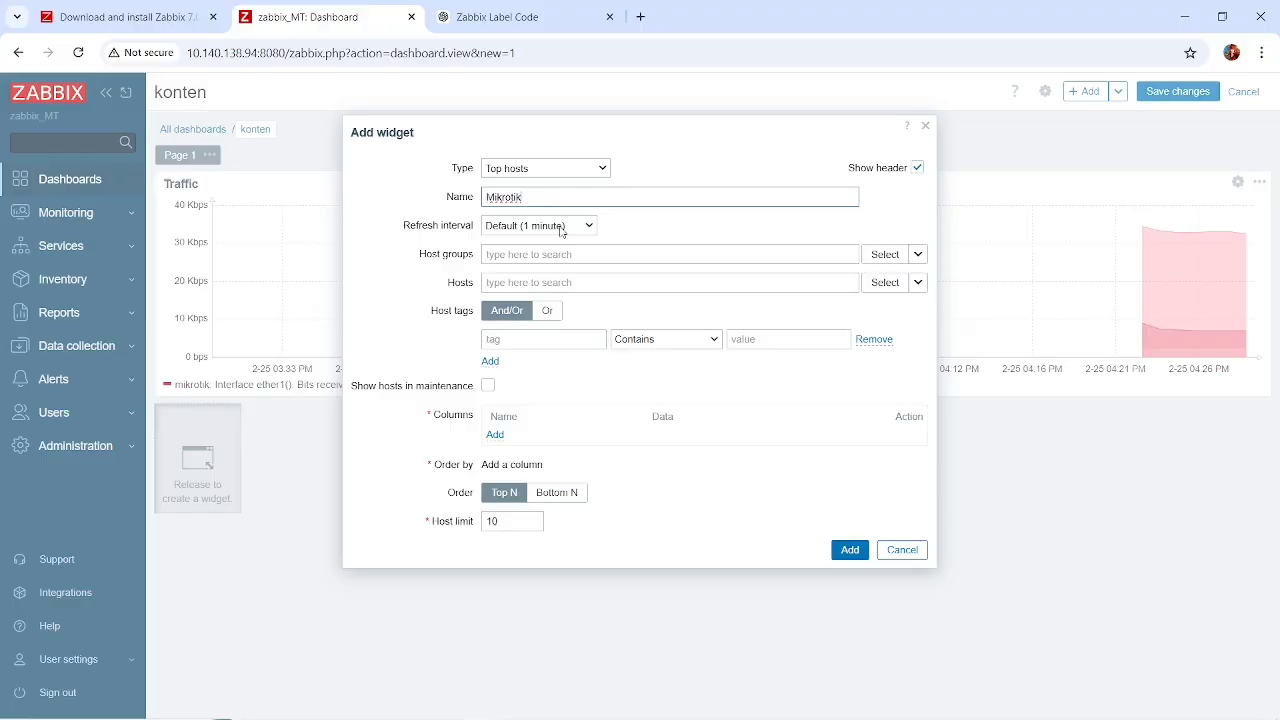
pyautogui.click(562, 229)
pyautogui.click(638, 231)
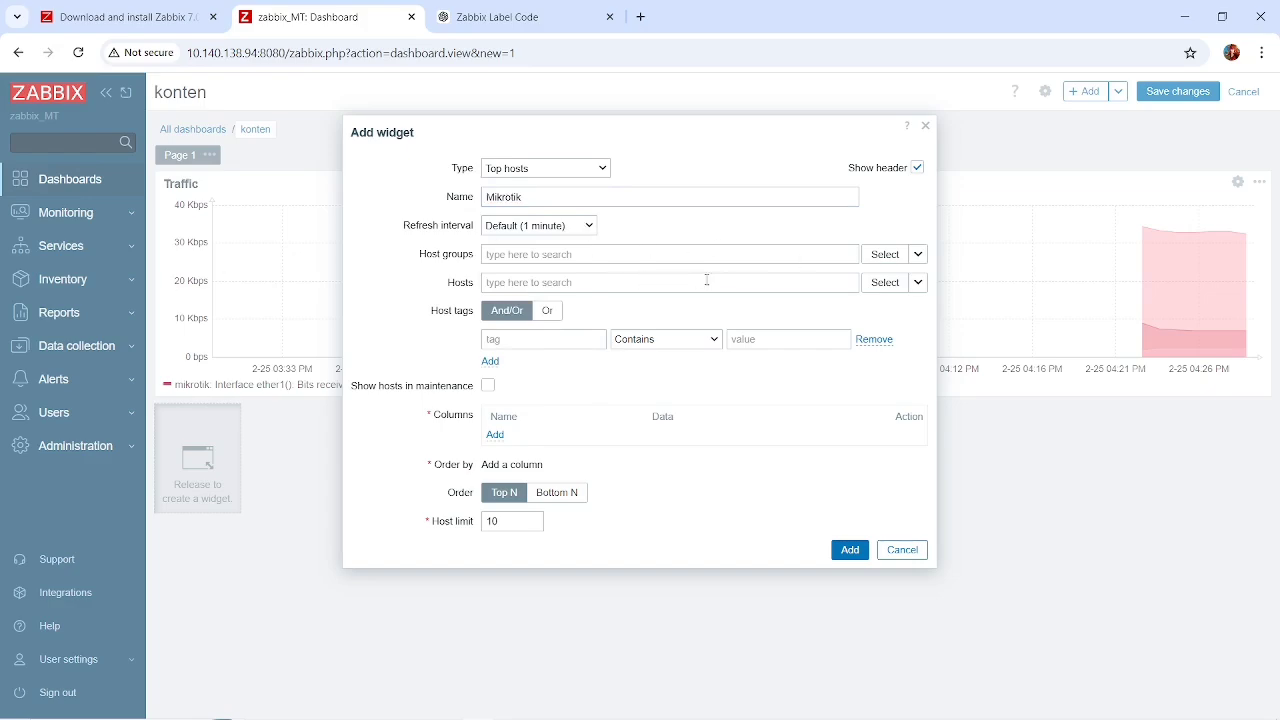
# Limit the Top hosts widget to the Applications host group and the mikrotik host.
pyautogui.click(885, 254)
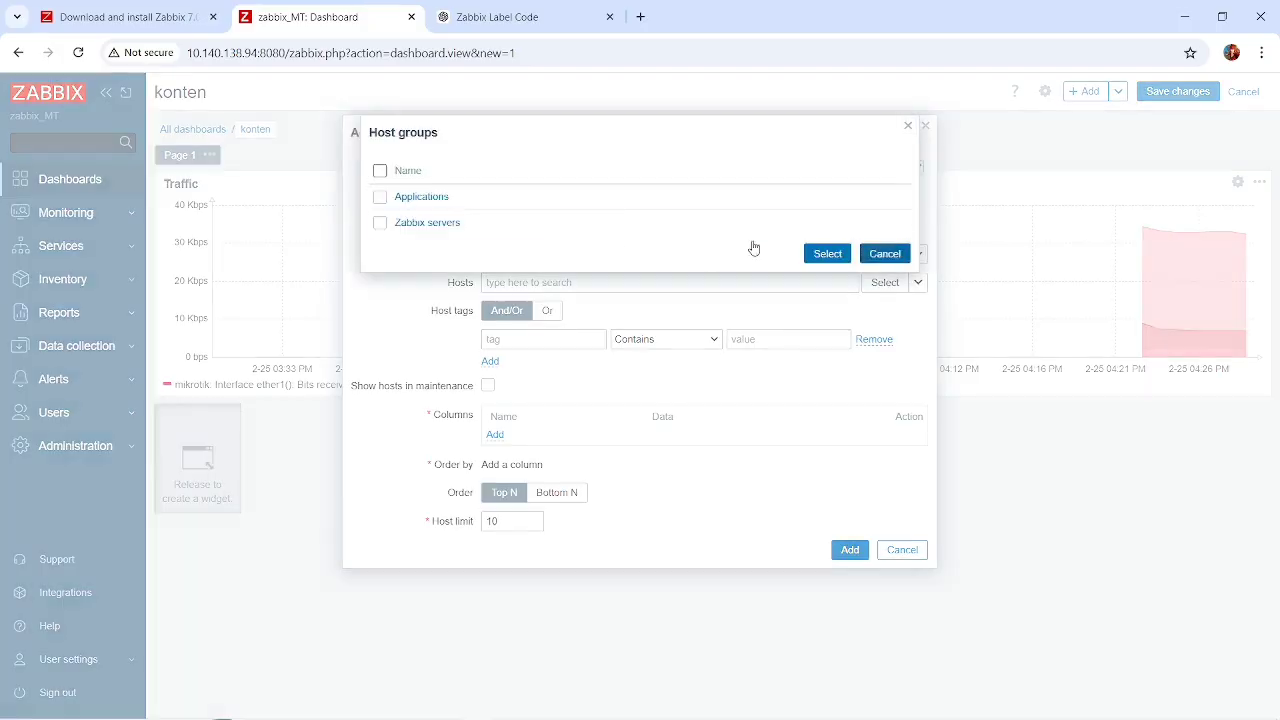
pyautogui.click(381, 198)
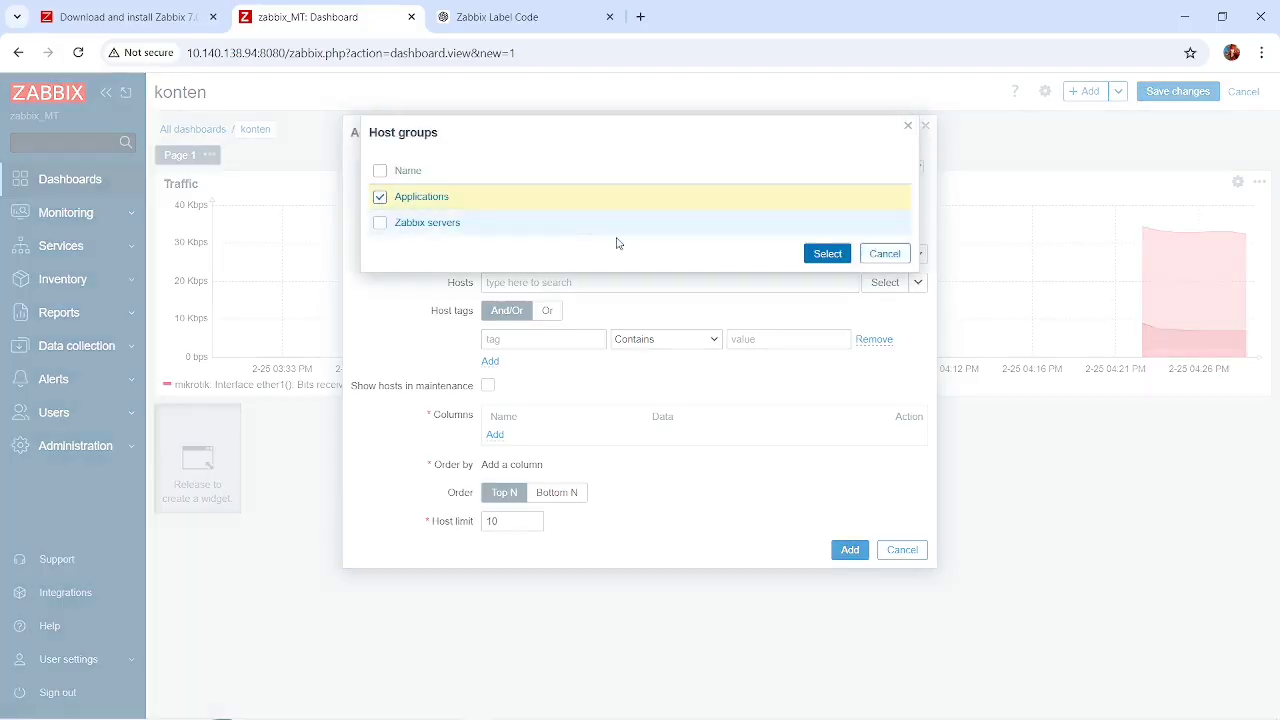
pyautogui.click(836, 255)
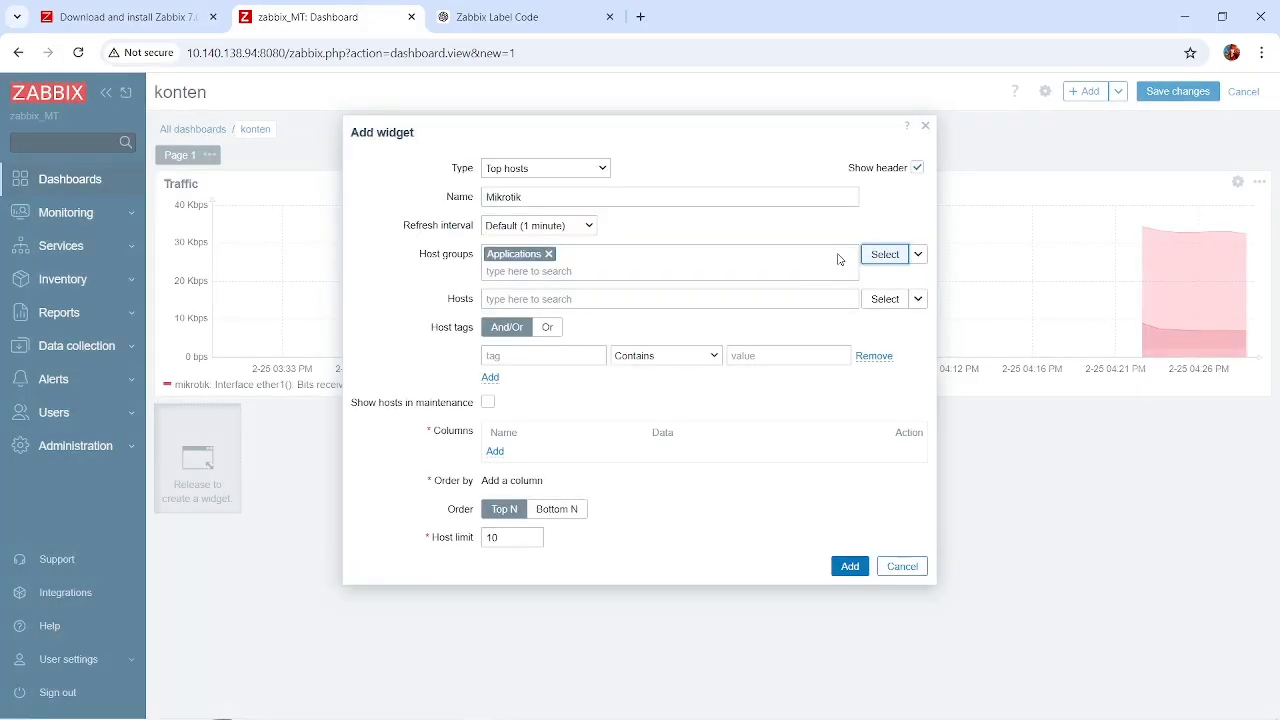
pyautogui.click(885, 299)
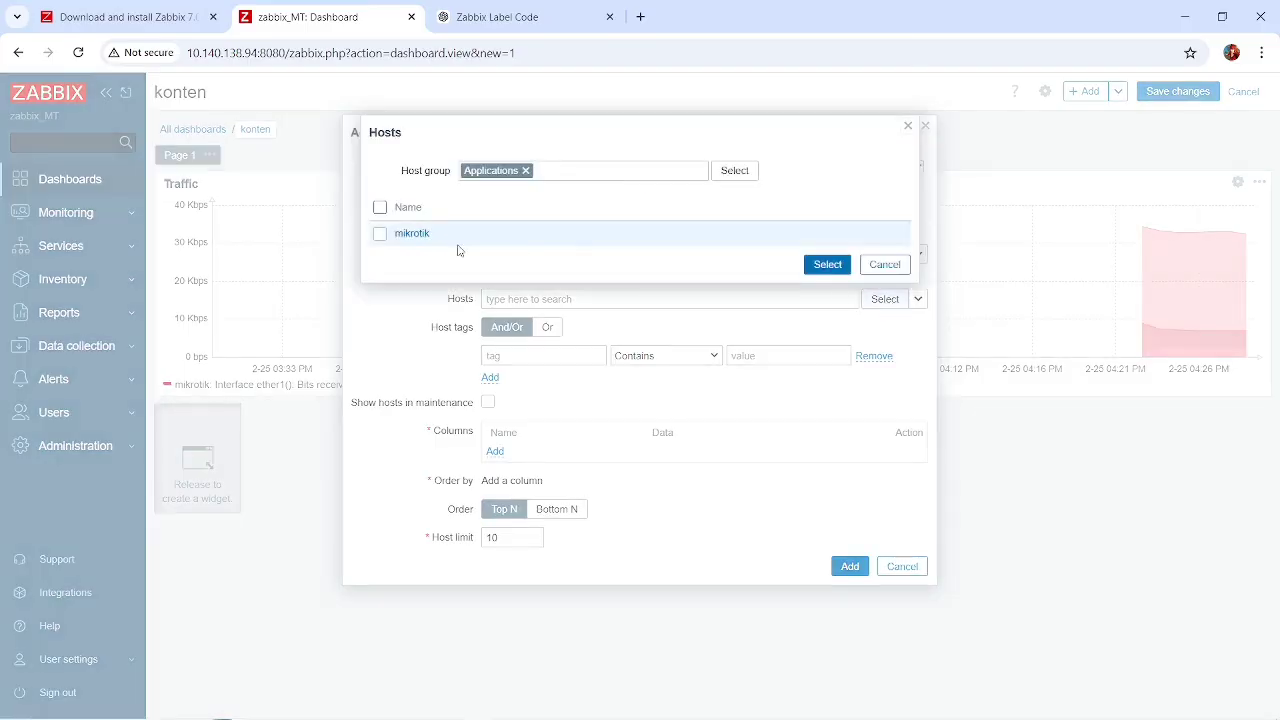
pyautogui.click(822, 266)
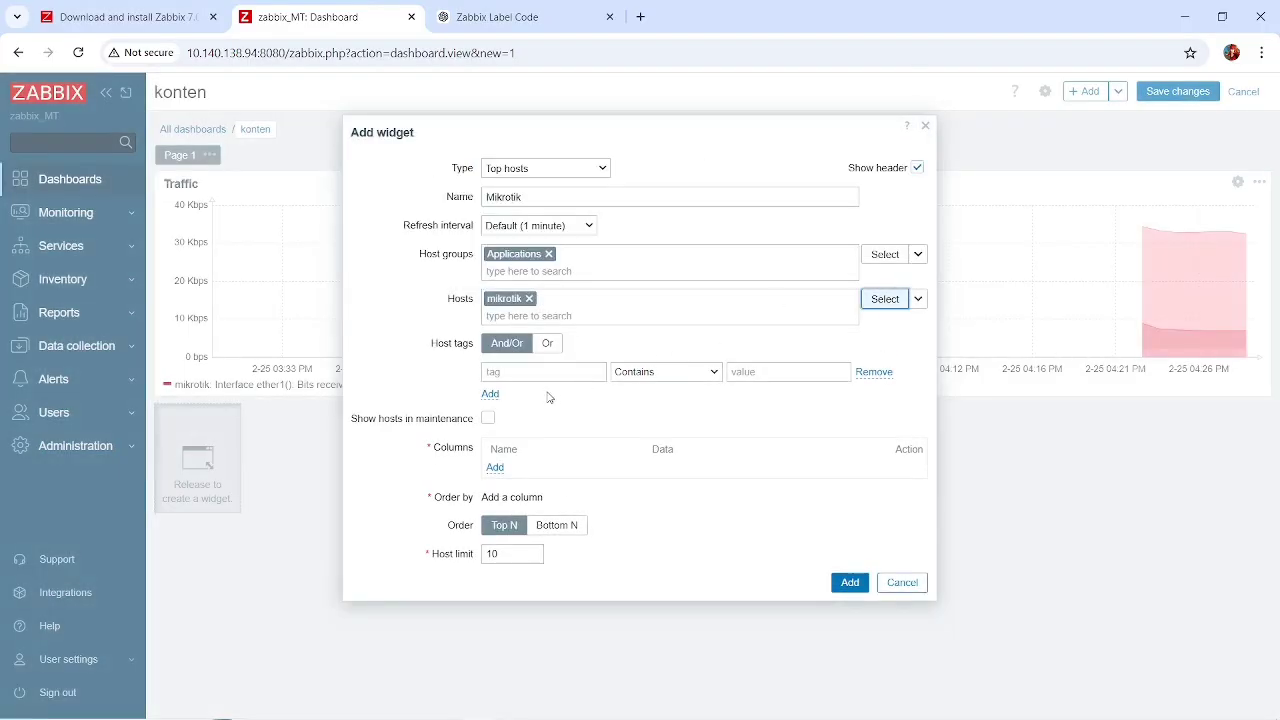
# Add a column named CPU that shows the #1: CPU utilization item of mikrotik.
pyautogui.click(495, 468)
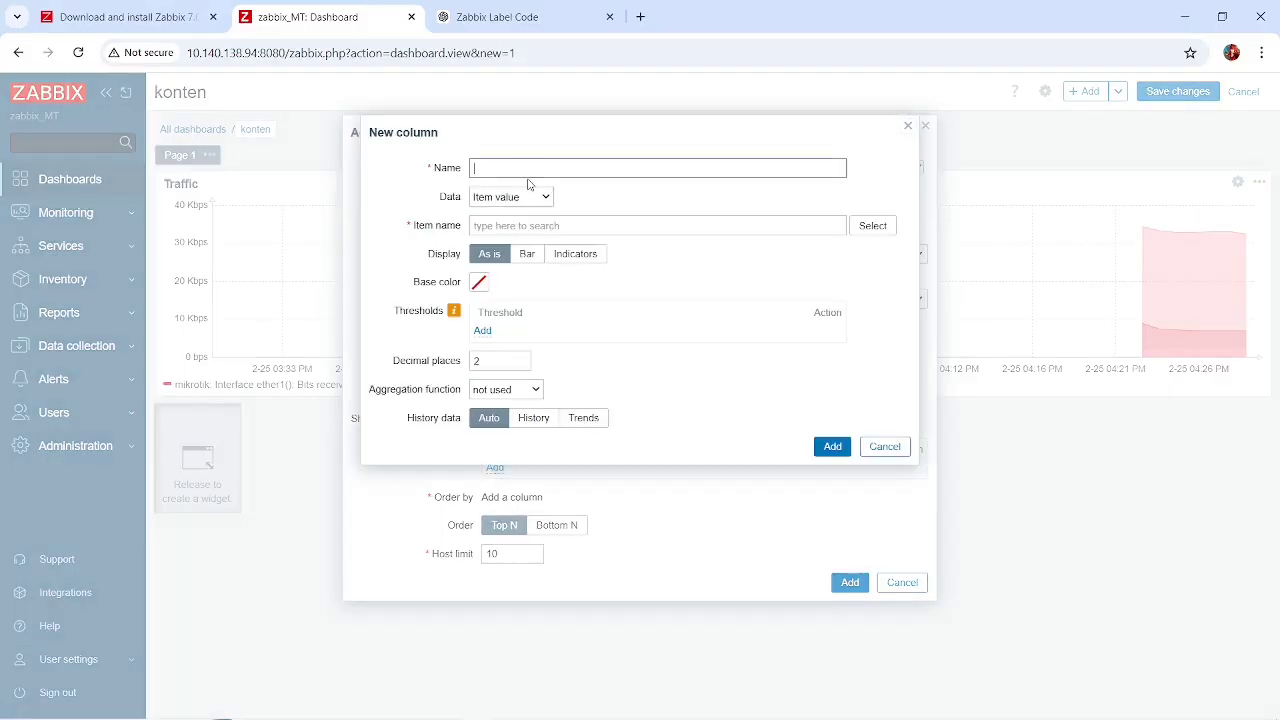
pyautogui.write('CPU')
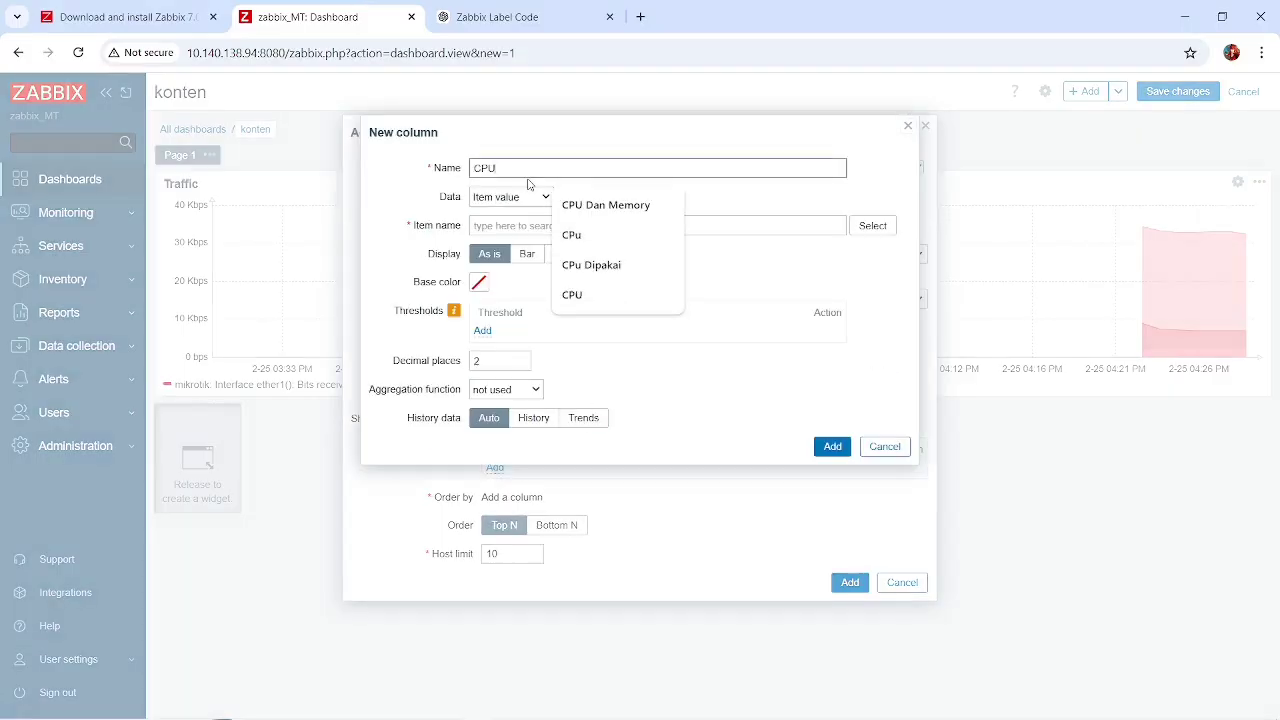
pyautogui.click(757, 279)
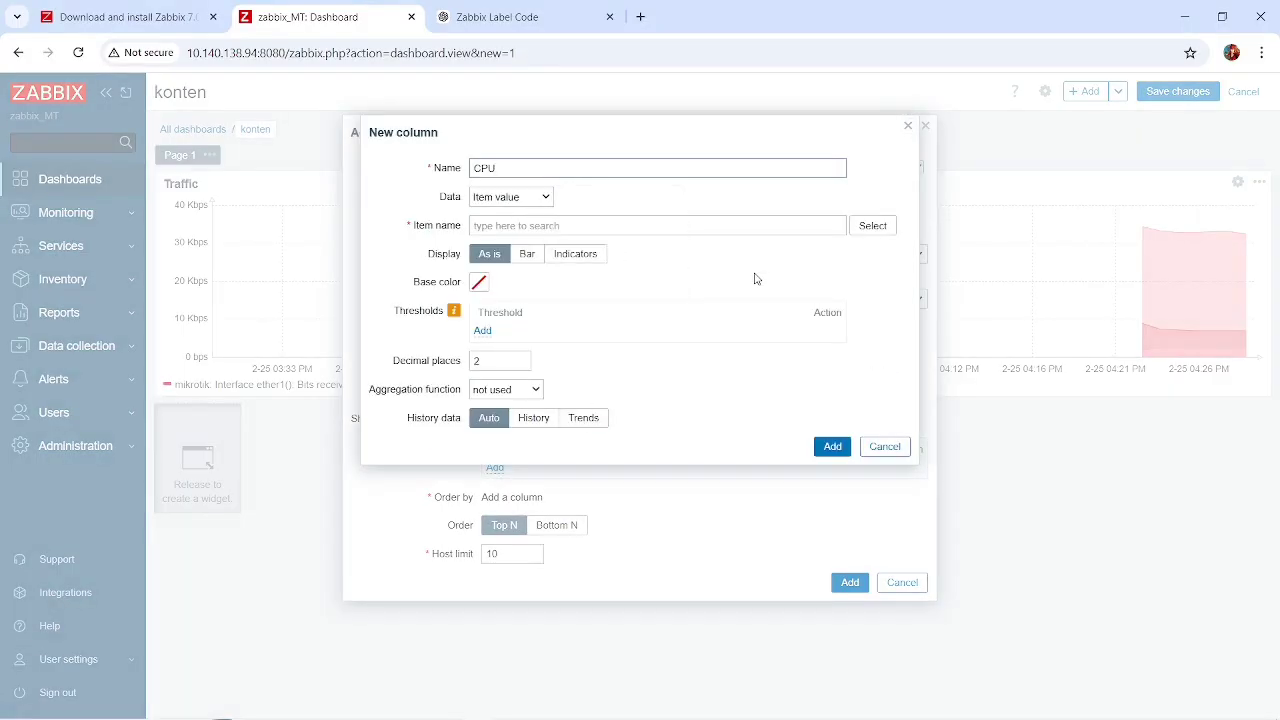
pyautogui.click(873, 226)
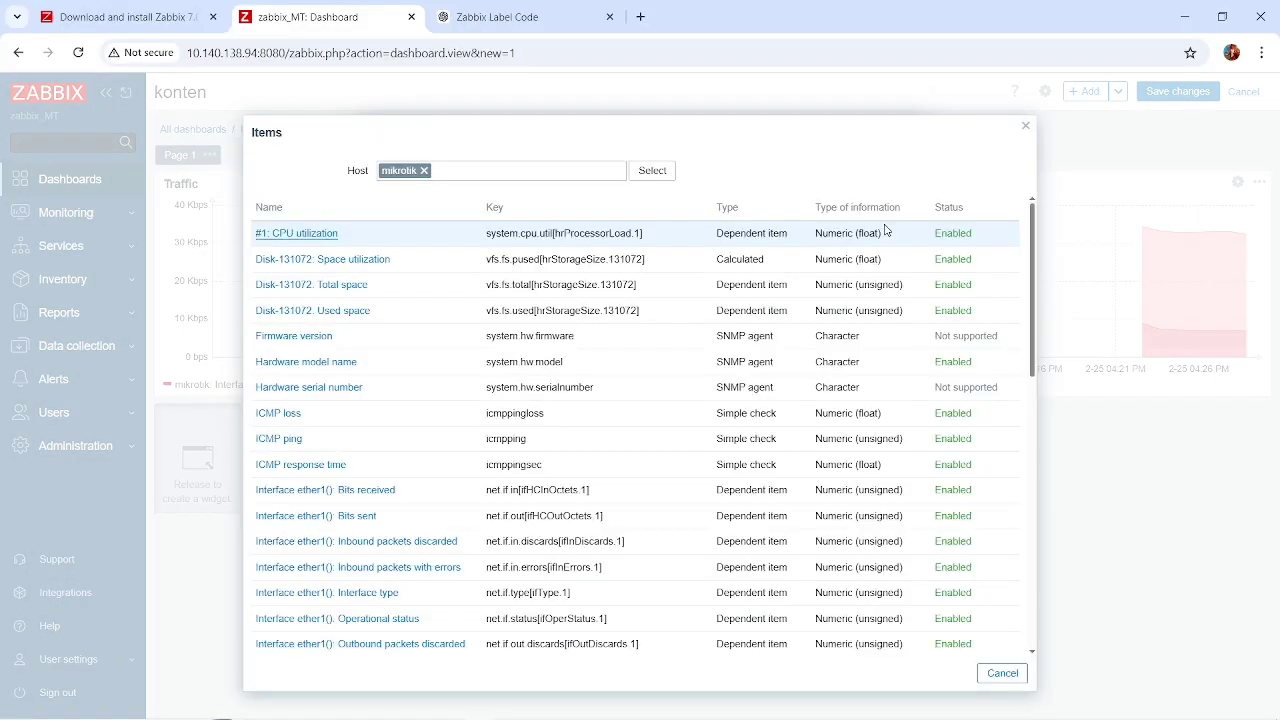
pyautogui.click(286, 233)
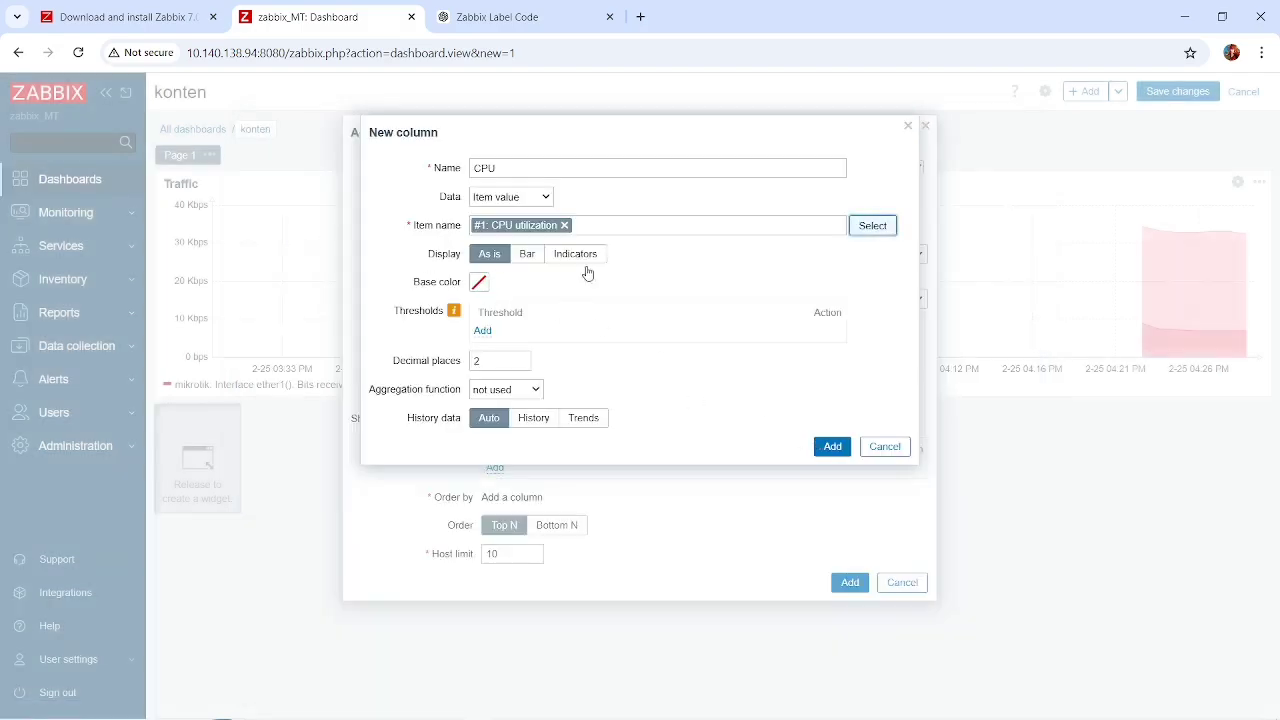
pyautogui.click(832, 446)
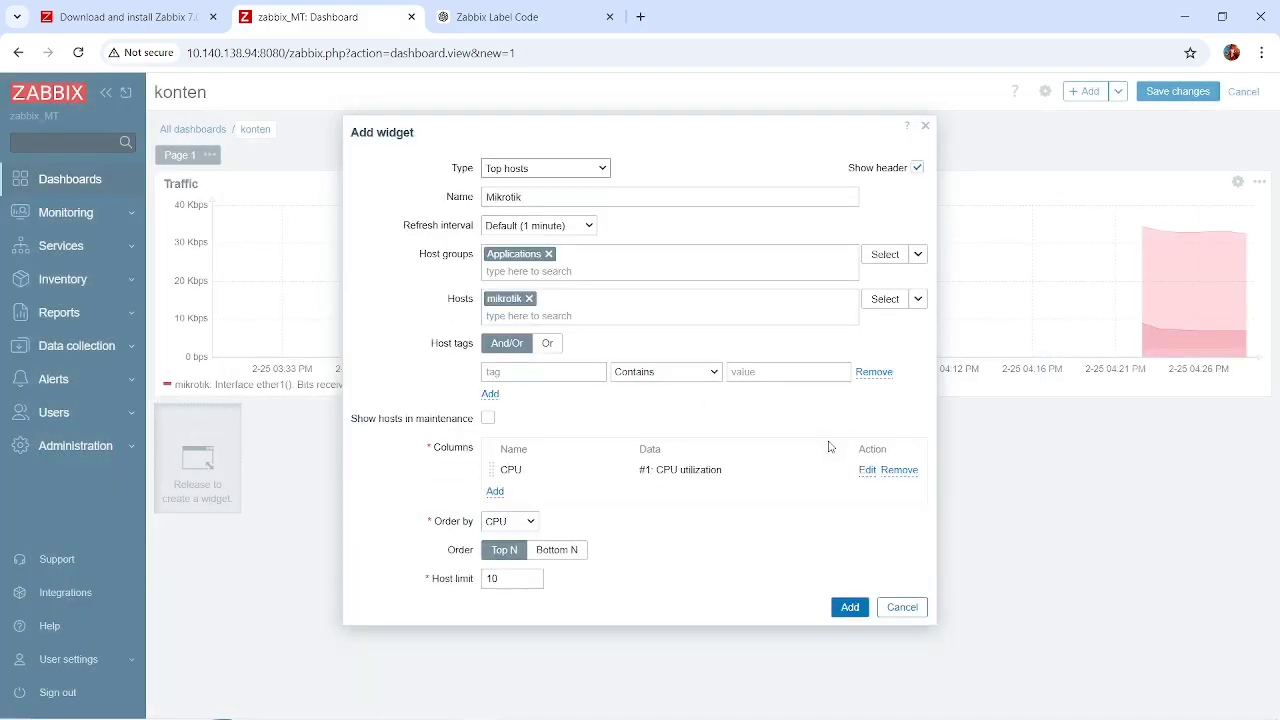
# Add a column named Uptime that shows mikrotik's Uptime (hardware) item.
pyautogui.click(494, 491)
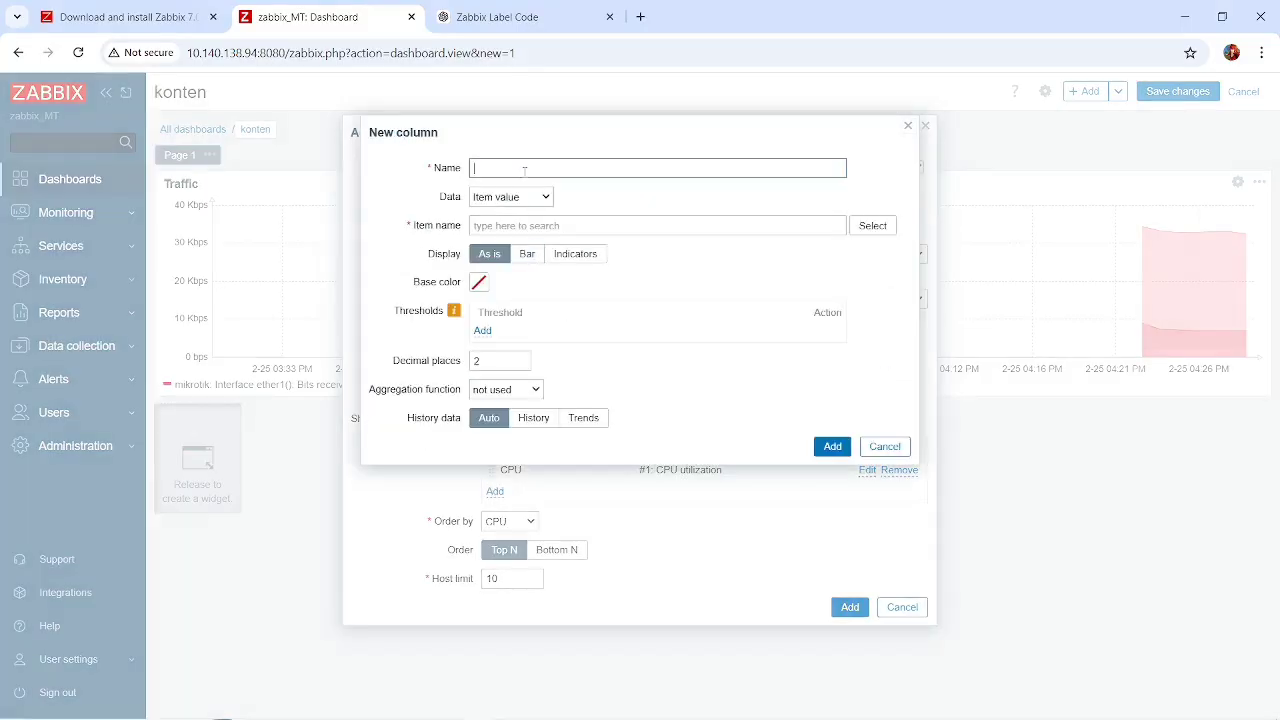
pyautogui.write('Uptime')
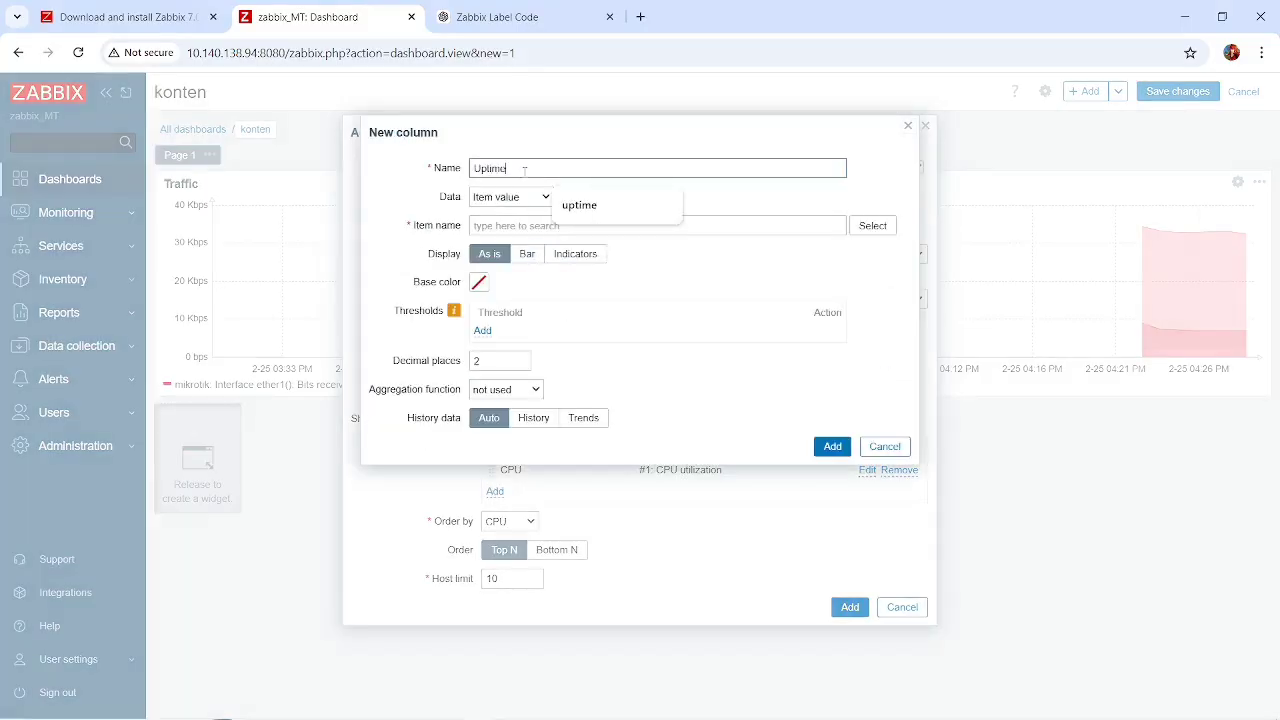
pyautogui.click(788, 271)
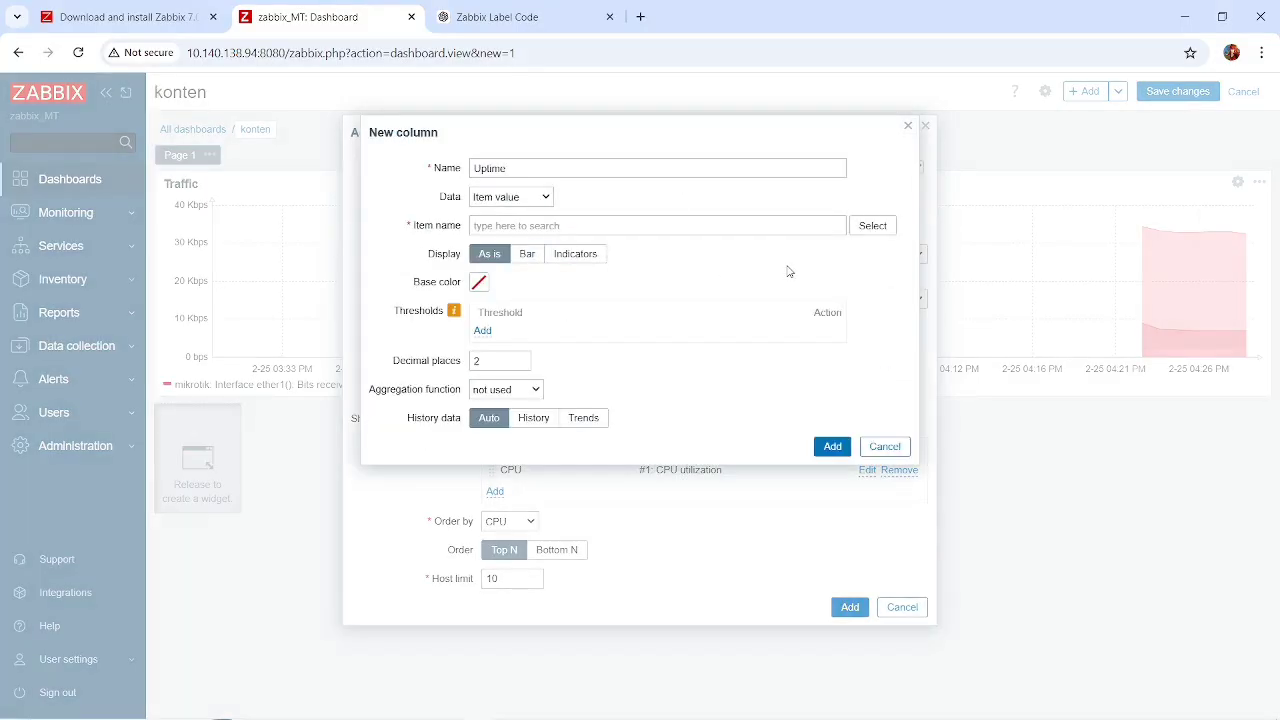
pyautogui.click(886, 228)
pyautogui.scroll(-10, 411, 322)
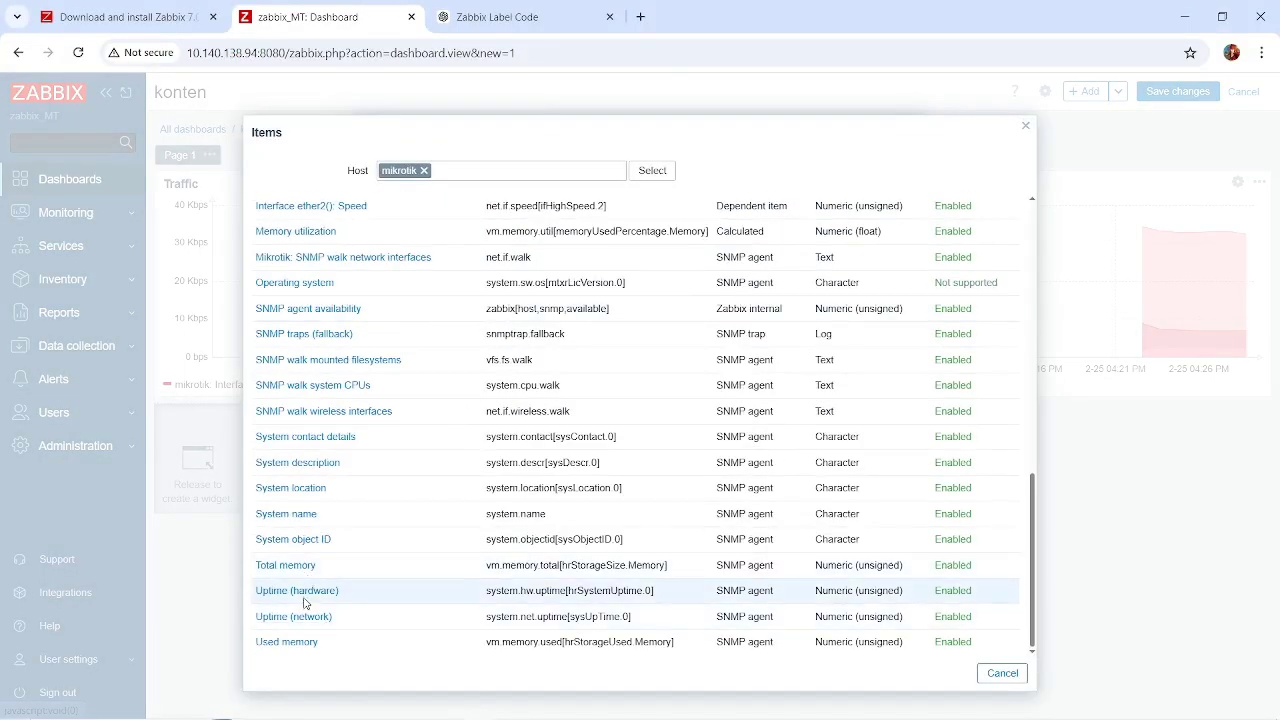
pyautogui.click(297, 591)
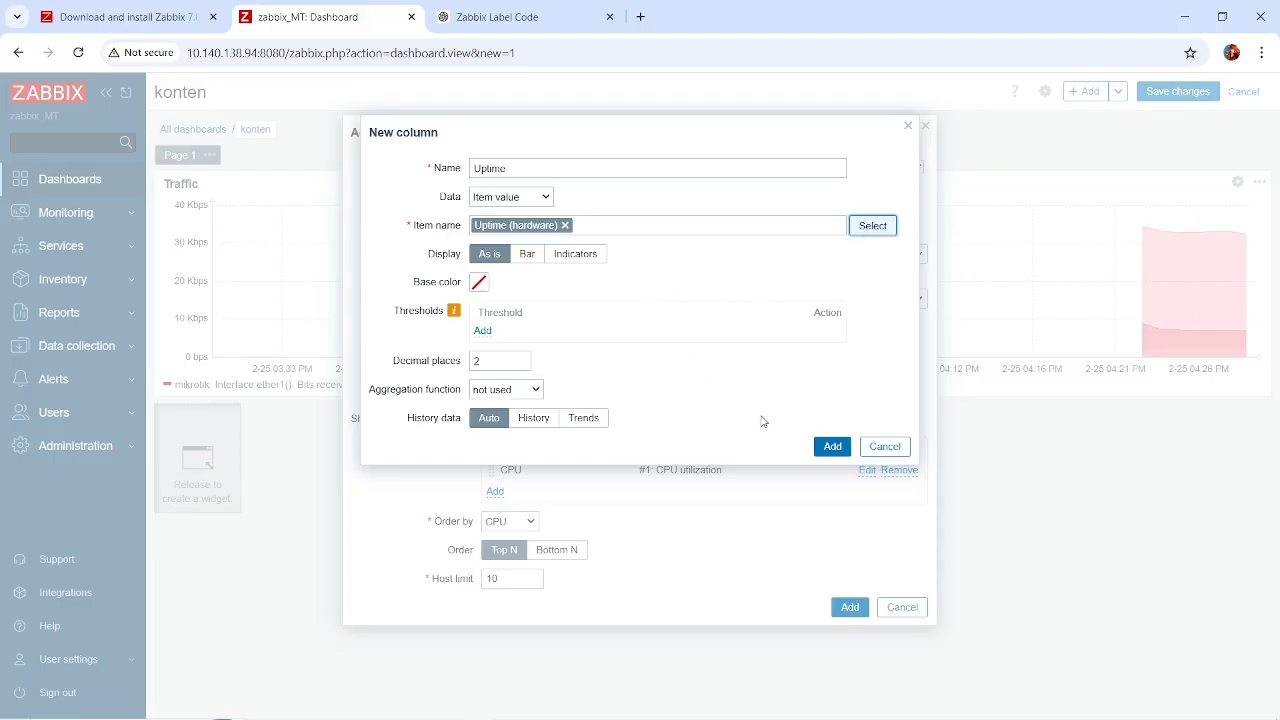
pyautogui.click(833, 446)
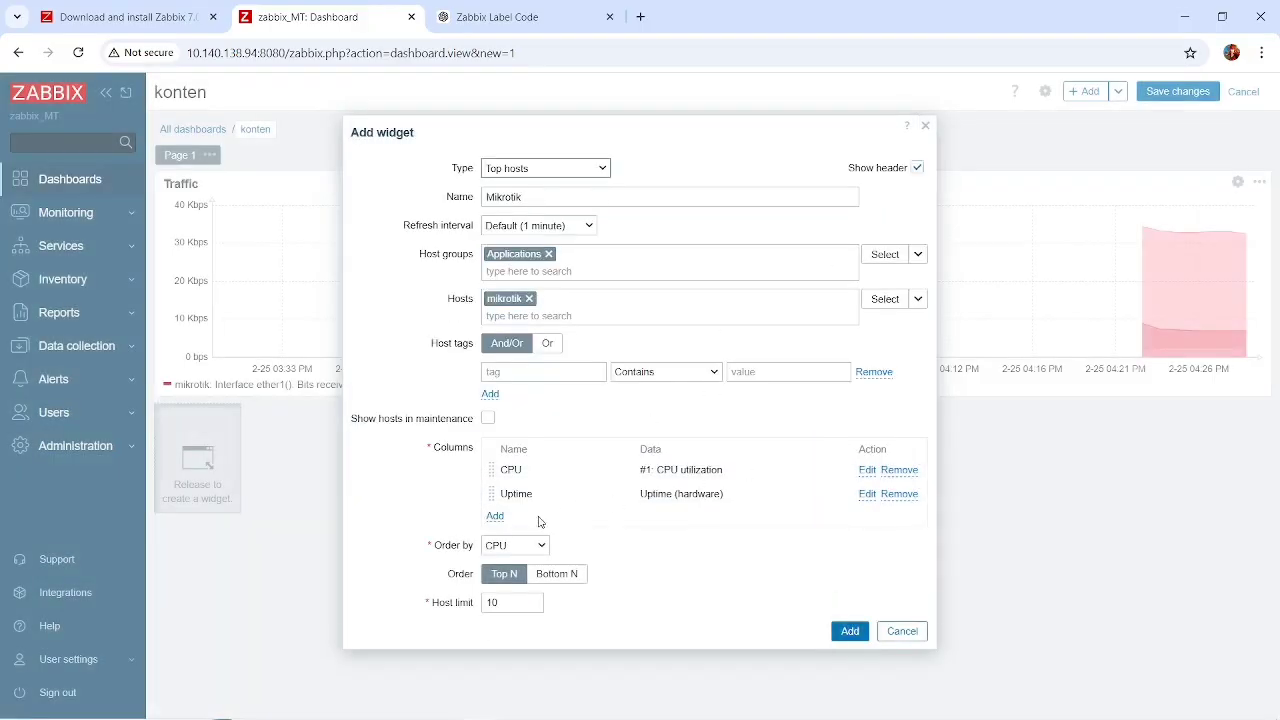
# Add a column named Pengunaan Ram that shows mikrotik's Memory utilization item.
pyautogui.click(495, 516)
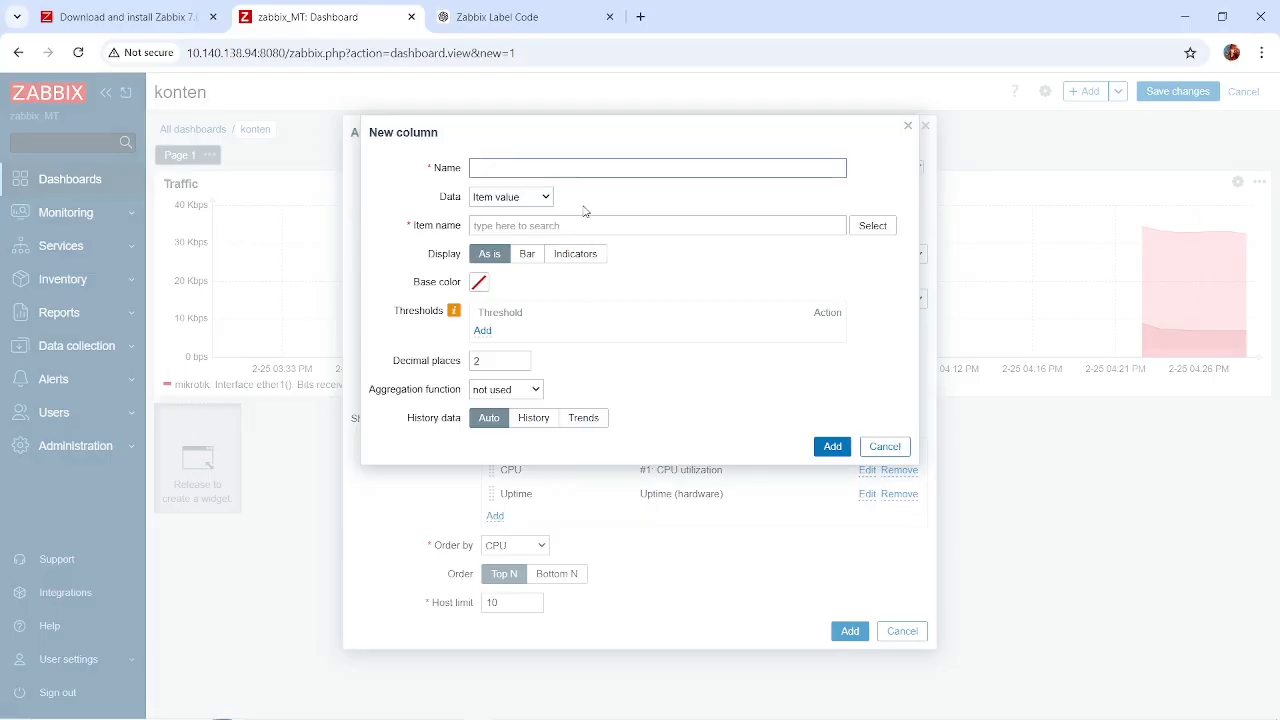
pyautogui.write('Resoruce')
pyautogui.click(872, 226)
pyautogui.scroll(-2, 628, 432)
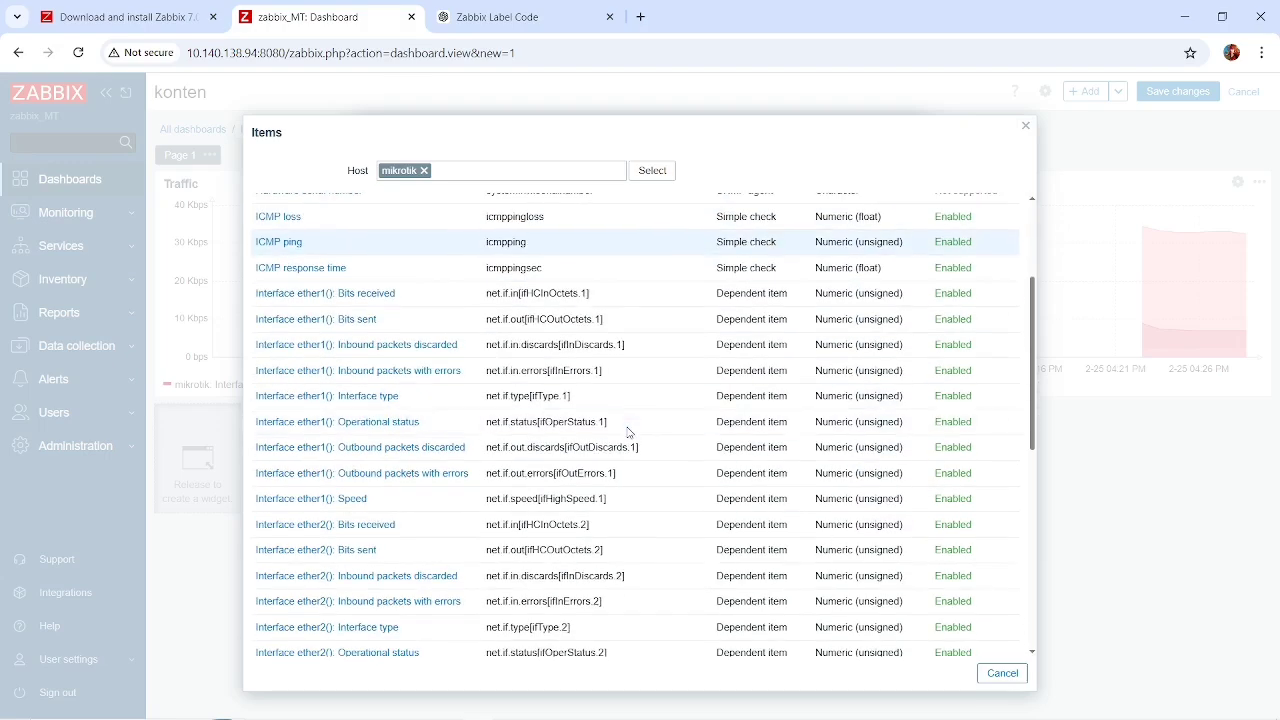
pyautogui.scroll(-5, 628, 432)
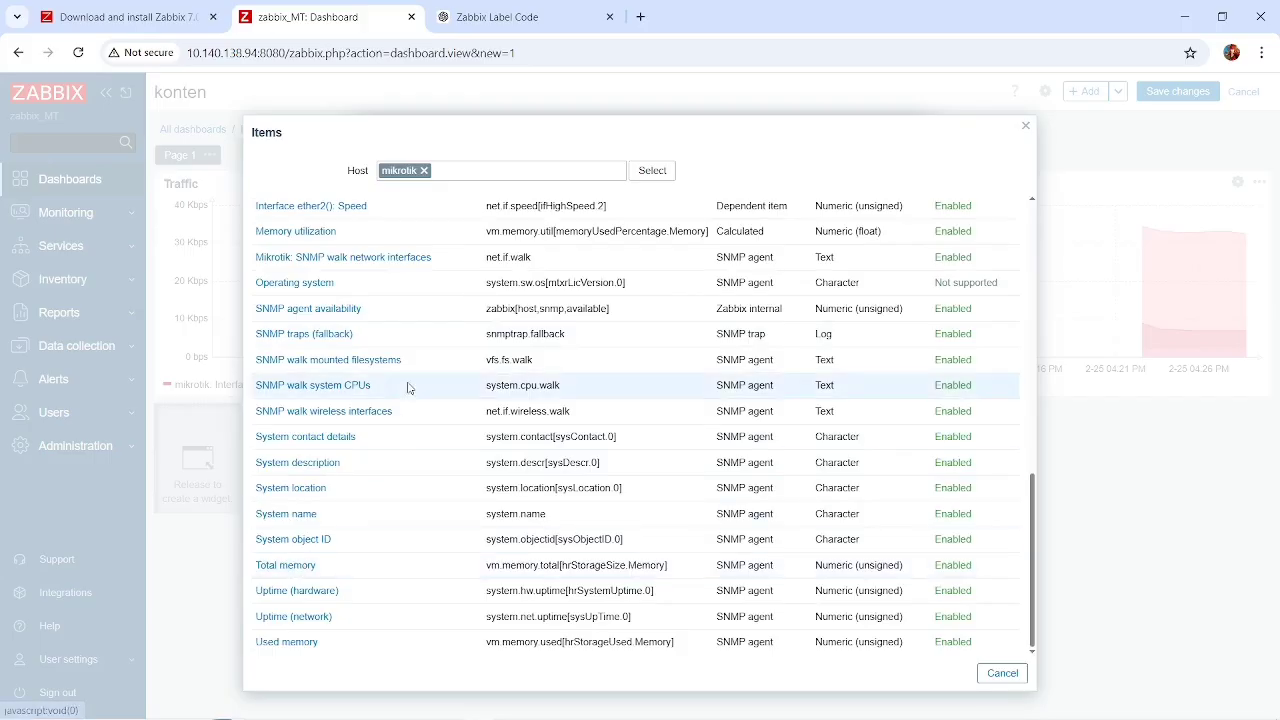
pyautogui.scroll(1, 409, 385)
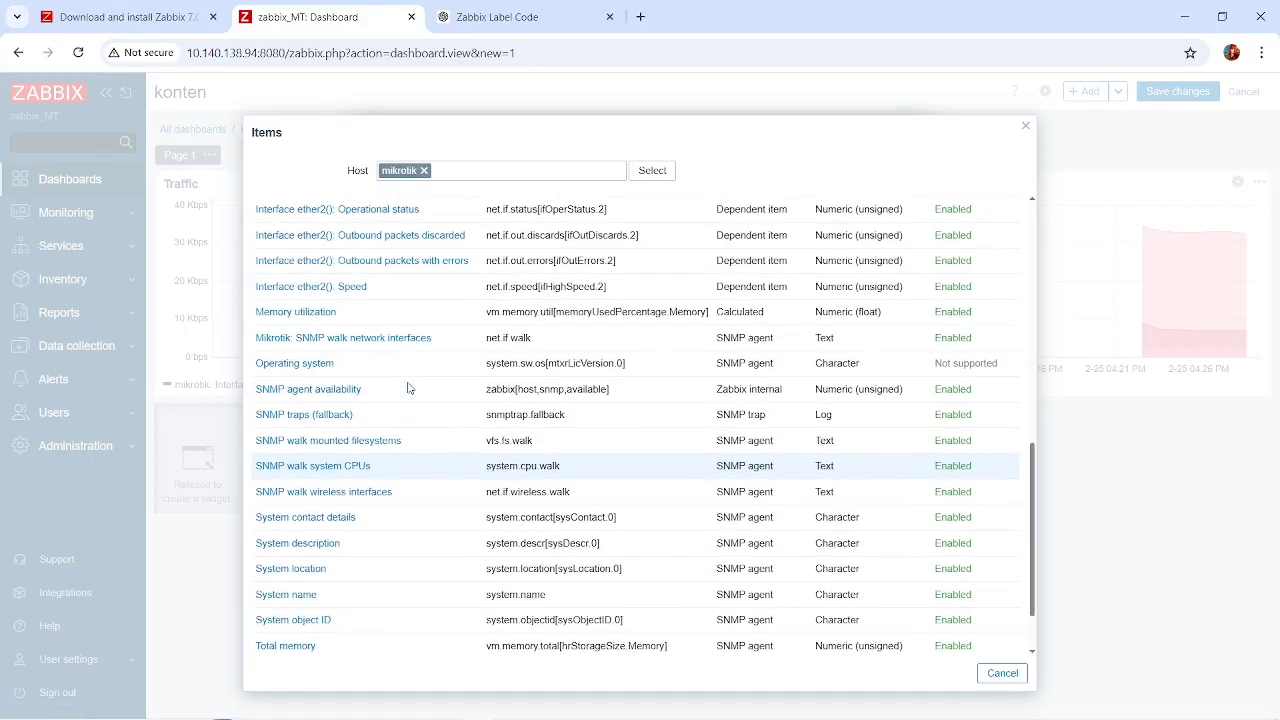
pyautogui.click(300, 314)
pyautogui.click(625, 172)
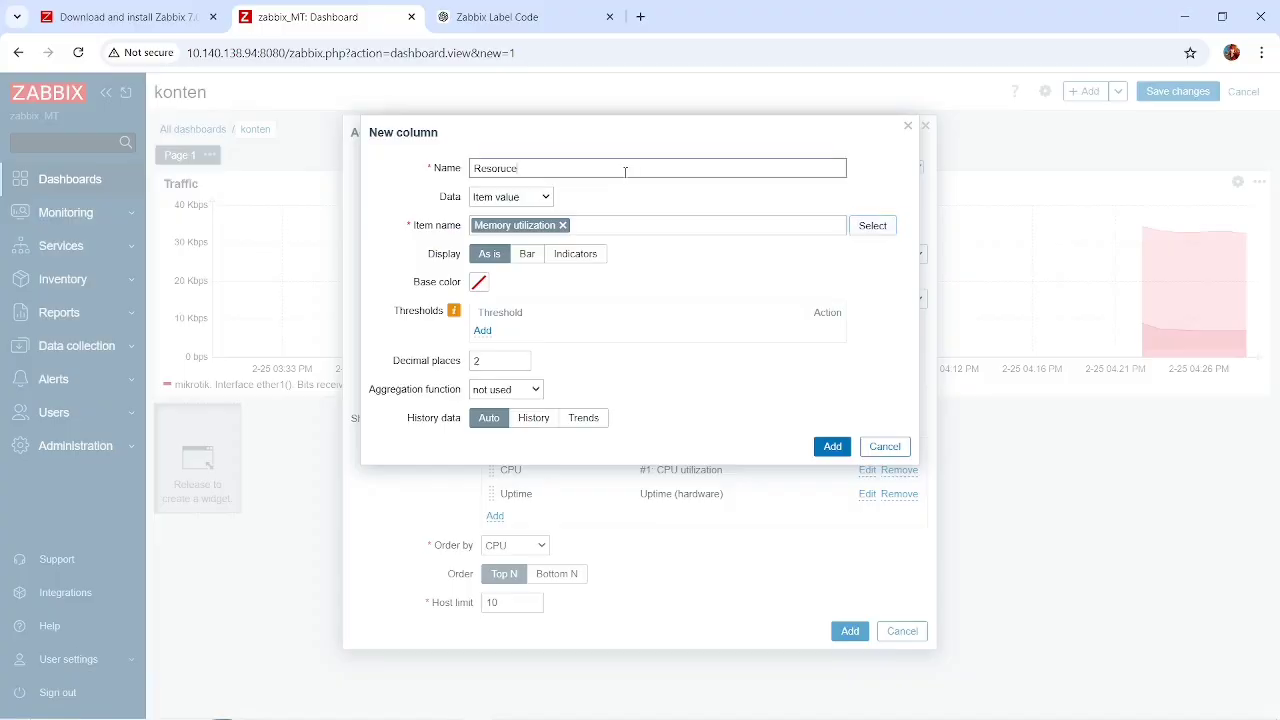
pyautogui.write('Pengunaan Ram')
pyautogui.click(833, 446)
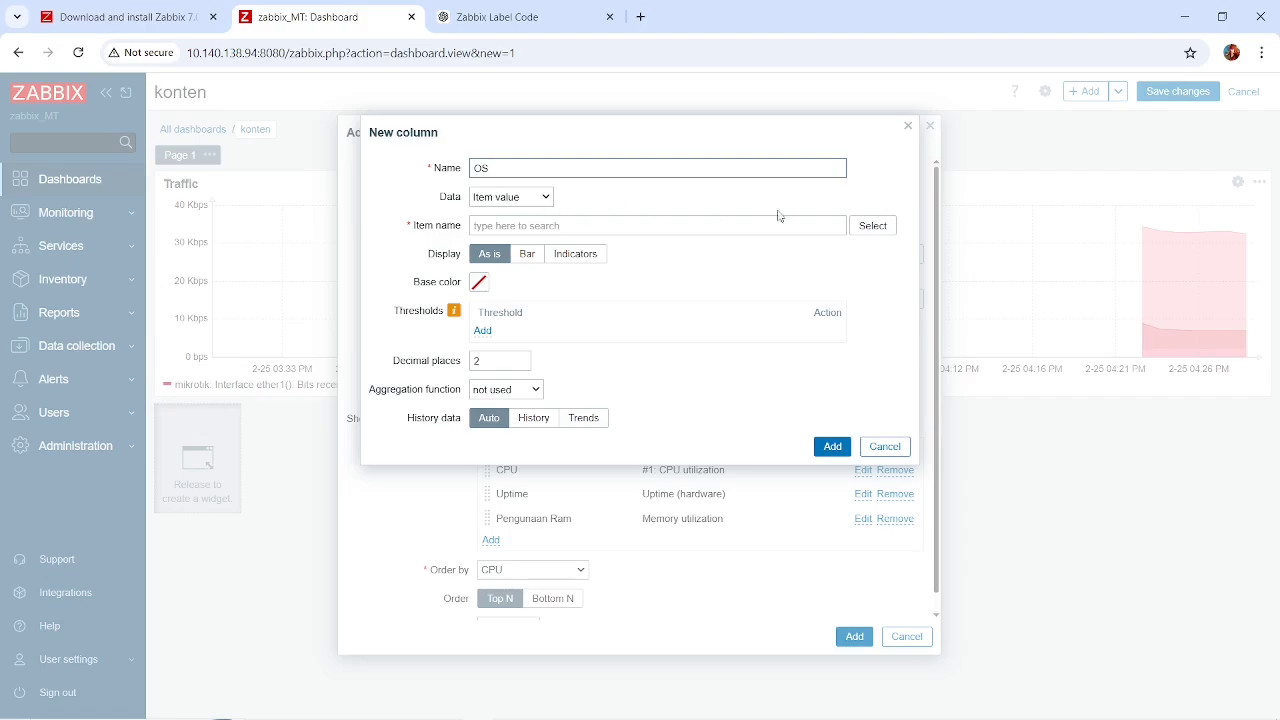
# Assign mikrotik's Operating system item to the column named OS and add the column to the Top hosts widget.
pyautogui.click(886, 227)
pyautogui.scroll(-10, 533, 378)
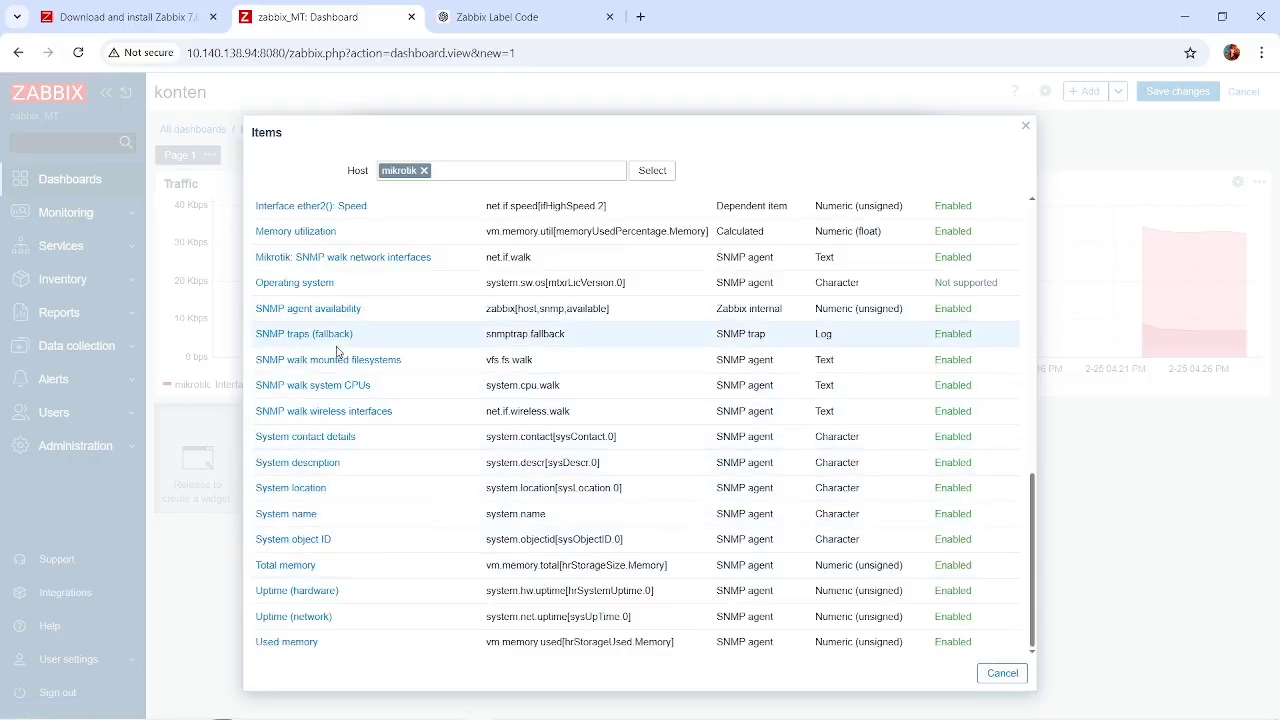
pyautogui.scroll(1, 334, 436)
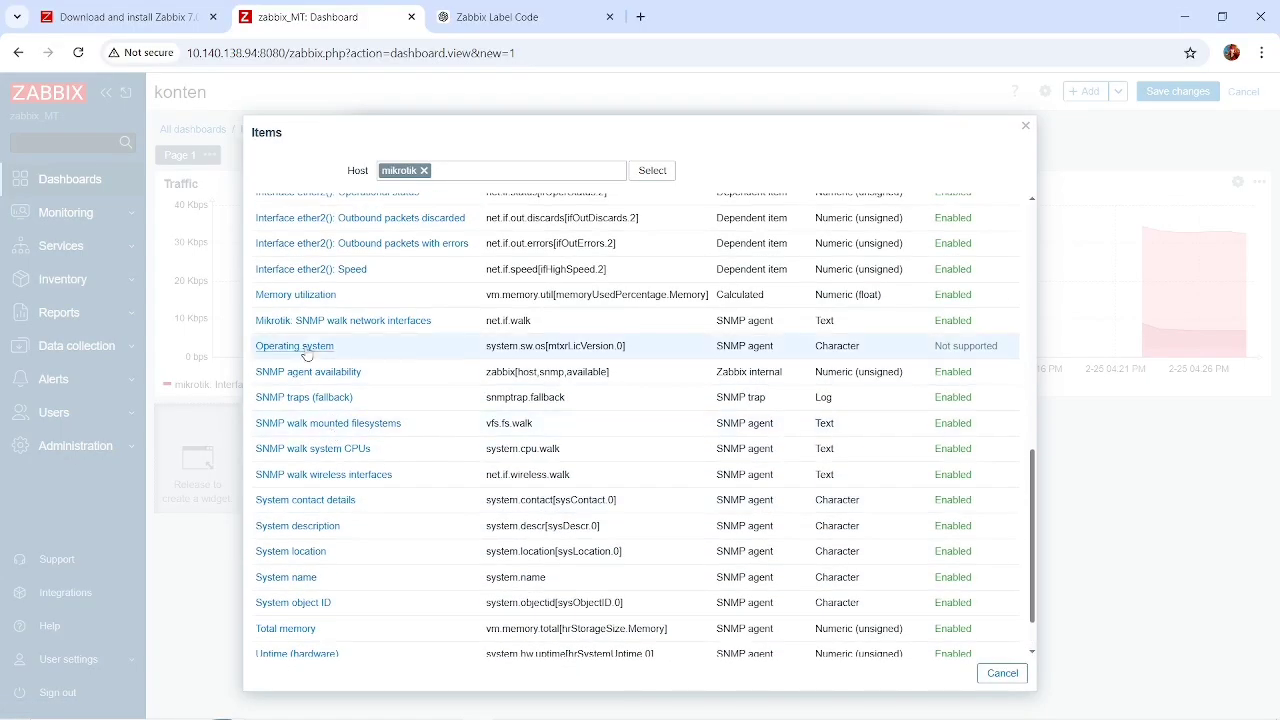
pyautogui.scroll(2, 306, 354)
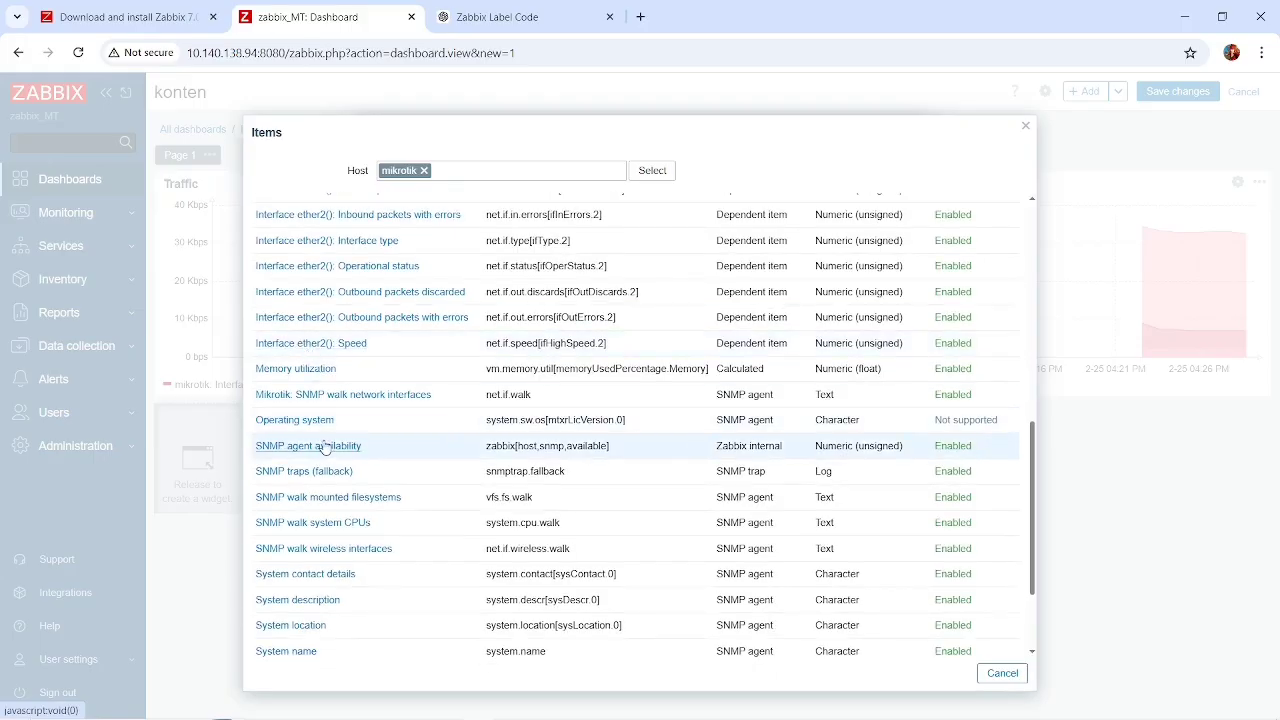
pyautogui.click(294, 421)
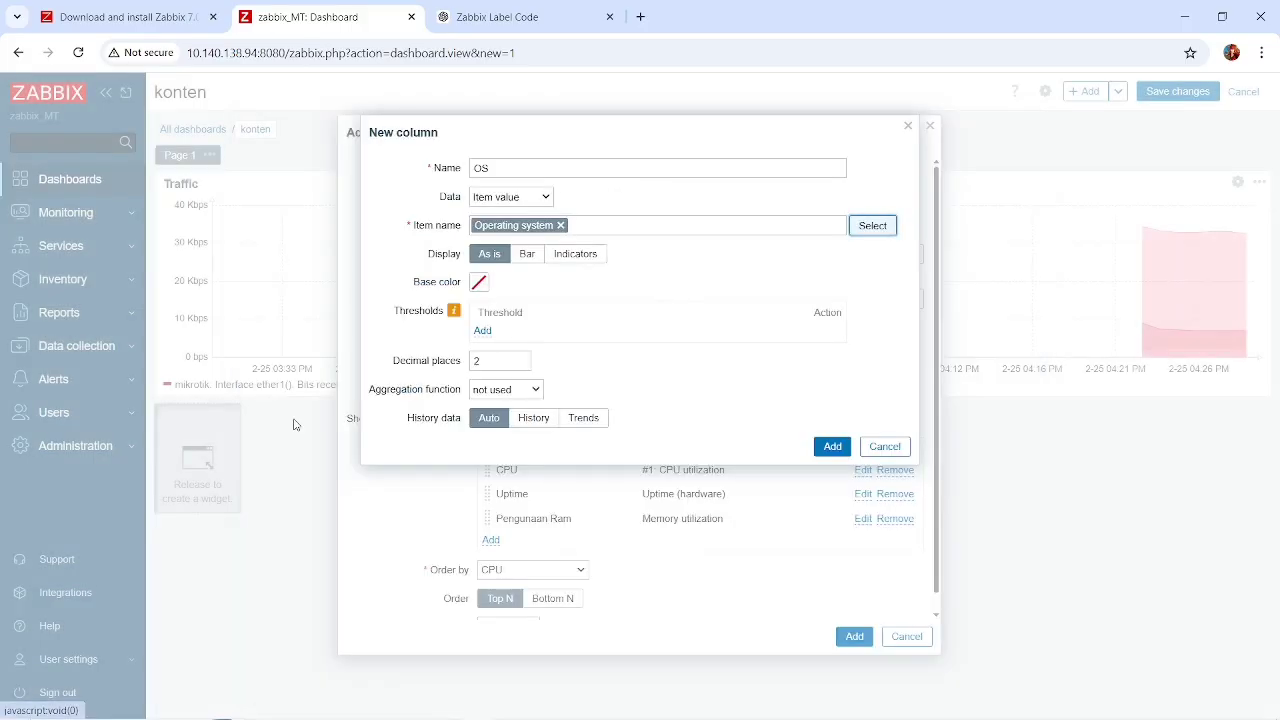
pyautogui.click(832, 446)
# Add the configured Mikrotik widget to the dashboard, then stretch it to the full dashboard width and reduce its height slightly.
pyautogui.scroll(-1, 755, 563)
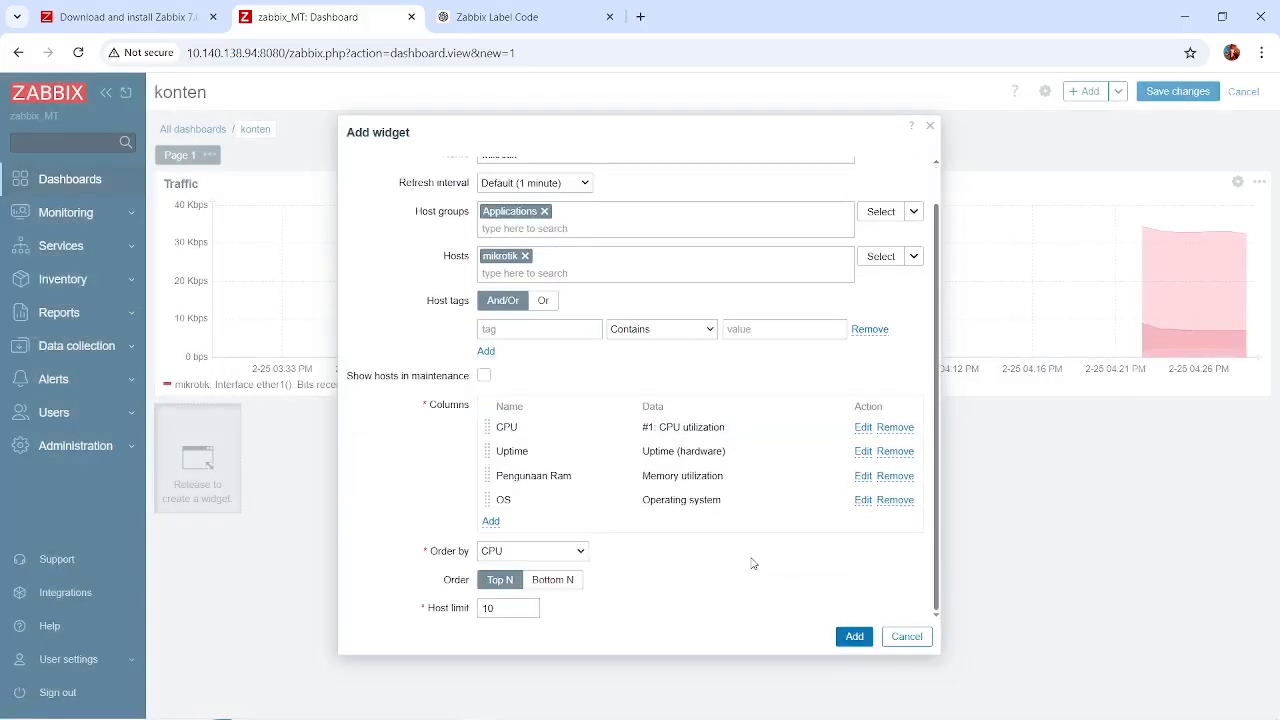
pyautogui.click(855, 638)
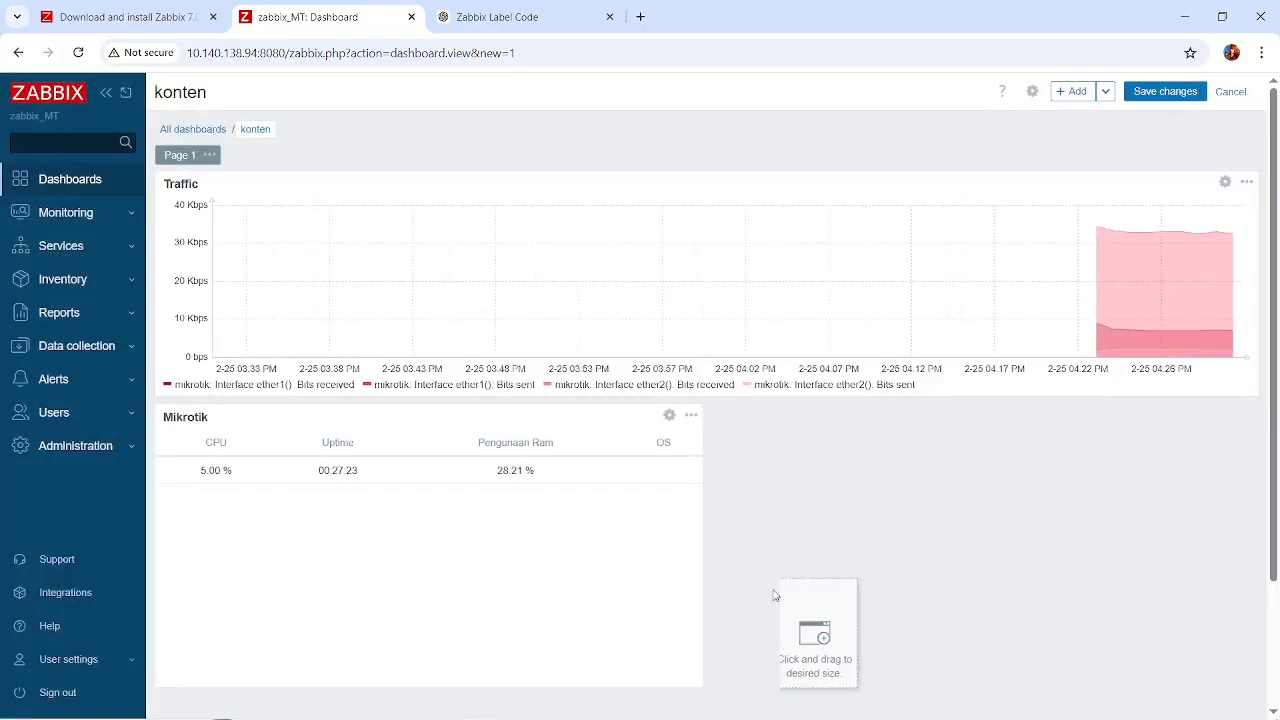
pyautogui.scroll(-2, 737, 565)
pyautogui.moveTo(698, 353)
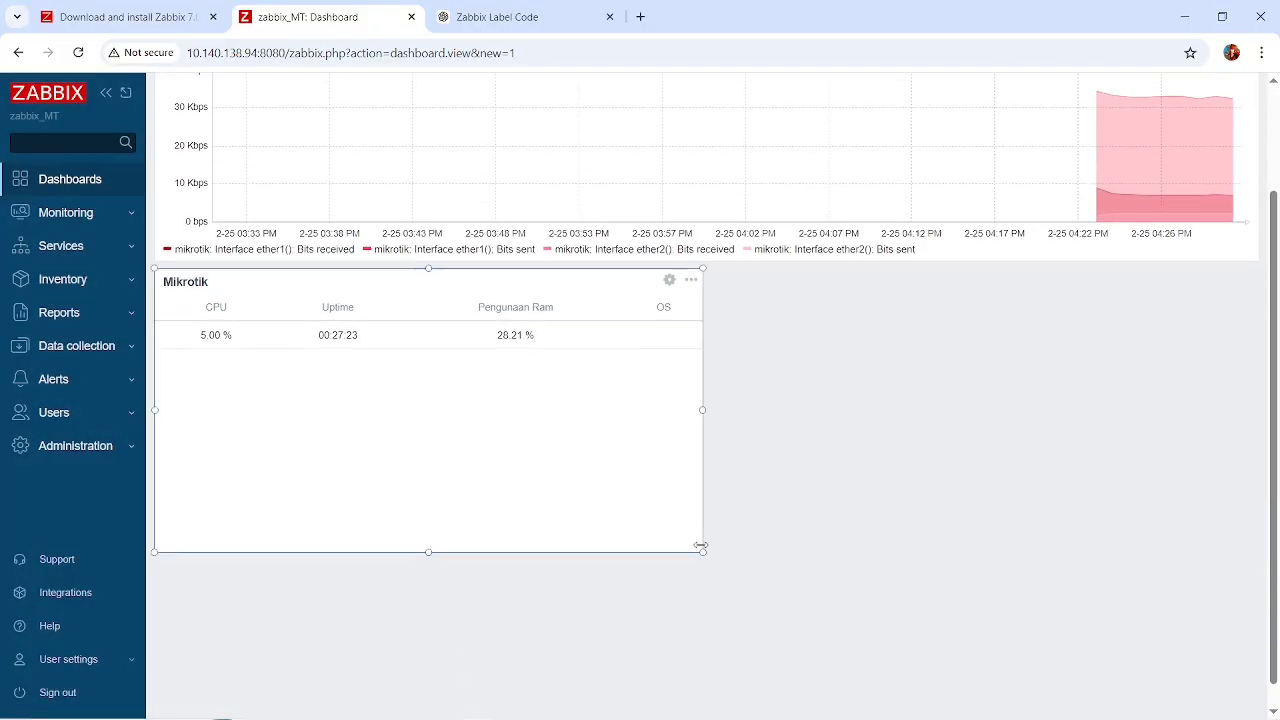
pyautogui.moveTo(703, 549); pyautogui.dragTo(1275, 520)
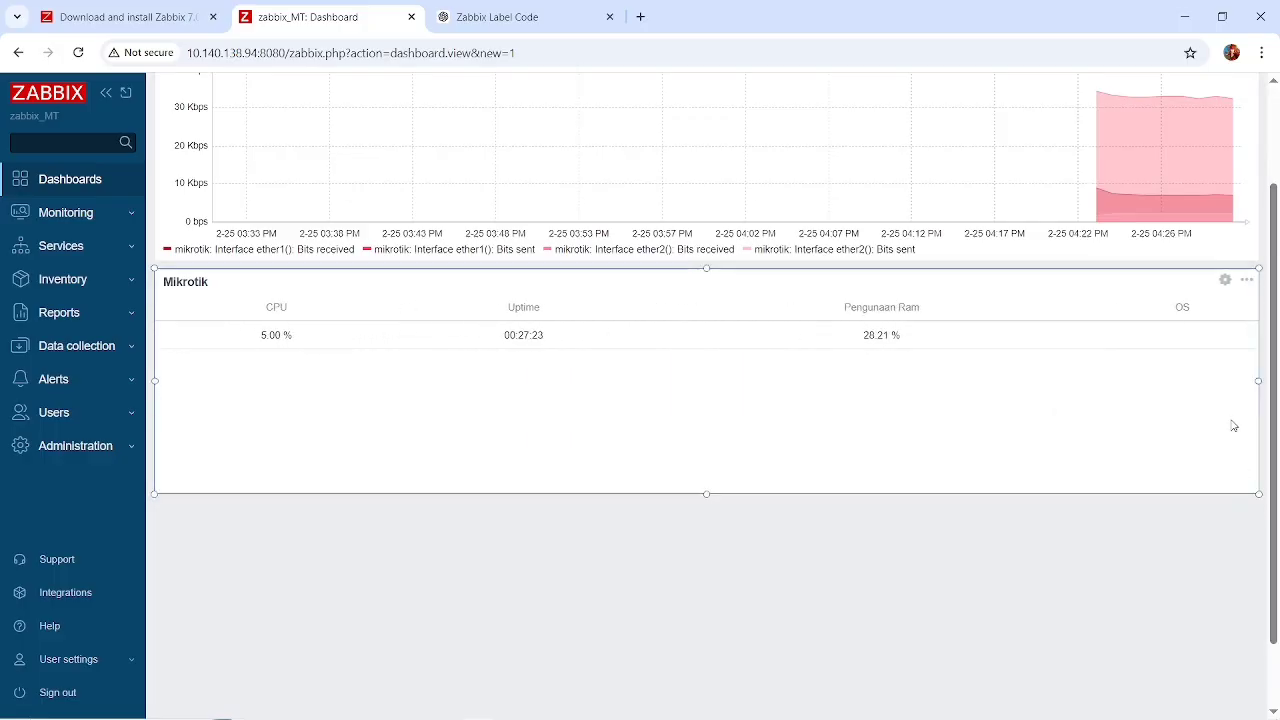
pyautogui.click(1225, 280)
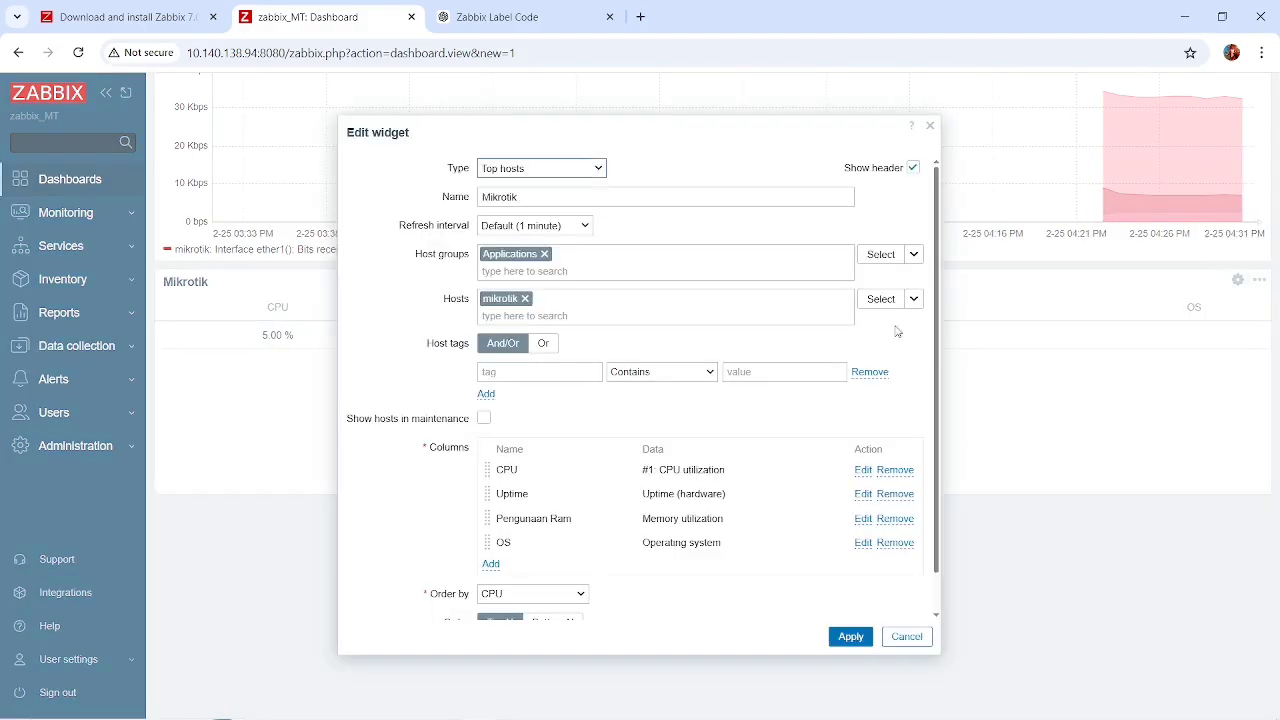
pyautogui.scroll(-1, 576, 537)
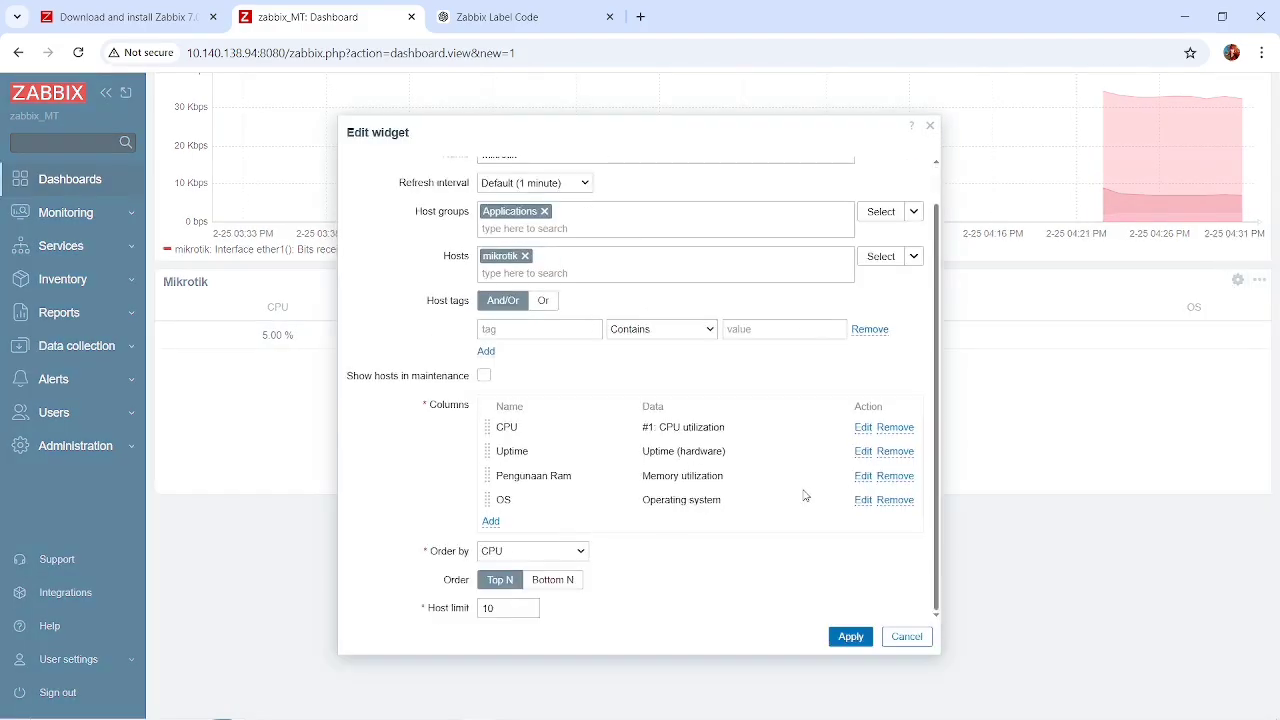
pyautogui.click(862, 500)
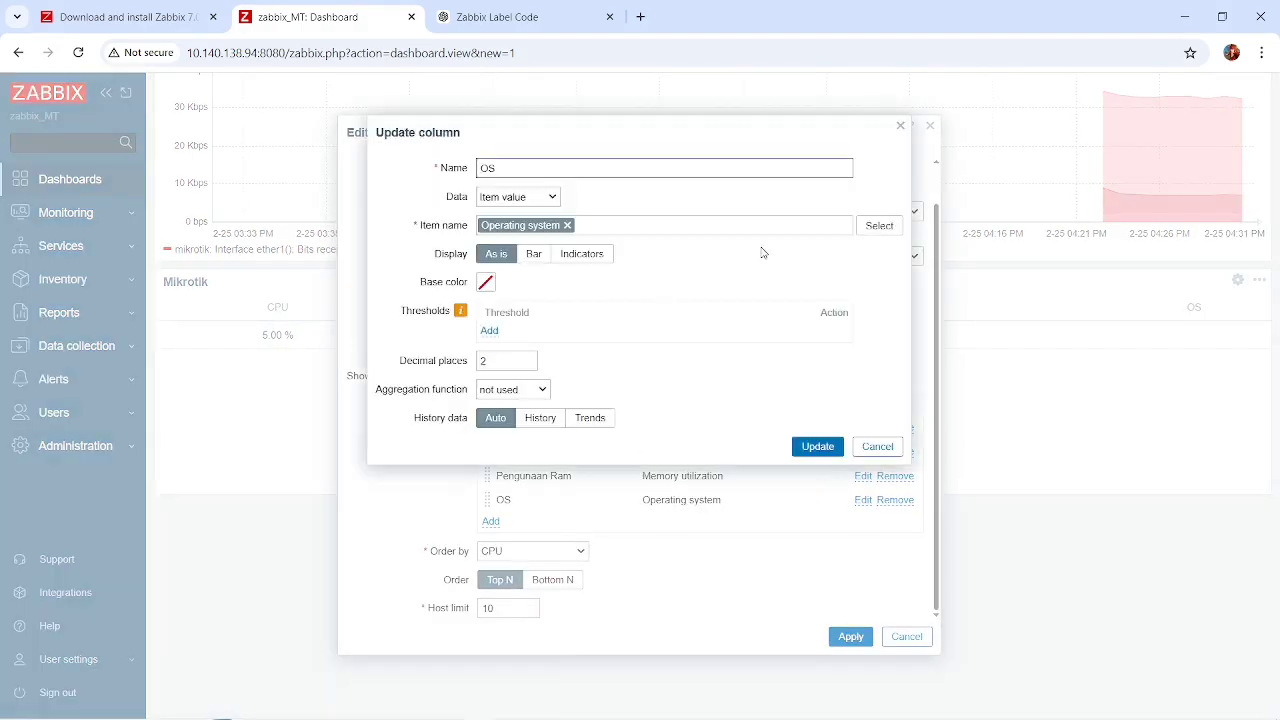
pyautogui.click(884, 229)
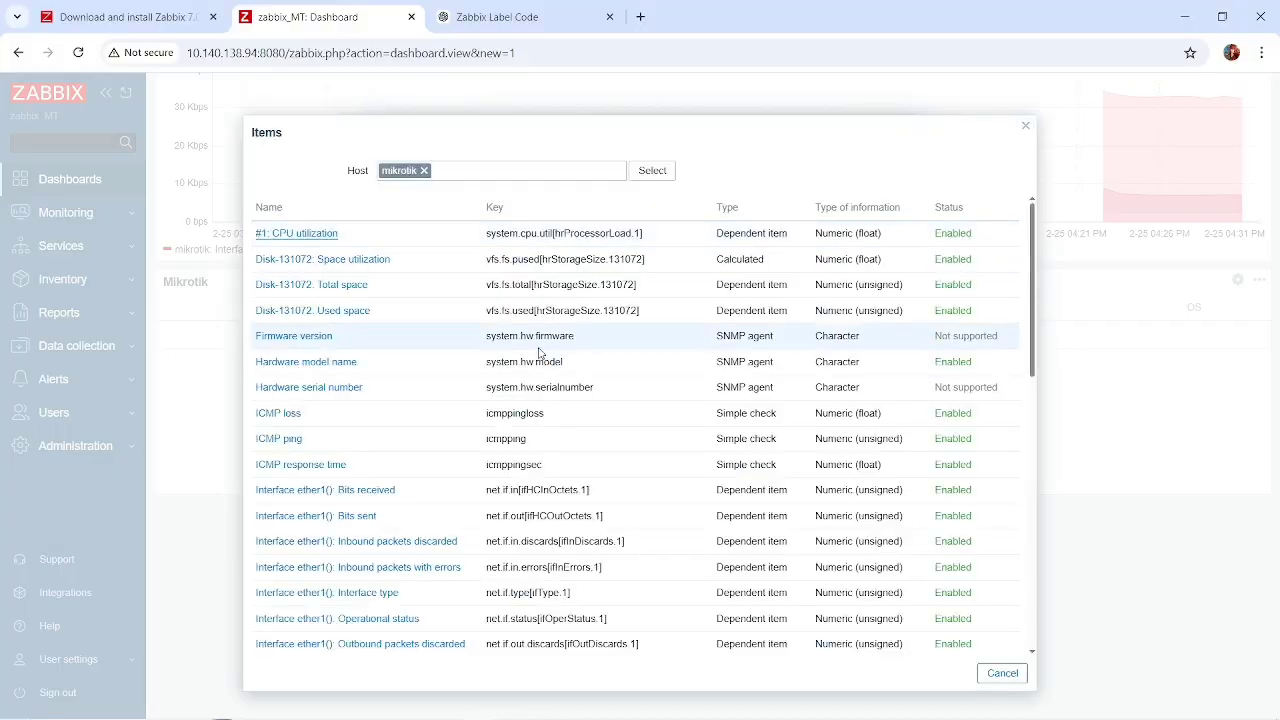
pyautogui.click(262, 311)
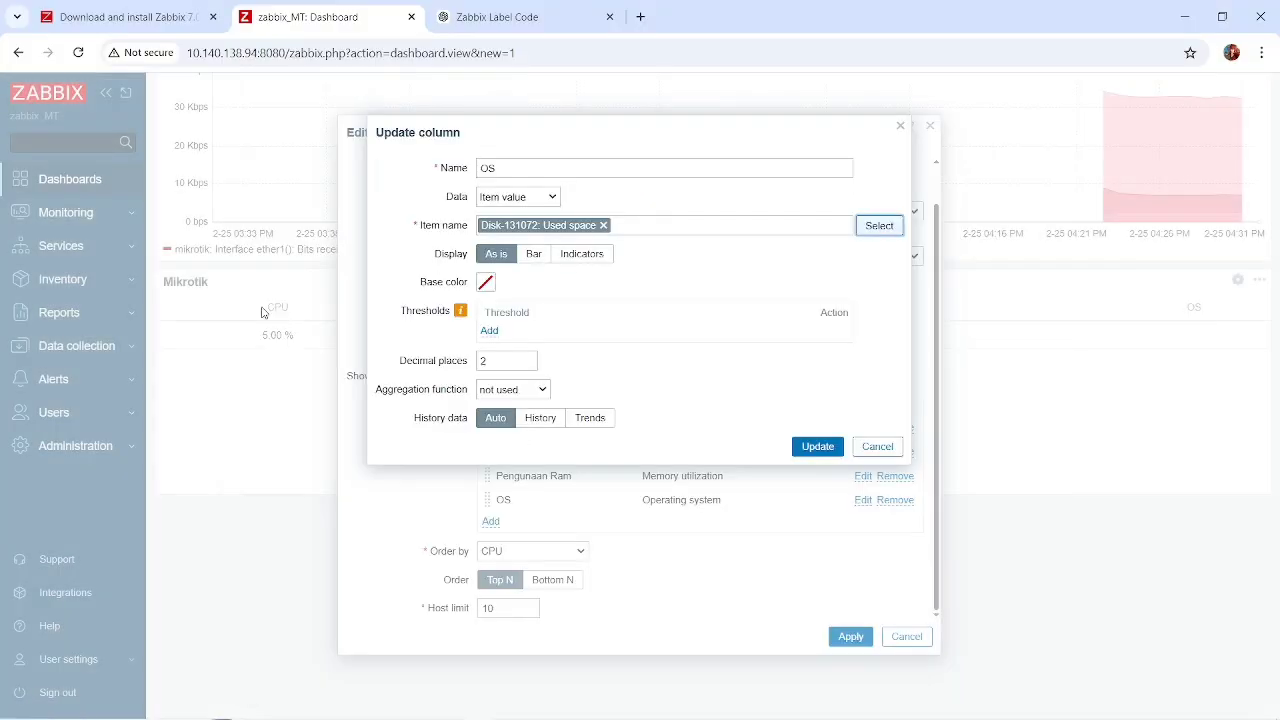
pyautogui.click(876, 226)
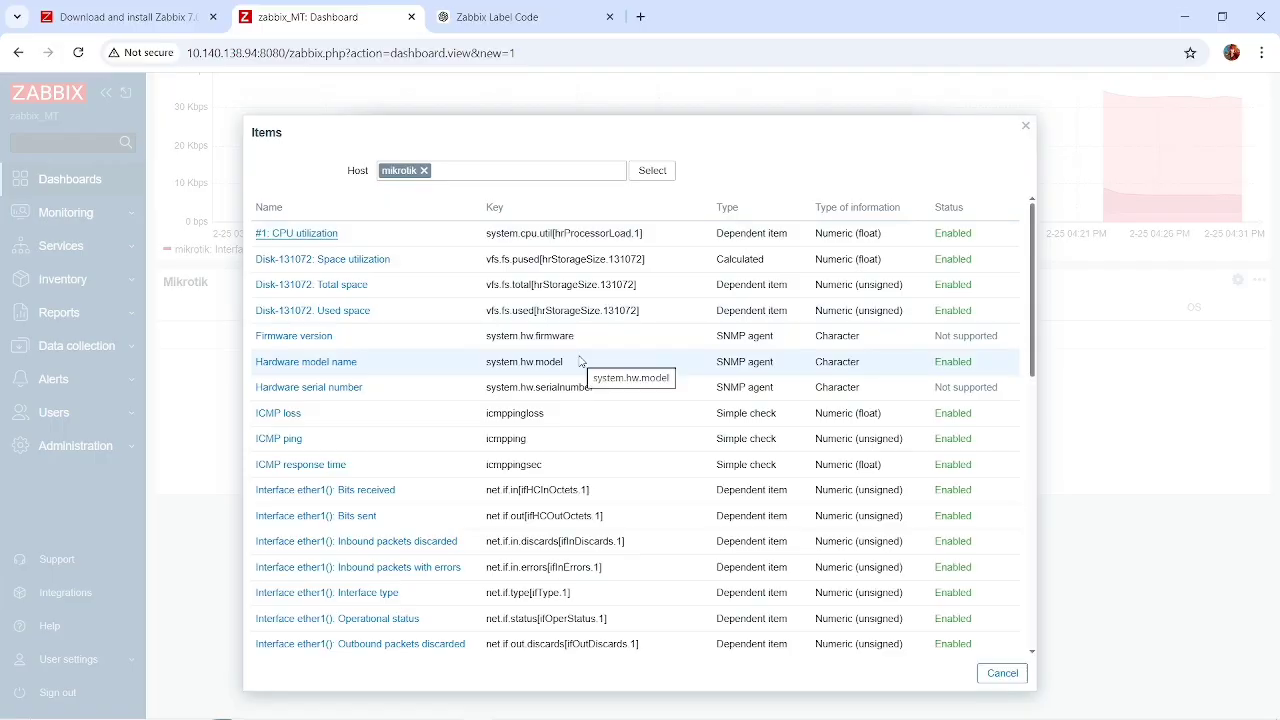
pyautogui.scroll(-1, 575, 362)
pyautogui.scroll(-1, 581, 361)
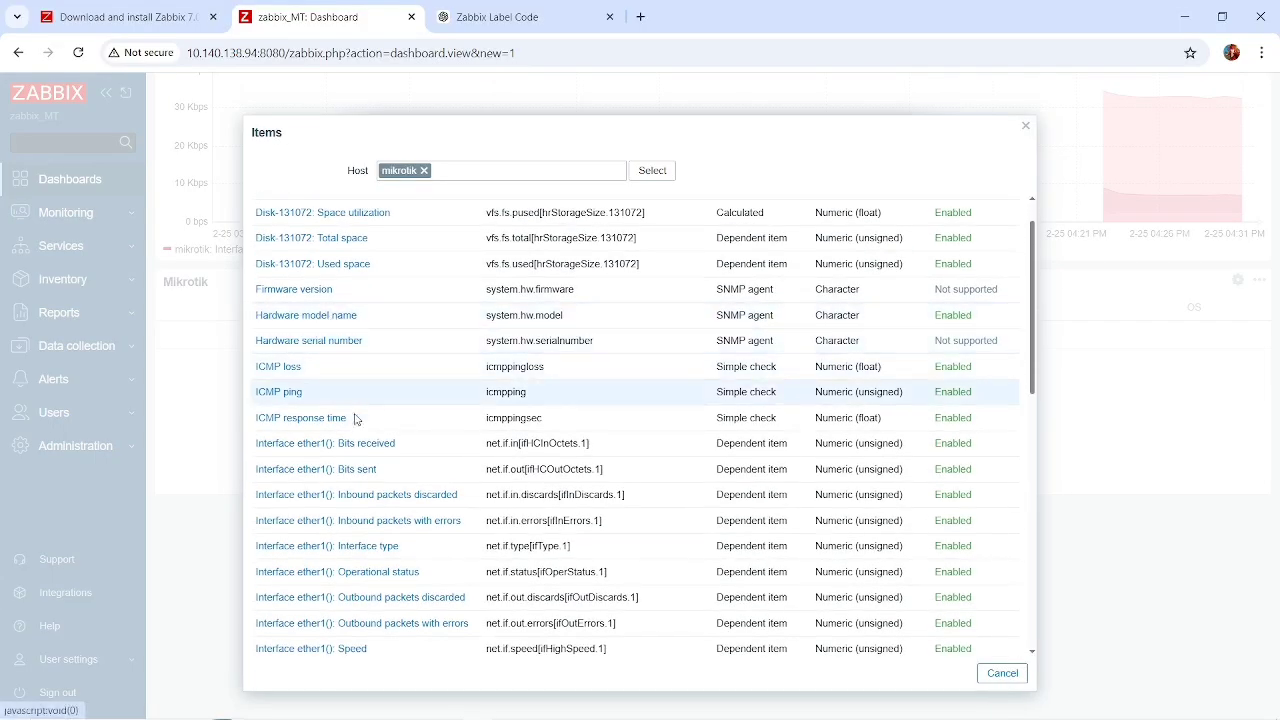
pyautogui.scroll(-4, 357, 430)
pyautogui.scroll(-6, 359, 440)
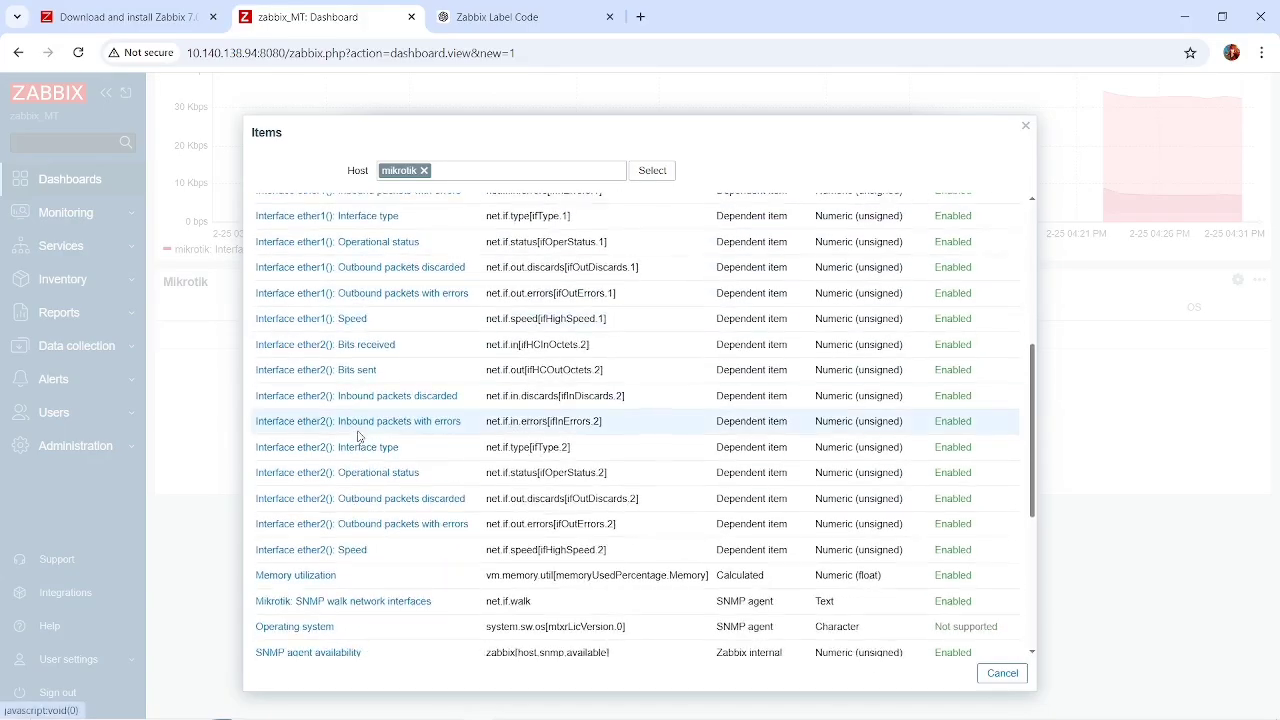
pyautogui.scroll(-3, 358, 436)
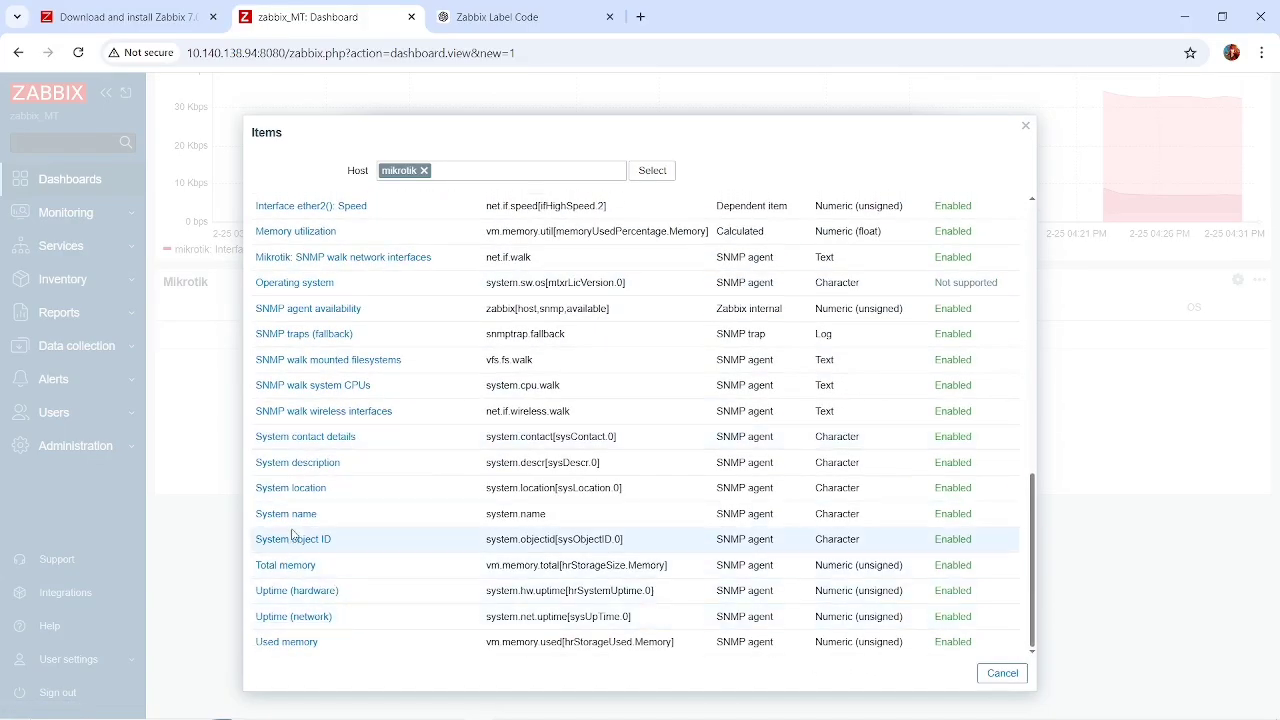
pyautogui.scroll(12, 334, 446)
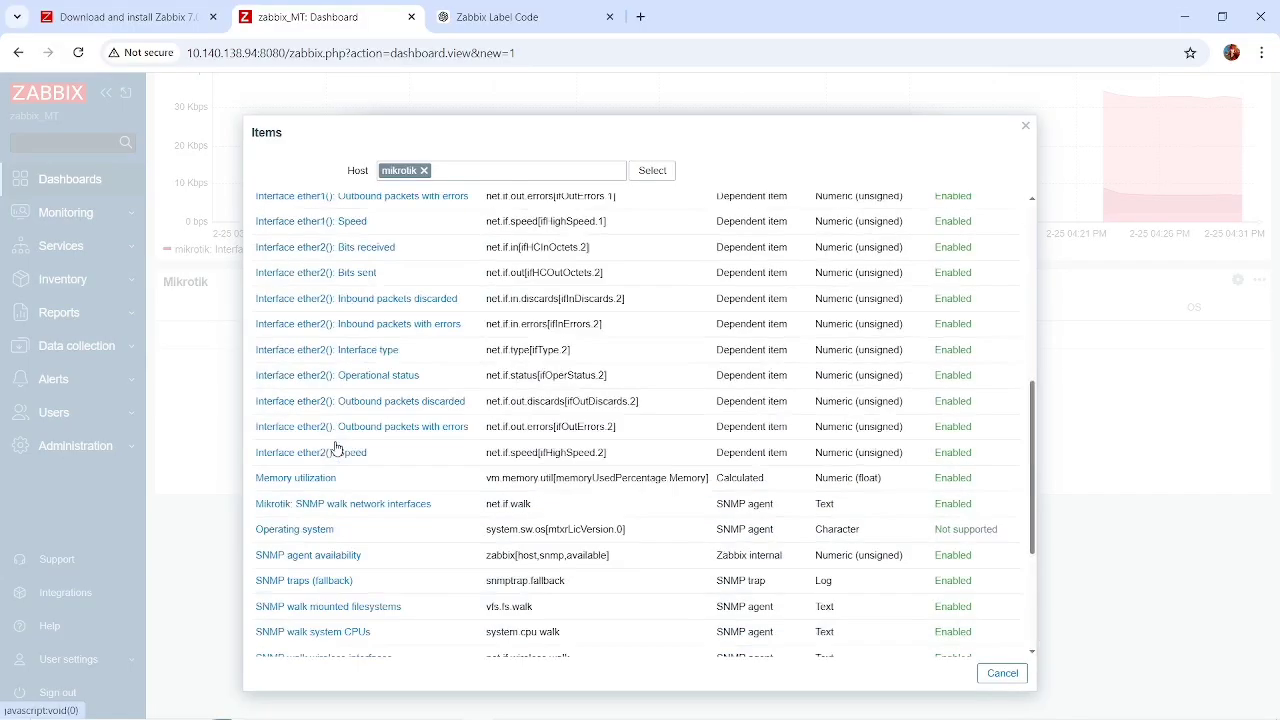
pyautogui.click(1002, 673)
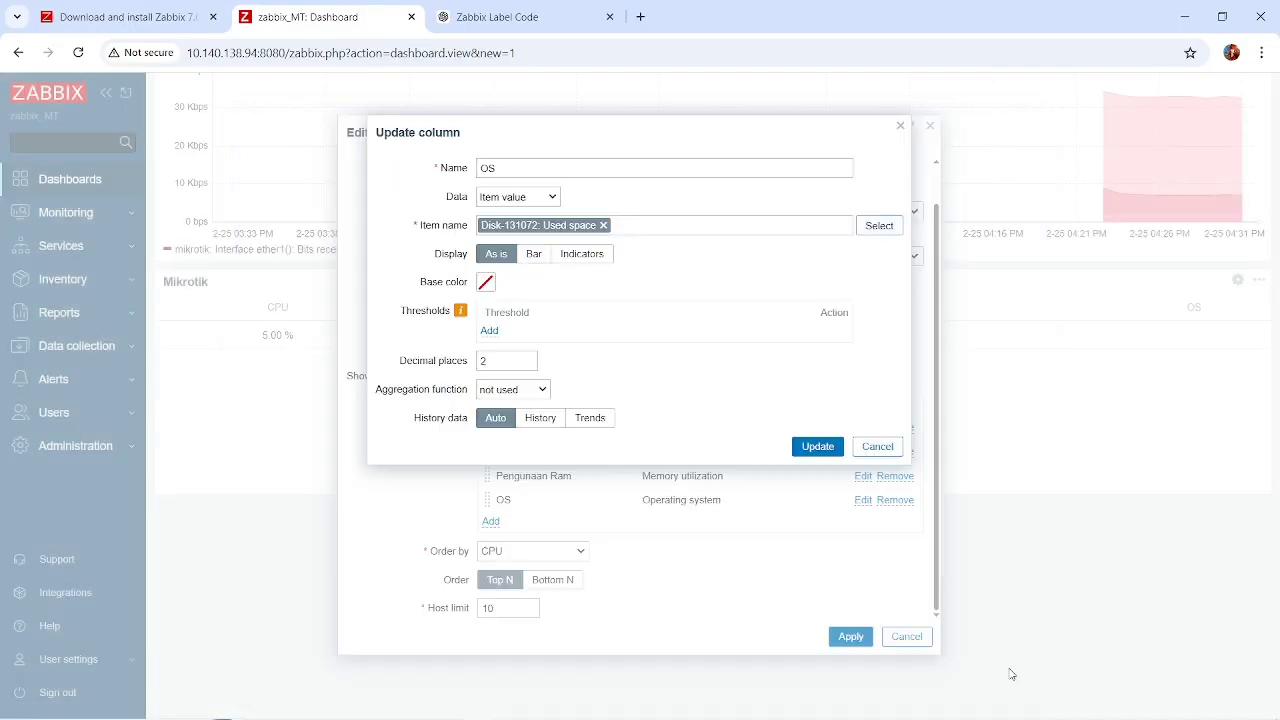
pyautogui.click(876, 447)
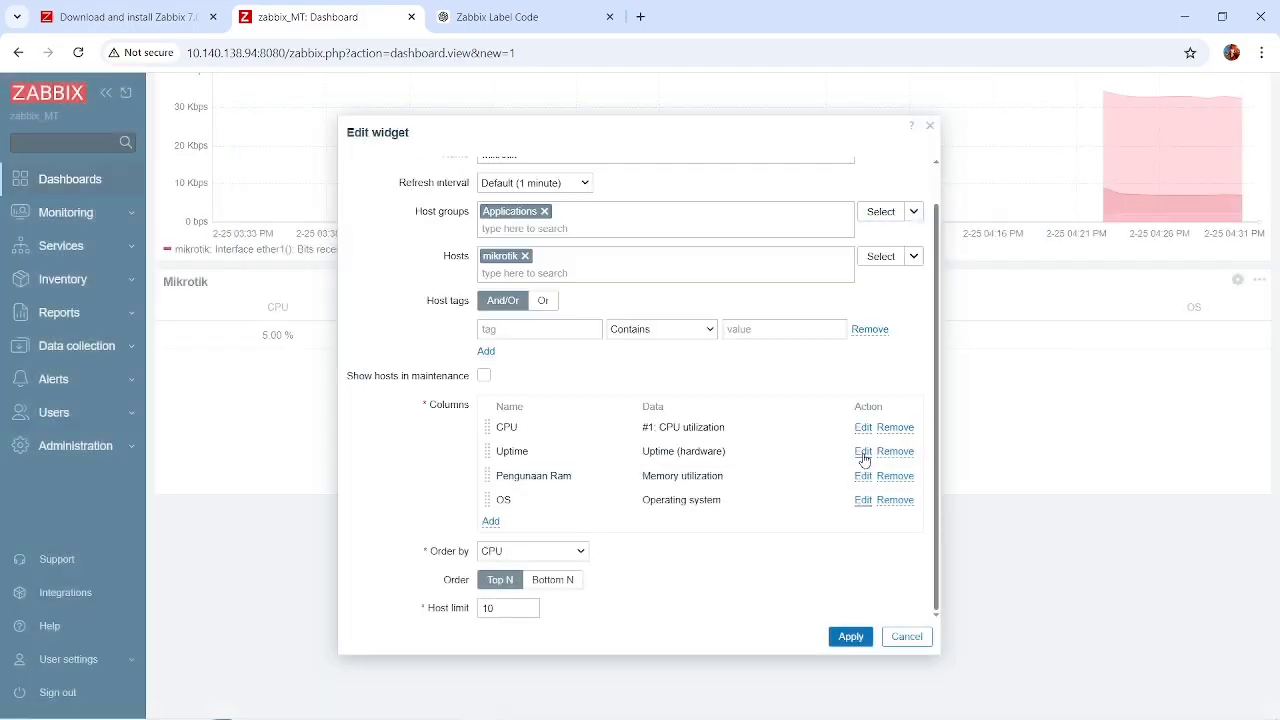
pyautogui.click(850, 637)
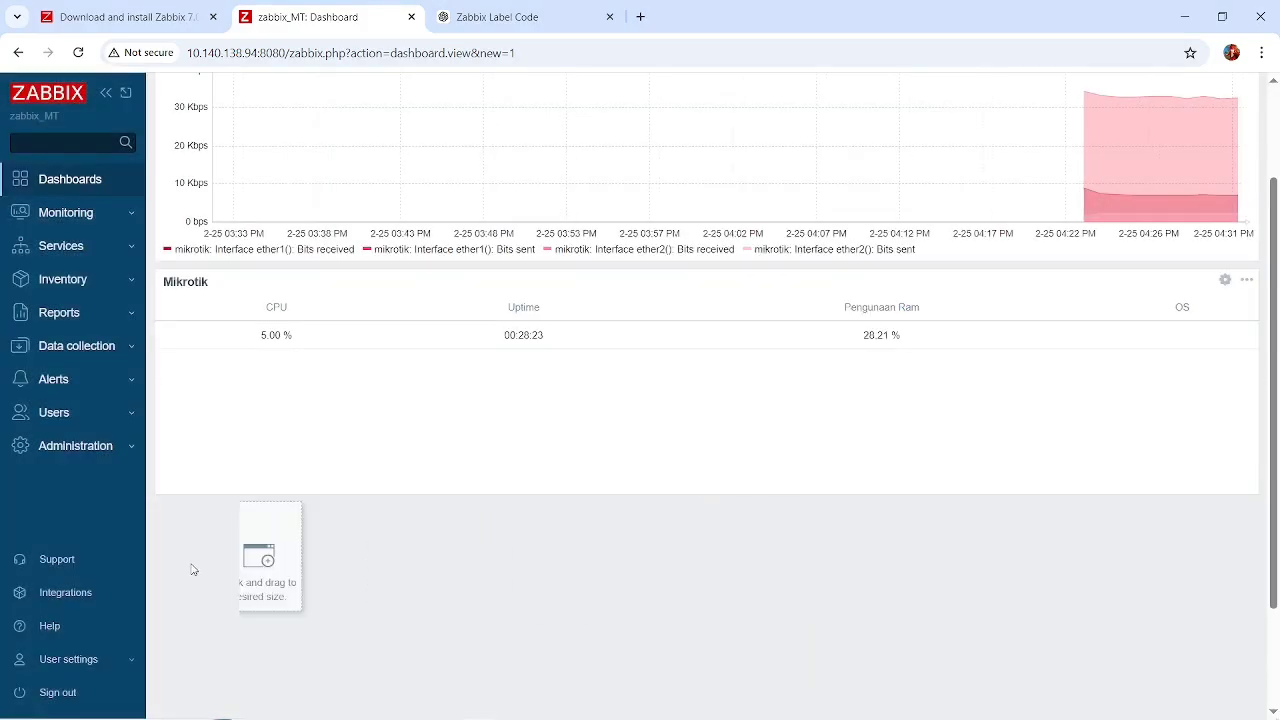
# Start a new Map widget in the empty area below the Mikrotik widget and name it TOPOLOGI.
pyautogui.moveTo(193, 569); pyautogui.dragTo(158, 568)
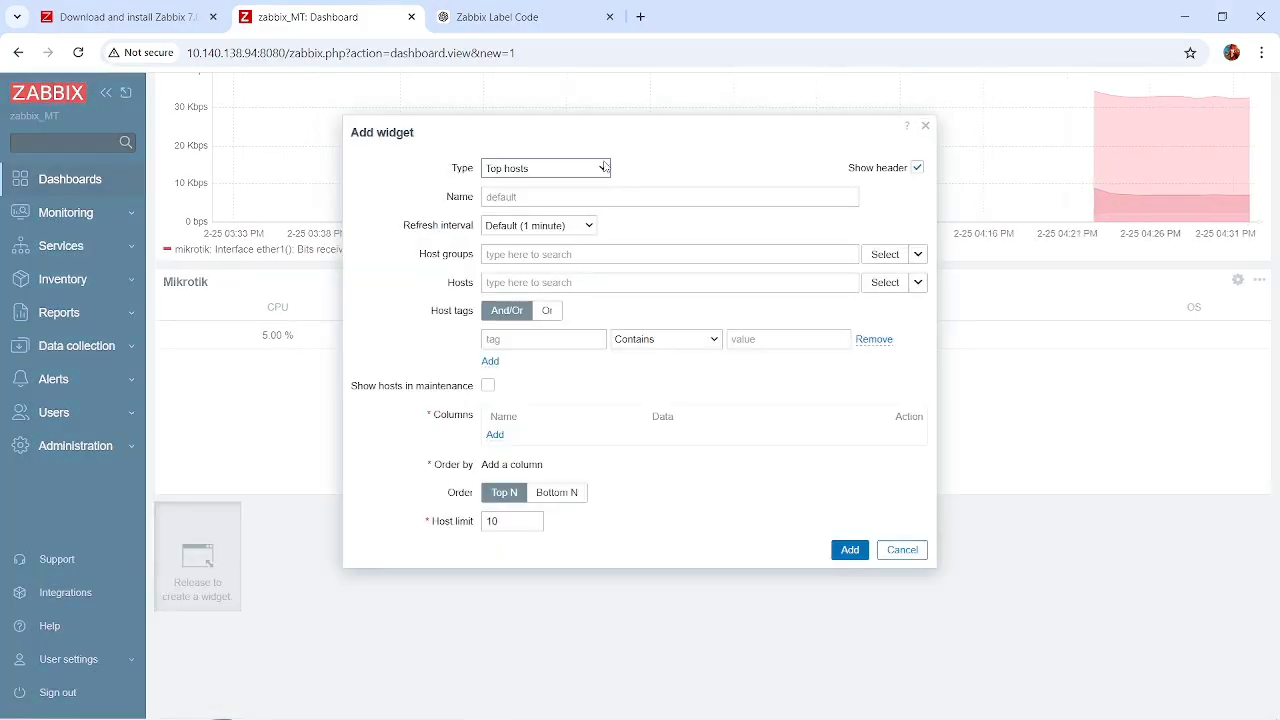
pyautogui.click(604, 168)
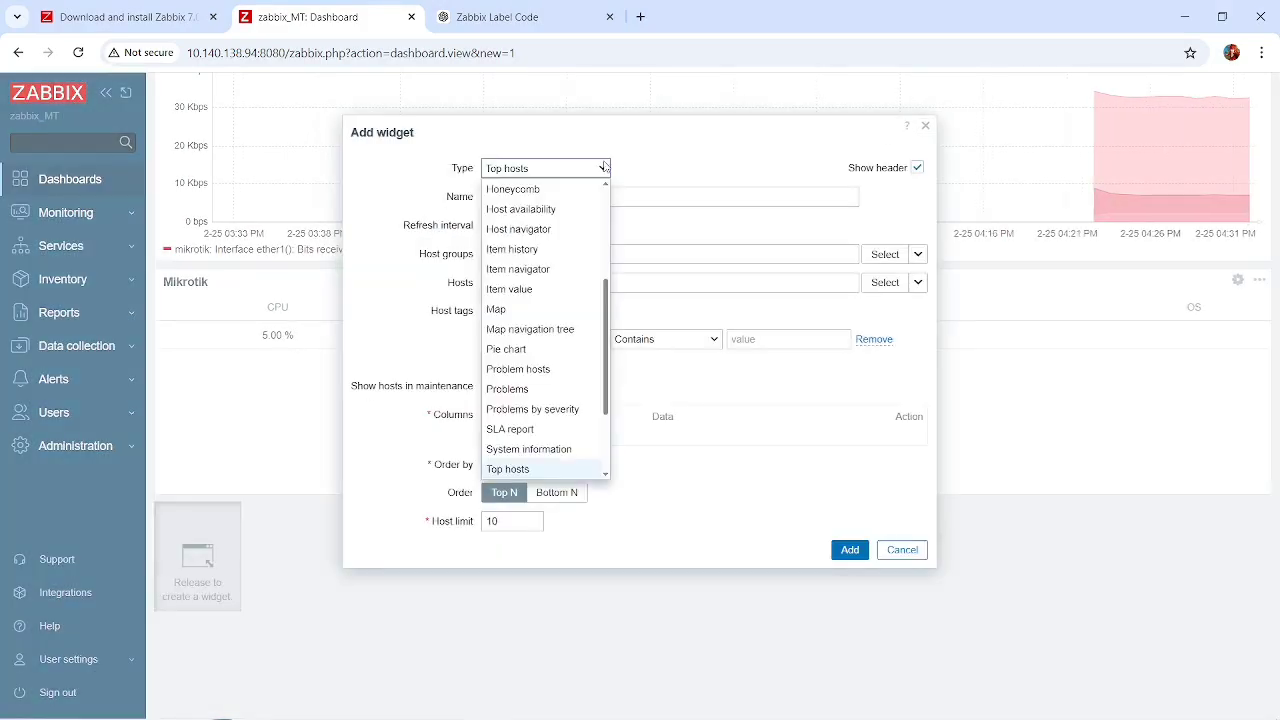
pyautogui.click(518, 310)
pyautogui.click(547, 198)
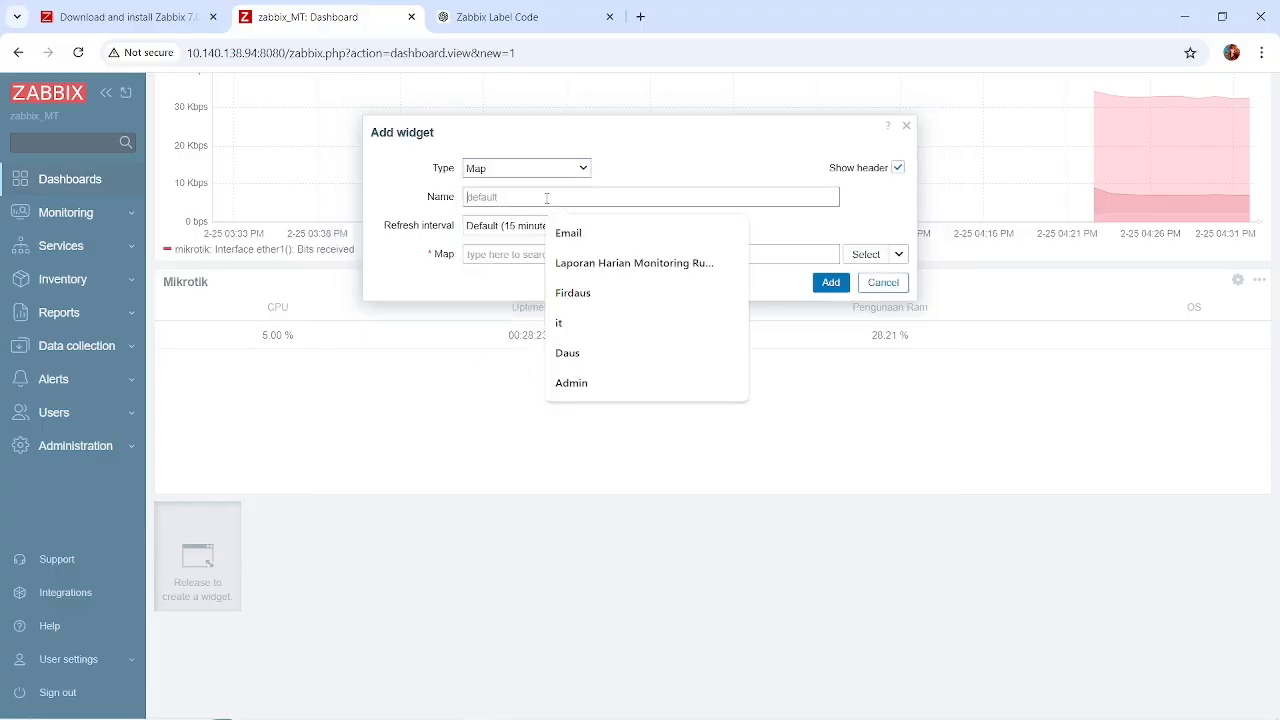
pyautogui.write('MA')
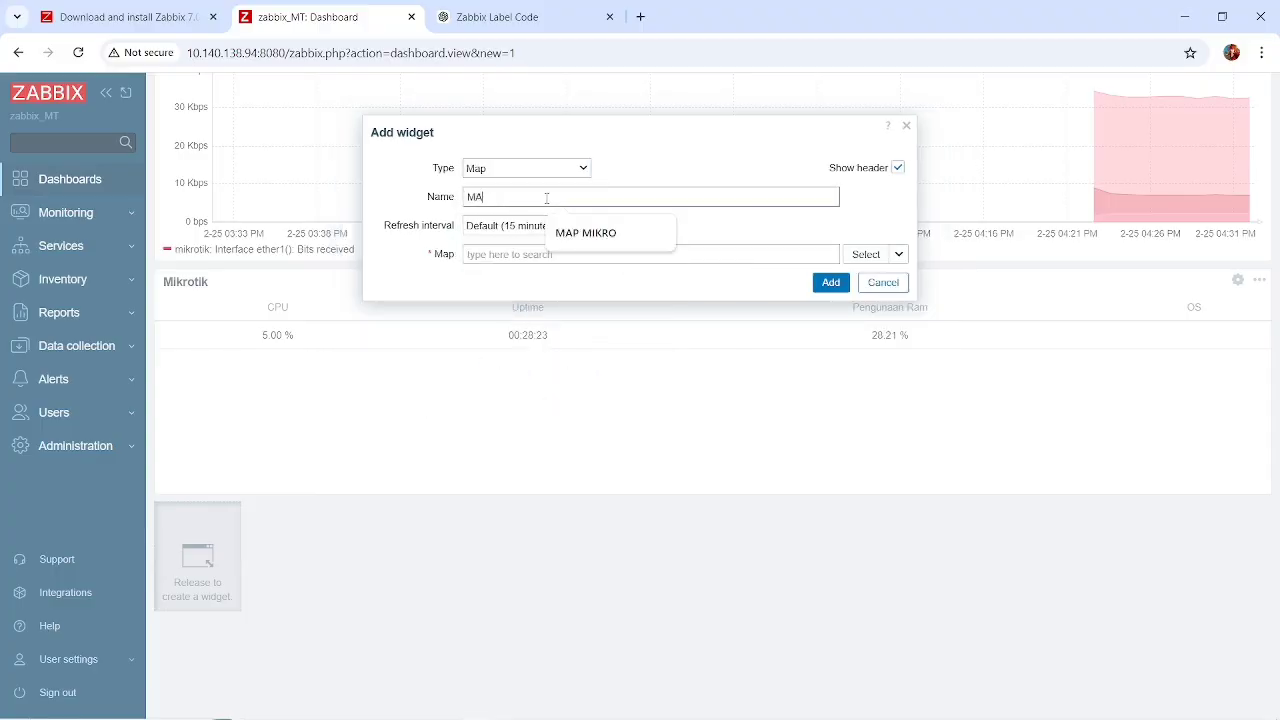
pyautogui.press('BackSpace')
pyautogui.press('BackSpace')
pyautogui.write('TOPOLOGI')
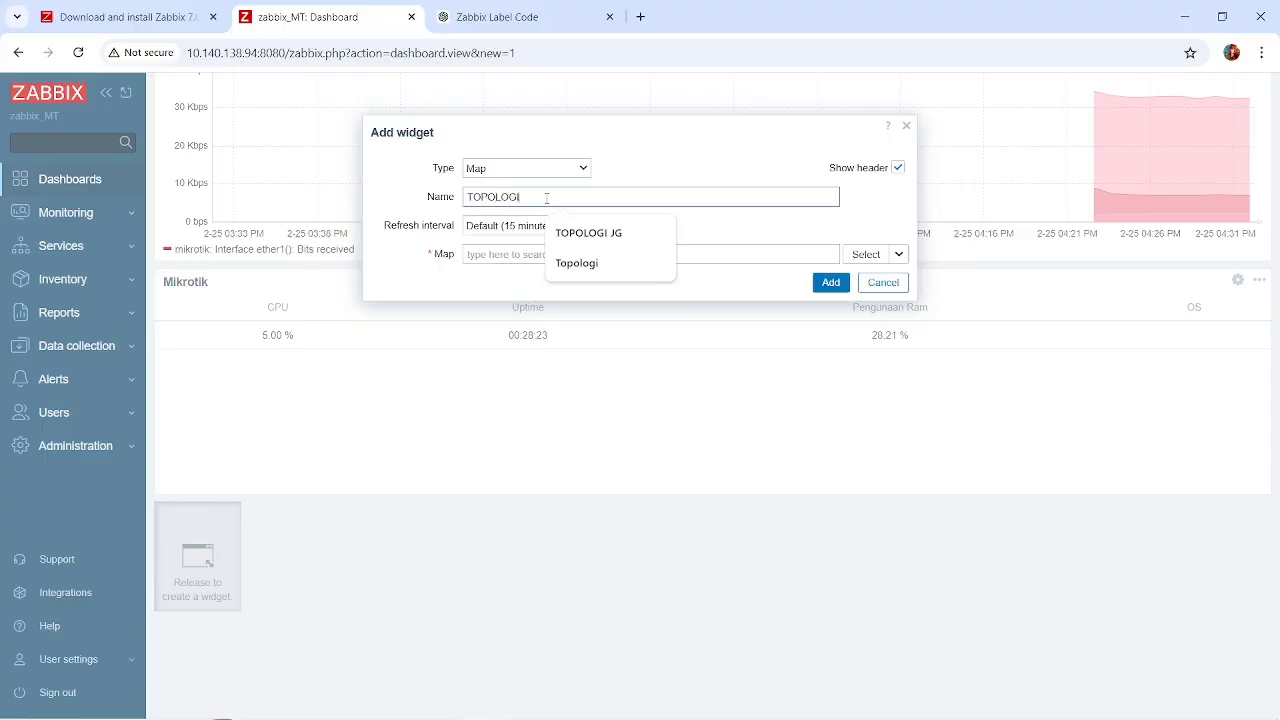
pyautogui.click(735, 220)
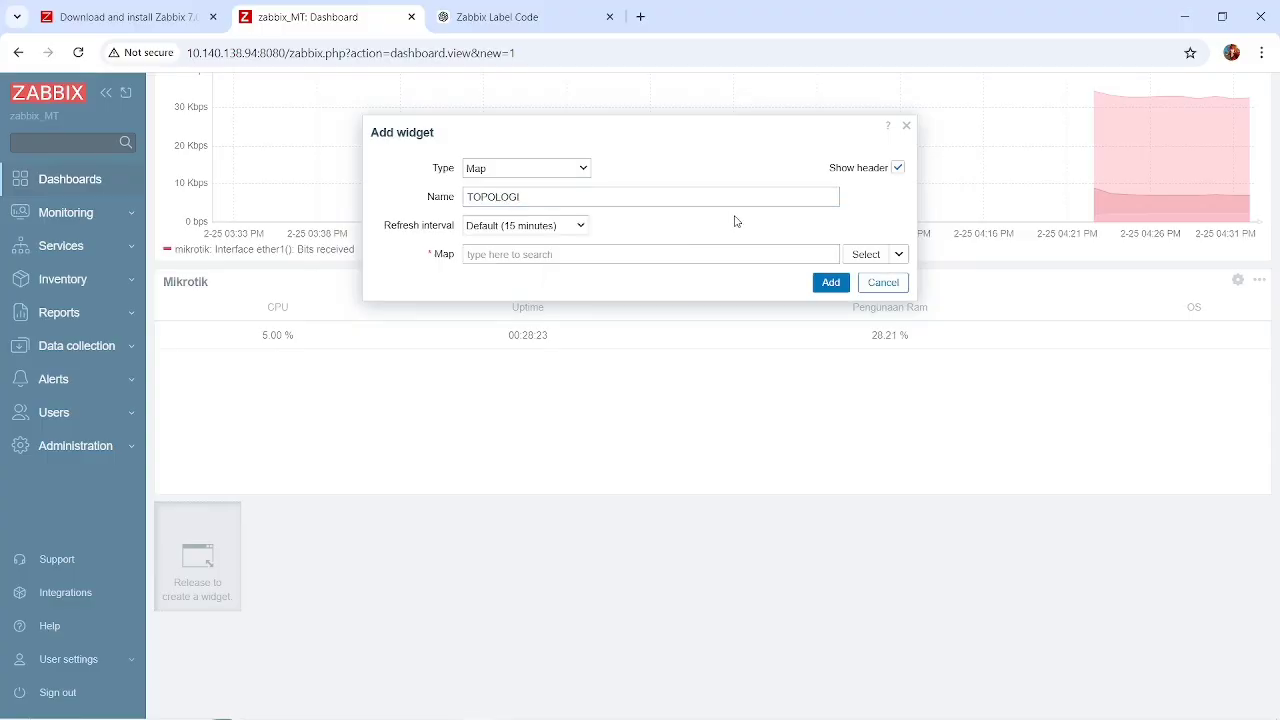
# Set the map widget's refresh interval to 30 seconds and add it with MAP MIKRO as its map.
pyautogui.click(567, 228)
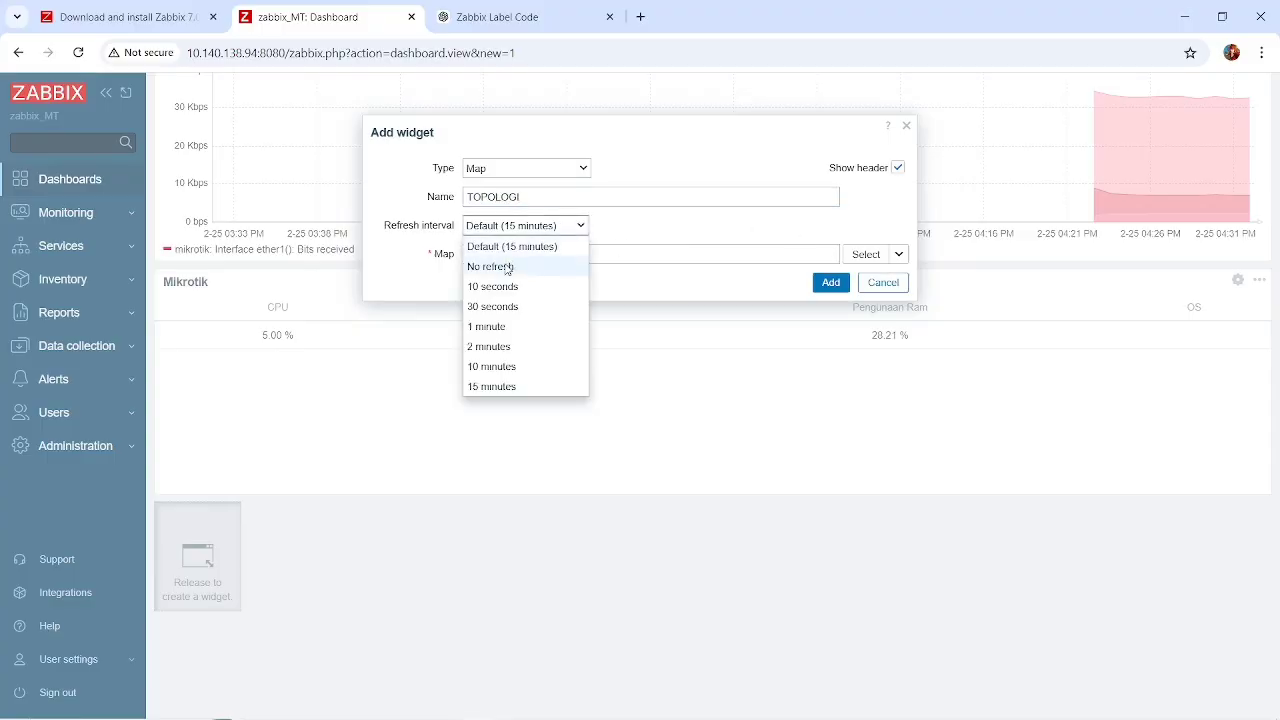
pyautogui.click(491, 306)
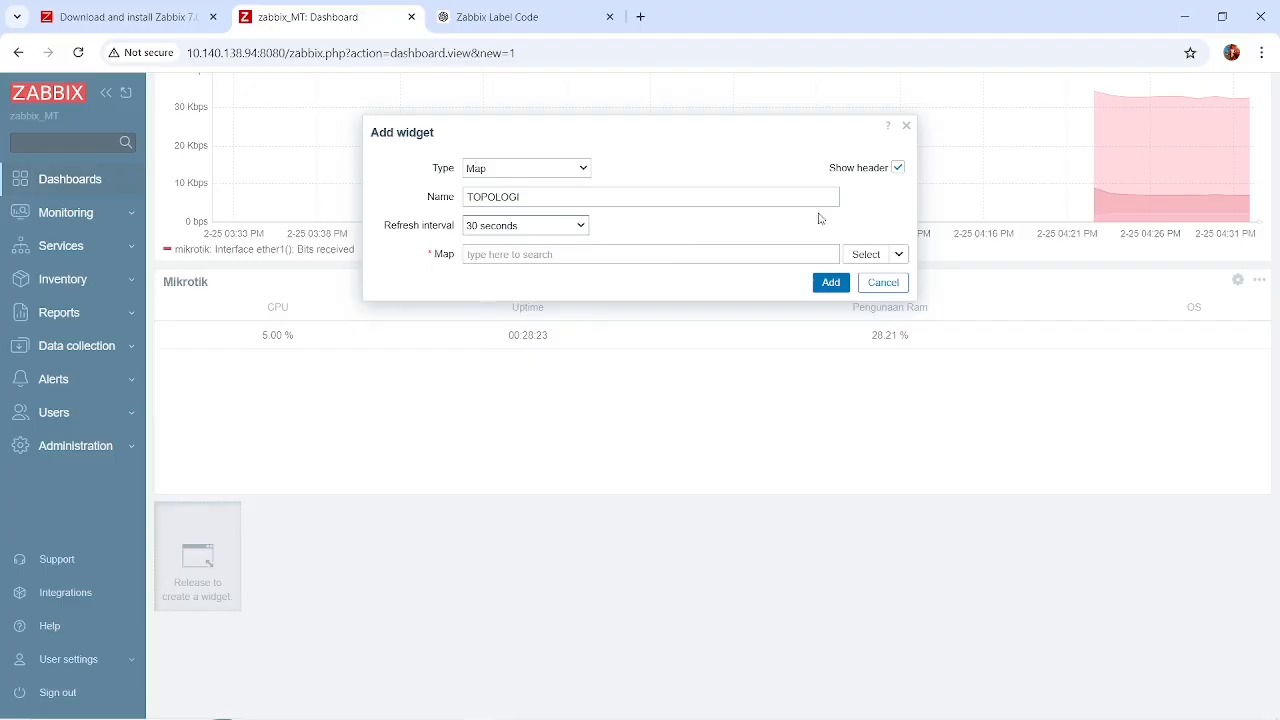
pyautogui.click(866, 254)
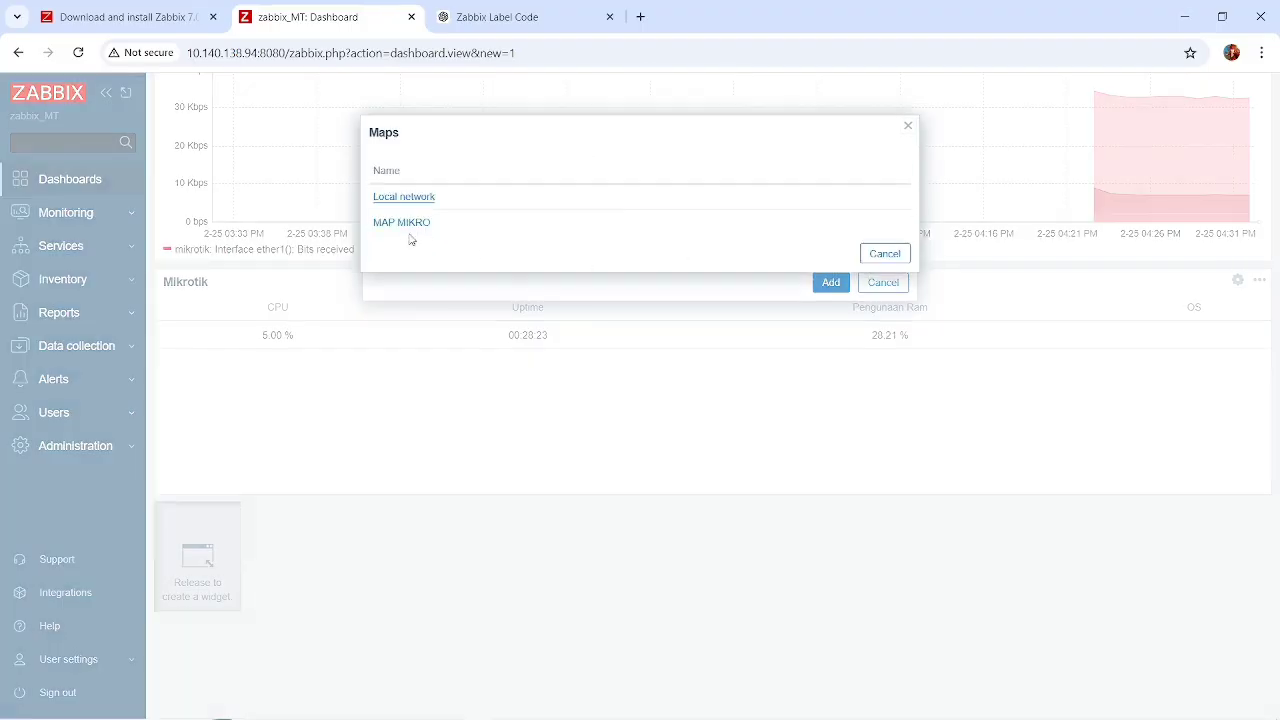
pyautogui.doubleClick(402, 223)
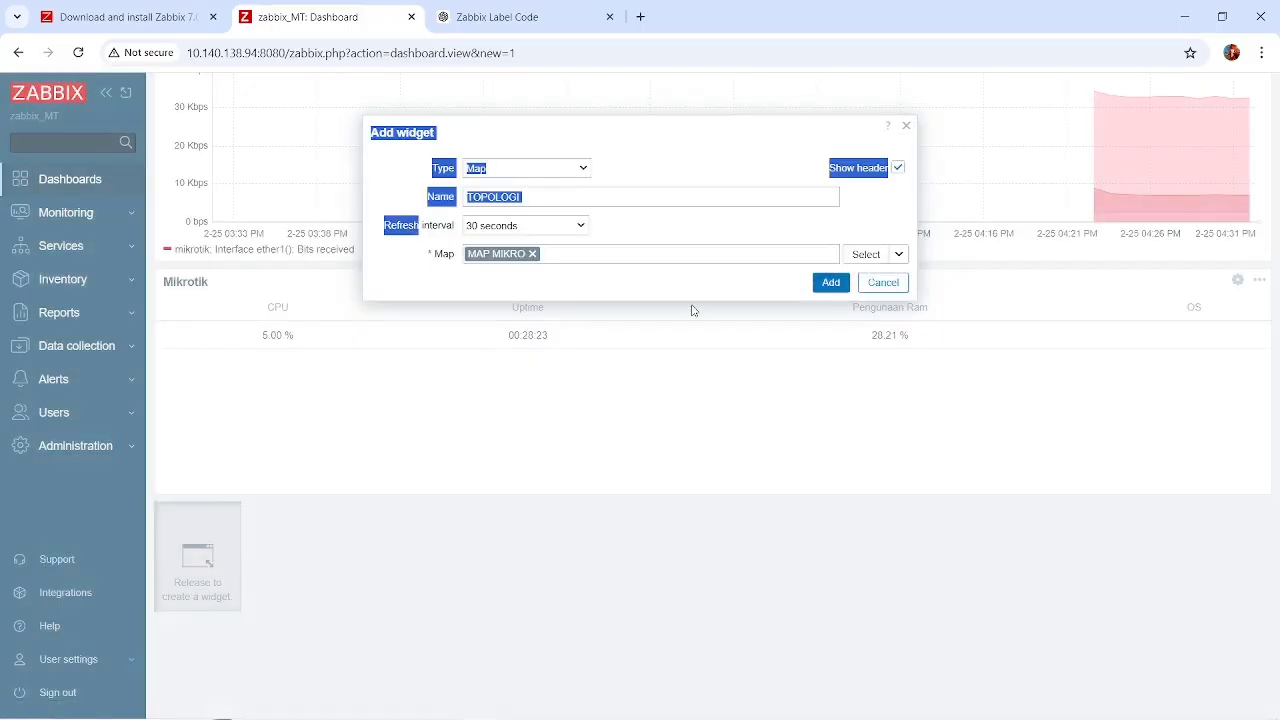
pyautogui.click(831, 283)
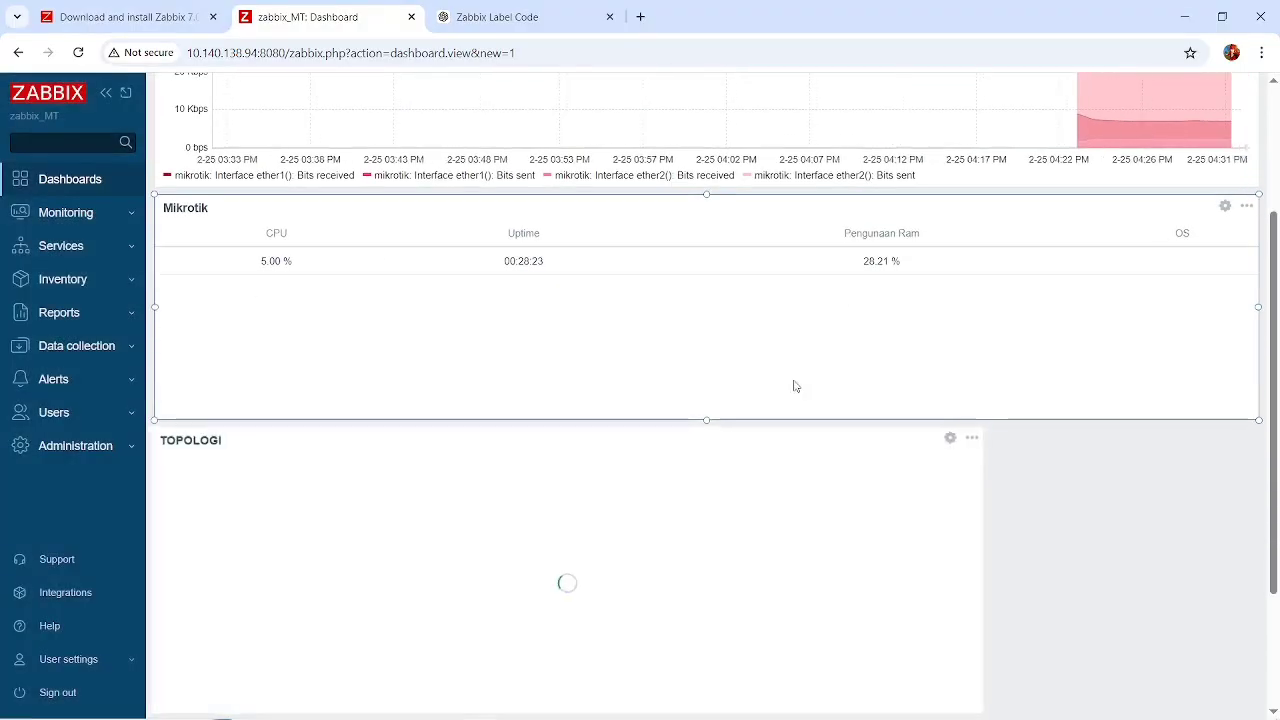
# Widen the TOPOLOGI widget to the full dashboard width and save the konten dashboard.
pyautogui.scroll(-1, 1063, 566)
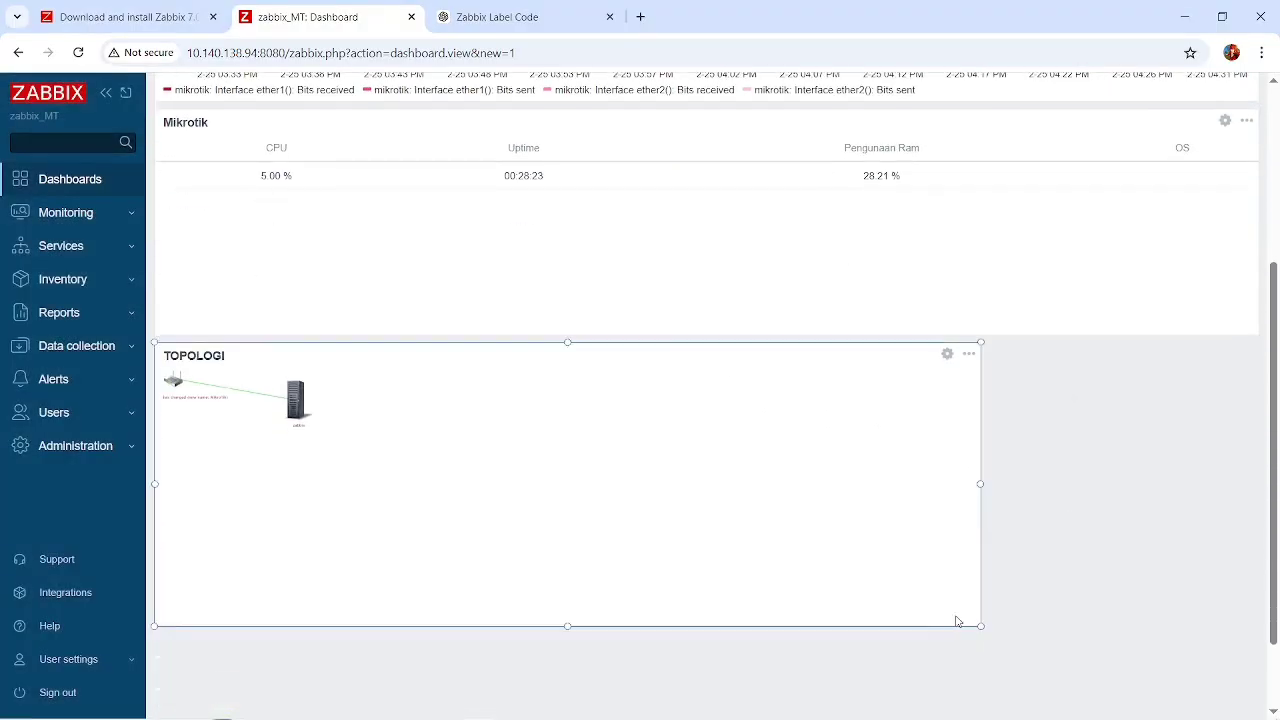
pyautogui.moveTo(981, 624); pyautogui.dragTo(1259, 625)
pyautogui.scroll(3, 768, 398)
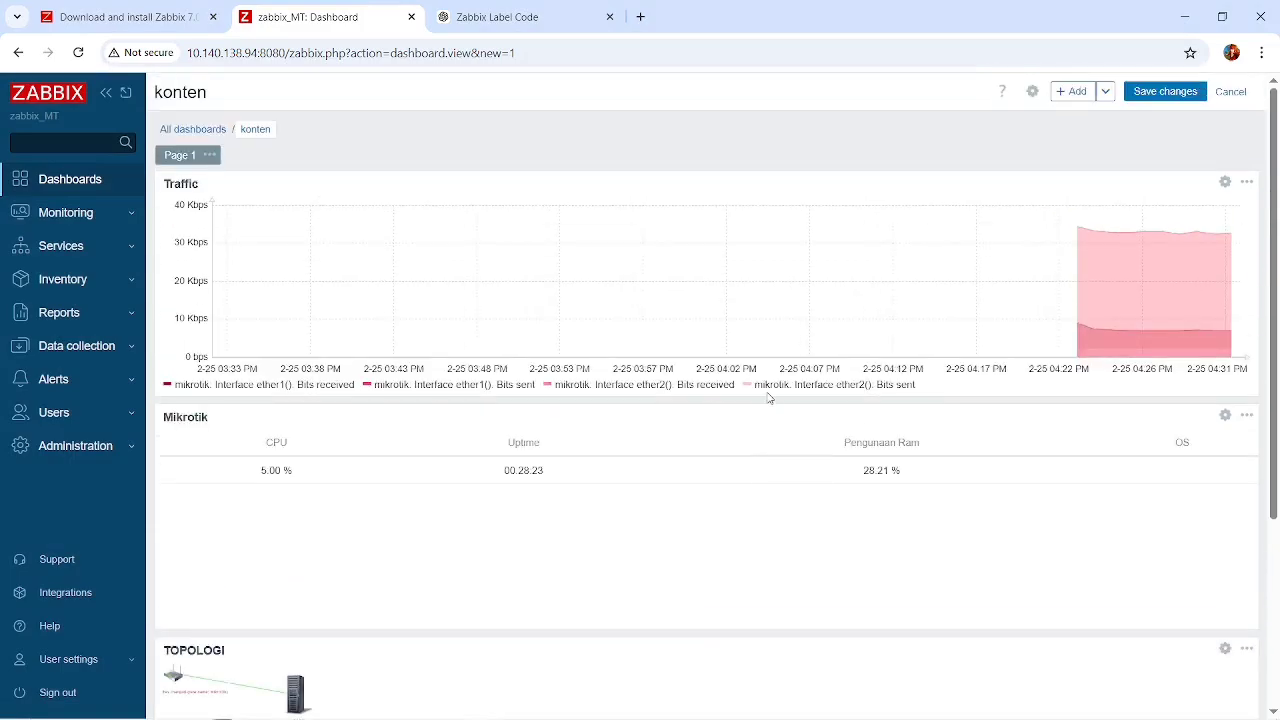
pyautogui.click(1164, 93)
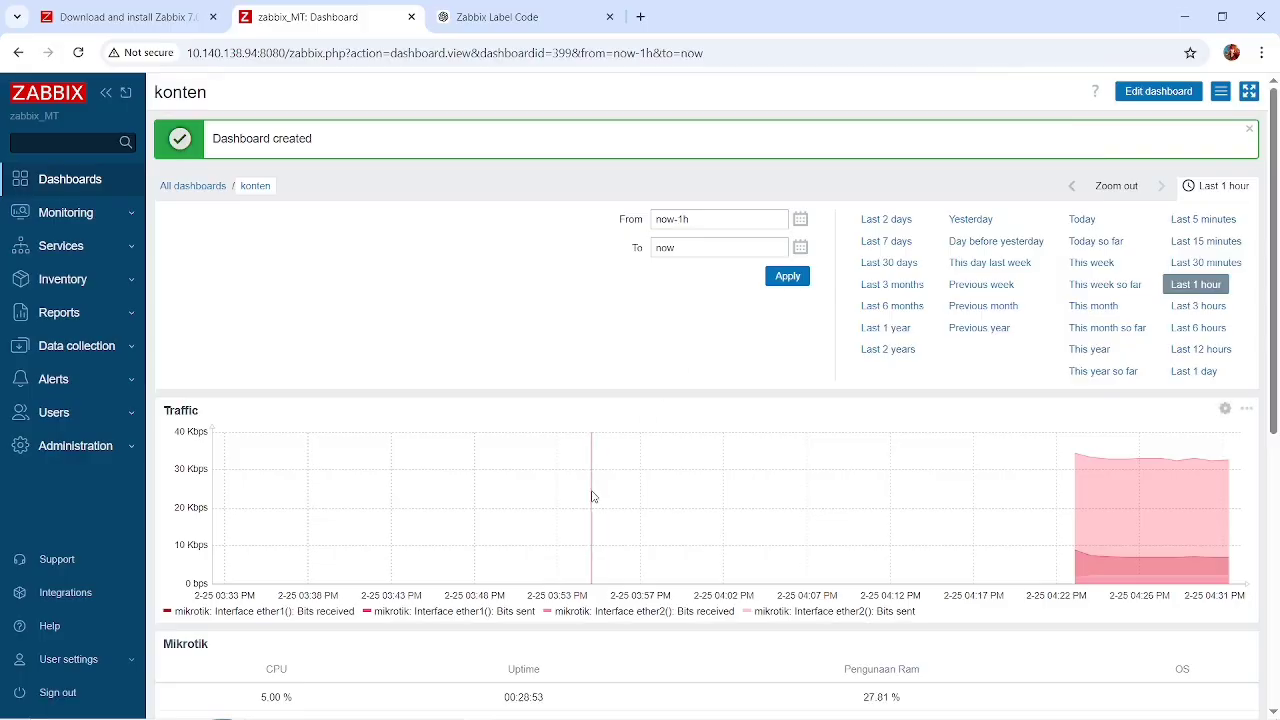
# Pick 2026-02-10 as the start date in the konten dashboard's time filter and look over its widgets.
pyautogui.scroll(-3, 592, 491)
pyautogui.scroll(3, 592, 491)
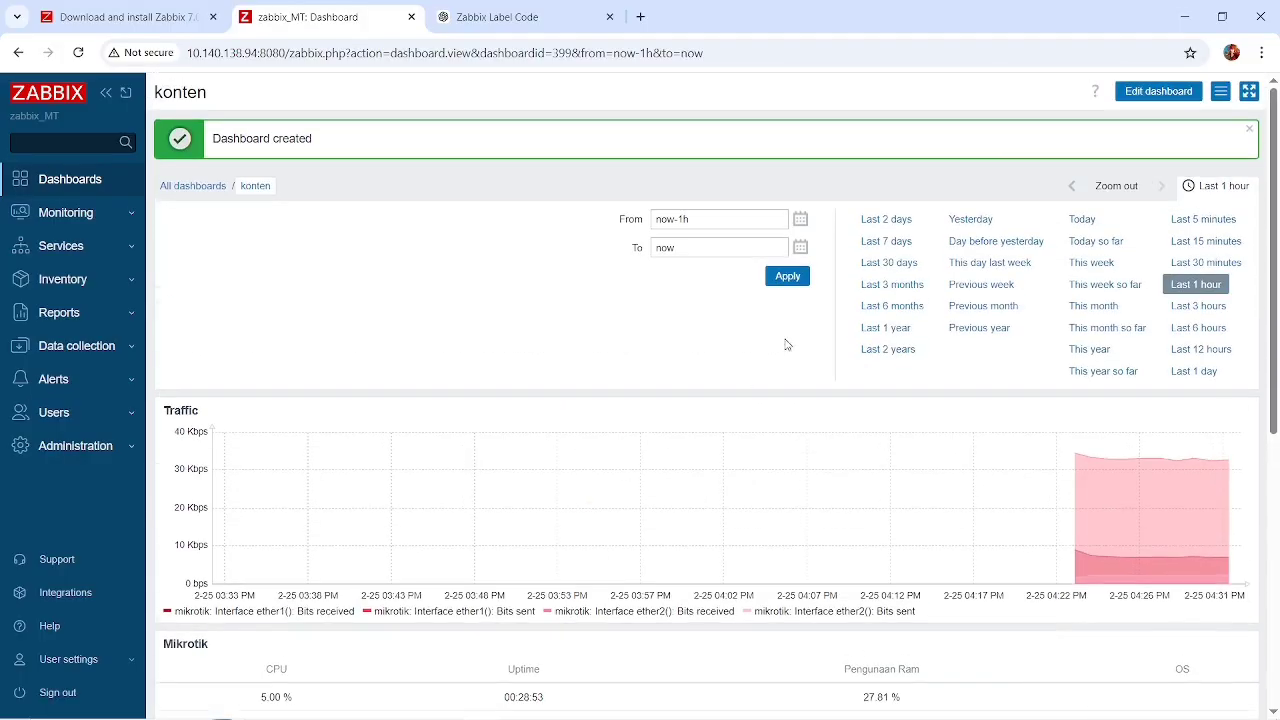
pyautogui.click(801, 220)
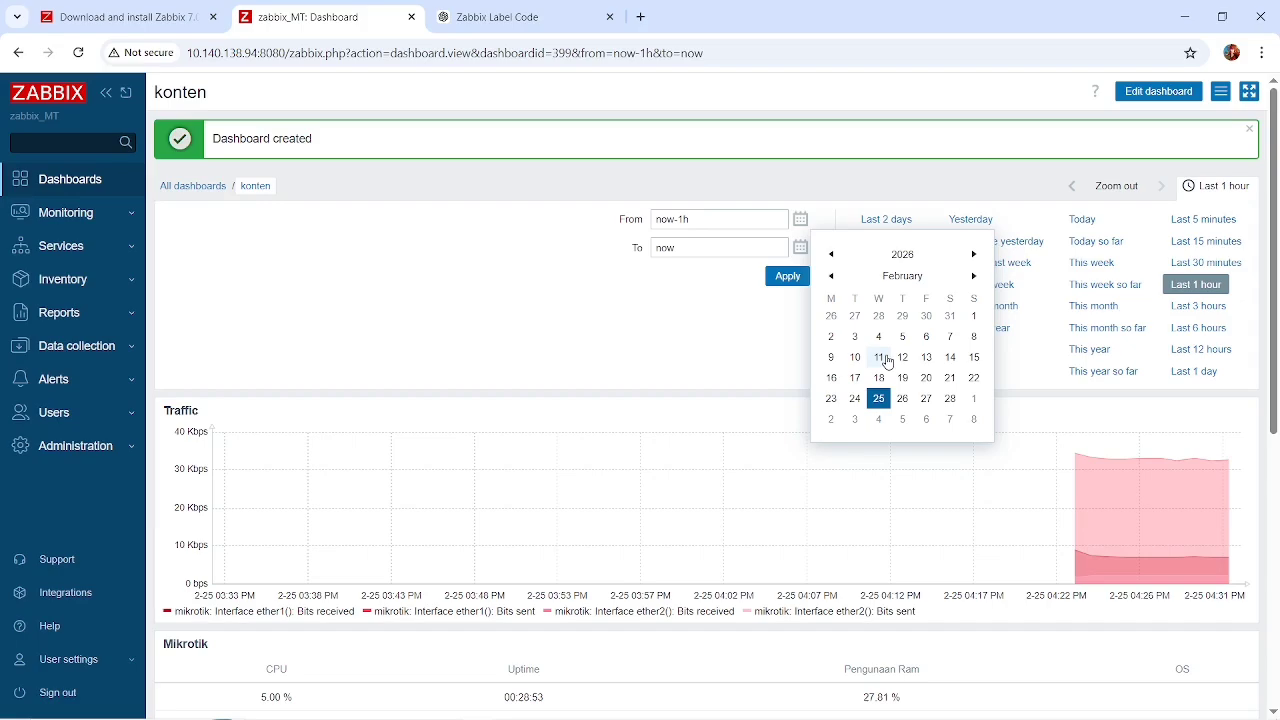
pyautogui.click(854, 358)
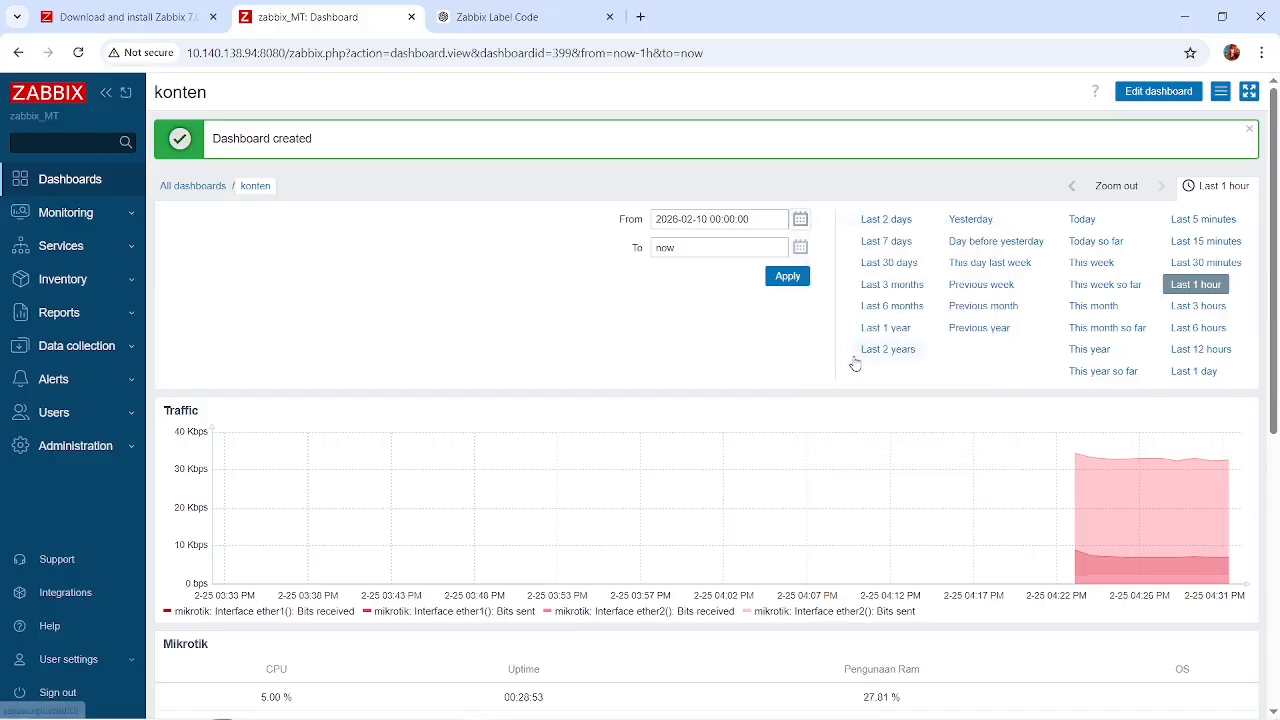
pyautogui.scroll(-5, 829, 447)
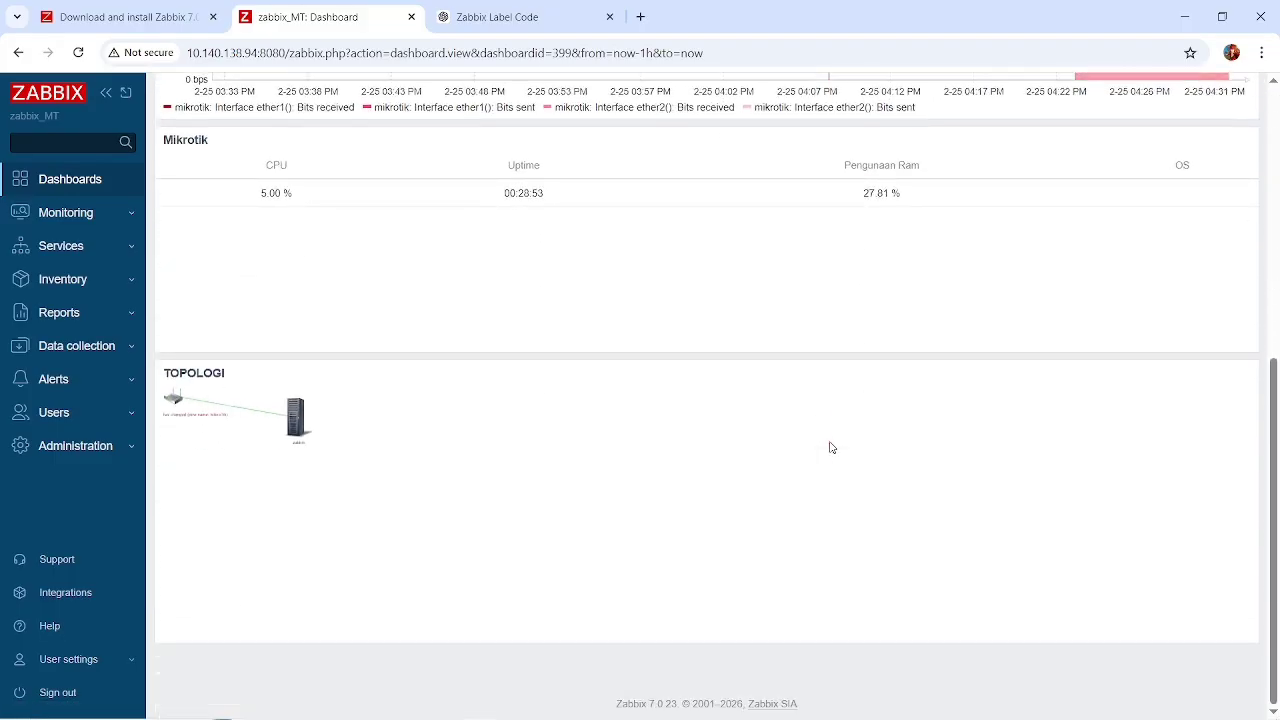
pyautogui.scroll(5, 829, 447)
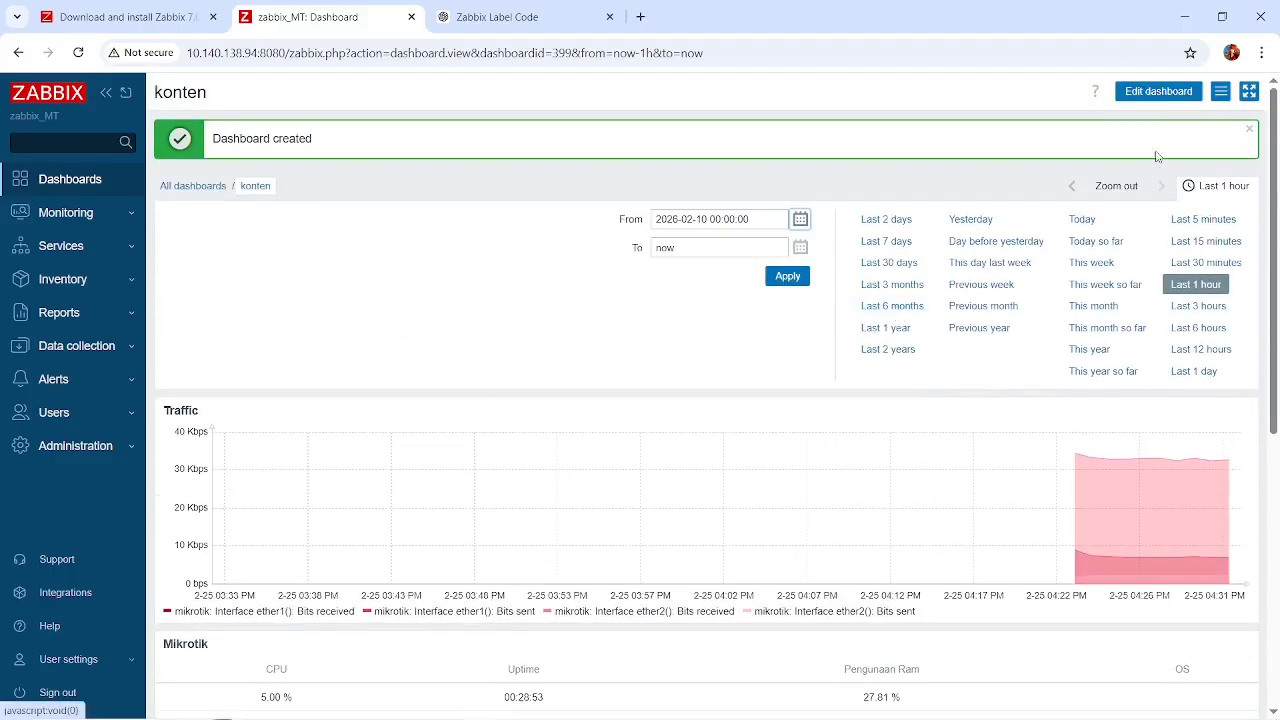
# Start a new Problems widget on the konten dashboard and name it Error.
pyautogui.click(1155, 92)
pyautogui.scroll(-2, 651, 363)
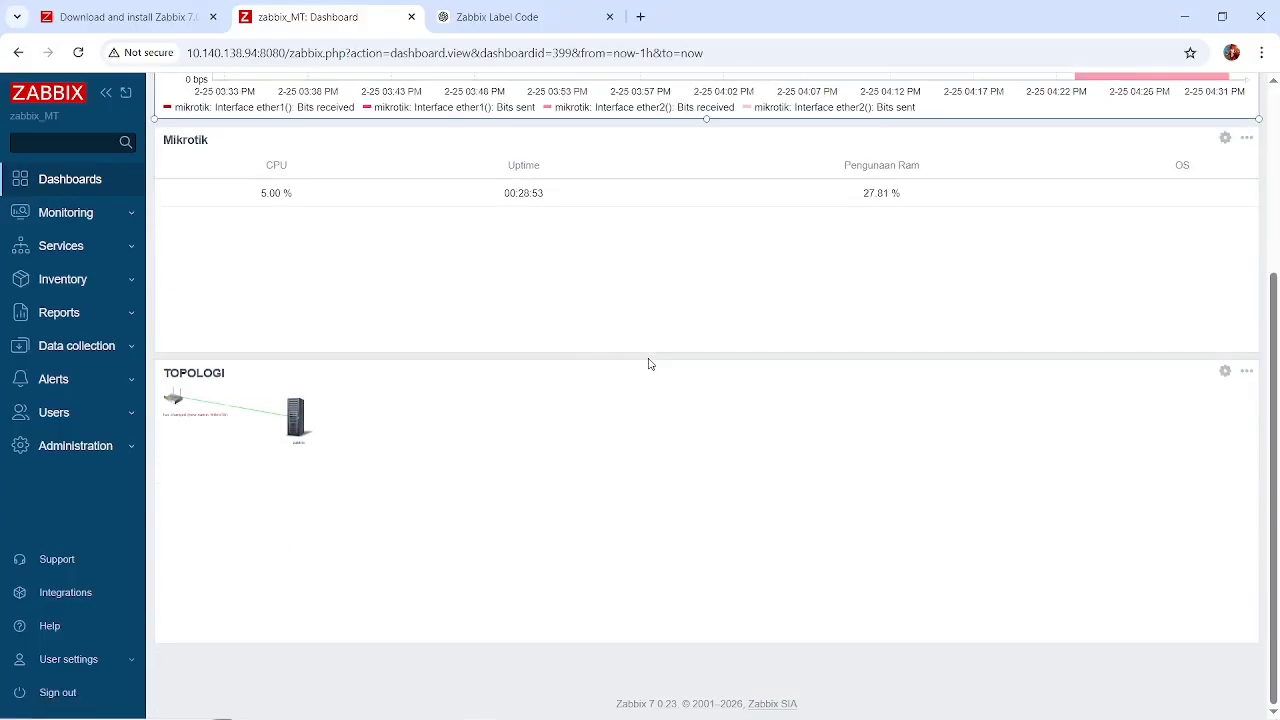
pyautogui.scroll(2, 480, 426)
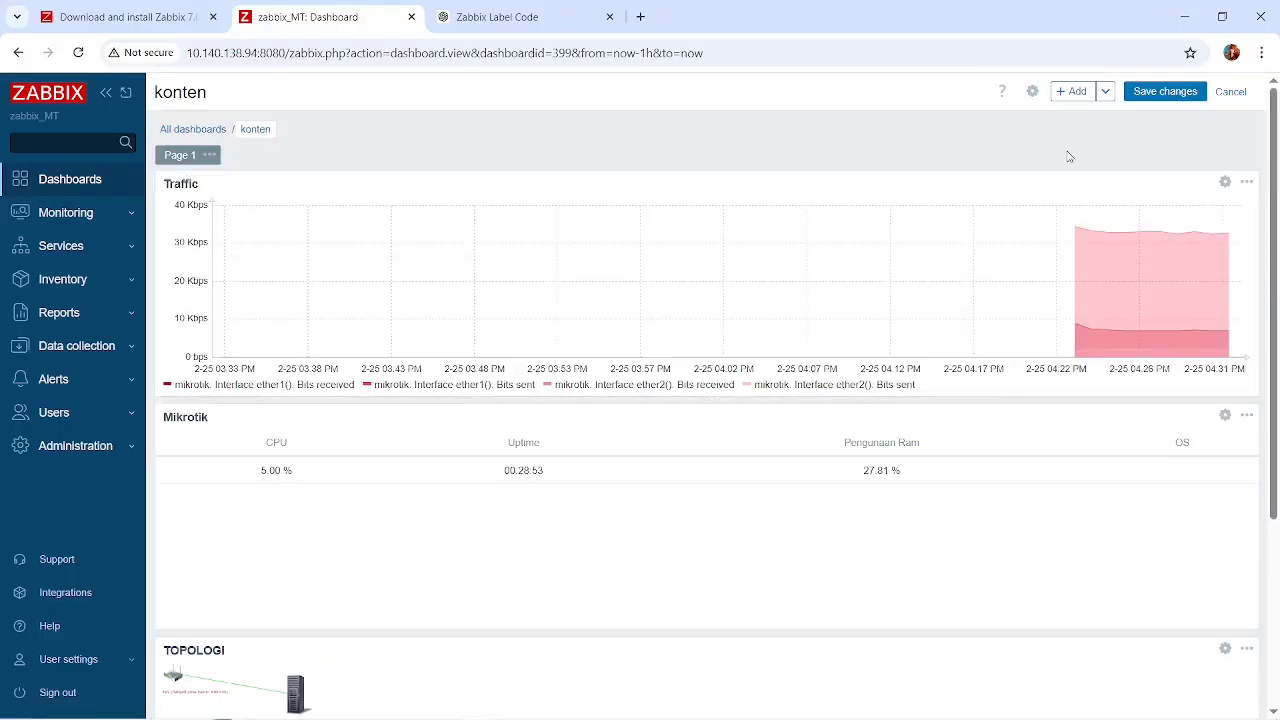
pyautogui.click(1076, 91)
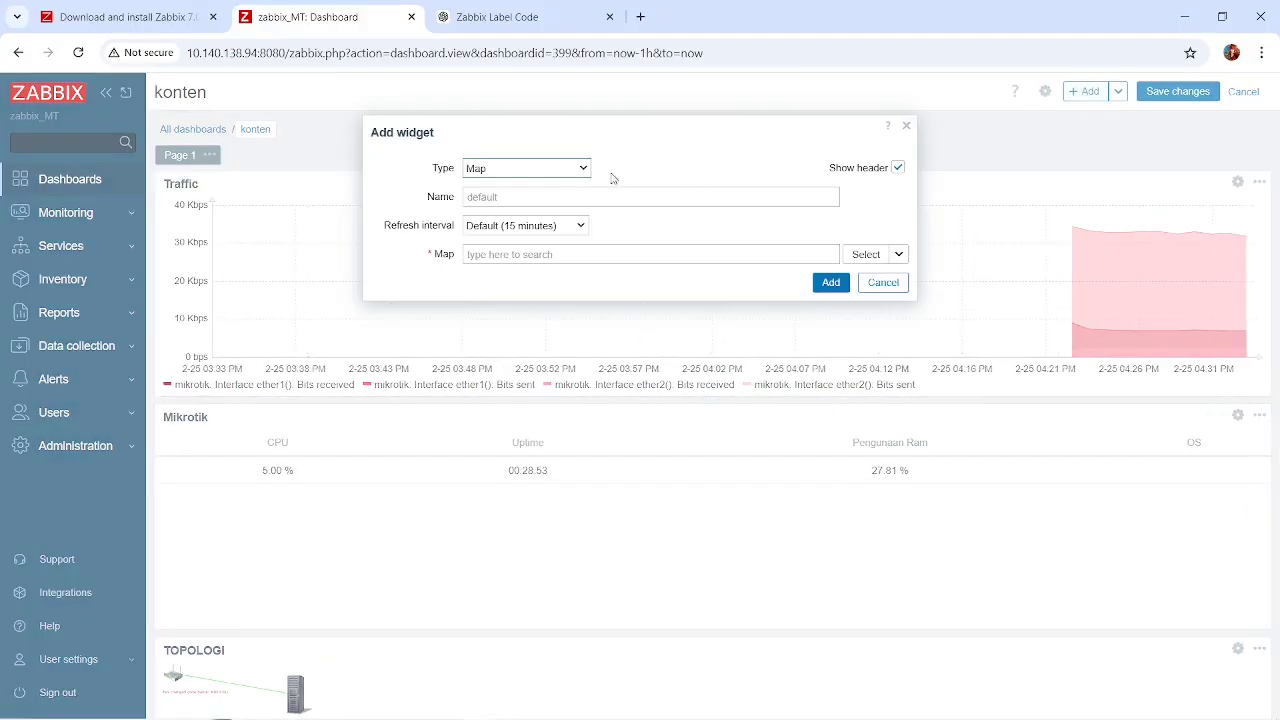
pyautogui.click(540, 170)
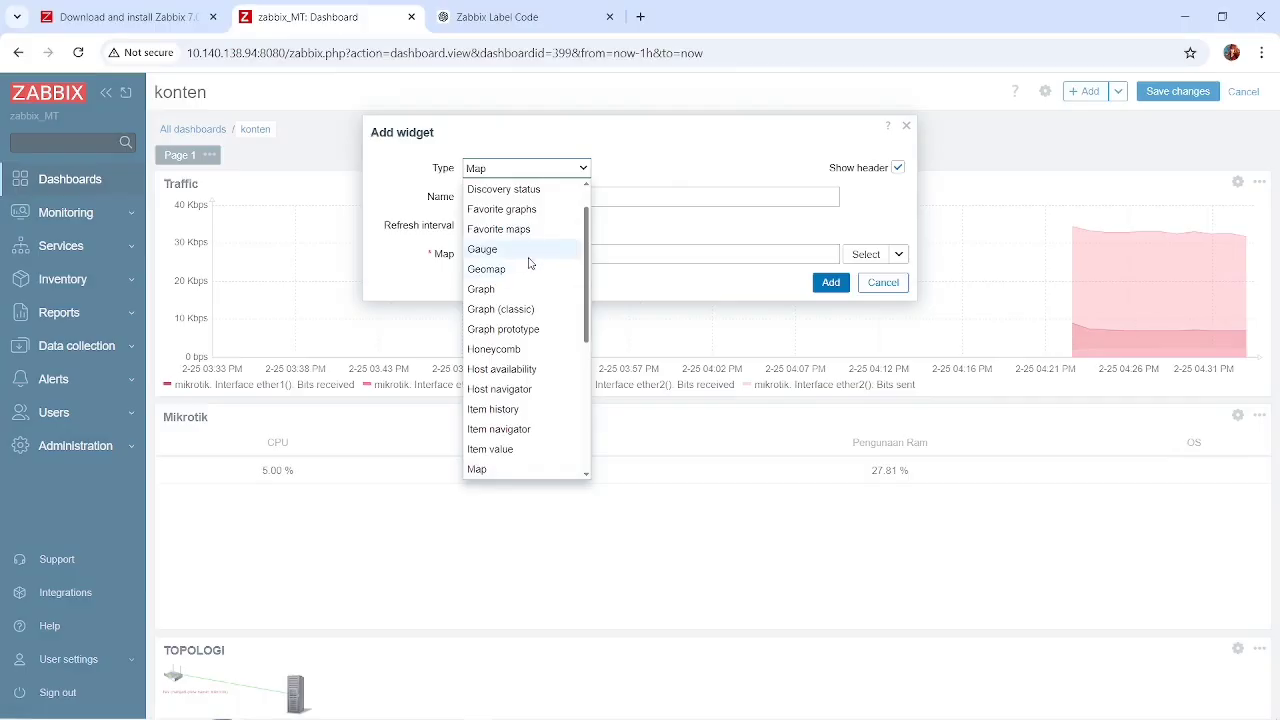
pyautogui.scroll(-3, 530, 263)
pyautogui.scroll(-1, 530, 263)
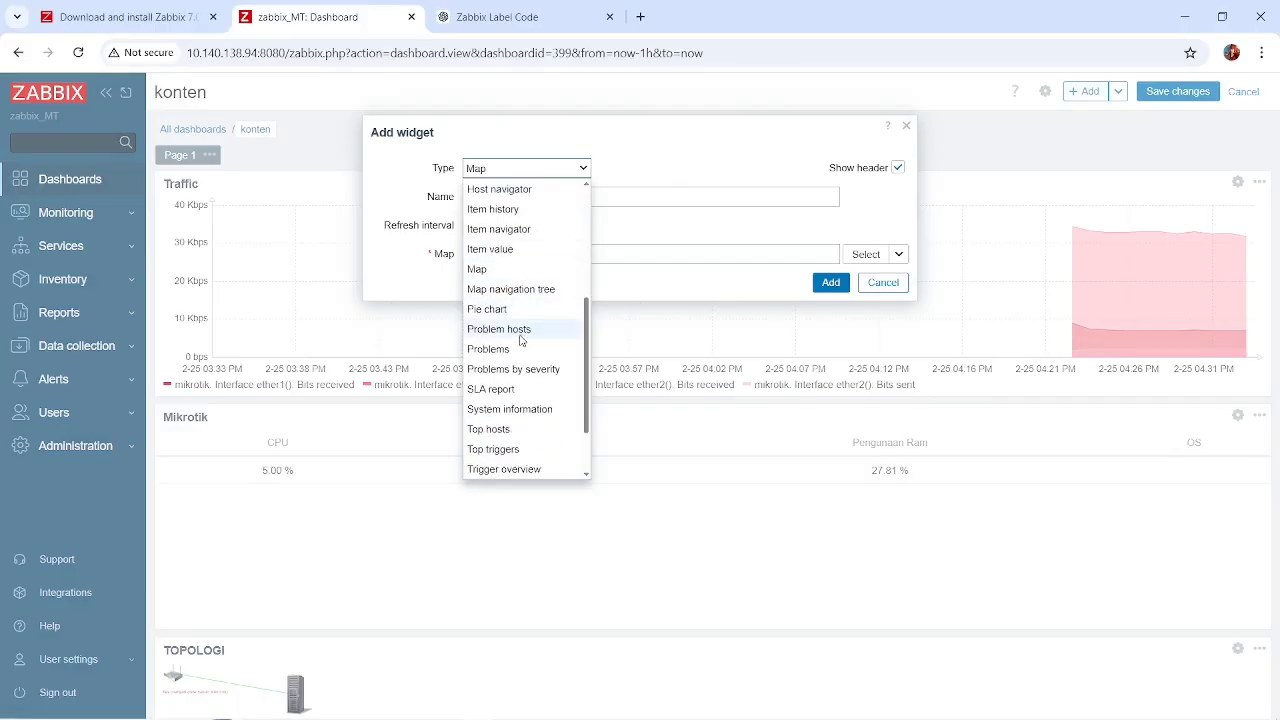
pyautogui.click(510, 352)
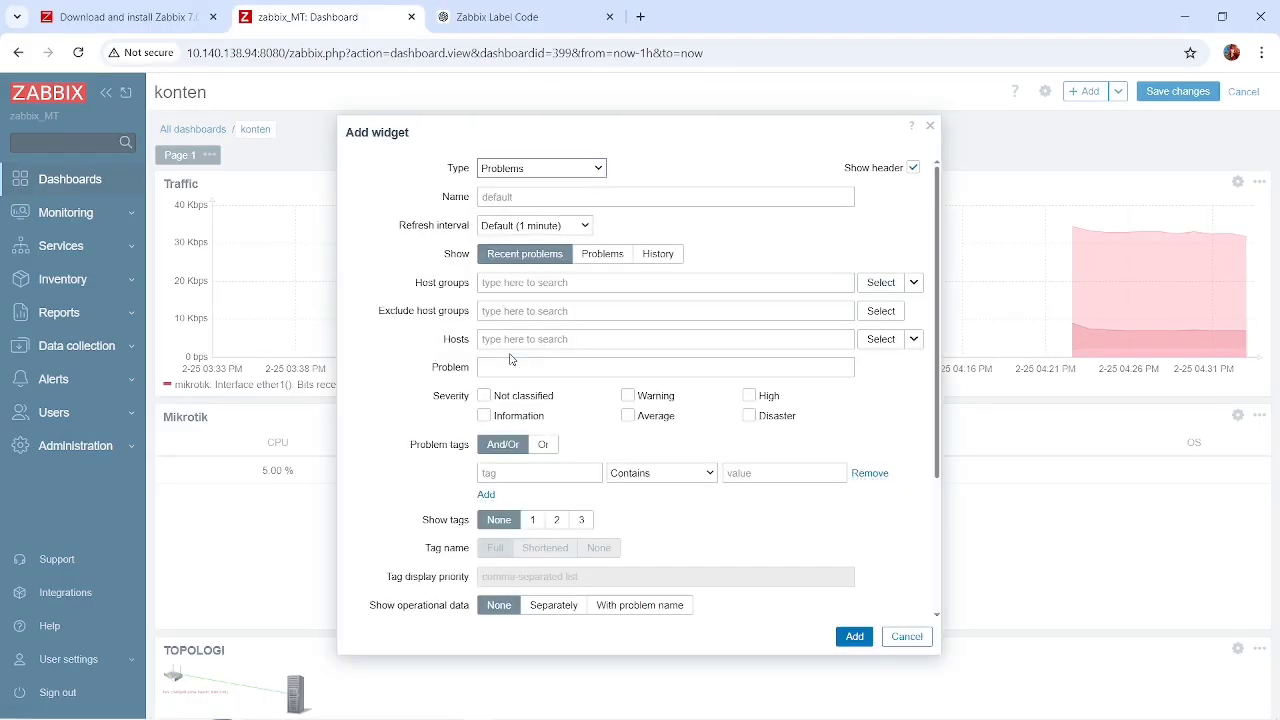
pyautogui.click(582, 197)
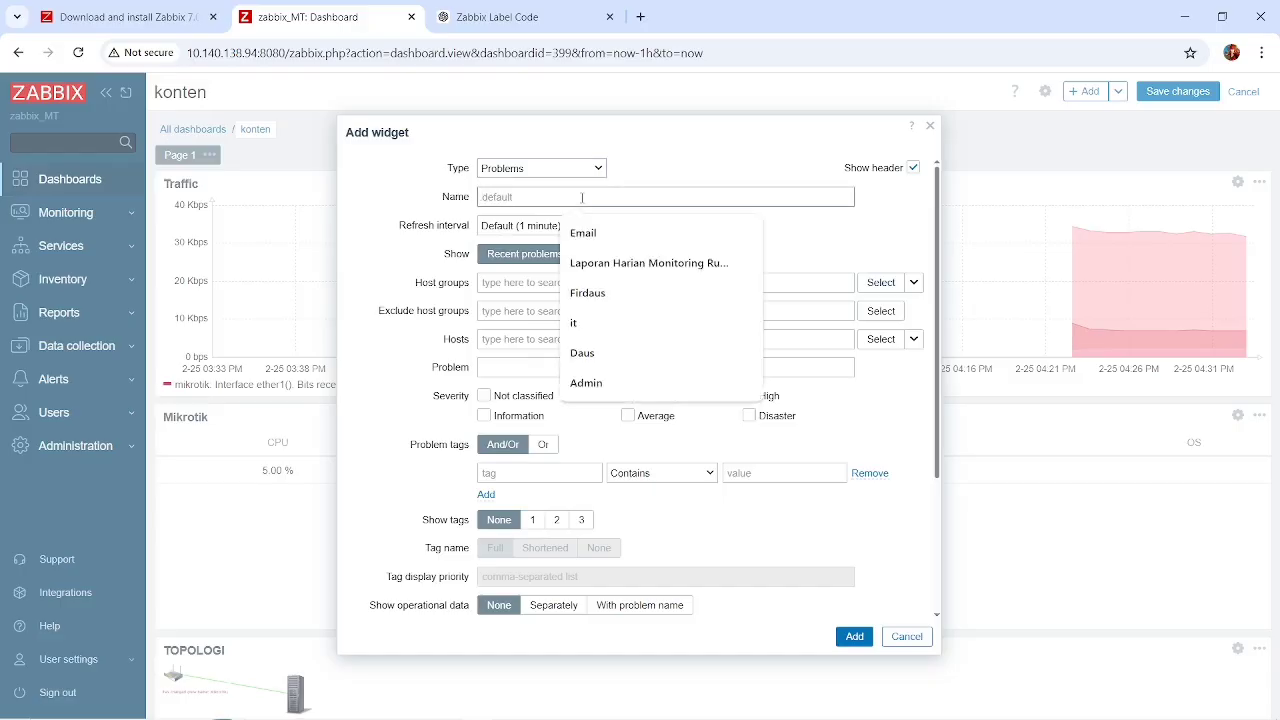
pyautogui.write('Error')
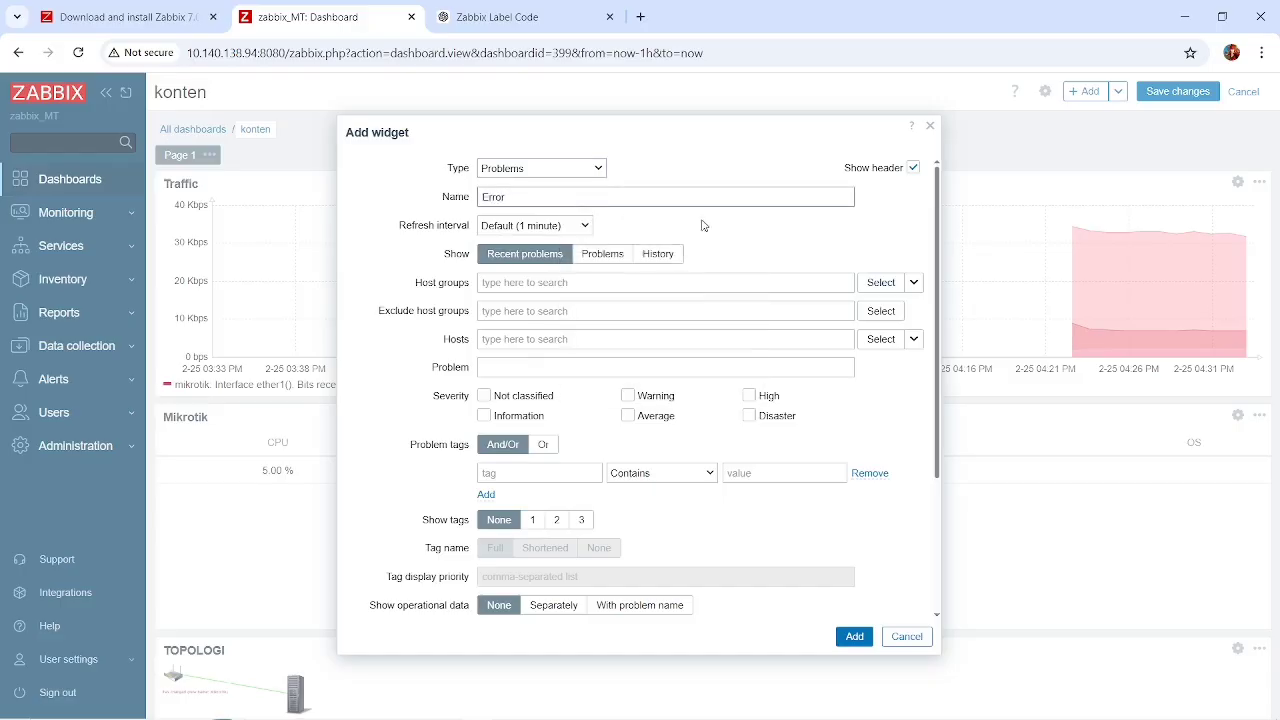
# Limit the Error widget to the mikrotik host.
pyautogui.click(885, 339)
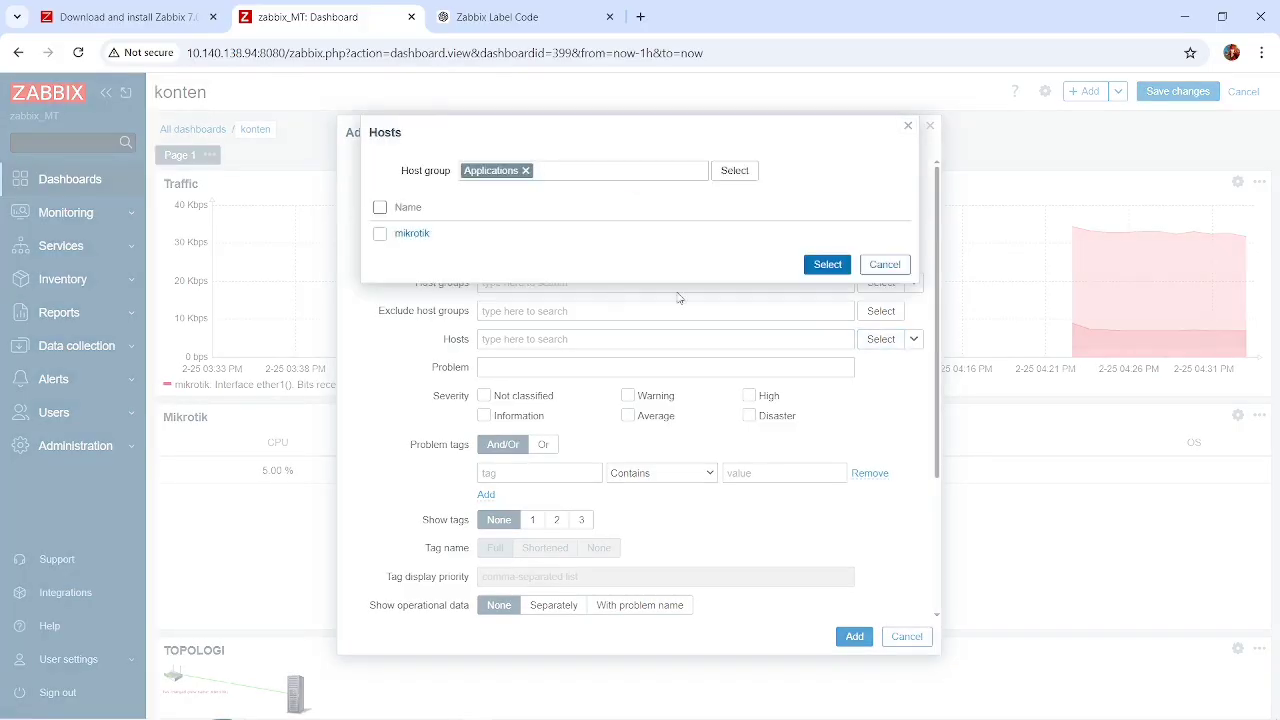
pyautogui.click(380, 233)
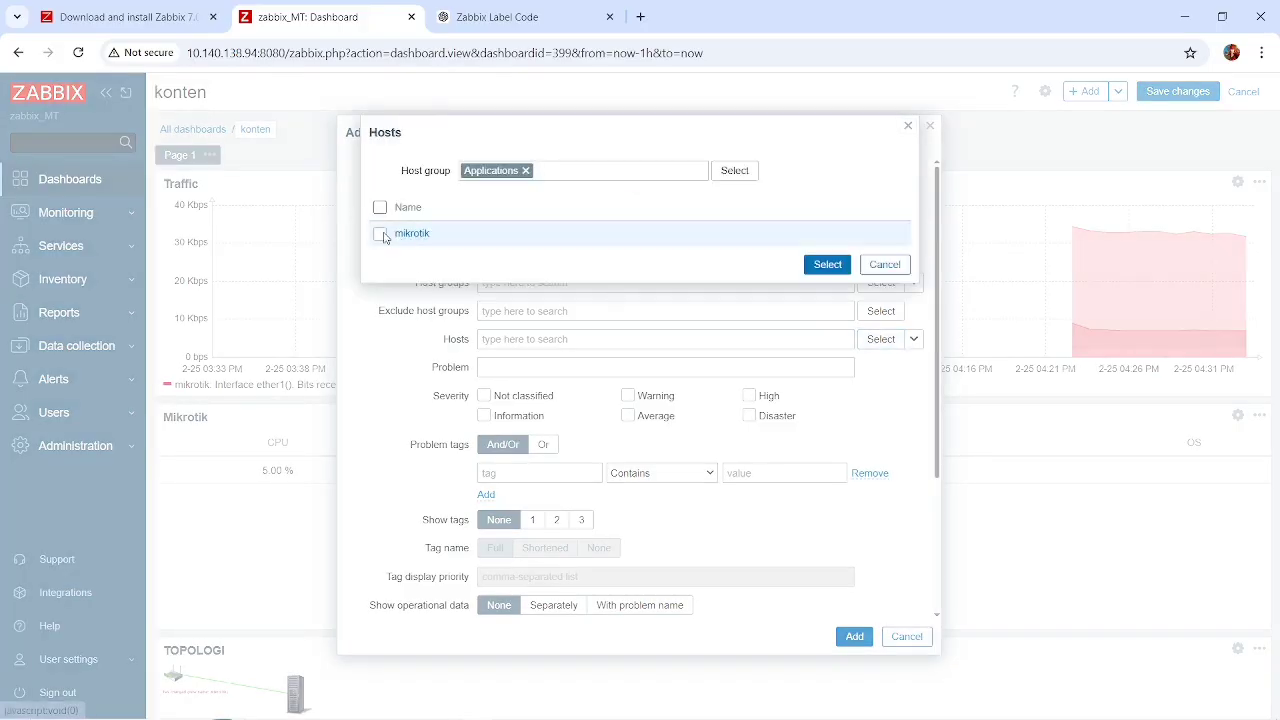
pyautogui.click(822, 263)
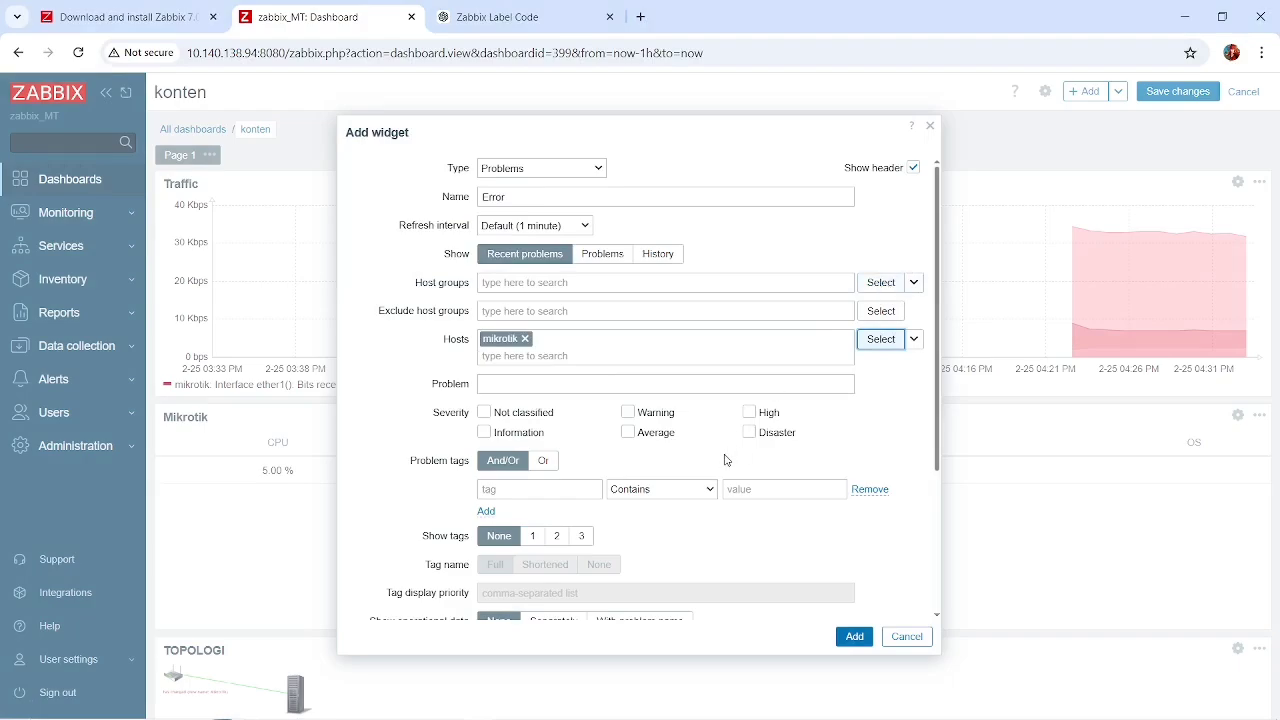
# Examine the Error widget's remaining settings, including problem tags, operational data, sorting and number of lines.
pyautogui.scroll(-3, 727, 459)
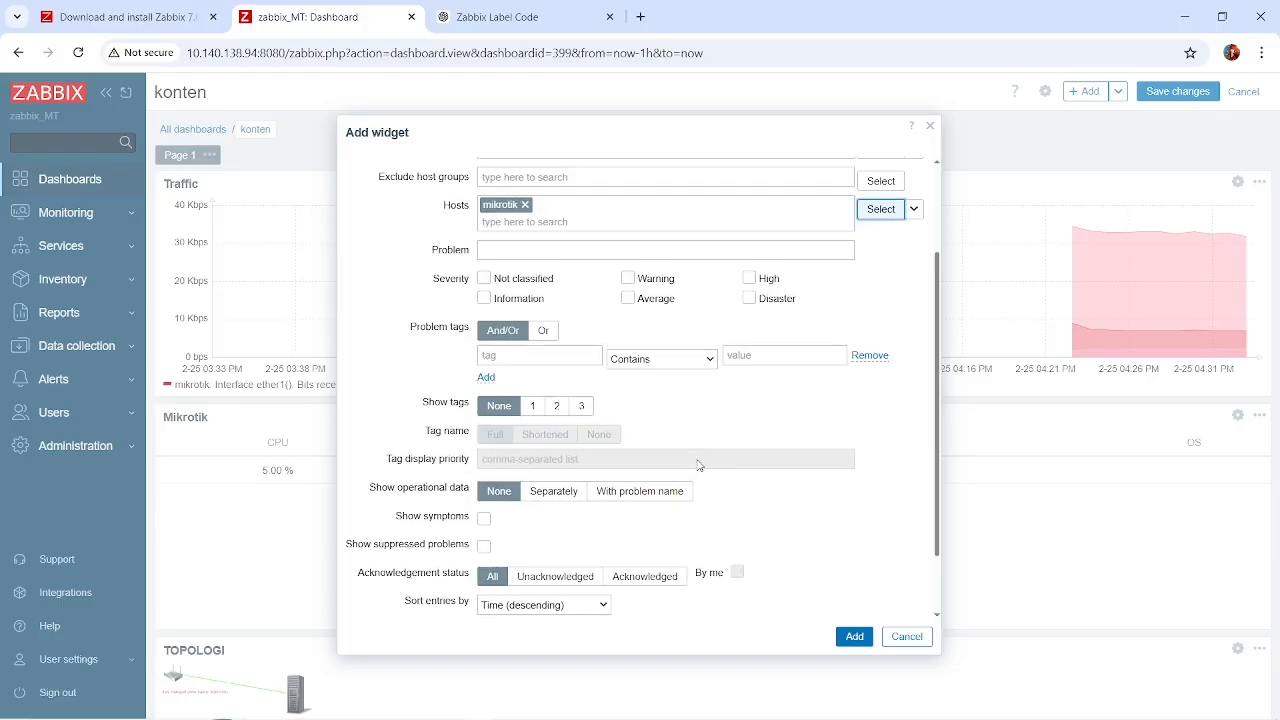
pyautogui.scroll(3, 698, 463)
pyautogui.scroll(-1, 698, 463)
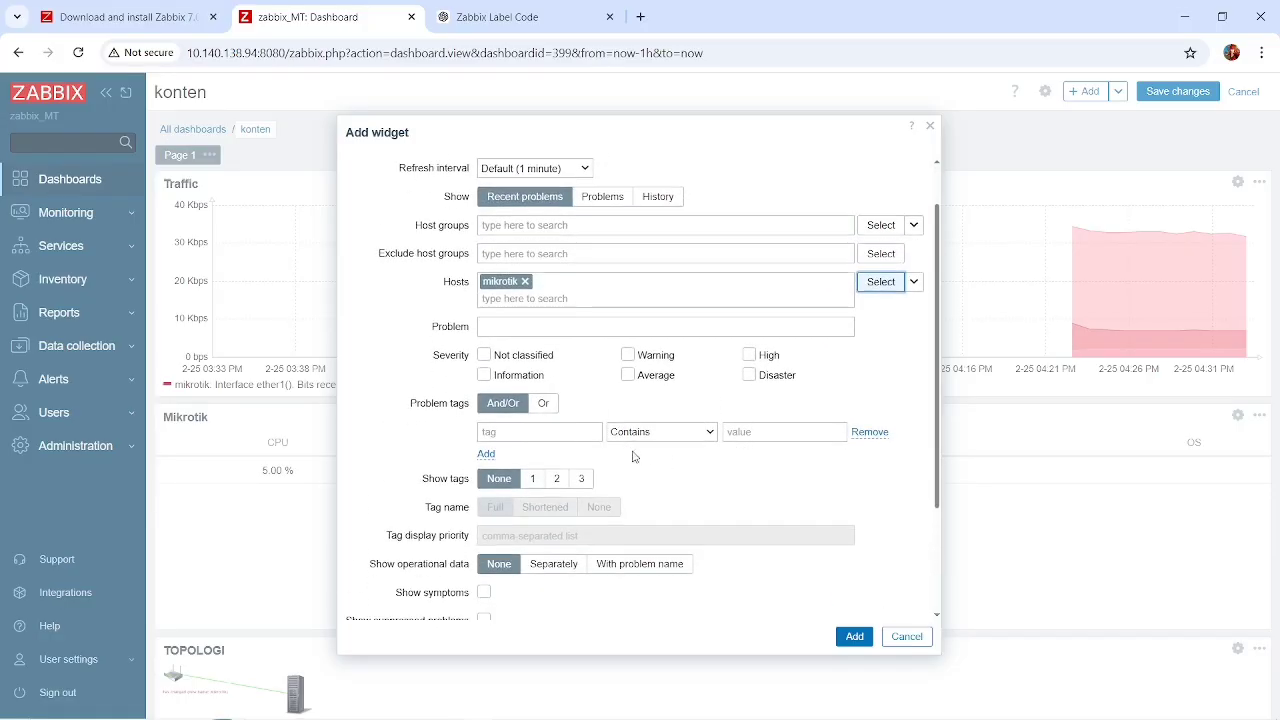
pyautogui.scroll(-1, 583, 452)
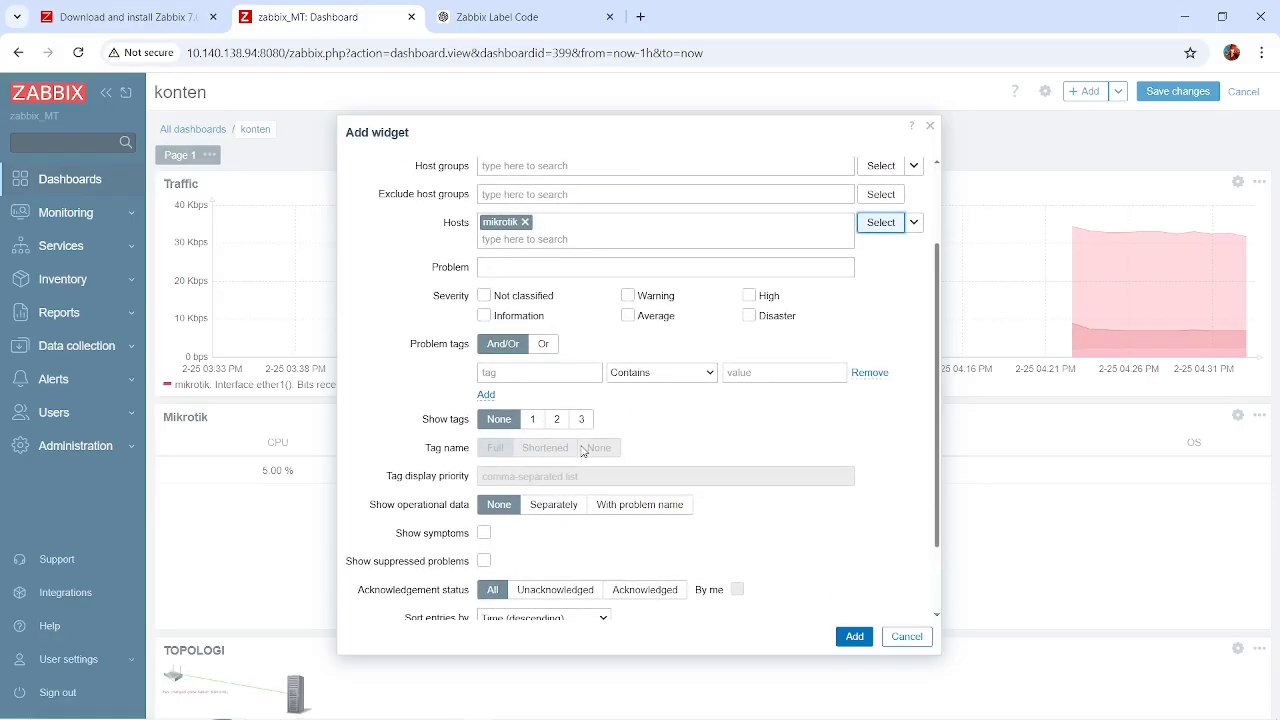
pyautogui.click(486, 396)
pyautogui.click(876, 400)
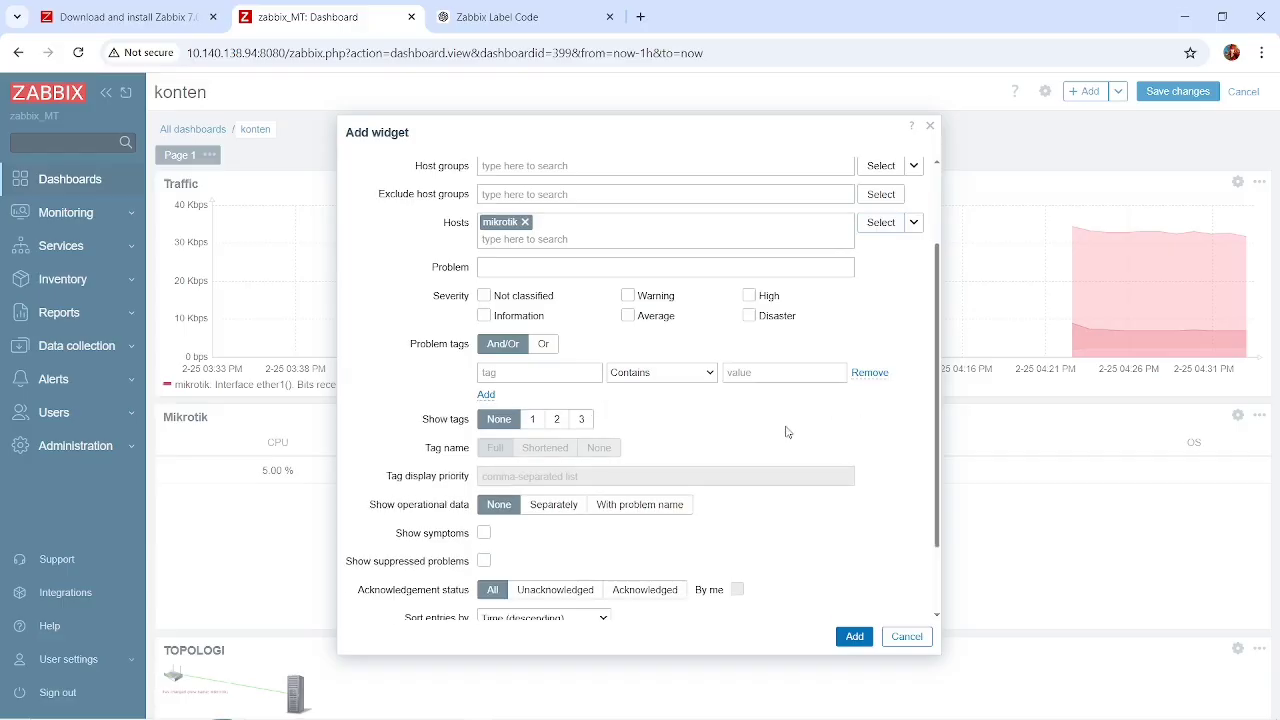
pyautogui.scroll(-2, 772, 433)
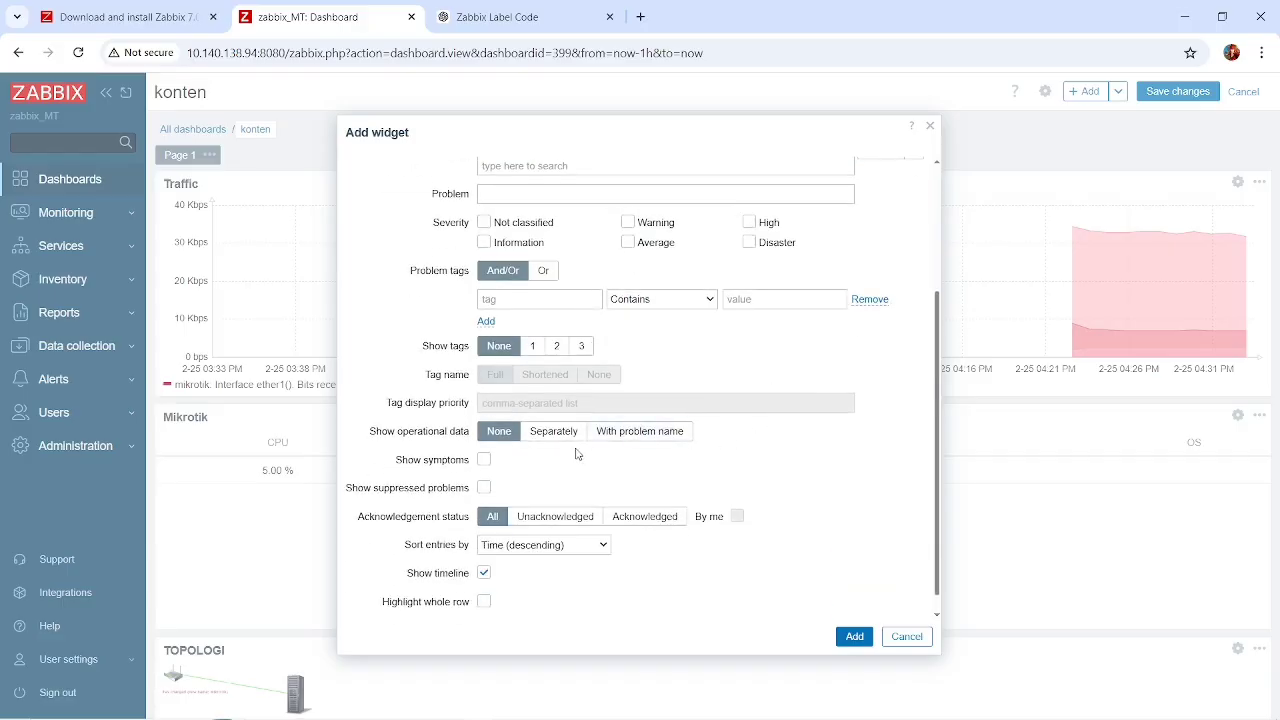
pyautogui.scroll(-1, 571, 475)
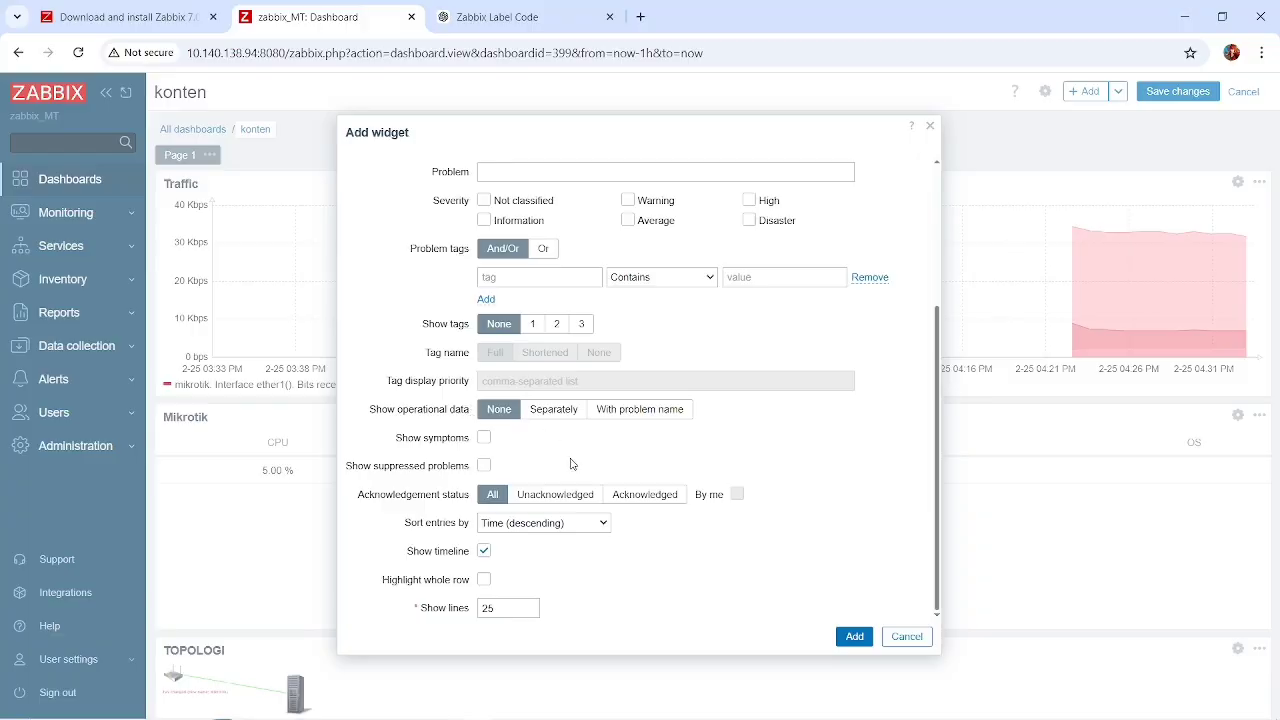
pyautogui.scroll(5, 571, 464)
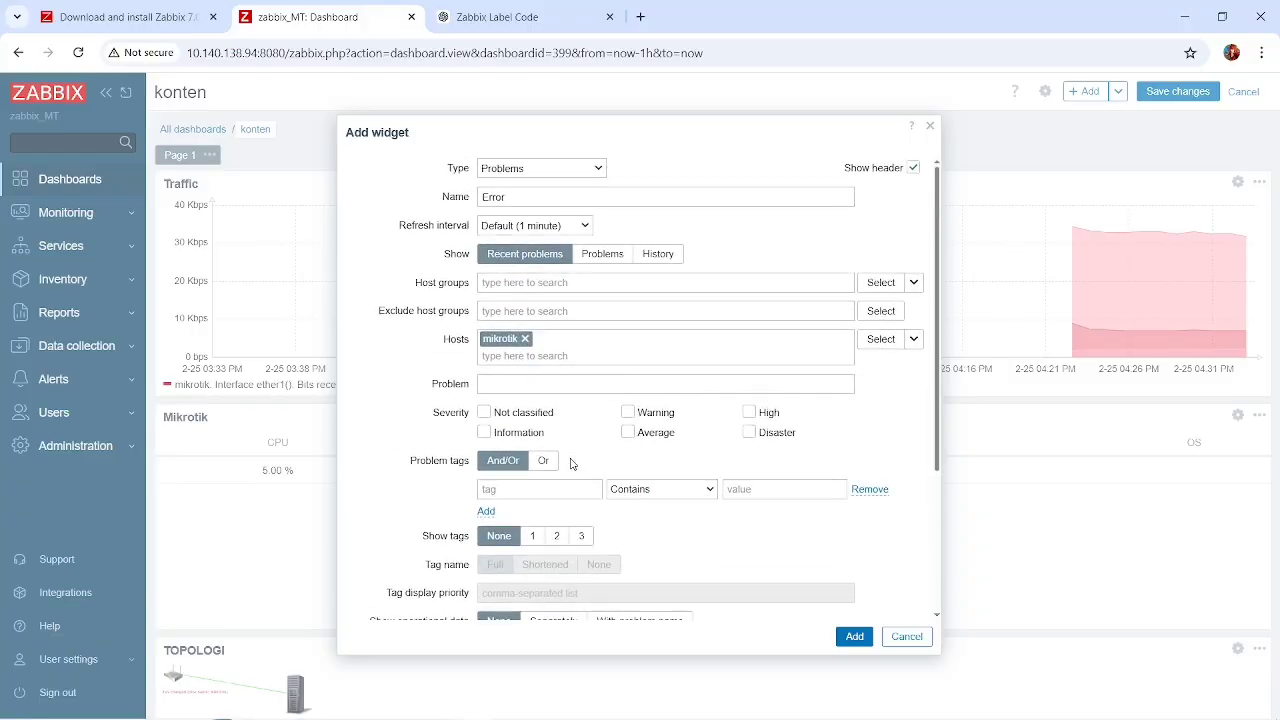
# Add the Error widget to the dashboard and widen it to the full dashboard width.
pyautogui.click(854, 636)
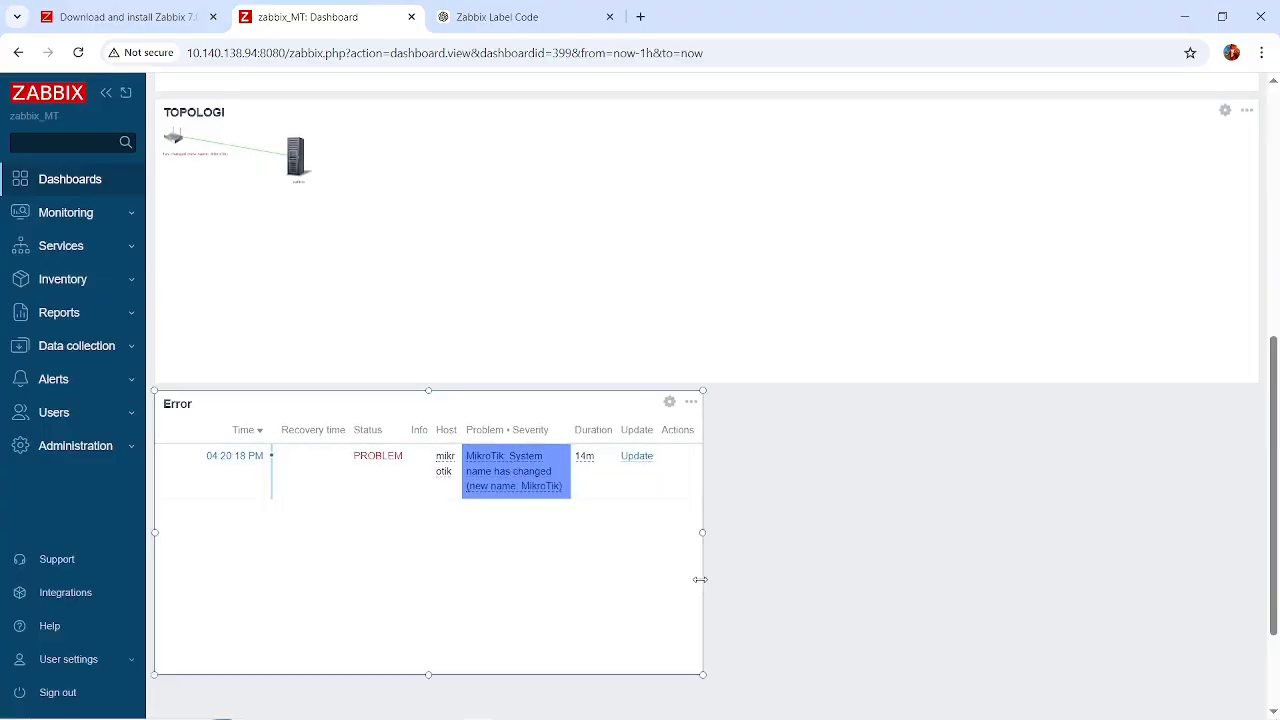
pyautogui.moveTo(700, 579); pyautogui.dragTo(1276, 598)
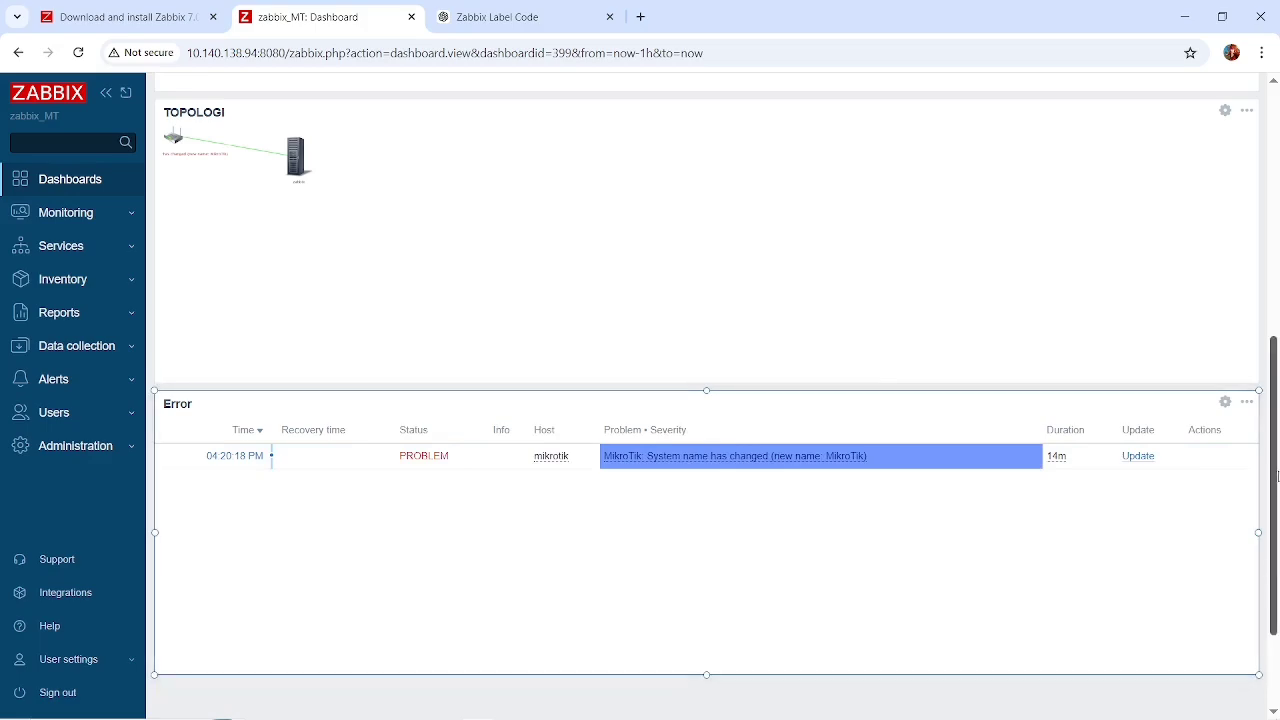
# Reopen the Error widget's settings and apply a severity filter that includes Not classified, Information and High.
pyautogui.click(1226, 403)
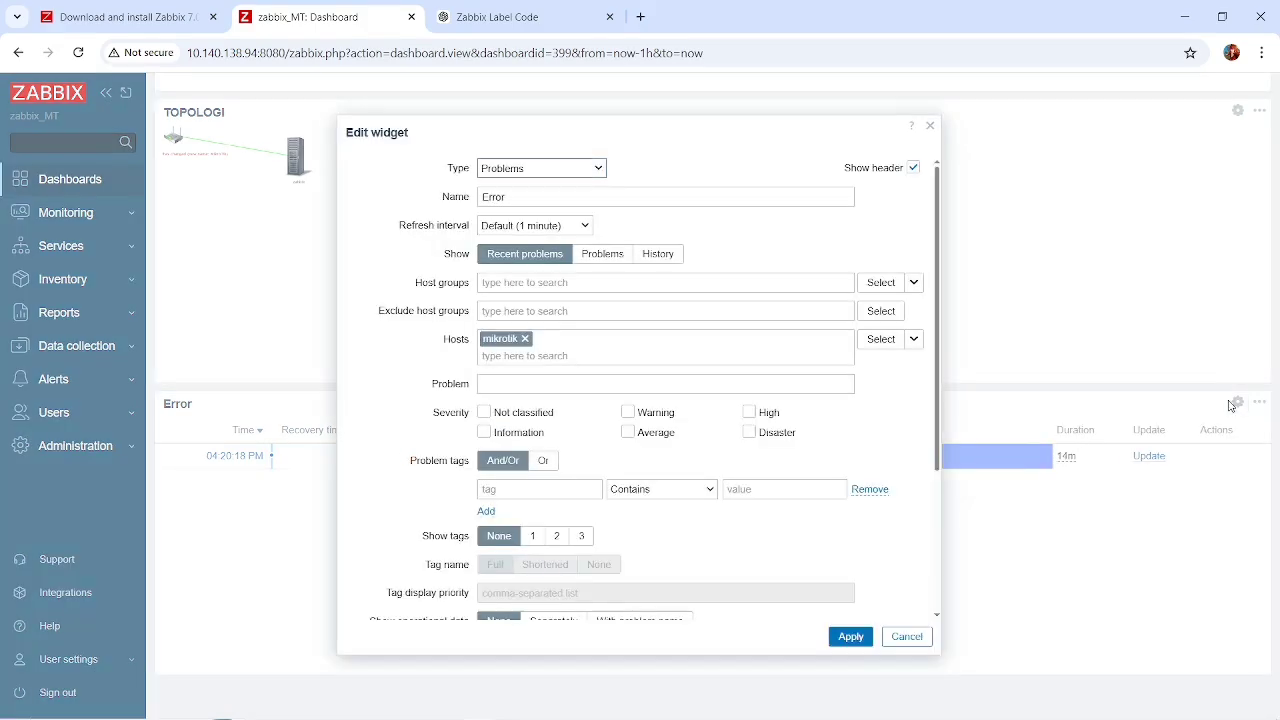
pyautogui.click(585, 255)
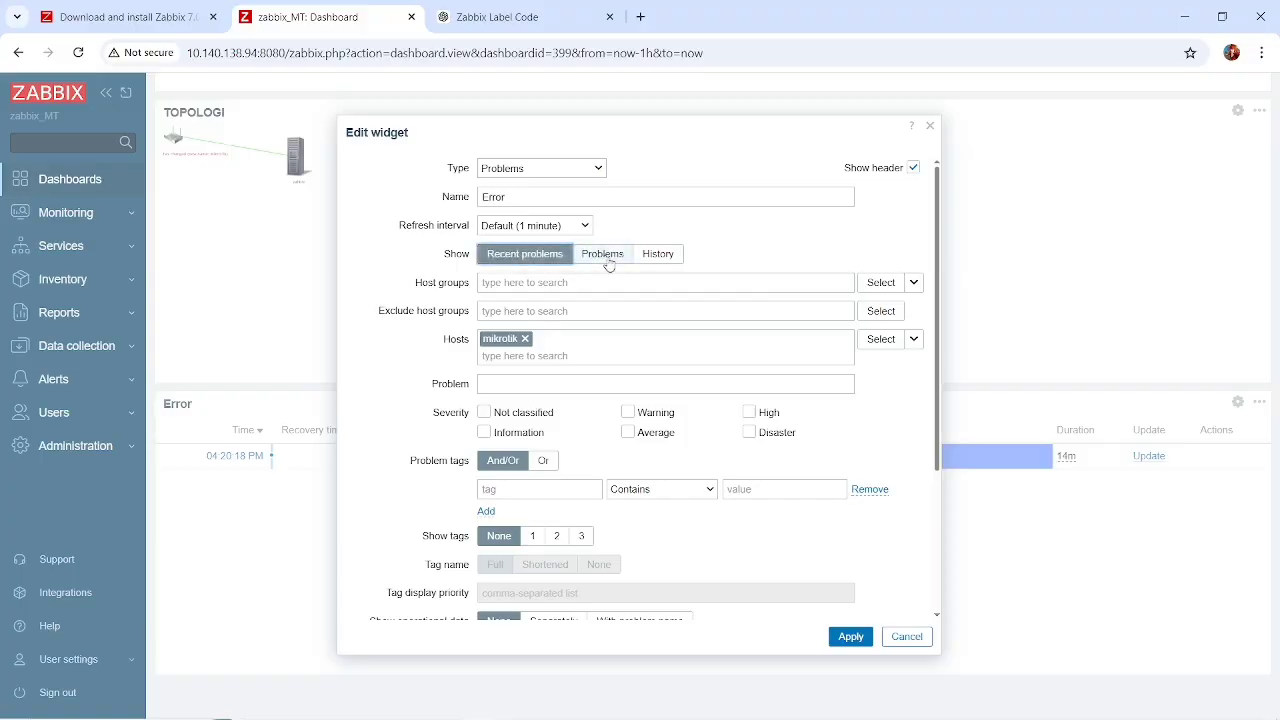
pyautogui.click(517, 384)
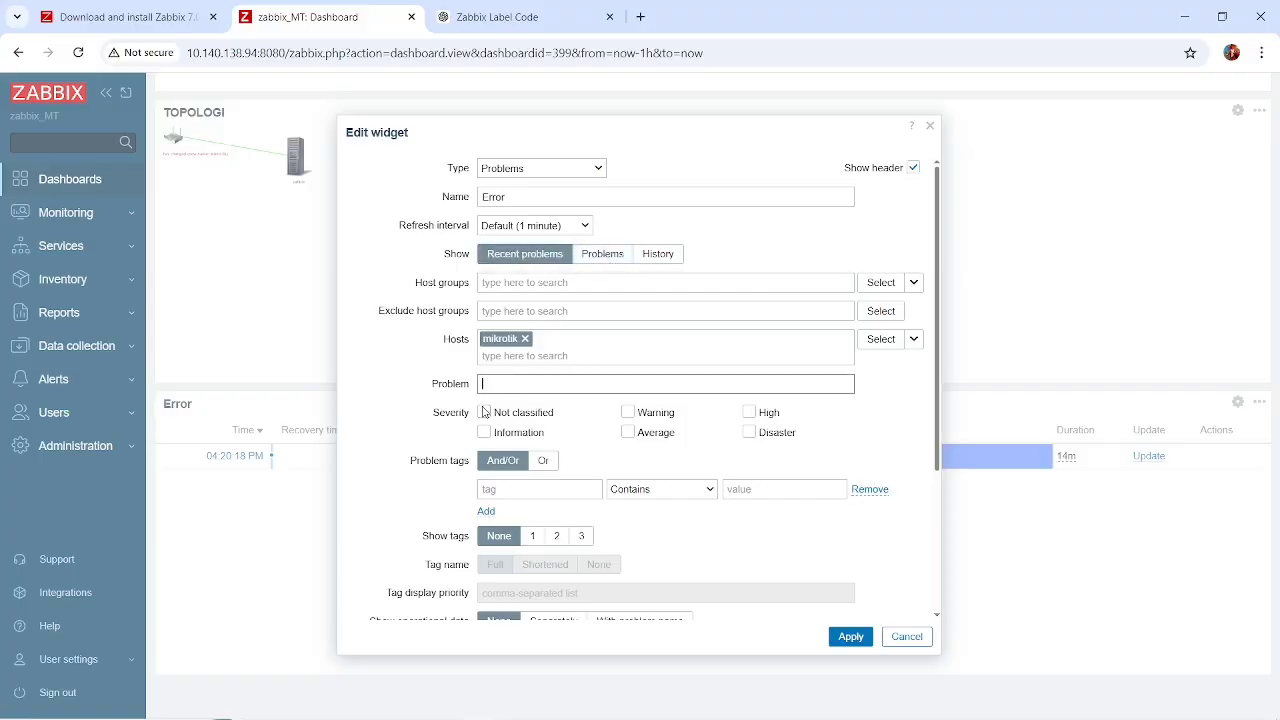
pyautogui.click(485, 432)
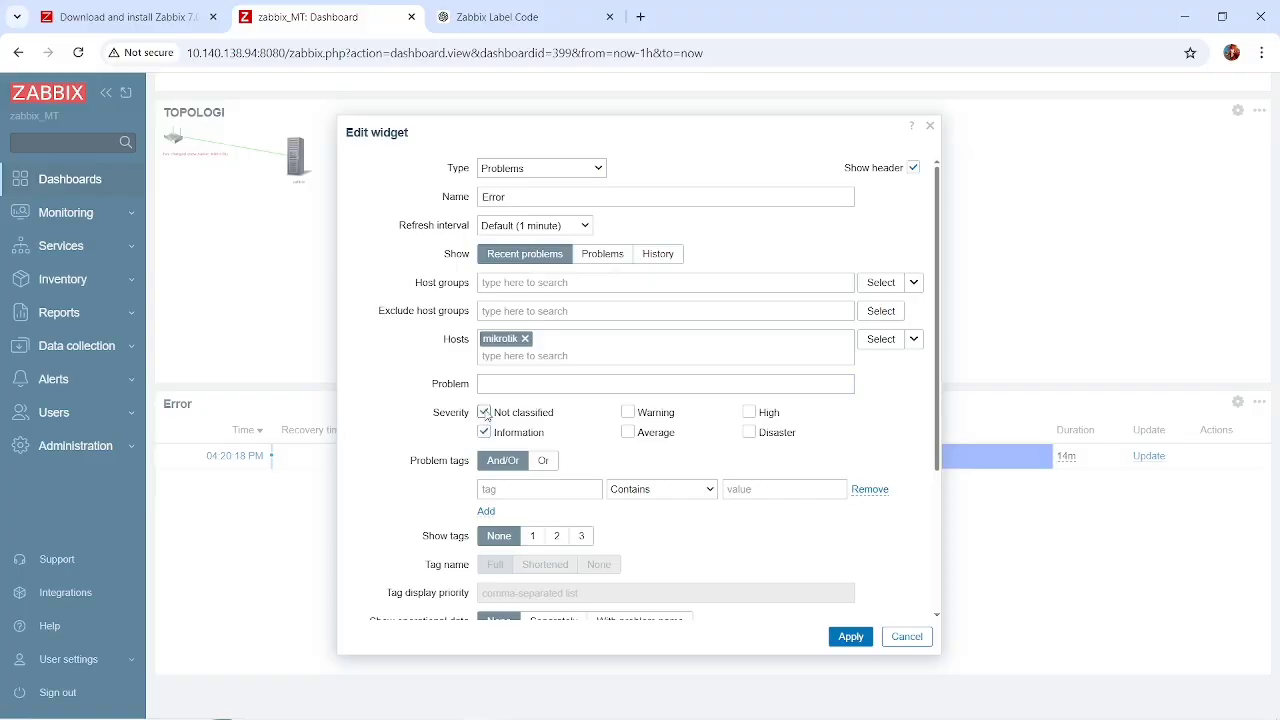
pyautogui.click(751, 413)
pyautogui.click(850, 636)
# Check the updated Error widget on the konten dashboard and save the dashboard changes.
pyautogui.scroll(-1, 800, 545)
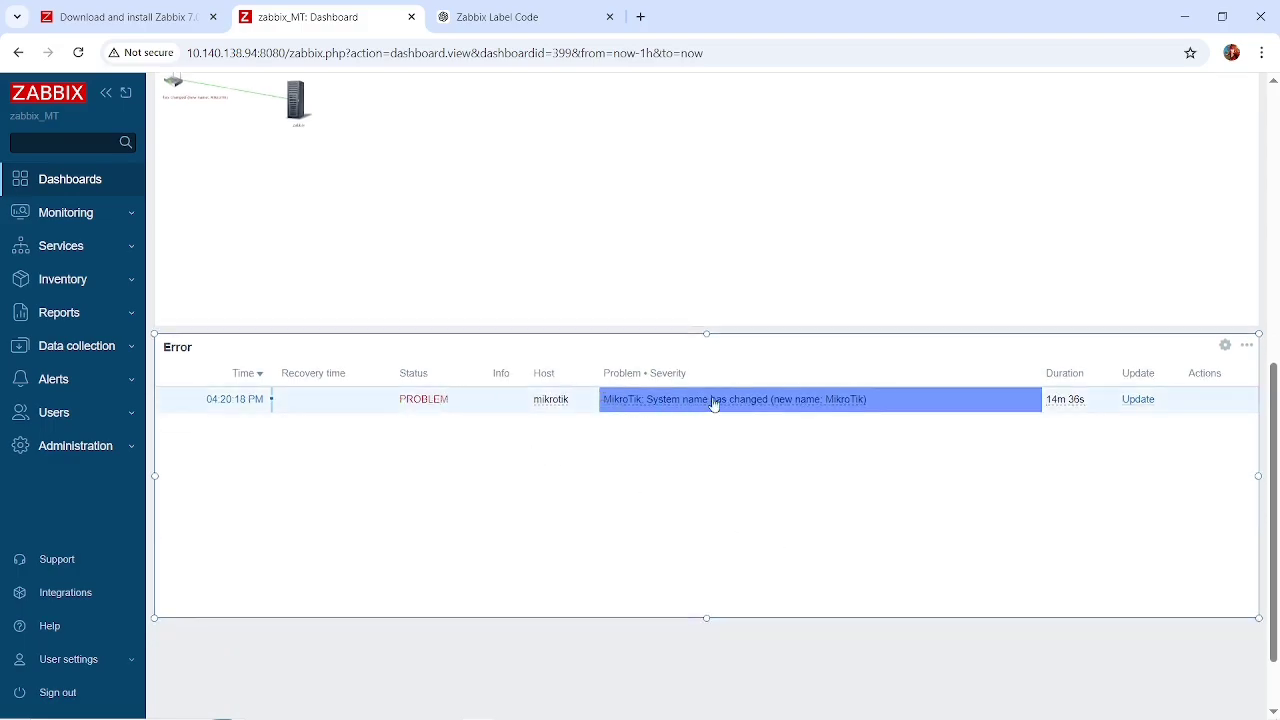
pyautogui.scroll(6, 892, 377)
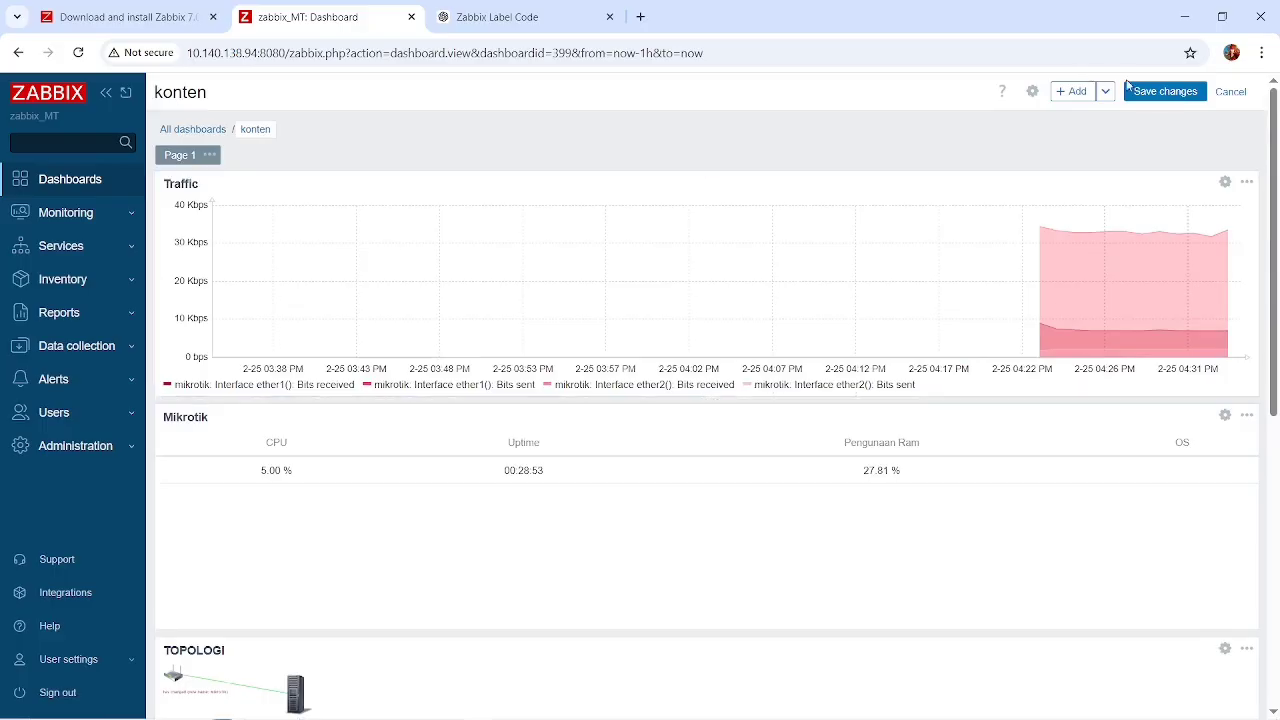
pyautogui.click(1165, 91)
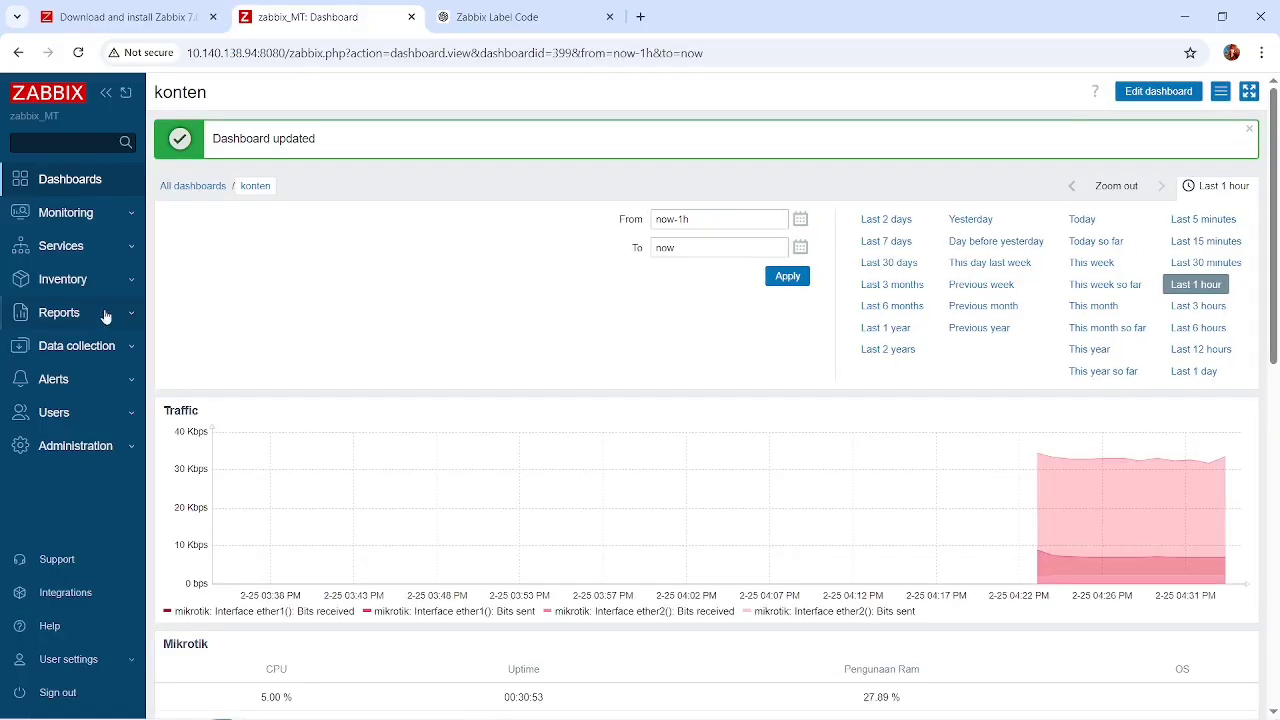
# View the system information report, and start creating a new scheduled report.
pyautogui.click(116, 326)
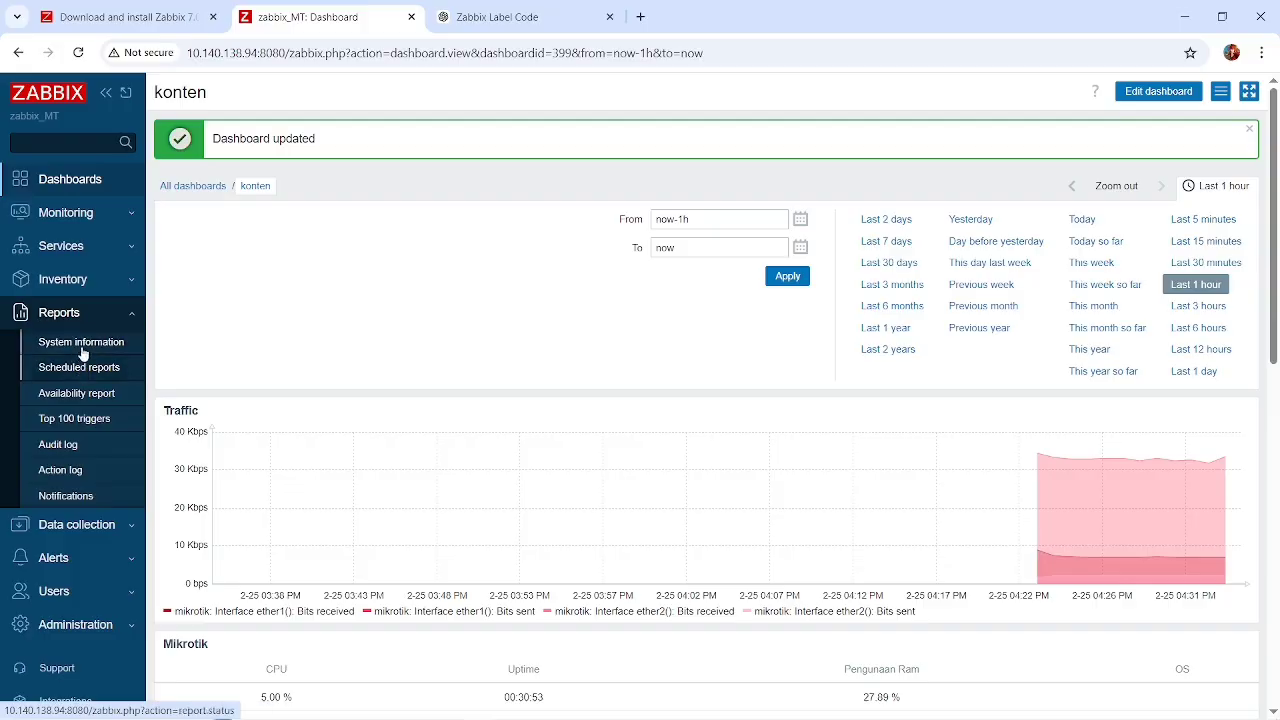
pyautogui.click(82, 348)
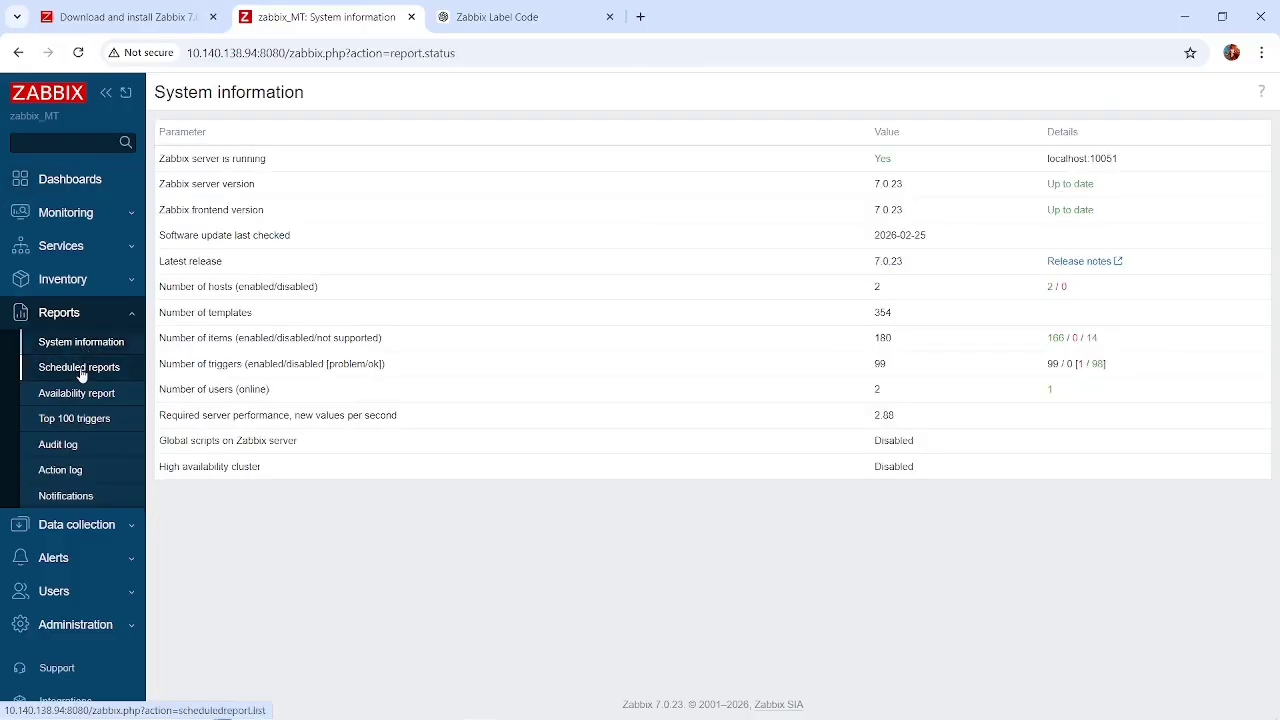
pyautogui.click(81, 372)
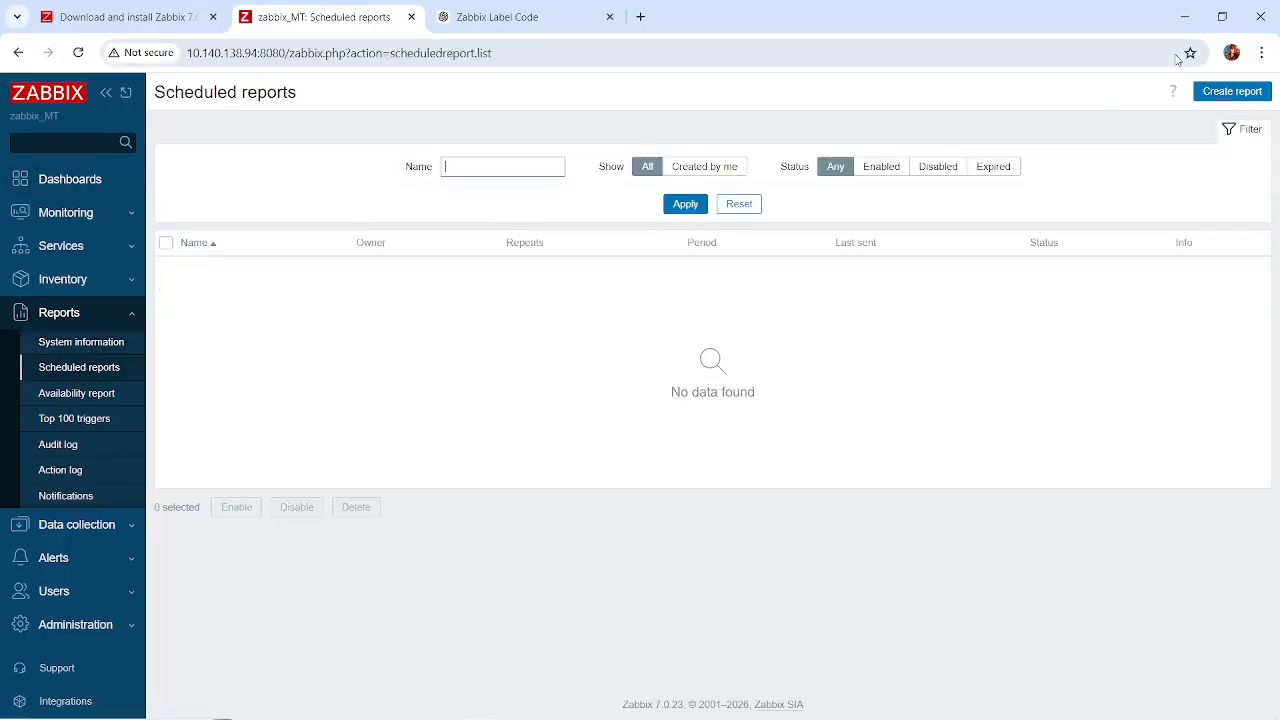
pyautogui.click(1238, 95)
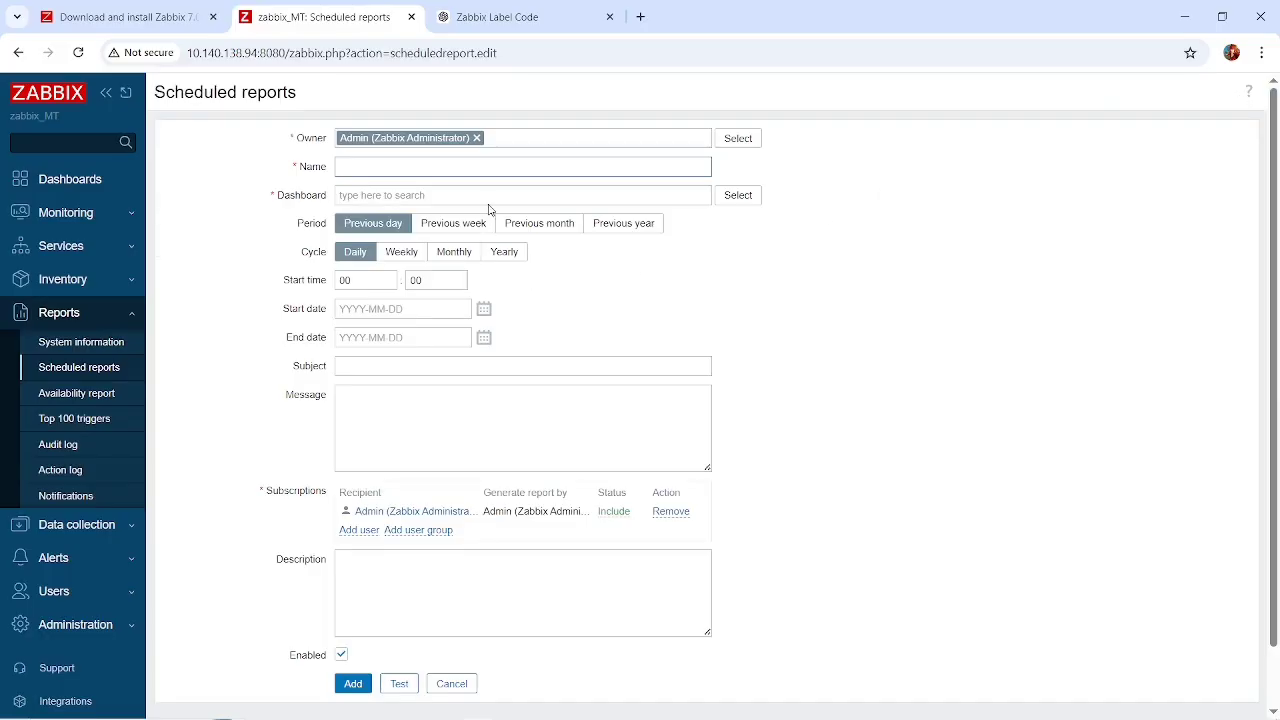
# Search the web for "gmail login" in a new browser tab.
pyautogui.click(641, 17)
pyautogui.write('g')
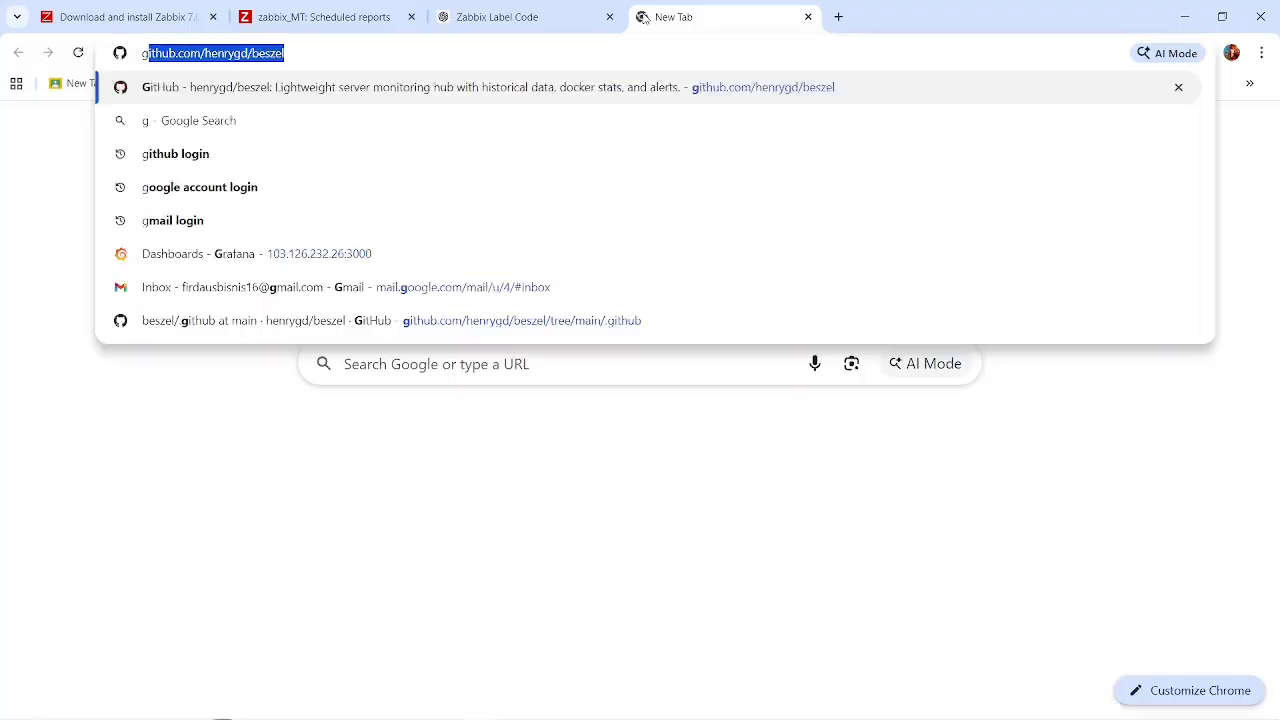
pyautogui.write('mail')
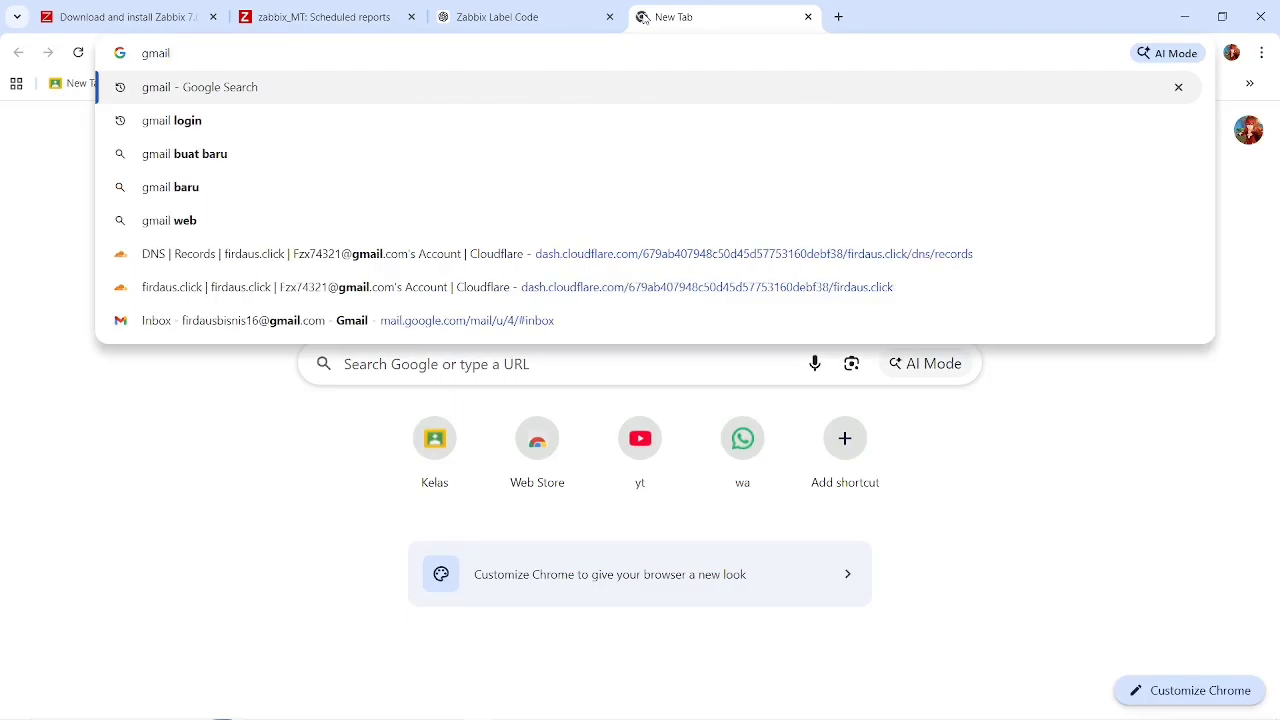
pyautogui.press('BackSpace')
pyautogui.press('BackSpace')
pyautogui.press('BackSpace')
pyautogui.press('BackSpace')
pyautogui.press('BackSpace')
pyautogui.write('gmail')
pyautogui.click(402, 136)
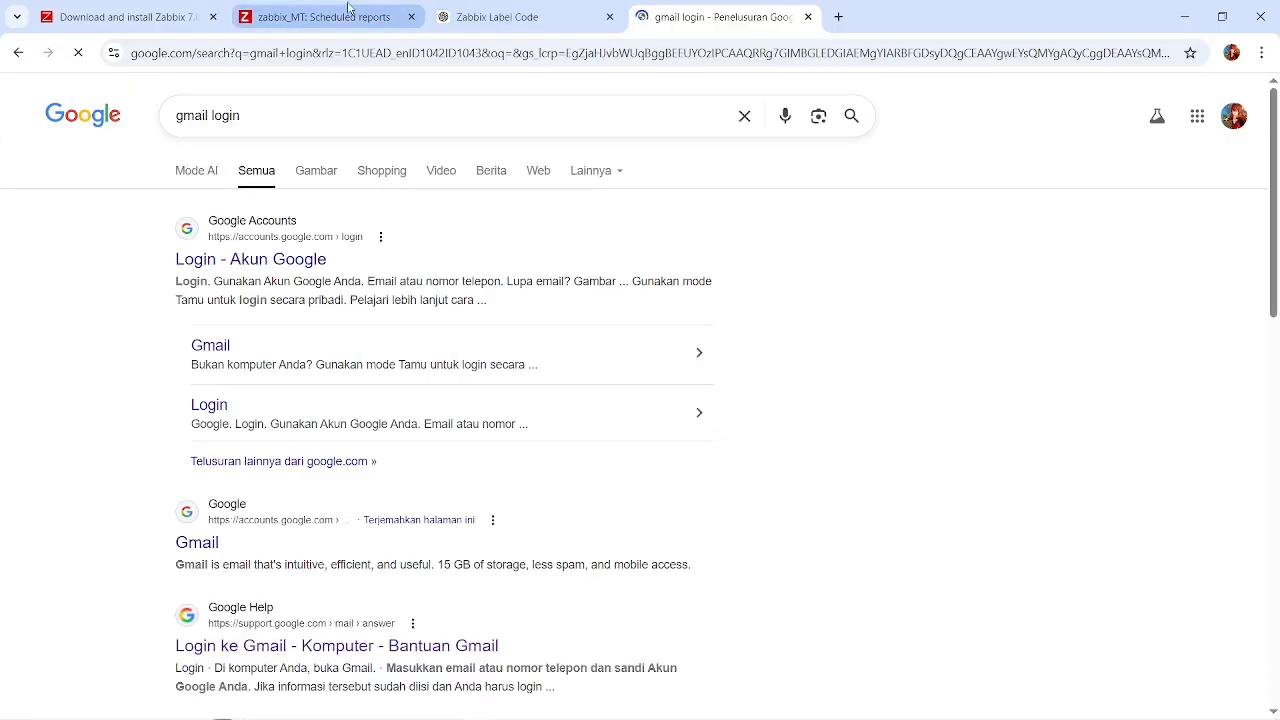
pyautogui.click(348, 8)
pyautogui.click(743, 24)
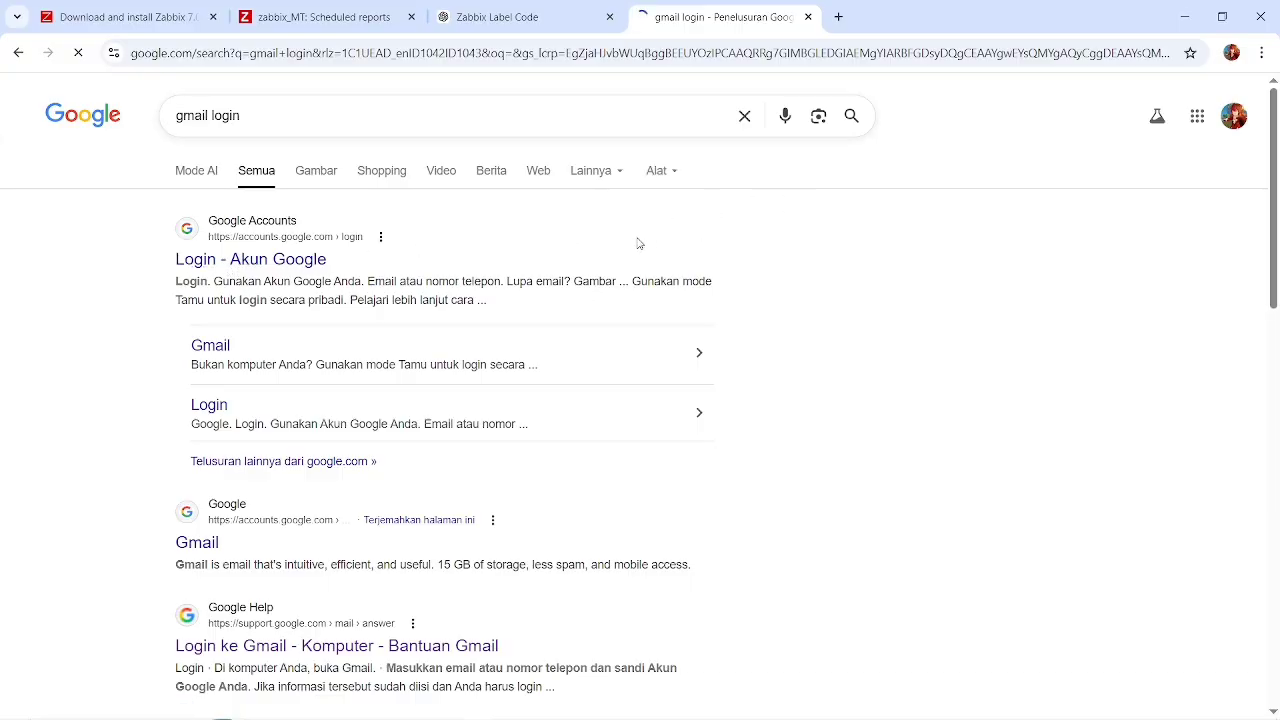
pyautogui.hotkey('alt', 'Tab')
pyautogui.hotkey('alt', 'Tab')
pyautogui.hotkey('alt', 'Tab')
pyautogui.hotkey('alt', 'Tab')
pyautogui.hotkey('alt', 'Tab')
pyautogui.hotkey('alt', 'Tab')
pyautogui.hotkey('alt', 'Tab')
pyautogui.hotkey('alt', 'Tab')
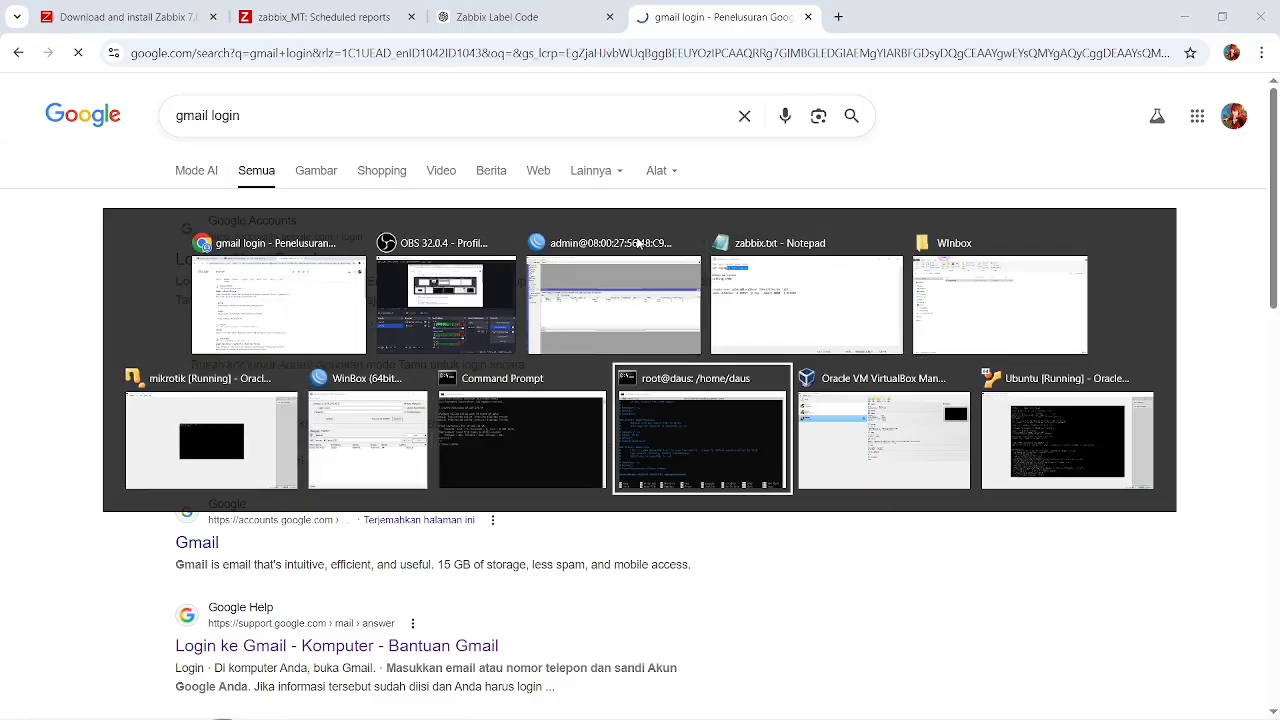
pyautogui.hotkey('alt', 'Tab')
pyautogui.hotkey('alt', 'Tab')
pyautogui.hotkey('alt', 'Tab')
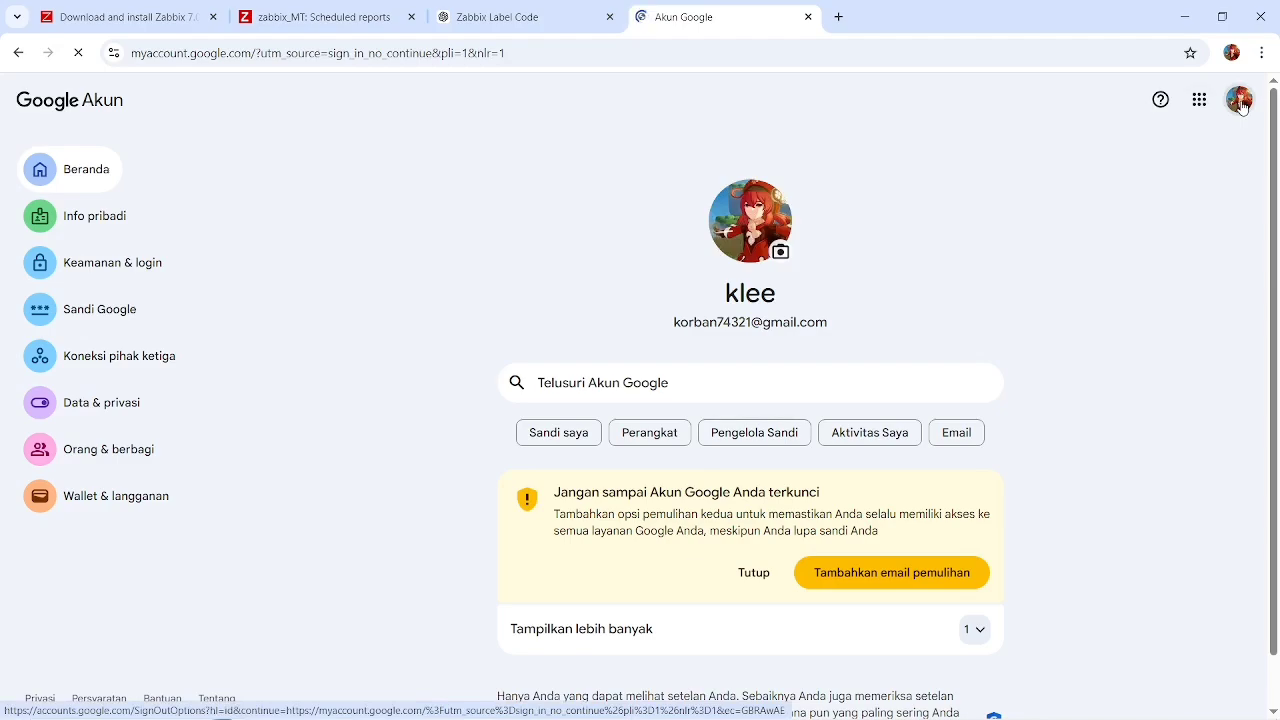
# Open the Google account page of another signed-in account from the account list.
pyautogui.click(1240, 104)
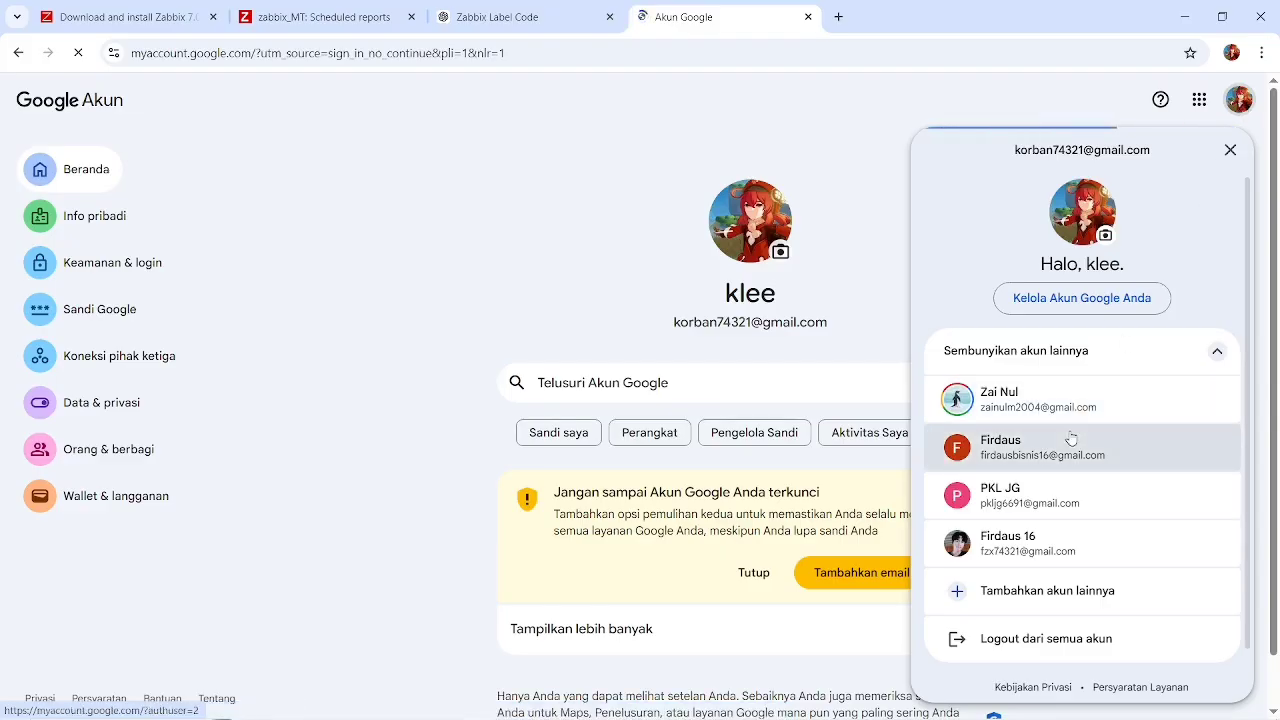
pyautogui.click(1021, 497)
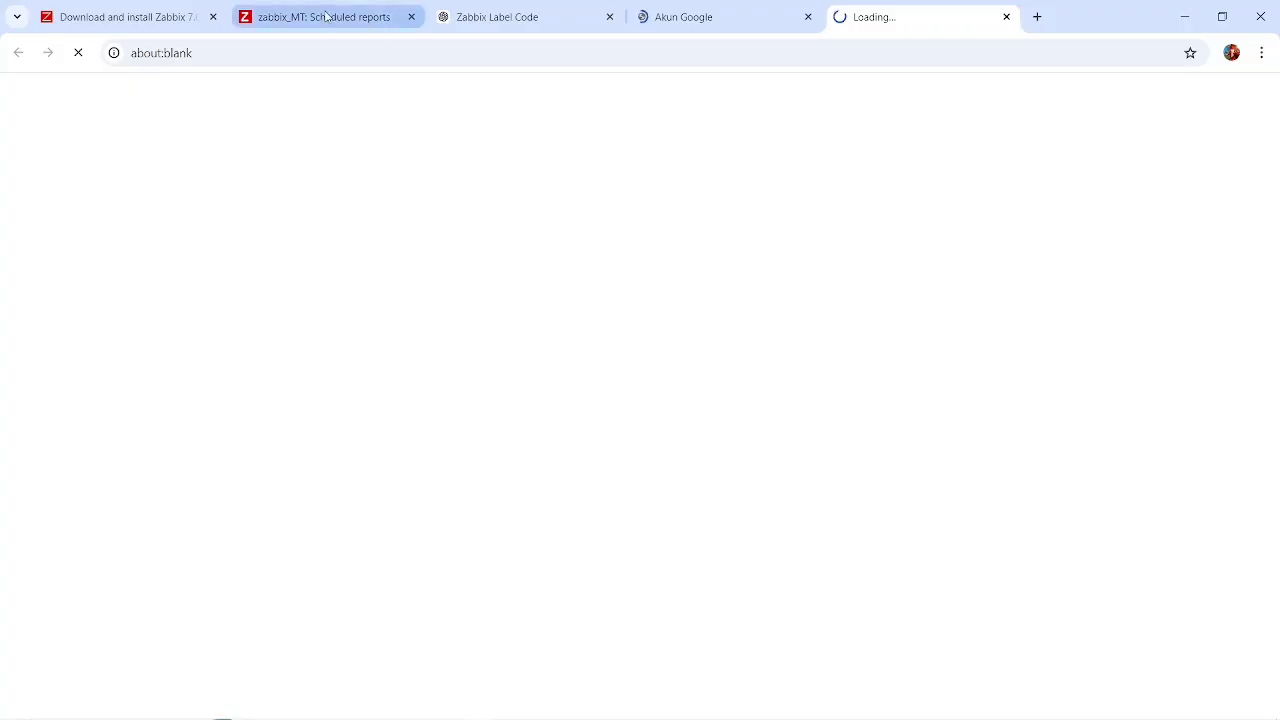
# Return to the Zabbix scheduled report form and set the start time to 08:00.
pyautogui.click(330, 17)
pyautogui.click(371, 281)
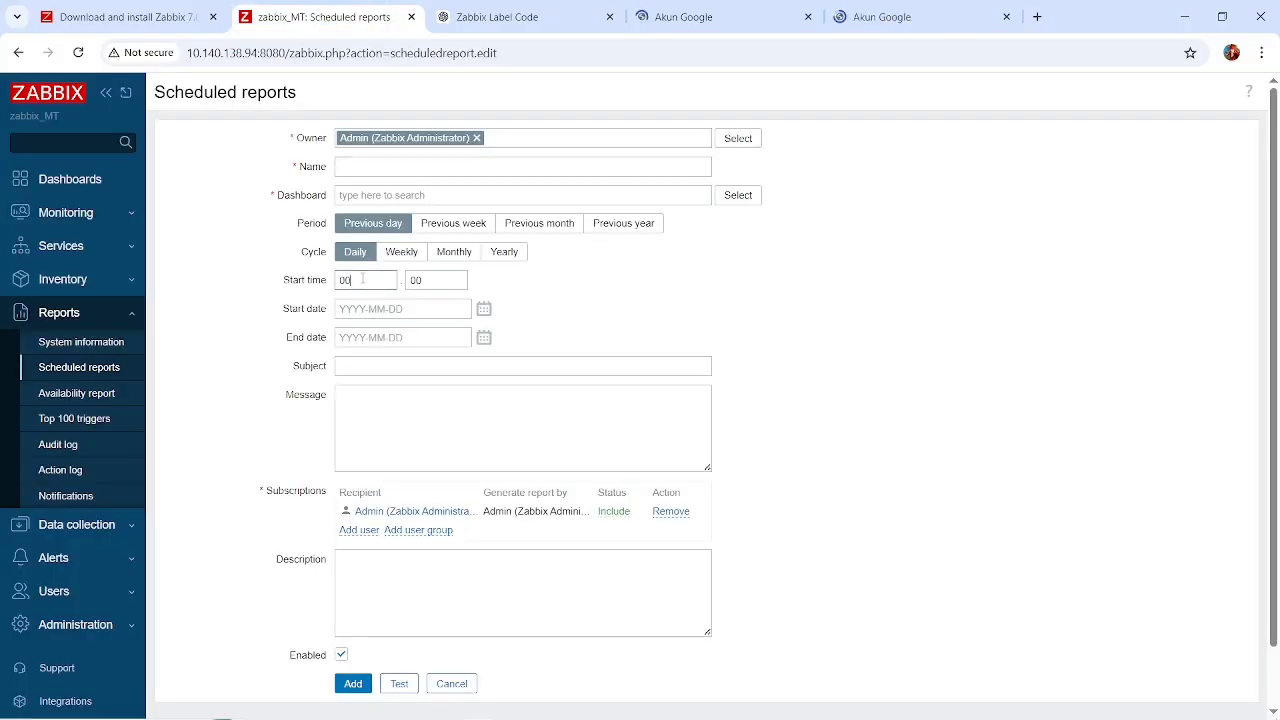
pyautogui.press('BackSpace')
pyautogui.write('8')
pyautogui.click(429, 283)
pyautogui.click(391, 284)
pyautogui.click(453, 285)
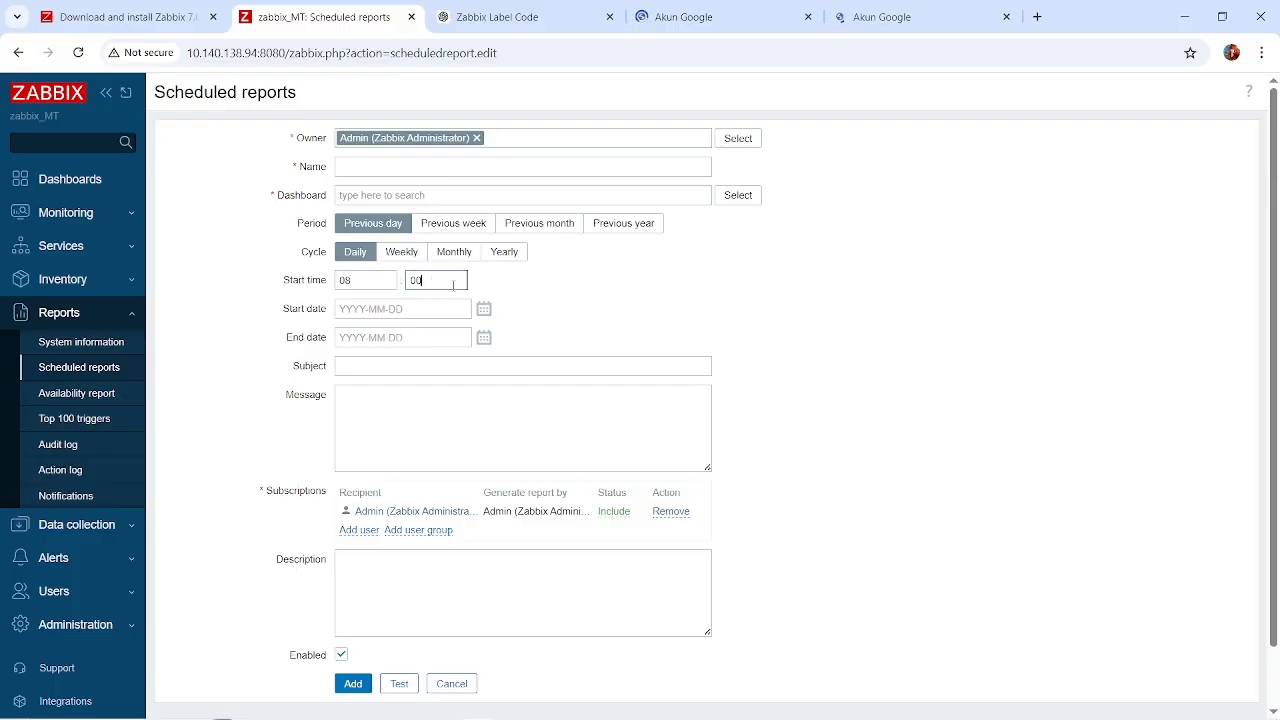
pyautogui.click(378, 284)
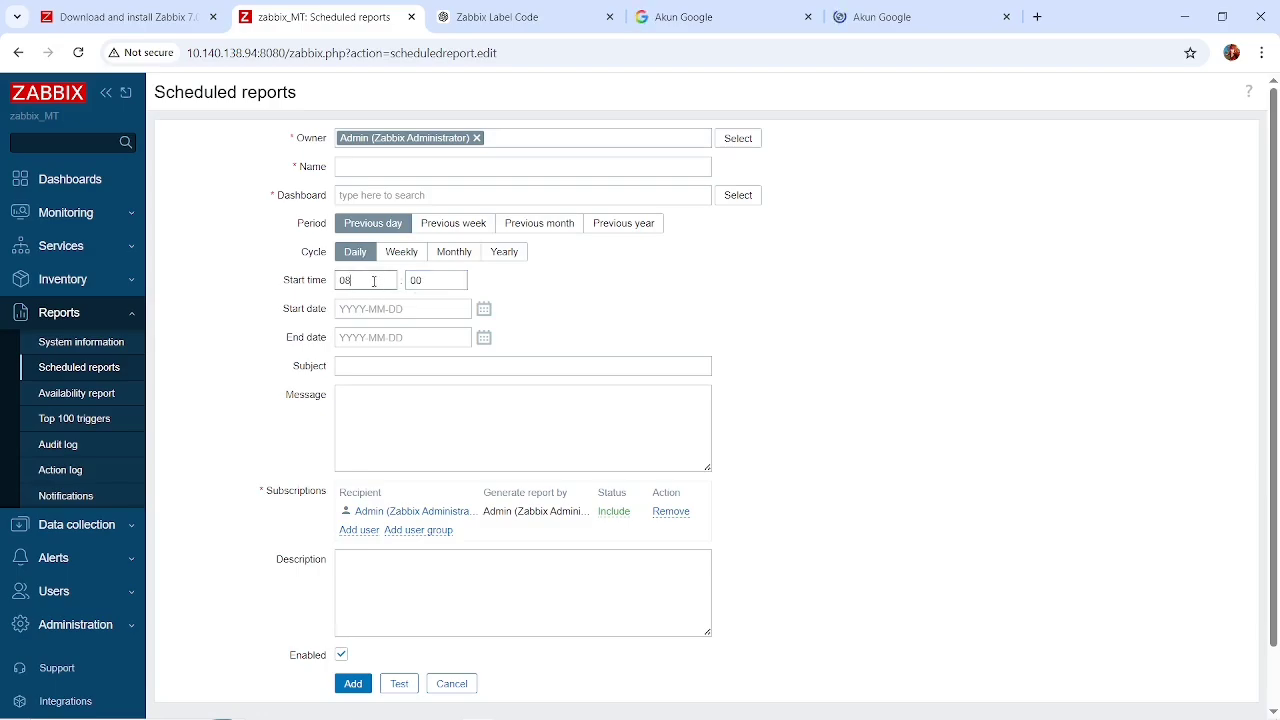
pyautogui.click(441, 279)
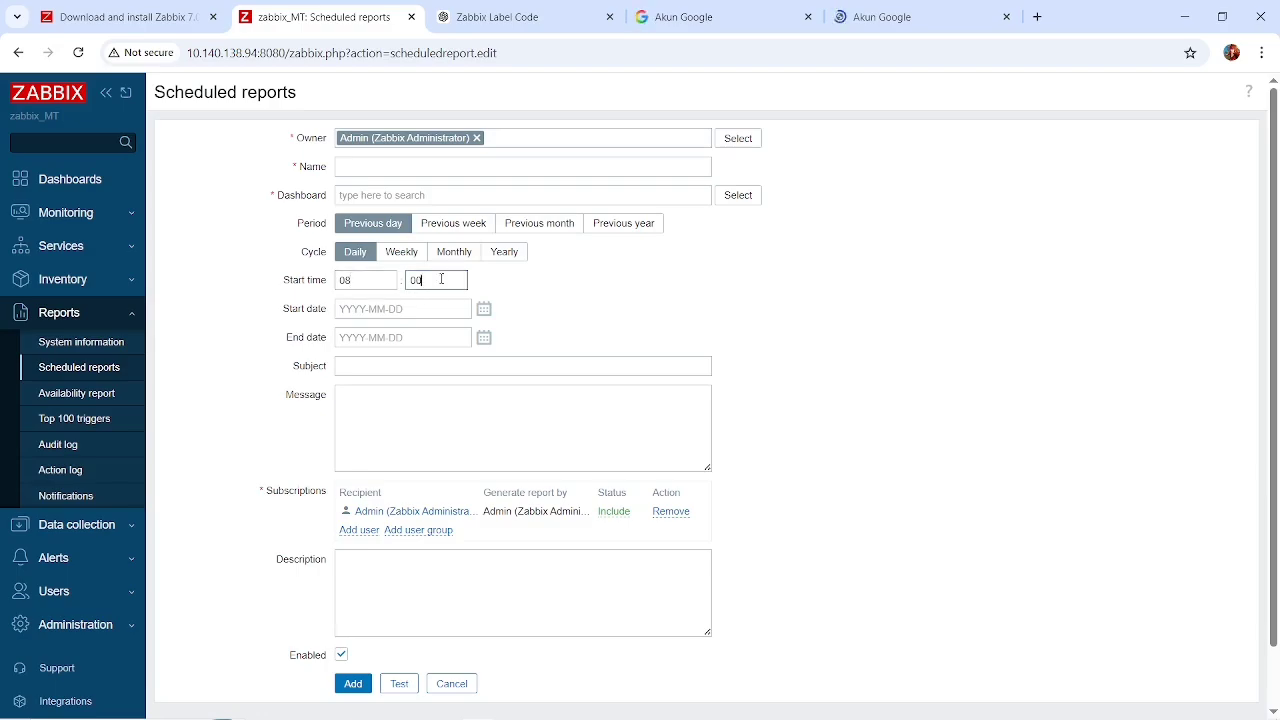
pyautogui.click(360, 280)
pyautogui.press('BackSpace')
pyautogui.write('8')
# Review the start date, subject, message and subscription fields of the new scheduled report.
pyautogui.scroll(-1, 560, 306)
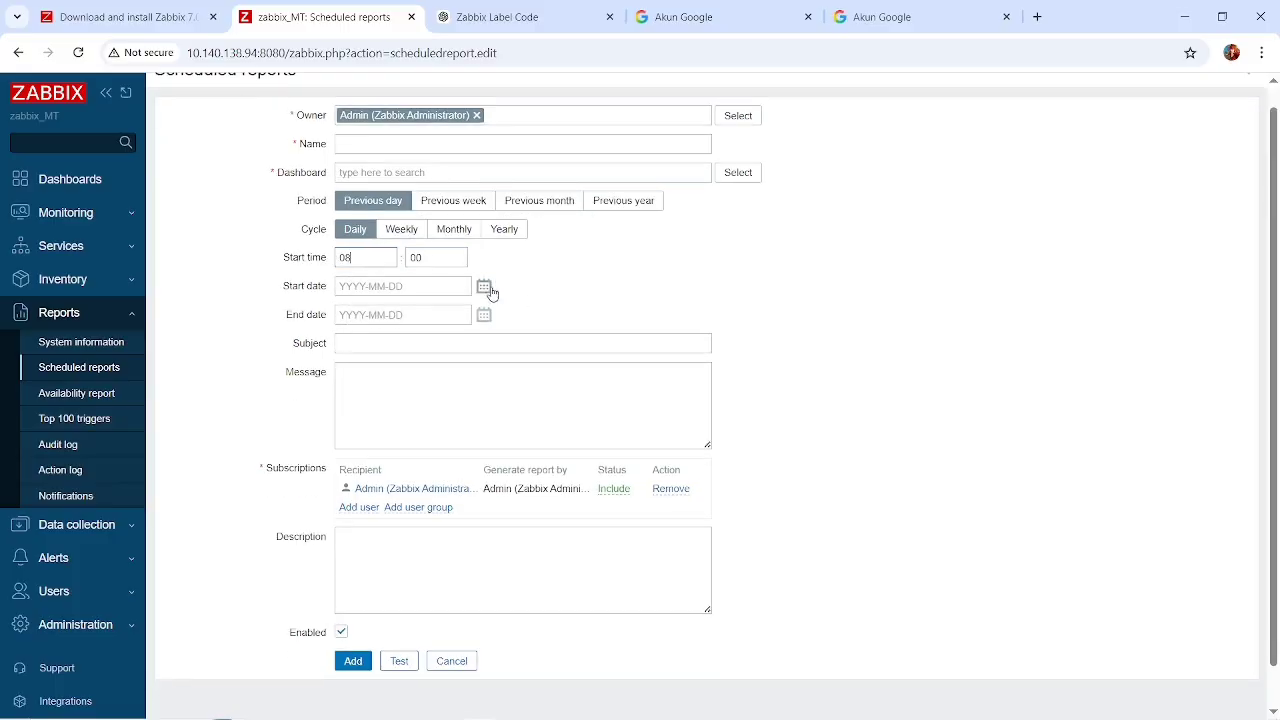
pyautogui.click(484, 287)
pyautogui.click(677, 274)
pyautogui.click(498, 342)
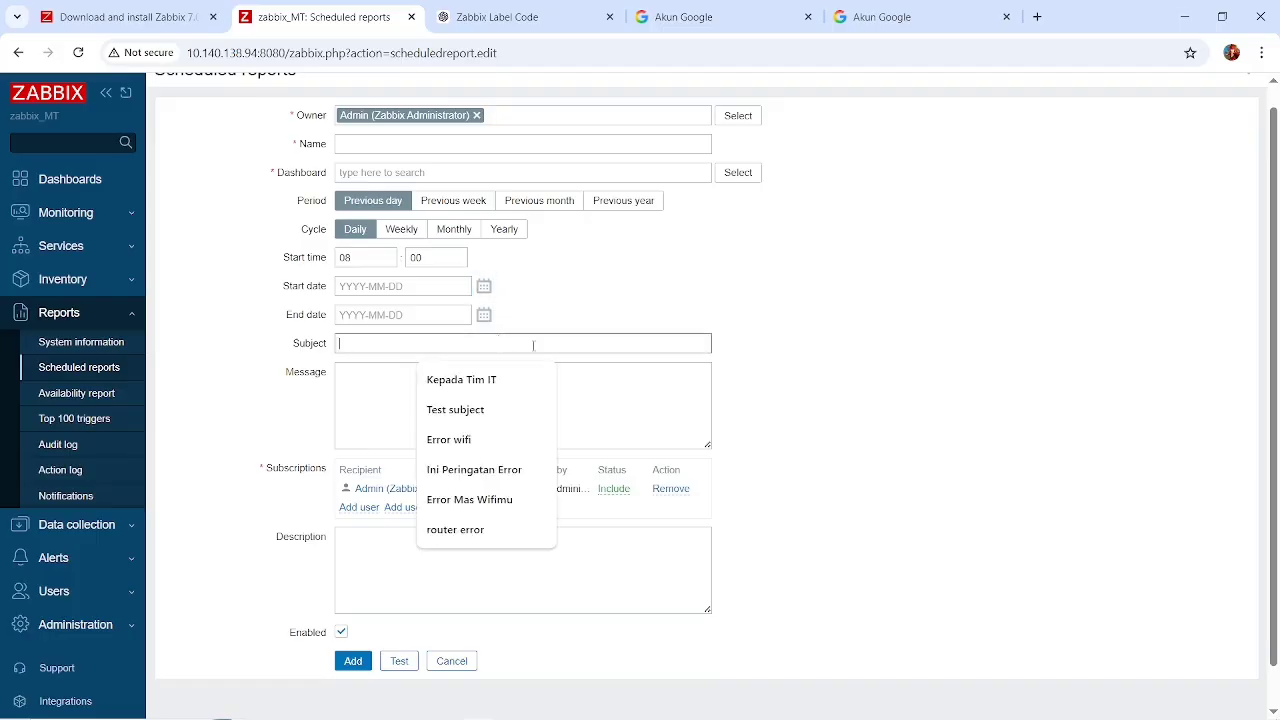
pyautogui.click(380, 412)
pyautogui.scroll(-1, 378, 418)
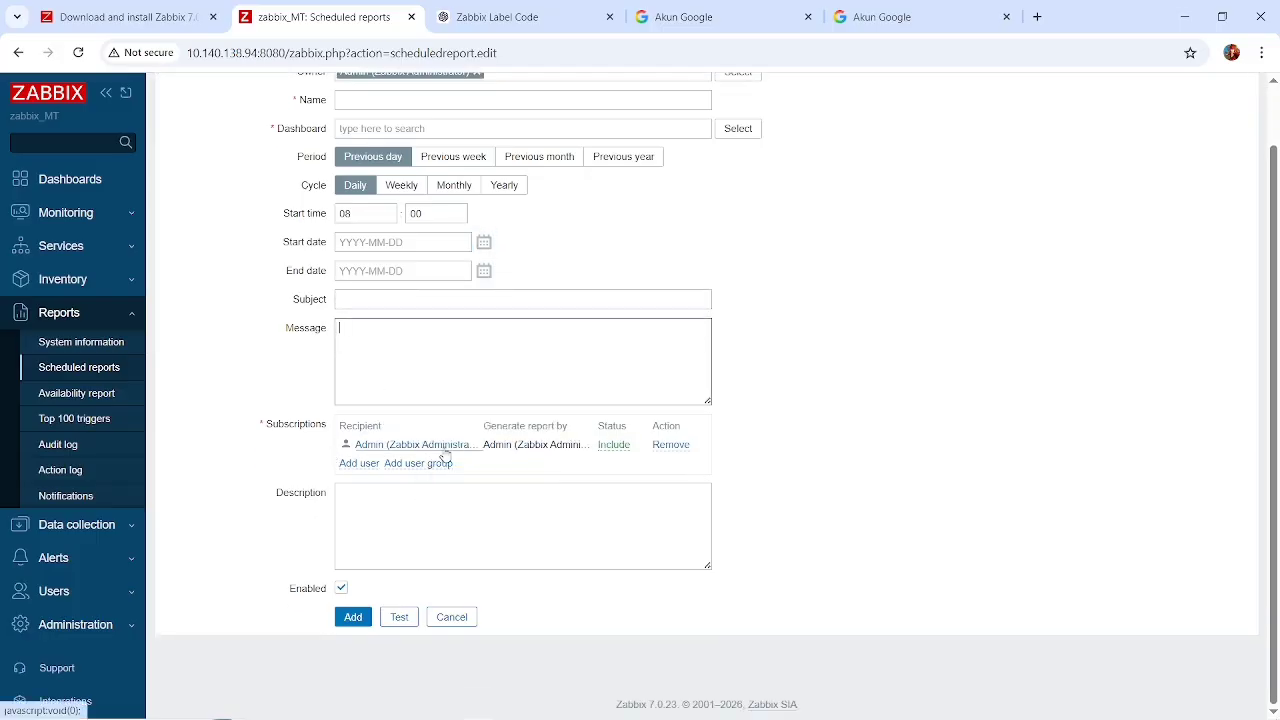
pyautogui.scroll(-1, 80, 490)
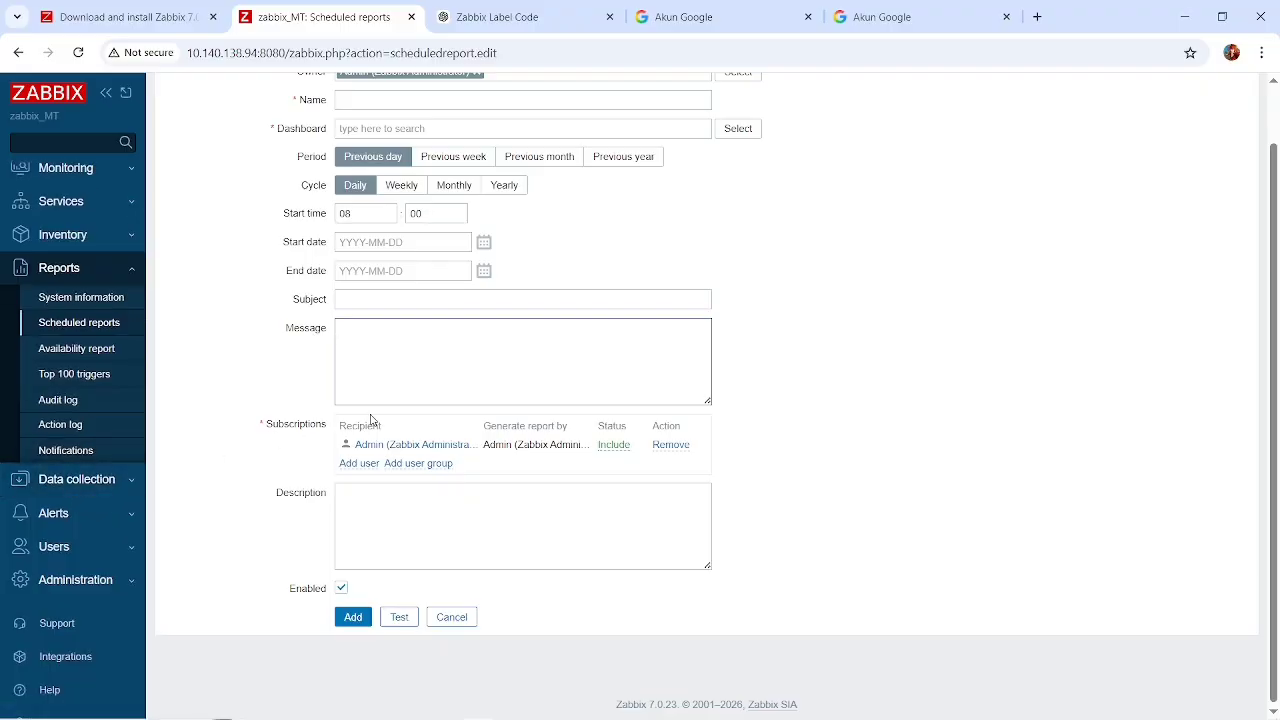
pyautogui.scroll(1, 370, 420)
# Check the two opened Google account pages and the list of signed-in accounts.
pyautogui.click(928, 12)
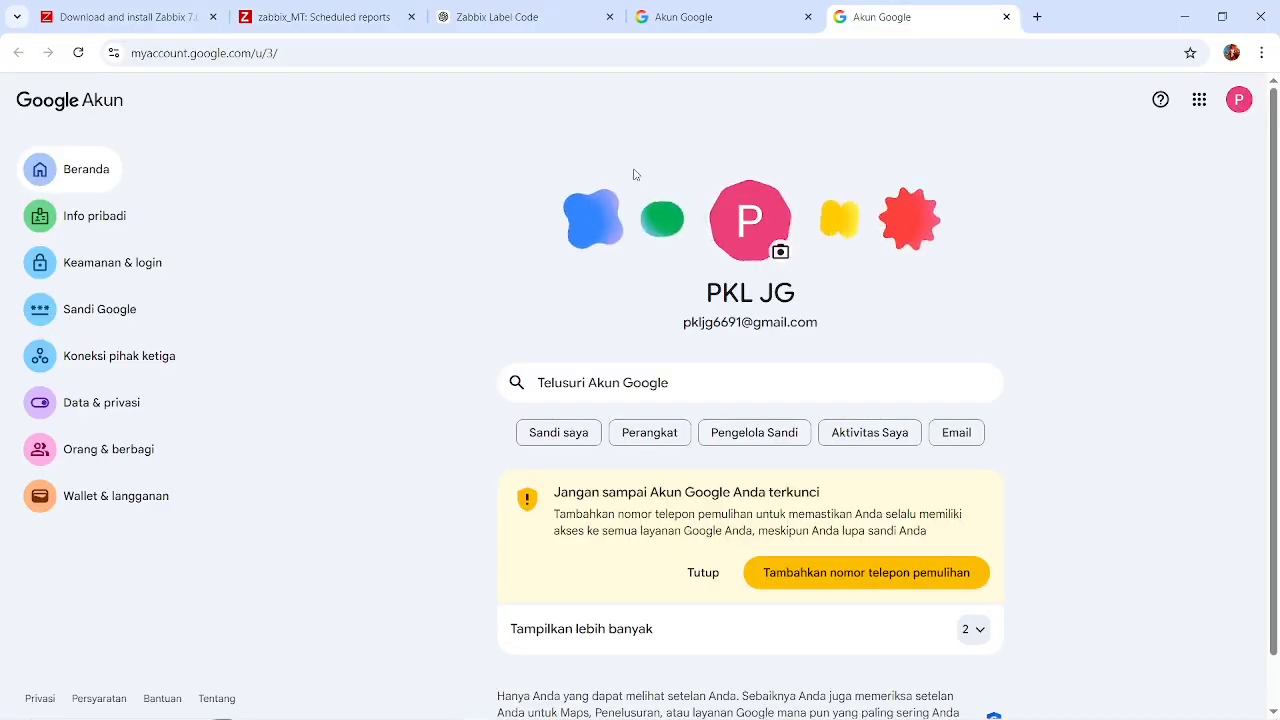
pyautogui.click(77, 180)
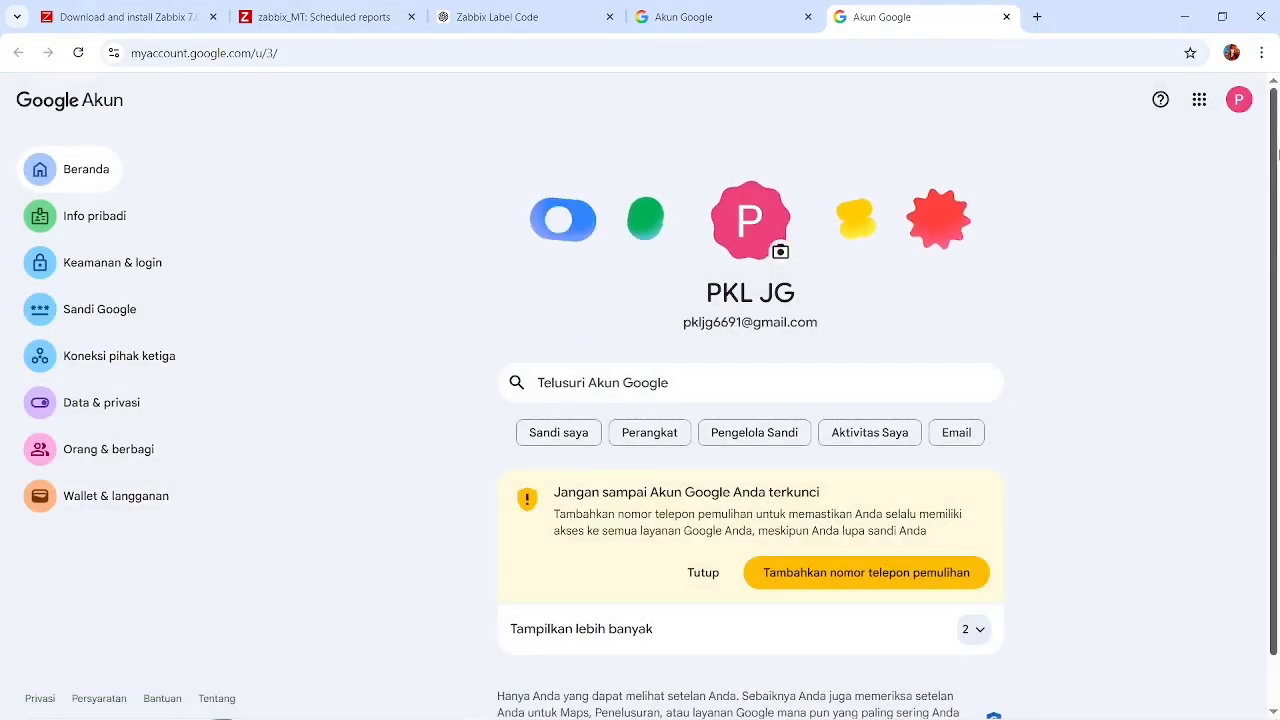
pyautogui.click(1238, 99)
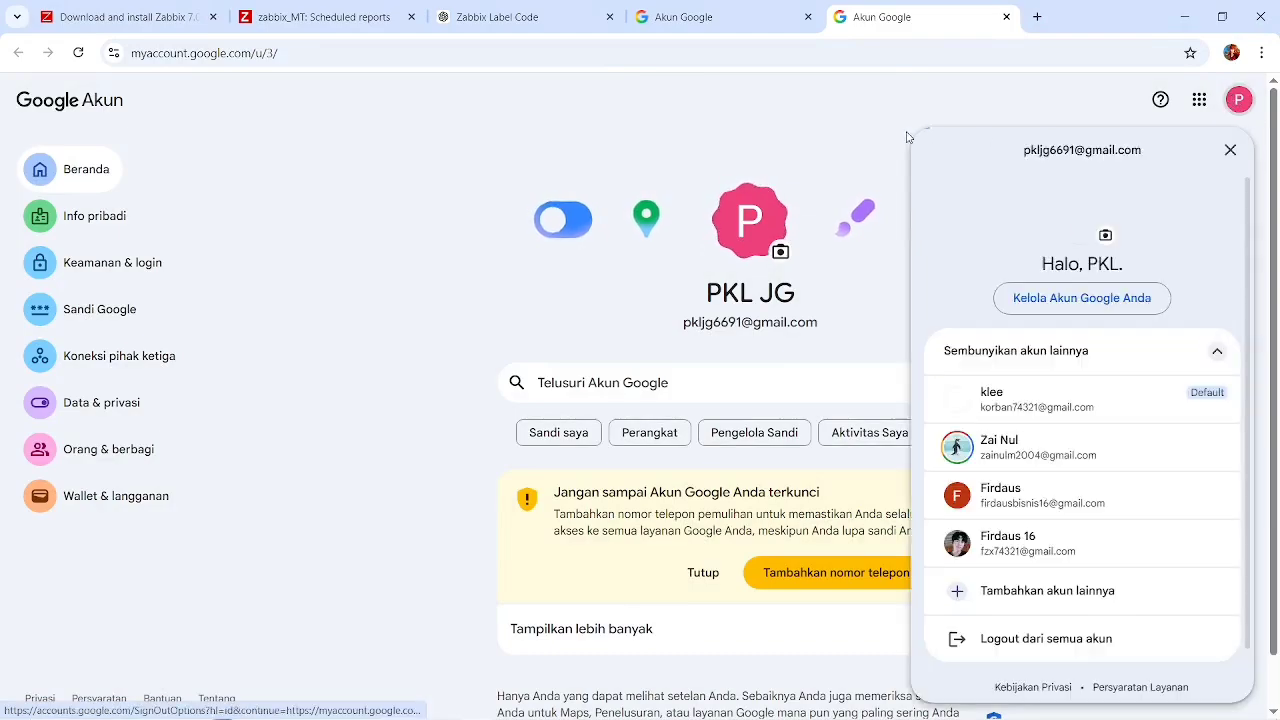
pyautogui.click(710, 124)
pyautogui.click(722, 12)
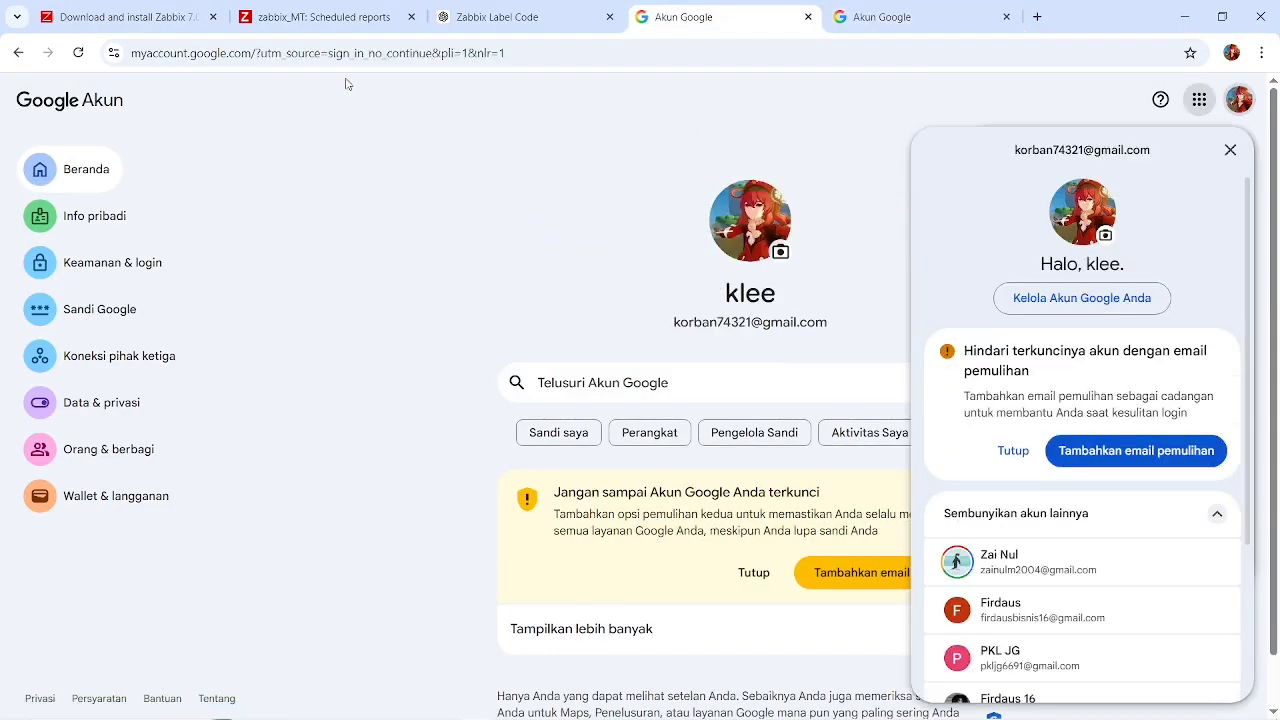
# Search for the Gmail login page, open Gmail from the results, and close the extra Google account page.
pyautogui.click(648, 50)
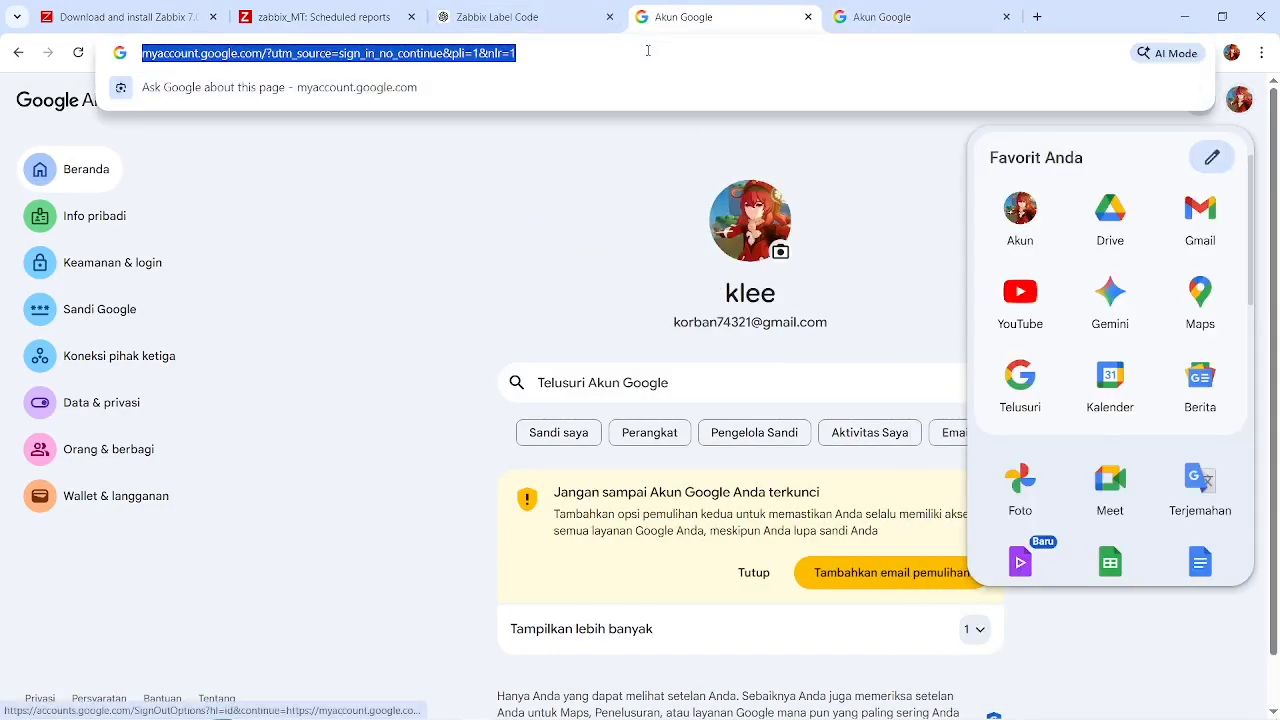
pyautogui.write('gmaiil')
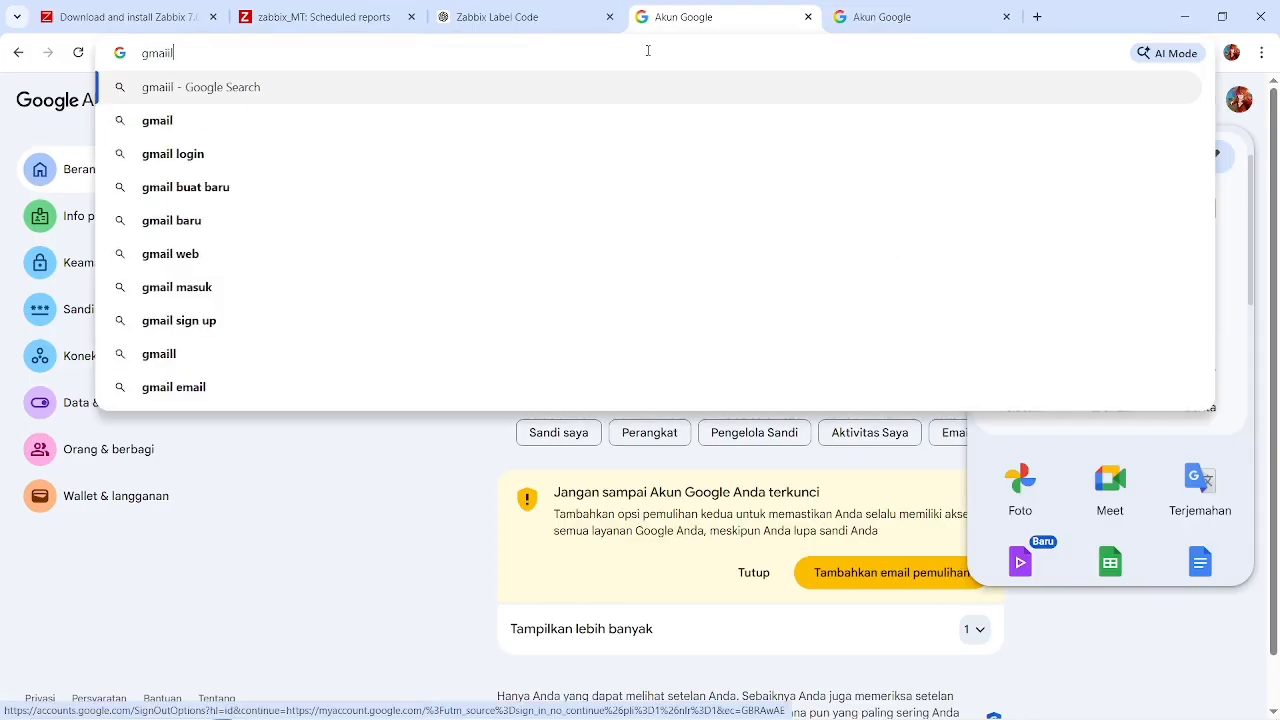
pyautogui.write(' login')
pyautogui.press('Return')
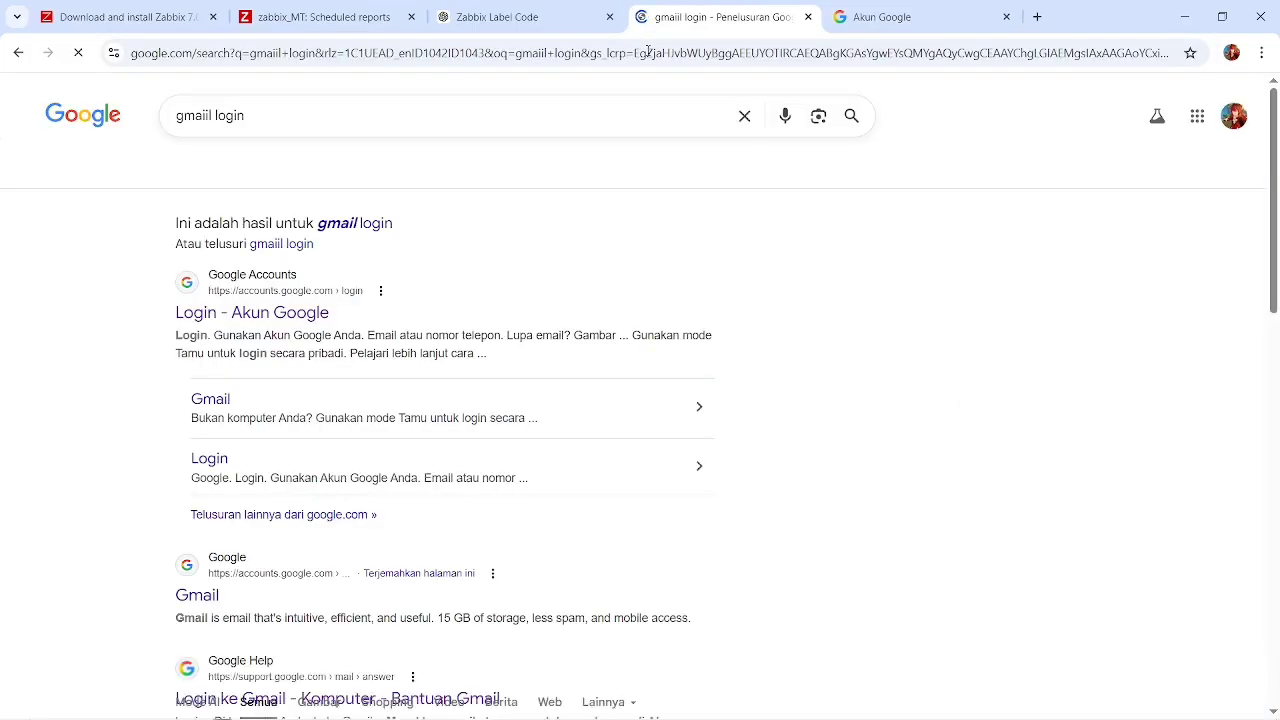
pyautogui.scroll(-2, 244, 383)
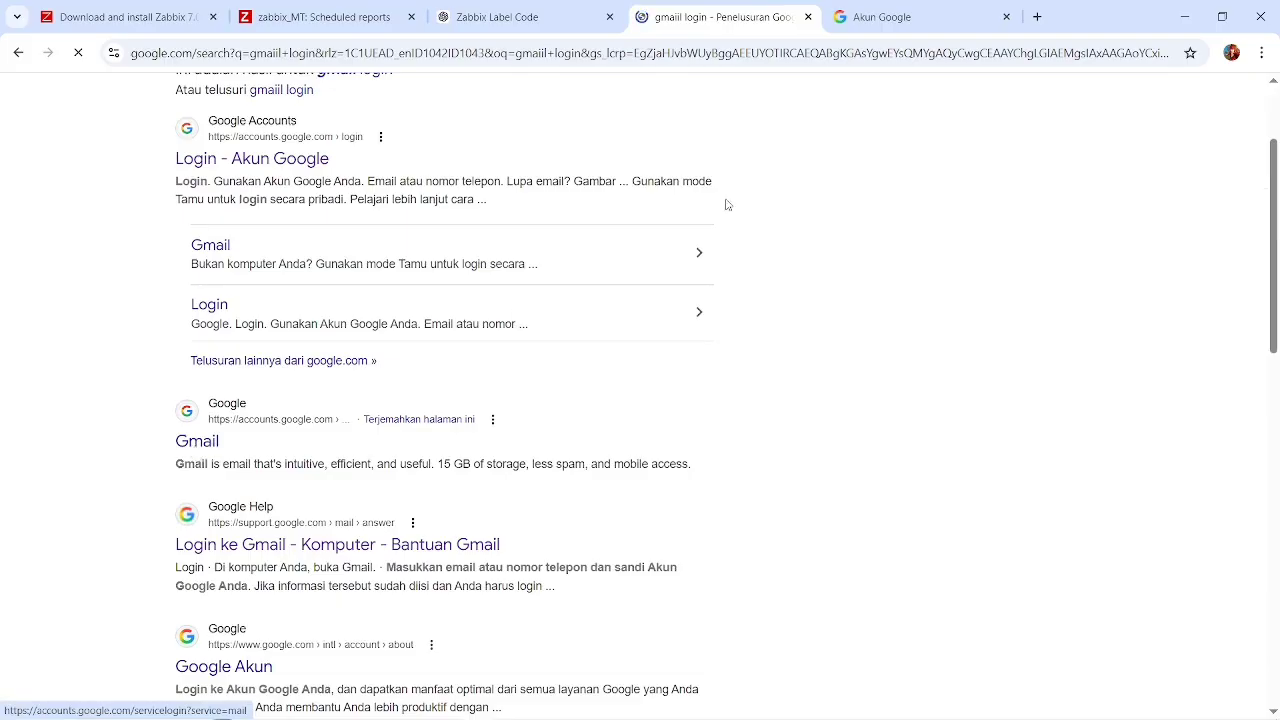
pyautogui.click(1006, 17)
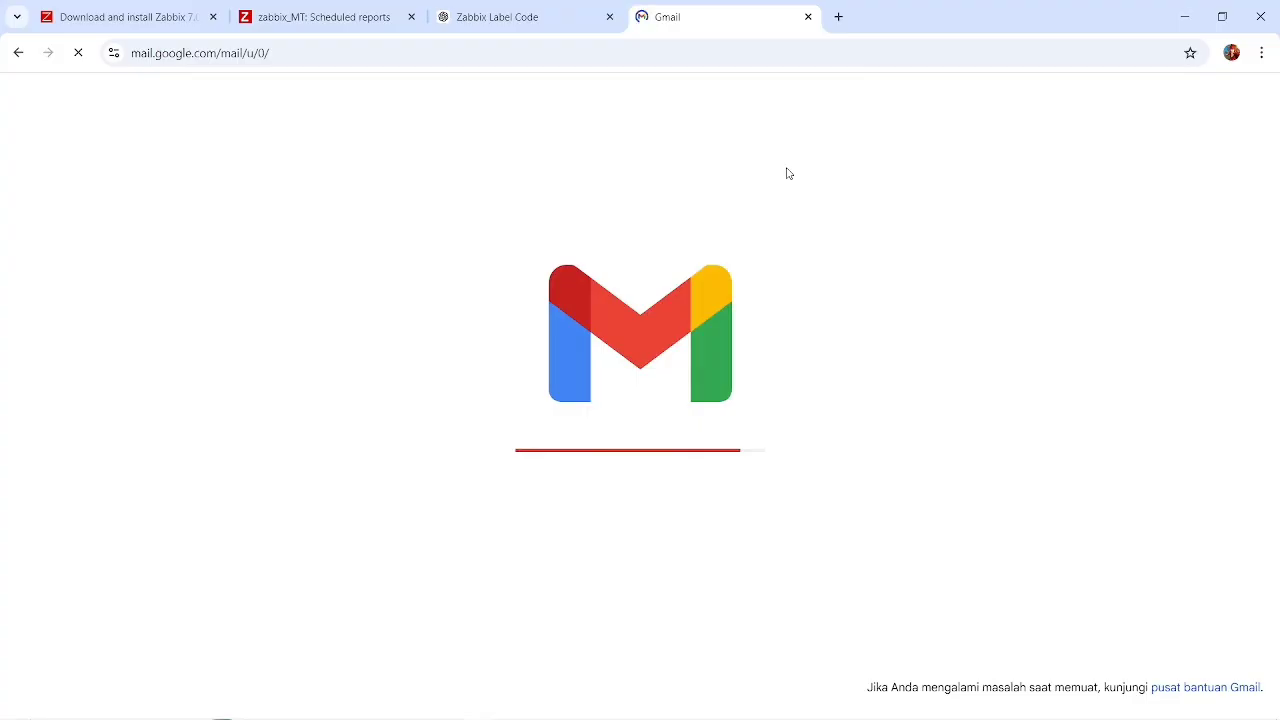
# Switch back to Zabbix and open the list of trigger actions.
pyautogui.click(283, 14)
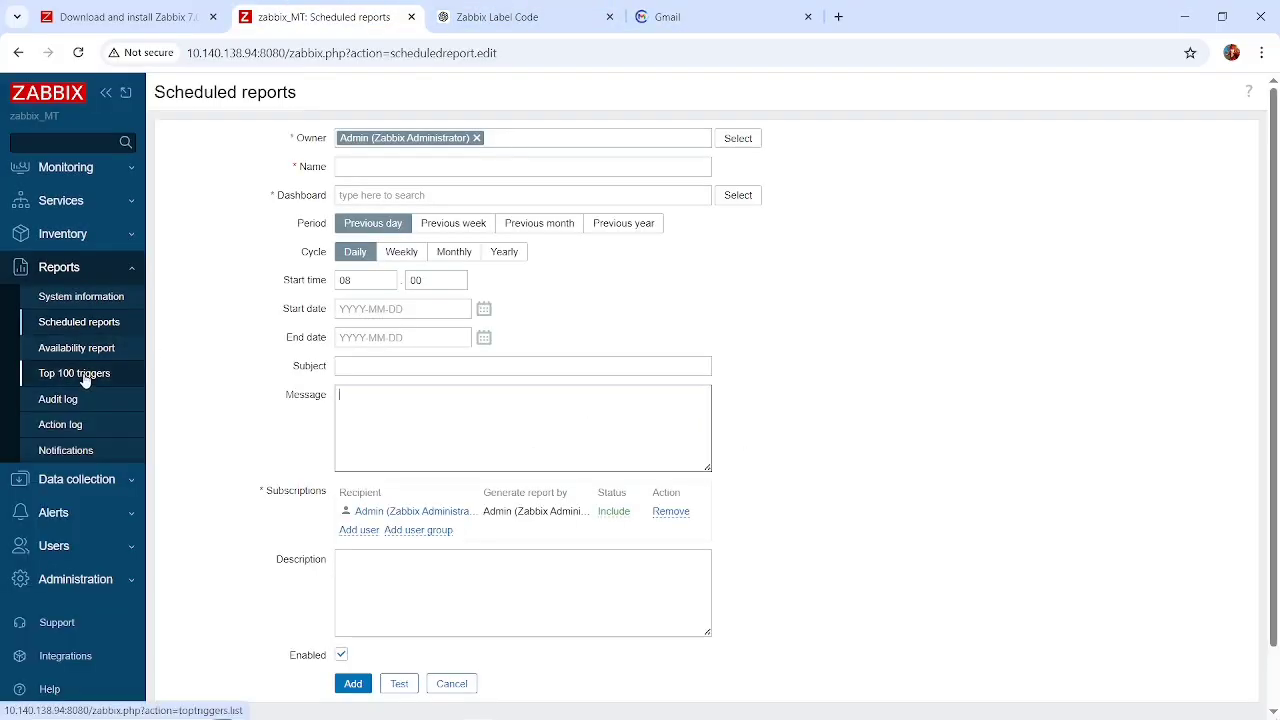
pyautogui.click(98, 516)
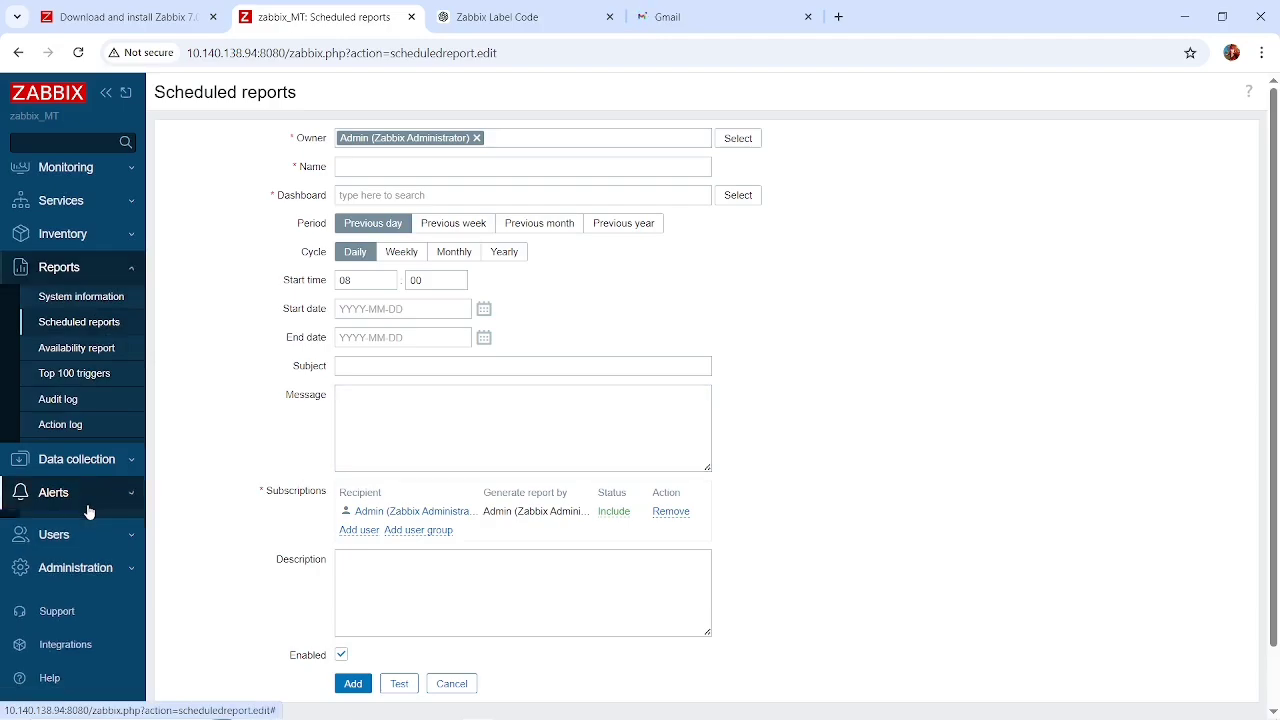
pyautogui.click(88, 410)
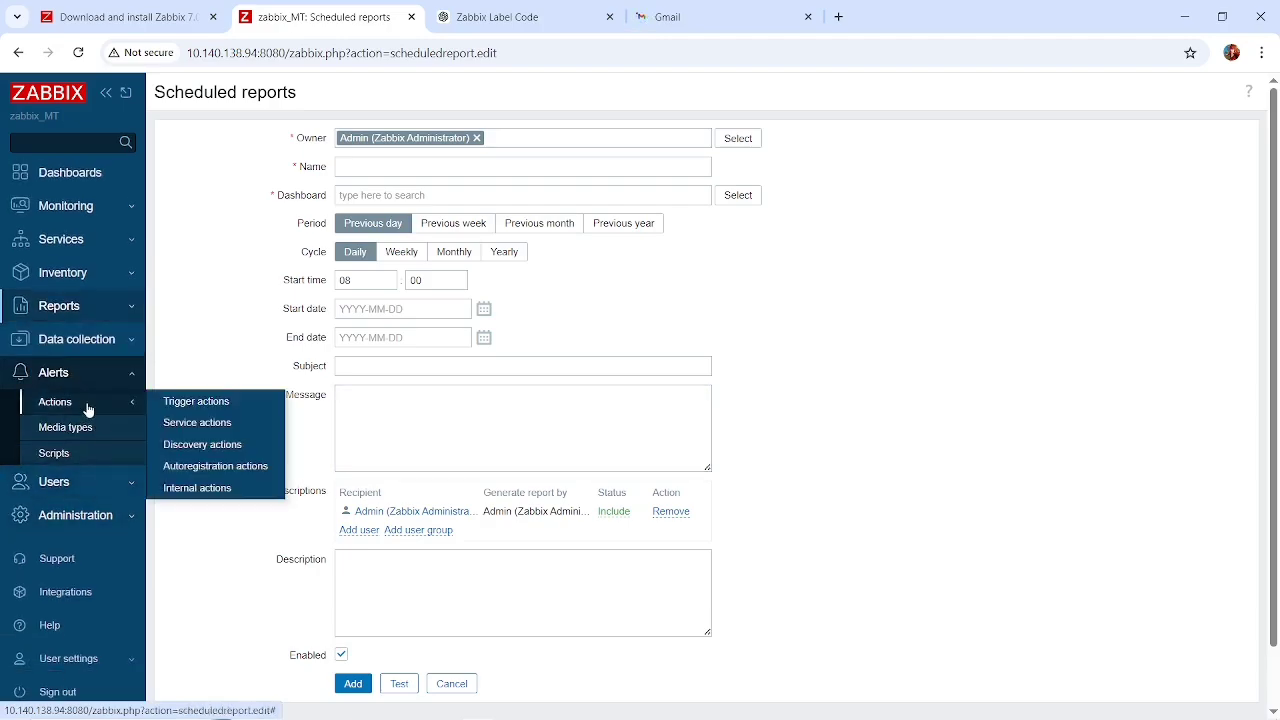
pyautogui.click(228, 404)
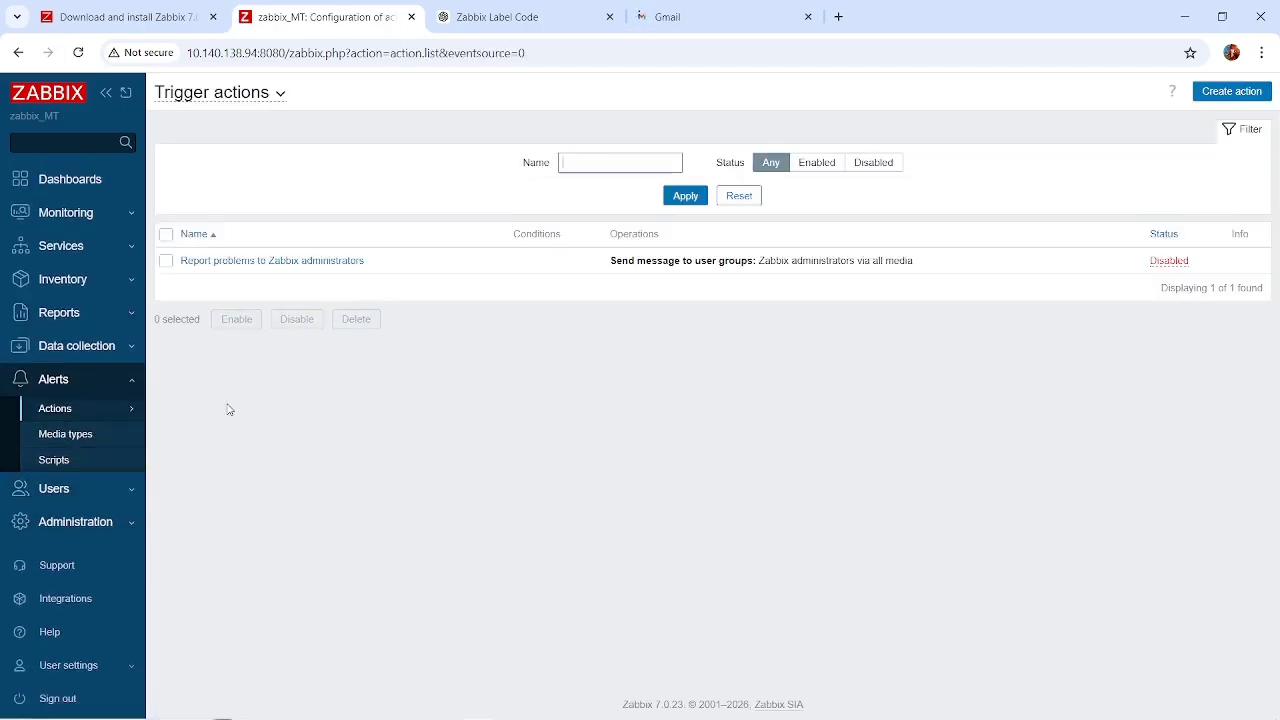
pyautogui.click(106, 489)
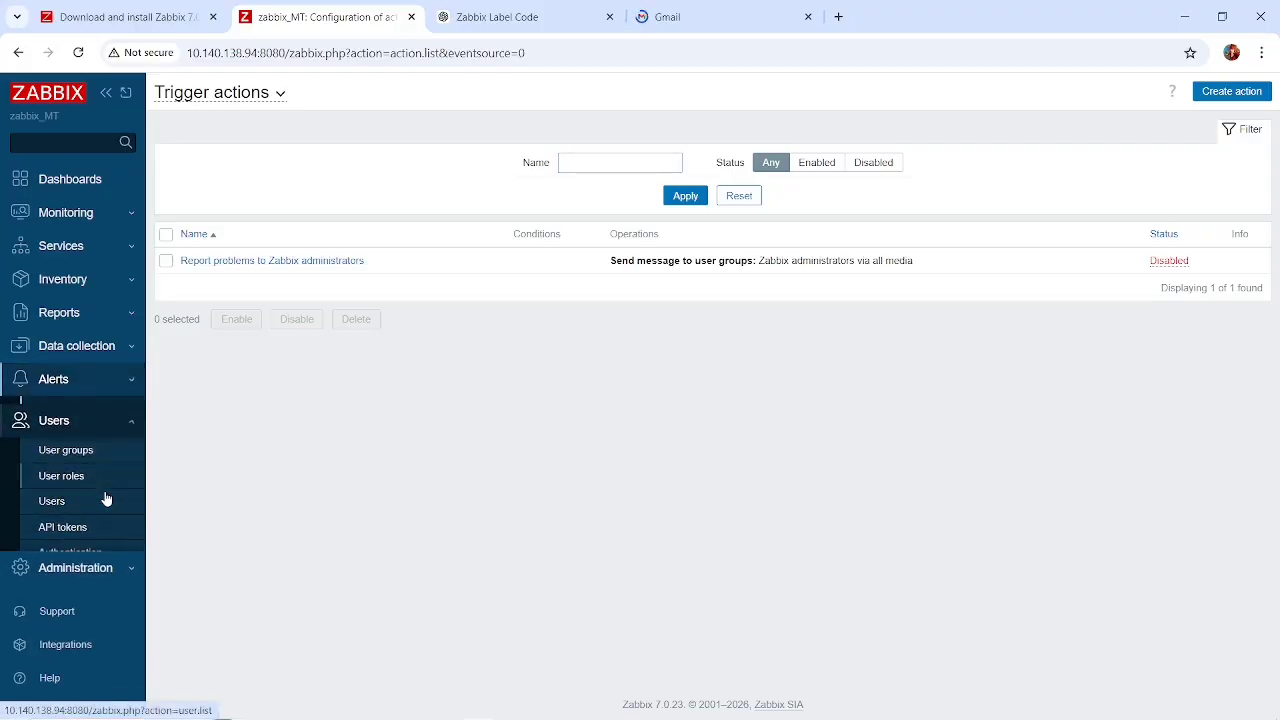
pyautogui.click(103, 395)
pyautogui.moveTo(117, 490)
pyautogui.mouseDown()
pyautogui.moveTo(100, 497)
pyautogui.moveTo(117, 494)
pyautogui.mouseUp()
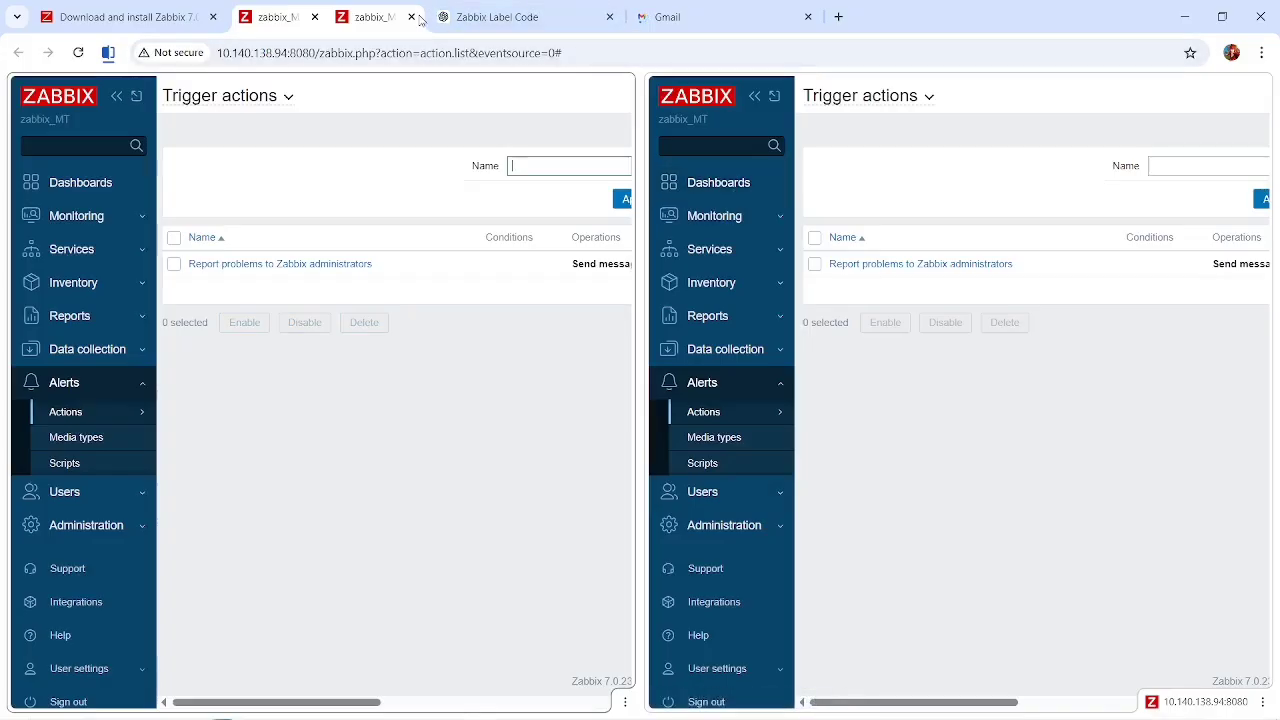
pyautogui.click(412, 17)
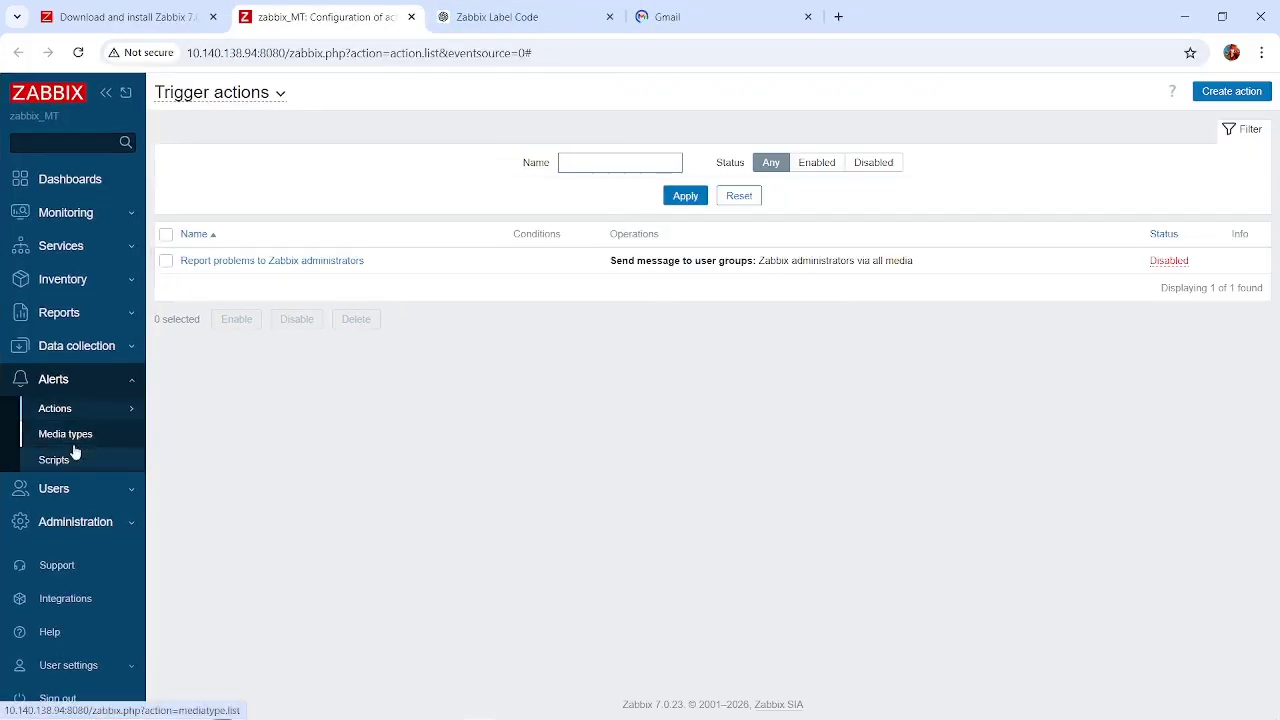
pyautogui.click(114, 345)
pyautogui.click(114, 314)
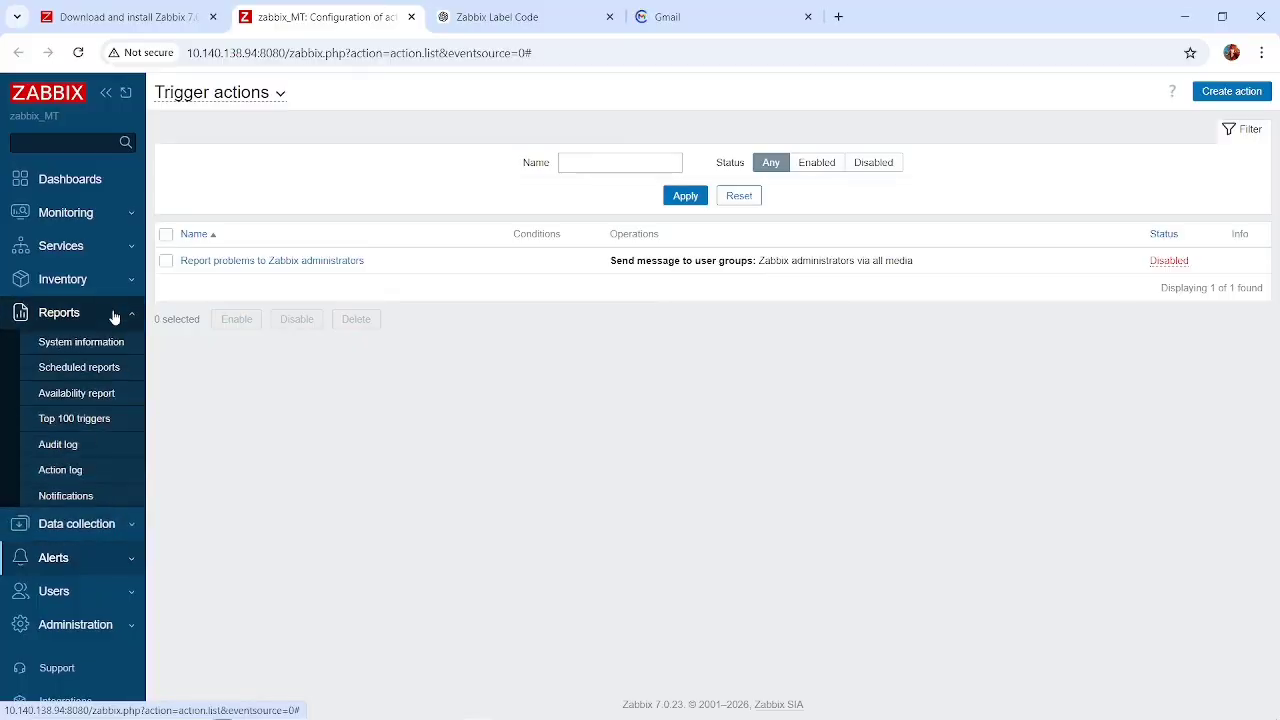
pyautogui.click(108, 283)
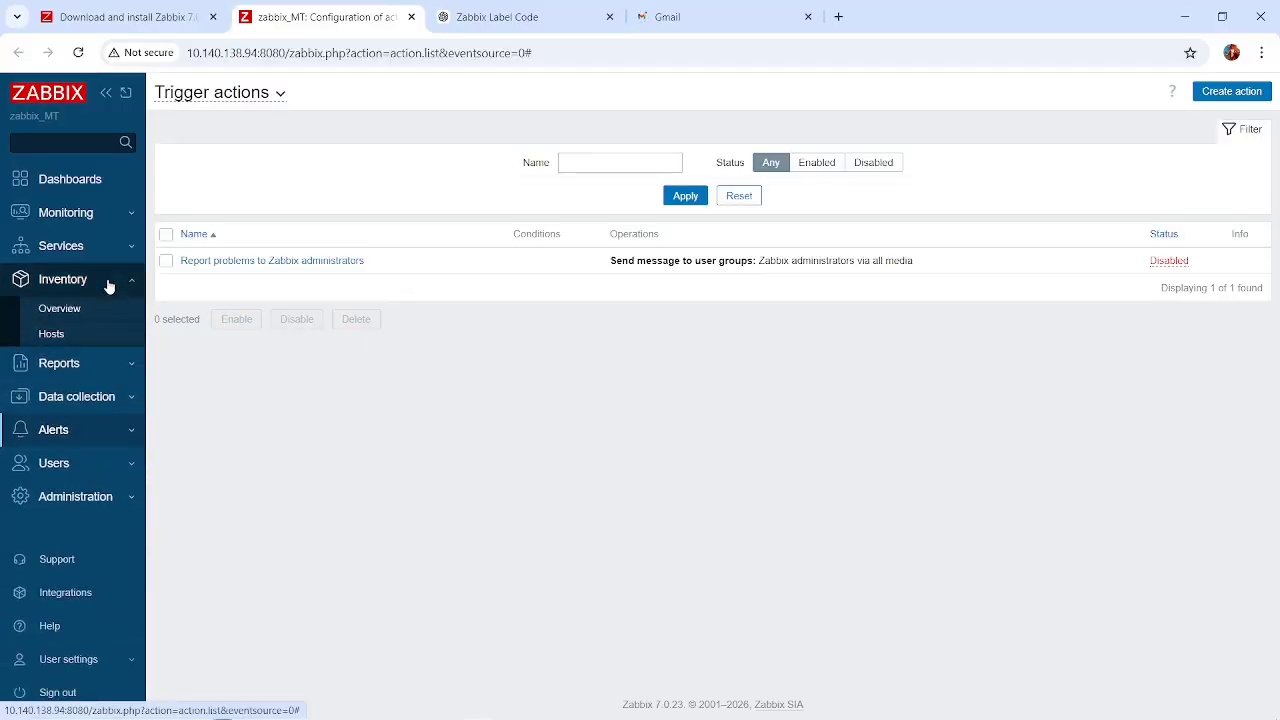
pyautogui.click(106, 397)
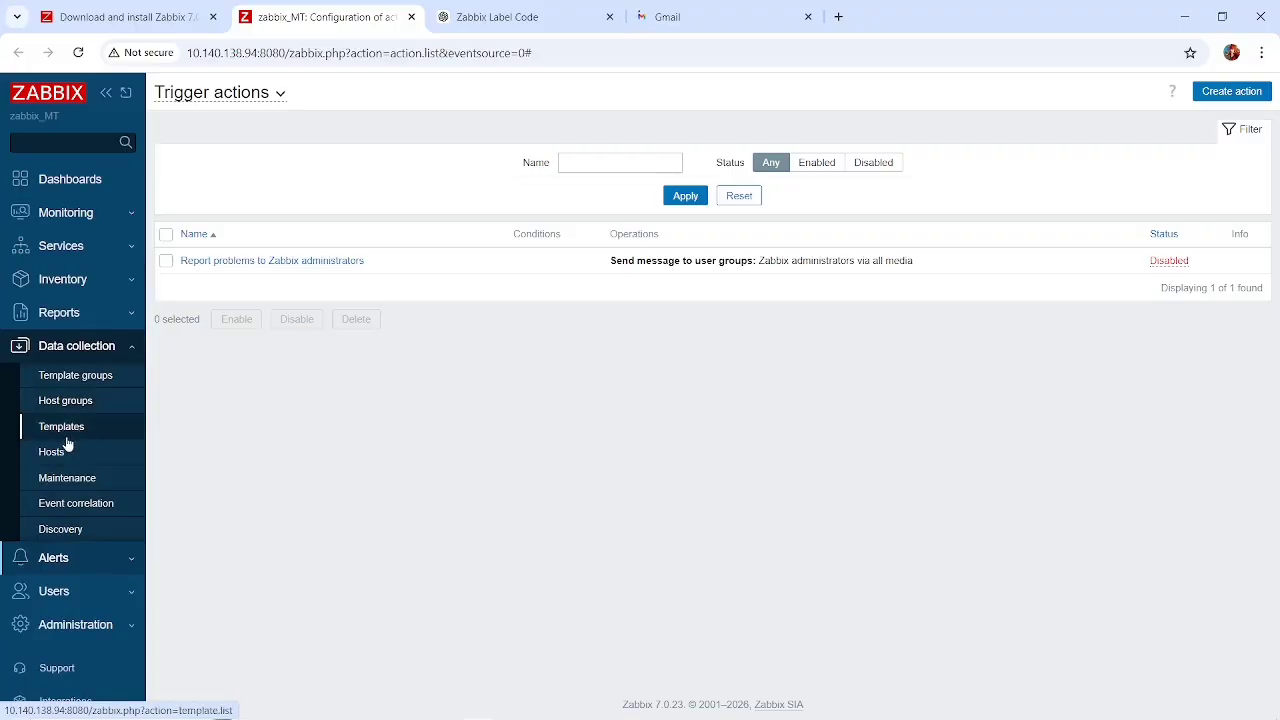
# Open the list of alert media types and look over its email entries.
pyautogui.click(124, 566)
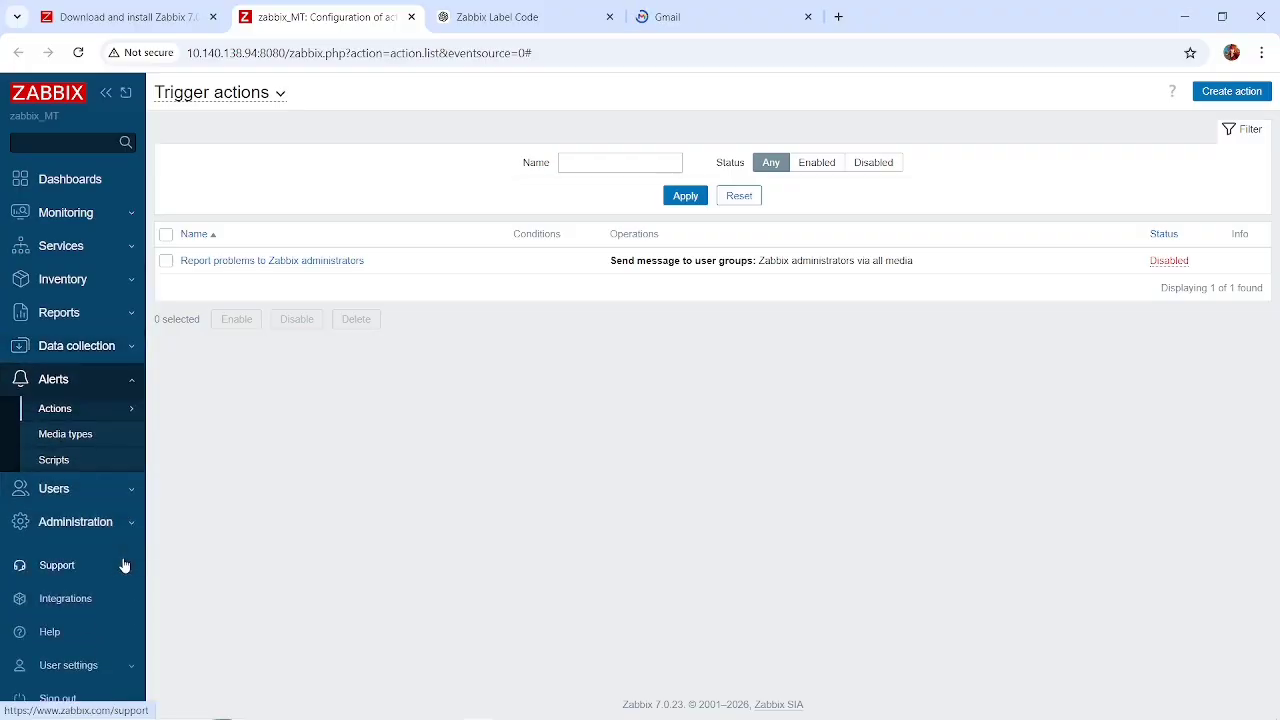
pyautogui.click(82, 435)
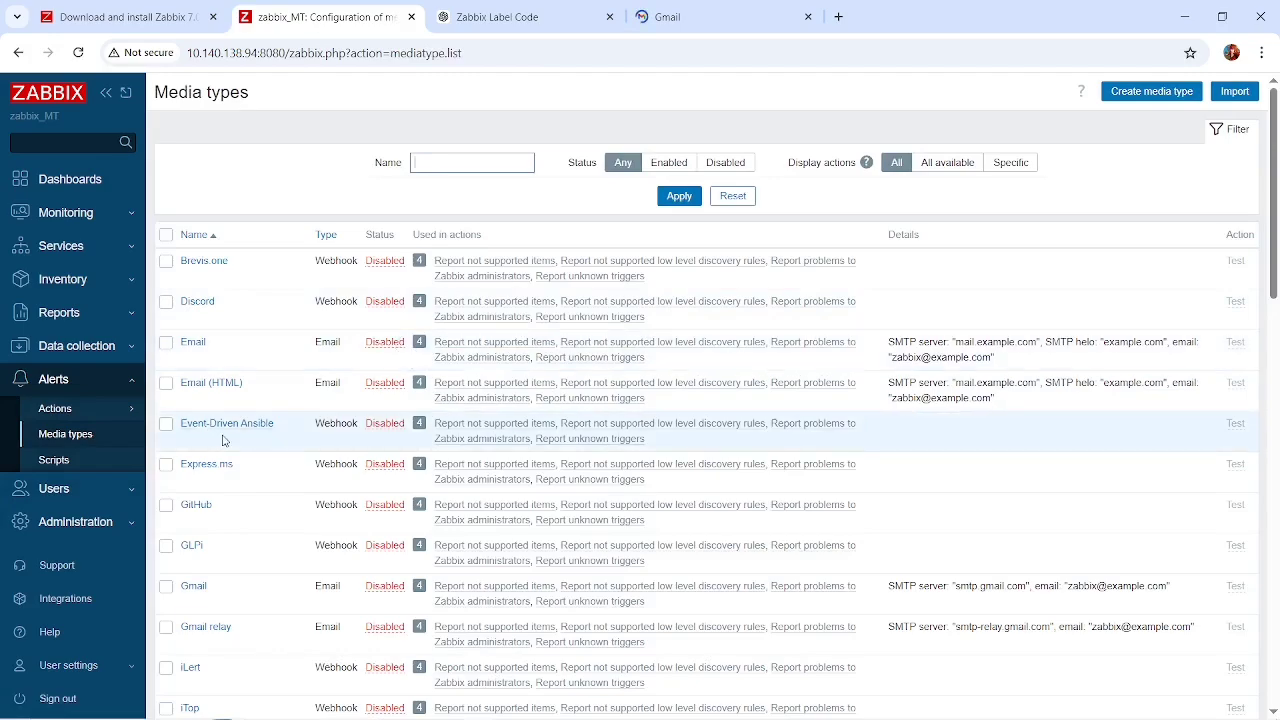
pyautogui.scroll(-1, 223, 440)
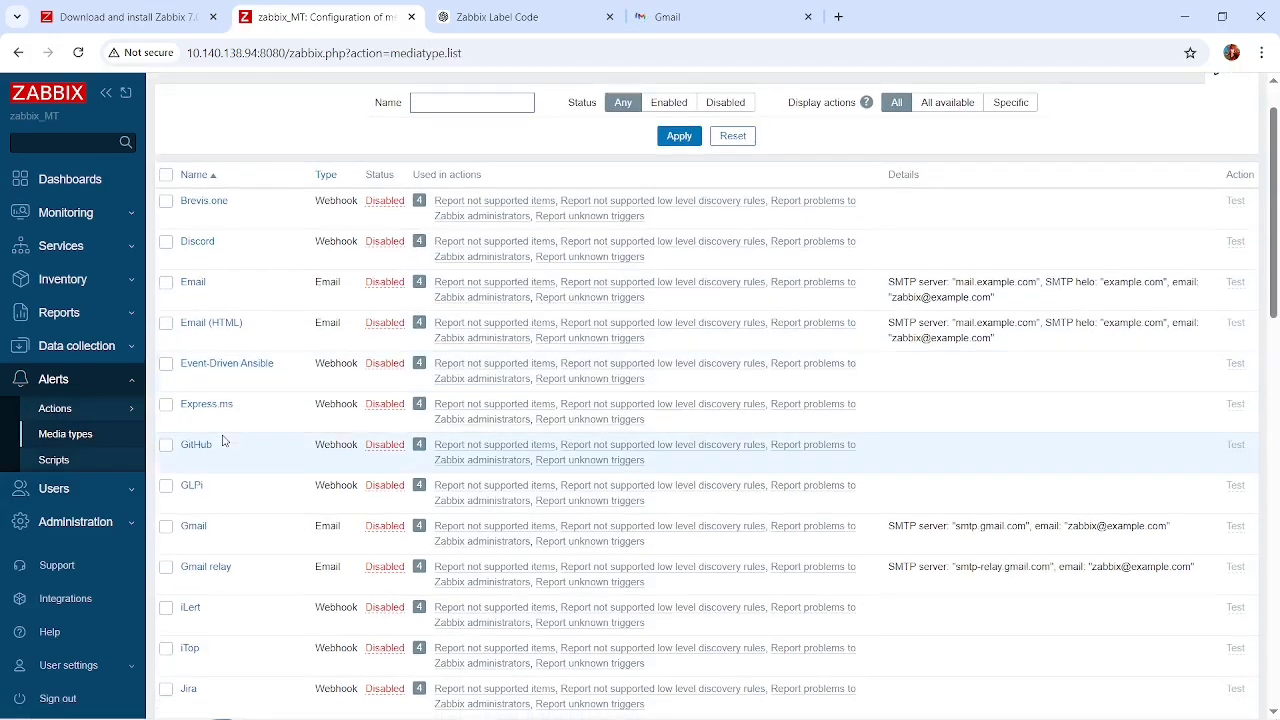
# Switch to Gmail and open the mailbox of the other signed-in account intended for the email notifications.
pyautogui.click(698, 6)
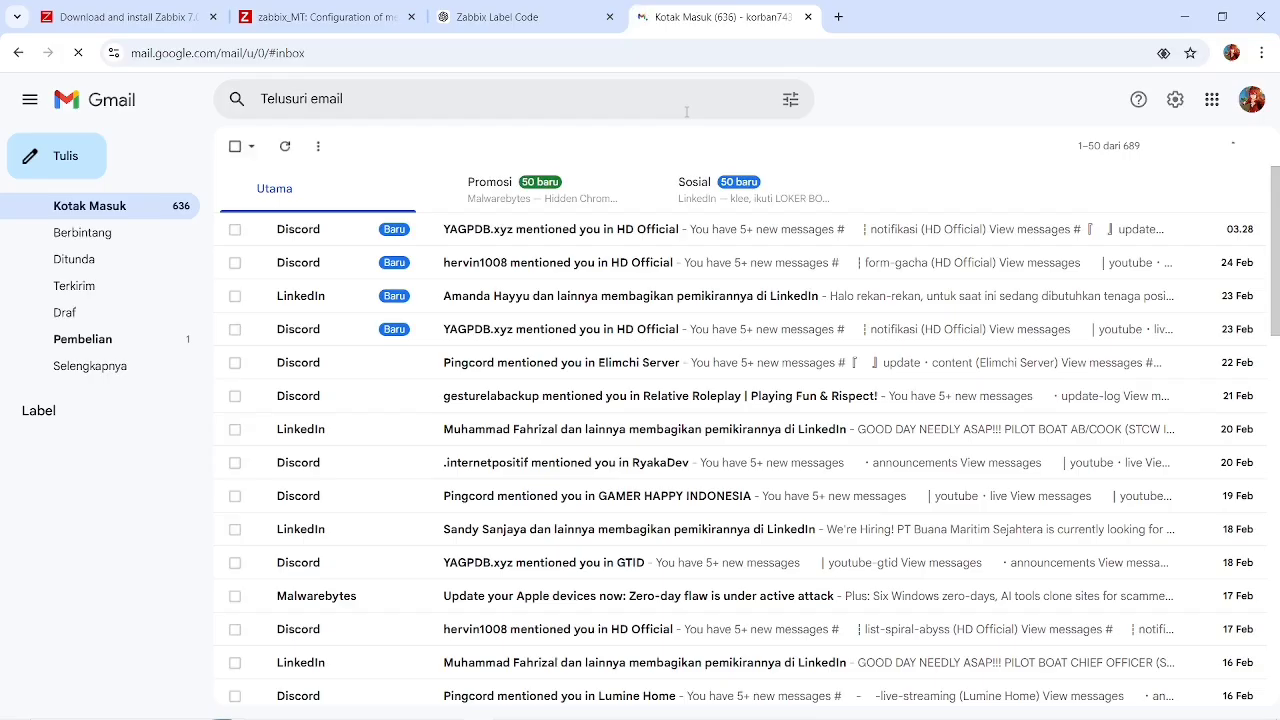
pyautogui.click(1251, 103)
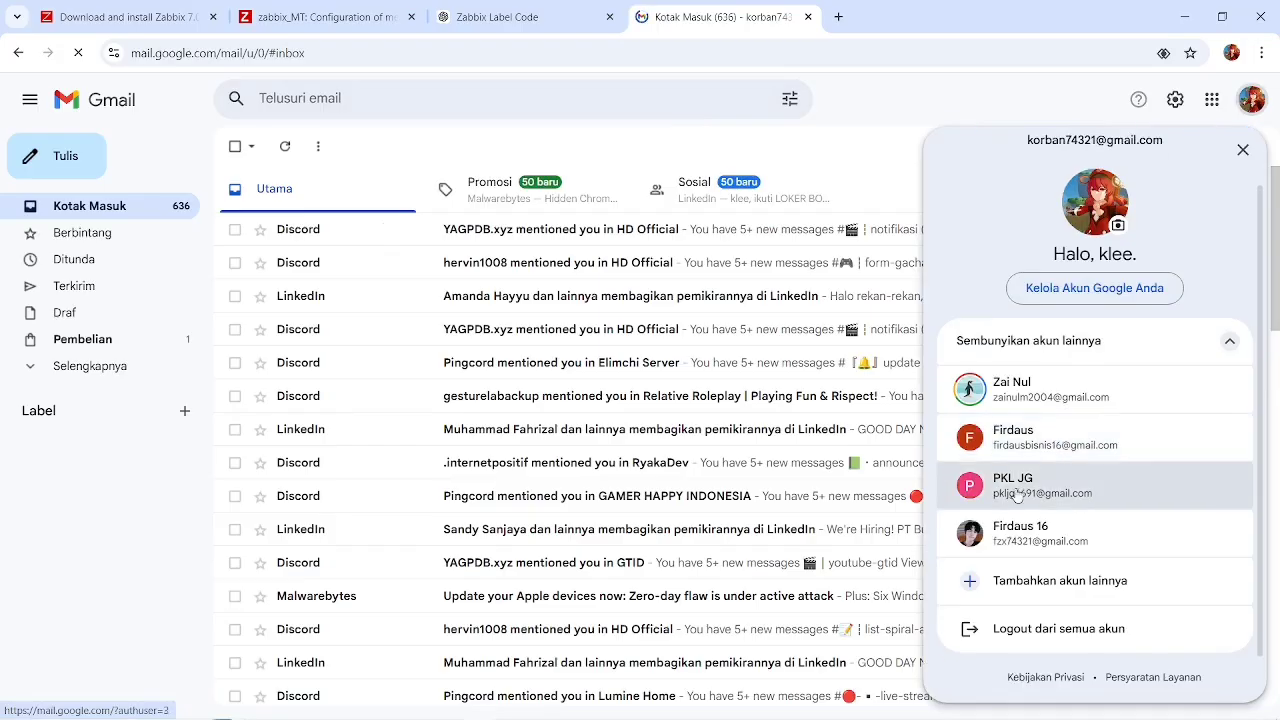
pyautogui.click(1017, 494)
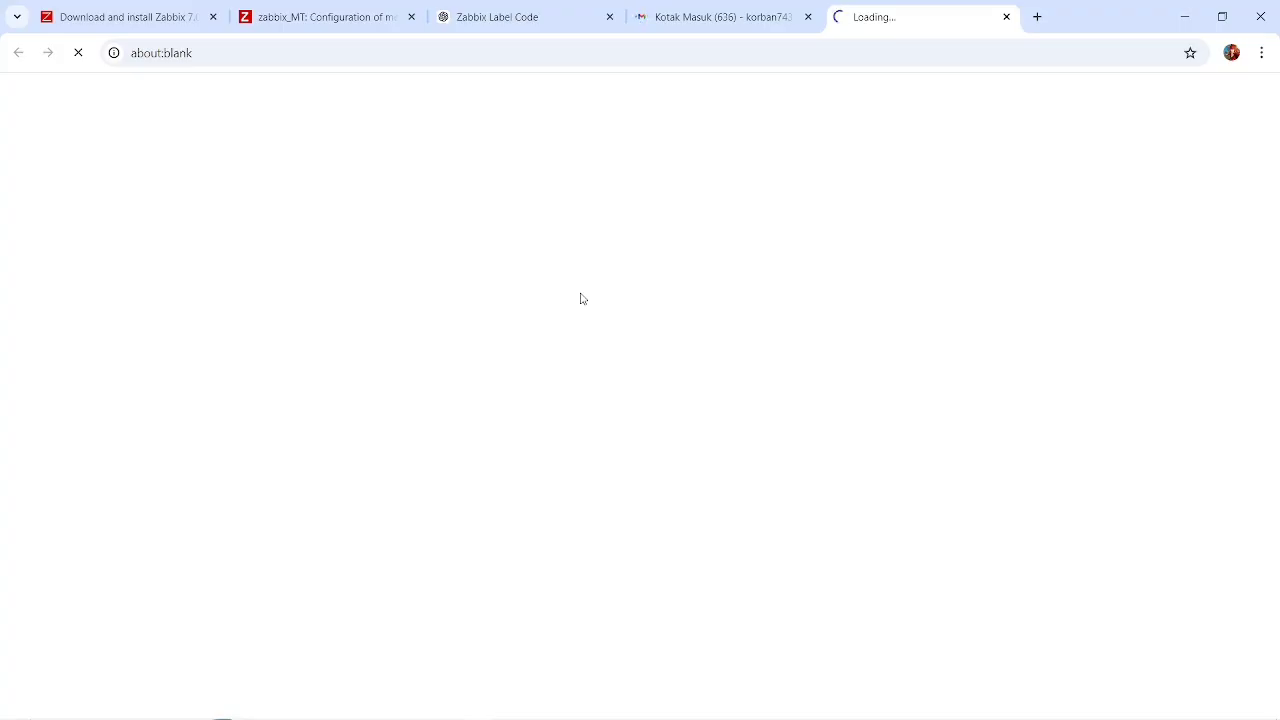
pyautogui.click(729, 14)
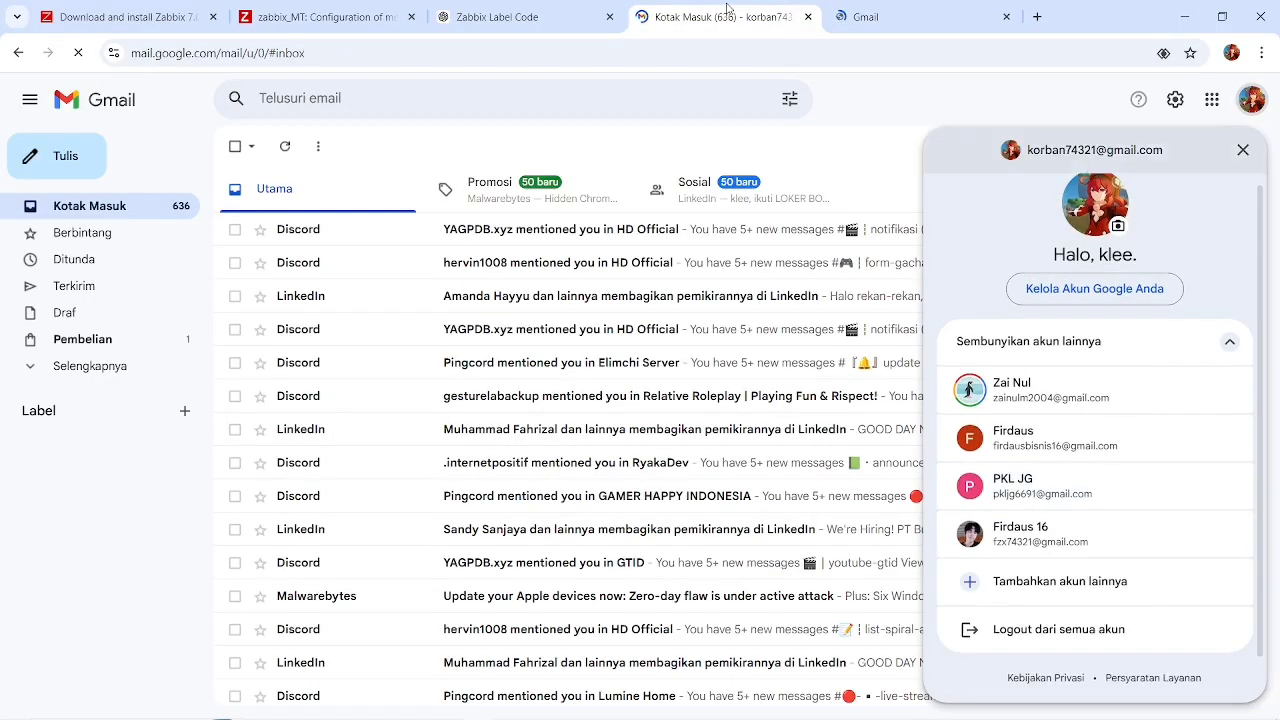
pyautogui.click(883, 14)
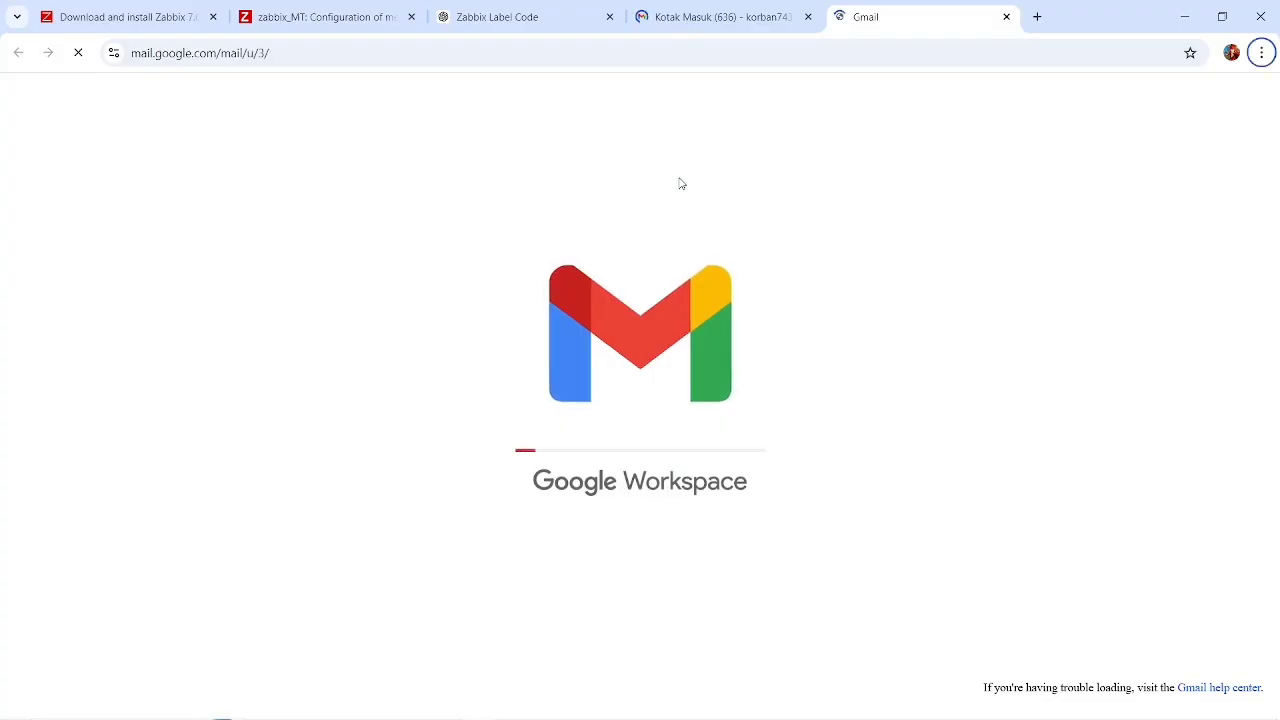
pyautogui.hotkey('alt', 'Tab')
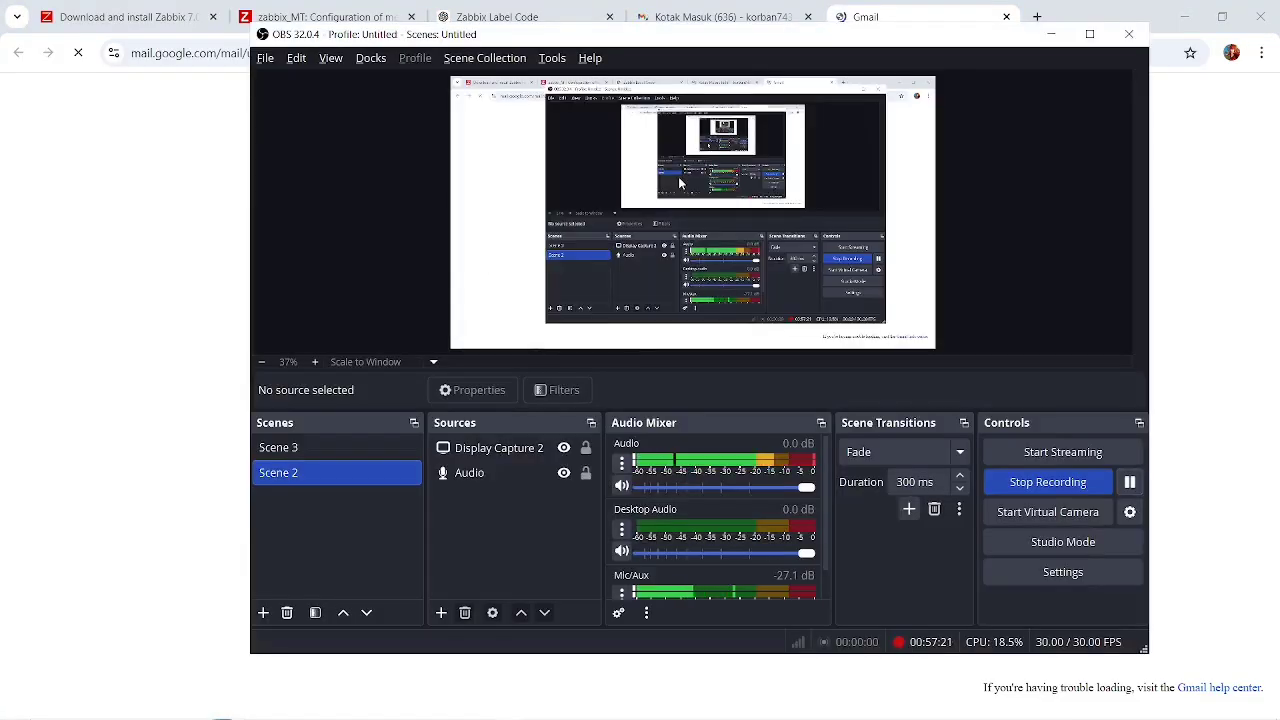
pyautogui.click(200, 272)
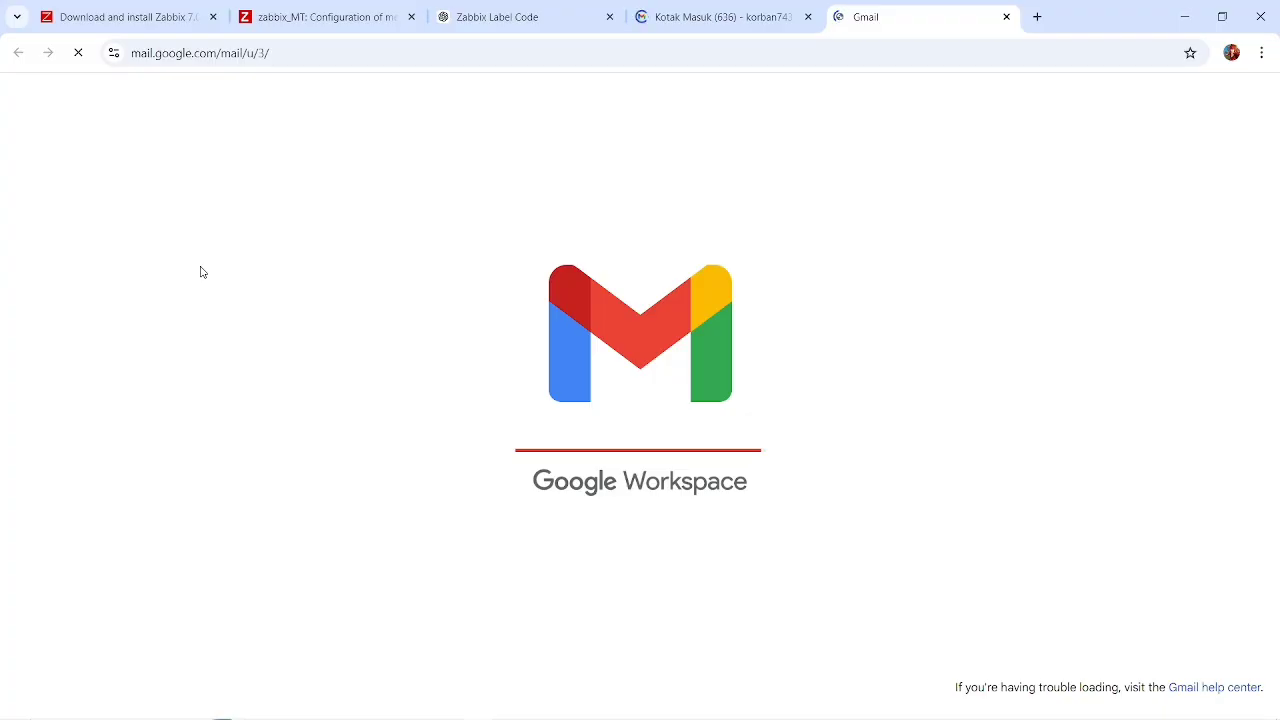
pyautogui.click(715, 12)
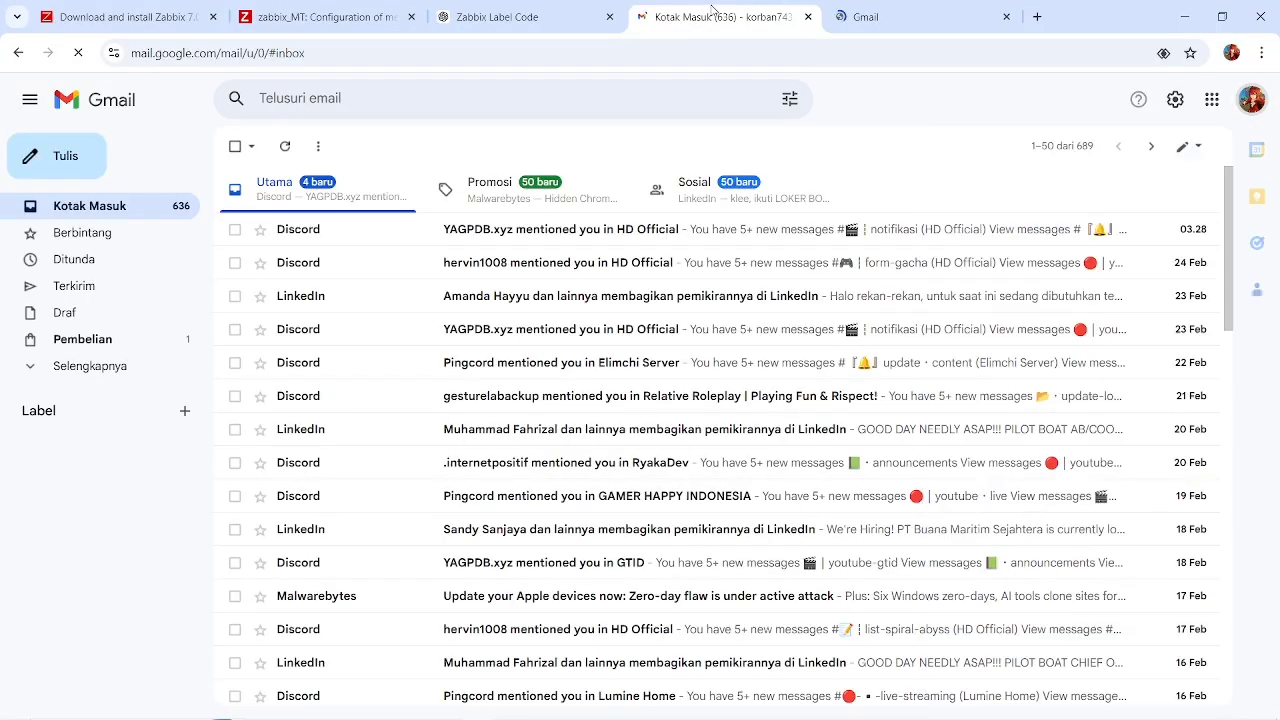
# Return to Zabbix and look through the complete list of available media types, from Brevis.one to Zendesk.
pyautogui.click(519, 8)
pyautogui.click(322, 10)
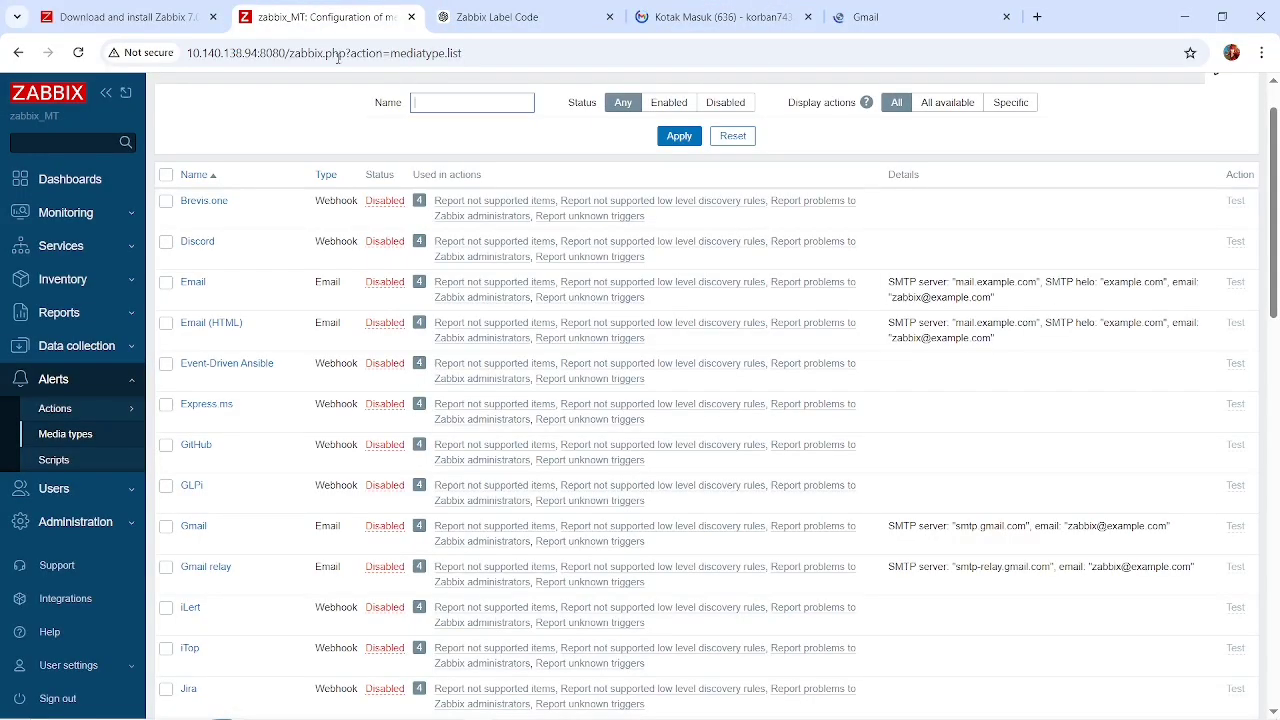
pyautogui.scroll(-4, 307, 430)
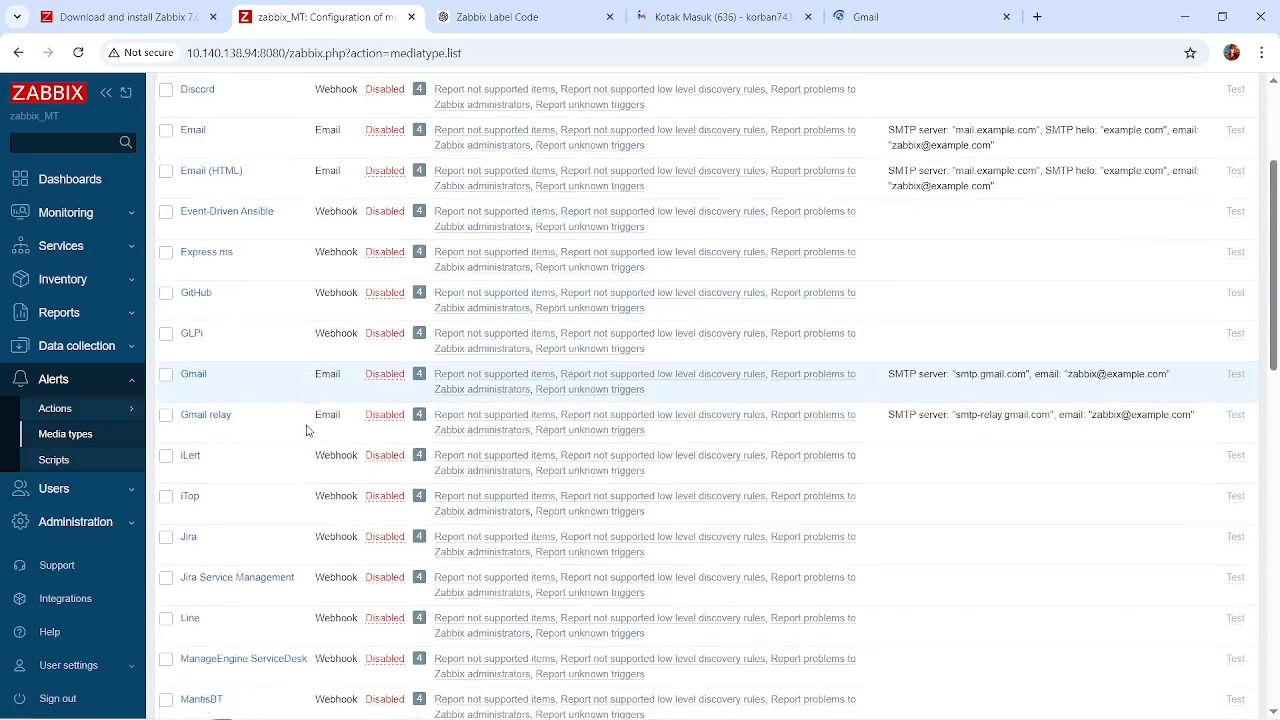
pyautogui.scroll(-2, 307, 430)
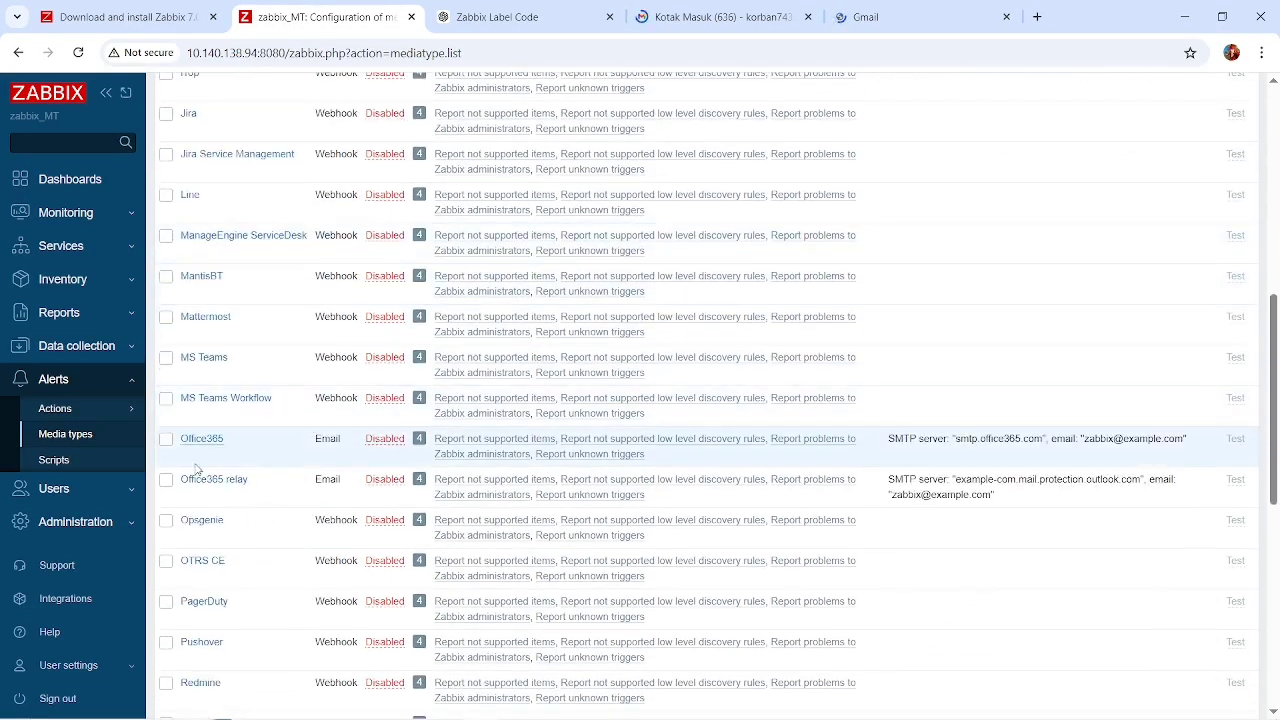
pyautogui.scroll(-3, 309, 430)
pyautogui.scroll(1, 210, 543)
pyautogui.scroll(9, 210, 543)
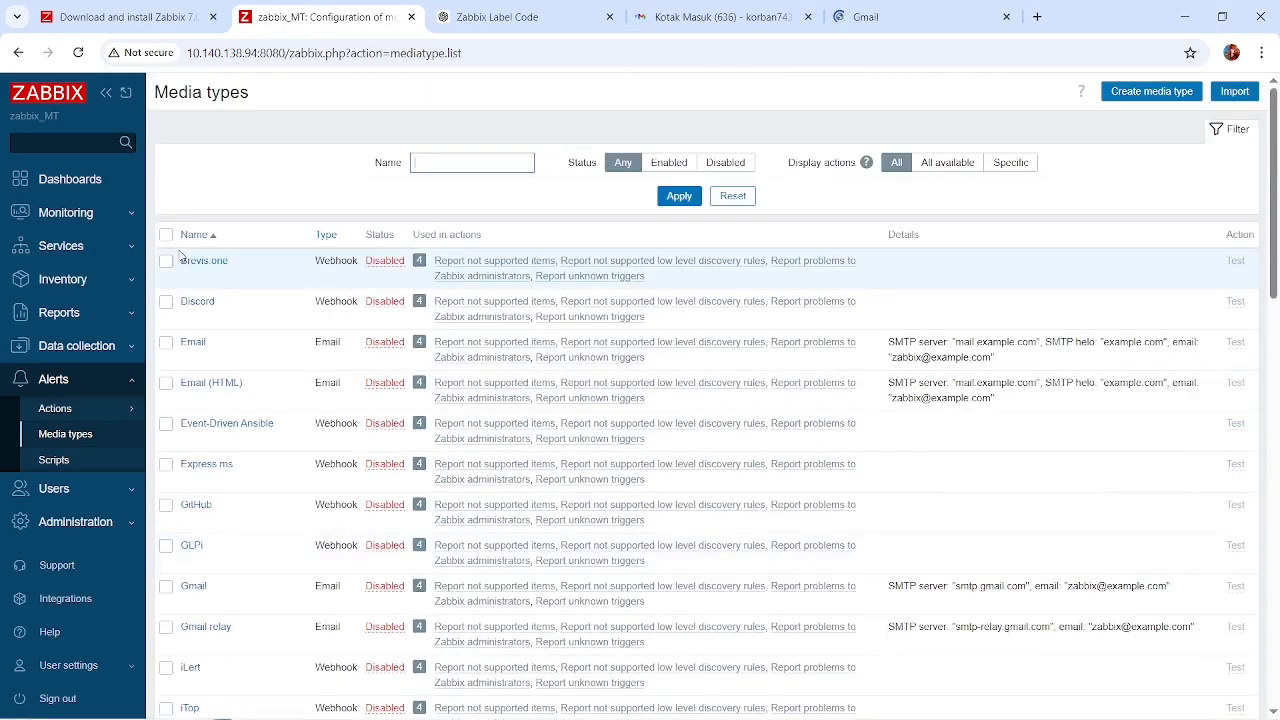
pyautogui.scroll(-12, 272, 430)
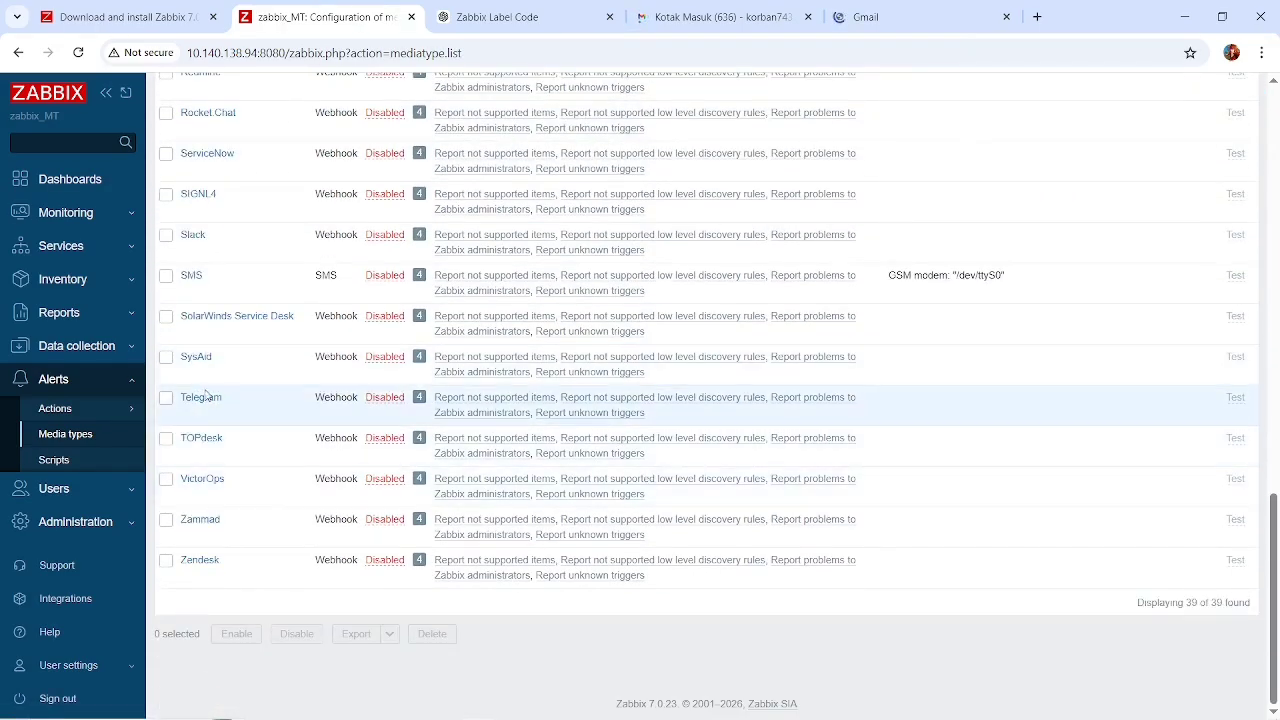
# Open the Telegram media type and review its webhook parameters, script and description.
pyautogui.click(198, 398)
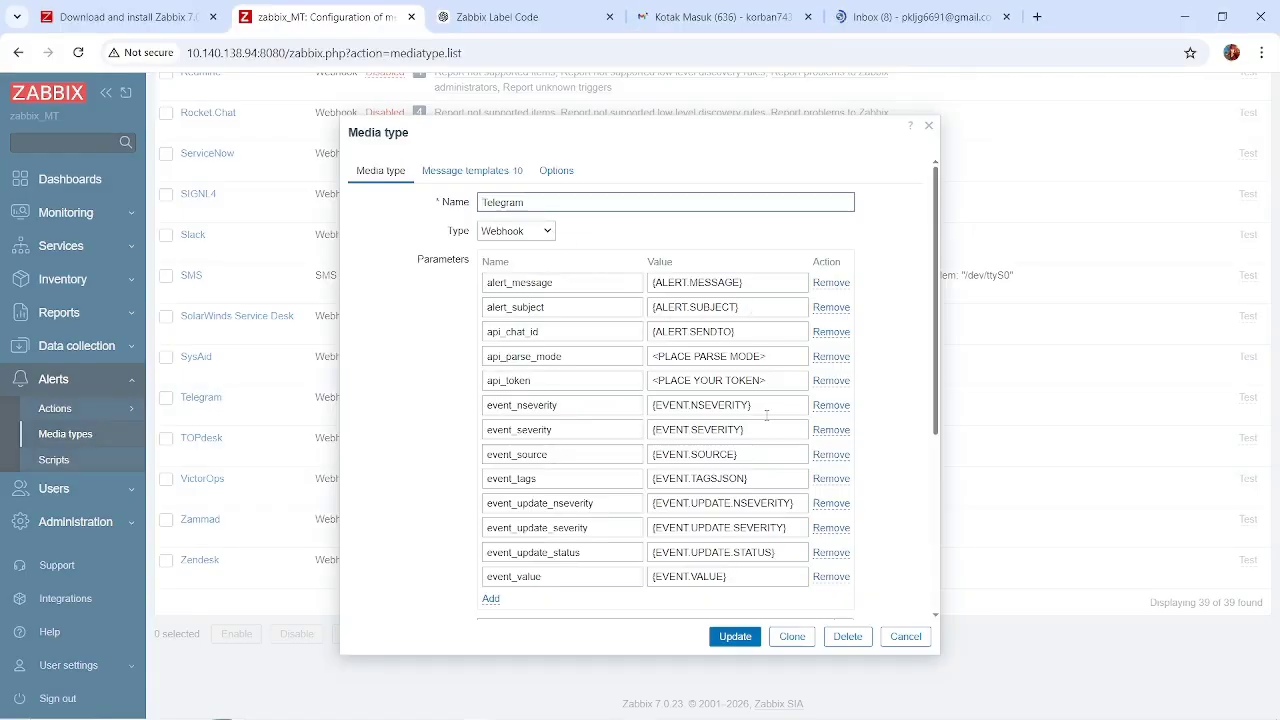
pyautogui.scroll(-5, 766, 415)
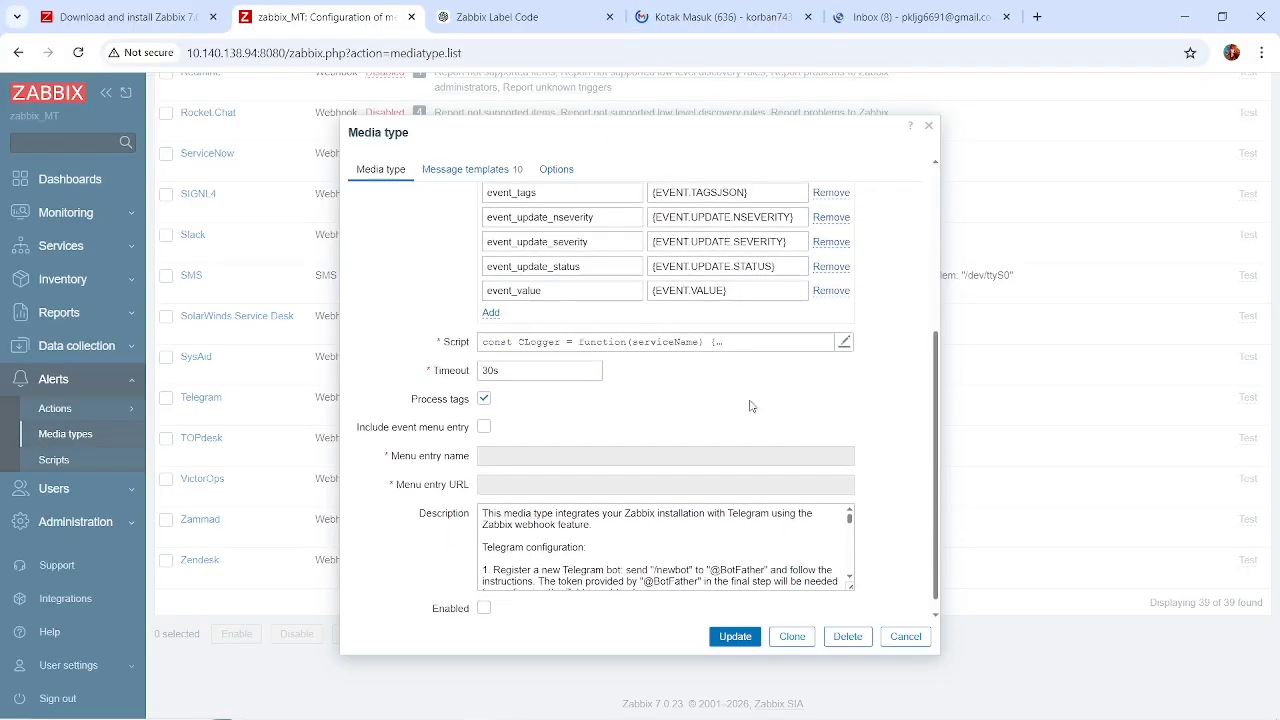
pyautogui.click(716, 344)
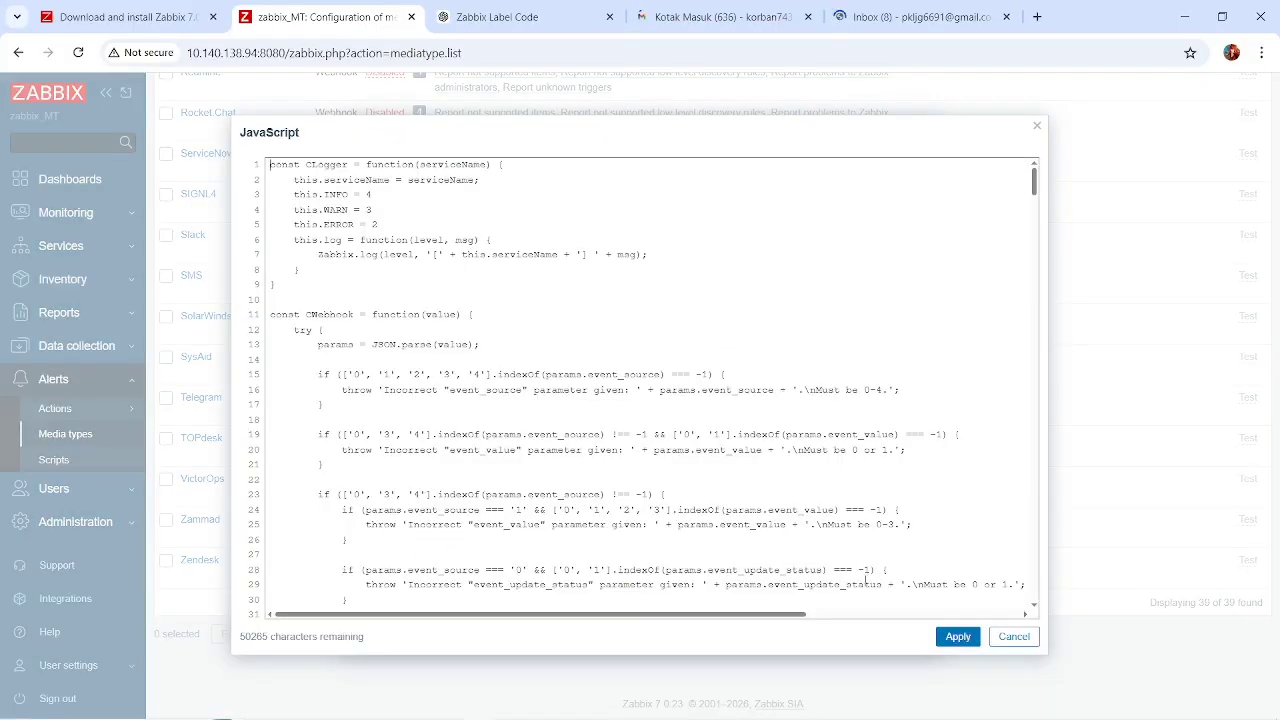
pyautogui.click(955, 637)
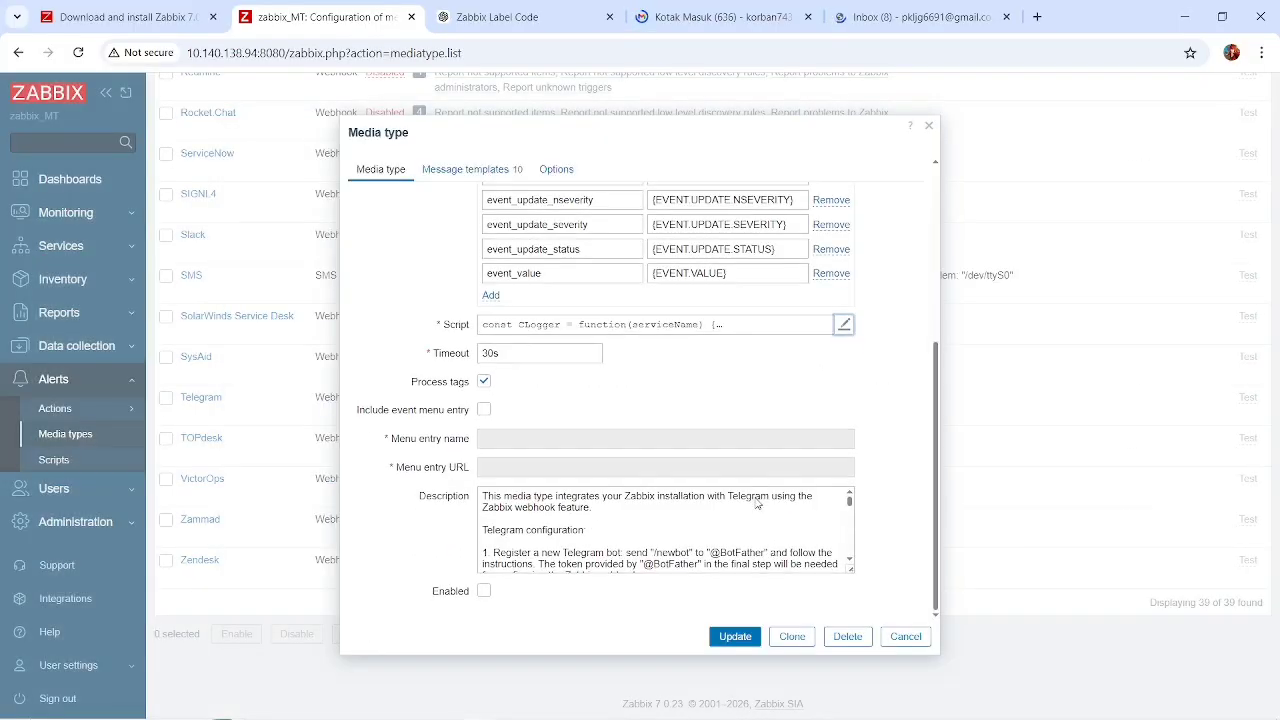
pyautogui.scroll(-3, 757, 496)
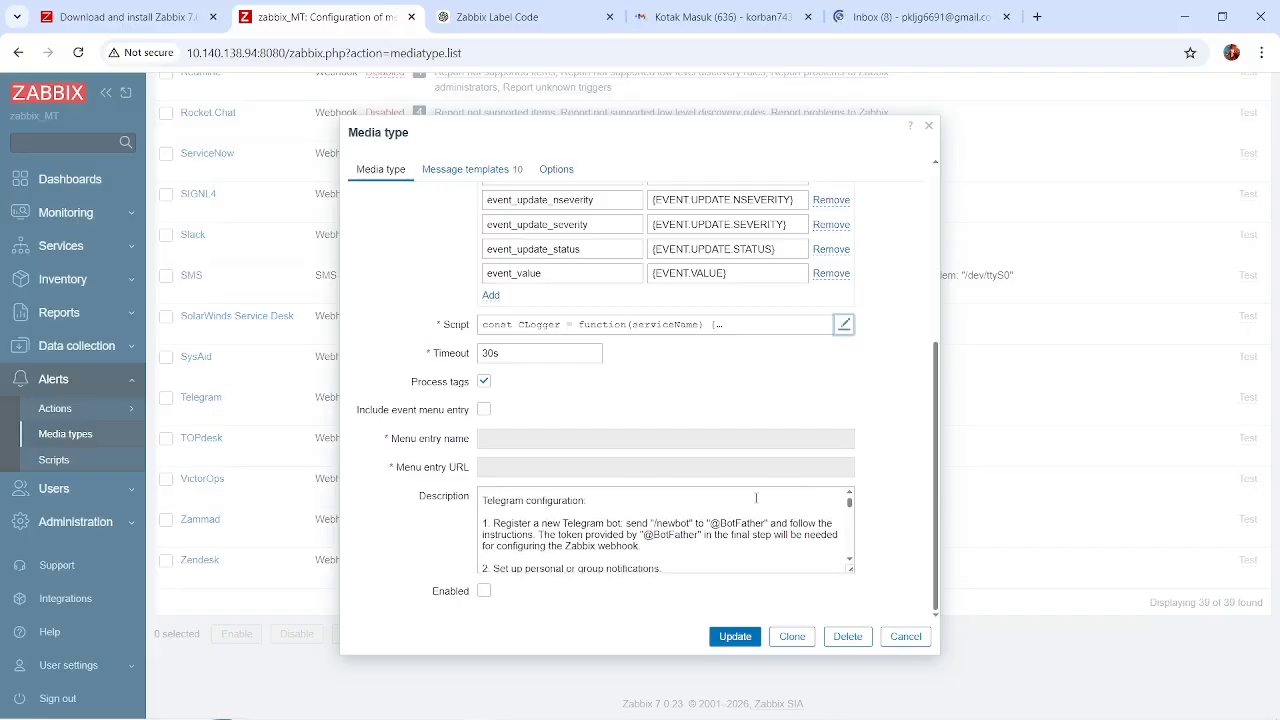
pyautogui.scroll(3, 757, 496)
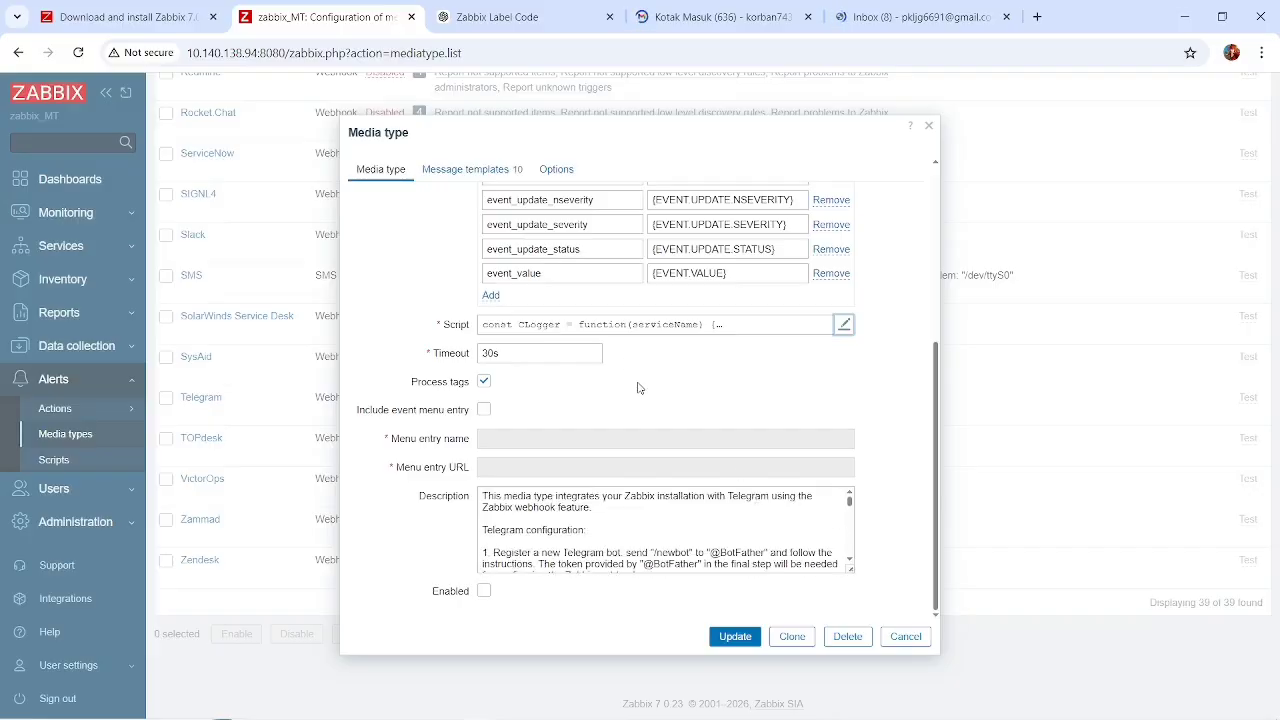
# Compare the Telegram media type's message templates with its general webhook settings.
pyautogui.scroll(5, 639, 388)
pyautogui.click(483, 176)
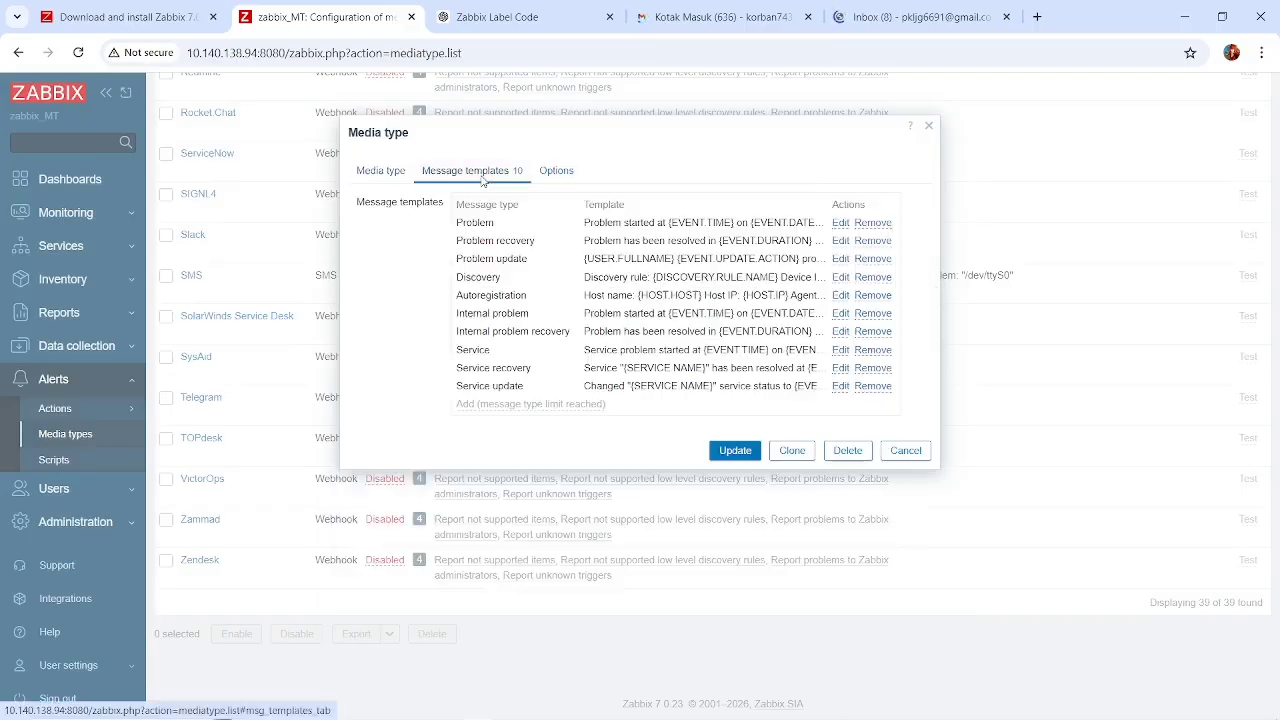
pyautogui.click(383, 176)
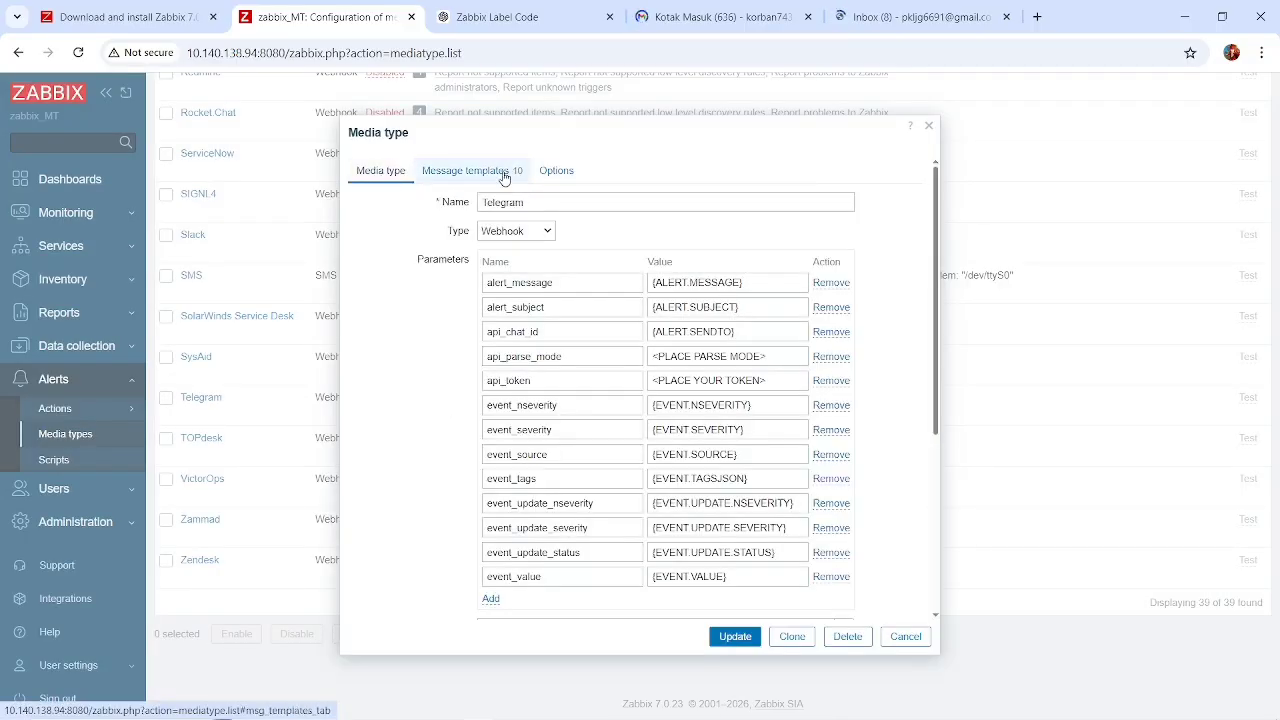
pyautogui.click(466, 176)
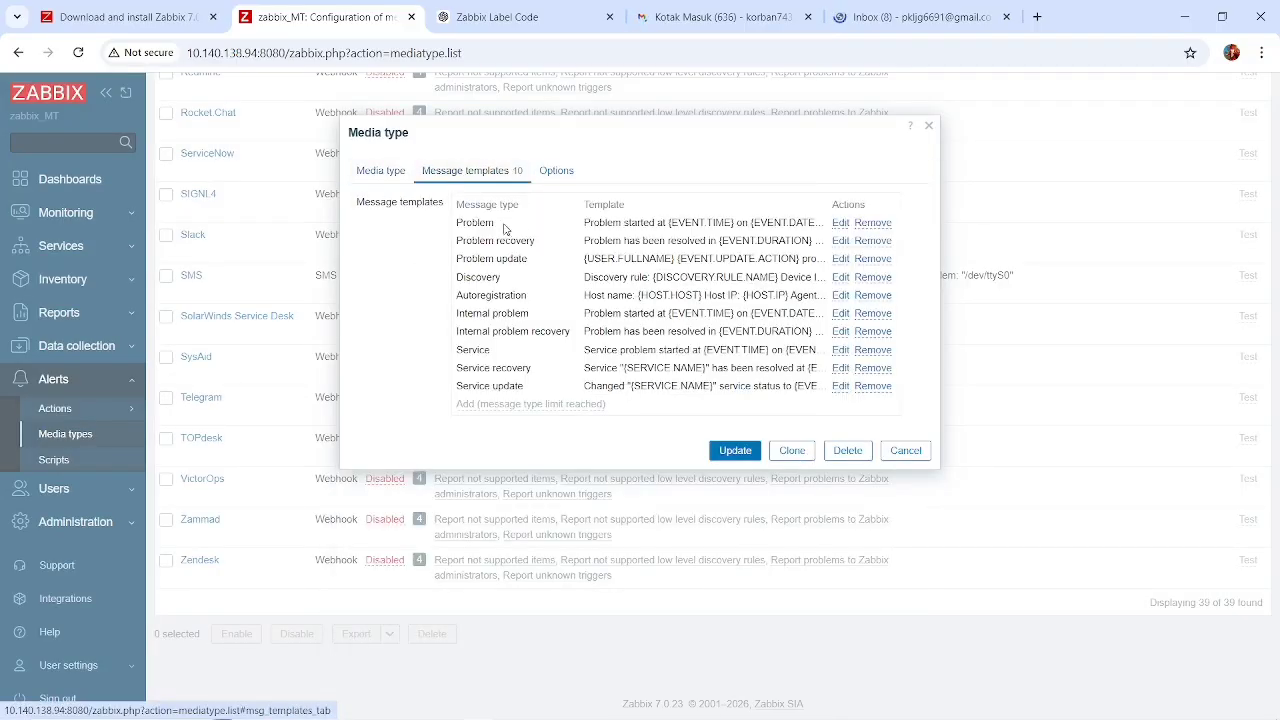
pyautogui.click(390, 176)
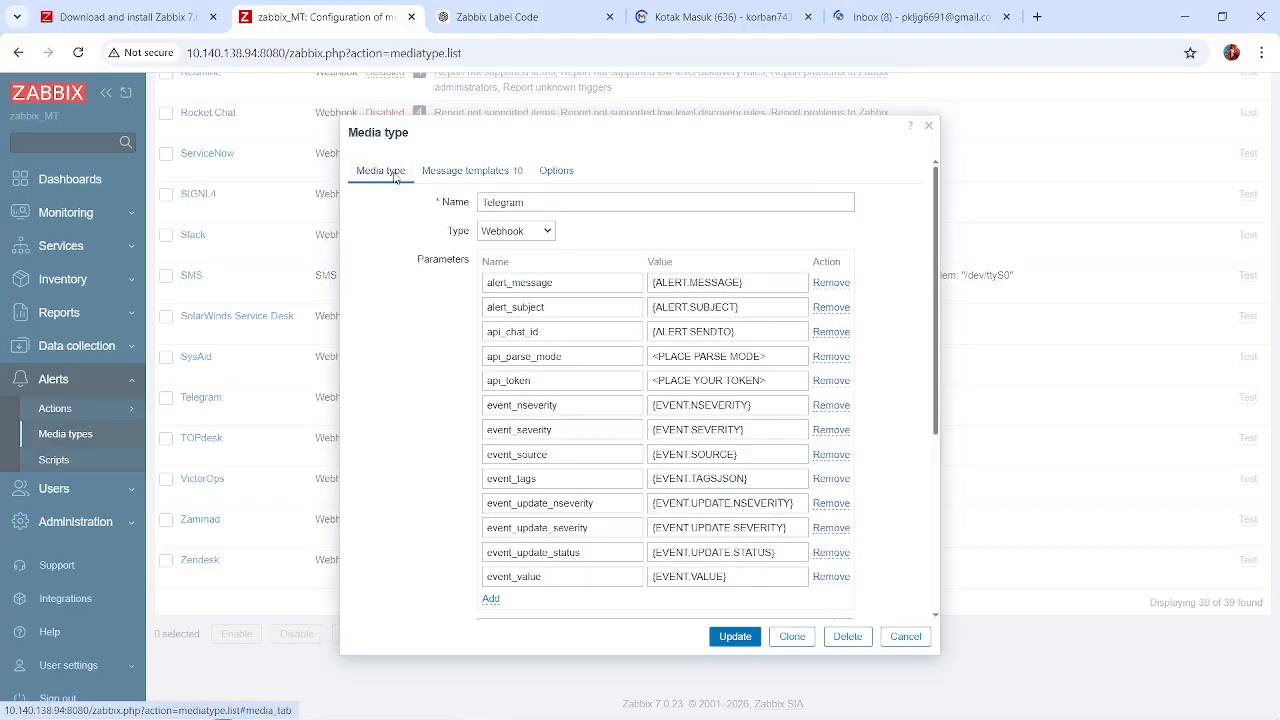
# Look through the newly opened Gmail inbox and close the page of the first account's mailbox.
pyautogui.click(888, 14)
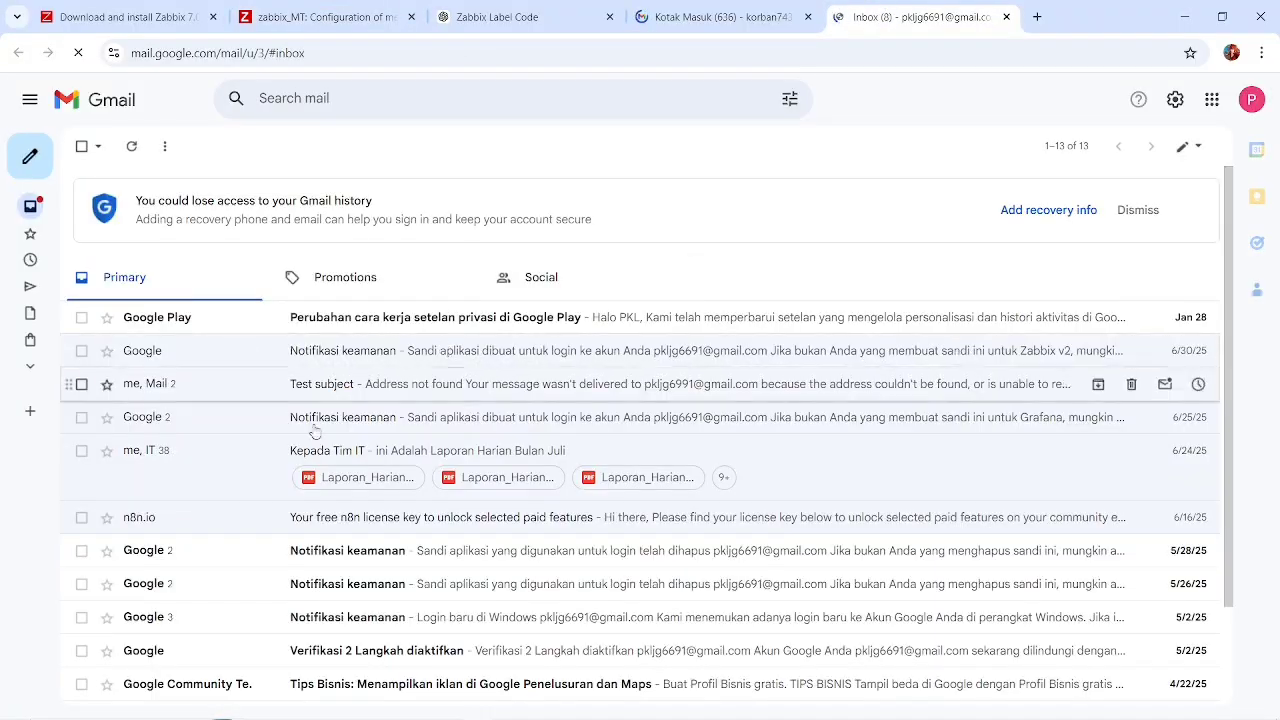
pyautogui.scroll(-3, 318, 460)
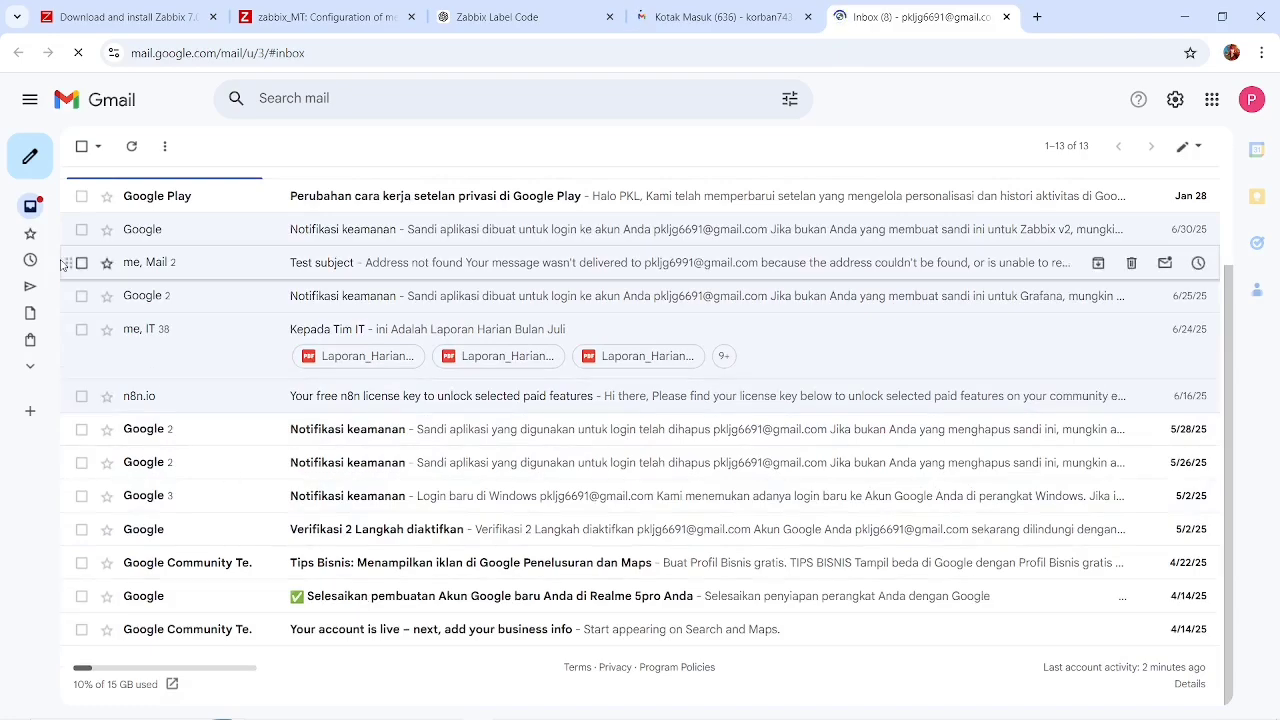
pyautogui.moveTo(22, 286)
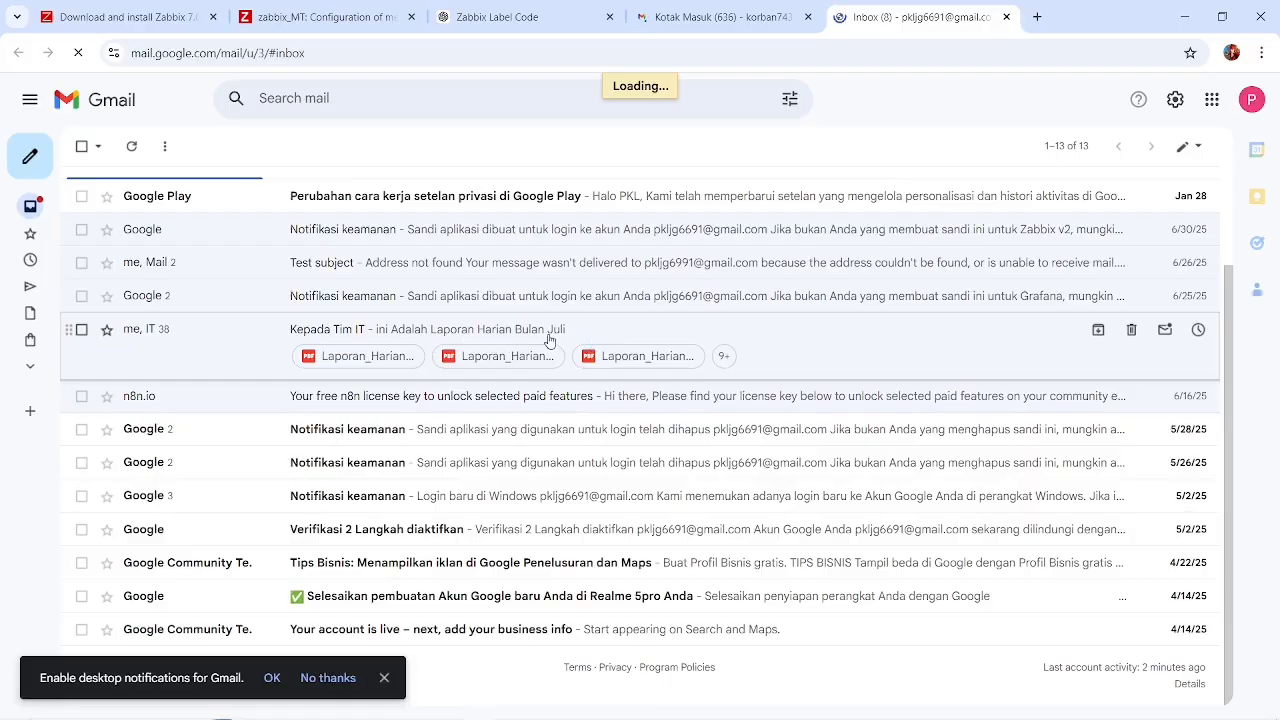
pyautogui.click(808, 17)
# Return to Zabbix and close the Telegram media type without saving.
pyautogui.click(372, 8)
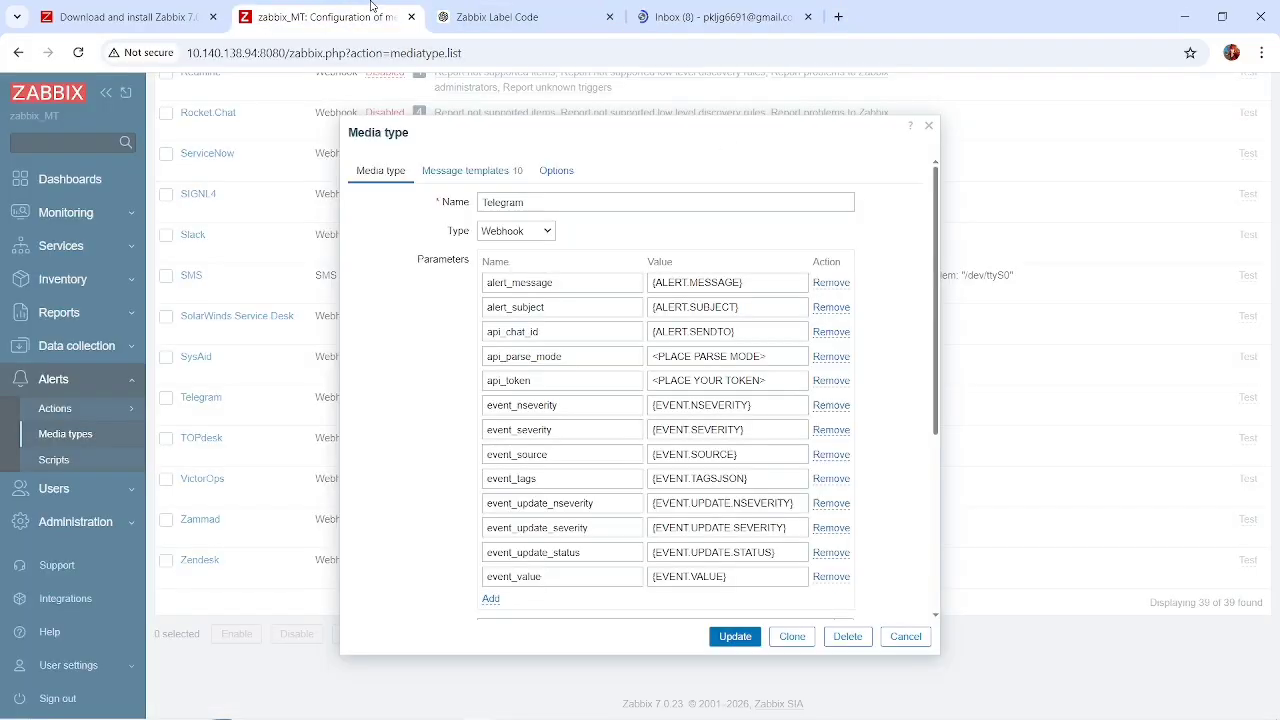
pyautogui.click(905, 636)
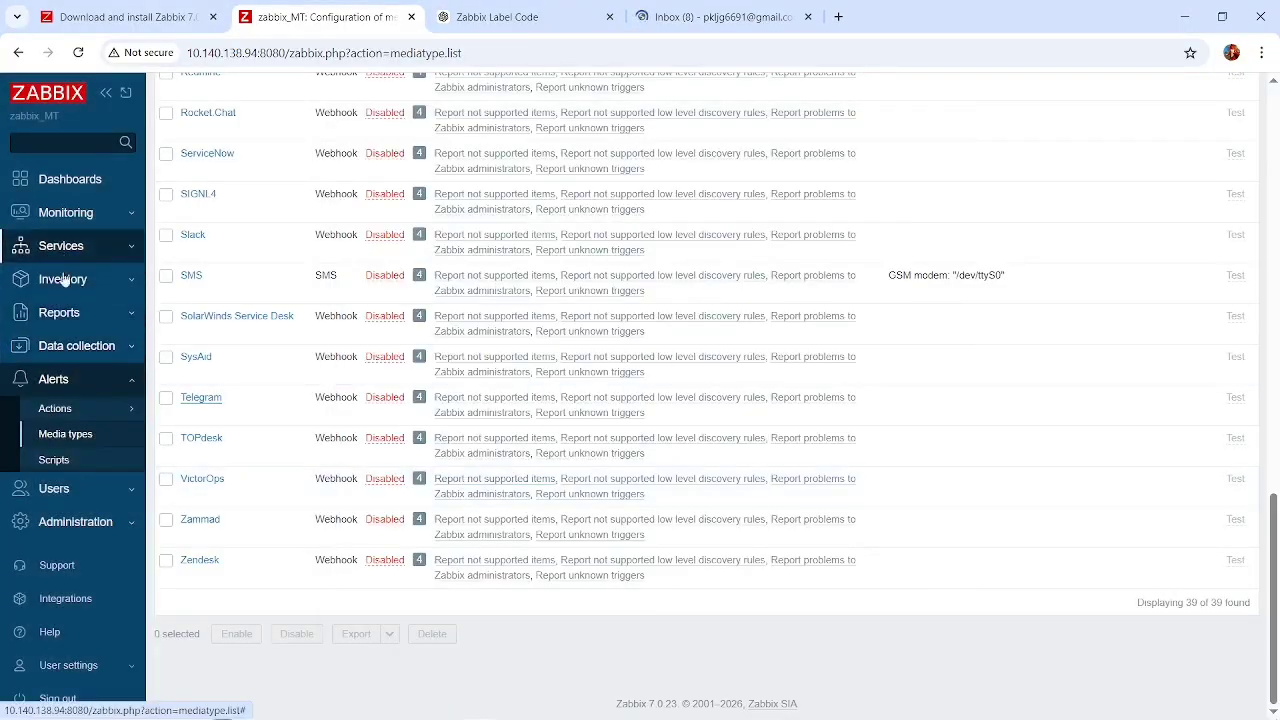
# Check the entries of the Monitoring, Services and Reports sections, and switch back to the Gmail inbox.
pyautogui.click(116, 344)
pyautogui.click(113, 214)
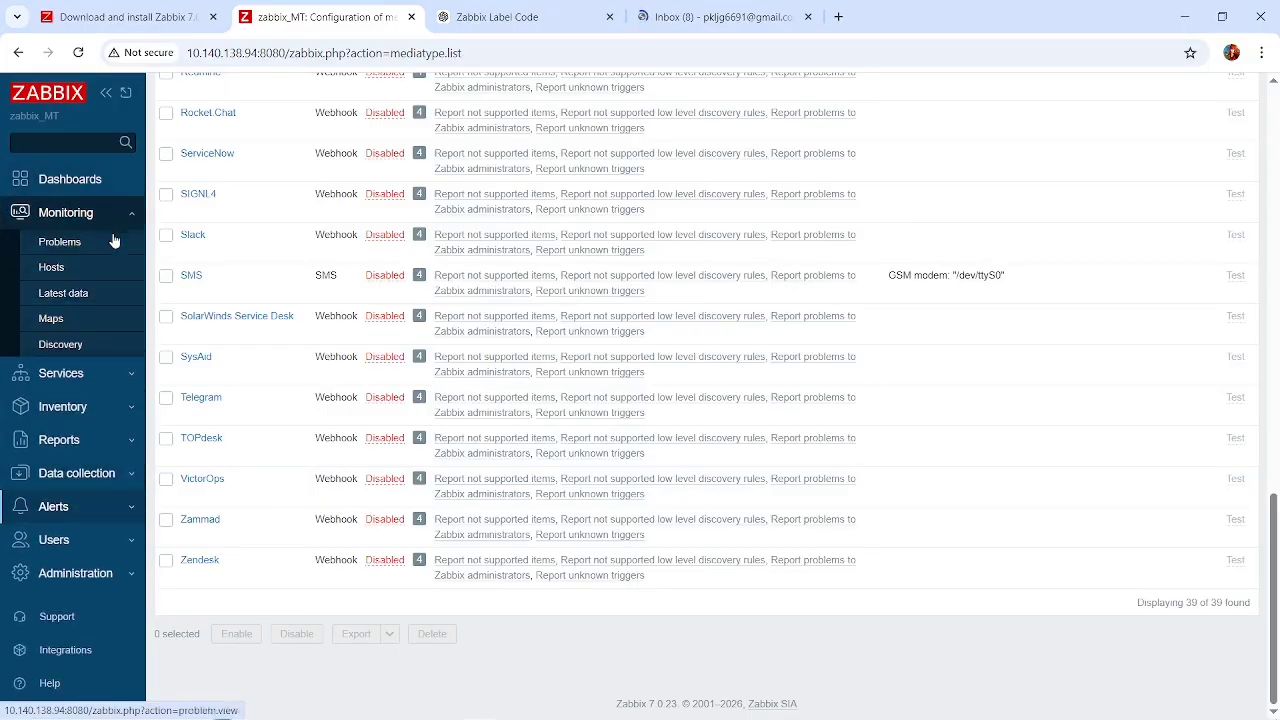
pyautogui.click(112, 376)
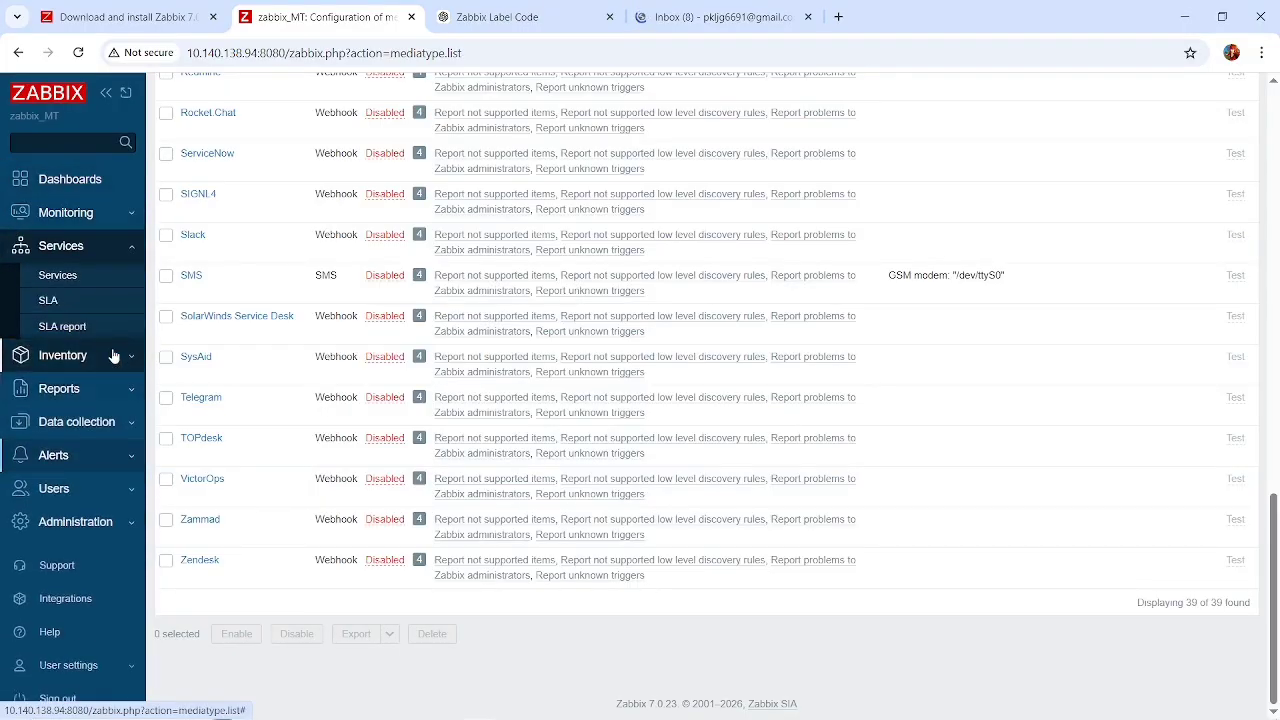
pyautogui.click(111, 354)
pyautogui.click(122, 366)
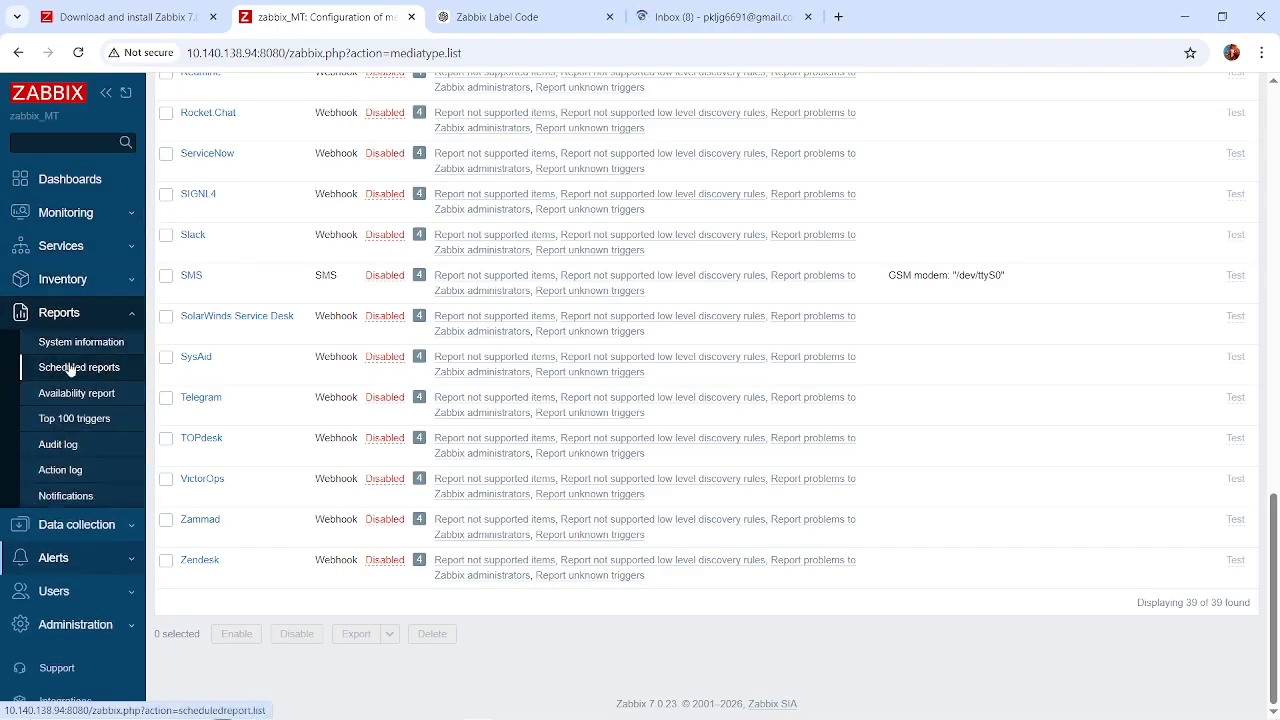
pyautogui.click(698, 8)
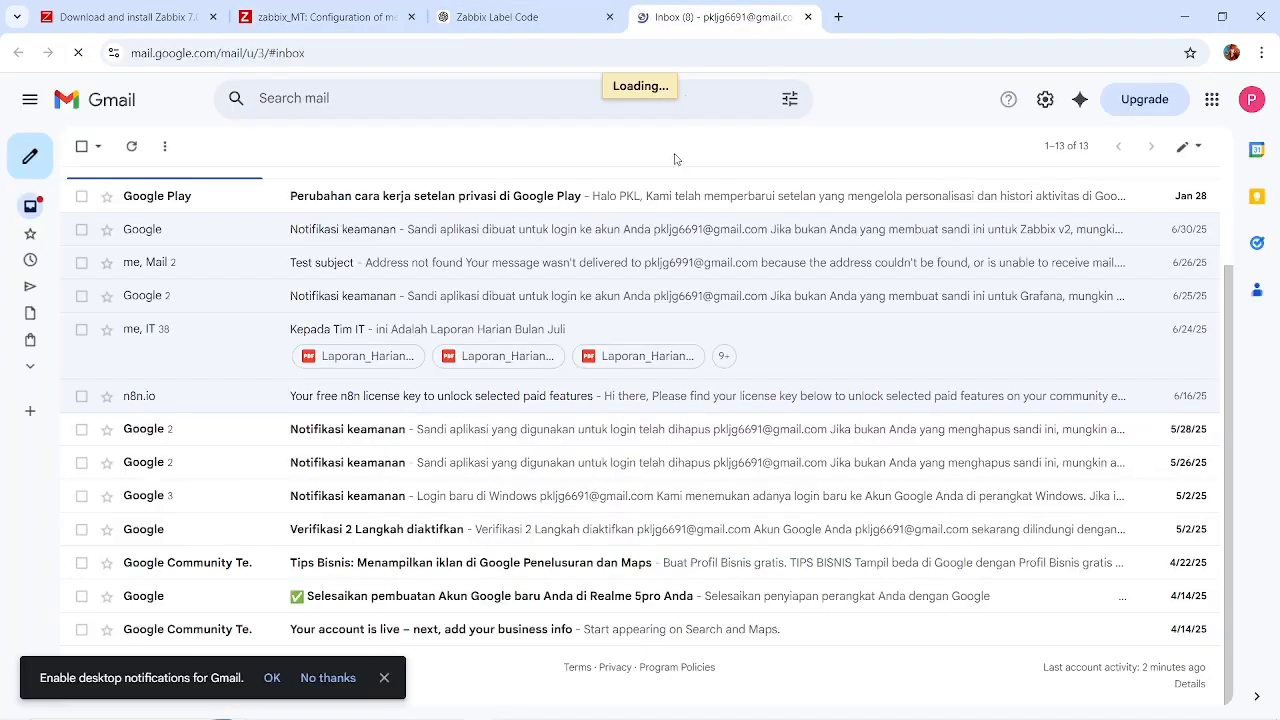
# Open the "Kepada Tim IT" email, look through its latest daily report PDF and close the preview.
pyautogui.click(591, 329)
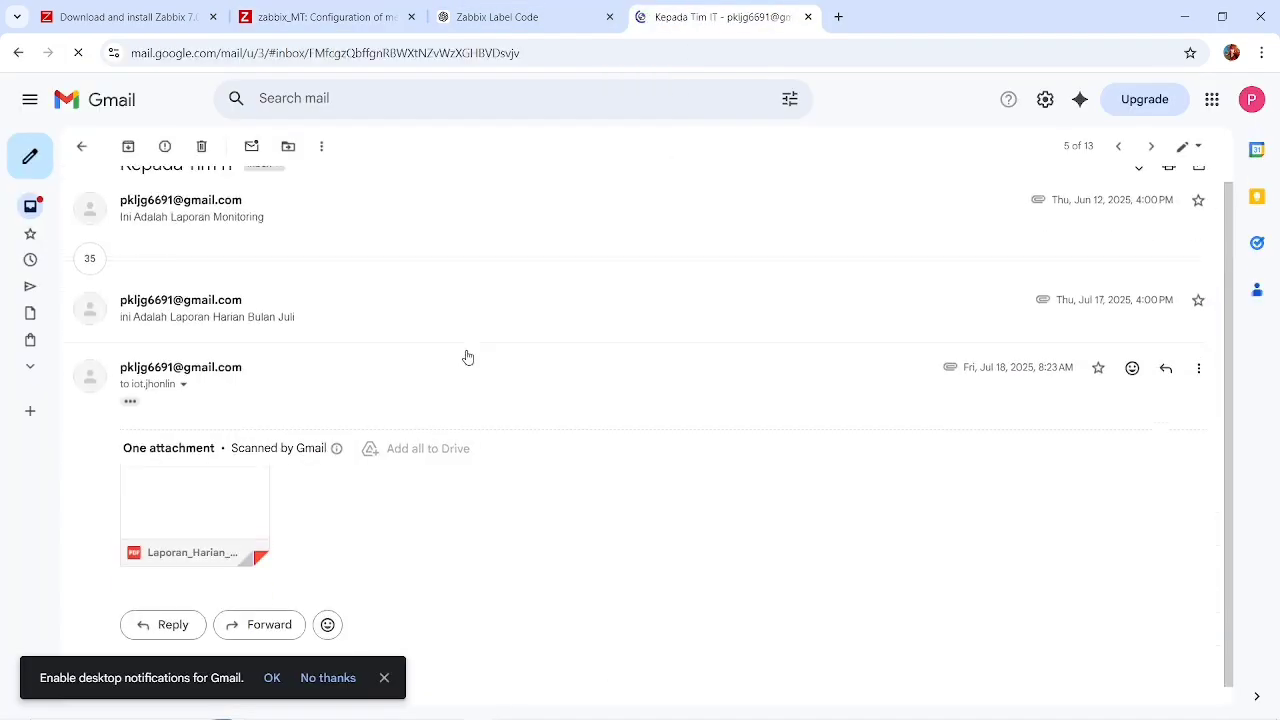
pyautogui.click(199, 515)
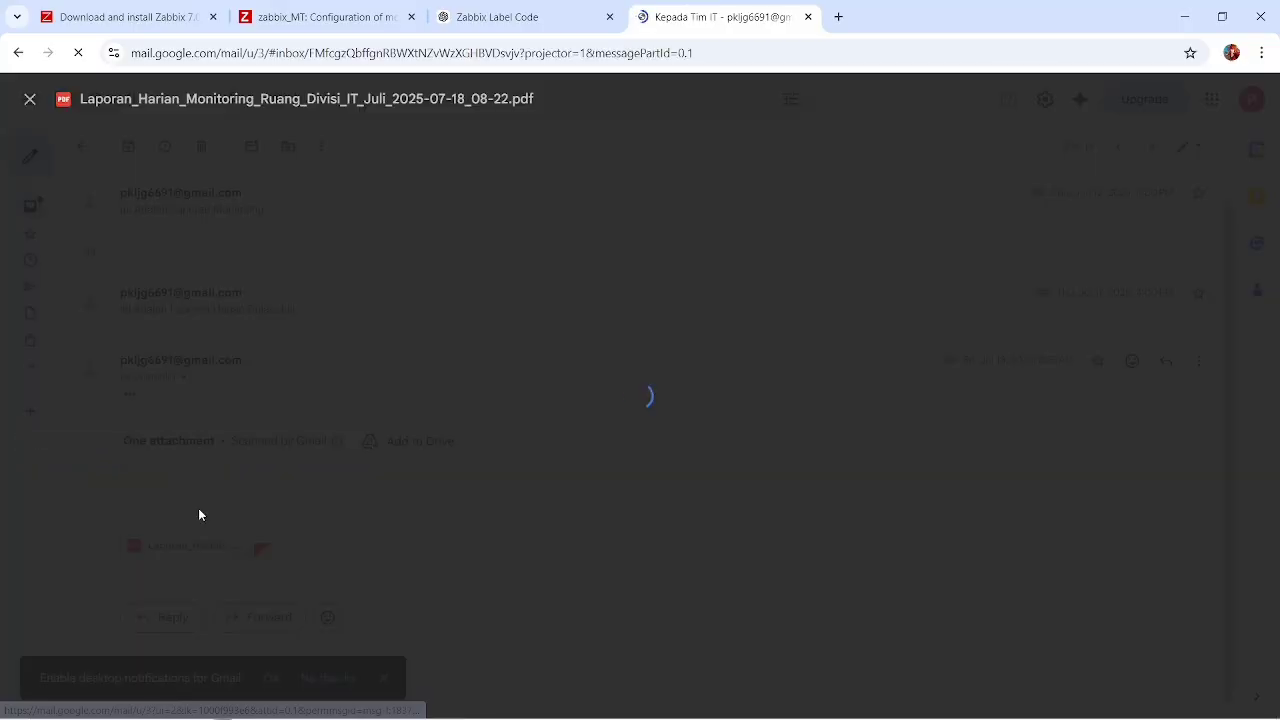
pyautogui.scroll(4, 585, 340)
pyautogui.scroll(1, 585, 340)
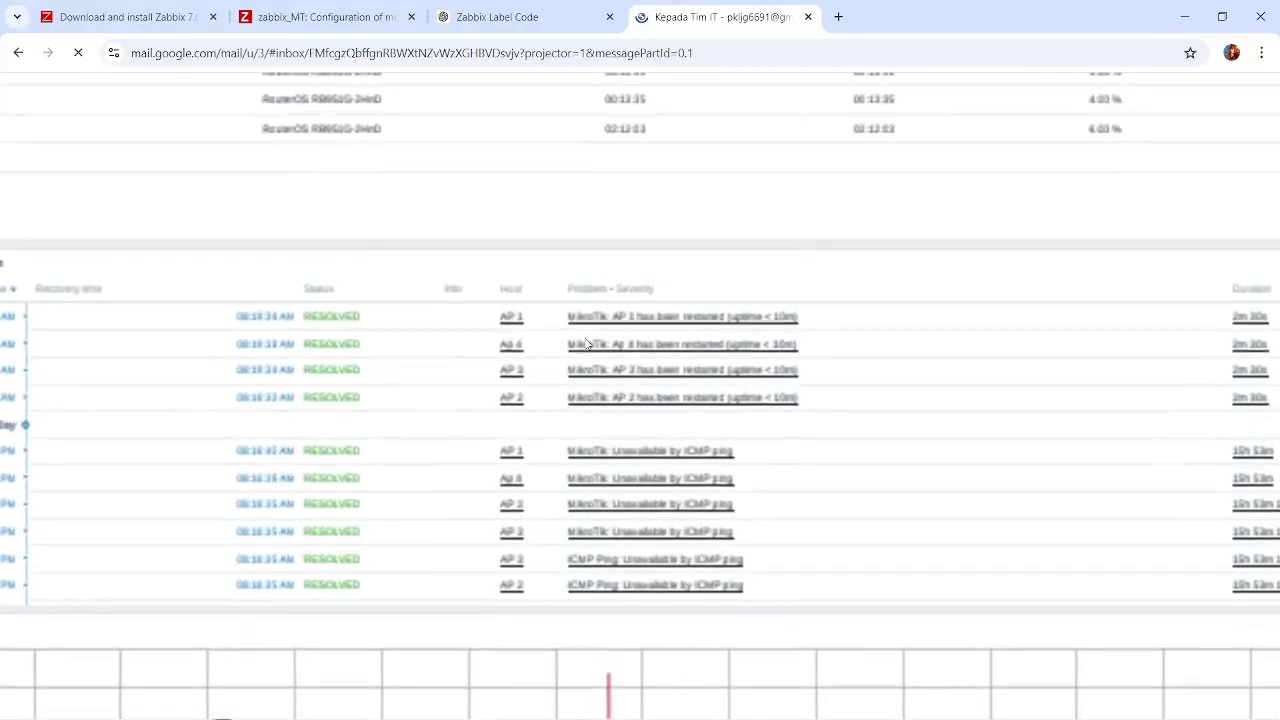
pyautogui.scroll(3, 587, 343)
pyautogui.scroll(-3, 587, 343)
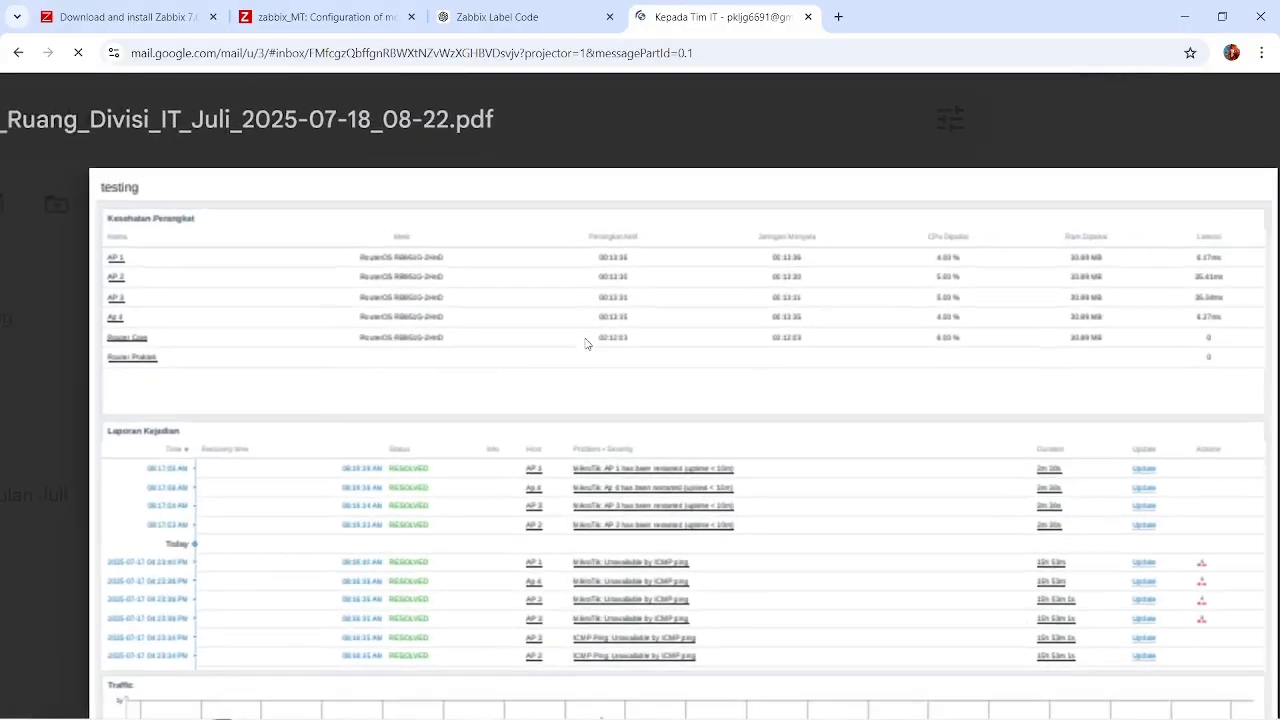
pyautogui.scroll(-2, 587, 343)
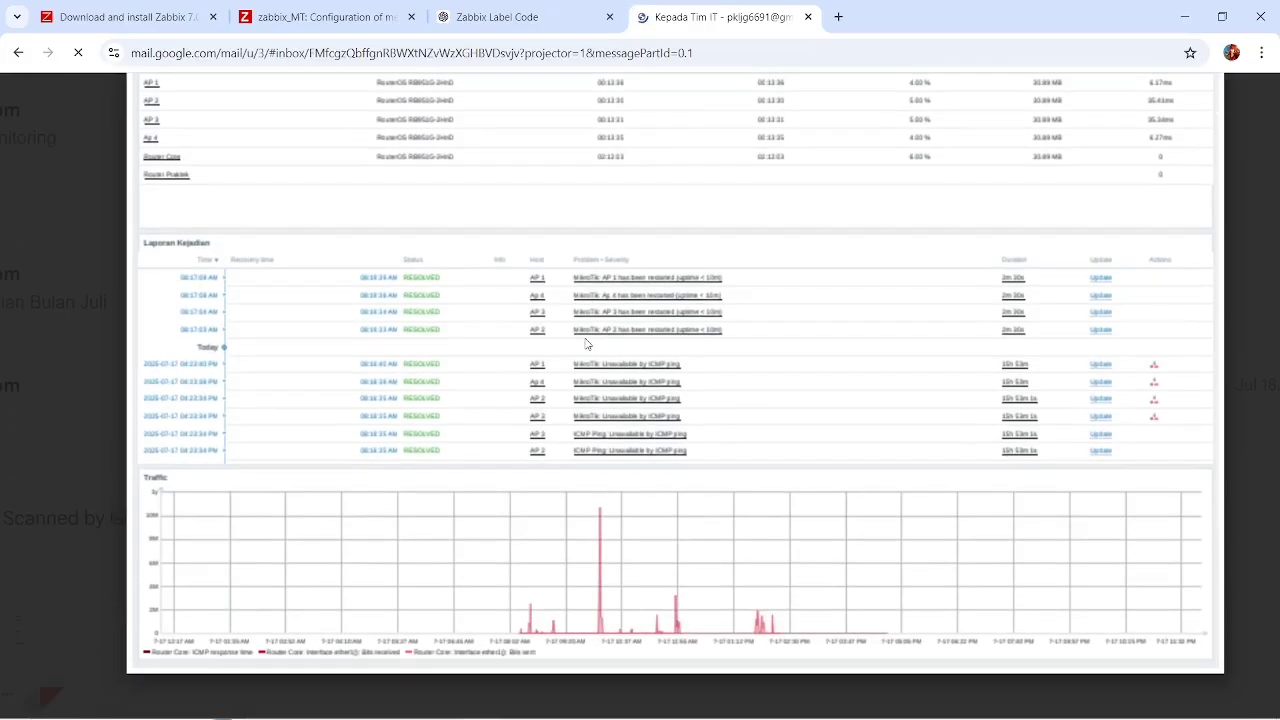
pyautogui.scroll(2, 587, 343)
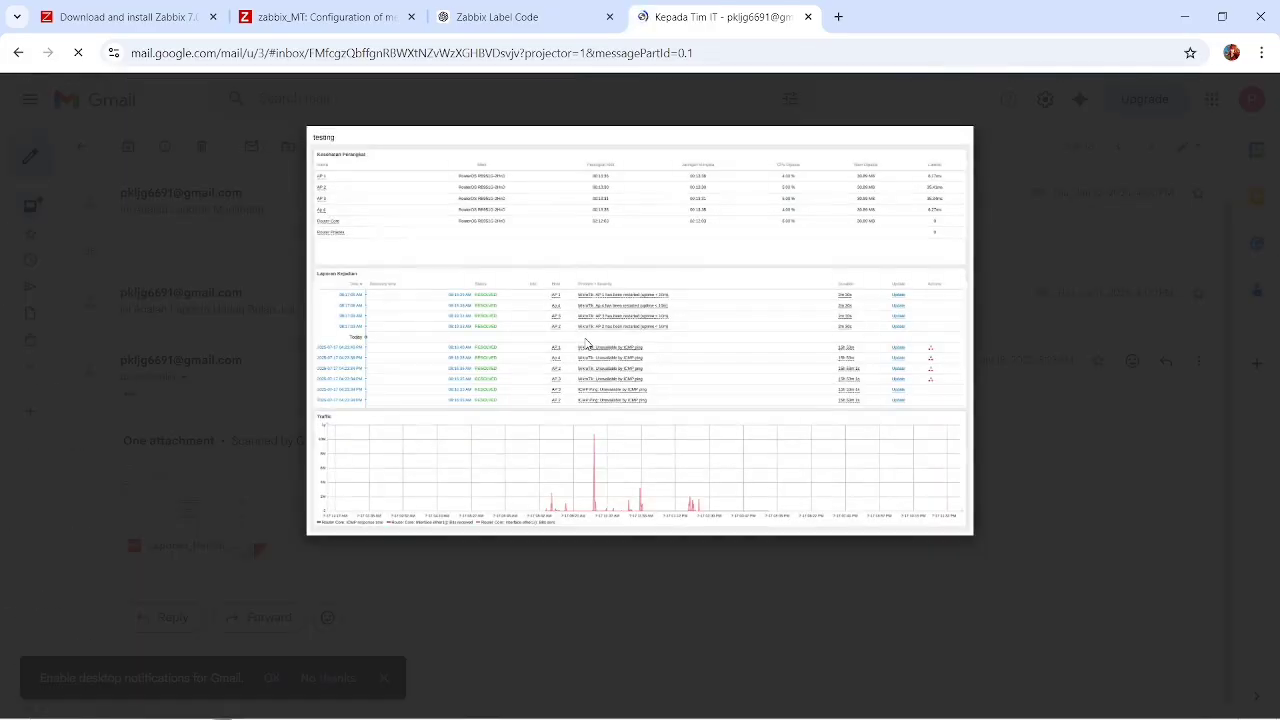
pyautogui.click(449, 550)
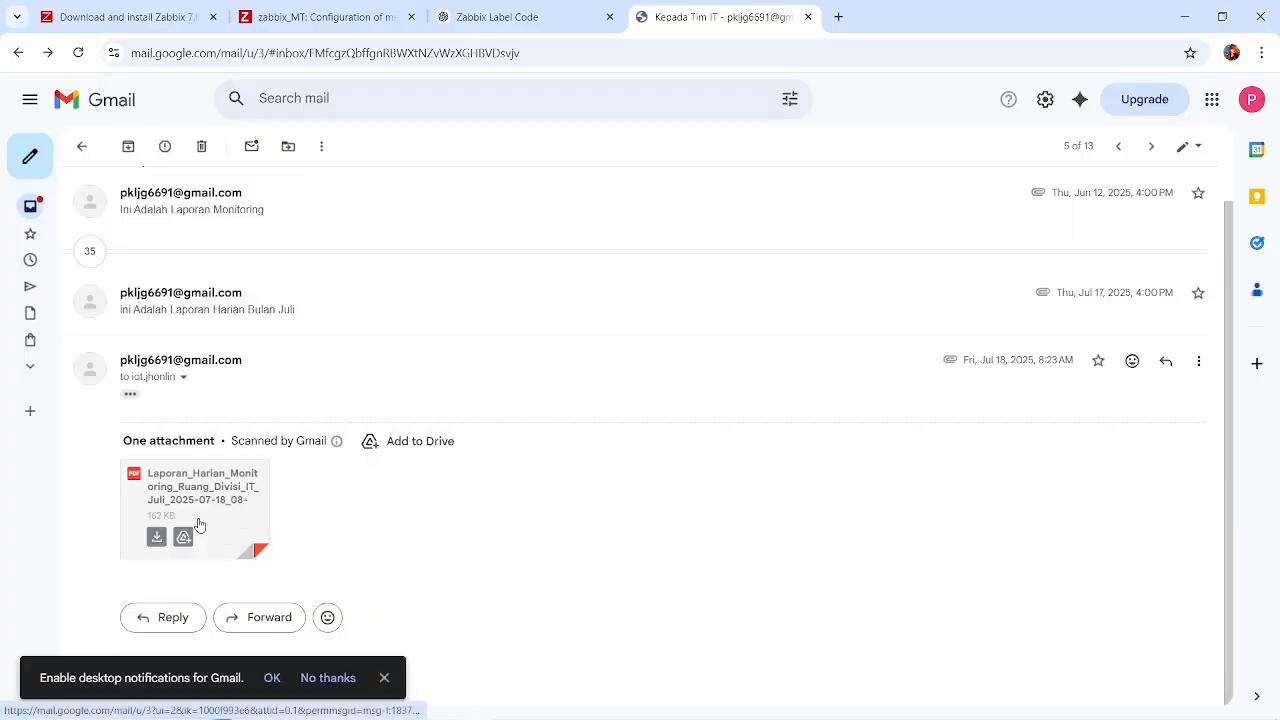
# Reopen the daily report PDF and examine the Kesehatan Perangkat table's device, uptime, CPU, RAM and latency columns.
pyautogui.click(175, 505)
pyautogui.scroll(3, 680, 317)
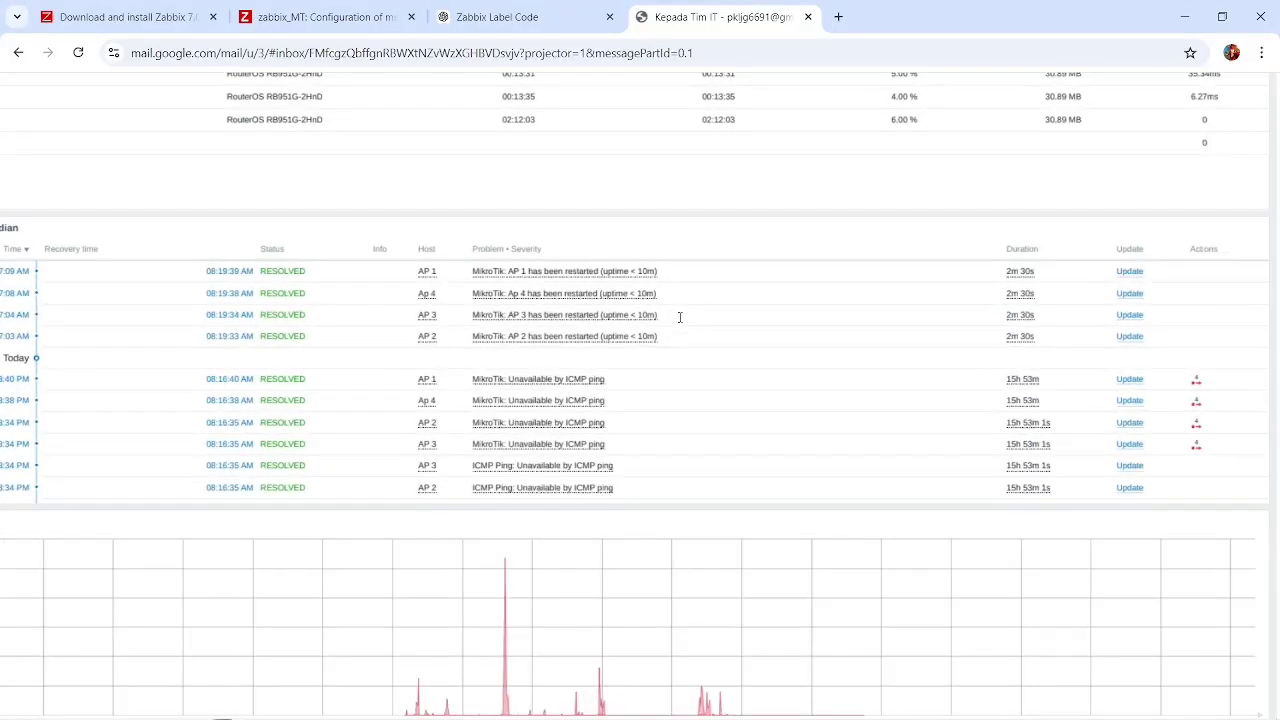
pyautogui.scroll(1, 680, 317)
pyautogui.scroll(1, 680, 317)
pyautogui.scroll(-3, 680, 317)
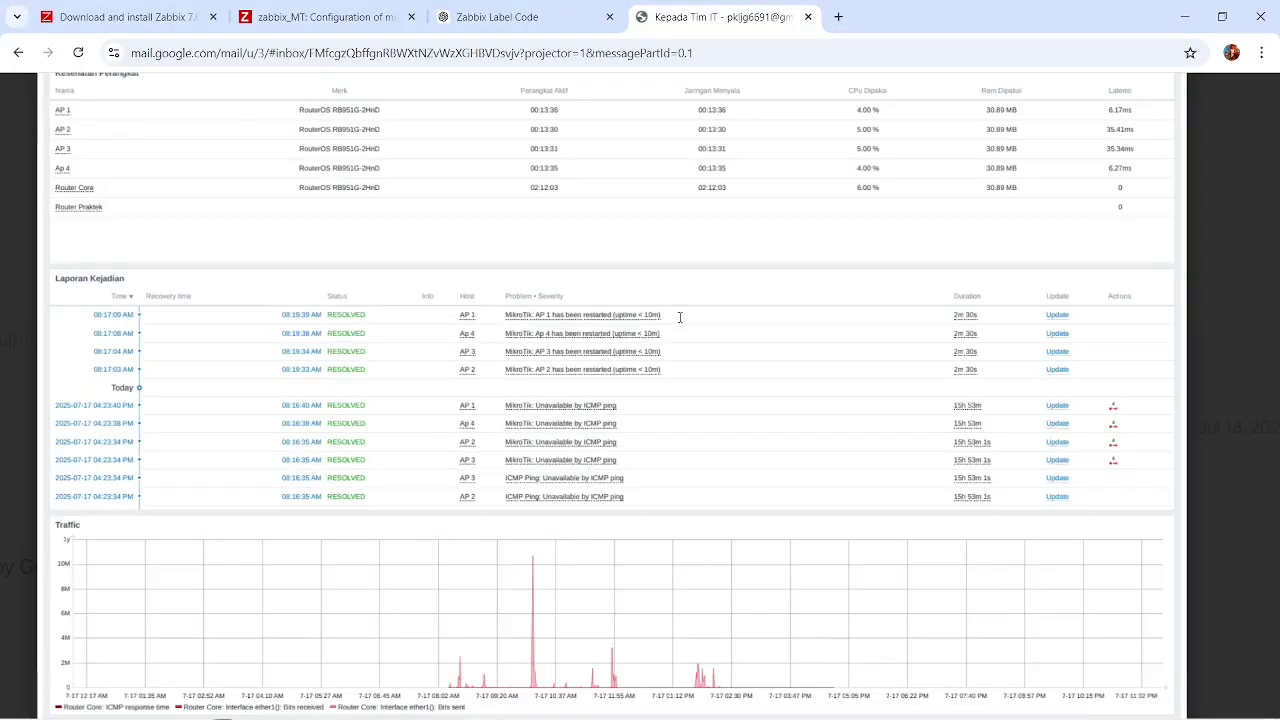
pyautogui.scroll(2, 680, 317)
pyautogui.scroll(-1, 680, 317)
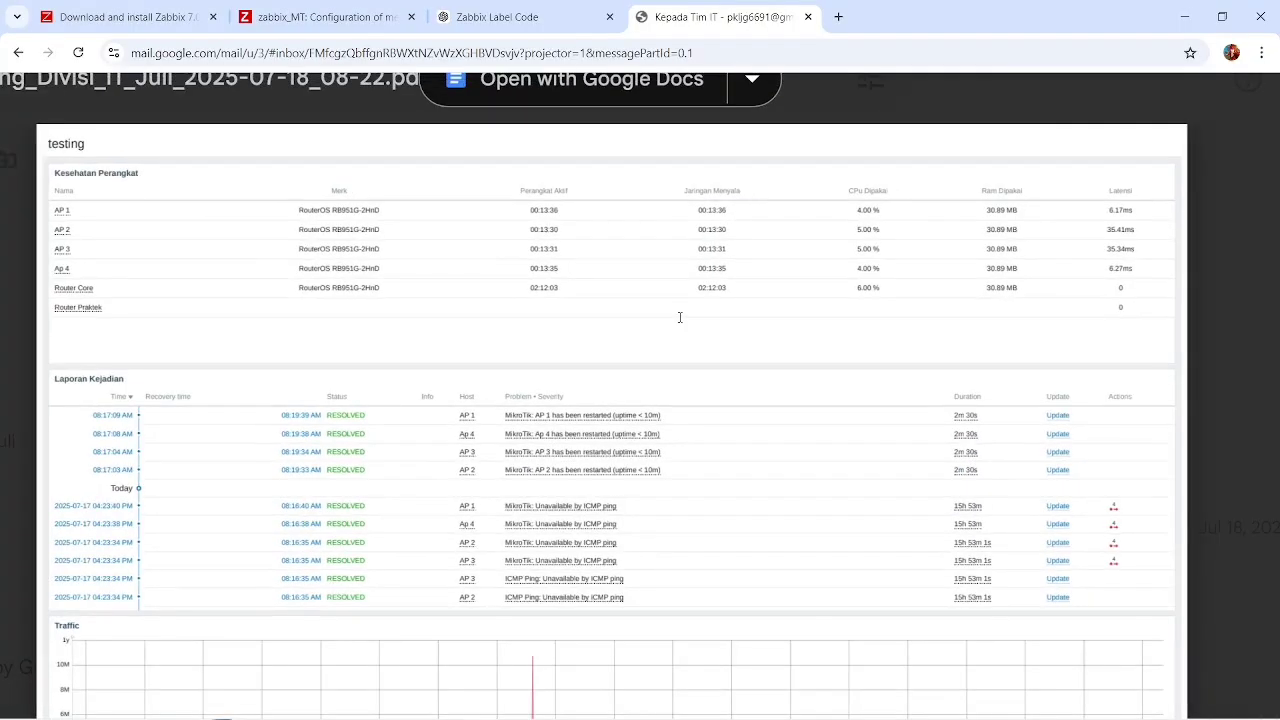
pyautogui.scroll(1, 680, 317)
pyautogui.hscroll(-2, 338, 296)
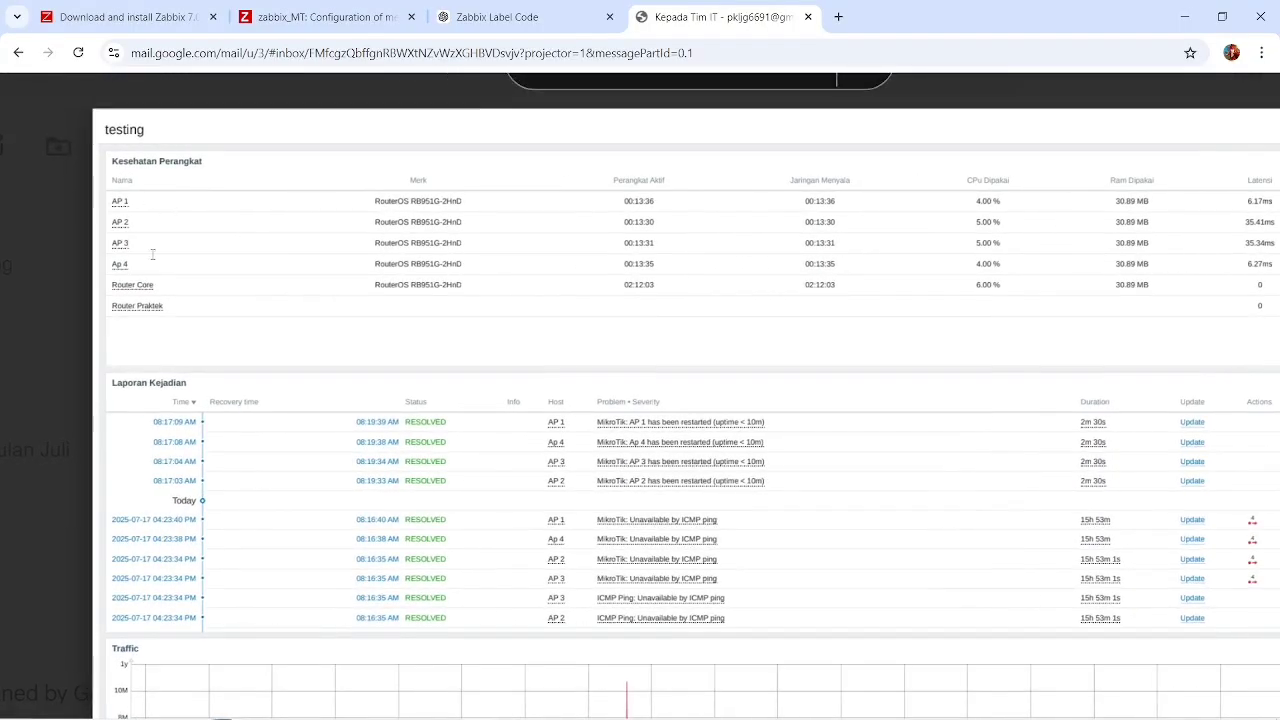
pyautogui.hscroll(2, 787, 214)
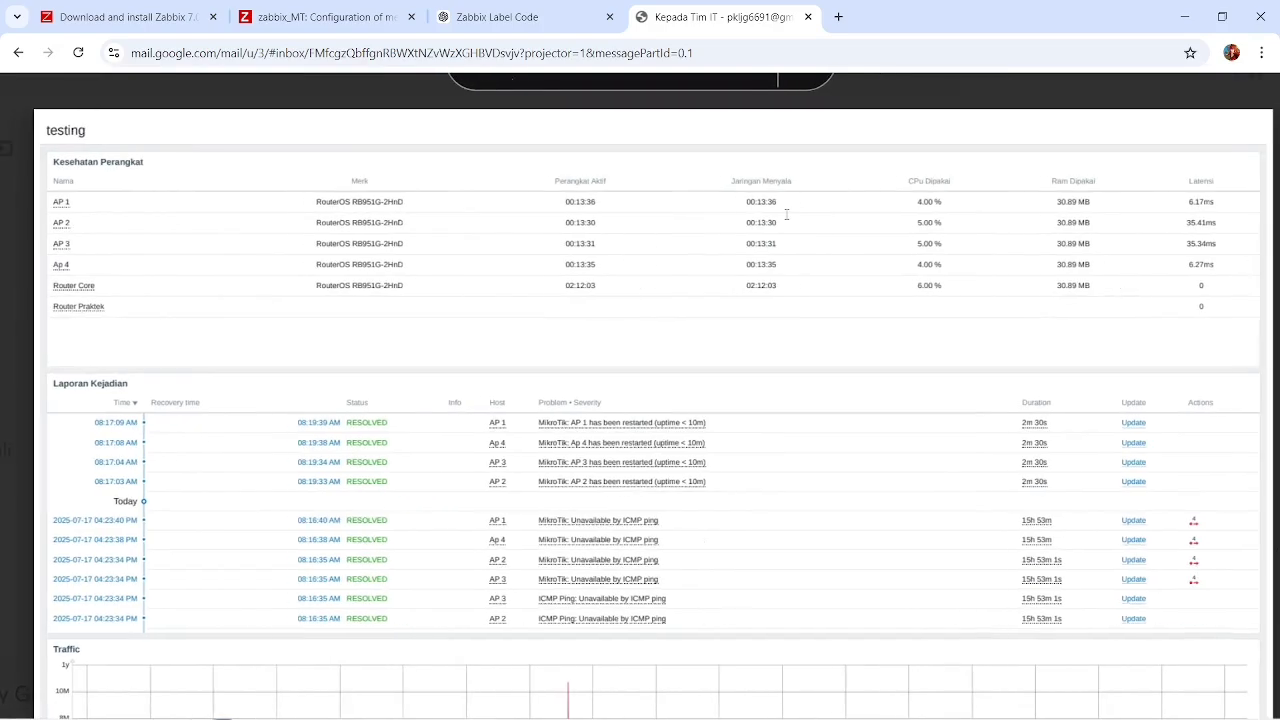
pyautogui.hscroll(1, 787, 214)
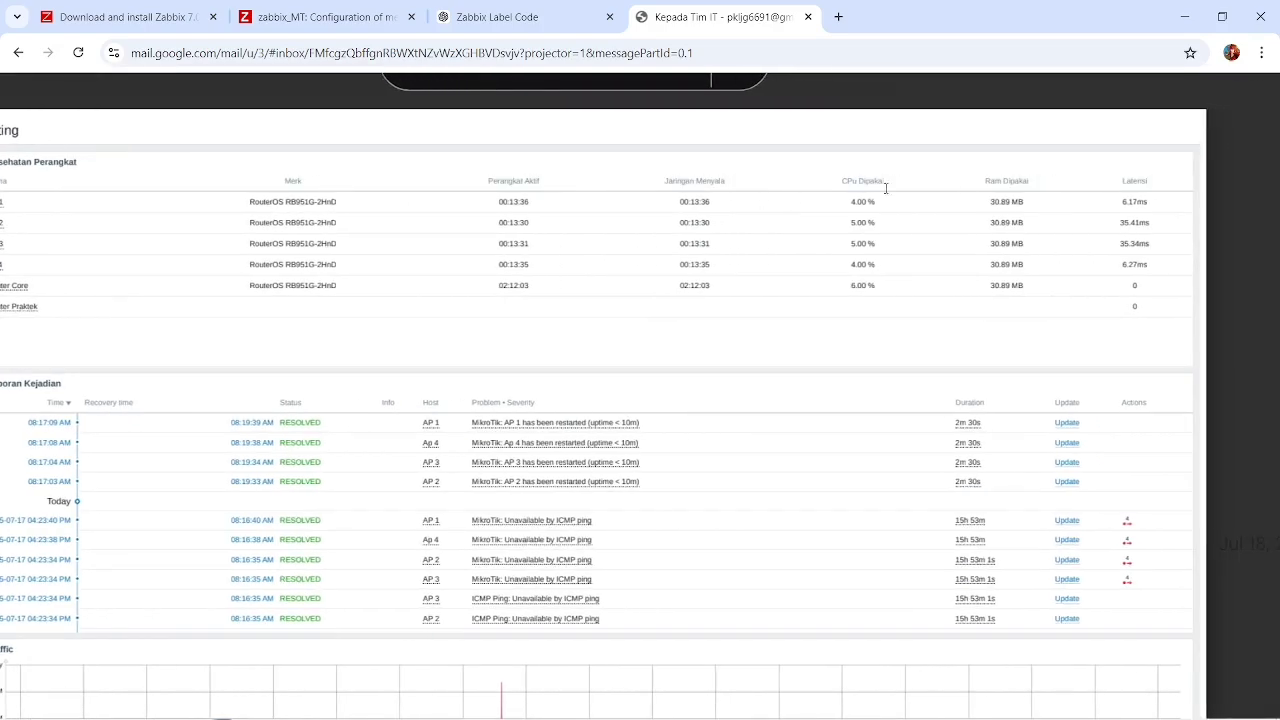
# Examine the Laporan Kejadian table in the PDF report, including the problem, duration and action columns.
pyautogui.scroll(-2, 979, 190)
pyautogui.hscroll(-3, 979, 190)
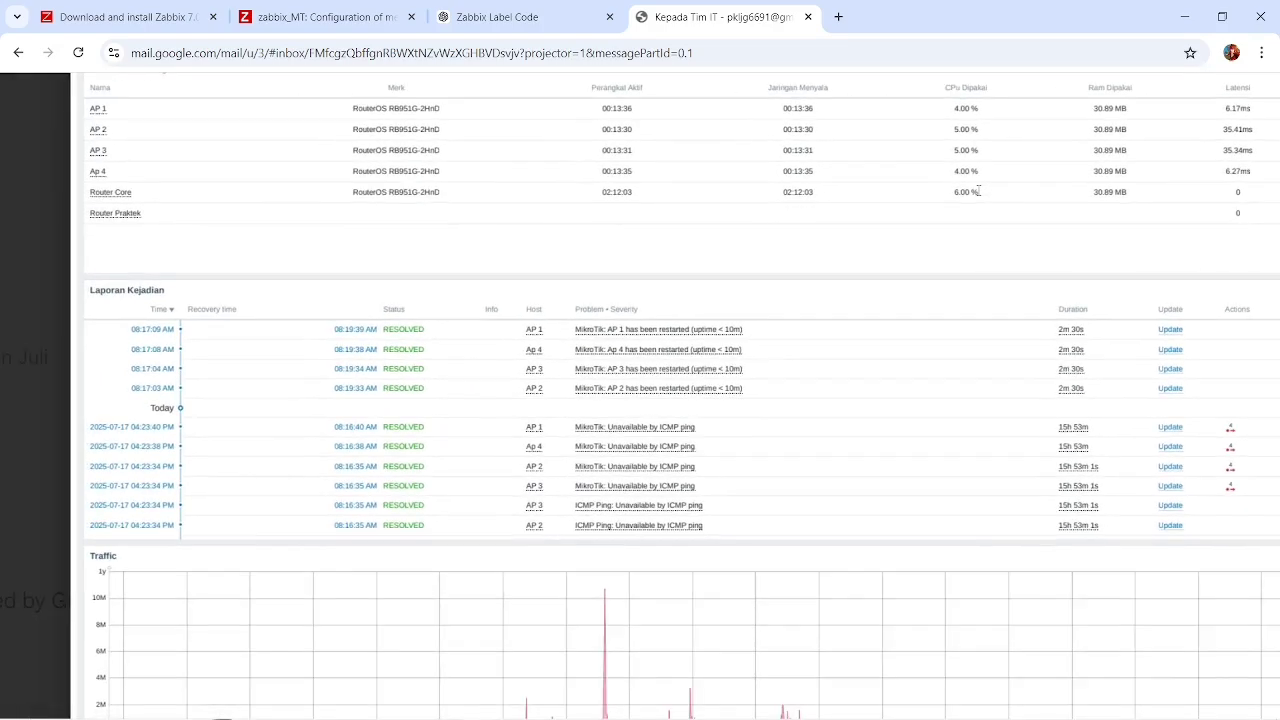
pyautogui.scroll(-2, 979, 191)
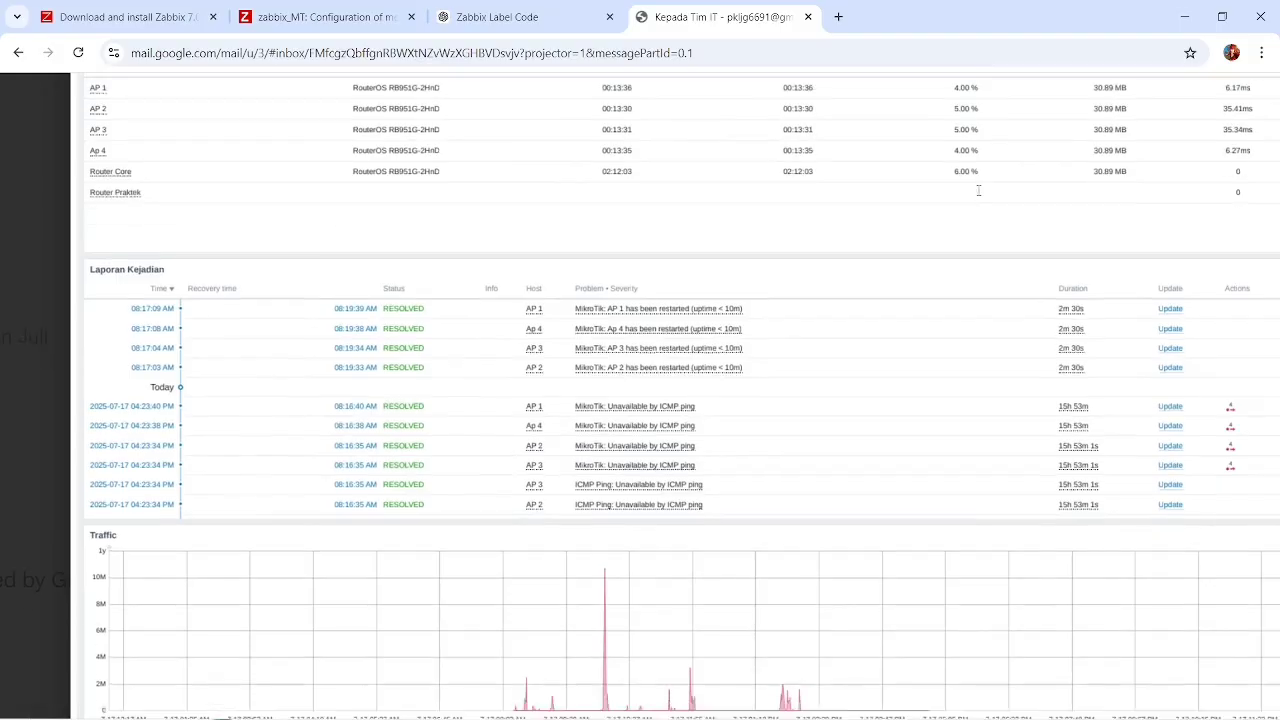
pyautogui.scroll(-5, 978, 190)
pyautogui.scroll(4, 978, 190)
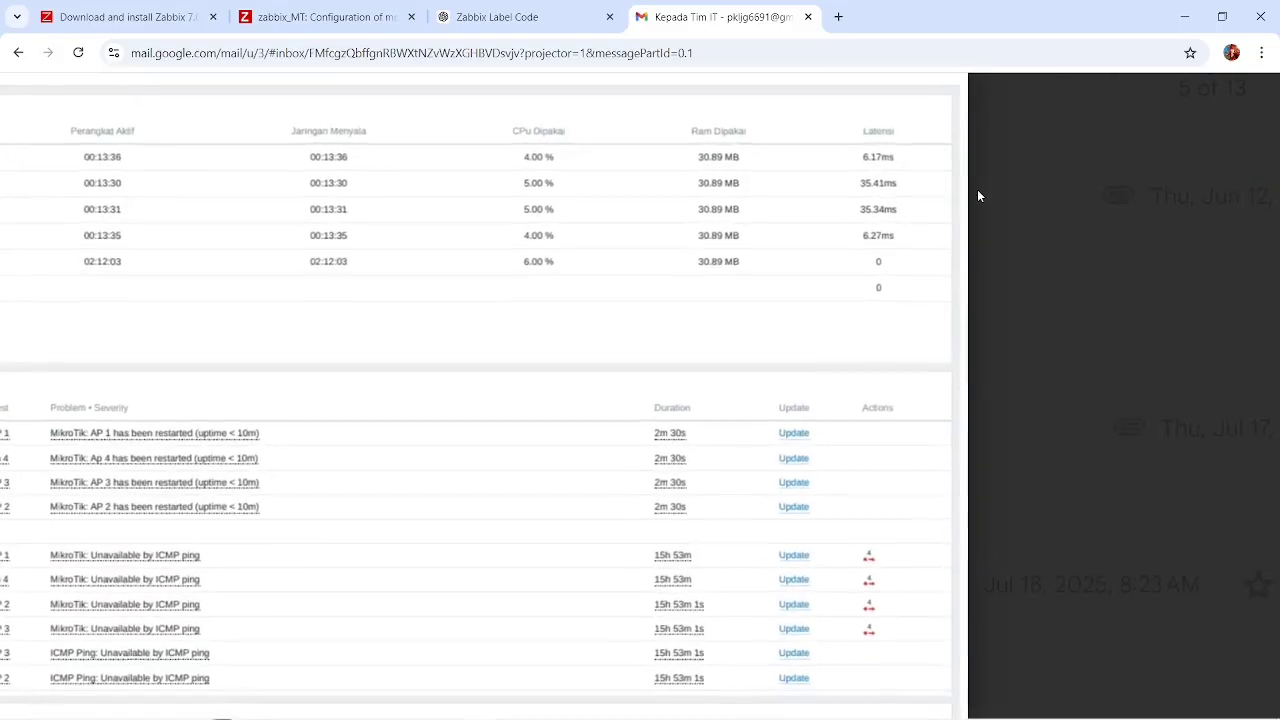
pyautogui.scroll(-4, 978, 196)
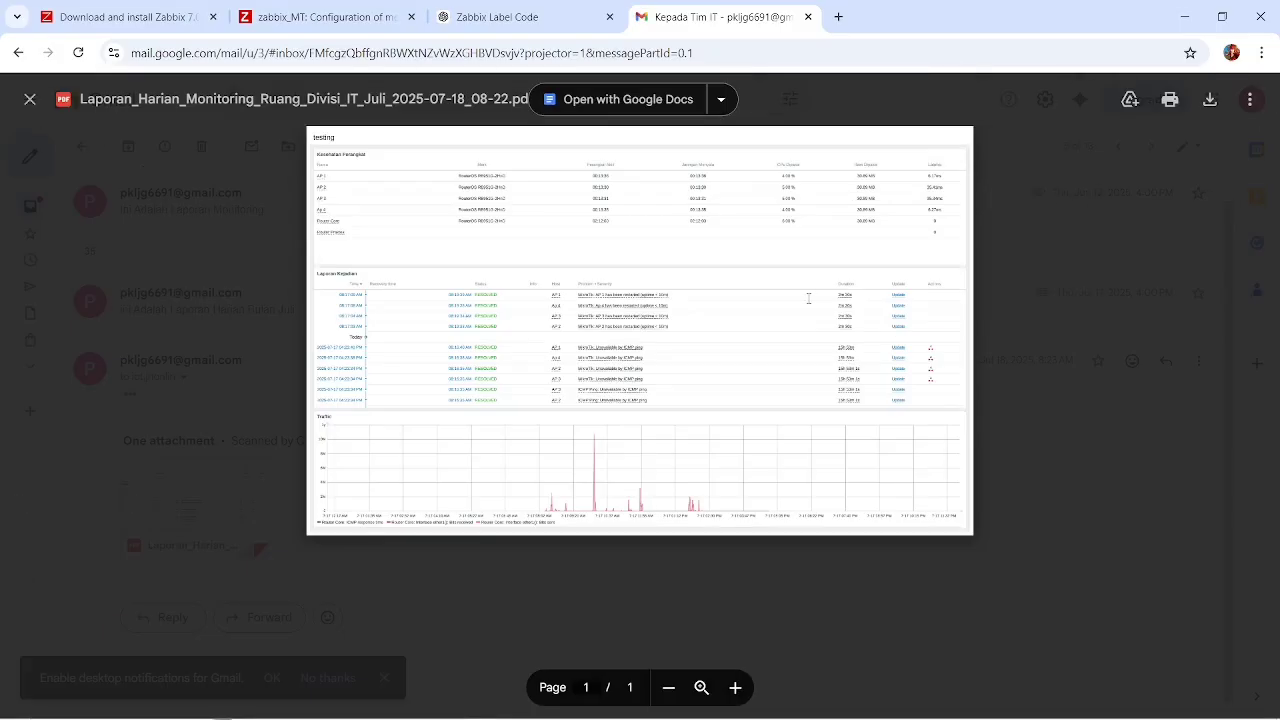
# Examine the Traffic graph along its full time axis in the PDF report and return to the Gmail inbox.
pyautogui.scroll(2, 808, 298)
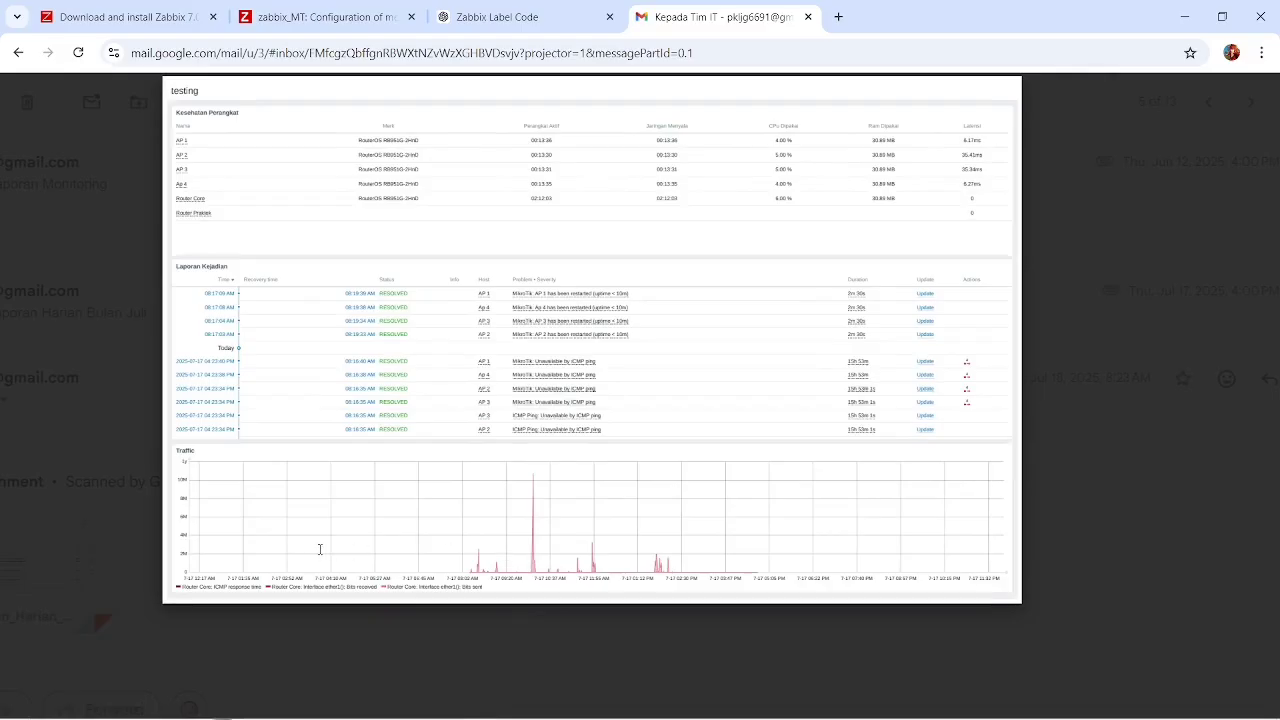
pyautogui.scroll(3, 320, 549)
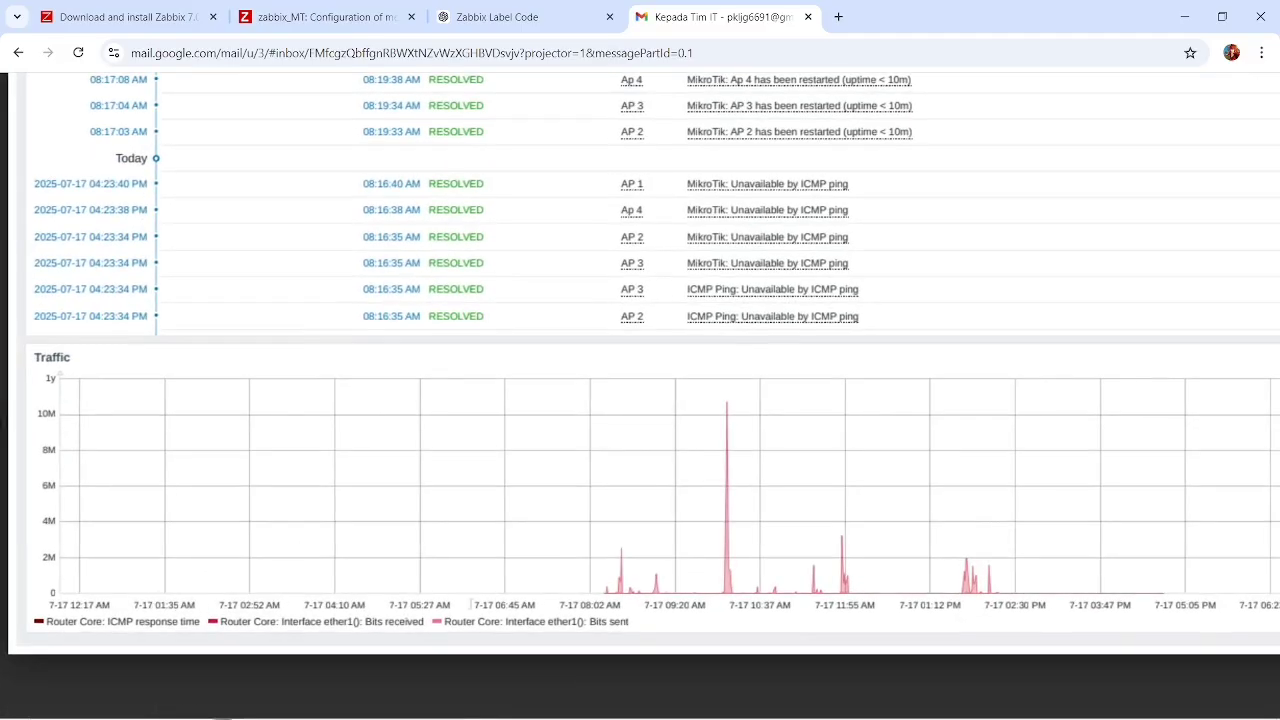
pyautogui.hscroll(6, 824, 596)
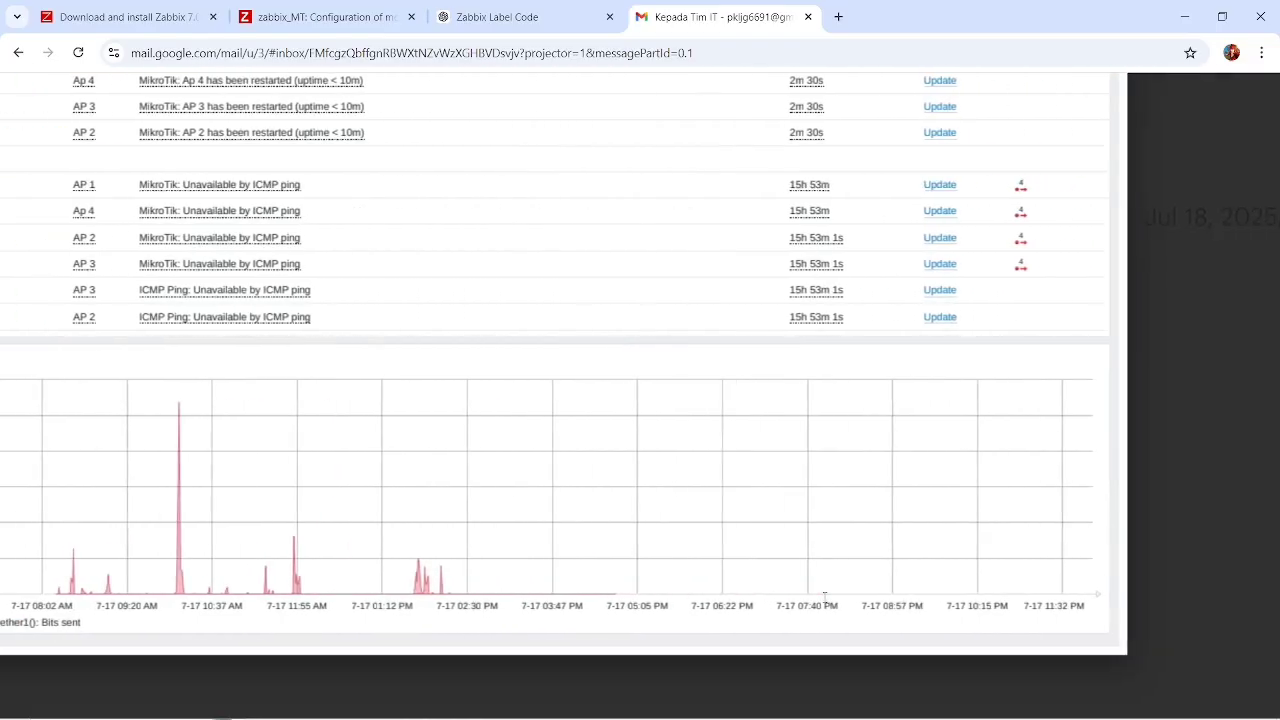
pyautogui.scroll(-5, 824, 596)
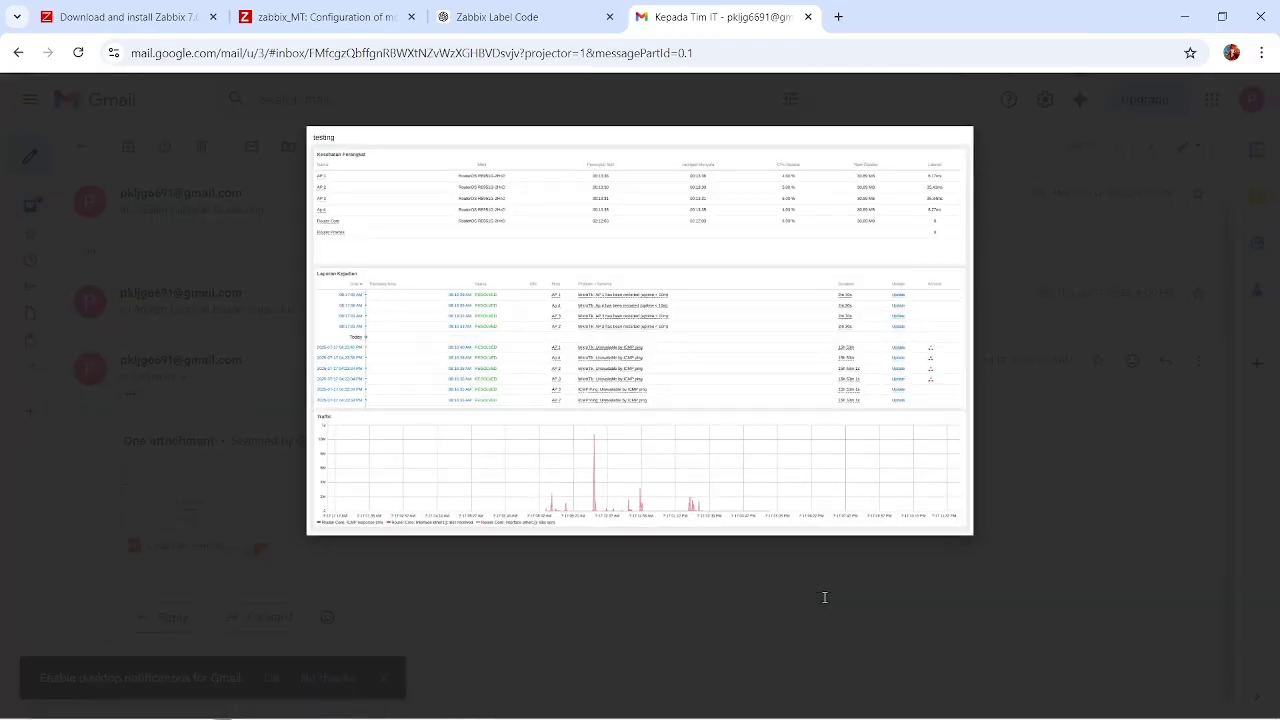
pyautogui.click(1170, 394)
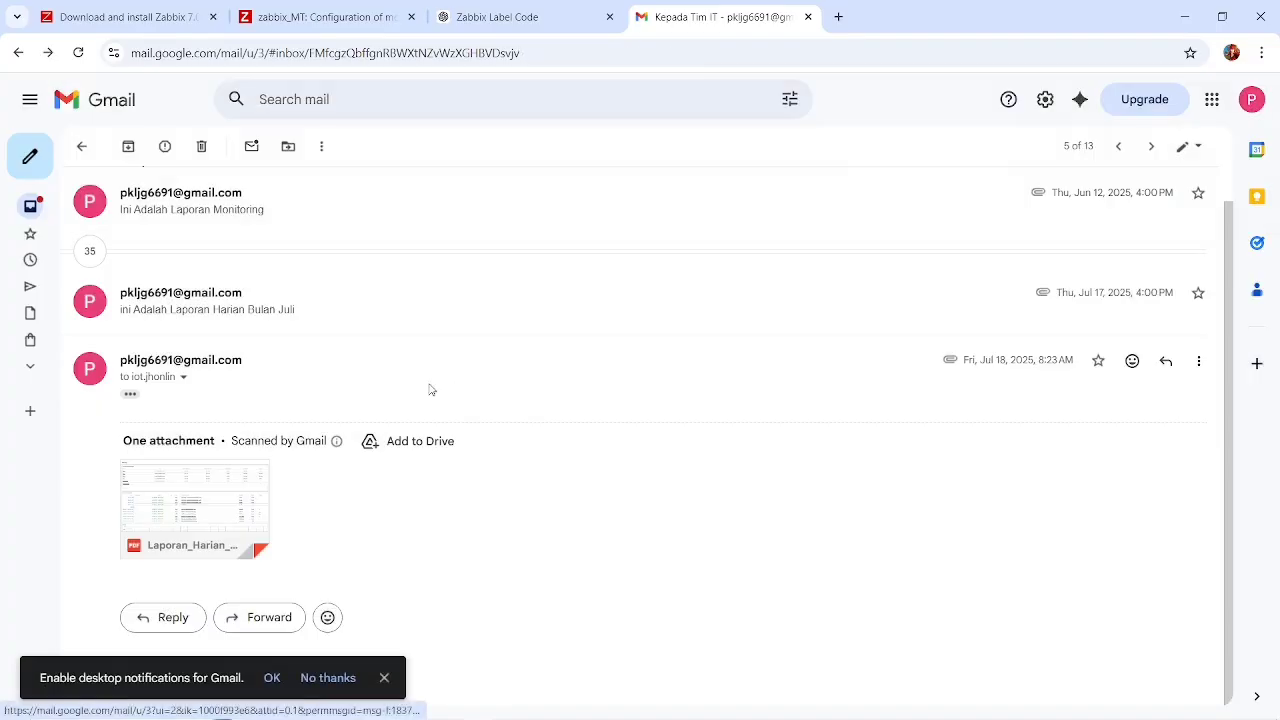
pyautogui.click(86, 146)
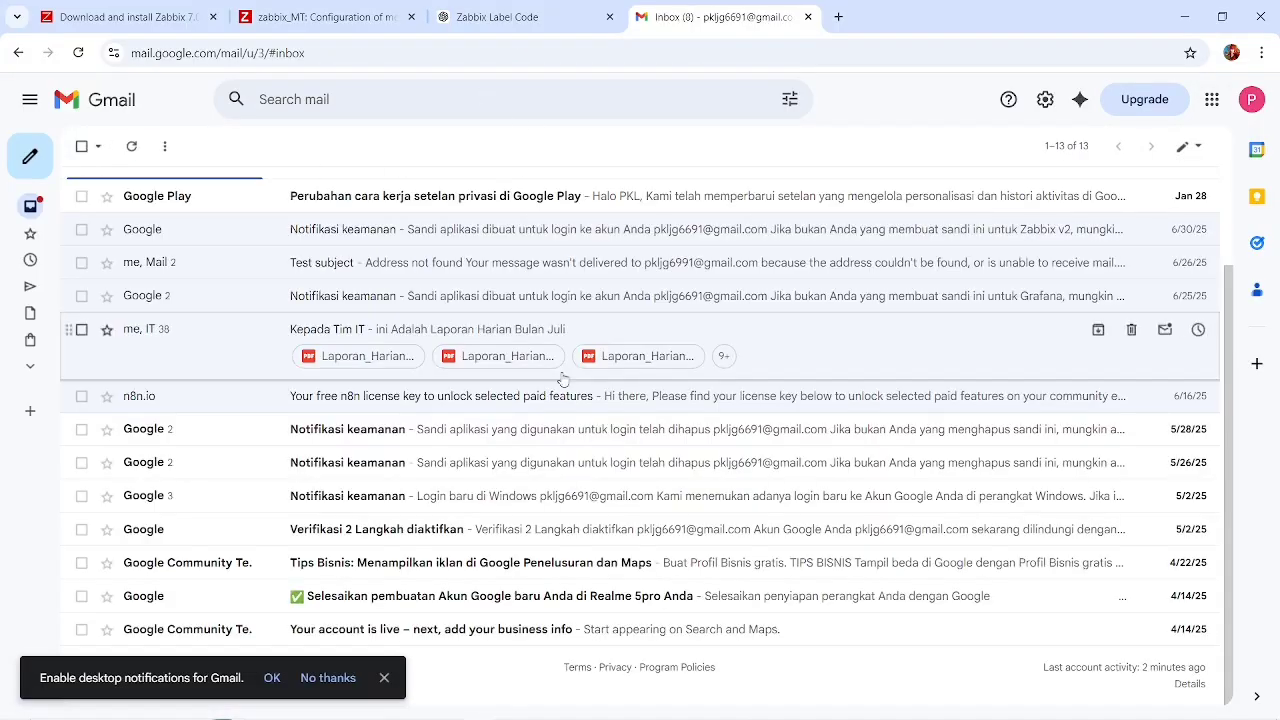
# Switch from the Gmail inbox to the root terminal session of the Ubuntu server.
pyautogui.hotkey('alt', 'Tab')
pyautogui.hotkey('alt', 'Tab')
pyautogui.hotkey('alt', 'Tab')
pyautogui.hotkey('alt', 'Tab')
pyautogui.hotkey('alt', 'Tab')
pyautogui.hotkey('alt', 'Tab')
pyautogui.hotkey('alt', 'Tab')
pyautogui.hotkey('alt', 'Tab')
pyautogui.hotkey('alt', 'Tab')
pyautogui.hotkey('alt', 'Tab')
pyautogui.hotkey('alt', 'Tab')
pyautogui.hotkey('alt', 'Tab')
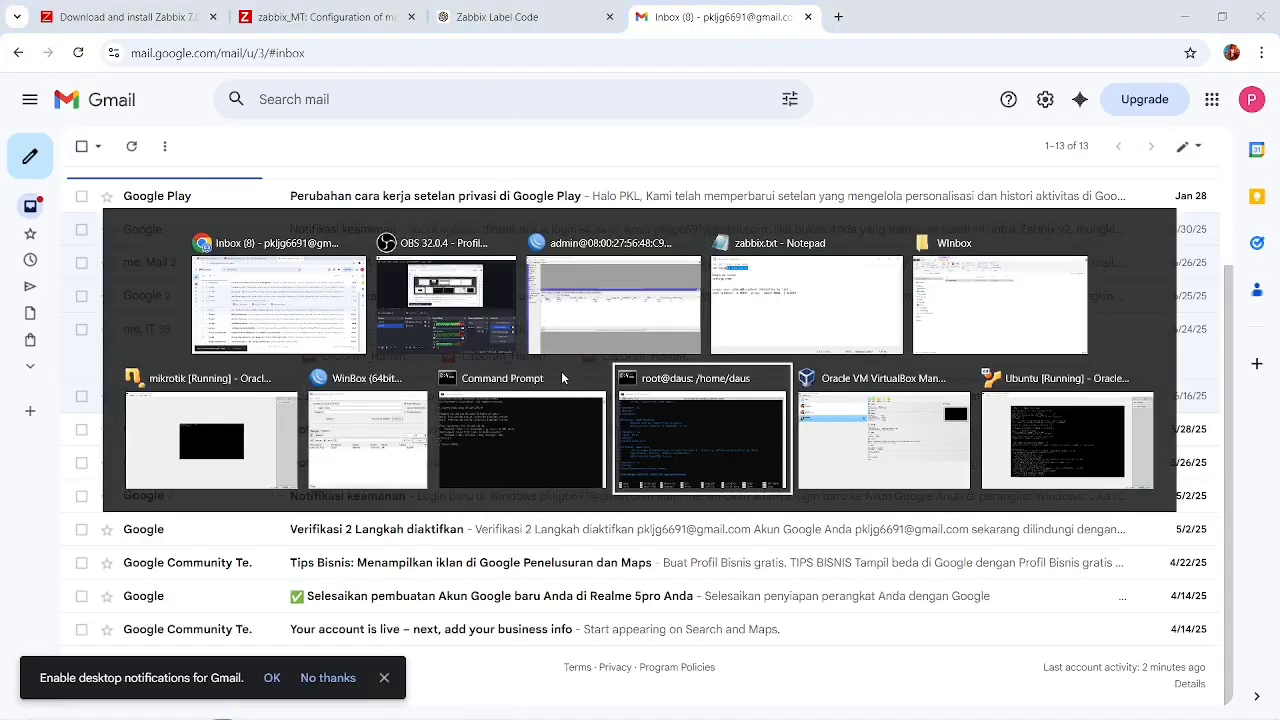
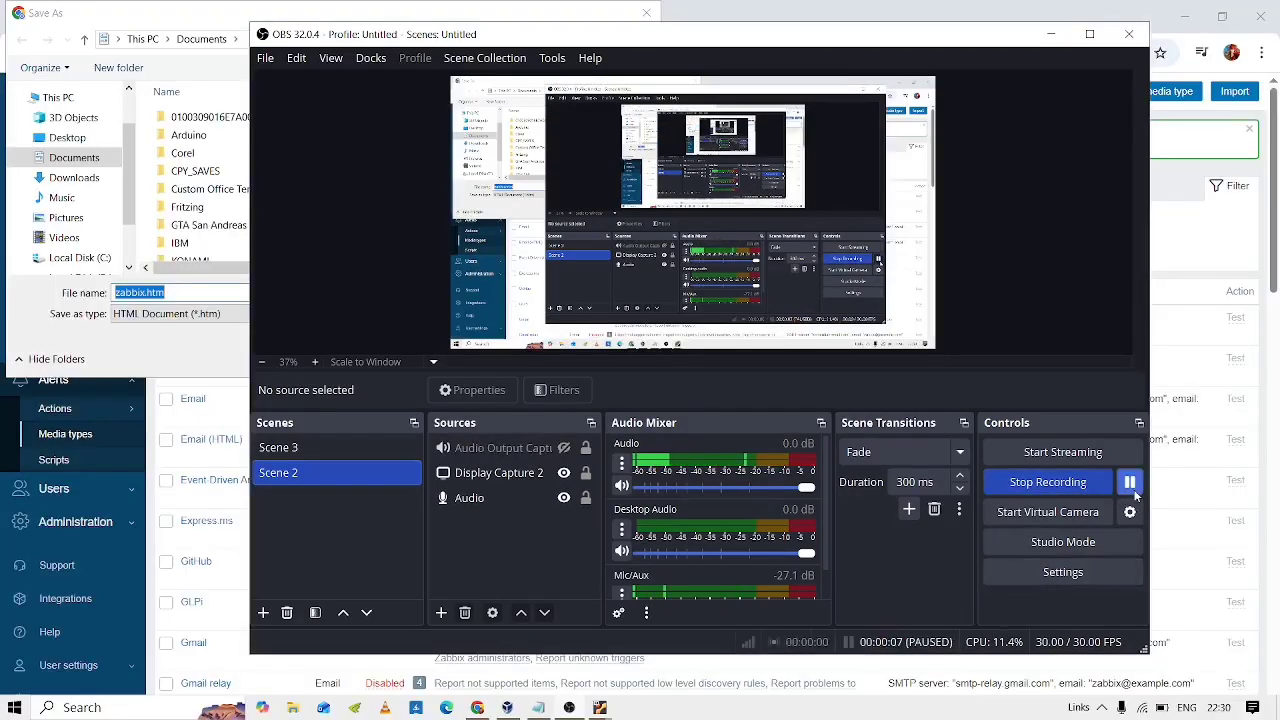
# Cancel saving the web page and open the Telegram media type from the alert media types list.
pyautogui.click(1131, 486)
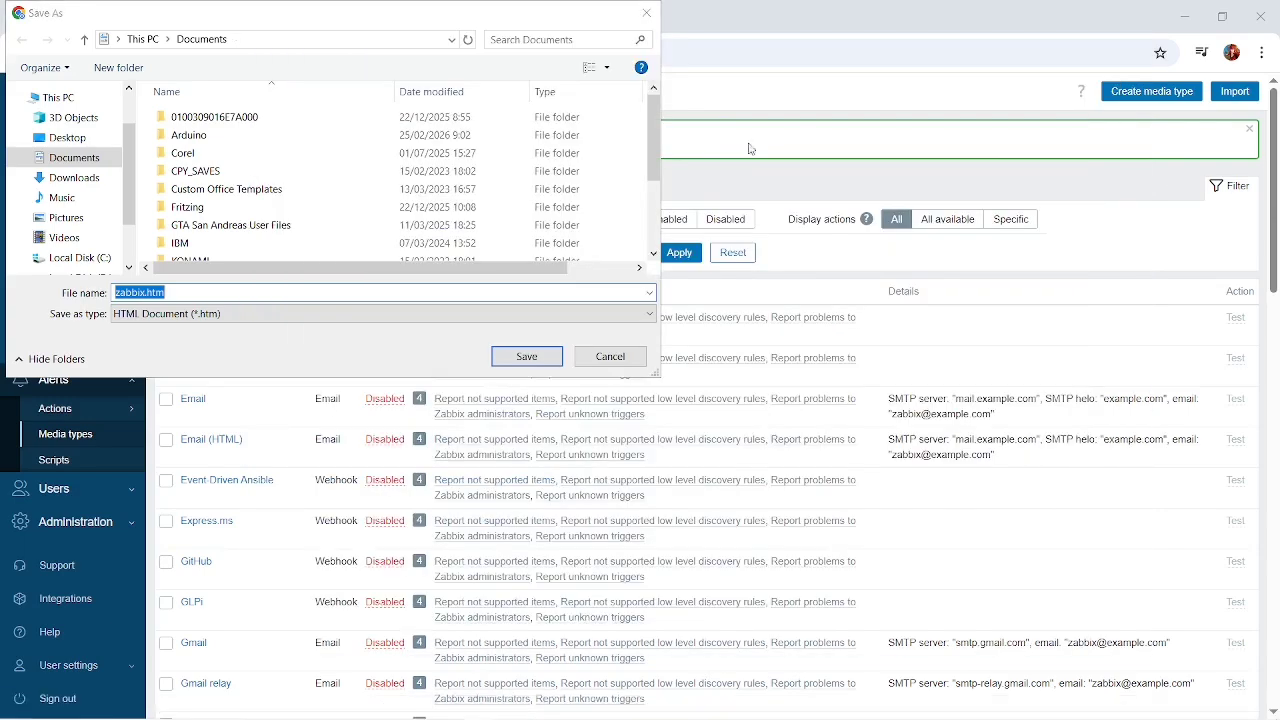
pyautogui.click(612, 358)
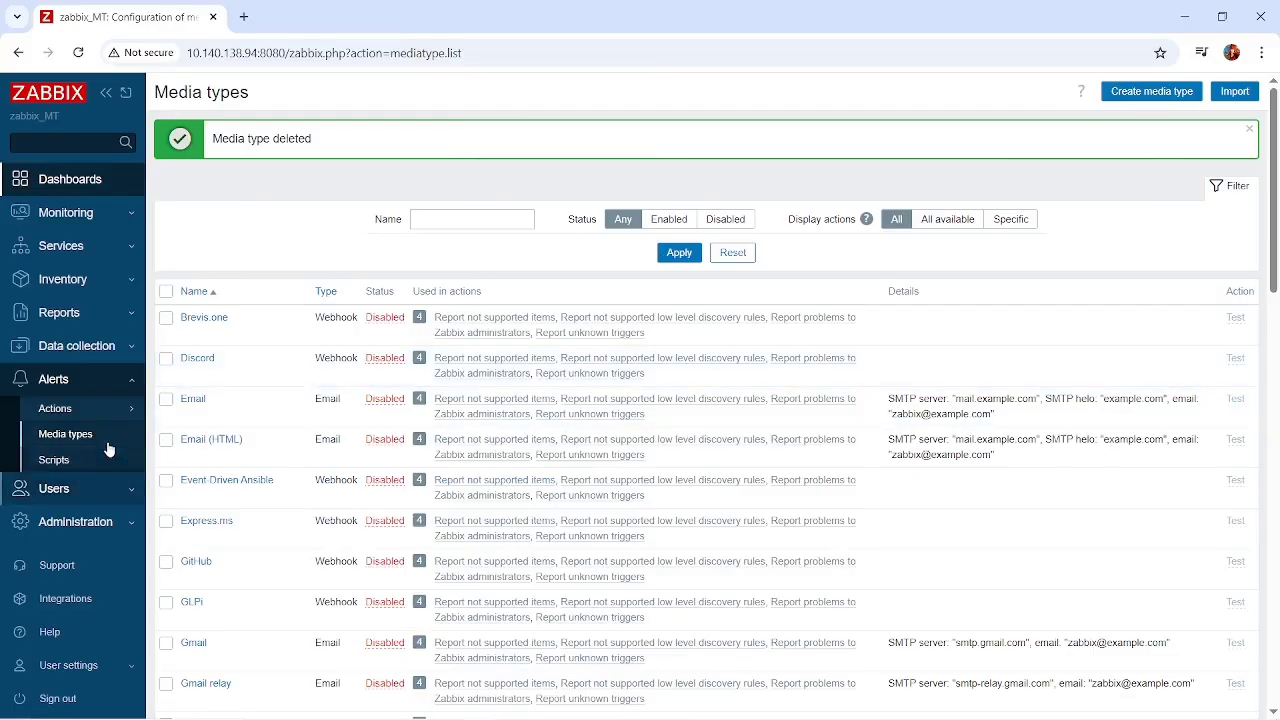
pyautogui.click(108, 380)
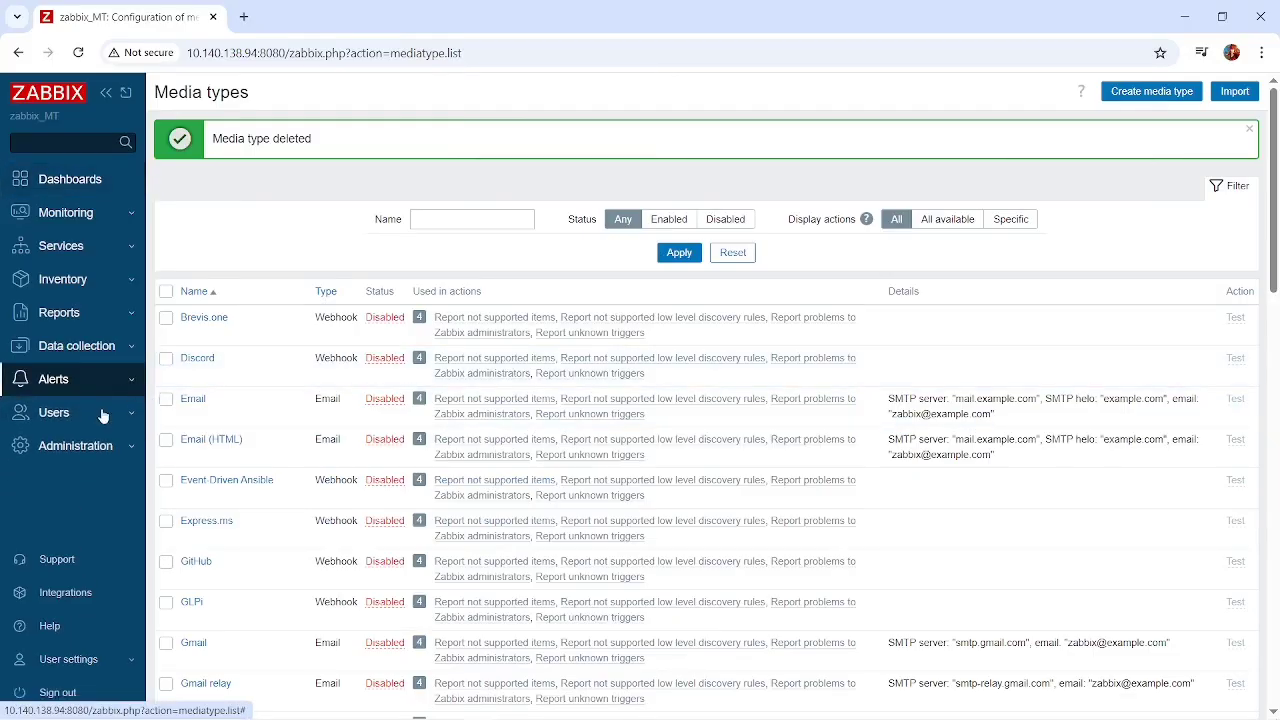
pyautogui.click(108, 380)
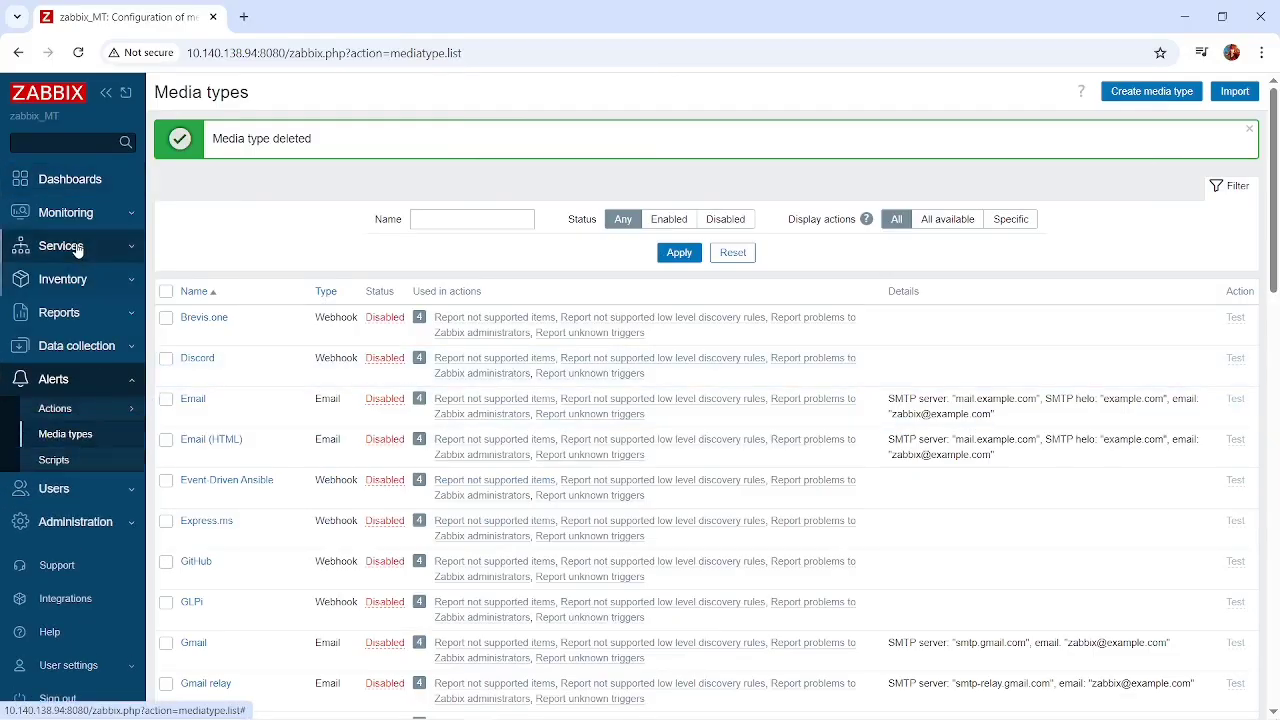
pyautogui.click(89, 438)
pyautogui.scroll(-10, 344, 449)
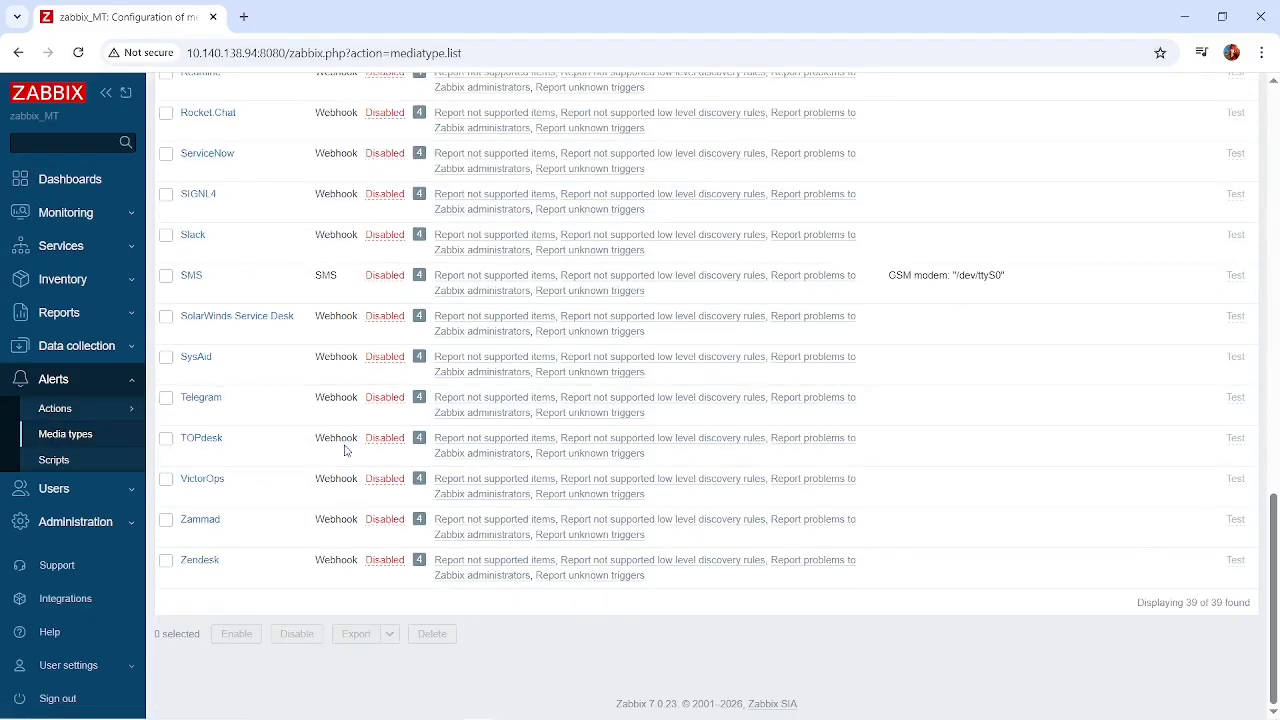
pyautogui.click(201, 401)
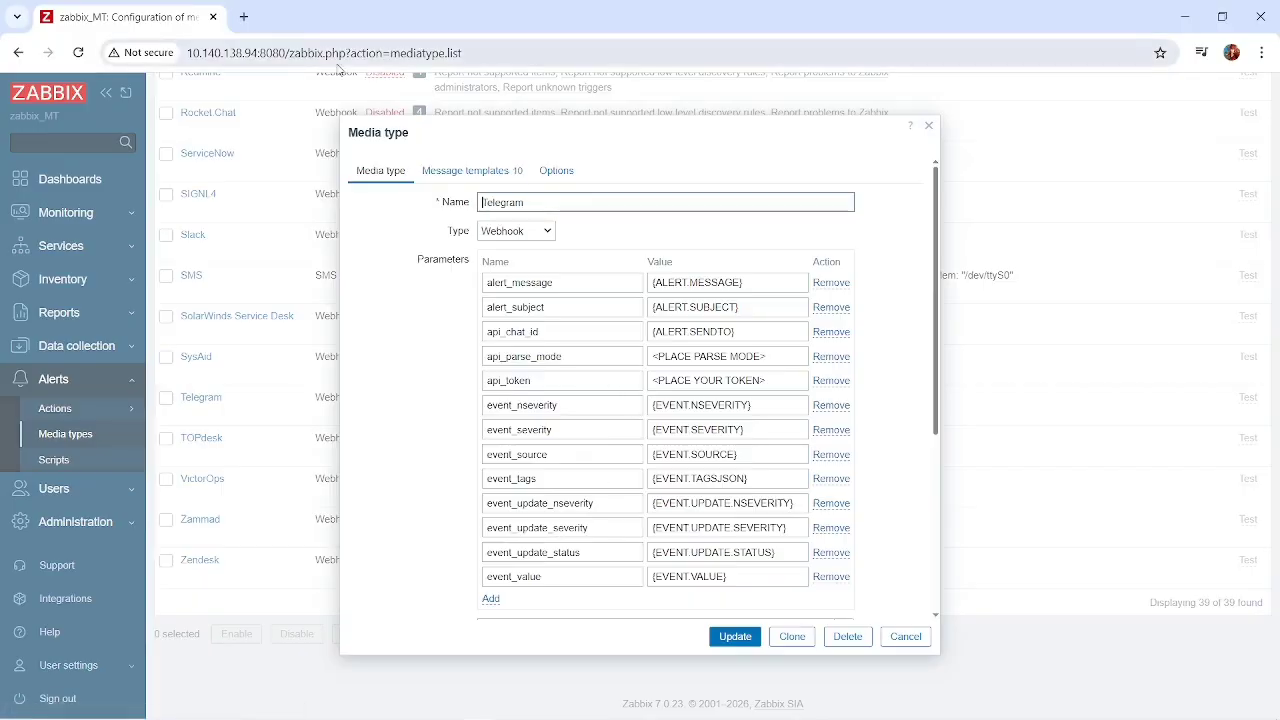
# Open the suggested Telegram Web address in a new browser tab.
pyautogui.click(244, 17)
pyautogui.write('teleg')
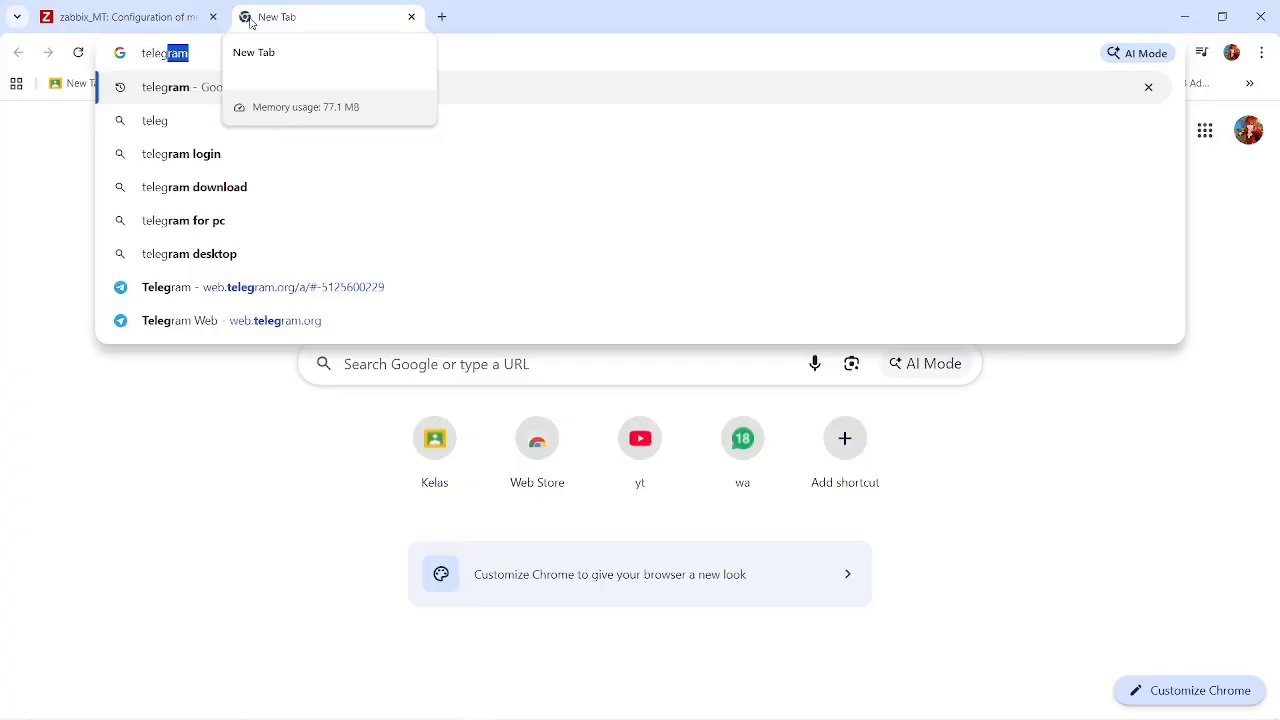
pyautogui.press('Down')
pyautogui.press('Down')
pyautogui.press('Down')
pyautogui.press('Down')
pyautogui.press('Down')
pyautogui.press('Down')
pyautogui.press('Down')
pyautogui.press('Up')
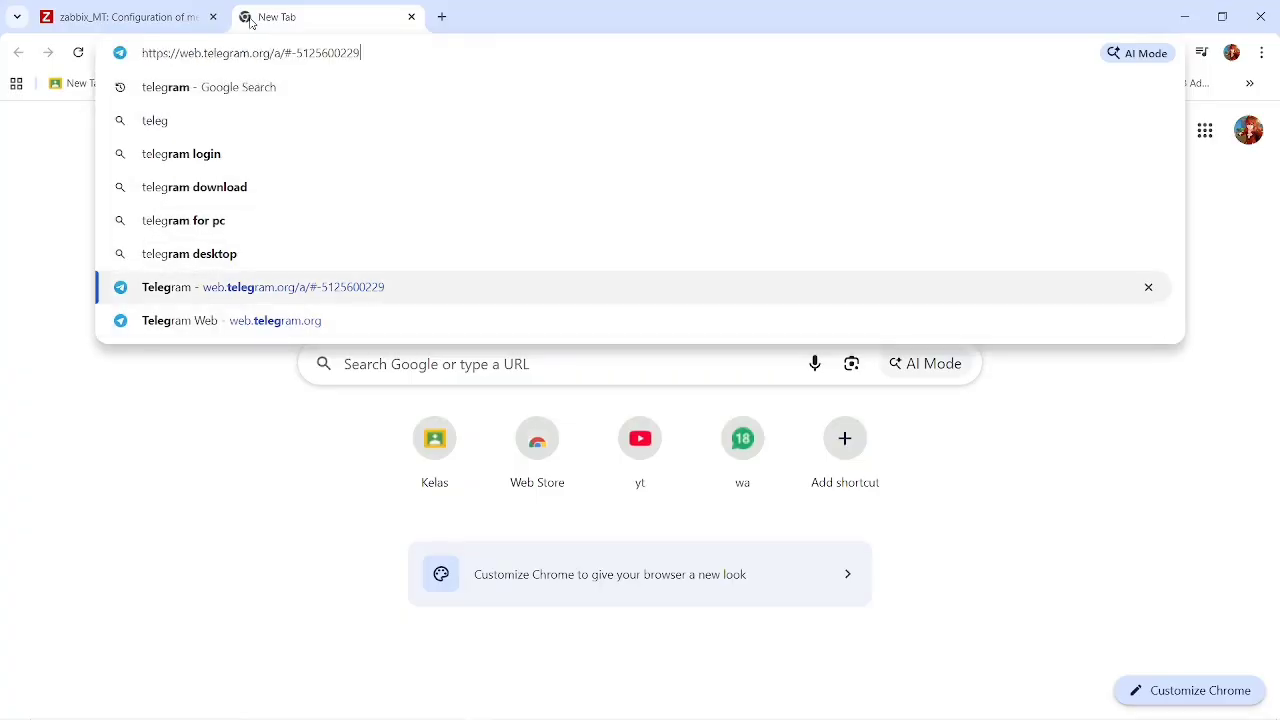
pyautogui.press('Return')
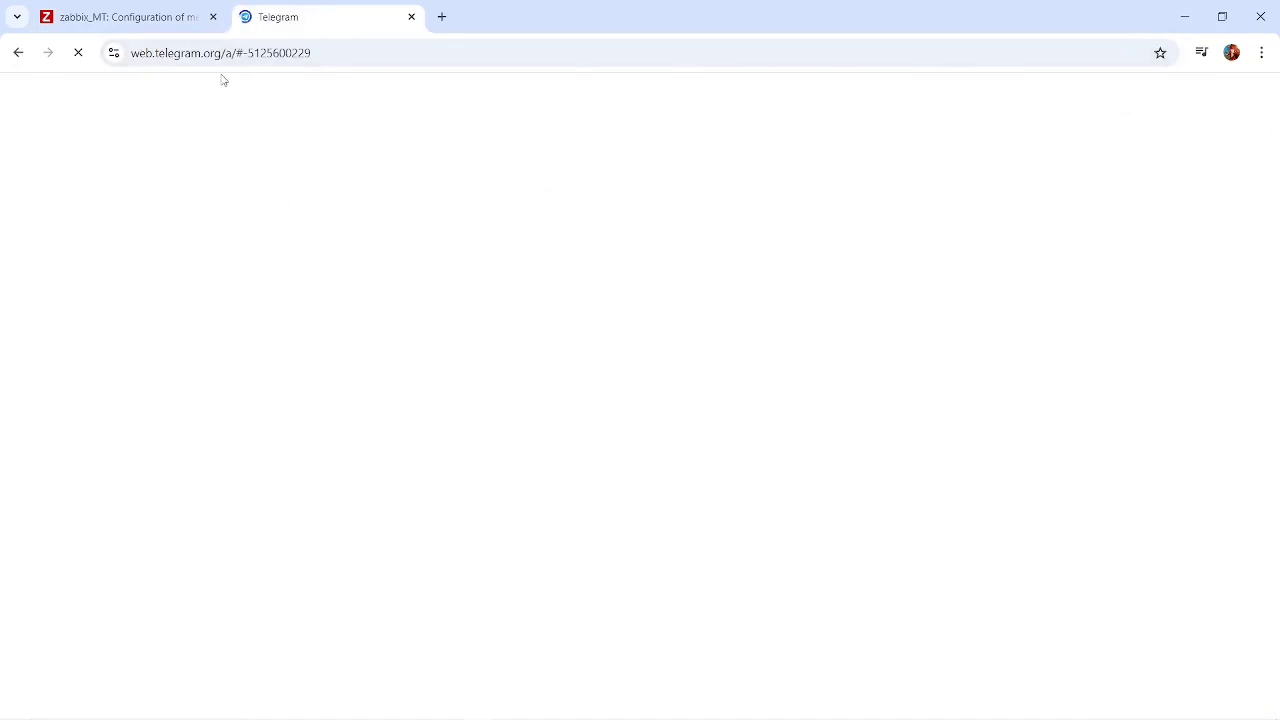
pyautogui.moveTo(792, 718)
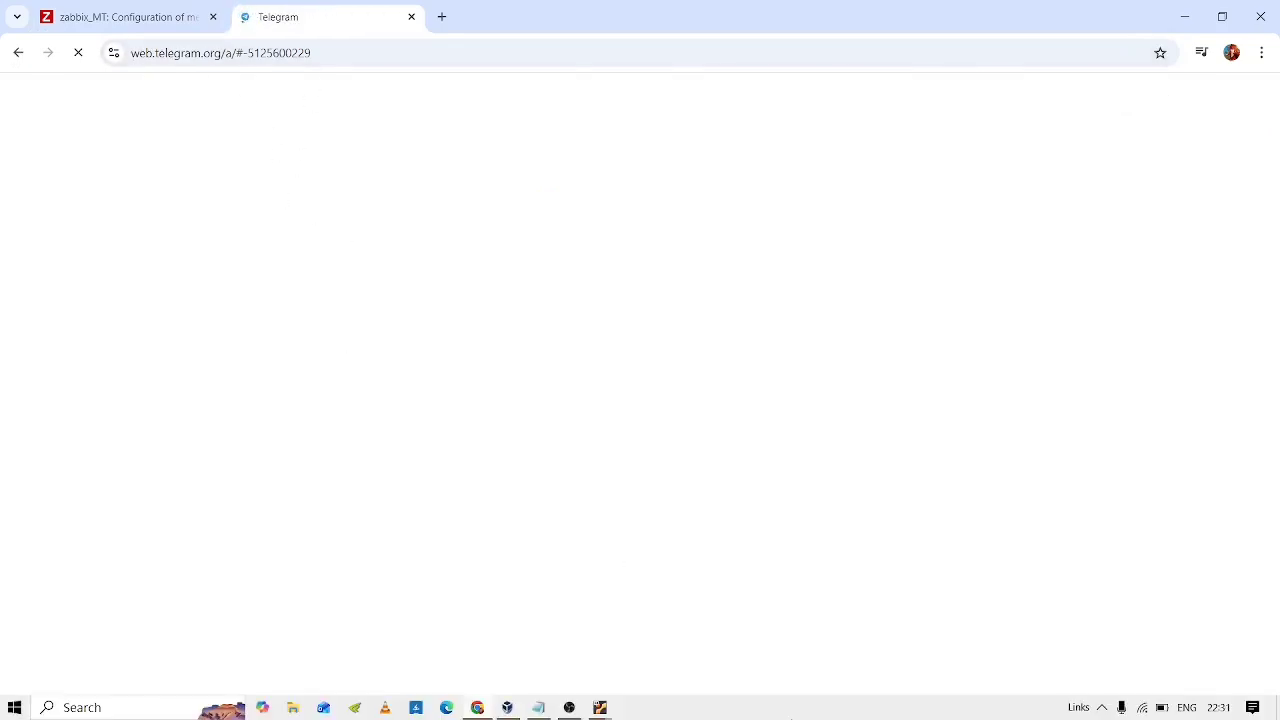
pyautogui.hotkey('alt', 'Tab')
pyautogui.hotkey('alt', 'Tab')
pyautogui.hotkey('alt', 'Tab')
pyautogui.hotkey('alt', 'Tab')
pyautogui.hotkey('alt', 'Tab')
pyautogui.hotkey('alt', 'Tab')
pyautogui.hotkey('alt', 'Tab')
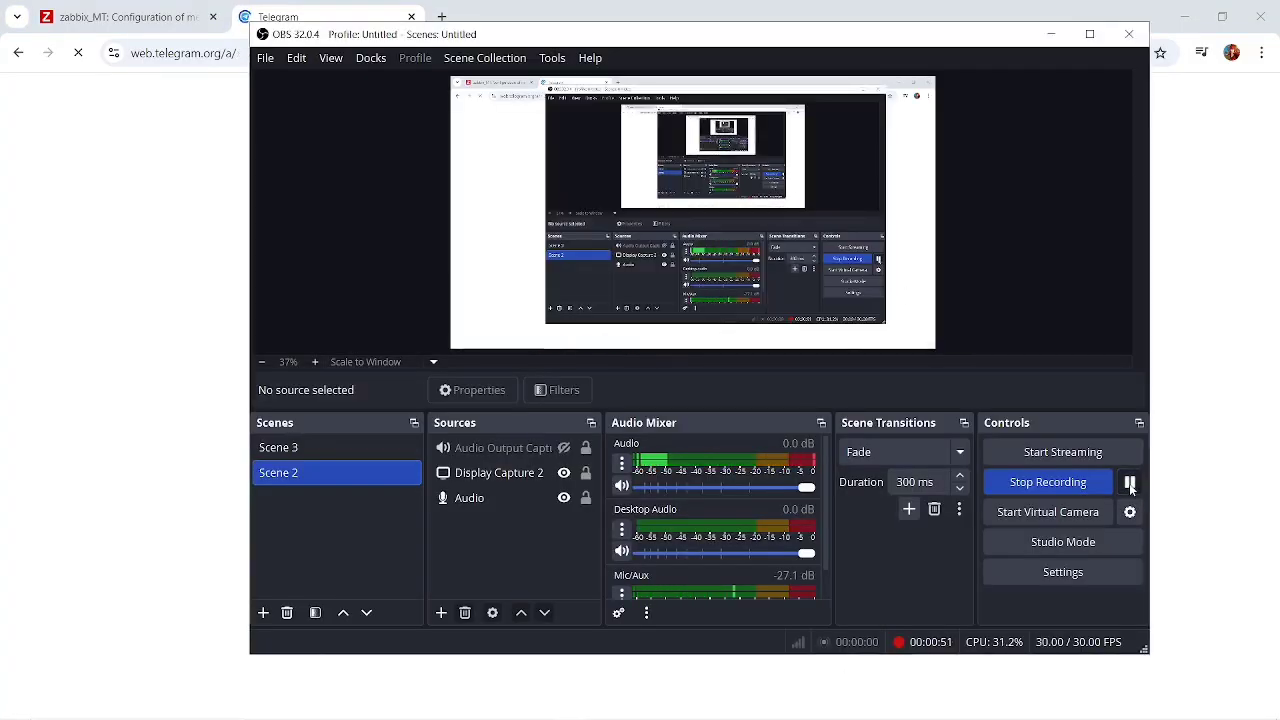
pyautogui.click(1051, 34)
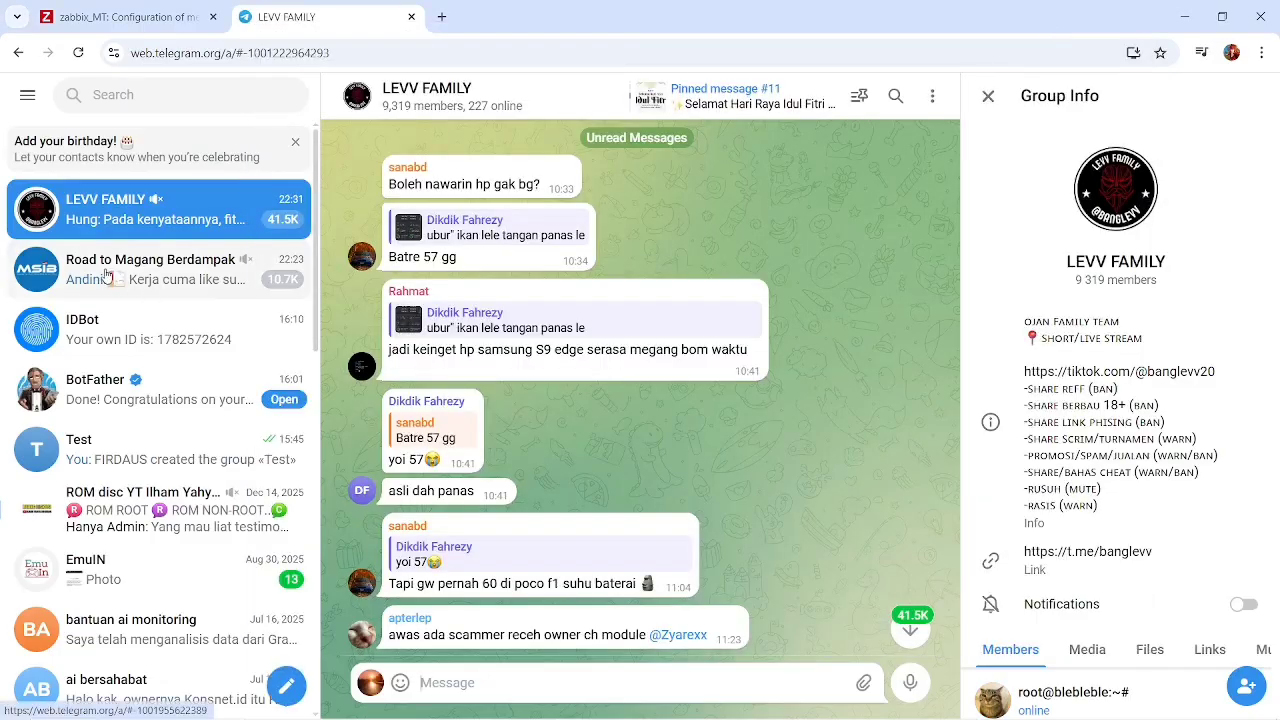
# Open the BotFather chat and read the Telegram configuration instructions in the description of the Zabbix media type.
pyautogui.click(105, 410)
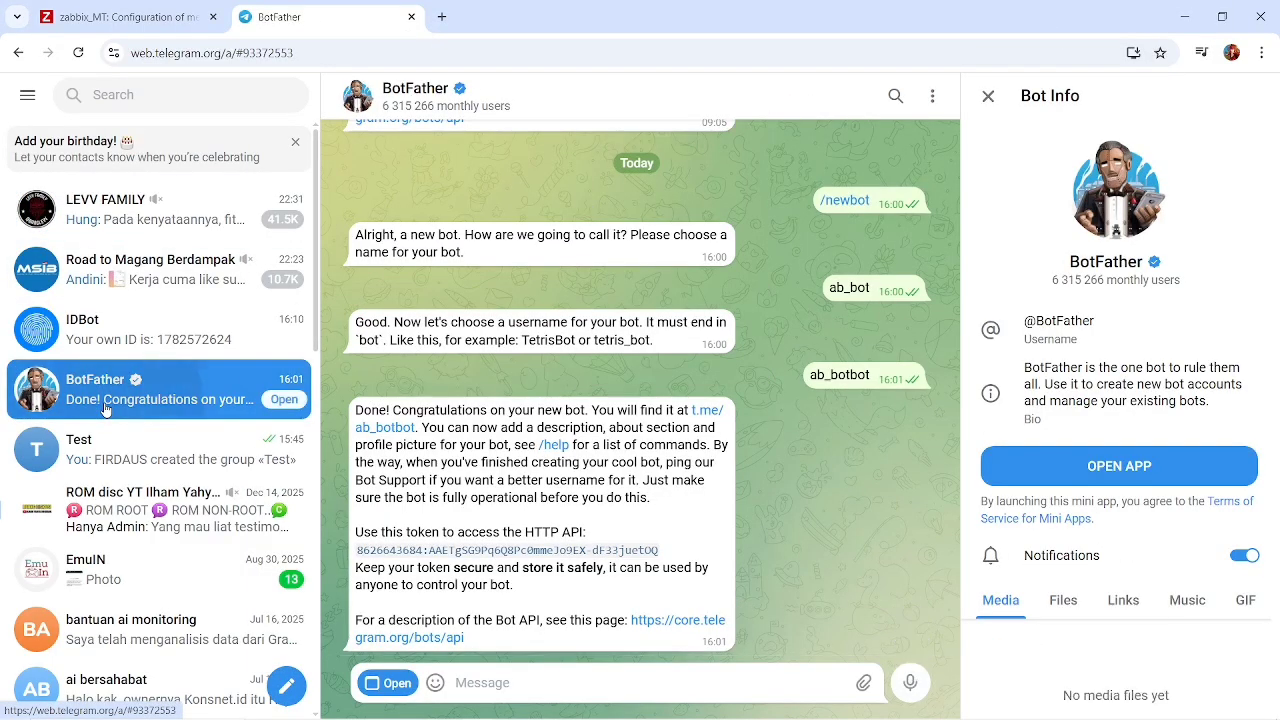
pyautogui.click(120, 17)
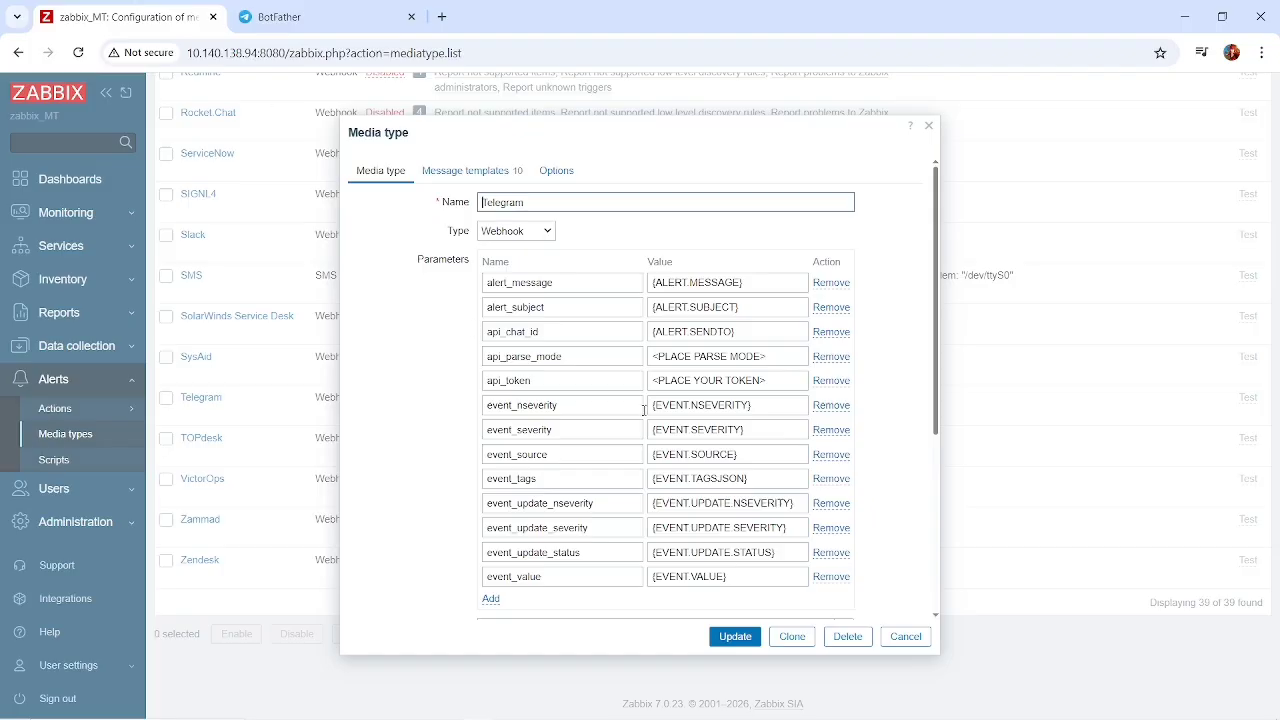
pyautogui.scroll(-3, 640, 410)
pyautogui.click(533, 521)
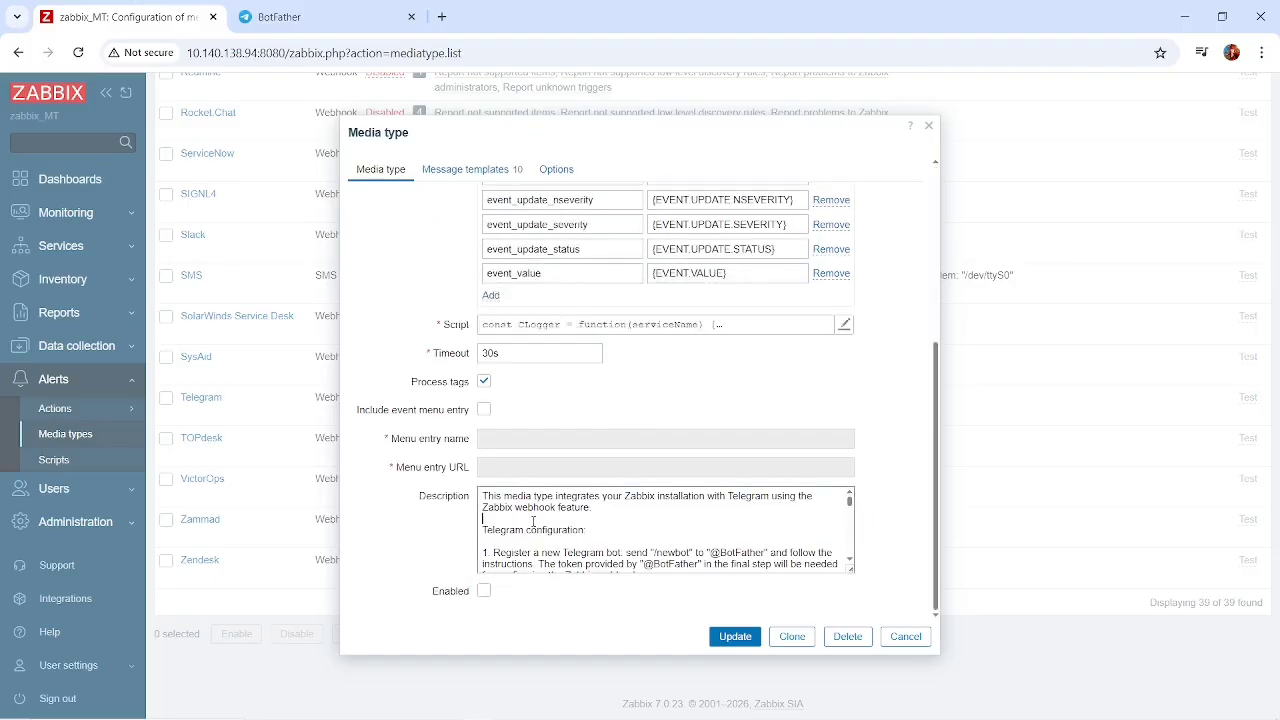
pyautogui.scroll(-1, 648, 532)
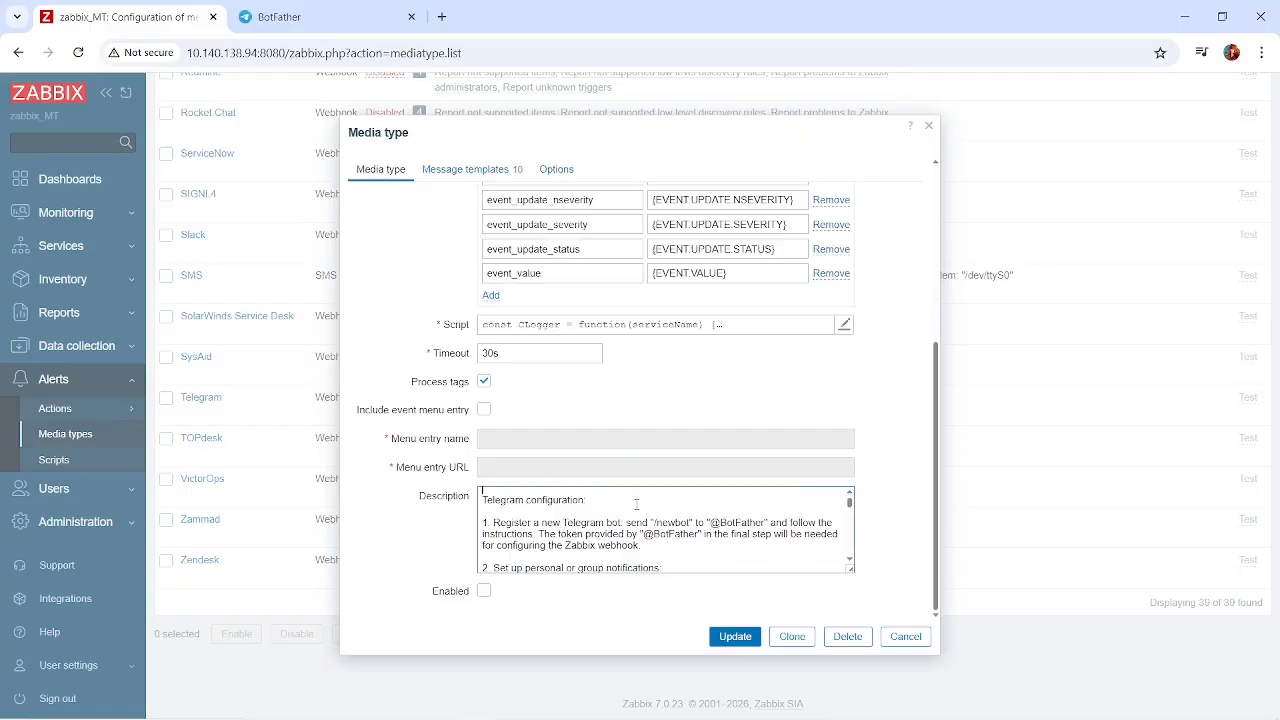
# Start a new bot in the Telegram BotFather chat with /newbot and name it monit_bot.
pyautogui.click(285, 17)
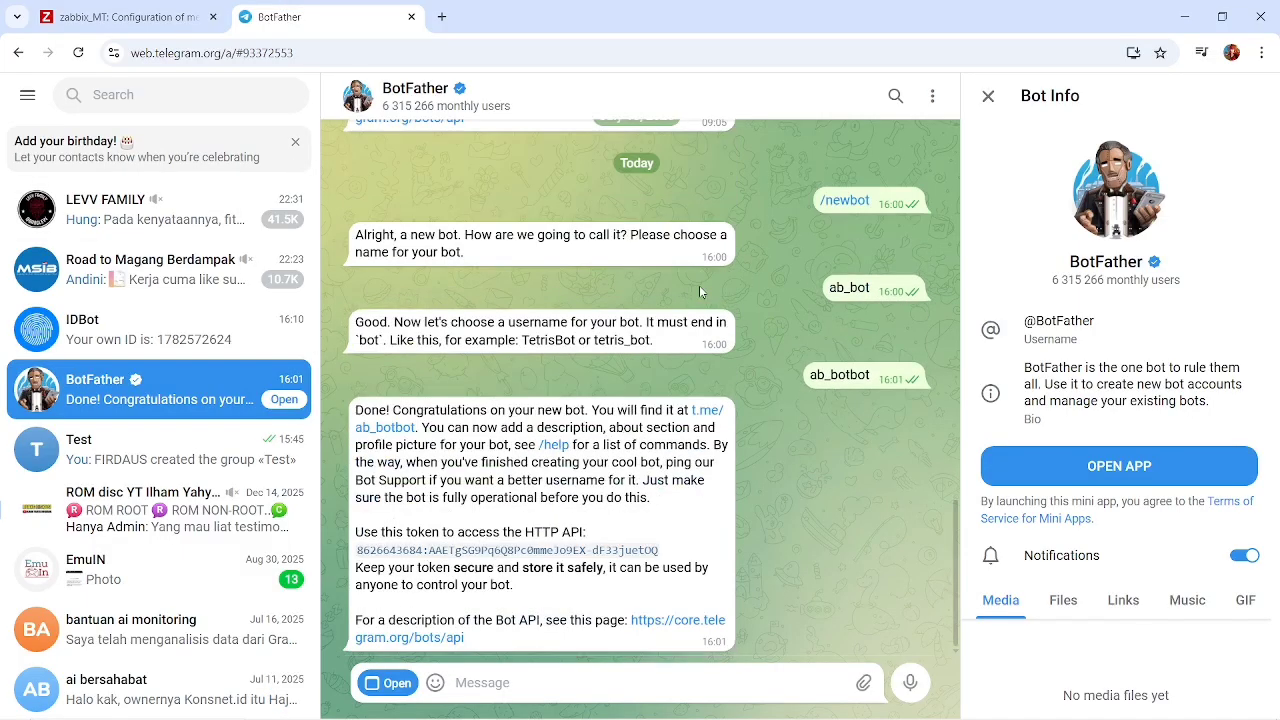
pyautogui.write('/n')
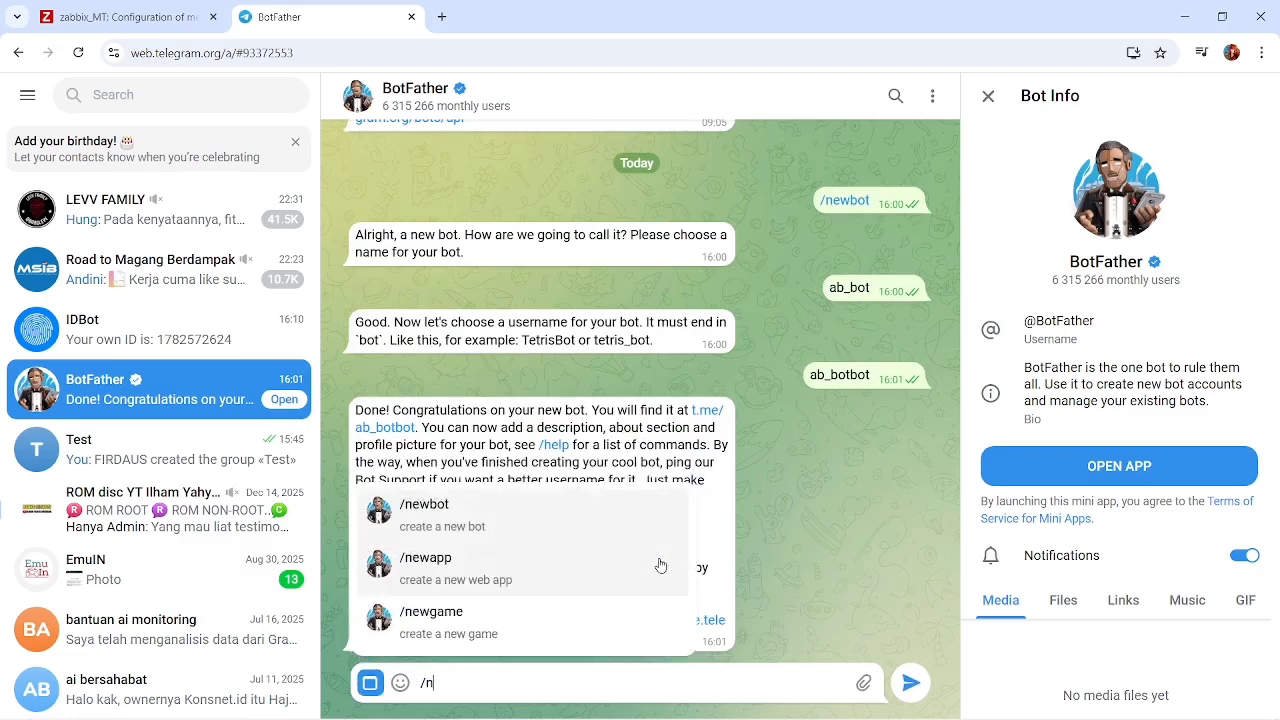
pyautogui.write('ew')
pyautogui.click(515, 503)
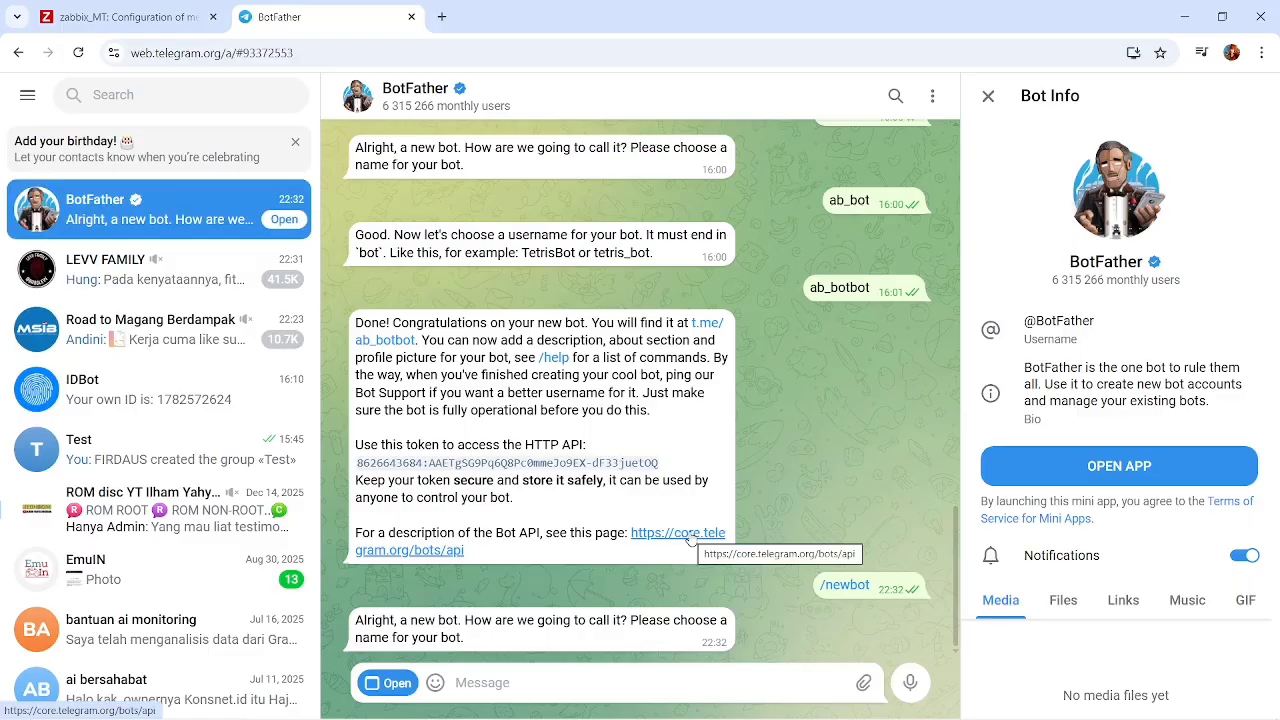
pyautogui.write('monit')
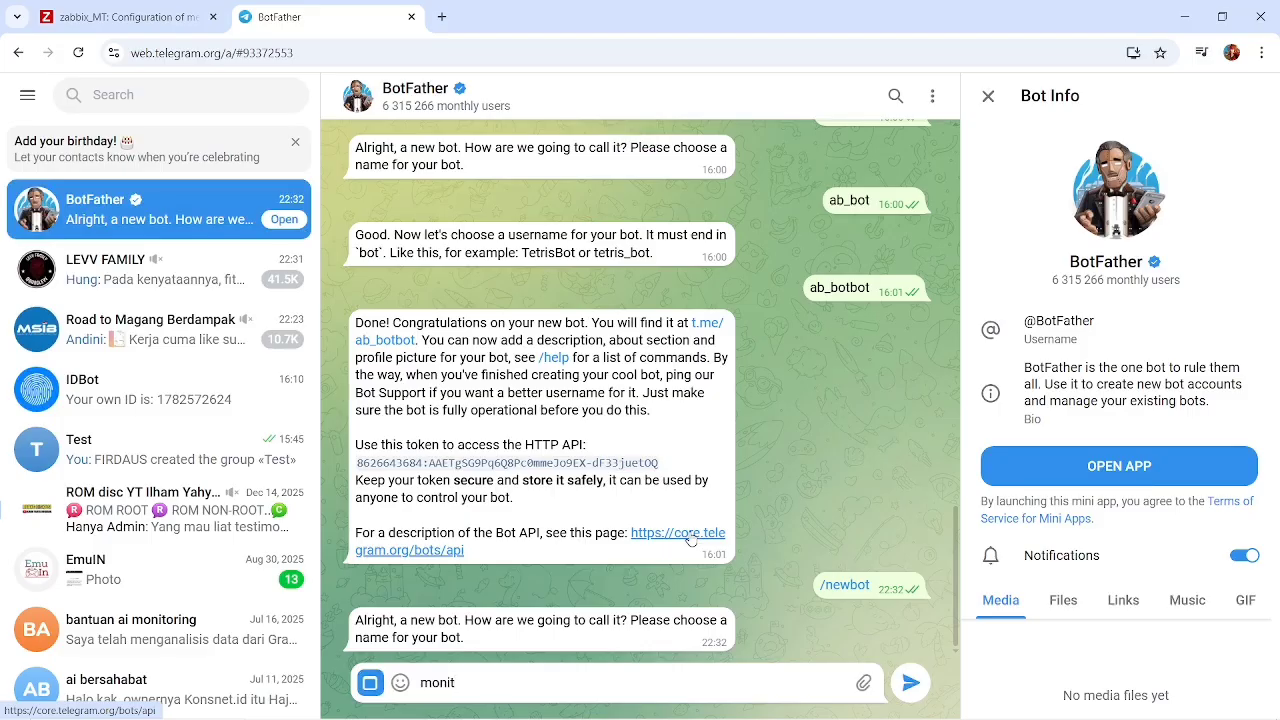
pyautogui.write('_bot')
pyautogui.press('Return')
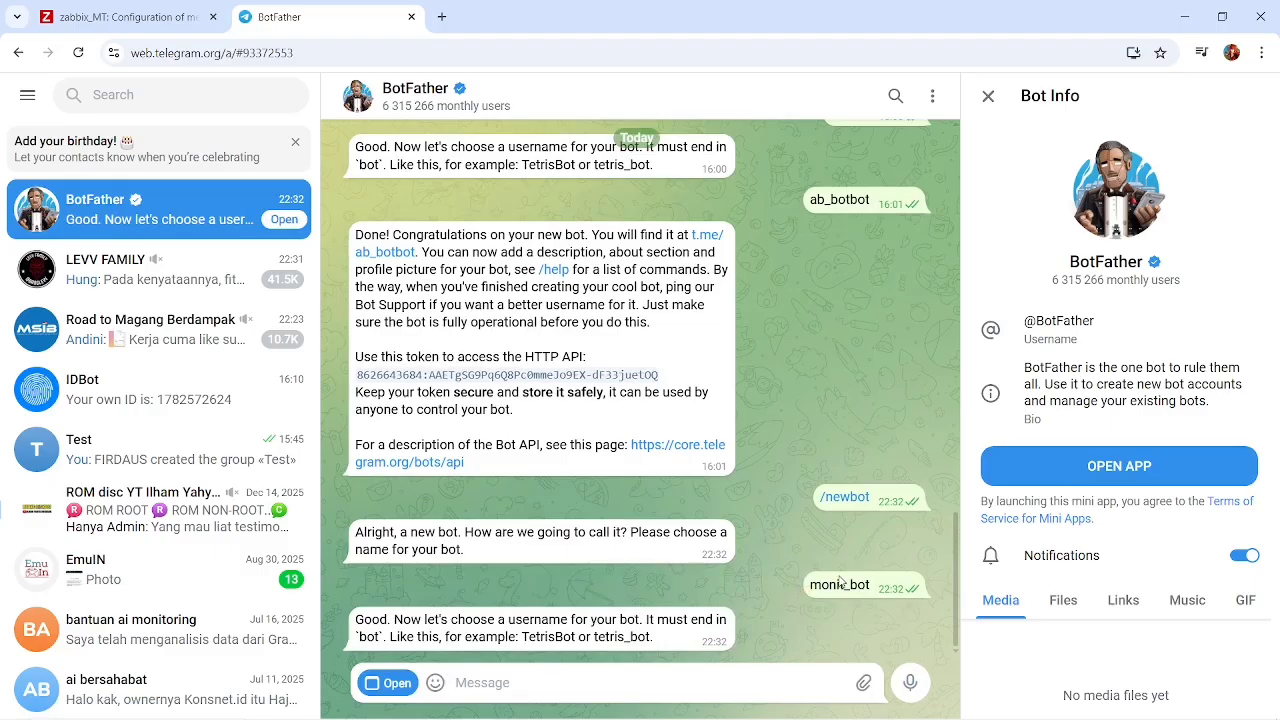
# Try the bot usernames monit_bot, monit_bot1, monito_bot, monitor1_bot and dau_bot in turn.
pyautogui.write('monit_bot')
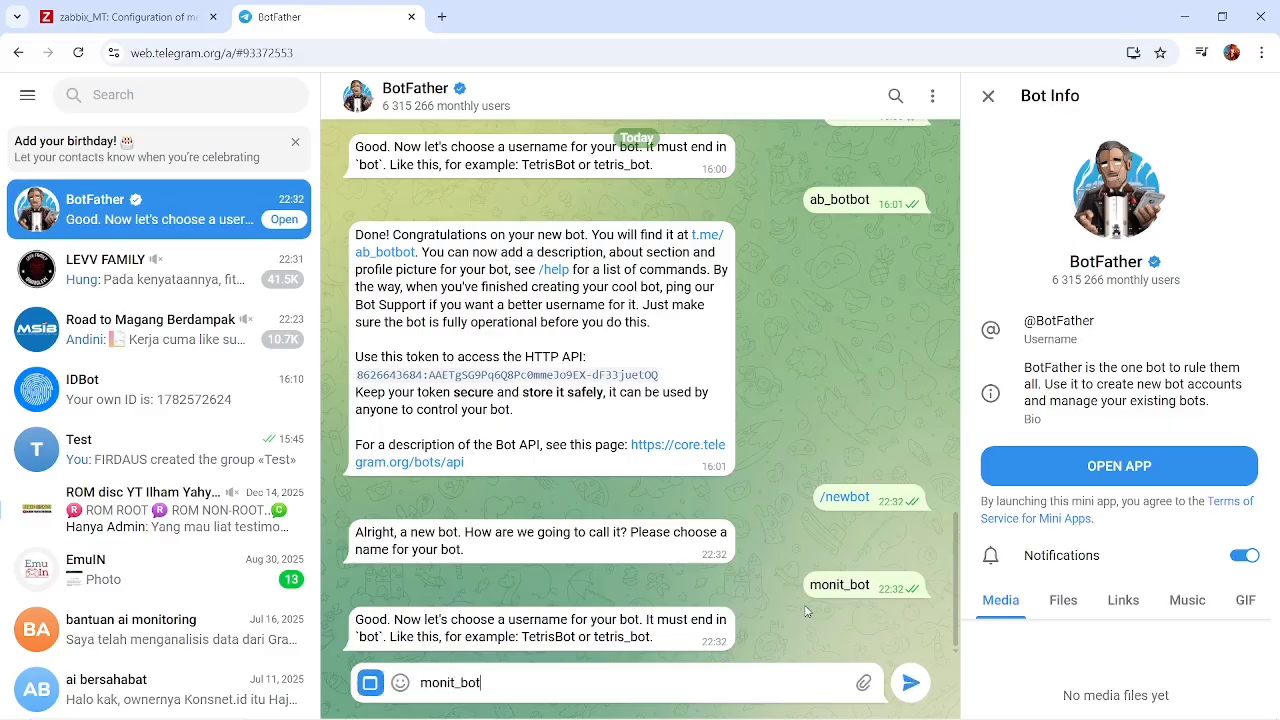
pyautogui.press('Return')
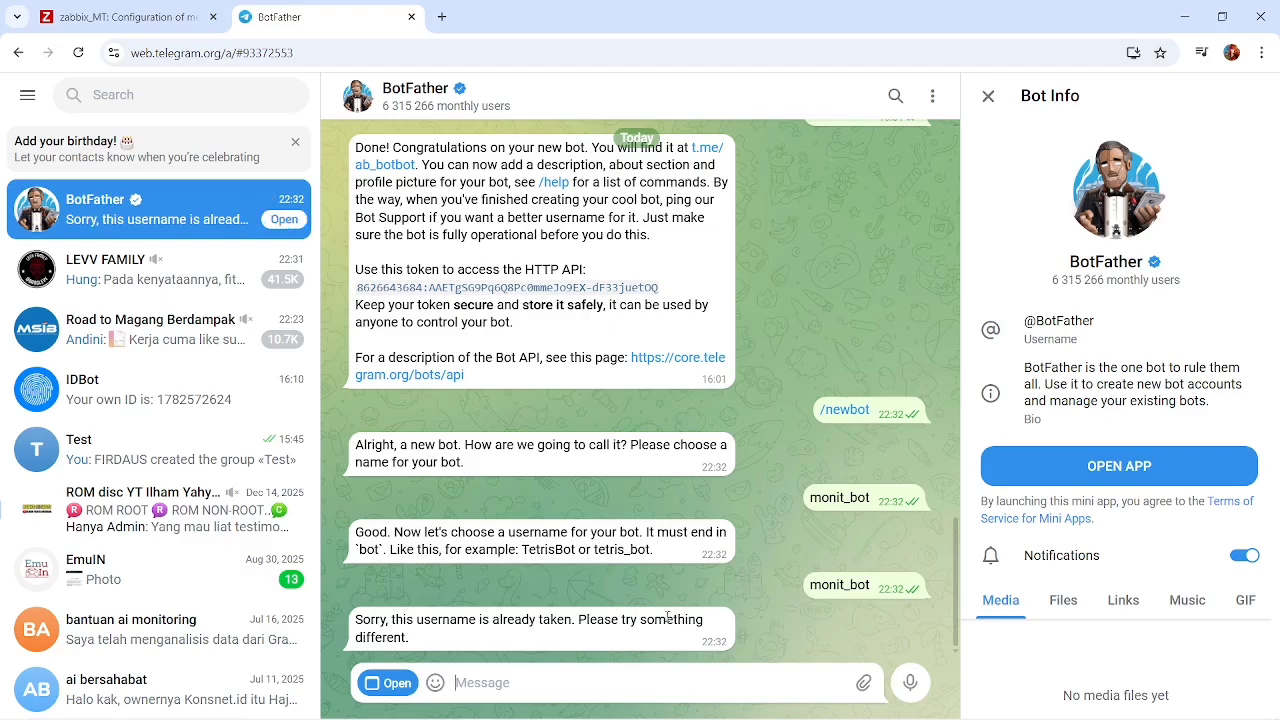
pyautogui.write('monit_bot1')
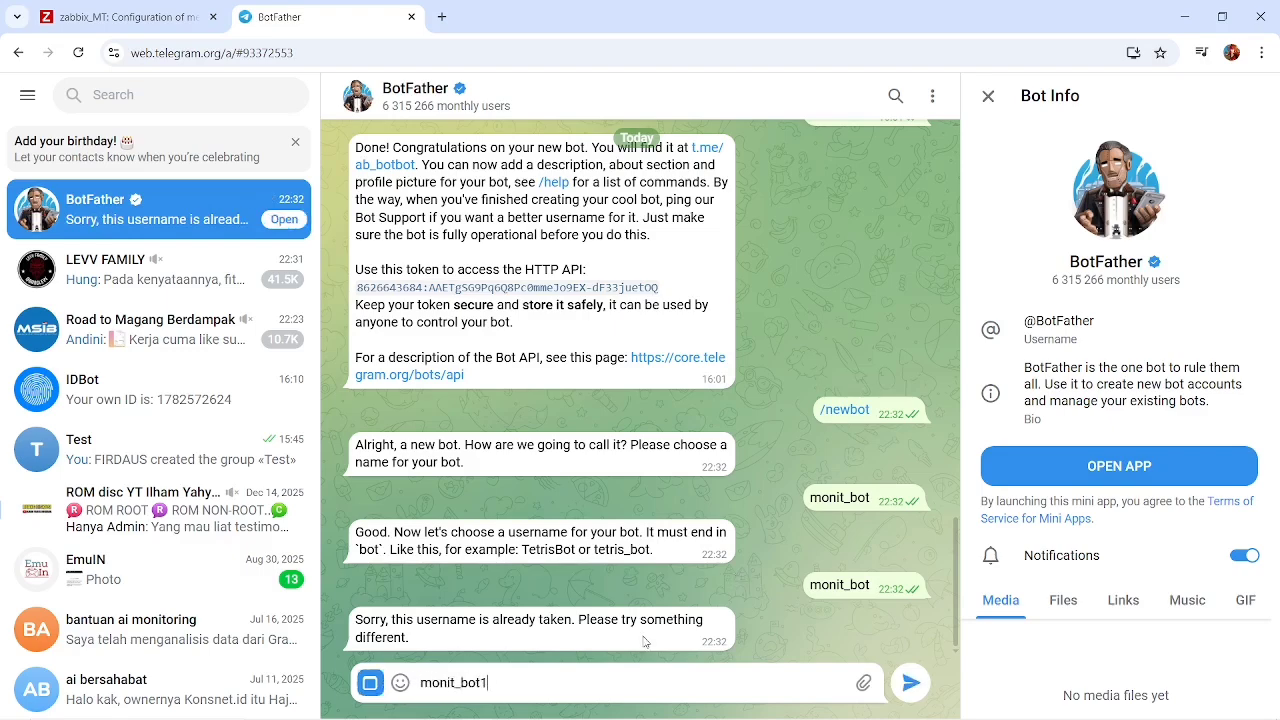
pyautogui.press('Return')
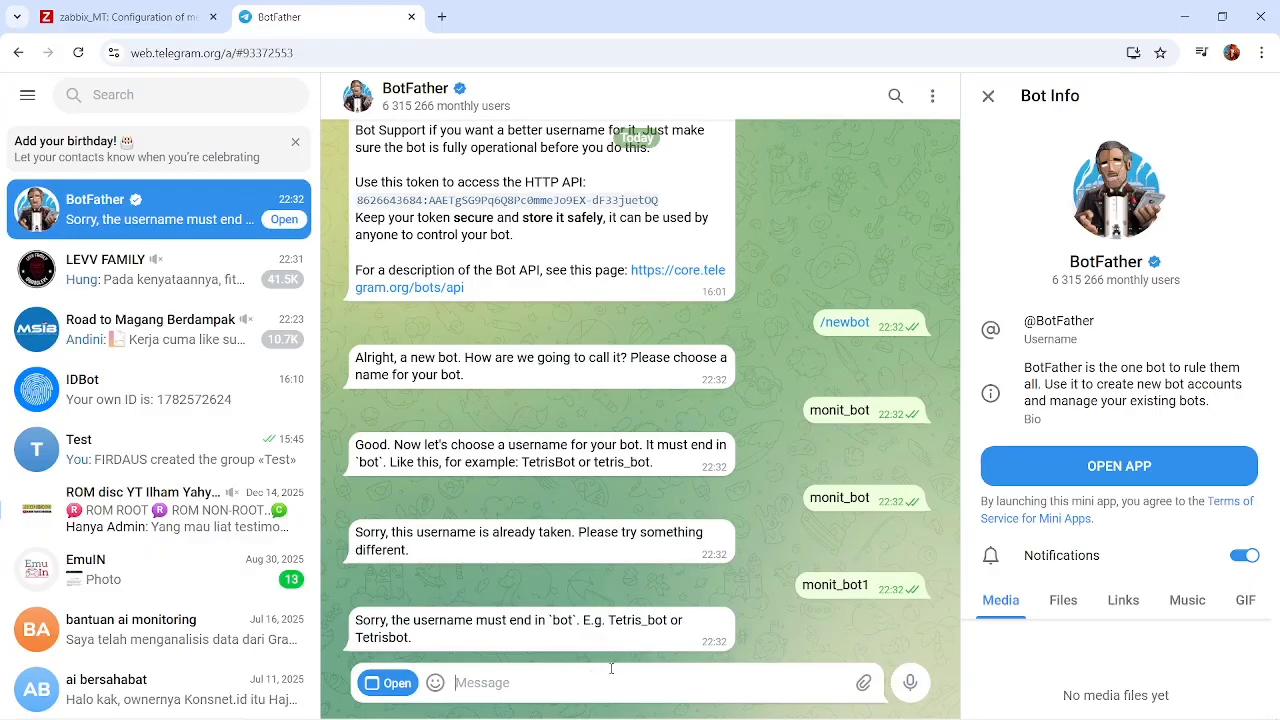
pyautogui.write('monito_bot')
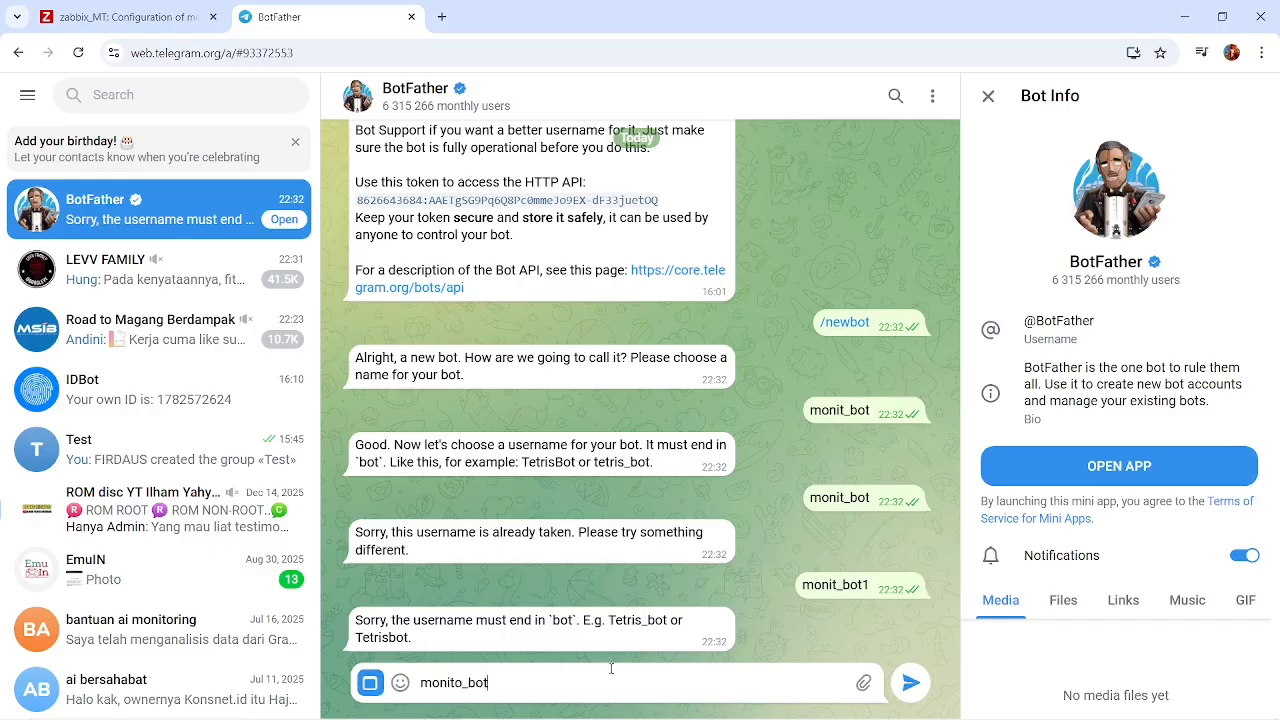
pyautogui.press('Return')
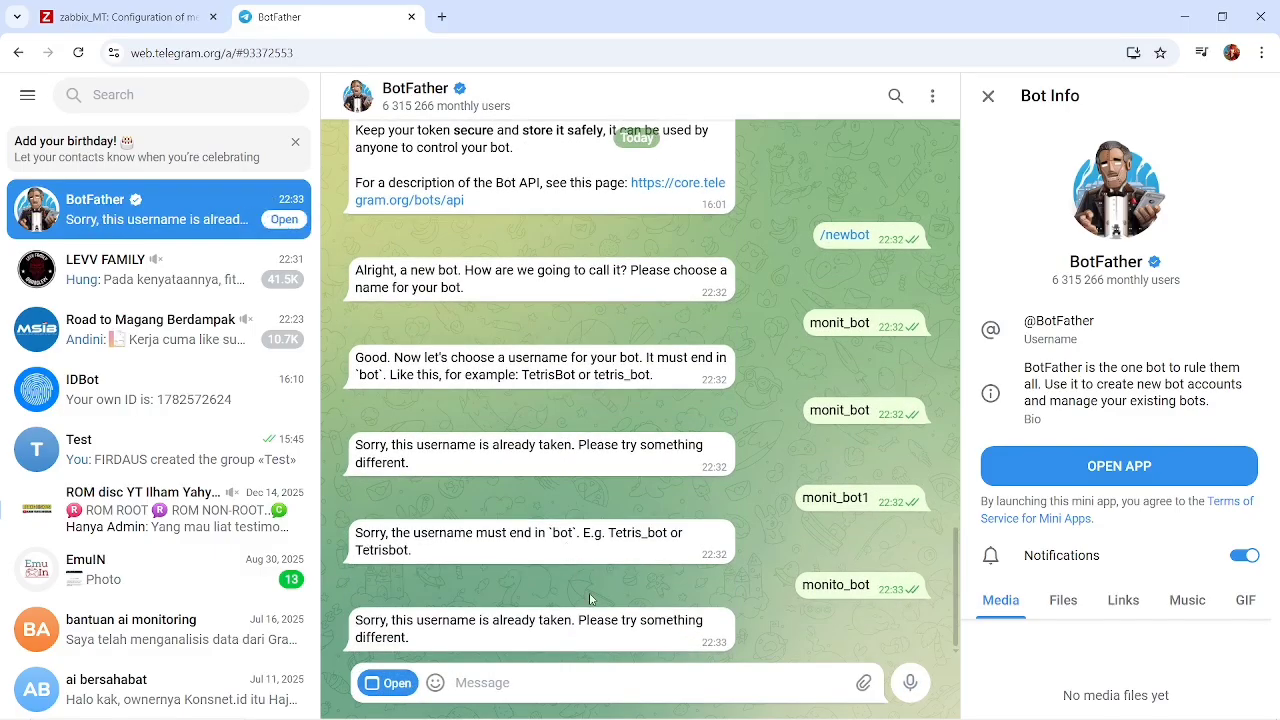
pyautogui.write('monitor1_bot')
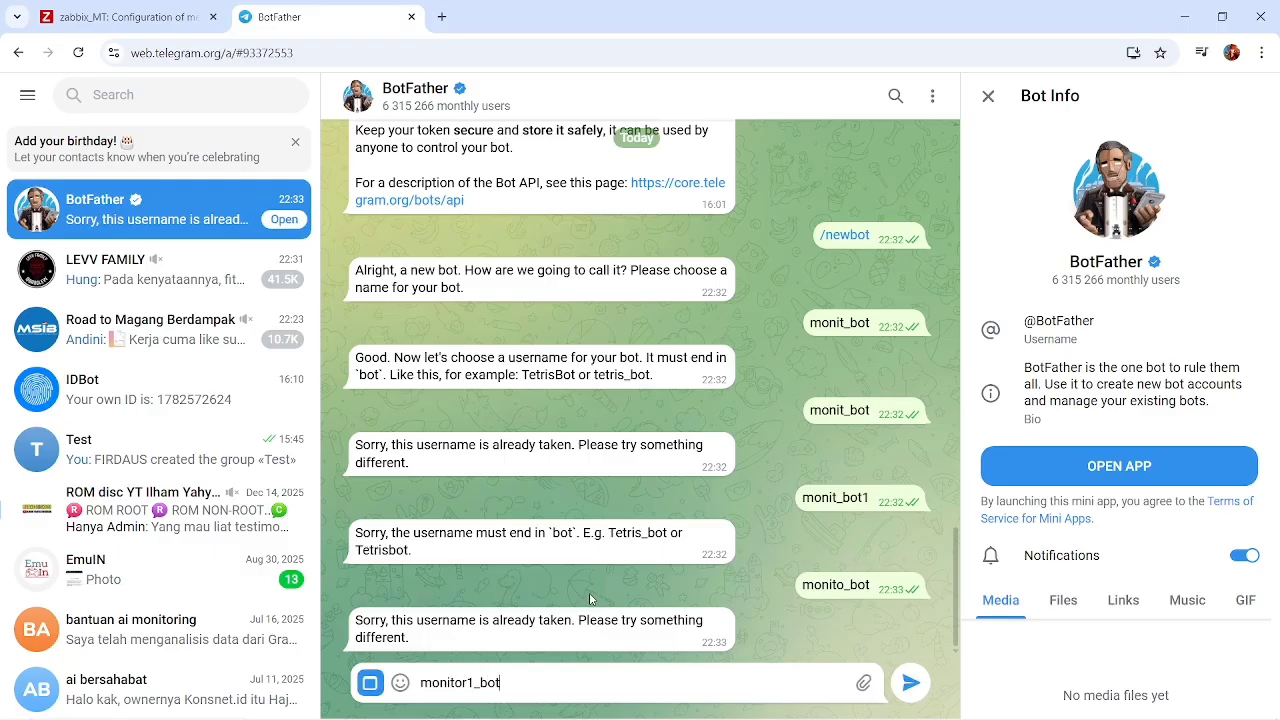
pyautogui.press('Return')
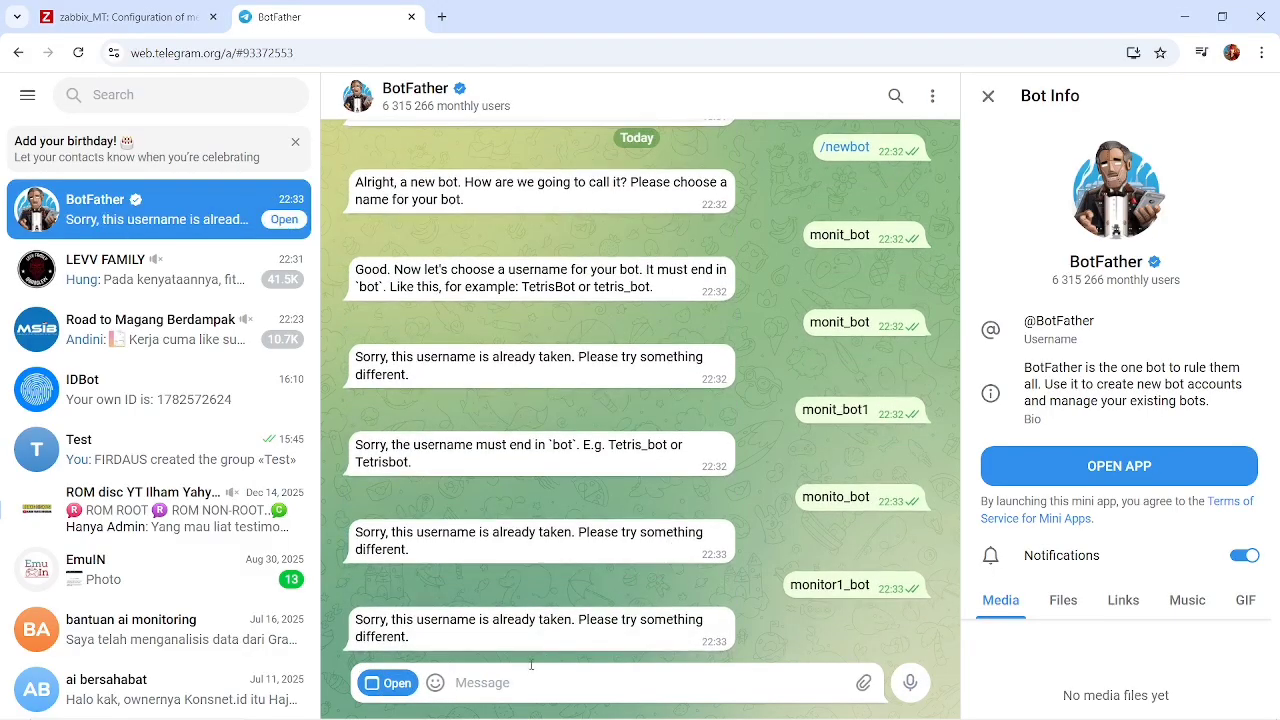
pyautogui.write('dau')
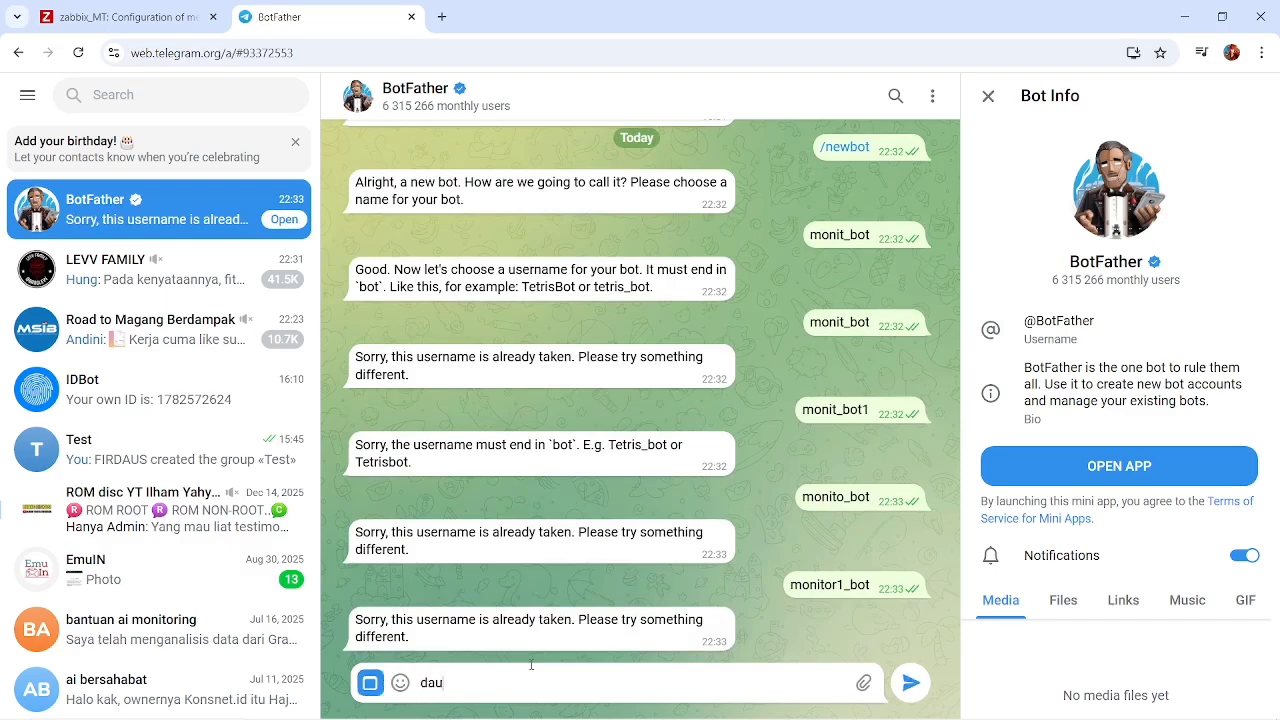
pyautogui.write('_bot')
pyautogui.press('Return')
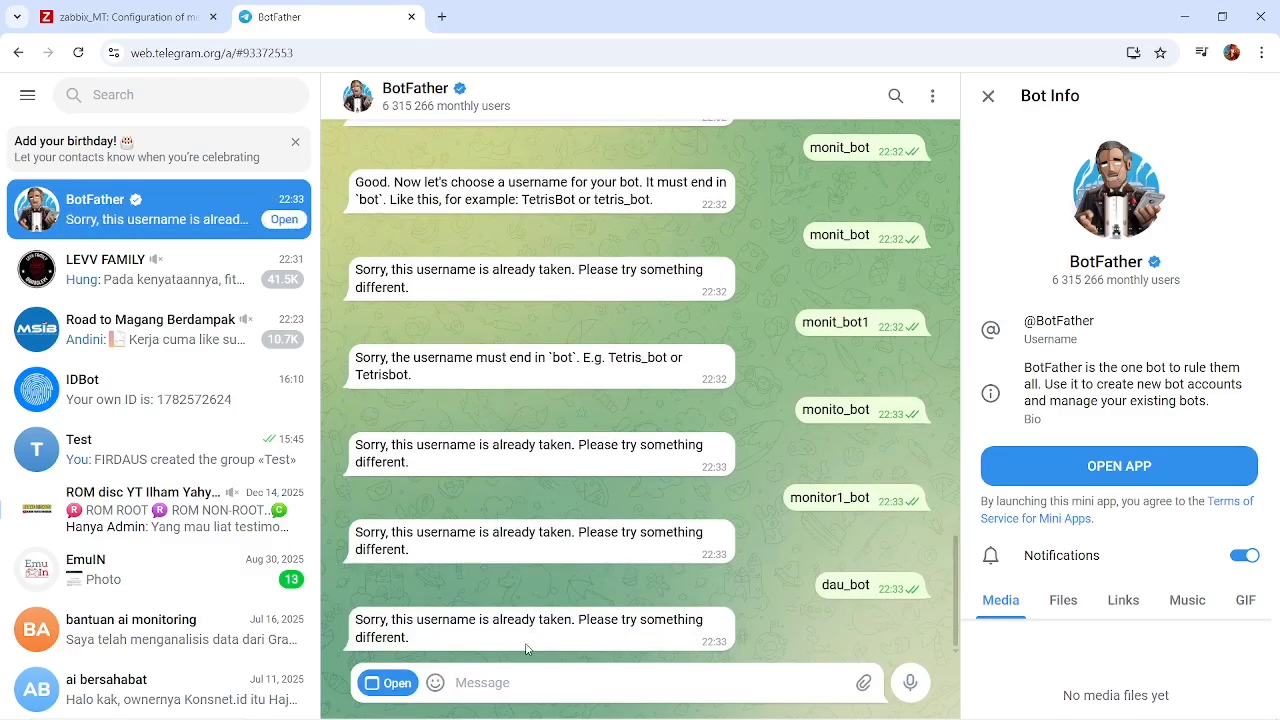
# Submit monidaus_bot as the username of the new bot.
pyautogui.write('m')
pyautogui.press('BackSpace')
pyautogui.write('bot')
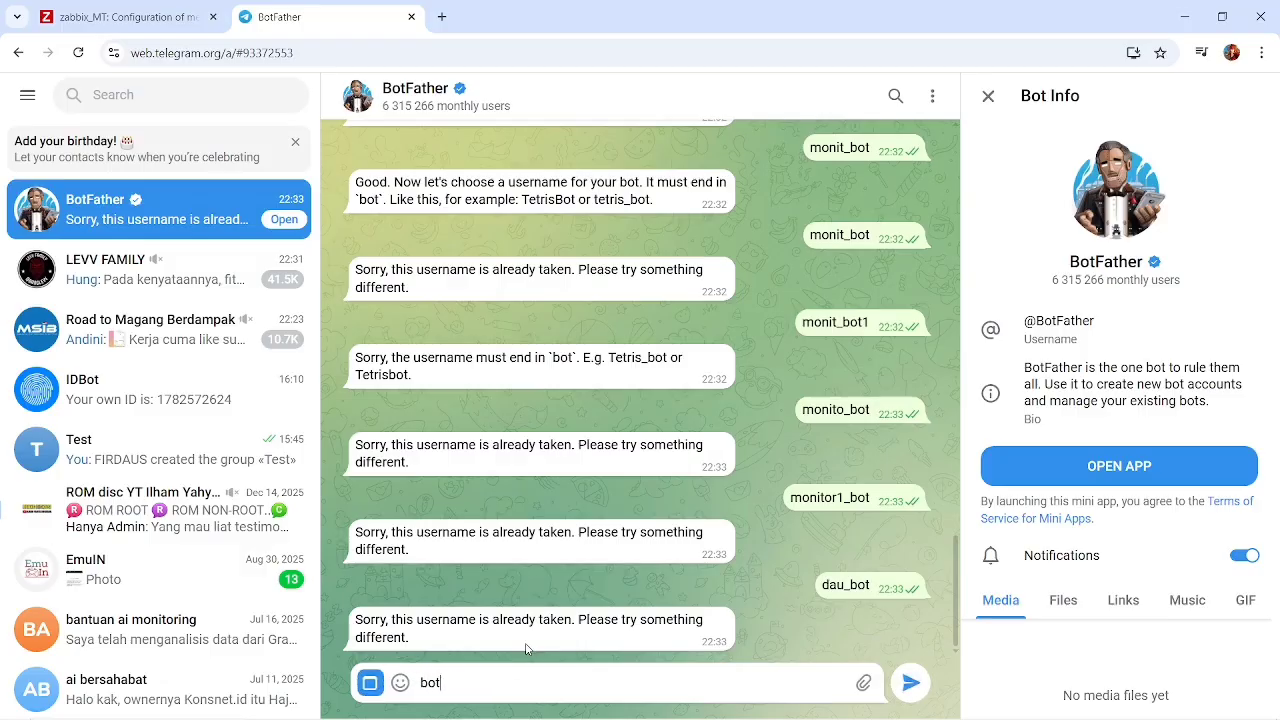
pyautogui.press('BackSpace')
pyautogui.press('BackSpace')
pyautogui.press('BackSpace')
pyautogui.write('monidaus_bo')
pyautogui.press('Return')
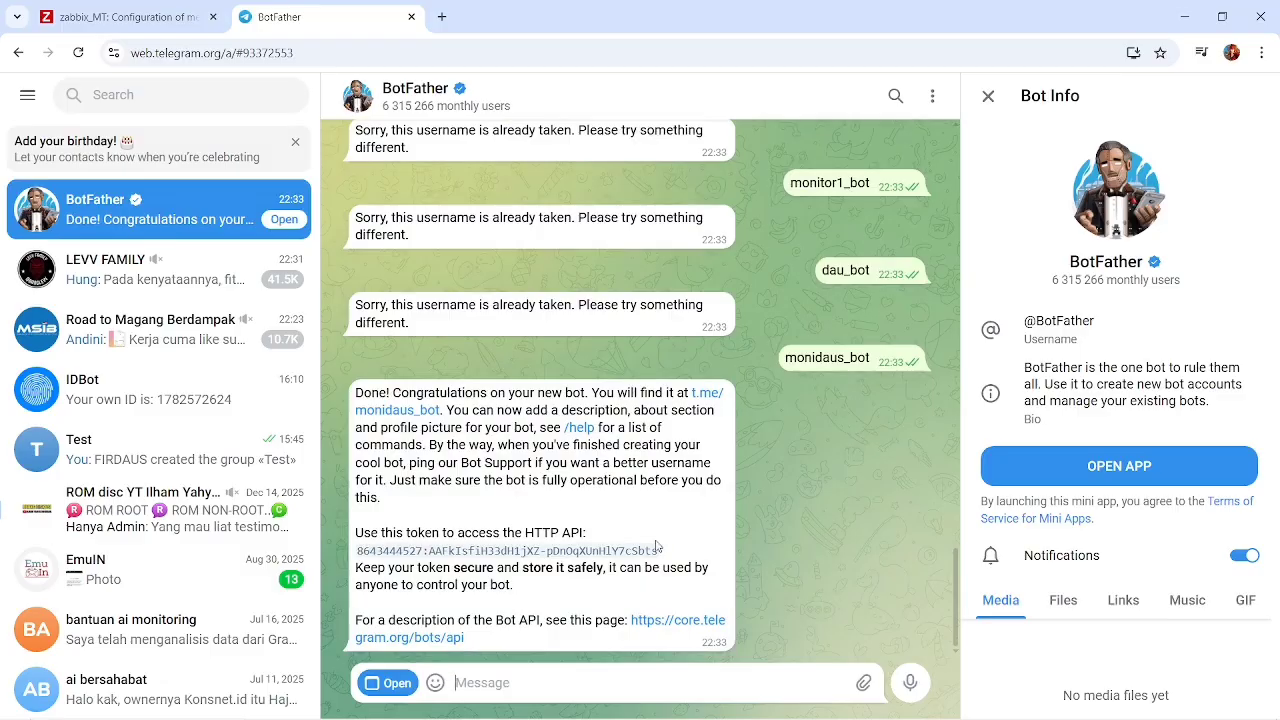
# Copy the new bot's API token from the BotFather chat, paste it after "token" in zabbix.txt in Notepad and save the file.
pyautogui.moveTo(662, 553); pyautogui.dragTo(357, 562)
pyautogui.hotkey('ctrl', 'c')
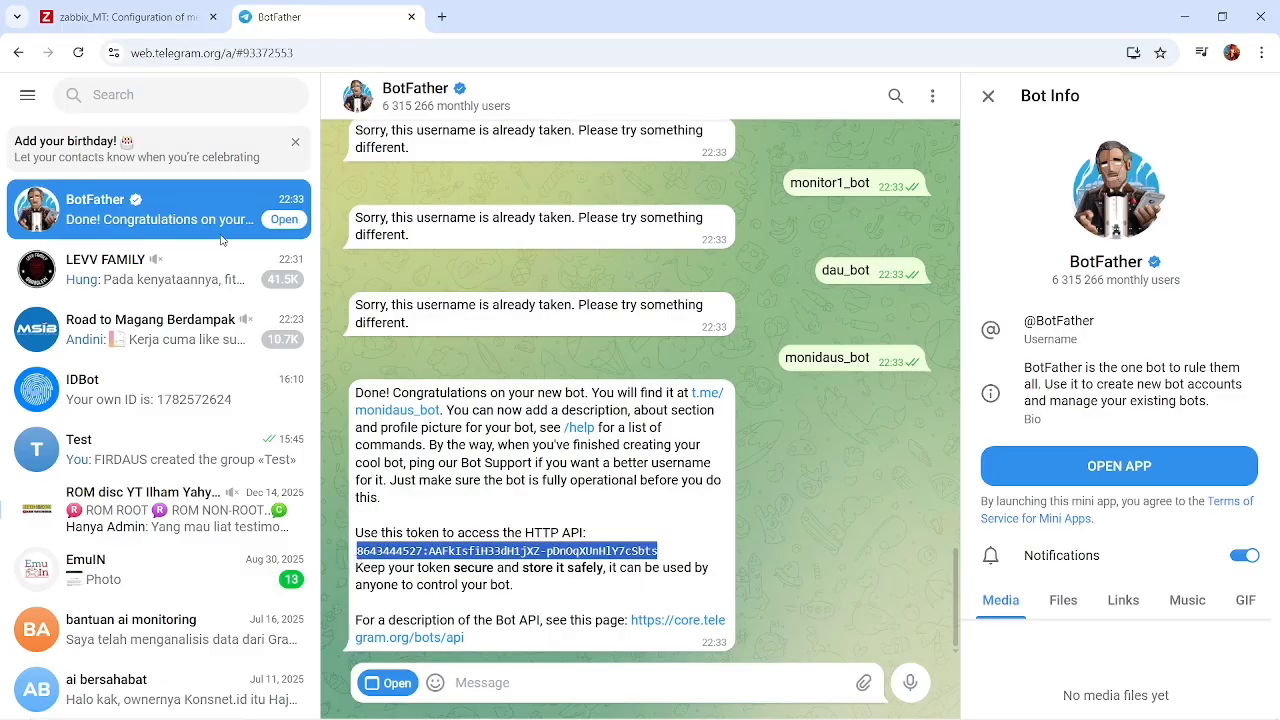
pyautogui.click(146, 8)
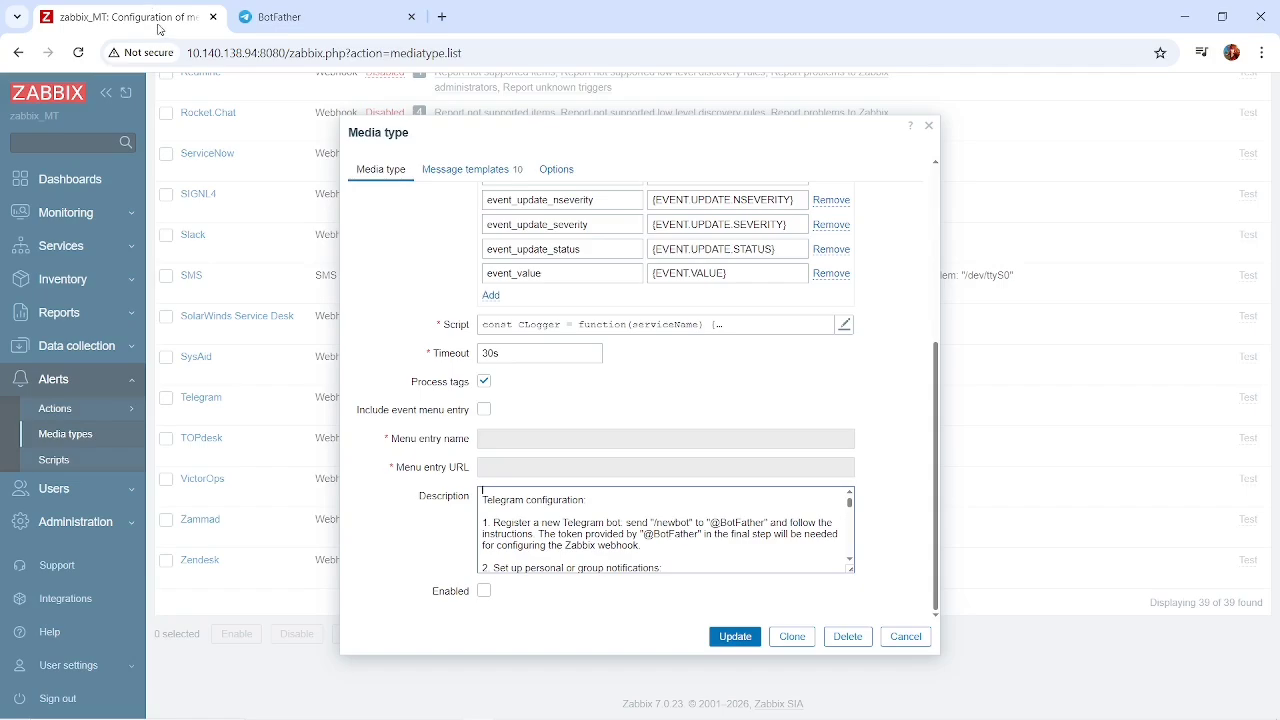
pyautogui.scroll(-3, 603, 524)
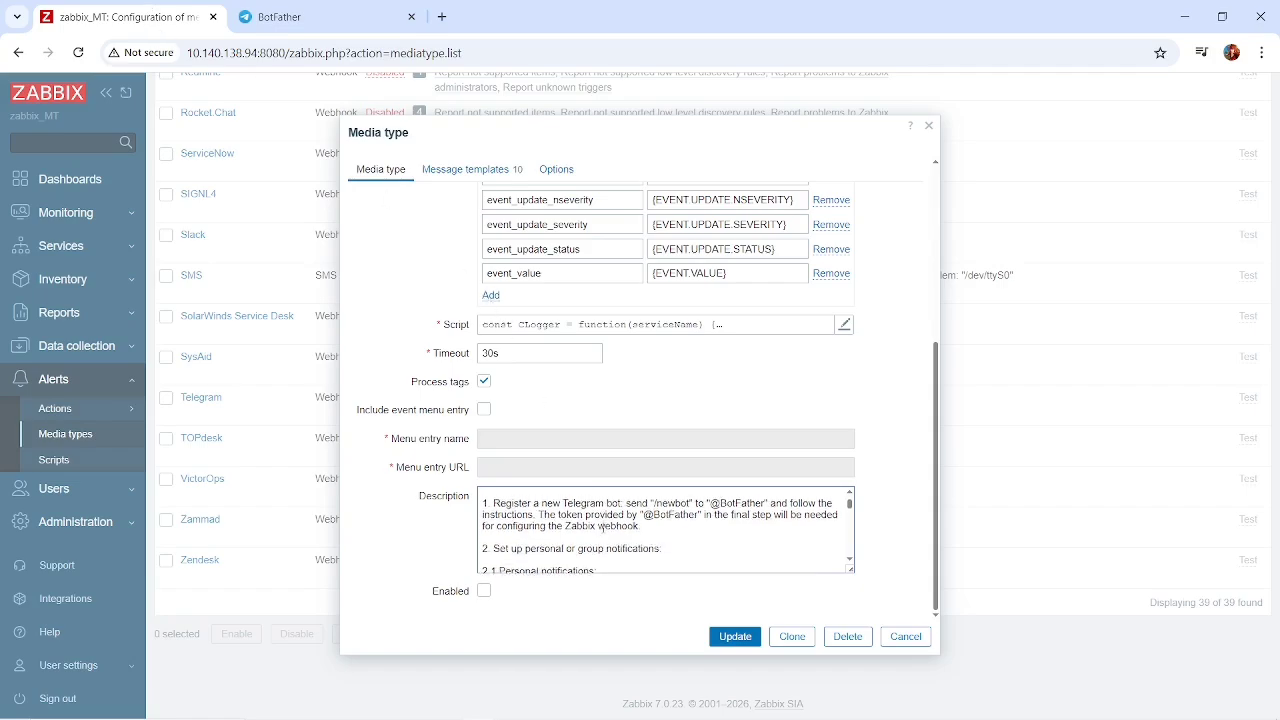
pyautogui.scroll(-2, 603, 527)
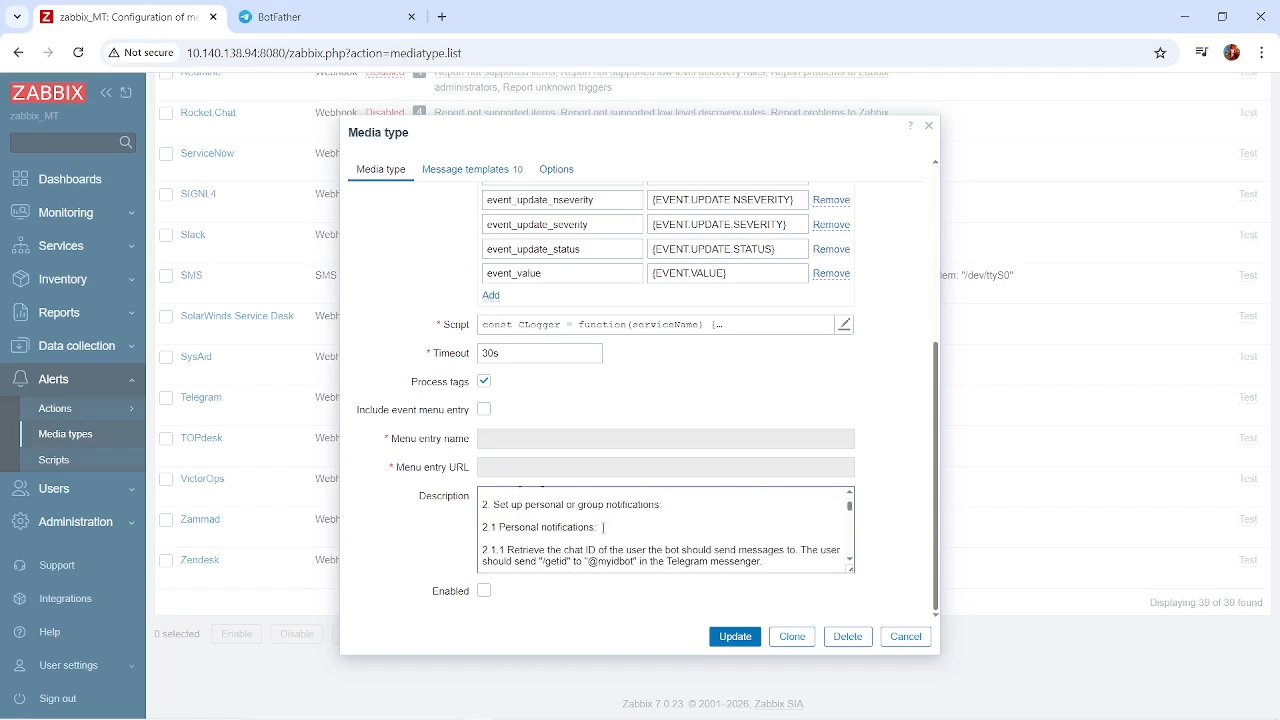
pyautogui.scroll(4, 603, 527)
pyautogui.scroll(-1, 603, 527)
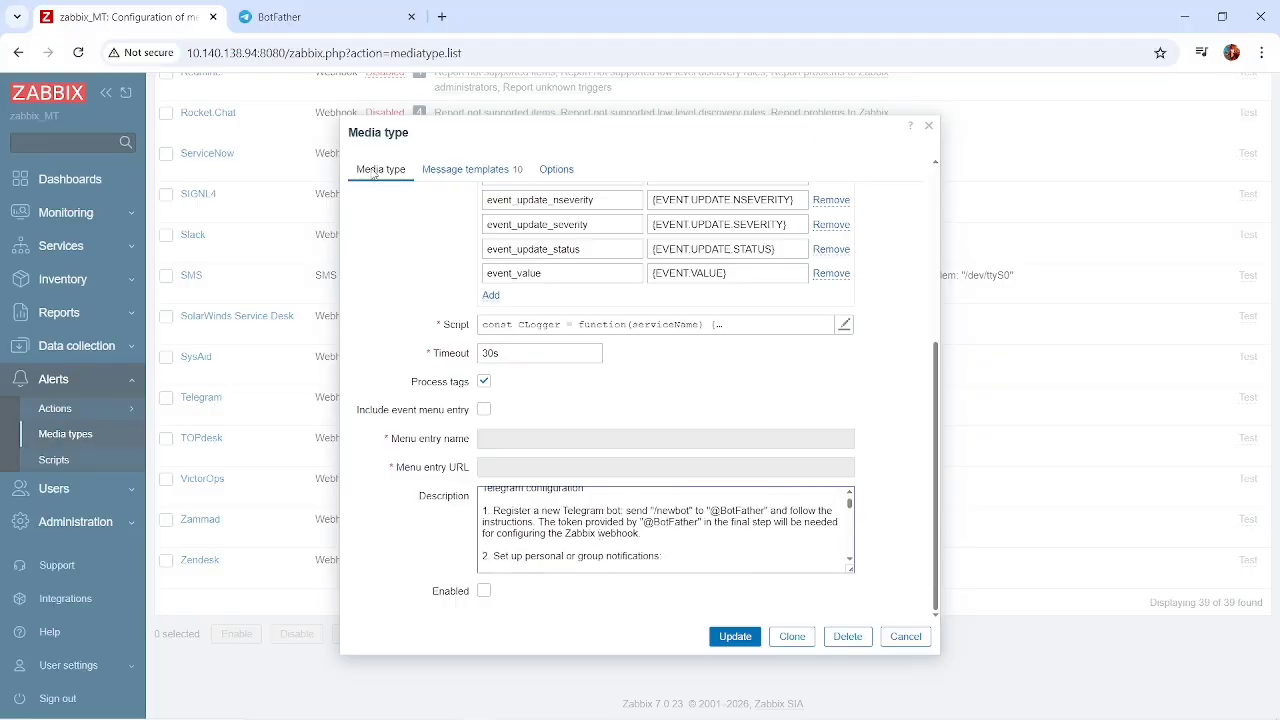
pyautogui.click(541, 708)
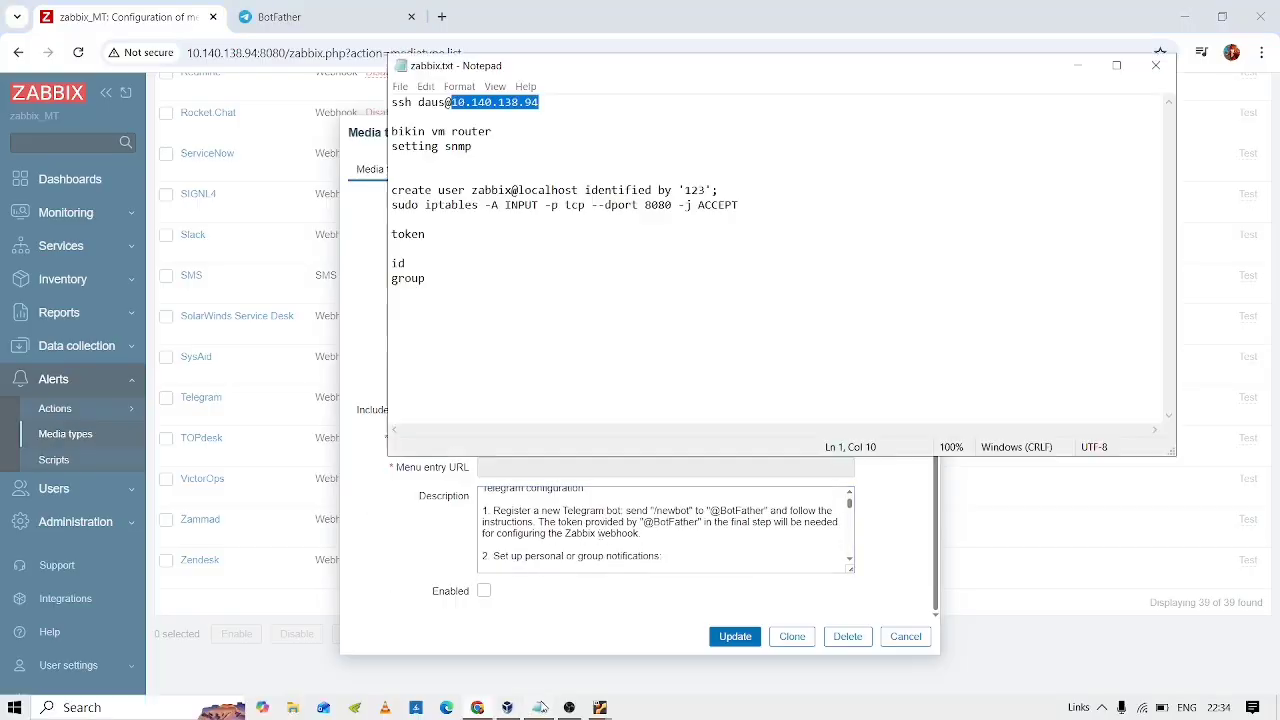
pyautogui.click(465, 233)
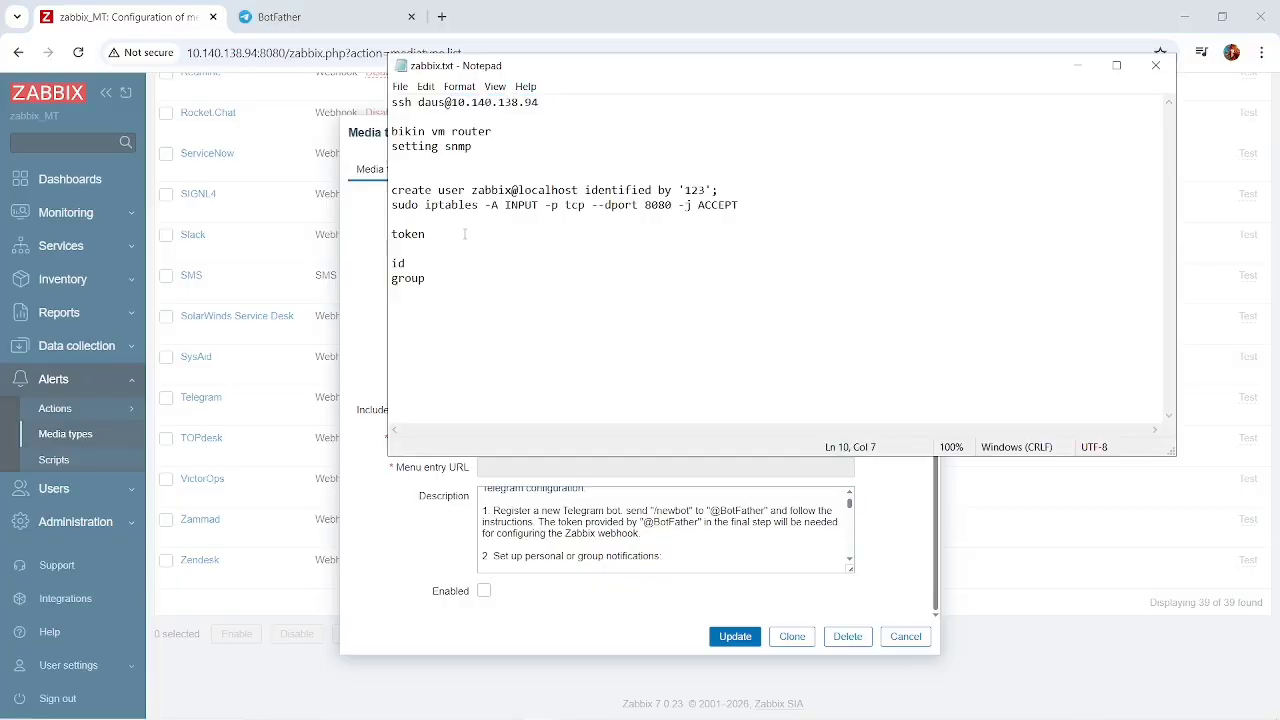
pyautogui.hotkey('ctrl', 'v')
pyautogui.hotkey('ctrl', 's')
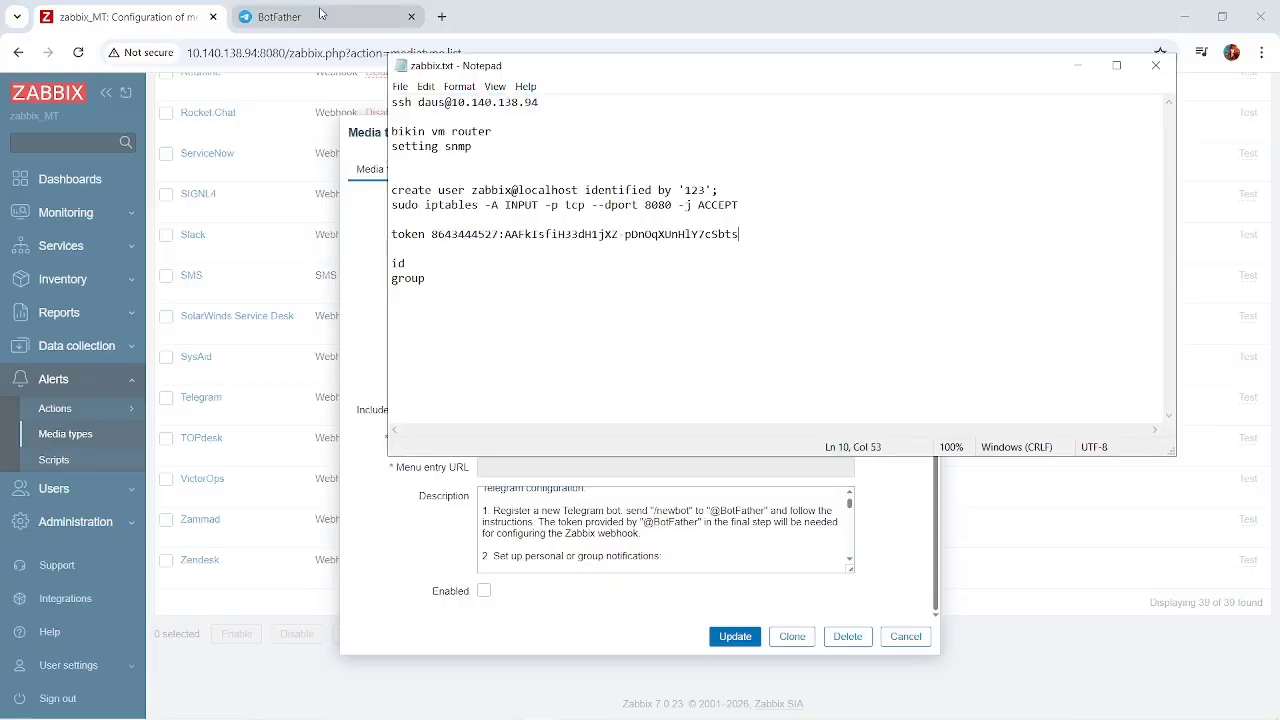
# Copy the bot's API token from BotFather again, replace the token in zabbix.txt with it and save the file.
pyautogui.click(276, 17)
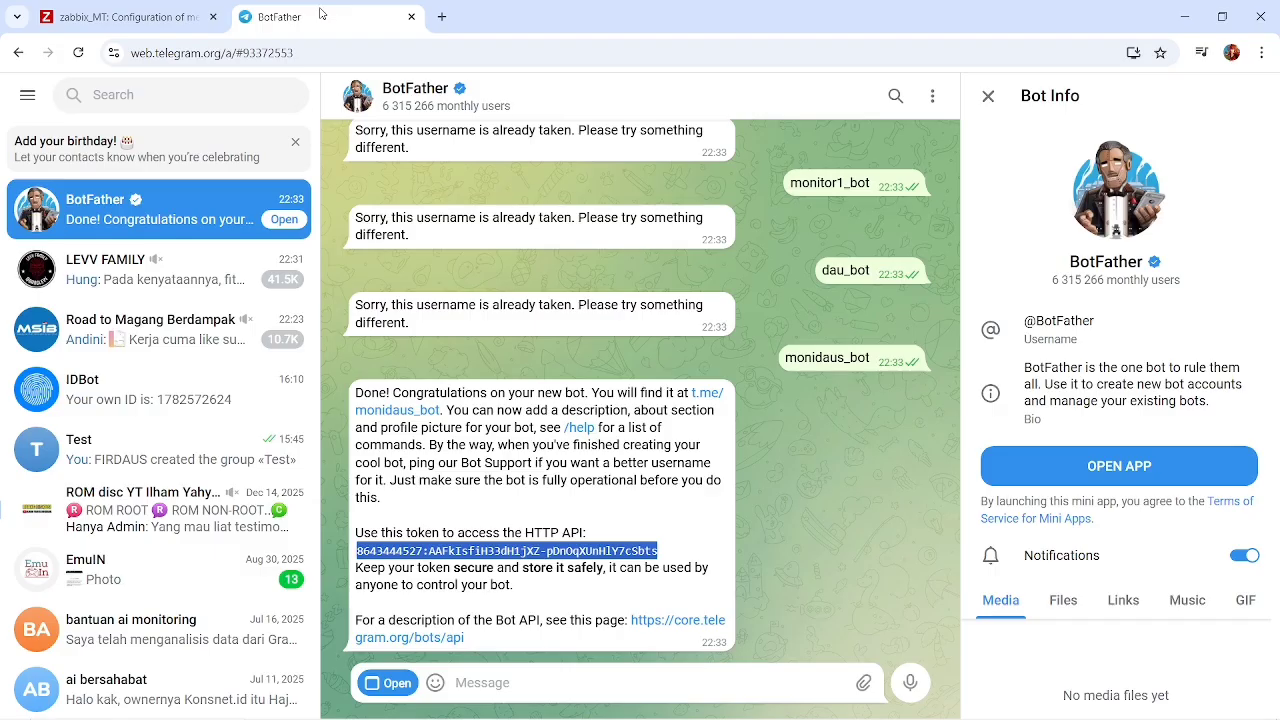
pyautogui.click(655, 552)
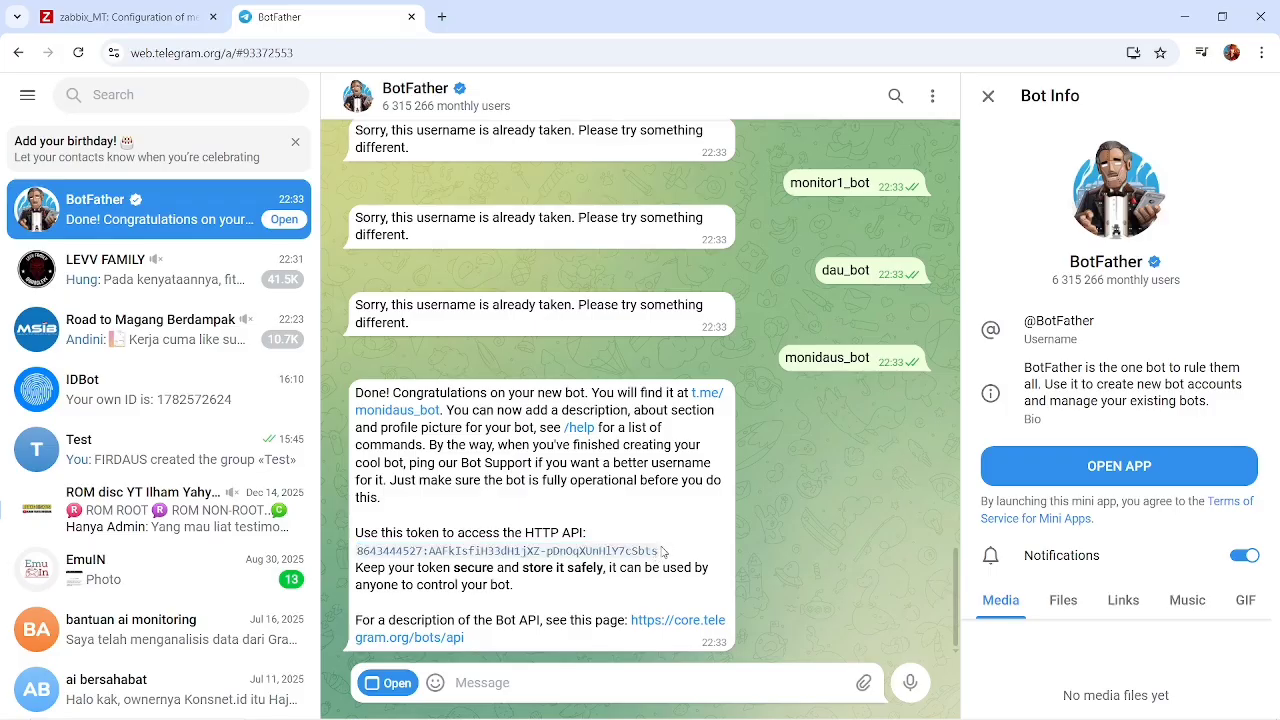
pyautogui.moveTo(662, 551); pyautogui.dragTo(358, 560)
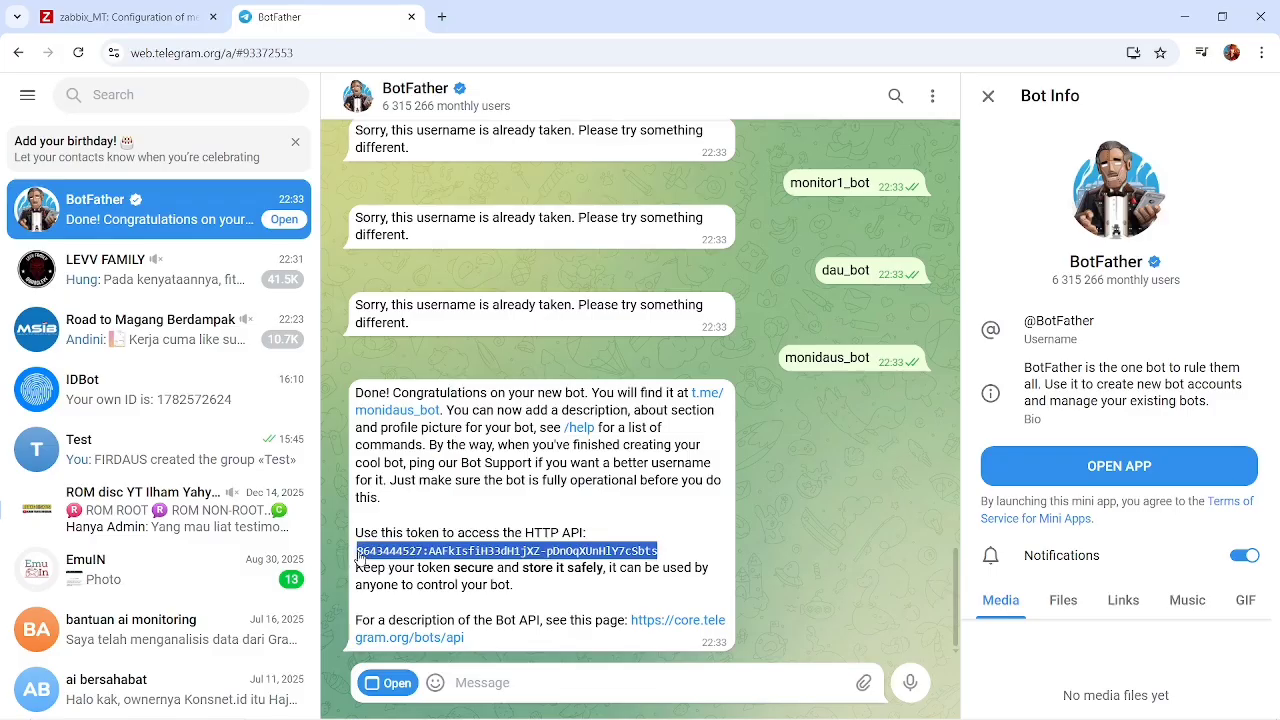
pyautogui.hotkey('alt', 'Tab')
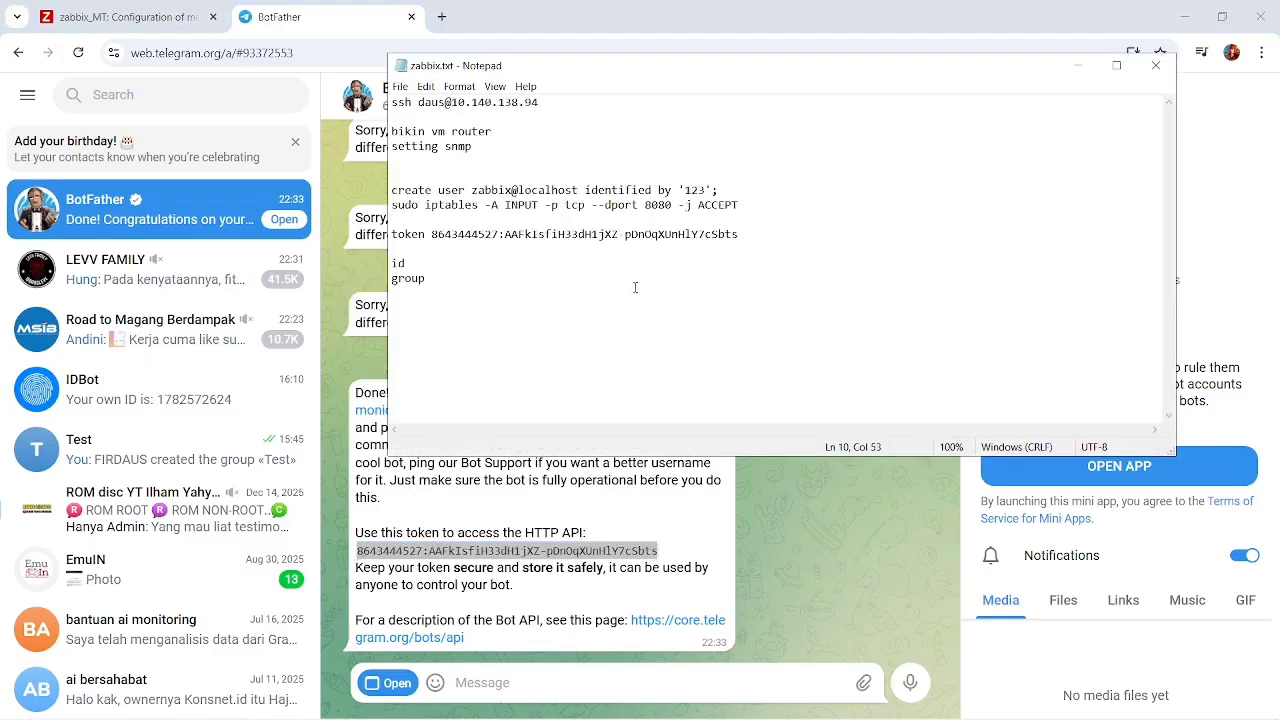
pyautogui.hotkey('ctrl', 'shift', 'Left')
pyautogui.hotkey('ctrl', 'shift', 'Left')
pyautogui.hotkey('ctrl', 'shift', 'Left')
pyautogui.hotkey('ctrl', 'shift', 'Left')
pyautogui.hotkey('ctrl', 'shift', 'Left')
pyautogui.hotkey('ctrl', 'c')
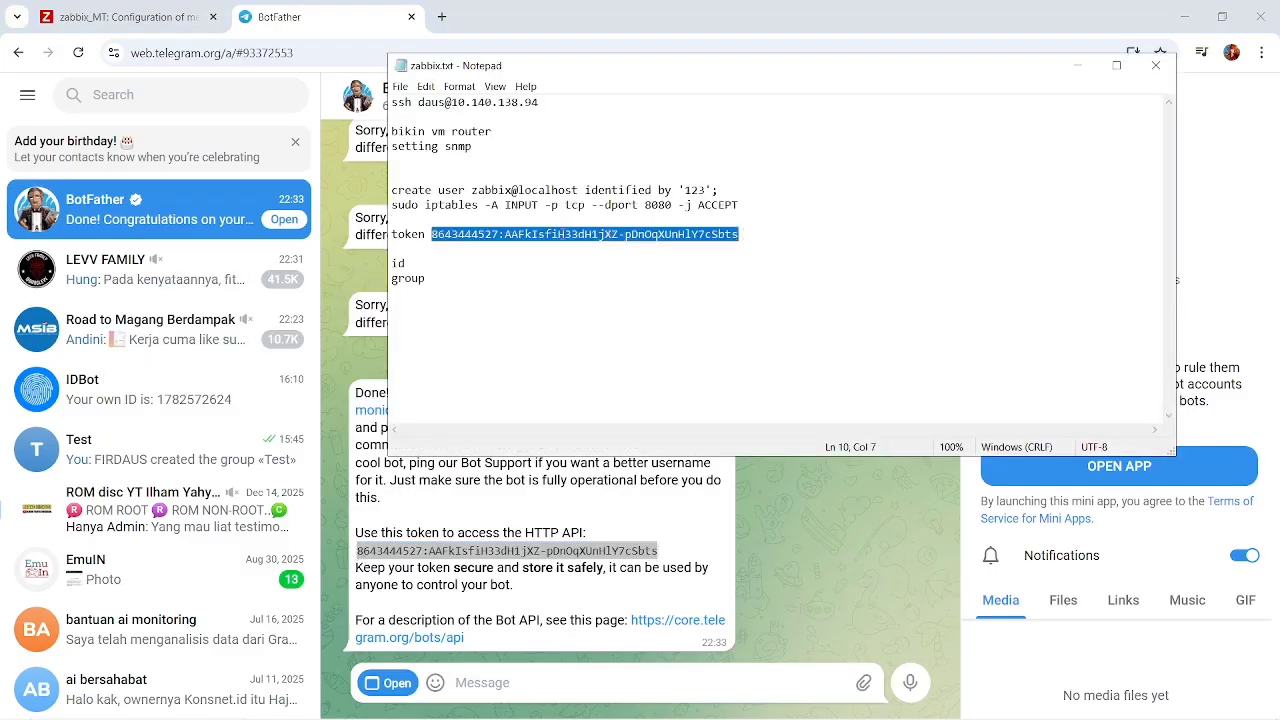
pyautogui.press('BackSpace')
pyautogui.hotkey('ctrl', 'v')
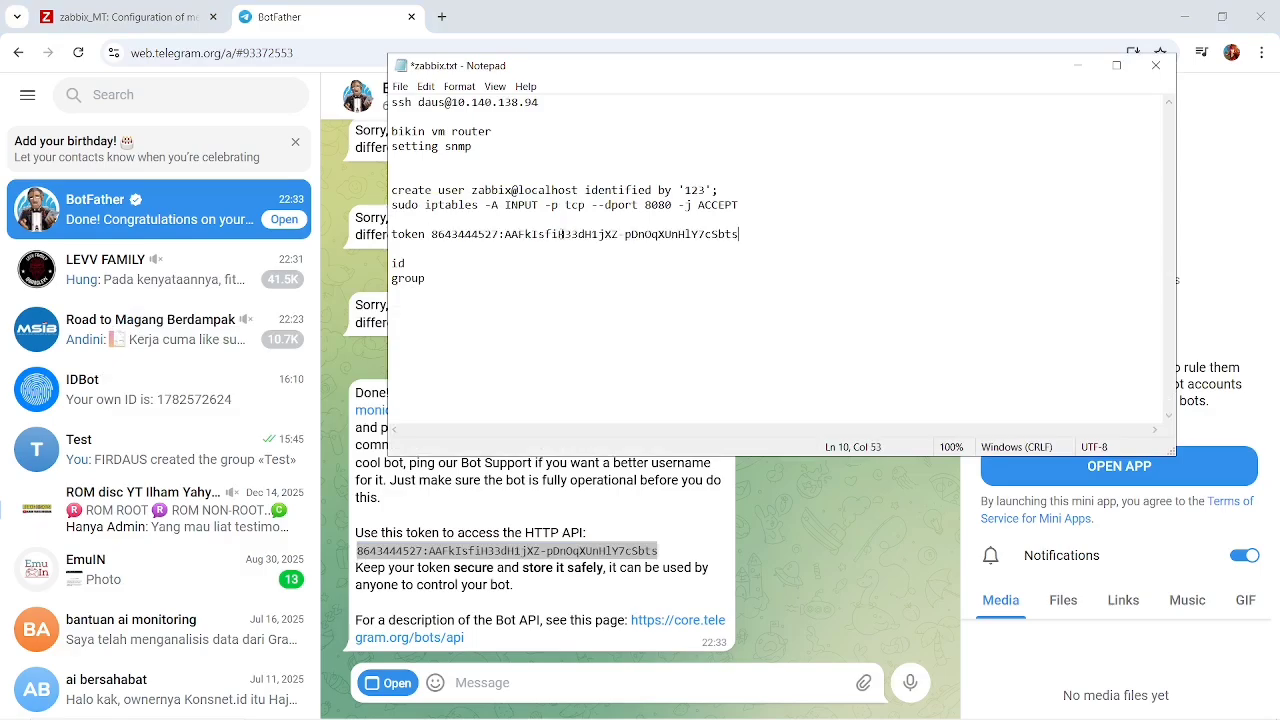
pyautogui.hotkey('ctrl', 's')
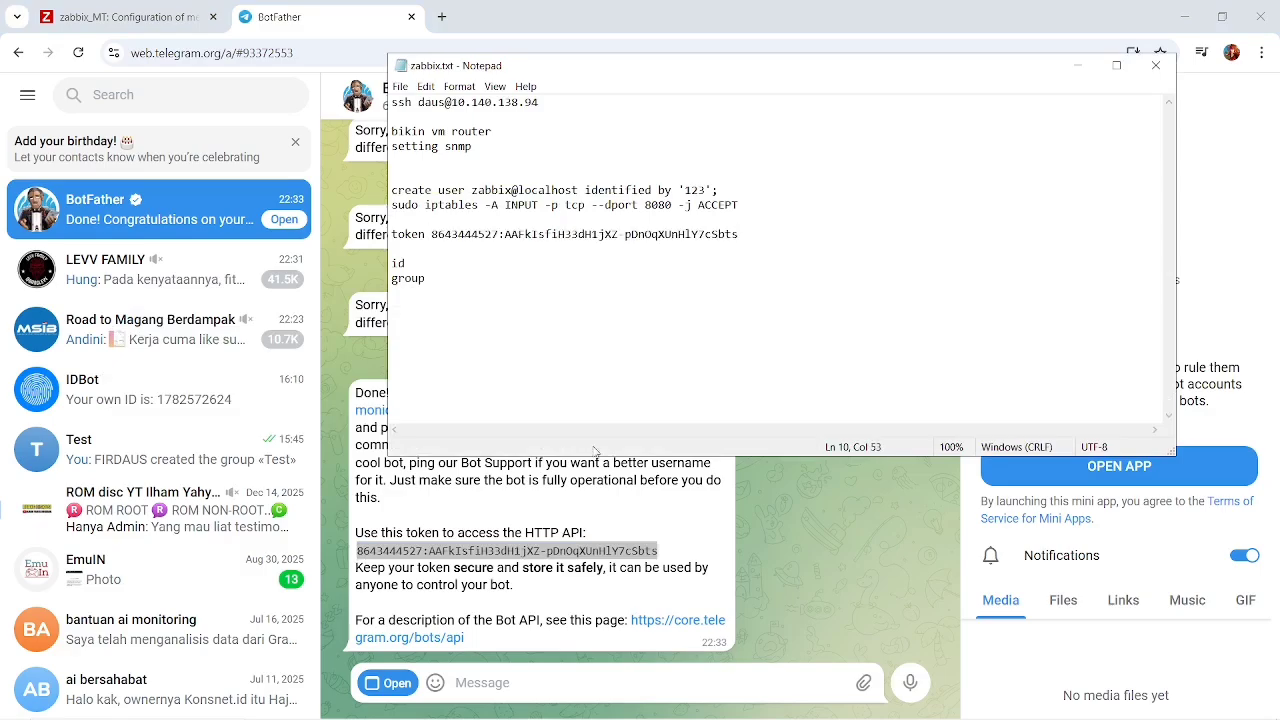
# Review the BotFather chat and read the personal and group notification instructions in the description of the Zabbix Telegram media type.
pyautogui.click(719, 522)
pyautogui.scroll(10, 717, 521)
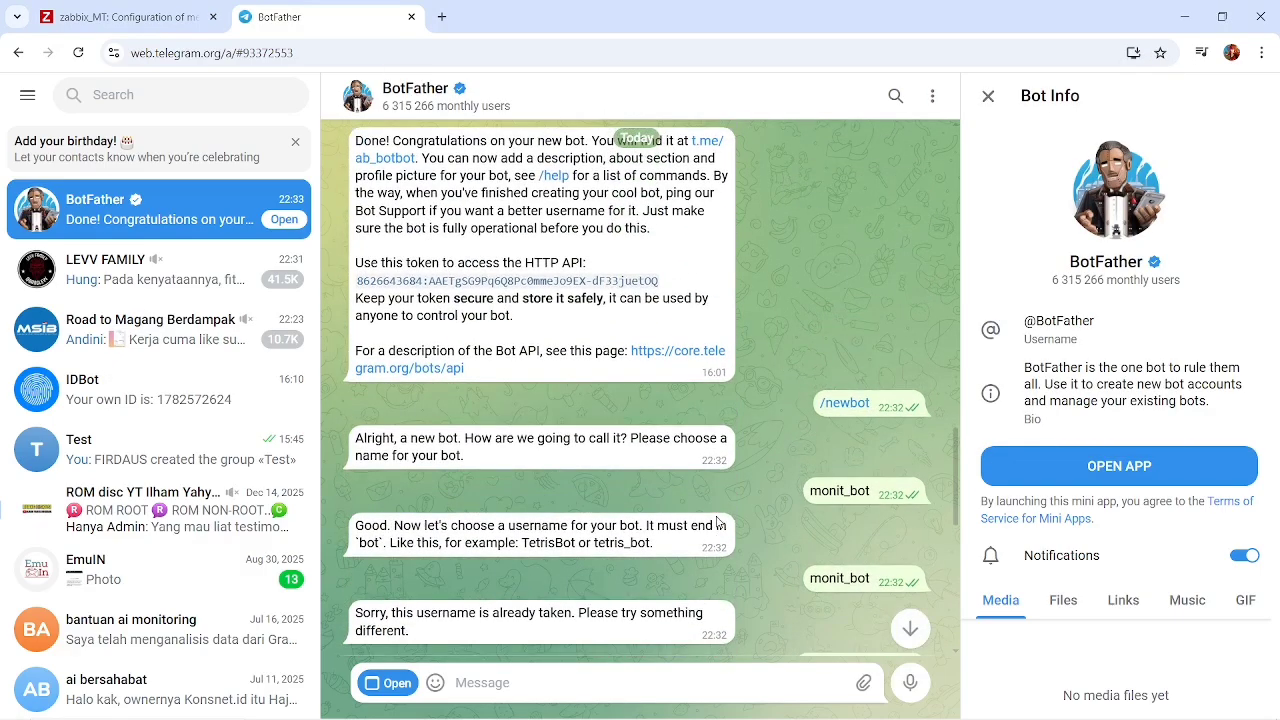
pyautogui.scroll(-10, 717, 521)
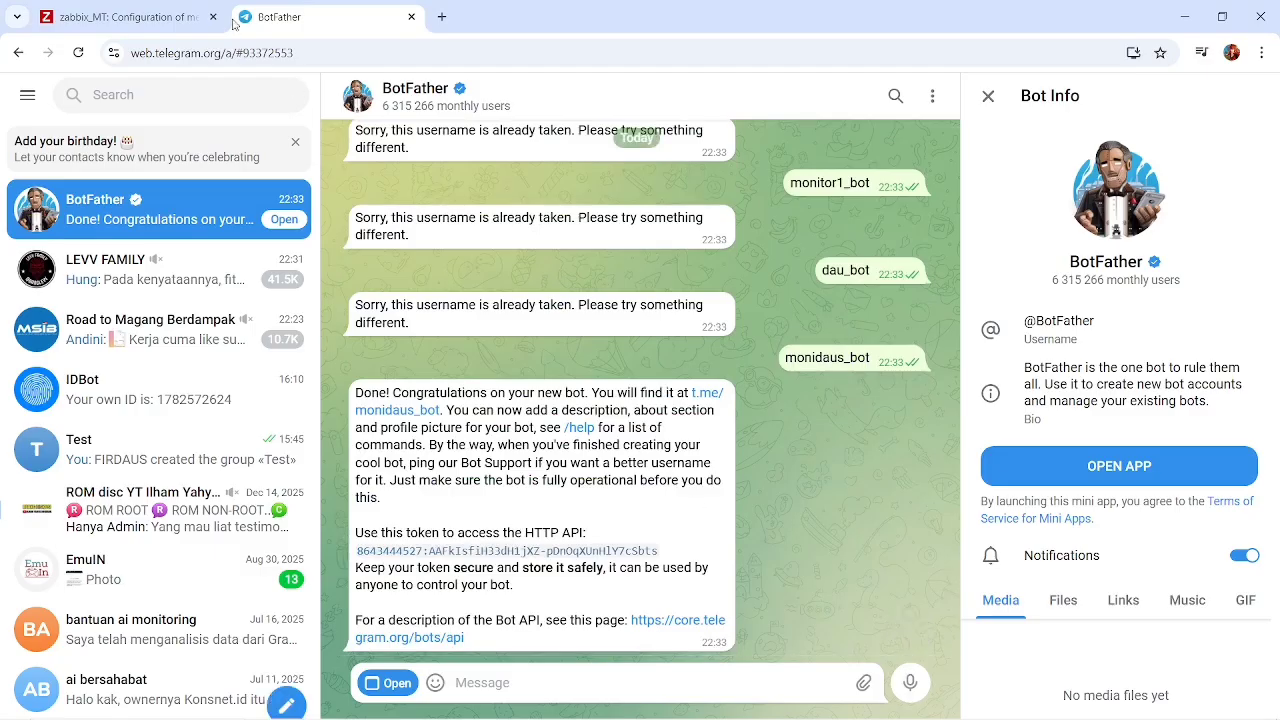
pyautogui.click(167, 20)
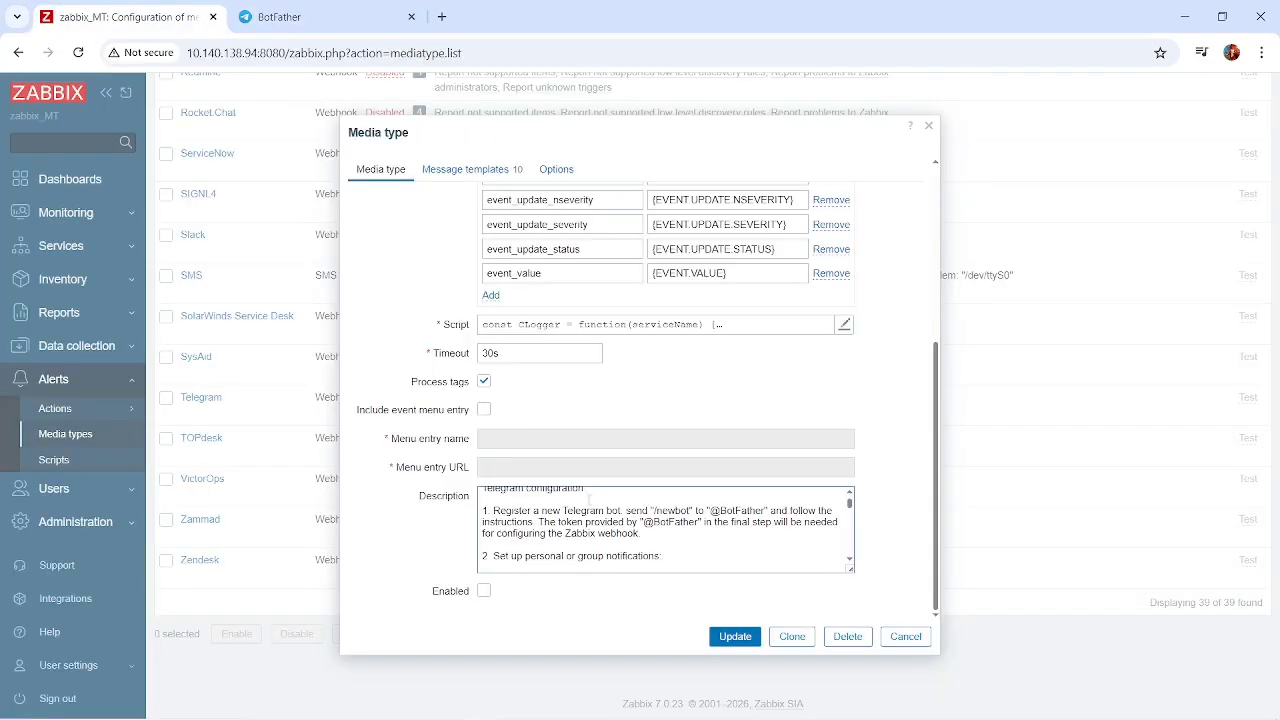
pyautogui.scroll(-2, 622, 517)
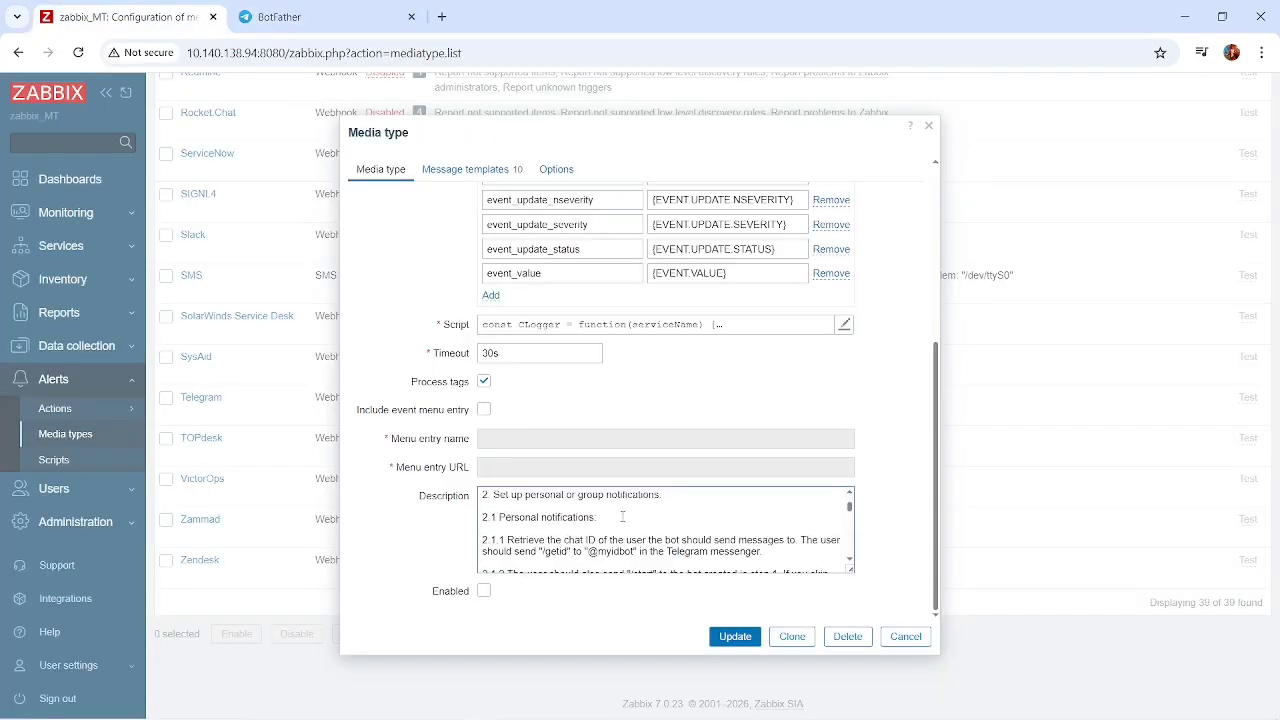
pyautogui.scroll(-2, 622, 517)
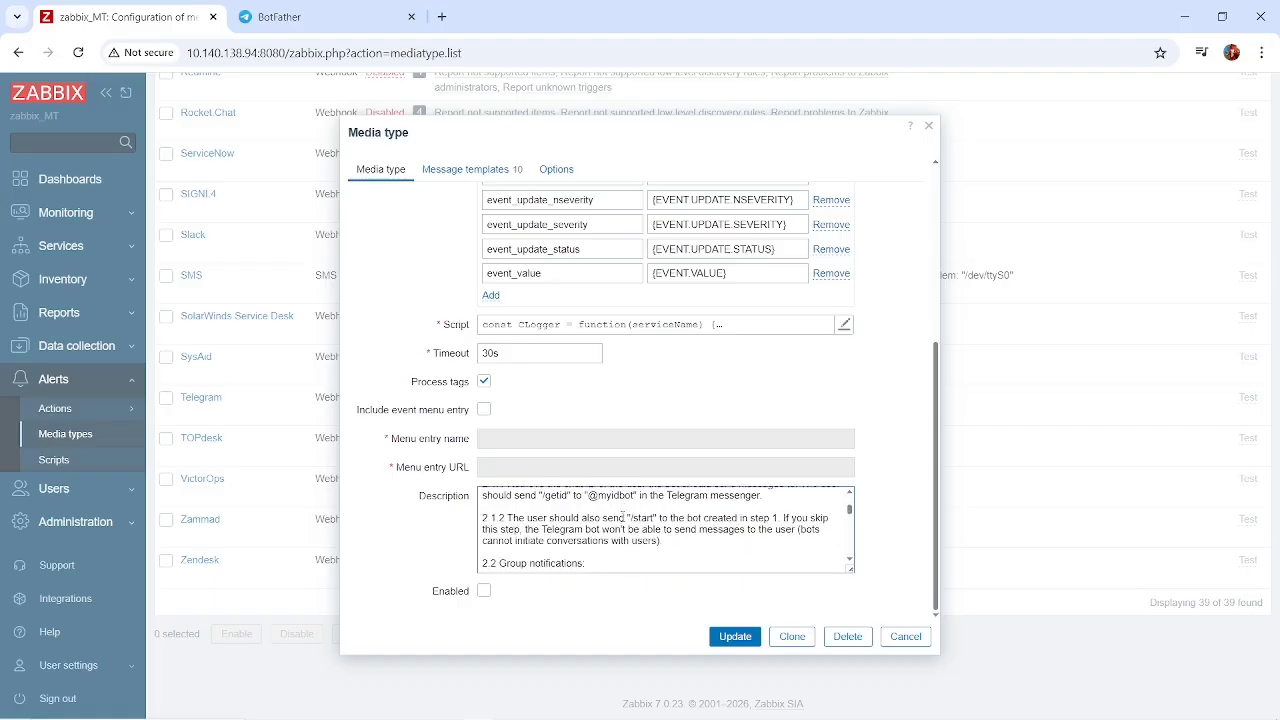
pyautogui.scroll(1, 622, 517)
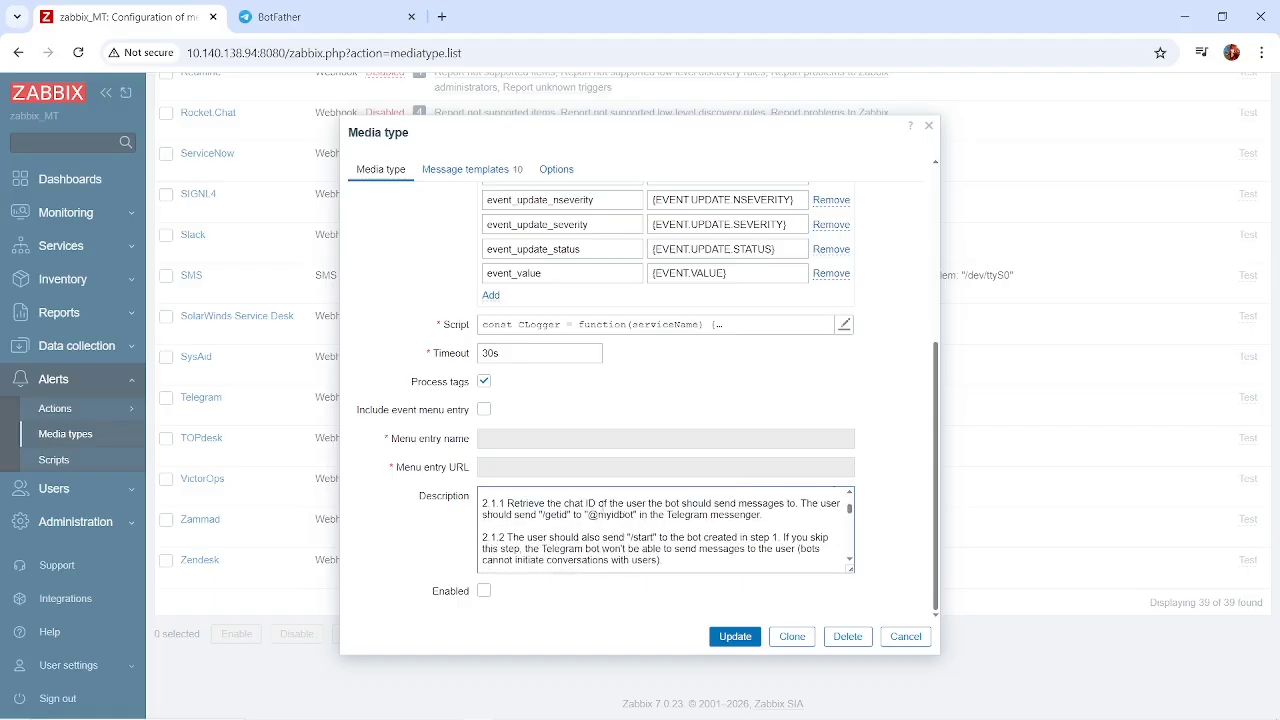
pyautogui.scroll(-4, 603, 505)
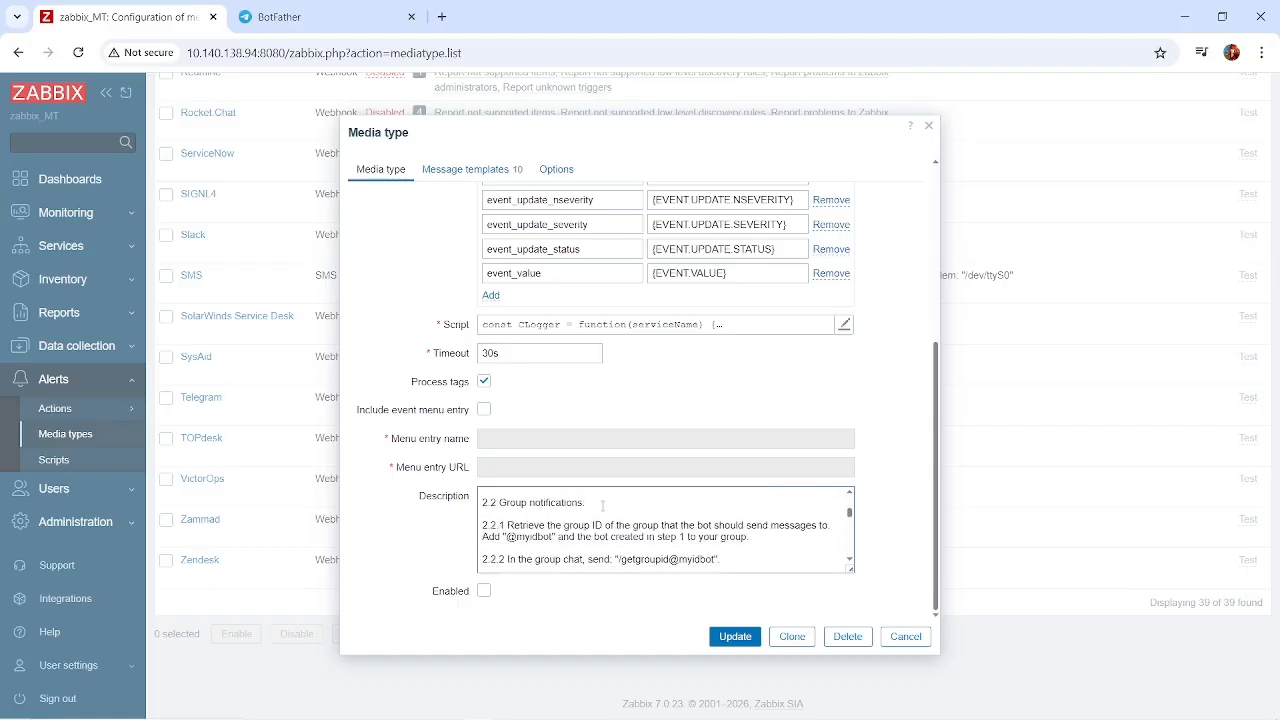
pyautogui.scroll(-2, 603, 505)
pyautogui.click(329, 10)
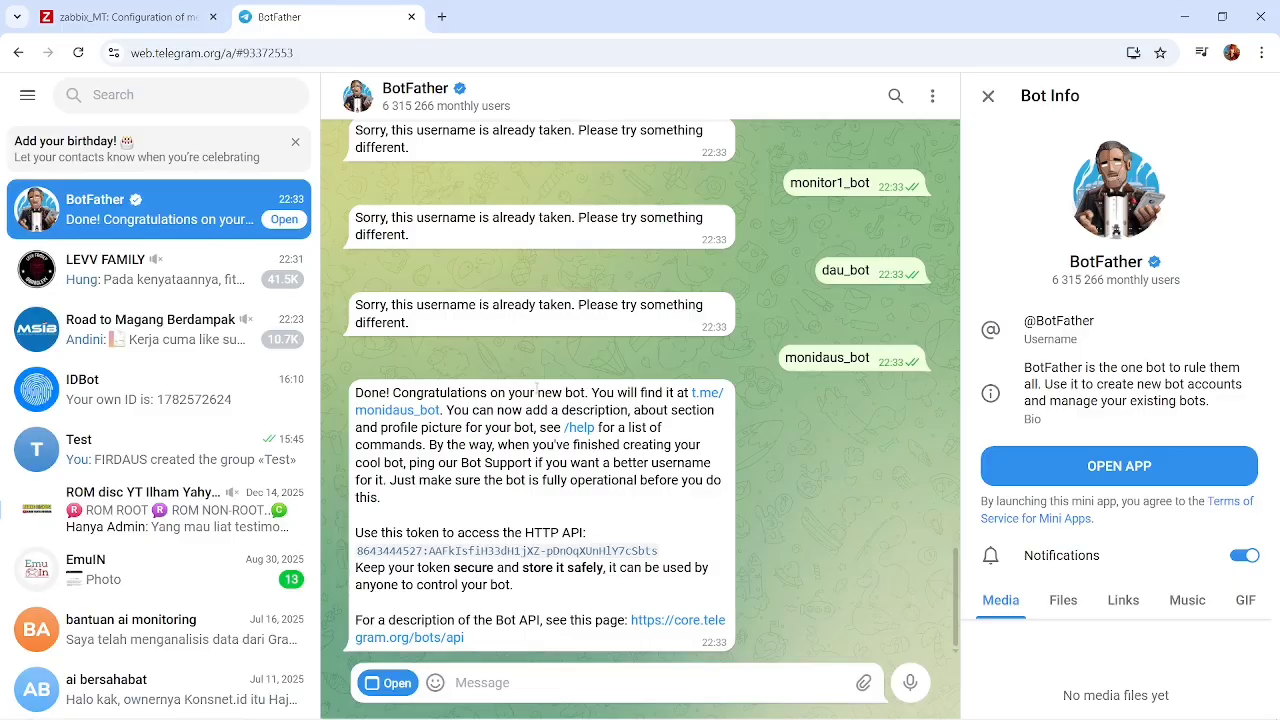
pyautogui.click(140, 17)
pyautogui.scroll(4, 590, 519)
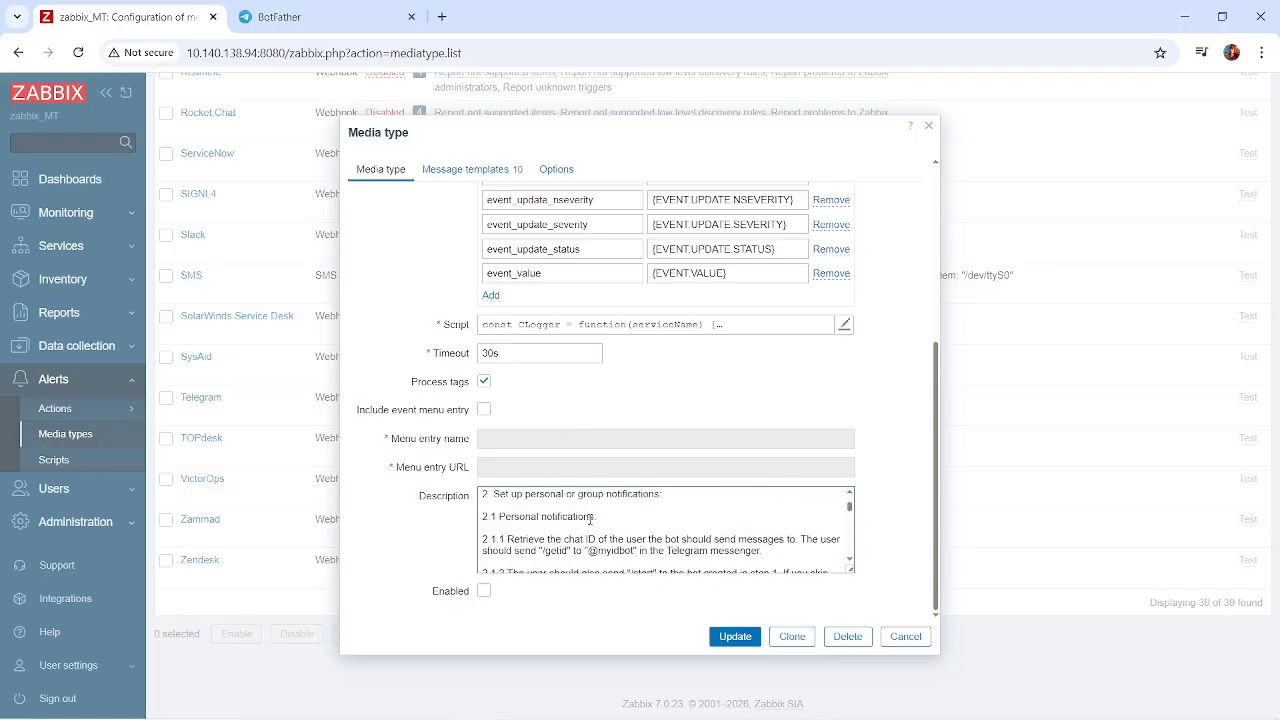
pyautogui.scroll(-1, 590, 519)
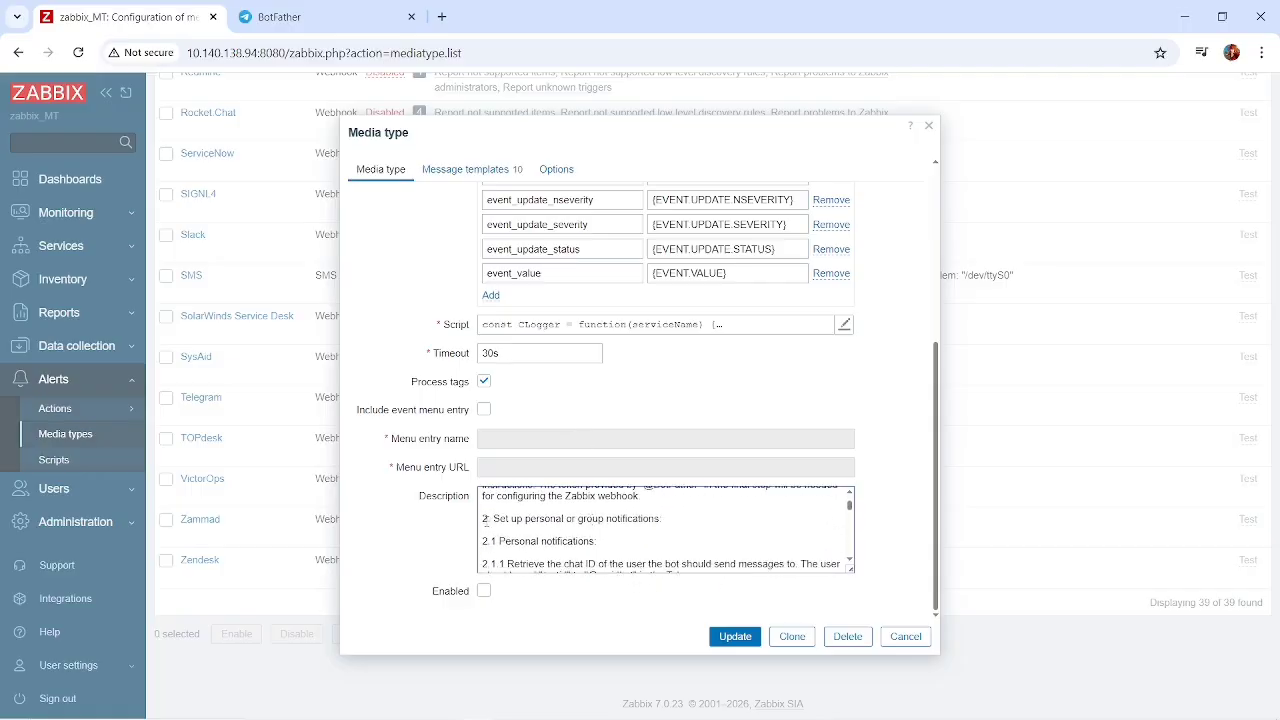
pyautogui.scroll(1, 653, 527)
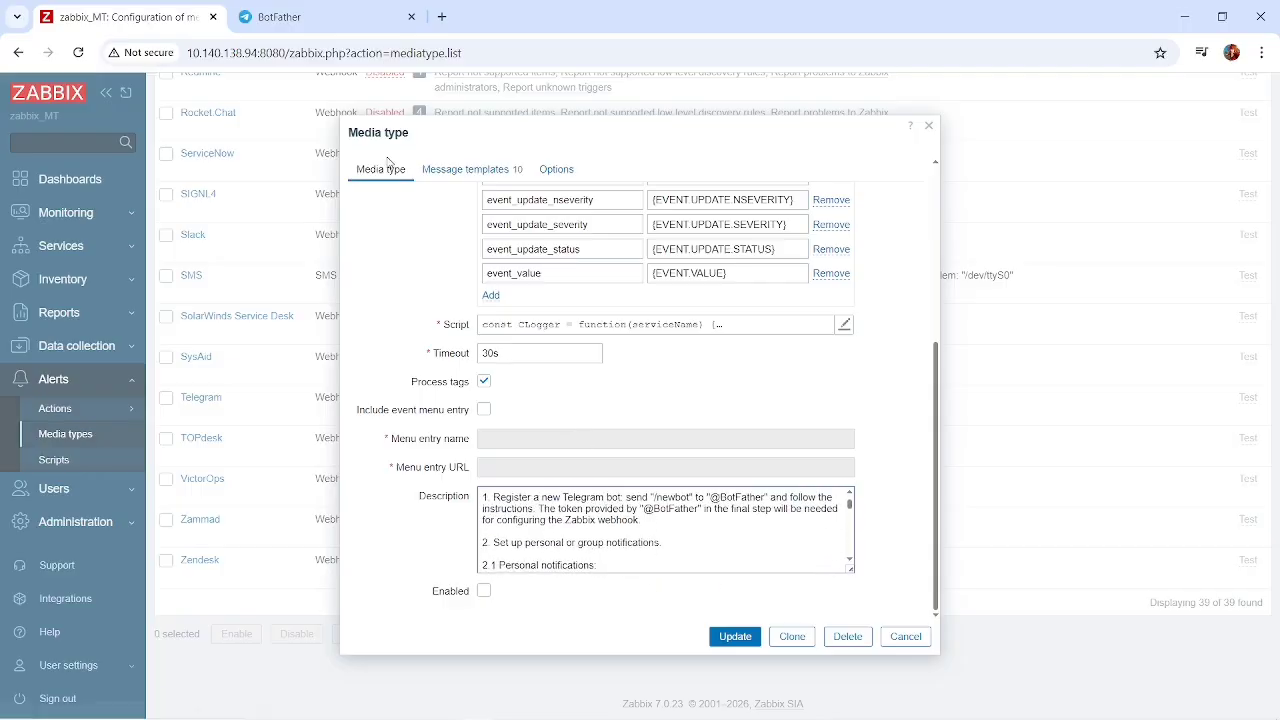
# Open the monidaus_bot chat through its link in the BotFather message and start the bot.
pyautogui.click(279, 17)
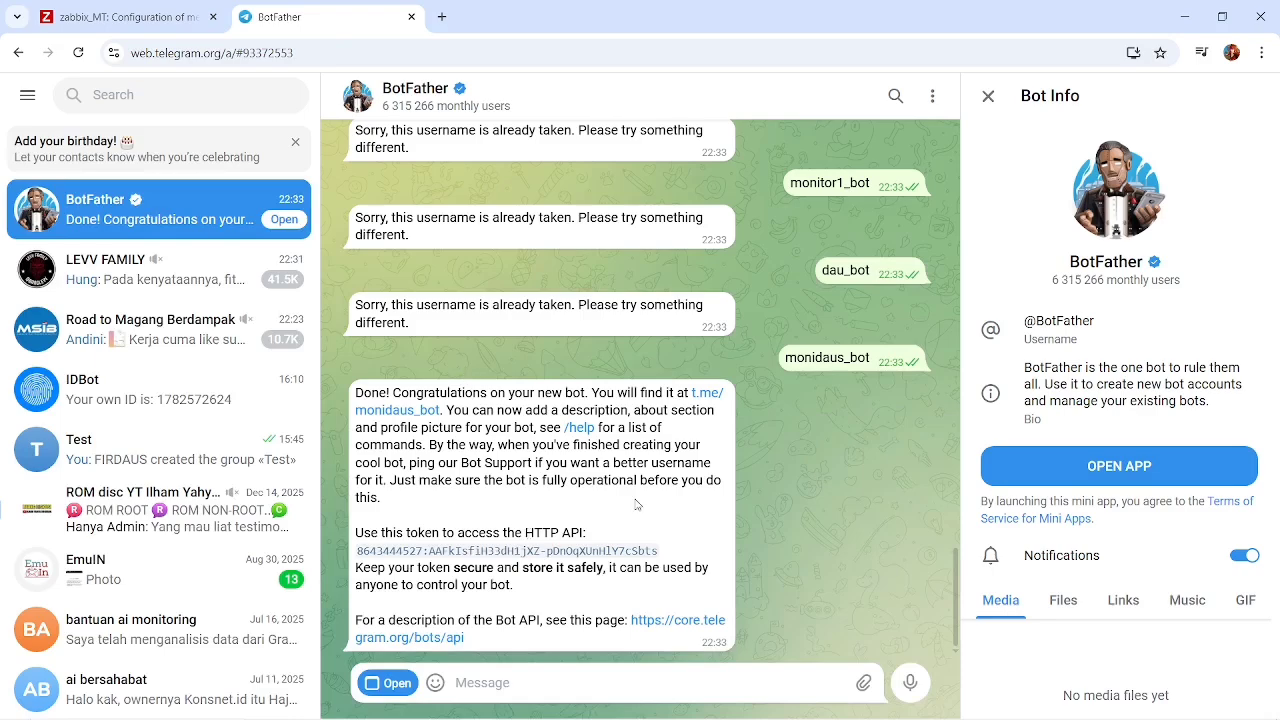
pyautogui.click(708, 392)
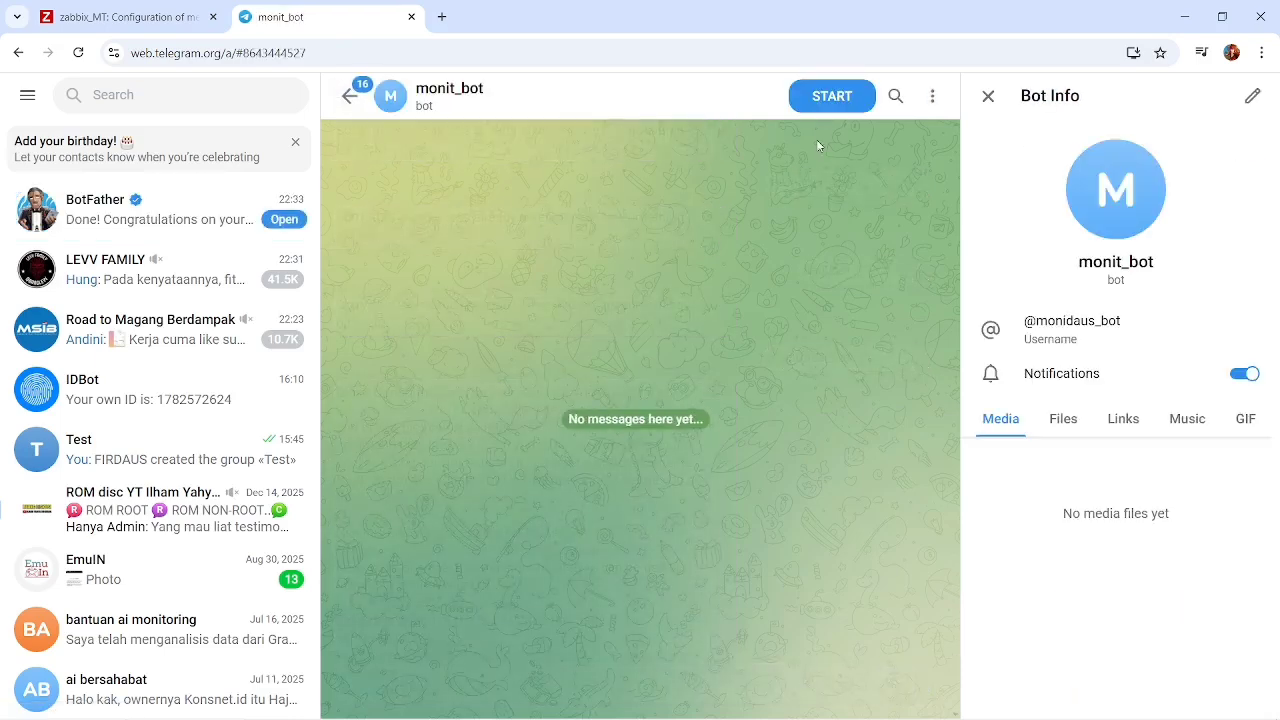
pyautogui.click(815, 96)
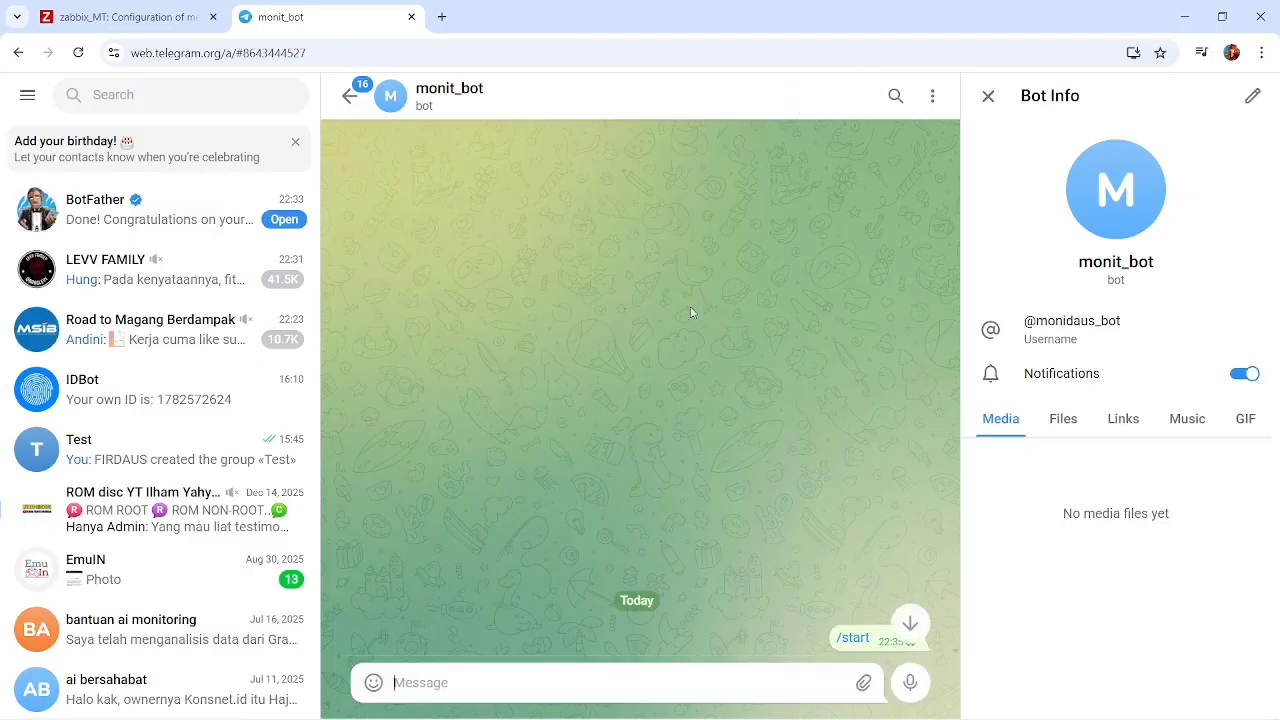
# Search the Telegram chats for my and mybot to find the bot that provides chat IDs.
pyautogui.click(185, 106)
pyautogui.write('my')
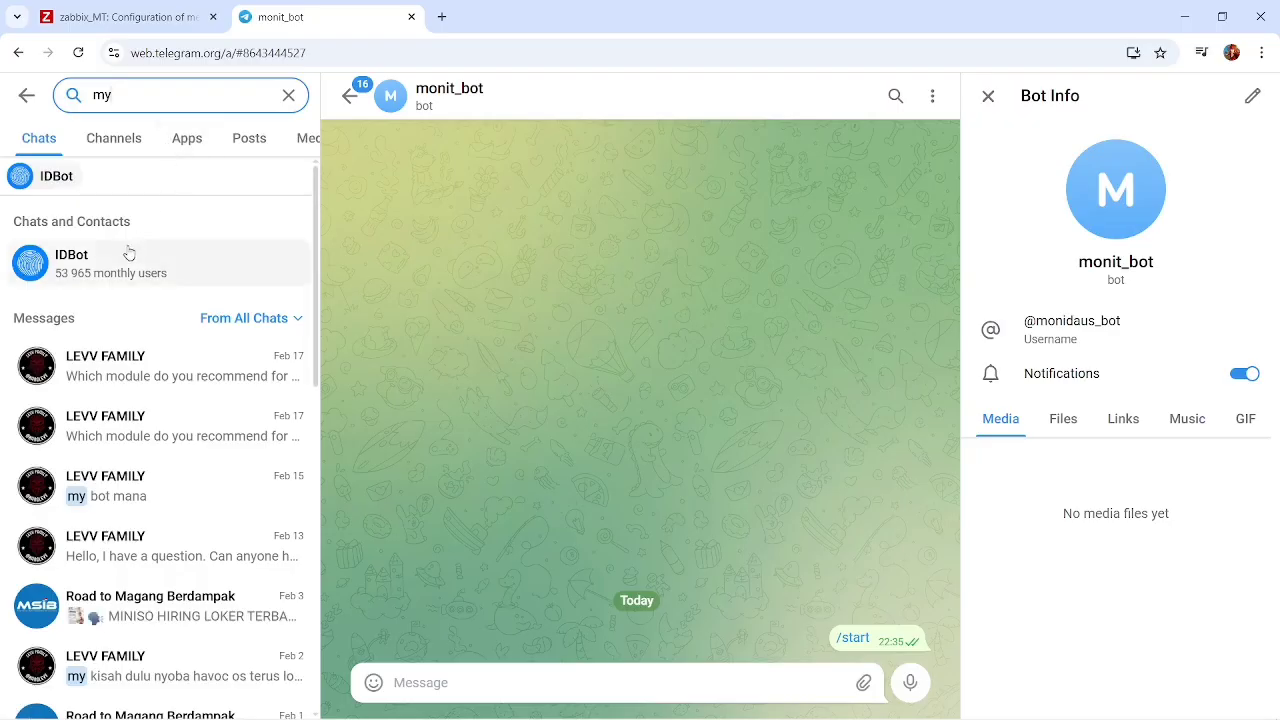
pyautogui.write('bot')
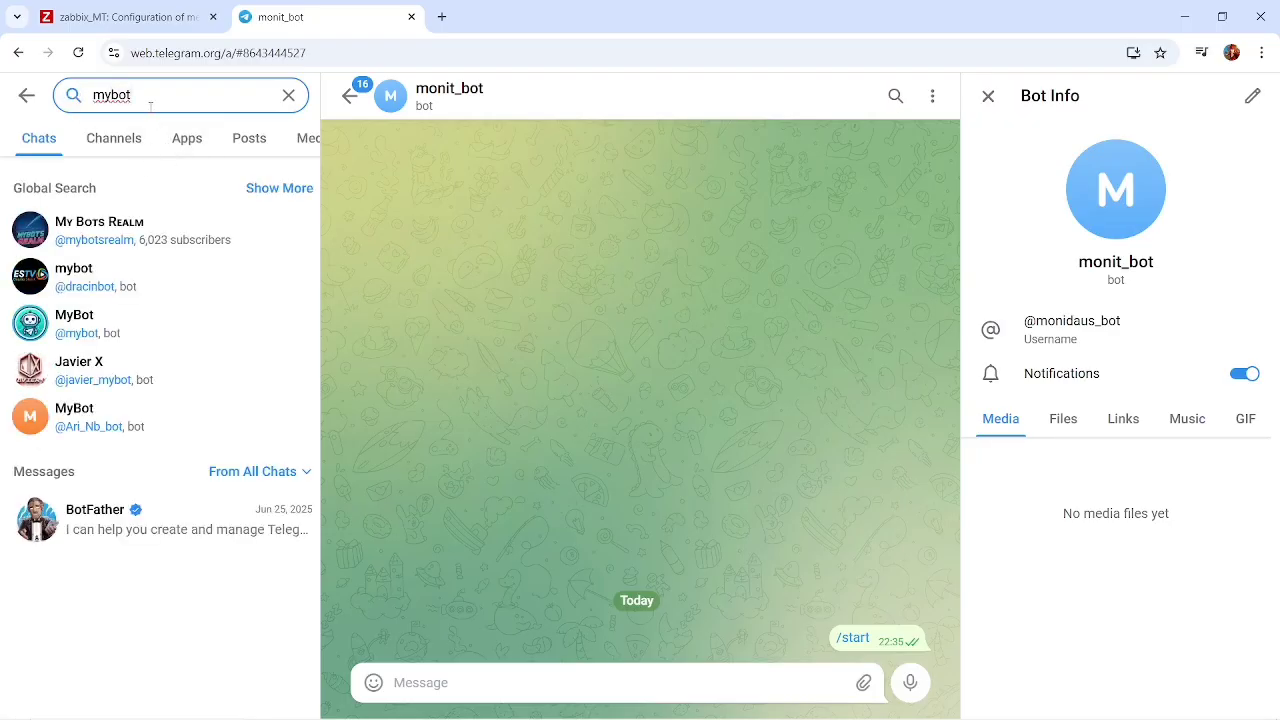
pyautogui.press('BackSpace')
pyautogui.press('BackSpace')
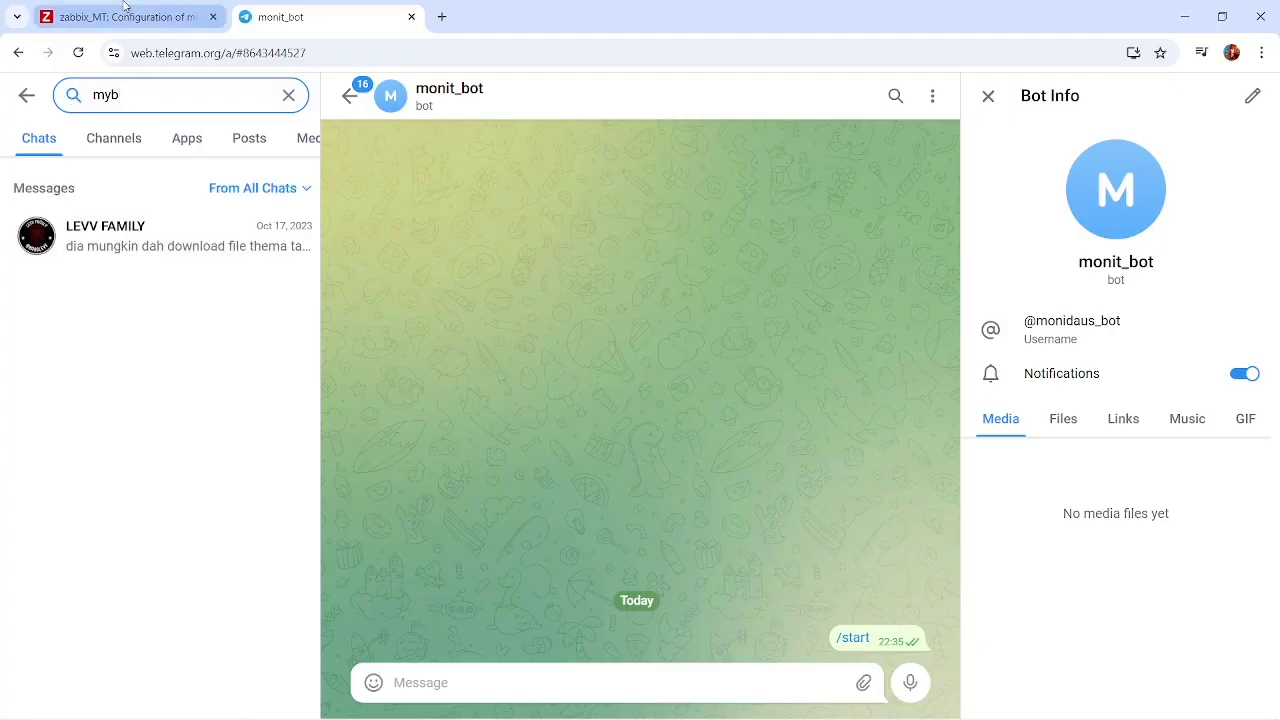
# Check the Zabbix media type description for the username of the bot that returns chat IDs, and return to Telegram.
pyautogui.click(123, 10)
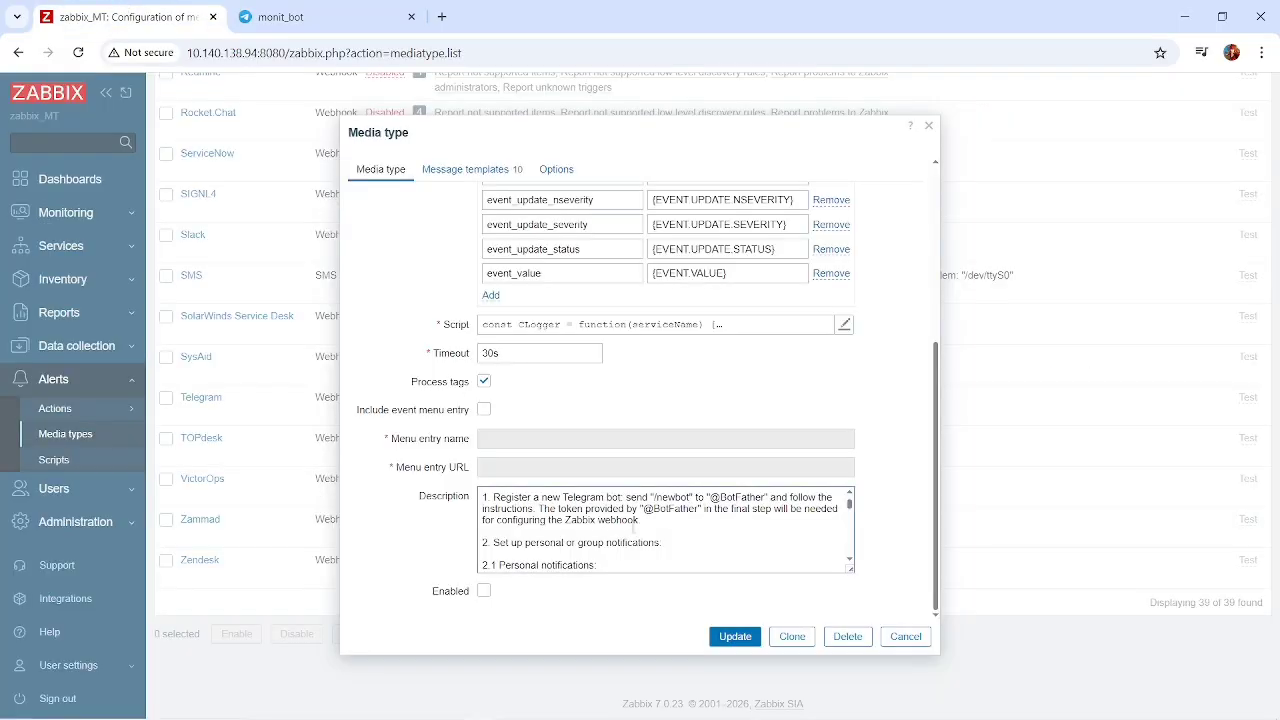
pyautogui.scroll(-4, 633, 530)
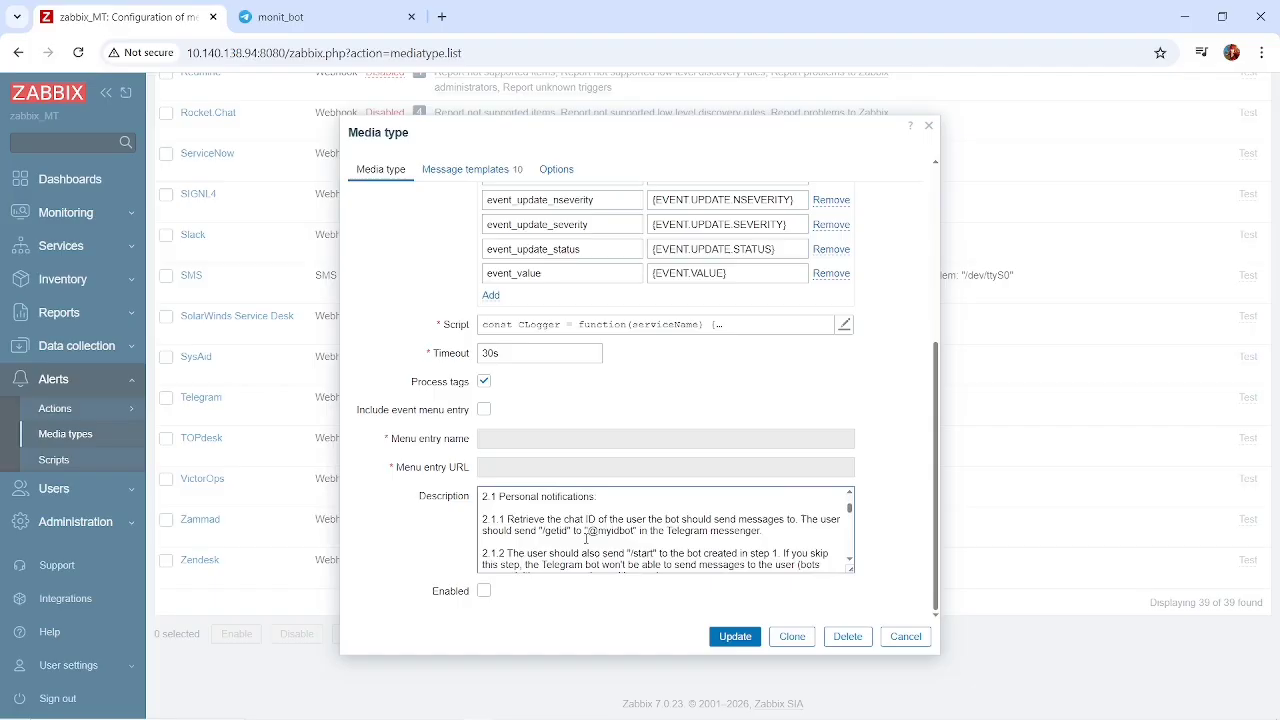
pyautogui.click(322, 12)
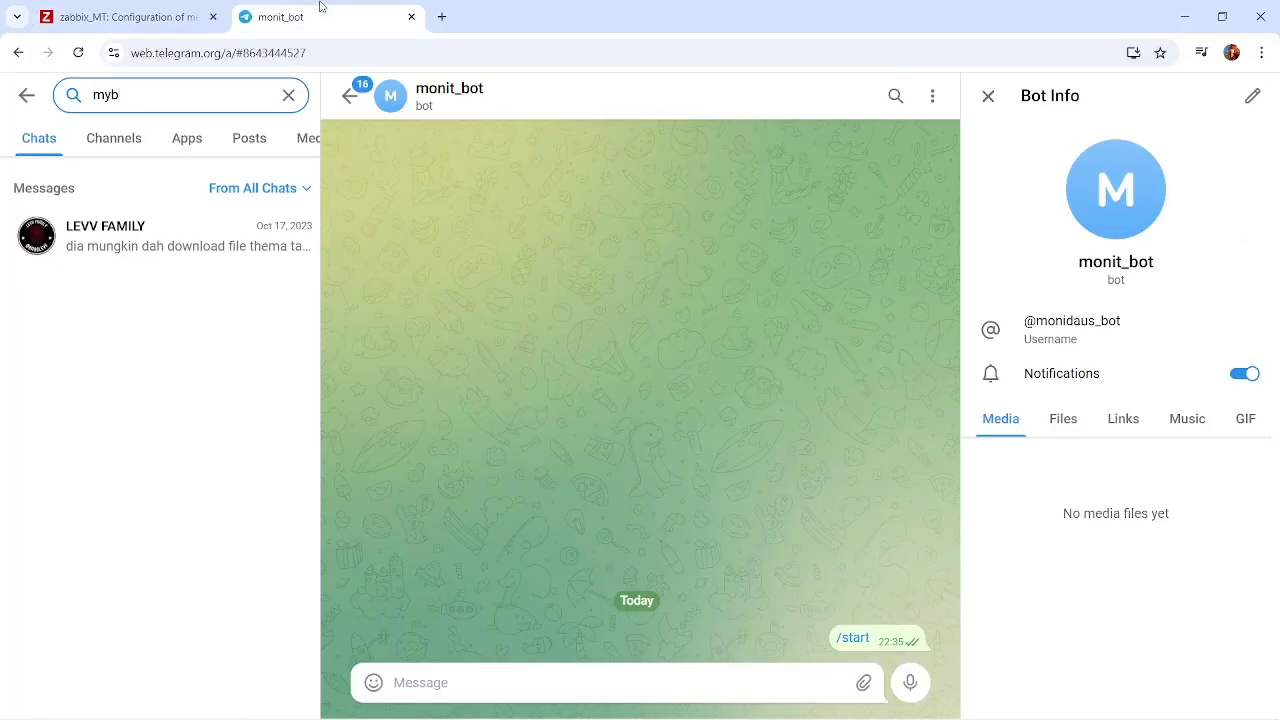
# Search Telegram for myidbot and open the IDBot chat.
pyautogui.click(202, 95)
pyautogui.write('myb')
pyautogui.press('BackSpace')
pyautogui.write('idbot')
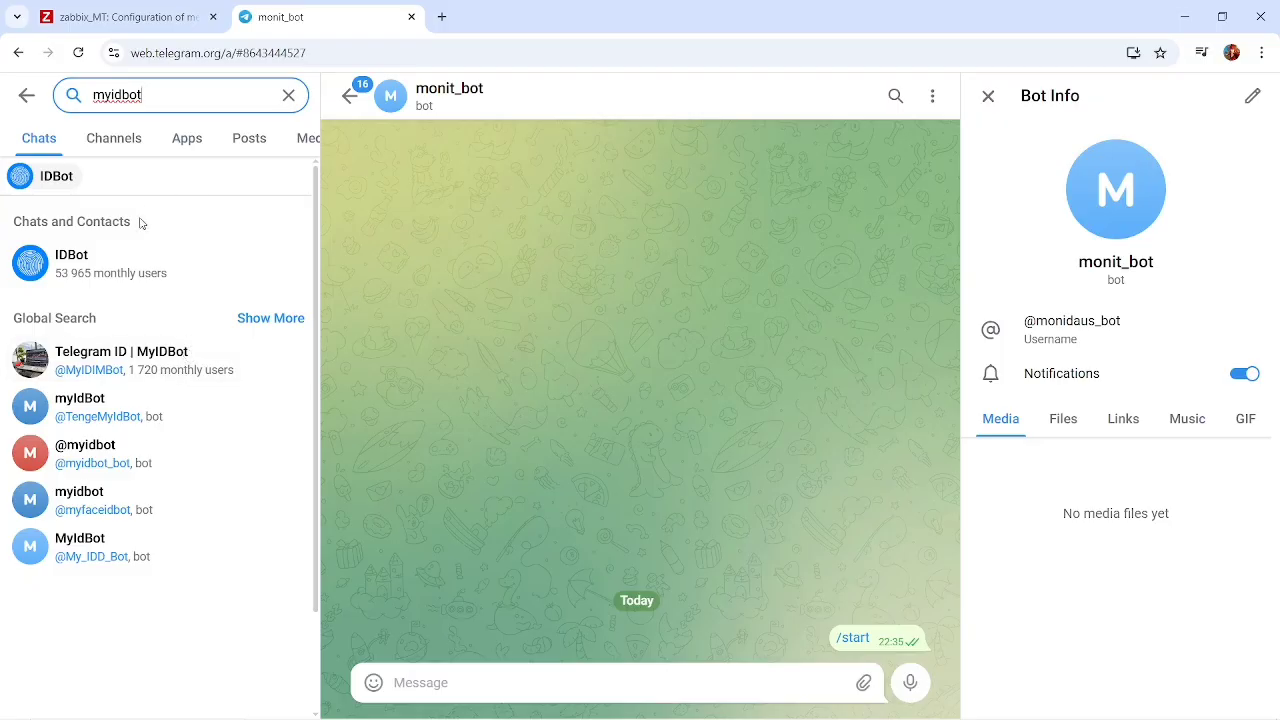
pyautogui.click(140, 265)
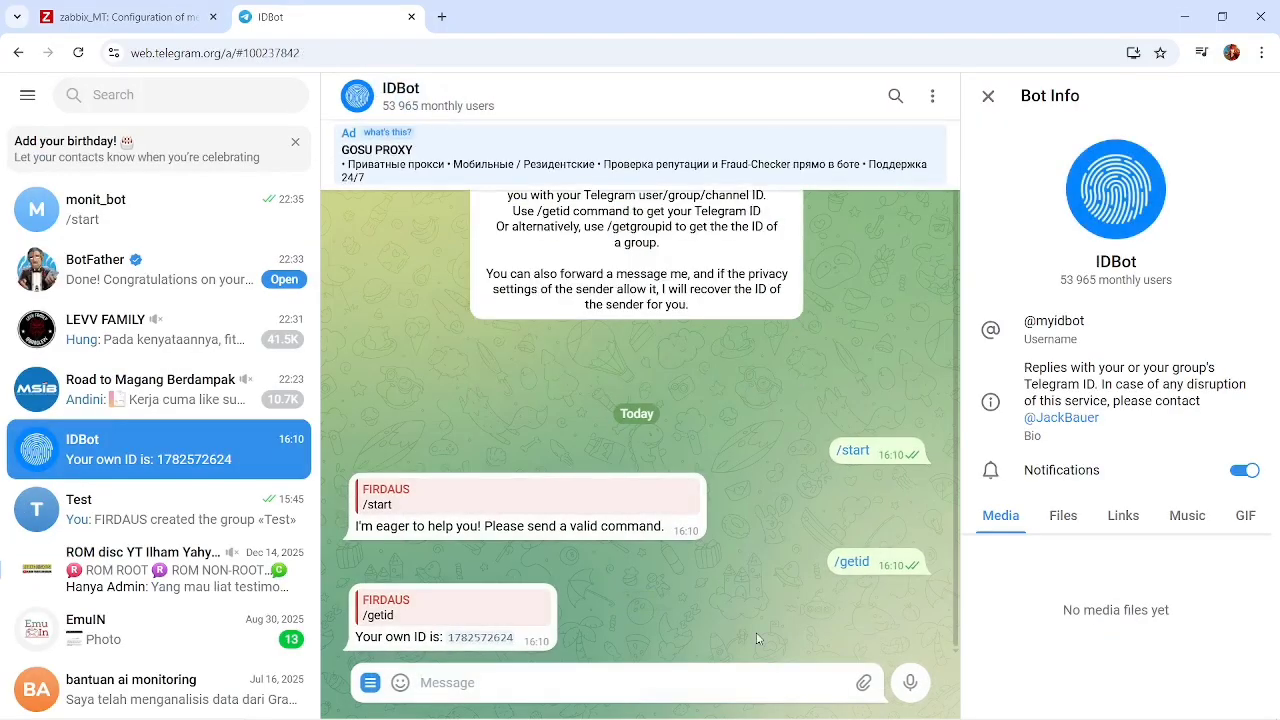
# Copy the /getid command from the Zabbix media type description and send it to IDBot in Telegram.
pyautogui.click(170, 24)
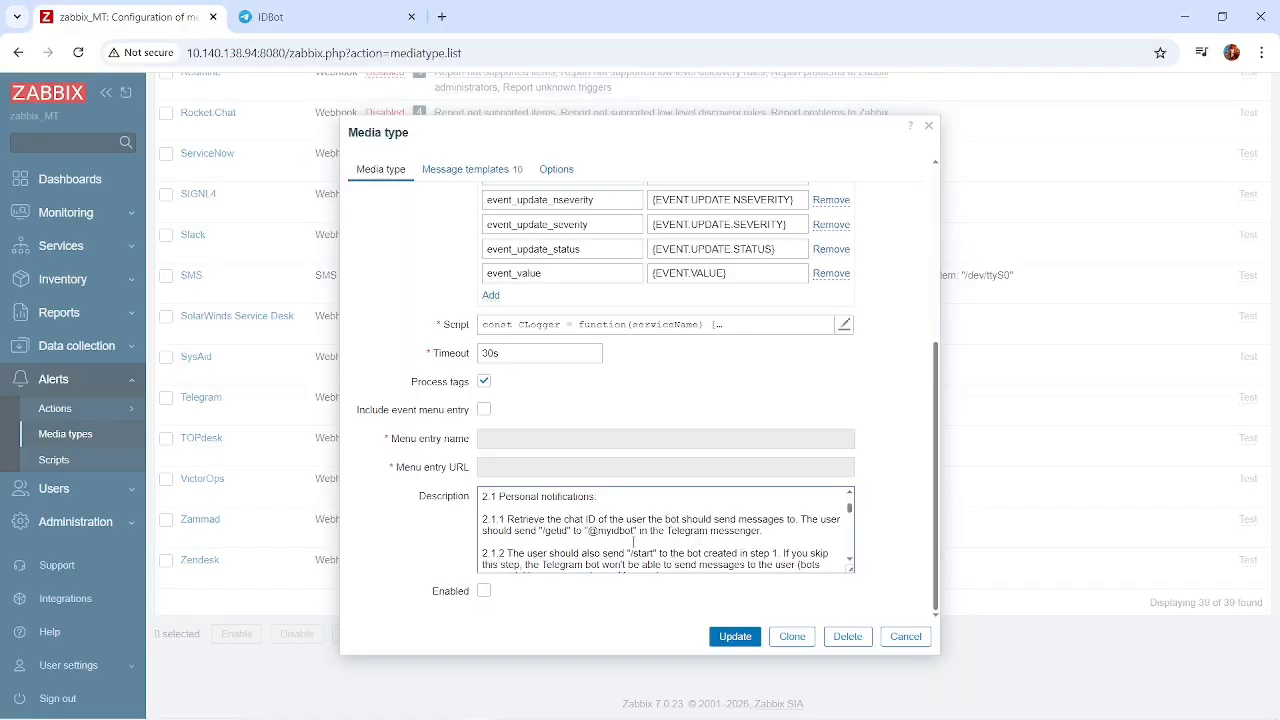
pyautogui.moveTo(569, 535); pyautogui.dragTo(541, 531)
pyautogui.hotkey('ctrl', 'c')
pyautogui.click(275, 17)
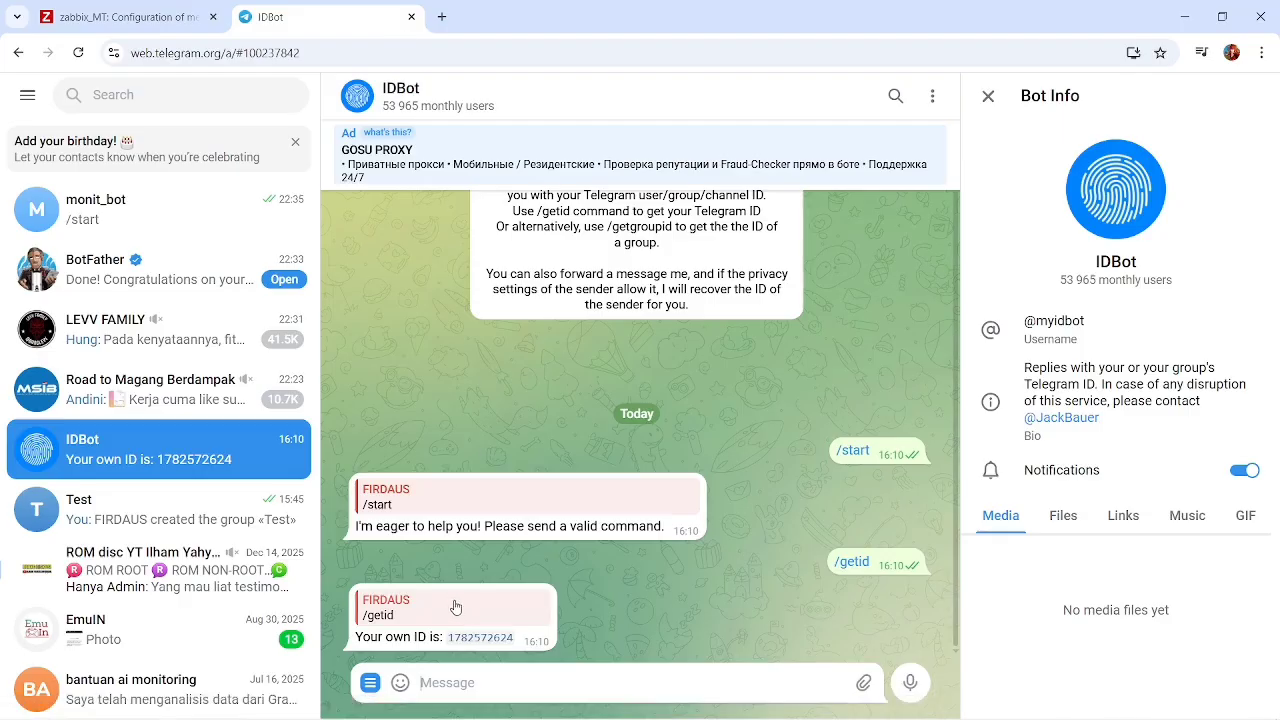
pyautogui.click(481, 680)
pyautogui.hotkey('ctrl', 'v')
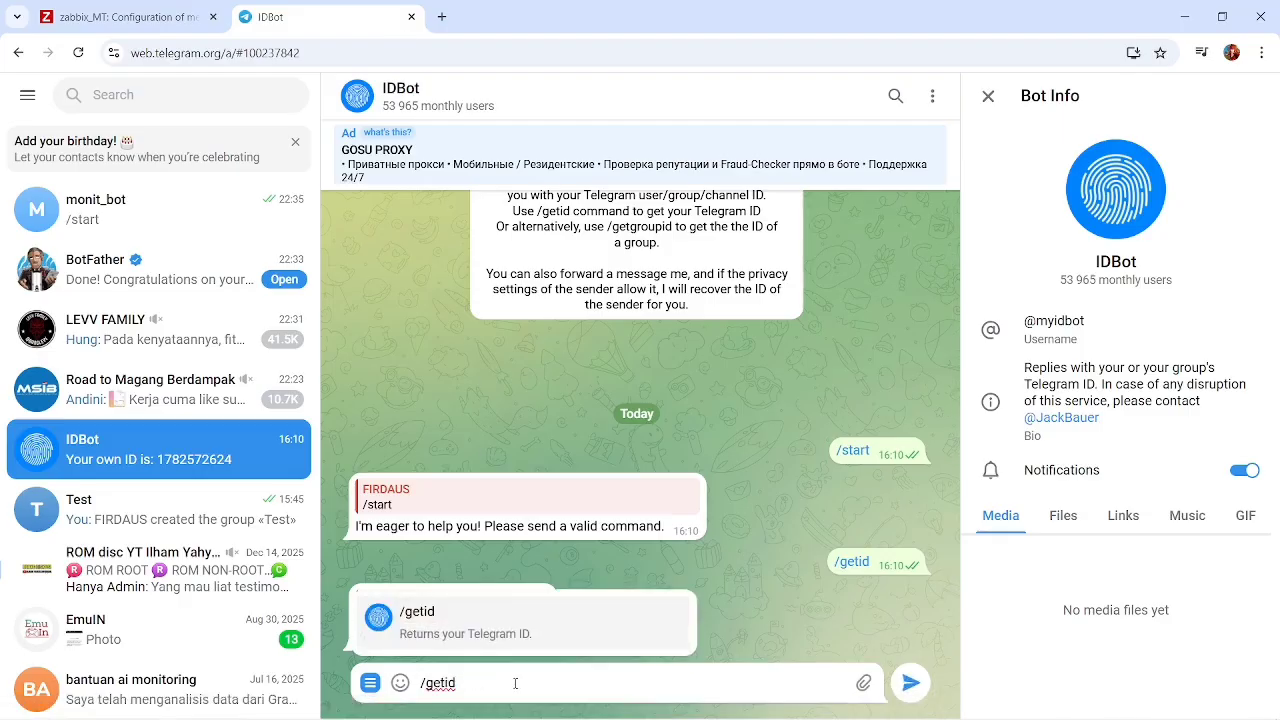
pyautogui.press('Return')
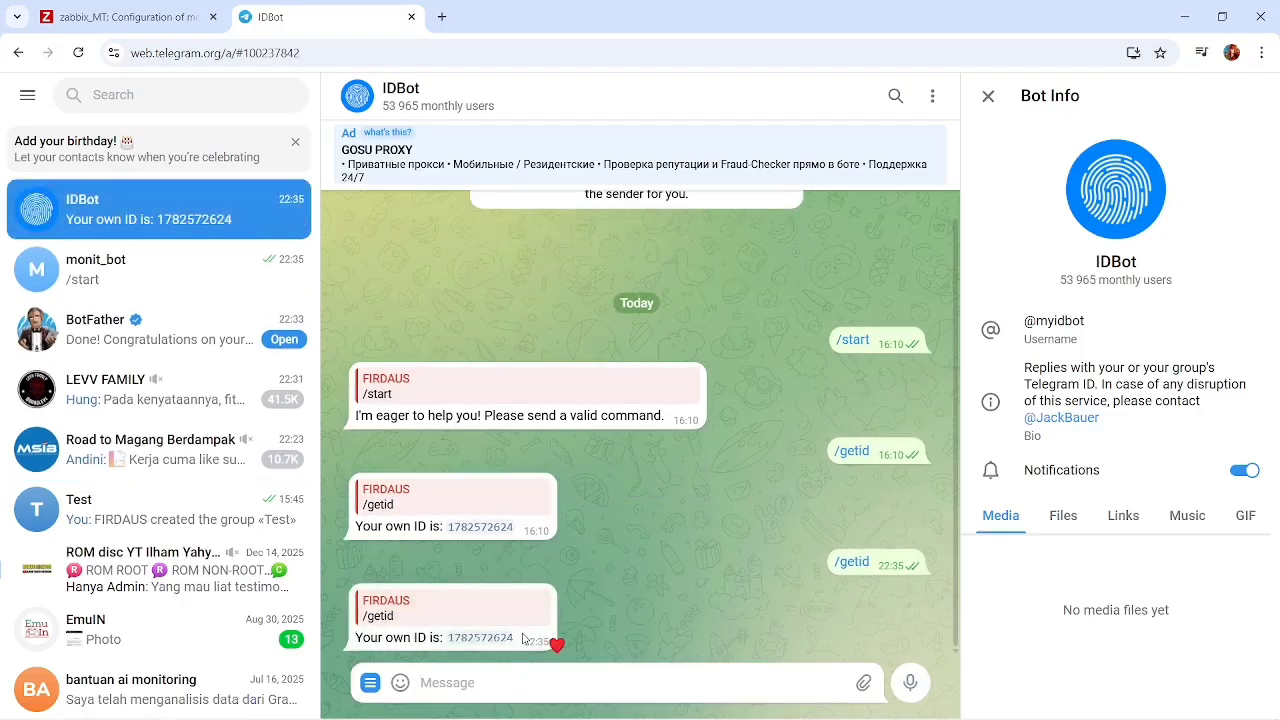
# Copy the user ID returned by IDBot into the id line of zabbix.txt in Notepad and save the file.
pyautogui.moveTo(519, 642); pyautogui.dragTo(450, 643)
pyautogui.hotkey('ctrl', 'c')
pyautogui.hotkey('alt', 'Tab')
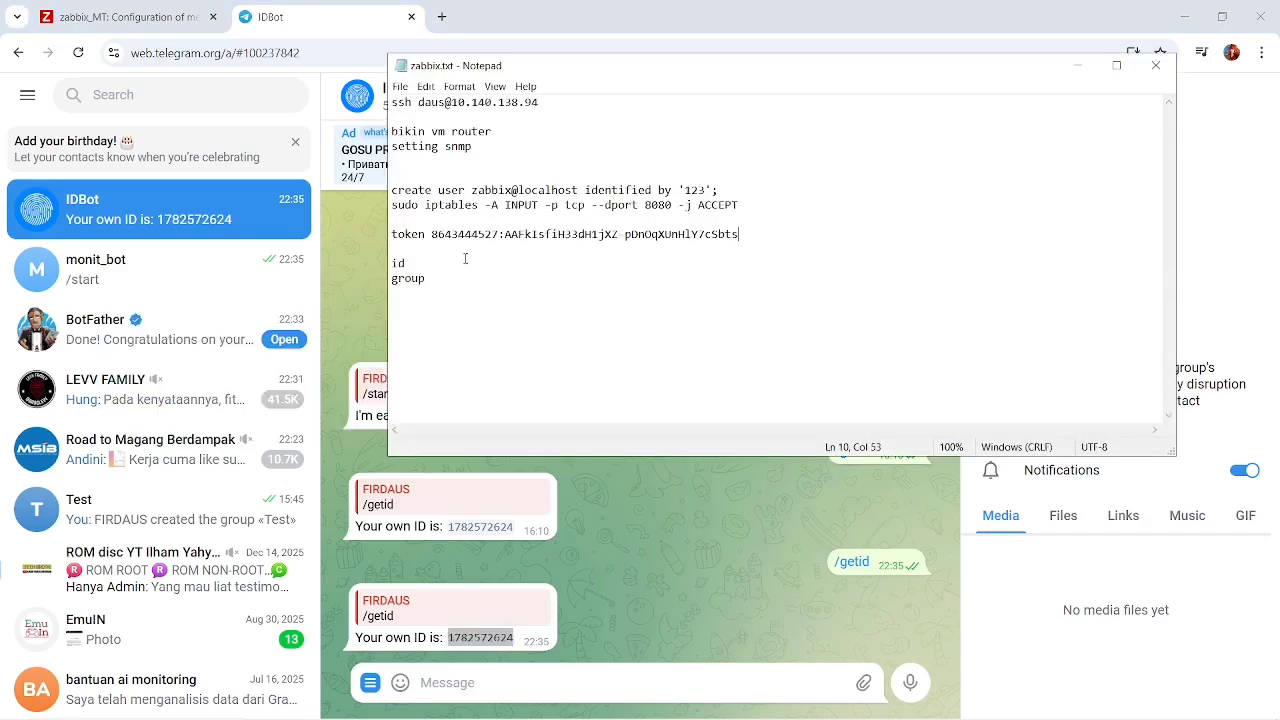
pyautogui.click(451, 272)
pyautogui.hotkey('ctrl', 'v')
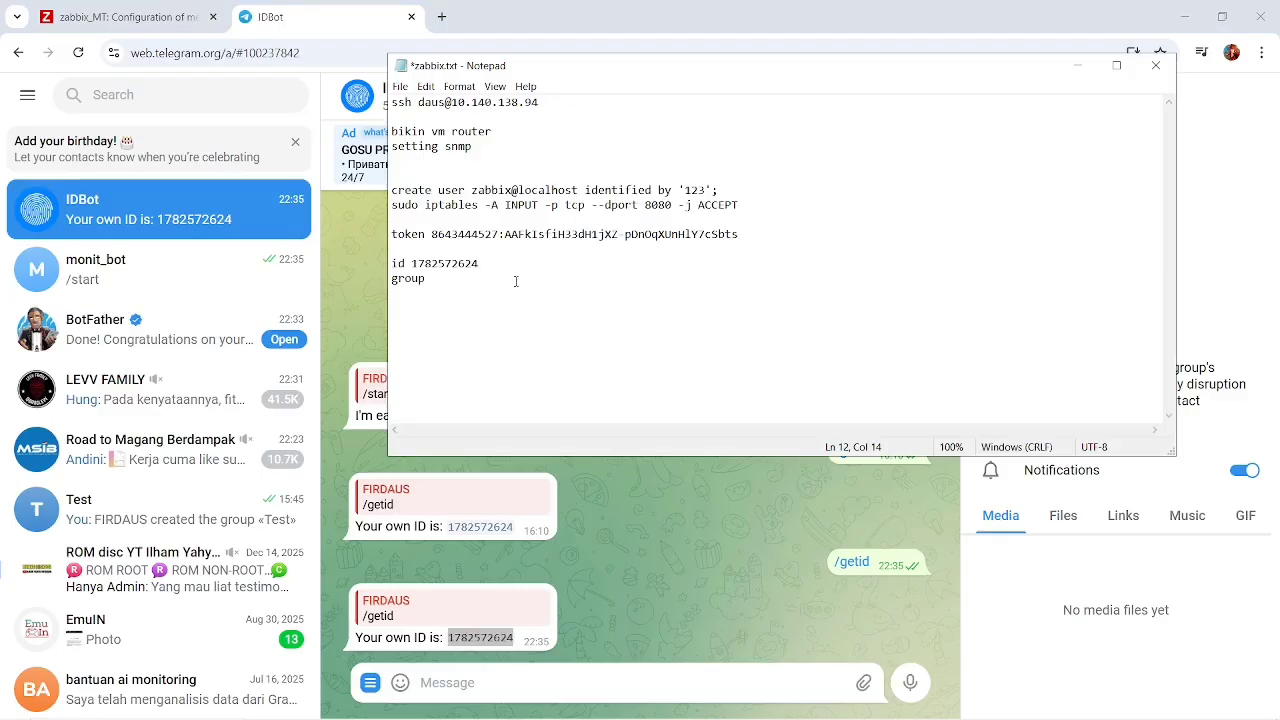
pyautogui.hotkey('ctrl', 's')
pyautogui.click(458, 284)
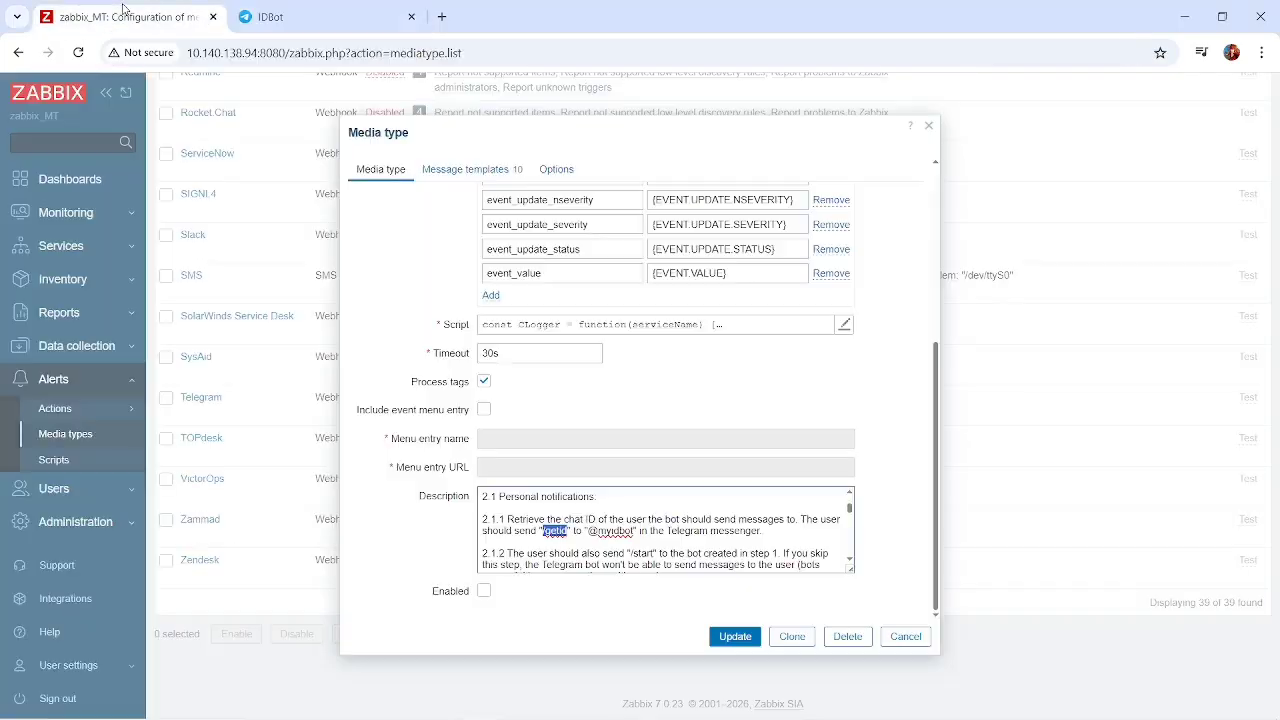
# Read the /start and group notification instructions in the Zabbix Telegram media type description, checking the monit_bot chat in Telegram.
pyautogui.click(125, 16)
pyautogui.click(298, 8)
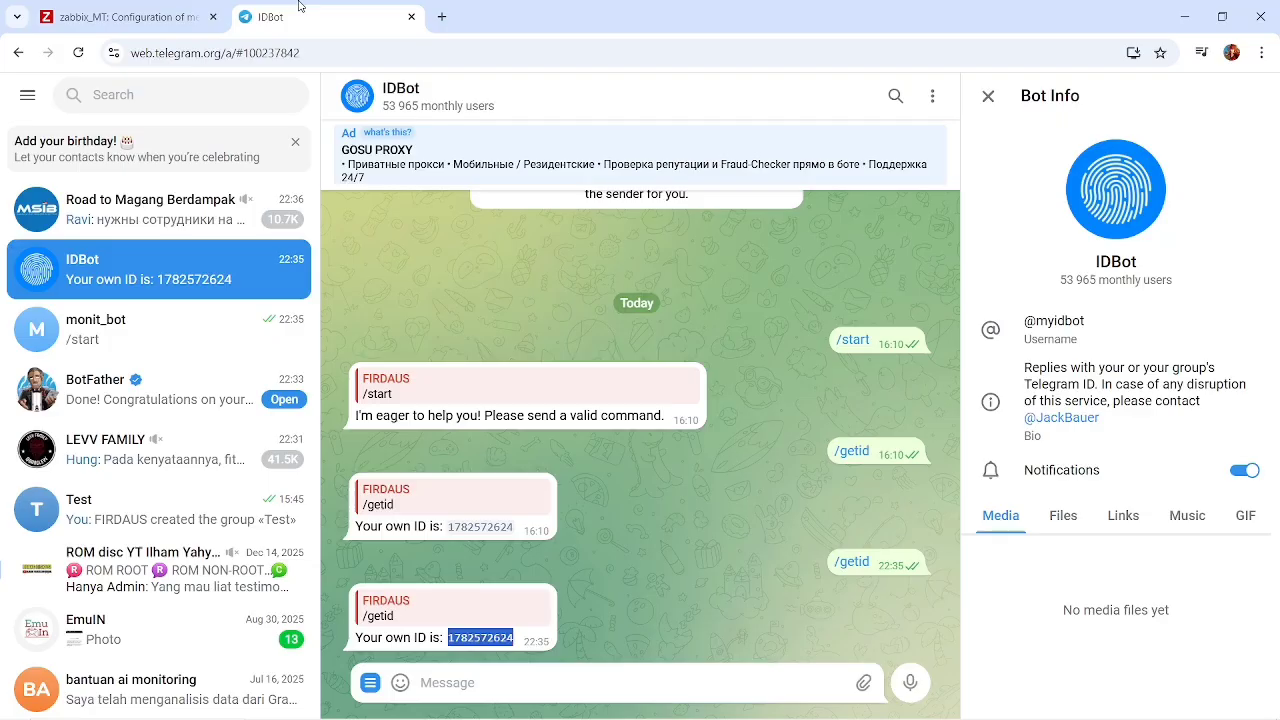
pyautogui.click(183, 28)
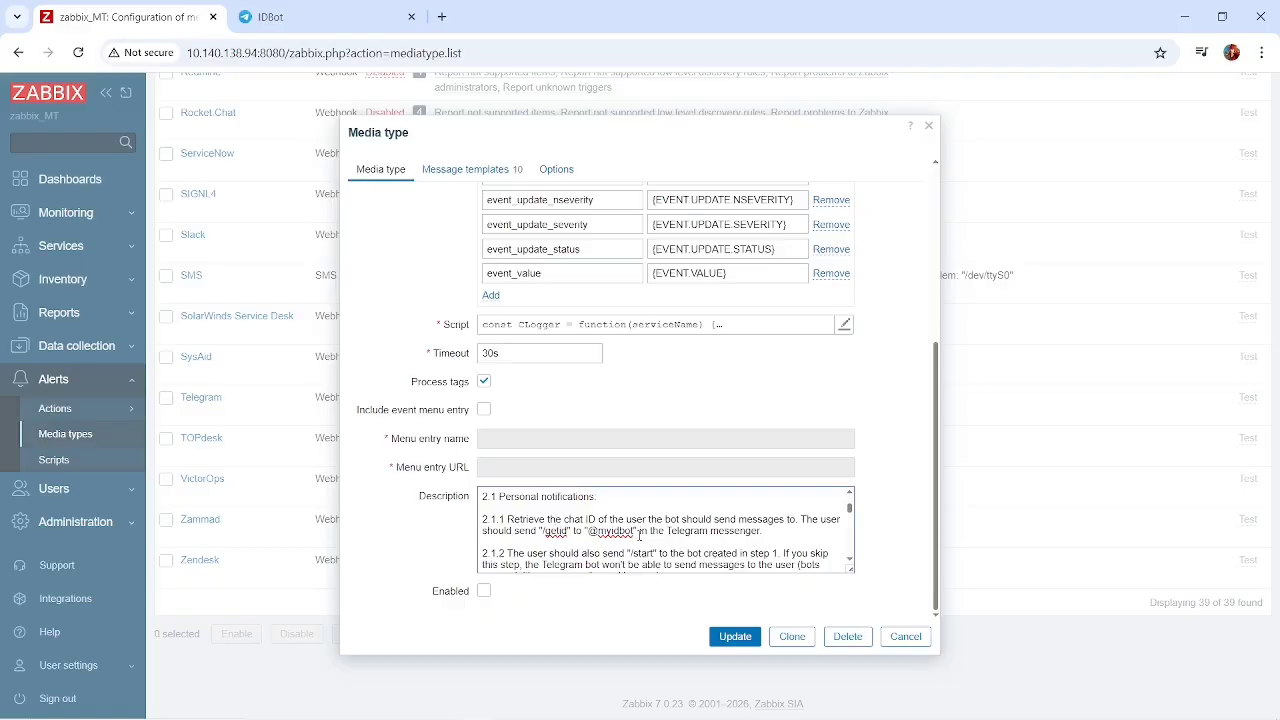
pyautogui.scroll(-1, 640, 535)
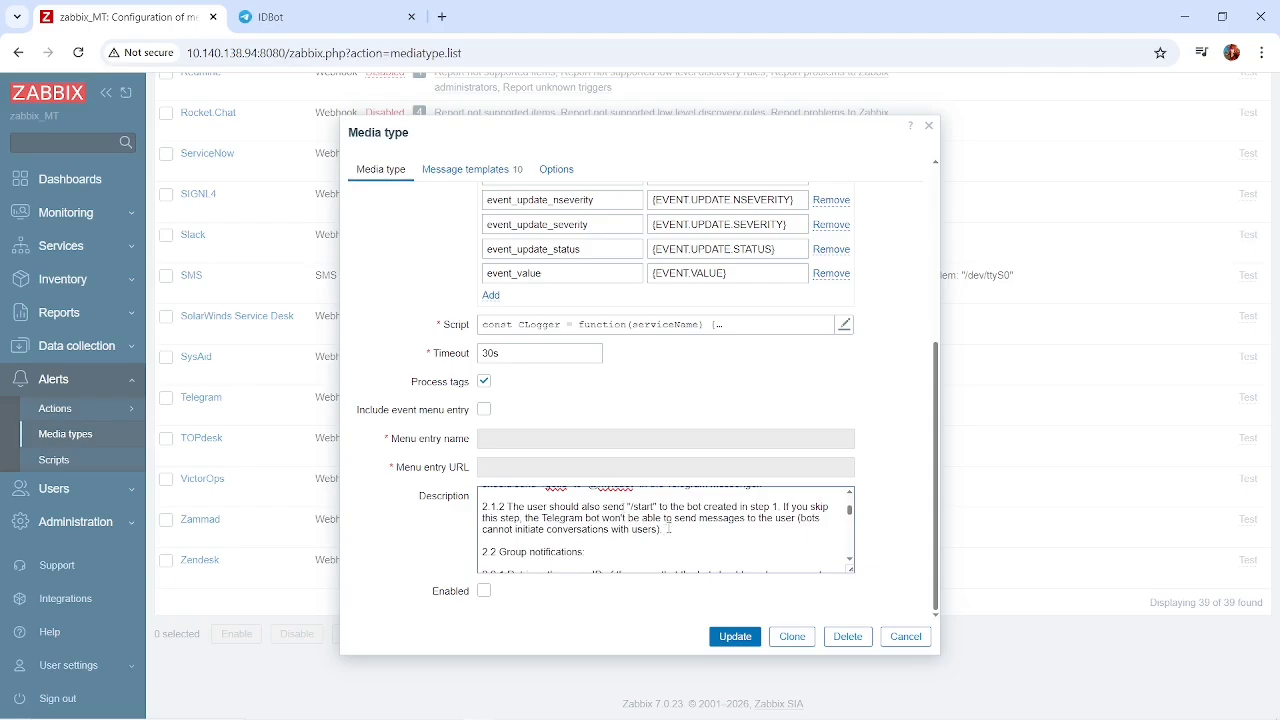
pyautogui.click(262, 17)
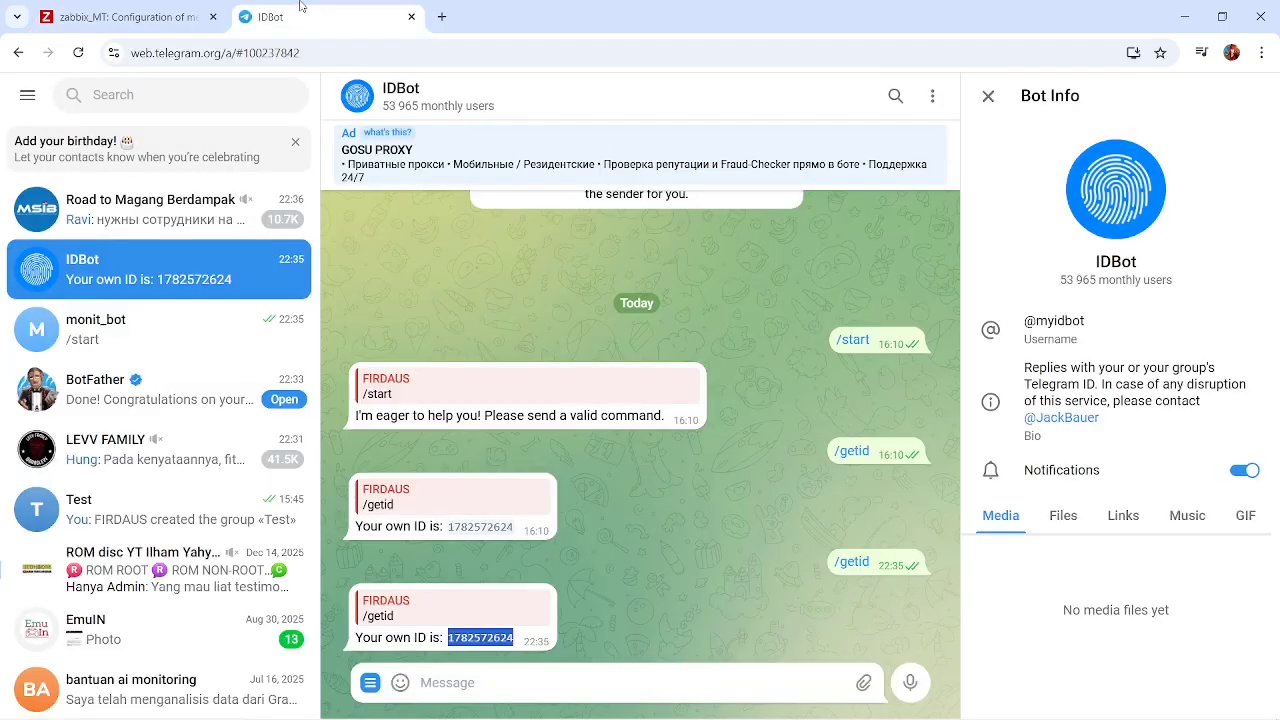
pyautogui.click(150, 330)
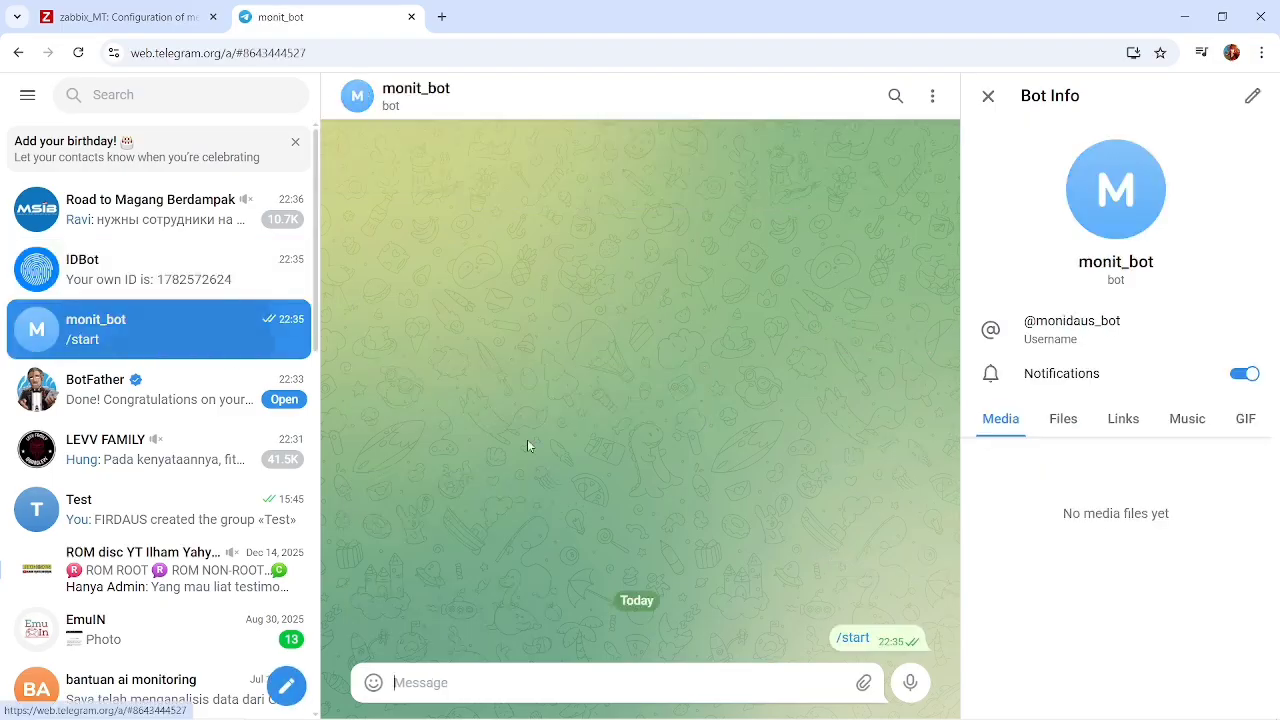
pyautogui.click(190, 10)
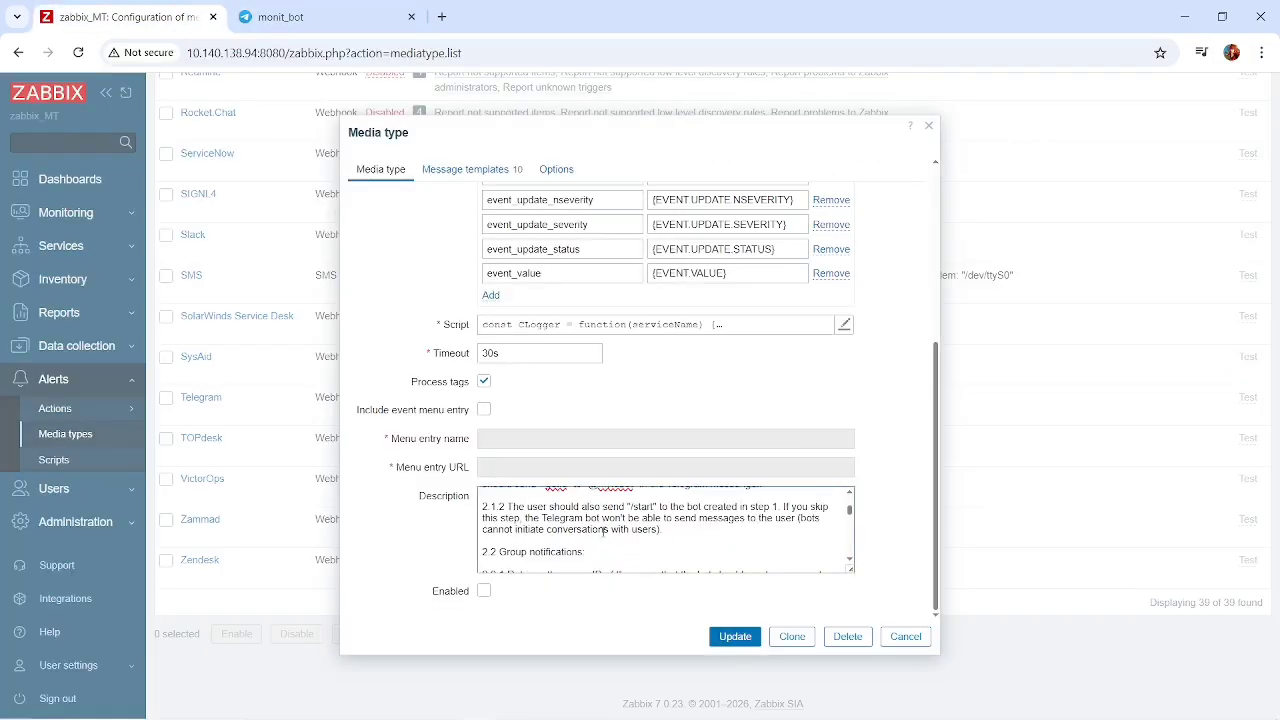
pyautogui.scroll(-2, 603, 532)
pyautogui.scroll(2, 603, 532)
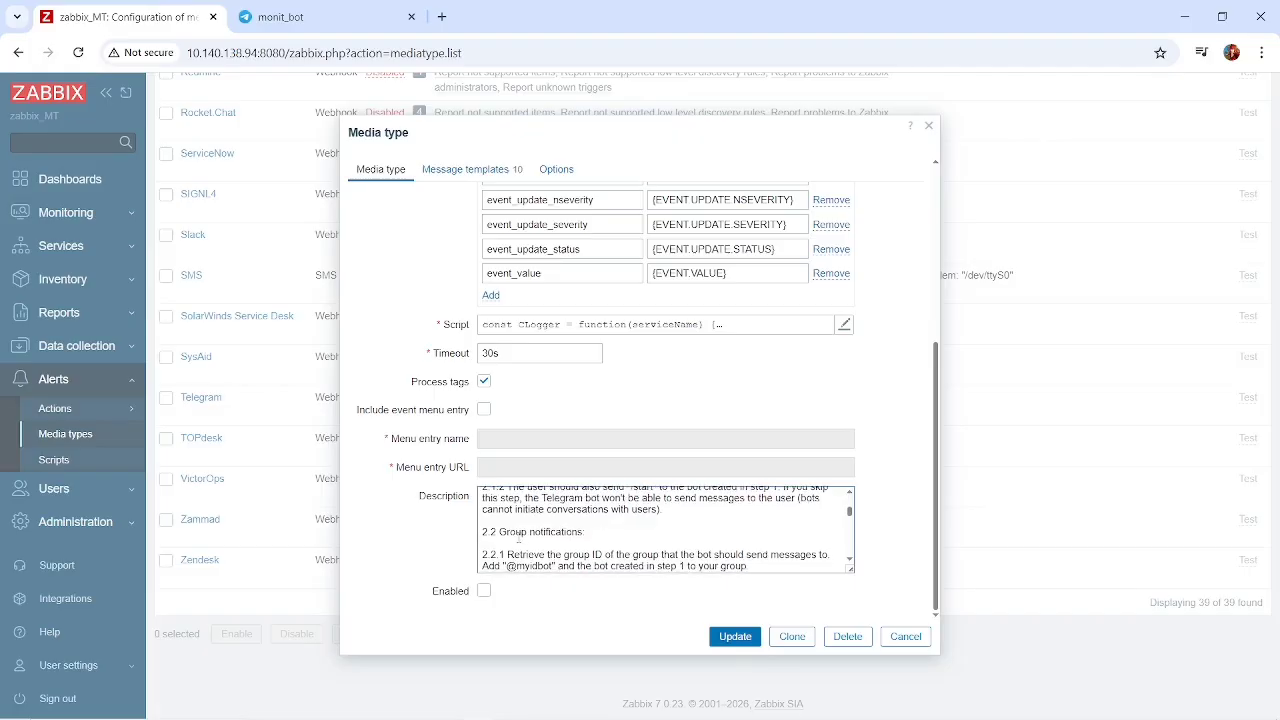
pyautogui.scroll(-1, 581, 536)
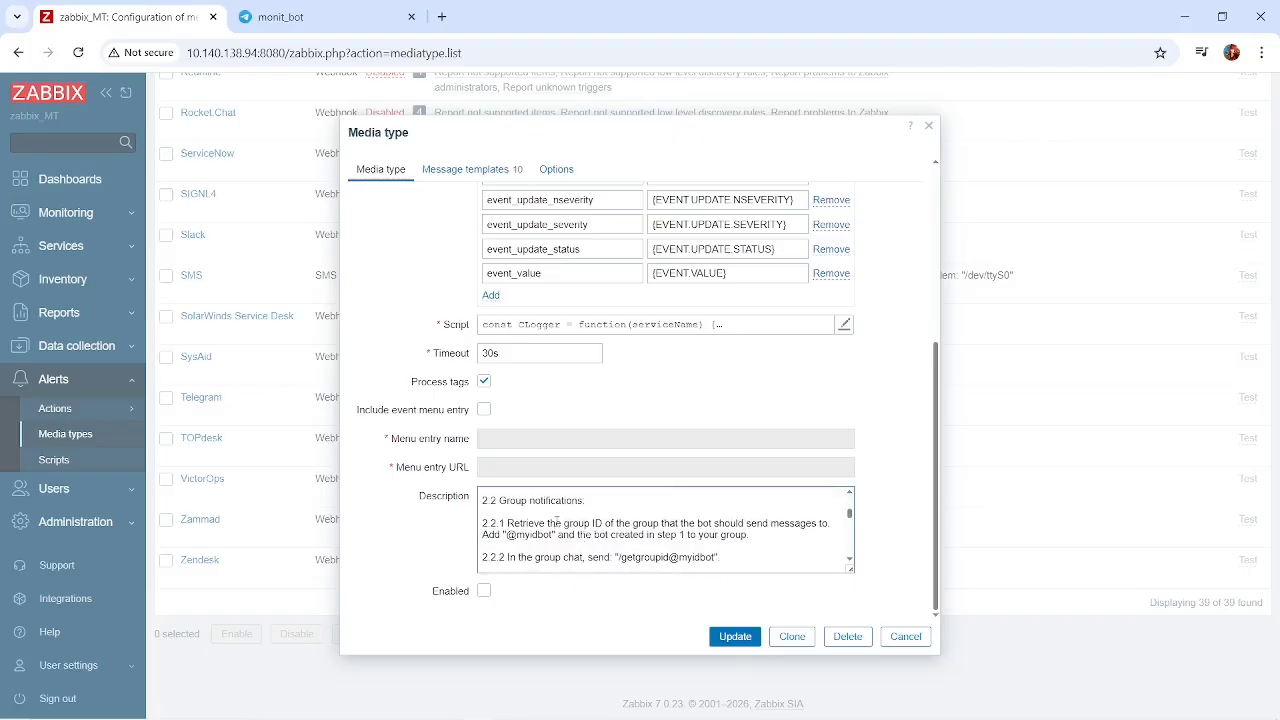
pyautogui.scroll(-3, 603, 522)
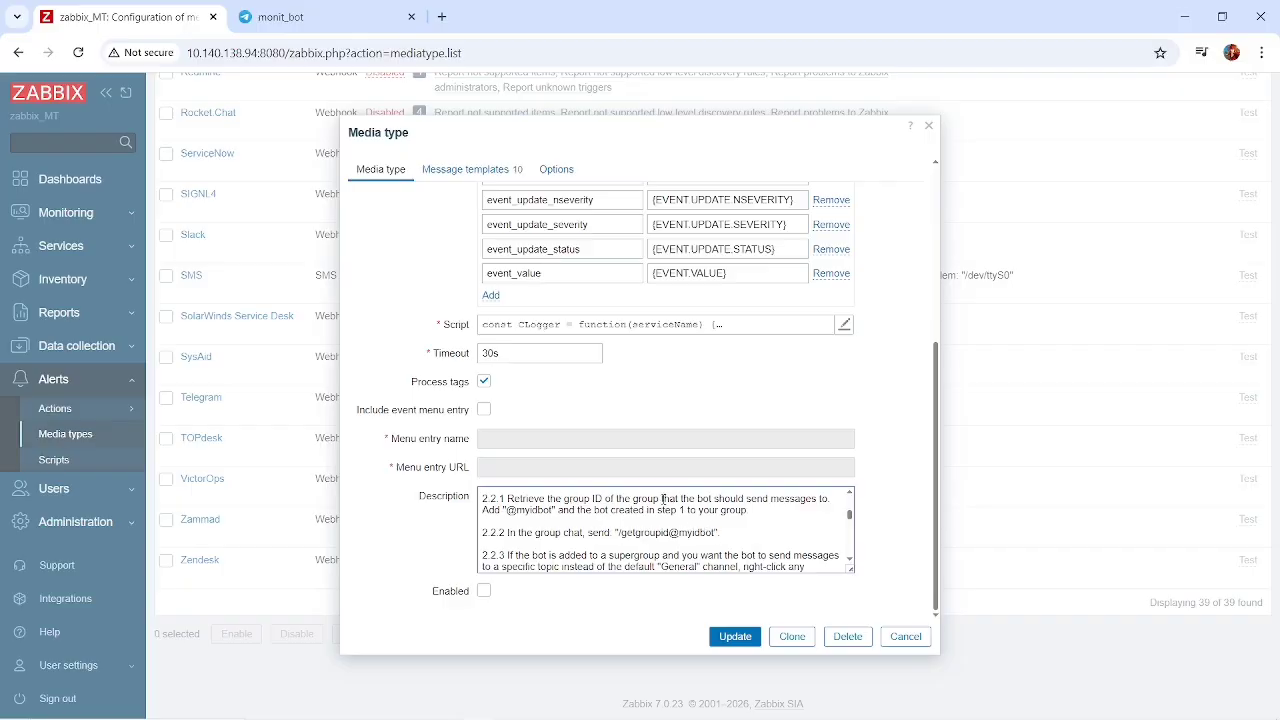
pyautogui.click(280, 17)
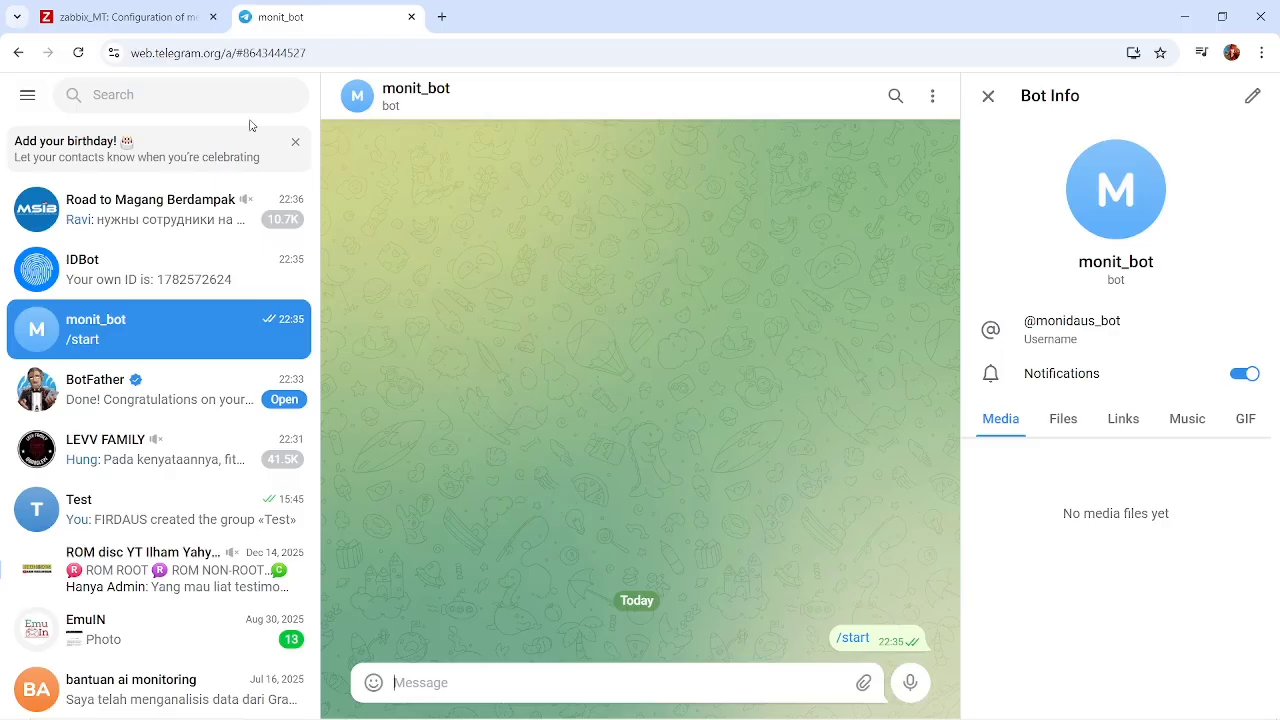
pyautogui.click(293, 685)
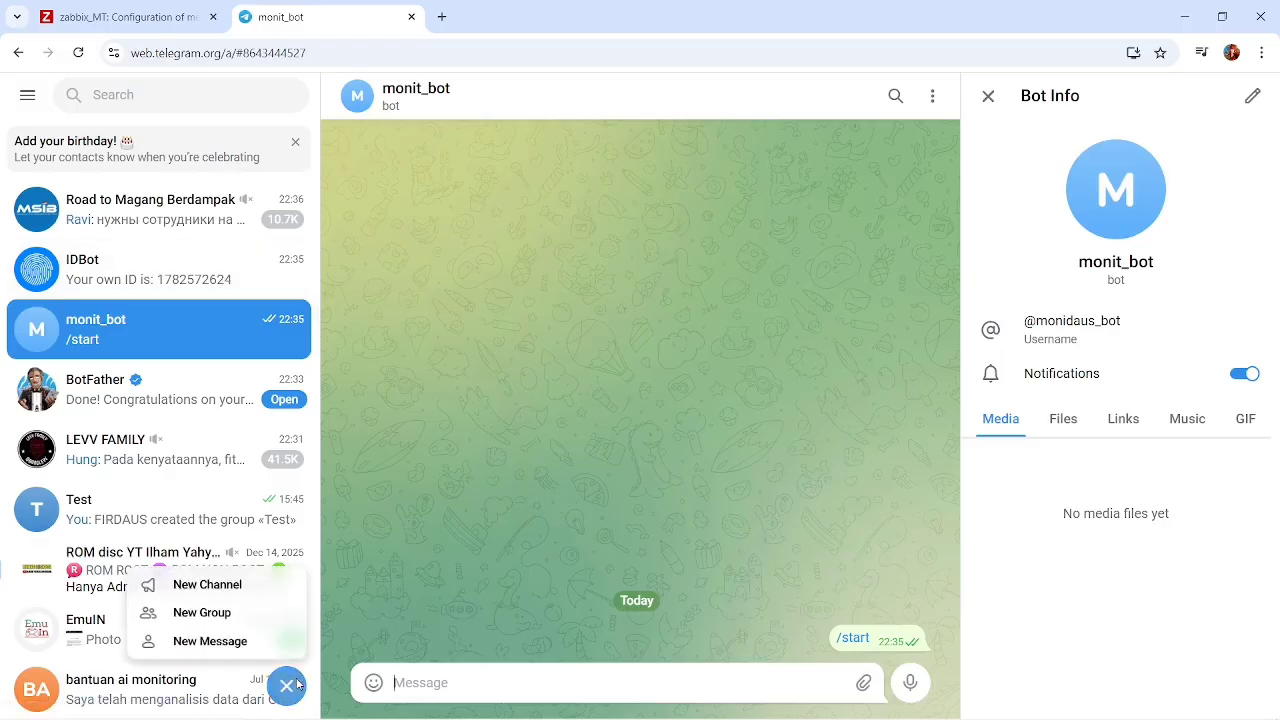
pyautogui.click(214, 612)
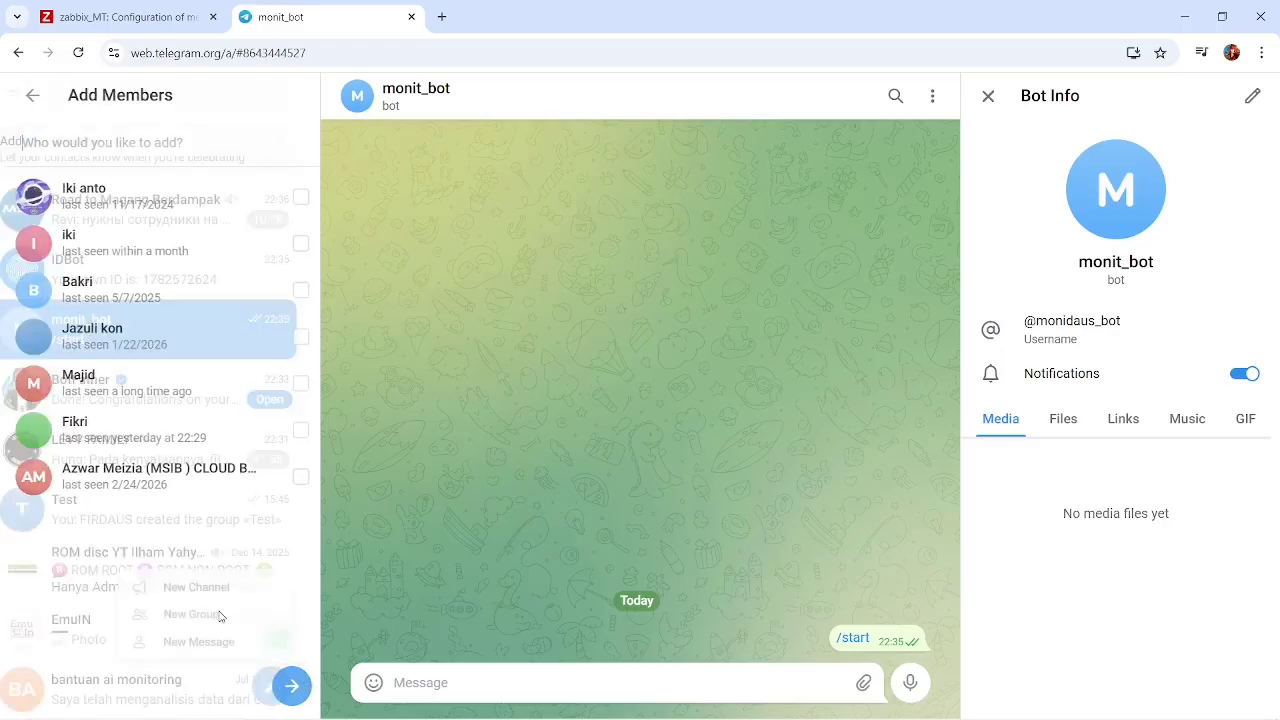
pyautogui.click(1151, 350)
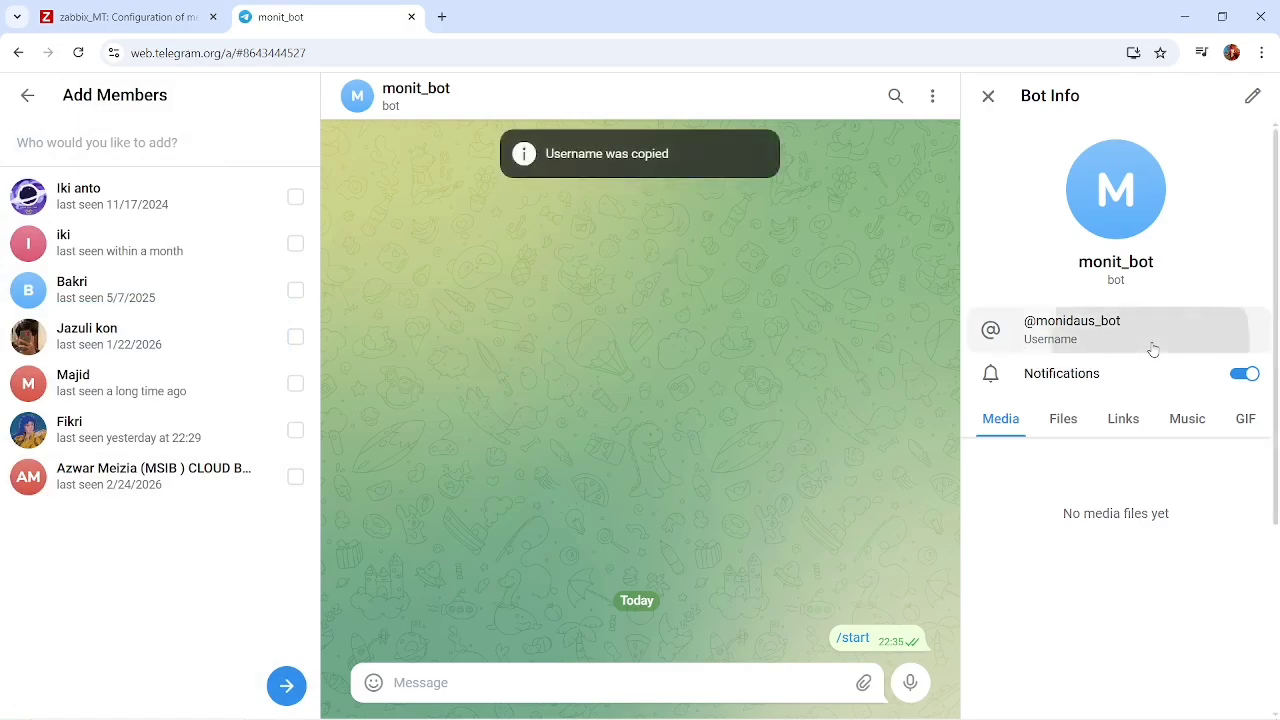
pyautogui.click(200, 147)
pyautogui.hotkey('ctrl', 'v')
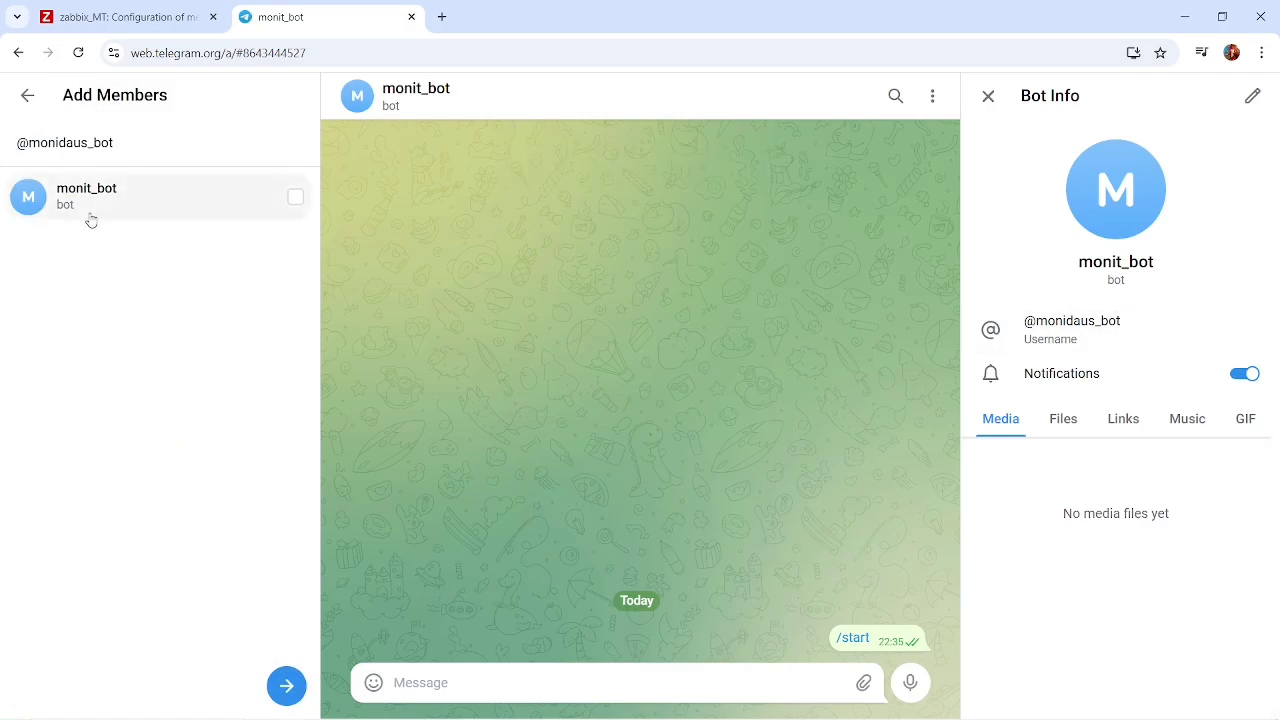
pyautogui.click(286, 197)
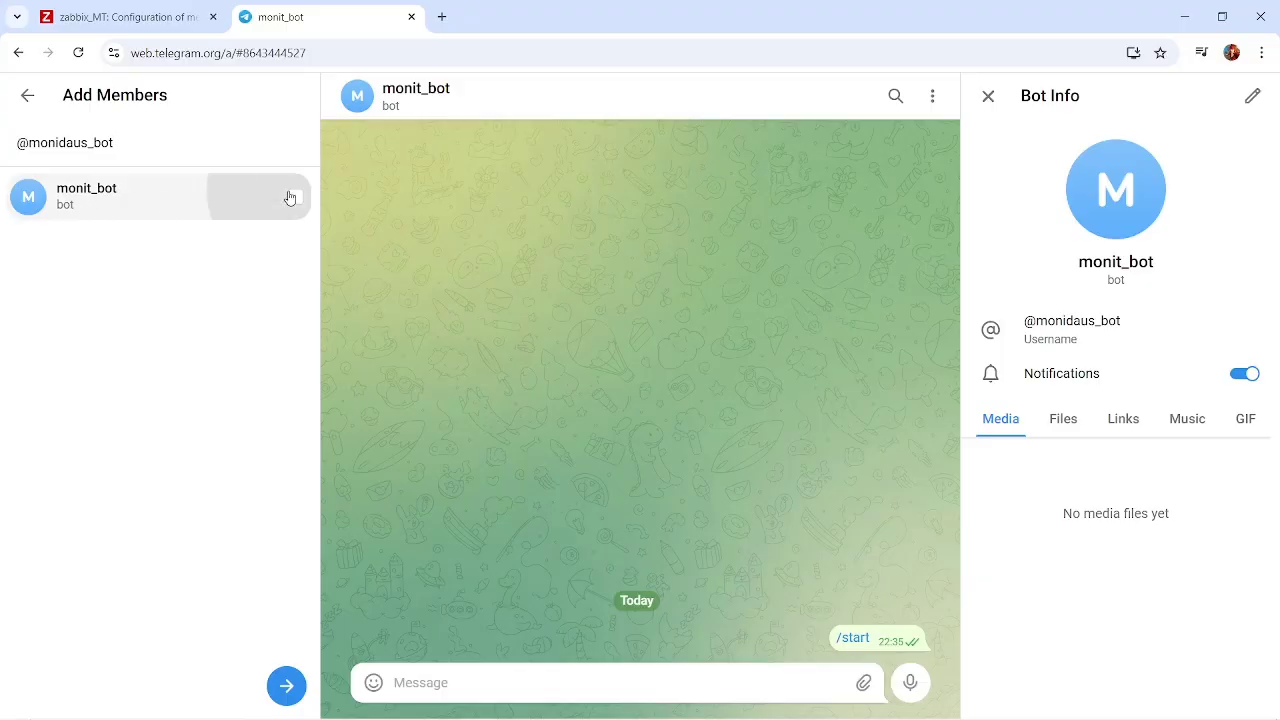
# Check the required bot in the Zabbix description, then search for myid and add IDBot to the new group's members.
pyautogui.click(181, 150)
pyautogui.click(125, 17)
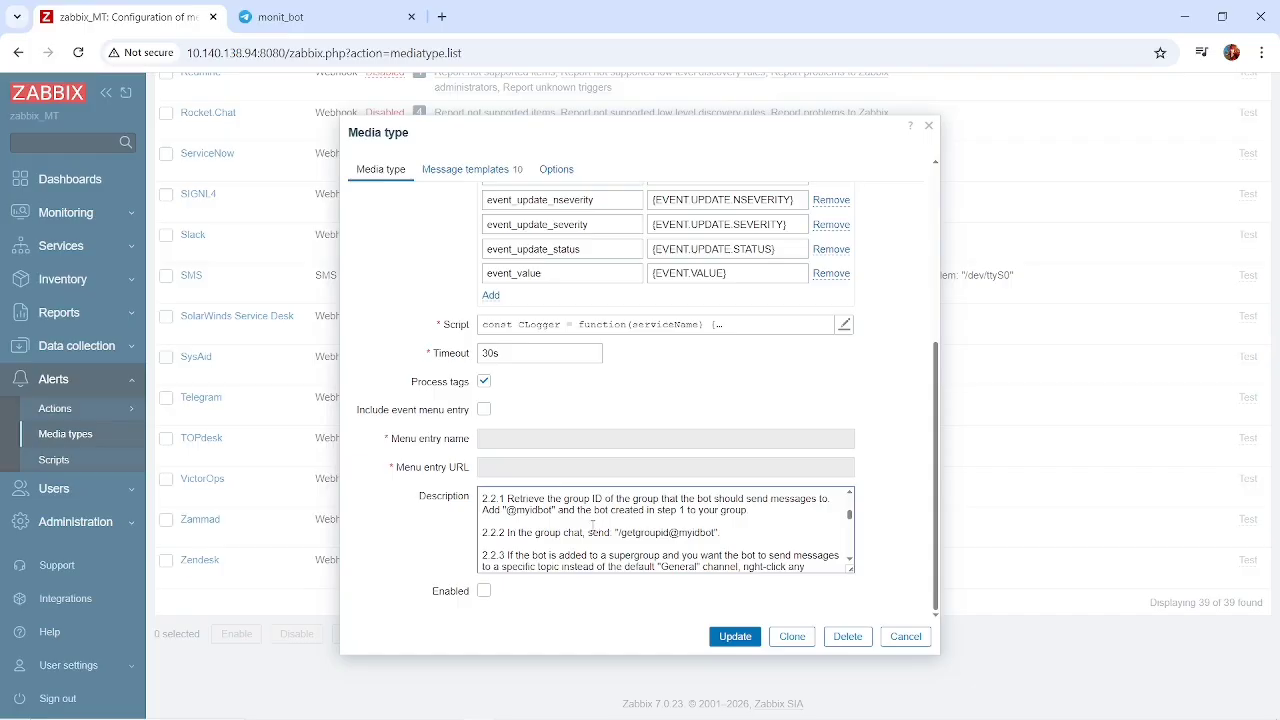
pyautogui.click(303, 12)
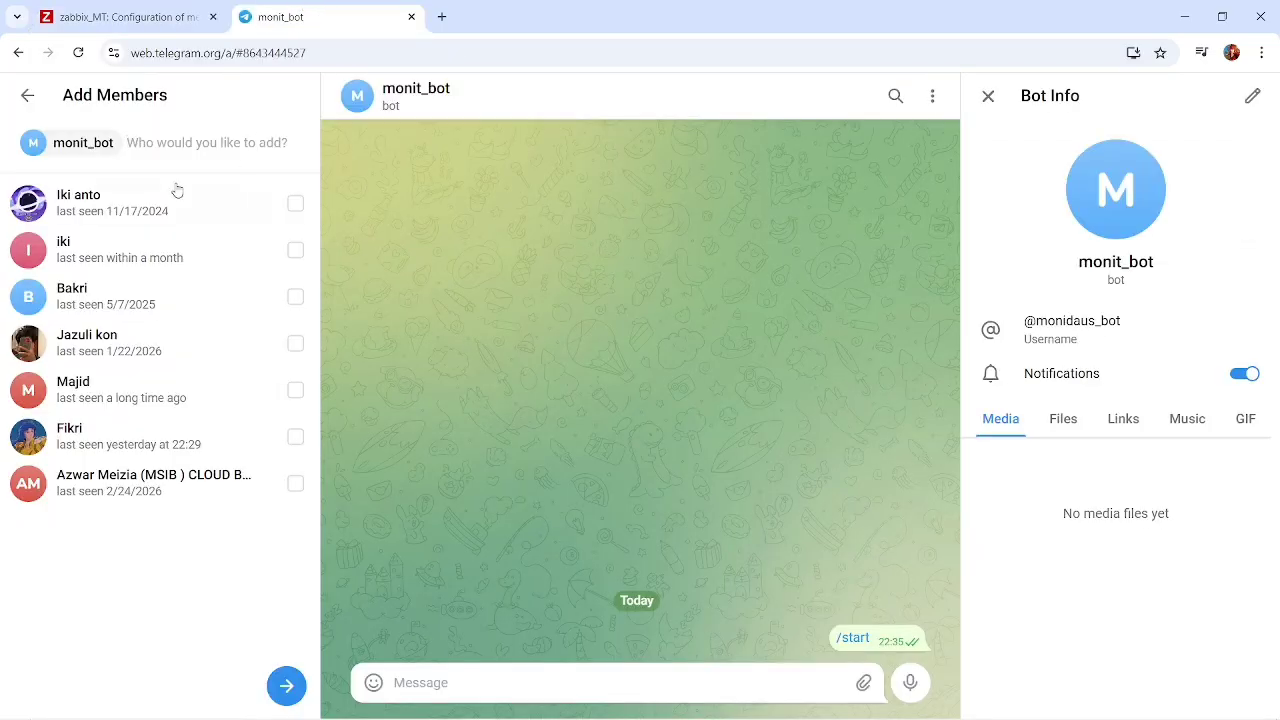
pyautogui.write('myid')
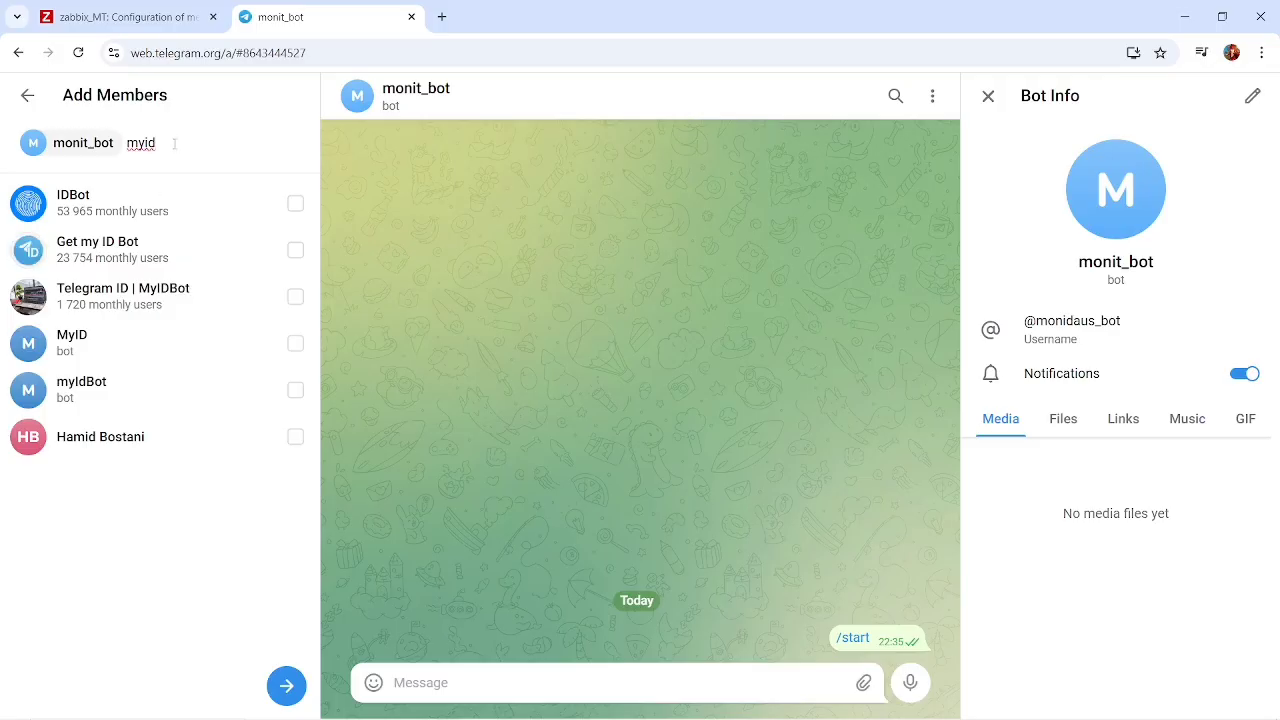
pyautogui.click(134, 204)
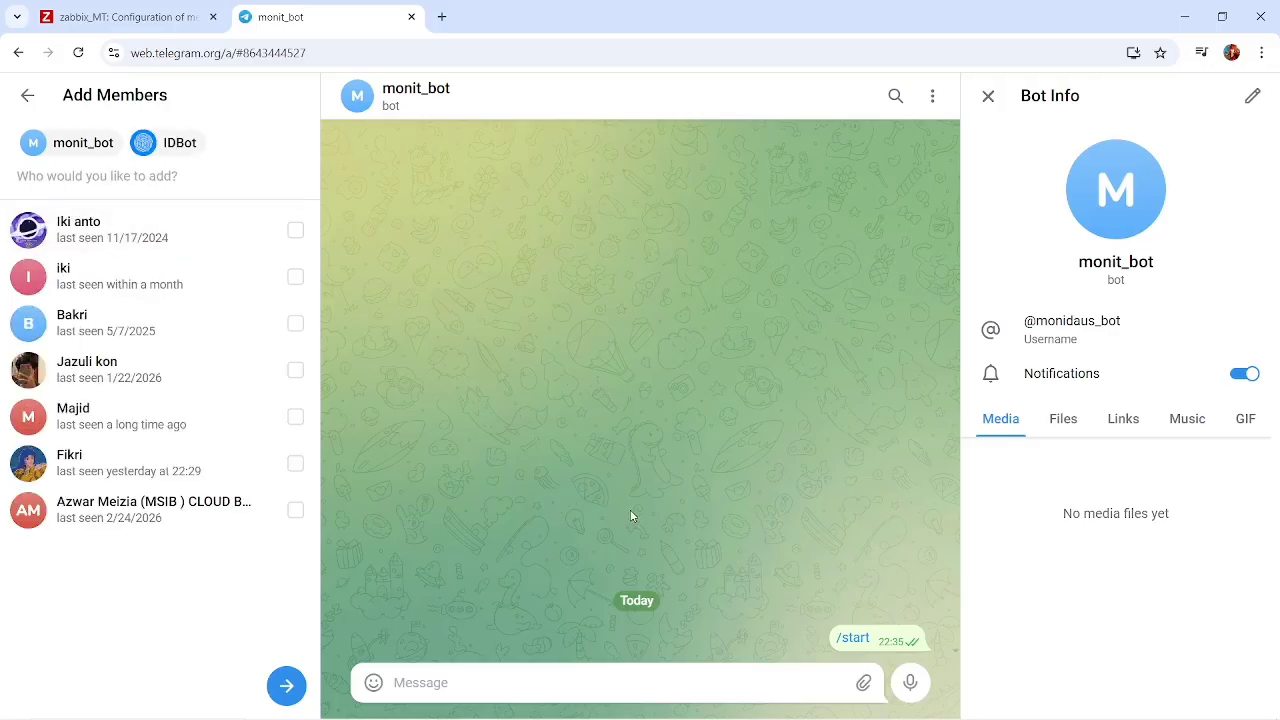
# Confirm the members, replace the suggested group name with Konten_Zabbix and create the group.
pyautogui.click(284, 684)
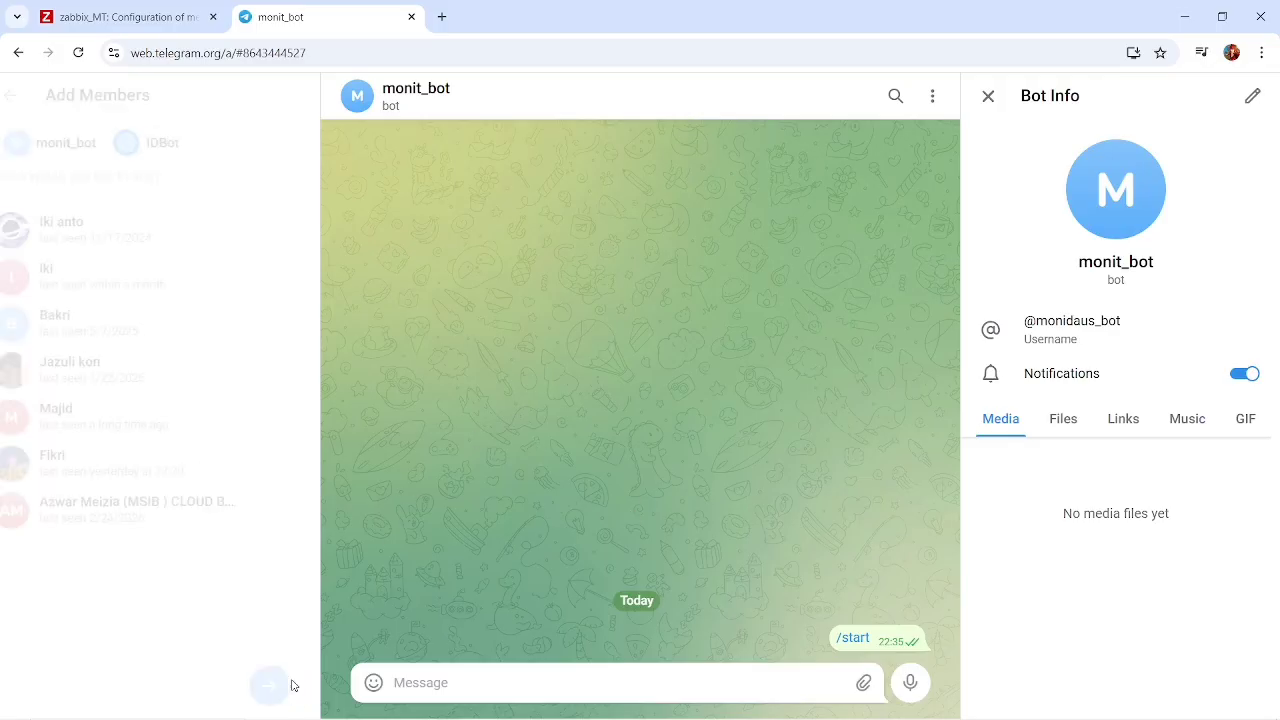
pyautogui.click(224, 266)
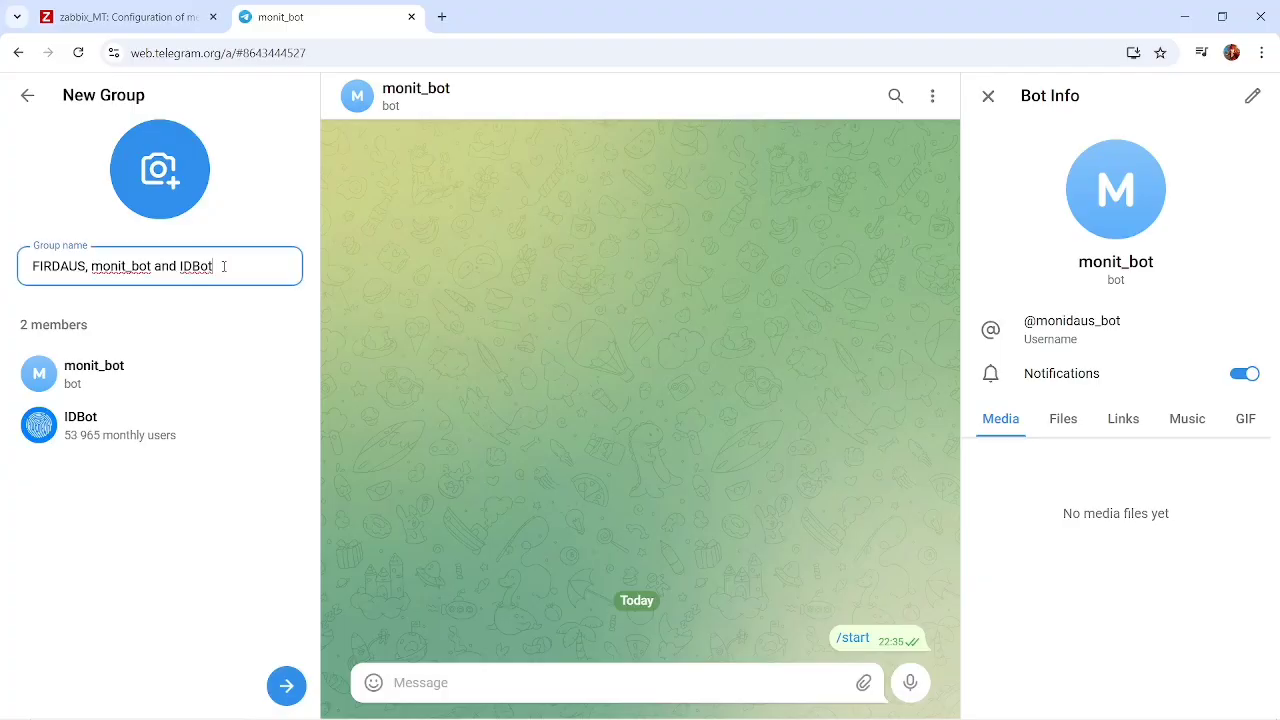
pyautogui.press('BackSpace')
pyautogui.press('BackSpace')
pyautogui.press('BackSpace')
pyautogui.press('BackSpace')
pyautogui.press('BackSpace')
pyautogui.press('BackSpace')
pyautogui.press('BackSpace')
pyautogui.press('BackSpace')
pyautogui.press('BackSpace')
pyautogui.press('BackSpace')
pyautogui.press('BackSpace')
pyautogui.press('BackSpace')
pyautogui.press('BackSpace')
pyautogui.press('BackSpace')
pyautogui.press('BackSpace')
pyautogui.press('BackSpace')
pyautogui.press('BackSpace')
pyautogui.press('BackSpace')
pyautogui.press('BackSpace')
pyautogui.press('BackSpace')
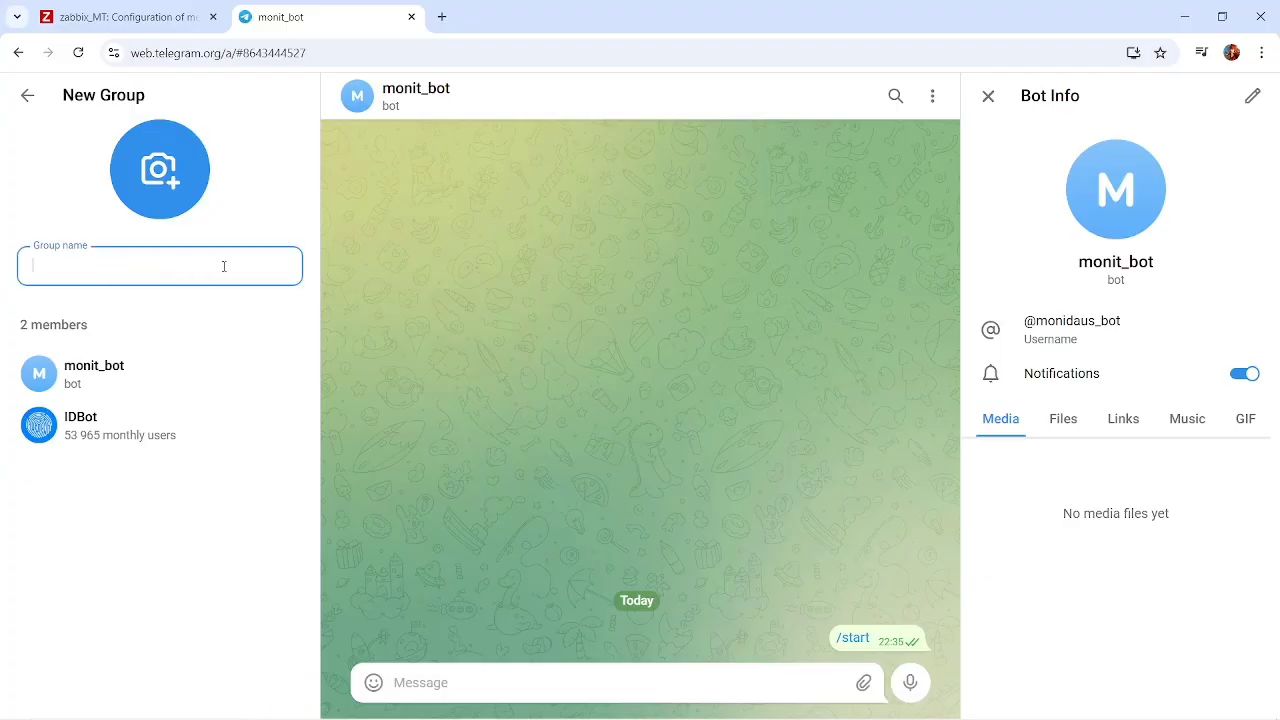
pyautogui.write('Konten')
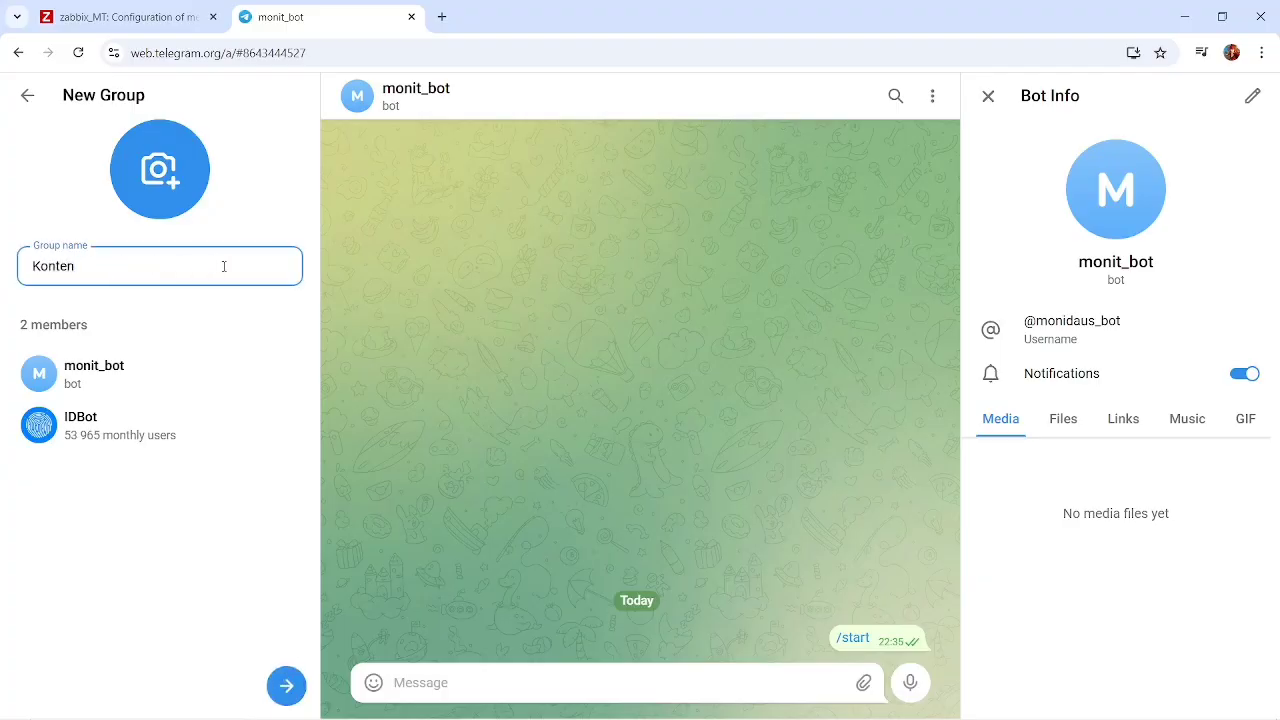
pyautogui.write('_Zabbix')
pyautogui.click(287, 686)
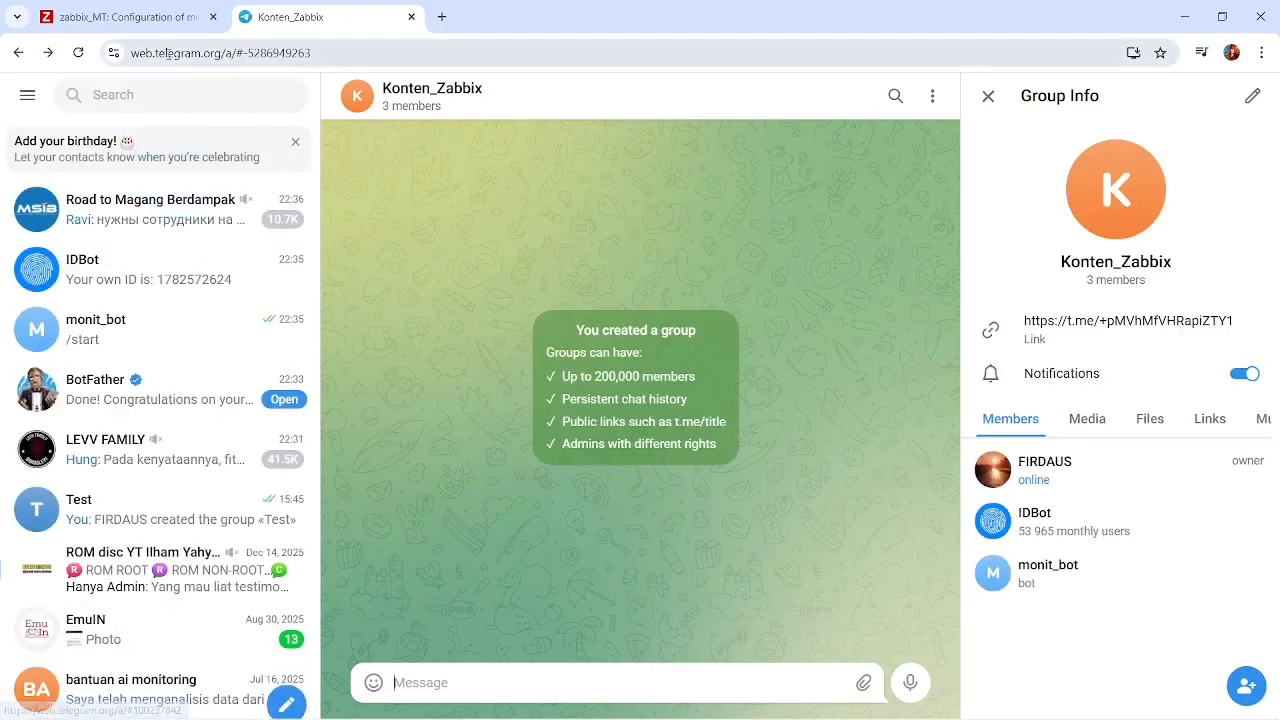
# Copy getgroupid@myidbot from the Zabbix Telegram media type description and send it in the Konten_Zabbix group chat.
pyautogui.hotkey('alt', 'Tab')
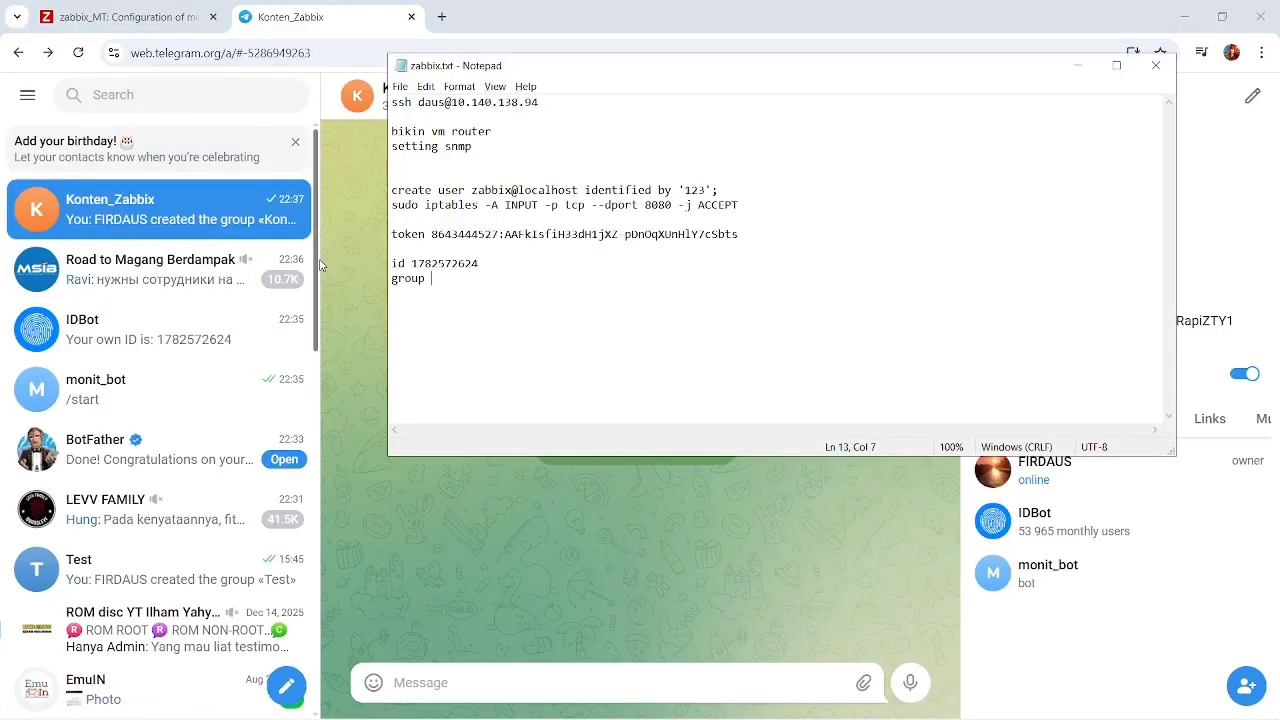
pyautogui.press('alt')
pyautogui.click(232, 50)
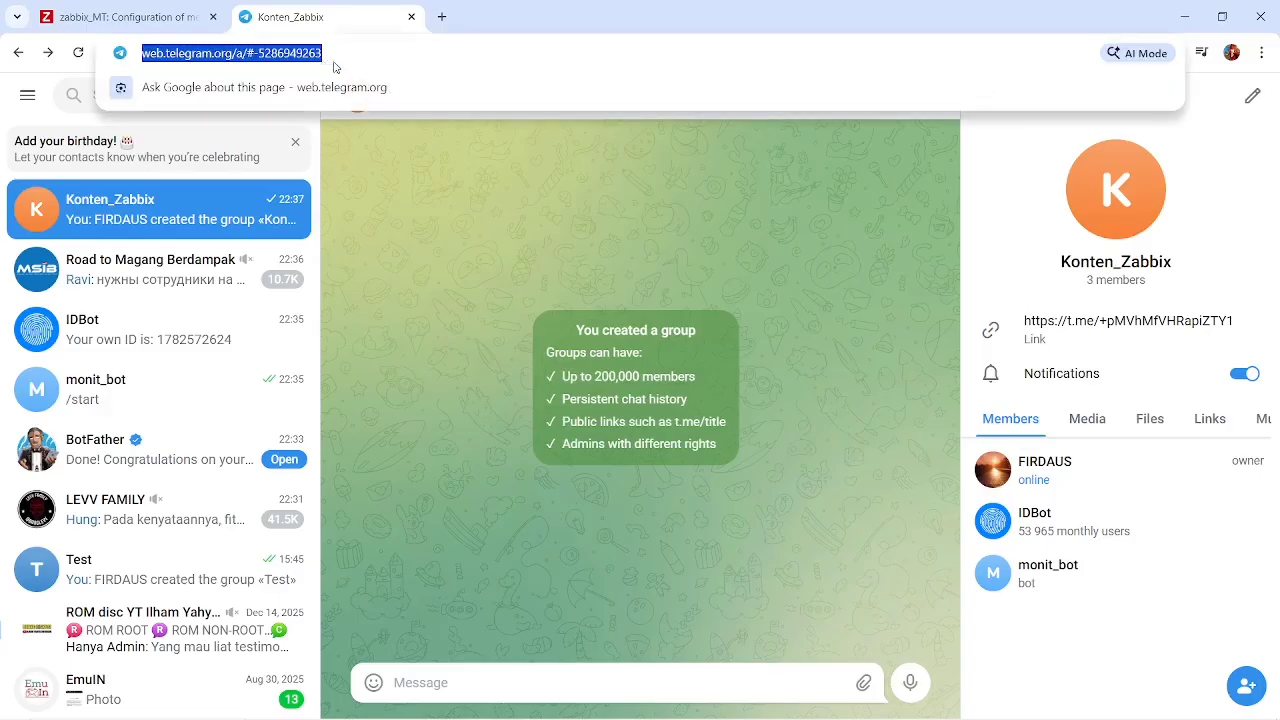
pyautogui.click(158, 24)
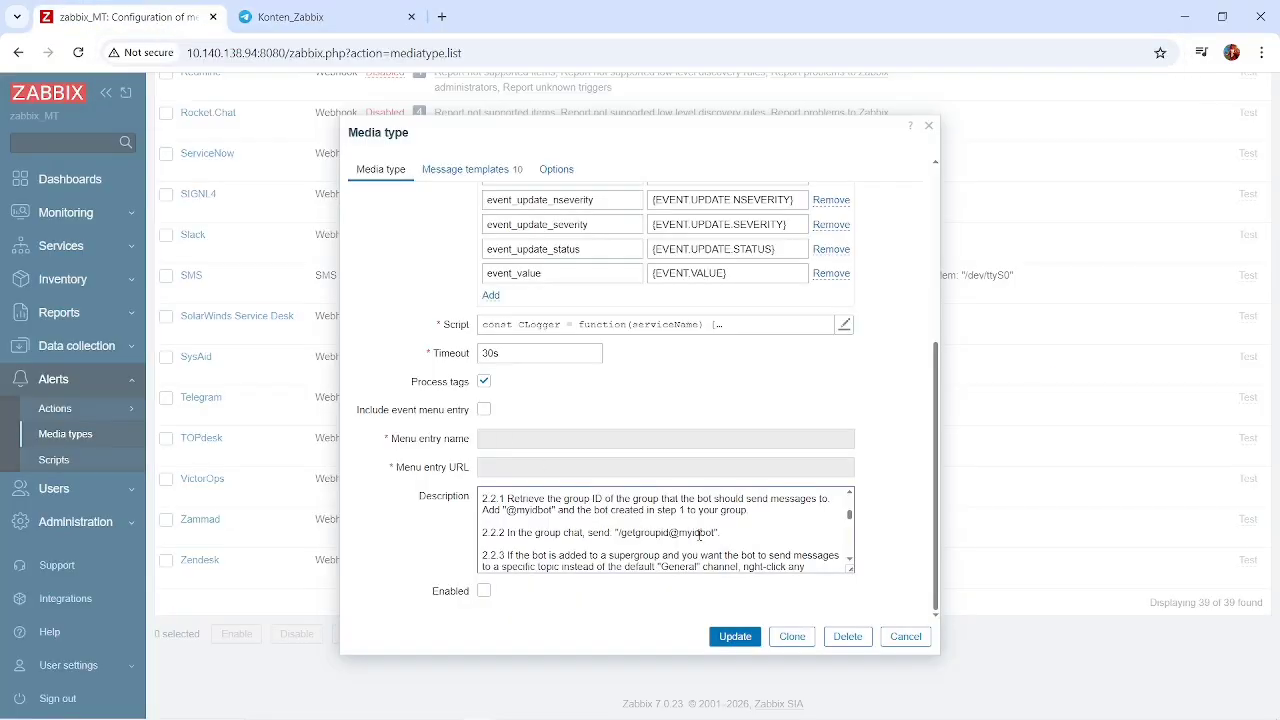
pyautogui.moveTo(646, 533); pyautogui.dragTo(627, 533)
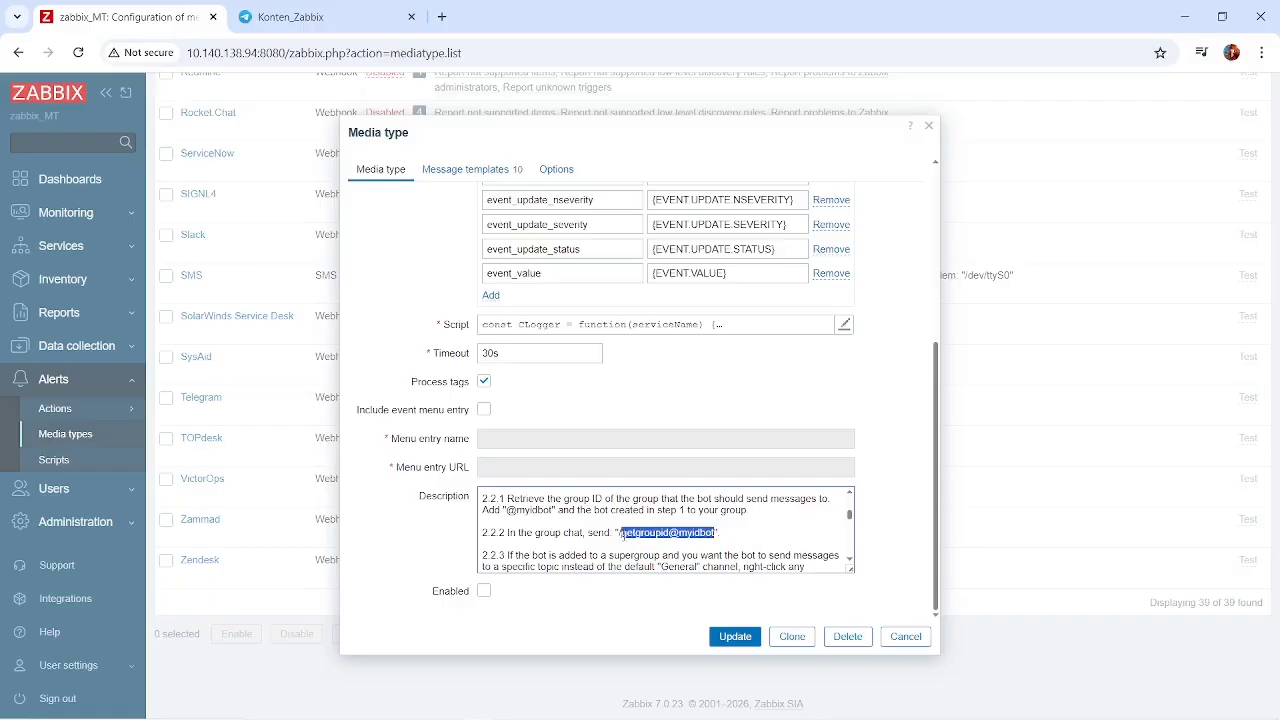
pyautogui.click(336, 20)
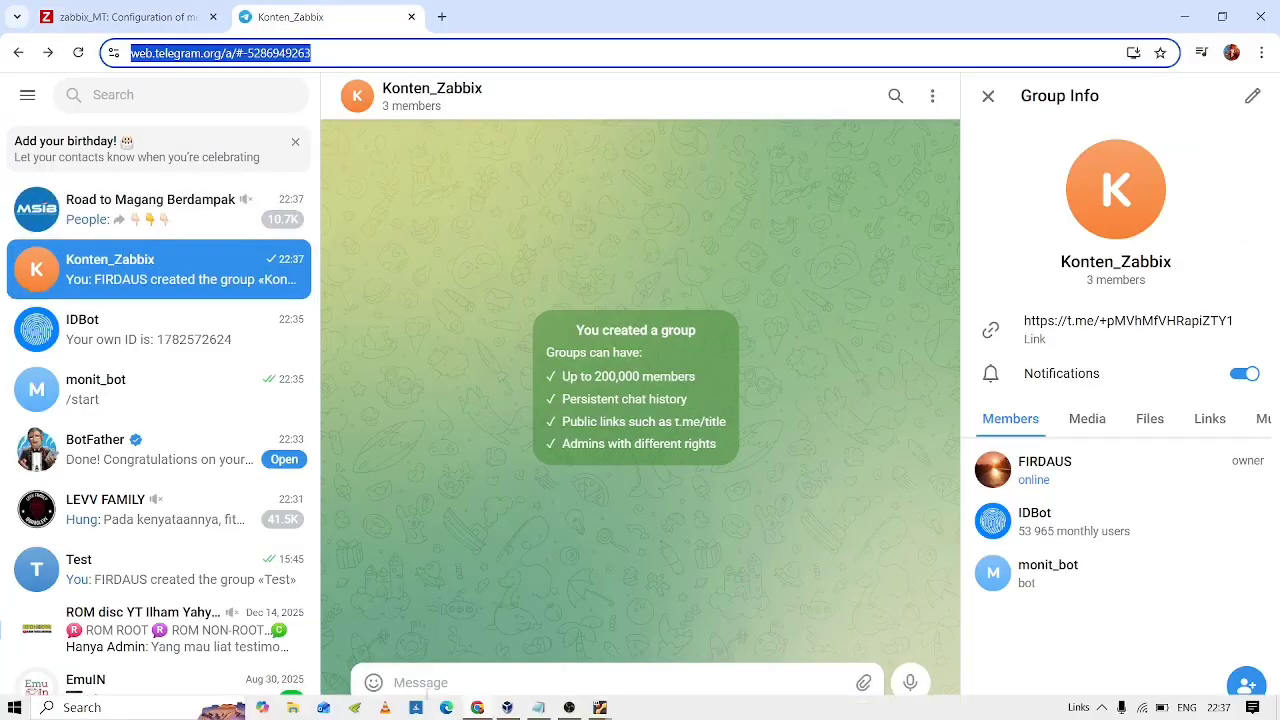
pyautogui.click(427, 684)
pyautogui.write('getgroupid@myidbot')
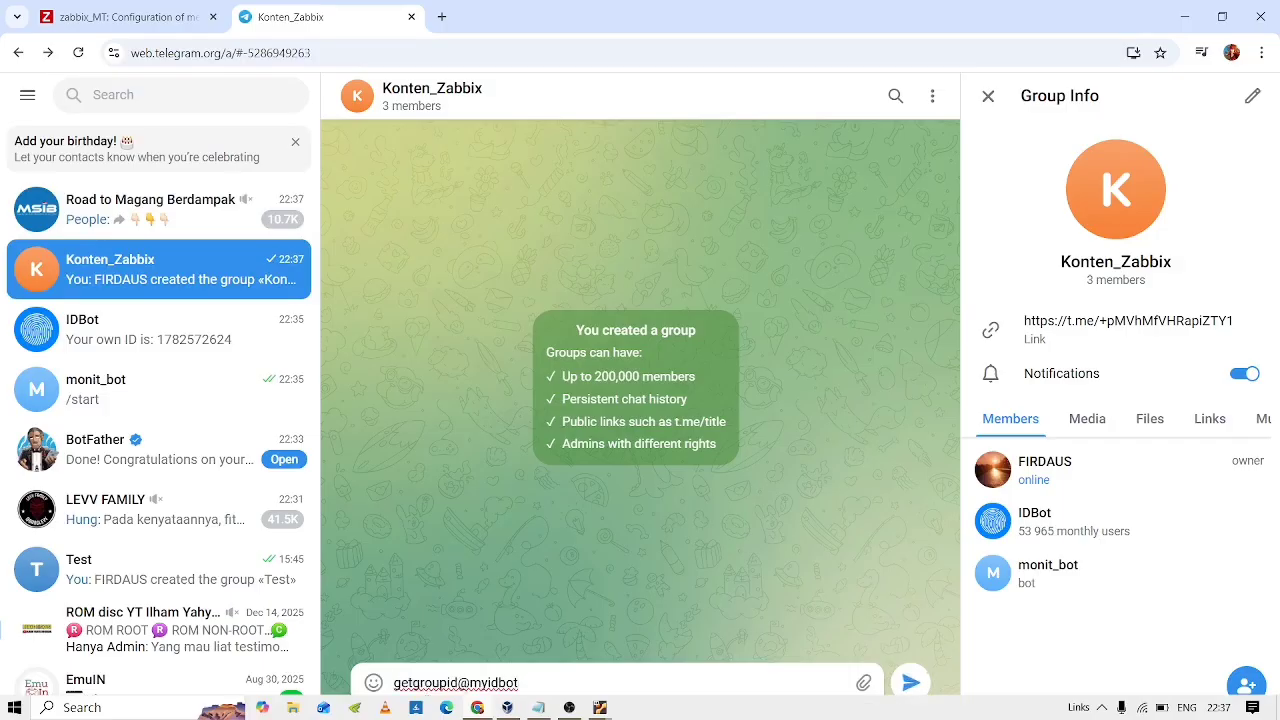
pyautogui.press('Return')
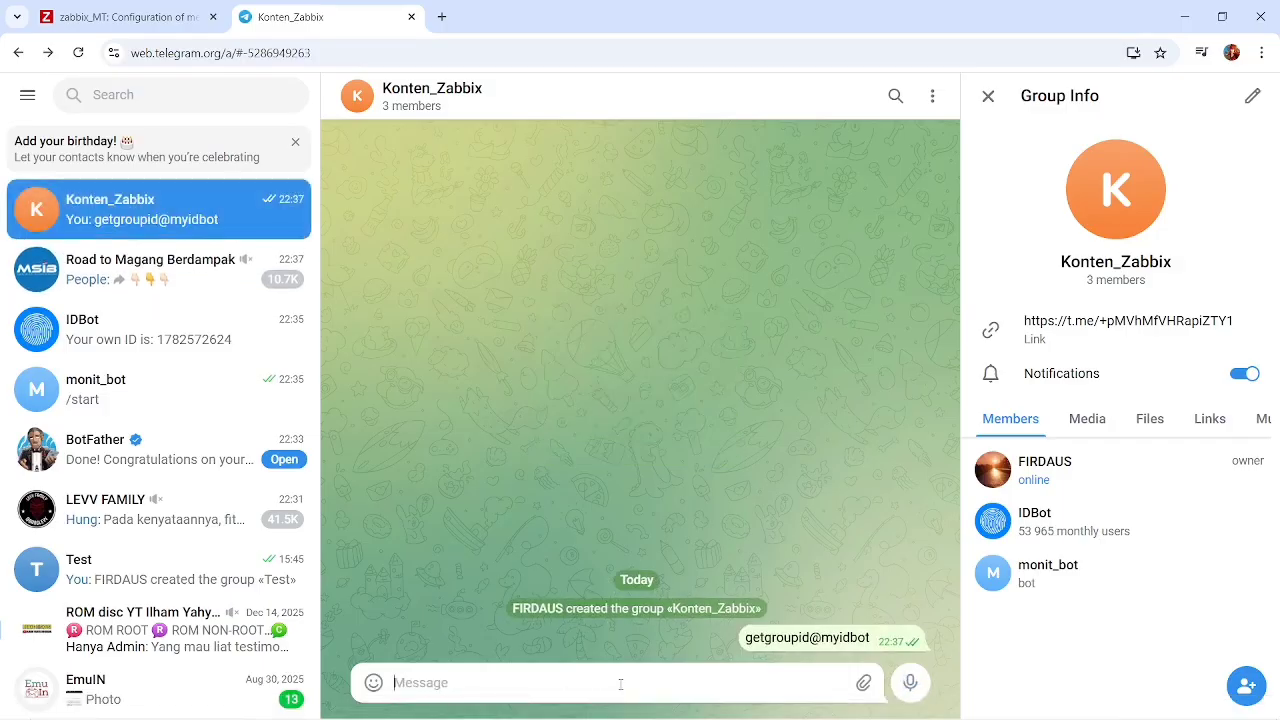
# Send the command again in the Konten_Zabbix group with a leading slash, as /getgroupid@myidbot.
pyautogui.write('getgroupid@myidbot')
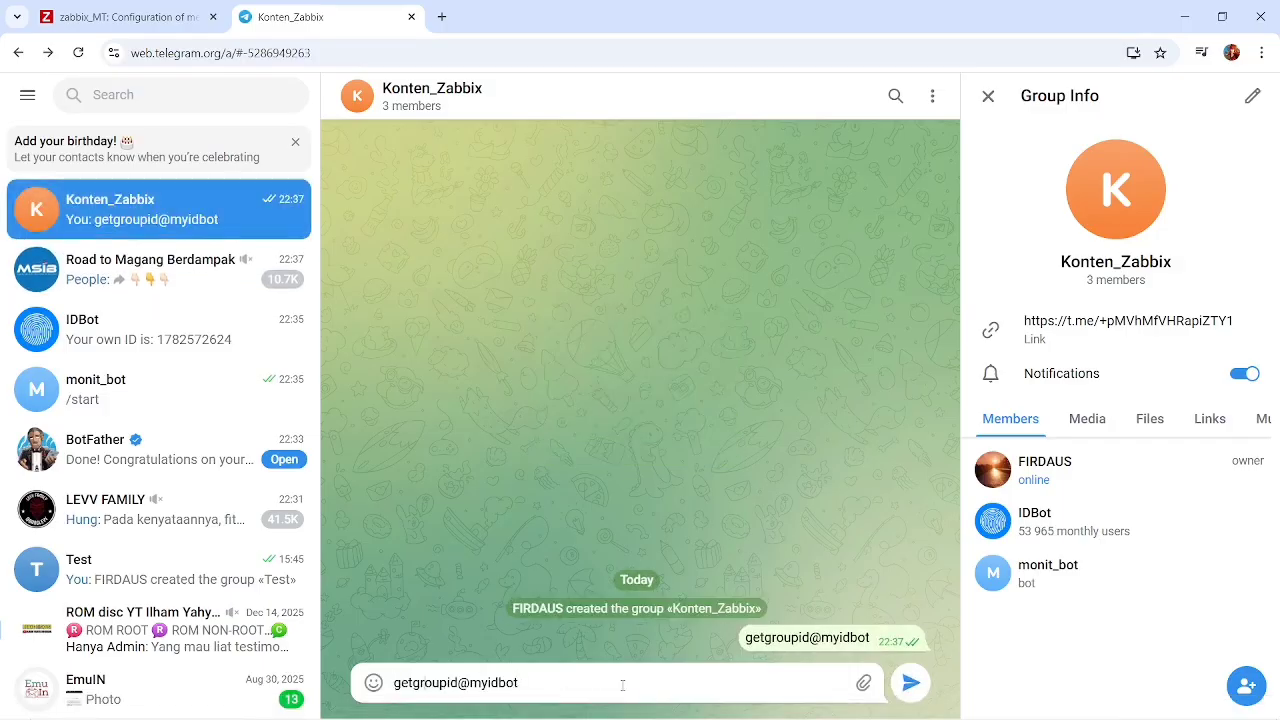
pyautogui.write('/')
pyautogui.press('Return')
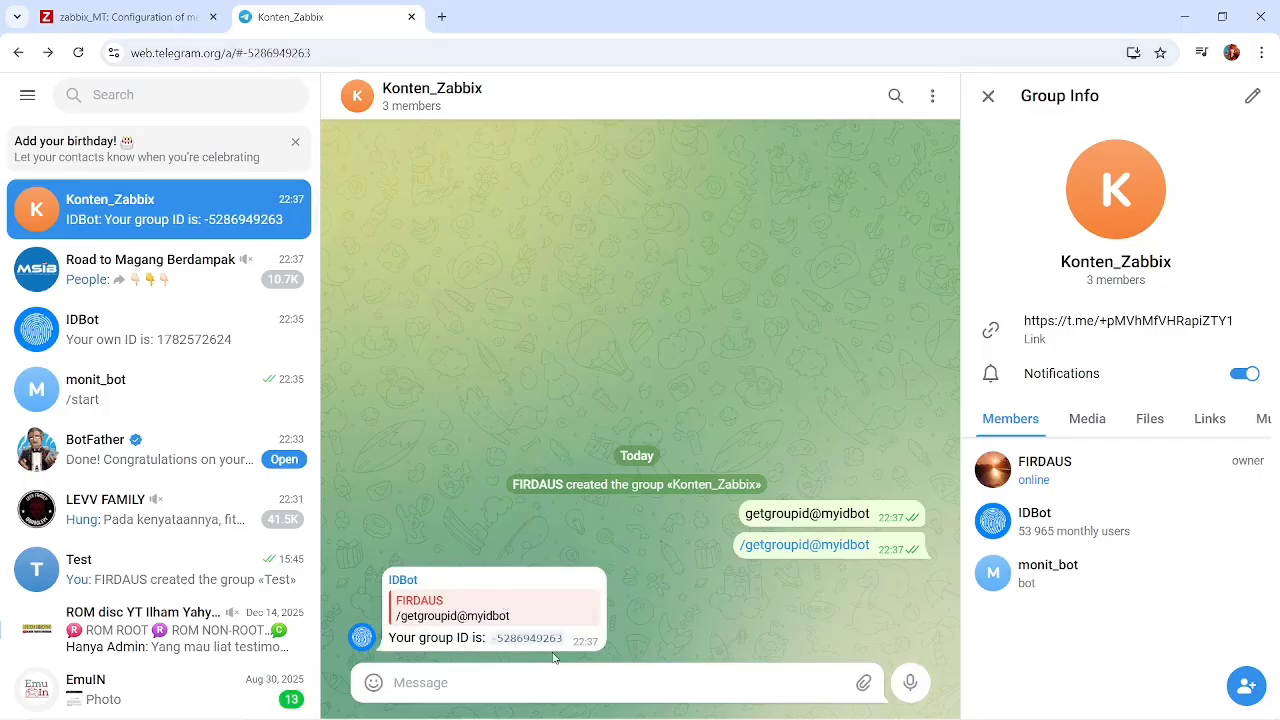
# Copy the group ID from IDBot's reply in Konten_Zabbix and paste it on the group line of zabbix.txt in Notepad.
pyautogui.moveTo(563, 646); pyautogui.dragTo(495, 648)
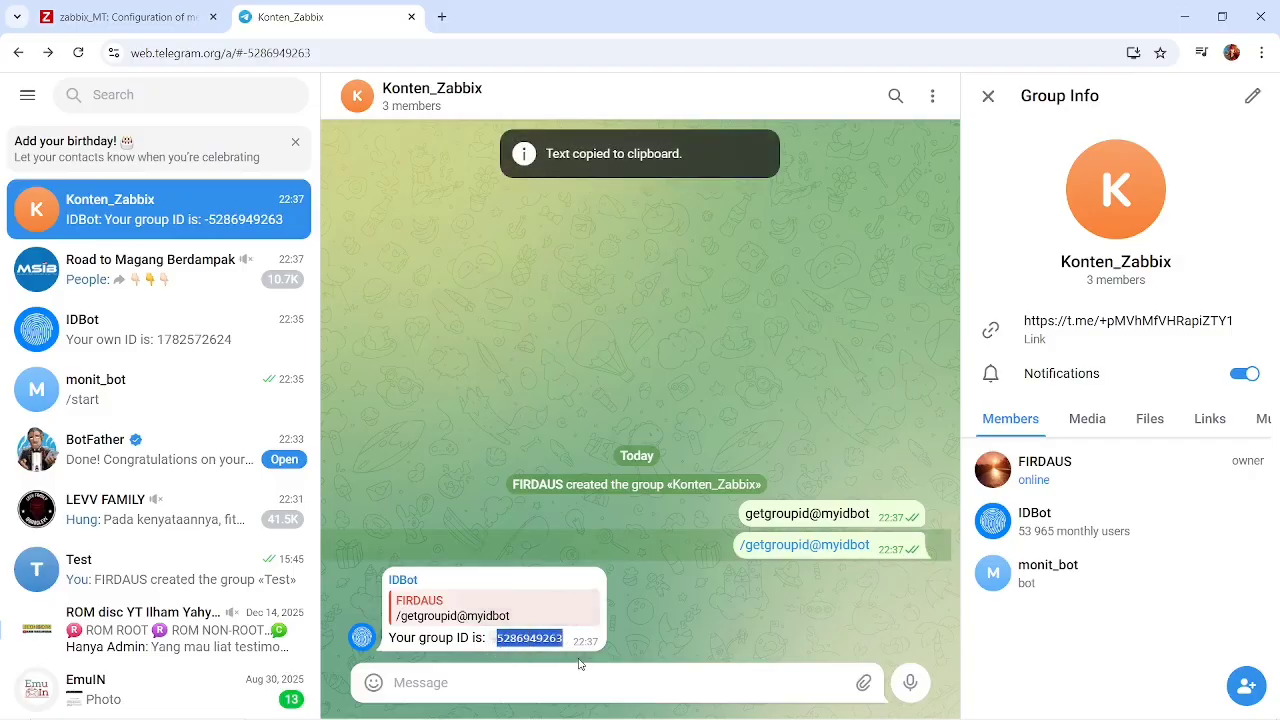
pyautogui.click(474, 653)
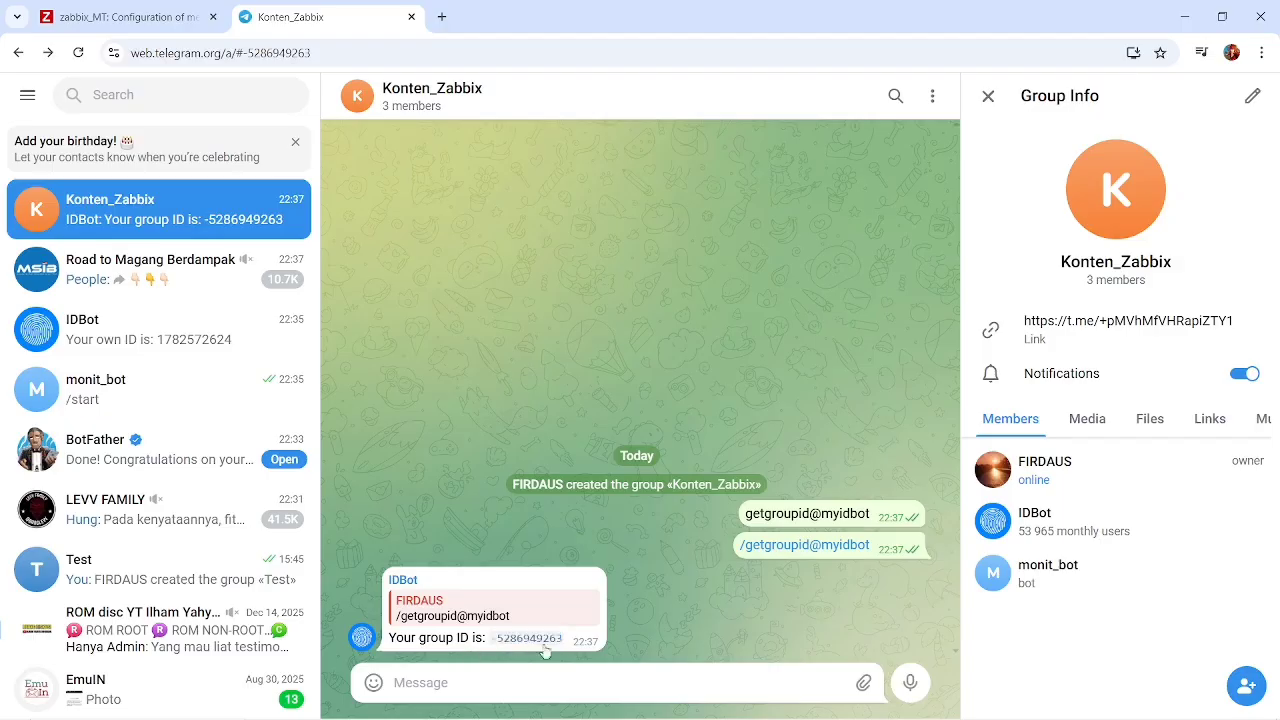
pyautogui.moveTo(606, 645); pyautogui.dragTo(492, 645)
pyautogui.hotkey('ctrl', 'c')
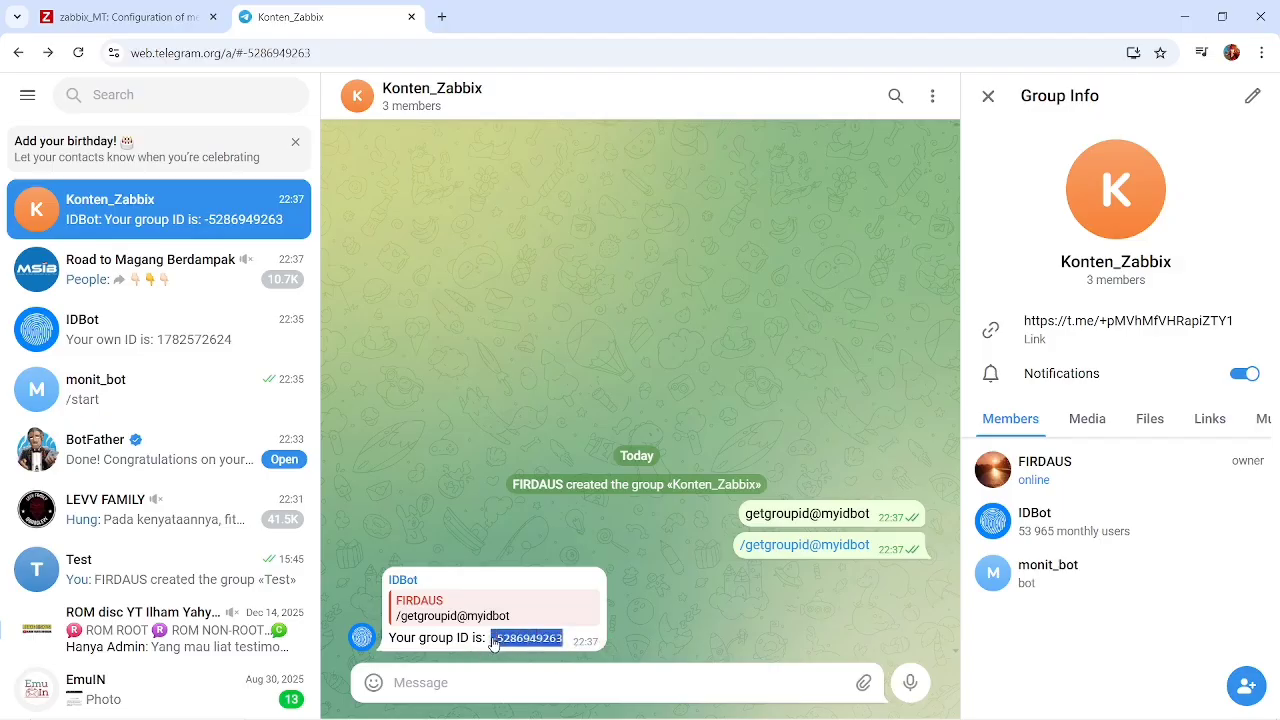
pyautogui.hotkey('alt', 'Tab')
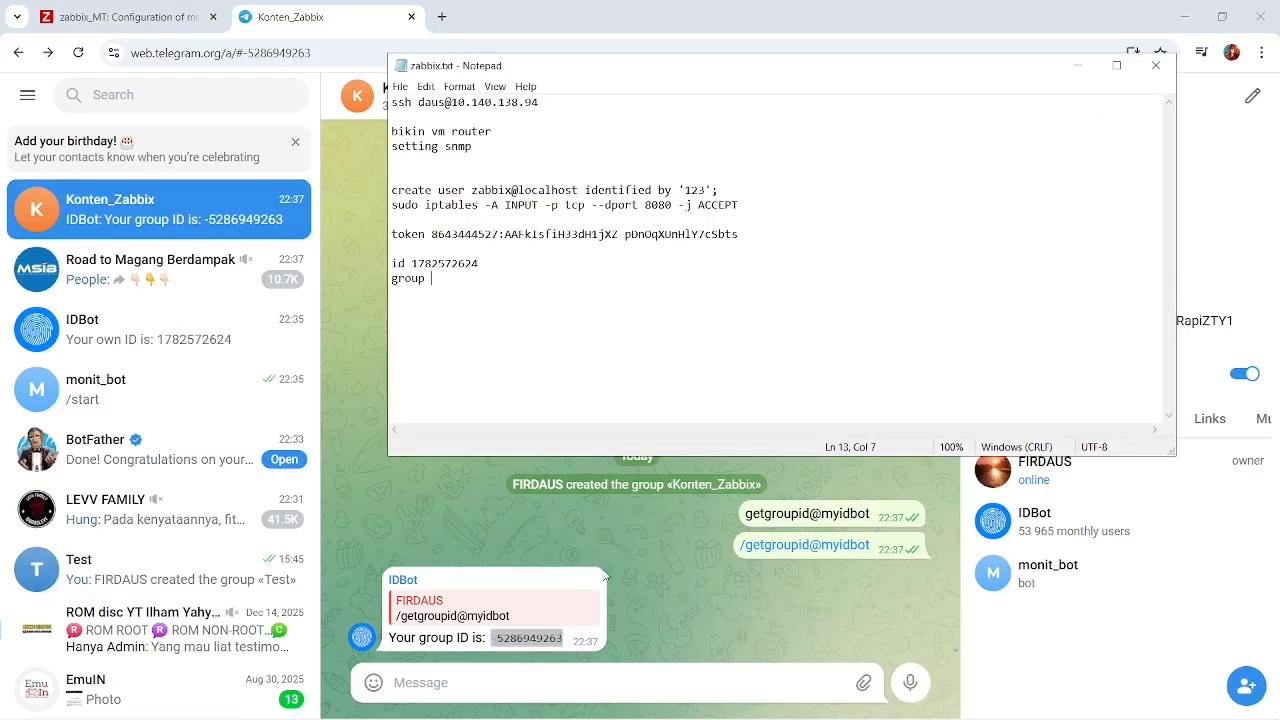
pyautogui.hotkey('ctrl', 'v')
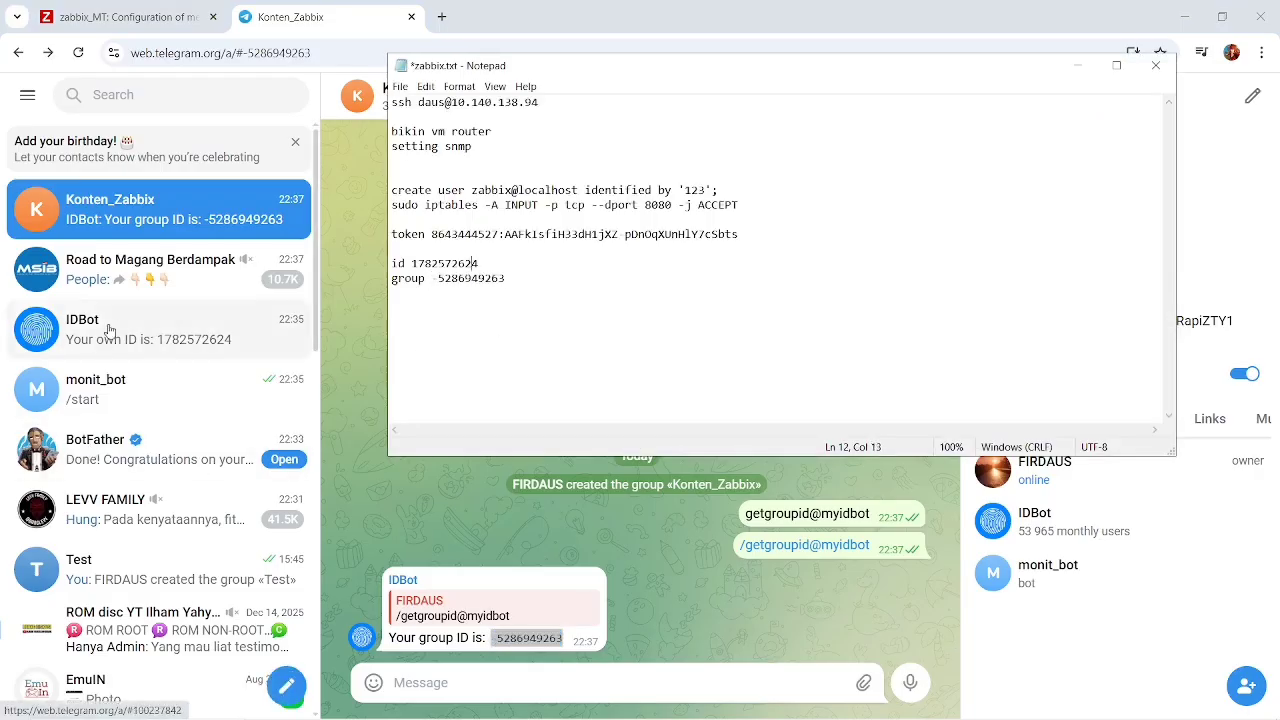
# Check the IDBot and monit_bot chats in Telegram, and undo the pasted group ID in zabbix.txt.
pyautogui.click(145, 358)
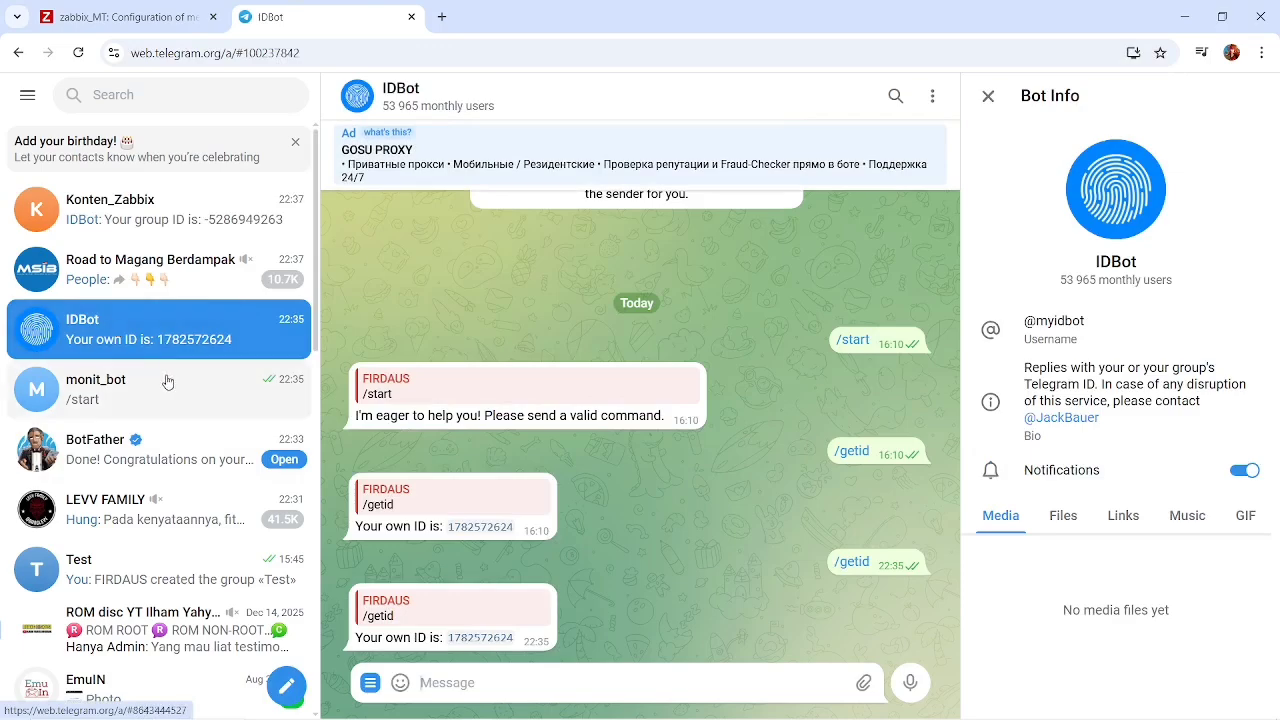
pyautogui.click(127, 386)
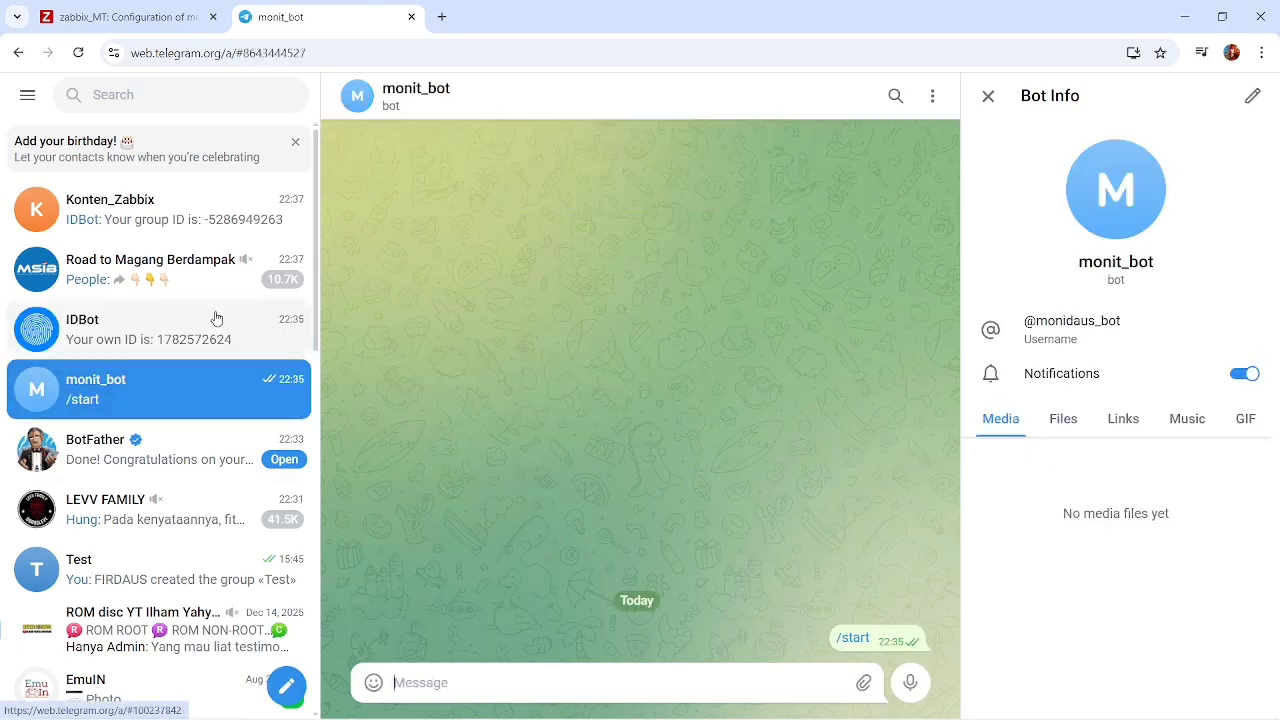
pyautogui.hotkey('alt', 'Tab')
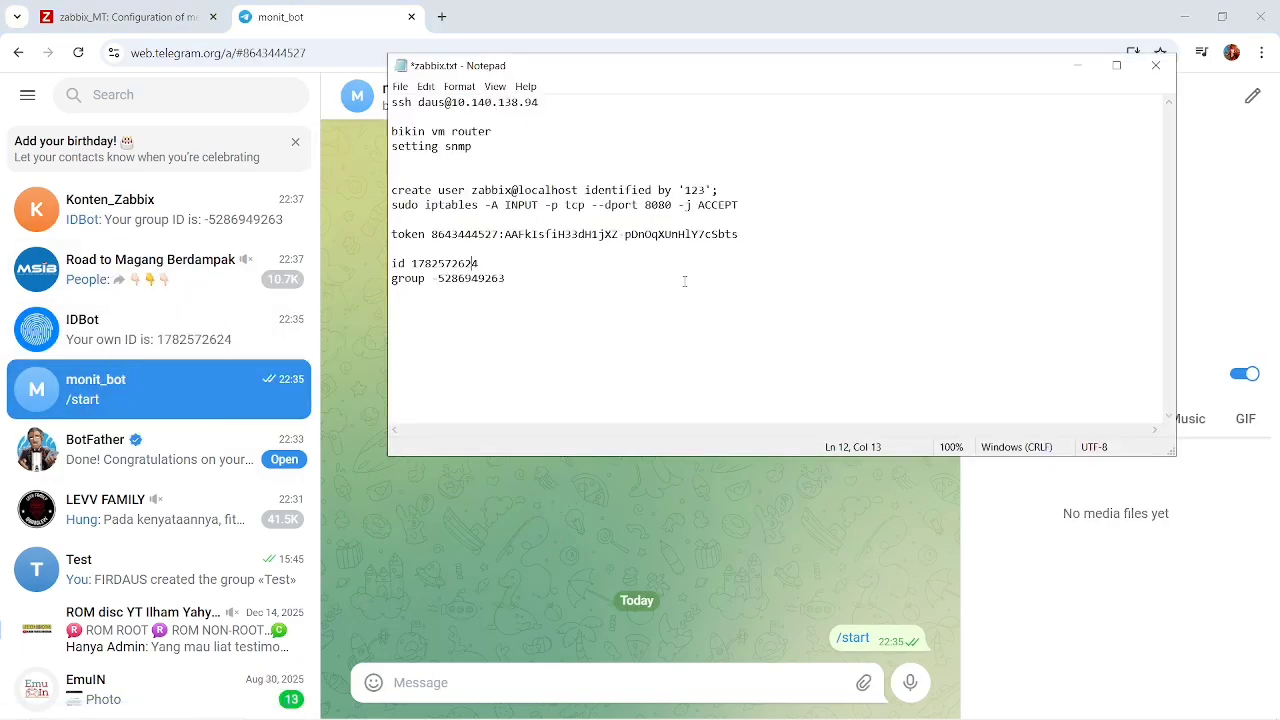
pyautogui.hotkey('ctrl', 's')
pyautogui.hotkey('ctrl', 'z')
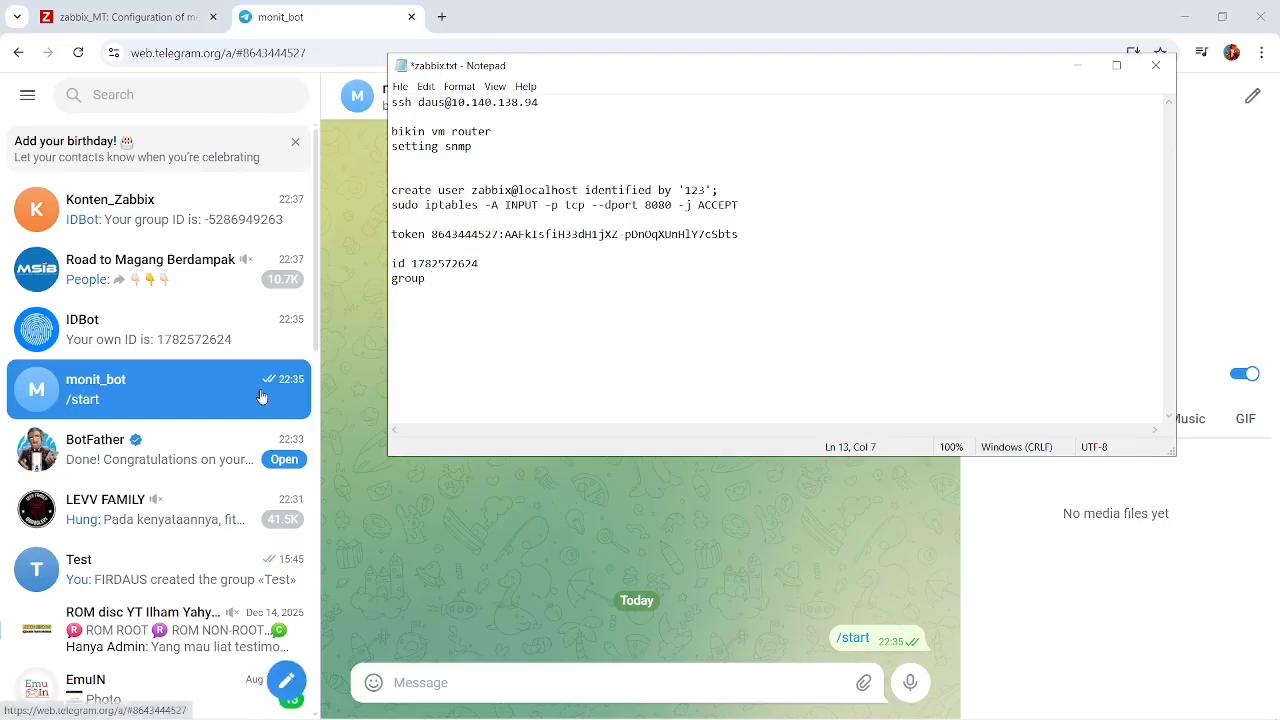
# Recopy the group ID with its minus sign from the Konten_Zabbix chat to the group line of zabbix.txt and save the file.
pyautogui.click(150, 330)
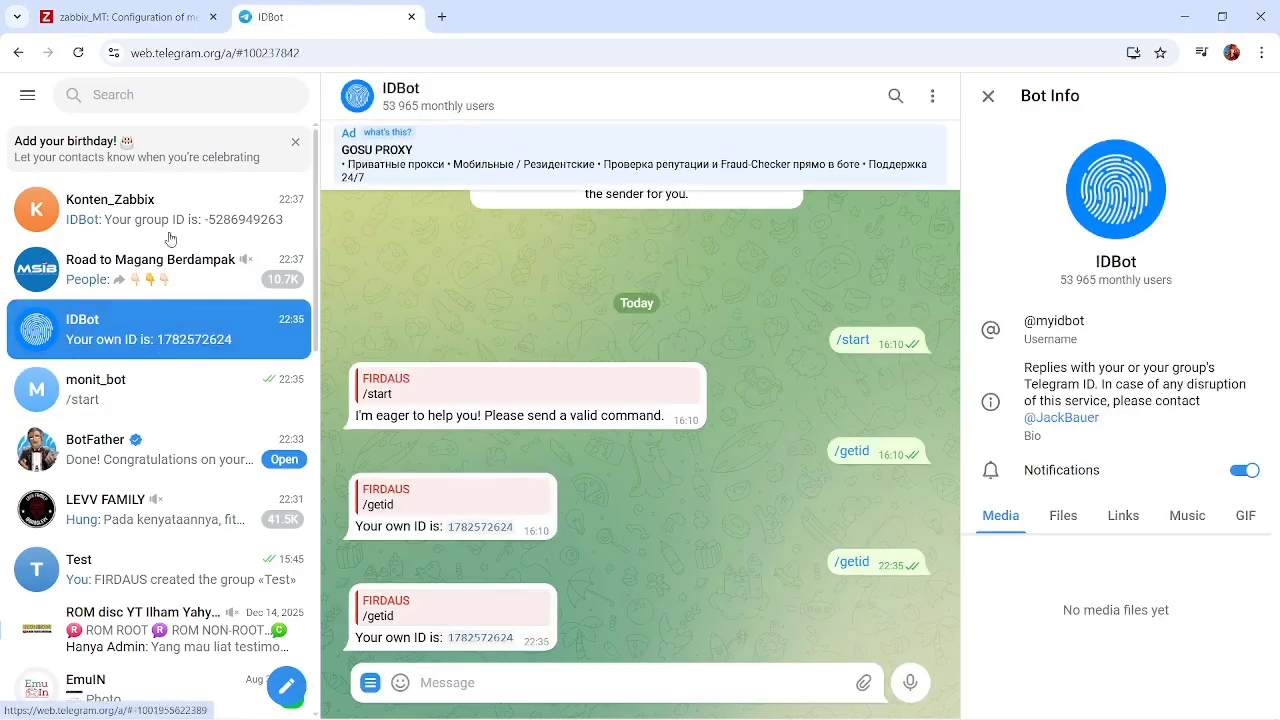
pyautogui.click(154, 215)
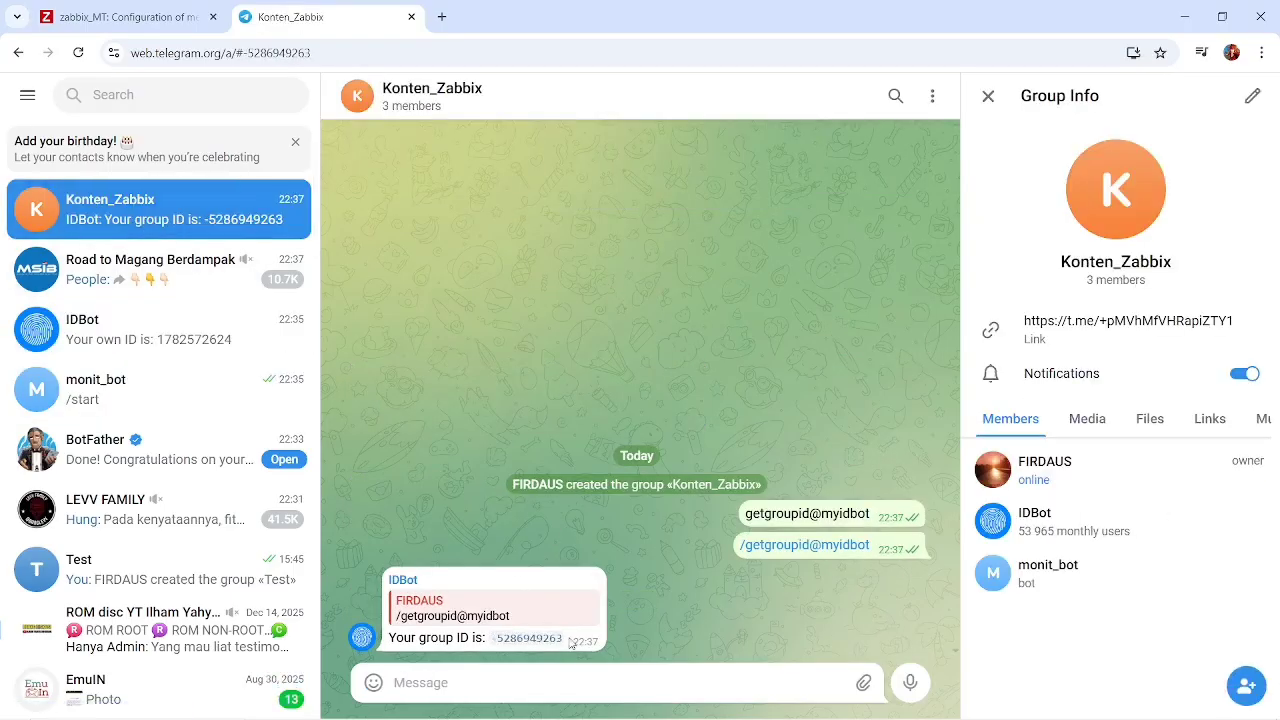
pyautogui.moveTo(570, 645); pyautogui.dragTo(491, 646)
pyautogui.hotkey('ctrl', 'c')
pyautogui.hotkey('alt', 'Tab')
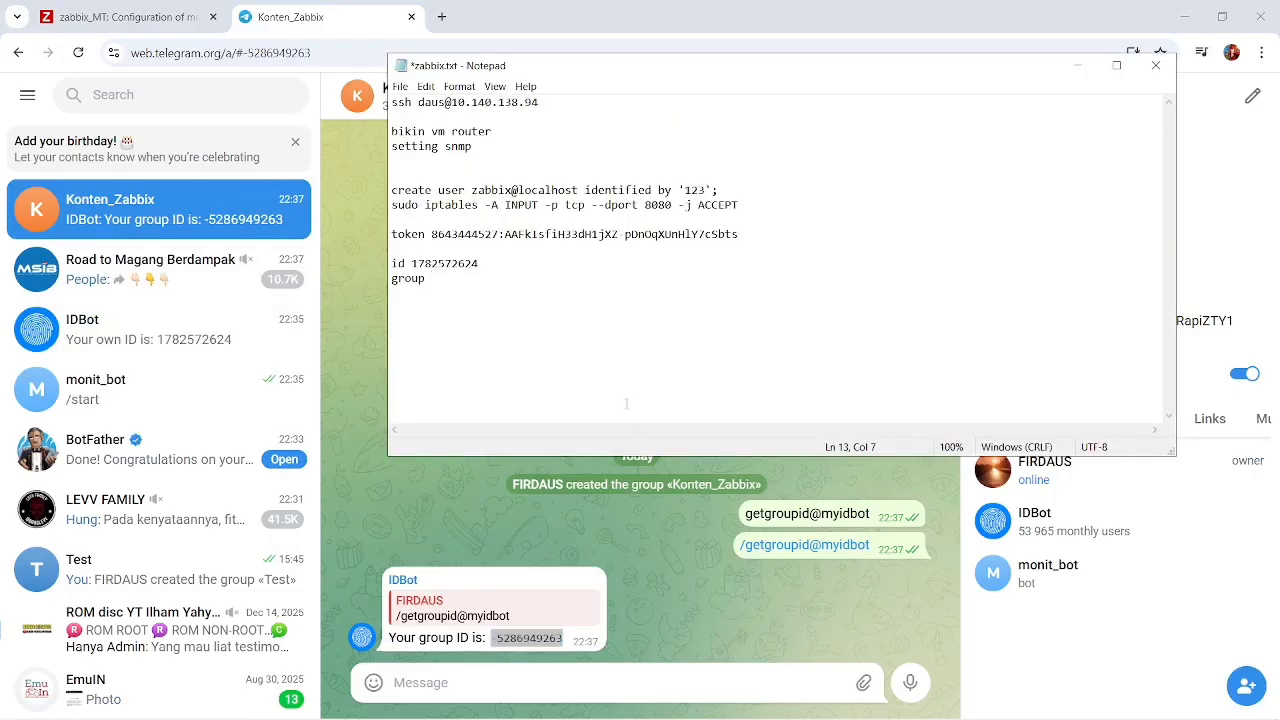
pyautogui.hotkey('ctrl', 'v')
pyautogui.hotkey('ctrl', 's')
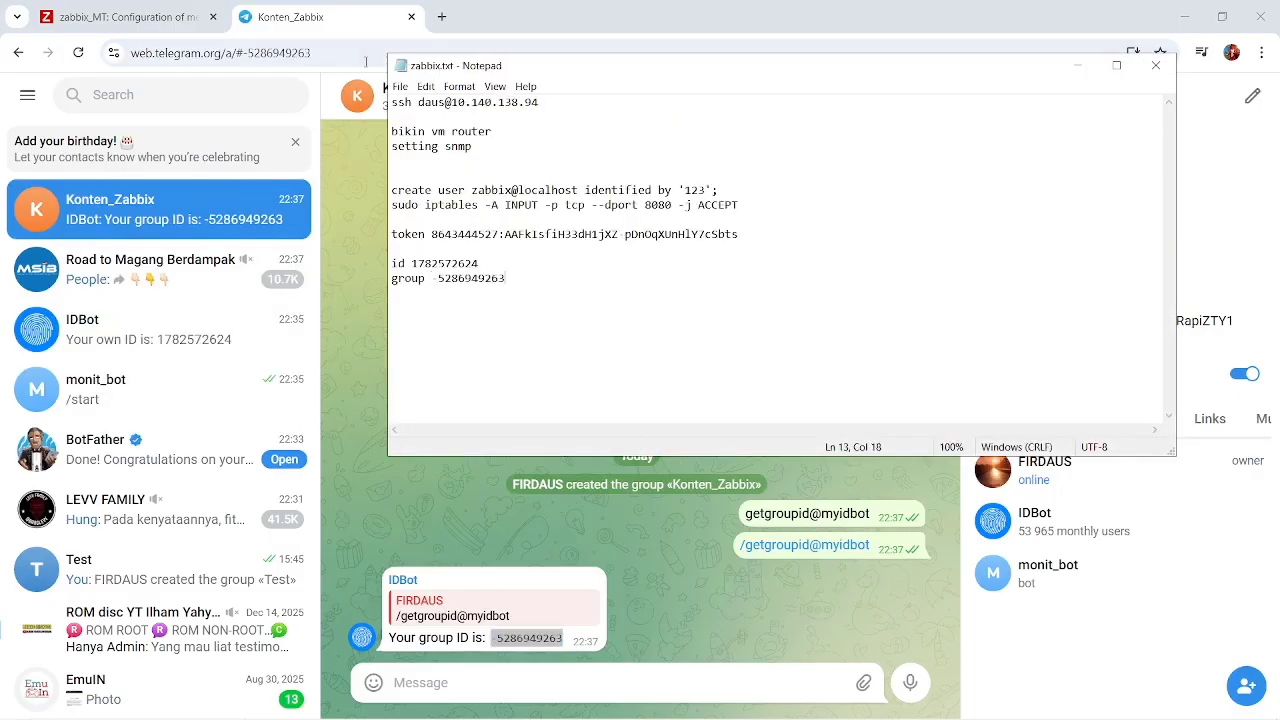
# Review the Telegram media type's webhook parameters in Zabbix and the personal ID noted in zabbix.txt.
pyautogui.click(140, 10)
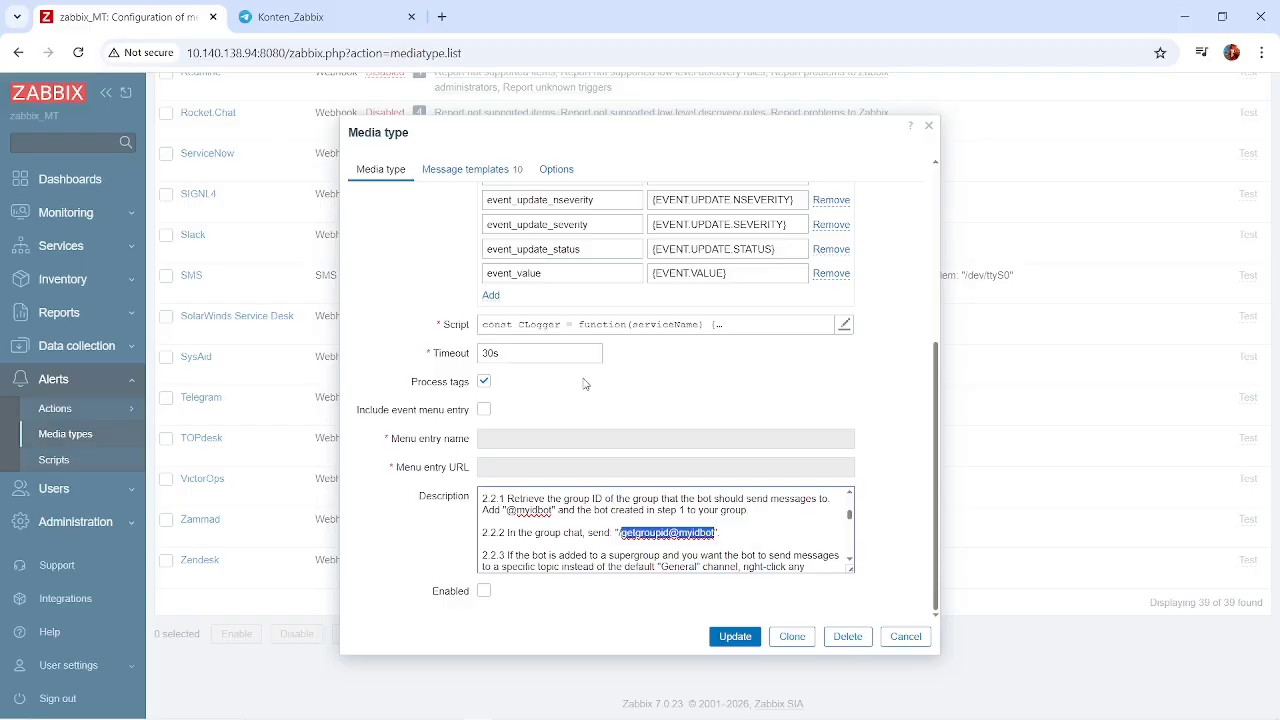
pyautogui.scroll(4, 585, 383)
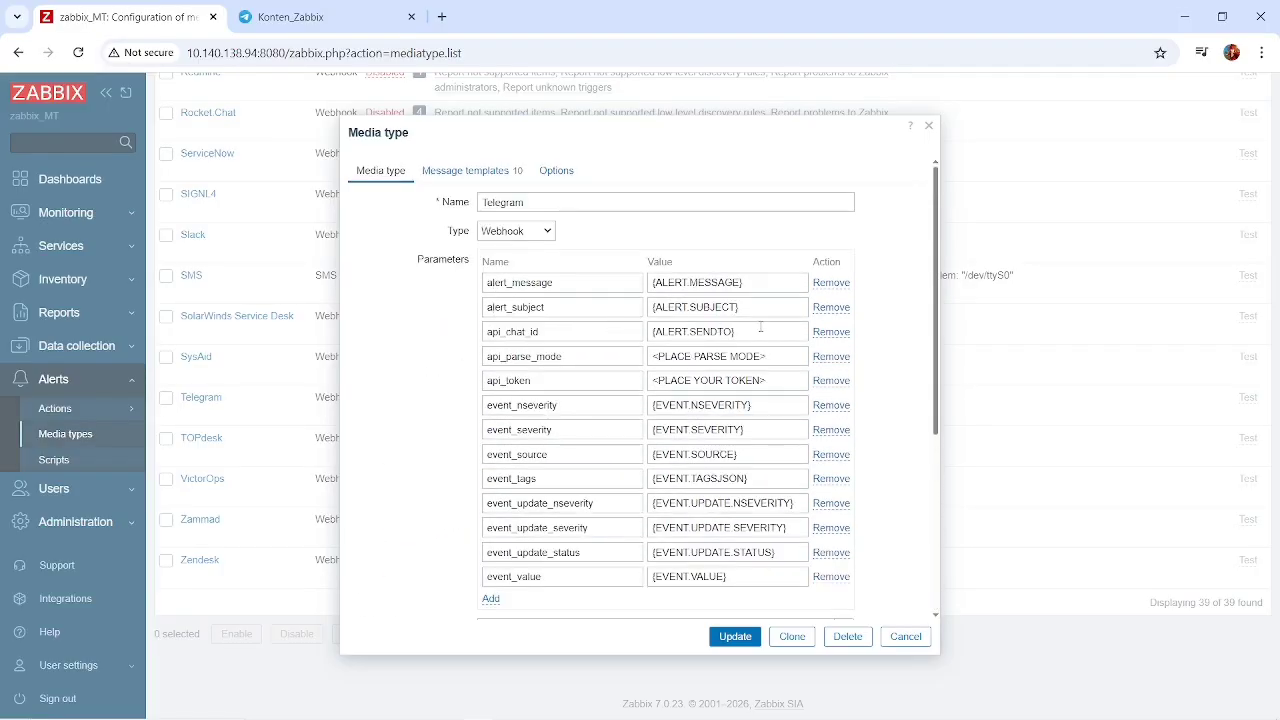
pyautogui.hotkey('alt', 'Tab')
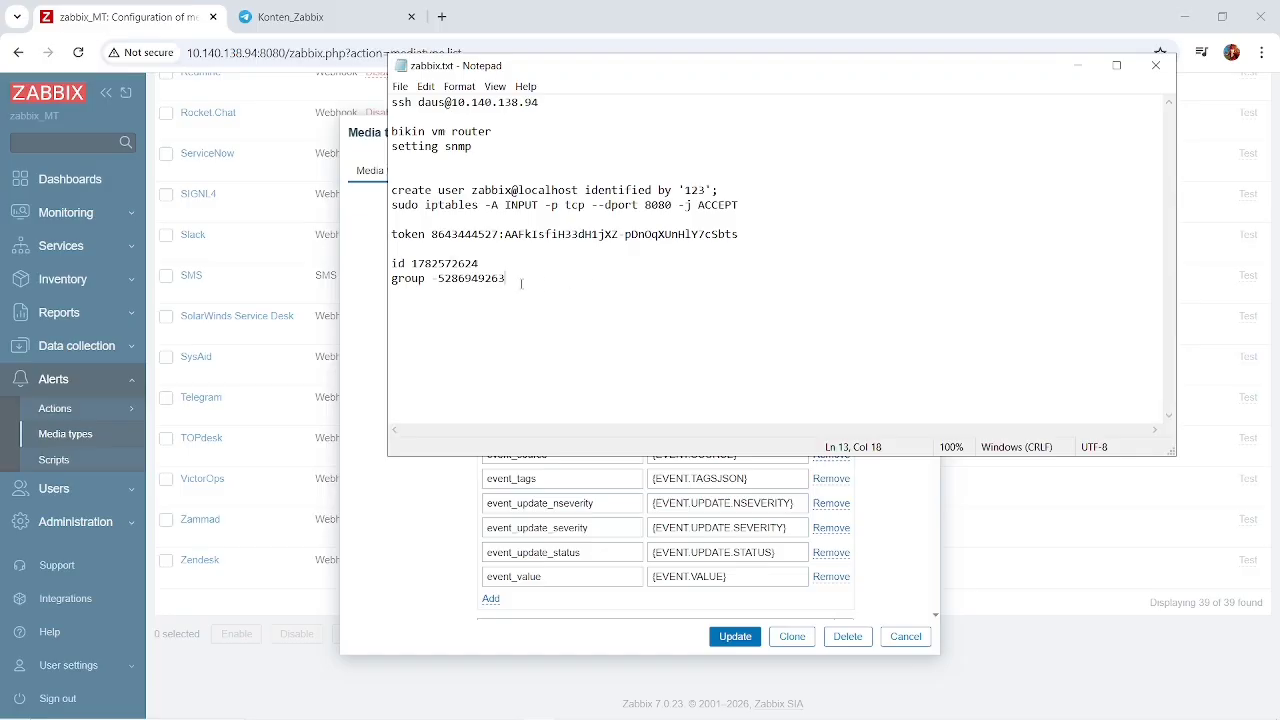
pyautogui.moveTo(495, 266); pyautogui.dragTo(412, 265)
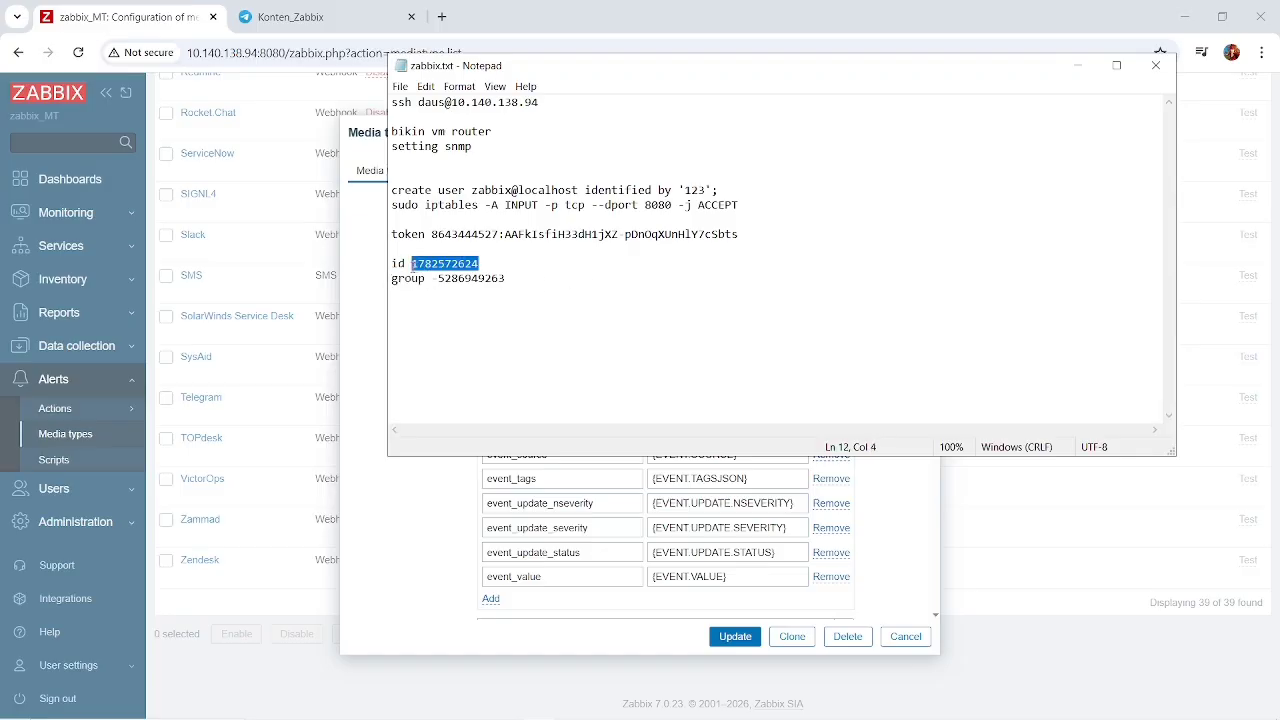
# Look through the Test group, bantuan ai monitoring and ai bersahabat chats in Telegram, and reopen the Konten_Zabbix group.
pyautogui.click(290, 17)
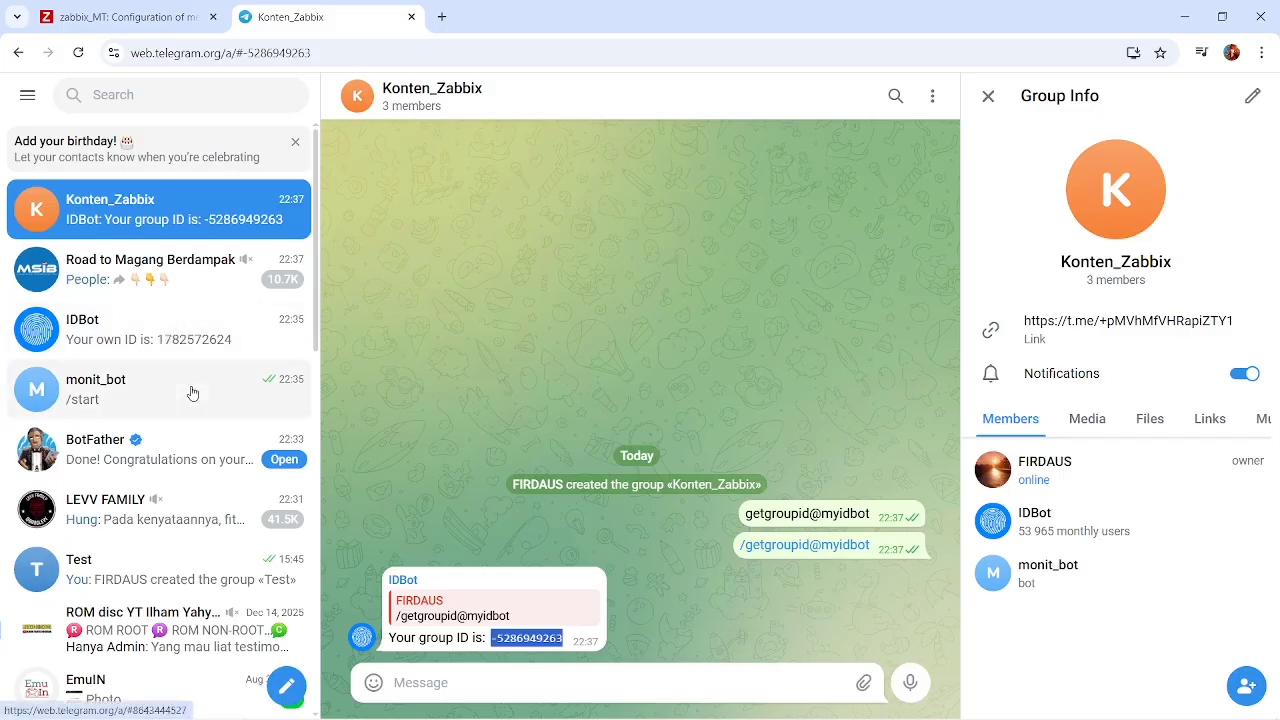
pyautogui.scroll(-1, 177, 457)
pyautogui.click(156, 456)
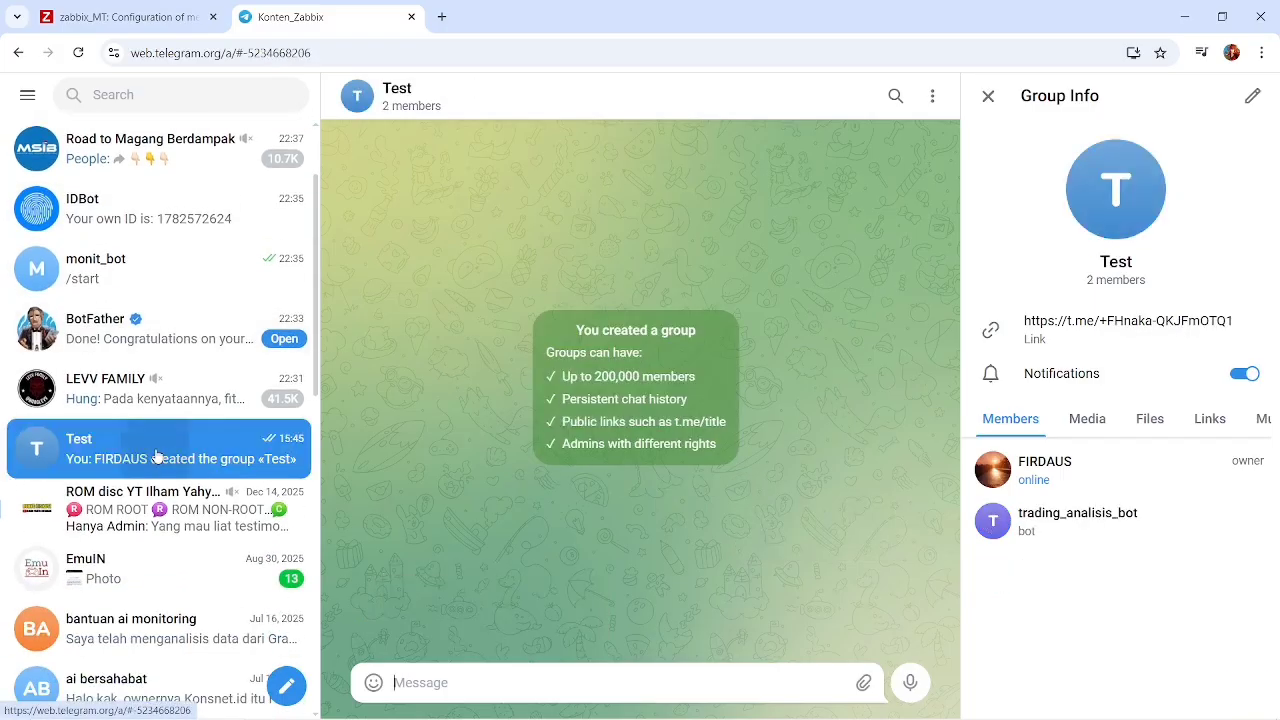
pyautogui.scroll(-3, 157, 530)
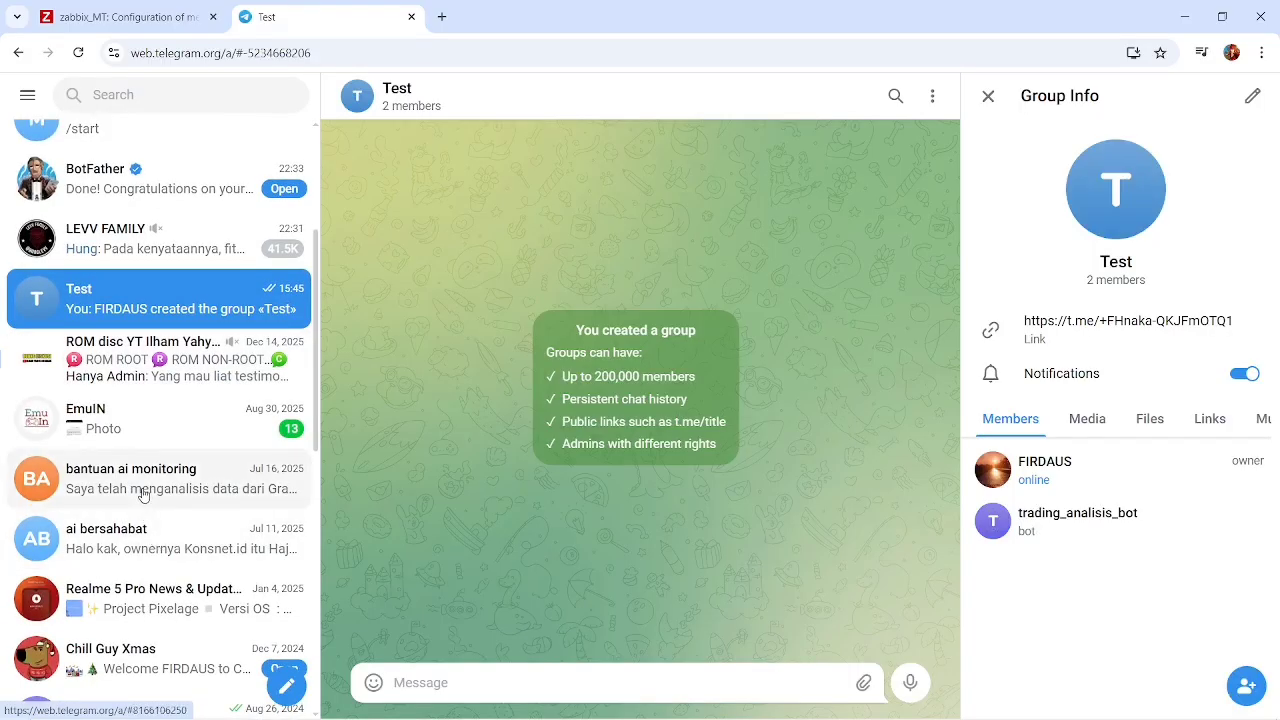
pyautogui.click(143, 494)
pyautogui.click(150, 541)
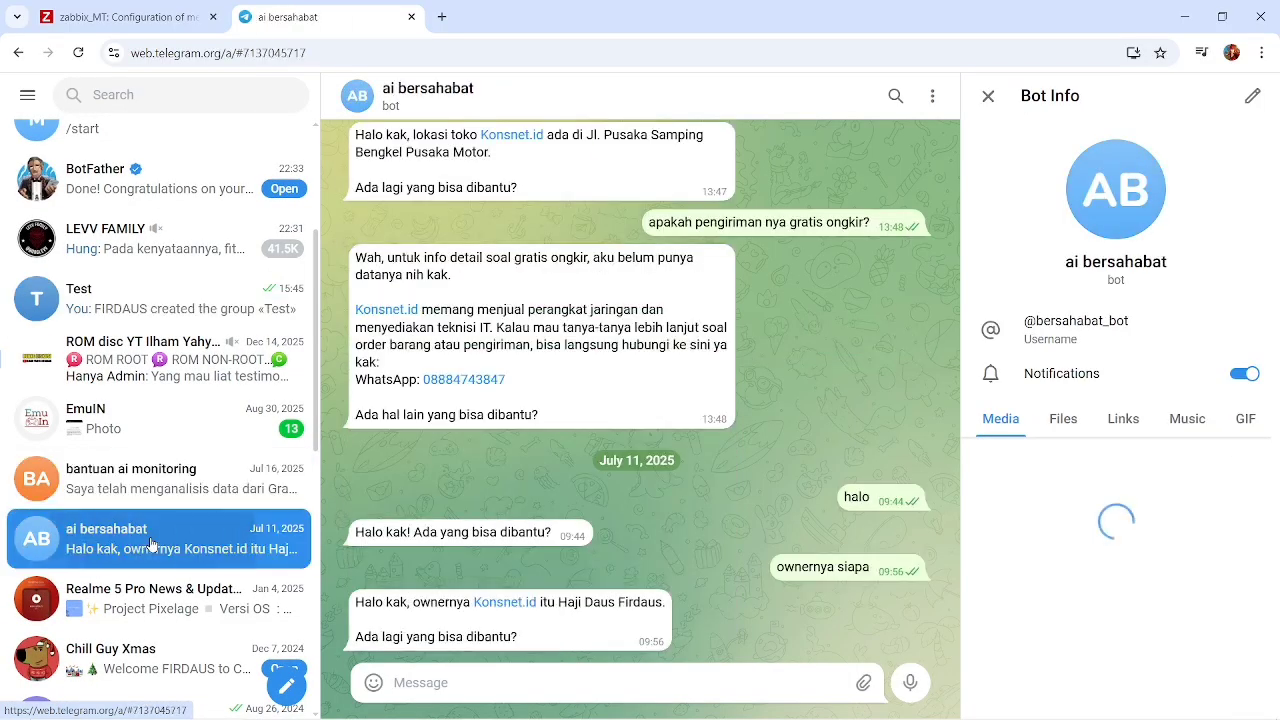
pyautogui.scroll(-1, 151, 543)
pyautogui.scroll(-3, 150, 543)
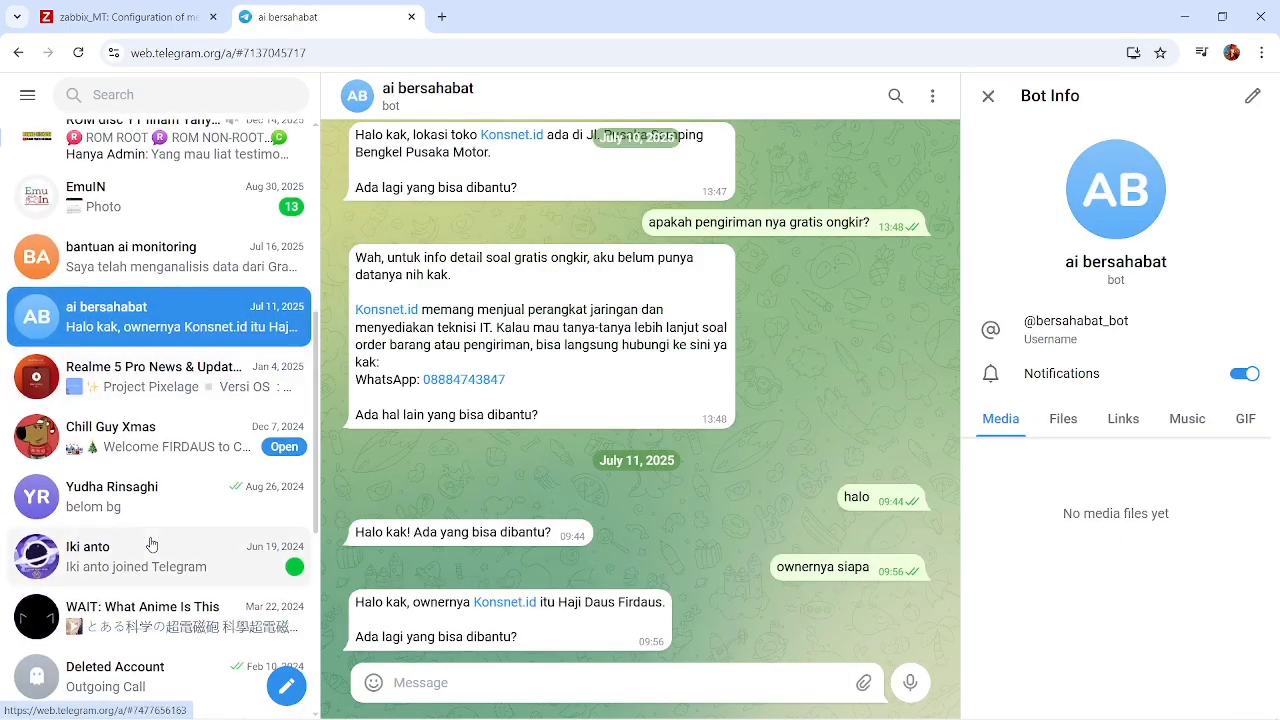
pyautogui.scroll(10, 150, 543)
pyautogui.click(123, 197)
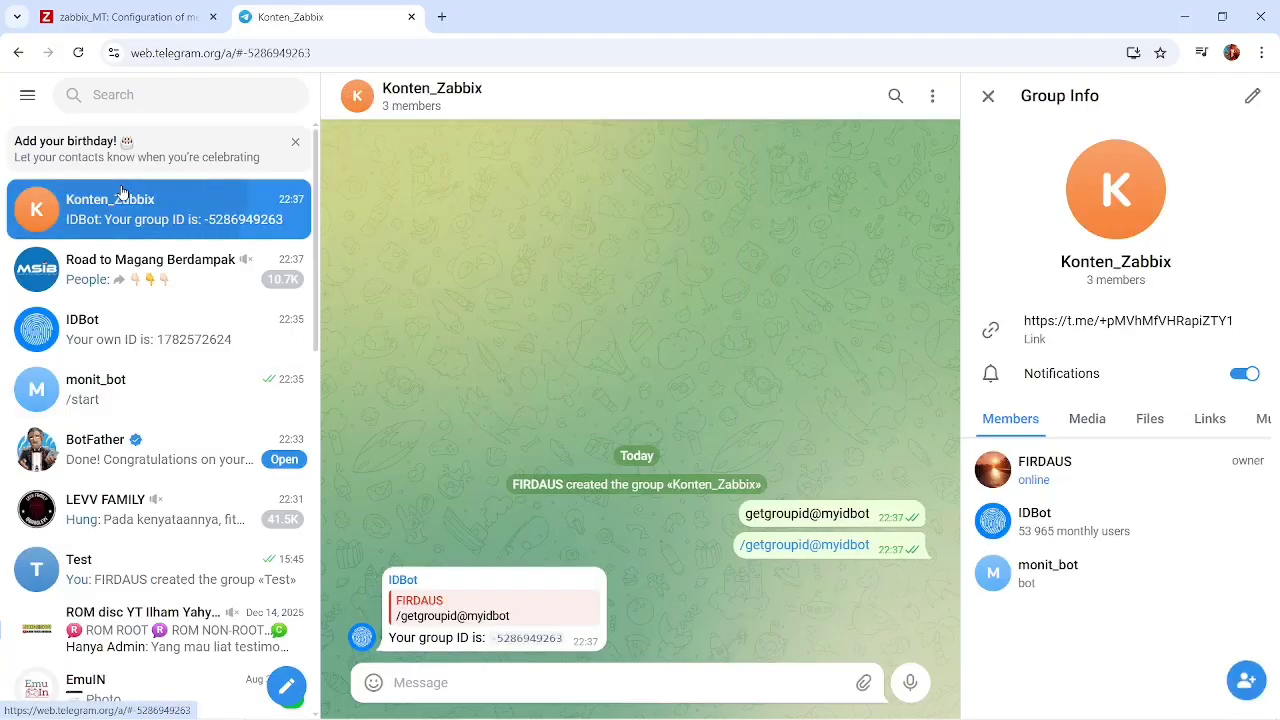
# Review the group ID noted in zabbix.txt and return to the Konten_Zabbix group chat in Telegram.
pyautogui.hotkey('alt', 'Tab')
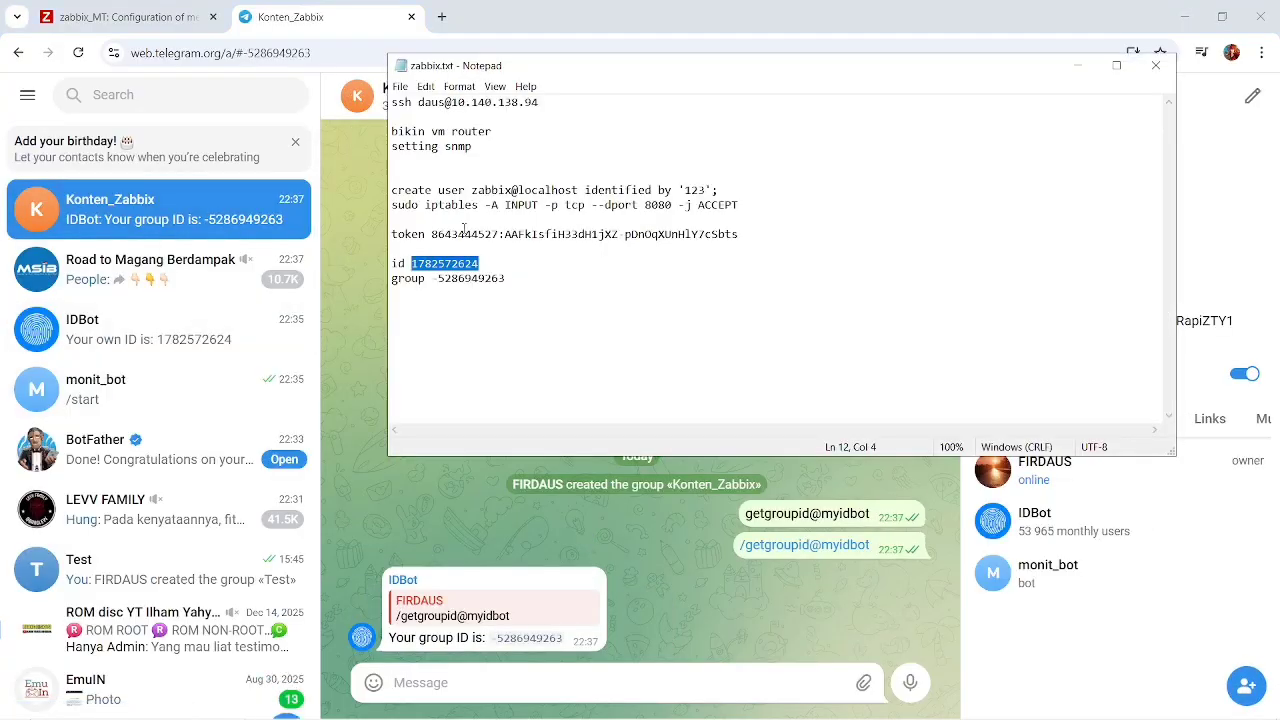
pyautogui.click(516, 279)
pyautogui.moveTo(516, 279); pyautogui.dragTo(433, 278)
pyautogui.hotkey('ctrl', 'c')
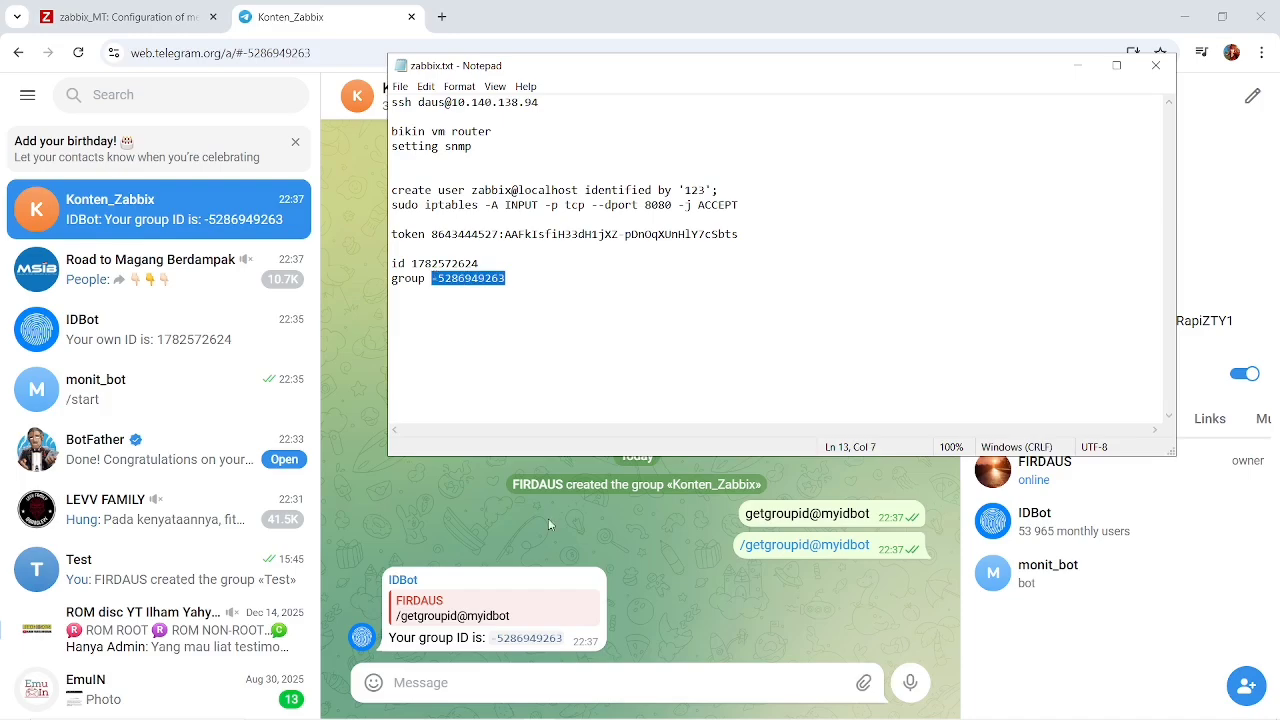
pyautogui.click(668, 560)
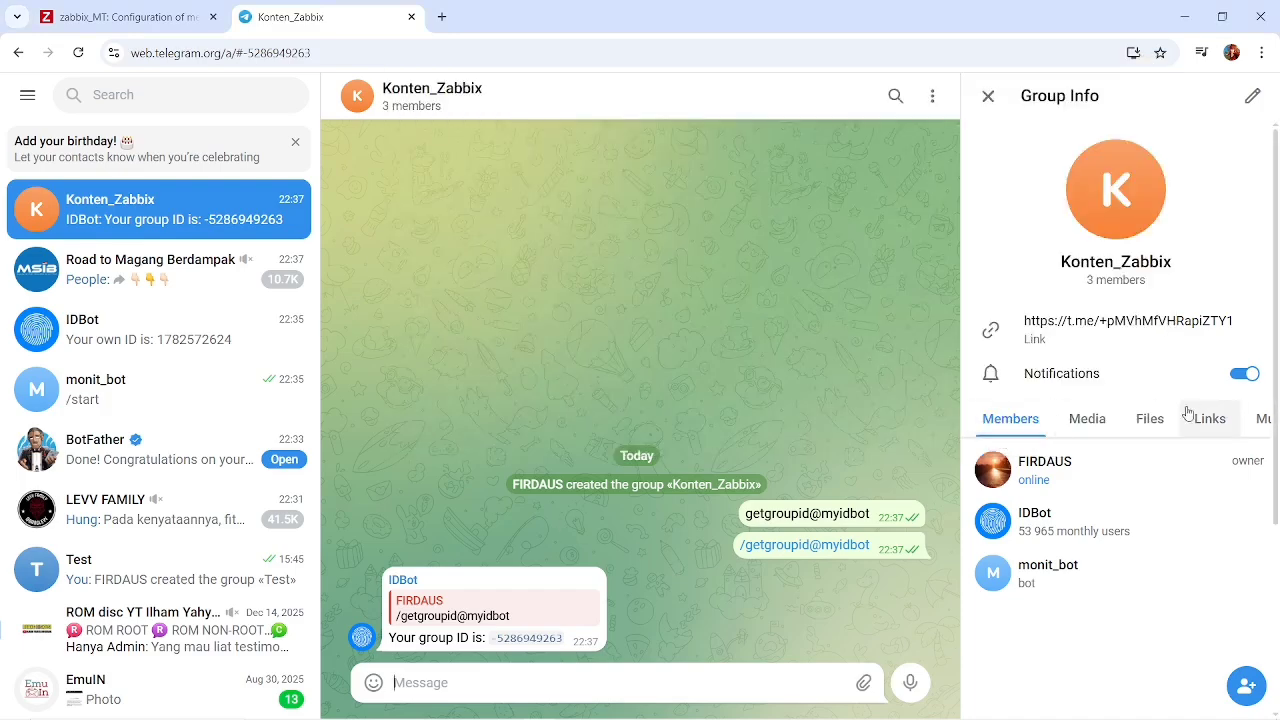
# Replace the api_chat_id value of the Telegram media type in Zabbix with the copied group chat ID, including its minus sign.
pyautogui.click(1246, 686)
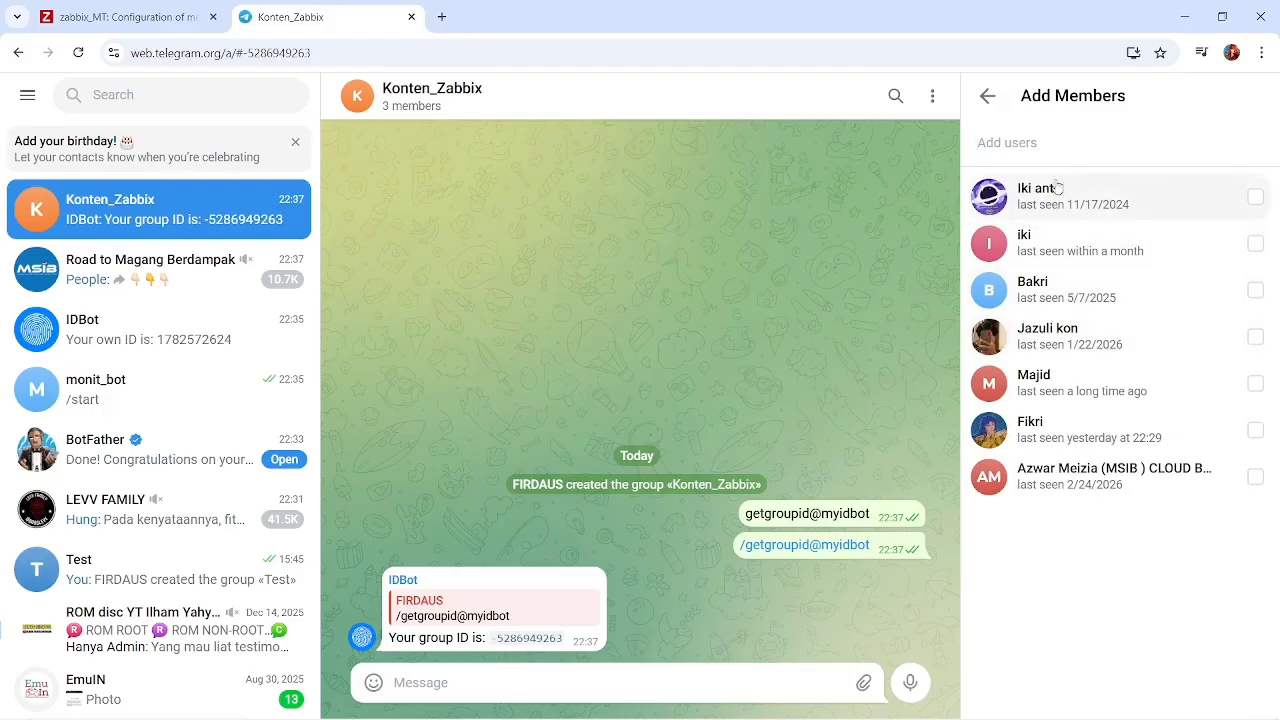
pyautogui.click(987, 95)
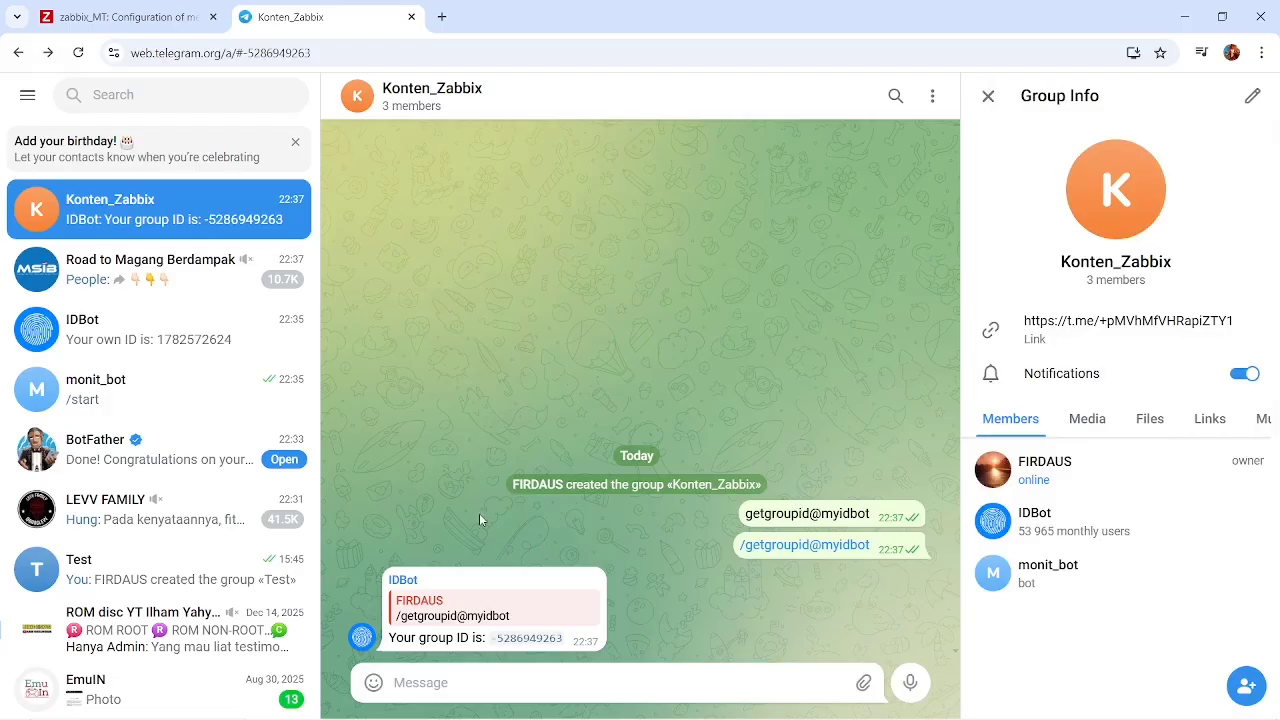
pyautogui.click(152, 8)
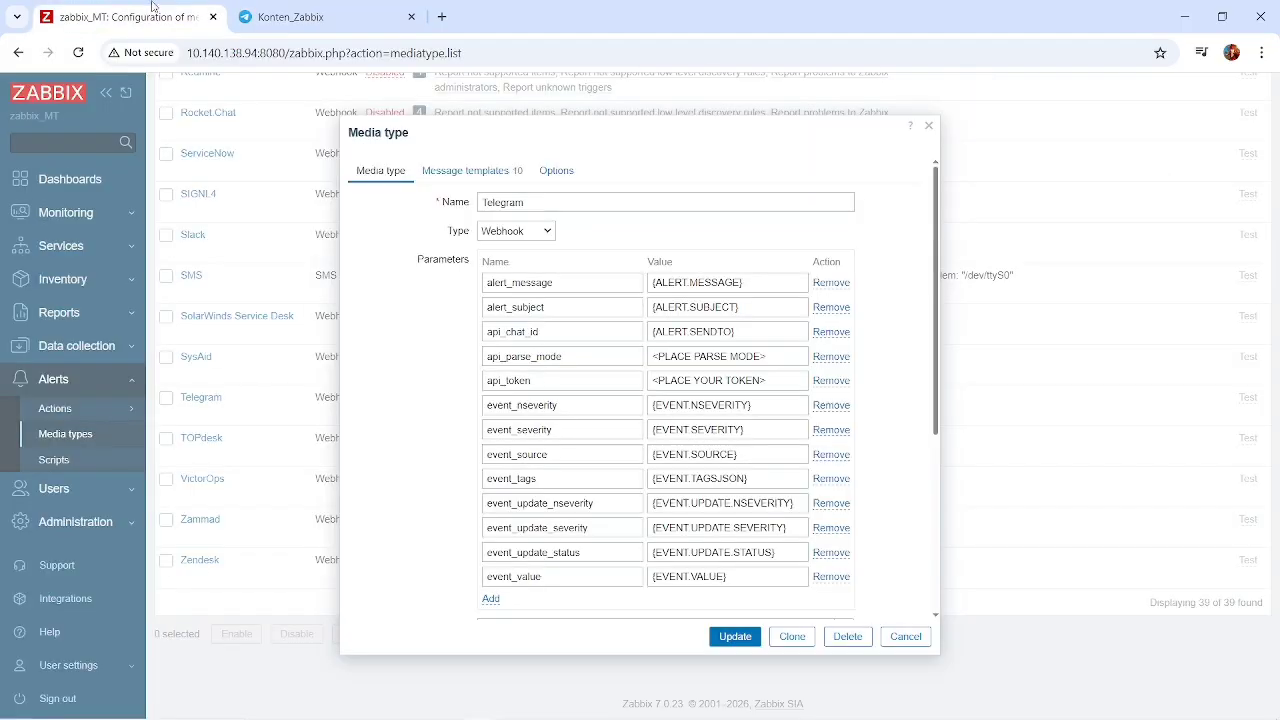
pyautogui.click(757, 331)
pyautogui.hotkey('ctrl', 'a')
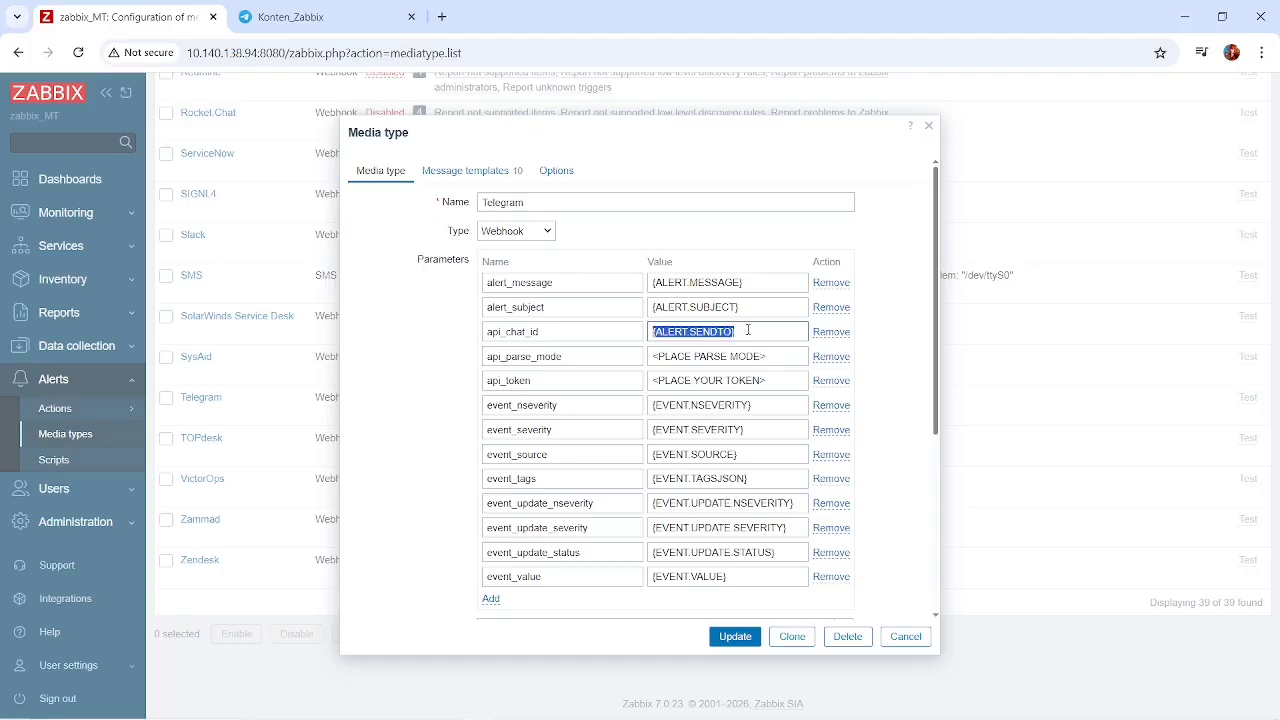
pyautogui.hotkey('ctrl', 'v')
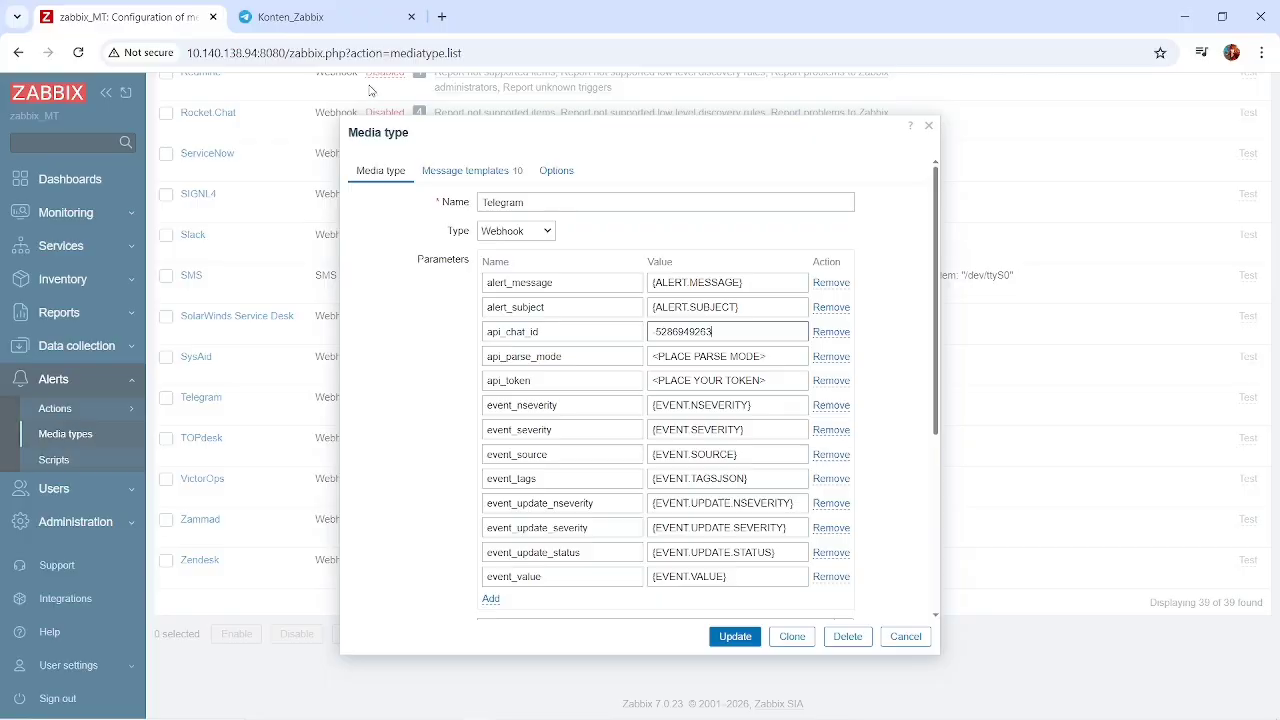
# Copy the bot token from zabbix.txt and paste it as the api_token value of the Telegram media type.
pyautogui.click(282, 16)
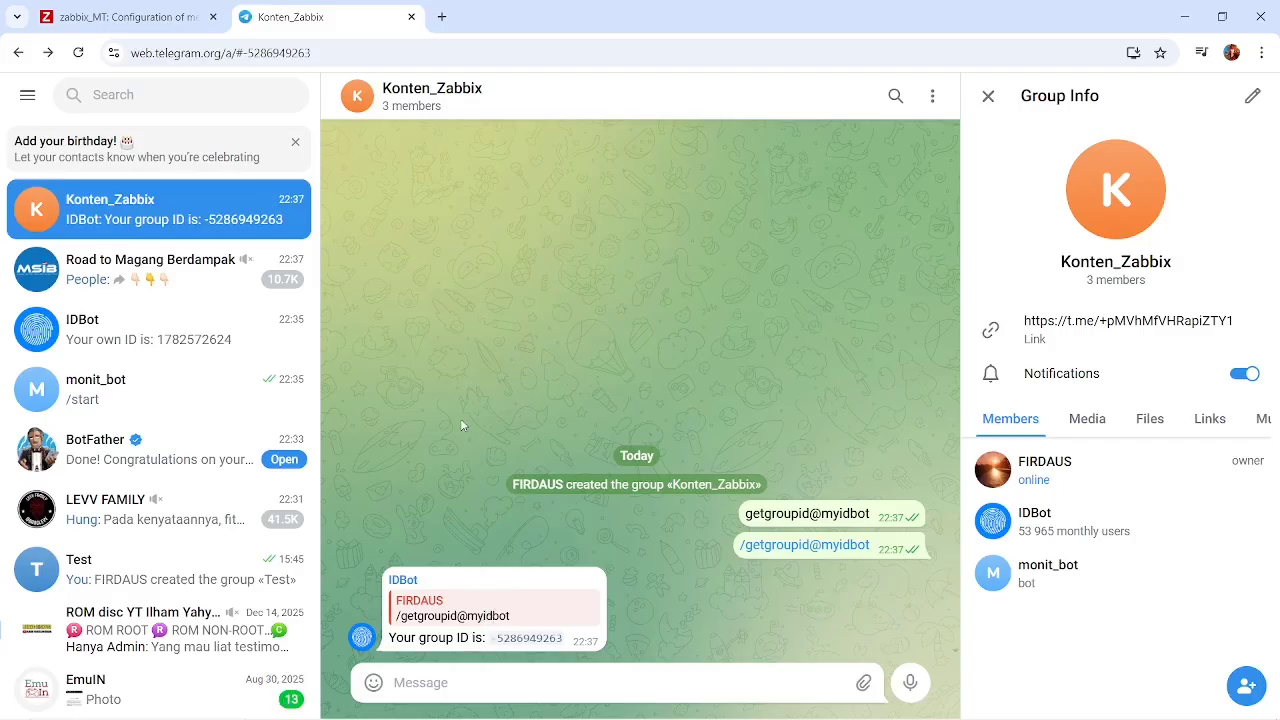
pyautogui.hotkey('alt', 'Tab')
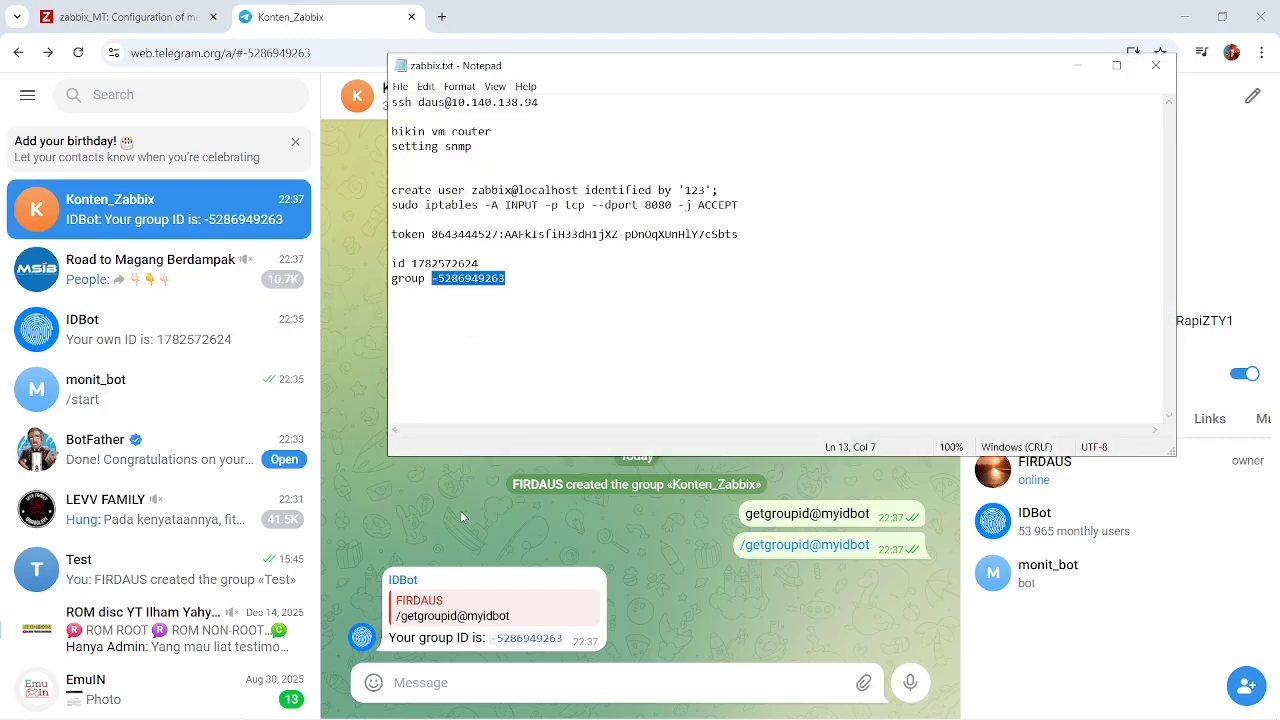
pyautogui.moveTo(738, 234); pyautogui.dragTo(431, 235)
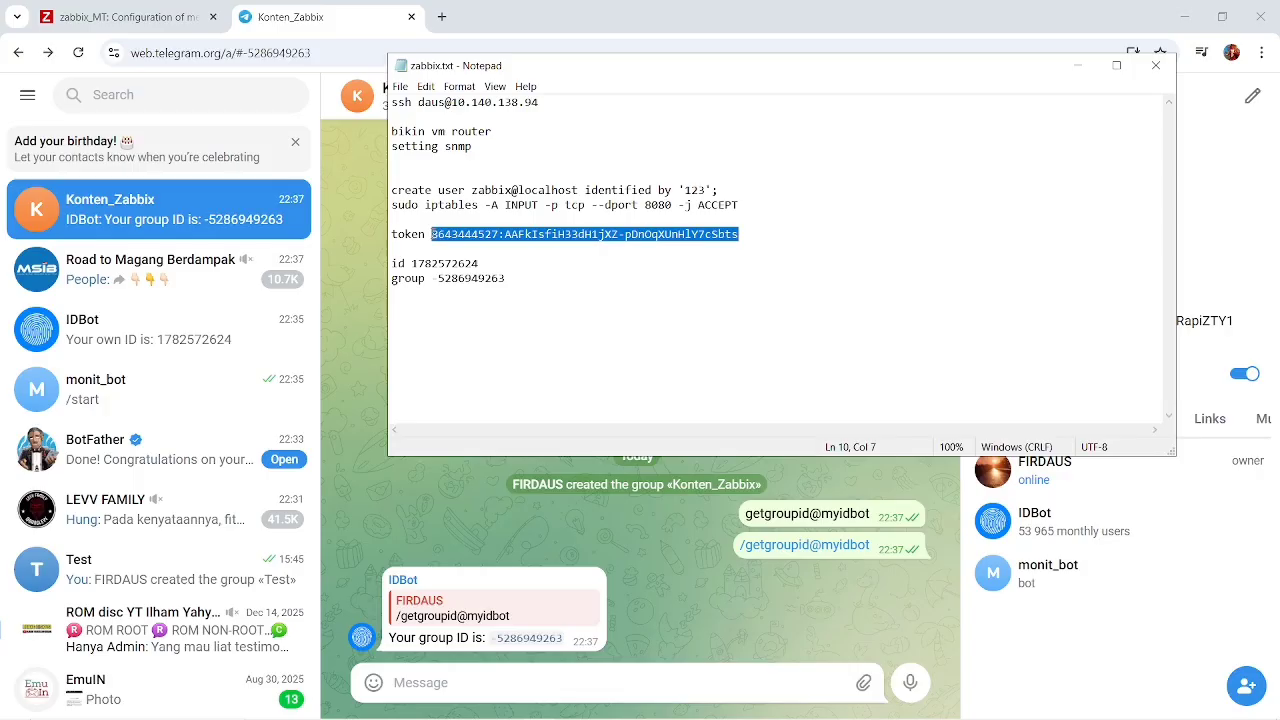
pyautogui.click(140, 17)
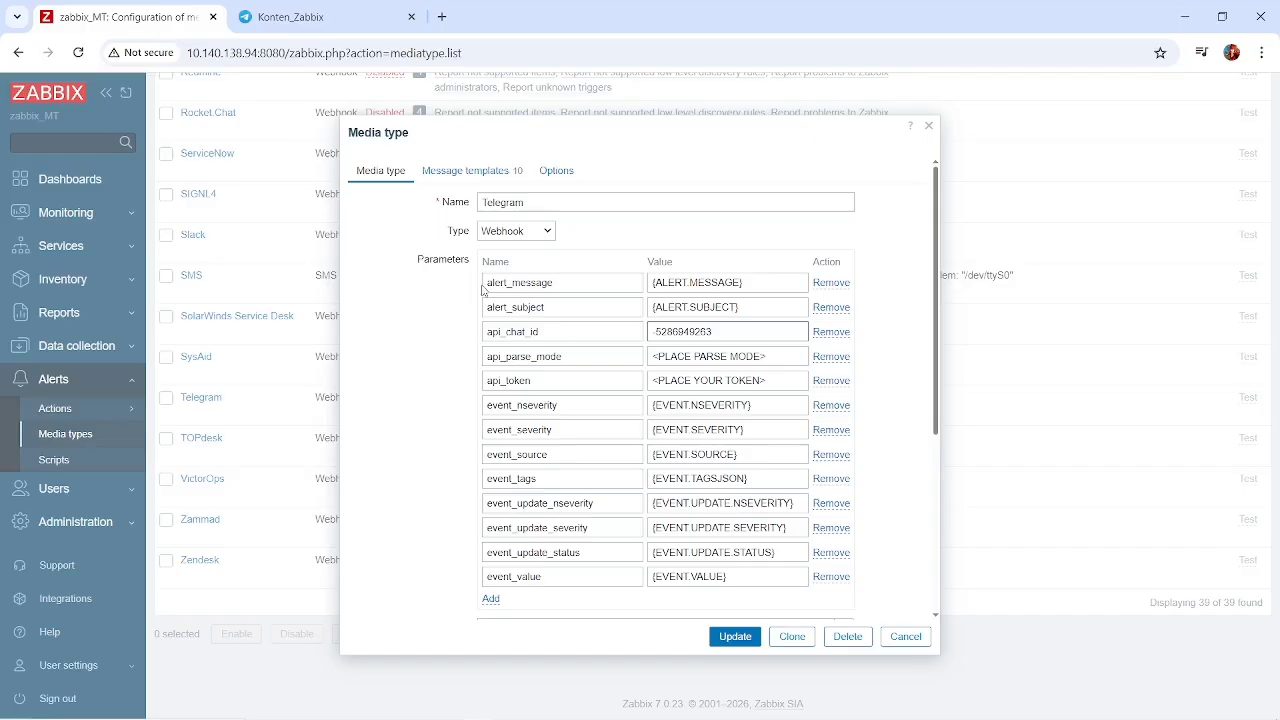
pyautogui.click(783, 382)
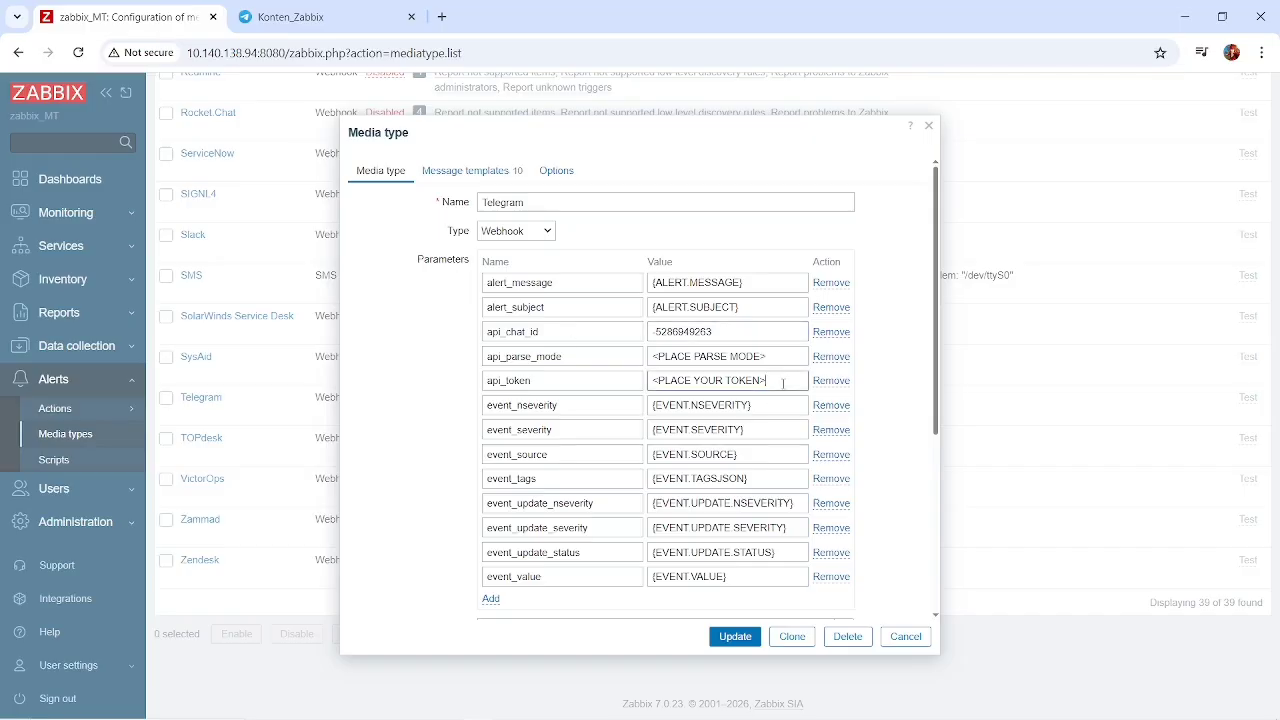
pyautogui.press('BackSpace')
pyautogui.press('BackSpace')
pyautogui.press('BackSpace')
pyautogui.press('BackSpace')
pyautogui.press('BackSpace')
pyautogui.press('BackSpace')
pyautogui.press('BackSpace')
pyautogui.press('BackSpace')
pyautogui.press('BackSpace')
pyautogui.press('BackSpace')
pyautogui.press('BackSpace')
pyautogui.press('BackSpace')
pyautogui.press('BackSpace')
pyautogui.press('BackSpace')
pyautogui.press('BackSpace')
pyautogui.press('BackSpace')
pyautogui.press('BackSpace')
pyautogui.hotkey('ctrl', 'v')
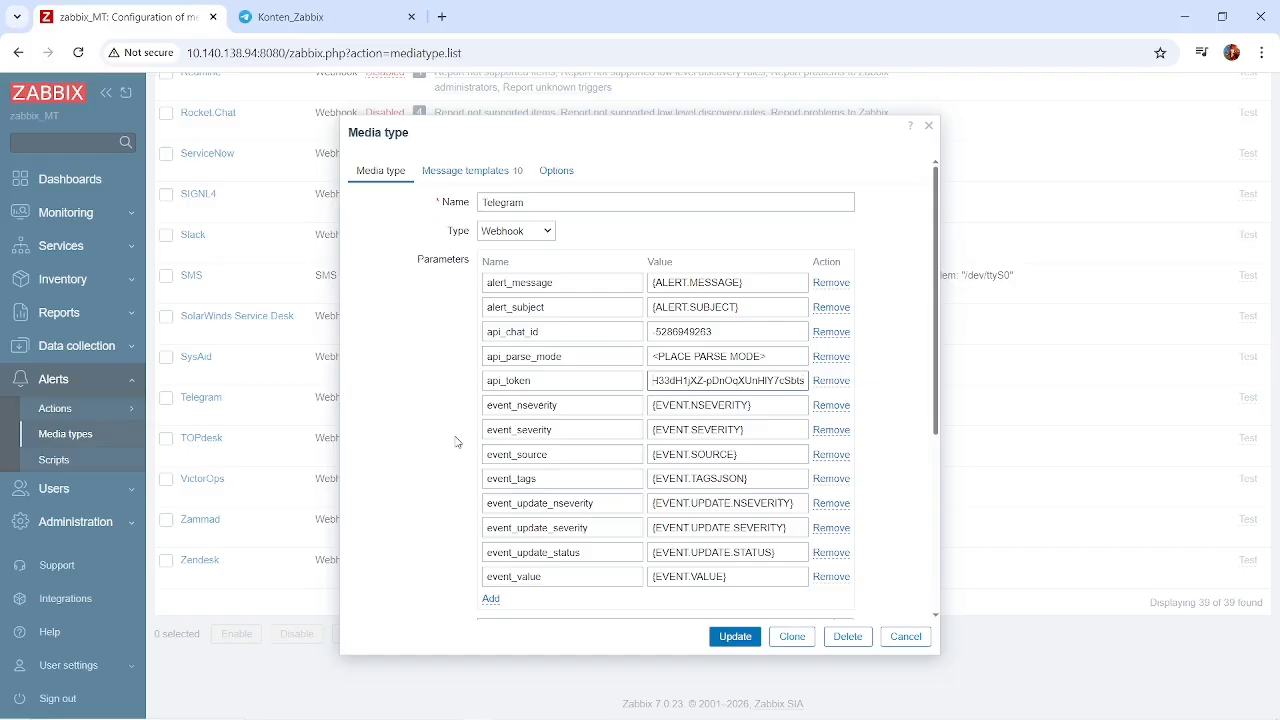
# Save the Telegram media type and enable it in the media types list.
pyautogui.scroll(-3, 456, 442)
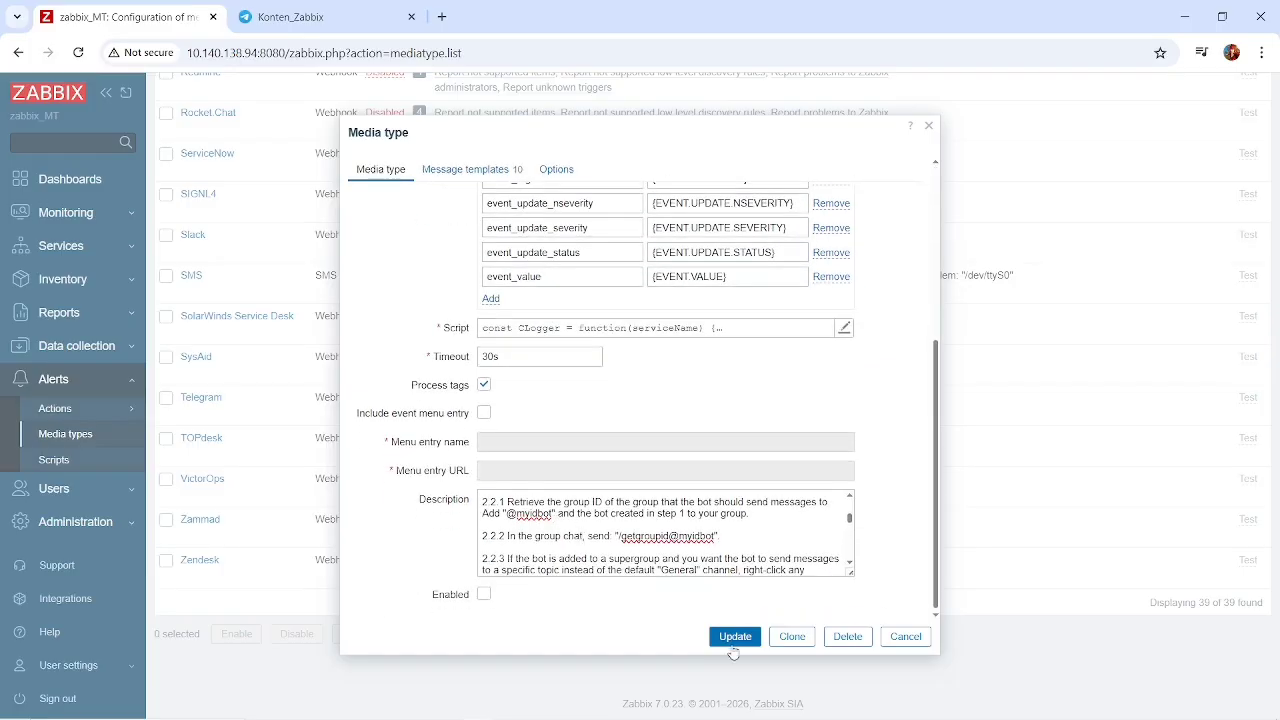
pyautogui.click(737, 639)
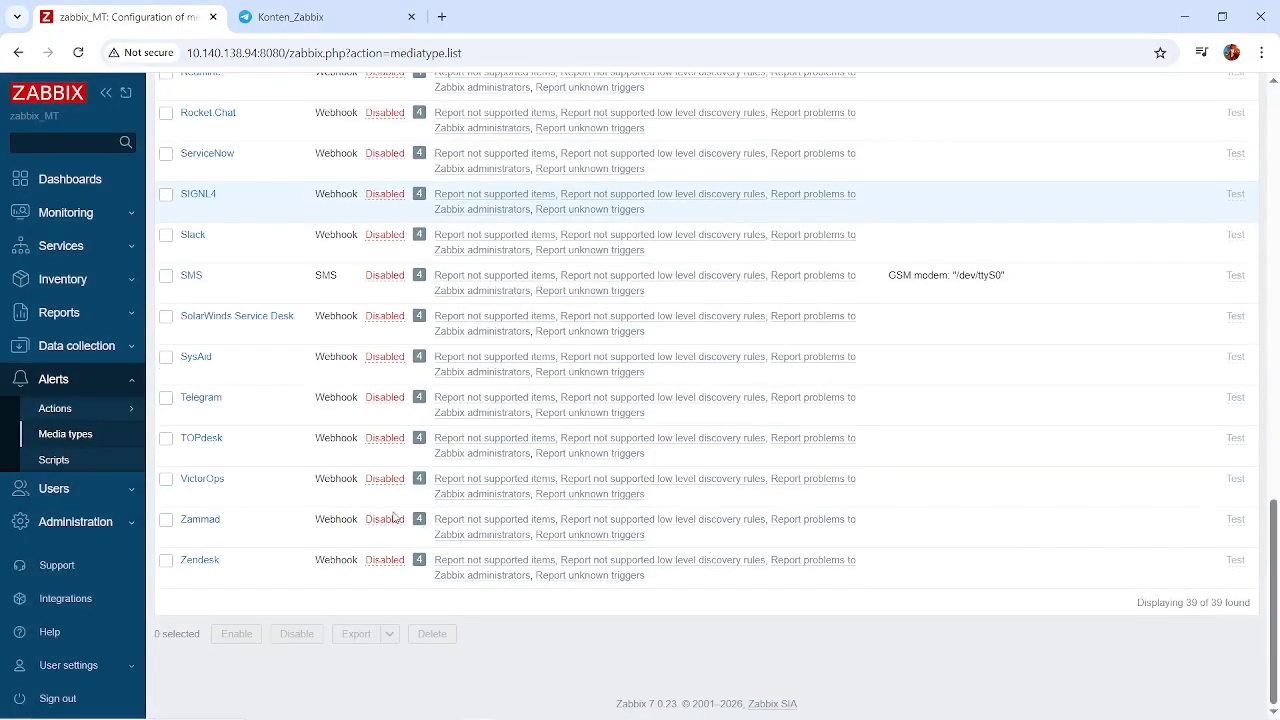
pyautogui.click(392, 405)
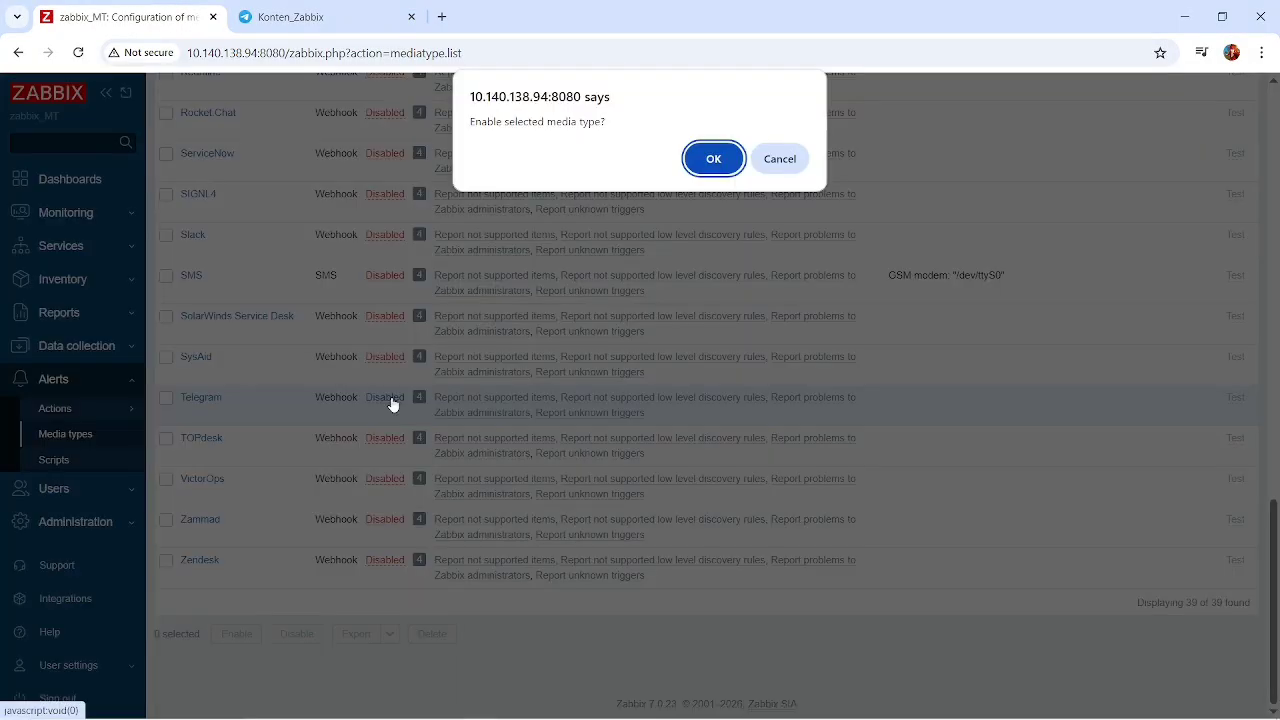
pyautogui.click(713, 160)
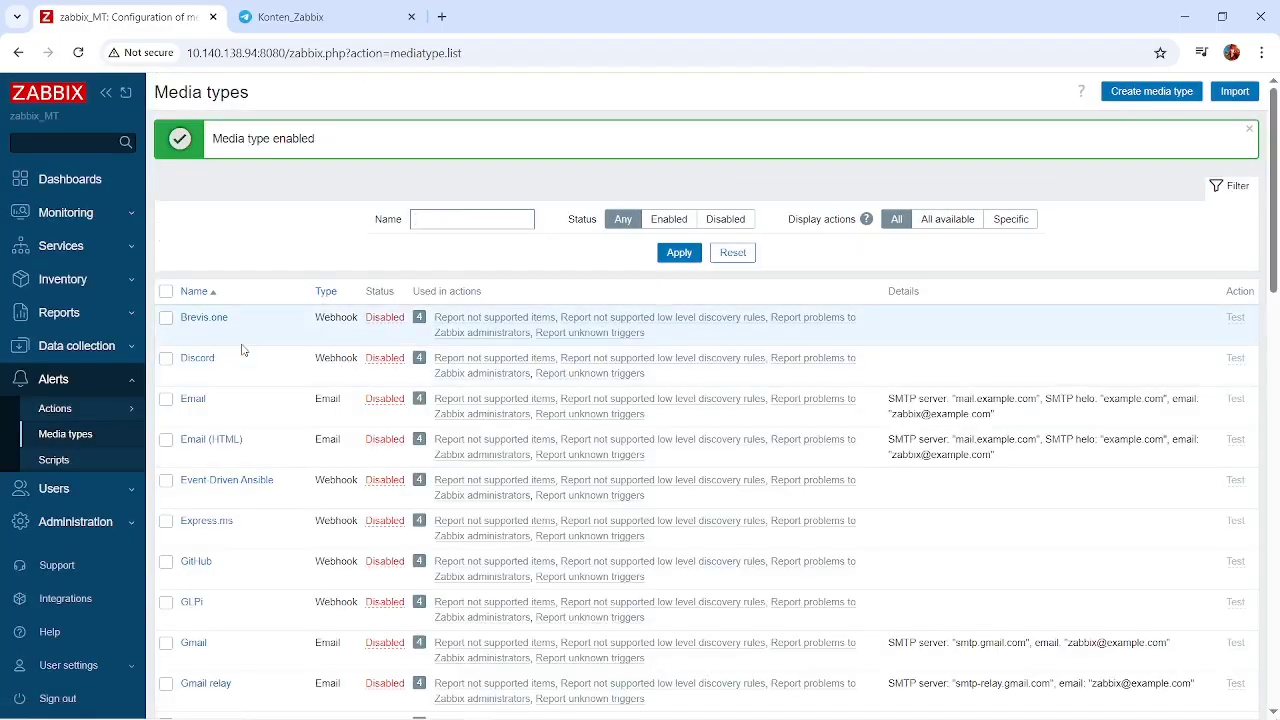
pyautogui.scroll(-12, 241, 350)
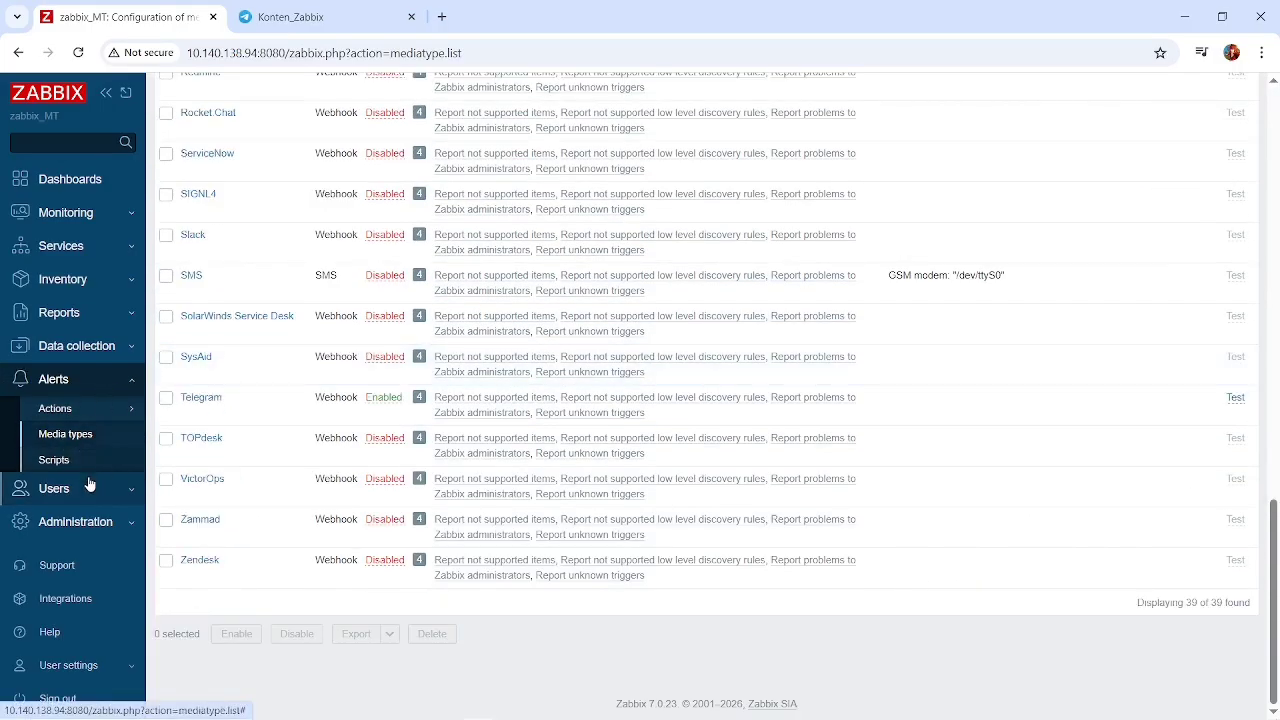
# Start a new media entry for the Admin user with the type Telegram.
pyautogui.click(55, 488)
pyautogui.click(52, 493)
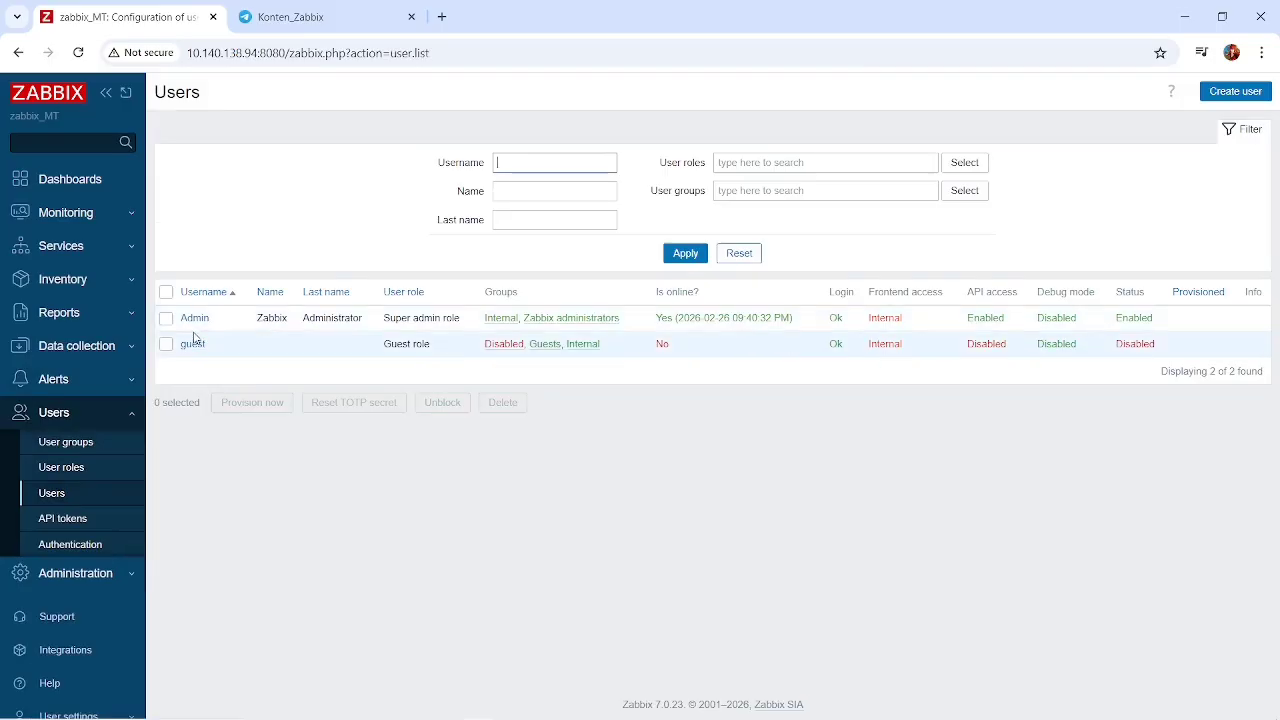
pyautogui.click(196, 319)
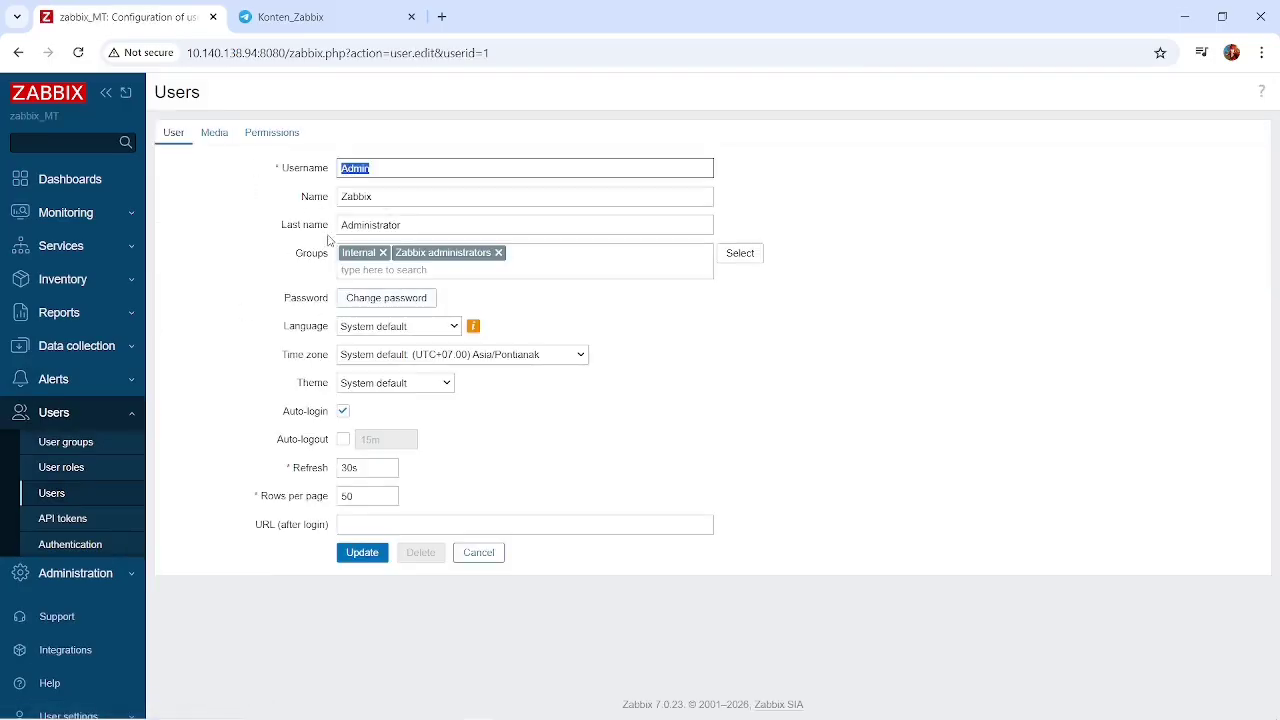
pyautogui.click(218, 140)
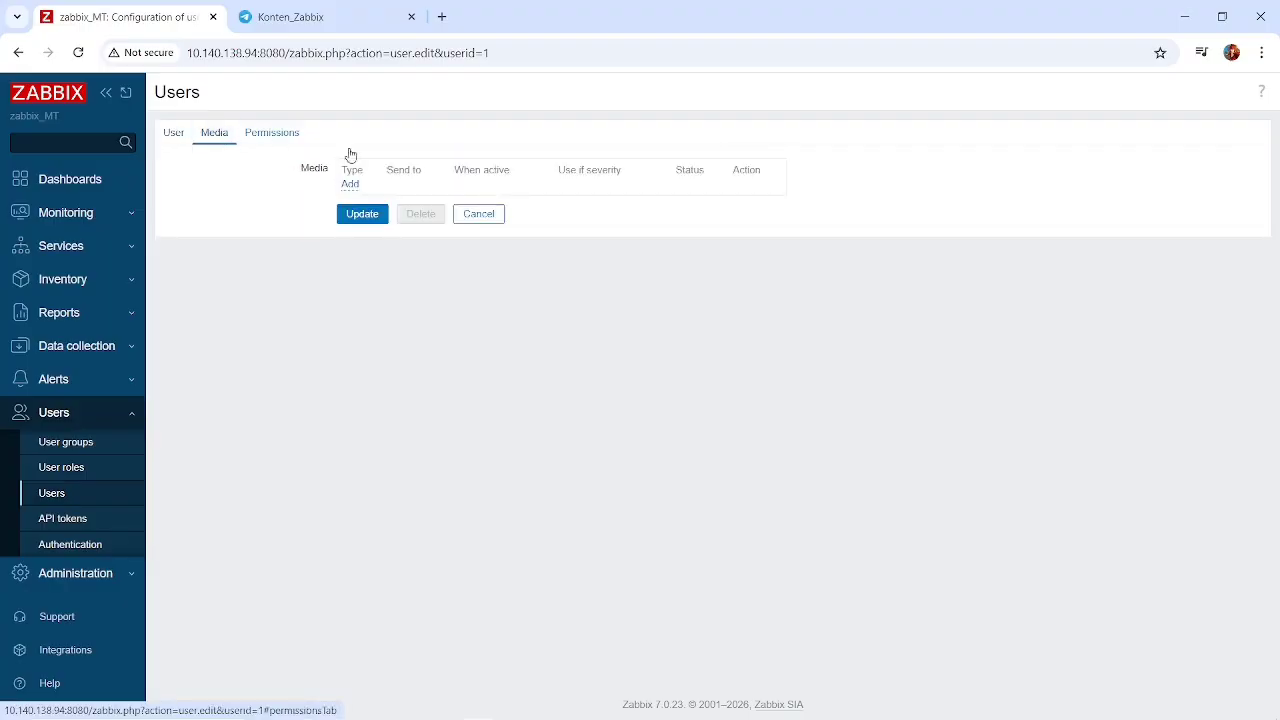
pyautogui.click(351, 185)
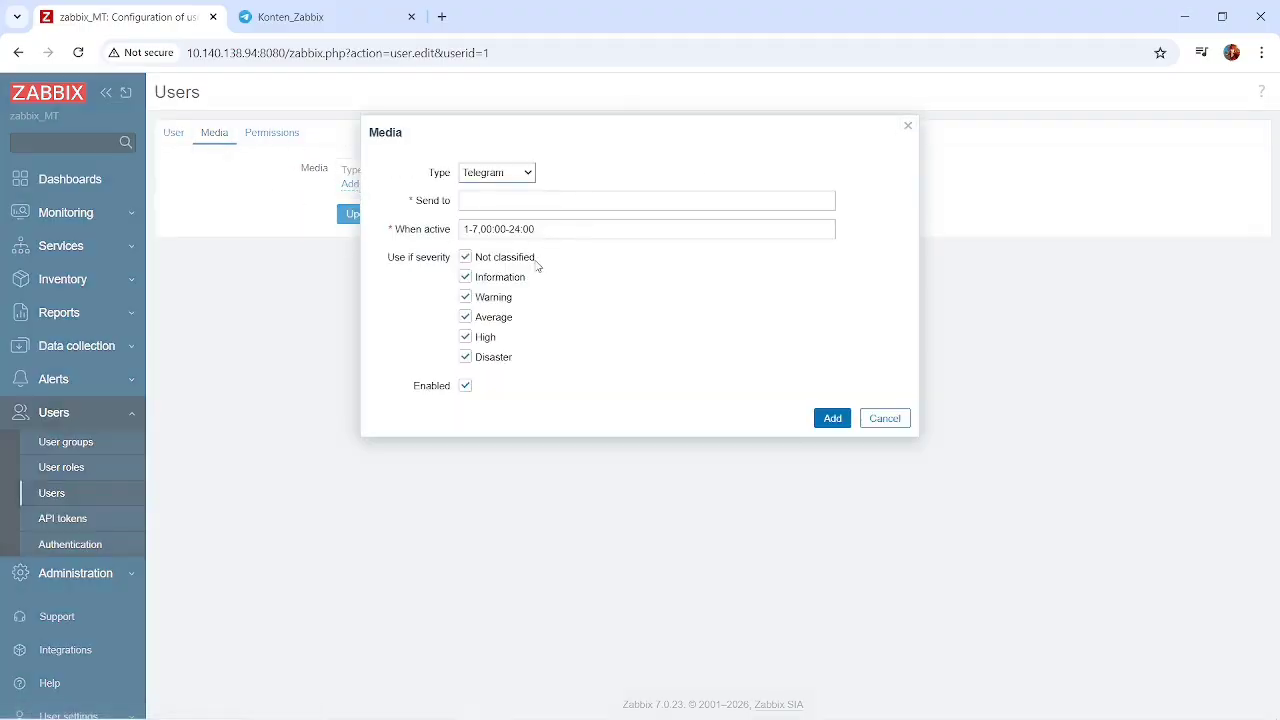
pyautogui.click(483, 175)
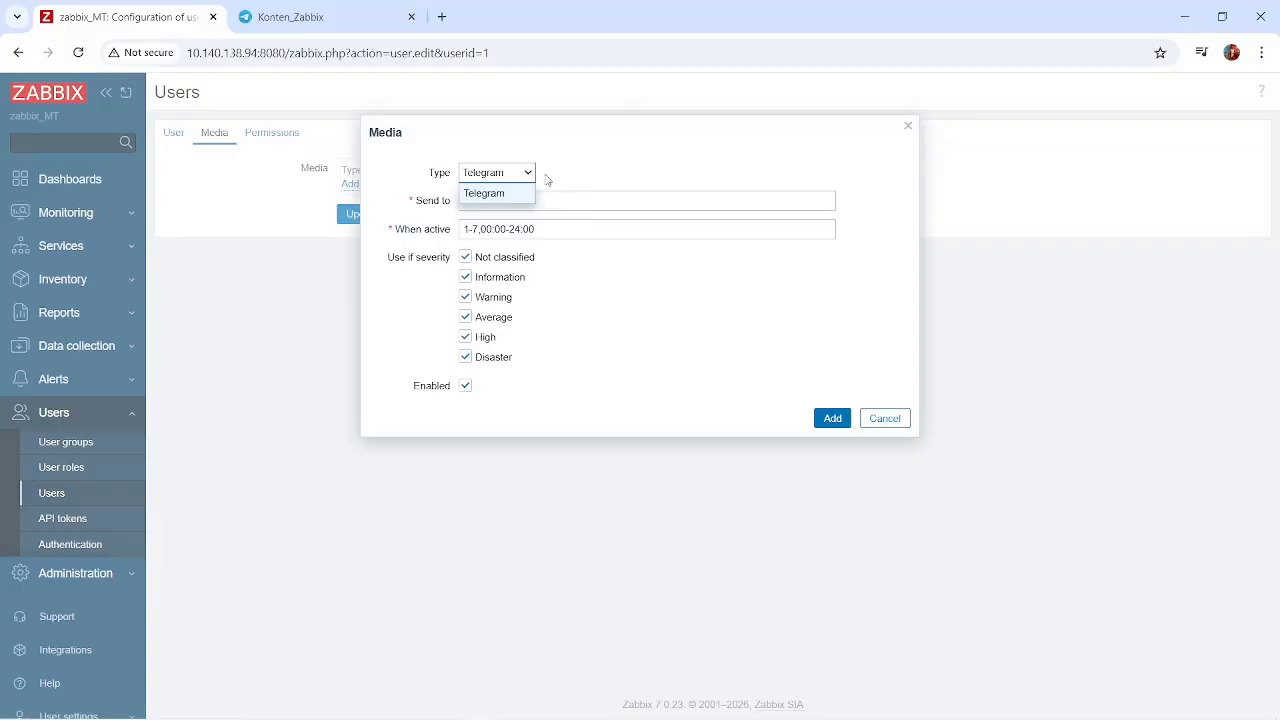
pyautogui.click(576, 174)
# Try to add the Telegram media entry with an empty recipient.
pyautogui.click(496, 204)
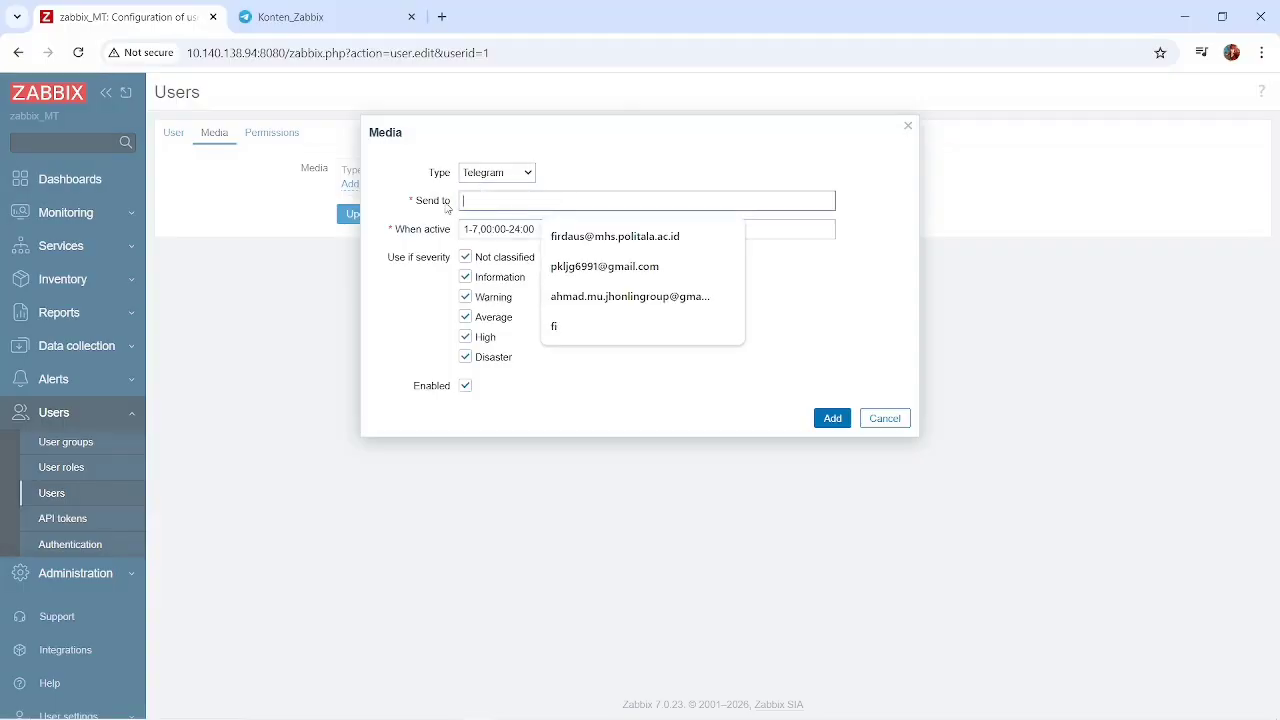
pyautogui.click(729, 388)
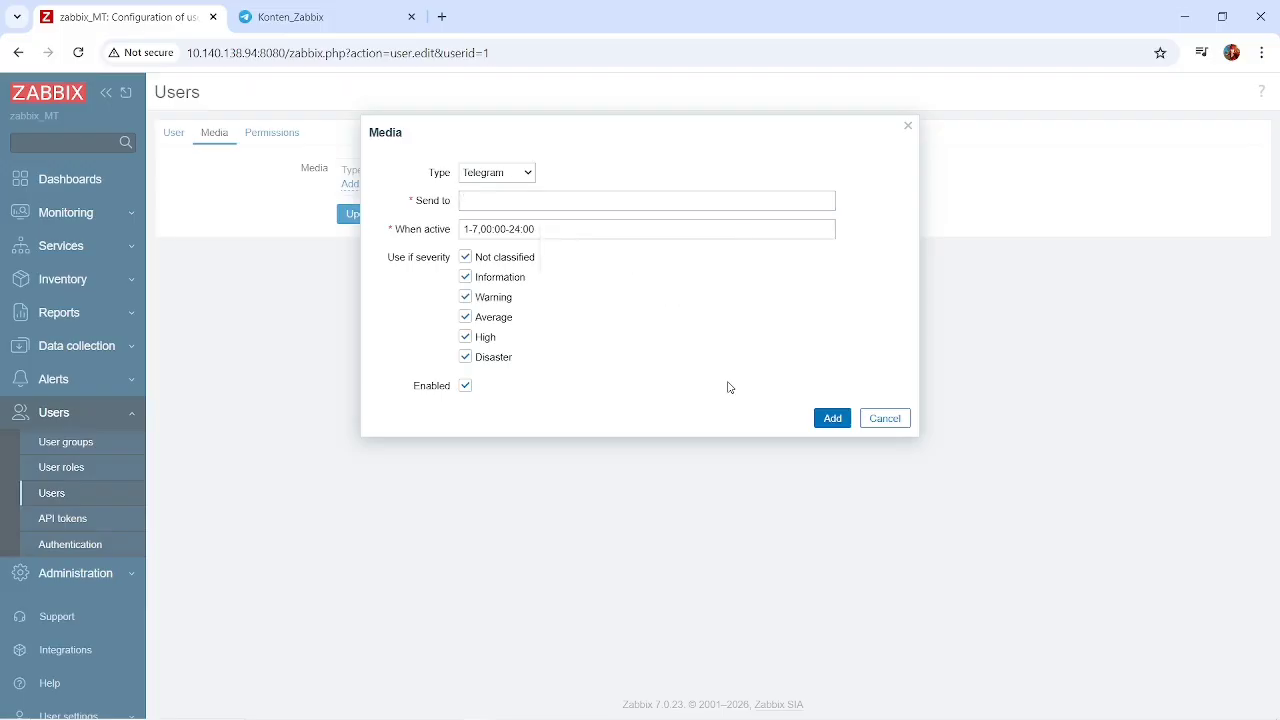
pyautogui.click(830, 418)
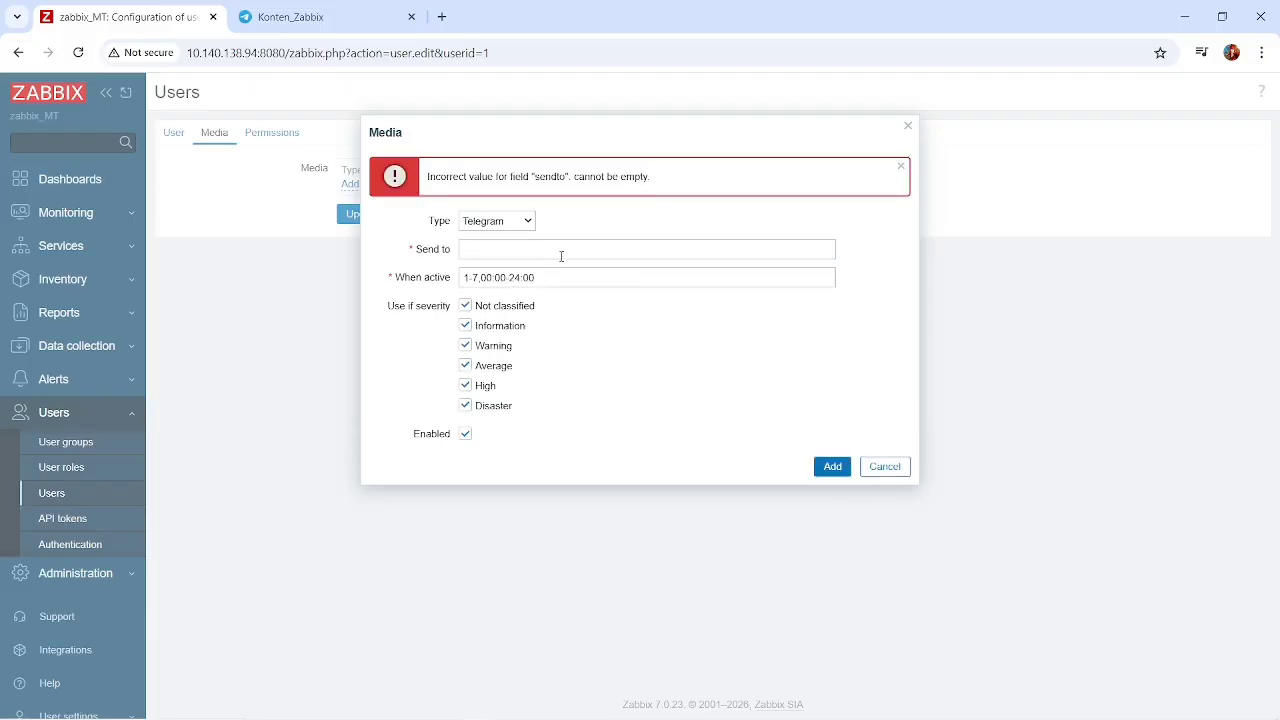
# Copy the group ID without its minus sign from zabbix.txt and paste it as the Telegram media entry's recipient.
pyautogui.click(561, 250)
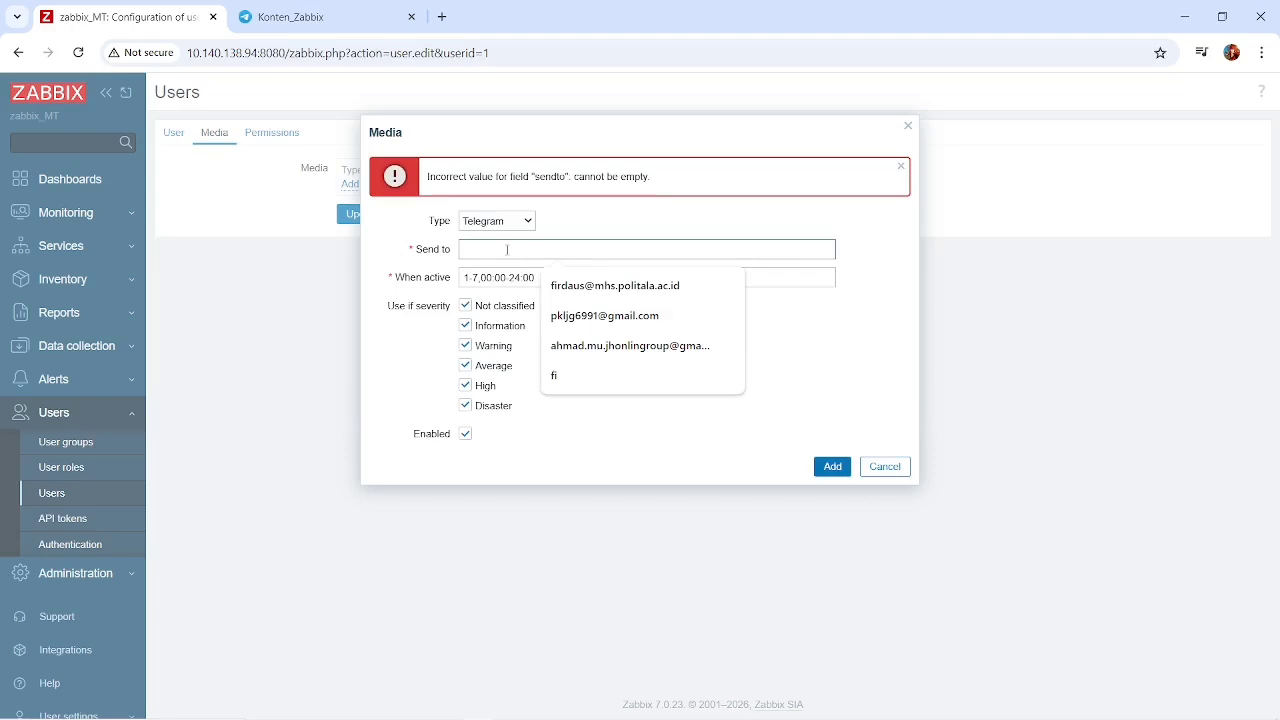
pyautogui.hotkey('alt', 'Tab')
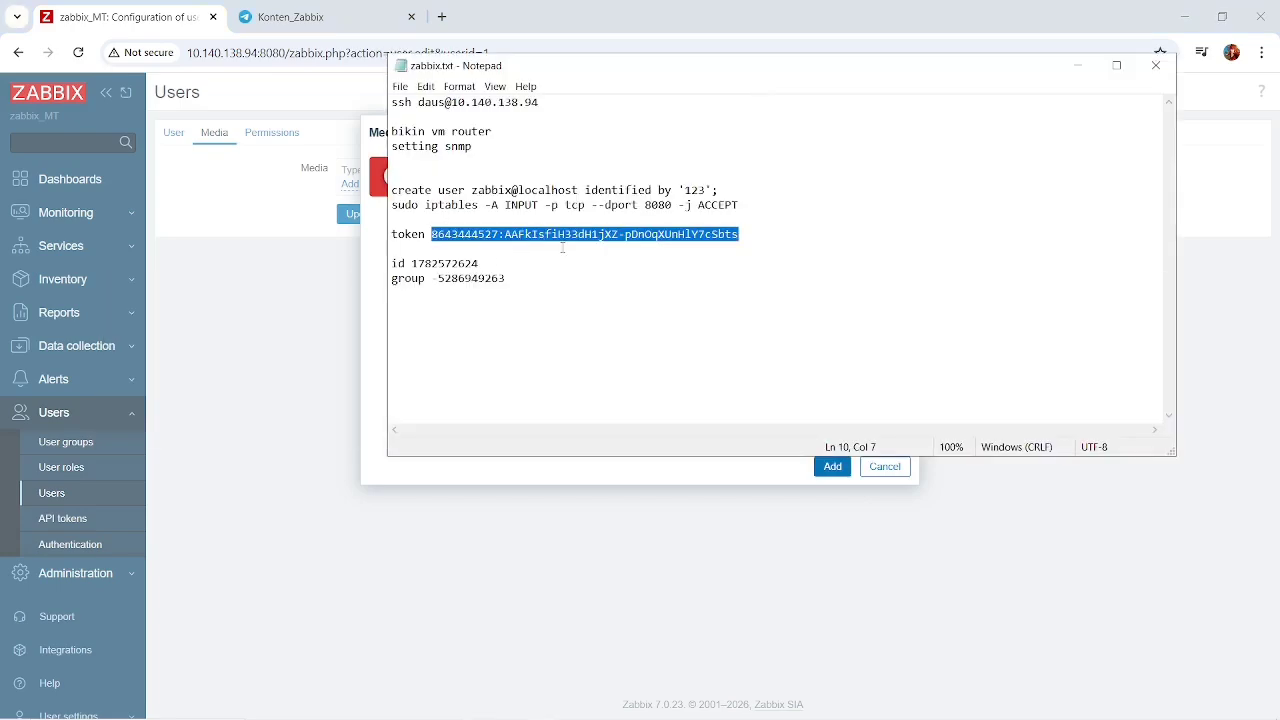
pyautogui.moveTo(507, 278); pyautogui.dragTo(436, 282)
pyautogui.hotkey('ctrl', 'c')
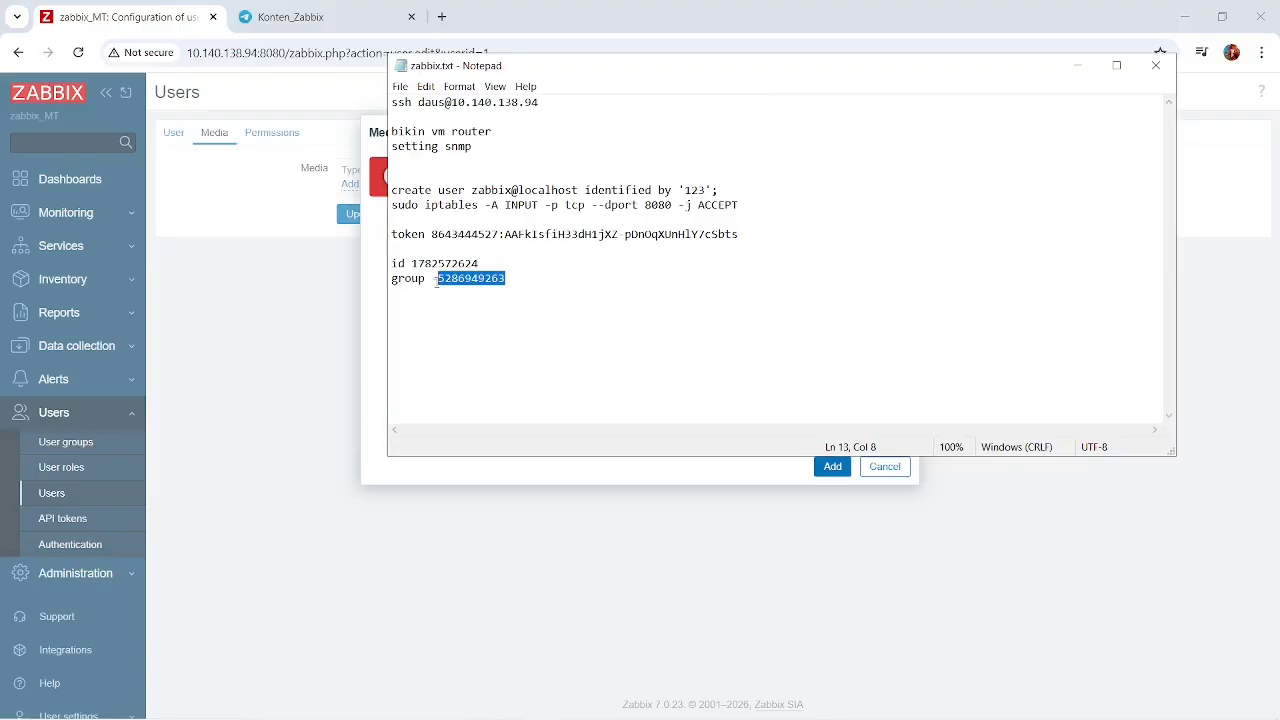
pyautogui.click(380, 358)
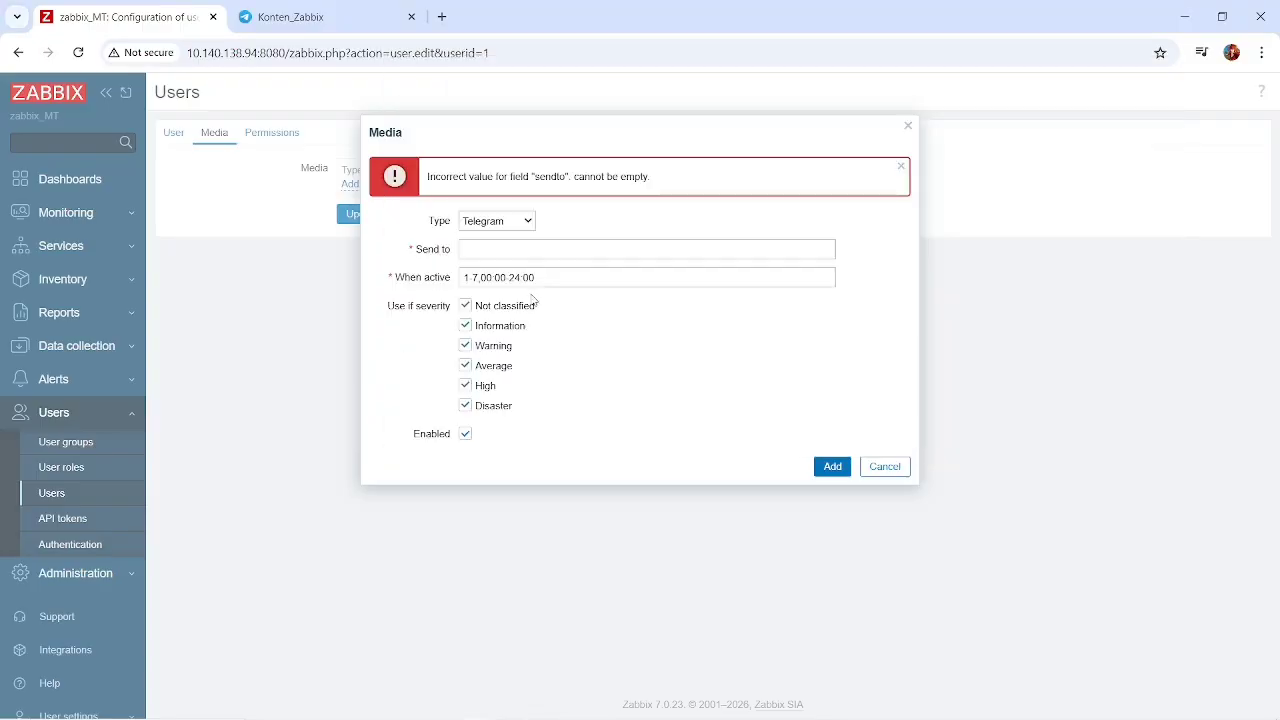
pyautogui.click(514, 250)
pyautogui.hotkey('ctrl', 'v')
# Exclude only the Not classified severity from the Telegram media, add the entry and update the Admin user.
pyautogui.click(468, 366)
pyautogui.click(466, 346)
pyautogui.click(466, 327)
pyautogui.click(466, 306)
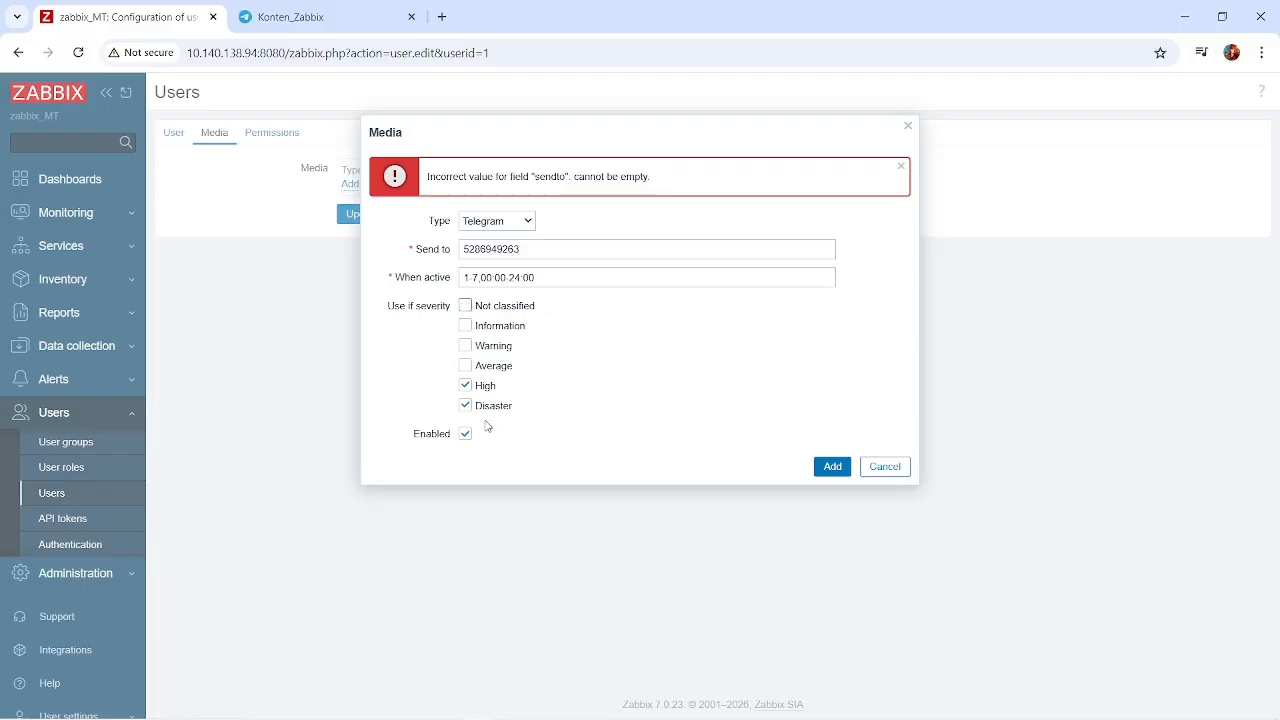
pyautogui.click(466, 366)
pyautogui.click(465, 345)
pyautogui.click(466, 326)
pyautogui.click(834, 468)
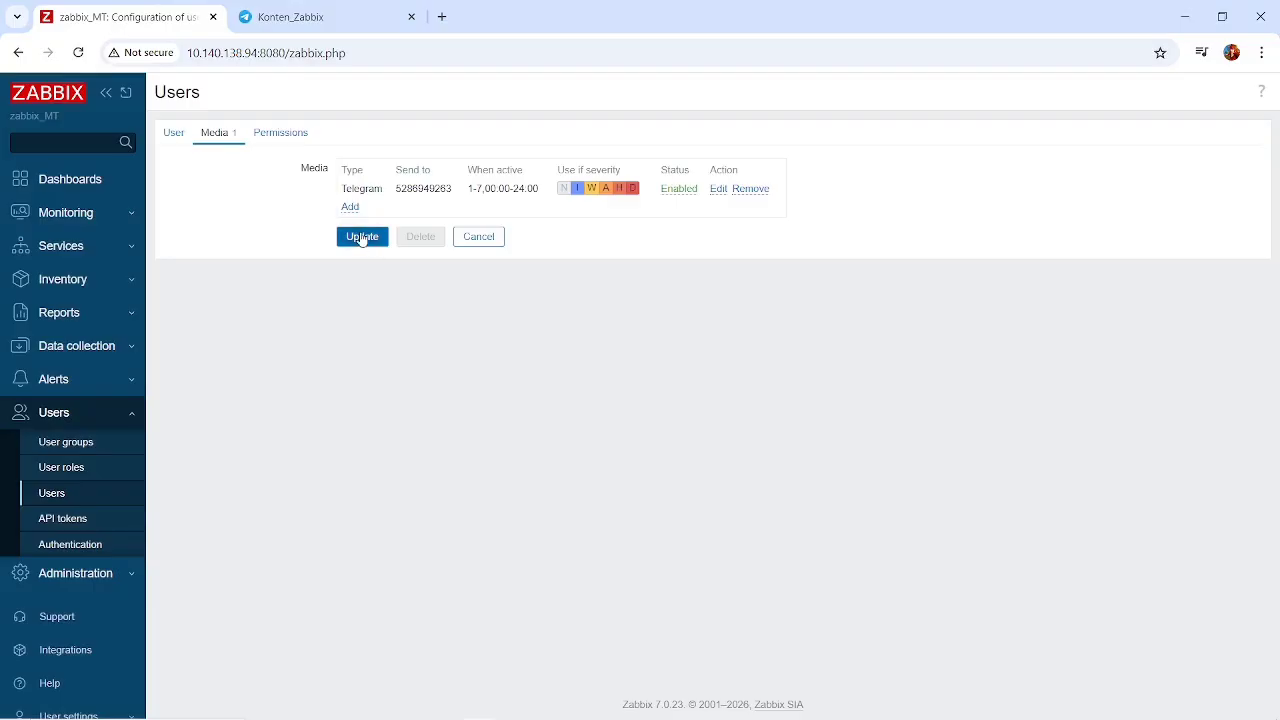
pyautogui.click(362, 237)
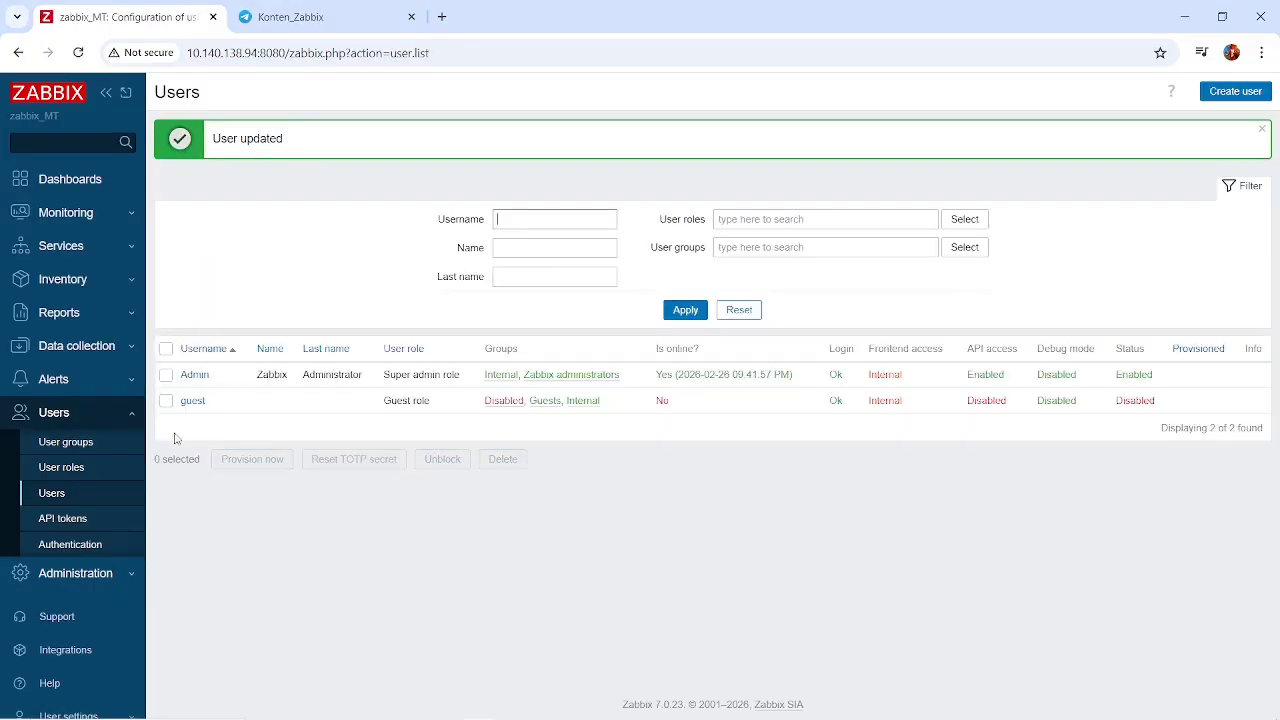
# Review the Admin user's role, host and template permissions, and access to UI elements.
pyautogui.click(194, 375)
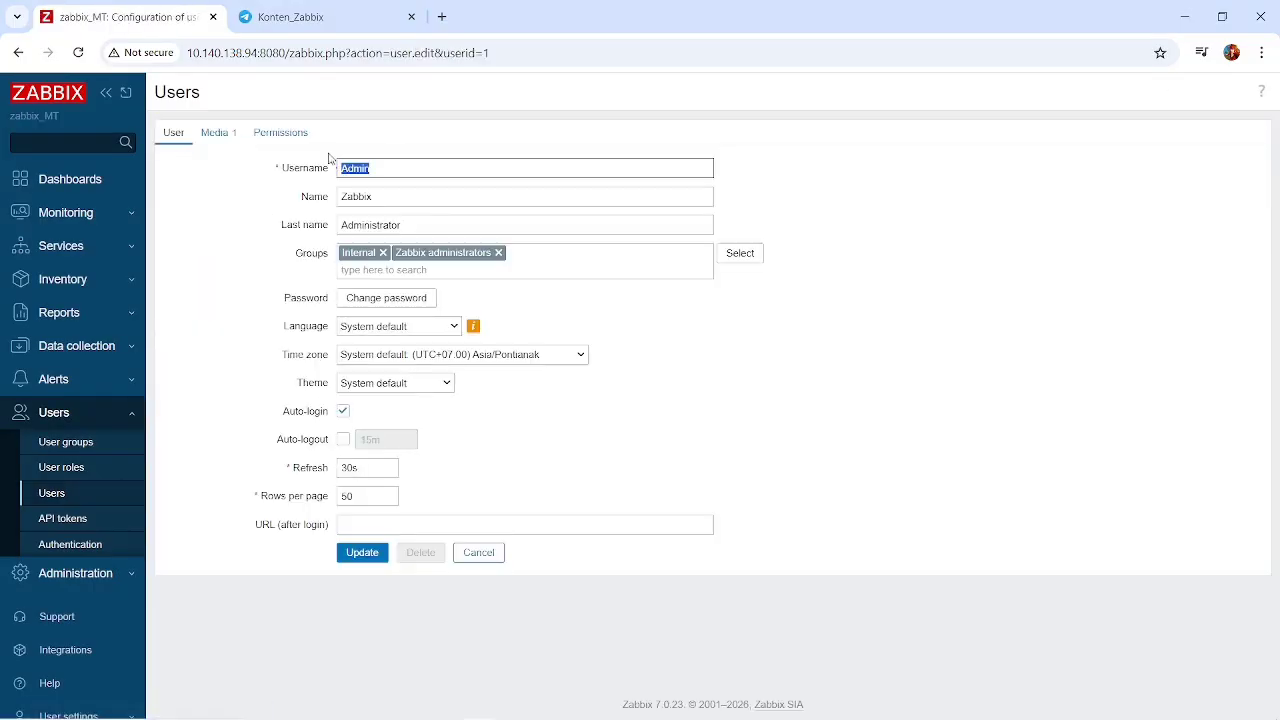
pyautogui.click(289, 132)
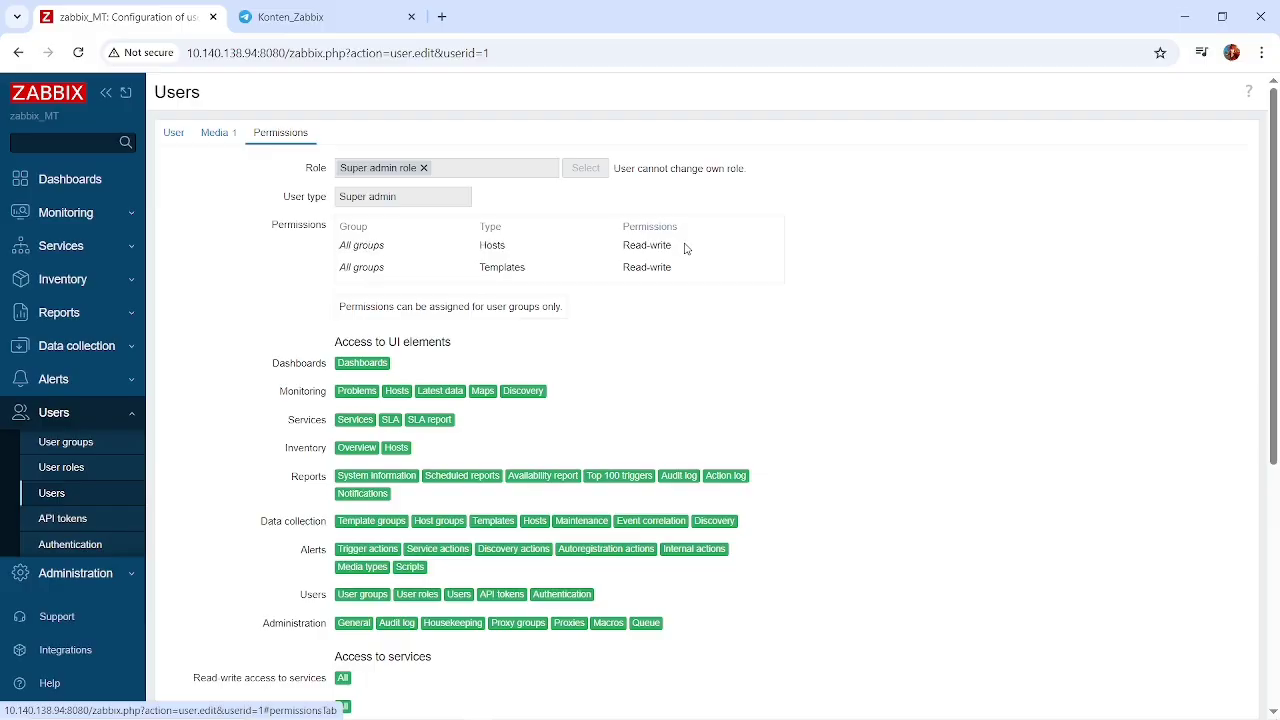
pyautogui.moveTo(686, 248); pyautogui.dragTo(622, 249)
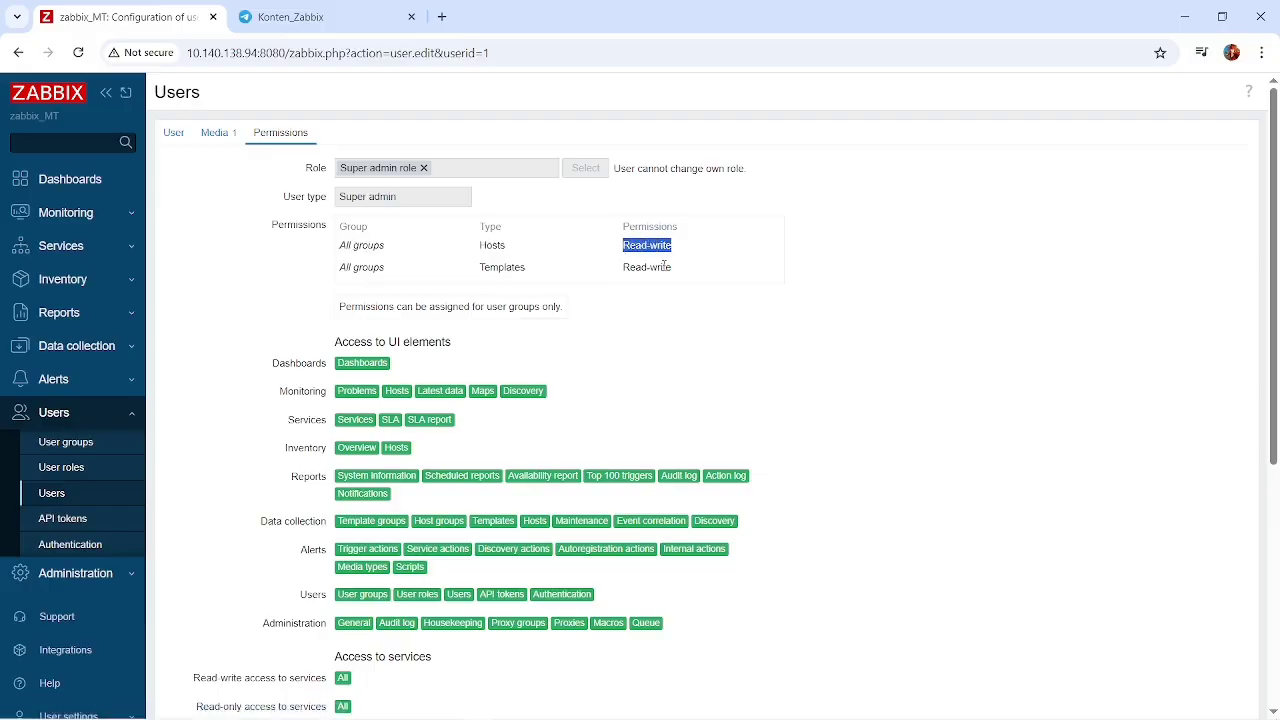
pyautogui.click(663, 266)
pyautogui.scroll(-3, 512, 366)
pyautogui.scroll(3, 512, 366)
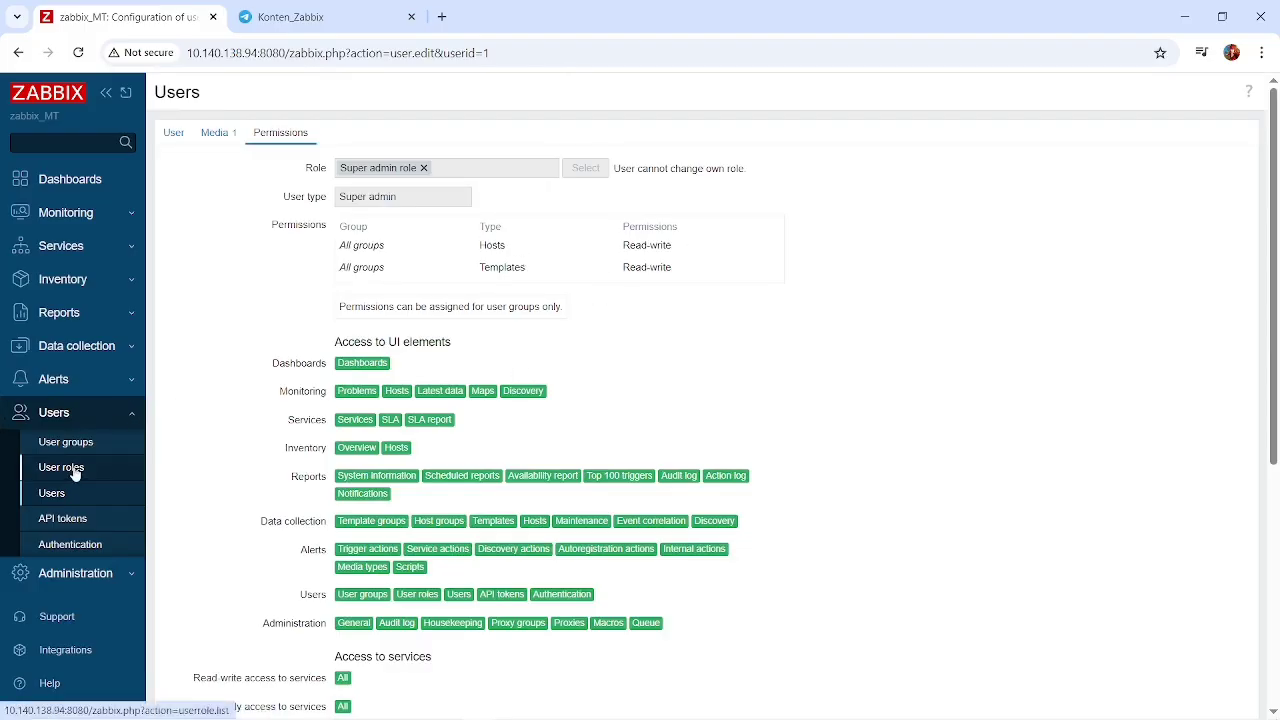
pyautogui.hotkey('alt', 'Tab')
pyautogui.hotkey('alt', 'Tab')
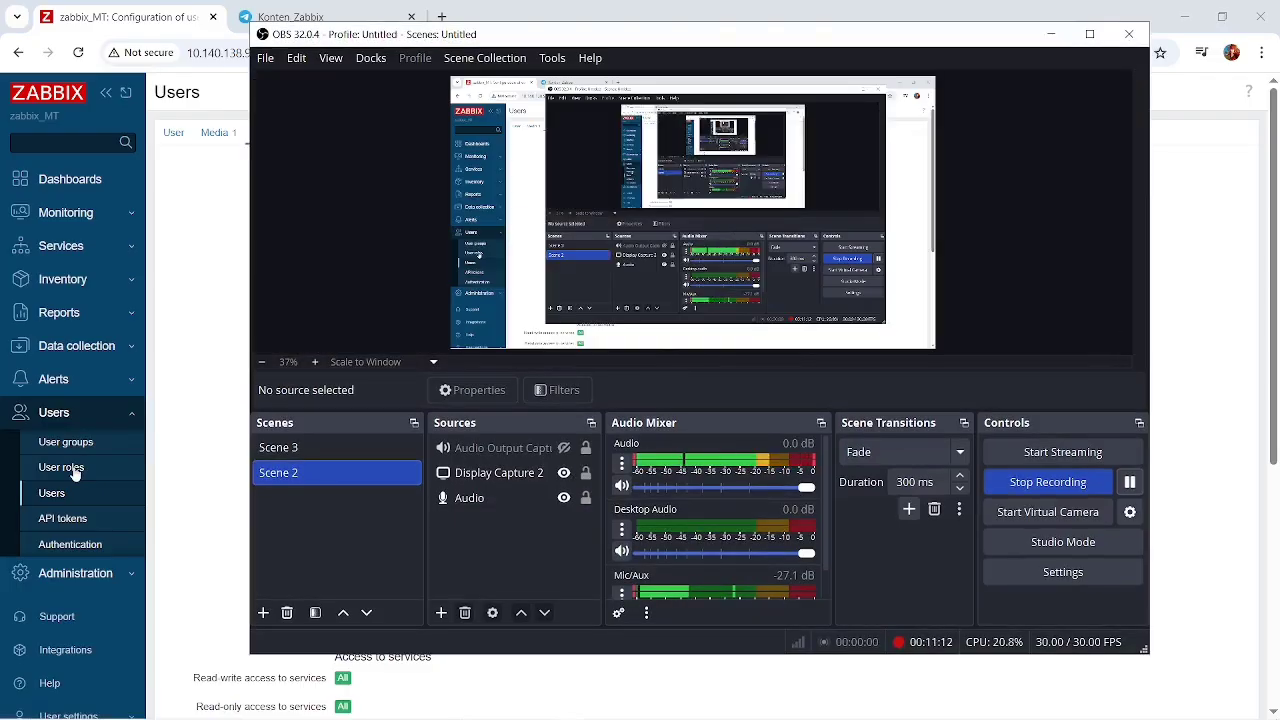
pyautogui.click(203, 458)
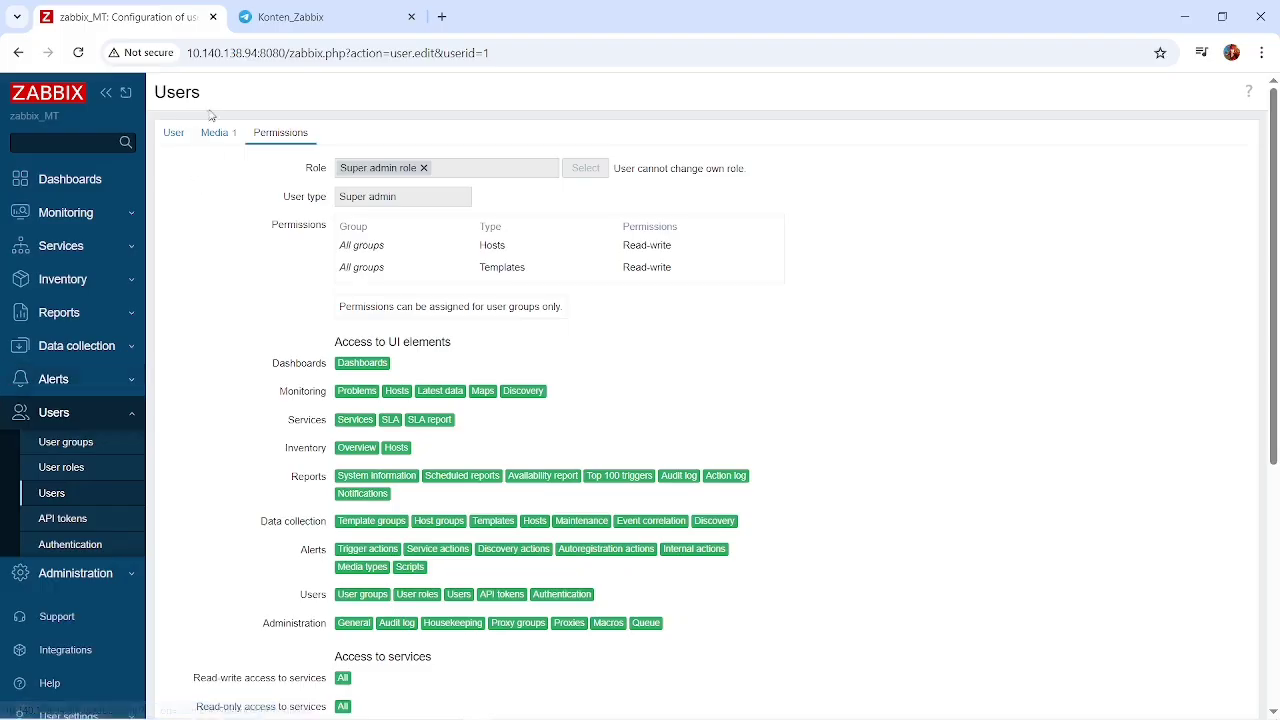
pyautogui.click(184, 133)
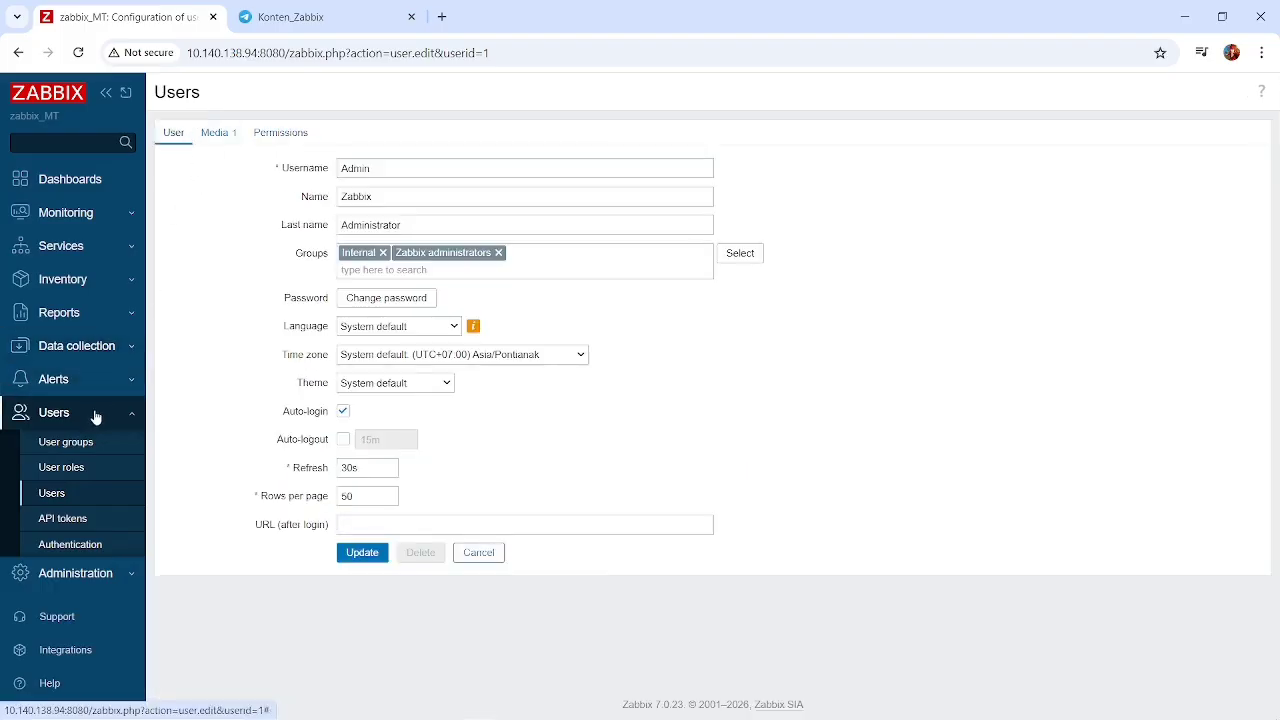
# Check the Telegram entry's status in the list of alert media types.
pyautogui.click(134, 378)
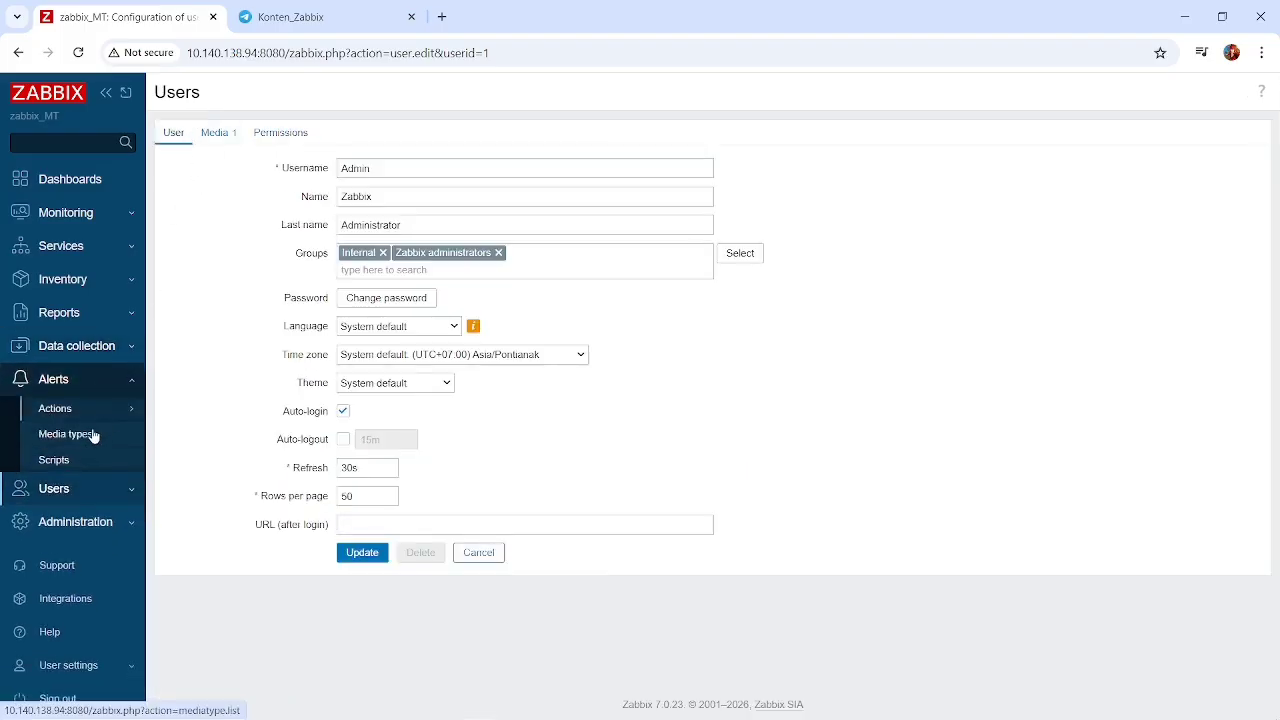
pyautogui.click(80, 438)
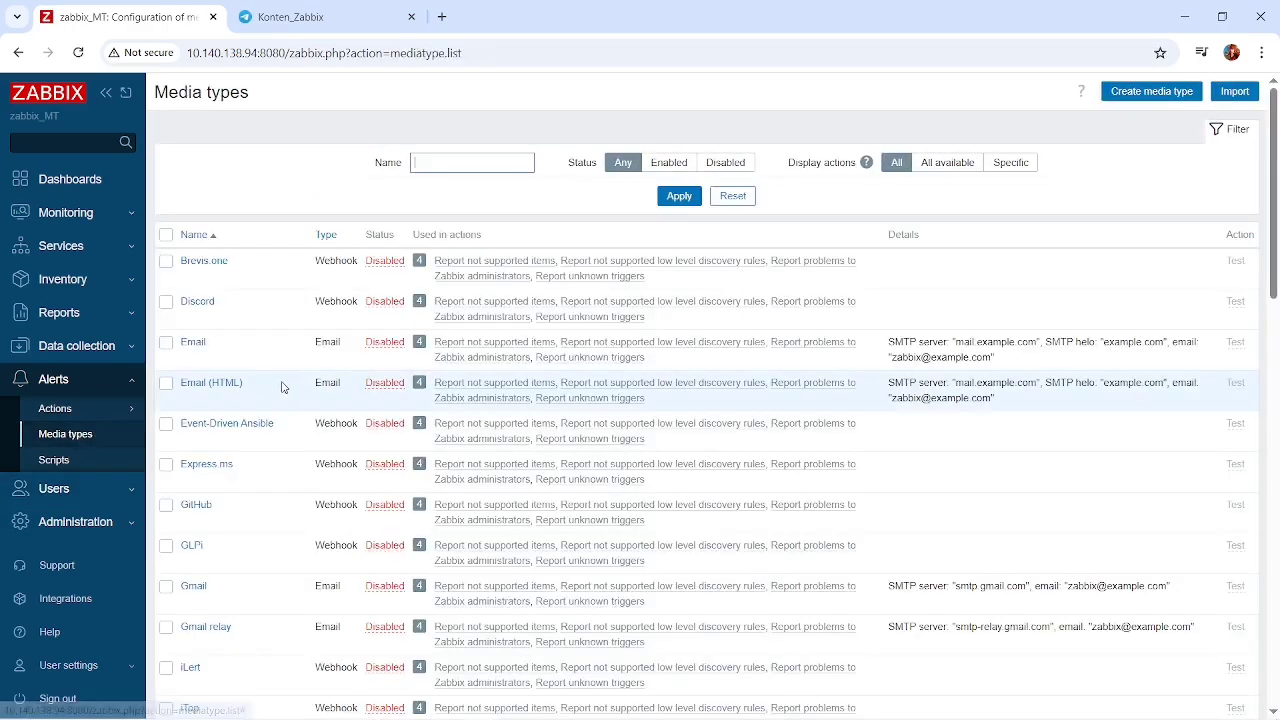
pyautogui.scroll(-7, 290, 387)
pyautogui.scroll(-6, 290, 387)
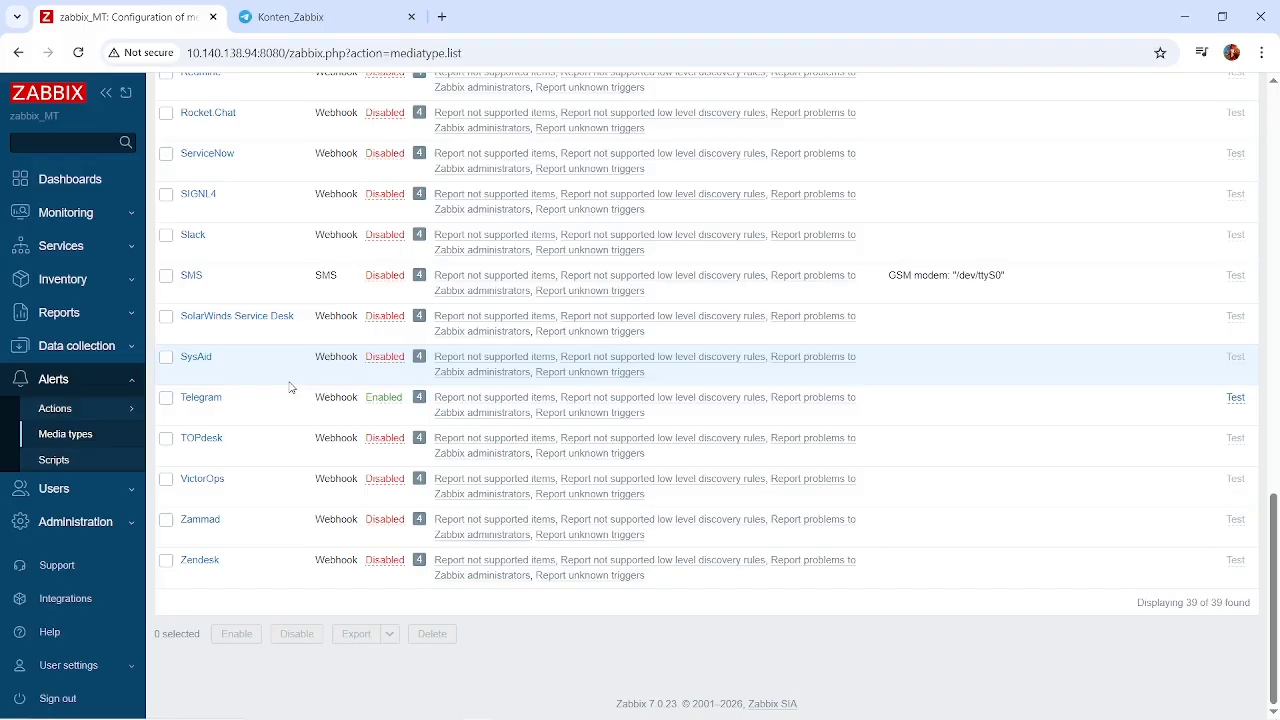
# Start a new trigger action and name it "Mikrotik Mati".
pyautogui.click(58, 378)
pyautogui.click(104, 385)
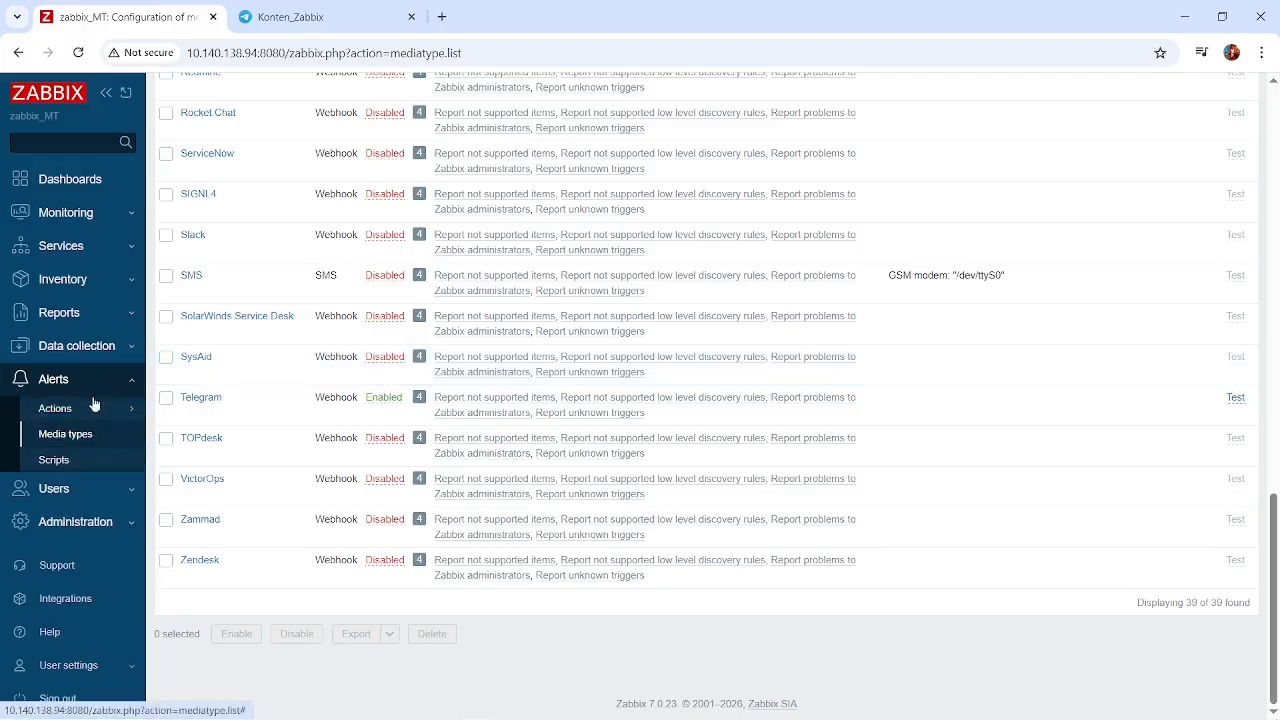
pyautogui.click(75, 413)
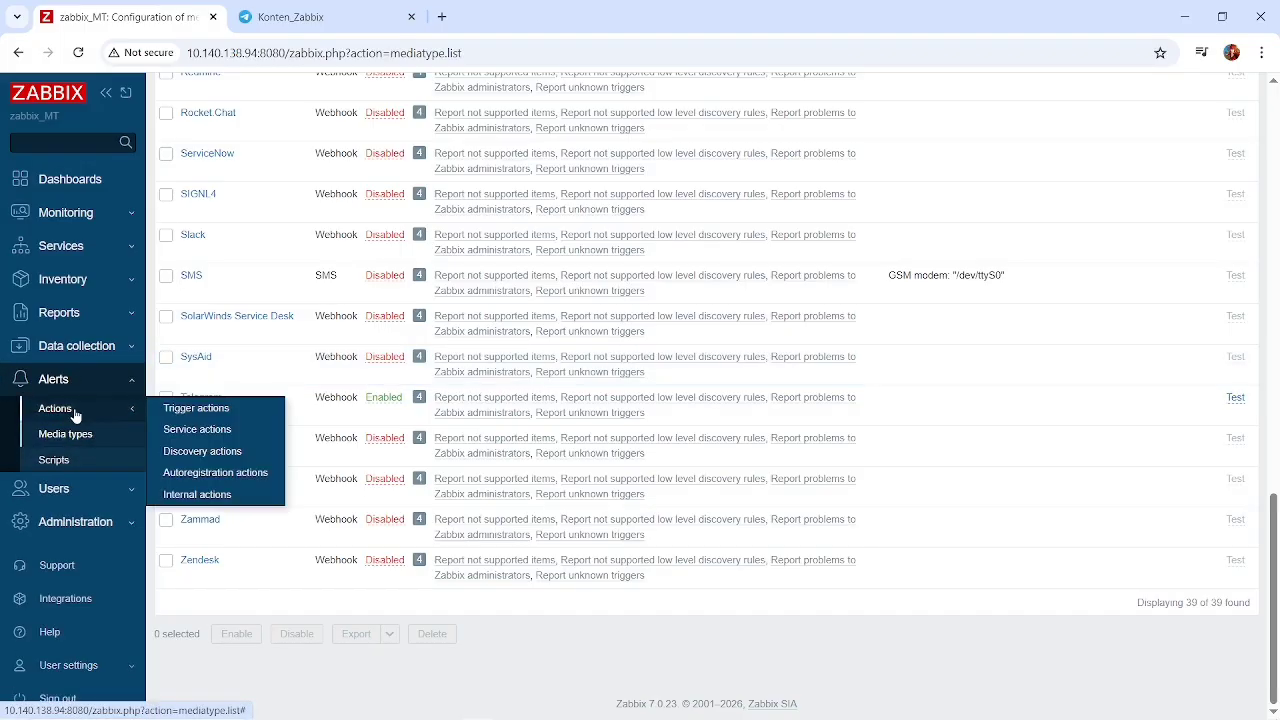
pyautogui.click(205, 408)
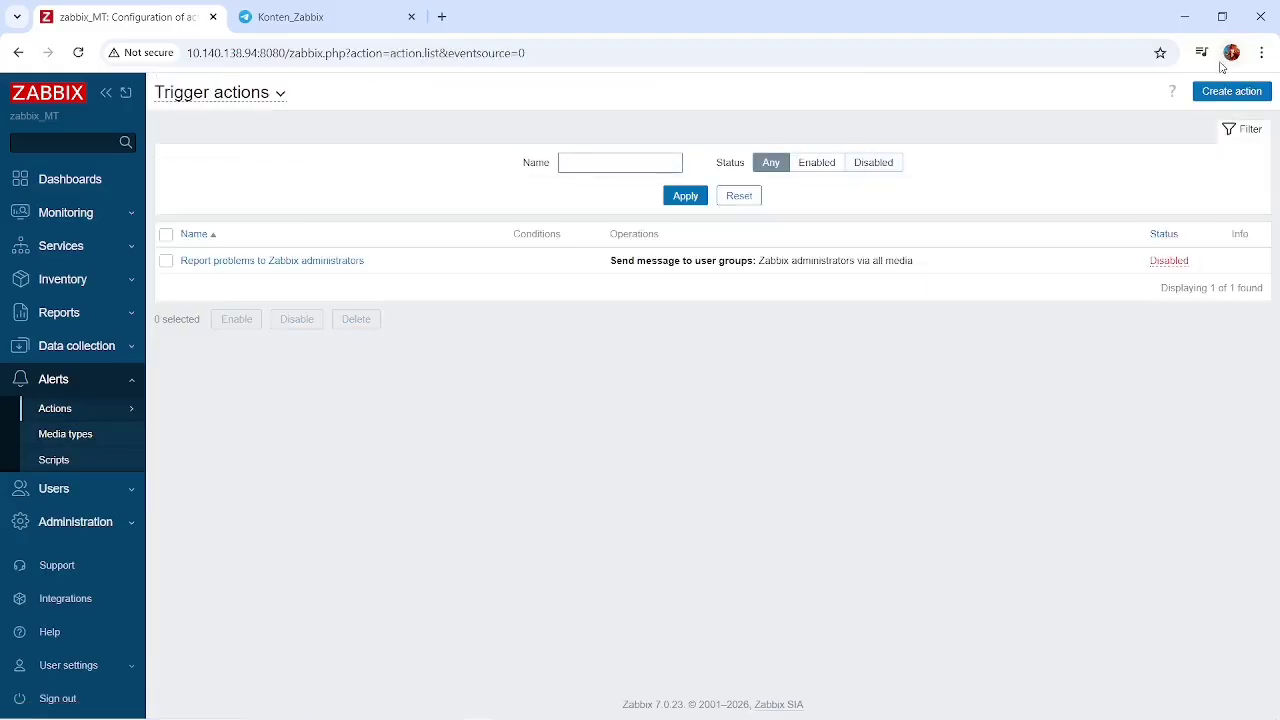
pyautogui.click(1255, 90)
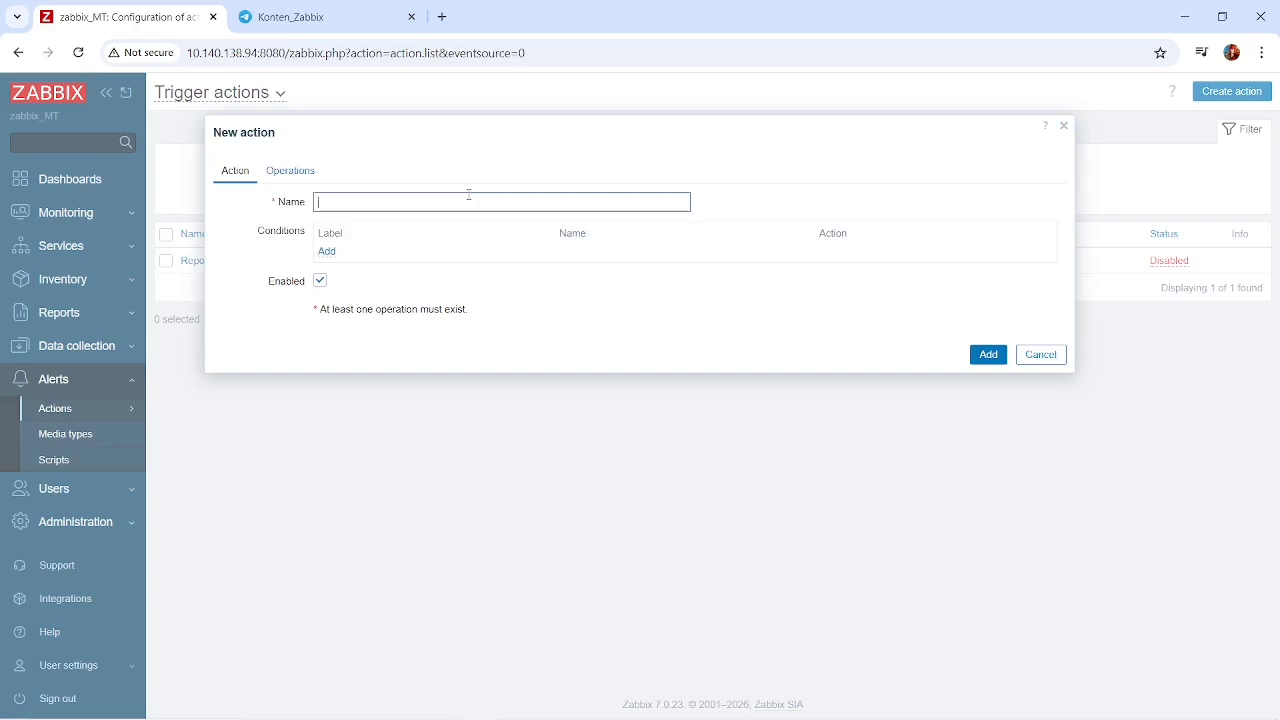
pyautogui.write('Mikrotik Mati')
# Start a condition of type Trigger with Host as the trigger source and bring up the mikrotik host's triggers.
pyautogui.click(330, 252)
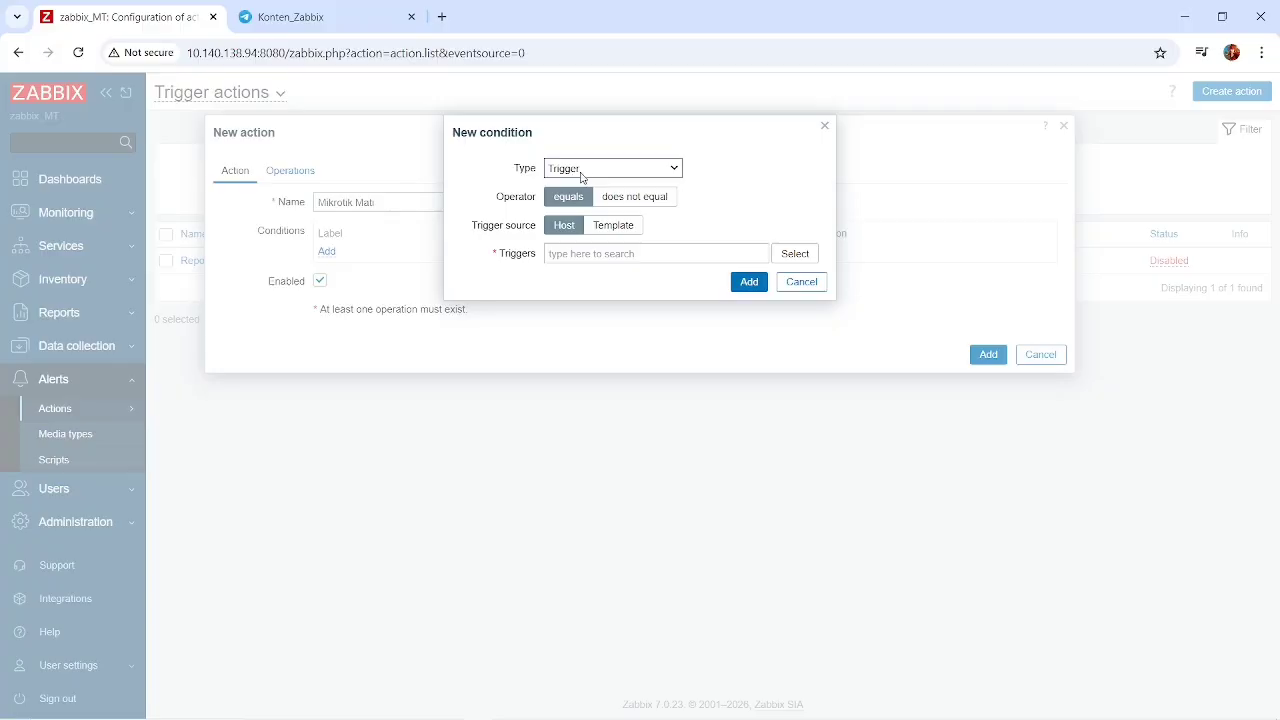
pyautogui.click(586, 177)
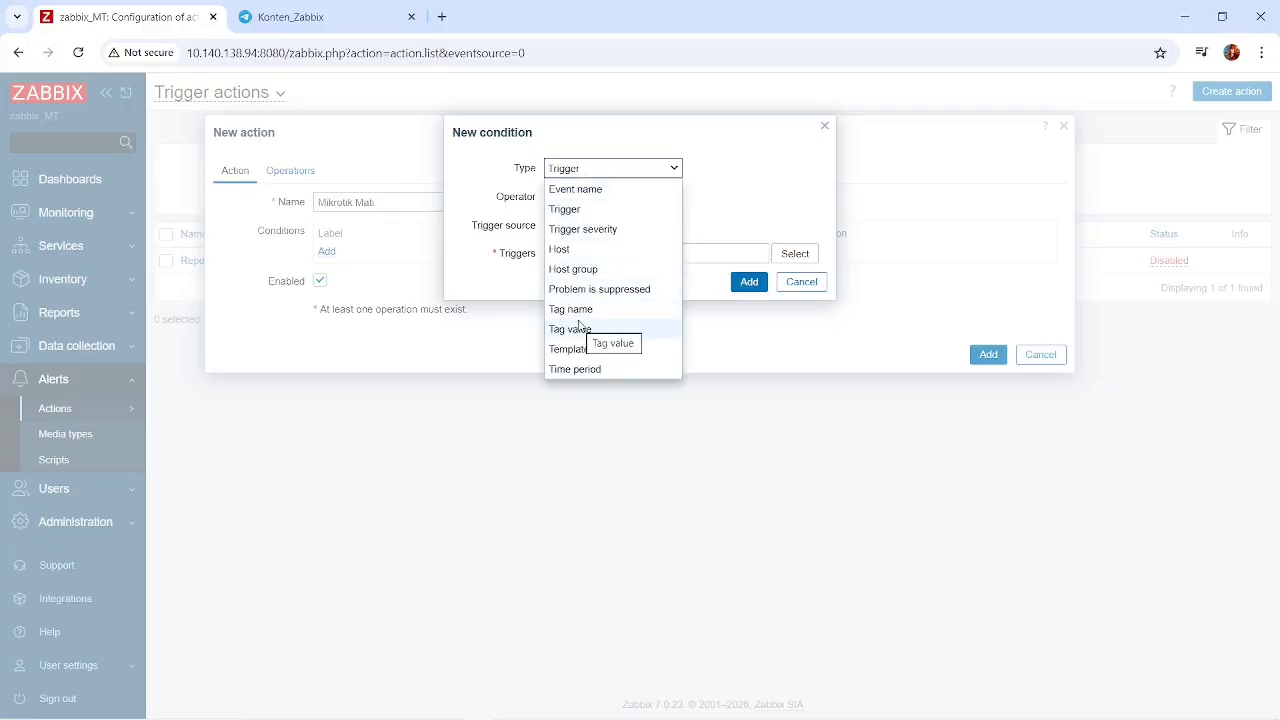
pyautogui.click(597, 208)
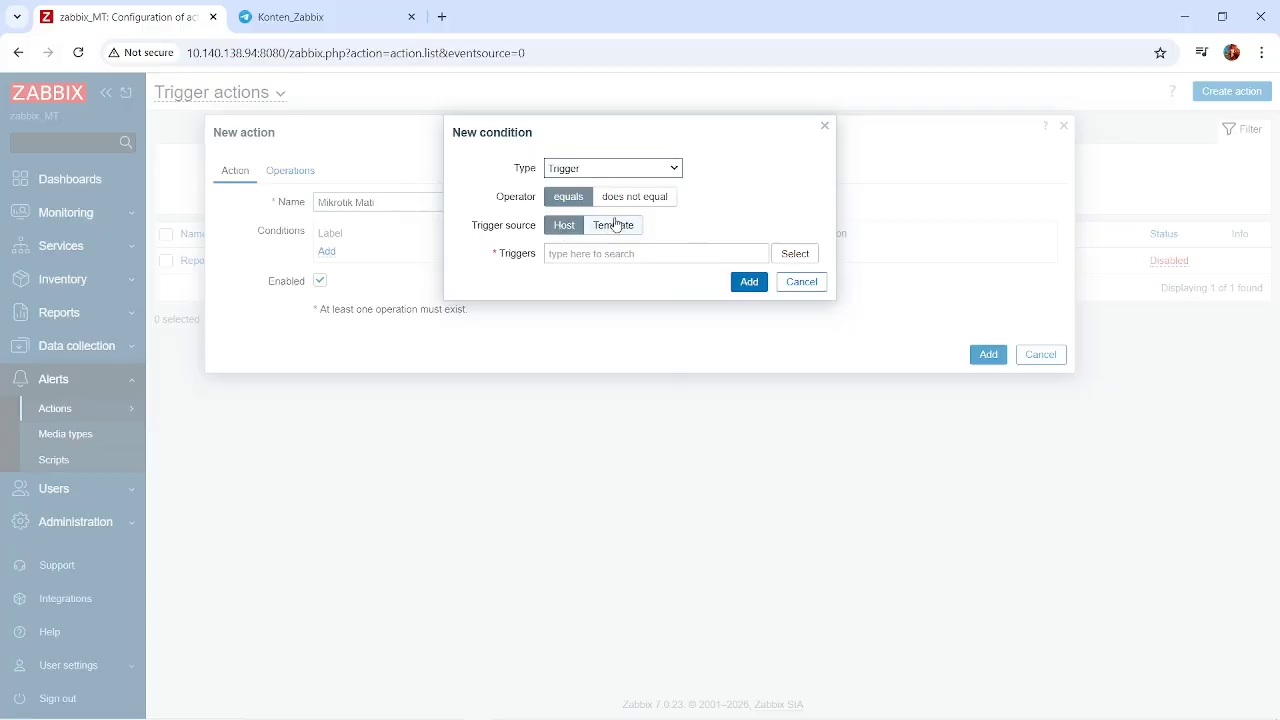
pyautogui.click(613, 226)
pyautogui.click(581, 227)
pyautogui.click(795, 254)
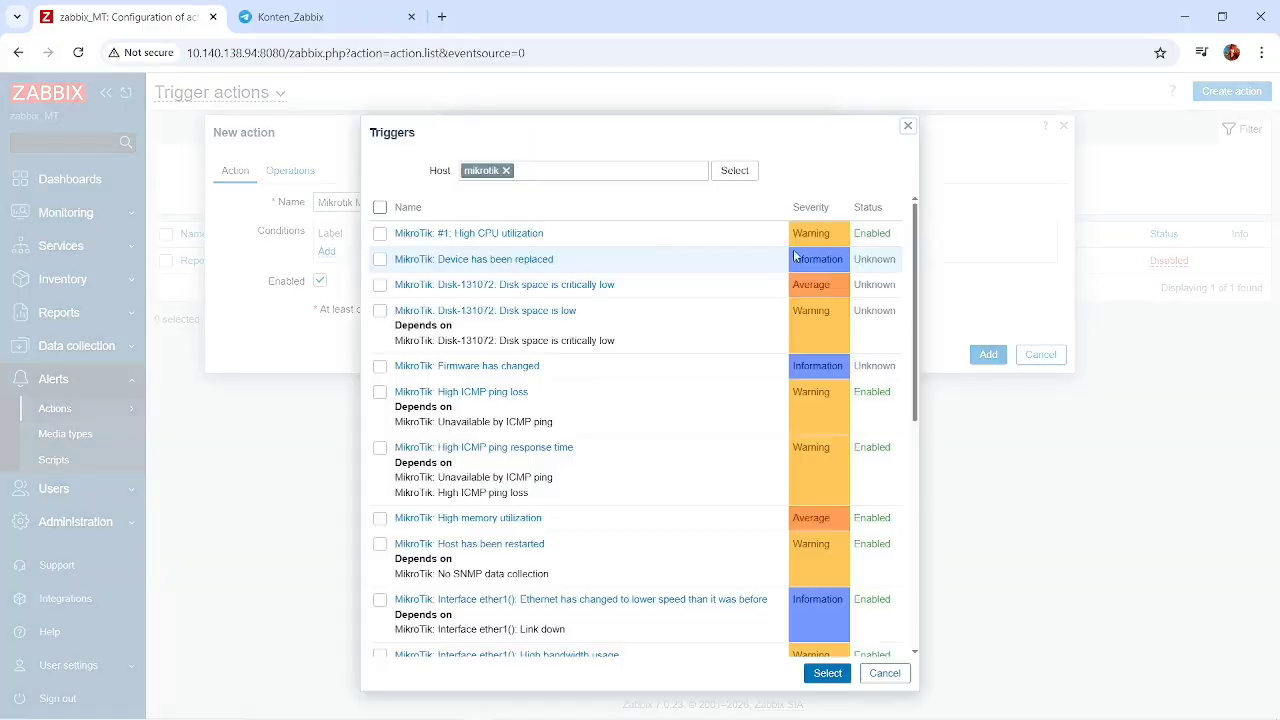
# Choose the "MikroTik: Unavailable by ICMP ping" trigger of the mikrotik host for the condition.
pyautogui.scroll(-3, 472, 402)
pyautogui.scroll(1, 472, 402)
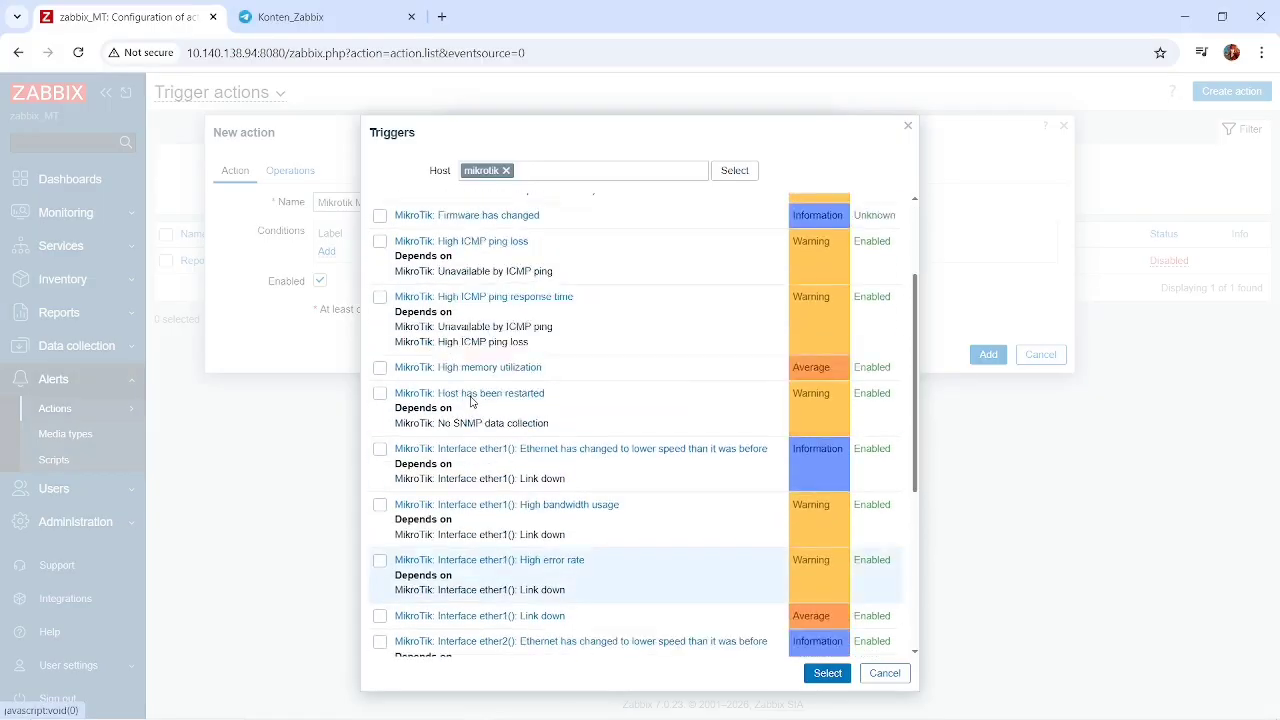
pyautogui.scroll(-5, 472, 402)
pyautogui.scroll(8, 472, 400)
pyautogui.scroll(-10, 472, 400)
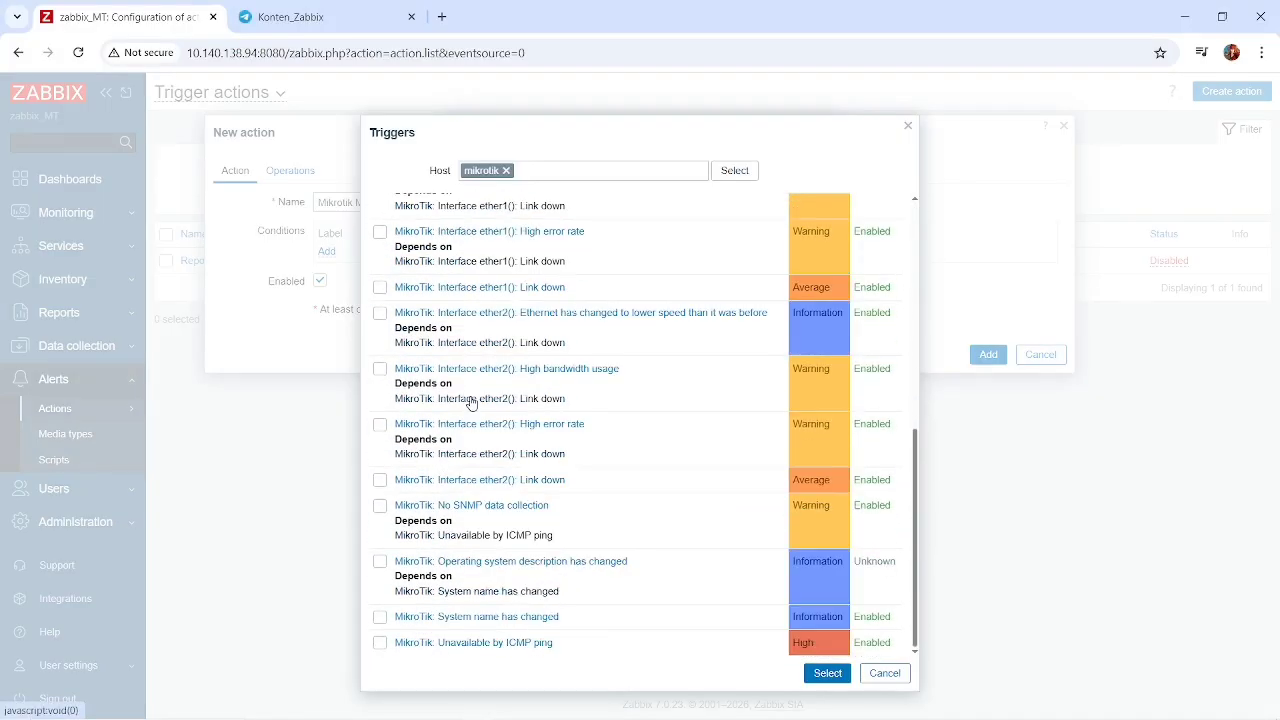
pyautogui.scroll(10, 471, 397)
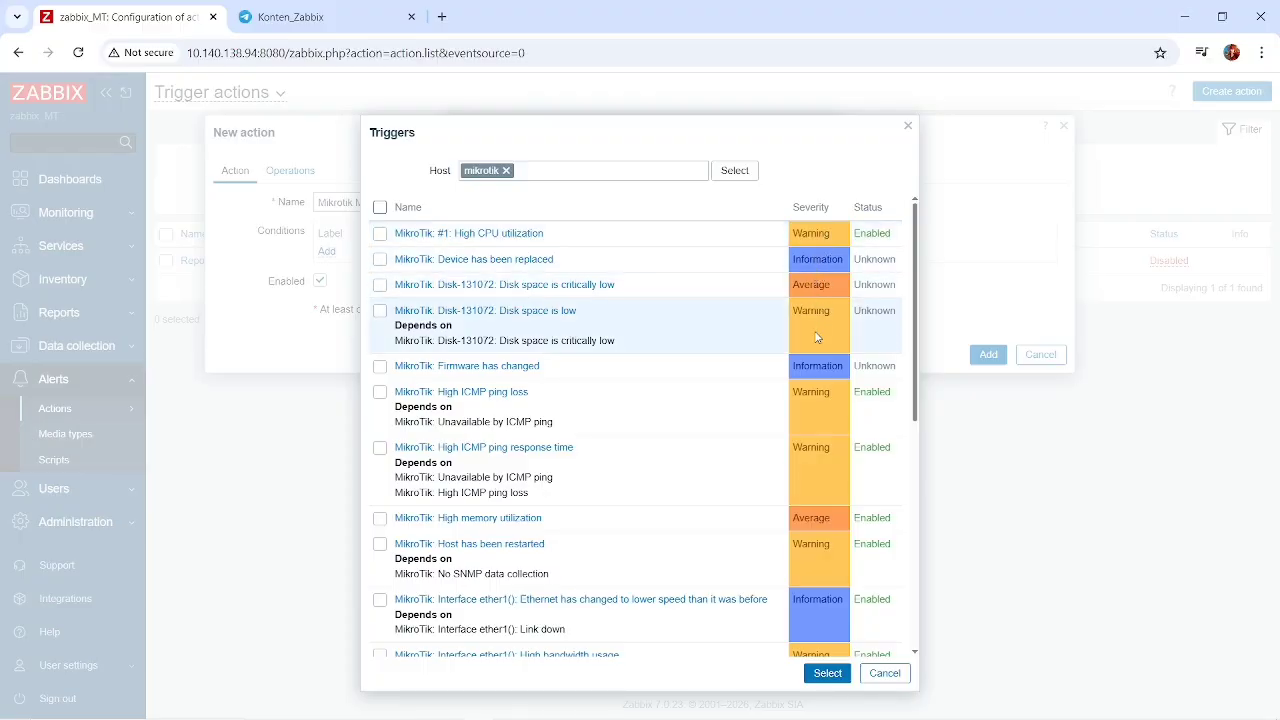
pyautogui.scroll(-10, 816, 337)
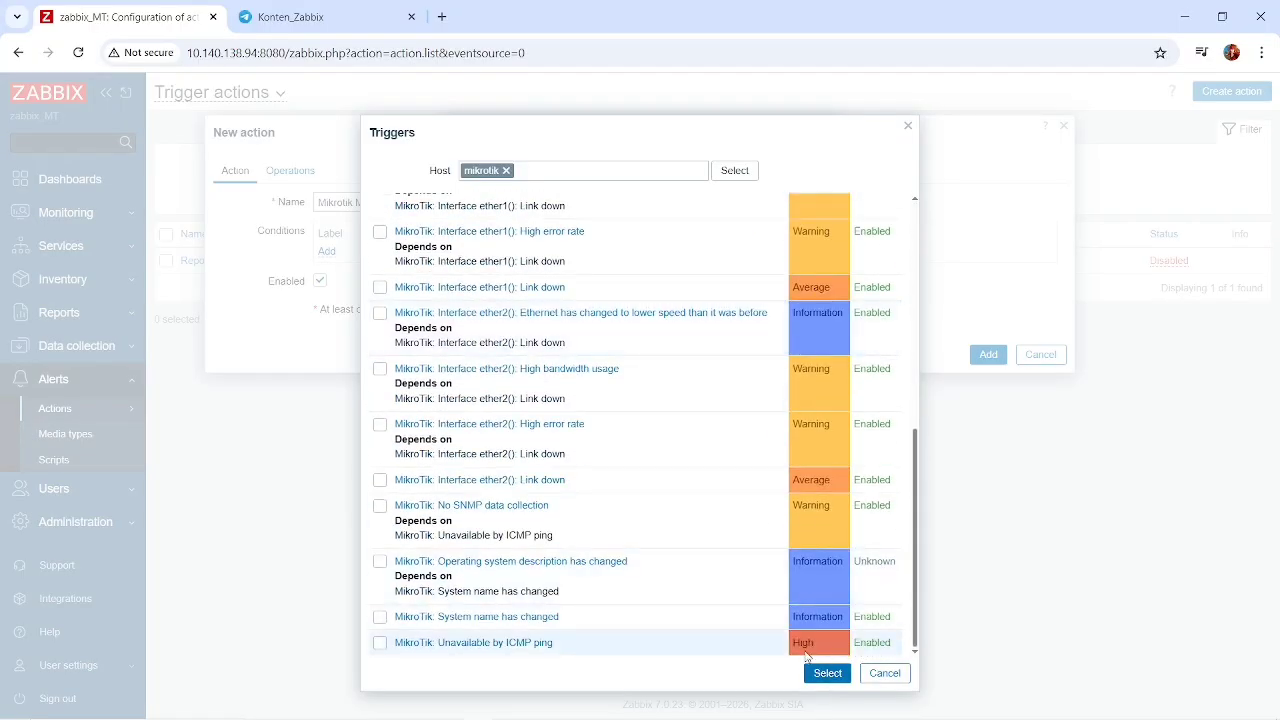
pyautogui.click(380, 644)
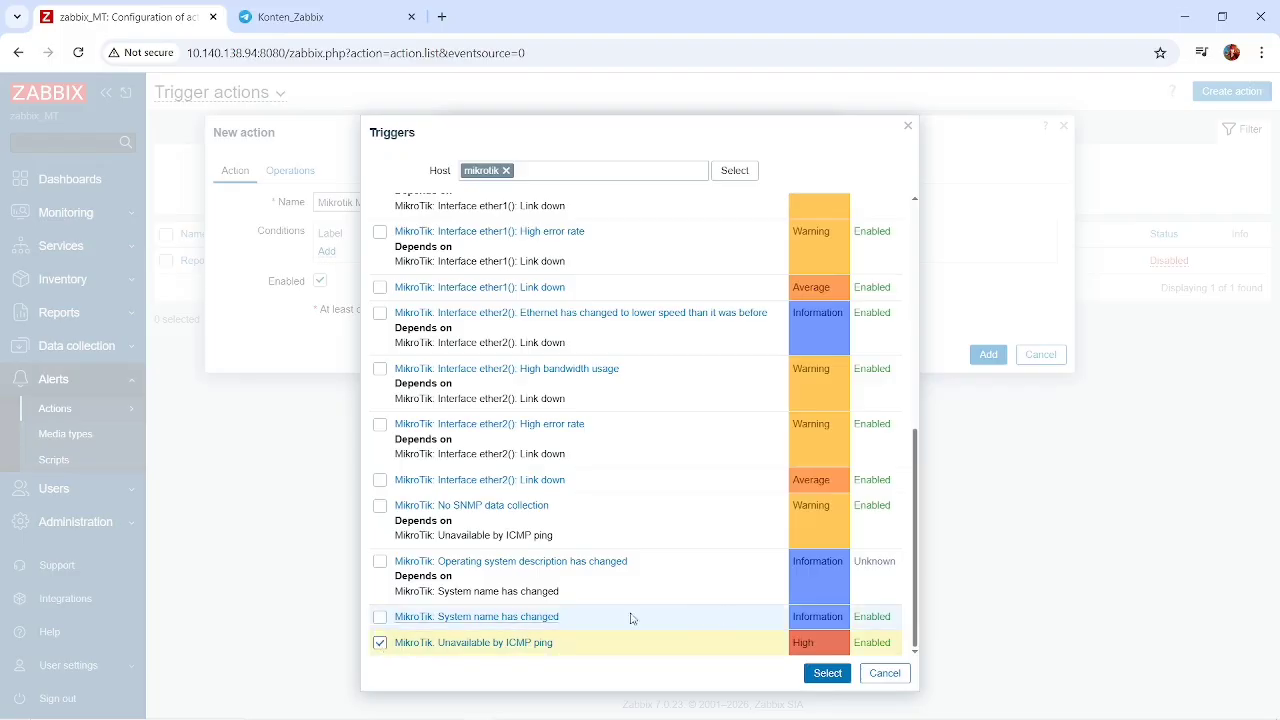
pyautogui.click(826, 674)
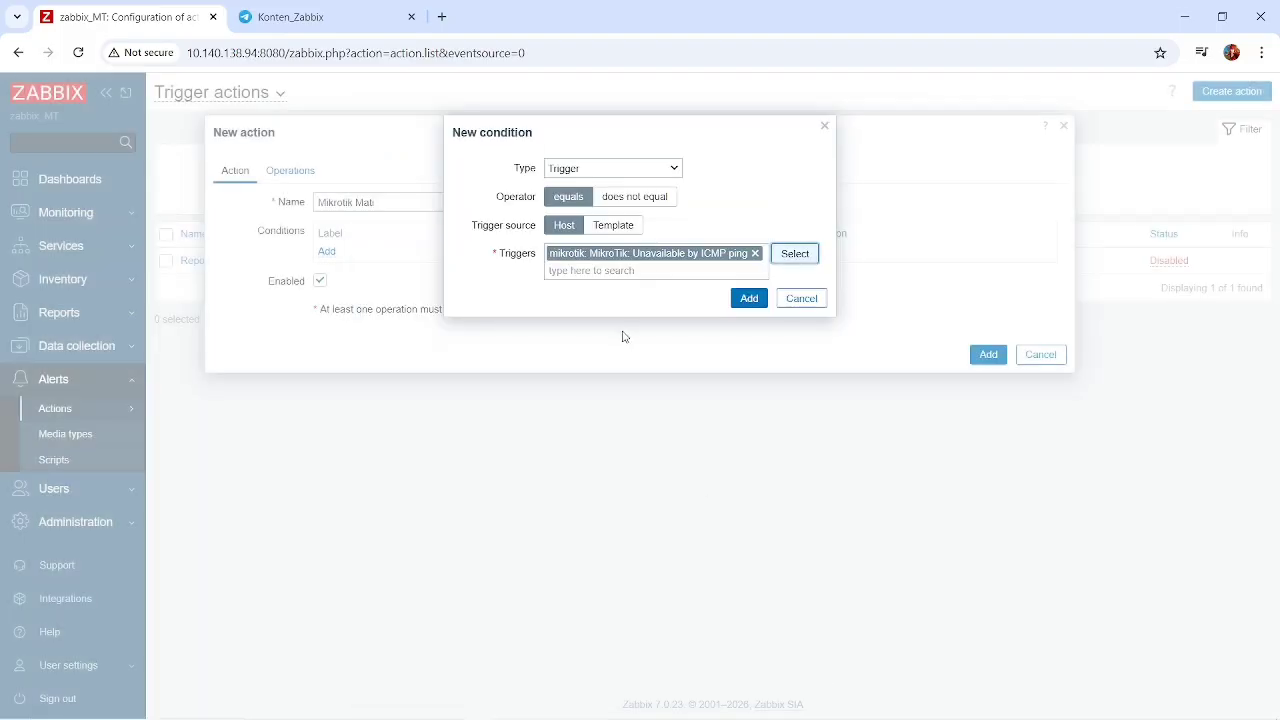
# Recheck the trigger selection for the condition and add the condition to the action.
pyautogui.click(783, 258)
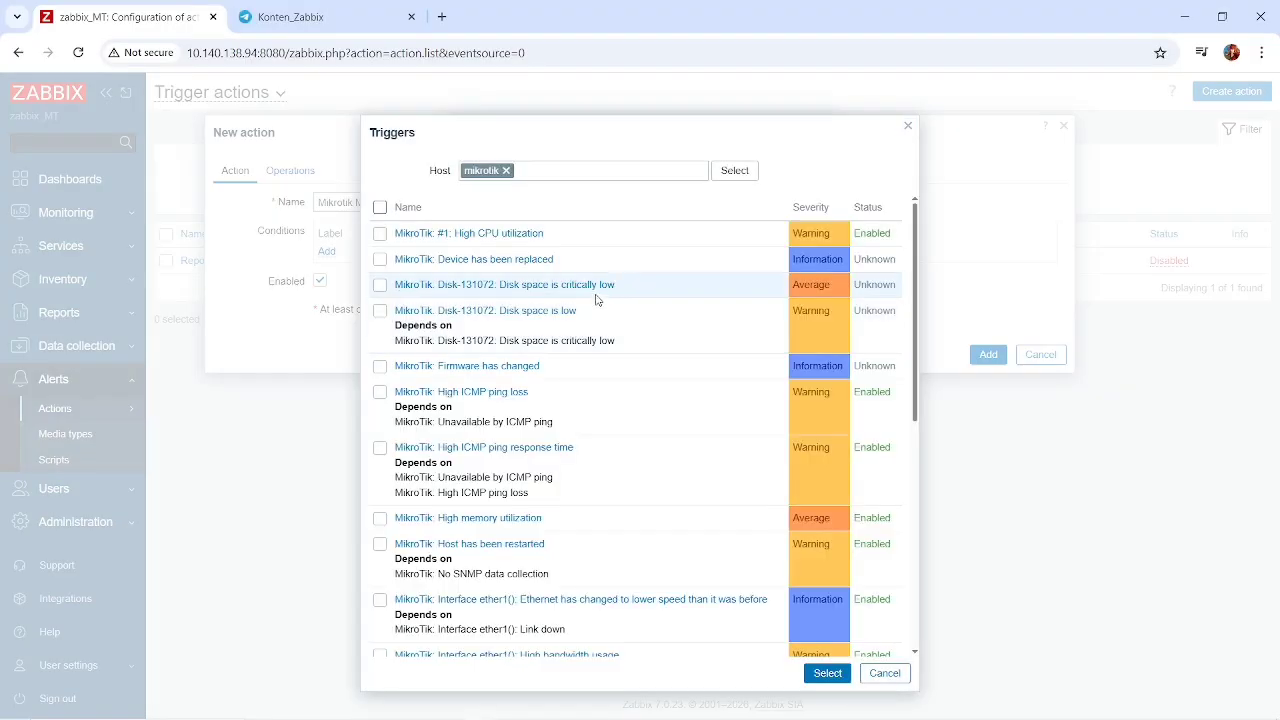
pyautogui.scroll(-10, 500, 557)
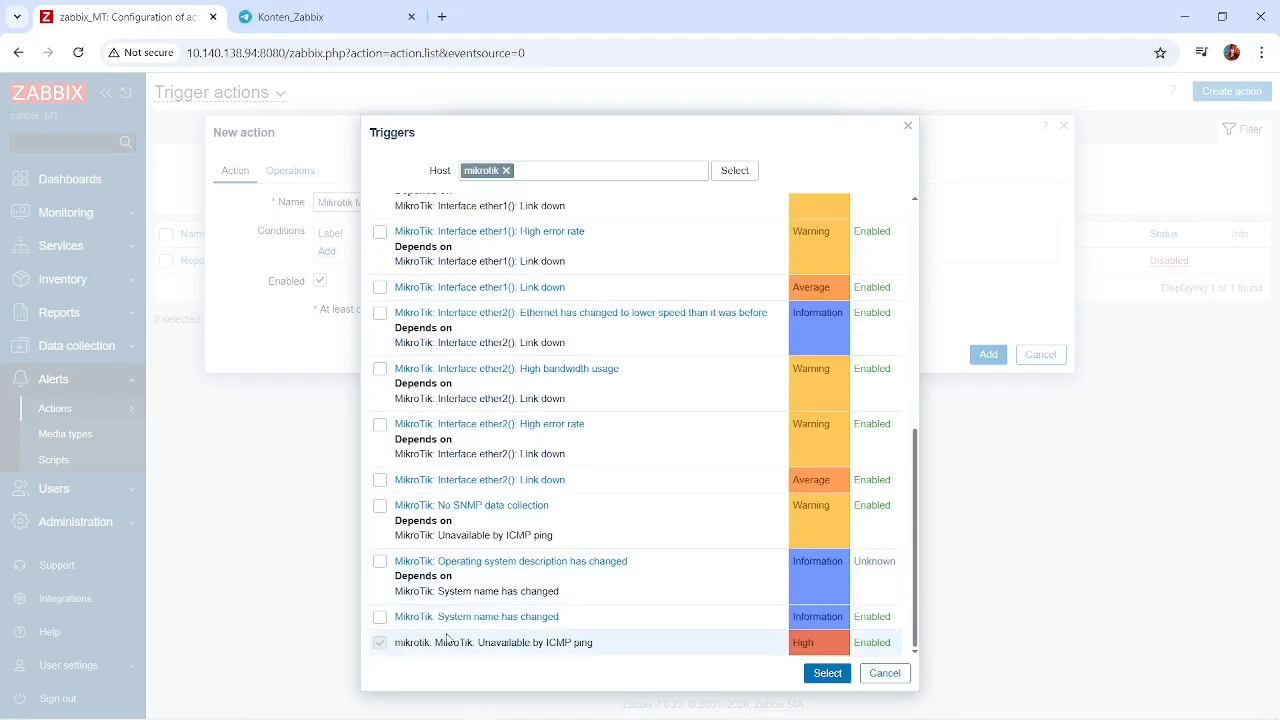
pyautogui.click(822, 675)
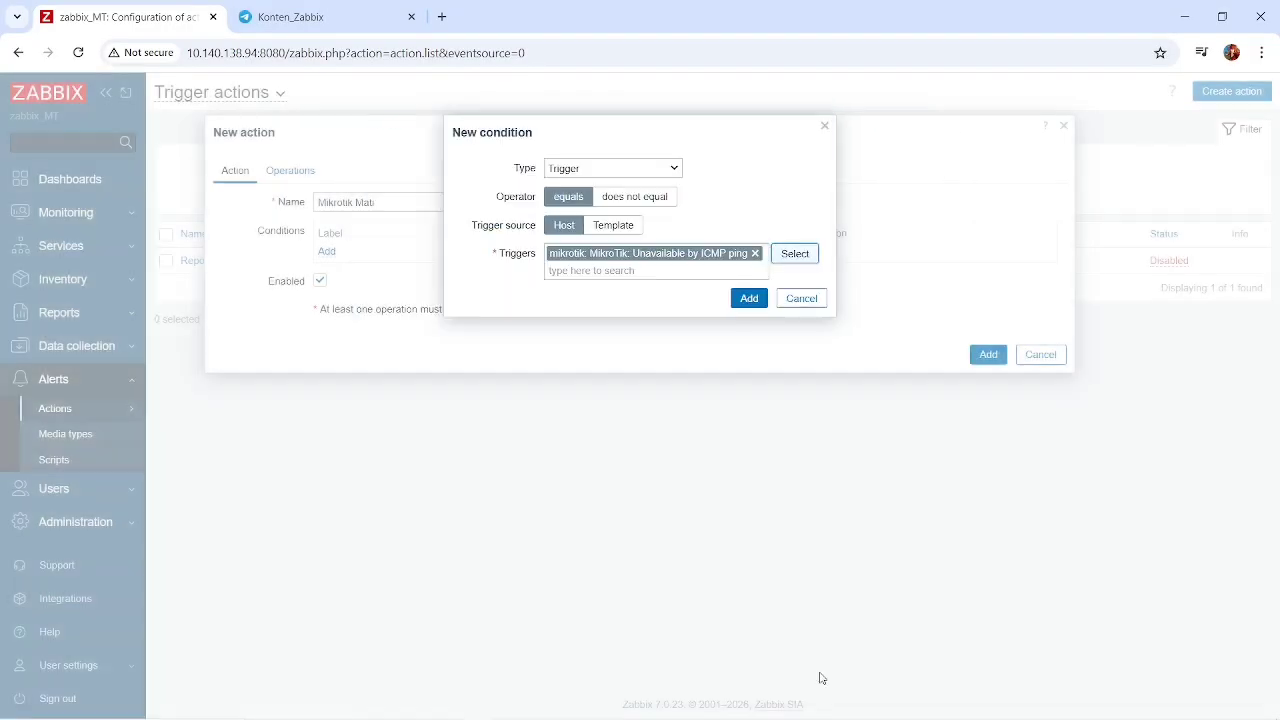
pyautogui.click(748, 299)
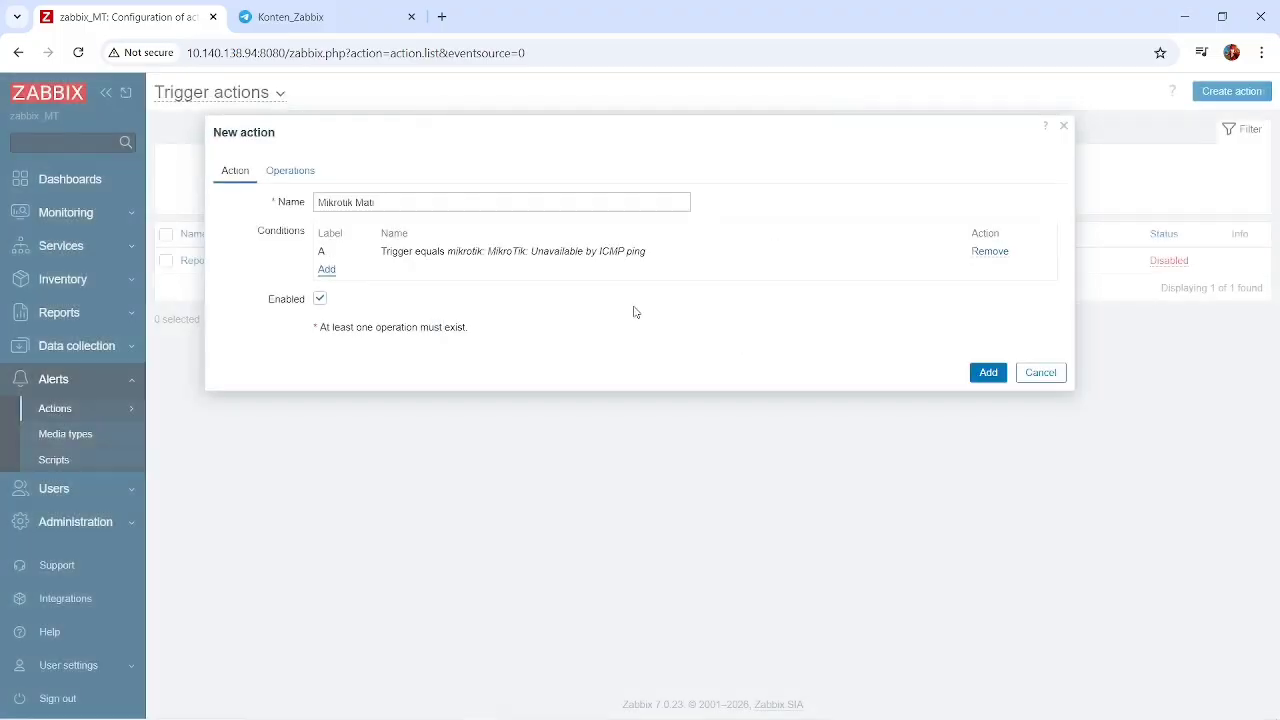
# Set the action's default operation step duration to 1m and recheck its name and condition.
pyautogui.click(285, 176)
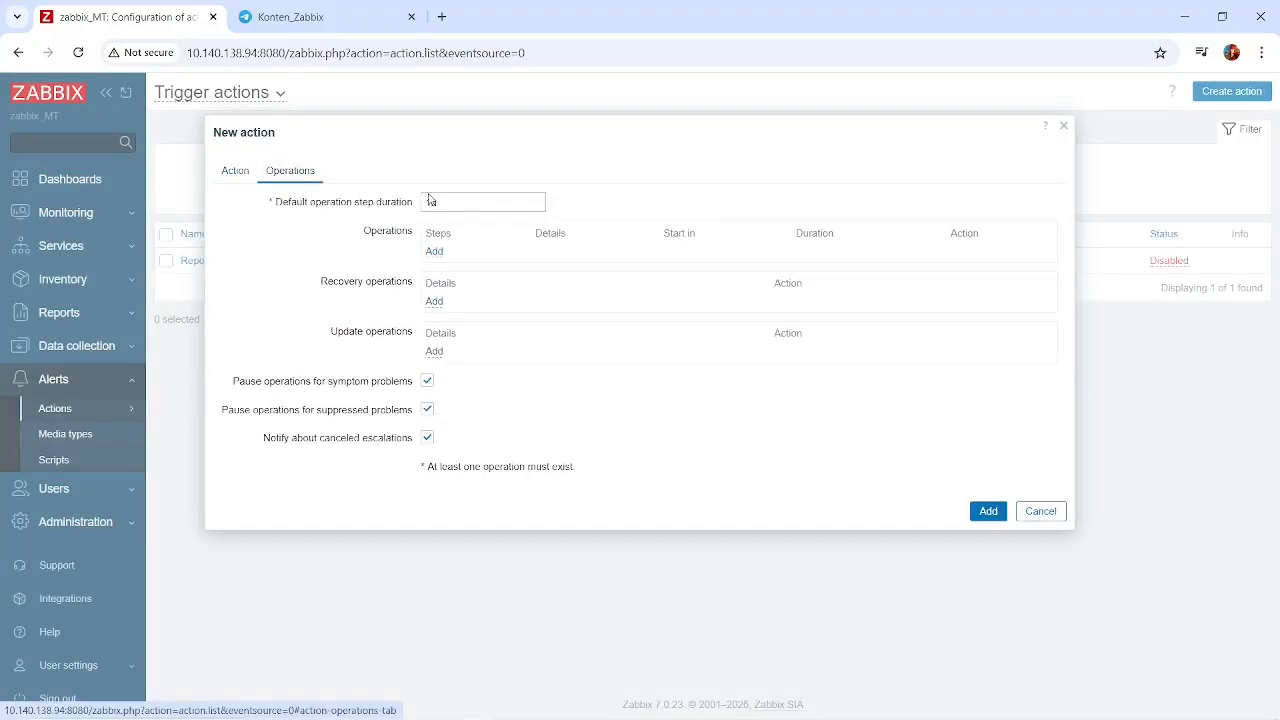
pyautogui.click(426, 203)
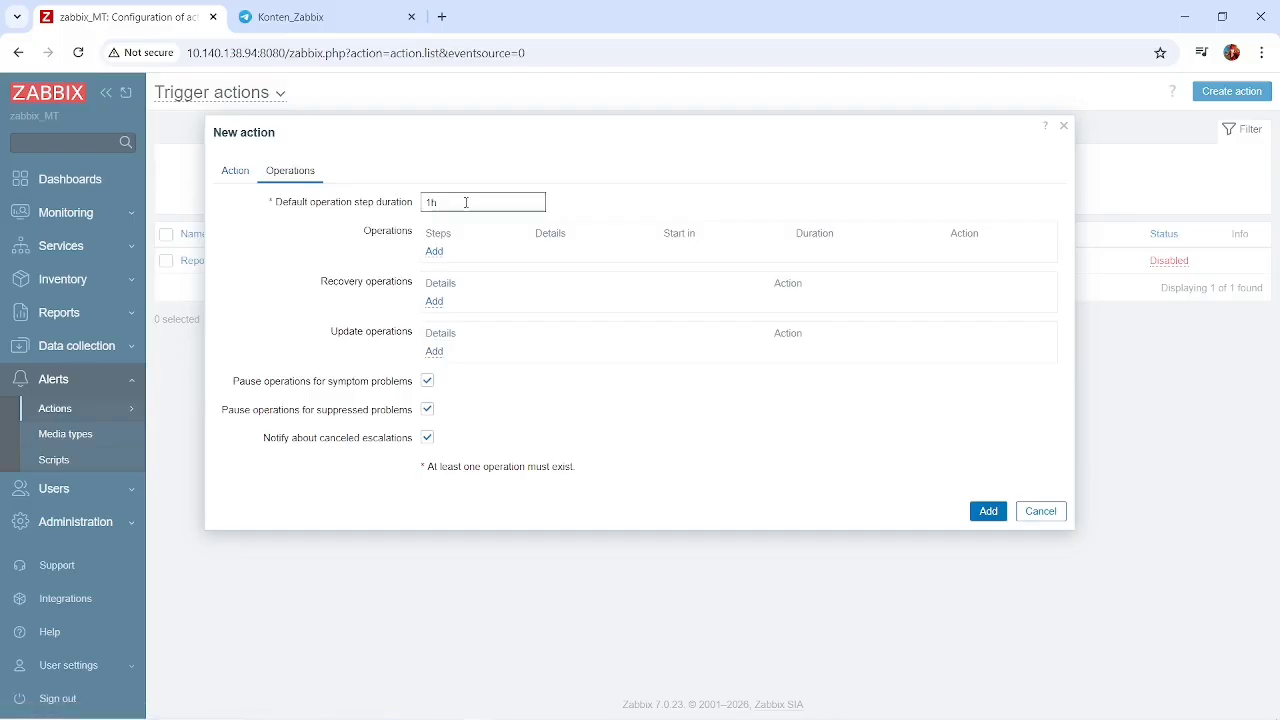
pyautogui.write('1m')
pyautogui.click(240, 174)
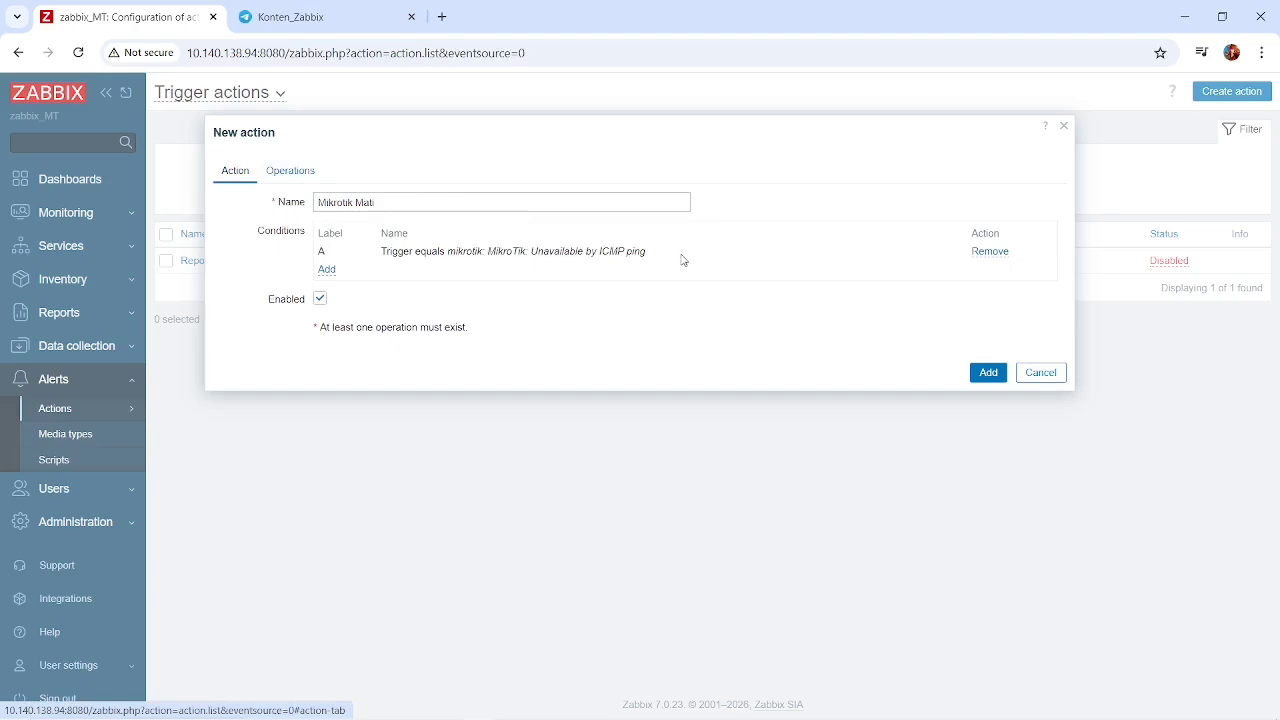
pyautogui.click(295, 180)
pyautogui.click(448, 204)
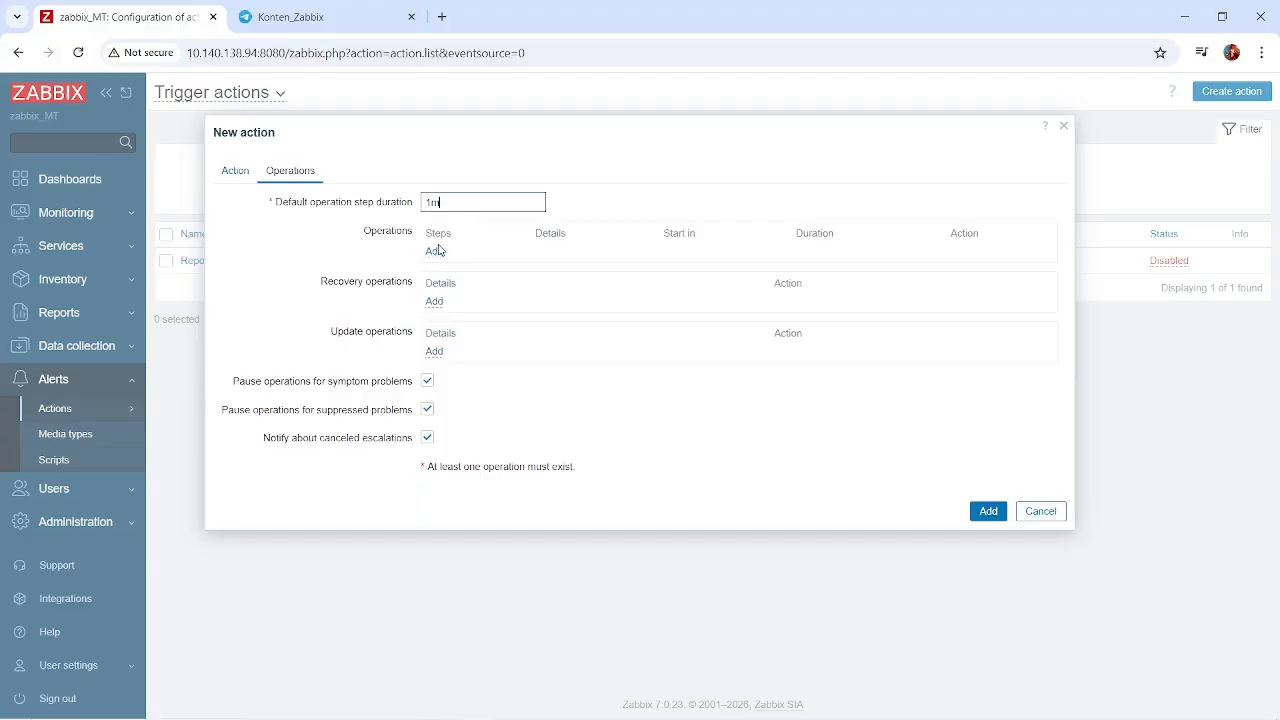
pyautogui.click(238, 180)
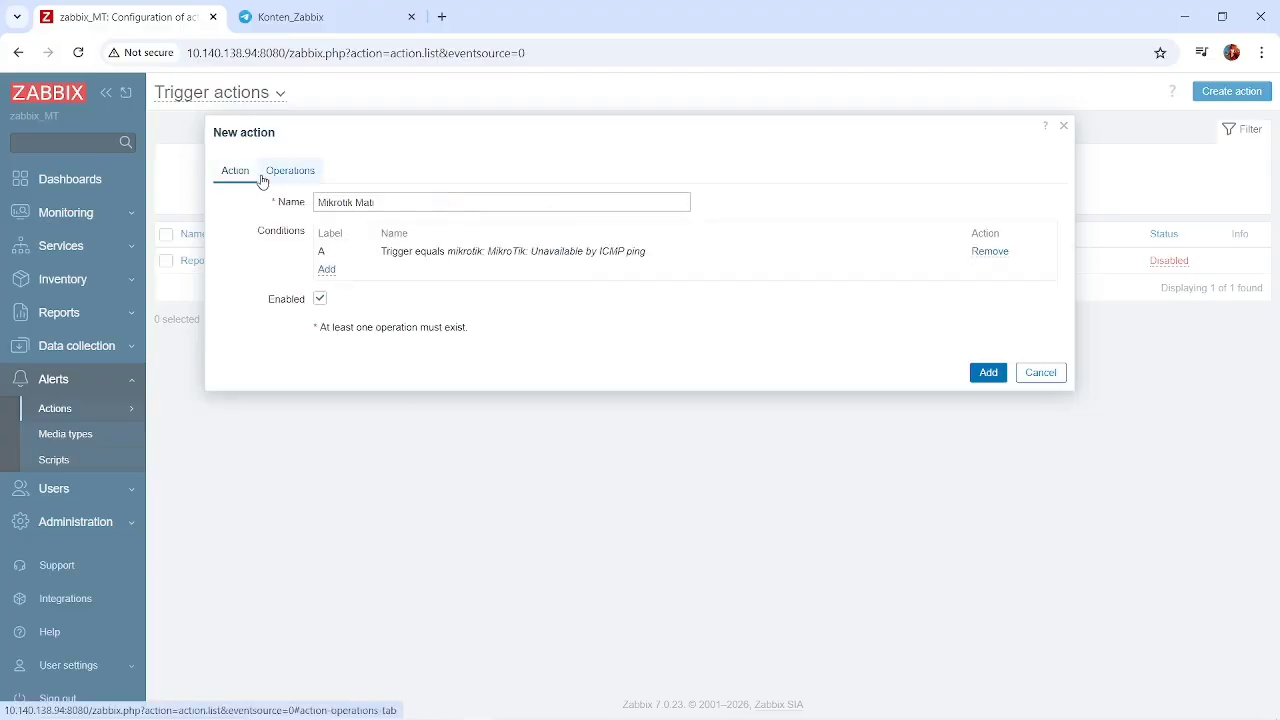
pyautogui.click(264, 176)
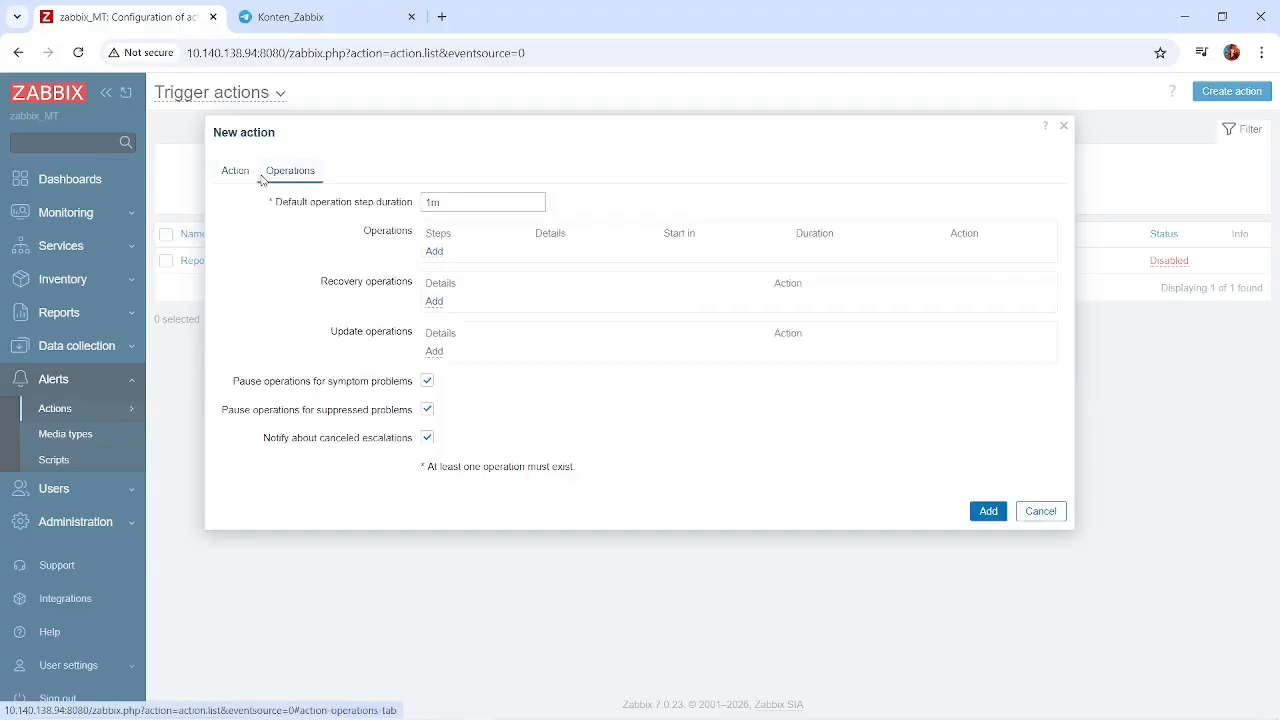
# Add an operation that sends a message to the Admin user via the Telegram media type and save the new action.
pyautogui.click(434, 252)
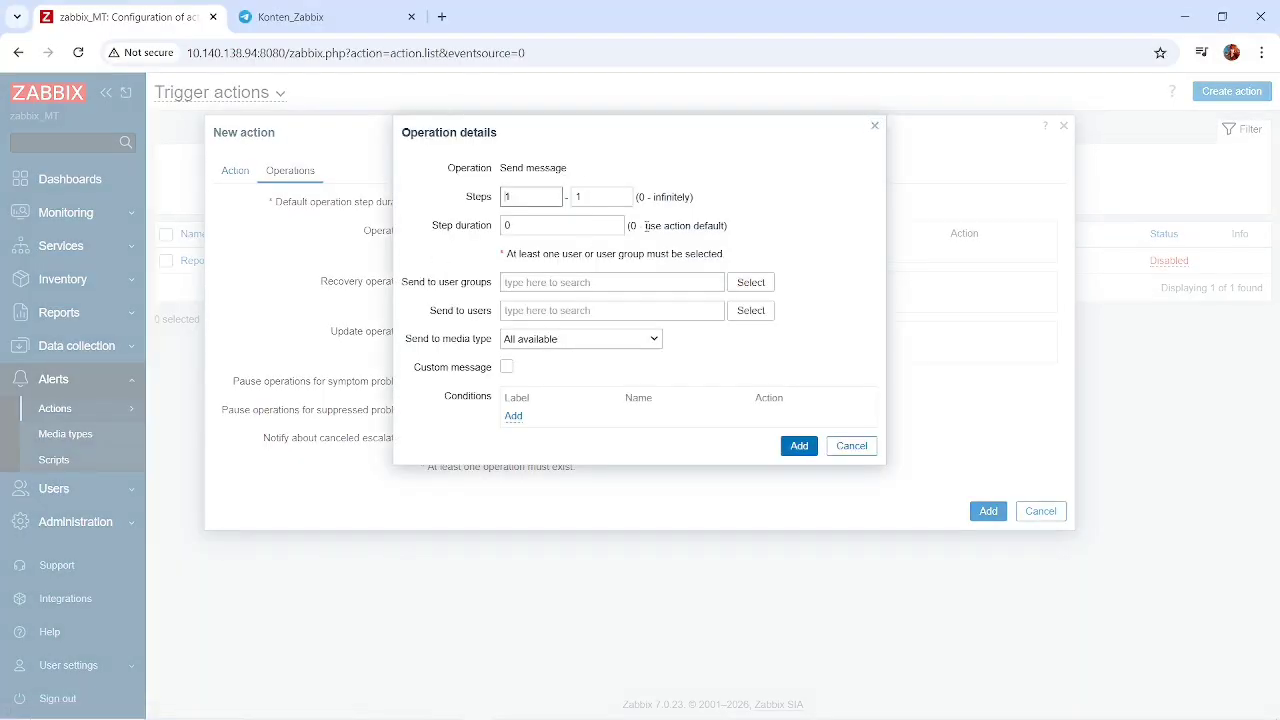
pyautogui.click(751, 310)
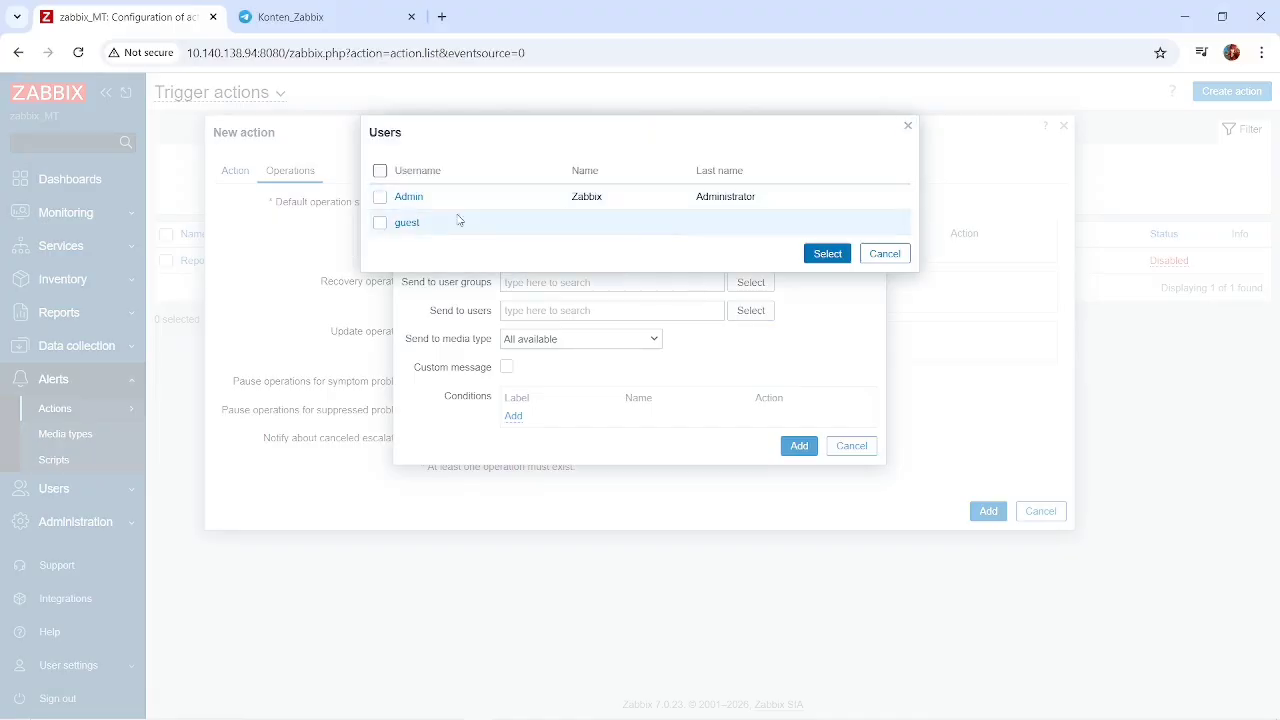
pyautogui.click(380, 197)
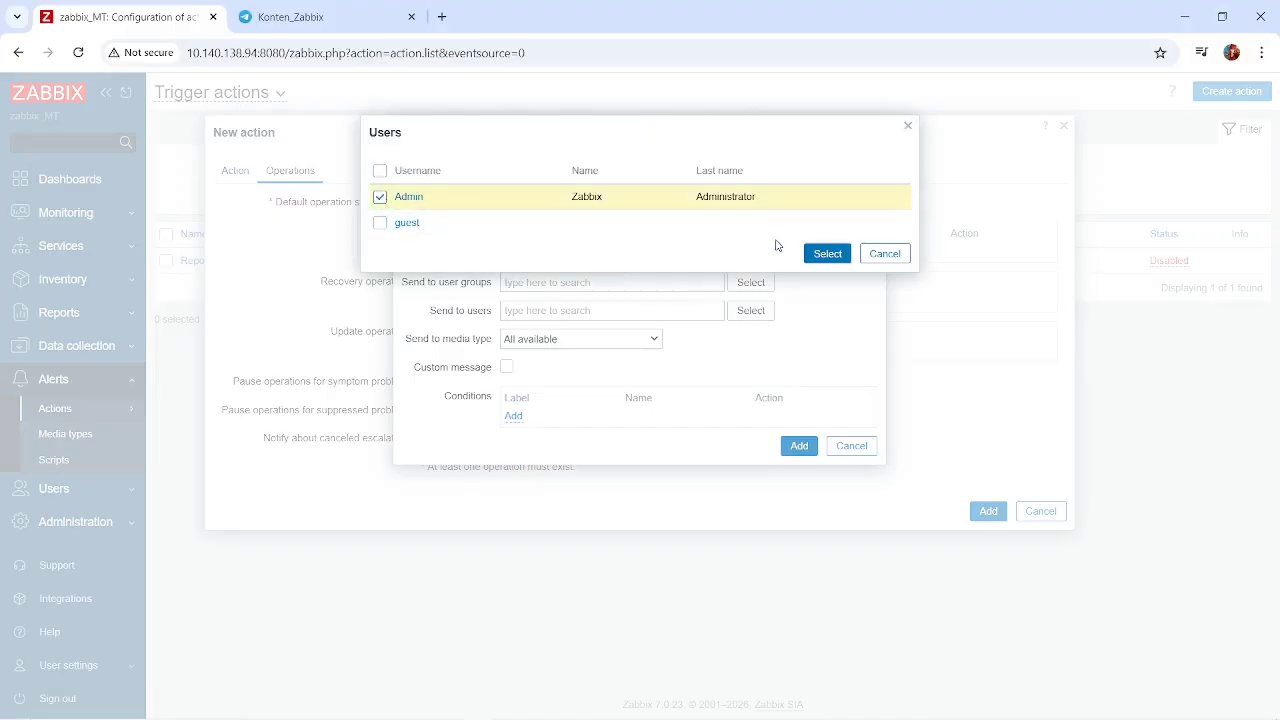
pyautogui.click(826, 256)
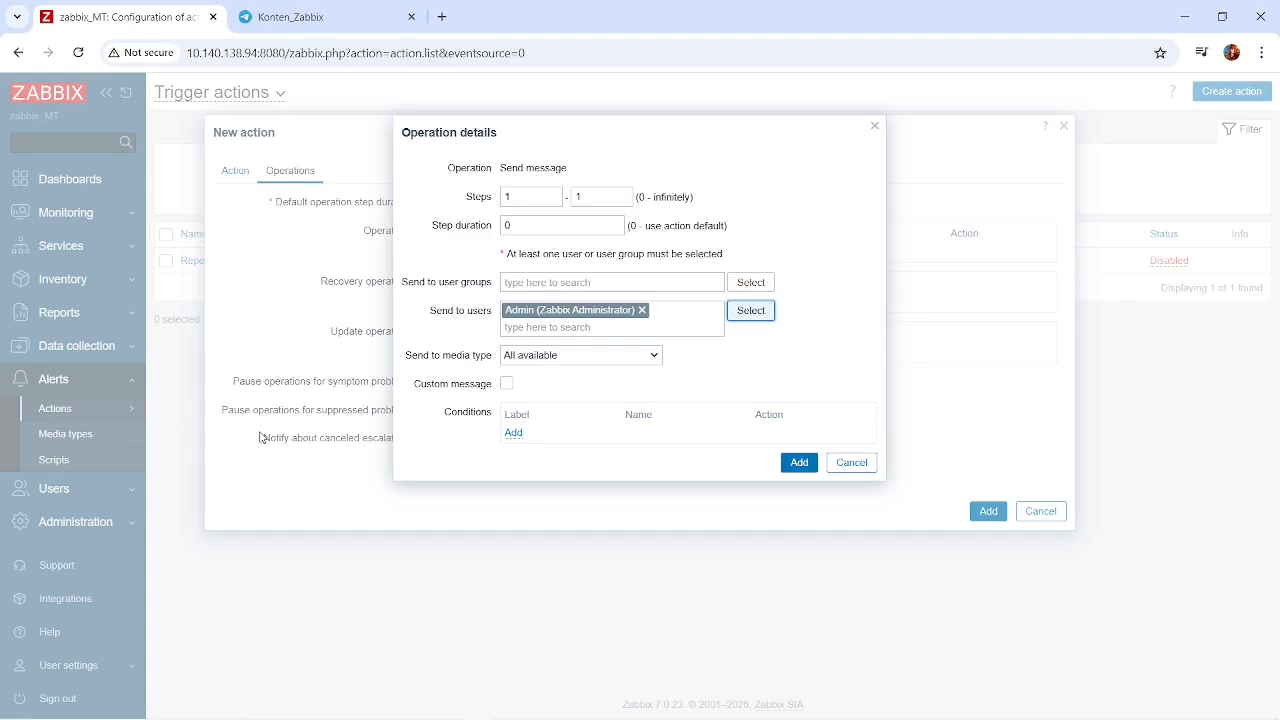
pyautogui.click(577, 355)
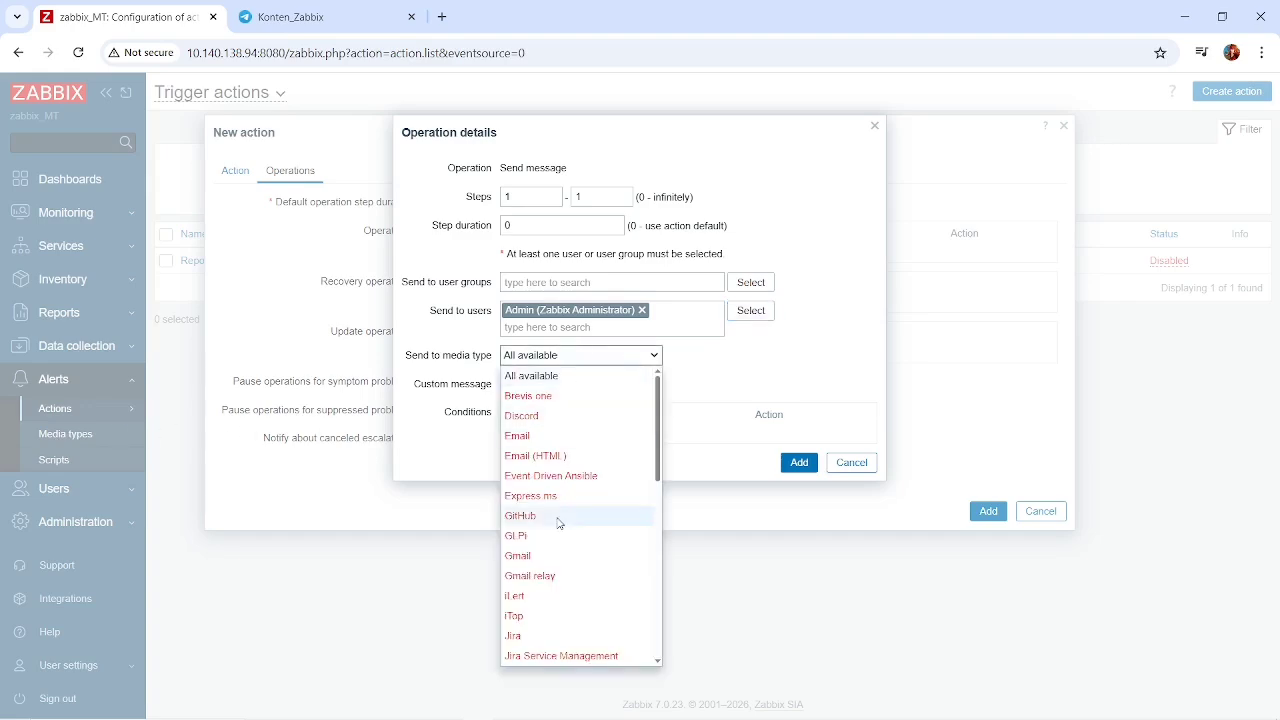
pyautogui.scroll(-5, 560, 520)
pyautogui.click(530, 576)
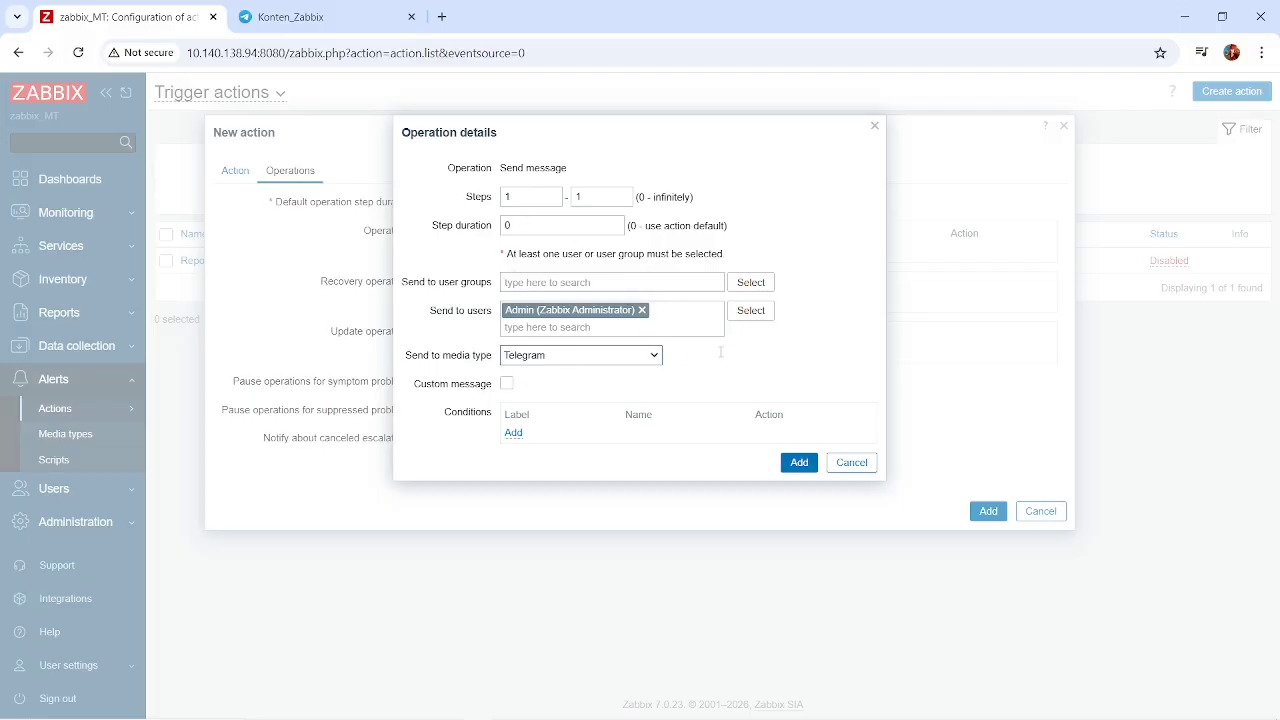
pyautogui.click(799, 464)
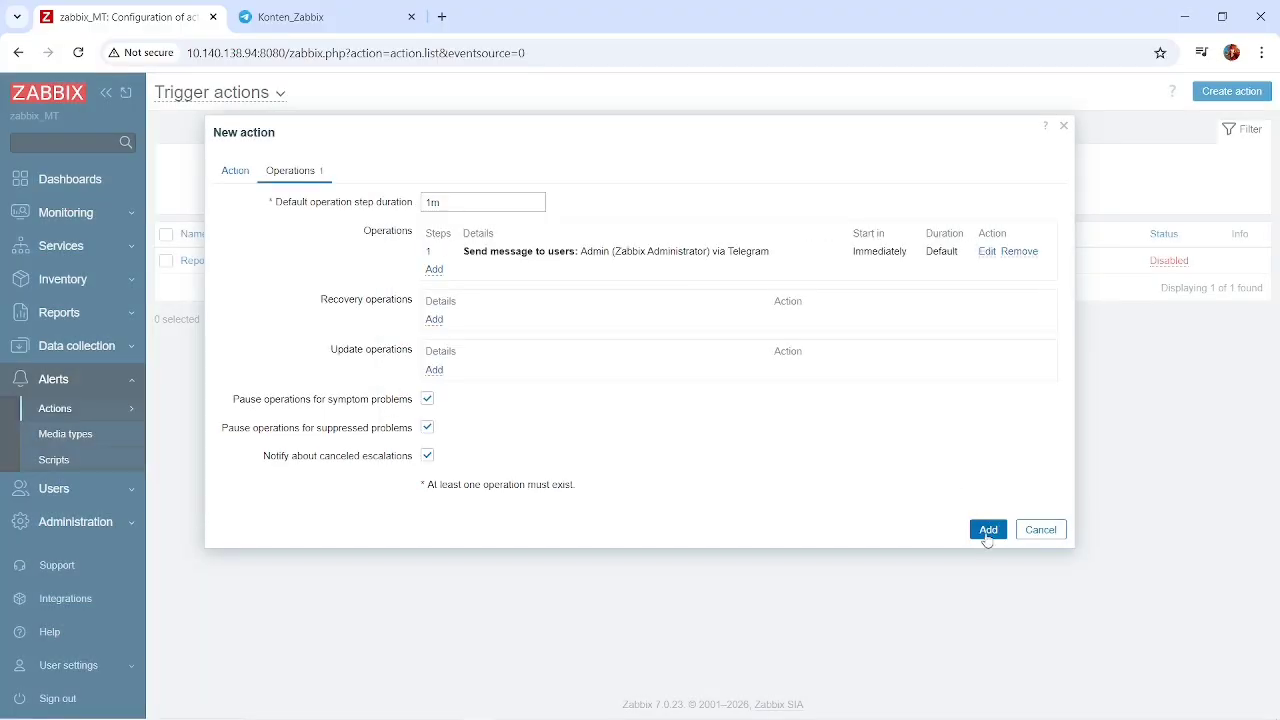
pyautogui.click(987, 530)
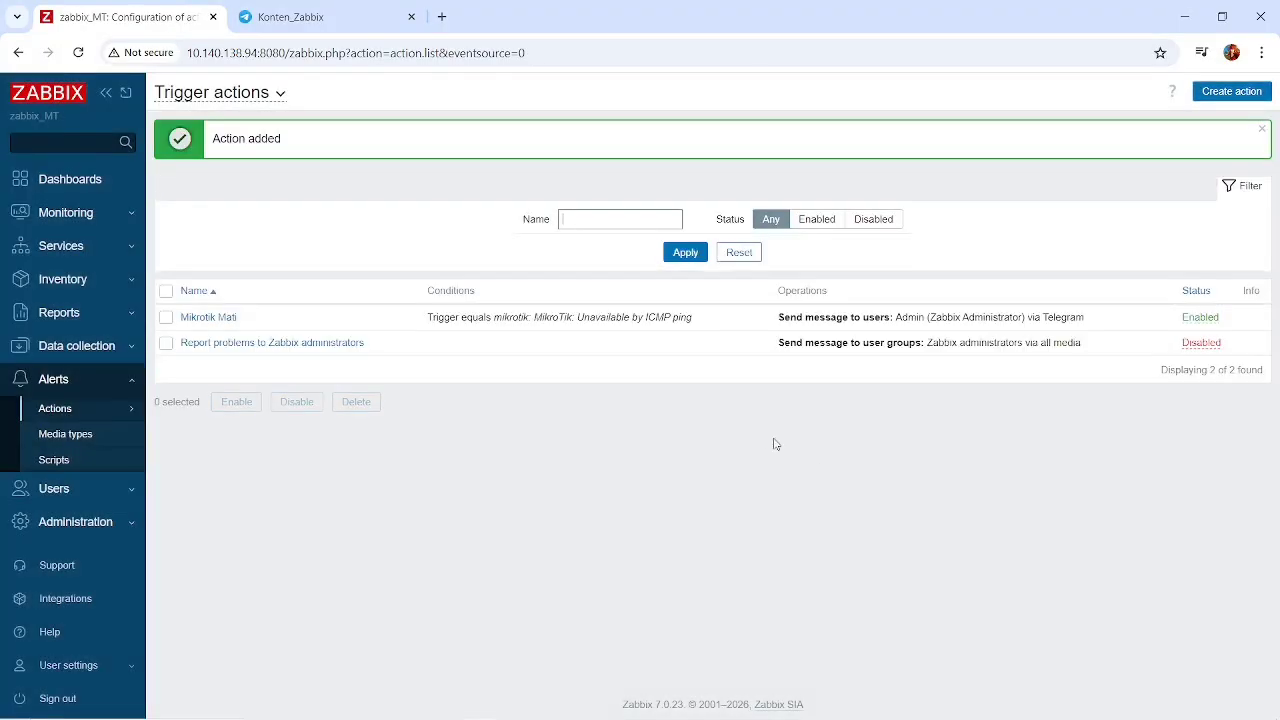
# Reopen the Mikrotik Mati action and review its trigger condition and the details of its send-message operation.
pyautogui.click(209, 320)
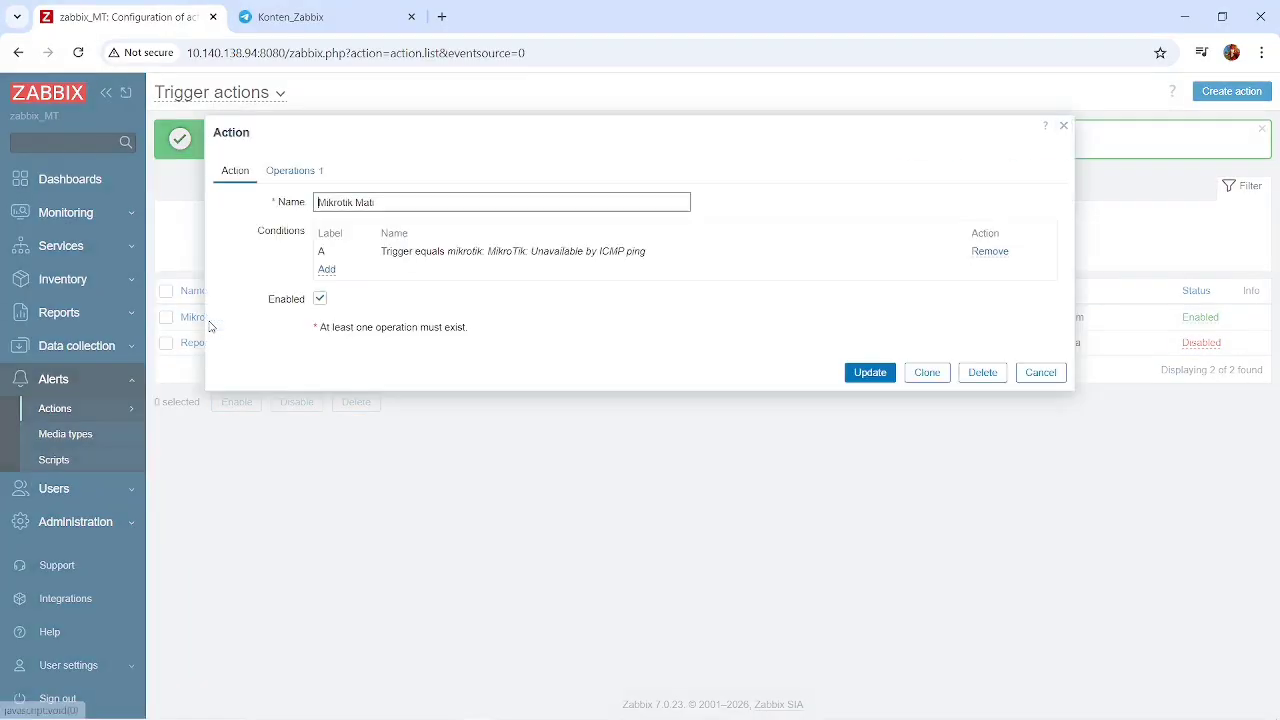
pyautogui.click(291, 172)
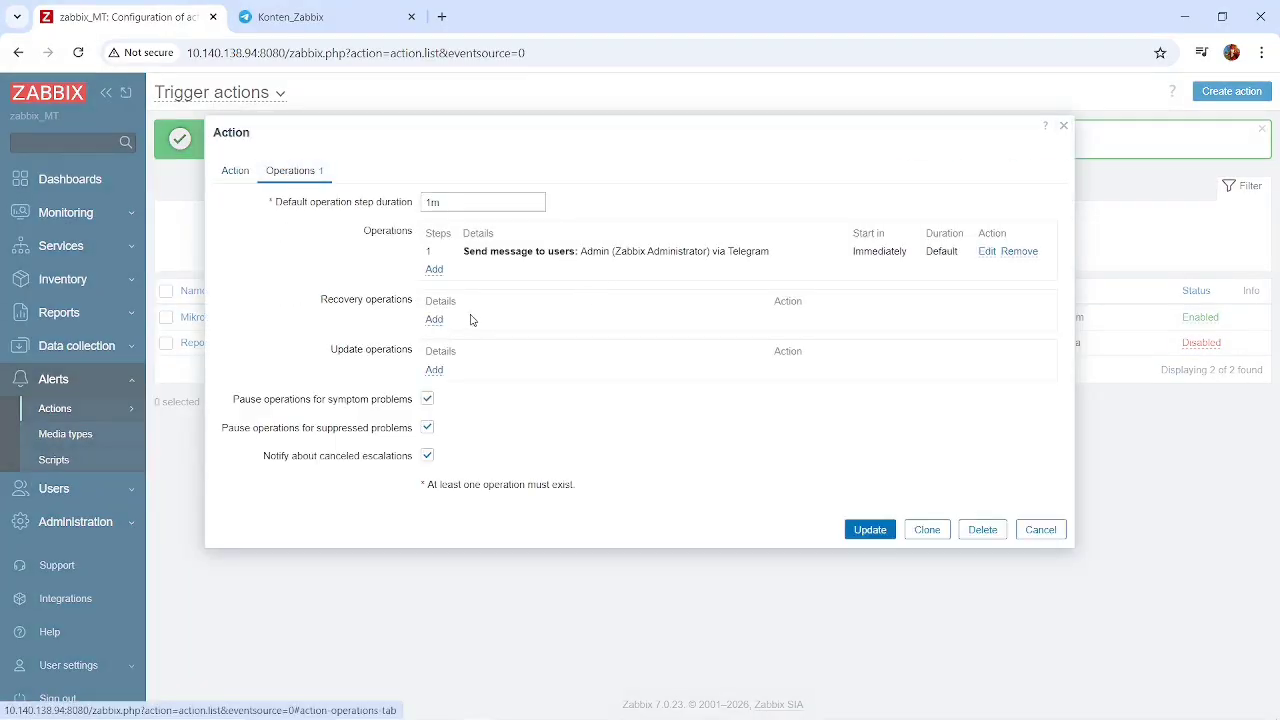
pyautogui.click(989, 254)
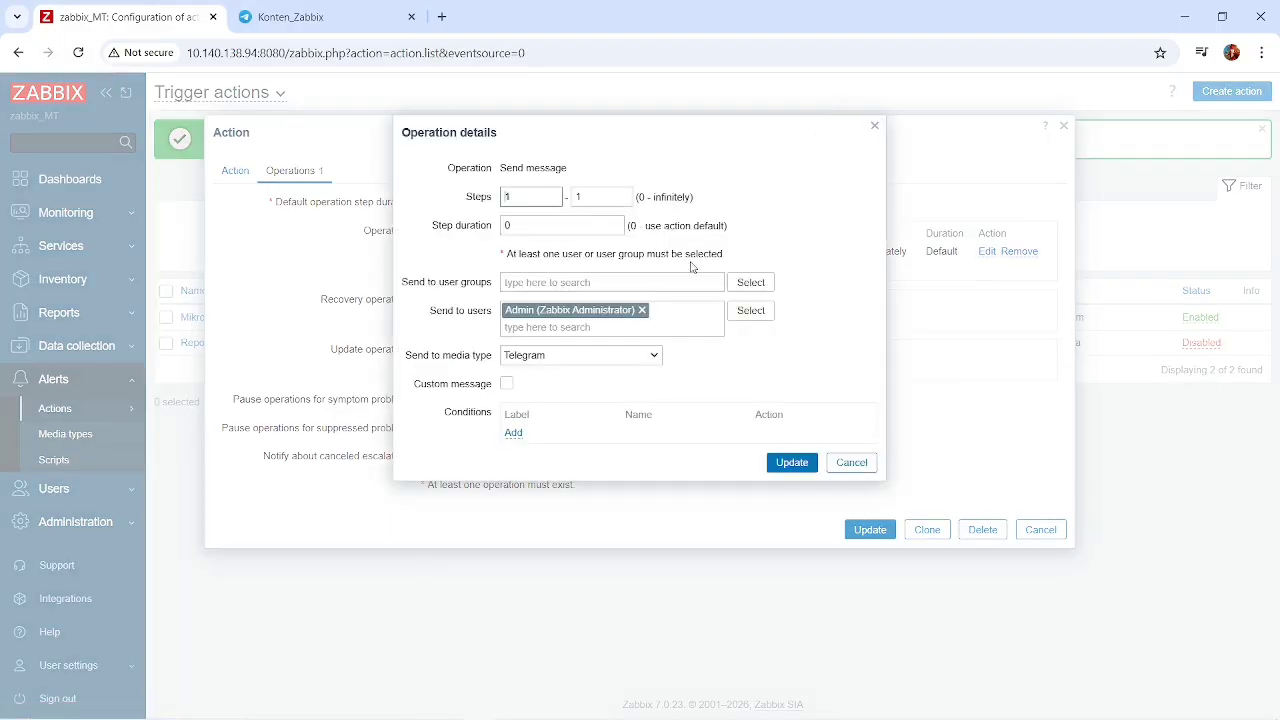
pyautogui.click(789, 466)
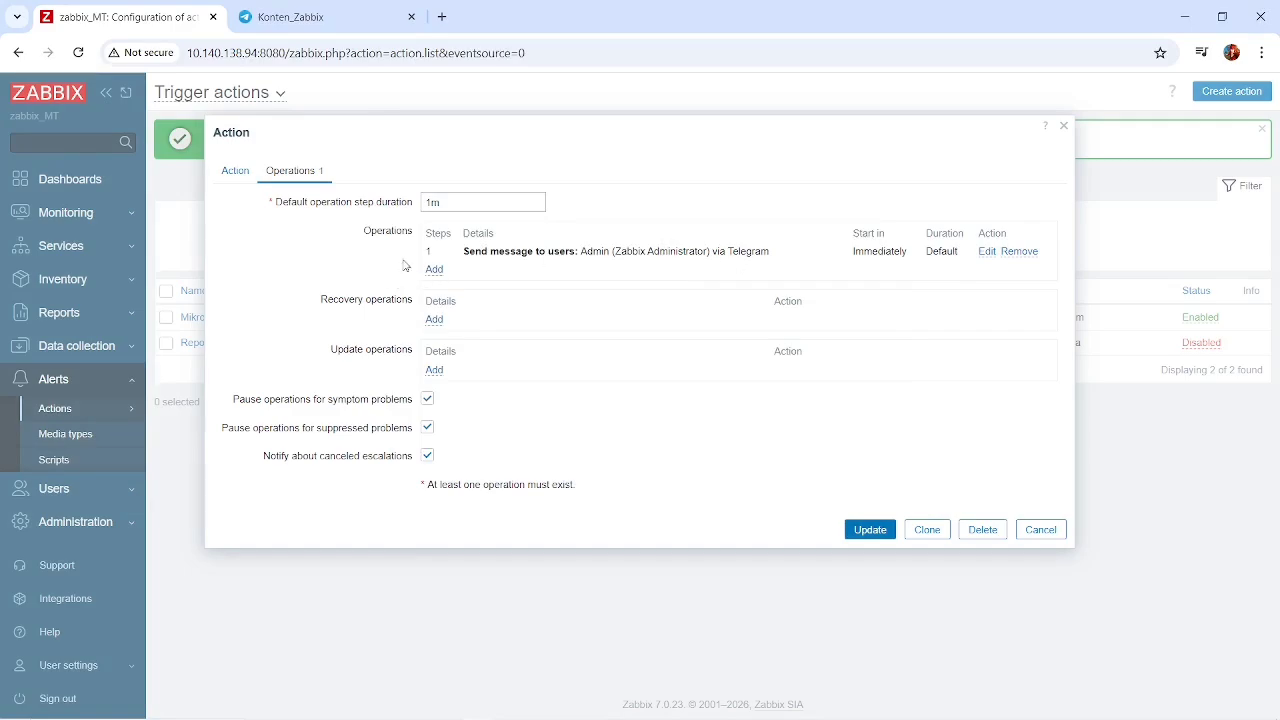
pyautogui.click(229, 176)
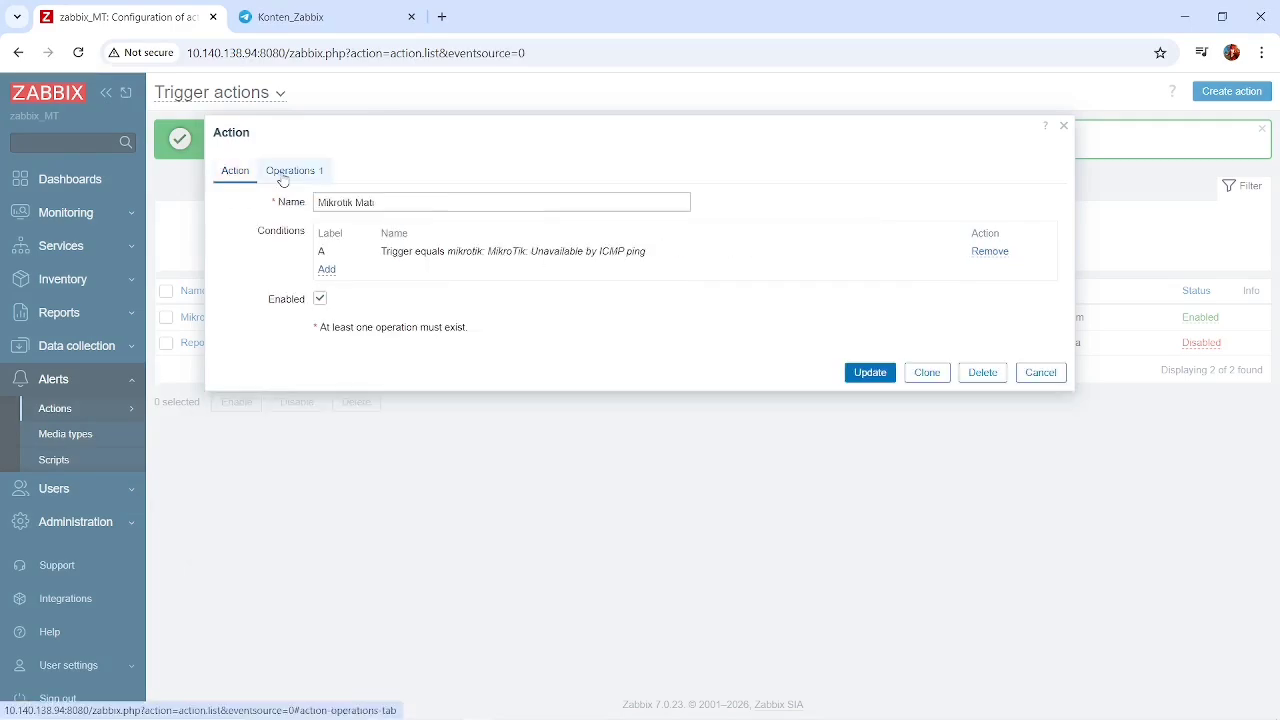
pyautogui.click(305, 180)
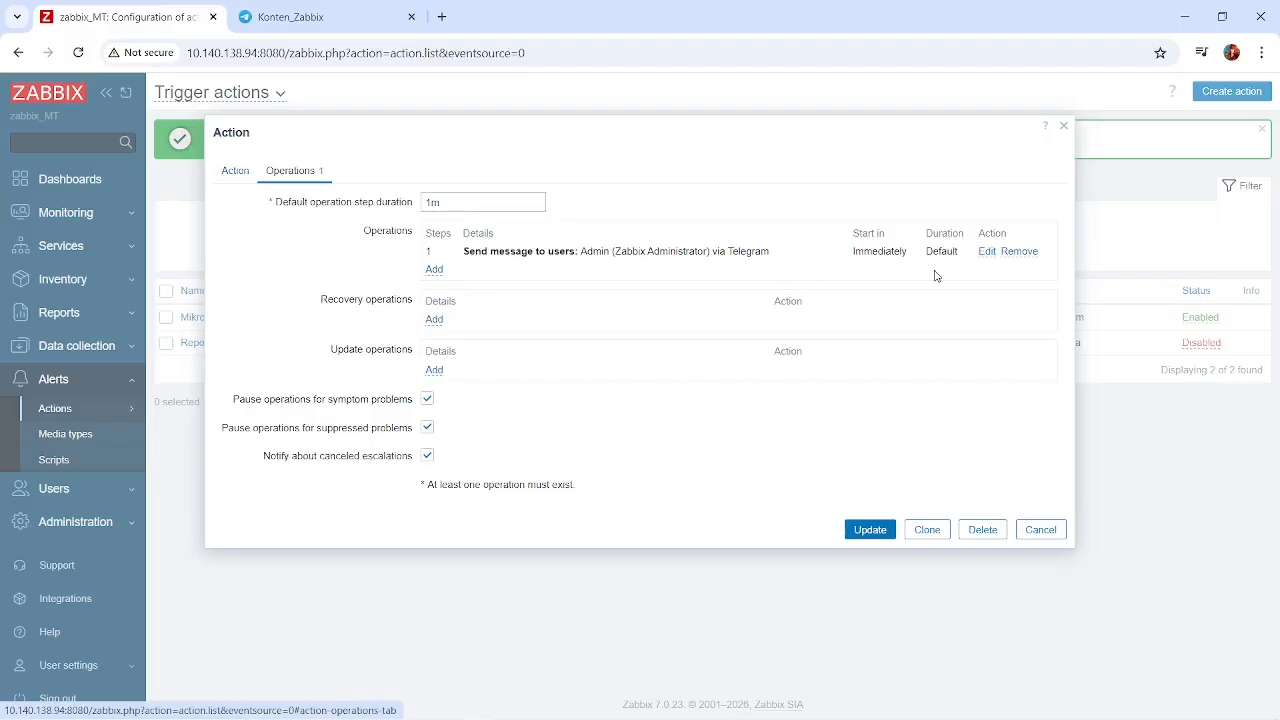
pyautogui.click(987, 251)
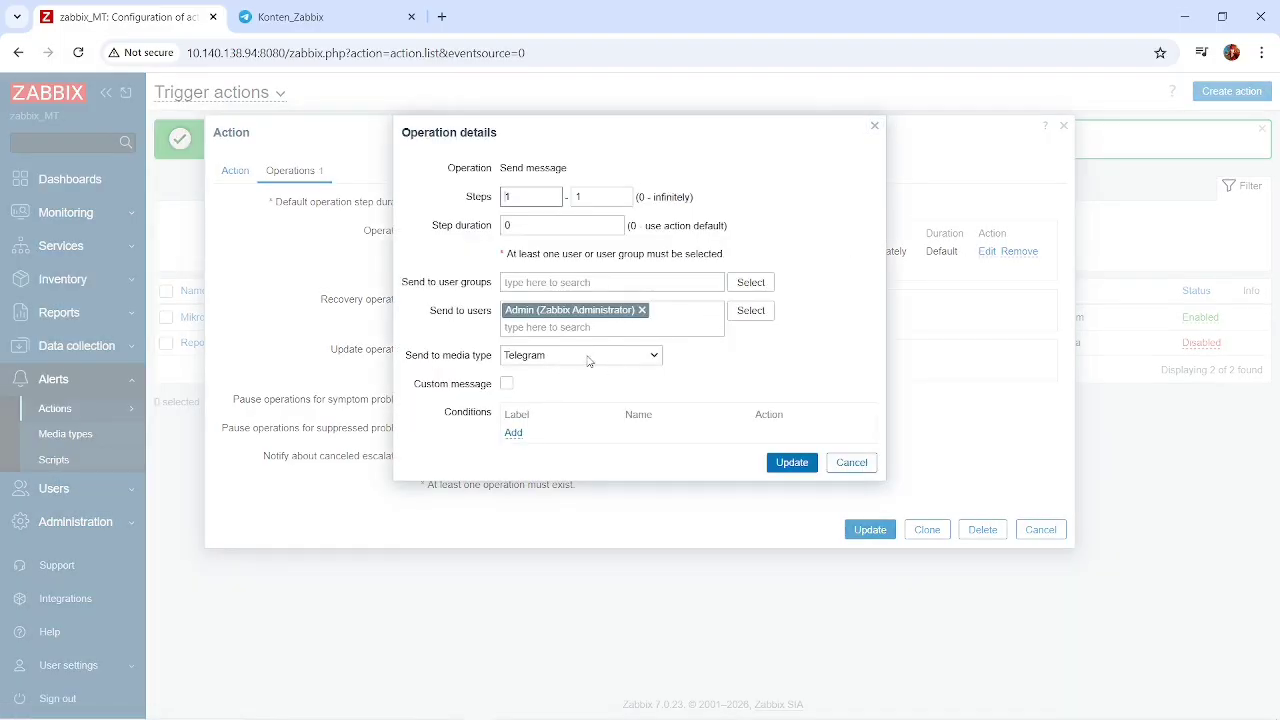
pyautogui.click(796, 462)
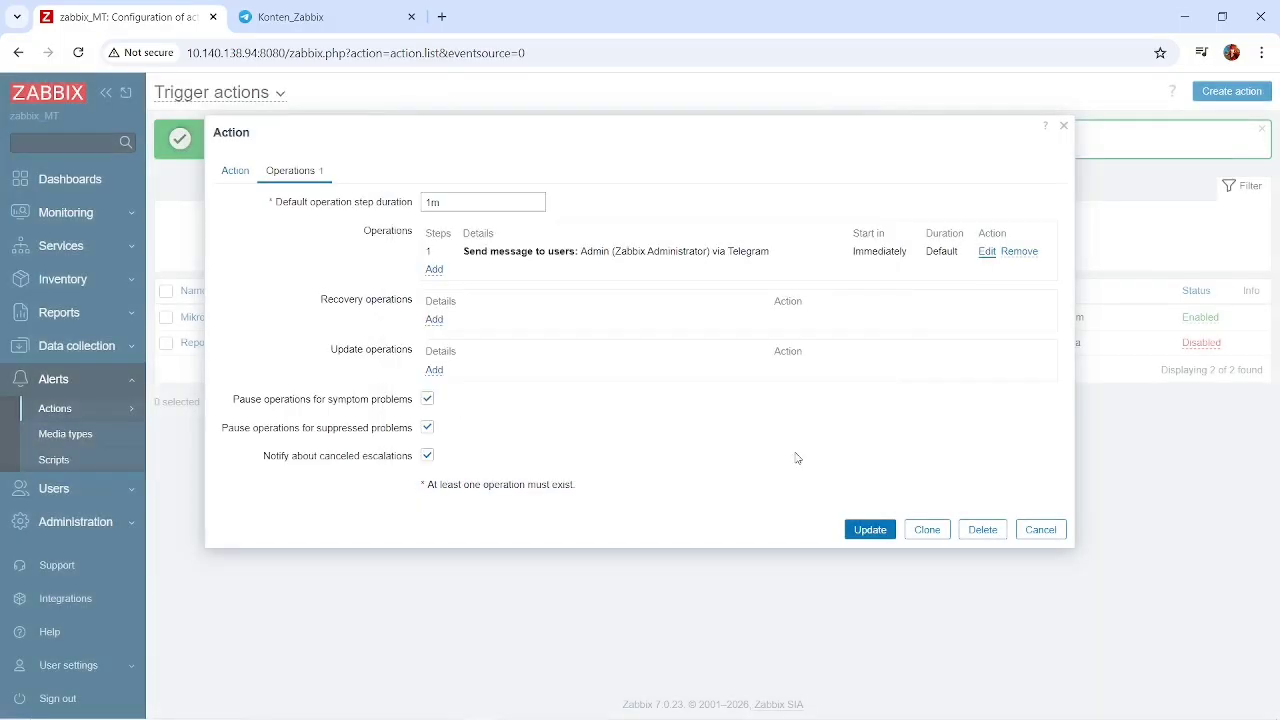
# Try the custom message option of the Telegram send-message operation and switch it off again.
pyautogui.click(991, 251)
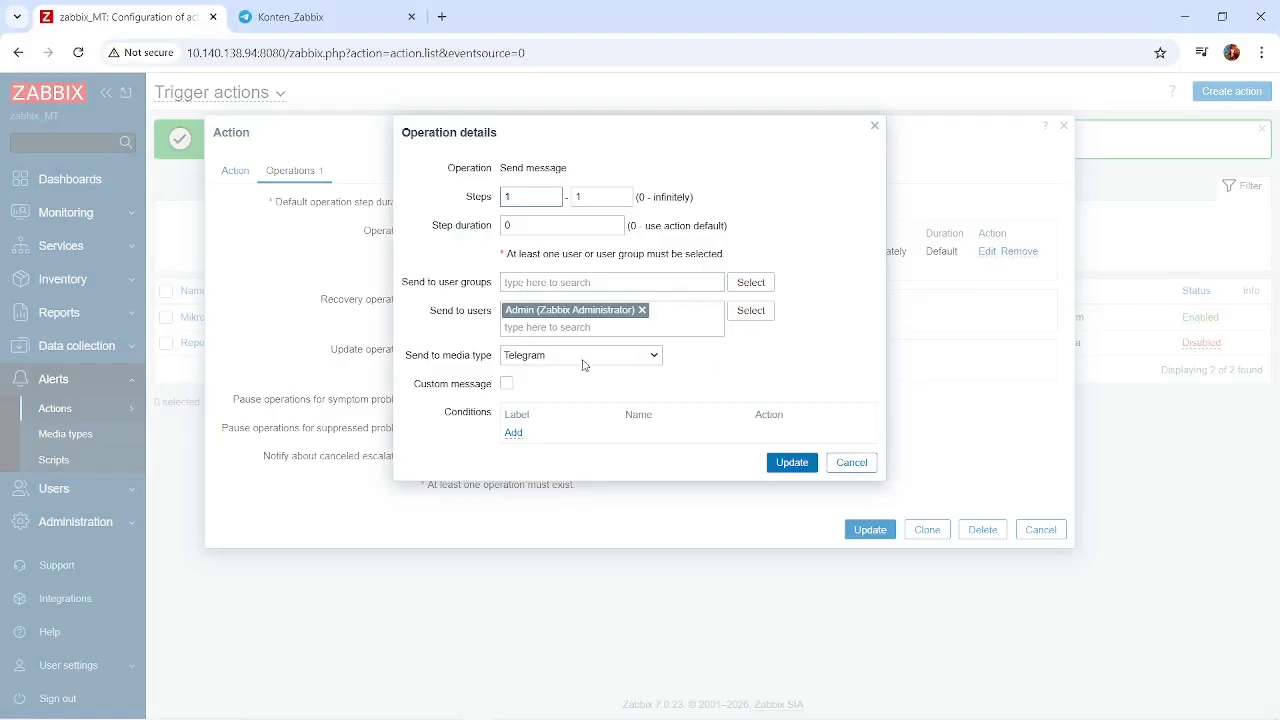
pyautogui.click(507, 384)
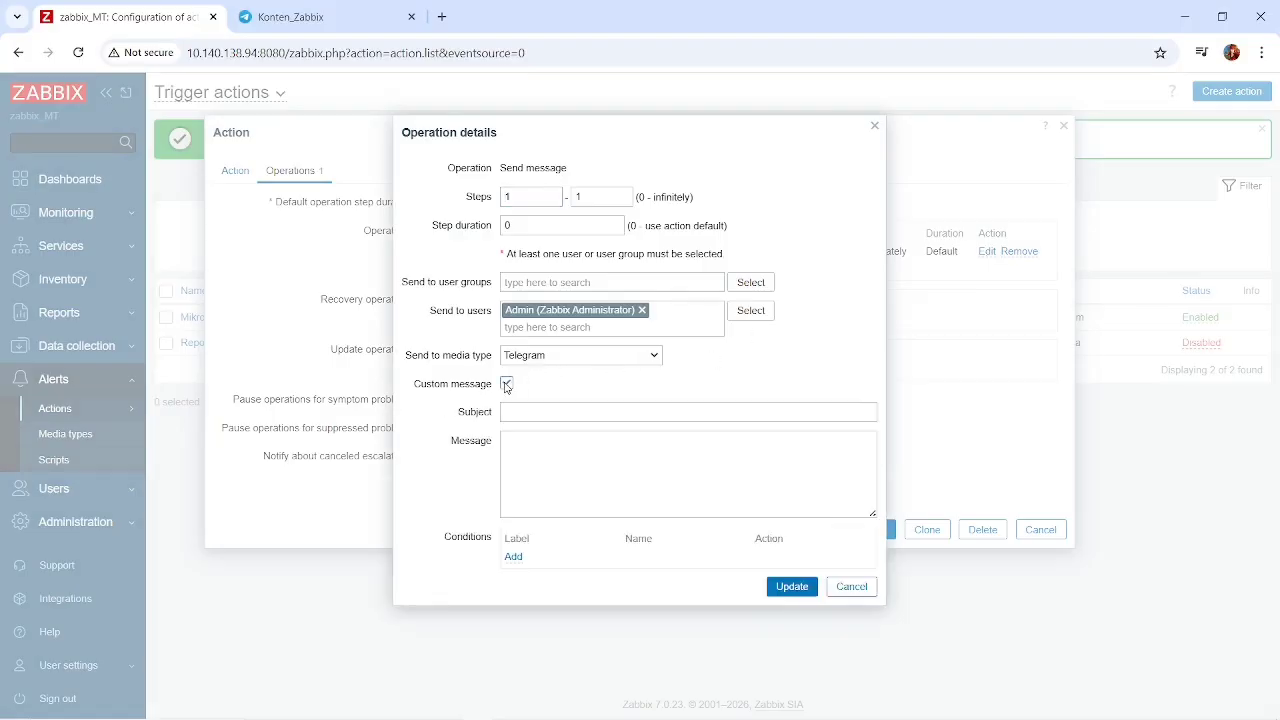
pyautogui.click(507, 384)
pyautogui.click(798, 462)
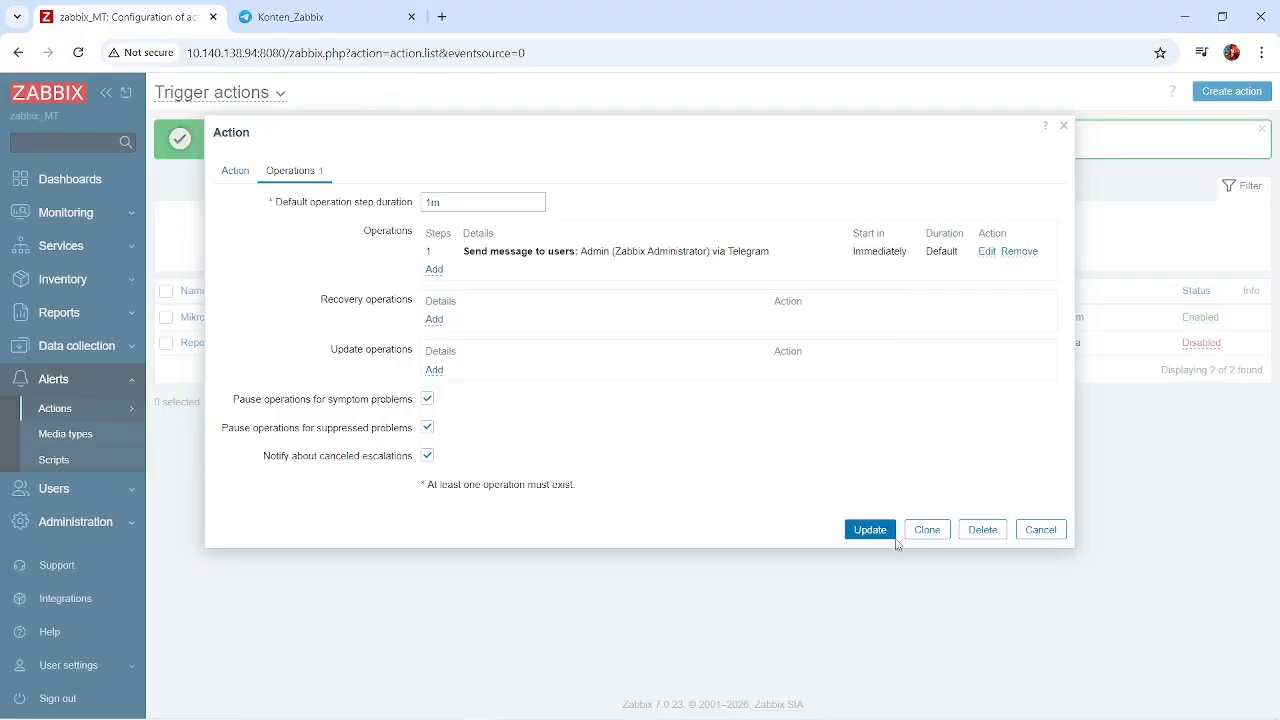
# Add a recovery operation that sends a message to the Admin user via the Telegram media type.
pyautogui.click(435, 320)
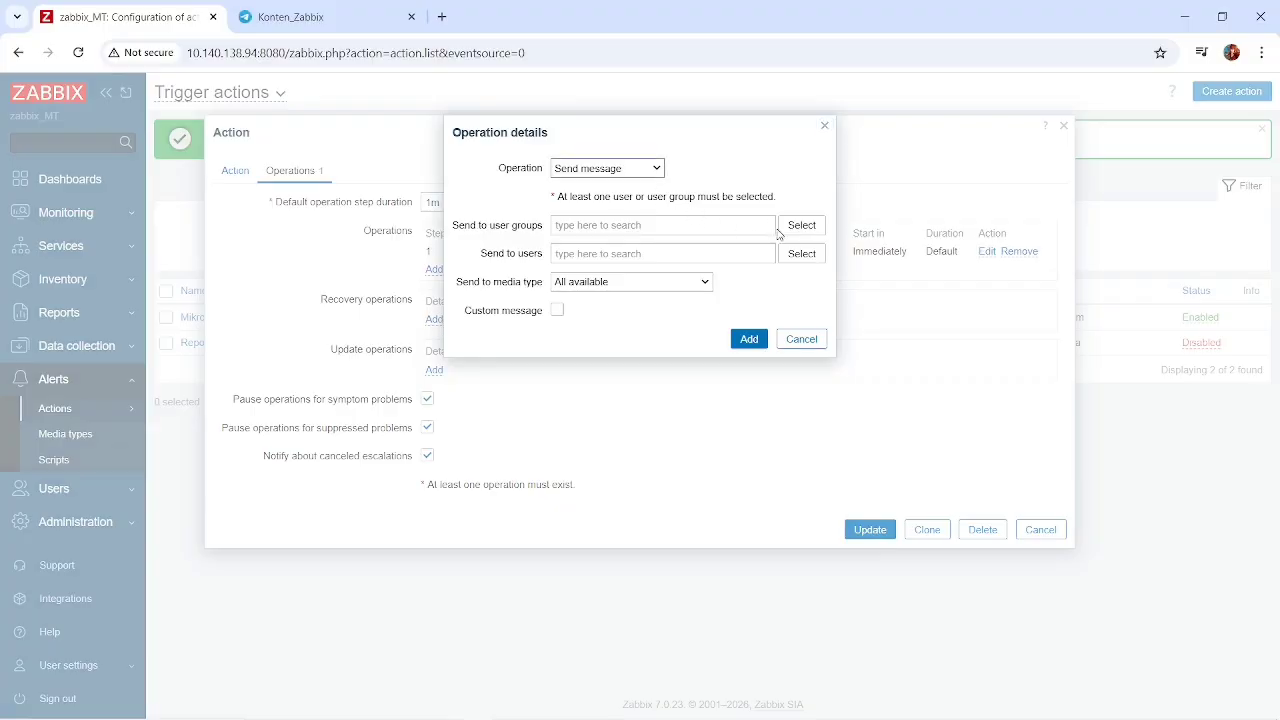
pyautogui.click(800, 253)
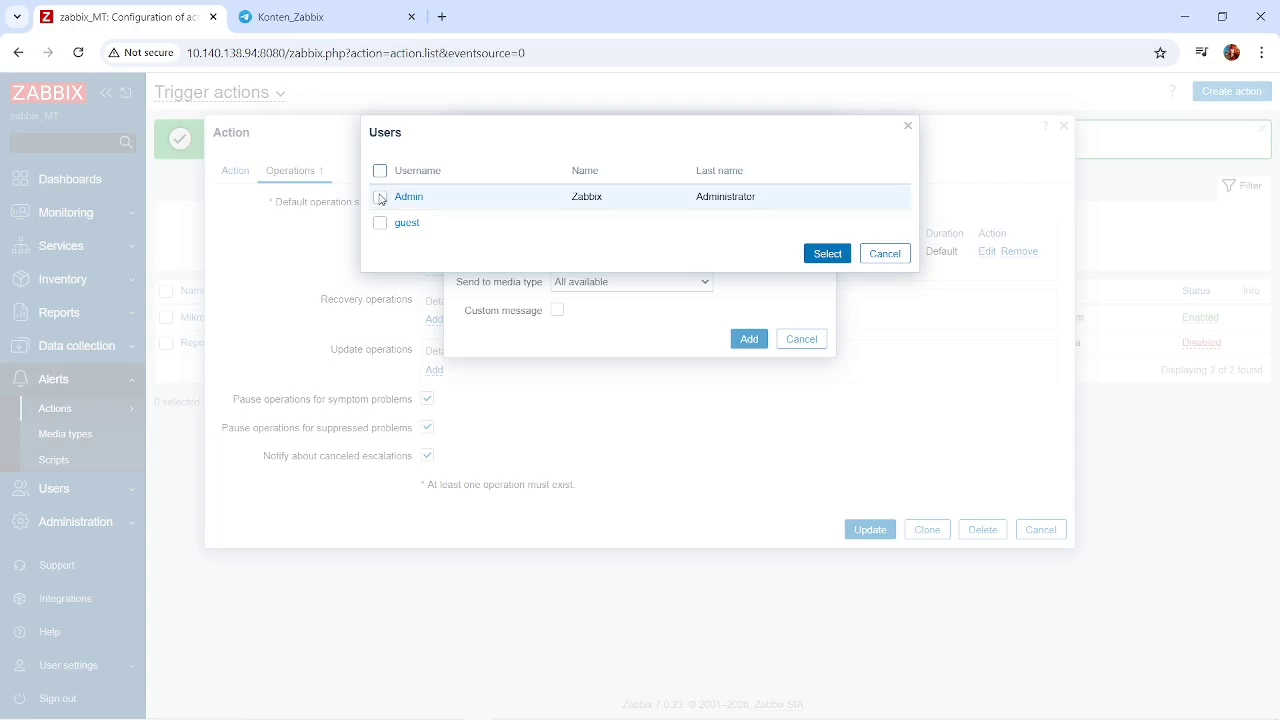
pyautogui.click(380, 197)
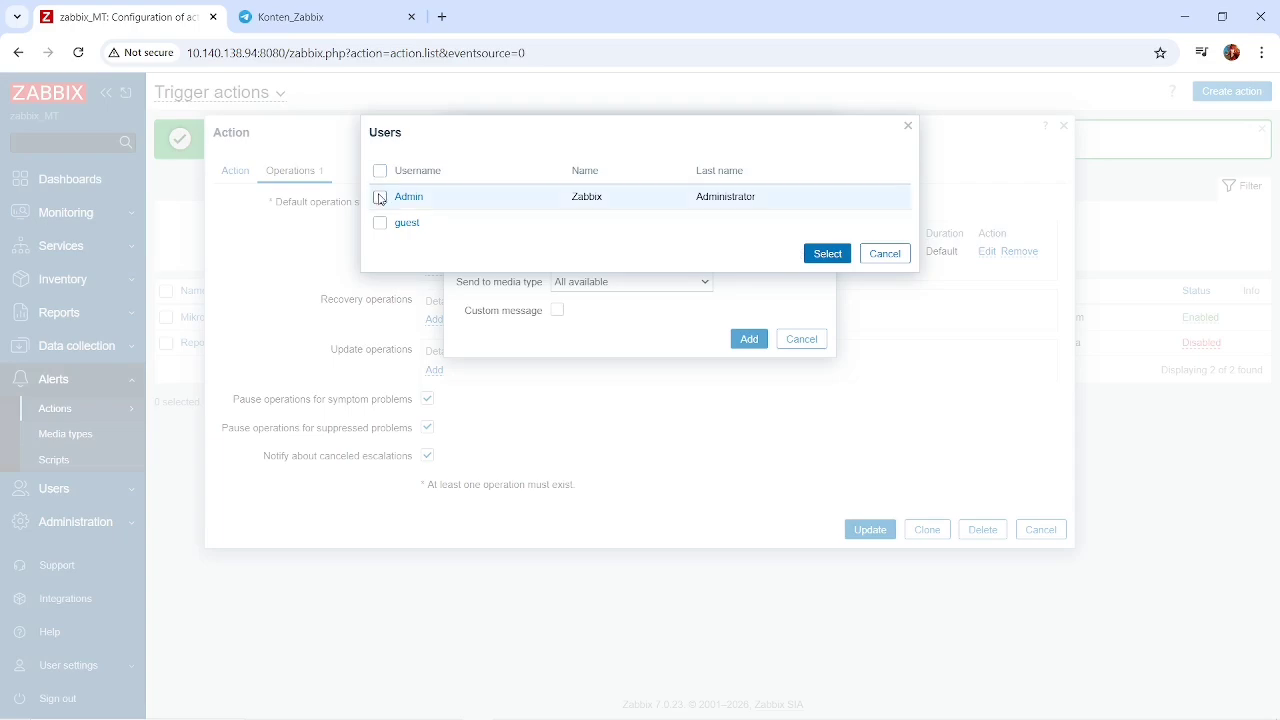
pyautogui.click(830, 254)
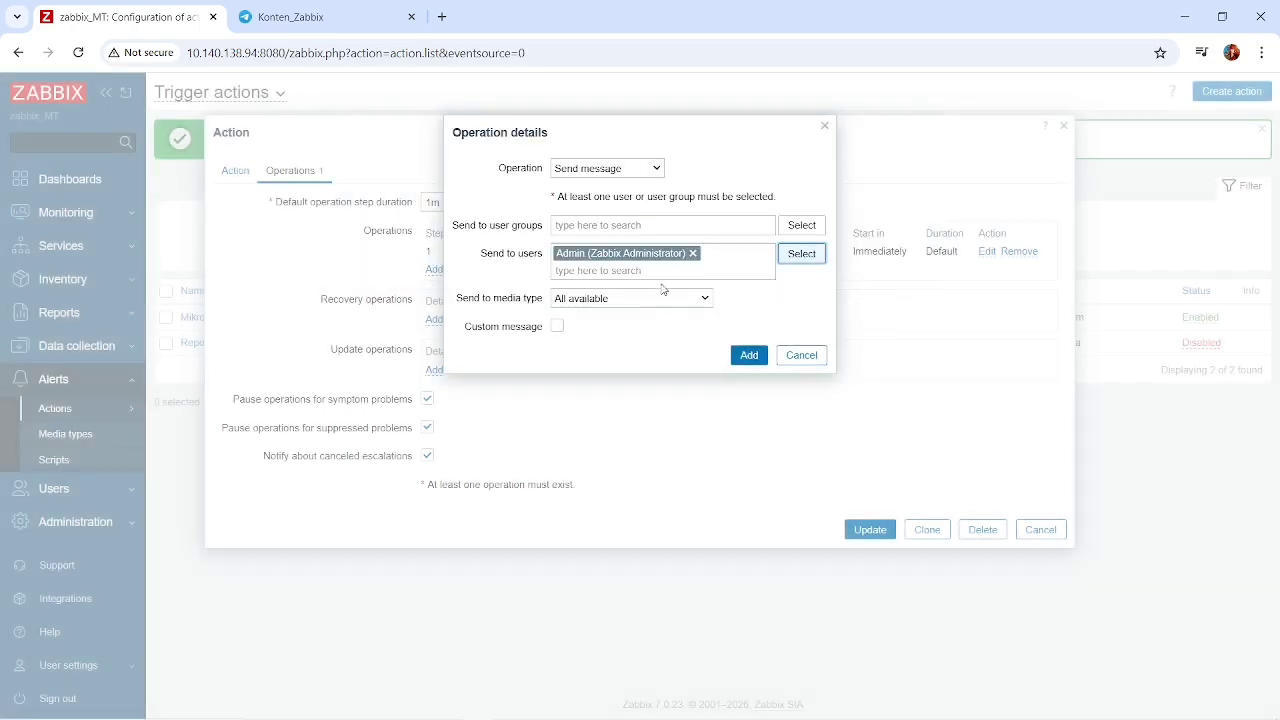
pyautogui.click(656, 298)
pyautogui.scroll(-5, 590, 460)
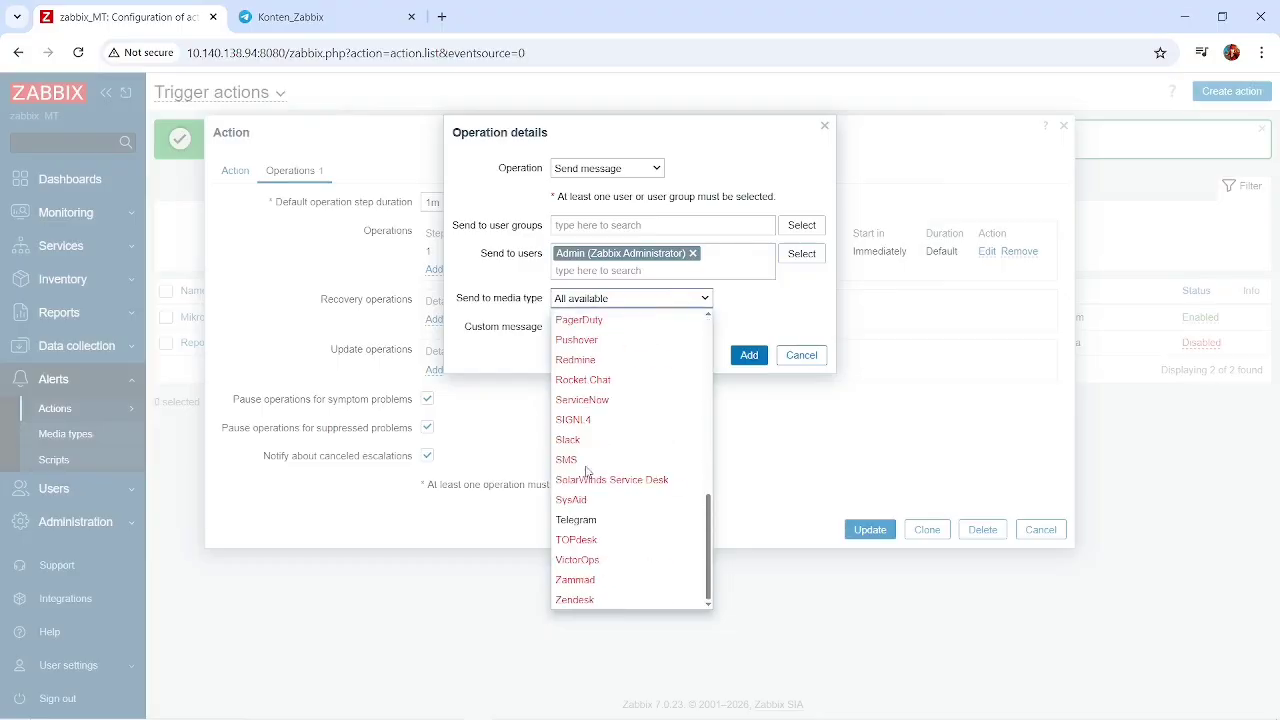
pyautogui.click(576, 521)
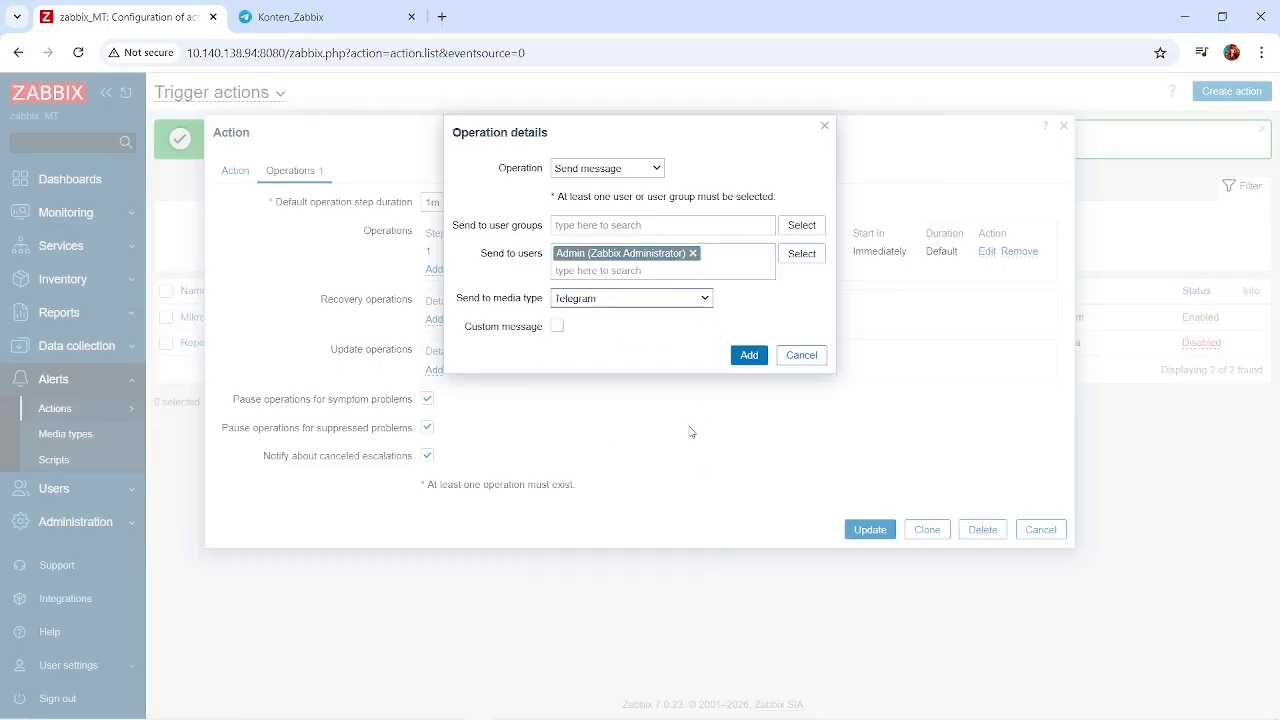
pyautogui.click(748, 357)
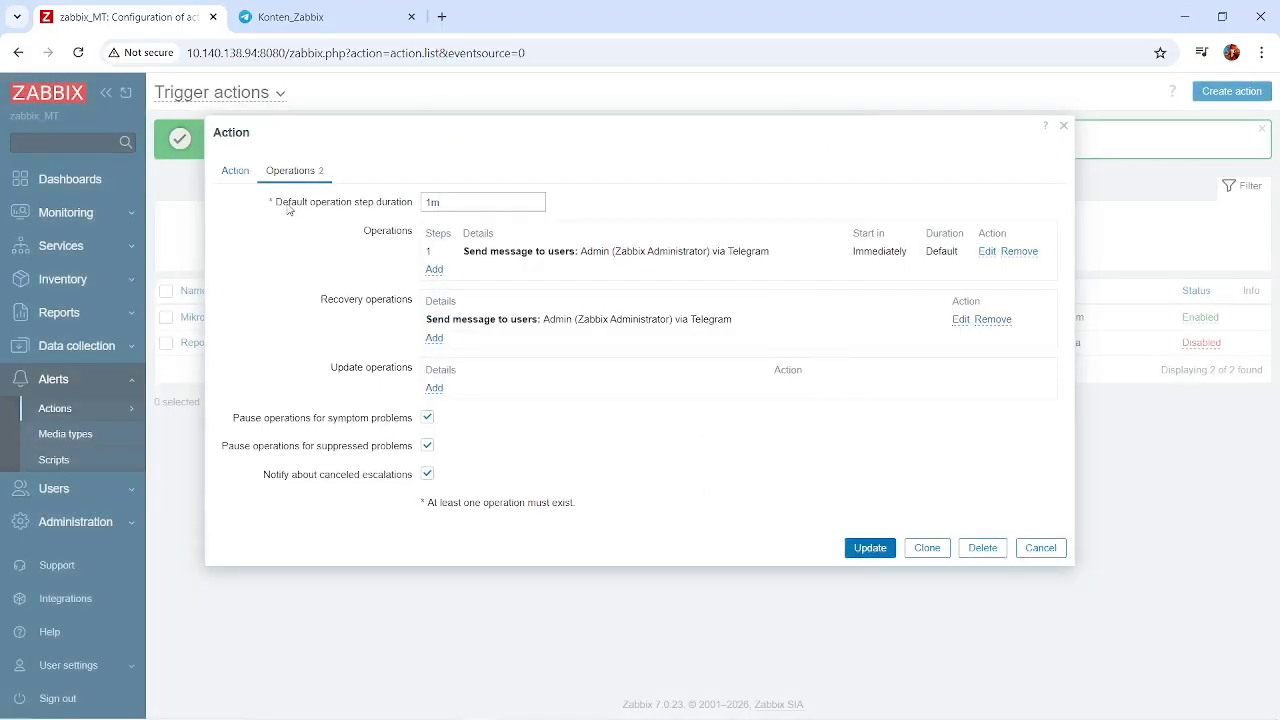
# Recheck the action's name and trigger condition and inspect the details of its first send-message operation.
pyautogui.click(233, 172)
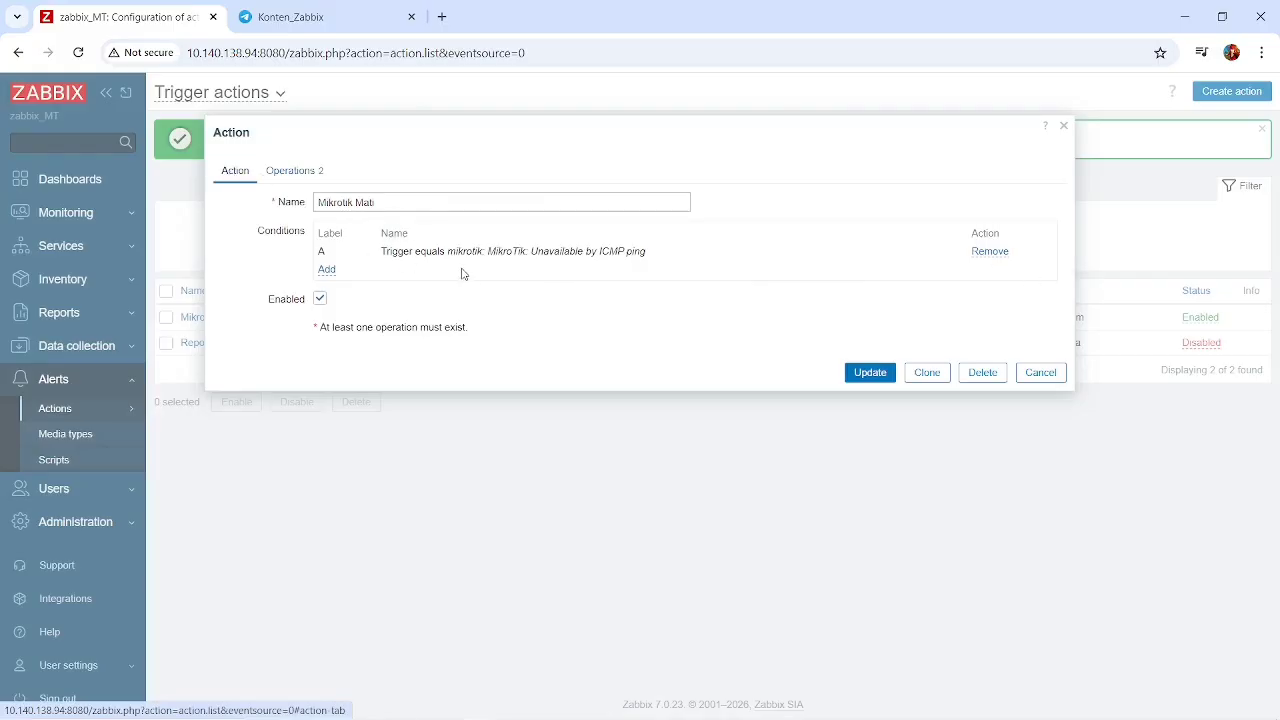
pyautogui.click(300, 172)
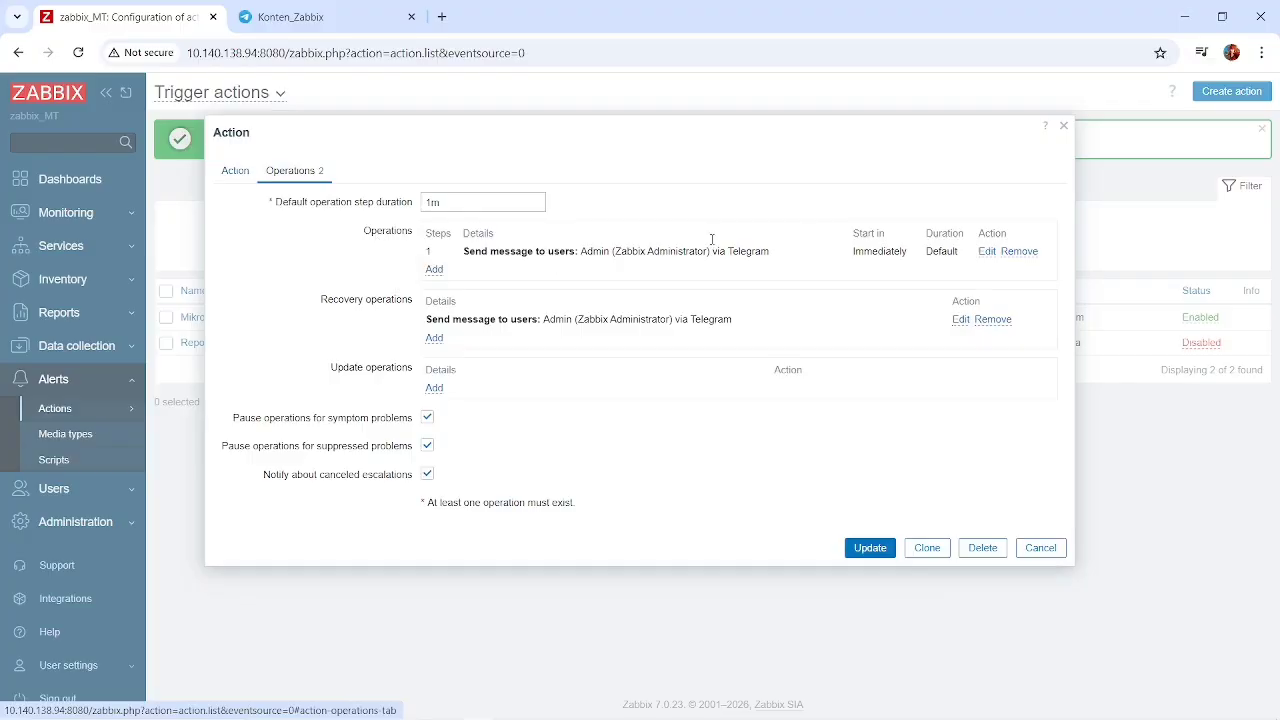
pyautogui.click(985, 252)
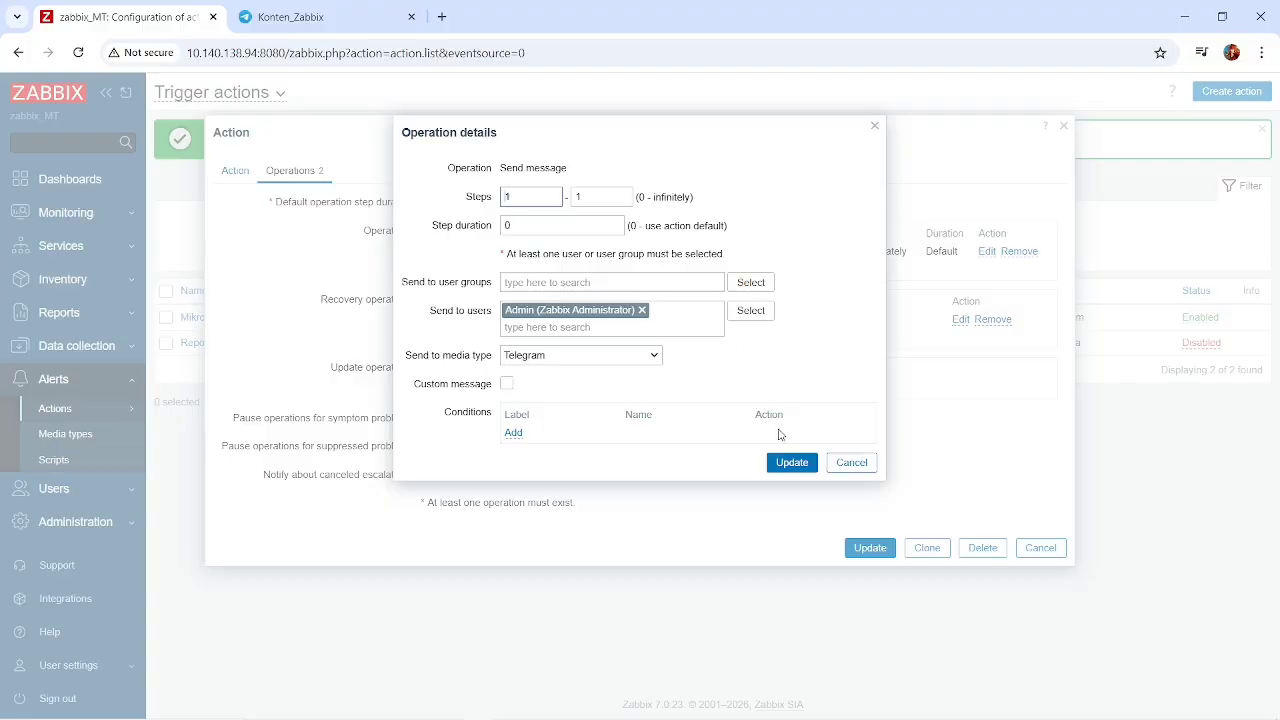
# Recheck the Mikrotik Mati action's trigger condition and the details of its problem send-message operation.
pyautogui.click(792, 462)
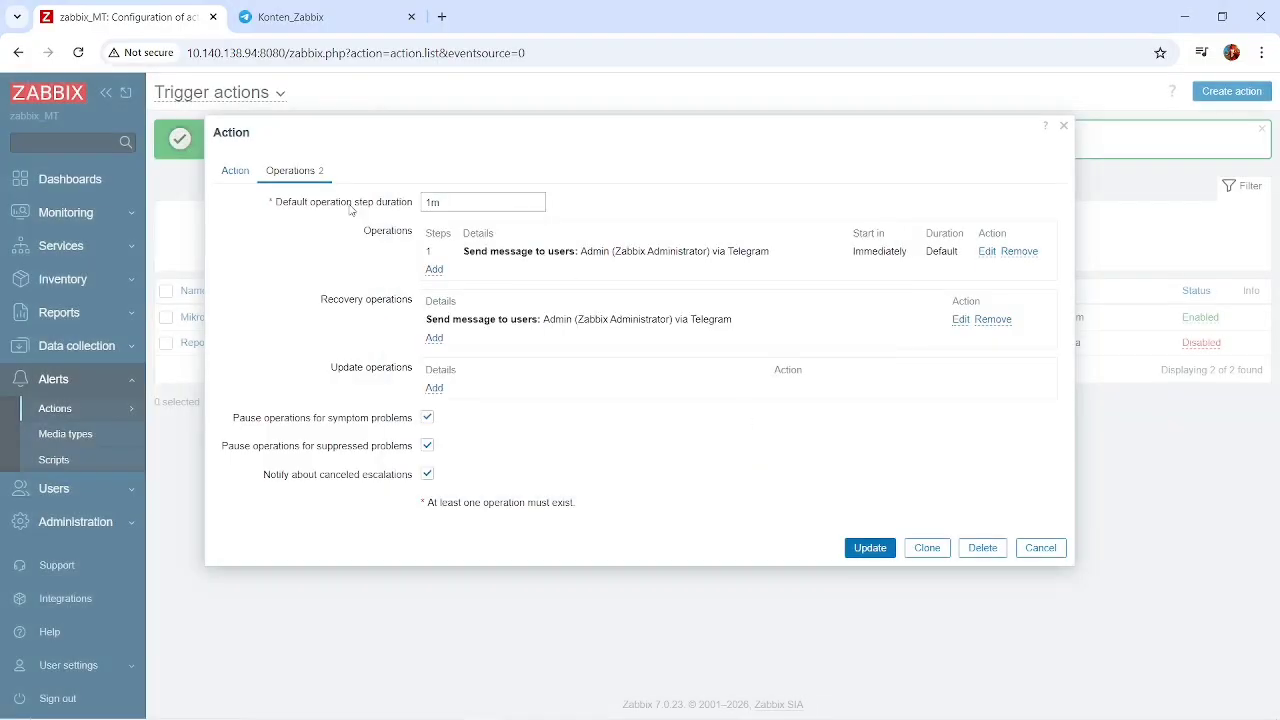
pyautogui.click(240, 182)
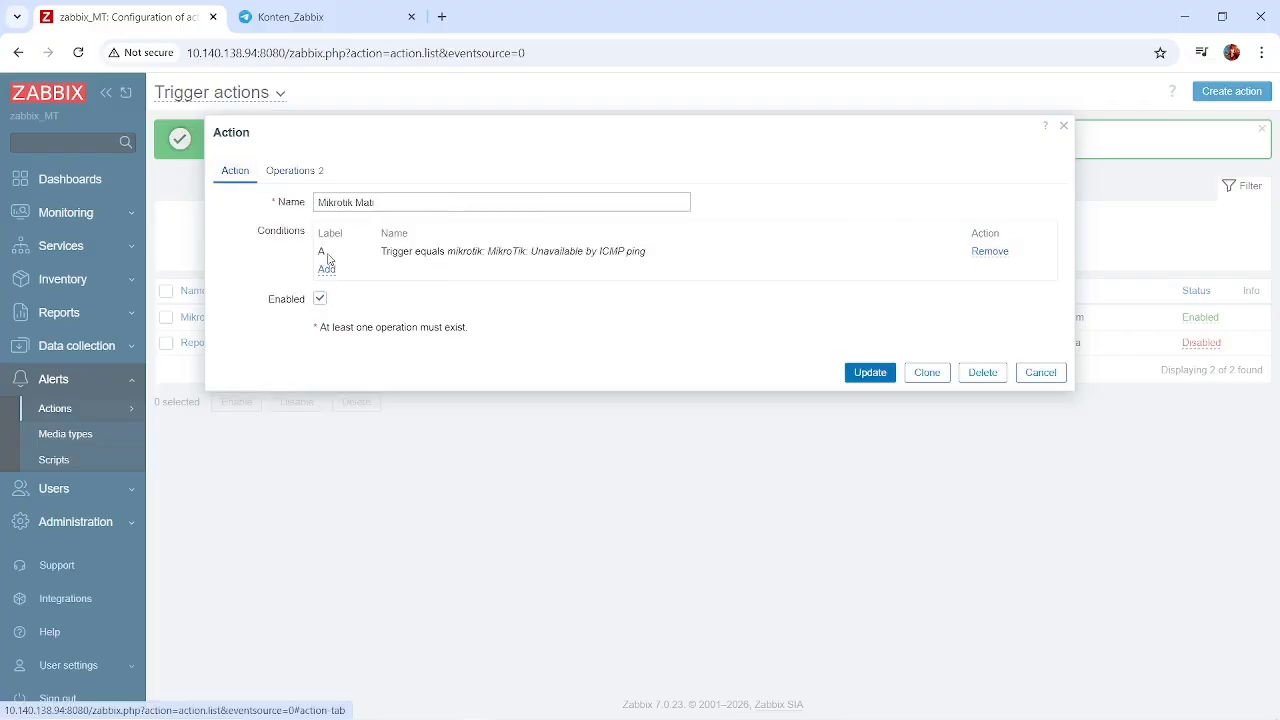
pyautogui.click(295, 172)
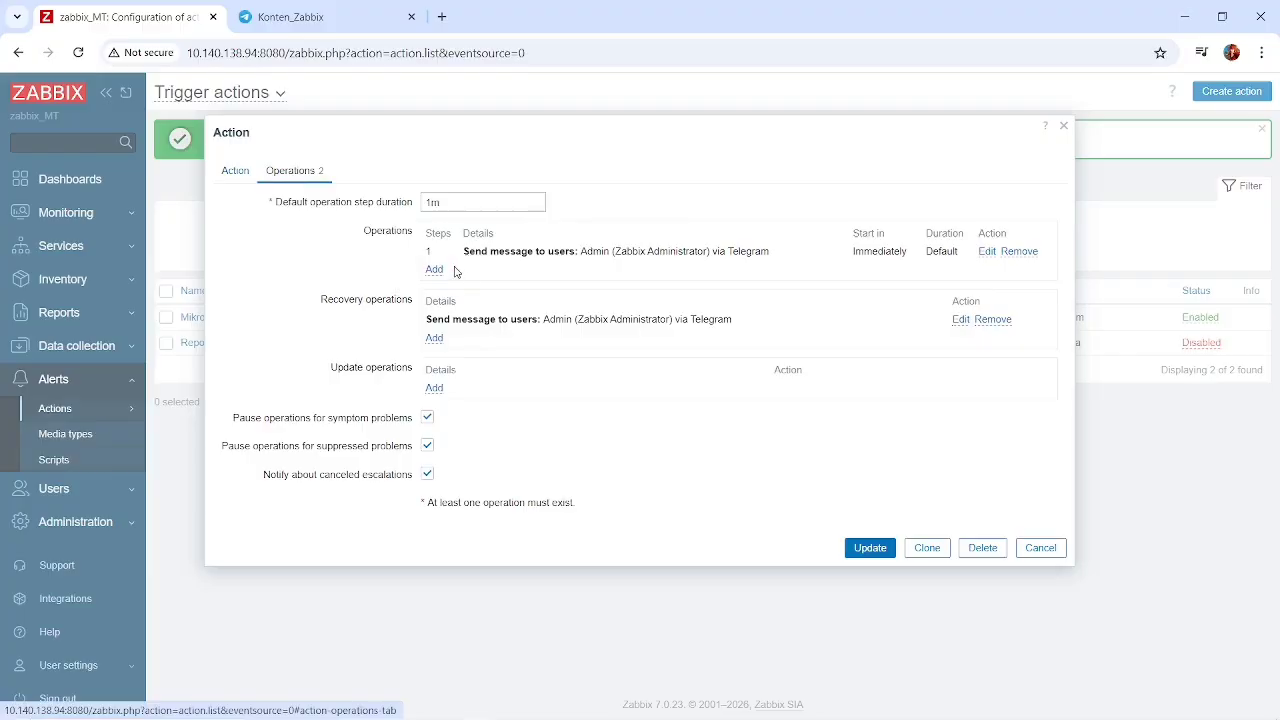
pyautogui.moveTo(463, 259); pyautogui.dragTo(774, 258)
pyautogui.click(773, 262)
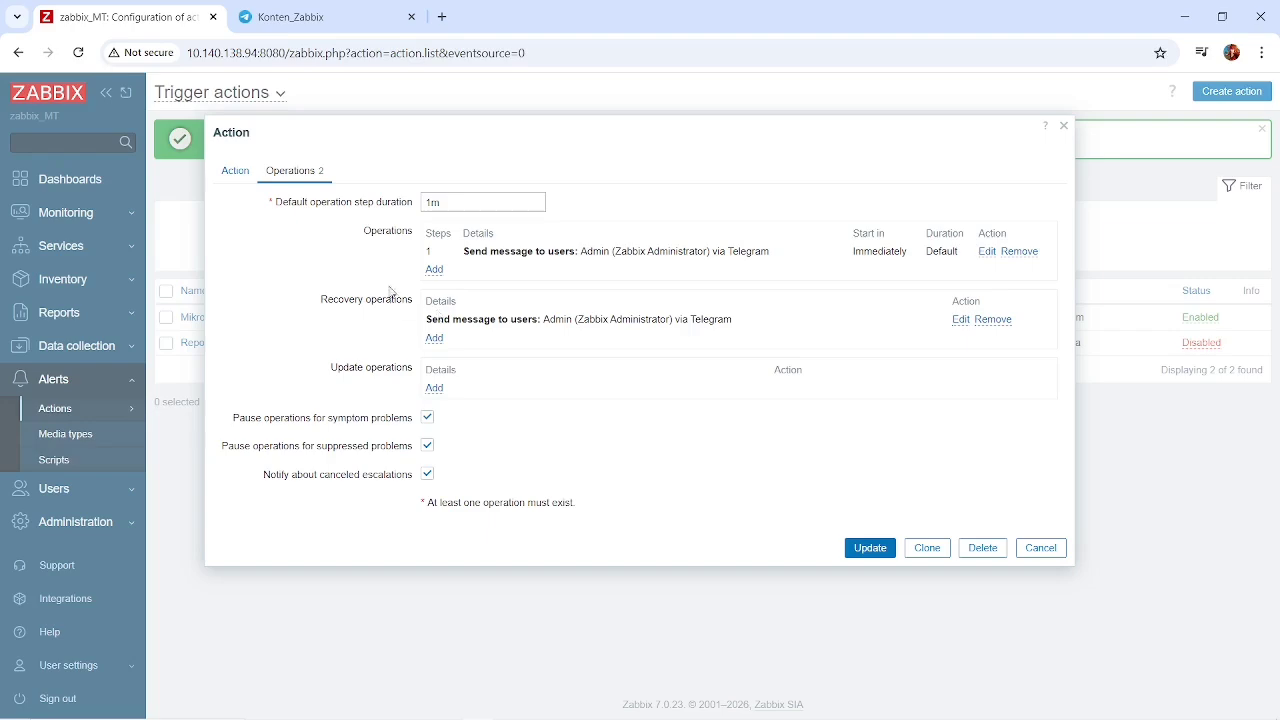
pyautogui.click(987, 257)
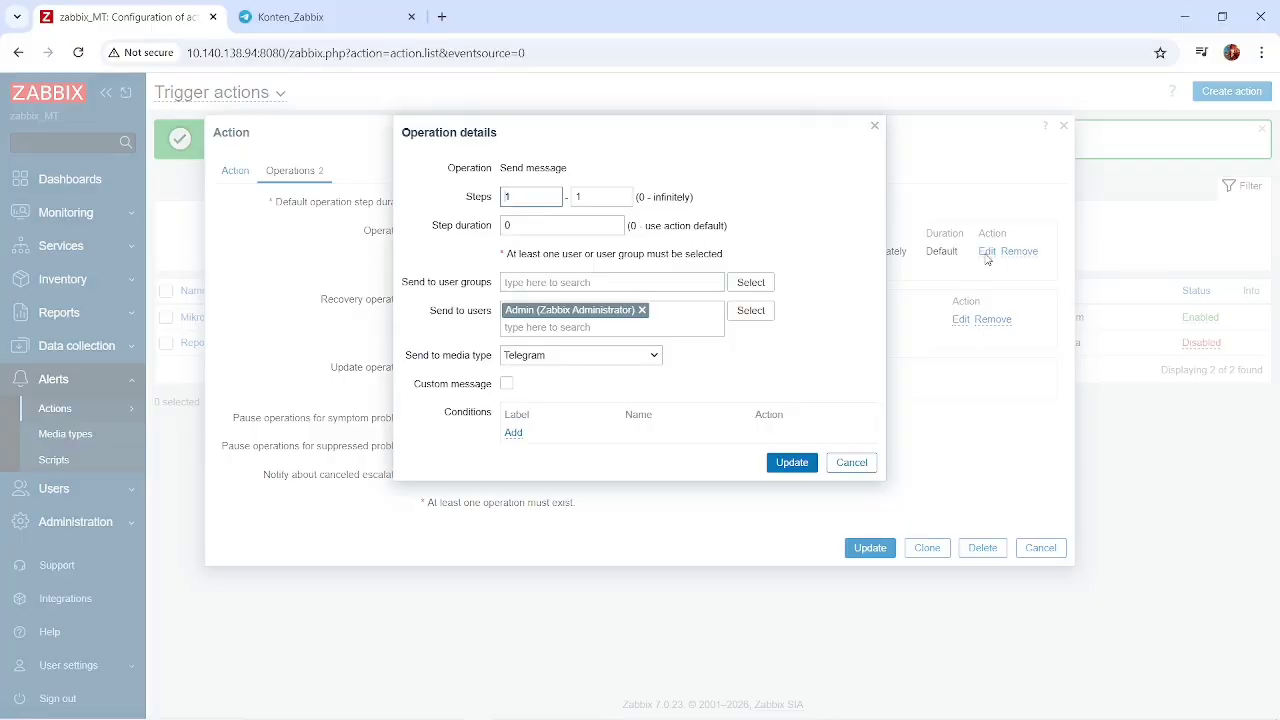
pyautogui.click(876, 127)
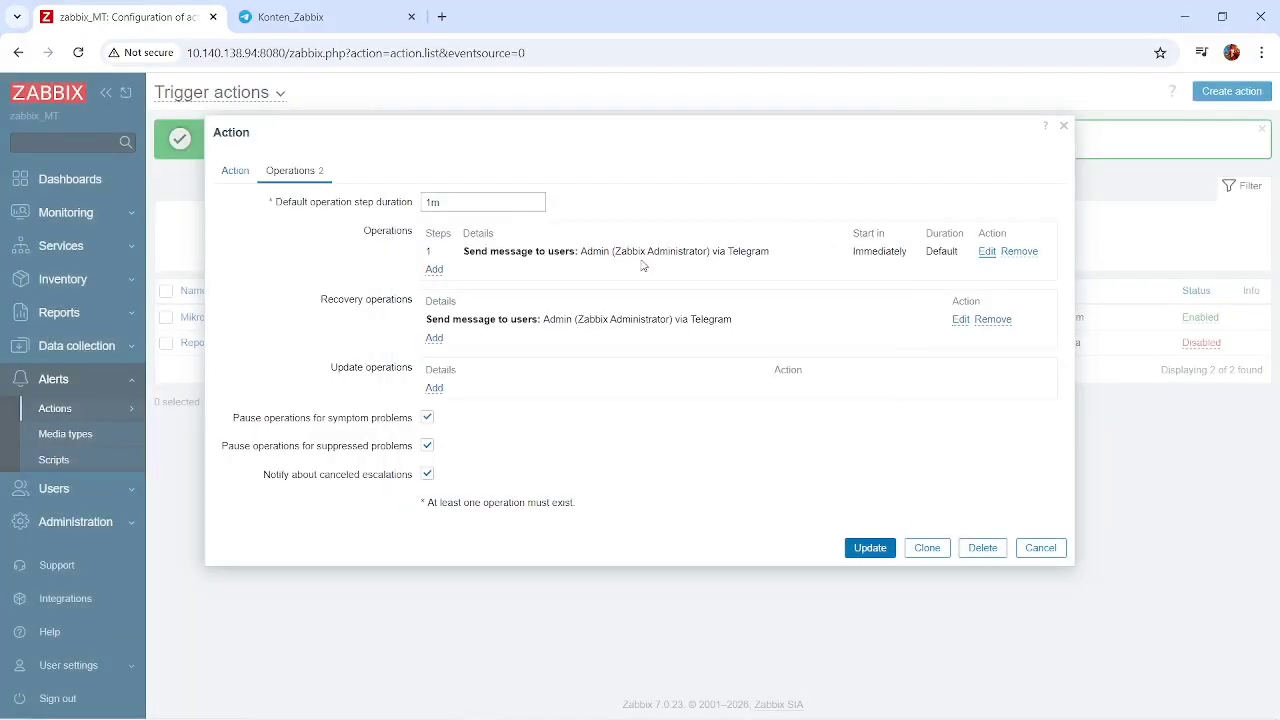
# Review the recovery operation's recipient and Telegram media type, and save the Mikrotik Mati action.
pyautogui.click(959, 321)
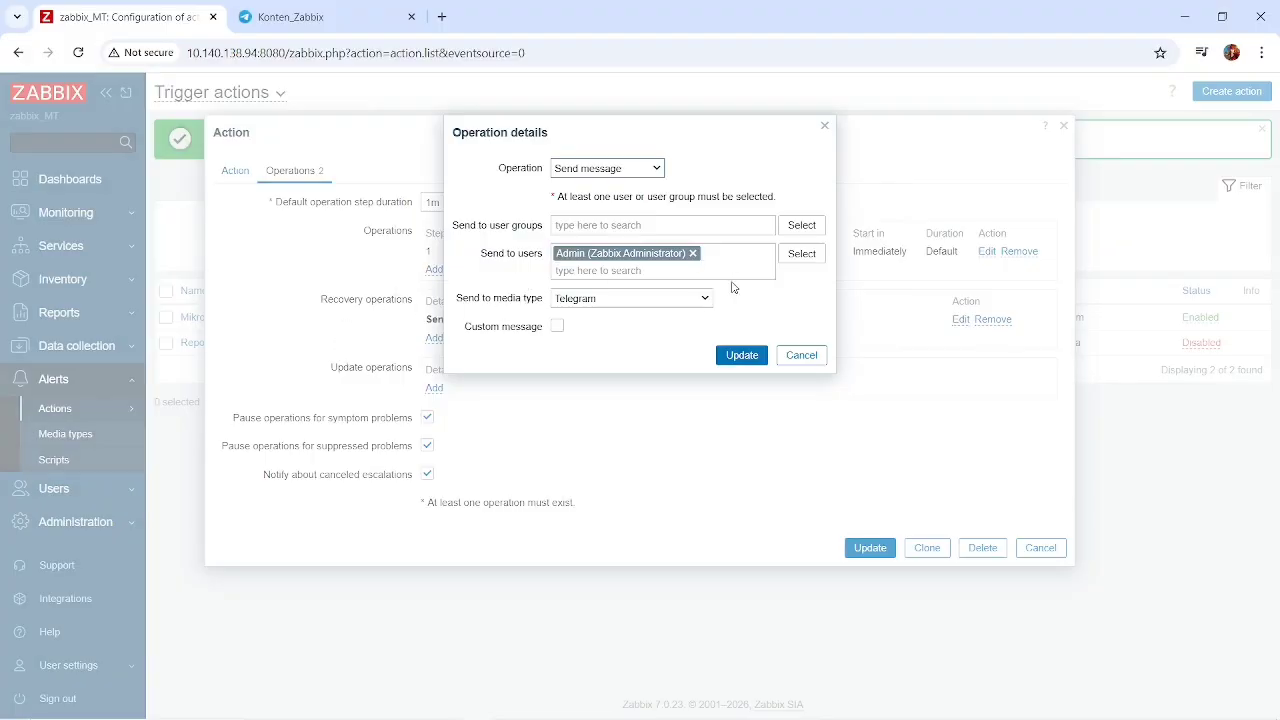
pyautogui.click(742, 356)
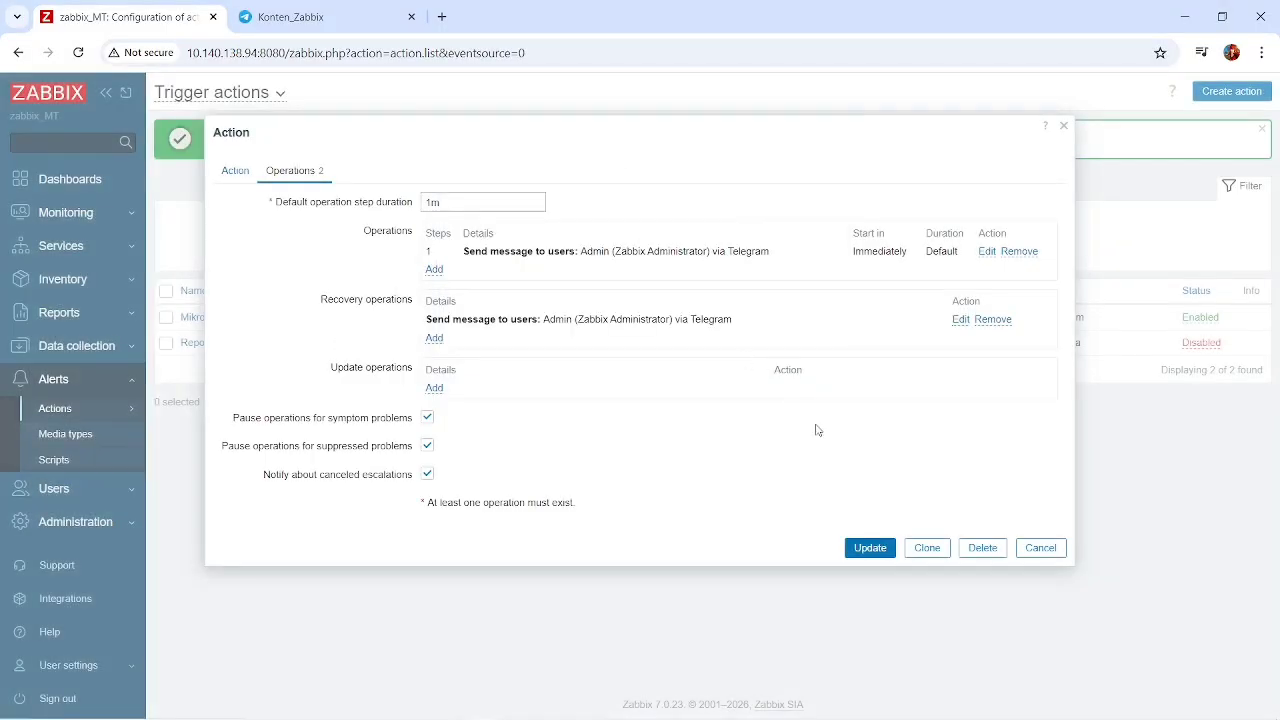
pyautogui.click(880, 553)
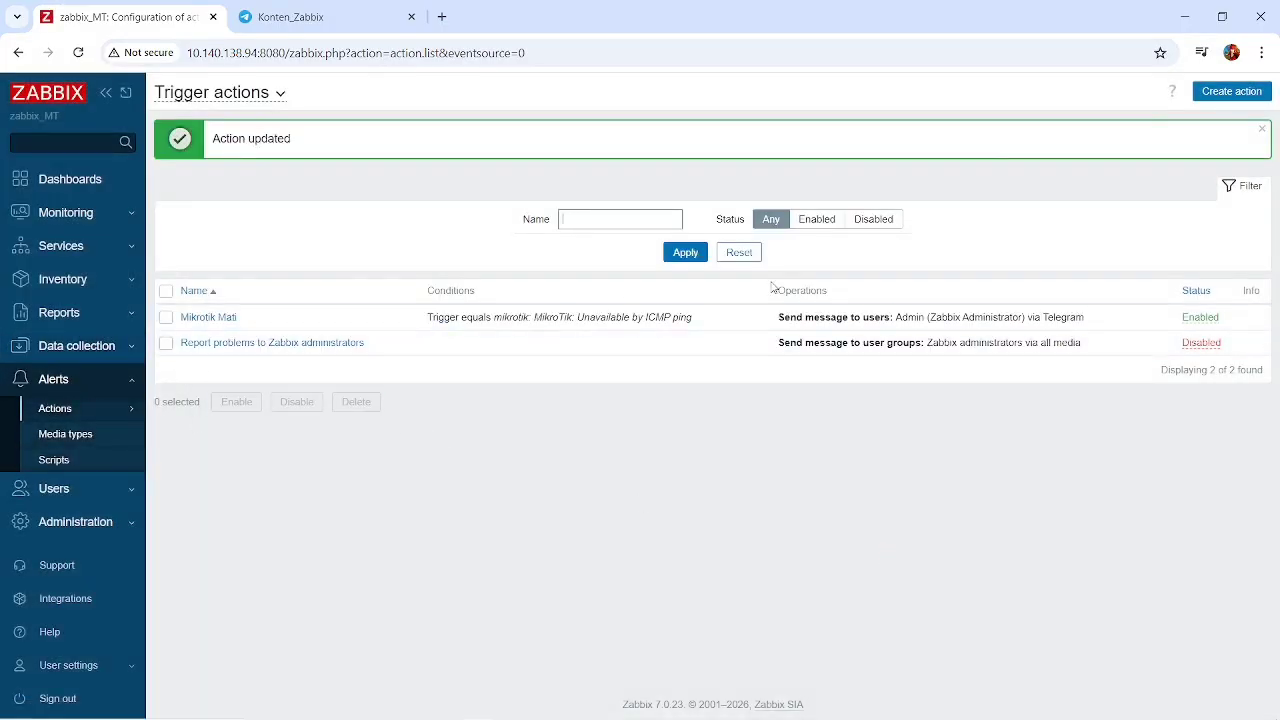
# Examine the condition types available for a new trigger action and discard the unsaved action.
pyautogui.click(1231, 99)
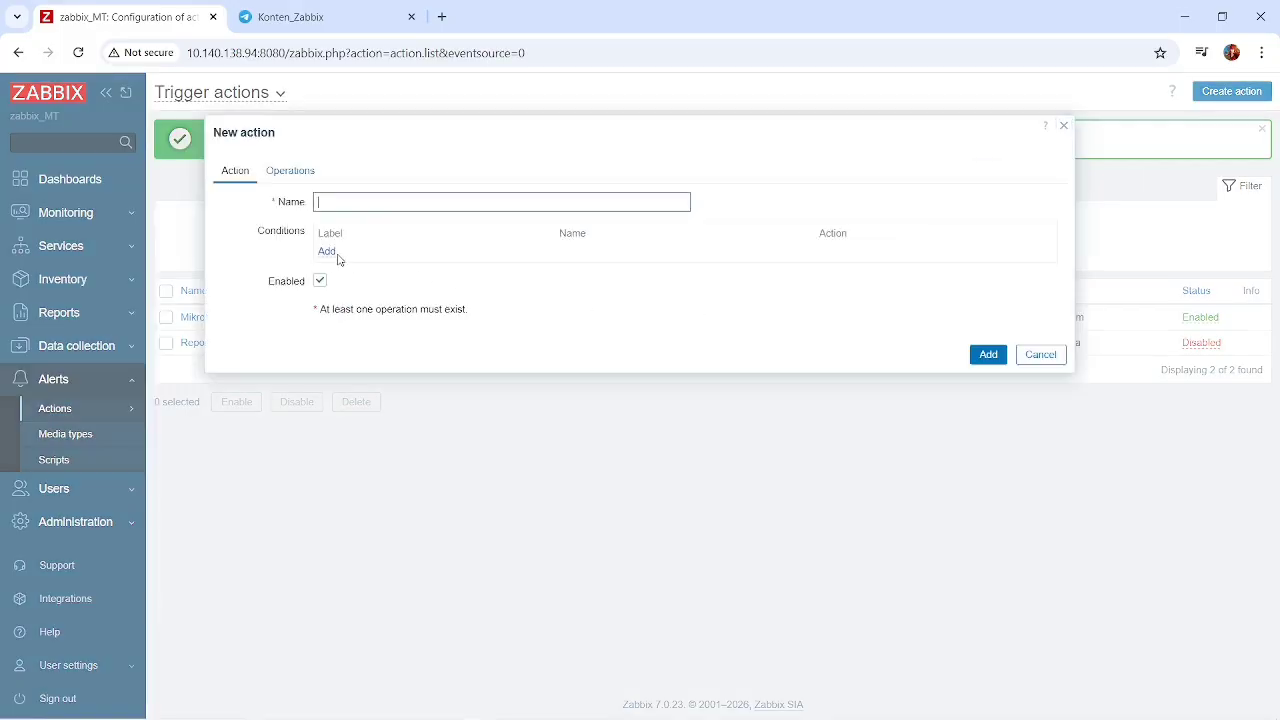
pyautogui.click(331, 255)
pyautogui.click(572, 174)
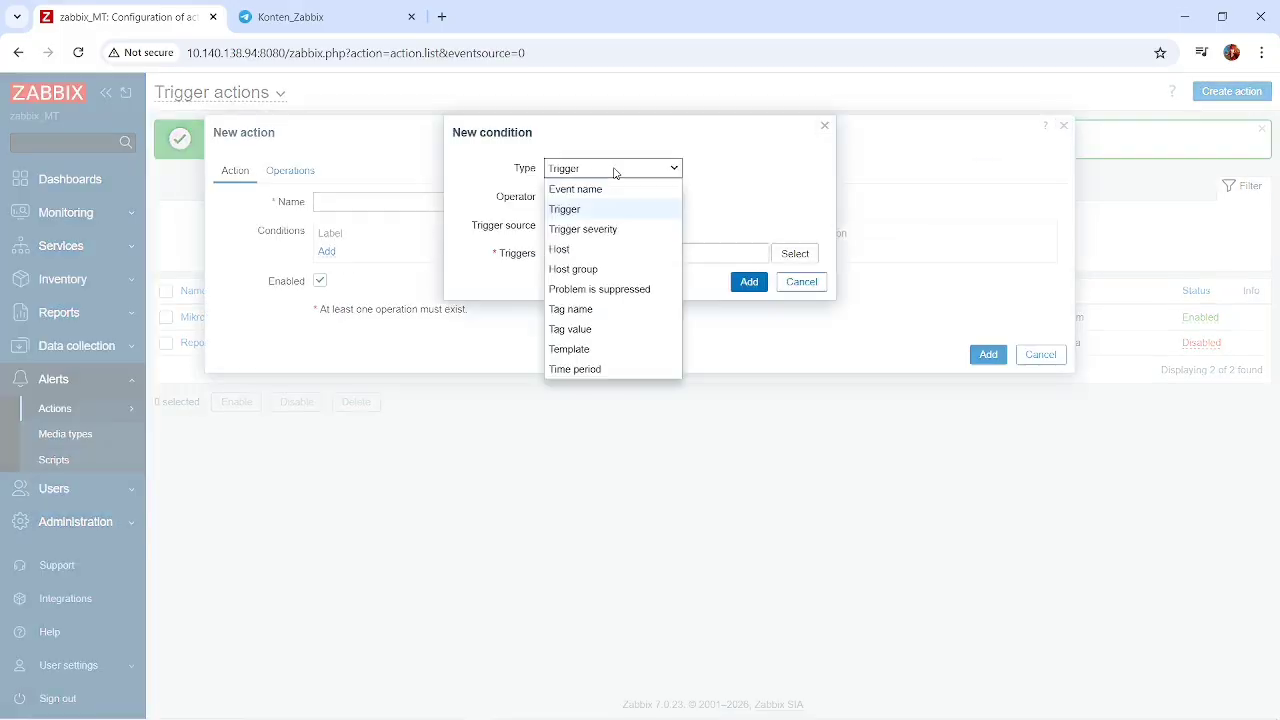
pyautogui.click(794, 182)
pyautogui.click(805, 284)
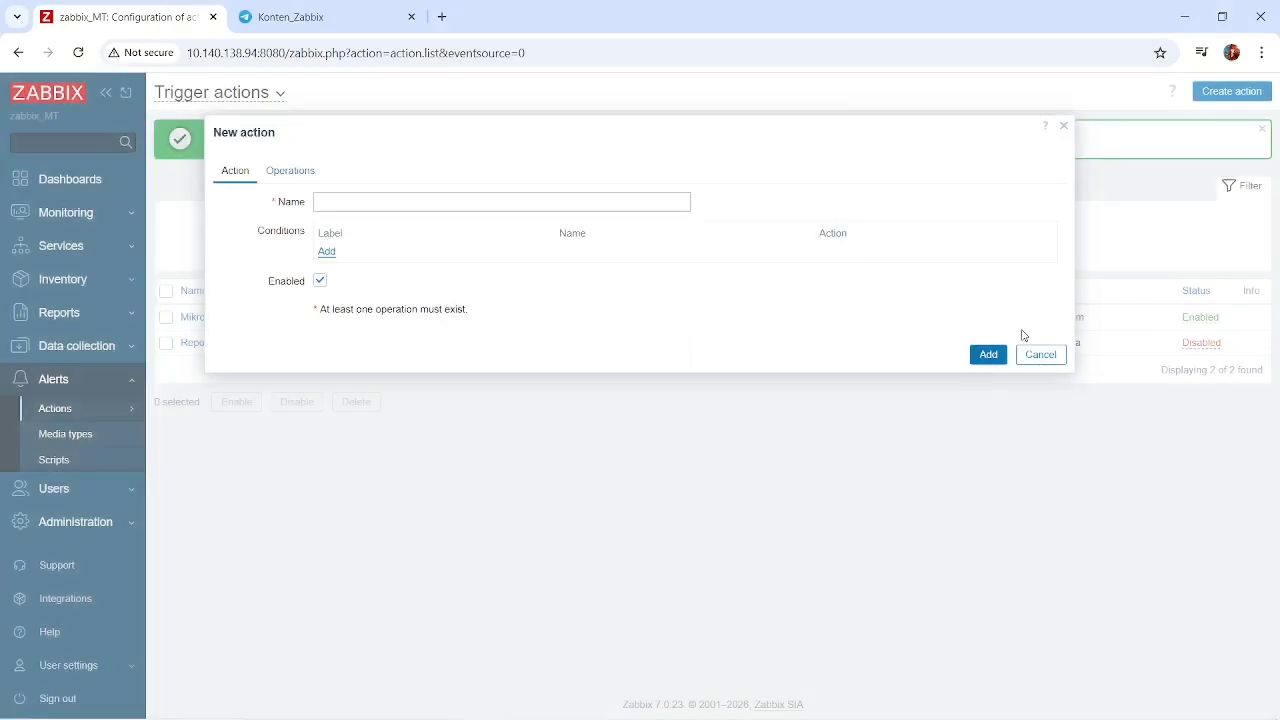
pyautogui.click(1041, 354)
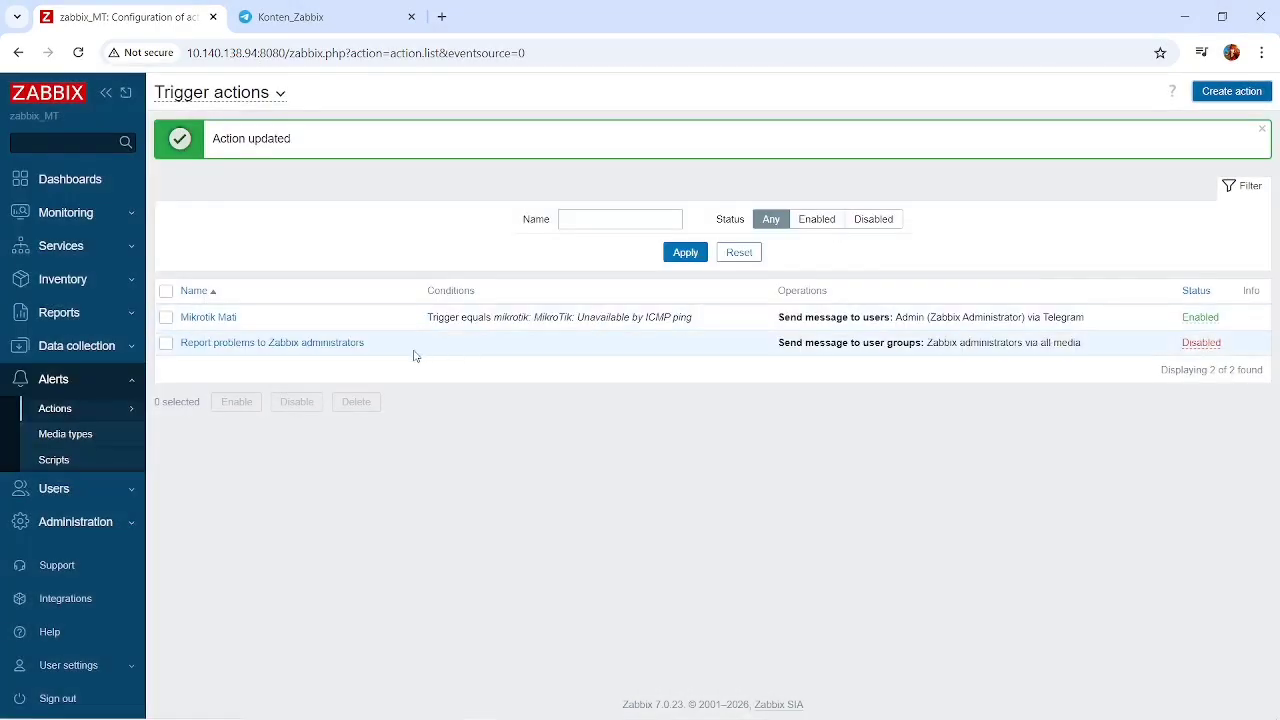
# Check the monitored hosts list and the Admin user's Telegram media entry, leaving the user's settings without saving.
pyautogui.click(55, 212)
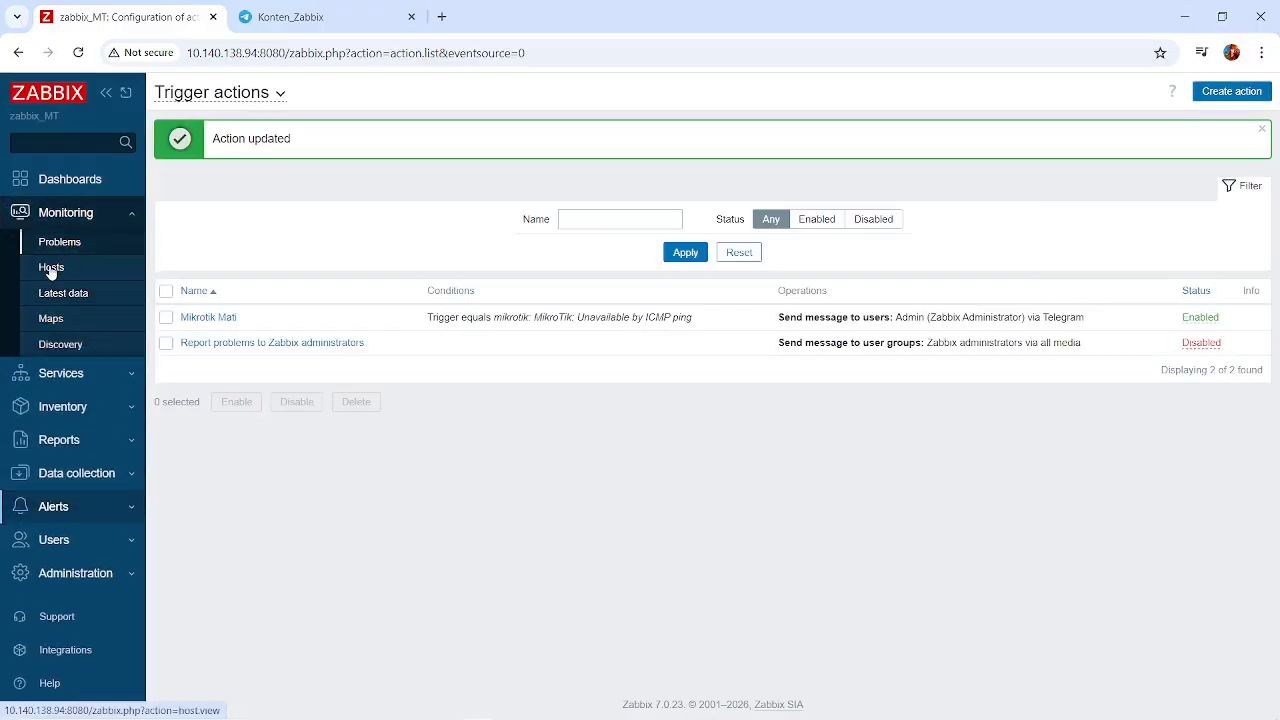
pyautogui.click(51, 267)
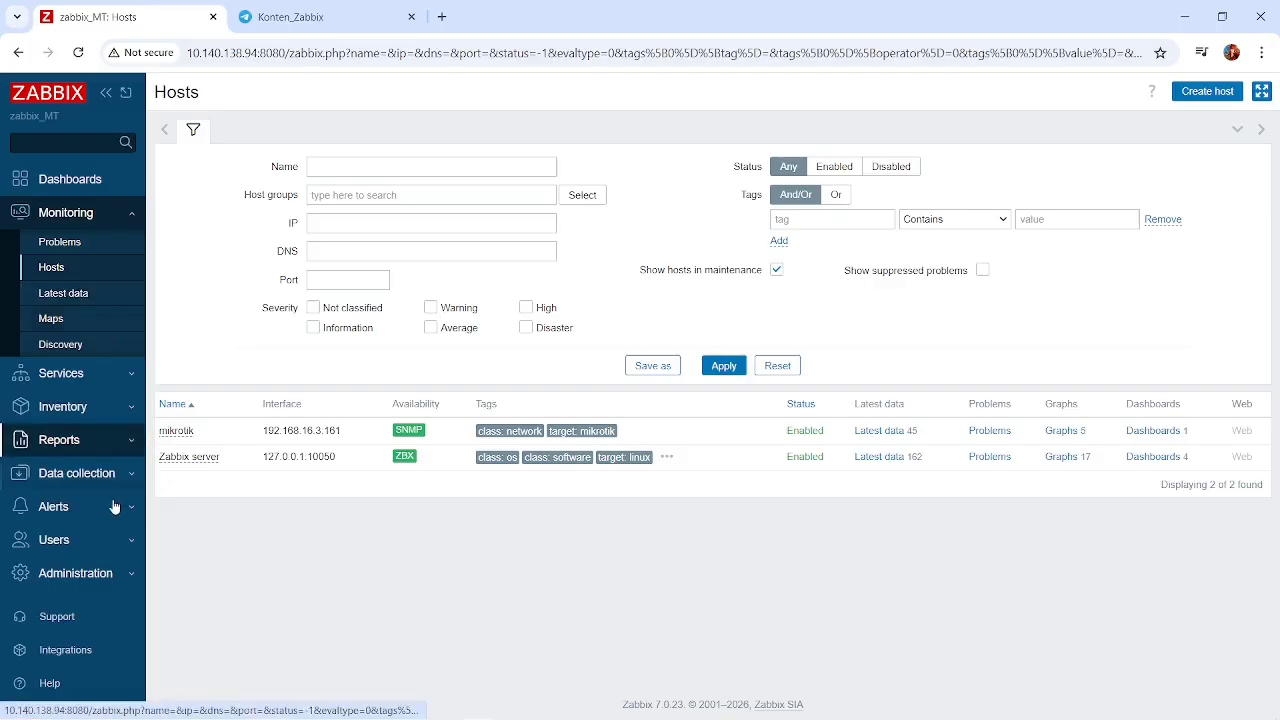
pyautogui.click(106, 540)
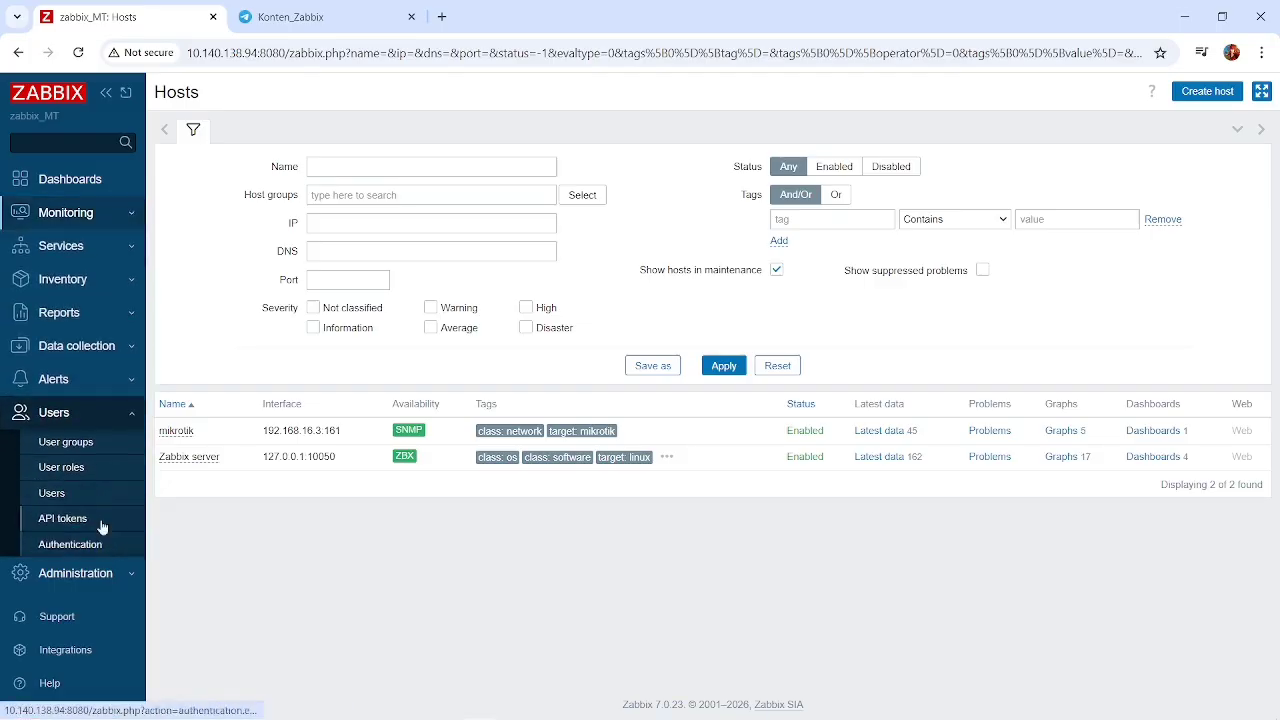
pyautogui.click(51, 493)
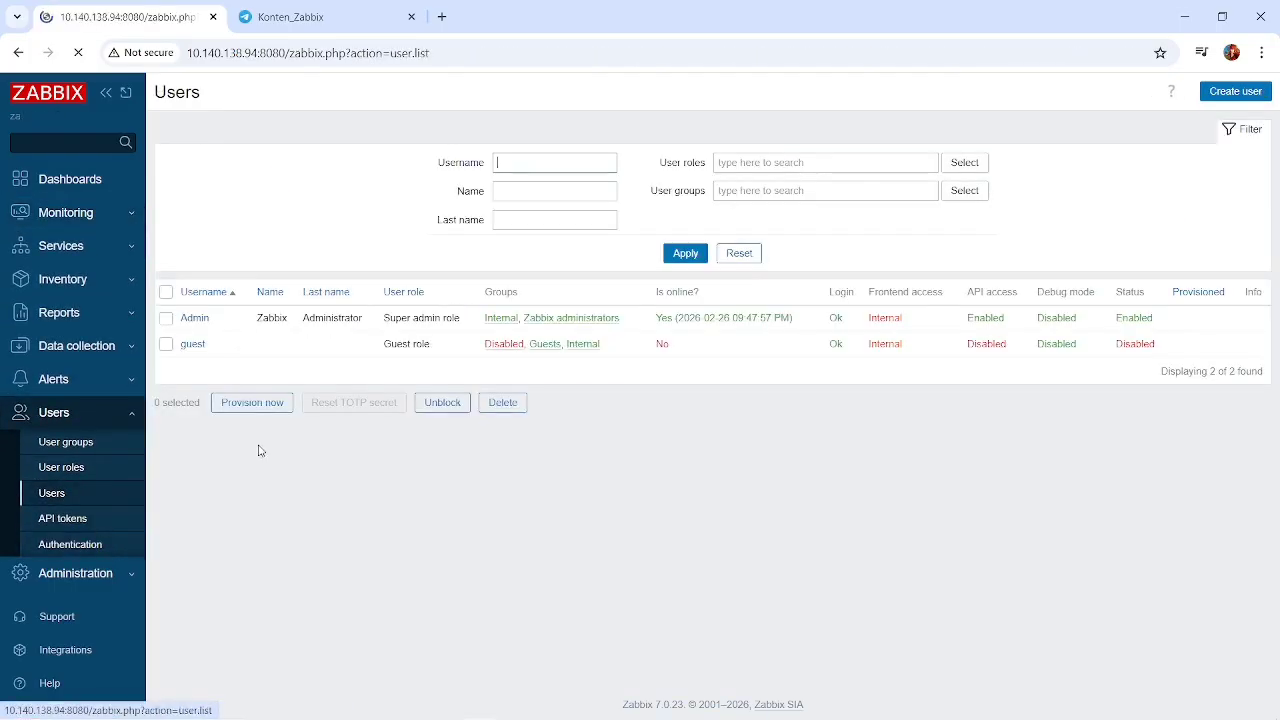
pyautogui.click(195, 318)
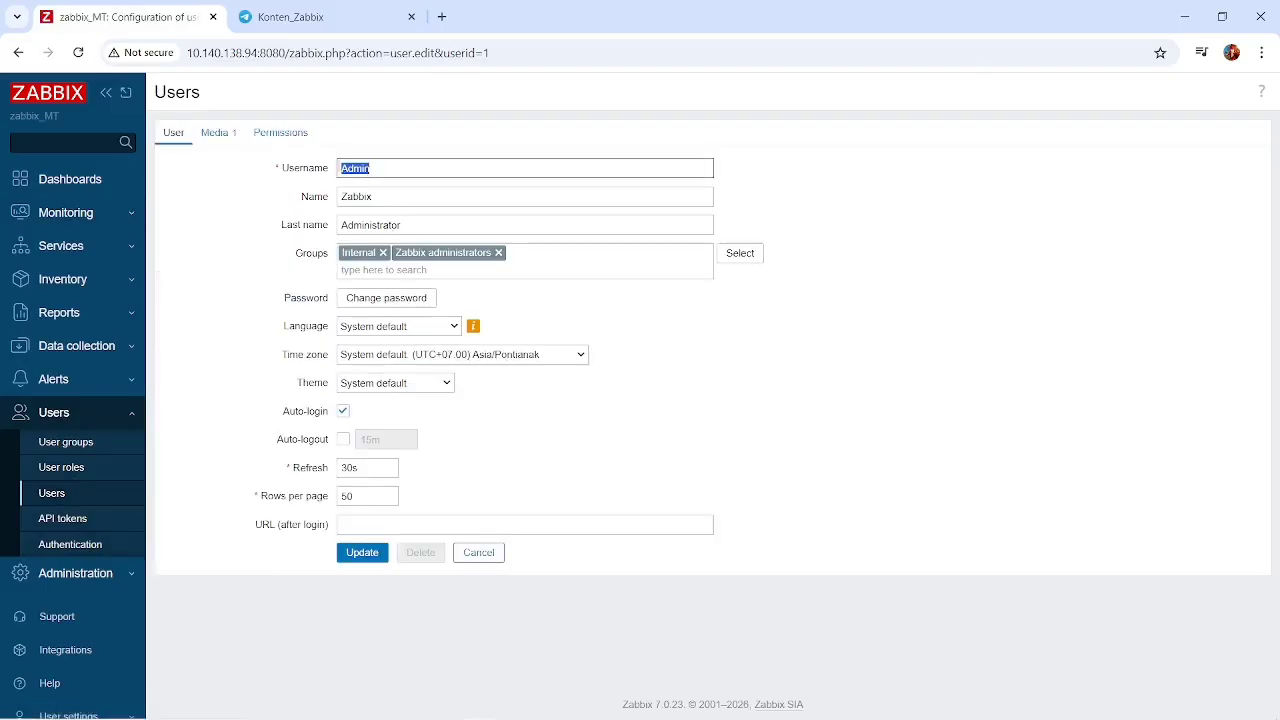
pyautogui.click(218, 133)
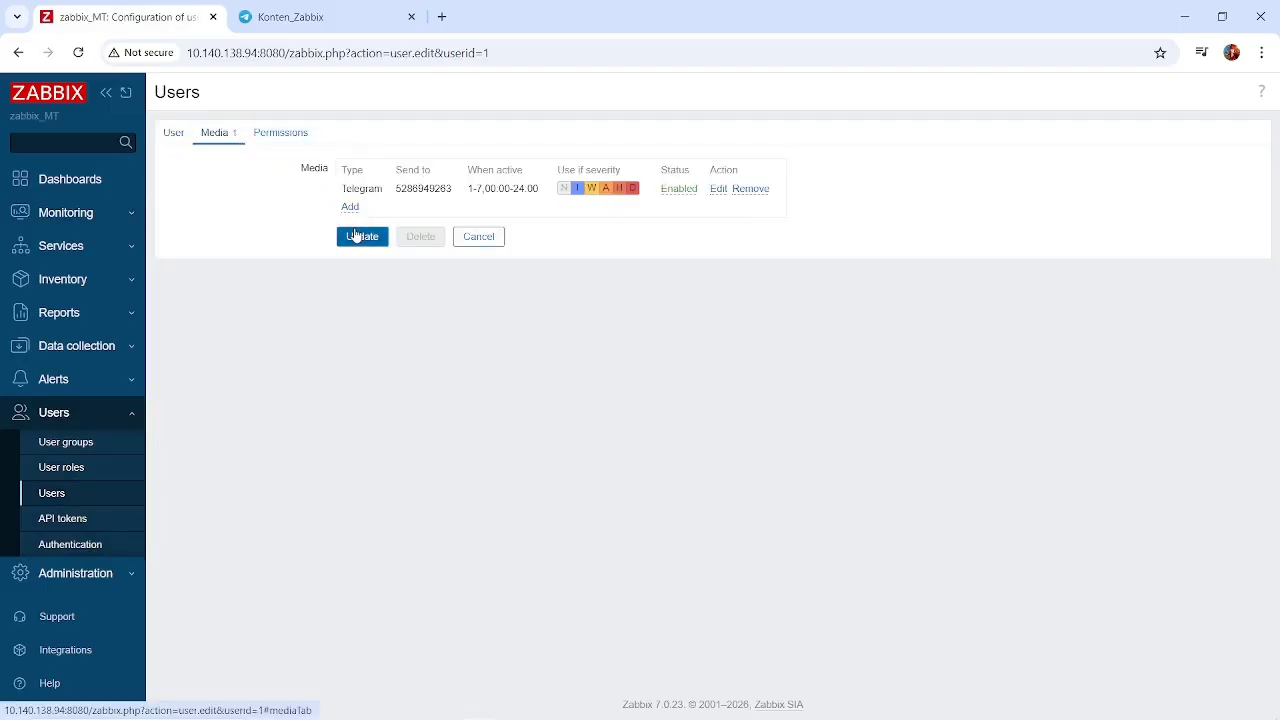
pyautogui.click(497, 238)
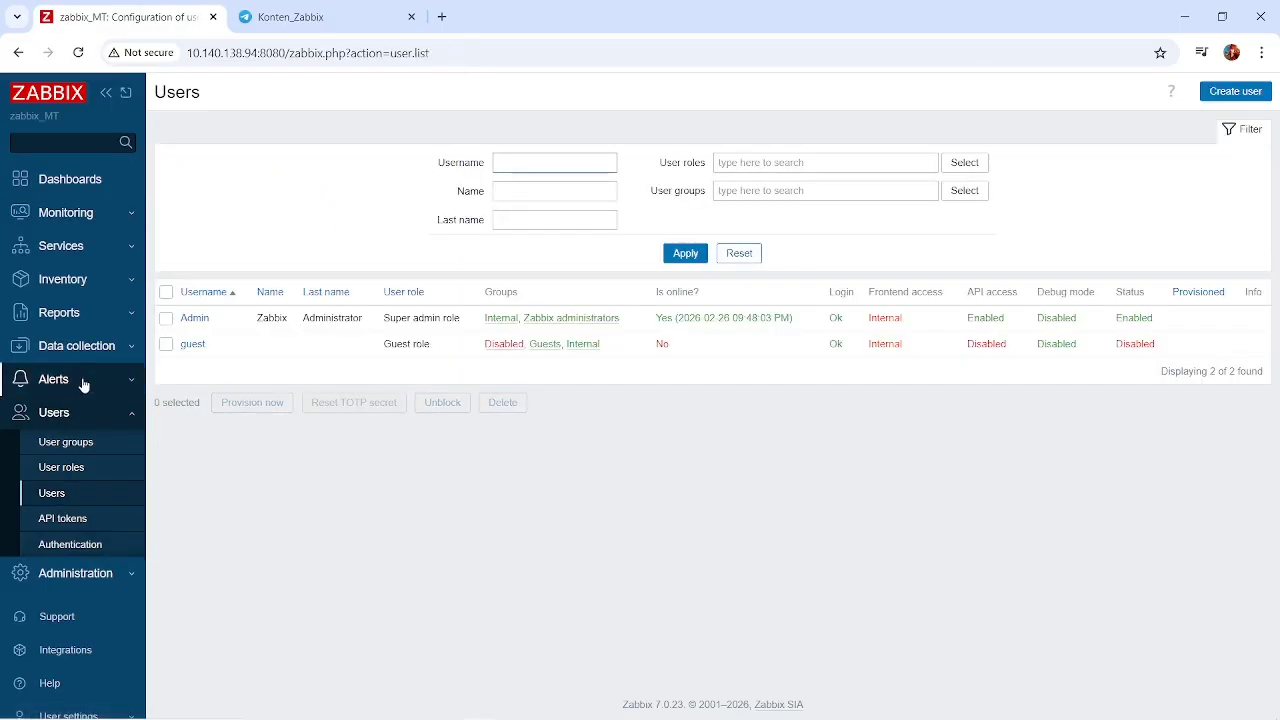
# Open the Telegram media type and examine its webhook parameters, script options and description.
pyautogui.click(84, 381)
pyautogui.click(95, 436)
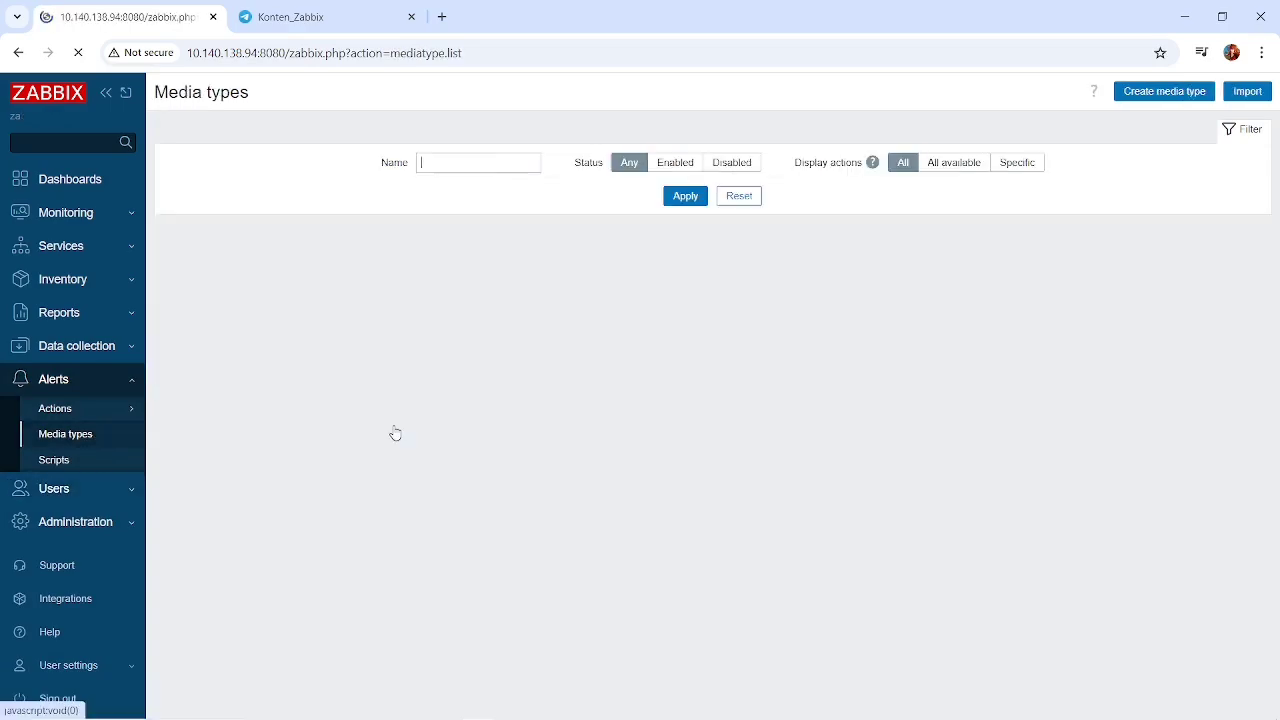
pyautogui.scroll(-10, 300, 436)
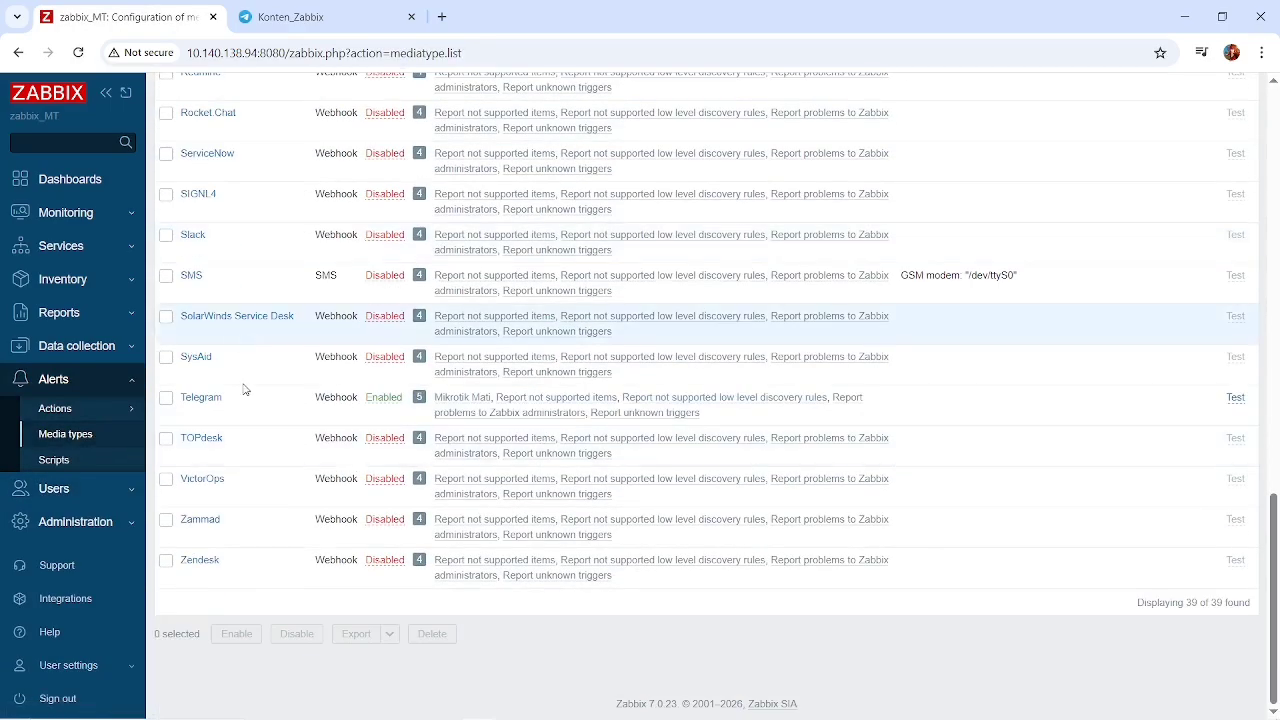
pyautogui.click(199, 399)
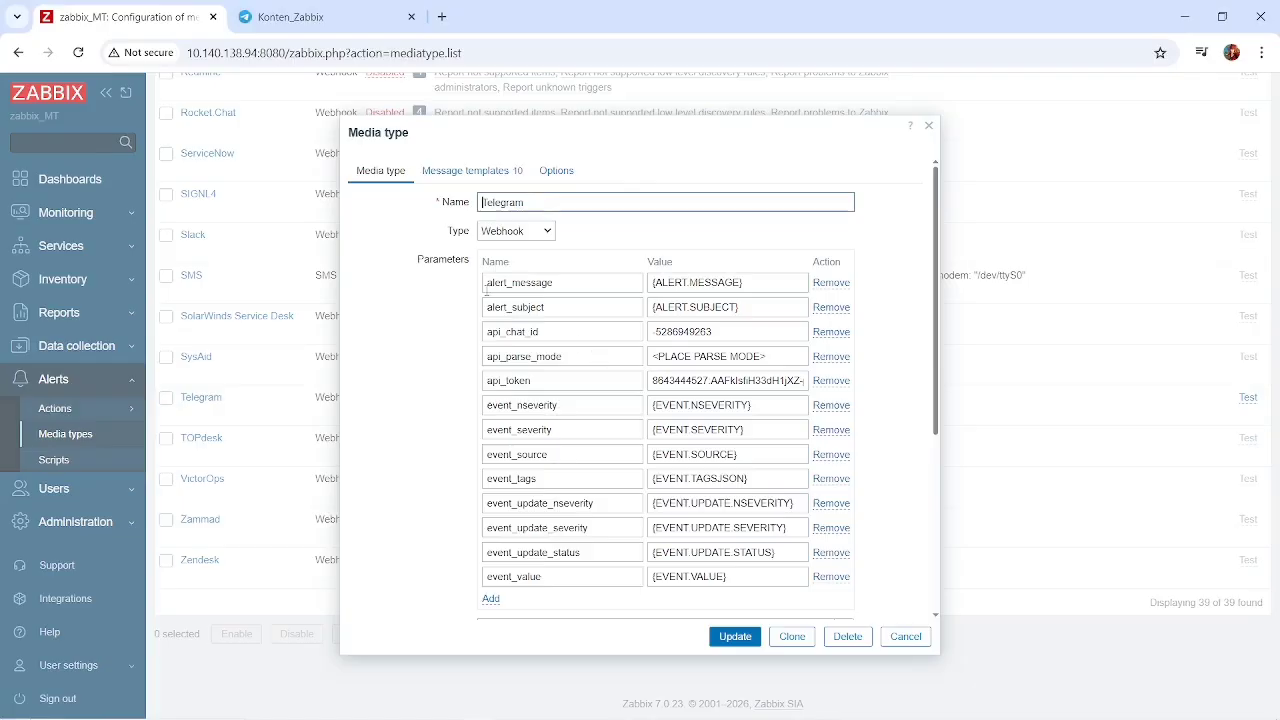
pyautogui.scroll(-3, 606, 371)
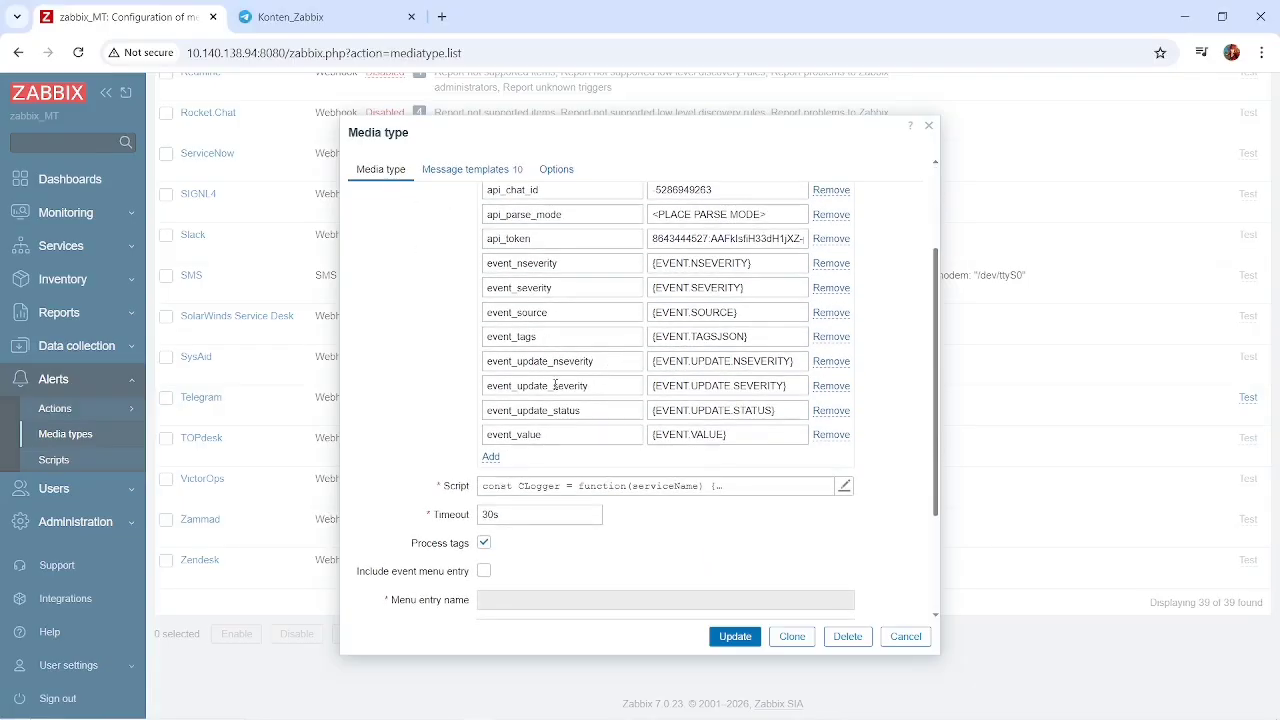
pyautogui.scroll(-3, 555, 387)
pyautogui.scroll(-5, 598, 531)
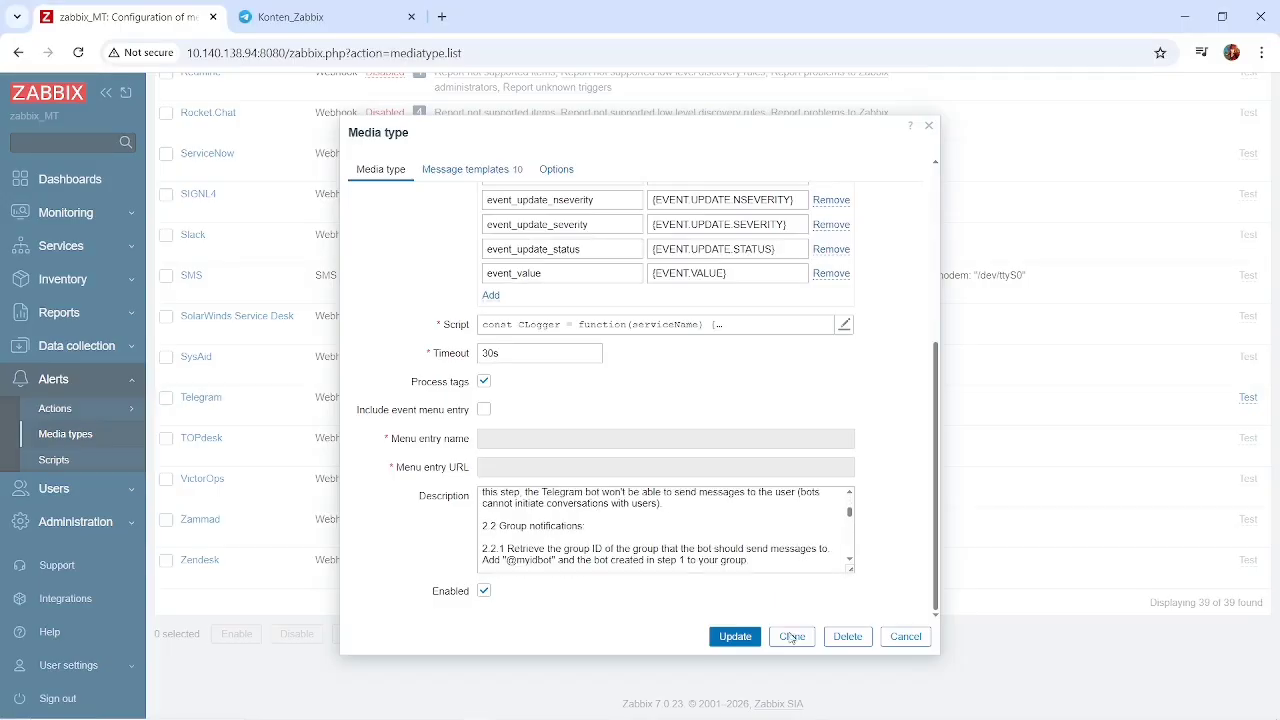
pyautogui.scroll(-5, 745, 552)
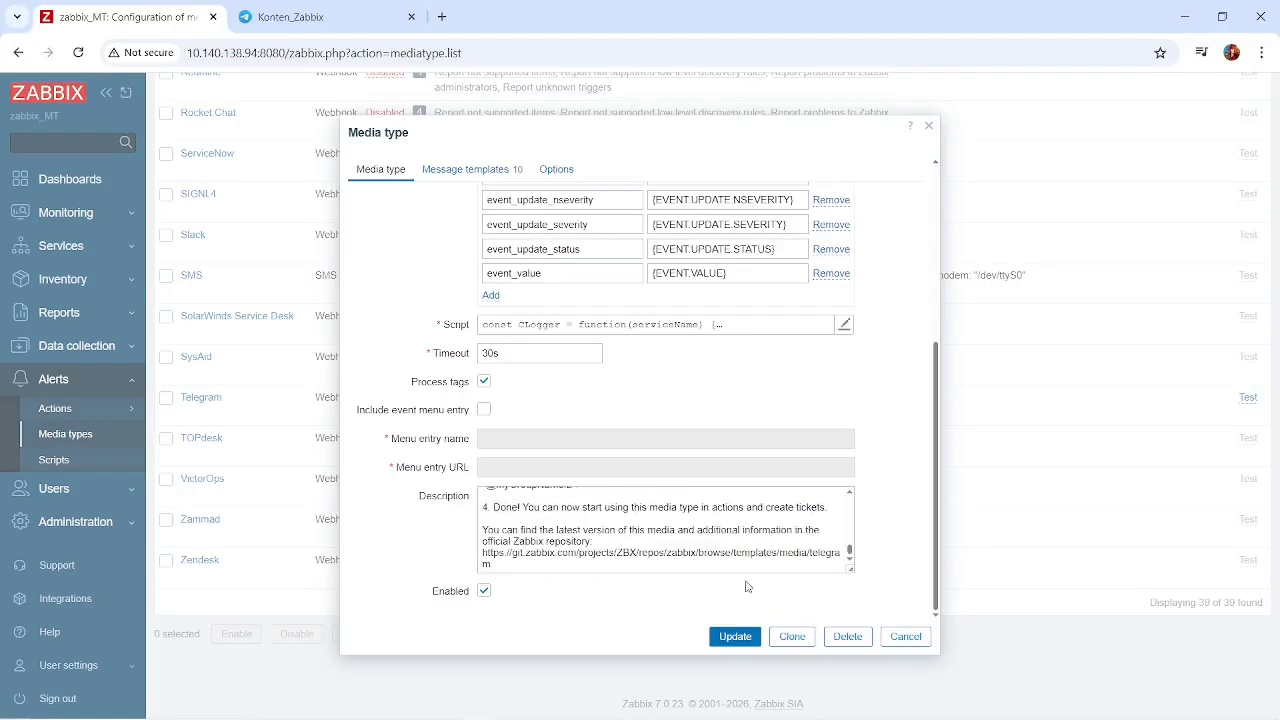
pyautogui.scroll(6, 686, 297)
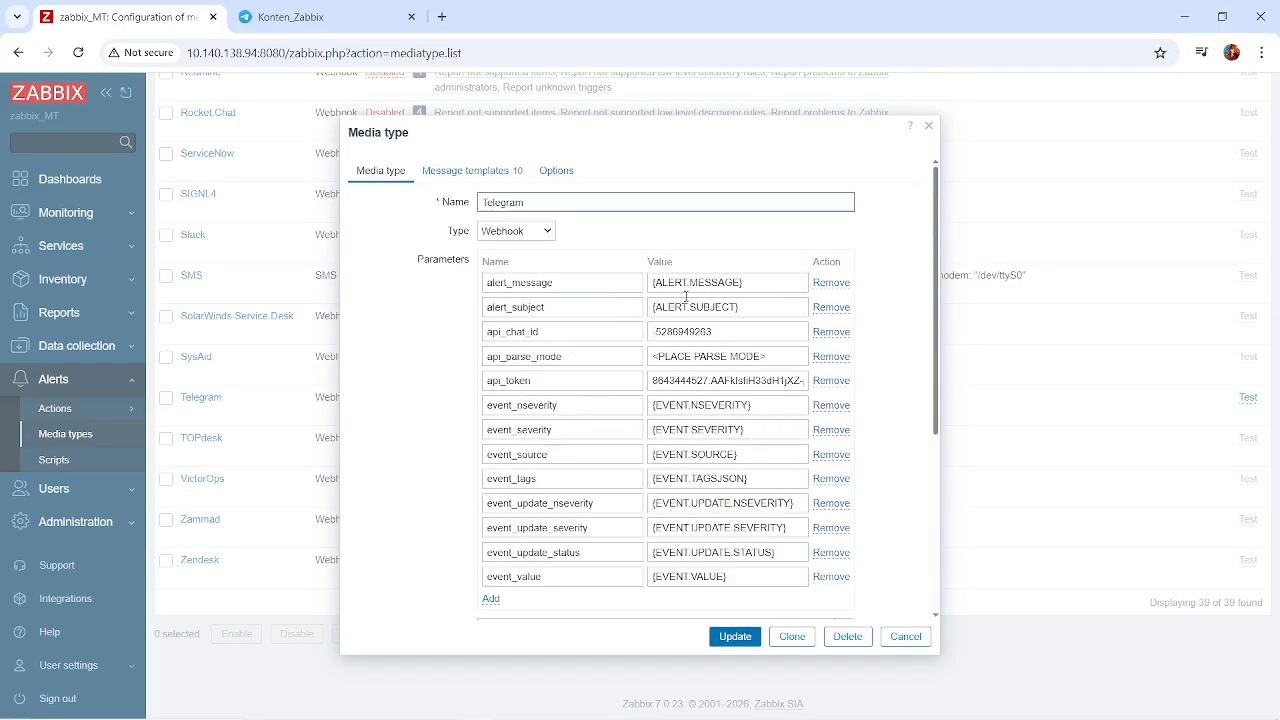
# Review the Telegram message templates, including the Problem template's subject and message, and save the media type.
pyautogui.click(480, 176)
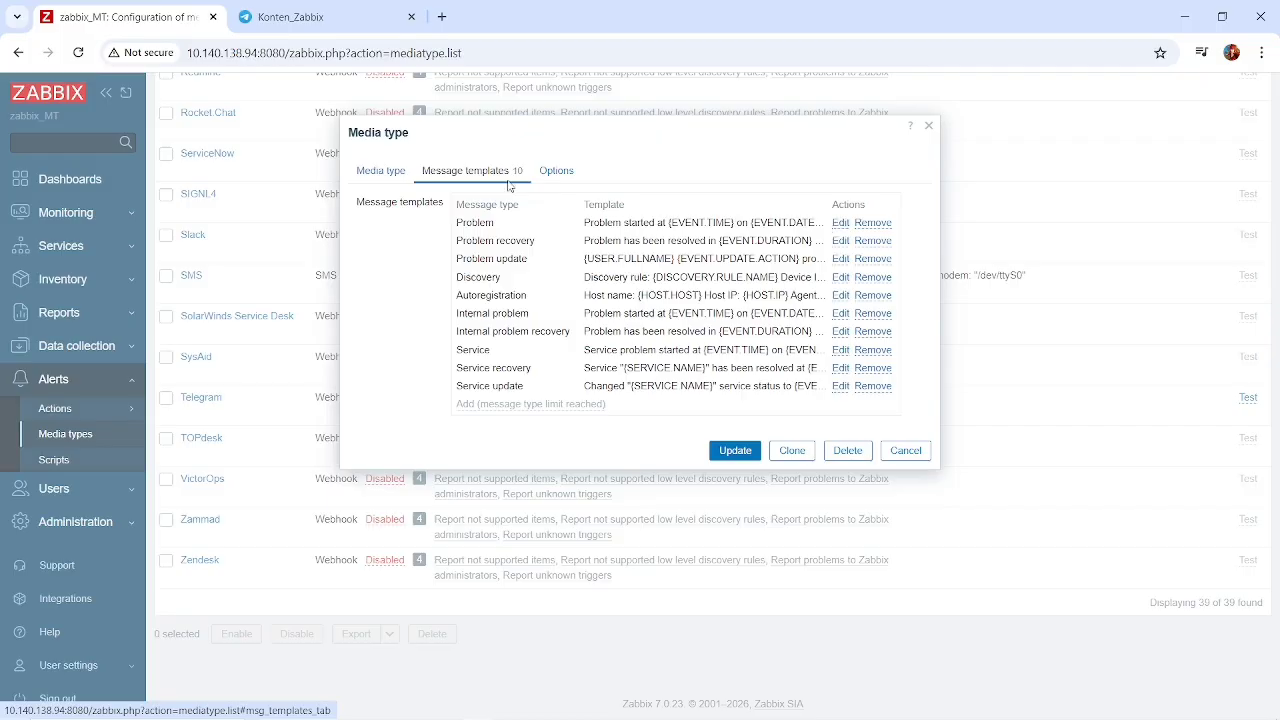
pyautogui.click(396, 173)
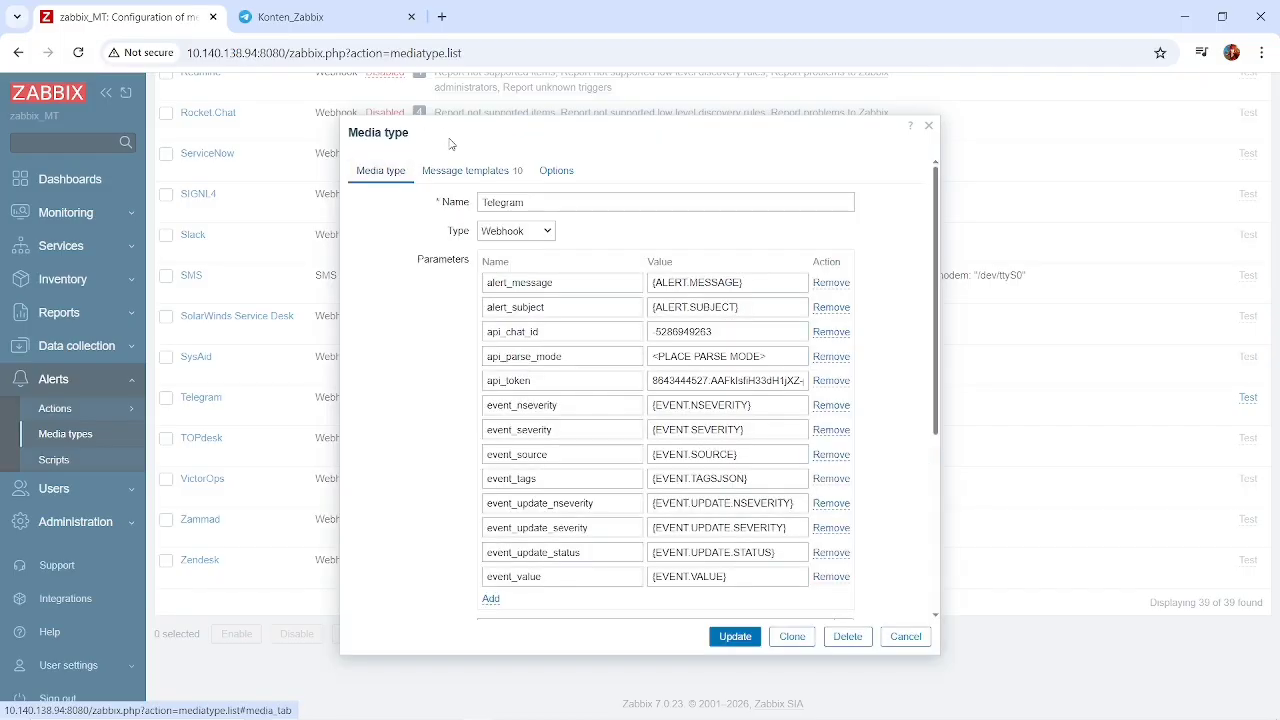
pyautogui.click(470, 175)
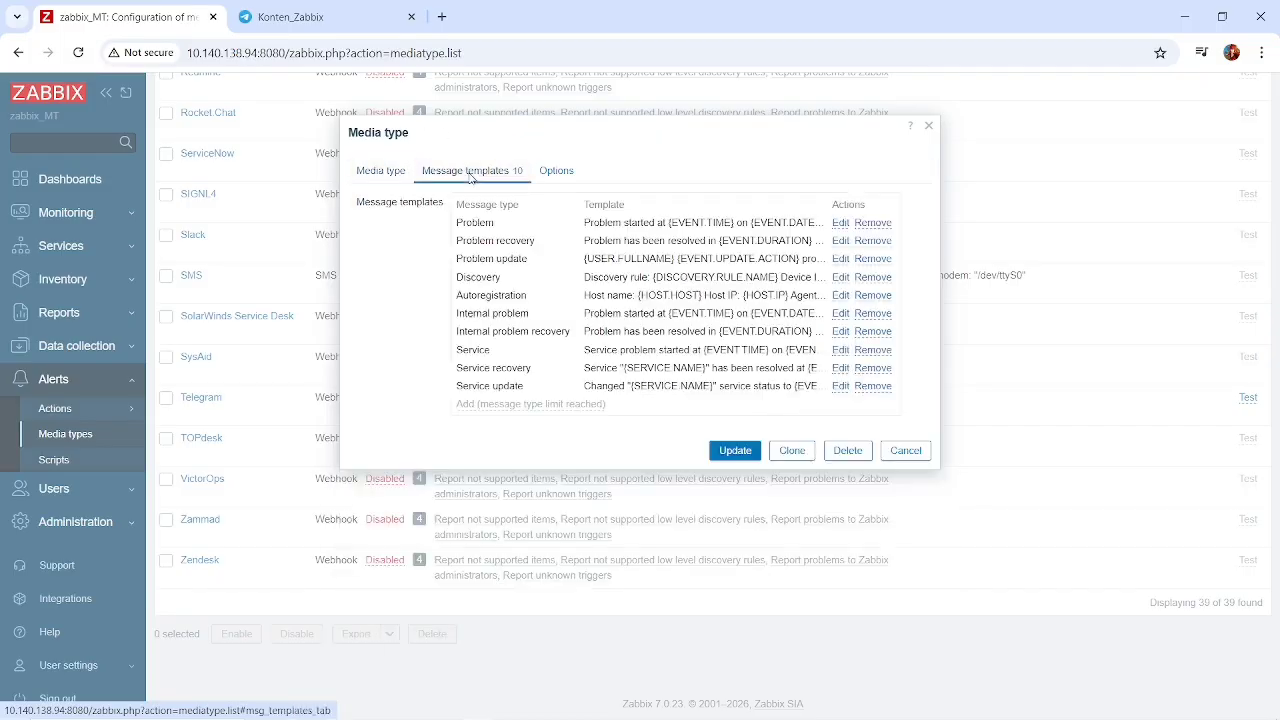
pyautogui.click(841, 223)
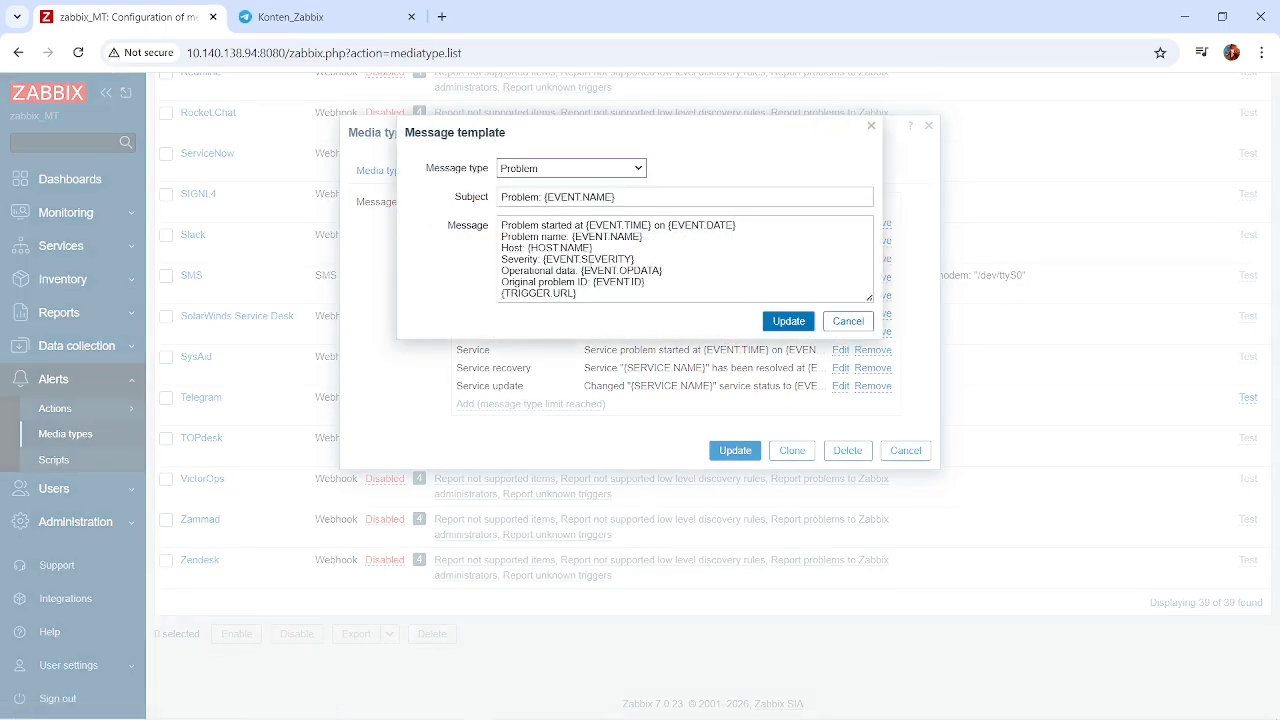
pyautogui.click(848, 321)
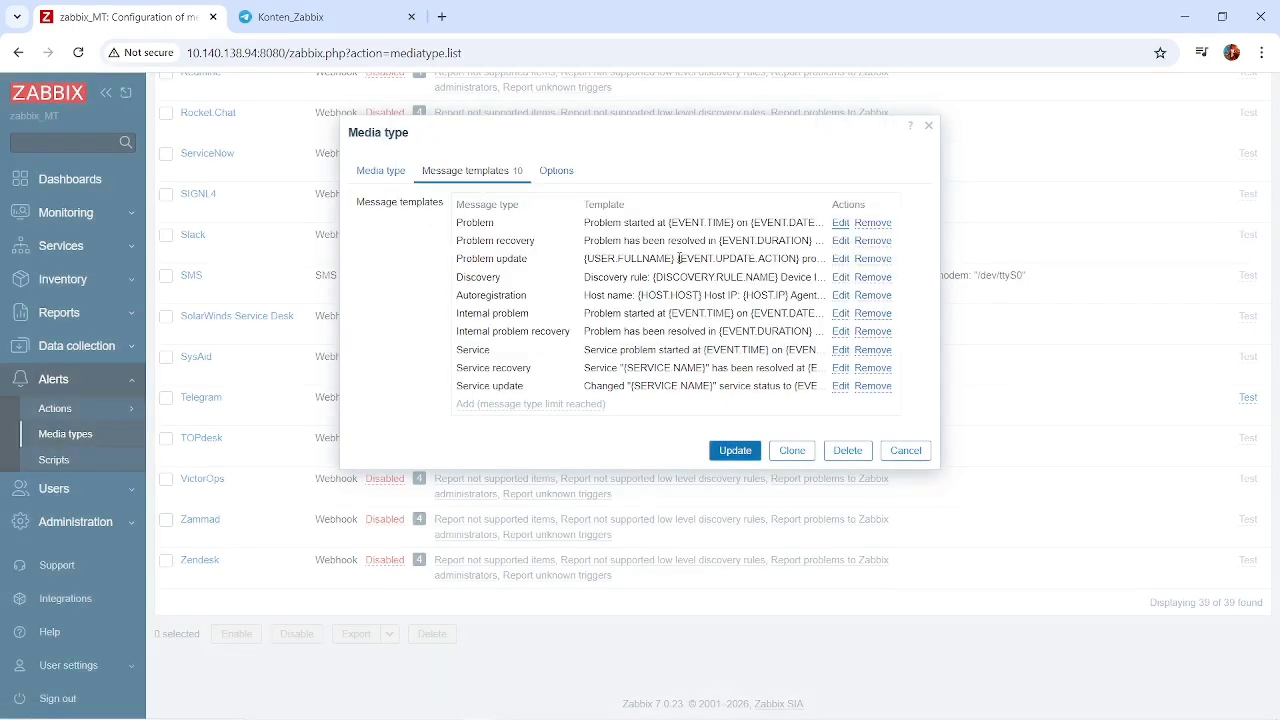
pyautogui.click(733, 450)
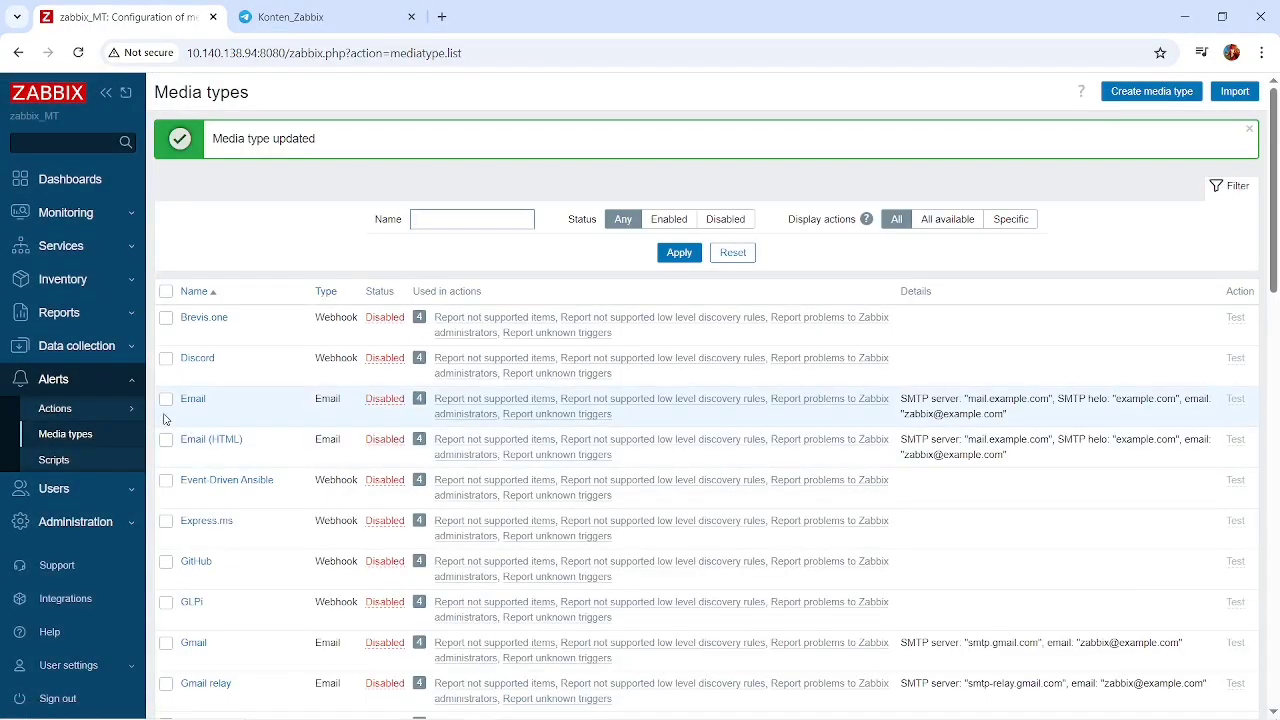
# Switch to the mikrotik virtual machine window in Oracle VM VirtualBox.
pyautogui.hotkey('alt', 'Tab')
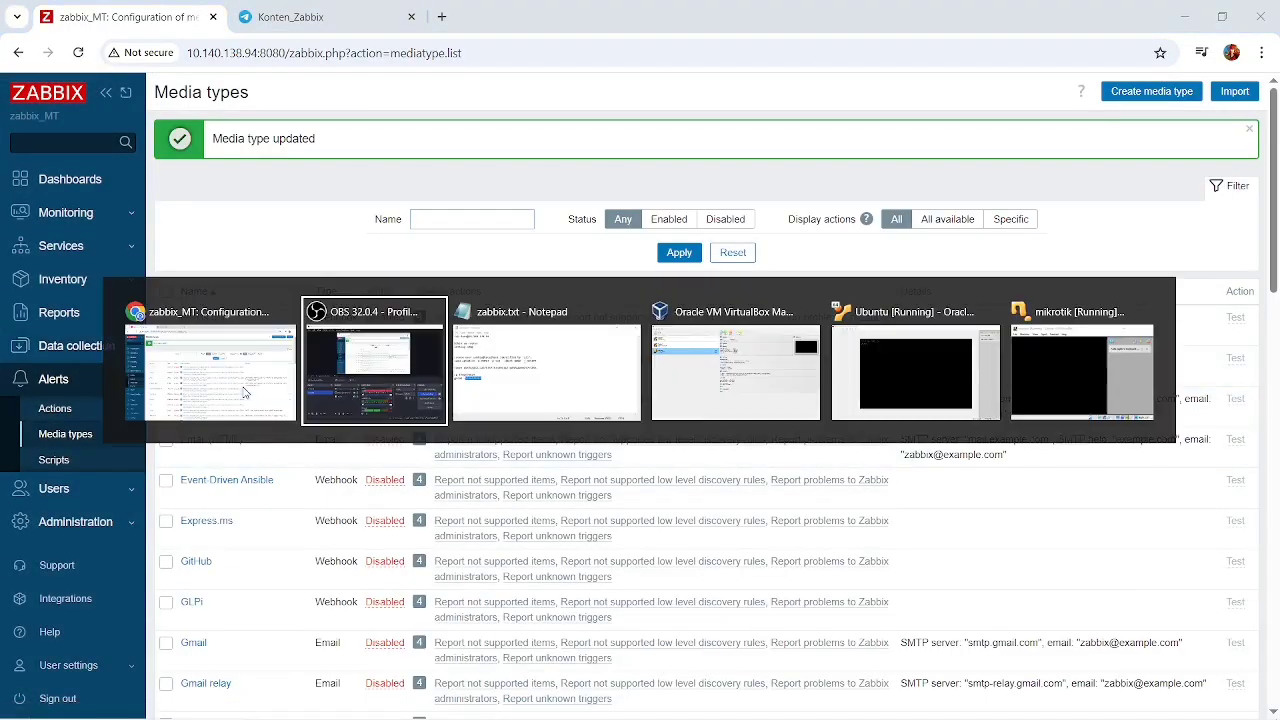
pyautogui.hotkey('alt', 'Tab')
pyautogui.hotkey('alt', 'Tab')
pyautogui.hotkey('alt', 'Tab')
pyautogui.hotkey('alt', 'Tab')
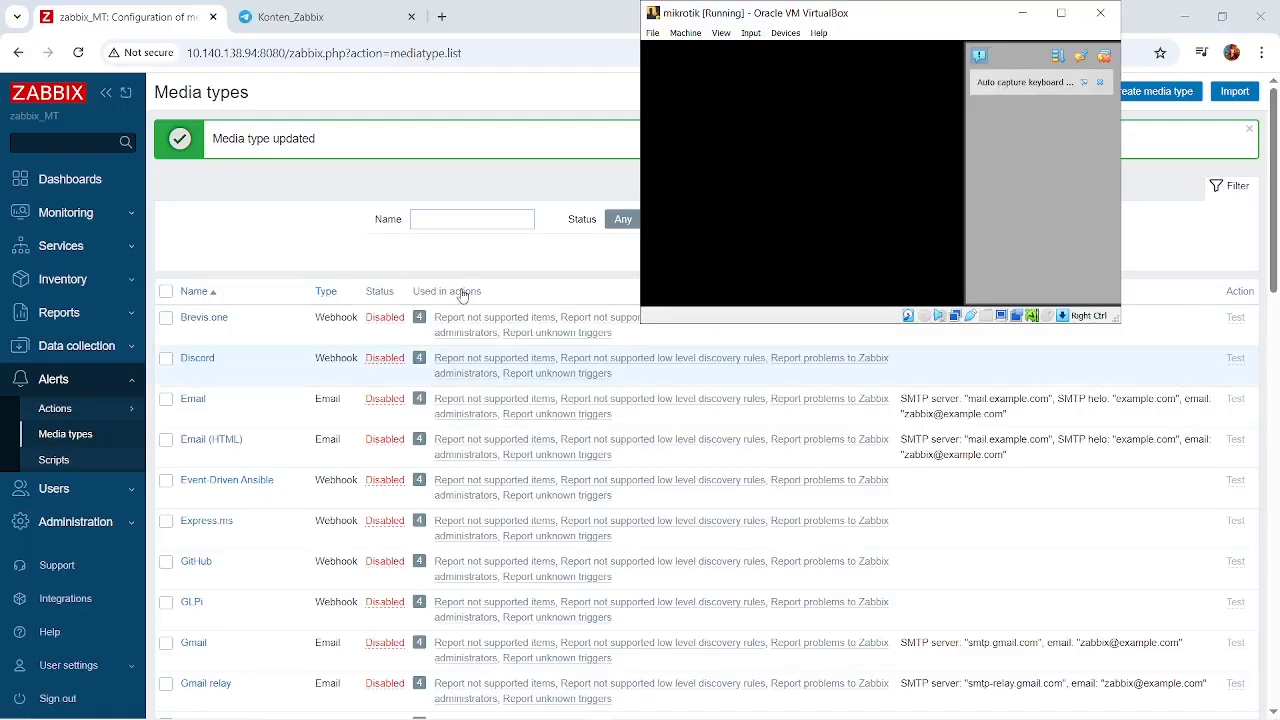
# Close the mikrotik virtual machine and power it off.
pyautogui.click(1100, 13)
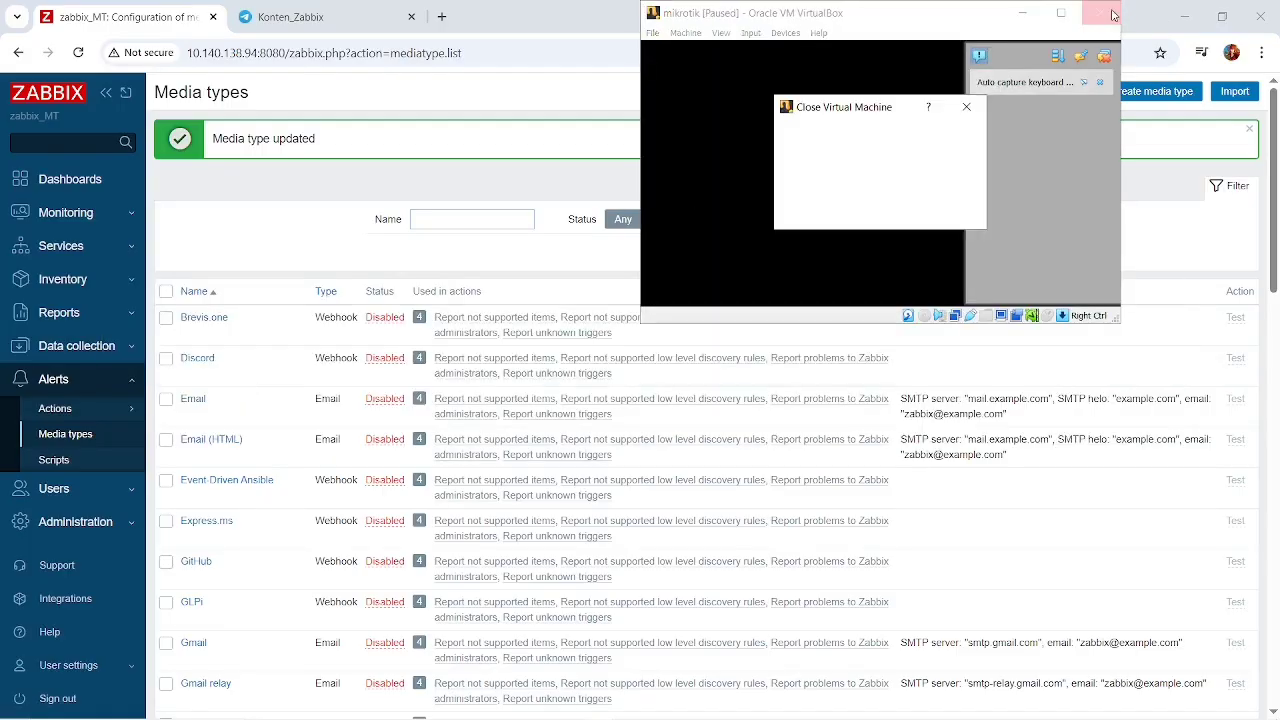
pyautogui.click(813, 211)
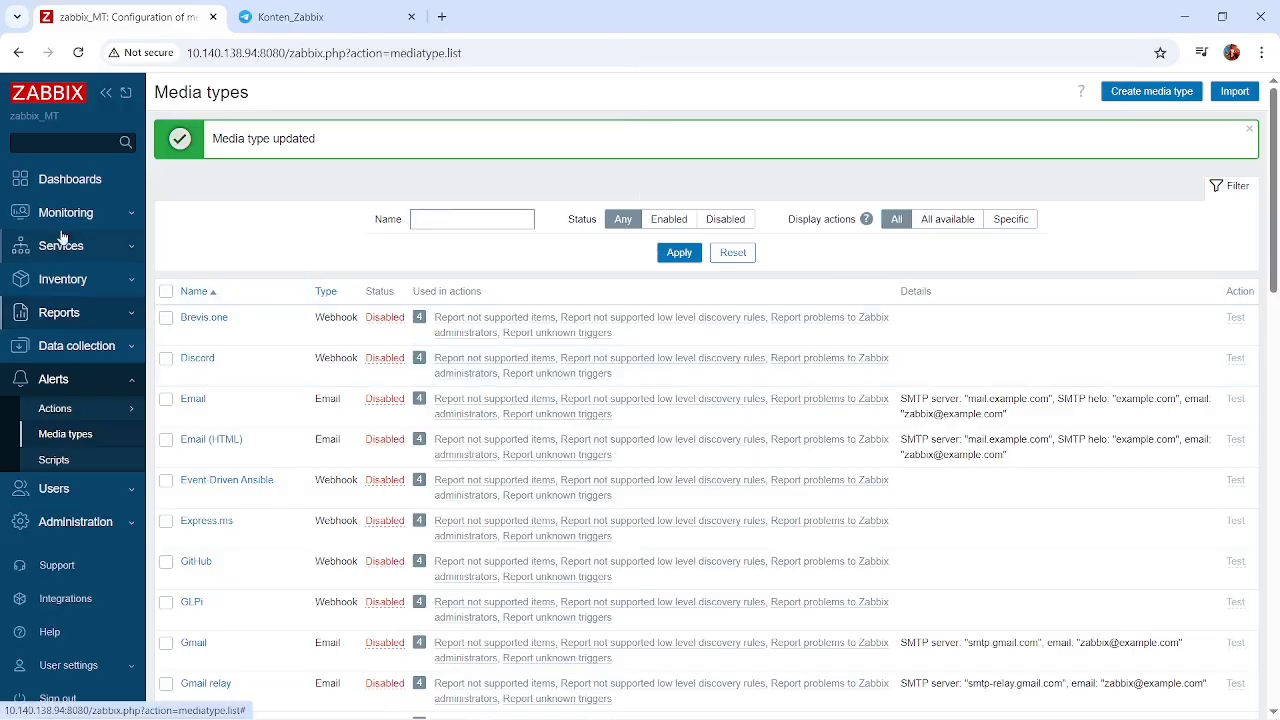
# Check the monitored problems list, and examine the mikrotik host's SNMP availability and problem indicator in the monitored hosts list.
pyautogui.click(64, 213)
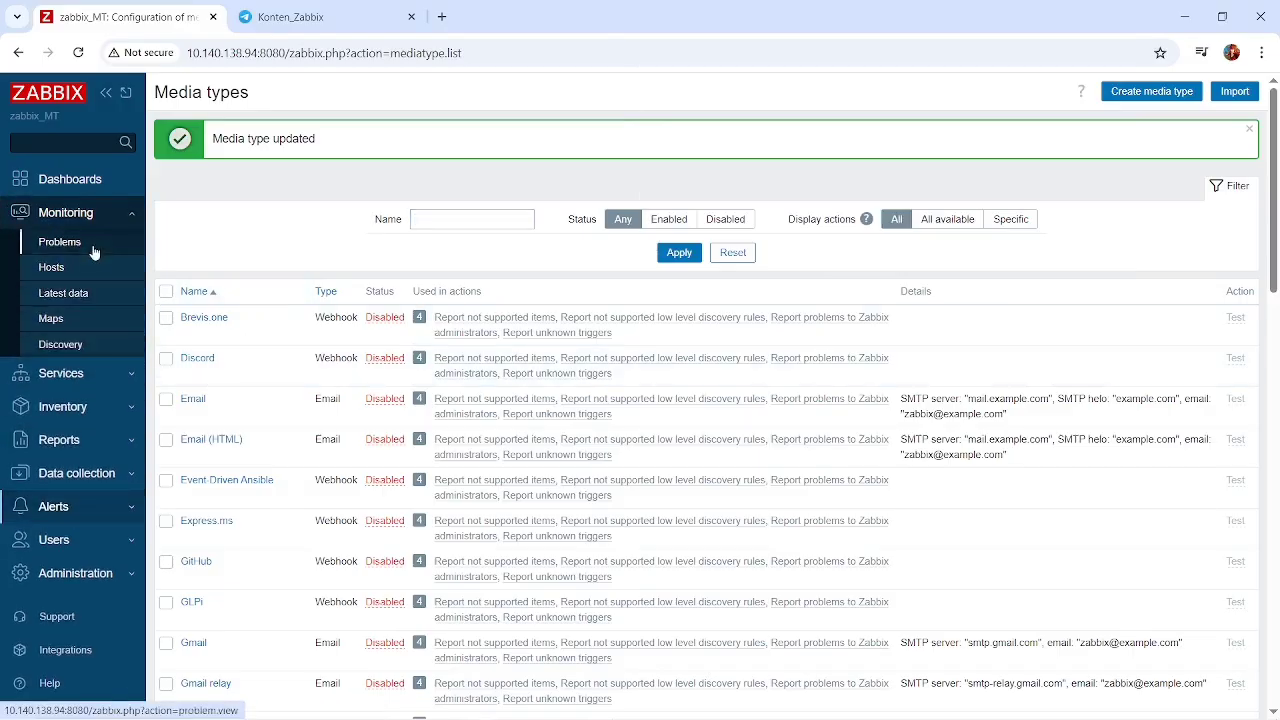
pyautogui.click(93, 250)
pyautogui.hotkey('alt', 'Tab')
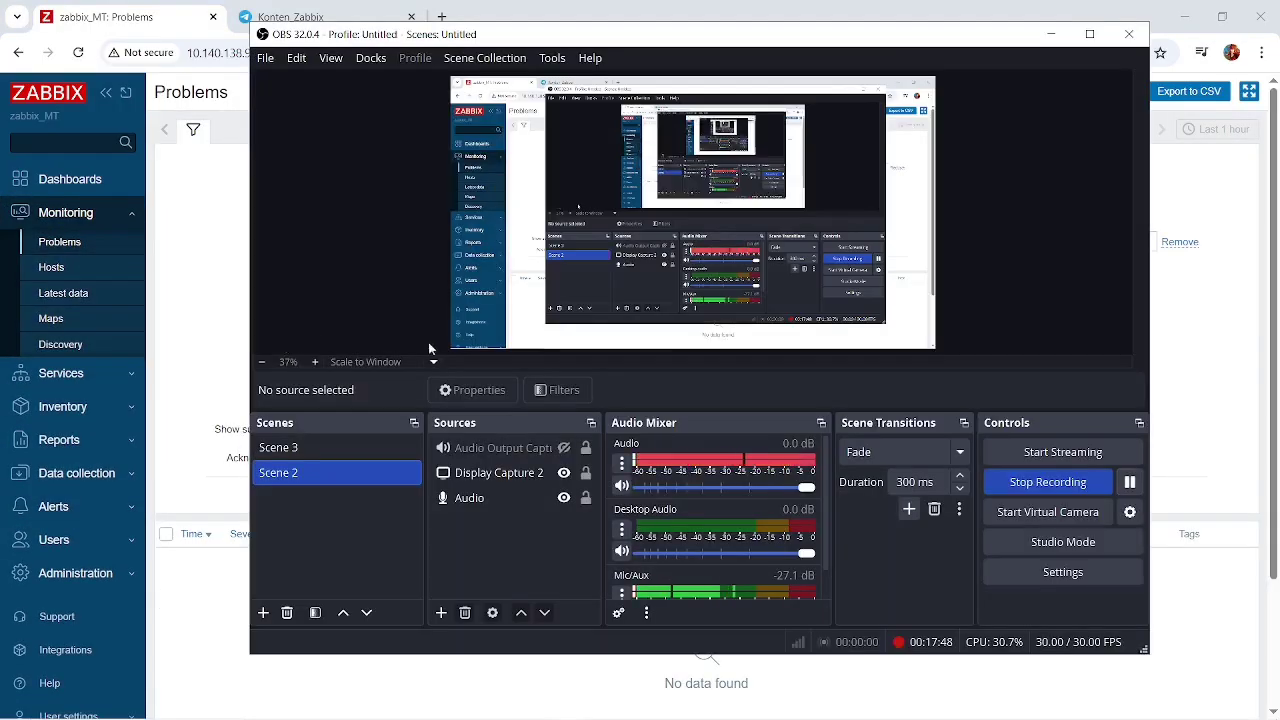
pyautogui.click(1130, 482)
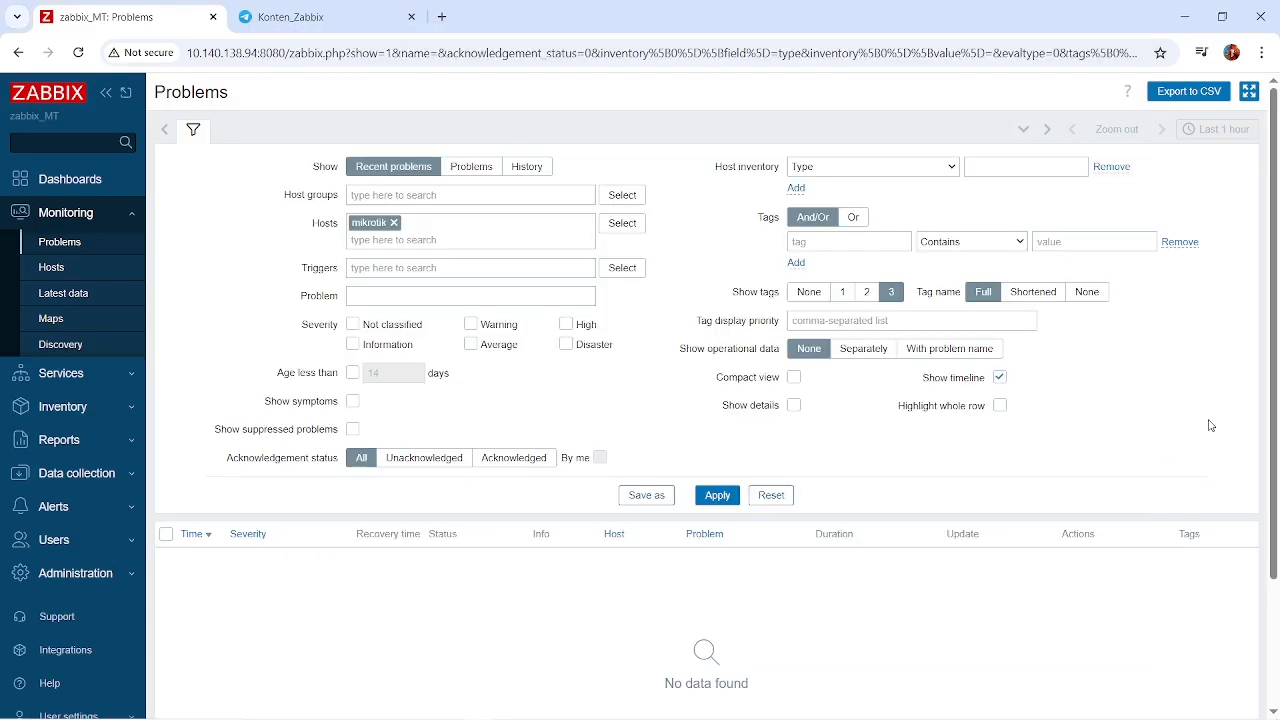
pyautogui.click(52, 267)
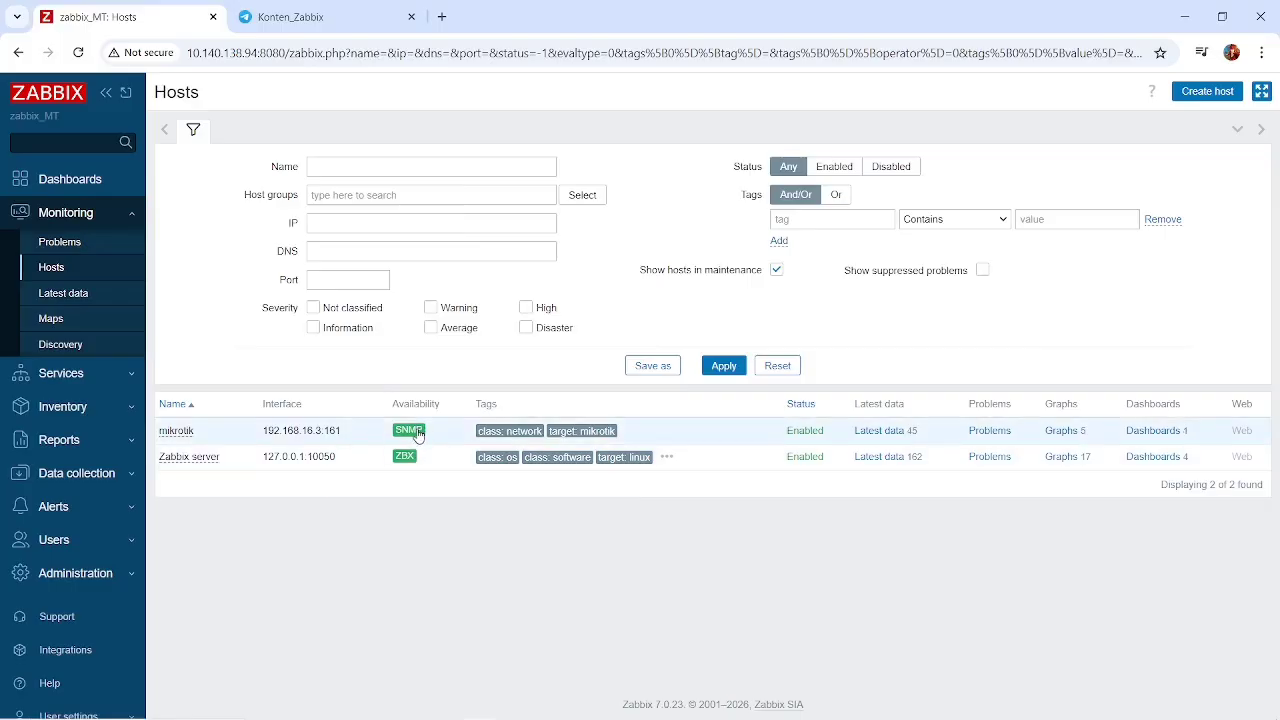
pyautogui.hotkey('alt', 'Tab')
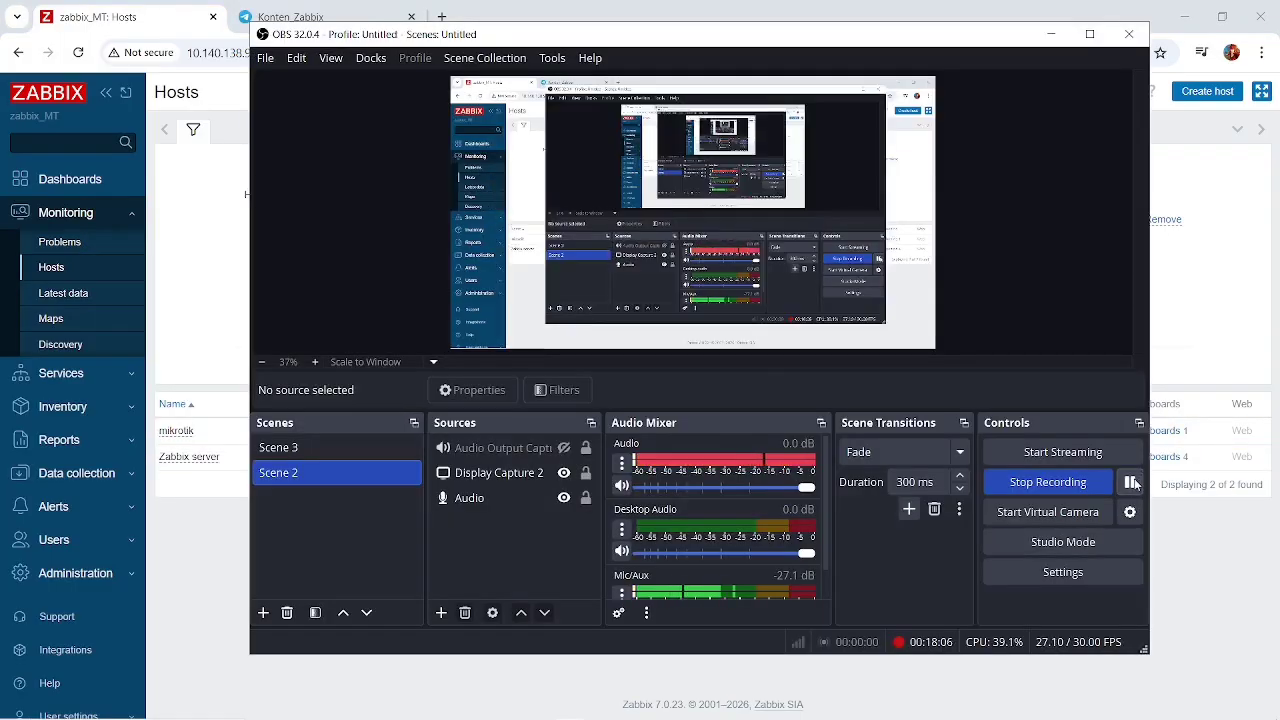
pyautogui.click(1163, 322)
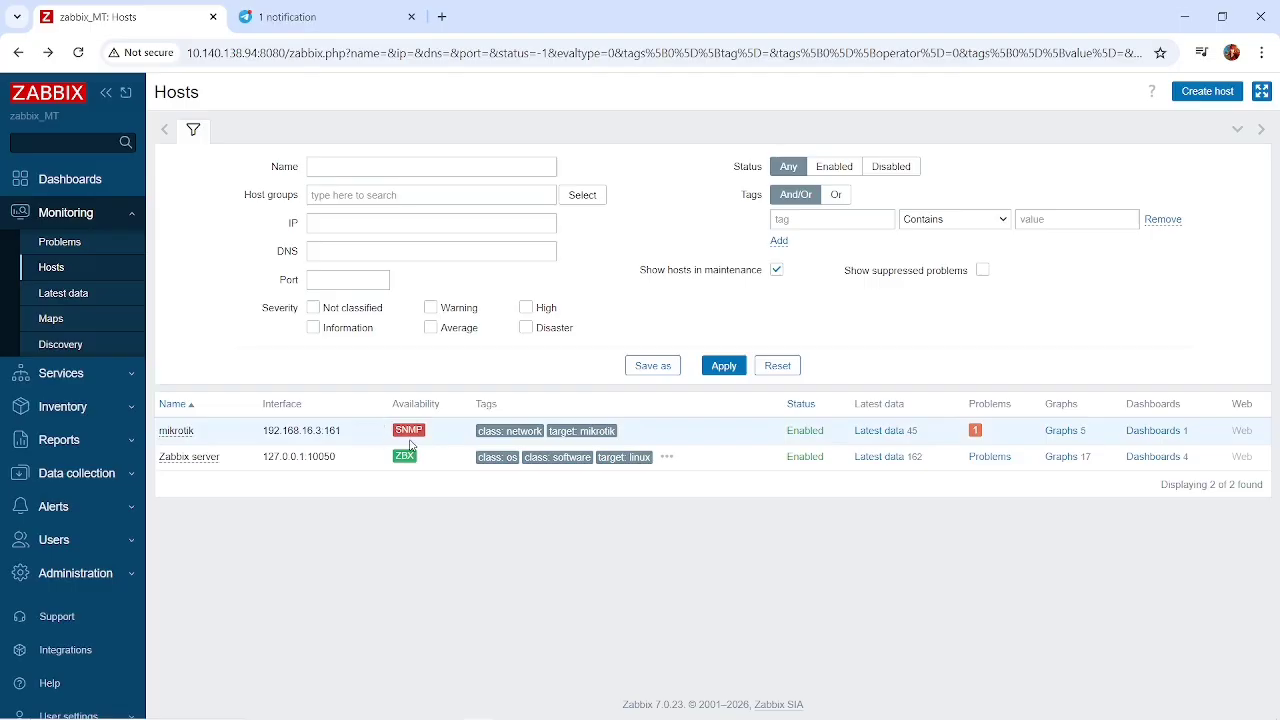
pyautogui.moveTo(409, 441)
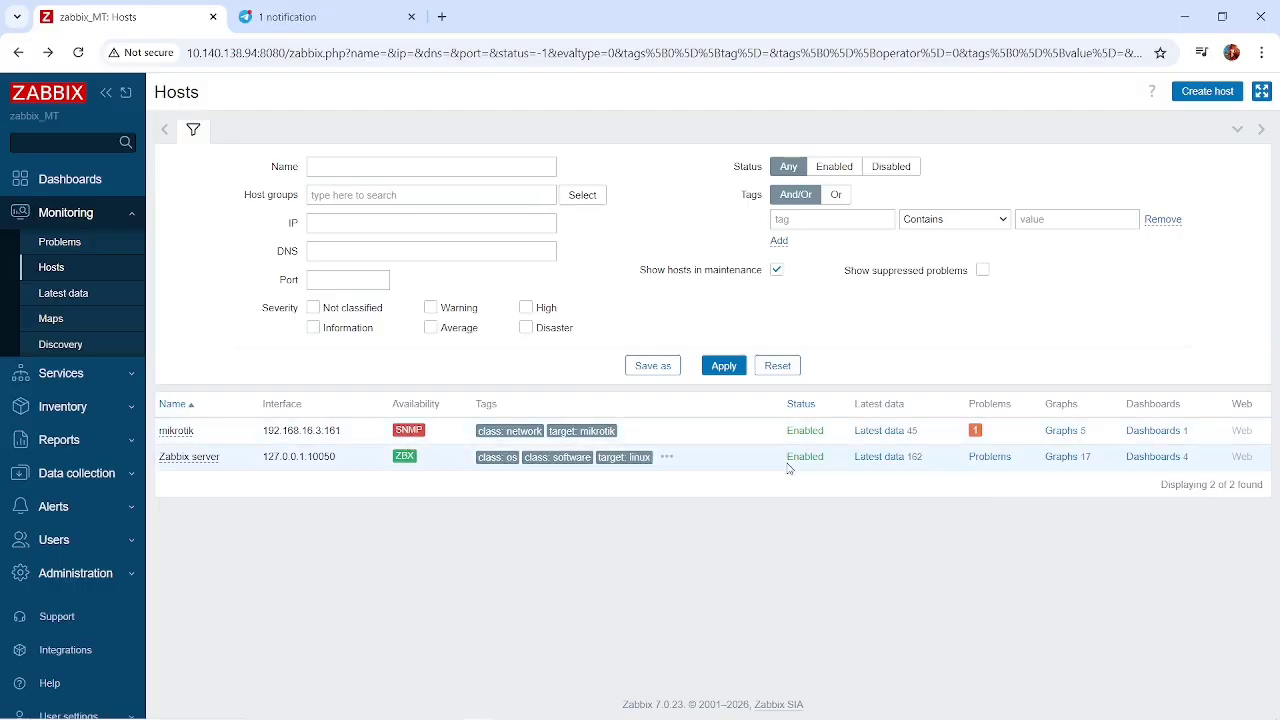
# Open the mikrotik host's problems and inspect the action log of the "Unavailable by ICMP ping" problem.
pyautogui.click(974, 434)
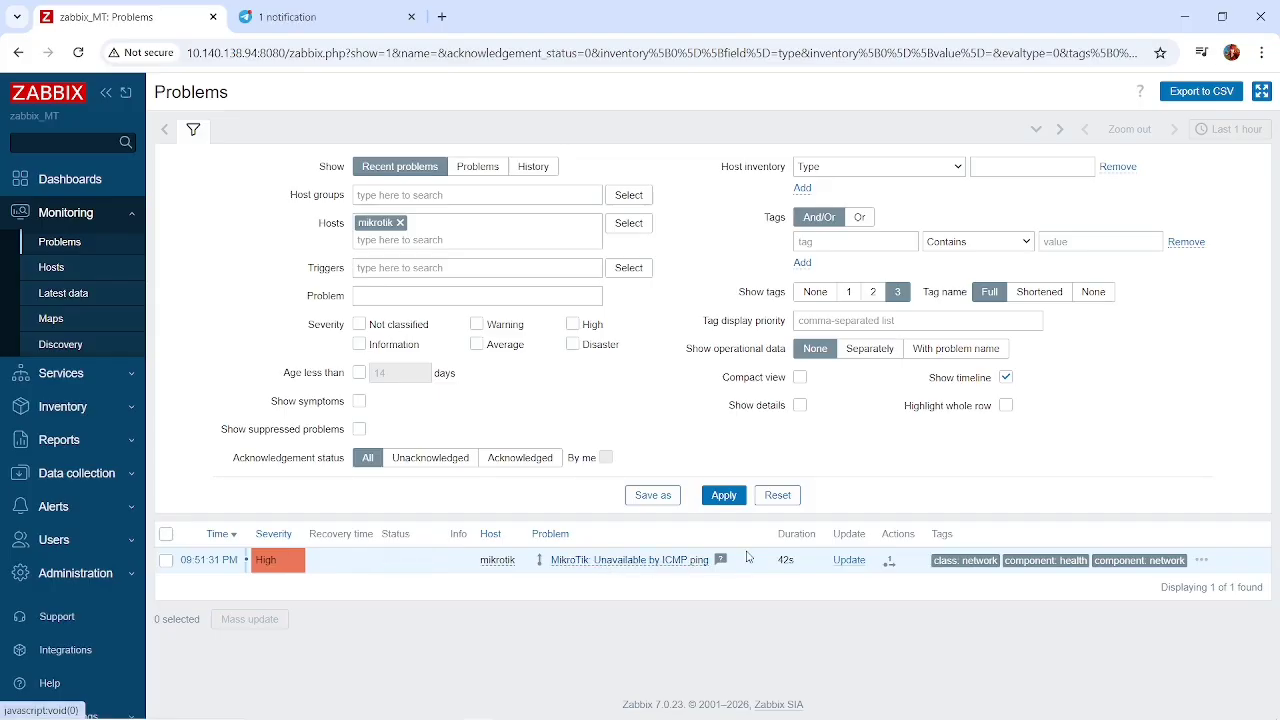
pyautogui.click(889, 563)
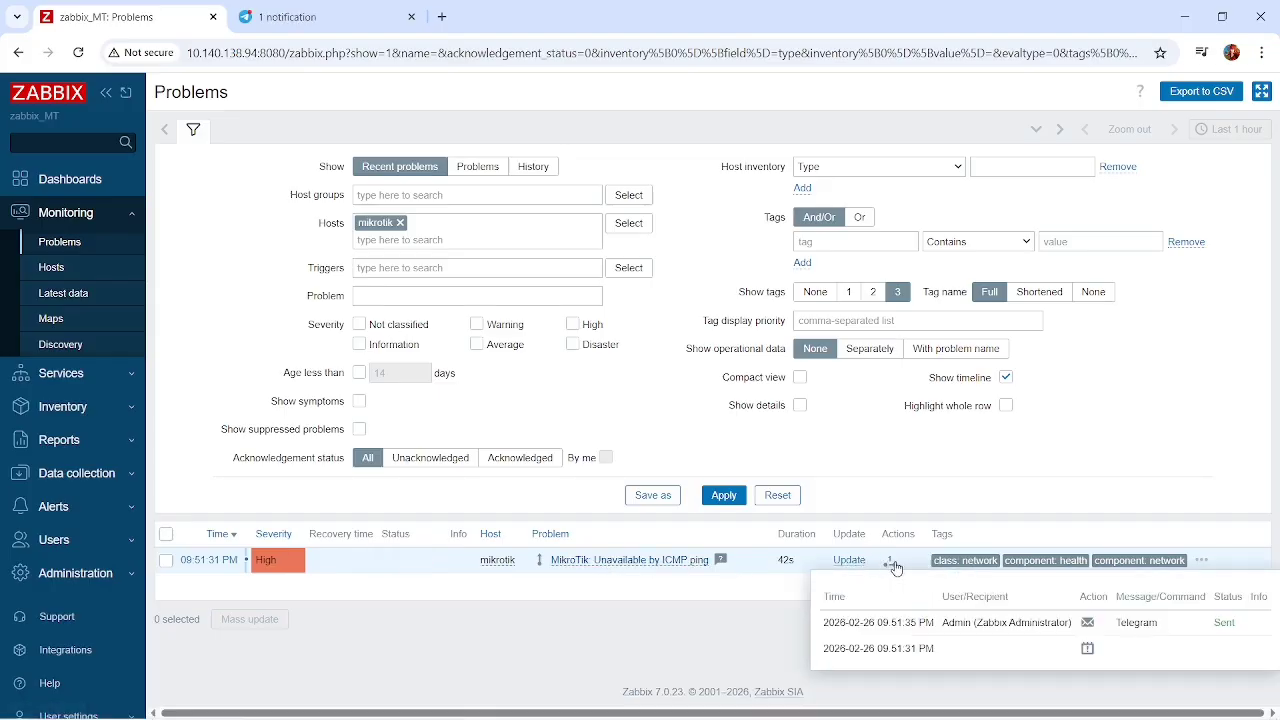
pyautogui.click(890, 565)
pyautogui.moveTo(893, 565)
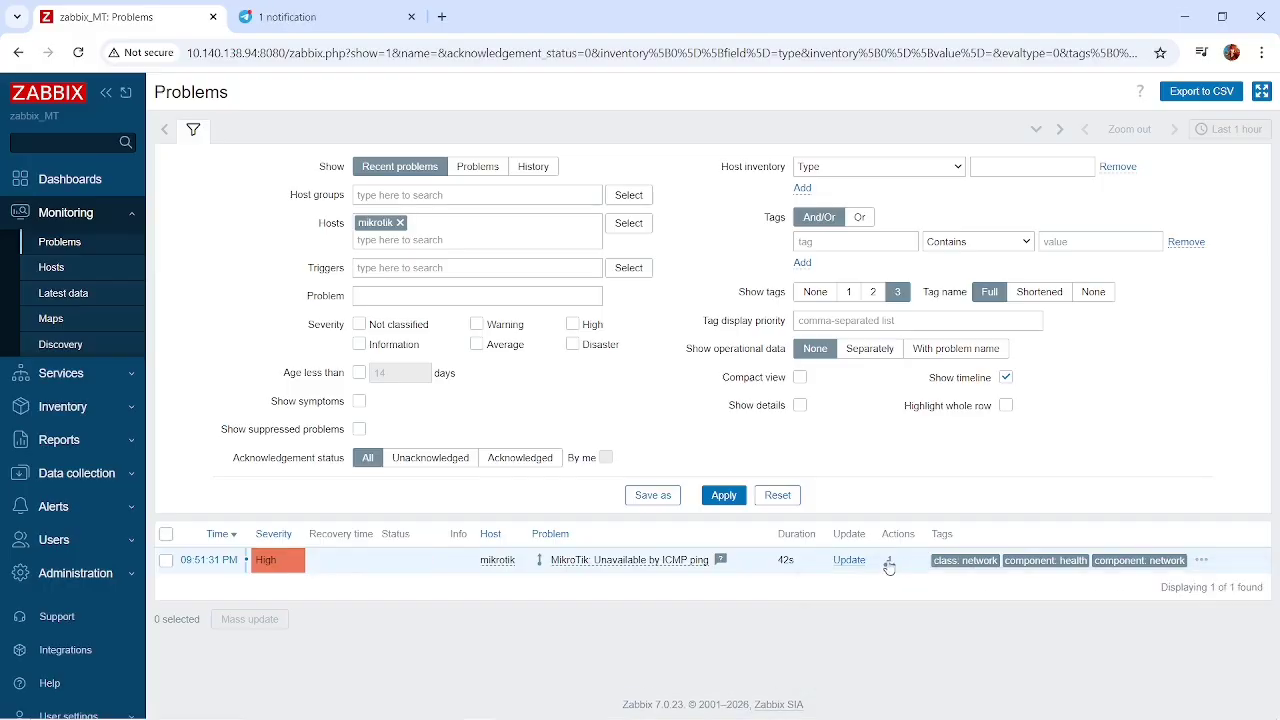
# Switch to the Konten_Zabbix group in Telegram and read the problem alert sent by monit_bot, including its headline.
pyautogui.click(300, 17)
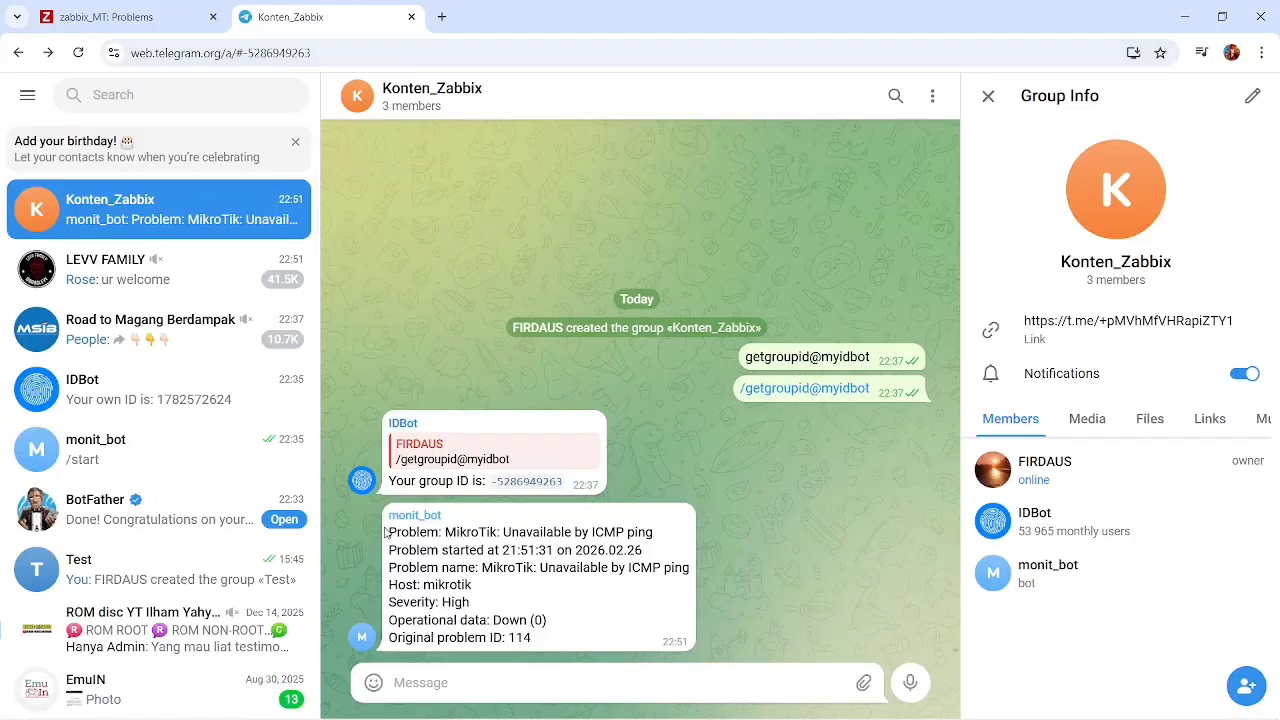
pyautogui.moveTo(389, 532); pyautogui.dragTo(533, 637)
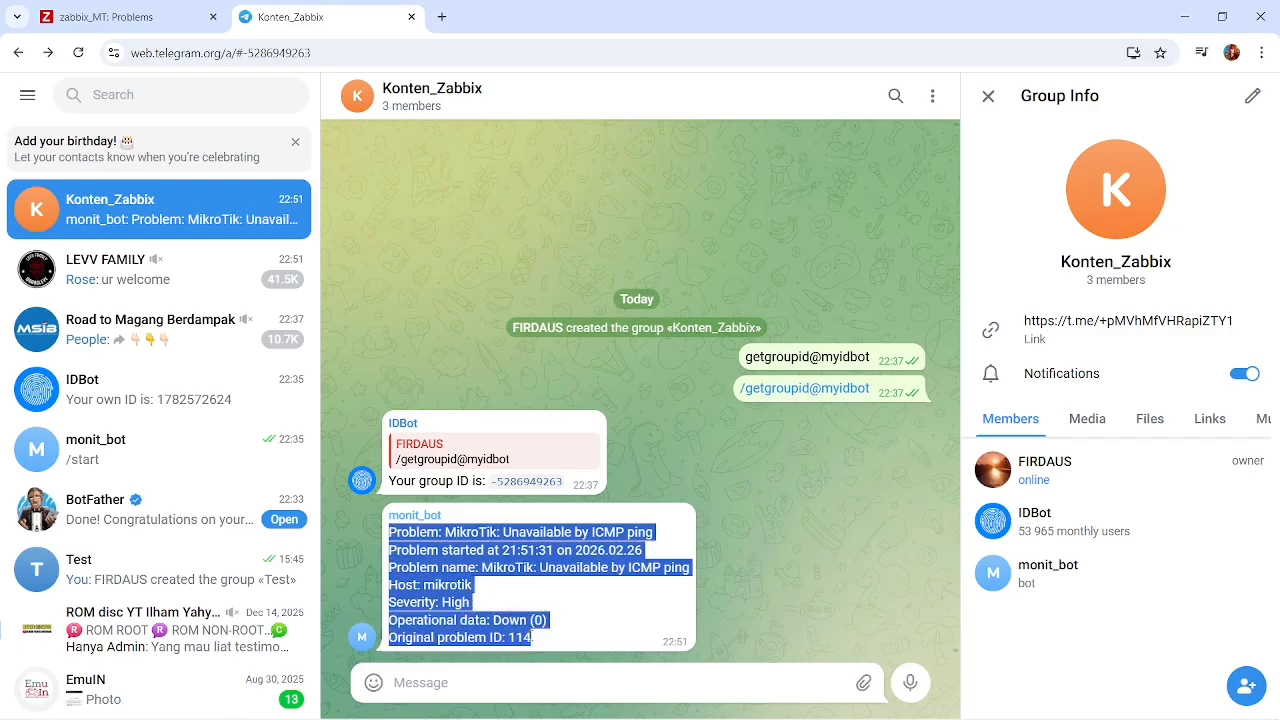
pyautogui.click(566, 623)
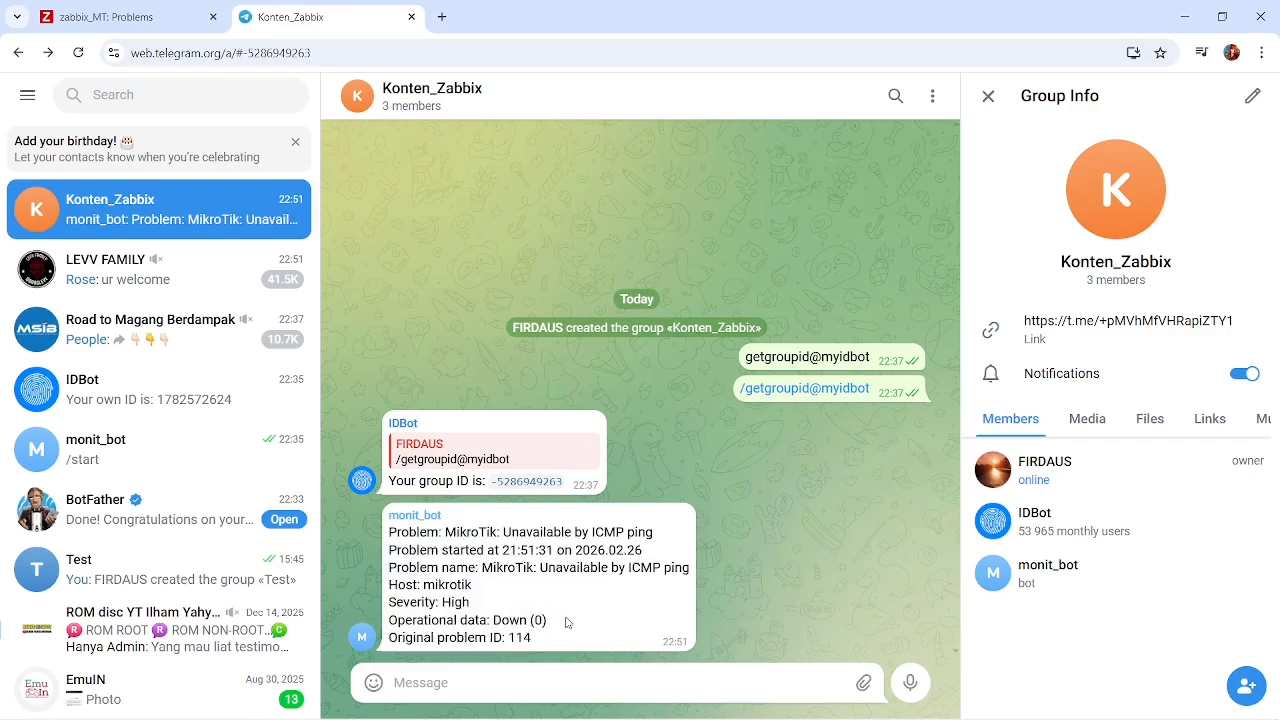
pyautogui.moveTo(384, 537); pyautogui.dragTo(655, 530)
pyautogui.click(655, 530)
pyautogui.tripleClick(661, 530)
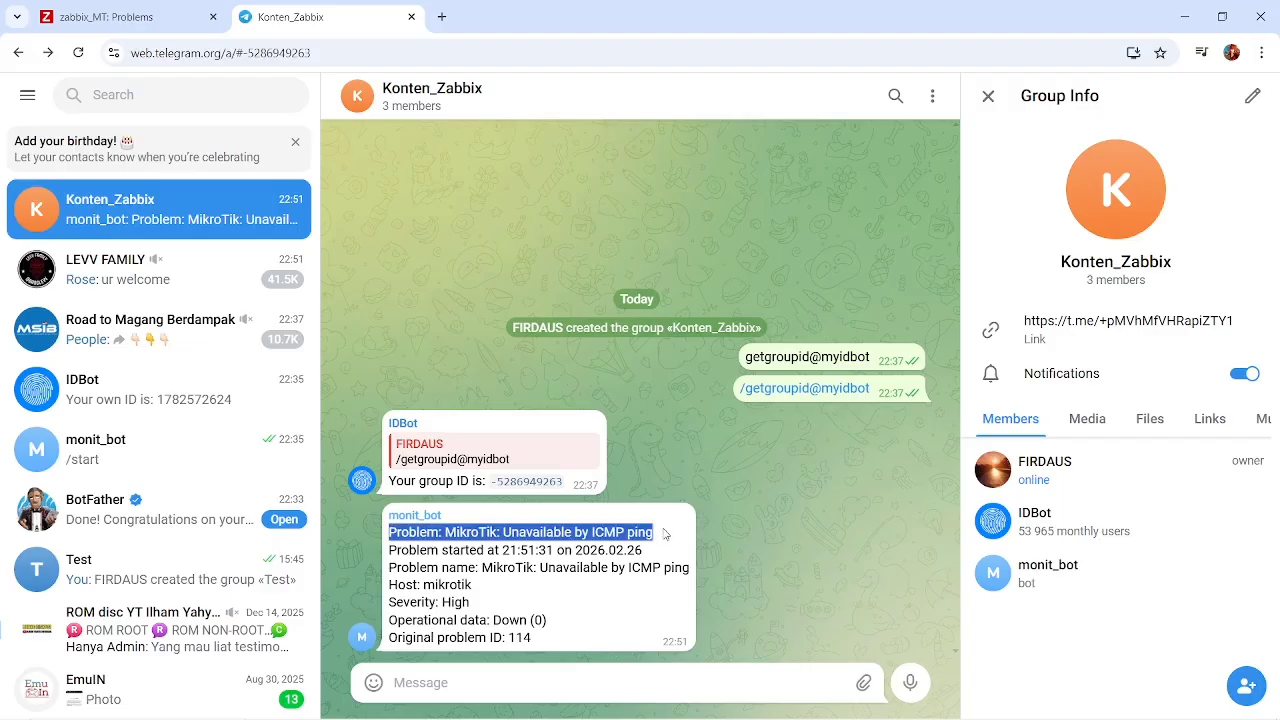
pyautogui.click(499, 586)
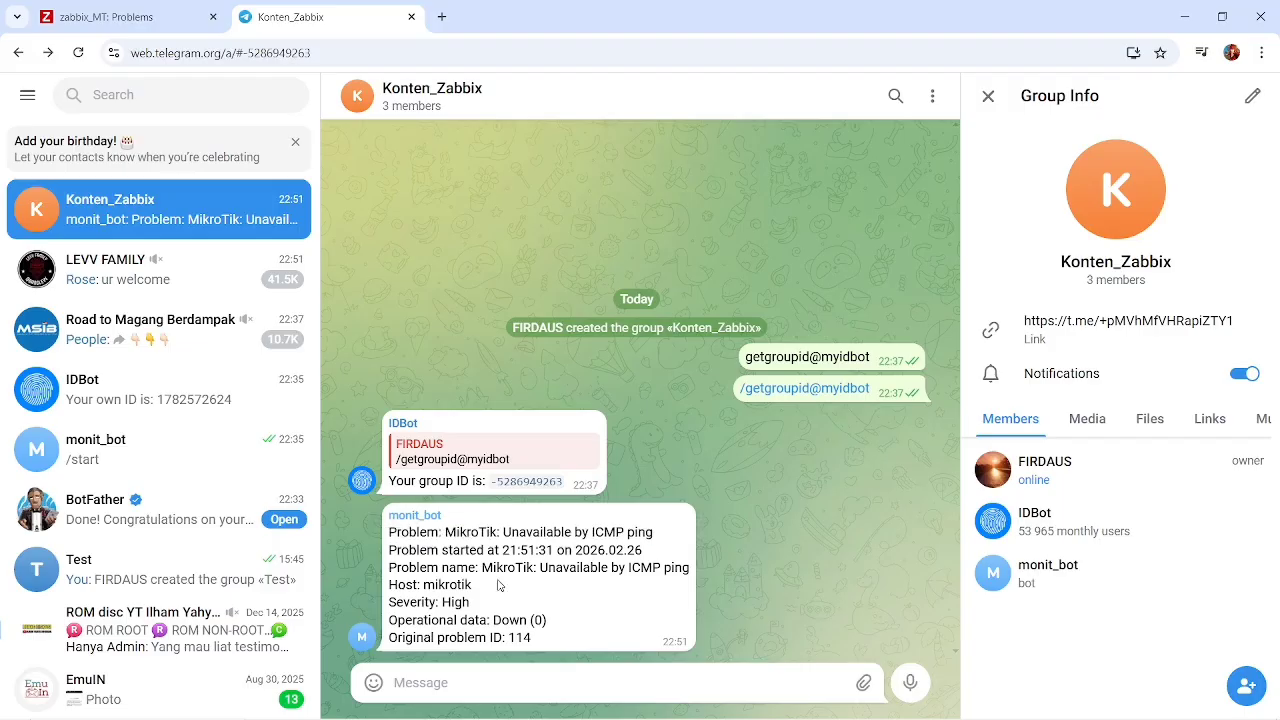
# Examine the start time, problem name, host and severity lines of the Telegram problem alert.
pyautogui.moveTo(390, 548); pyautogui.dragTo(668, 550)
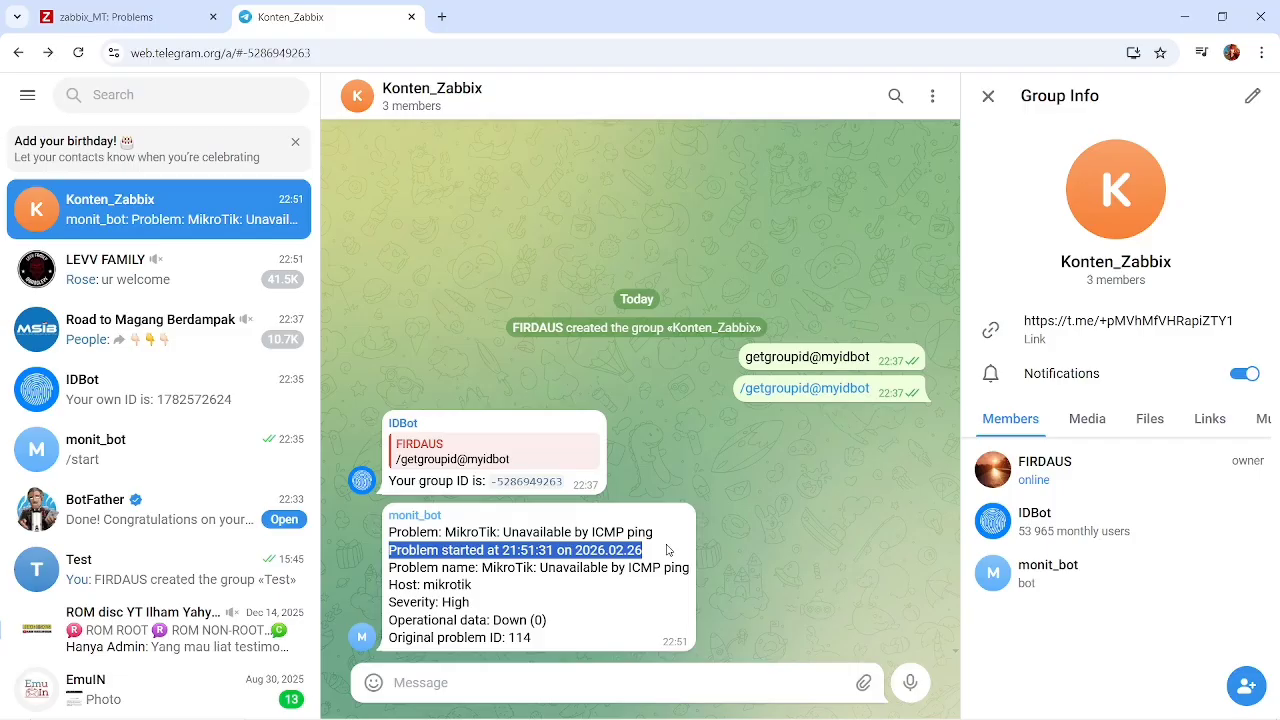
pyautogui.click(507, 554)
pyautogui.moveTo(938, 717)
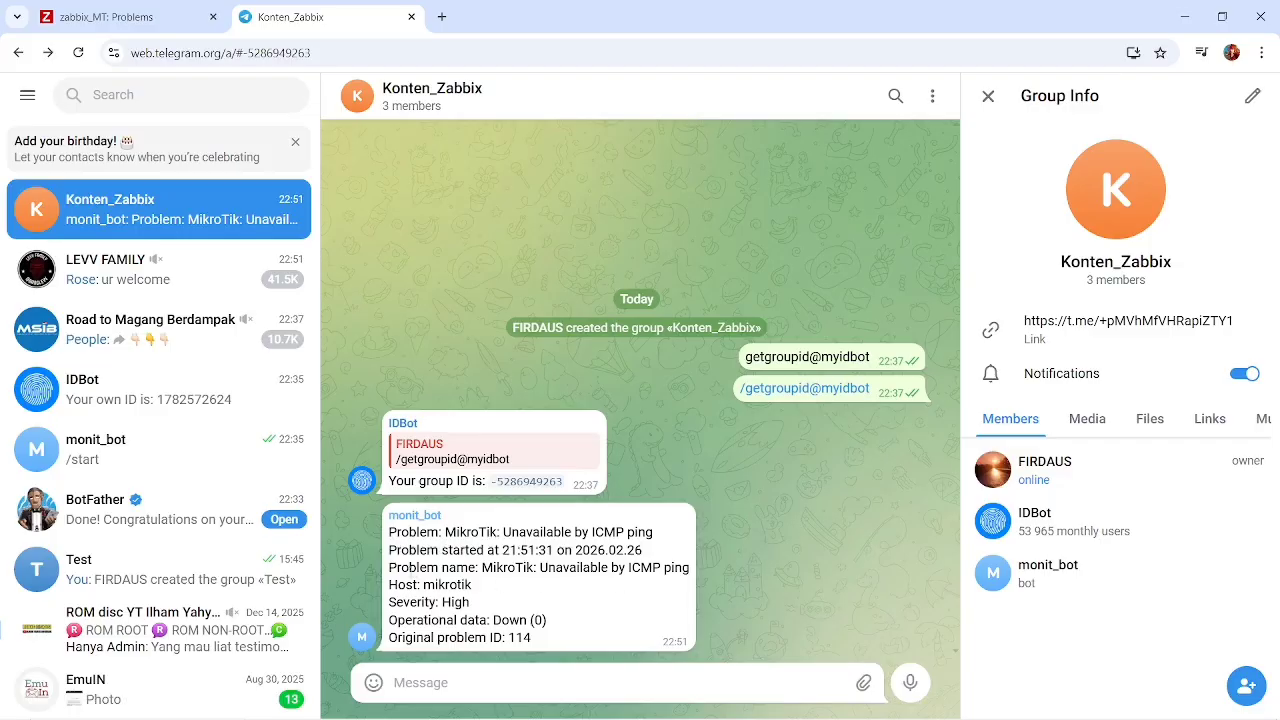
pyautogui.moveTo(389, 567); pyautogui.dragTo(679, 571)
pyautogui.click(664, 580)
pyautogui.moveTo(468, 585); pyautogui.dragTo(389, 590)
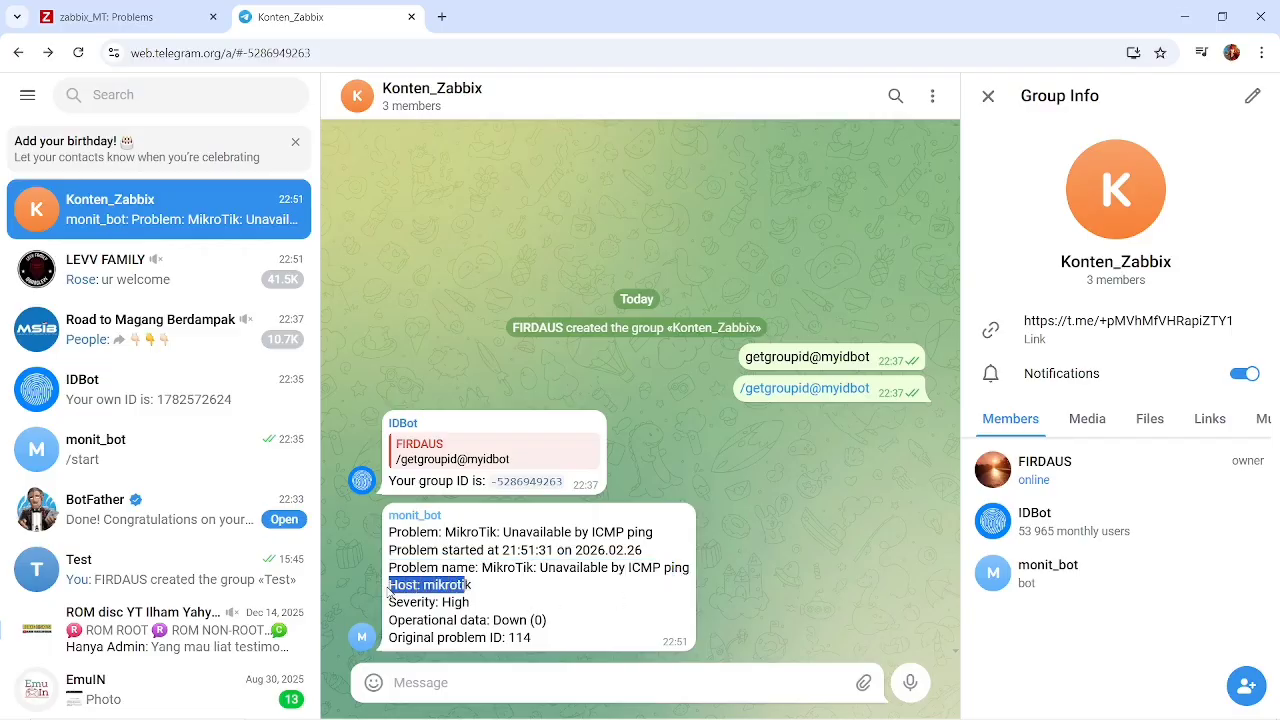
pyautogui.click(494, 594)
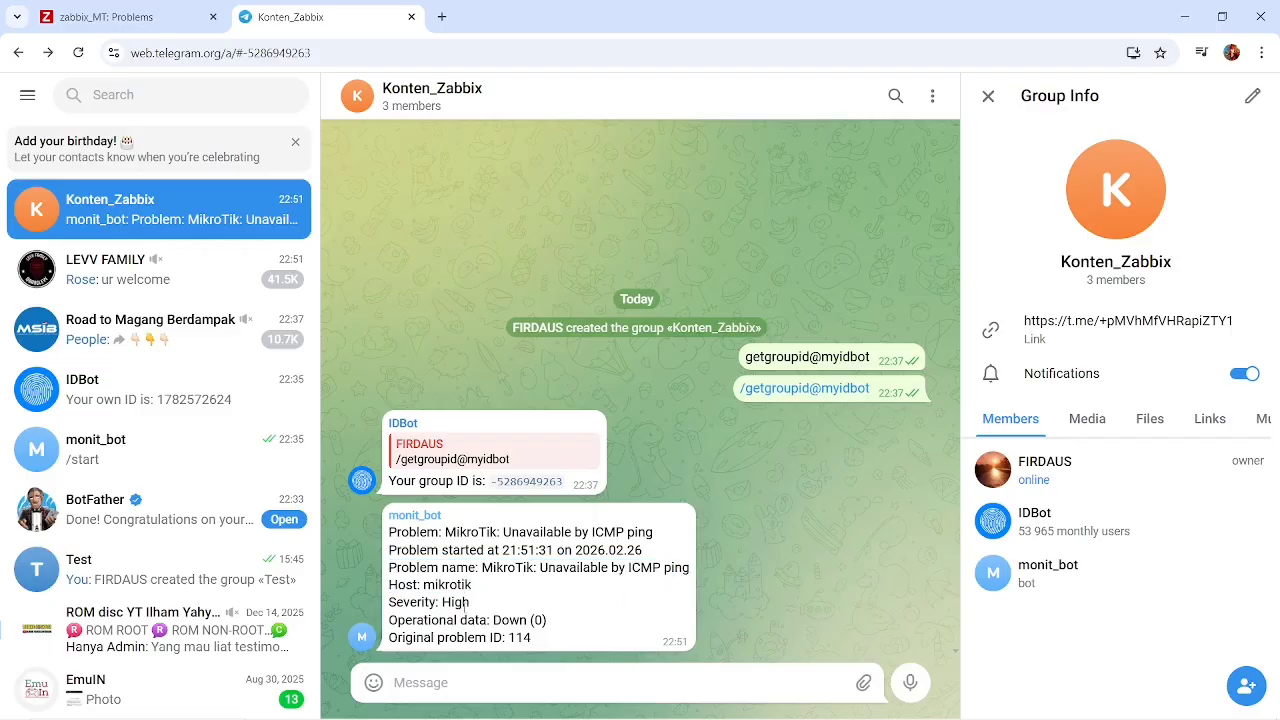
pyautogui.moveTo(478, 605); pyautogui.dragTo(384, 601)
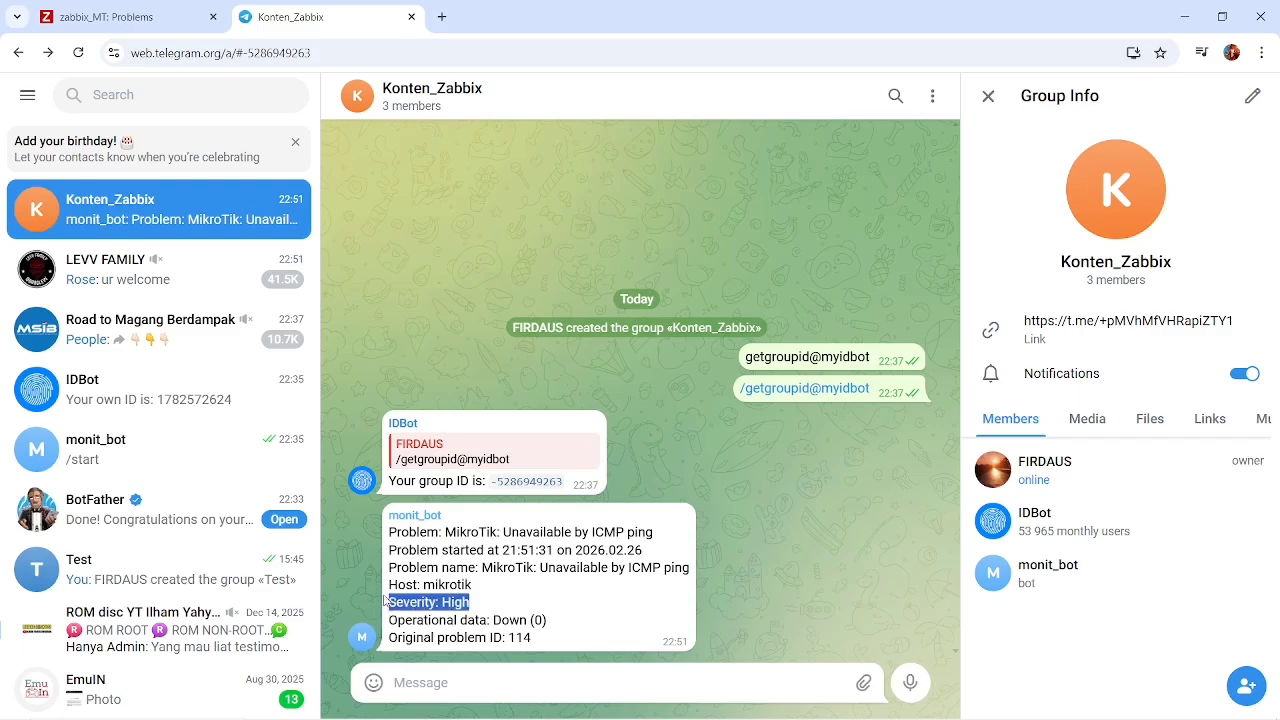
pyautogui.click(476, 602)
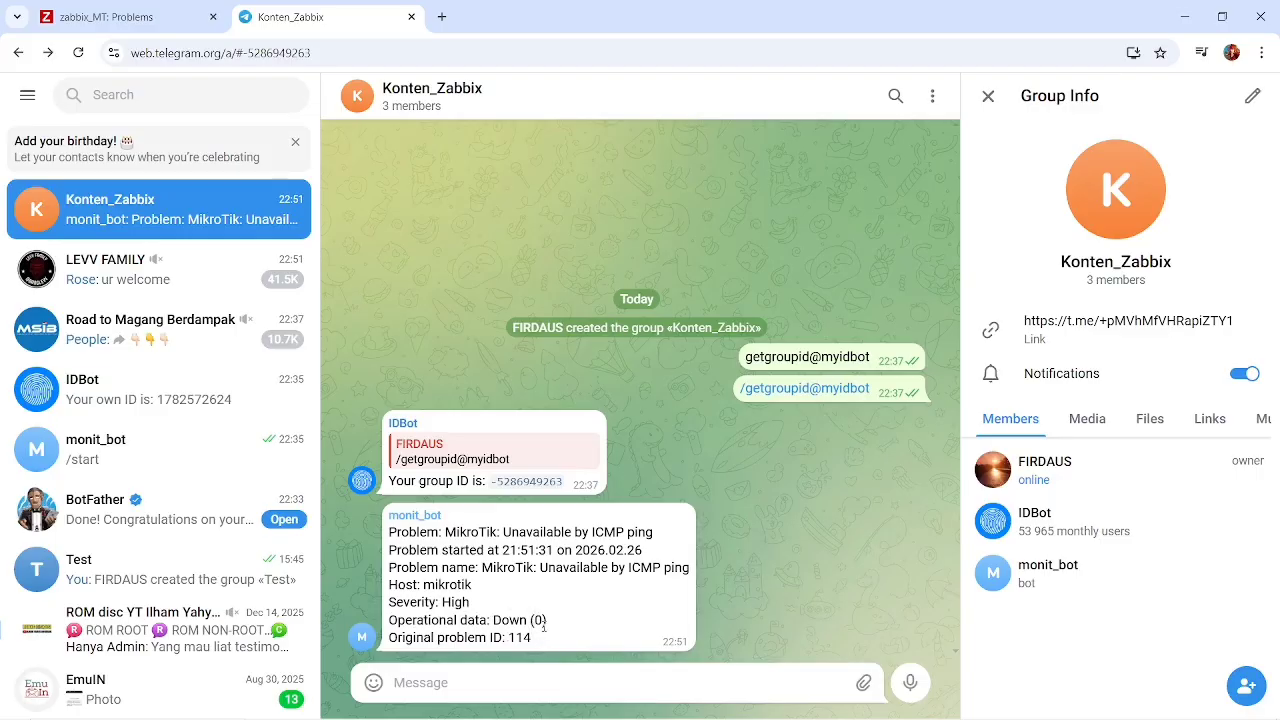
# Switch to Oracle VM VirtualBox Manager and start the mikrotik virtual machine.
pyautogui.hotkey('alt', 'Tab')
pyautogui.hotkey('alt', 'Tab')
pyautogui.hotkey('alt', 'Tab')
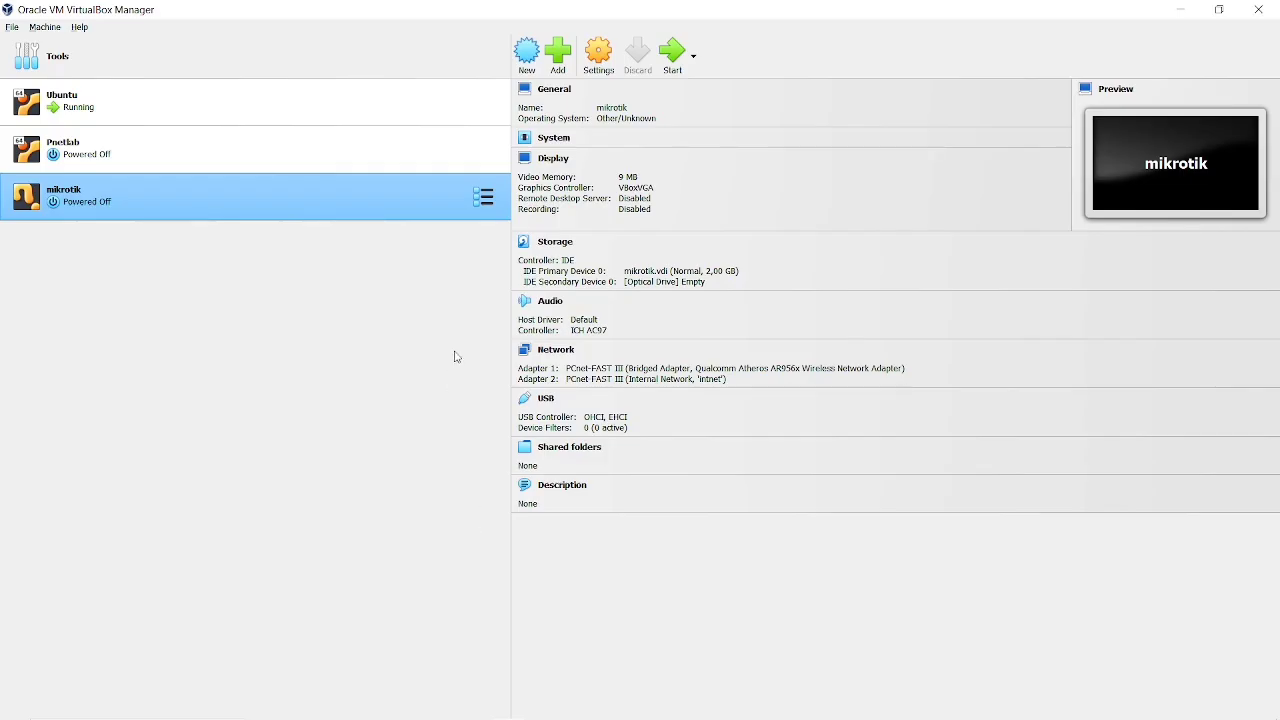
pyautogui.click(673, 58)
pyautogui.hotkey('alt', 'Tab')
pyautogui.hotkey('alt', 'Tab')
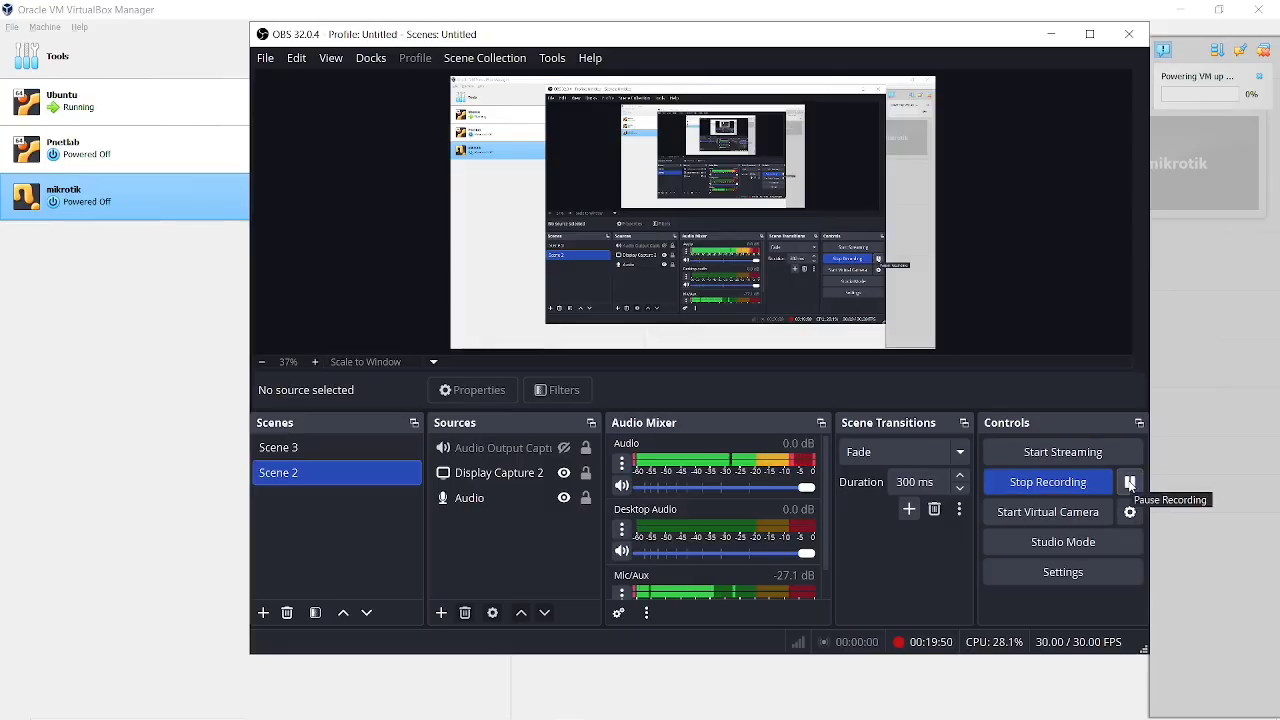
pyautogui.click(1130, 484)
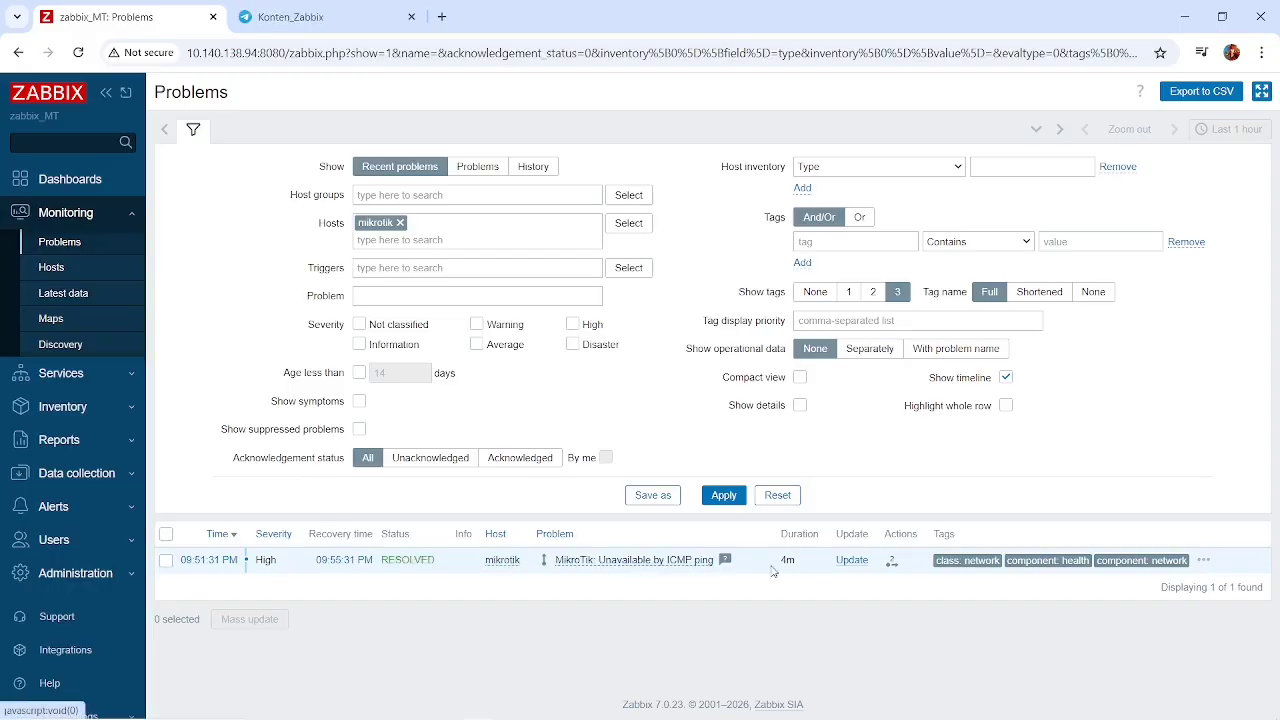
# Inspect the action log of the "MikroTik: Unavailable by ICMP ping" problem for the Telegram recovery notification.
pyautogui.click(893, 566)
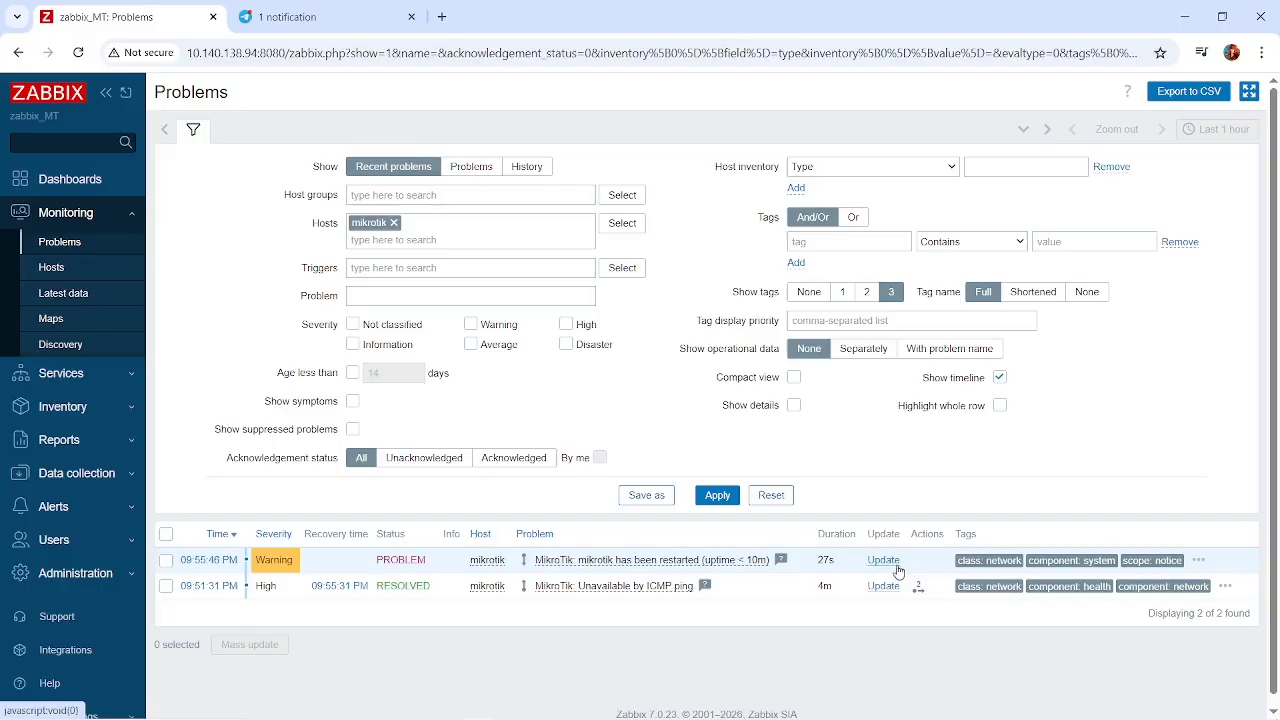
pyautogui.click(920, 588)
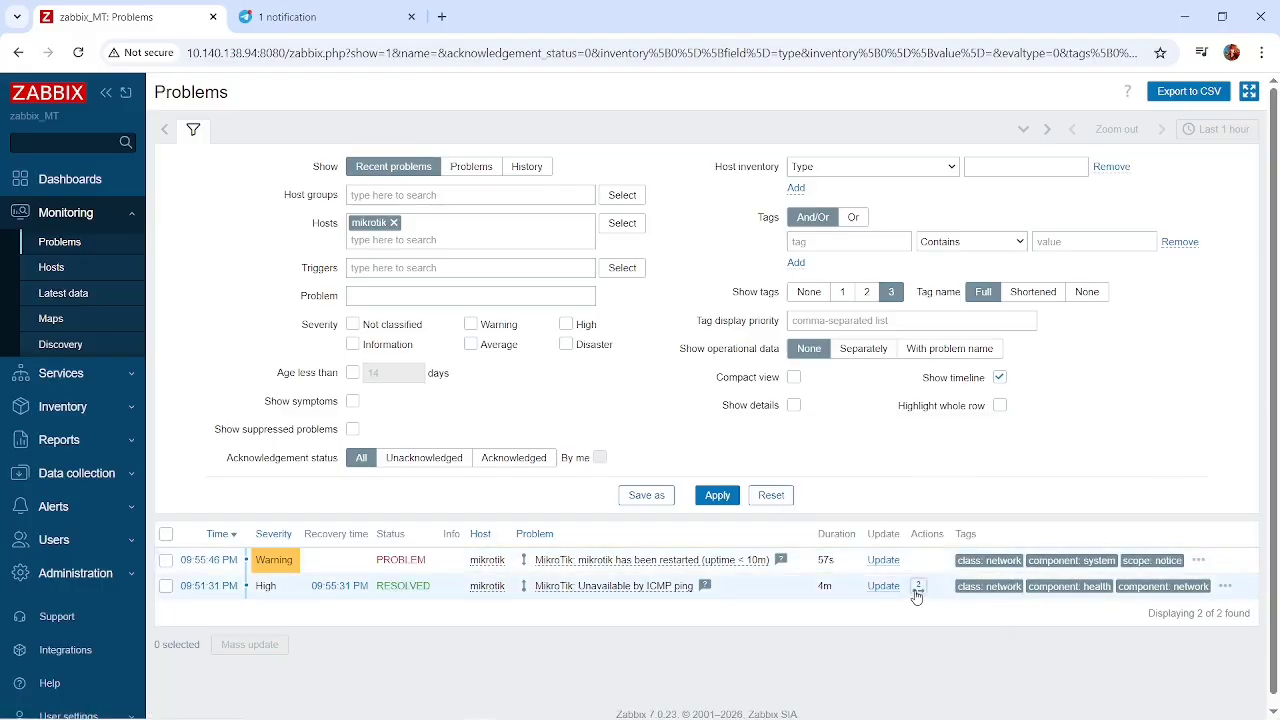
pyautogui.click(917, 591)
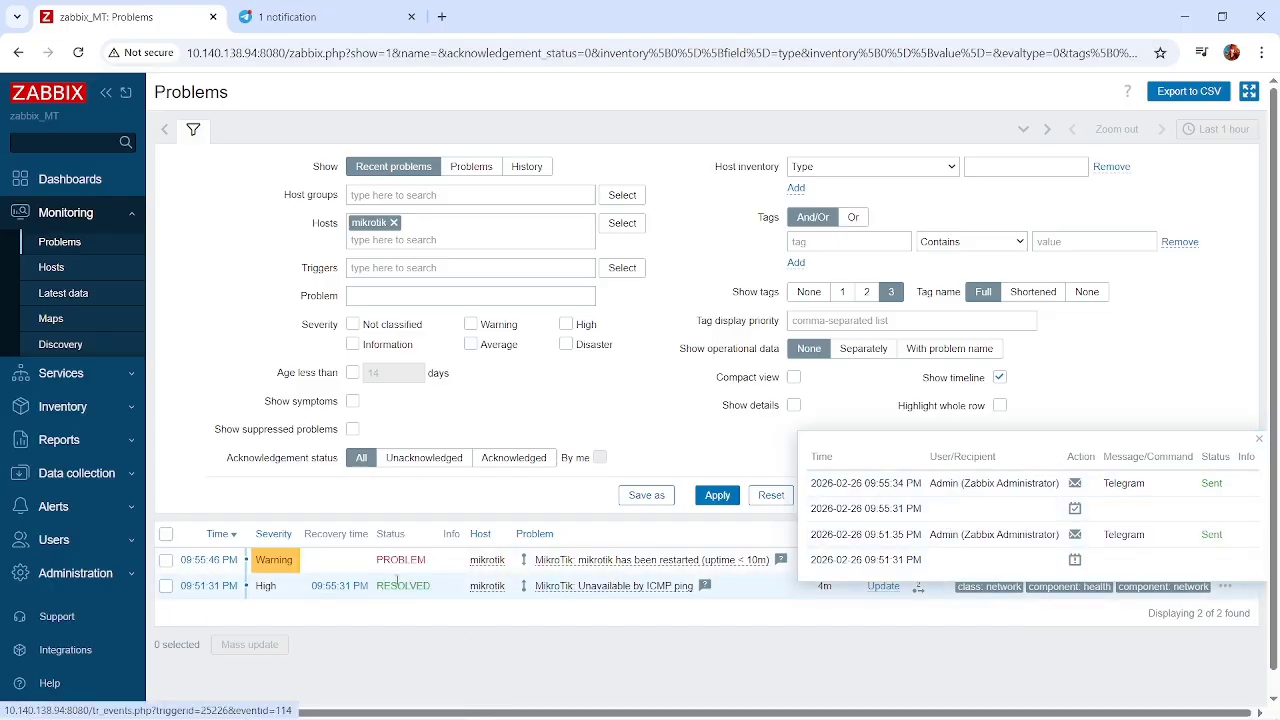
# Switch to the Konten_Zabbix Telegram group and read monit_bot's recovery message, including its headline and resolution time.
pyautogui.click(255, 17)
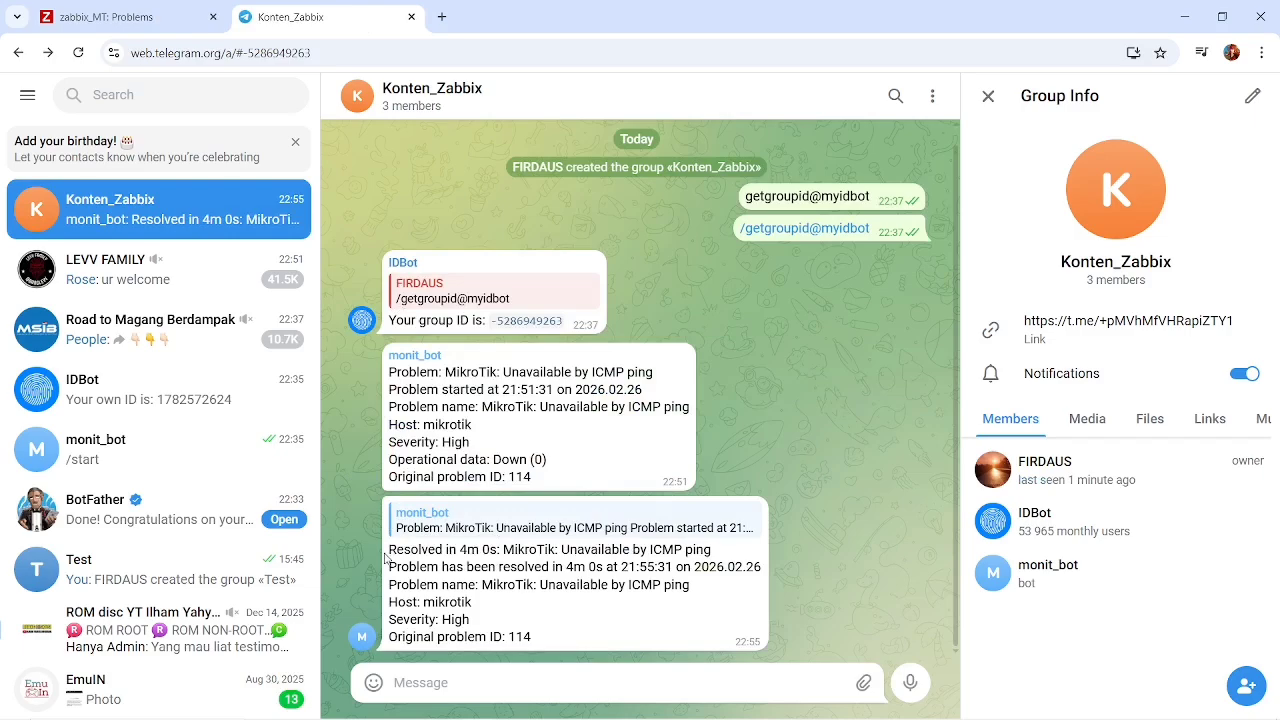
pyautogui.moveTo(385, 557); pyautogui.dragTo(630, 551)
pyautogui.click(712, 552)
pyautogui.moveTo(394, 566); pyautogui.dragTo(686, 574)
pyautogui.click(686, 574)
pyautogui.moveTo(532, 637); pyautogui.dragTo(388, 560)
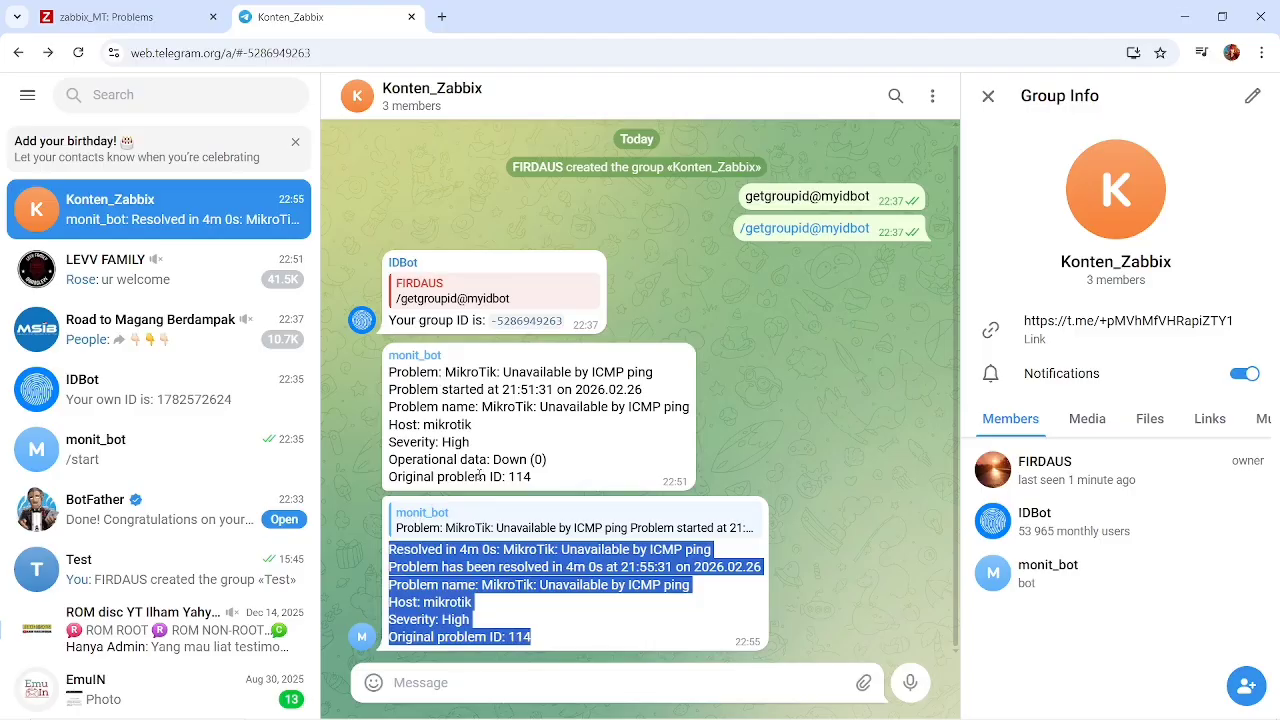
pyautogui.click(542, 481)
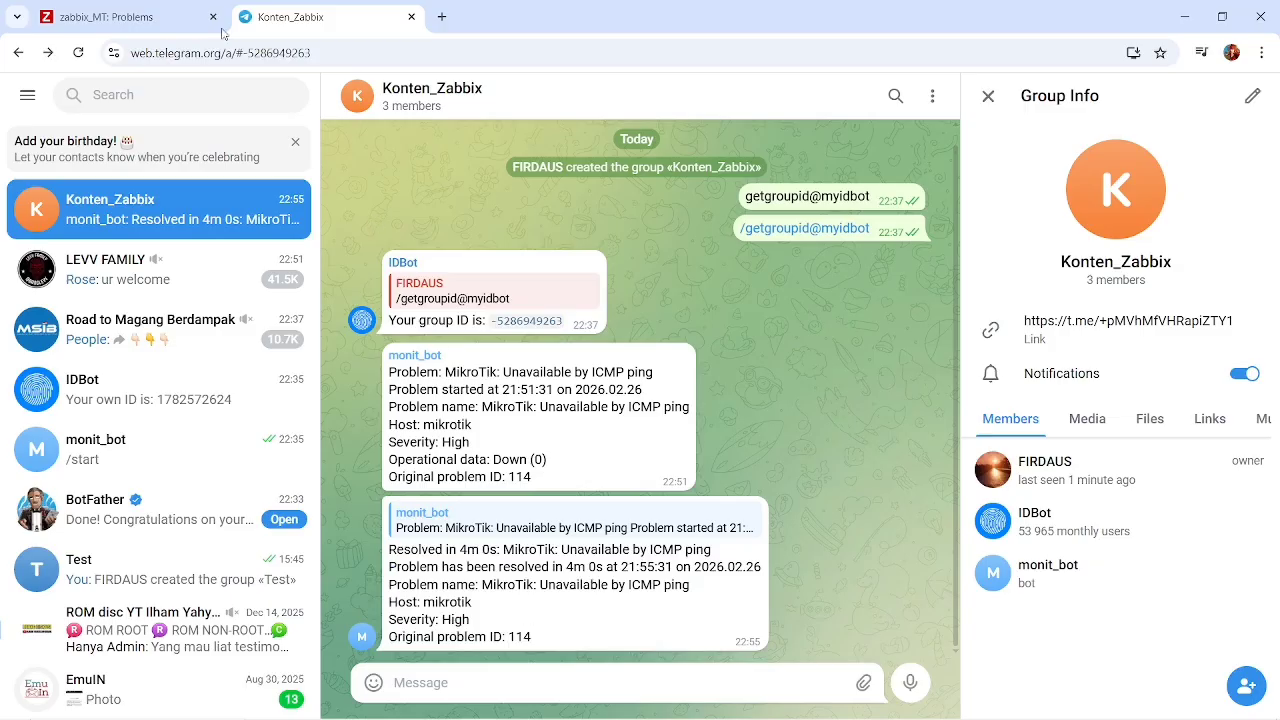
# Return to the Zabbix problems list and browse the Services and Inventory sections.
pyautogui.click(155, 12)
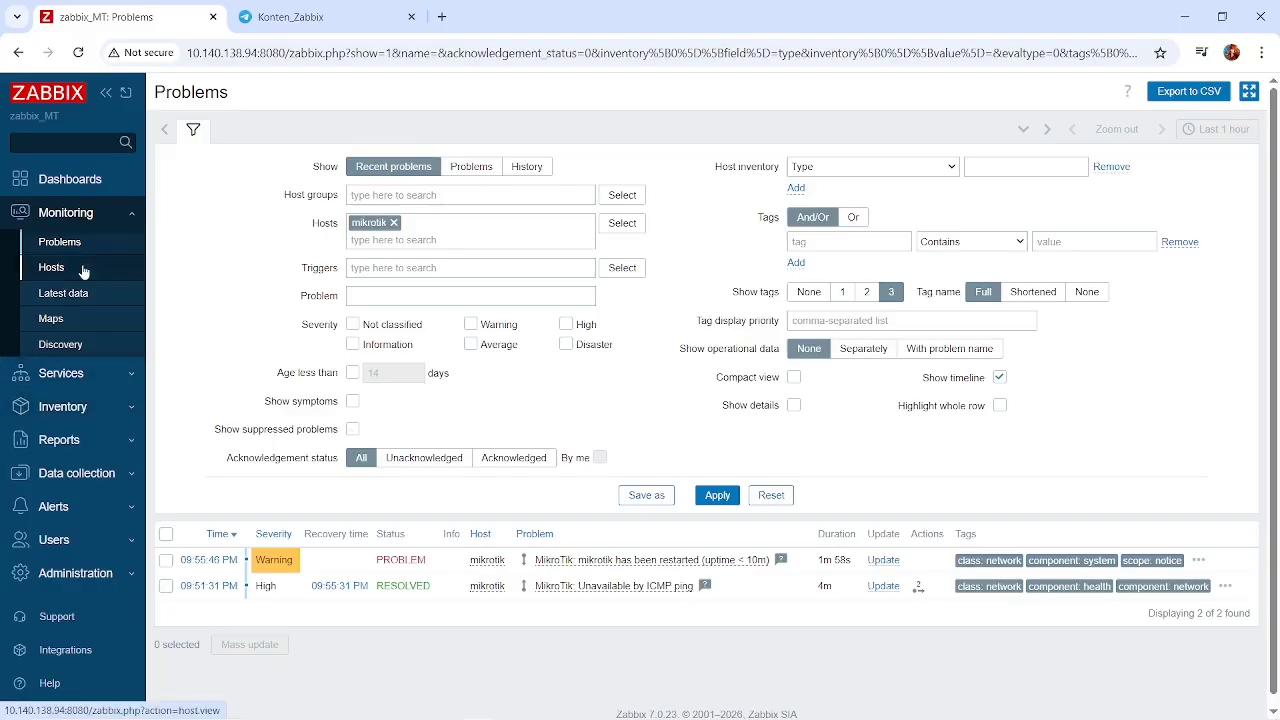
pyautogui.click(116, 386)
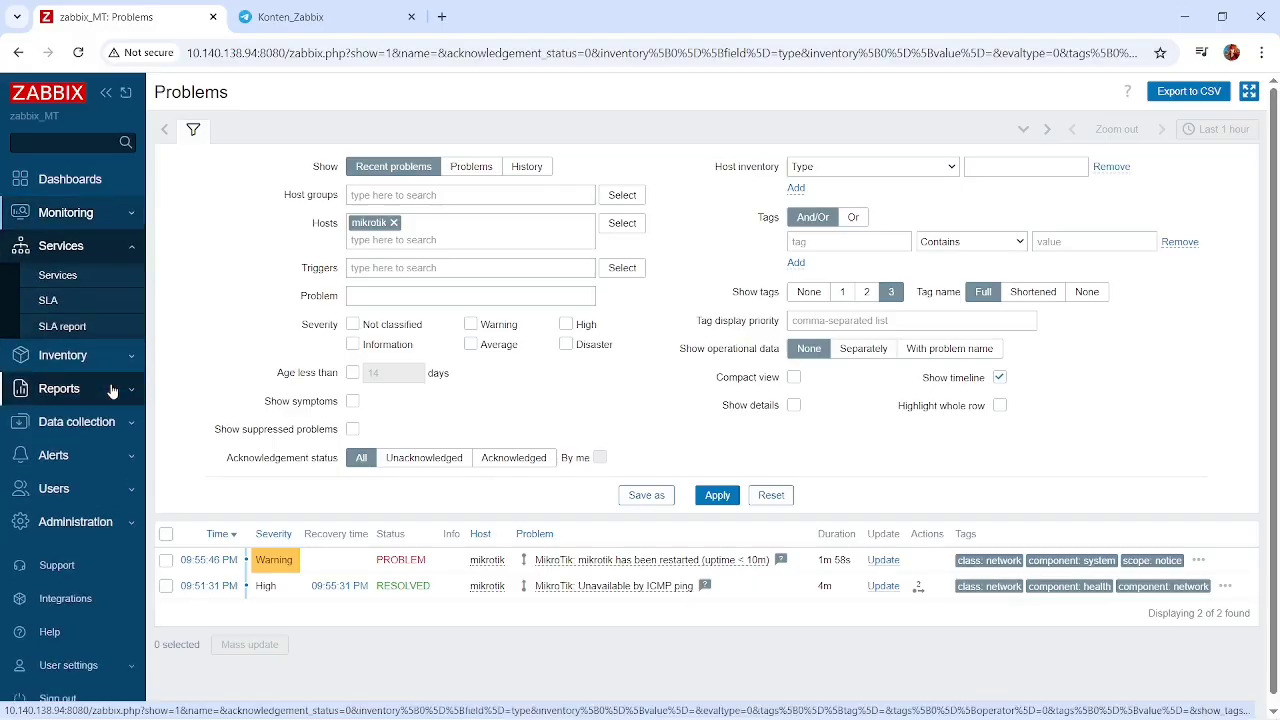
pyautogui.click(116, 373)
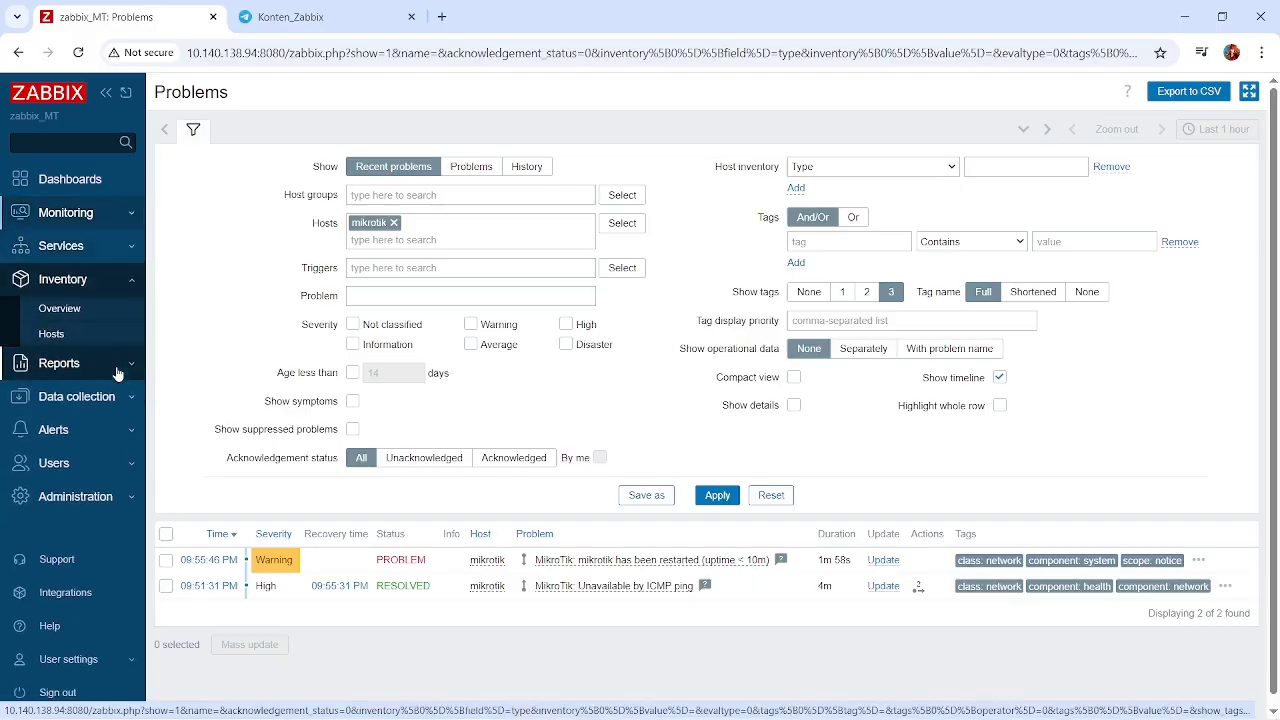
# Browse the Reports section and display the configured hosts under Data collection.
pyautogui.click(125, 371)
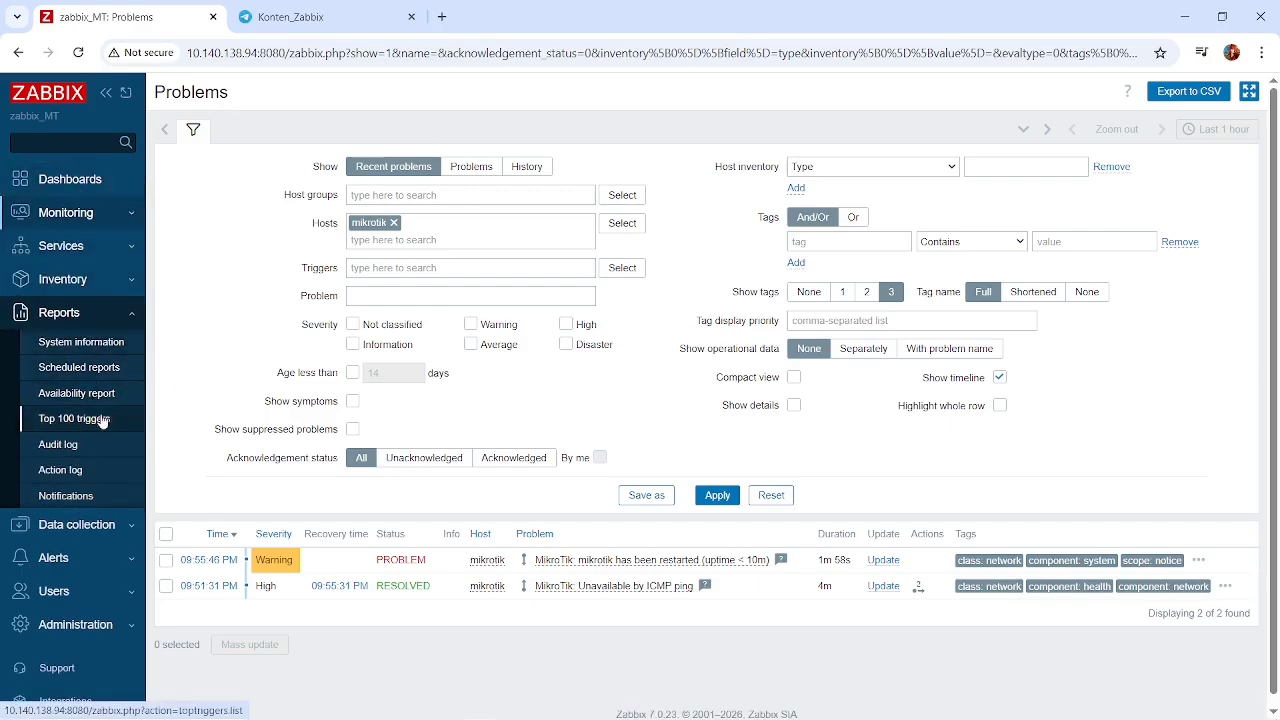
pyautogui.click(100, 528)
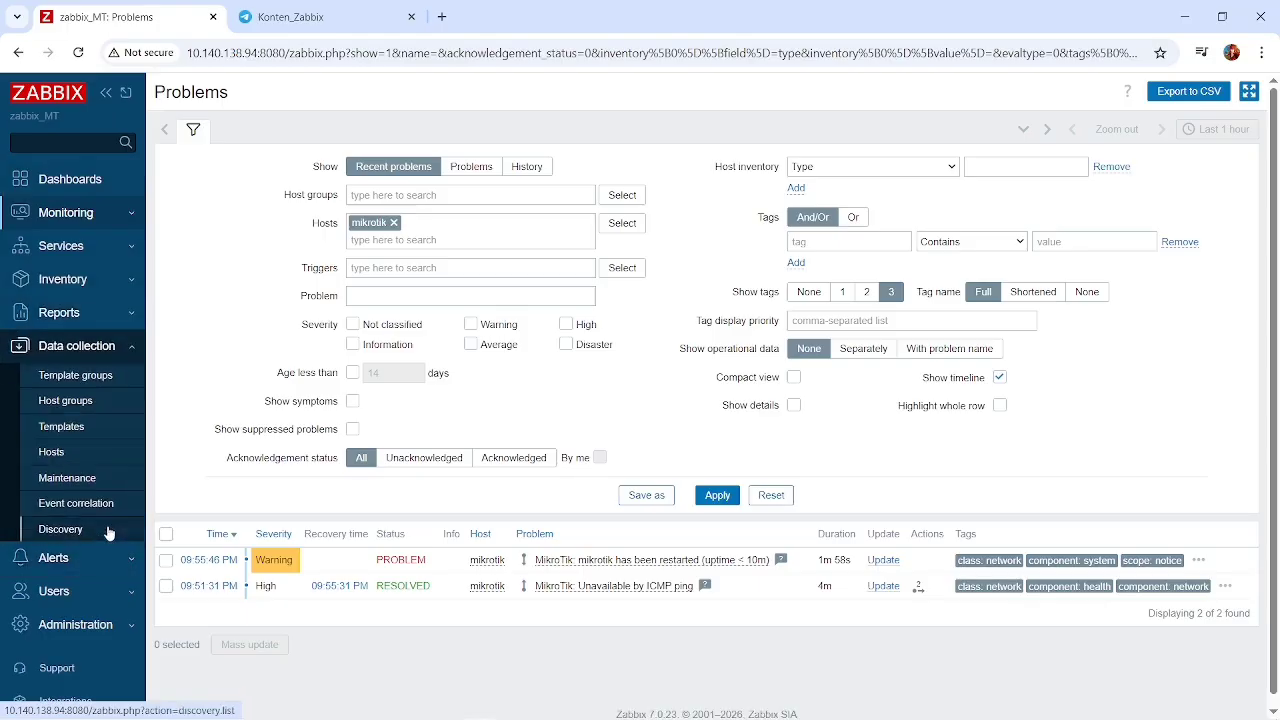
pyautogui.click(51, 452)
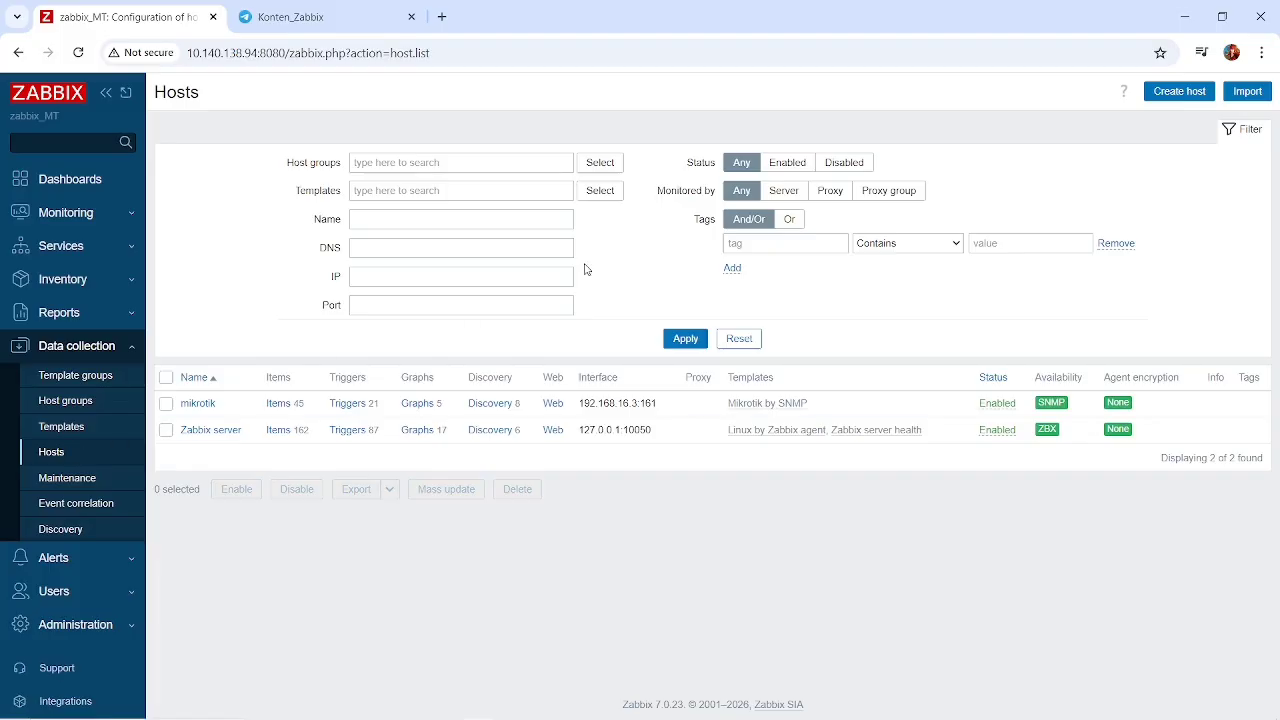
# Switch to Oracle VM VirtualBox Manager and inspect the network settings of the mikrotik machine's Adapter 1 and Adapter 2.
pyautogui.click(1180, 12)
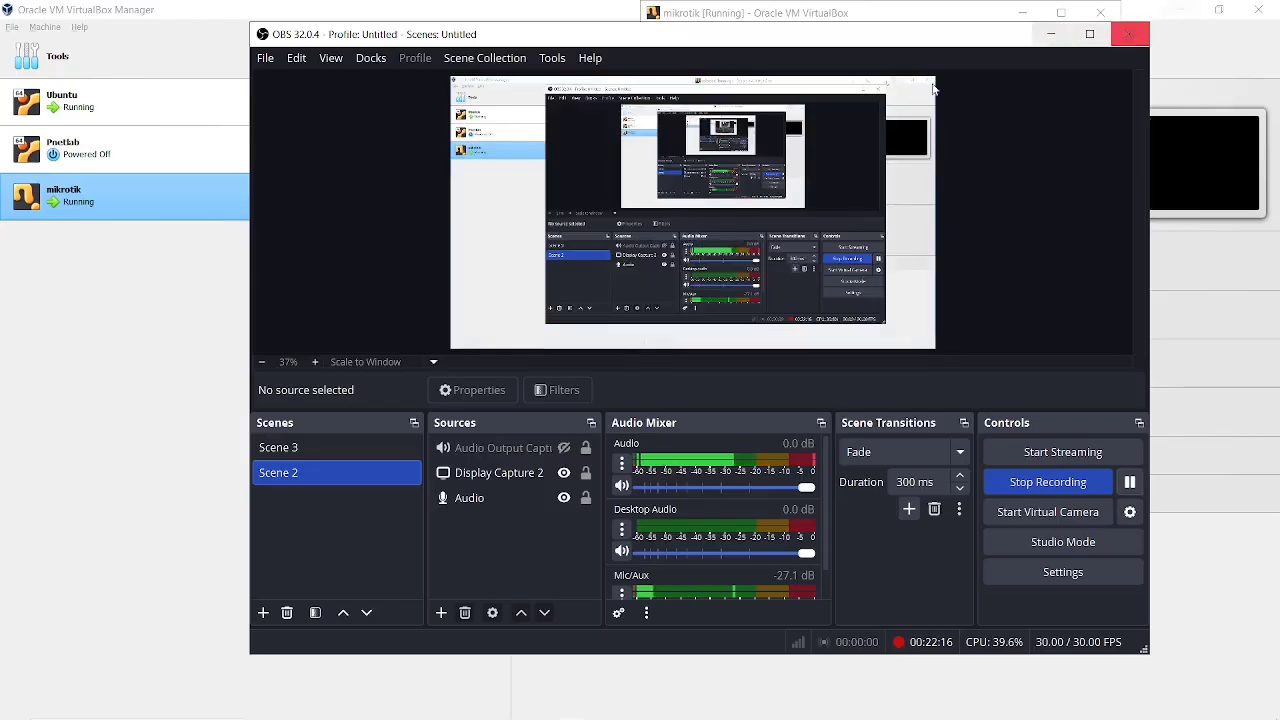
pyautogui.click(1042, 35)
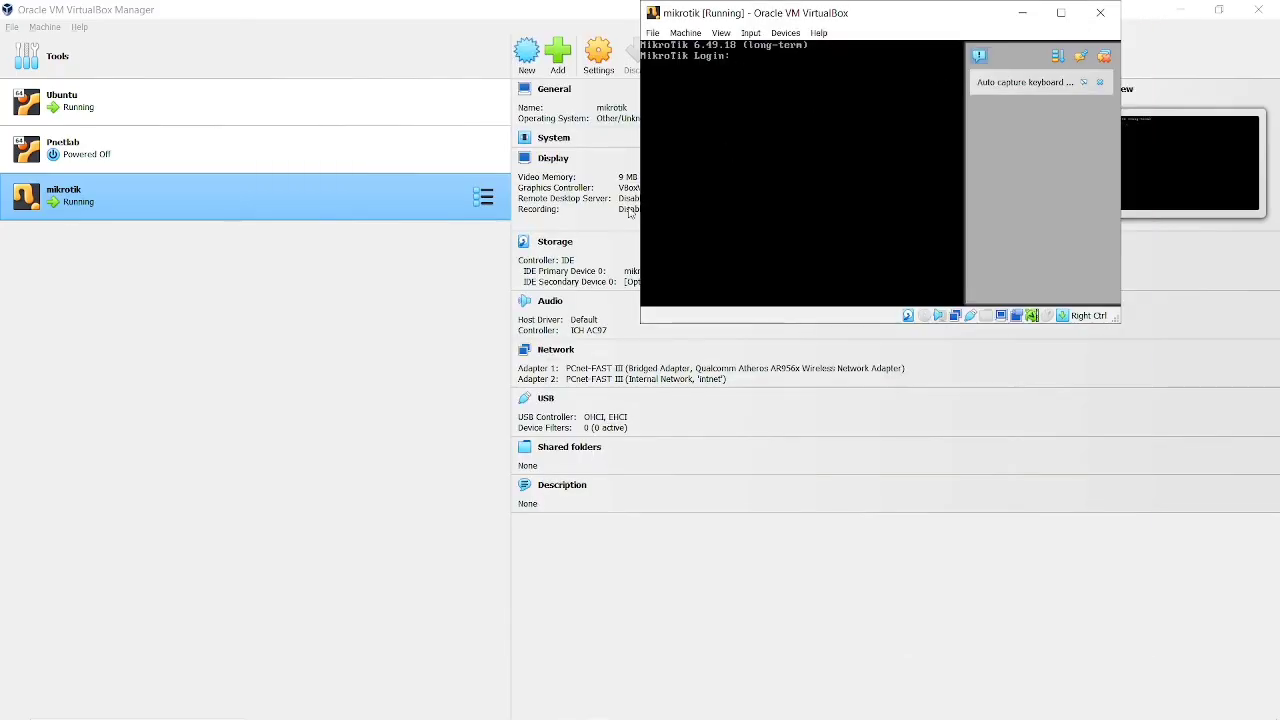
pyautogui.click(322, 388)
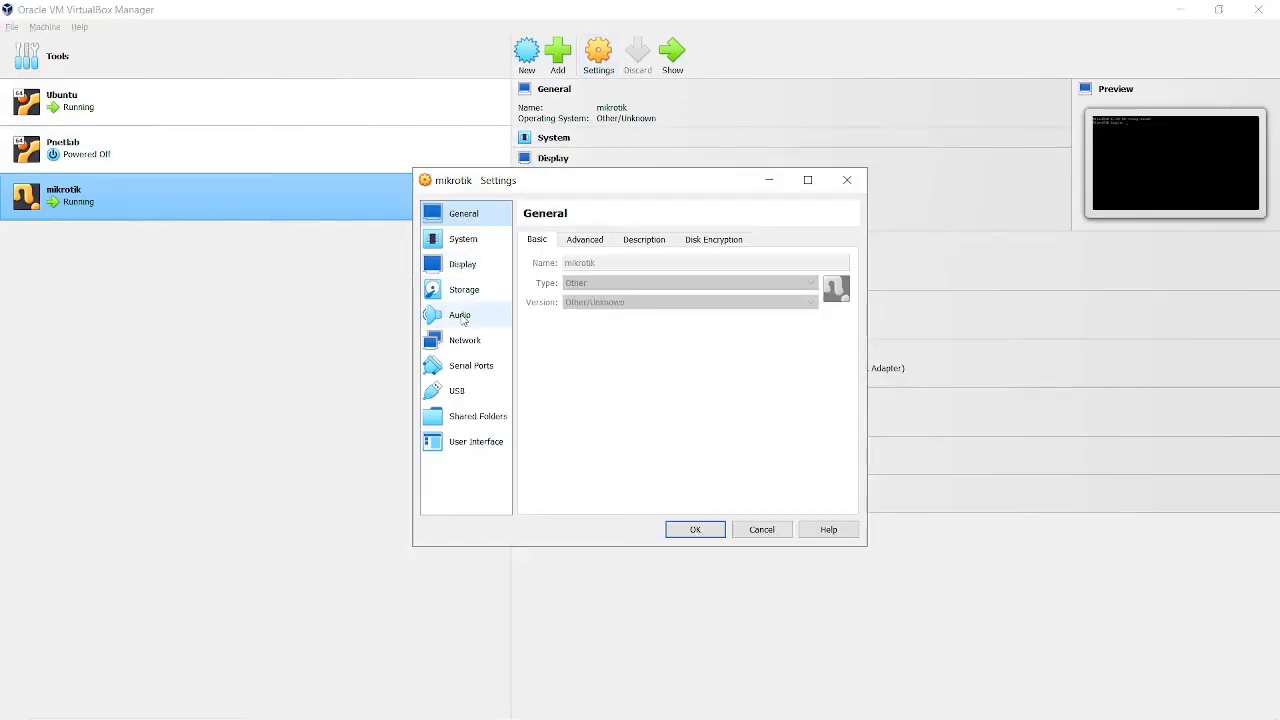
pyautogui.click(463, 338)
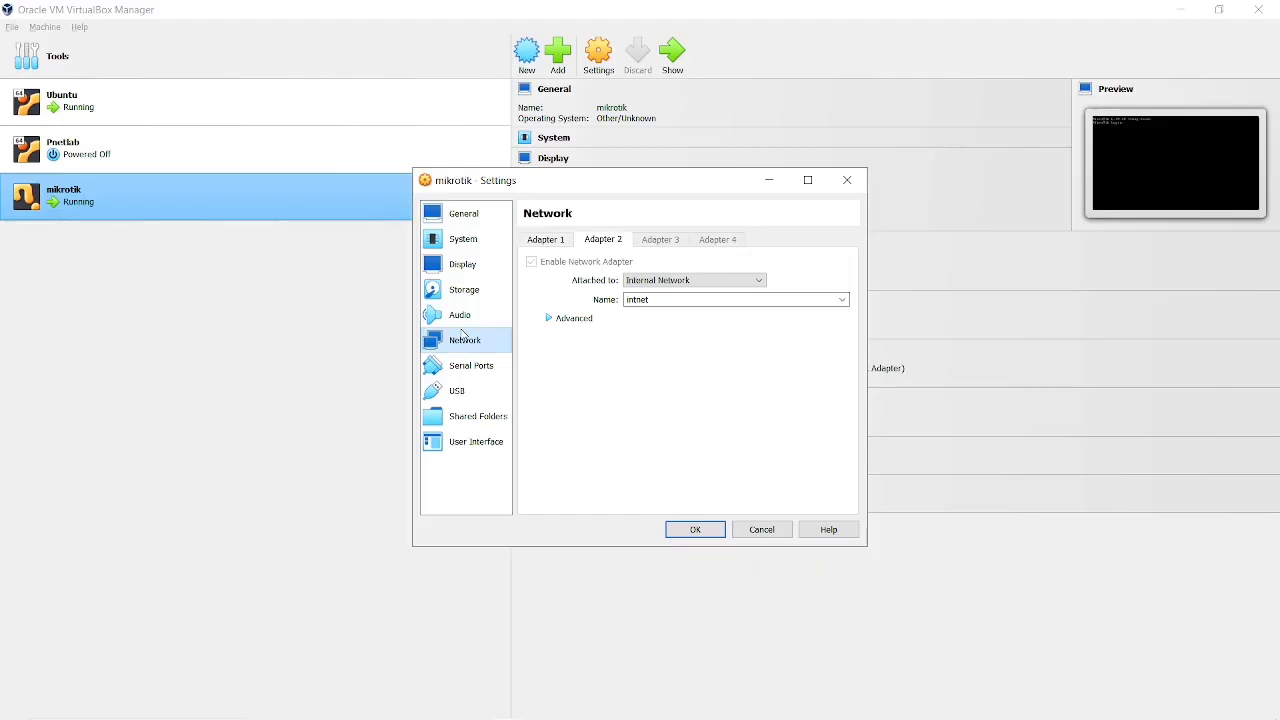
pyautogui.click(558, 241)
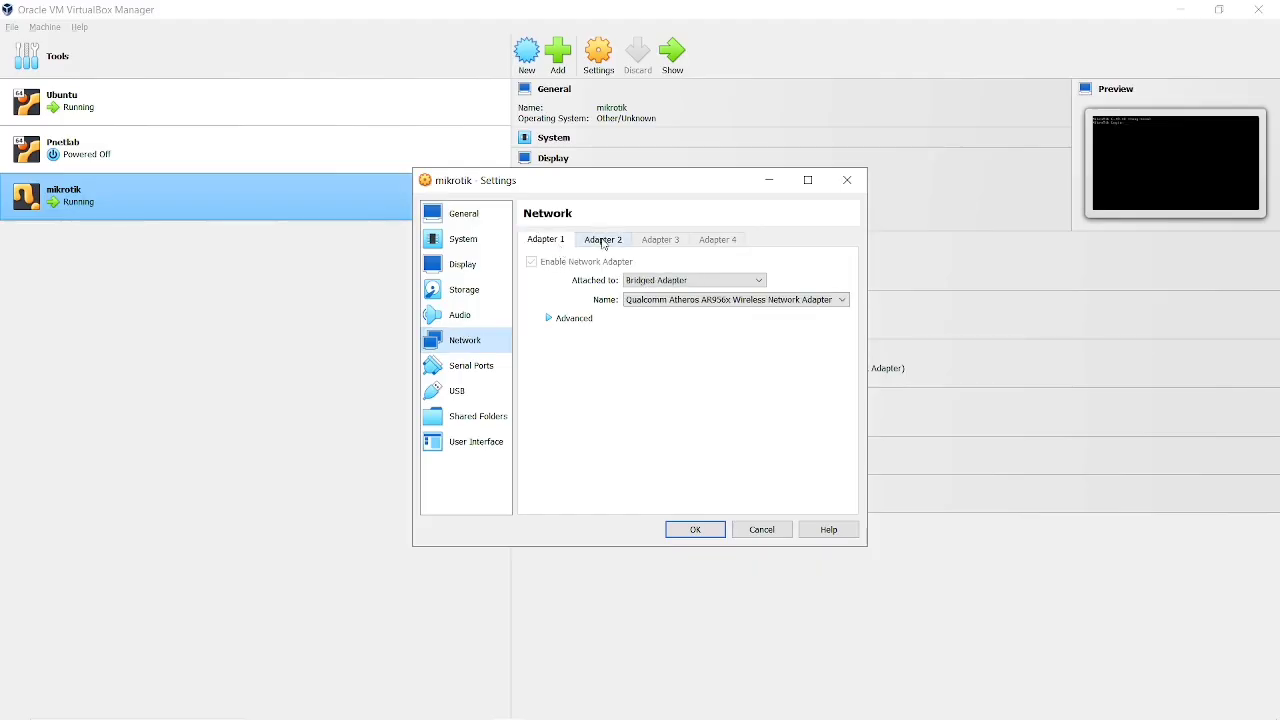
pyautogui.click(603, 242)
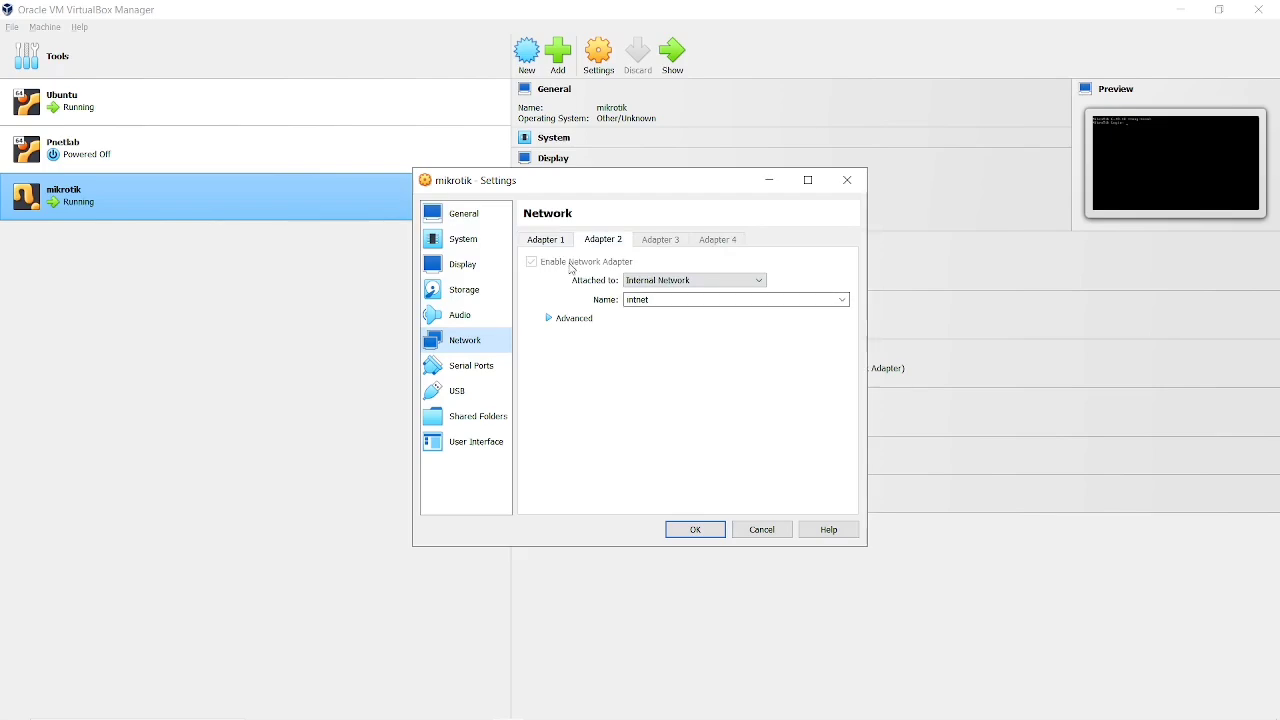
pyautogui.click(548, 242)
# Inspect the Ubuntu machine's Adapter 1 and Adapter 2 network settings and compare them with the mikrotik machine's.
pyautogui.click(160, 121)
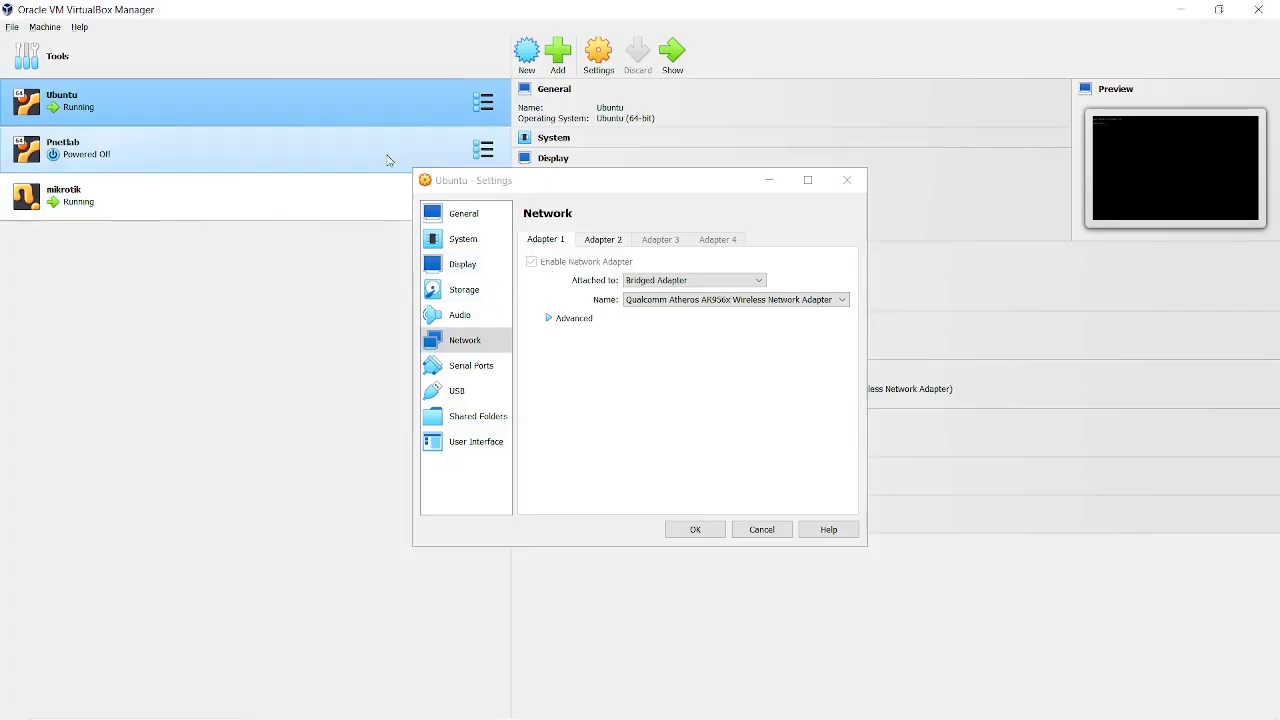
pyautogui.click(612, 242)
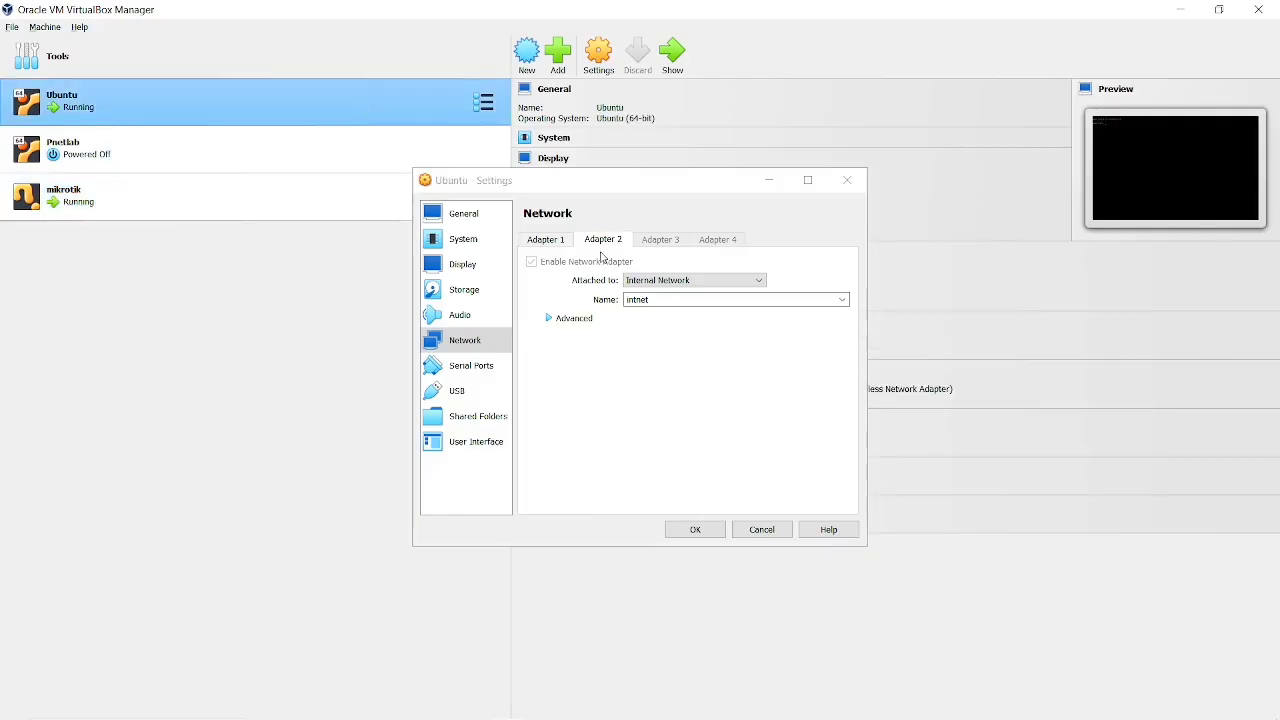
pyautogui.click(565, 242)
pyautogui.click(371, 268)
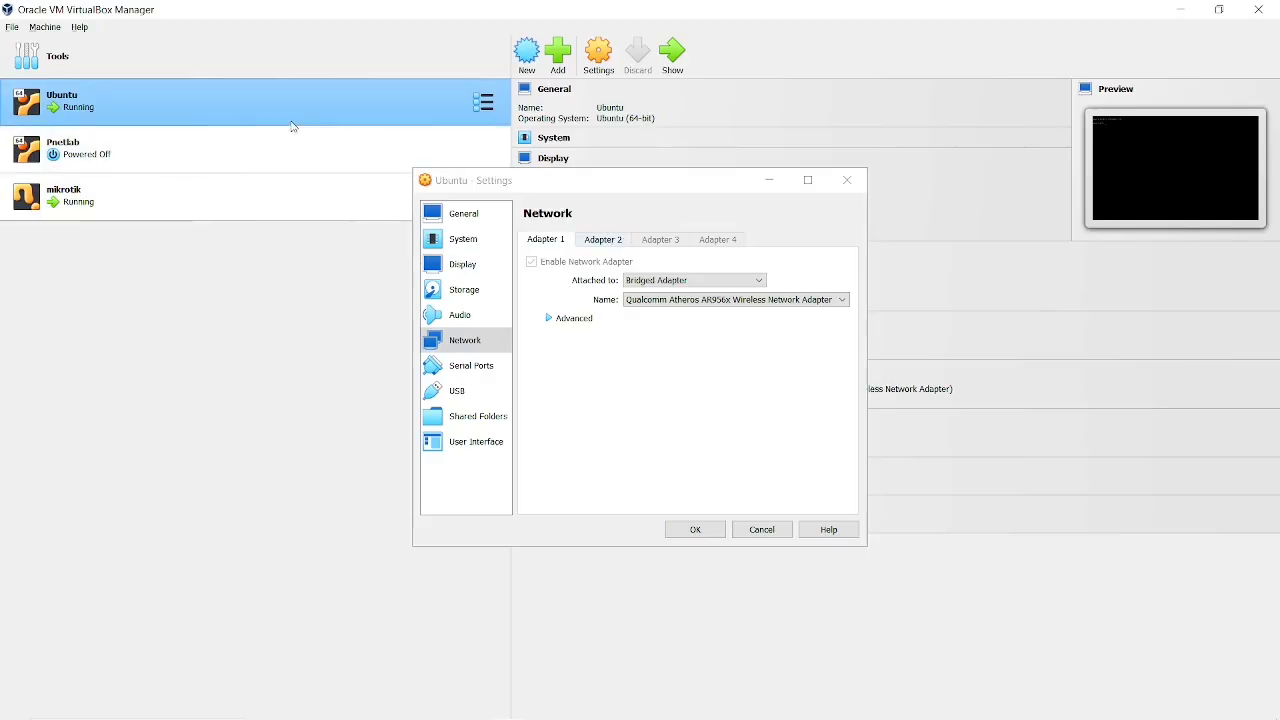
pyautogui.click(606, 242)
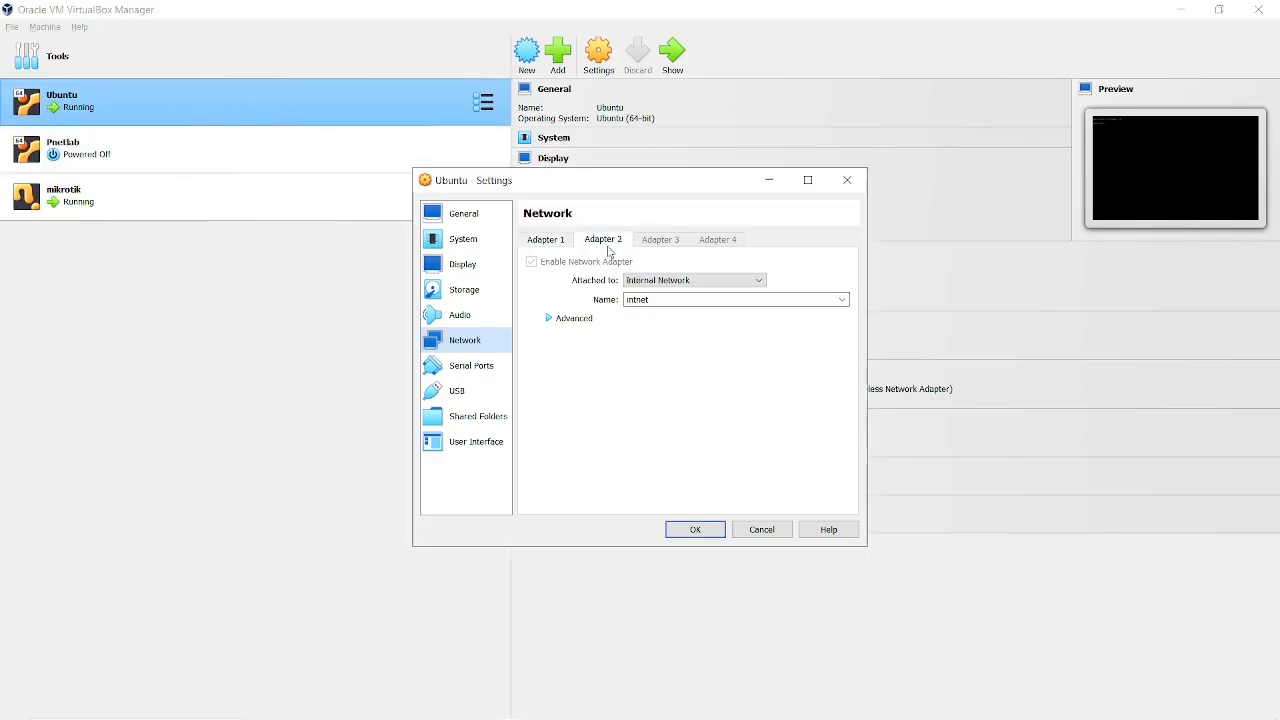
pyautogui.click(278, 205)
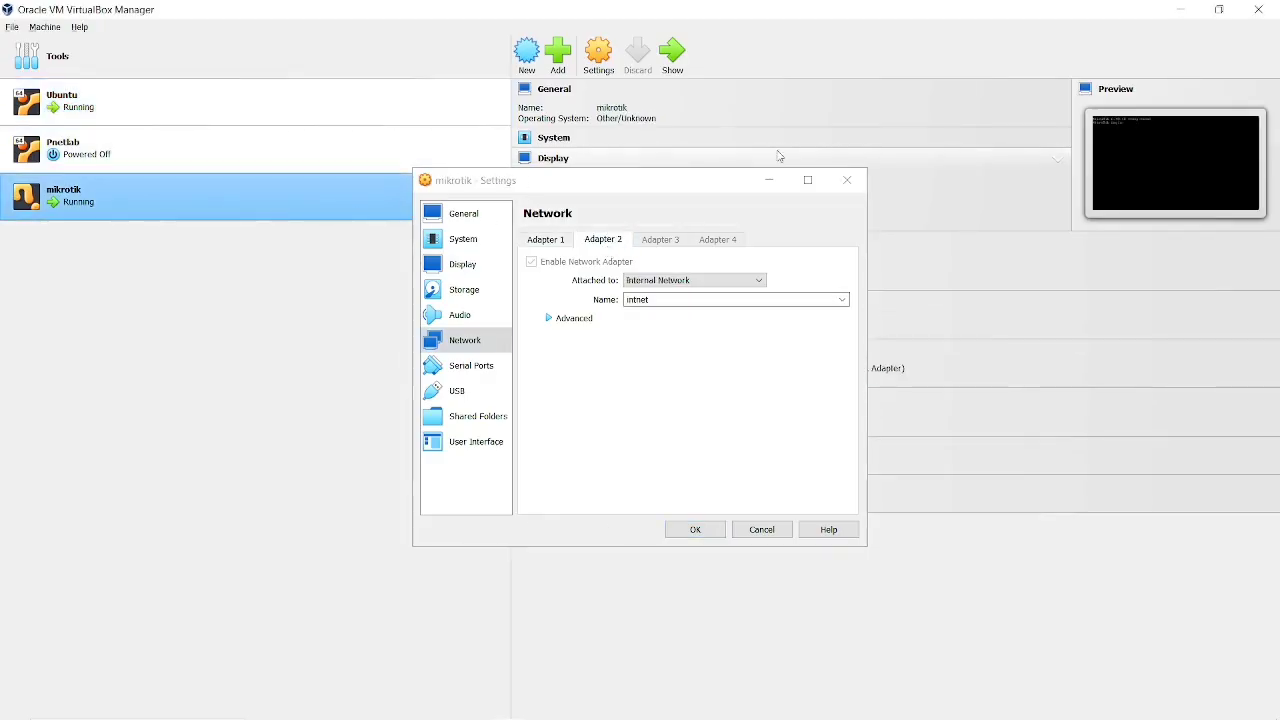
# Switch to the desktop and launch winbox64.exe from the WInbox folder inside Kerja.
pyautogui.click(1180, 10)
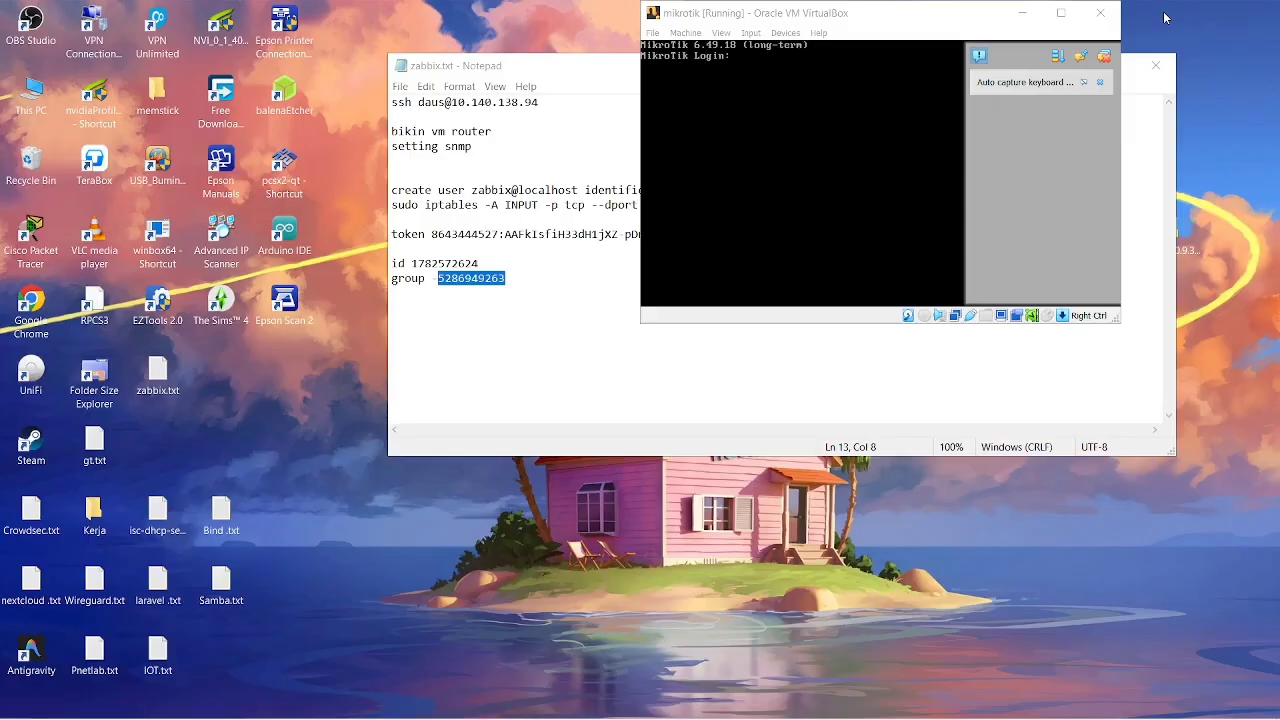
pyautogui.click(305, 416)
pyautogui.doubleClick(104, 502)
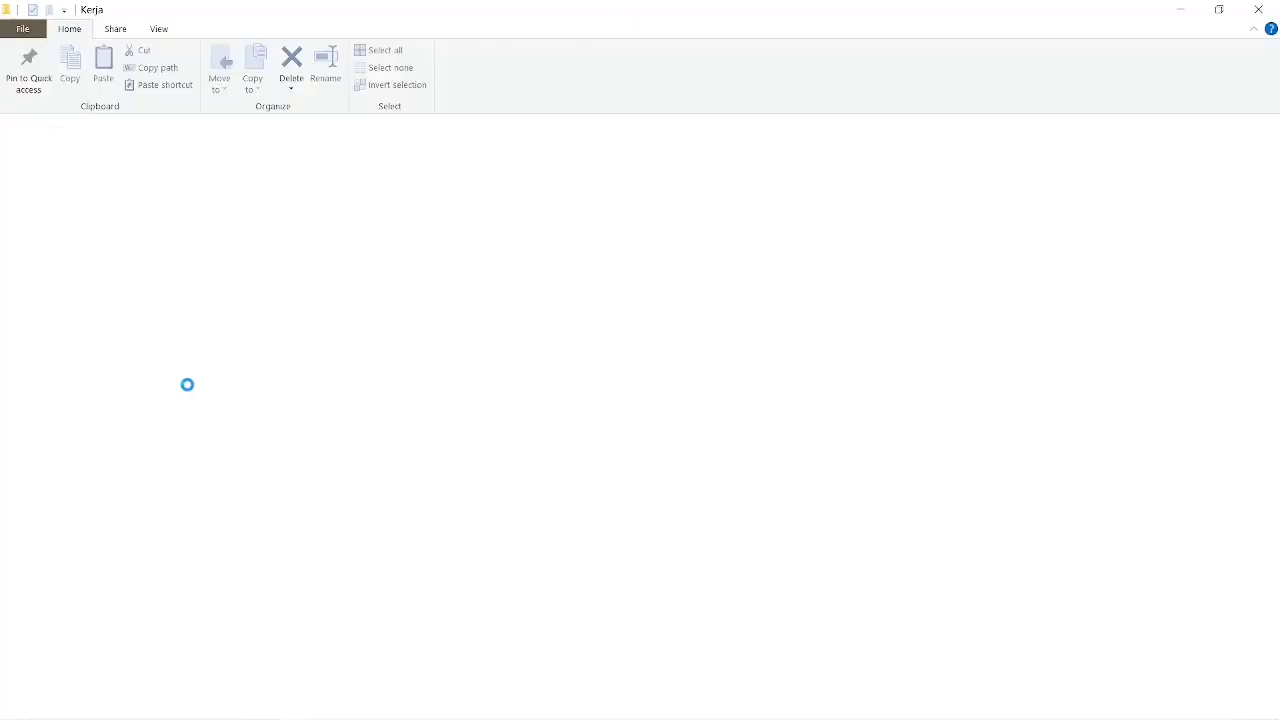
pyautogui.doubleClick(293, 217)
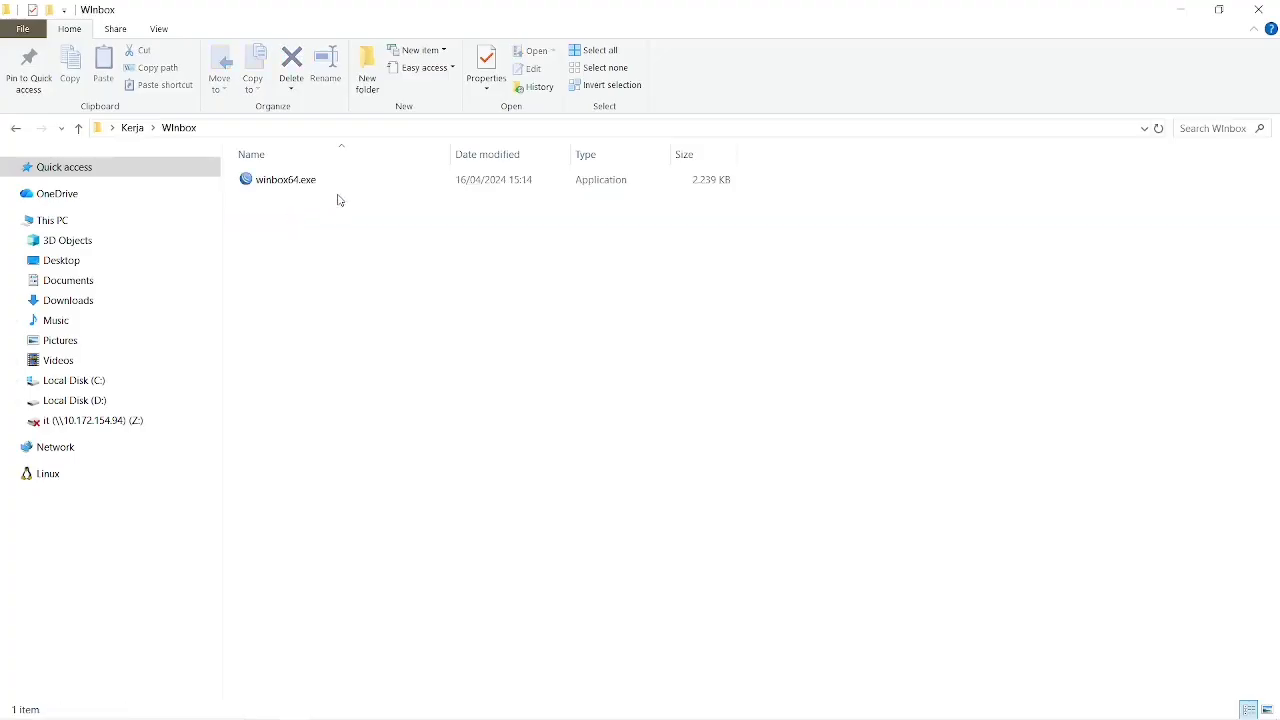
pyautogui.doubleClick(294, 184)
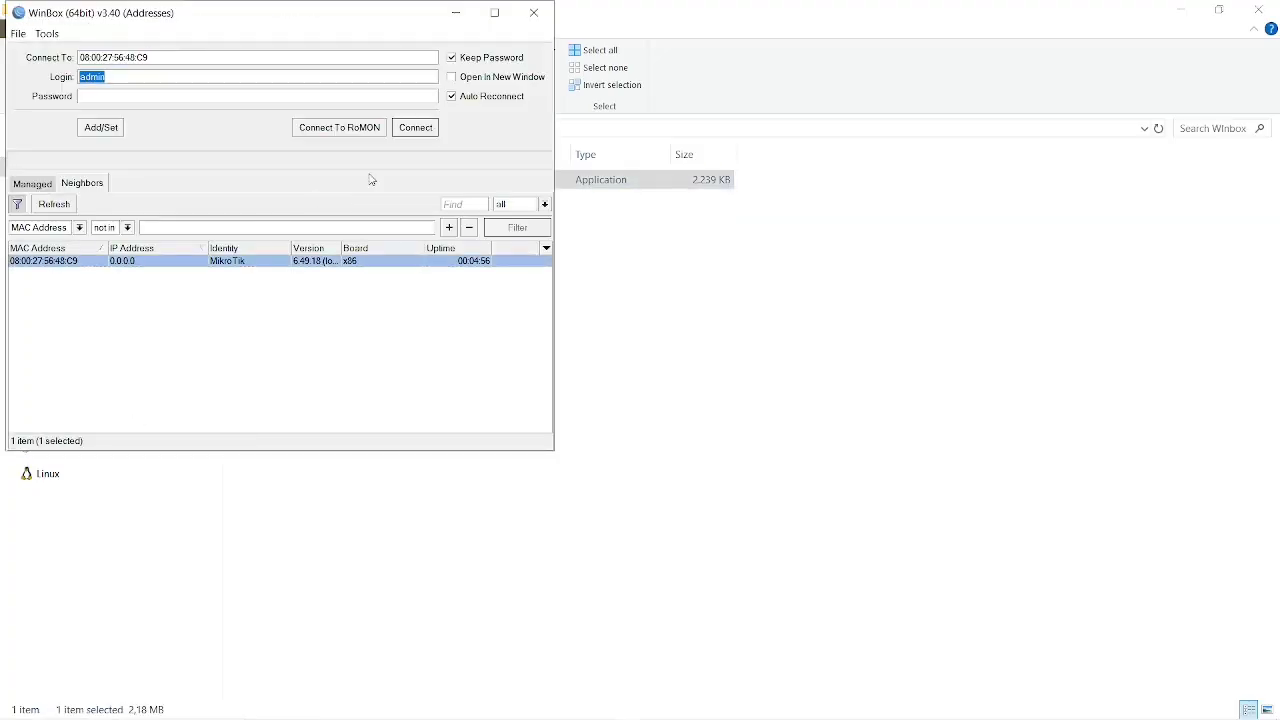
# Connect to the MikroTik router as admin with an empty password, dismiss the RouterOS welcome notice and maximize the session window.
pyautogui.click(171, 95)
pyautogui.click(428, 129)
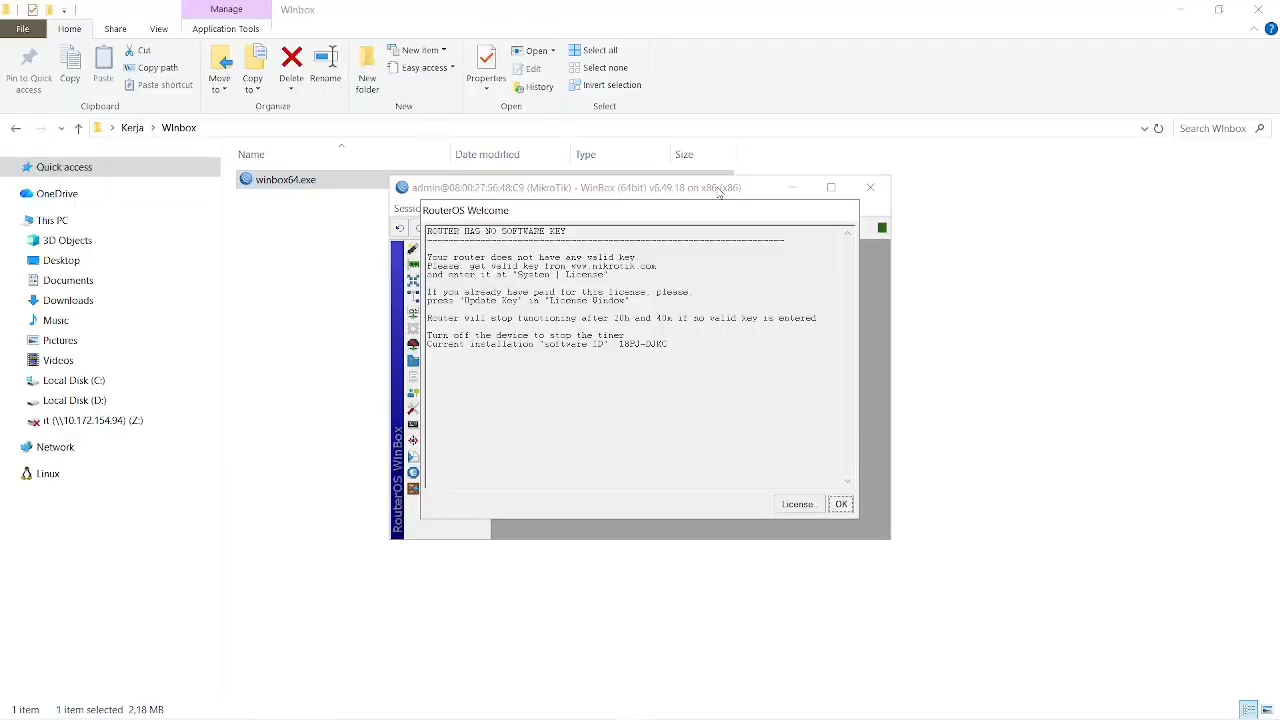
pyautogui.click(841, 504)
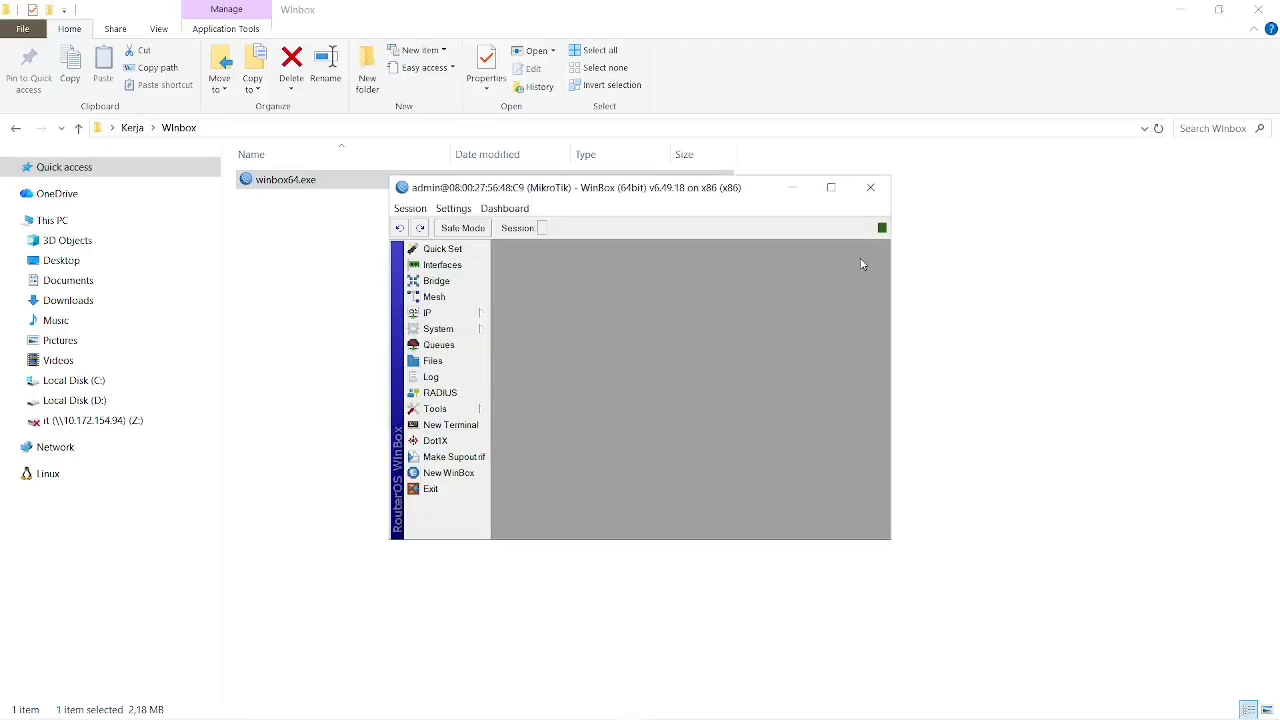
pyautogui.click(831, 188)
# Display the router's IP address list and select the ether2 address.
pyautogui.click(89, 134)
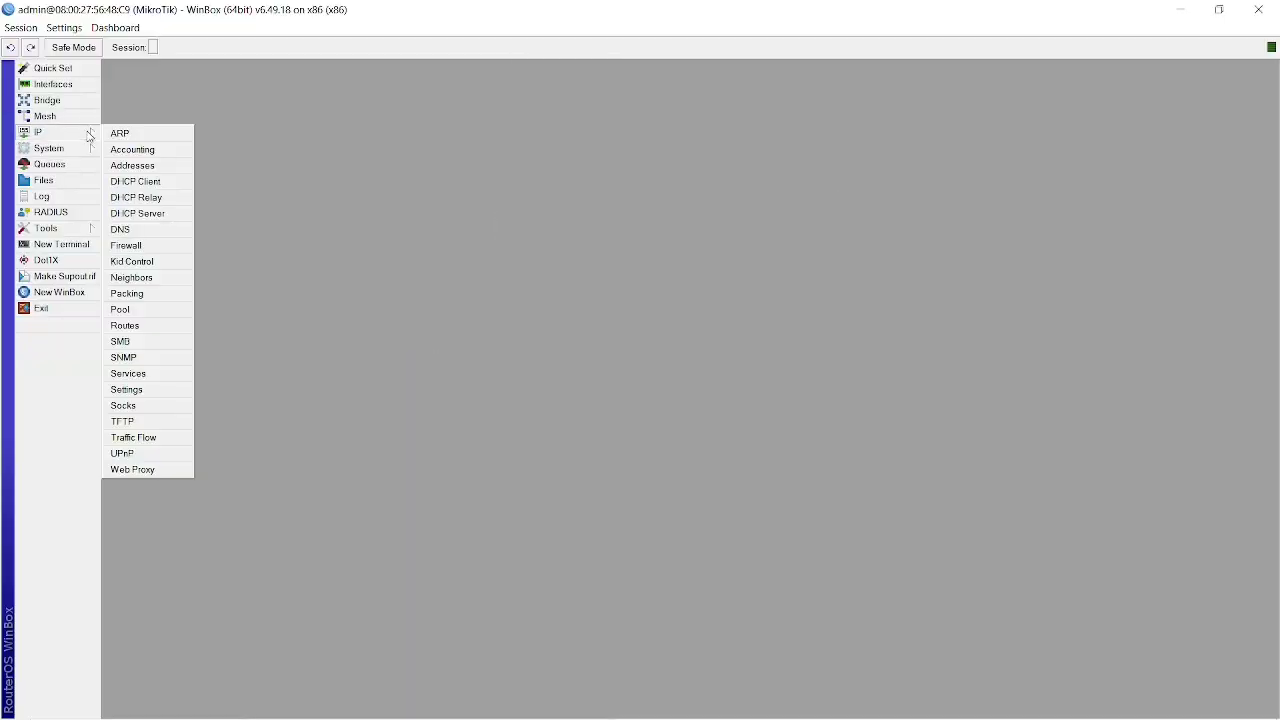
pyautogui.click(139, 166)
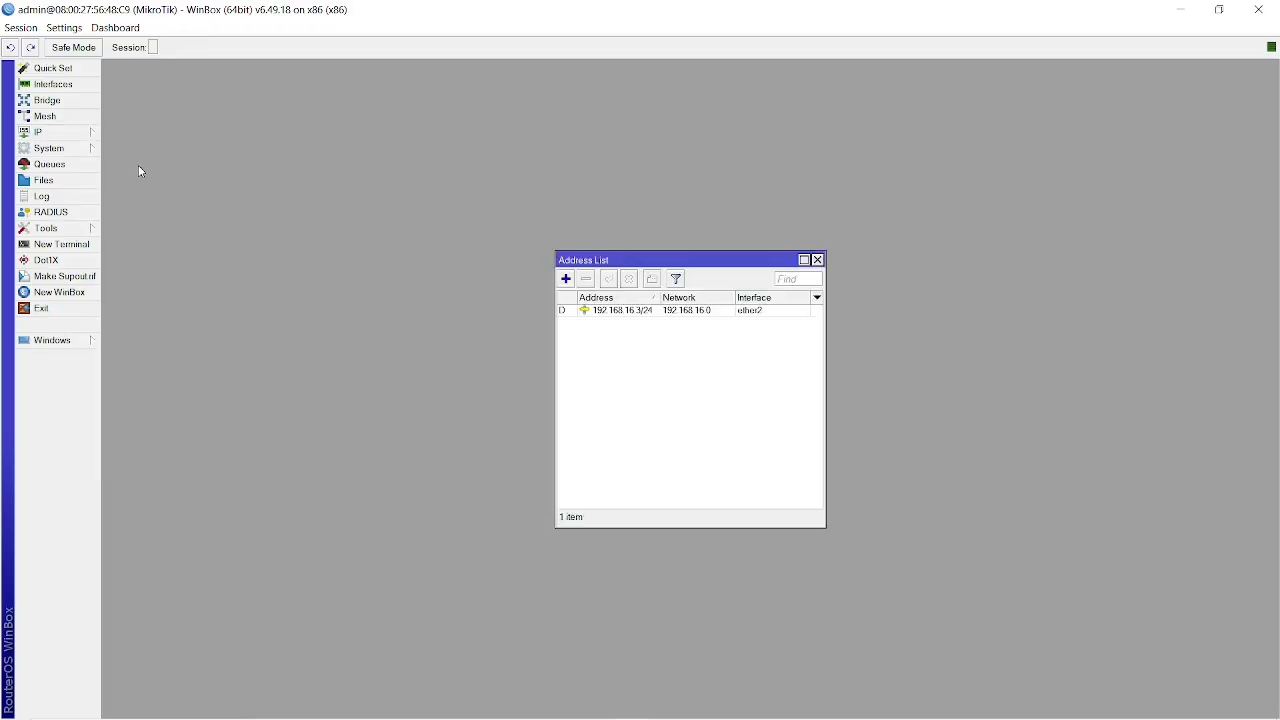
pyautogui.click(629, 311)
# Open the router's SNMP settings and examine the trap target address.
pyautogui.click(92, 135)
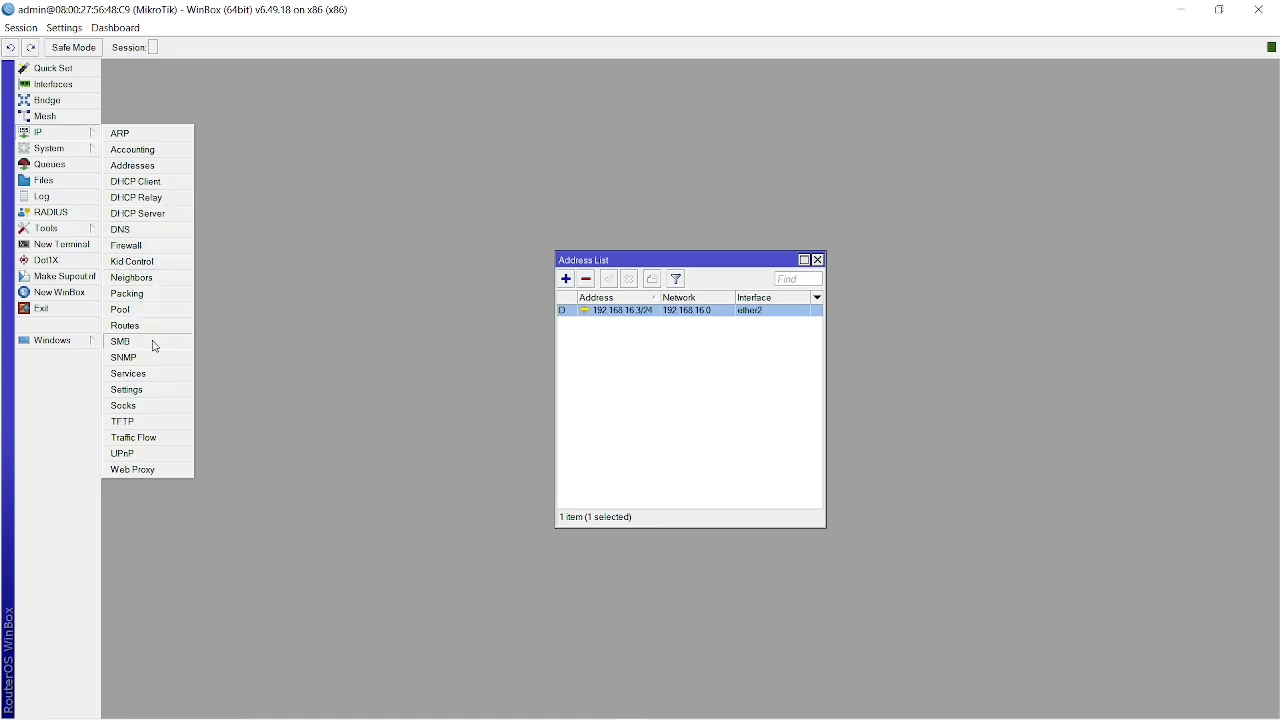
pyautogui.click(124, 358)
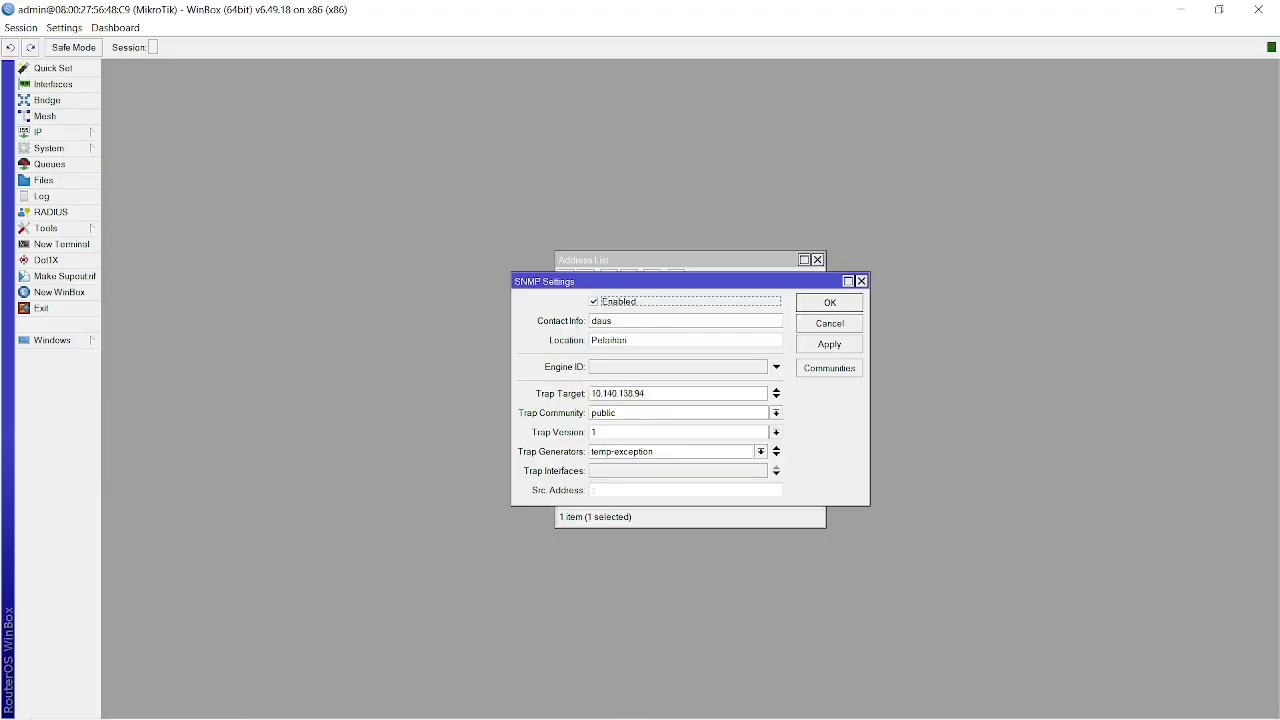
pyautogui.doubleClick(659, 393)
pyautogui.click(683, 393)
pyautogui.doubleClick(658, 392)
pyautogui.click(668, 390)
pyautogui.hotkey('alt', 'Tab')
pyautogui.hotkey('alt', 'Tab')
pyautogui.hotkey('alt', 'Tab')
pyautogui.hotkey('alt', 'Tab')
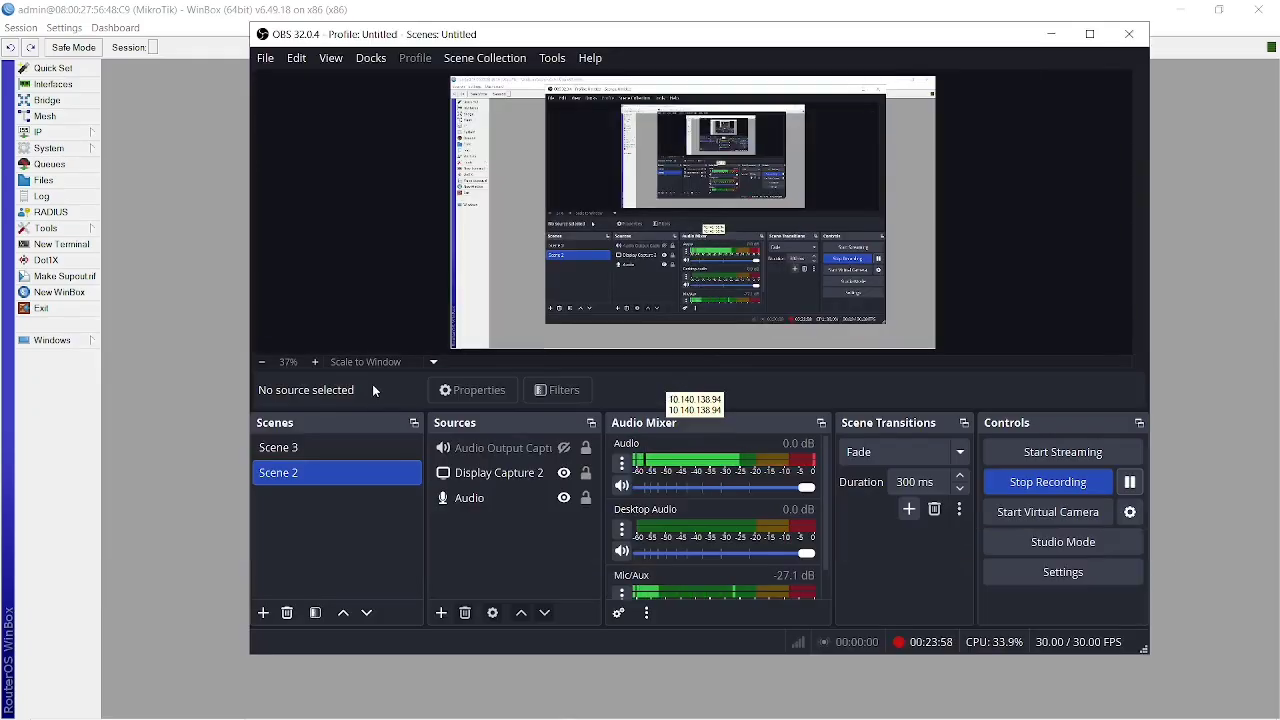
pyautogui.click(137, 297)
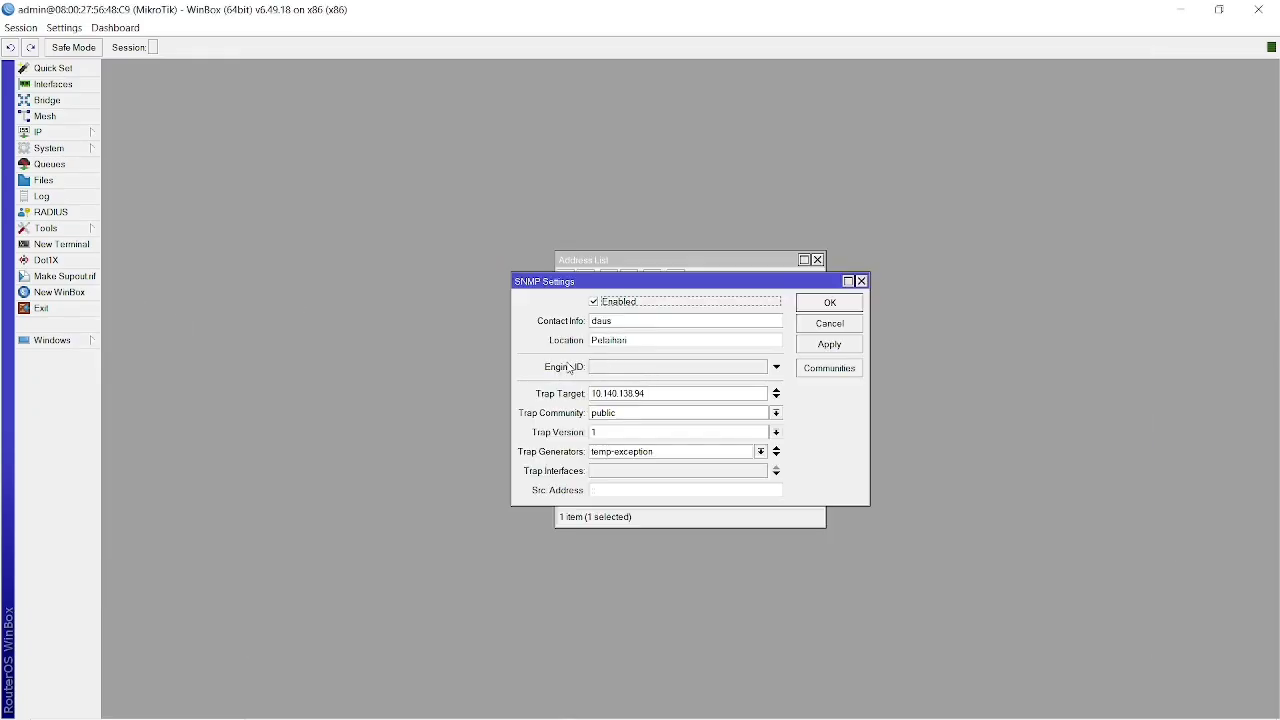
# Examine the trap target and the available trap community and trap version options in the SNMP settings.
pyautogui.click(664, 394)
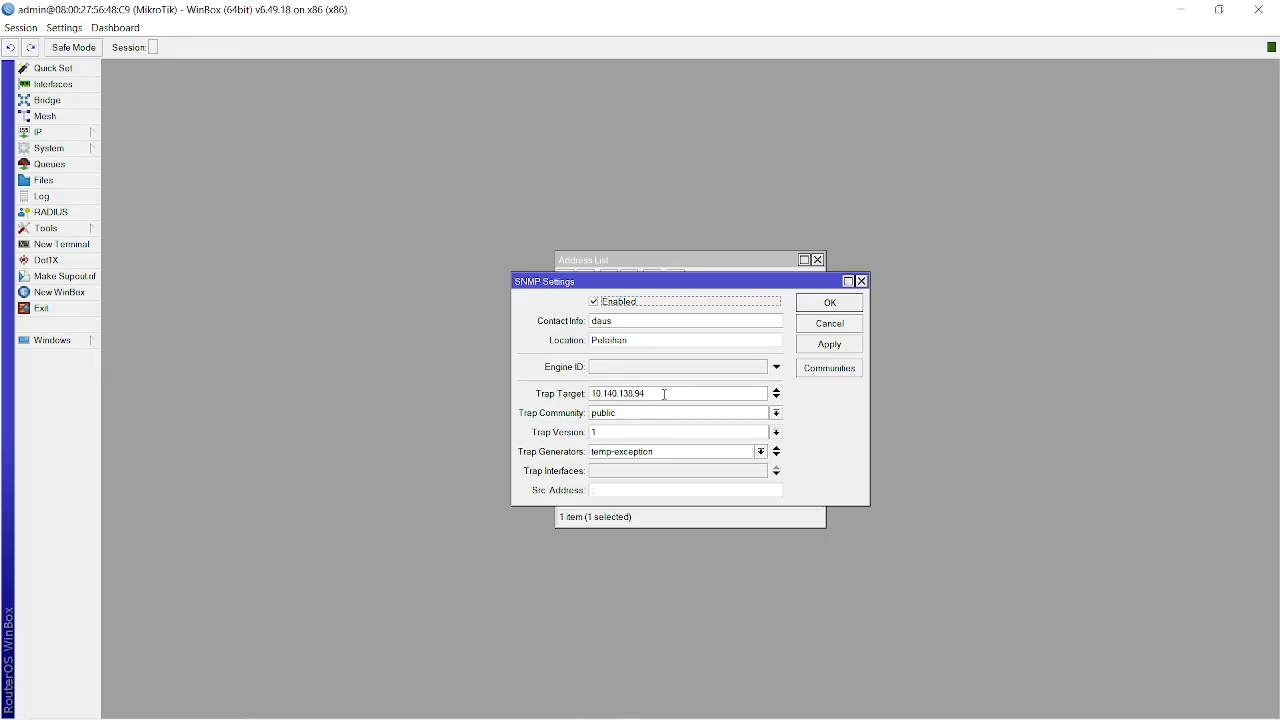
pyautogui.click(776, 413)
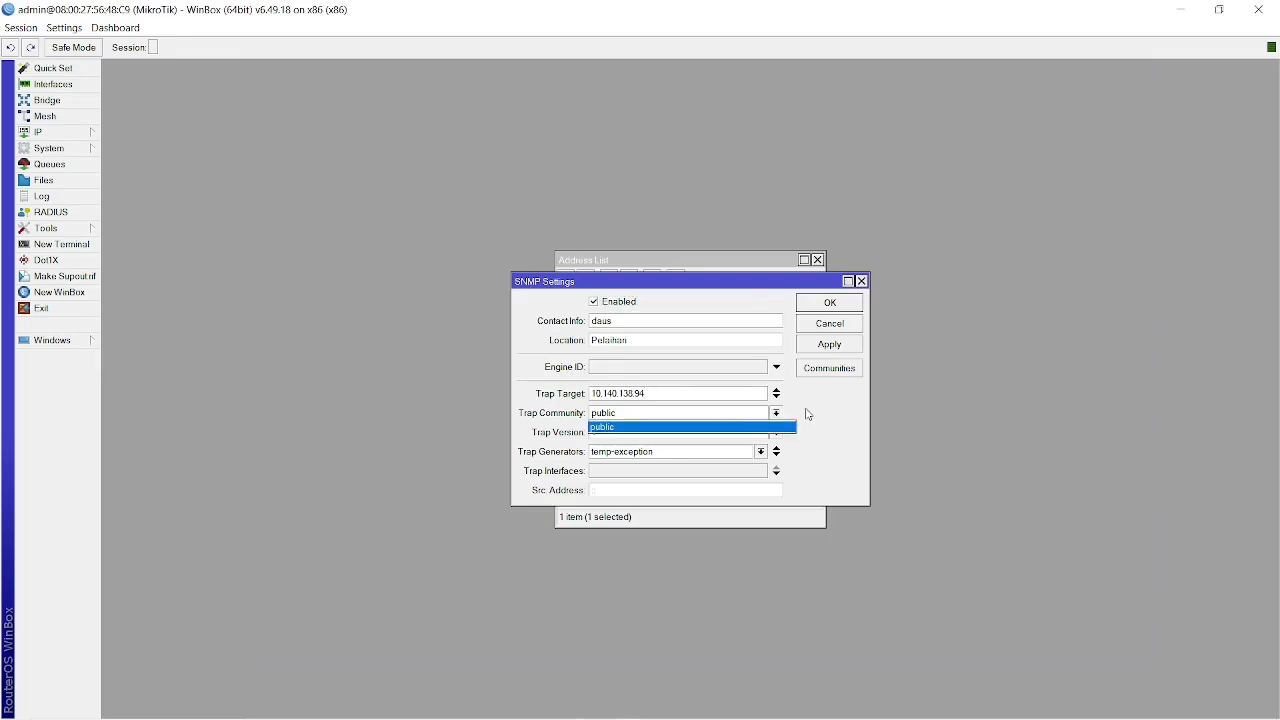
pyautogui.click(808, 414)
pyautogui.click(752, 434)
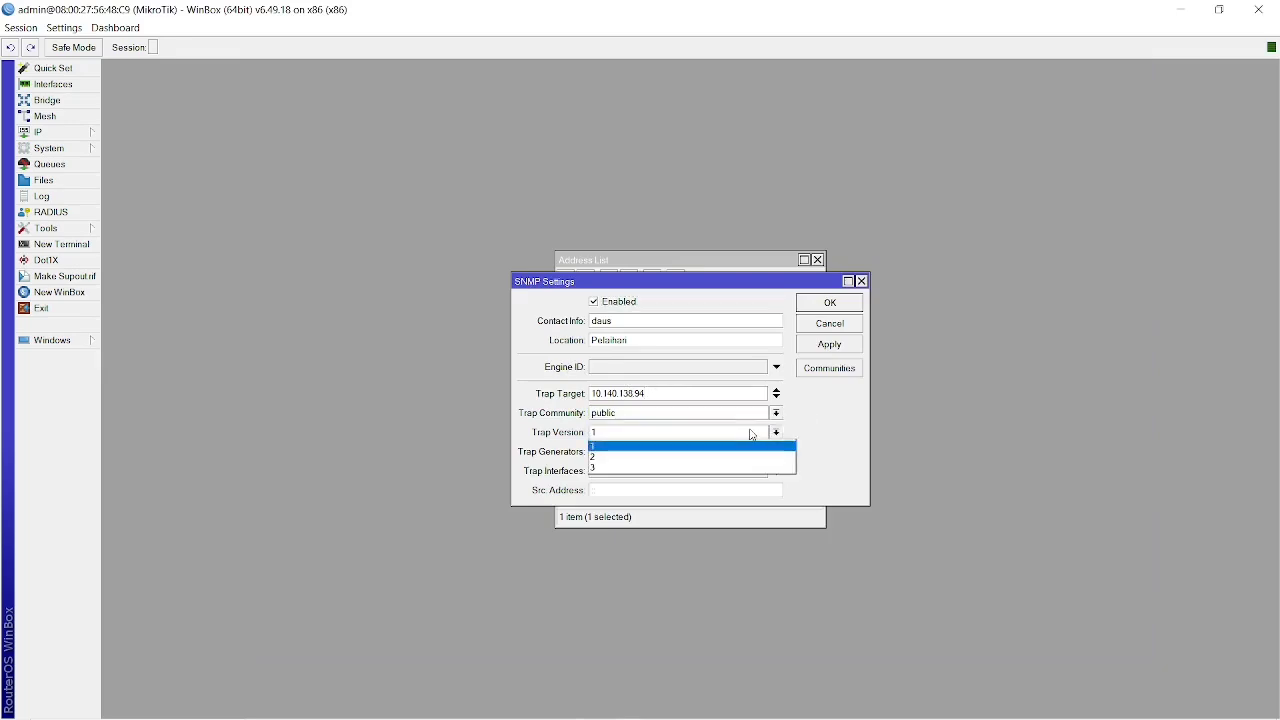
pyautogui.click(861, 428)
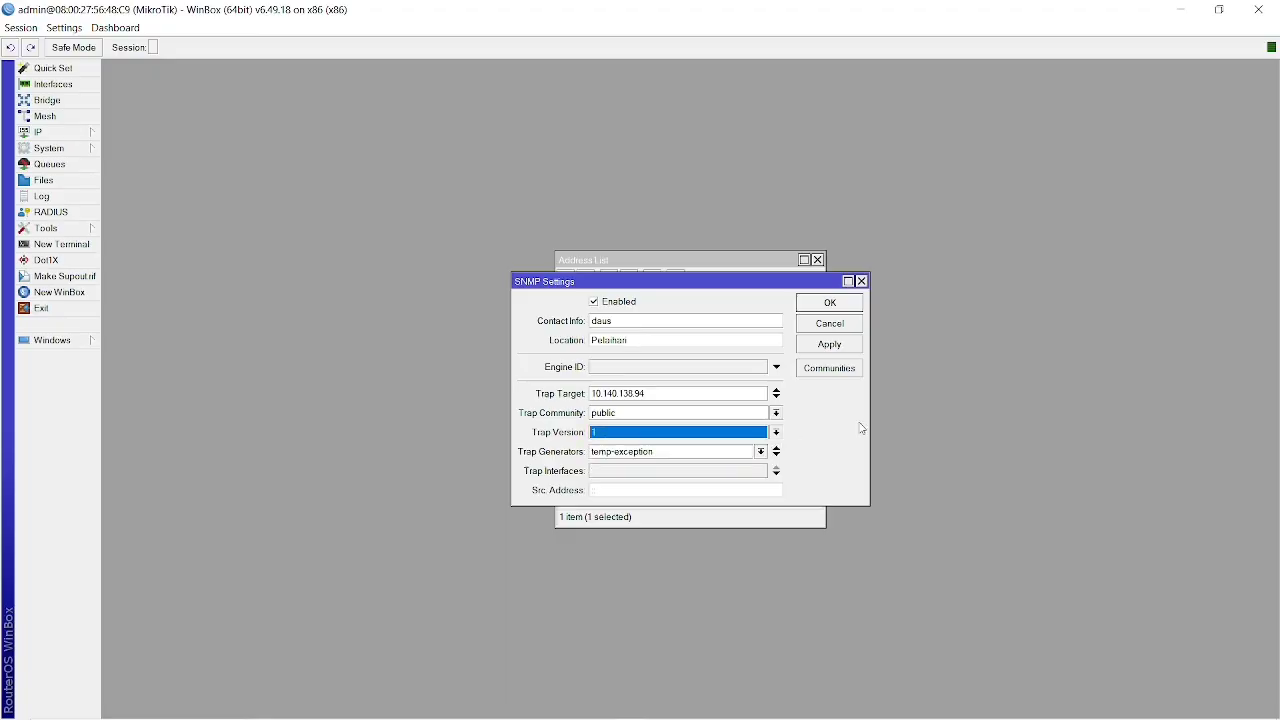
# Open the public SNMP community, review its security options and close it without saving.
pyautogui.click(822, 369)
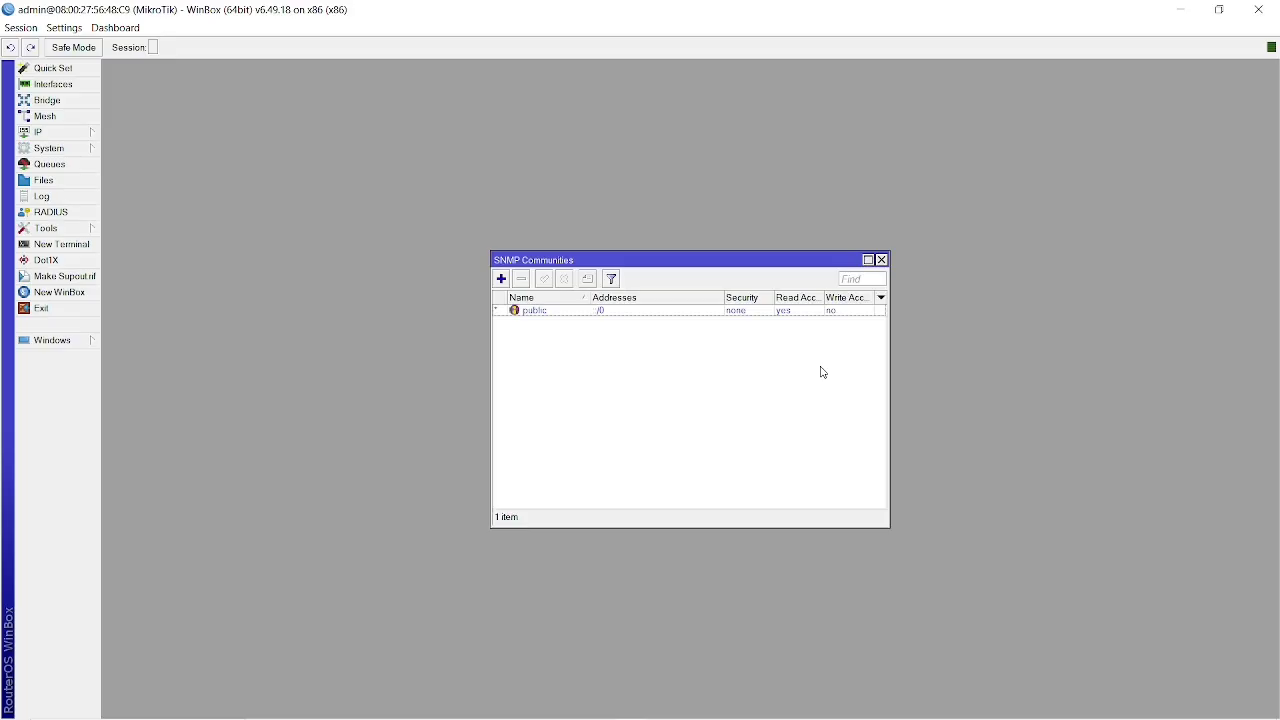
pyautogui.doubleClick(680, 311)
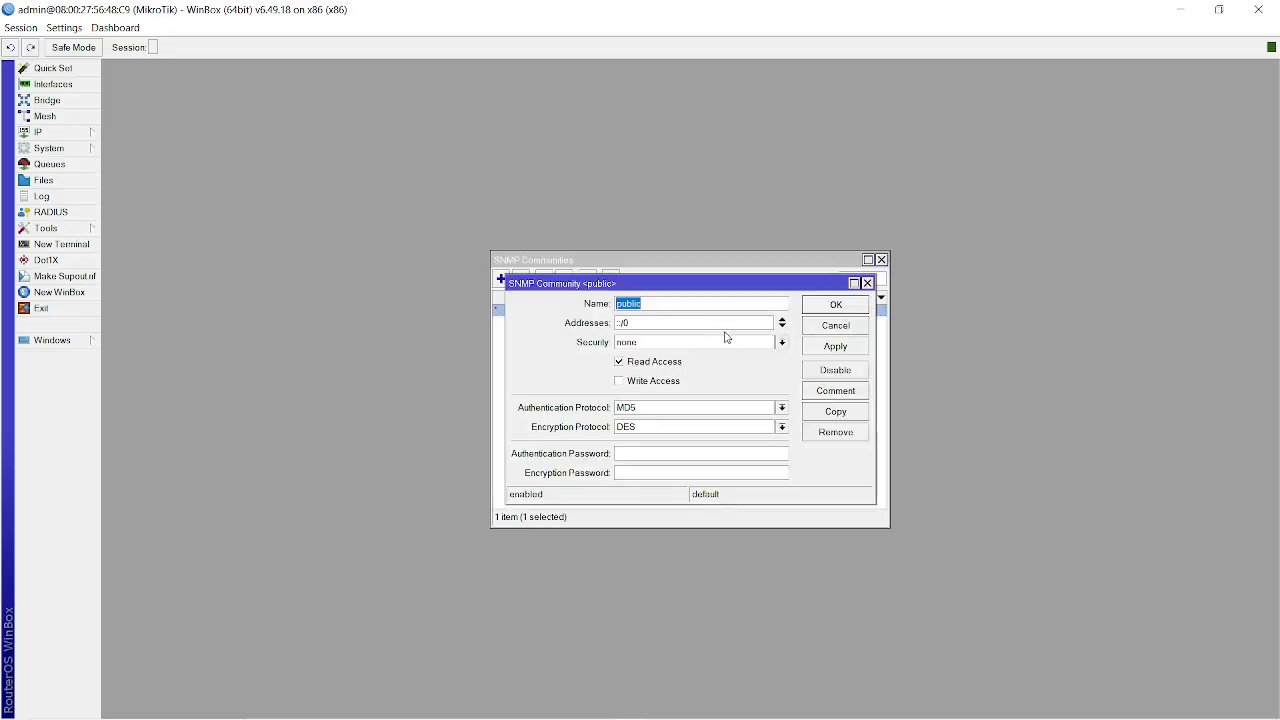
pyautogui.click(762, 341)
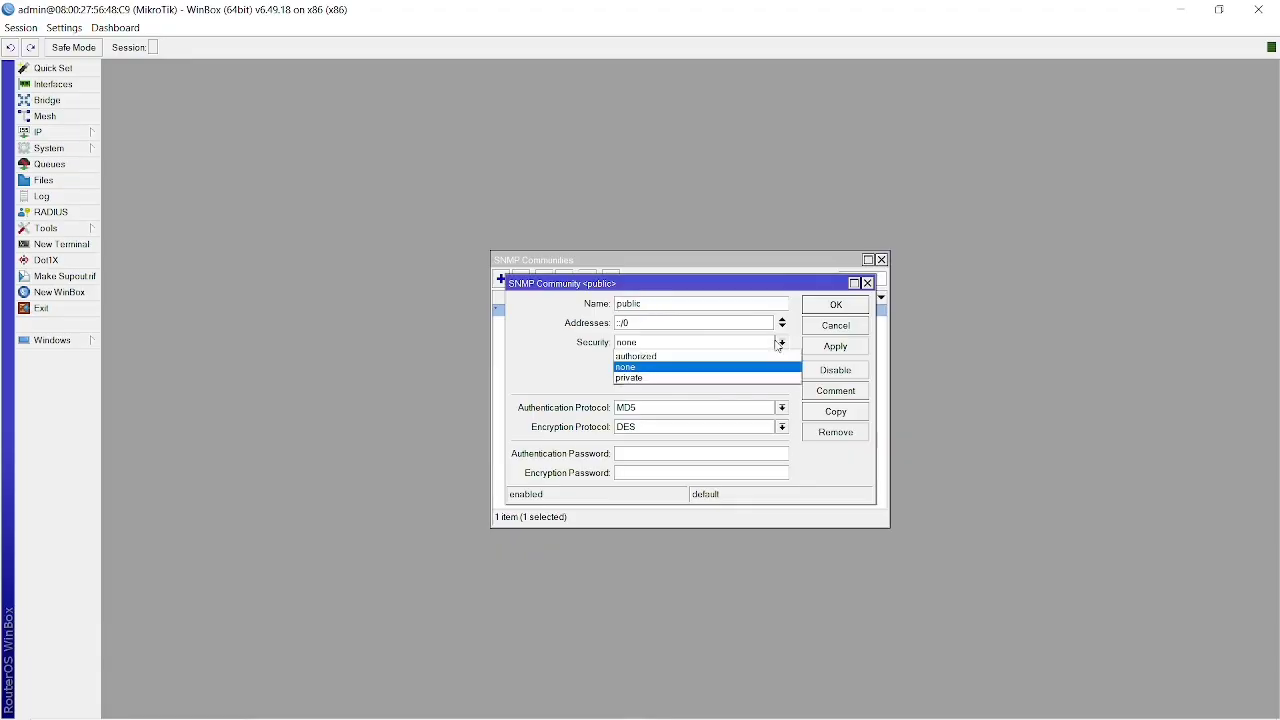
pyautogui.click(626, 402)
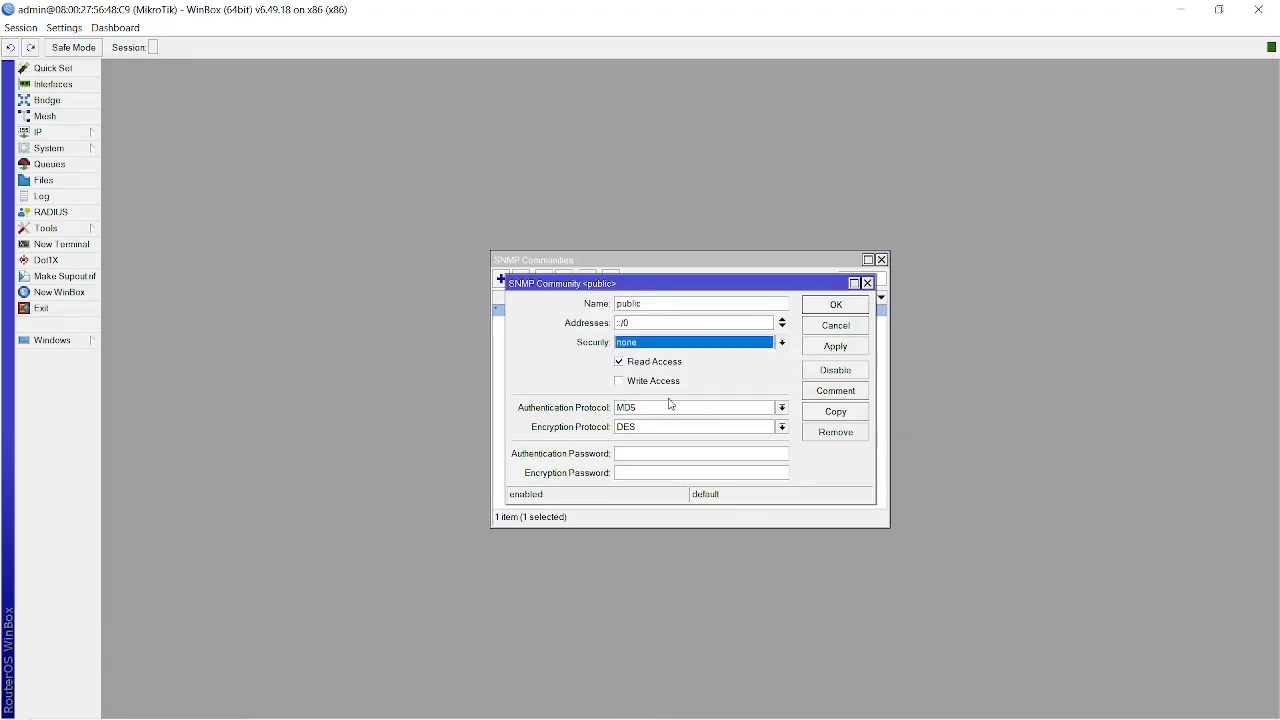
pyautogui.click(834, 326)
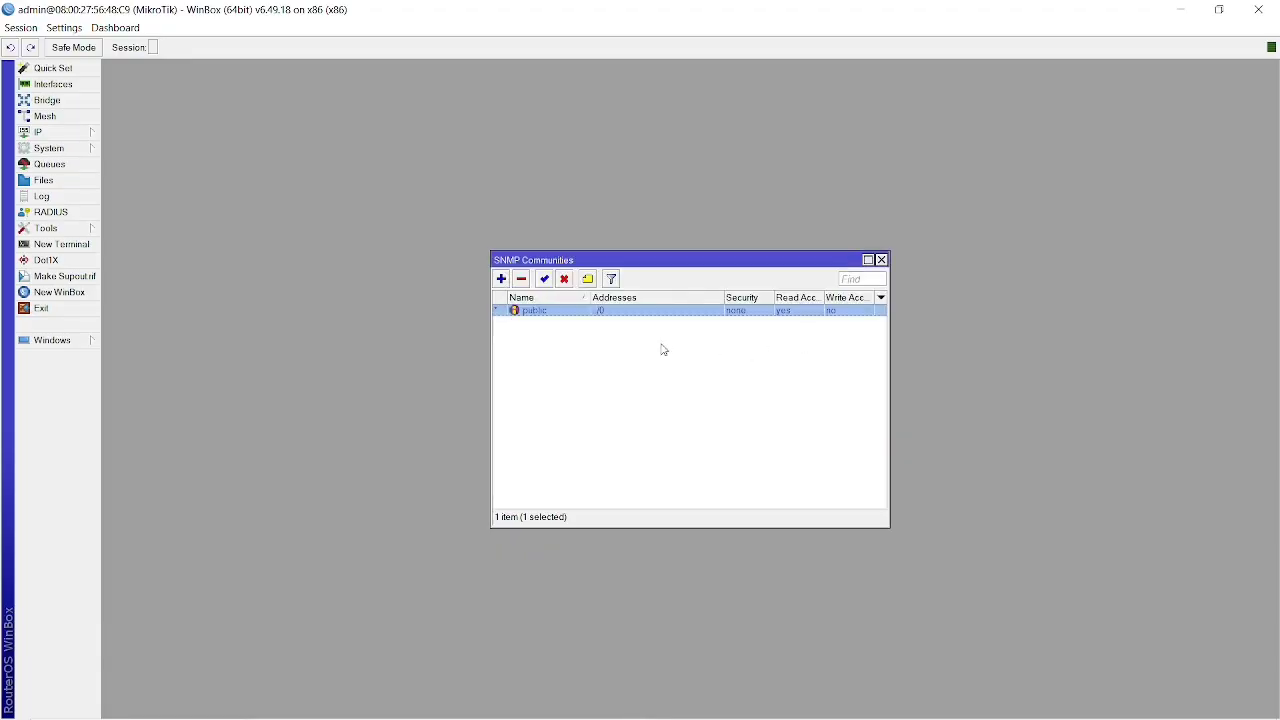
# Reopen the router's SNMP settings and highlight the trap target address to review it.
pyautogui.click(88, 138)
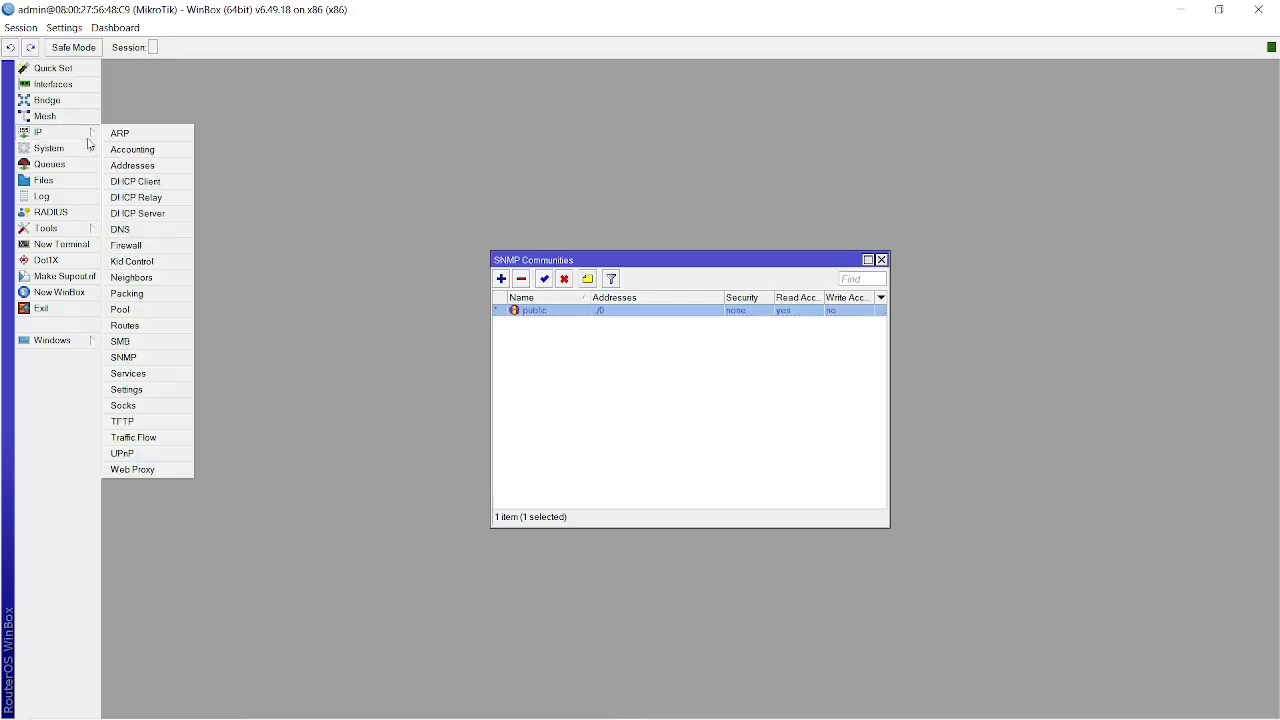
pyautogui.click(124, 358)
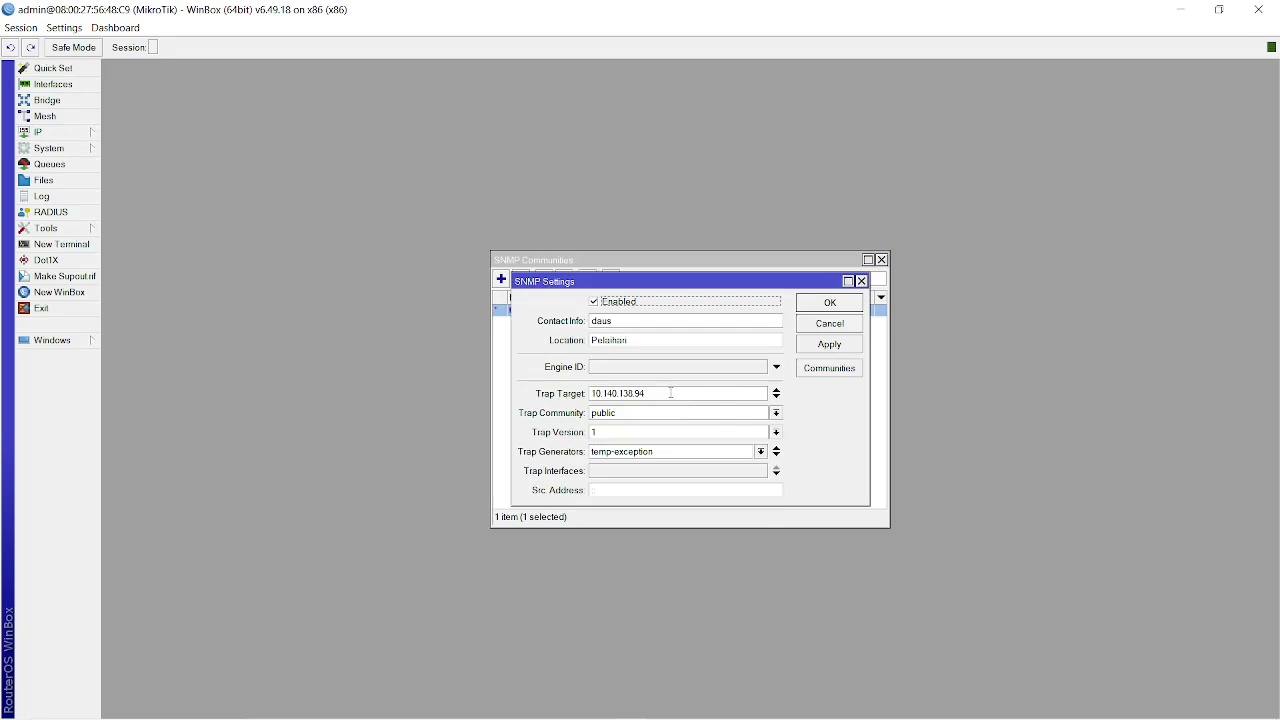
pyautogui.moveTo(662, 393); pyautogui.dragTo(580, 394)
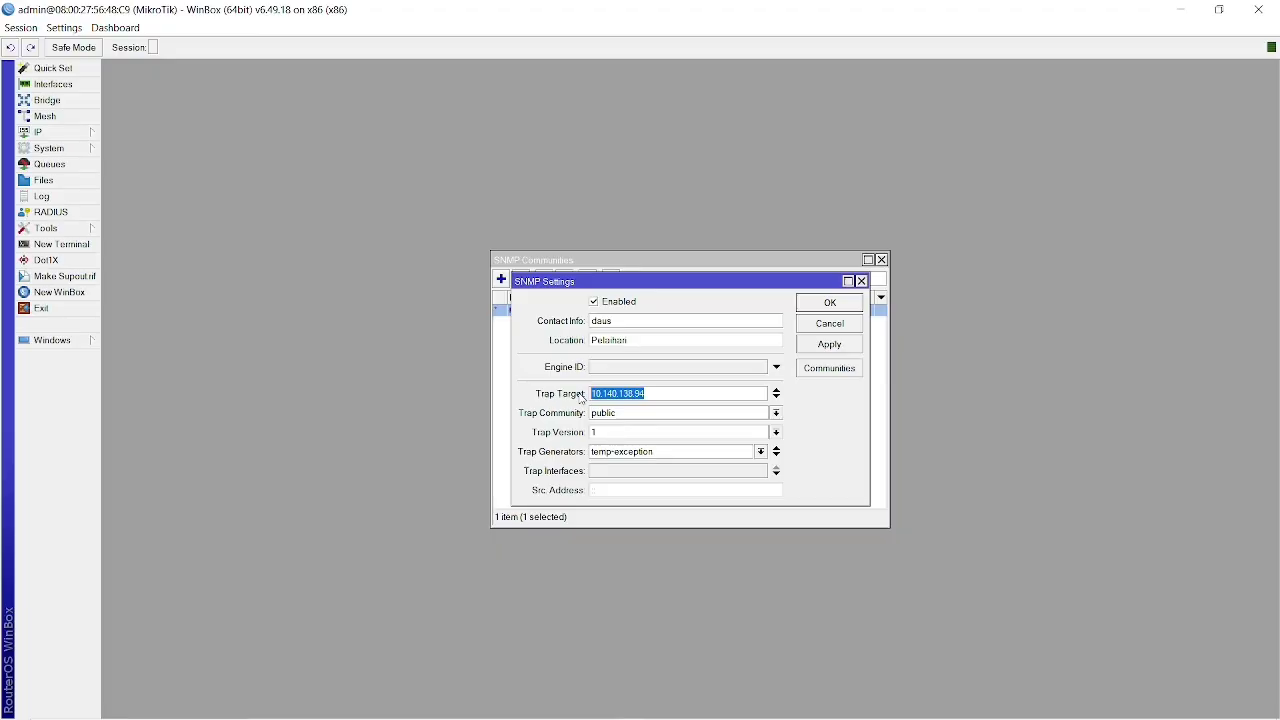
pyautogui.click(669, 394)
# Switch to Zabbix in the browser, open the mikrotik host and review the interface types available for adding.
pyautogui.hotkey('alt', 'Tab')
pyautogui.hotkey('alt', 'Tab')
pyautogui.hotkey('alt', 'Tab')
pyautogui.hotkey('alt', 'Tab')
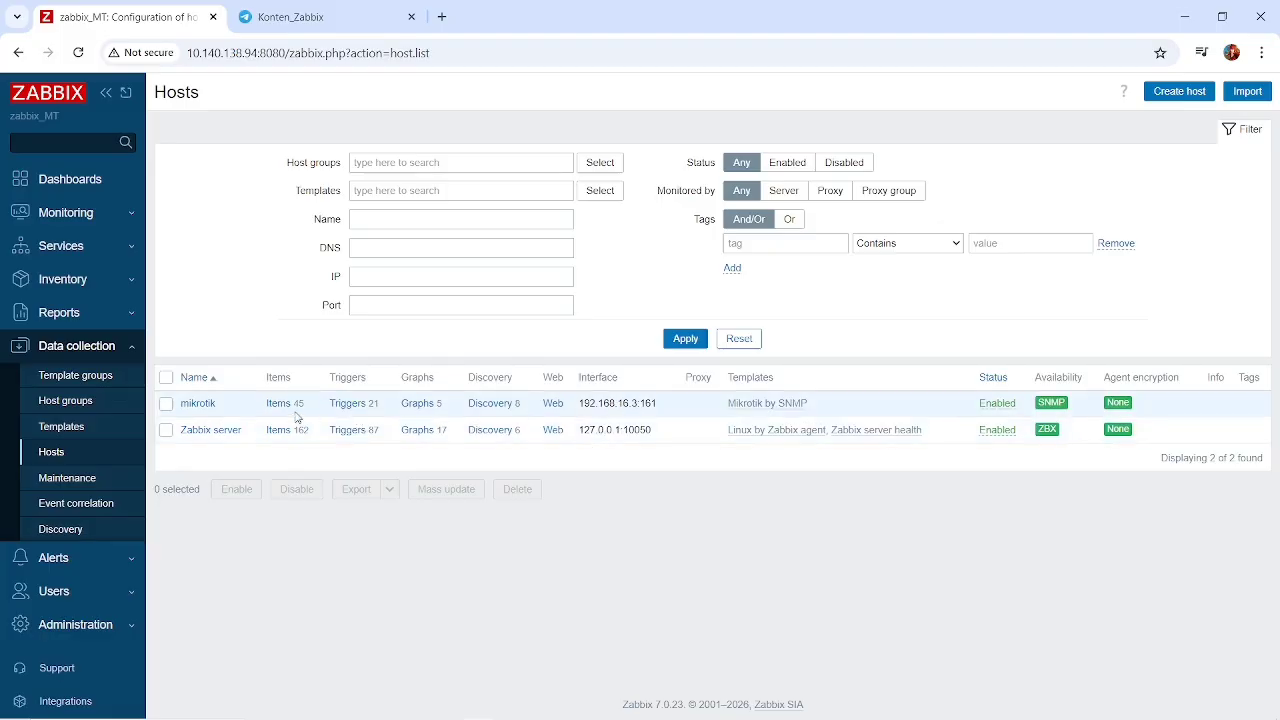
pyautogui.click(198, 404)
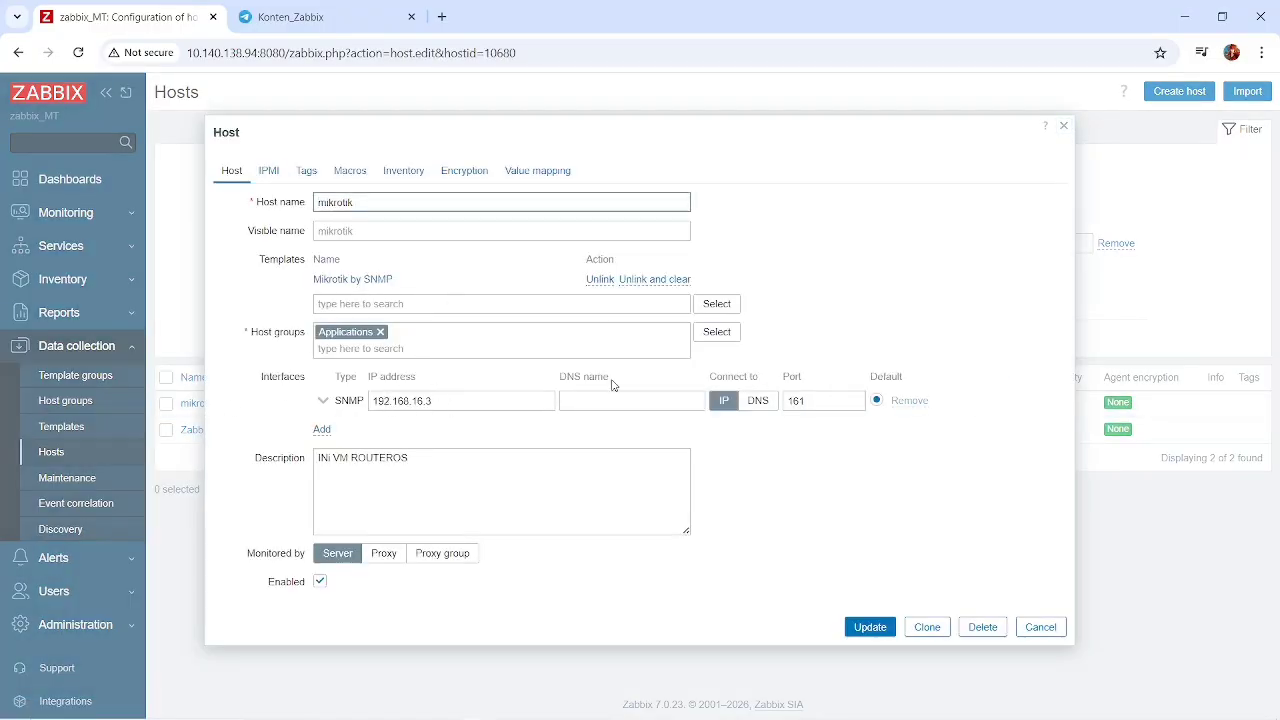
pyautogui.click(322, 429)
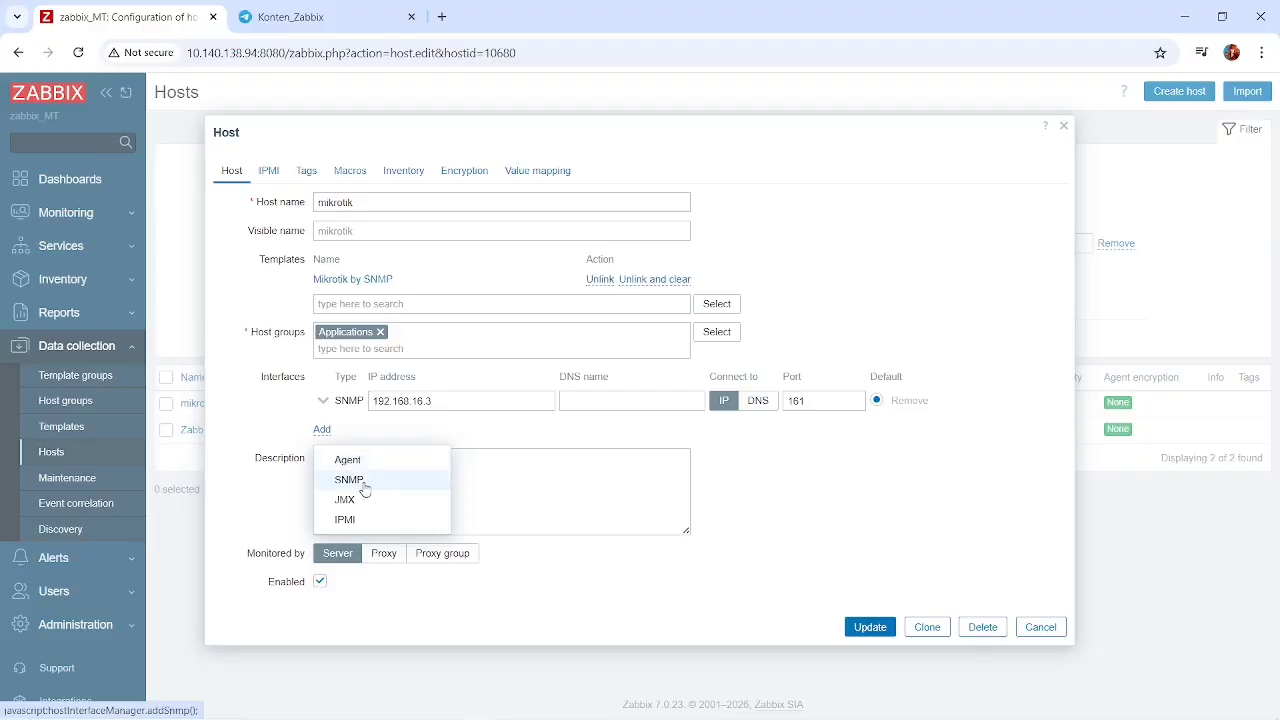
pyautogui.click(283, 438)
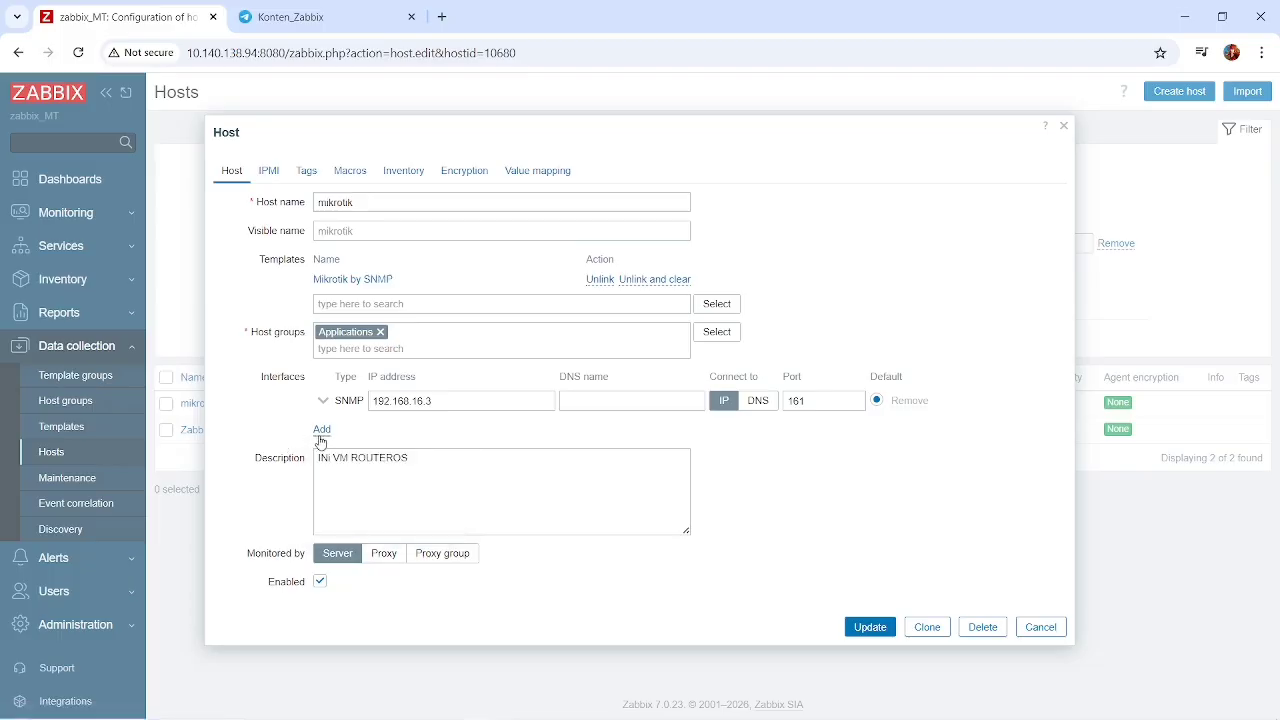
# Try adding an Agent interface to the mikrotik host, remove it again and close the host without saving.
pyautogui.click(321, 440)
pyautogui.click(322, 434)
pyautogui.click(322, 434)
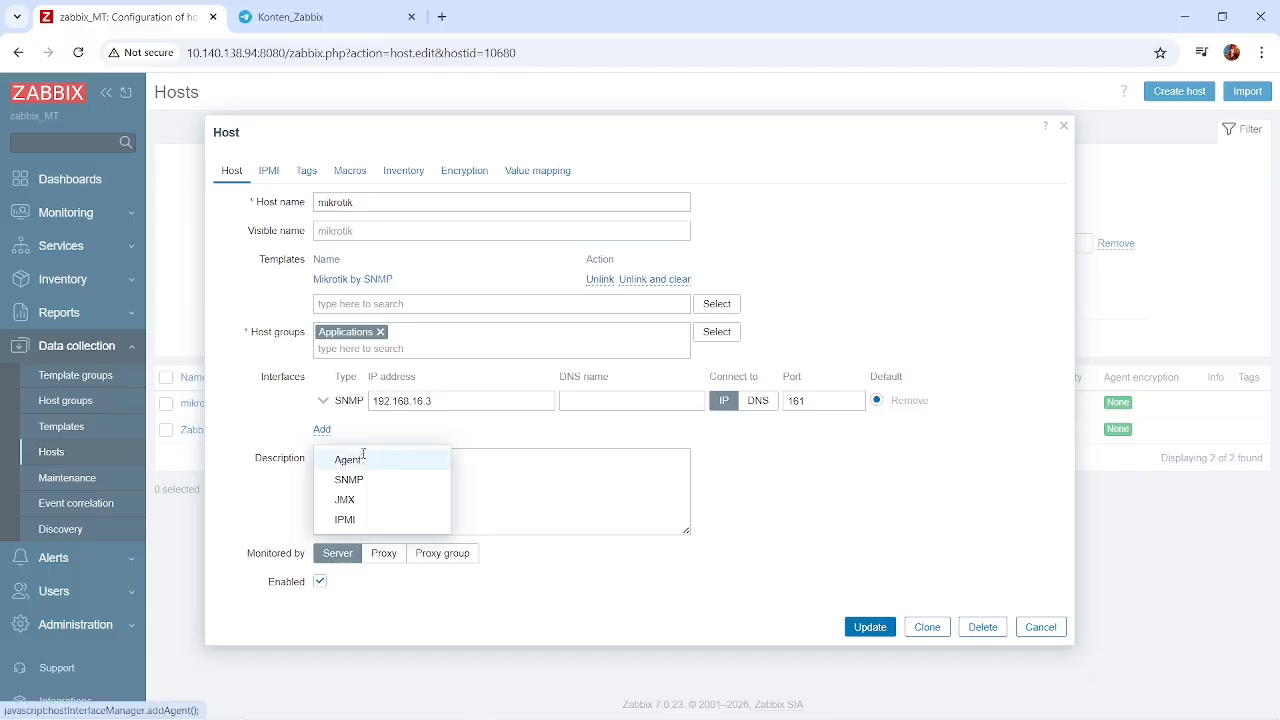
pyautogui.click(364, 458)
pyautogui.click(497, 441)
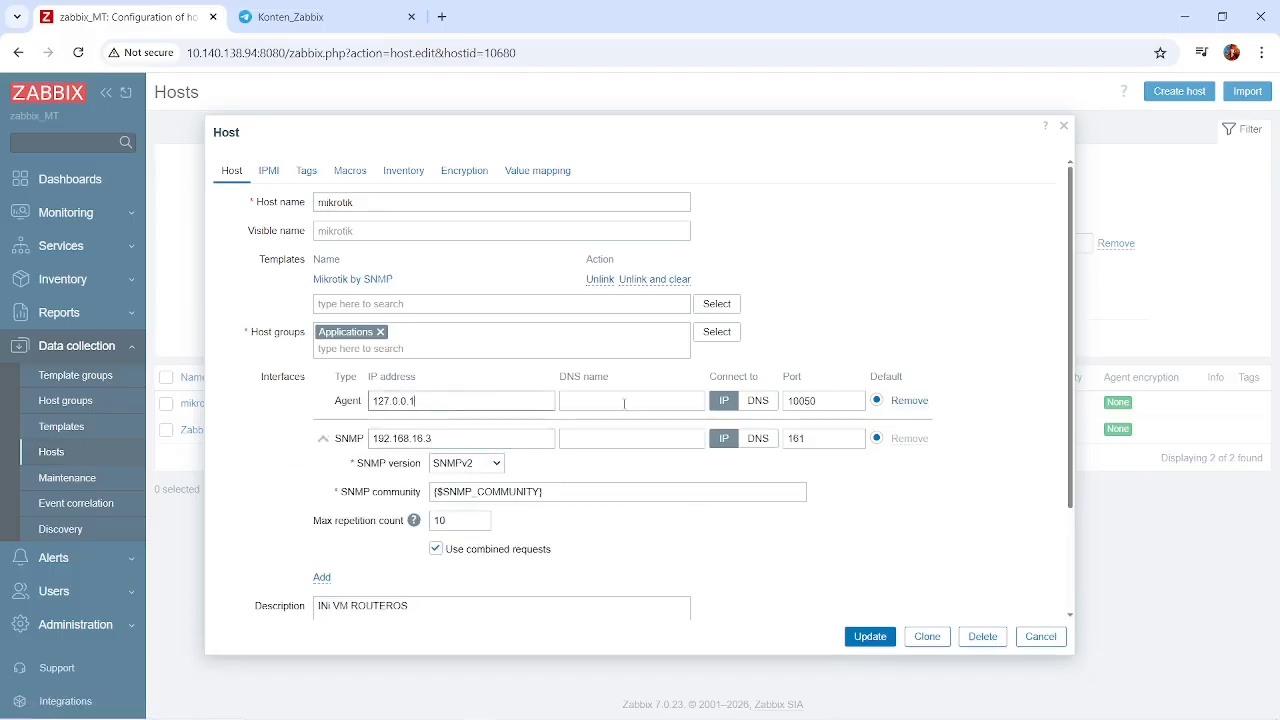
pyautogui.click(906, 402)
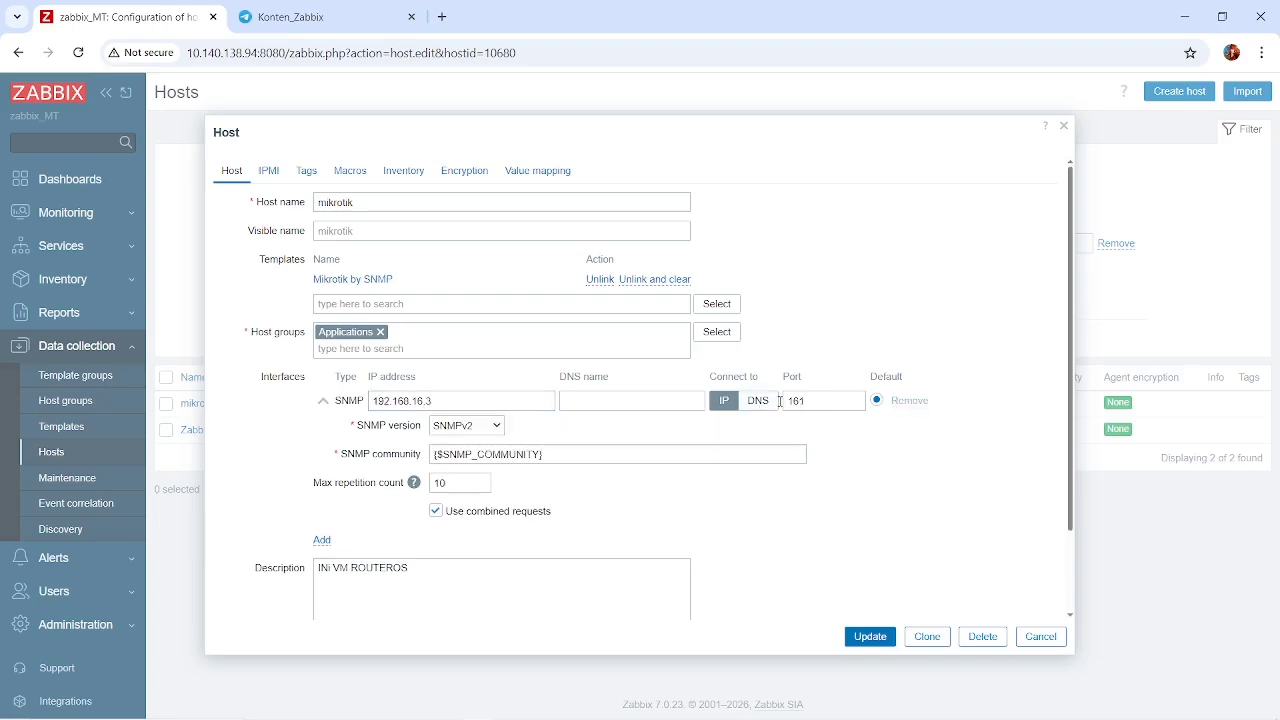
pyautogui.click(1064, 125)
# Open the Zabbix server host, examine its Agent interface port and close the host without saving.
pyautogui.click(195, 432)
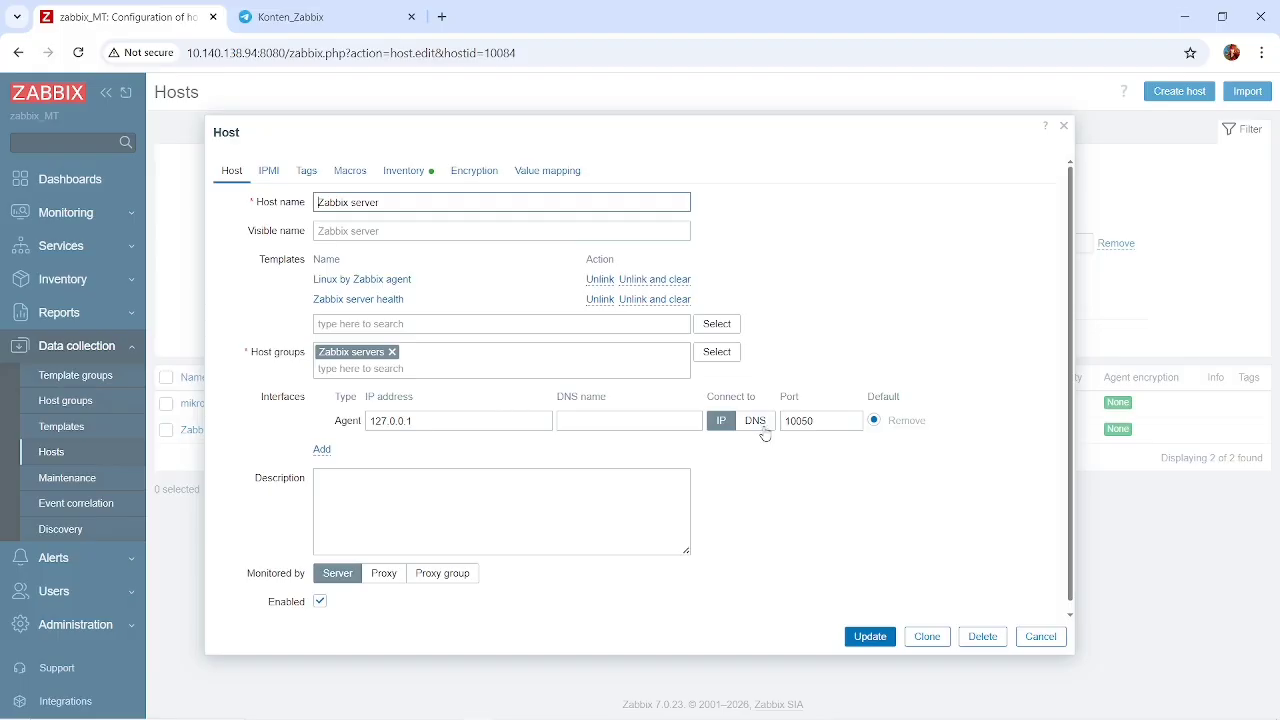
pyautogui.moveTo(814, 421); pyautogui.dragTo(773, 424)
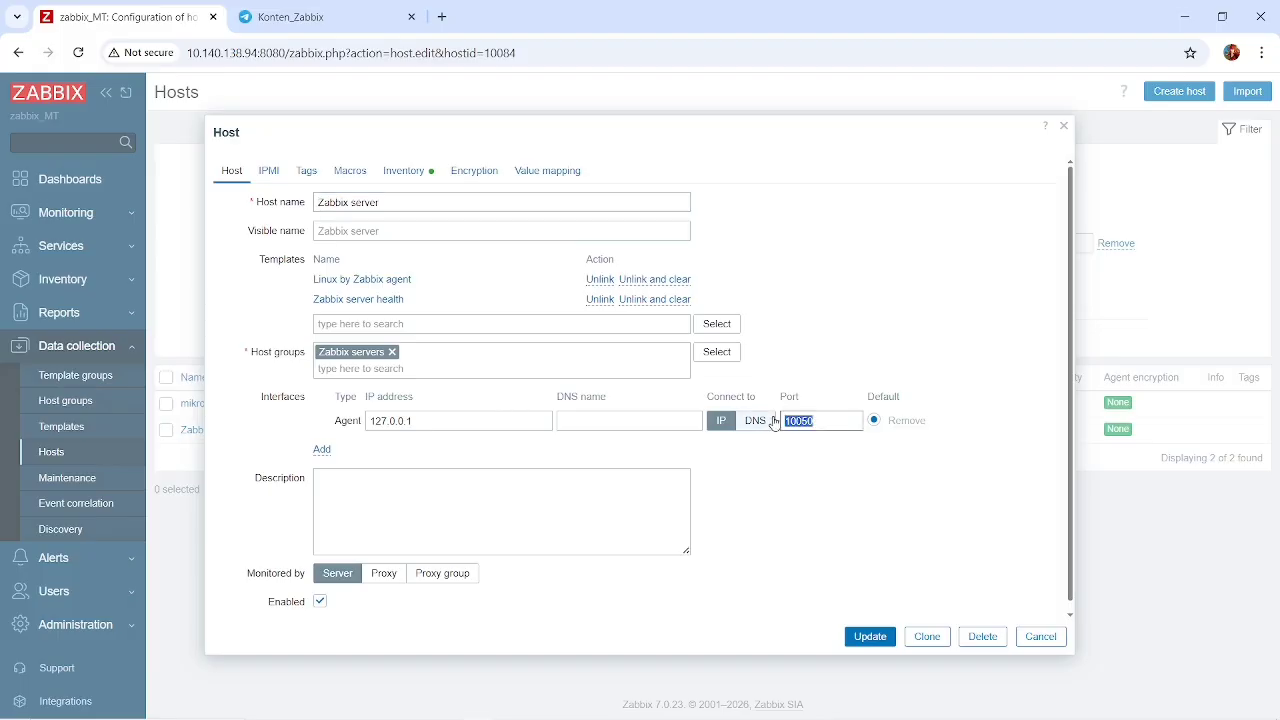
pyautogui.click(1038, 637)
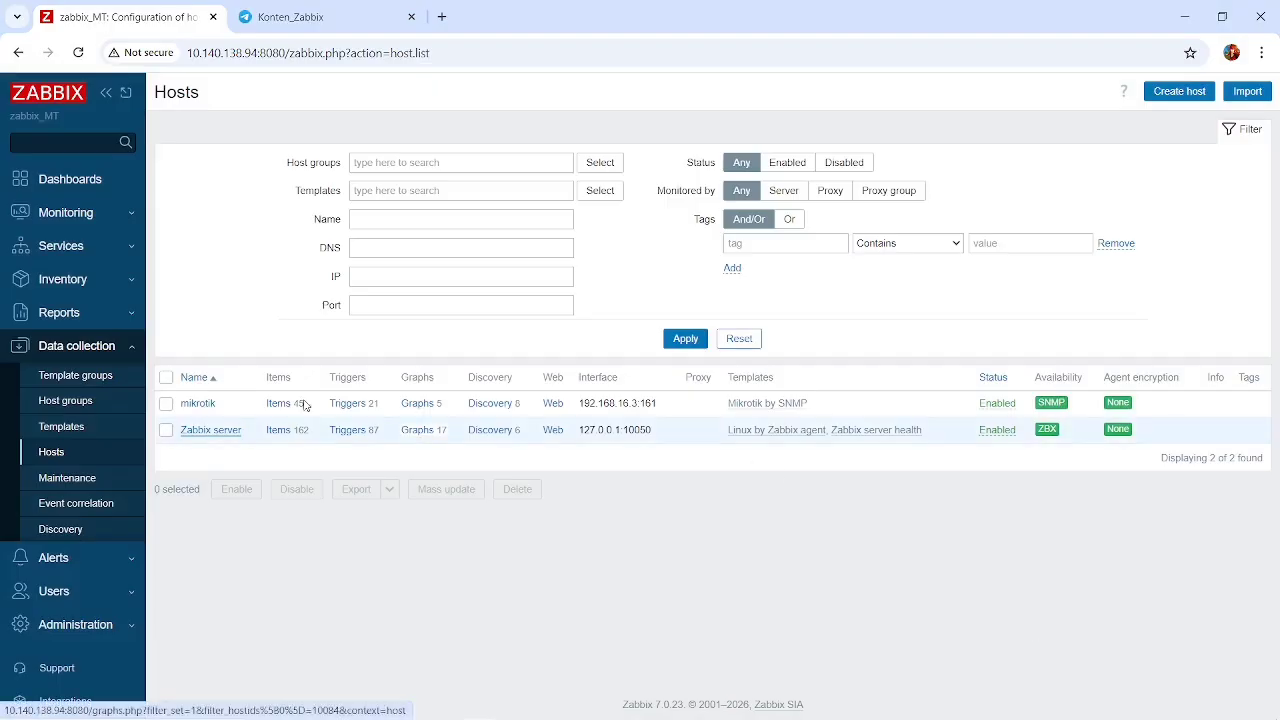
# Look over the konten dashboard's traffic and Mikrotik widgets, and open the Zabbix server dashboard from the dashboard list.
pyautogui.click(64, 190)
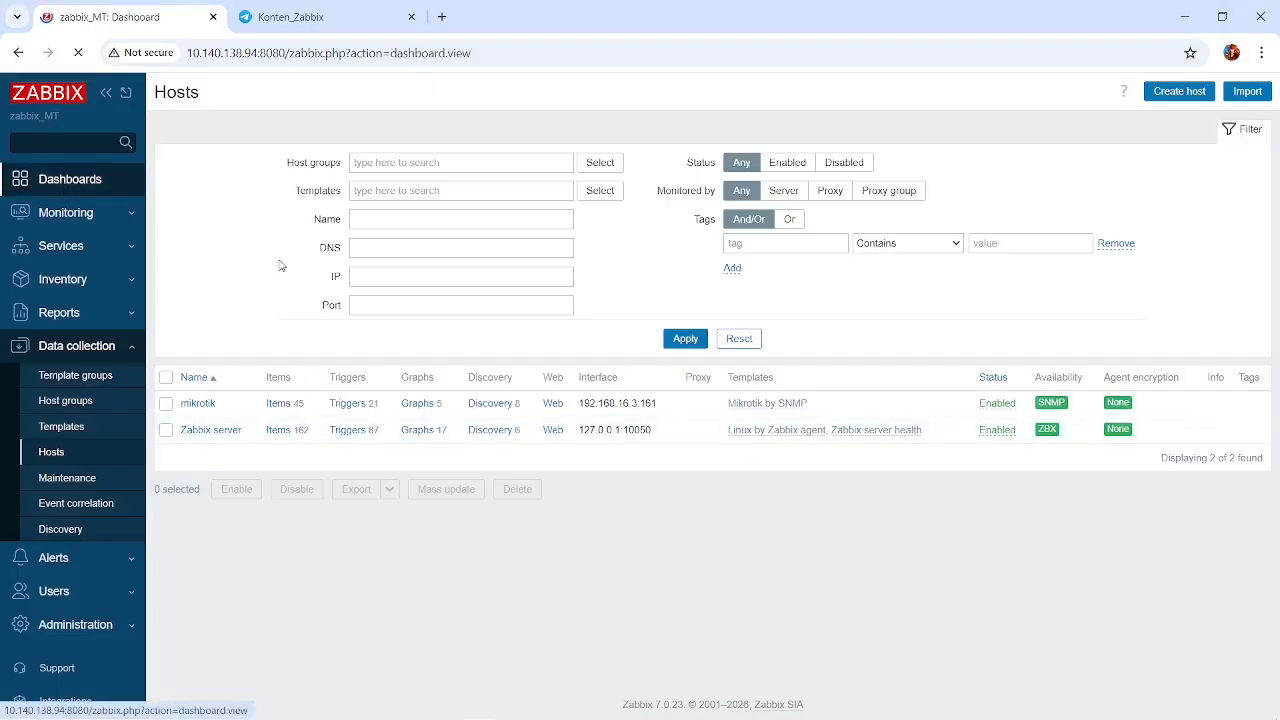
pyautogui.scroll(-2, 443, 366)
pyautogui.scroll(2, 443, 366)
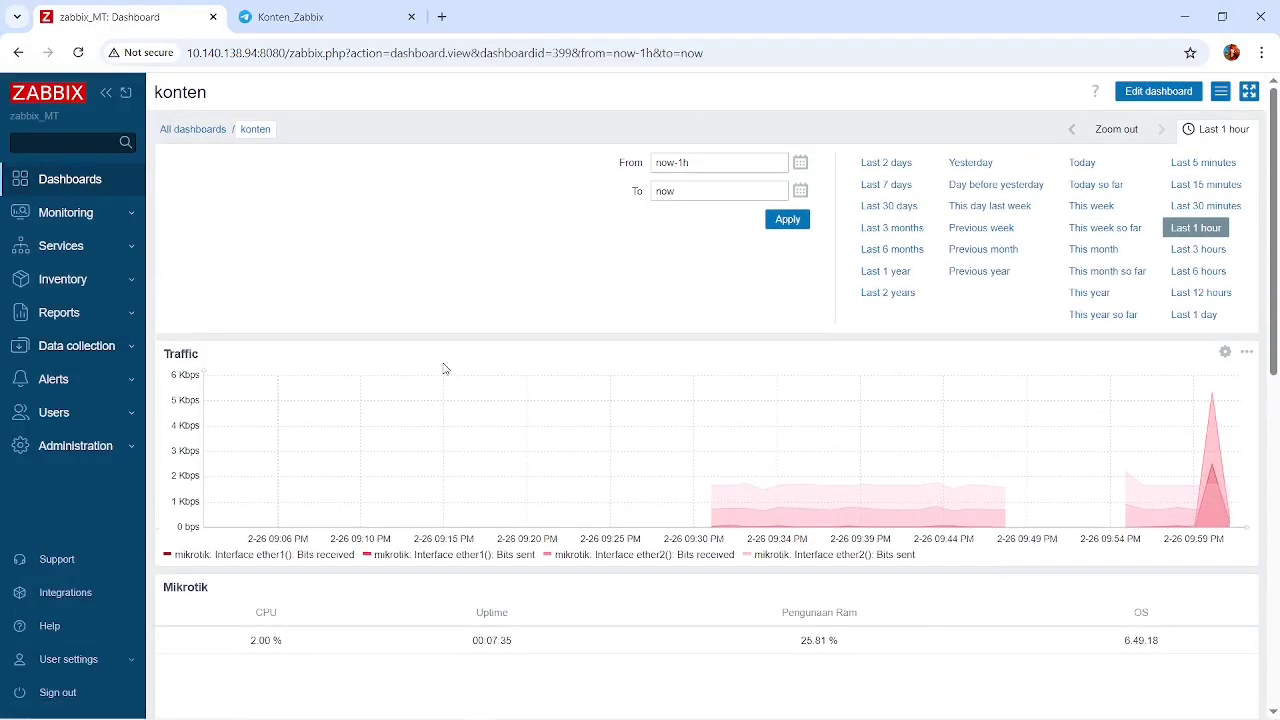
pyautogui.click(176, 132)
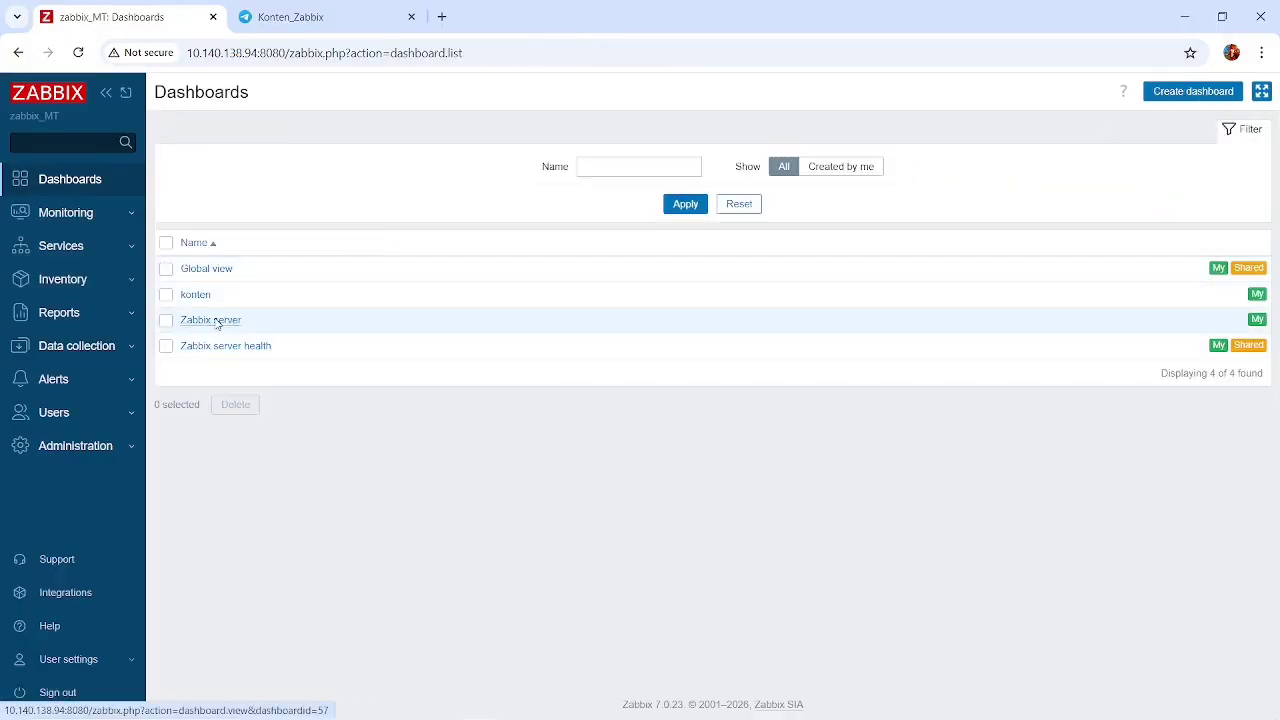
pyautogui.click(222, 322)
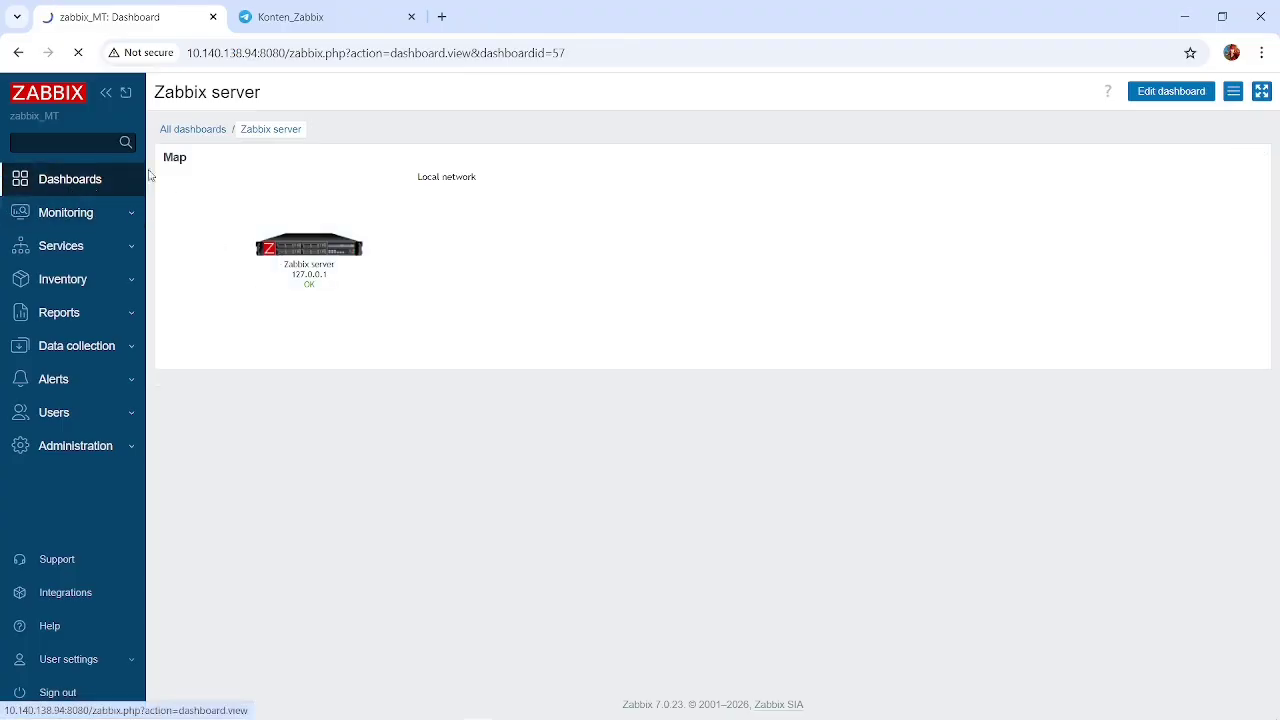
# Open the Global view dashboard and examine its host availability and current problems.
pyautogui.click(70, 184)
pyautogui.click(186, 136)
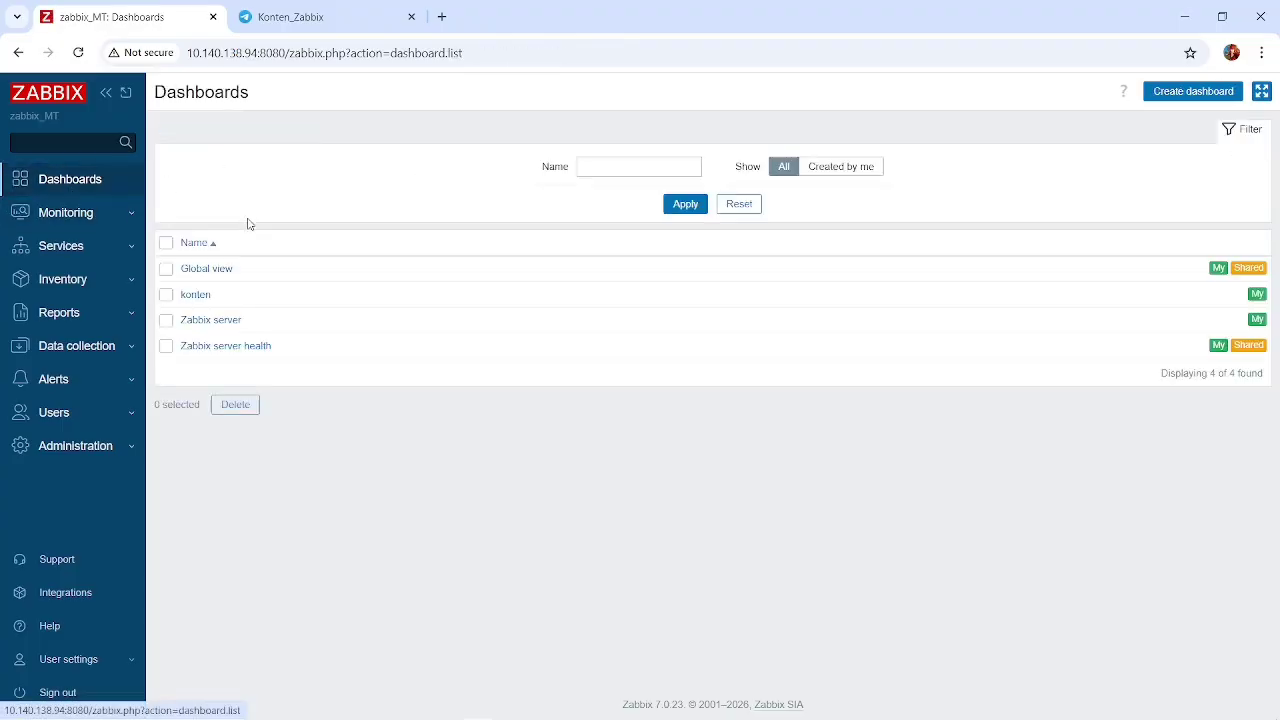
pyautogui.click(216, 276)
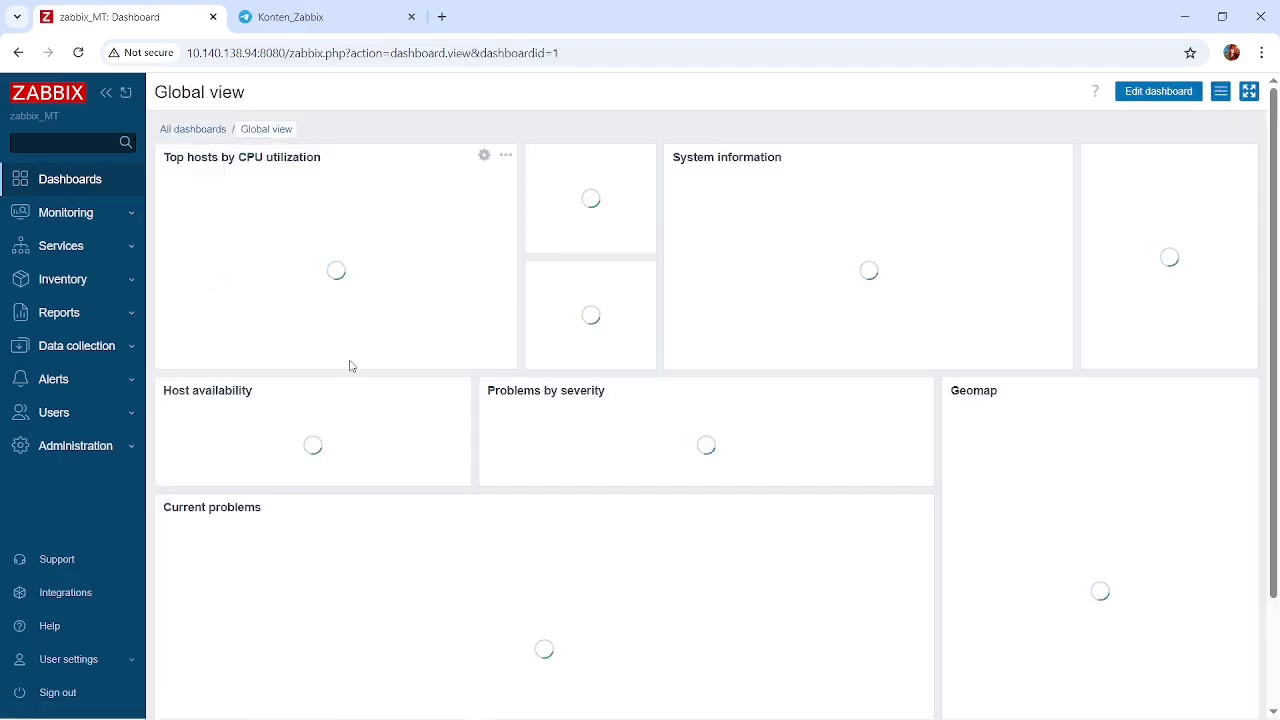
pyautogui.scroll(-1, 470, 495)
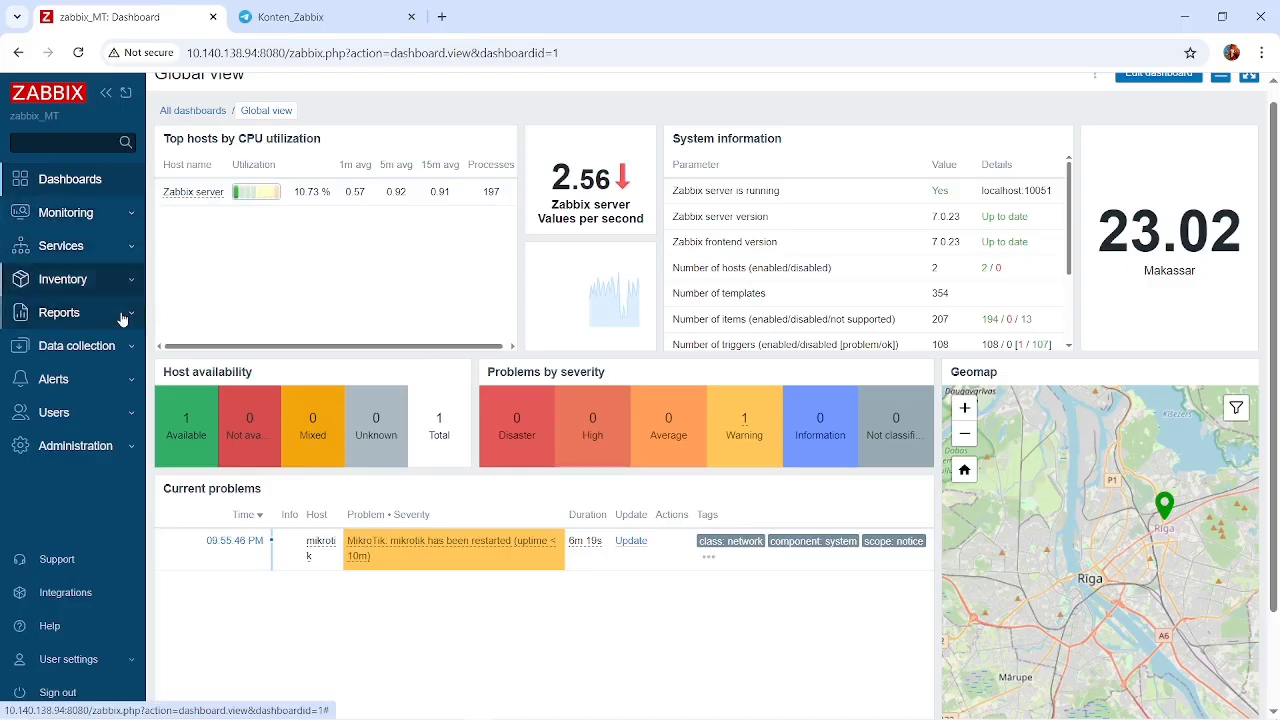
# Open the mikrotik host from the Data collection hosts list and highlight its SNMP interface IP address.
pyautogui.click(90, 345)
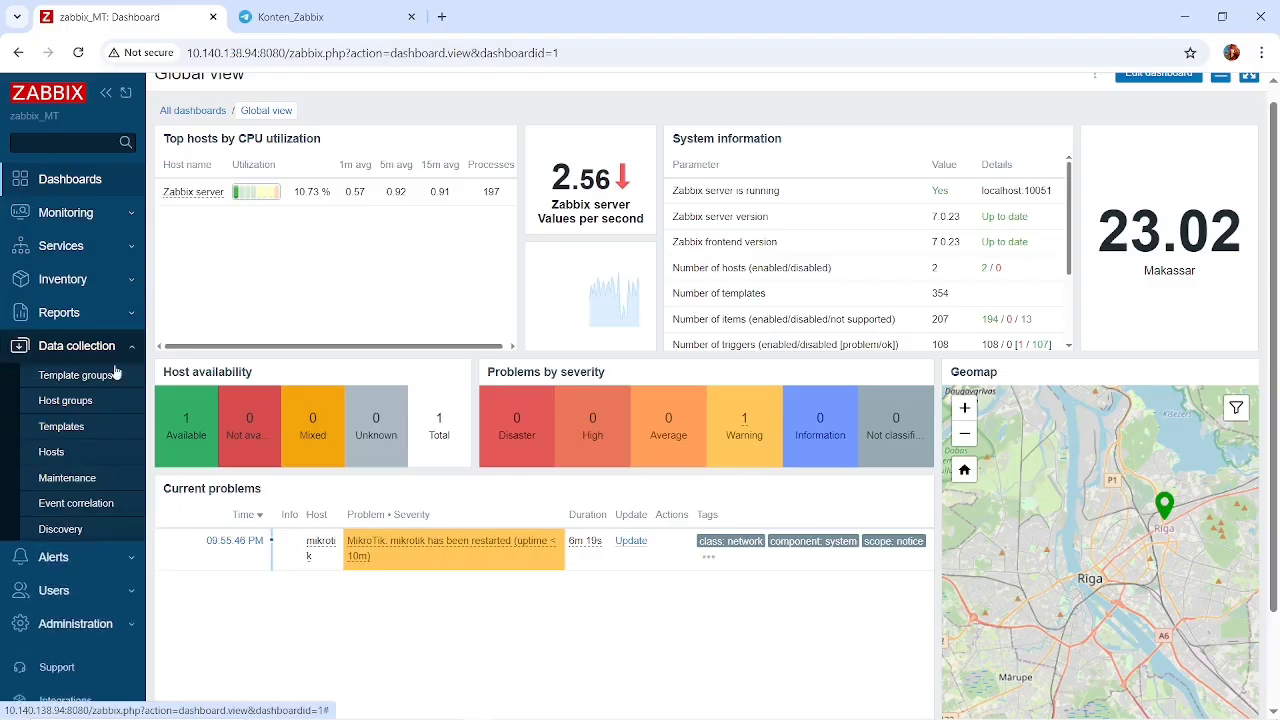
pyautogui.click(50, 452)
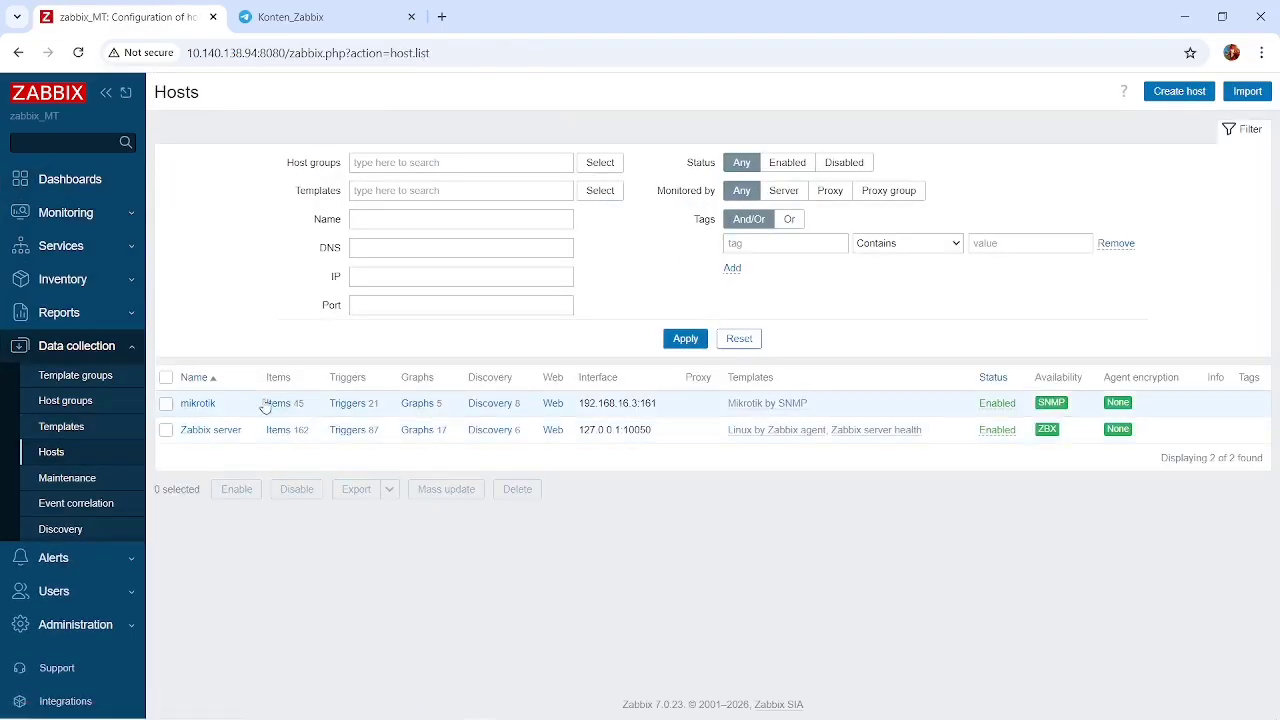
pyautogui.click(199, 404)
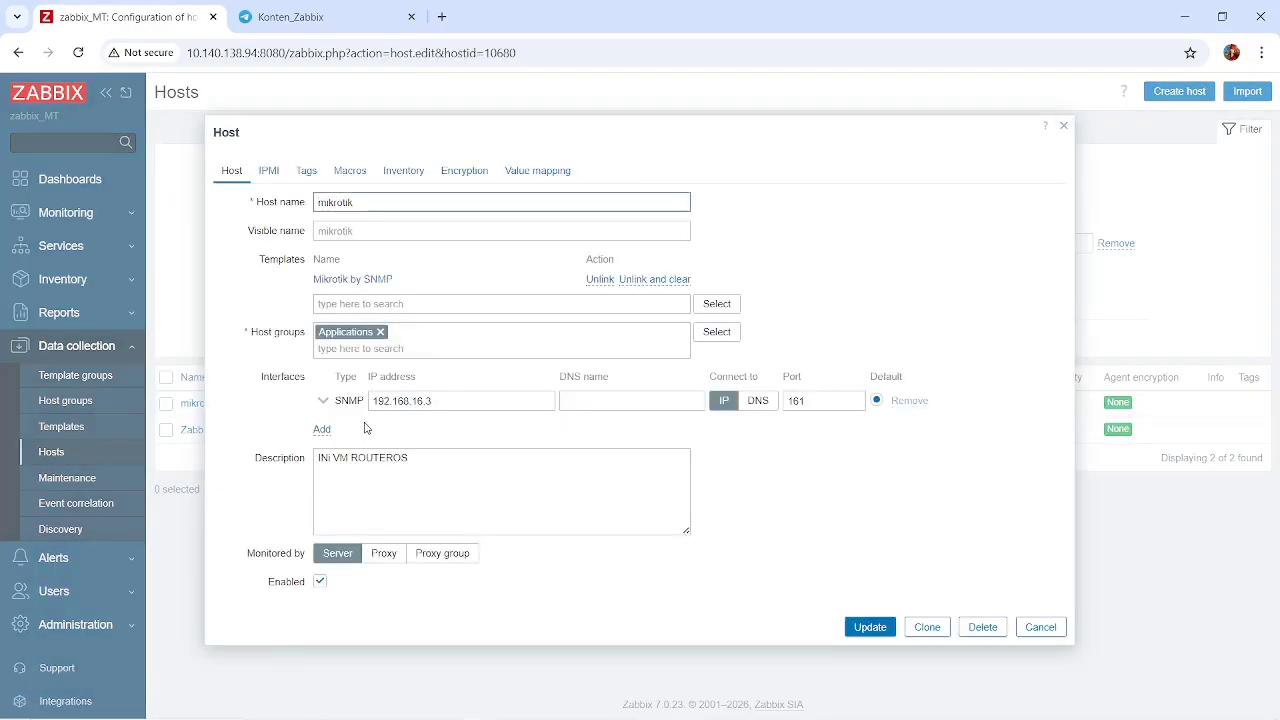
pyautogui.doubleClick(459, 401)
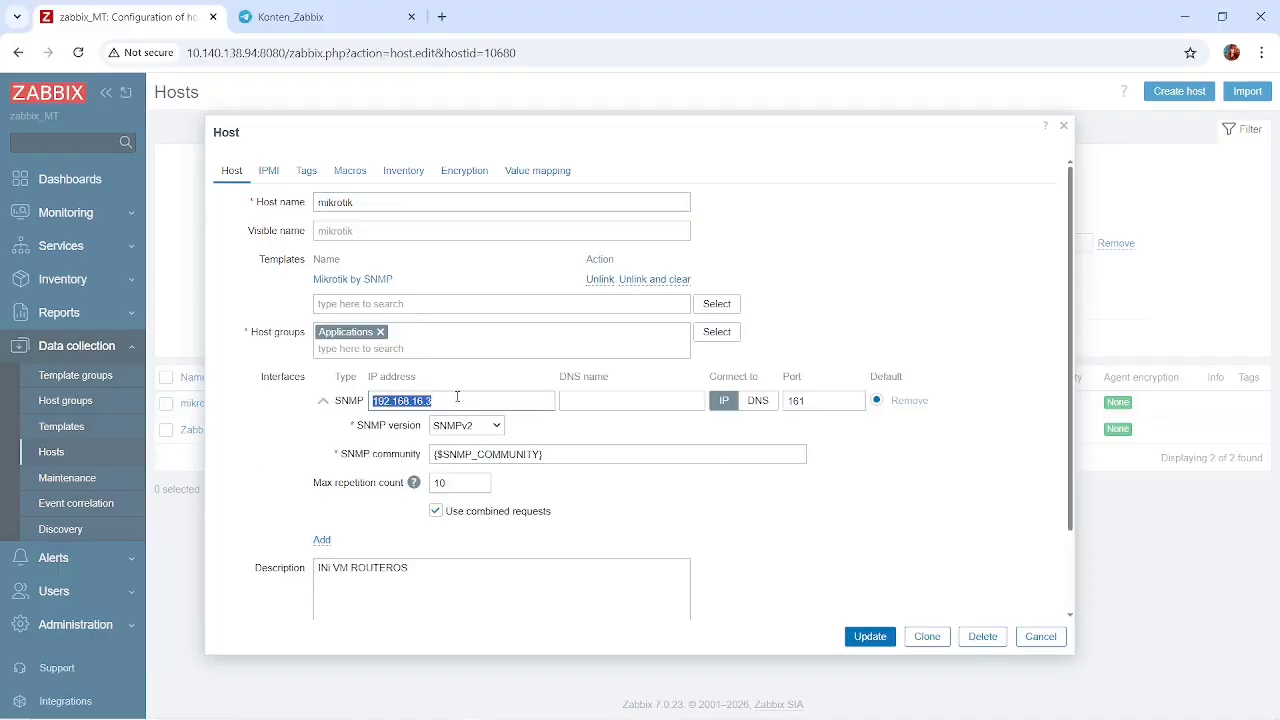
# Switch to WinBox, display the router's DHCP clients and inspect the ether2 client's address and settings.
pyautogui.hotkey('alt', 'Tab')
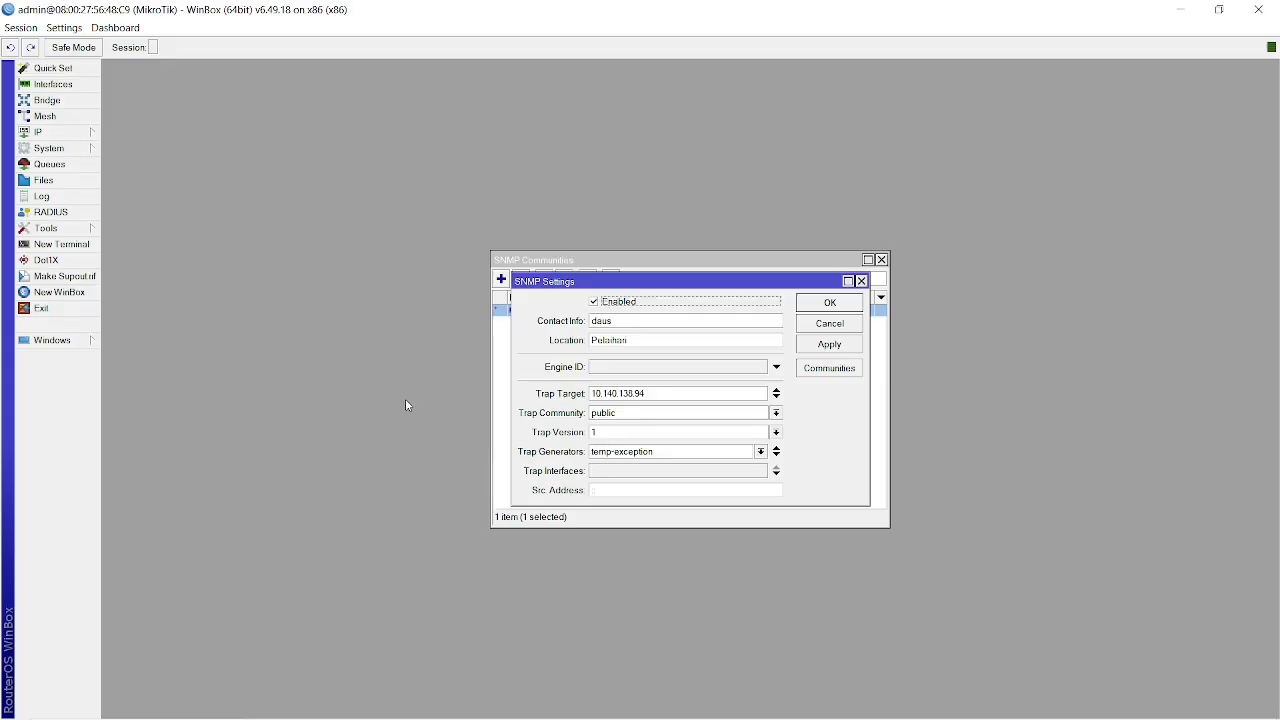
pyautogui.click(75, 134)
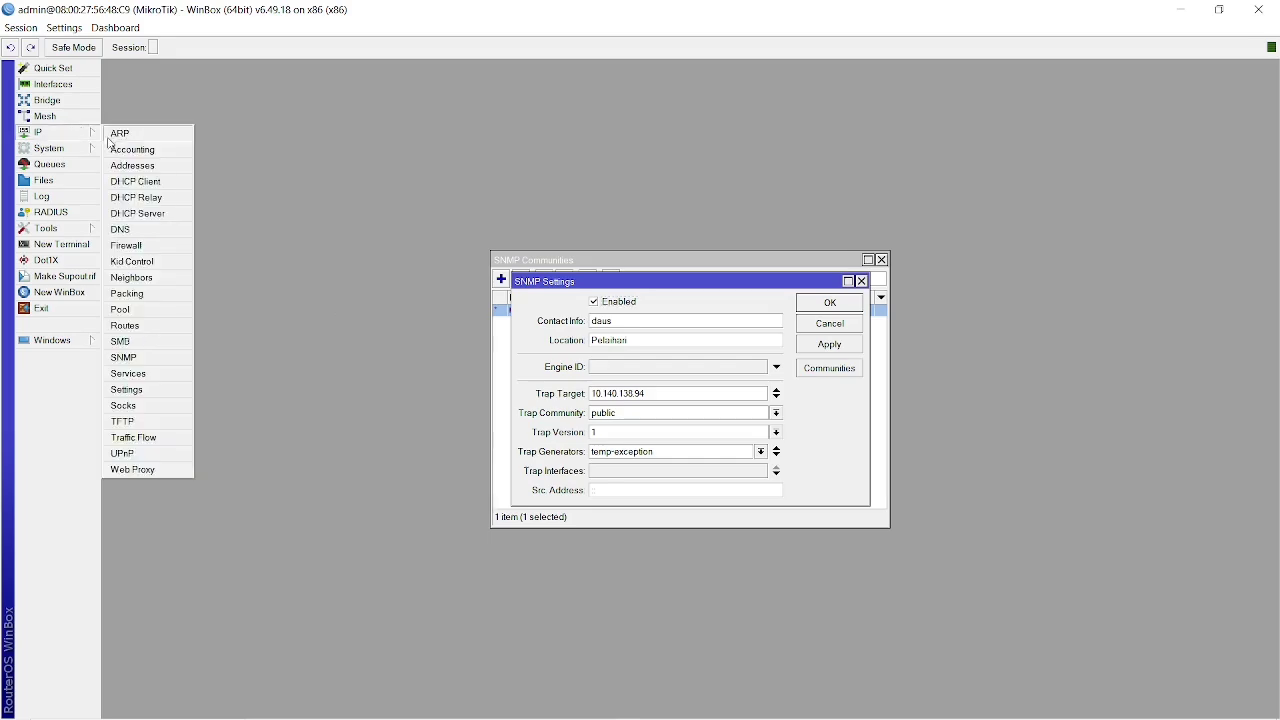
pyautogui.click(149, 183)
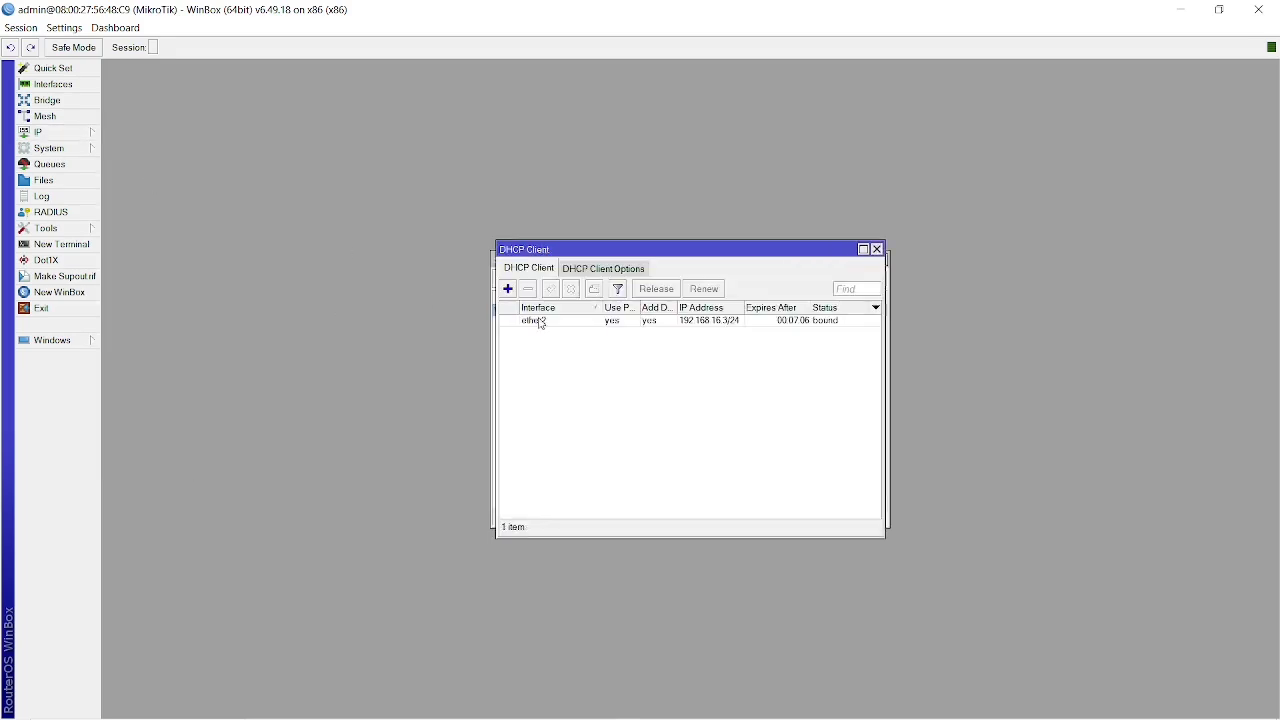
pyautogui.doubleClick(590, 321)
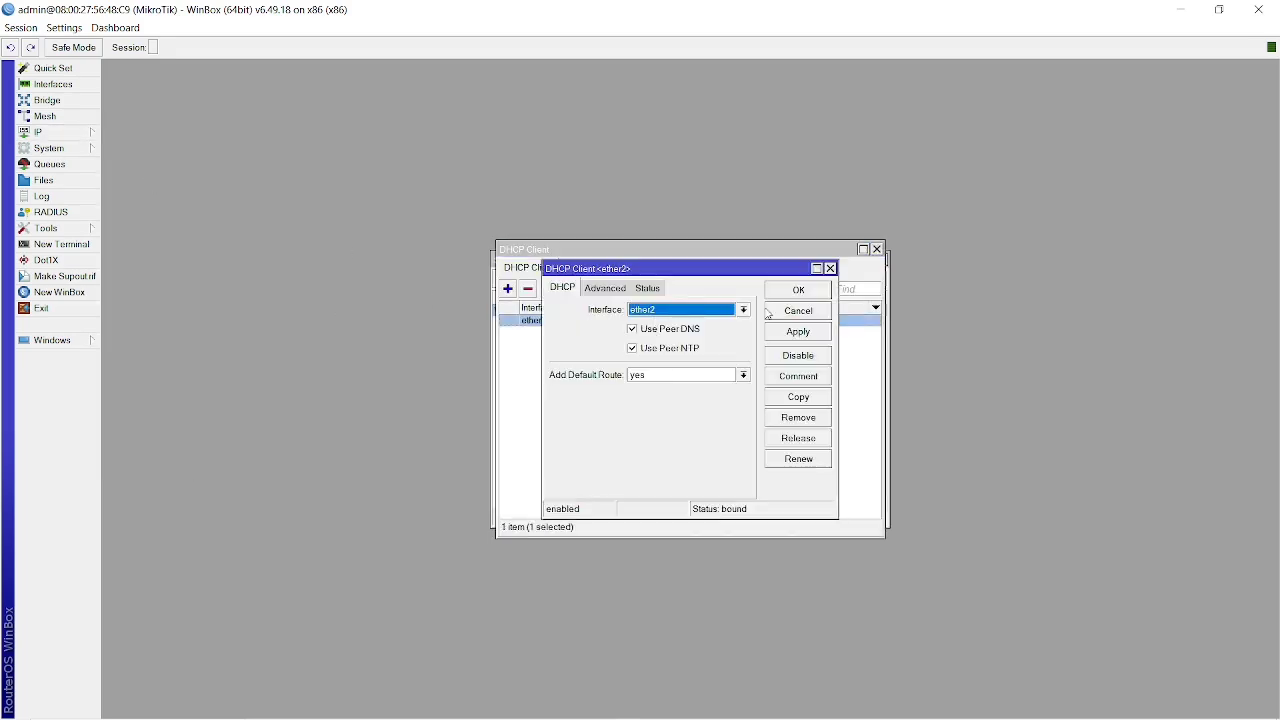
pyautogui.click(799, 291)
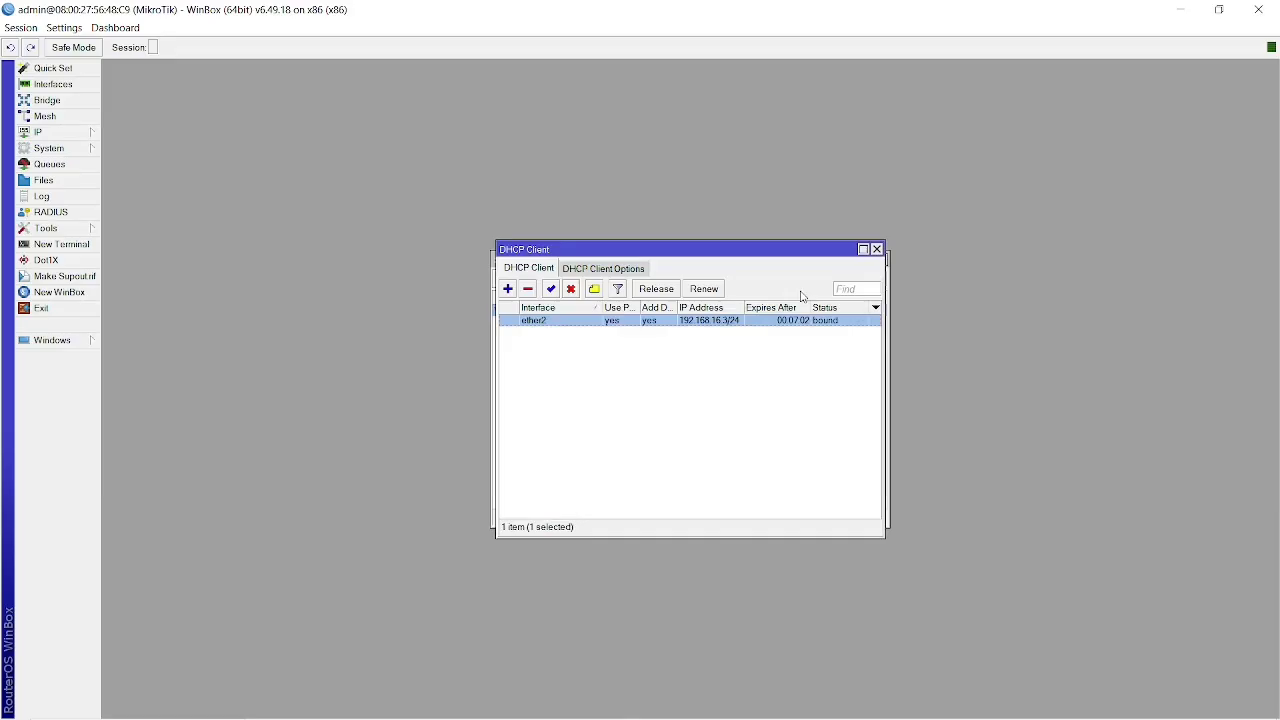
pyautogui.doubleClick(724, 321)
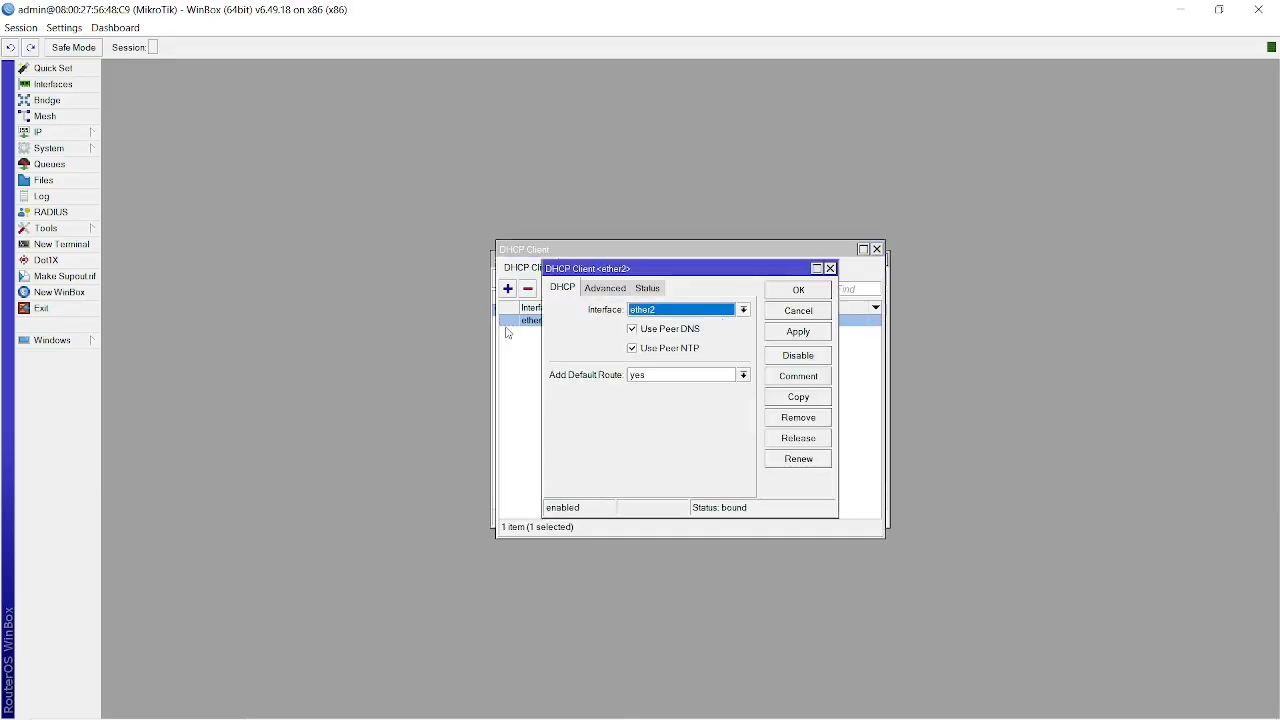
# Open the ether2 address details from the router's IP address list to check them, and switch back to the Zabbix mikrotik host.
pyautogui.click(92, 133)
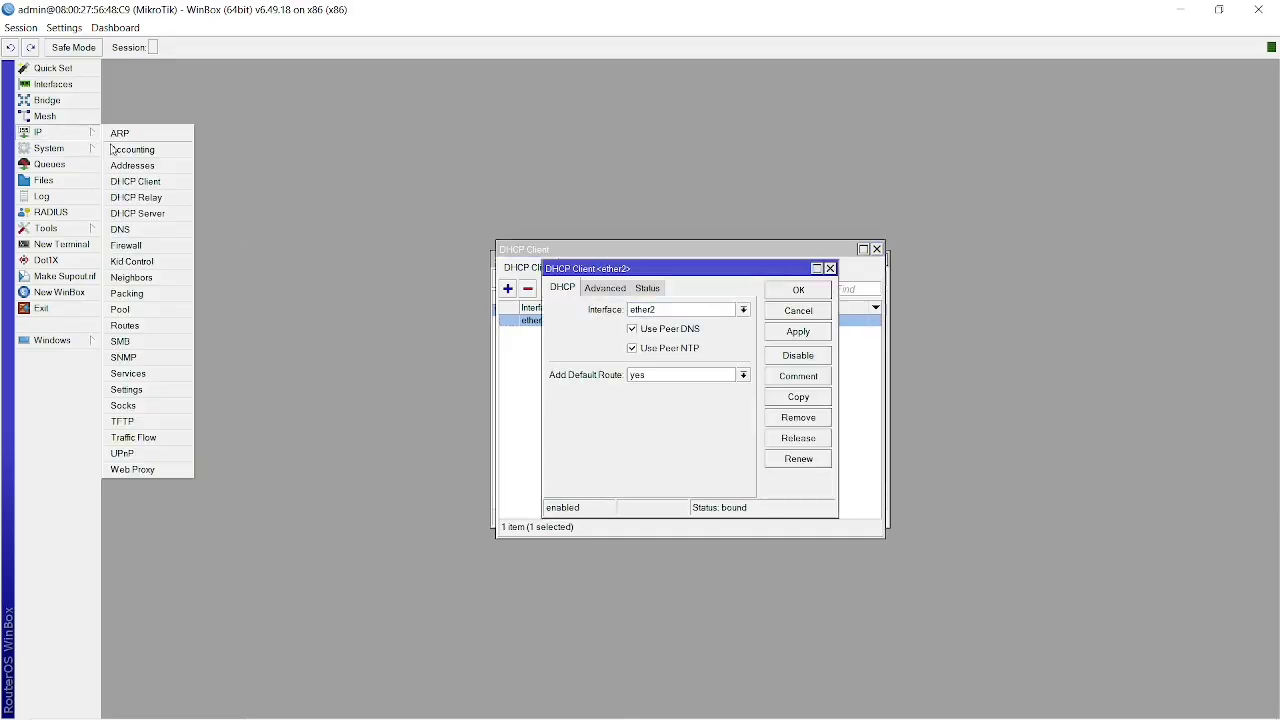
pyautogui.click(128, 152)
pyautogui.click(79, 136)
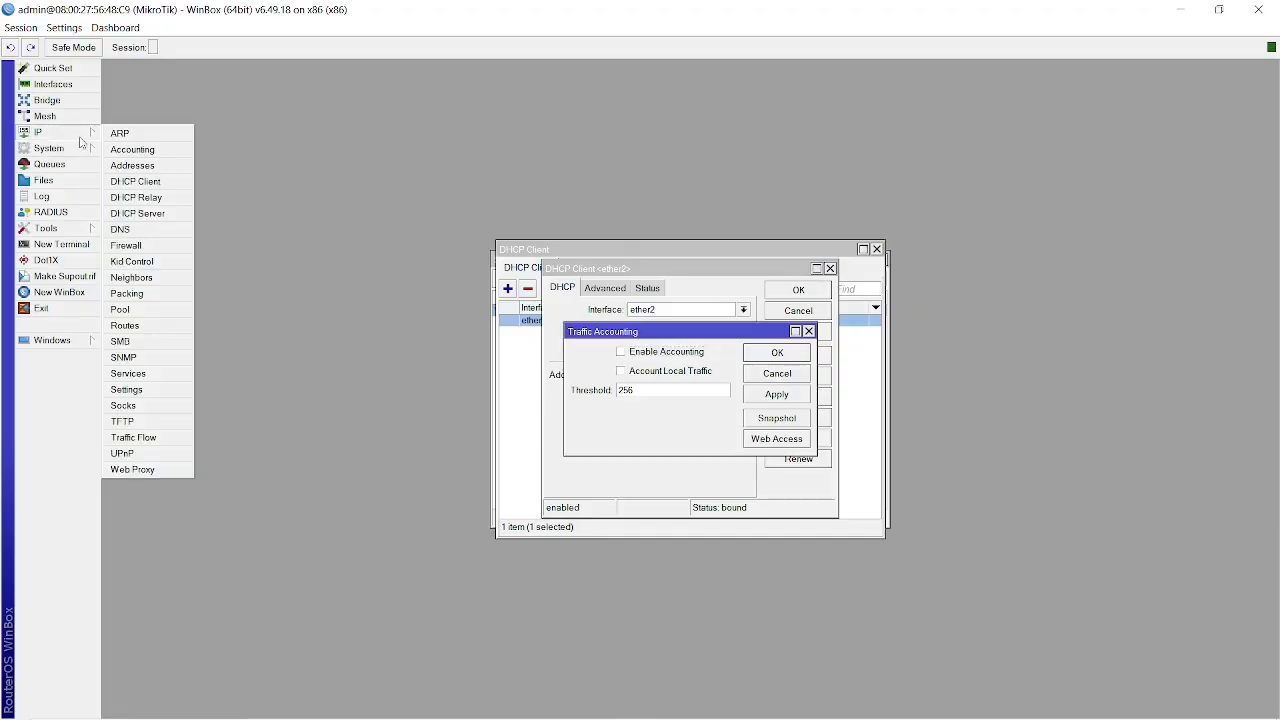
pyautogui.click(145, 166)
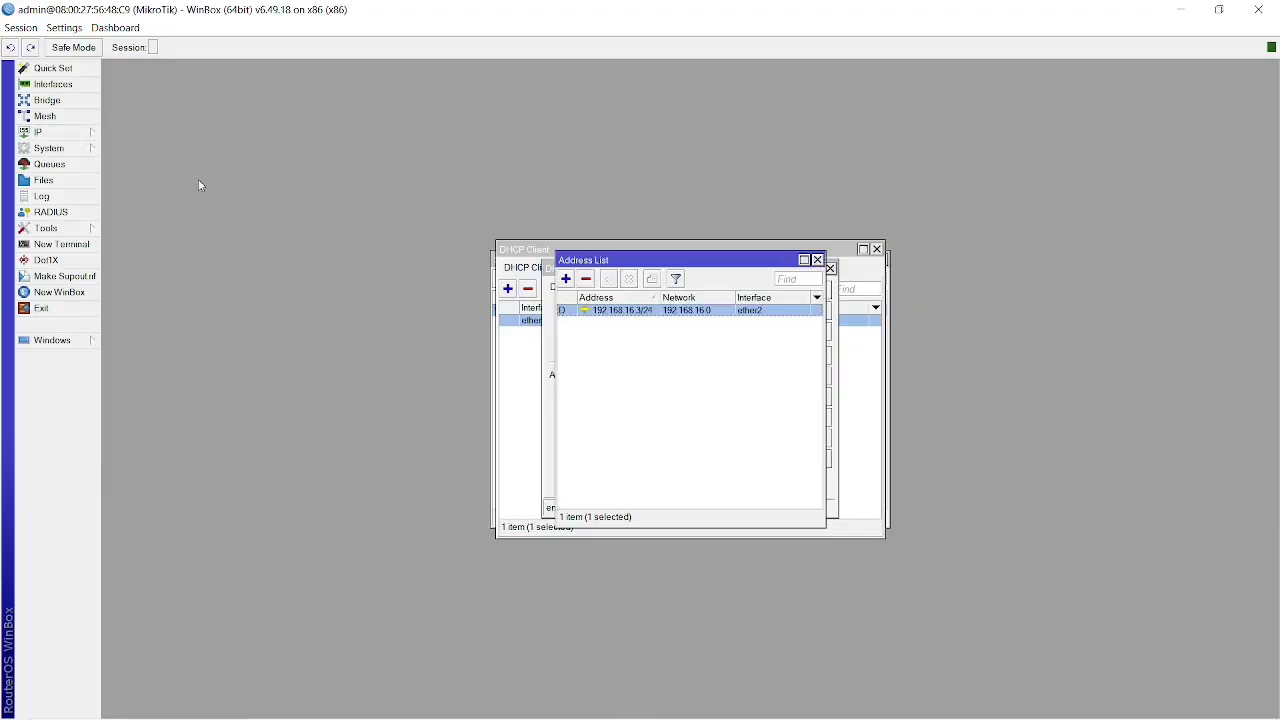
pyautogui.doubleClick(667, 312)
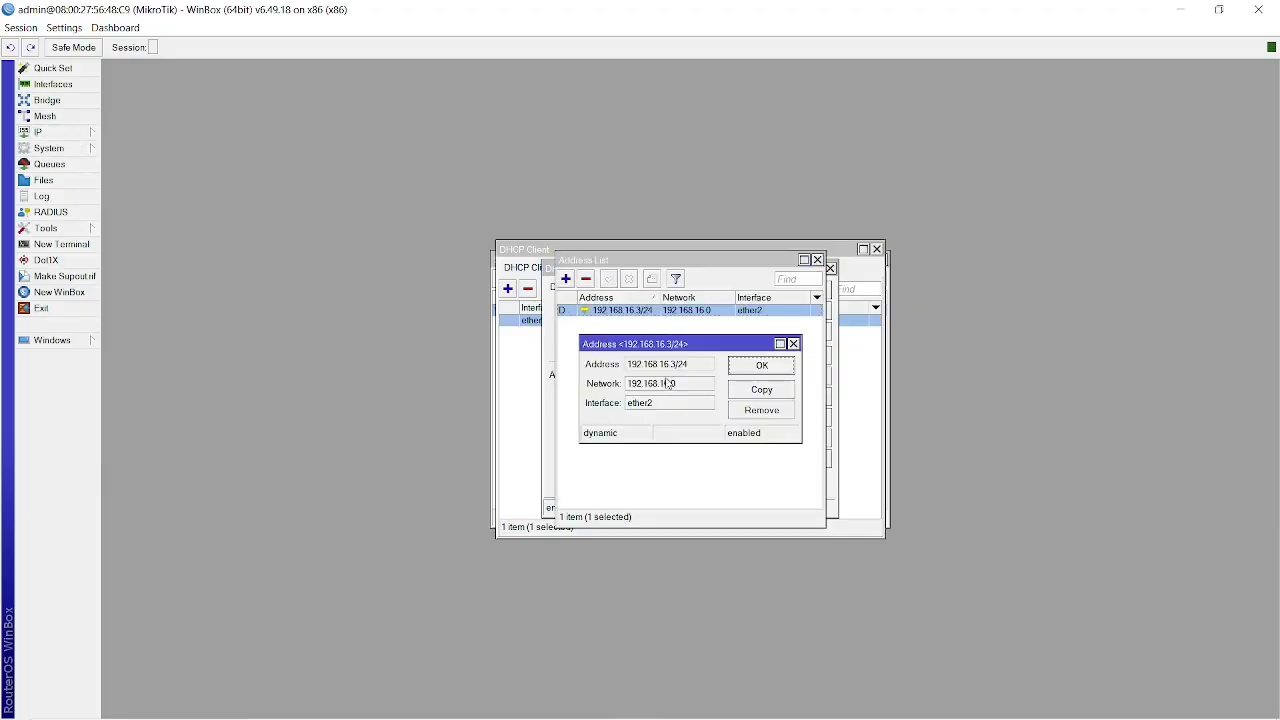
pyautogui.hotkey('alt', 'Tab')
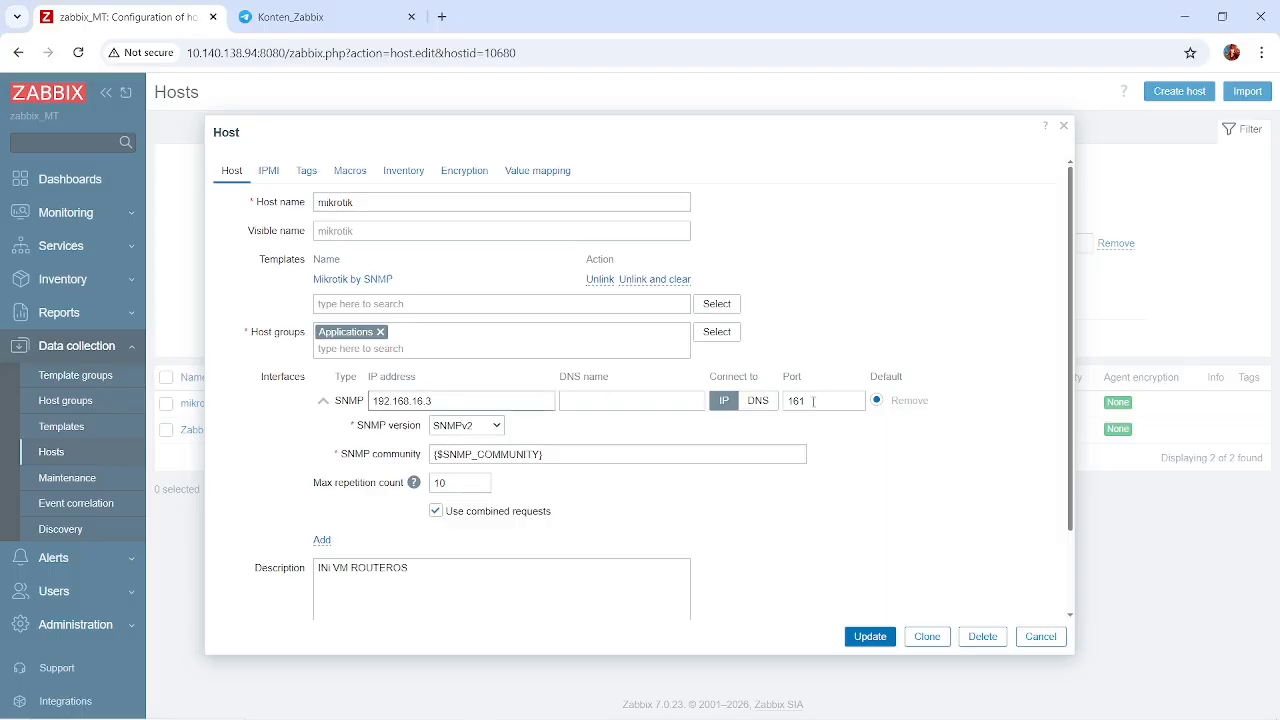
# Try SNMPv3 with security level authPriv on the mikrotik host's interface and inspect the available authentication protocols.
pyautogui.doubleClick(800, 401)
pyautogui.click(823, 403)
pyautogui.click(488, 430)
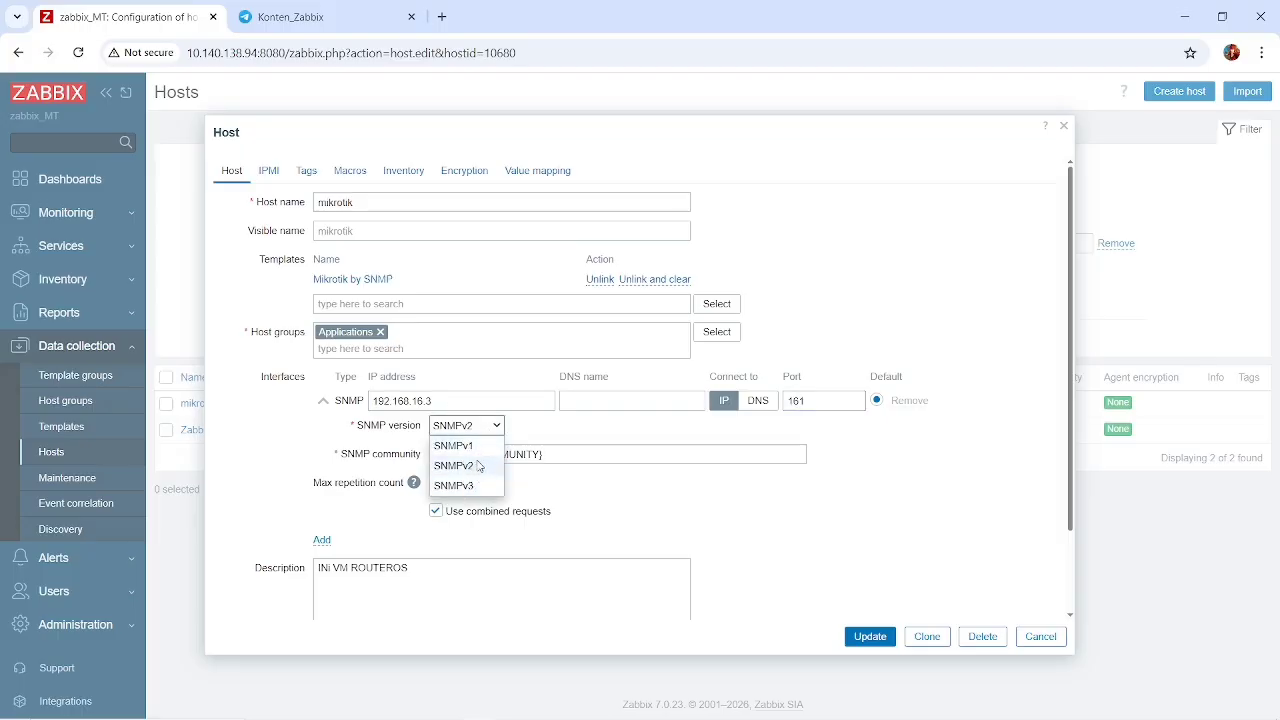
pyautogui.click(448, 486)
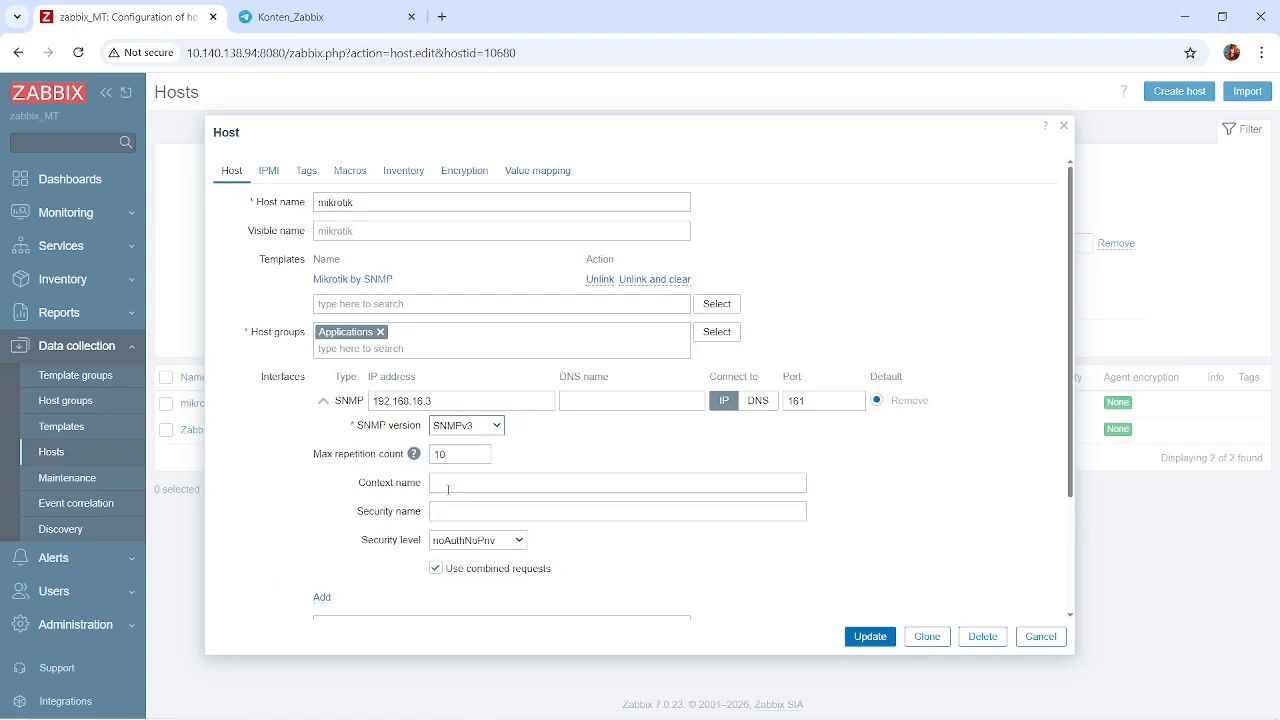
pyautogui.scroll(-1, 417, 494)
pyautogui.click(473, 520)
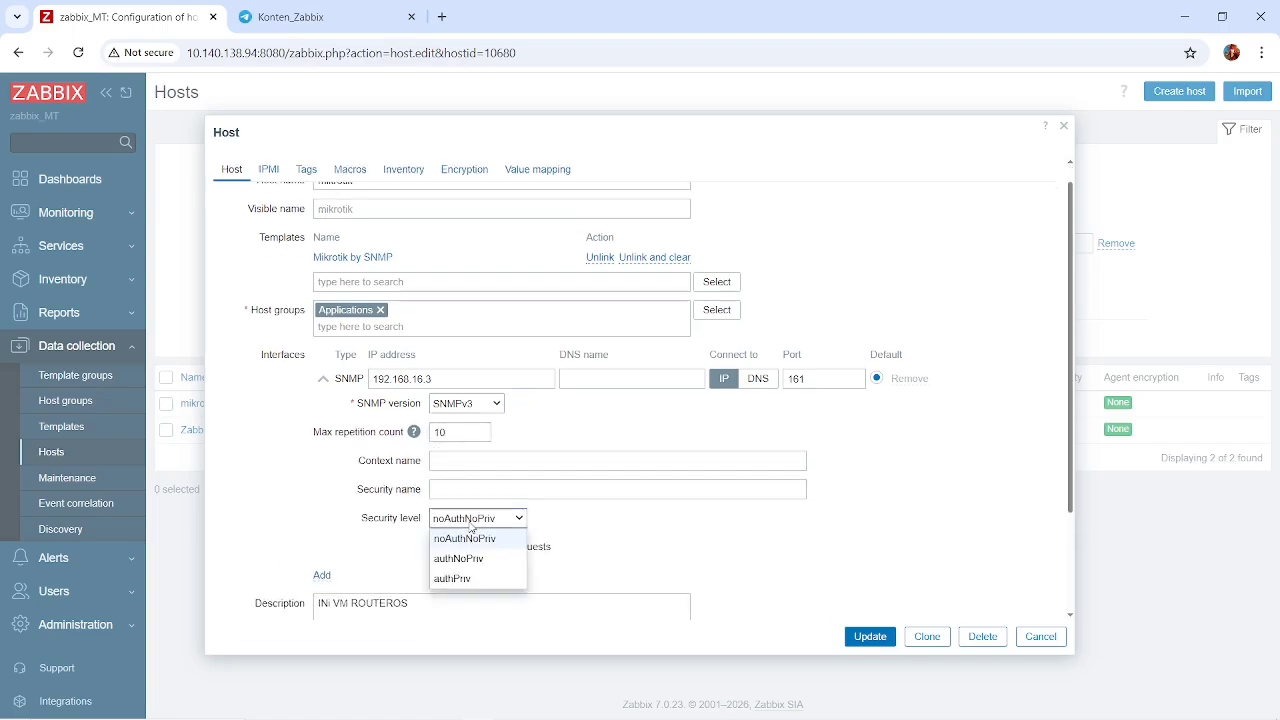
pyautogui.click(466, 579)
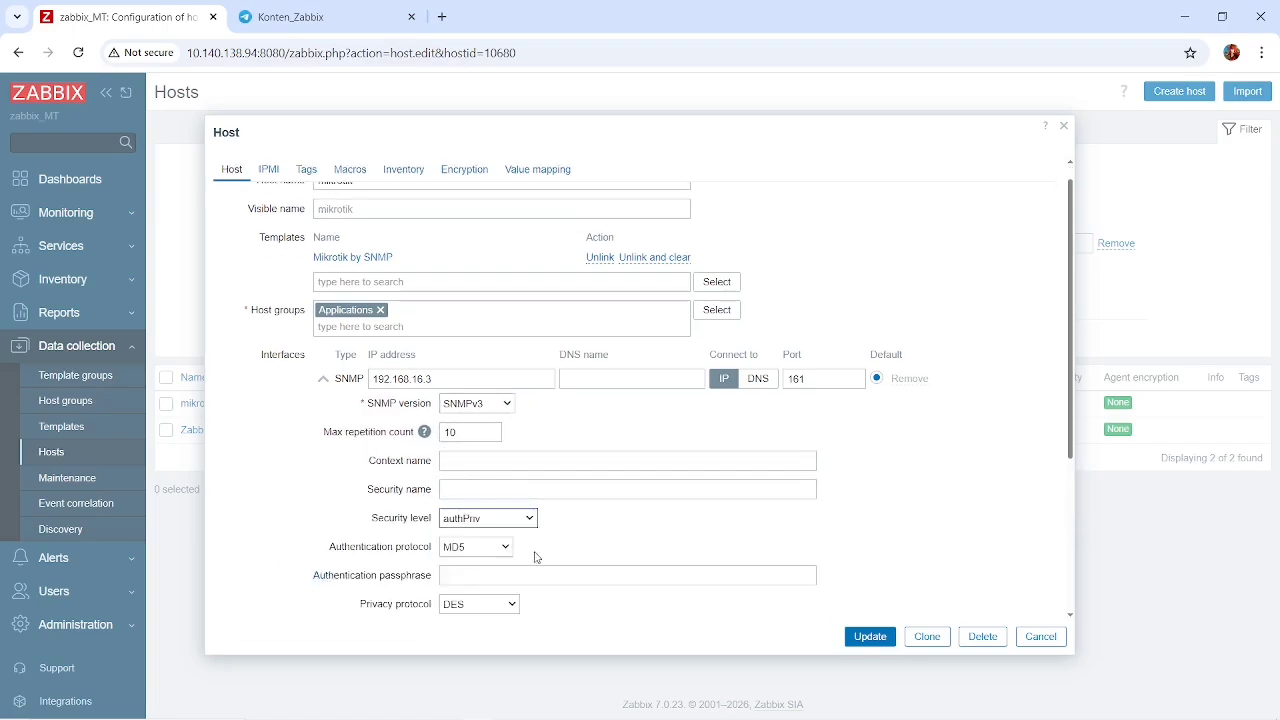
pyautogui.scroll(-3, 551, 551)
pyautogui.click(492, 474)
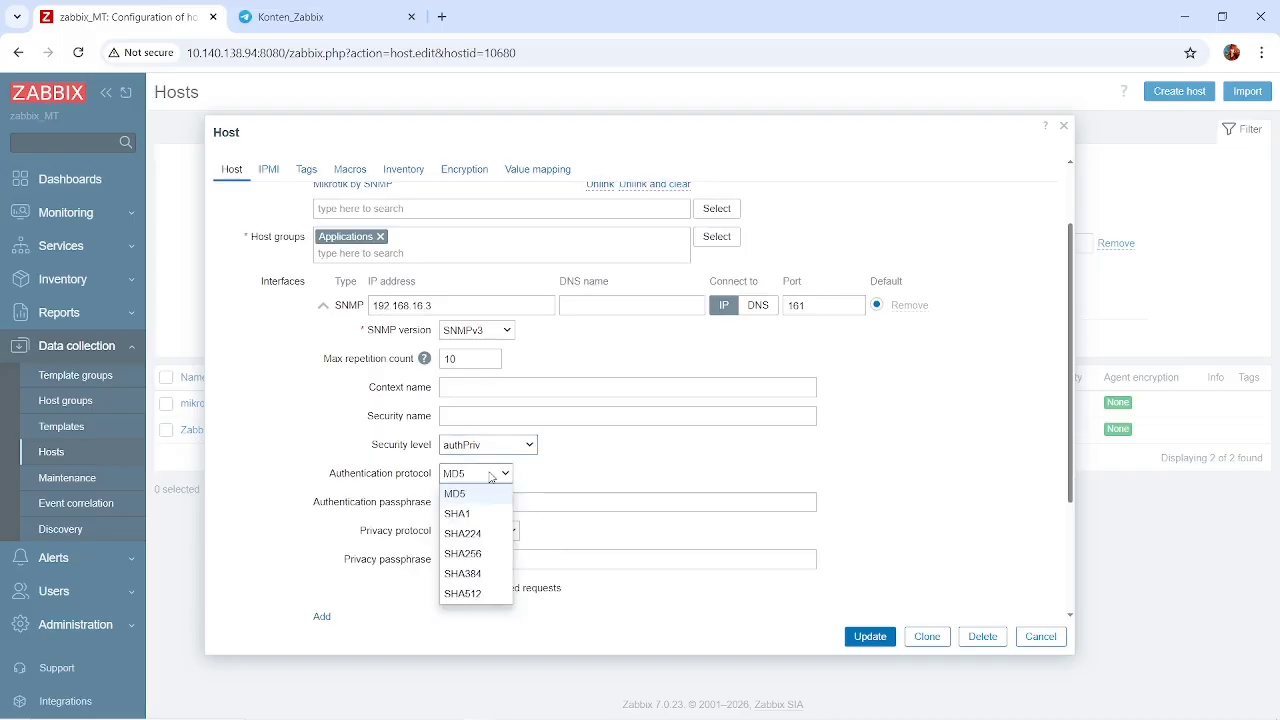
pyautogui.click(577, 467)
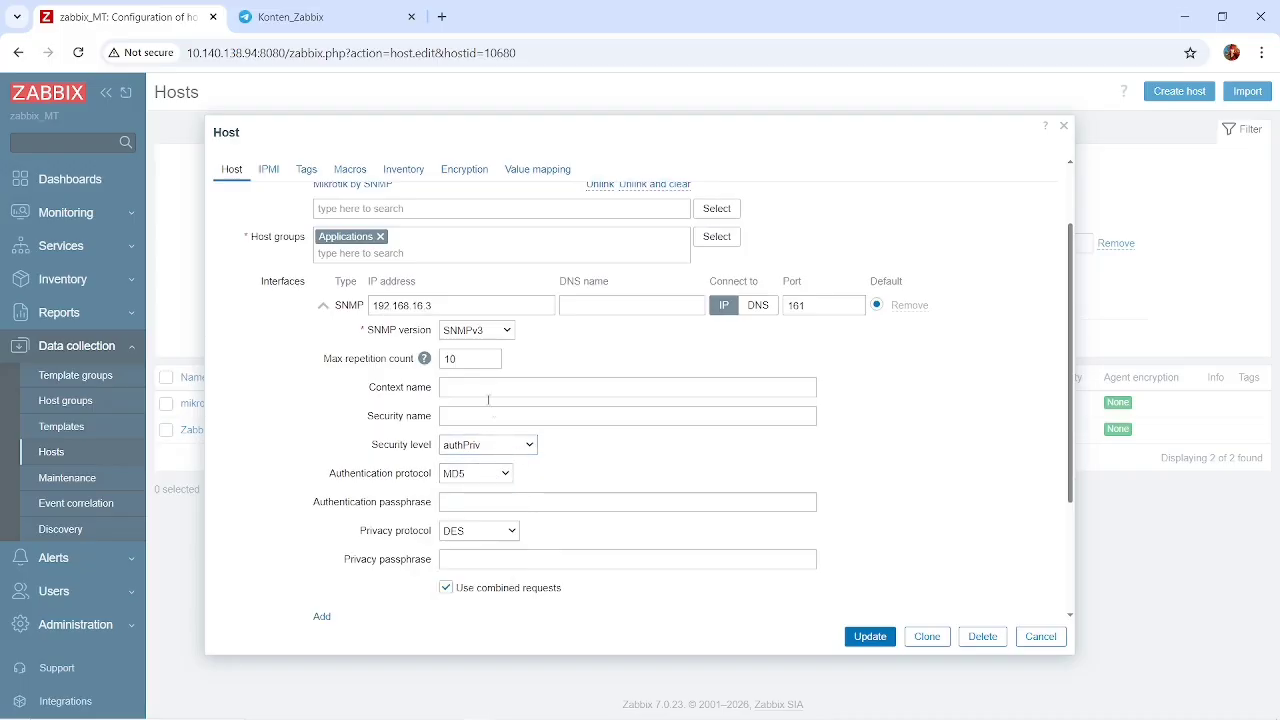
# Set the mikrotik interface's SNMP version back to SNMPv2 and close the host form without saving.
pyautogui.click(475, 336)
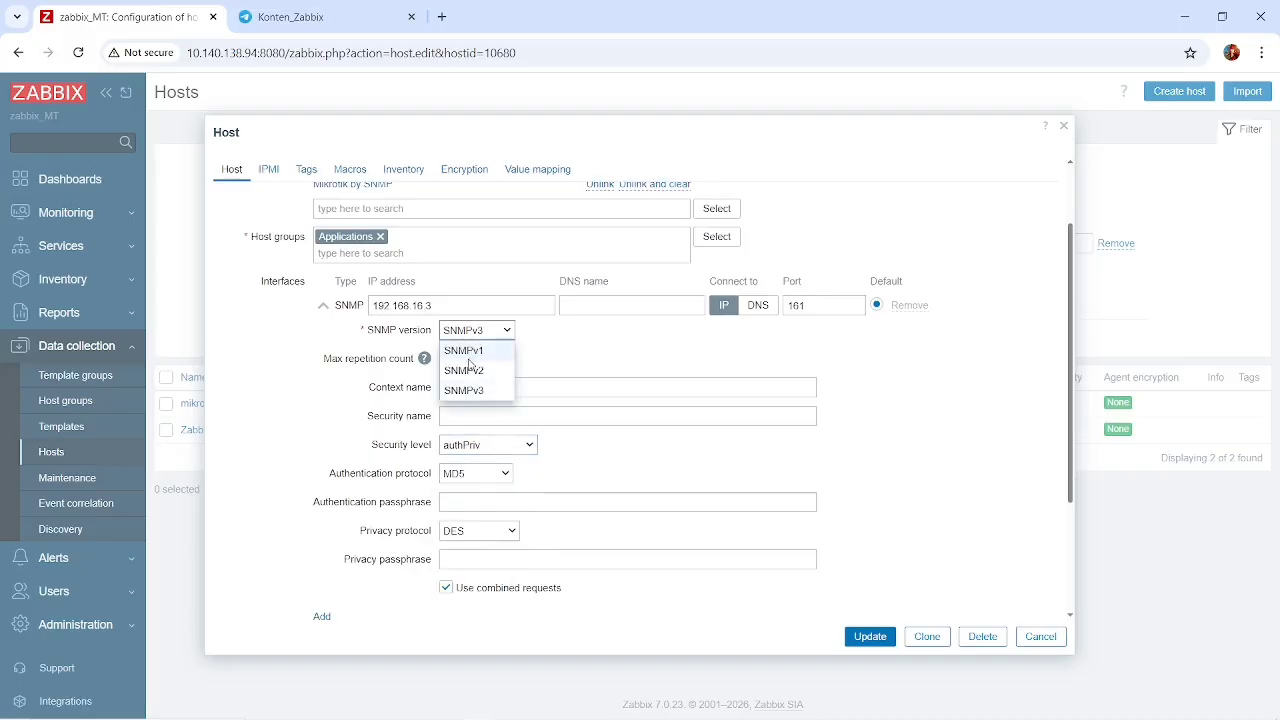
pyautogui.click(466, 368)
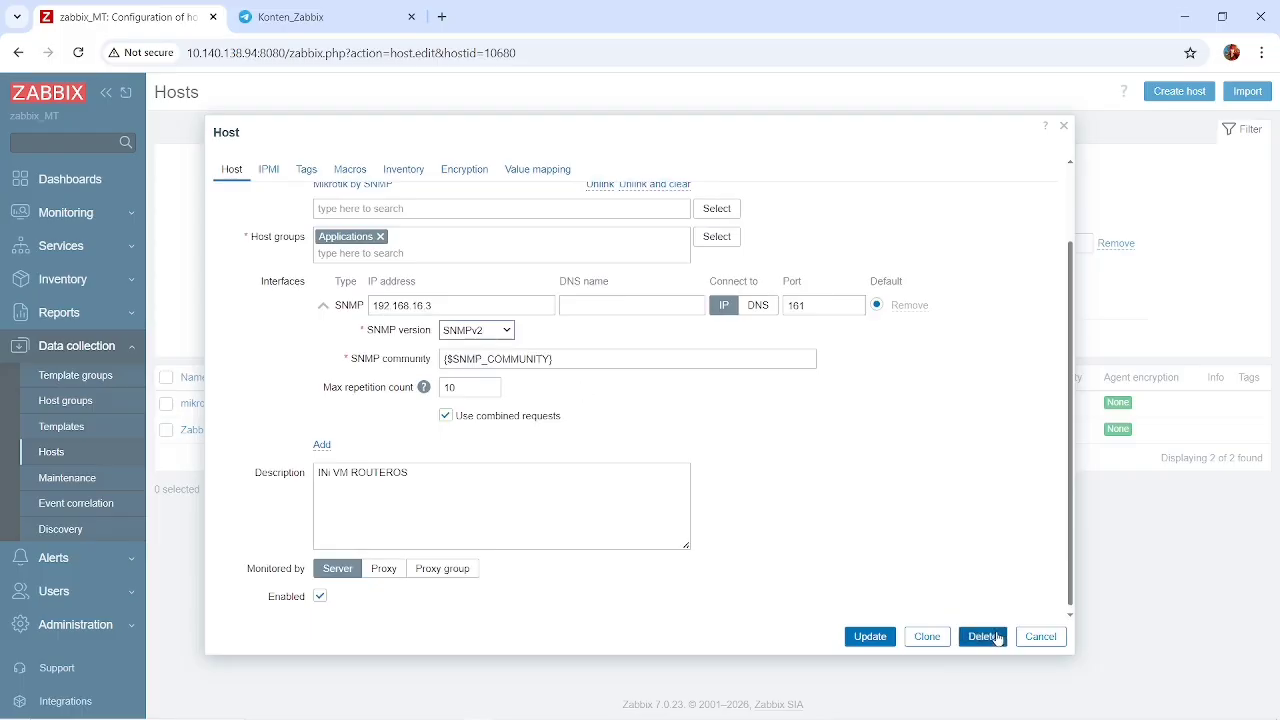
pyautogui.click(1036, 637)
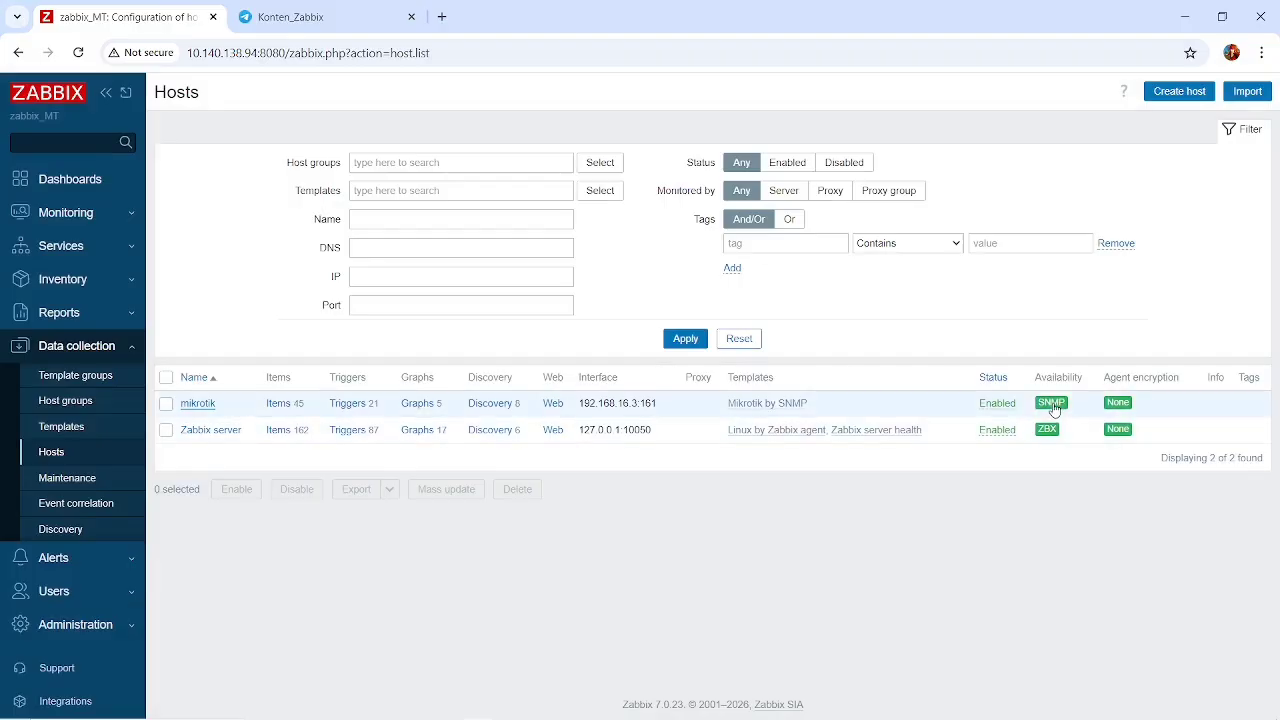
# Open the mikrotik host's items and examine the whole list, including the hardware, ICMP, network interface, memory, system and uptime items.
pyautogui.moveTo(1054, 409)
pyautogui.click(278, 404)
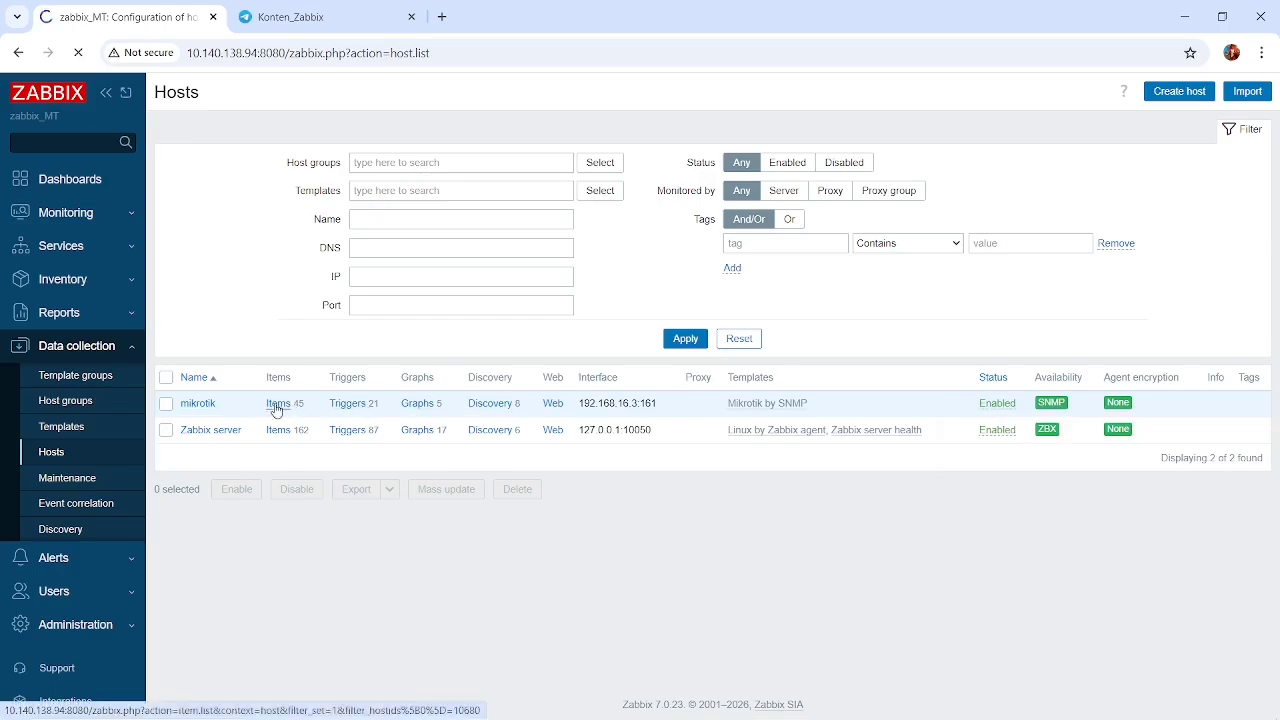
pyautogui.scroll(-6, 399, 497)
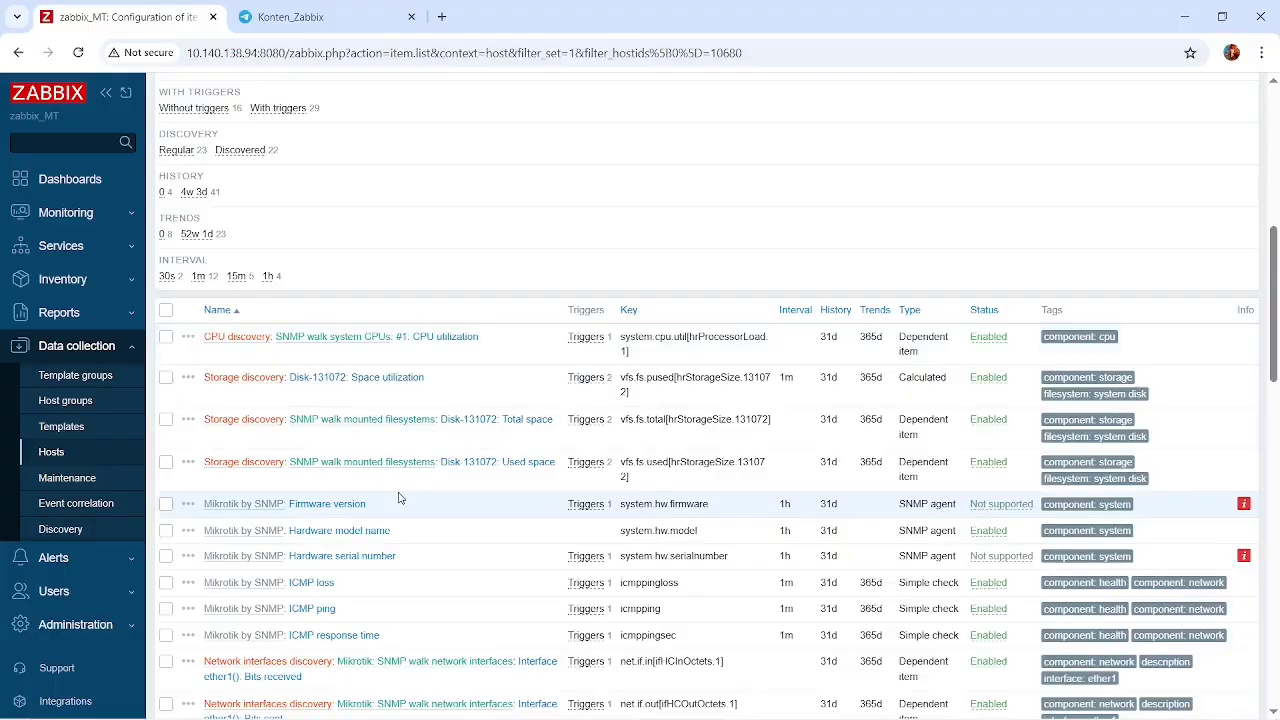
pyautogui.scroll(-1, 399, 497)
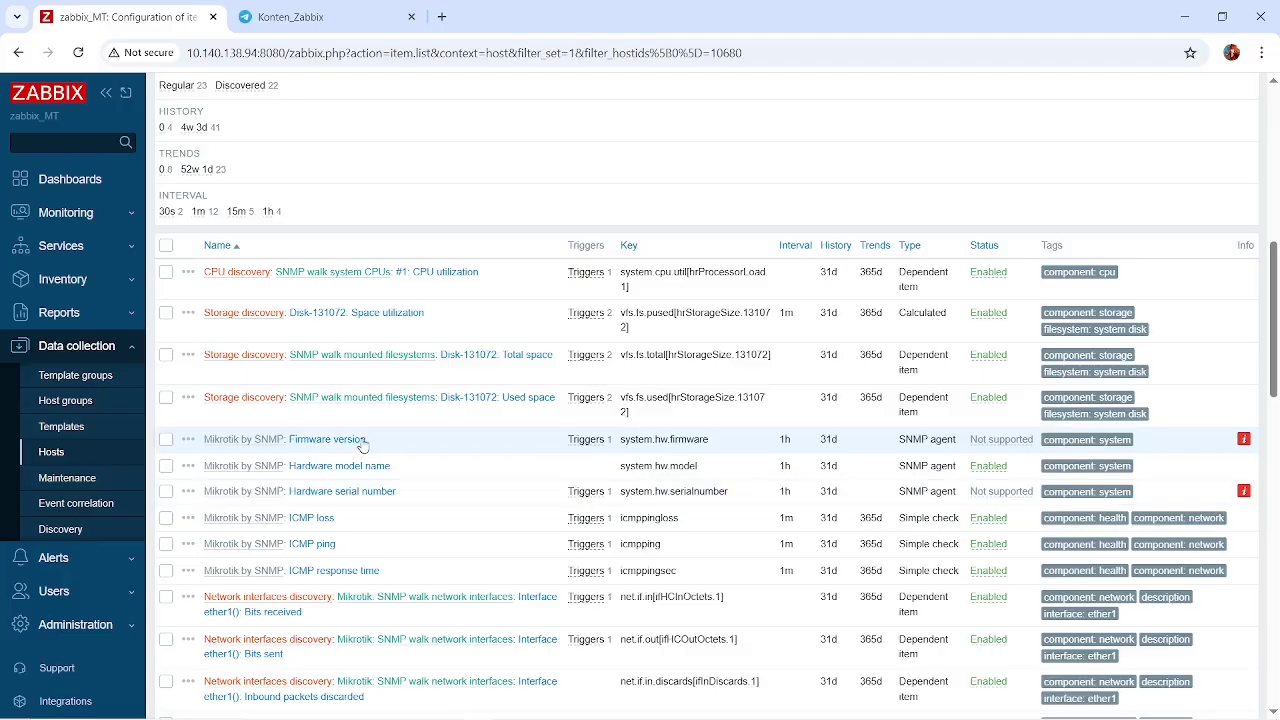
pyautogui.scroll(-2, 364, 444)
pyautogui.scroll(3, 364, 444)
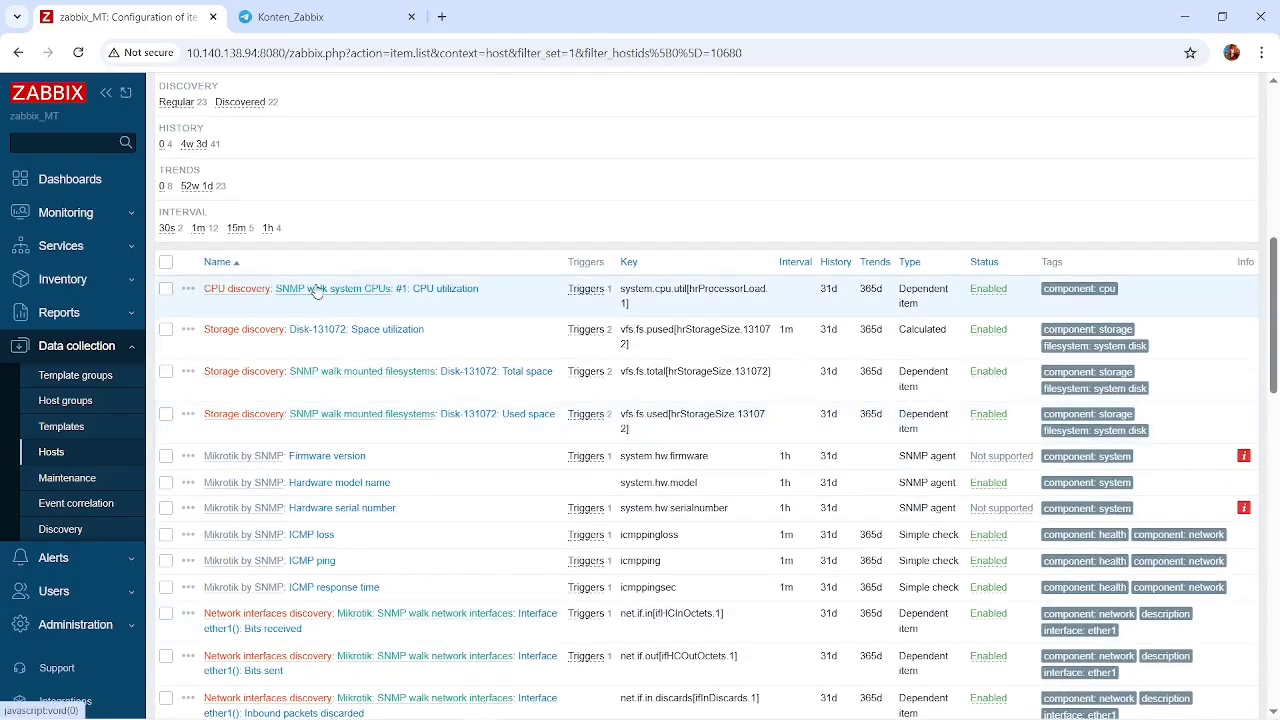
pyautogui.scroll(-1, 363, 333)
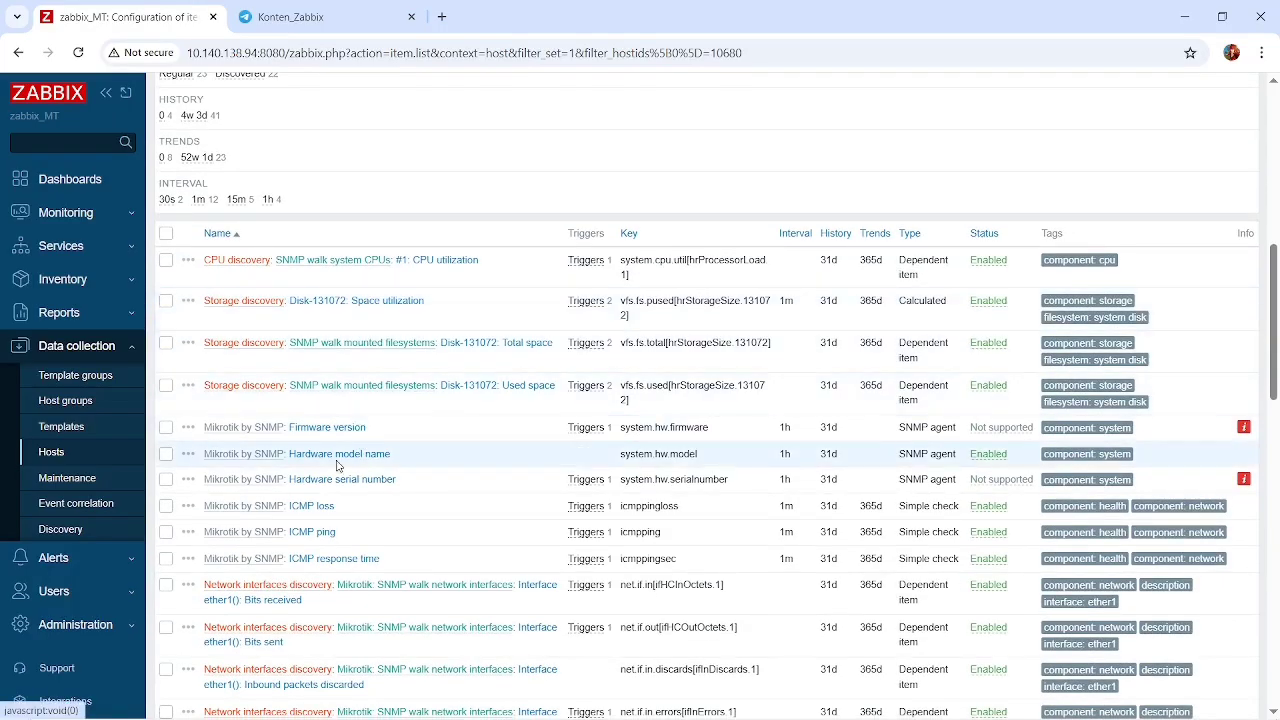
pyautogui.scroll(-2, 330, 440)
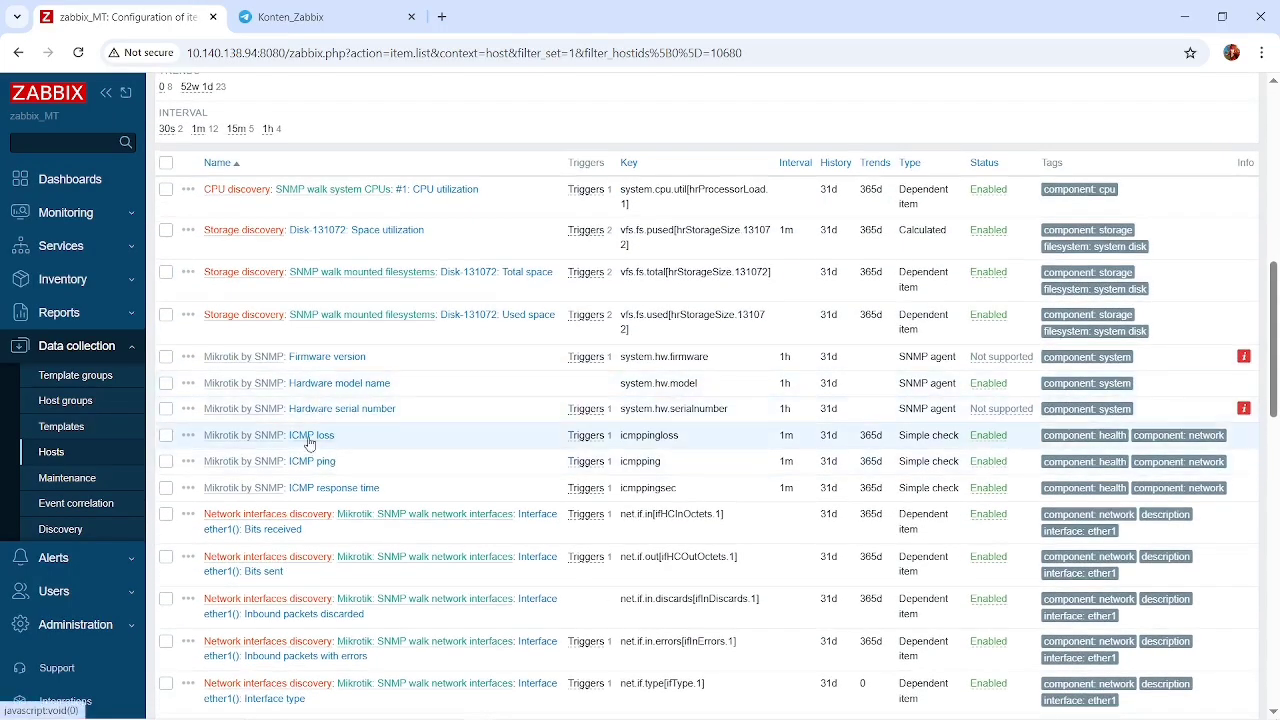
pyautogui.scroll(-1, 338, 450)
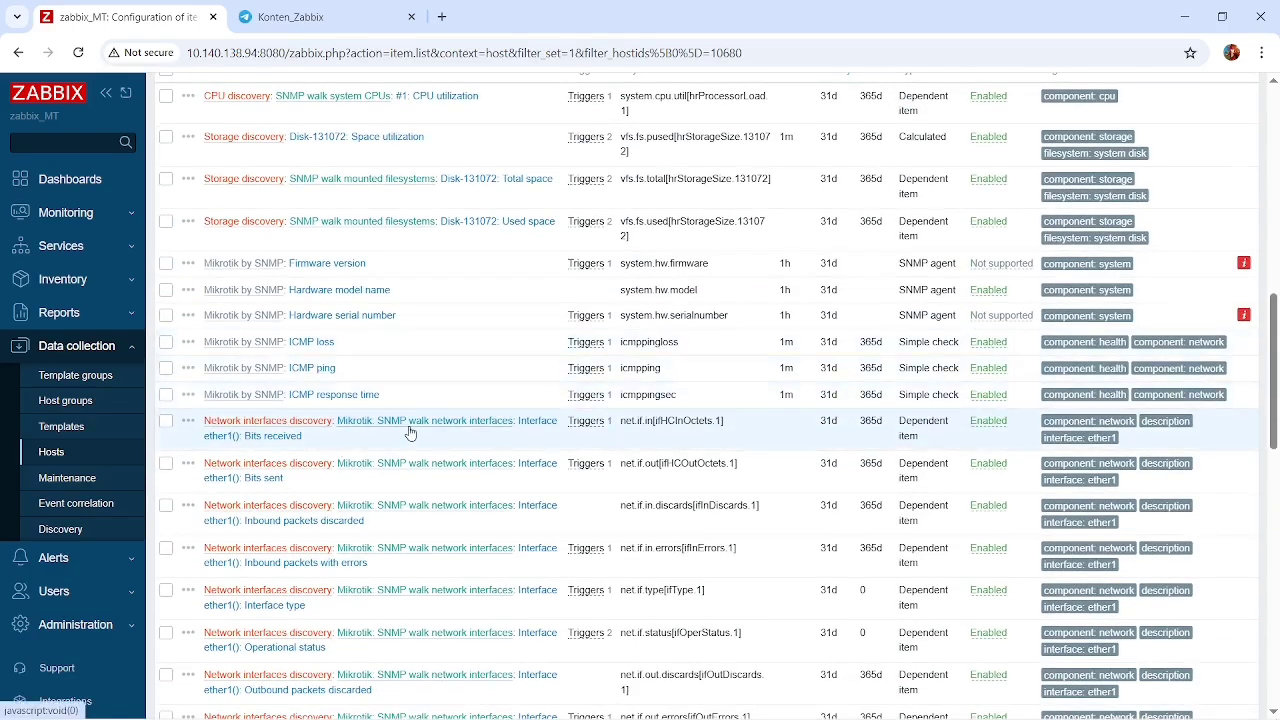
pyautogui.scroll(-1, 400, 423)
pyautogui.scroll(-1, 458, 318)
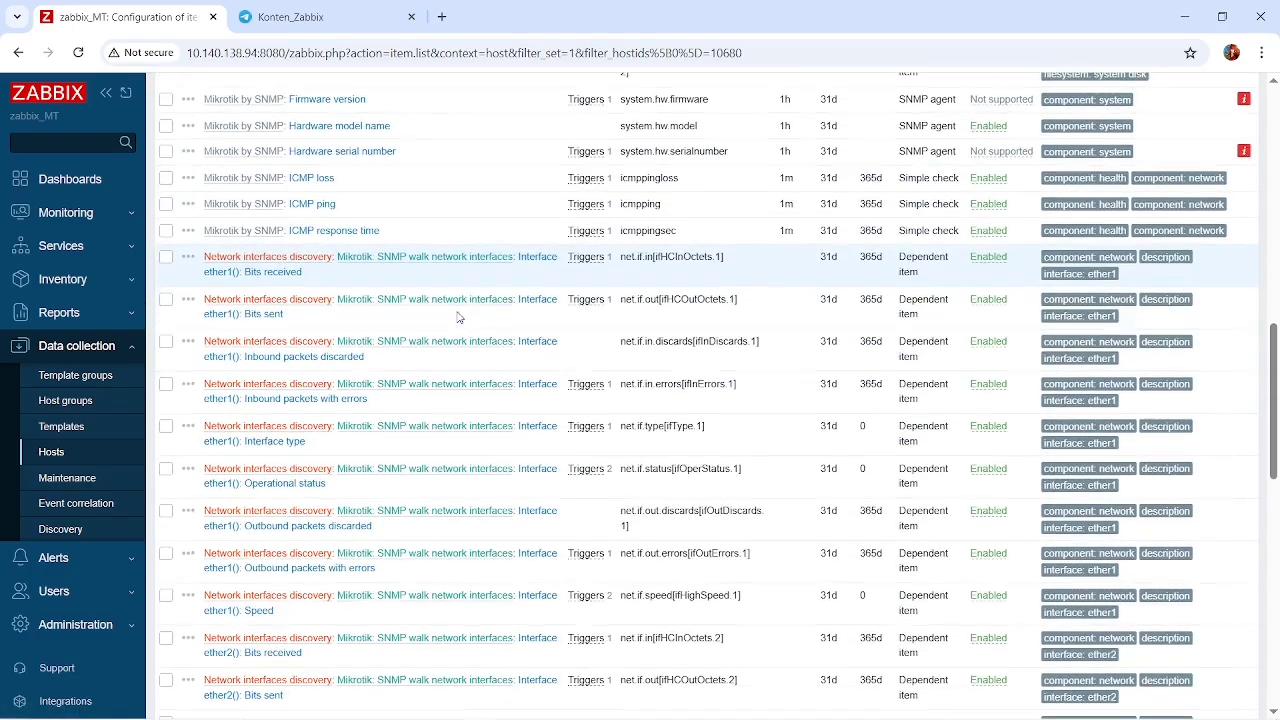
pyautogui.scroll(-1, 458, 318)
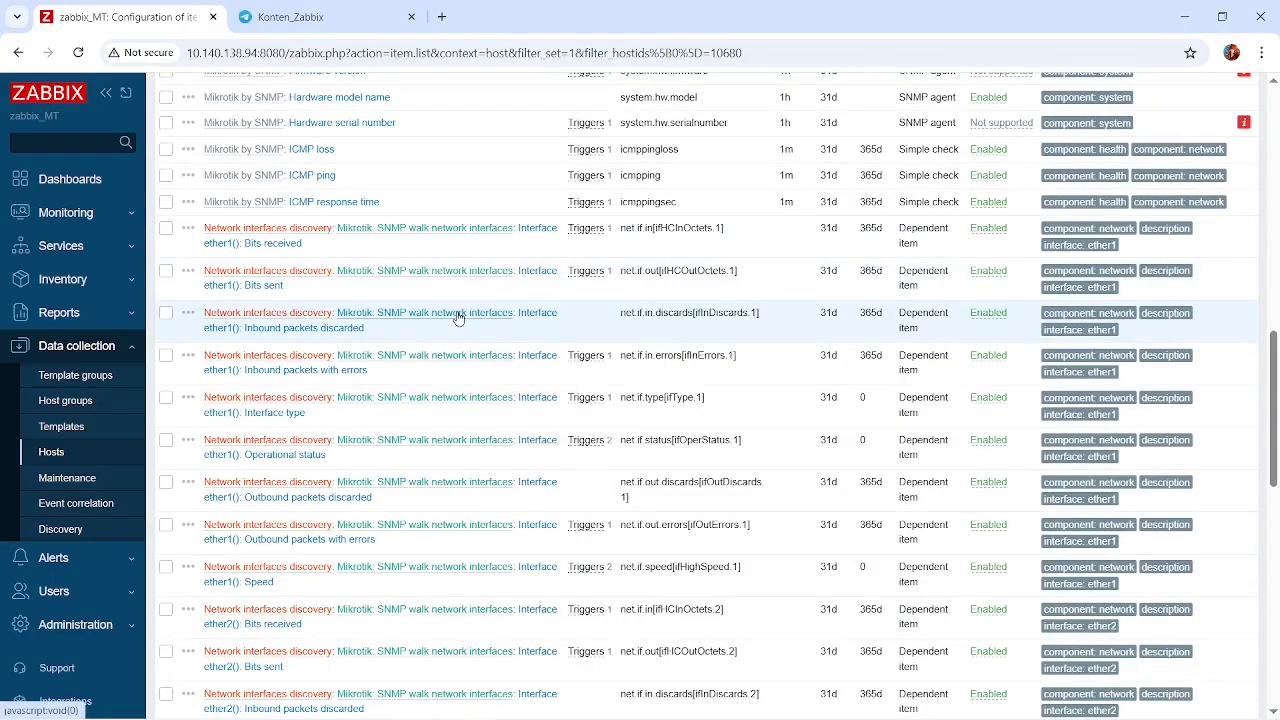
pyautogui.scroll(-5, 458, 318)
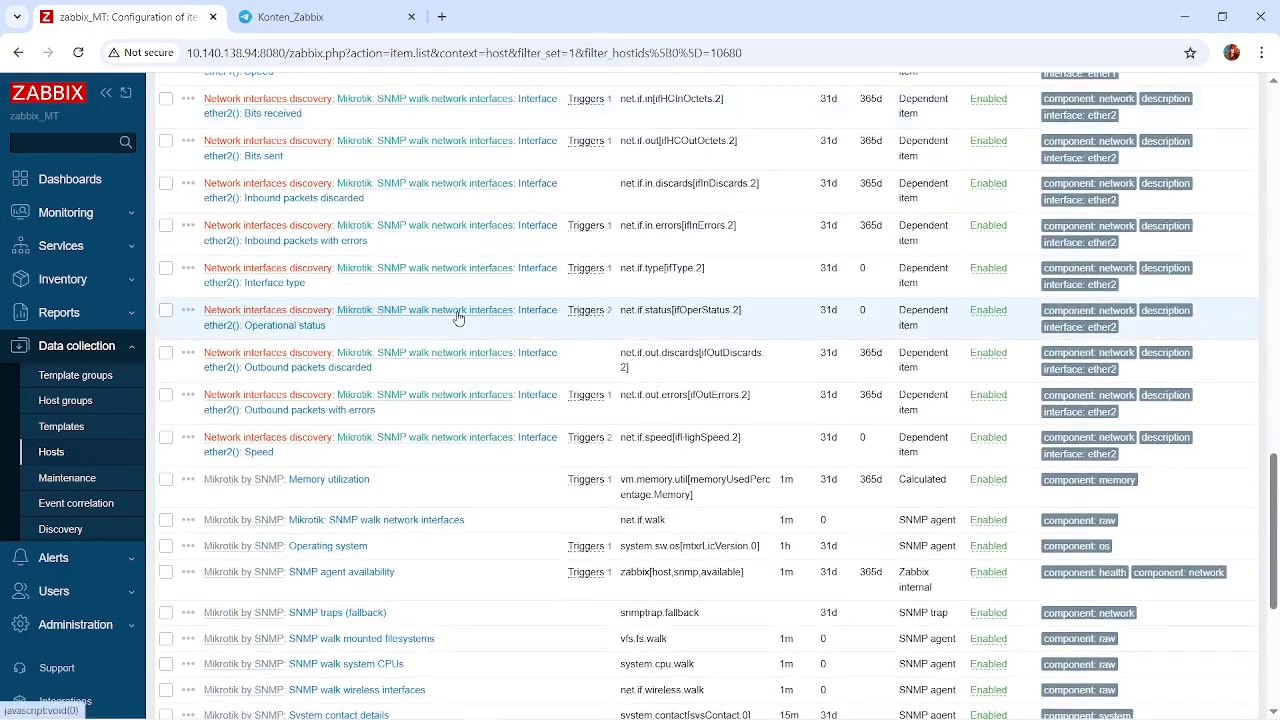
pyautogui.scroll(-2, 458, 318)
pyautogui.scroll(-1, 370, 410)
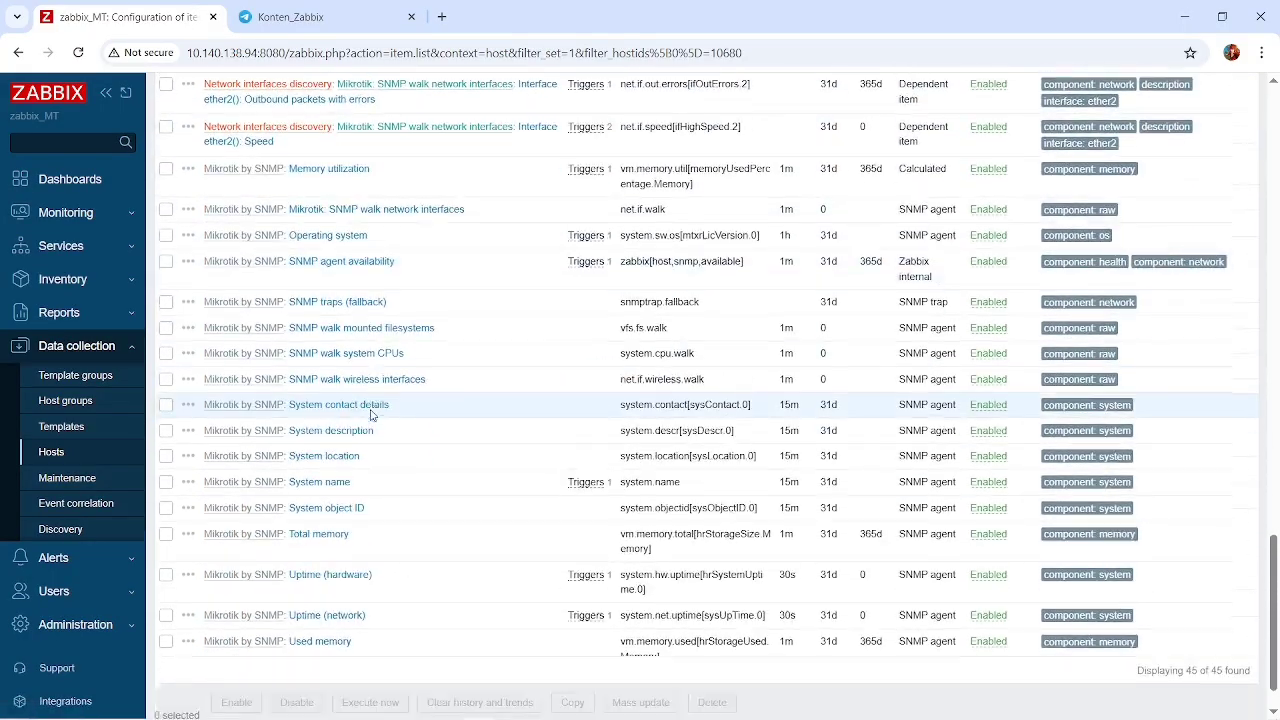
pyautogui.scroll(-1, 370, 414)
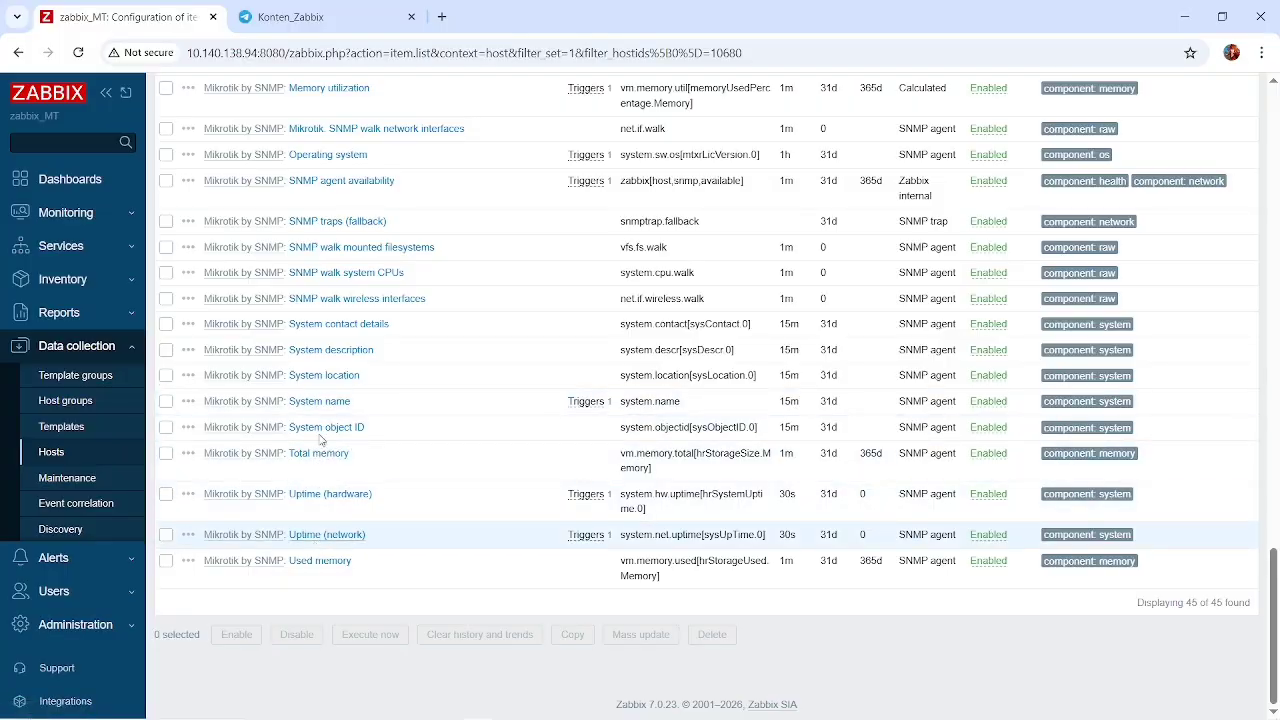
pyautogui.scroll(15, 314, 546)
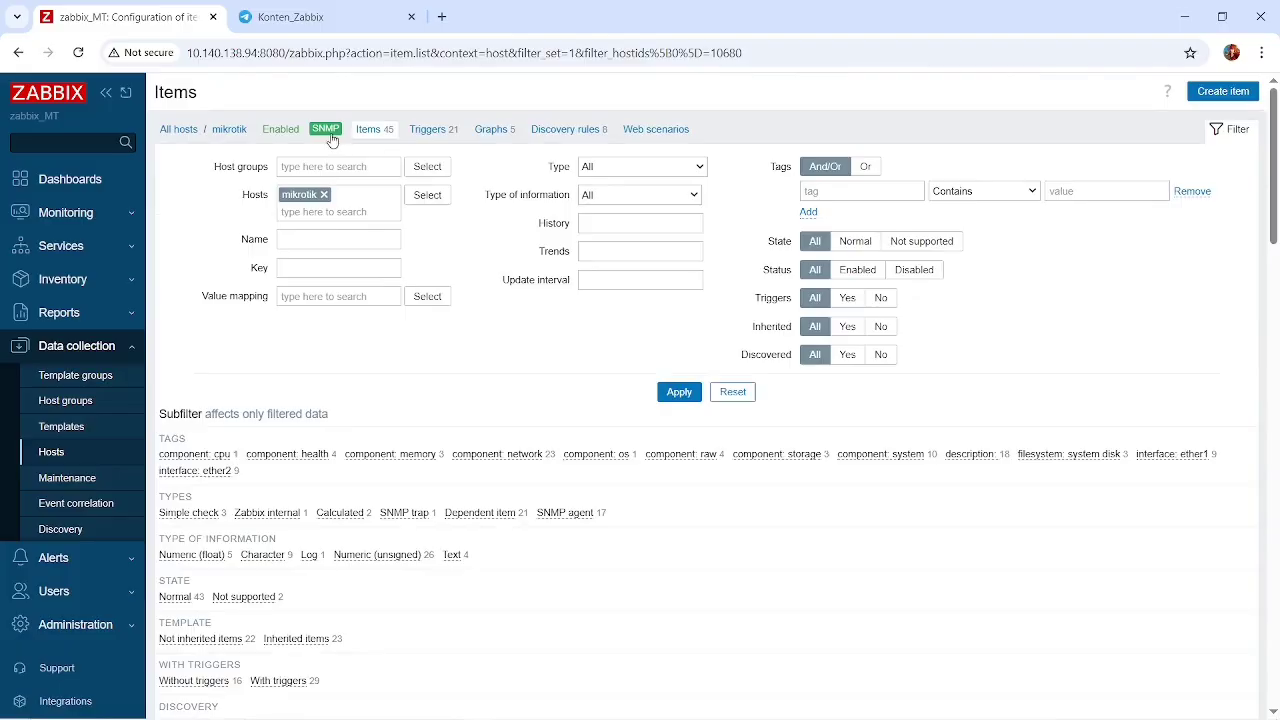
# Open the Mikrotik by SNMP template from the mikrotik host's settings, review it and close it without changes.
pyautogui.click(236, 131)
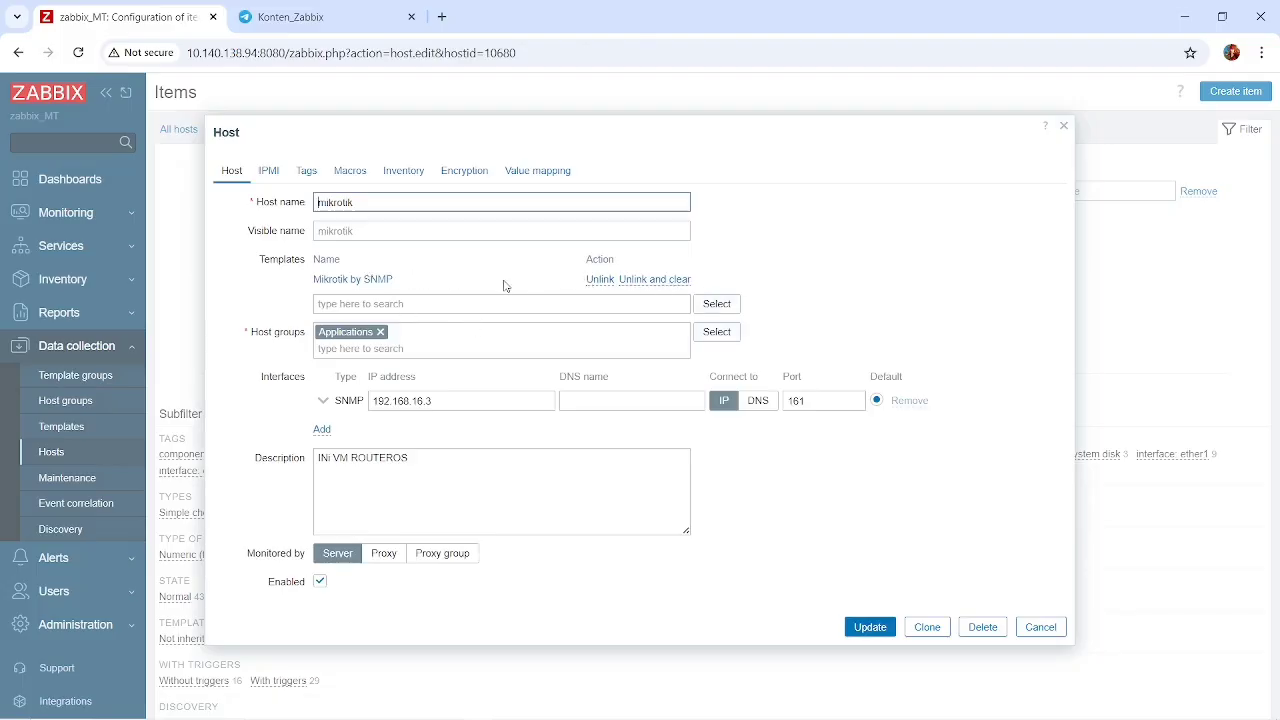
pyautogui.click(333, 280)
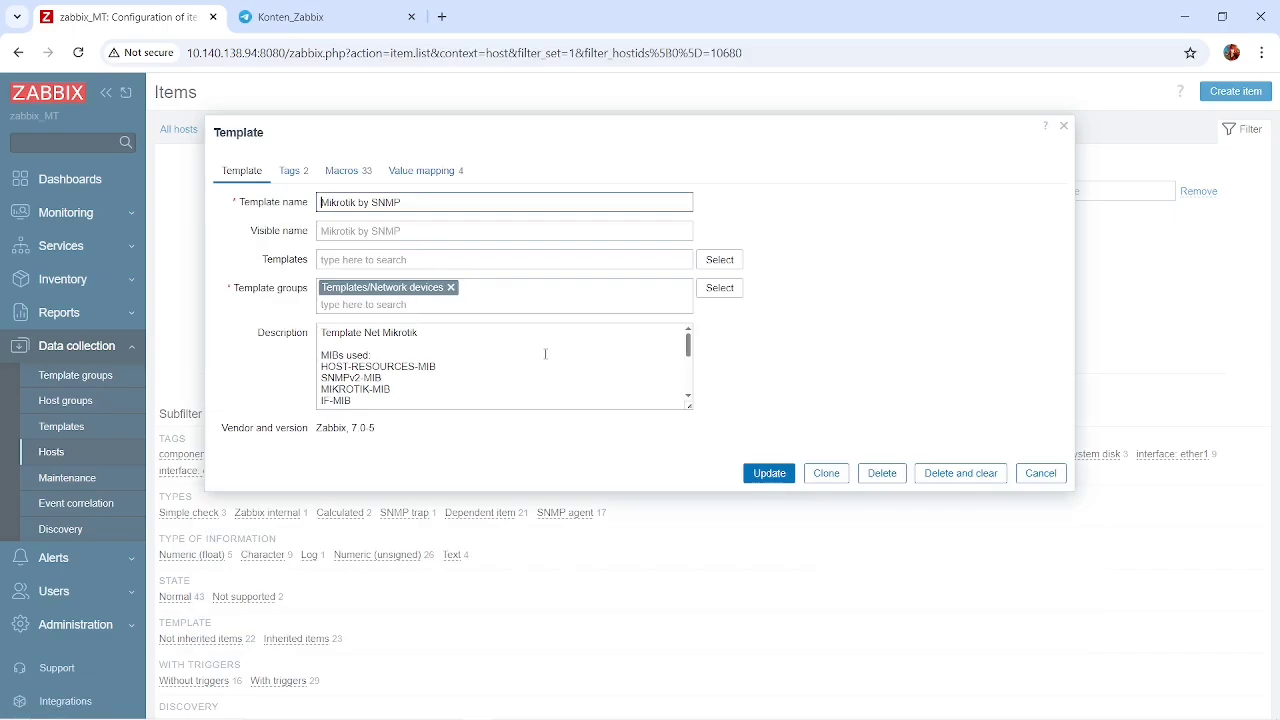
pyautogui.click(1045, 473)
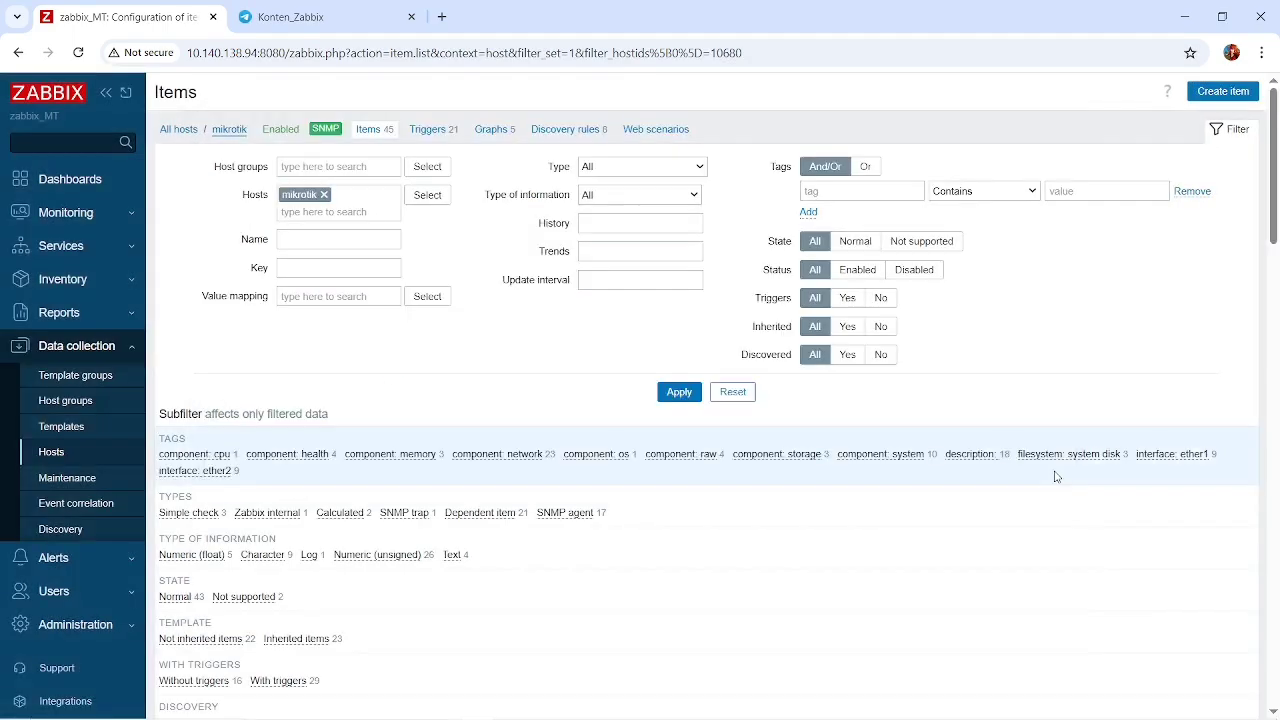
# View the blank new item form for the mikrotik host, dismiss it and return to the list of all hosts.
pyautogui.click(1213, 92)
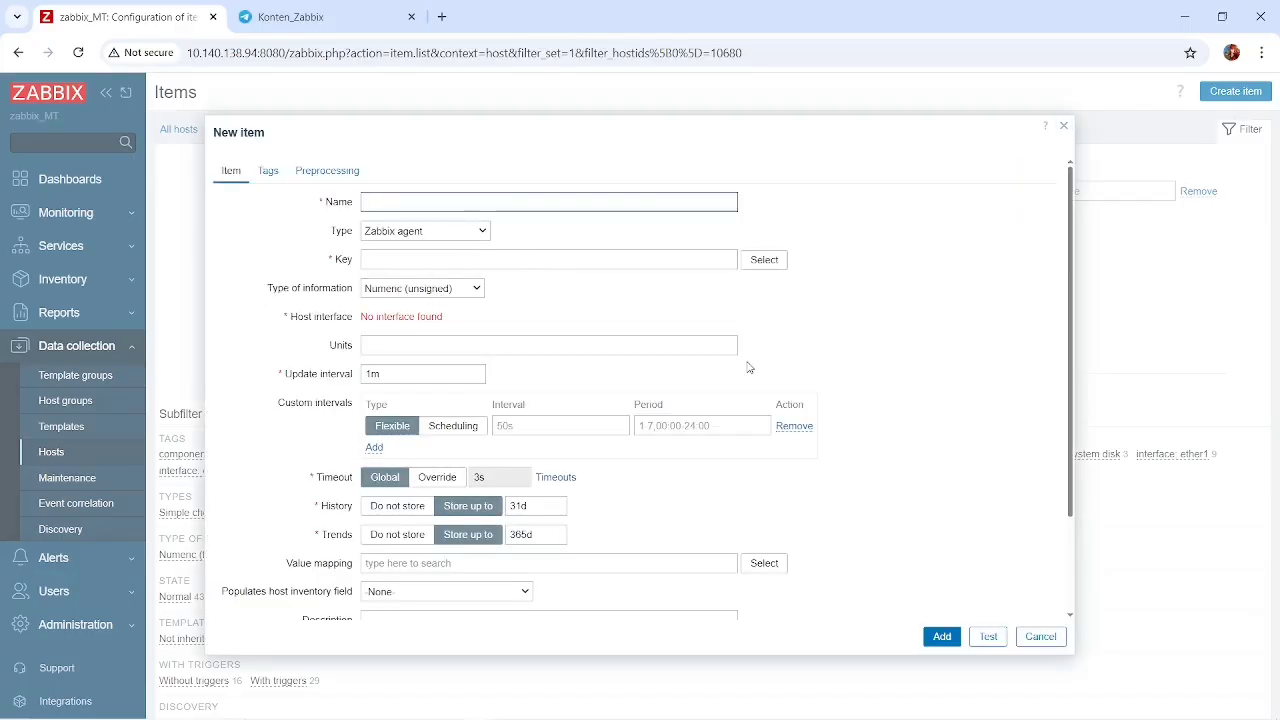
pyautogui.click(1043, 636)
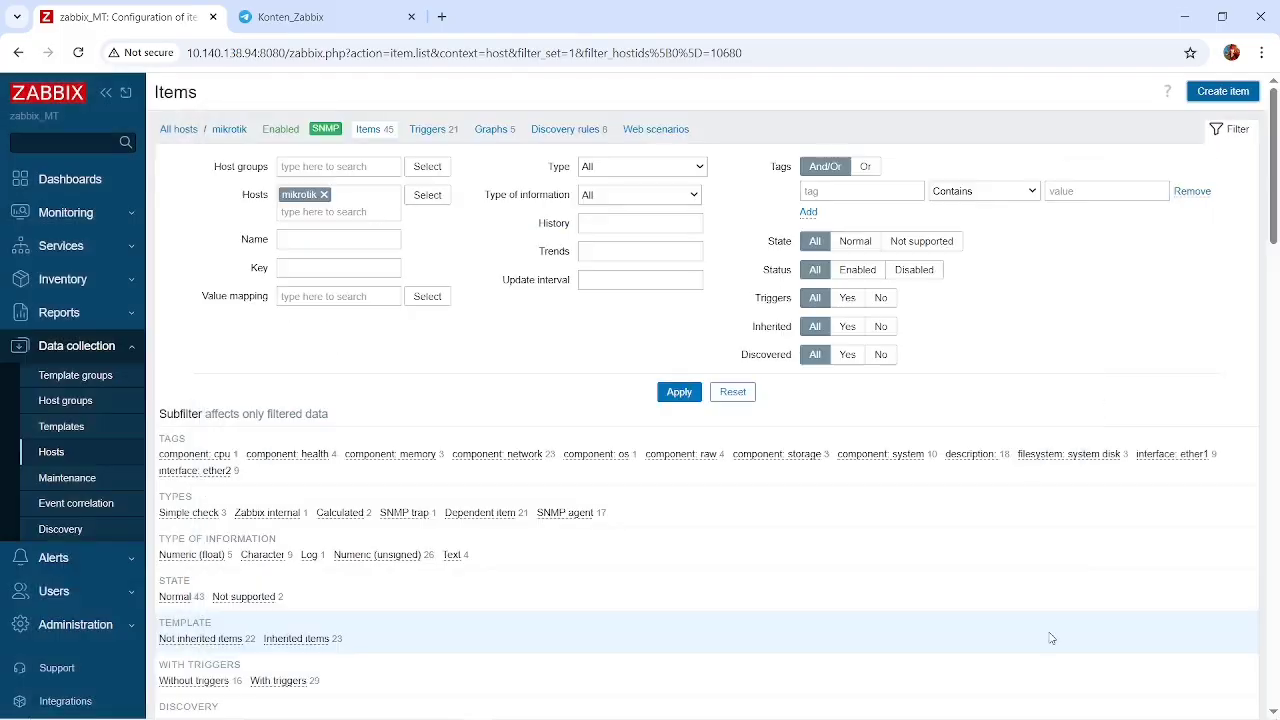
pyautogui.click(180, 133)
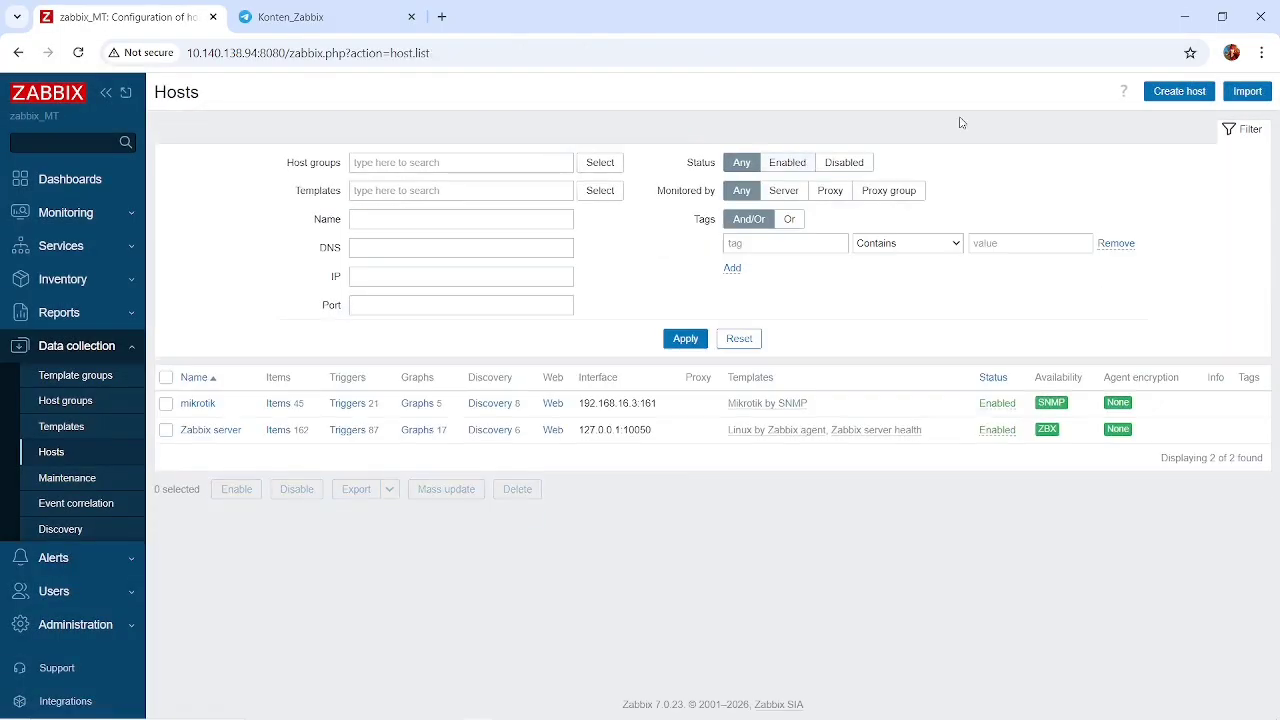
# Browse the available templates in the Templates/Network devices group from a new host form, and cancel without adding a host.
pyautogui.click(1199, 96)
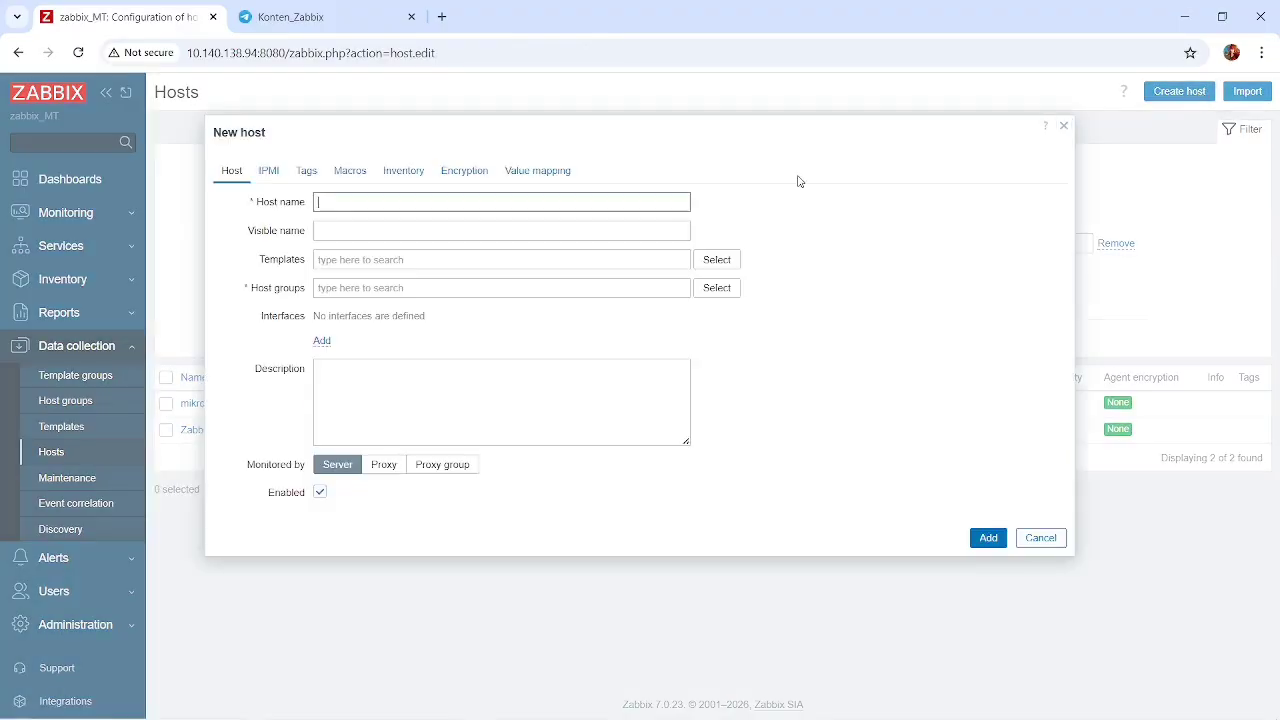
pyautogui.click(702, 265)
pyautogui.scroll(-1, 503, 347)
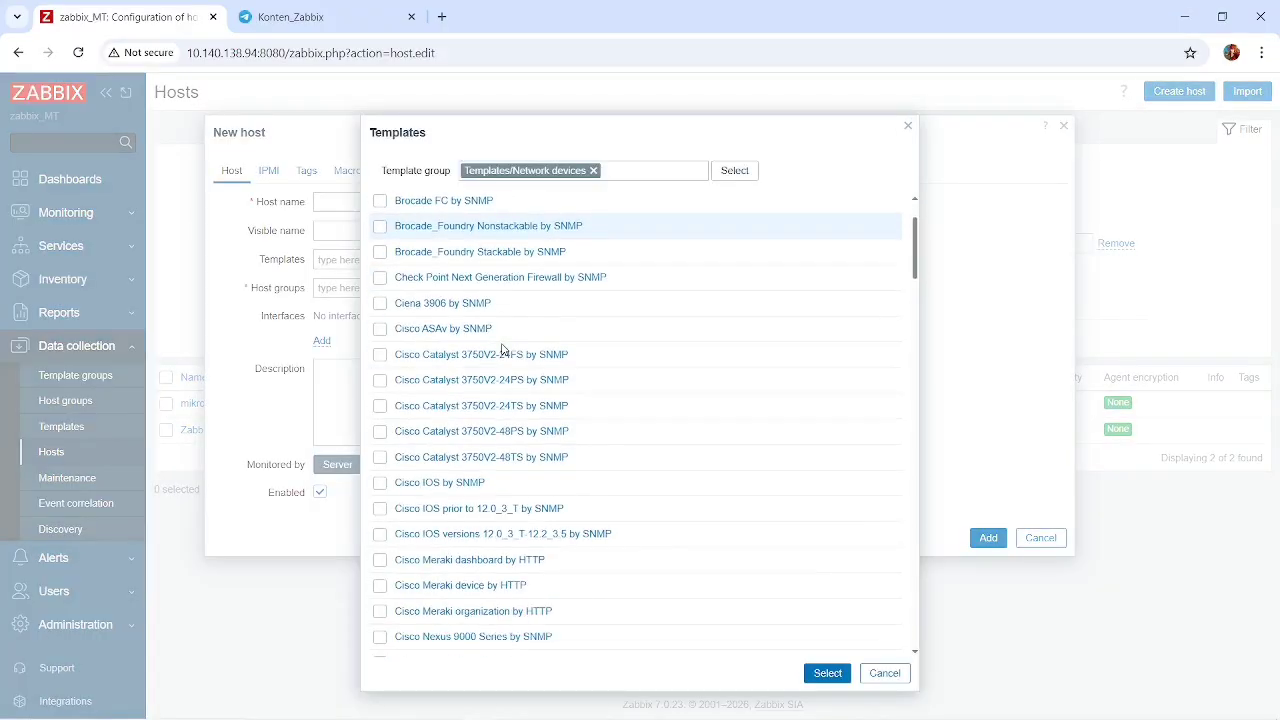
pyautogui.scroll(1, 503, 337)
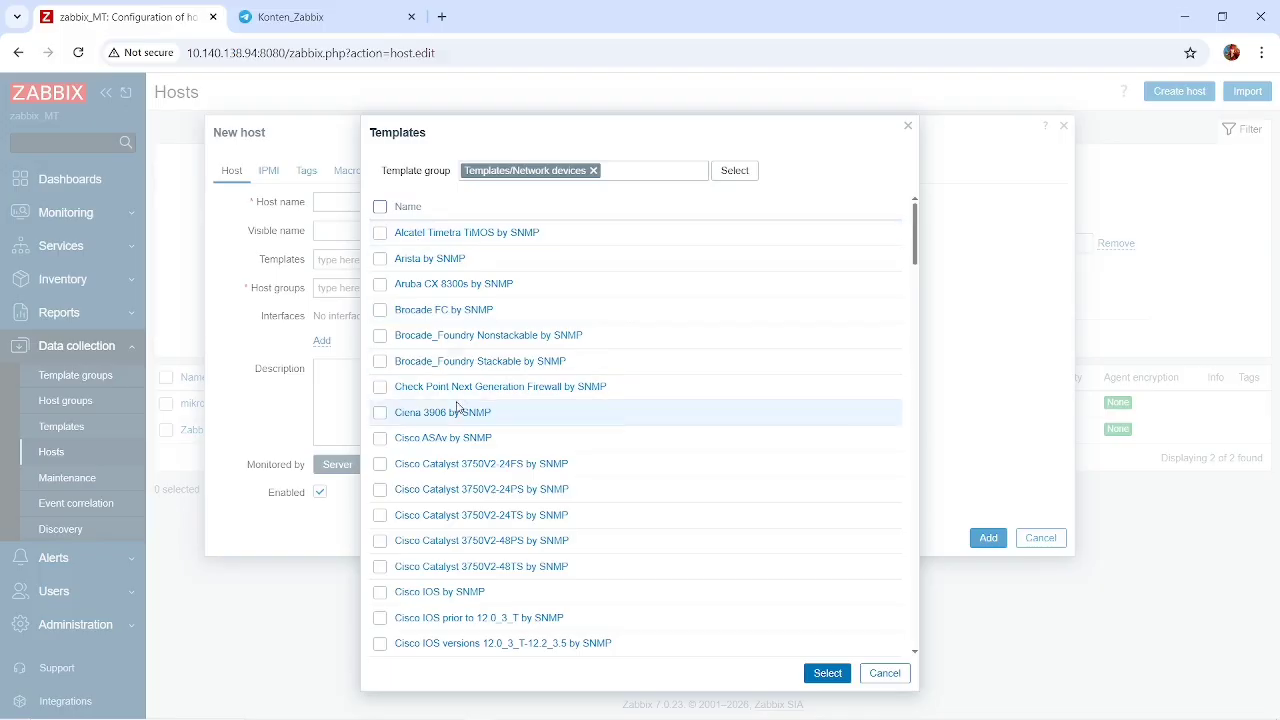
pyautogui.scroll(-6, 457, 408)
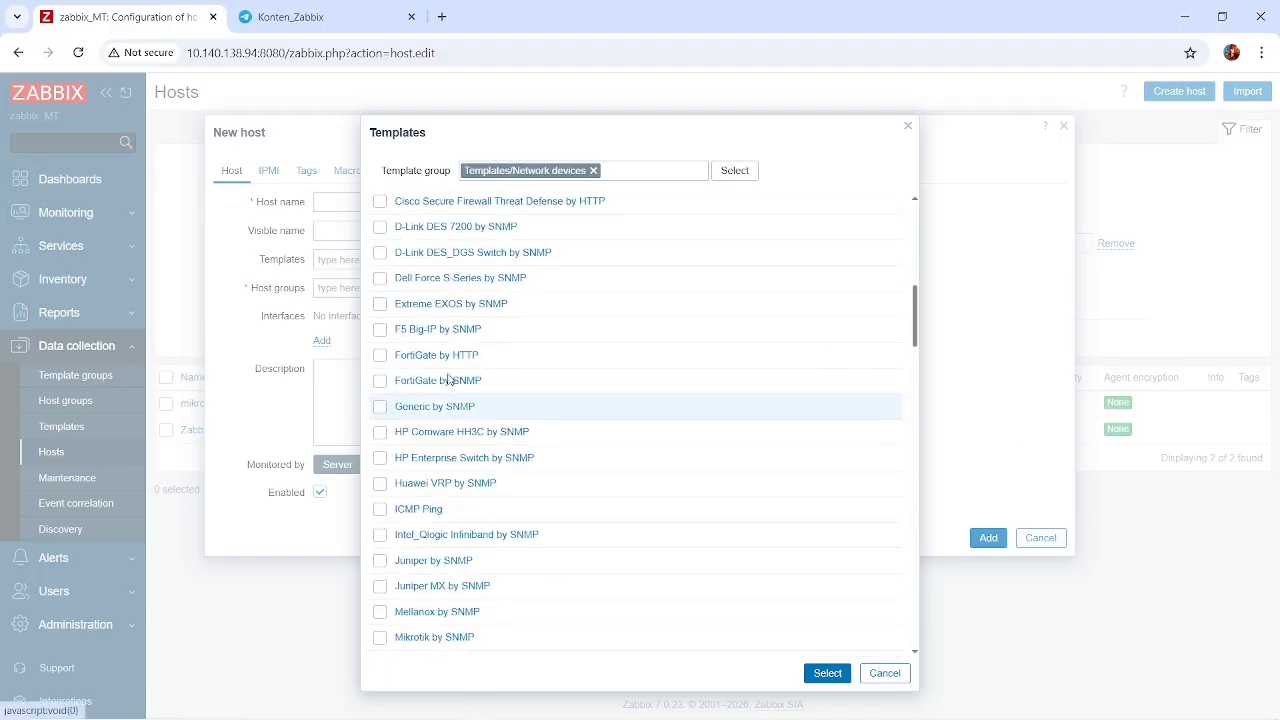
pyautogui.scroll(-6, 452, 408)
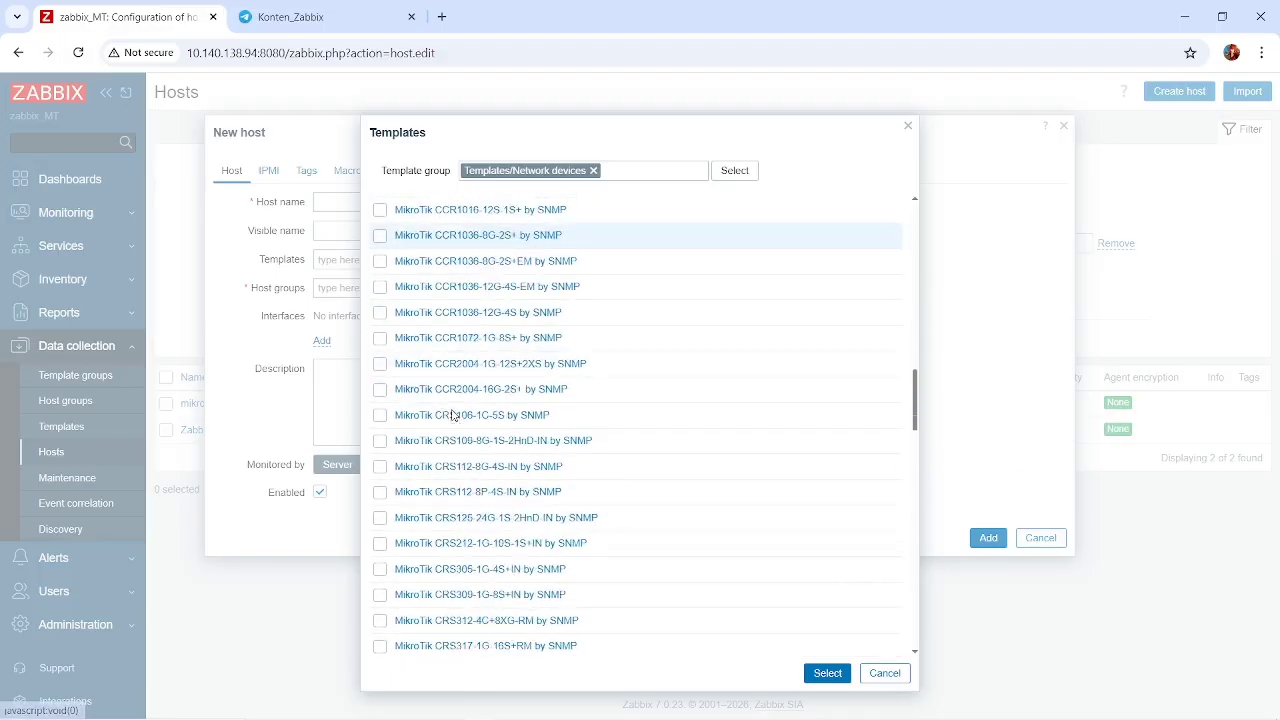
pyautogui.scroll(-8, 452, 414)
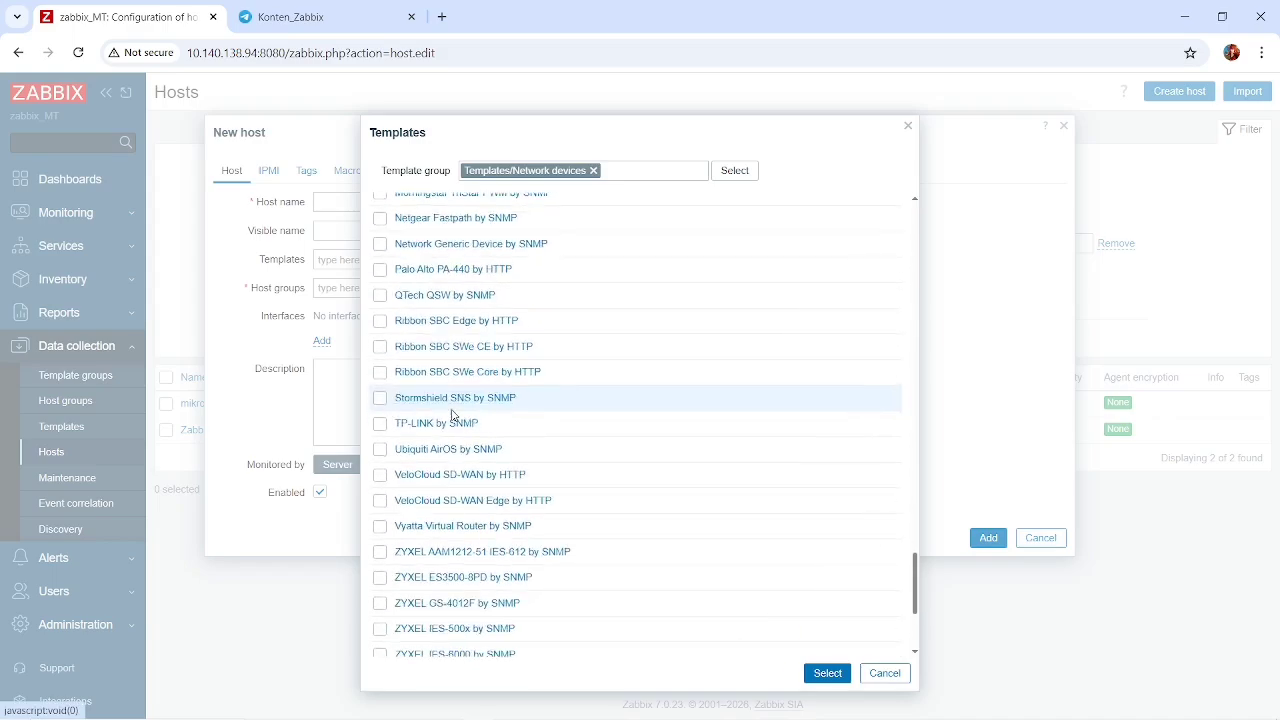
pyautogui.scroll(-1, 452, 414)
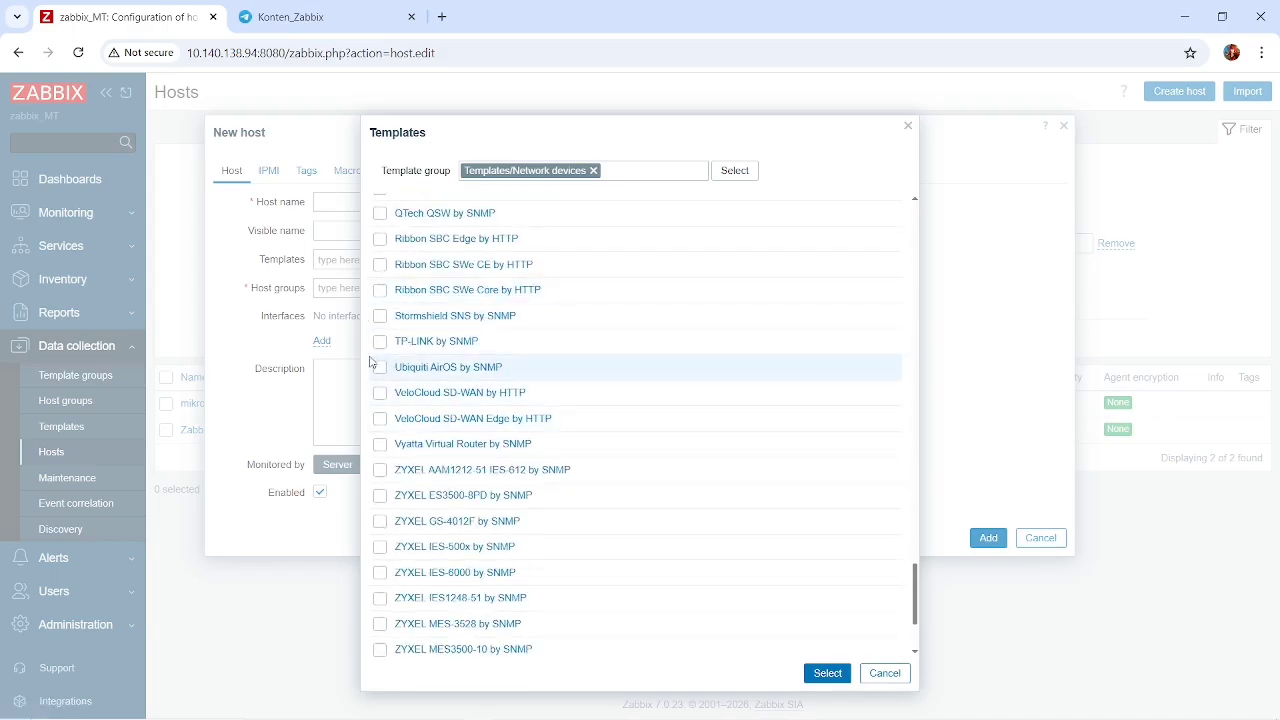
pyautogui.scroll(-2, 511, 389)
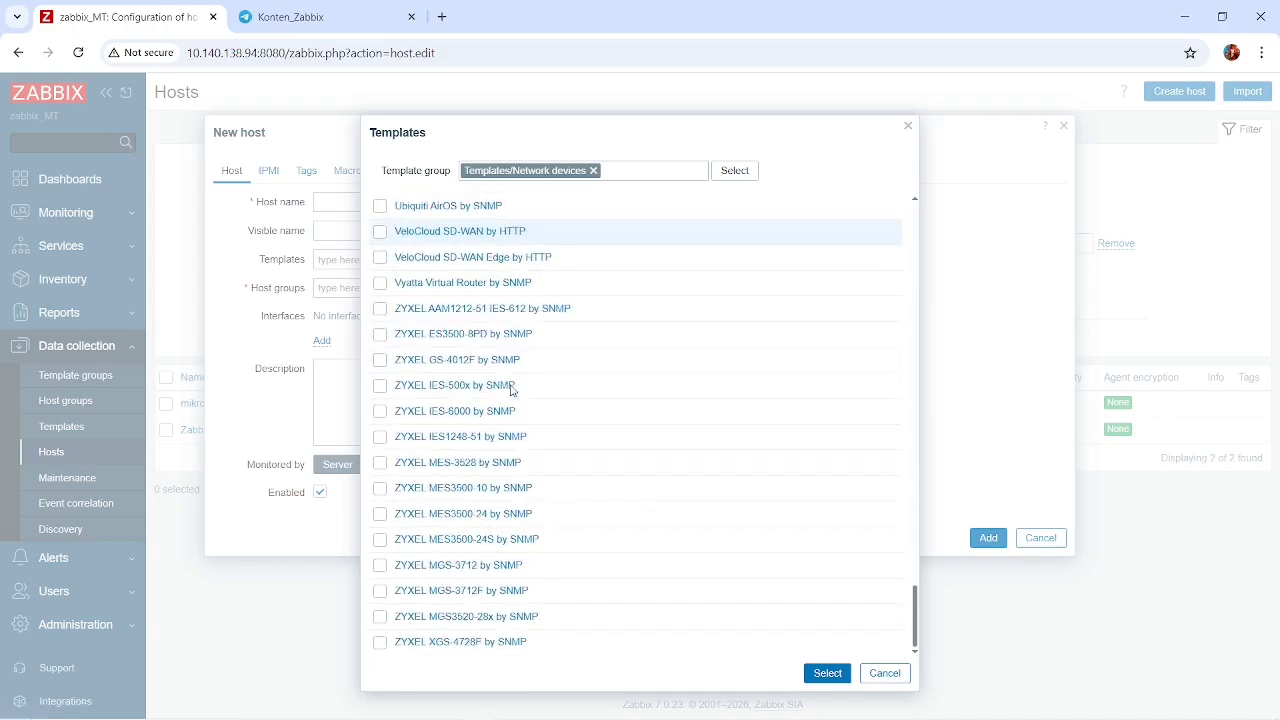
pyautogui.click(884, 673)
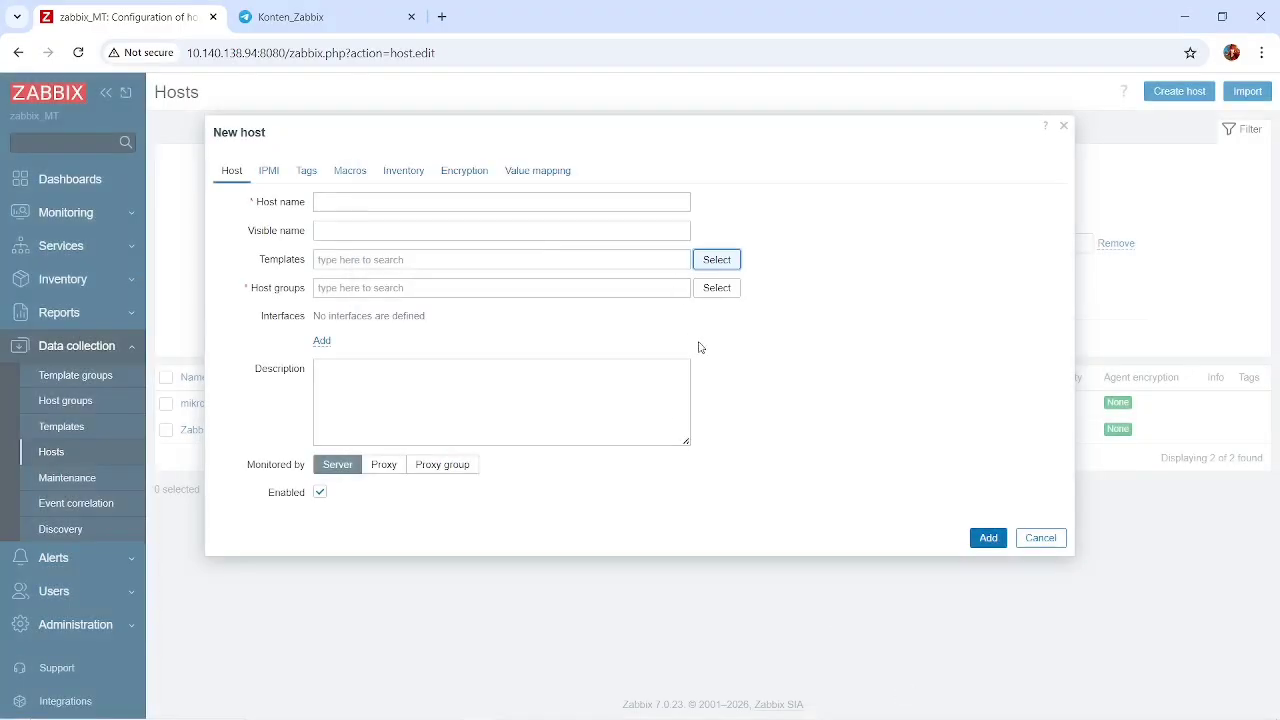
pyautogui.click(1025, 539)
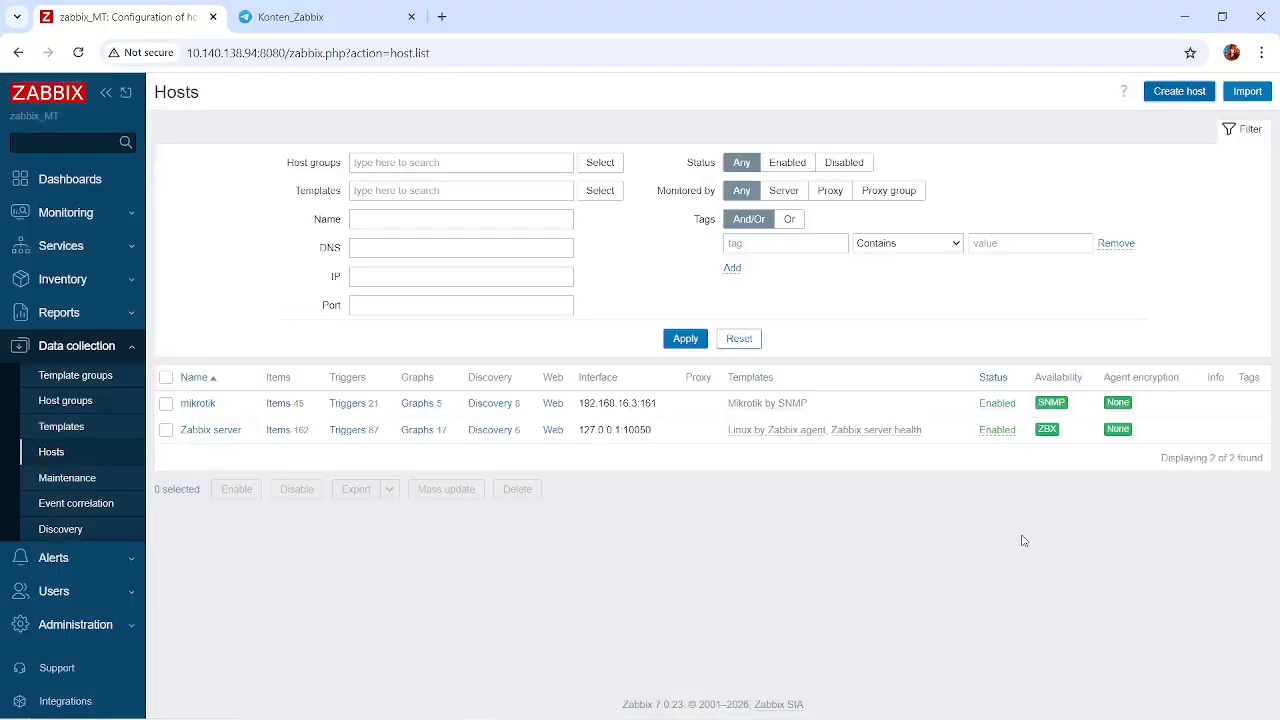
# Open the mikrotik host's triggers and examine the whole list, including the CPU, storage, firmware, ICMP ping, memory, restart and network interface triggers.
pyautogui.click(341, 411)
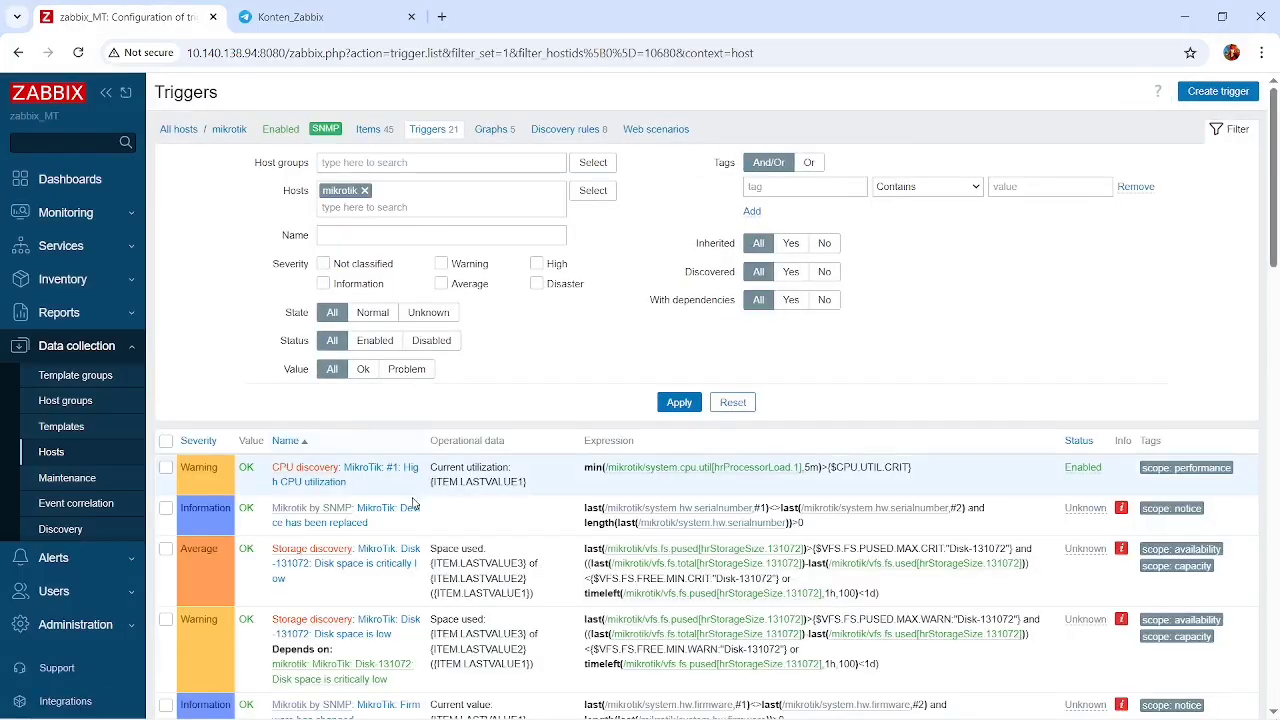
pyautogui.scroll(-2, 413, 503)
pyautogui.scroll(-15, 413, 503)
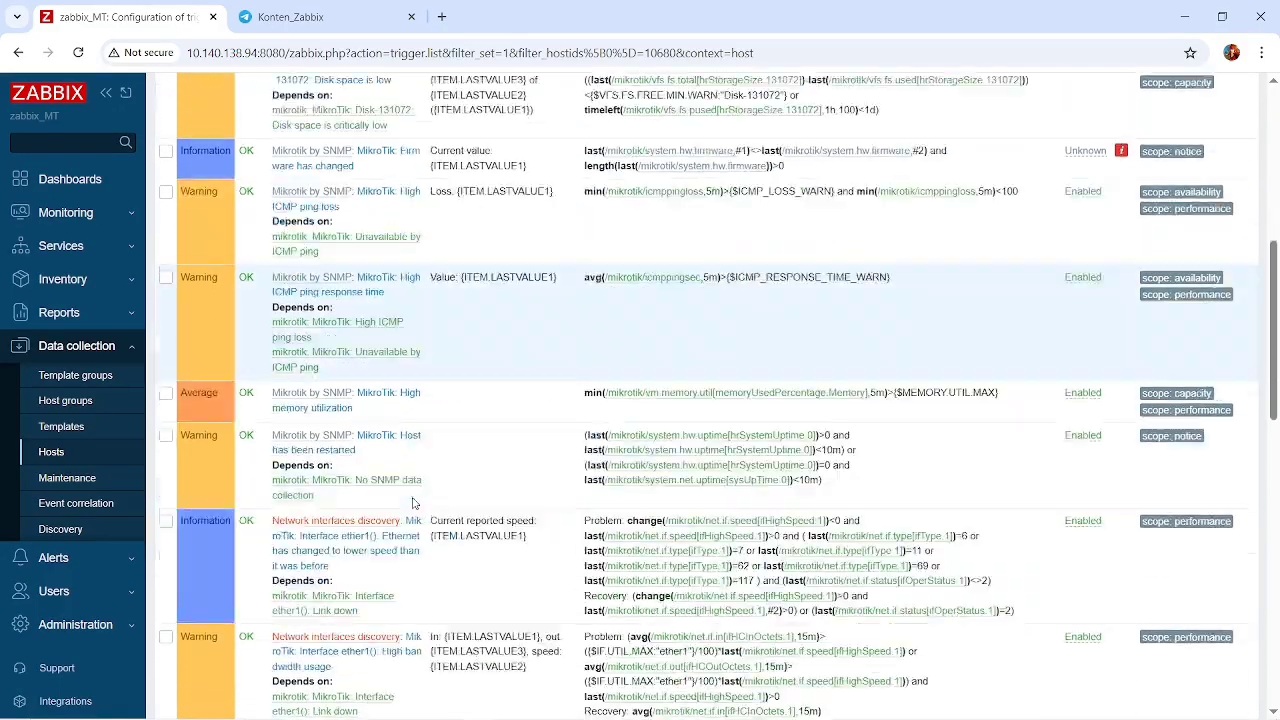
pyautogui.scroll(-3, 413, 503)
pyautogui.scroll(20, 390, 490)
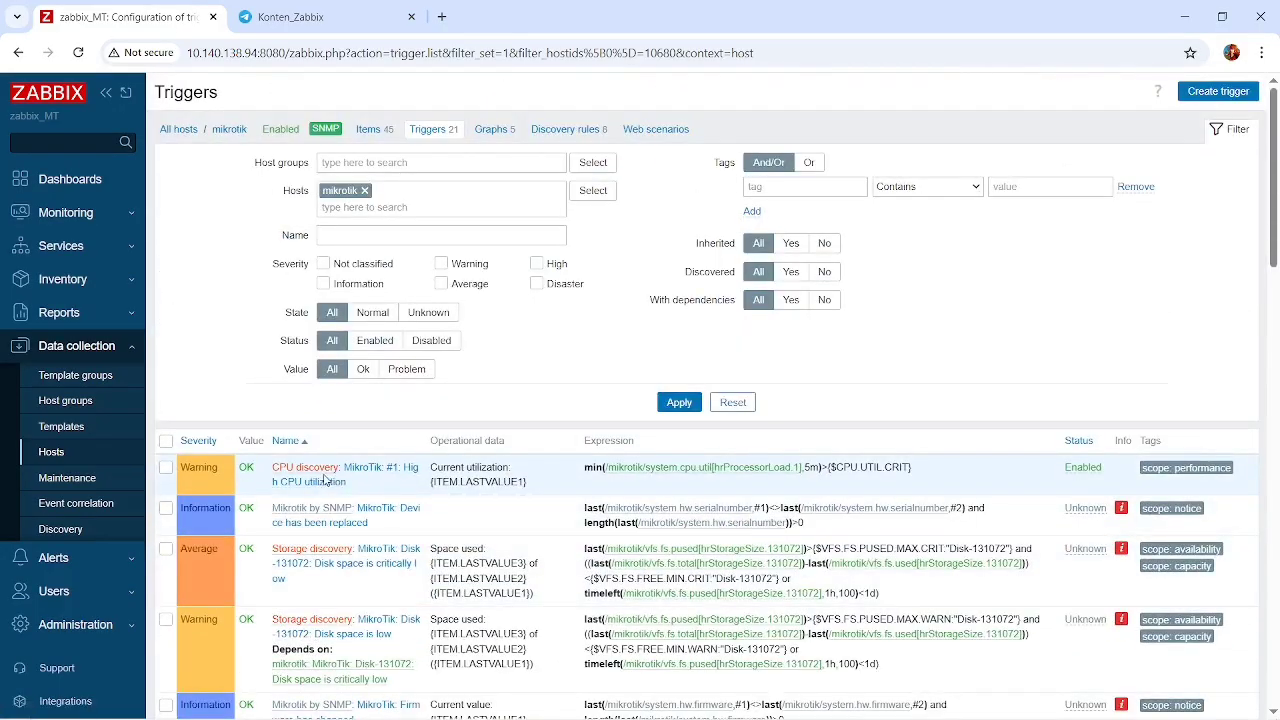
pyautogui.scroll(-1, 500, 490)
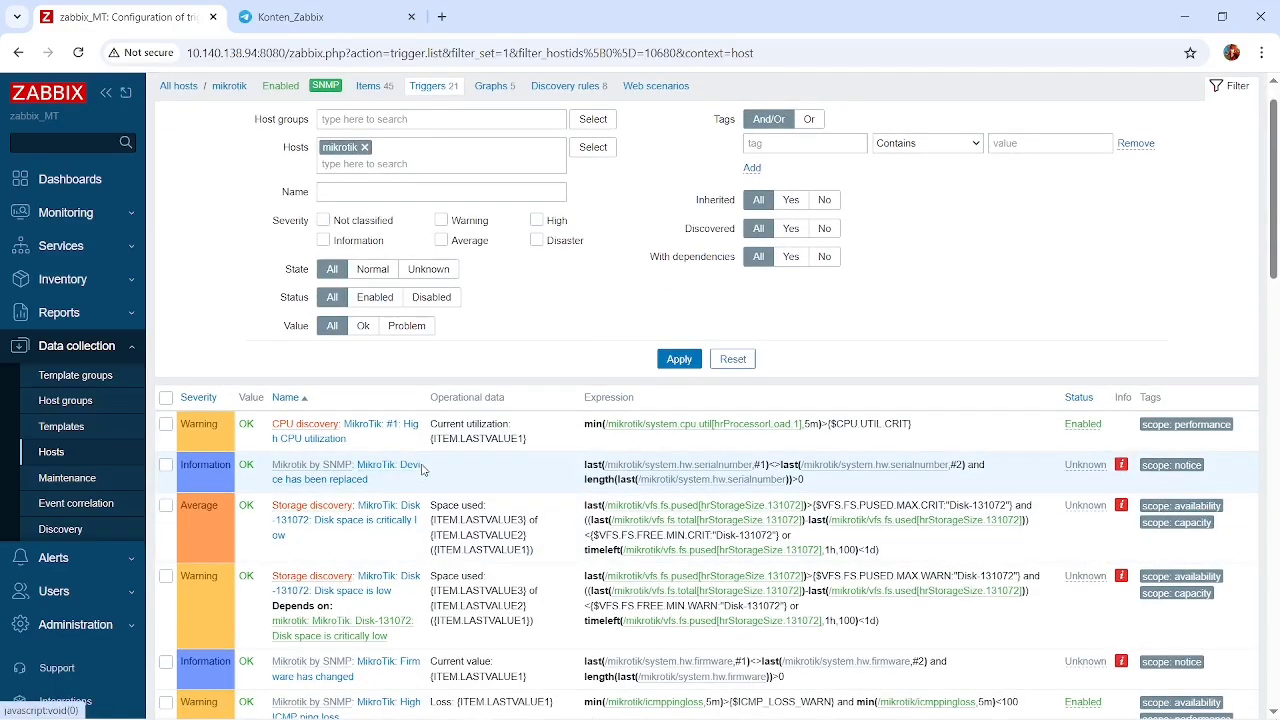
pyautogui.scroll(-1, 455, 474)
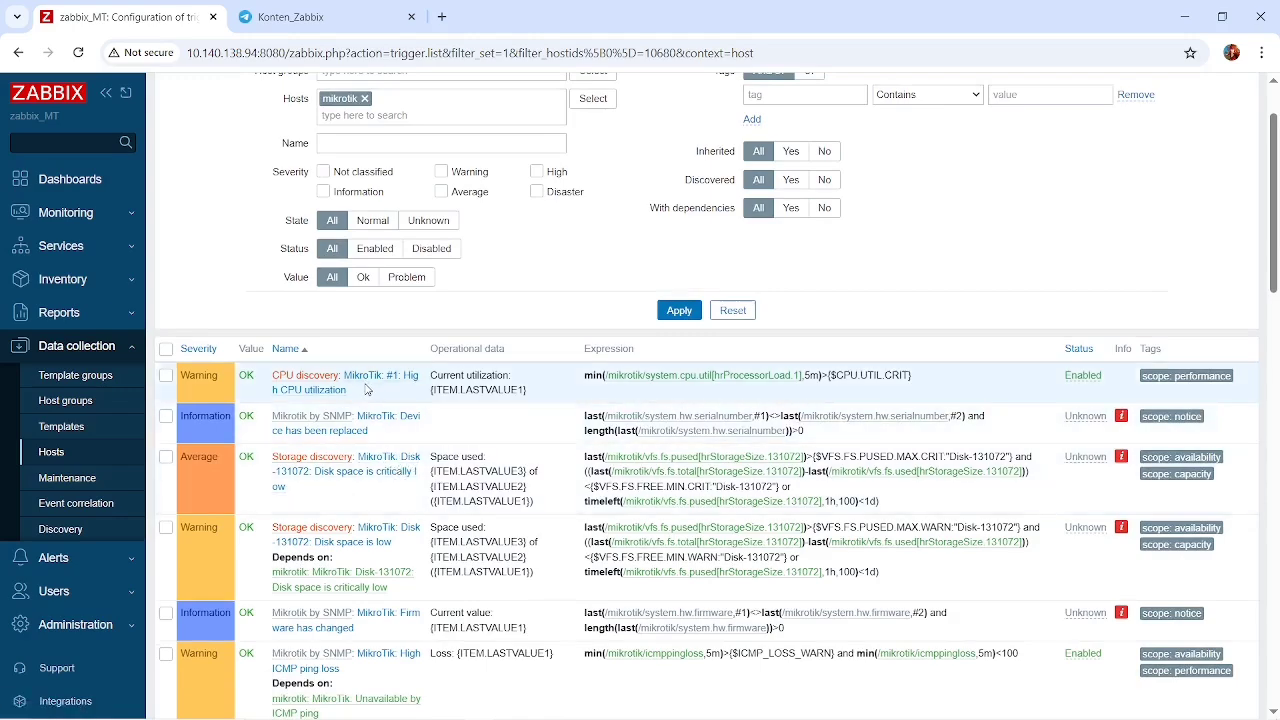
pyautogui.scroll(-1, 435, 427)
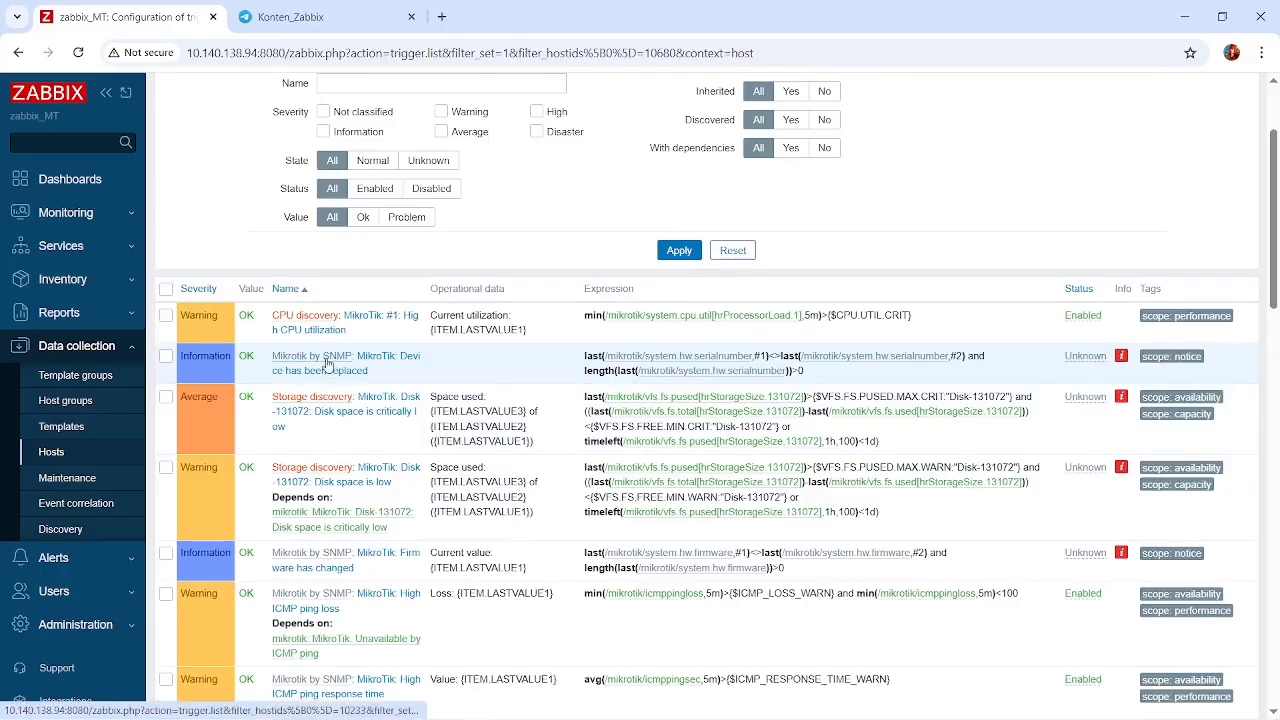
pyautogui.scroll(-2, 345, 415)
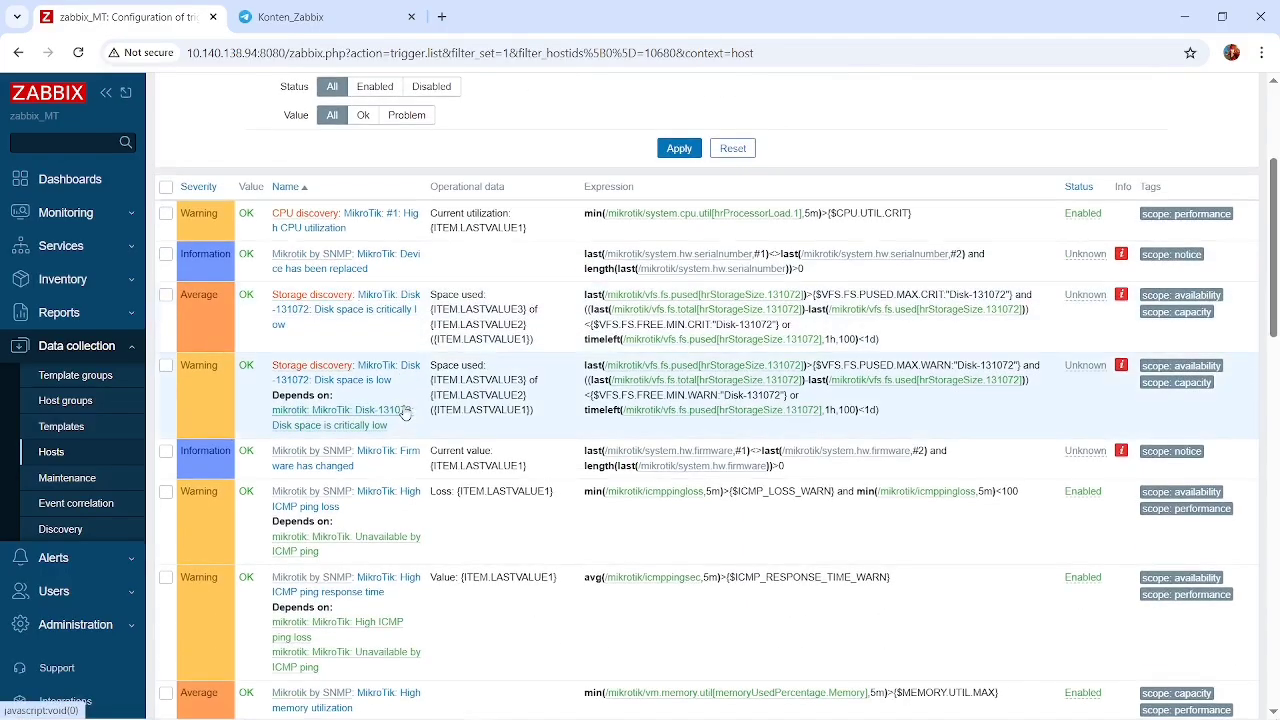
pyautogui.scroll(-1, 360, 458)
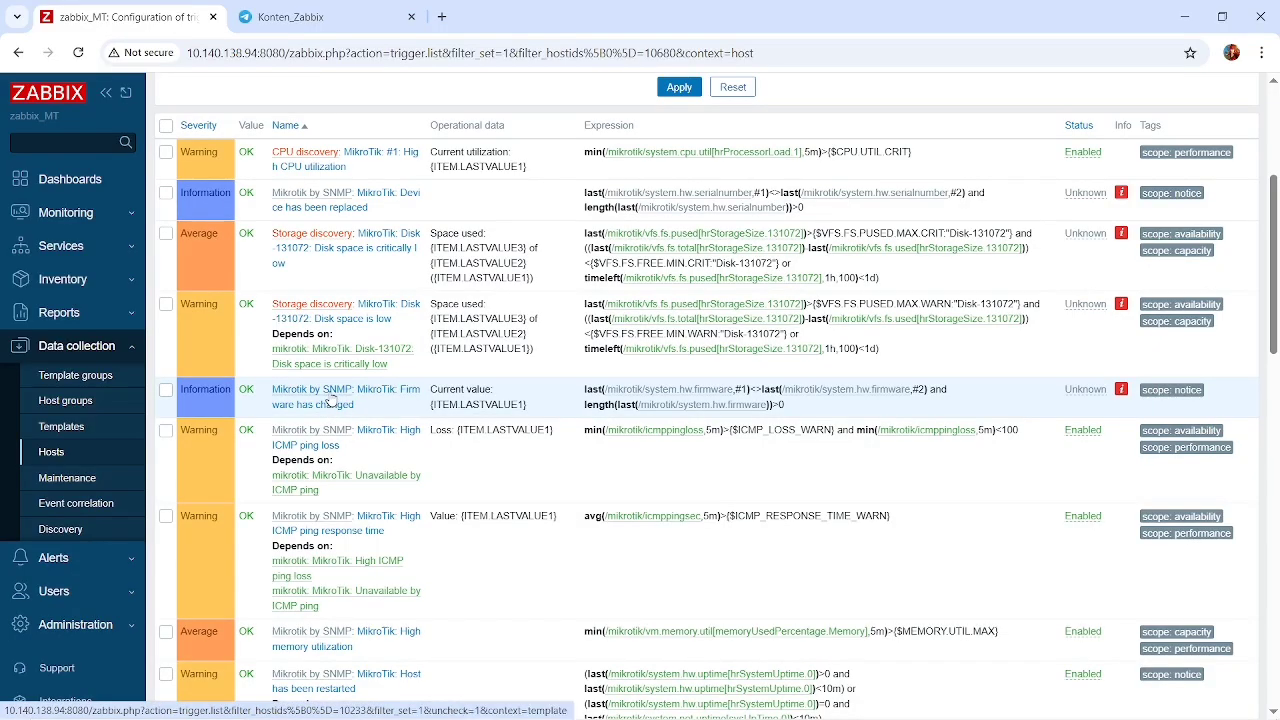
pyautogui.scroll(-1, 386, 467)
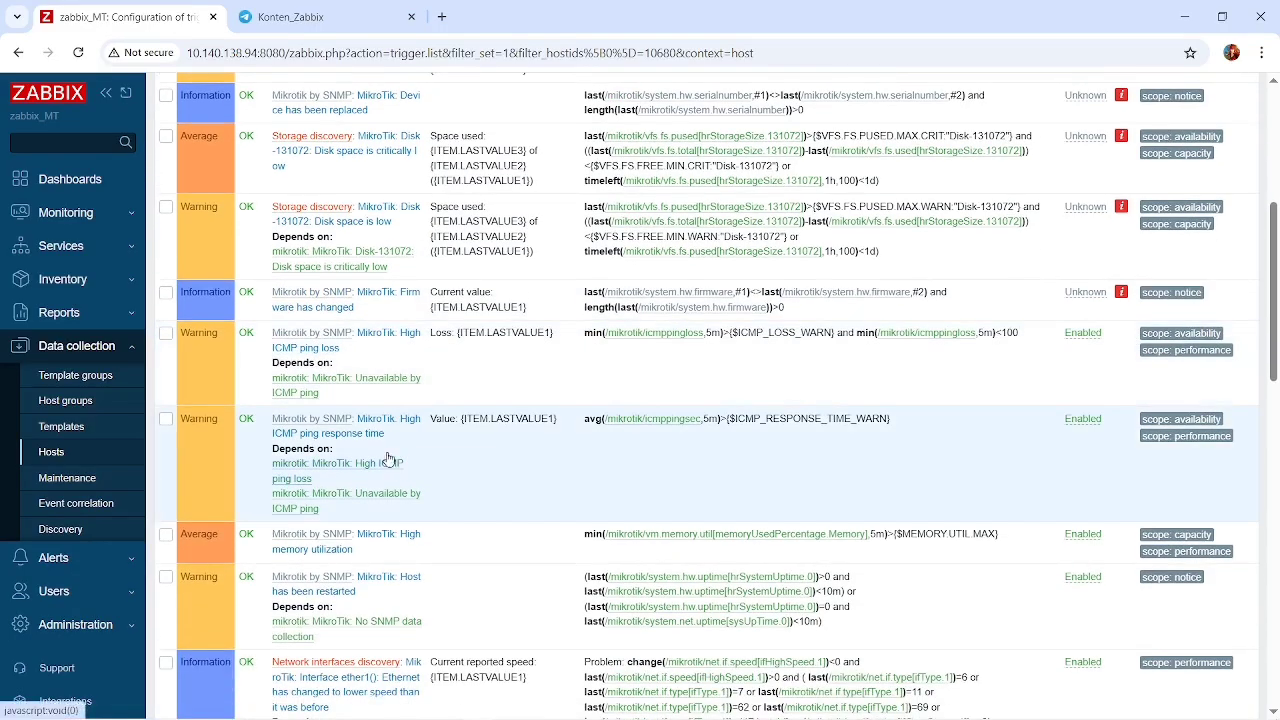
pyautogui.scroll(-1, 314, 330)
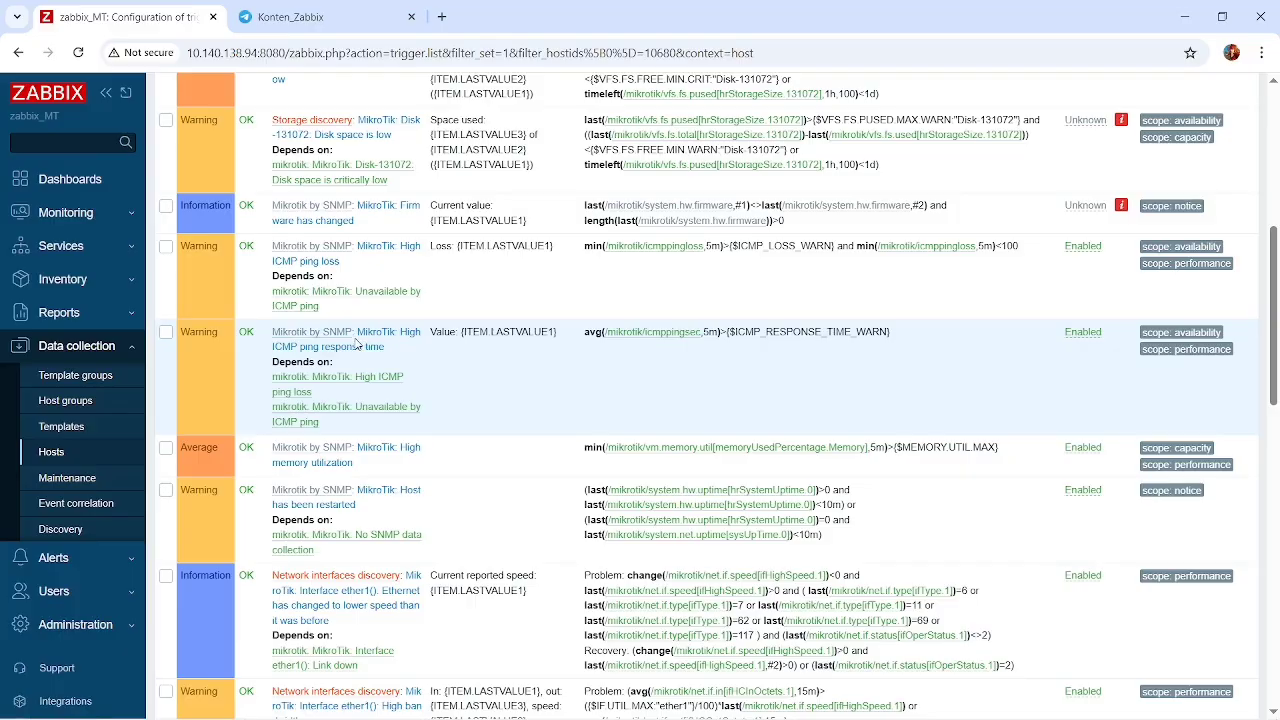
pyautogui.scroll(-1, 357, 344)
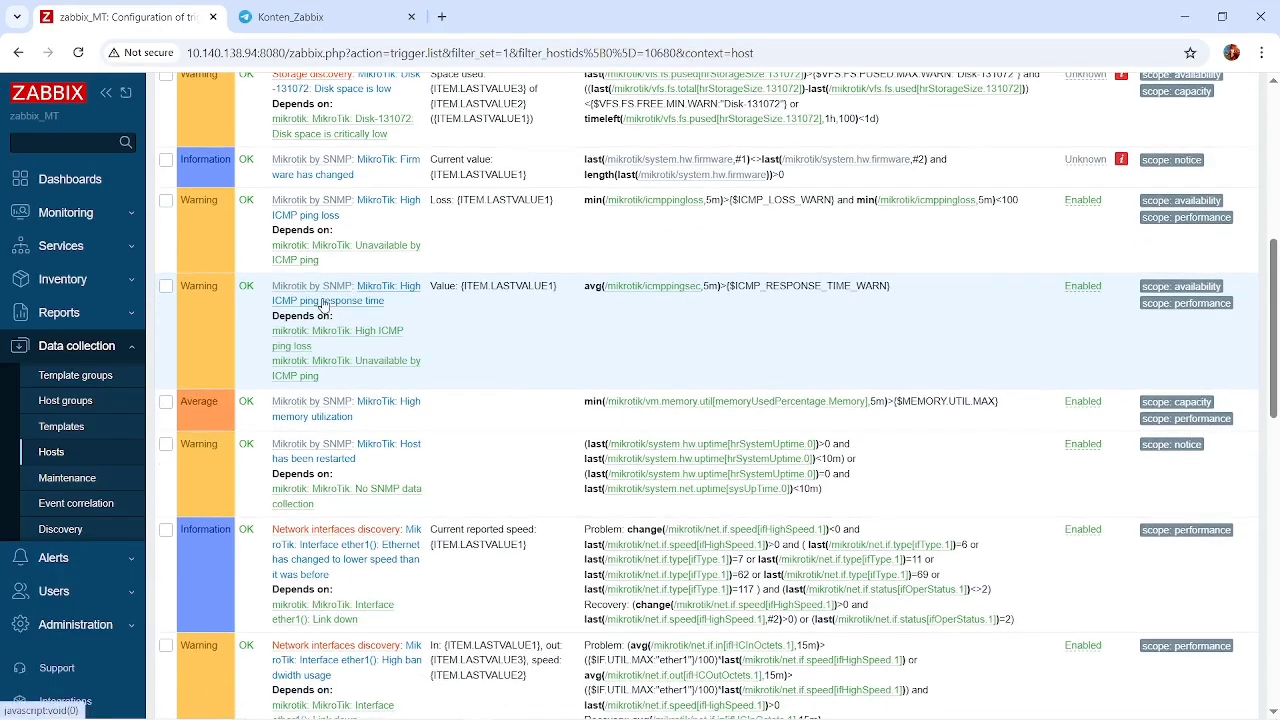
pyautogui.scroll(-2, 370, 328)
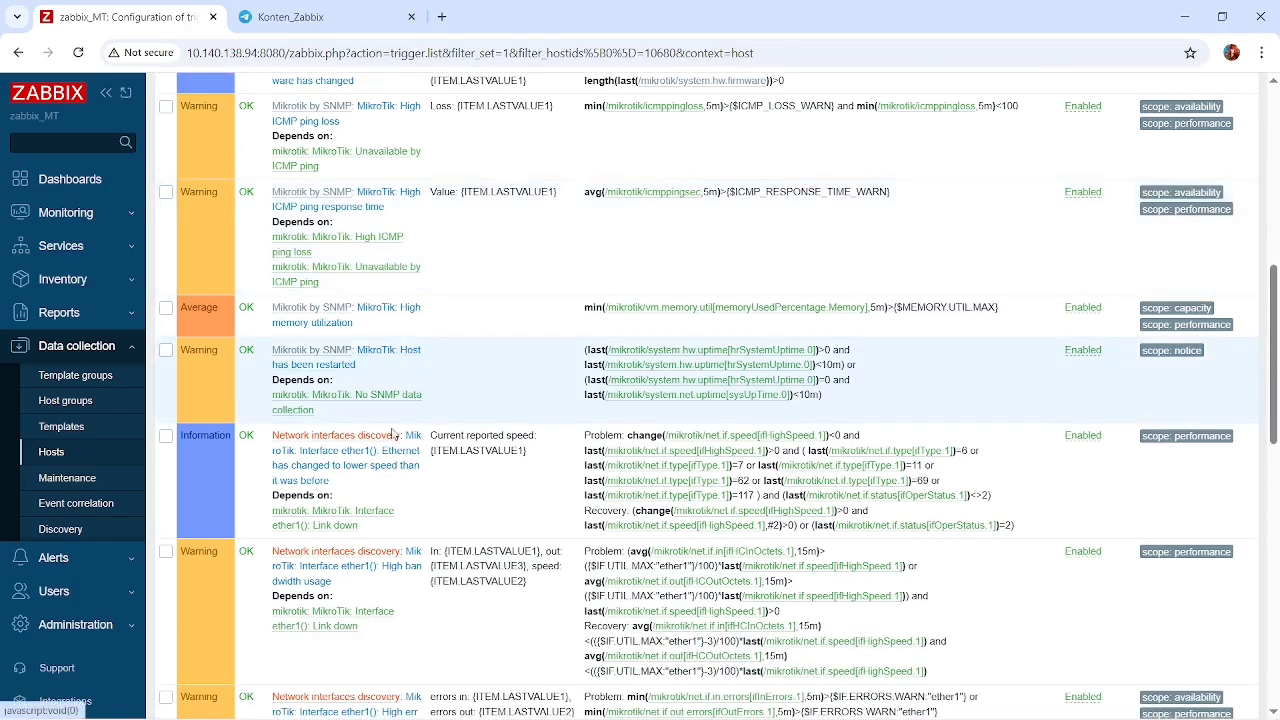
pyautogui.scroll(-3, 330, 370)
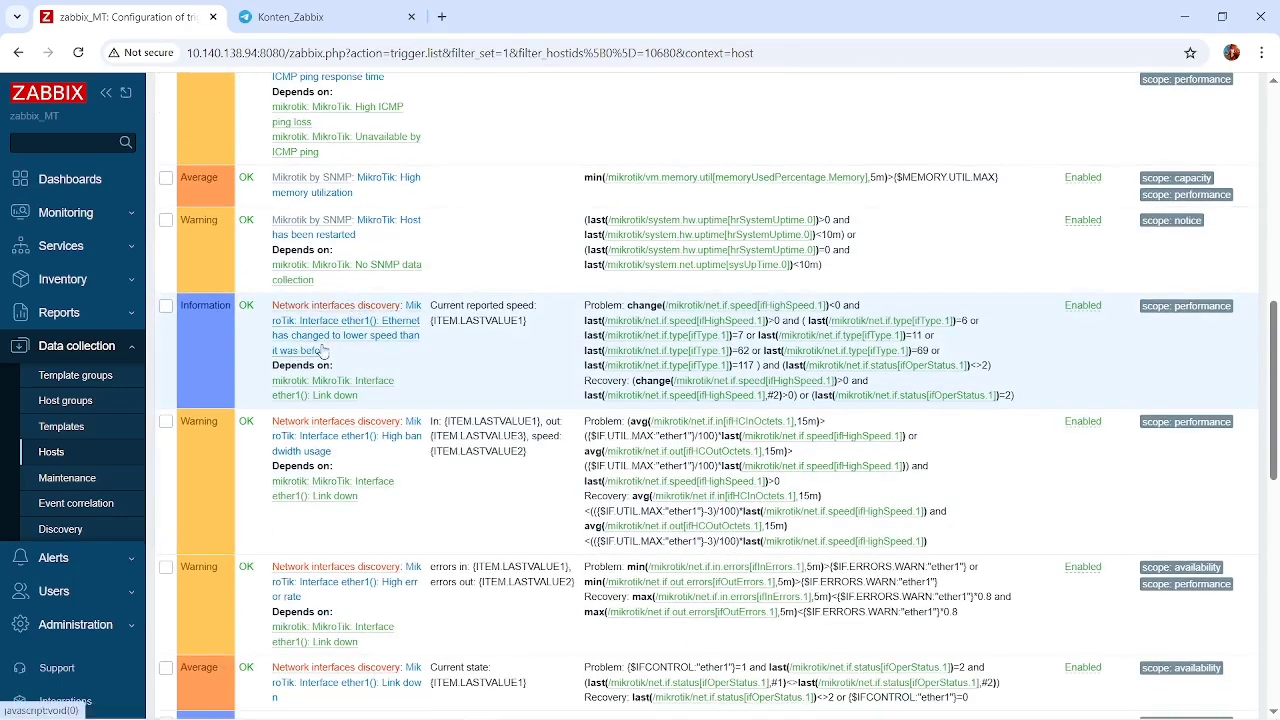
pyautogui.scroll(-1, 370, 358)
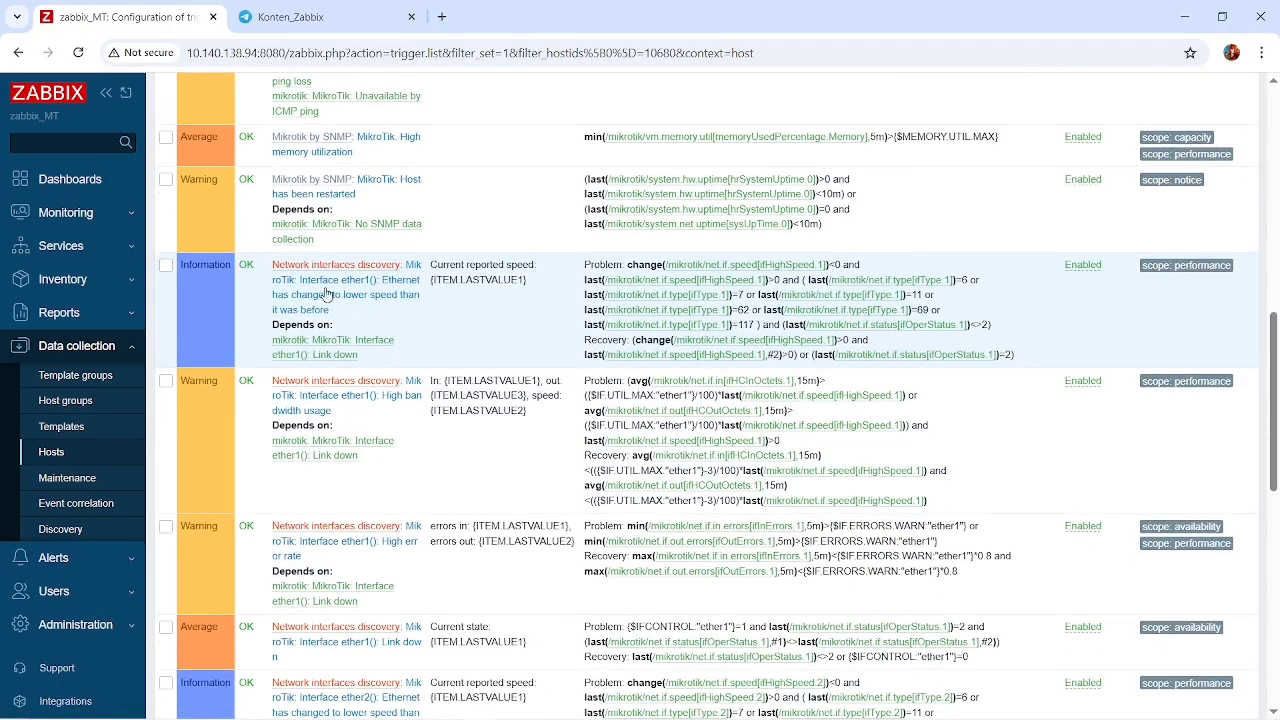
pyautogui.scroll(-6, 360, 386)
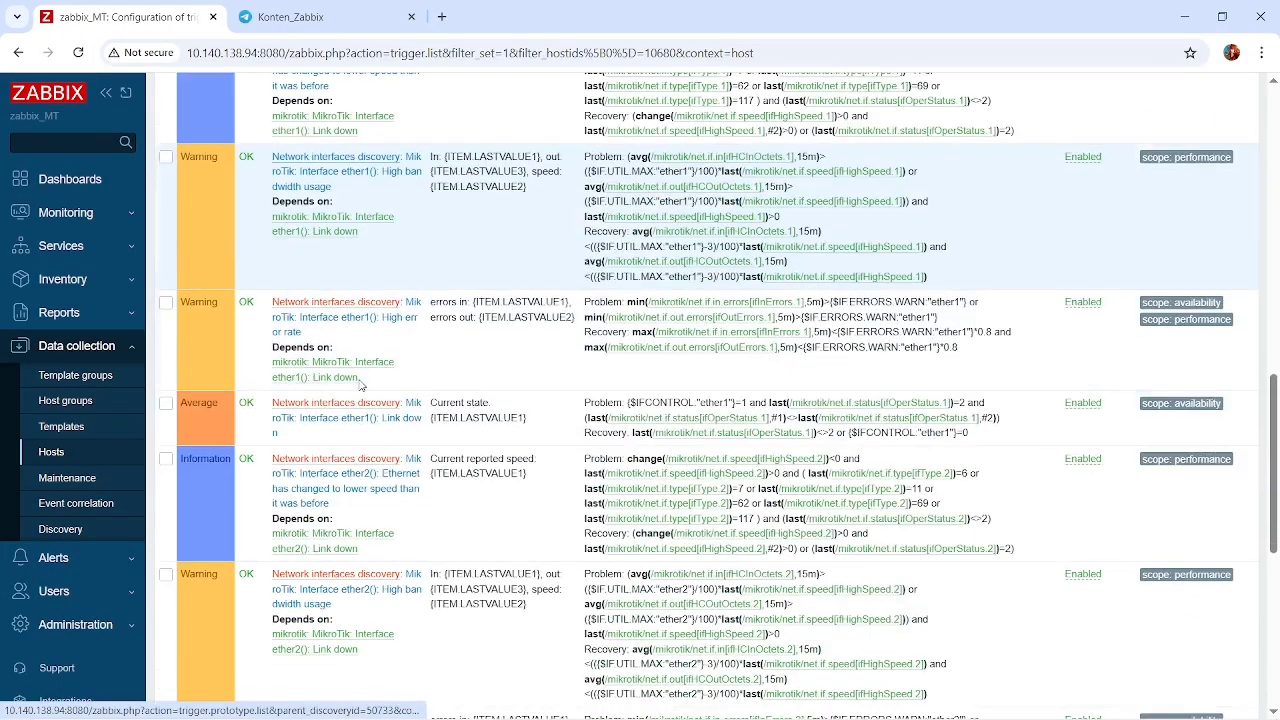
pyautogui.scroll(-2, 360, 386)
pyautogui.scroll(10, 360, 380)
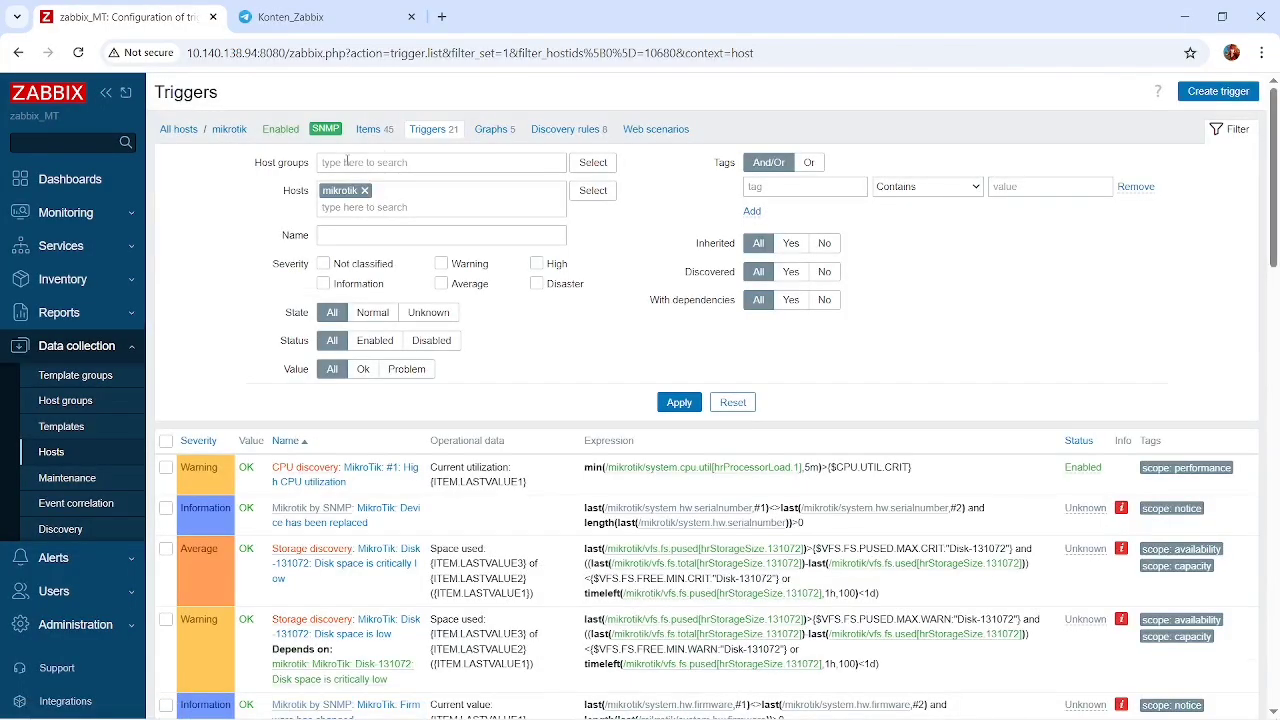
# Look through the mikrotik host's graph list and CPU discovery rule, and check the host's web scenarios.
pyautogui.click(501, 140)
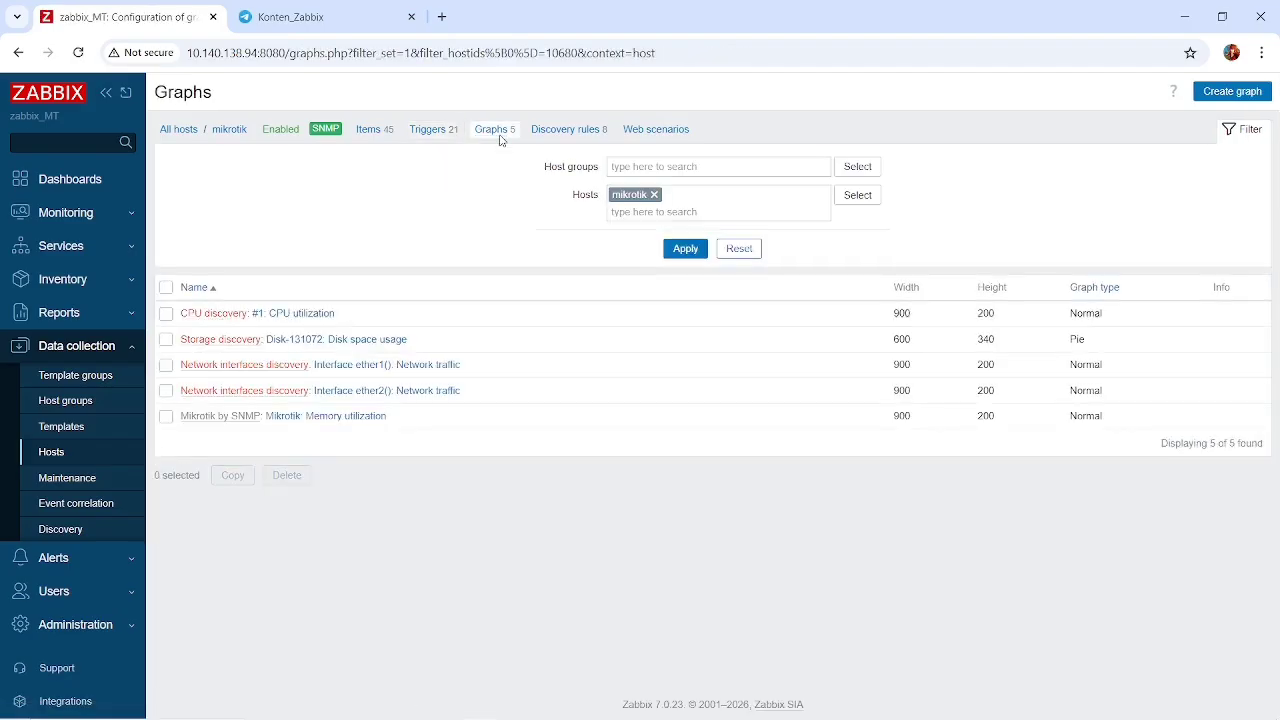
pyautogui.click(208, 314)
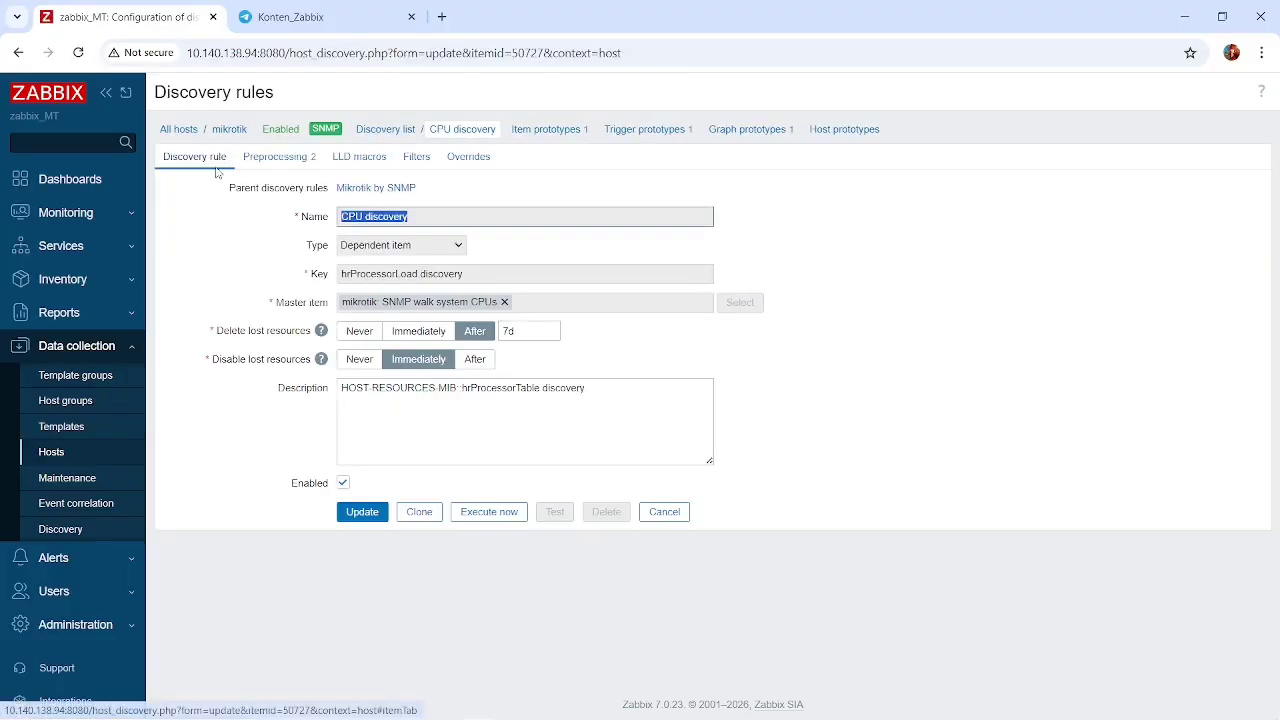
pyautogui.click(52, 453)
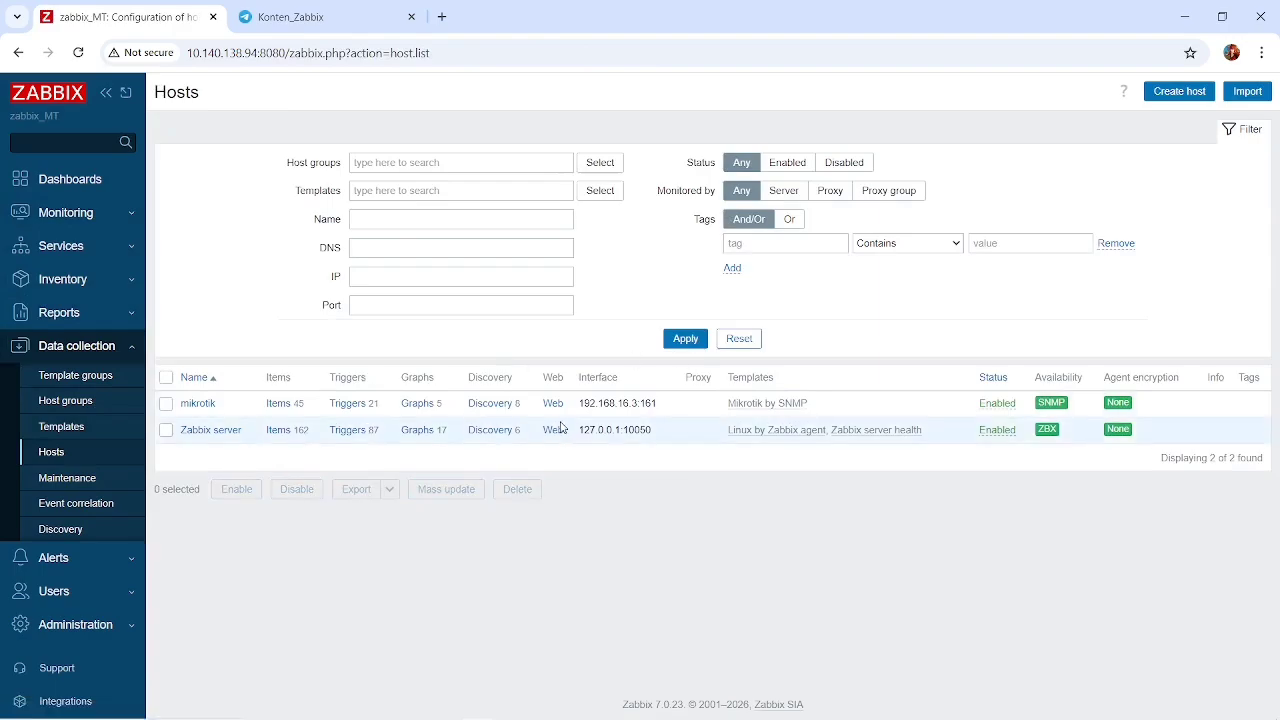
pyautogui.click(554, 405)
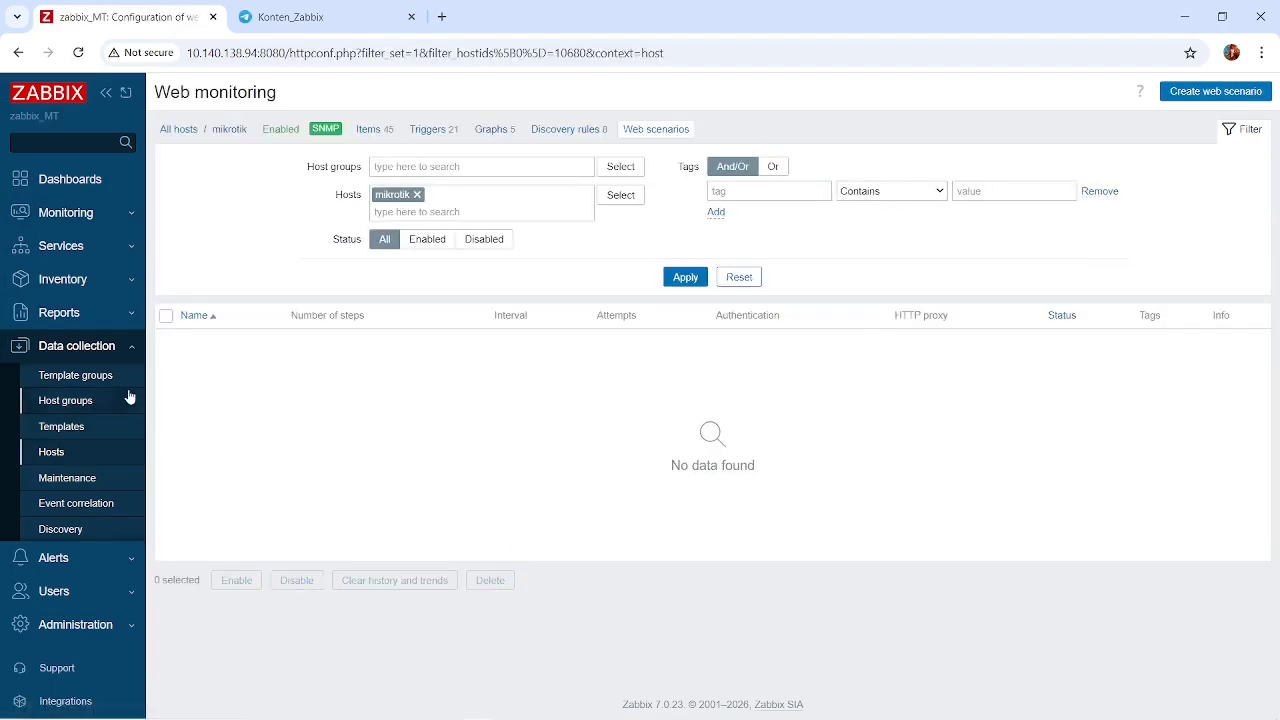
# Open the mikrotik host's monitoring graphs and examine the CPU utilization, disk space usage, ether1 and ether2 network traffic, and memory utilization charts.
pyautogui.click(94, 226)
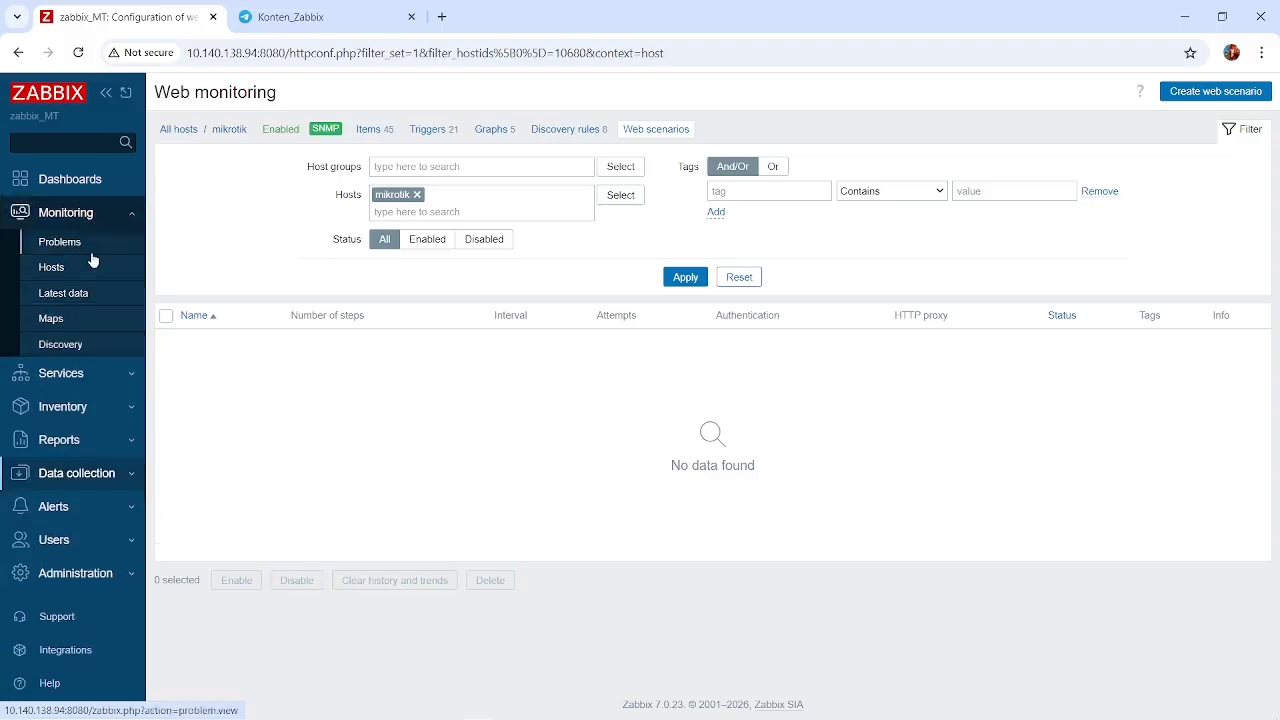
pyautogui.click(68, 274)
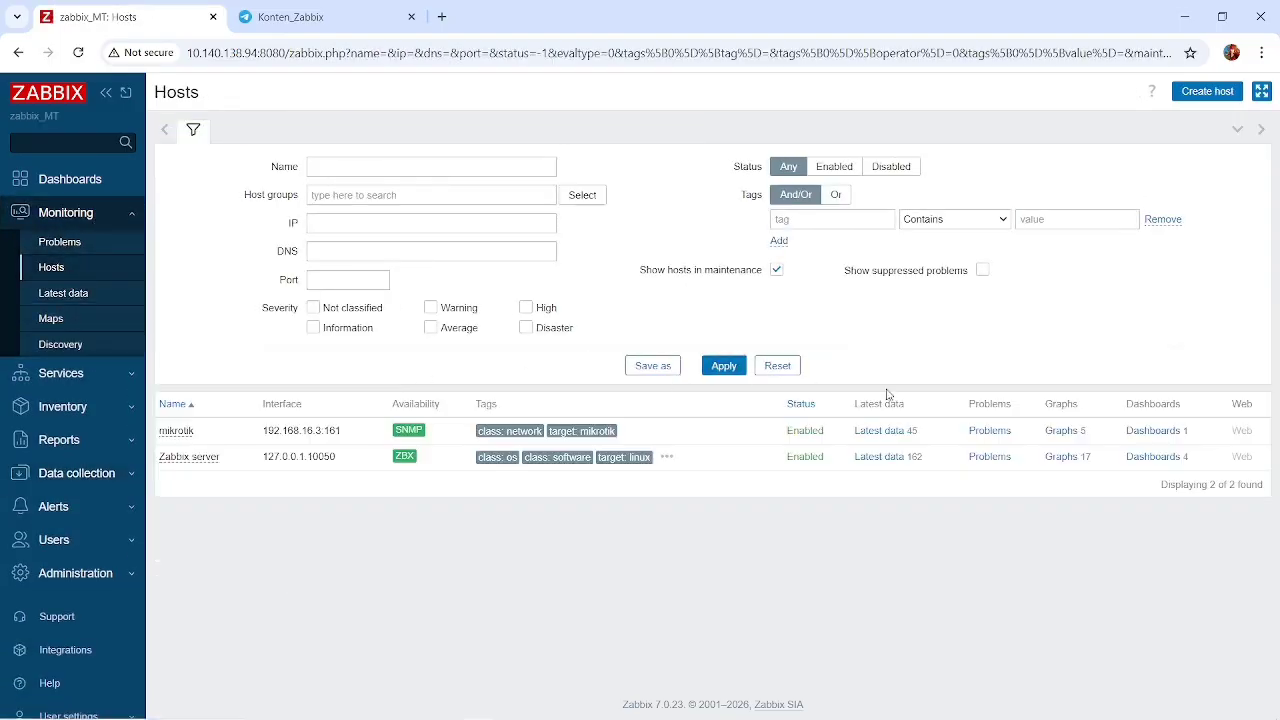
pyautogui.click(1063, 431)
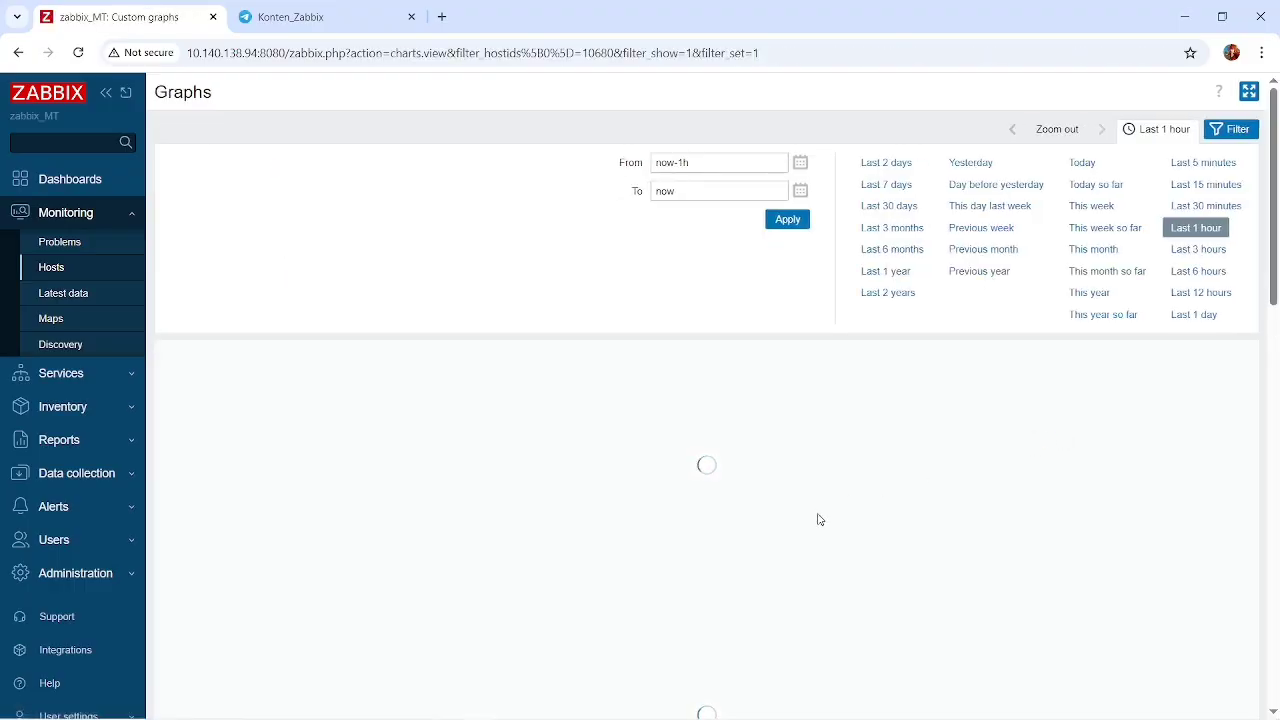
pyautogui.scroll(-2, 818, 518)
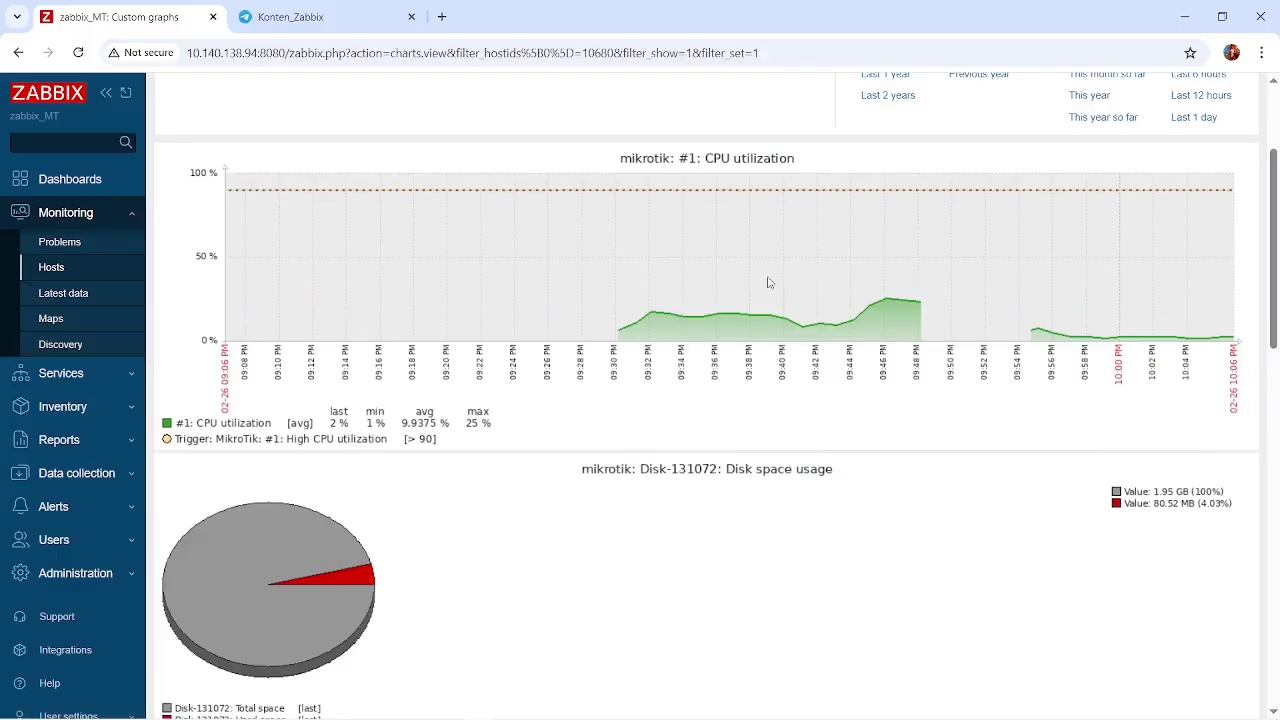
pyautogui.scroll(-2, 910, 302)
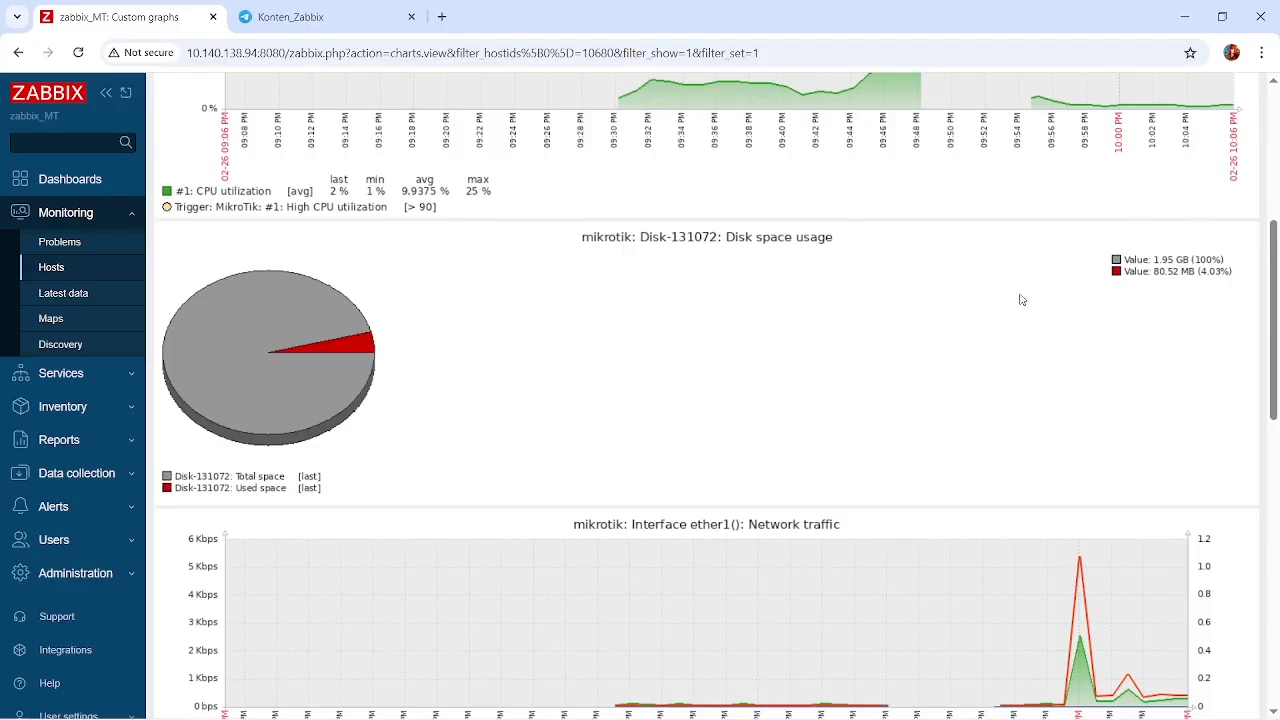
pyautogui.scroll(-1, 1021, 299)
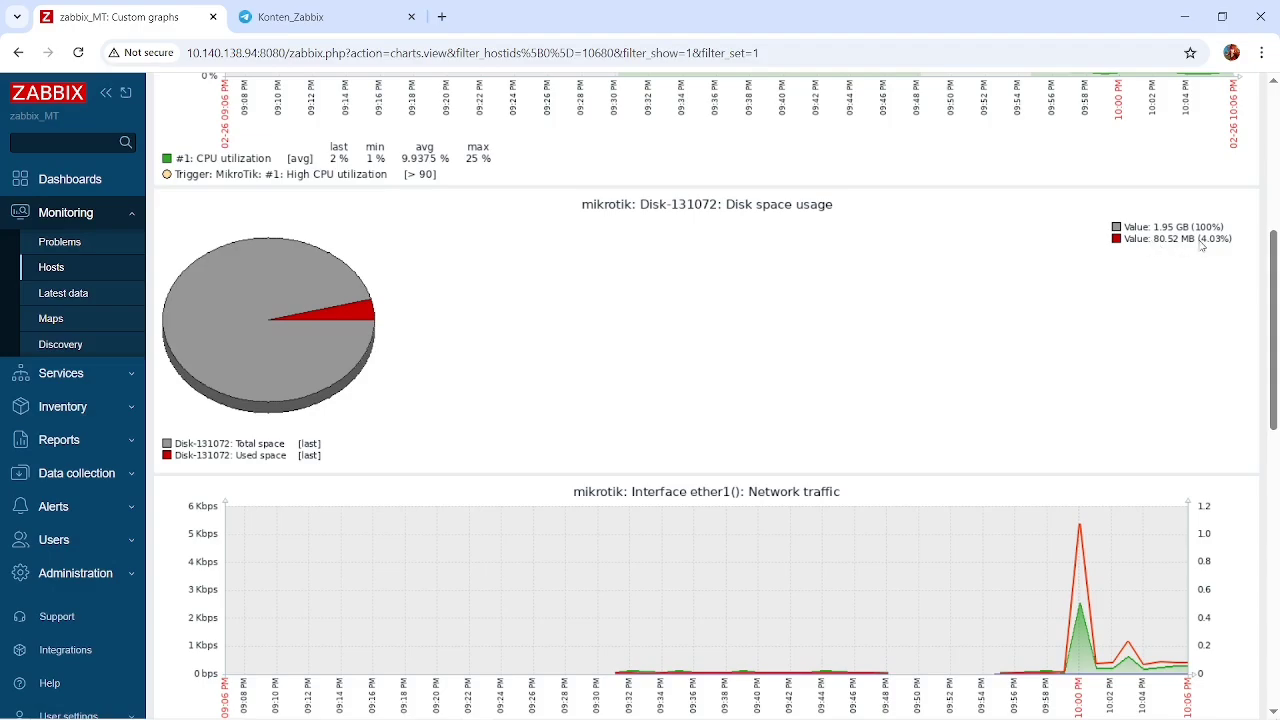
pyautogui.scroll(-3, 1157, 251)
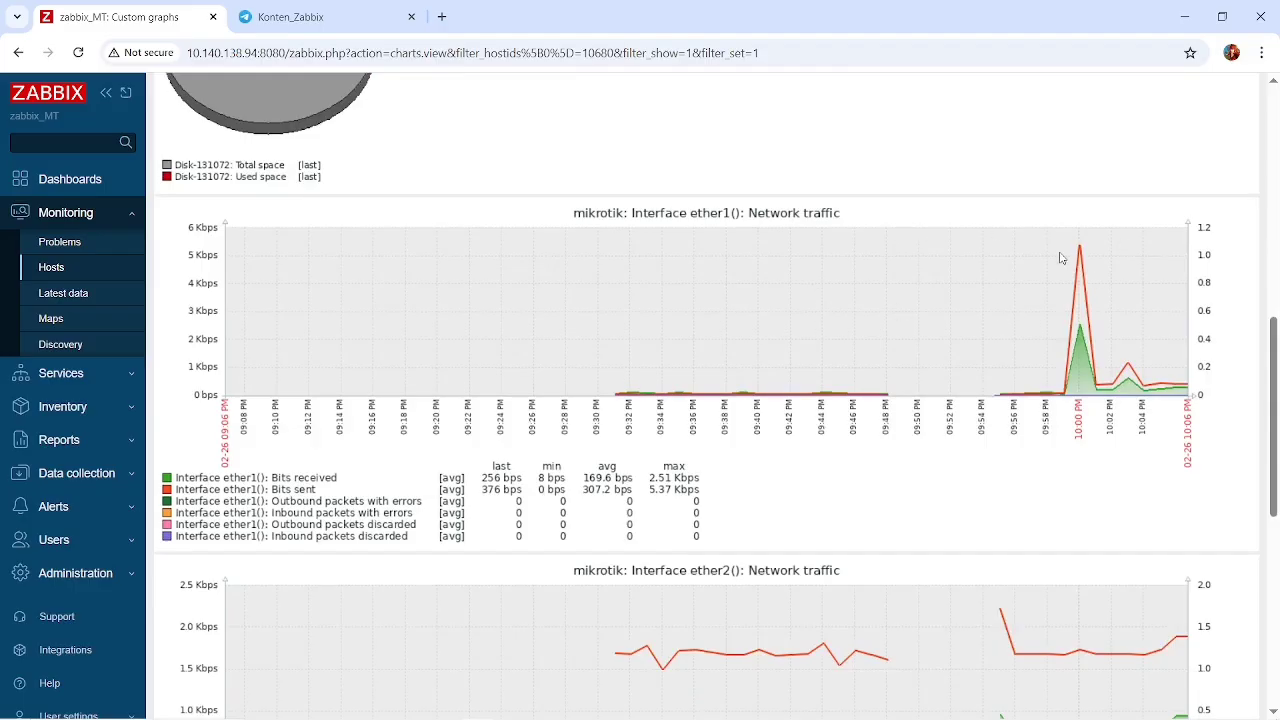
pyautogui.scroll(-1, 1064, 258)
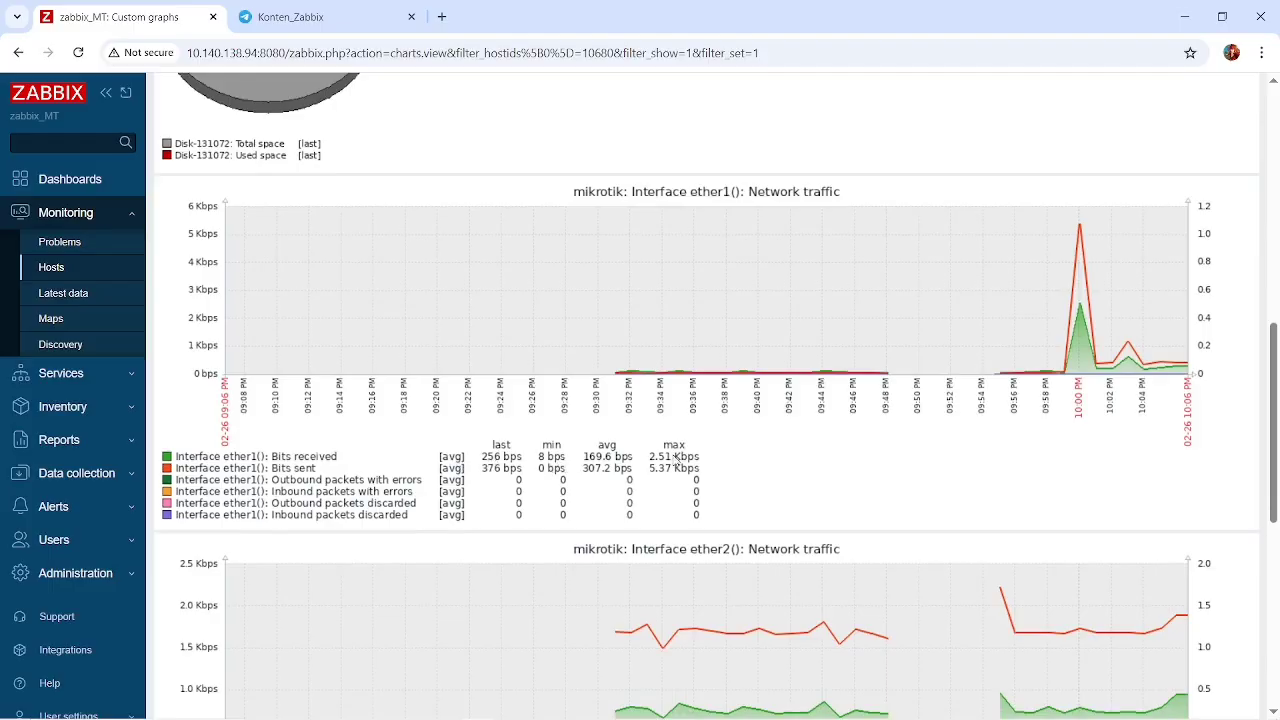
pyautogui.scroll(-3, 676, 460)
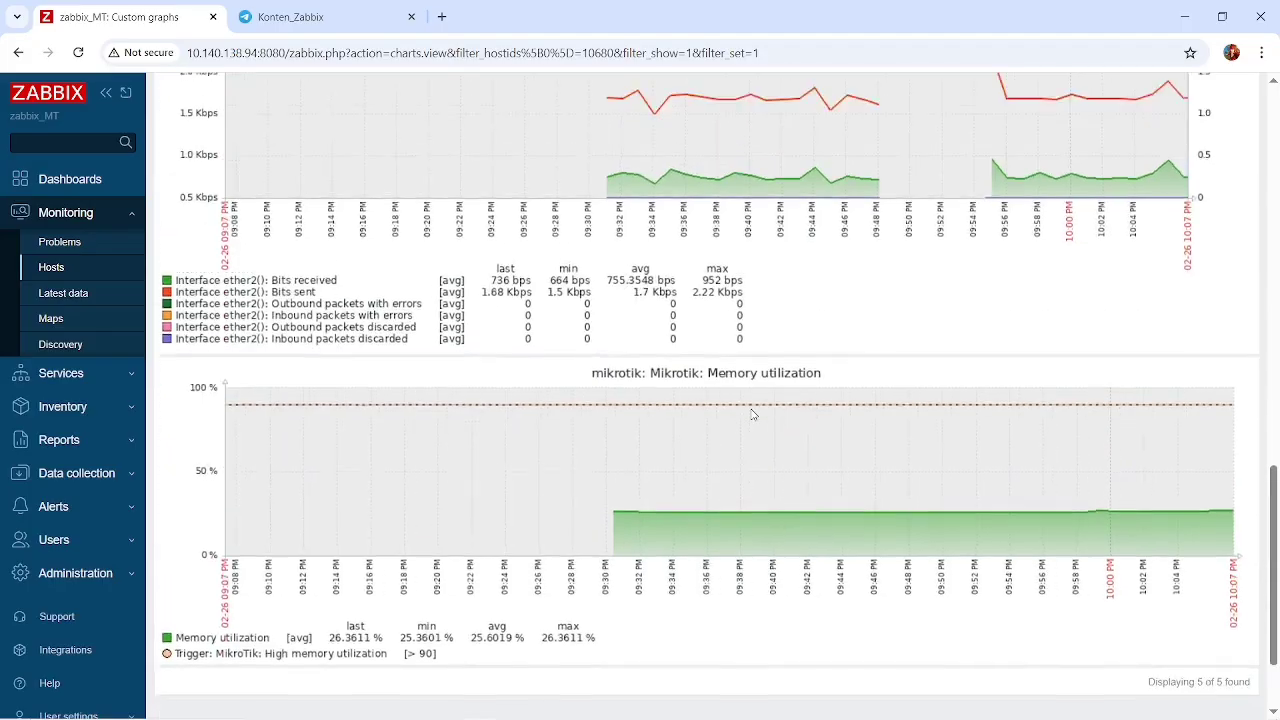
pyautogui.scroll(1, 753, 414)
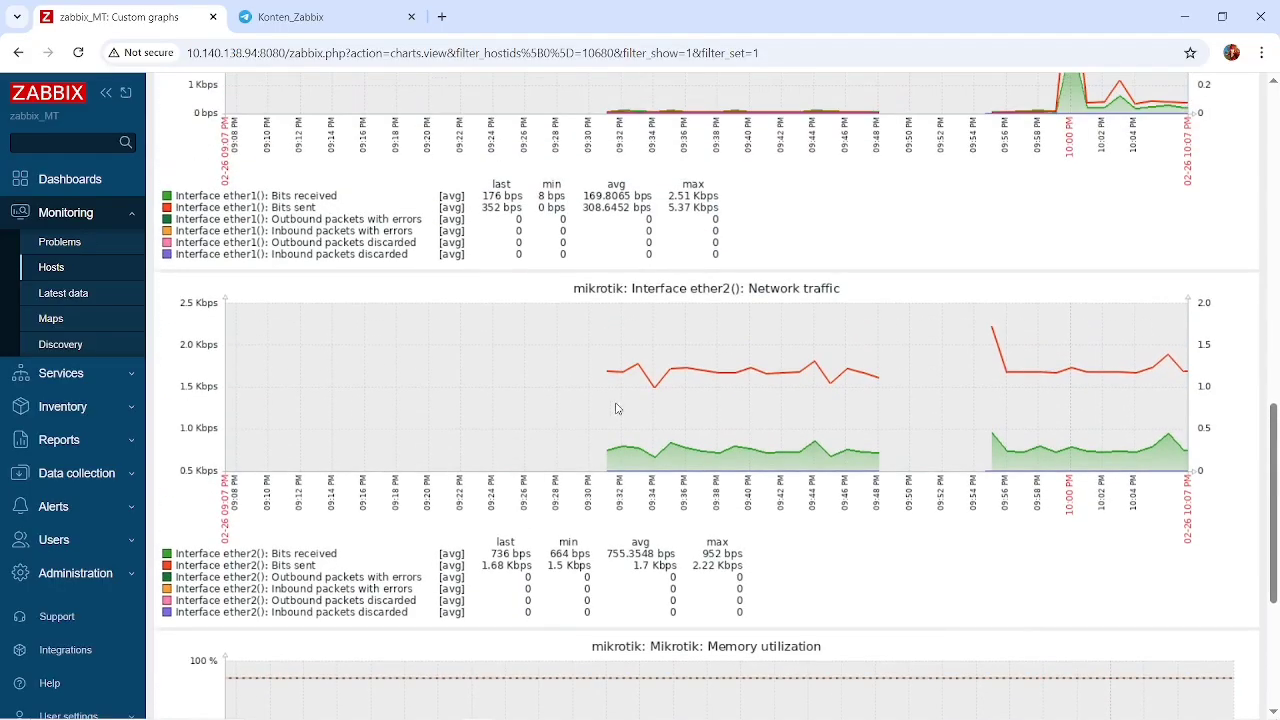
pyautogui.scroll(-1, 616, 408)
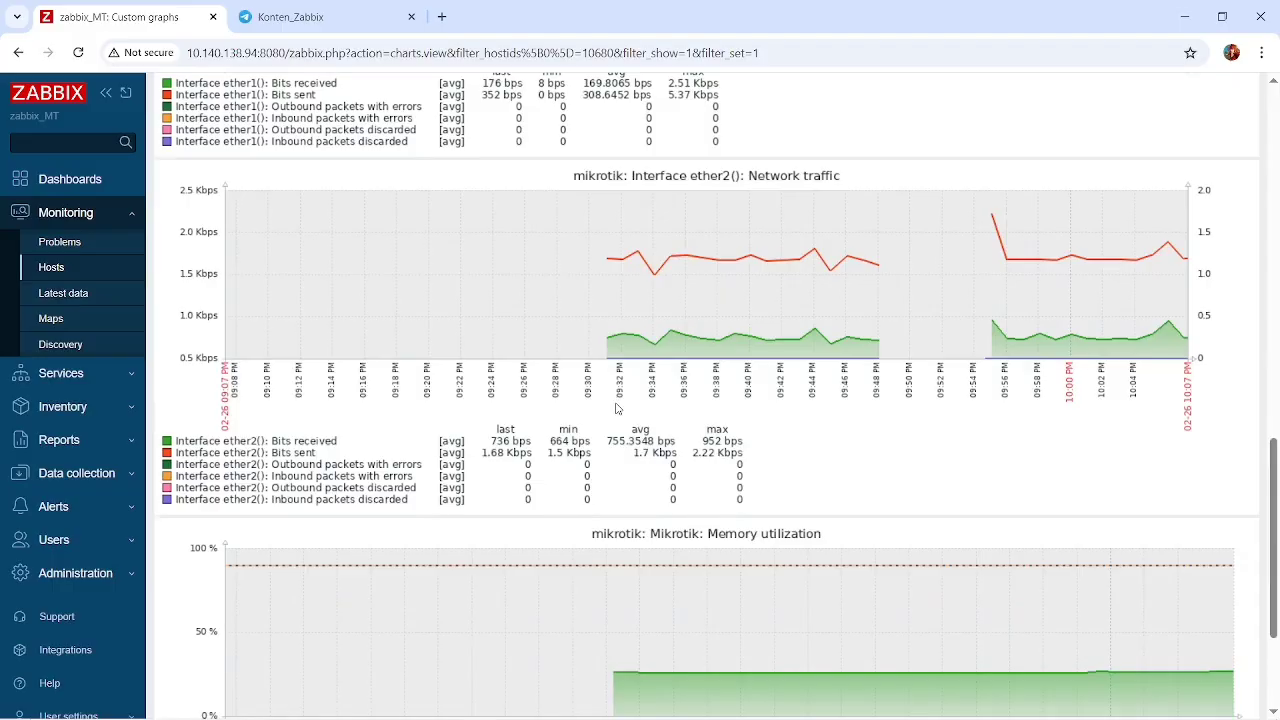
pyautogui.scroll(-1, 616, 408)
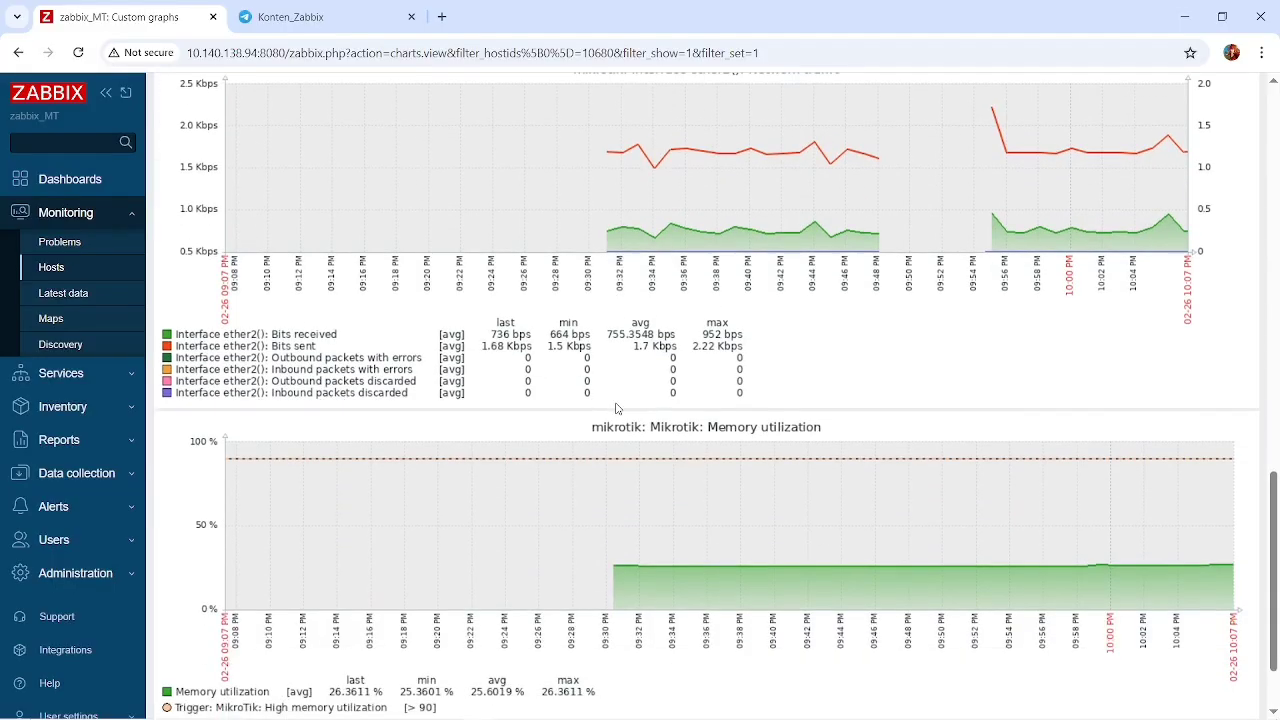
pyautogui.scroll(-1, 616, 408)
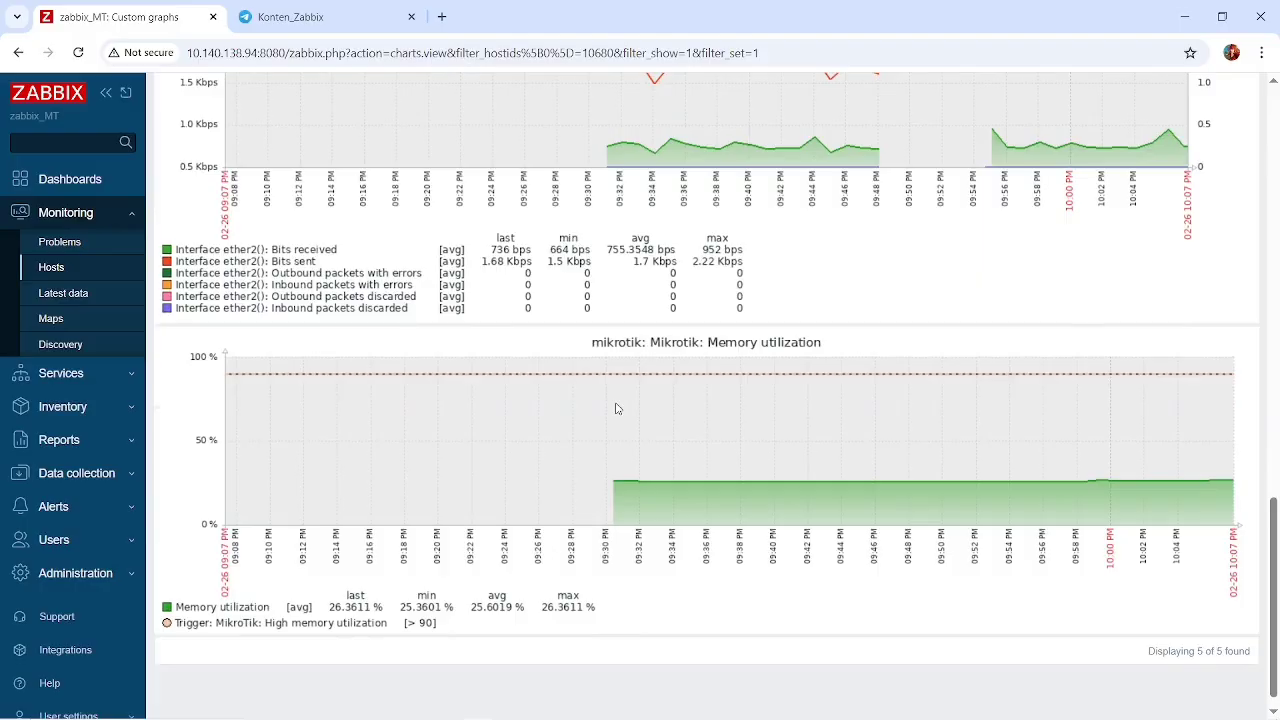
pyautogui.scroll(12, 515, 469)
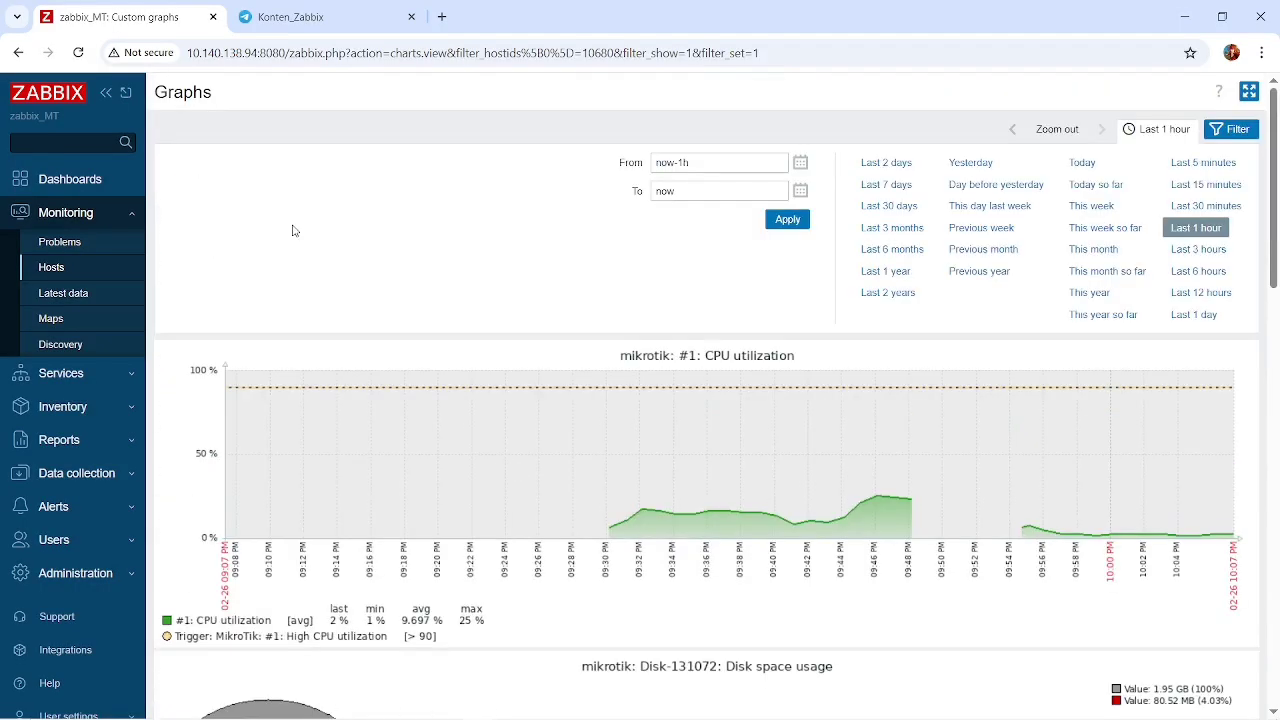
# Open the Zabbix server host's monitoring graphs and examine the filesystem space, enp0s3 and enp0s8 network traffic, CPU and memory charts.
pyautogui.click(78, 270)
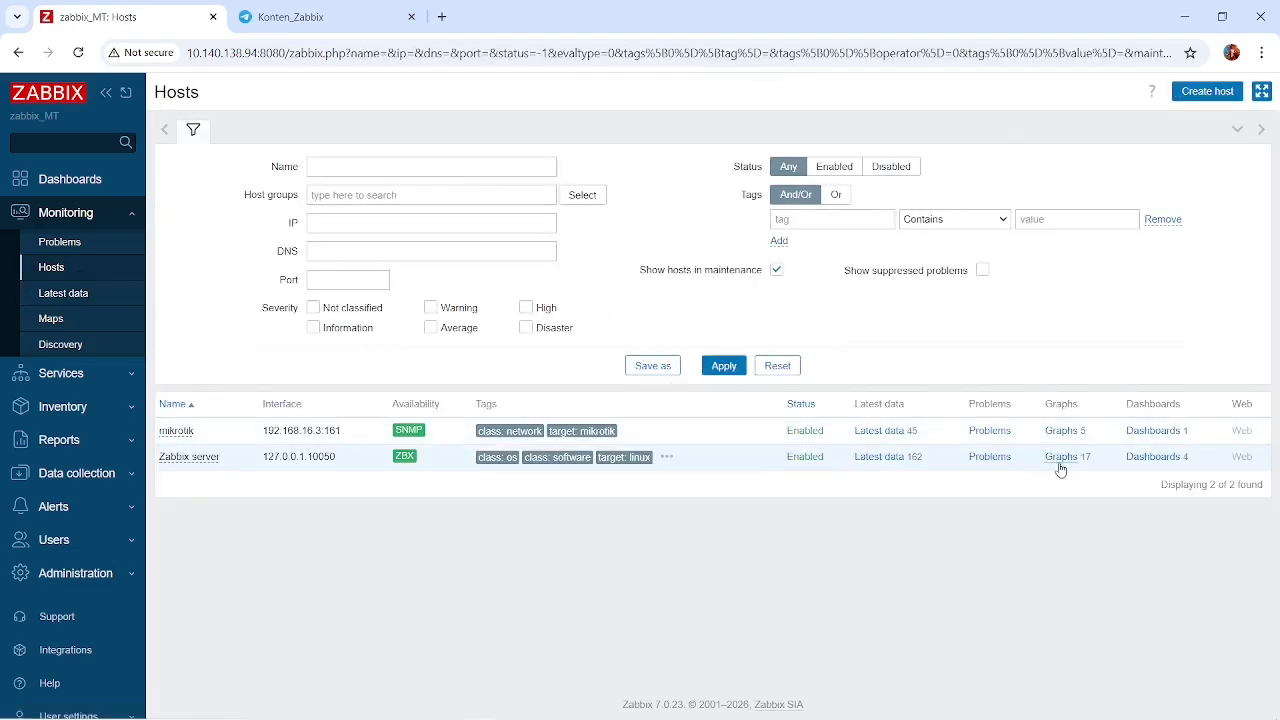
pyautogui.click(1058, 463)
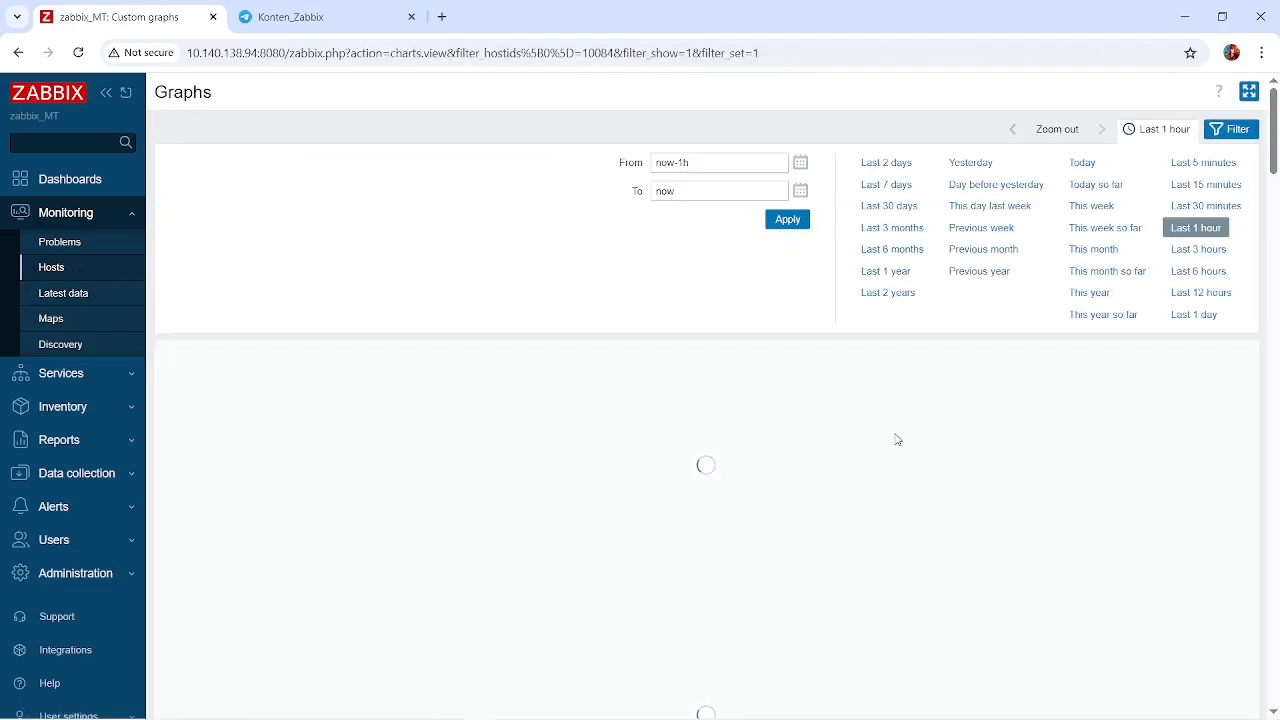
pyautogui.scroll(-1, 820, 426)
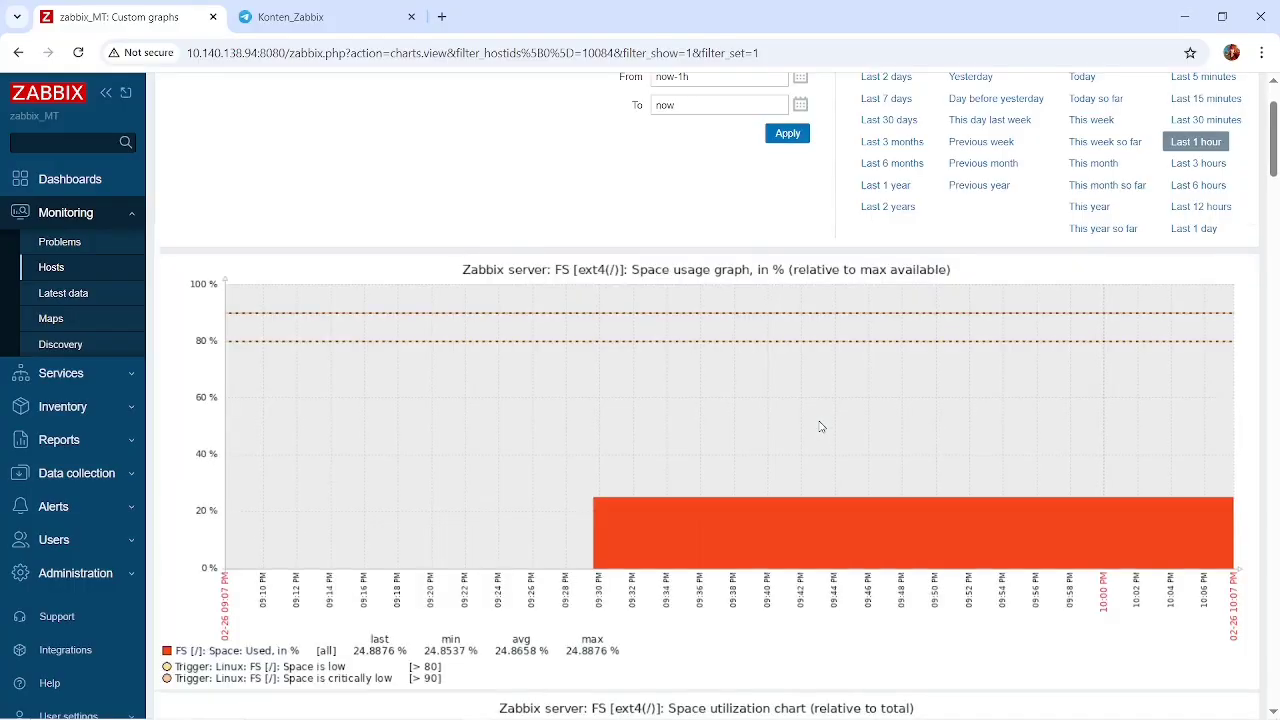
pyautogui.scroll(-1, 820, 426)
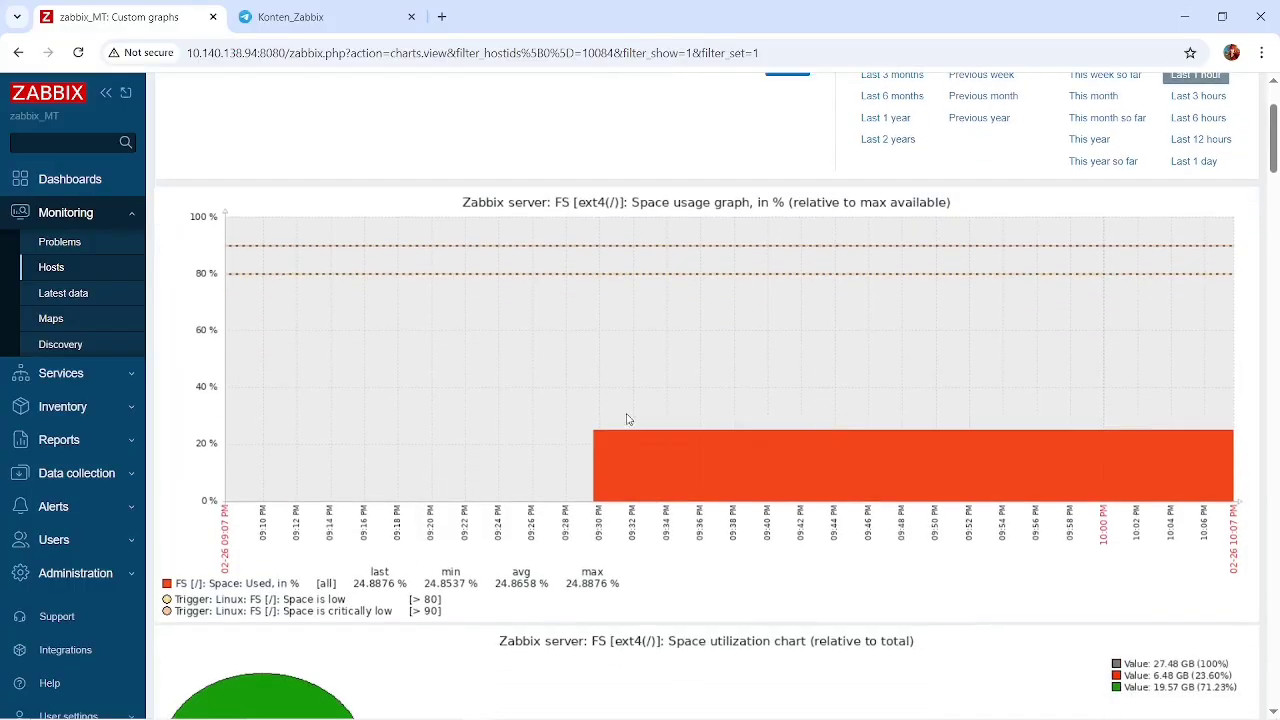
pyautogui.scroll(-4, 616, 410)
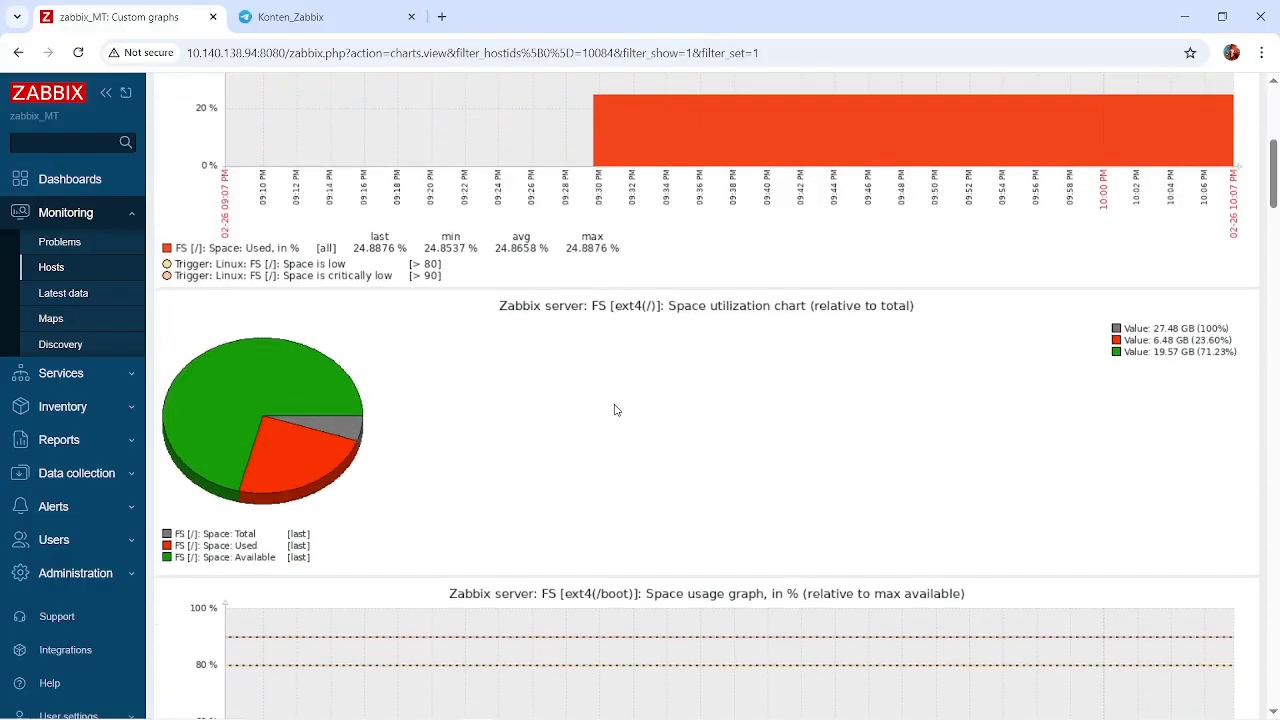
pyautogui.scroll(4, 614, 405)
pyautogui.scroll(-1, 614, 403)
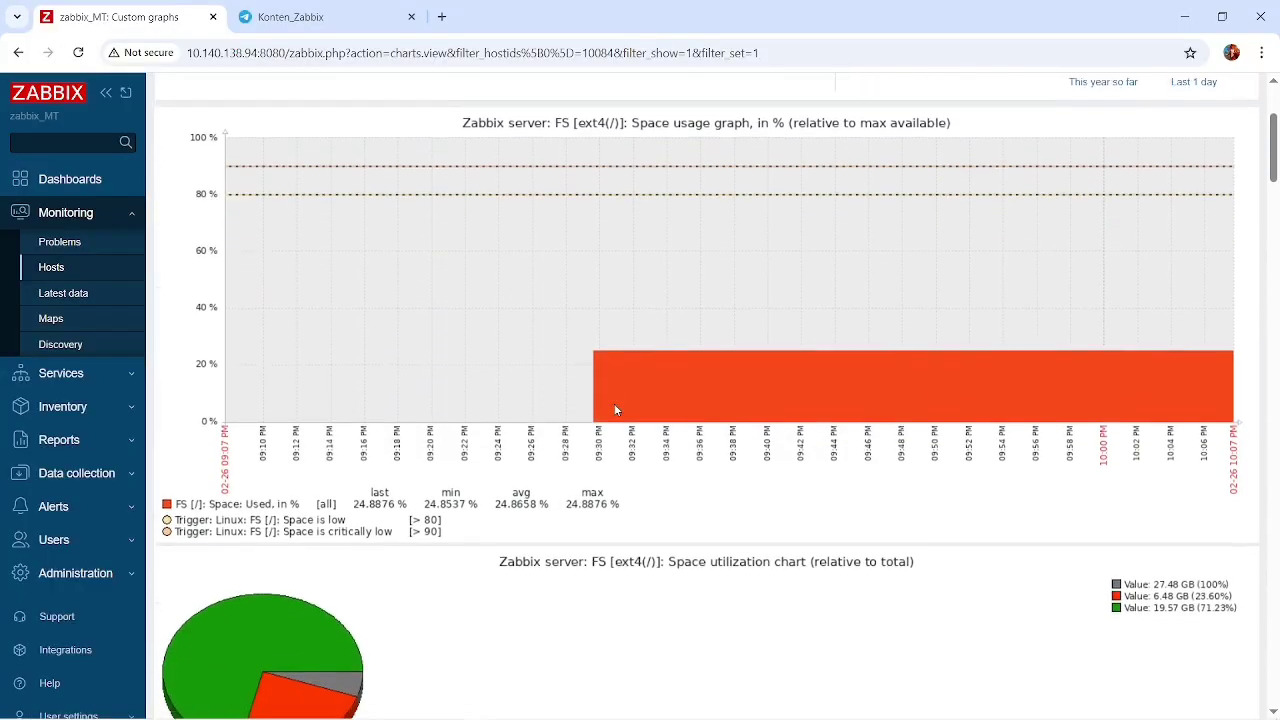
pyautogui.scroll(-6, 616, 409)
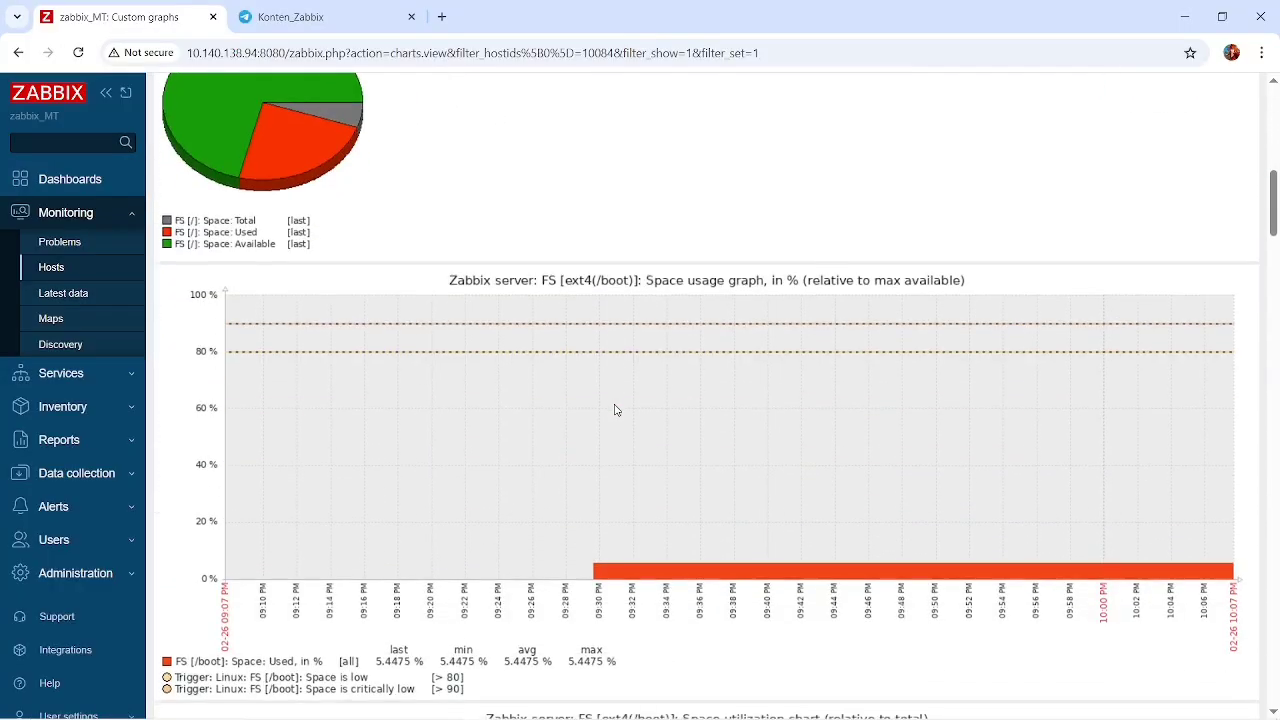
pyautogui.scroll(-1, 616, 410)
pyautogui.scroll(-1, 616, 410)
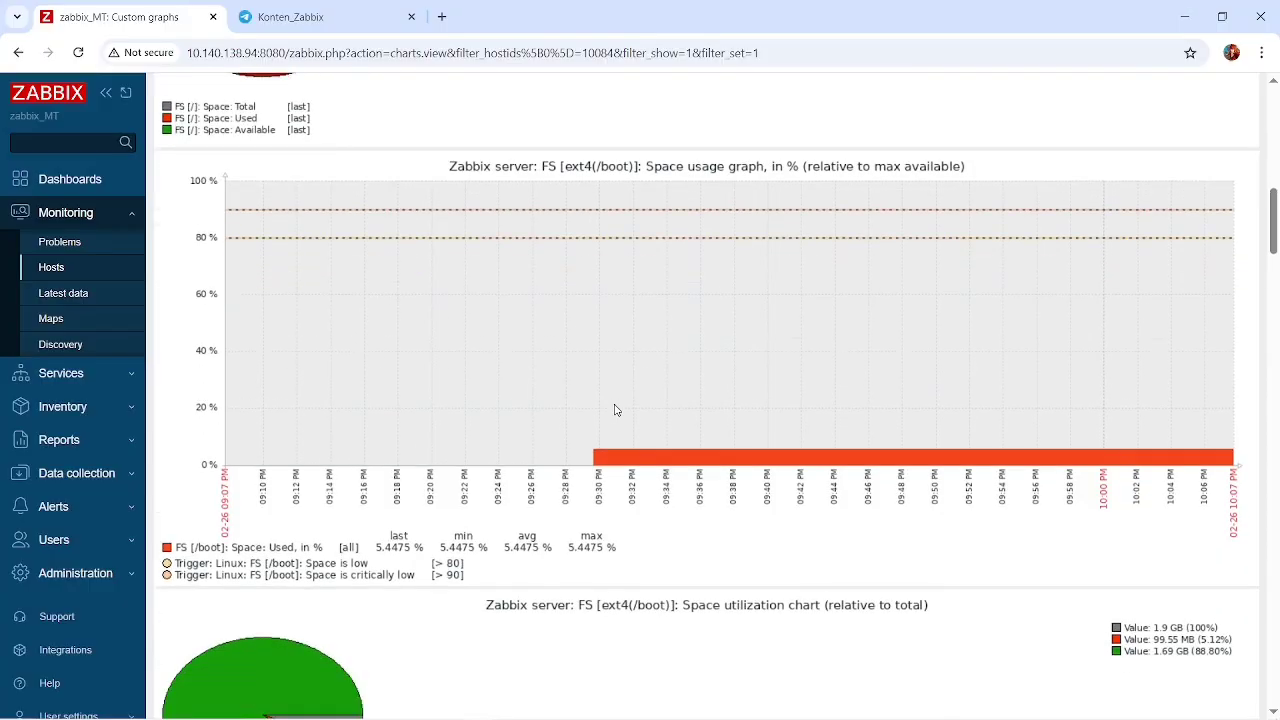
pyautogui.scroll(-5, 616, 410)
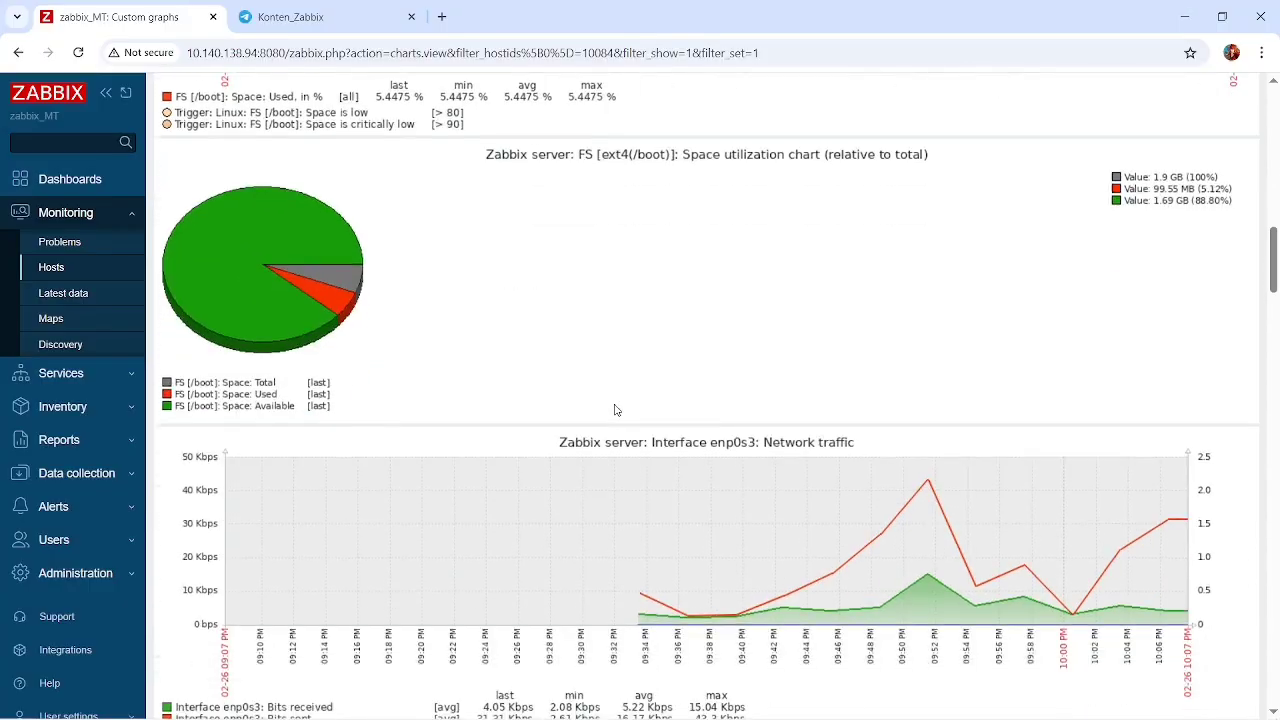
pyautogui.scroll(-6, 616, 410)
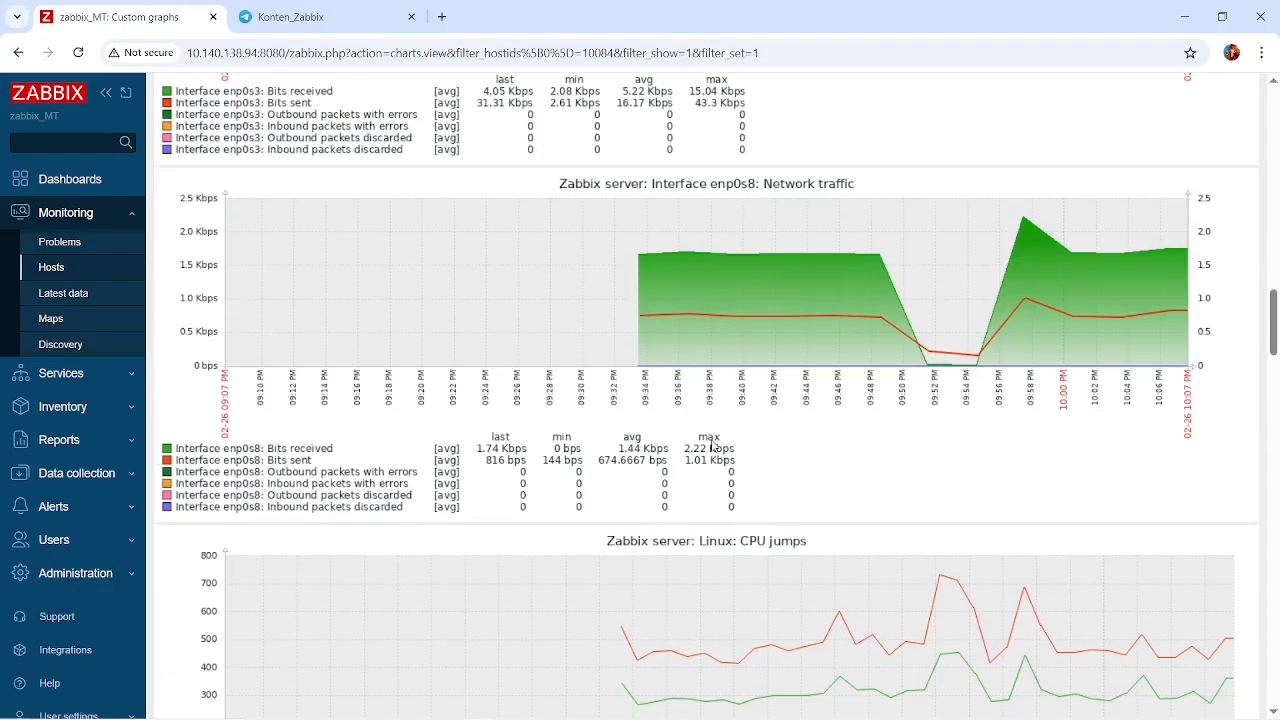
pyautogui.scroll(-4, 711, 447)
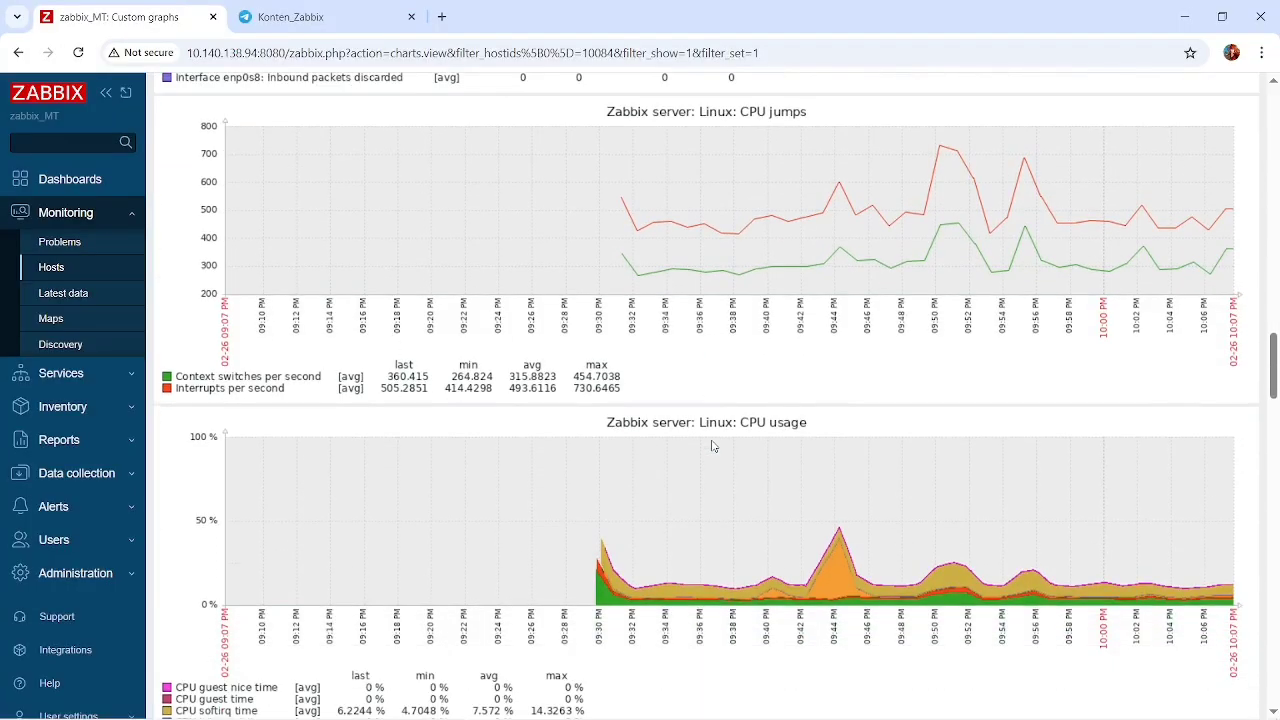
pyautogui.scroll(-5, 713, 446)
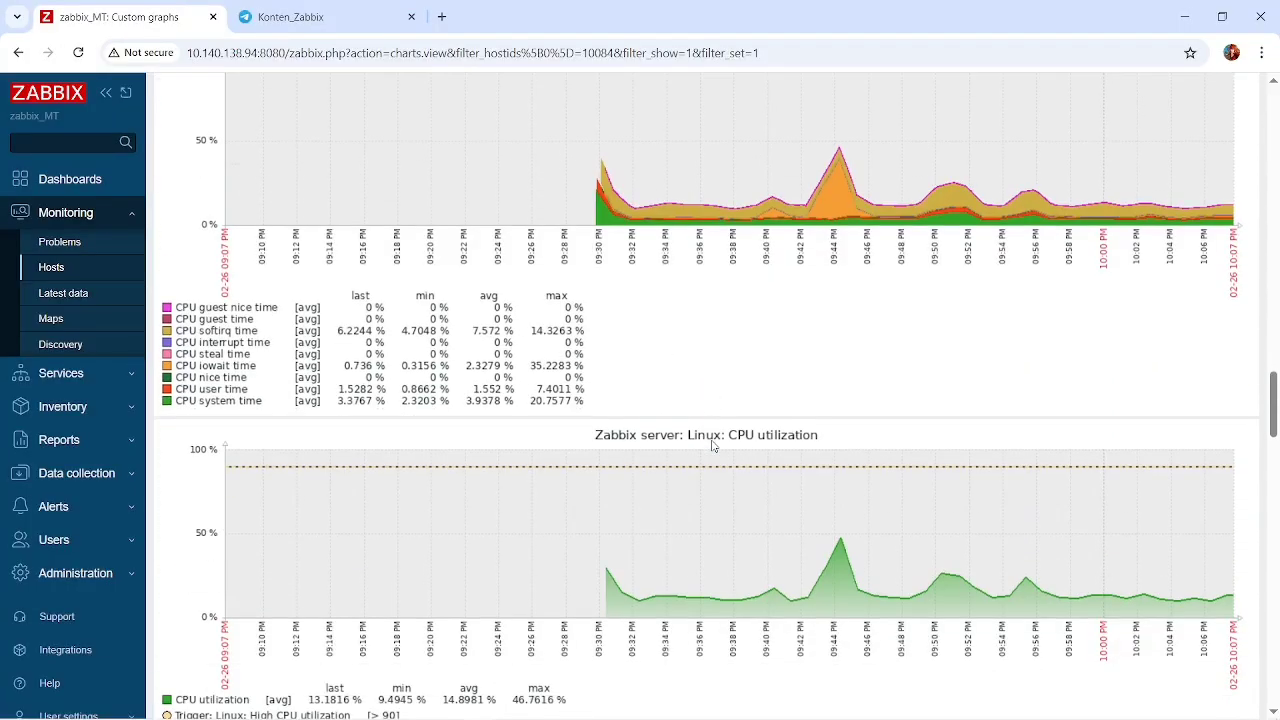
pyautogui.scroll(-5, 713, 446)
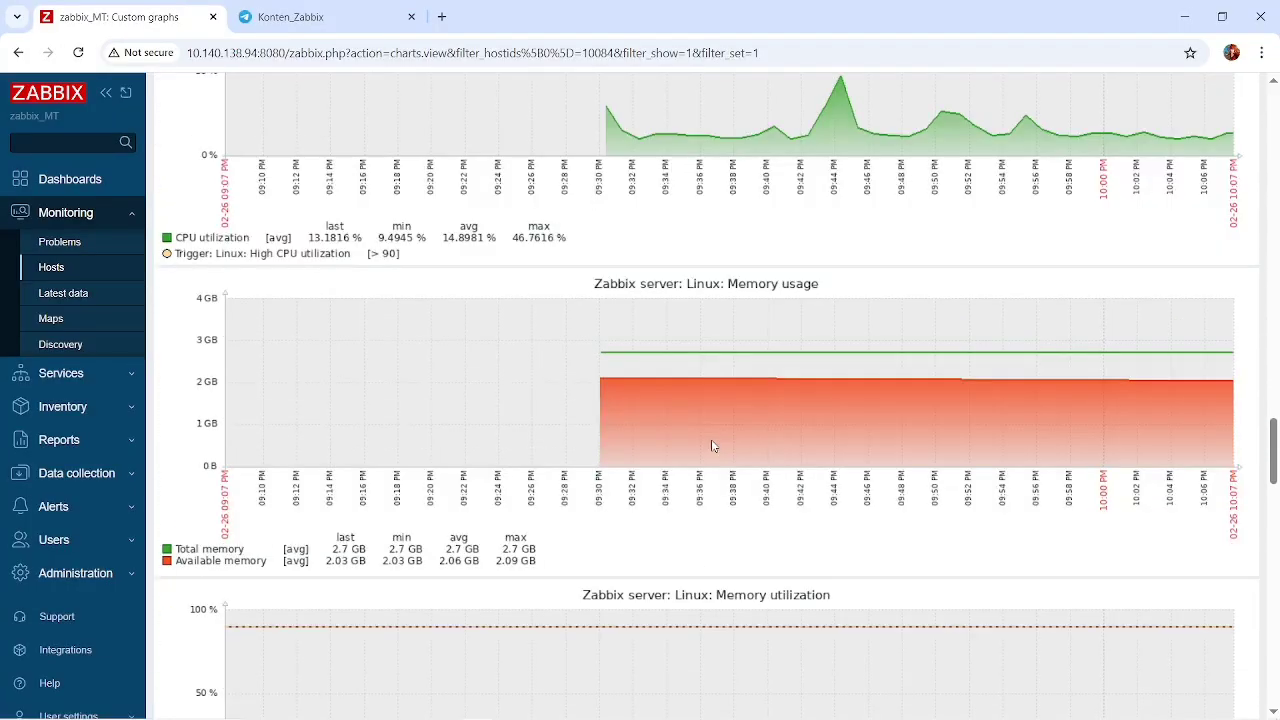
pyautogui.scroll(20, 713, 446)
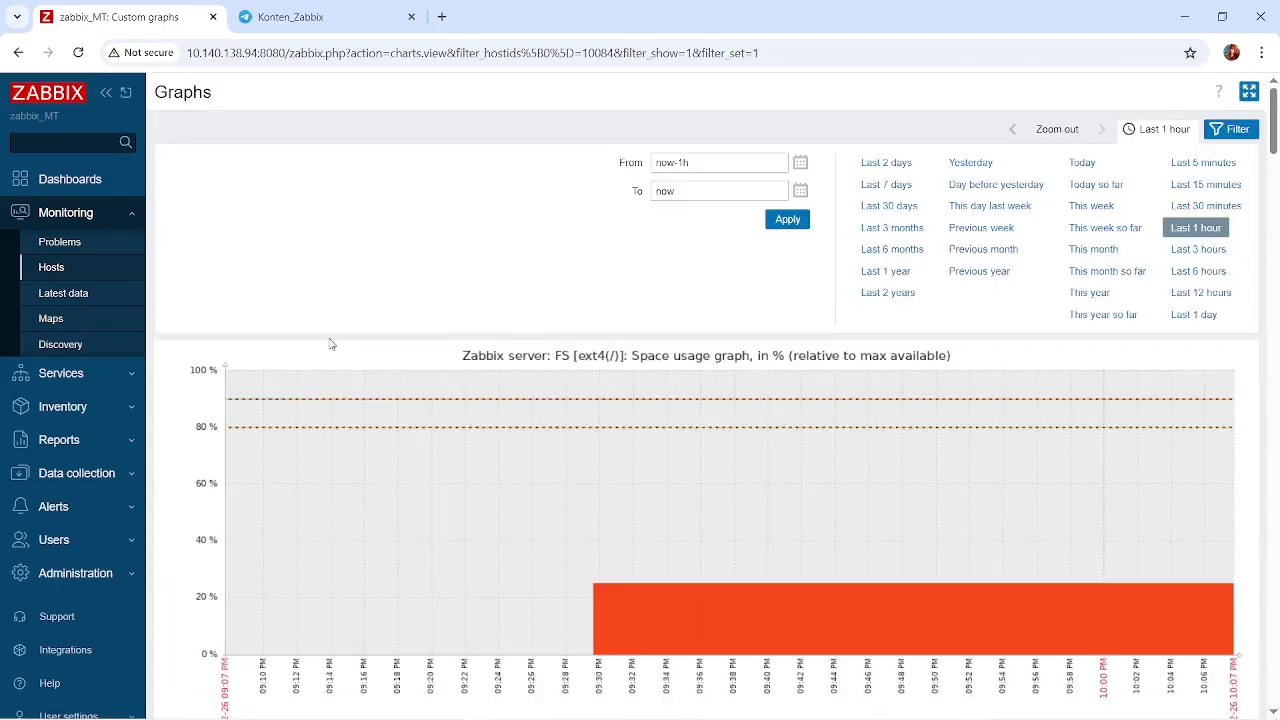
# Open the Local network map, look at it in the map editor, and return to the map view without editing anything.
pyautogui.click(51, 268)
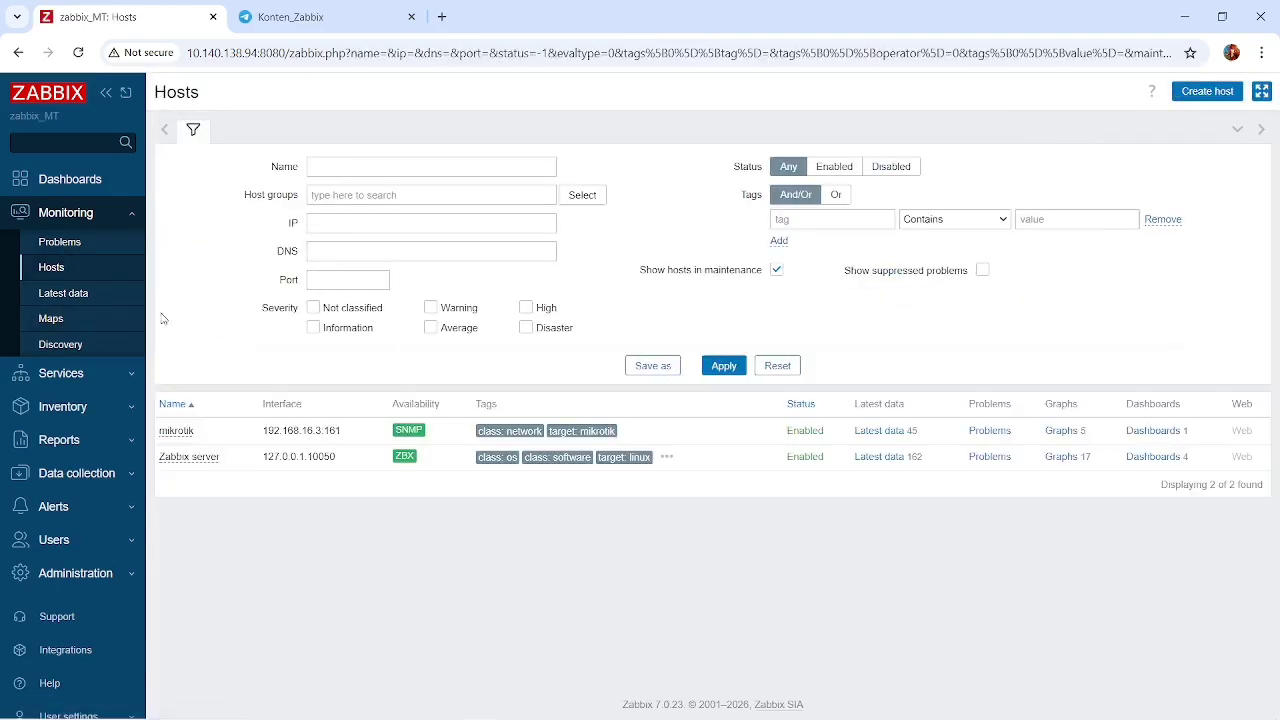
pyautogui.click(104, 419)
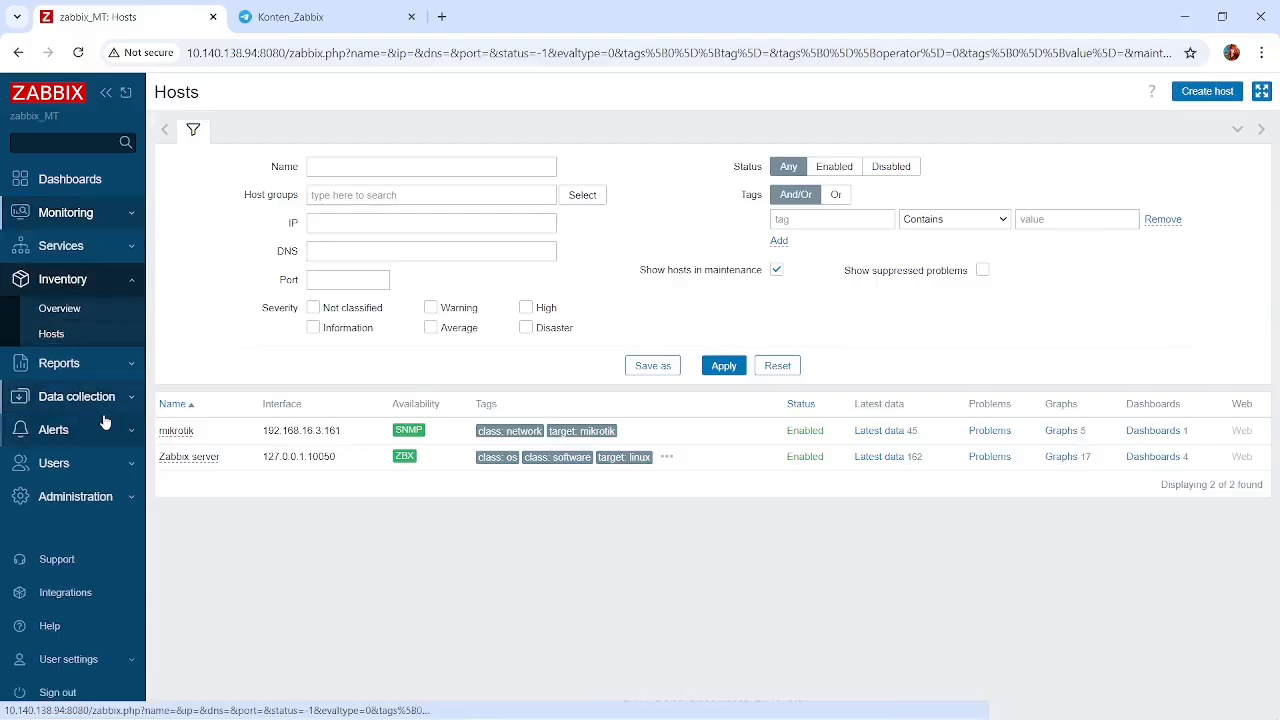
pyautogui.click(118, 397)
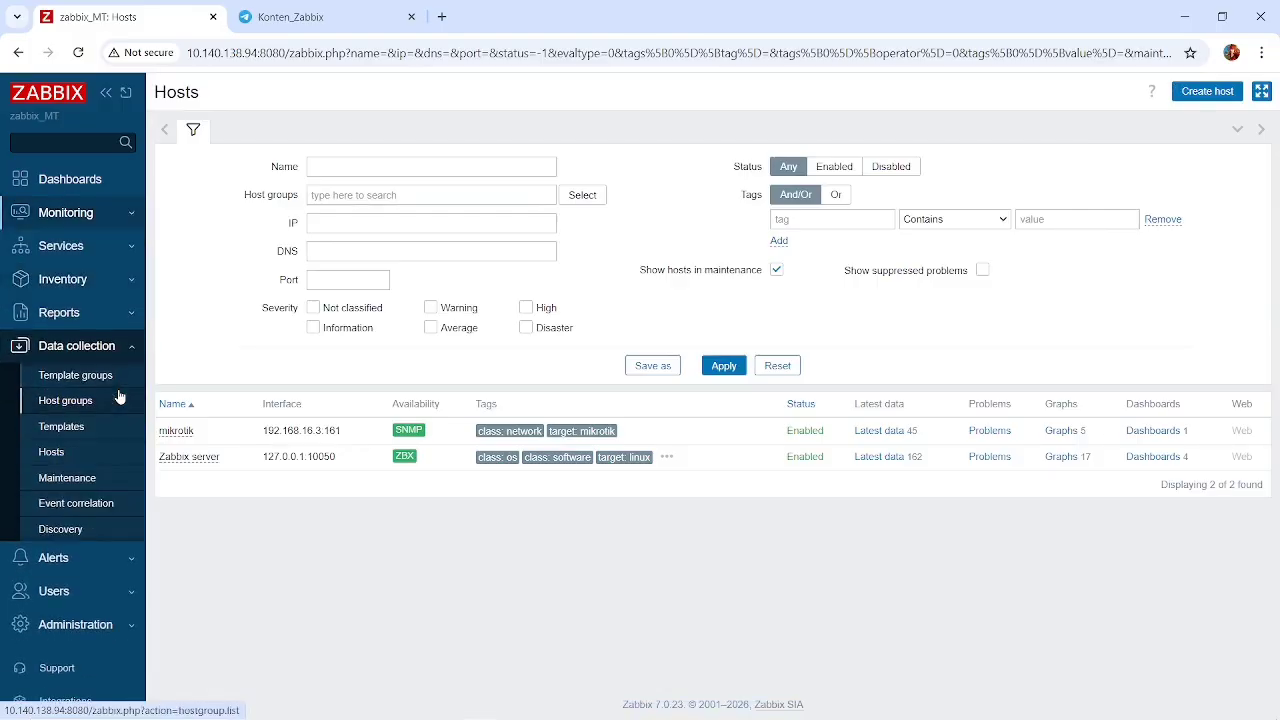
pyautogui.click(100, 214)
pyautogui.click(70, 318)
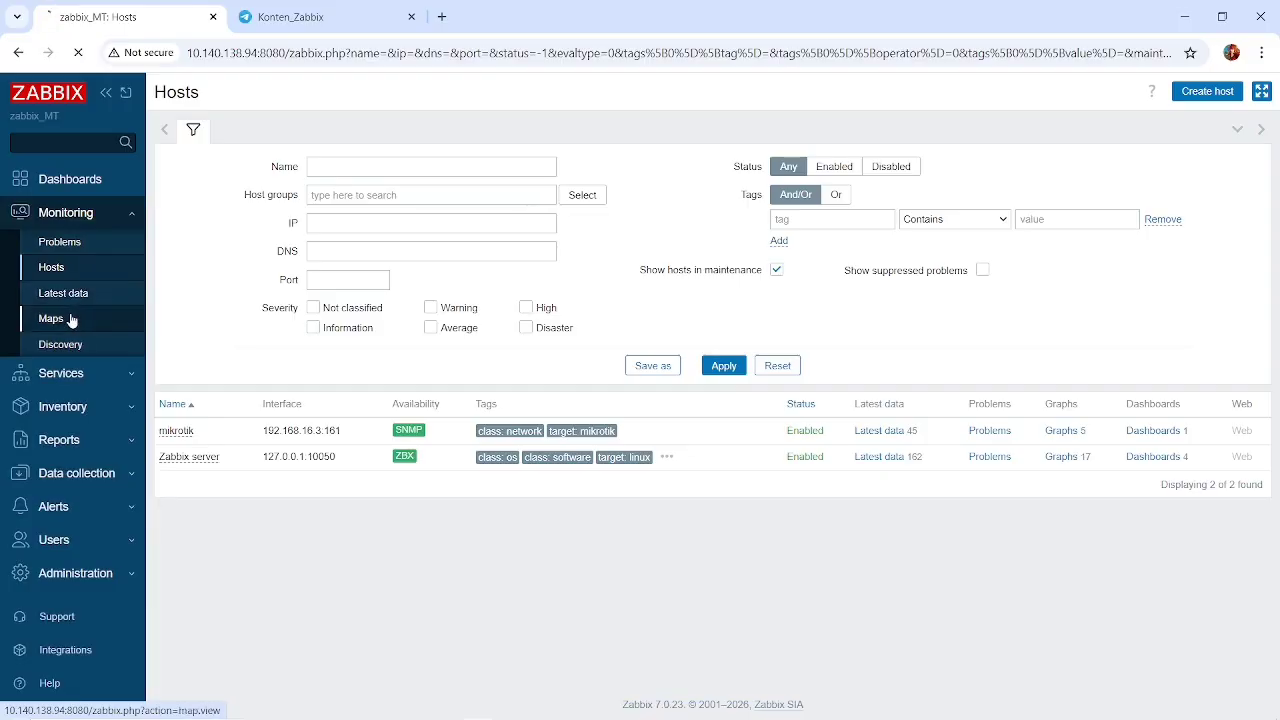
pyautogui.click(219, 270)
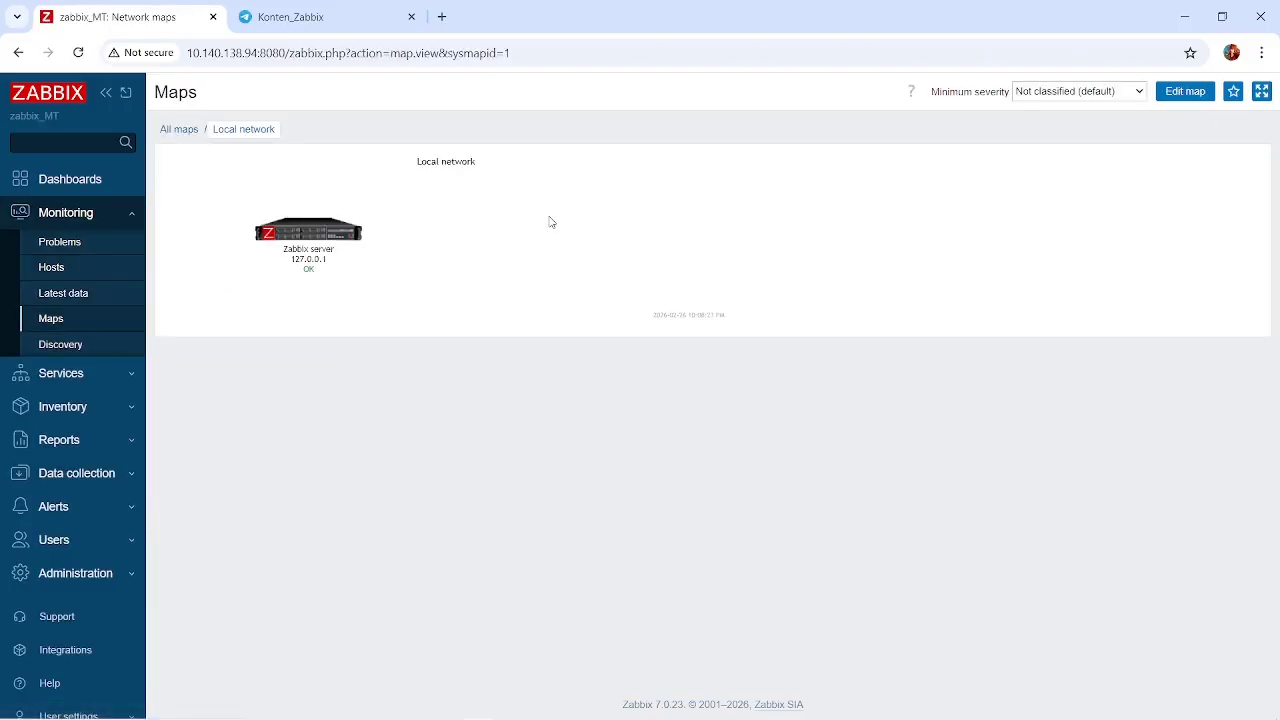
pyautogui.click(1192, 94)
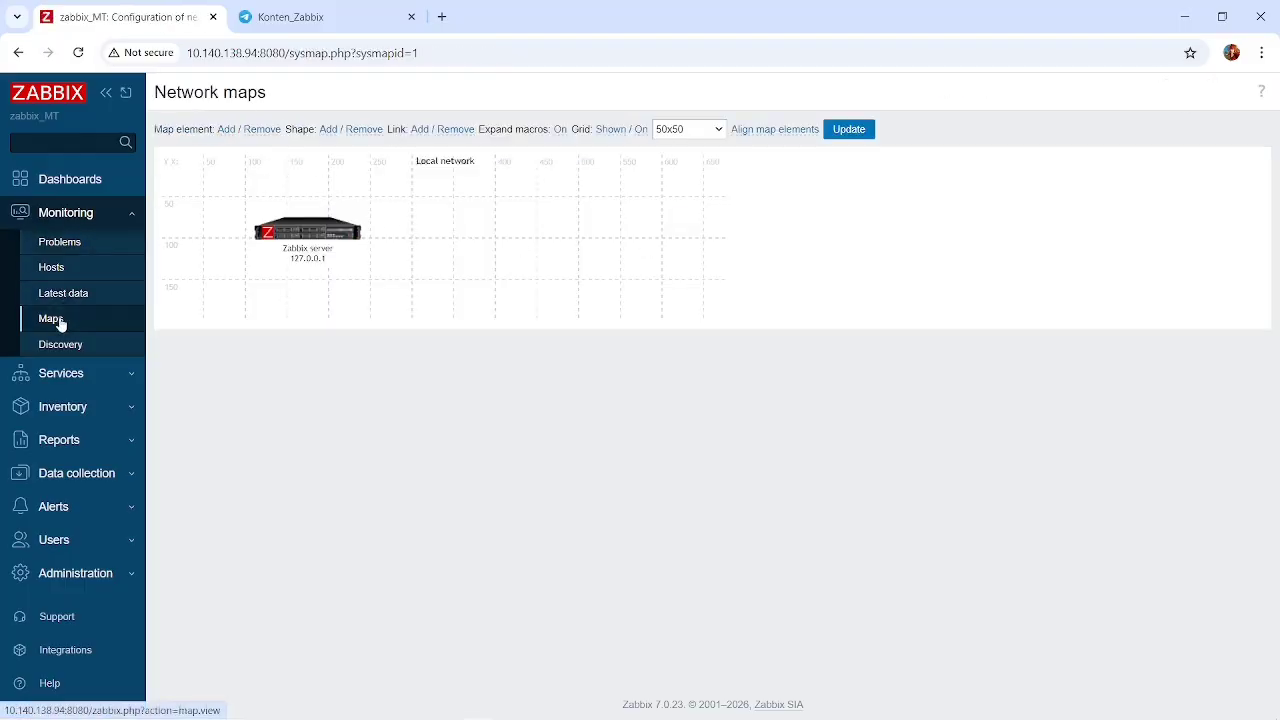
pyautogui.click(50, 319)
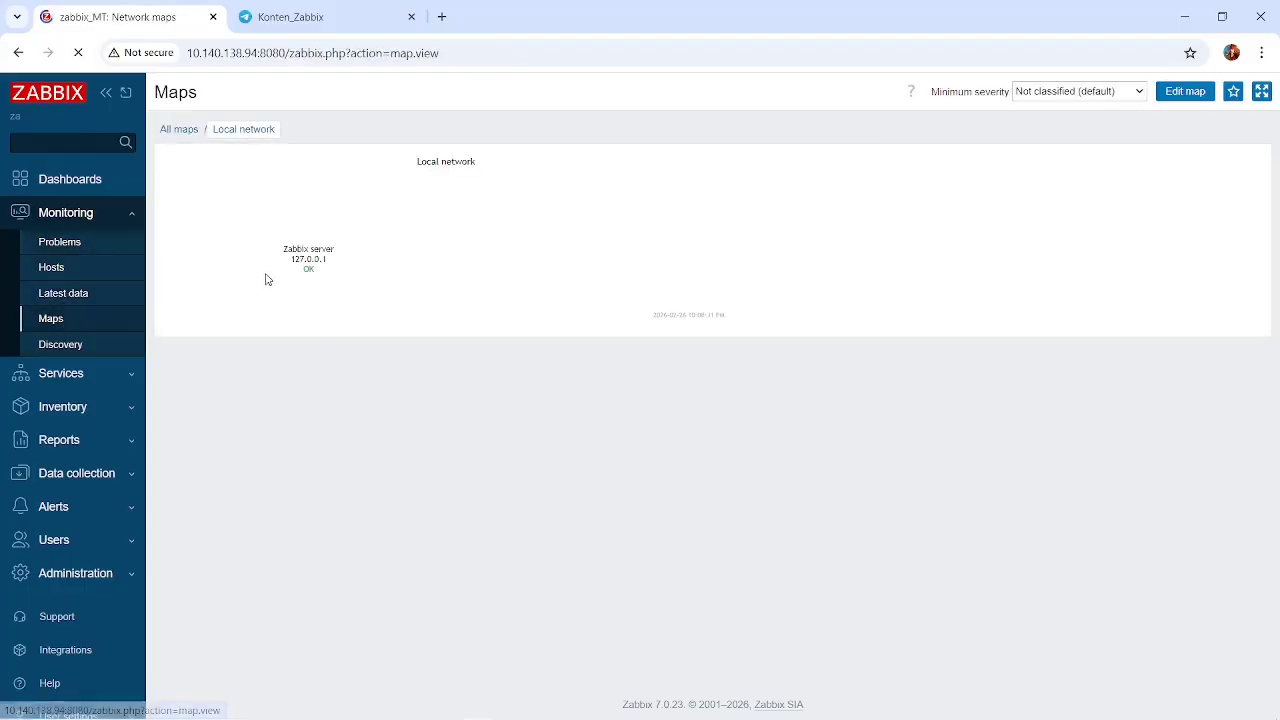
# Open the MAP MIKRO map in the map editor and review the router element's type, host and icon settings without changing them.
pyautogui.click(179, 129)
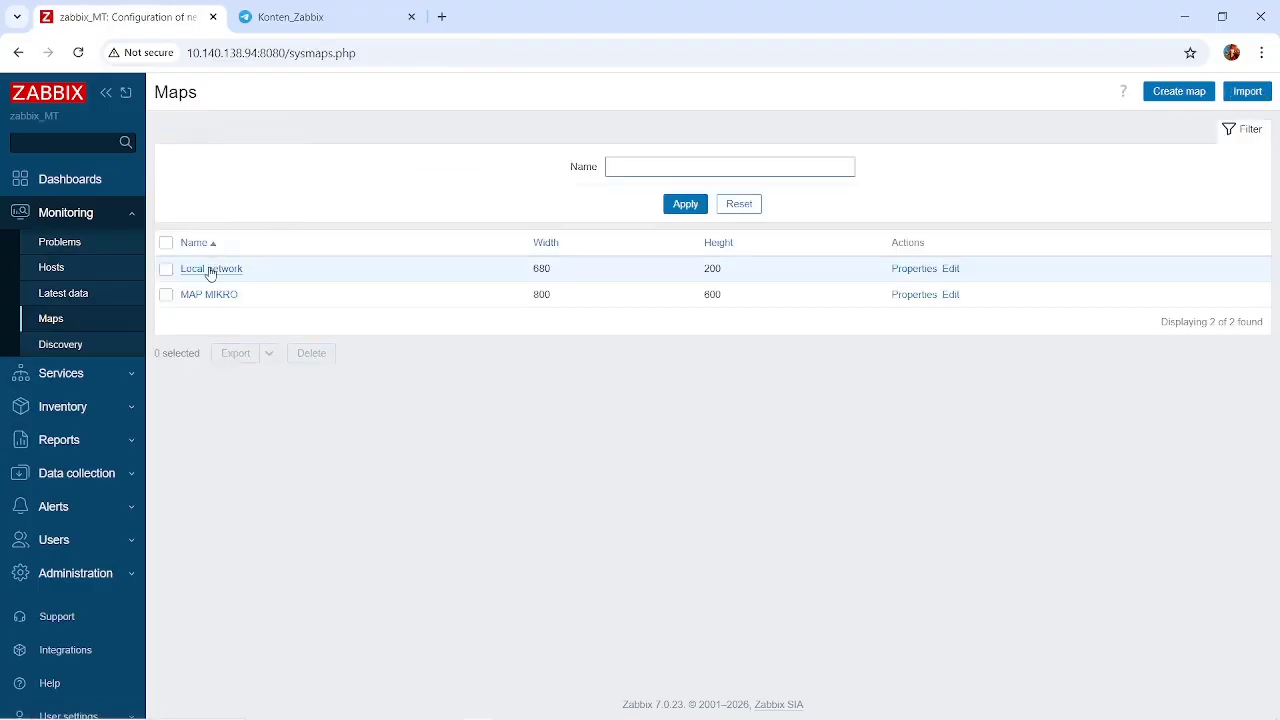
pyautogui.click(187, 295)
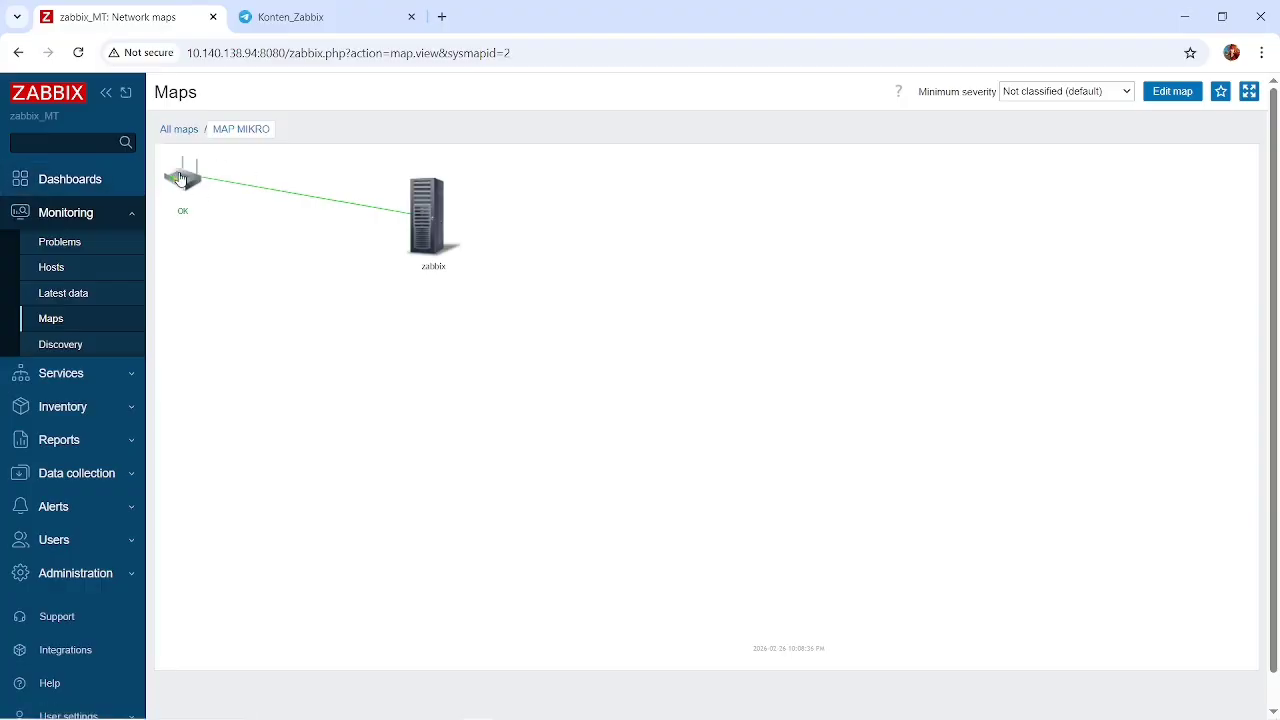
pyautogui.click(1171, 95)
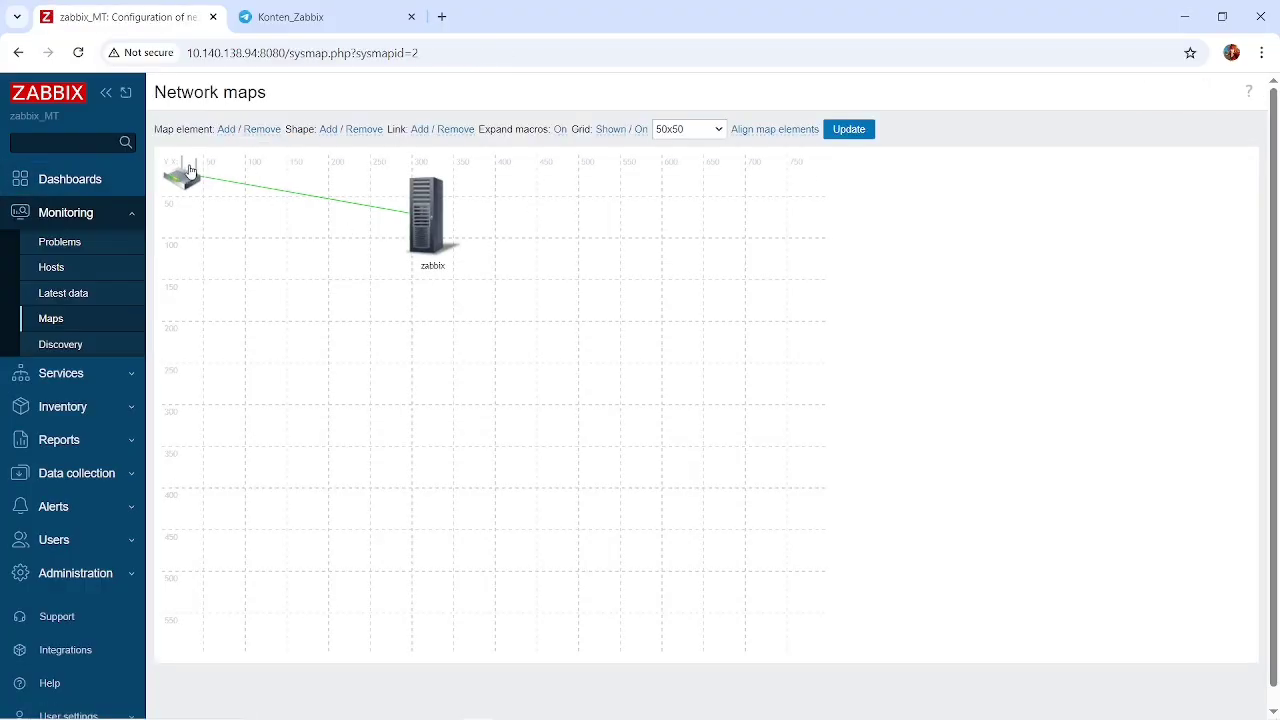
pyautogui.rightClick(189, 174)
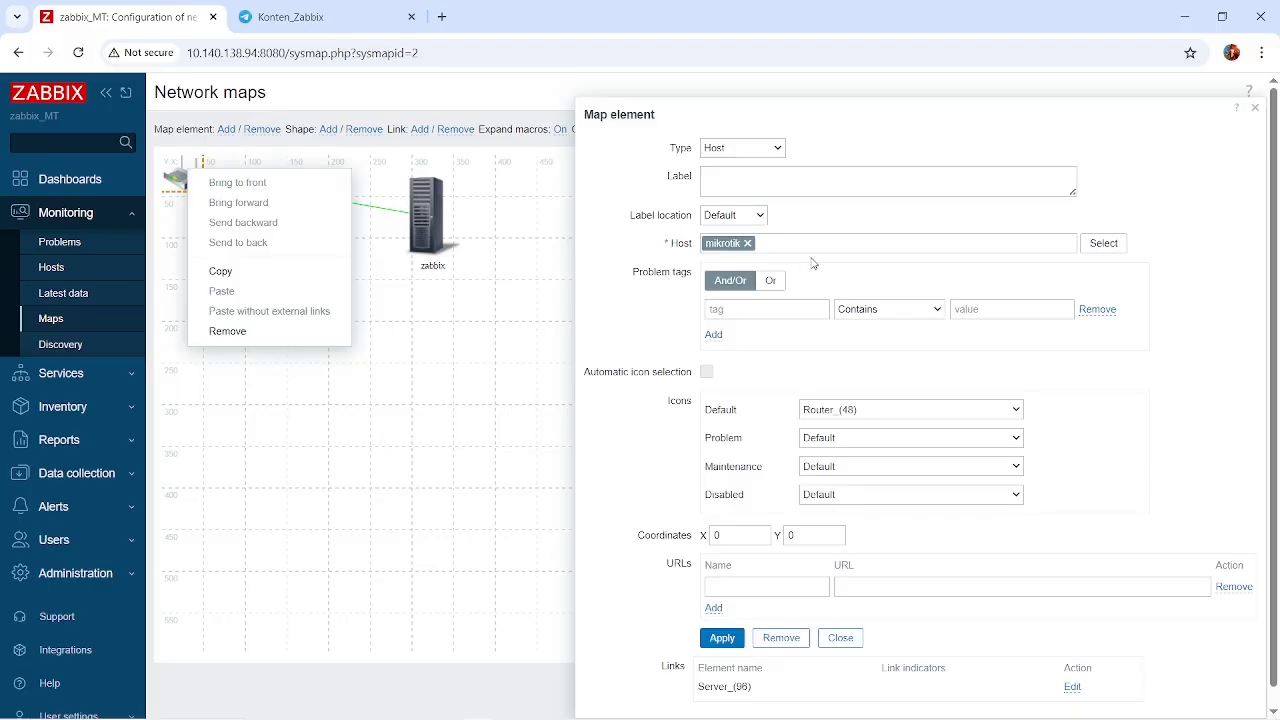
pyautogui.click(678, 175)
pyautogui.click(724, 150)
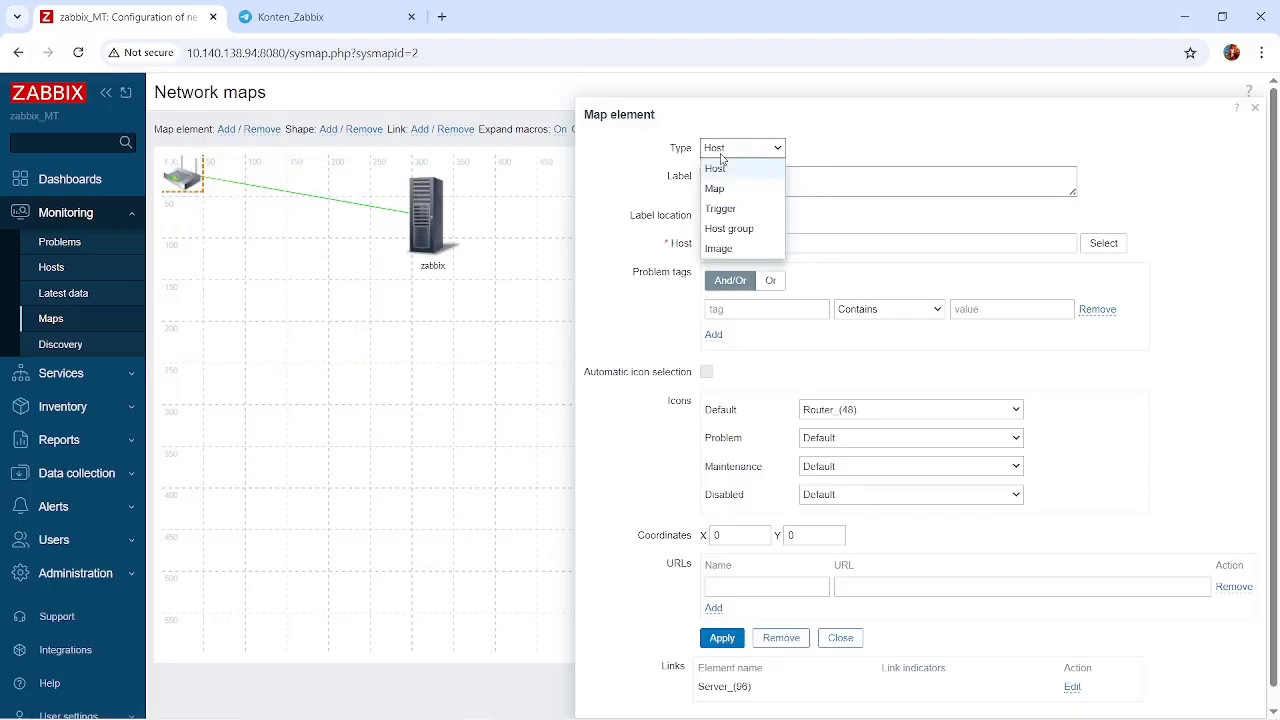
pyautogui.click(838, 149)
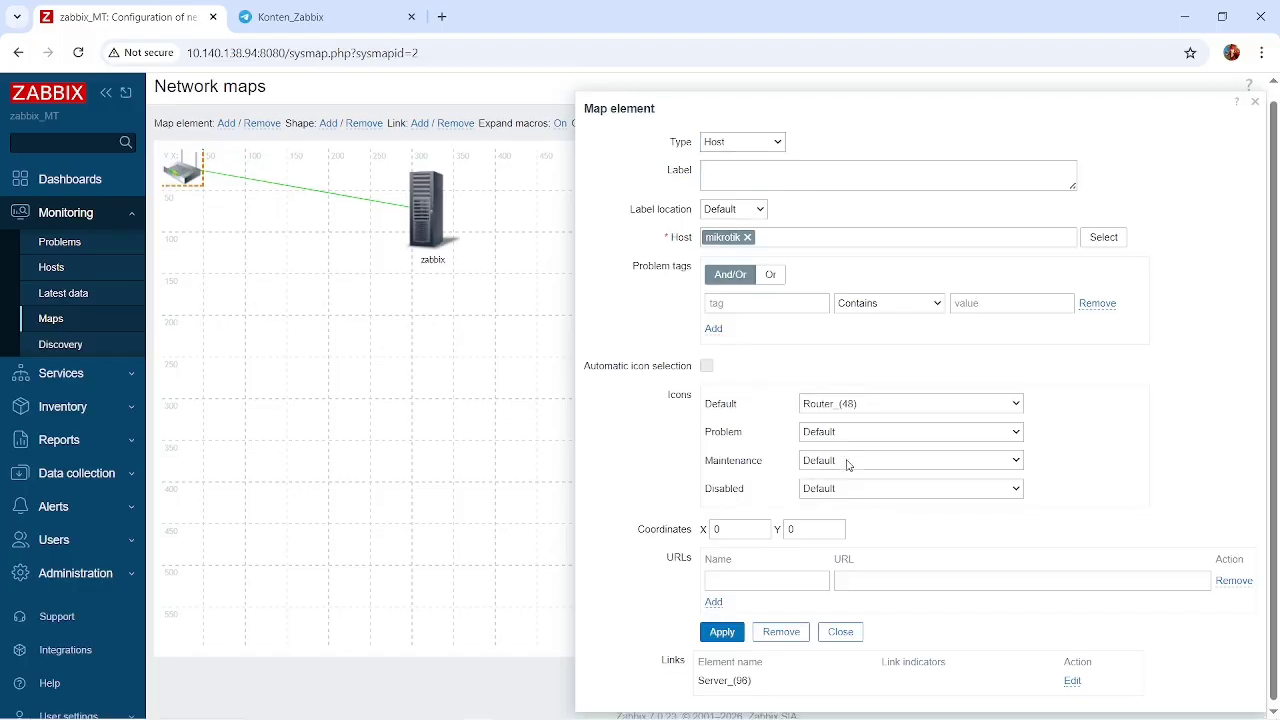
pyautogui.scroll(-1, 847, 465)
pyautogui.click(436, 393)
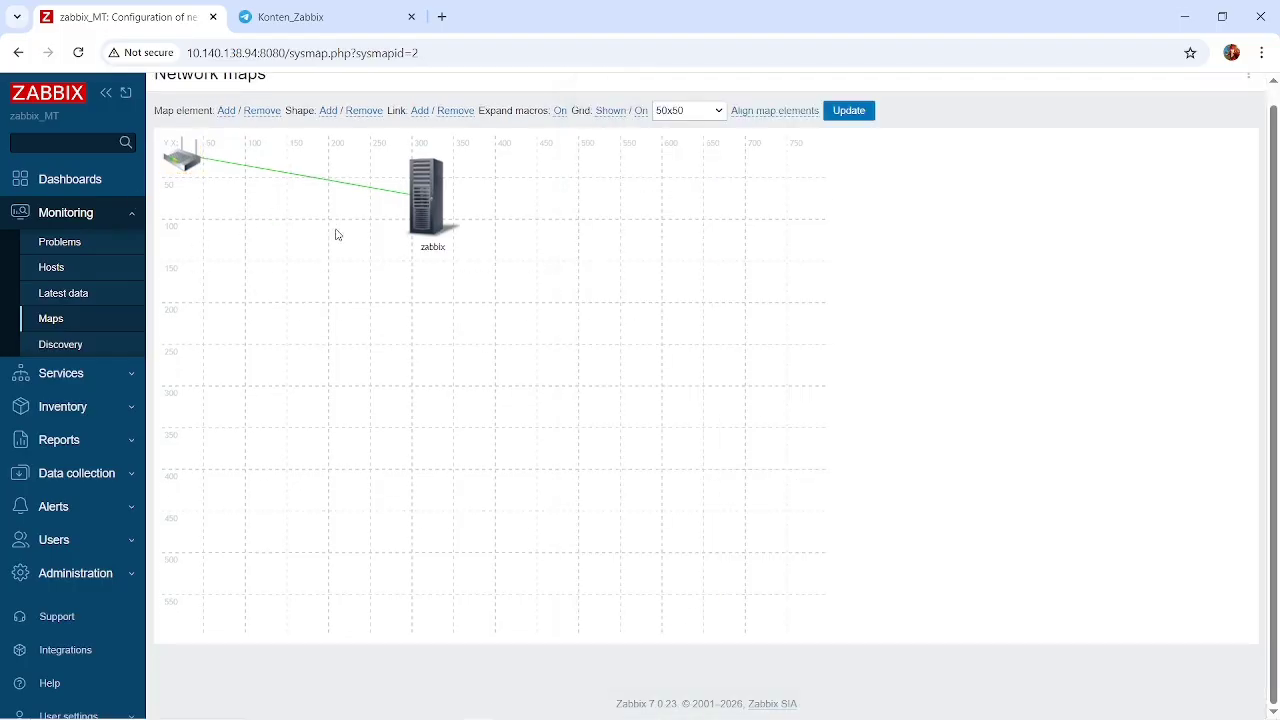
# Open the konten dashboard from the list of all dashboards and examine its Traffic graph and Mikrotik widget.
pyautogui.click(66, 183)
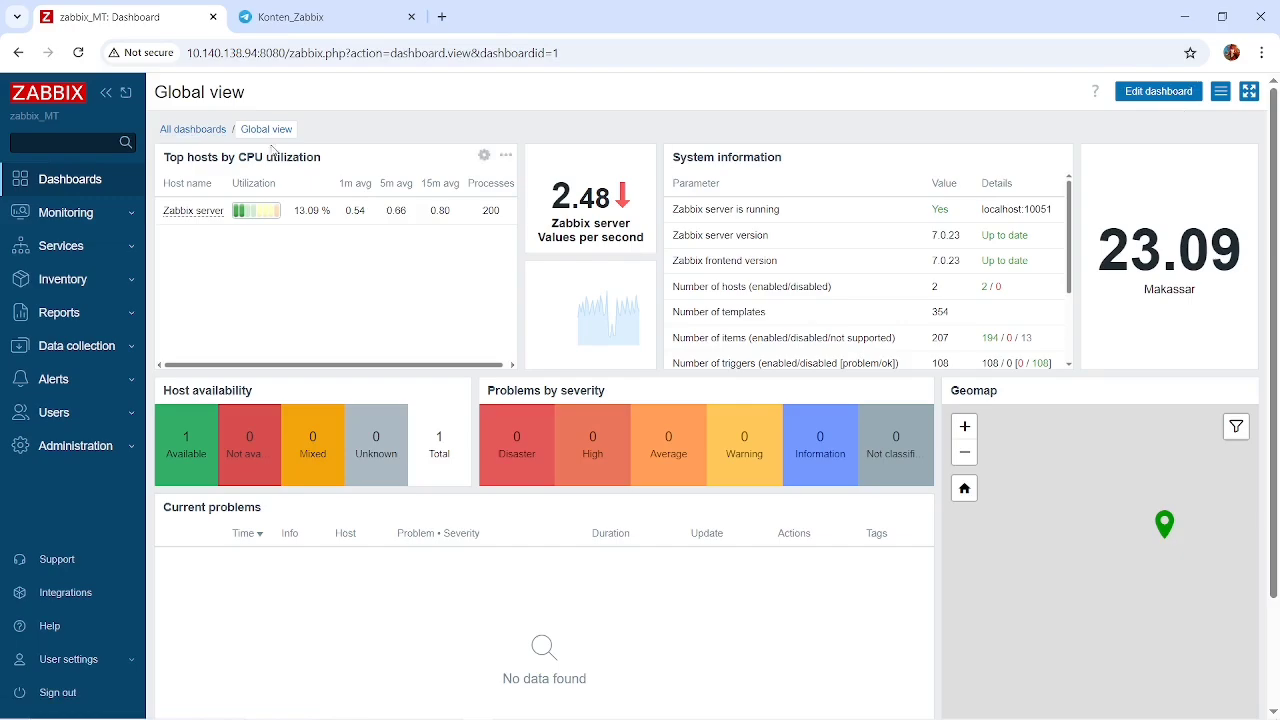
pyautogui.click(193, 130)
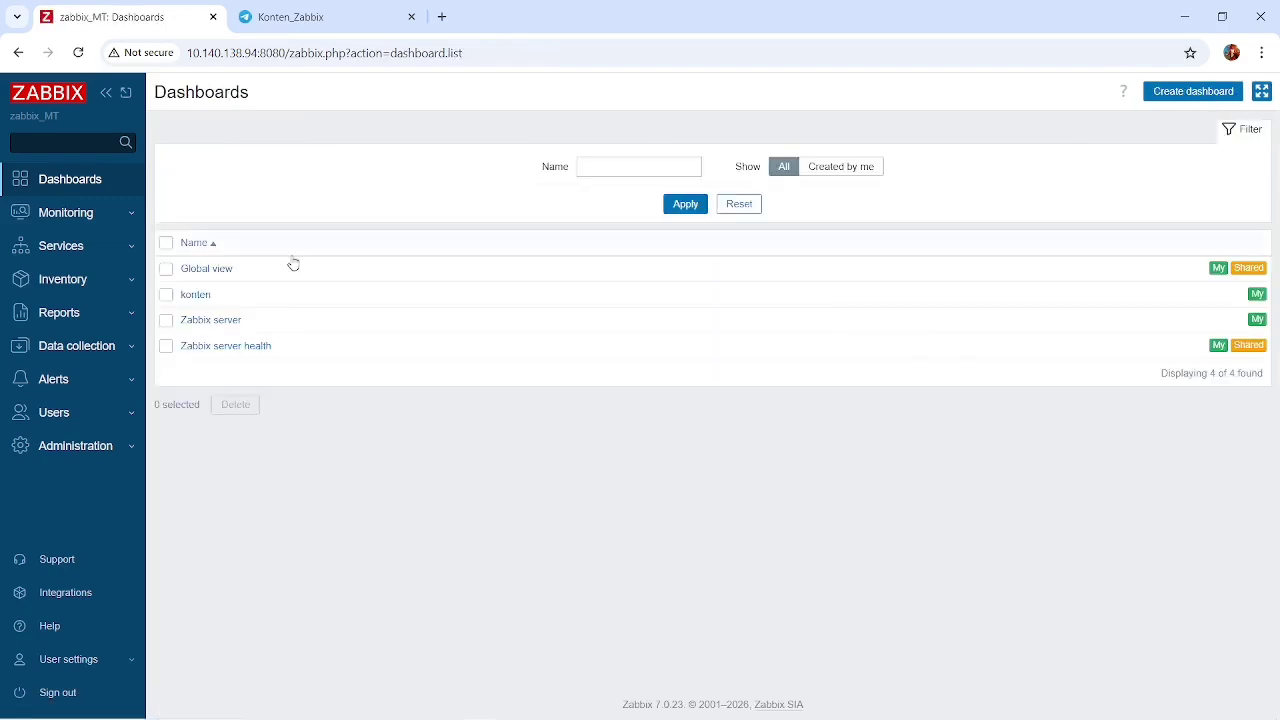
pyautogui.click(196, 296)
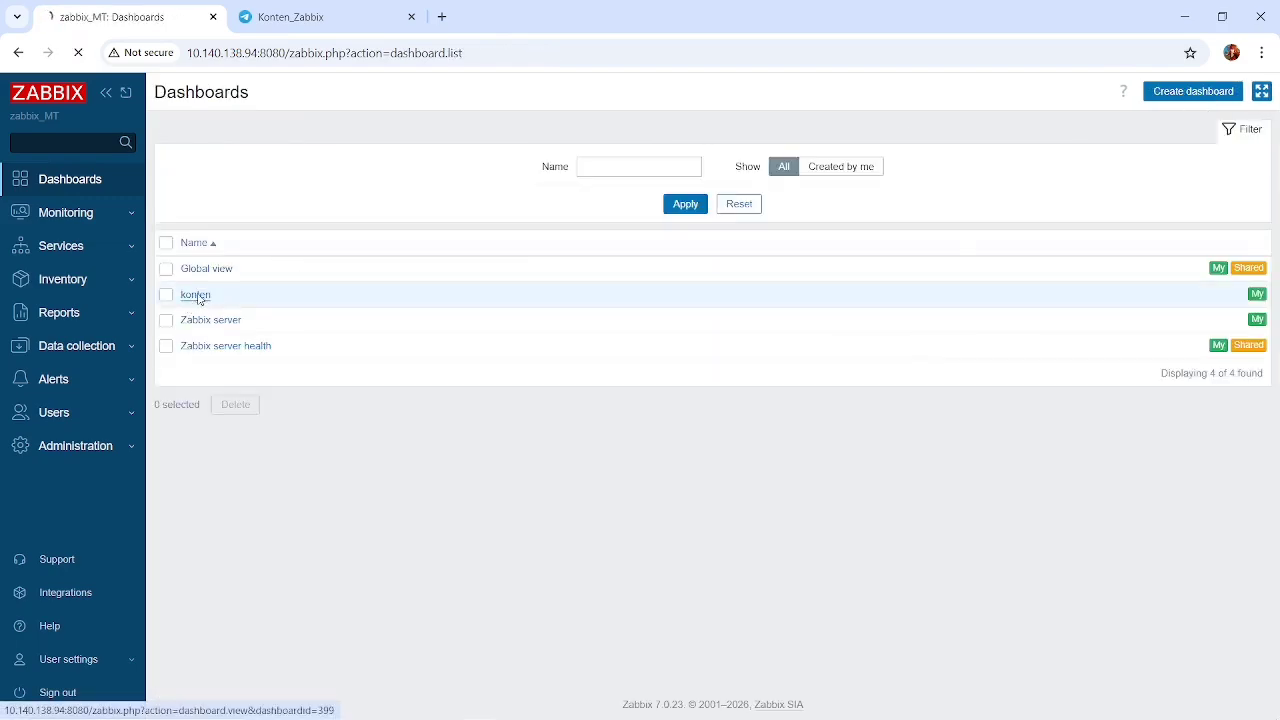
pyautogui.scroll(-1, 888, 420)
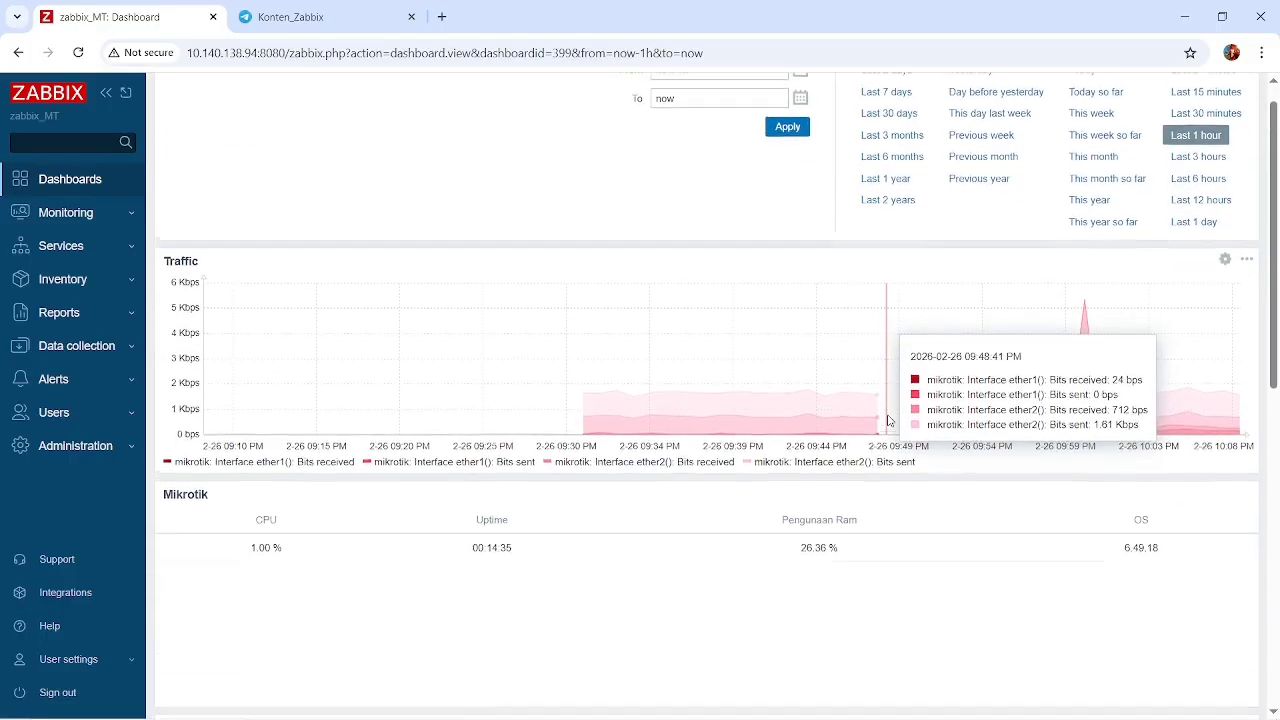
pyautogui.scroll(1, 888, 420)
pyautogui.scroll(-1, 888, 420)
pyautogui.scroll(1, 888, 420)
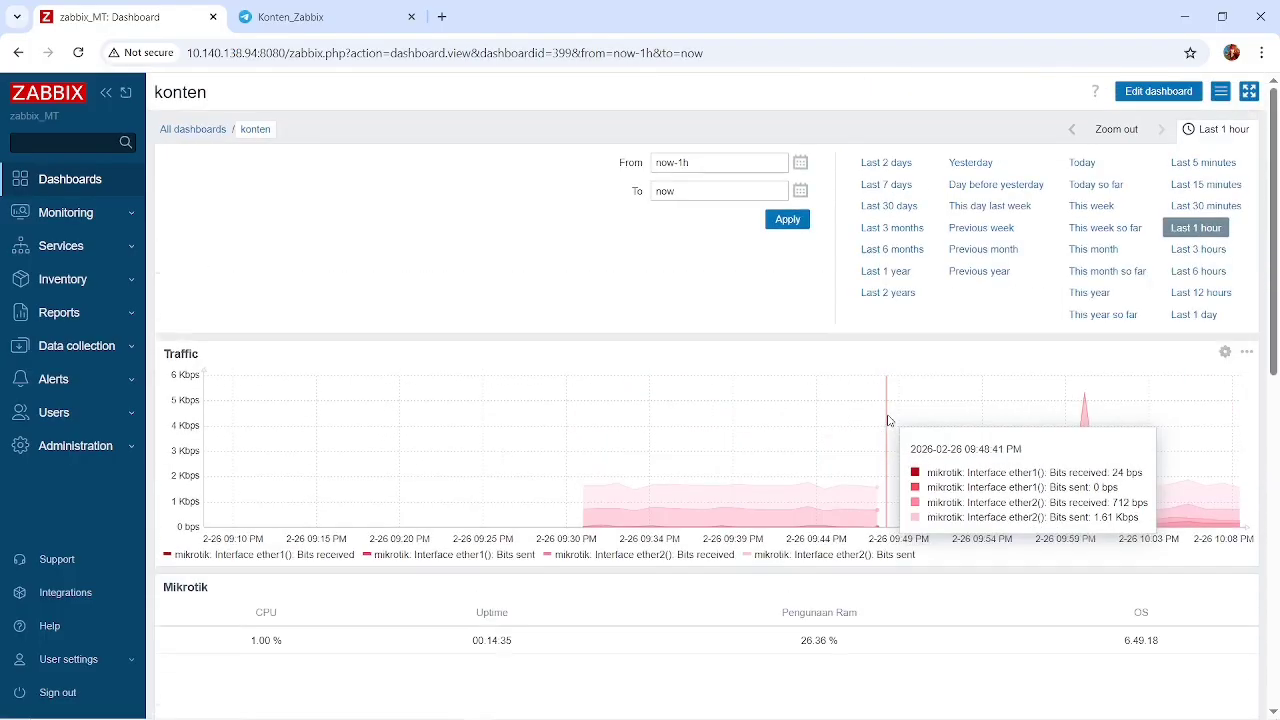
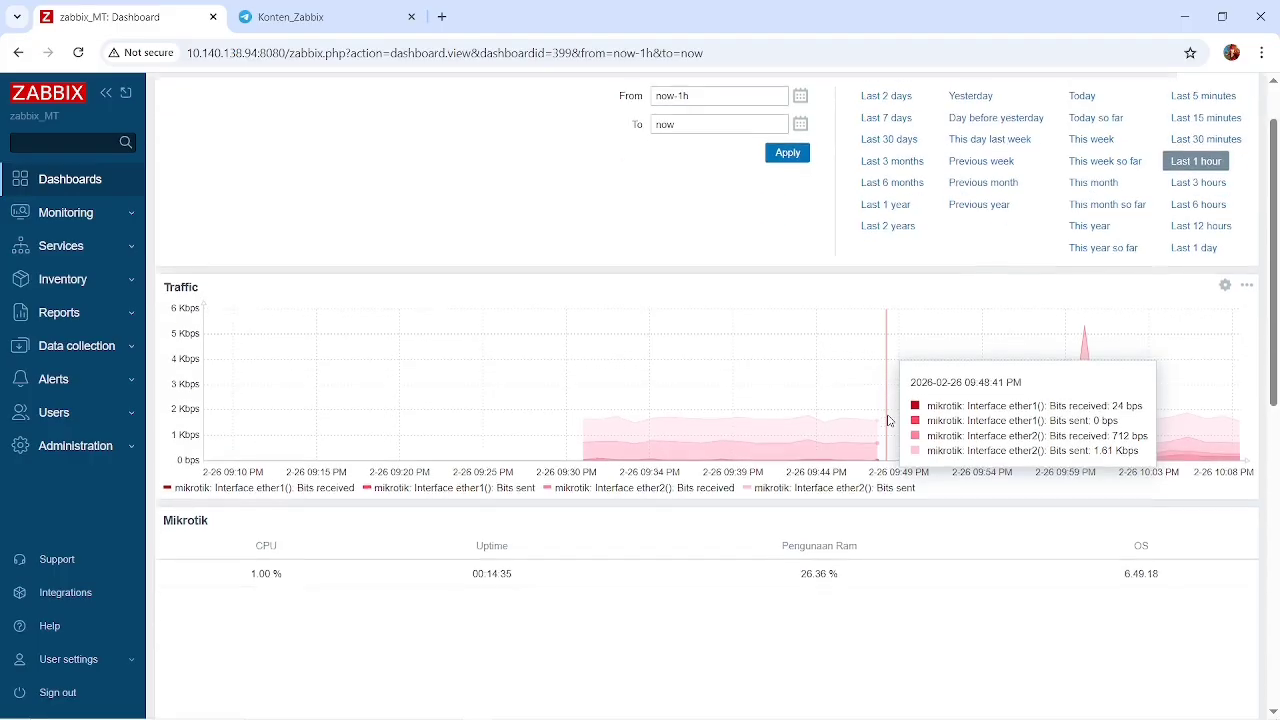
# Examine the remaining widgets of the konten dashboard: Mikrotik, TOPOLOGI and Error.
pyautogui.scroll(-2, 726, 392)
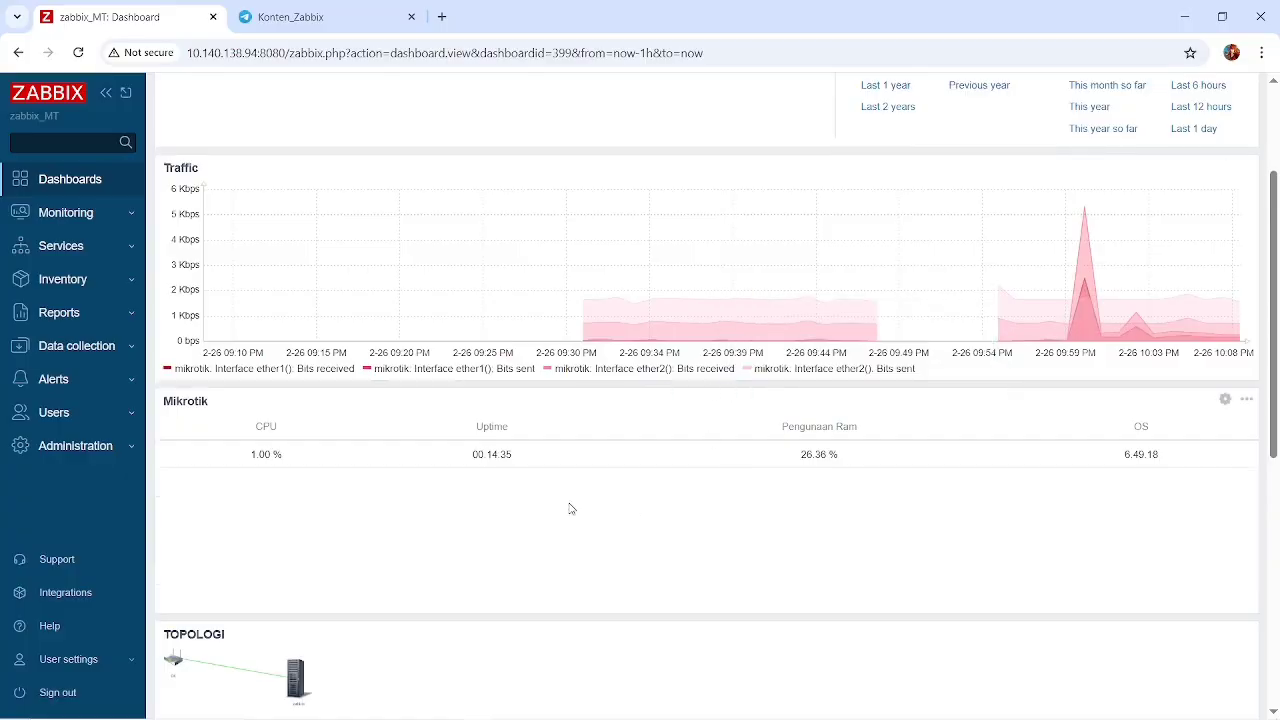
pyautogui.scroll(-2, 570, 509)
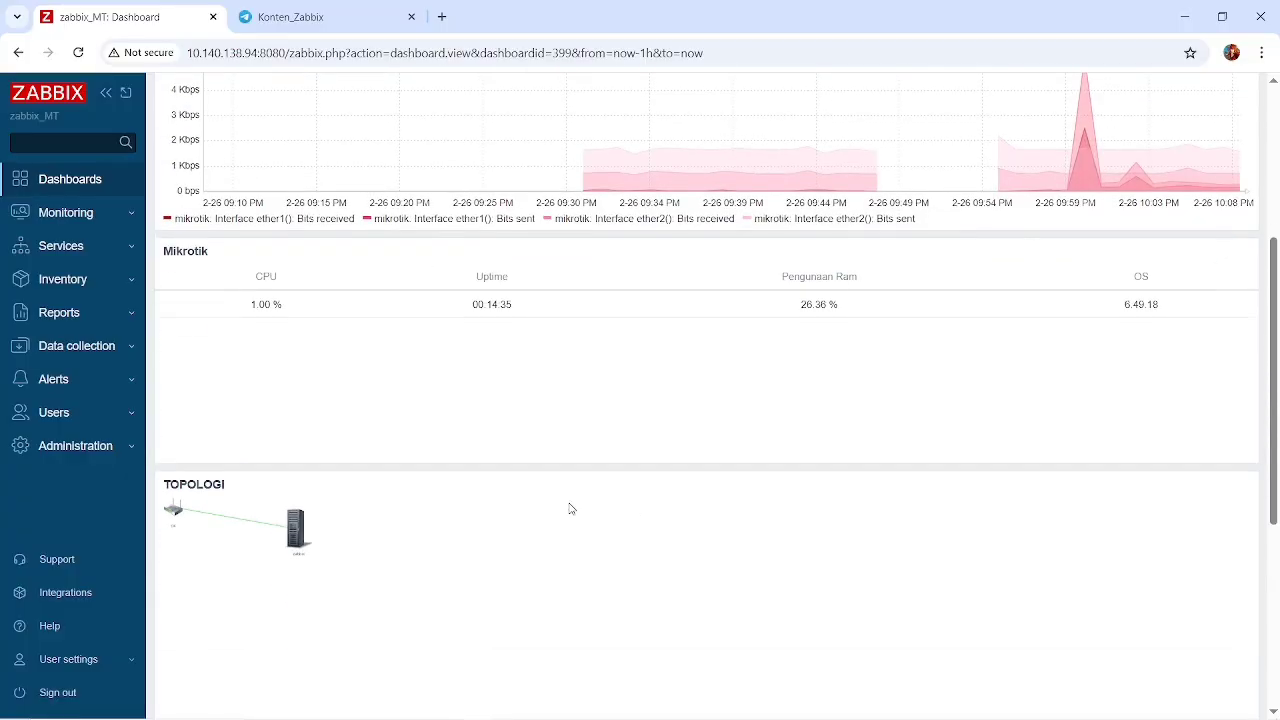
pyautogui.scroll(-2, 570, 509)
pyautogui.scroll(-3, 444, 510)
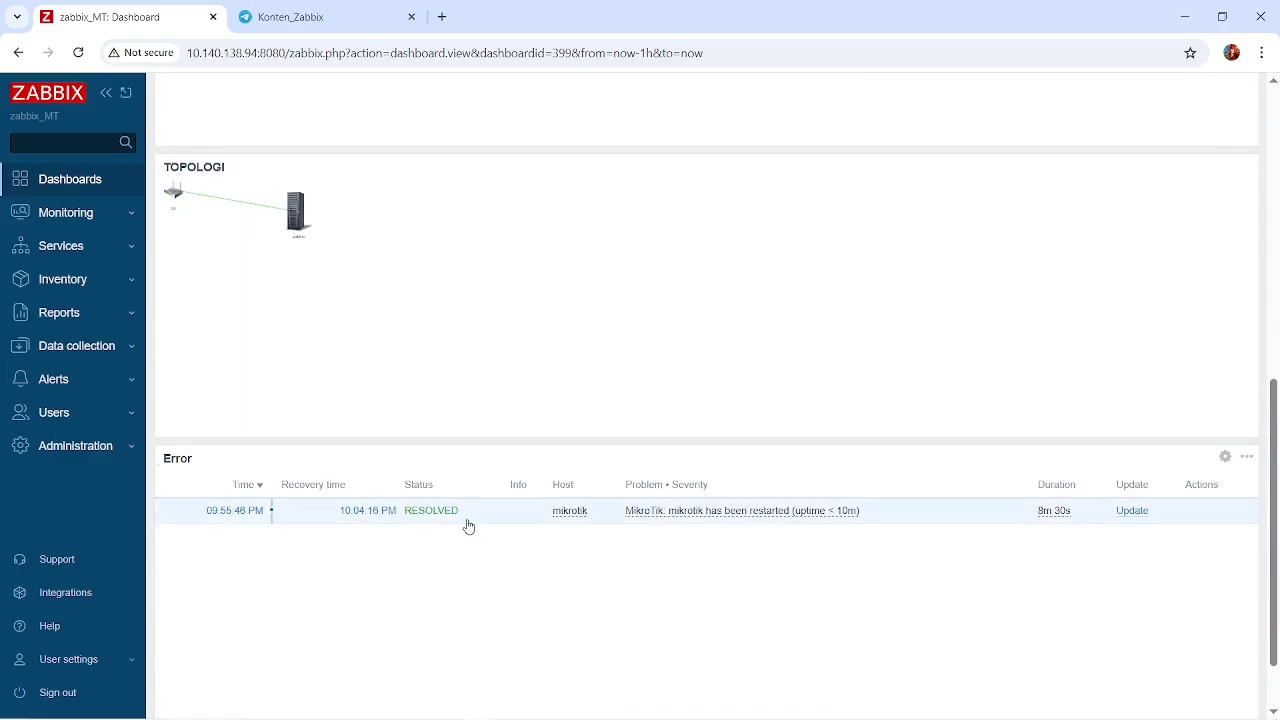
pyautogui.scroll(5, 468, 526)
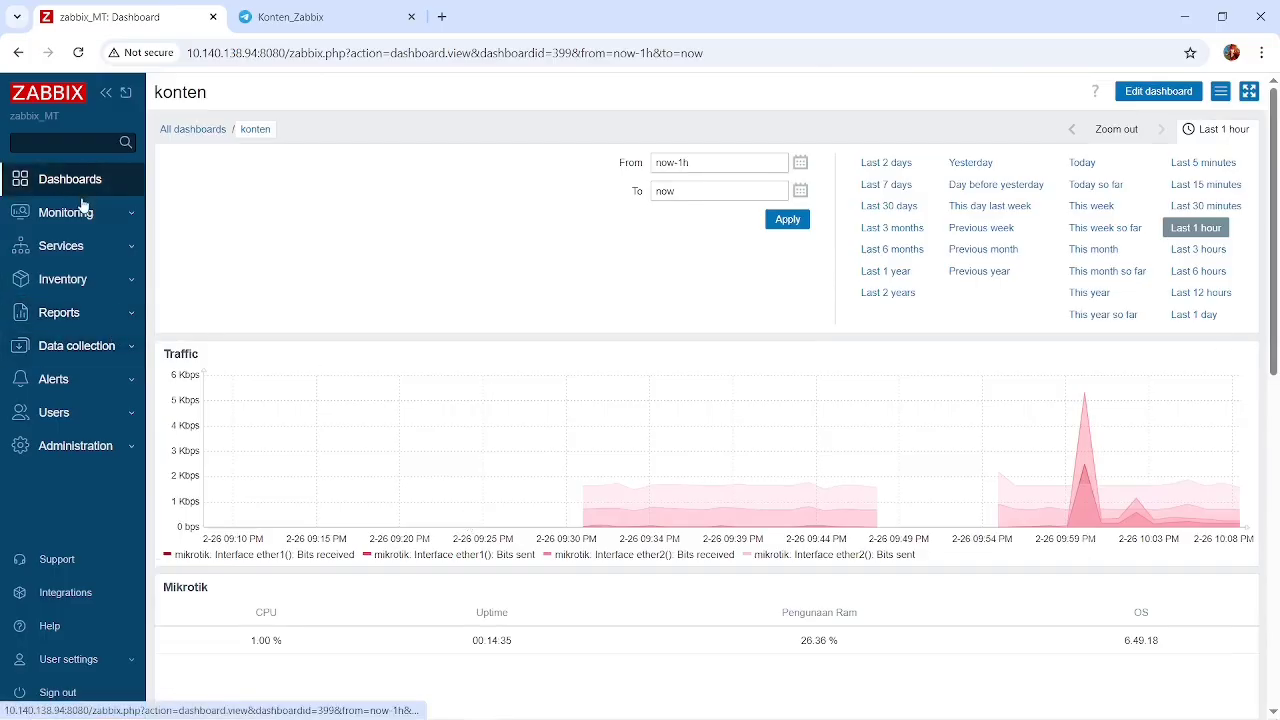
# Look through the monitoring pages for Problems, Hosts, Latest data, Maps and Discovery.
pyautogui.click(110, 220)
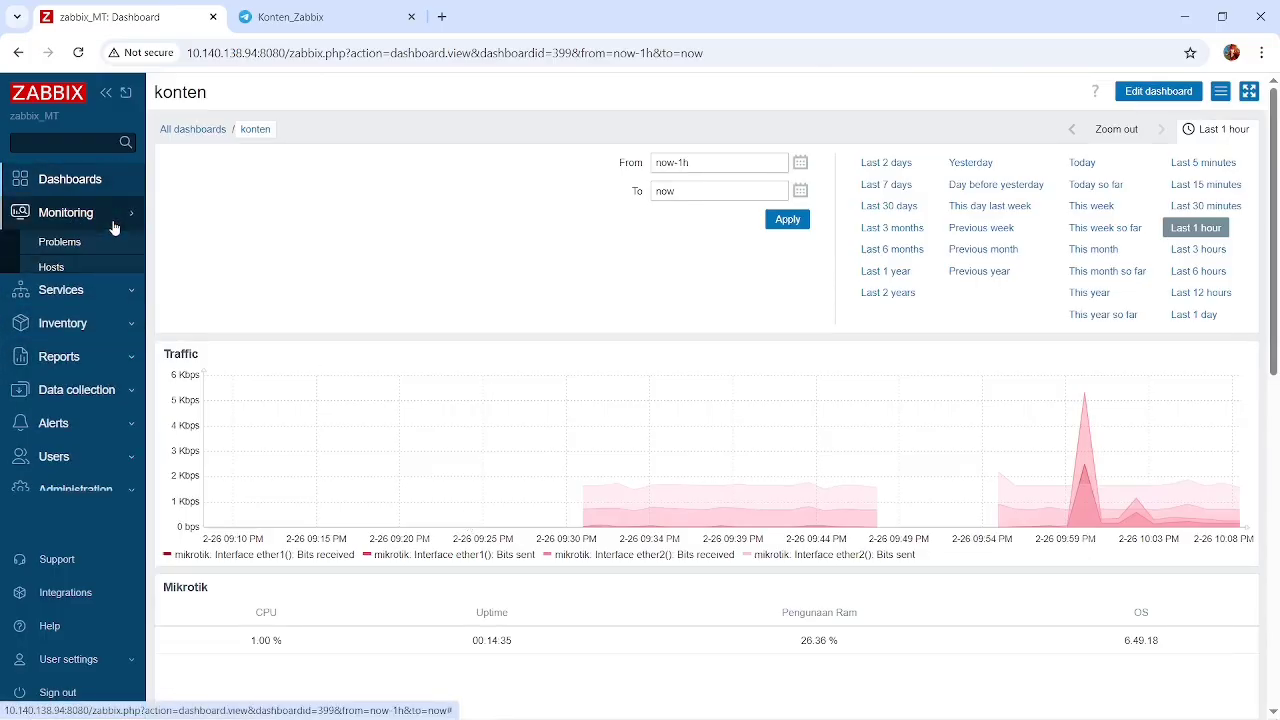
pyautogui.click(60, 243)
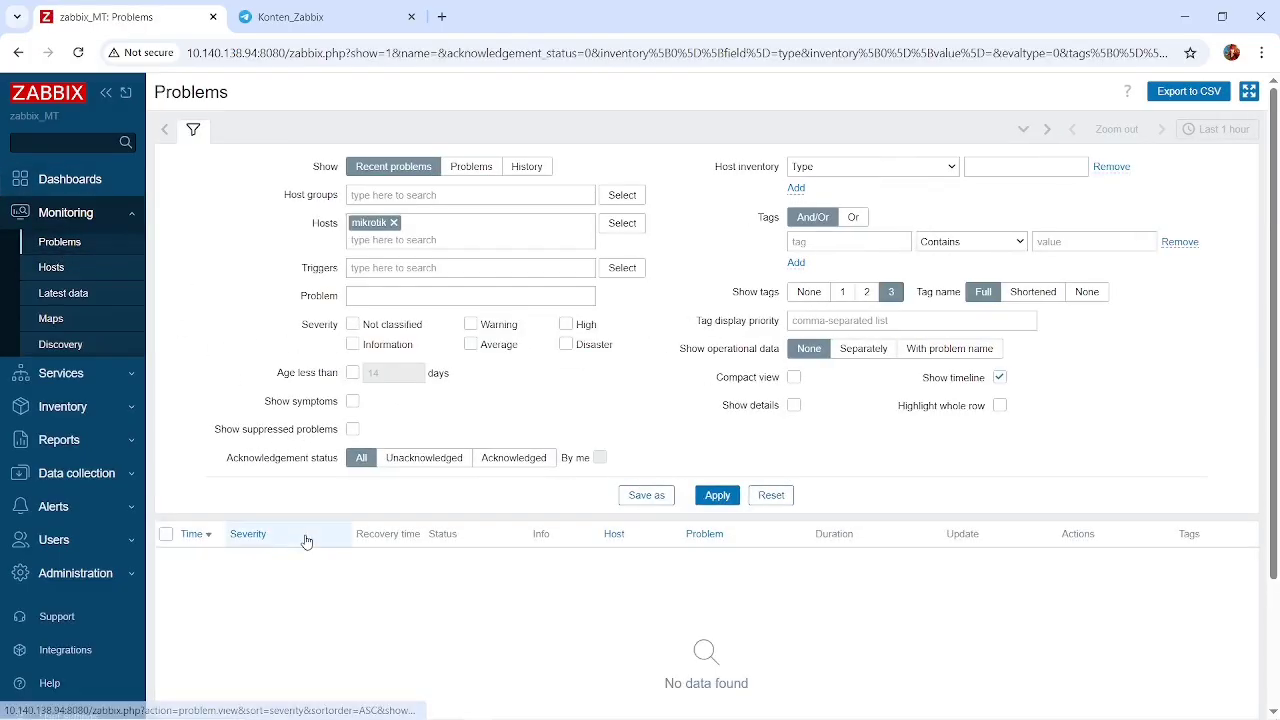
pyautogui.click(55, 267)
pyautogui.click(80, 293)
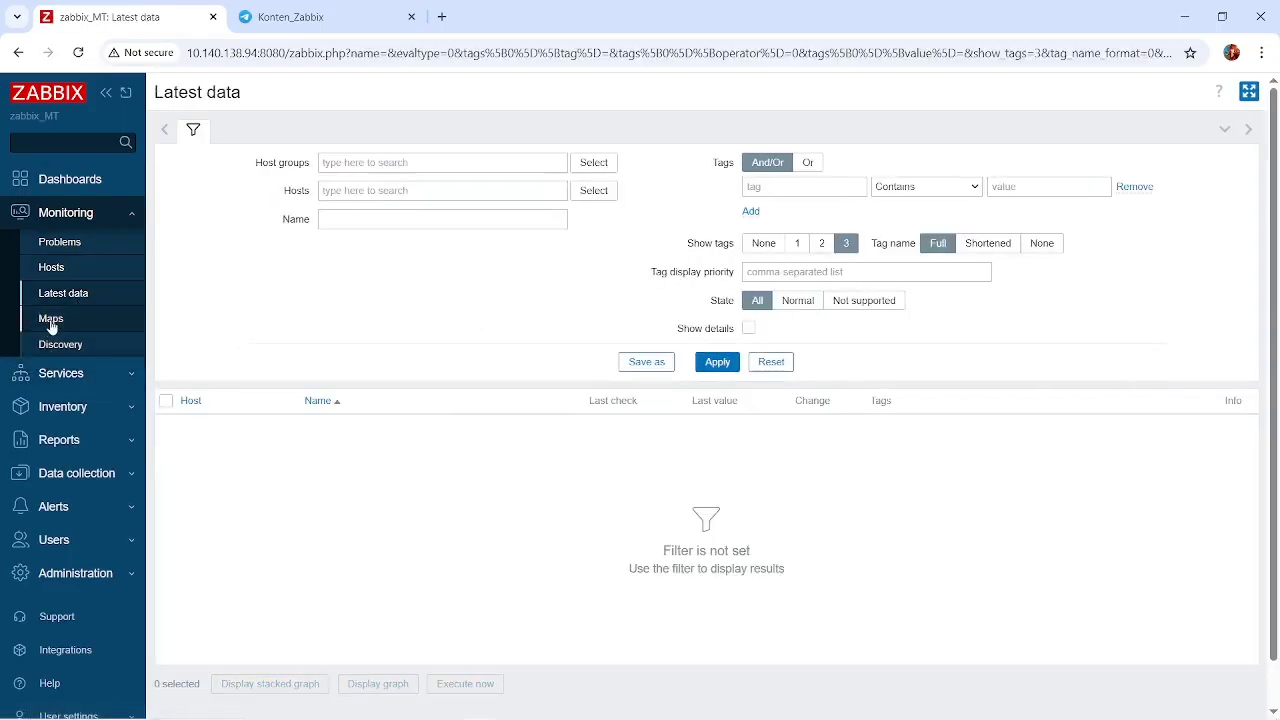
pyautogui.click(50, 324)
pyautogui.click(86, 345)
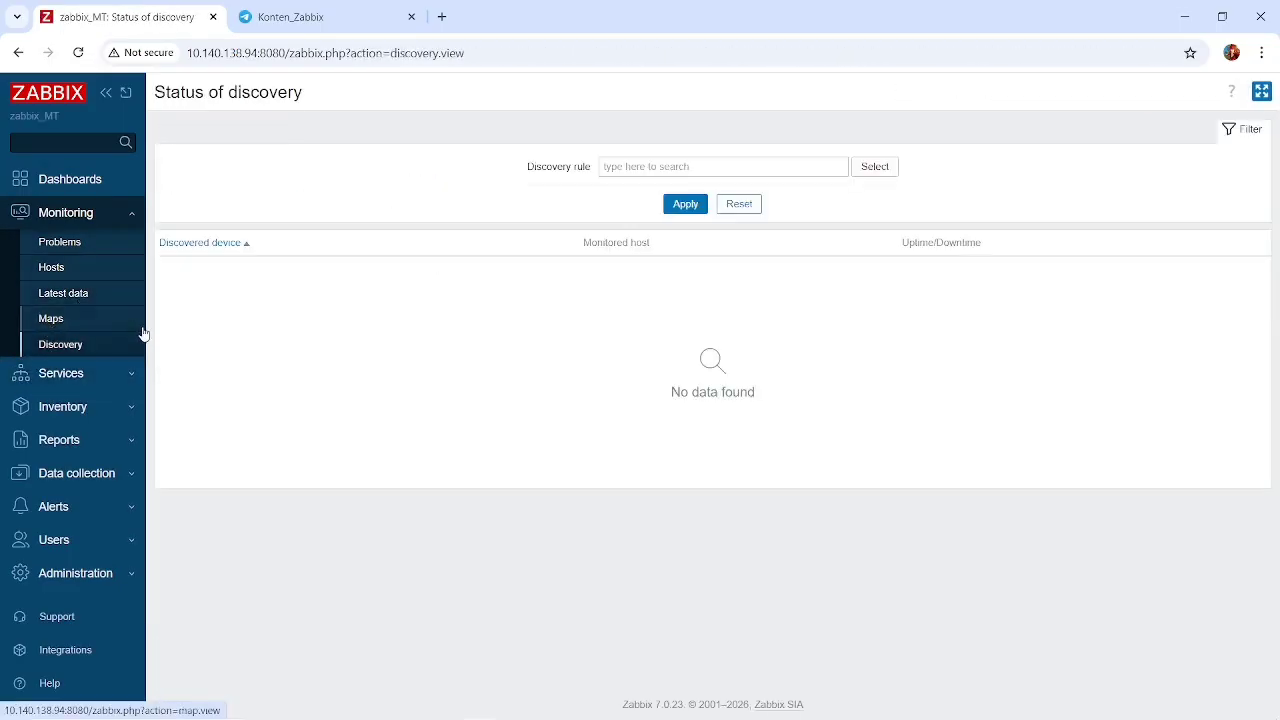
# Open the Telegram media type from the alert media types and review its api_chat_id parameter.
pyautogui.scroll(-1, 100, 358)
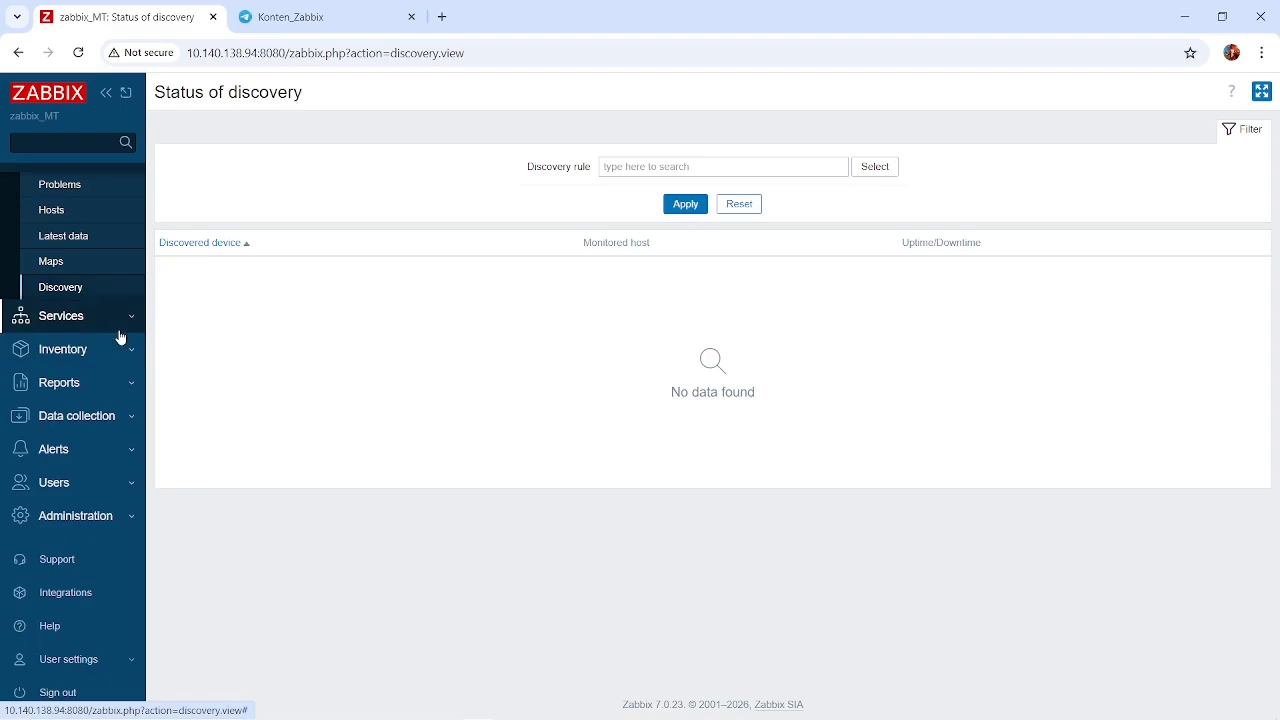
pyautogui.click(123, 449)
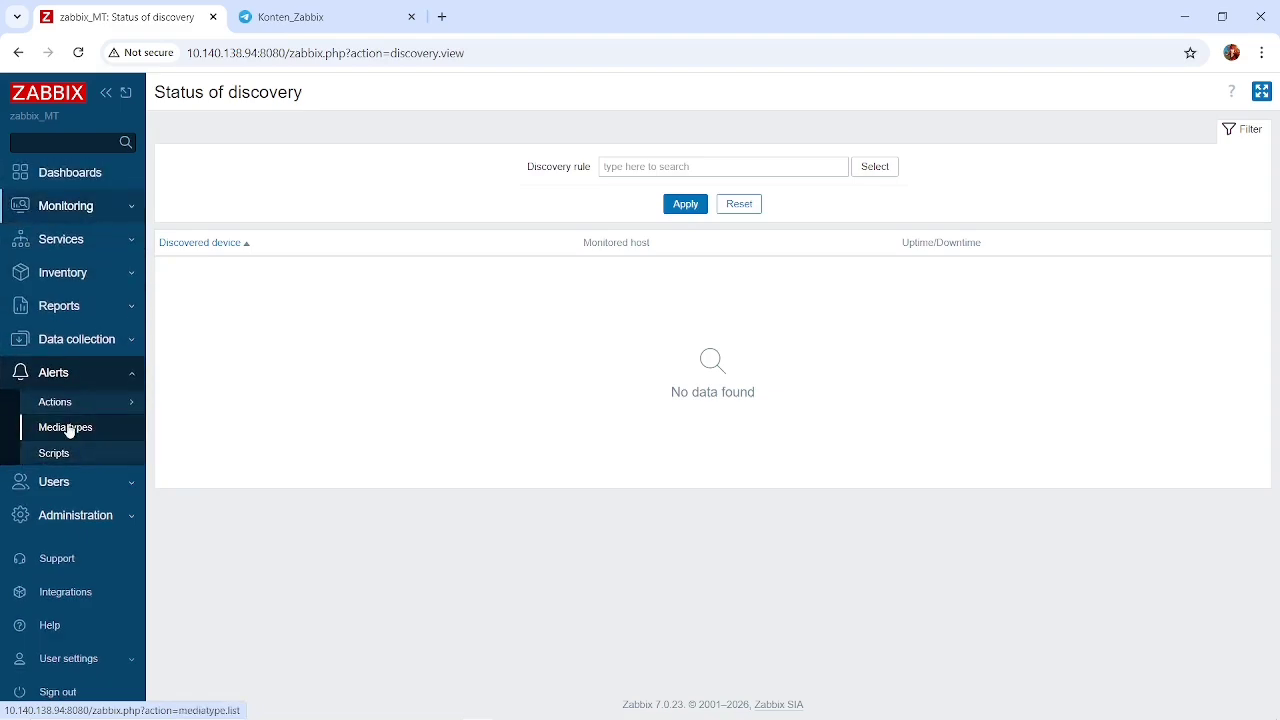
pyautogui.click(66, 427)
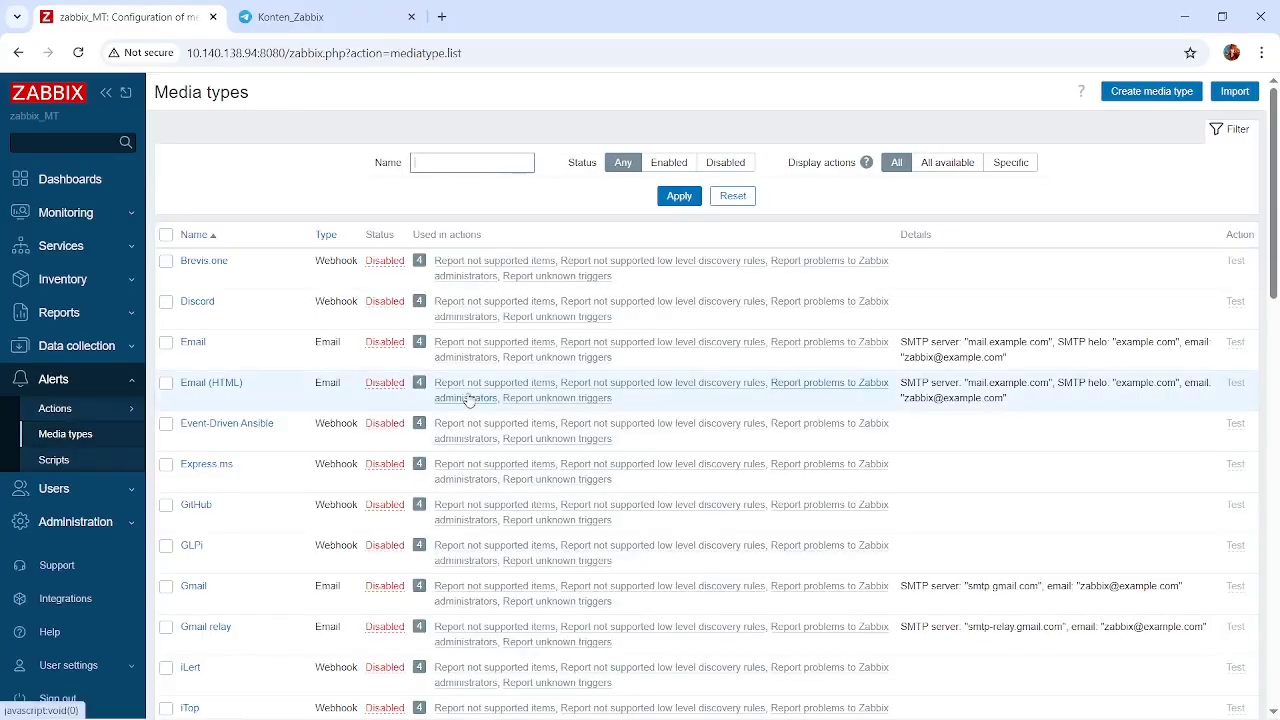
pyautogui.scroll(-1, 323, 333)
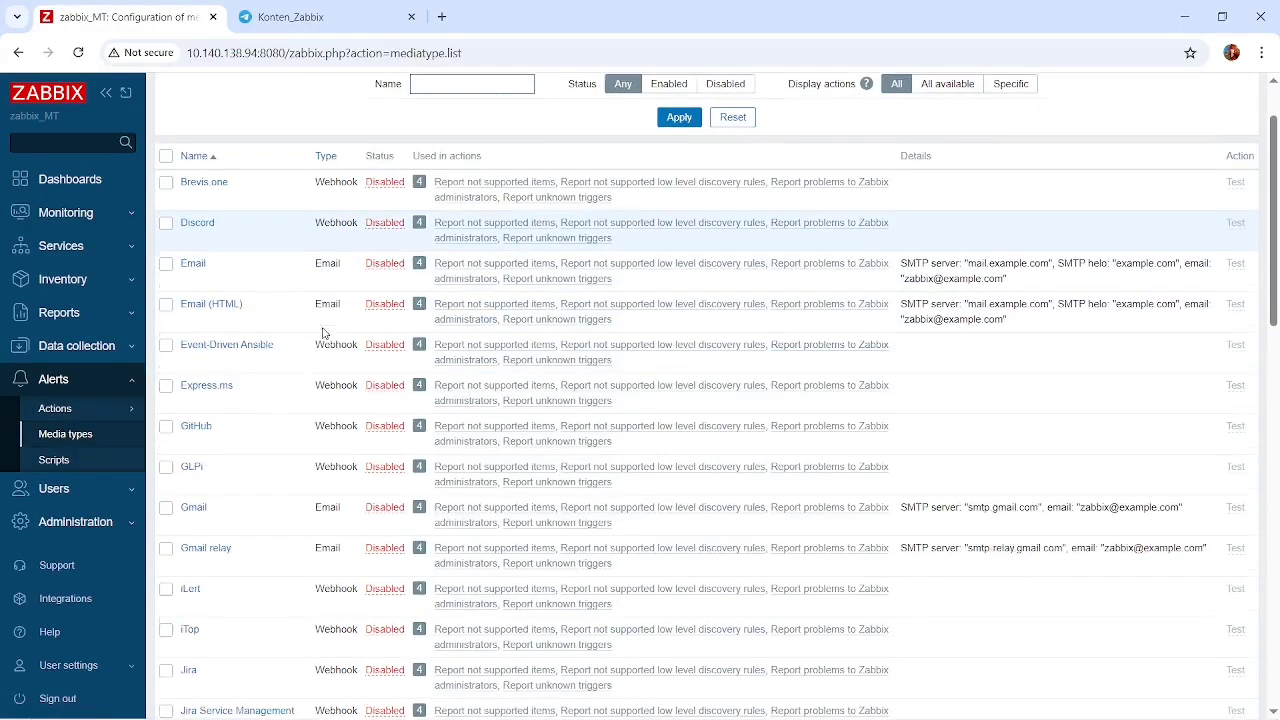
pyautogui.scroll(-12, 323, 333)
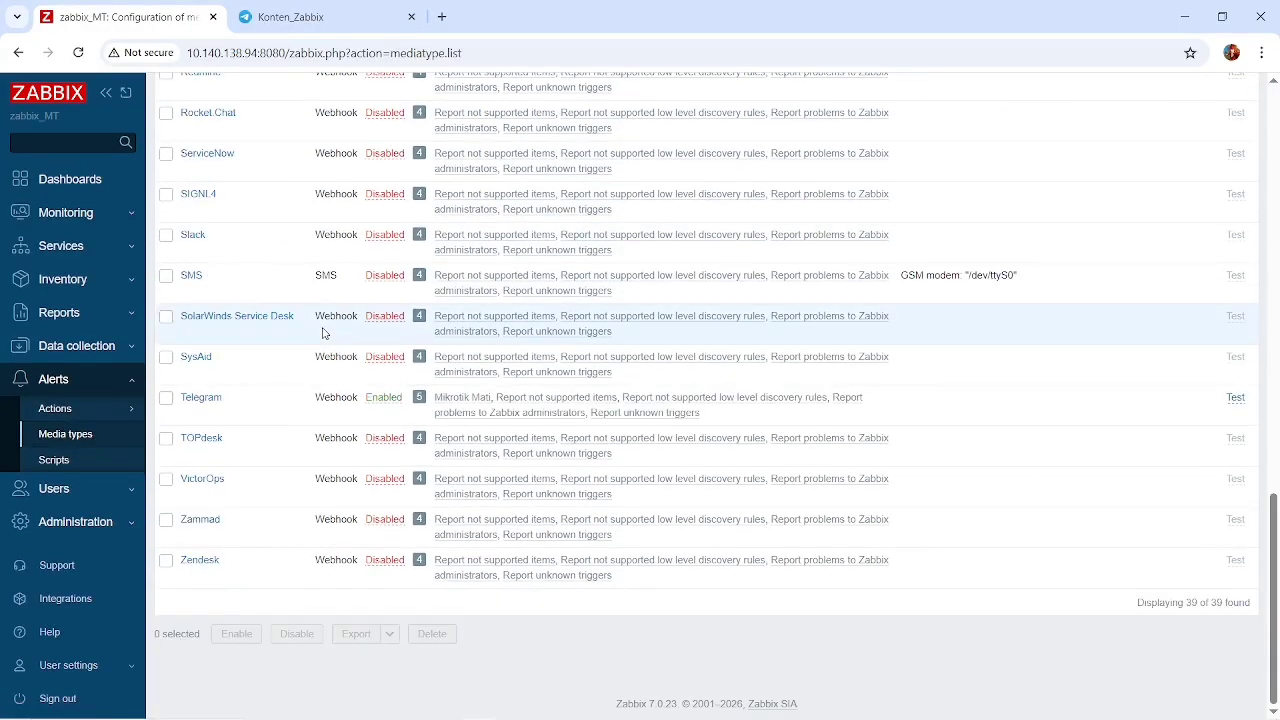
pyautogui.click(198, 402)
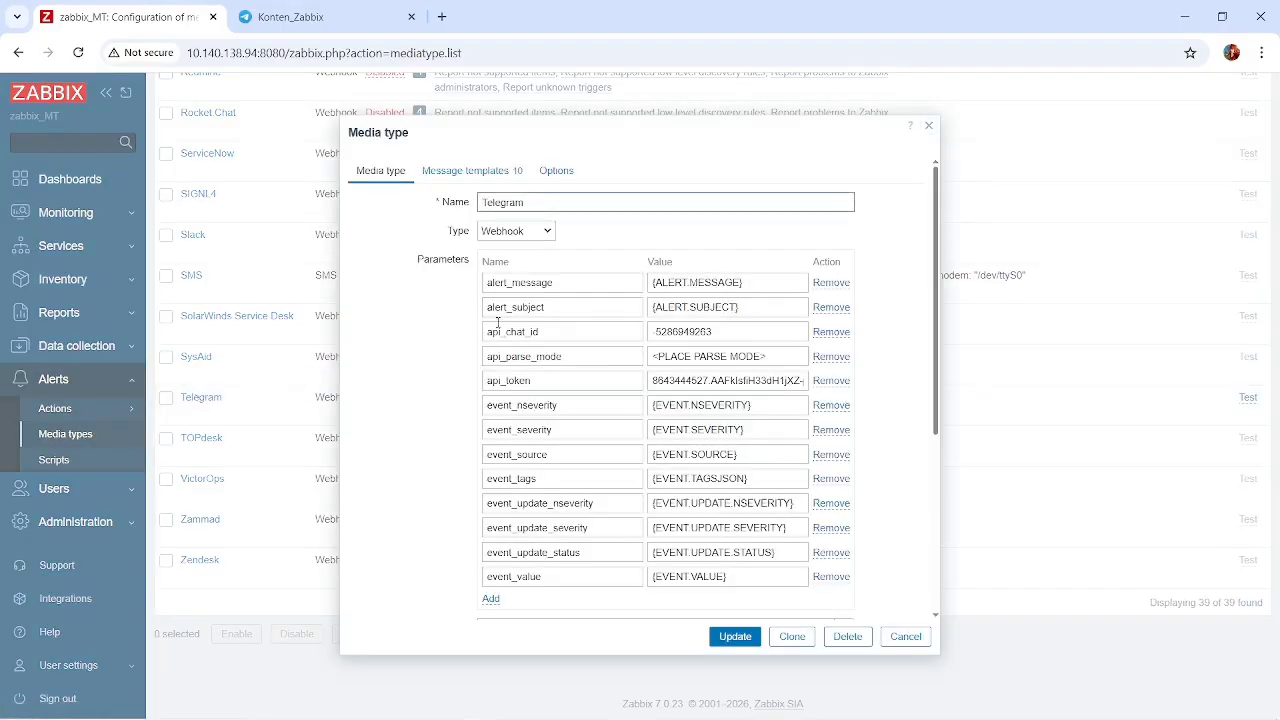
pyautogui.moveTo(749, 331); pyautogui.dragTo(637, 334)
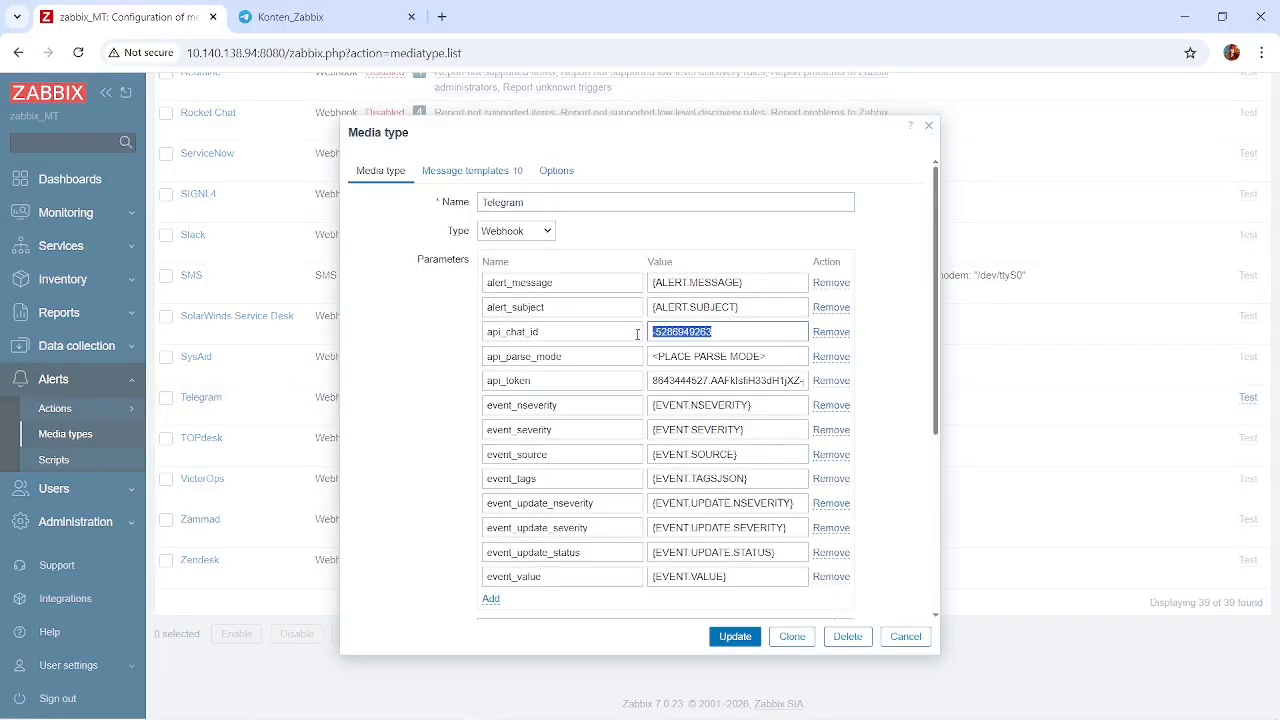
# Switch to Telegram Web and review the Konten_Zabbix group ID, the IDBot and monit_bot chats, and BotFather's API token message.
pyautogui.click(329, 16)
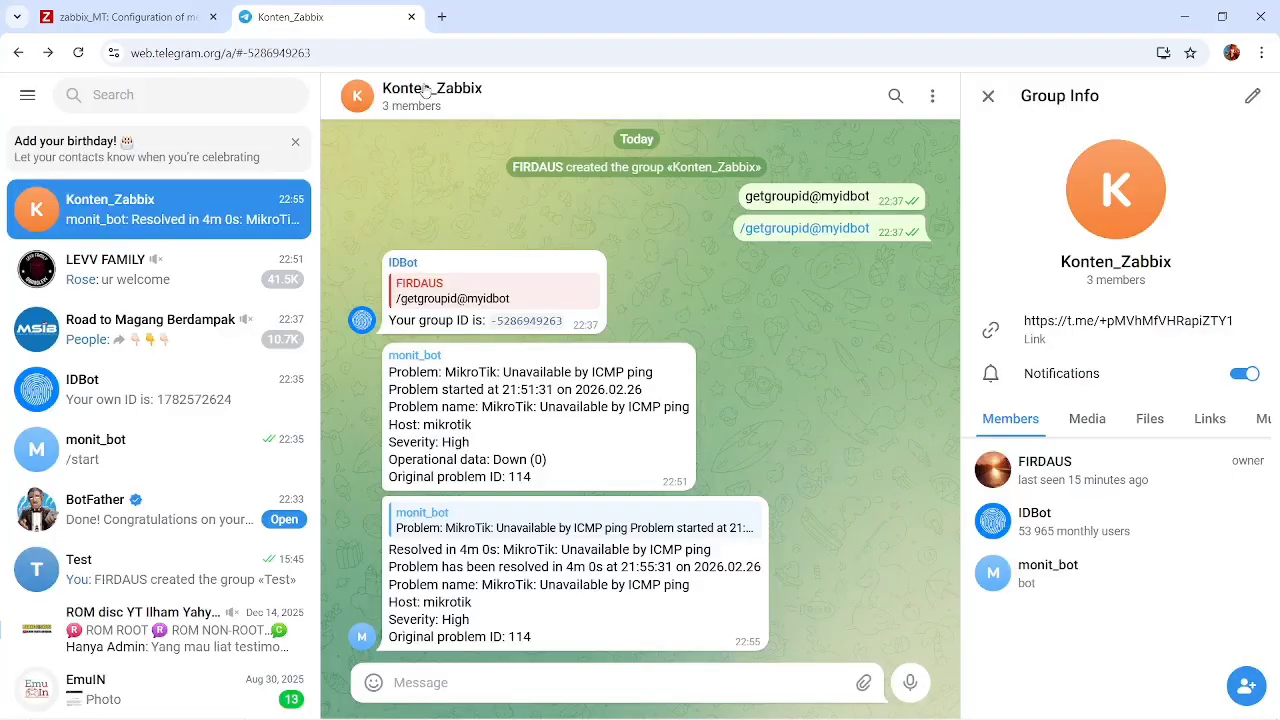
pyautogui.doubleClick(341, 53)
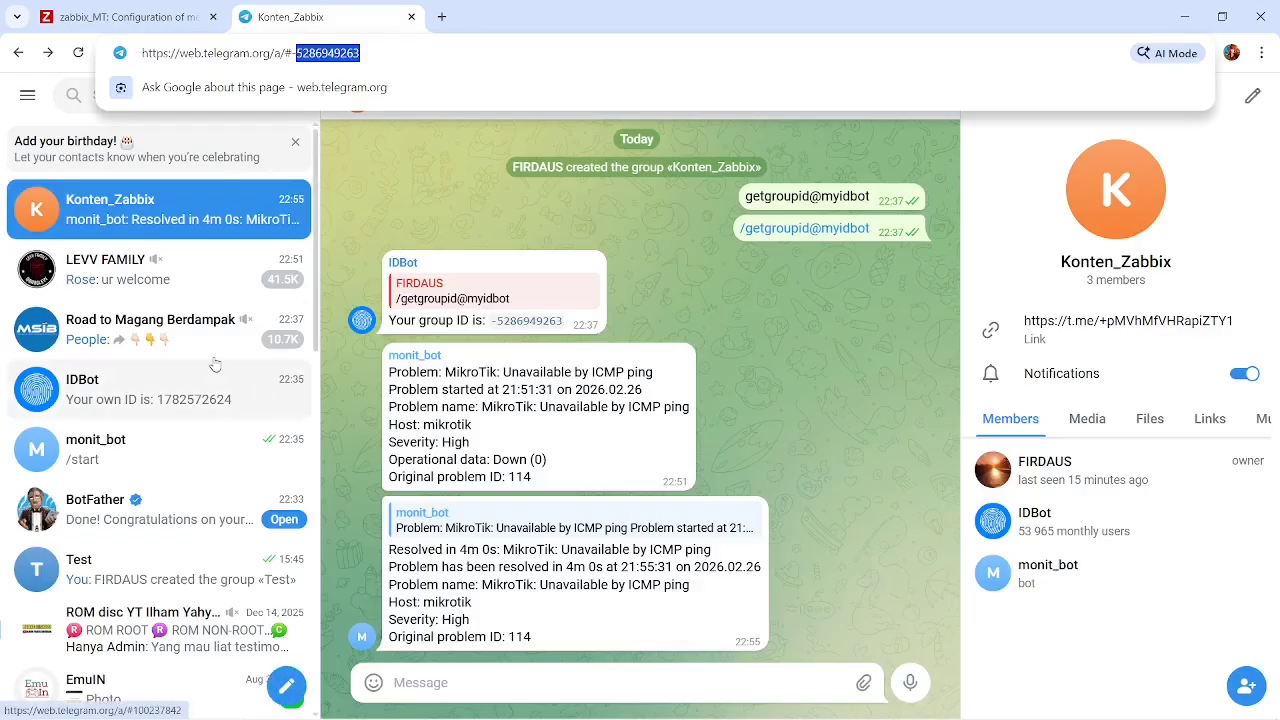
pyautogui.click(170, 408)
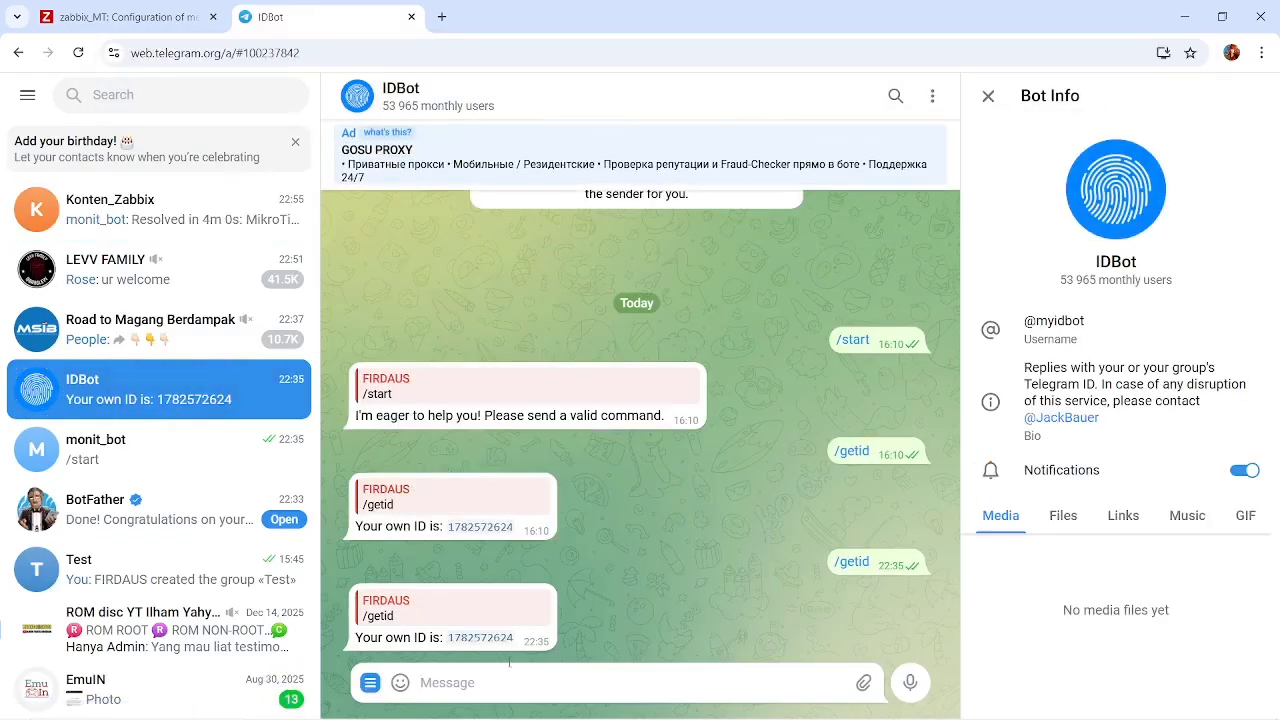
pyautogui.click(190, 217)
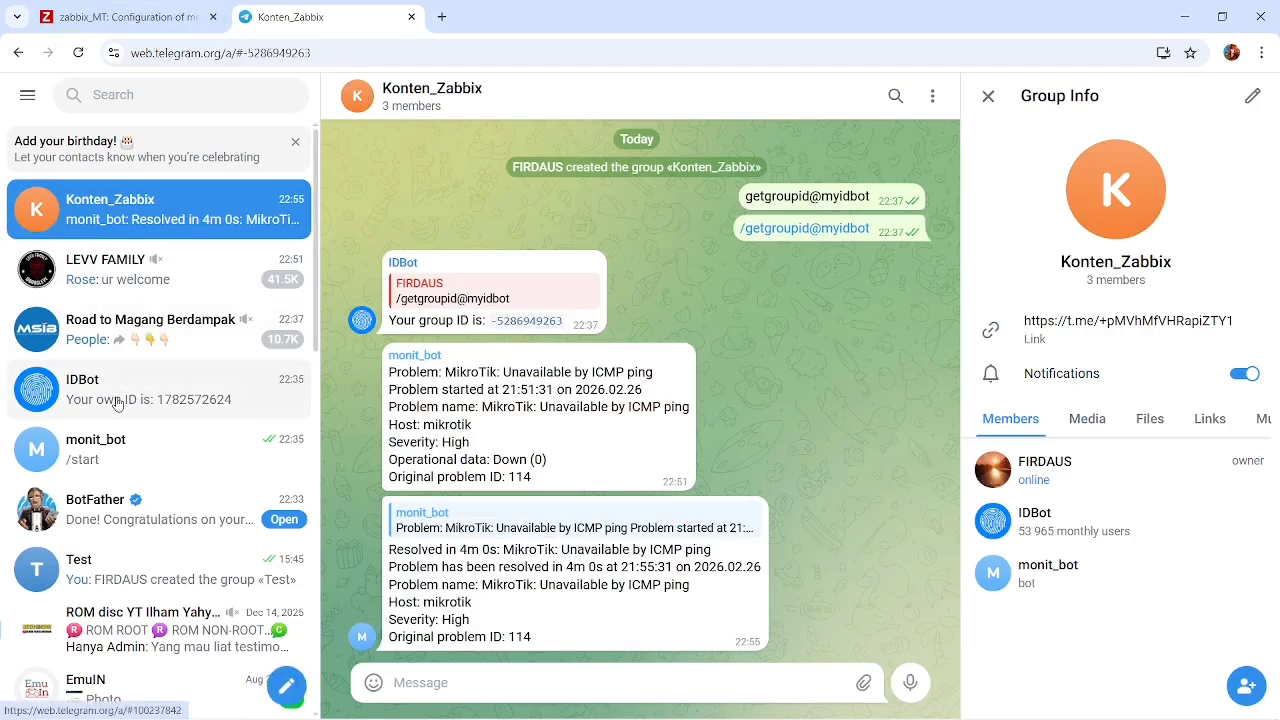
pyautogui.click(115, 530)
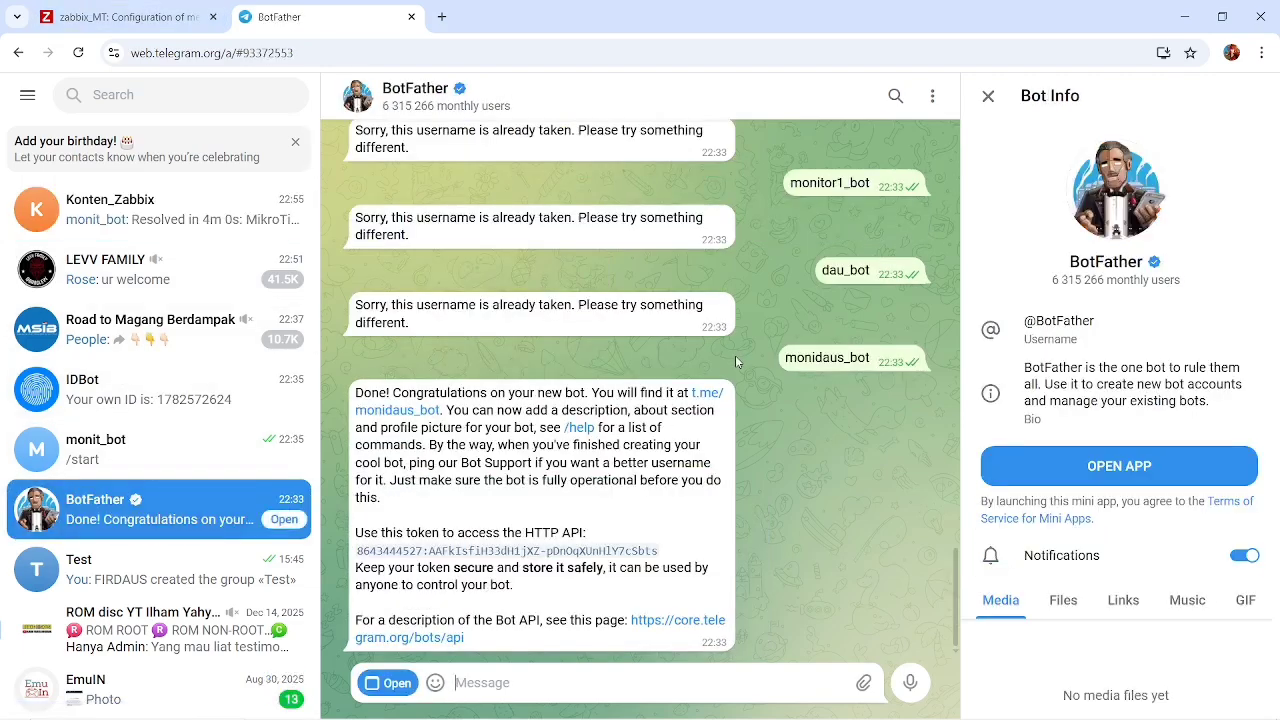
pyautogui.scroll(-1, 165, 385)
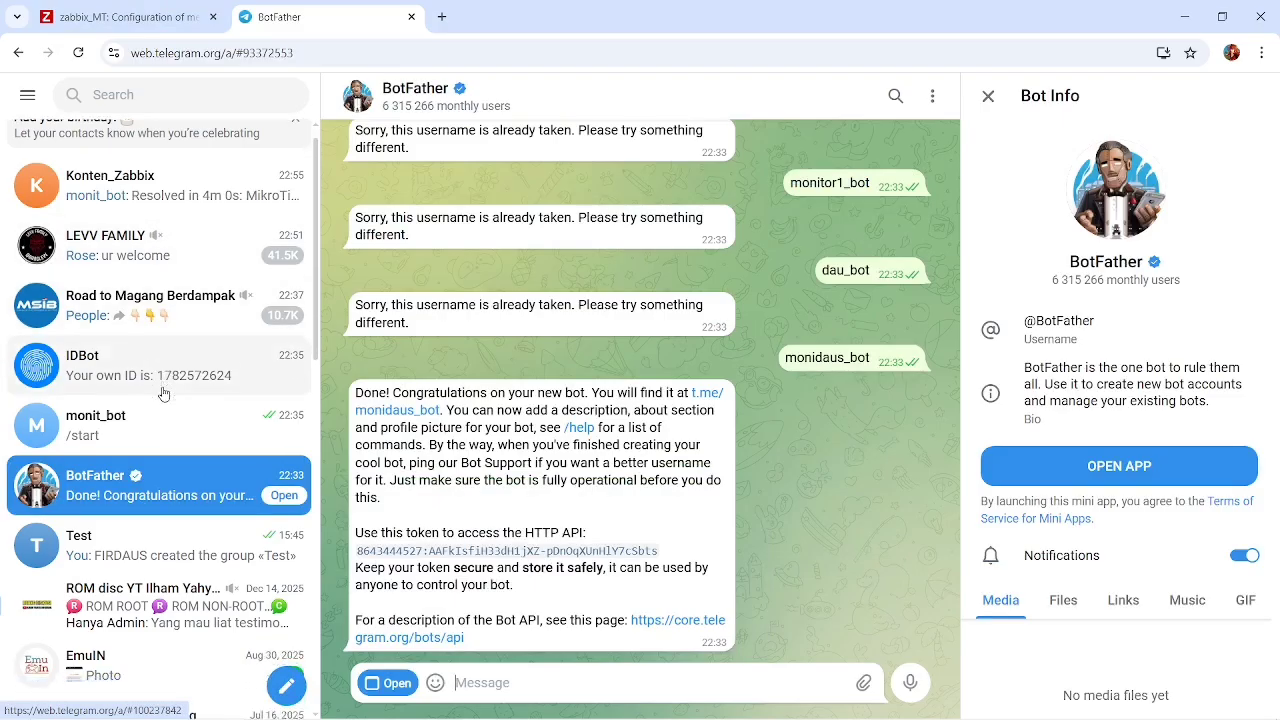
pyautogui.click(134, 366)
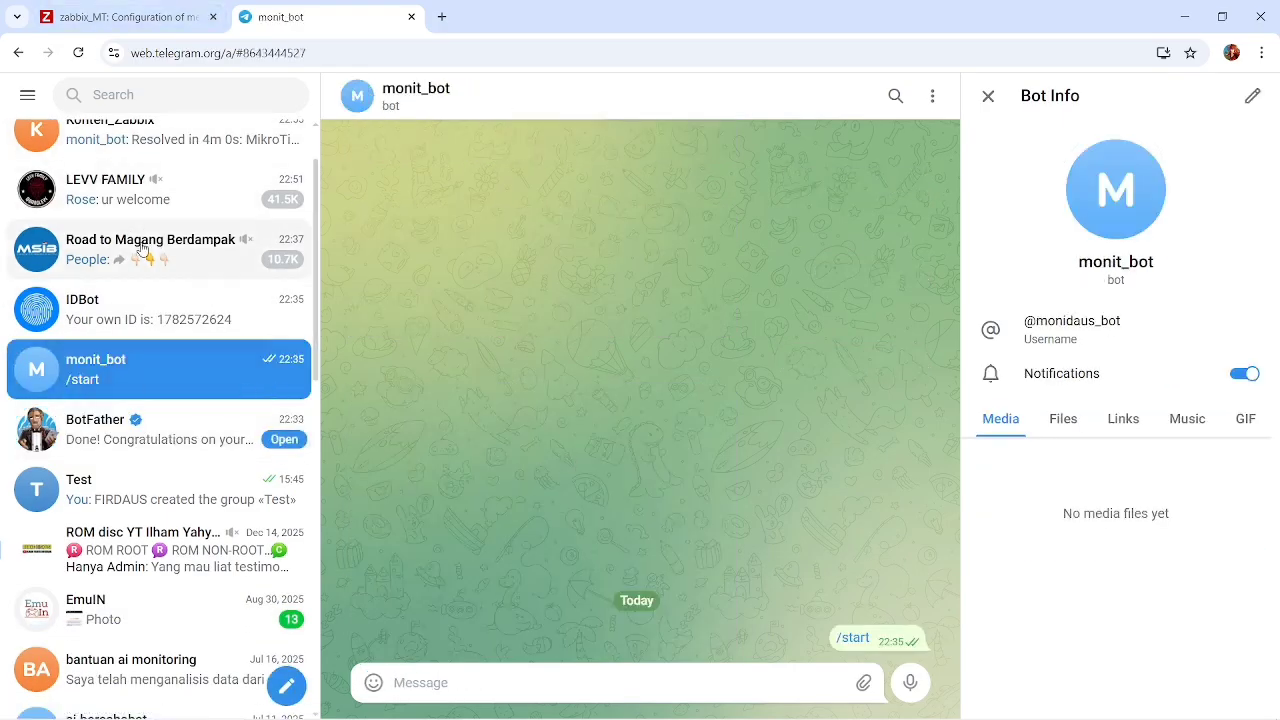
pyautogui.click(127, 432)
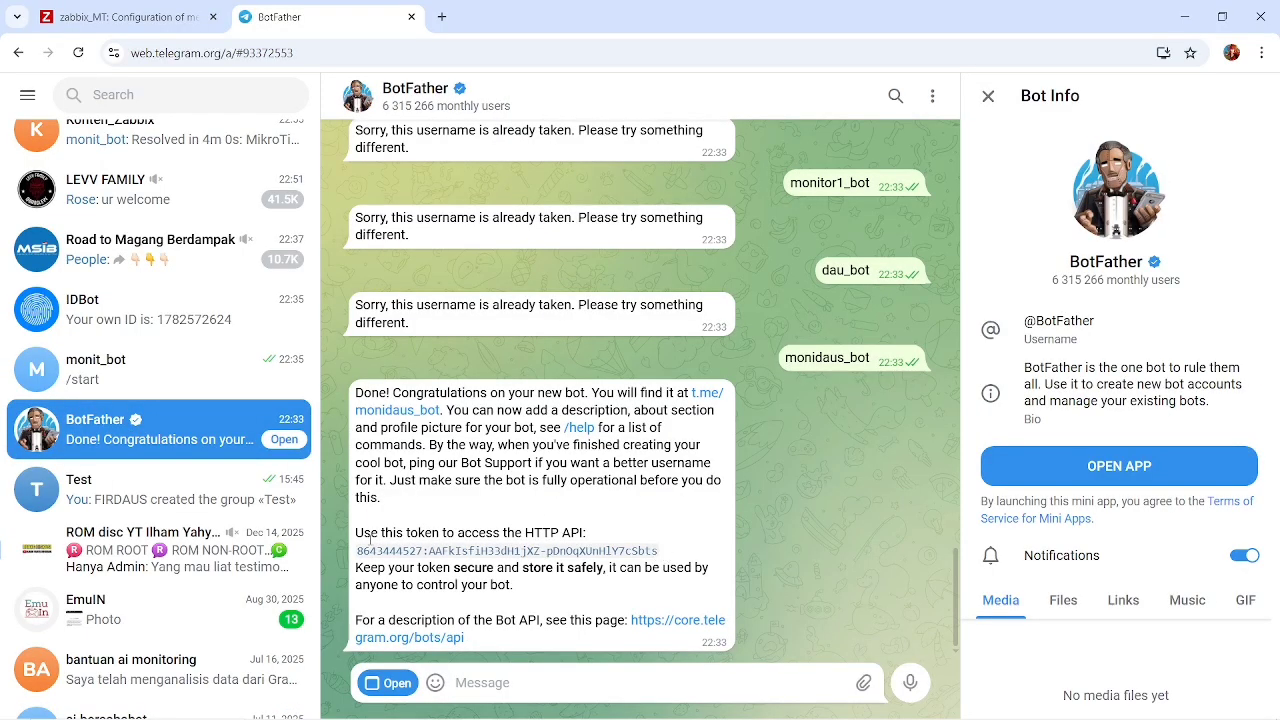
# Return to Zabbix, review the Telegram media type's api_token, remaining settings and message templates, and close it without changes.
pyautogui.click(133, 6)
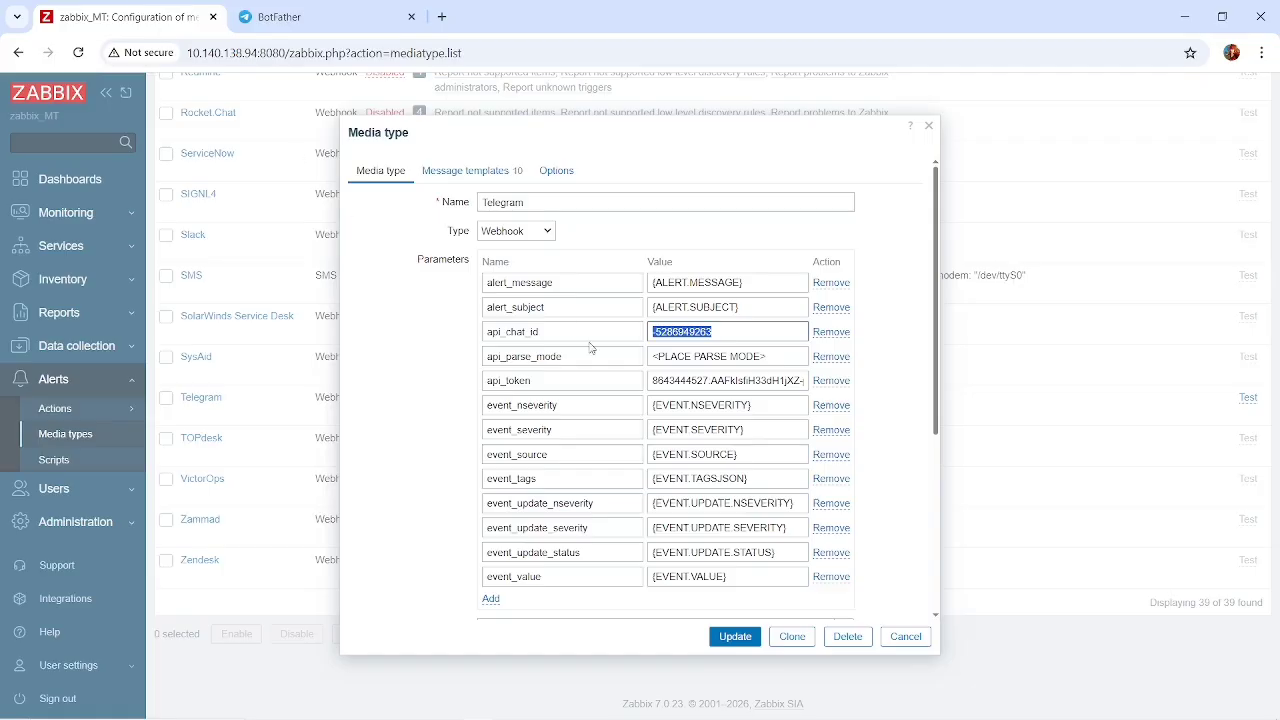
pyautogui.click(755, 380)
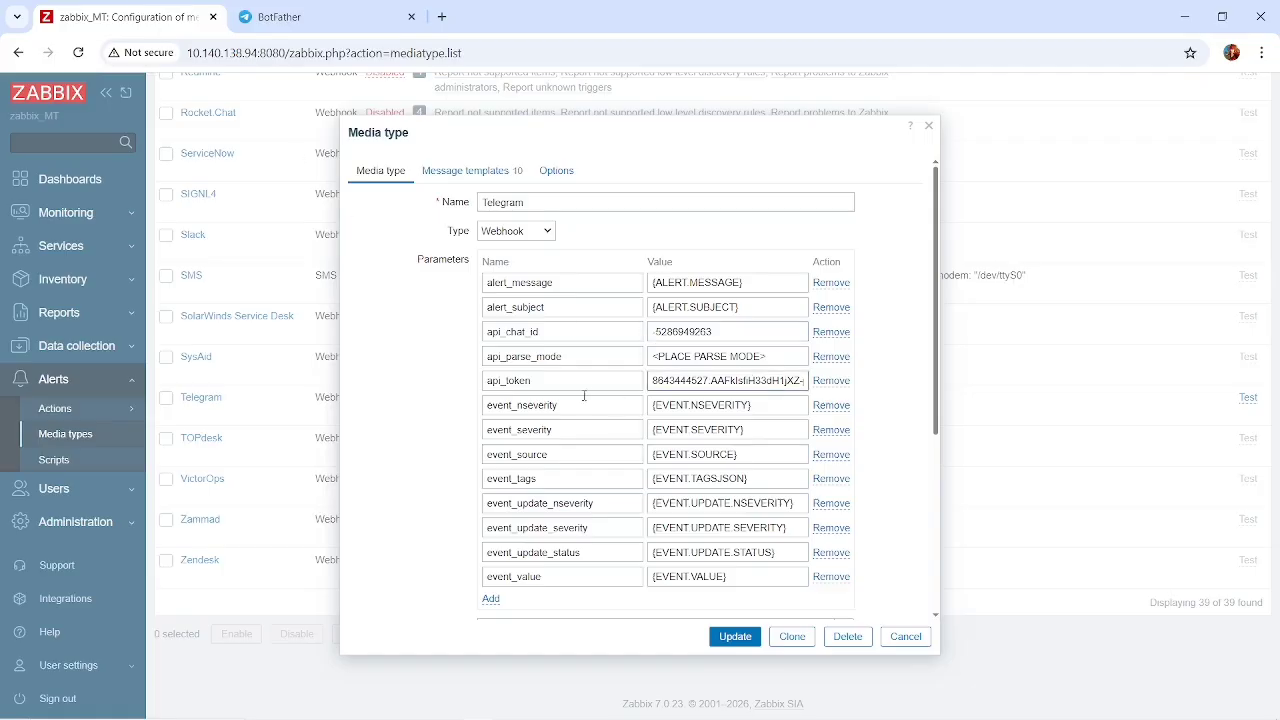
pyautogui.scroll(-5, 584, 396)
pyautogui.scroll(5, 584, 396)
pyautogui.scroll(-5, 508, 253)
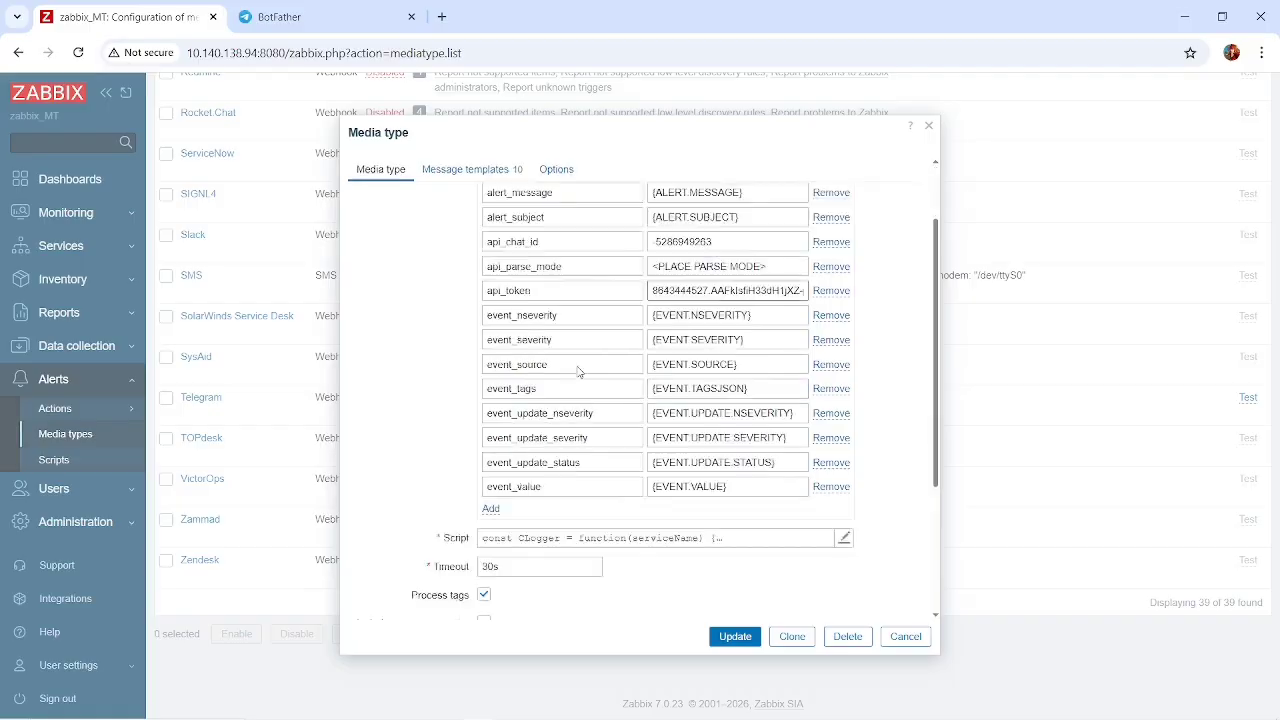
pyautogui.click(471, 172)
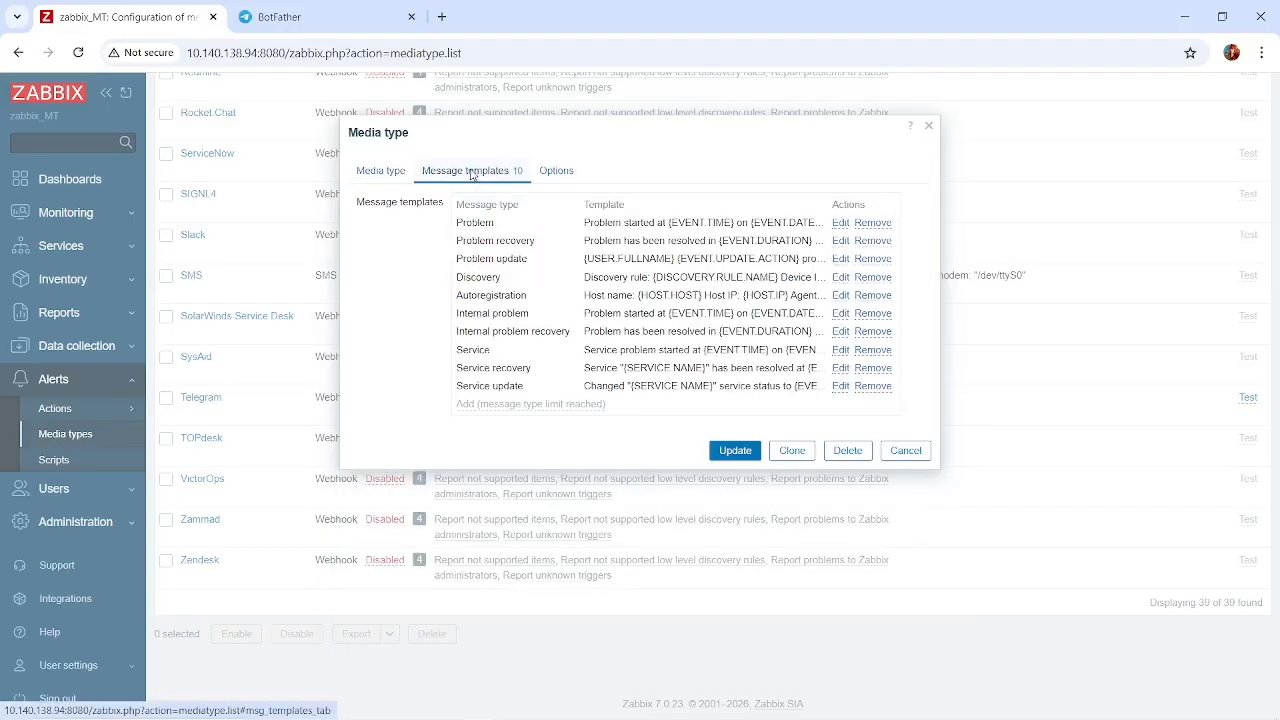
pyautogui.click(906, 452)
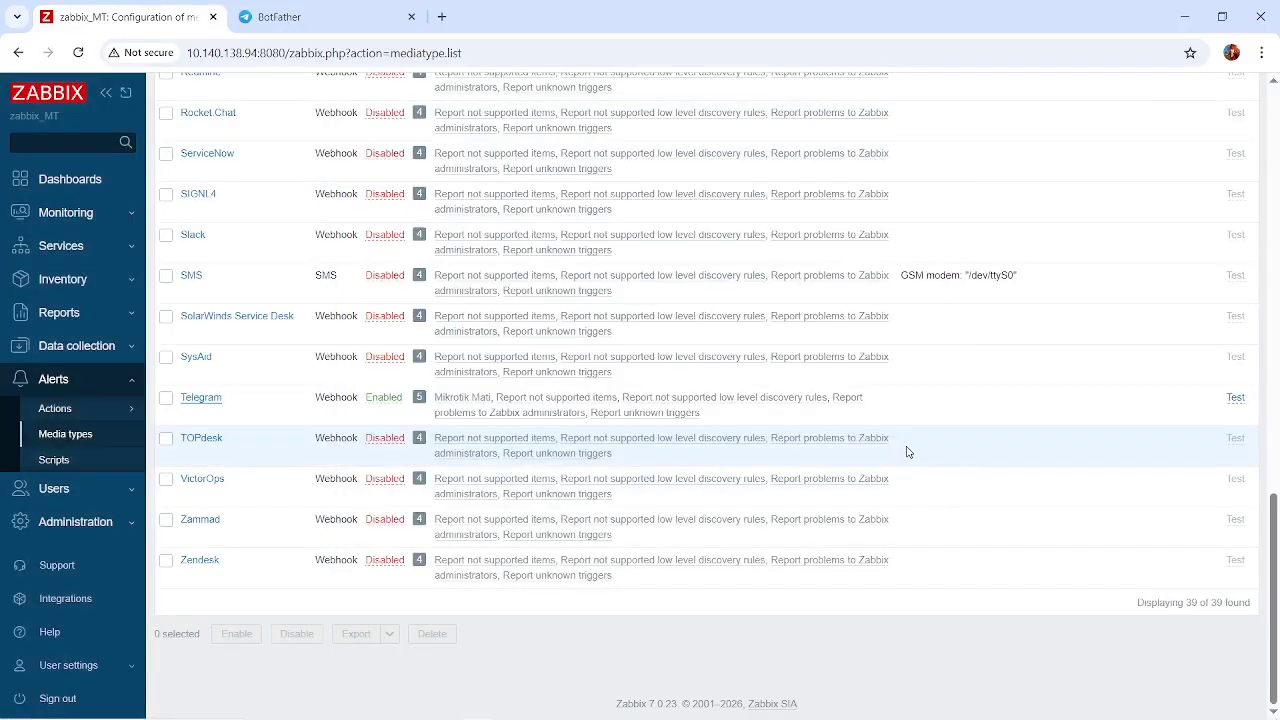
# Open the Telegram media entry of the Admin user and review its Send to ID.
pyautogui.click(98, 415)
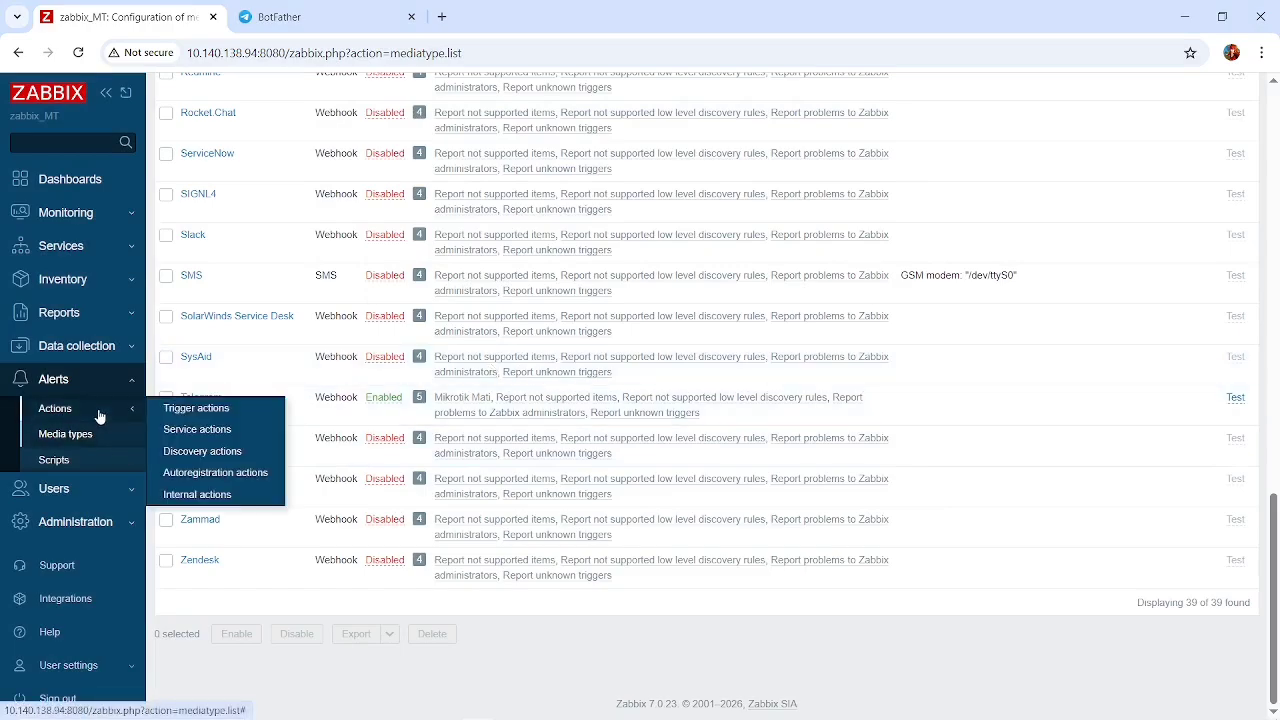
pyautogui.click(112, 496)
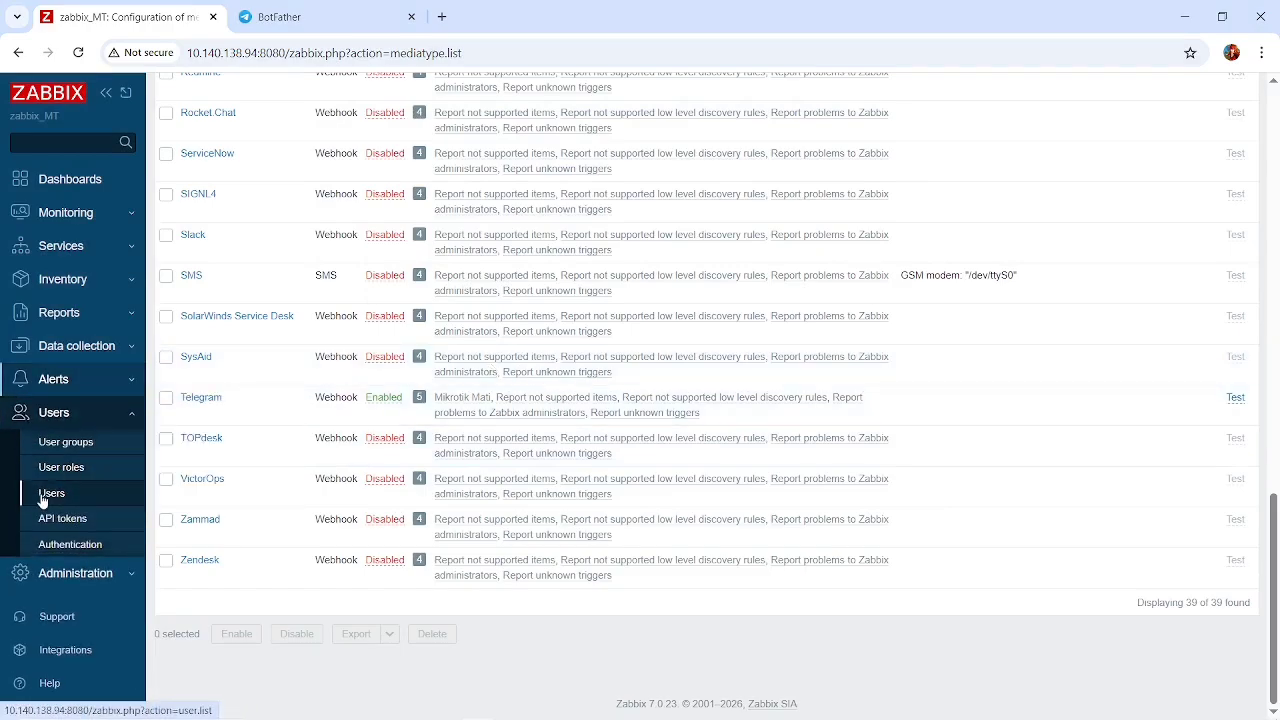
pyautogui.click(43, 497)
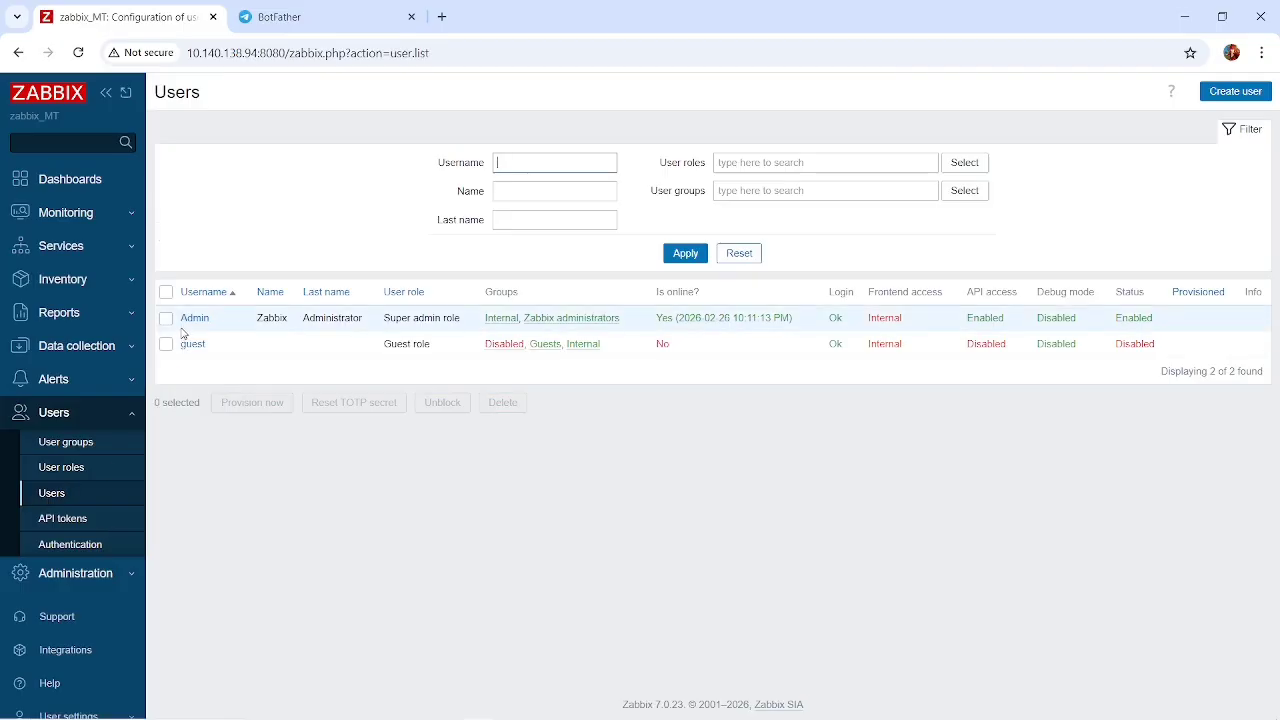
pyautogui.click(188, 321)
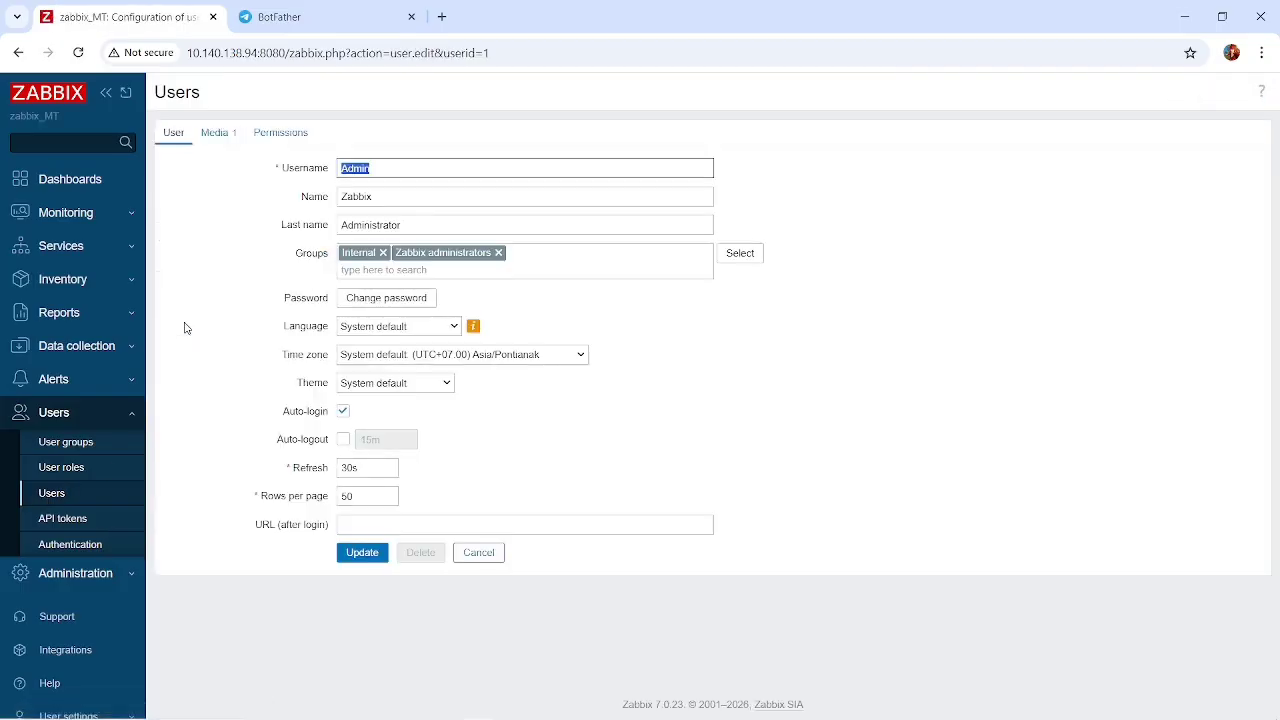
pyautogui.click(229, 132)
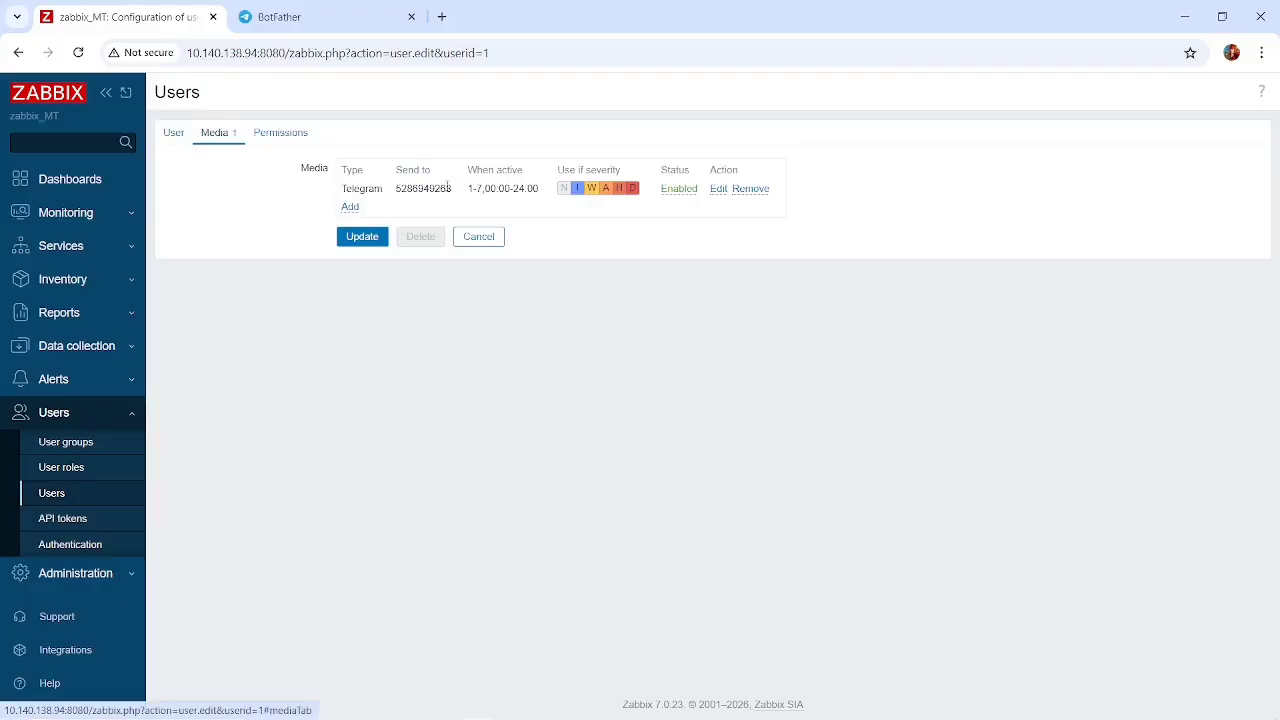
pyautogui.click(718, 189)
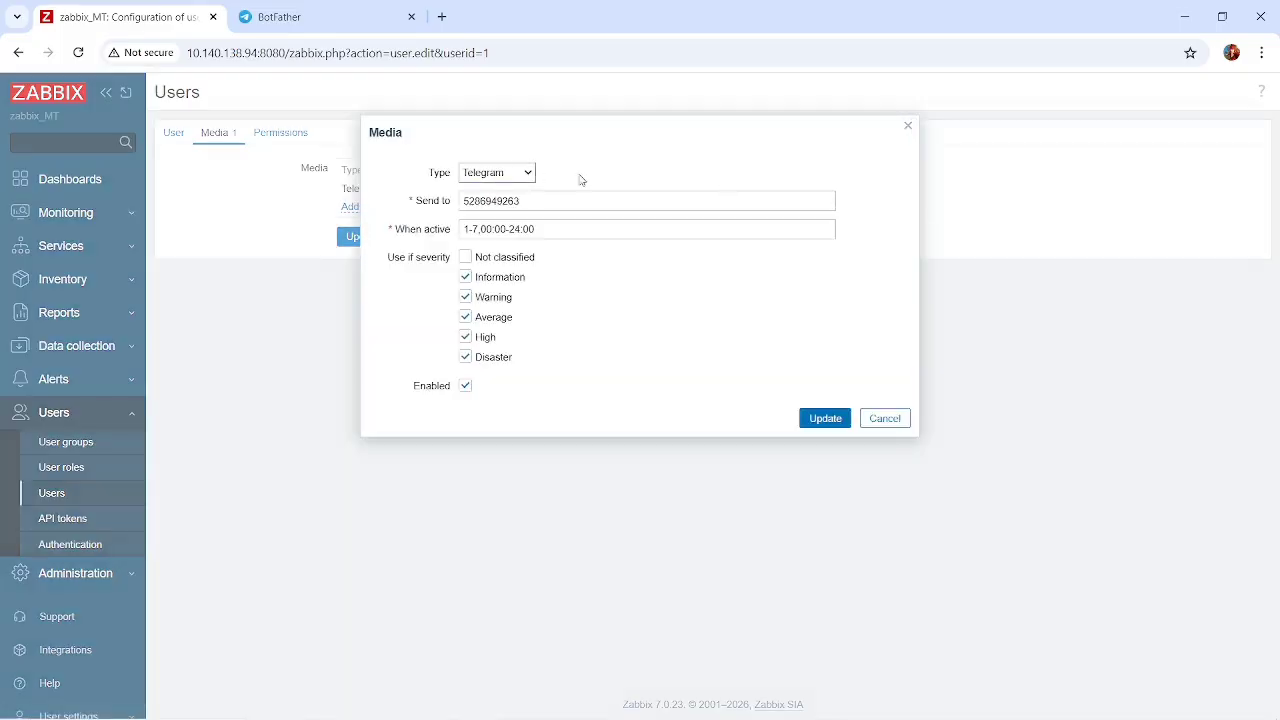
pyautogui.moveTo(543, 196); pyautogui.dragTo(437, 208)
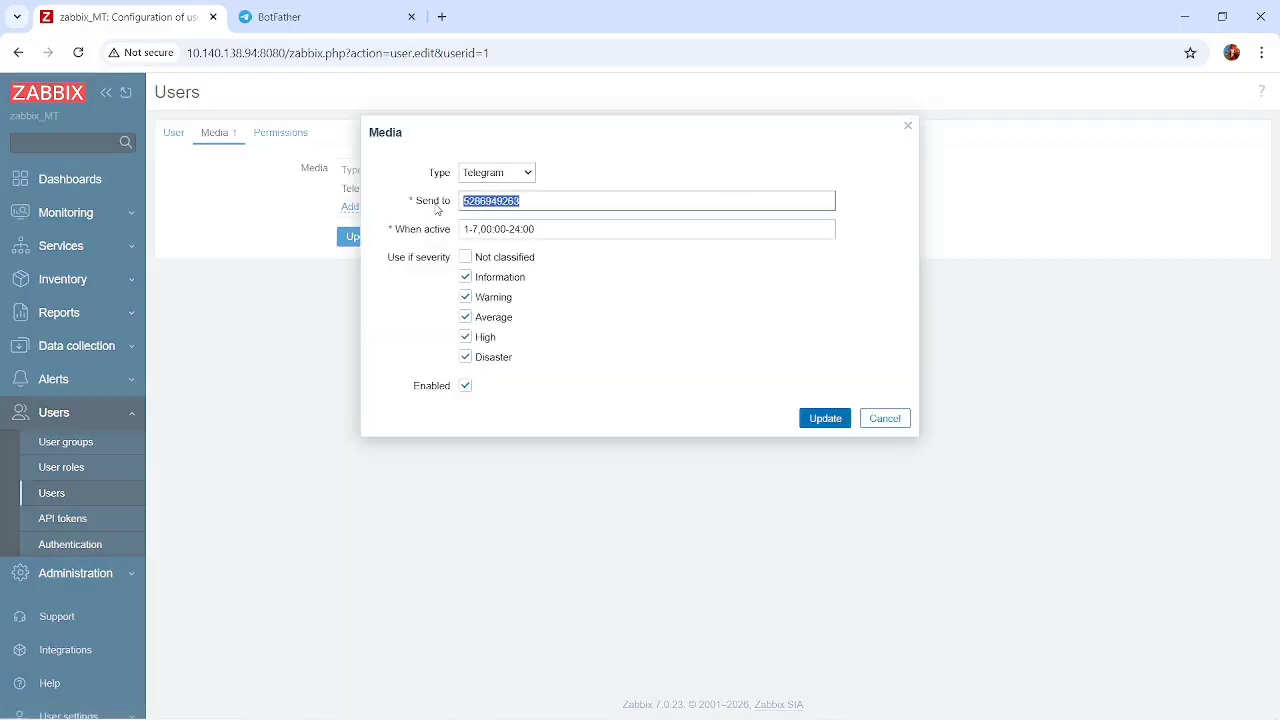
# Compare the Send to ID with the Konten_Zabbix group ID in Telegram Web, and close the Zabbix media entry without changes.
pyautogui.hotkey('ctrl', 'Tab')
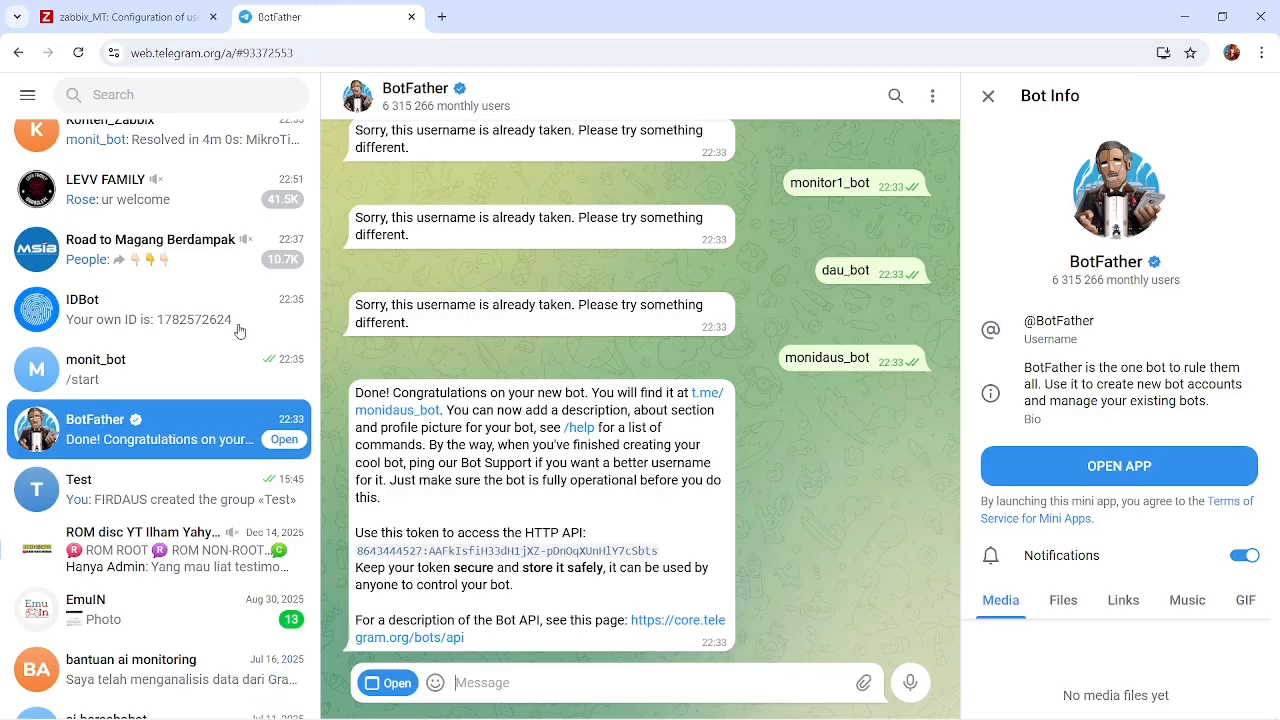
pyautogui.scroll(2, 149, 320)
pyautogui.click(150, 210)
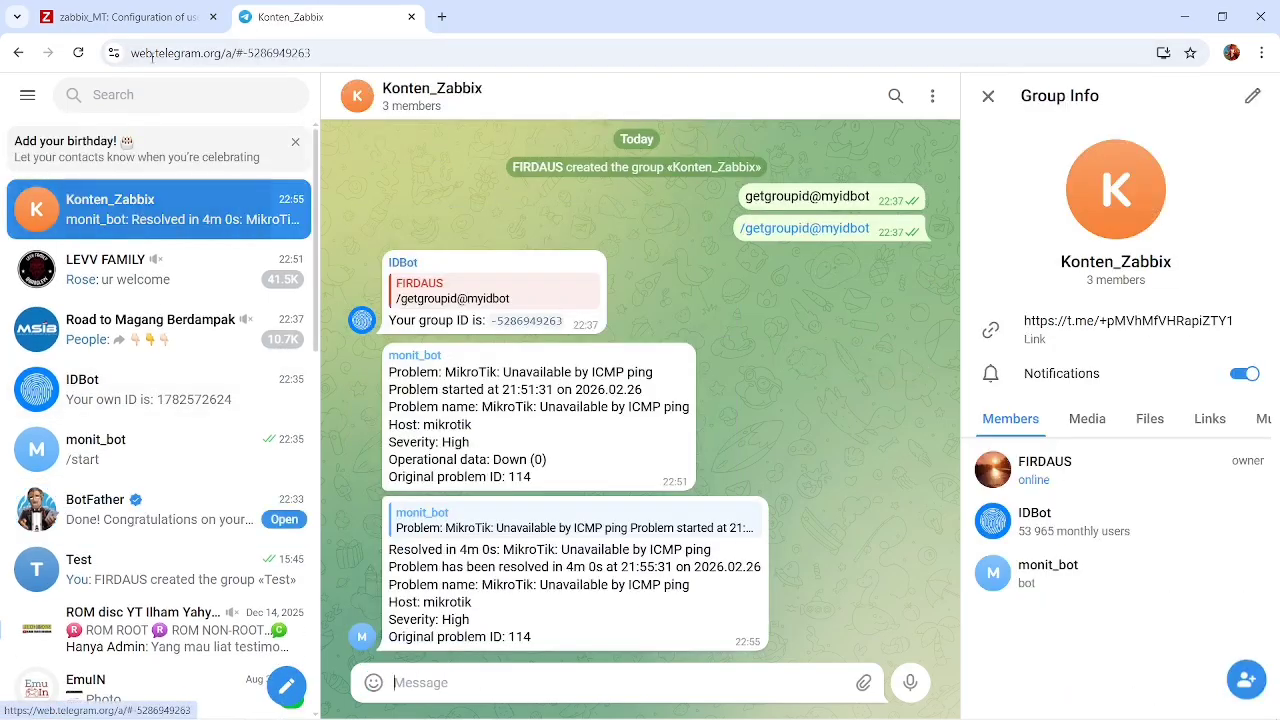
pyautogui.click(120, 17)
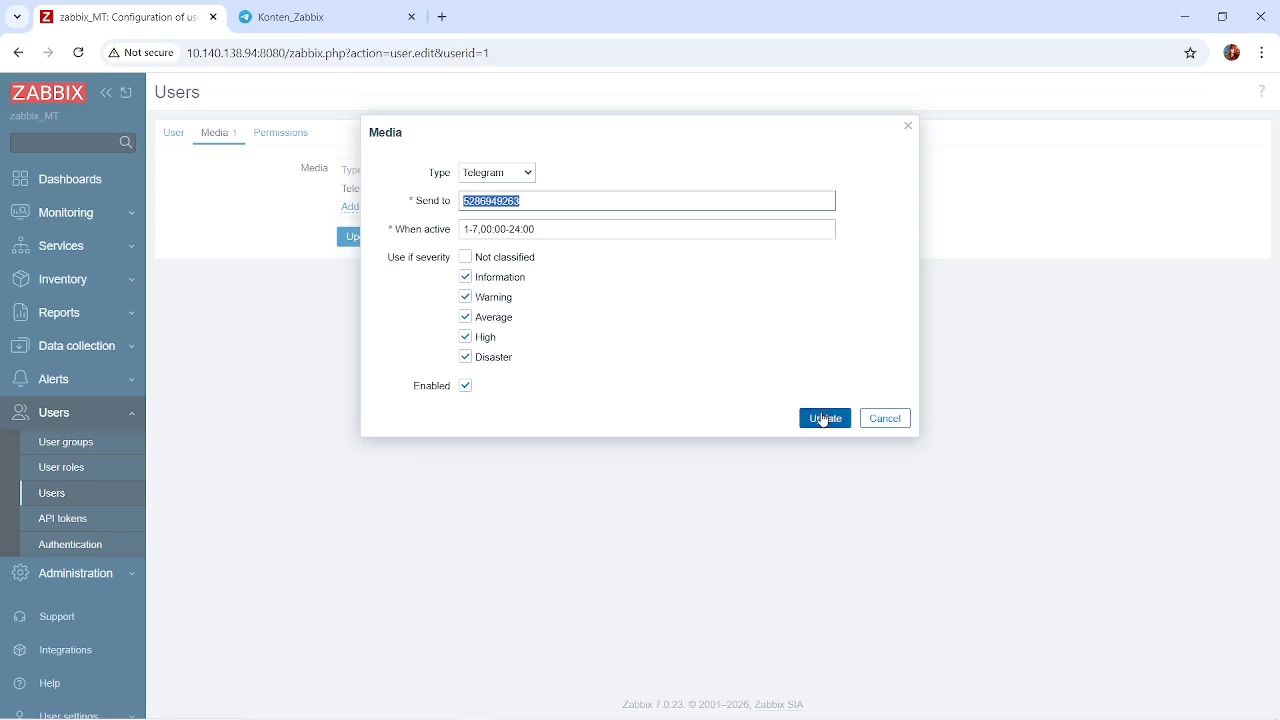
pyautogui.click(885, 418)
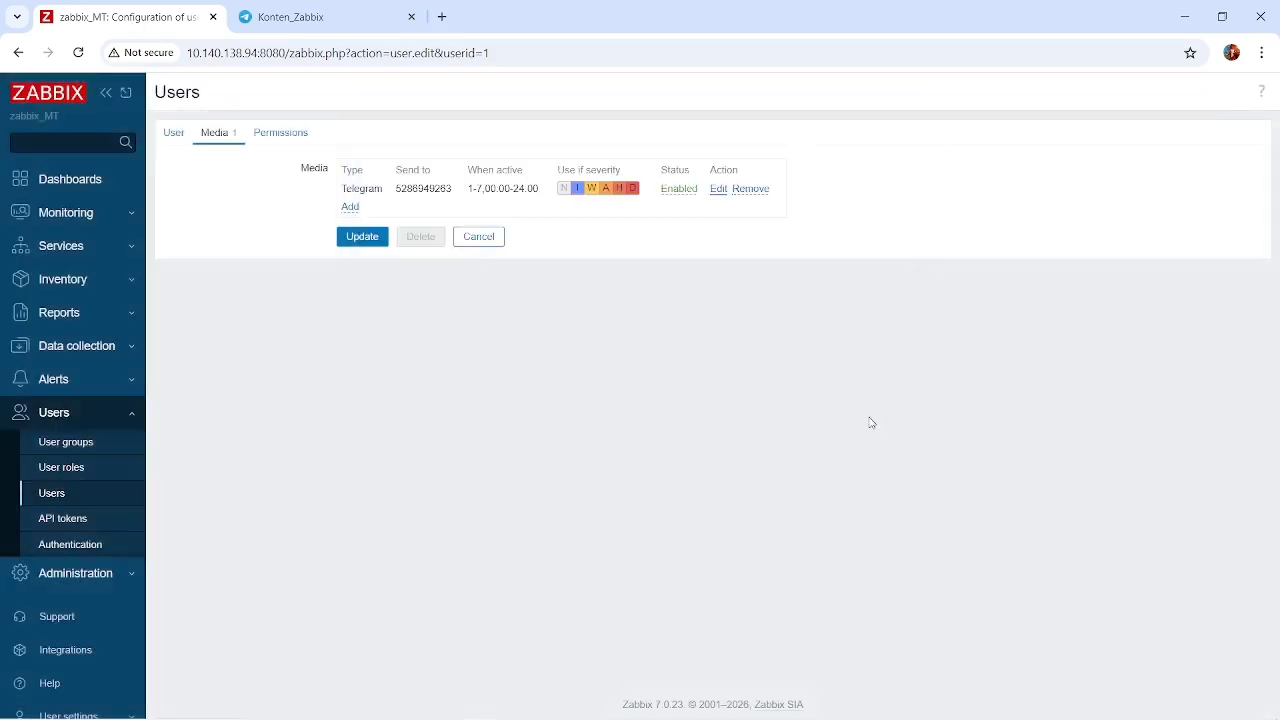
# Open the Mikrotik Mati trigger action from the alert actions.
pyautogui.click(105, 384)
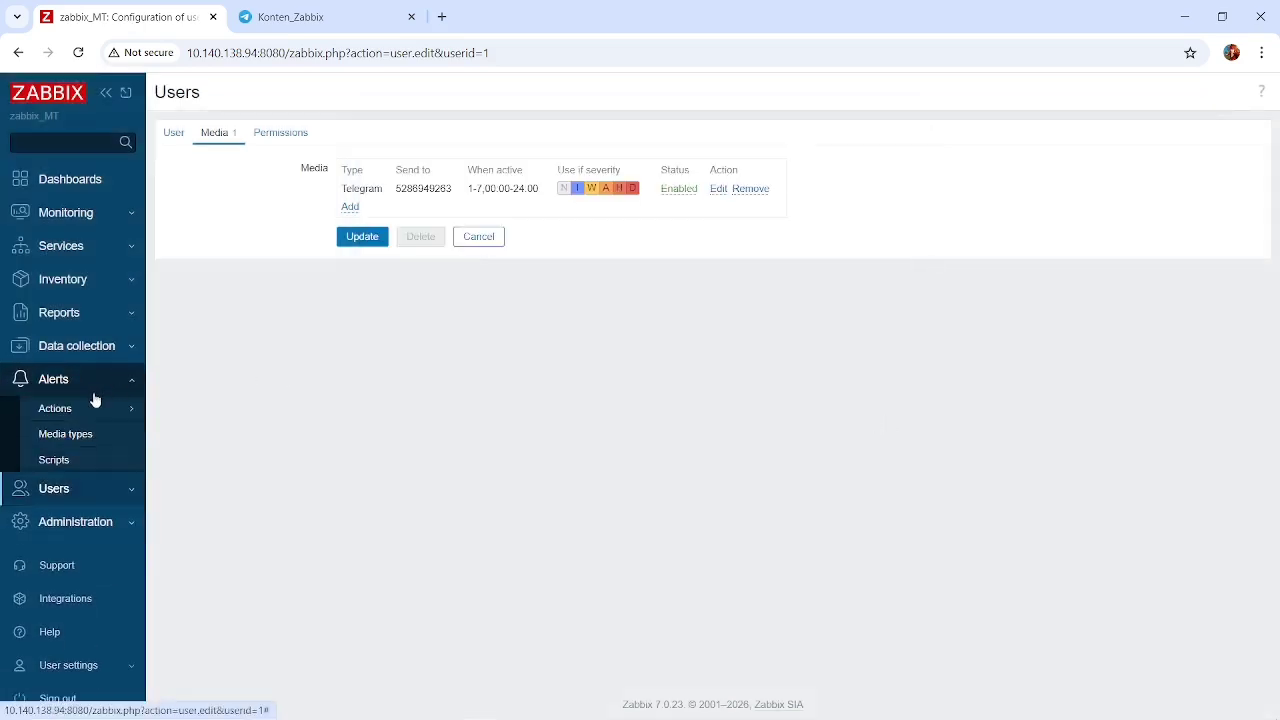
pyautogui.click(94, 408)
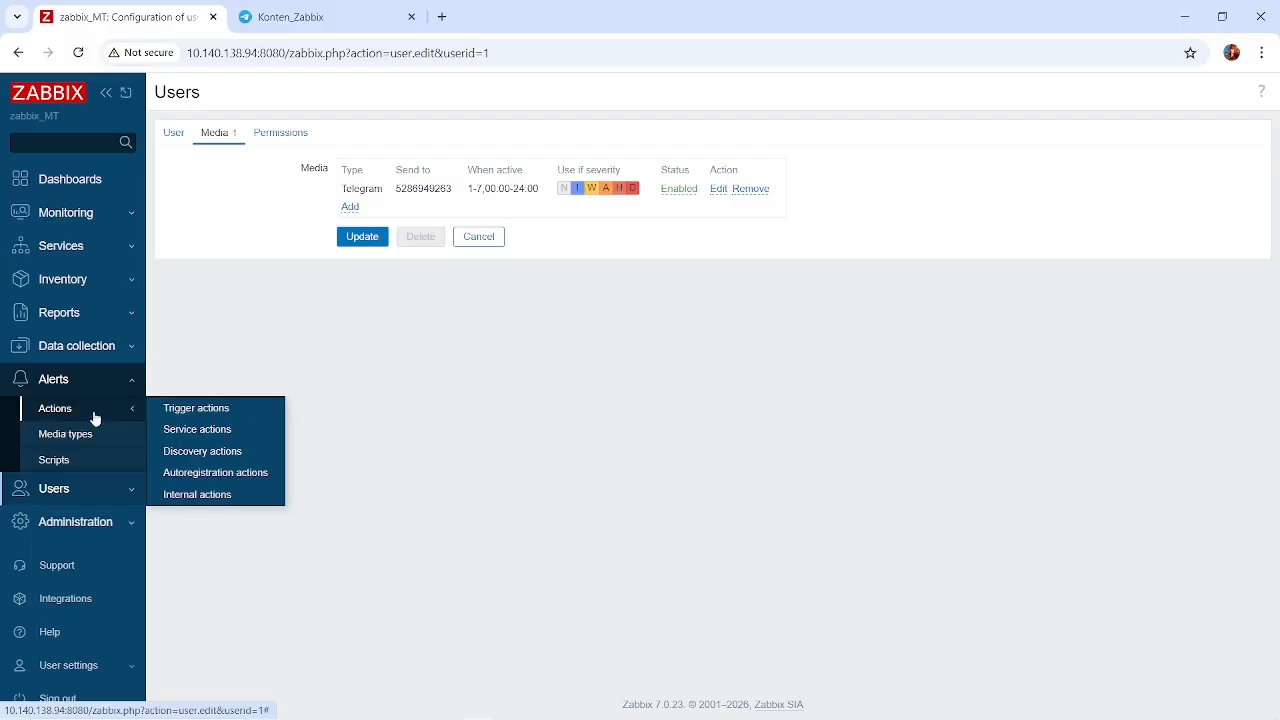
pyautogui.click(214, 414)
pyautogui.click(212, 261)
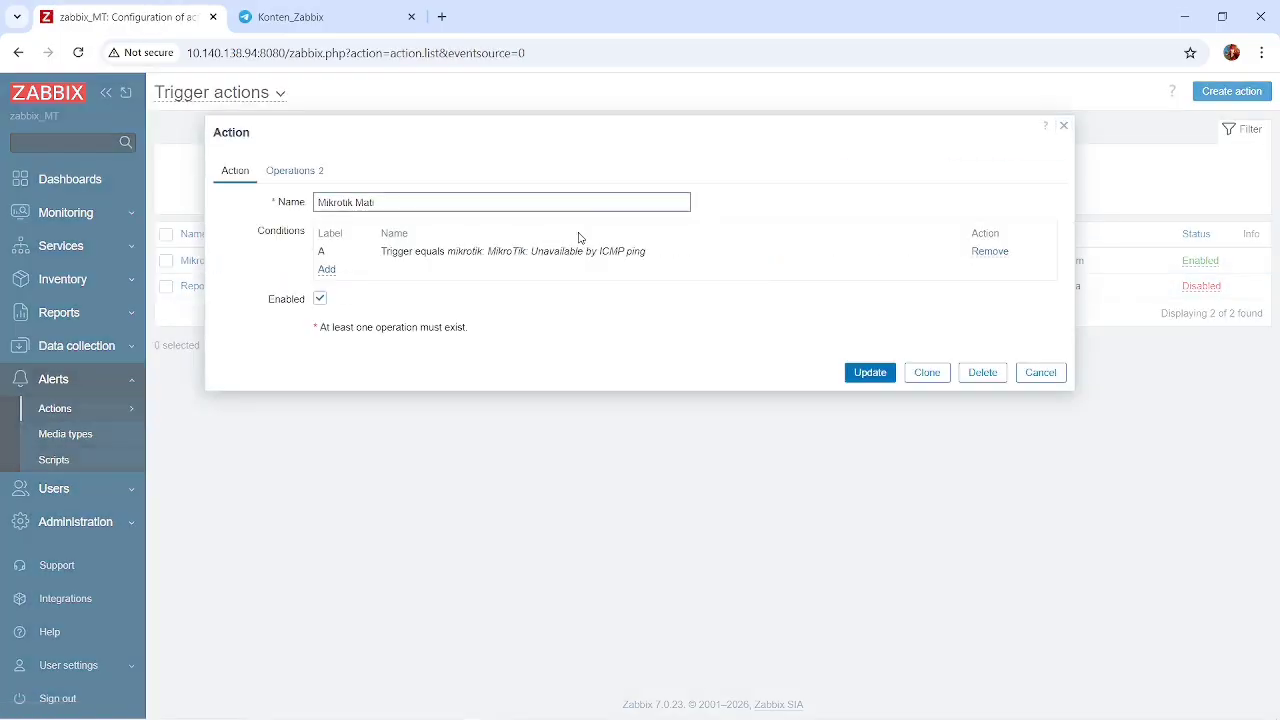
# Start a new condition for the action and examine the condition types and the mikrotik host's available triggers.
pyautogui.click(326, 270)
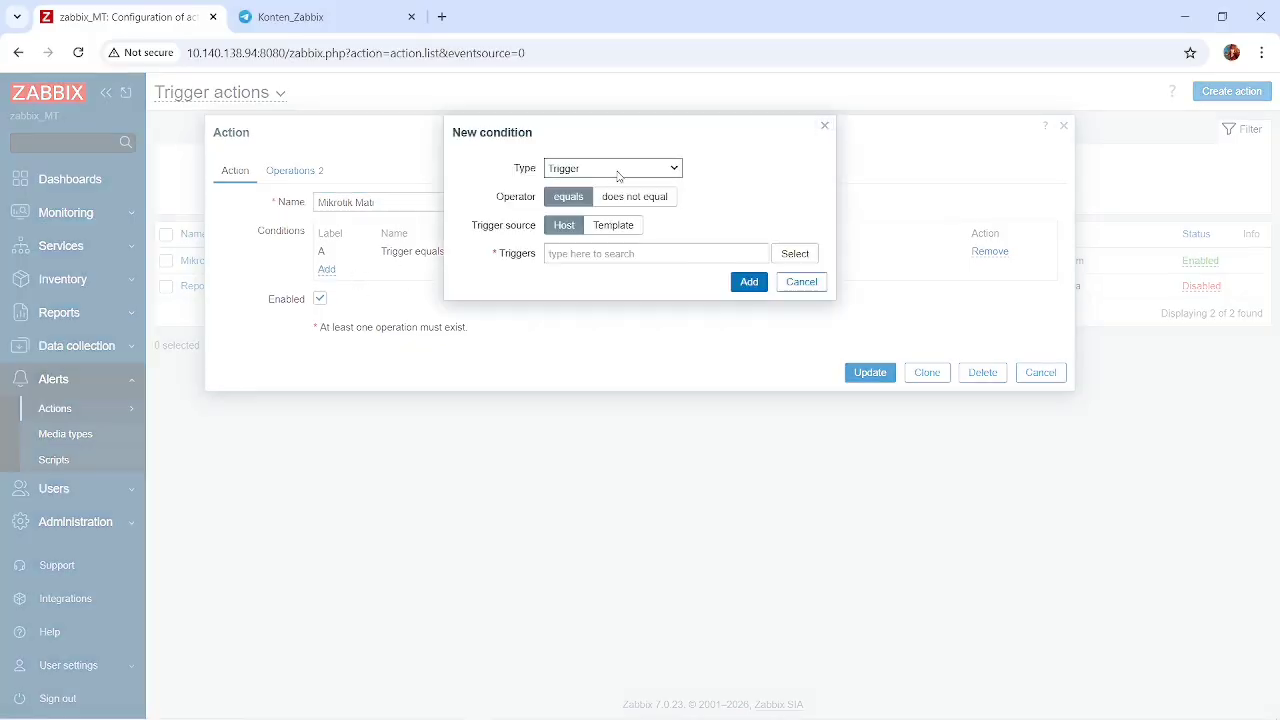
pyautogui.click(618, 170)
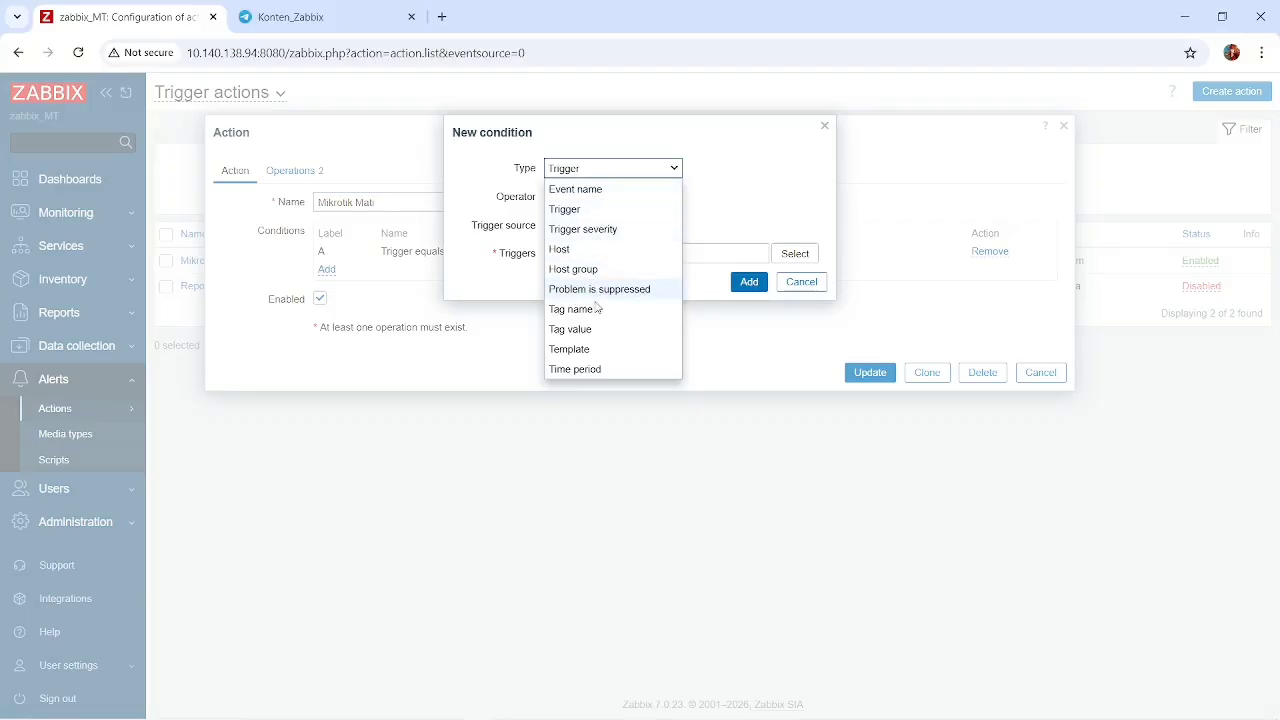
pyautogui.click(500, 210)
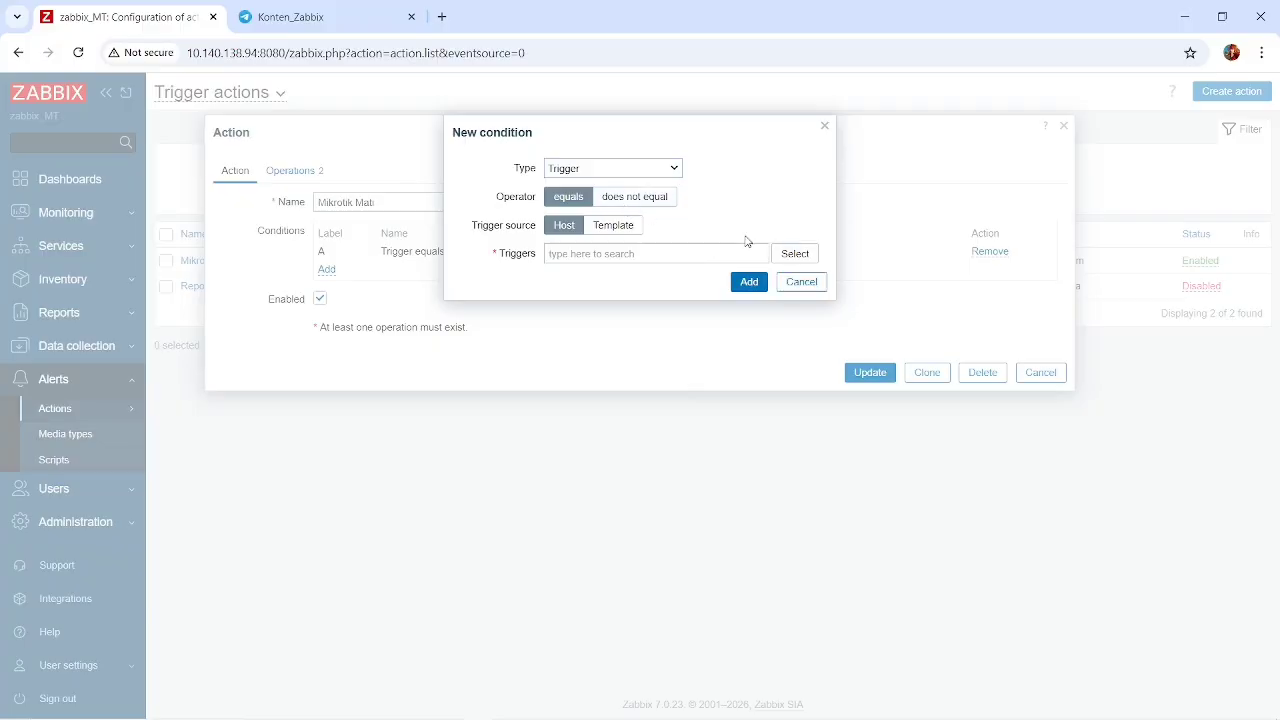
pyautogui.click(796, 254)
pyautogui.scroll(-10, 563, 395)
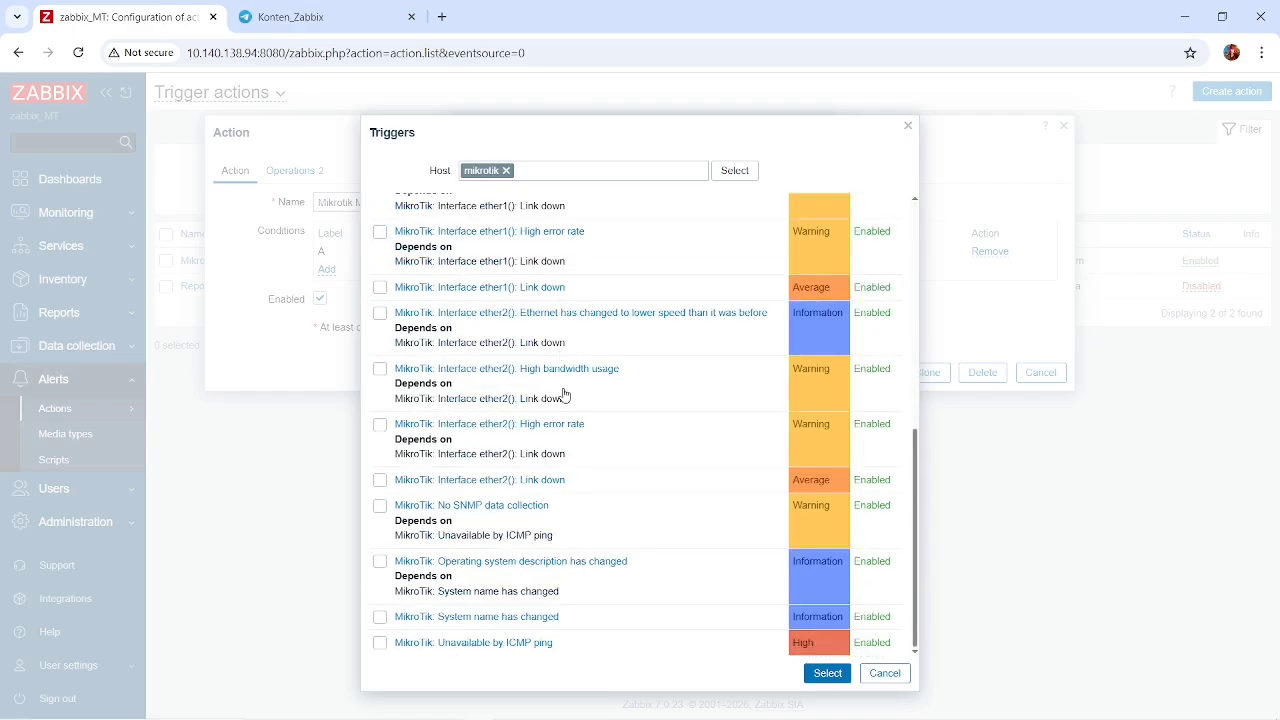
pyautogui.click(889, 679)
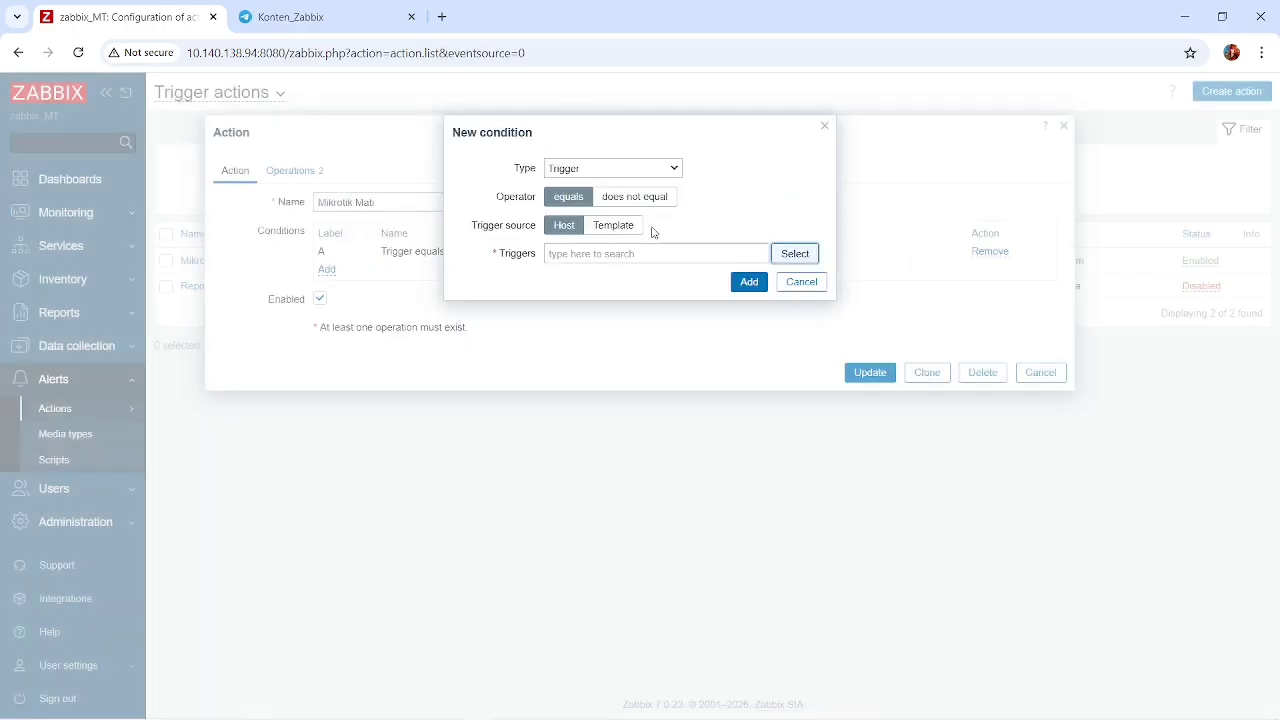
# Try a "Problem is suppressed" condition set to Yes, and discard the new condition.
pyautogui.click(626, 170)
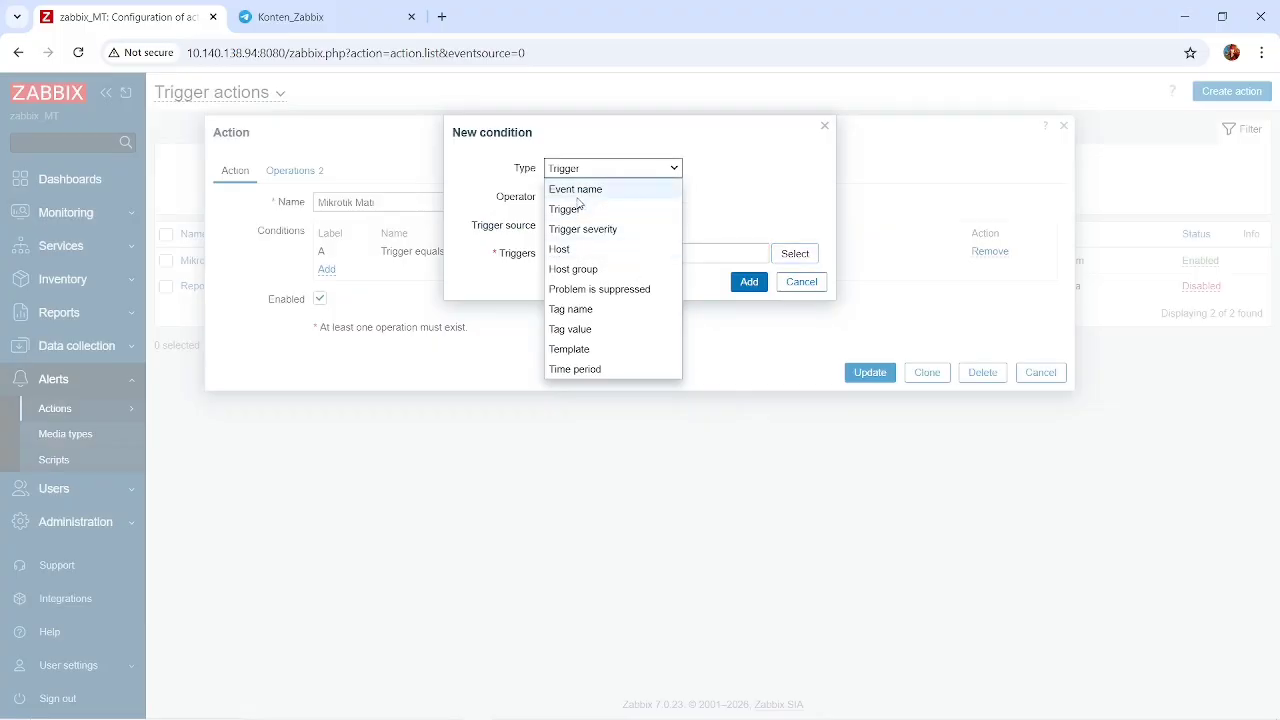
pyautogui.click(603, 289)
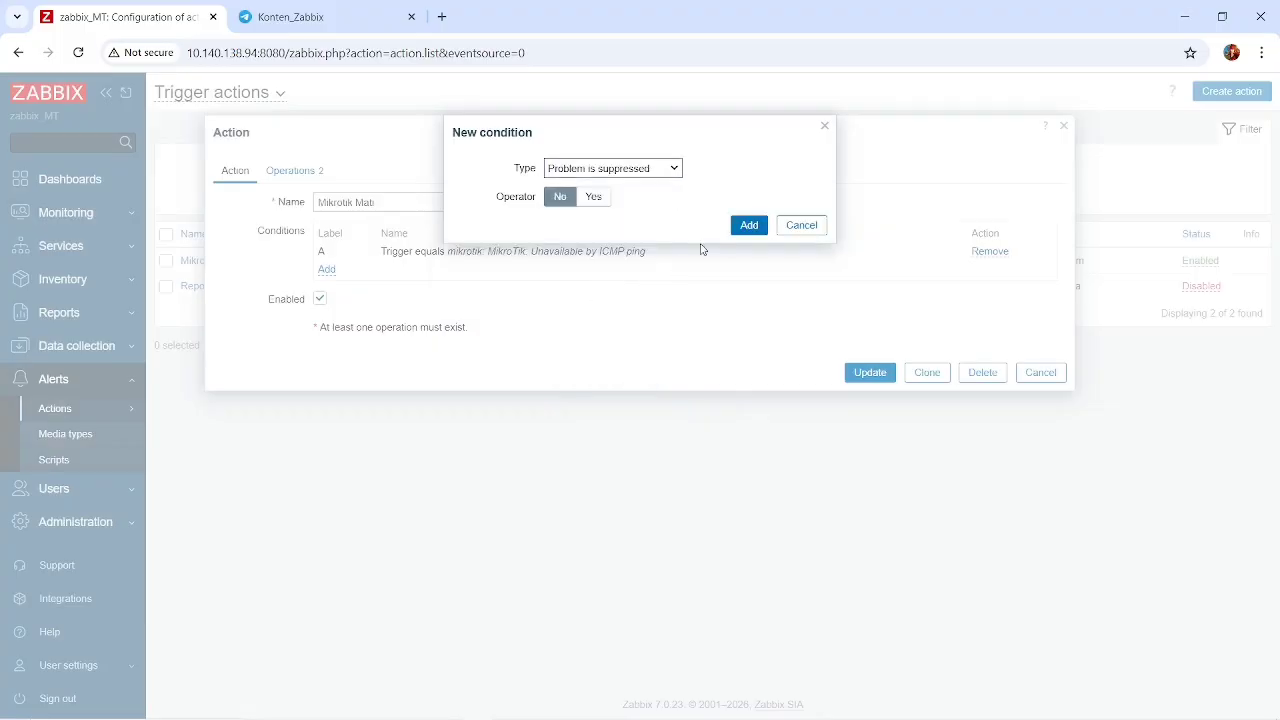
pyautogui.click(598, 197)
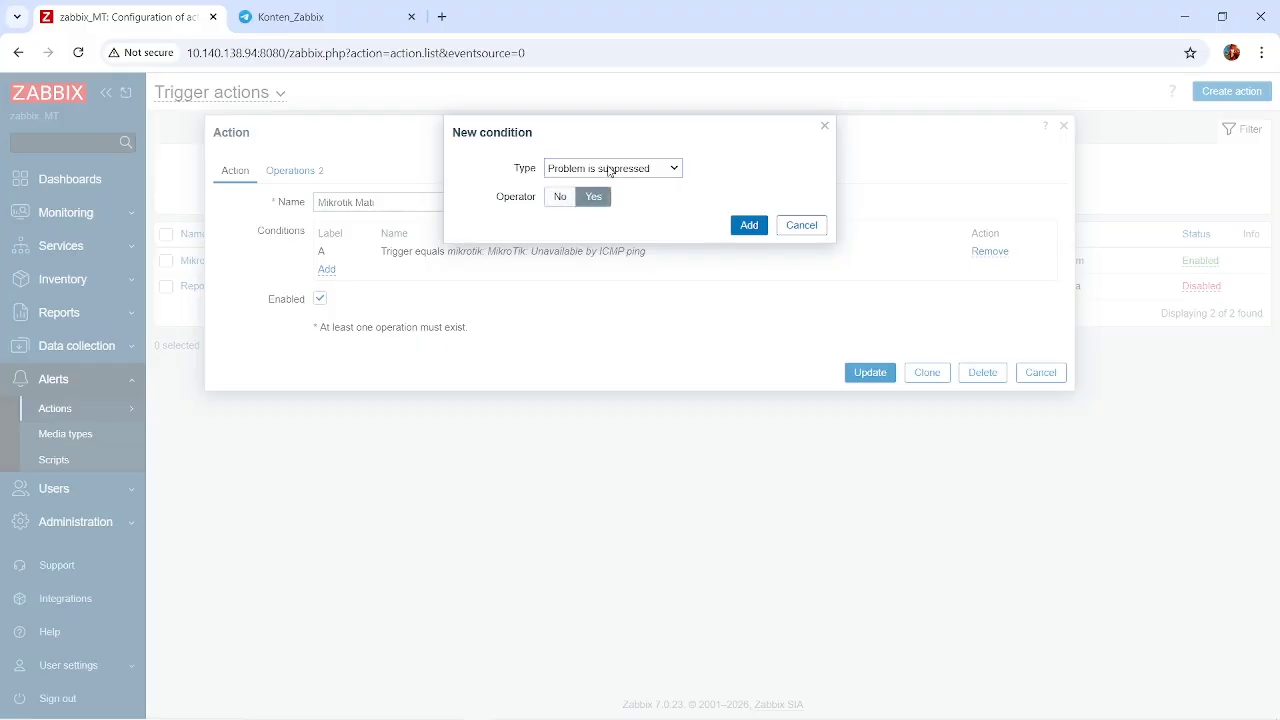
pyautogui.click(609, 171)
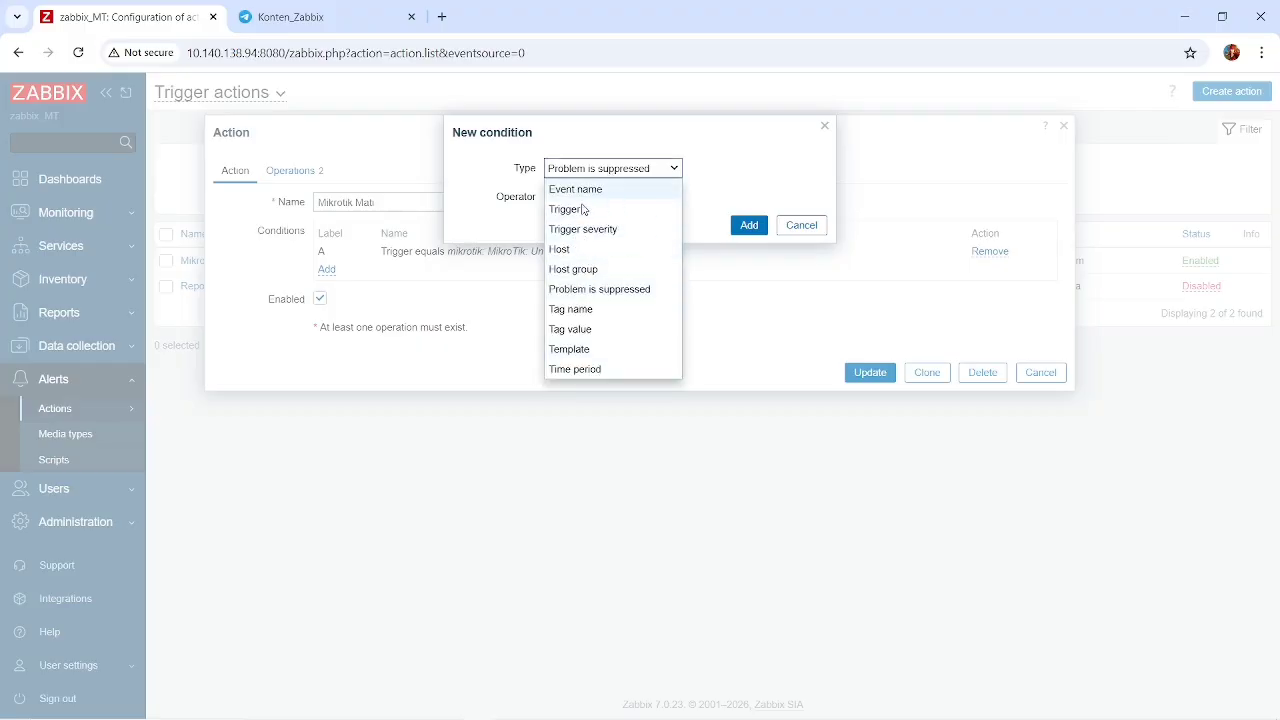
pyautogui.click(576, 192)
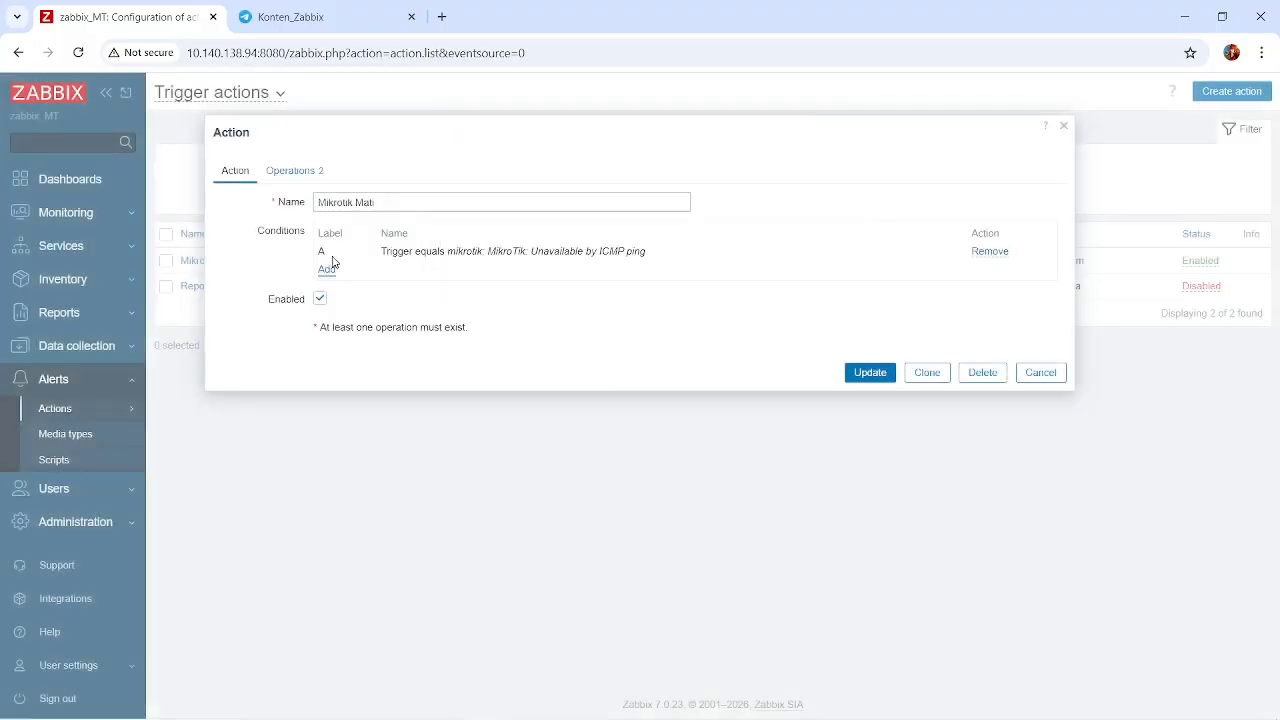
# Review the action's default operation step duration and its problem and recovery operations.
pyautogui.click(285, 174)
pyautogui.click(233, 174)
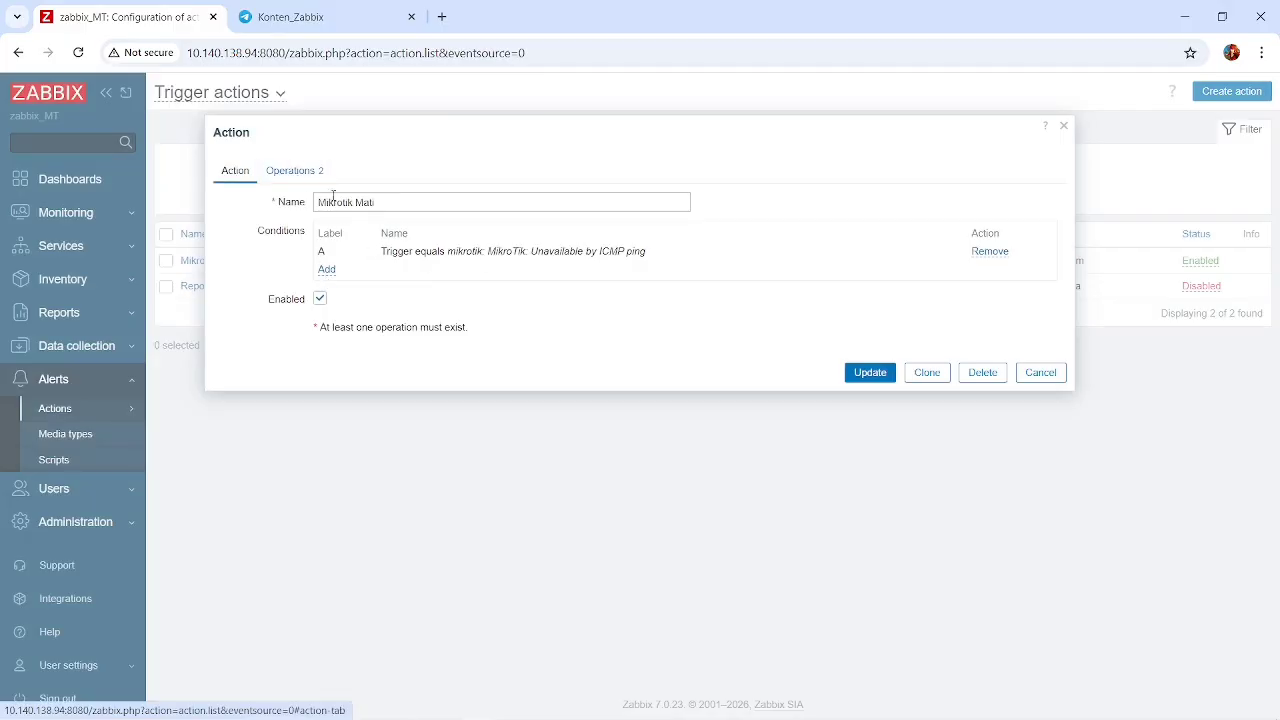
pyautogui.click(306, 173)
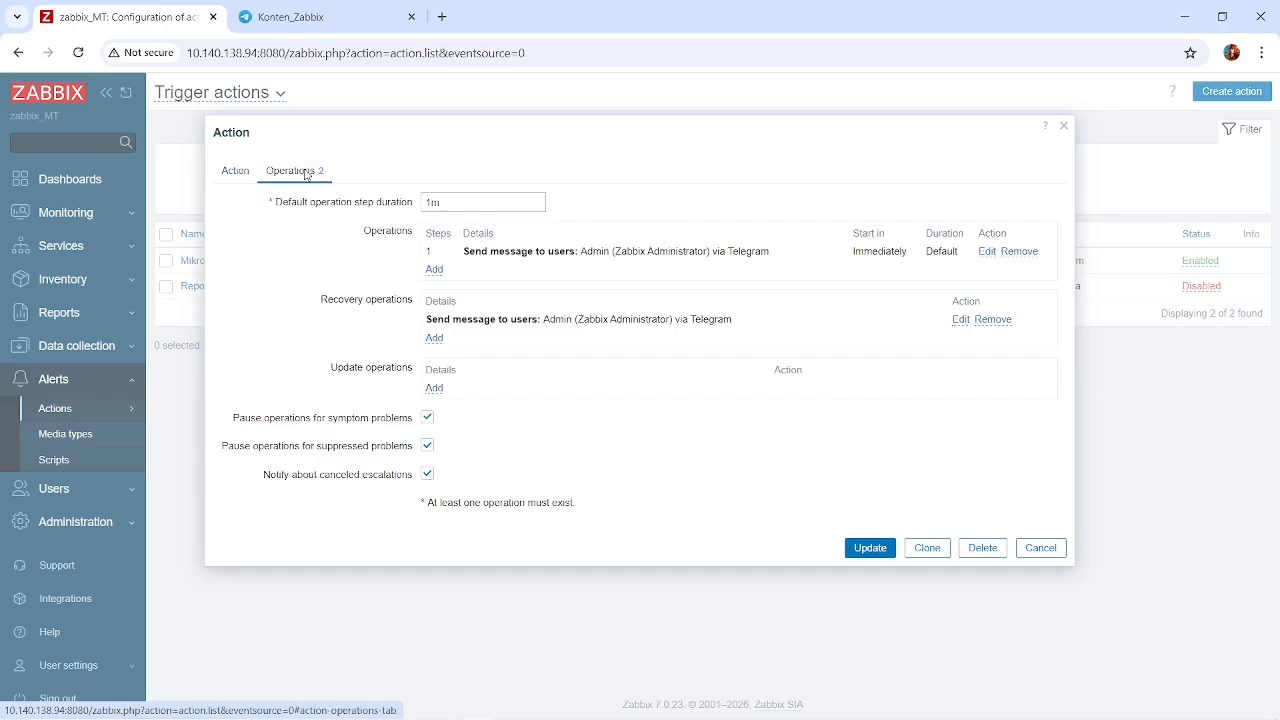
pyautogui.click(440, 205)
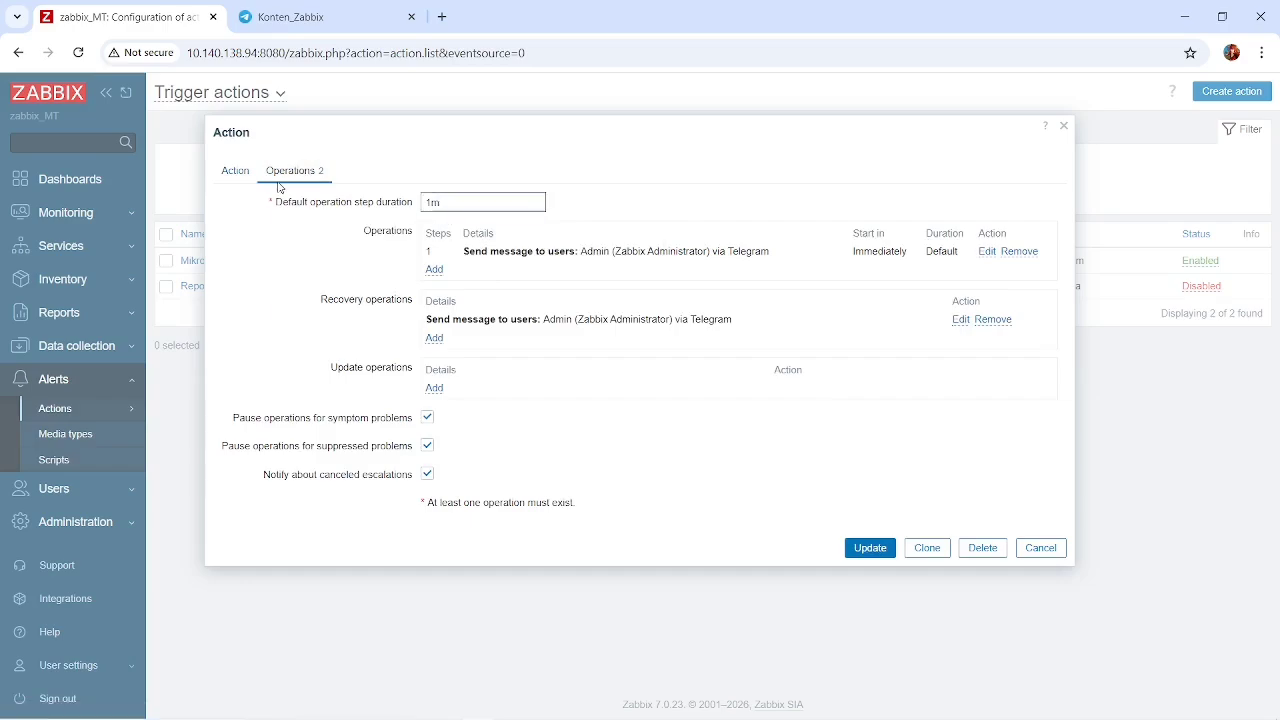
pyautogui.click(245, 174)
pyautogui.click(286, 178)
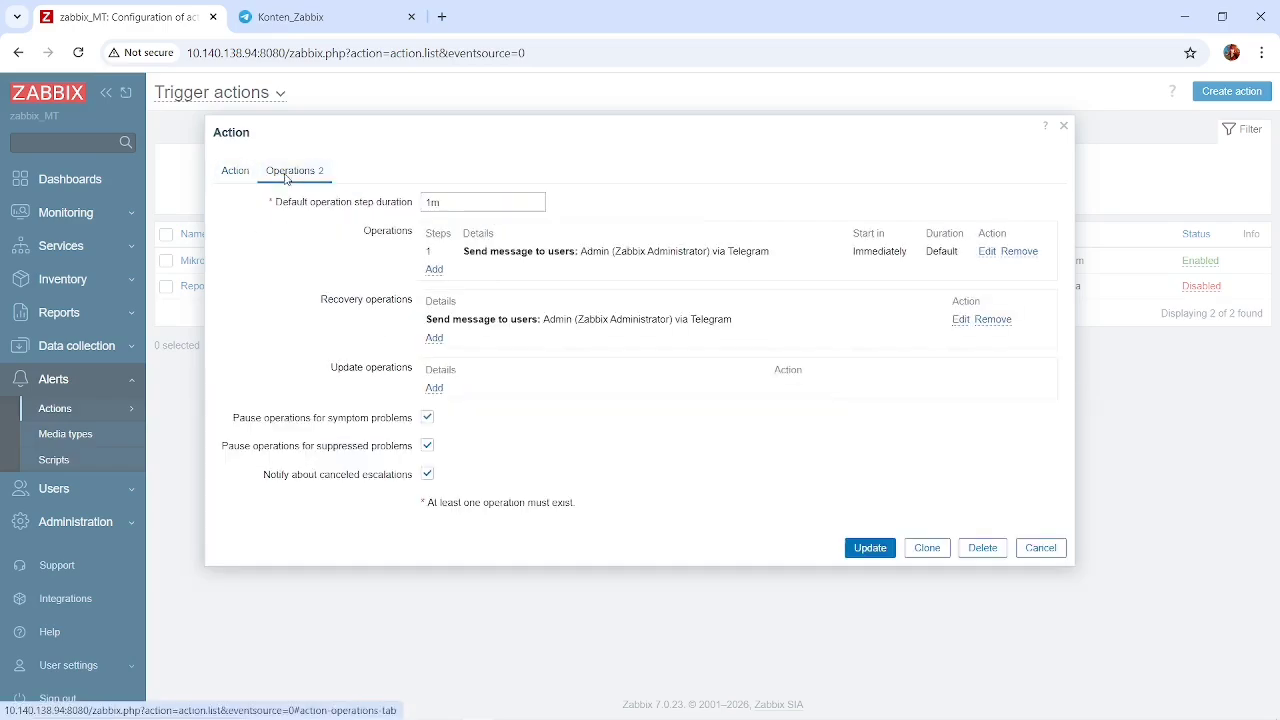
pyautogui.click(445, 202)
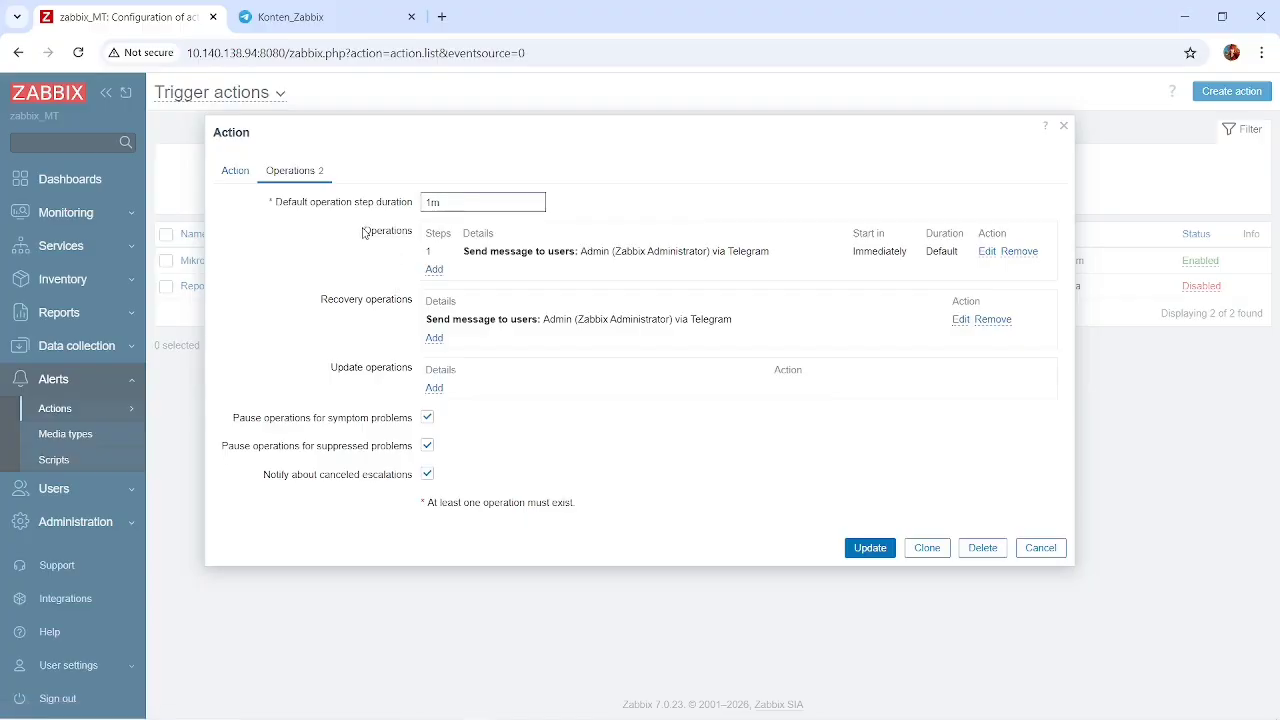
# Open the action's Send message operation and check the users available as recipients without changing the selection.
pyautogui.click(988, 252)
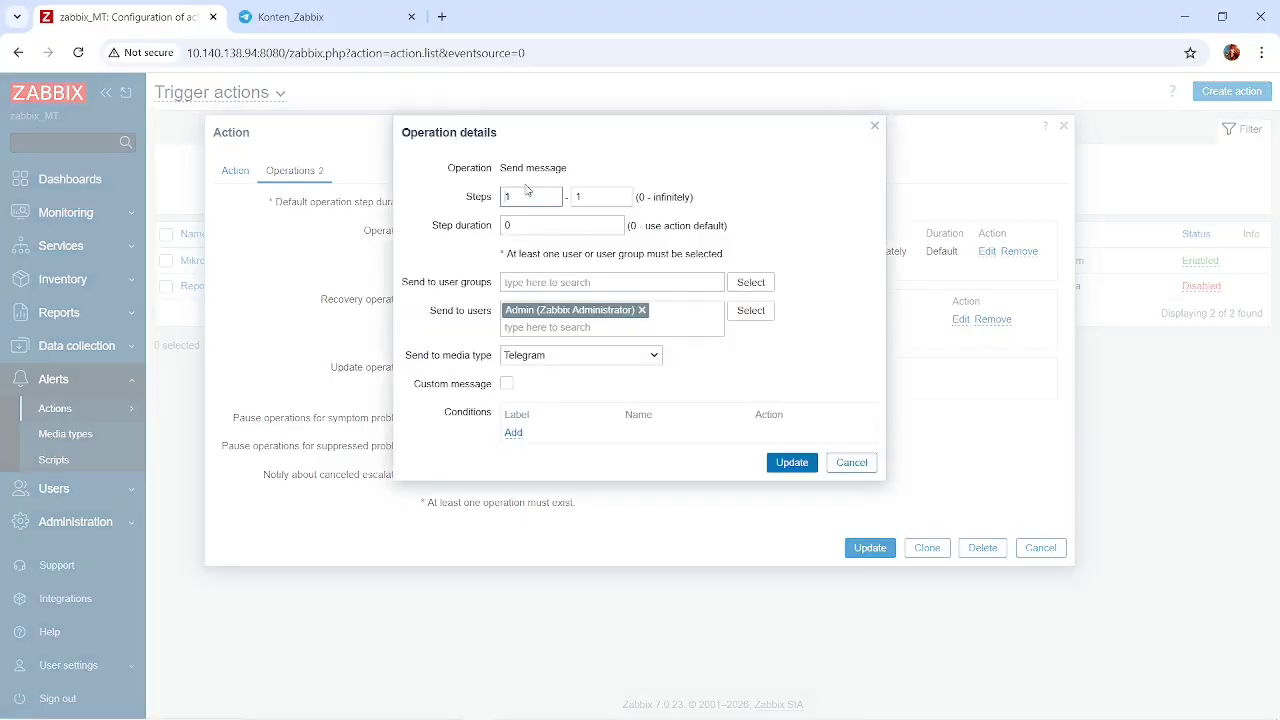
pyautogui.click(752, 311)
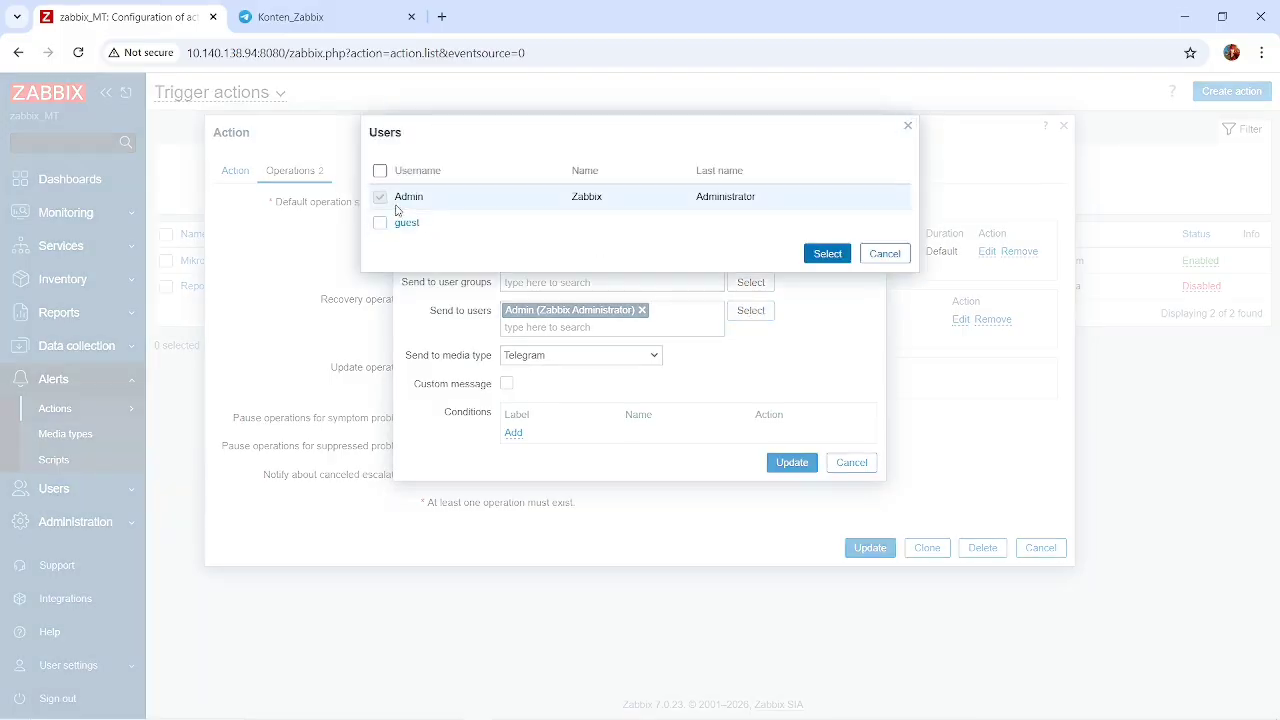
pyautogui.click(870, 256)
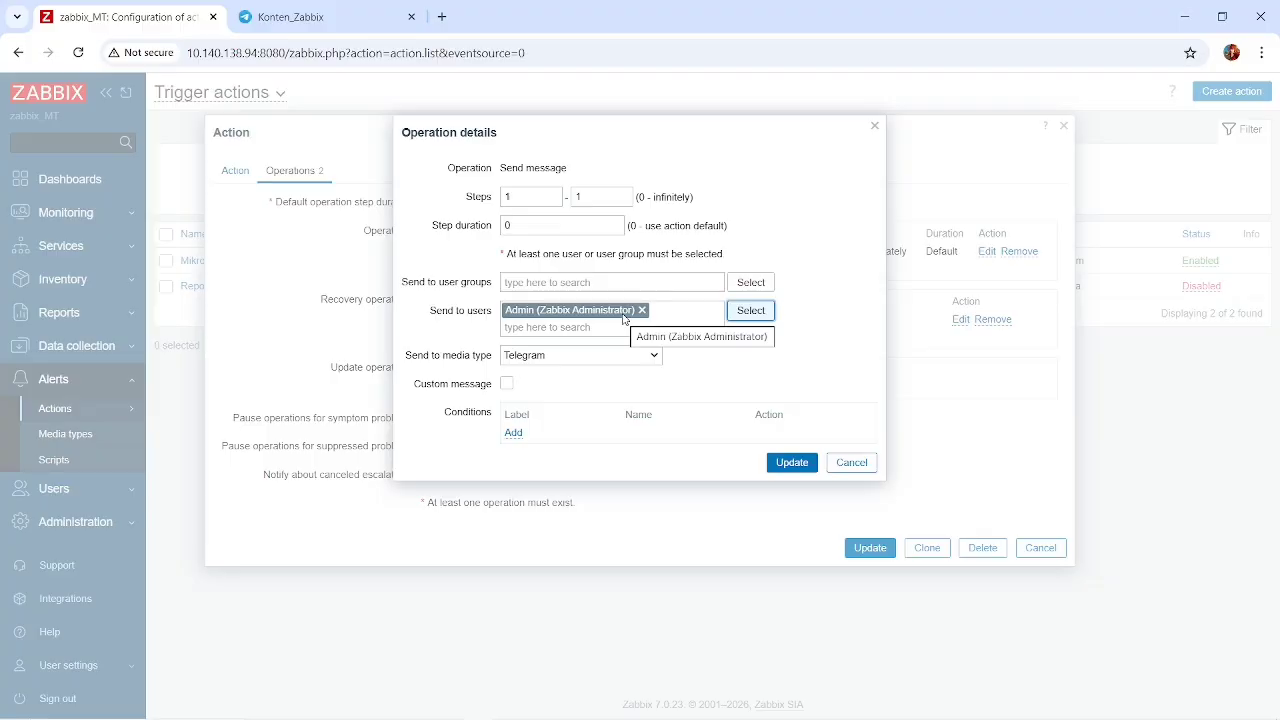
pyautogui.click(324, 10)
pyautogui.click(143, 8)
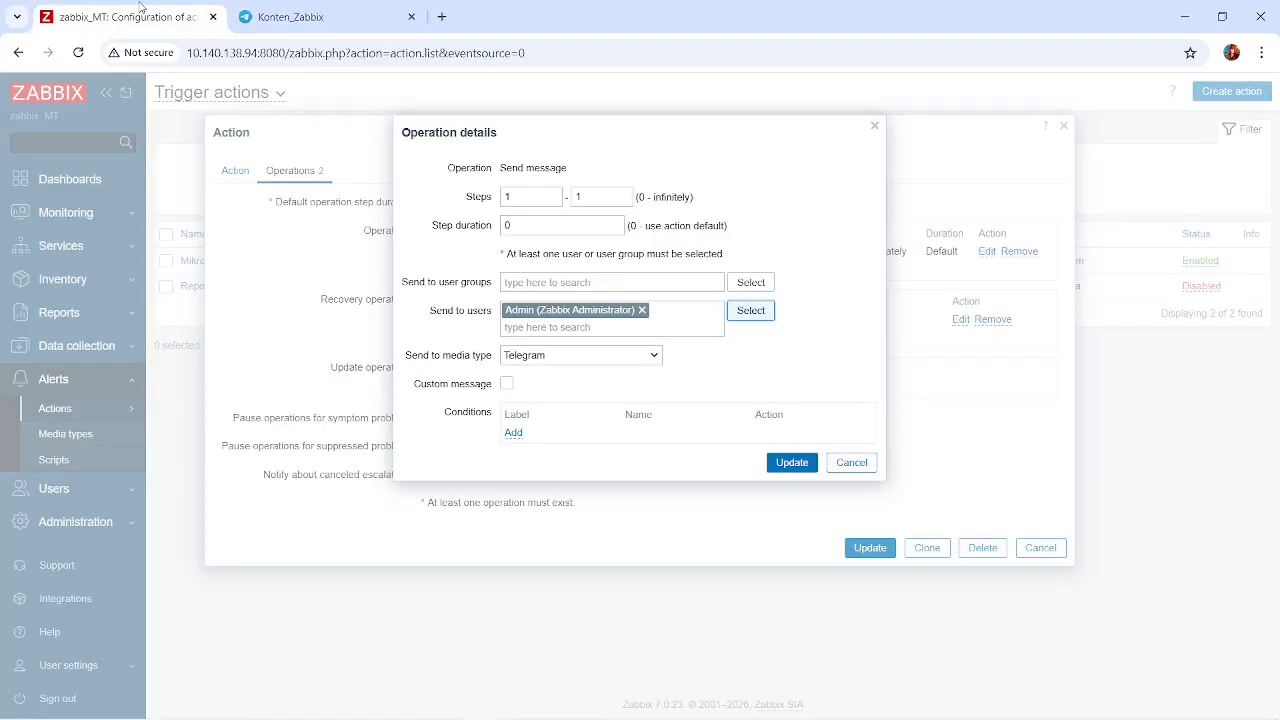
# Examine the media types available for the Send message operation, keeping Telegram, and check the Custom message option while leaving it disabled.
pyautogui.click(609, 360)
pyautogui.scroll(-2, 605, 500)
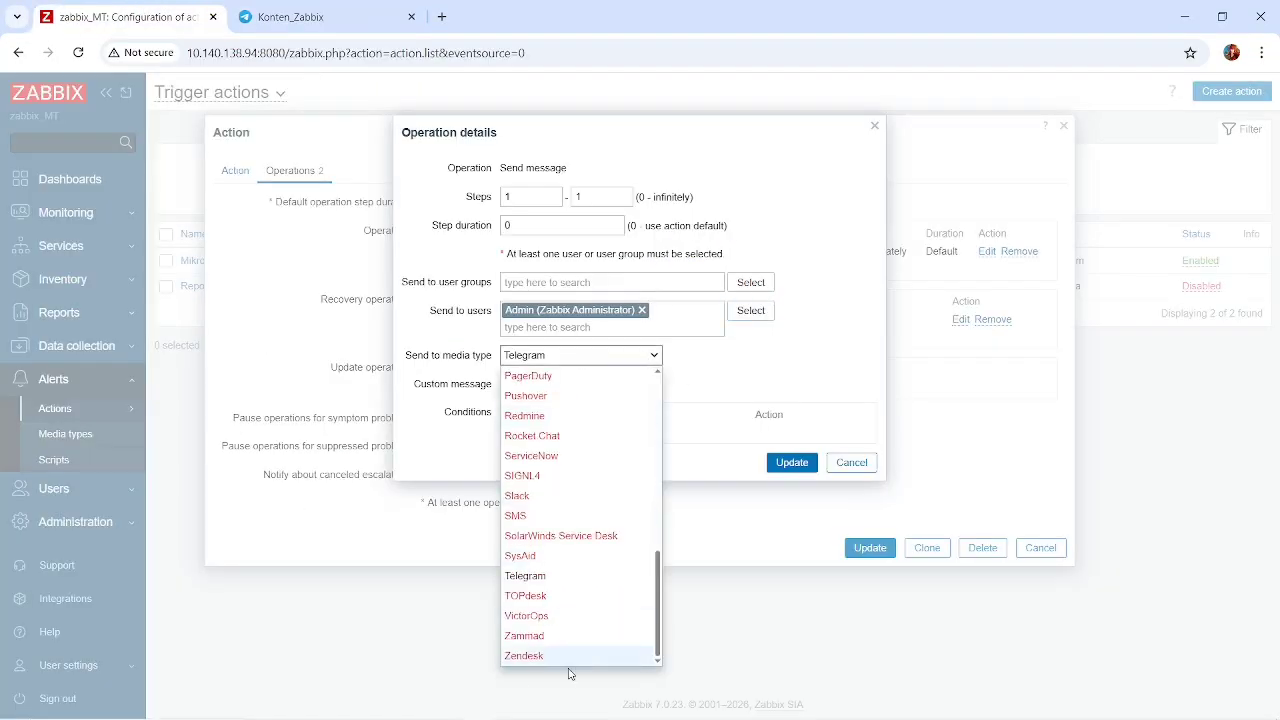
pyautogui.scroll(2, 620, 515)
pyautogui.scroll(-2, 620, 515)
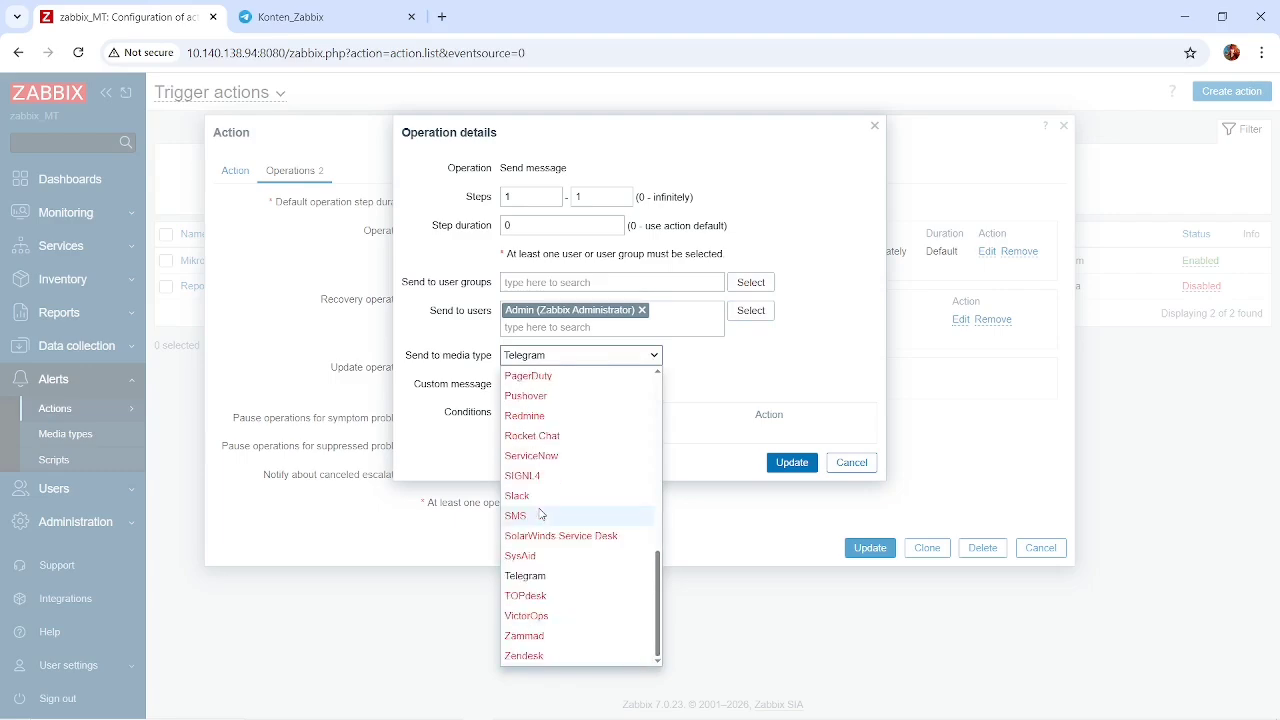
pyautogui.click(540, 580)
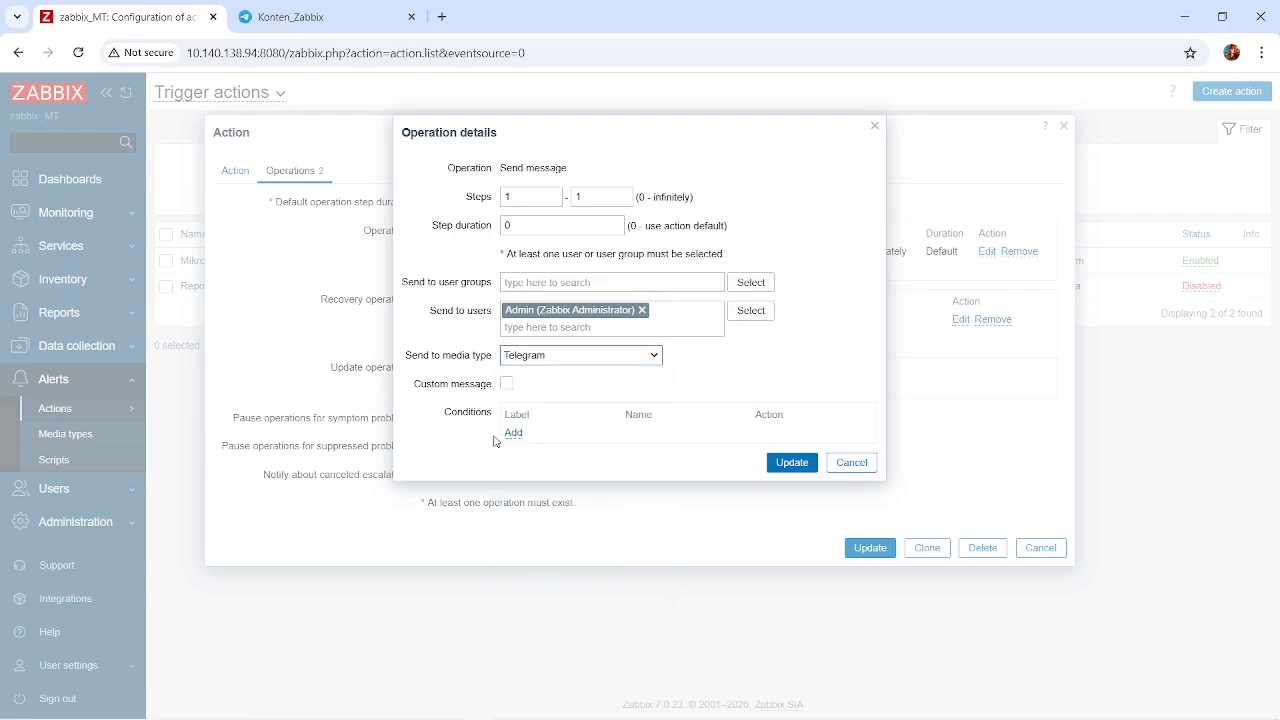
pyautogui.click(507, 385)
pyautogui.click(512, 385)
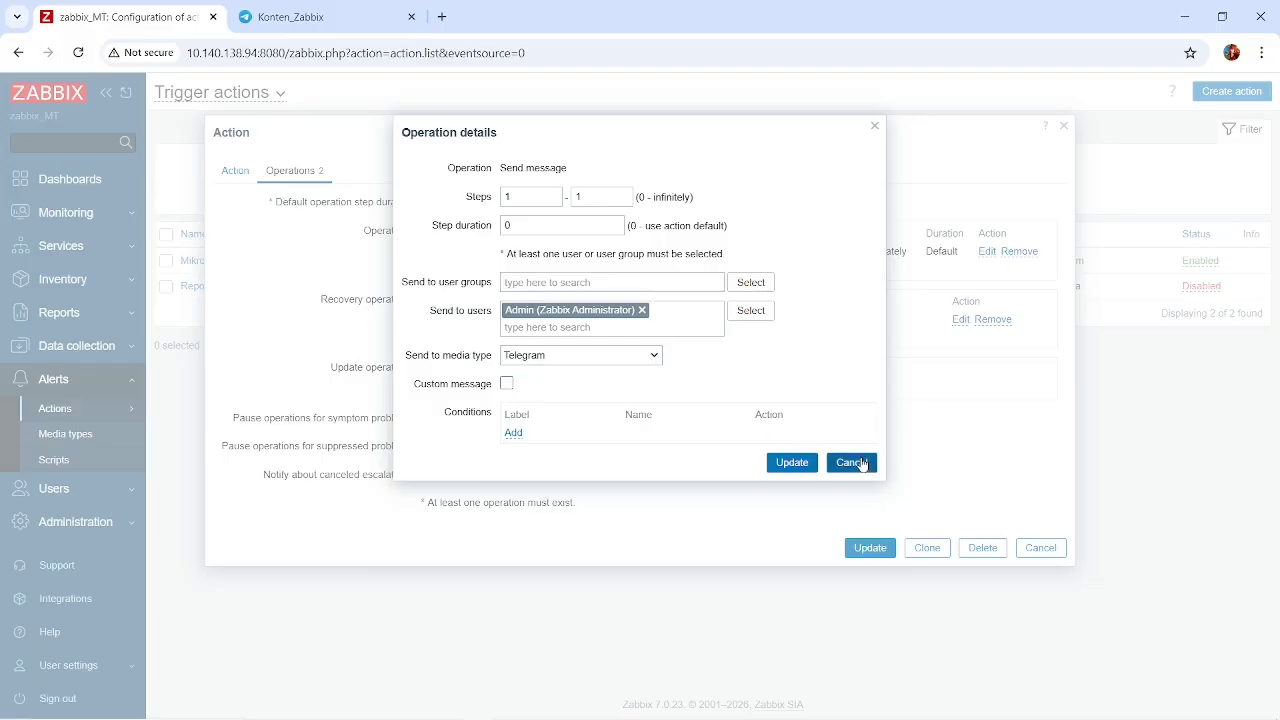
pyautogui.hotkey('alt', 'Tab')
pyautogui.hotkey('alt', 'Tab')
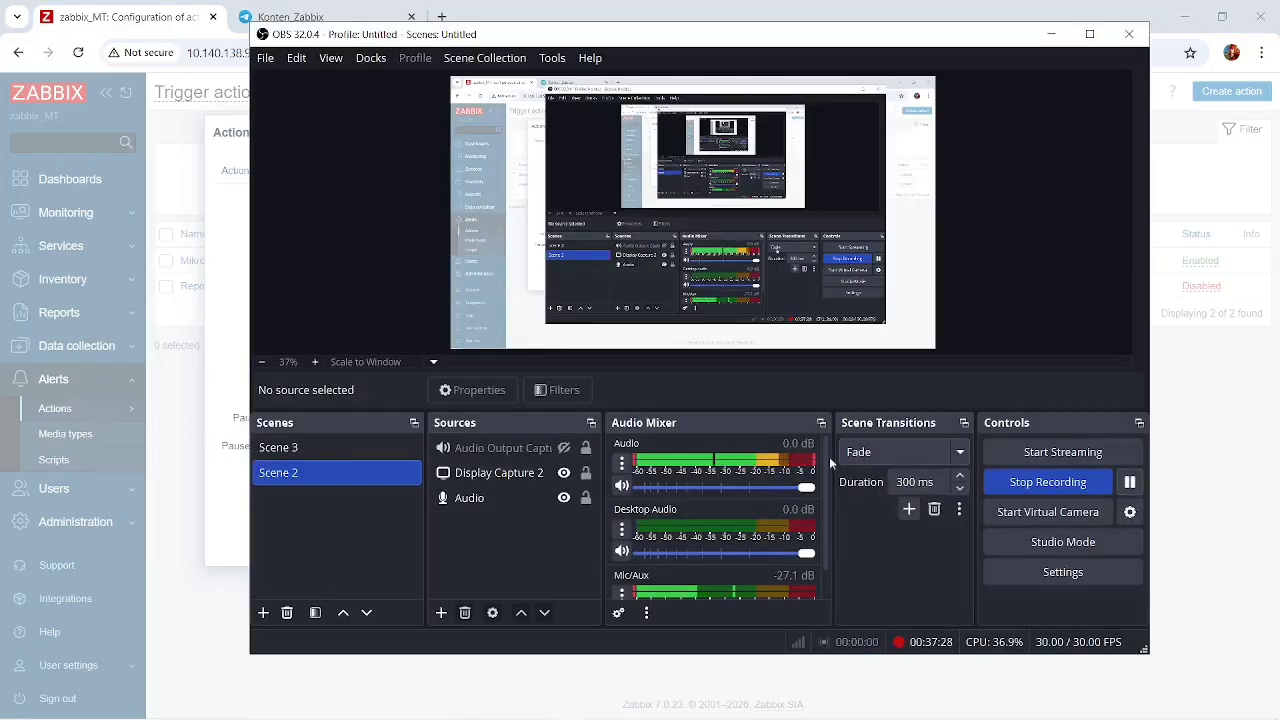
pyautogui.click(234, 314)
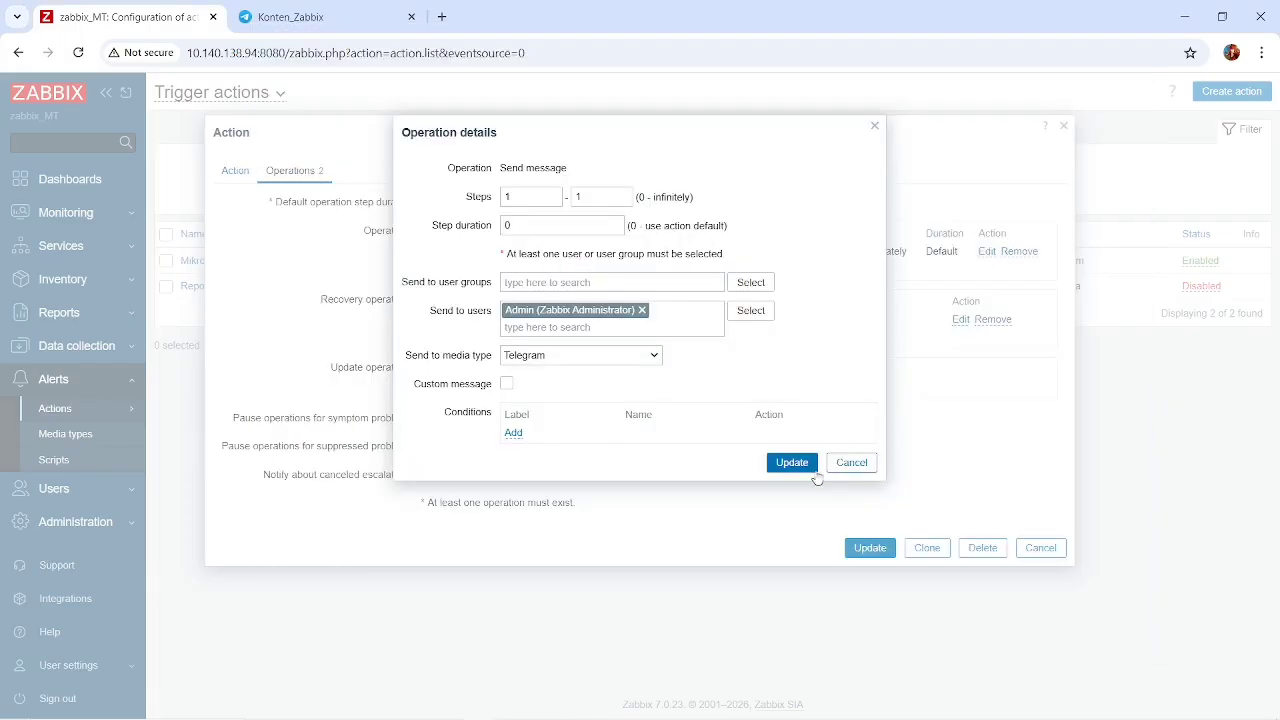
# Close the Send message operation without saving and review the recovery operation's recipients and media type without changing them.
pyautogui.click(848, 466)
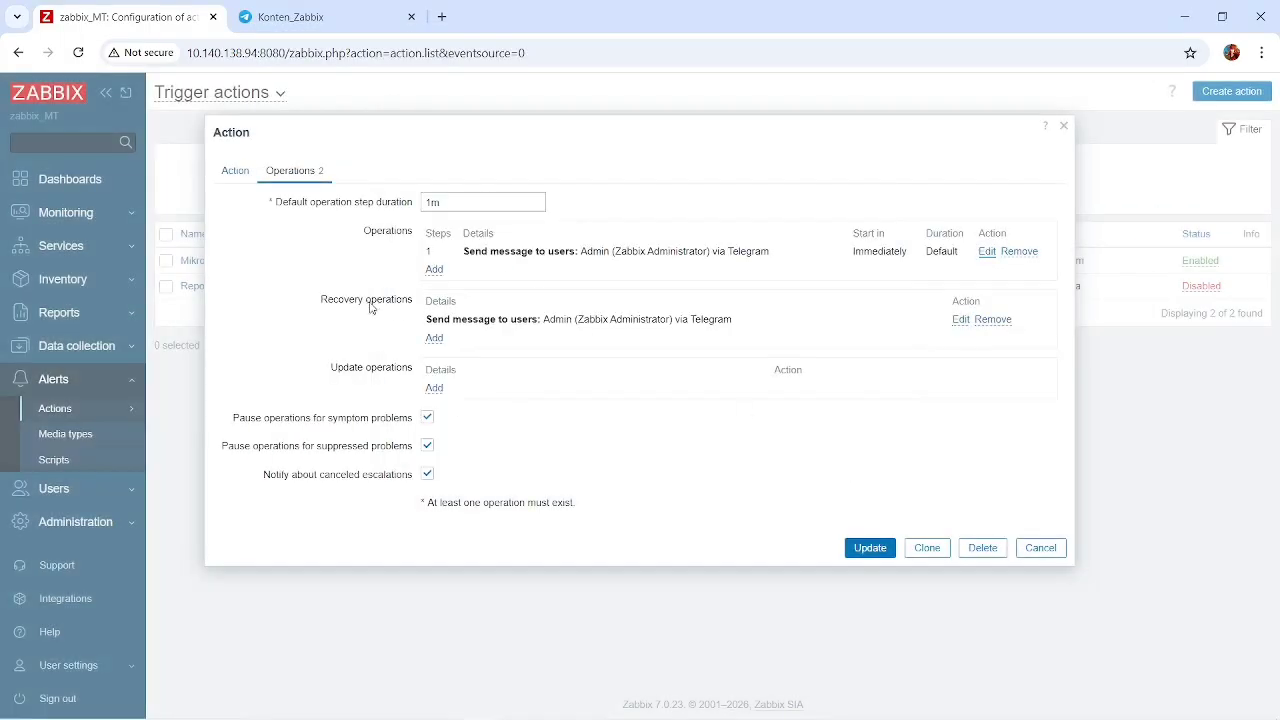
pyautogui.click(960, 320)
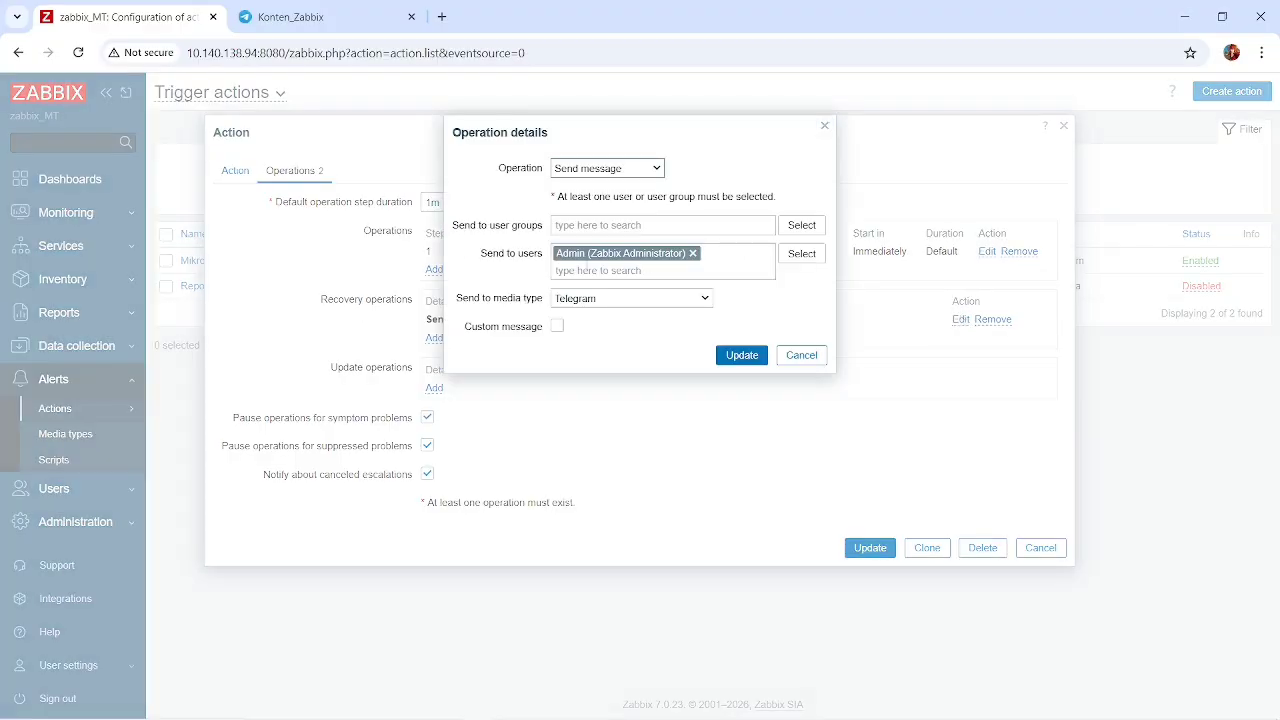
pyautogui.click(783, 365)
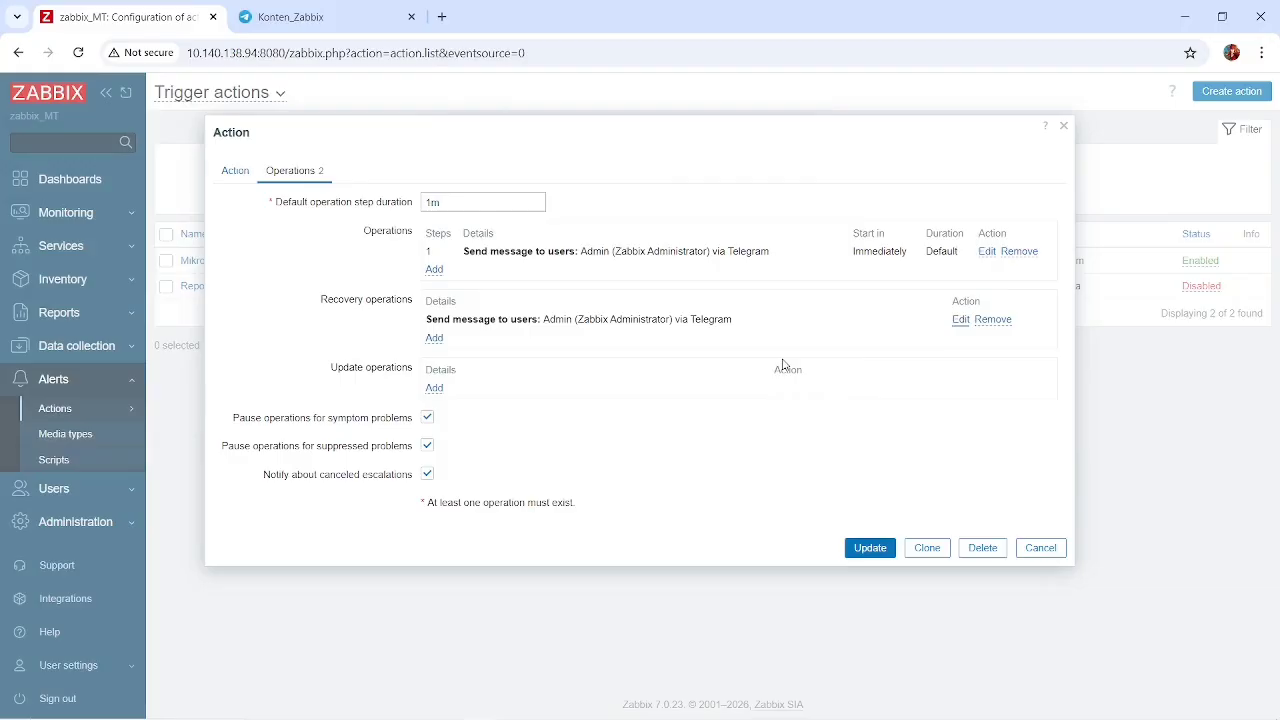
# Save the Mikrotik Mati action and switch to the Konten_Zabbix group in Telegram Web to review the monit_bot alerts.
pyautogui.click(876, 552)
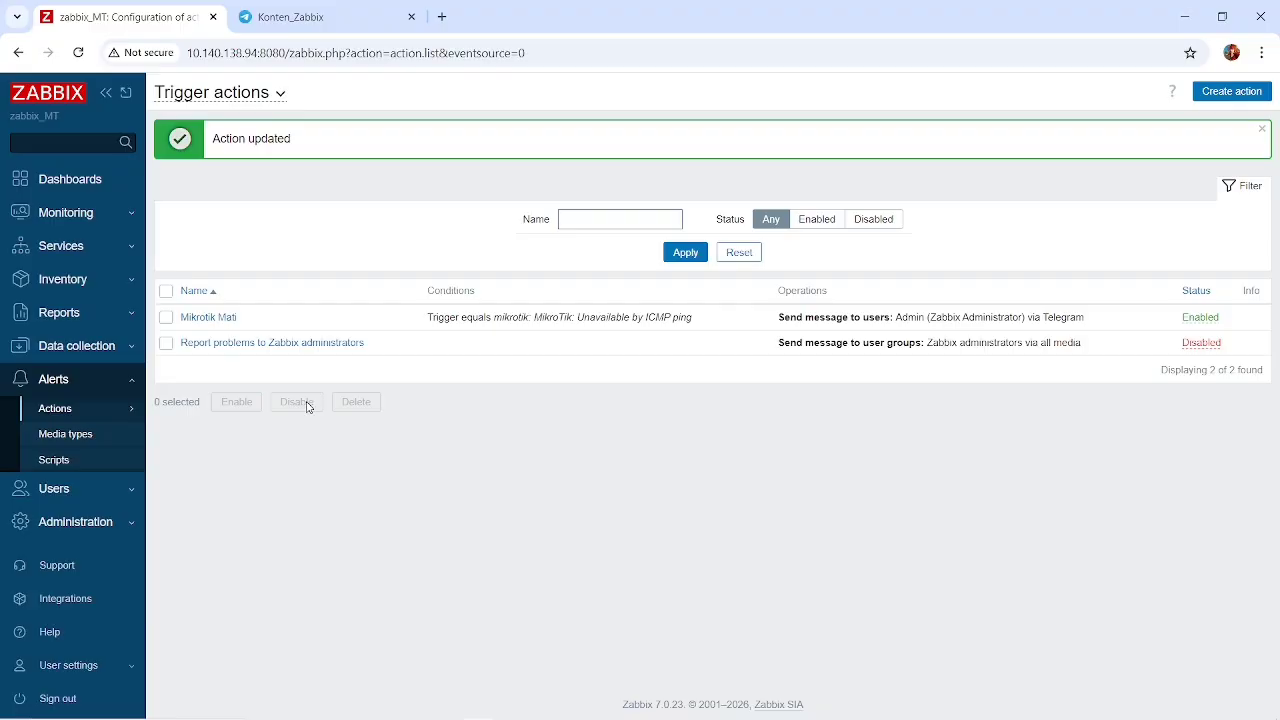
pyautogui.click(262, 22)
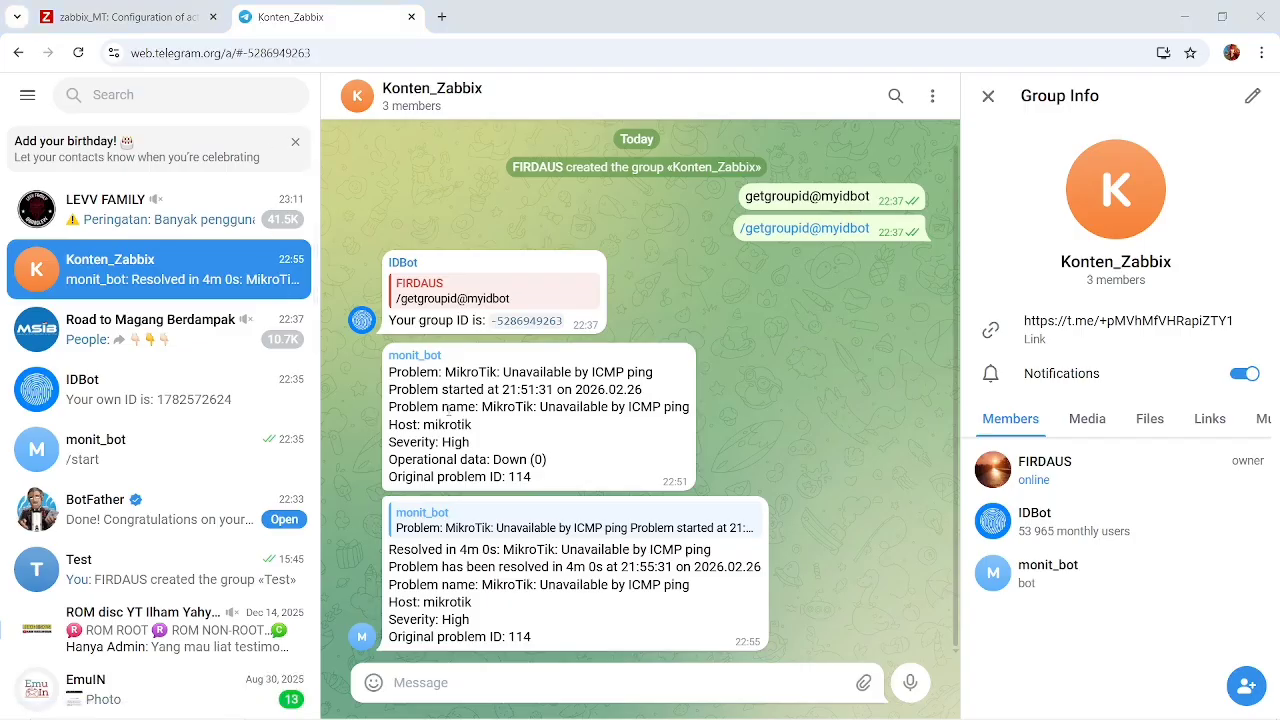
pyautogui.hotkey('alt', 'Tab')
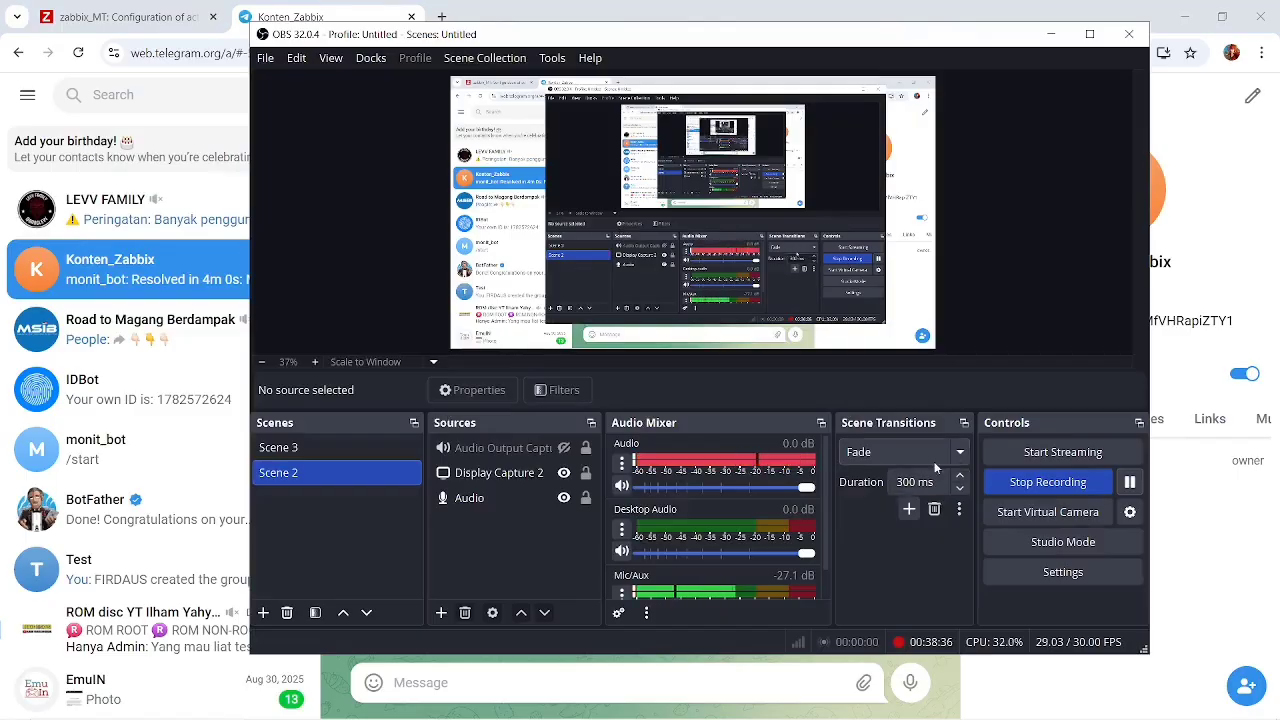